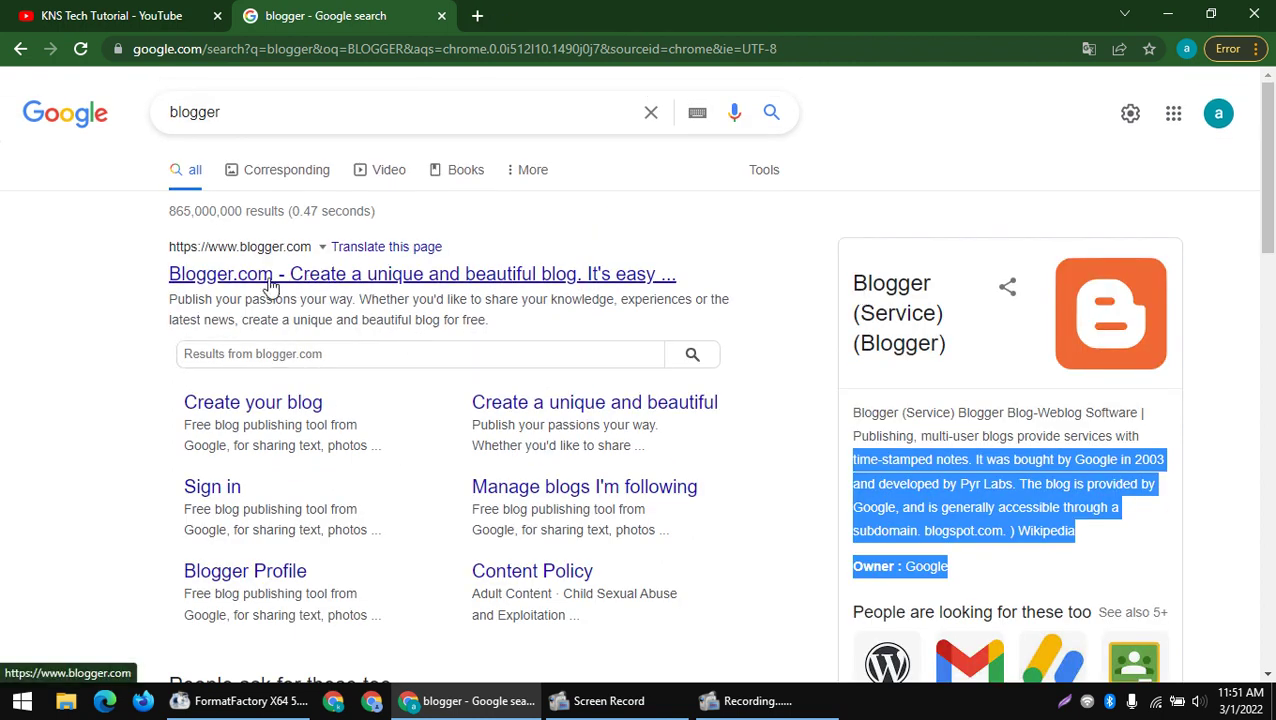
- Open the Blogger.com site from the Google search results and discard the extra blank tab
{"action": "left_click", "coordinate": [173, 276]}
{"action": "left_click", "coordinate": [477, 15]}
{"action": "left_click", "coordinate": [424, 20]}
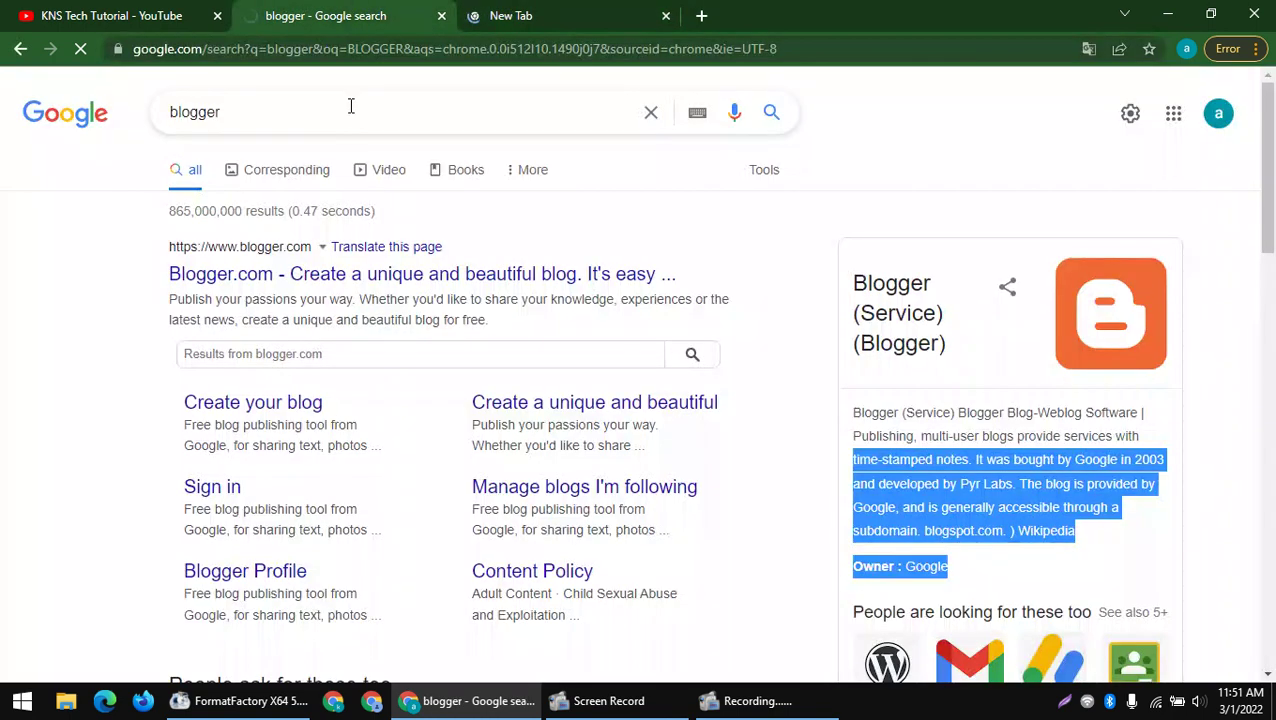
{"action": "left_click", "coordinate": [501, 14]}
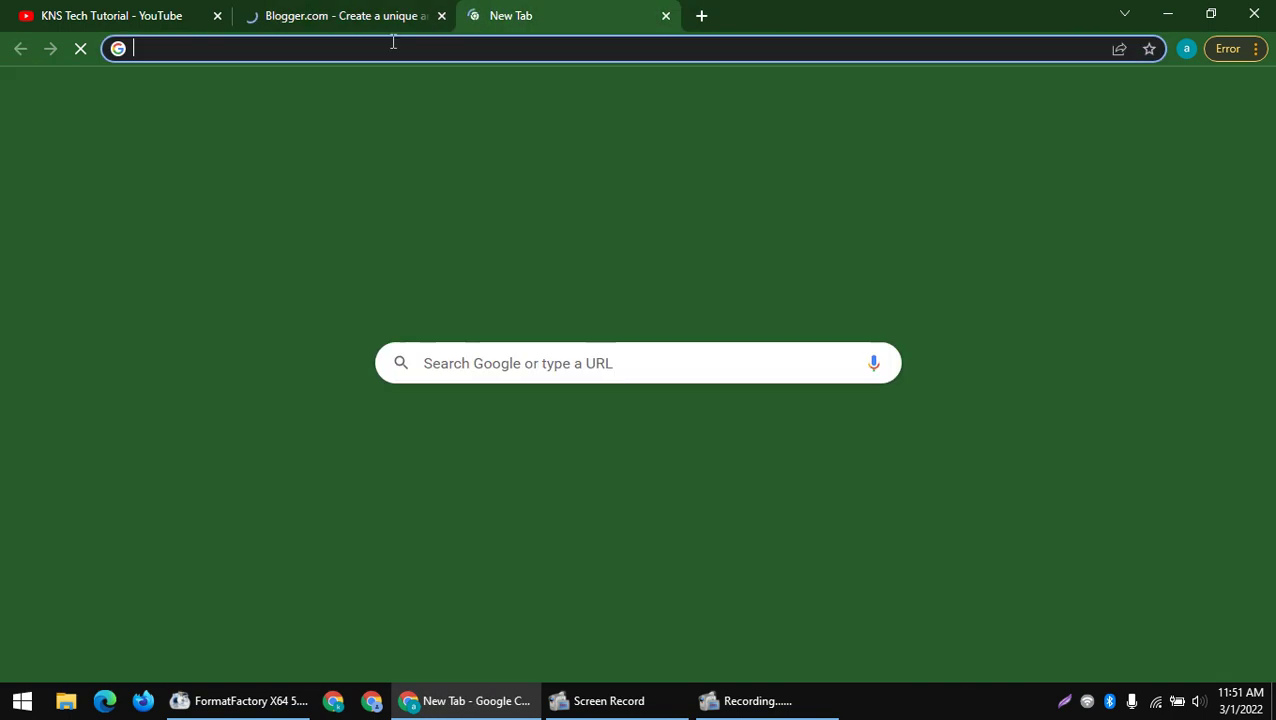
{"action": "left_click", "coordinate": [393, 22]}
{"action": "left_click", "coordinate": [666, 15]}
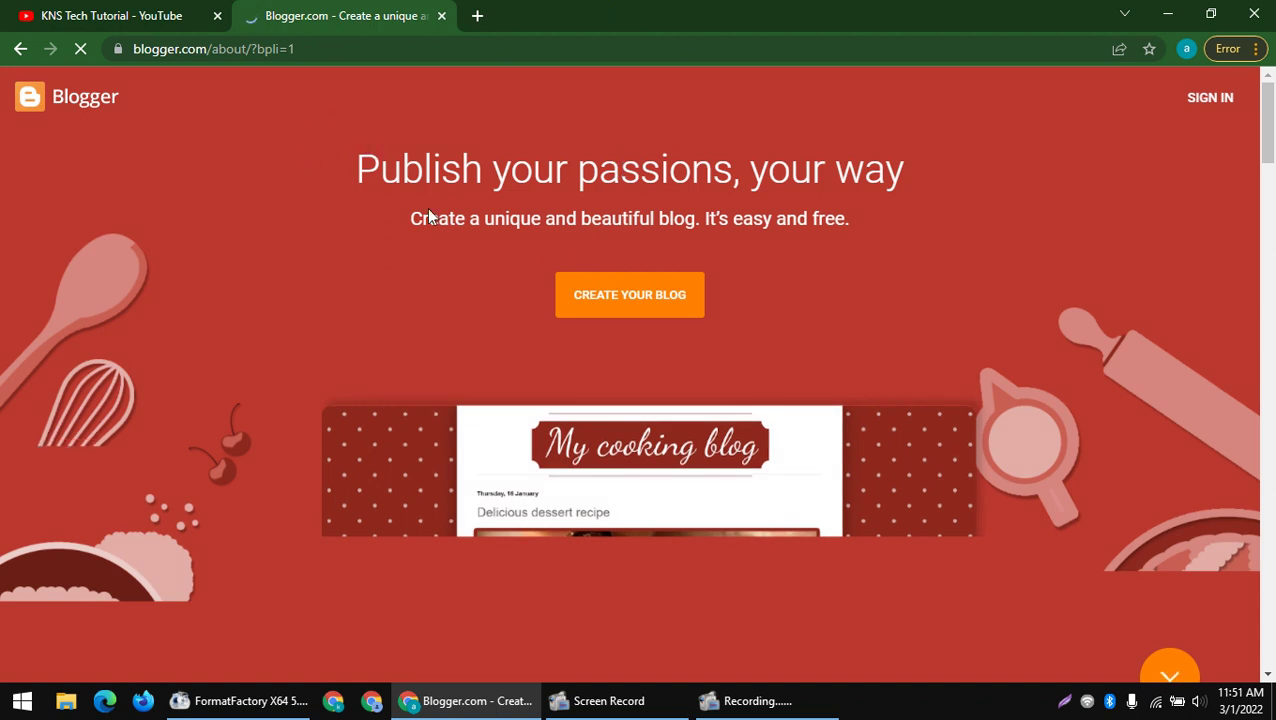
- Start creating a blog on the Blogger welcome page and choose the listed Google account to sign in
{"action": "left_click_drag", "start_coordinate": [340, 150], "coordinate": [920, 359]}
{"action": "left_click", "coordinate": [394, 218]}
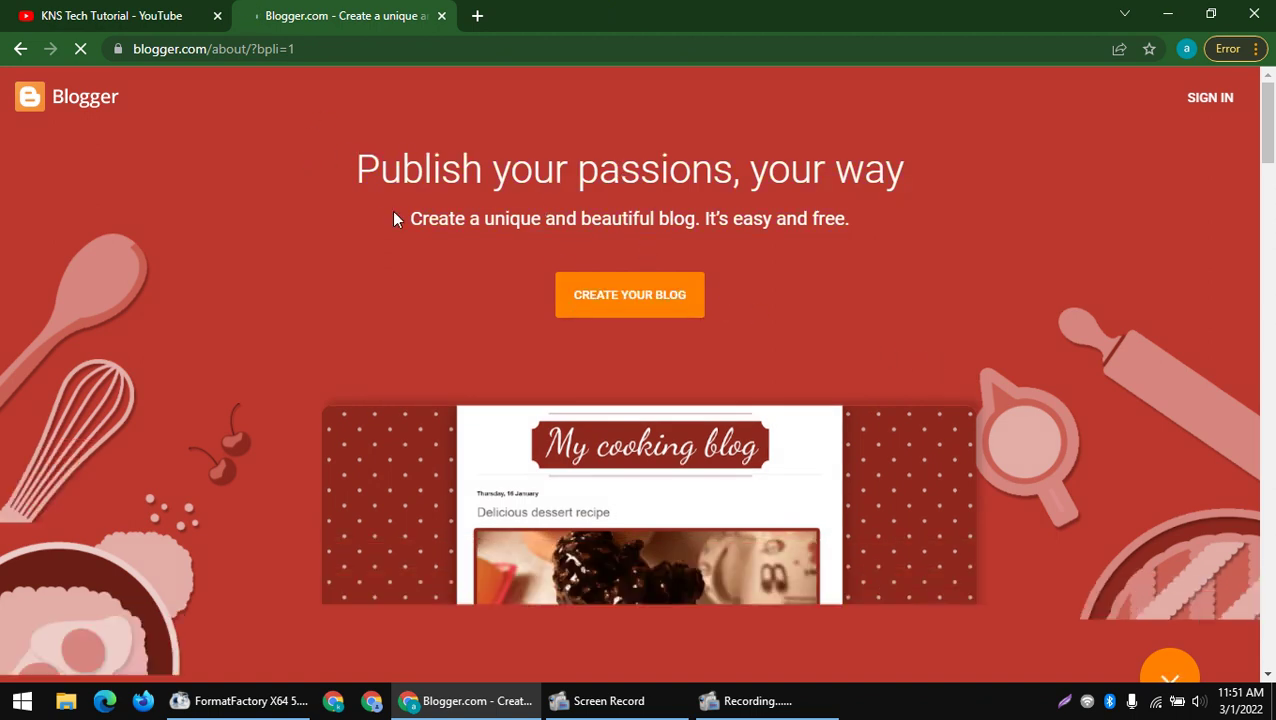
{"action": "triple_click", "coordinate": [445, 222]}
{"action": "scroll", "coordinate": [660, 296], "scroll_direction": "down", "scroll_amount": 2}
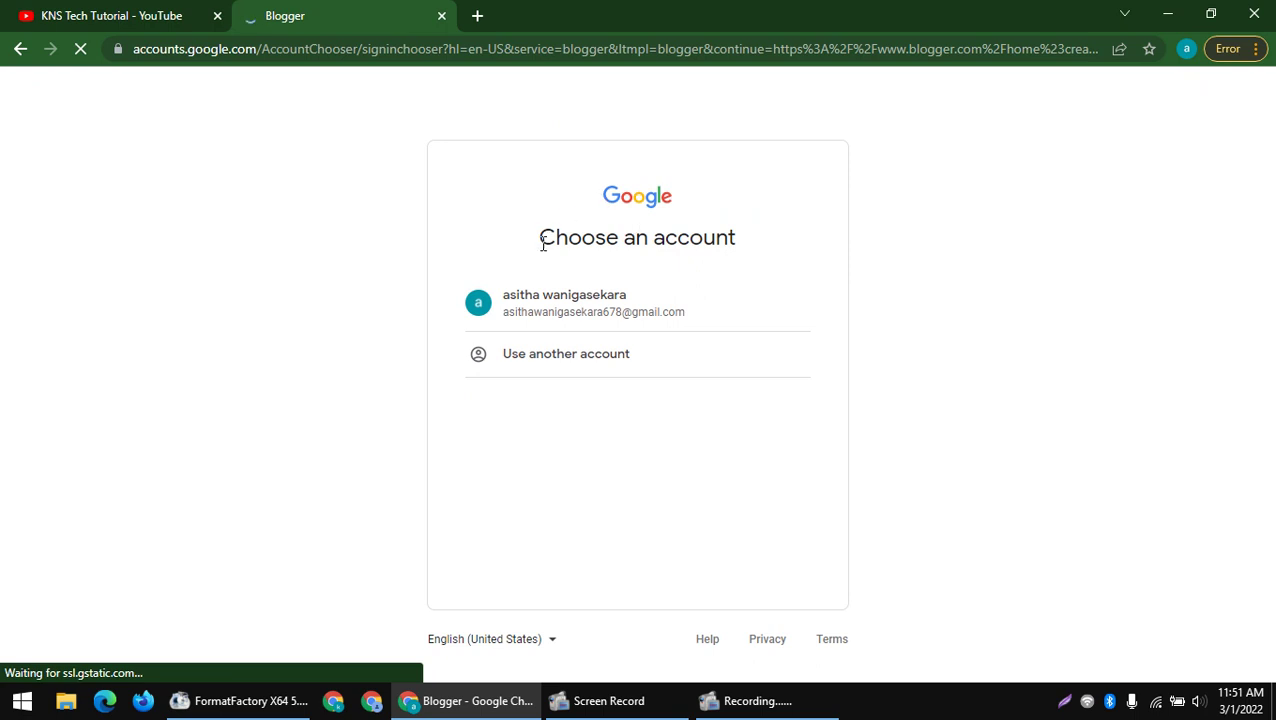
{"action": "left_click_drag", "start_coordinate": [541, 240], "coordinate": [760, 247]}
{"action": "left_click", "coordinate": [589, 302]}
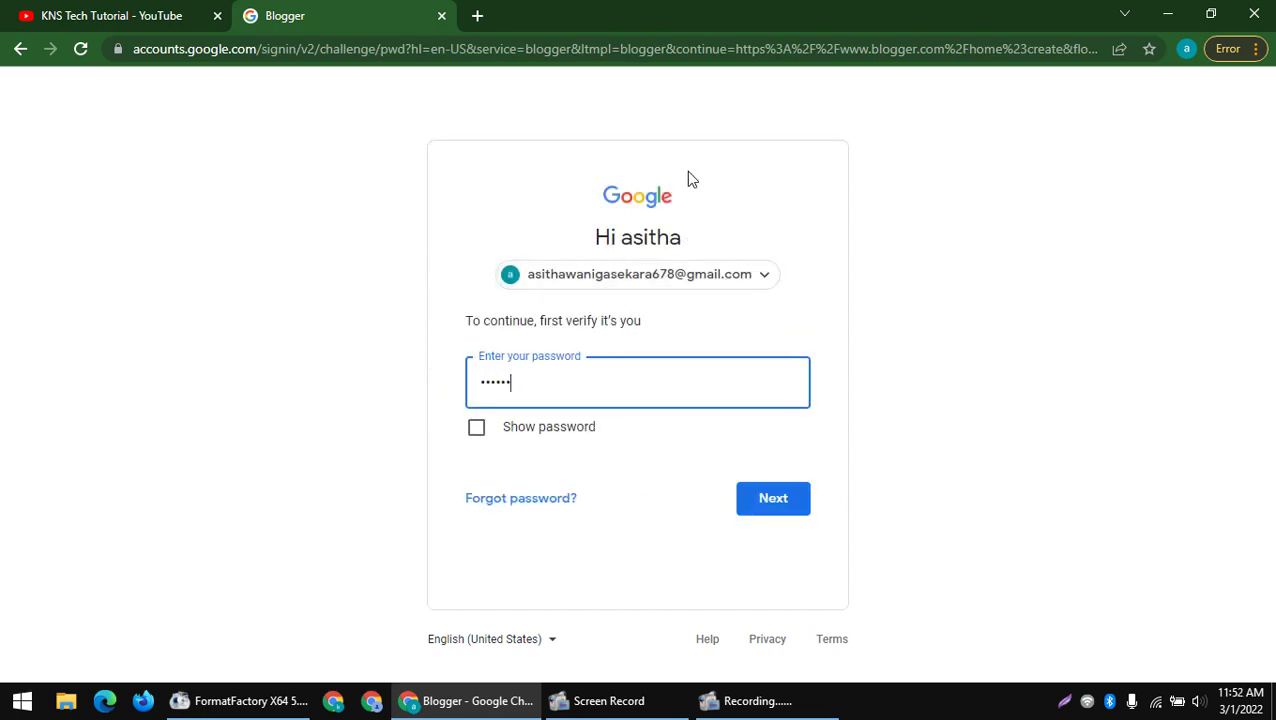
- Enter the Google account password and submit it, retrying until the sign-in is accepted
{"action": "type", "text": "1"}
{"action": "key", "text": "Return"}
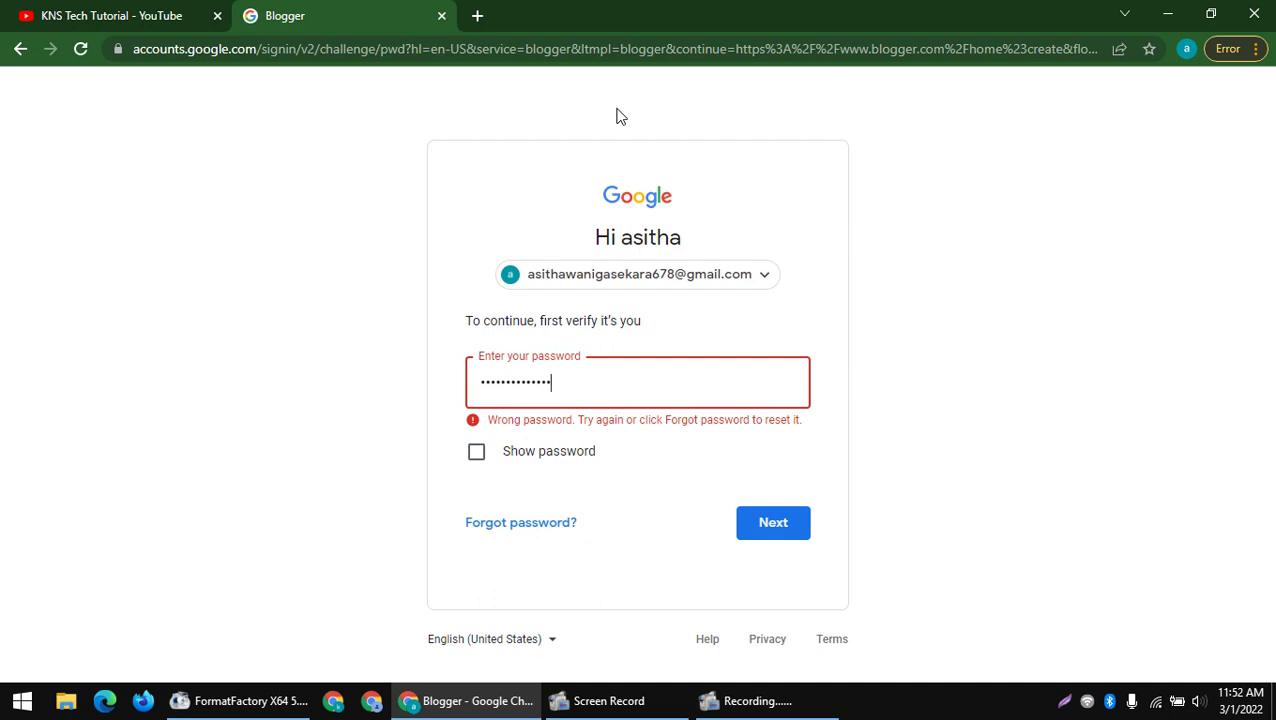
{"action": "key", "text": "Return"}
{"action": "key", "text": "Return"}
{"action": "type", "text": "••••••••••"}
{"action": "key", "text": "Return"}
{"action": "type", "text": "•••••••••••"}
{"action": "key", "text": "Return"}
{"action": "type", "text": "••••••••••••••"}
{"action": "key", "text": "Return"}
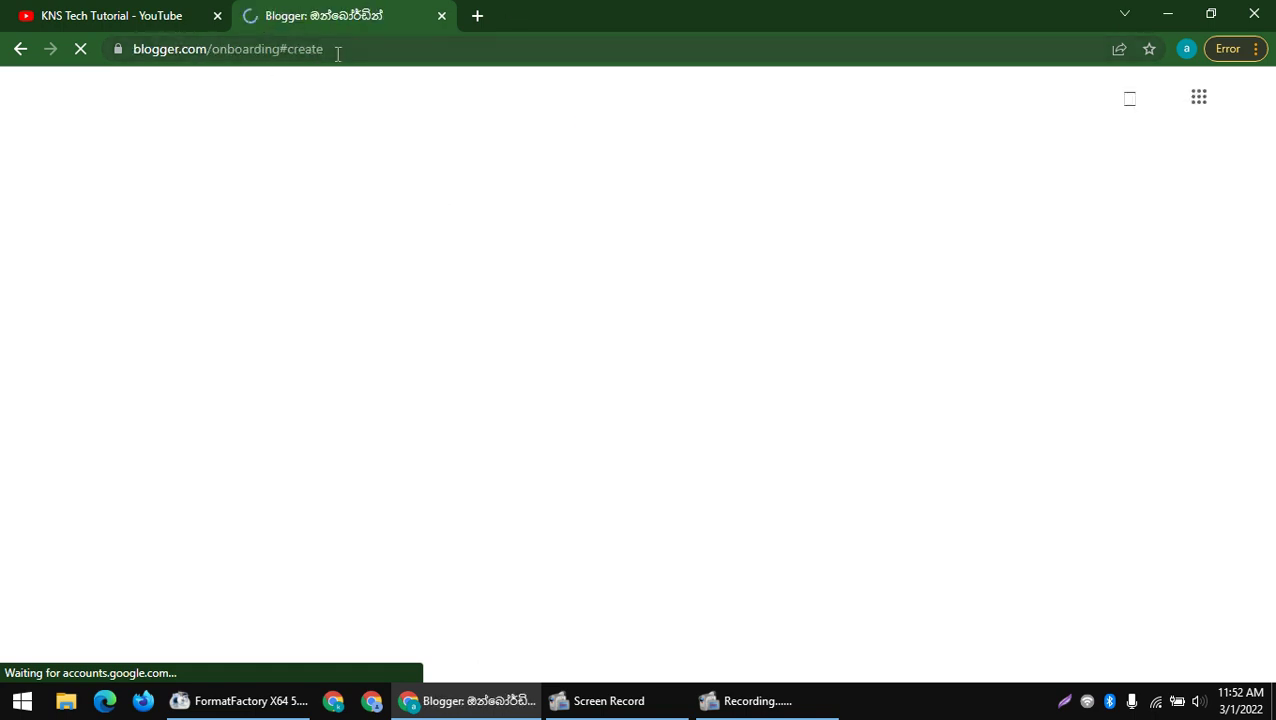
- Translate the Blogger onboarding page from Sinhala to English
{"action": "left_click_drag", "start_coordinate": [452, 212], "coordinate": [1122, 285]}
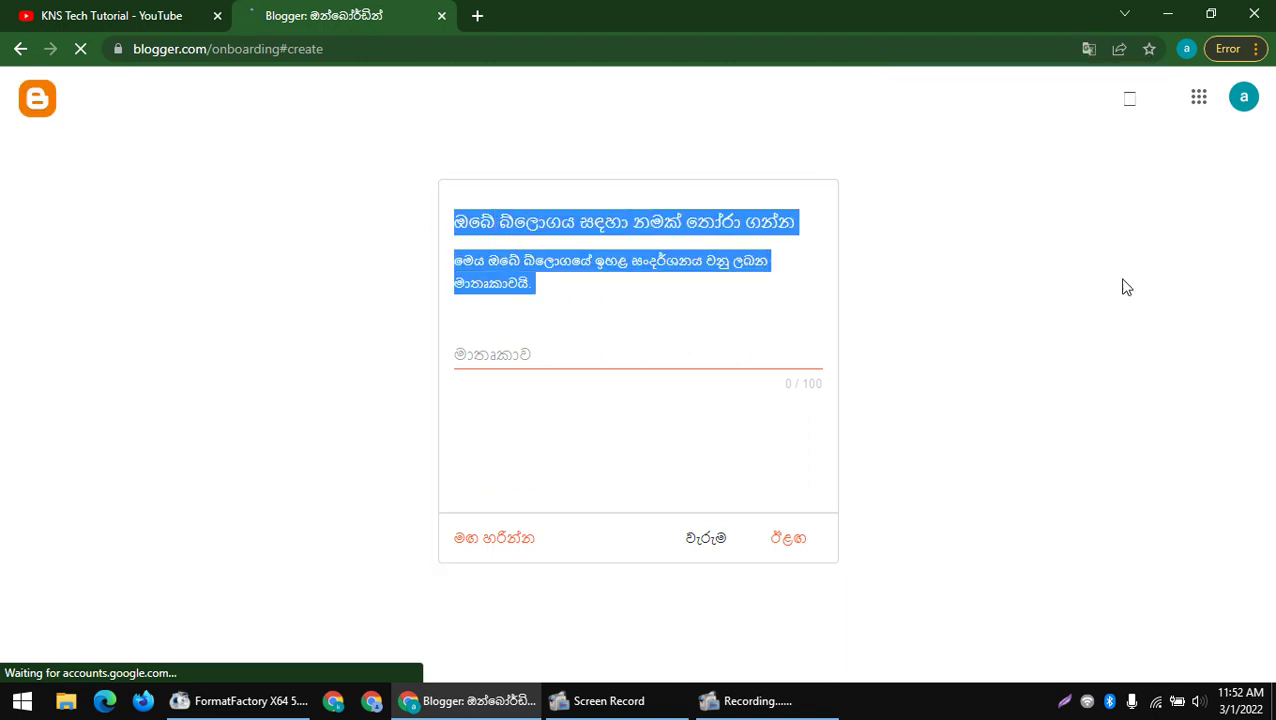
{"action": "left_click", "coordinate": [1089, 49]}
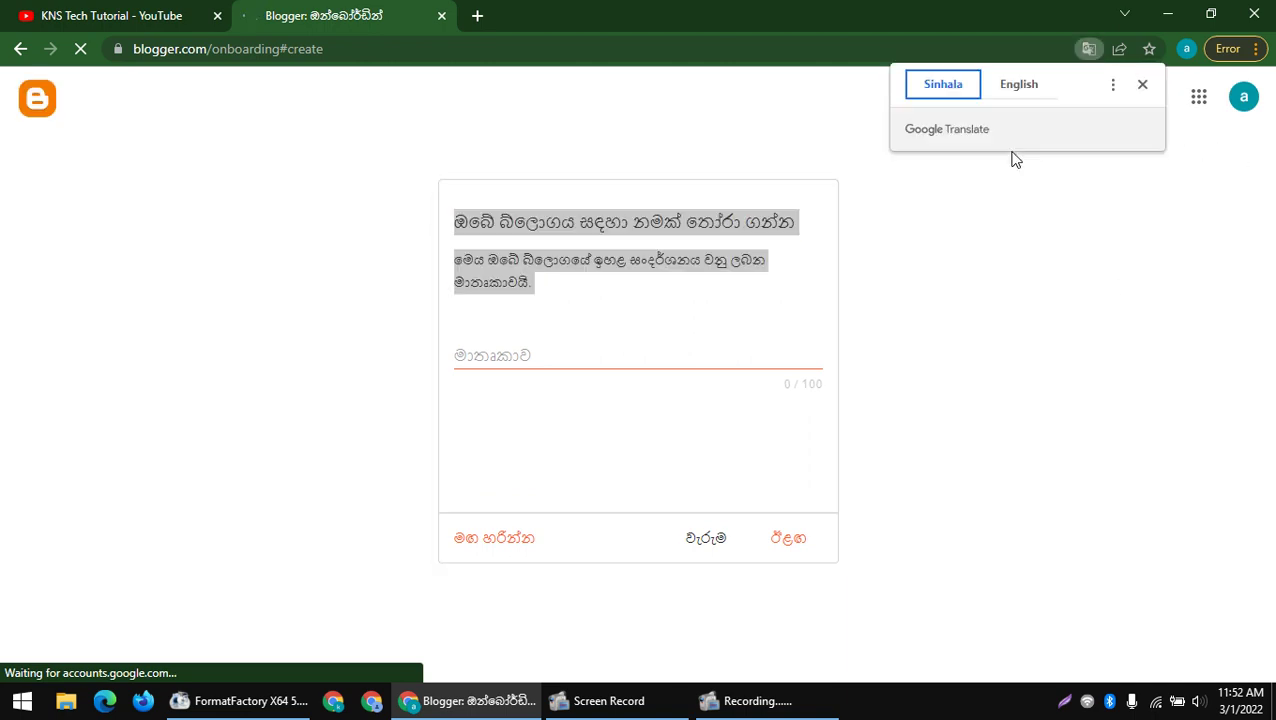
{"action": "left_click", "coordinate": [1000, 90]}
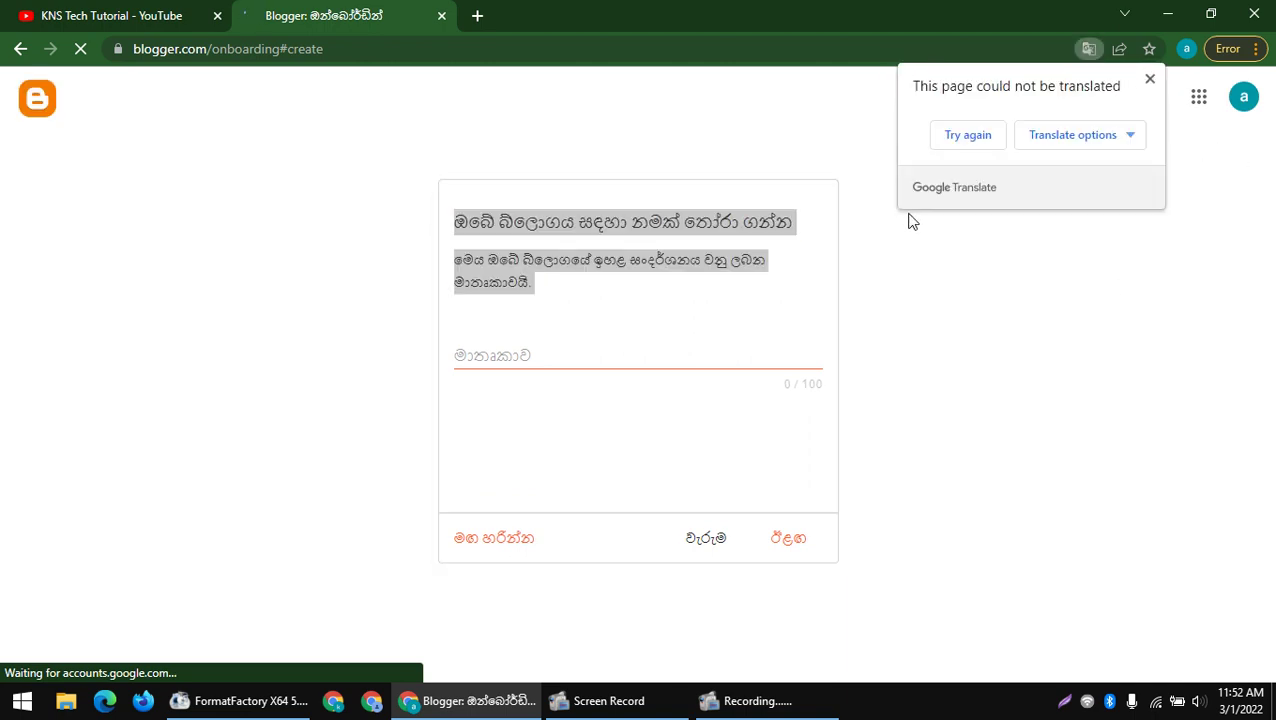
{"action": "left_click", "coordinate": [966, 135]}
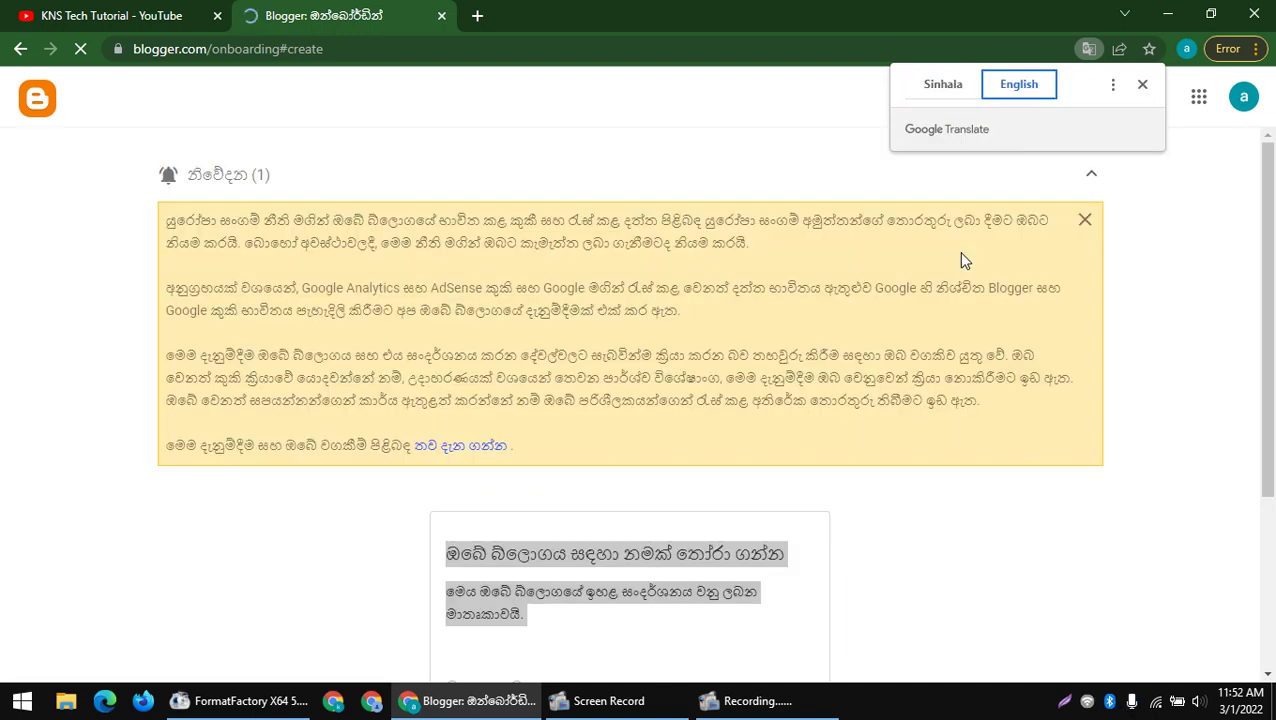
{"action": "scroll", "coordinate": [743, 328], "scroll_direction": "down", "scroll_amount": 3}
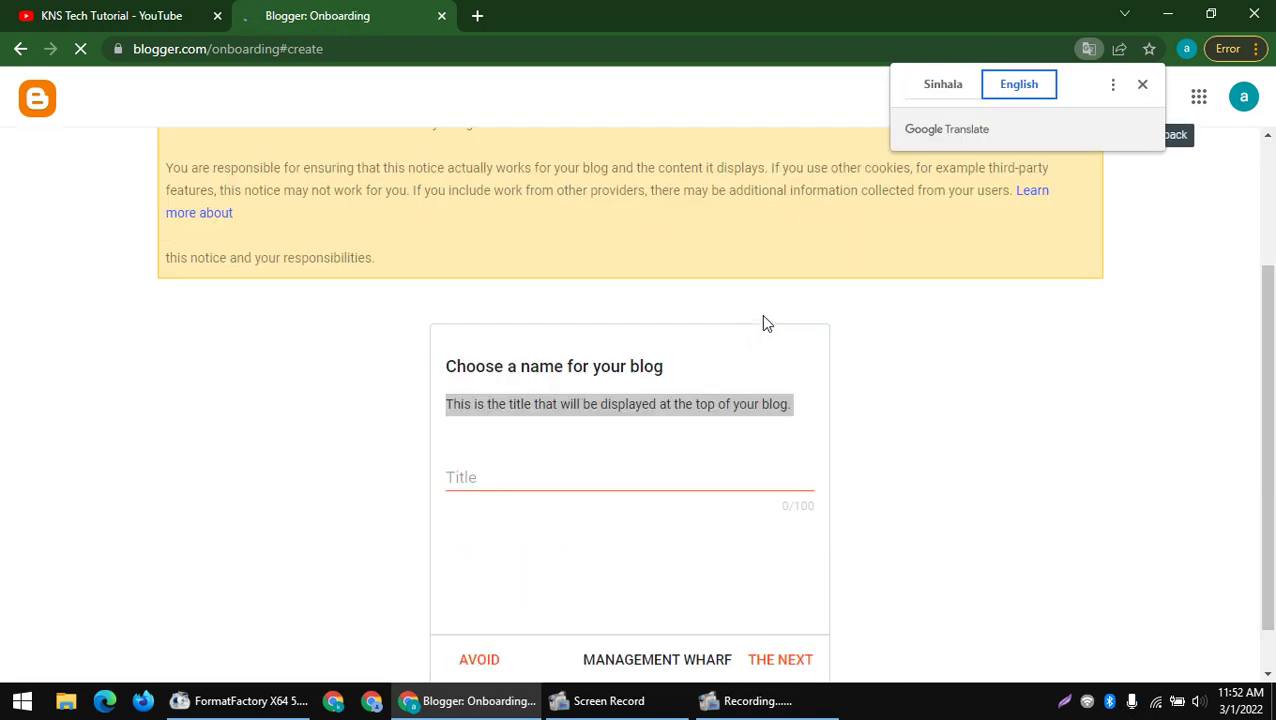
{"action": "left_click", "coordinate": [478, 333]}
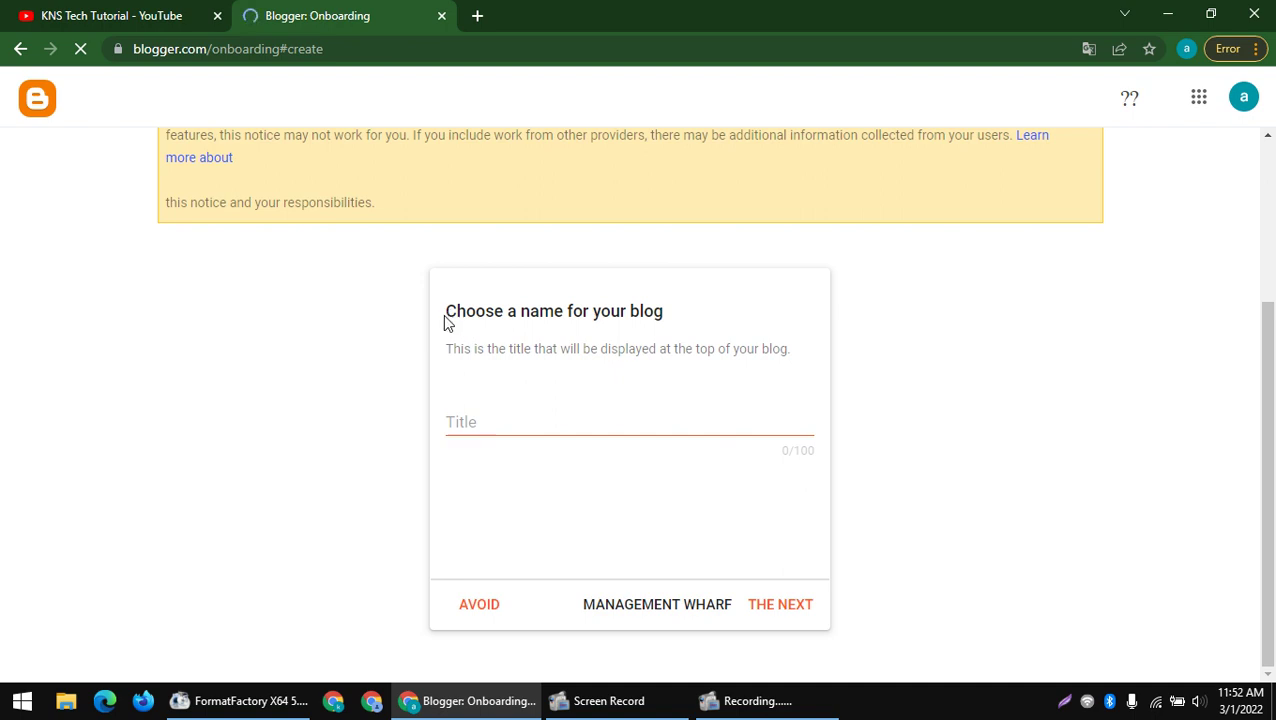
- Set the blog title to KNS Tech Tutorial, copied from the YouTube channel page, and continue to the URL choice
{"action": "left_click_drag", "start_coordinate": [445, 318], "coordinate": [741, 316]}
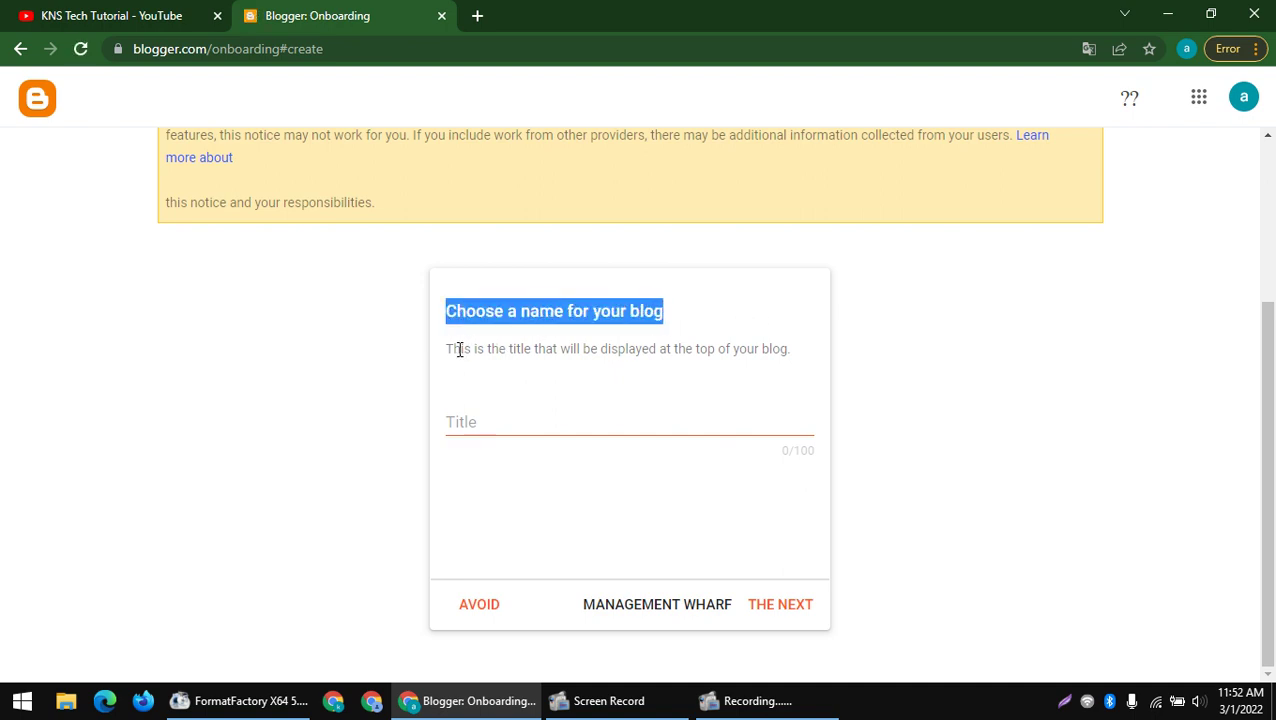
{"action": "left_click_drag", "start_coordinate": [448, 350], "coordinate": [876, 346]}
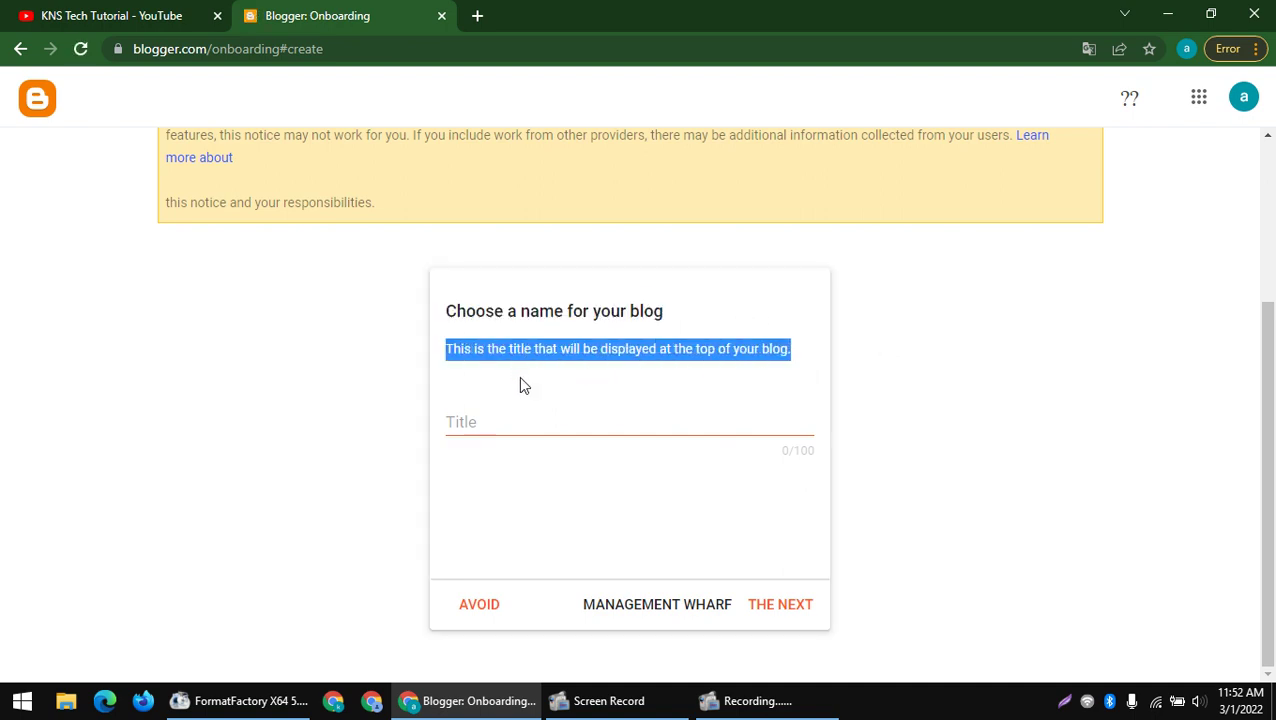
{"action": "left_click", "coordinate": [488, 426]}
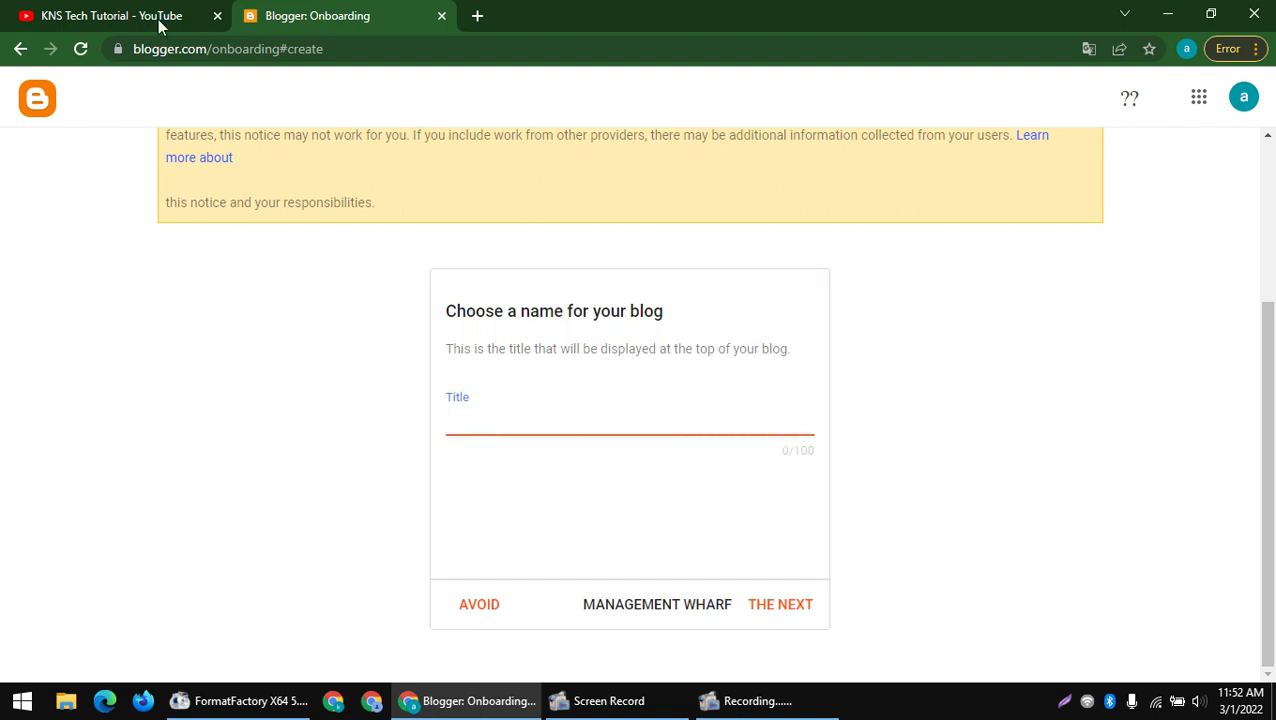
{"action": "left_click", "coordinate": [160, 25]}
{"action": "key", "text": "ctrl+c"}
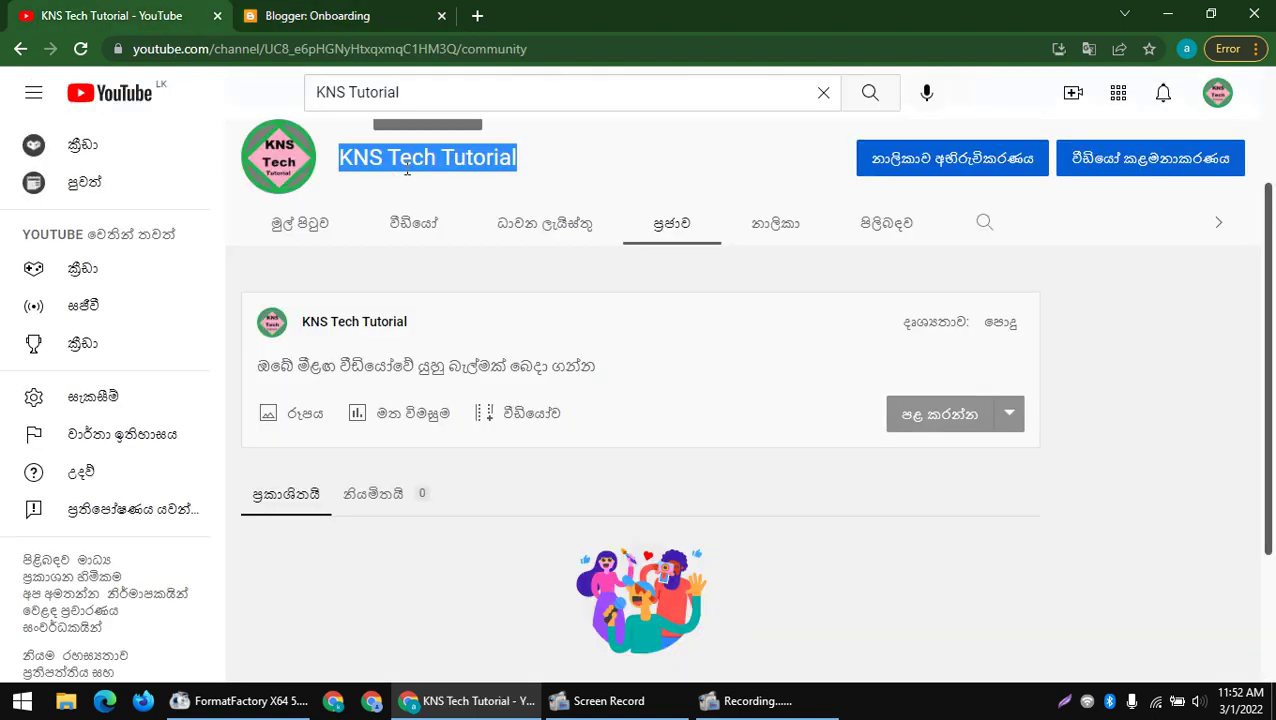
{"action": "left_click", "coordinate": [364, 14]}
{"action": "key", "text": "ctrl+v"}
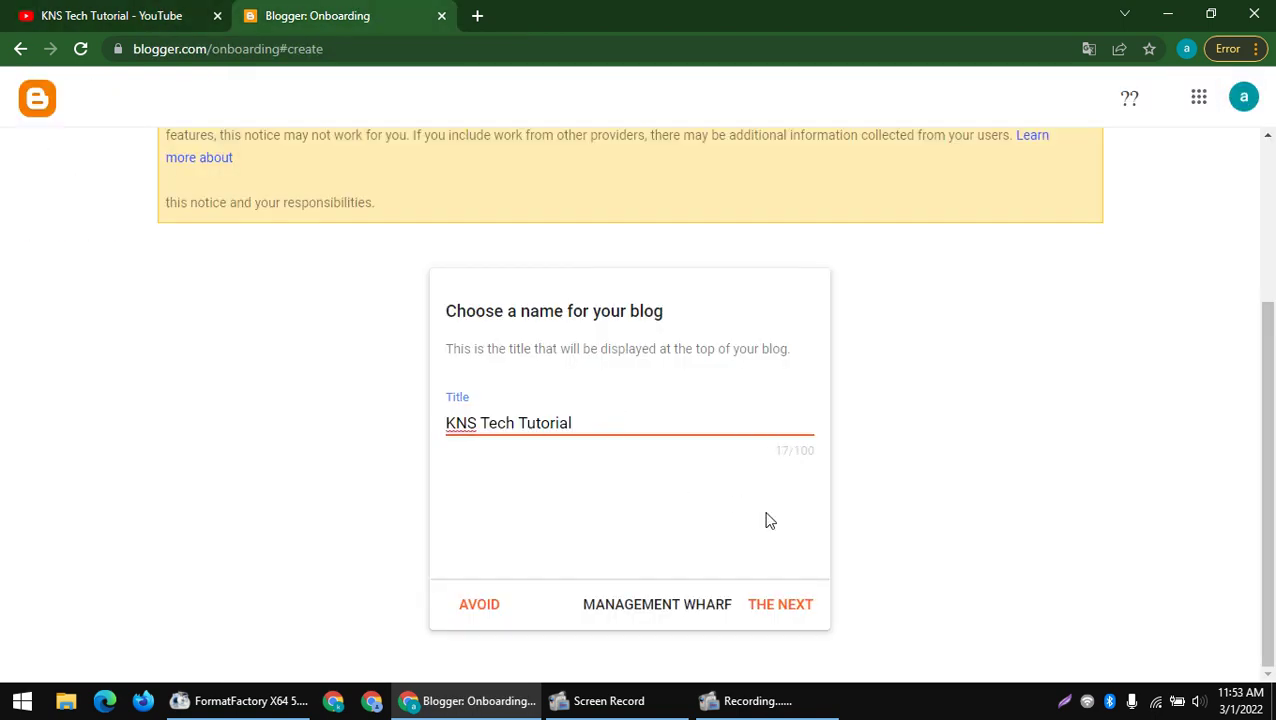
{"action": "left_click", "coordinate": [789, 606]}
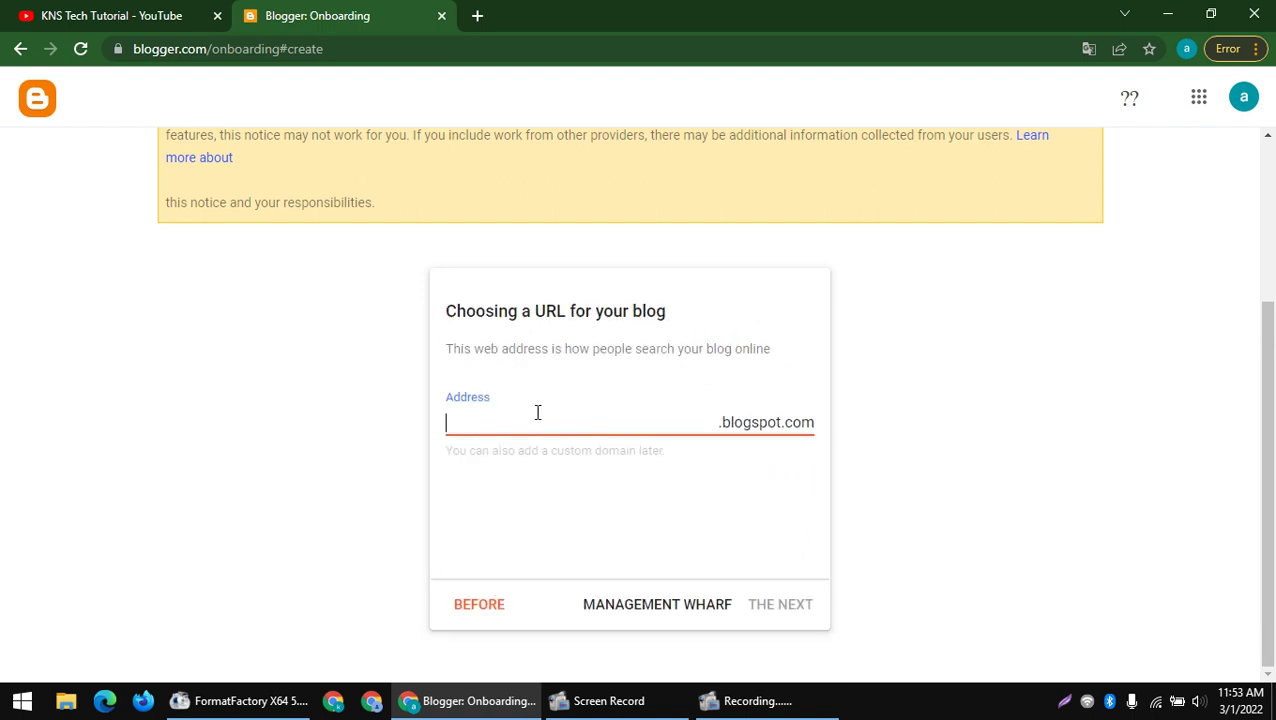
- Paste the channel name as the blog address and remove its spaces so it reads KNSTechTutorial
{"action": "key", "text": "ctrl+shift+Tab"}
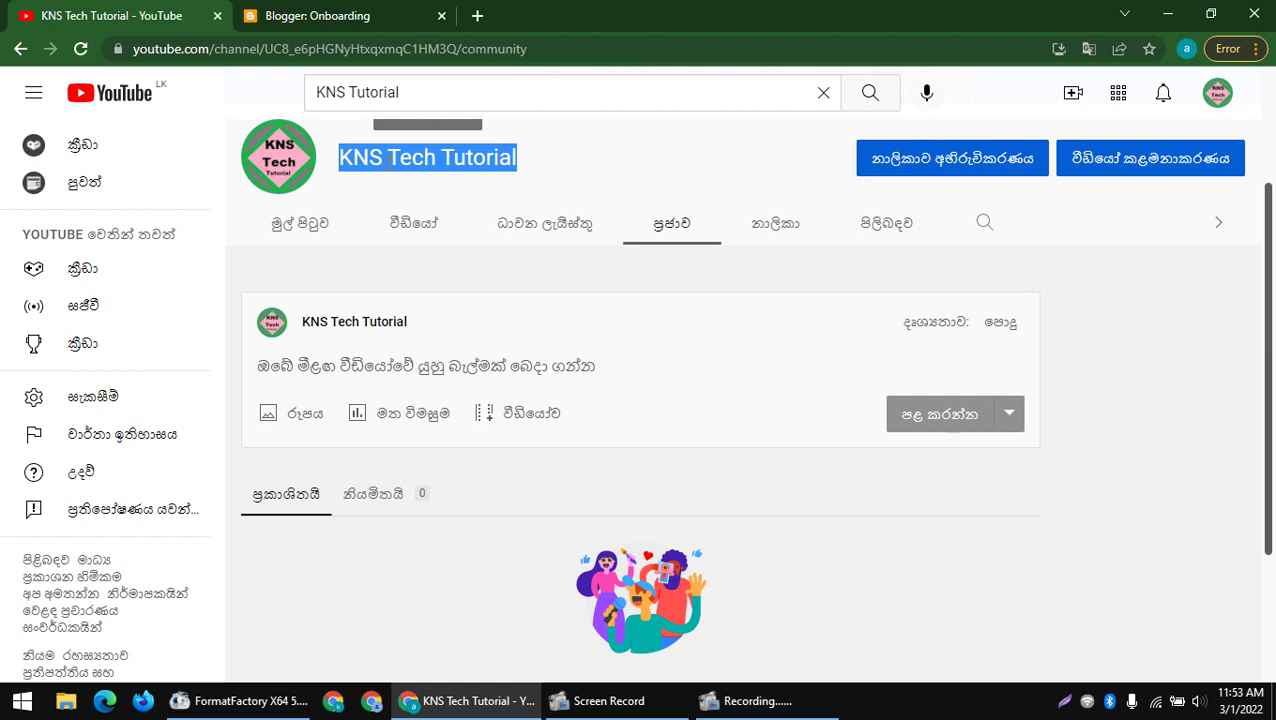
{"action": "left_click", "coordinate": [370, 10]}
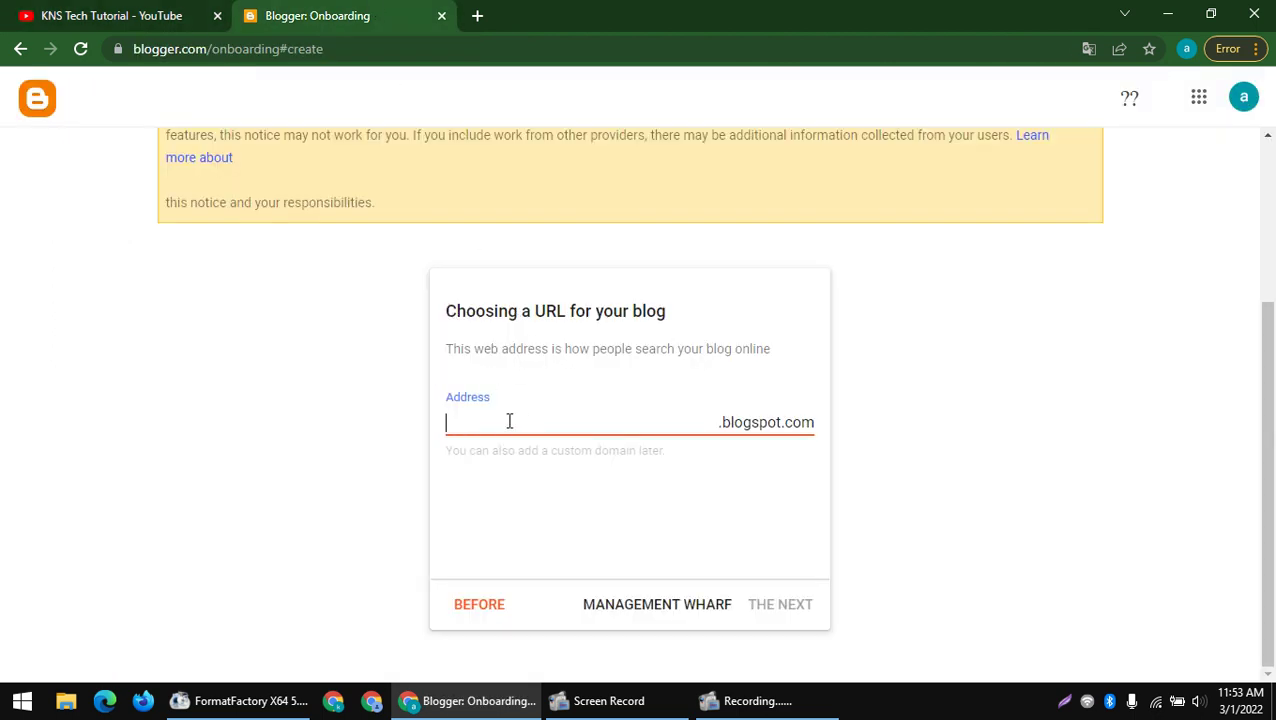
{"action": "key", "text": "ctrl+v"}
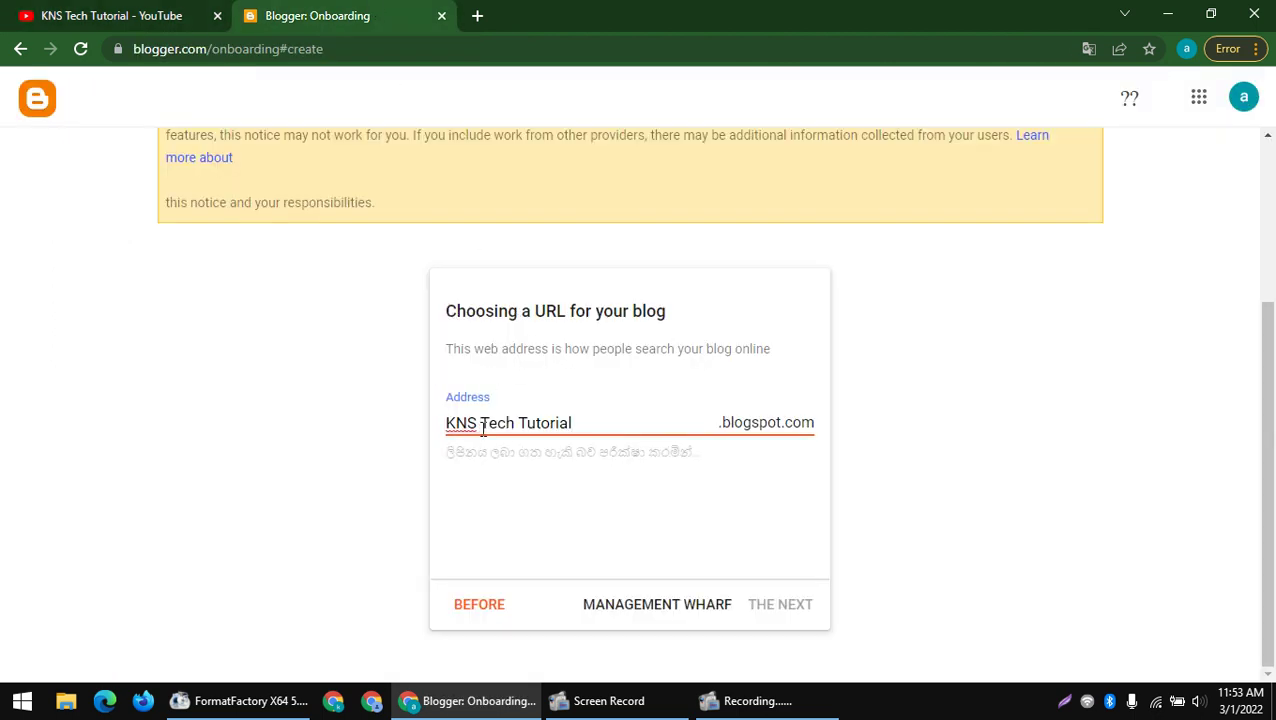
{"action": "key", "text": "BackSpace"}
{"action": "left_click", "coordinate": [515, 440]}
{"action": "key", "text": "BackSpace"}
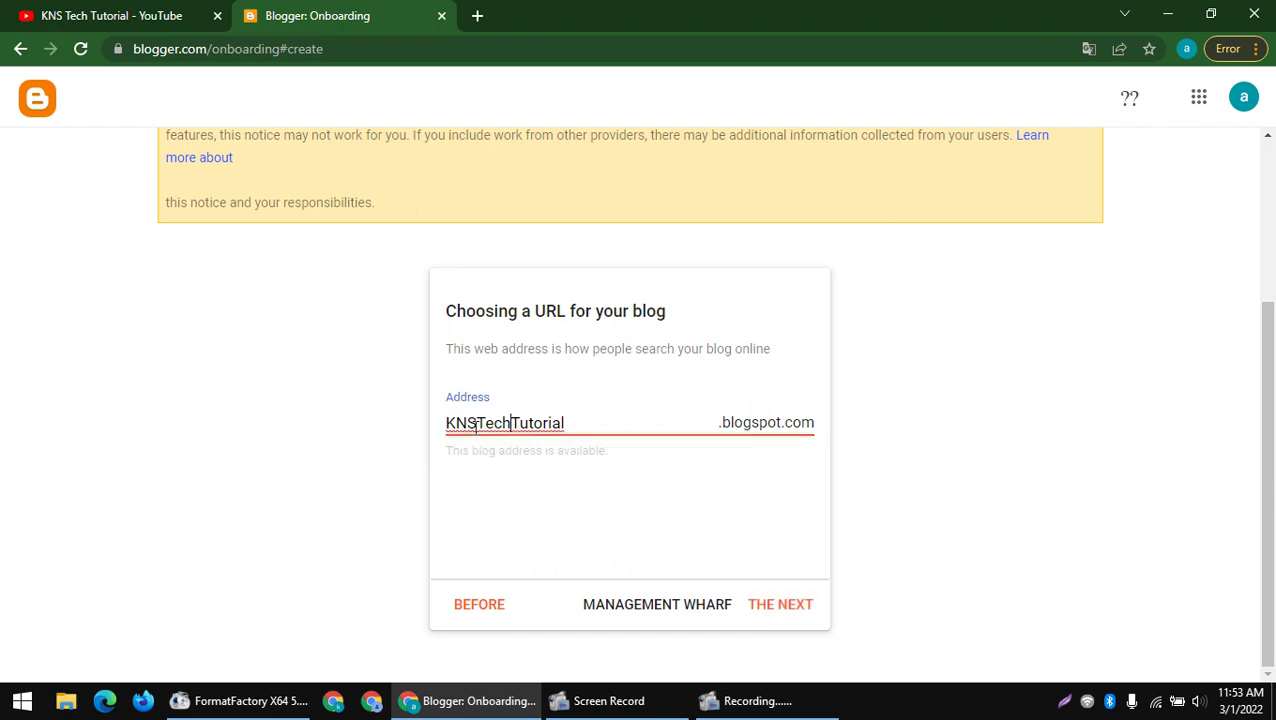
- Check the entered .blogspot.com address and continue to the display name
{"action": "left_click_drag", "start_coordinate": [476, 425], "coordinate": [347, 433]}
{"action": "left_click", "coordinate": [621, 427]}
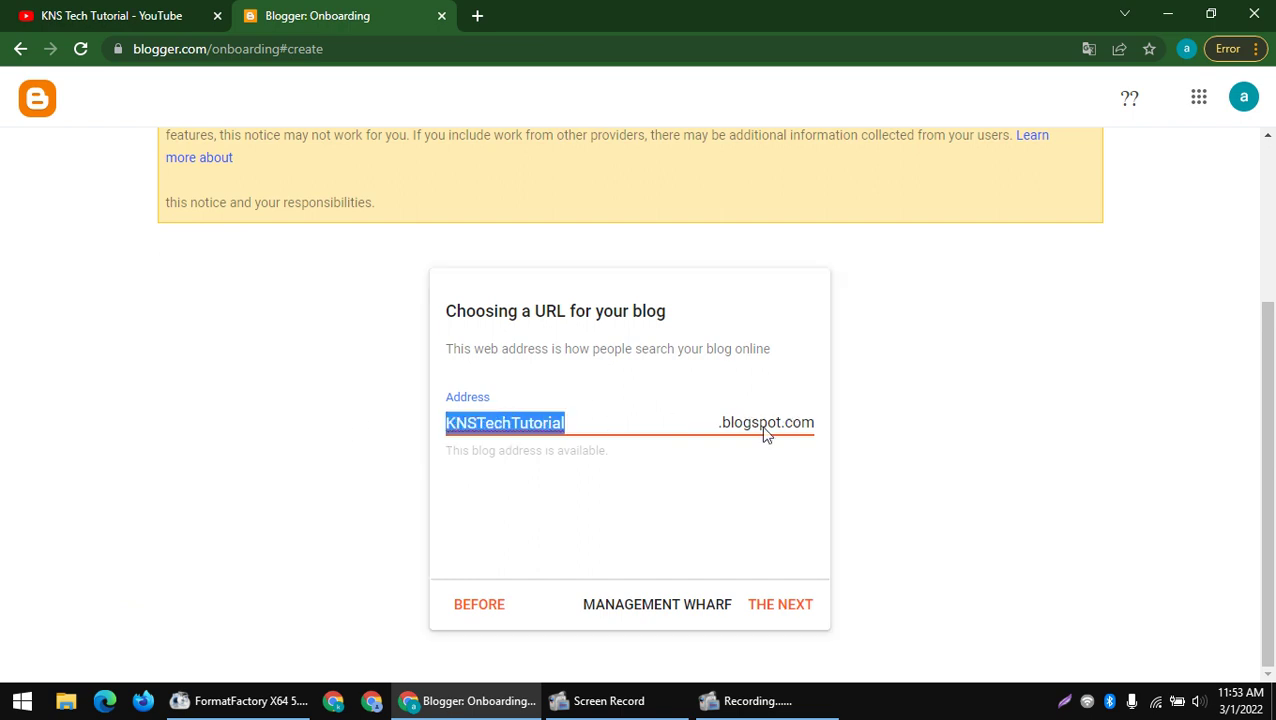
{"action": "left_click_drag", "start_coordinate": [447, 313], "coordinate": [567, 314]}
{"action": "left_click", "coordinate": [515, 330]}
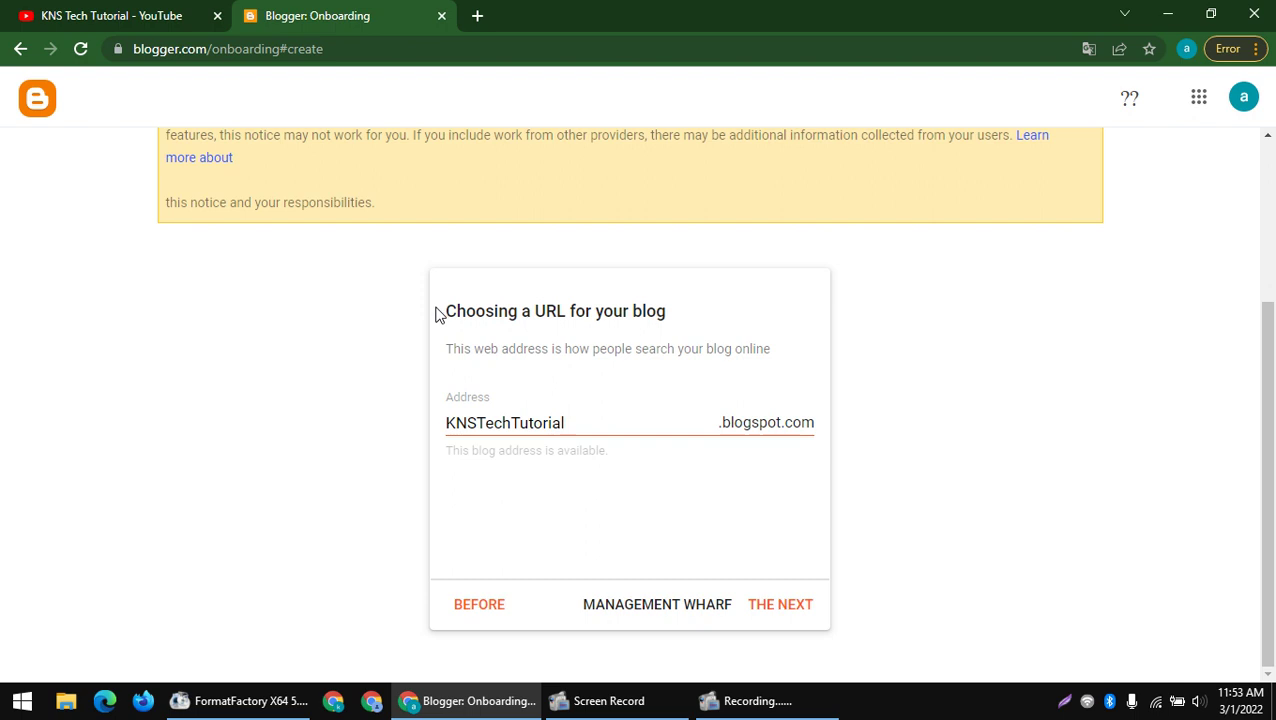
{"action": "left_click_drag", "start_coordinate": [436, 312], "coordinate": [458, 313]}
{"action": "left_click_drag", "start_coordinate": [590, 419], "coordinate": [333, 427]}
{"action": "left_click", "coordinate": [812, 530]}
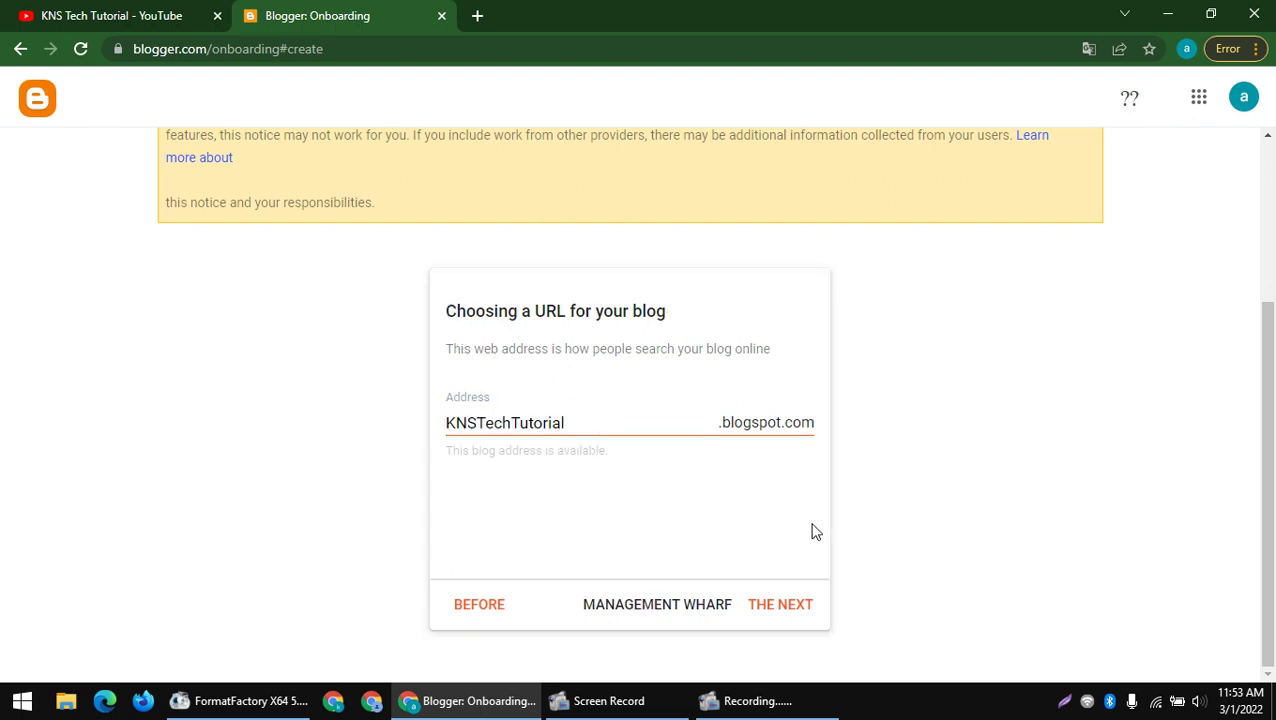
{"action": "left_click", "coordinate": [788, 606]}
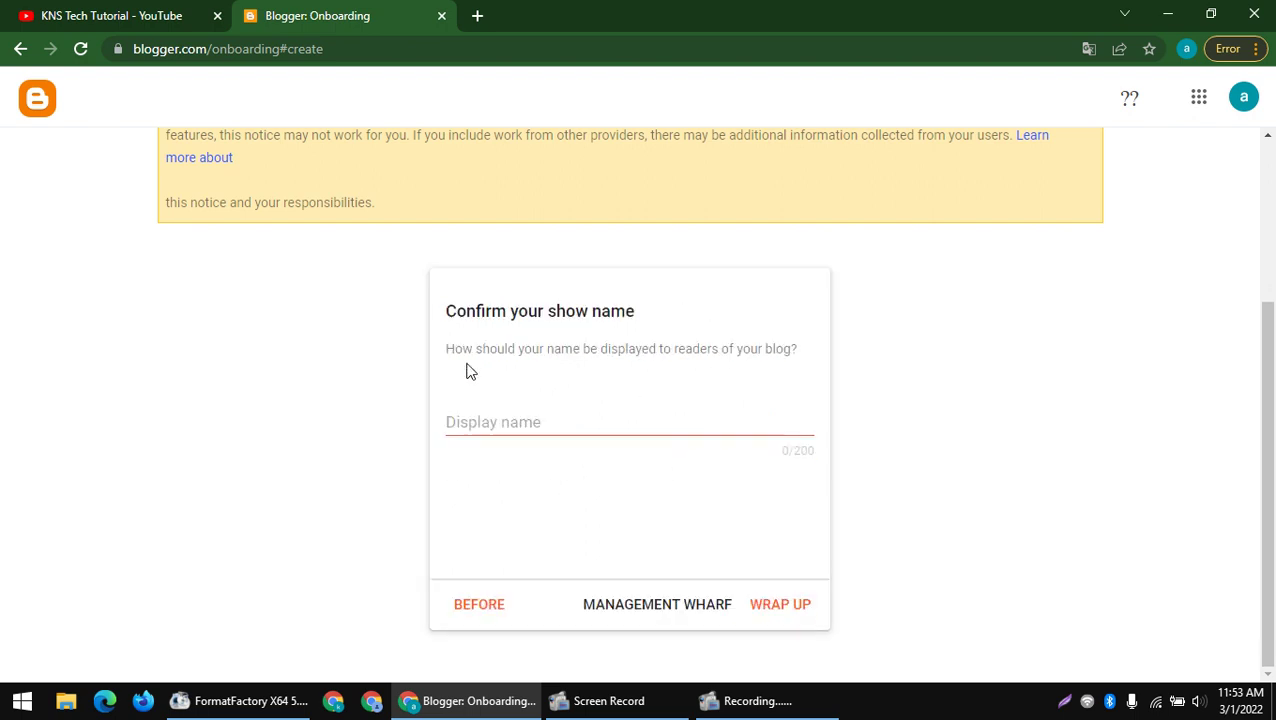
- Enter KNS Tech Tutorial as the display name and try to finish creating the blog
{"action": "left_click_drag", "start_coordinate": [421, 304], "coordinate": [738, 390]}
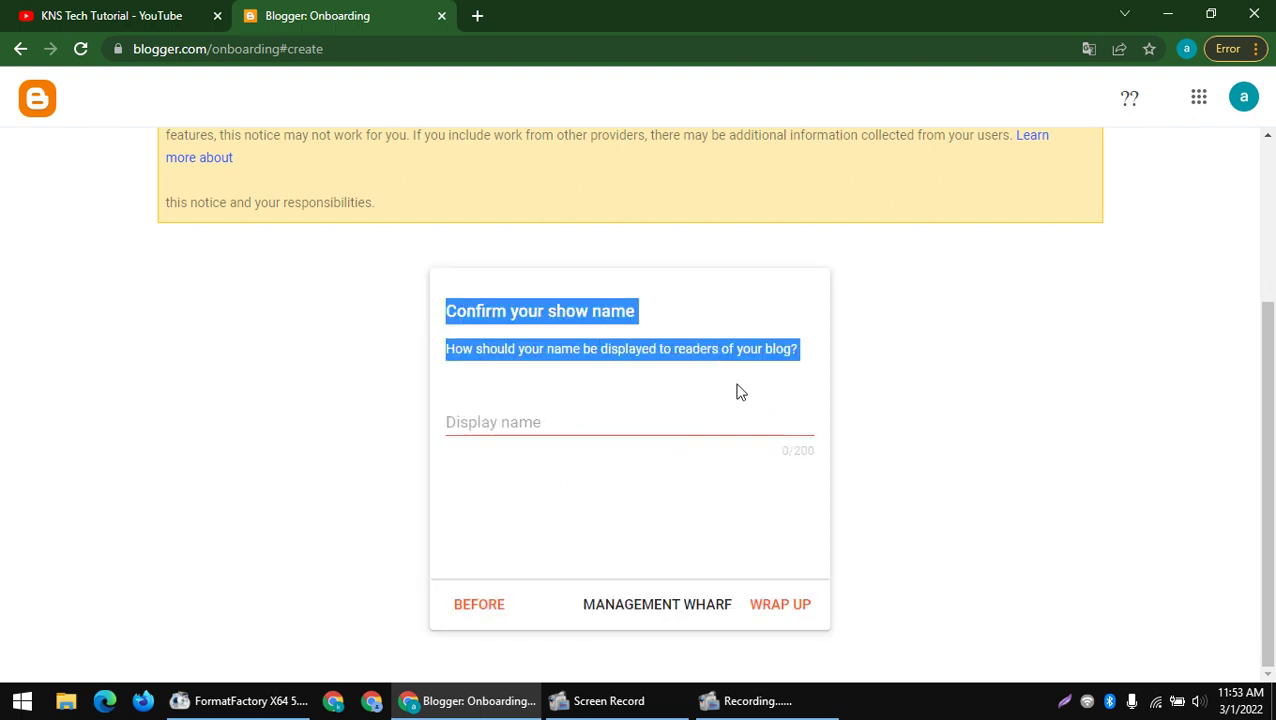
{"action": "left_click", "coordinate": [745, 372]}
{"action": "key", "text": "ctrl+Tab"}
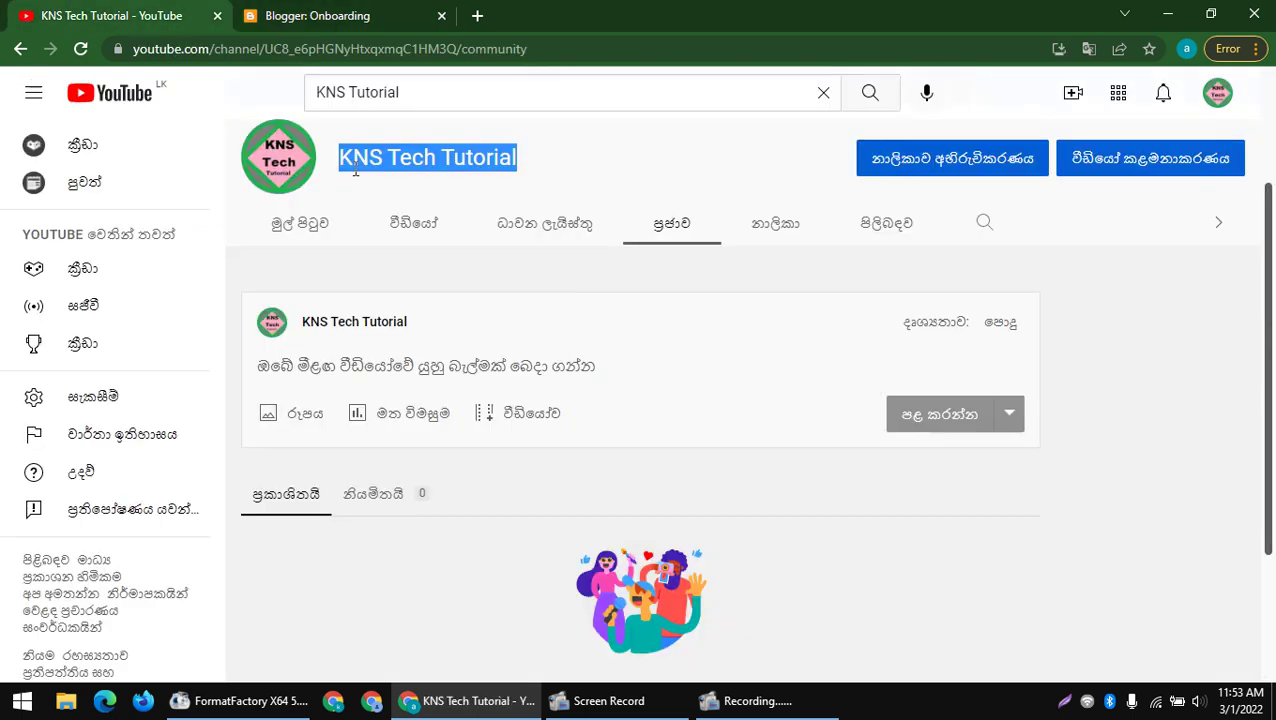
{"action": "left_click", "coordinate": [365, 12]}
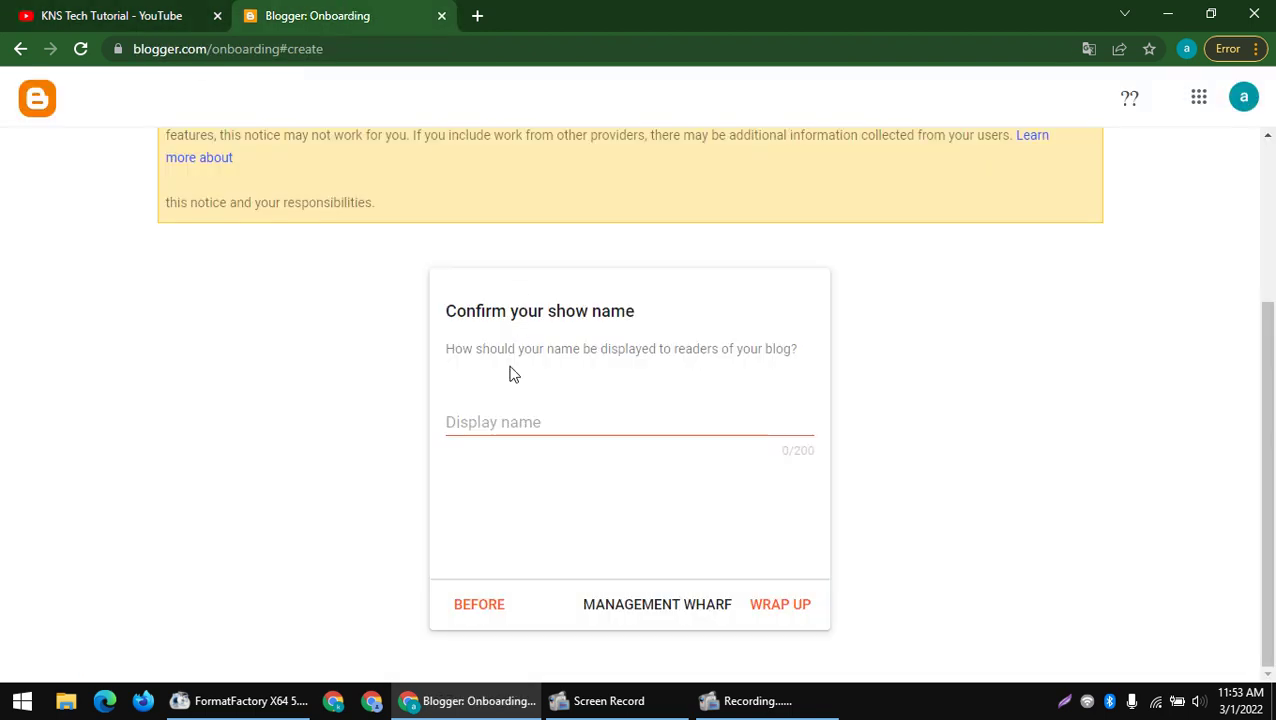
{"action": "left_click", "coordinate": [507, 416]}
{"action": "key", "text": "ctrl+v"}
{"action": "left_click_drag", "start_coordinate": [600, 424], "coordinate": [208, 440]}
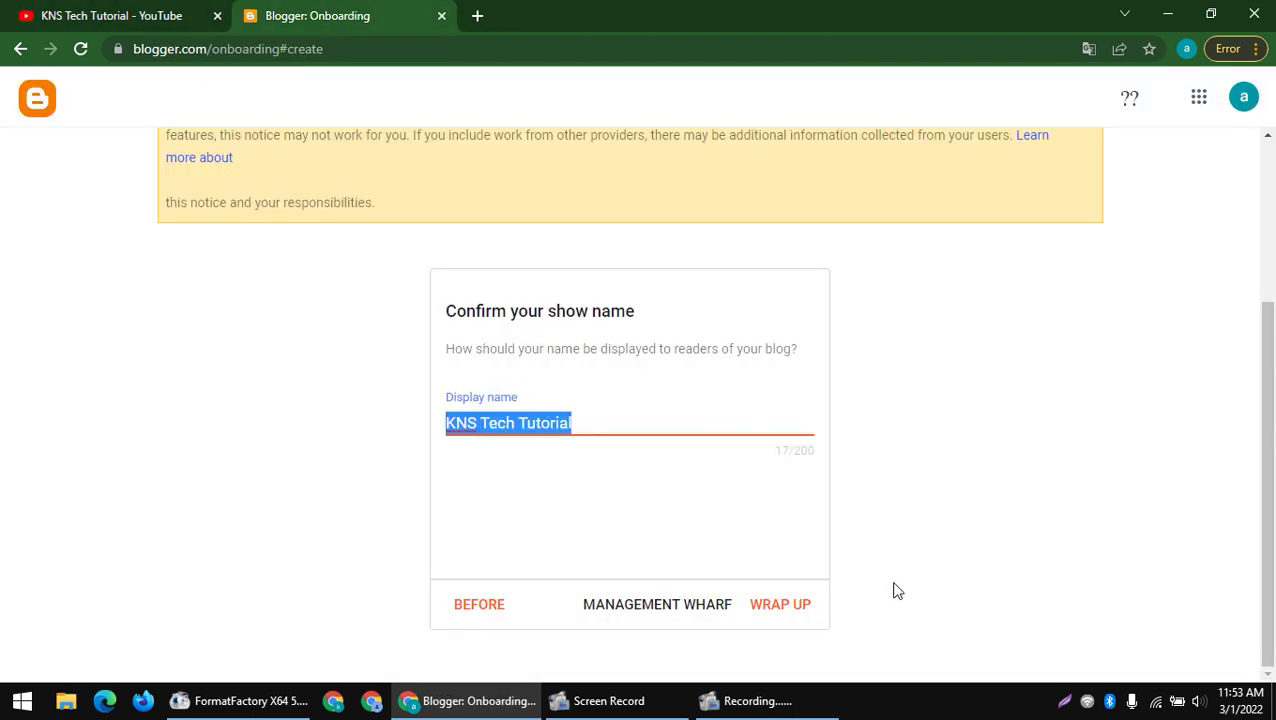
{"action": "left_click", "coordinate": [784, 610]}
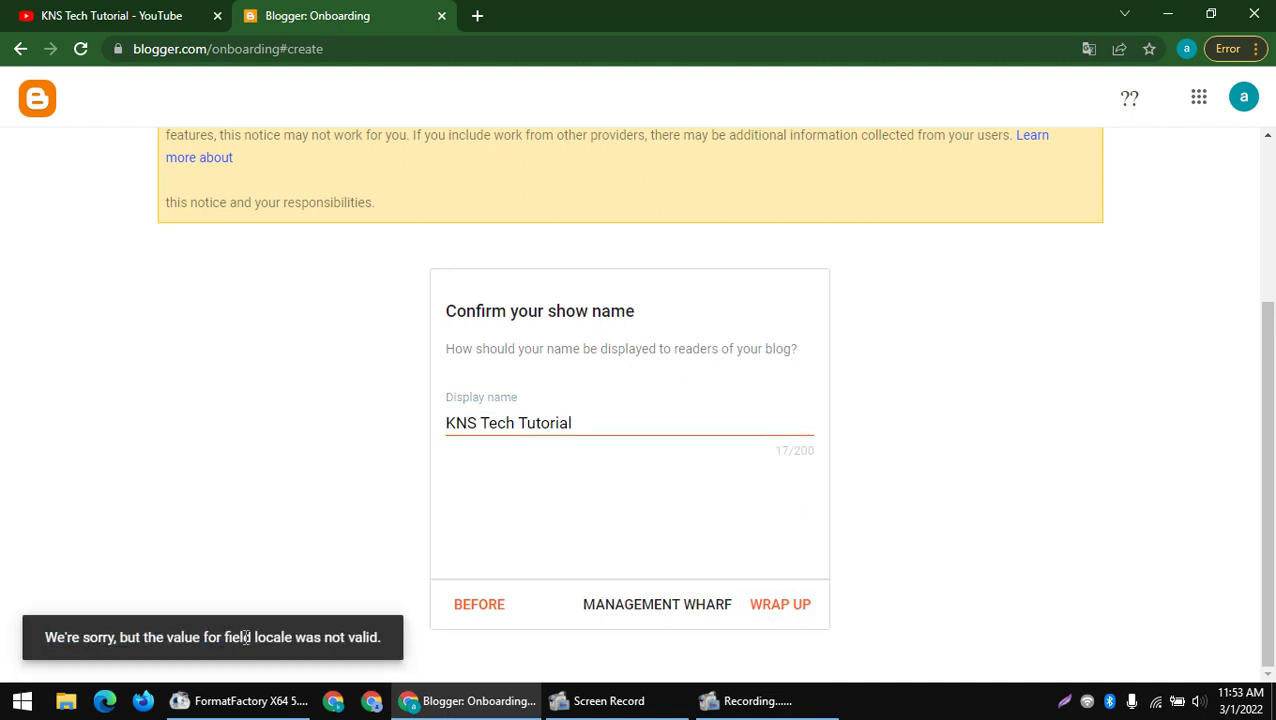
- Retry finishing the blog setup, then load blogger.com without the onboarding path
{"action": "left_click_drag", "start_coordinate": [381, 637], "coordinate": [323, 637]}
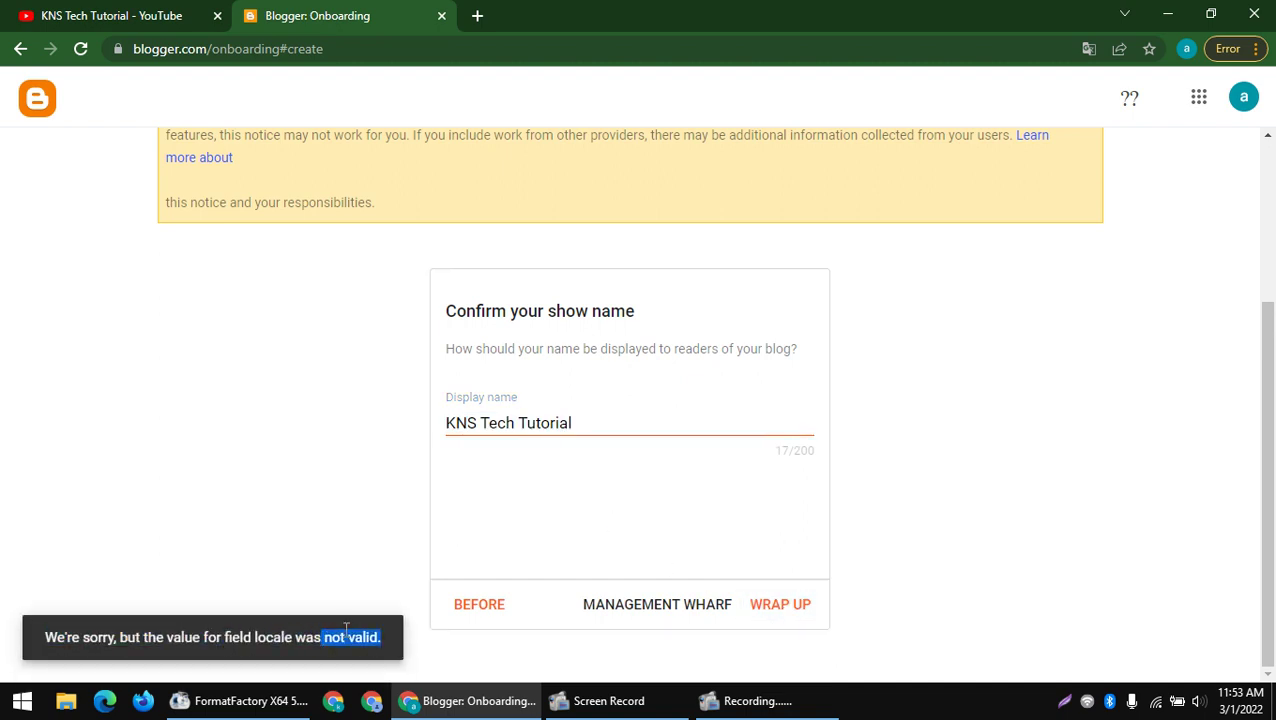
{"action": "left_click", "coordinate": [781, 605]}
{"action": "left_click_drag", "start_coordinate": [219, 48], "coordinate": [897, 70]}
{"action": "key", "text": "BackSpace"}
{"action": "key", "text": "Return"}
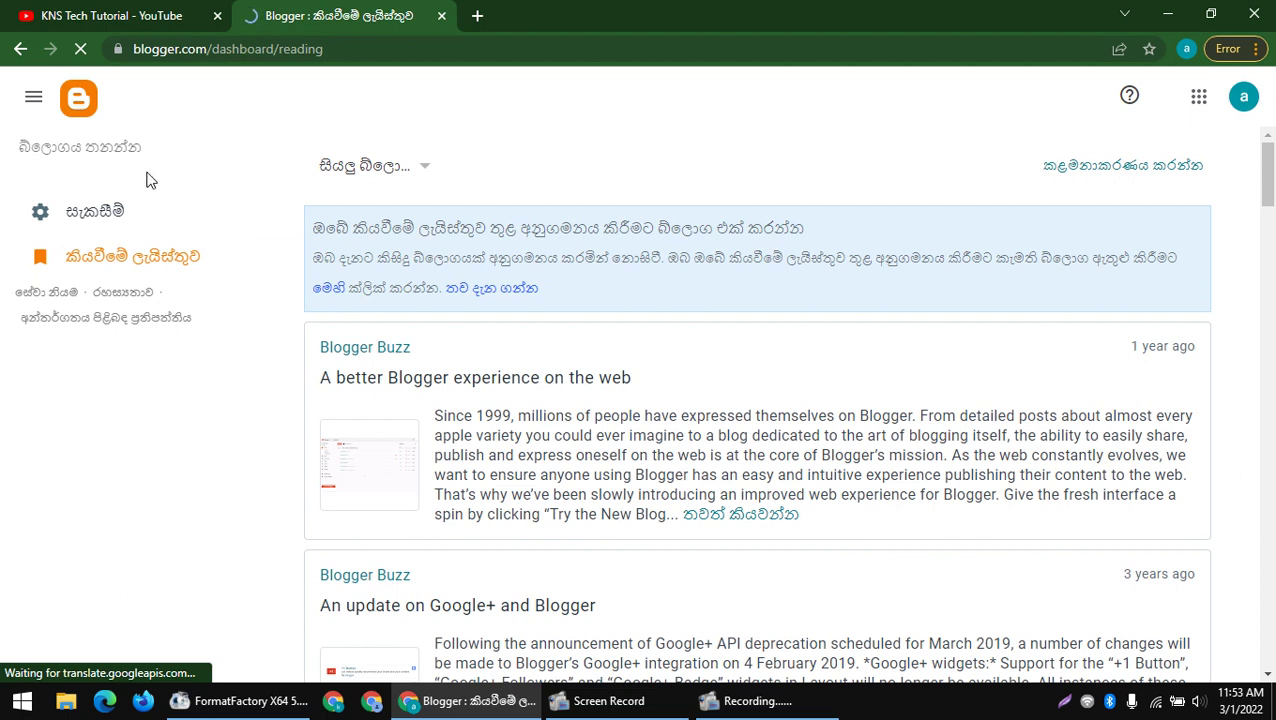
- Search the web for "my account google com" in a new browser tab and open the Google Account page
{"action": "left_click", "coordinate": [477, 16]}
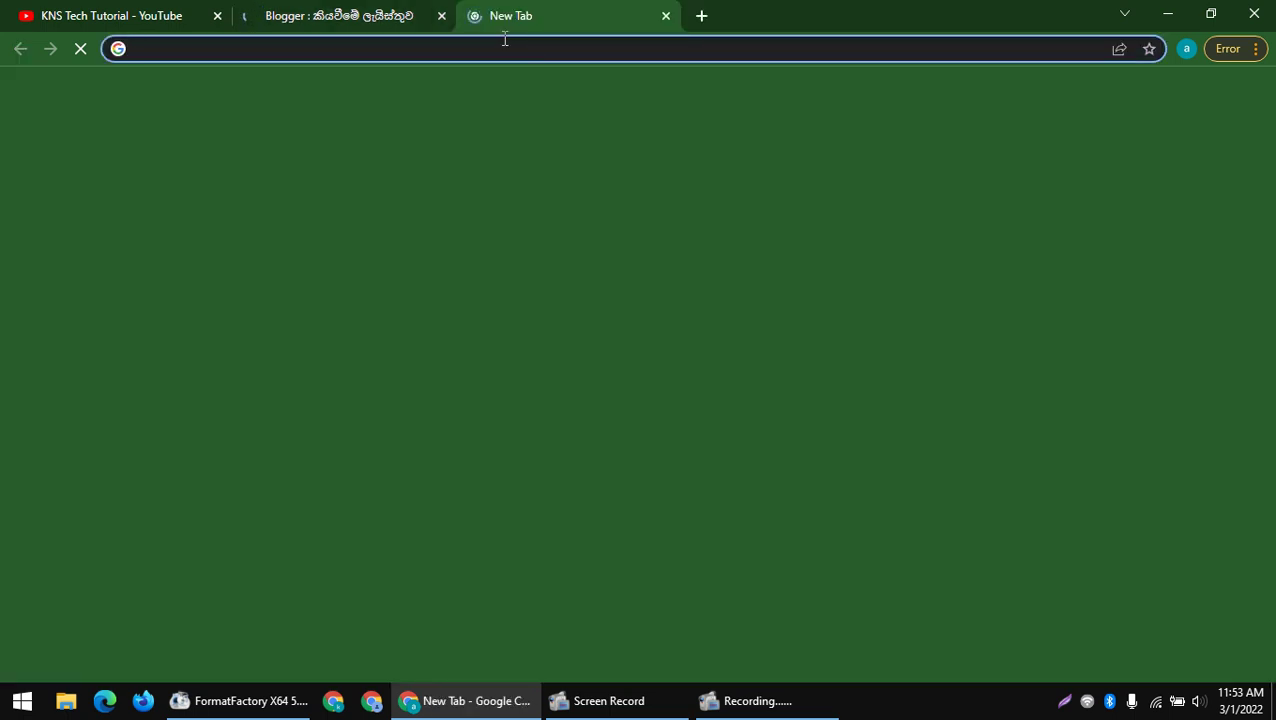
{"action": "type", "text": "my acvcca"}
{"action": "key", "text": "ctrl+a"}
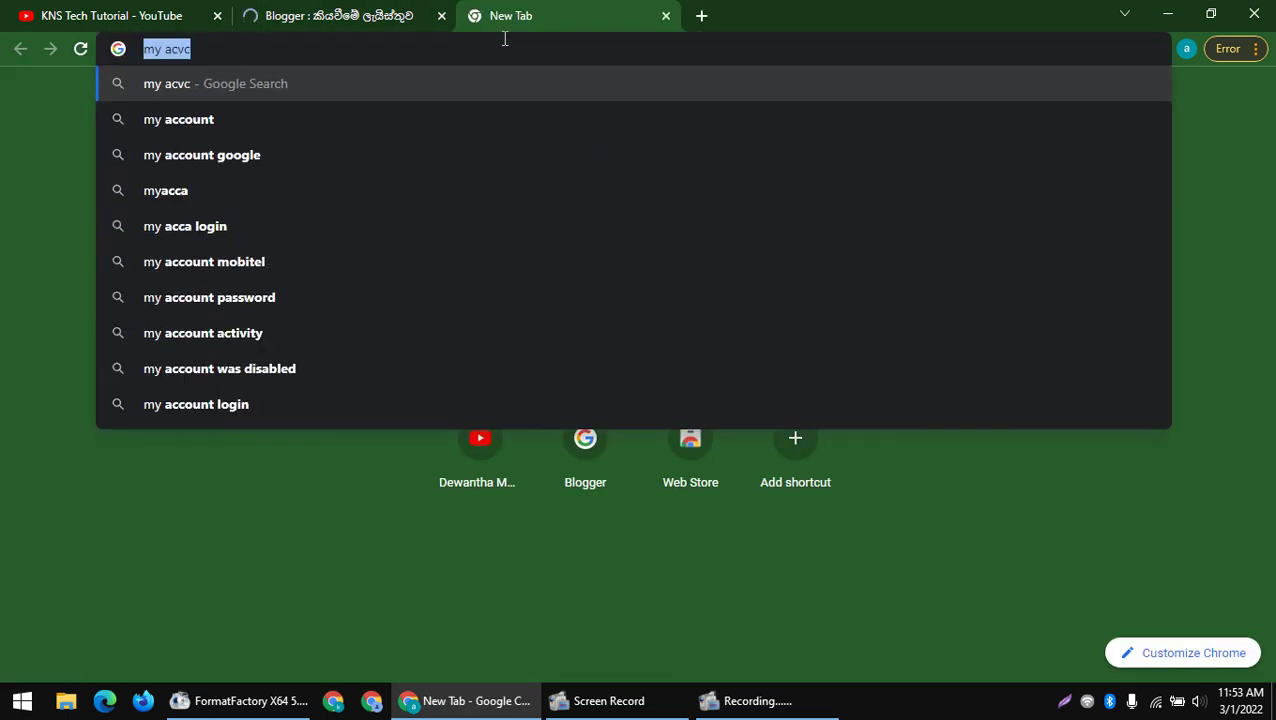
{"action": "type", "text": "my a"}
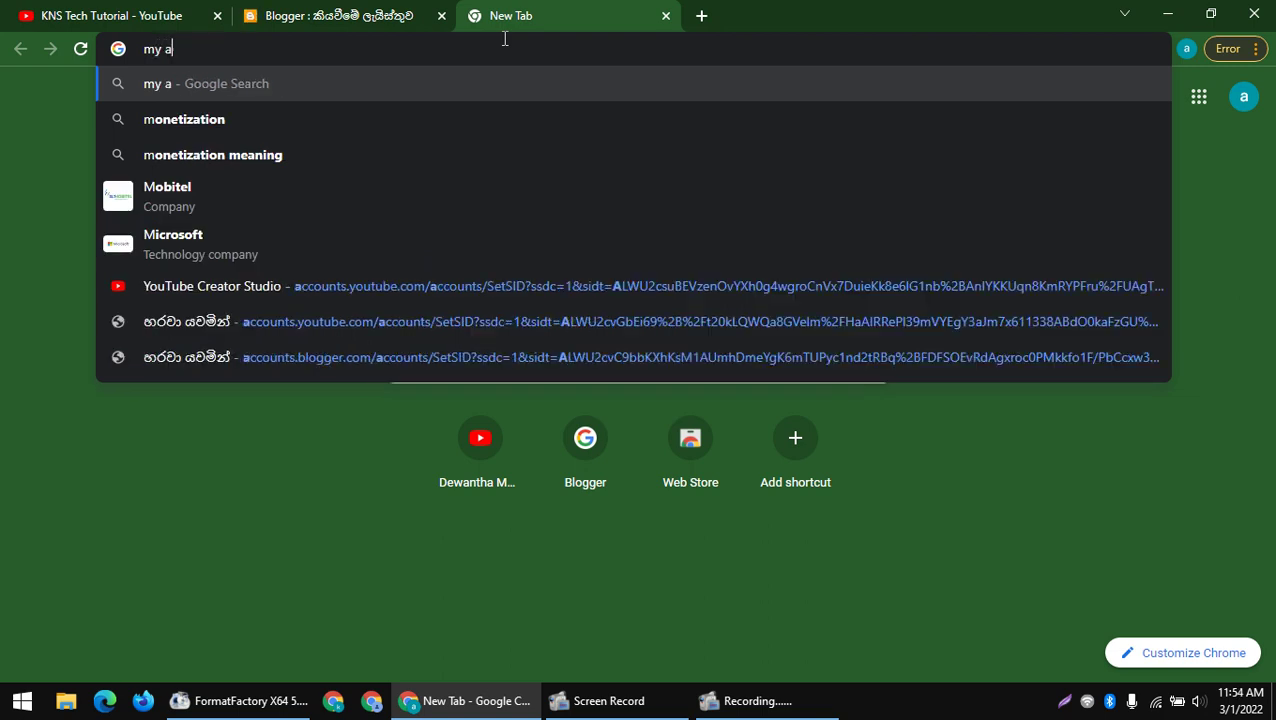
{"action": "type", "text": "ccount g"}
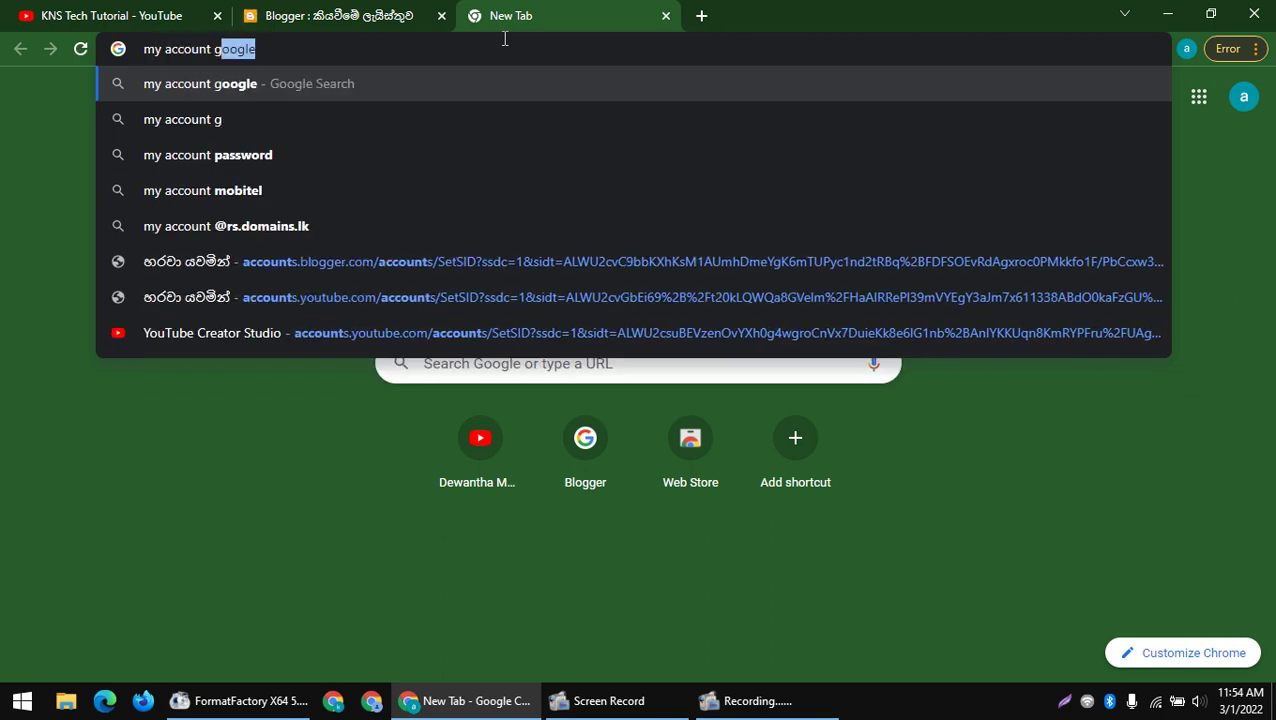
{"action": "type", "text": "oogle com"}
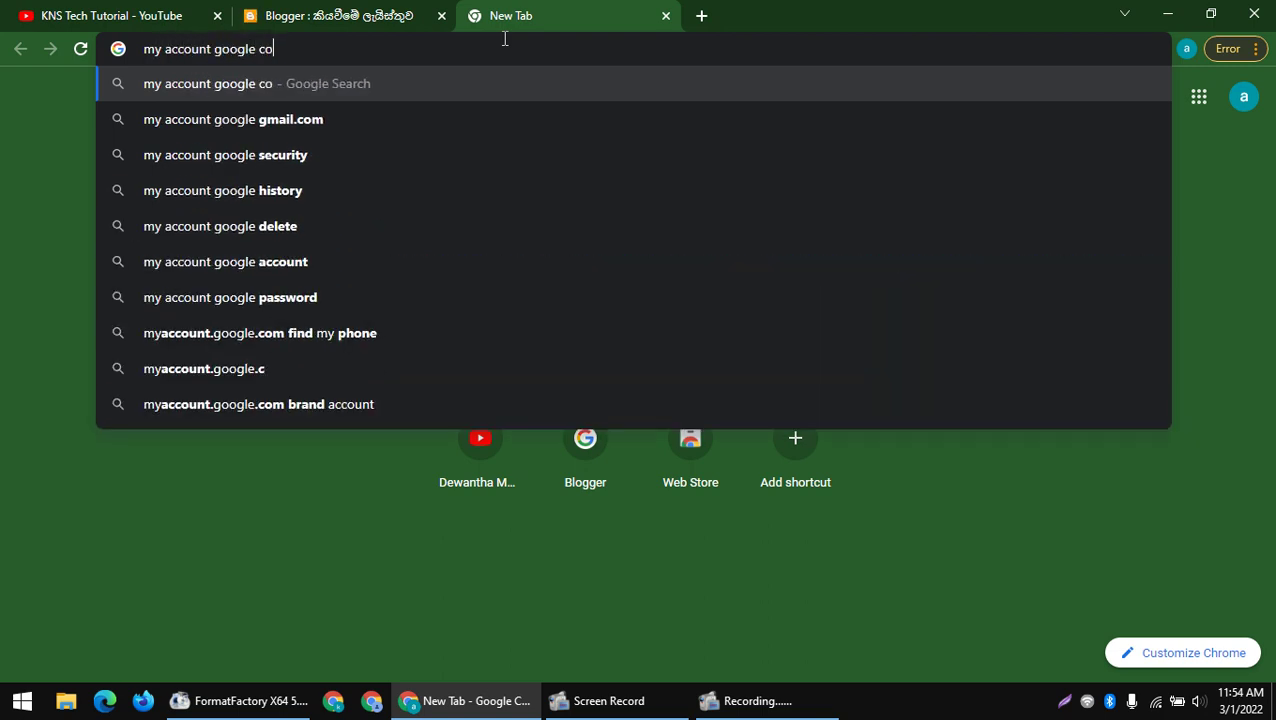
{"action": "key", "text": "Return"}
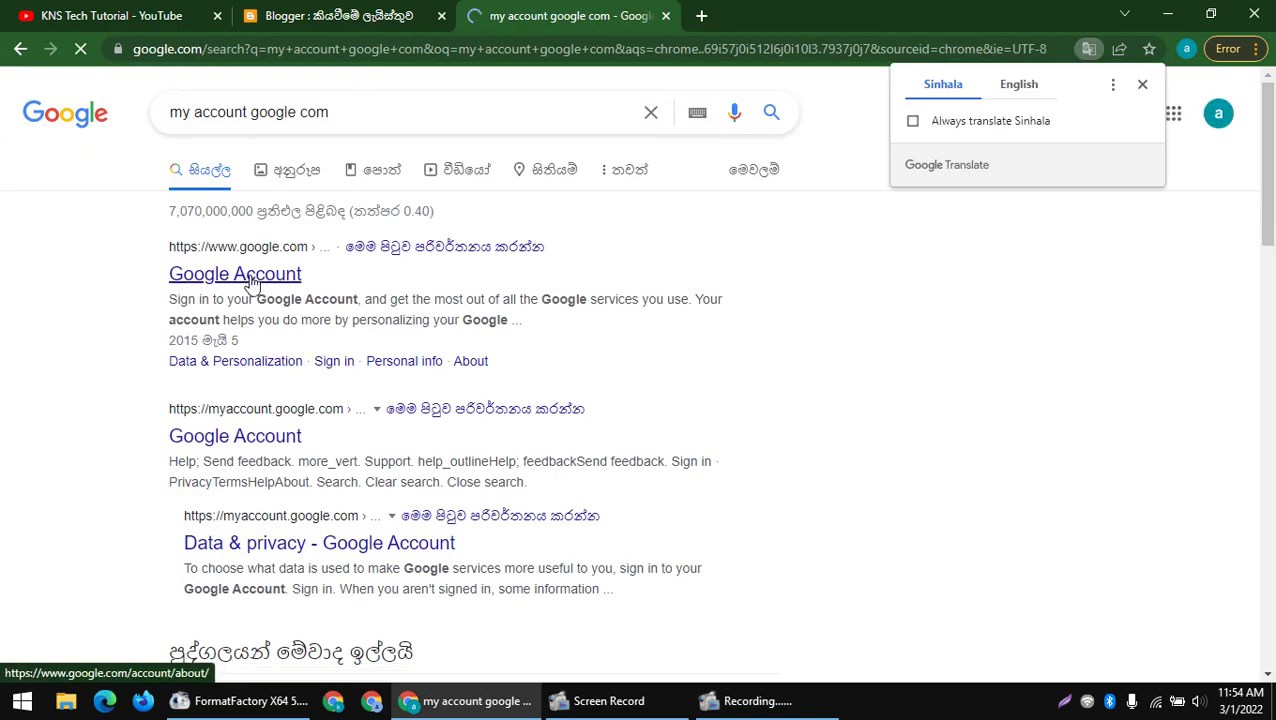
{"action": "left_click", "coordinate": [250, 278]}
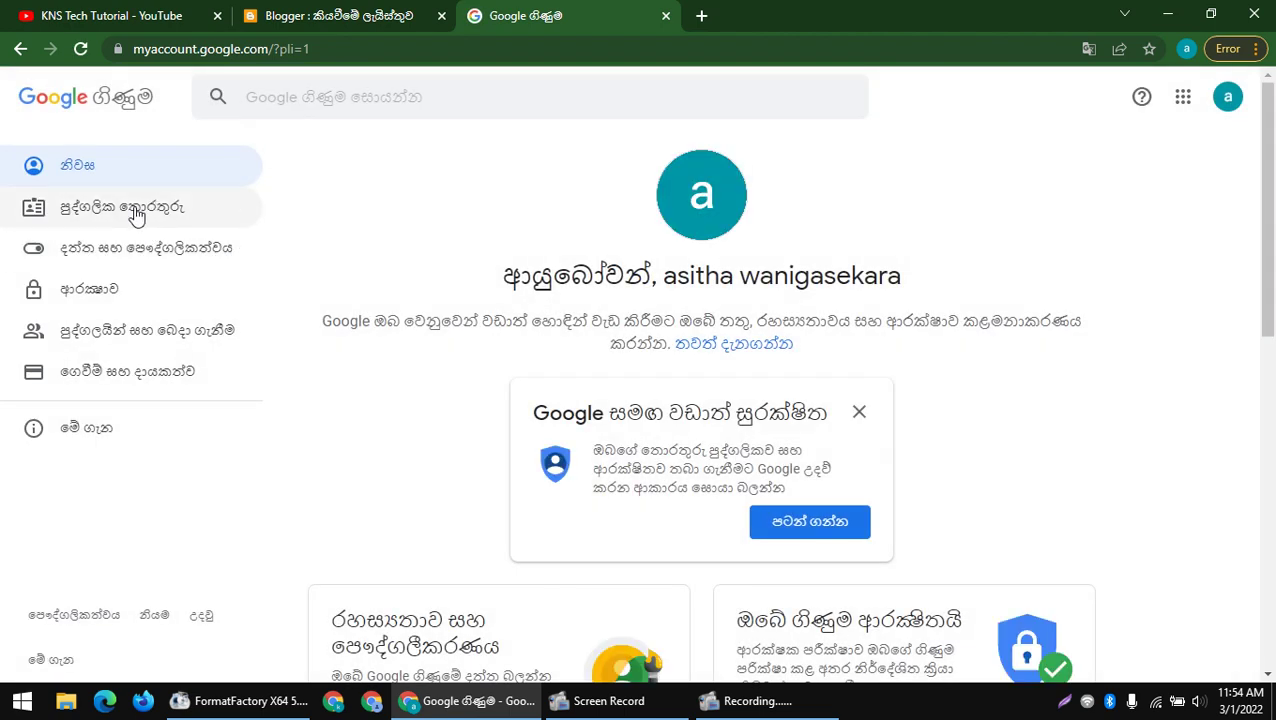
- Open the language settings from the Google Account's personal info page
{"action": "left_click", "coordinate": [127, 216]}
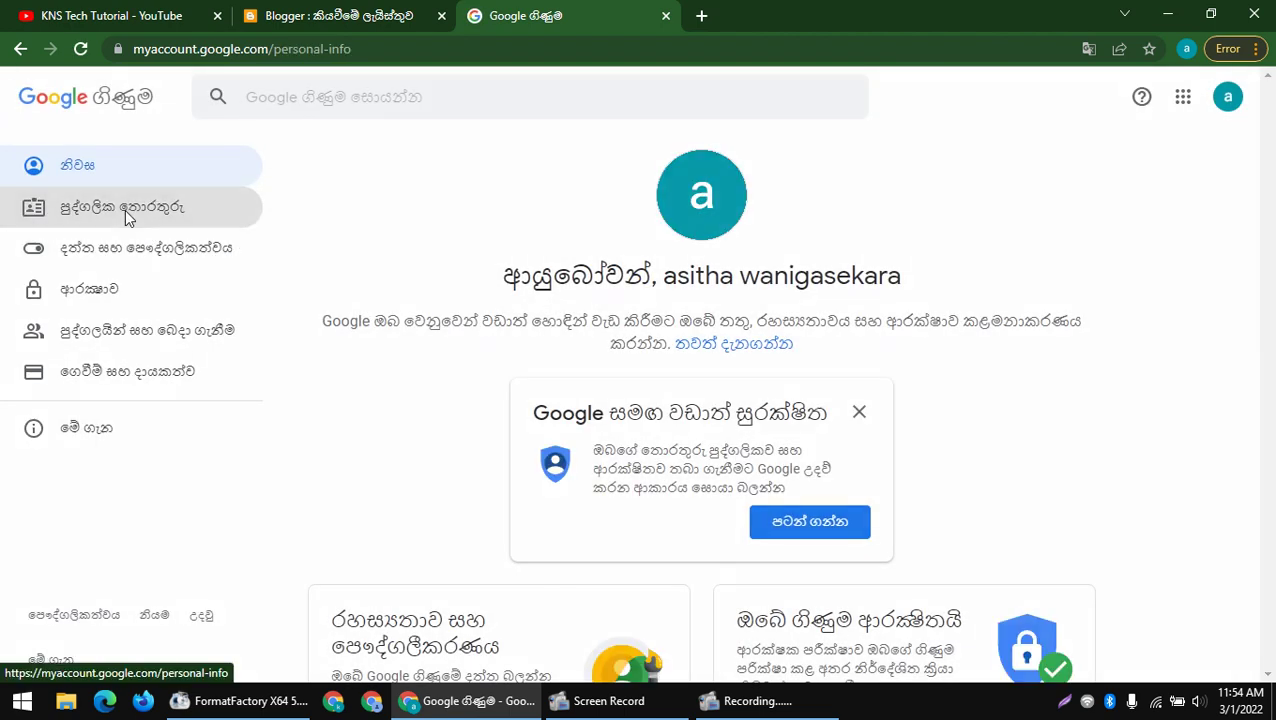
{"action": "scroll", "coordinate": [707, 346], "scroll_direction": "down", "scroll_amount": 4}
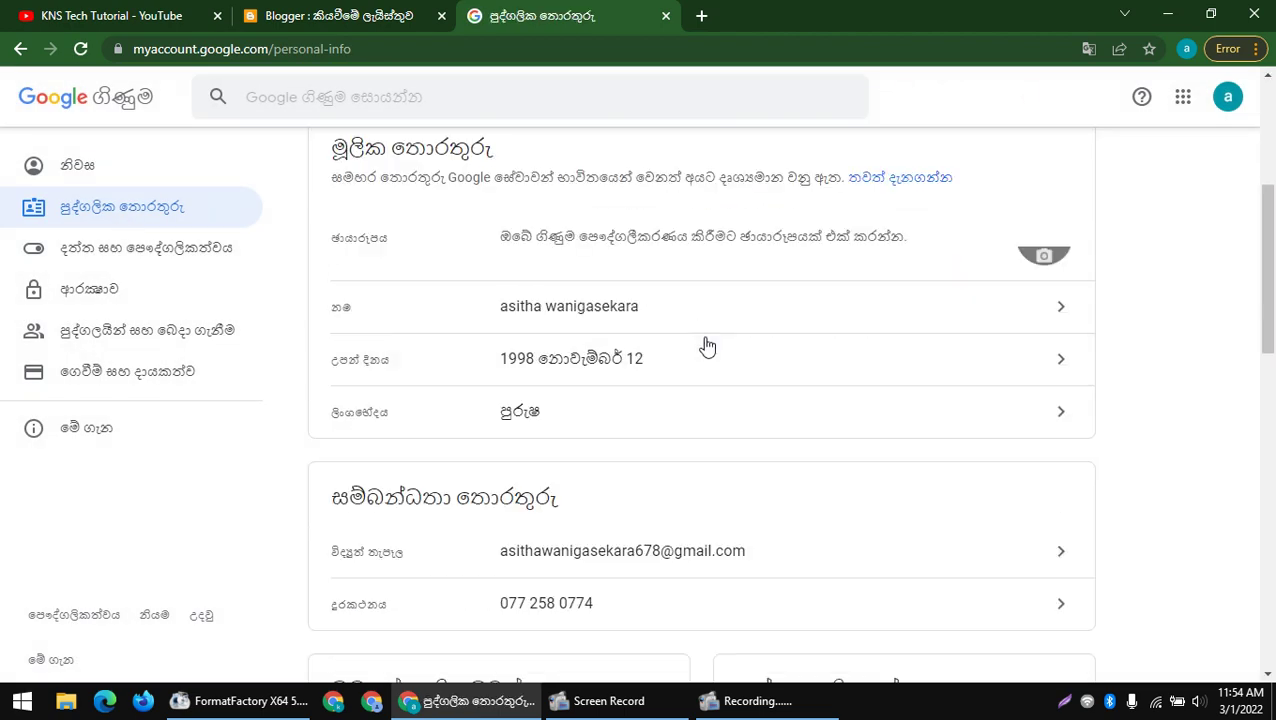
{"action": "scroll", "coordinate": [707, 346], "scroll_direction": "down", "scroll_amount": 10}
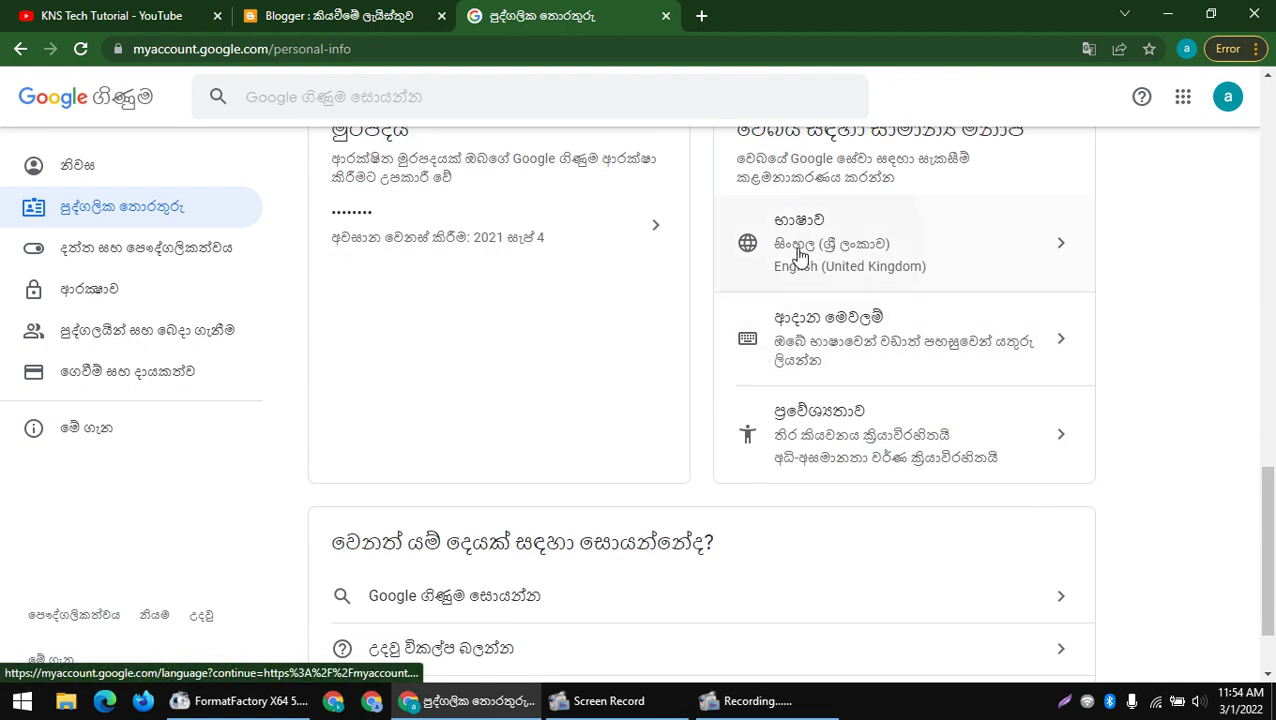
{"action": "left_click", "coordinate": [798, 256]}
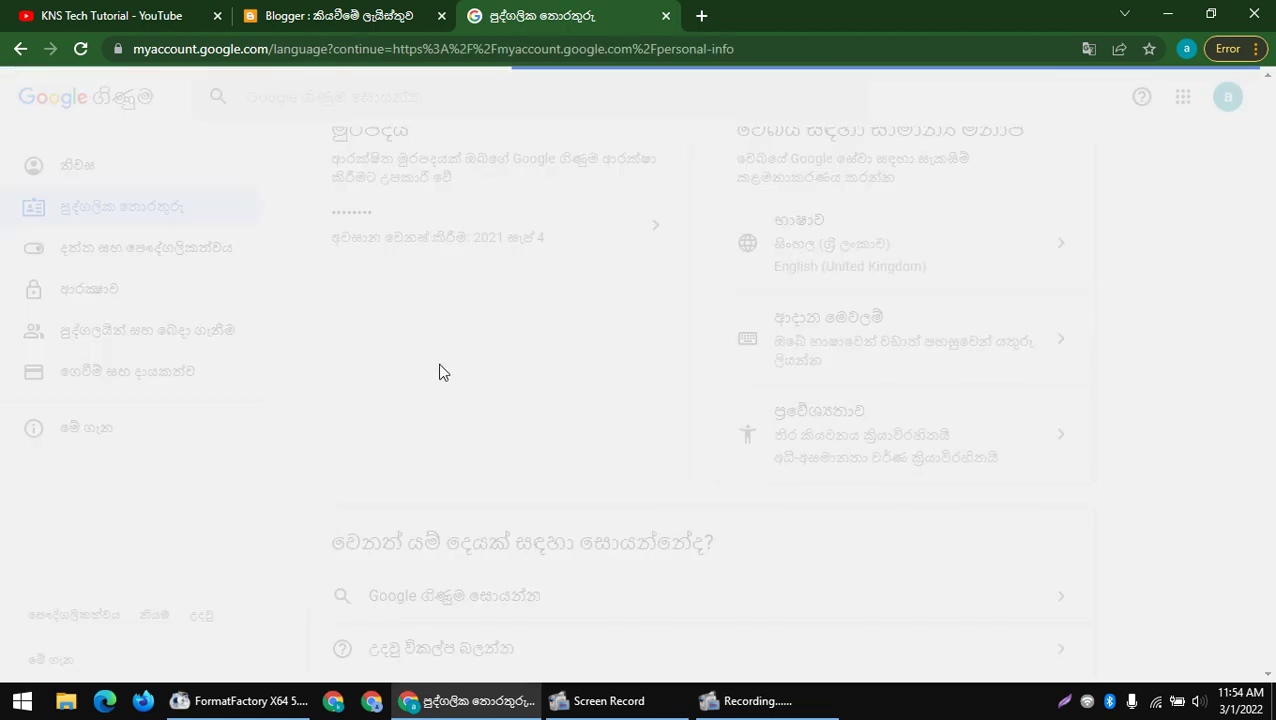
{"action": "scroll", "coordinate": [420, 400], "scroll_direction": "down", "scroll_amount": 1}
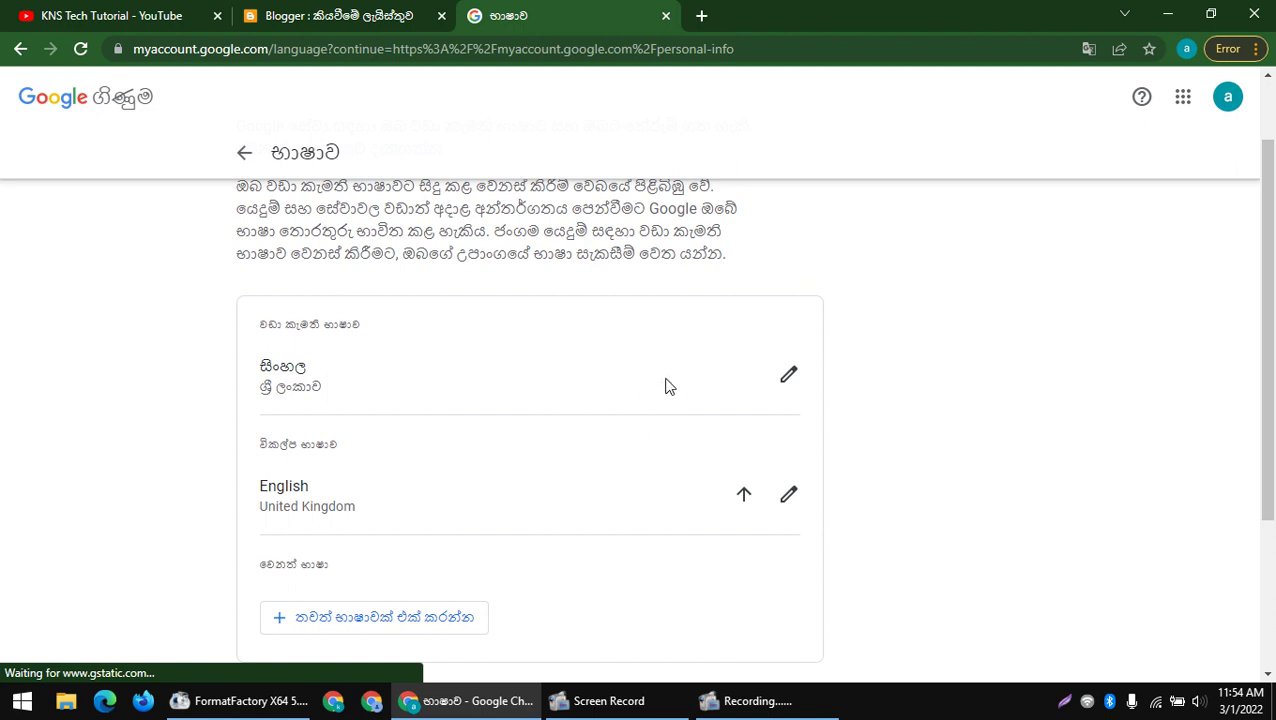
- Change the account's preferred language to English (India)
{"action": "left_click", "coordinate": [789, 374]}
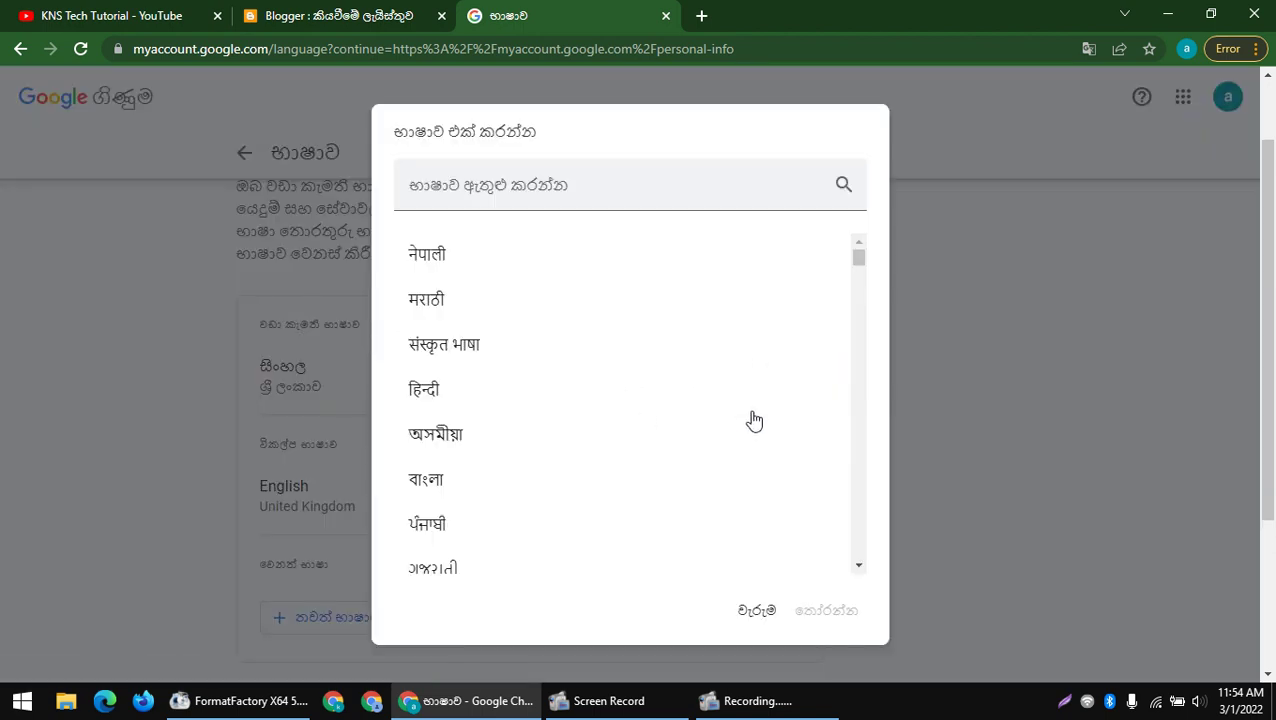
{"action": "left_click", "coordinate": [530, 198]}
{"action": "type", "text": "e"}
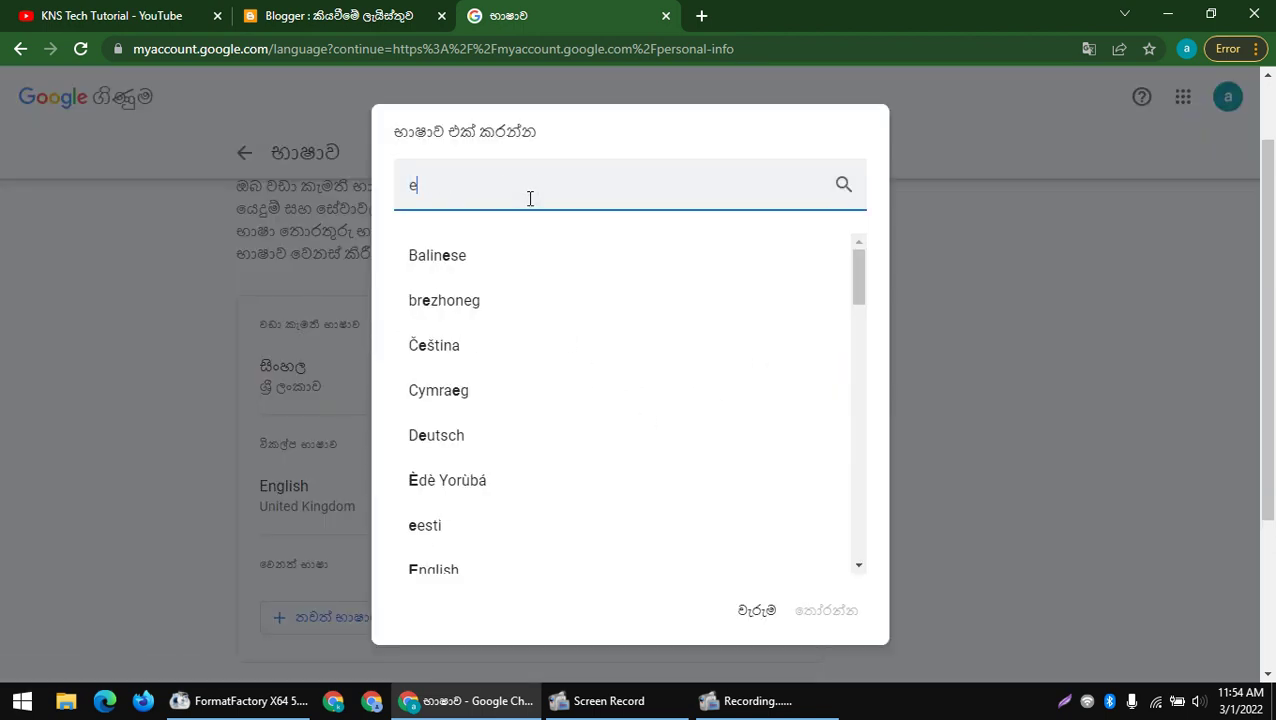
{"action": "type", "text": "ng"}
{"action": "left_click", "coordinate": [465, 387]}
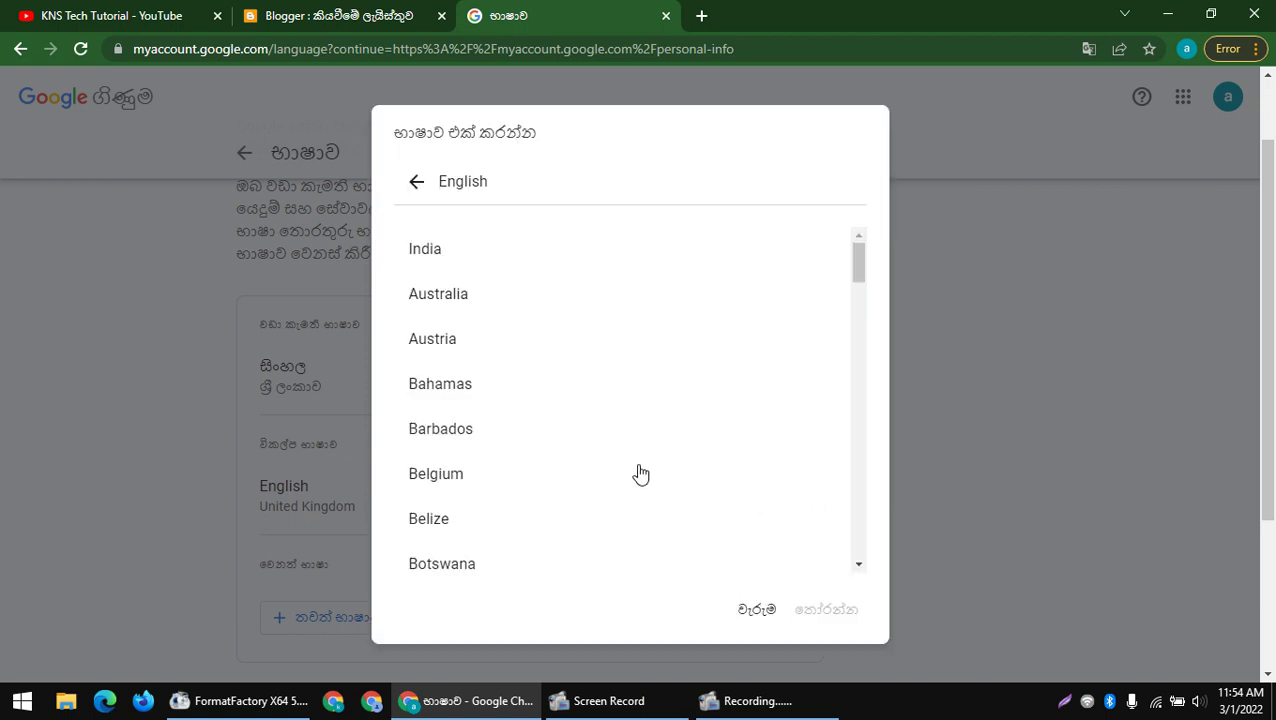
{"action": "left_click", "coordinate": [445, 252]}
{"action": "left_click", "coordinate": [836, 608]}
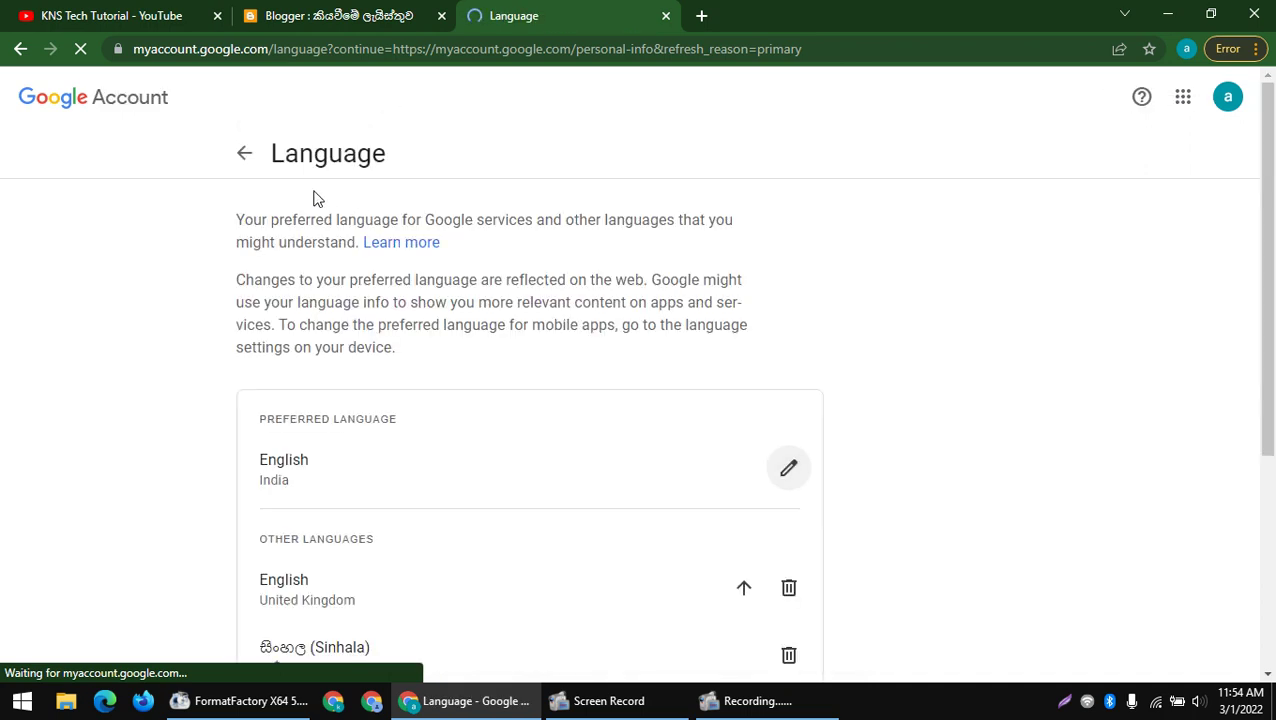
- Reload the Blogger page to apply the new language and close the Google Account tab
{"action": "left_click", "coordinate": [343, 15]}
{"action": "left_click", "coordinate": [81, 48]}
{"action": "left_click", "coordinate": [520, 15]}
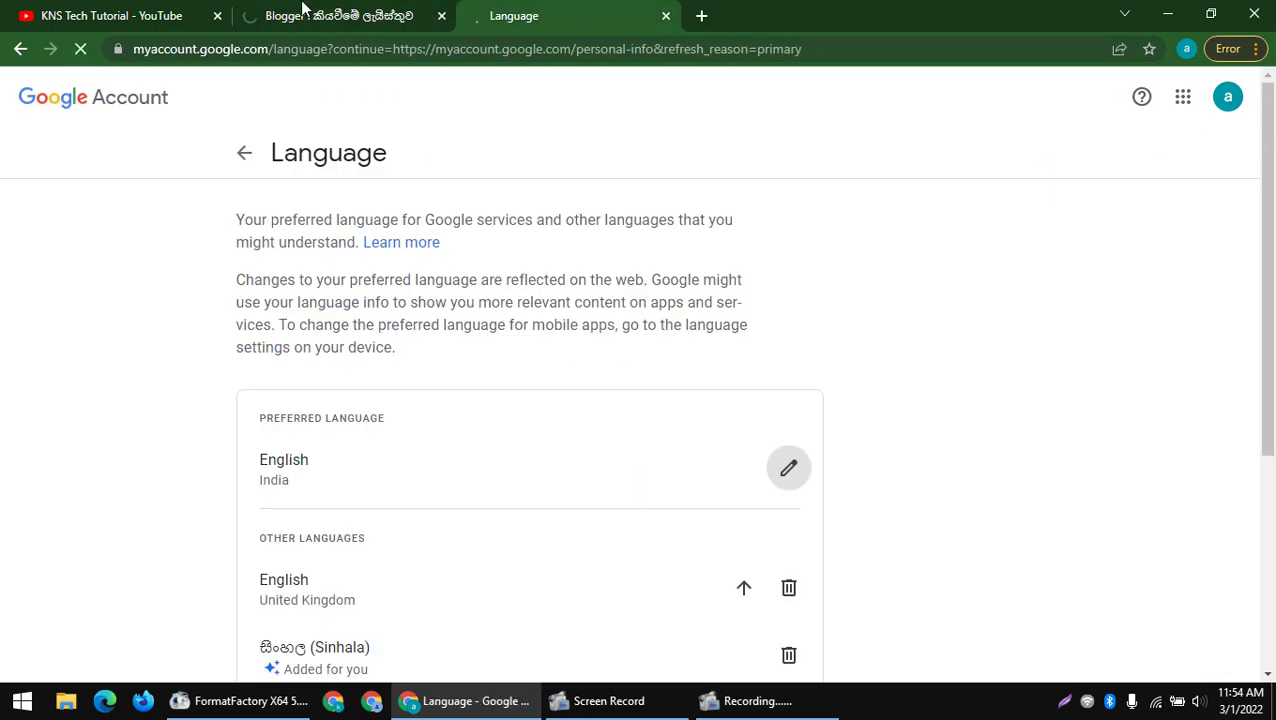
{"action": "left_click", "coordinate": [310, 15]}
{"action": "left_click", "coordinate": [666, 16]}
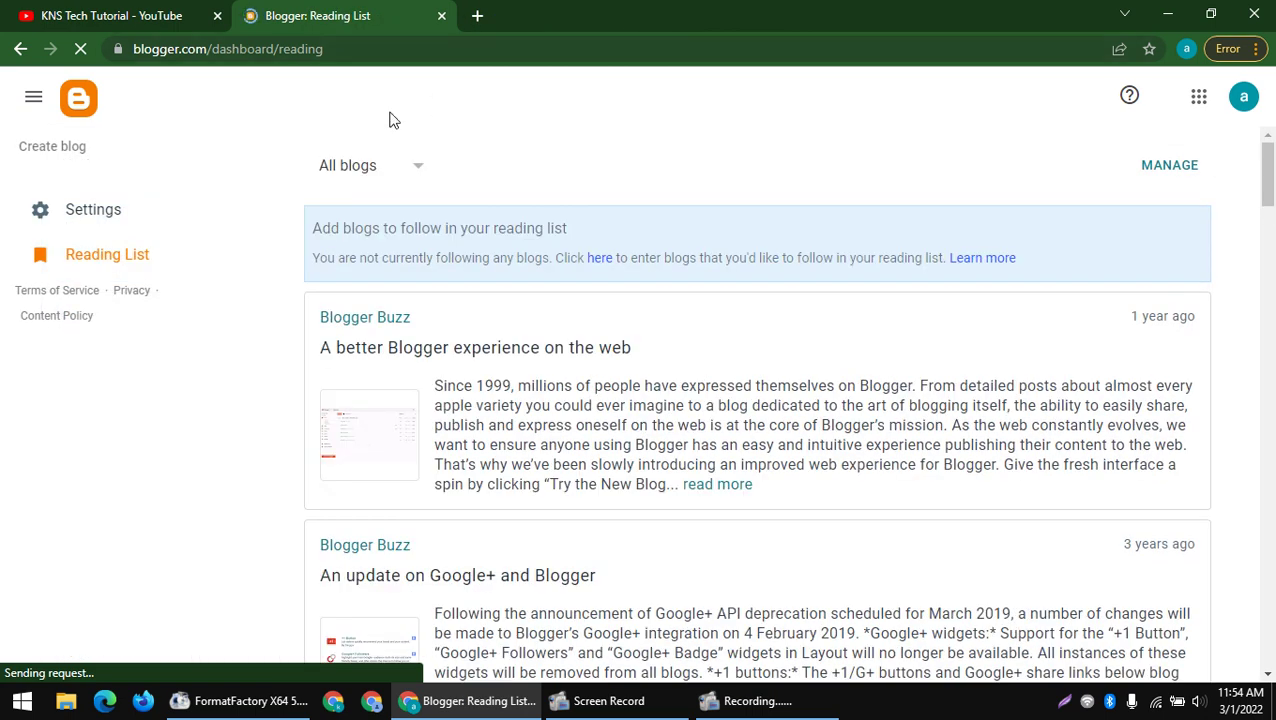
- Start a new blog titled KNS Tech Tutorial, copy the title, and continue to the blog's URL
{"action": "left_click", "coordinate": [52, 146]}
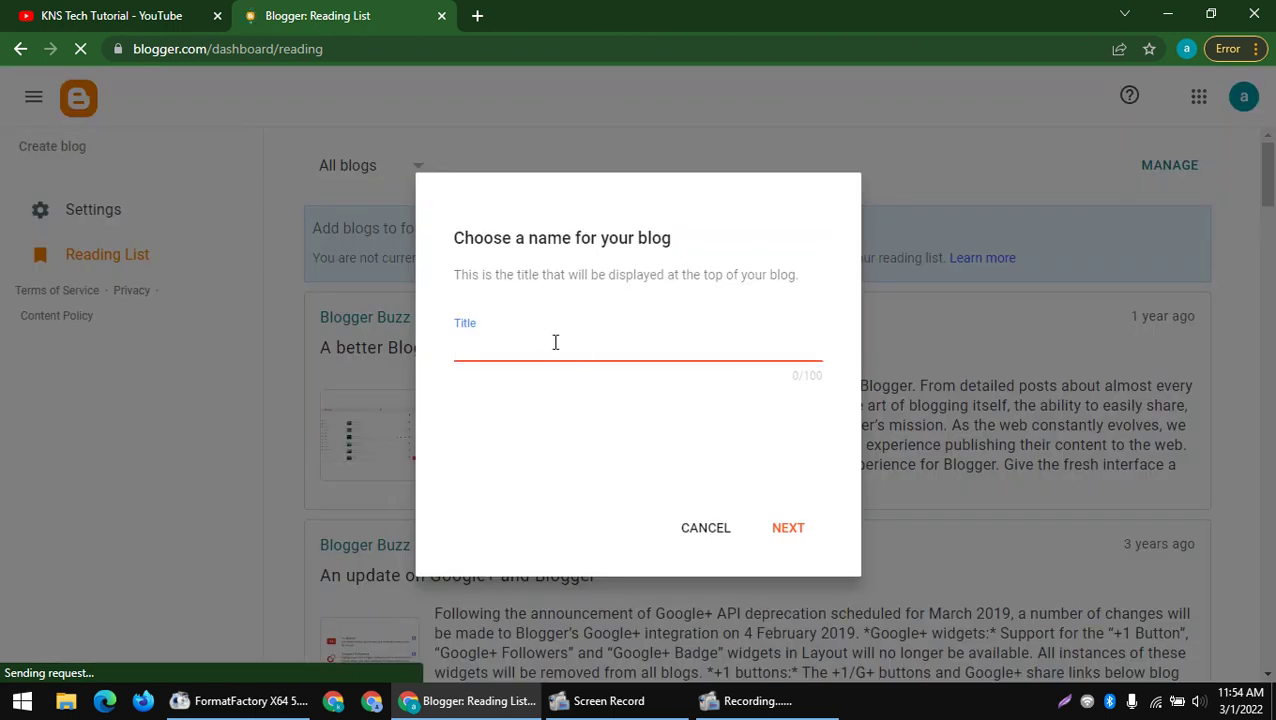
{"action": "type", "text": "KNS Tech Tutorial"}
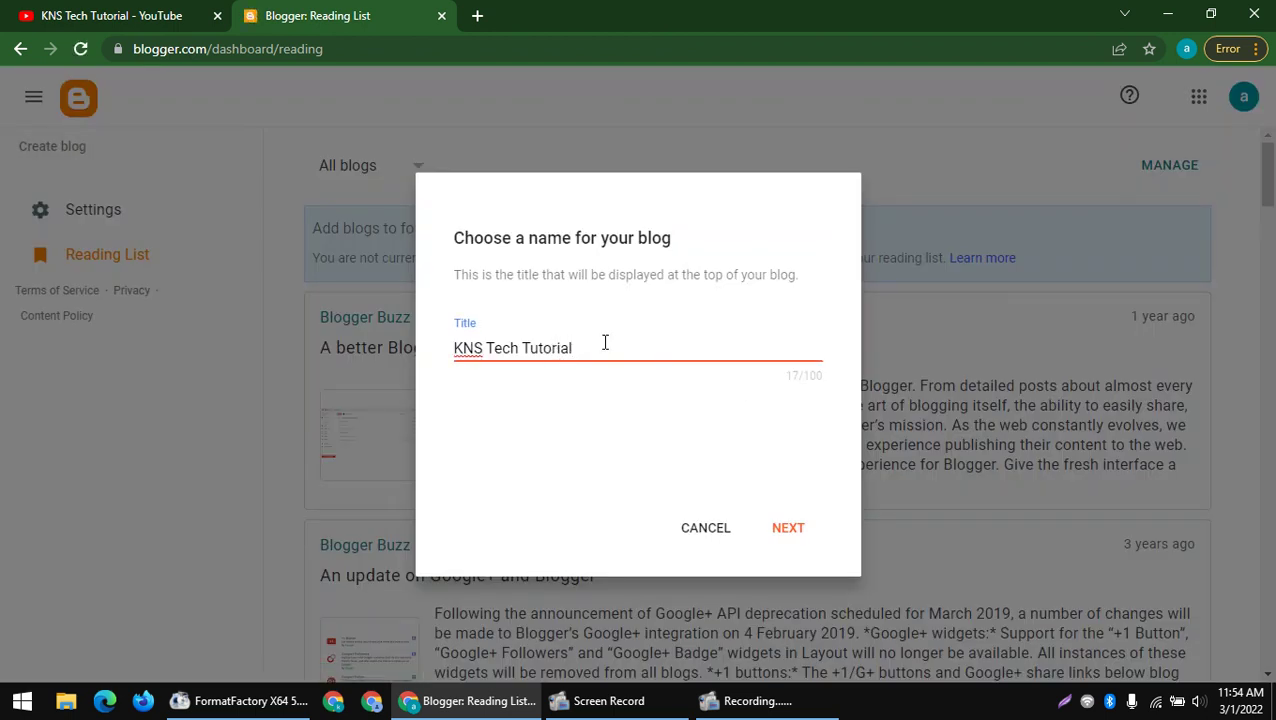
{"action": "left_click_drag", "start_coordinate": [586, 347], "coordinate": [311, 360]}
{"action": "key", "text": "ctrl+c"}
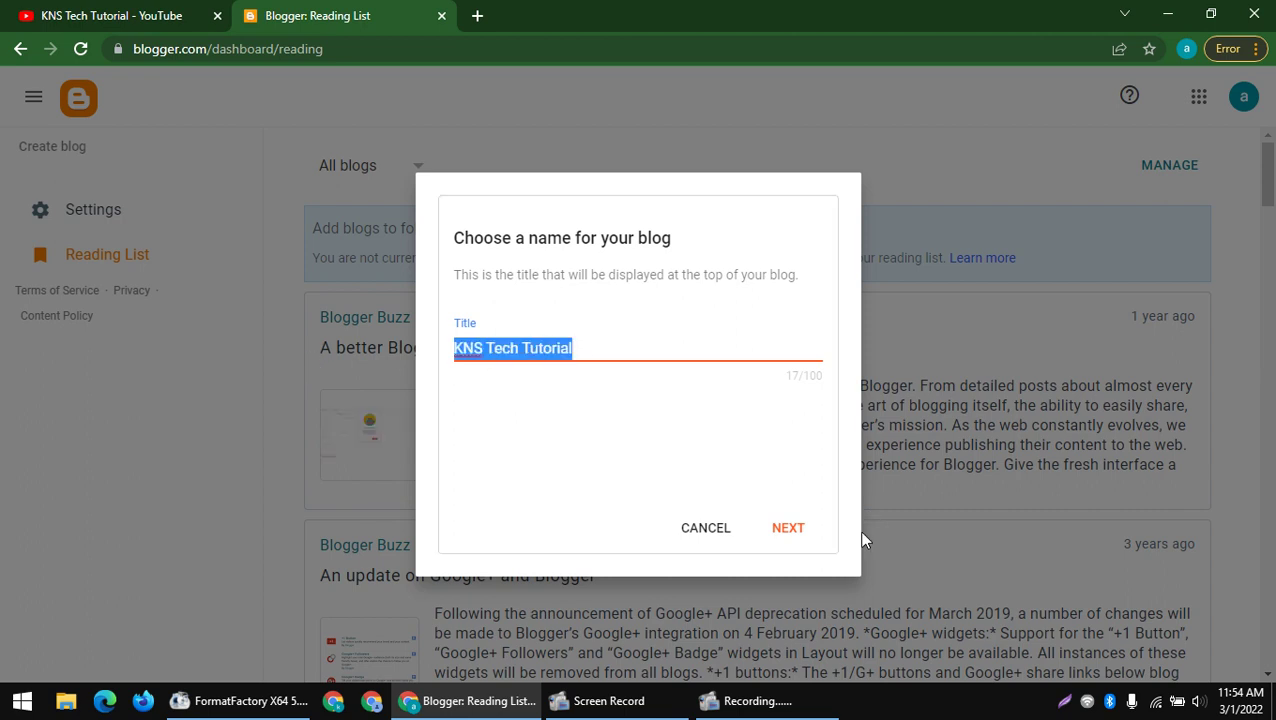
{"action": "left_click", "coordinate": [786, 527]}
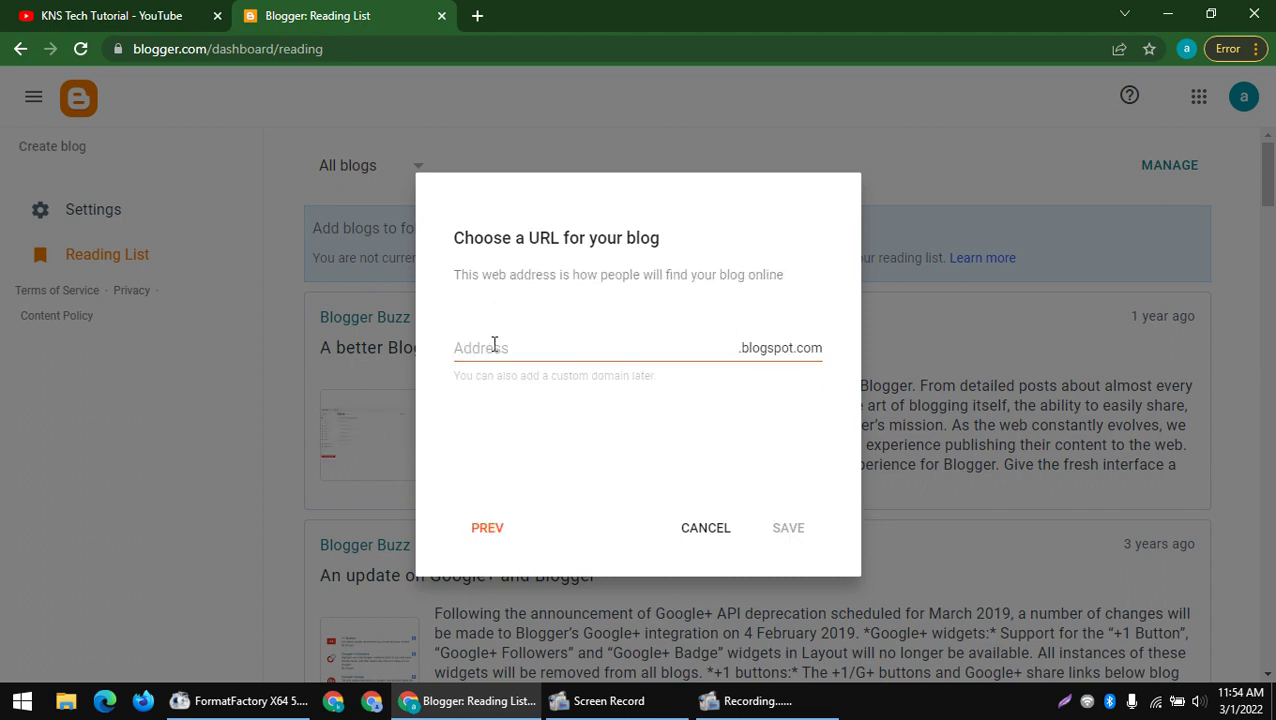
- Paste the title as the blog address and remove its spaces so it reads KNSTechTutorial
{"action": "key", "text": "ctrl+v"}
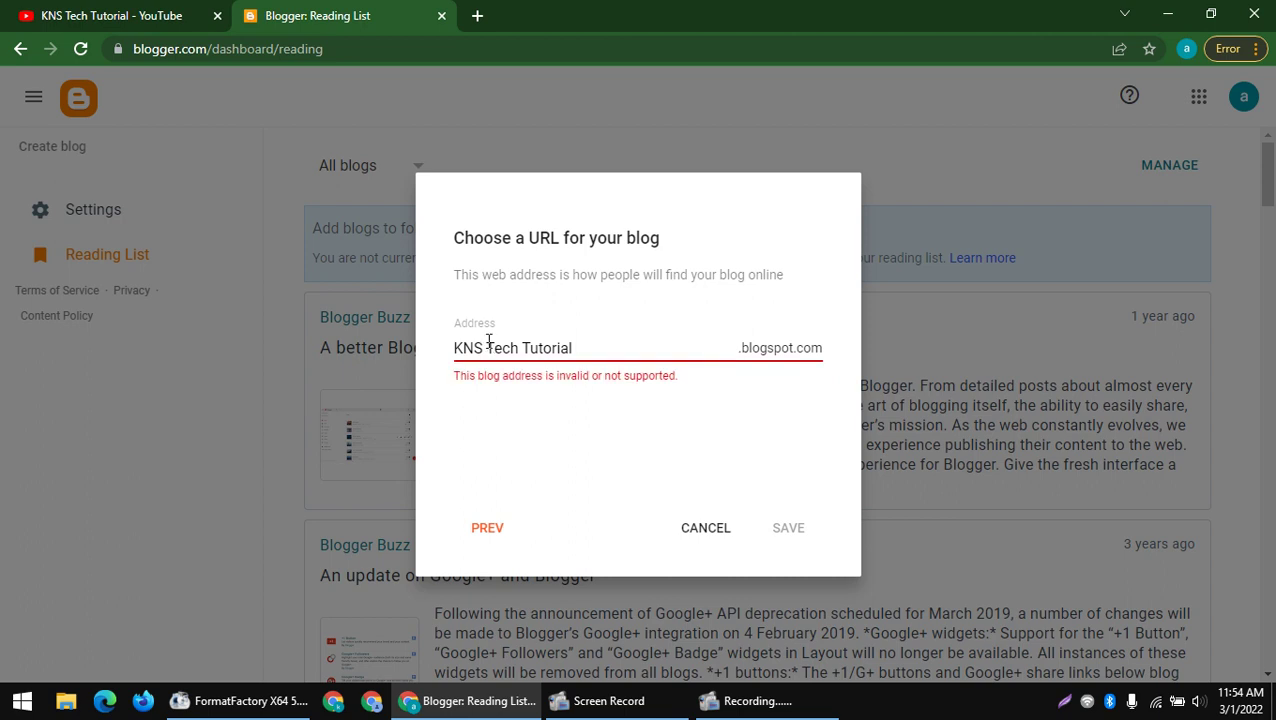
{"action": "left_click", "coordinate": [488, 347]}
{"action": "key", "text": "BackSpace"}
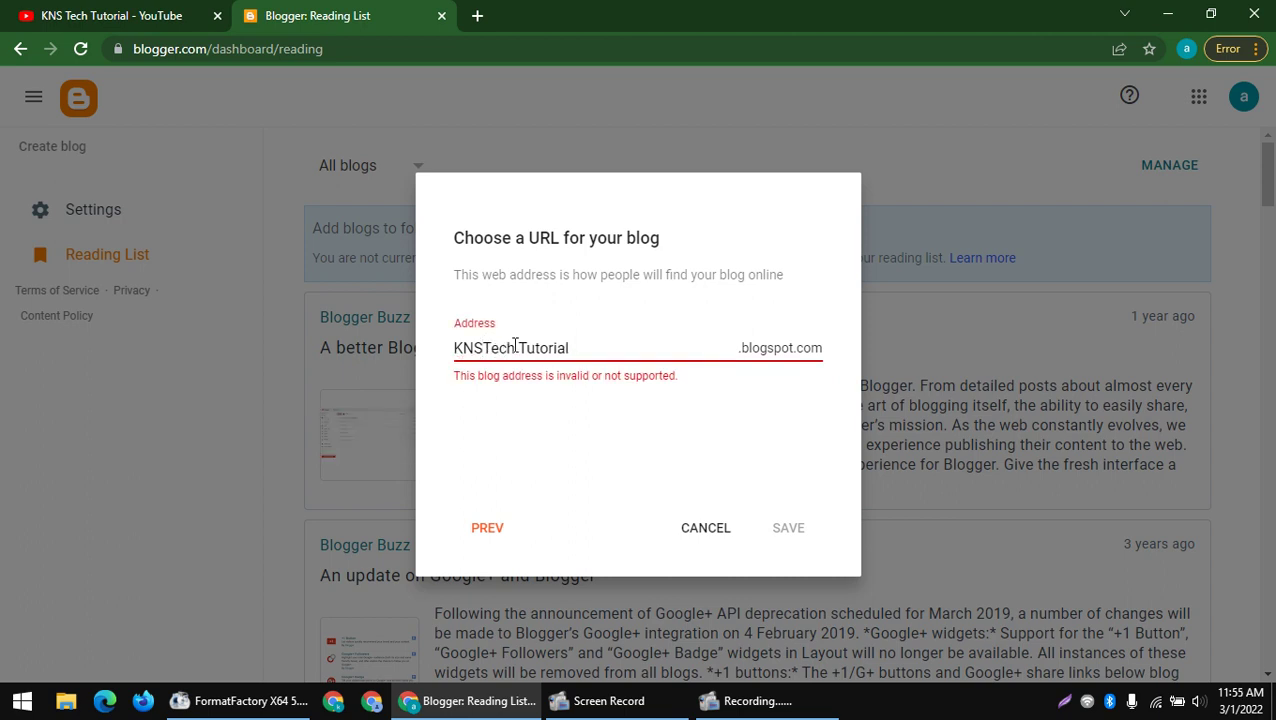
{"action": "left_click", "coordinate": [517, 347]}
{"action": "key", "text": "BackSpace"}
{"action": "left_click_drag", "start_coordinate": [627, 357], "coordinate": [421, 377]}
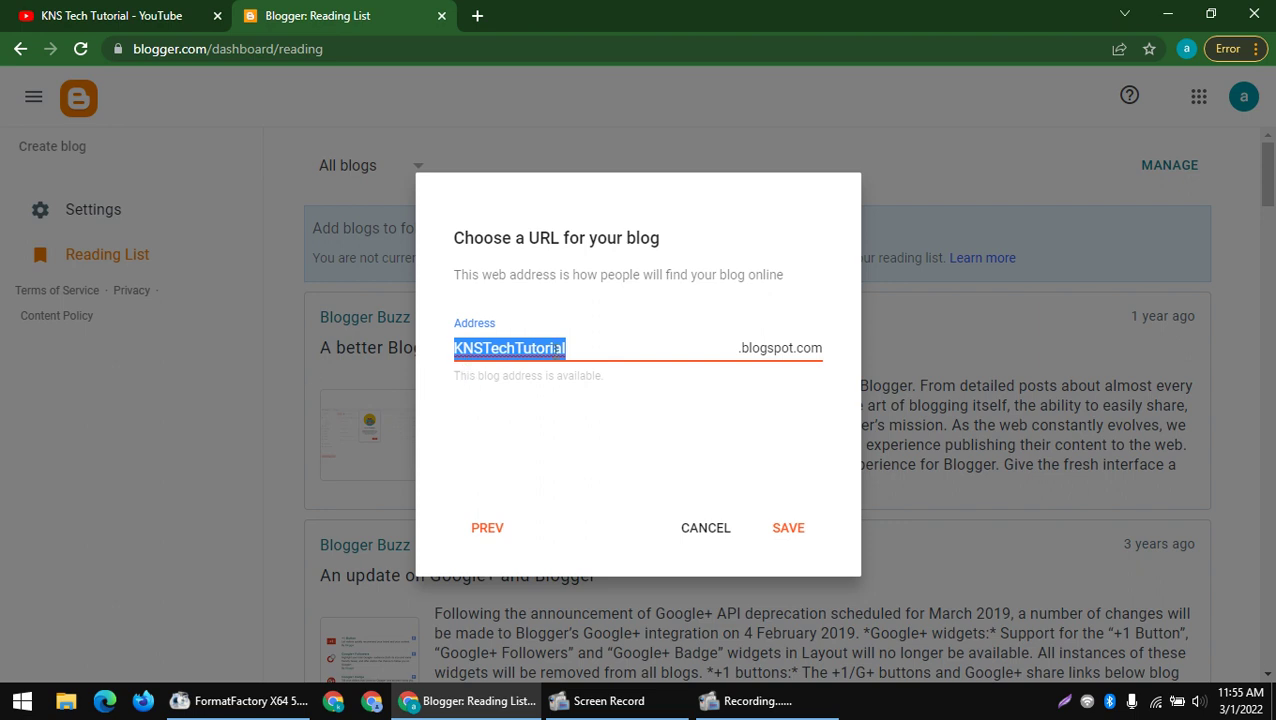
{"action": "left_click", "coordinate": [593, 347]}
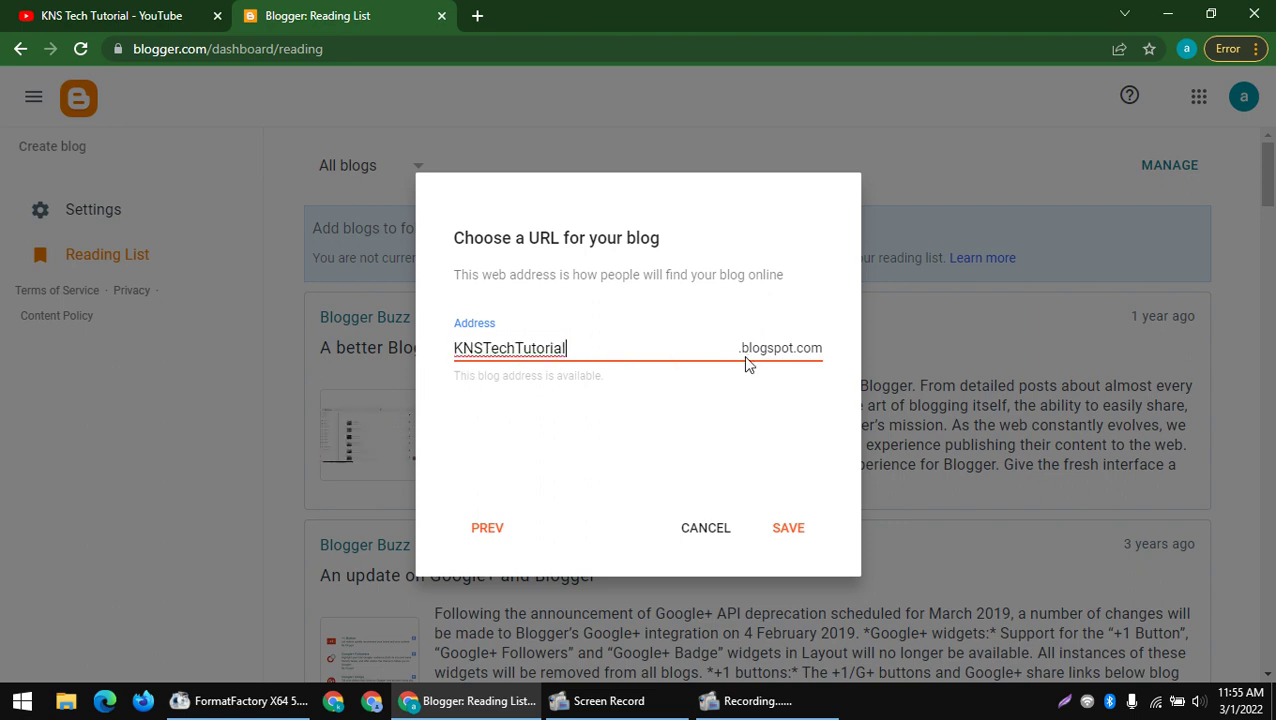
- Save the new blog with the entered .blogspot.com address
{"action": "left_click", "coordinate": [835, 527]}
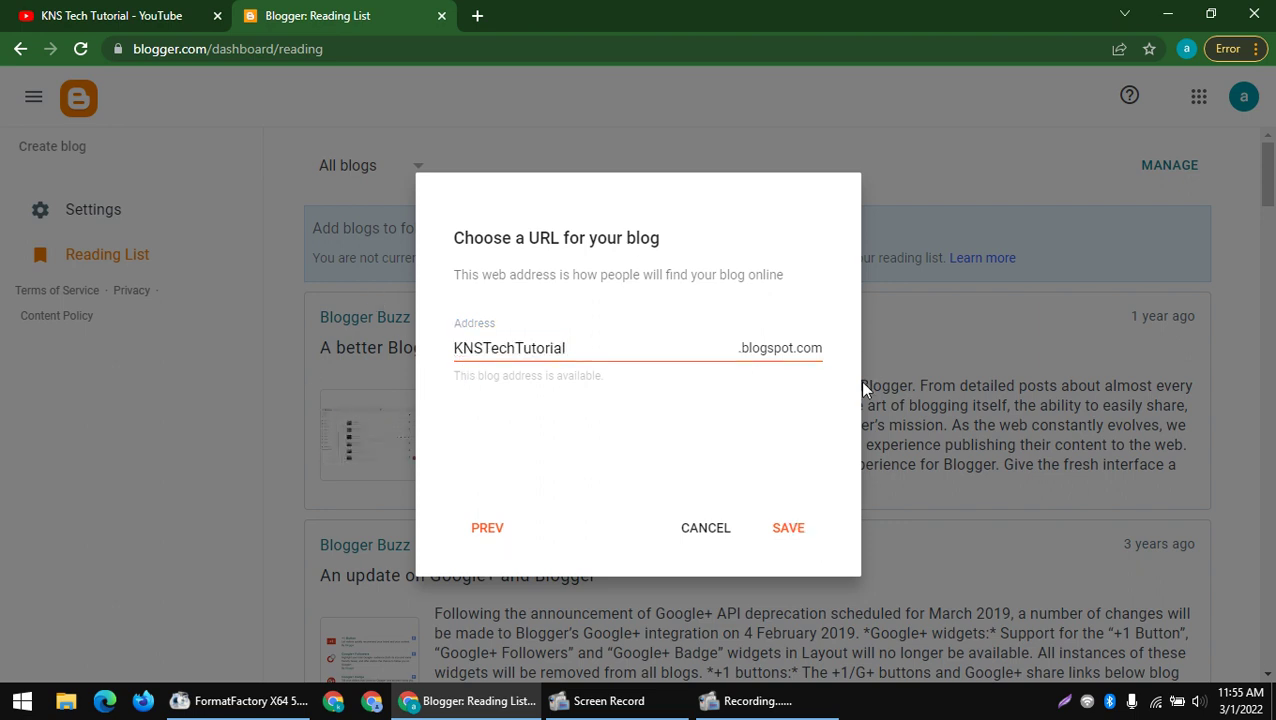
{"action": "left_click", "coordinate": [797, 530]}
{"action": "left_click", "coordinate": [783, 535]}
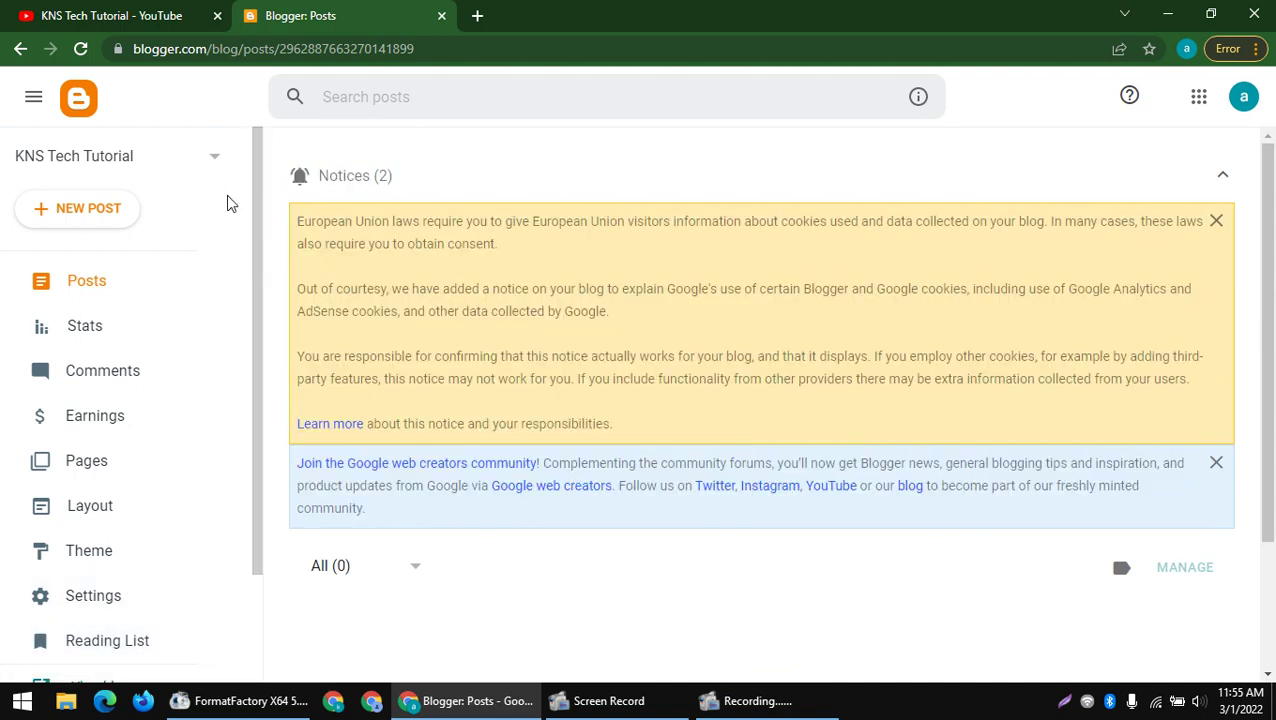
{"action": "left_click_drag", "start_coordinate": [228, 200], "coordinate": [924, 632]}
{"action": "left_click", "coordinate": [668, 347]}
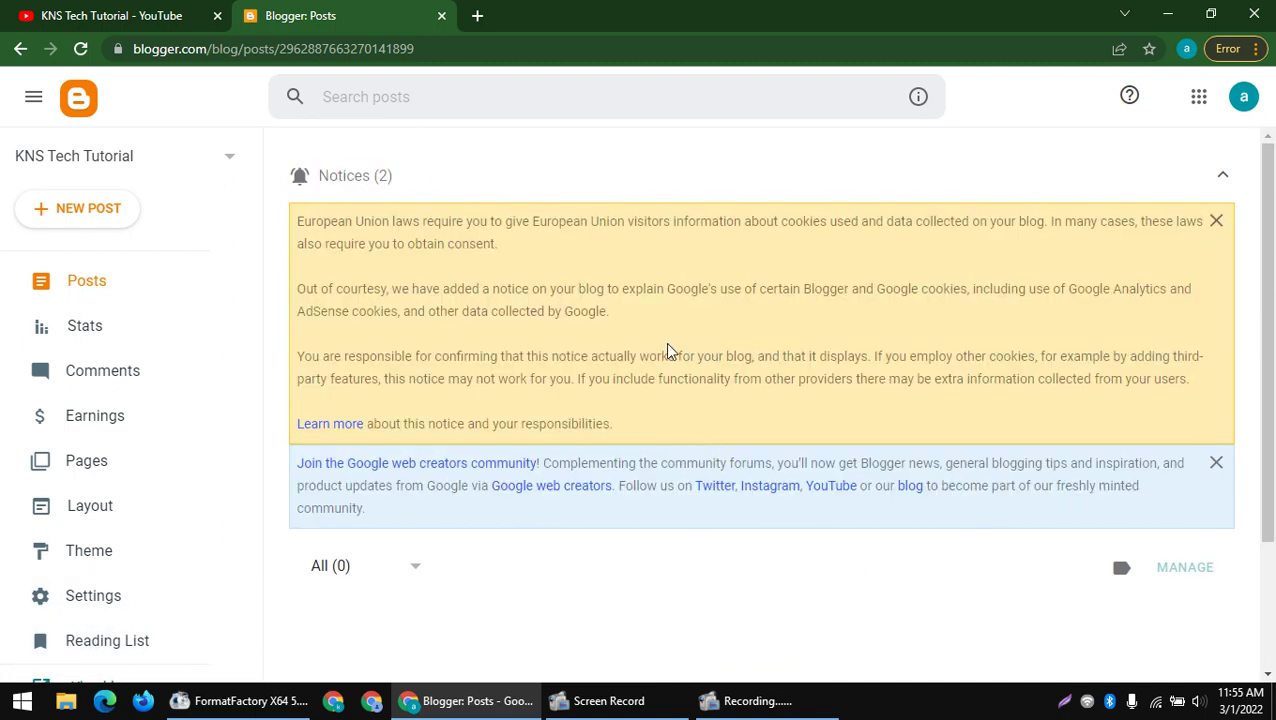
{"action": "left_click", "coordinate": [95, 214]}
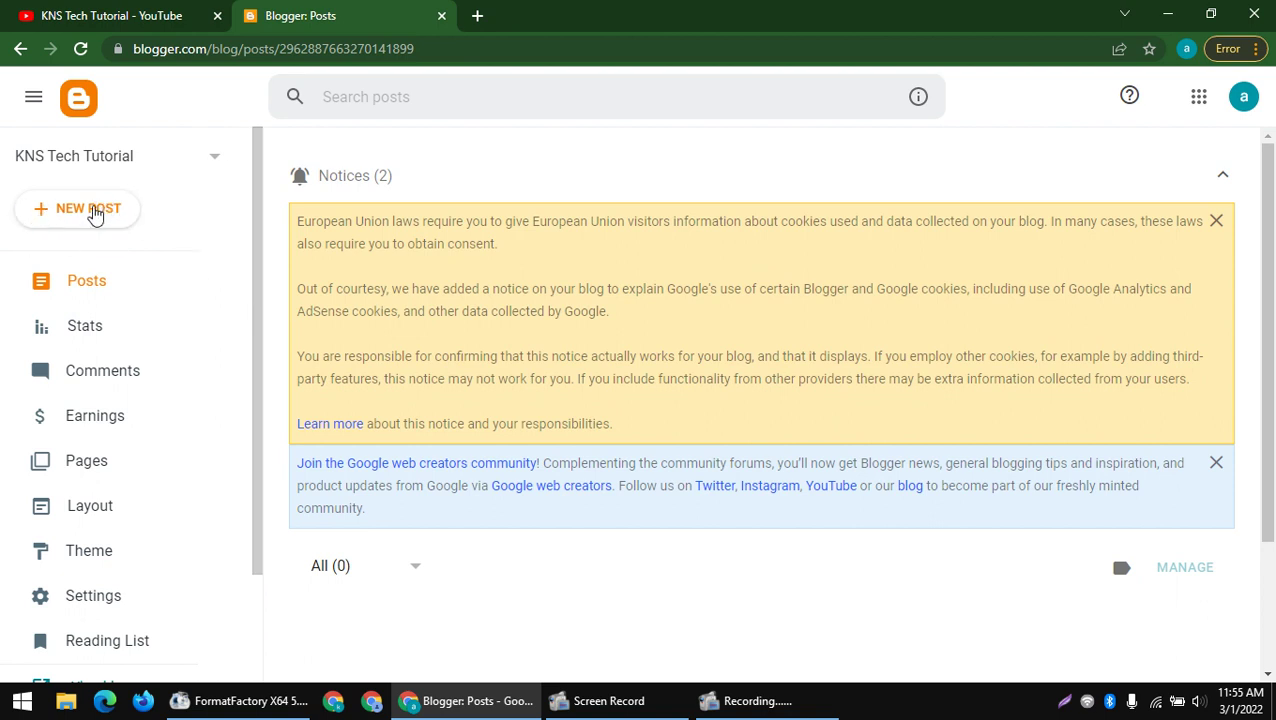
- Open the blog's statistics and examine the follower, post and comment totals and the view data sections
{"action": "left_click", "coordinate": [124, 330]}
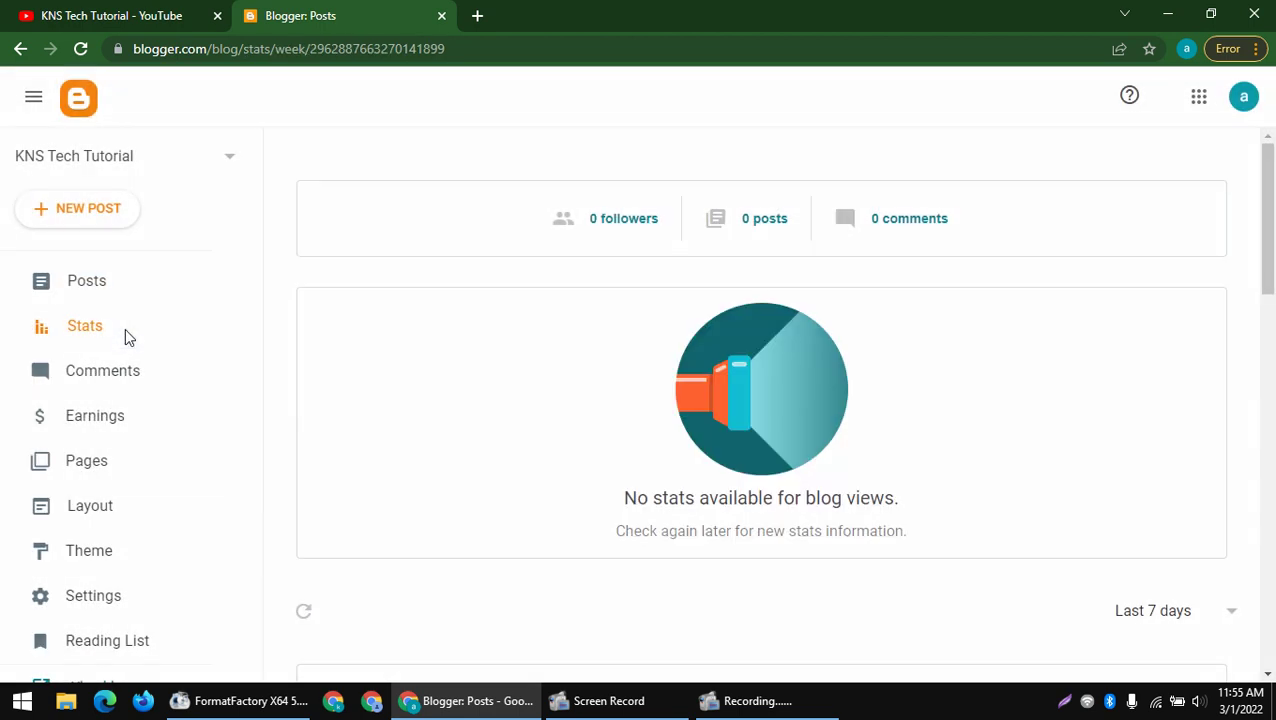
{"action": "scroll", "coordinate": [635, 421], "scroll_direction": "down", "scroll_amount": 3}
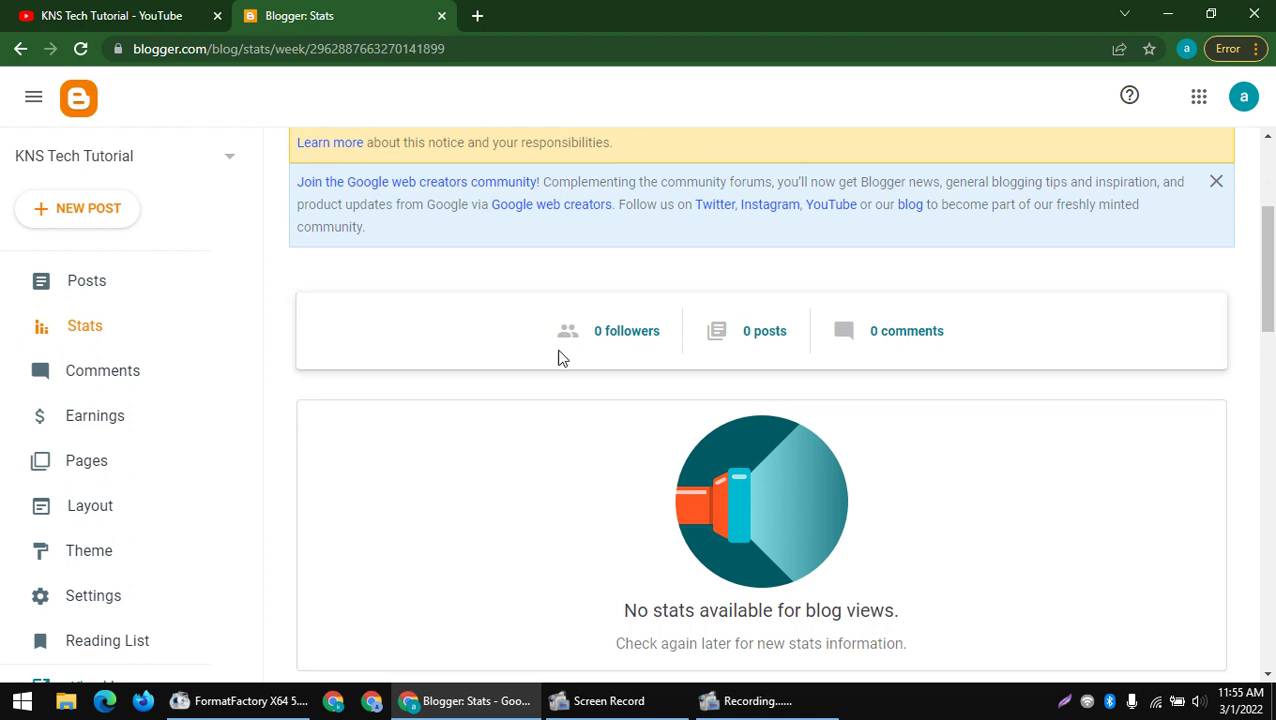
{"action": "left_click_drag", "start_coordinate": [535, 345], "coordinate": [901, 331]}
{"action": "left_click", "coordinate": [725, 327]}
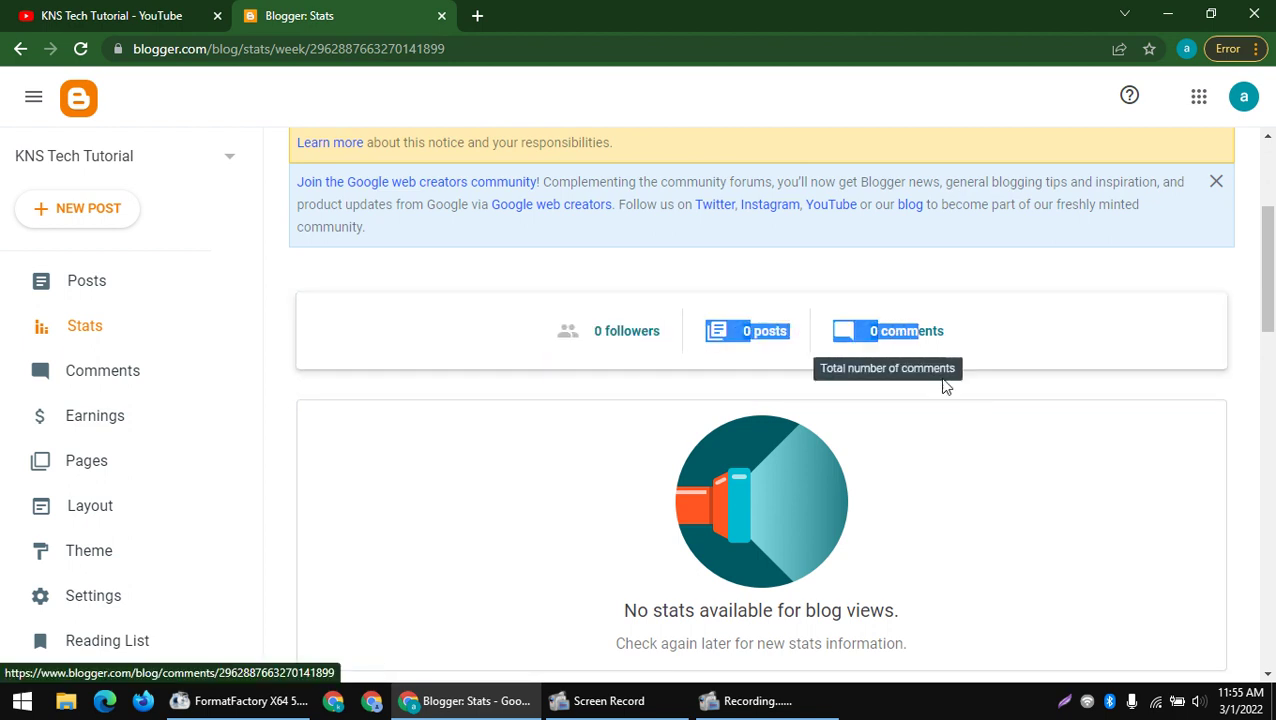
{"action": "left_click", "coordinate": [727, 331]}
{"action": "left_click_drag", "start_coordinate": [706, 325], "coordinate": [1012, 350]}
{"action": "left_click", "coordinate": [832, 332]}
{"action": "left_click", "coordinate": [866, 378]}
{"action": "scroll", "coordinate": [773, 360], "scroll_direction": "down", "scroll_amount": 3}
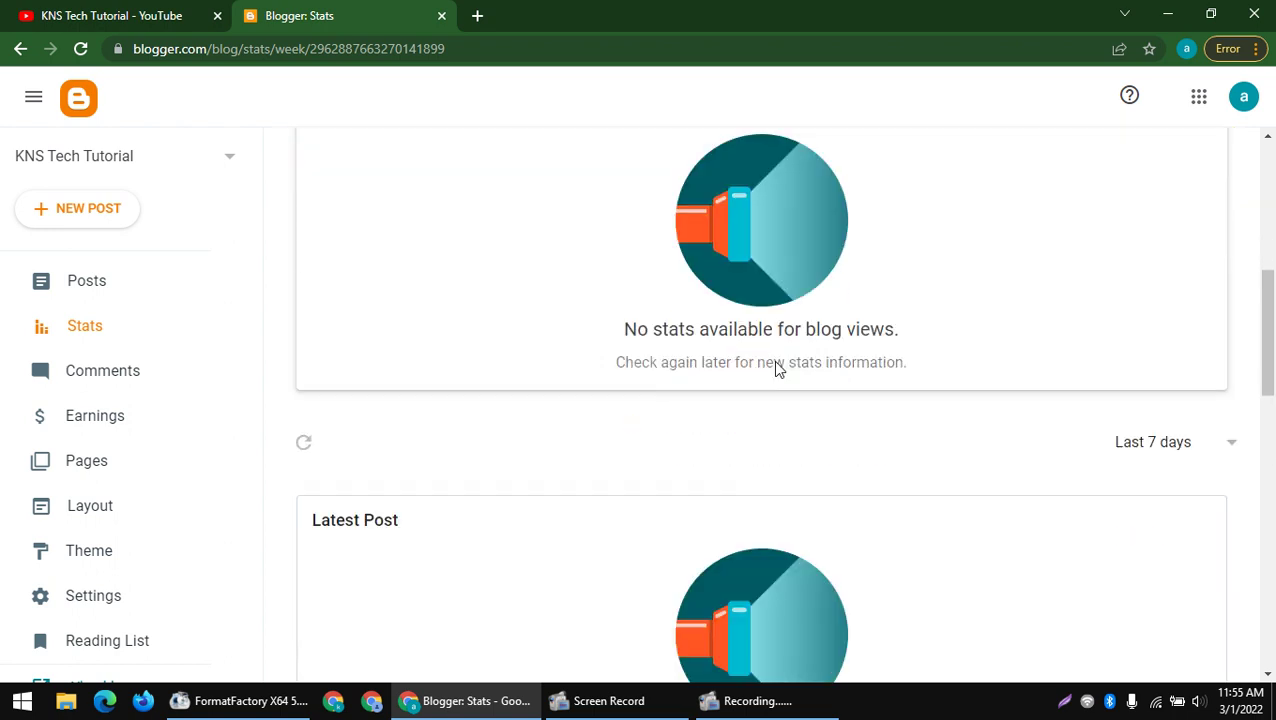
{"action": "scroll", "coordinate": [452, 365], "scroll_direction": "down", "scroll_amount": 5}
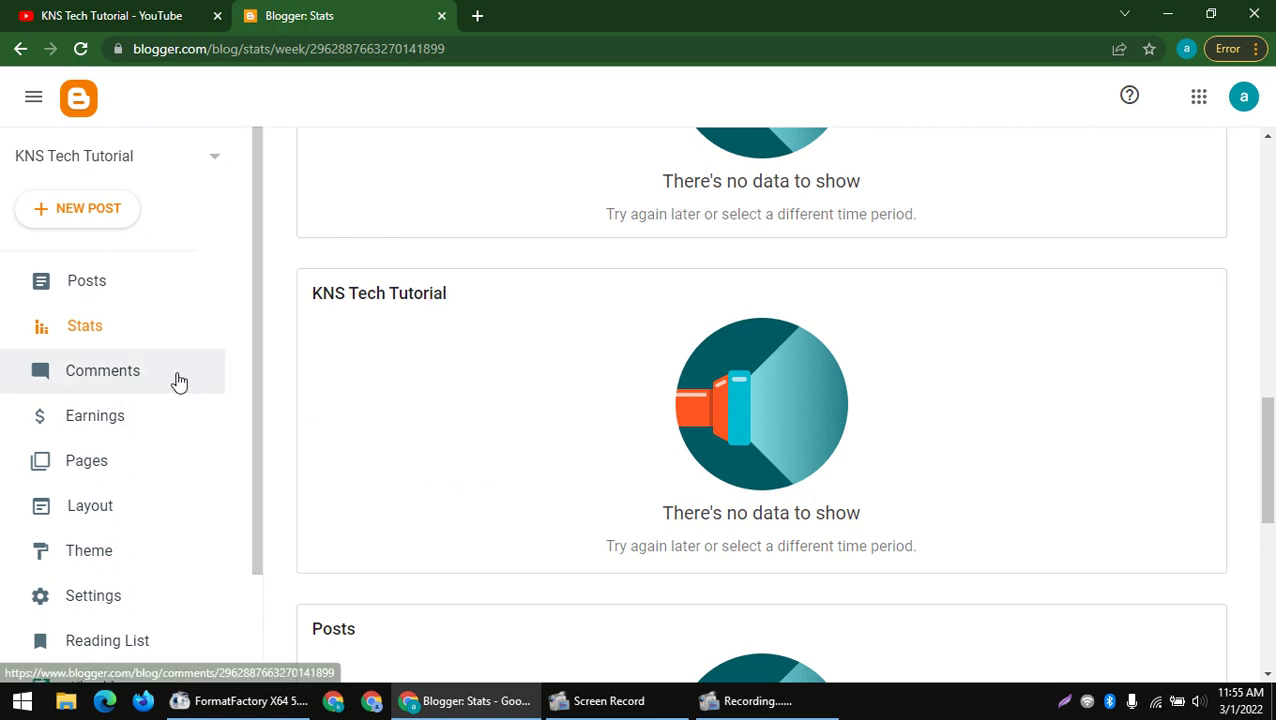
- Look through the blog's comments section and read the AdSense account information in its earnings section
{"action": "left_click", "coordinate": [62, 370]}
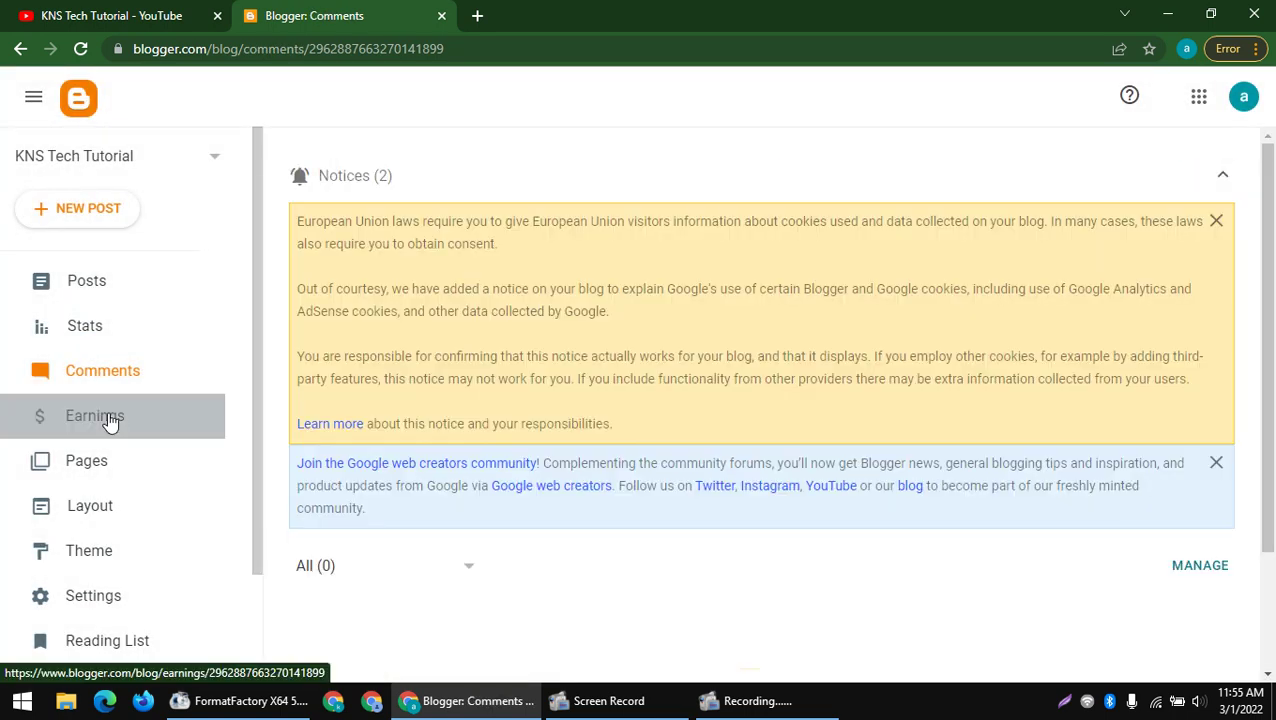
{"action": "left_click", "coordinate": [108, 416]}
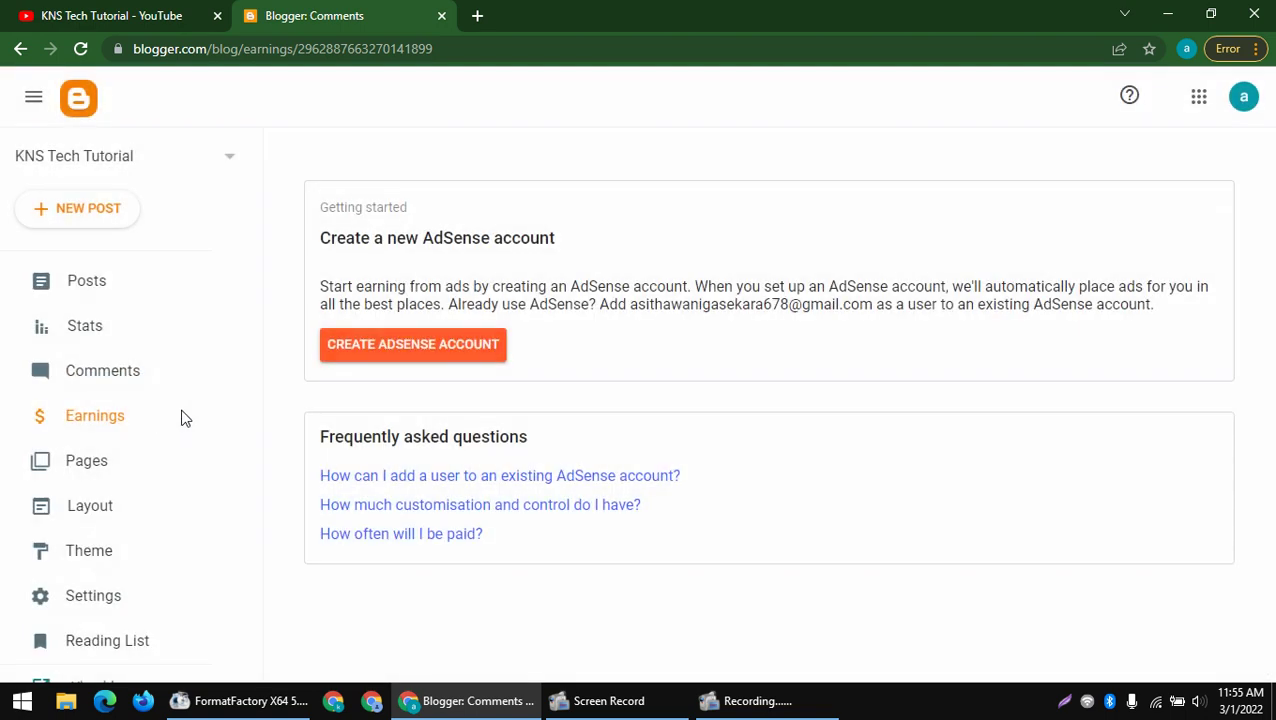
{"action": "scroll", "coordinate": [352, 323], "scroll_direction": "down", "scroll_amount": 3}
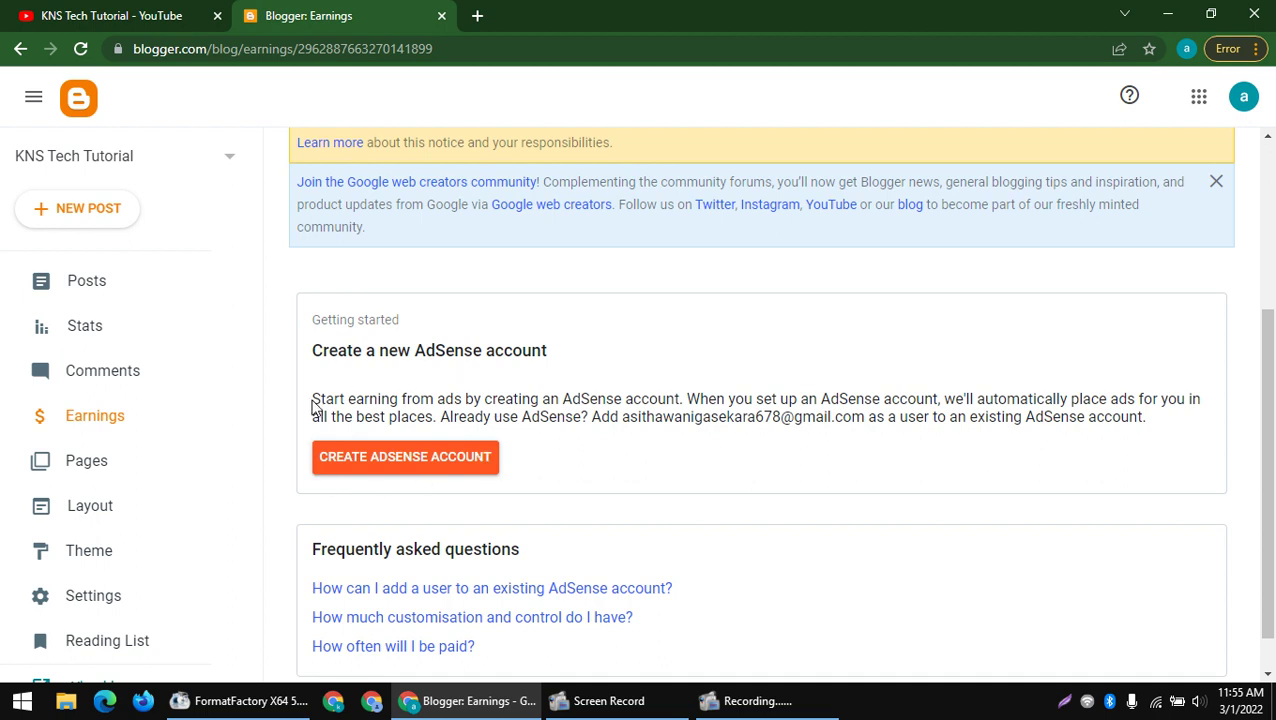
{"action": "left_click_drag", "start_coordinate": [366, 400], "coordinate": [833, 437]}
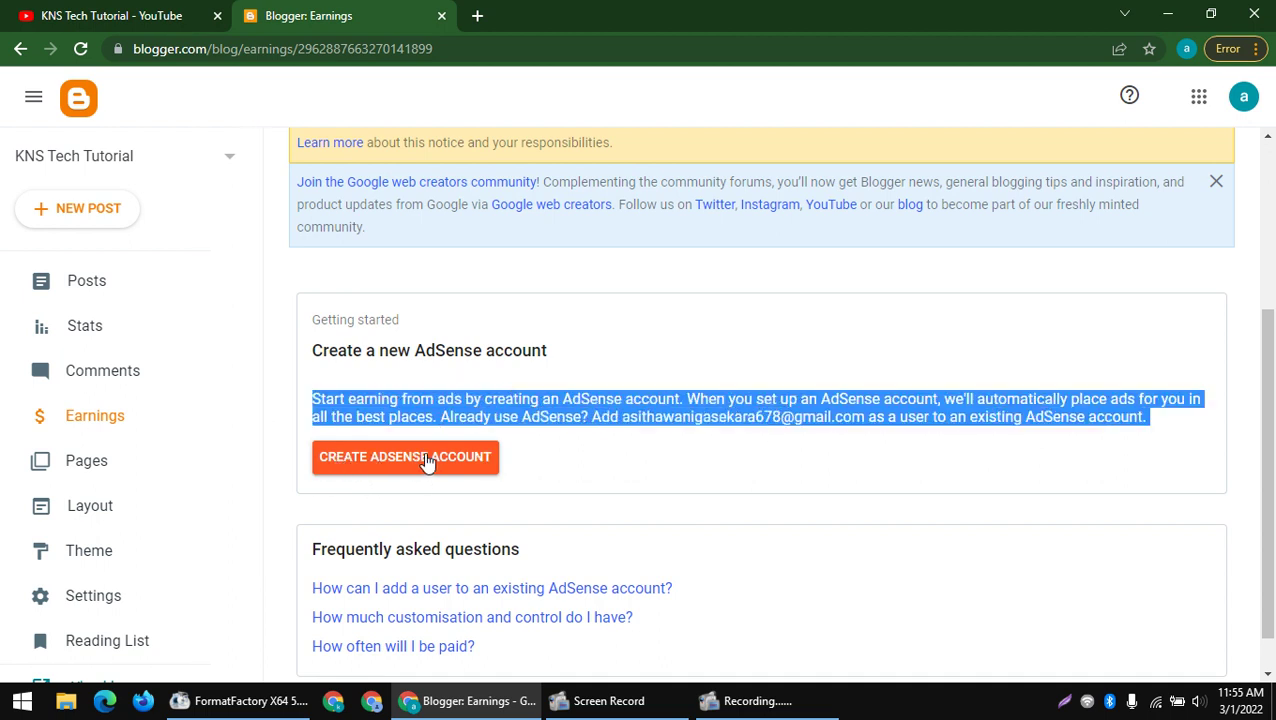
- Open the blog's pages section and start a new page
{"action": "left_click", "coordinate": [72, 458]}
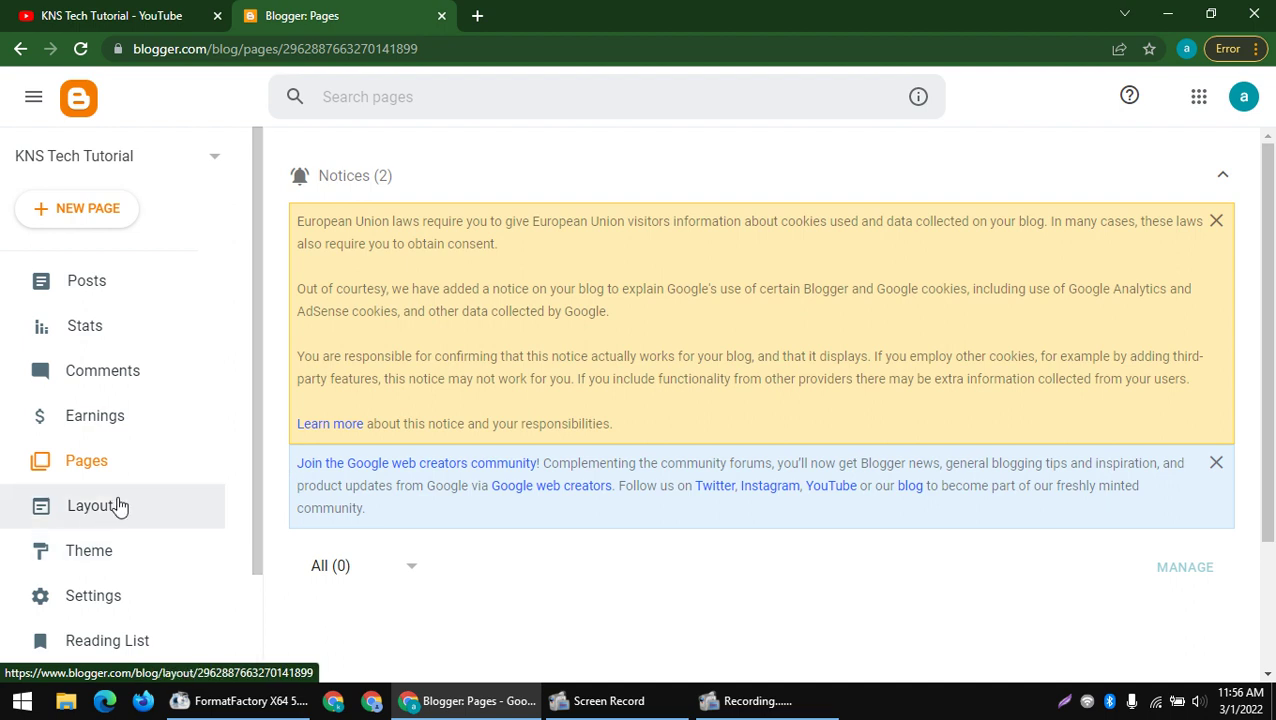
{"action": "scroll", "coordinate": [80, 464], "scroll_direction": "down", "scroll_amount": 3}
{"action": "scroll", "coordinate": [222, 478], "scroll_direction": "up", "scroll_amount": 3}
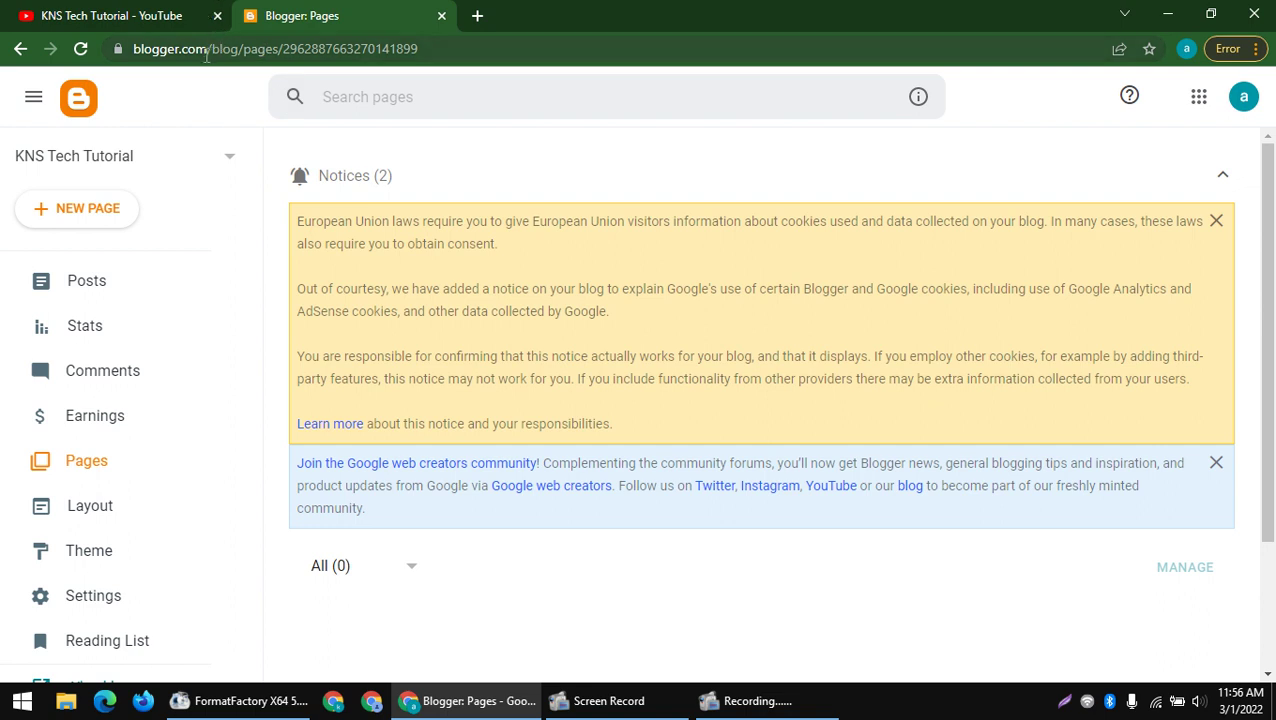
{"action": "left_click", "coordinate": [88, 212]}
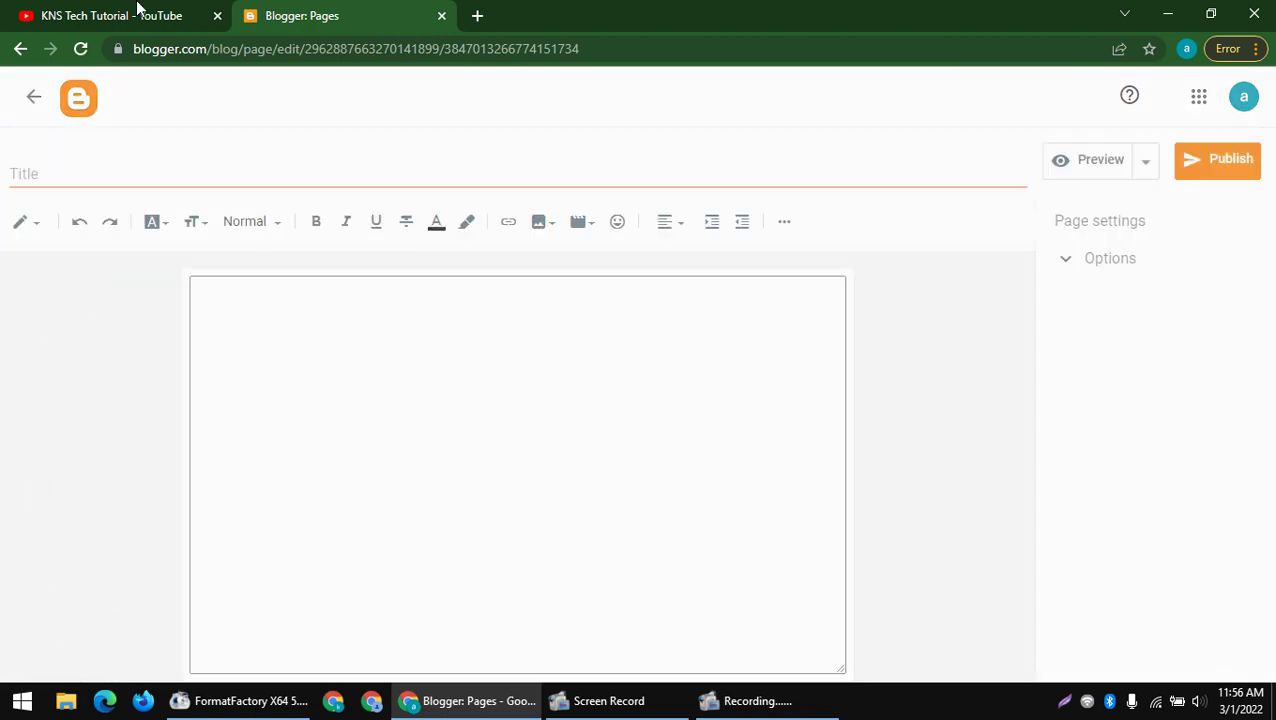
- Copy the address of the KNS Tech Tutorial YouTube channel and paste it into the new page's body
{"action": "left_click", "coordinate": [122, 14]}
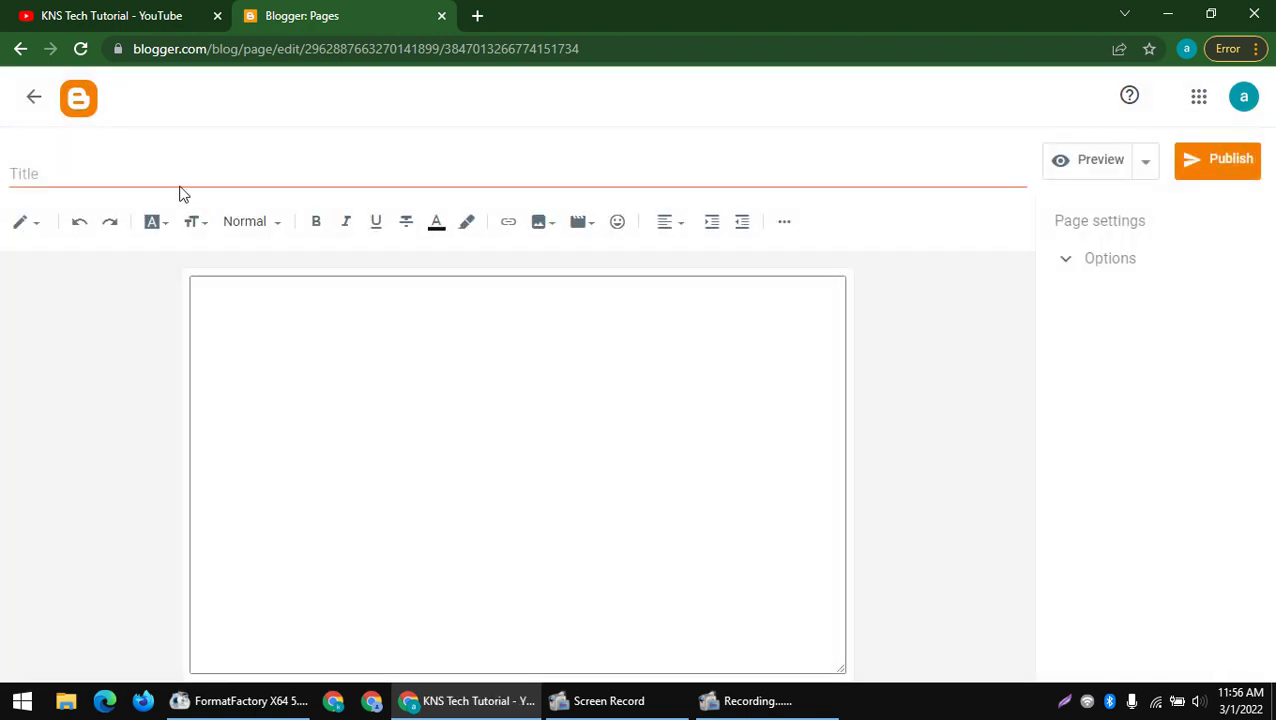
{"action": "key", "text": "ctrl+l"}
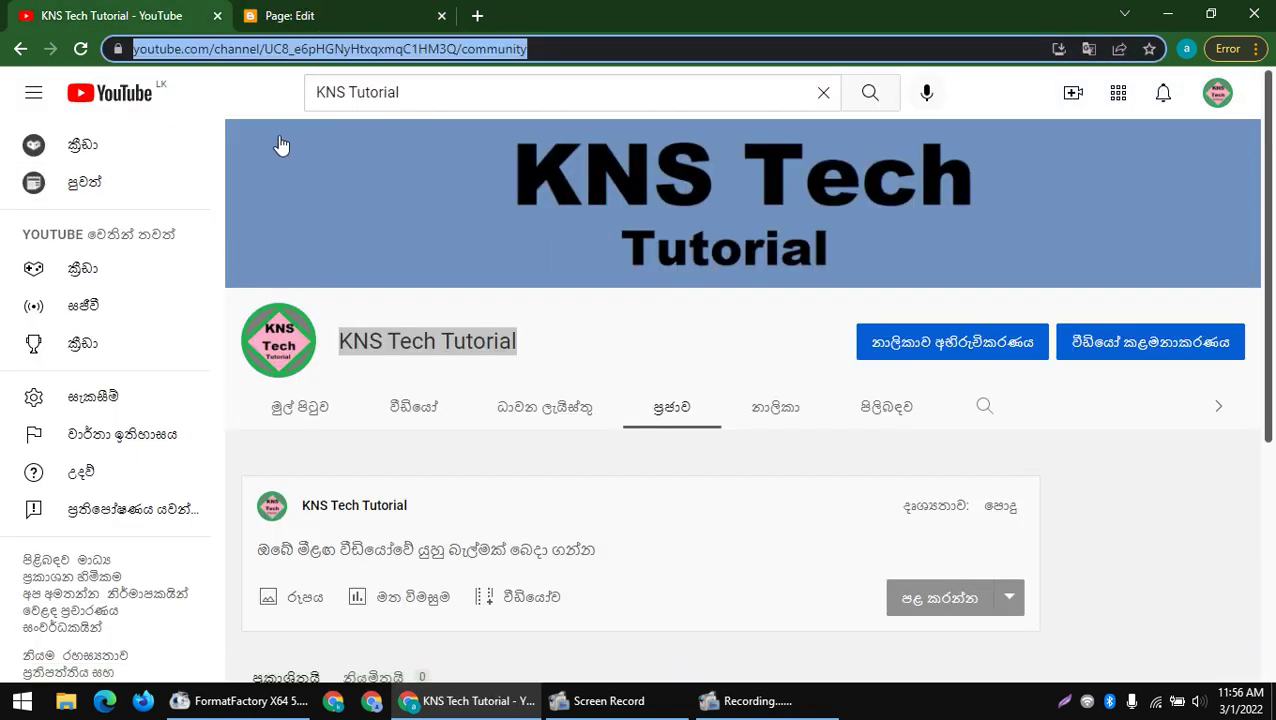
{"action": "key", "text": "ctrl+Tab"}
{"action": "left_click", "coordinate": [290, 322]}
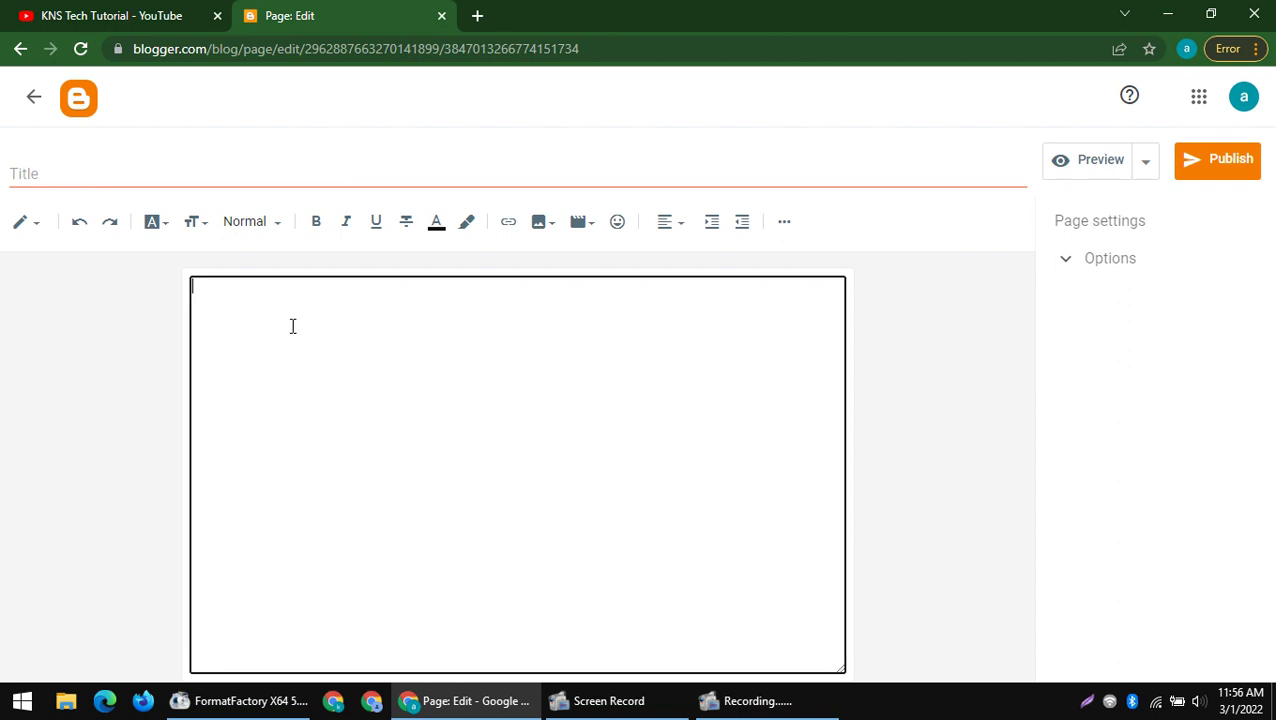
{"action": "type", "text": "https://www.youtube.com/channel/UC8_e6pHGNyHtxqxmqC1HM3Q/community"}
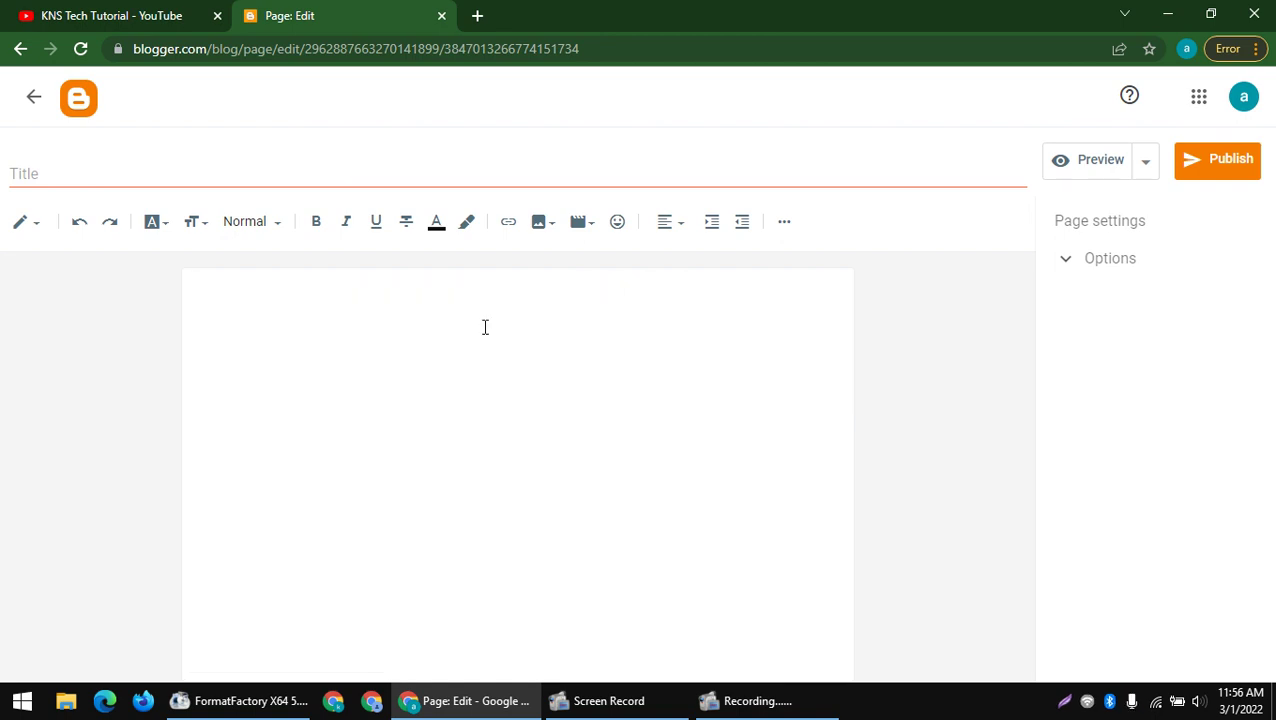
{"action": "type", "text": "https://www.youtube.com/channel/UC8_e6pHGNyHtxqxmqC1HM3Q/community"}
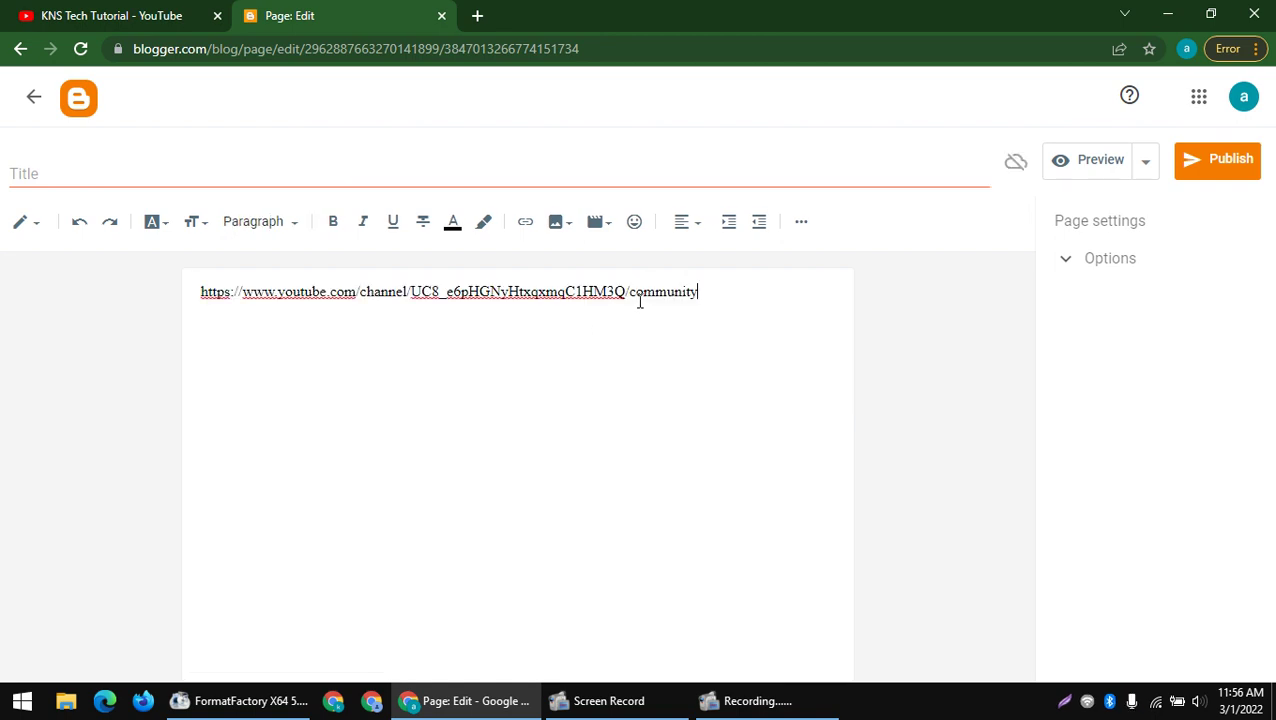
- Remove "community" from the end of the pasted channel address and publish the page, opening its live view
{"action": "left_click_drag", "start_coordinate": [637, 295], "coordinate": [893, 310]}
{"action": "key", "text": "BackSpace"}
{"action": "key", "text": "BackSpace"}
{"action": "left_click", "coordinate": [1207, 182]}
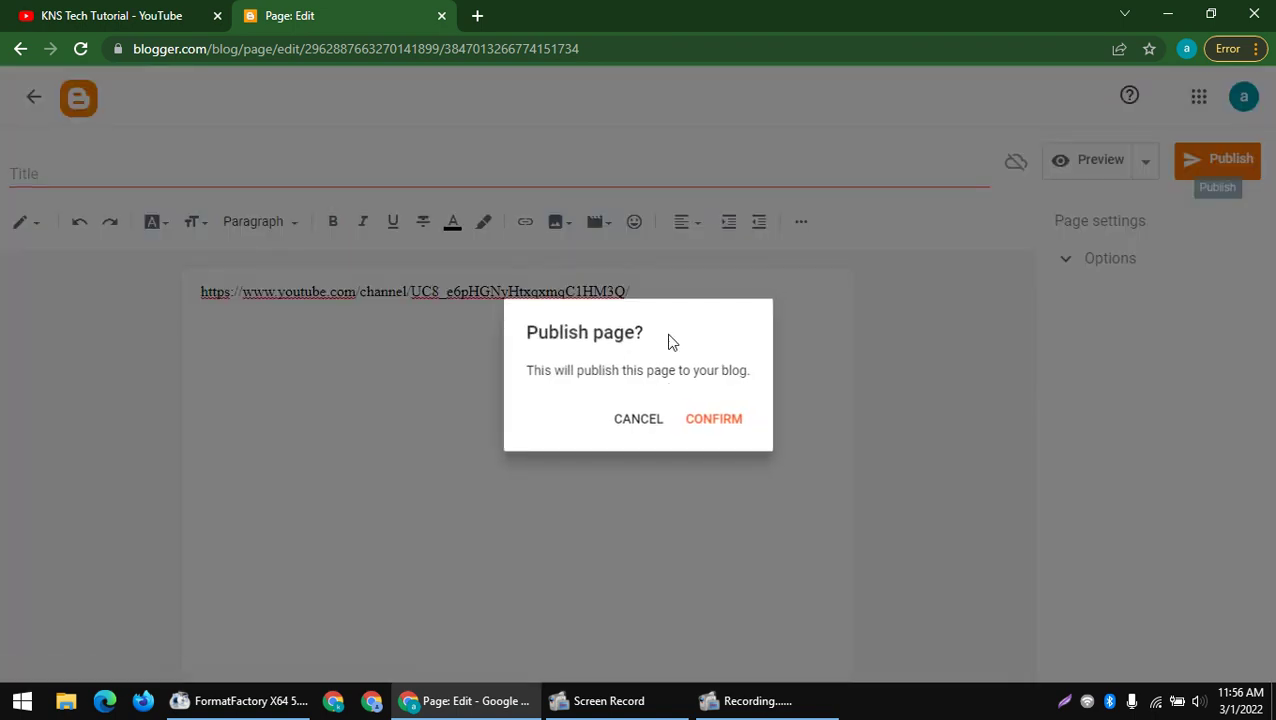
{"action": "left_click", "coordinate": [718, 413]}
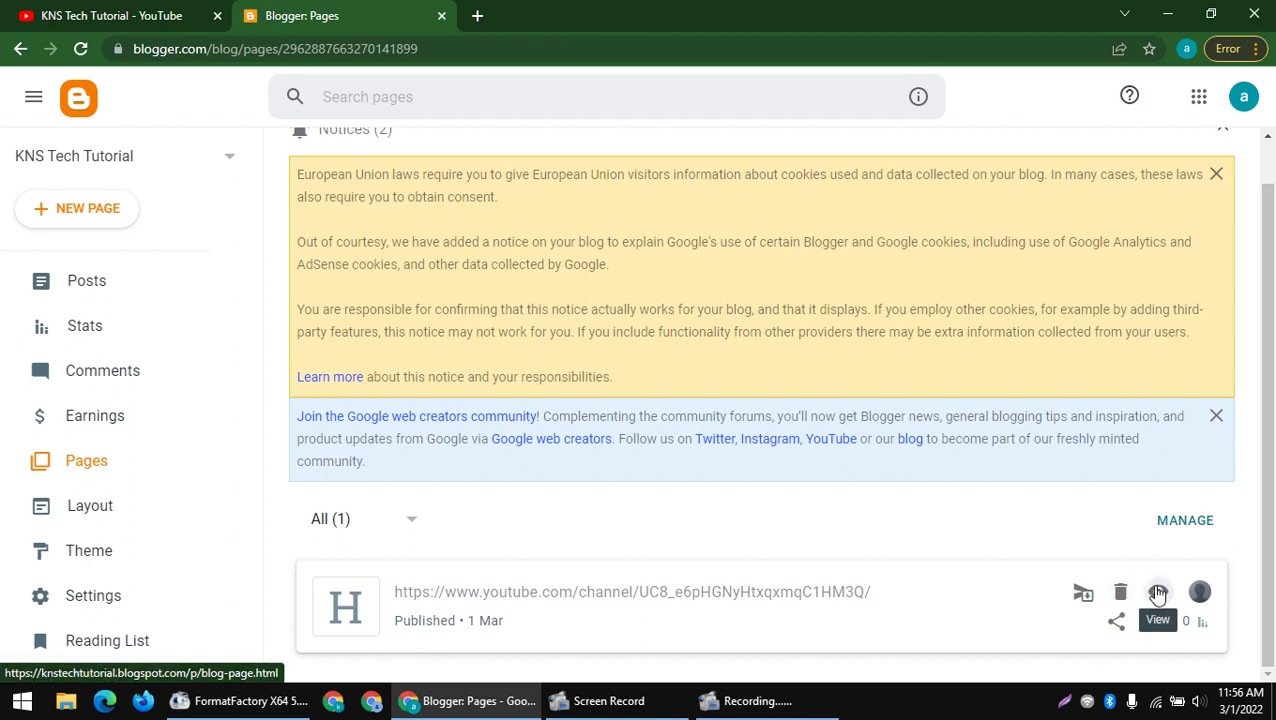
{"action": "left_click", "coordinate": [1158, 594]}
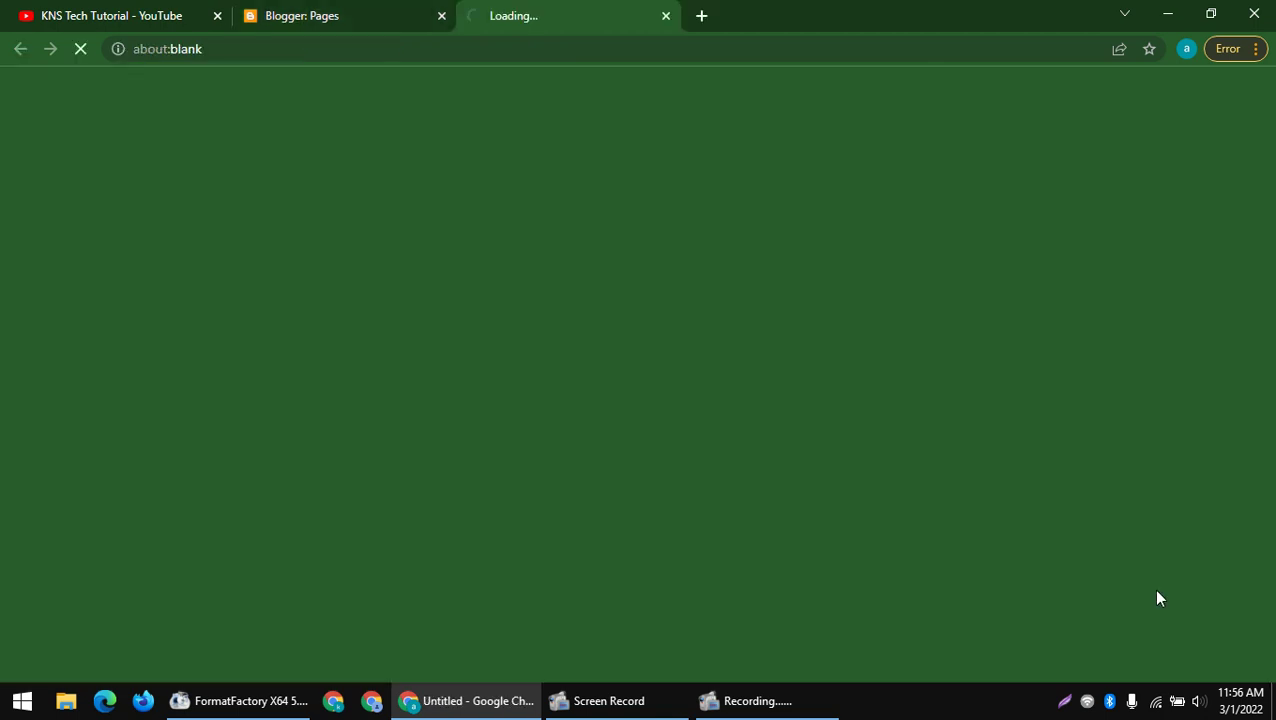
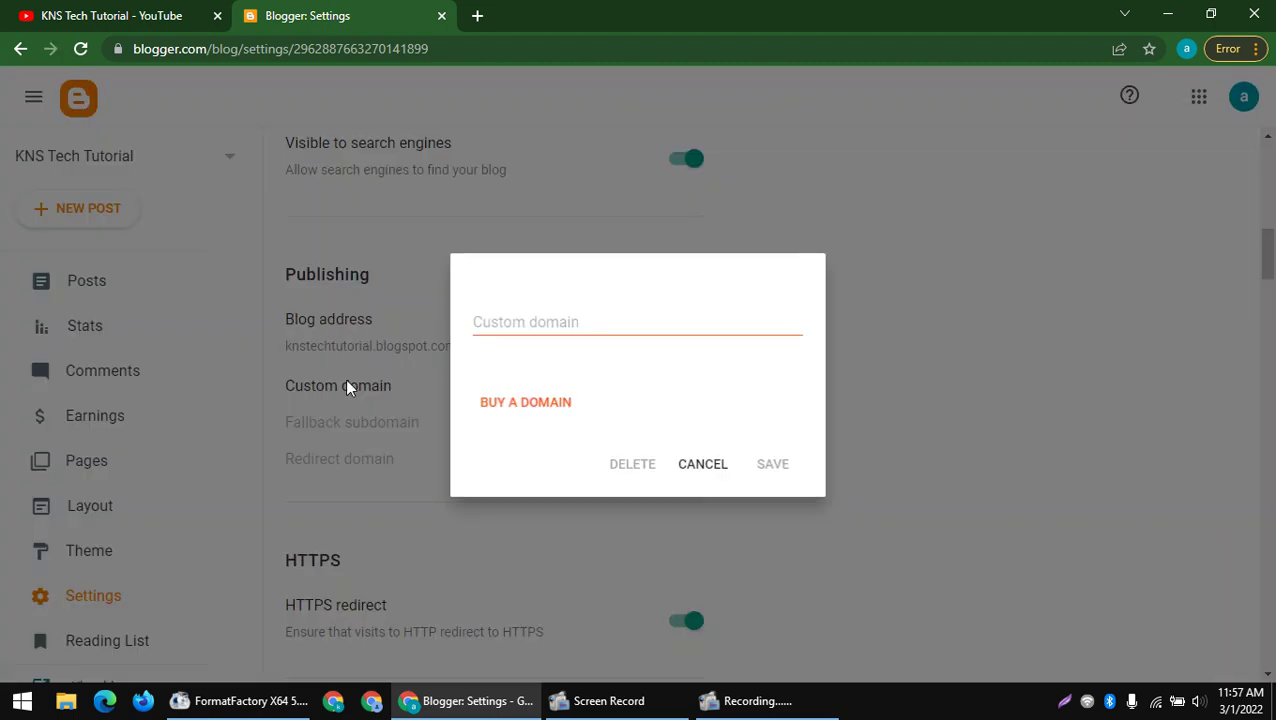
- Check the option to buy a custom domain through Google Domains and return to the blog settings
{"action": "left_click", "coordinate": [540, 324]}
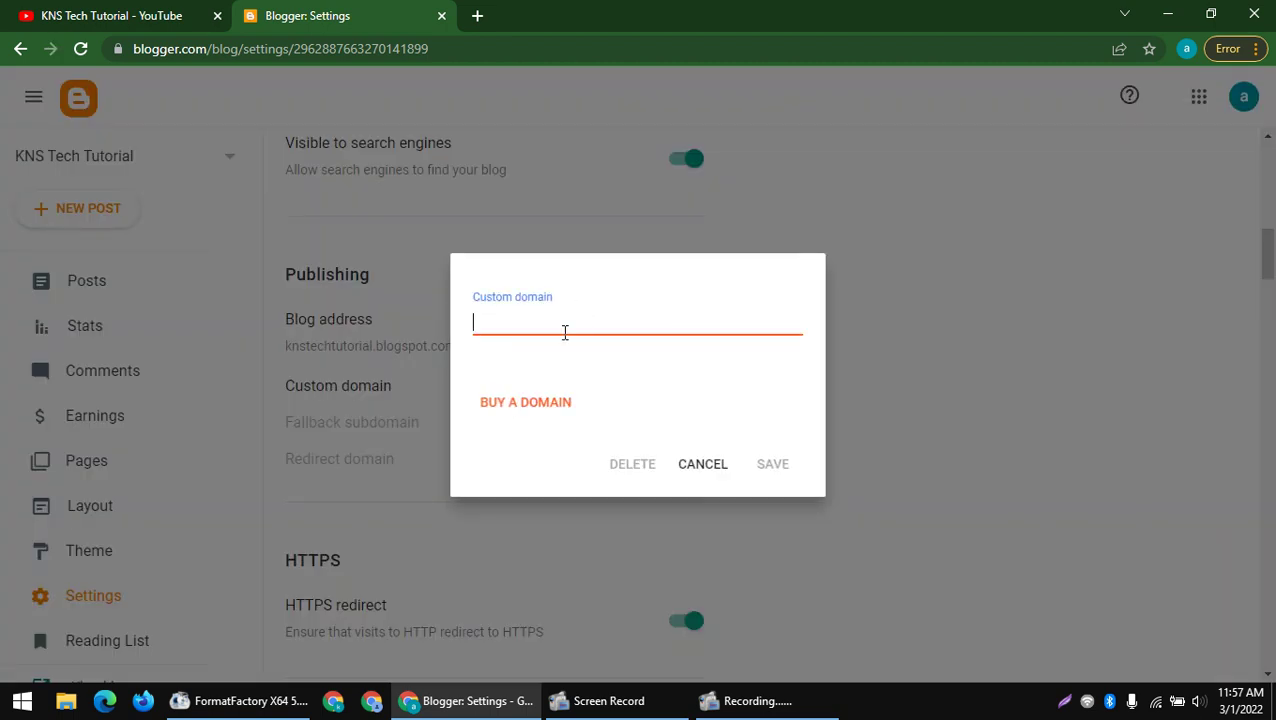
{"action": "left_click", "coordinate": [550, 406]}
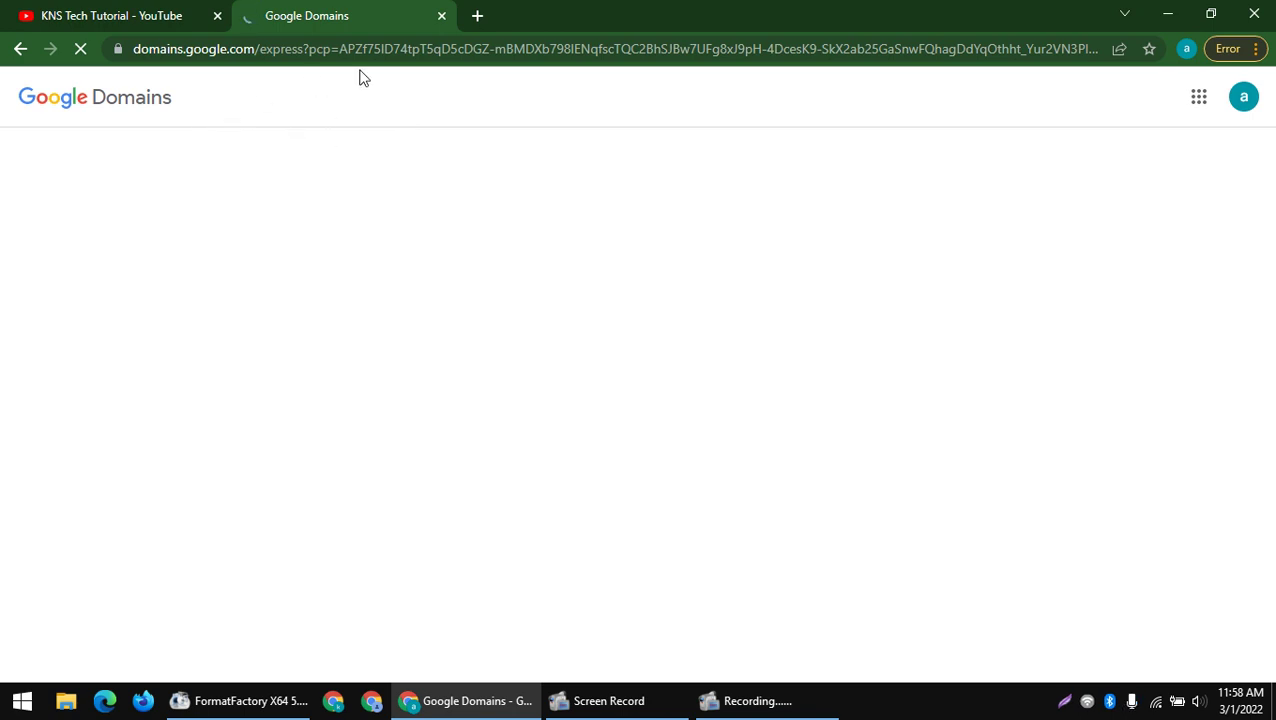
{"action": "left_click", "coordinate": [268, 55]}
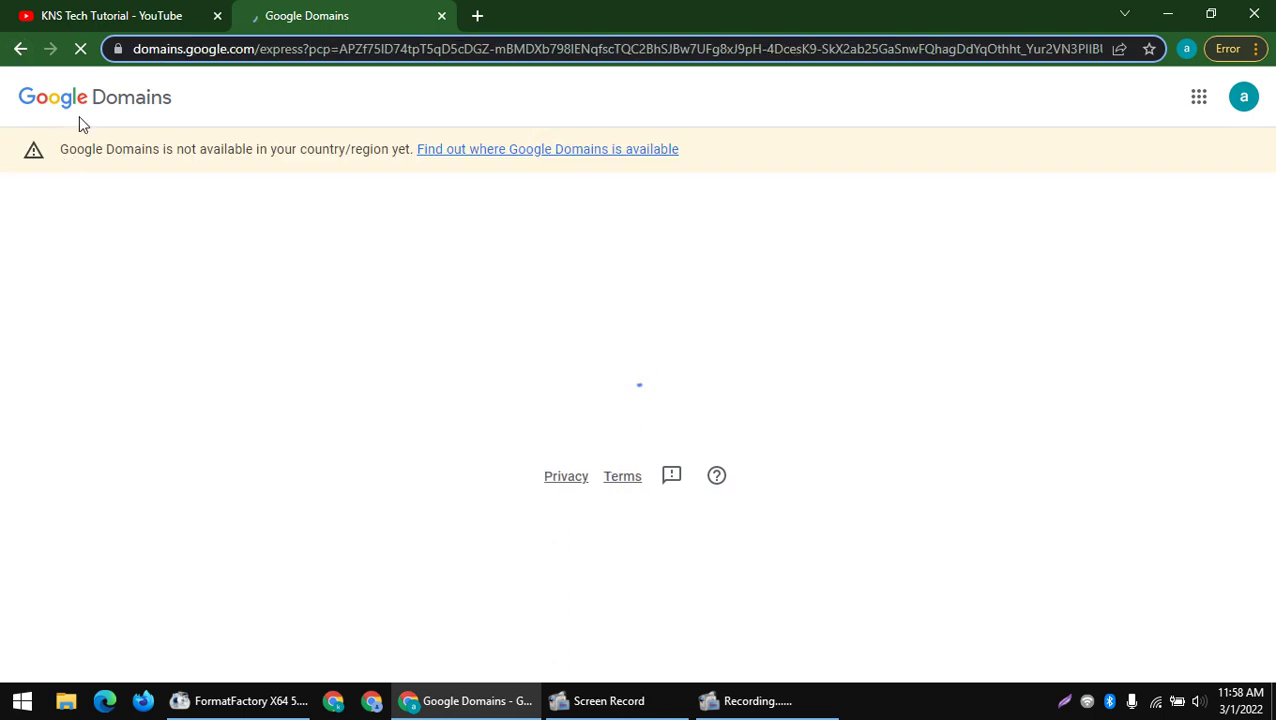
{"action": "key", "text": "alt+Left"}
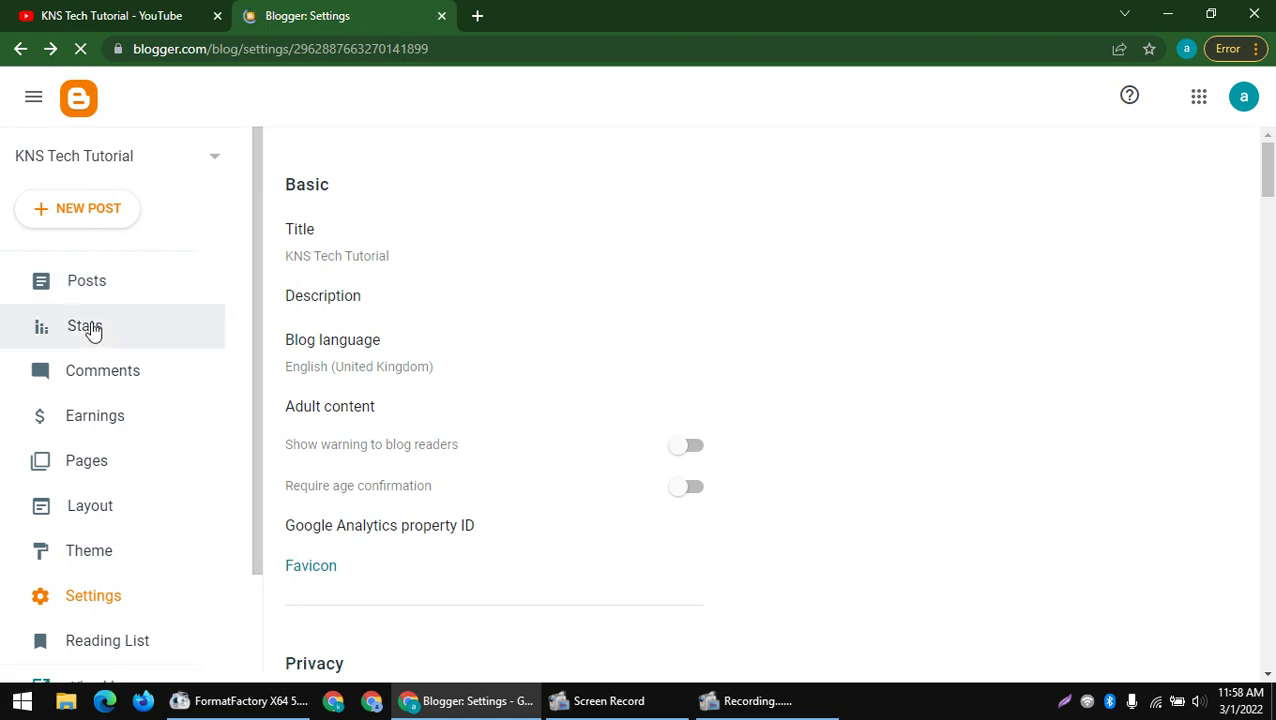
- Create an untitled post with the body text "dfgd" and publish it to the blog
{"action": "left_click", "coordinate": [82, 272]}
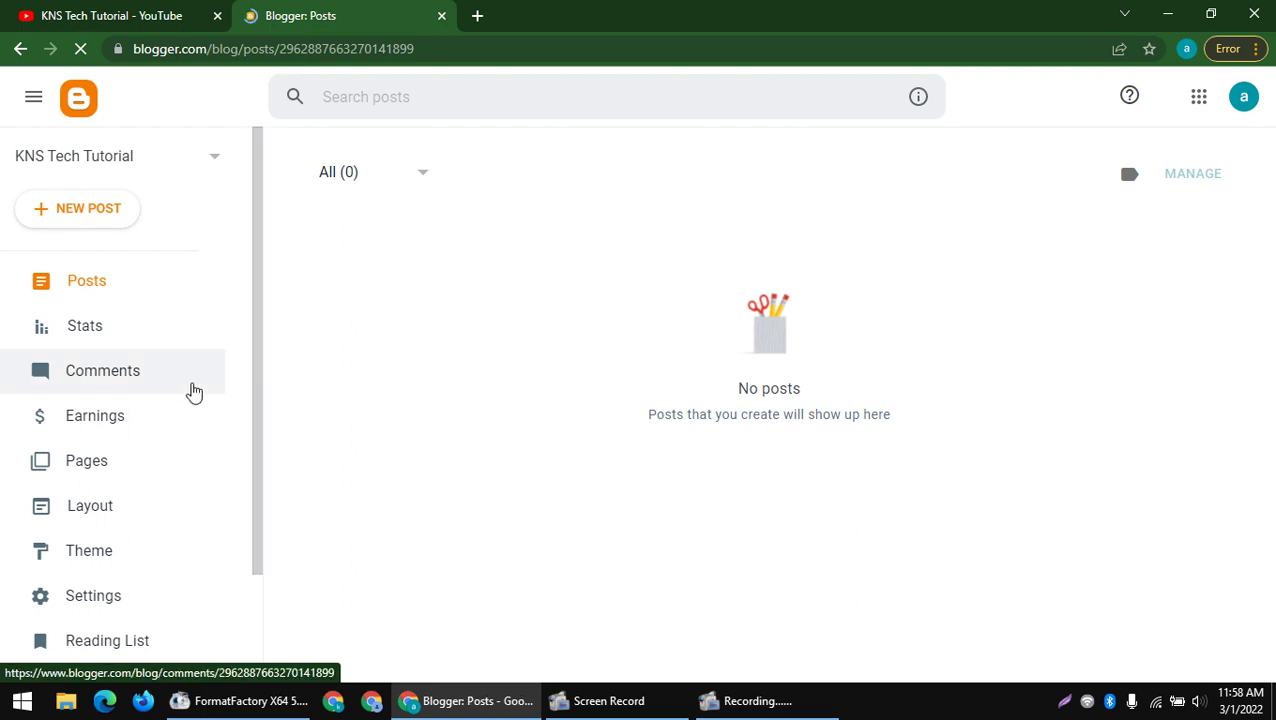
{"action": "scroll", "coordinate": [607, 447], "scroll_direction": "down", "scroll_amount": 2}
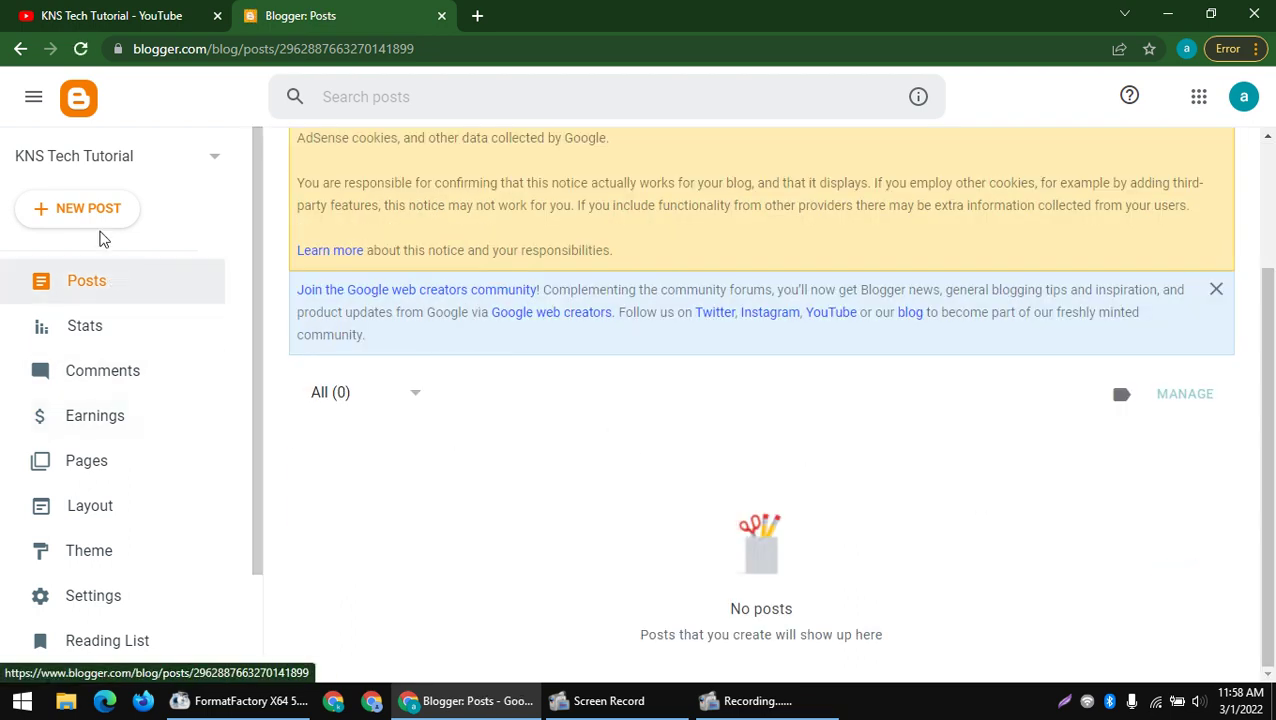
{"action": "left_click", "coordinate": [100, 272]}
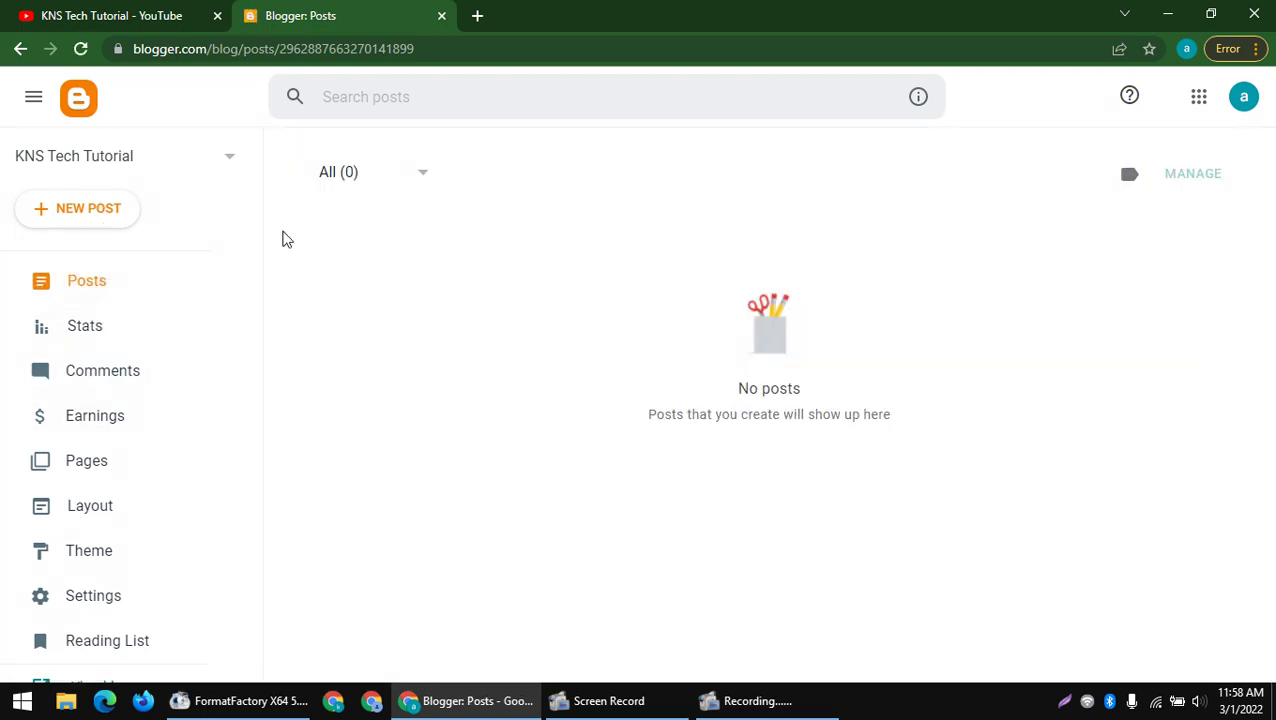
{"action": "left_click", "coordinate": [108, 214]}
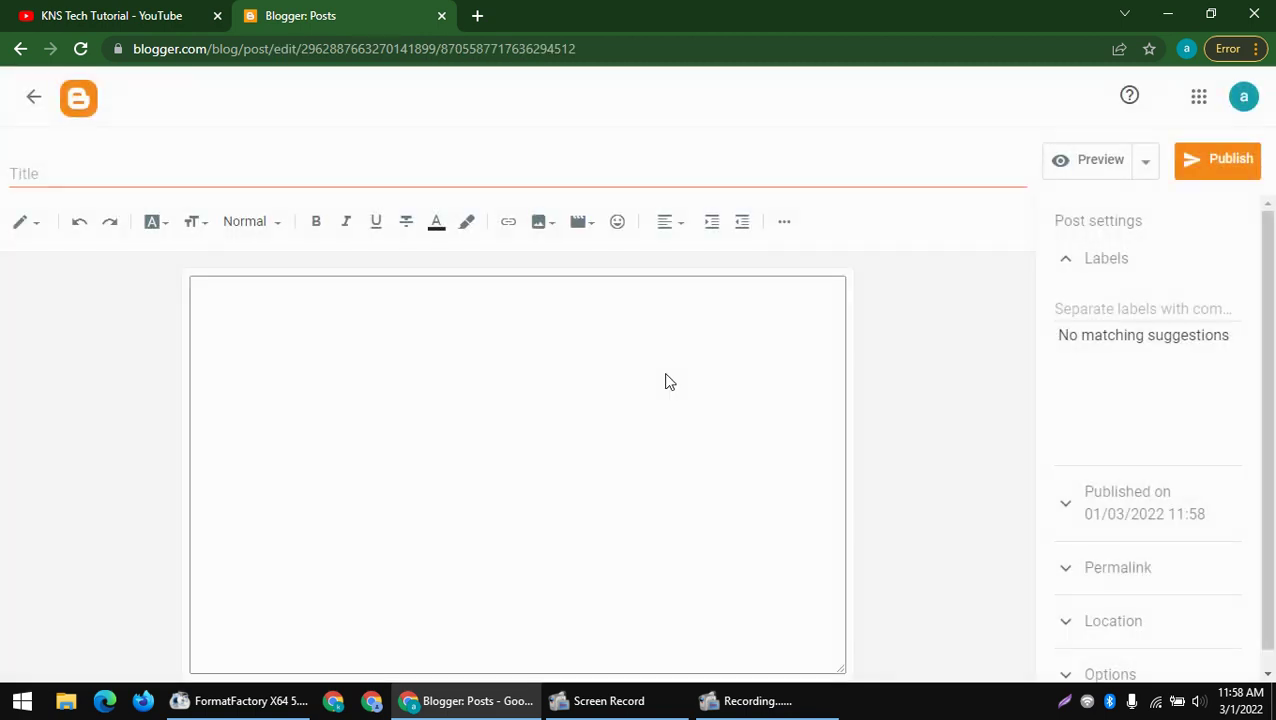
{"action": "left_click", "coordinate": [669, 381]}
{"action": "type", "text": "dfgd"}
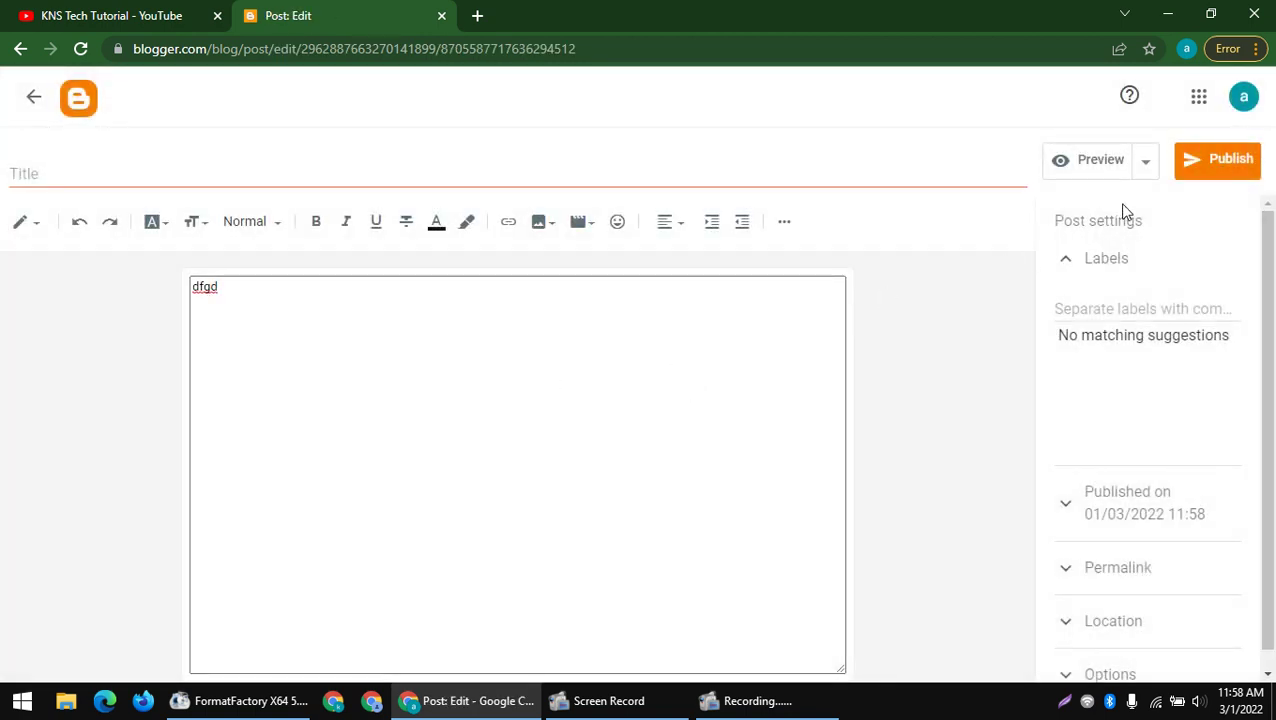
{"action": "left_click", "coordinate": [1226, 170]}
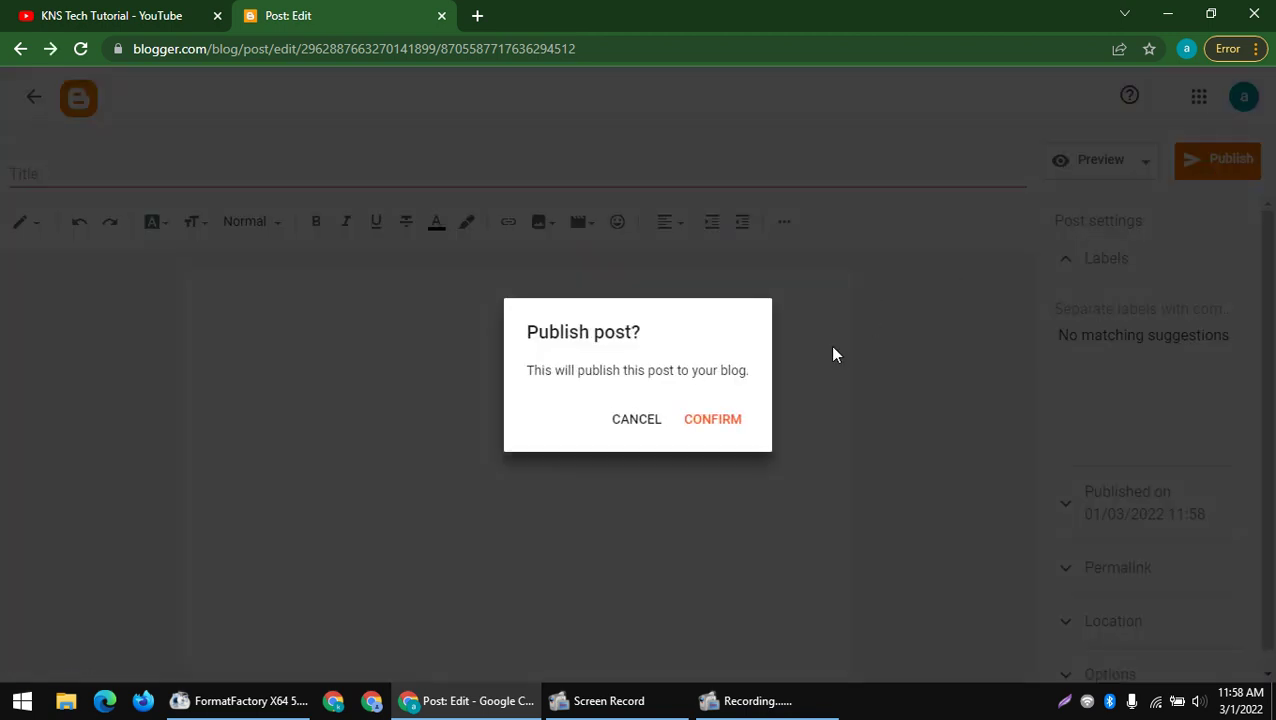
{"action": "left_click", "coordinate": [718, 422]}
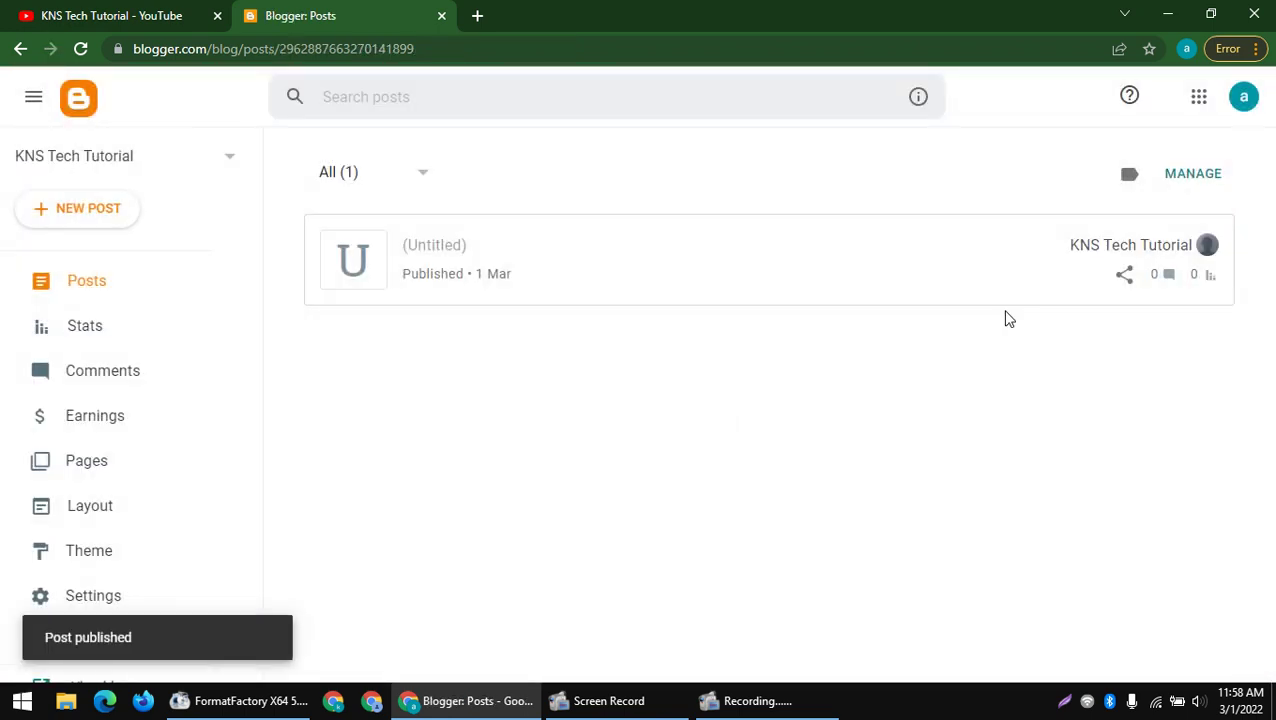
- Open the published untitled post on the live blog for viewing
{"action": "mouse_move", "coordinate": [1122, 270]}
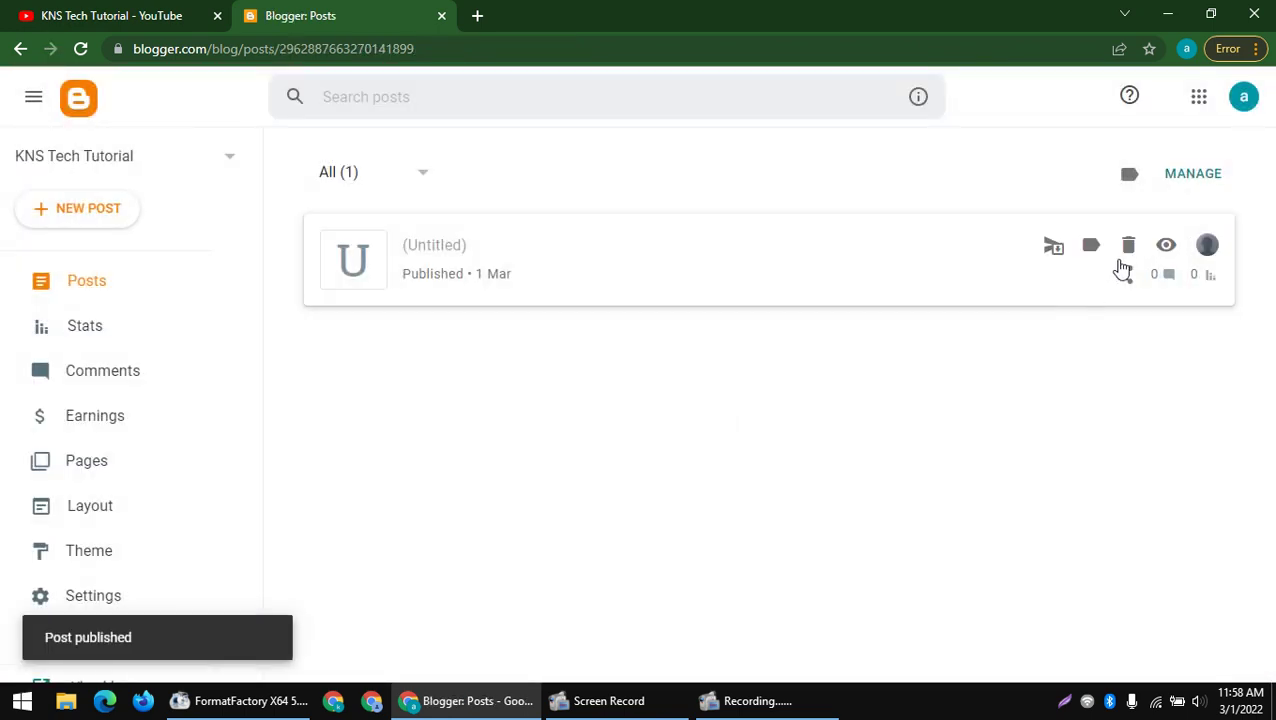
{"action": "scroll", "coordinate": [1142, 389], "scroll_direction": "down", "scroll_amount": 1}
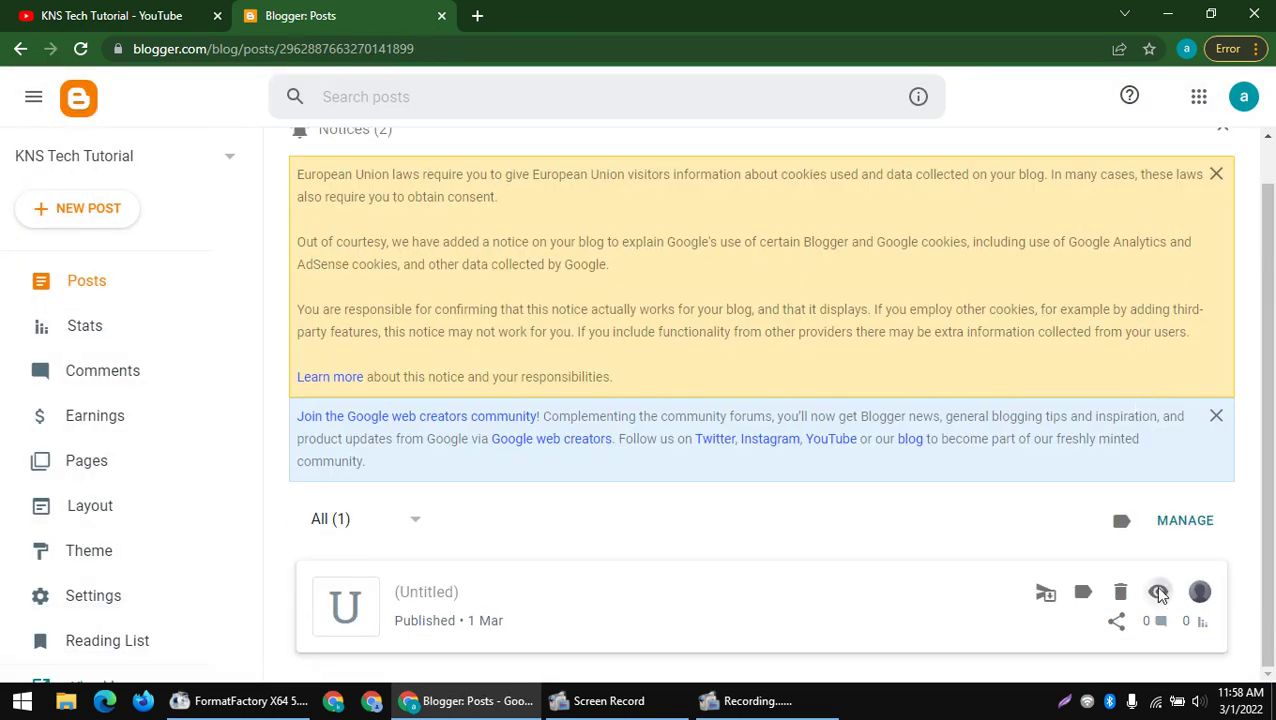
{"action": "left_click", "coordinate": [1158, 591]}
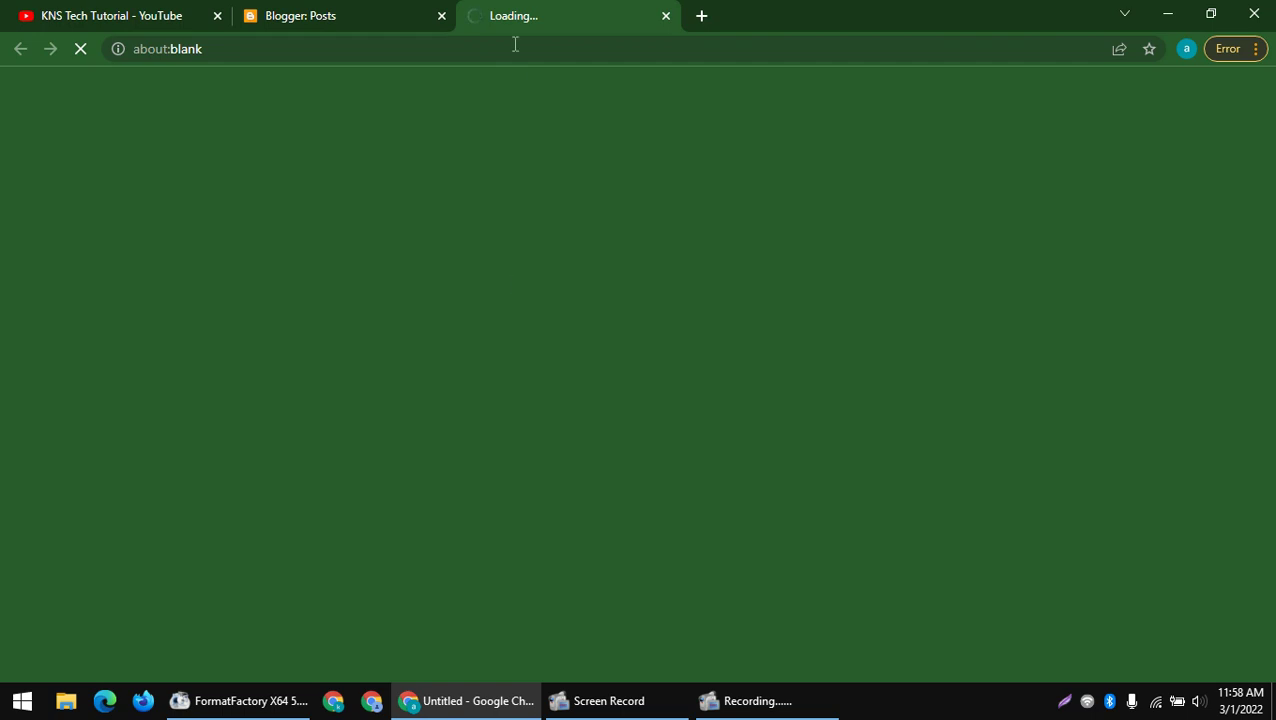
{"action": "left_click", "coordinate": [320, 22]}
{"action": "left_click", "coordinate": [507, 30]}
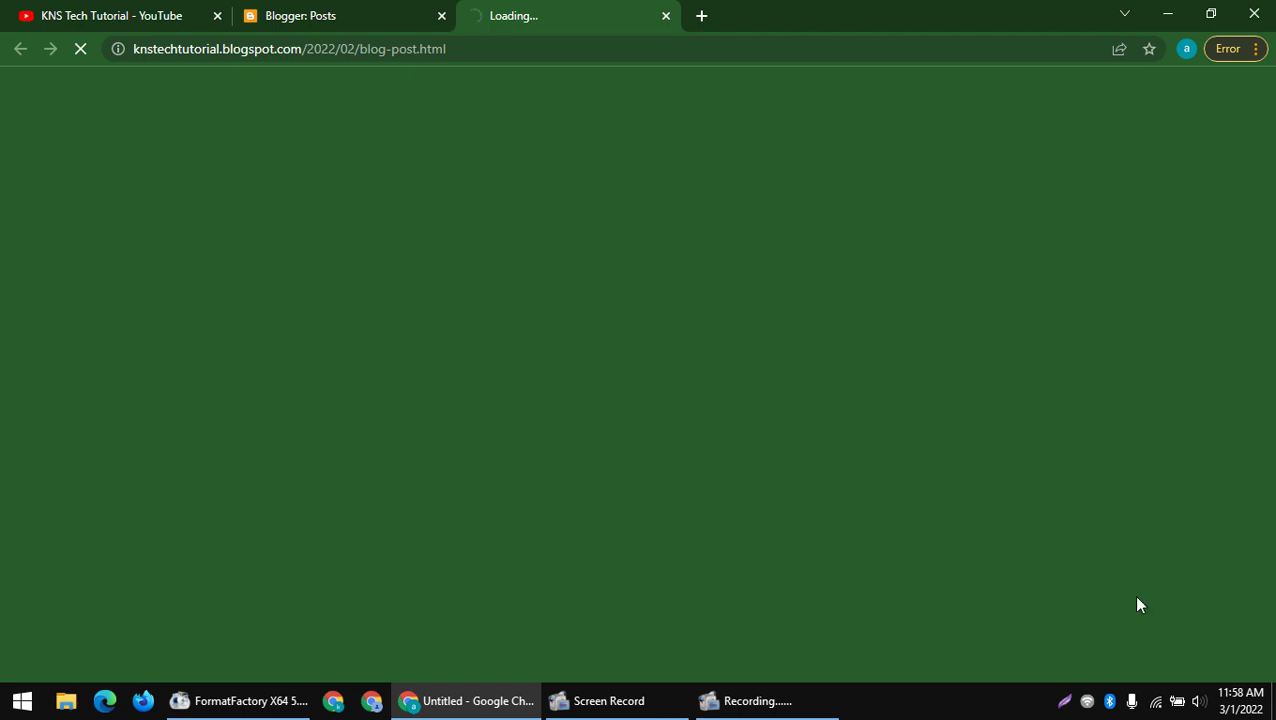
- Disconnect and reconnect the OPPO A5s Wi-Fi network, and reload the live post page
{"action": "left_click", "coordinate": [1155, 703]}
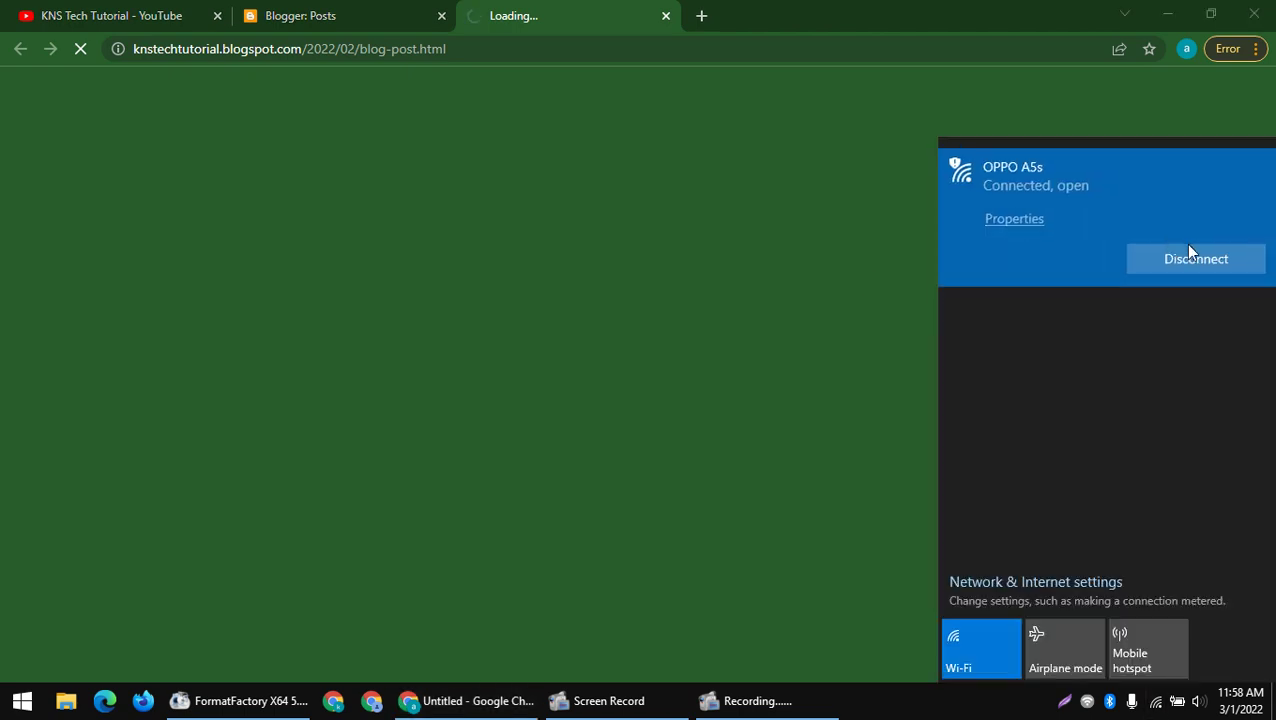
{"action": "left_click", "coordinate": [1196, 262]}
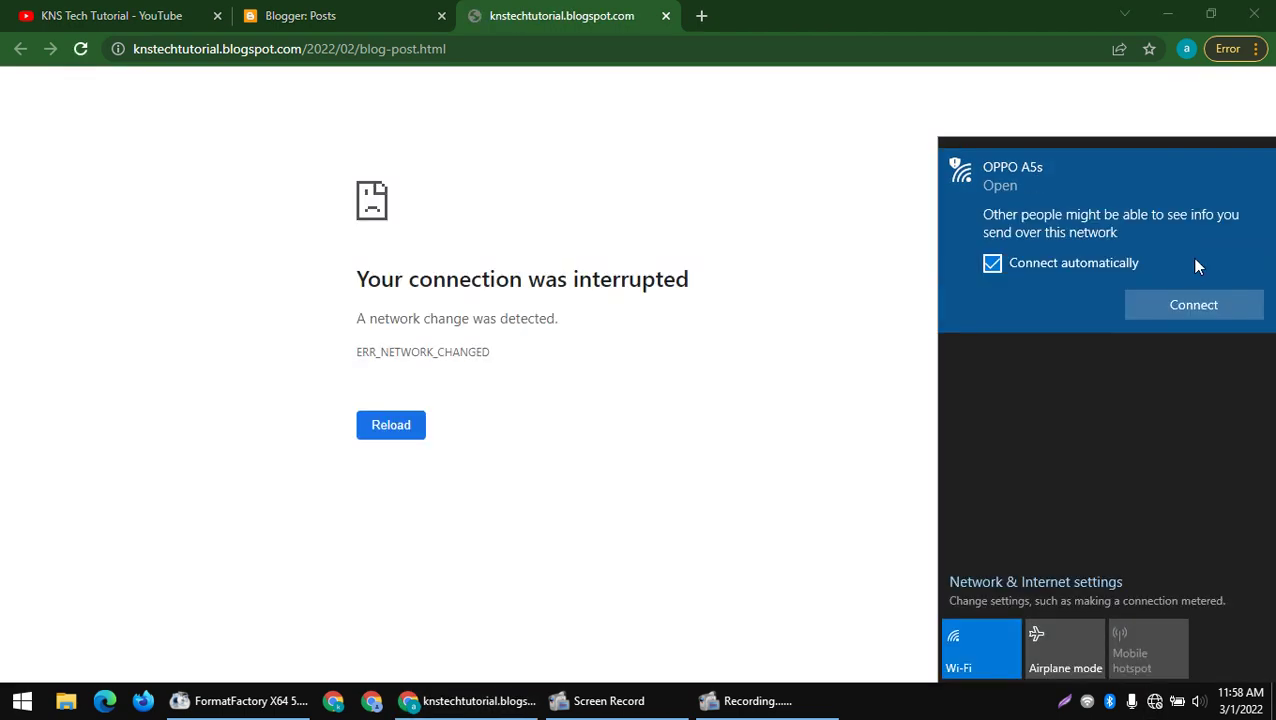
{"action": "left_click", "coordinate": [1180, 306]}
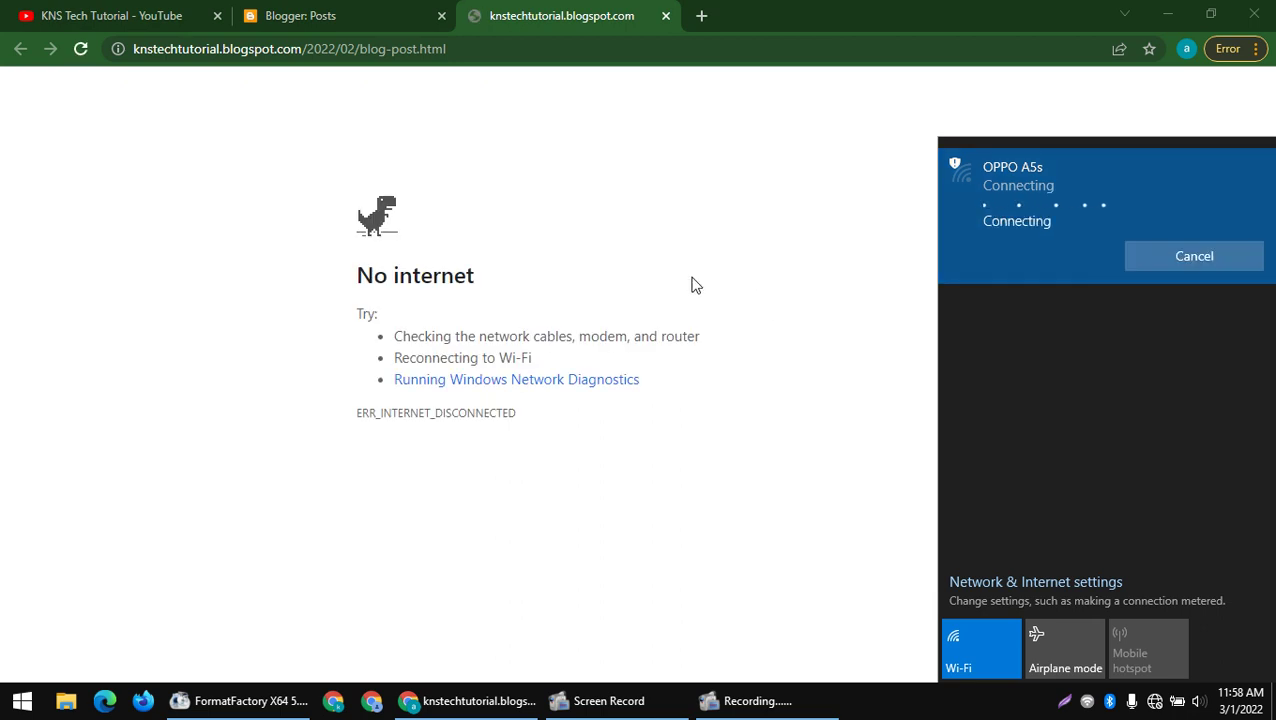
{"action": "right_click", "coordinate": [560, 220]}
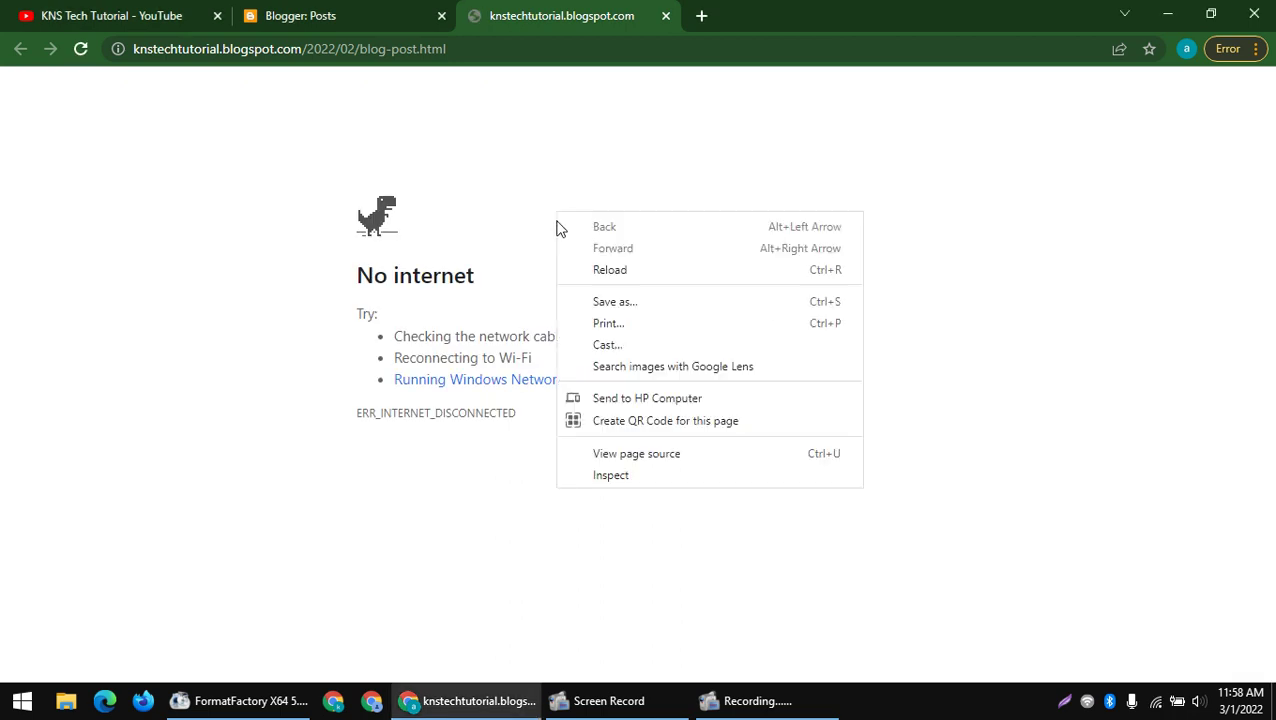
{"action": "left_click", "coordinate": [578, 268]}
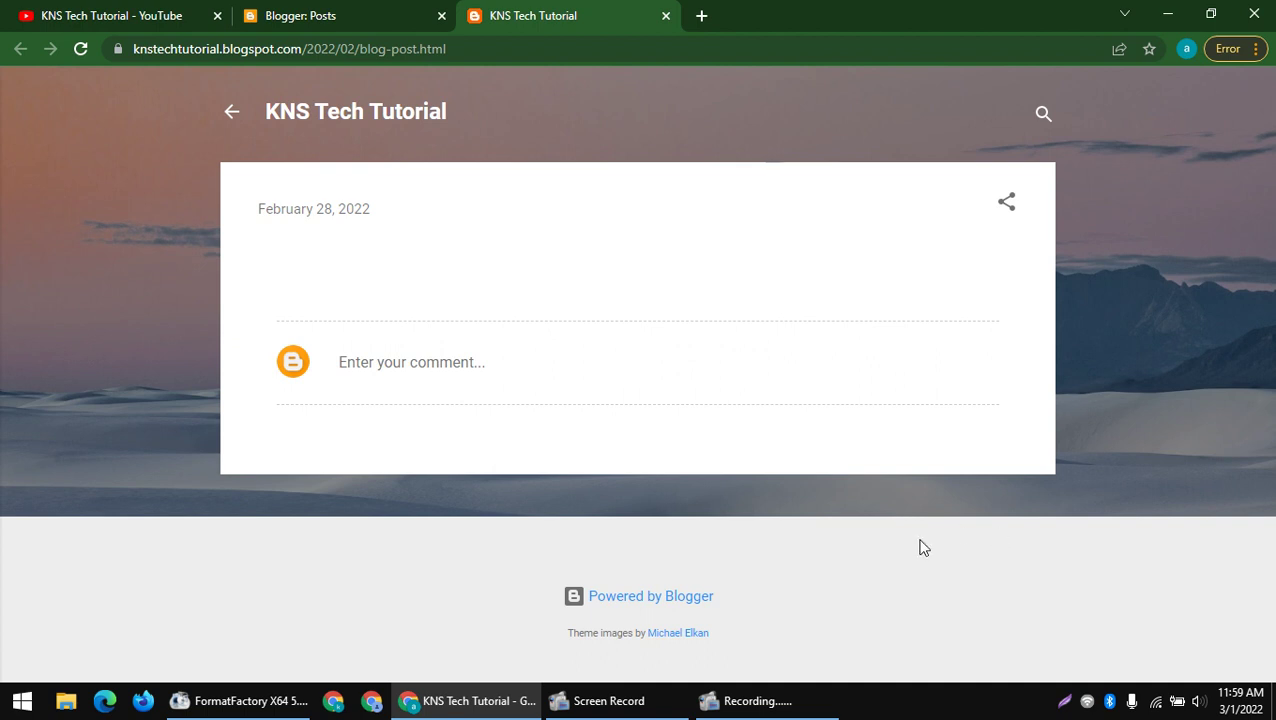
- Examine the theme image credit in the footer of the live post
{"action": "left_click_drag", "start_coordinate": [750, 614], "coordinate": [683, 638]}
{"action": "left_click", "coordinate": [560, 662]}
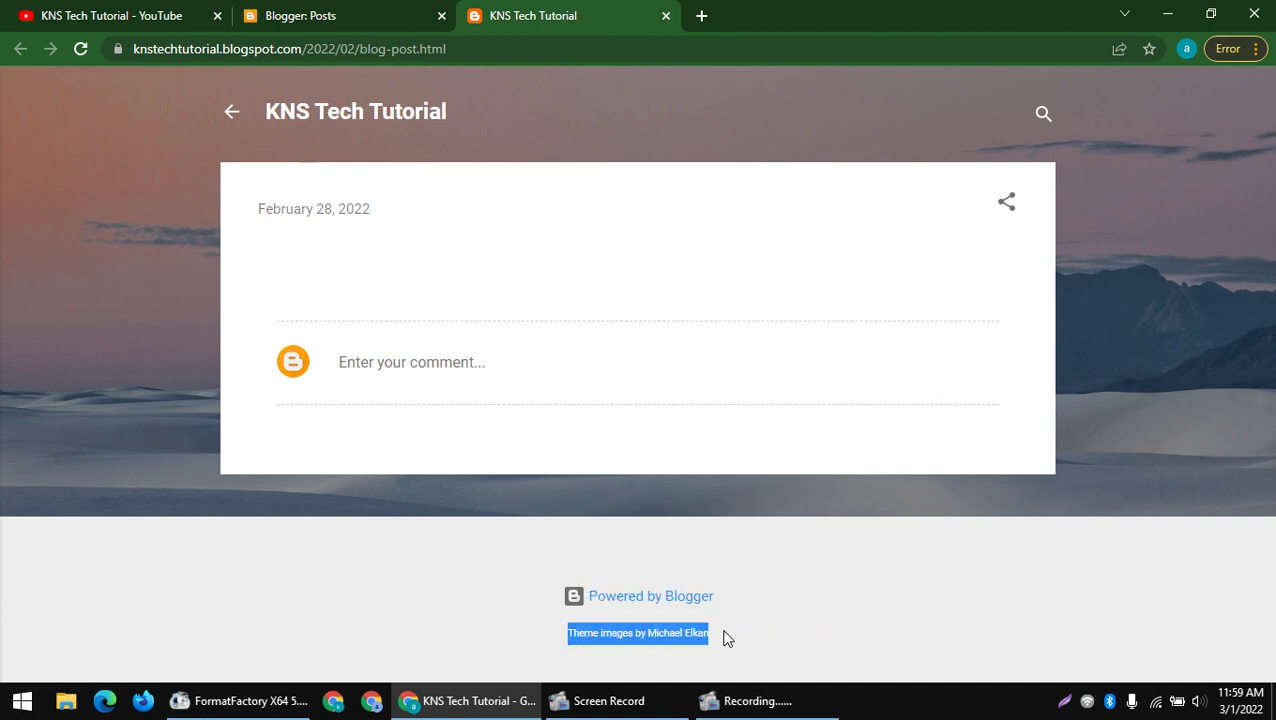
{"action": "triple_click", "coordinate": [632, 647]}
- Return to the blog dashboard, open its theme gallery and browse the available theme families
{"action": "left_click", "coordinate": [318, 10]}
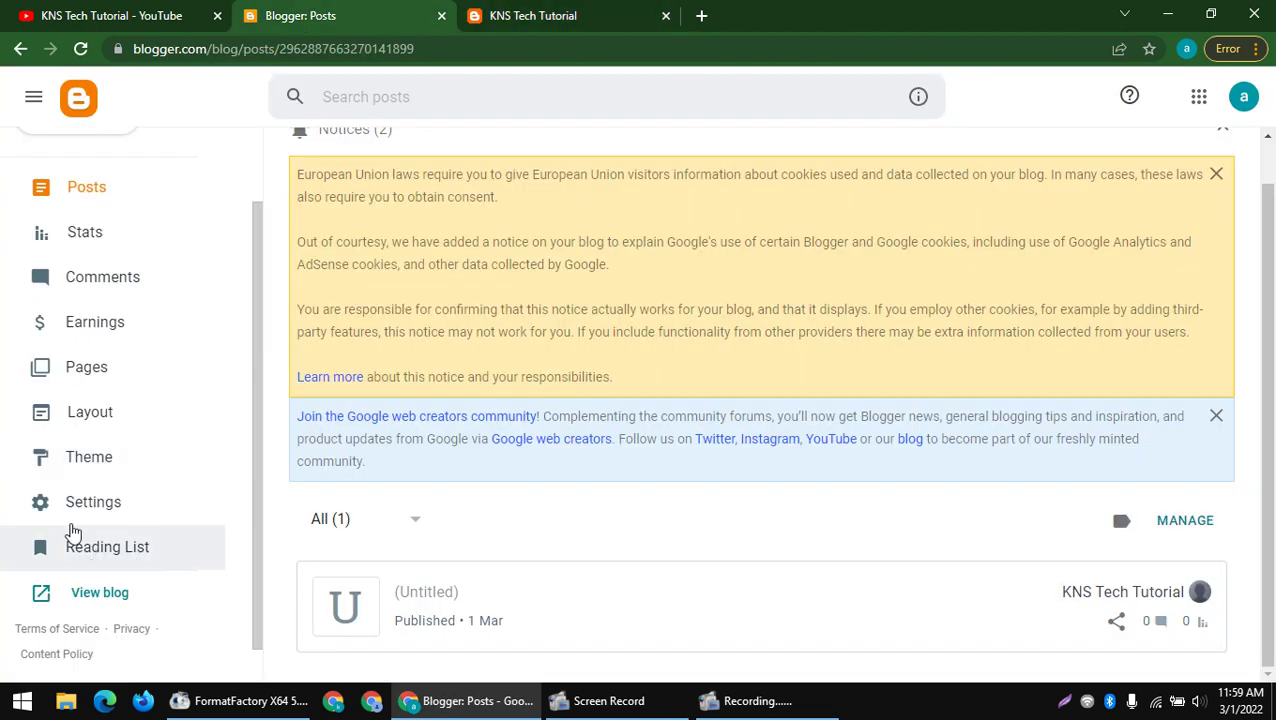
{"action": "left_click", "coordinate": [82, 456]}
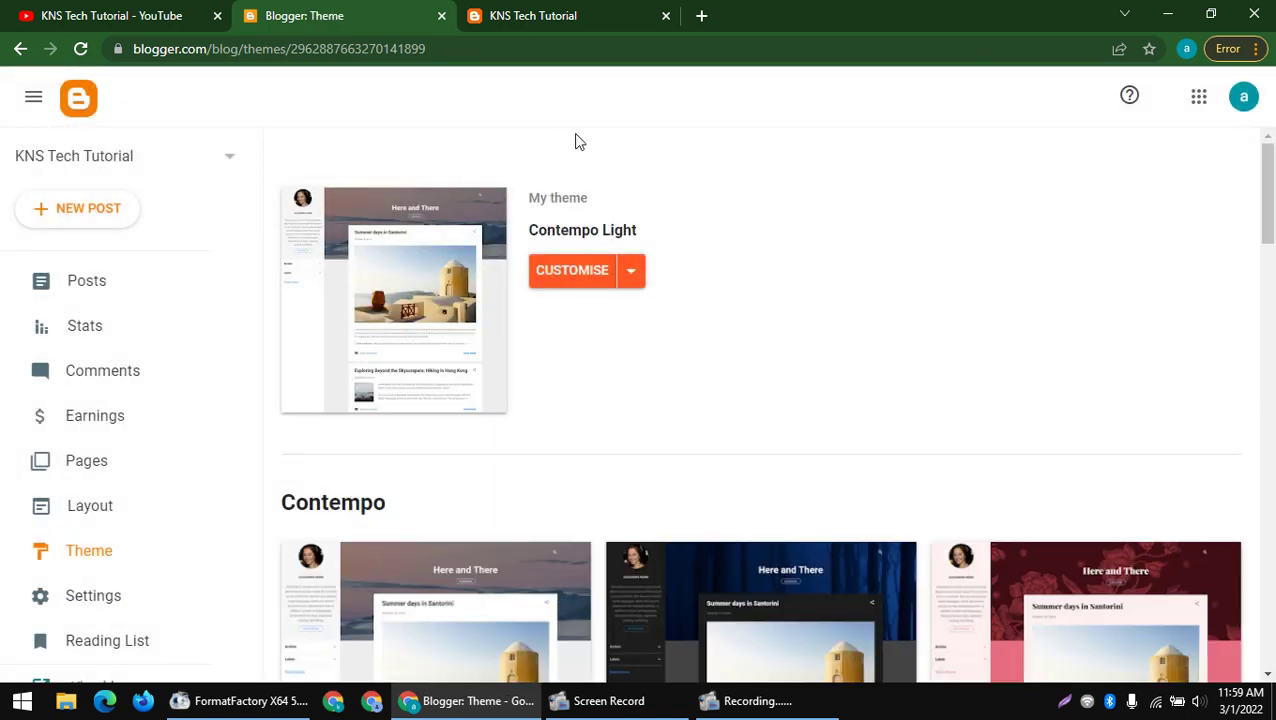
{"action": "scroll", "coordinate": [630, 395], "scroll_direction": "down", "scroll_amount": 8}
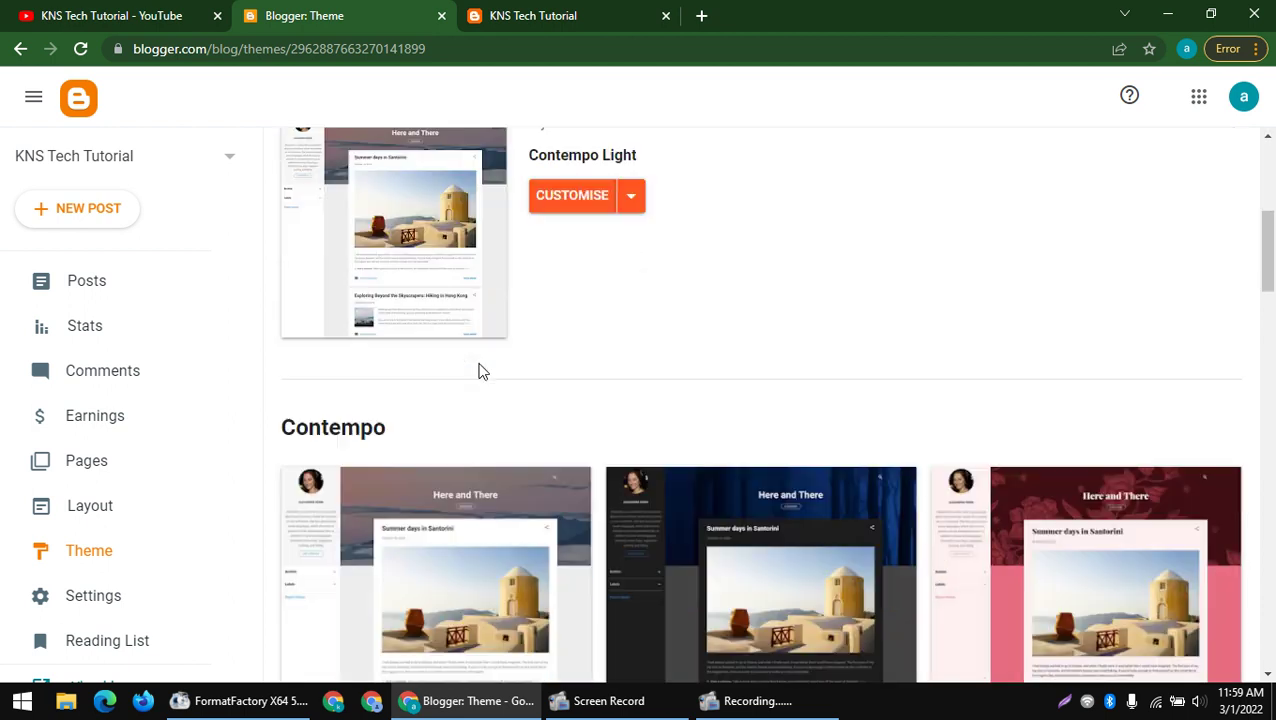
{"action": "scroll", "coordinate": [428, 355], "scroll_direction": "down", "scroll_amount": 5}
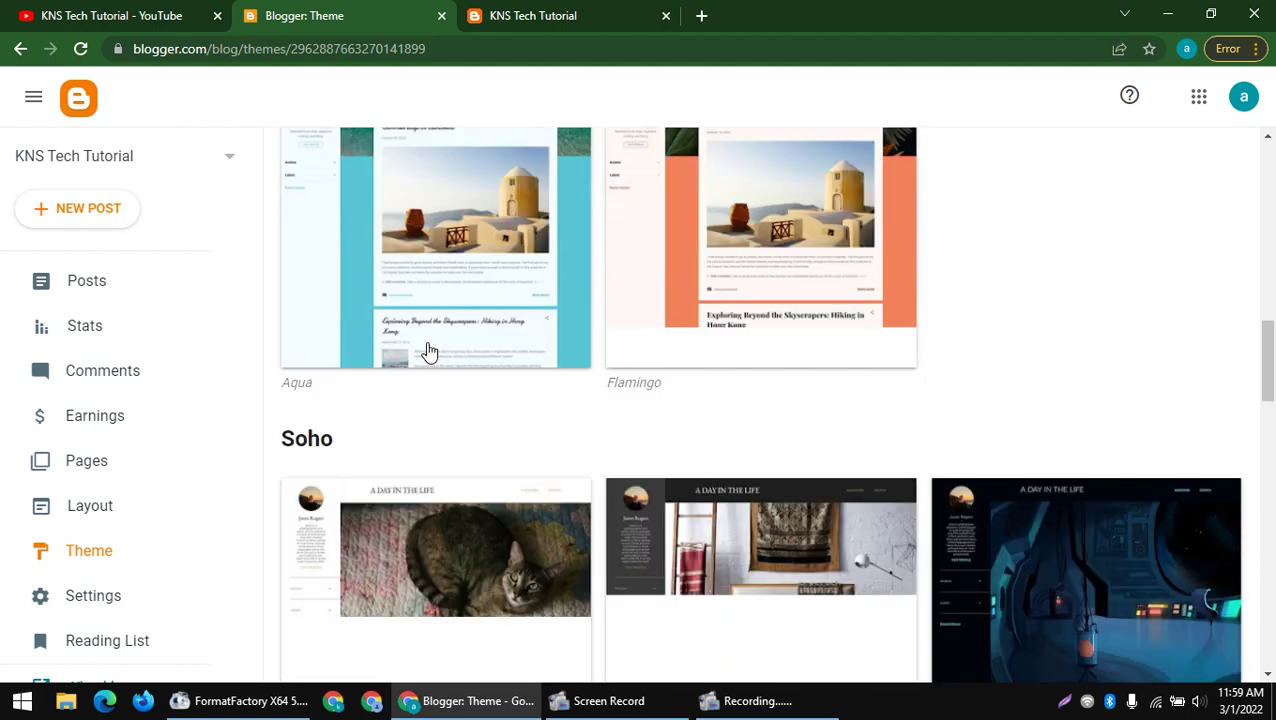
{"action": "scroll", "coordinate": [422, 376], "scroll_direction": "down", "scroll_amount": 5}
{"action": "scroll", "coordinate": [564, 345], "scroll_direction": "down", "scroll_amount": 8}
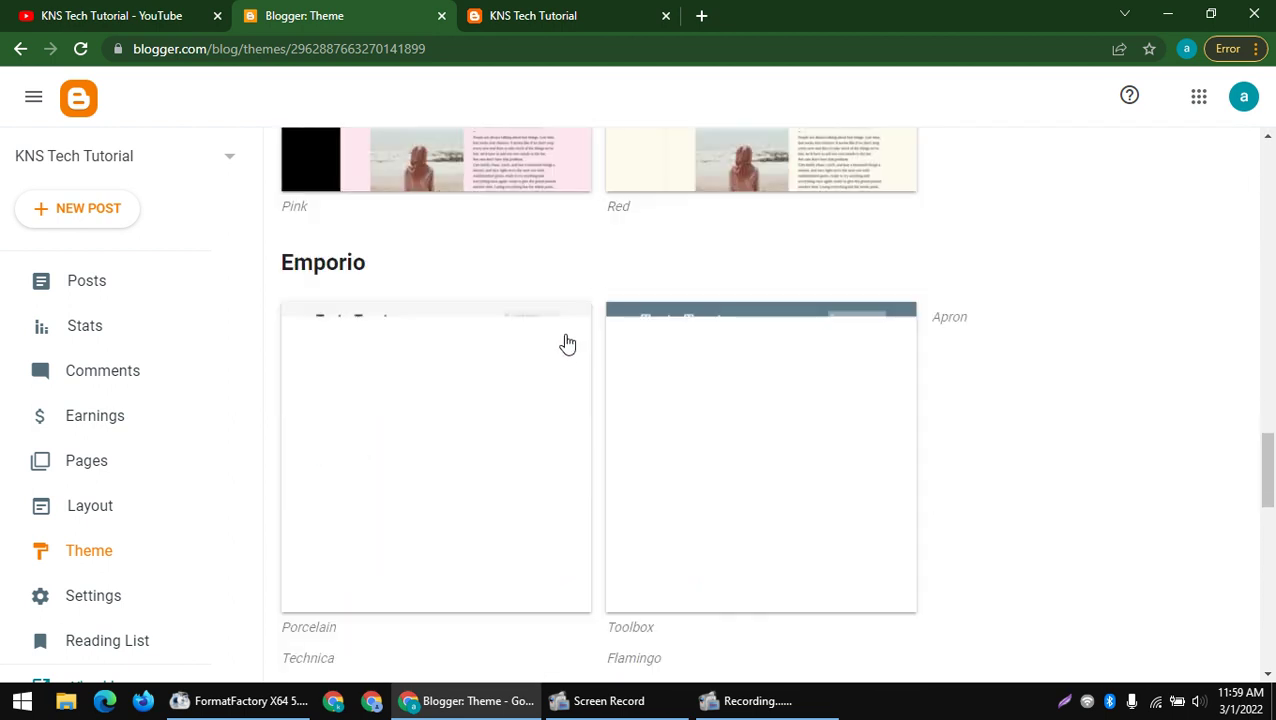
{"action": "scroll", "coordinate": [565, 352], "scroll_direction": "down", "scroll_amount": 10}
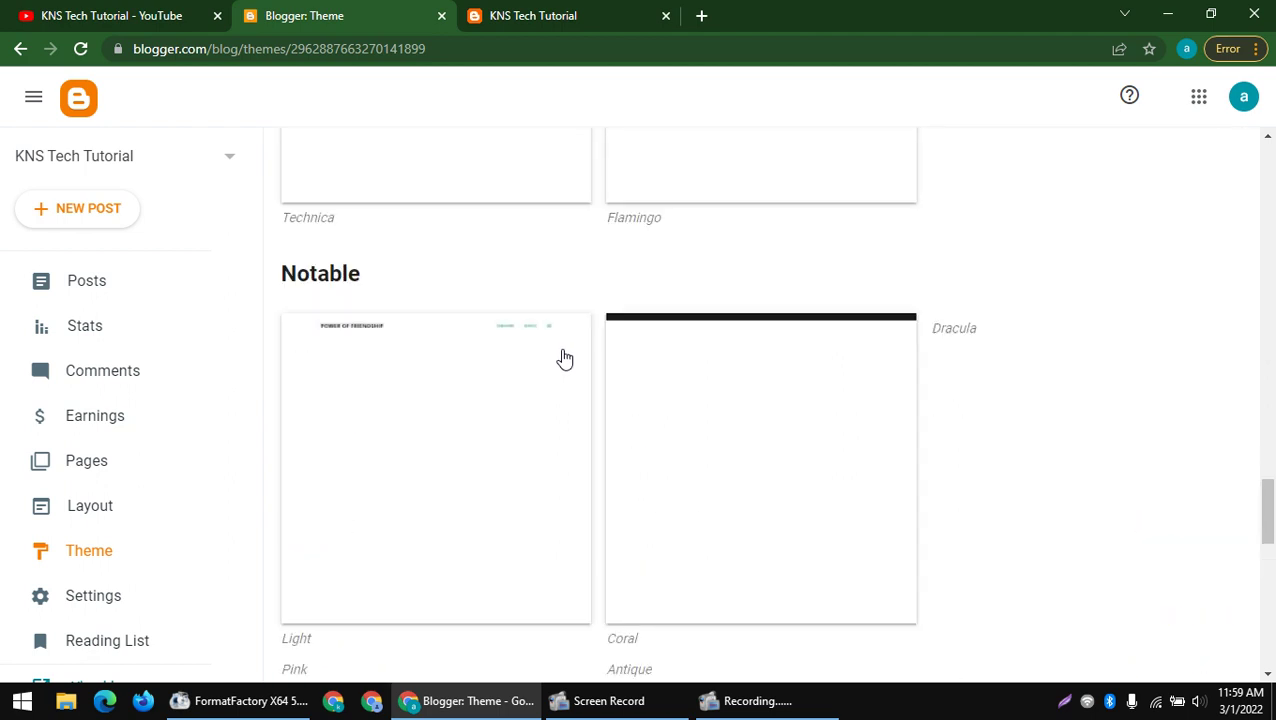
{"action": "scroll", "coordinate": [564, 362], "scroll_direction": "down", "scroll_amount": 2}
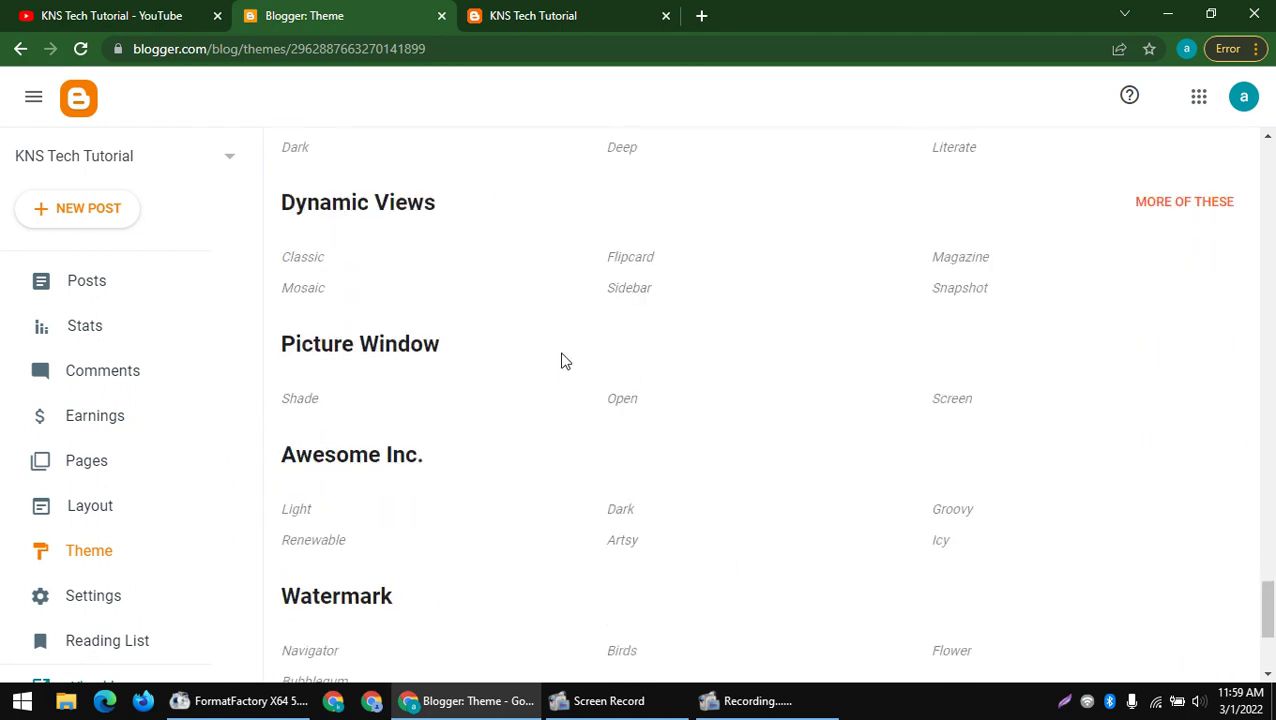
{"action": "scroll", "coordinate": [564, 362], "scroll_direction": "up", "scroll_amount": 5}
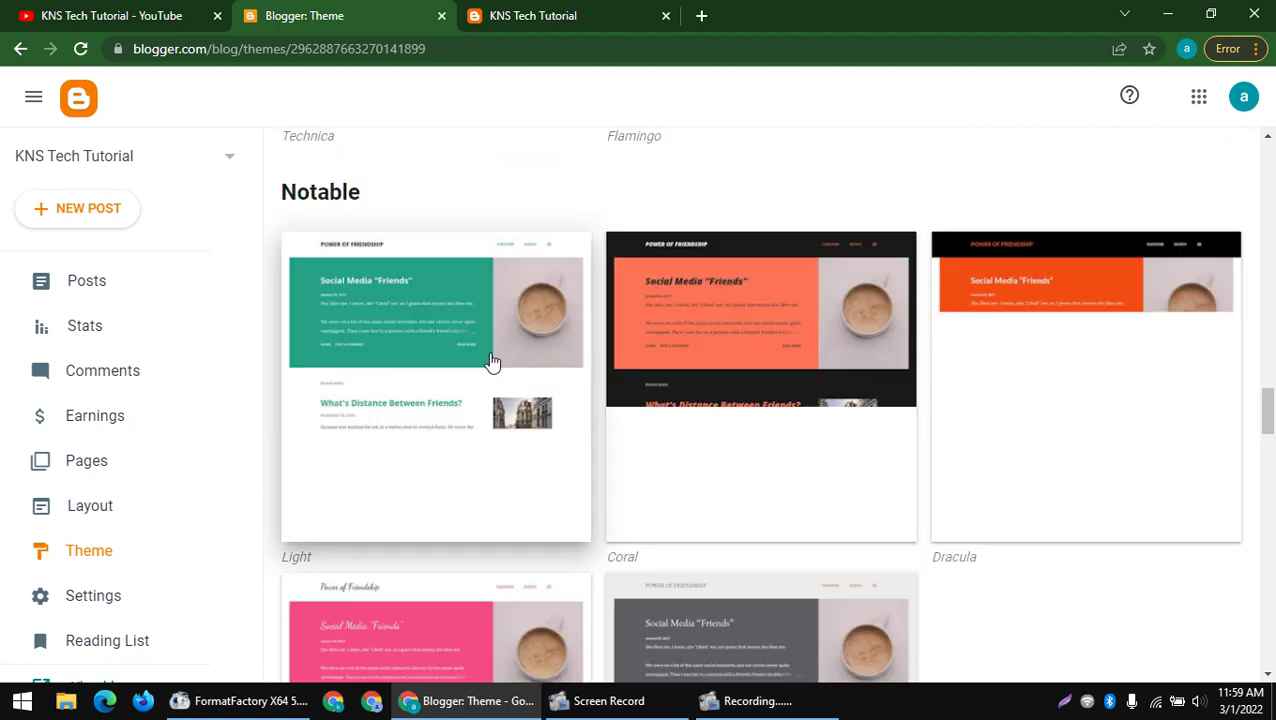
- Choose the Light variant of the Notable theme and apply it to the blog
{"action": "left_click", "coordinate": [491, 362]}
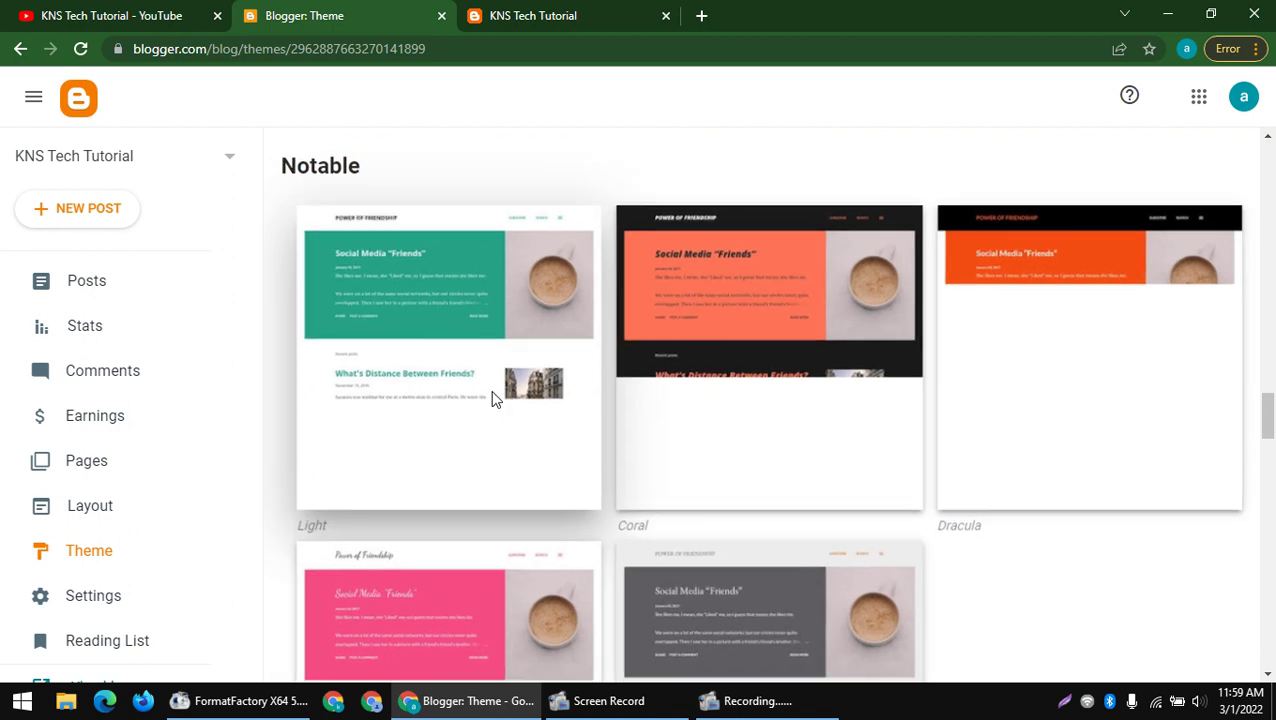
{"action": "left_click", "coordinate": [493, 399]}
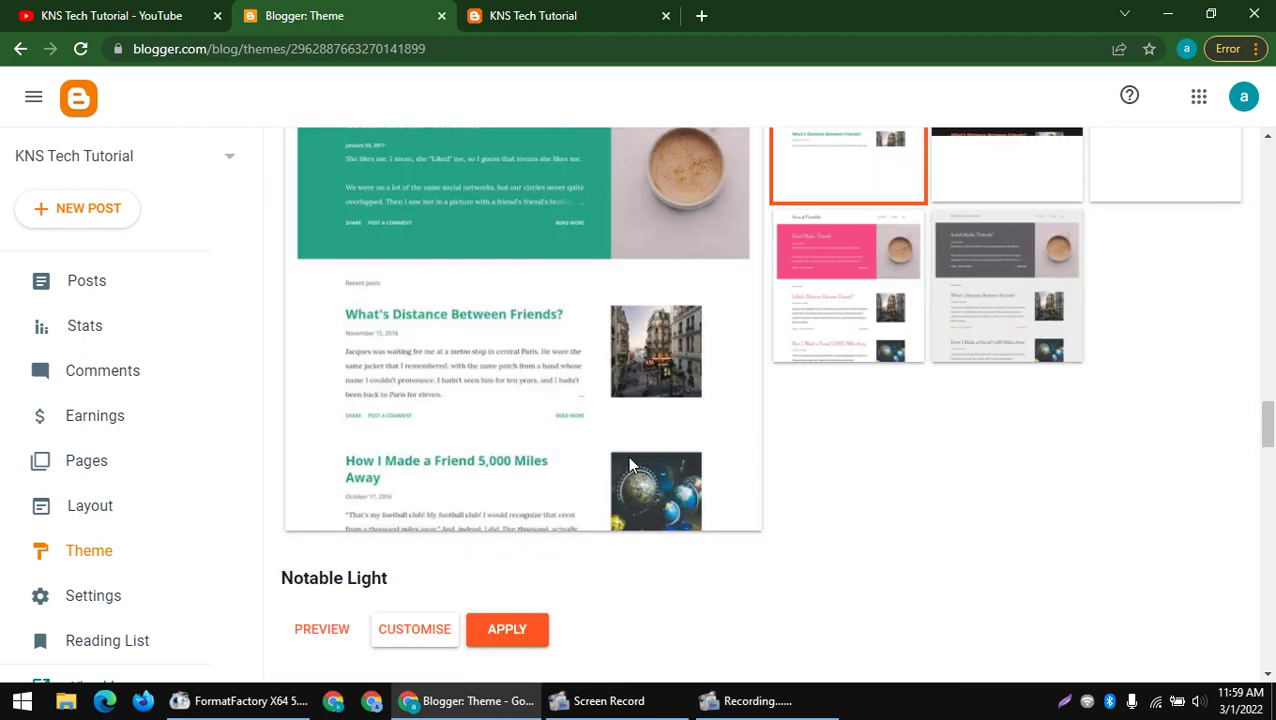
{"action": "left_click", "coordinate": [533, 636]}
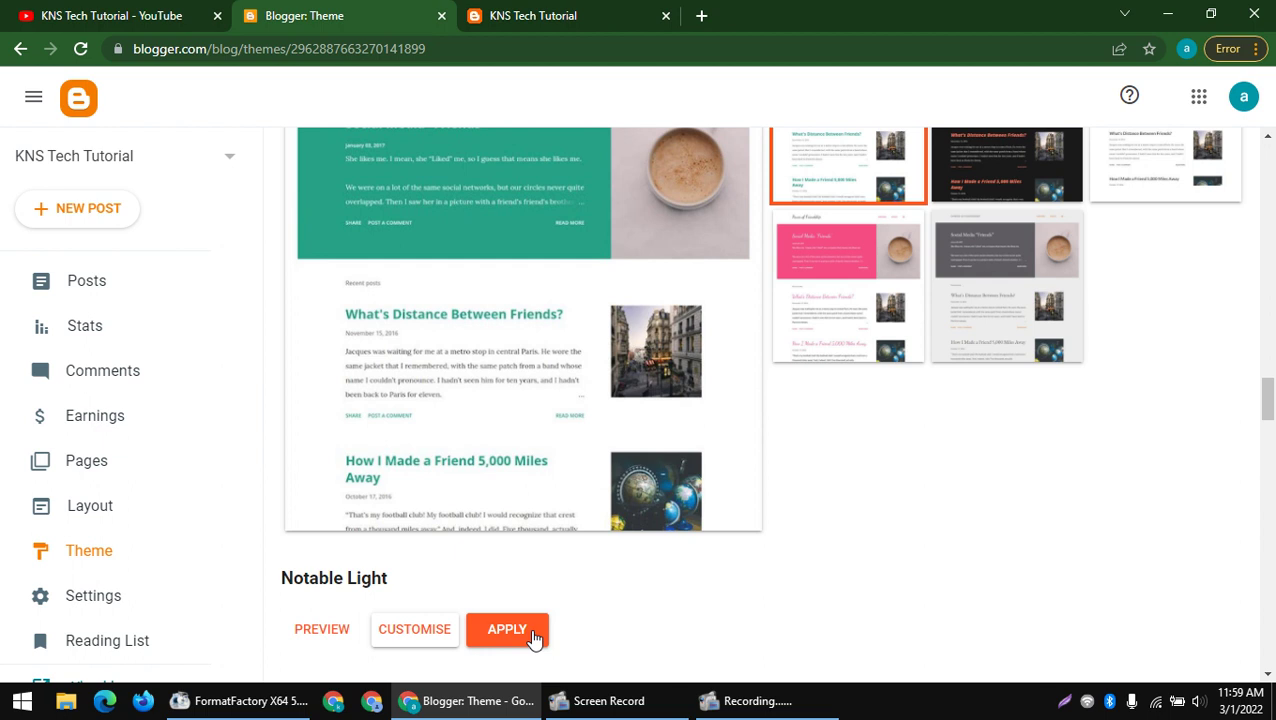
{"action": "left_click", "coordinate": [535, 636]}
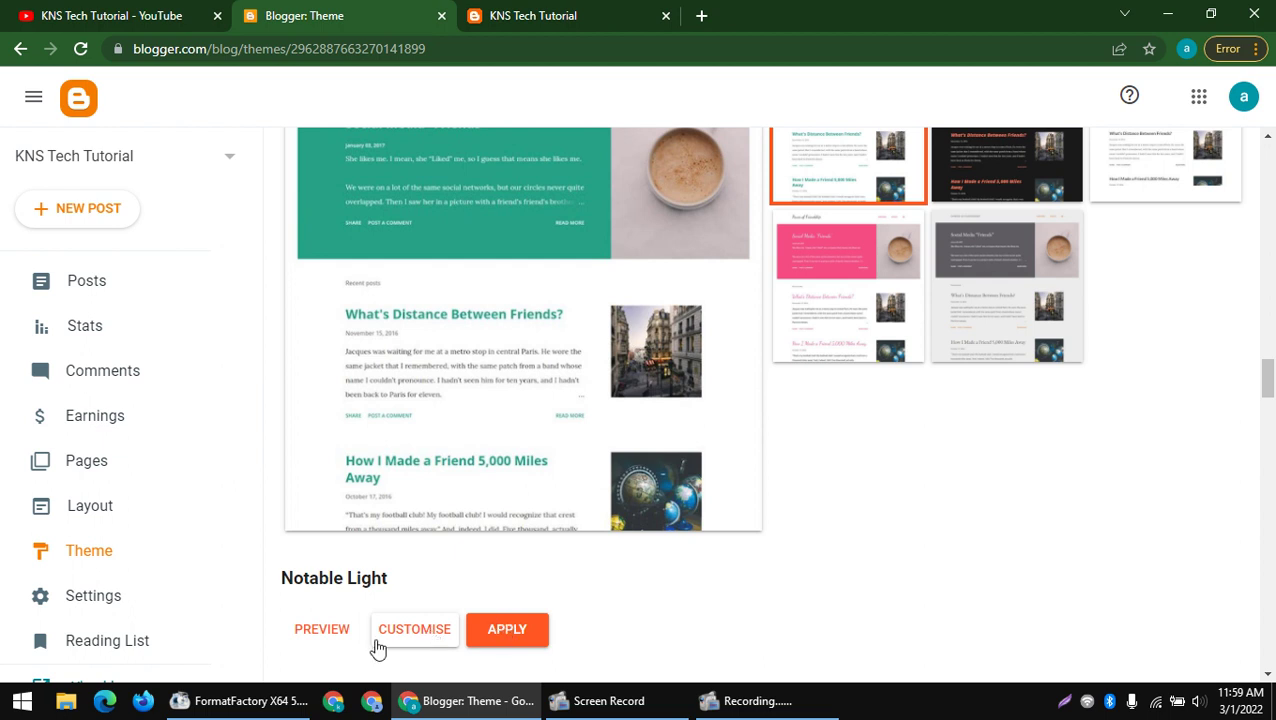
- Open a preview of Notable Light in a new browser tab and apply the theme again
{"action": "right_click", "coordinate": [320, 640]}
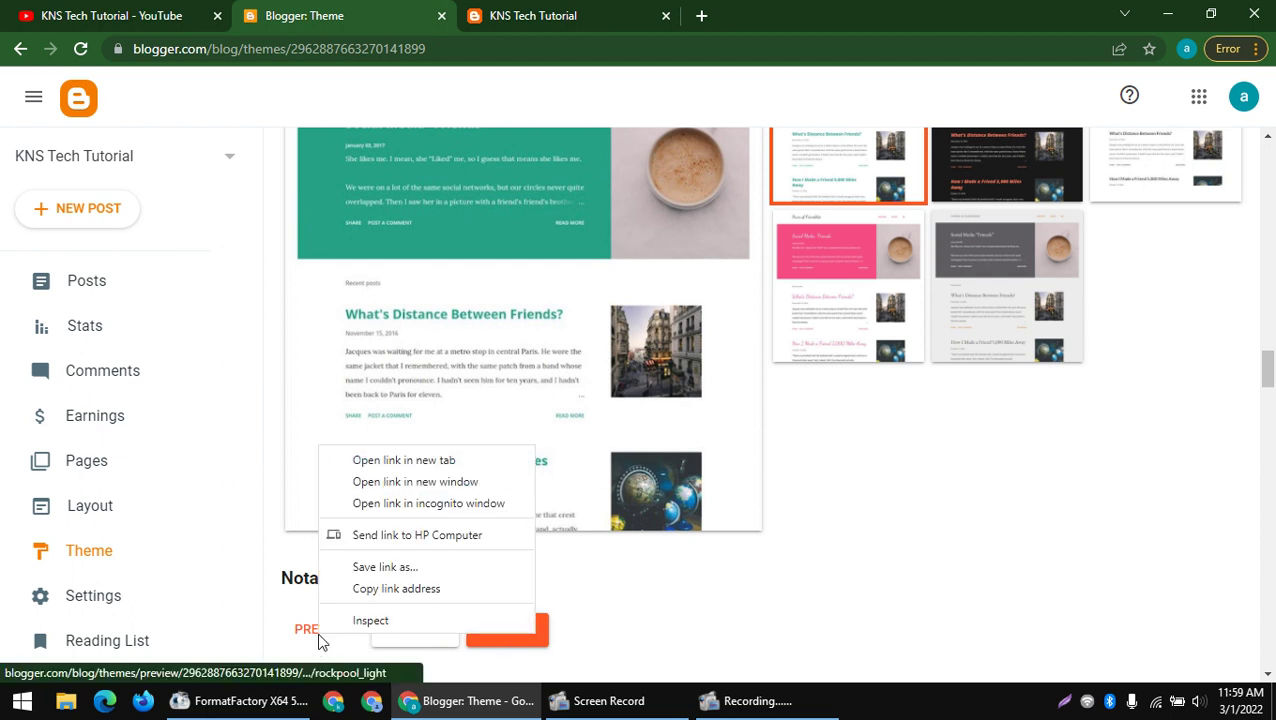
{"action": "left_click", "coordinate": [372, 462]}
{"action": "left_click", "coordinate": [500, 632]}
{"action": "scroll", "coordinate": [455, 504], "scroll_direction": "up", "scroll_amount": 2}
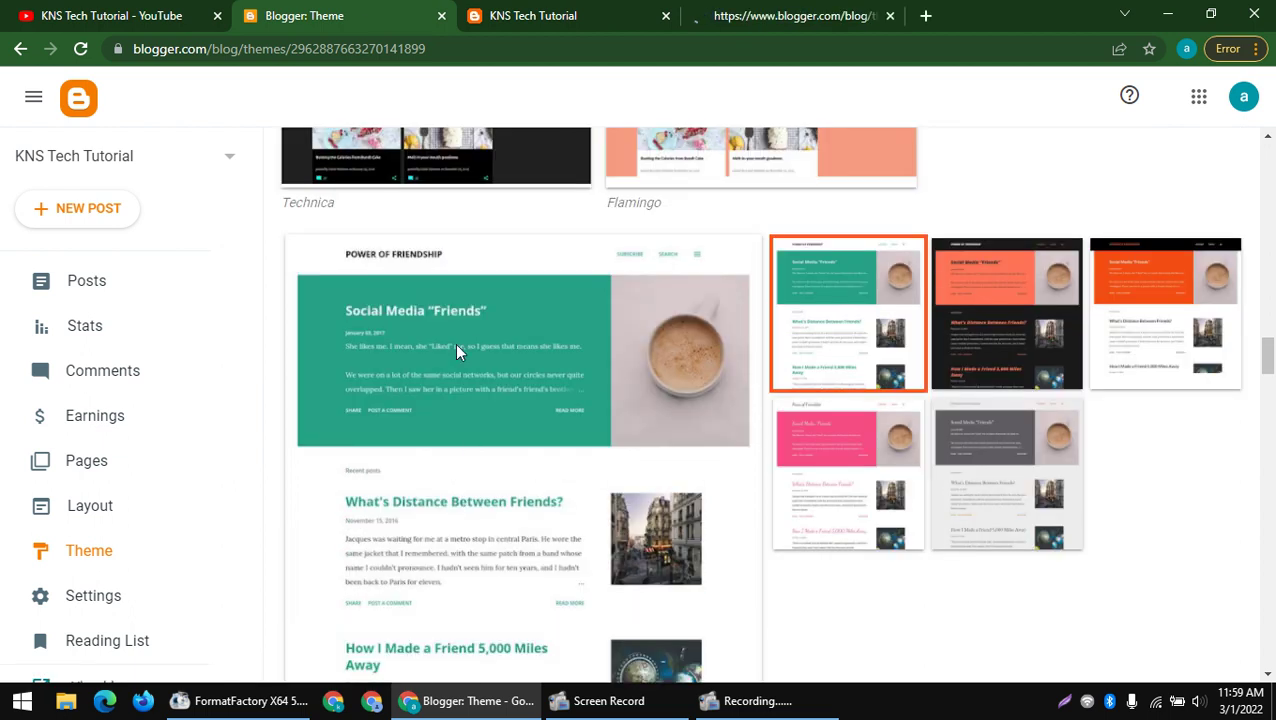
{"action": "left_click", "coordinate": [708, 12]}
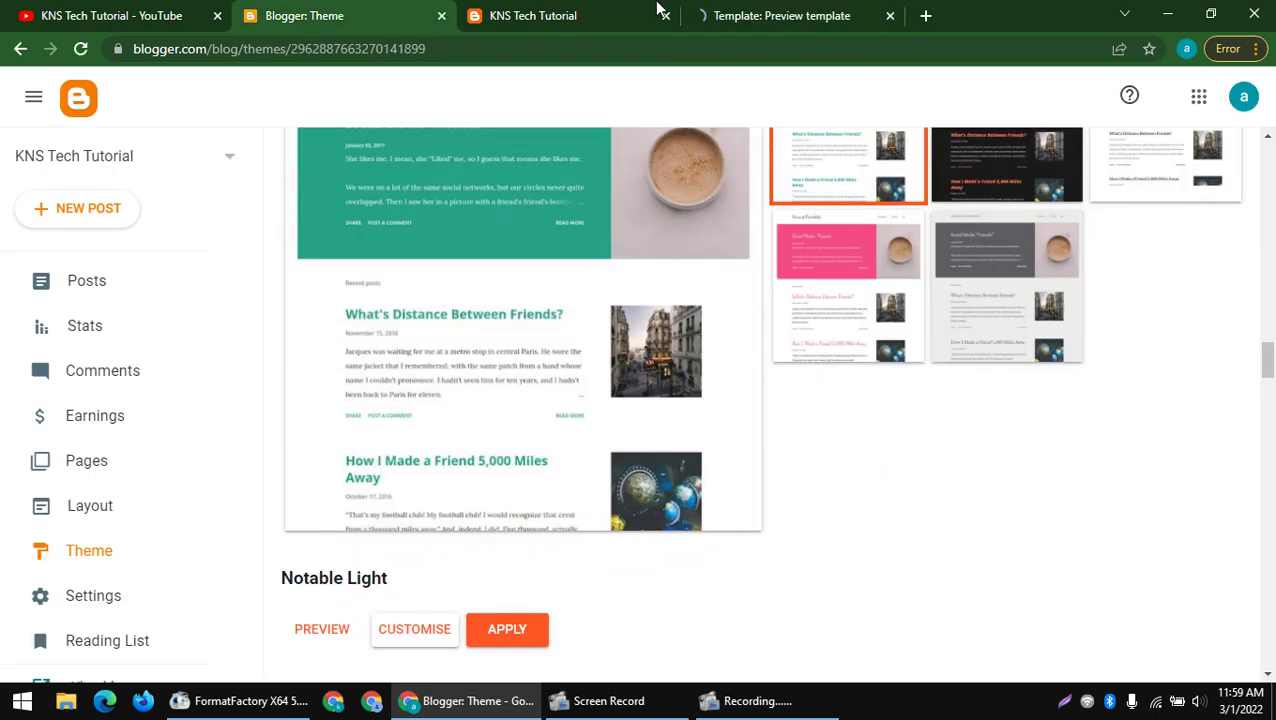
- Reload the live post page to check which theme it uses
{"action": "left_click", "coordinate": [613, 12]}
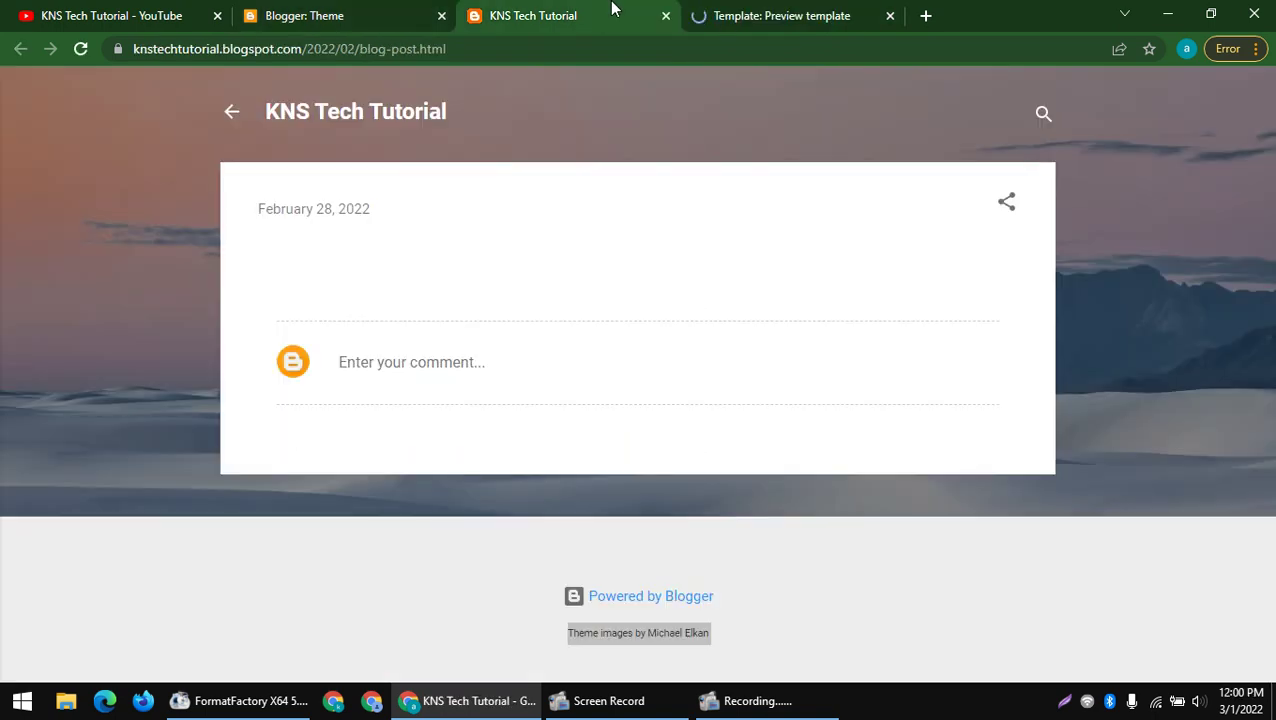
{"action": "right_click", "coordinate": [628, 90]}
{"action": "key", "text": "F5"}
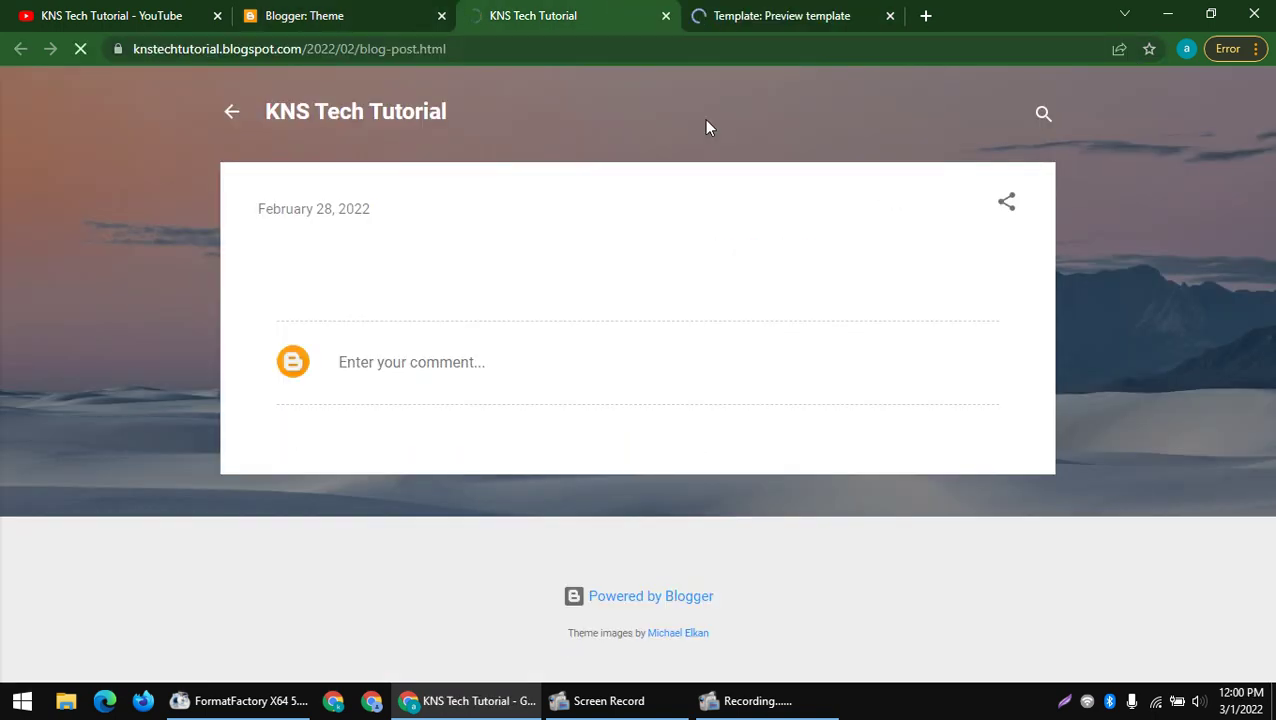
- View the blog in the Notable Light theme preview and return to the theme gallery
{"action": "left_click", "coordinate": [320, 27]}
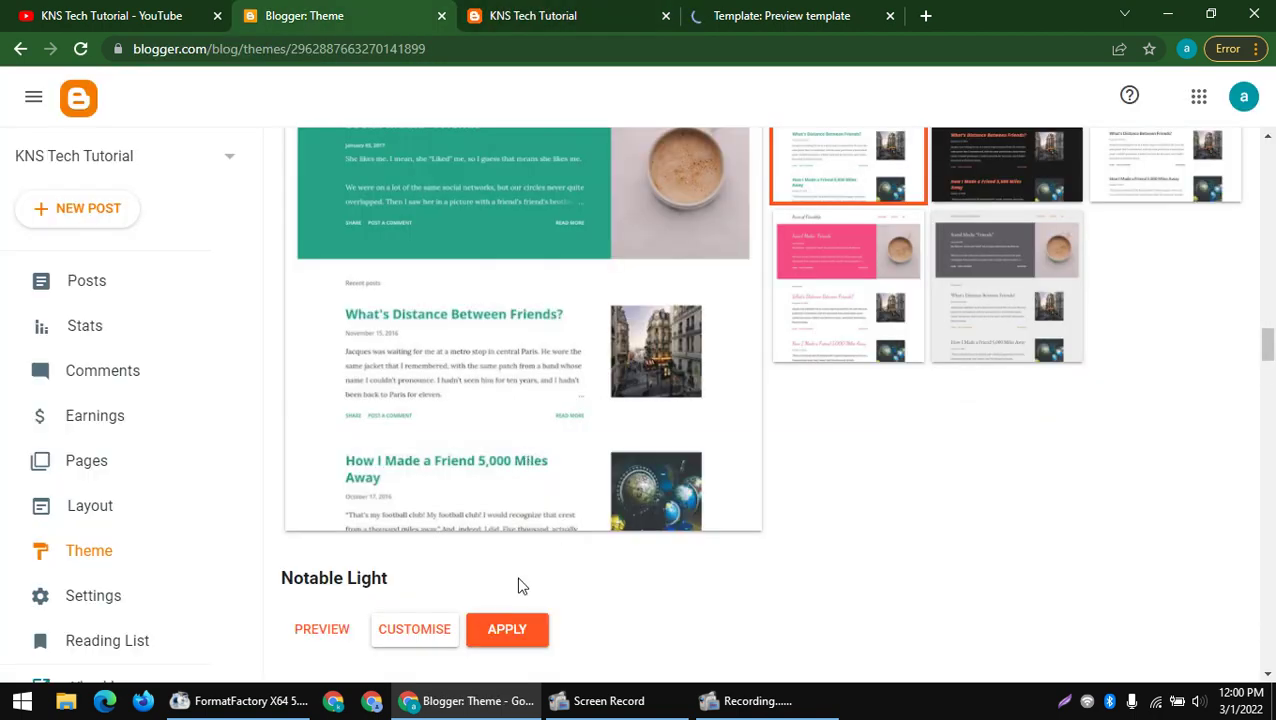
{"action": "left_click", "coordinate": [339, 633]}
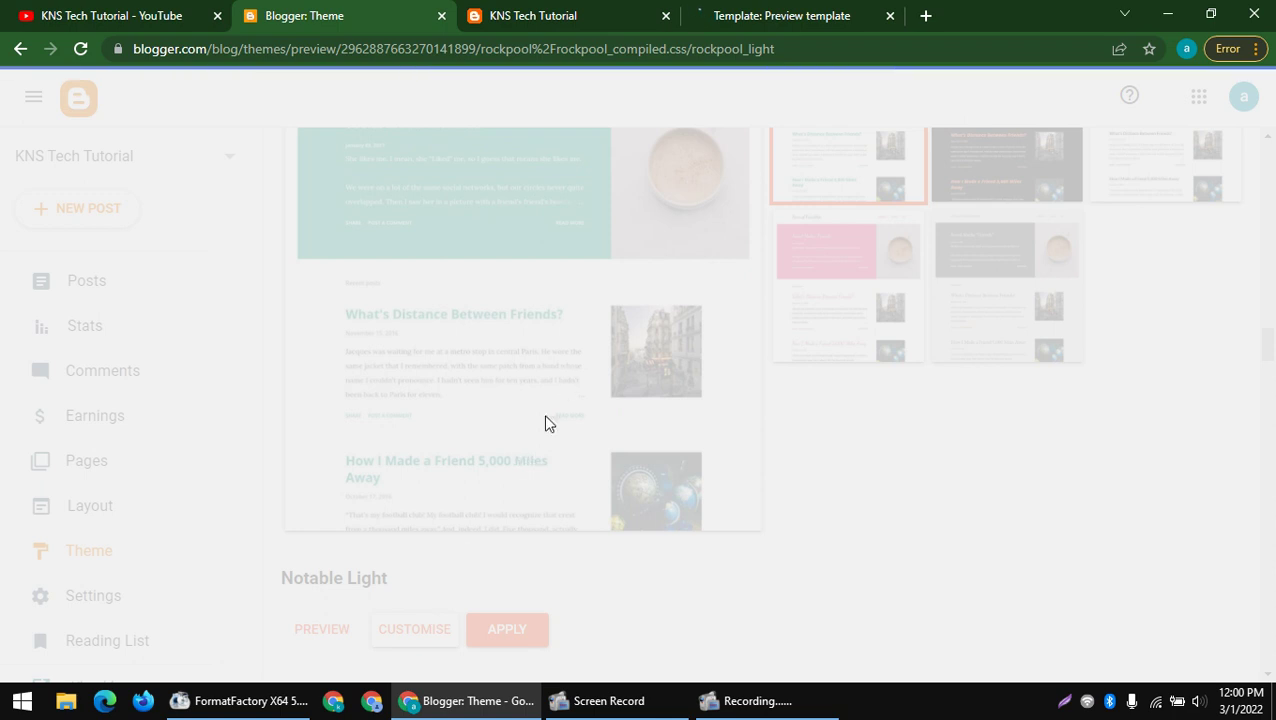
{"action": "left_click", "coordinate": [824, 12]}
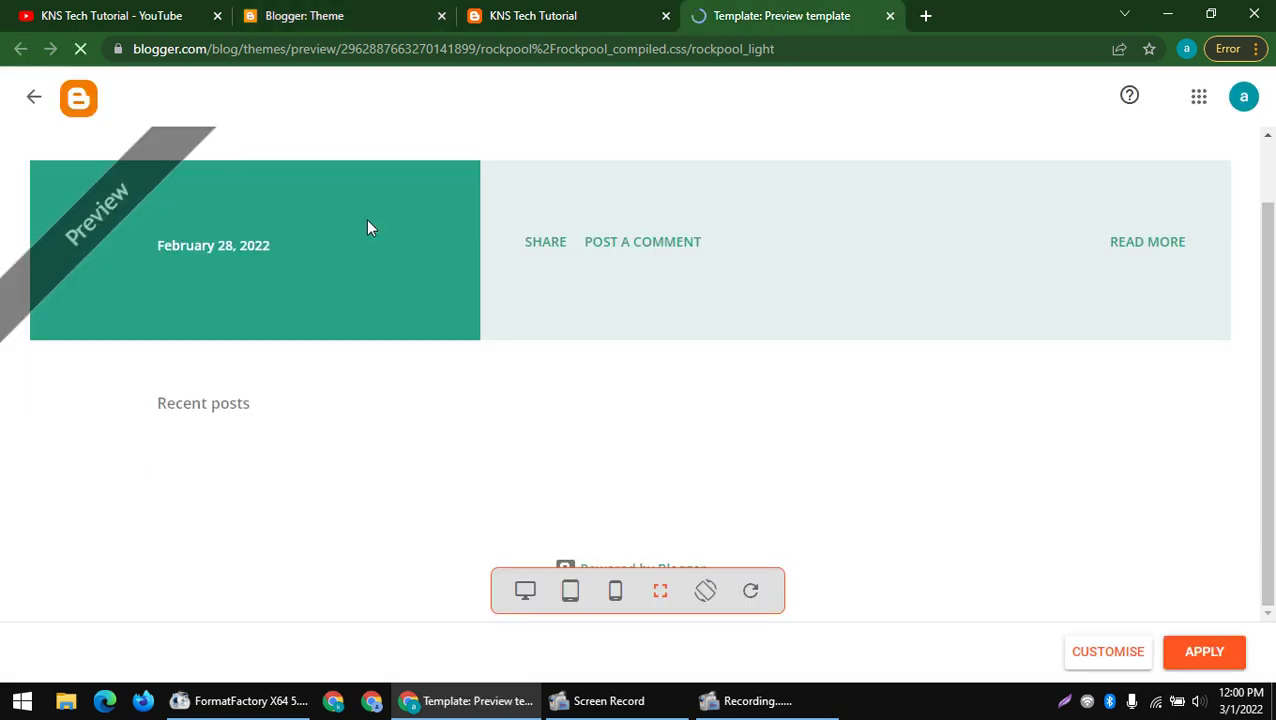
{"action": "left_click", "coordinate": [428, 8]}
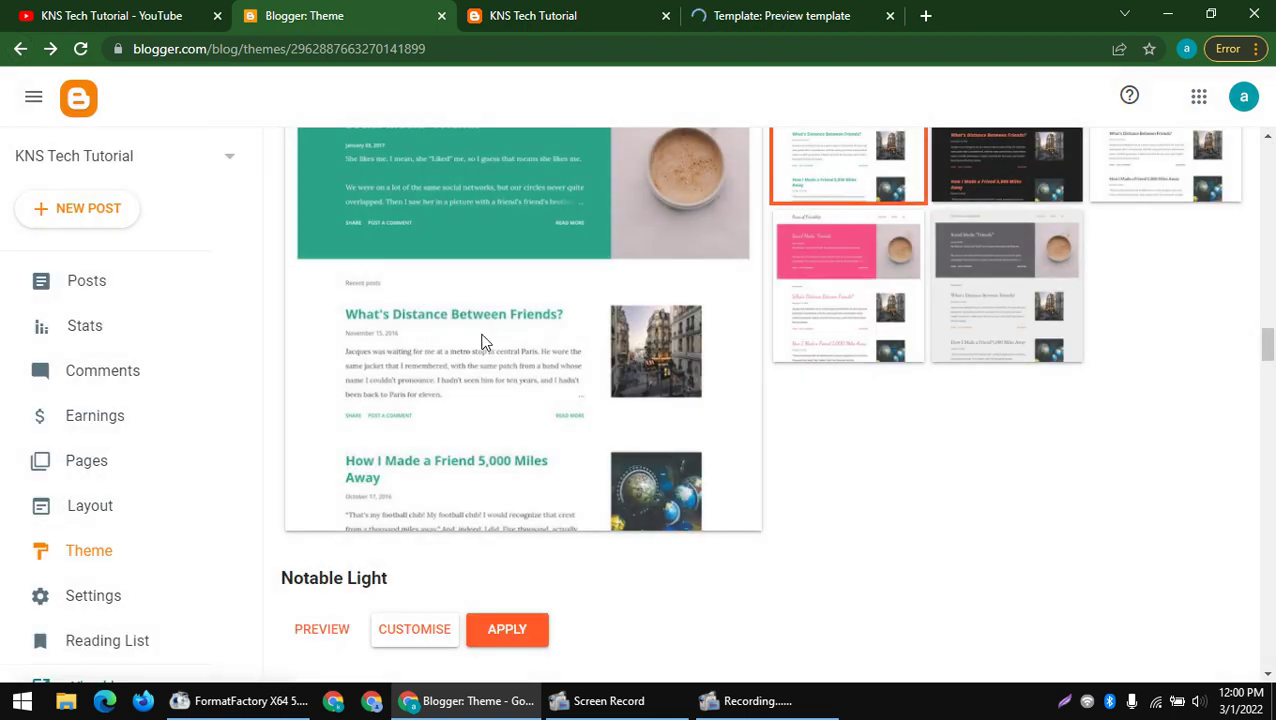
- Open the customiser for the Notable Light theme and look over its background and colour settings
{"action": "left_click", "coordinate": [418, 632]}
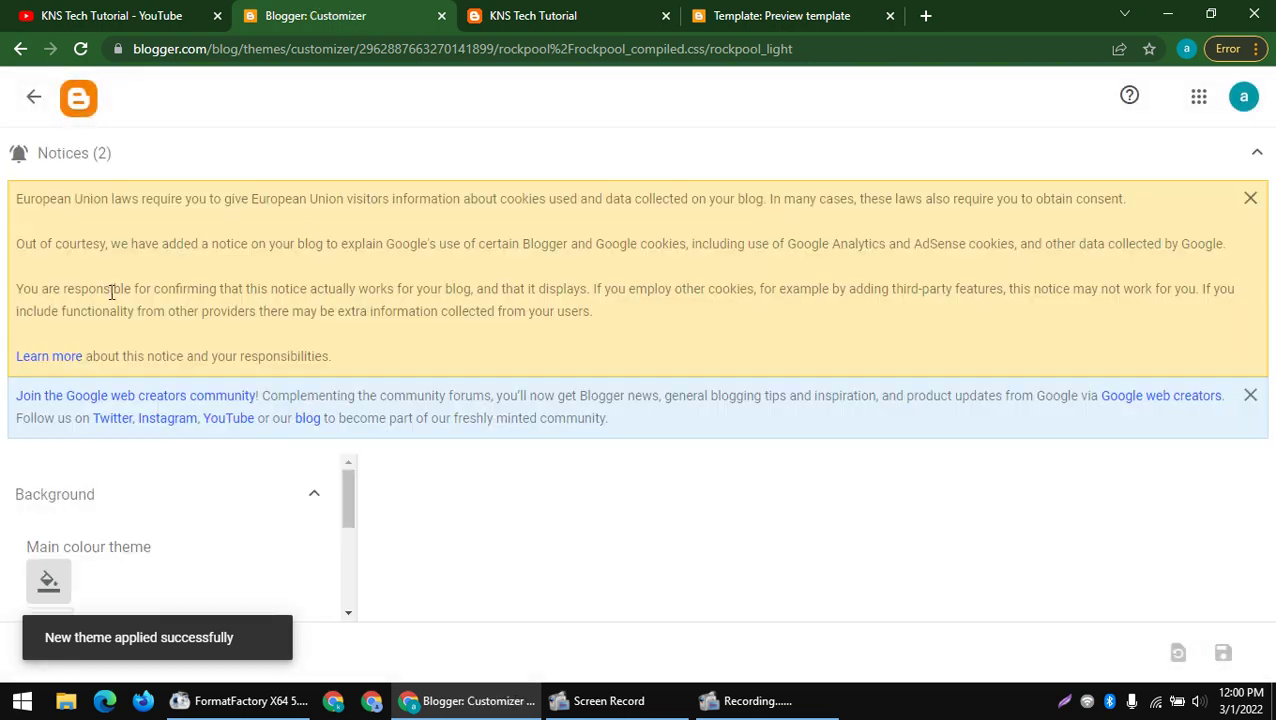
{"action": "scroll", "coordinate": [214, 532], "scroll_direction": "down", "scroll_amount": 5}
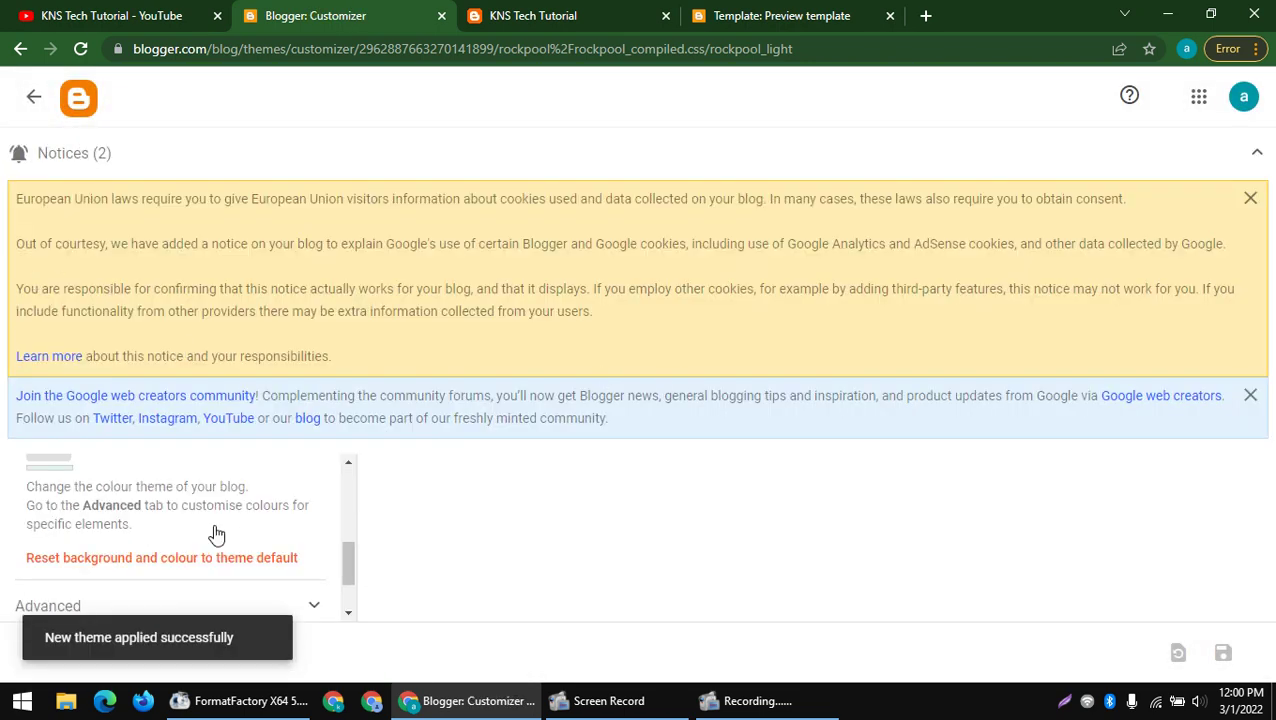
{"action": "left_click_drag", "start_coordinate": [78, 645], "coordinate": [270, 638]}
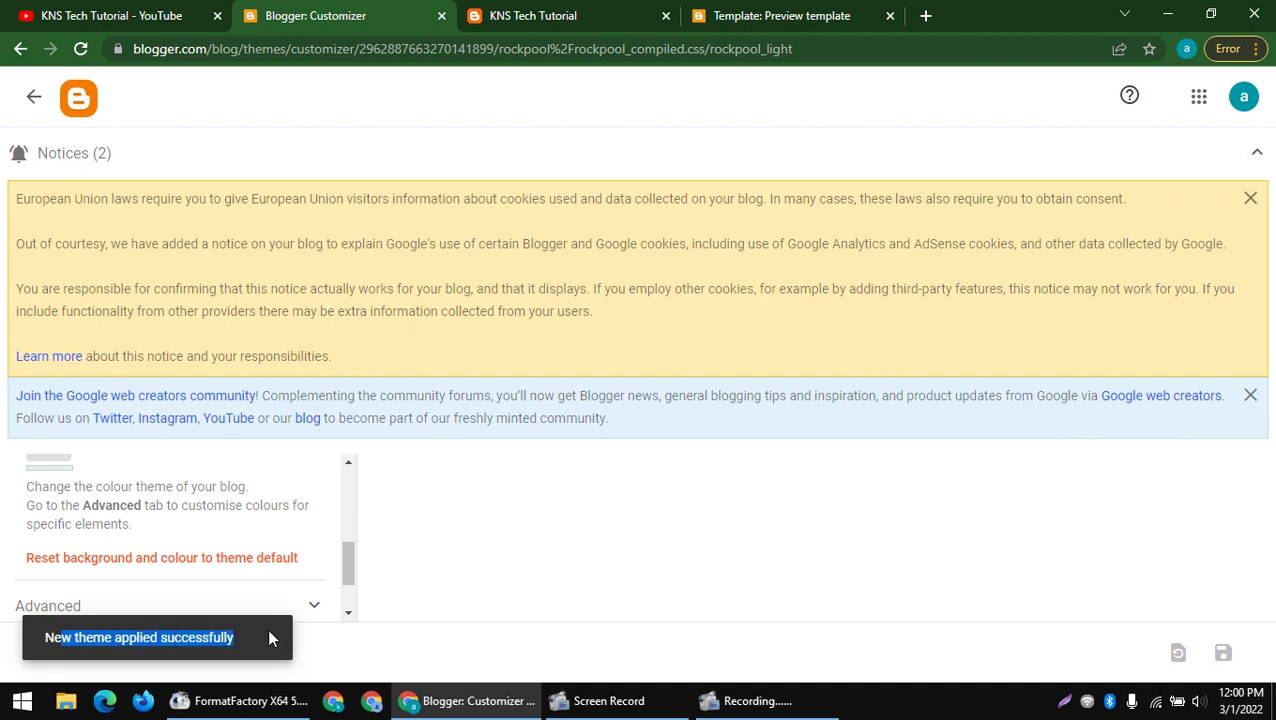
{"action": "scroll", "coordinate": [280, 600], "scroll_direction": "down", "scroll_amount": 1}
- Reload the live blog's home page and examine its design against the open theme preview
{"action": "left_click", "coordinate": [500, 15]}
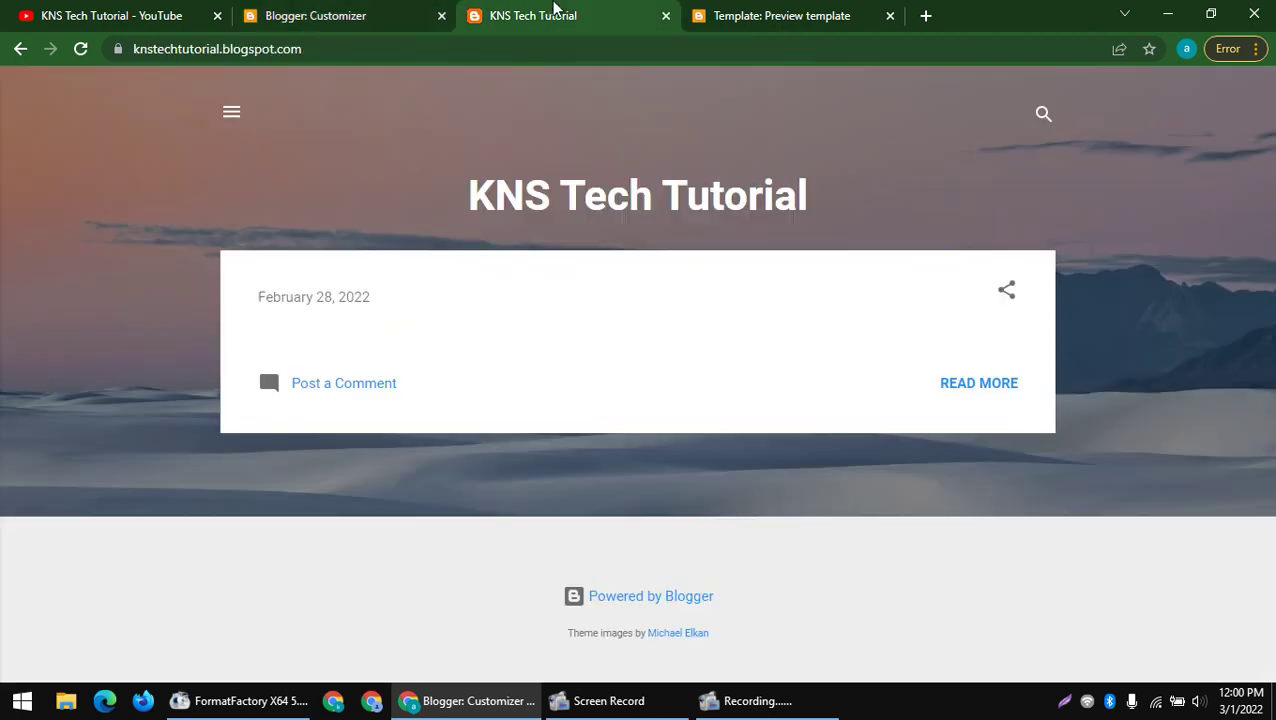
{"action": "right_click", "coordinate": [301, 127]}
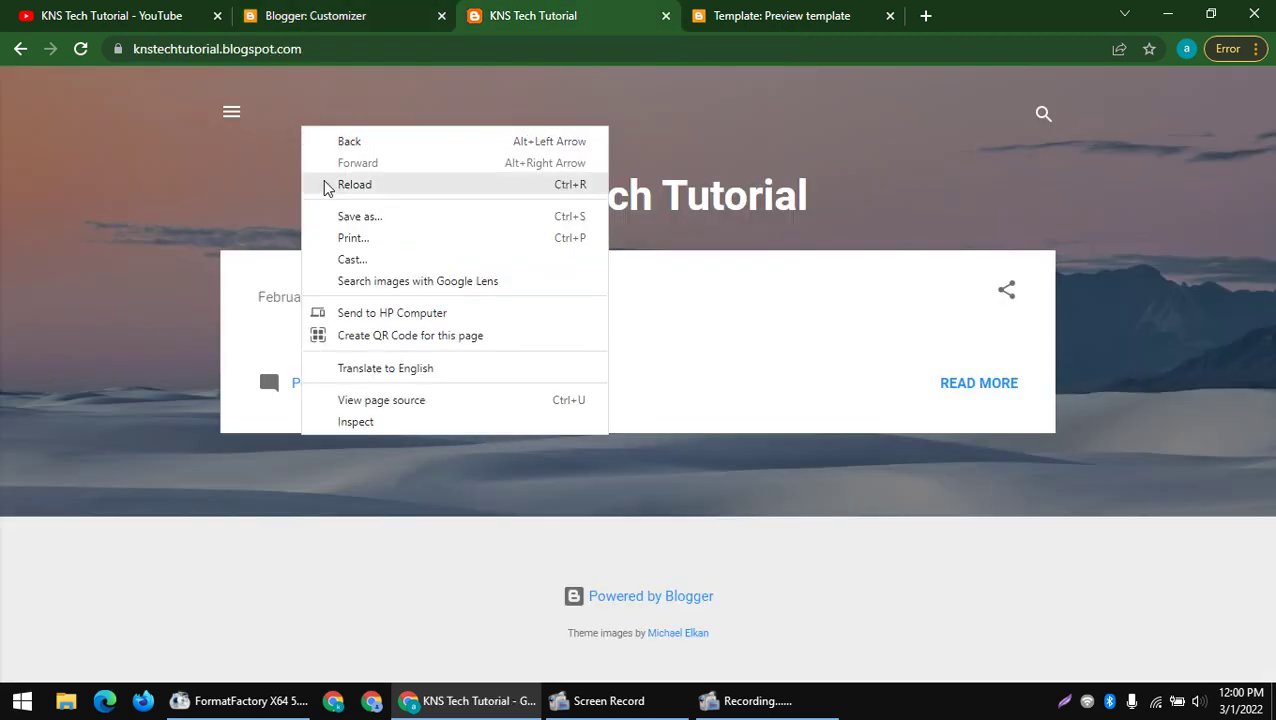
{"action": "left_click", "coordinate": [327, 185]}
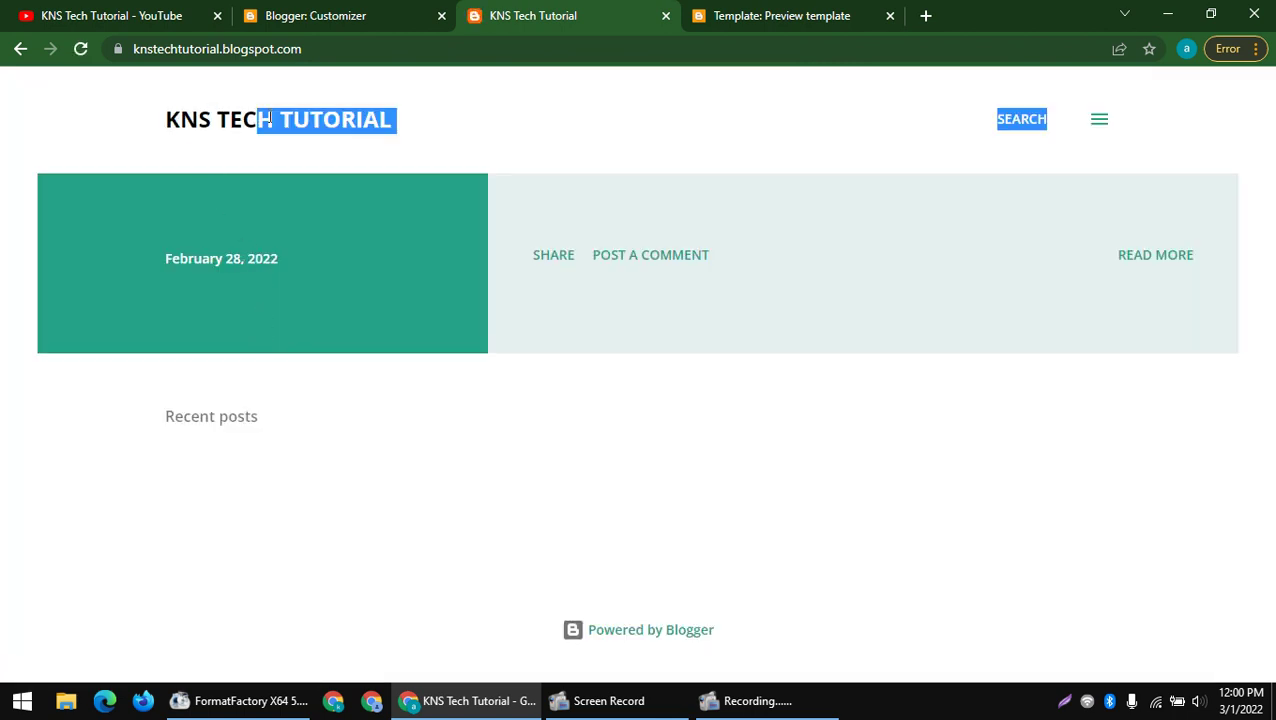
{"action": "left_click_drag", "start_coordinate": [140, 122], "coordinate": [208, 108]}
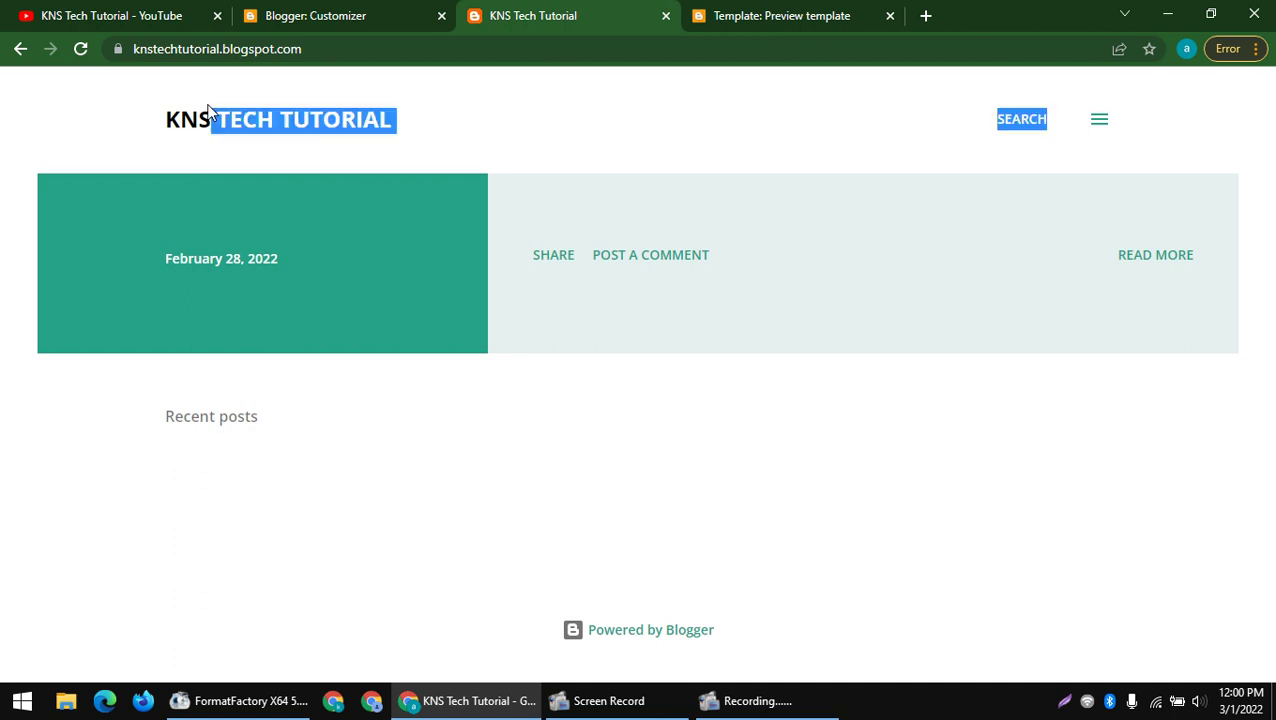
{"action": "left_click", "coordinate": [402, 12]}
{"action": "left_click", "coordinate": [533, 15]}
{"action": "left_click", "coordinate": [549, 87]}
{"action": "left_click", "coordinate": [712, 15]}
{"action": "left_click", "coordinate": [611, 10]}
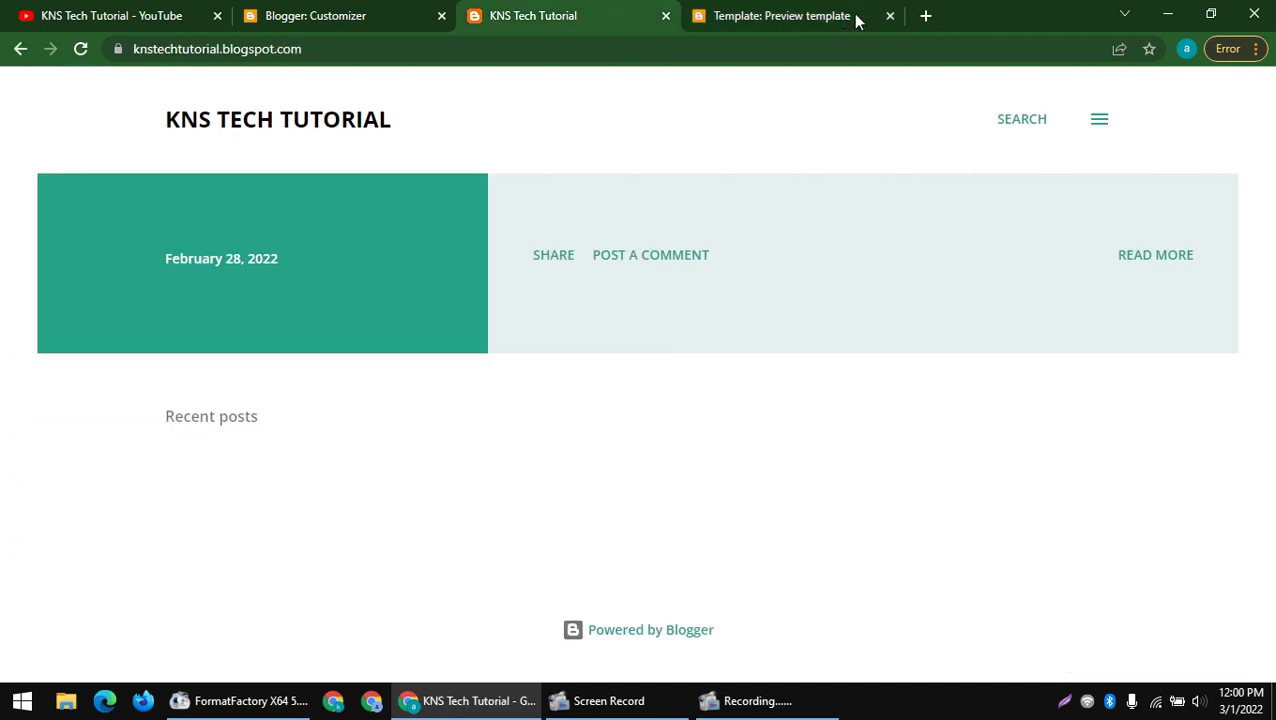
- Close the theme preview and copy the address of the KNS Tech Tutorial YouTube channel page
{"action": "left_click", "coordinate": [890, 16]}
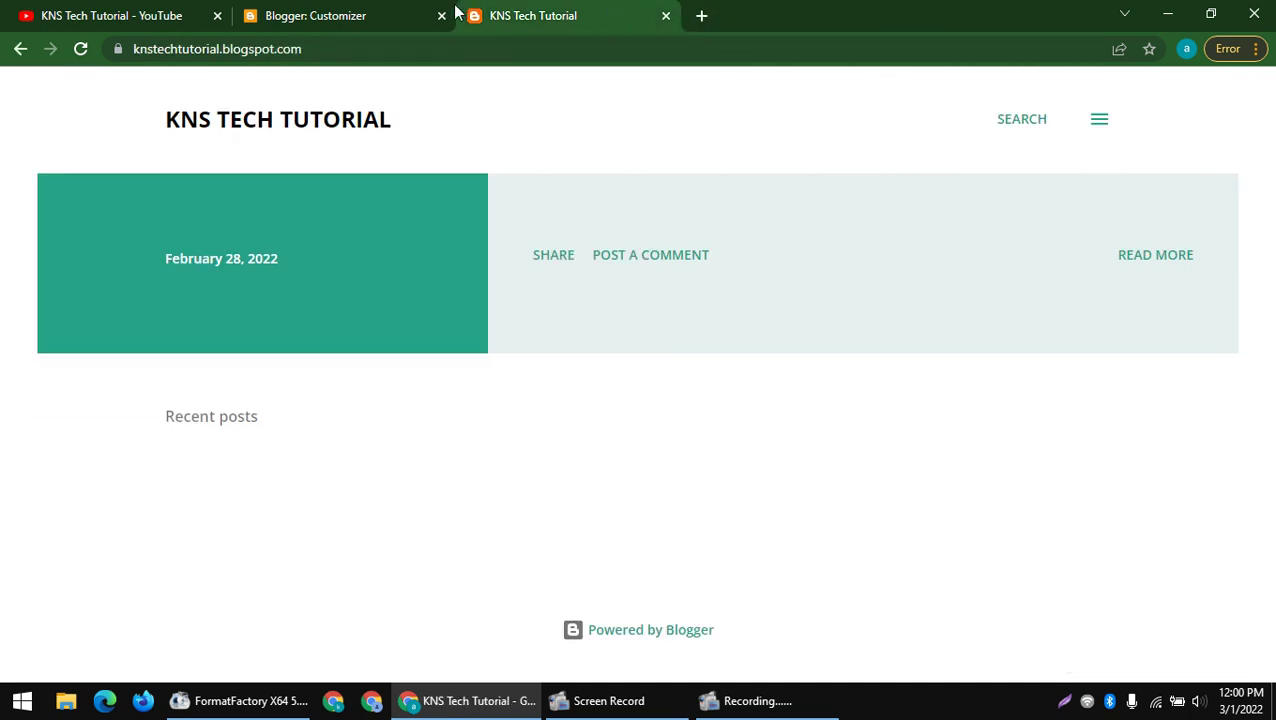
{"action": "left_click", "coordinate": [369, 10]}
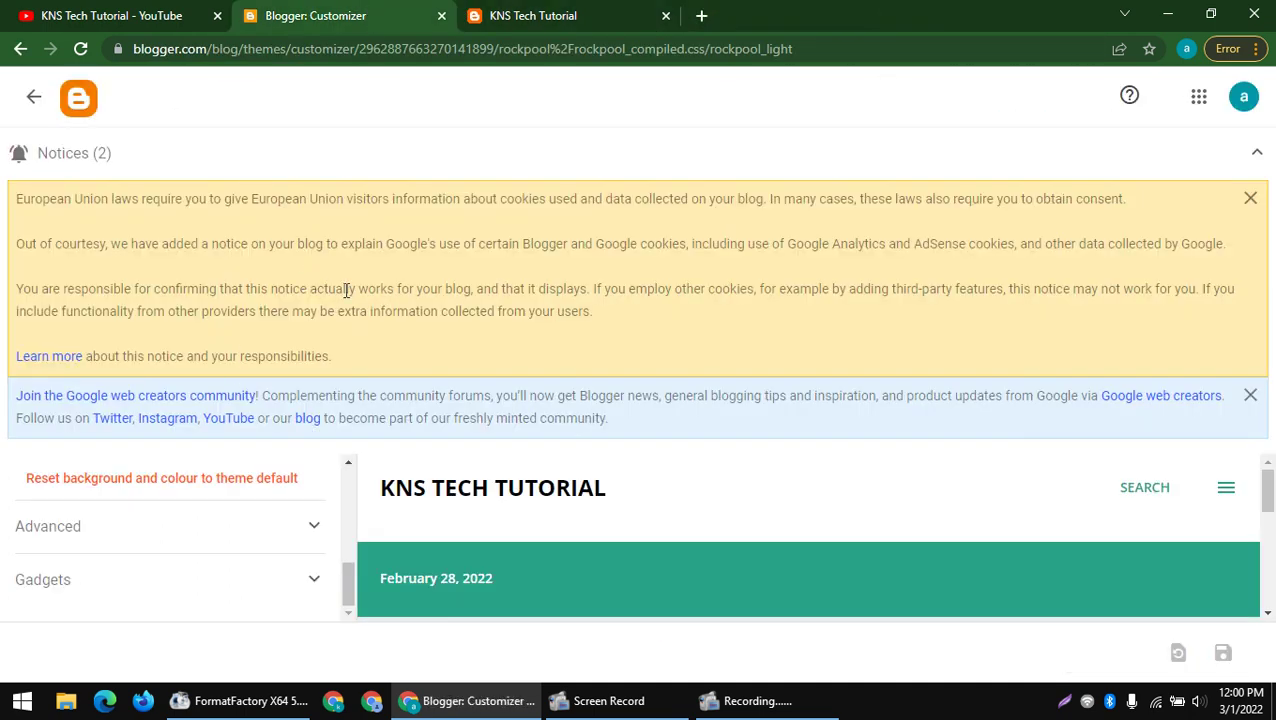
{"action": "left_click", "coordinate": [185, 10]}
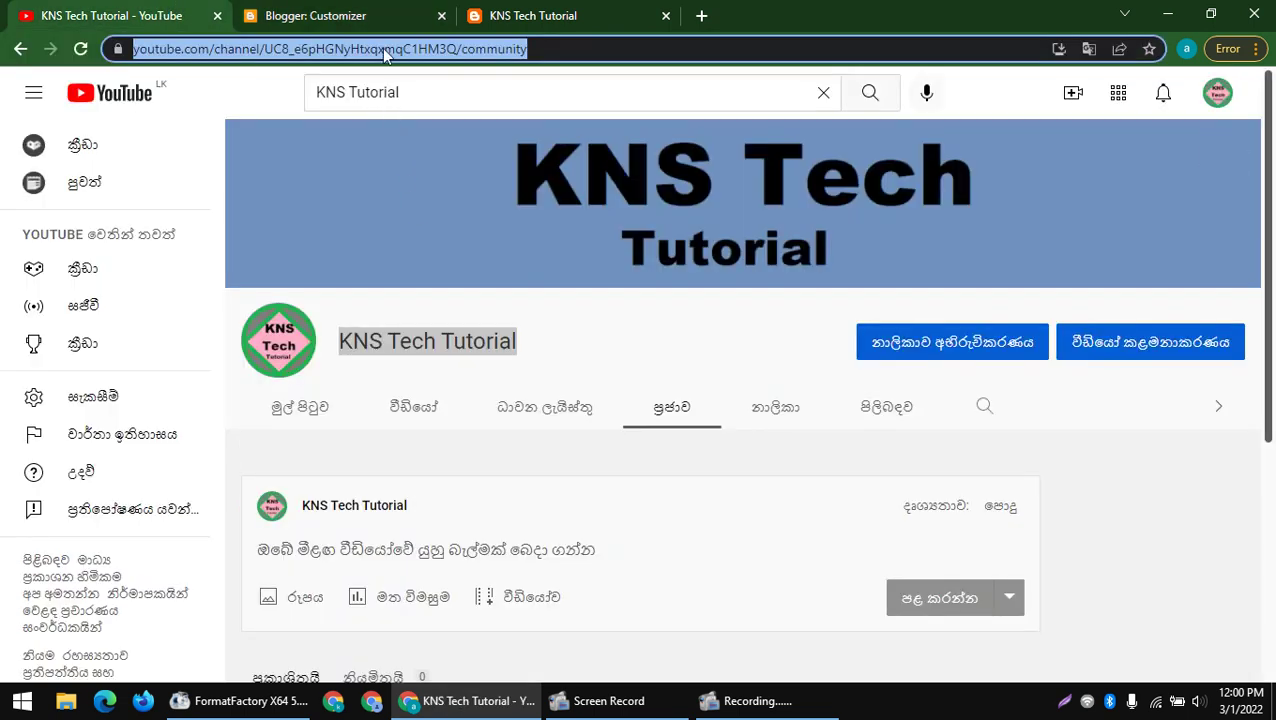
{"action": "right_click", "coordinate": [382, 48]}
{"action": "left_click", "coordinate": [429, 173]}
- Leave the theme customiser and open the blog's list of posts
{"action": "left_click", "coordinate": [370, 10]}
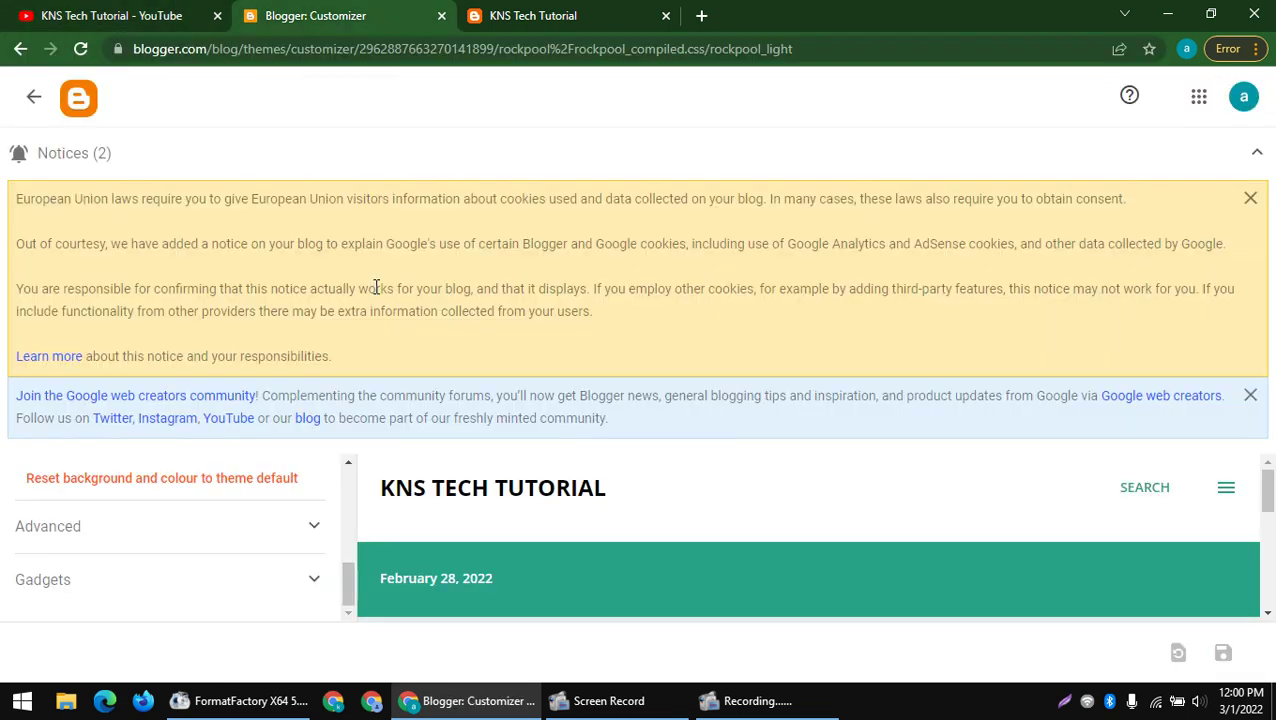
{"action": "left_click", "coordinate": [555, 14]}
{"action": "left_click", "coordinate": [370, 12]}
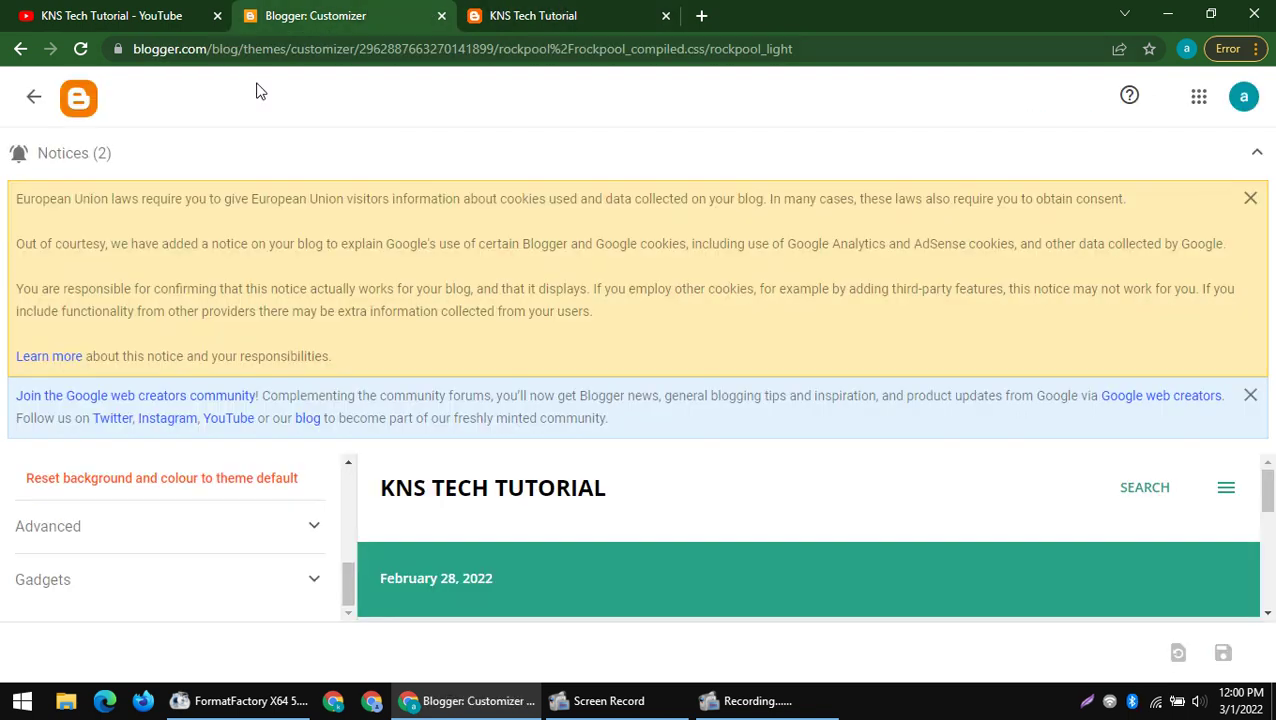
{"action": "left_click", "coordinate": [33, 97]}
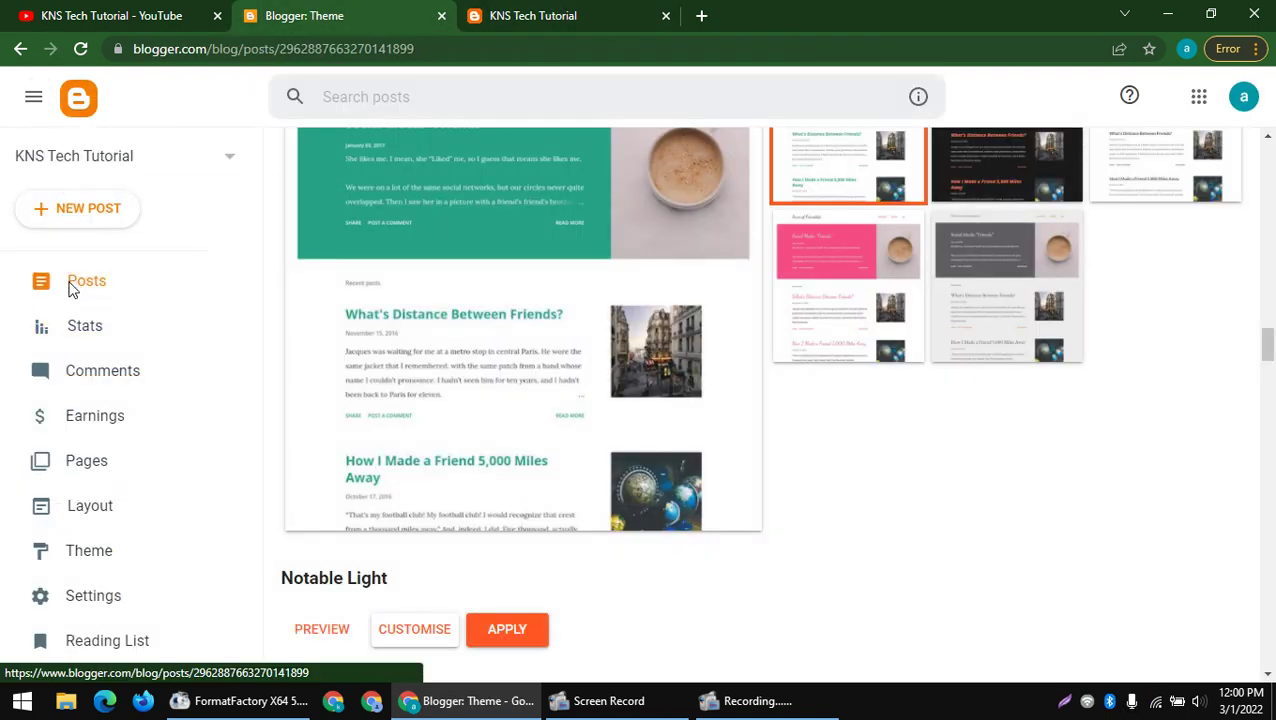
{"action": "left_click", "coordinate": [76, 282]}
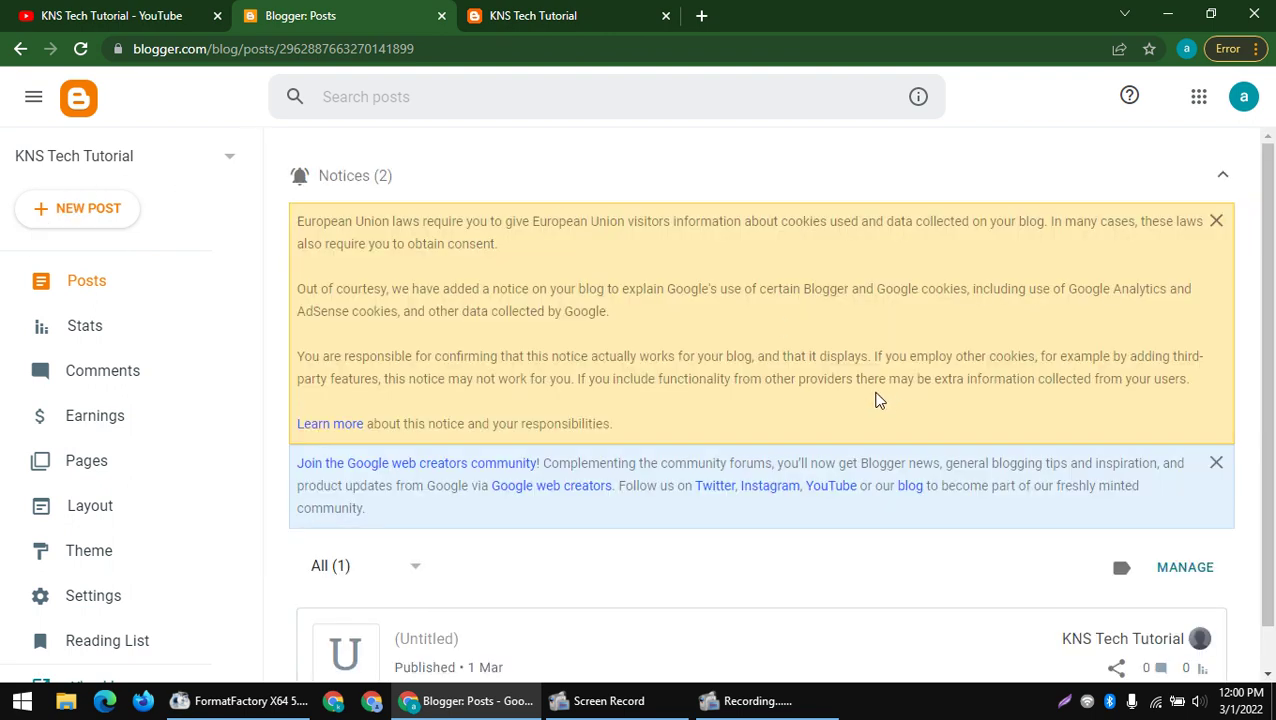
- Create a new post containing the copied YouTube channel link without its "/community" ending, and publish it
{"action": "left_click", "coordinate": [56, 211]}
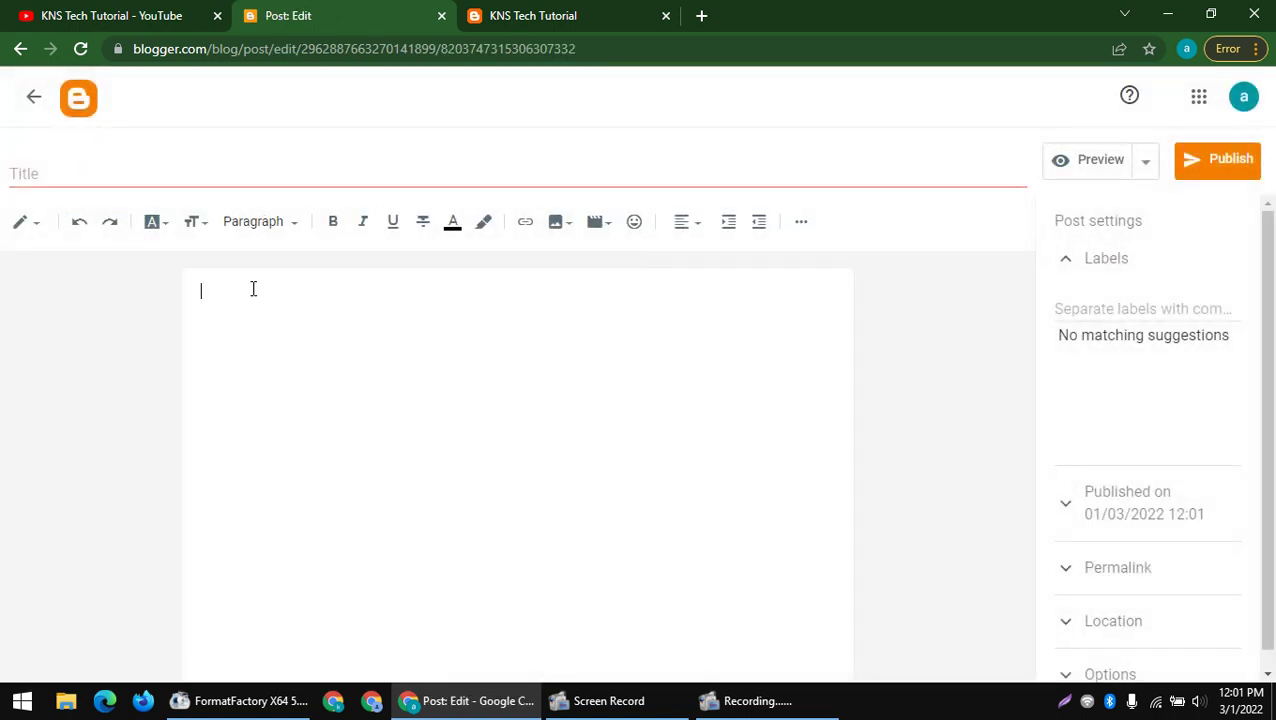
{"action": "key", "text": "ctrl+v"}
{"action": "left_click_drag", "start_coordinate": [630, 297], "coordinate": [872, 304]}
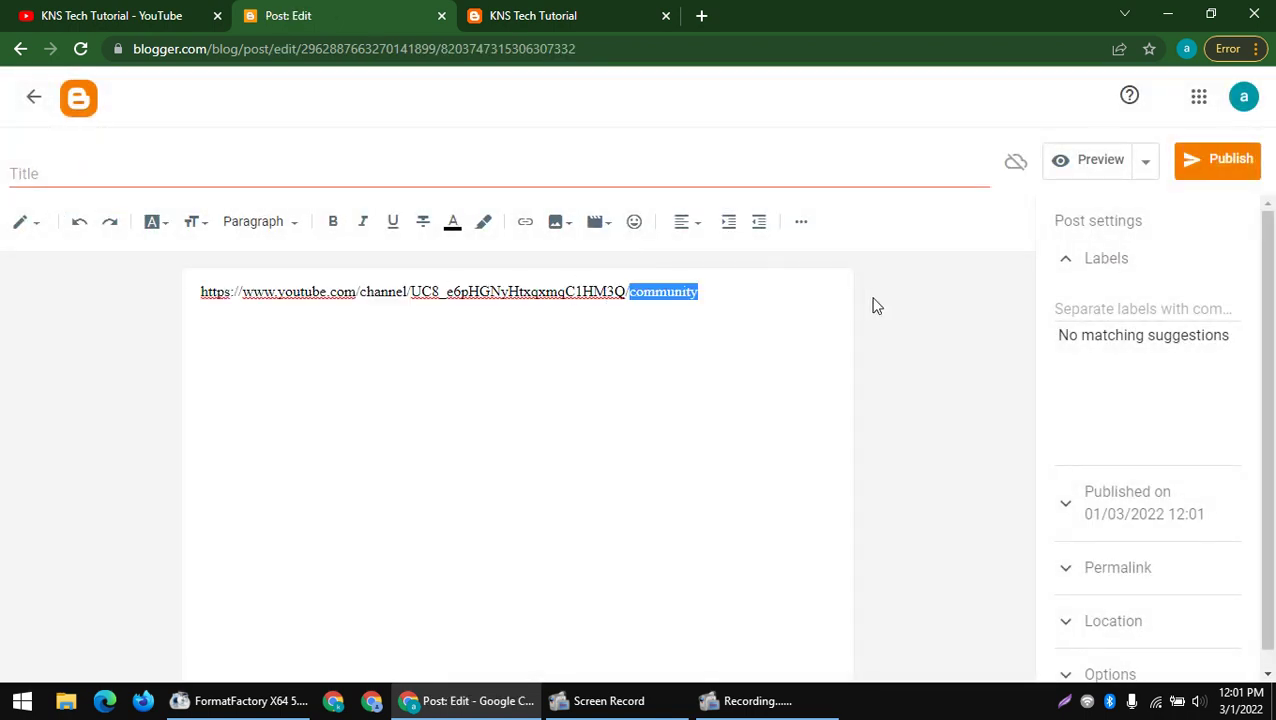
{"action": "key", "text": "BackSpace"}
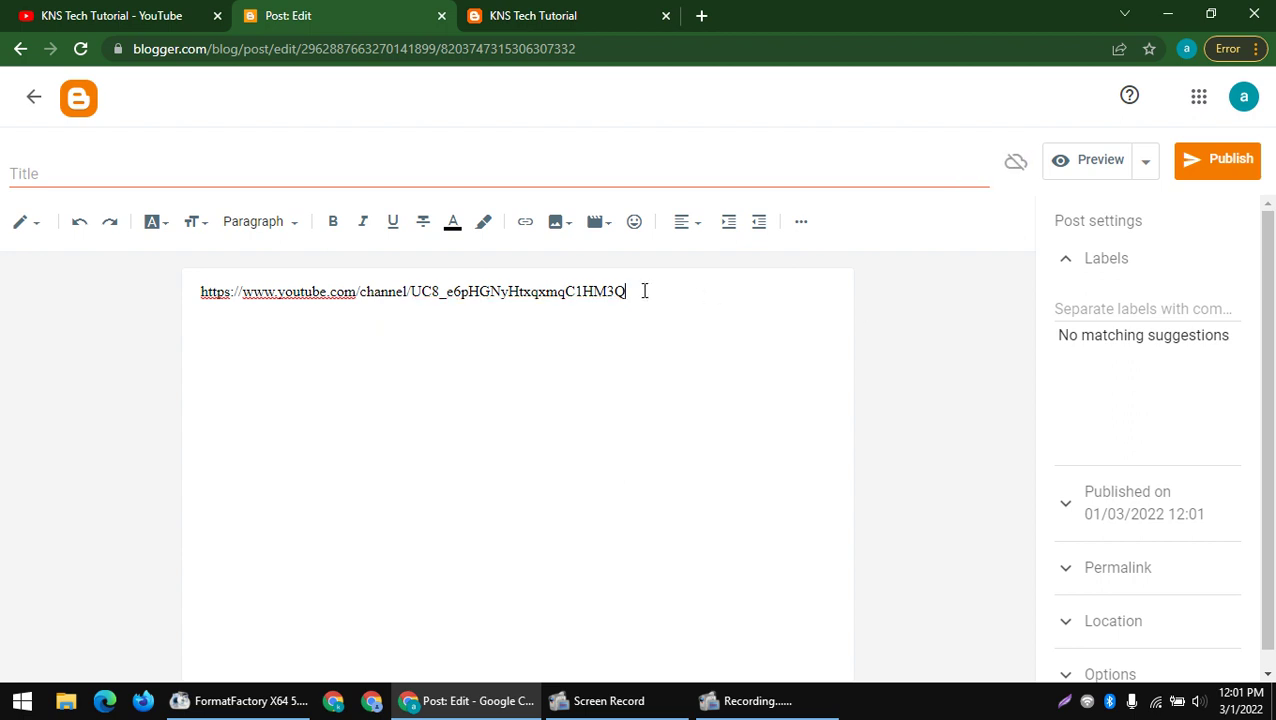
{"action": "left_click", "coordinate": [1220, 160]}
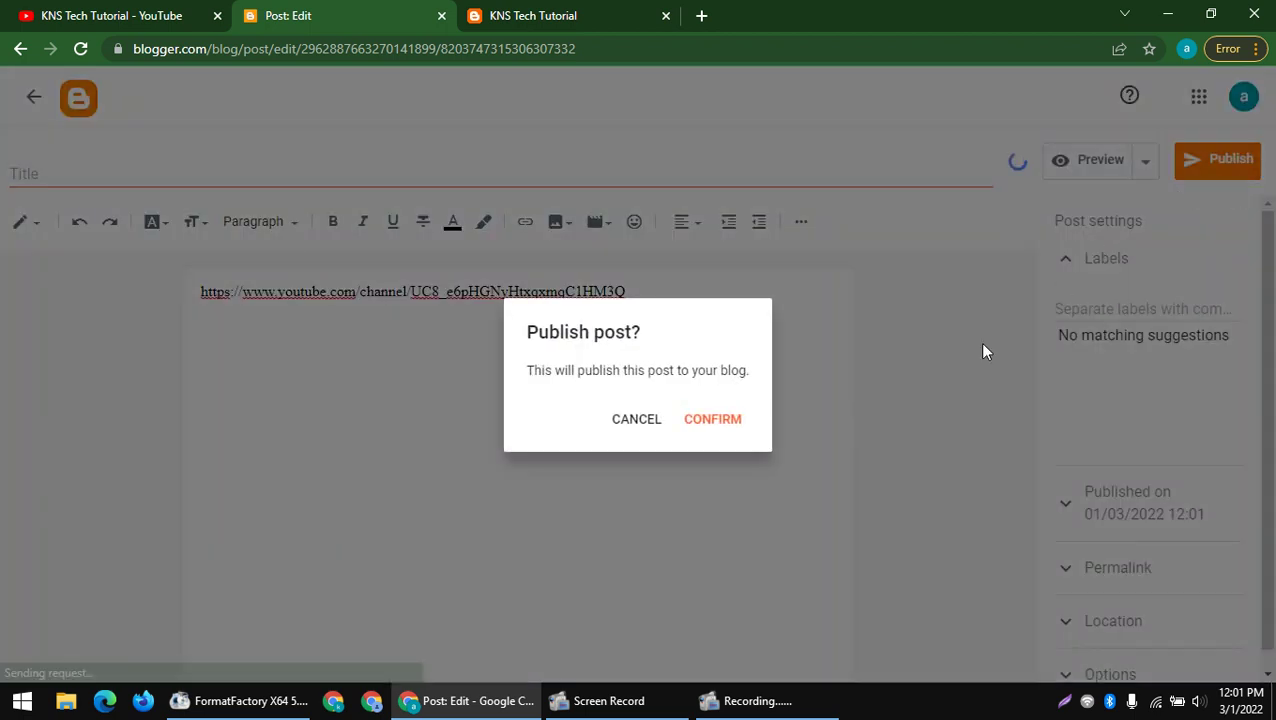
{"action": "left_click", "coordinate": [725, 424]}
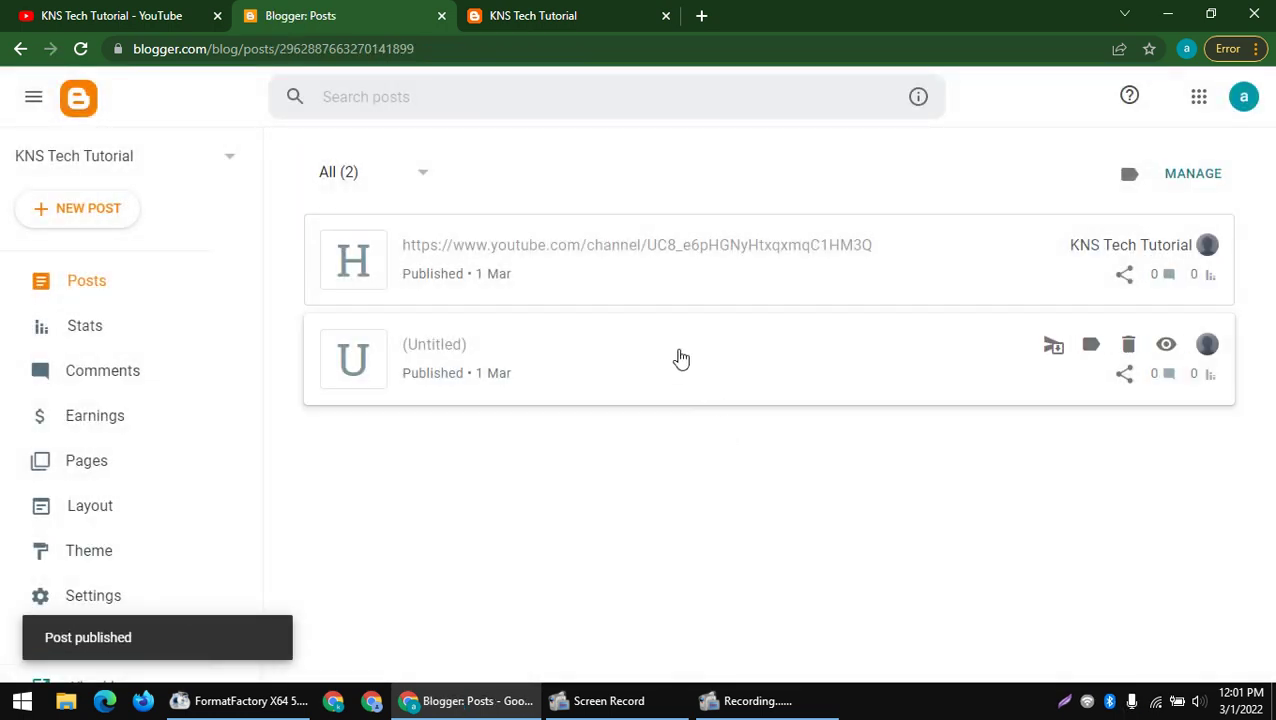
- View the newly published link post on the live blog and check the options for its channel address
{"action": "scroll", "coordinate": [1080, 474], "scroll_direction": "down", "scroll_amount": 2}
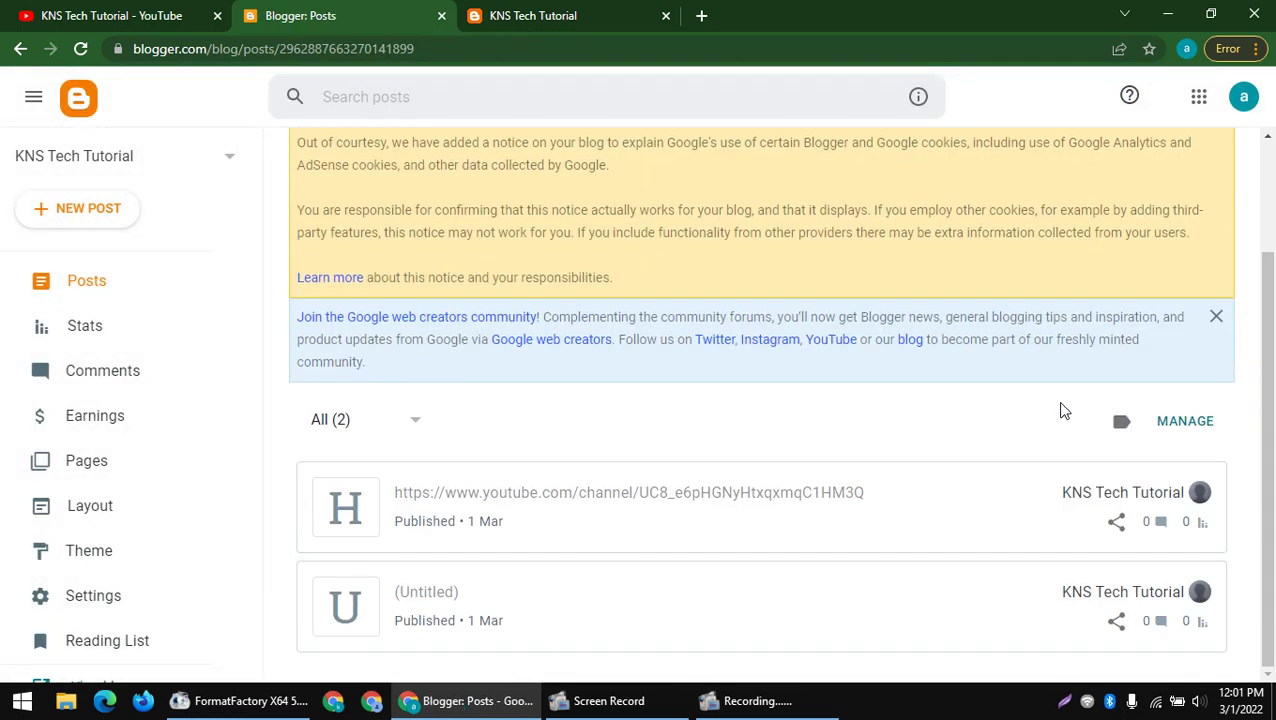
{"action": "left_click", "coordinate": [1158, 494]}
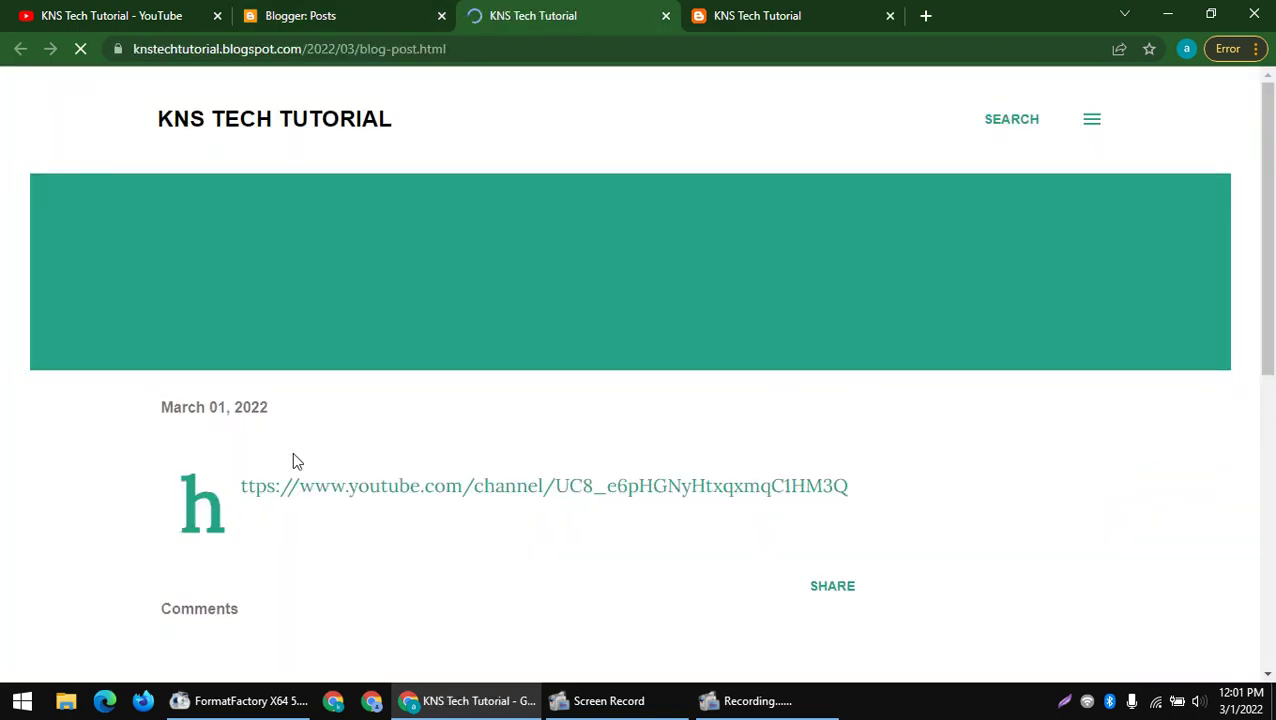
{"action": "triple_click", "coordinate": [302, 488]}
{"action": "right_click", "coordinate": [302, 488]}
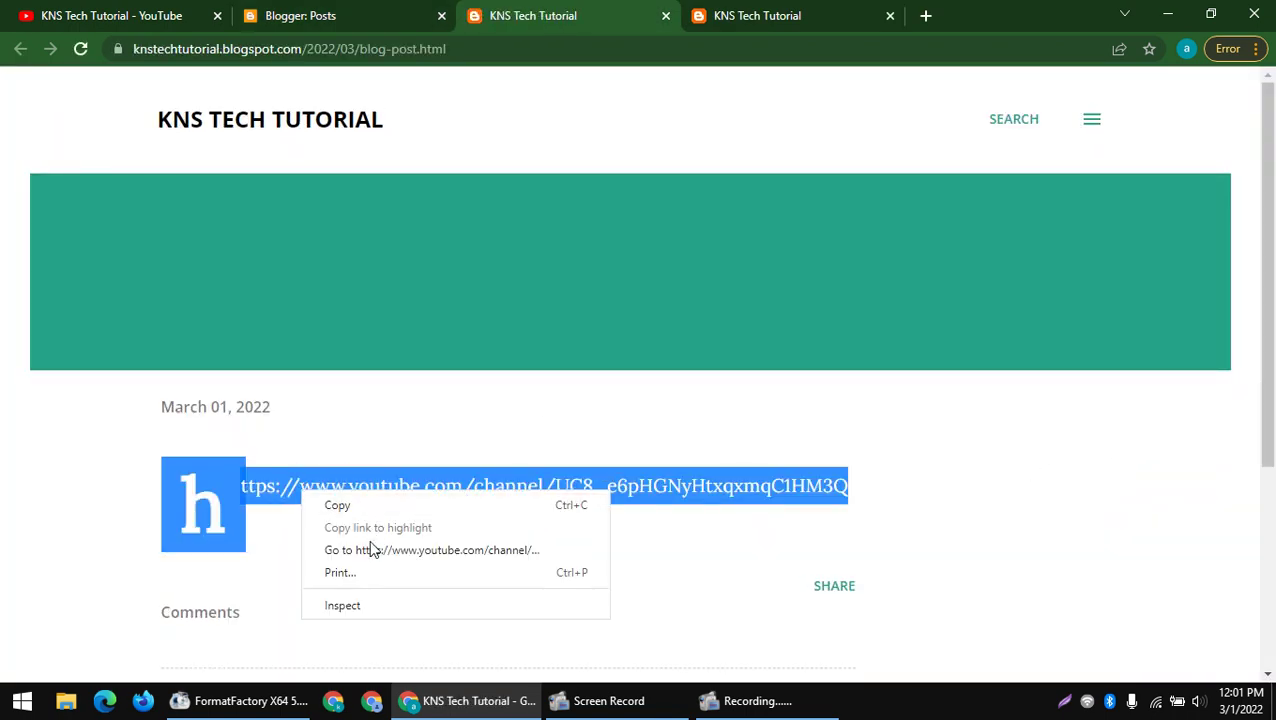
{"action": "left_click", "coordinate": [334, 446]}
{"action": "scroll", "coordinate": [398, 413], "scroll_direction": "down", "scroll_amount": 3}
{"action": "scroll", "coordinate": [398, 413], "scroll_direction": "up", "scroll_amount": 3}
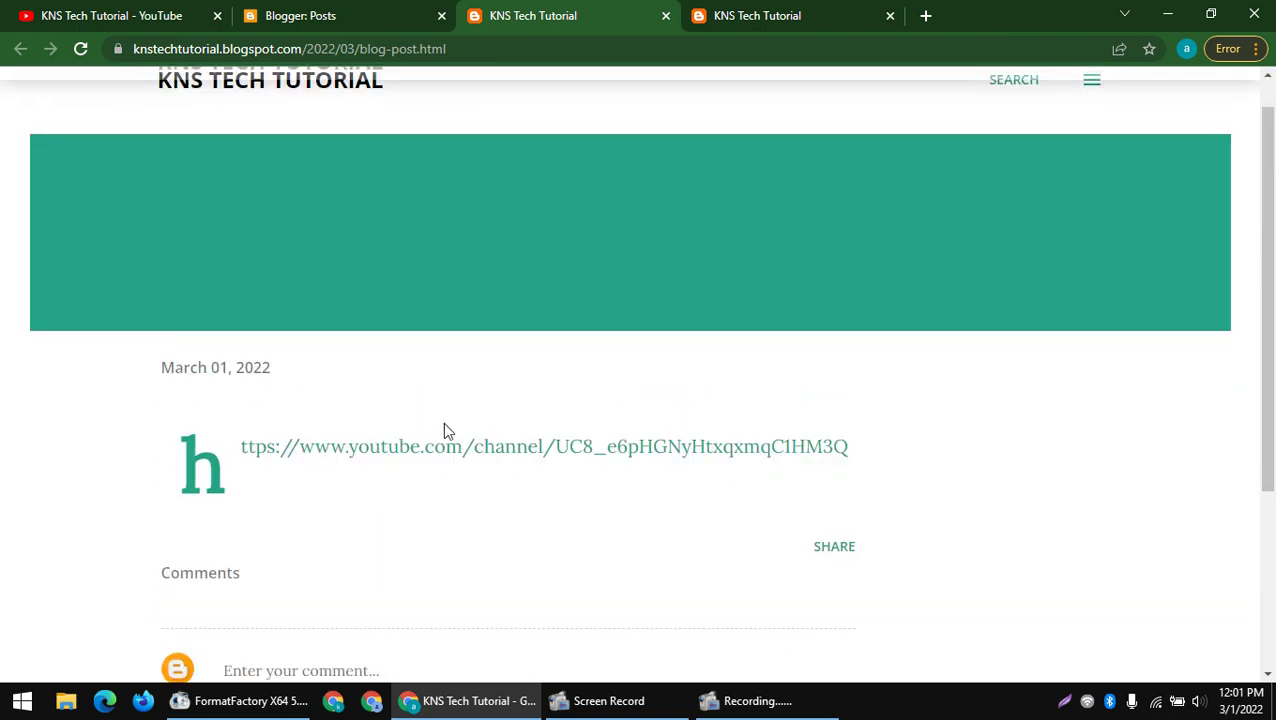
{"action": "double_click", "coordinate": [441, 447]}
{"action": "left_click", "coordinate": [390, 457]}
{"action": "triple_click", "coordinate": [390, 457]}
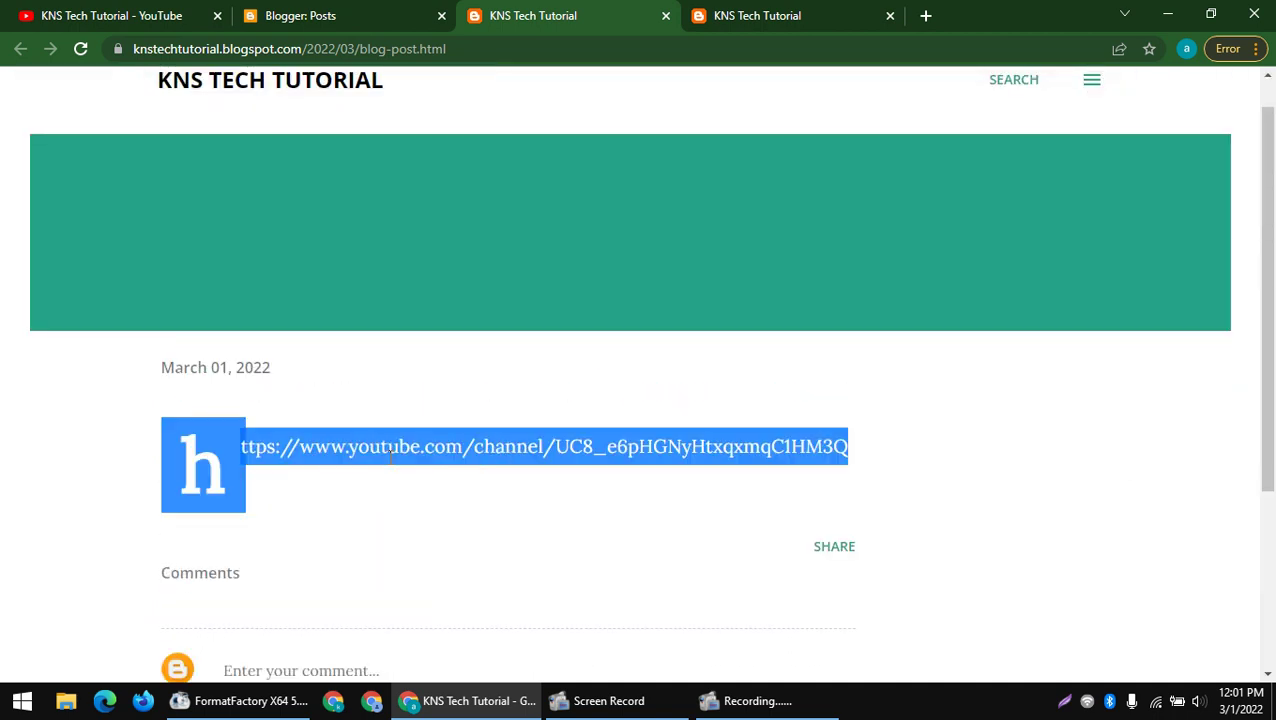
{"action": "right_click", "coordinate": [390, 460]}
{"action": "left_click", "coordinate": [373, 452]}
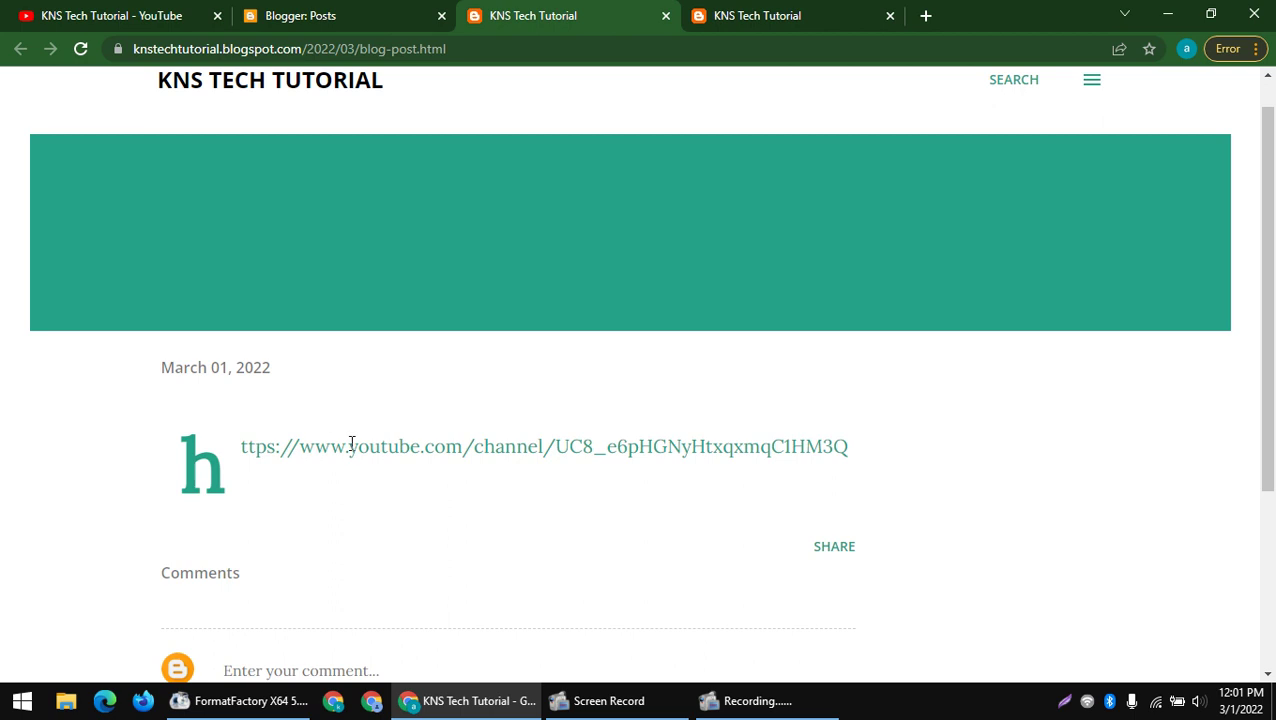
- Go to the YouTube channel address selected in the post's text, and close the page it opens
{"action": "left_click_drag", "start_coordinate": [349, 446], "coordinate": [866, 453]}
{"action": "right_click", "coordinate": [791, 457]}
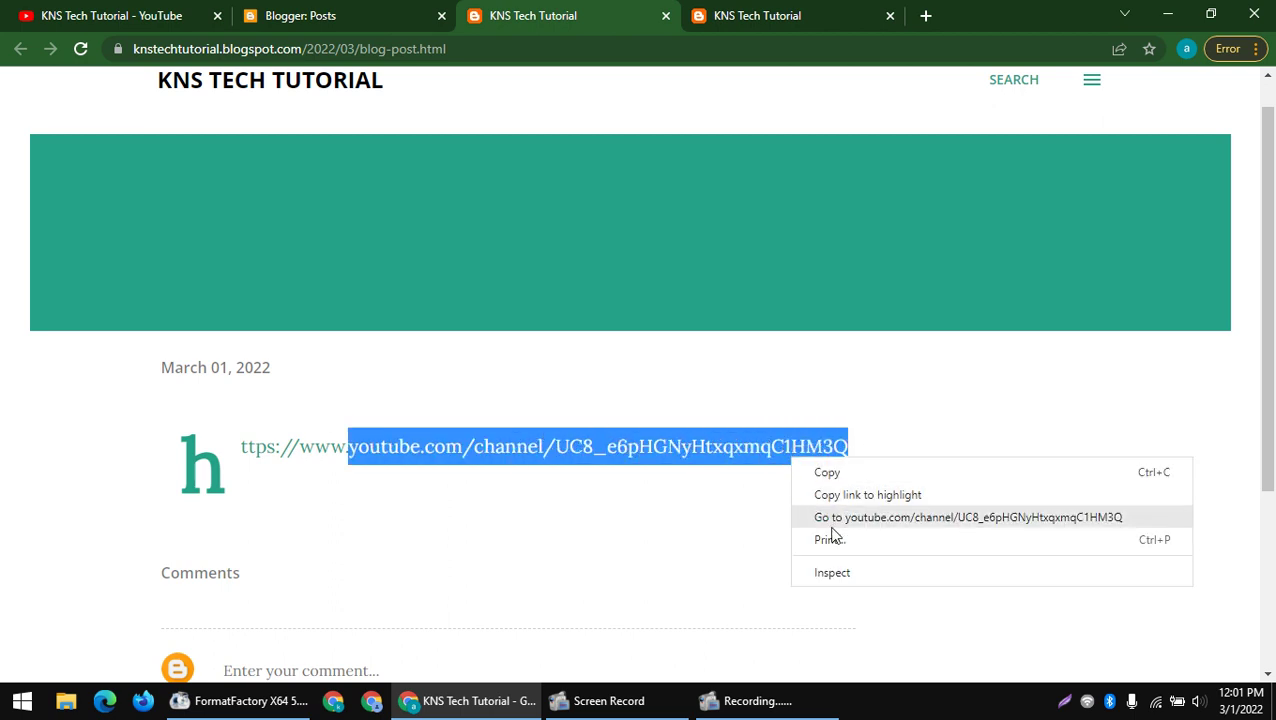
{"action": "left_click", "coordinate": [831, 524]}
{"action": "left_click", "coordinate": [596, 12]}
{"action": "left_click", "coordinate": [661, 16]}
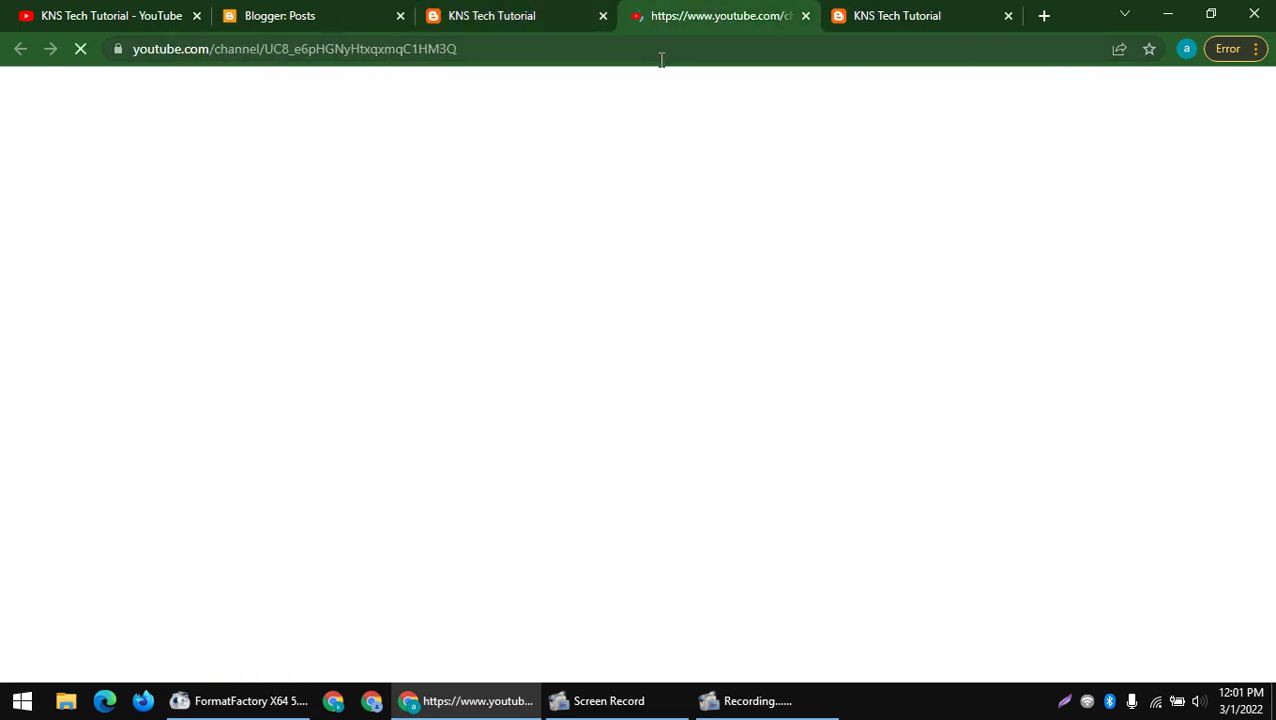
{"action": "left_click", "coordinate": [555, 8]}
{"action": "left_click", "coordinate": [805, 15]}
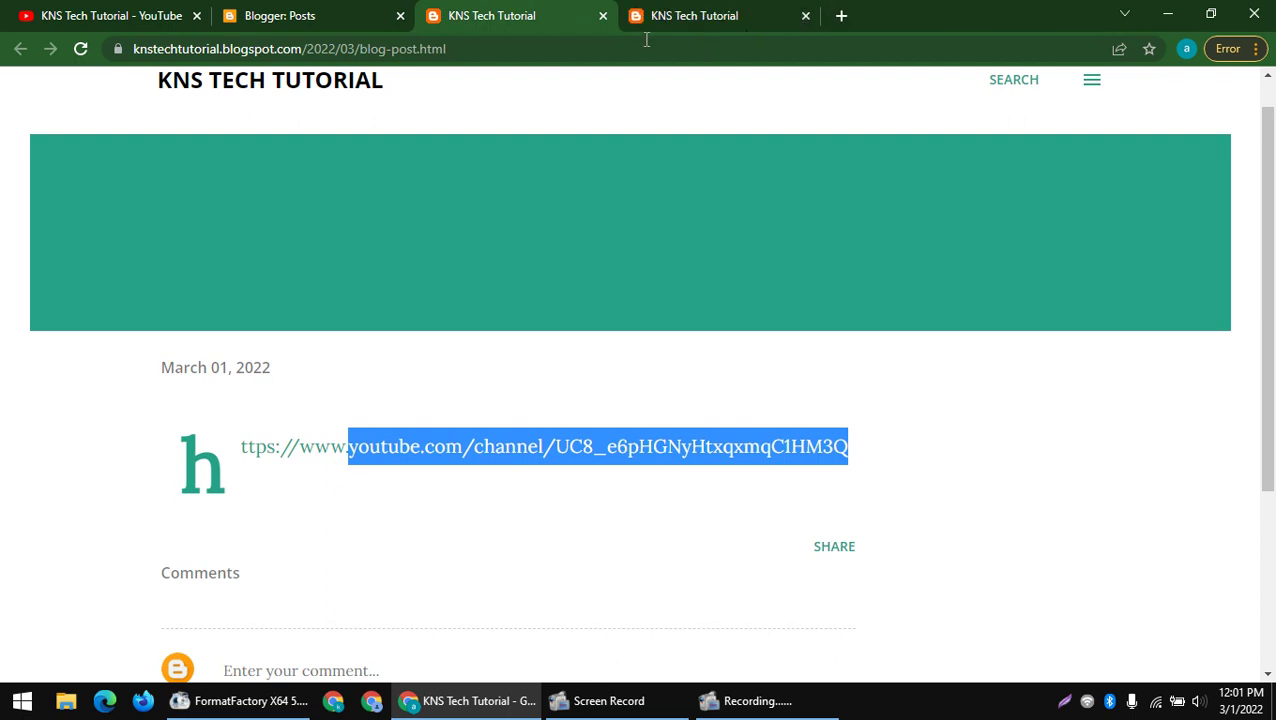
- Open the blog's custom domain setting and go to the page for buying a domain
{"action": "left_click", "coordinate": [222, 10]}
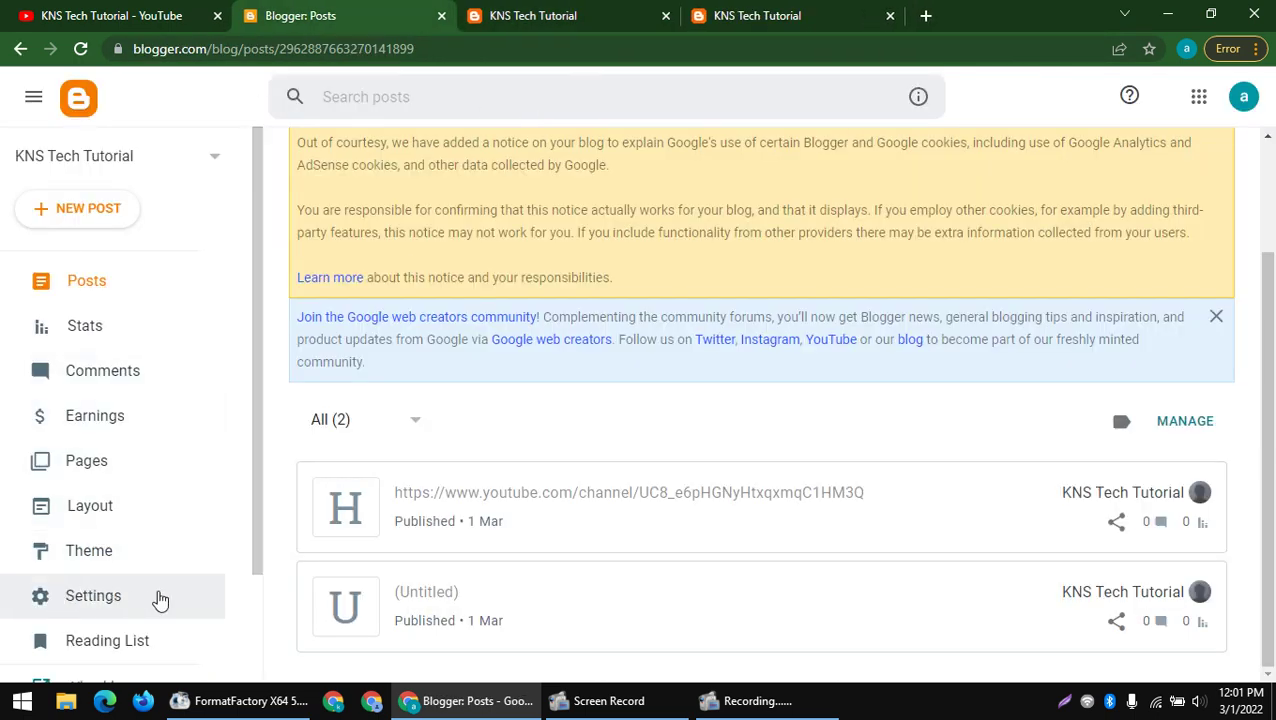
{"action": "left_click", "coordinate": [125, 603]}
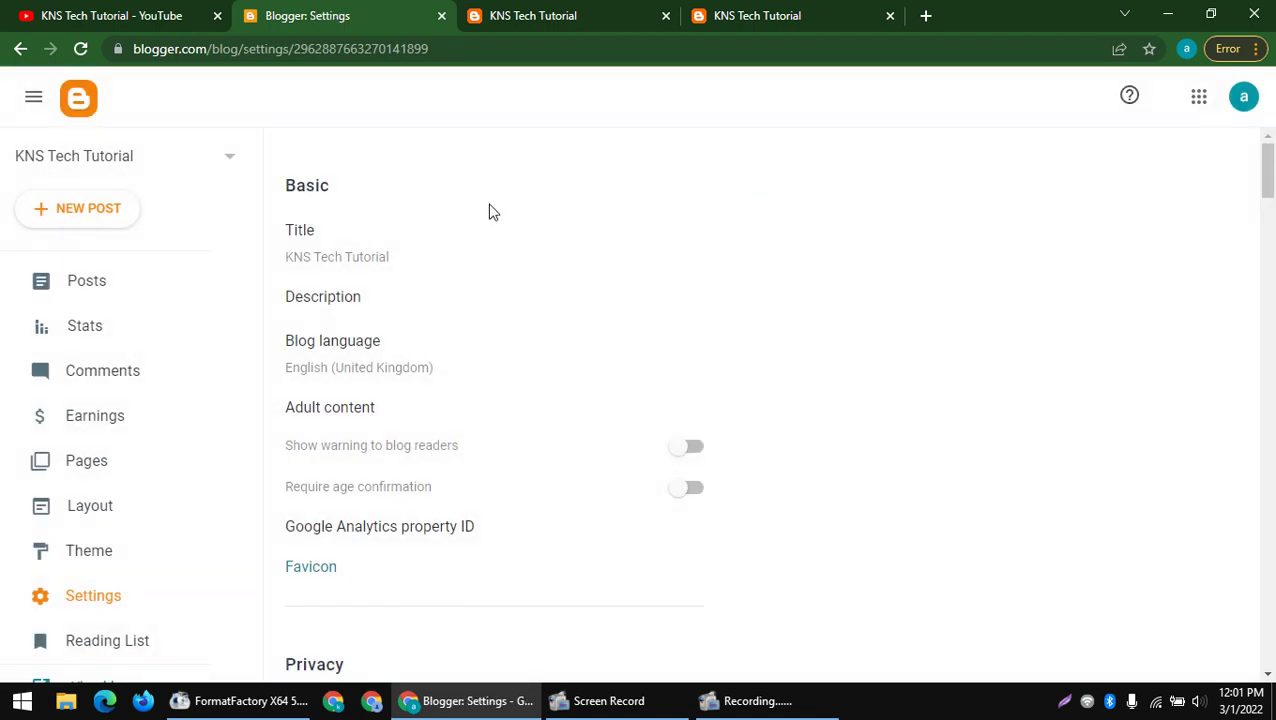
{"action": "scroll", "coordinate": [480, 250], "scroll_direction": "down", "scroll_amount": 5}
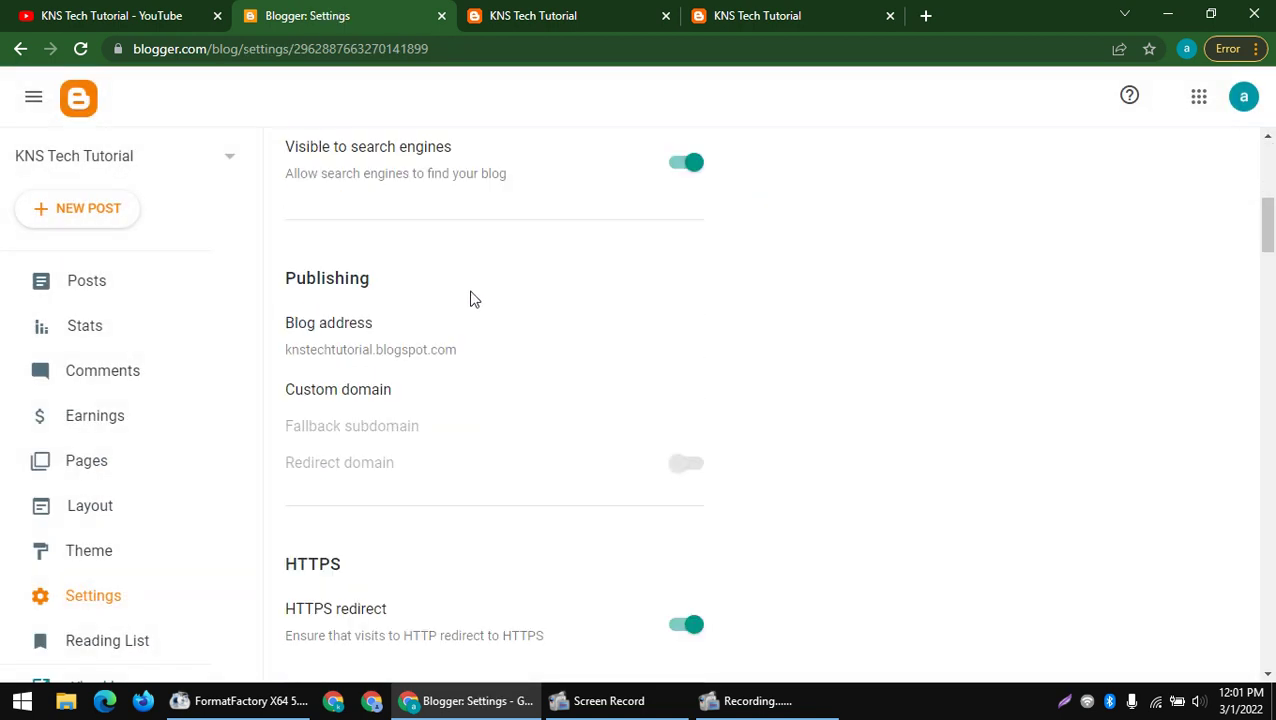
{"action": "left_click", "coordinate": [360, 396]}
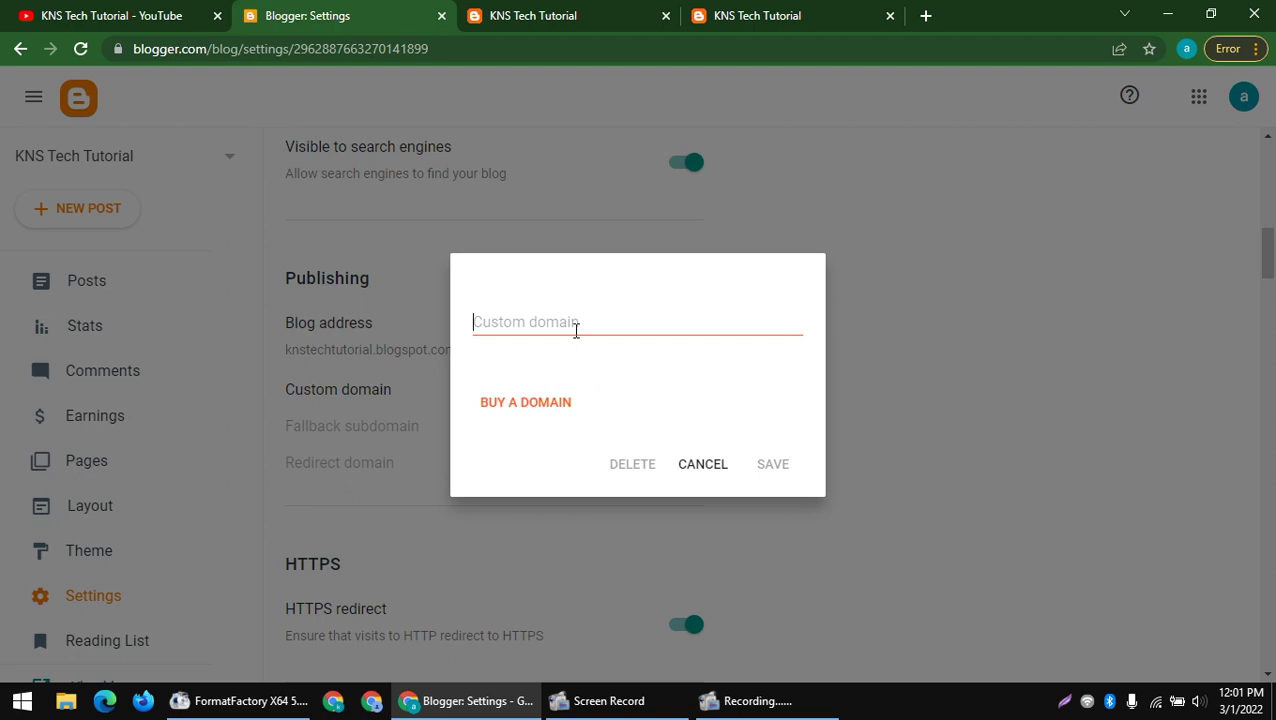
{"action": "left_click", "coordinate": [506, 410]}
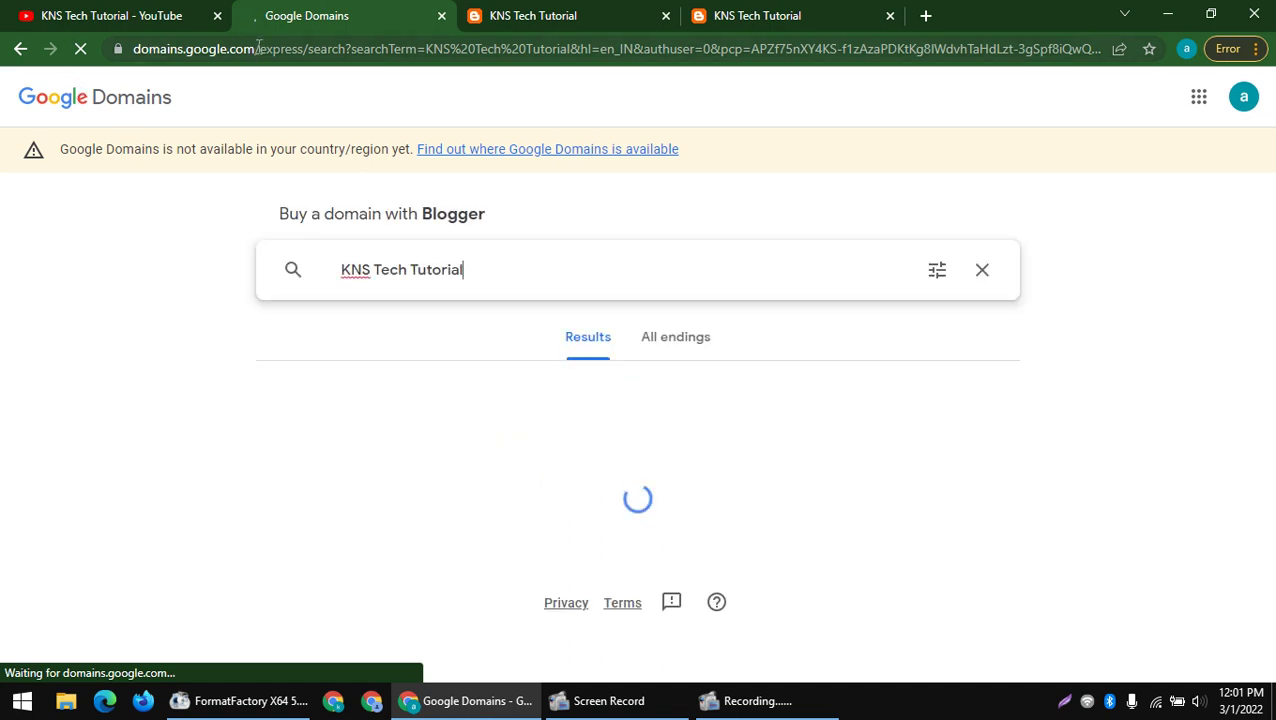
- Examine the Google Domains results for KNS Tech Tutorial, including the yearly prices of knstechtutorial.us and knstechtutorial.one
{"action": "double_click", "coordinate": [175, 50]}
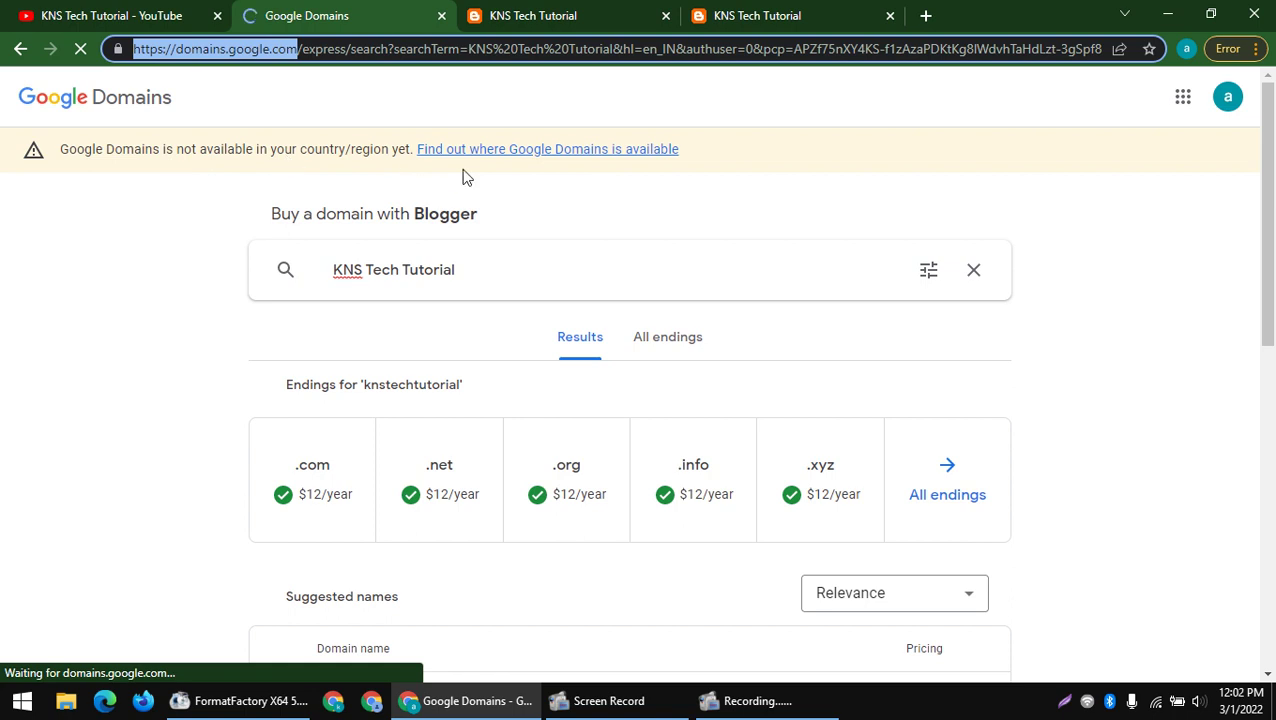
{"action": "left_click_drag", "start_coordinate": [479, 276], "coordinate": [273, 279]}
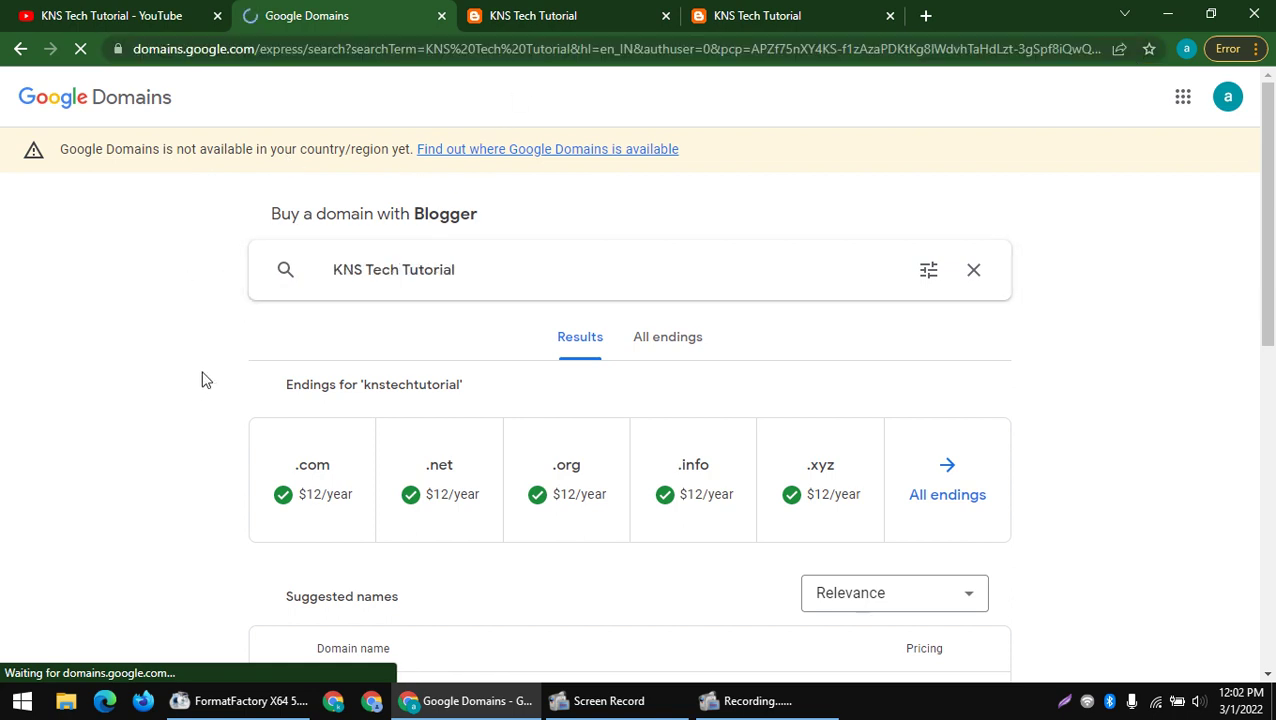
{"action": "scroll", "coordinate": [202, 376], "scroll_direction": "down", "scroll_amount": 4}
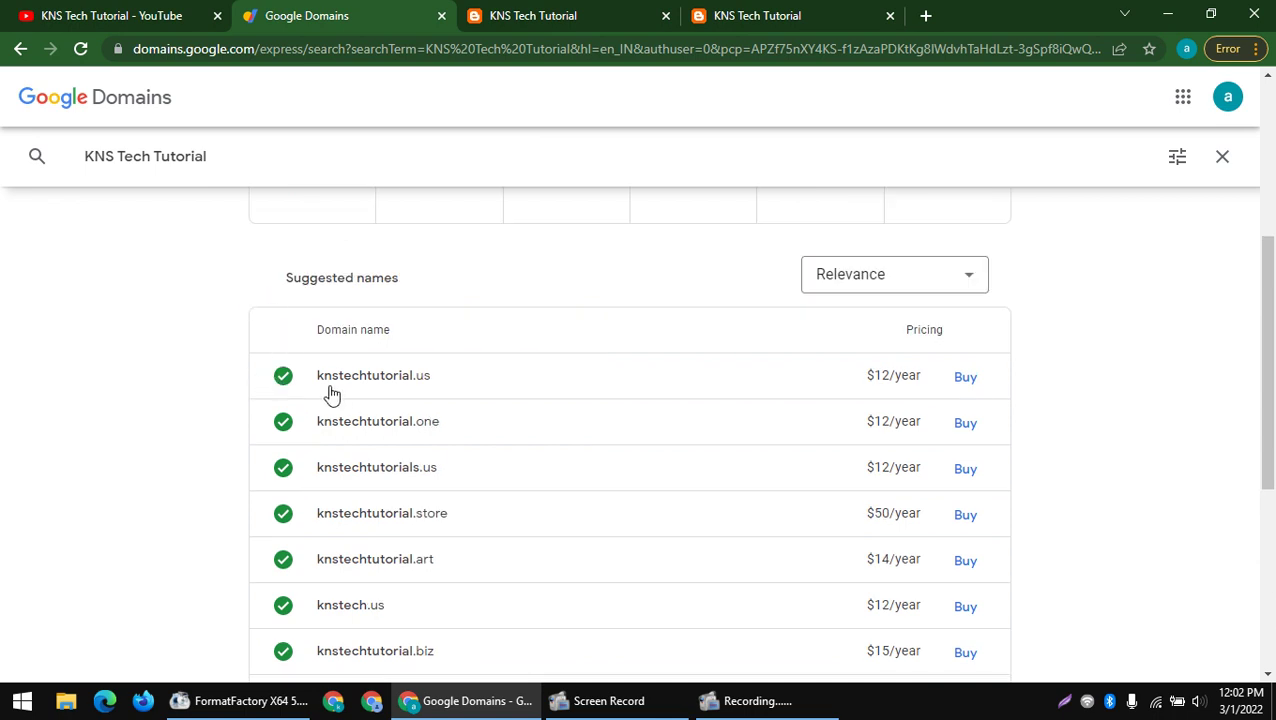
{"action": "left_click_drag", "start_coordinate": [230, 376], "coordinate": [453, 387]}
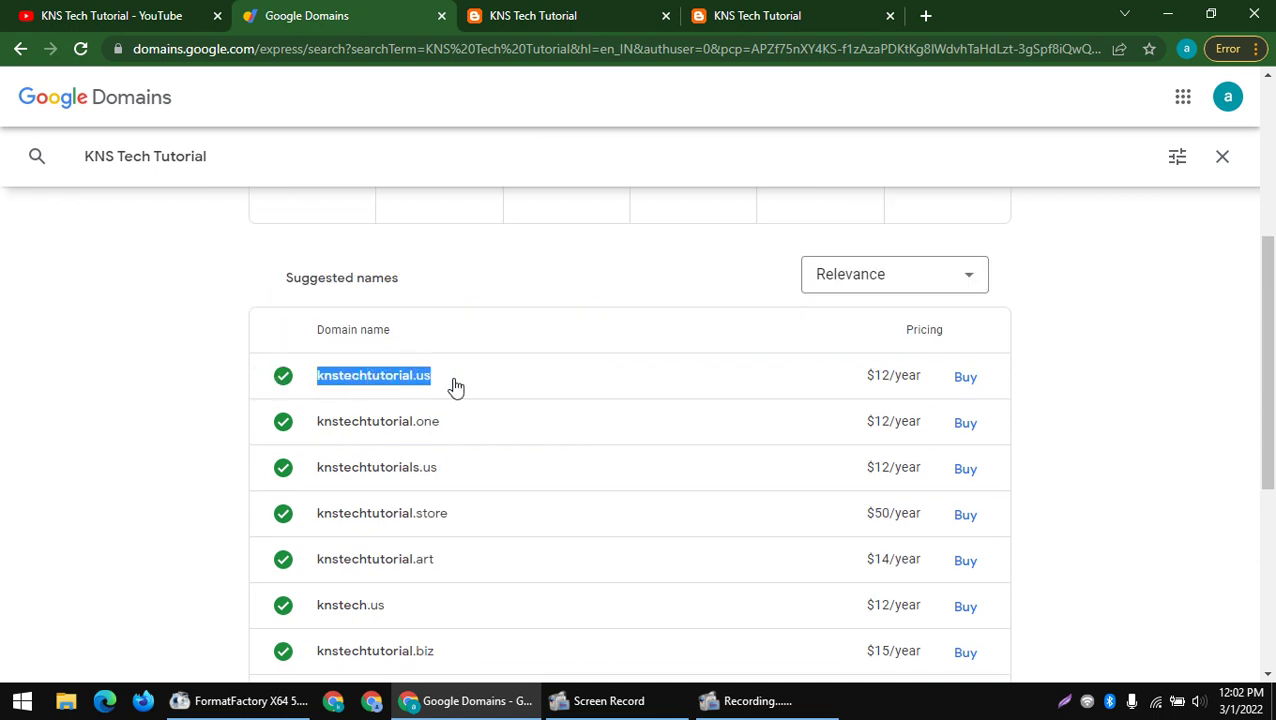
{"action": "left_click_drag", "start_coordinate": [865, 385], "coordinate": [1008, 379]}
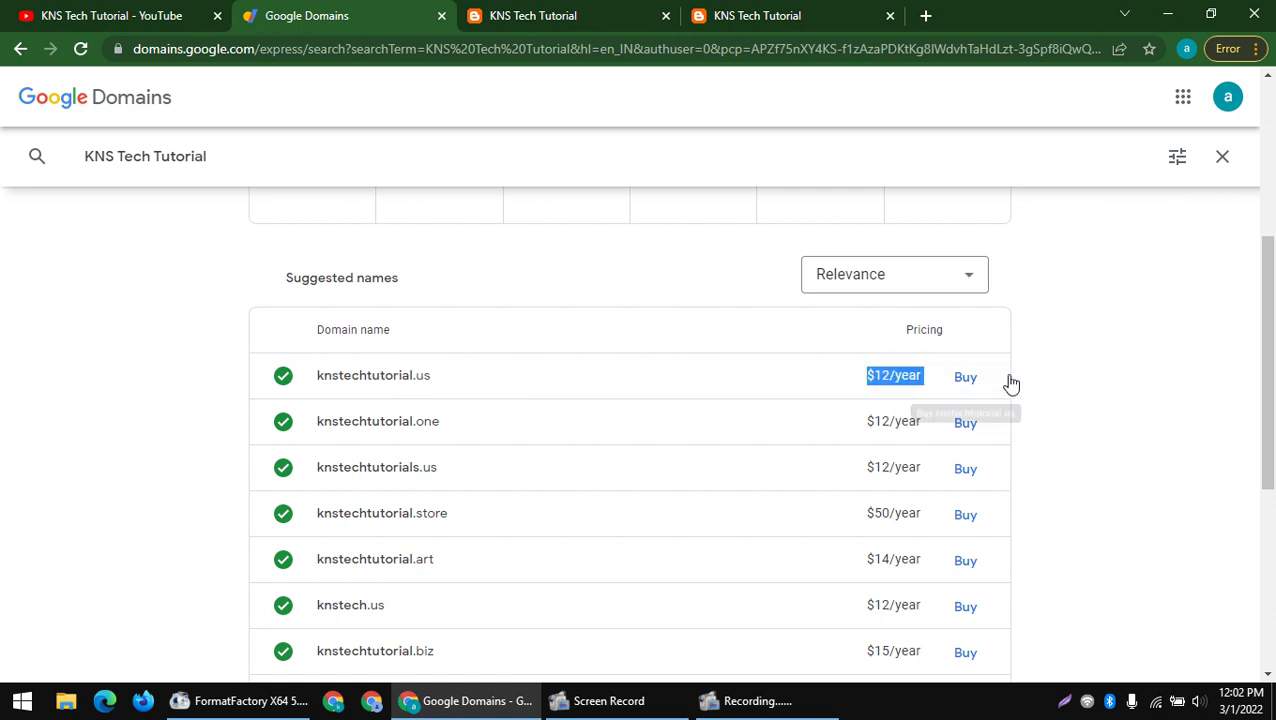
{"action": "left_click", "coordinate": [427, 379]}
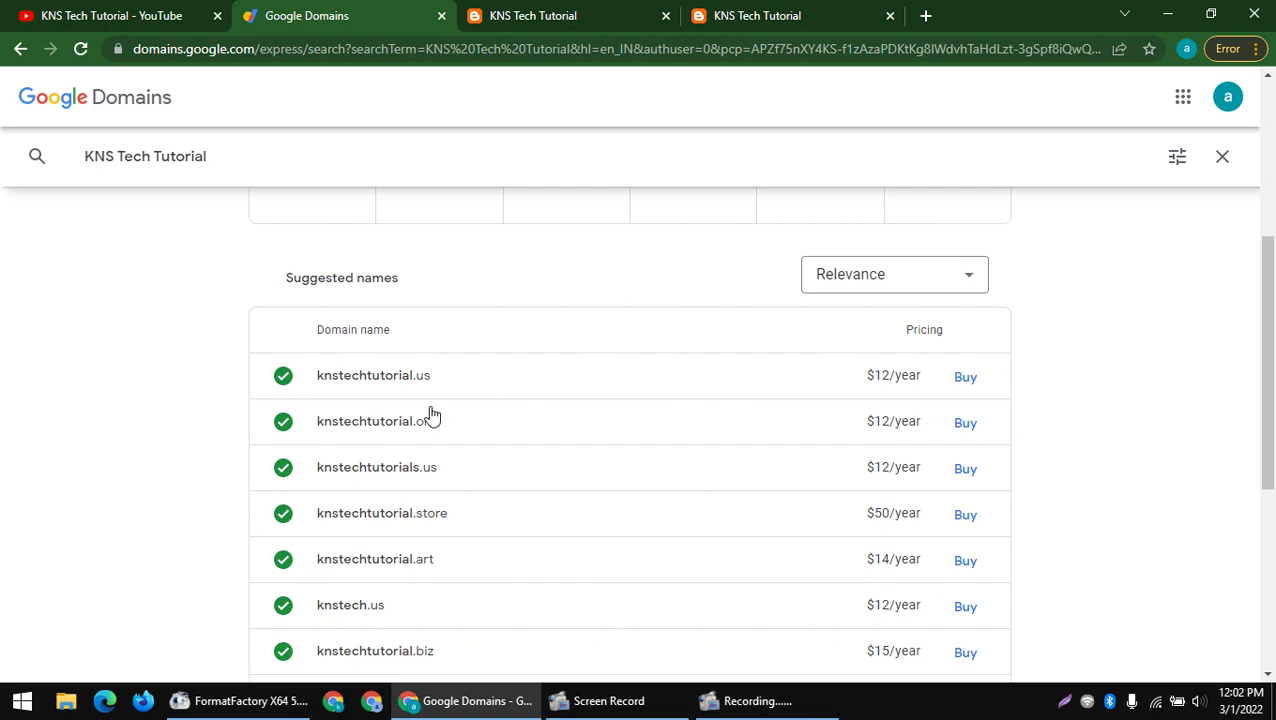
{"action": "left_click_drag", "start_coordinate": [247, 426], "coordinate": [1010, 433]}
{"action": "left_click", "coordinate": [1080, 422]}
- Check the price and insights of knstechtutorial.store, and look through the remaining suggested domain names
{"action": "left_click_drag", "start_coordinate": [305, 532], "coordinate": [1000, 509]}
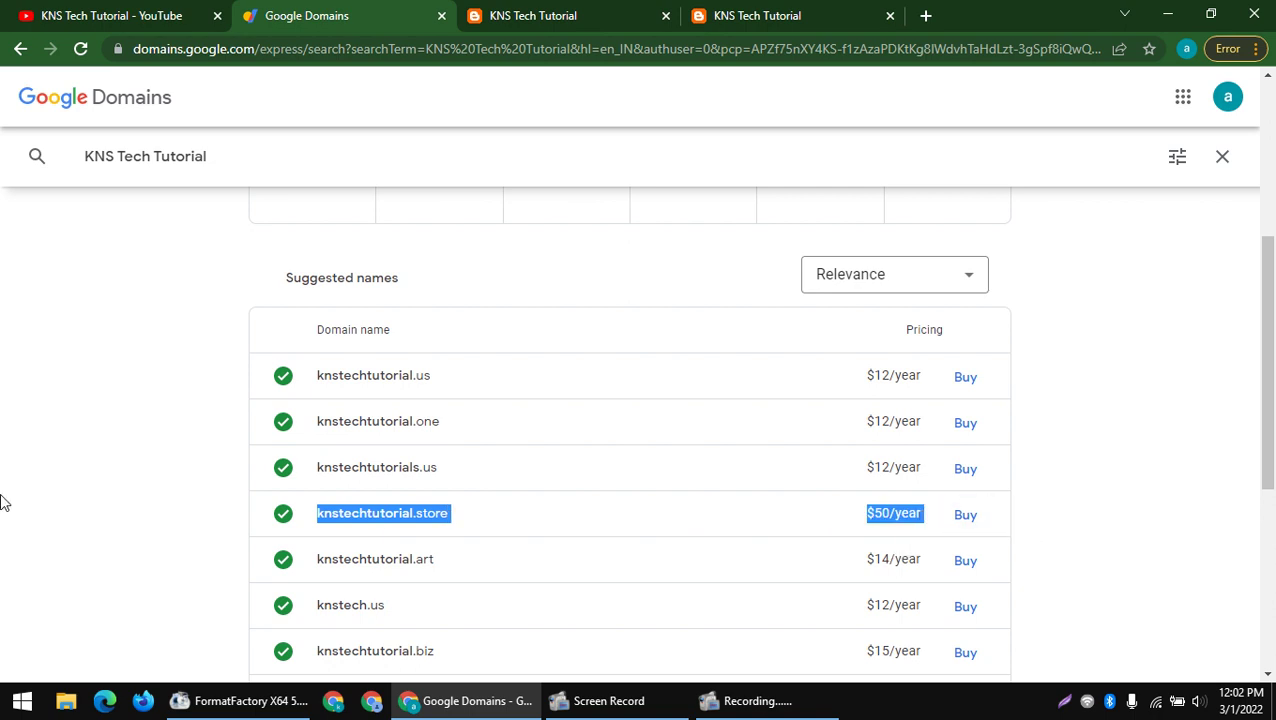
{"action": "left_click", "coordinate": [109, 477]}
{"action": "left_click_drag", "start_coordinate": [450, 514], "coordinate": [413, 526]}
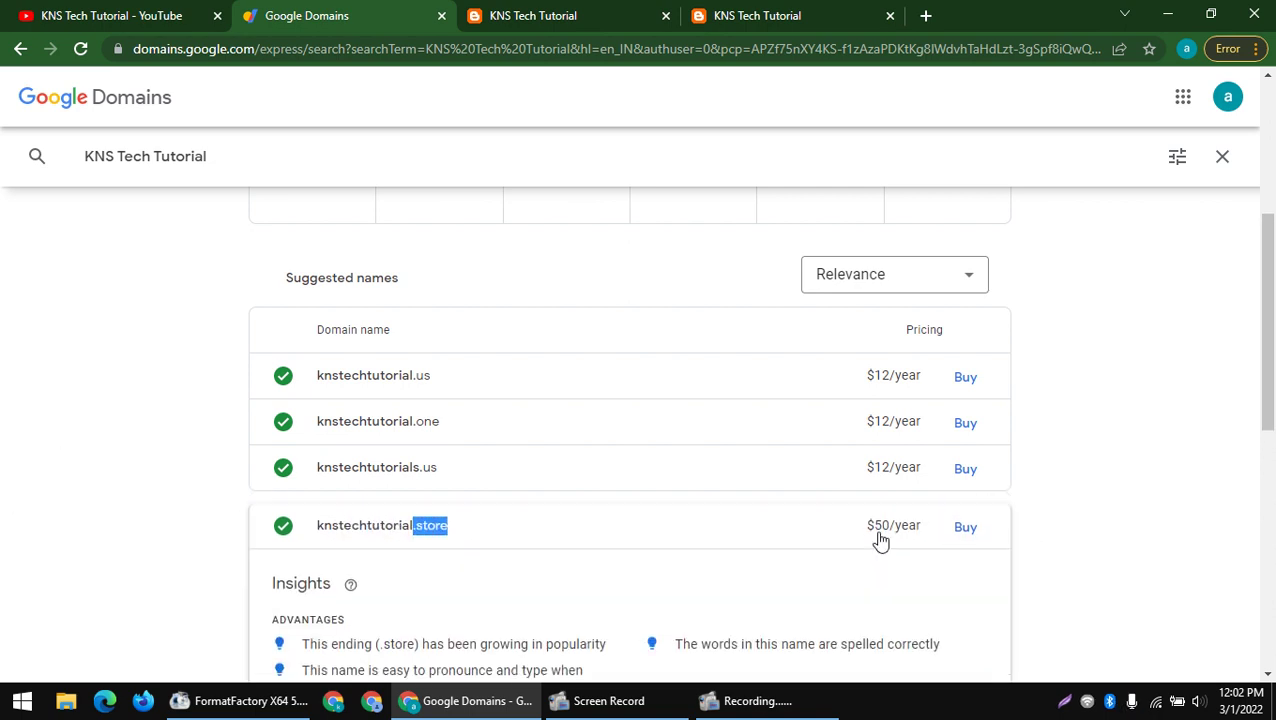
{"action": "left_click", "coordinate": [239, 547]}
{"action": "left_click", "coordinate": [353, 540]}
{"action": "scroll", "coordinate": [336, 441], "scroll_direction": "down", "scroll_amount": 4}
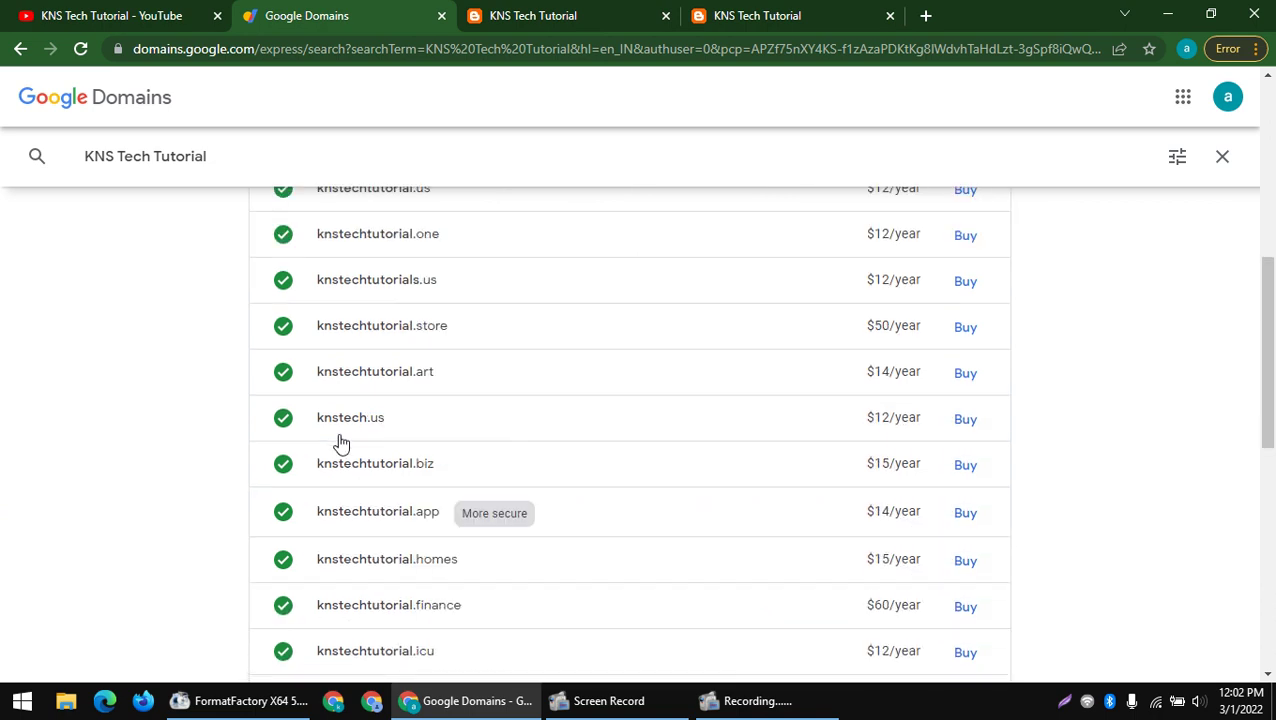
- Look through the suggested domain names down to the last entry, knstechnologytutorial.us, and return to the start of the results
{"action": "scroll", "coordinate": [340, 445], "scroll_direction": "down", "scroll_amount": 10}
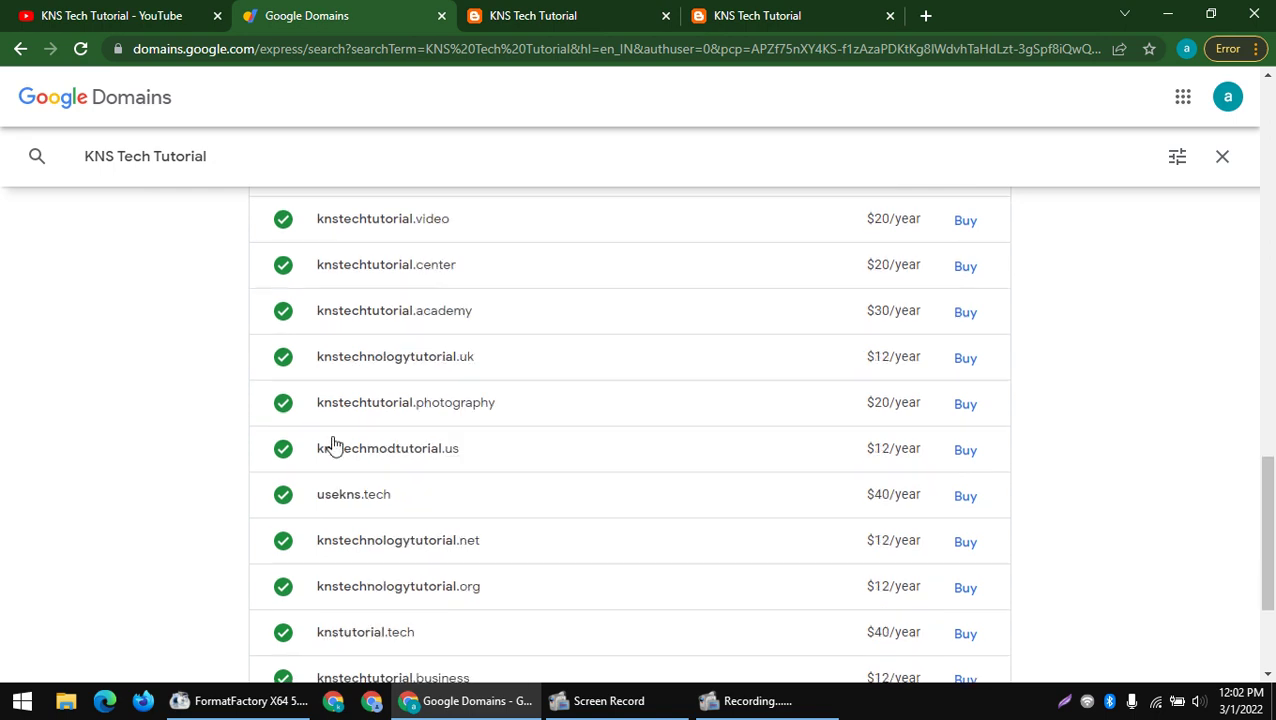
{"action": "scroll", "coordinate": [335, 446], "scroll_direction": "down", "scroll_amount": 7}
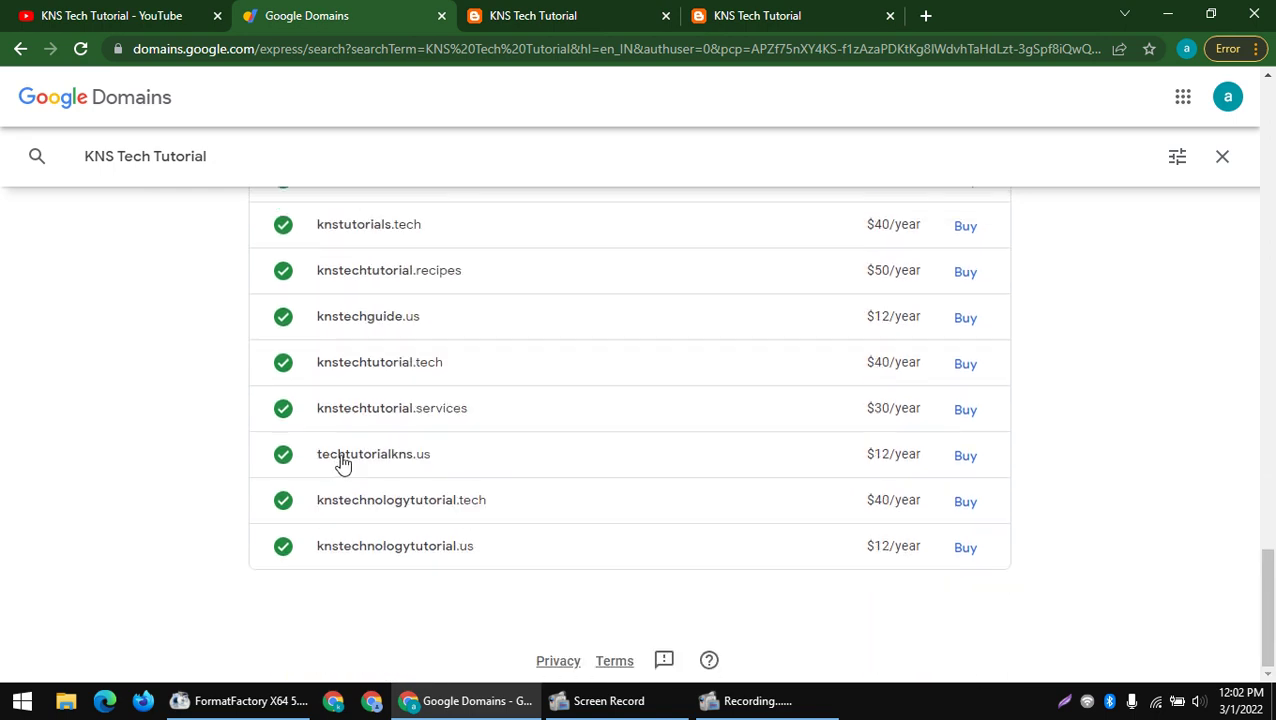
{"action": "left_click_drag", "start_coordinate": [305, 547], "coordinate": [478, 558]}
{"action": "left_click_drag", "start_coordinate": [176, 500], "coordinate": [385, 475]}
{"action": "scroll", "coordinate": [385, 475], "scroll_direction": "up", "scroll_amount": 15}
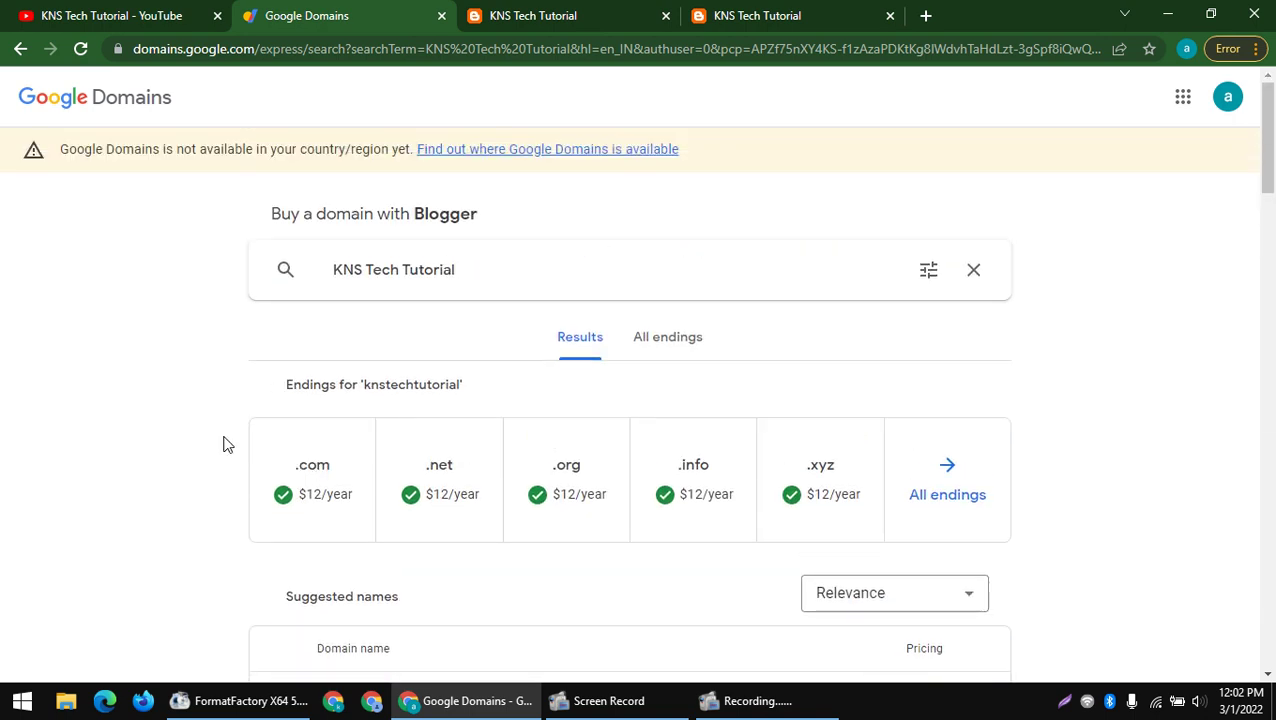
- Compare the yearly prices of the .com, .net, .org, .info and .xyz endings for knstechtutorial
{"action": "left_click_drag", "start_coordinate": [298, 494], "coordinate": [362, 529]}
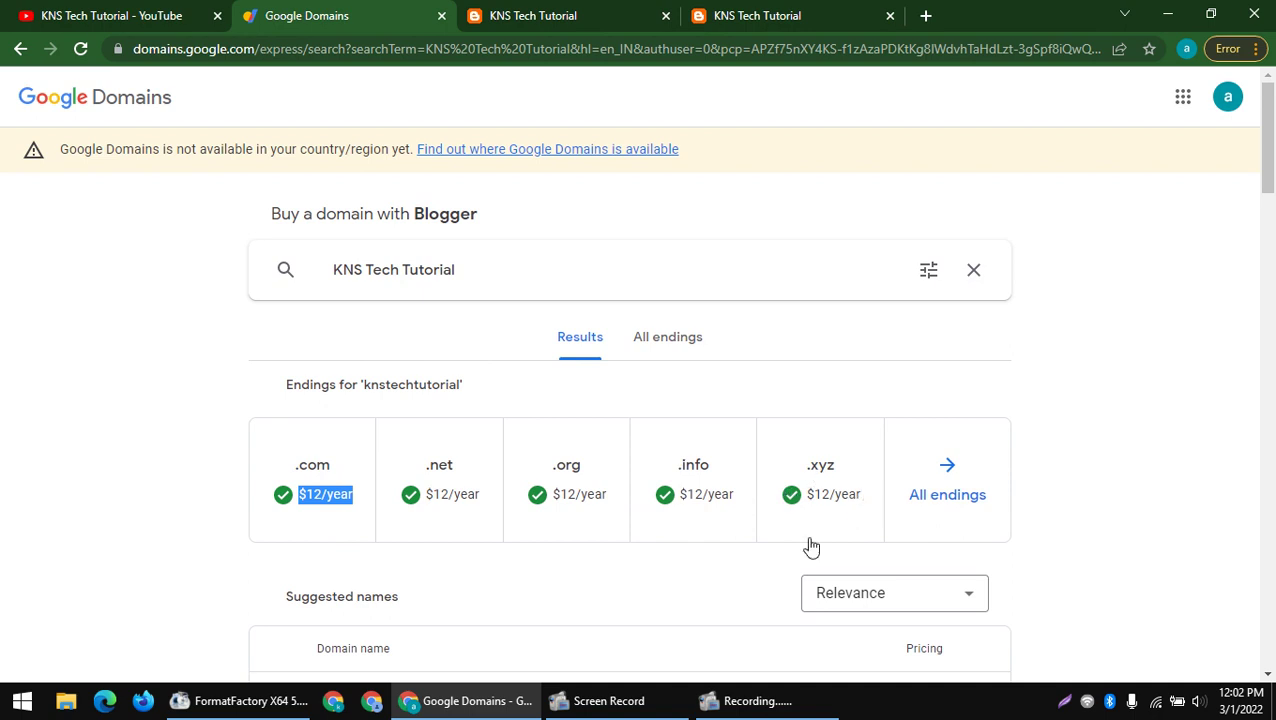
{"action": "left_click_drag", "start_coordinate": [297, 494], "coordinate": [1096, 513]}
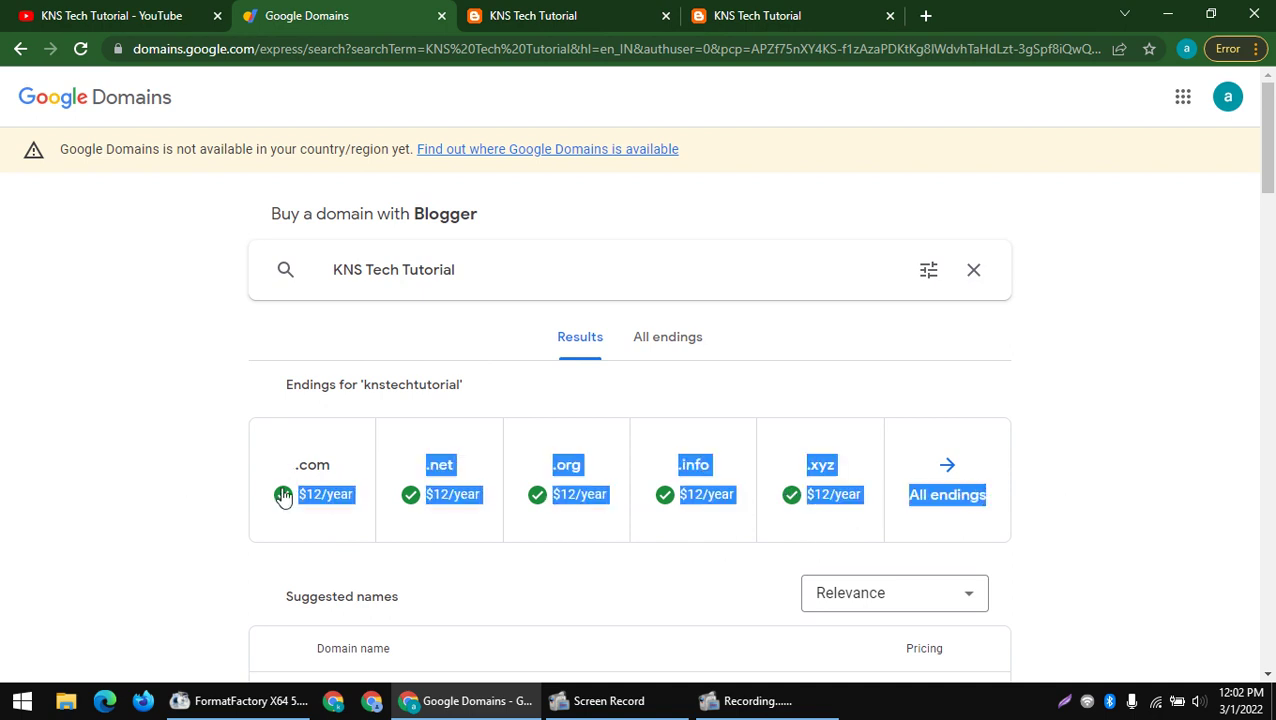
{"action": "left_click_drag", "start_coordinate": [284, 497], "coordinate": [1192, 497]}
{"action": "left_click", "coordinate": [245, 508]}
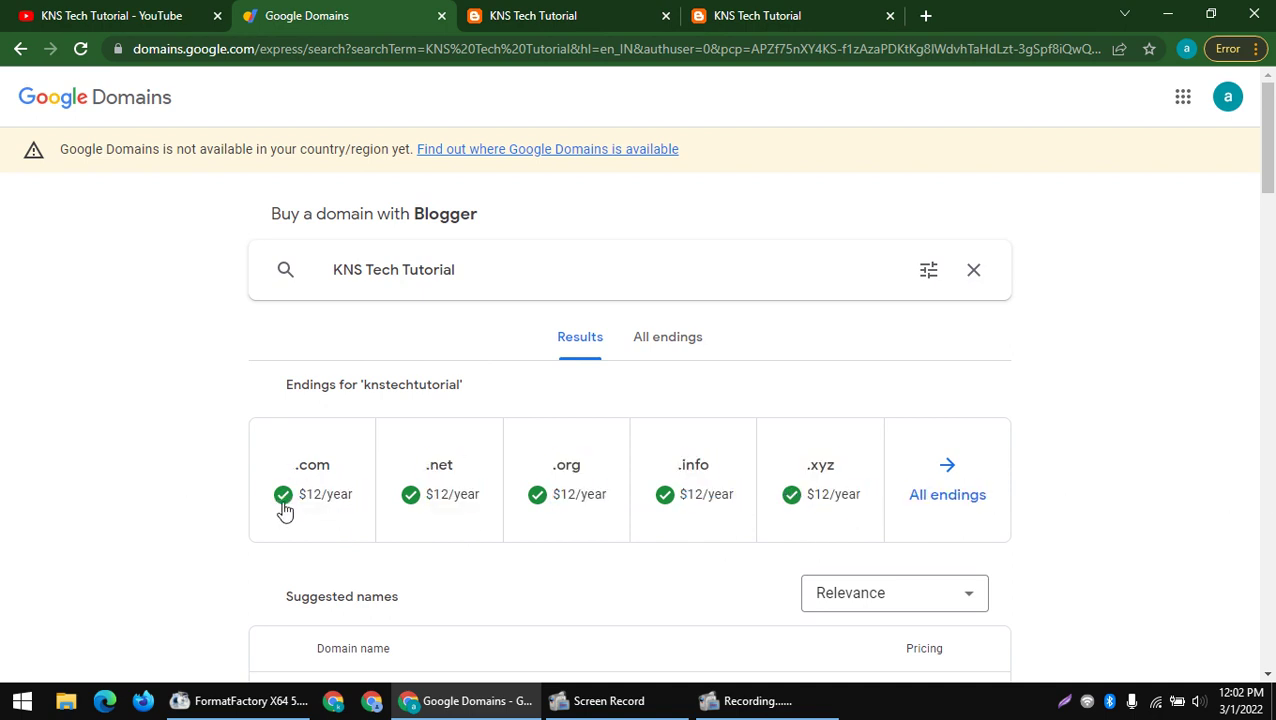
- Expand the .com ending and read the advantages listed in the insights for knstechtutorial.com
{"action": "left_click", "coordinate": [300, 497]}
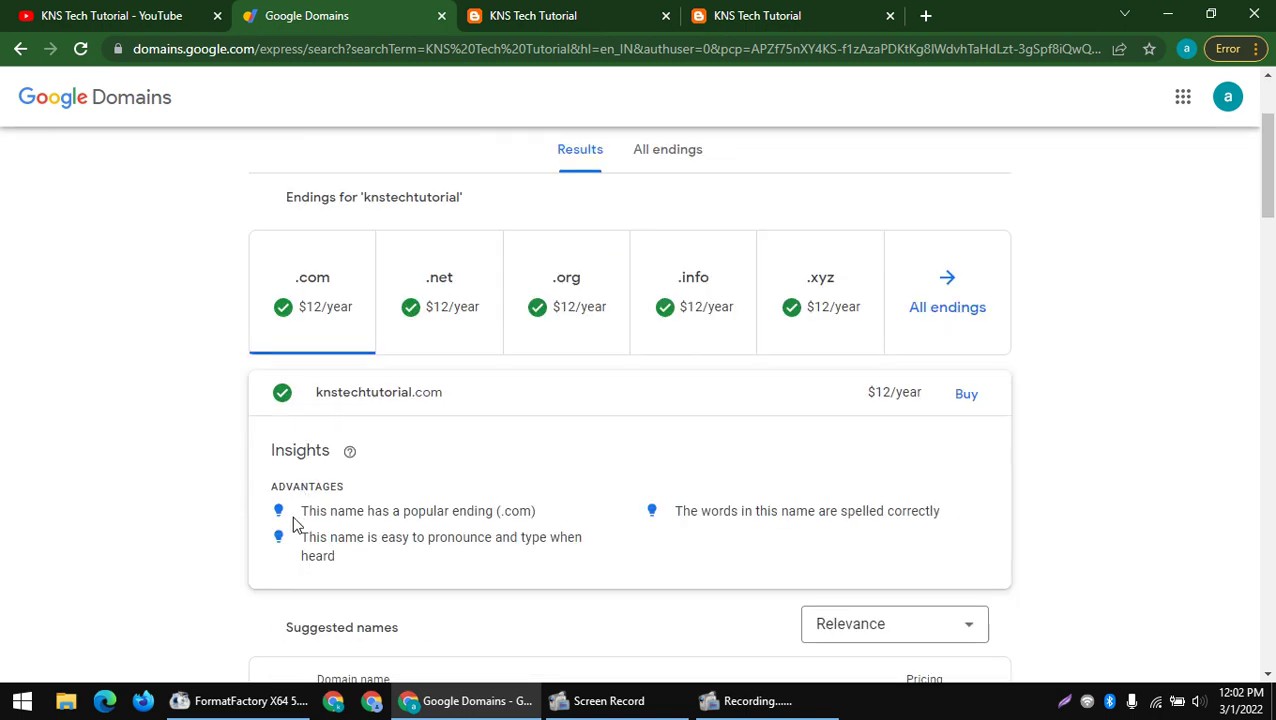
{"action": "left_click_drag", "start_coordinate": [305, 512], "coordinate": [547, 524]}
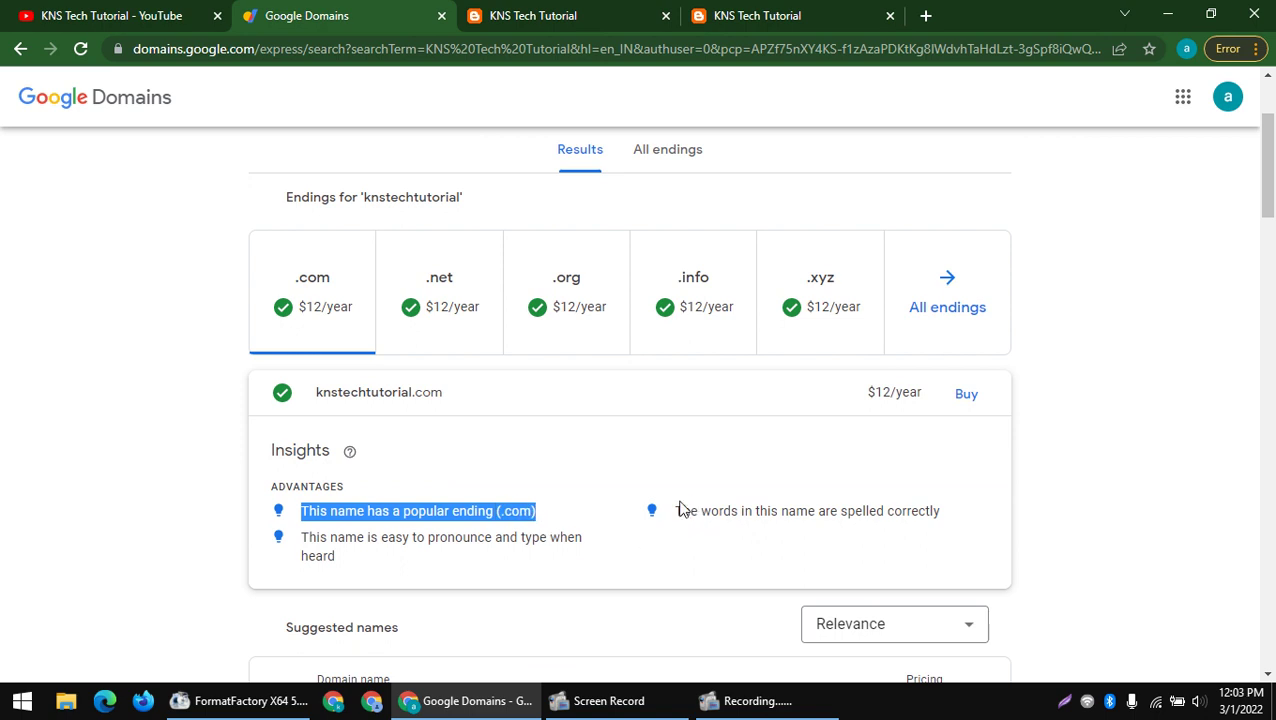
{"action": "left_click_drag", "start_coordinate": [678, 508], "coordinate": [951, 528]}
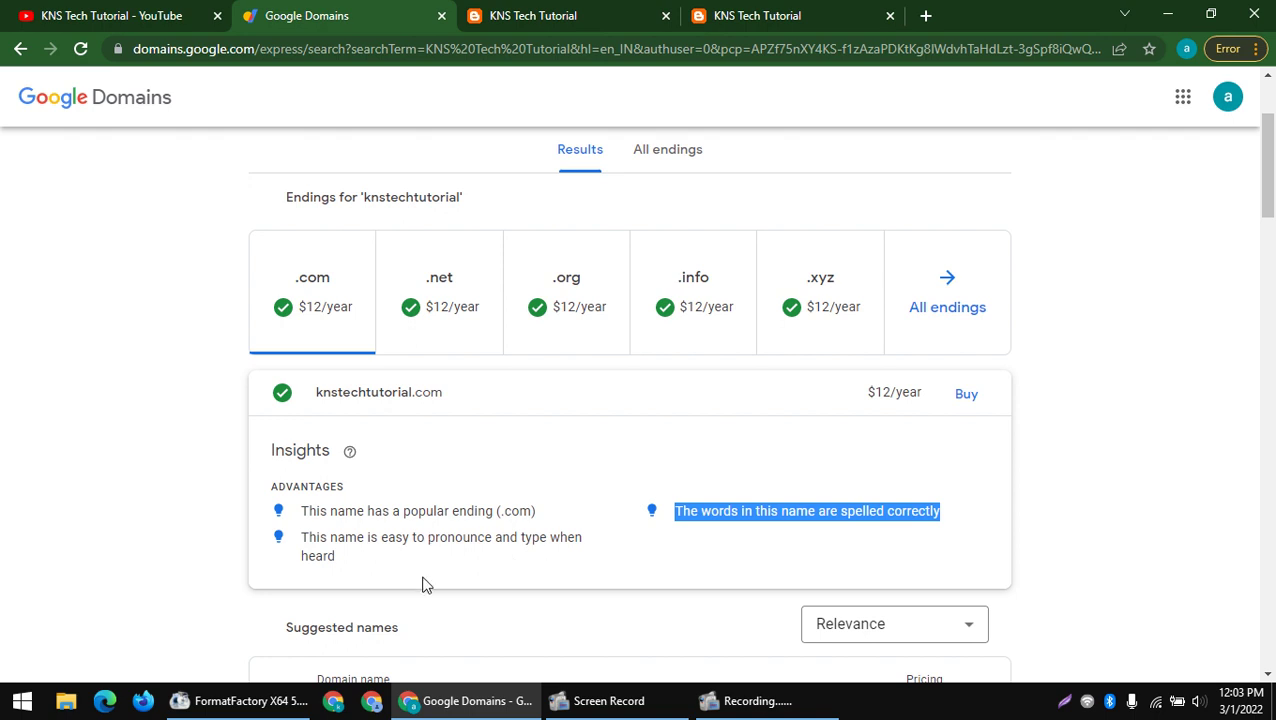
{"action": "scroll", "coordinate": [309, 541], "scroll_direction": "down", "scroll_amount": 2}
{"action": "scroll", "coordinate": [648, 318], "scroll_direction": "up", "scroll_amount": 4}
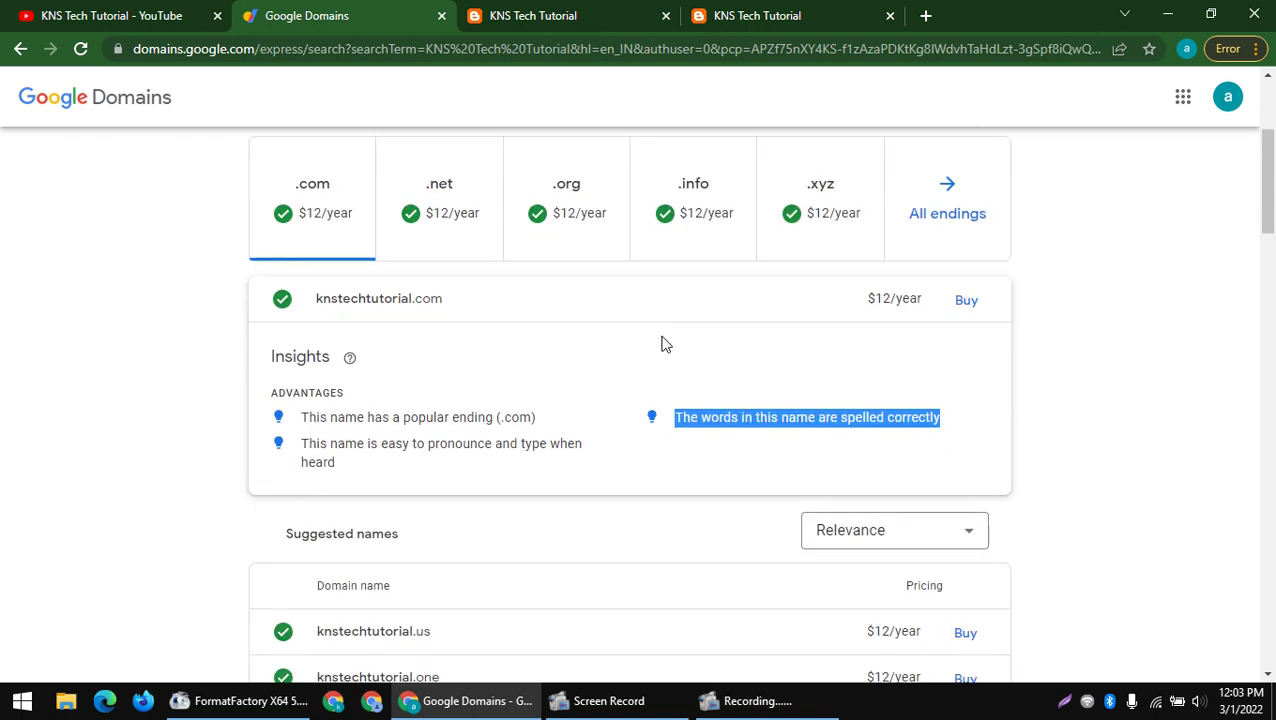
{"action": "scroll", "coordinate": [601, 497], "scroll_direction": "down", "scroll_amount": 2}
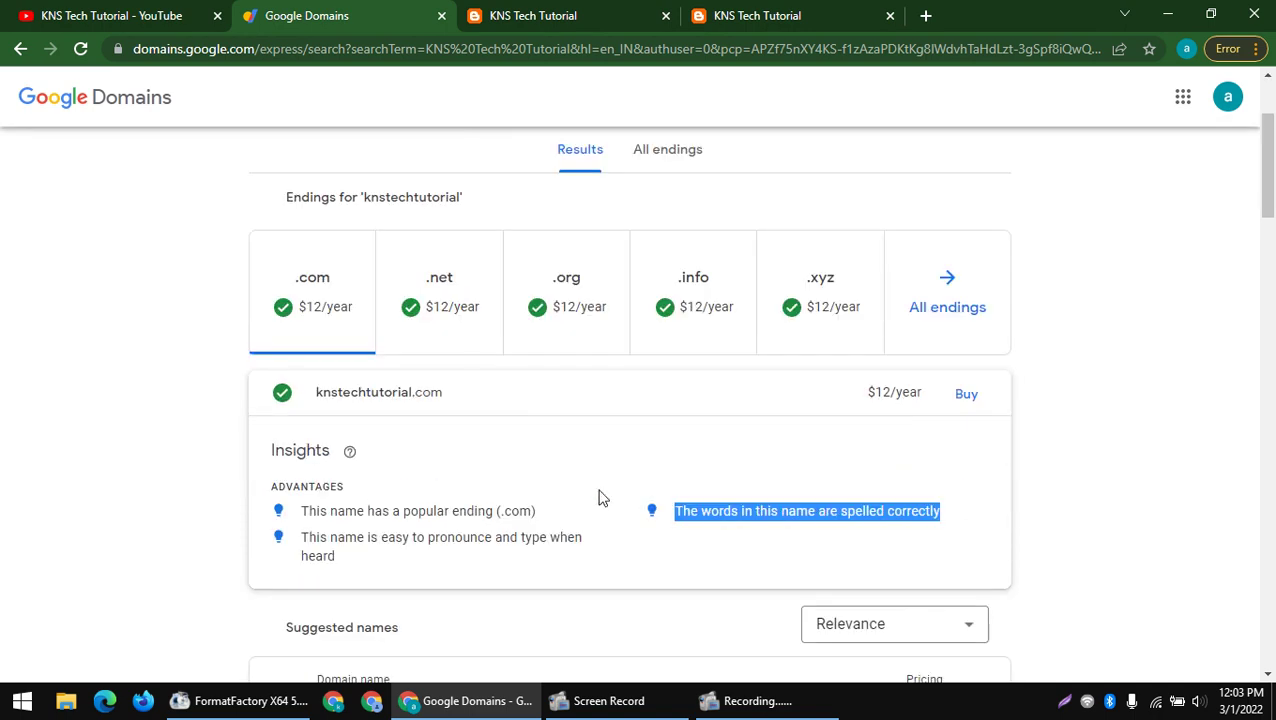
- Start buying knstechtutorial.com and view the registration periods up to 10 years, keeping the 1 year option
{"action": "left_click", "coordinate": [964, 398]}
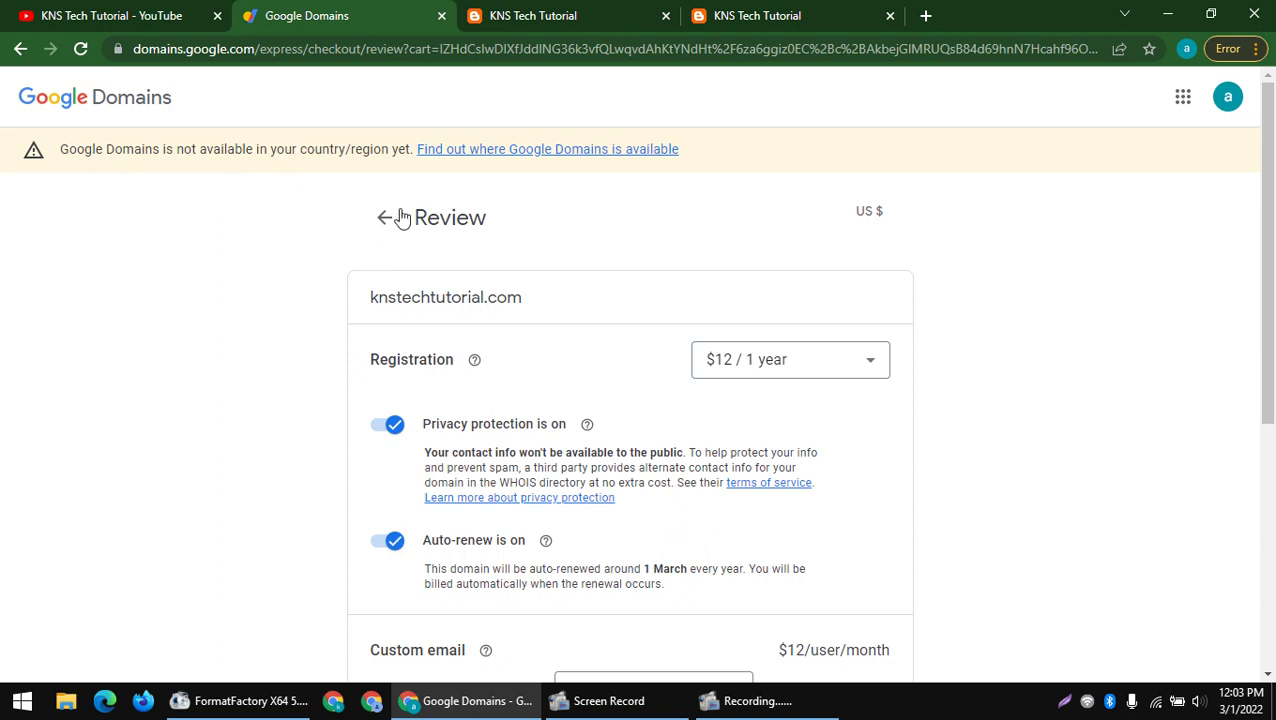
{"action": "double_click", "coordinate": [425, 208]}
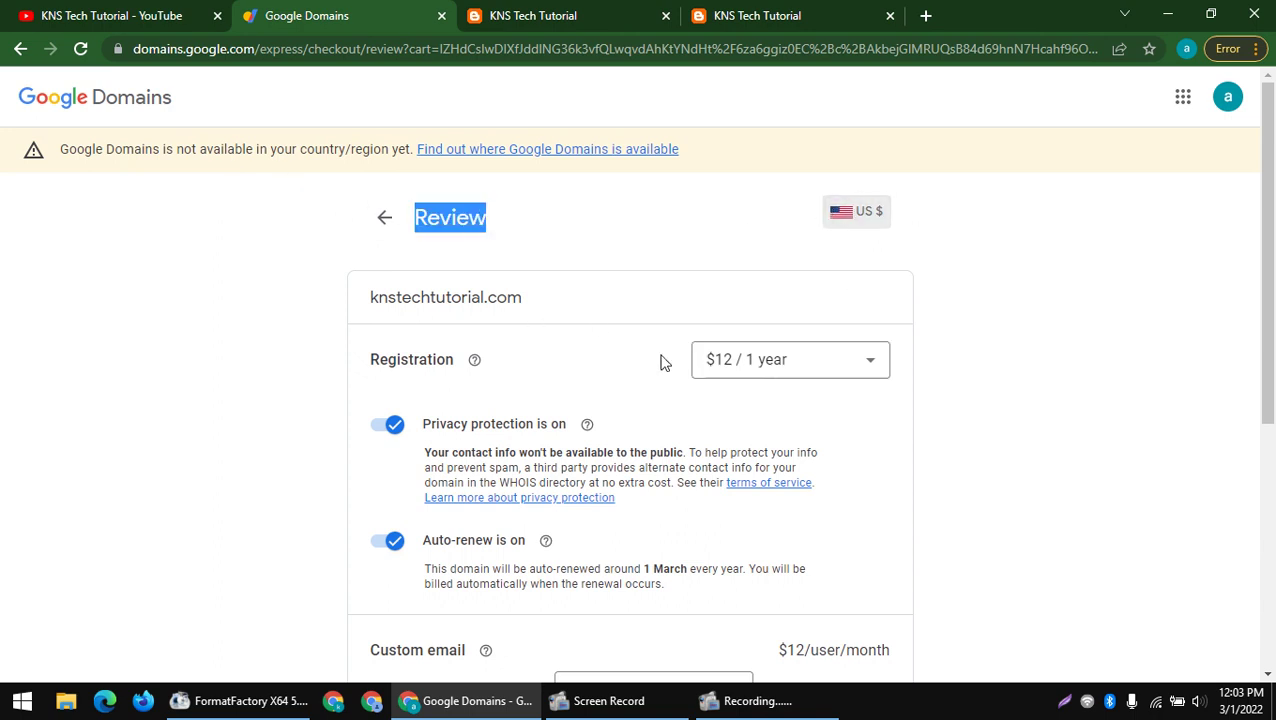
{"action": "left_click_drag", "start_coordinate": [664, 361], "coordinate": [829, 367]}
{"action": "left_click", "coordinate": [829, 367]}
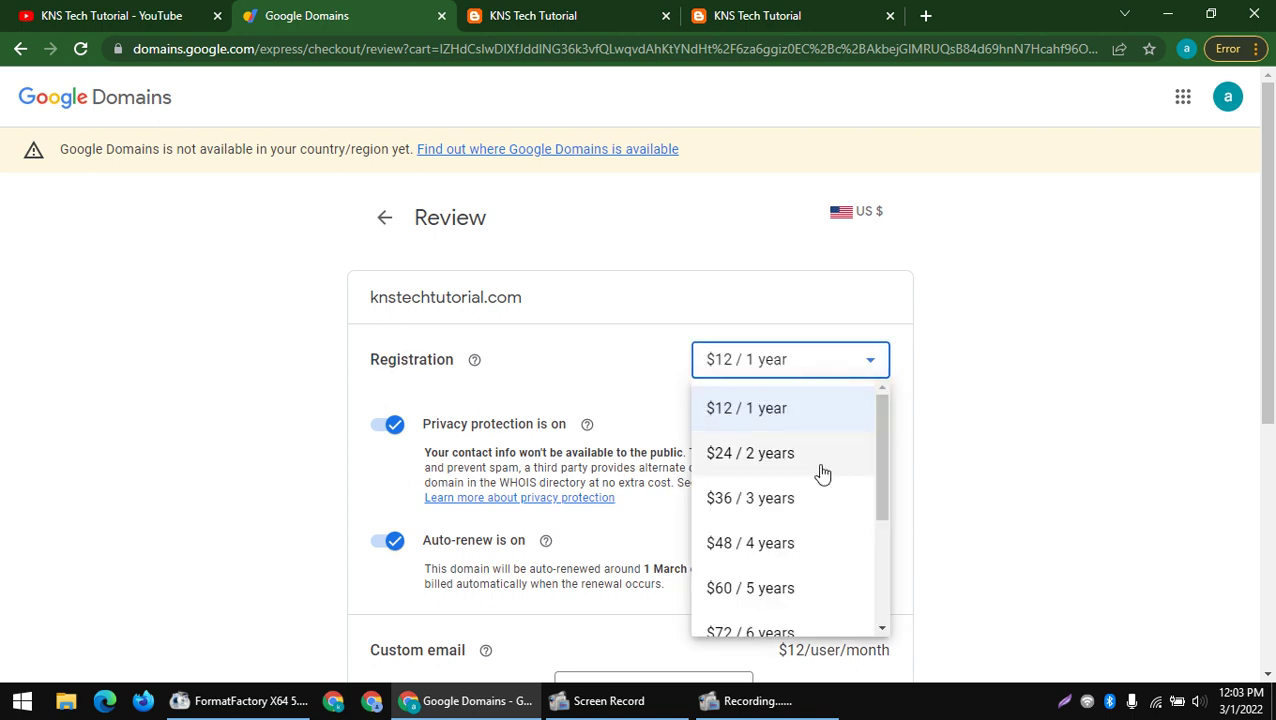
{"action": "scroll", "coordinate": [880, 550], "scroll_direction": "down", "scroll_amount": 1}
{"action": "scroll", "coordinate": [888, 576], "scroll_direction": "down", "scroll_amount": 3}
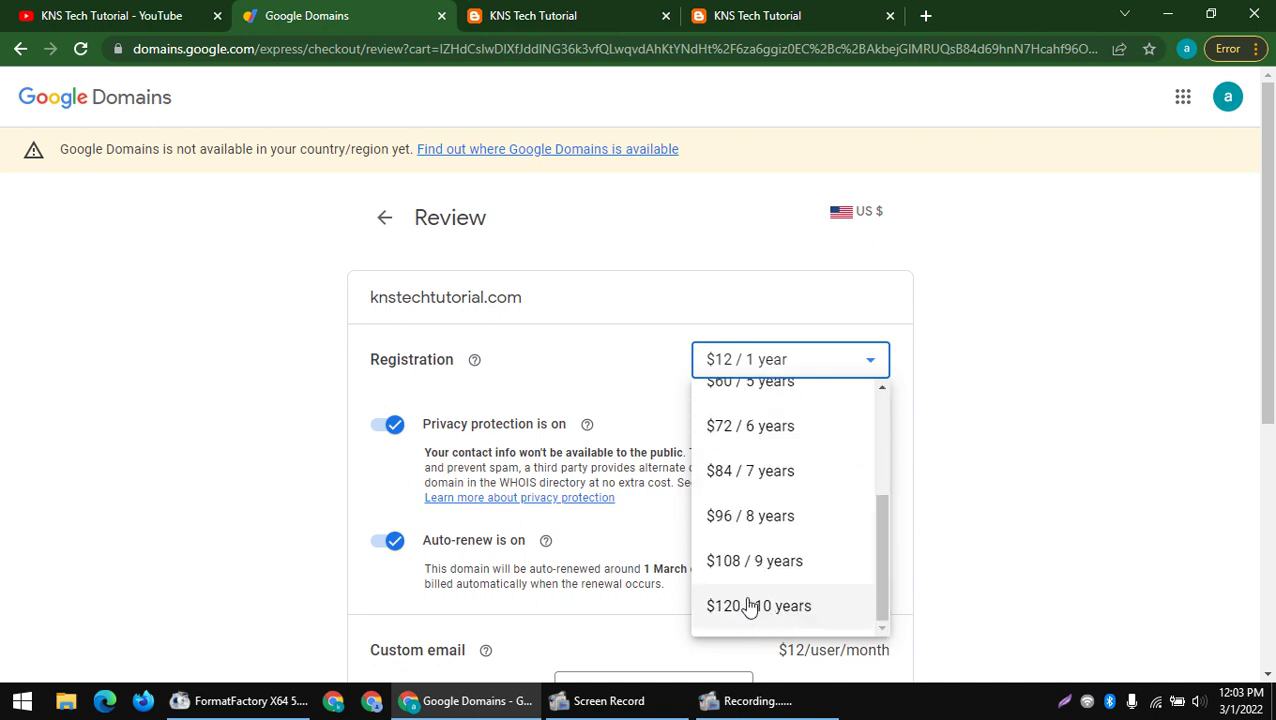
{"action": "left_click", "coordinate": [1176, 488]}
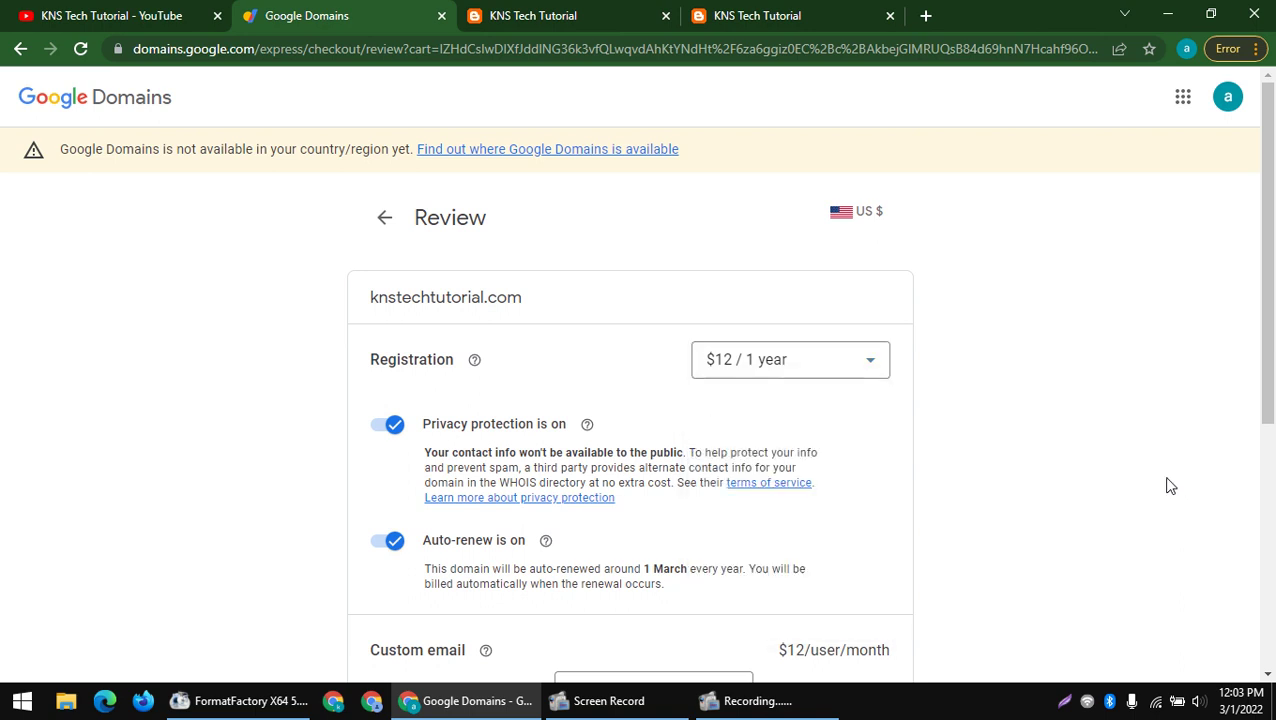
- Read the privacy protection and auto-renew details for the domain registration
{"action": "left_click_drag", "start_coordinate": [412, 424], "coordinate": [832, 589]}
{"action": "left_click", "coordinate": [832, 589]}
{"action": "left_click_drag", "start_coordinate": [697, 590], "coordinate": [323, 527]}
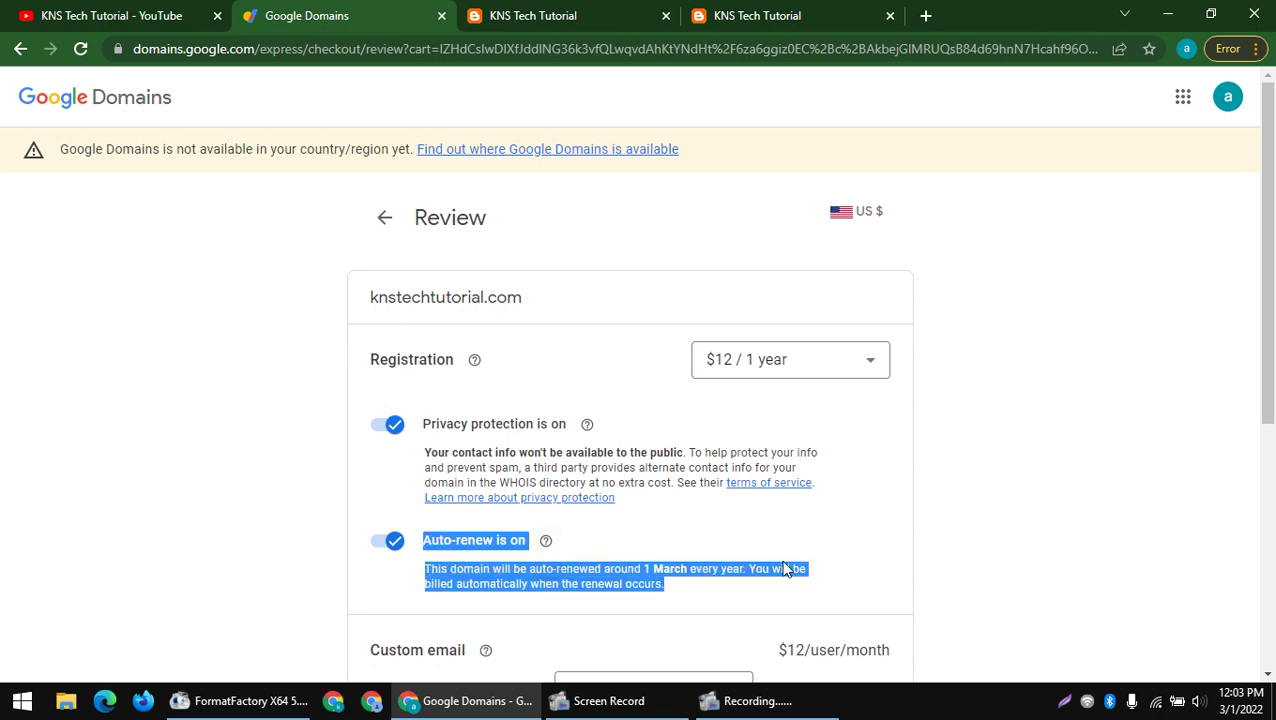
{"action": "left_click", "coordinate": [357, 529]}
{"action": "scroll", "coordinate": [380, 526], "scroll_direction": "down", "scroll_amount": 1}
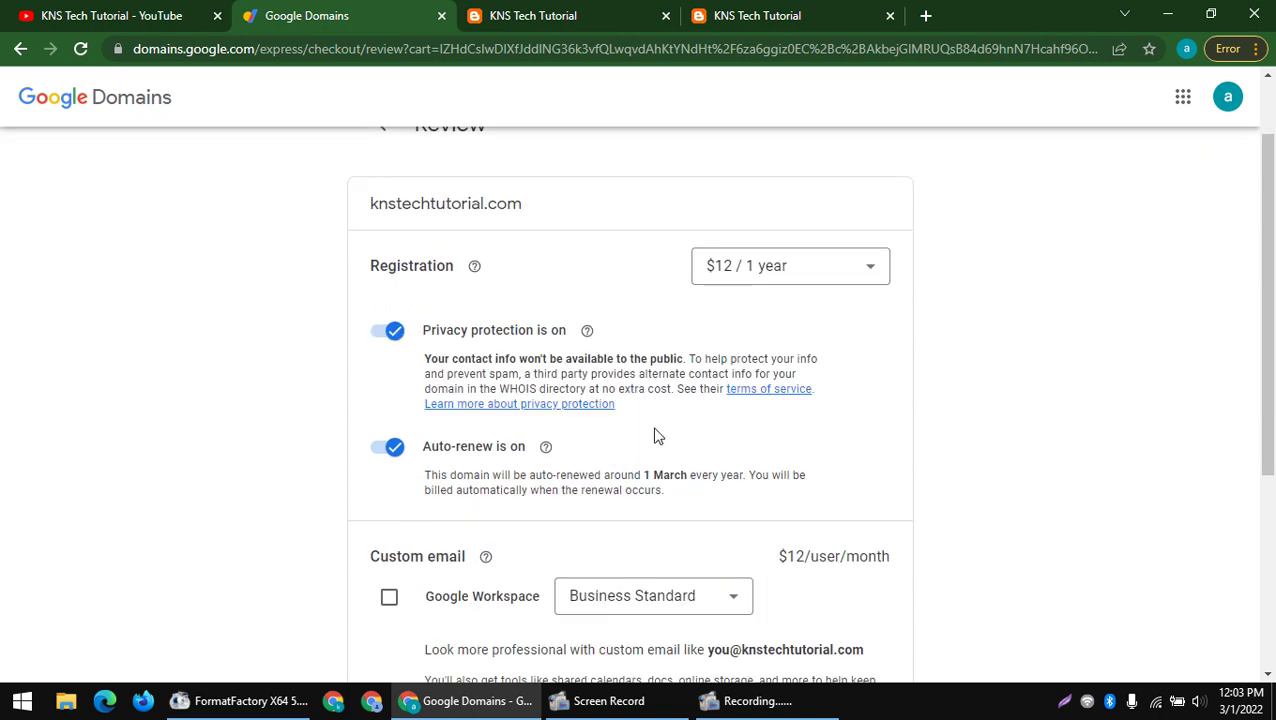
{"action": "scroll", "coordinate": [531, 494], "scroll_direction": "down", "scroll_amount": 3}
{"action": "scroll", "coordinate": [531, 494], "scroll_direction": "up", "scroll_amount": 1}
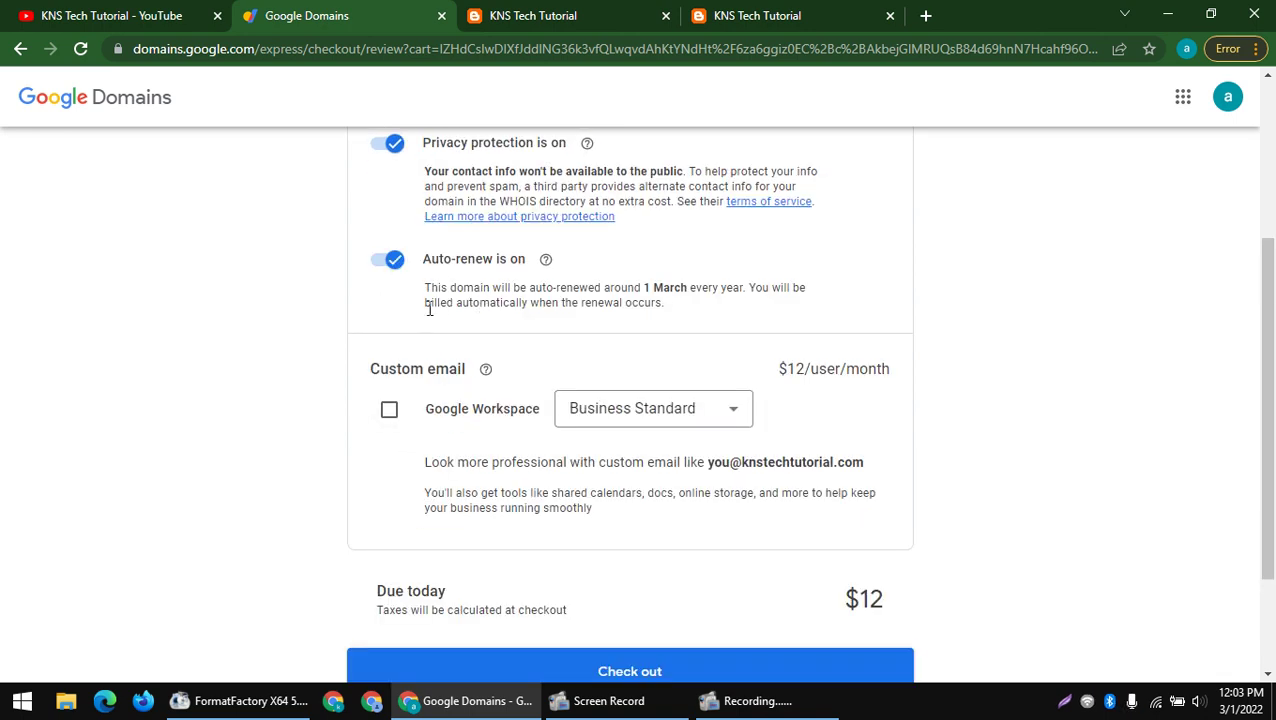
{"action": "left_click_drag", "start_coordinate": [442, 287], "coordinate": [745, 304]}
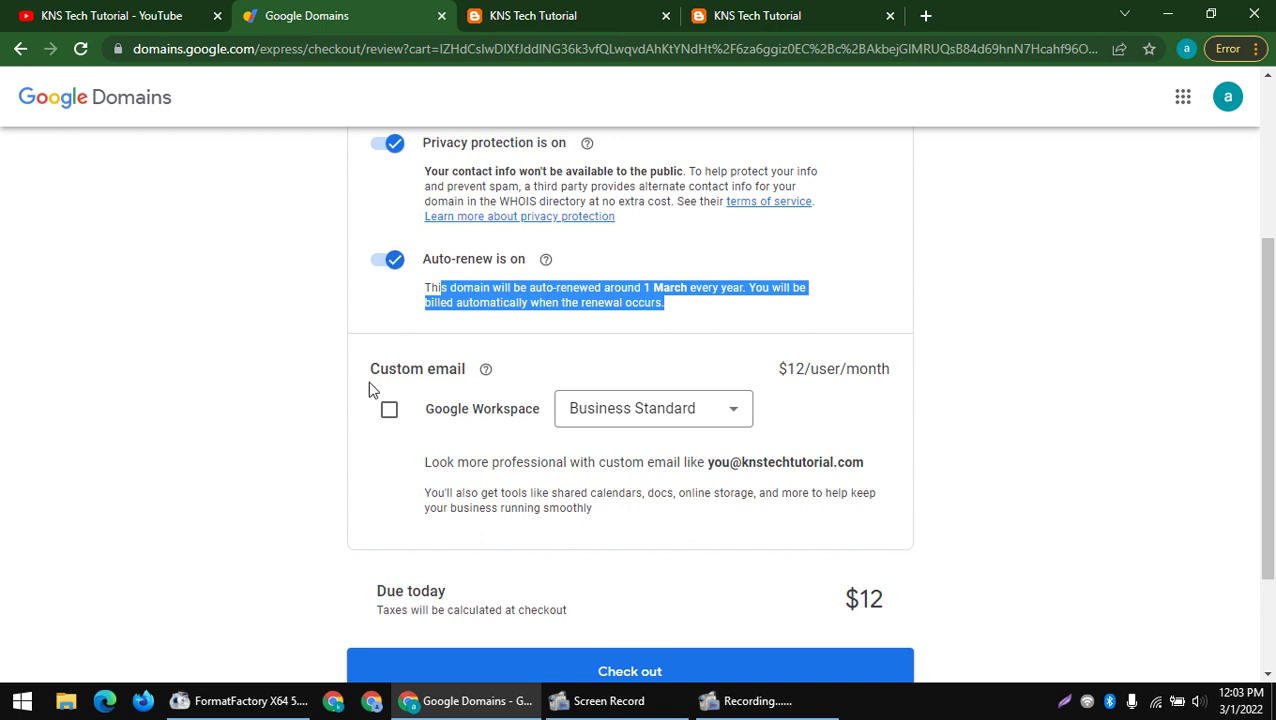
- Examine the Google Workspace custom email offer and its monthly price, switching the option on and back off
{"action": "left_click_drag", "start_coordinate": [369, 382], "coordinate": [573, 386]}
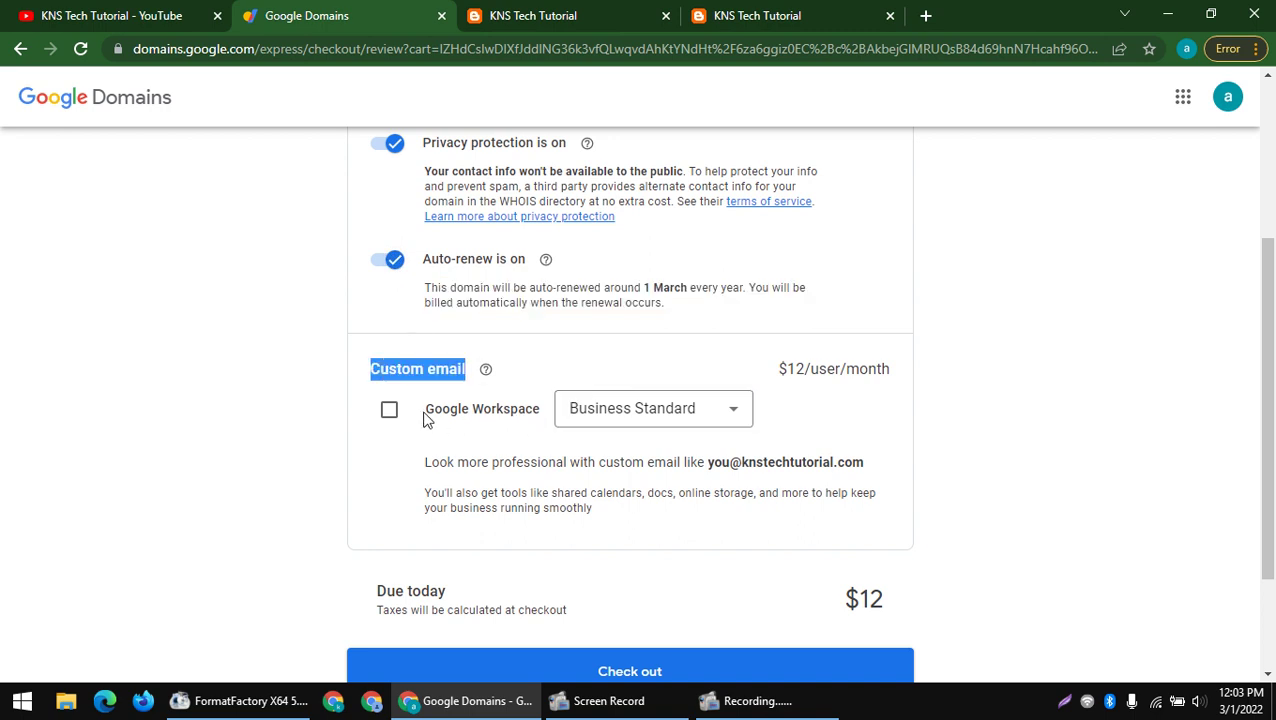
{"action": "left_click", "coordinate": [590, 406]}
{"action": "left_click", "coordinate": [433, 424]}
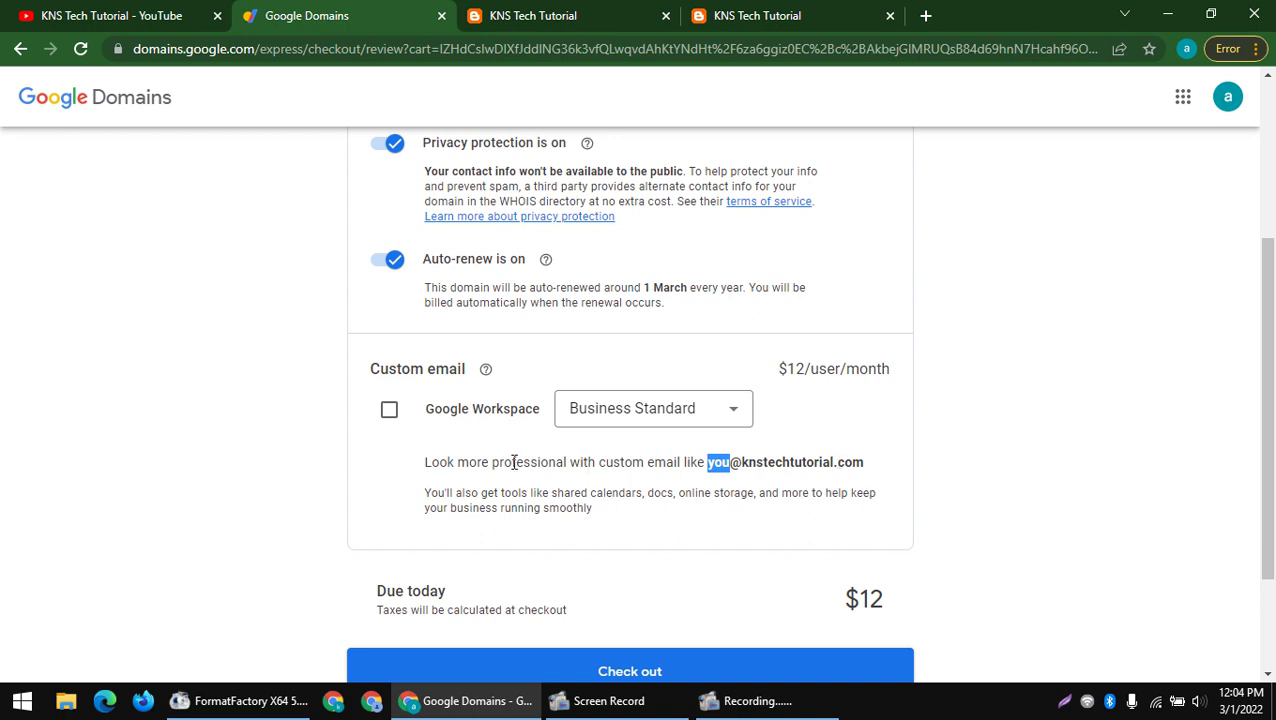
{"action": "left_click_drag", "start_coordinate": [788, 372], "coordinate": [1000, 416]}
{"action": "scroll", "coordinate": [968, 487], "scroll_direction": "down", "scroll_amount": 2}
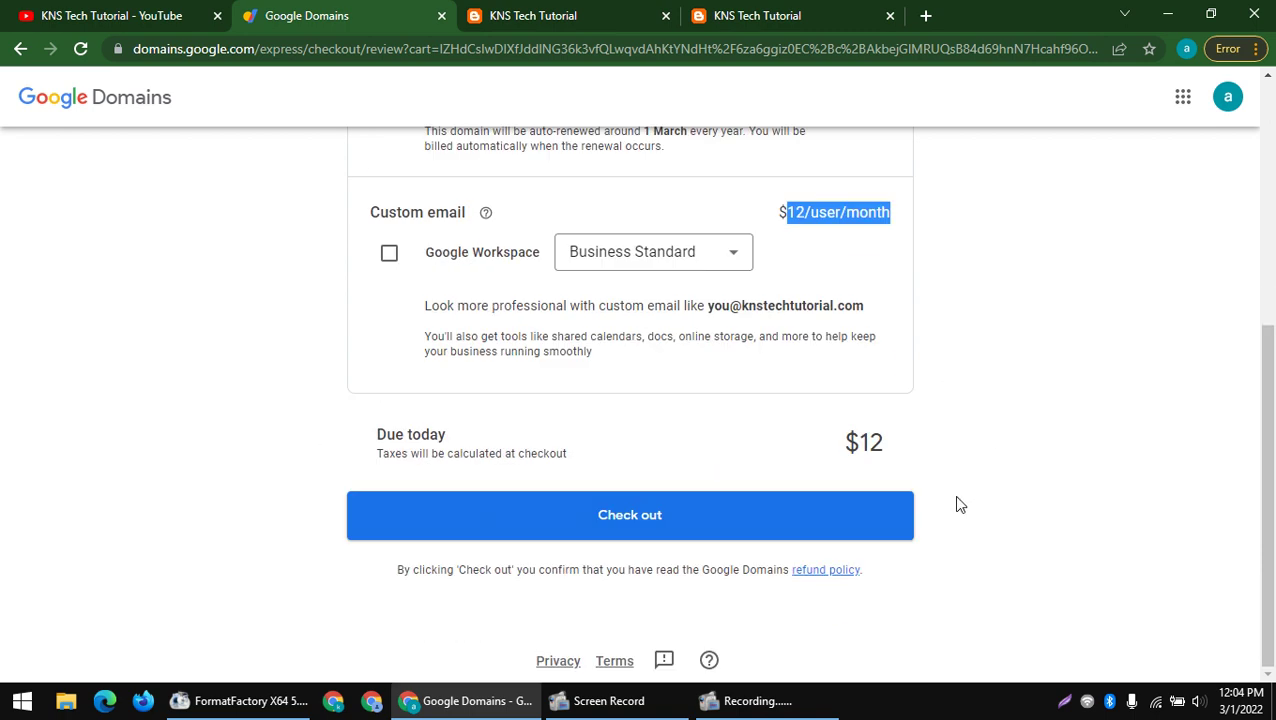
{"action": "left_click", "coordinate": [392, 260]}
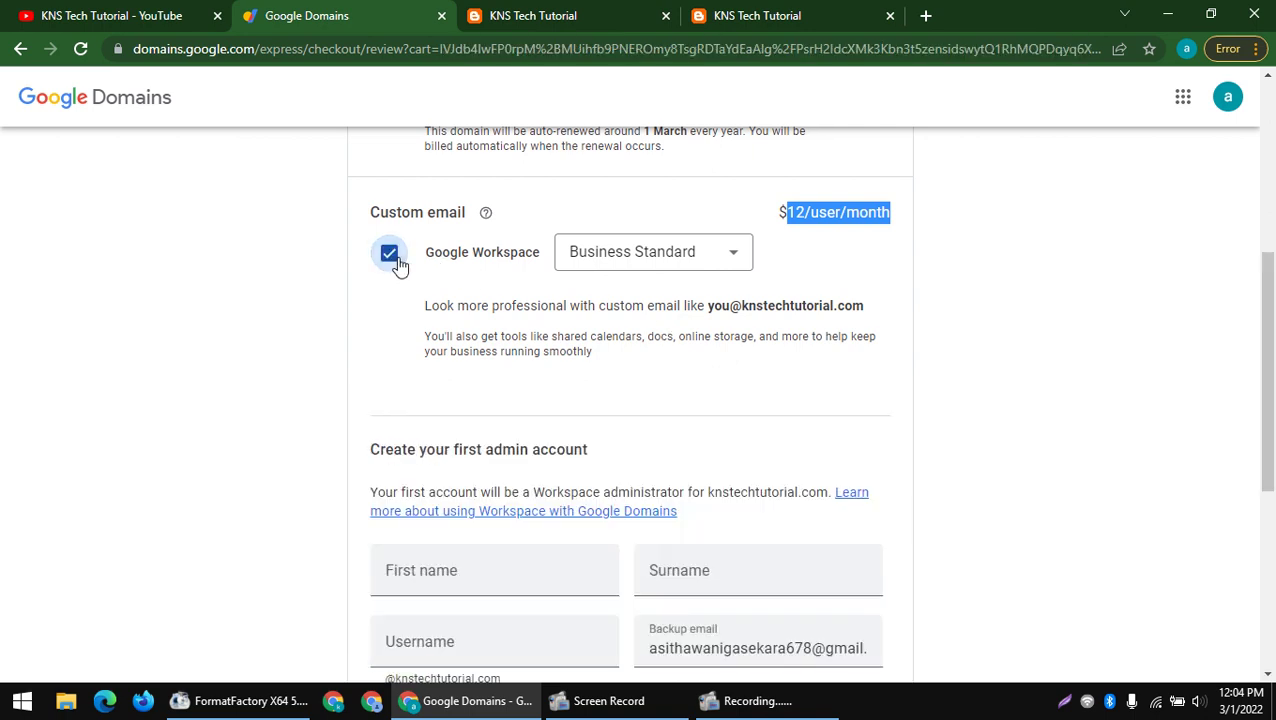
{"action": "left_click", "coordinate": [396, 262]}
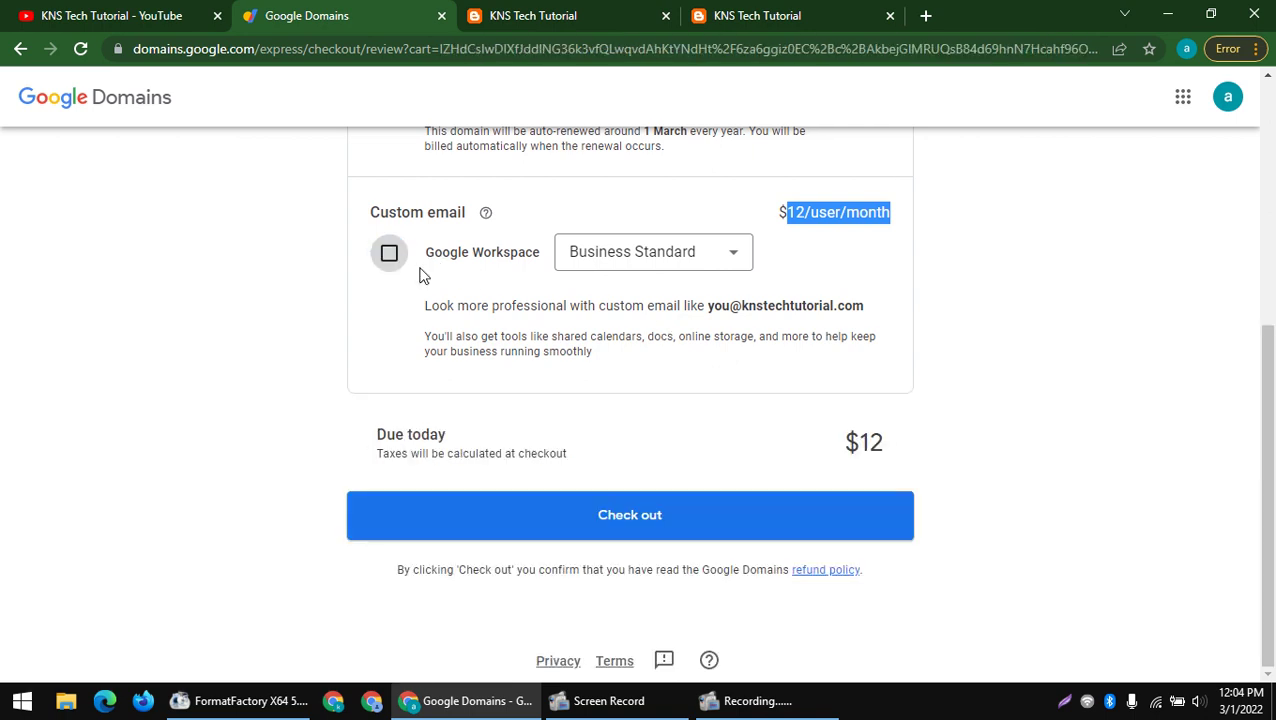
- Check out the domain, select United States as the billing country and confirm having a billing address there
{"action": "left_click", "coordinate": [620, 527]}
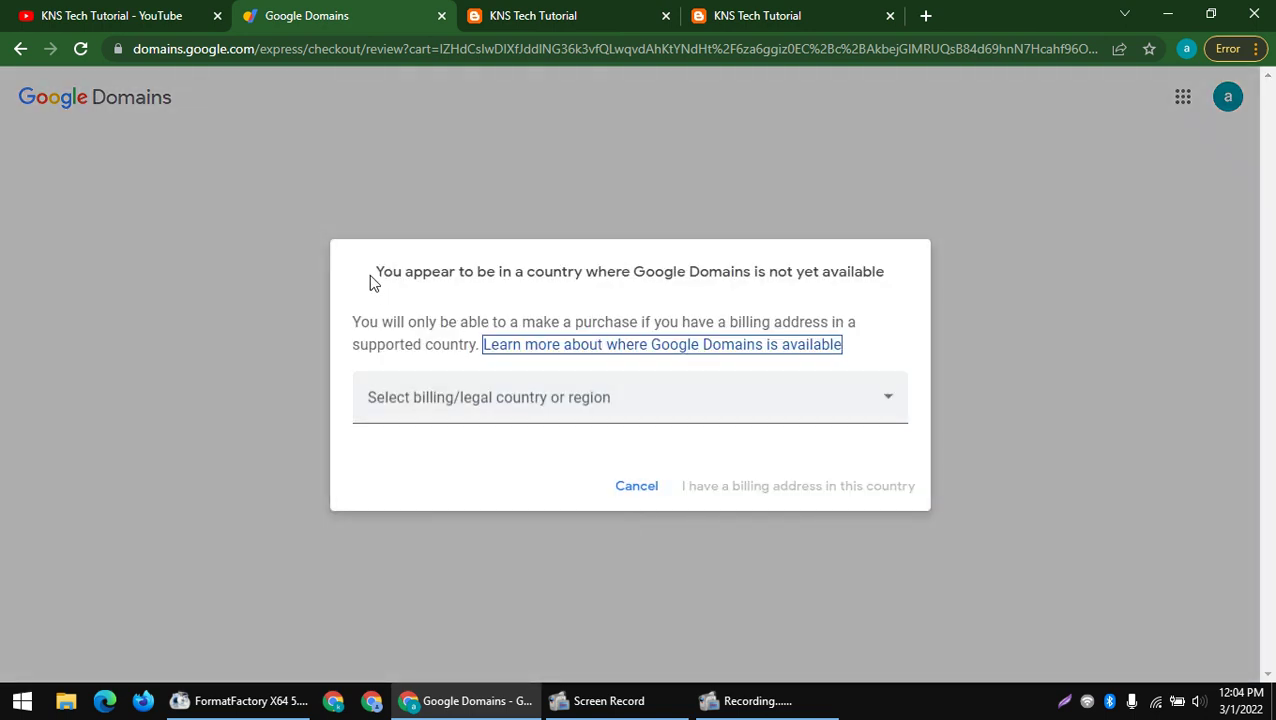
{"action": "left_click_drag", "start_coordinate": [370, 278], "coordinate": [882, 288]}
{"action": "left_click", "coordinate": [599, 397]}
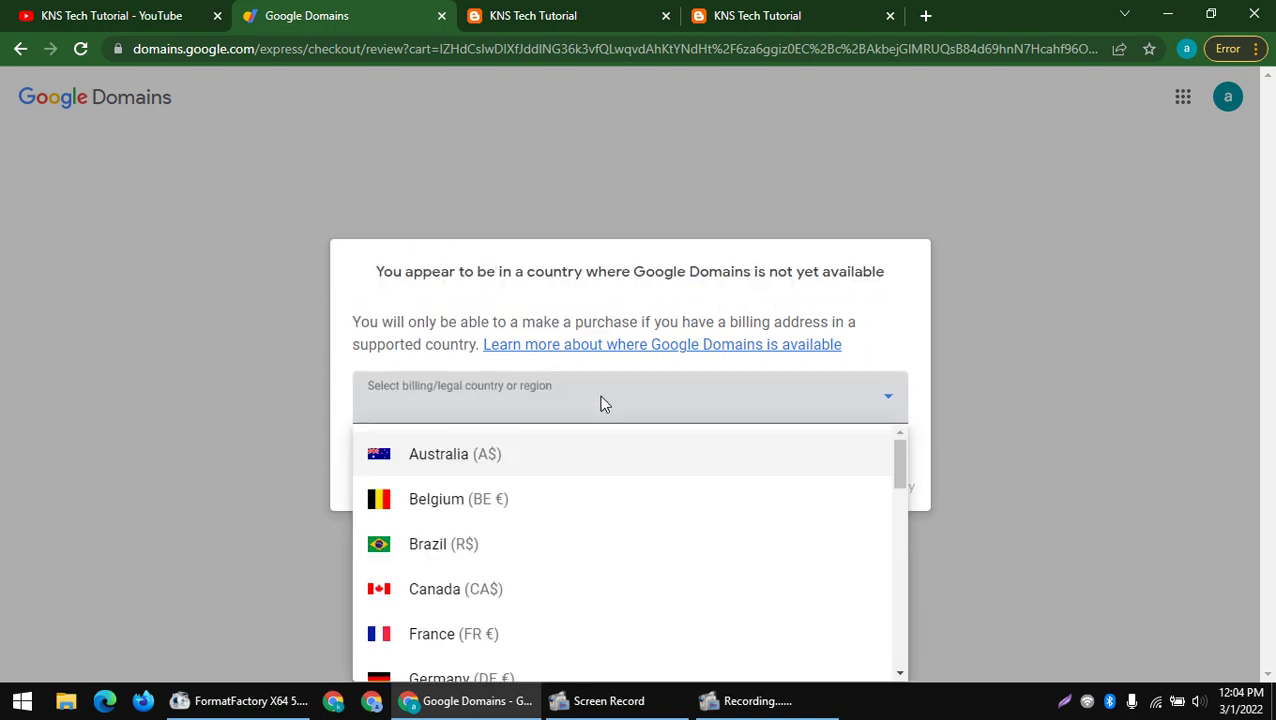
{"action": "scroll", "coordinate": [534, 530], "scroll_direction": "down", "scroll_amount": 10}
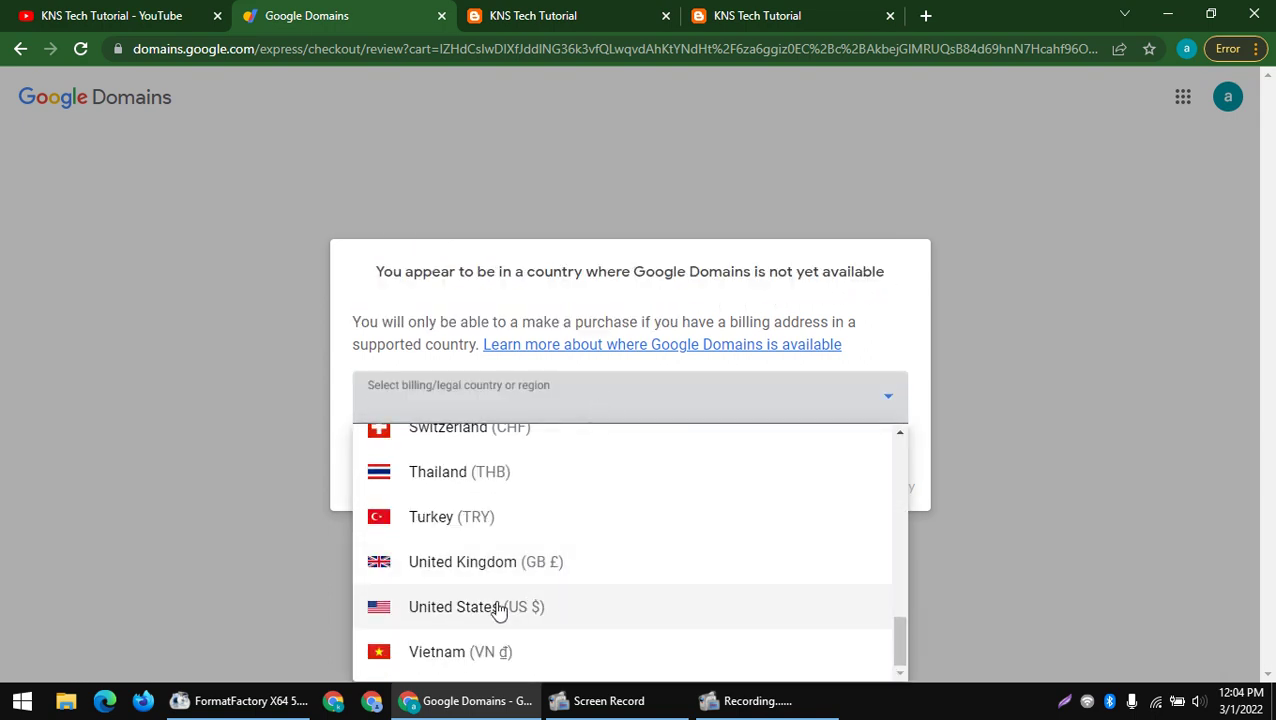
{"action": "left_click", "coordinate": [497, 609]}
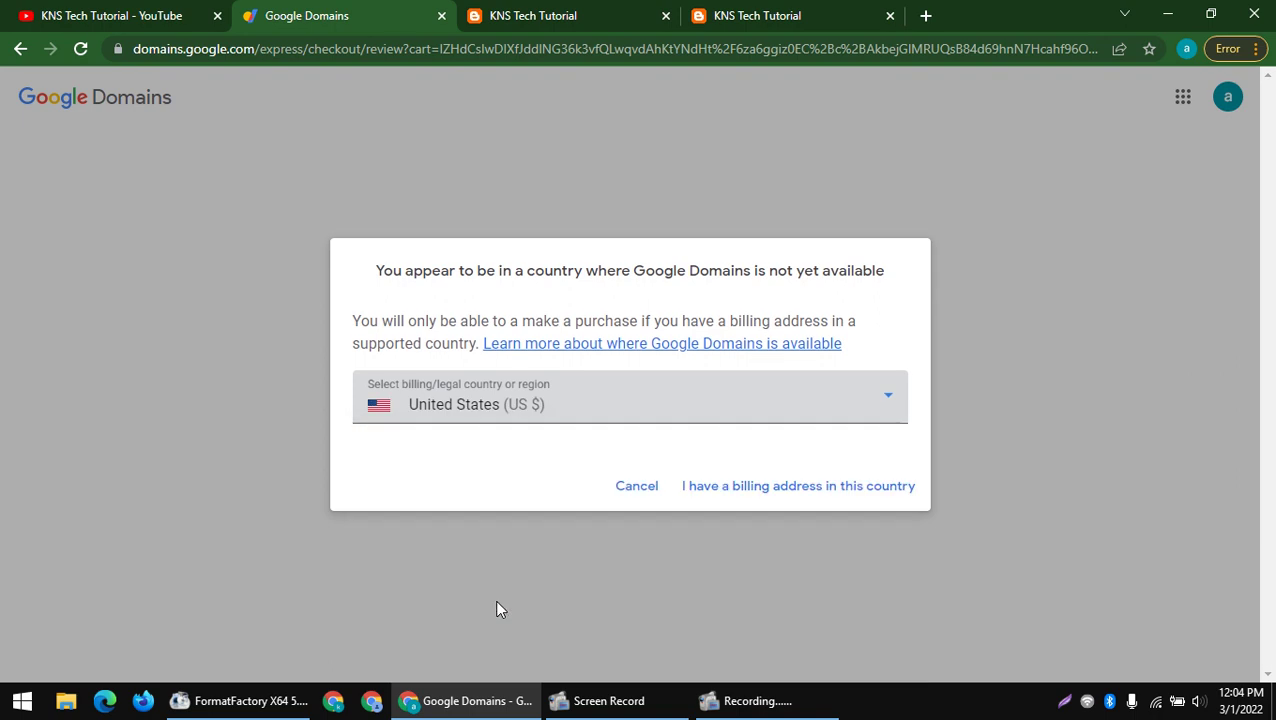
{"action": "left_click", "coordinate": [838, 487]}
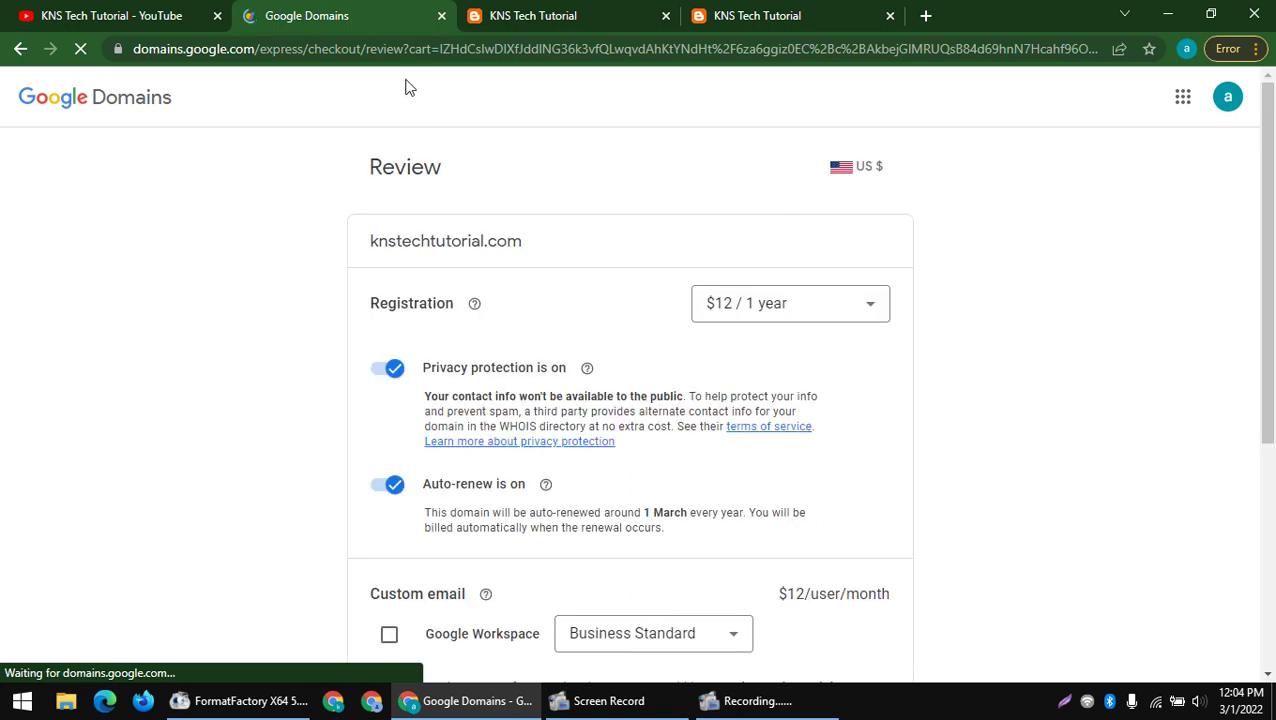
- Proceed from the order review to the checkout page and look through its contact information form and DNS records
{"action": "scroll", "coordinate": [405, 165], "scroll_direction": "down", "scroll_amount": 2}
{"action": "scroll", "coordinate": [420, 340], "scroll_direction": "down", "scroll_amount": 2}
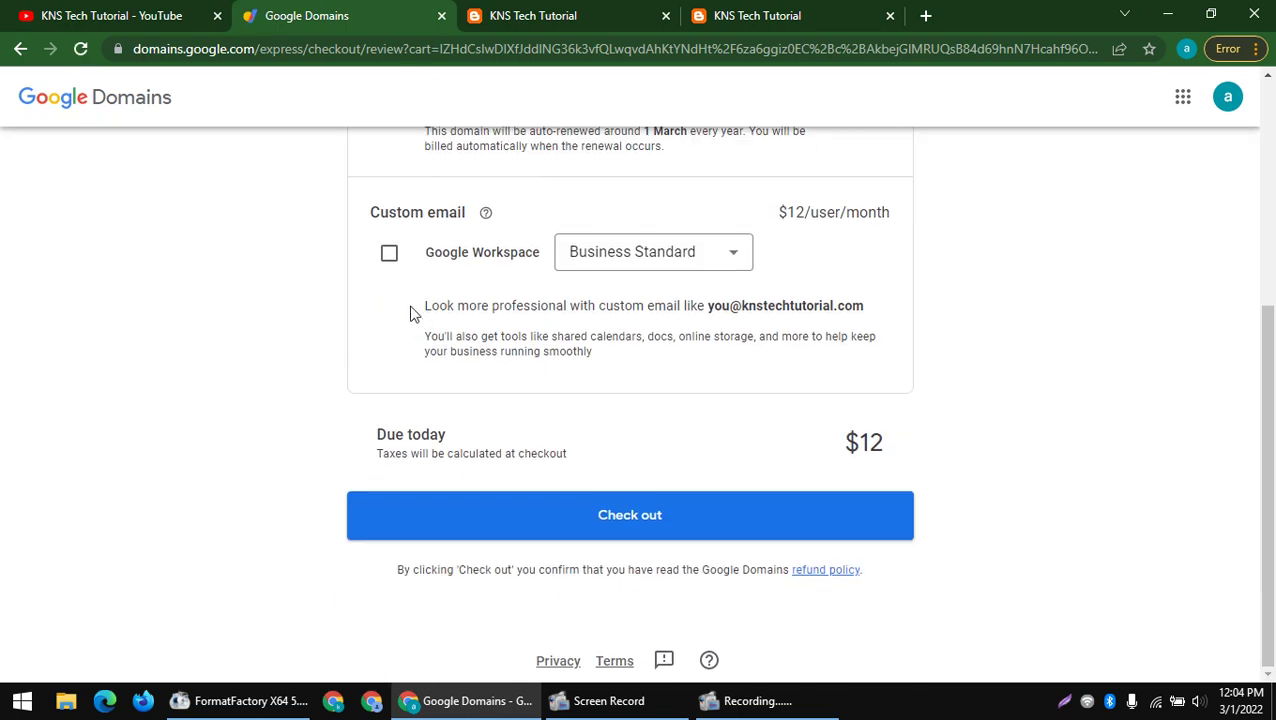
{"action": "left_click", "coordinate": [576, 530]}
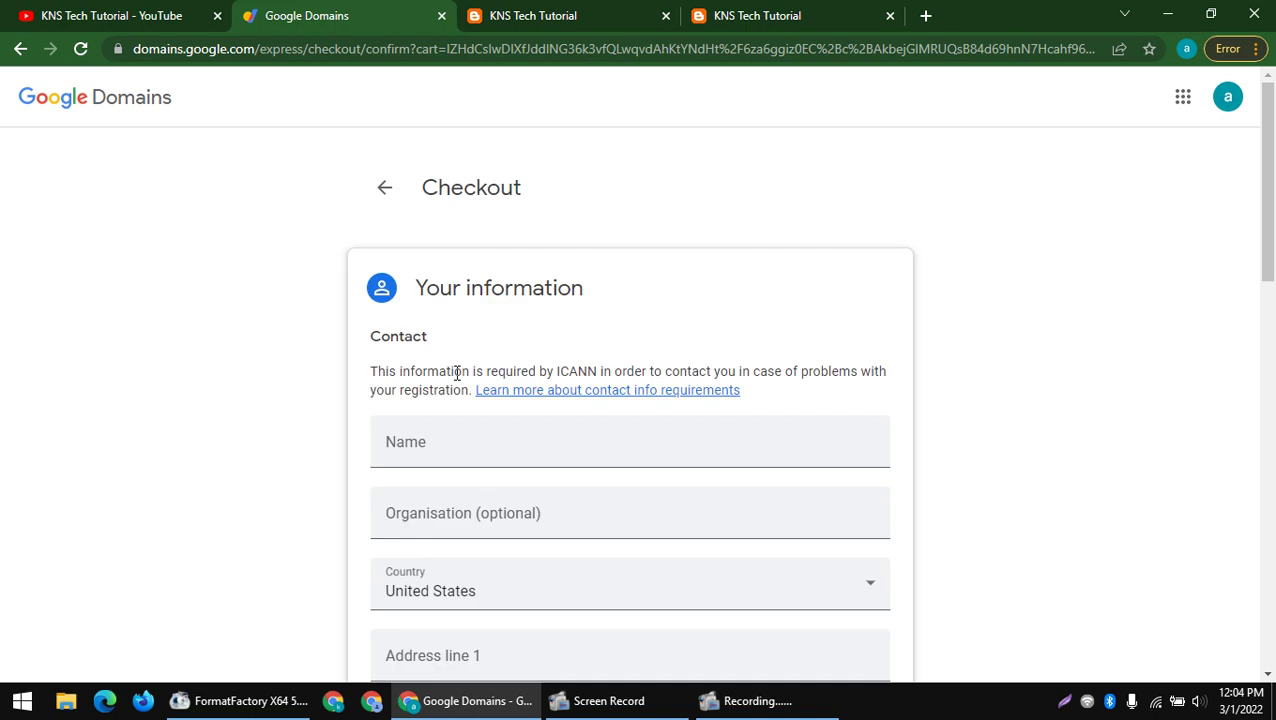
{"action": "scroll", "coordinate": [457, 373], "scroll_direction": "down", "scroll_amount": 10}
{"action": "scroll", "coordinate": [450, 380], "scroll_direction": "up", "scroll_amount": 5}
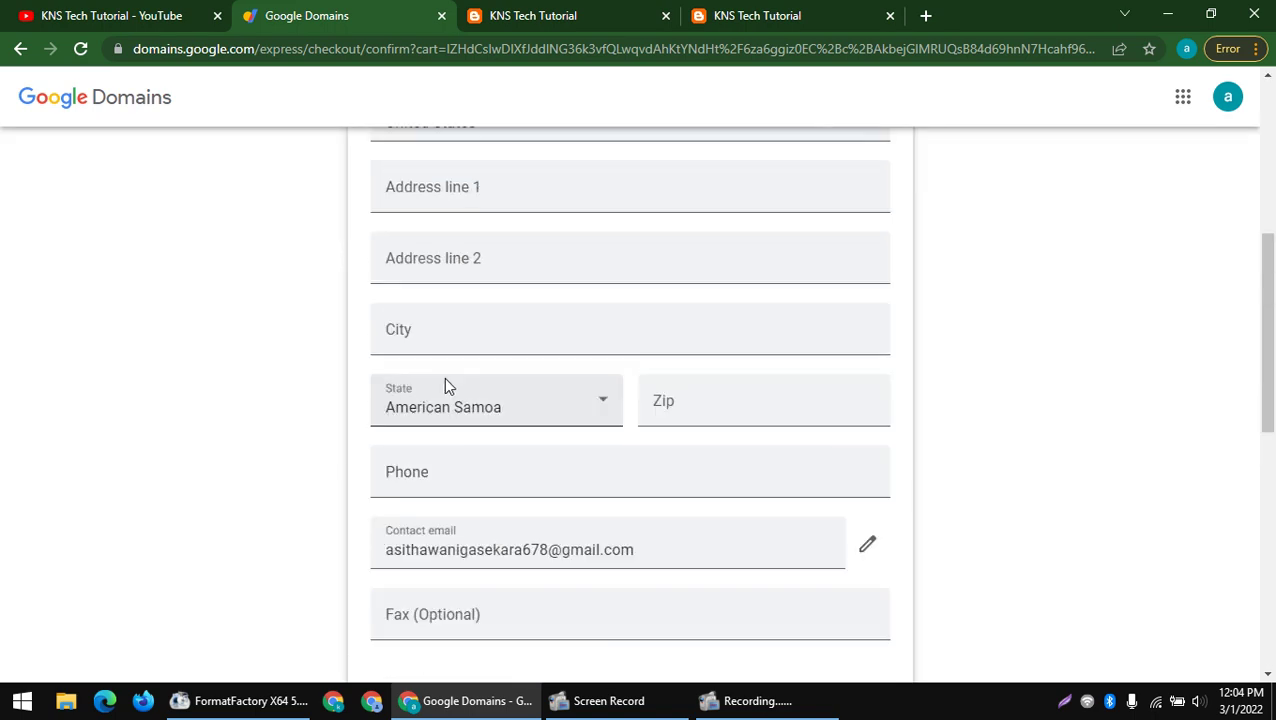
{"action": "scroll", "coordinate": [449, 257], "scroll_direction": "down", "scroll_amount": 10}
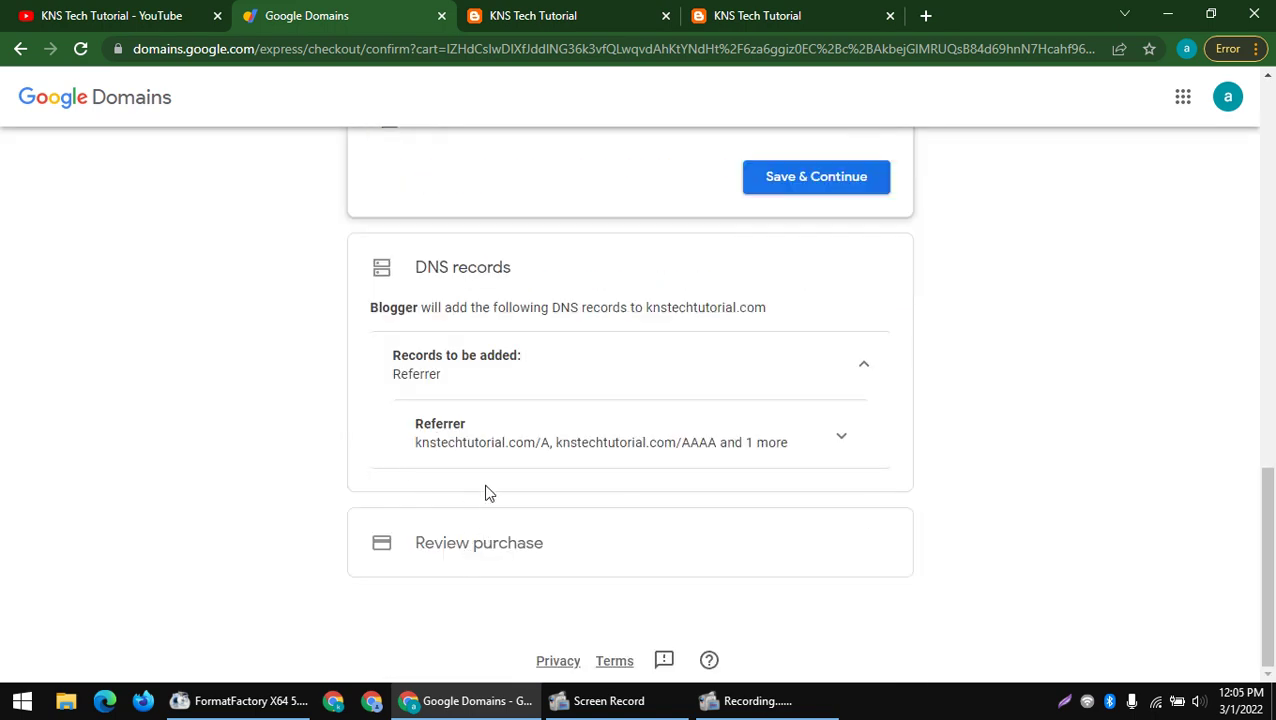
- Leave the domain checkout and view the published blog at knstechtutorial.blogspot.com
{"action": "left_click", "coordinate": [524, 14]}
{"action": "scroll", "coordinate": [565, 194], "scroll_direction": "up", "scroll_amount": 1}
{"action": "left_click", "coordinate": [737, 12]}
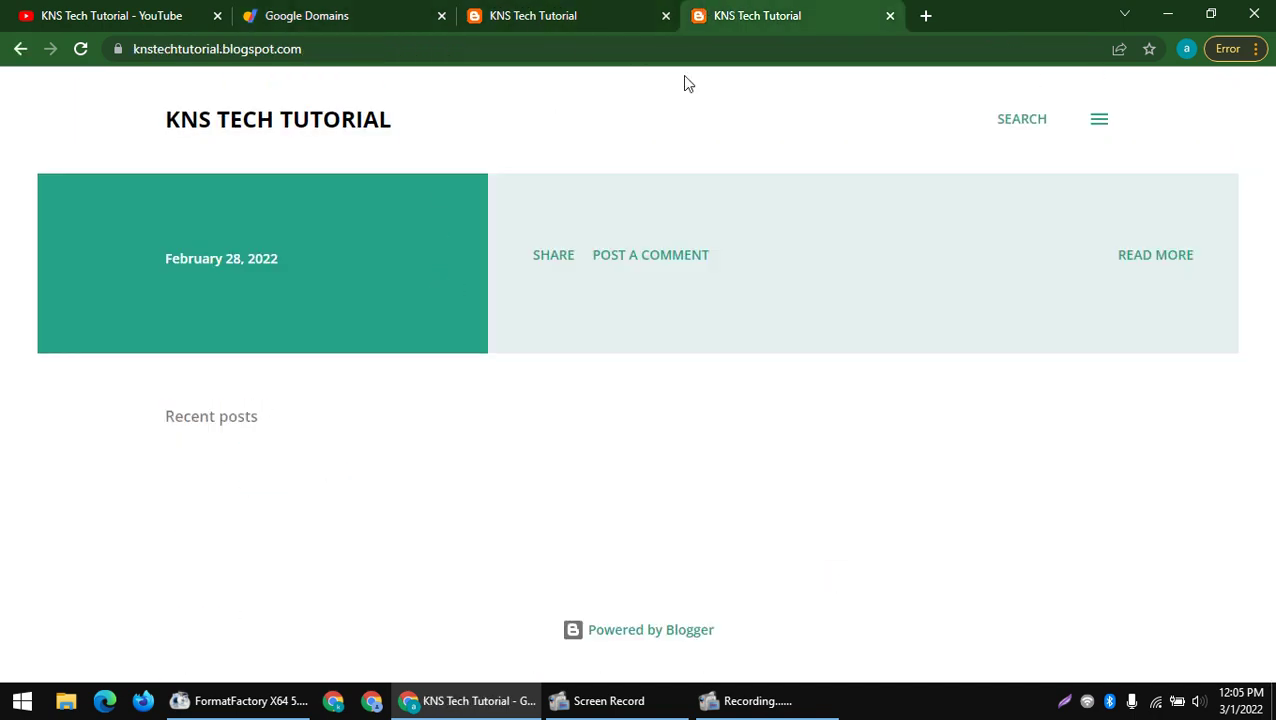
- Replace the published post's page with the blog's Posts list at blogger.com
{"action": "left_click", "coordinate": [353, 49]}
{"action": "left_click", "coordinate": [492, 42]}
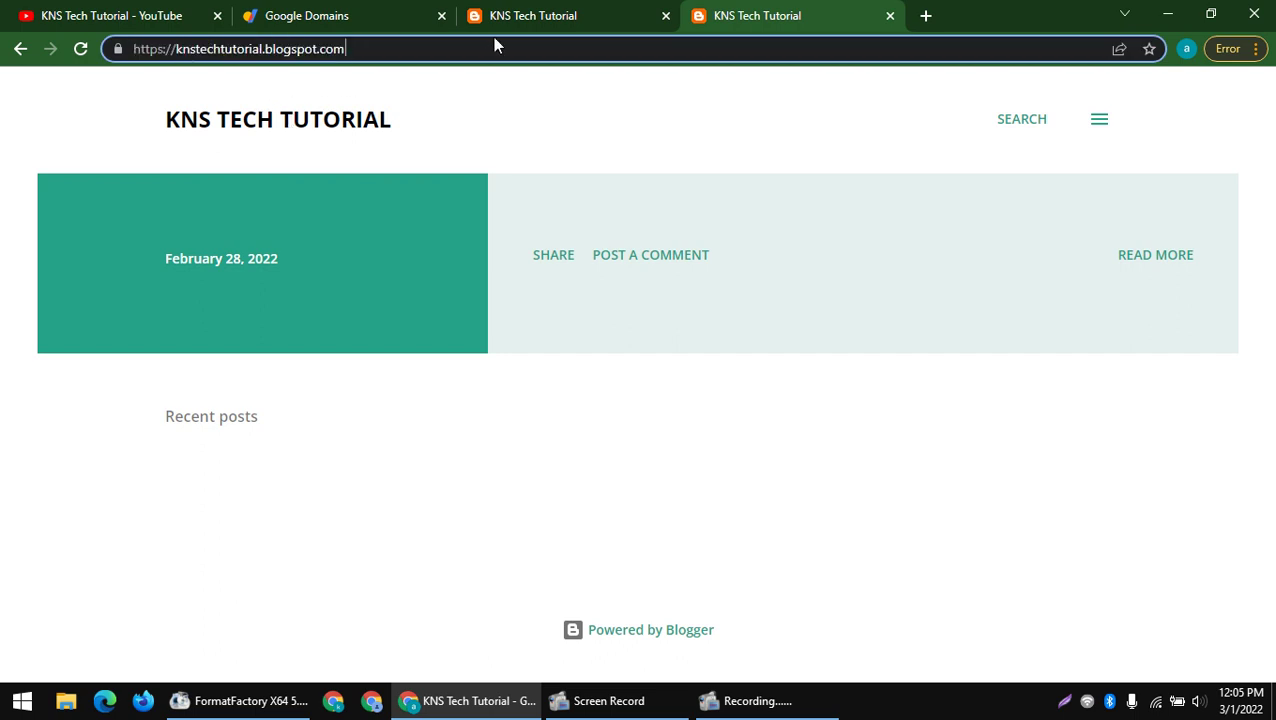
{"action": "left_click", "coordinate": [560, 16]}
{"action": "left_click", "coordinate": [488, 49]}
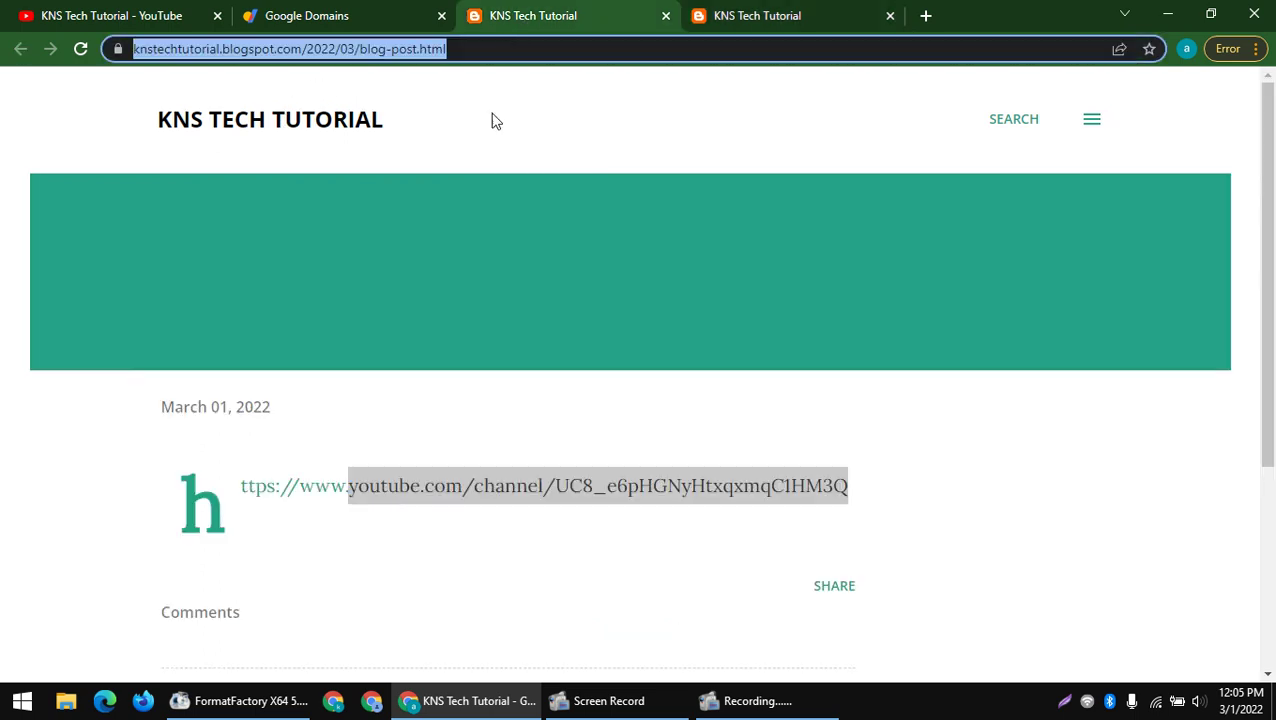
{"action": "left_click", "coordinate": [193, 50]}
{"action": "triple_click", "coordinate": [202, 50]}
{"action": "type", "text": "b"}
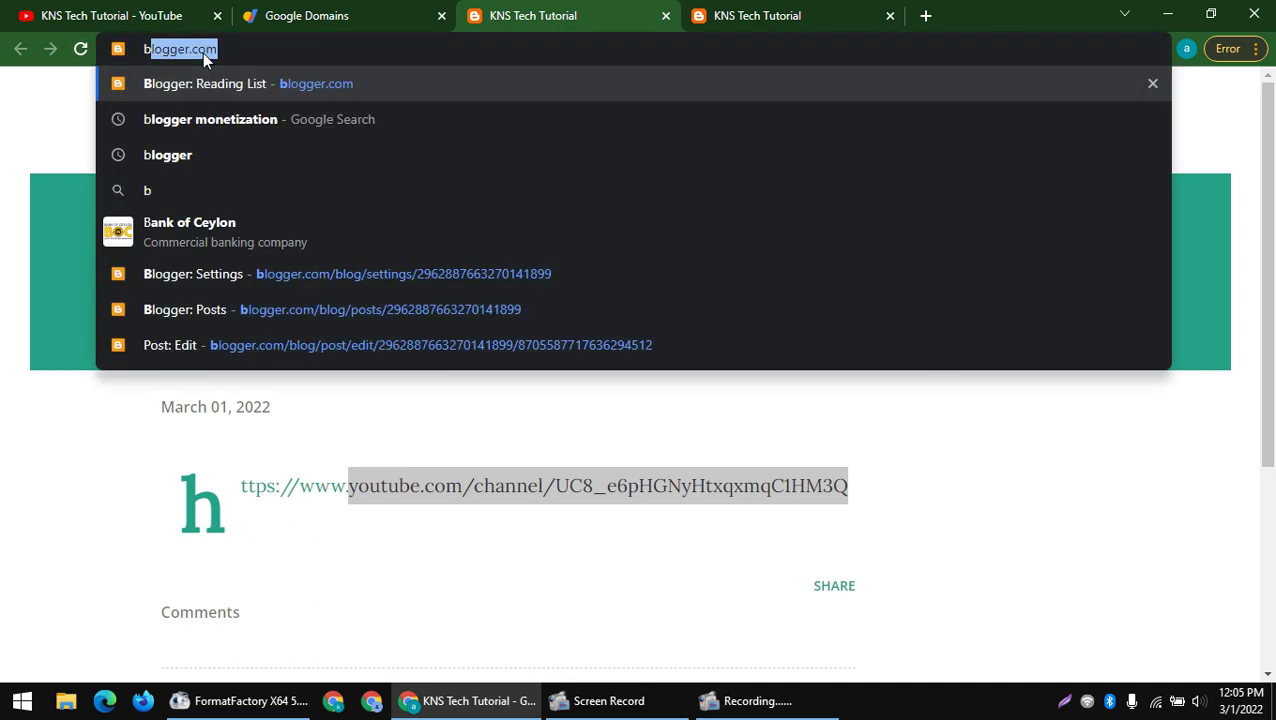
{"action": "type", "text": "lo"}
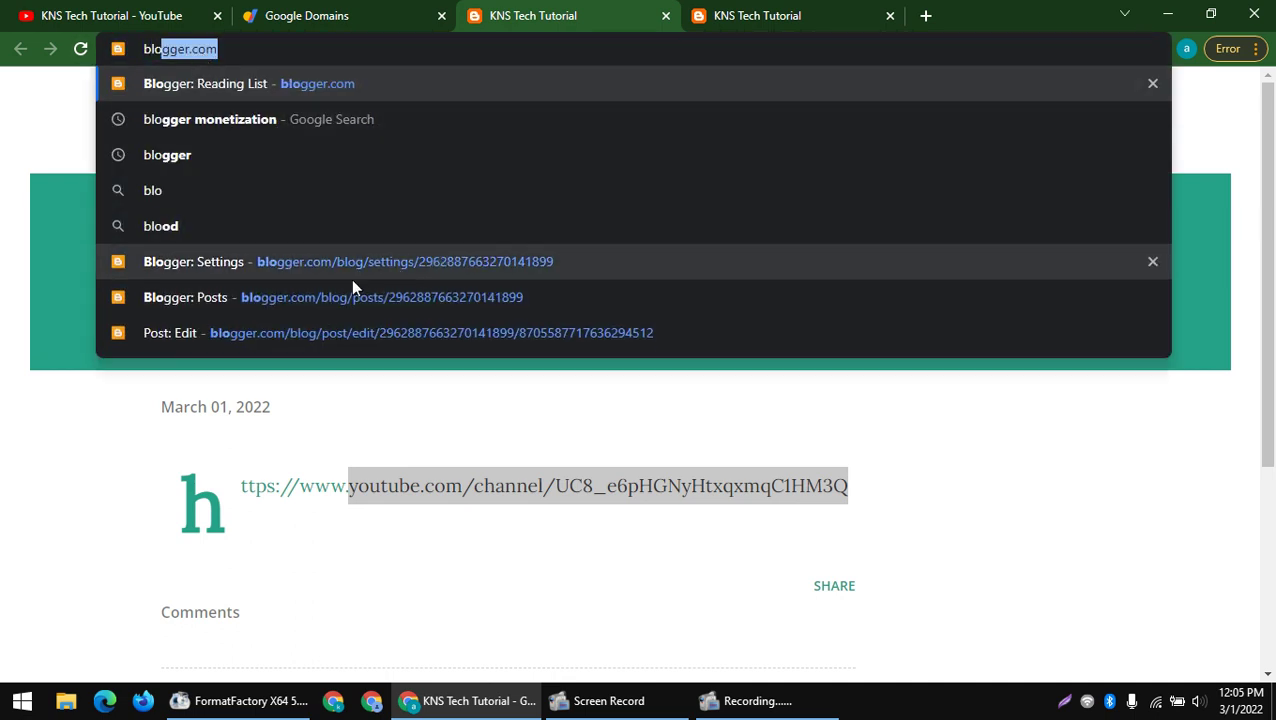
{"action": "left_click", "coordinate": [305, 298]}
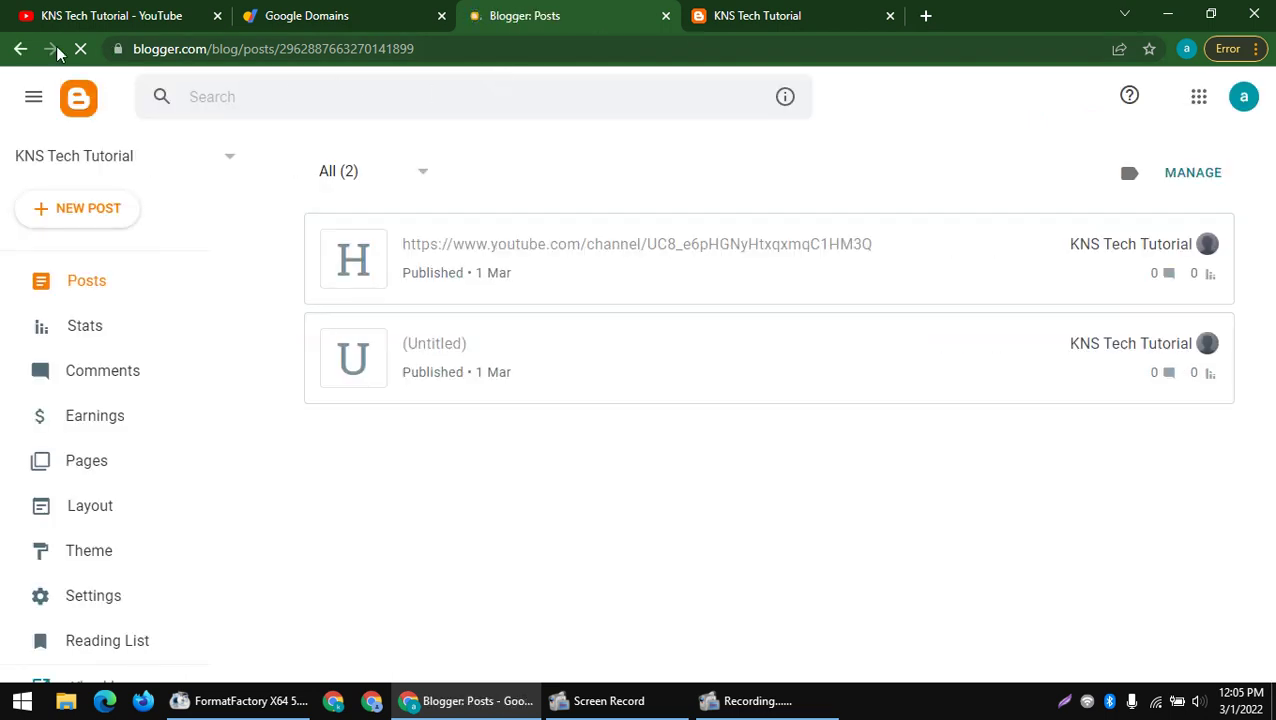
- Capture a screenshot of most of the KNS Tech Tutorial YouTube channel page and save it to the Desktop as hhhhhhhhhhhhhhhhhhh.png
{"action": "left_click", "coordinate": [110, 15]}
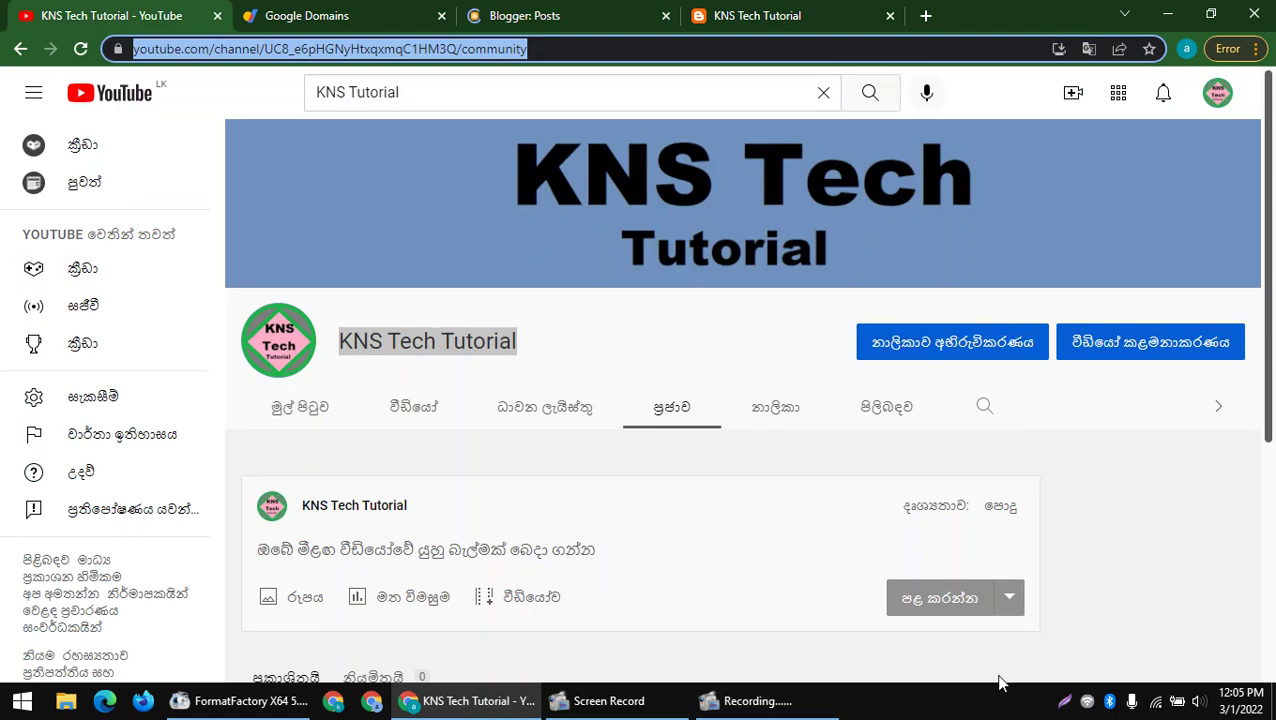
{"action": "left_click", "coordinate": [1064, 700]}
{"action": "mouse_move", "coordinate": [1258, 652]}
{"action": "left_mouse_down"}
{"action": "mouse_move", "coordinate": [813, 599]}
{"action": "mouse_move", "coordinate": [102, 19]}
{"action": "left_mouse_up"}
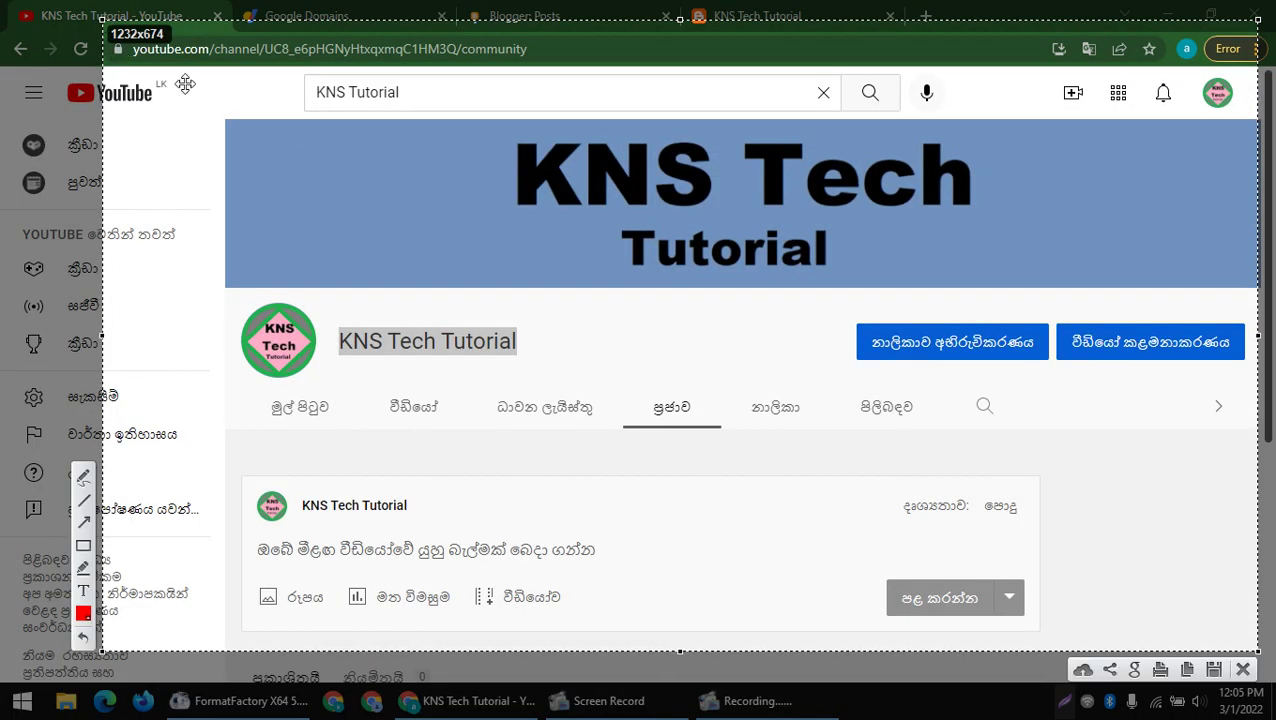
{"action": "left_click", "coordinate": [1213, 668]}
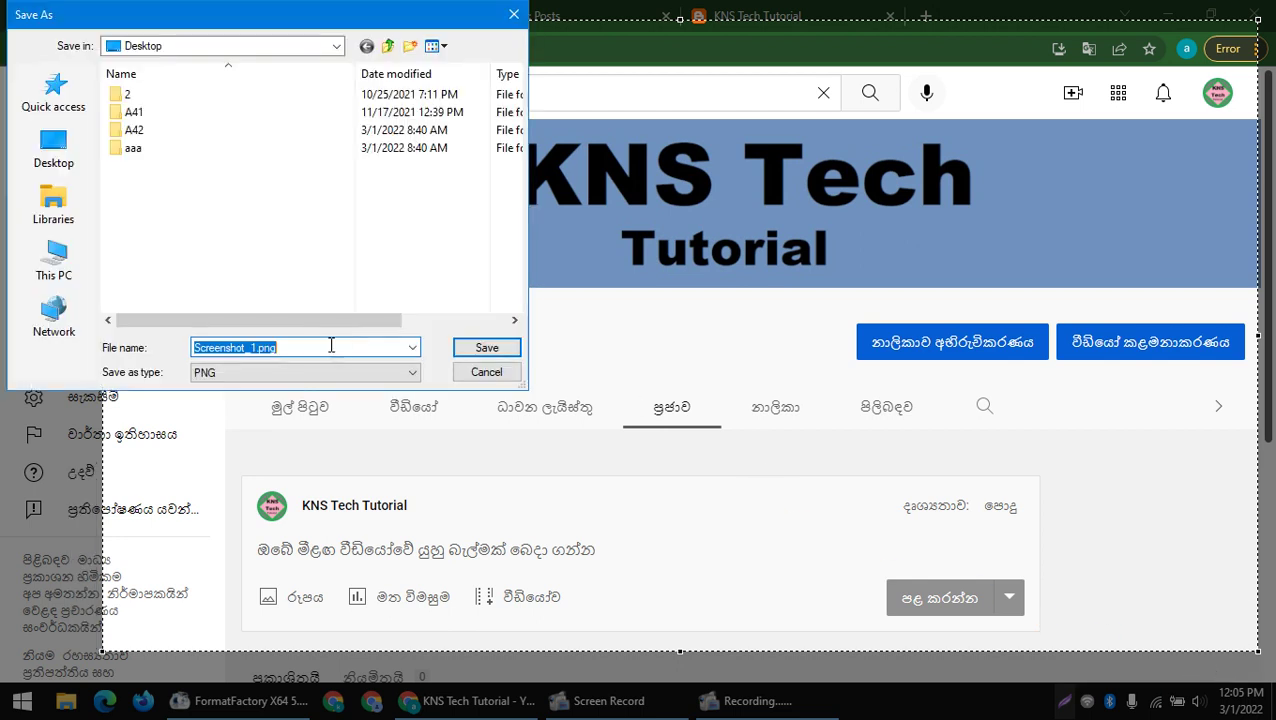
{"action": "type", "text": "hhhhhhhhhhhhhhhhhhh"}
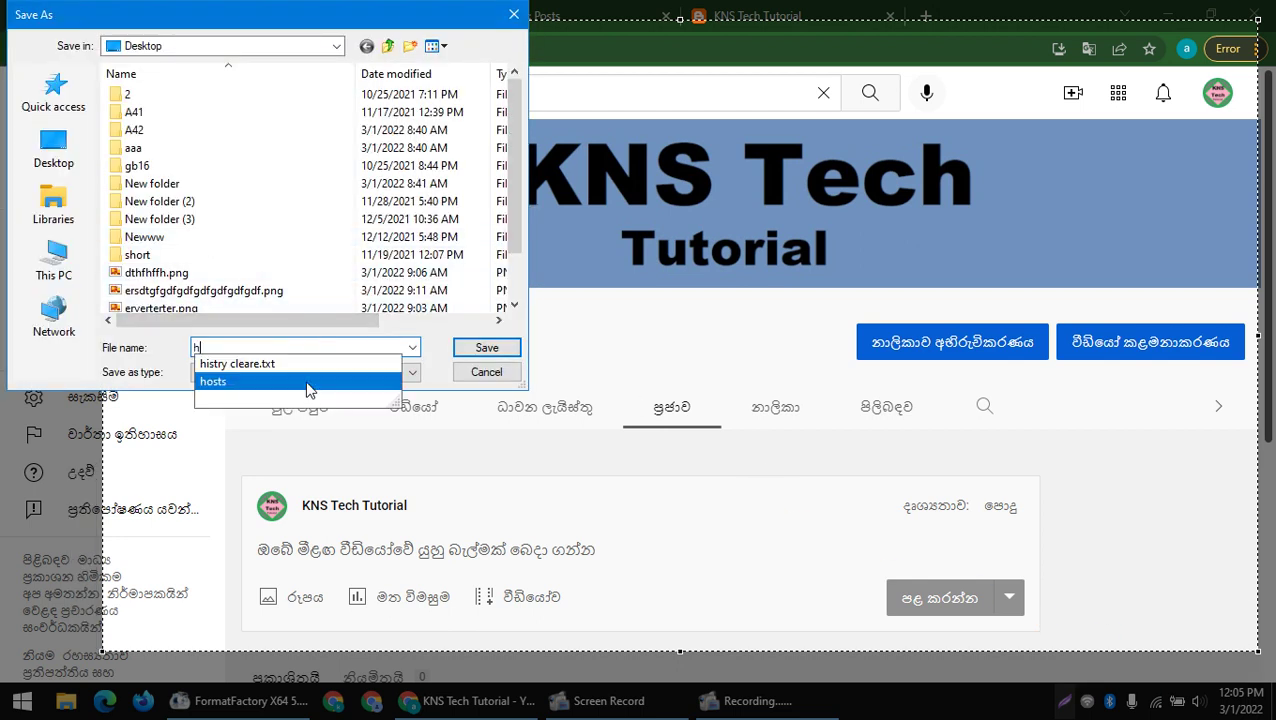
{"action": "key", "text": "ctrl+a"}
{"action": "key", "text": "Return"}
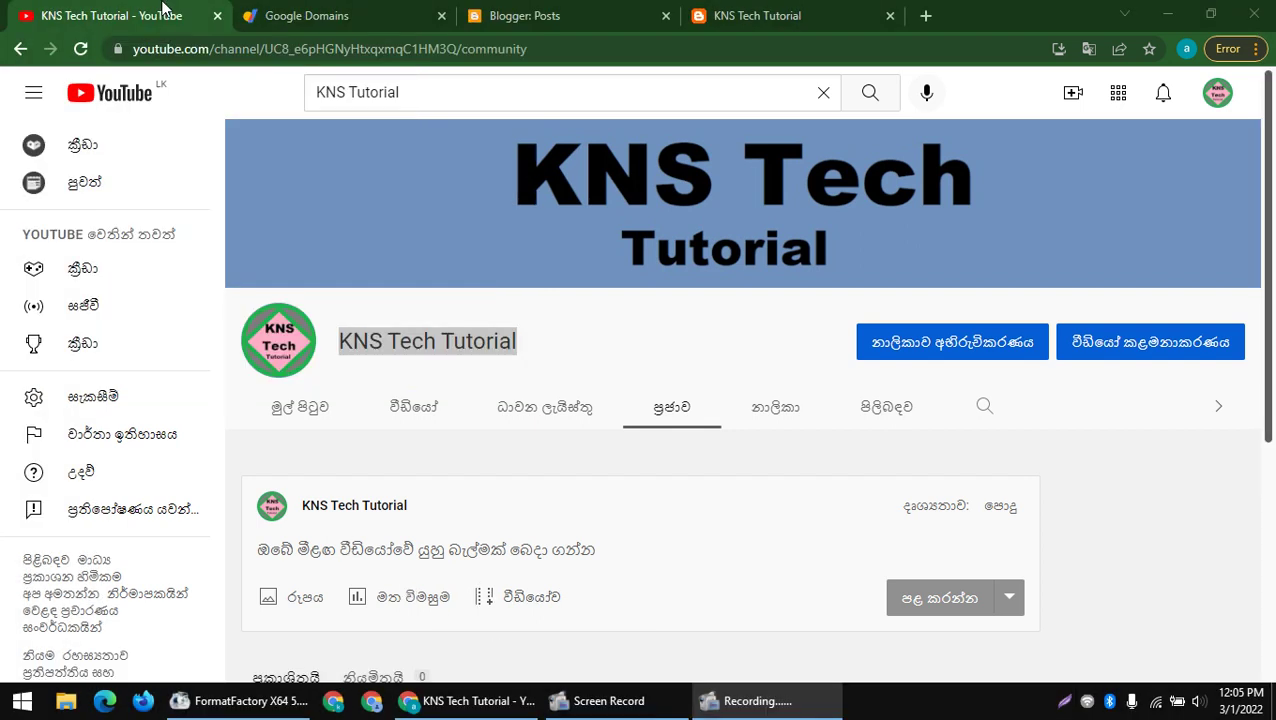
- Return to the Blogger posts list and start a new post
{"action": "left_click", "coordinate": [600, 12]}
{"action": "left_click", "coordinate": [100, 207]}
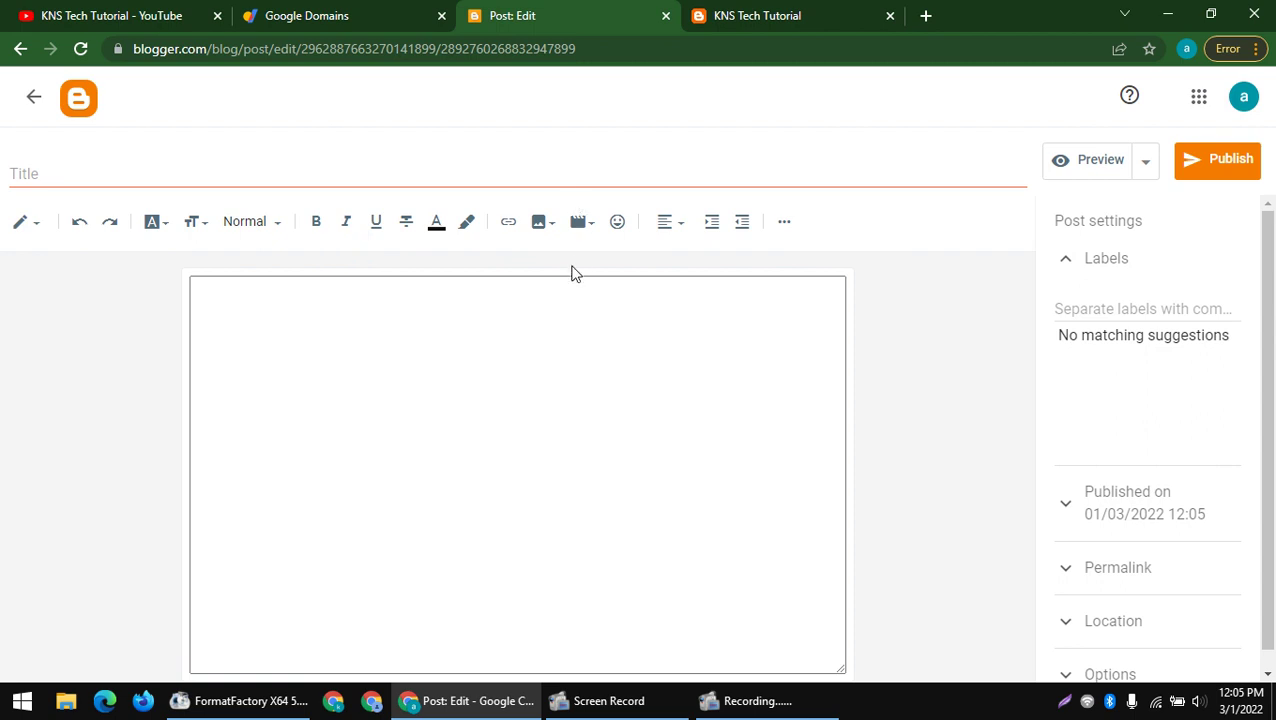
{"action": "left_click", "coordinate": [542, 228]}
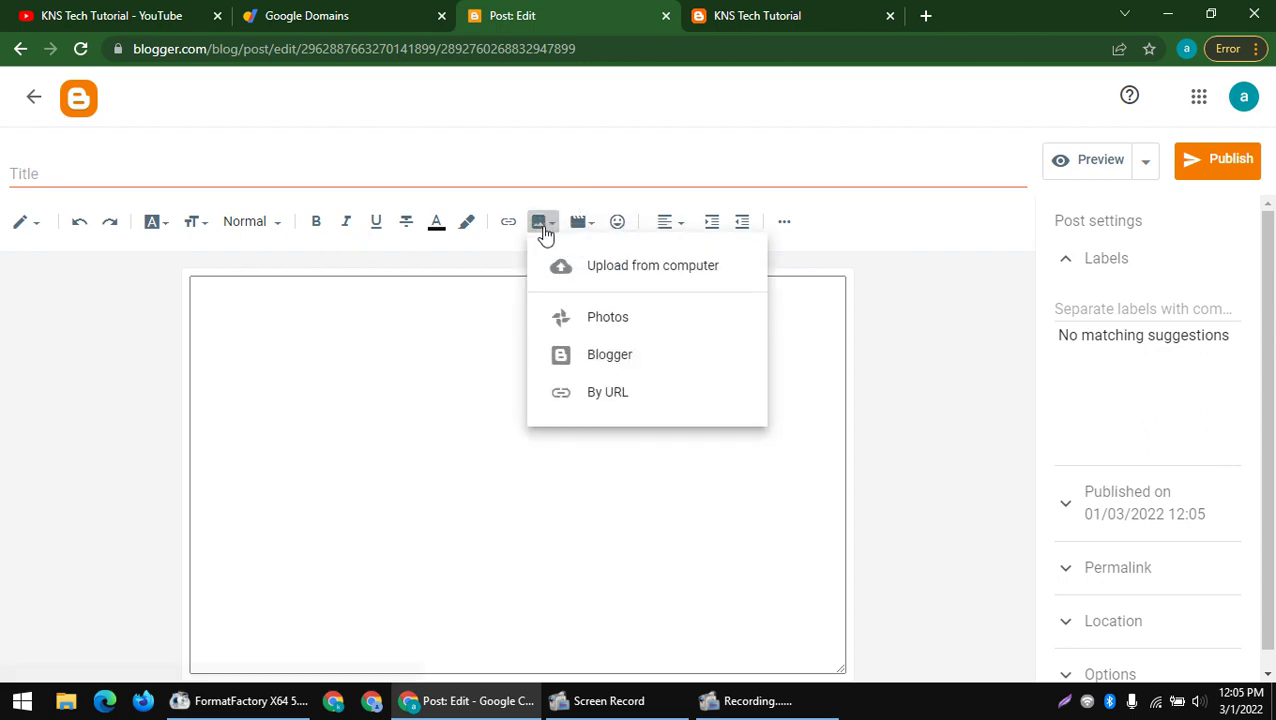
{"action": "left_click", "coordinate": [665, 268]}
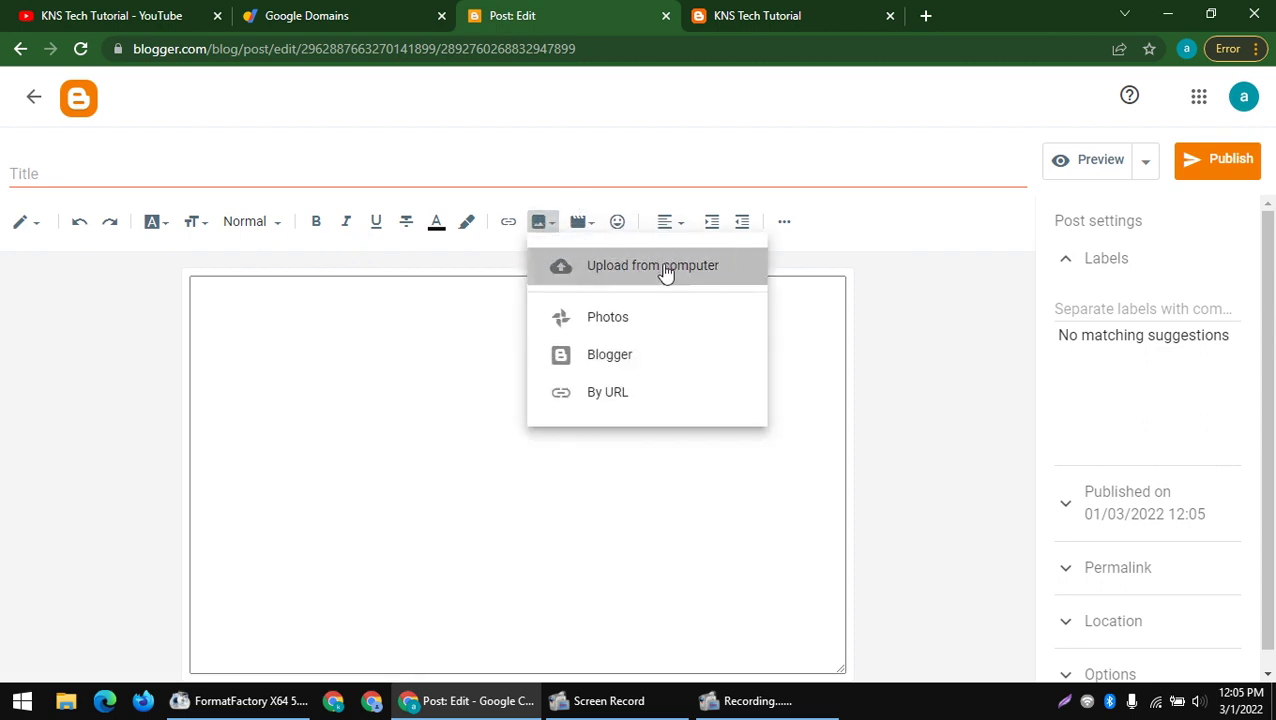
{"action": "left_click", "coordinate": [541, 222]}
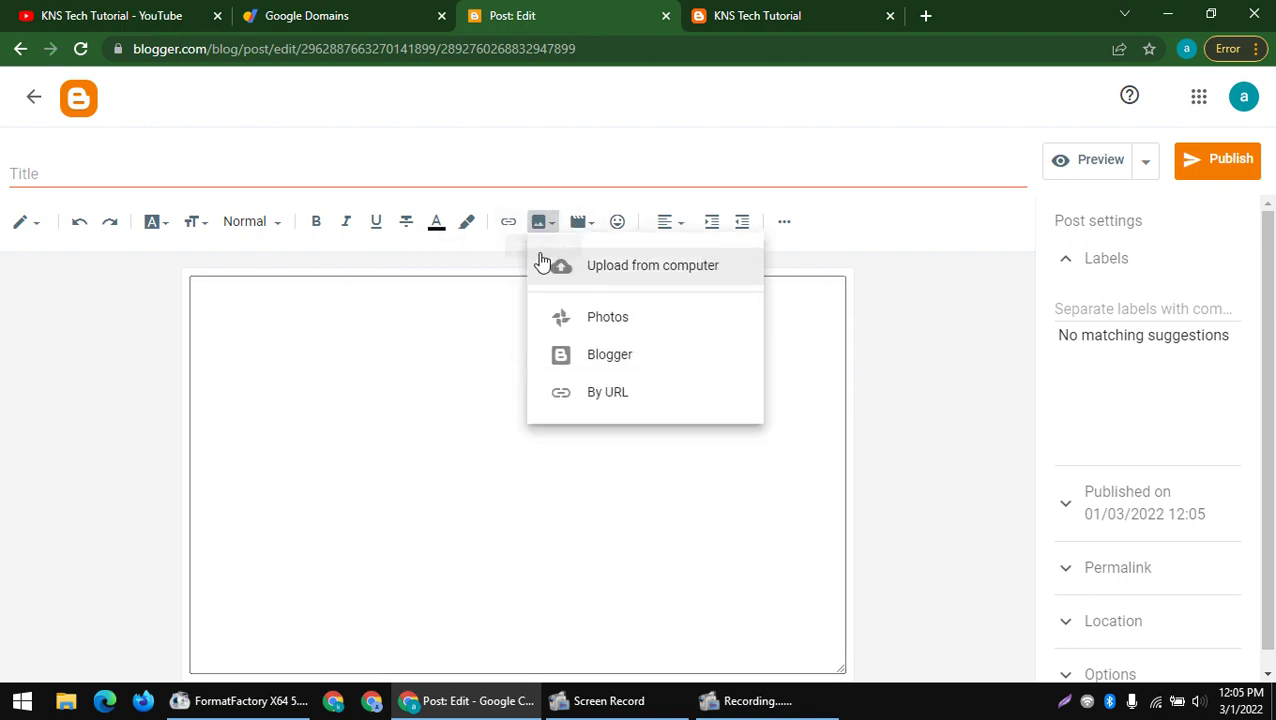
{"action": "left_click", "coordinate": [625, 338]}
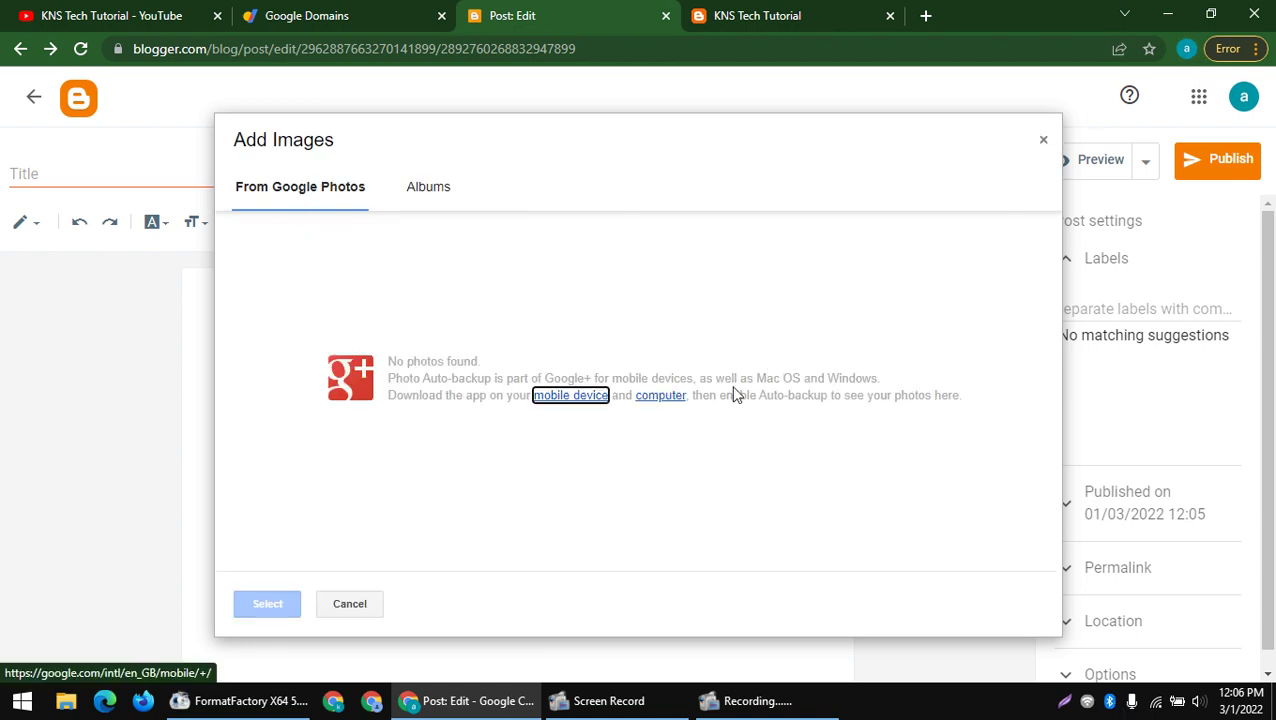
{"action": "left_click", "coordinate": [1045, 142]}
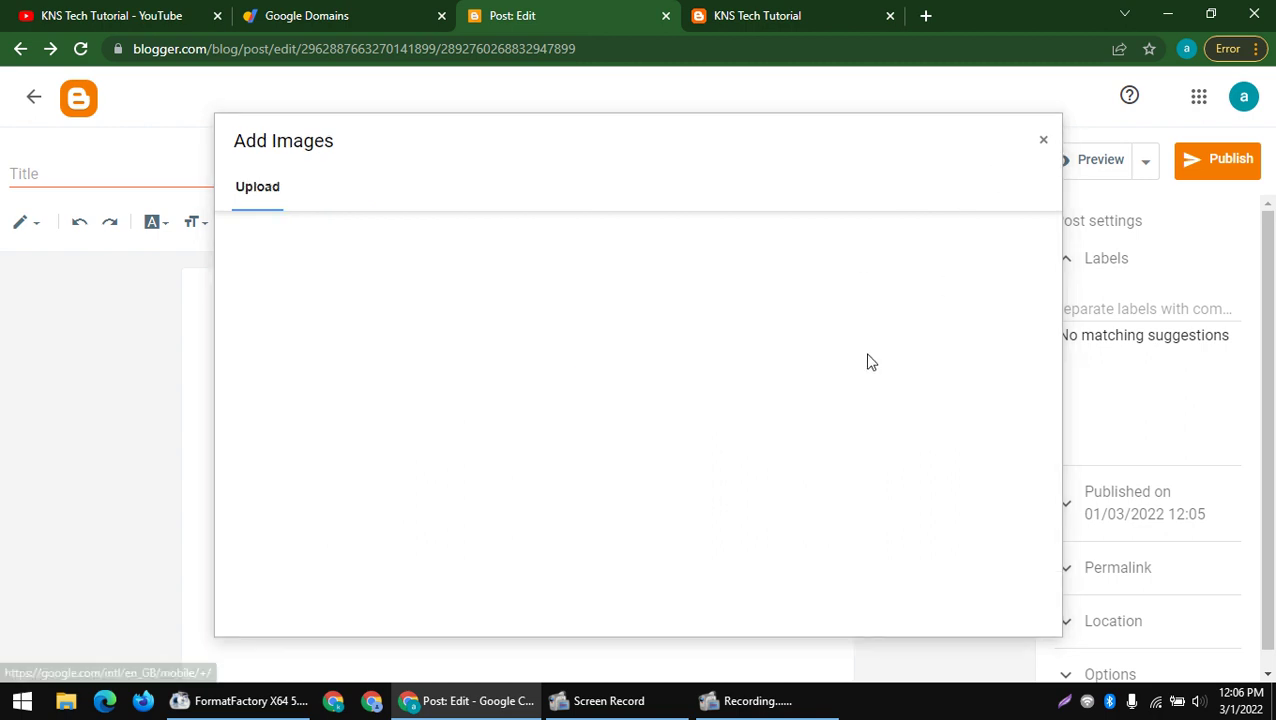
{"action": "left_click", "coordinate": [1045, 142]}
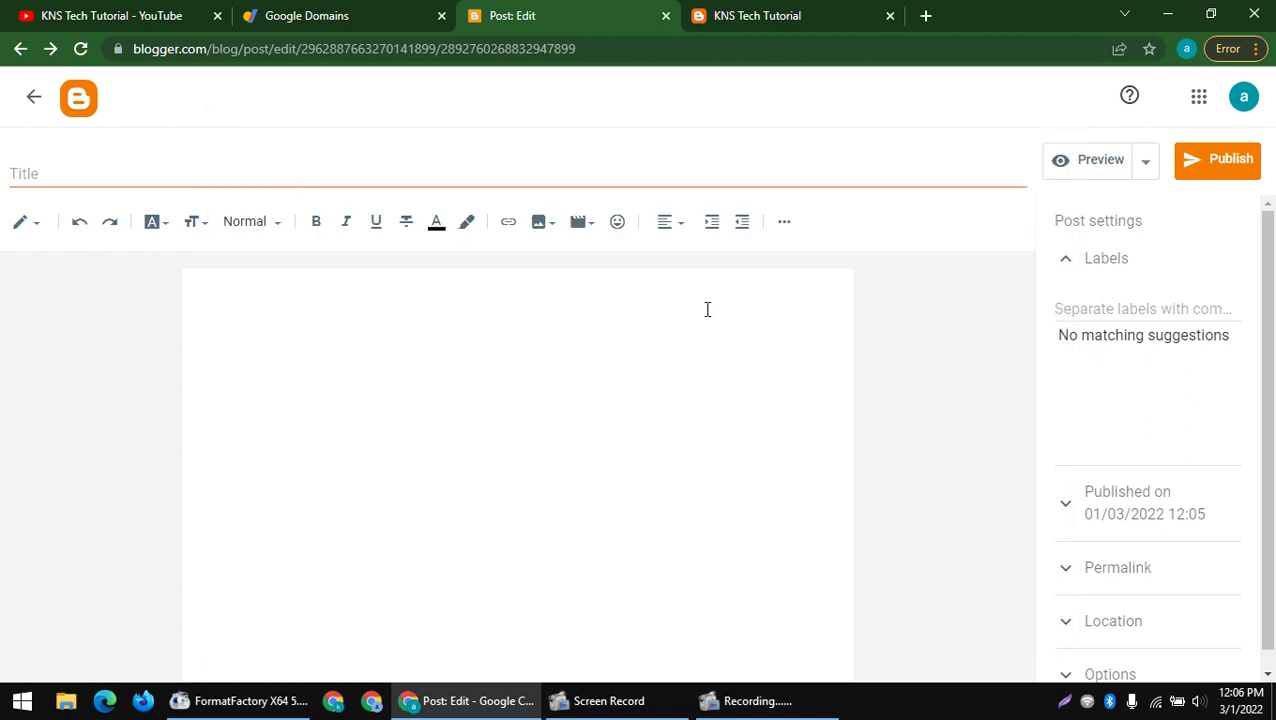
- Upload hhhhhhhhhhhhhhhhhhh.png from the computer's Desktop and insert it into the post body
{"action": "left_click", "coordinate": [540, 222]}
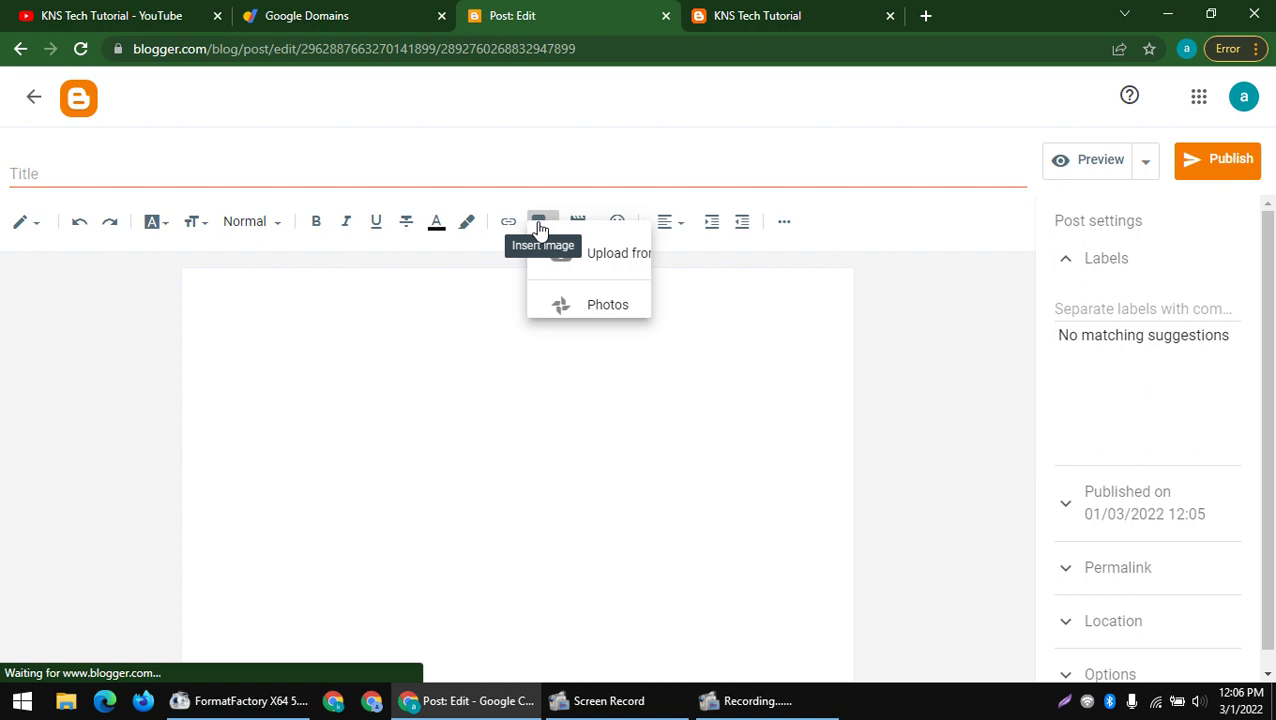
{"action": "left_click", "coordinate": [620, 268]}
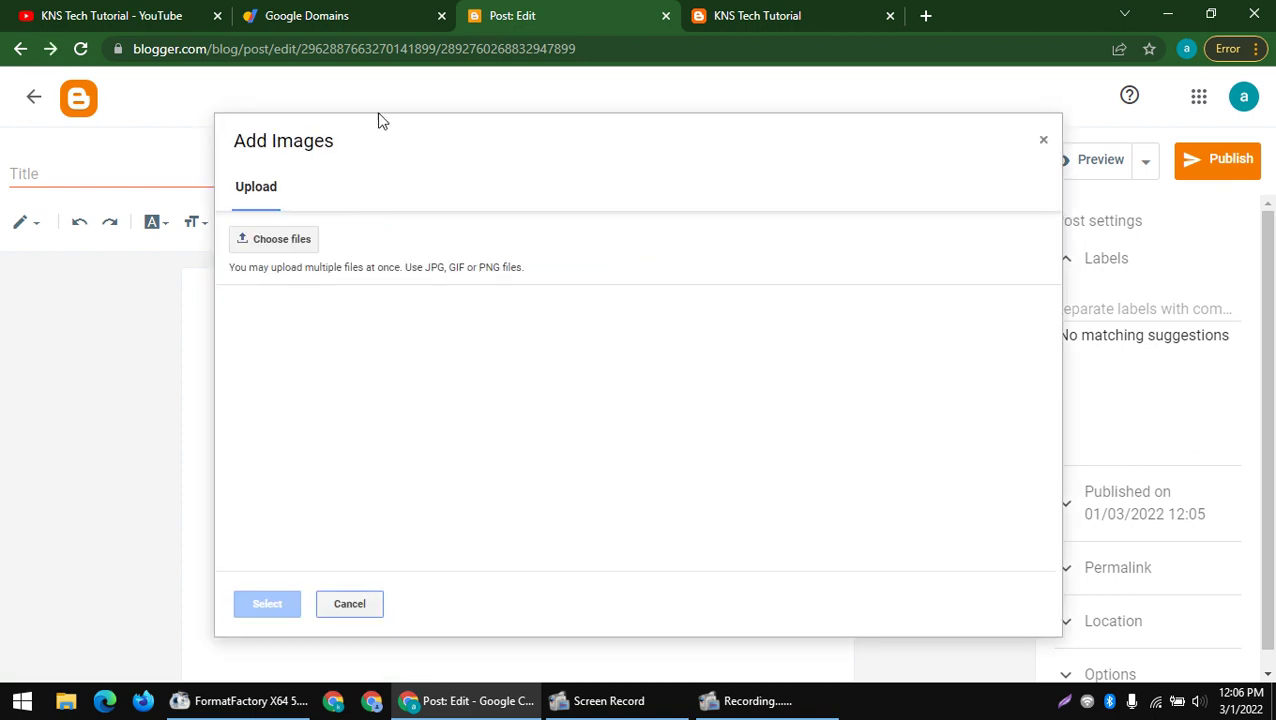
{"action": "left_click", "coordinate": [286, 249]}
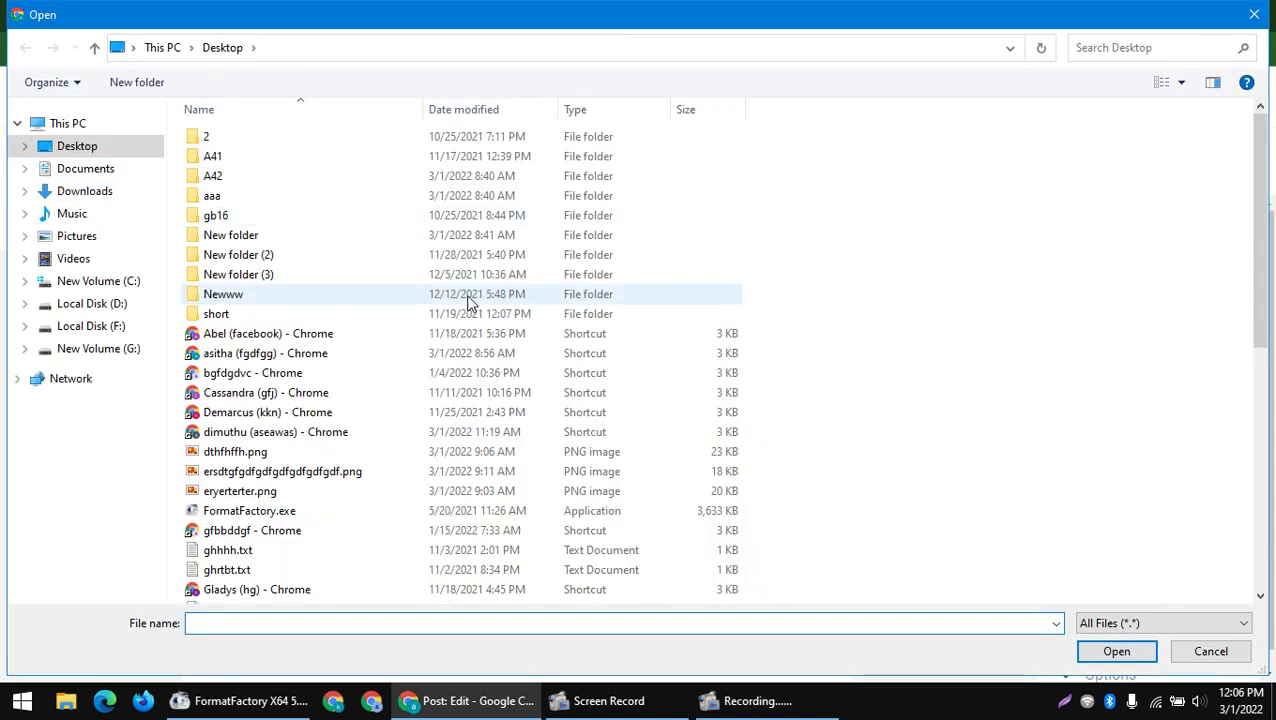
{"action": "scroll", "coordinate": [505, 330], "scroll_direction": "down", "scroll_amount": 2}
{"action": "scroll", "coordinate": [420, 400], "scroll_direction": "down", "scroll_amount": 2}
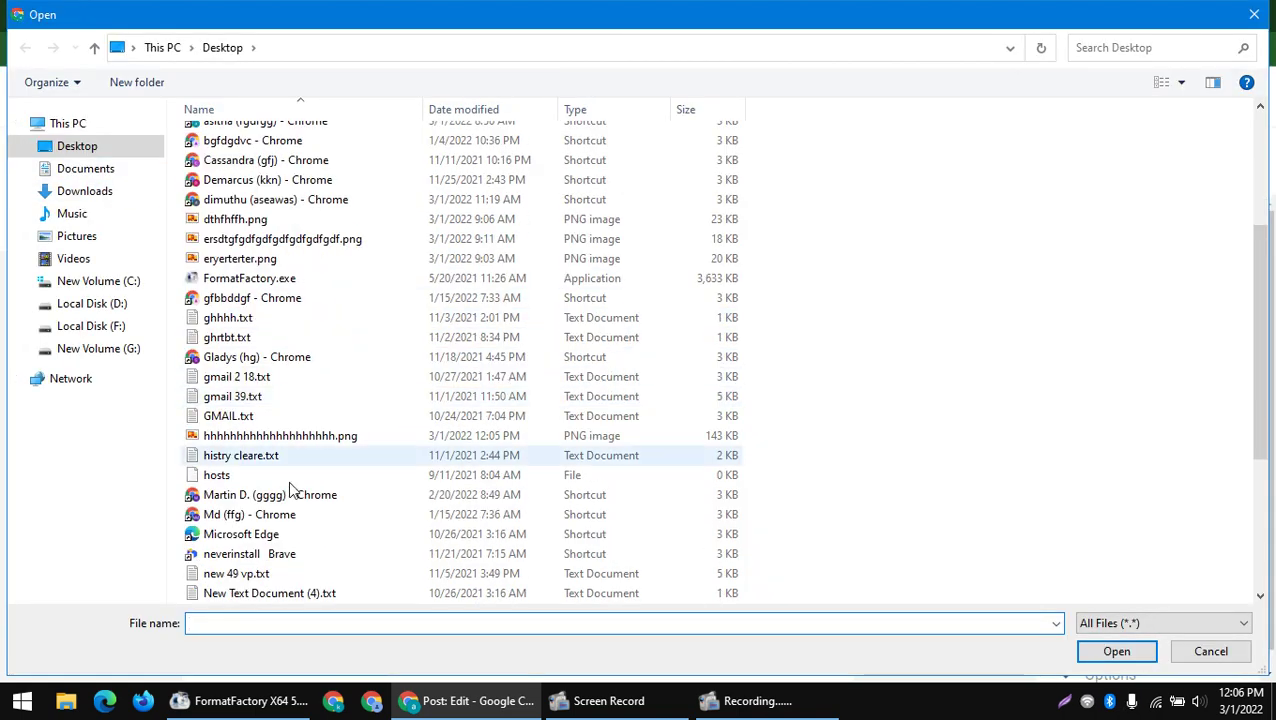
{"action": "double_click", "coordinate": [272, 437]}
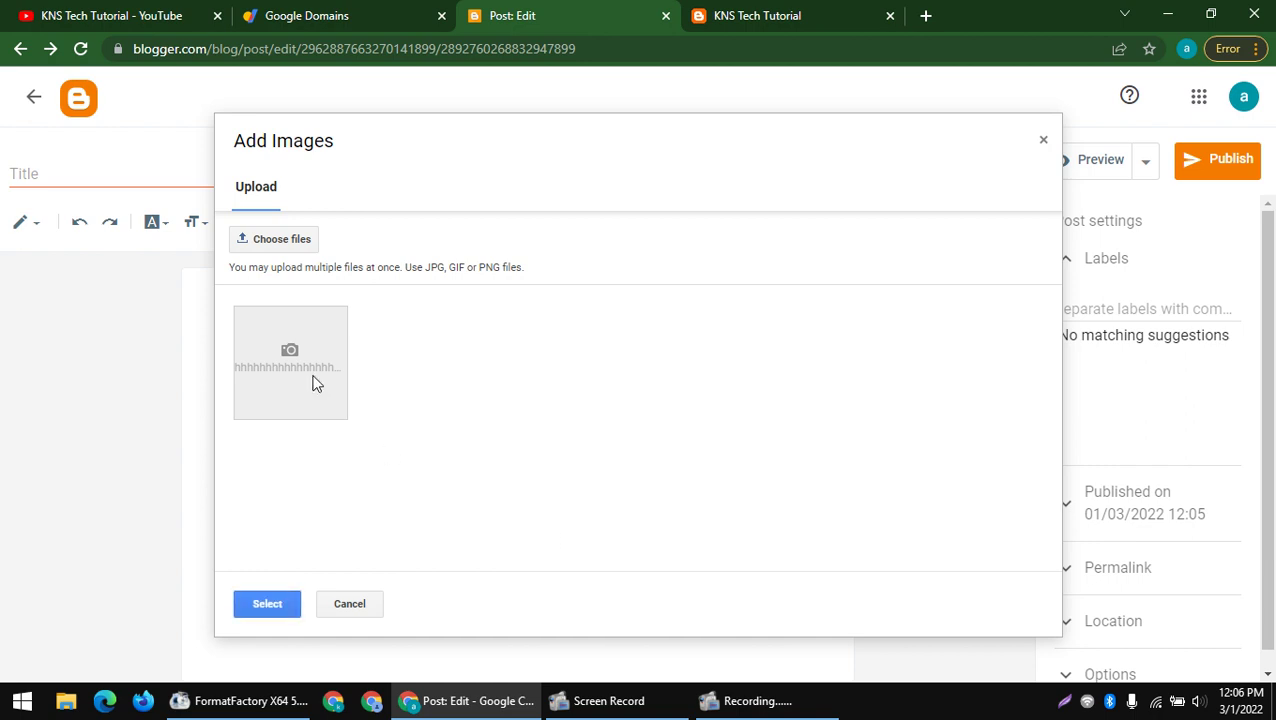
{"action": "left_click", "coordinate": [258, 606]}
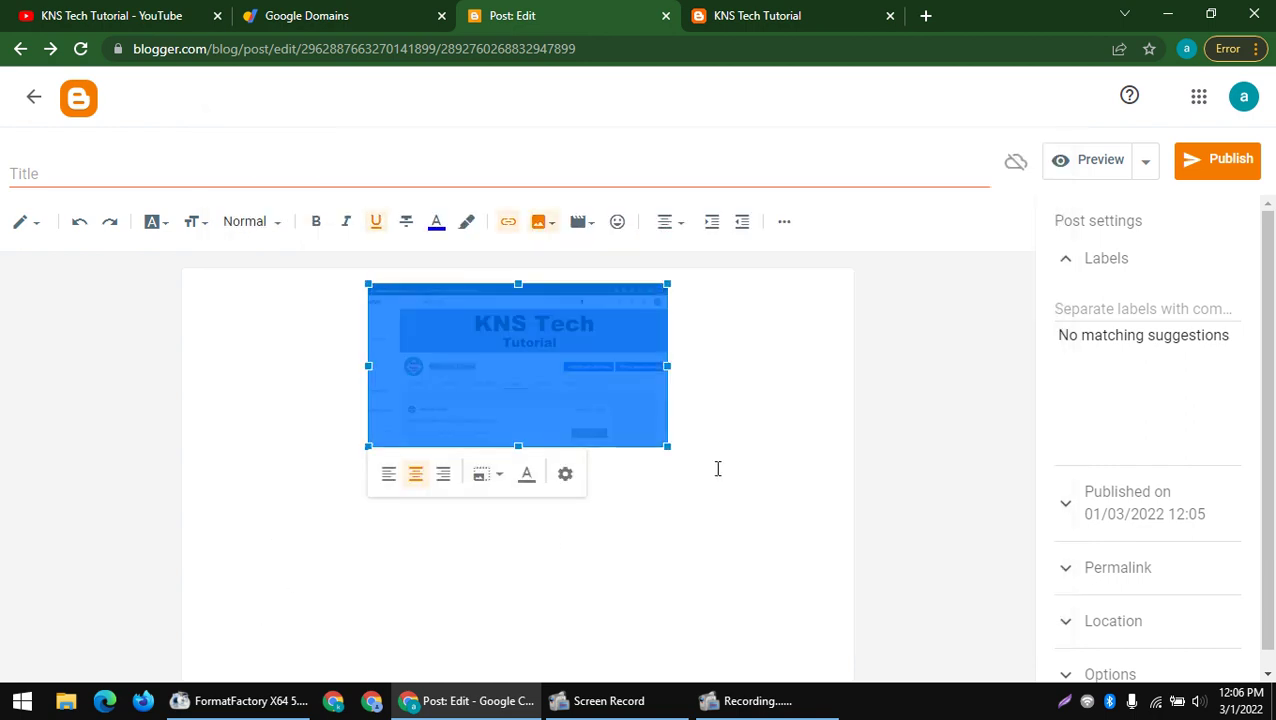
- Enlarge the inserted screenshot to about the full width of the post body and publish the untitled post to the blog
{"action": "left_click_drag", "start_coordinate": [668, 448], "coordinate": [748, 652]}
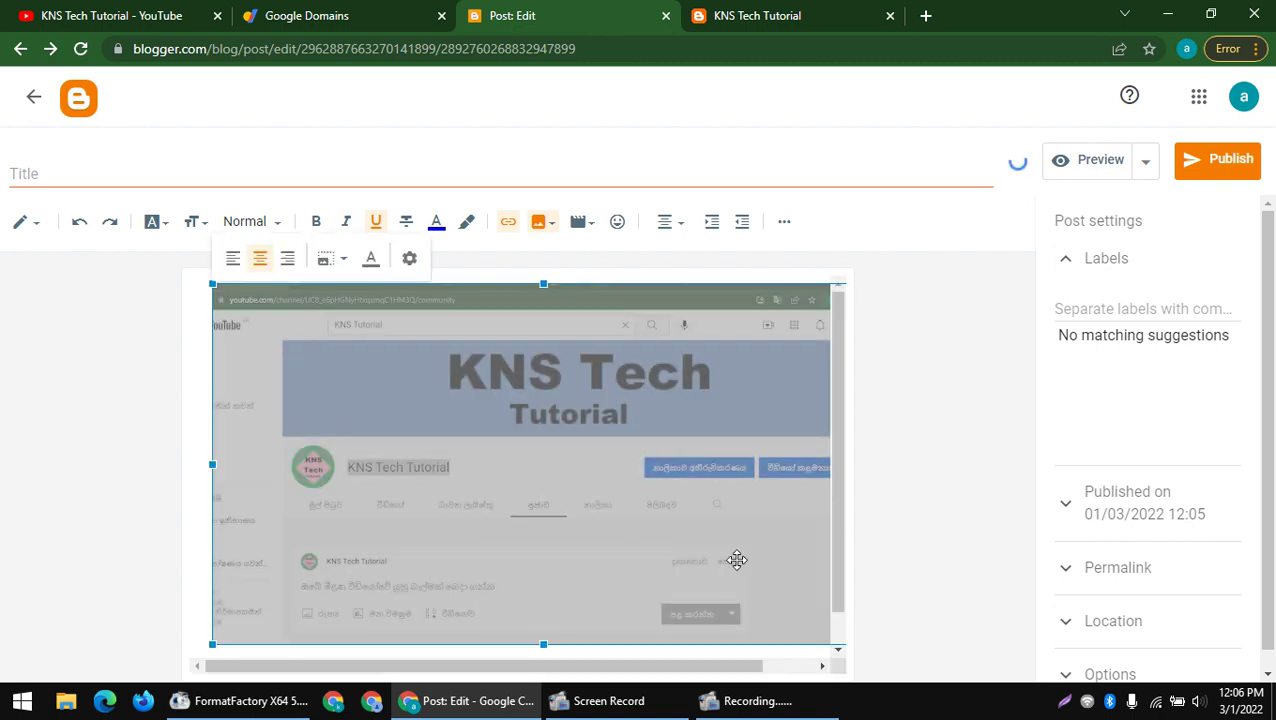
{"action": "scroll", "coordinate": [735, 558], "scroll_direction": "down", "scroll_amount": 1}
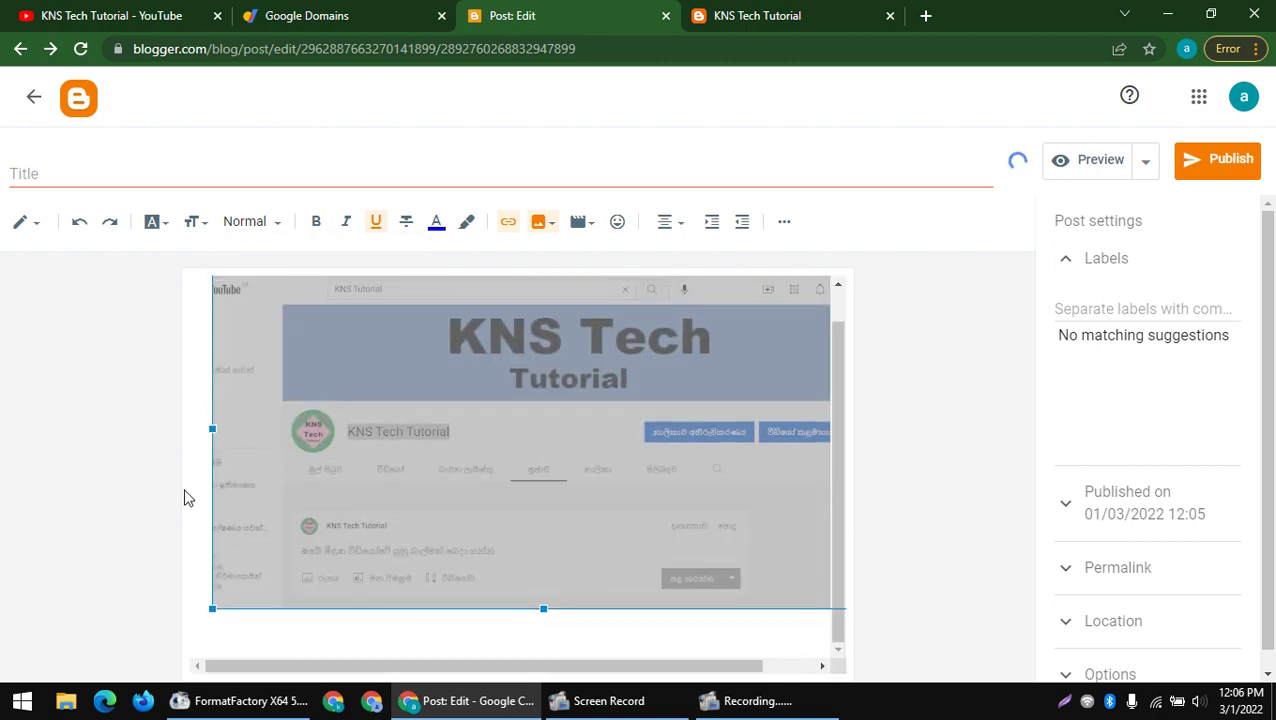
{"action": "left_click", "coordinate": [1208, 158]}
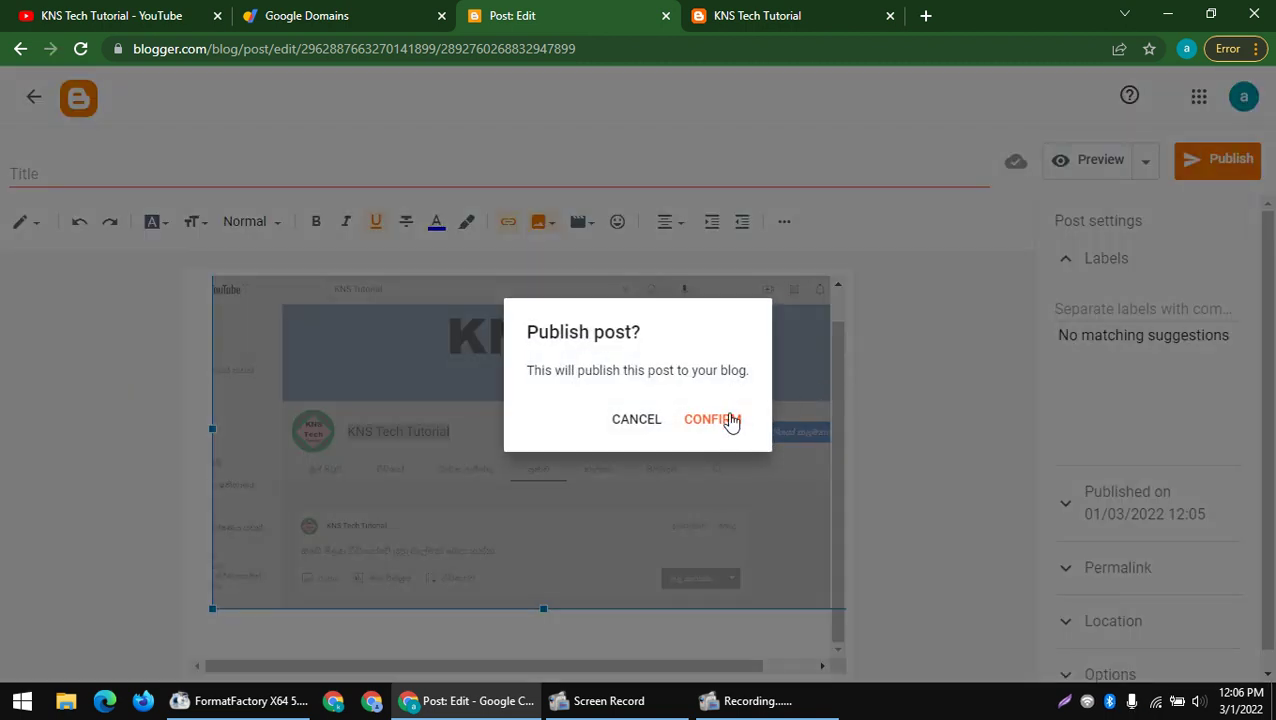
{"action": "left_click", "coordinate": [729, 420]}
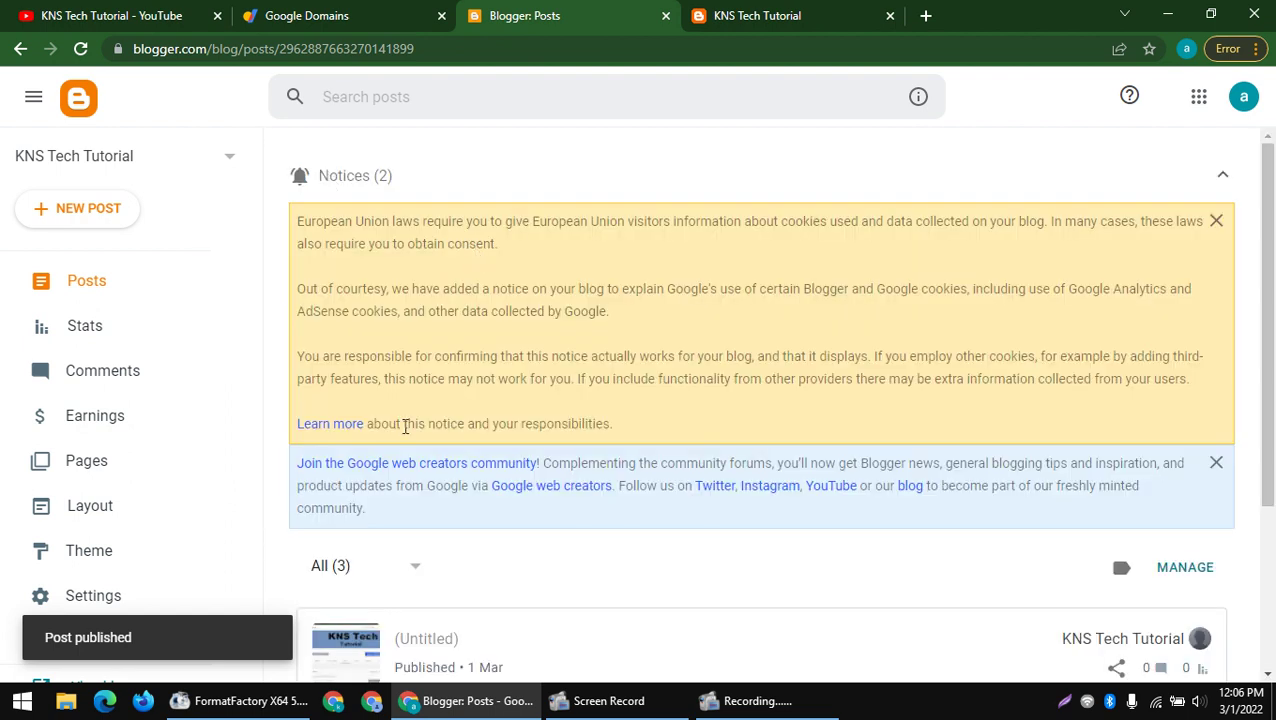
- View the newly published image post on the blog and look through it from the header down to the comments section
{"action": "scroll", "coordinate": [405, 425], "scroll_direction": "down", "scroll_amount": 3}
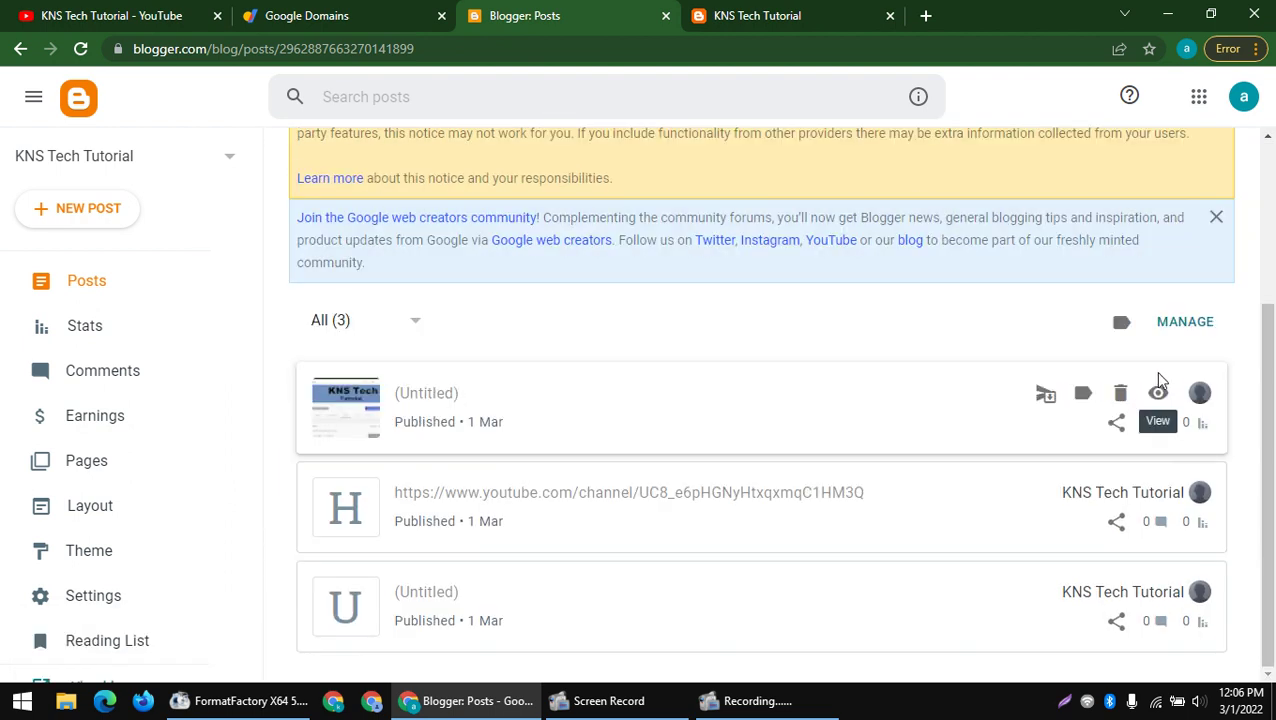
{"action": "left_click", "coordinate": [1158, 390]}
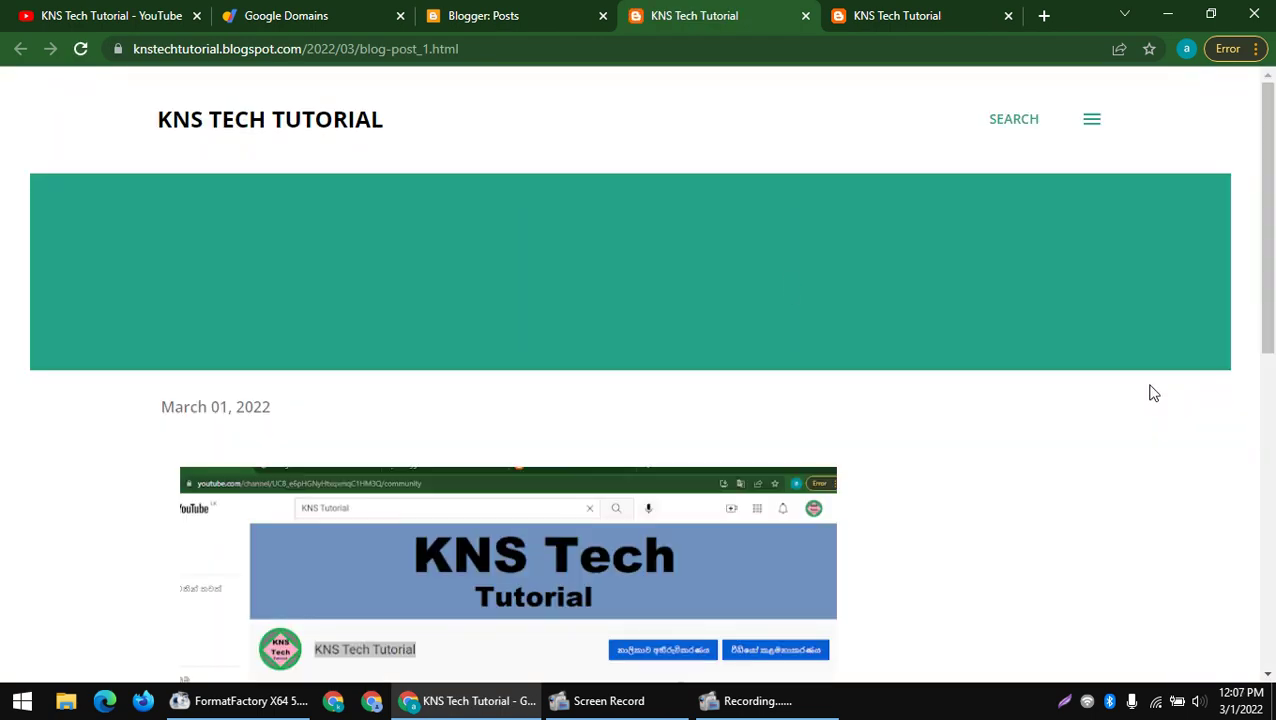
{"action": "scroll", "coordinate": [690, 408], "scroll_direction": "down", "scroll_amount": 1}
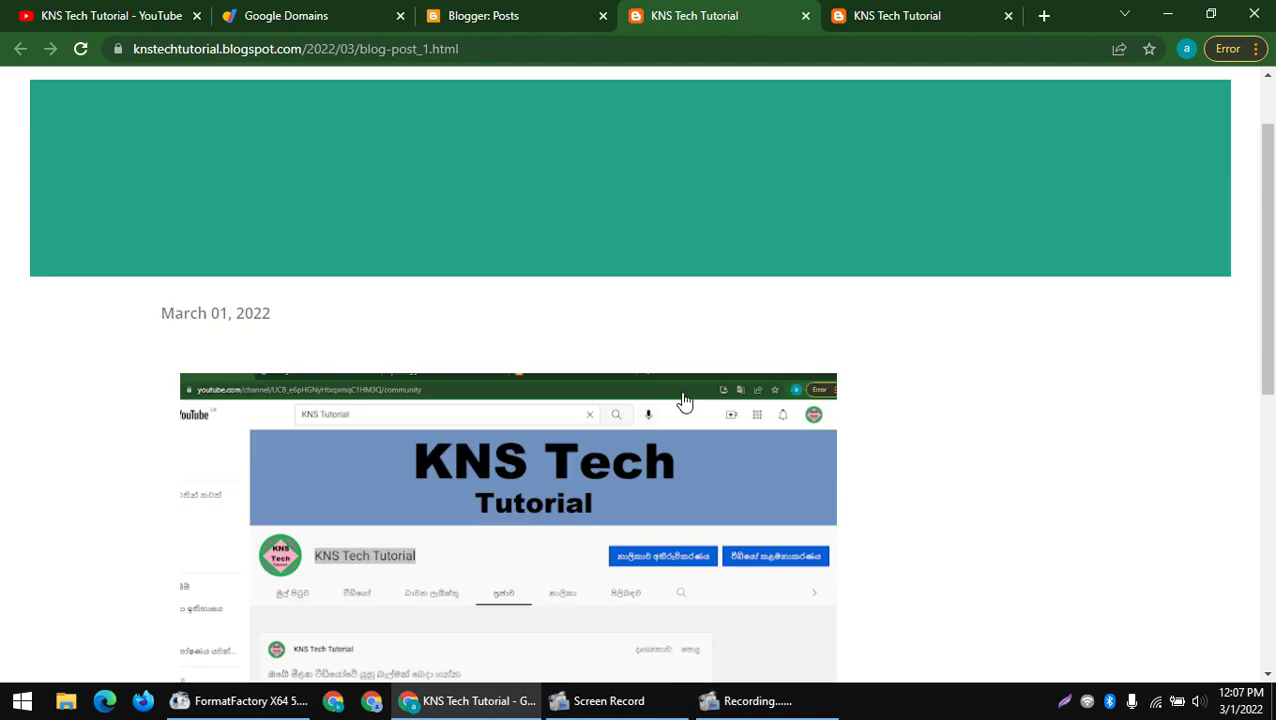
{"action": "scroll", "coordinate": [685, 402], "scroll_direction": "up", "scroll_amount": 1}
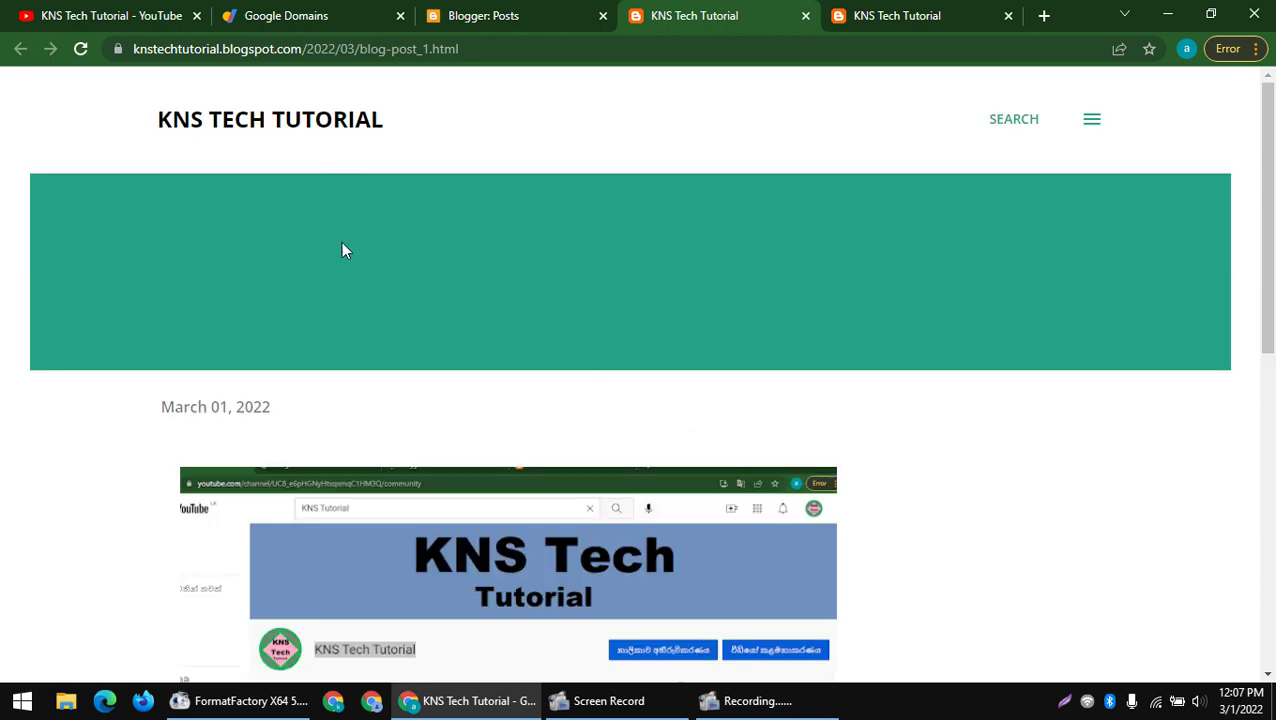
{"action": "scroll", "coordinate": [180, 279], "scroll_direction": "down", "scroll_amount": 5}
{"action": "scroll", "coordinate": [165, 282], "scroll_direction": "up", "scroll_amount": 4}
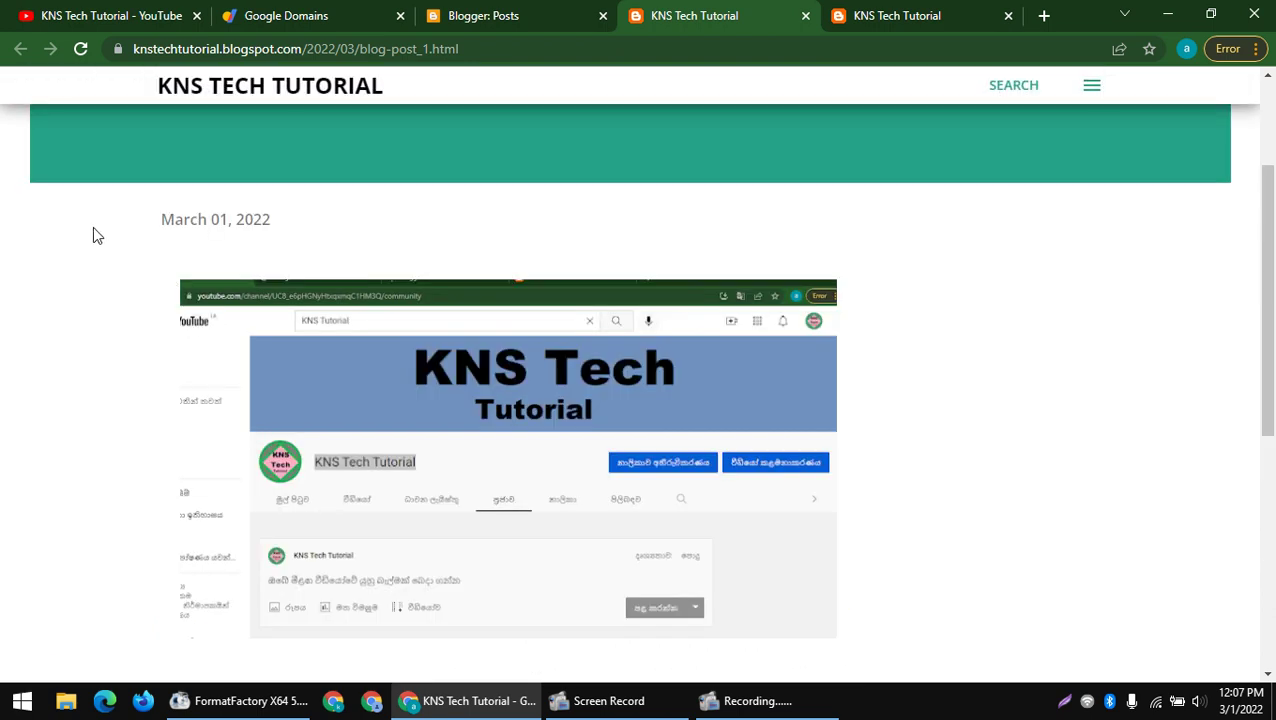
{"action": "left_click_drag", "start_coordinate": [93, 235], "coordinate": [641, 413]}
{"action": "scroll", "coordinate": [441, 387], "scroll_direction": "down", "scroll_amount": 3}
{"action": "left_click", "coordinate": [155, 346]}
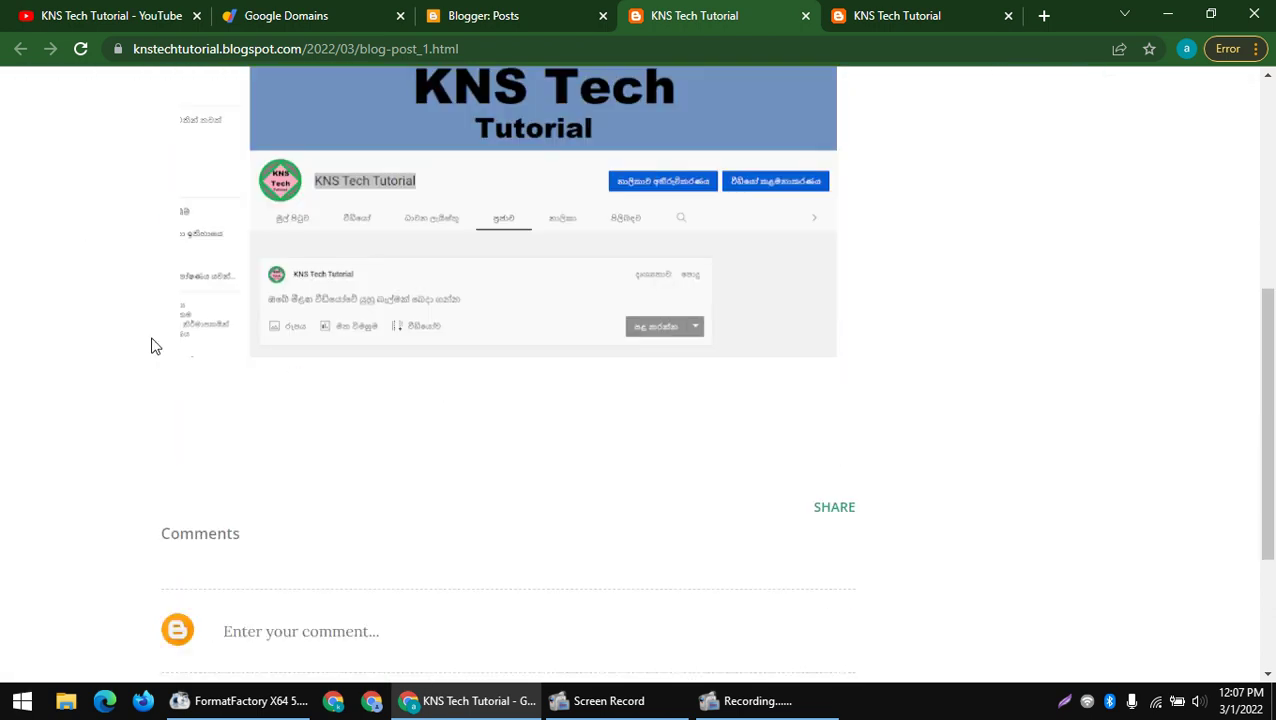
{"action": "scroll", "coordinate": [769, 316], "scroll_direction": "up", "scroll_amount": 6}
{"action": "scroll", "coordinate": [424, 421], "scroll_direction": "down", "scroll_amount": 8}
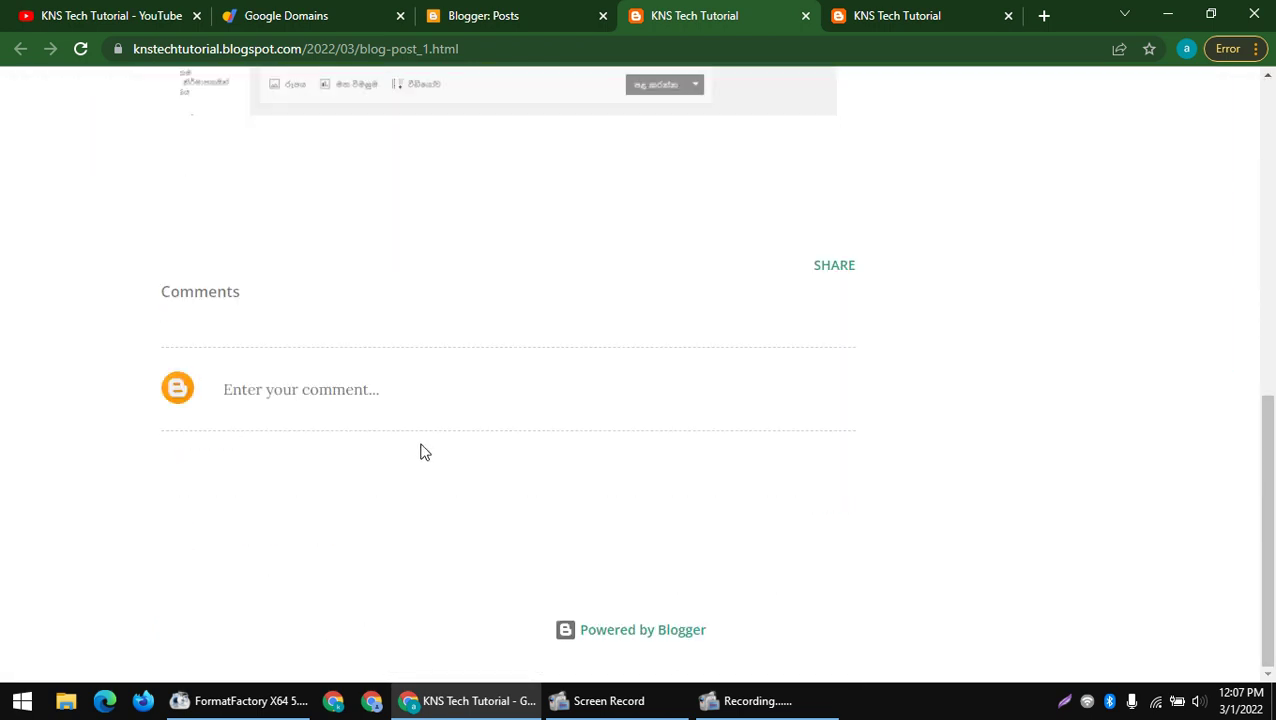
{"action": "scroll", "coordinate": [690, 535], "scroll_direction": "up", "scroll_amount": 10}
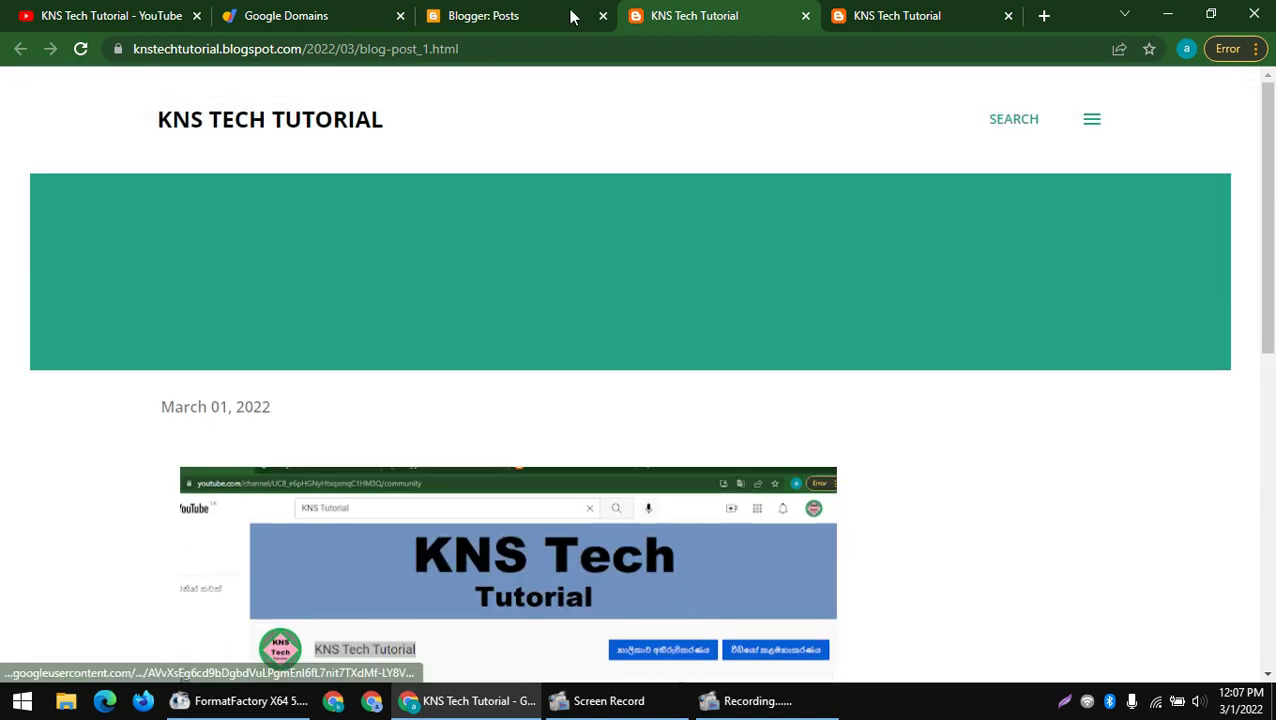
- Check the DNS records section of the Google Domains checkout for knstechtutorial.com and go back to the Blogger posts list
{"action": "left_click", "coordinate": [521, 12]}
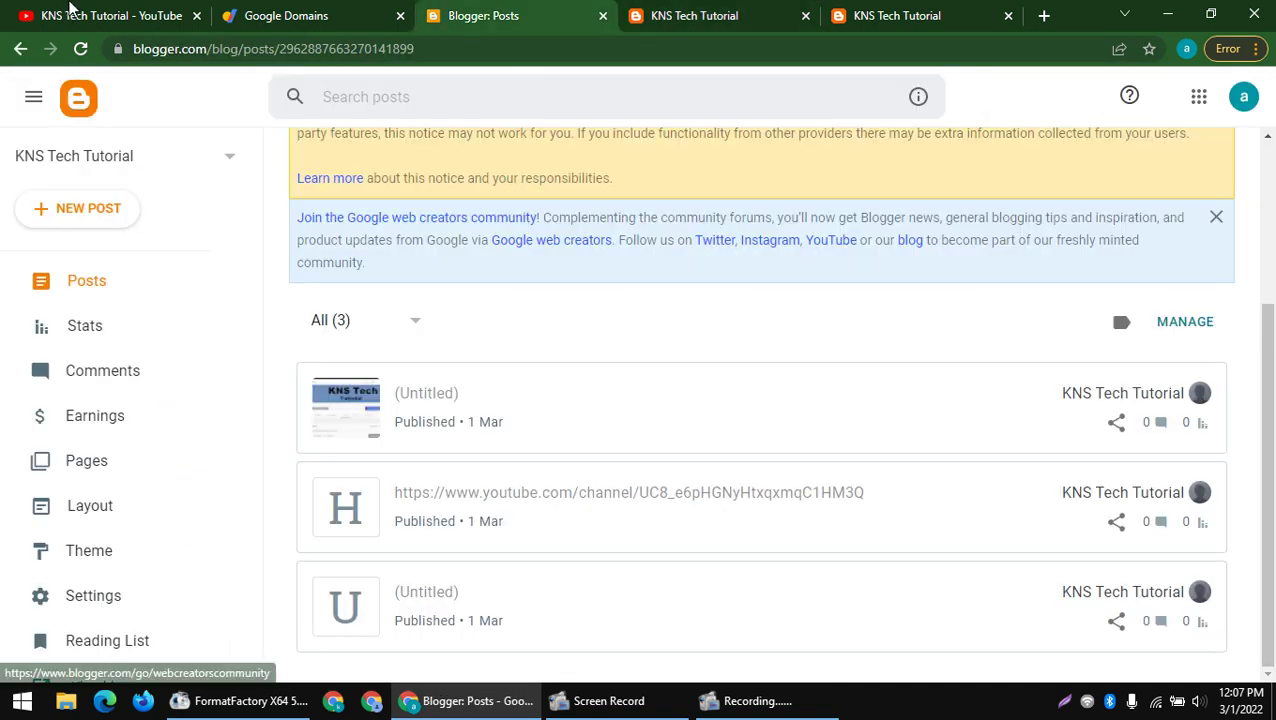
{"action": "left_click", "coordinate": [305, 33]}
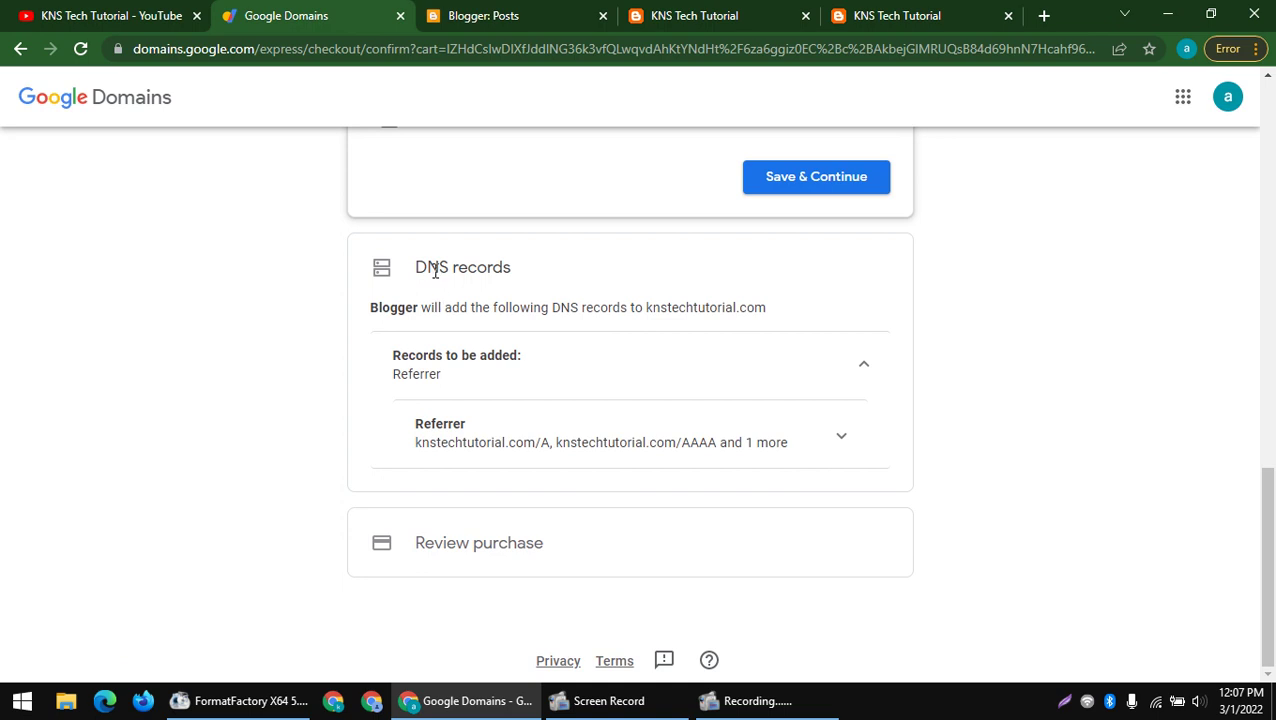
{"action": "left_click", "coordinate": [524, 10]}
{"action": "mouse_move", "coordinate": [640, 712]}
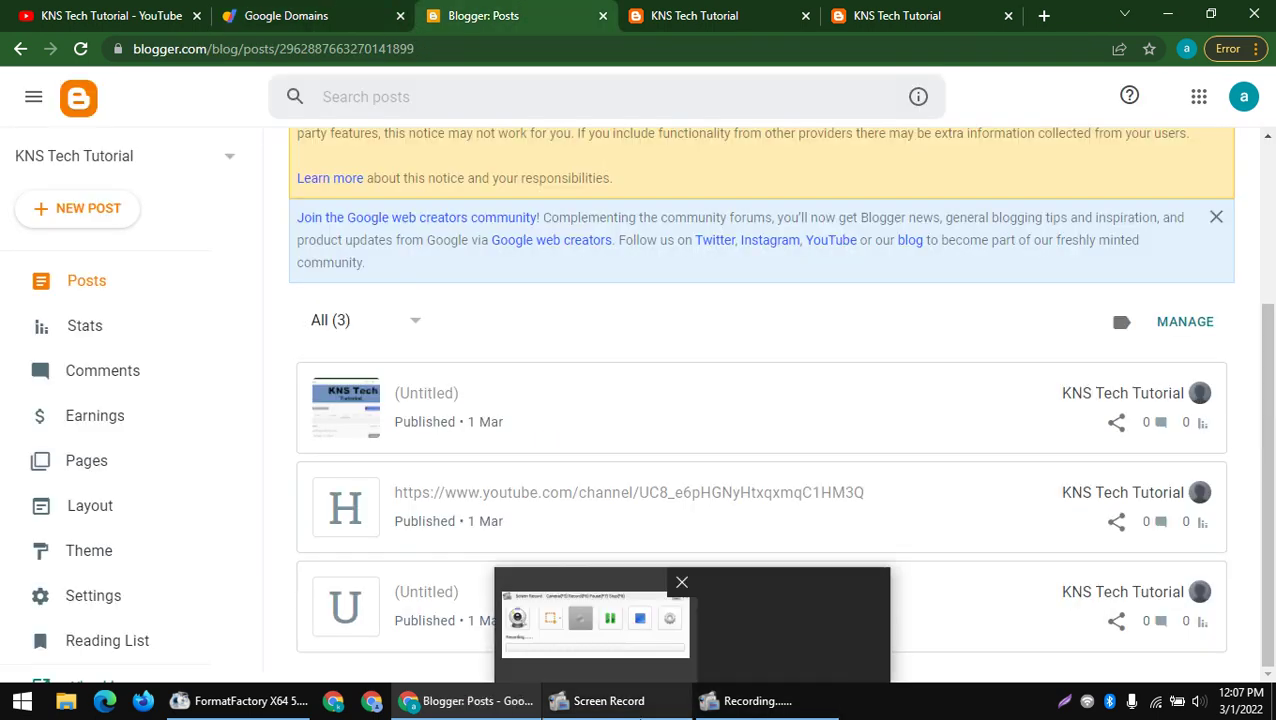
{"action": "left_click", "coordinate": [643, 666]}
{"action": "left_click", "coordinate": [888, 480]}
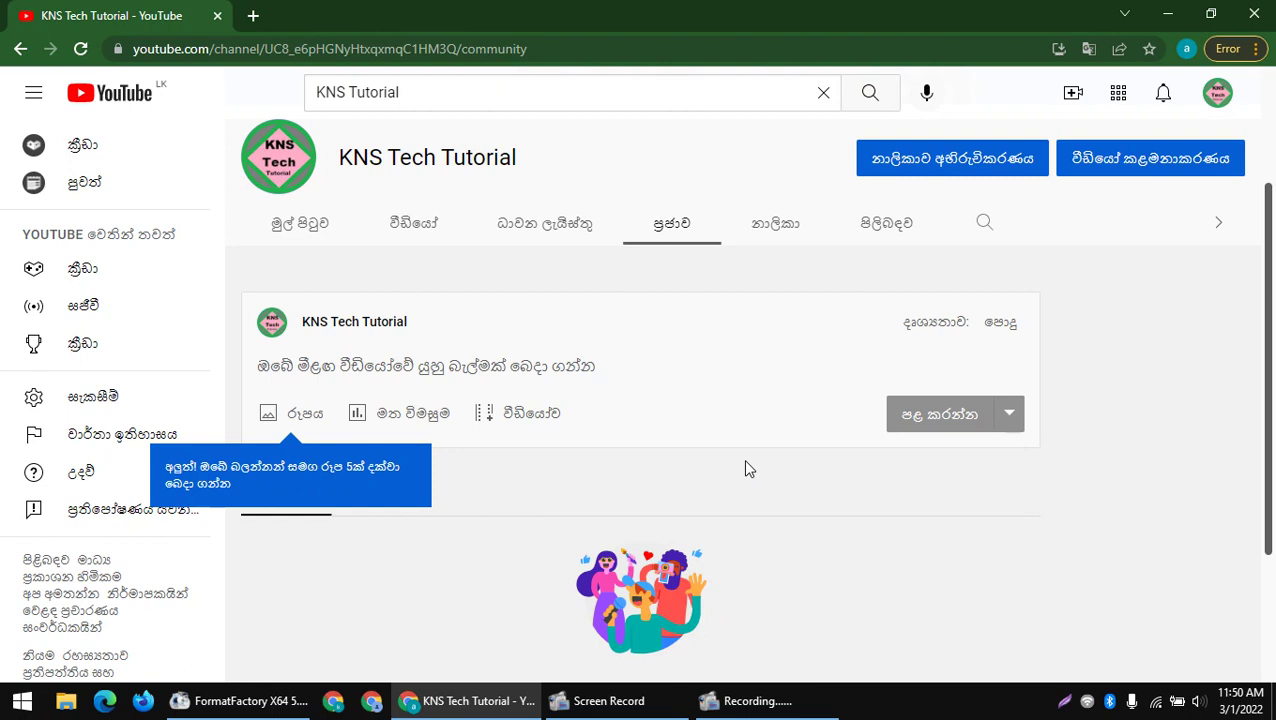
{"action": "mouse_move", "coordinate": [800, 698]}
{"action": "left_click", "coordinate": [699, 645]}
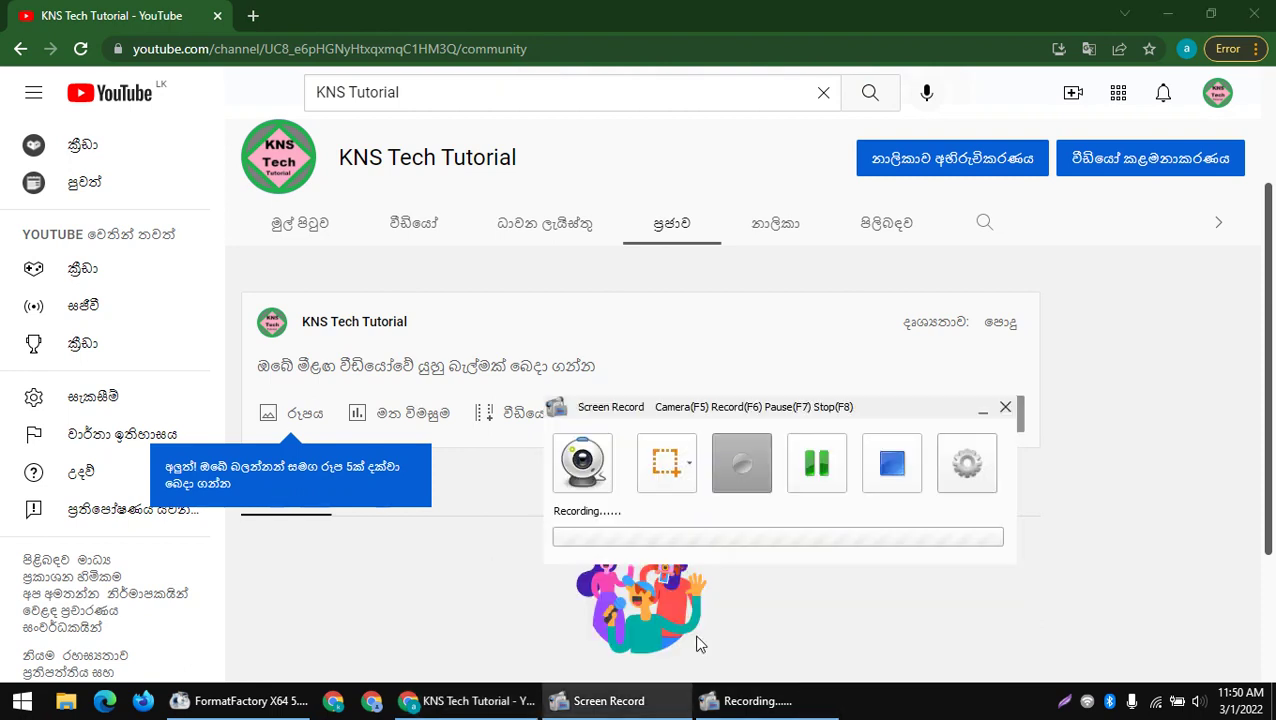
{"action": "left_click", "coordinate": [981, 411]}
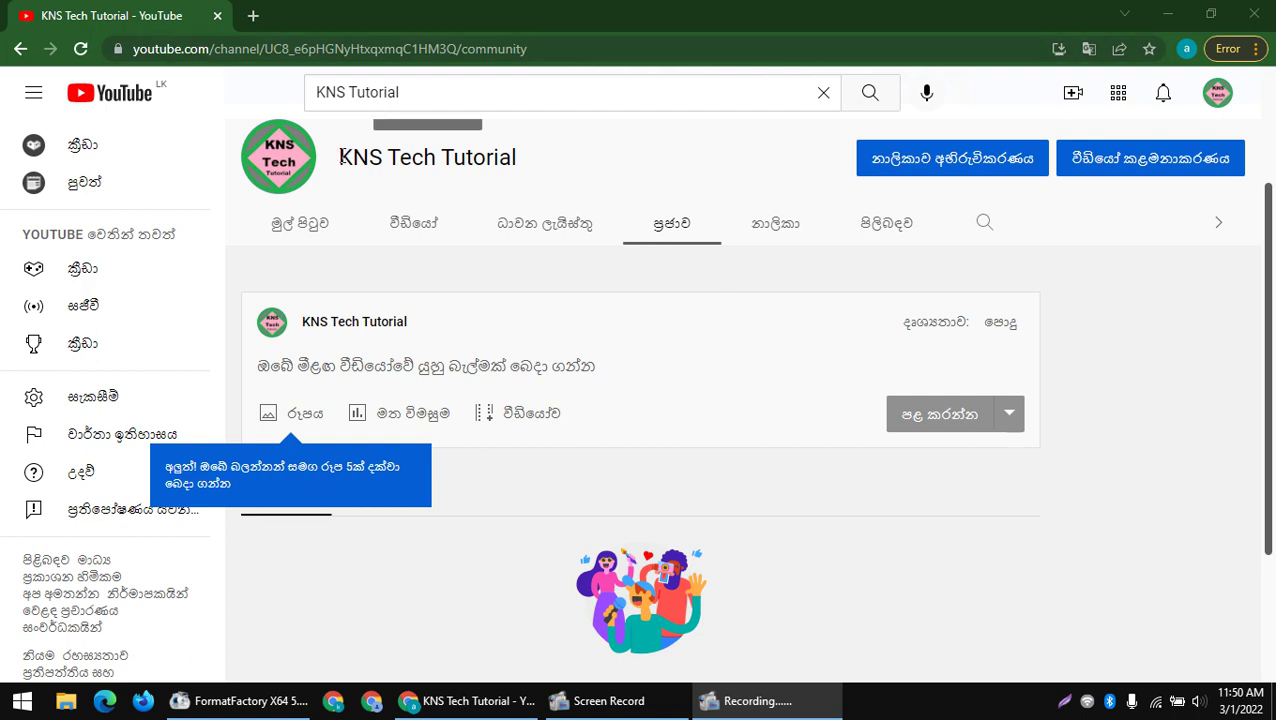
{"action": "left_click_drag", "start_coordinate": [341, 157], "coordinate": [521, 159]}
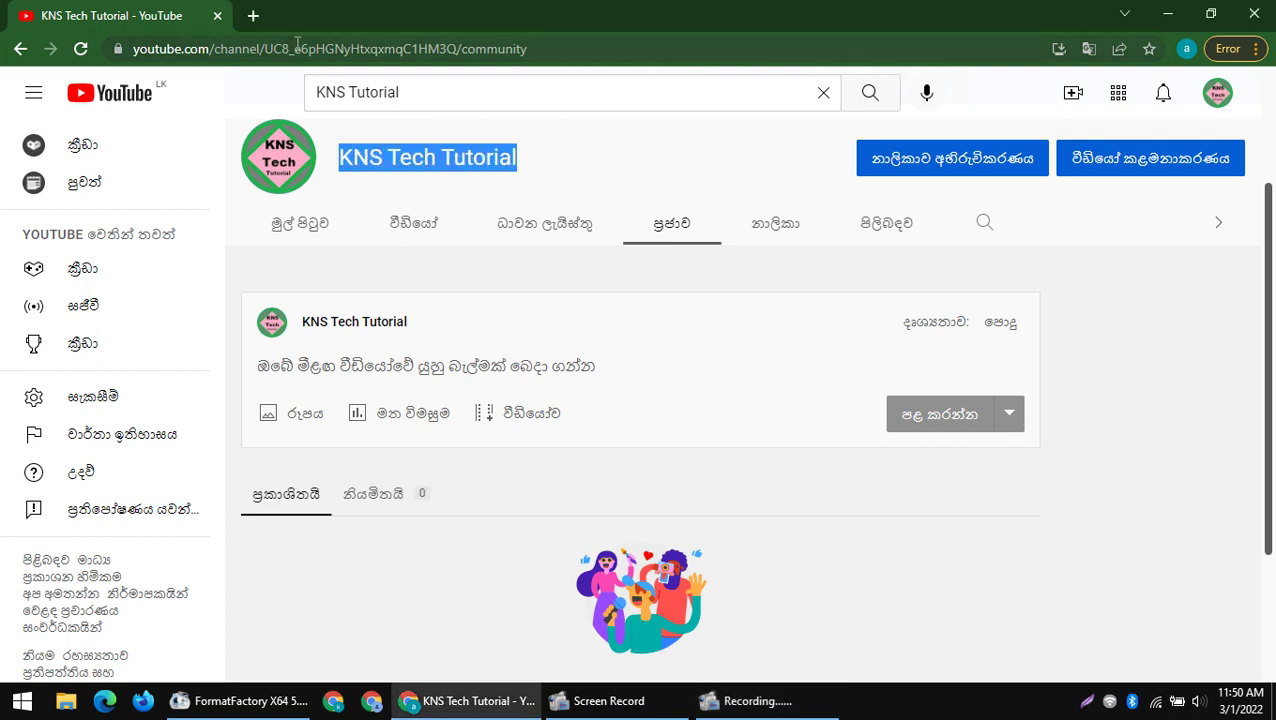
- Search Google for "blogger" in a new browser tab and translate the results page into English
{"action": "left_click", "coordinate": [253, 17]}
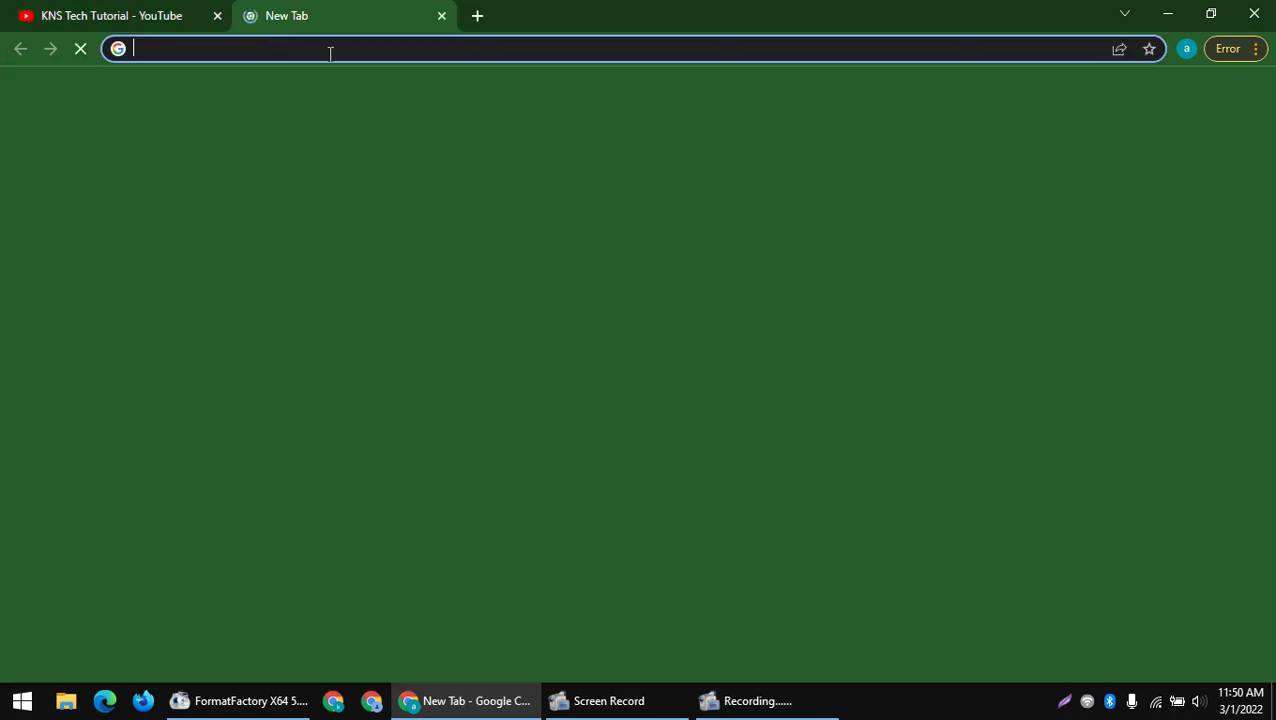
{"action": "left_click", "coordinate": [339, 48]}
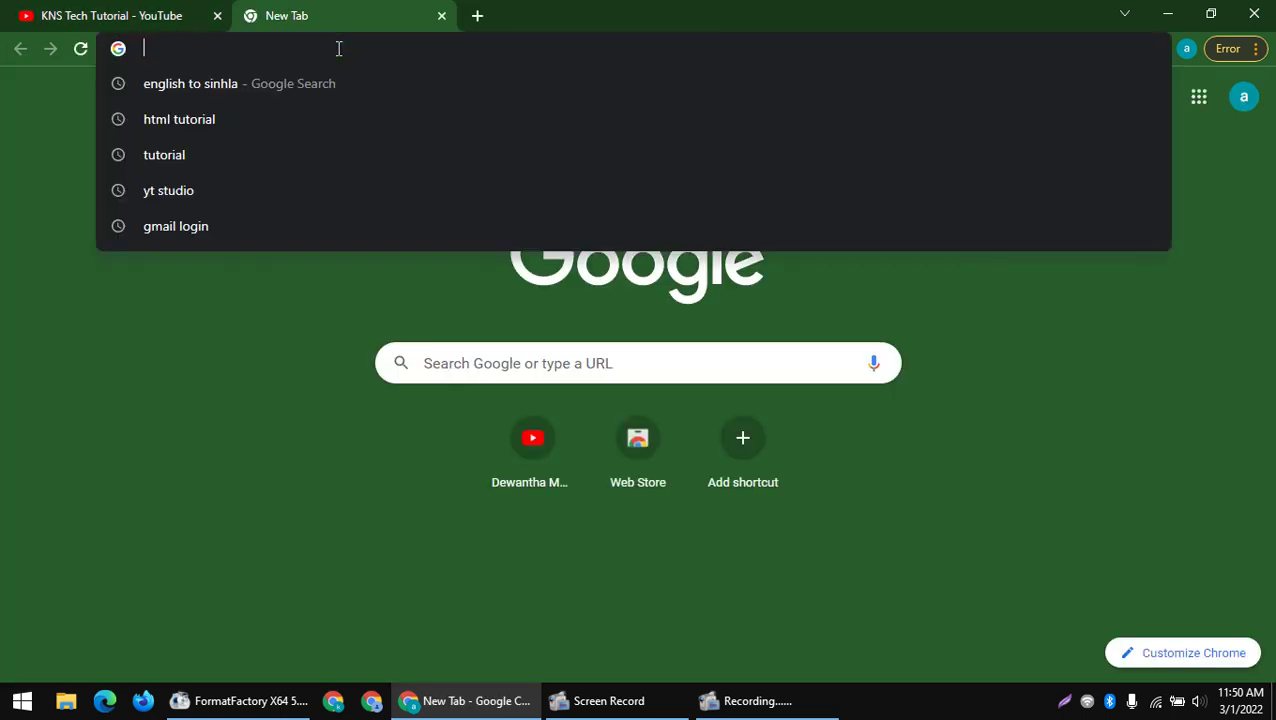
{"action": "type", "text": "BLOGGER"}
{"action": "key", "text": "Return"}
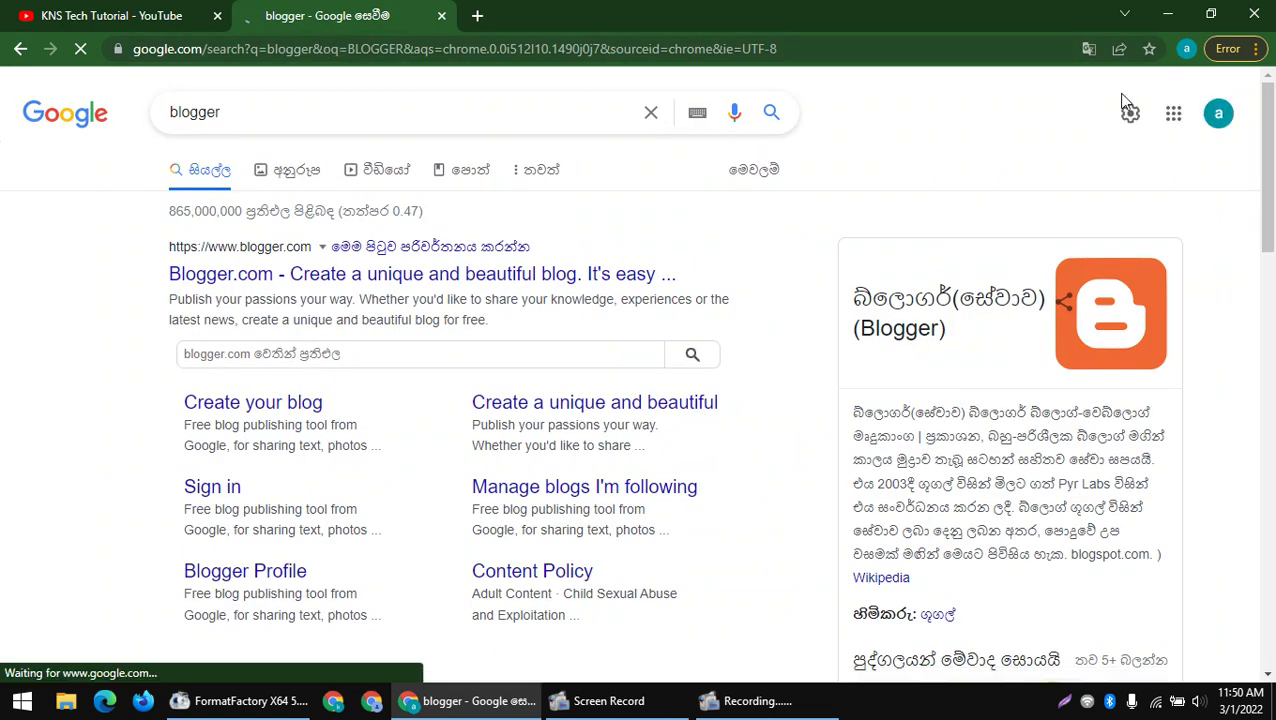
{"action": "left_click", "coordinate": [1089, 48]}
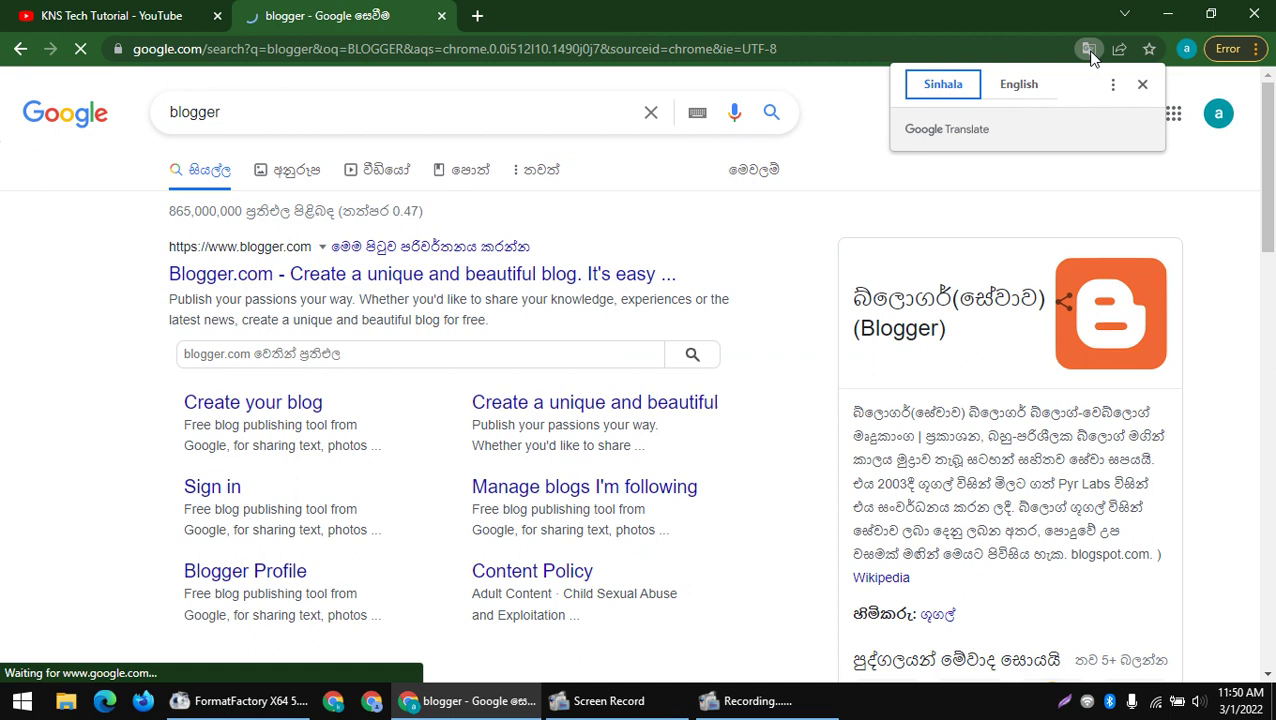
{"action": "left_click", "coordinate": [1019, 87]}
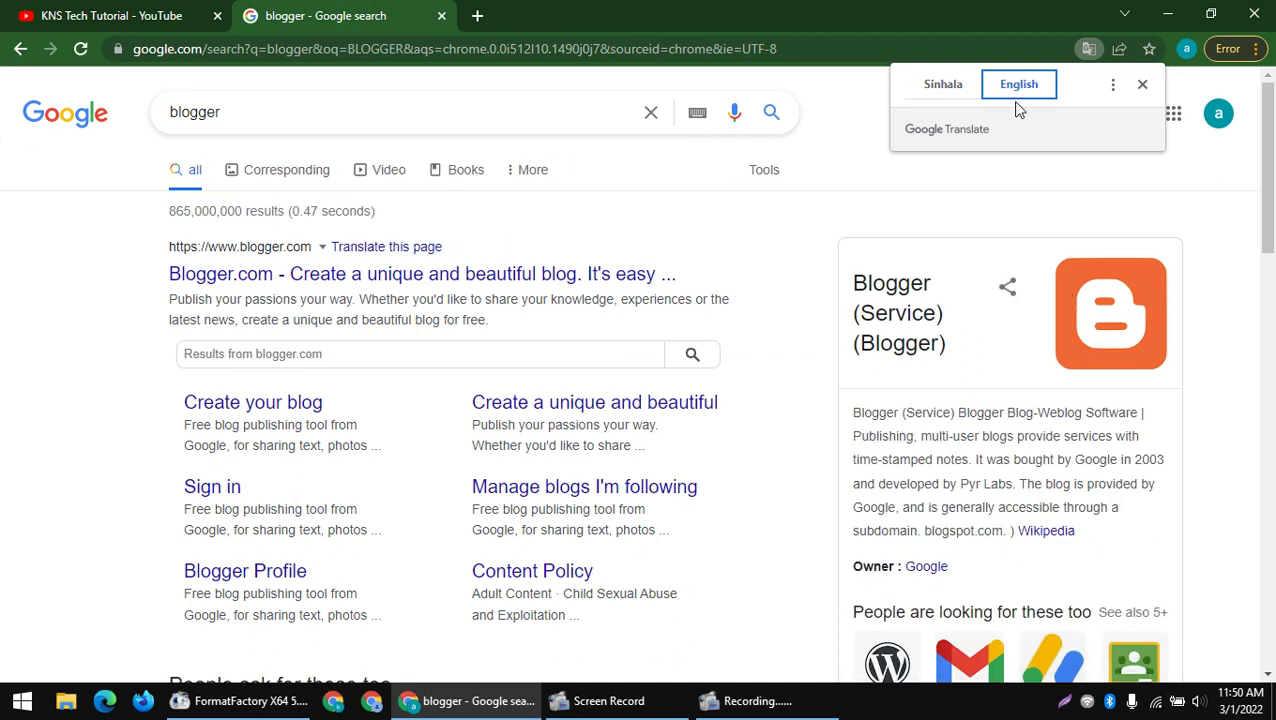
{"action": "left_click", "coordinate": [985, 208]}
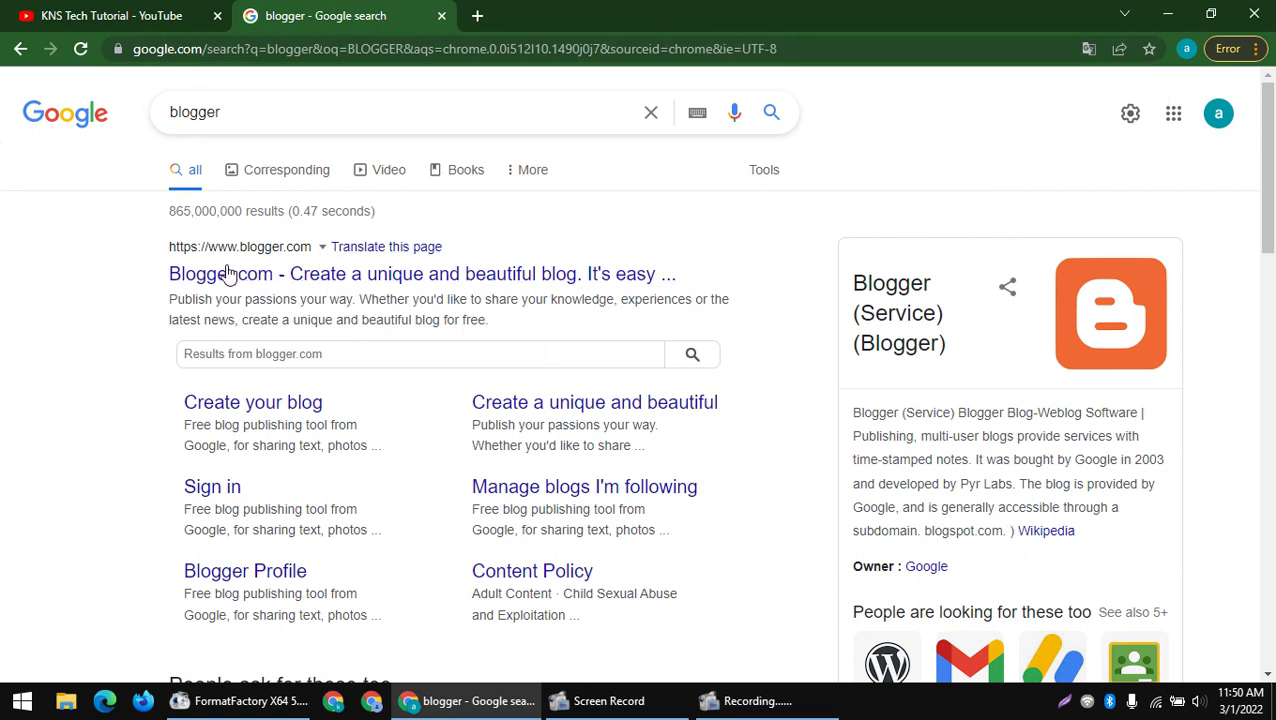
- Examine the Blogger.com search result and read the Blogger service description and its owner in the information box
{"action": "left_click_drag", "start_coordinate": [151, 266], "coordinate": [308, 246]}
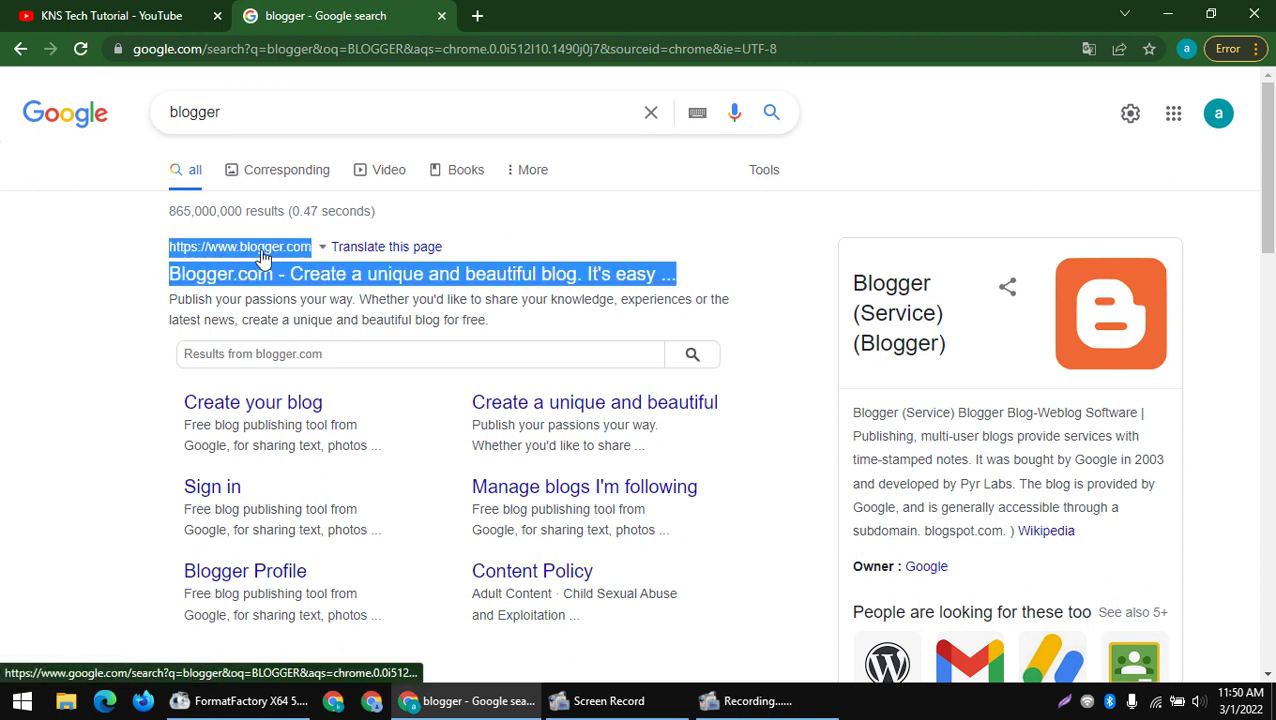
{"action": "left_click", "coordinate": [490, 293]}
{"action": "scroll", "coordinate": [975, 342], "scroll_direction": "down", "scroll_amount": 1}
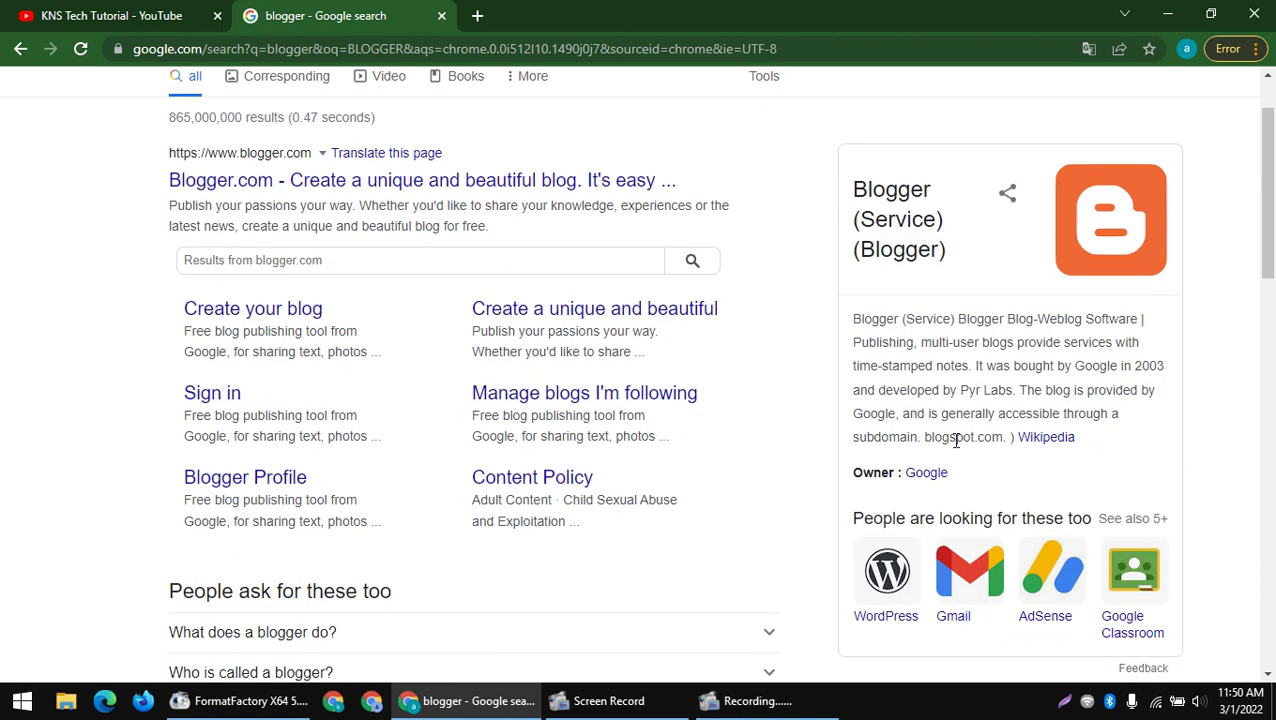
{"action": "left_click_drag", "start_coordinate": [945, 477], "coordinate": [836, 468]}
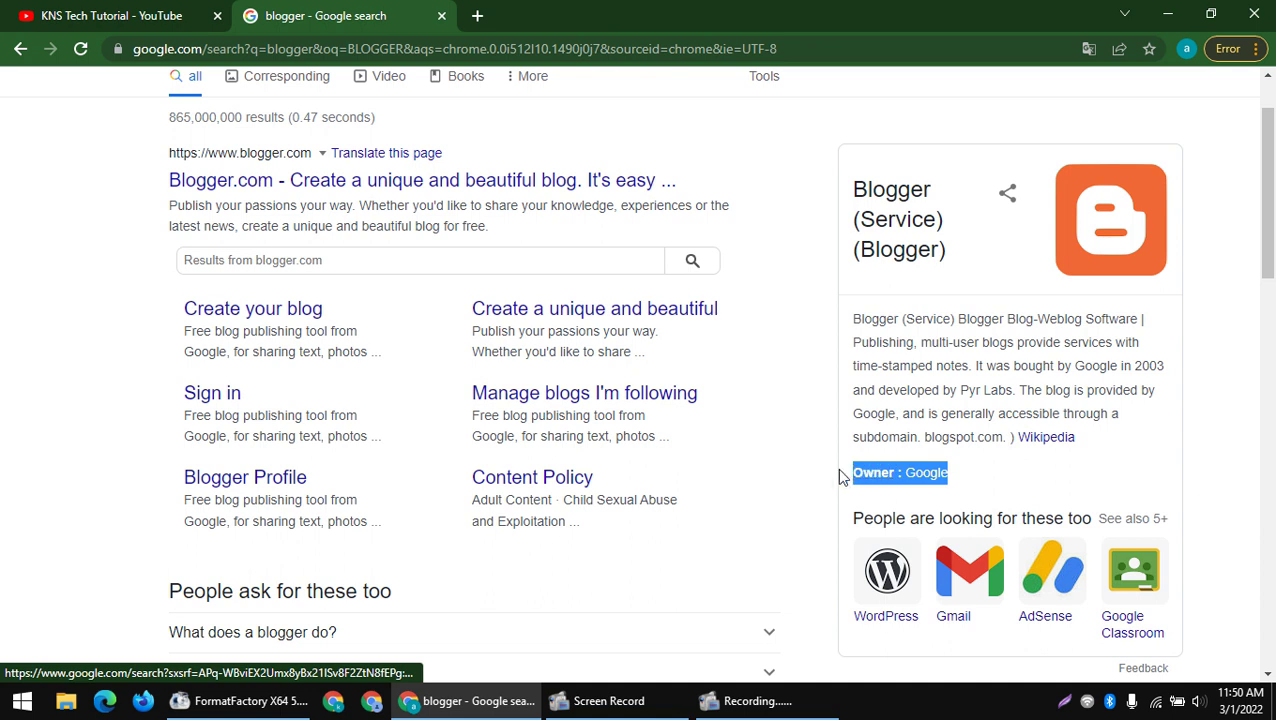
{"action": "left_click", "coordinate": [893, 412]}
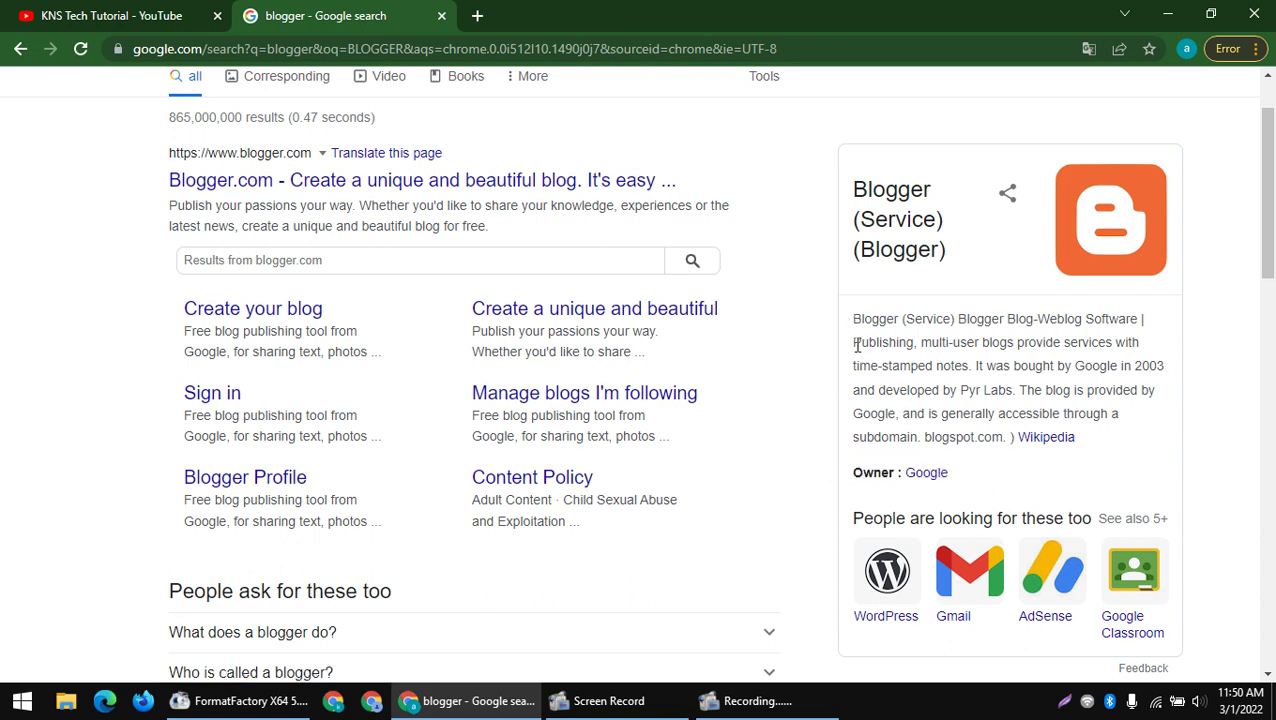
{"action": "double_click", "coordinate": [857, 345]}
{"action": "left_click_drag", "start_coordinate": [973, 342], "coordinate": [1075, 390]}
{"action": "left_click", "coordinate": [1029, 366]}
{"action": "left_click_drag", "start_coordinate": [855, 368], "coordinate": [1049, 482]}
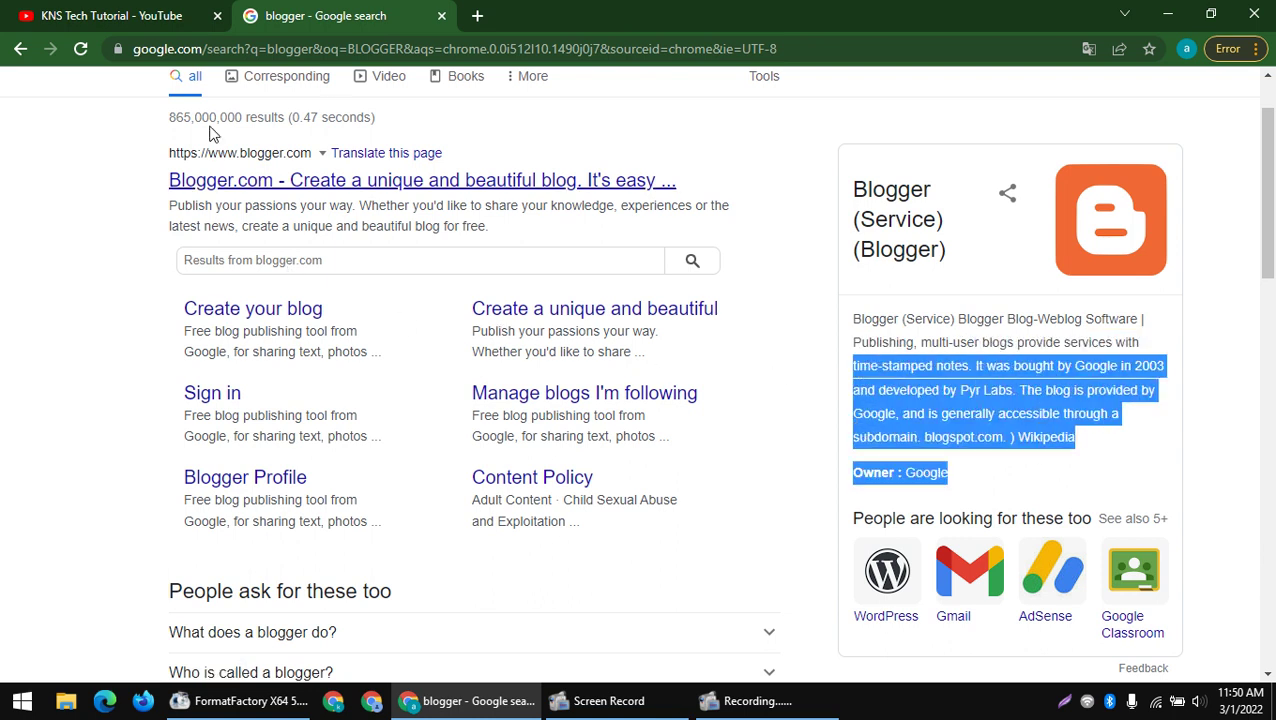
{"action": "scroll", "coordinate": [333, 413], "scroll_direction": "up", "scroll_amount": 1}
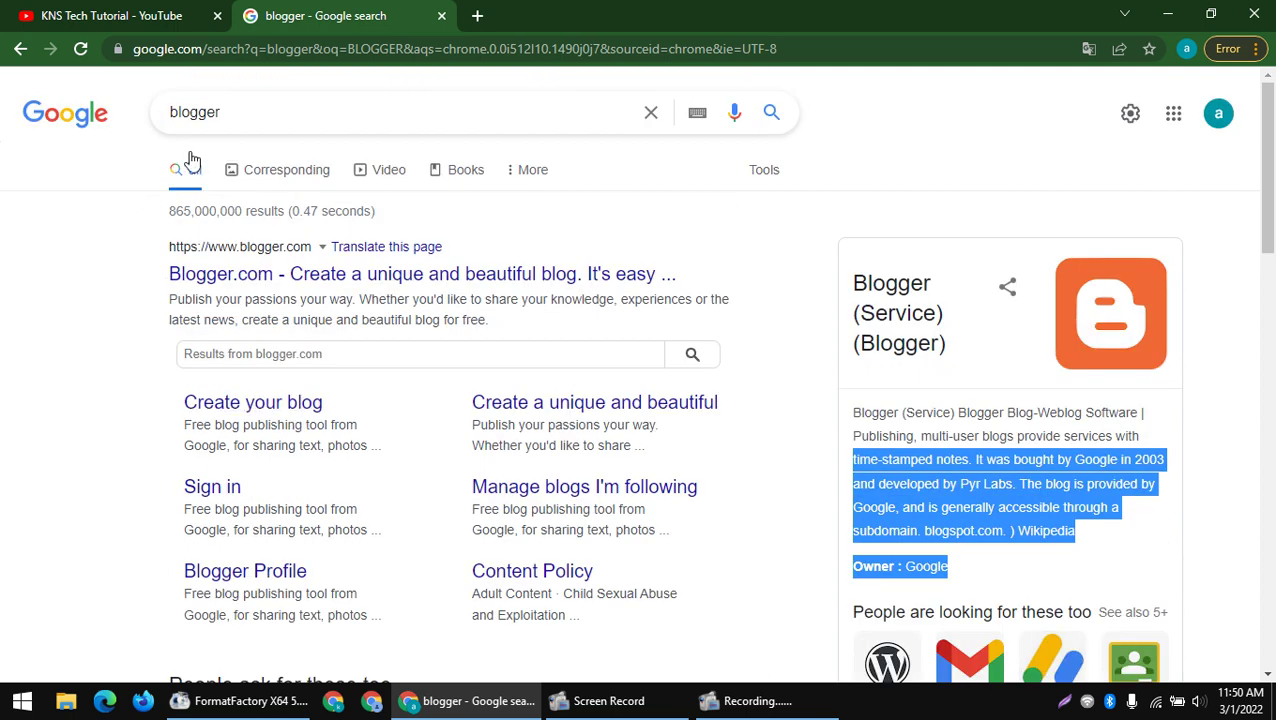
- Search Google for "blogger monetization" in a separate tab, look through the results, and close that tab
{"action": "left_click", "coordinate": [477, 15]}
{"action": "type", "text": "BL:OGGER MON"}
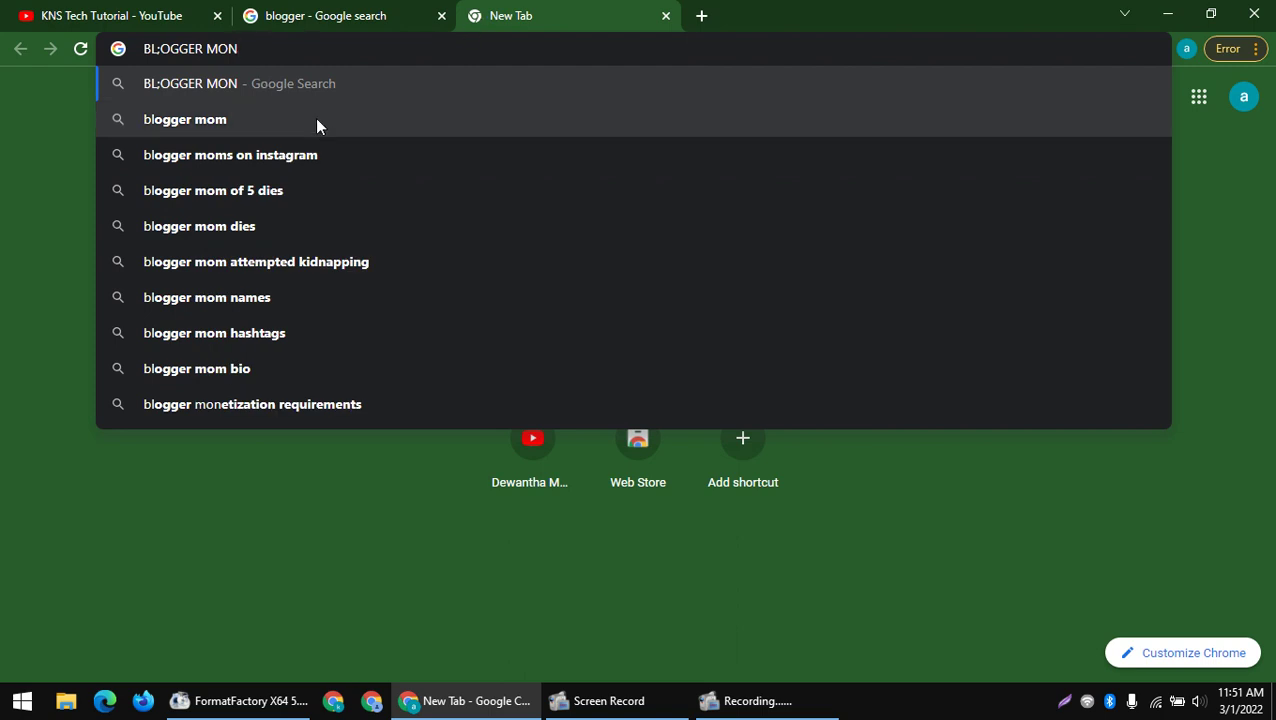
{"action": "type", "text": "ETI"}
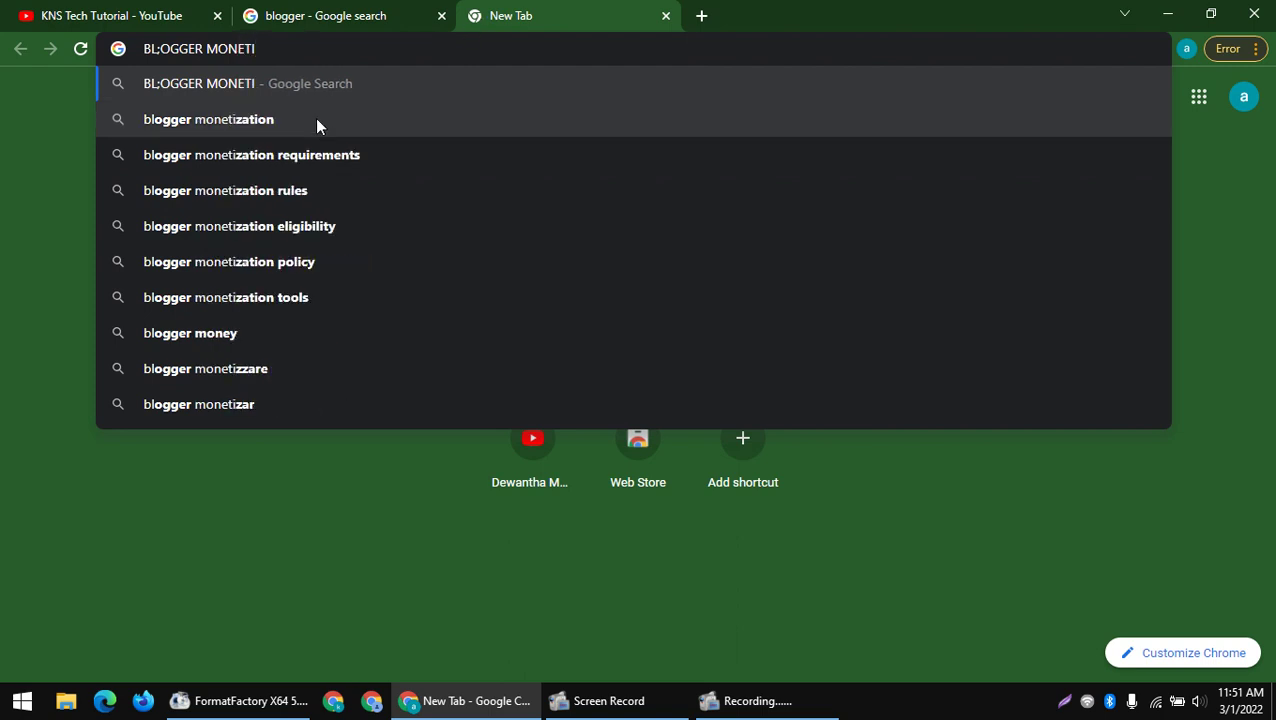
{"action": "left_click", "coordinate": [315, 118]}
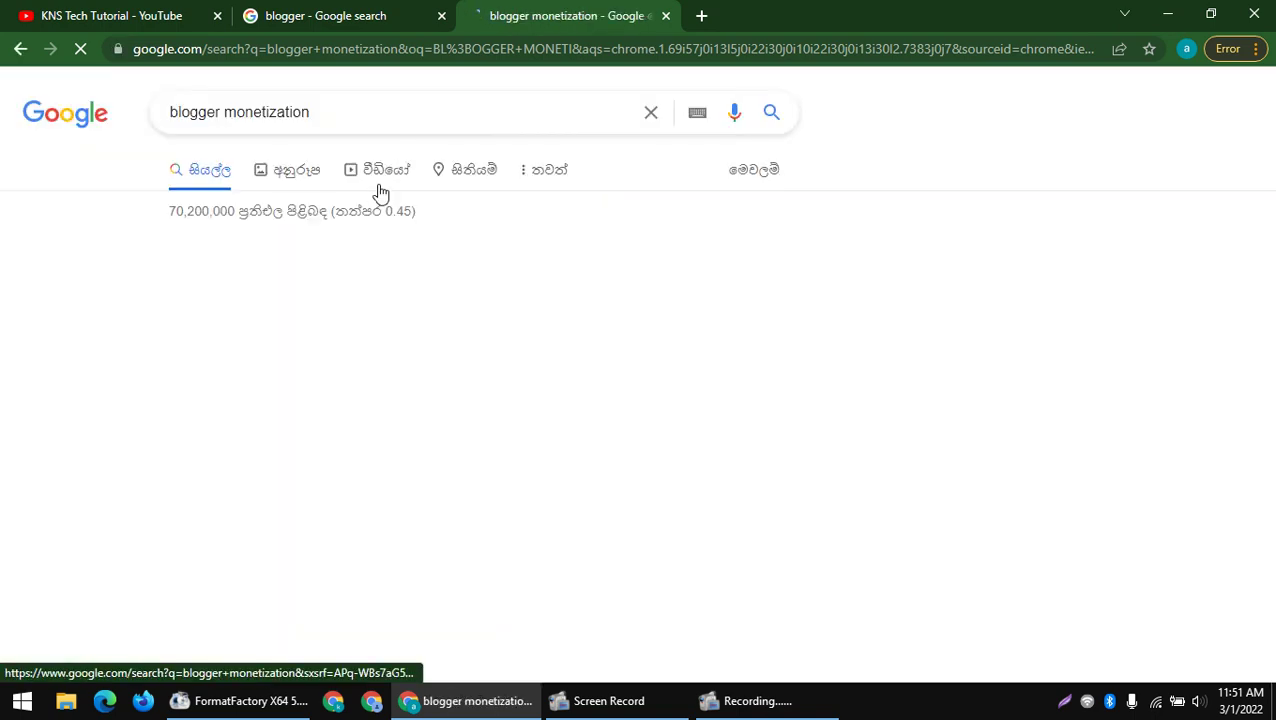
{"action": "scroll", "coordinate": [131, 305], "scroll_direction": "down", "scroll_amount": 3}
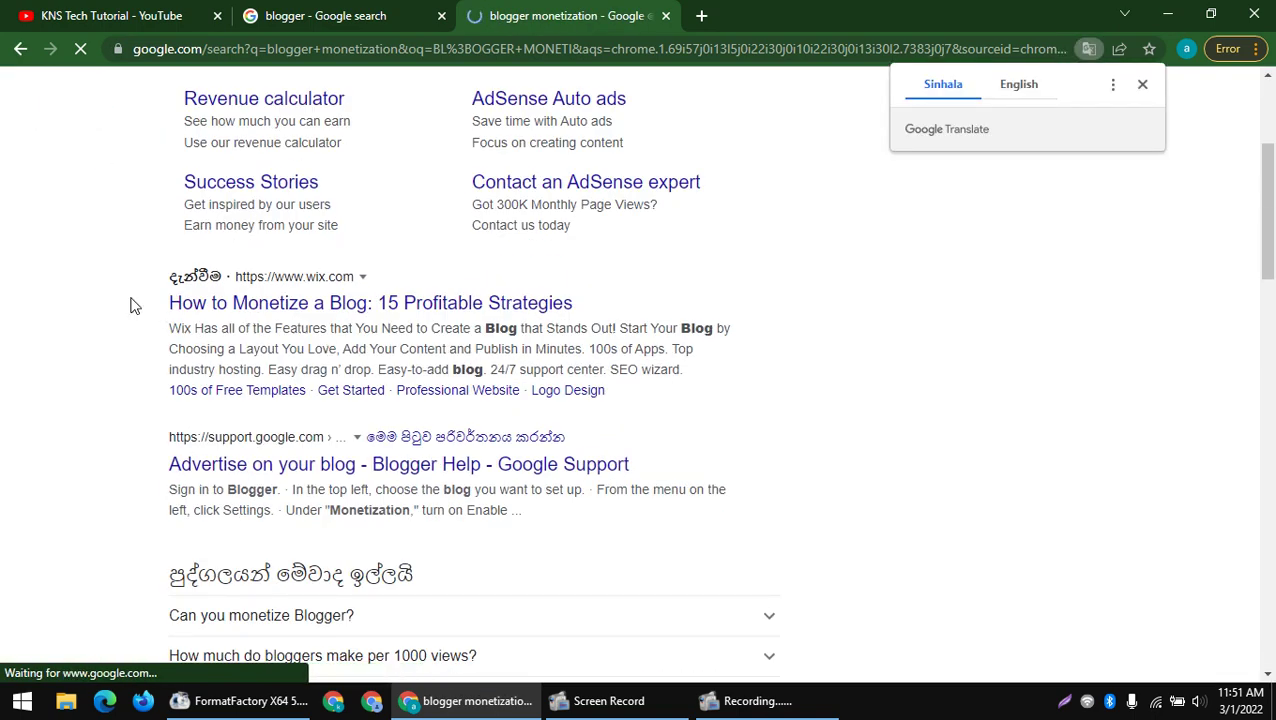
{"action": "scroll", "coordinate": [133, 305], "scroll_direction": "down", "scroll_amount": 3}
{"action": "scroll", "coordinate": [200, 360], "scroll_direction": "down", "scroll_amount": 1}
{"action": "scroll", "coordinate": [235, 405], "scroll_direction": "up", "scroll_amount": 6}
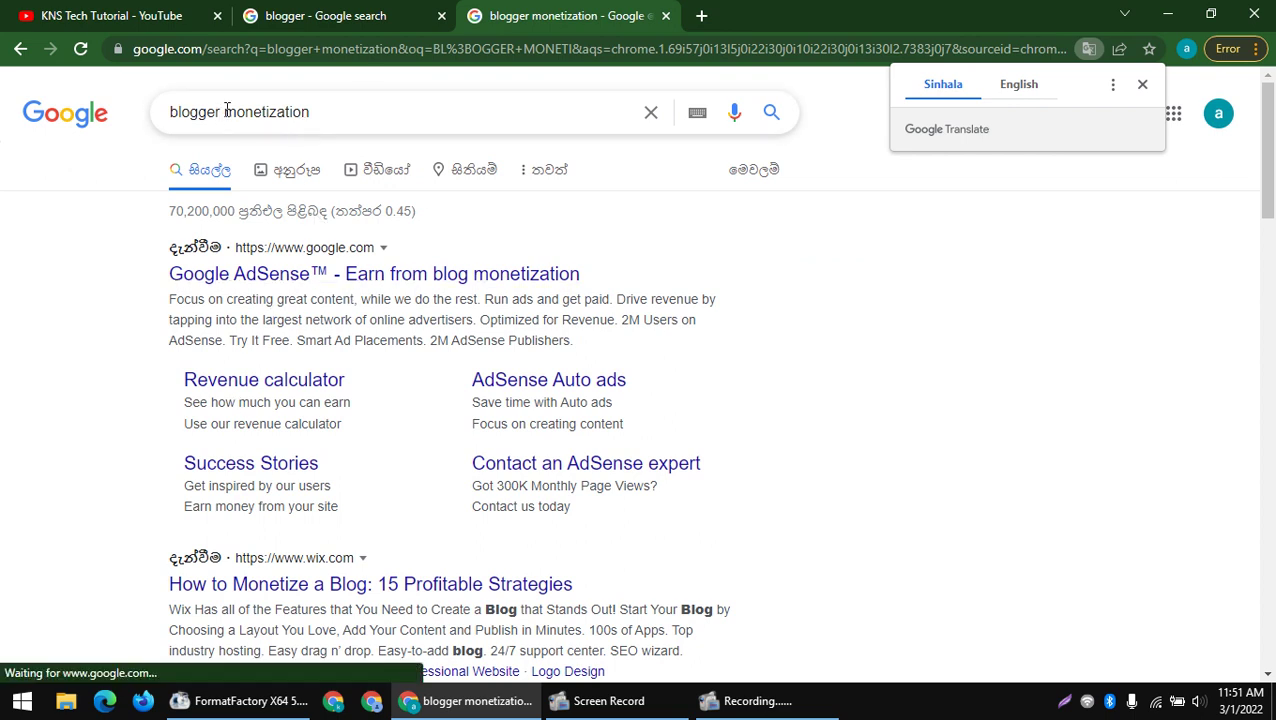
{"action": "left_click", "coordinate": [330, 15]}
{"action": "left_click", "coordinate": [665, 15]}
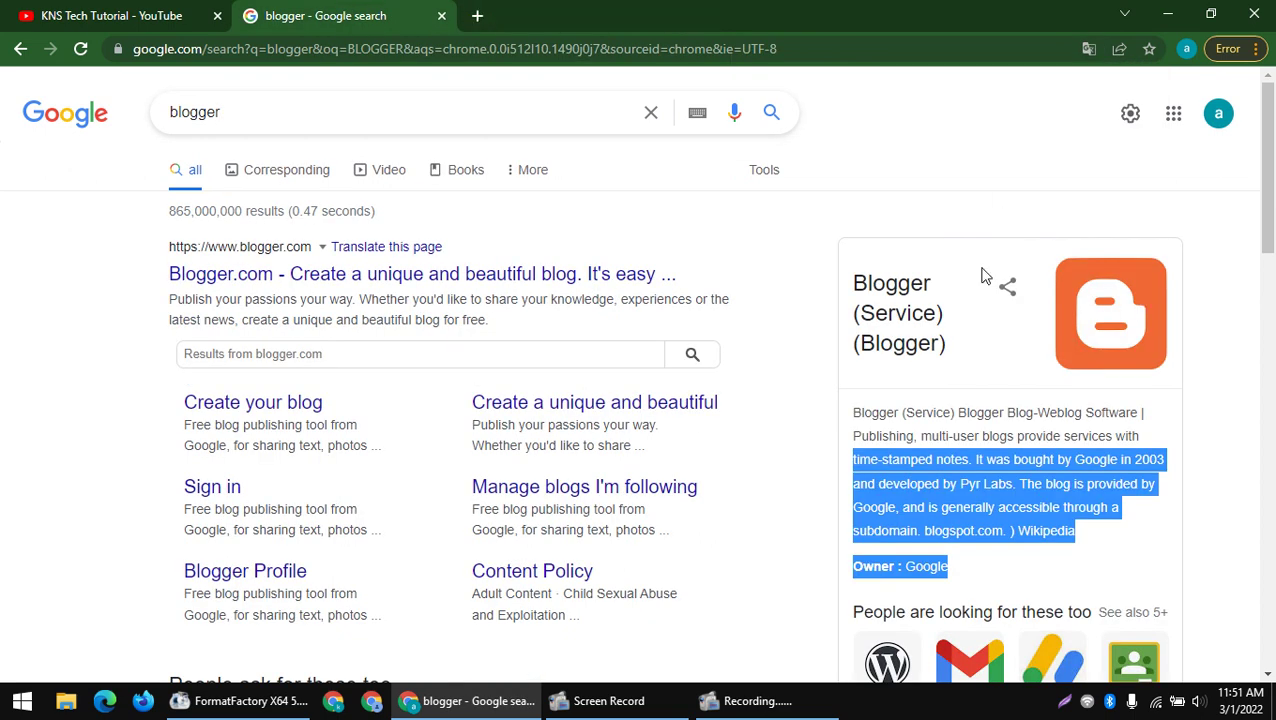
- Open the Blogger.com website from the "blogger" search results, leaving no extra blank tab open
{"action": "scroll", "coordinate": [983, 276], "scroll_direction": "down", "scroll_amount": 2}
{"action": "scroll", "coordinate": [983, 276], "scroll_direction": "up", "scroll_amount": 2}
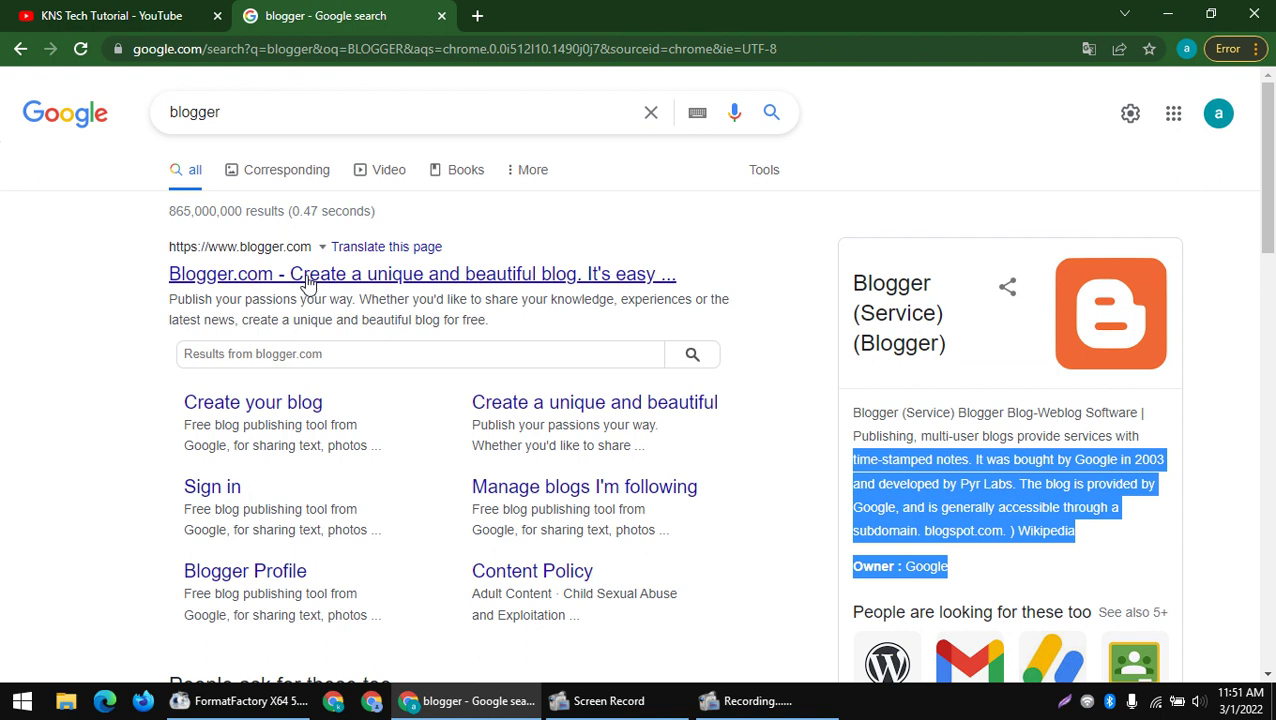
{"action": "left_click", "coordinate": [180, 282]}
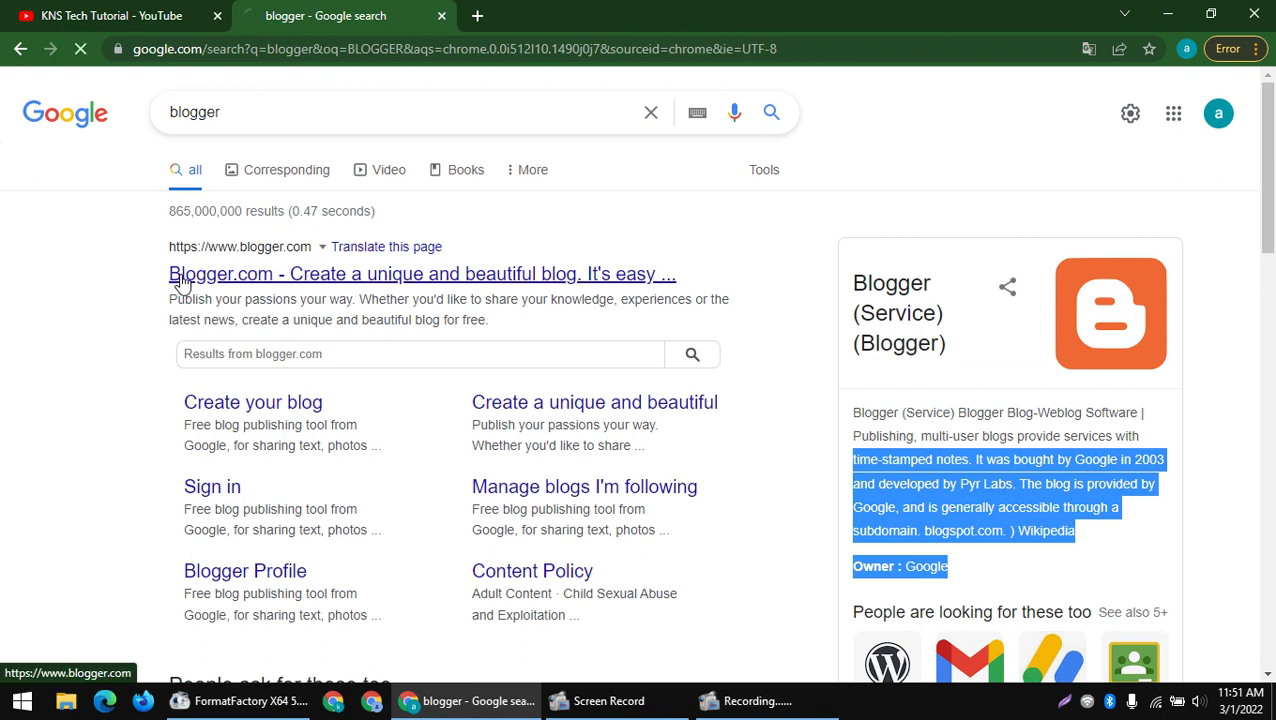
{"action": "left_click", "coordinate": [477, 15]}
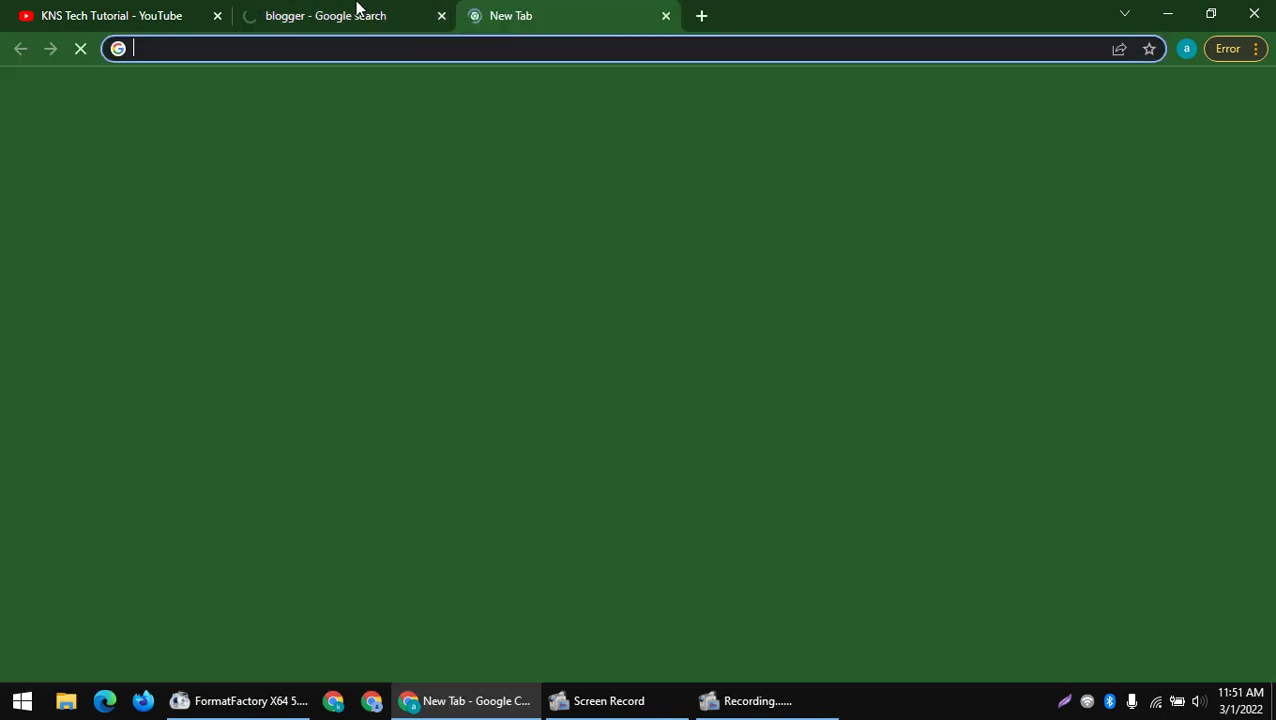
{"action": "left_click", "coordinate": [358, 8]}
{"action": "left_click", "coordinate": [495, 10]}
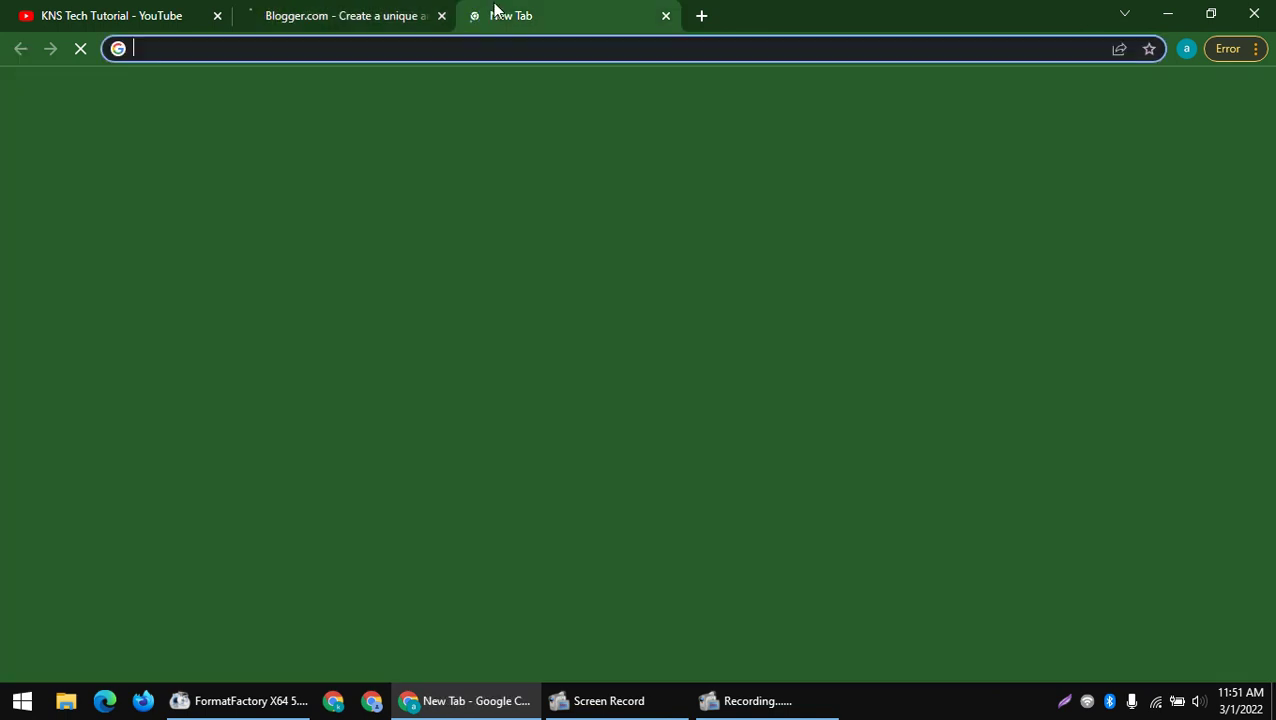
{"action": "left_click", "coordinate": [319, 9]}
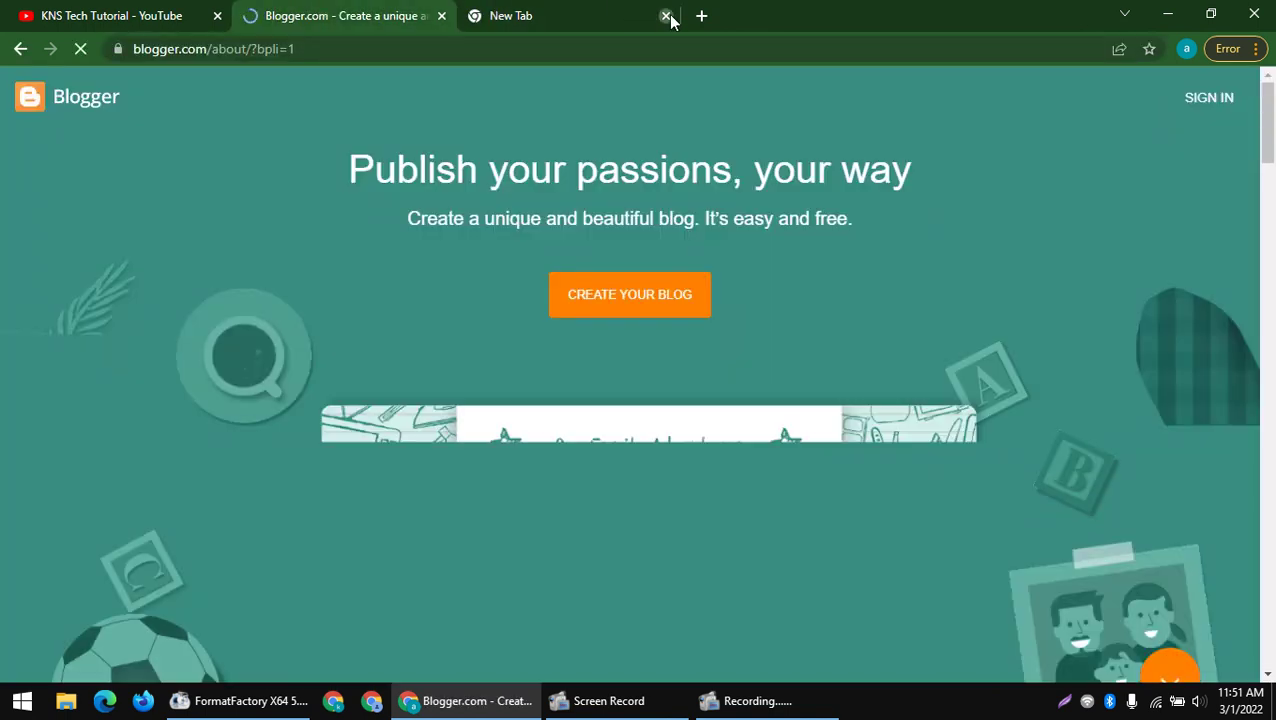
{"action": "left_click", "coordinate": [666, 16]}
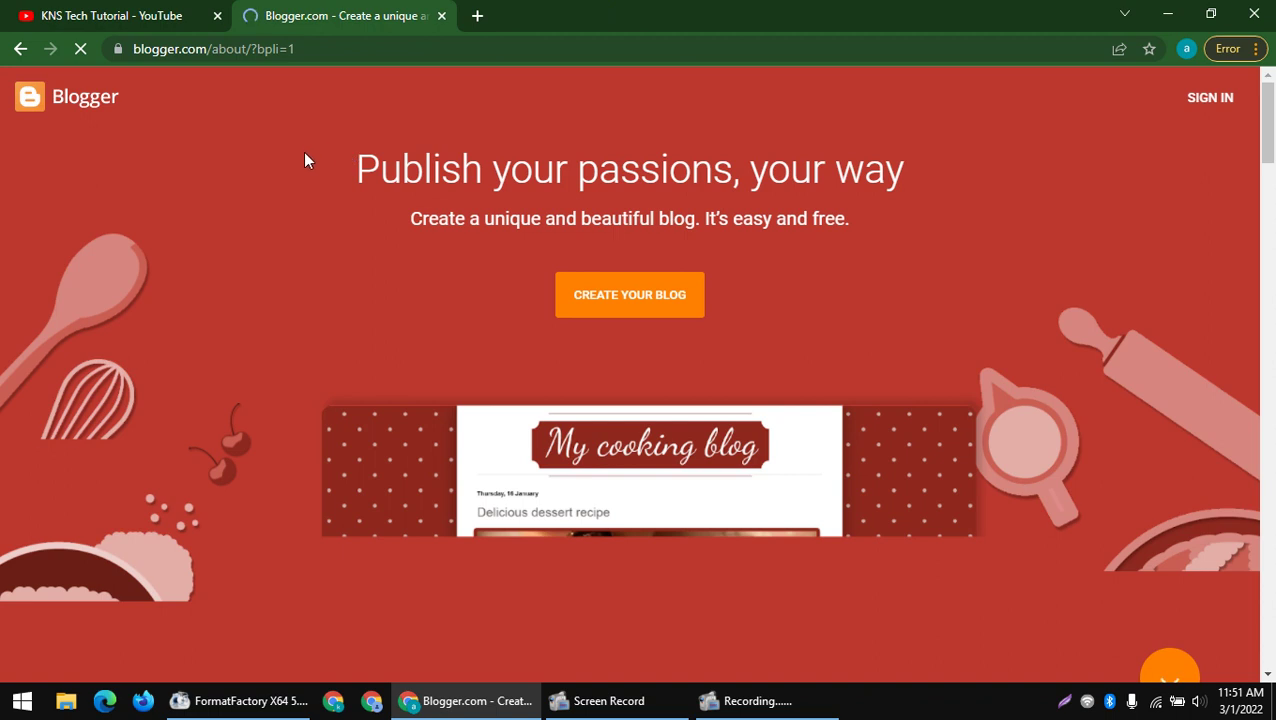
- Look over the Blogger home page's tagline and start creating a blog to reach the Google account chooser
{"action": "left_click_drag", "start_coordinate": [303, 152], "coordinate": [720, 288]}
{"action": "left_click", "coordinate": [547, 208]}
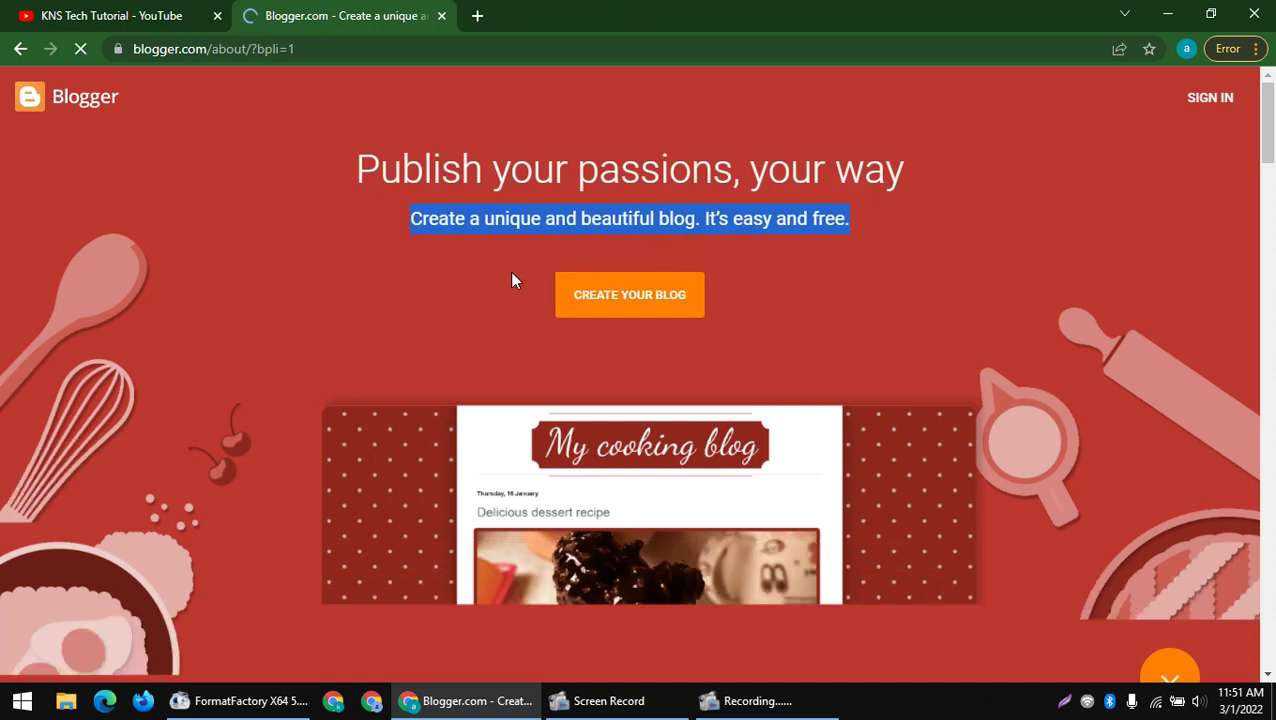
{"action": "scroll", "coordinate": [659, 297], "scroll_direction": "down", "scroll_amount": 1}
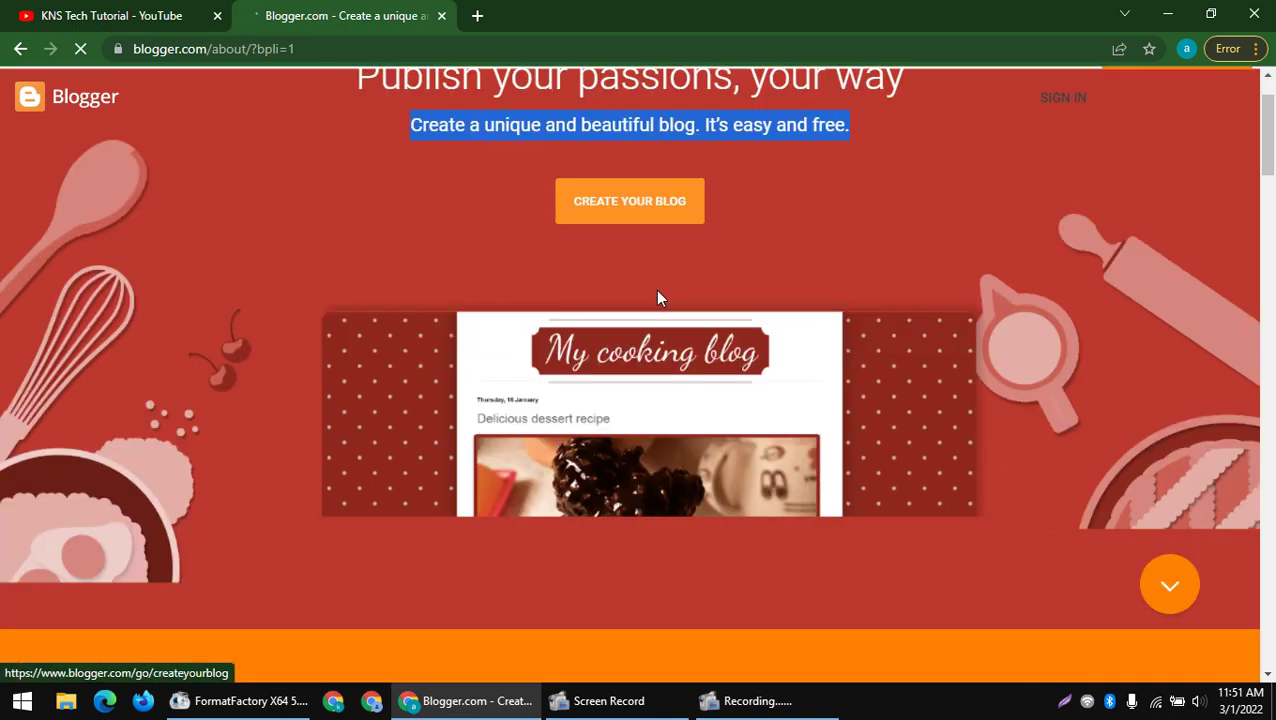
{"action": "scroll", "coordinate": [658, 297], "scroll_direction": "down", "scroll_amount": 1}
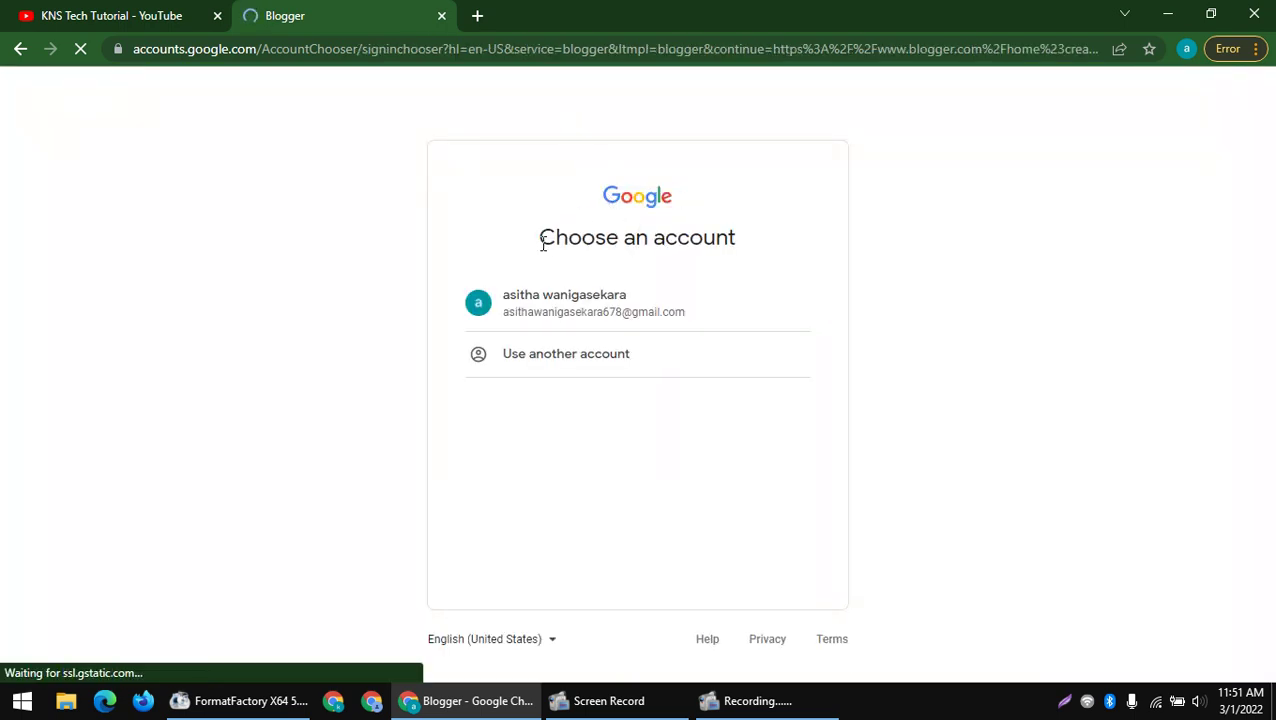
{"action": "left_click_drag", "start_coordinate": [543, 240], "coordinate": [769, 251]}
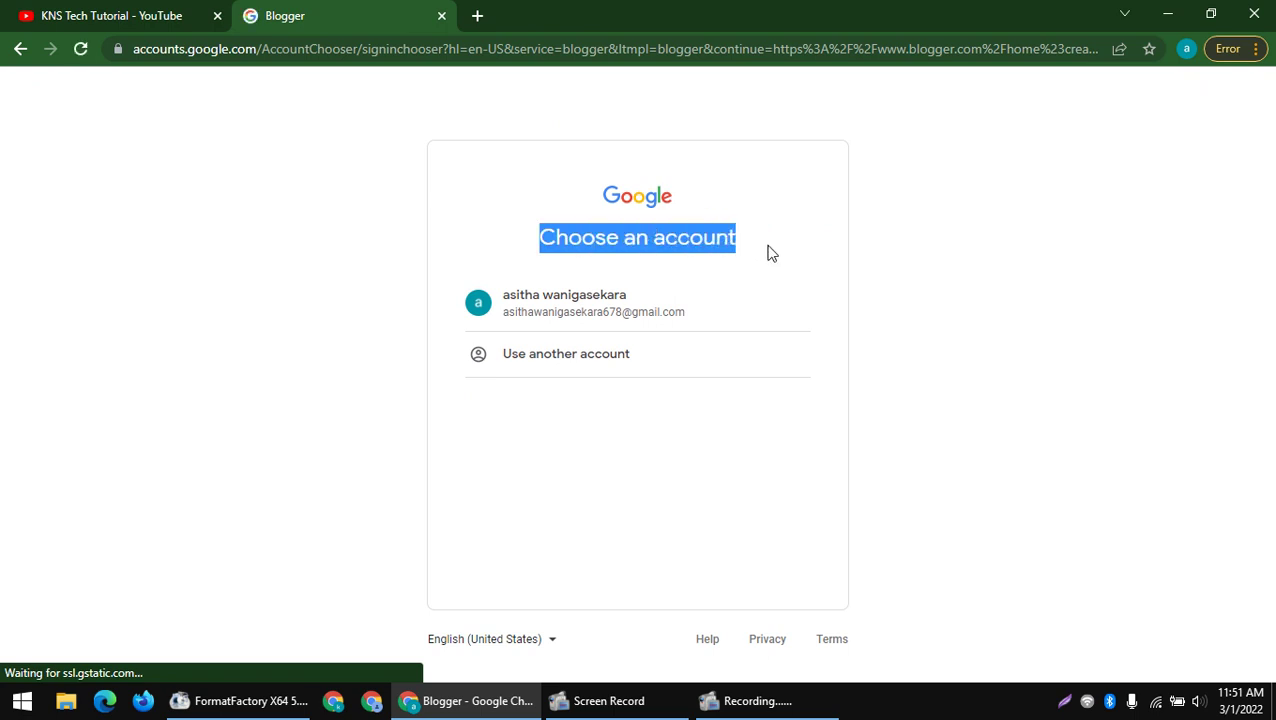
- Select the listed Google account and enter the account password to continue to Blogger's blog creation page
{"action": "left_click", "coordinate": [580, 302]}
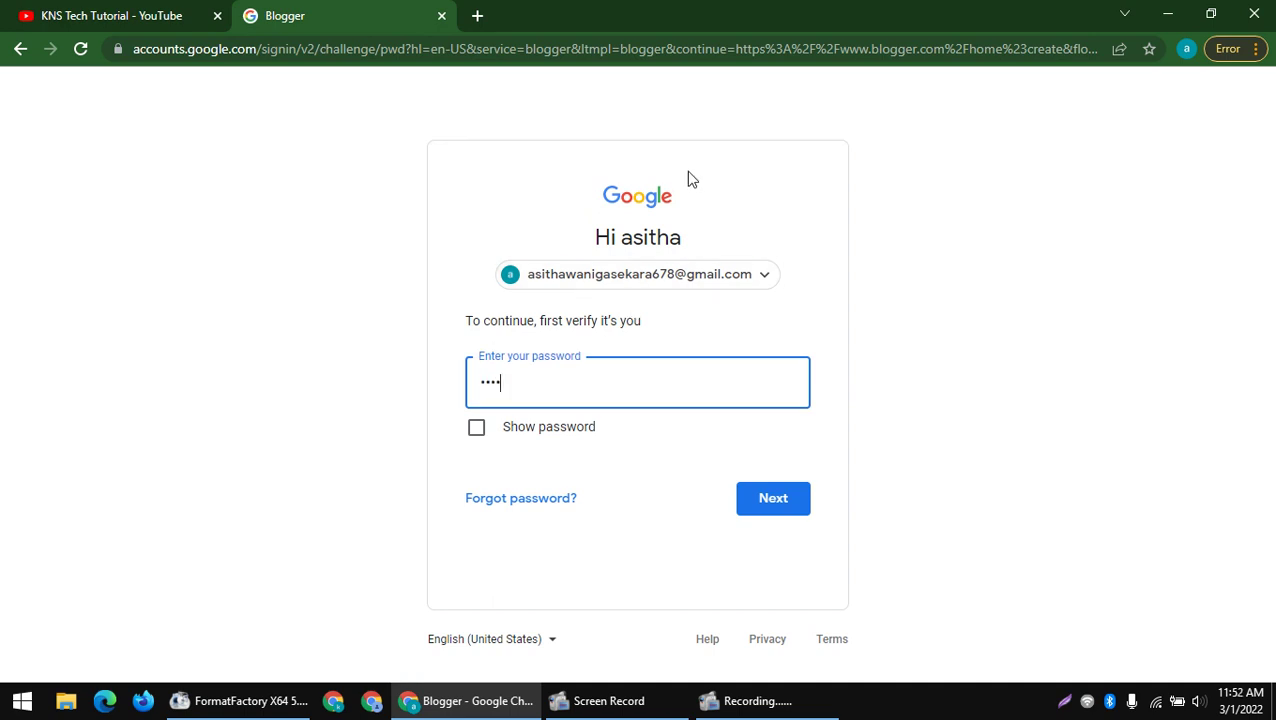
{"action": "type", "text": "***"}
{"action": "key", "text": "Return"}
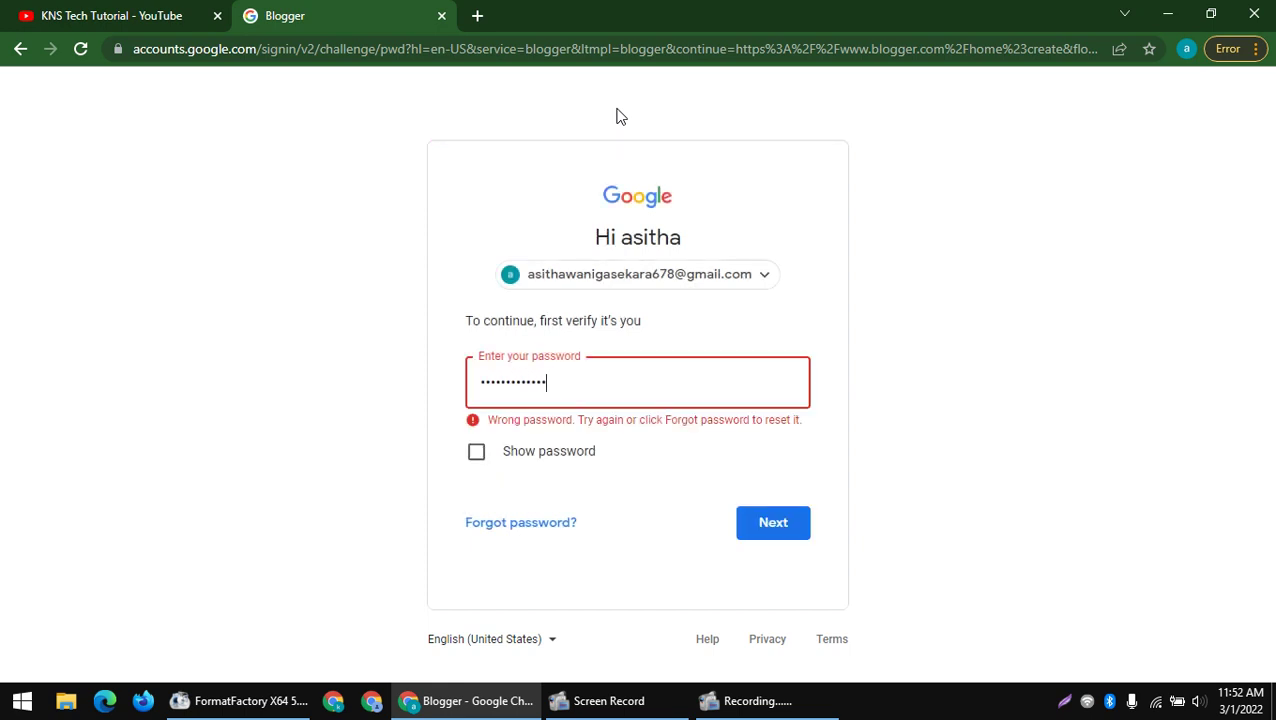
{"action": "key", "text": "Return"}
{"action": "key", "text": "Return"}
{"action": "type", "text": "••"}
{"action": "key", "text": "Return"}
{"action": "type", "text": "••••••••••••"}
{"action": "key", "text": "Return"}
{"action": "key", "text": "Return"}
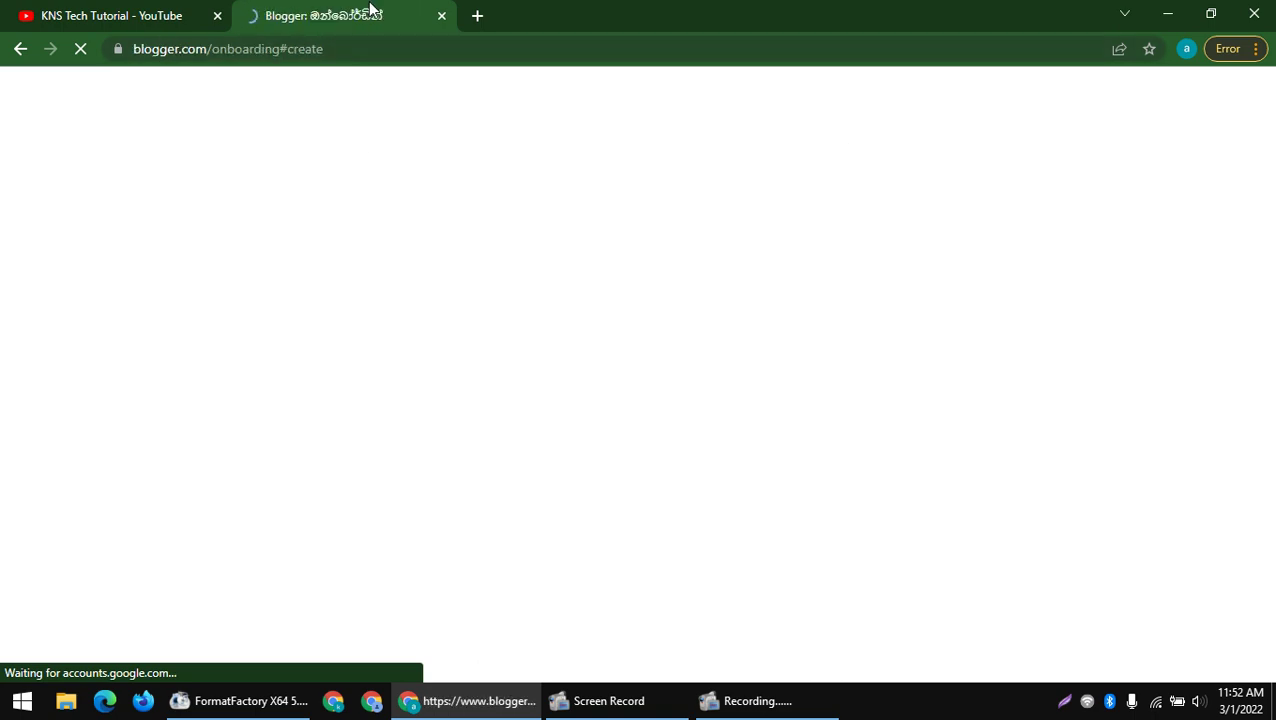
- Translate the Sinhala Blogger onboarding page into English and bring the blog name form into view
{"action": "left_click_drag", "start_coordinate": [450, 224], "coordinate": [954, 313]}
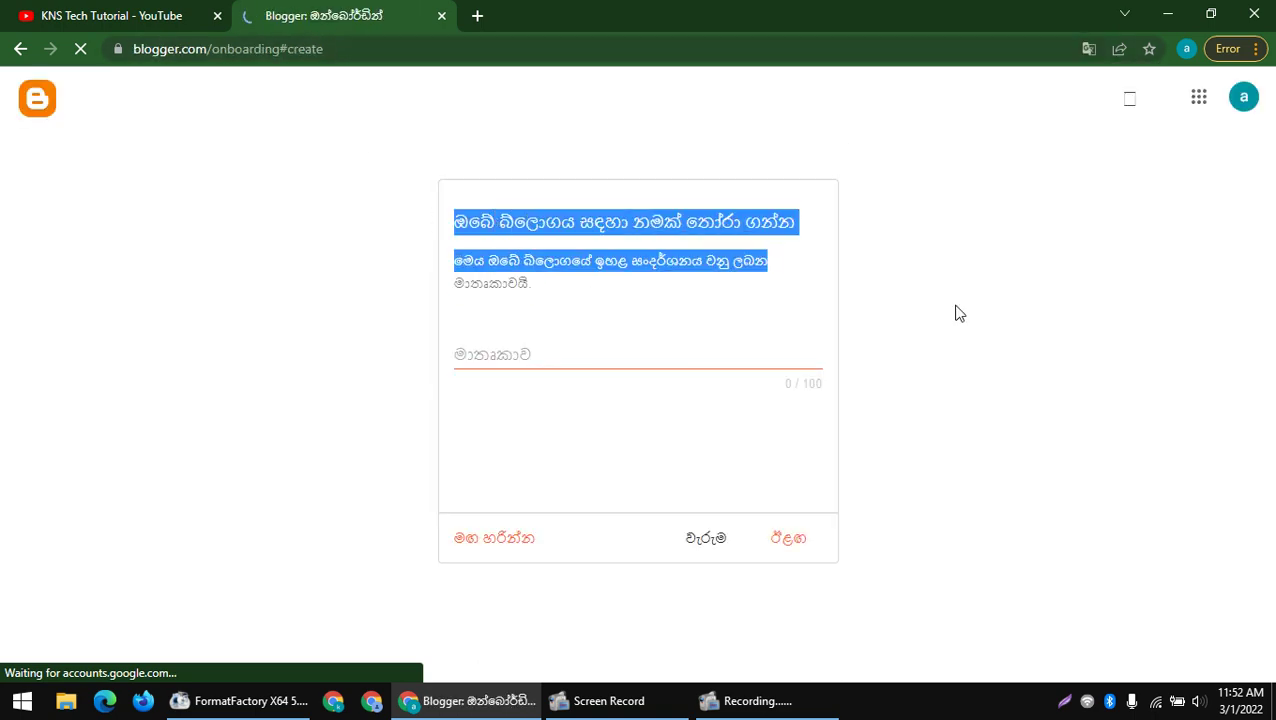
{"action": "left_click", "coordinate": [1091, 52]}
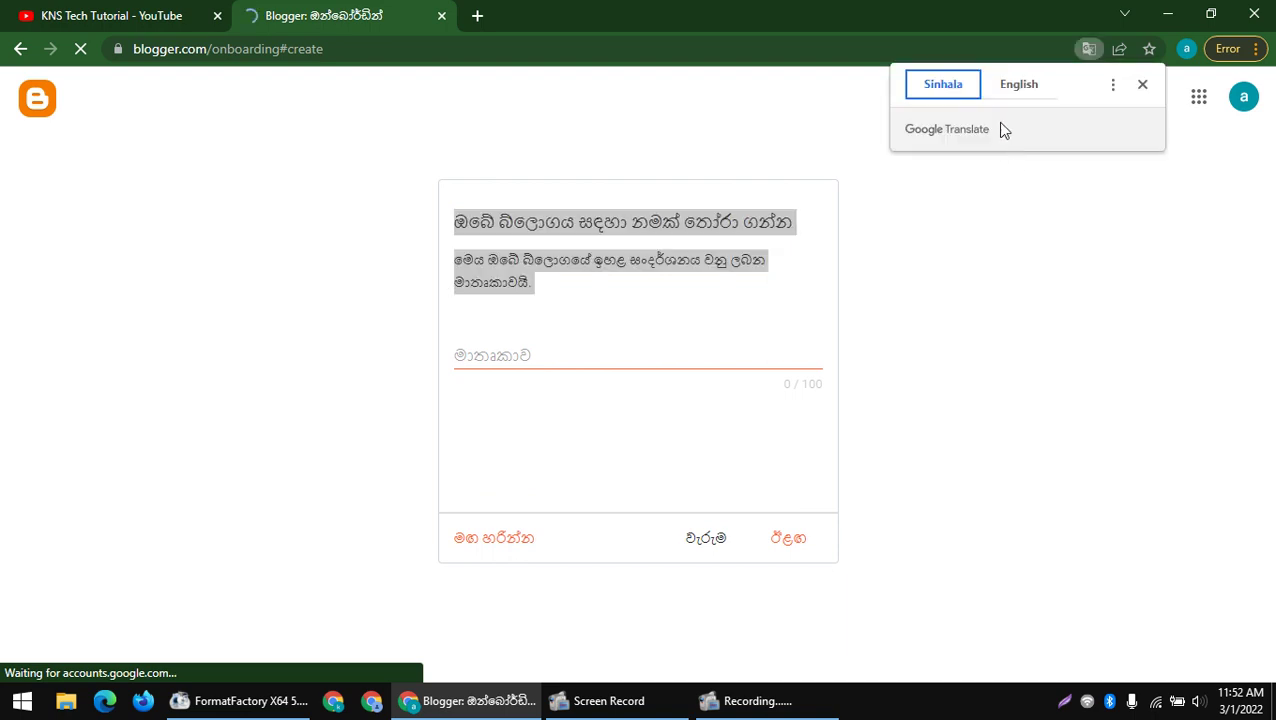
{"action": "left_click", "coordinate": [1010, 92]}
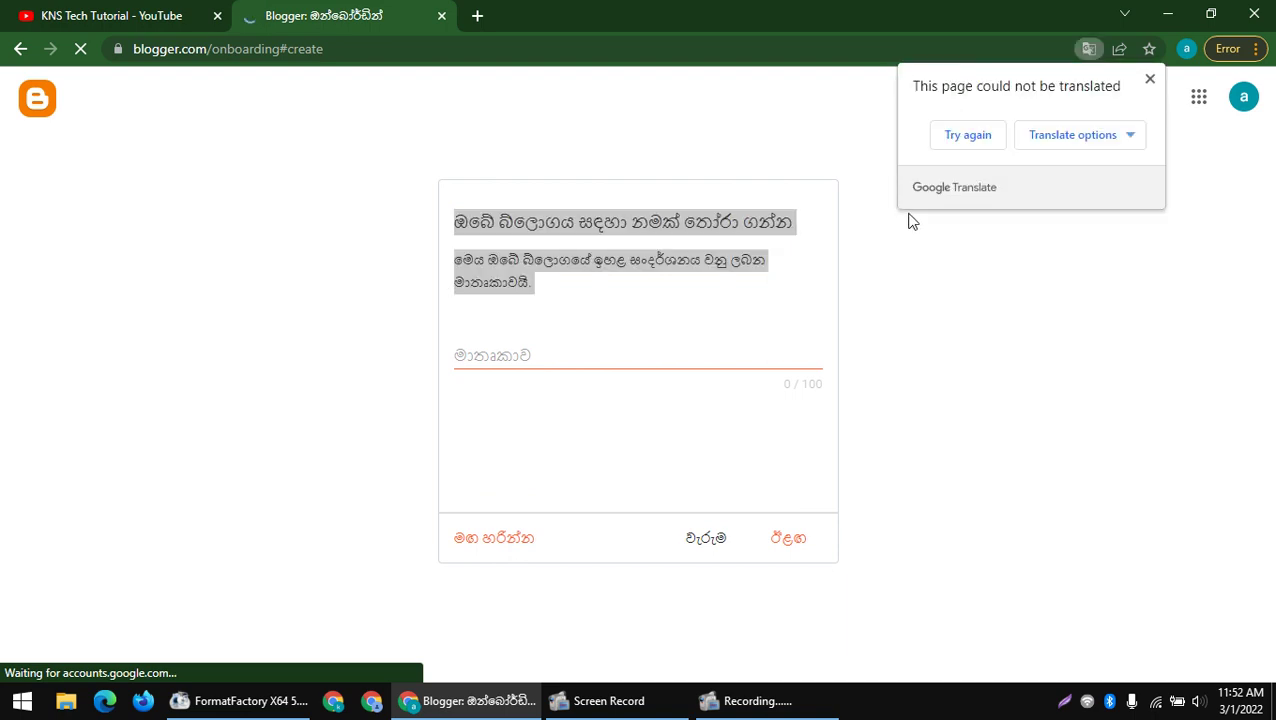
{"action": "left_click", "coordinate": [980, 140]}
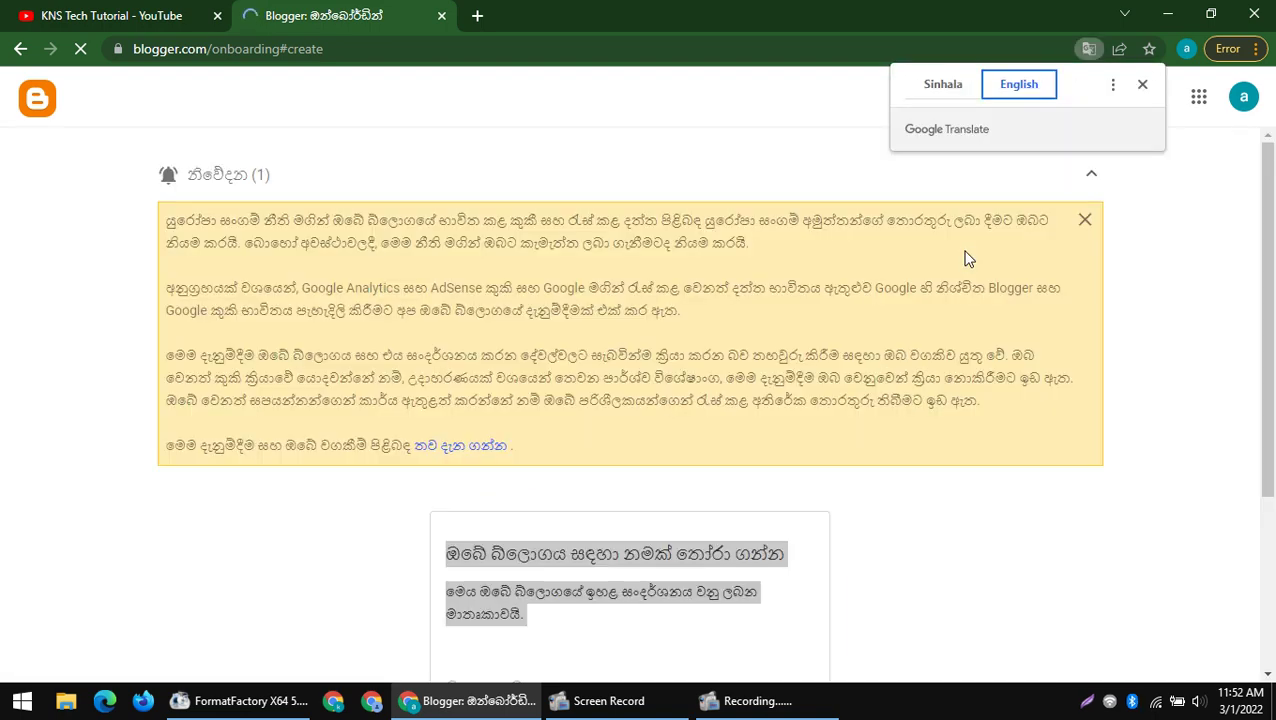
{"action": "scroll", "coordinate": [747, 328], "scroll_direction": "down", "scroll_amount": 2}
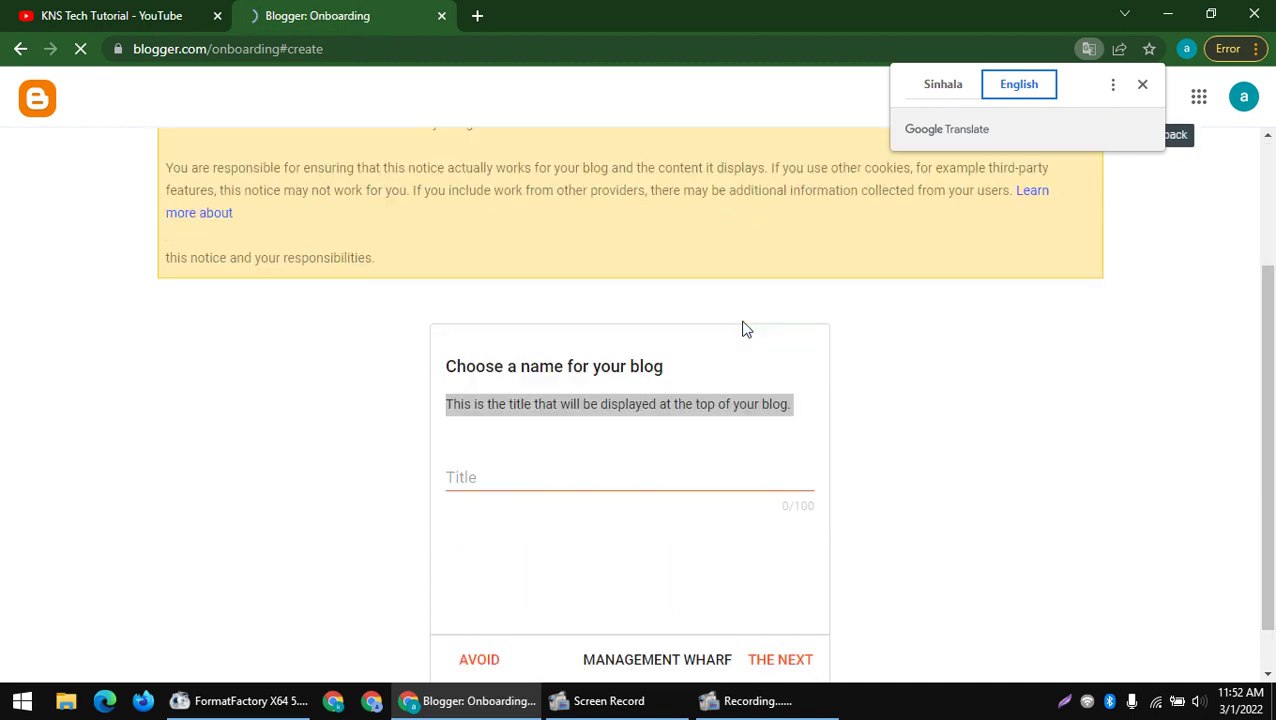
{"action": "scroll", "coordinate": [770, 333], "scroll_direction": "down", "scroll_amount": 1}
{"action": "left_click", "coordinate": [476, 333]}
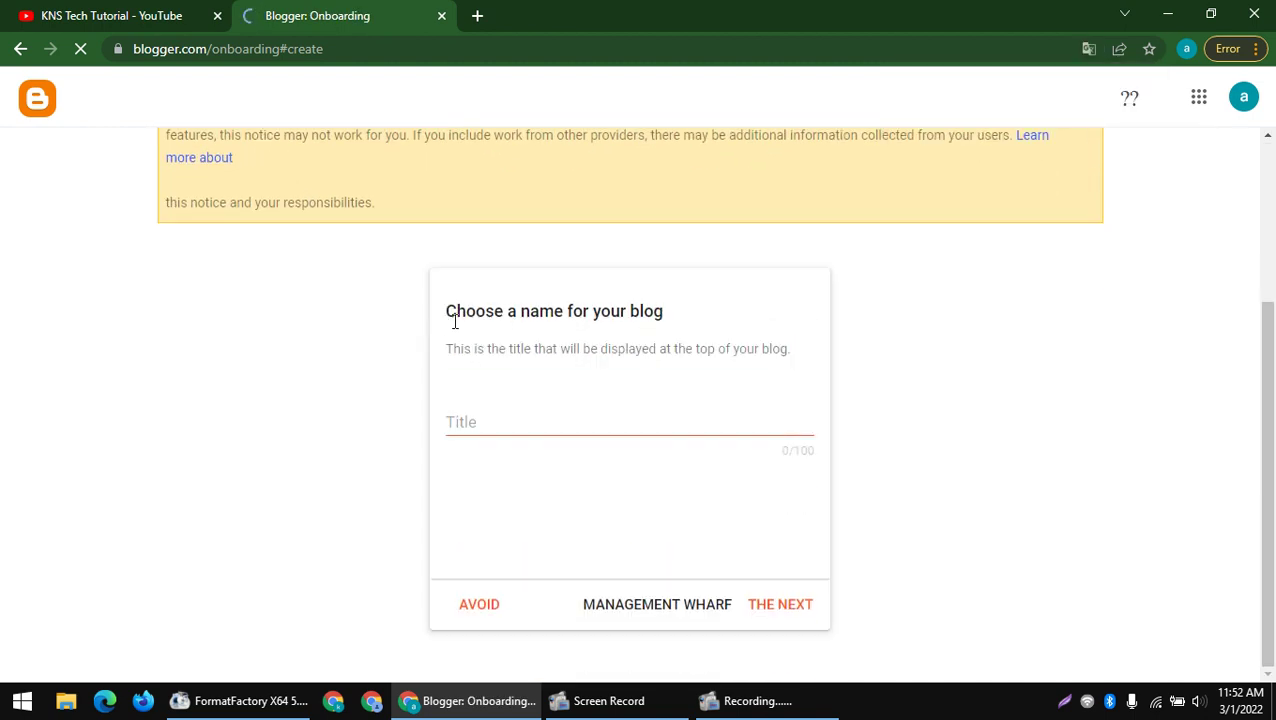
- Read the blog name prompt, title the blog "KNS Tech Tutorial" to match the YouTube channel, and continue
{"action": "left_click_drag", "start_coordinate": [443, 314], "coordinate": [746, 319]}
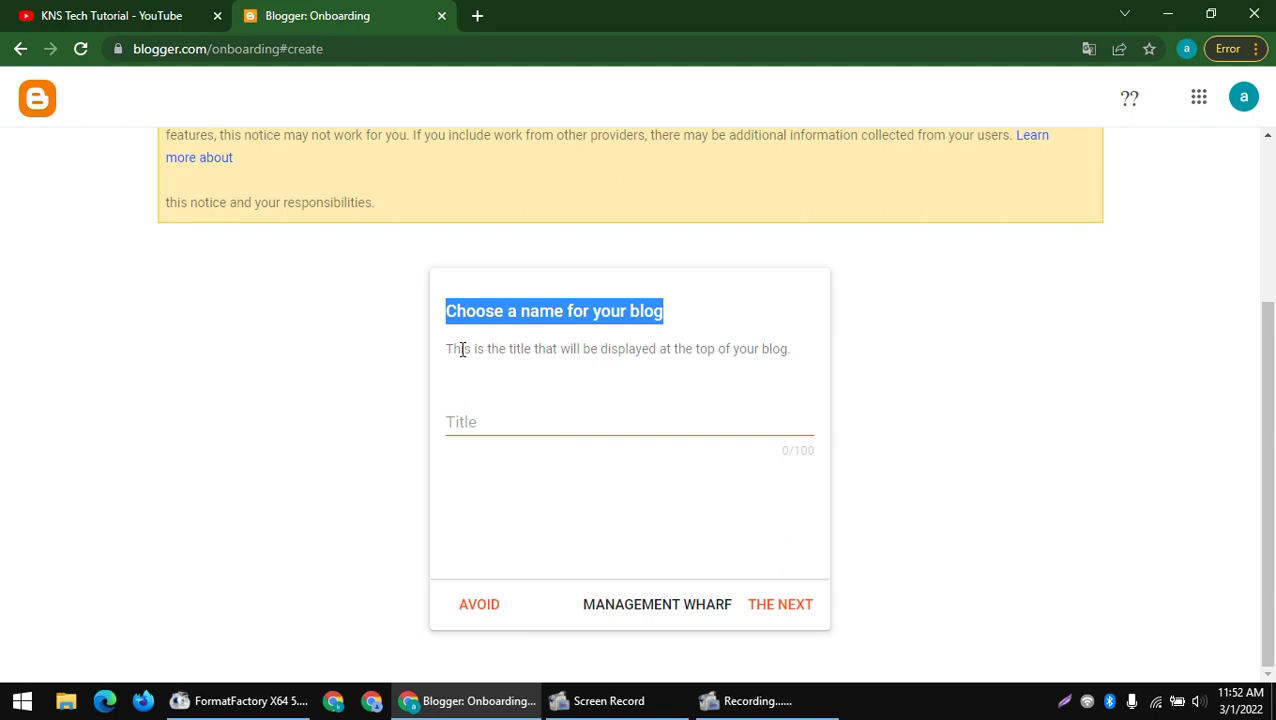
{"action": "left_click_drag", "start_coordinate": [447, 350], "coordinate": [889, 347]}
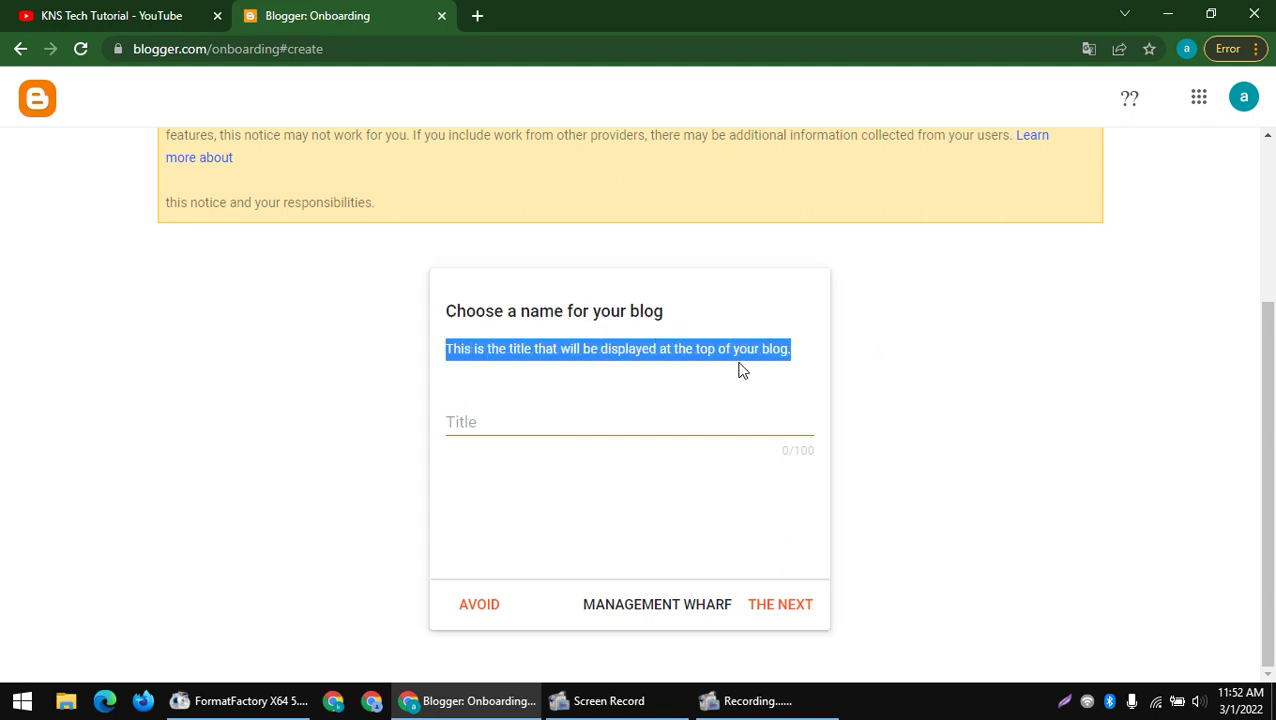
{"action": "left_click", "coordinate": [488, 428]}
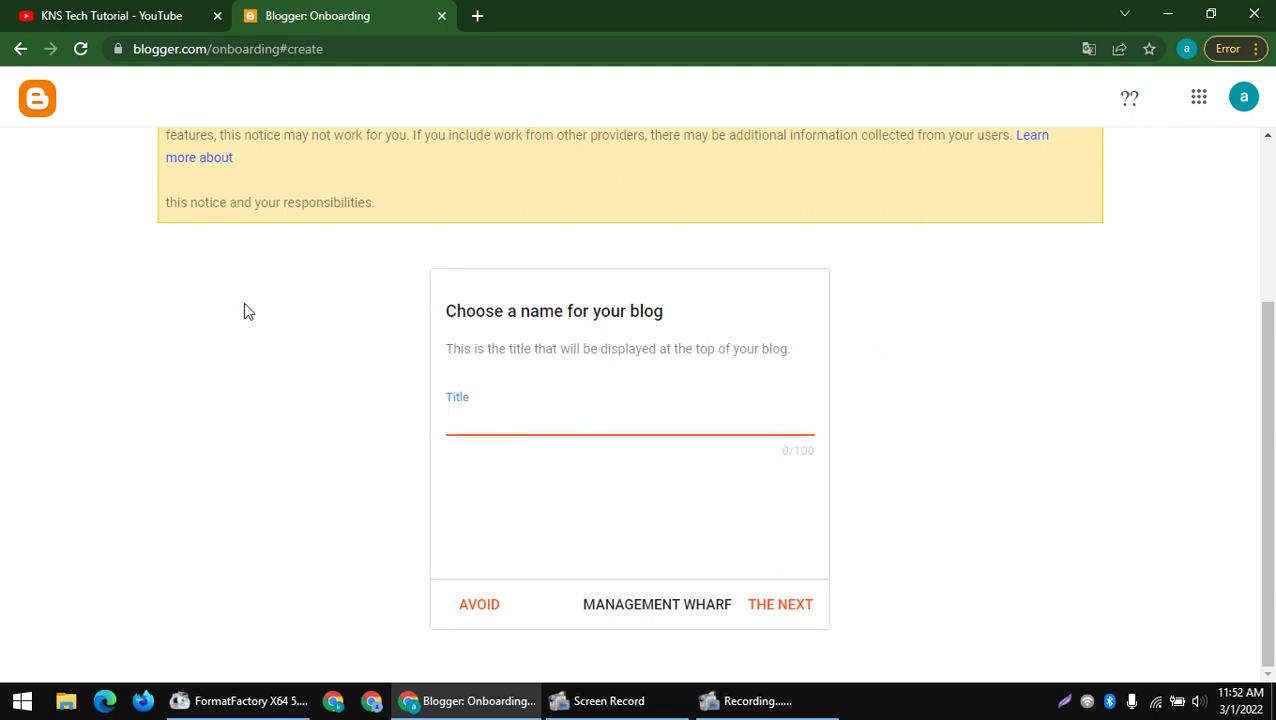
{"action": "left_click", "coordinate": [160, 20]}
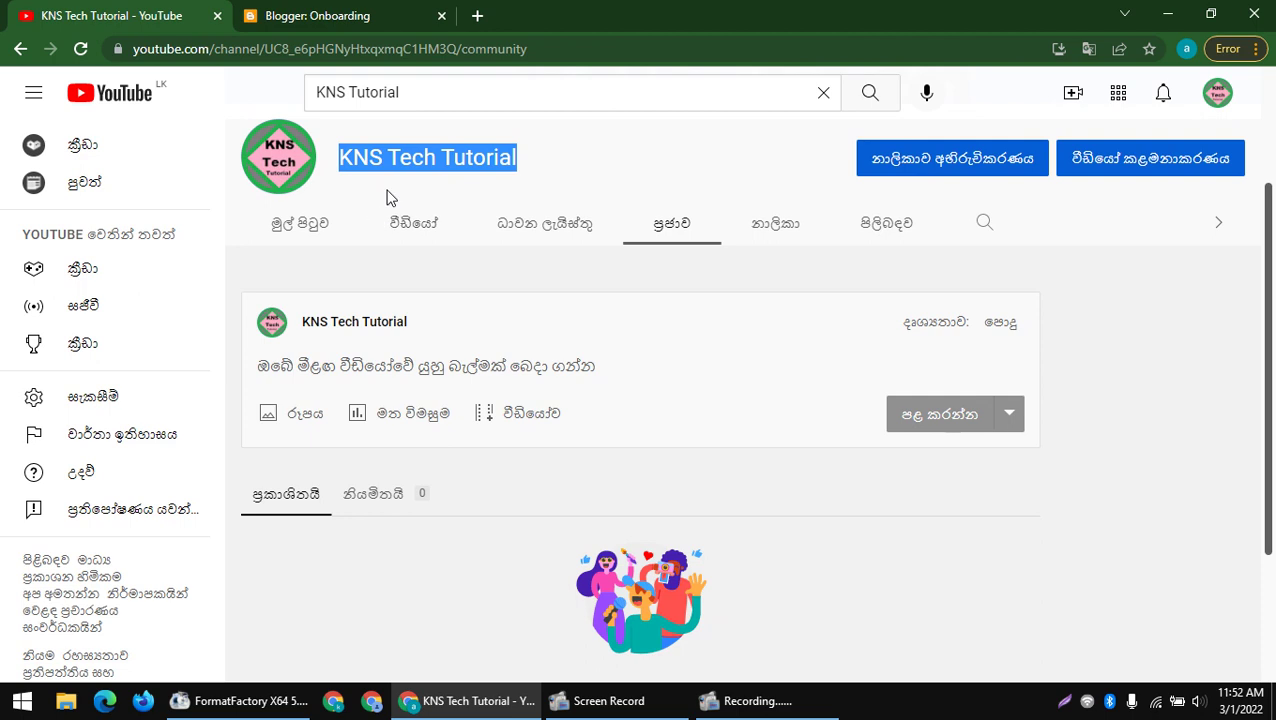
{"action": "left_click", "coordinate": [362, 10]}
{"action": "type", "text": "KNS Tech Tutorial"}
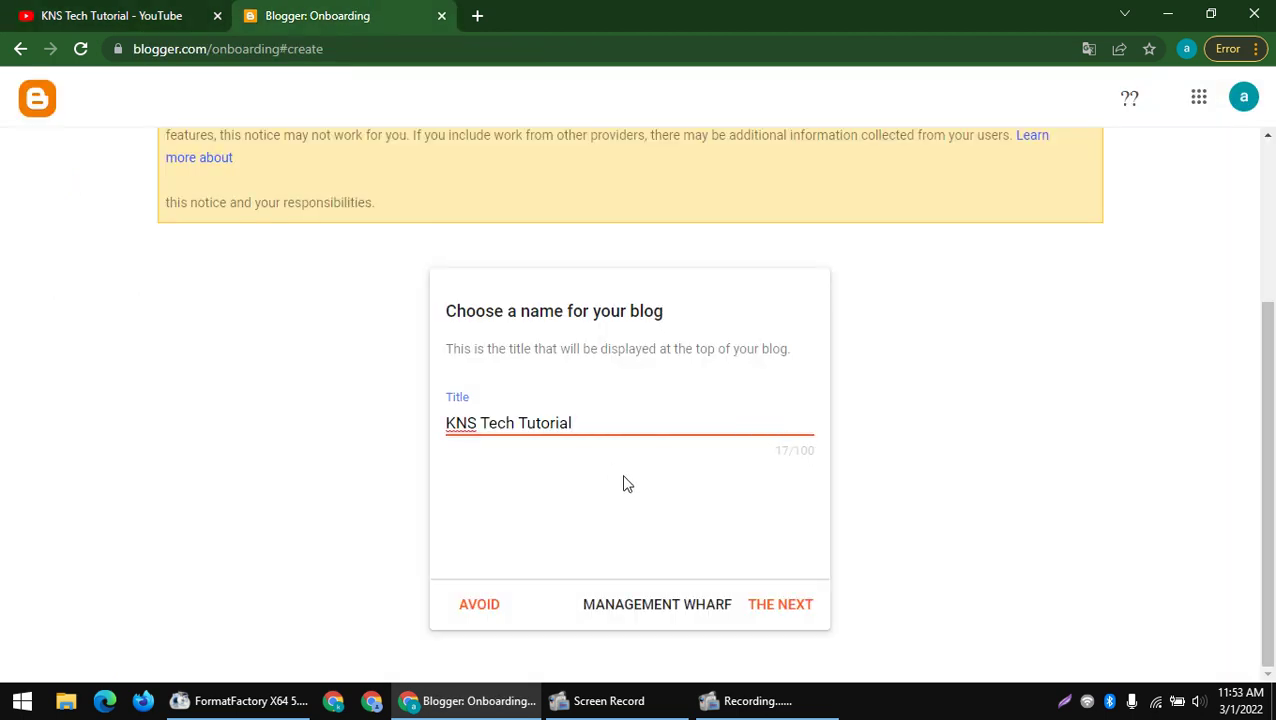
{"action": "left_click", "coordinate": [786, 607]}
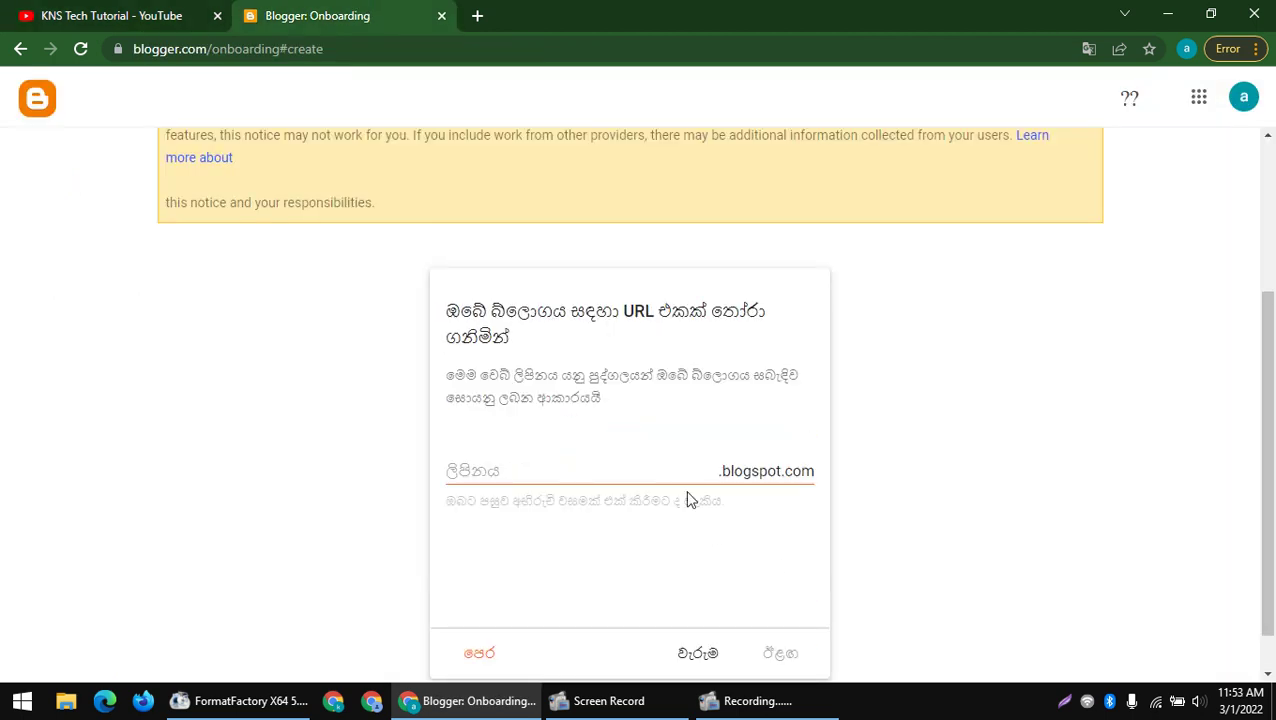
- Set the blog's blogspot.com address to "KNSTechTutorial", without spaces
{"action": "left_click", "coordinate": [537, 412]}
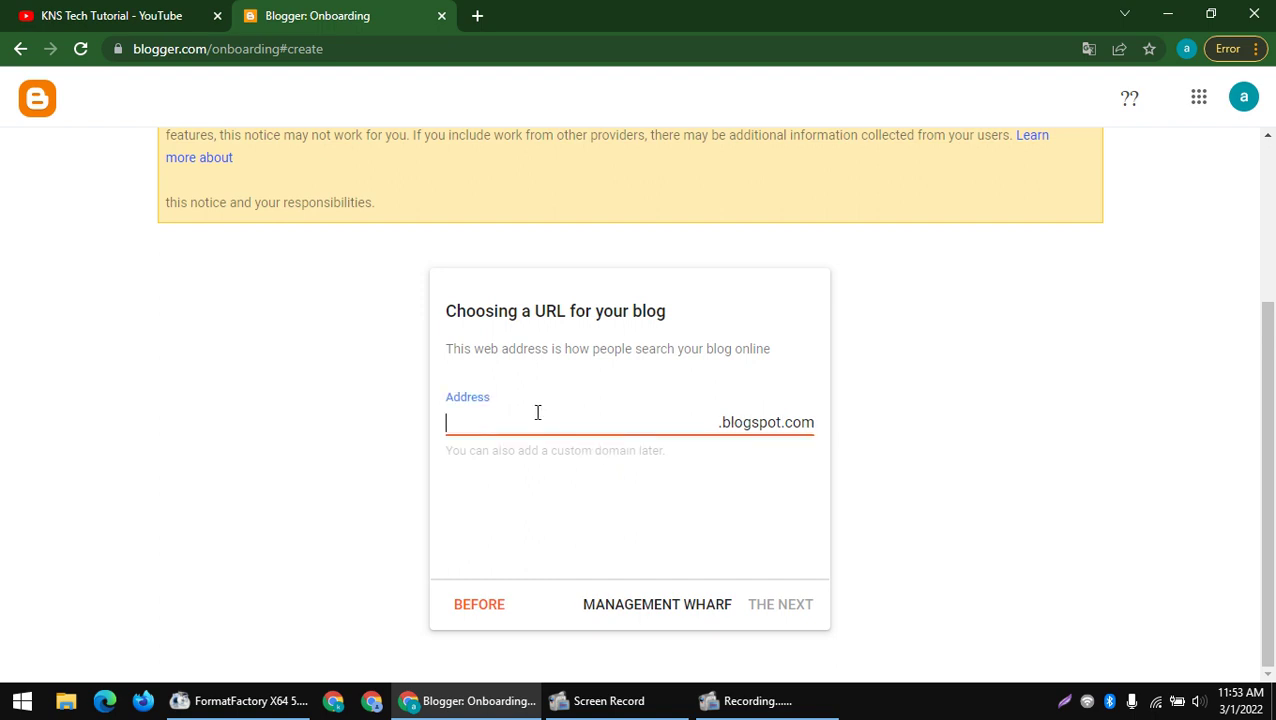
{"action": "left_click", "coordinate": [113, 12]}
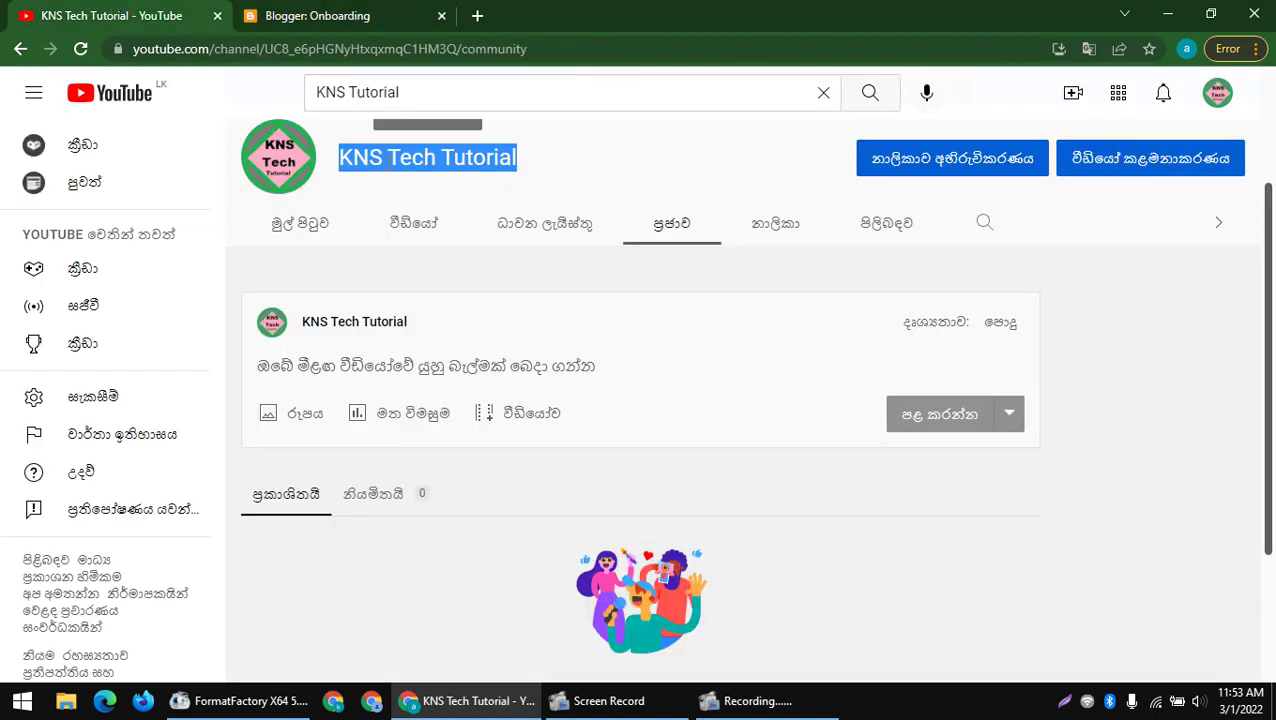
{"action": "left_click", "coordinate": [370, 8]}
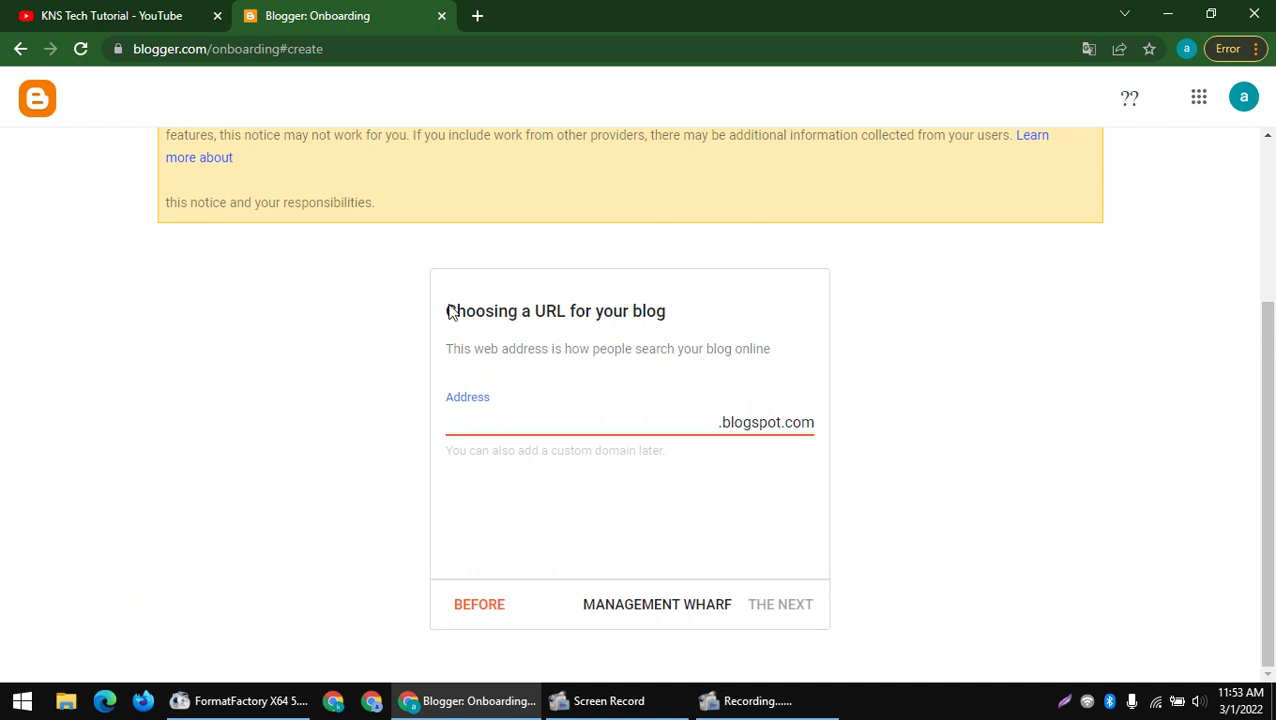
{"action": "type", "text": "KNS Tech Tutorial"}
{"action": "left_click", "coordinate": [480, 428]}
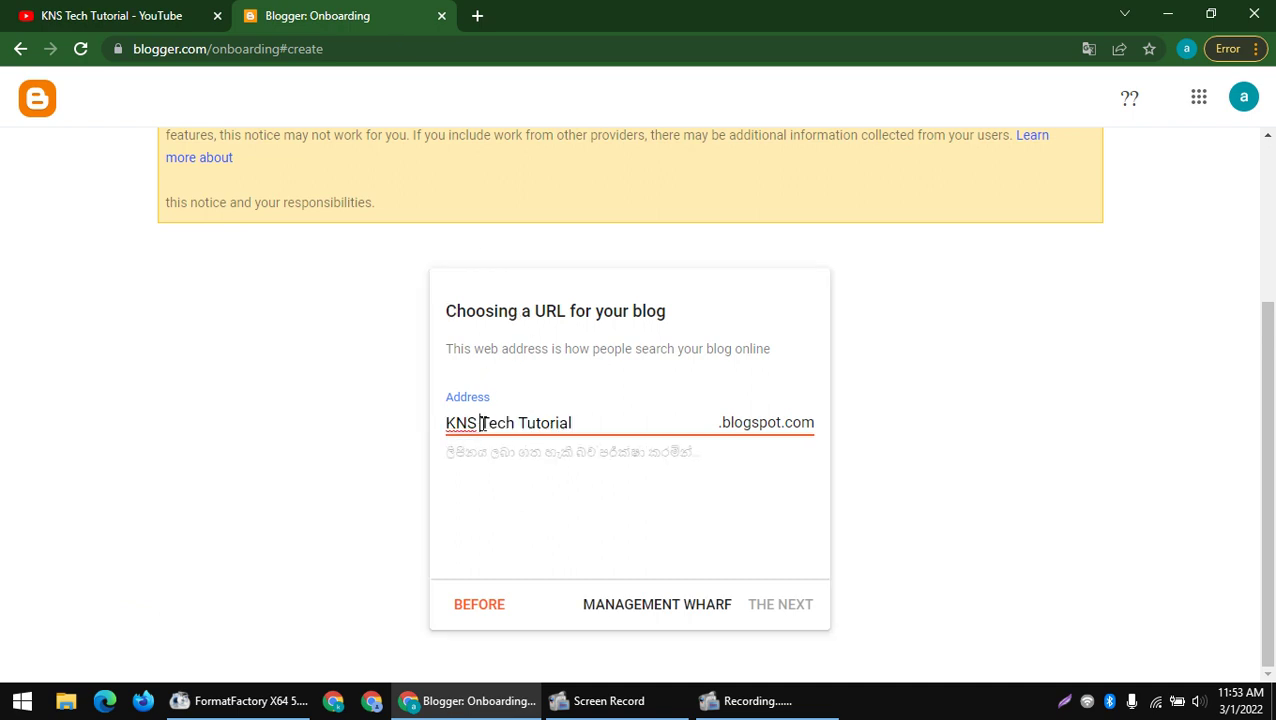
{"action": "key", "text": "BackSpace"}
{"action": "left_click", "coordinate": [516, 428]}
{"action": "key", "text": "BackSpace"}
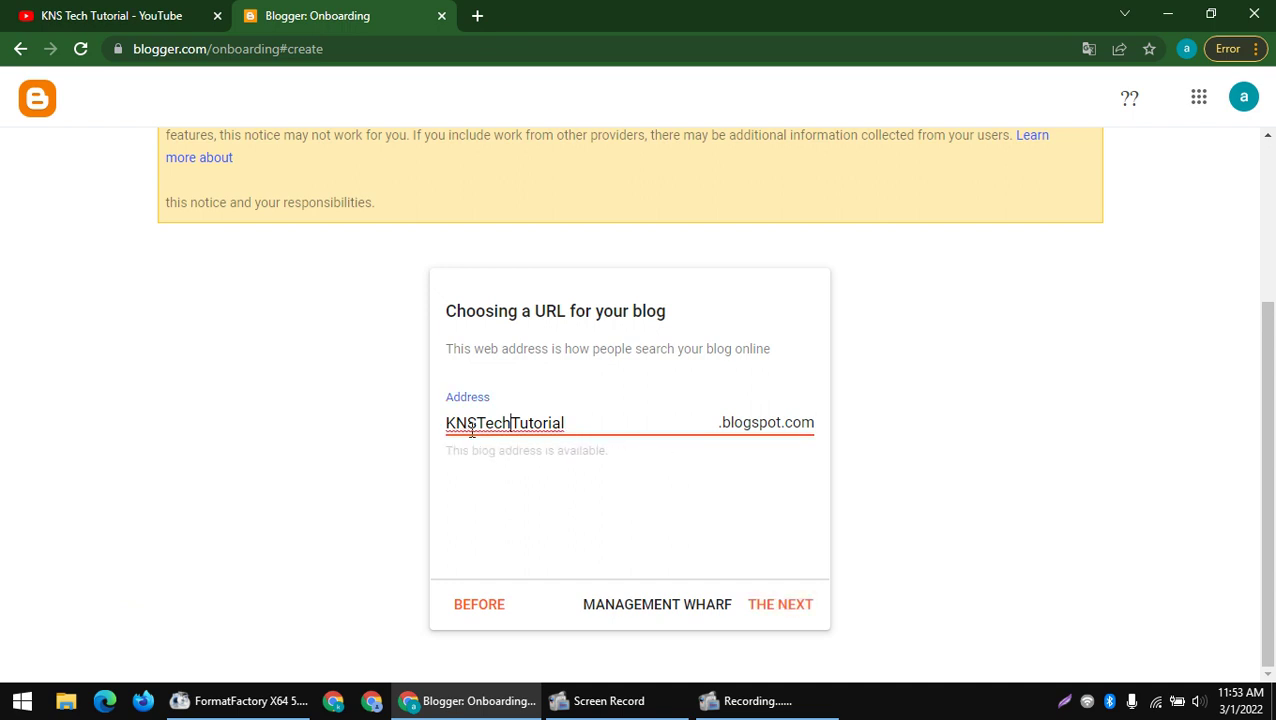
- Check the chosen blog address and the URL prompt, and continue to the display name form
{"action": "left_click_drag", "start_coordinate": [474, 425], "coordinate": [409, 432]}
{"action": "left_click", "coordinate": [615, 445]}
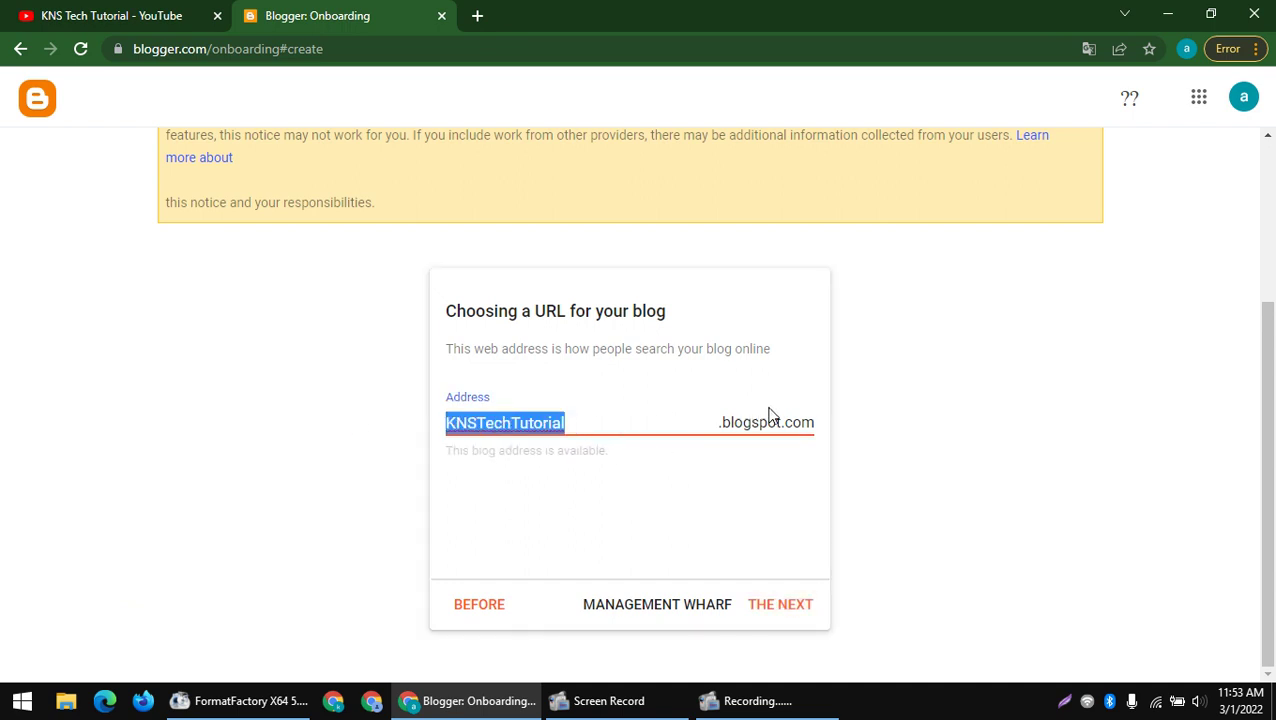
{"action": "left_click_drag", "start_coordinate": [447, 312], "coordinate": [563, 312]}
{"action": "left_click", "coordinate": [458, 312]}
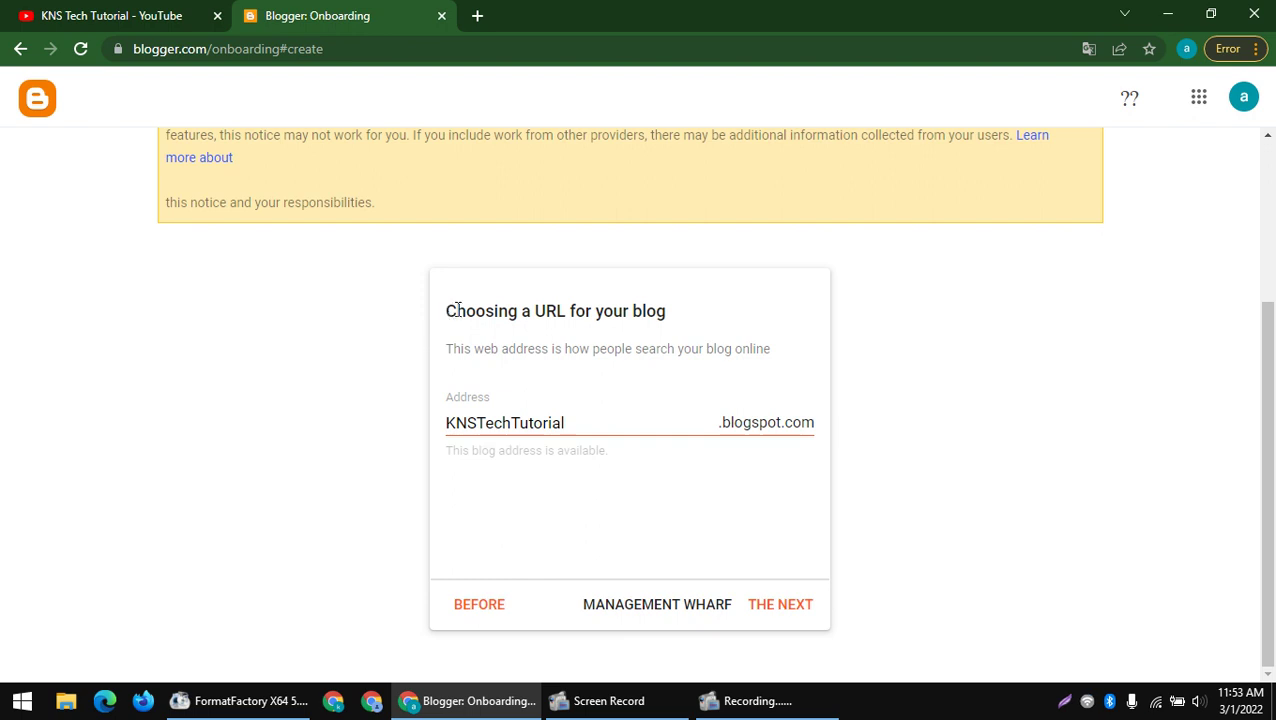
{"action": "left_click_drag", "start_coordinate": [444, 312], "coordinate": [458, 312]}
{"action": "left_click", "coordinate": [582, 420]}
{"action": "left_click", "coordinate": [333, 425]}
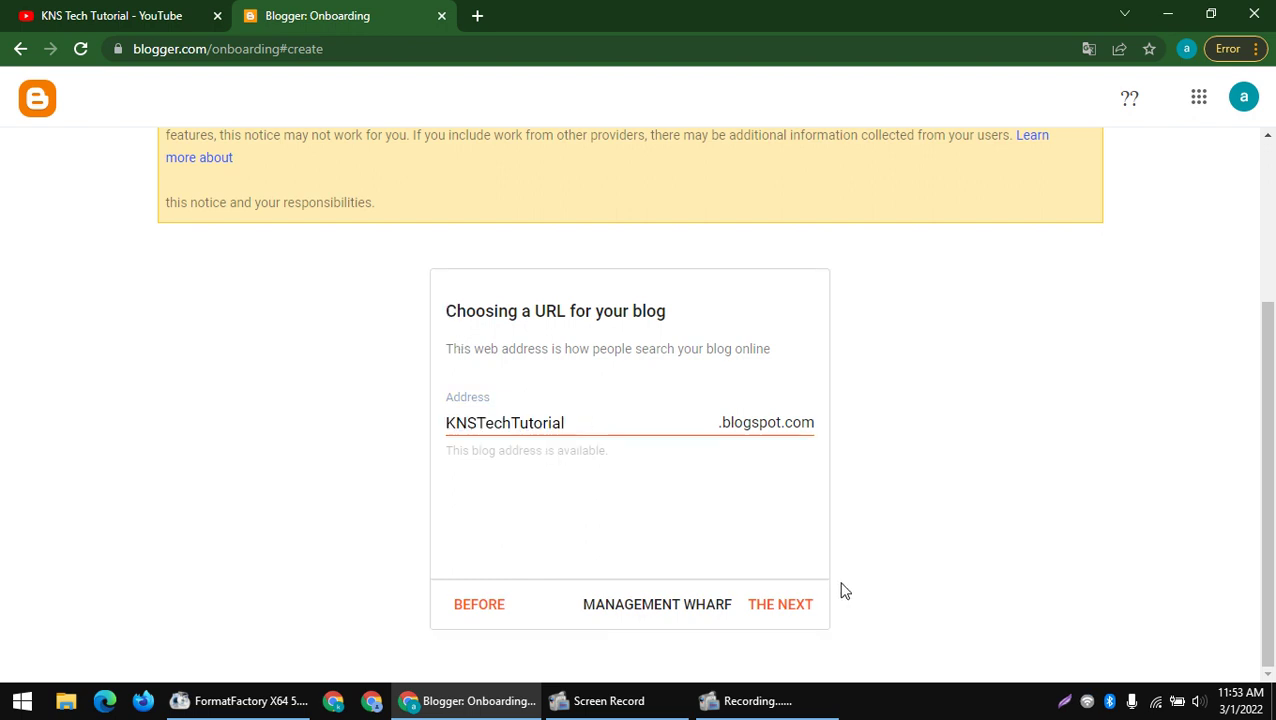
{"action": "left_click", "coordinate": [788, 606]}
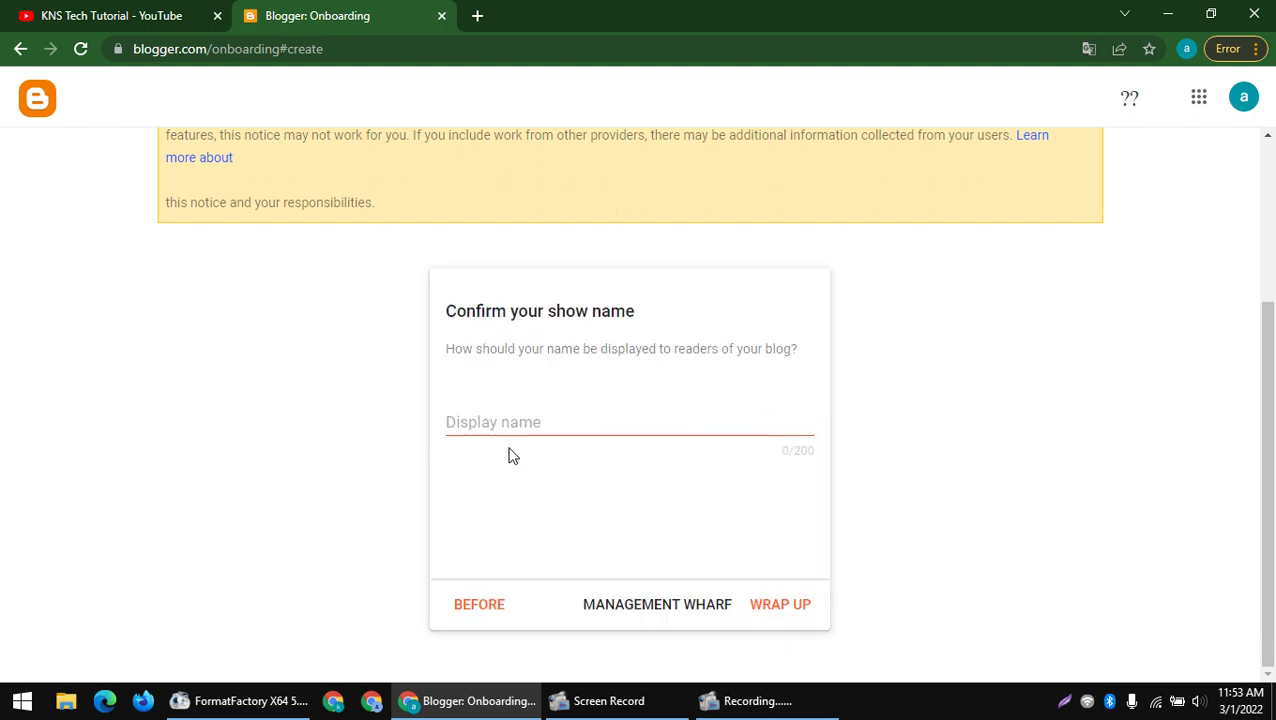
- Read the display name prompt and set the display name shown to readers to "KNS Tech Tutorial"
{"action": "left_click_drag", "start_coordinate": [452, 302], "coordinate": [826, 370]}
{"action": "left_click", "coordinate": [688, 366]}
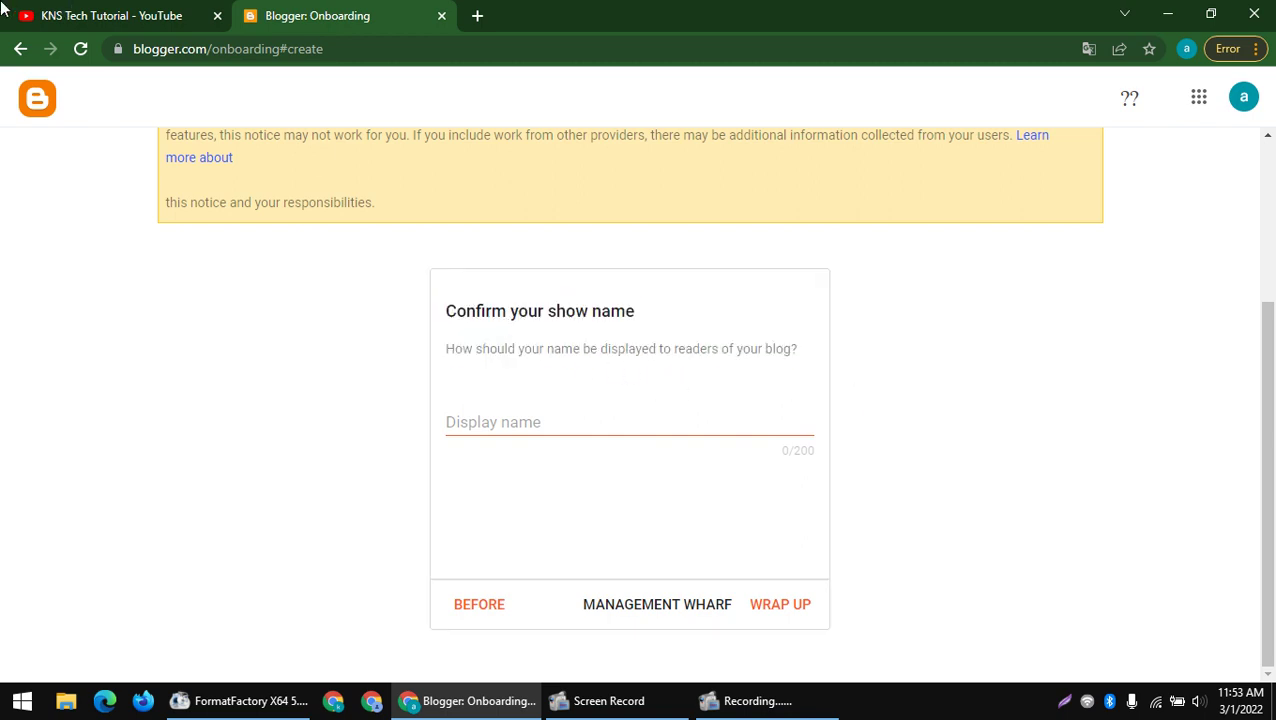
{"action": "key", "text": "ctrl+shift+Tab"}
{"action": "left_click", "coordinate": [348, 12]}
{"action": "left_click", "coordinate": [507, 416]}
{"action": "type", "text": "KNS Tech Tutorial"}
{"action": "left_click_drag", "start_coordinate": [605, 423], "coordinate": [290, 458]}
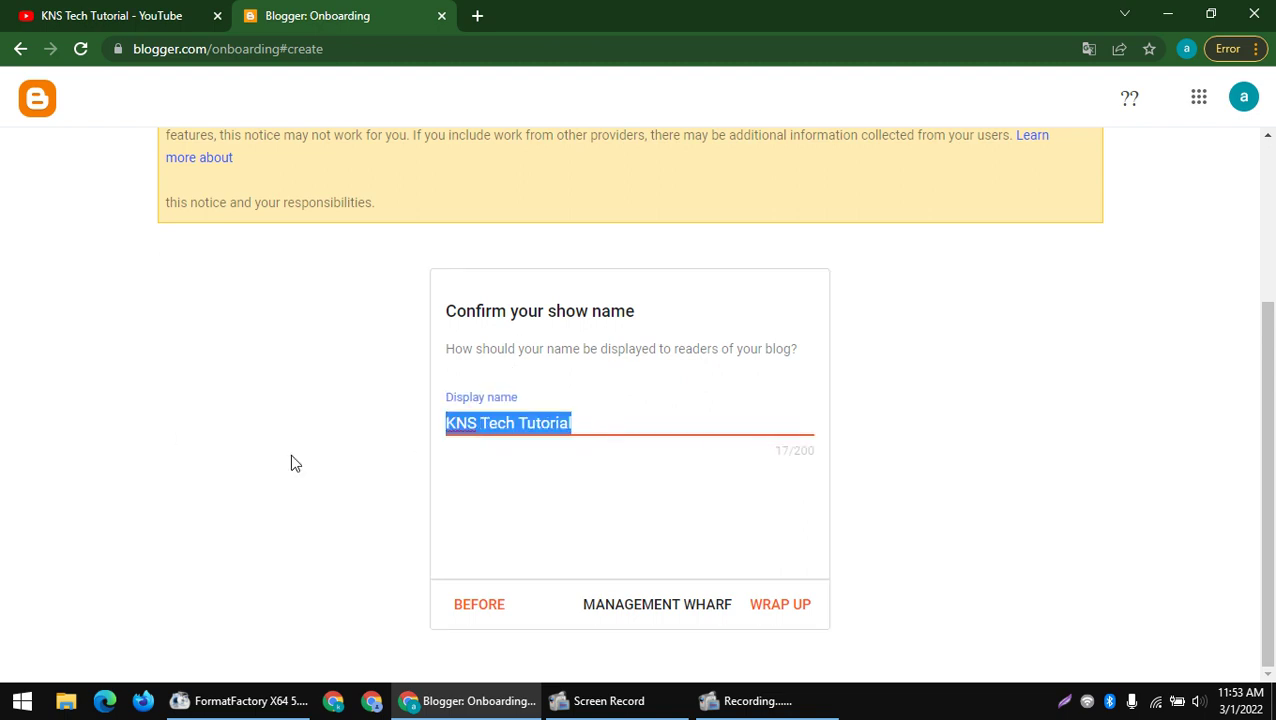
- Try to finish creating the blog, read the notification, and submit the form again
{"action": "left_click", "coordinate": [786, 617]}
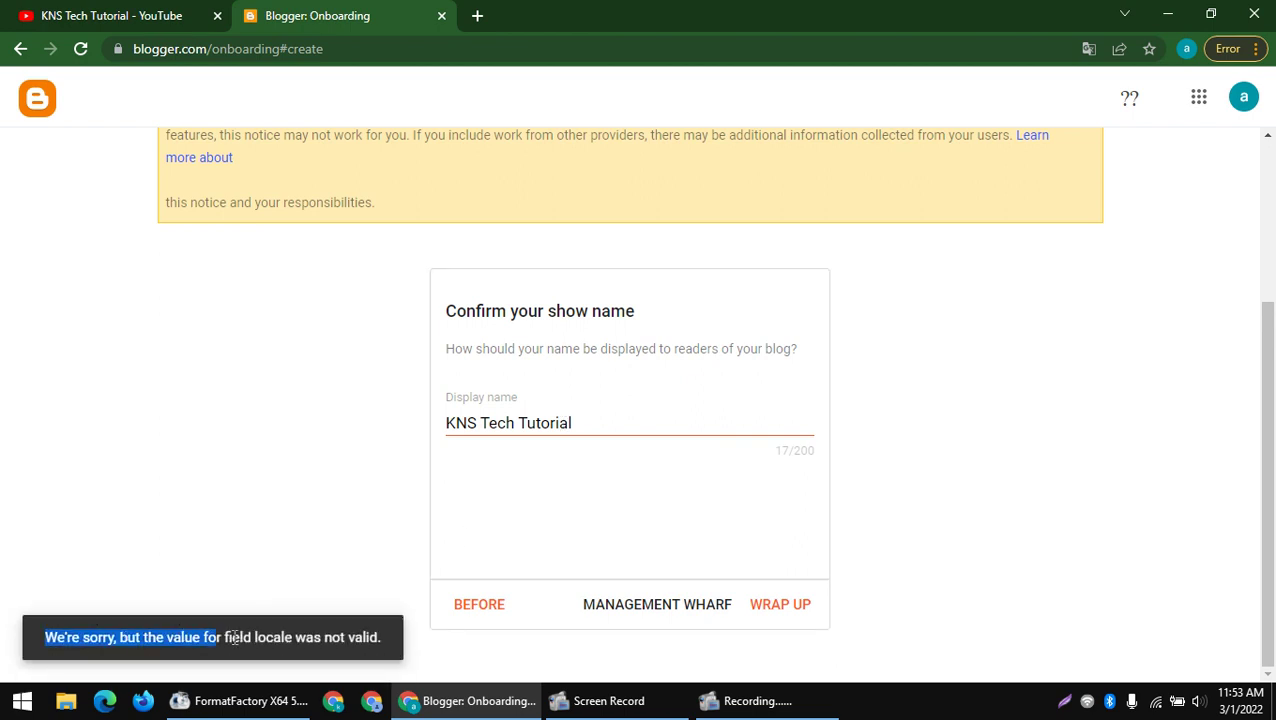
{"action": "left_click_drag", "start_coordinate": [381, 637], "coordinate": [322, 637]}
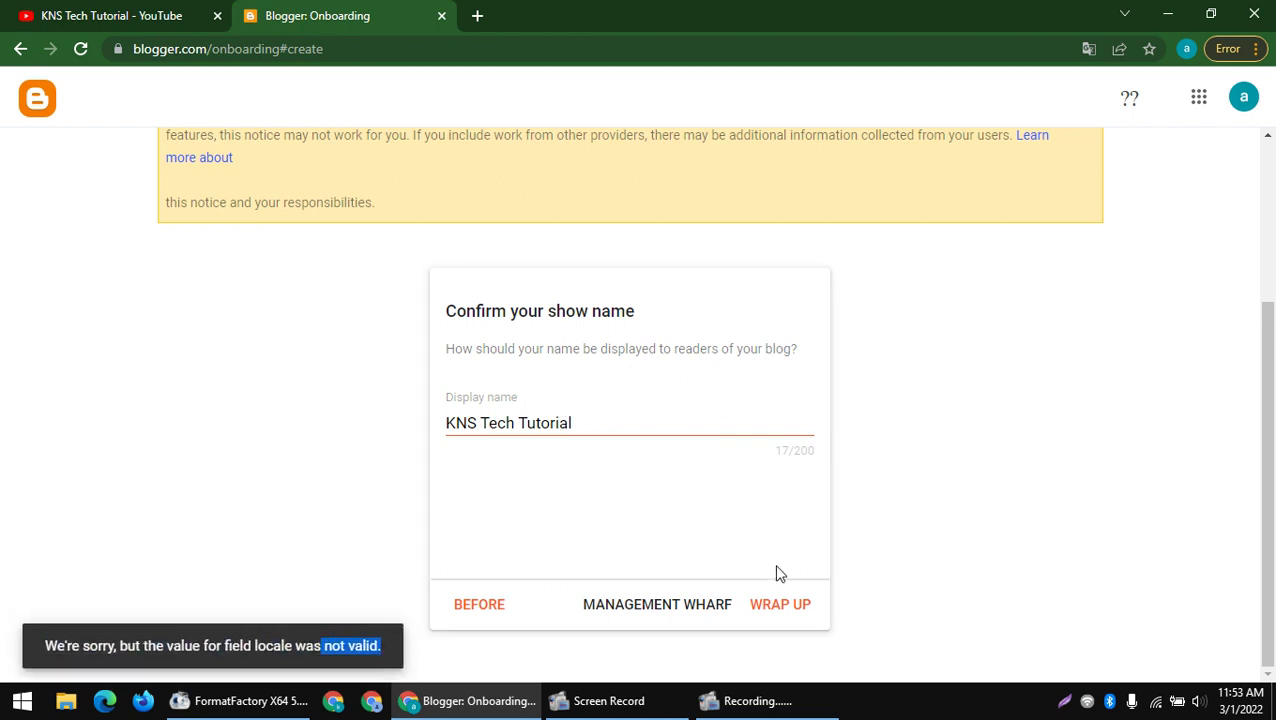
{"action": "left_click", "coordinate": [781, 604]}
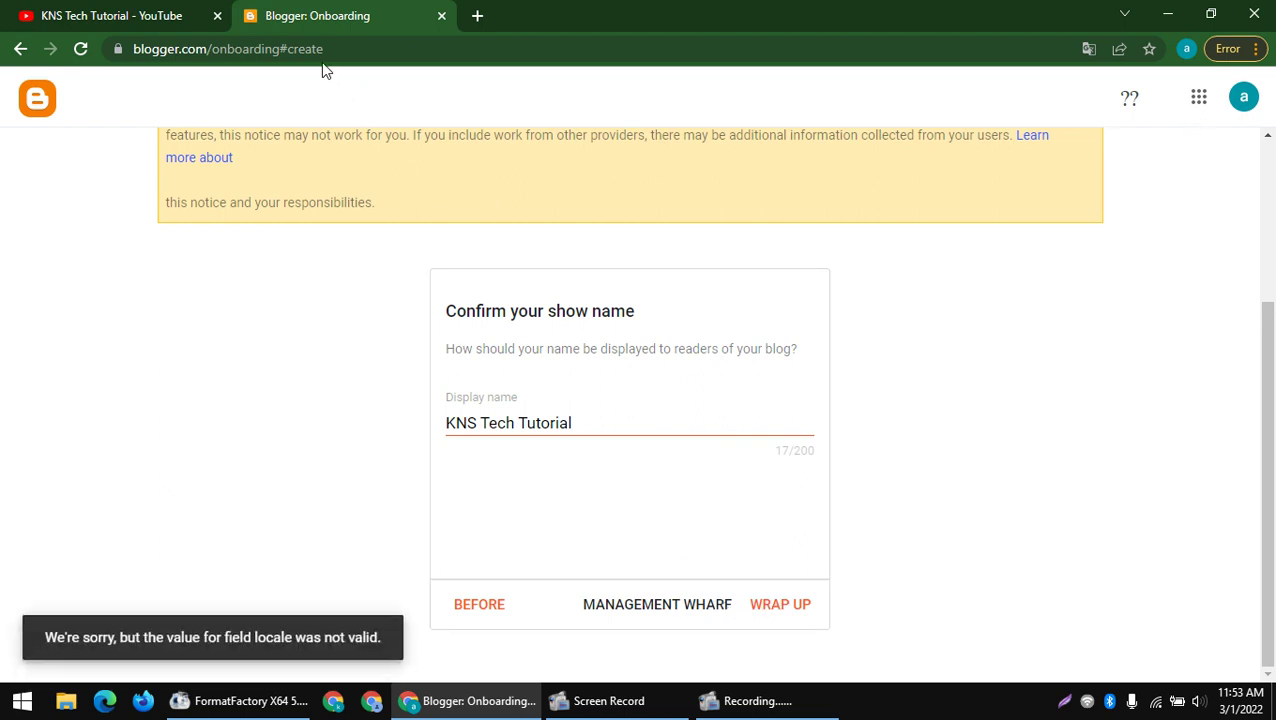
{"action": "left_click_drag", "start_coordinate": [213, 46], "coordinate": [891, 68]}
{"action": "key", "text": "BackSpace"}
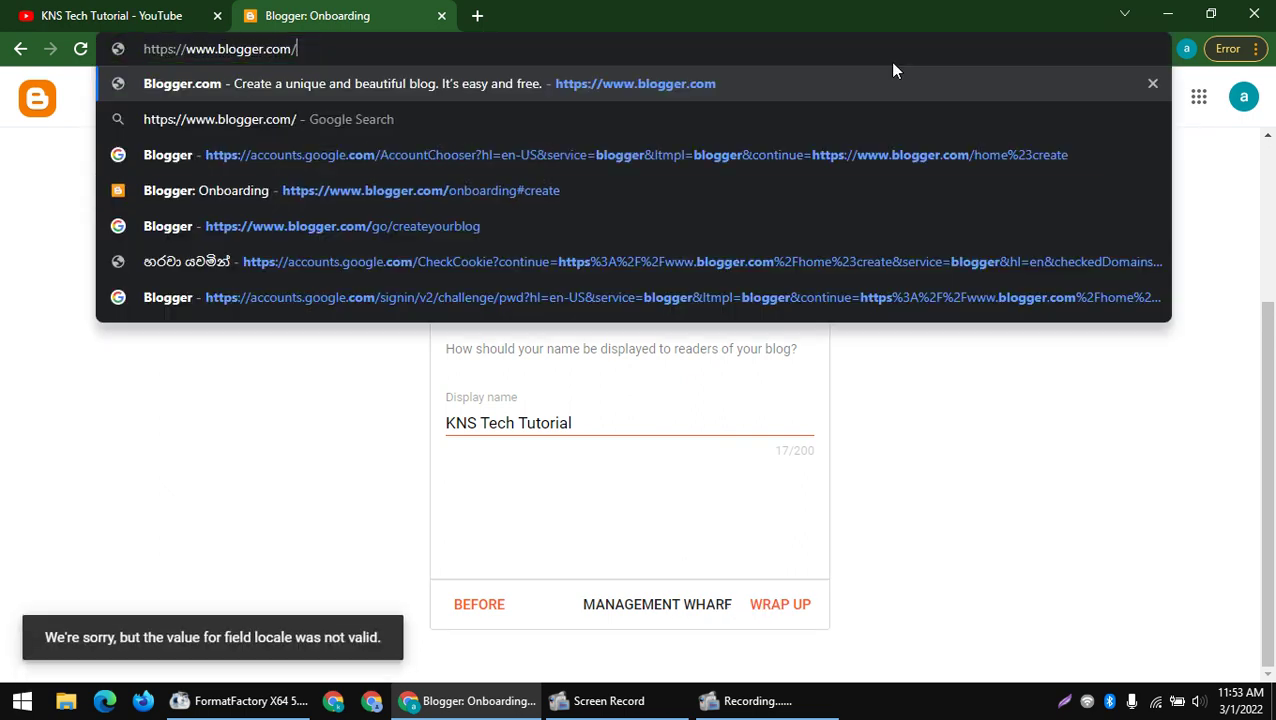
{"action": "key", "text": "Return"}
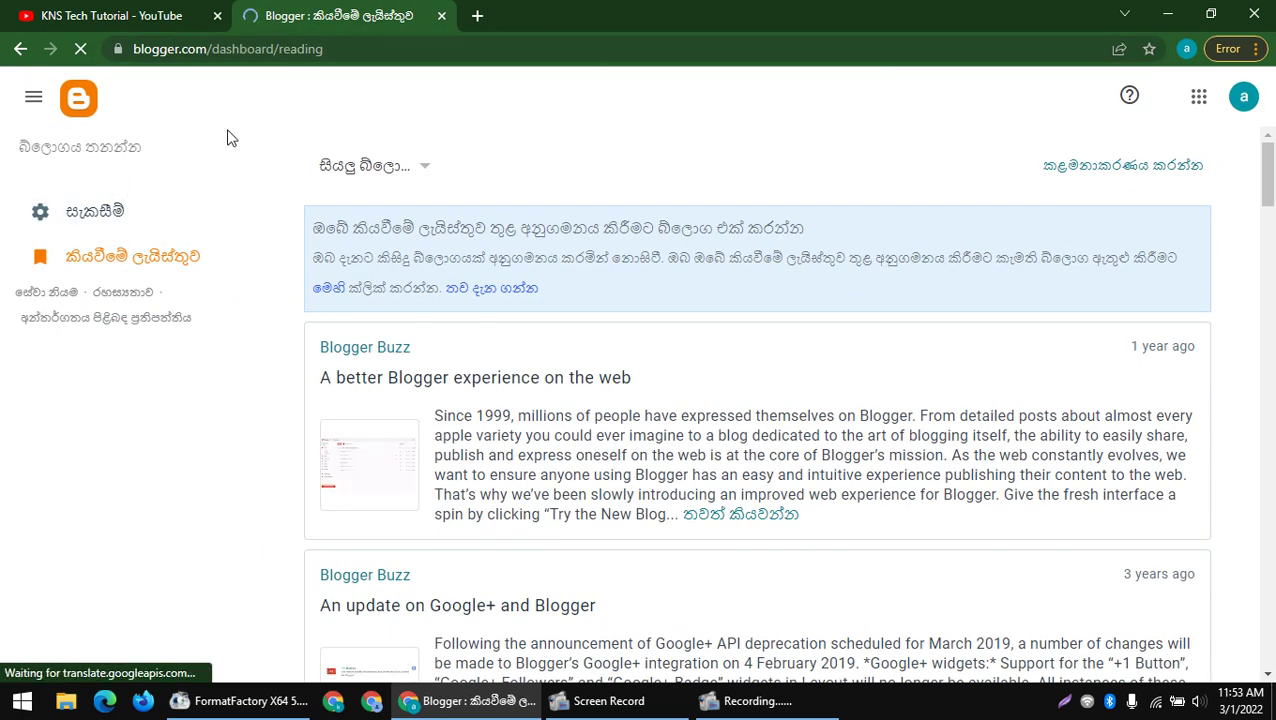
- Search for "my account google com" in a new browser tab and open the Google Account home page
{"action": "left_click", "coordinate": [477, 16]}
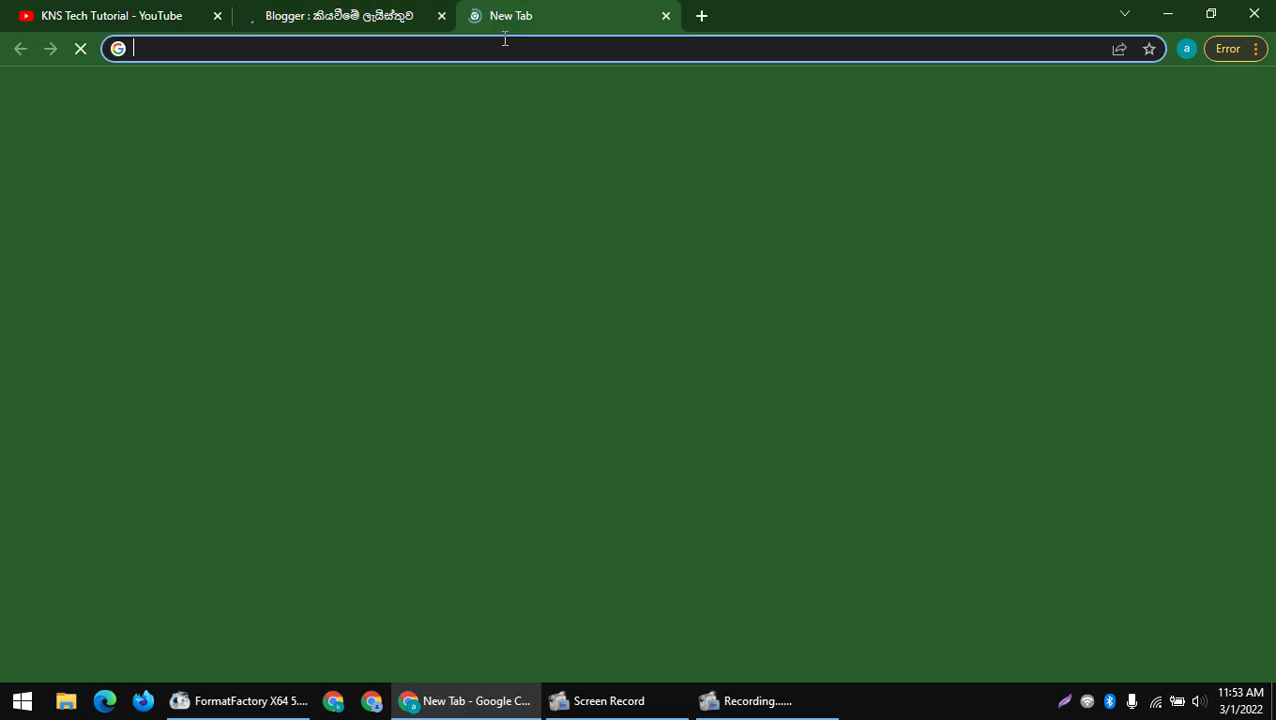
{"action": "type", "text": "my acvc"}
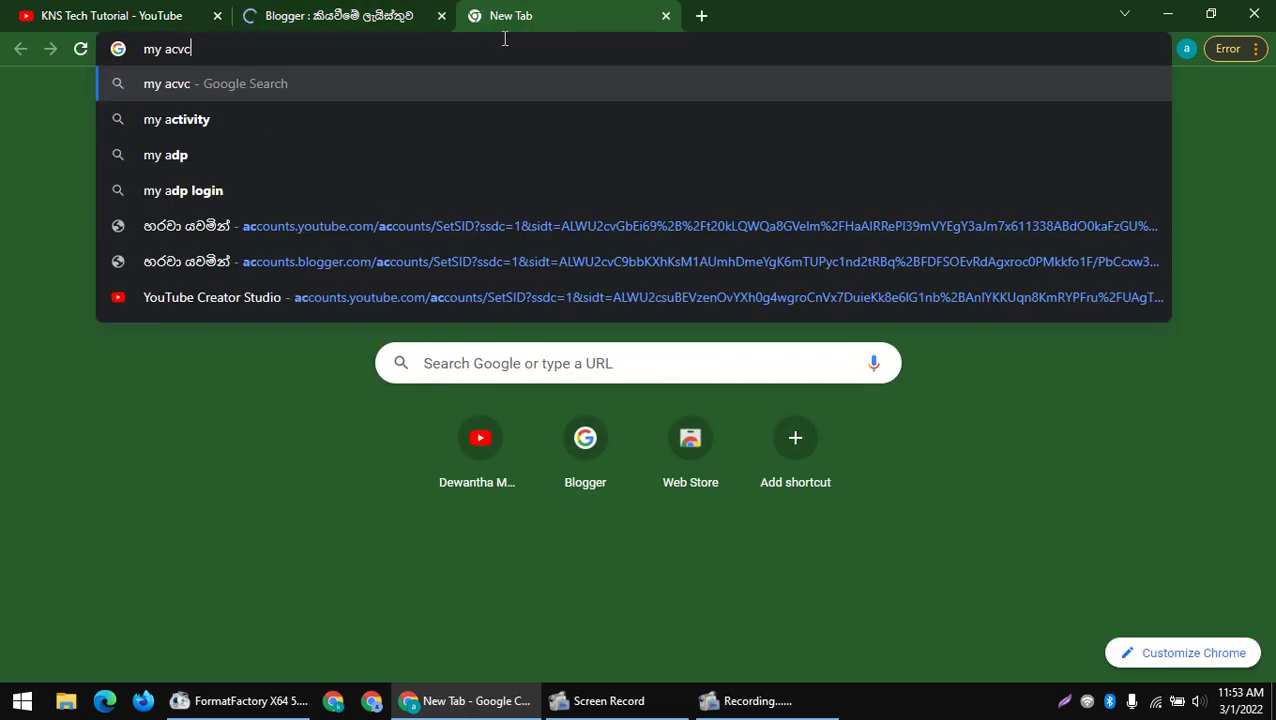
{"action": "key", "text": "BackSpace"}
{"action": "key", "text": "BackSpace"}
{"action": "key", "text": "BackSpace"}
{"action": "key", "text": "BackSpace"}
{"action": "key", "text": "BackSpace"}
{"action": "key", "text": "BackSpace"}
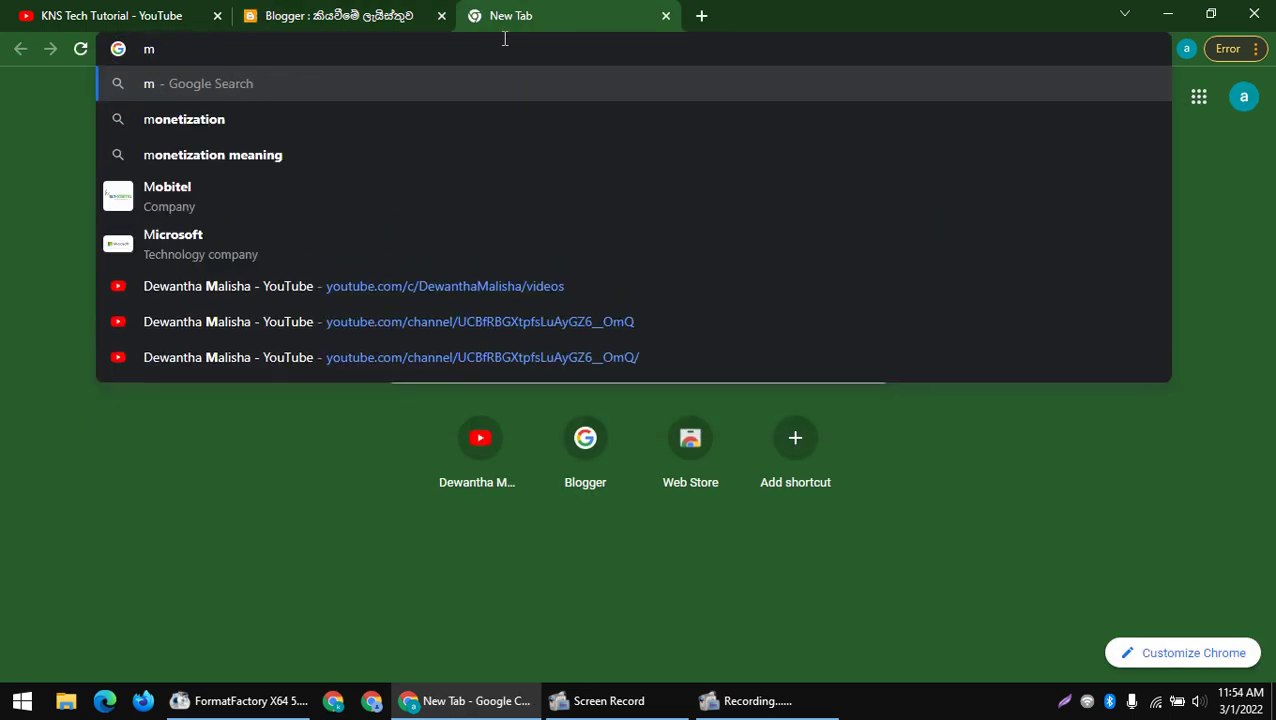
{"action": "type", "text": "y account"}
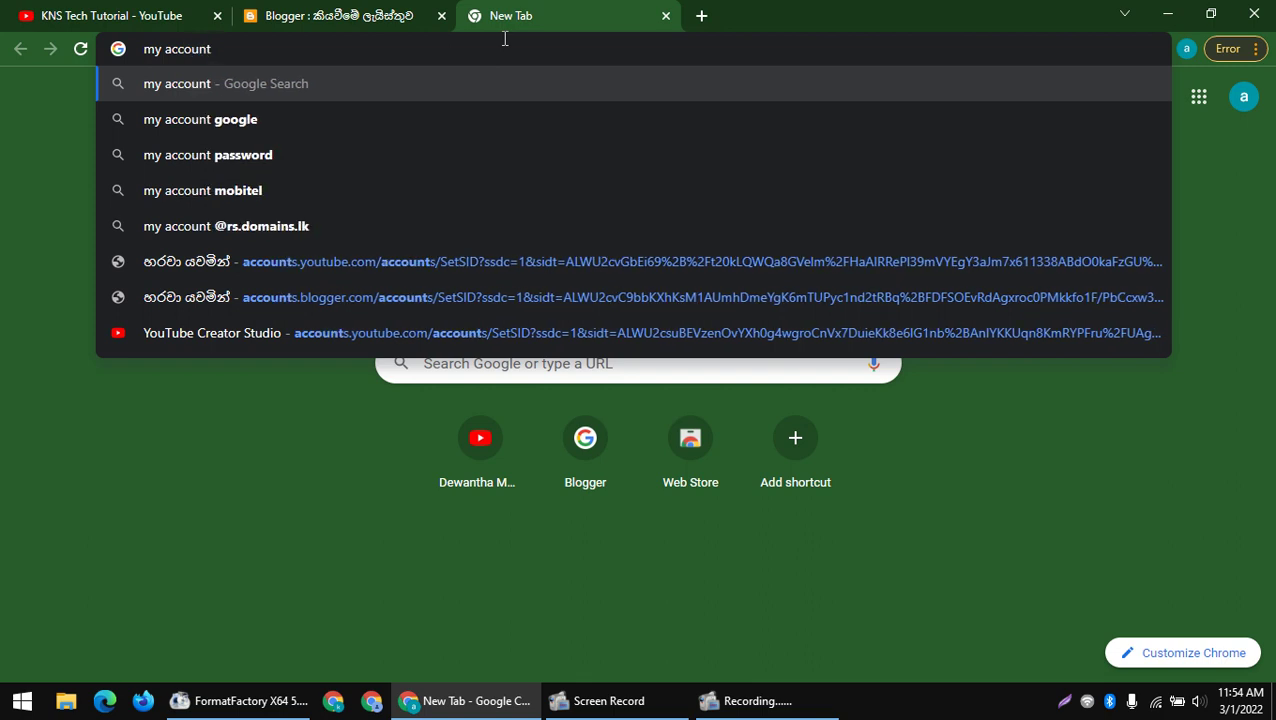
{"action": "type", "text": " google "}
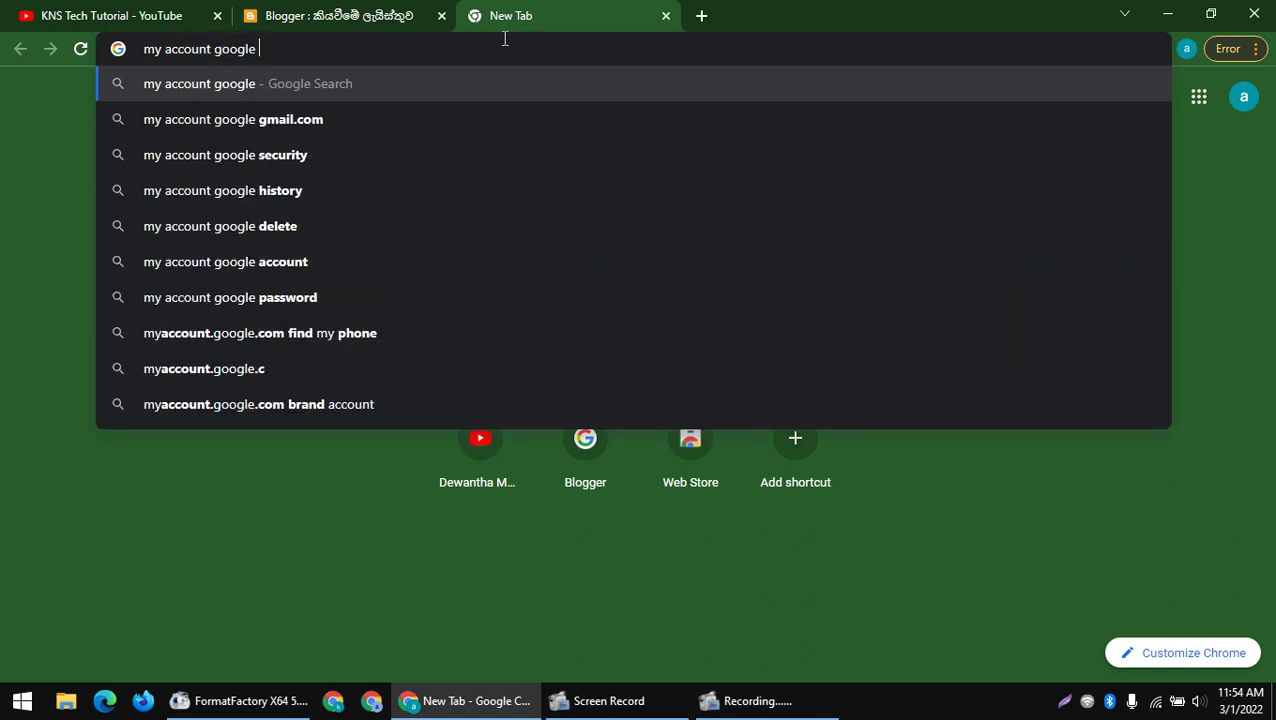
{"action": "type", "text": "com"}
{"action": "key", "text": "Return"}
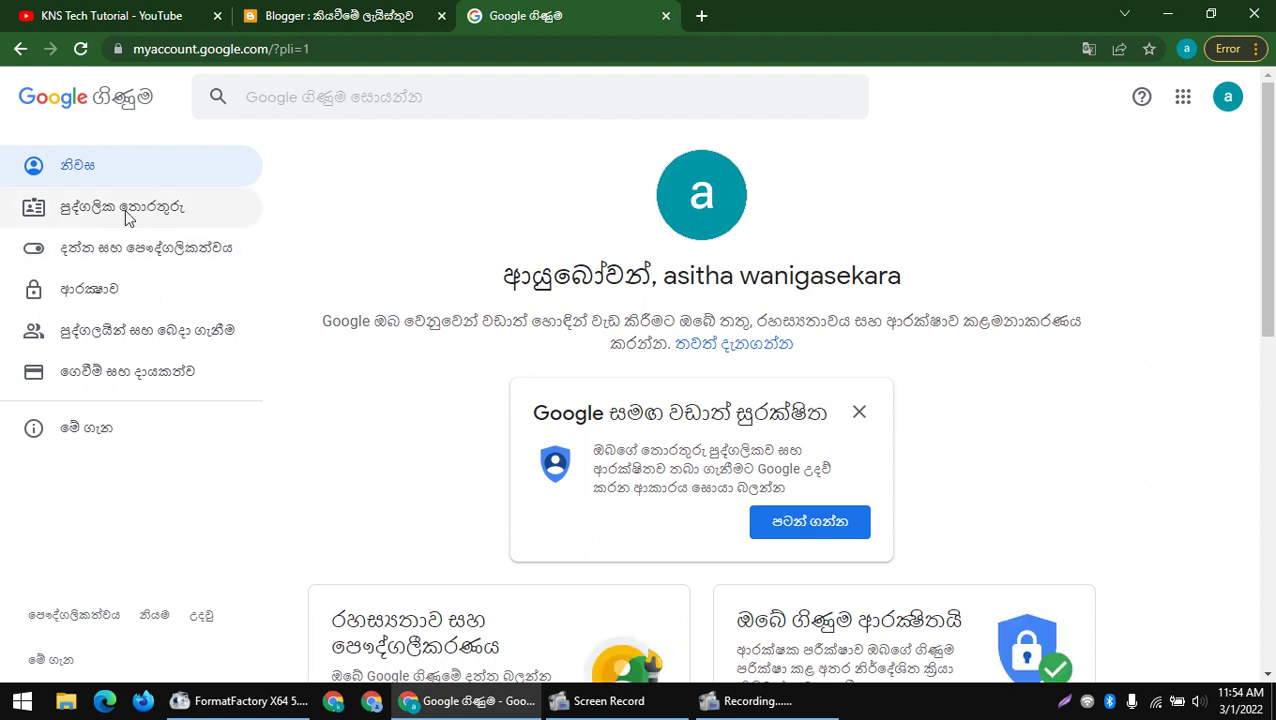
- Open the language settings from the Google Account's personal information page
{"action": "left_click", "coordinate": [124, 208]}
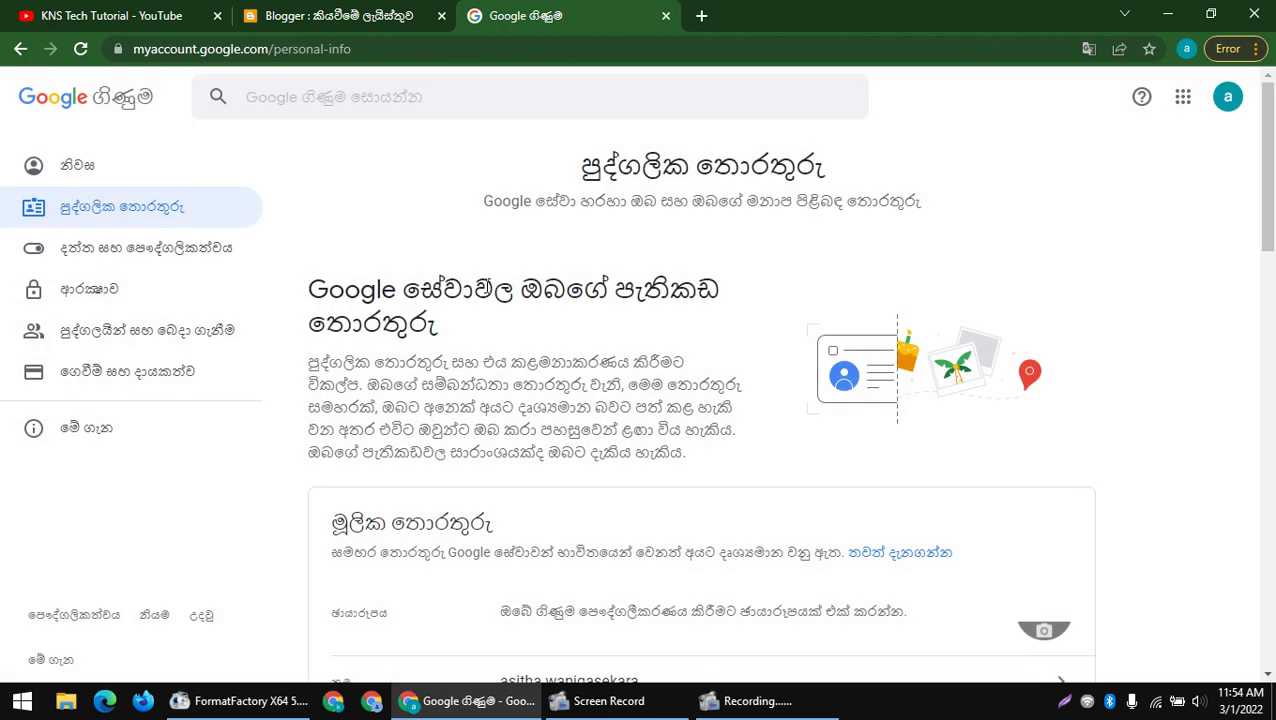
{"action": "scroll", "coordinate": [706, 353], "scroll_direction": "down", "scroll_amount": 15}
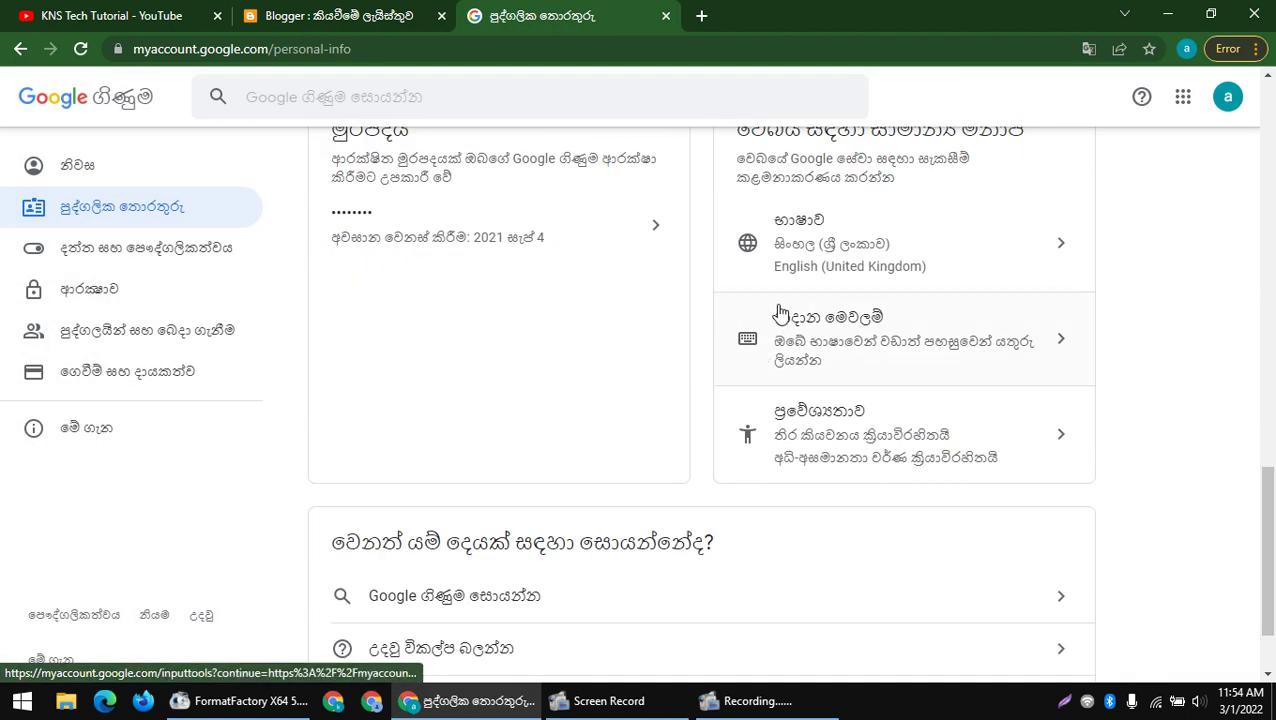
{"action": "left_click", "coordinate": [797, 245]}
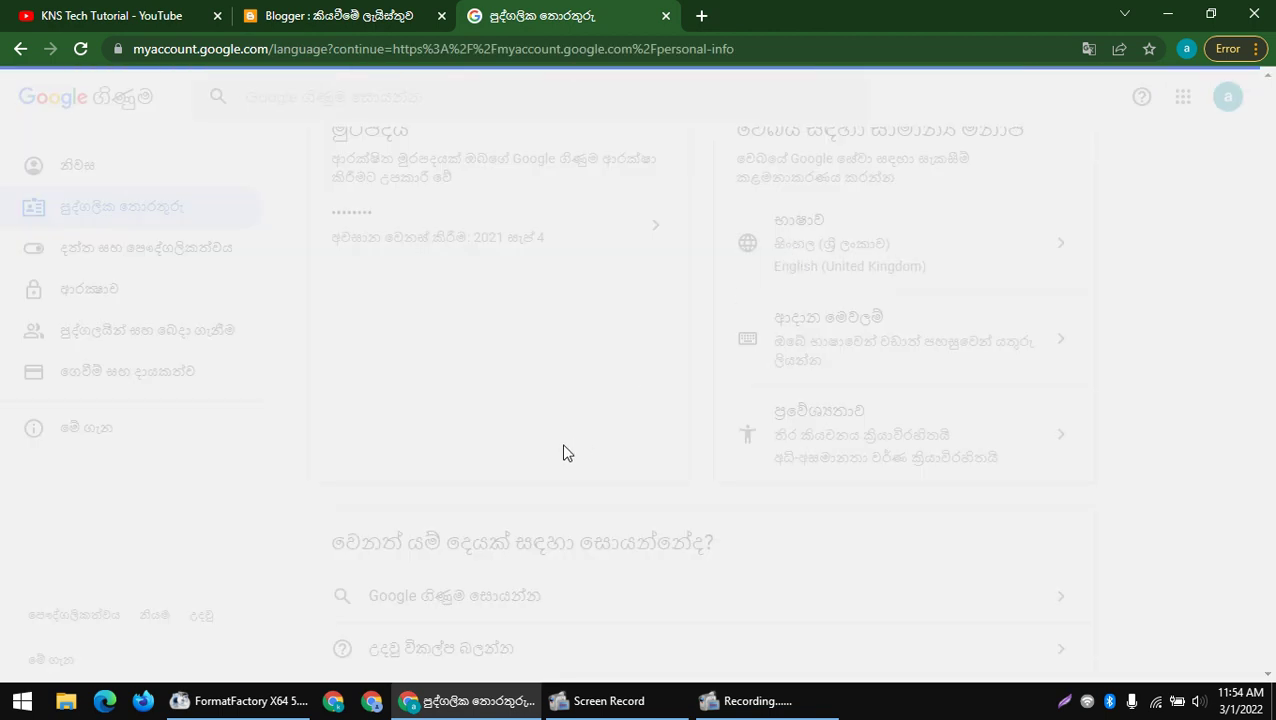
{"action": "scroll", "coordinate": [410, 441], "scroll_direction": "down", "scroll_amount": 2}
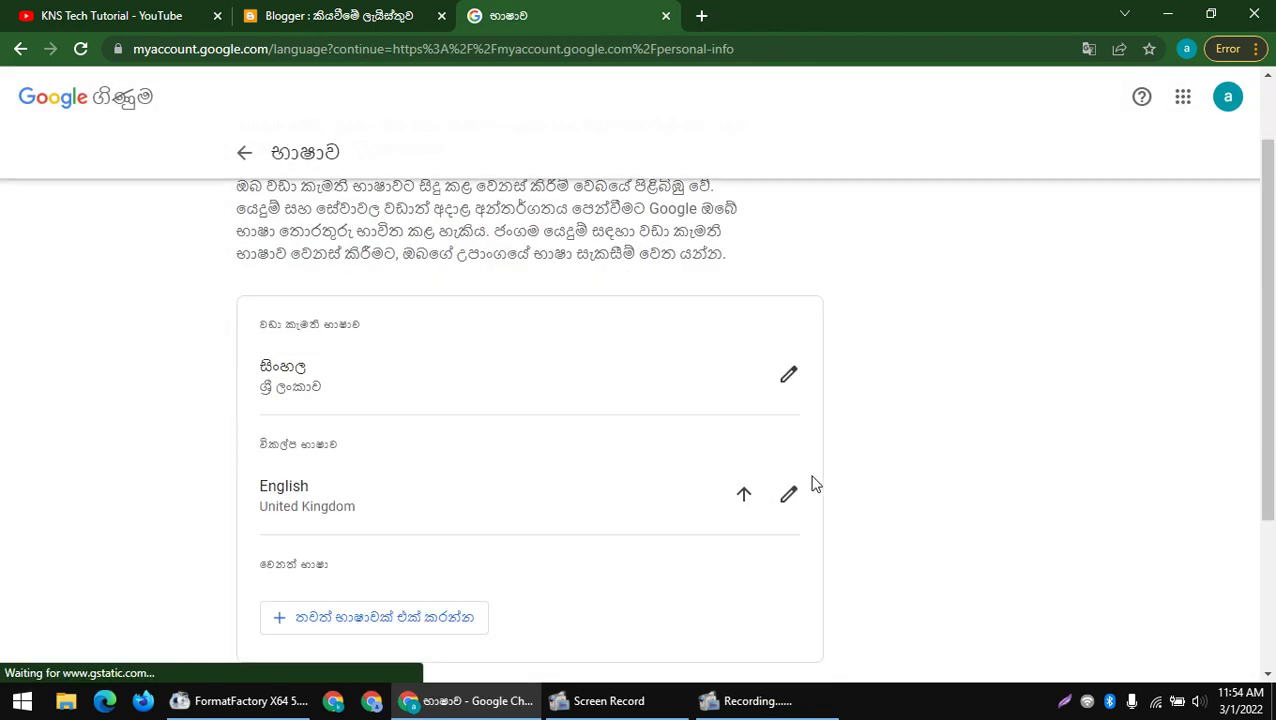
- Change the account's preferred language to English with India as the region
{"action": "left_click", "coordinate": [789, 374]}
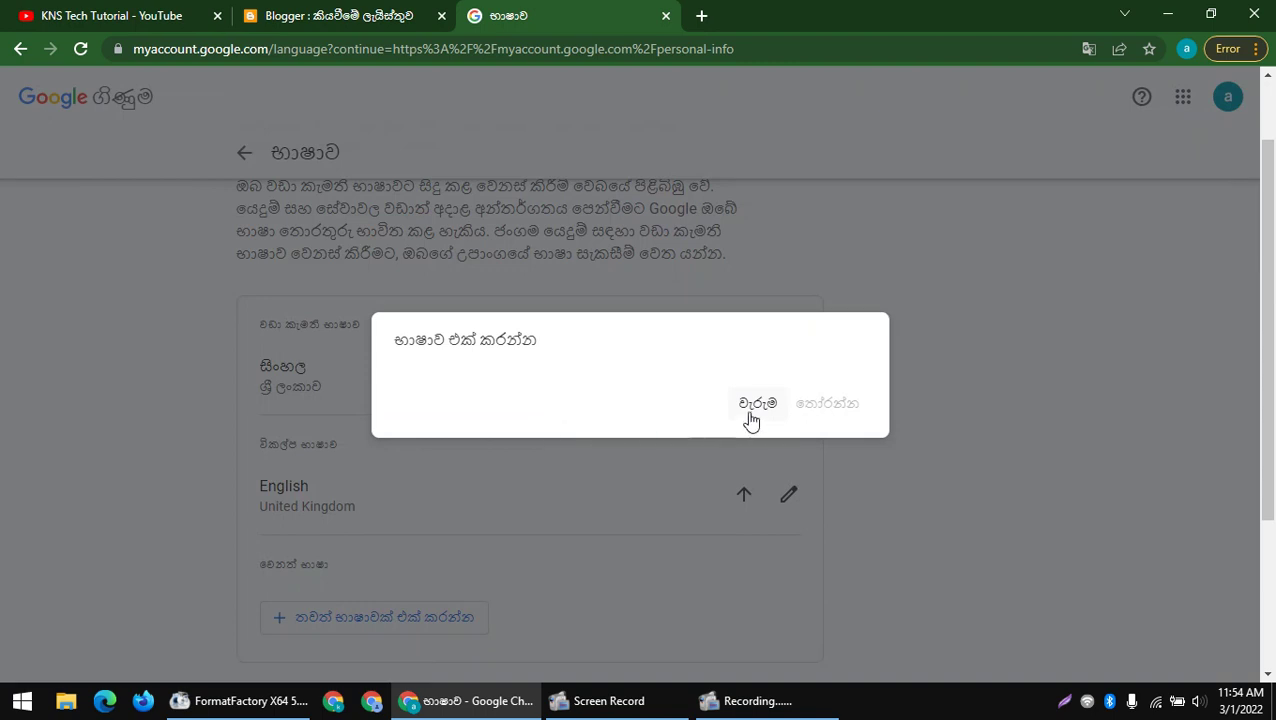
{"action": "left_click", "coordinate": [530, 199]}
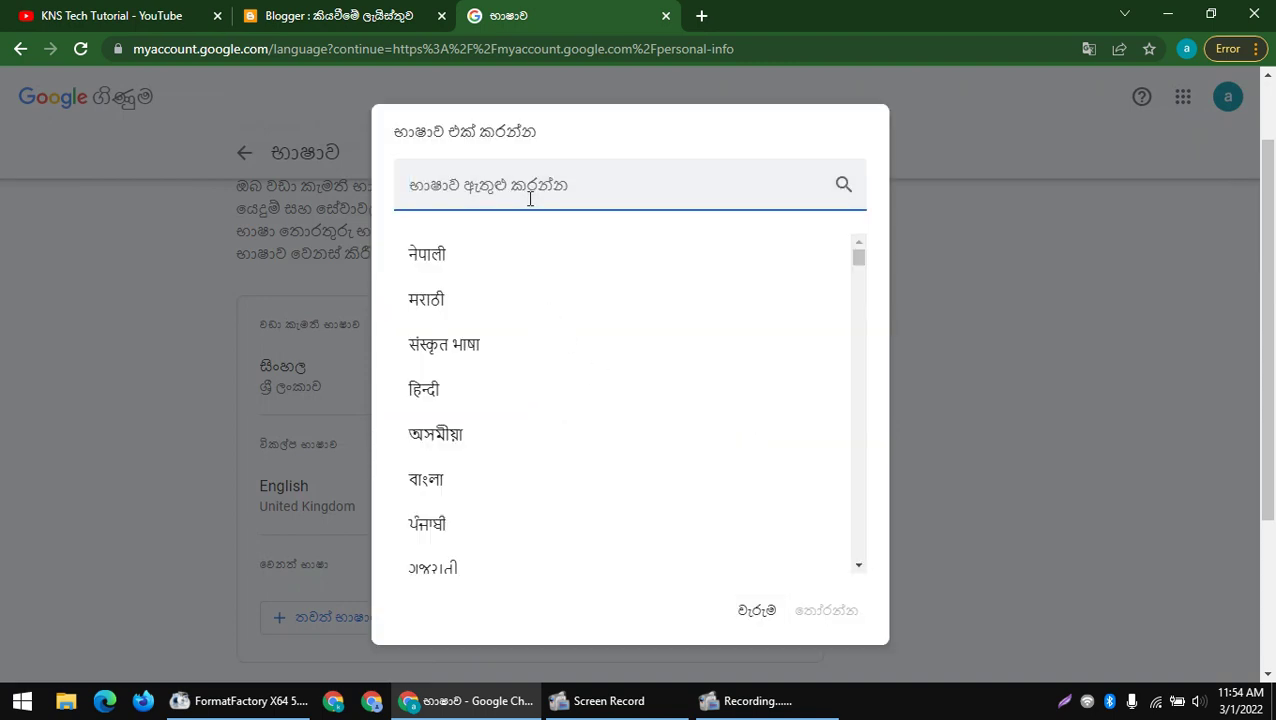
{"action": "type", "text": "eng"}
{"action": "left_click", "coordinate": [463, 381]}
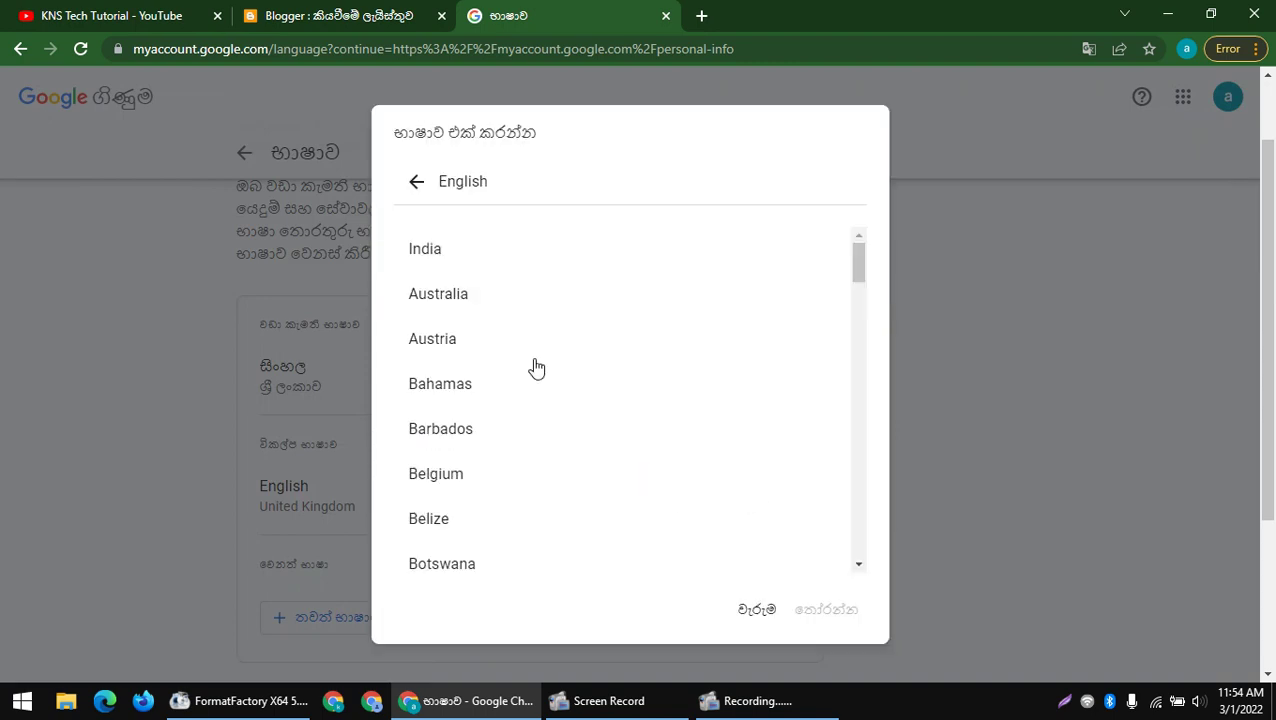
{"action": "left_click", "coordinate": [446, 251]}
{"action": "left_click", "coordinate": [833, 609]}
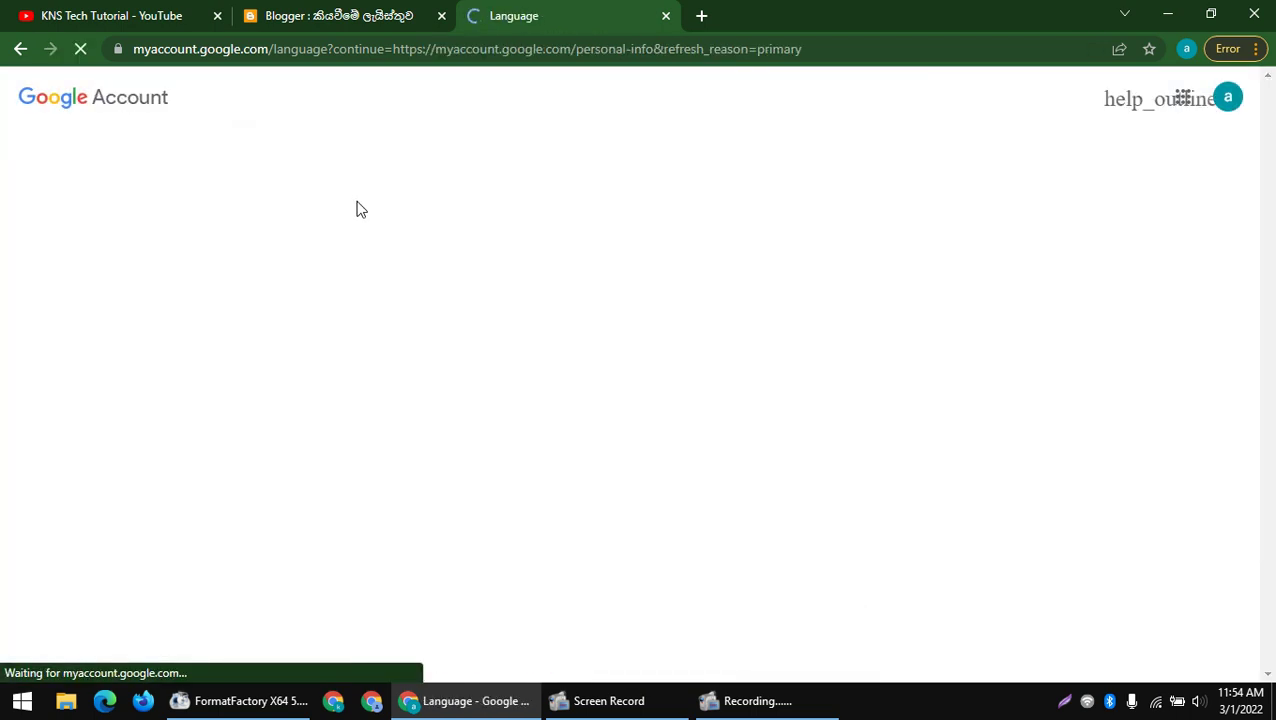
- Reload the Blogger reading list to apply the new language and close the Google Account language page
{"action": "left_click", "coordinate": [330, 15]}
{"action": "left_click", "coordinate": [86, 56]}
{"action": "left_click", "coordinate": [530, 14]}
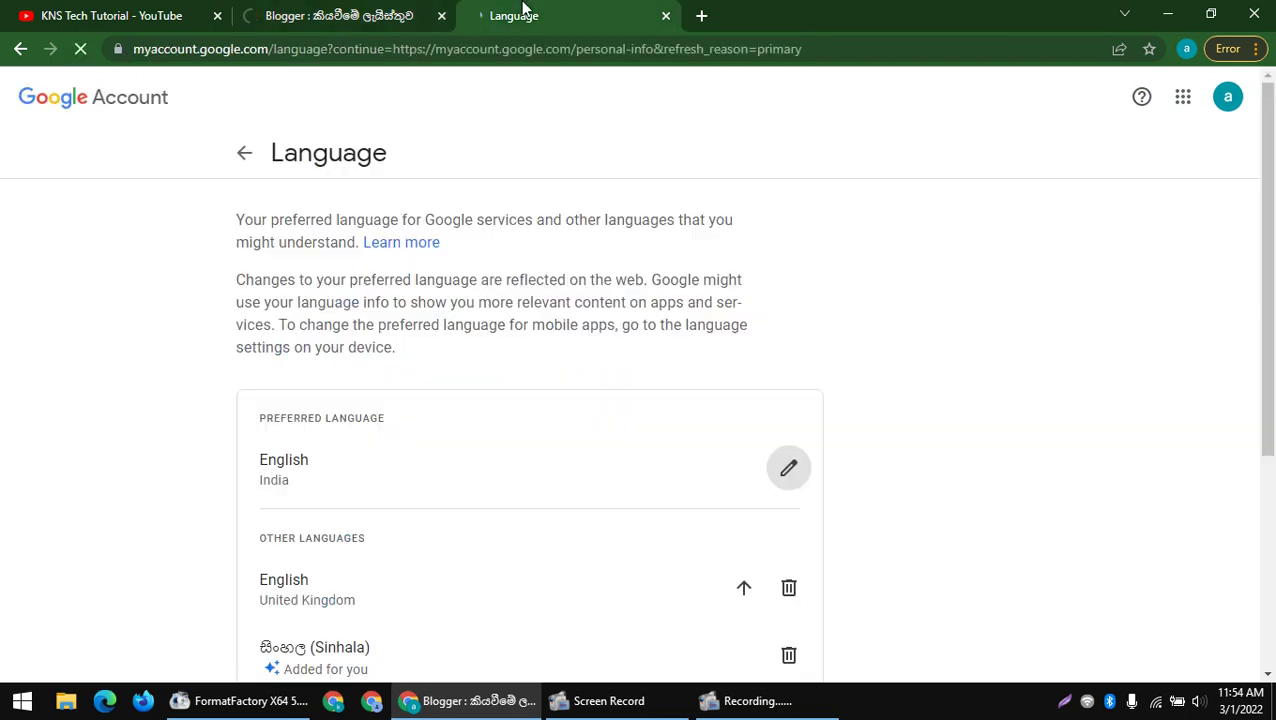
{"action": "left_click", "coordinate": [348, 12]}
{"action": "left_click", "coordinate": [666, 17]}
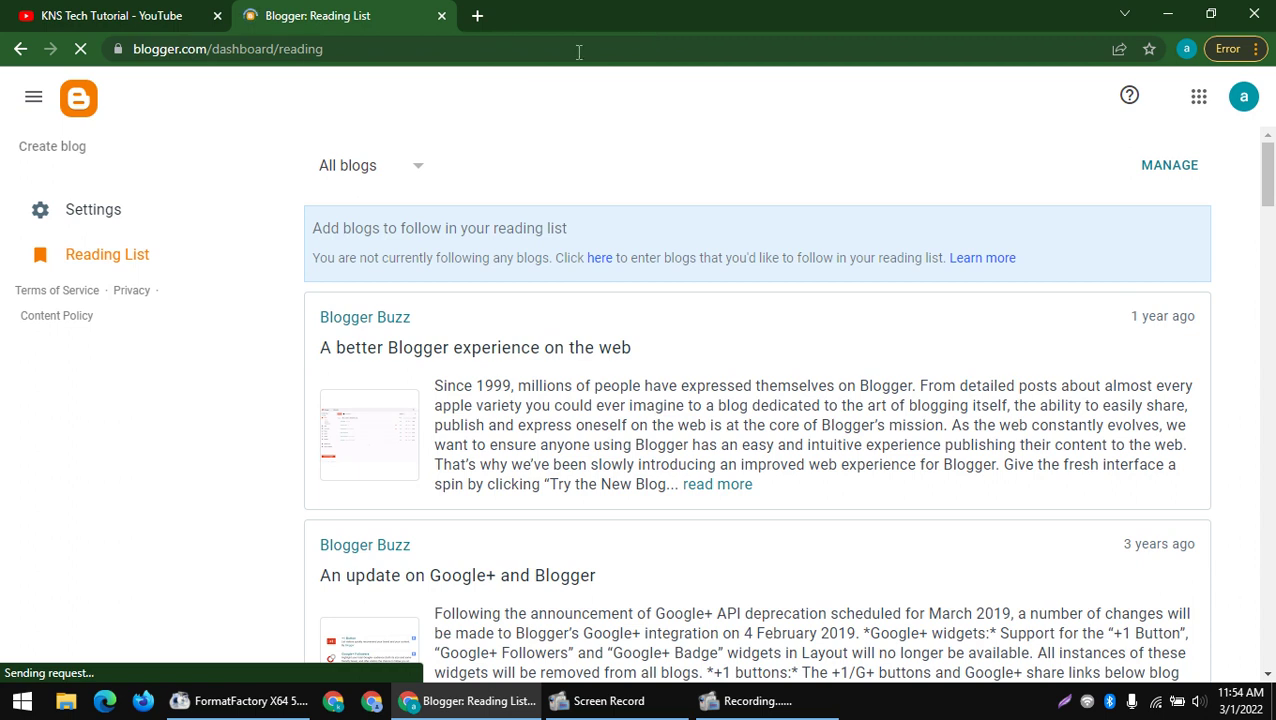
- Start creating a blog titled "KNS Tech Tutorial", copy the title, and continue to the URL form
{"action": "left_click", "coordinate": [75, 150]}
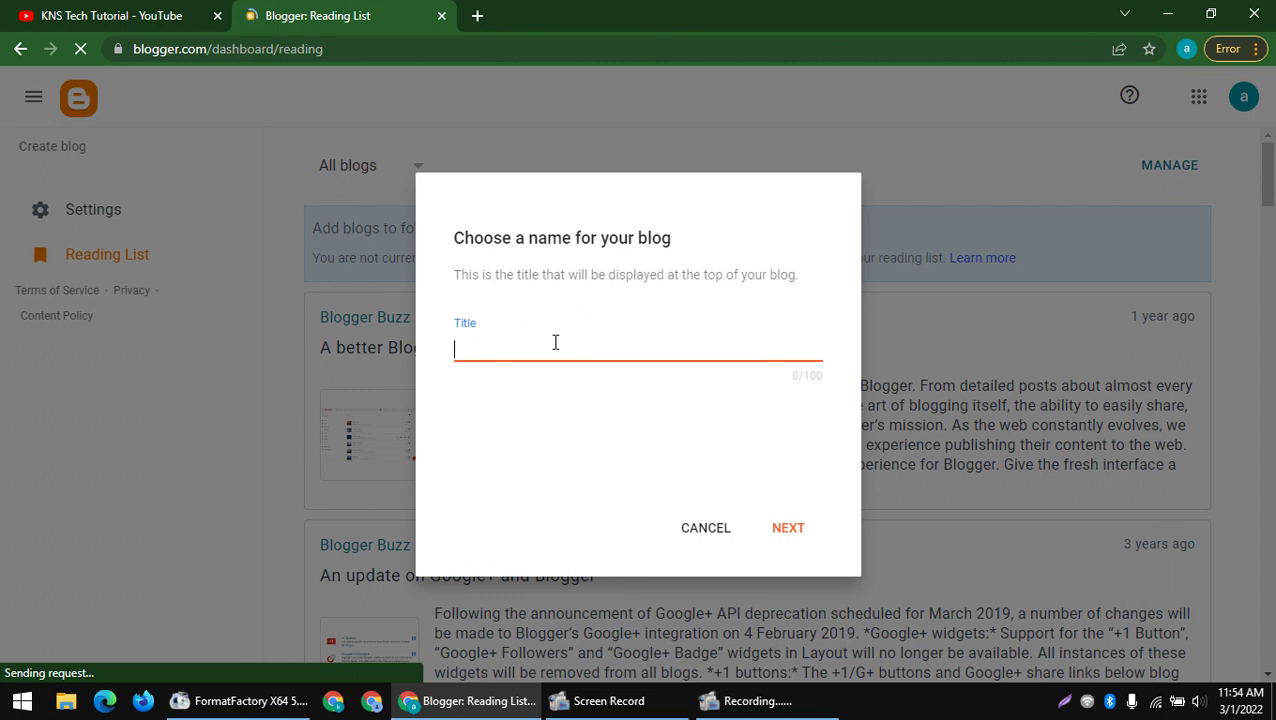
{"action": "type", "text": "KNS Tech Tutorial"}
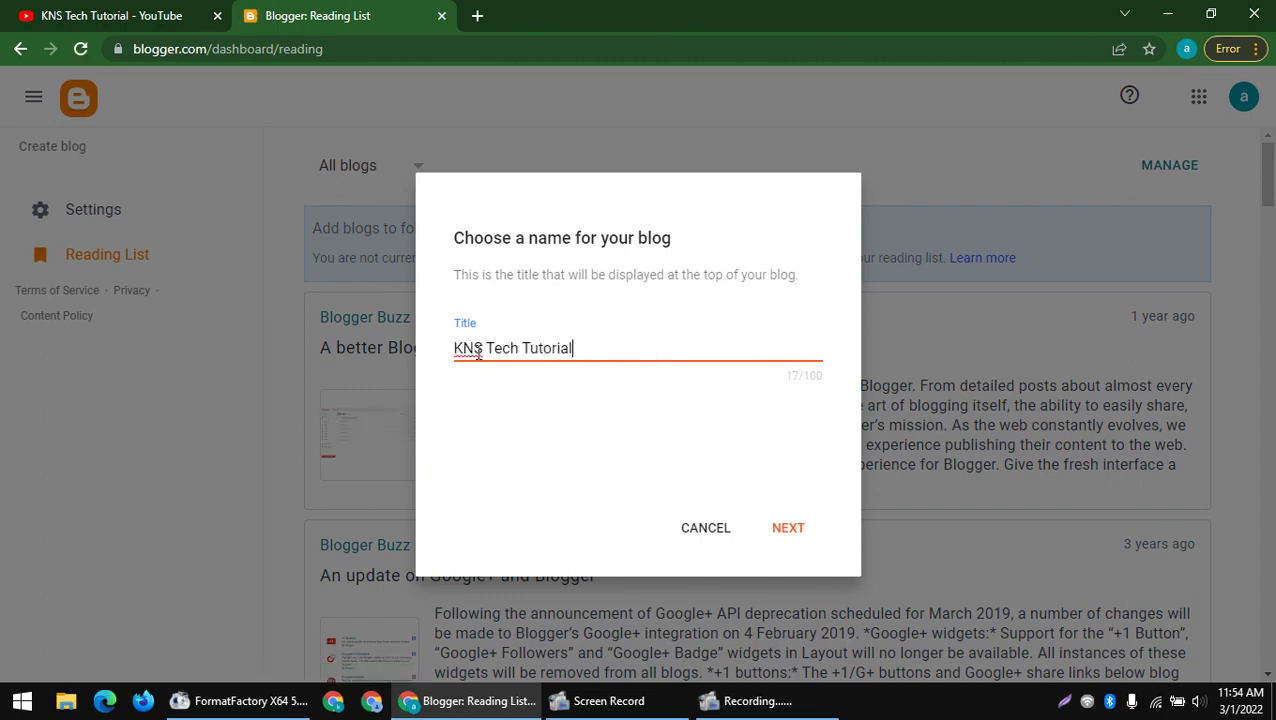
{"action": "left_click_drag", "start_coordinate": [585, 347], "coordinate": [452, 347]}
{"action": "key", "text": "ctrl+c"}
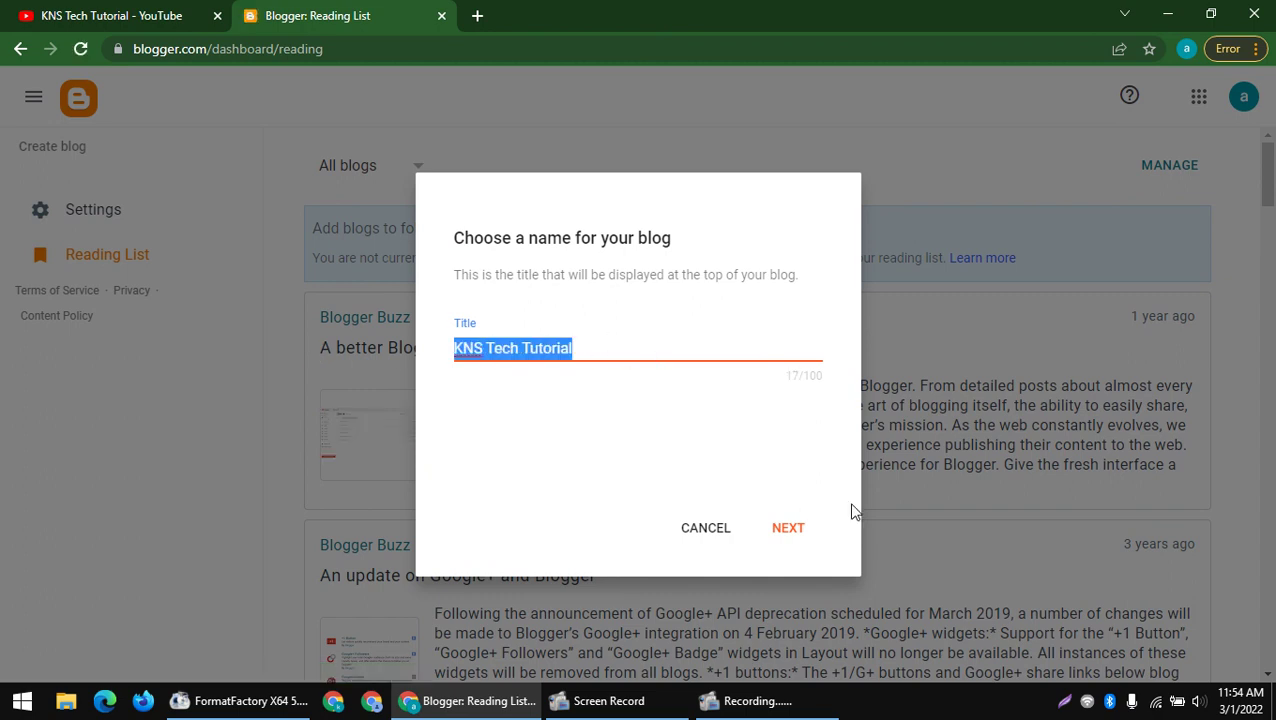
{"action": "left_click", "coordinate": [783, 527]}
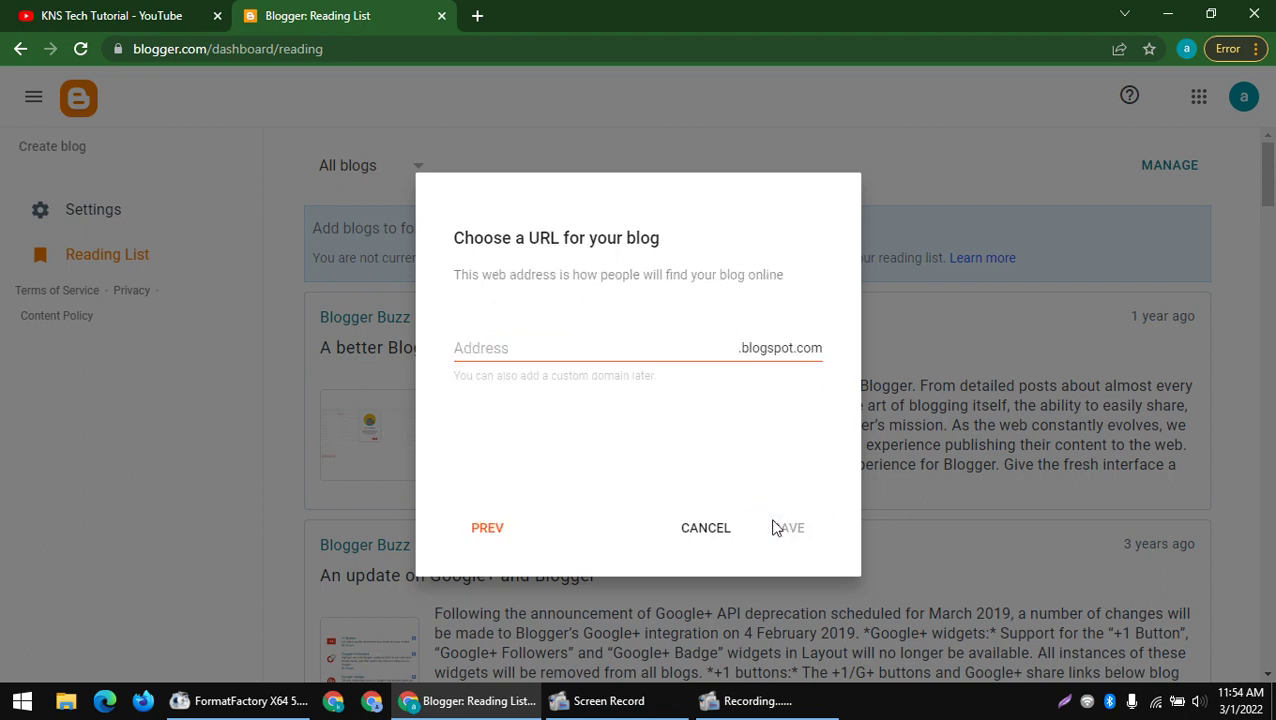
- Paste the copied title as the blog address and remove its spaces so it reads "KNSTechTutorial"
{"action": "left_click", "coordinate": [492, 347]}
{"action": "key", "text": "ctrl+v"}
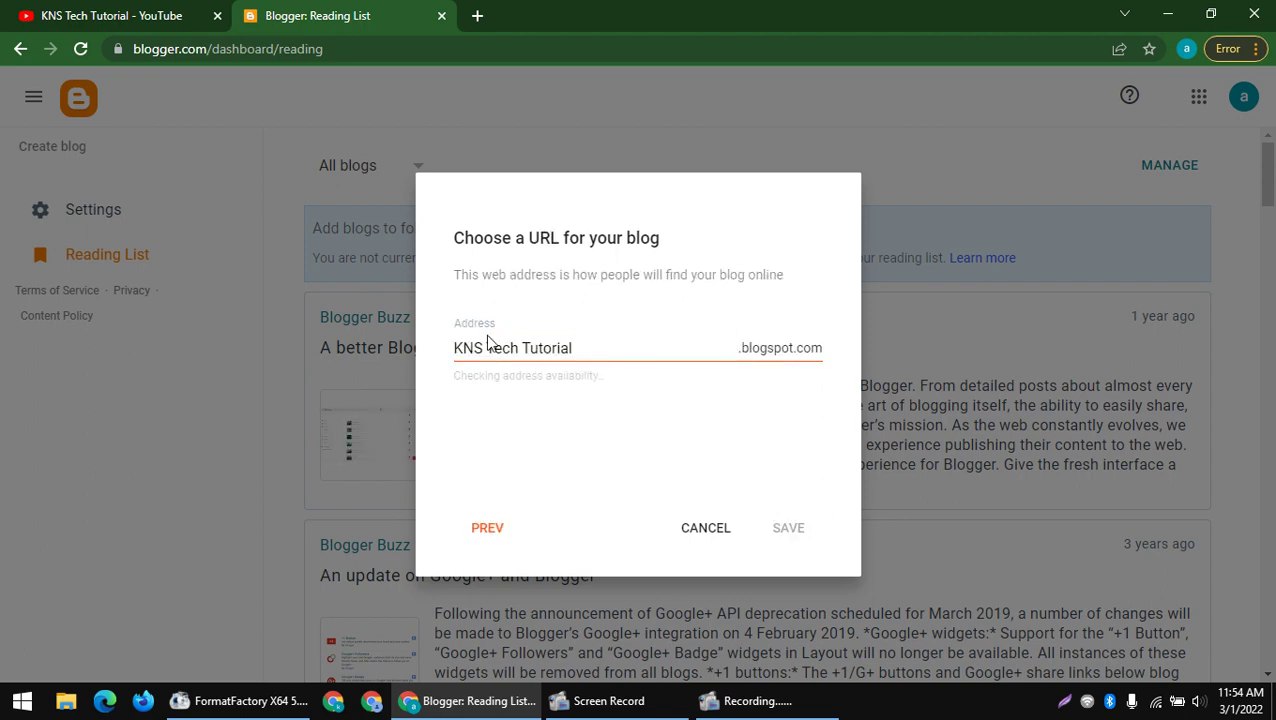
{"action": "left_click", "coordinate": [495, 348]}
{"action": "key", "text": "BackSpace"}
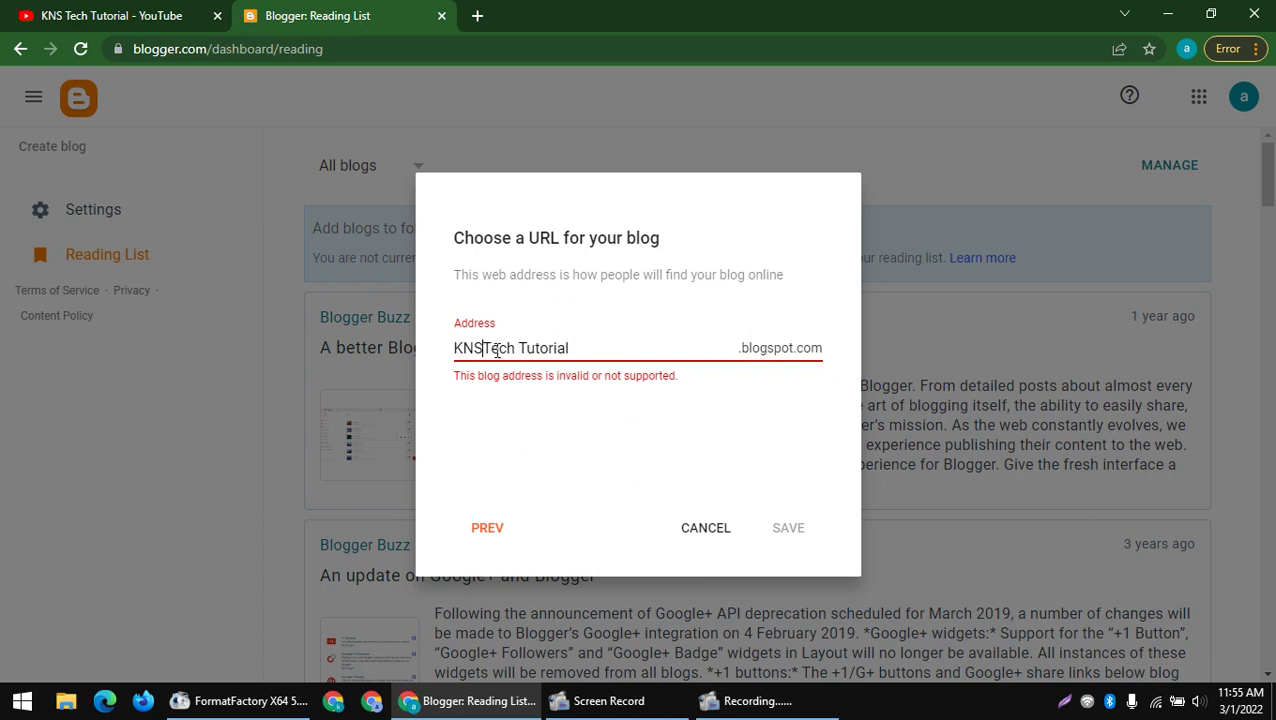
{"action": "left_click", "coordinate": [519, 347]}
{"action": "key", "text": "BackSpace"}
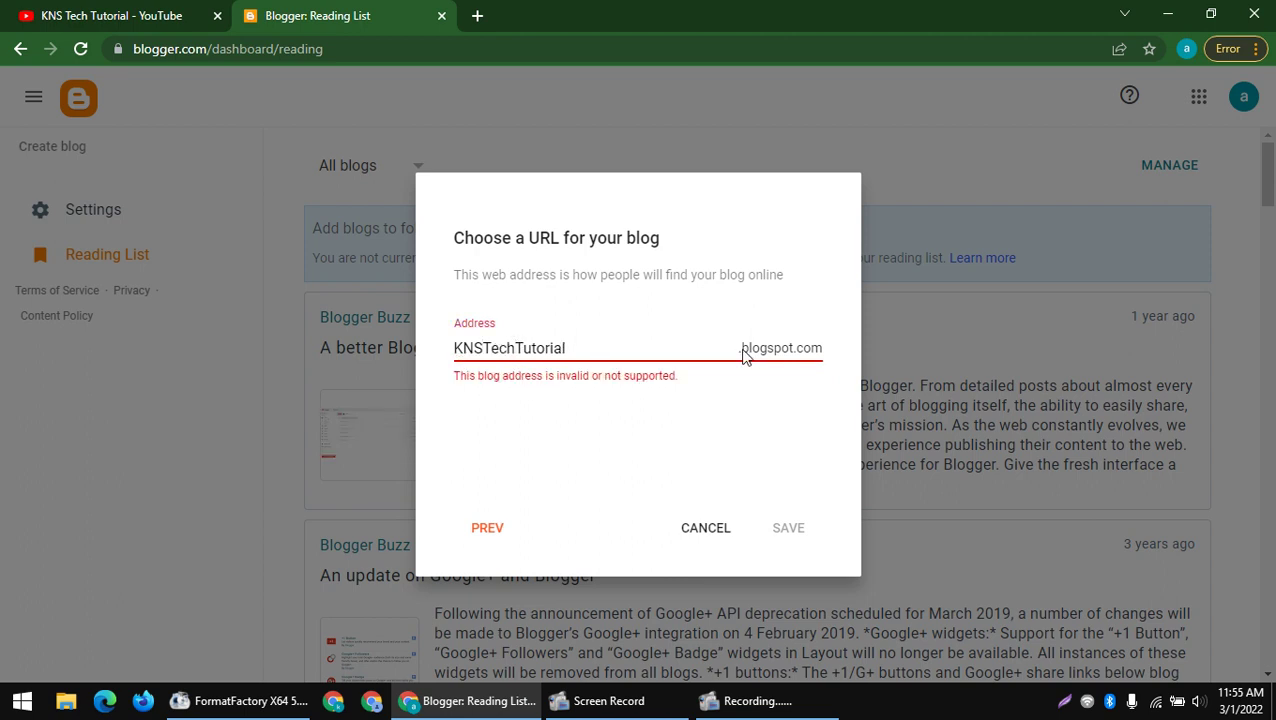
- Check the availability of the KNSTechTutorial.blogspot.com address and save to create the blog
{"action": "left_click_drag", "start_coordinate": [735, 355], "coordinate": [285, 362]}
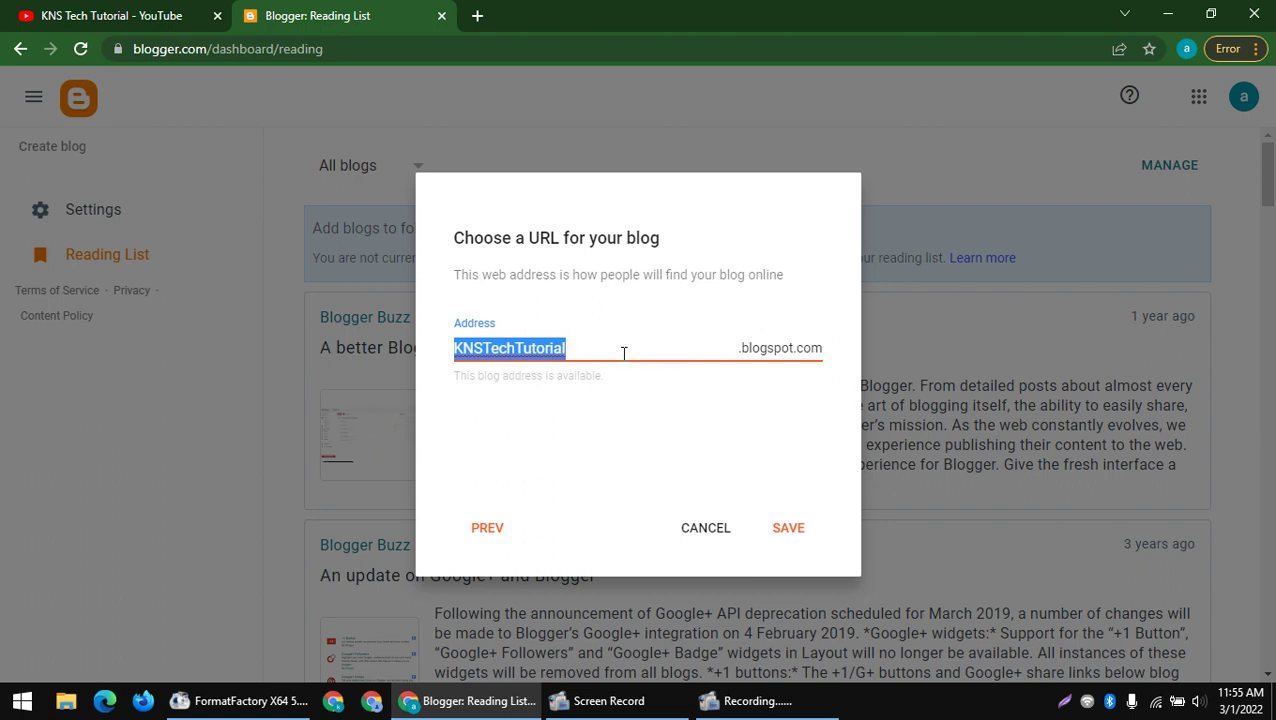
{"action": "left_click", "coordinate": [743, 358]}
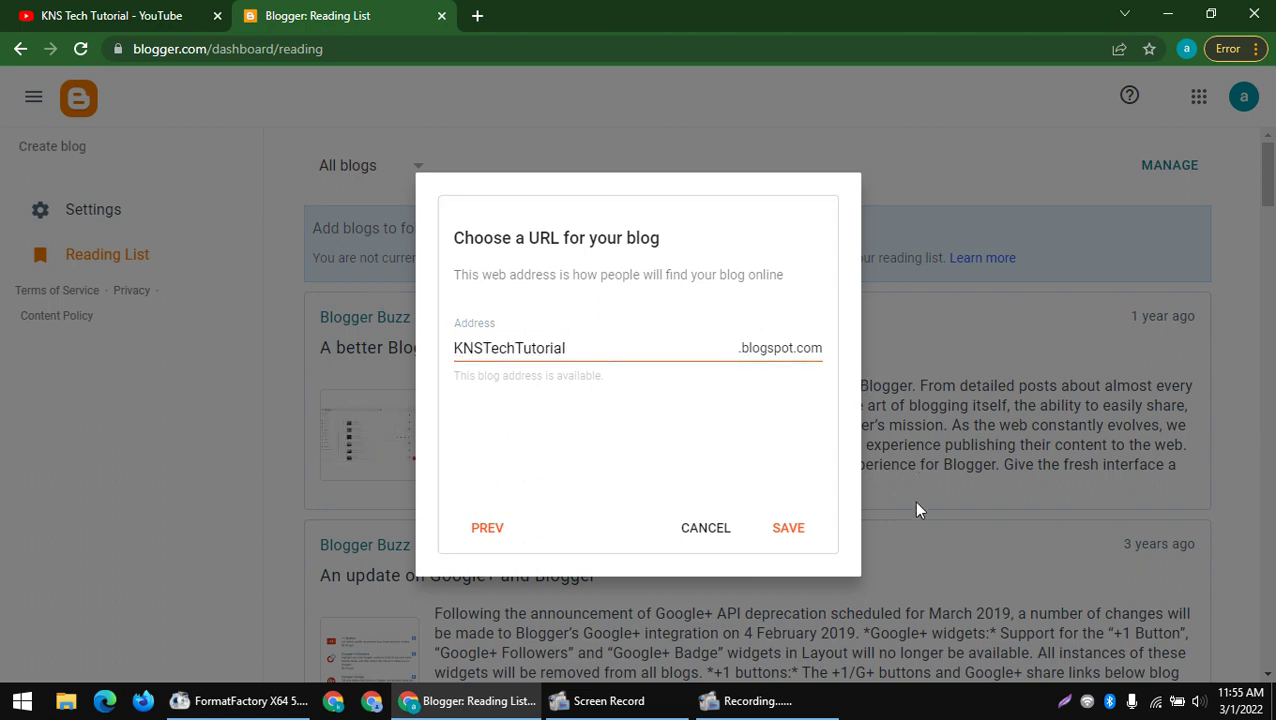
{"action": "left_click", "coordinate": [808, 533]}
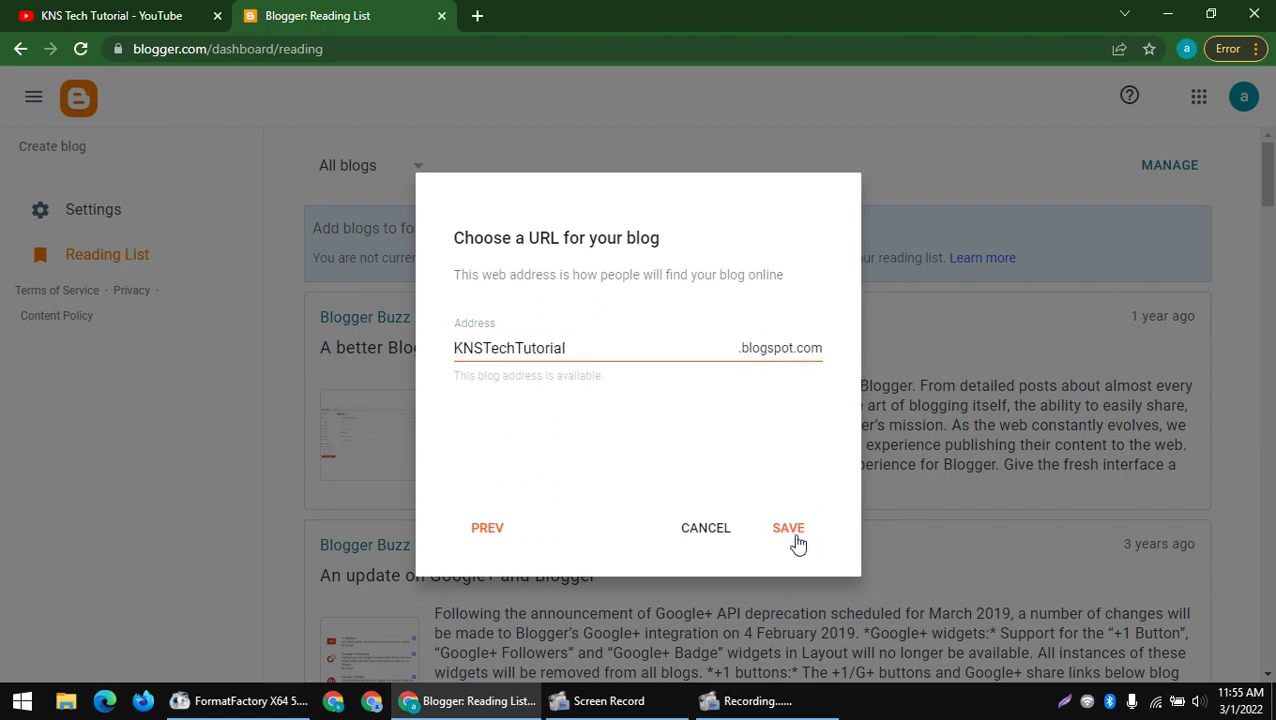
{"action": "left_click", "coordinate": [790, 538]}
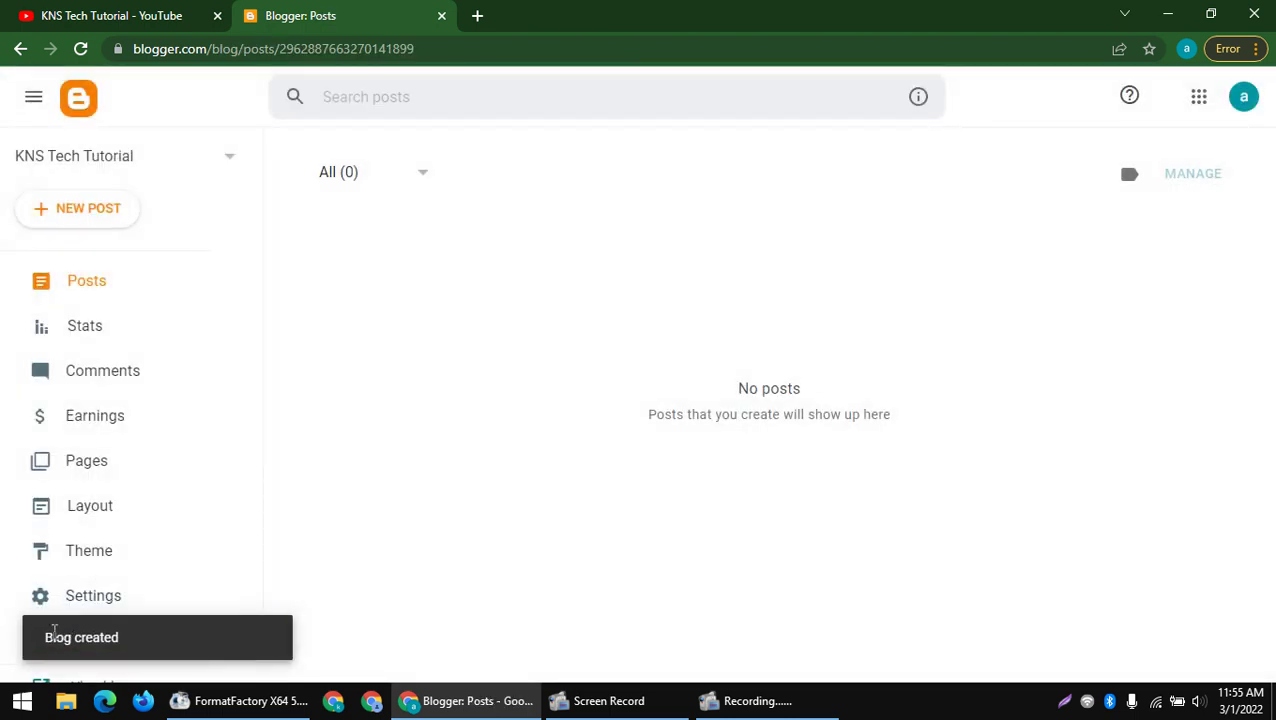
- Review the notices on the new blog's Posts page
{"action": "key", "text": "ctrl+a"}
{"action": "left_click", "coordinate": [490, 566]}
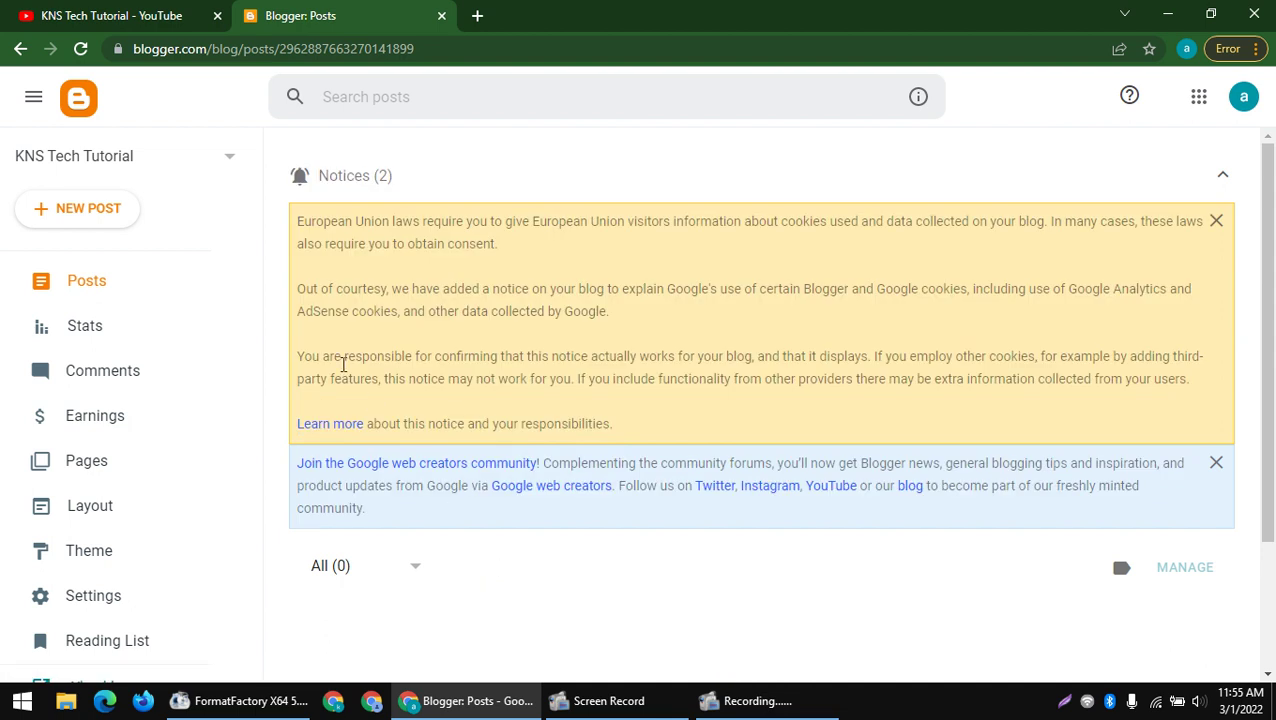
{"action": "key", "text": "ctrl+a"}
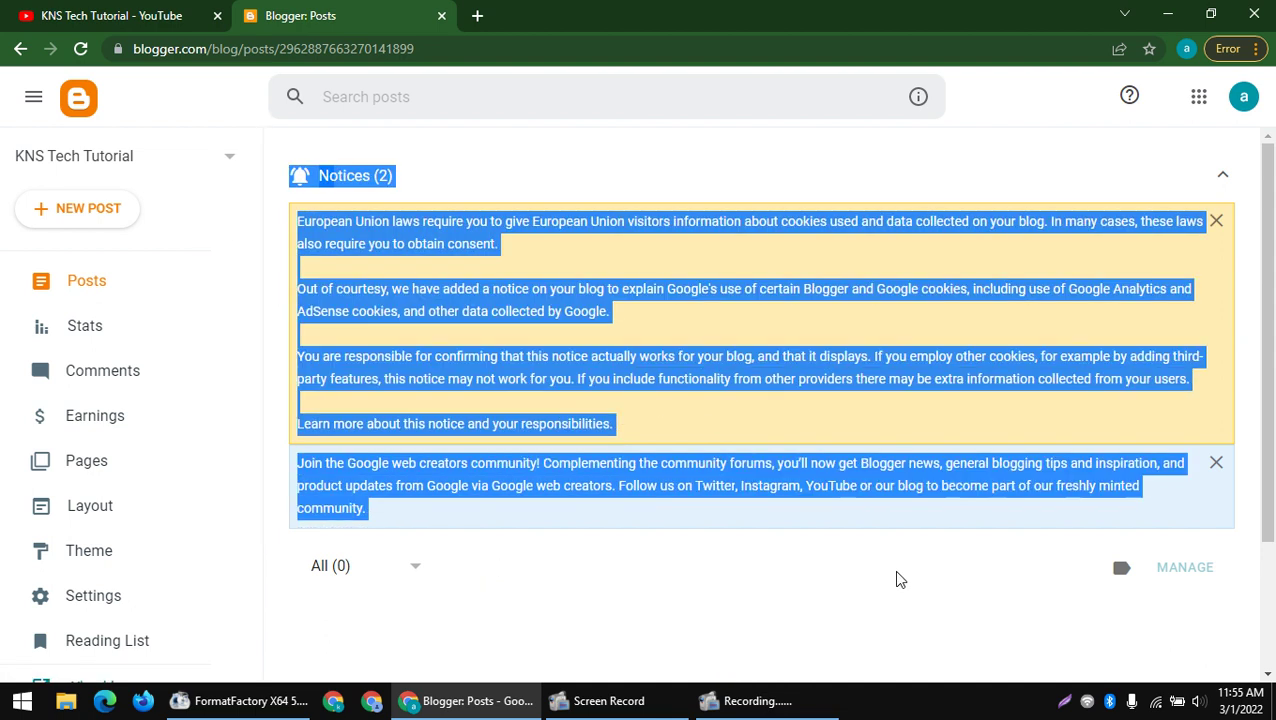
{"action": "left_click", "coordinate": [690, 347]}
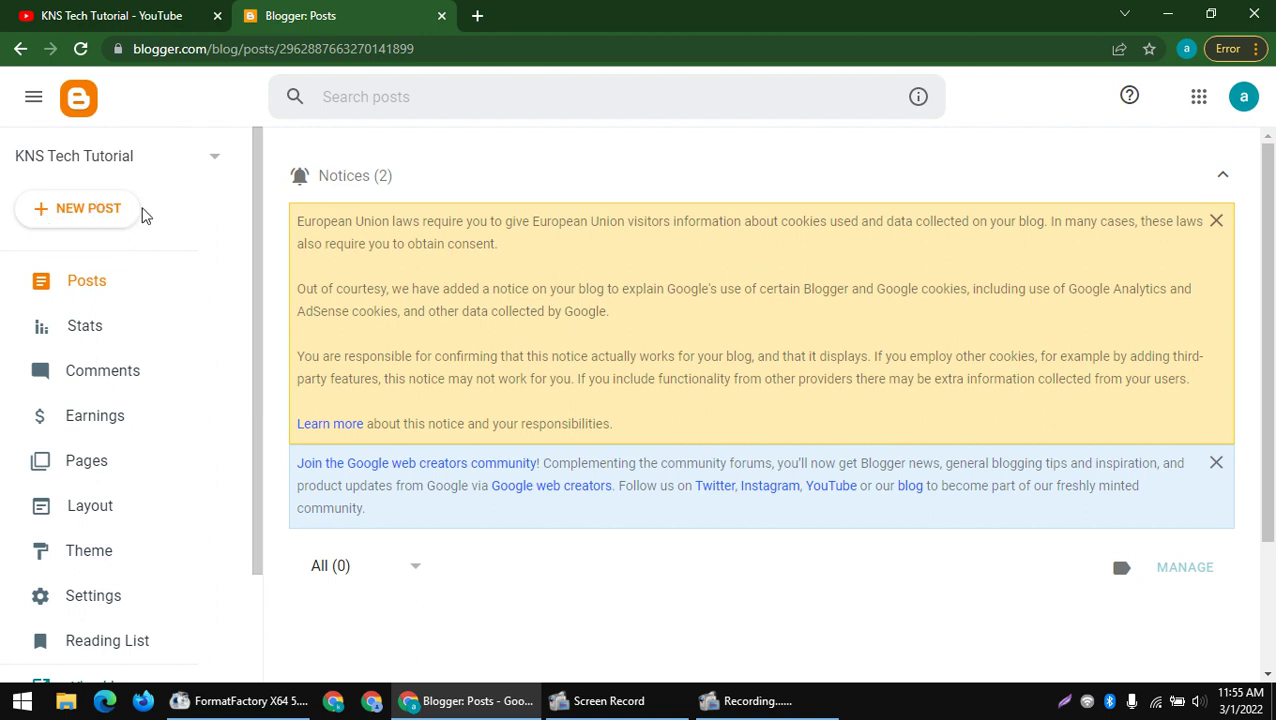
- Open the blog's Stats page and examine the follower, post and comment counts and the view statistics sections
{"action": "left_click", "coordinate": [128, 330]}
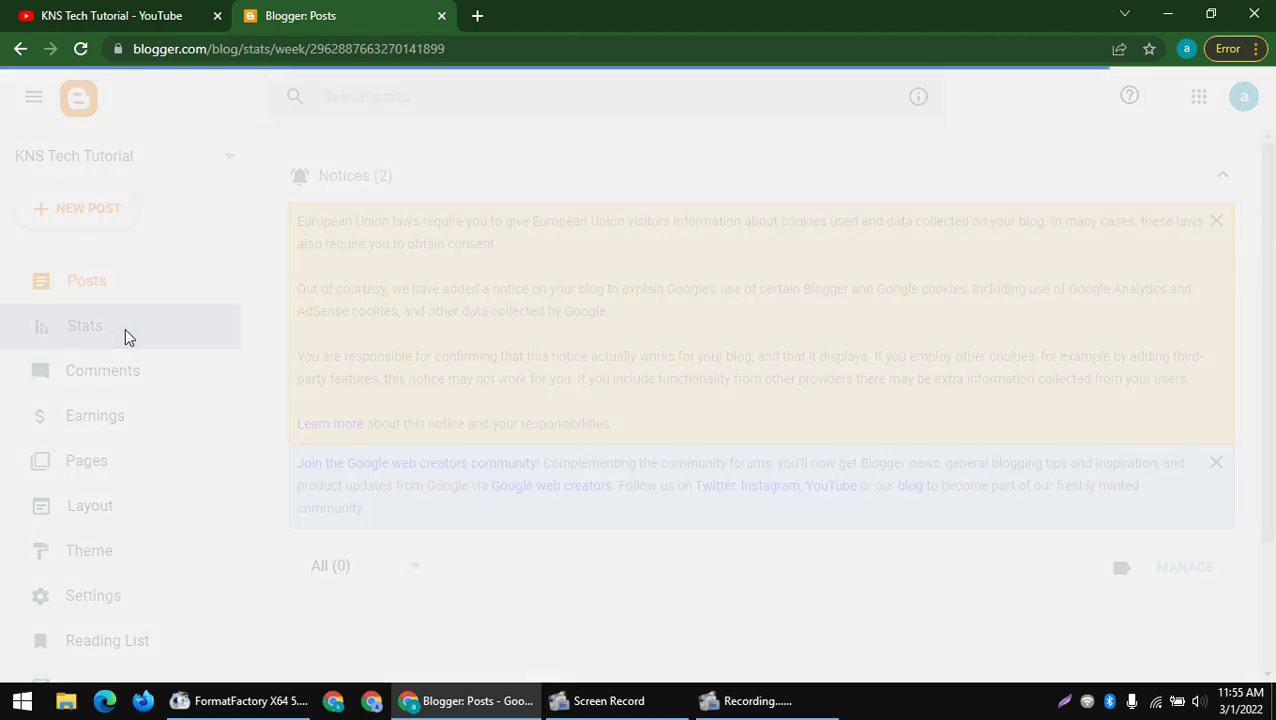
{"action": "scroll", "coordinate": [464, 313], "scroll_direction": "down", "scroll_amount": 3}
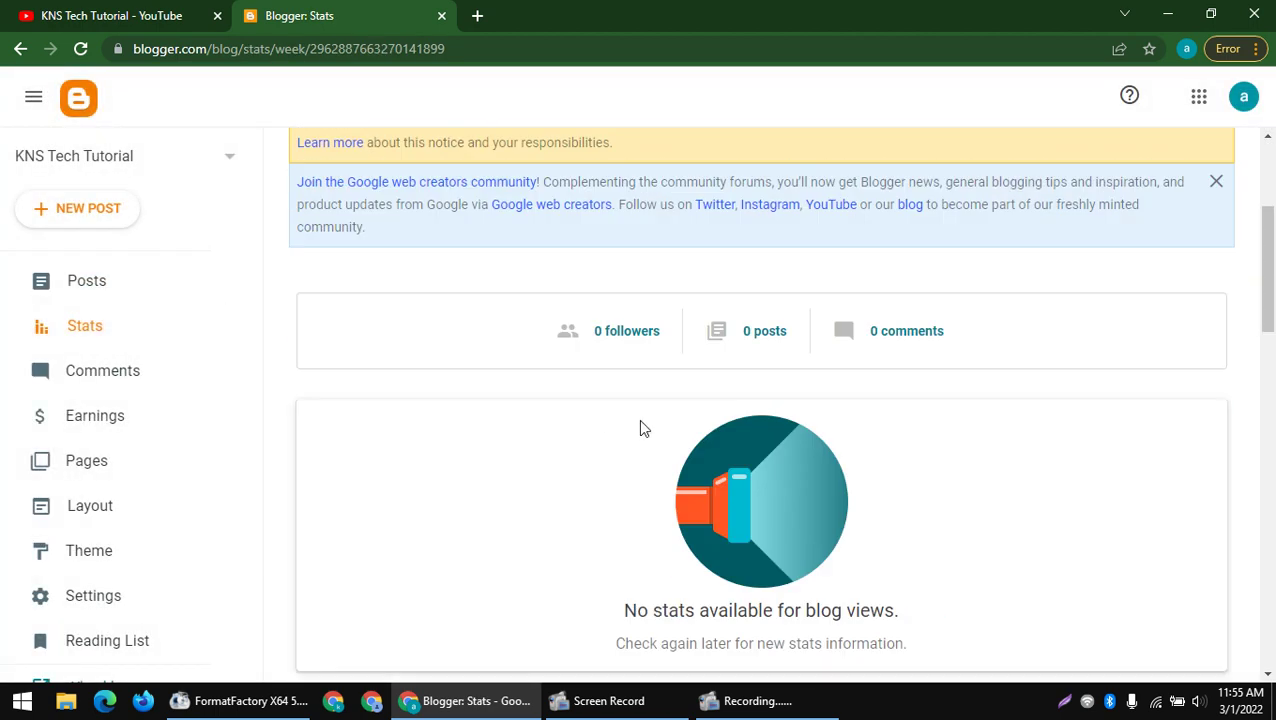
{"action": "left_click_drag", "start_coordinate": [538, 347], "coordinate": [911, 332]}
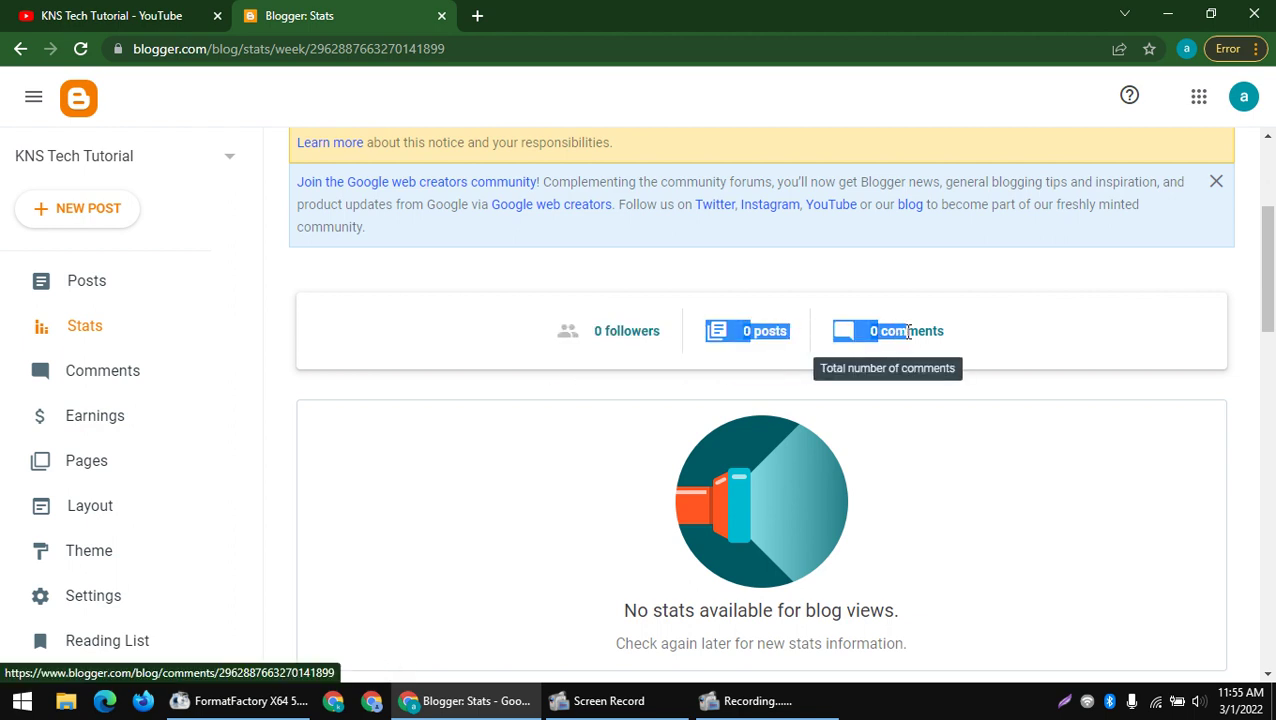
{"action": "left_click", "coordinate": [940, 388]}
{"action": "left_click_drag", "start_coordinate": [742, 326], "coordinate": [941, 335]}
{"action": "left_click", "coordinate": [938, 378]}
{"action": "scroll", "coordinate": [773, 360], "scroll_direction": "down", "scroll_amount": 5}
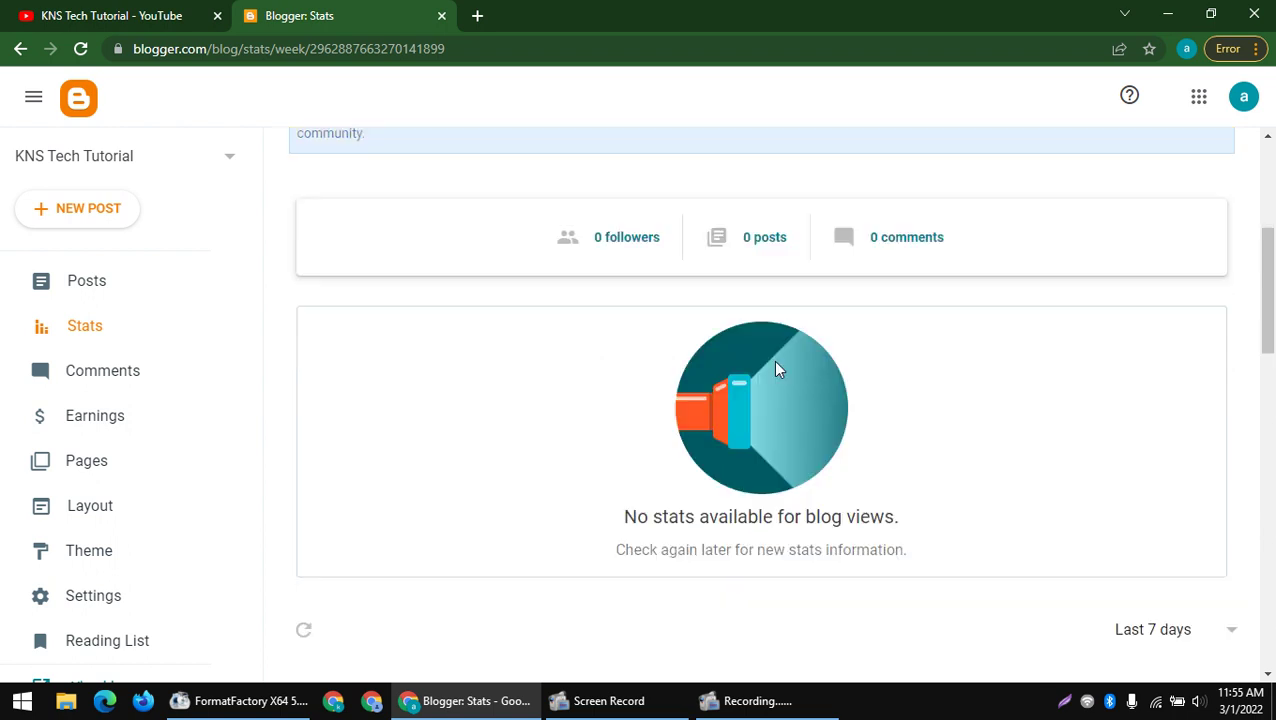
{"action": "scroll", "coordinate": [450, 370], "scroll_direction": "down", "scroll_amount": 4}
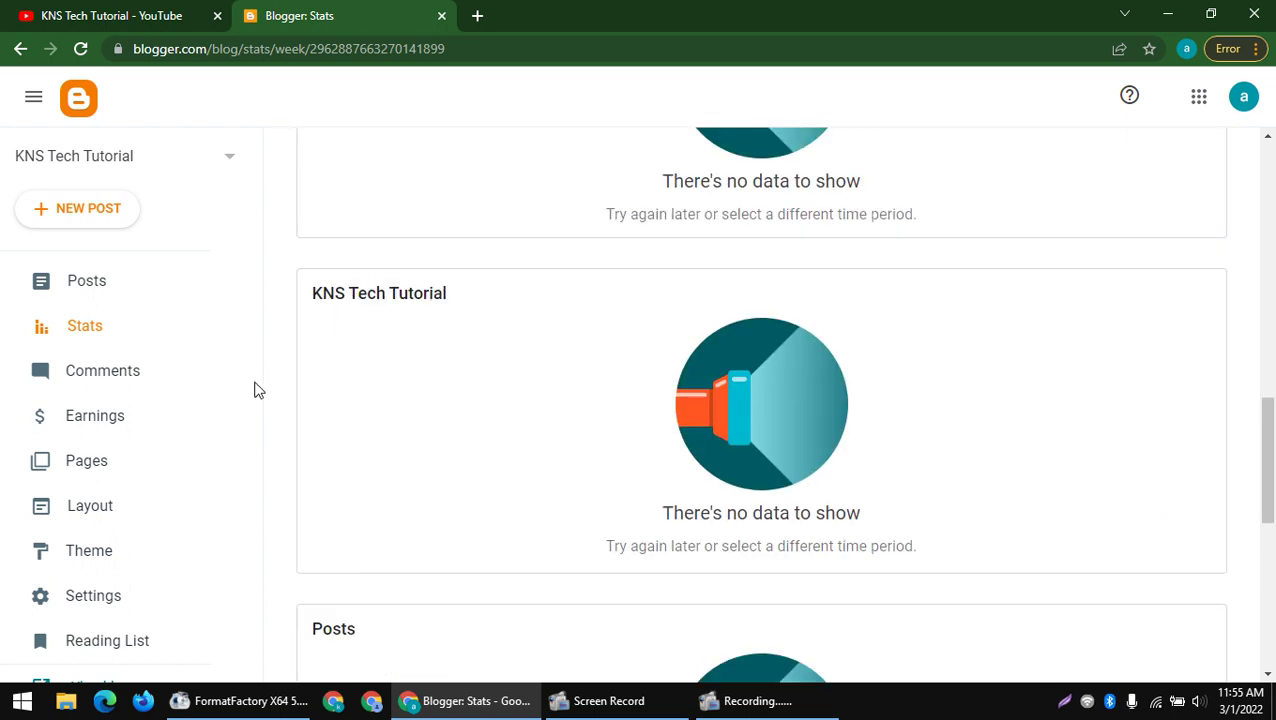
- Look at the blog's Comments page, and read the AdSense account description on the Earnings page
{"action": "left_click", "coordinate": [59, 371]}
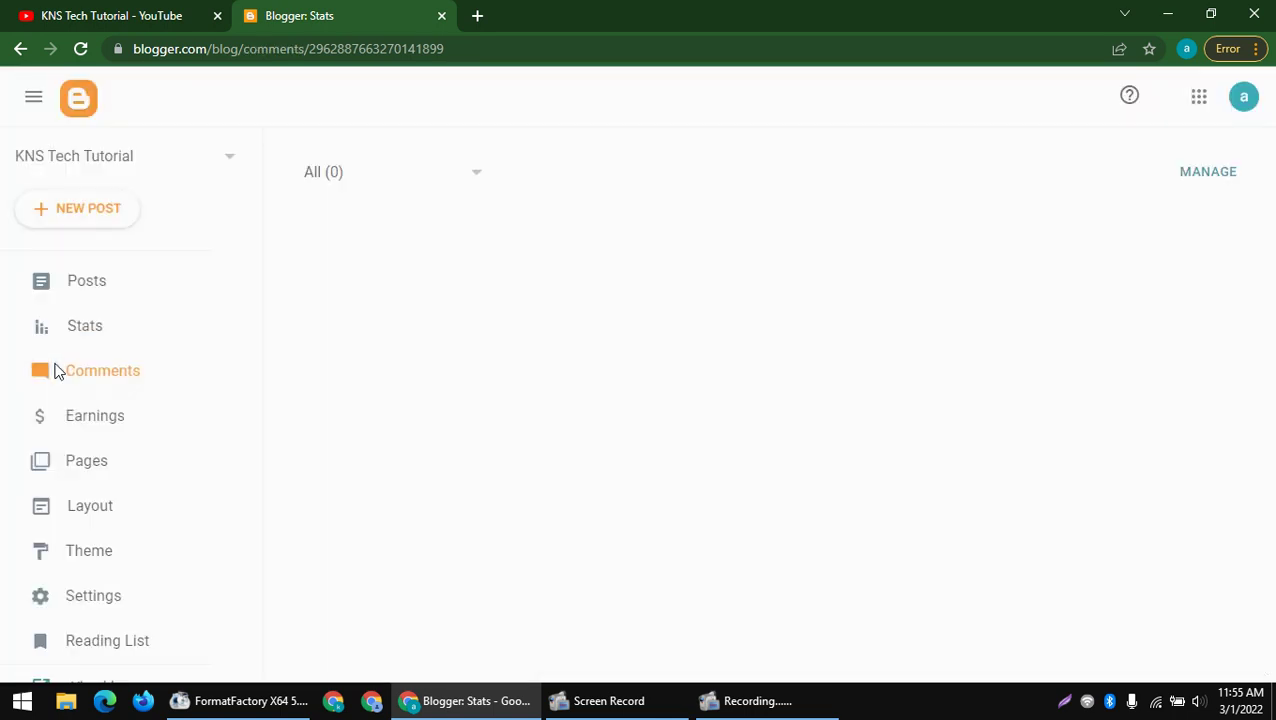
{"action": "left_click", "coordinate": [92, 420]}
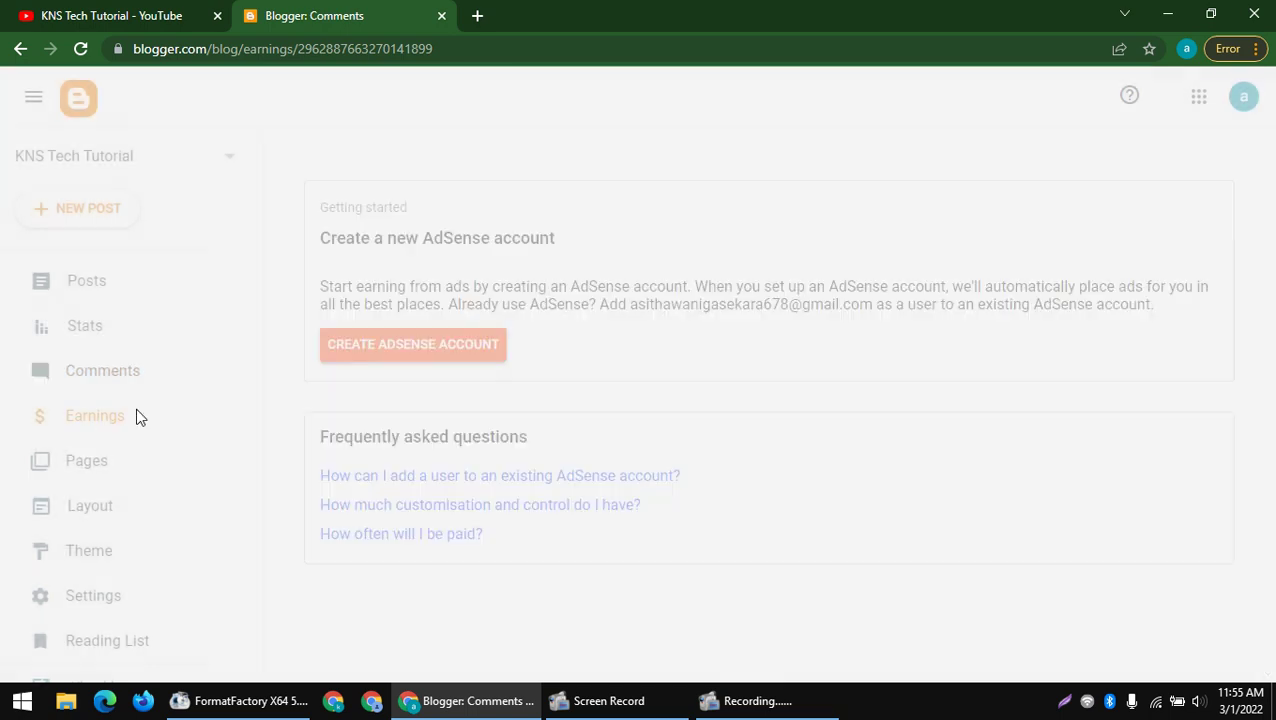
{"action": "scroll", "coordinate": [336, 245], "scroll_direction": "down", "scroll_amount": 3}
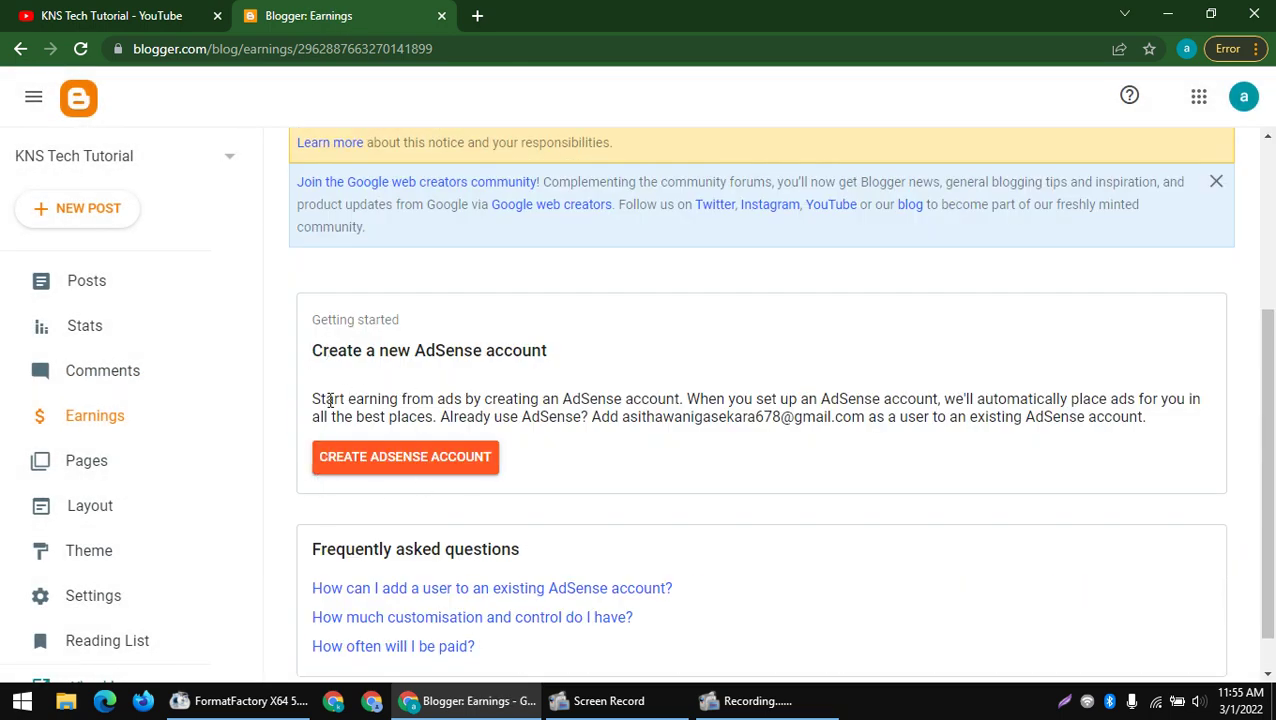
{"action": "left_click_drag", "start_coordinate": [310, 402], "coordinate": [1015, 450]}
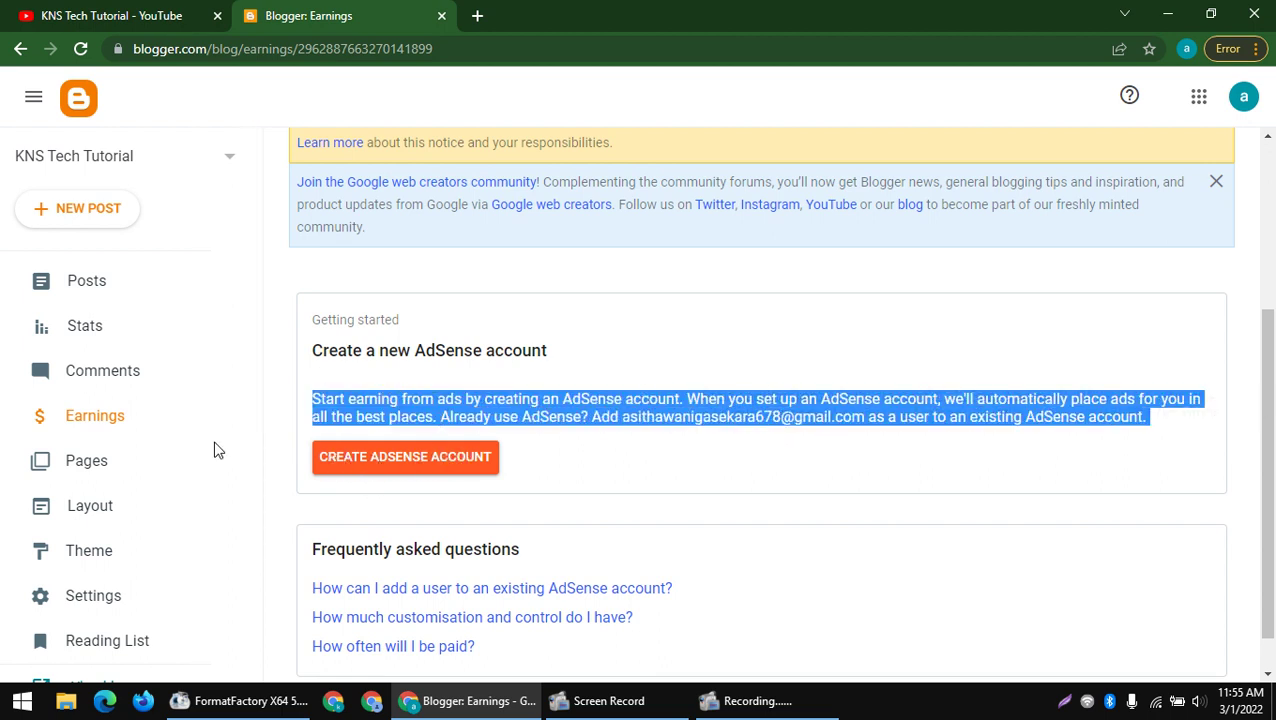
- Open the blog's Pages section and start a new page
{"action": "left_click", "coordinate": [72, 459]}
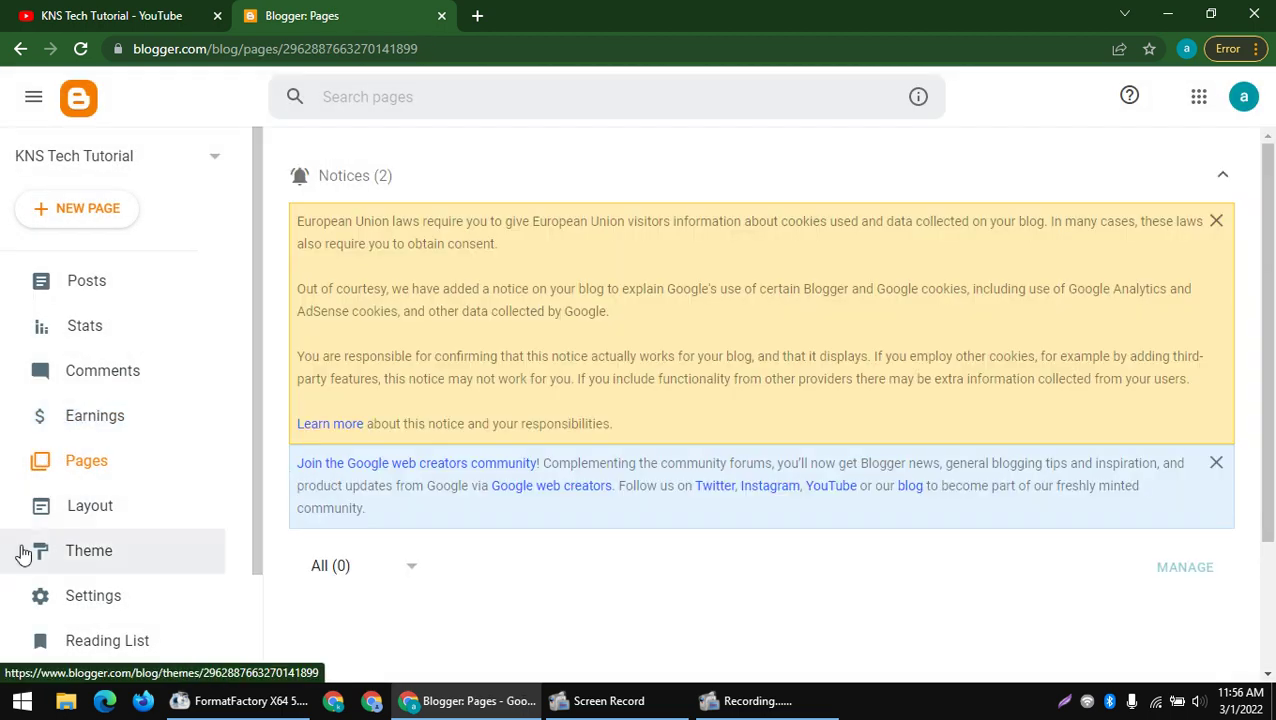
{"action": "scroll", "coordinate": [162, 555], "scroll_direction": "down", "scroll_amount": 2}
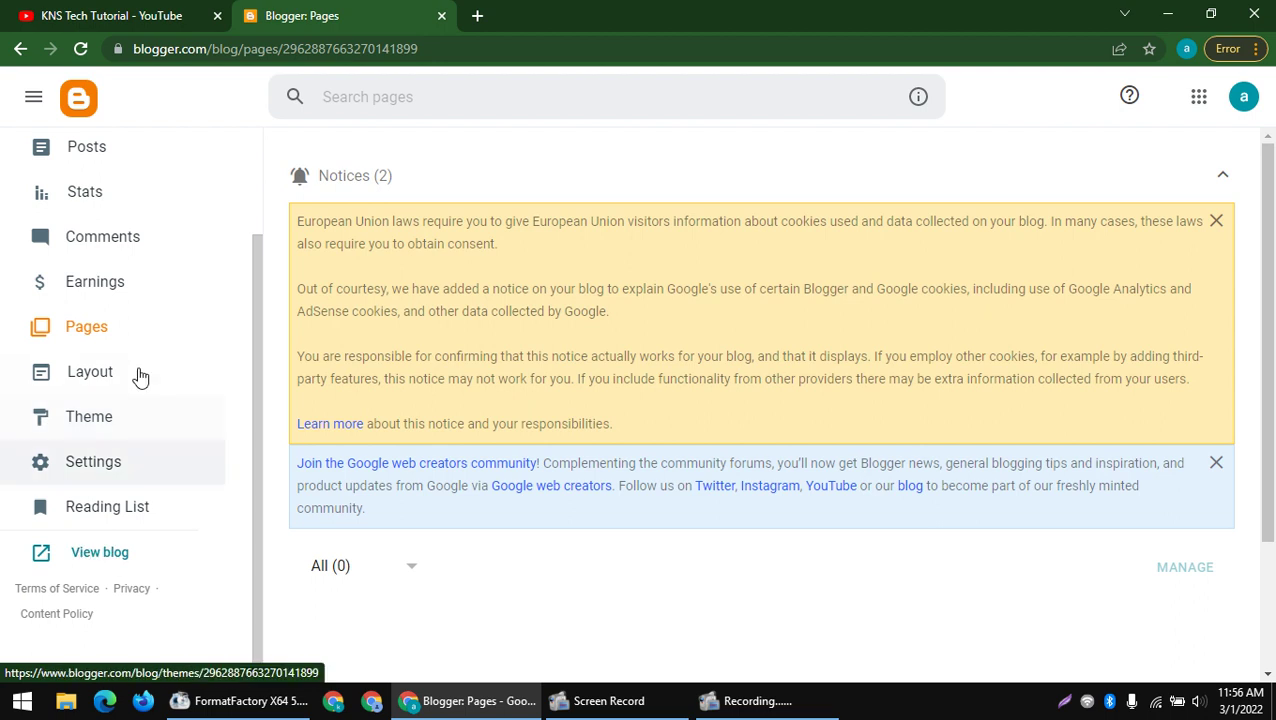
{"action": "scroll", "coordinate": [140, 380], "scroll_direction": "up", "scroll_amount": 2}
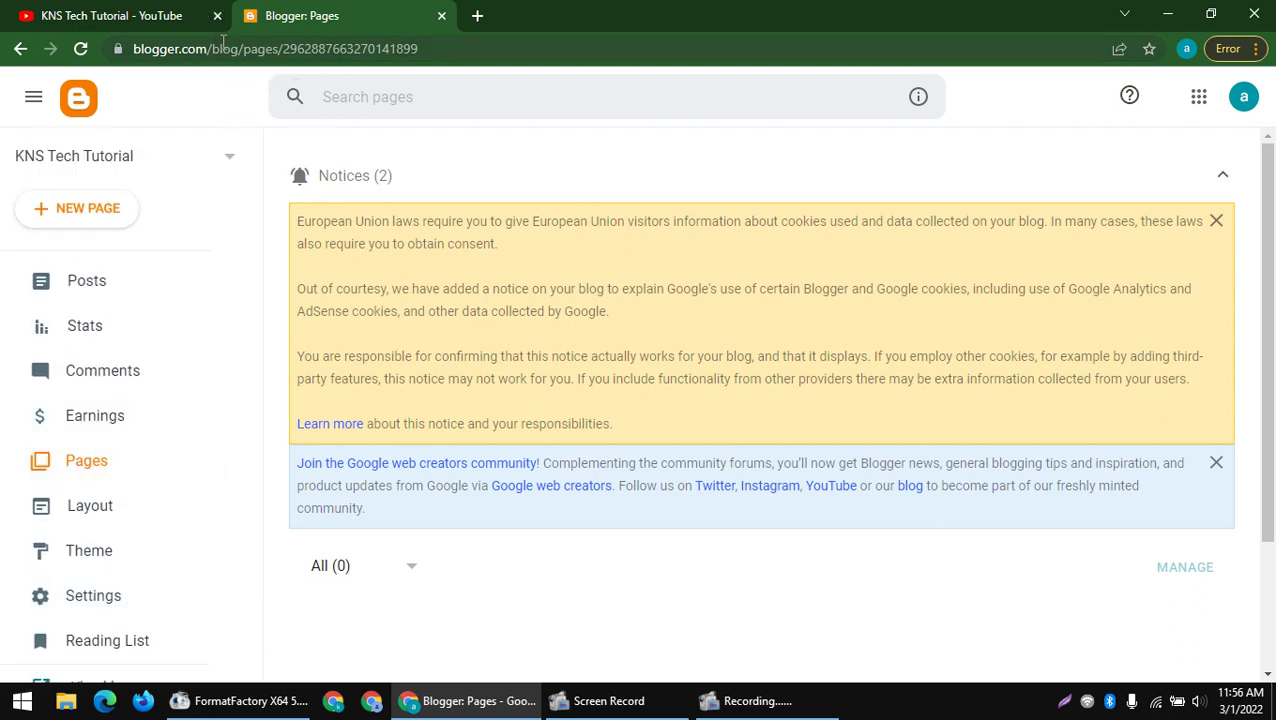
{"action": "left_click", "coordinate": [91, 217]}
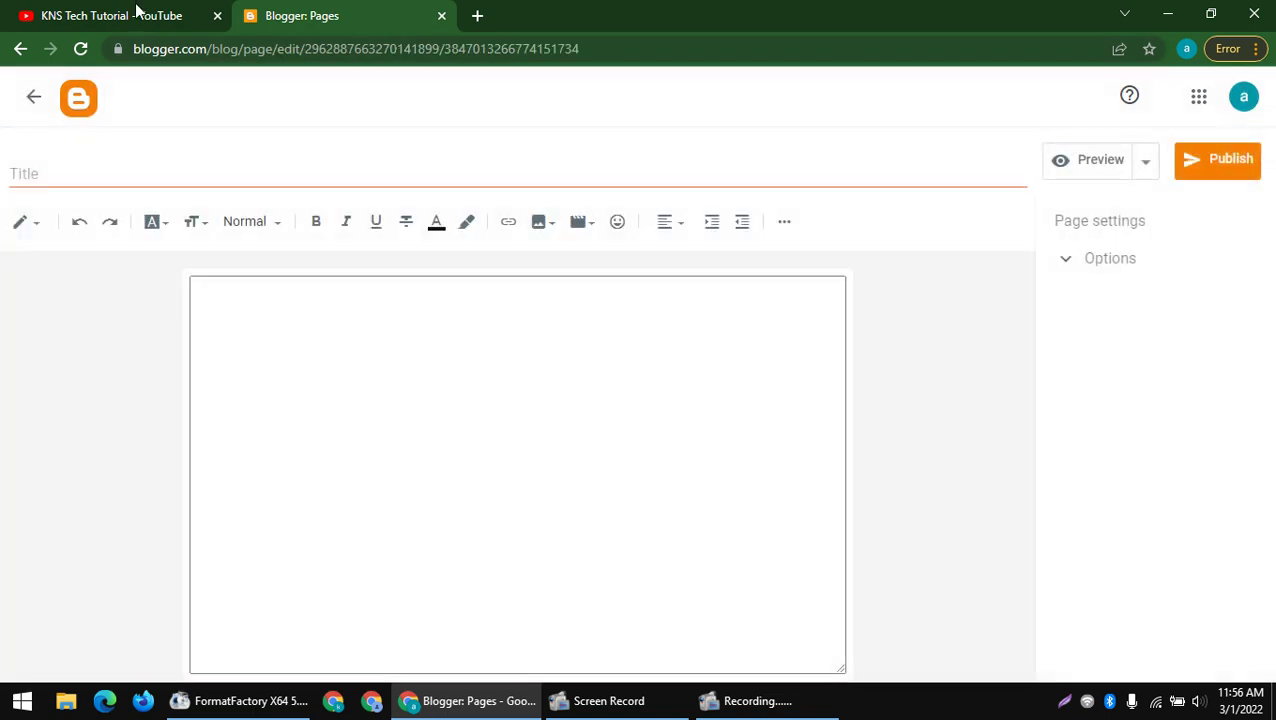
- Copy the web address of the KNS Tech Tutorial YouTube channel and paste it into the new page's body
{"action": "left_click", "coordinate": [137, 12]}
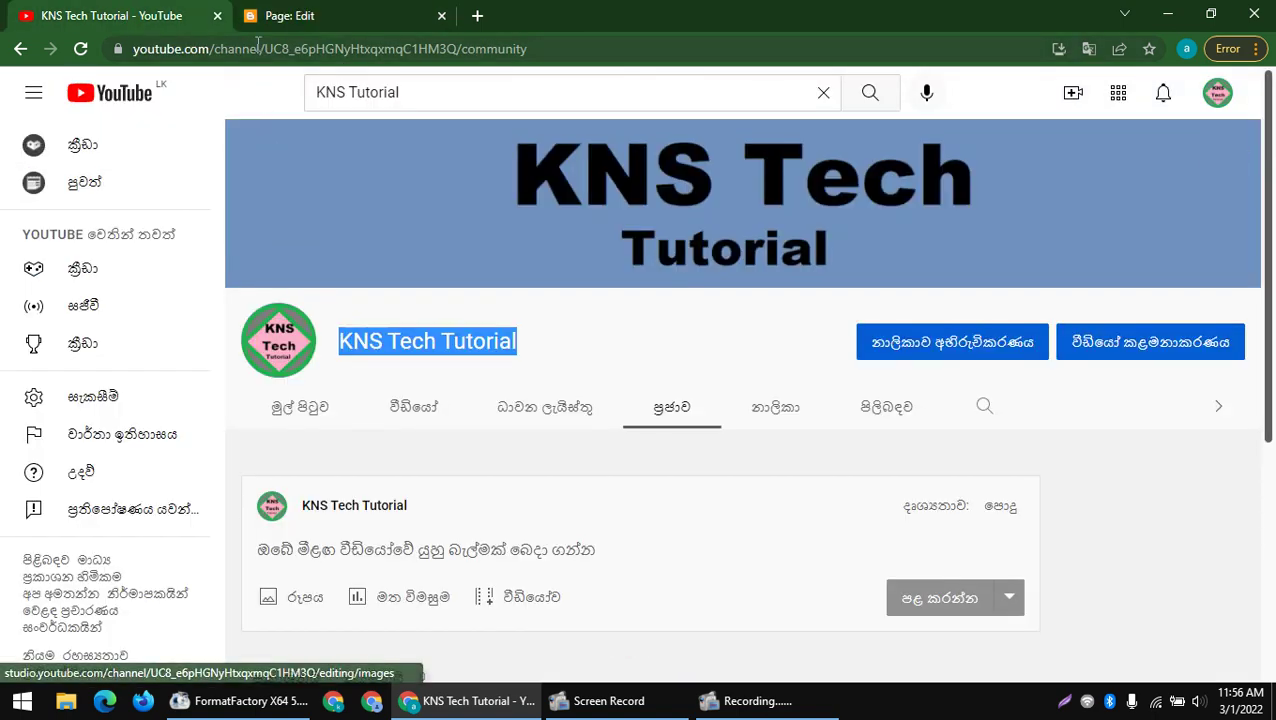
{"action": "key", "text": "ctrl+l"}
{"action": "key", "text": "ctrl+c"}
{"action": "left_click", "coordinate": [296, 12]}
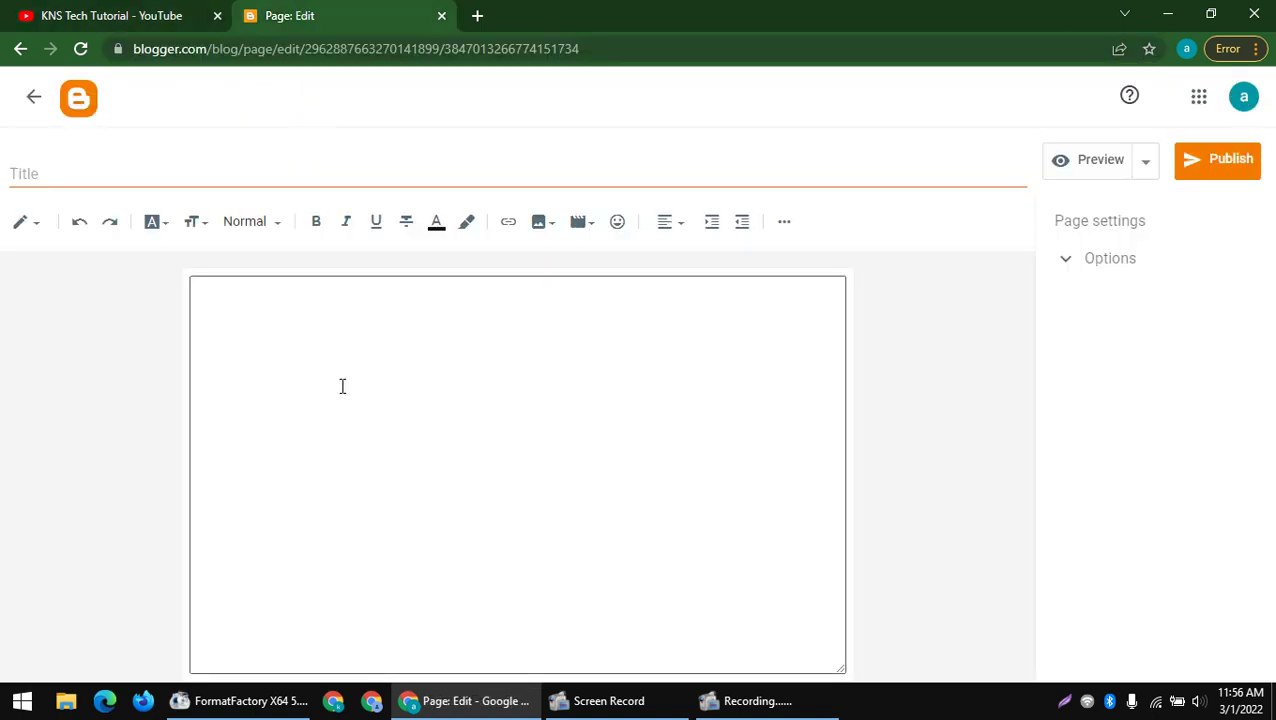
{"action": "left_click", "coordinate": [288, 315]}
{"action": "key", "text": "ctrl+v"}
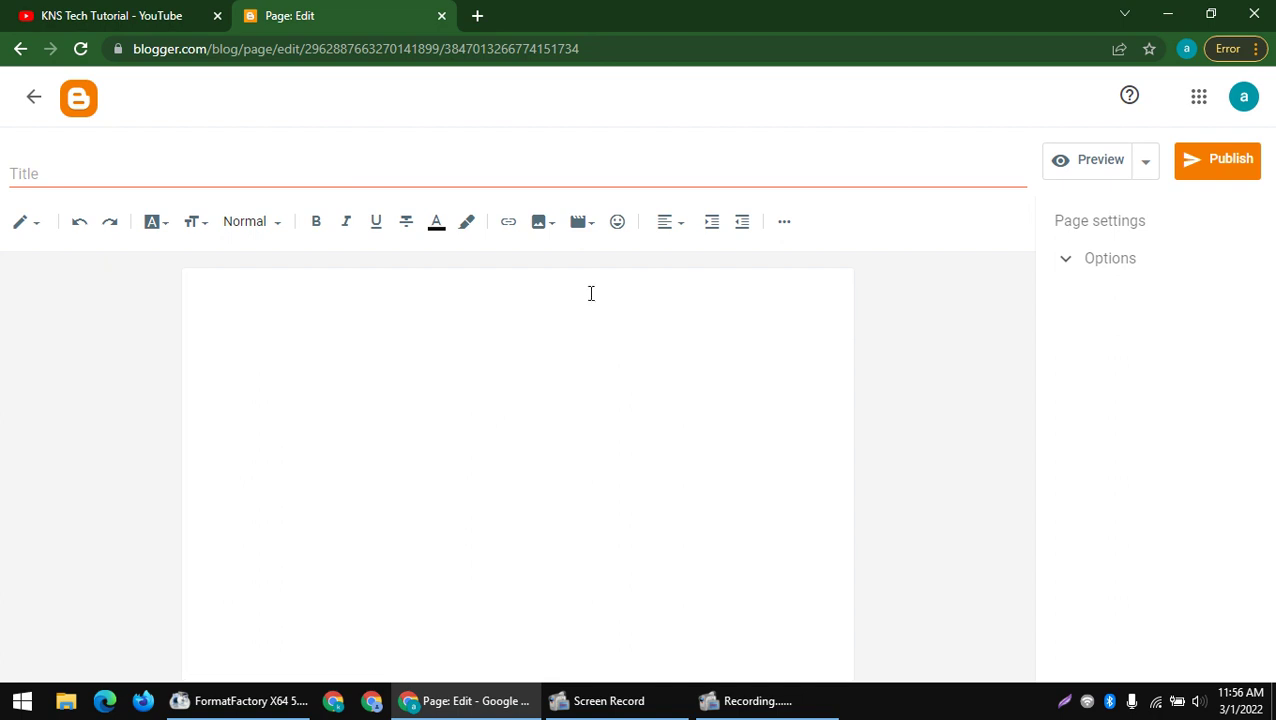
{"action": "key", "text": "ctrl+v"}
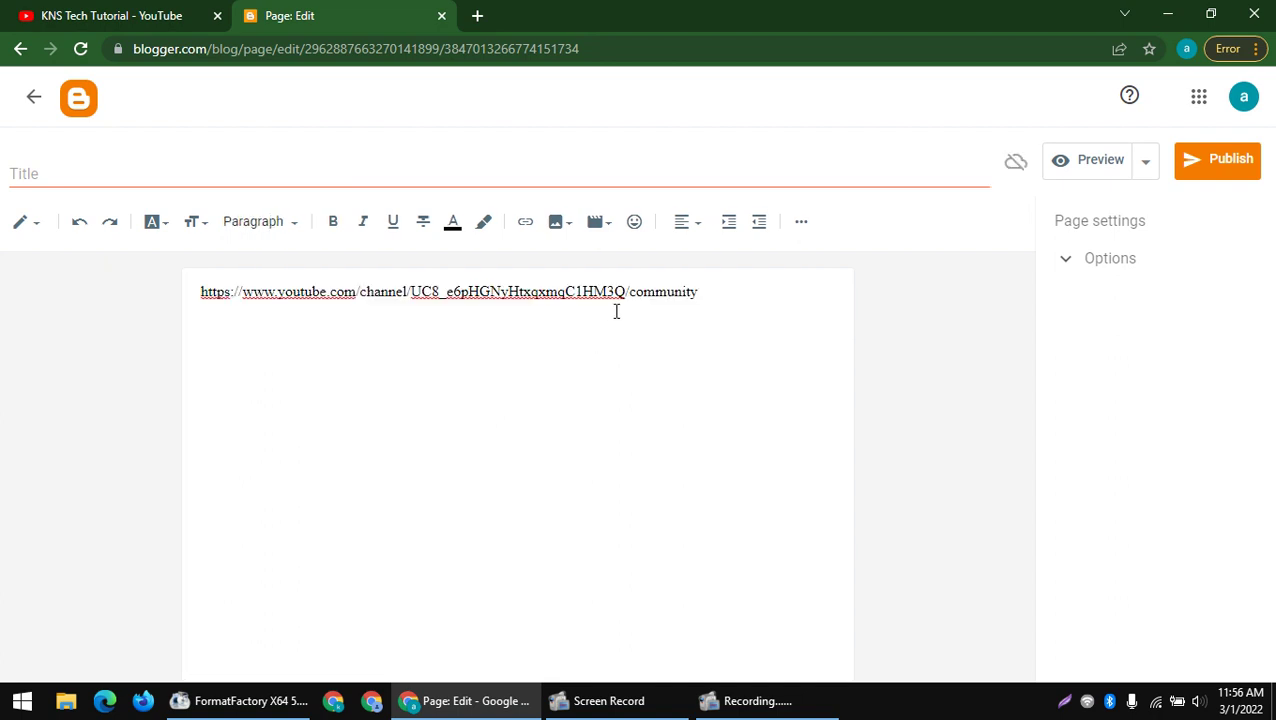
- Remove "community" from the end of the pasted channel link and publish the untitled page to the blog
{"action": "double_click", "coordinate": [645, 296]}
{"action": "key", "text": "BackSpace"}
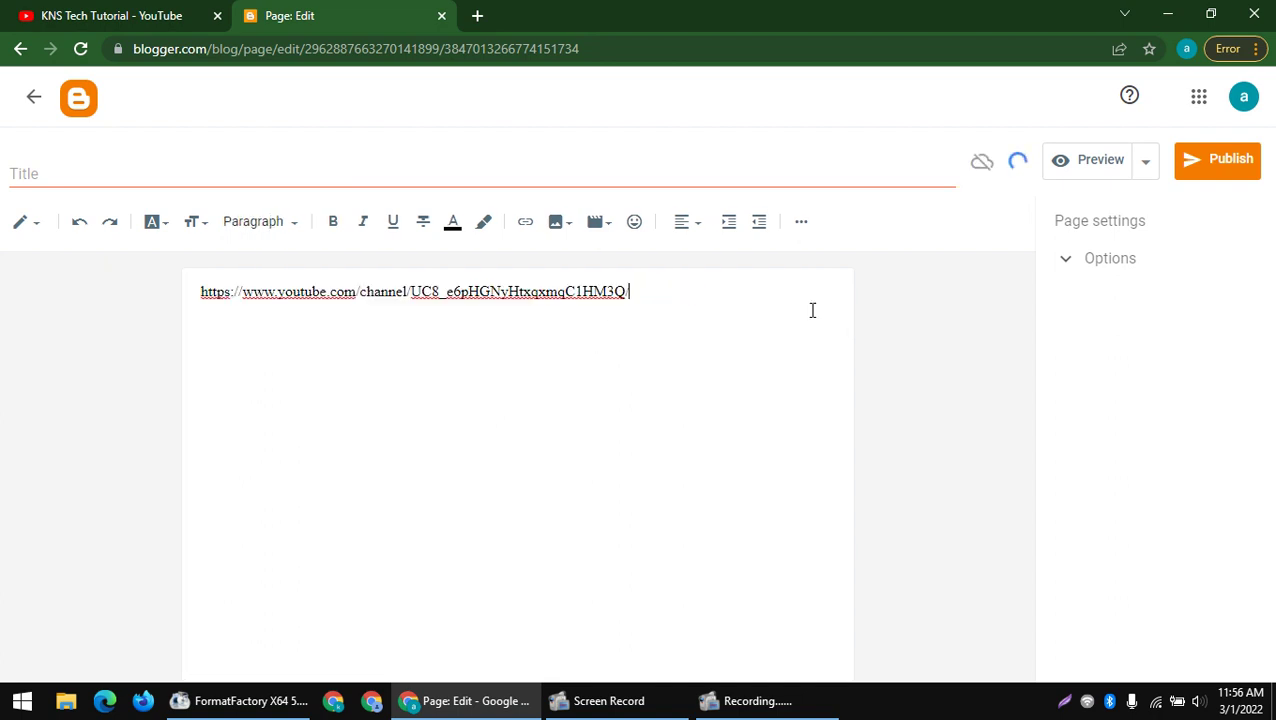
{"action": "left_click", "coordinate": [1206, 180]}
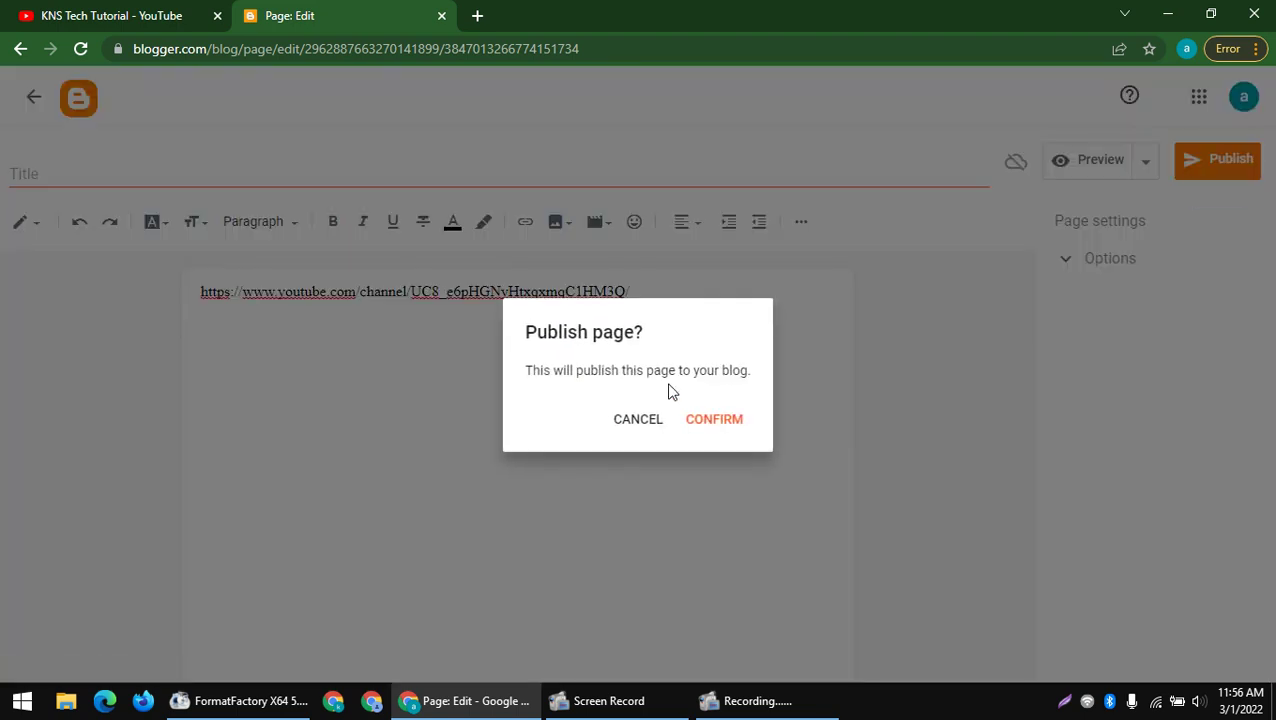
{"action": "left_click", "coordinate": [718, 415]}
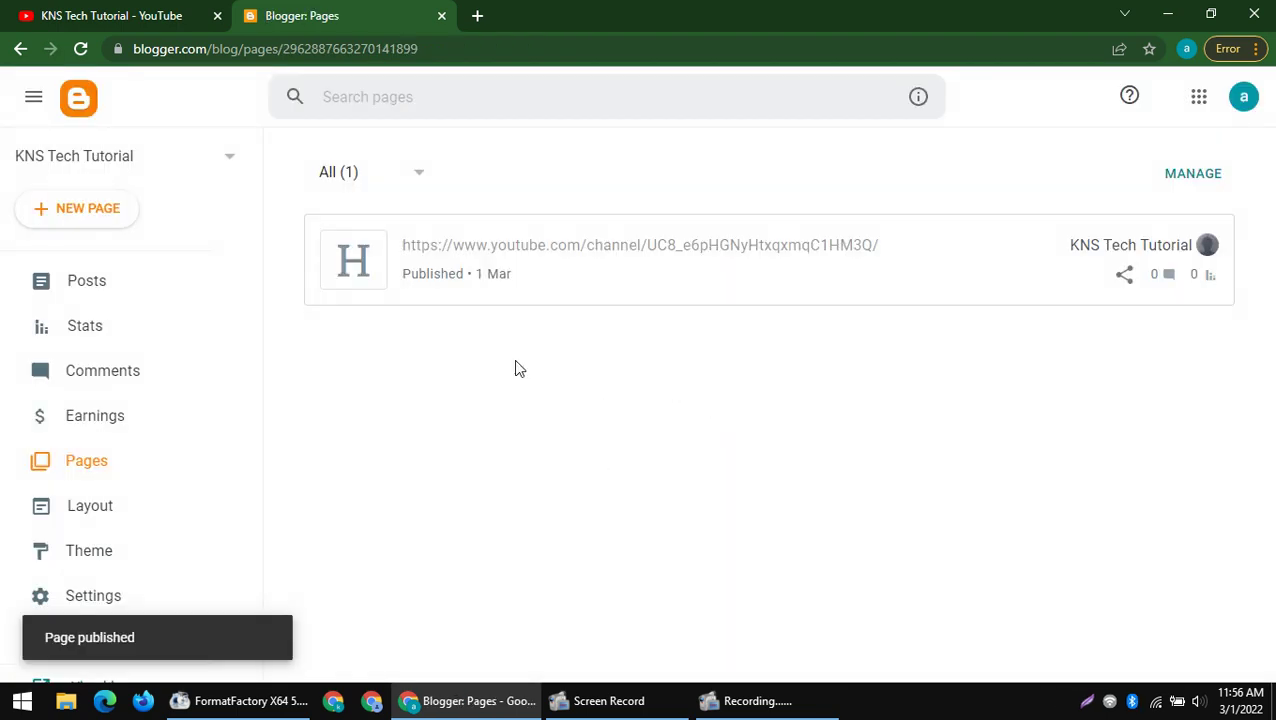
- View the published page on the live blog and highlight the domain and "/blog-page.html" parts of its address
{"action": "scroll", "coordinate": [465, 265], "scroll_direction": "down", "scroll_amount": 1}
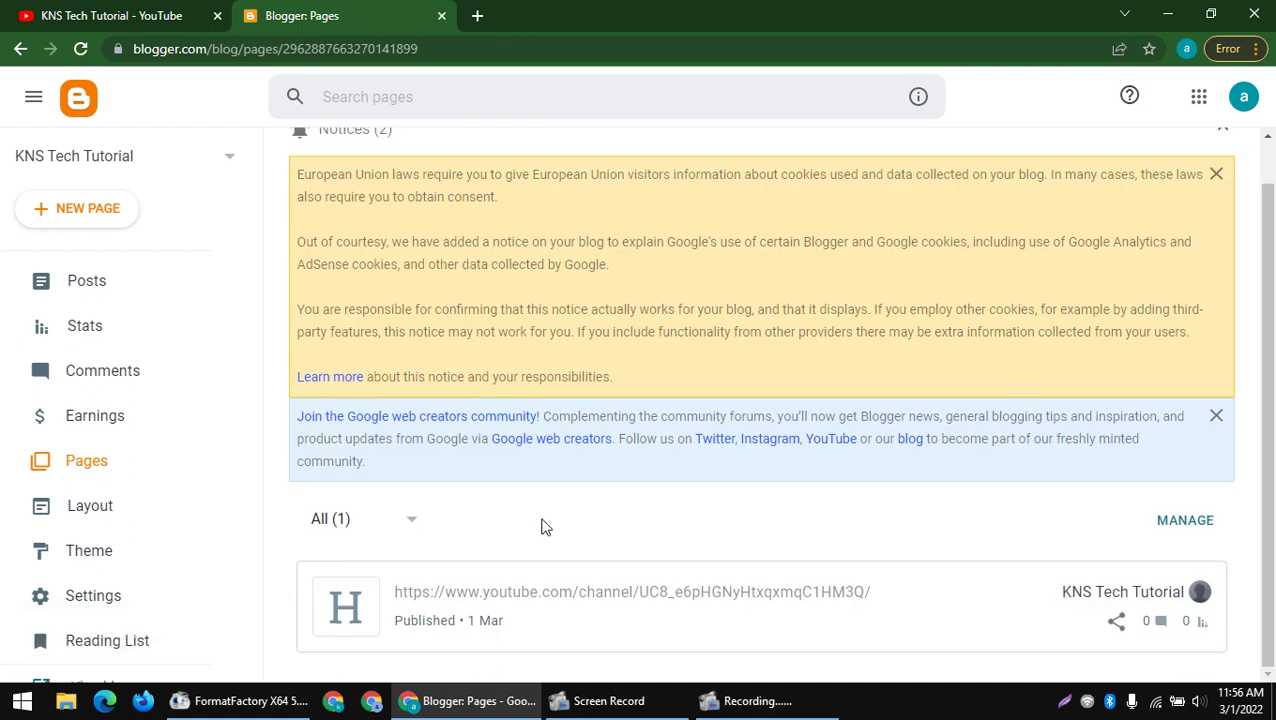
{"action": "mouse_move", "coordinate": [388, 580]}
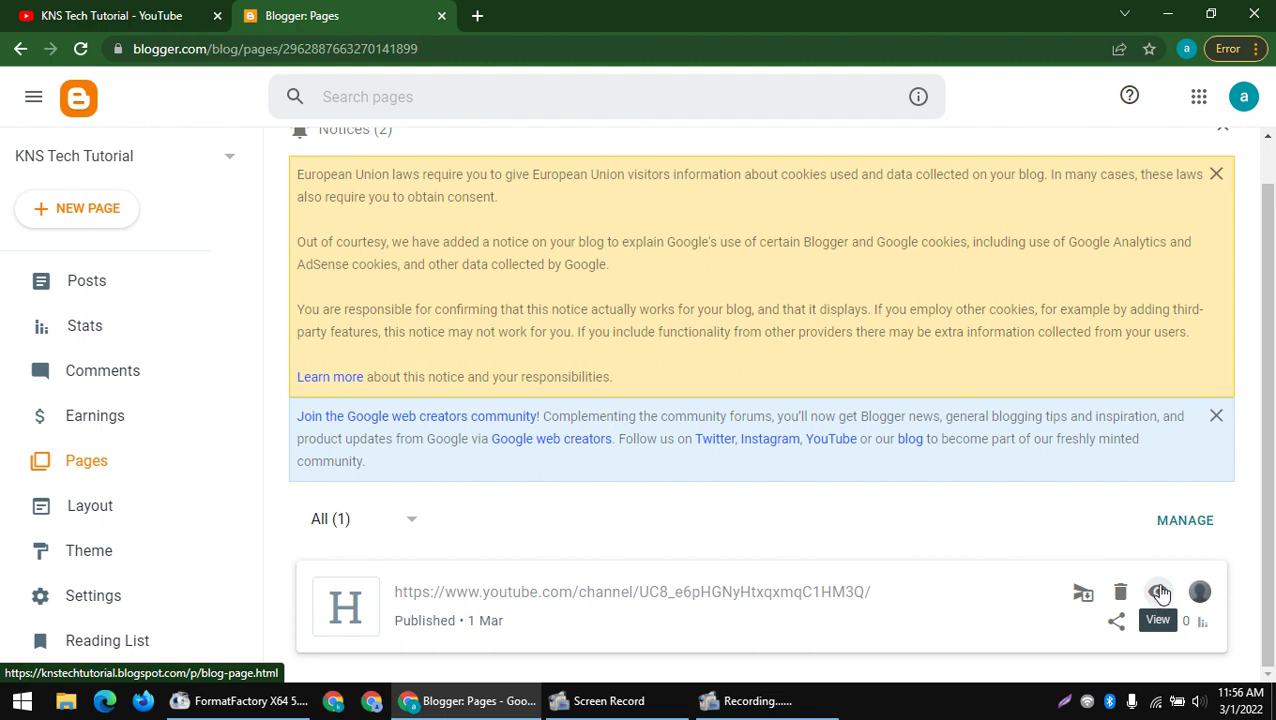
{"action": "left_click", "coordinate": [1158, 594]}
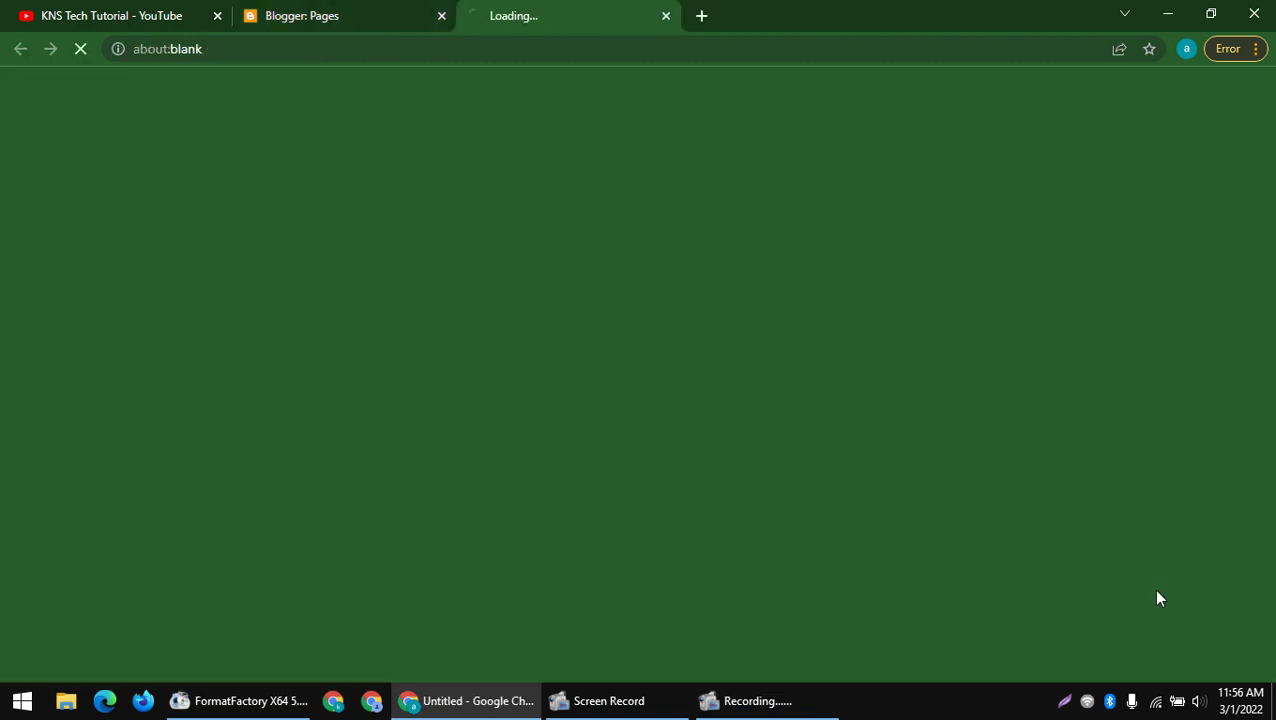
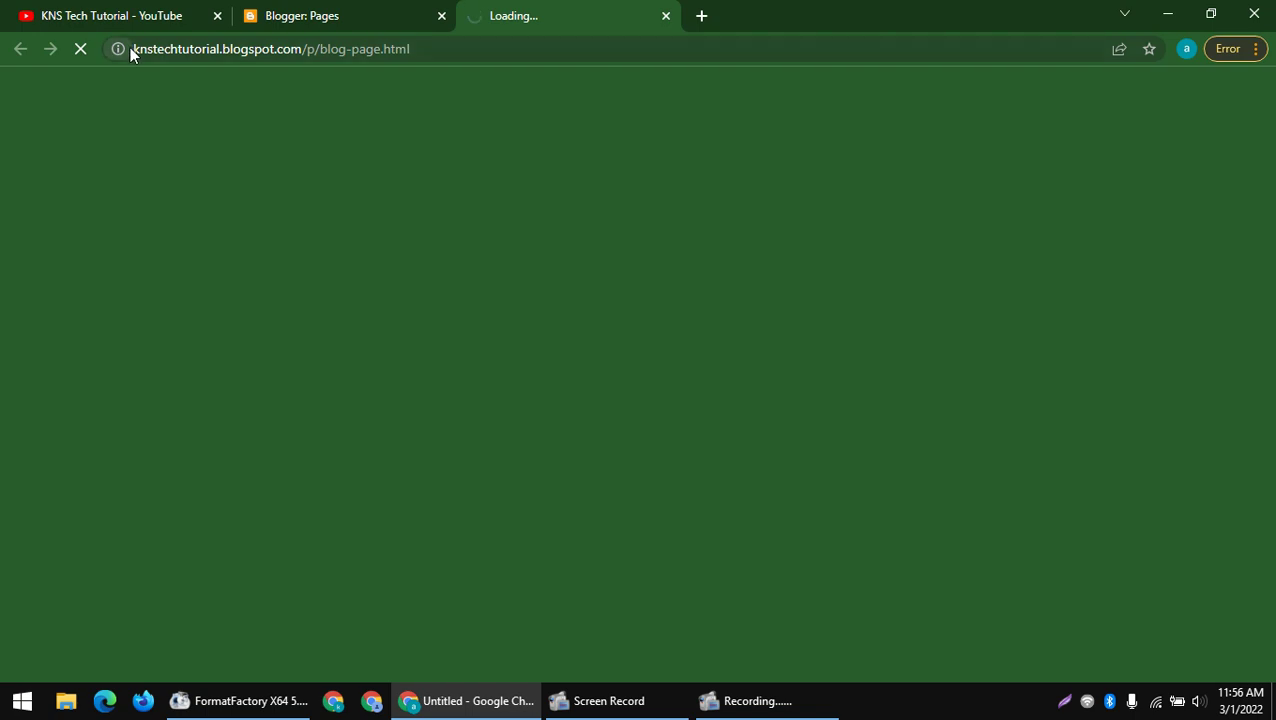
{"action": "left_click_drag", "start_coordinate": [133, 50], "coordinate": [313, 51]}
{"action": "left_click", "coordinate": [313, 50]}
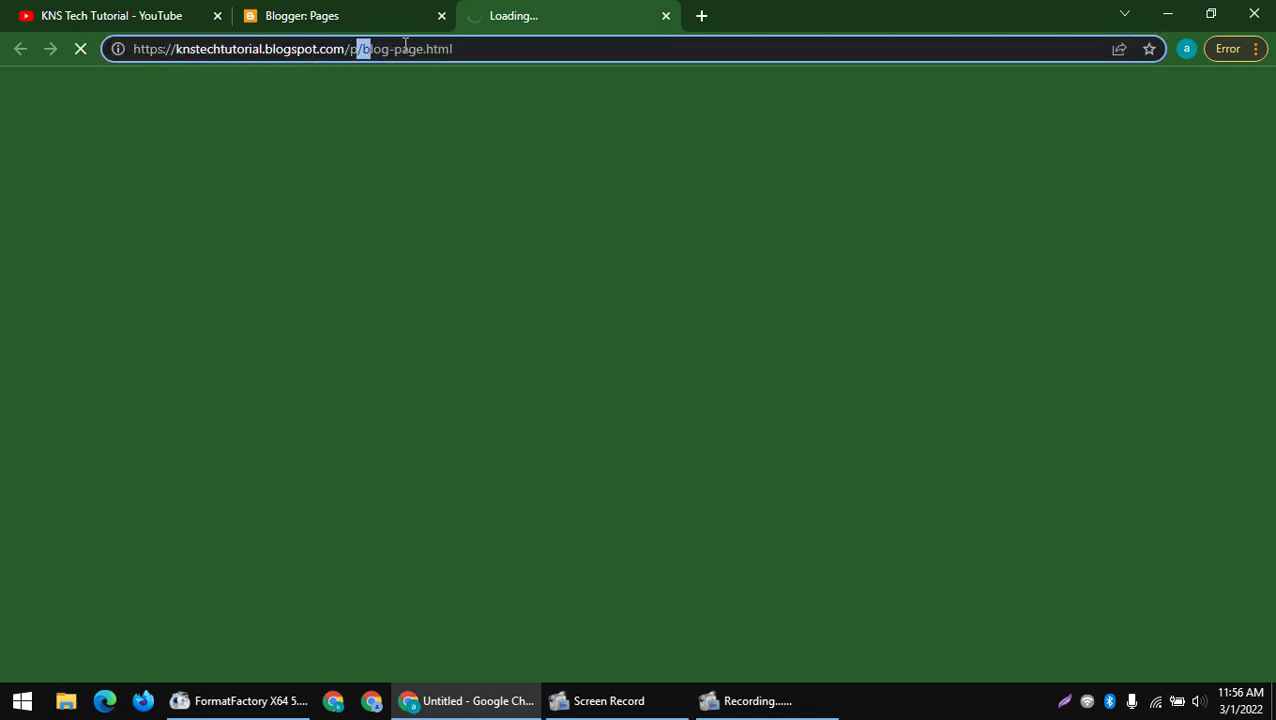
{"action": "left_click_drag", "start_coordinate": [405, 42], "coordinate": [519, 48]}
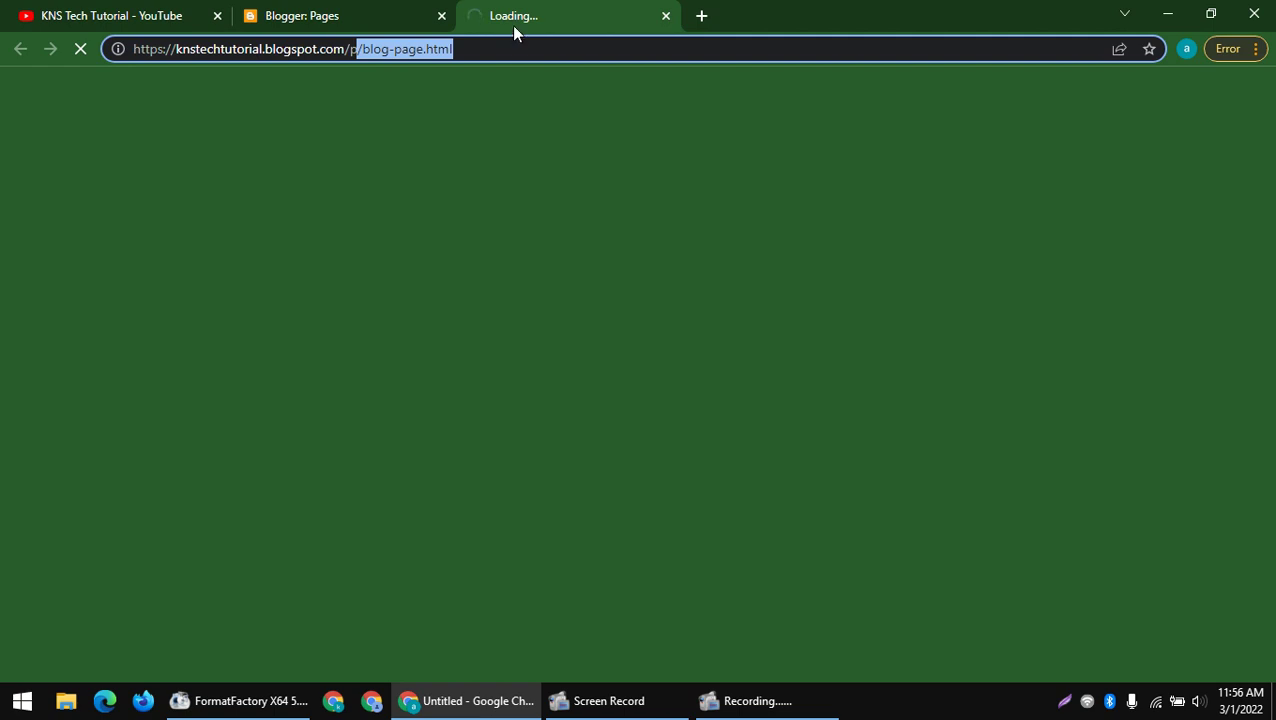
- Retry loading the live page at knstechtutorial.blogspot.com and reload the Blogger Pages list
{"action": "left_click", "coordinate": [426, 8]}
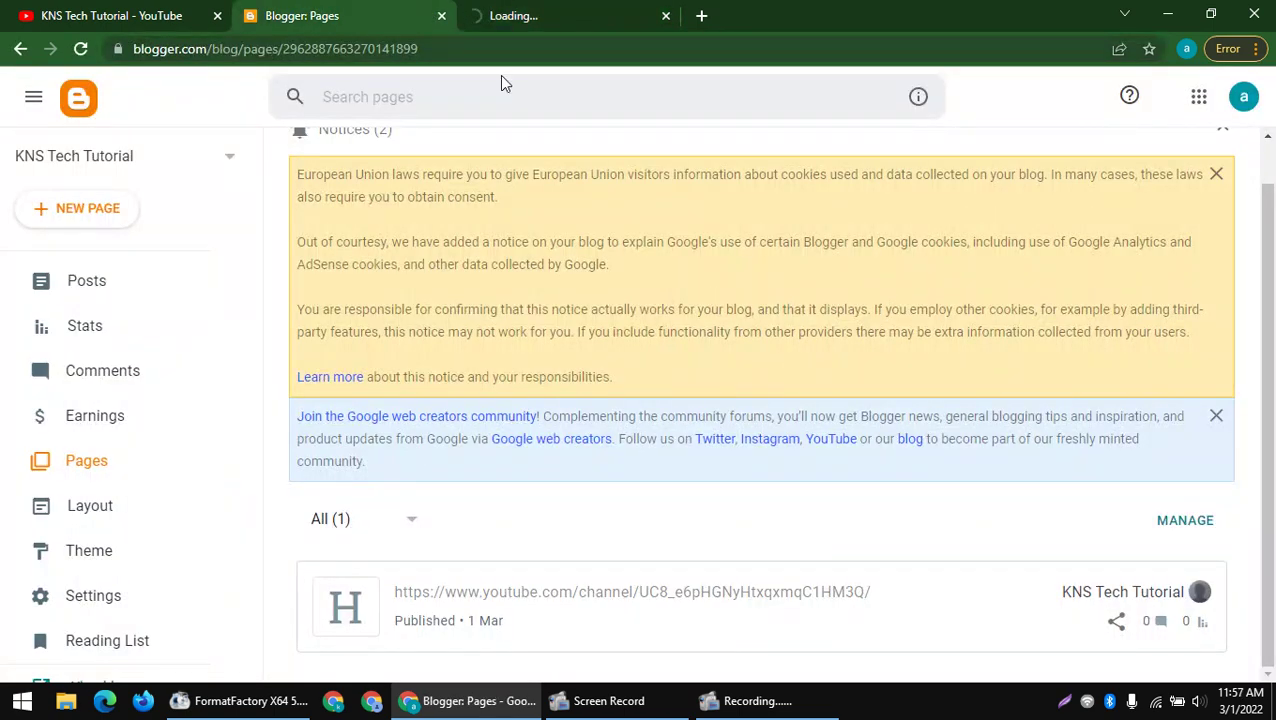
{"action": "left_click", "coordinate": [503, 10]}
{"action": "left_click", "coordinate": [391, 535]}
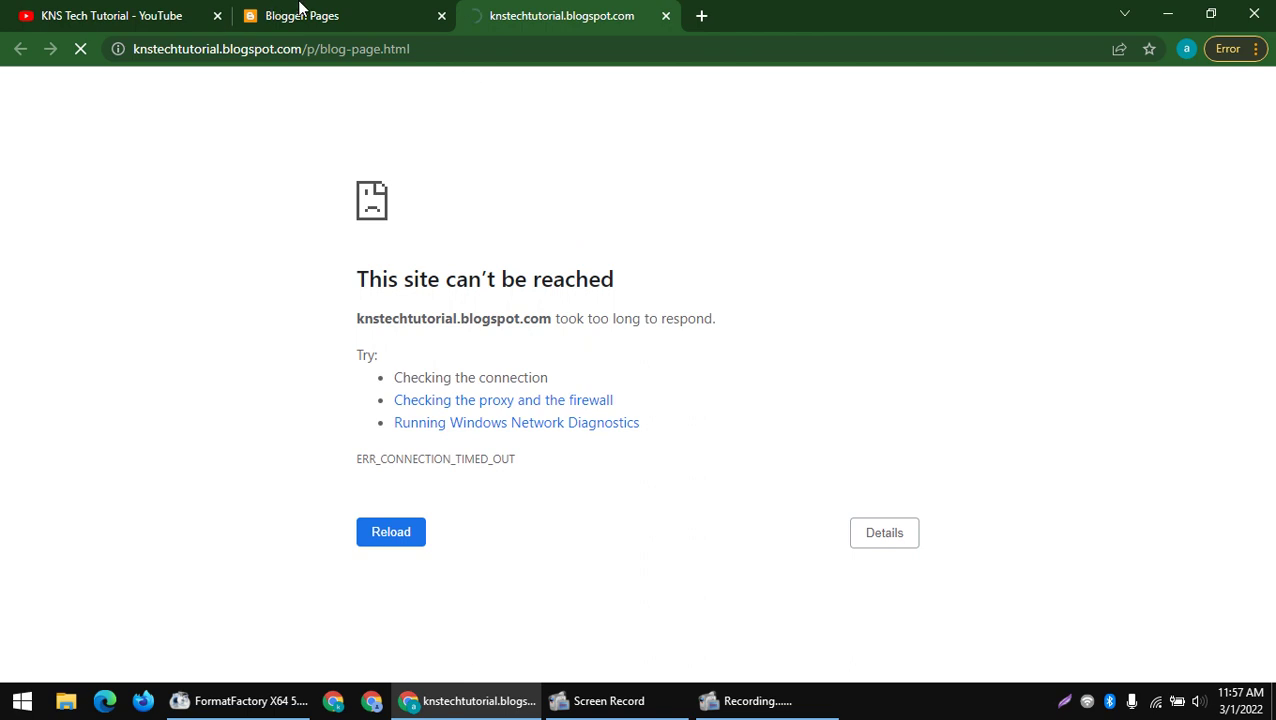
{"action": "left_click", "coordinate": [300, 12]}
{"action": "right_click", "coordinate": [515, 114]}
{"action": "right_click", "coordinate": [505, 128]}
{"action": "left_click", "coordinate": [527, 198]}
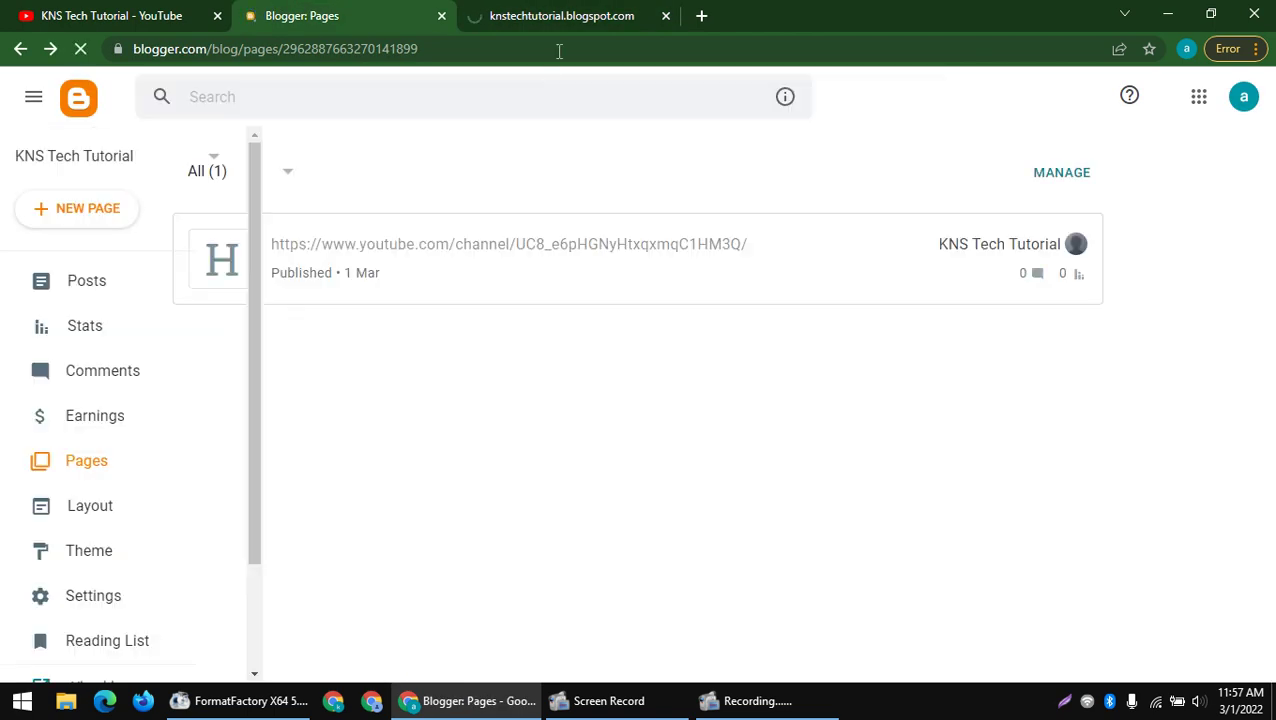
{"action": "left_click", "coordinate": [560, 15]}
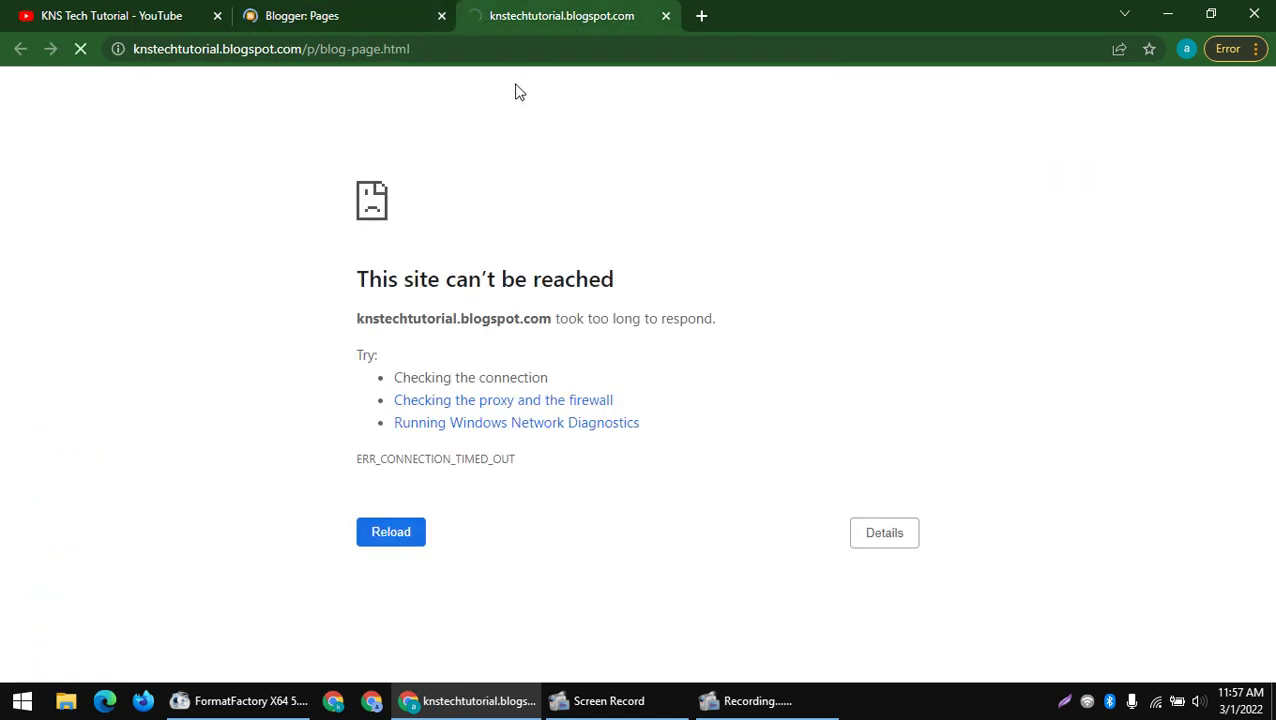
{"action": "left_click", "coordinate": [461, 40]}
{"action": "left_click", "coordinate": [464, 48]}
{"action": "key", "text": "Return"}
{"action": "left_click", "coordinate": [293, 12]}
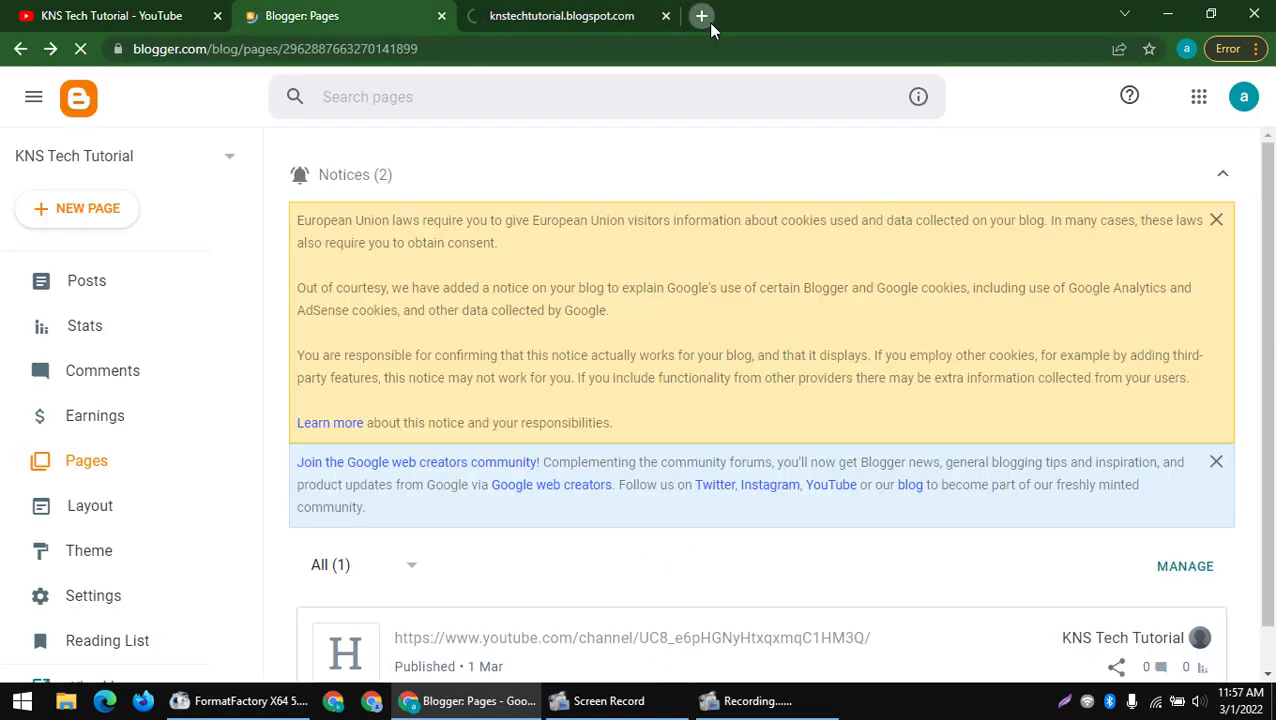
{"action": "left_click", "coordinate": [706, 20]}
{"action": "type", "text": "xxx"}
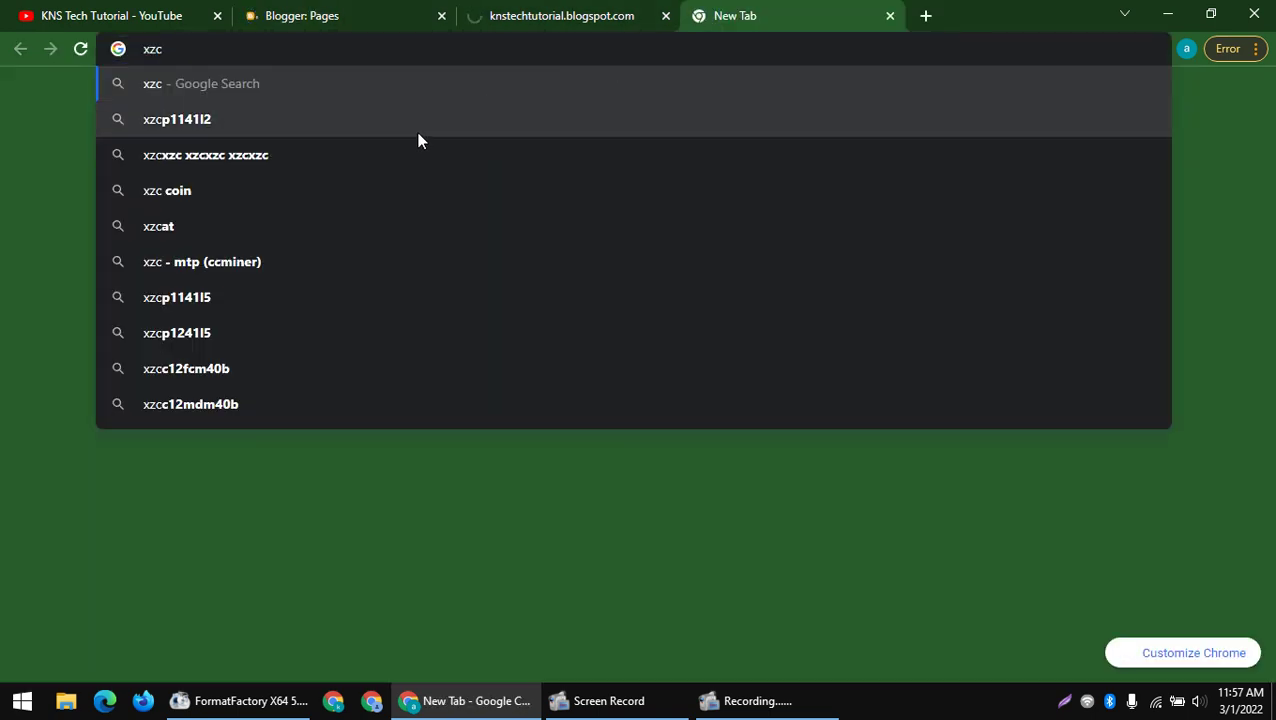
{"action": "left_click", "coordinate": [584, 15]}
{"action": "left_click", "coordinate": [890, 16]}
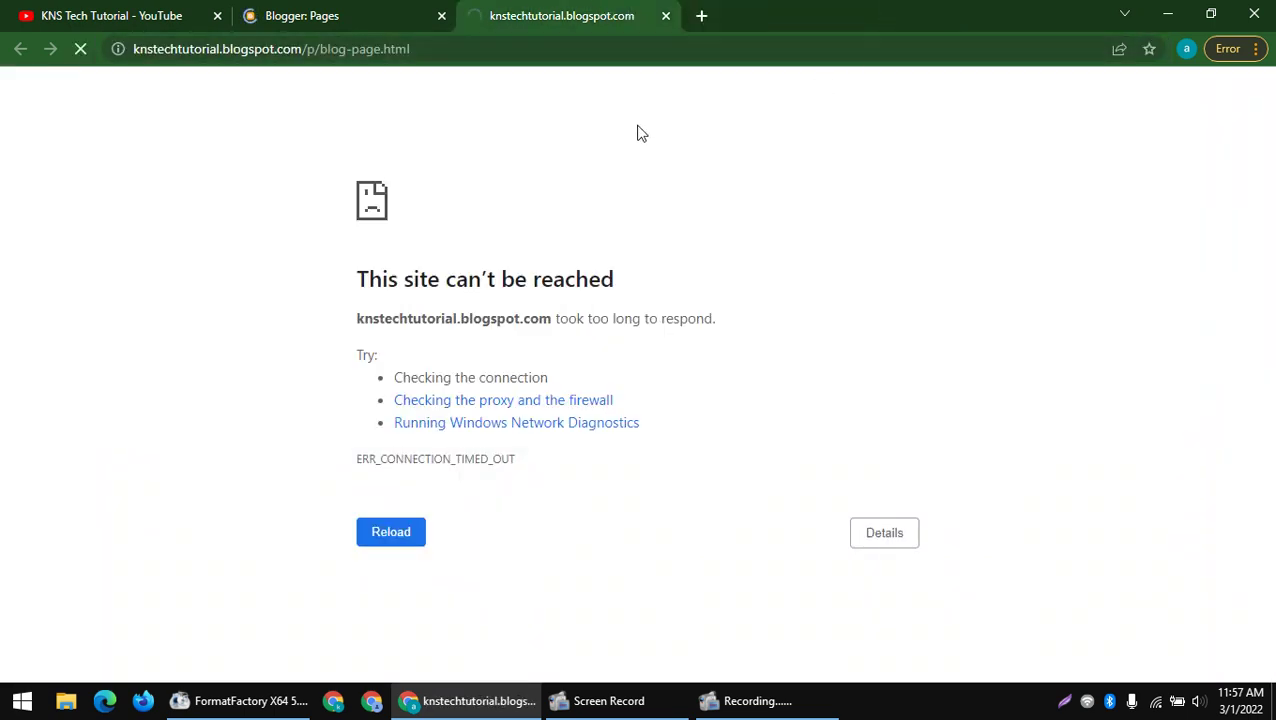
{"action": "left_click_drag", "start_coordinate": [313, 219], "coordinate": [692, 390]}
{"action": "left_click", "coordinate": [692, 390]}
{"action": "key", "text": "ctrl+shift+Tab"}
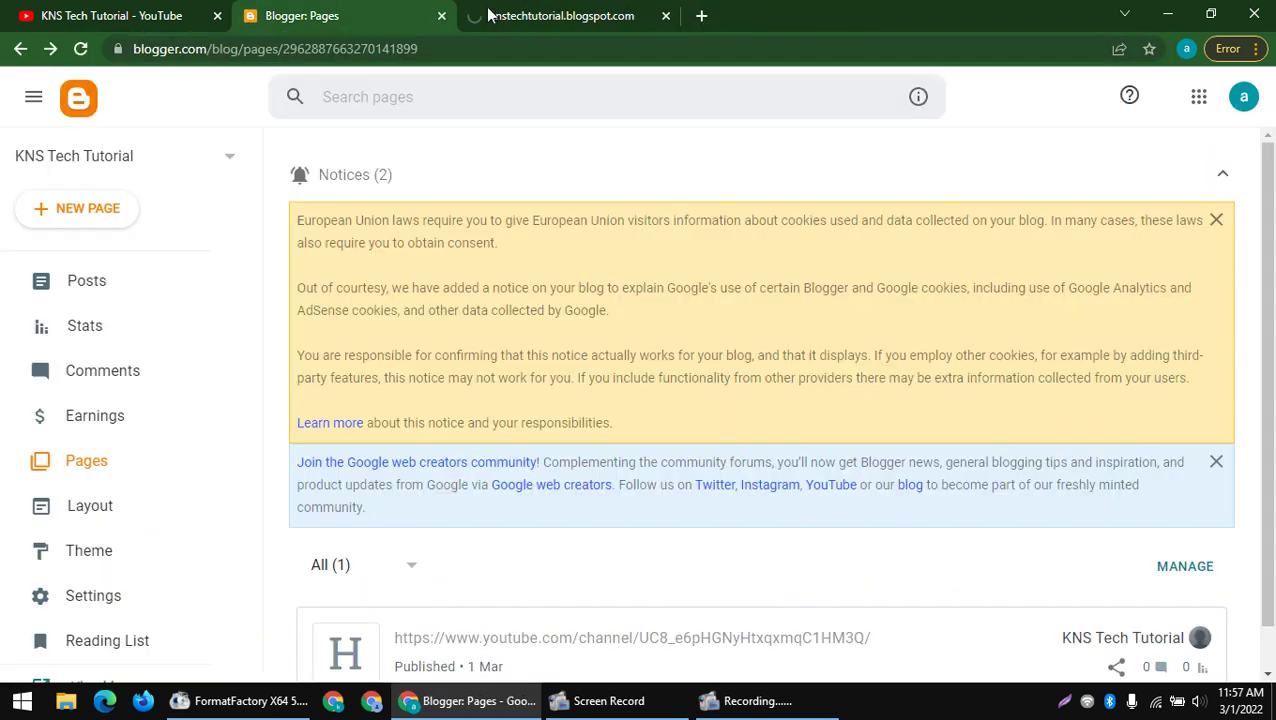
- Open the blog's Settings page and close the browser tab of the live blog page
{"action": "scroll", "coordinate": [346, 403], "scroll_direction": "down", "scroll_amount": 1}
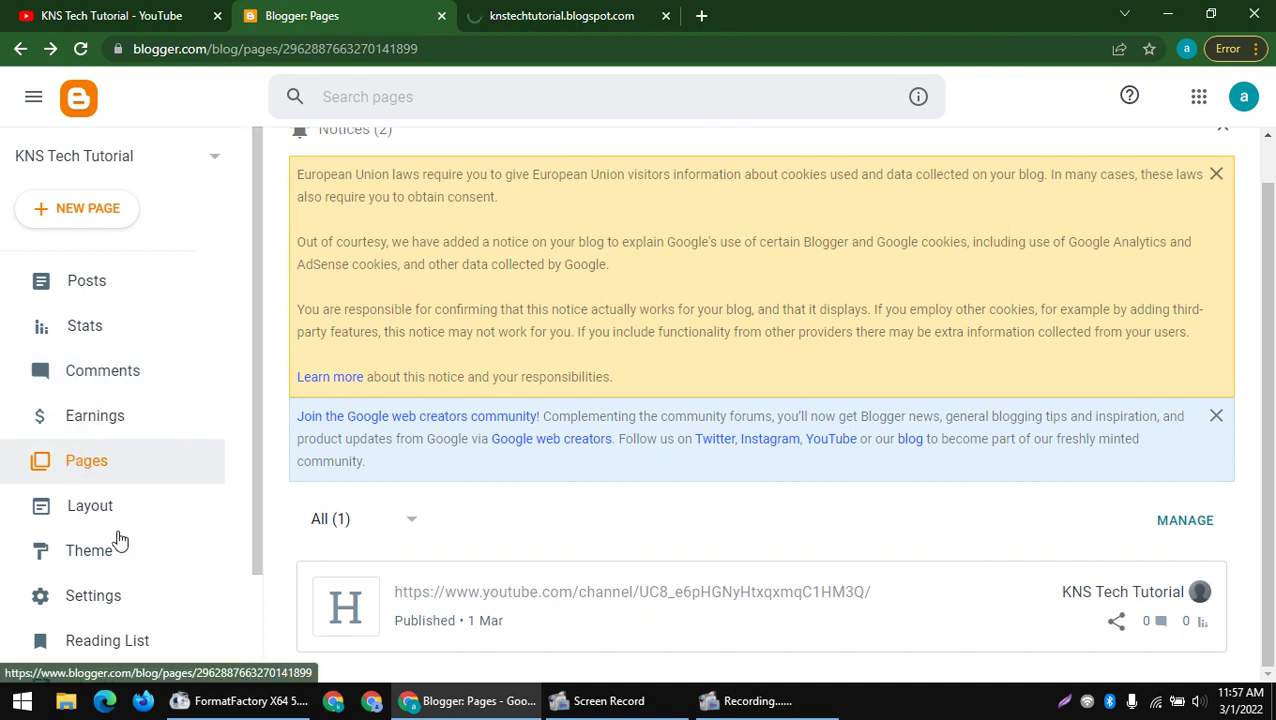
{"action": "left_click", "coordinate": [108, 594]}
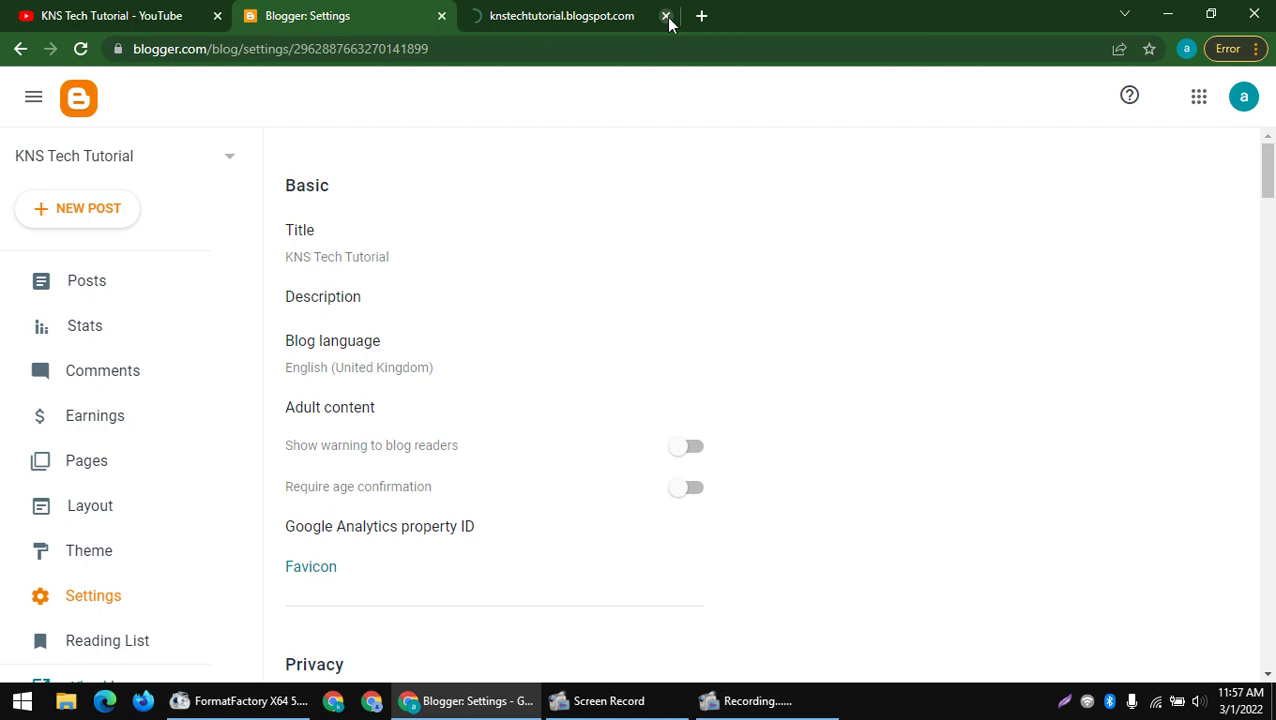
{"action": "left_click", "coordinate": [666, 16]}
- Examine the Basic, Privacy and Publishing settings, highlighting the Publishing heading above the blog address and custom domain options
{"action": "scroll", "coordinate": [594, 311], "scroll_direction": "down", "scroll_amount": 5}
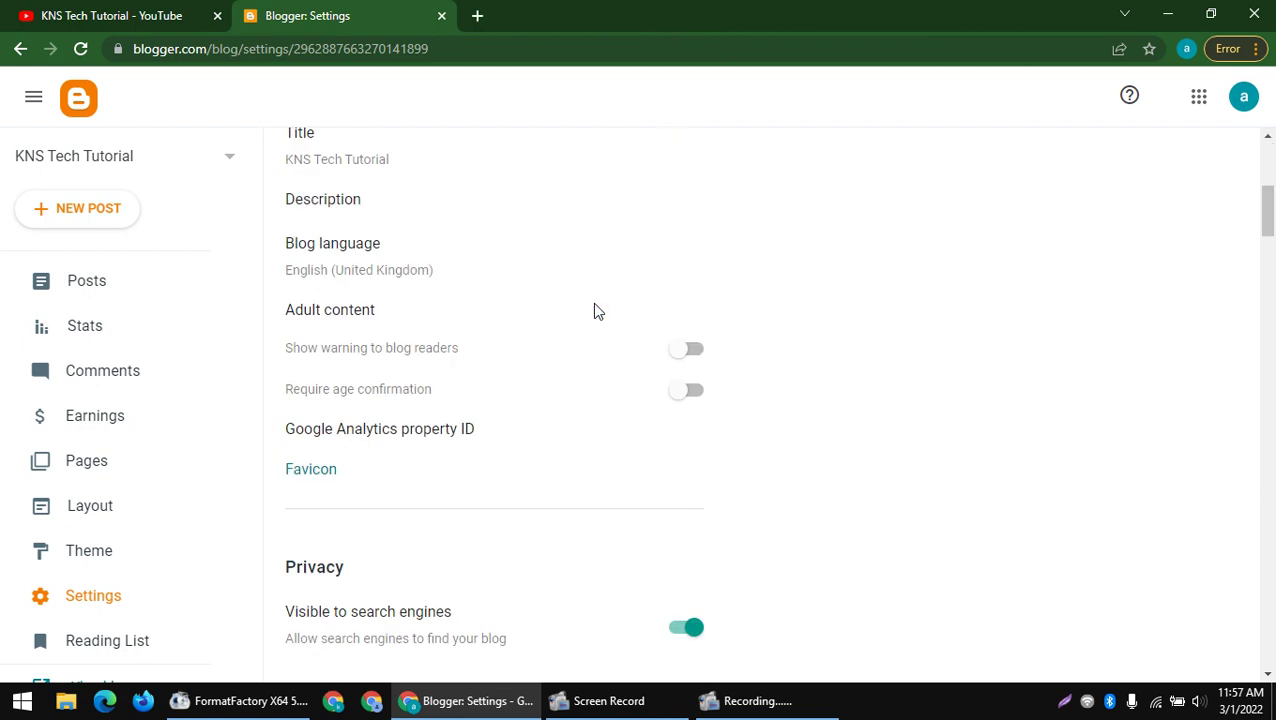
{"action": "scroll", "coordinate": [624, 260], "scroll_direction": "down", "scroll_amount": 4}
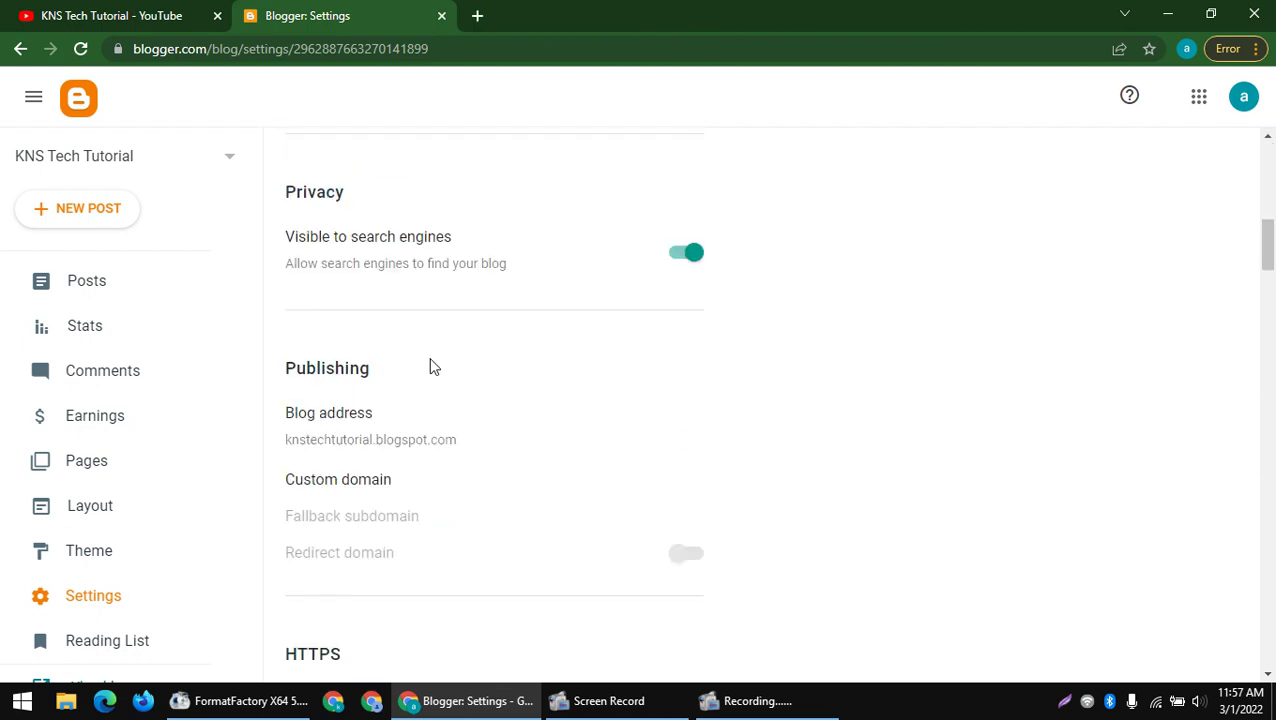
{"action": "scroll", "coordinate": [331, 396], "scroll_direction": "up", "scroll_amount": 6}
{"action": "scroll", "coordinate": [318, 452], "scroll_direction": "down", "scroll_amount": 4}
{"action": "scroll", "coordinate": [310, 451], "scroll_direction": "down", "scroll_amount": 1}
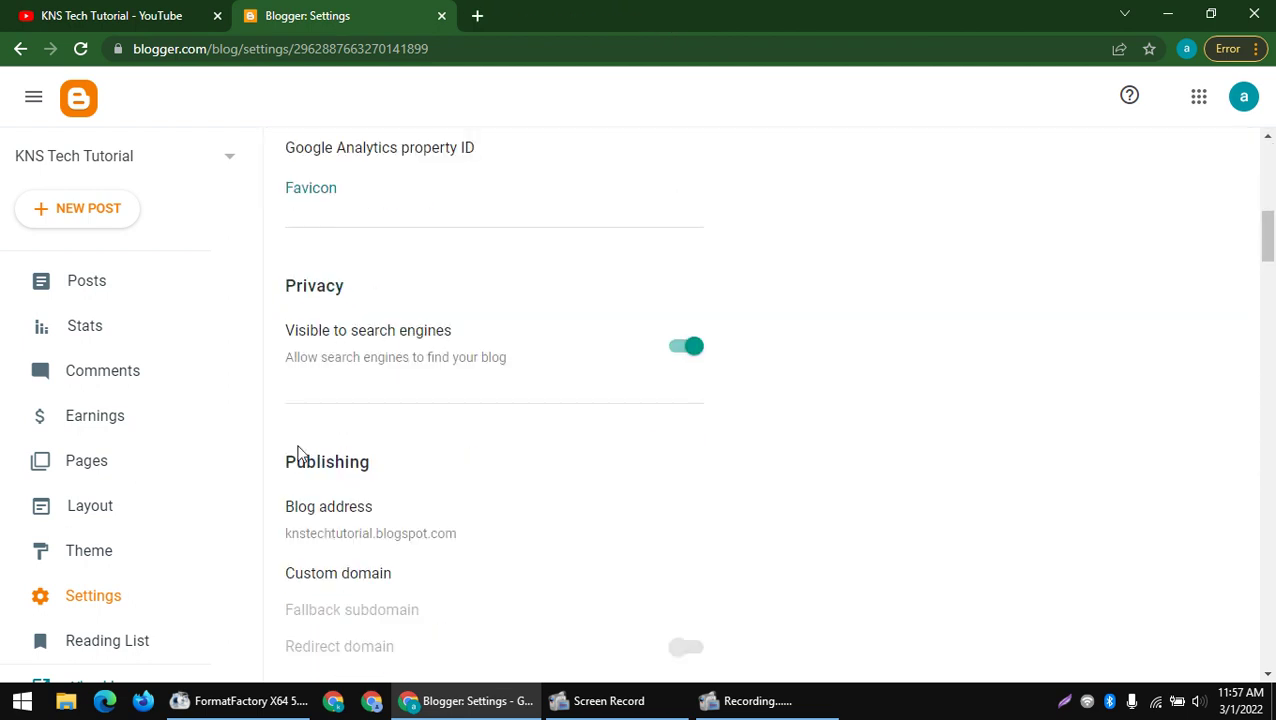
{"action": "left_click_drag", "start_coordinate": [282, 462], "coordinate": [404, 466]}
{"action": "scroll", "coordinate": [340, 400], "scroll_direction": "down", "scroll_amount": 2}
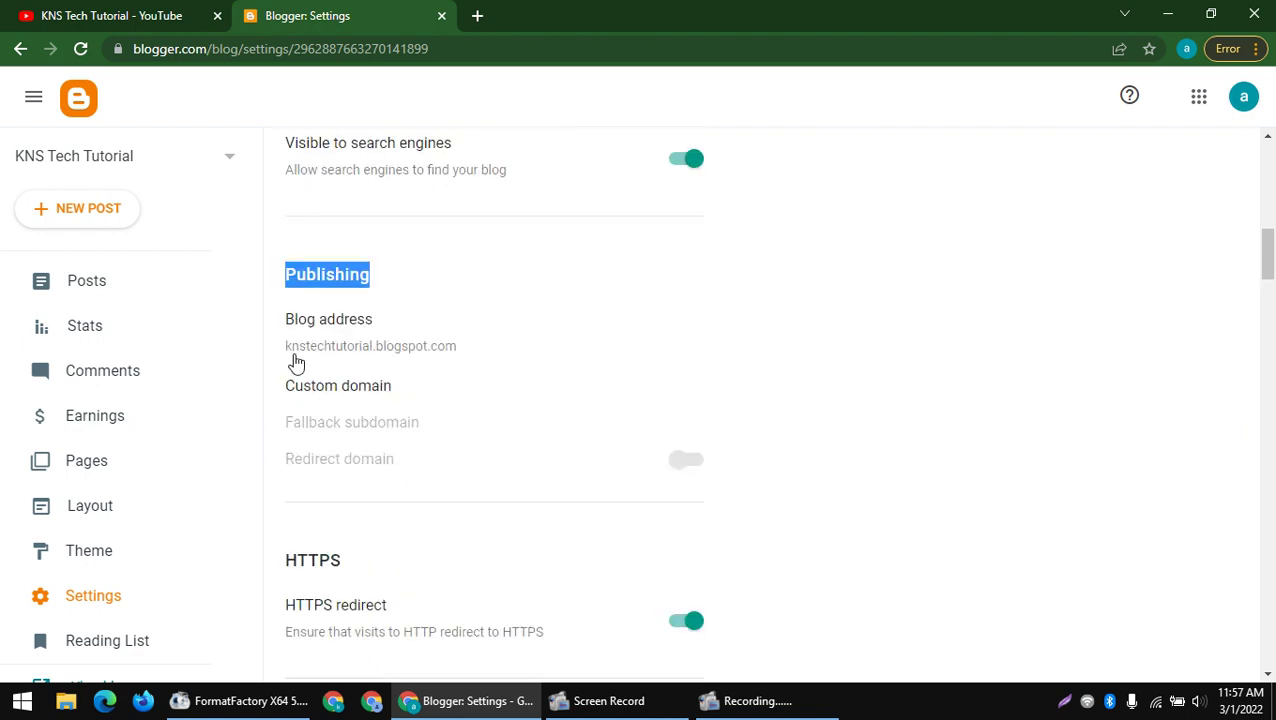
- Examine the Publishing settings for the blog address and custom domain, including the Google Domains page for buying a domain
{"action": "left_click_drag", "start_coordinate": [290, 346], "coordinate": [387, 356]}
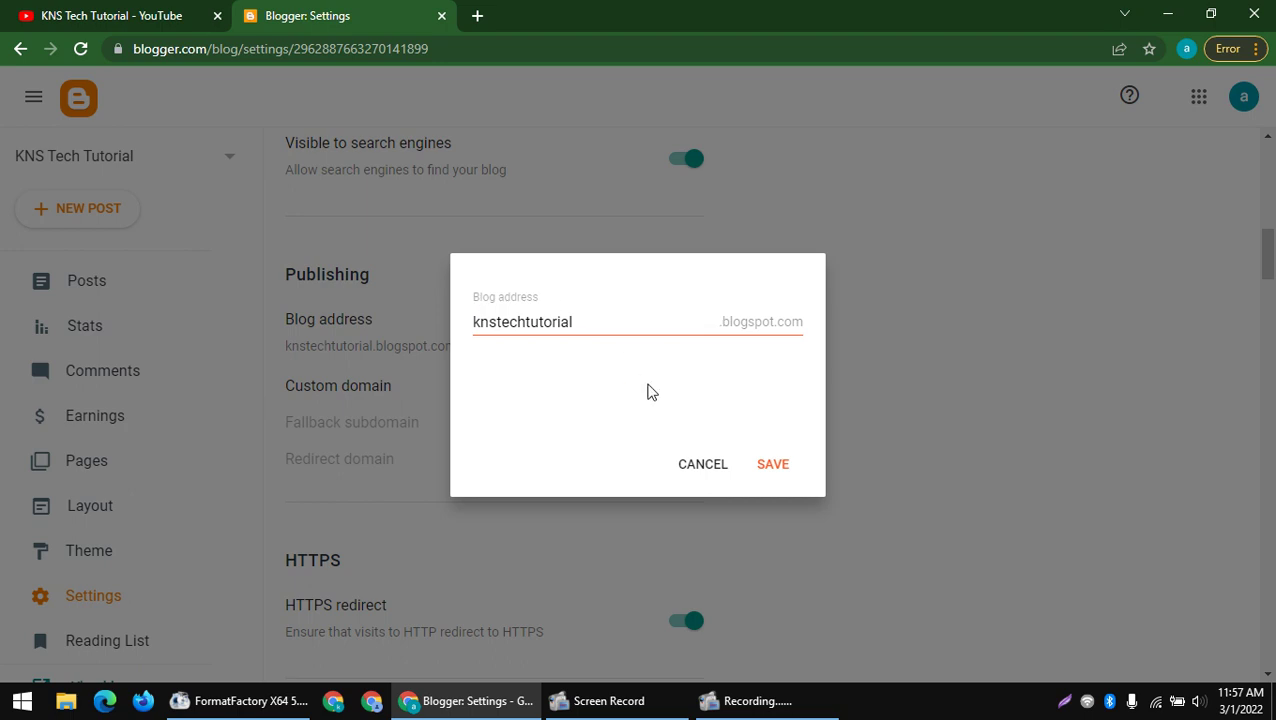
{"action": "left_click", "coordinate": [684, 465]}
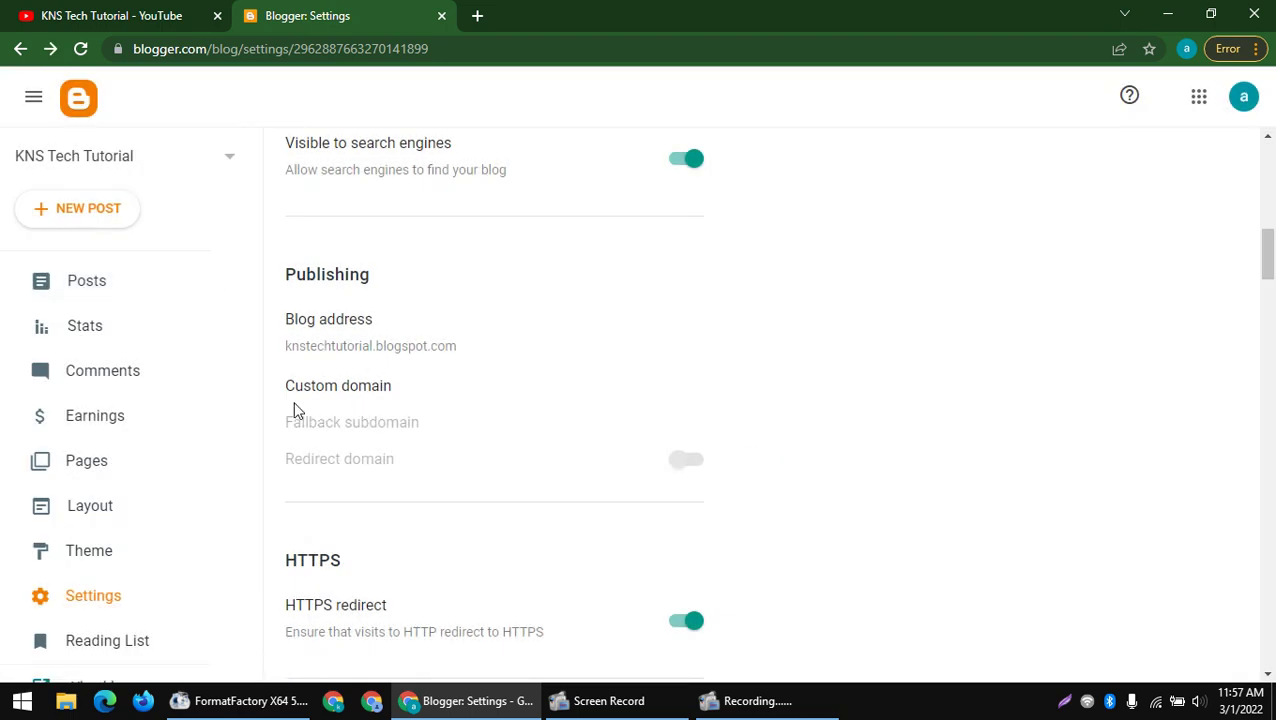
{"action": "left_click", "coordinate": [307, 388]}
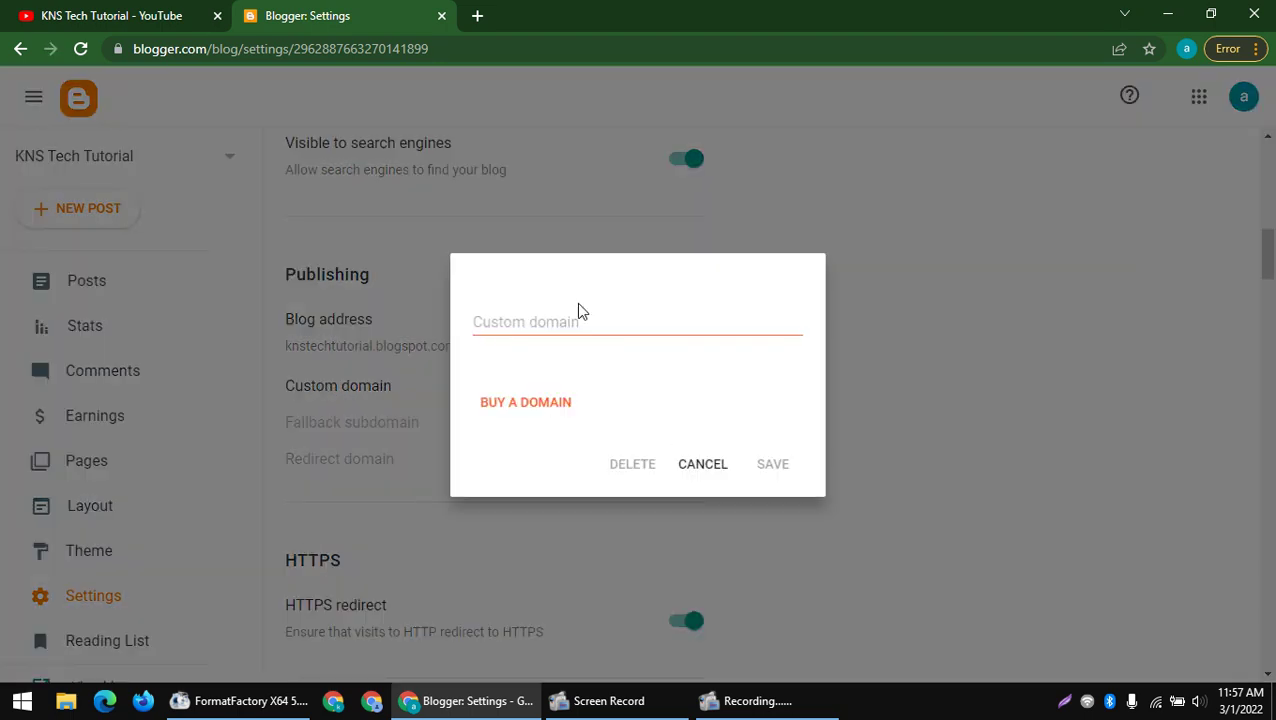
{"action": "left_click", "coordinate": [550, 322]}
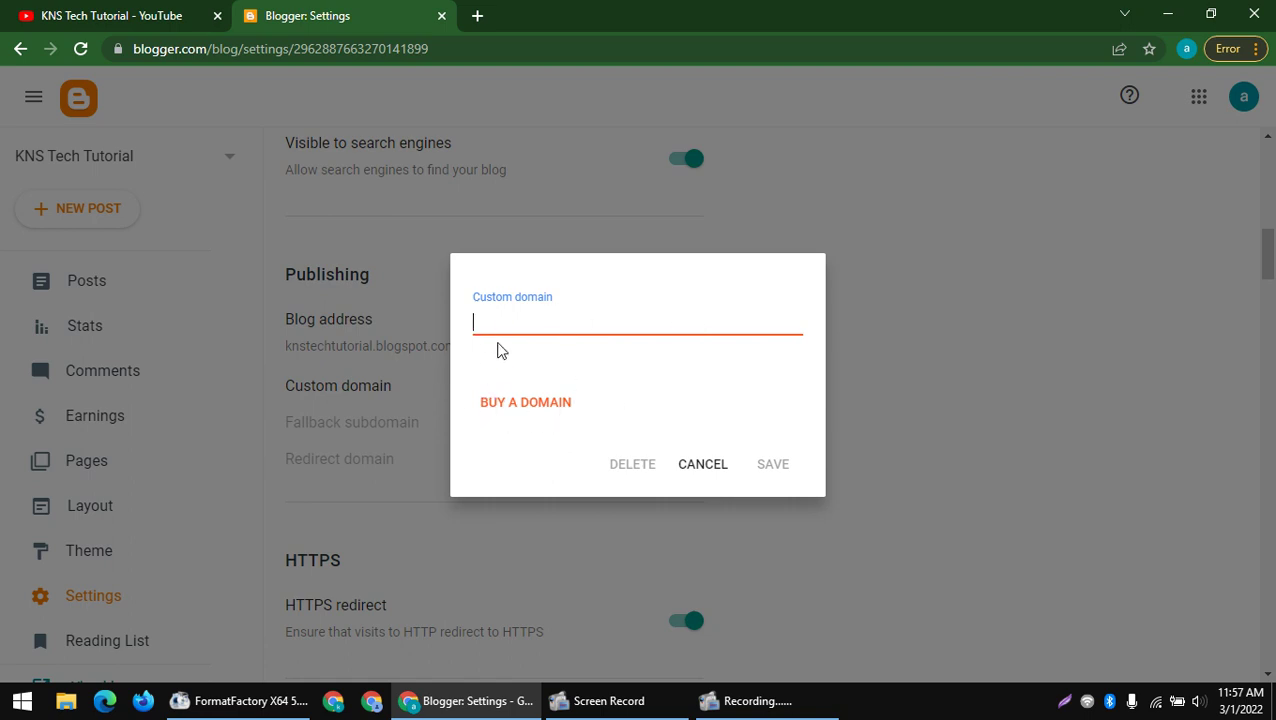
{"action": "left_click", "coordinate": [533, 400]}
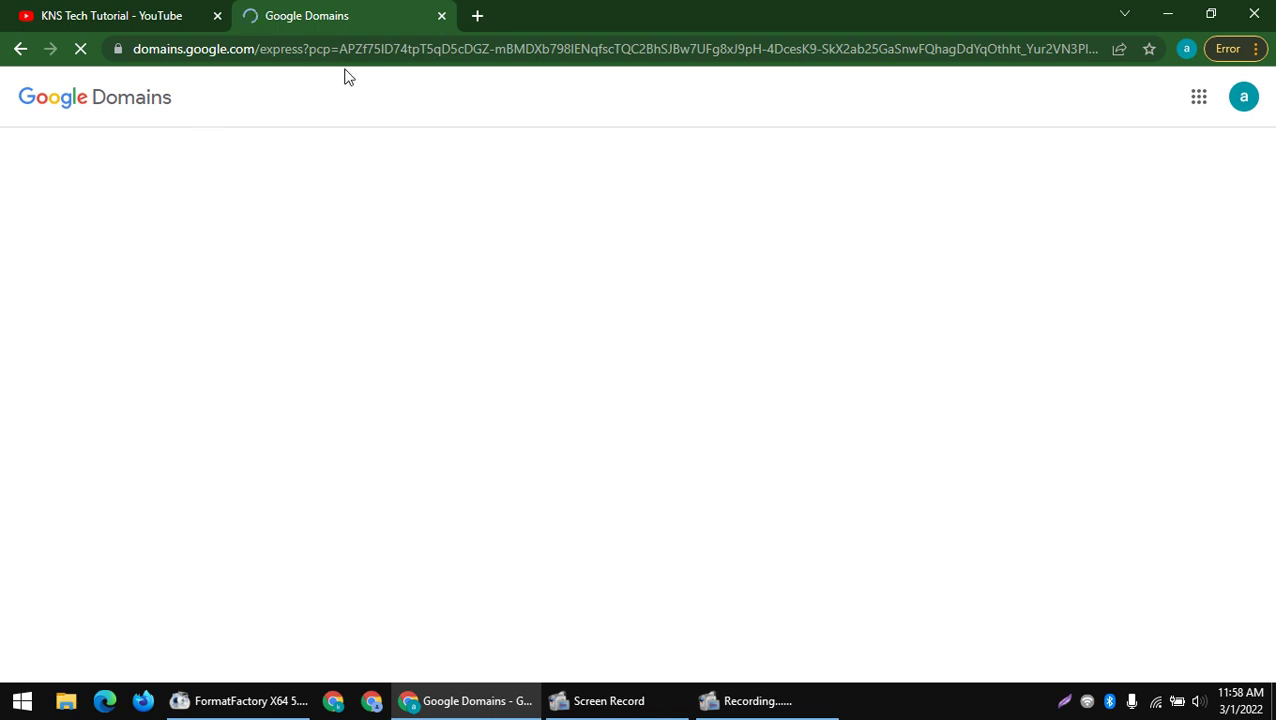
{"action": "left_click_drag", "start_coordinate": [259, 55], "coordinate": [4, 68]}
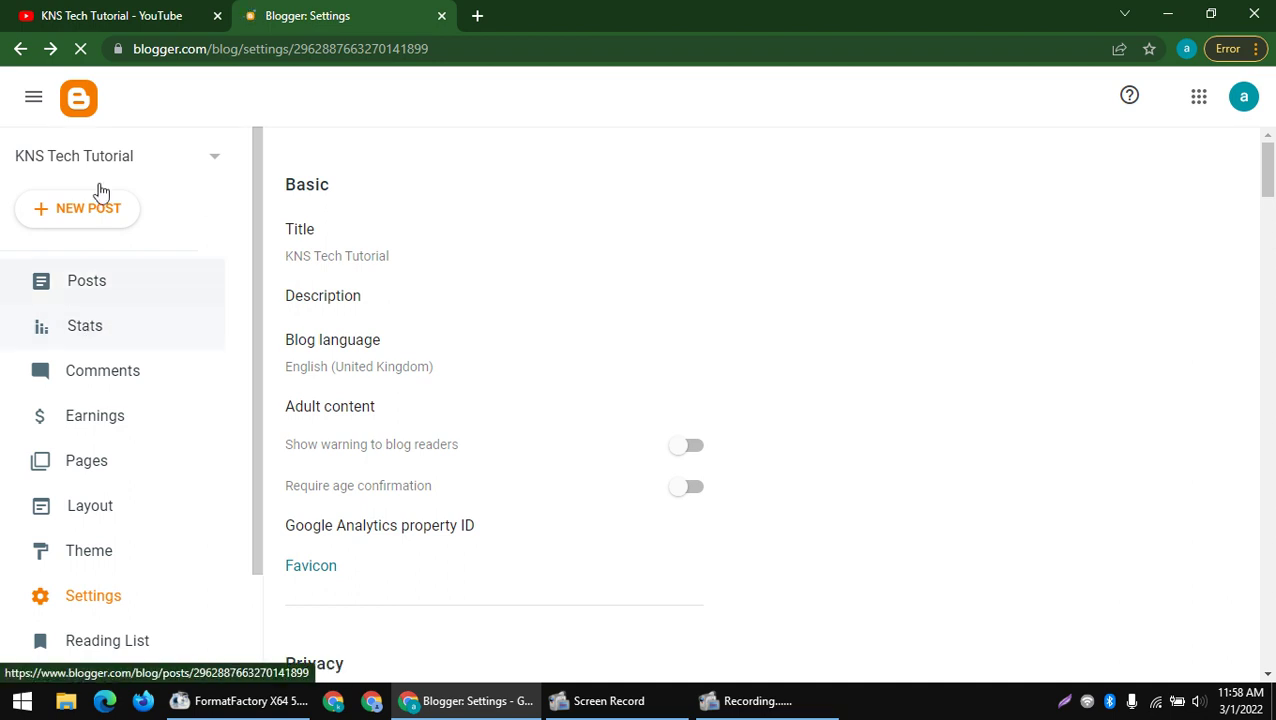
- Create a new untitled post with the body text "dfgd" and publish it to the blog
{"action": "left_click", "coordinate": [85, 280]}
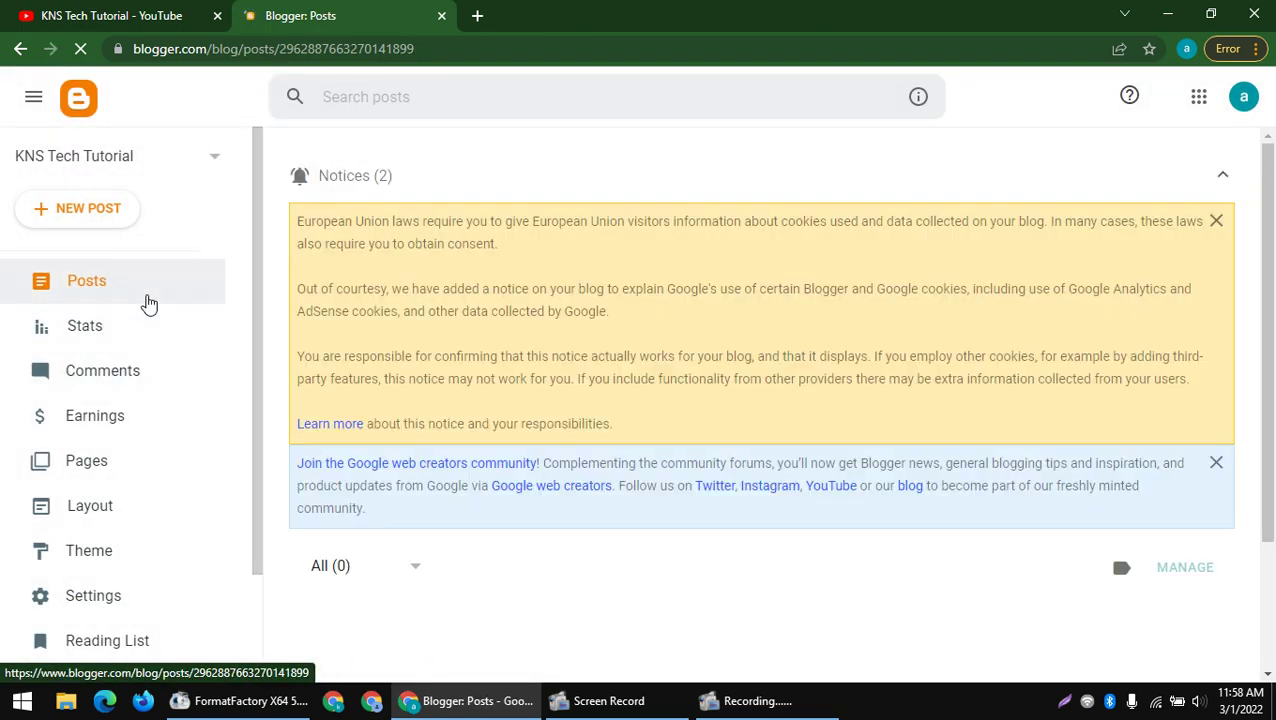
{"action": "scroll", "coordinate": [615, 431], "scroll_direction": "down", "scroll_amount": 2}
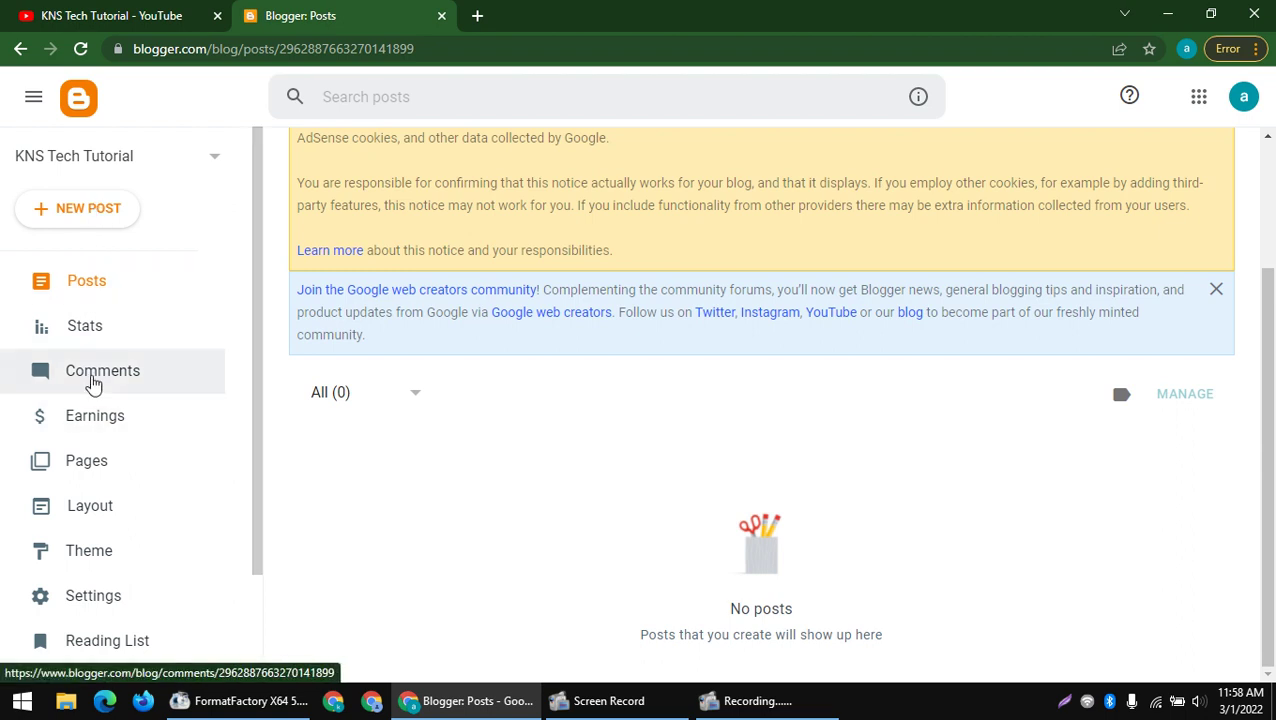
{"action": "left_click", "coordinate": [102, 276]}
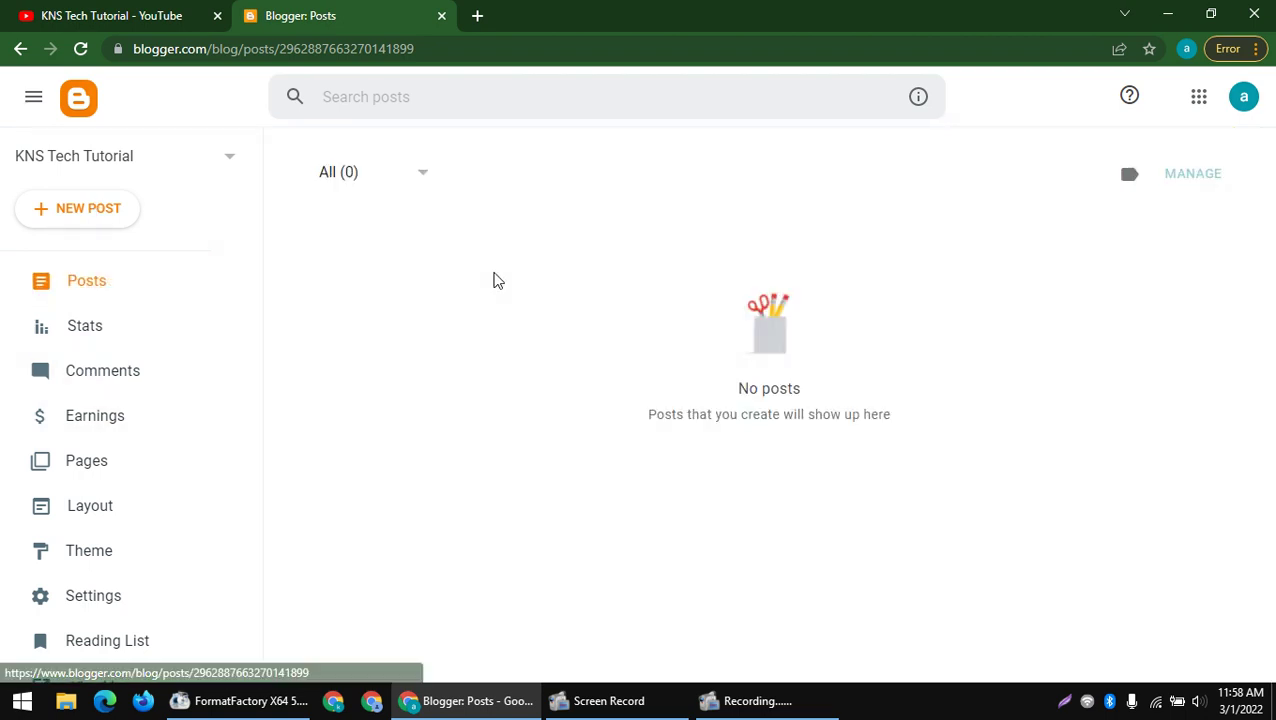
{"action": "left_click", "coordinate": [113, 222]}
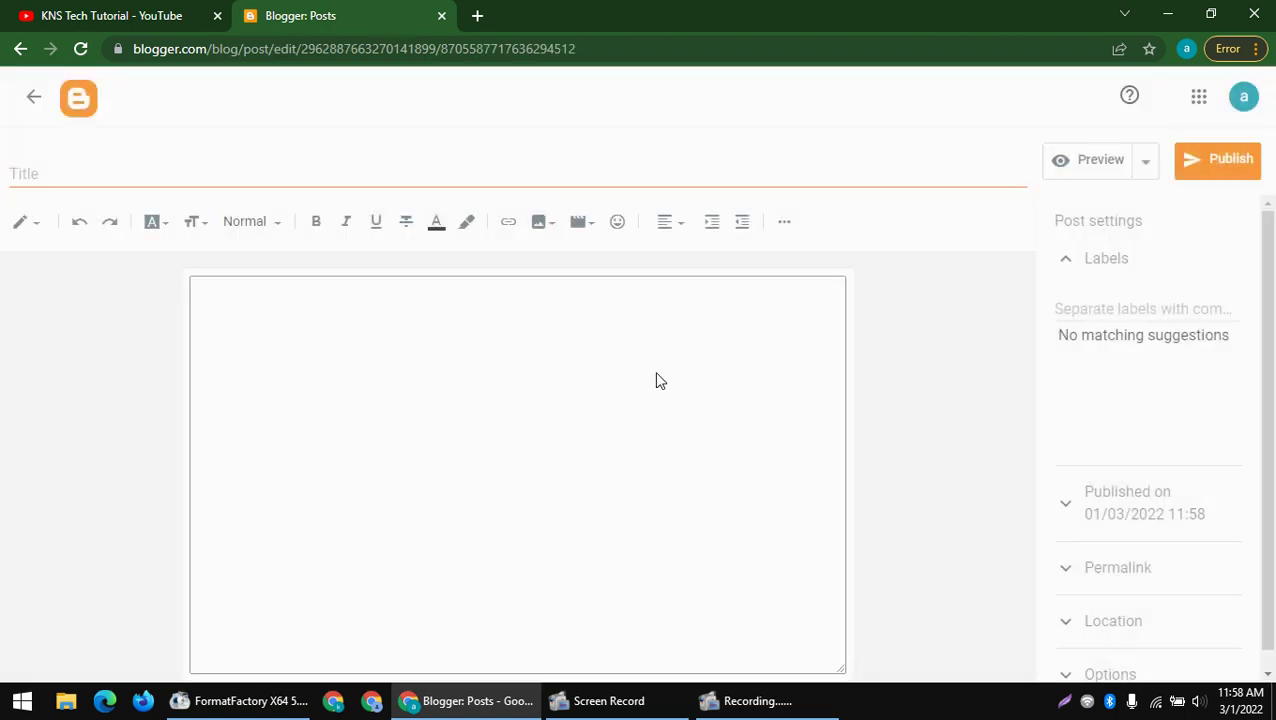
{"action": "type", "text": "dfgd"}
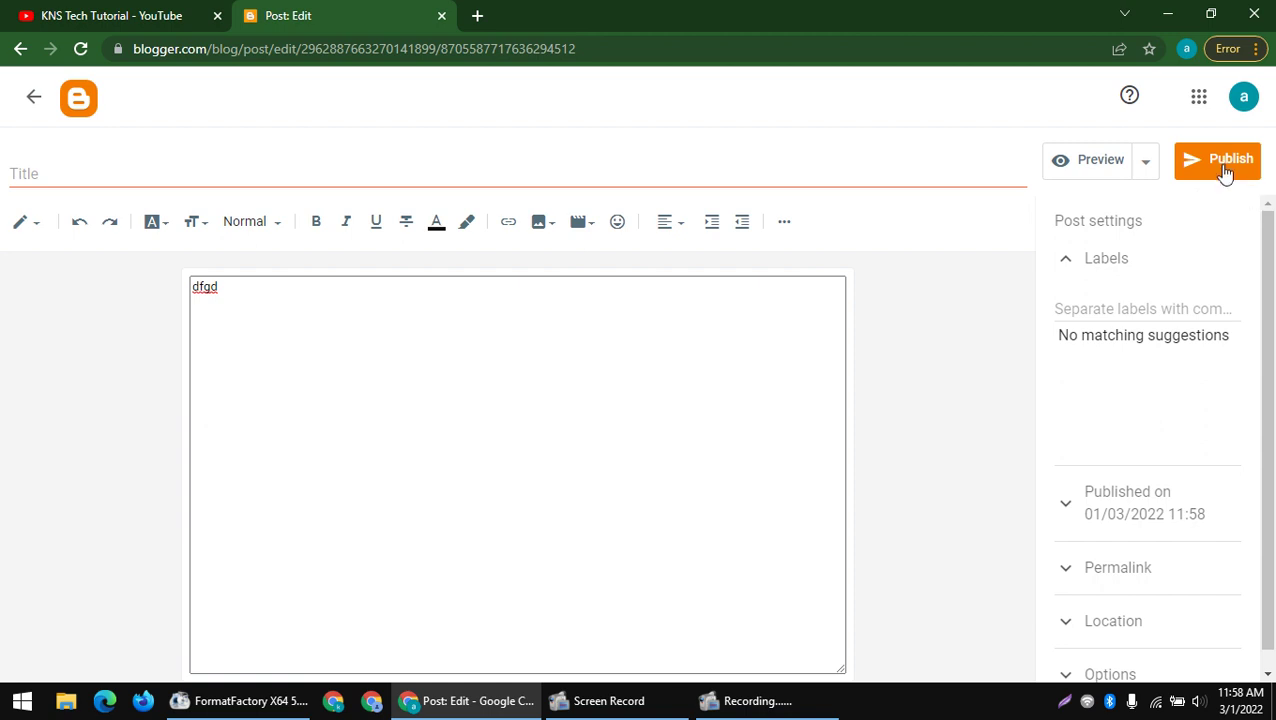
{"action": "left_click", "coordinate": [1226, 168]}
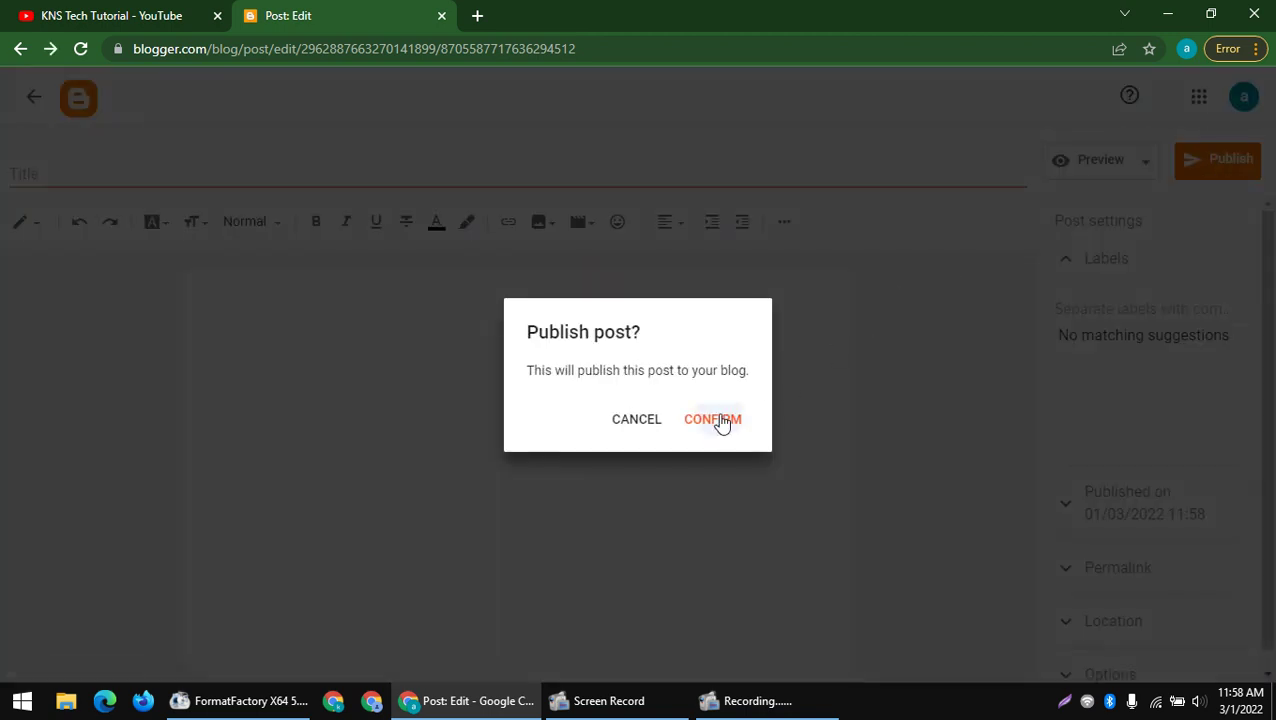
{"action": "left_click", "coordinate": [720, 421]}
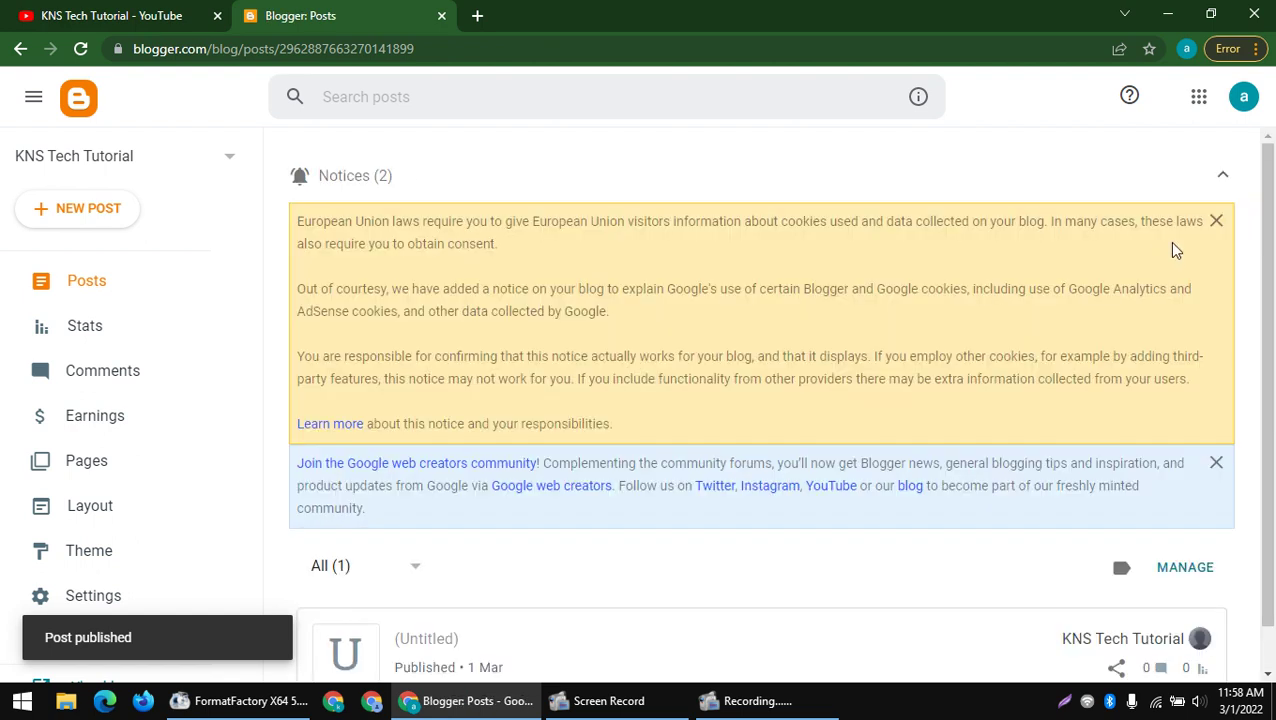
- Open the published untitled post on the live blog in a new tab
{"action": "scroll", "coordinate": [1150, 440], "scroll_direction": "down", "scroll_amount": 1}
{"action": "left_click", "coordinate": [1158, 593]}
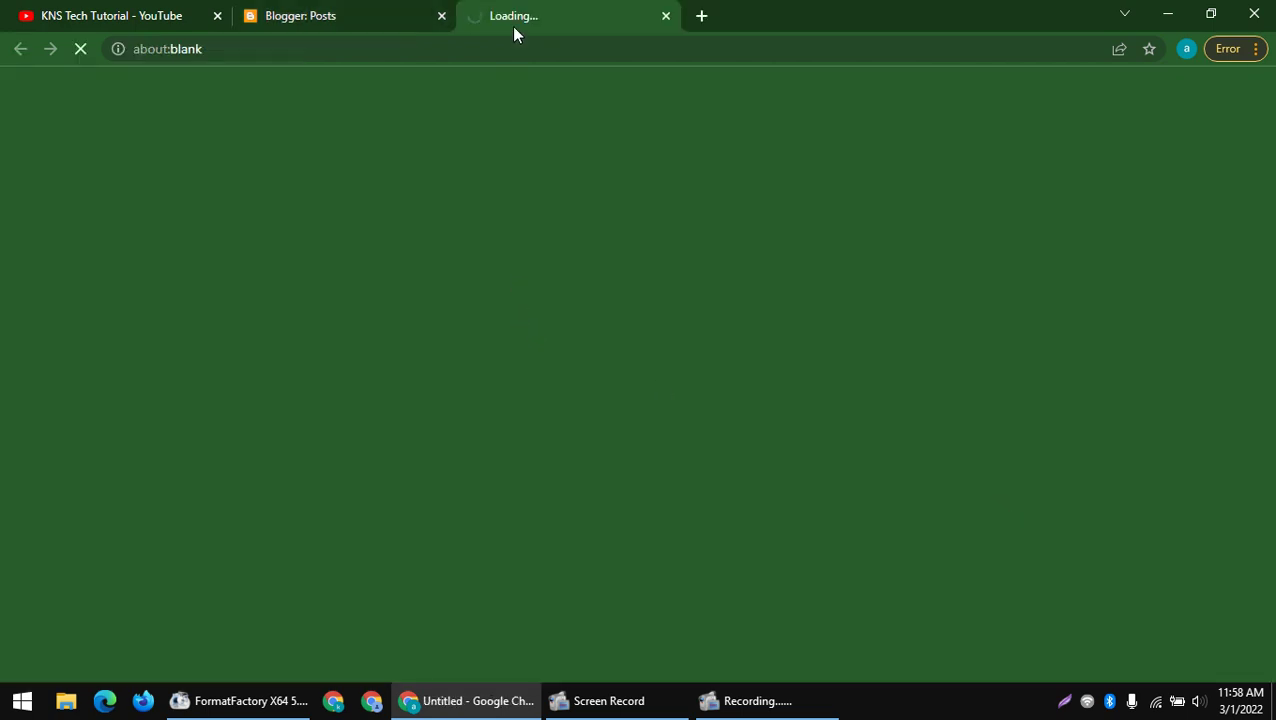
{"action": "left_click", "coordinate": [320, 12]}
{"action": "left_click", "coordinate": [541, 26]}
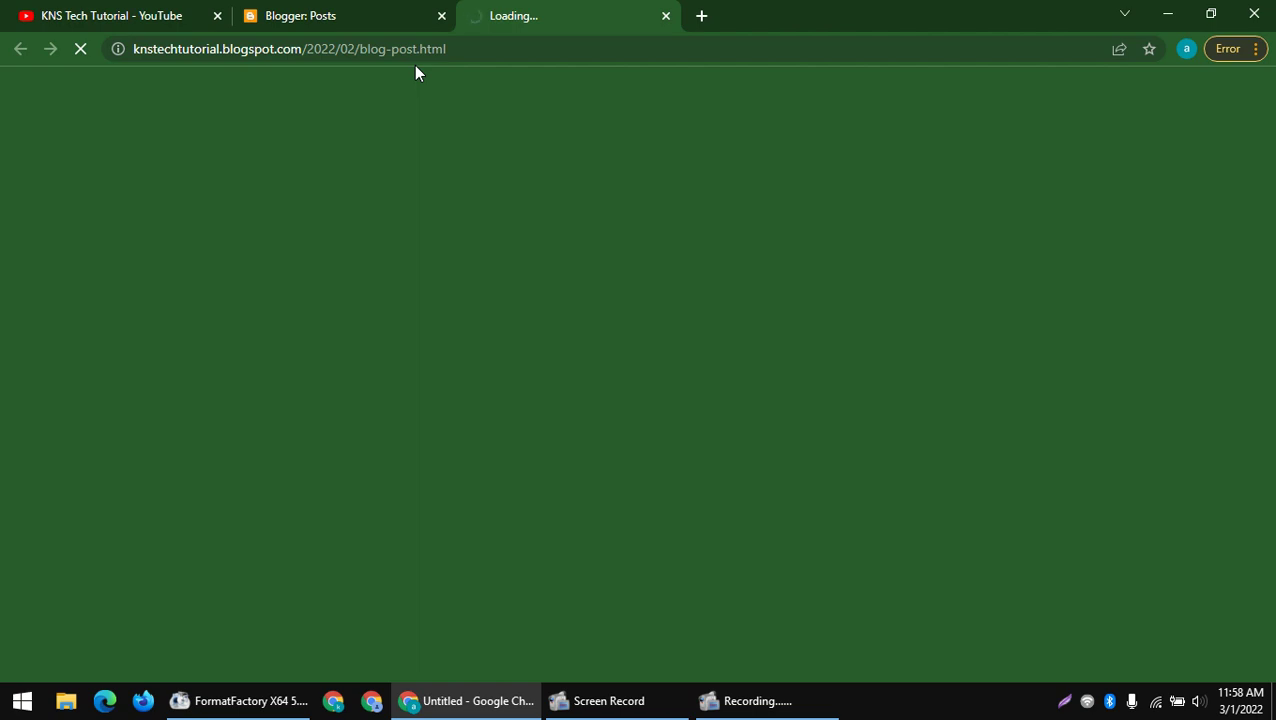
- Disconnect from and reconnect to the OPPO A5s Wi-Fi network, and reload the blog post page
{"action": "left_click", "coordinate": [1155, 700]}
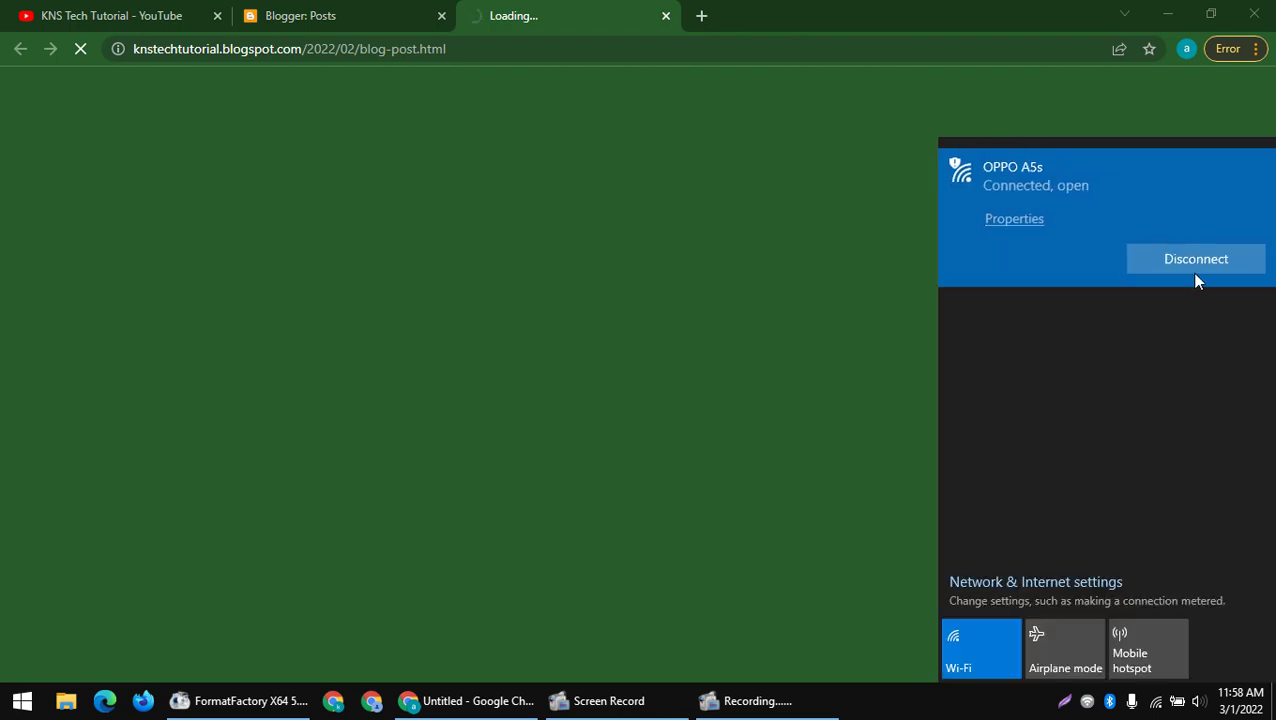
{"action": "left_click", "coordinate": [1197, 262]}
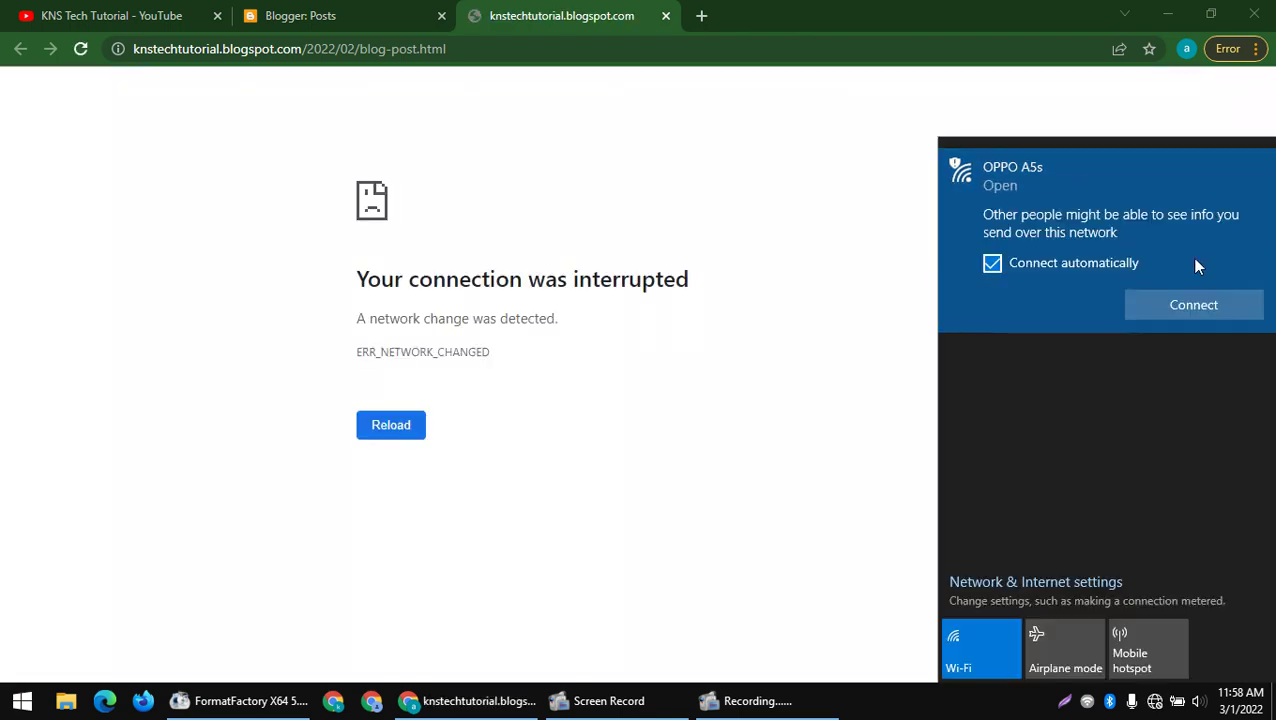
{"action": "left_click", "coordinate": [1180, 305]}
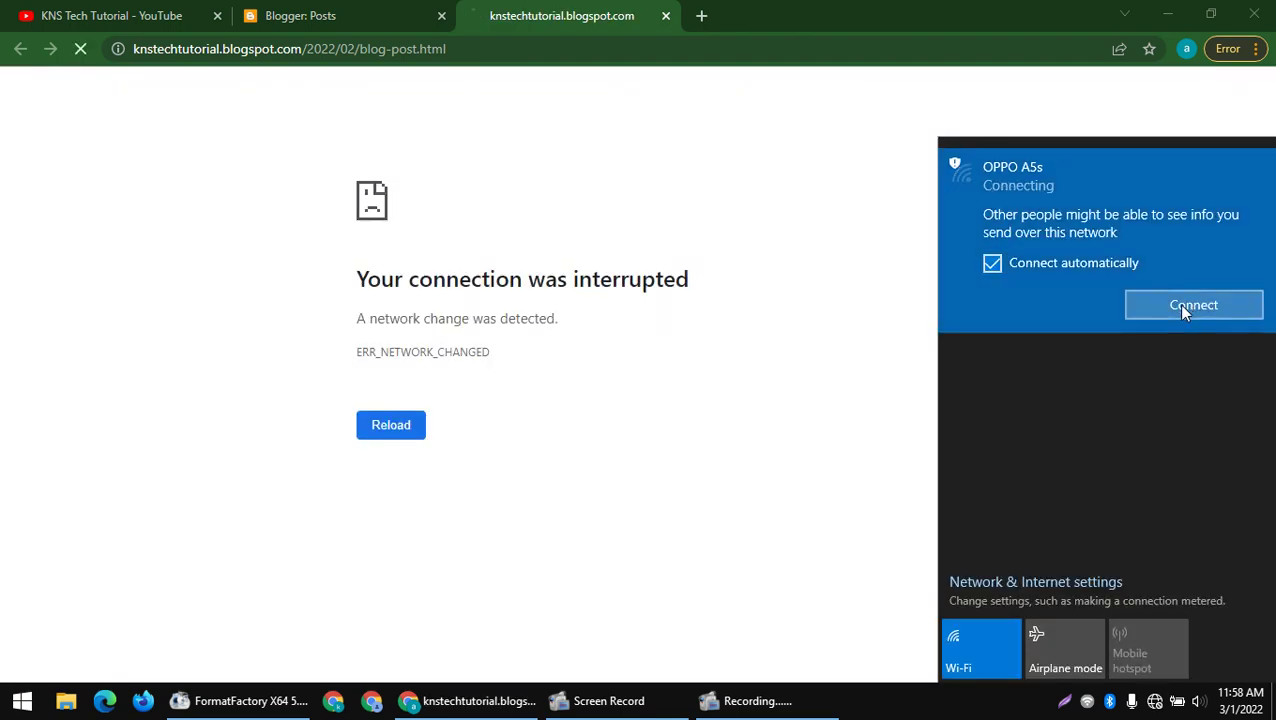
{"action": "right_click", "coordinate": [560, 220]}
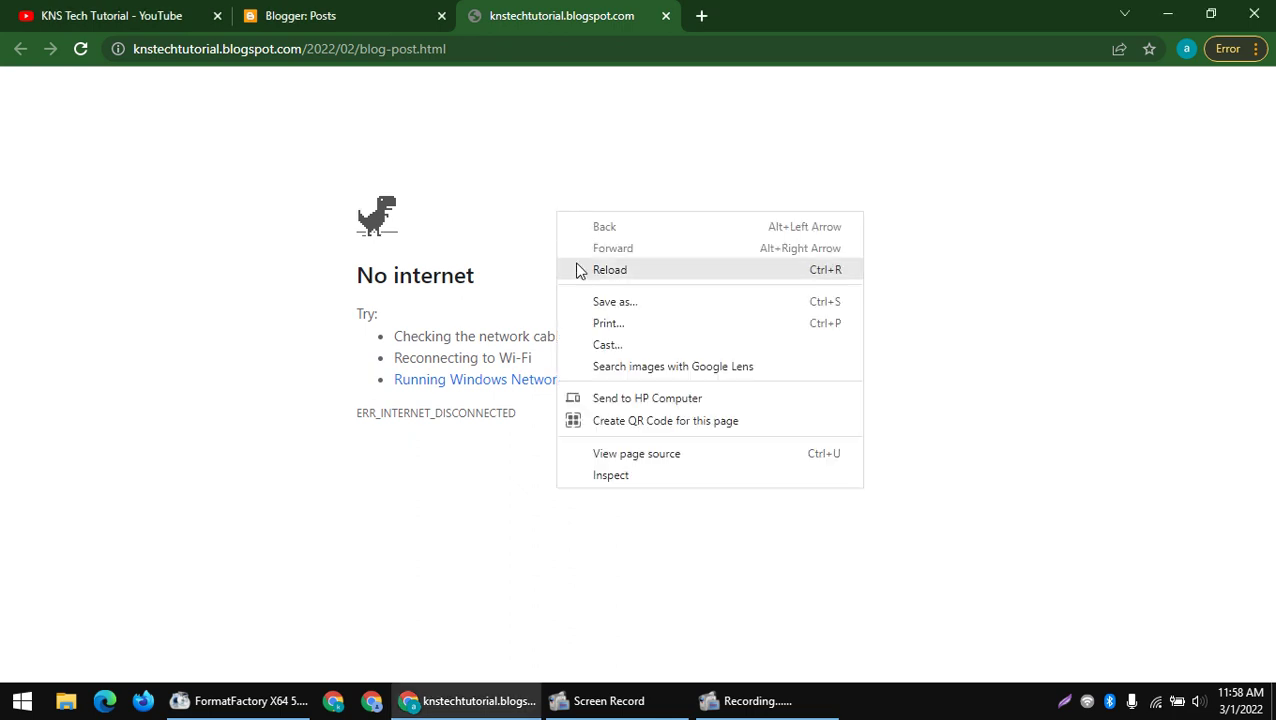
{"action": "left_click", "coordinate": [578, 268]}
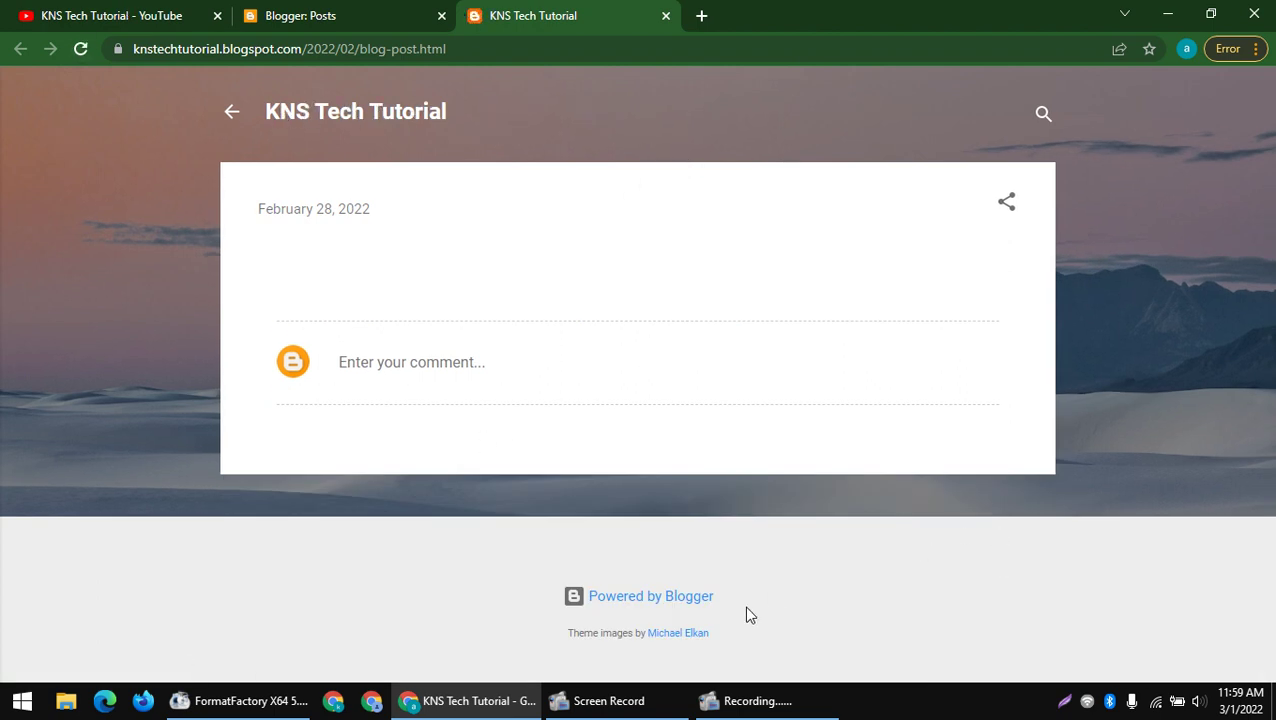
- Highlight the Blogger attribution and the theme images credit in the footer of the live post
{"action": "left_click_drag", "start_coordinate": [744, 605], "coordinate": [513, 600]}
{"action": "left_click_drag", "start_coordinate": [548, 650], "coordinate": [743, 646]}
{"action": "left_click_drag", "start_coordinate": [567, 632], "coordinate": [632, 648]}
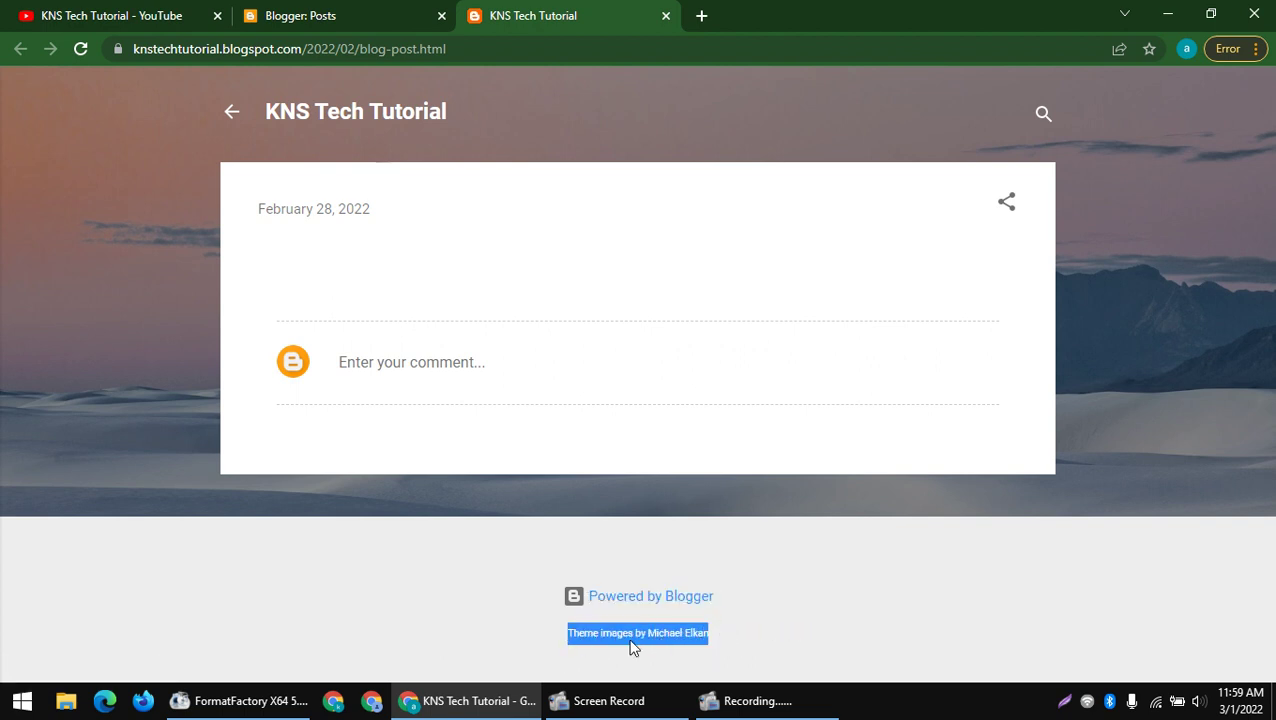
{"action": "triple_click", "coordinate": [630, 648]}
- Return to the Blogger dashboard and open the blog's Theme page
{"action": "left_click", "coordinate": [315, 8]}
{"action": "scroll", "coordinate": [180, 556], "scroll_direction": "down", "scroll_amount": 1}
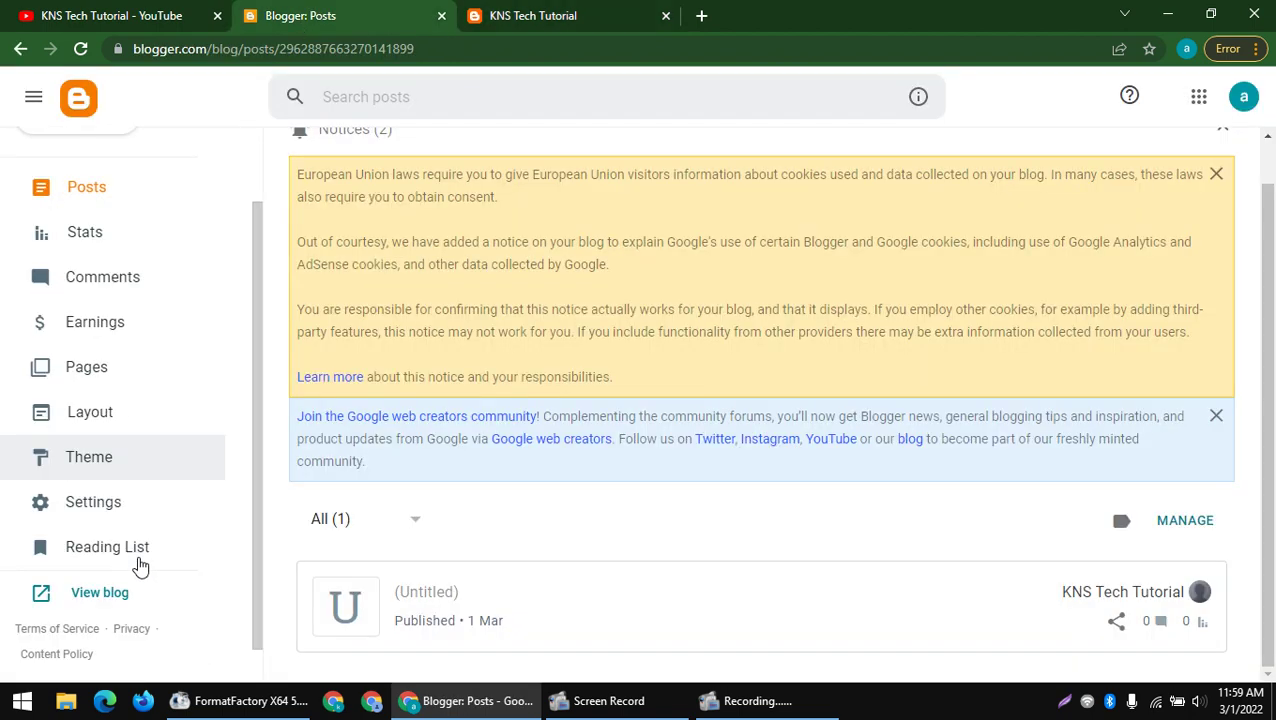
{"action": "left_click", "coordinate": [80, 452]}
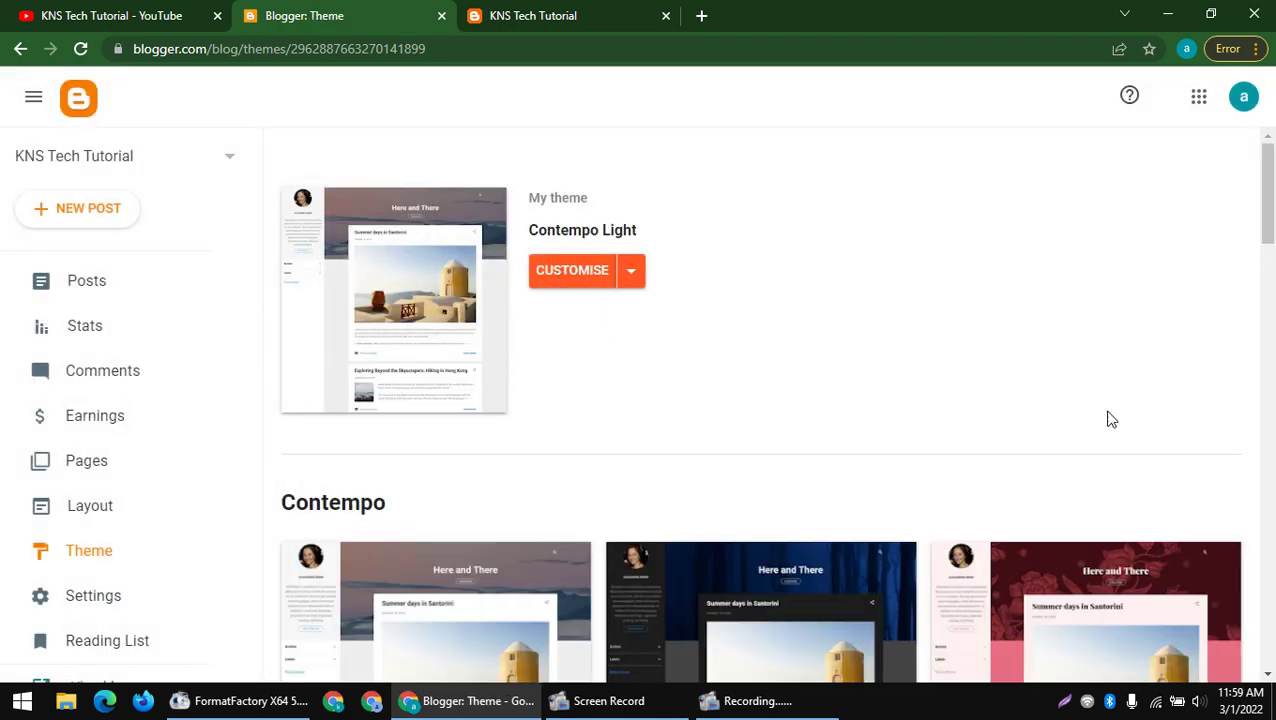
- Browse the gallery of available themes, from Contempo and Soho through to Notable, Simple and Dynamic Views
{"action": "scroll", "coordinate": [640, 380], "scroll_direction": "down", "scroll_amount": 2}
{"action": "scroll", "coordinate": [480, 371], "scroll_direction": "down", "scroll_amount": 6}
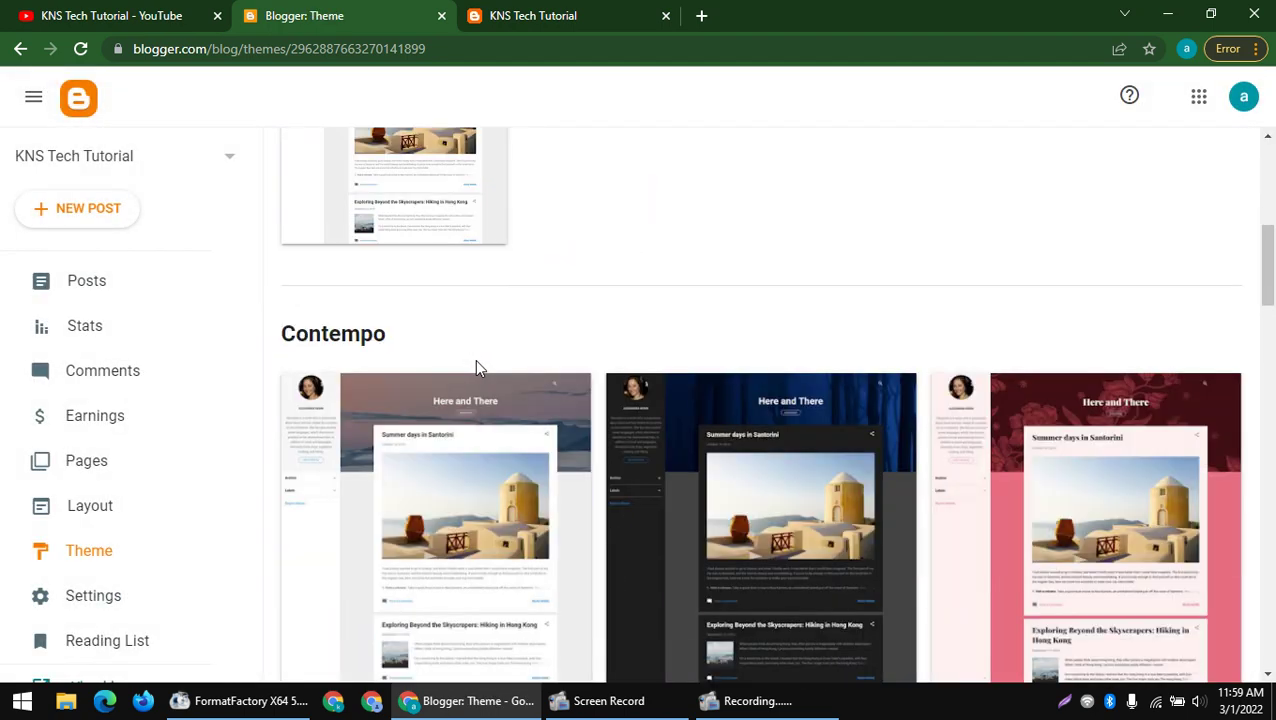
{"action": "scroll", "coordinate": [433, 376], "scroll_direction": "down", "scroll_amount": 4}
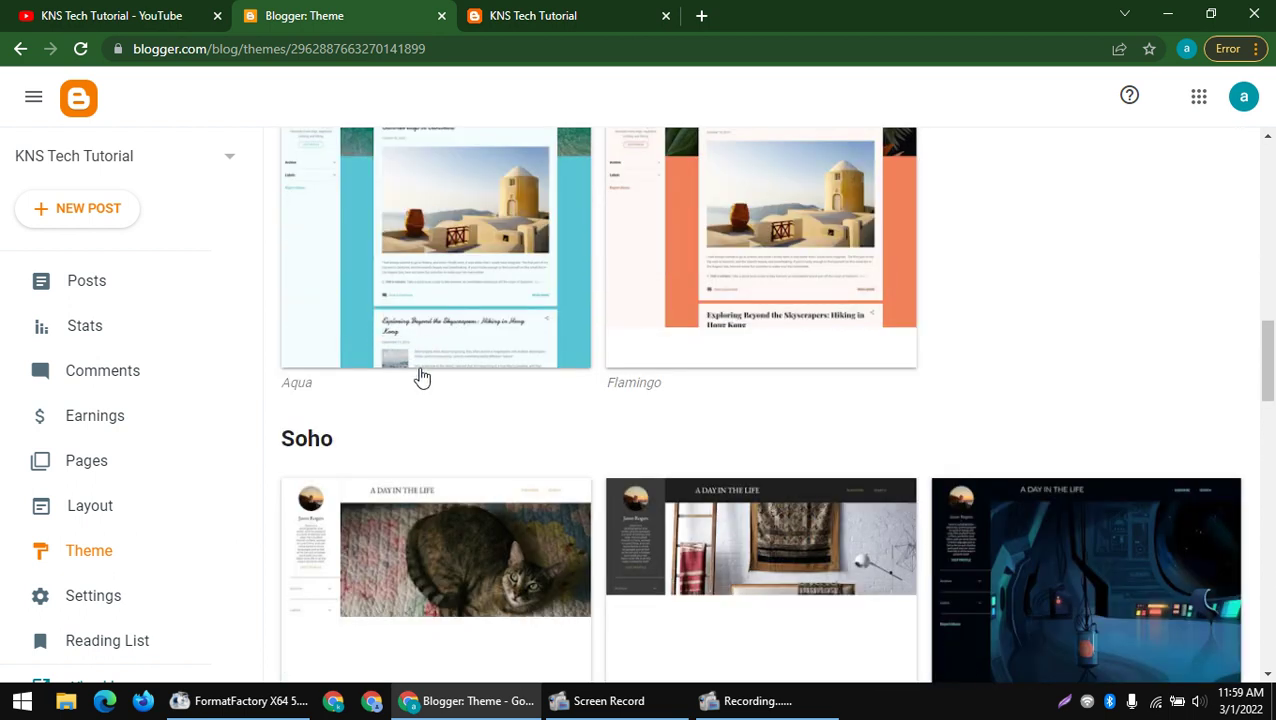
{"action": "scroll", "coordinate": [425, 365], "scroll_direction": "down", "scroll_amount": 5}
{"action": "scroll", "coordinate": [480, 330], "scroll_direction": "down", "scroll_amount": 4}
{"action": "scroll", "coordinate": [568, 348], "scroll_direction": "down", "scroll_amount": 8}
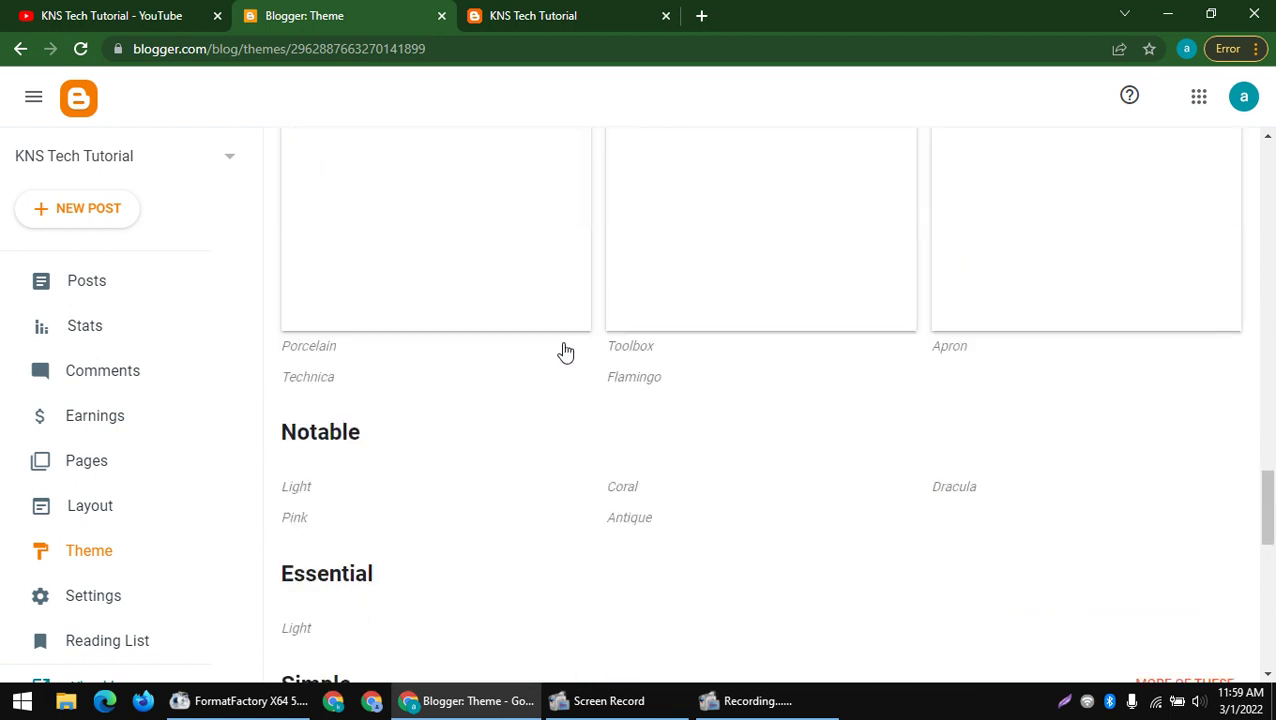
{"action": "scroll", "coordinate": [565, 358], "scroll_direction": "down", "scroll_amount": 10}
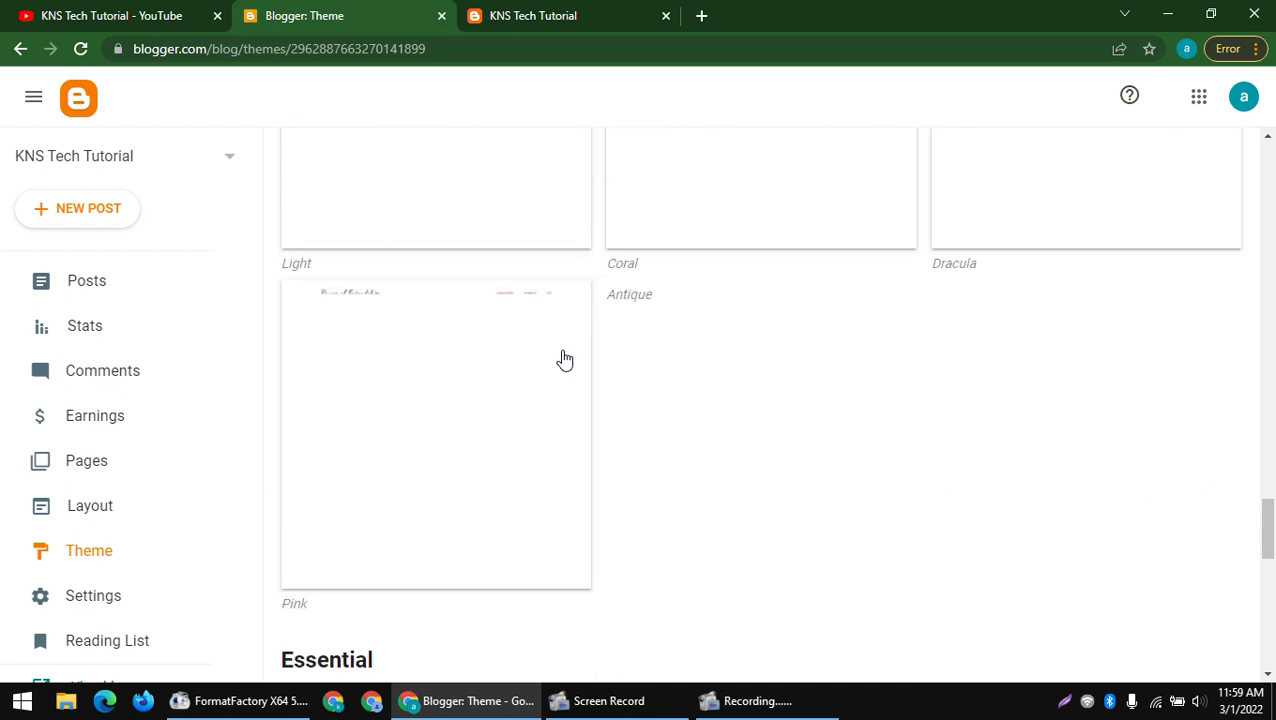
{"action": "scroll", "coordinate": [560, 358], "scroll_direction": "up", "scroll_amount": 10}
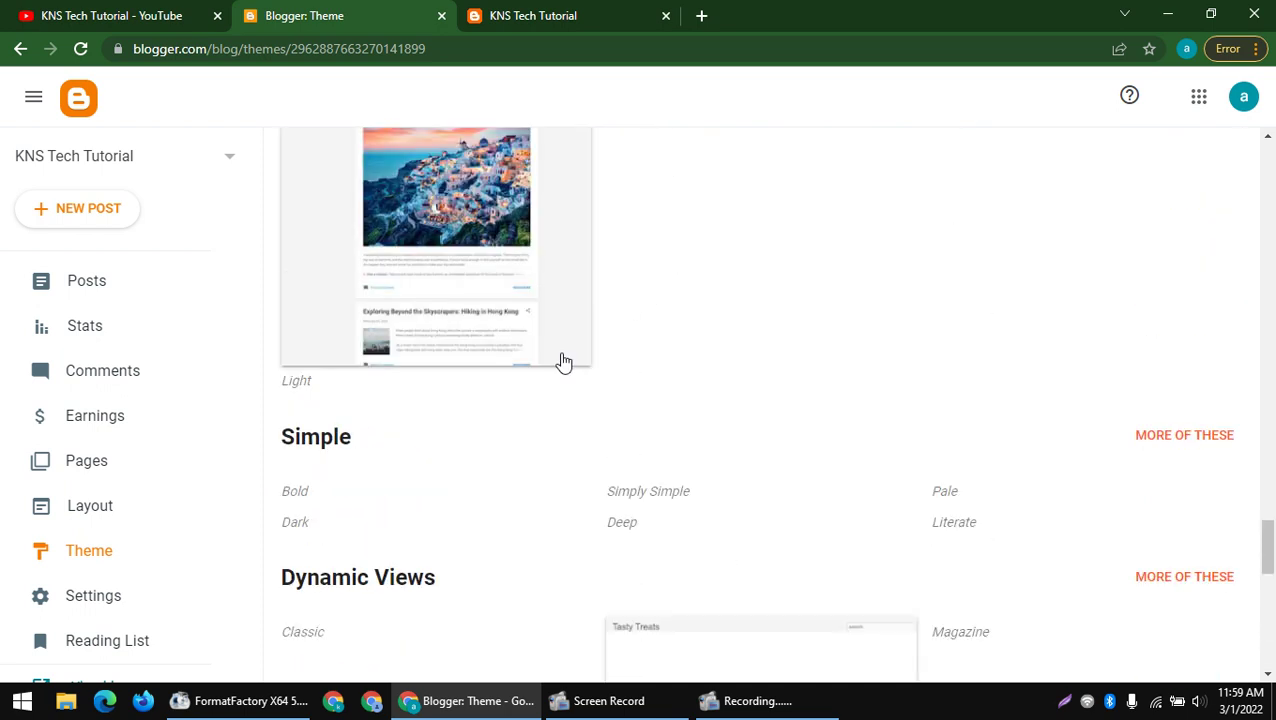
{"action": "scroll", "coordinate": [537, 358], "scroll_direction": "up", "scroll_amount": 2}
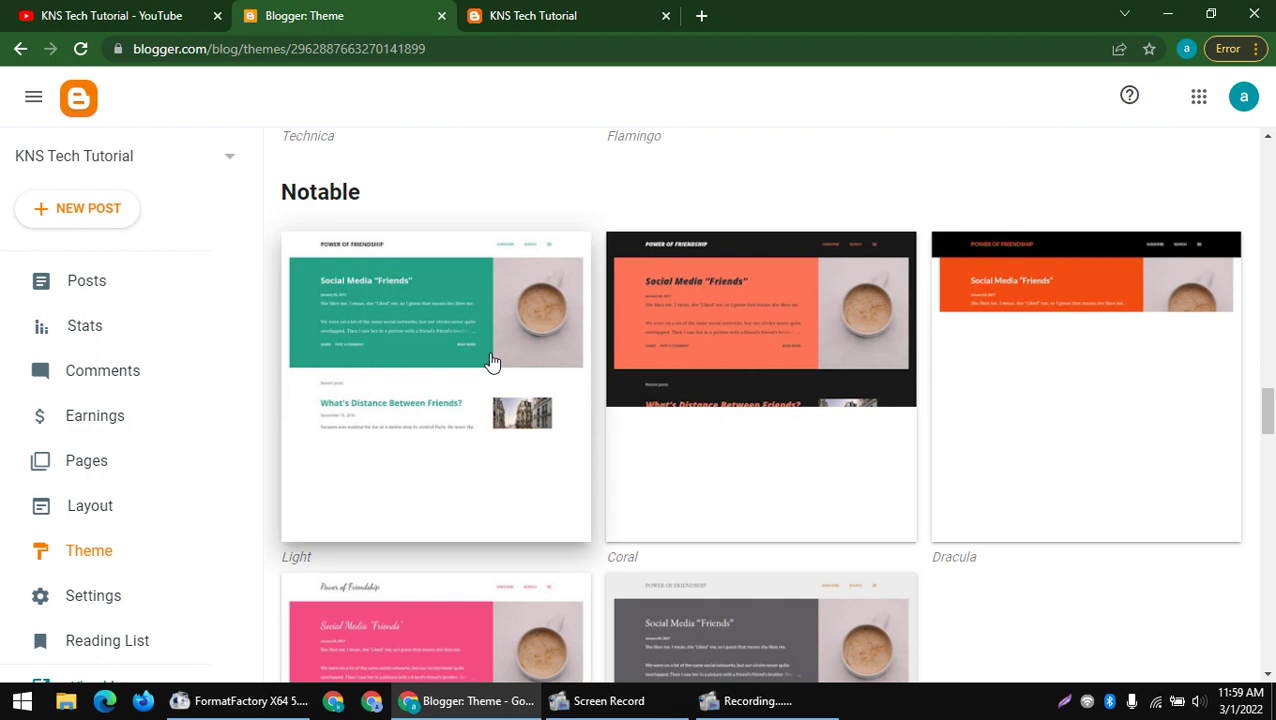
- Select the Light variant of the Notable theme and apply it to the blog
{"action": "left_click", "coordinate": [307, 302]}
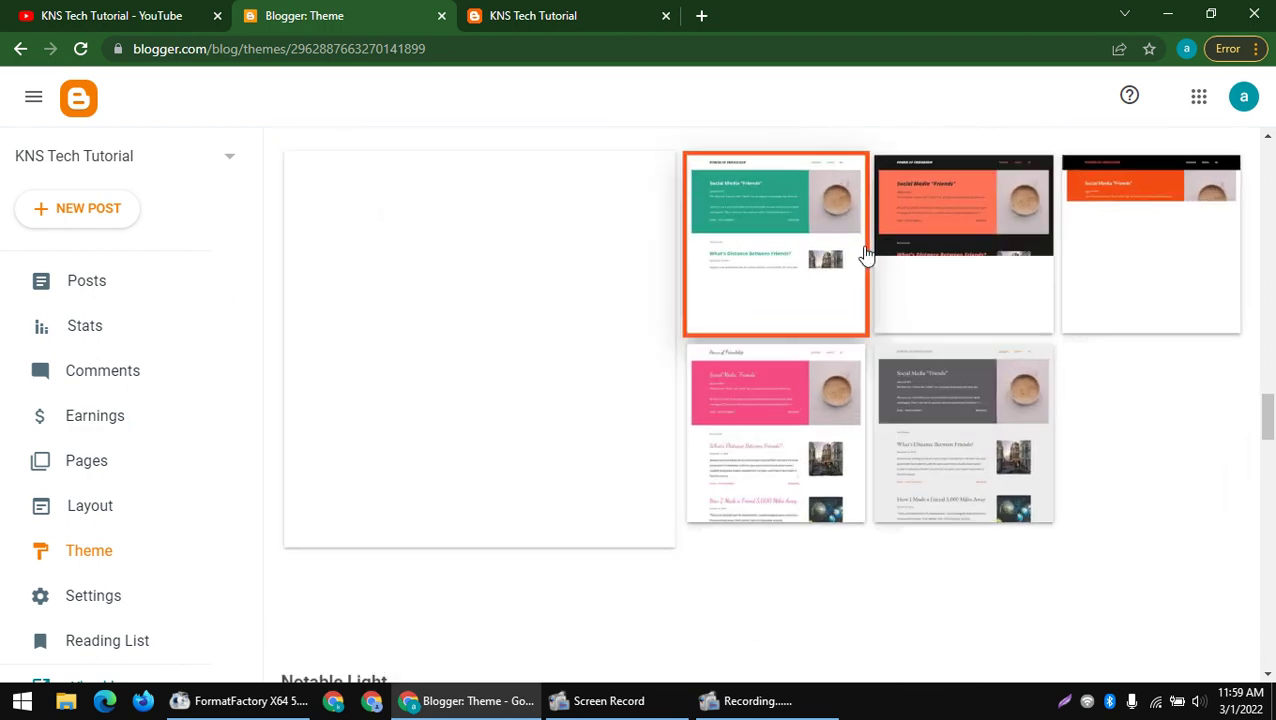
{"action": "left_click", "coordinate": [866, 253]}
{"action": "left_click", "coordinate": [493, 398]}
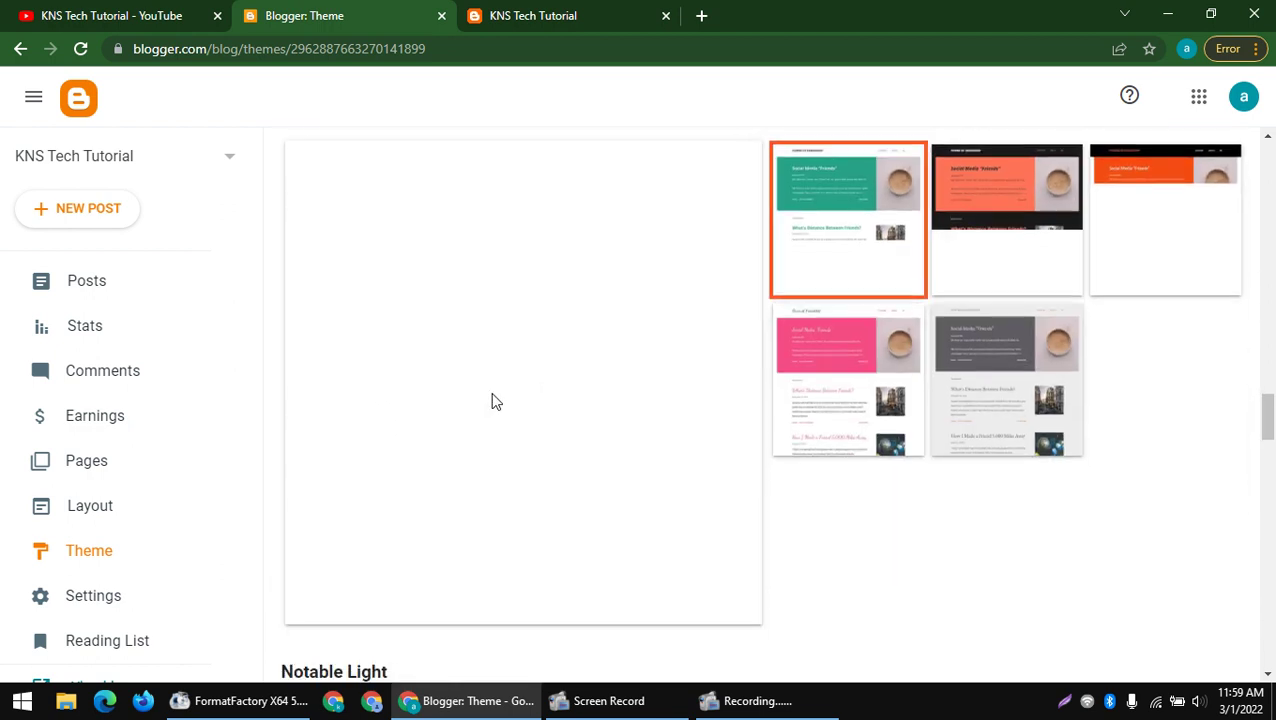
{"action": "scroll", "coordinate": [679, 437], "scroll_direction": "down", "scroll_amount": 2}
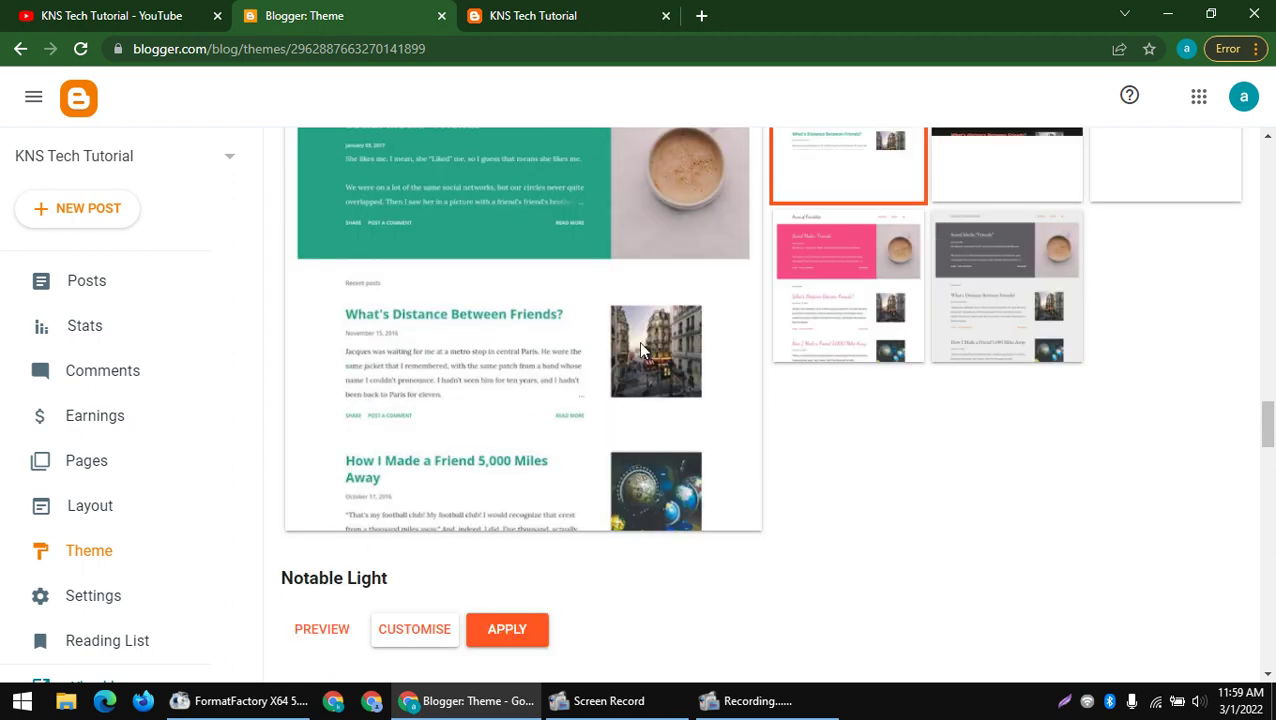
{"action": "left_click", "coordinate": [533, 637]}
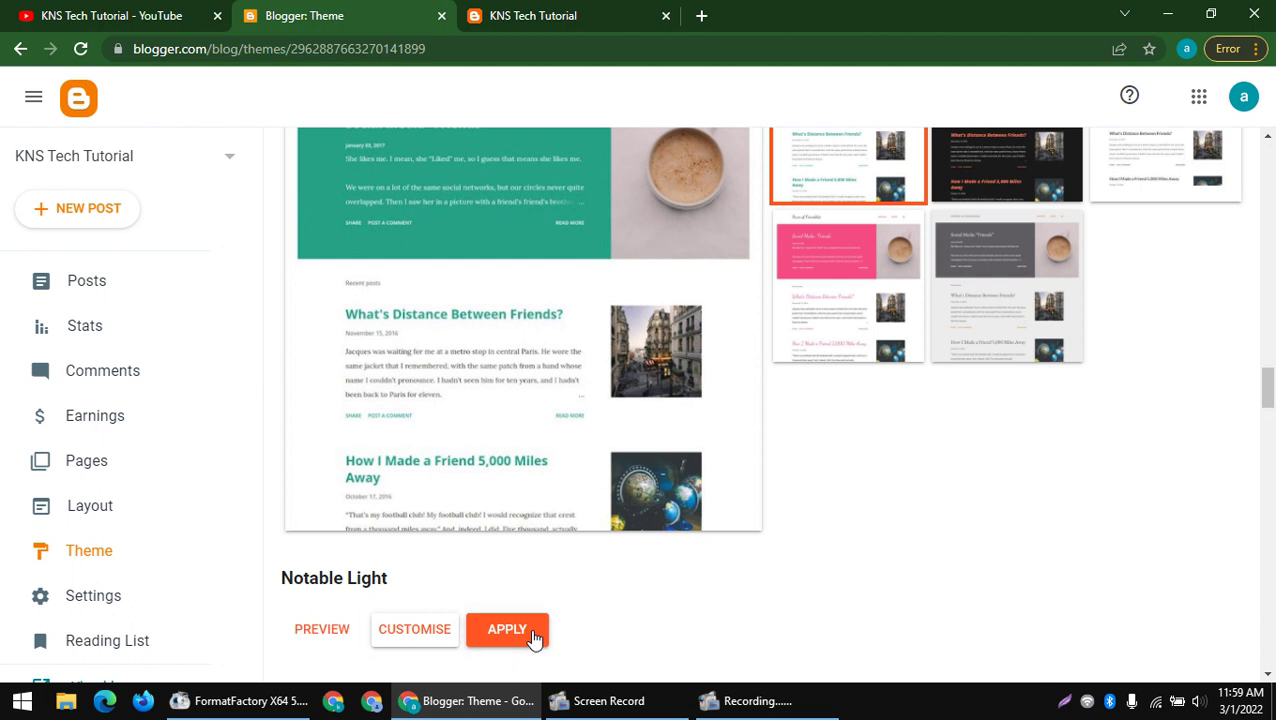
- Open the preview of the Notable Light theme in a new tab
{"action": "right_click", "coordinate": [319, 631]}
{"action": "left_click", "coordinate": [375, 468]}
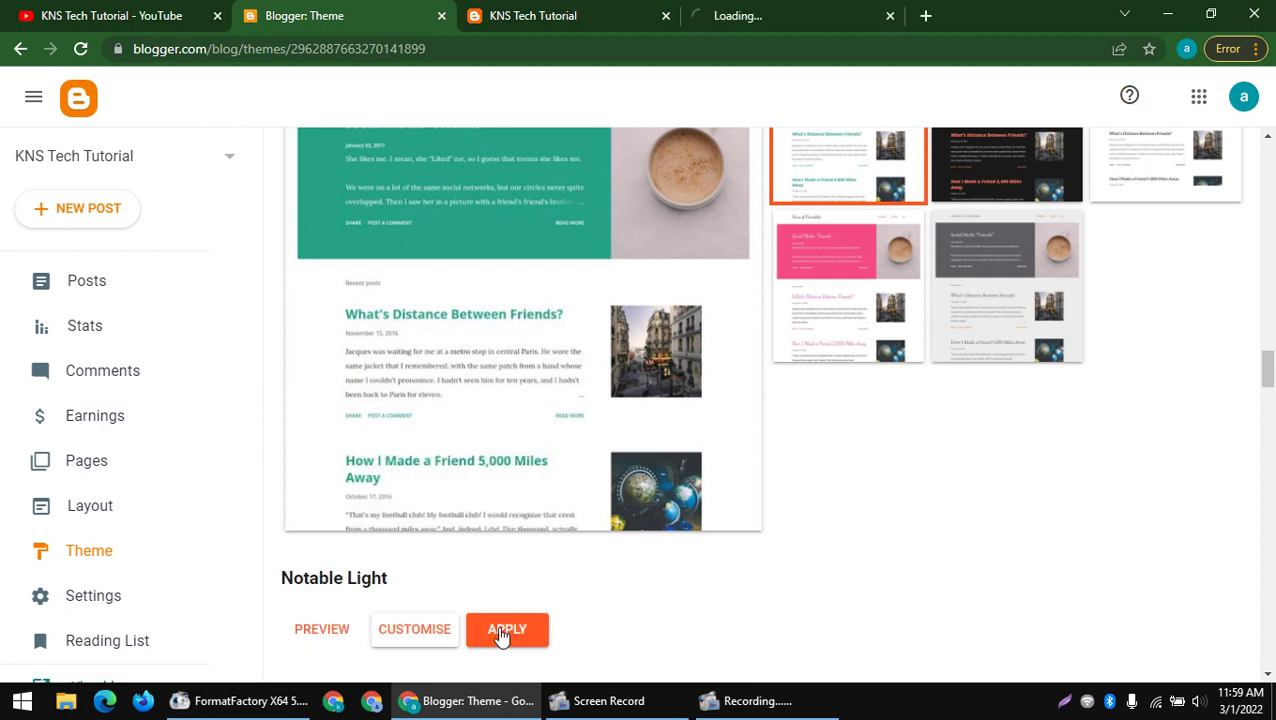
{"action": "scroll", "coordinate": [453, 493], "scroll_direction": "up", "scroll_amount": 2}
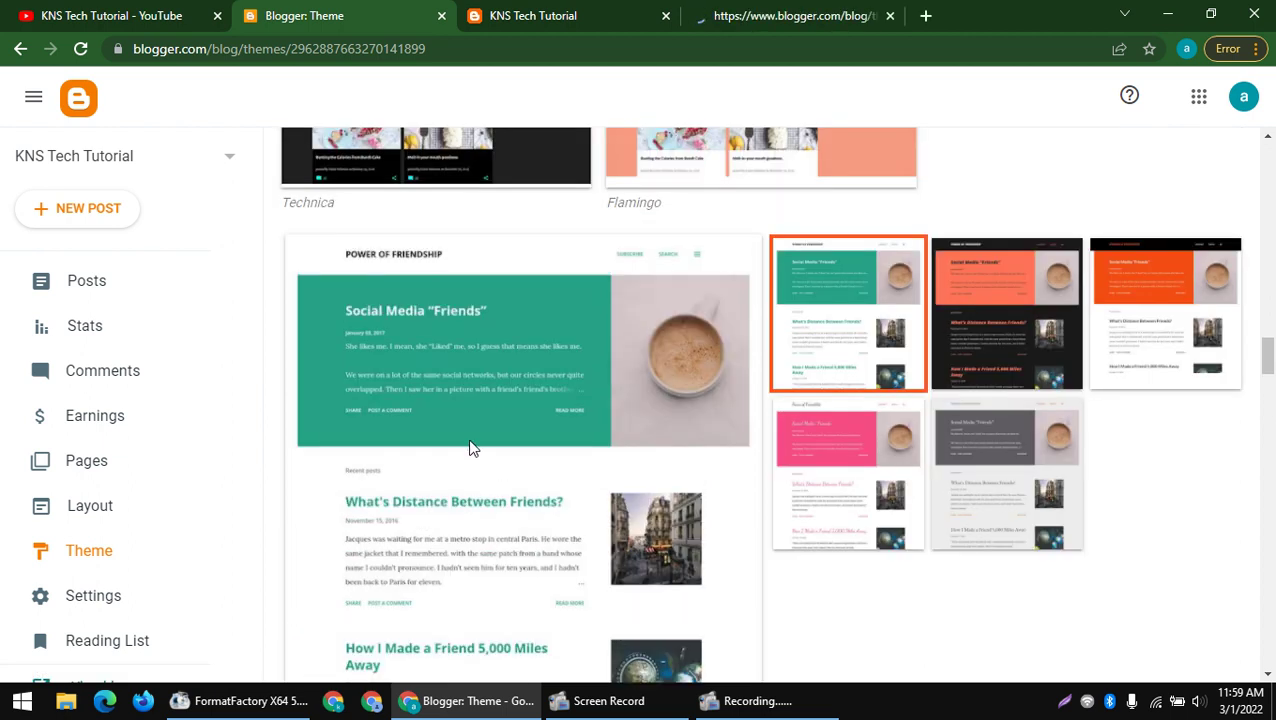
- Reload the live blog post page to check how the applied theme looks
{"action": "left_click", "coordinate": [707, 10]}
{"action": "left_click", "coordinate": [366, 8]}
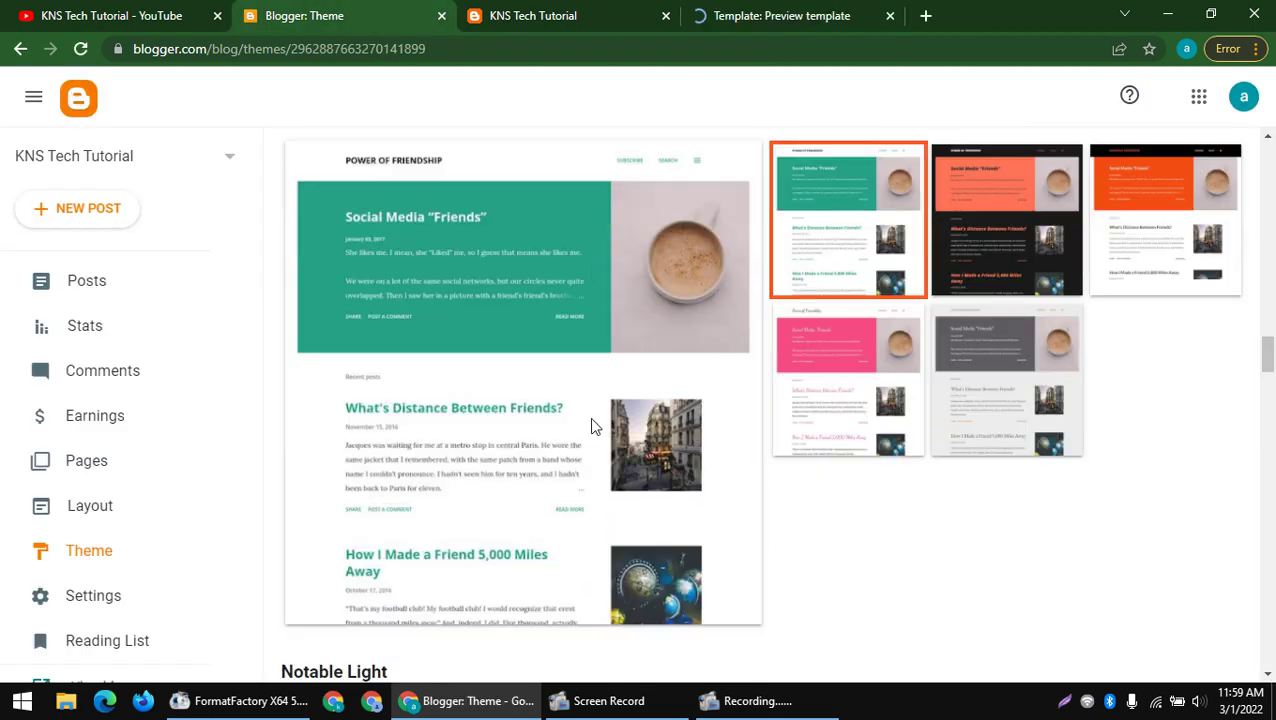
{"action": "left_click", "coordinate": [598, 9]}
{"action": "right_click", "coordinate": [630, 90]}
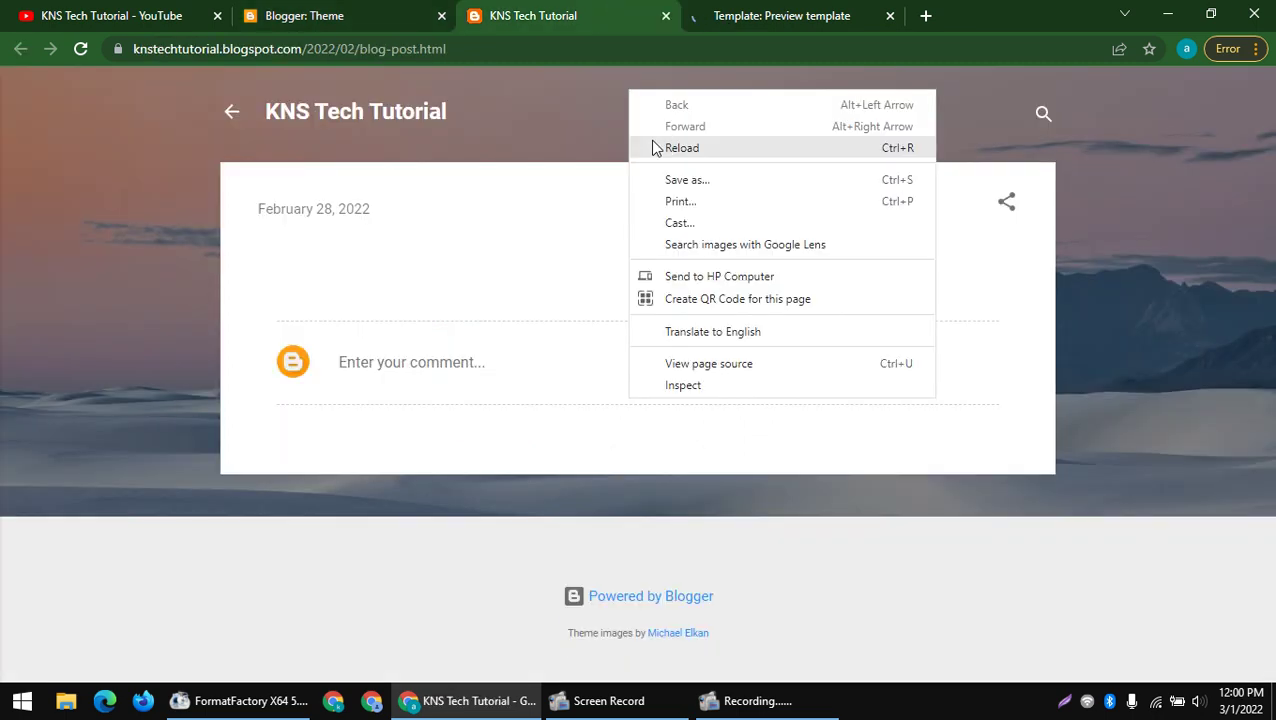
{"action": "left_click", "coordinate": [649, 148]}
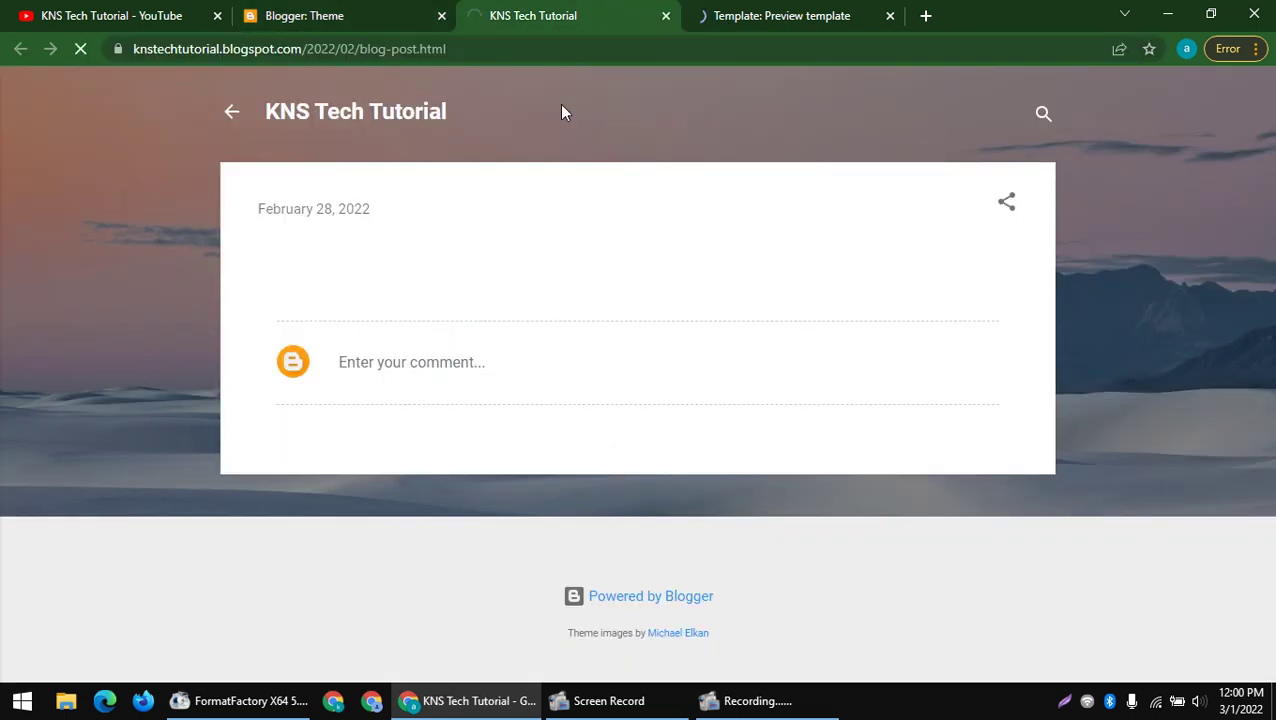
- Check the Notable Light template preview and return to the blog's Theme page
{"action": "left_click", "coordinate": [322, 11]}
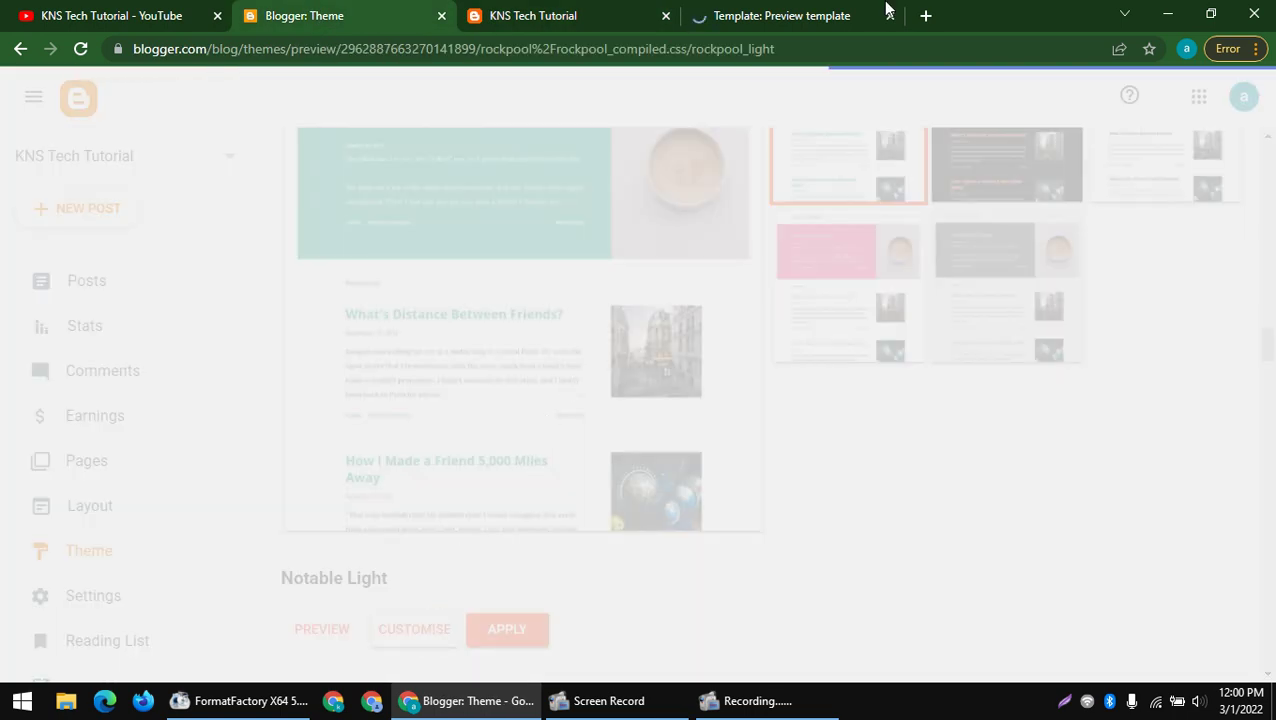
{"action": "left_click", "coordinate": [870, 8]}
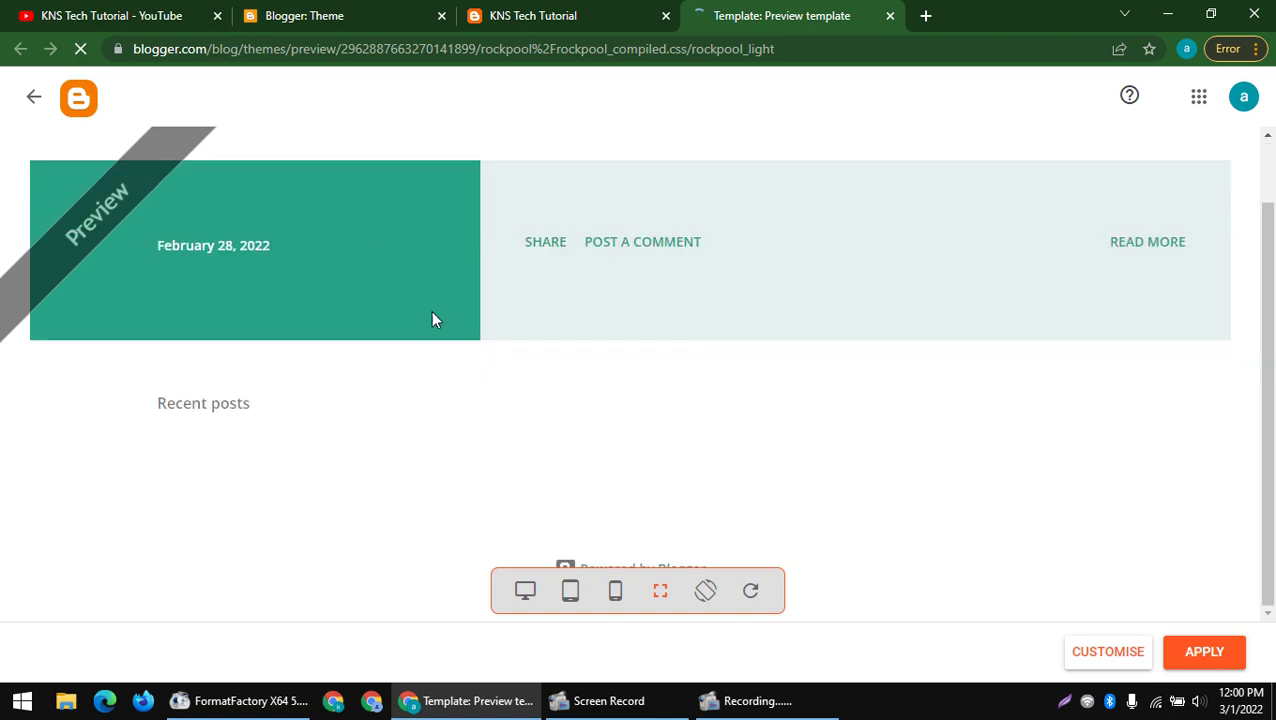
{"action": "left_click", "coordinate": [365, 12]}
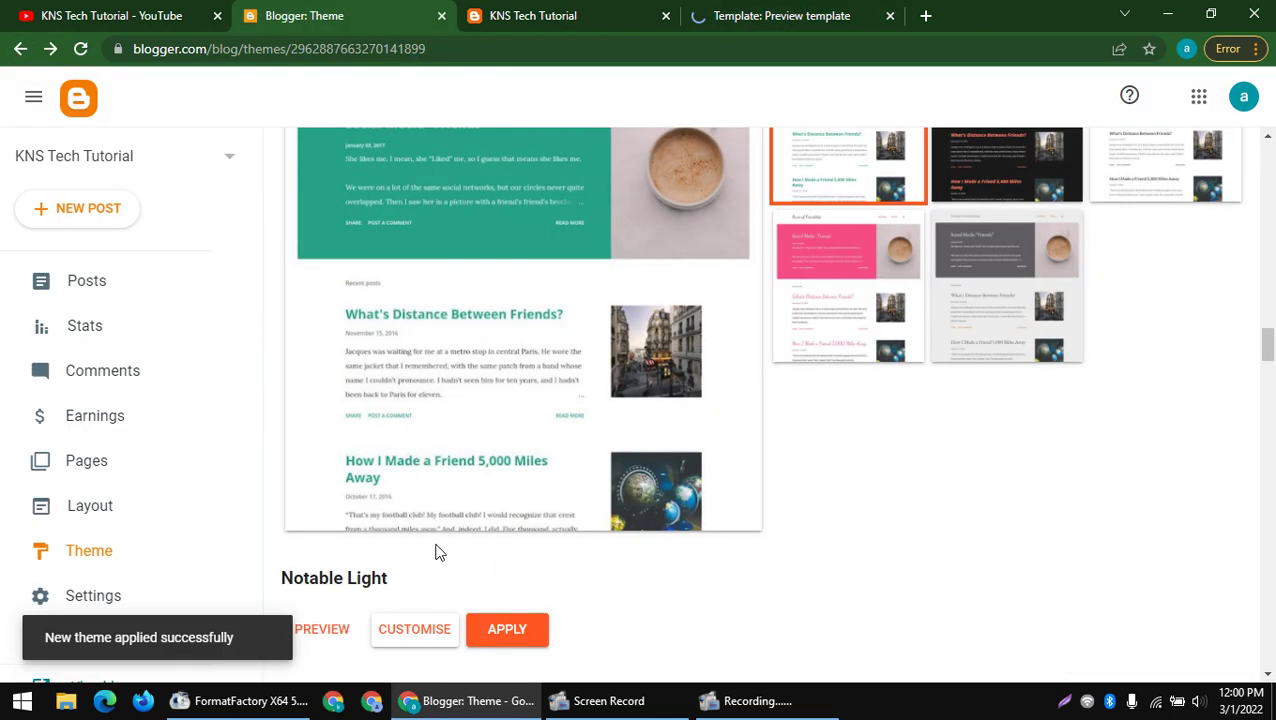
- Open the customiser for the Notable Light theme and look through its setting groups
{"action": "left_click", "coordinate": [418, 632]}
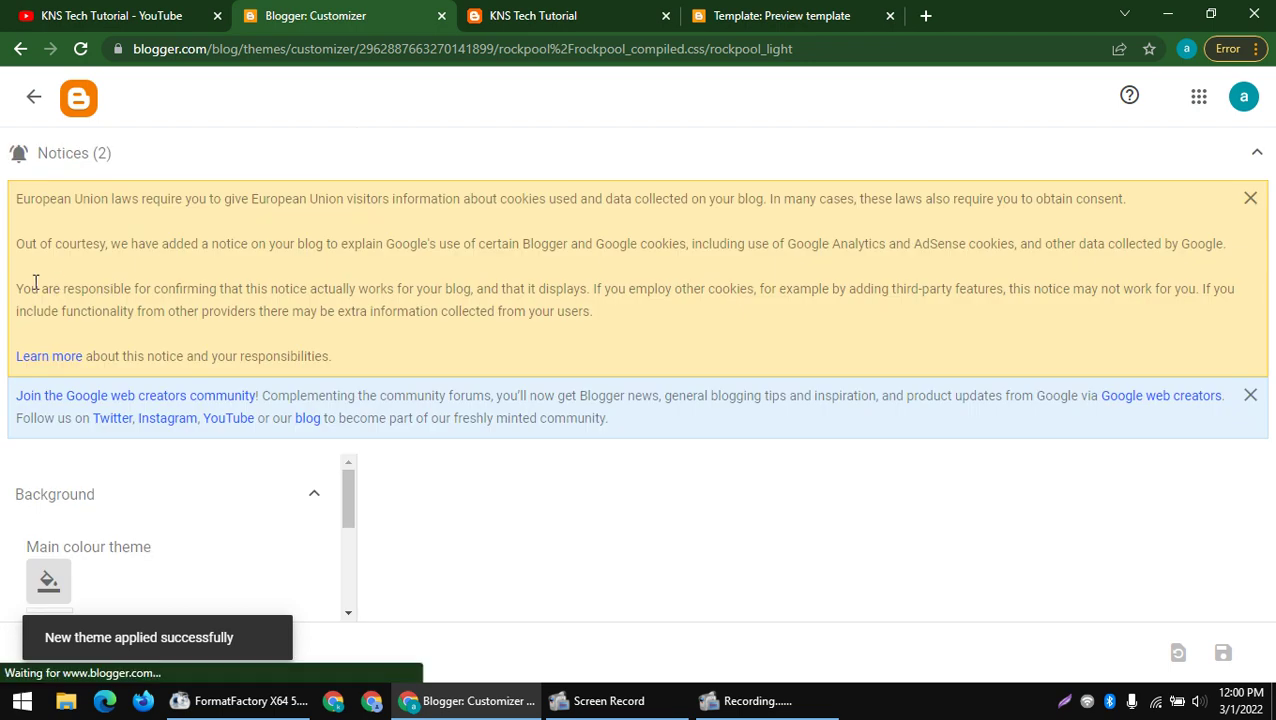
{"action": "scroll", "coordinate": [219, 532], "scroll_direction": "down", "scroll_amount": 5}
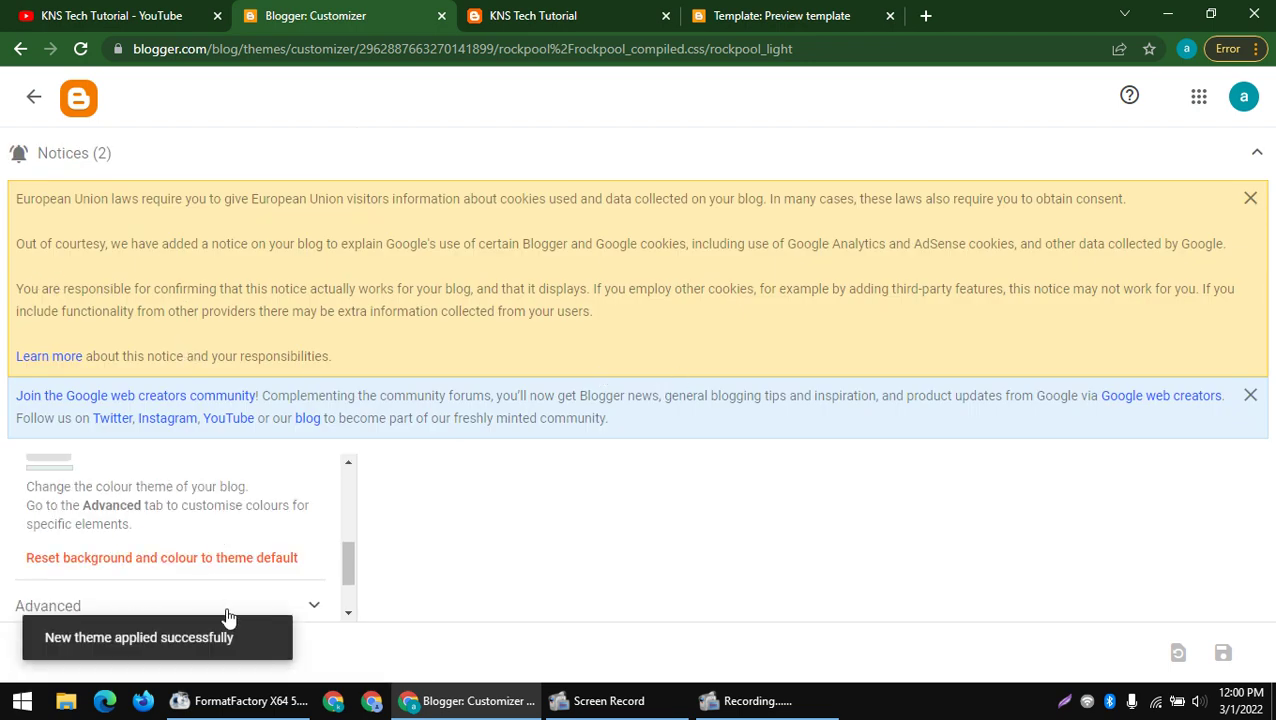
{"action": "left_click_drag", "start_coordinate": [68, 645], "coordinate": [262, 635]}
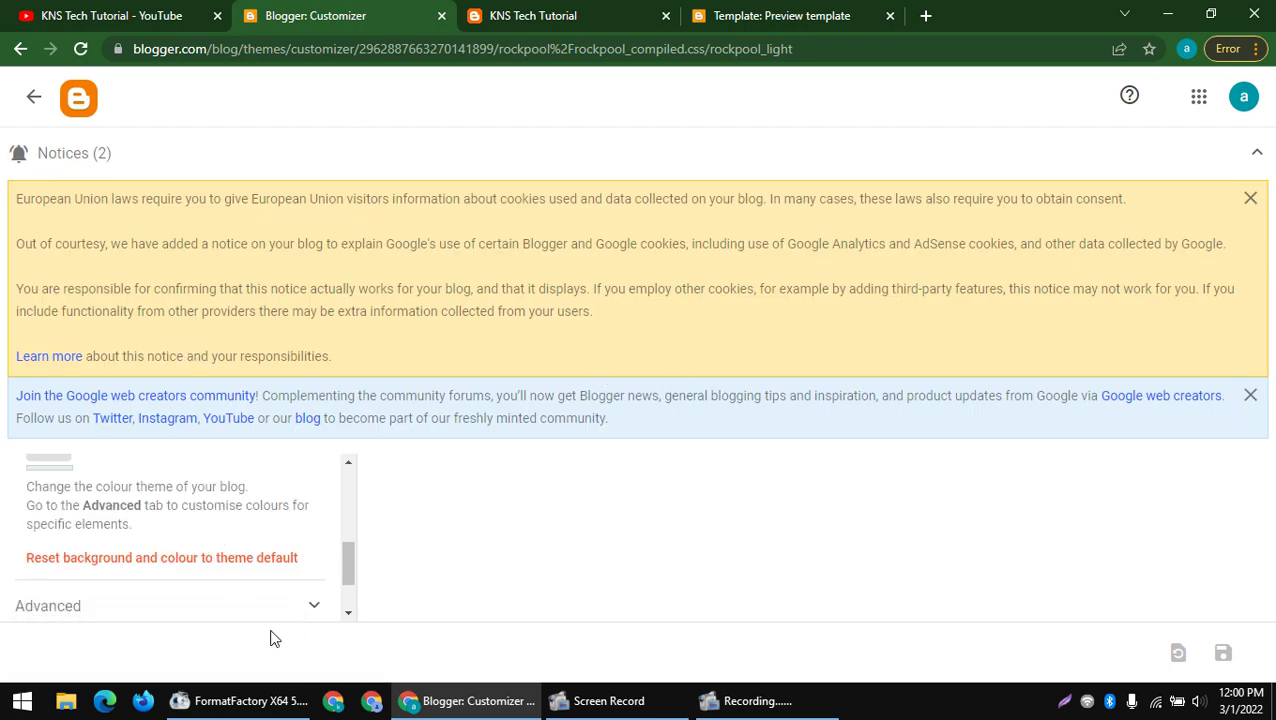
{"action": "scroll", "coordinate": [280, 598], "scroll_direction": "down", "scroll_amount": 1}
- Reload the blog's live home page and examine its header under the new theme
{"action": "left_click", "coordinate": [519, 12]}
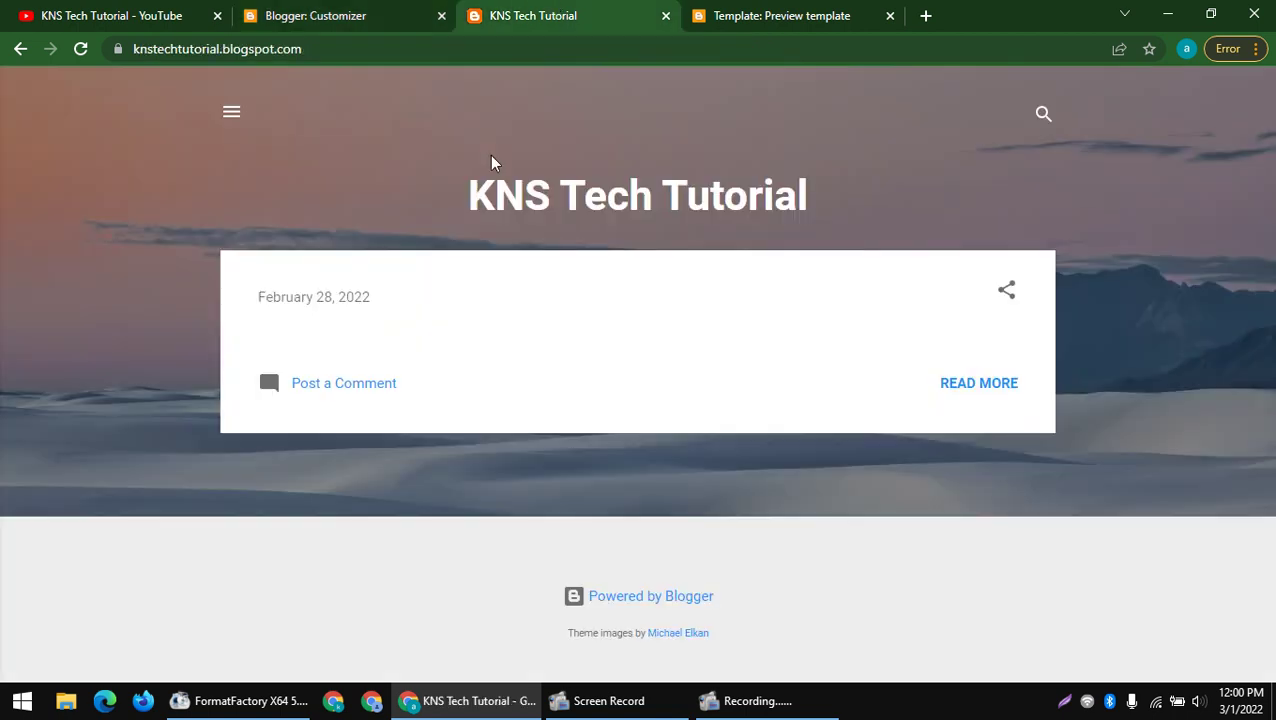
{"action": "right_click", "coordinate": [305, 133]}
{"action": "left_click", "coordinate": [322, 184]}
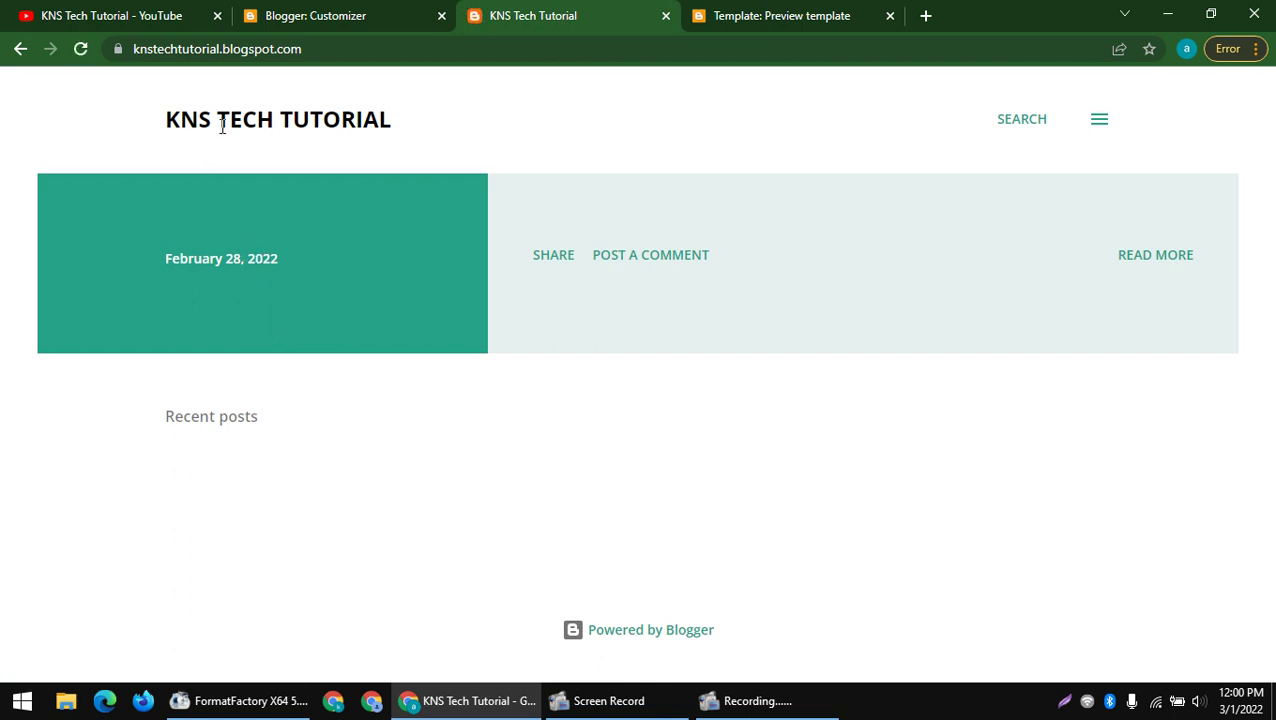
{"action": "left_click_drag", "start_coordinate": [160, 127], "coordinate": [208, 112]}
{"action": "left_click", "coordinate": [137, 128]}
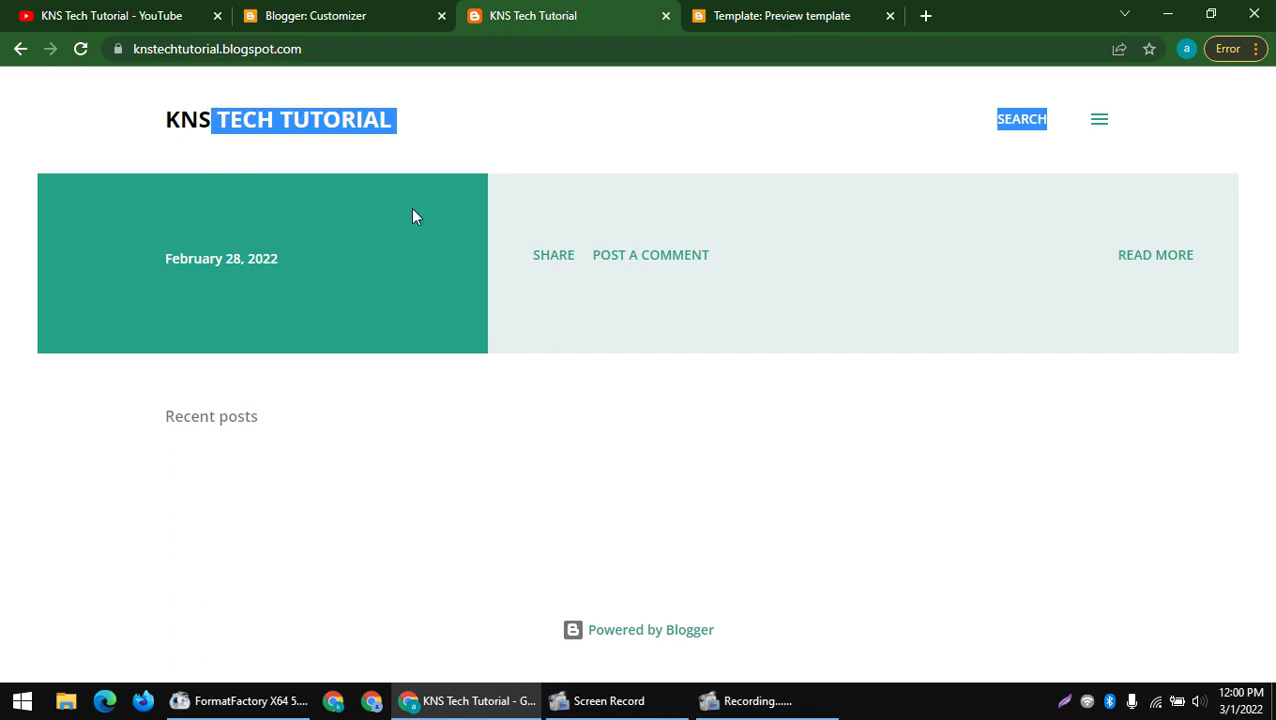
- Close the template preview page and return to the theme customiser
{"action": "left_click", "coordinate": [427, 8]}
{"action": "left_click", "coordinate": [515, 11]}
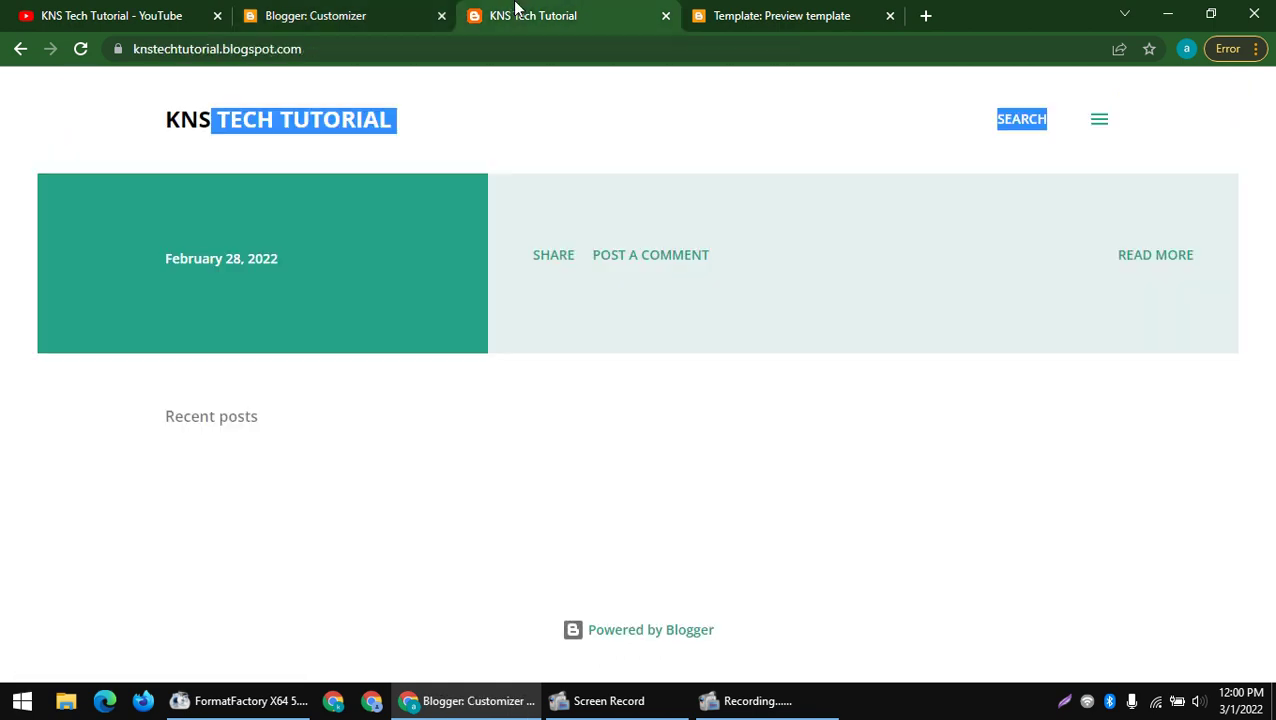
{"action": "left_click", "coordinate": [549, 86]}
{"action": "left_click", "coordinate": [706, 10]}
{"action": "left_click", "coordinate": [614, 10]}
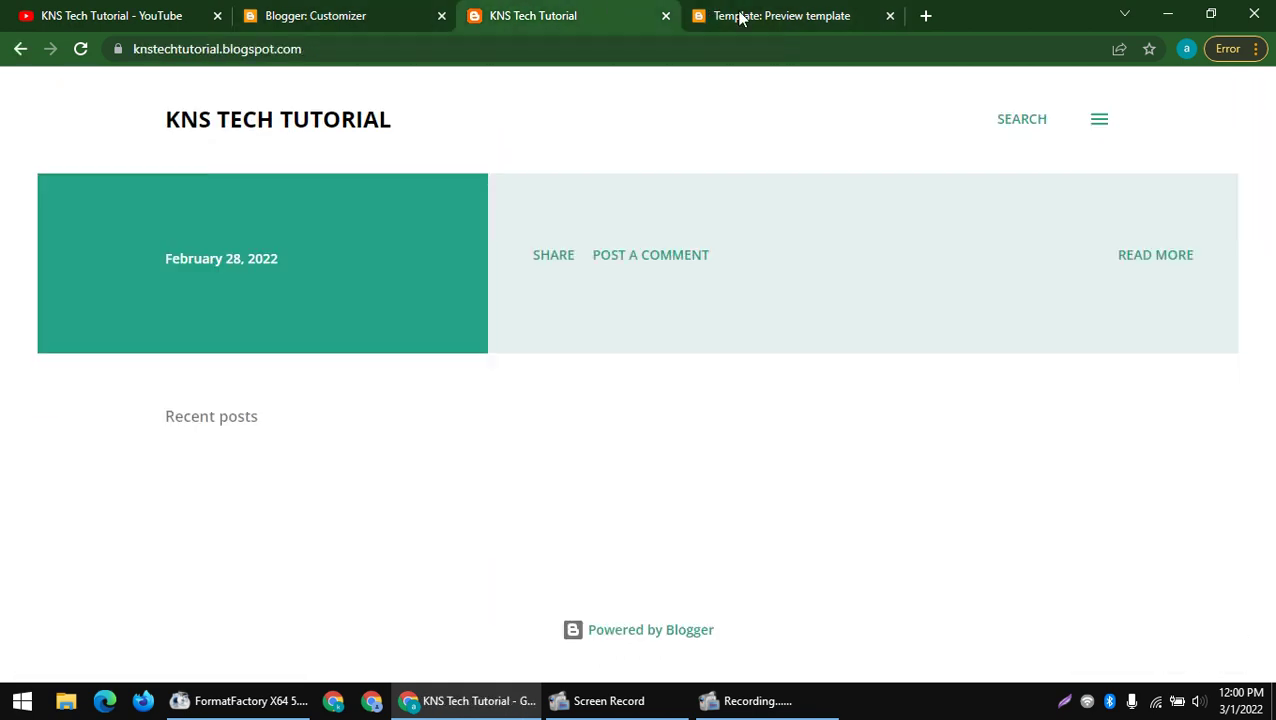
{"action": "left_click", "coordinate": [890, 16]}
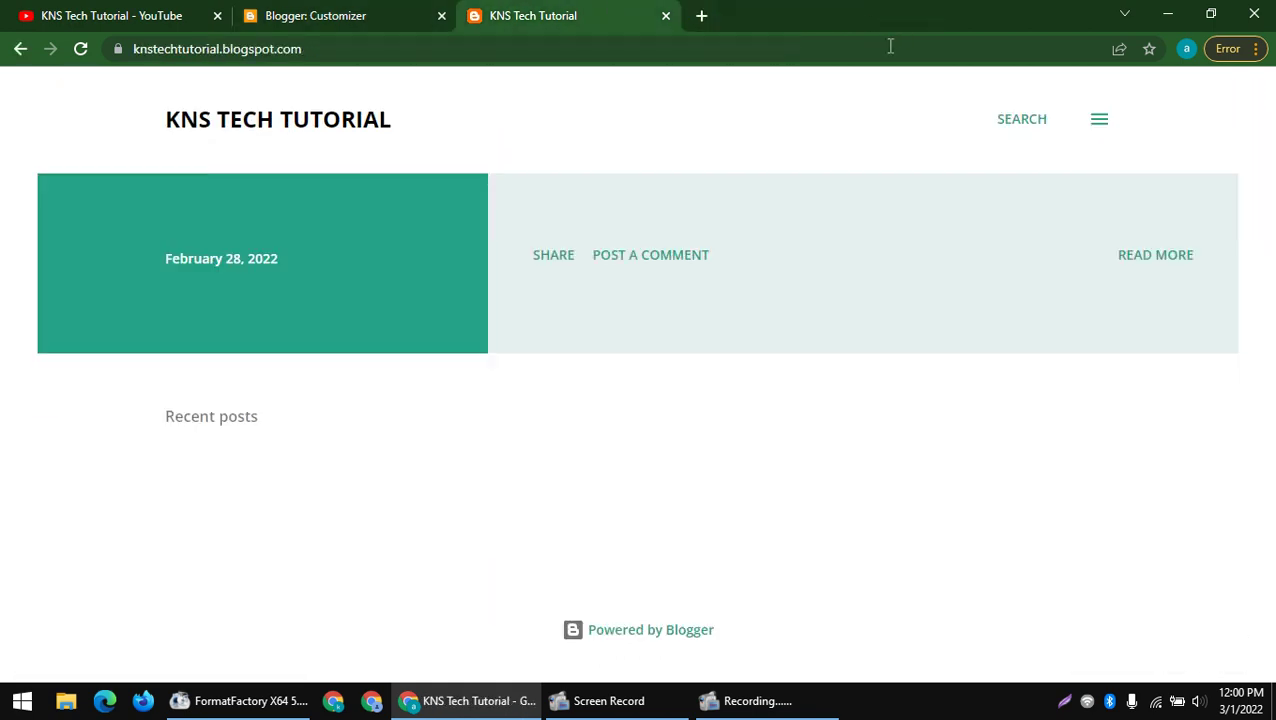
{"action": "left_click", "coordinate": [370, 12]}
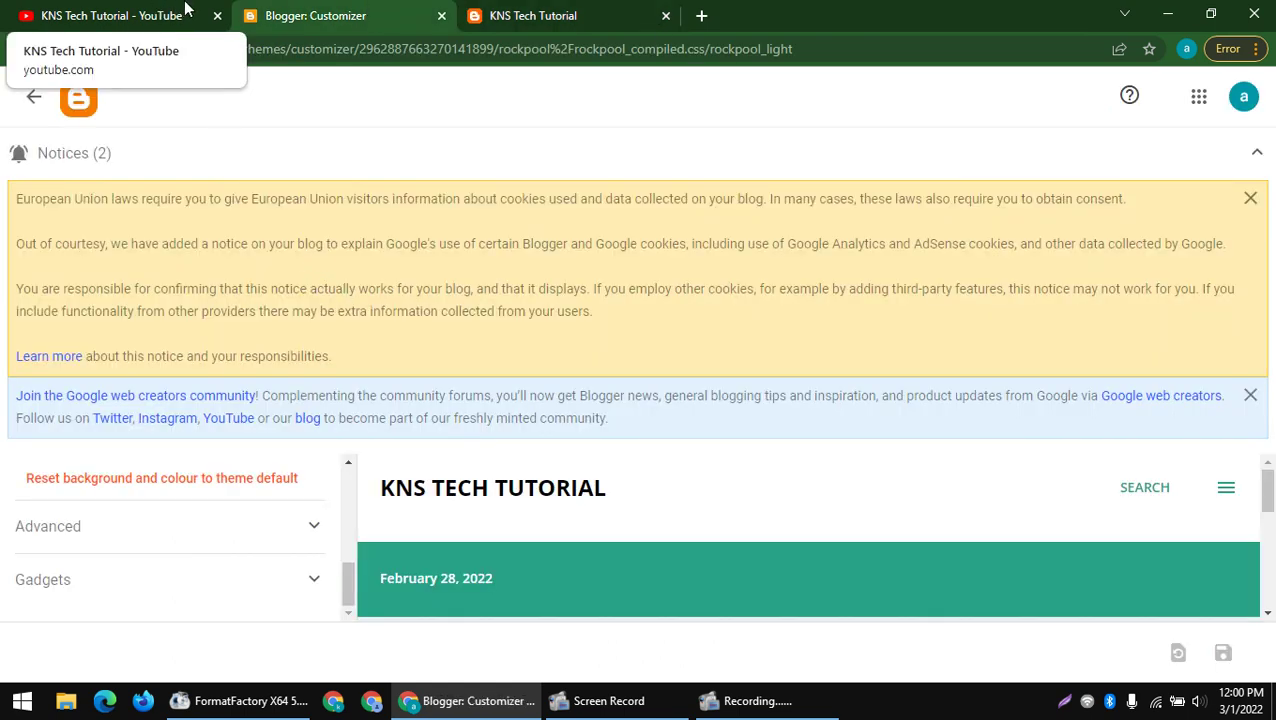
- Copy the web address of the KNS Tech Tutorial YouTube channel's community page
{"action": "left_click", "coordinate": [185, 8]}
{"action": "right_click", "coordinate": [384, 46]}
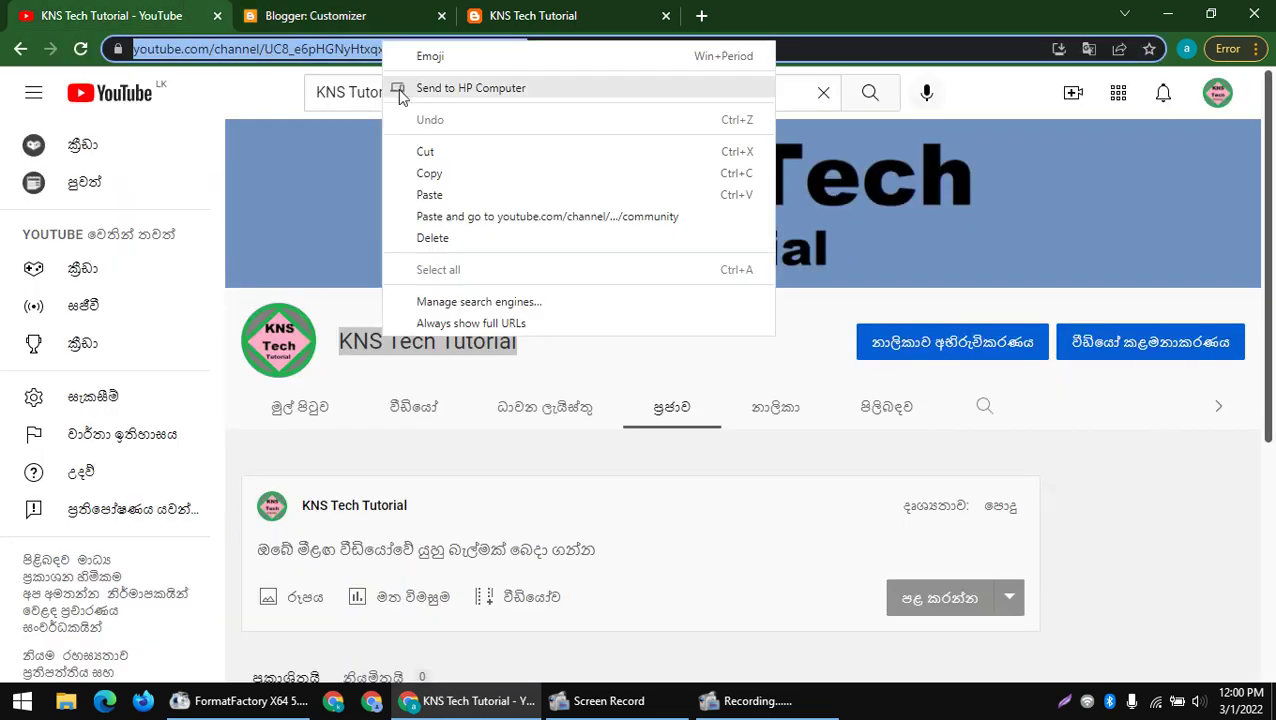
{"action": "left_click", "coordinate": [424, 151]}
{"action": "key", "text": "ctrl+Tab"}
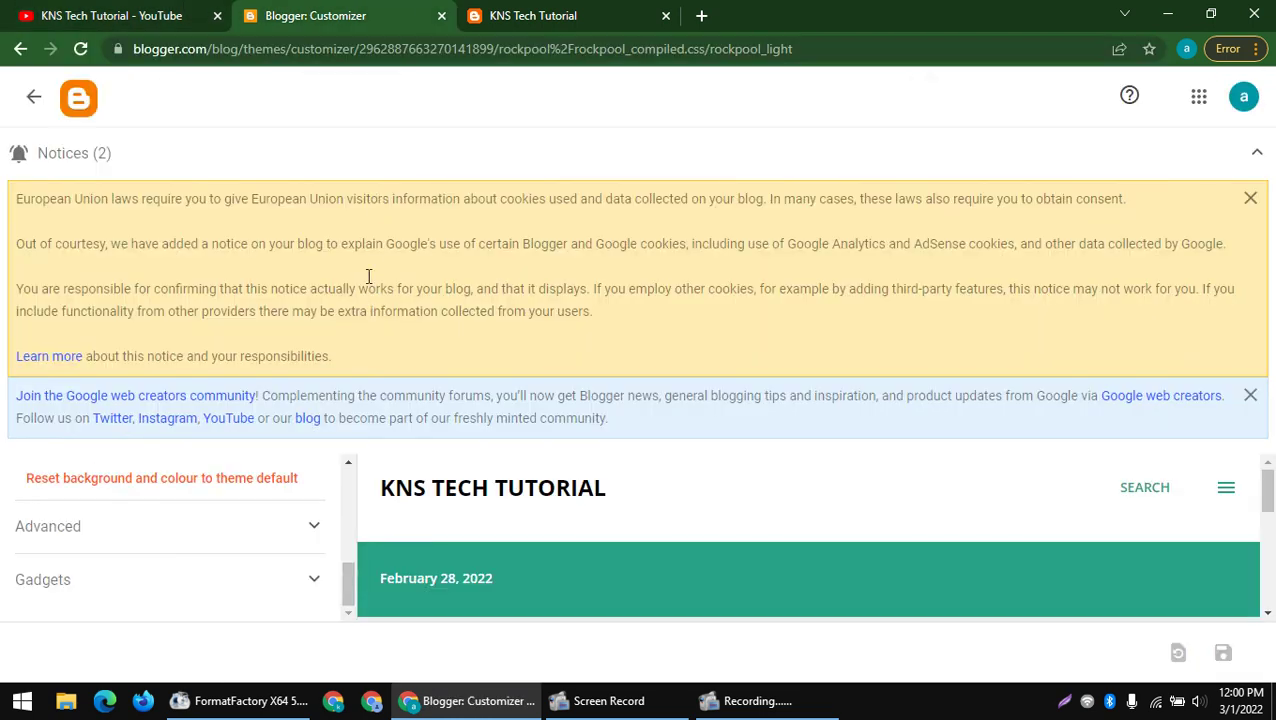
- Leave the theme customiser, go to the blog's posts and start a new post
{"action": "left_click", "coordinate": [555, 12]}
{"action": "left_click", "coordinate": [362, 12]}
{"action": "left_click", "coordinate": [34, 98]}
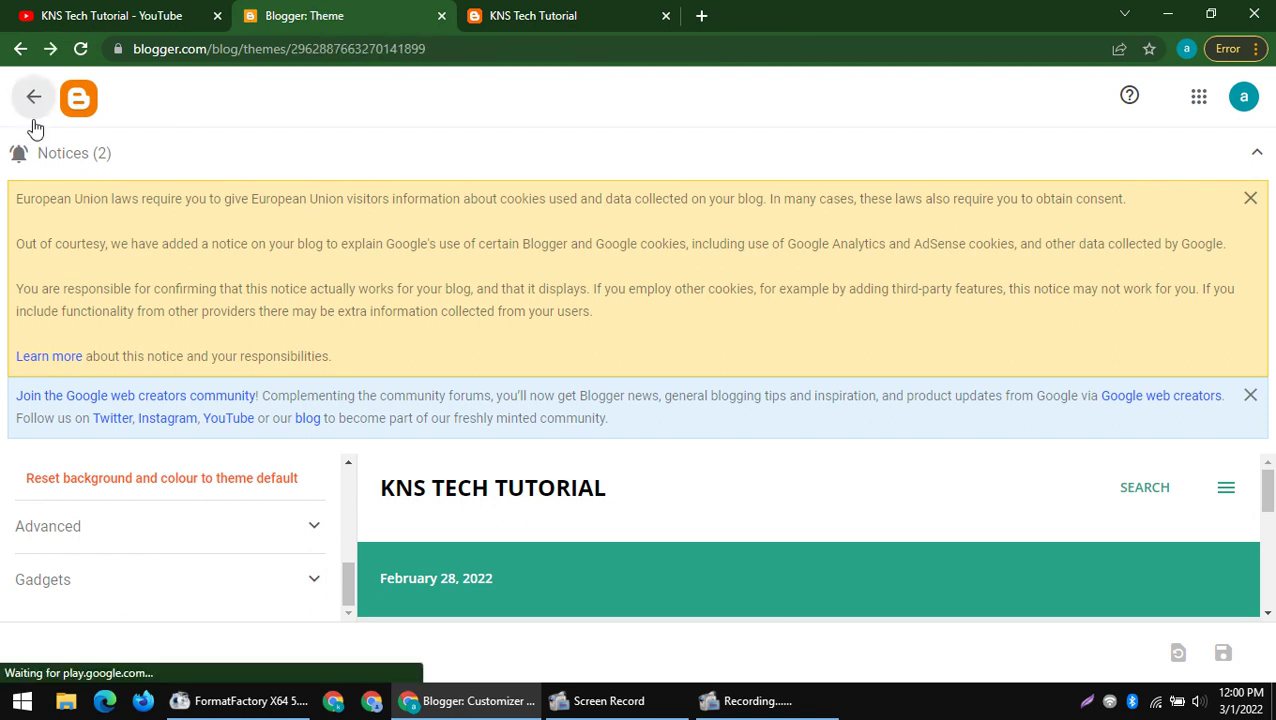
{"action": "left_click", "coordinate": [69, 286]}
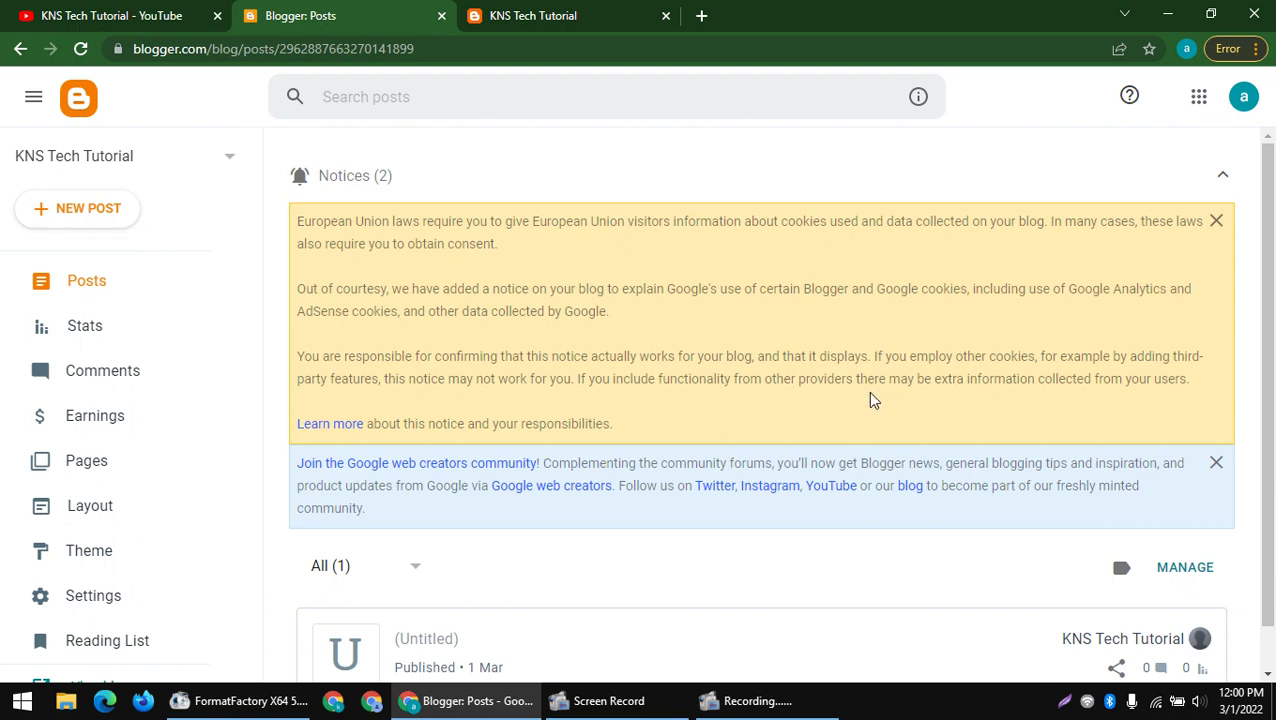
{"action": "left_click", "coordinate": [52, 210]}
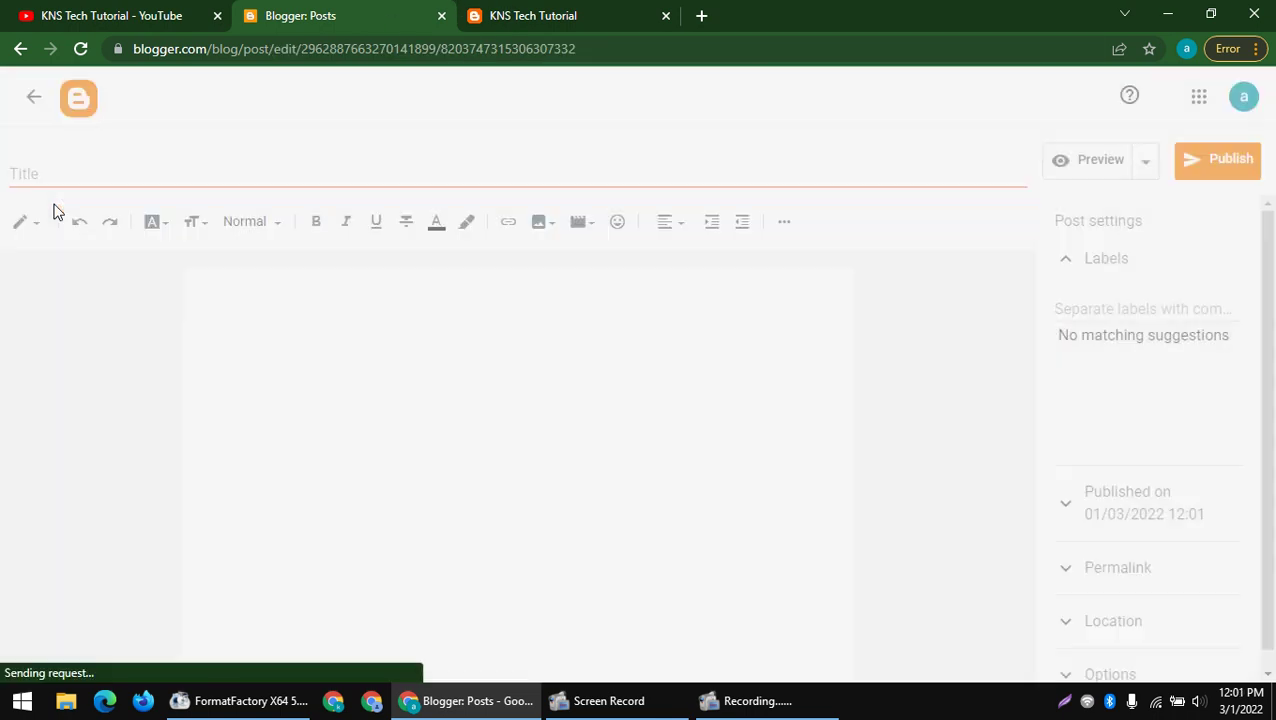
- Paste the copied YouTube channel address into the post body and remove the trailing "/community"
{"action": "left_click", "coordinate": [253, 289]}
{"action": "type", "text": "https://www.youtube.com/channel/UC8_e6pHGNyHtxqxmqC1HM3Q/community"}
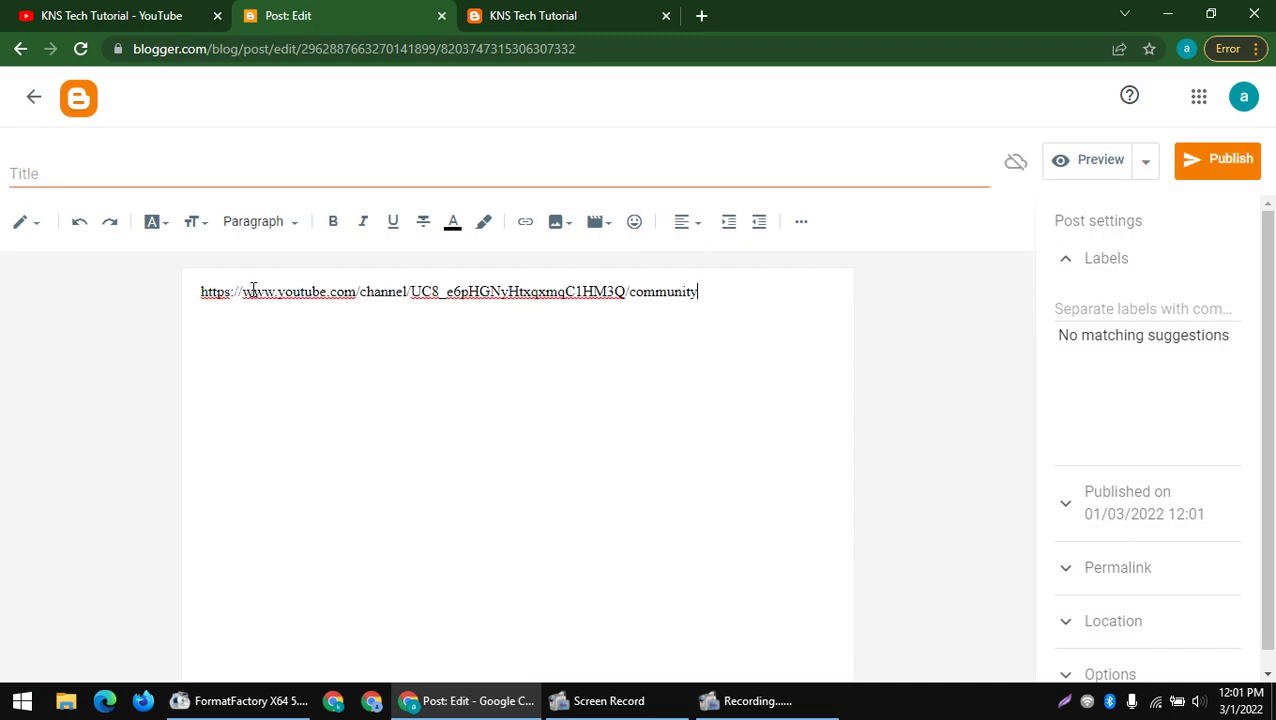
{"action": "left_click_drag", "start_coordinate": [628, 294], "coordinate": [866, 304]}
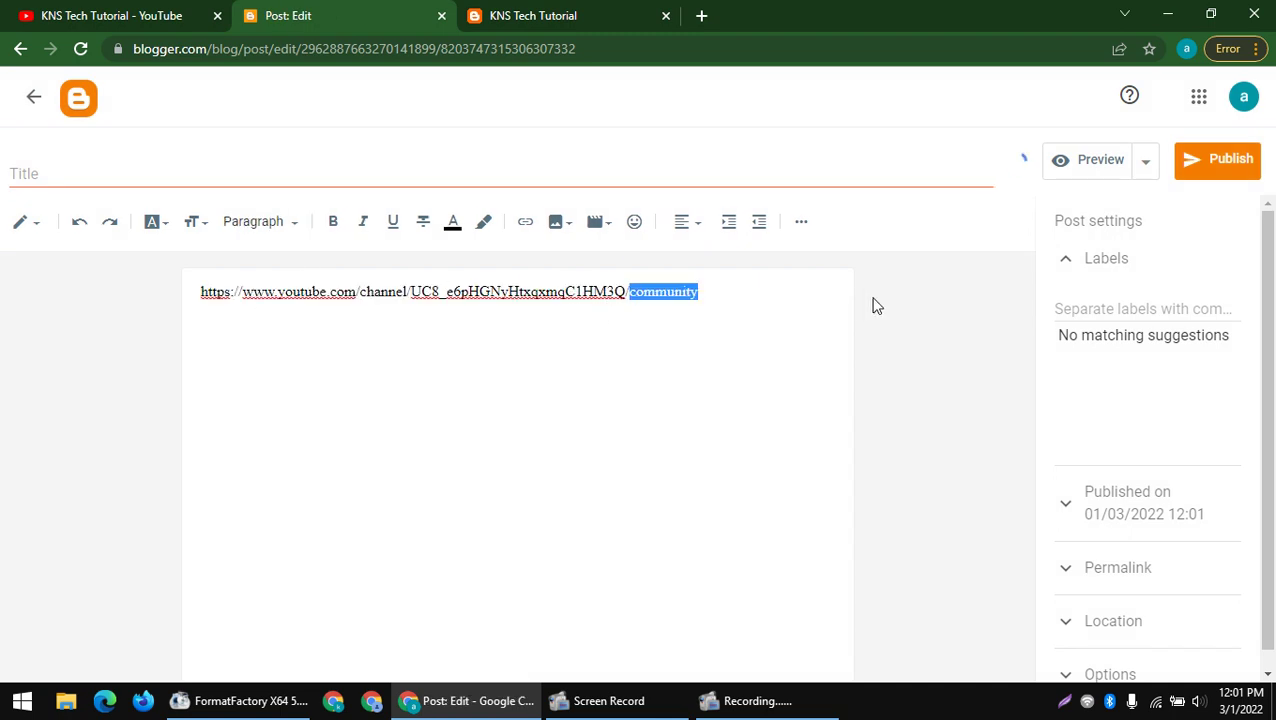
{"action": "key", "text": "BackSpace"}
{"action": "key", "text": "BackSpace"}
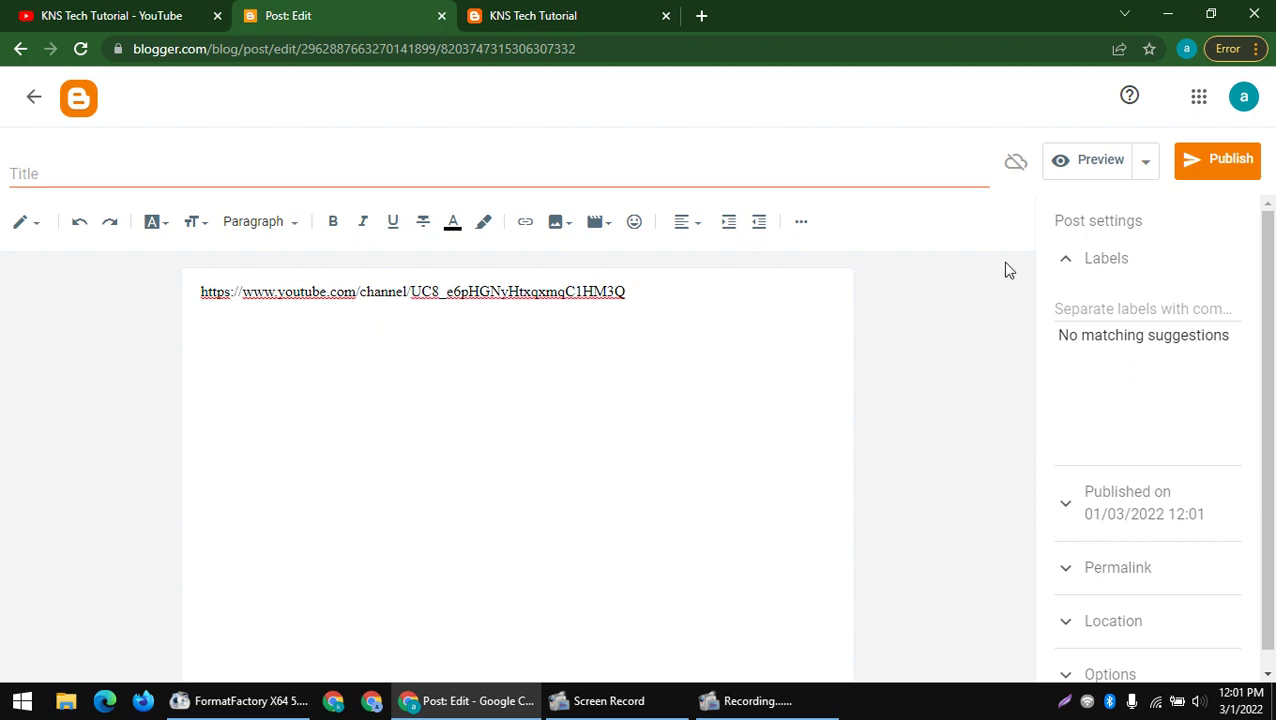
- Publish the new untitled post and view it on the live blog
{"action": "left_click", "coordinate": [1205, 168]}
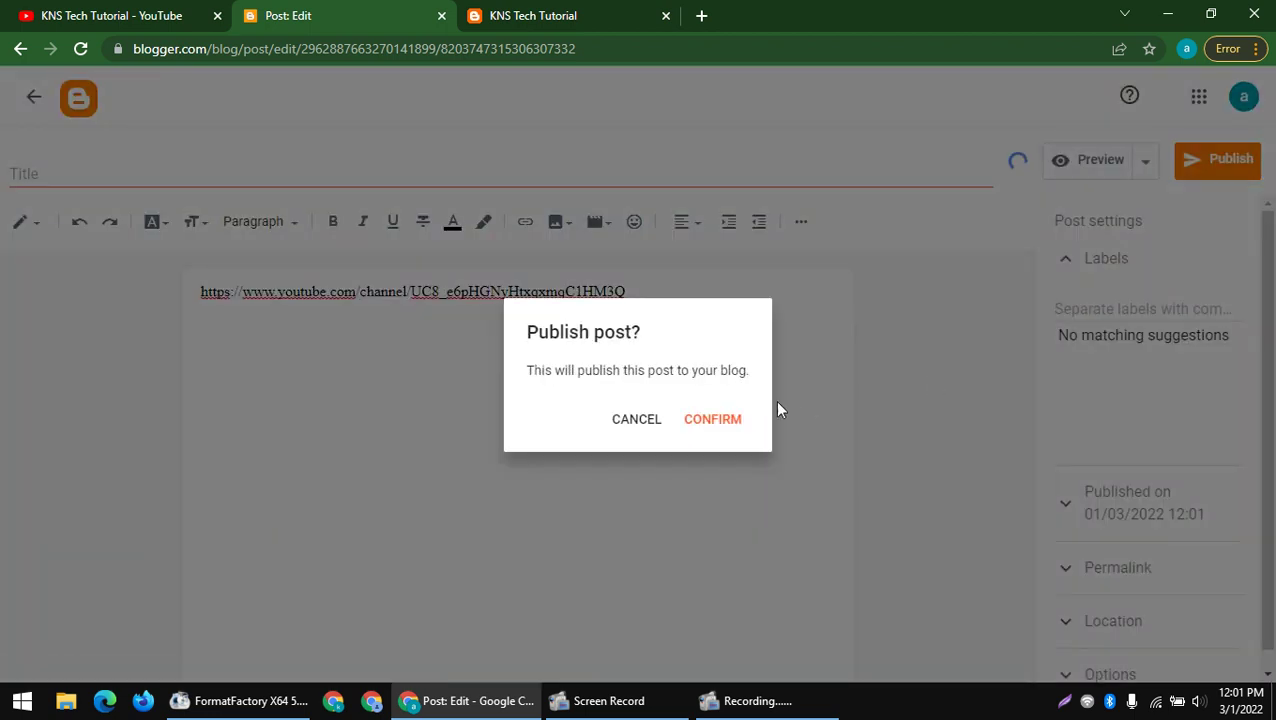
{"action": "left_click", "coordinate": [727, 424]}
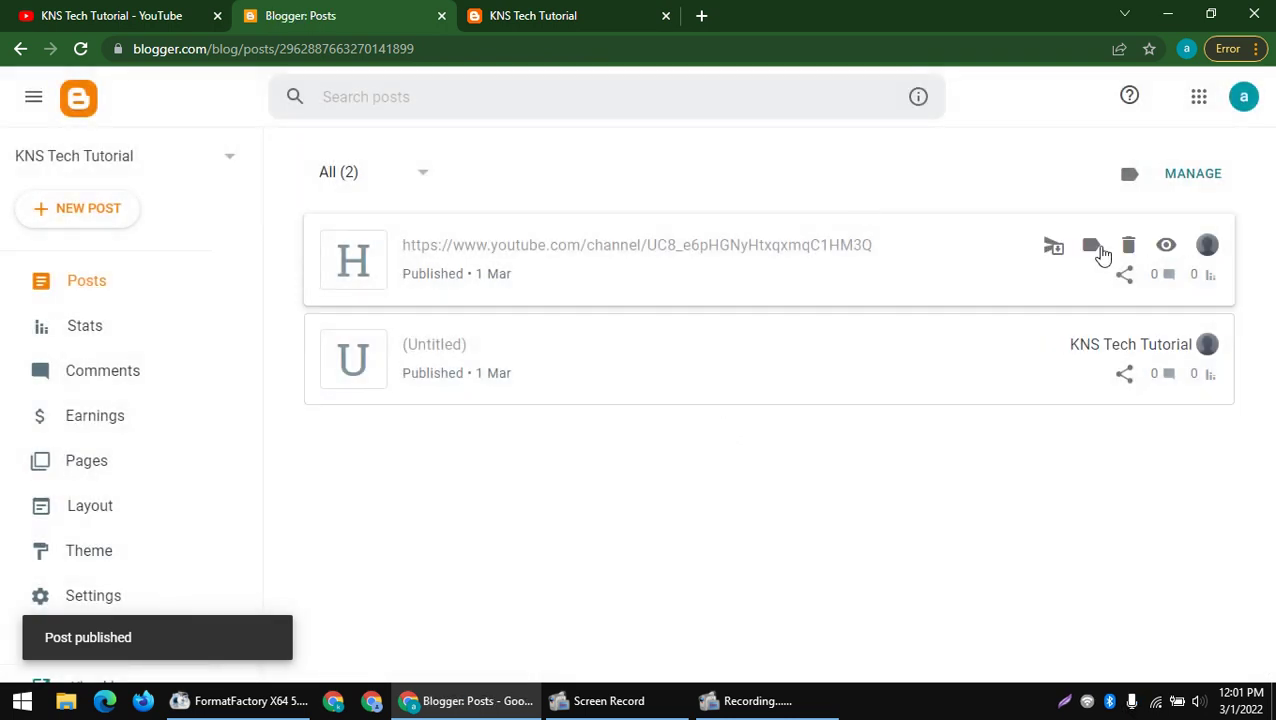
{"action": "scroll", "coordinate": [1100, 355], "scroll_direction": "down", "scroll_amount": 2}
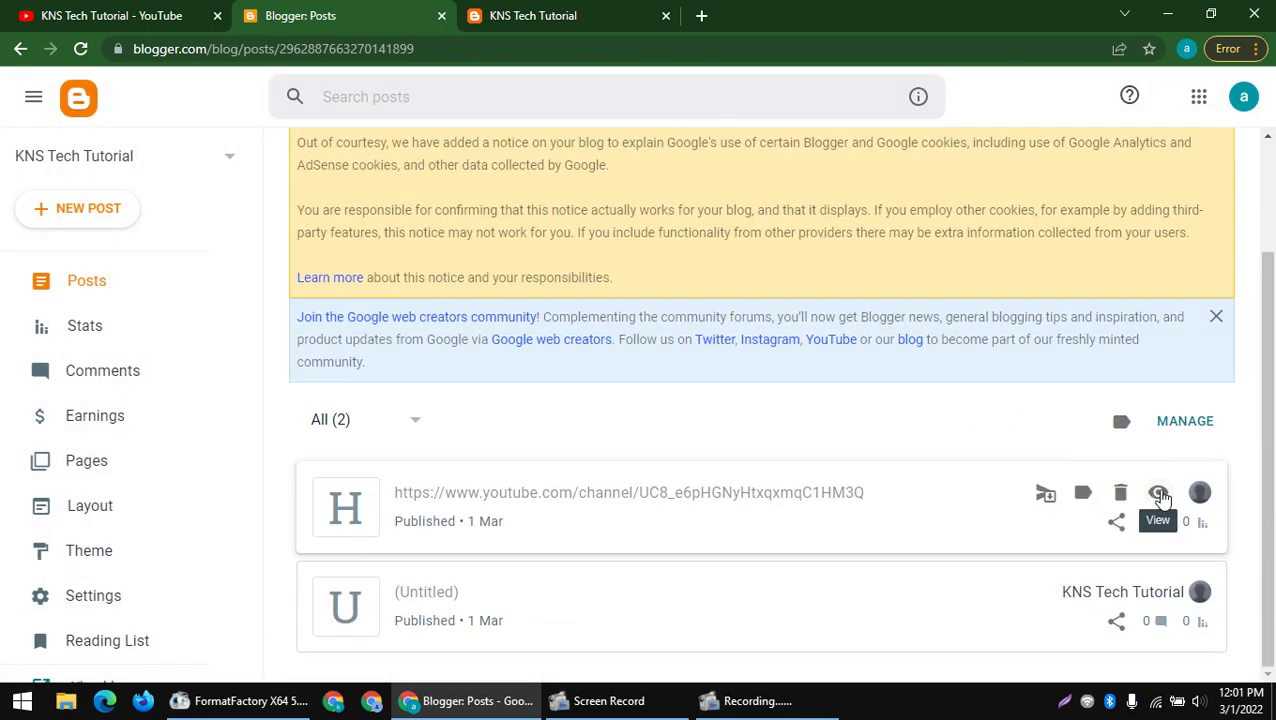
{"action": "left_click", "coordinate": [1159, 494]}
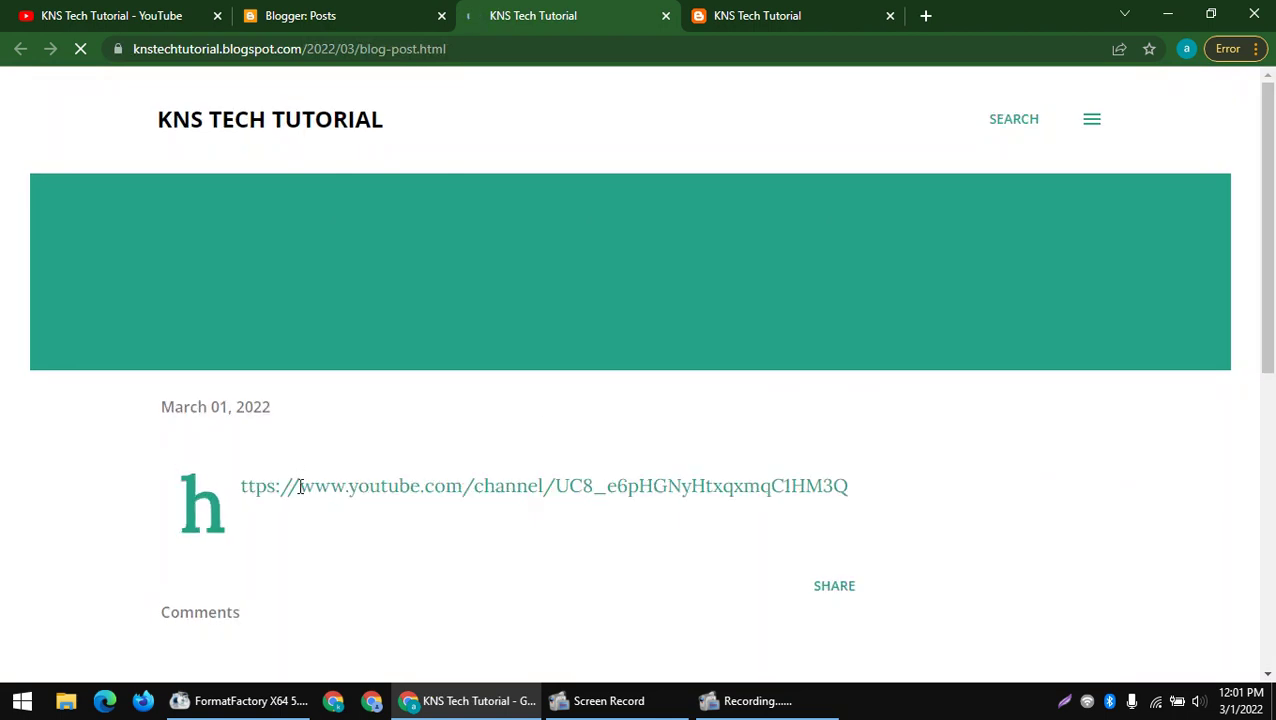
- Copy the YouTube channel address from the body of the published post
{"action": "triple_click", "coordinate": [300, 487]}
{"action": "right_click", "coordinate": [302, 494]}
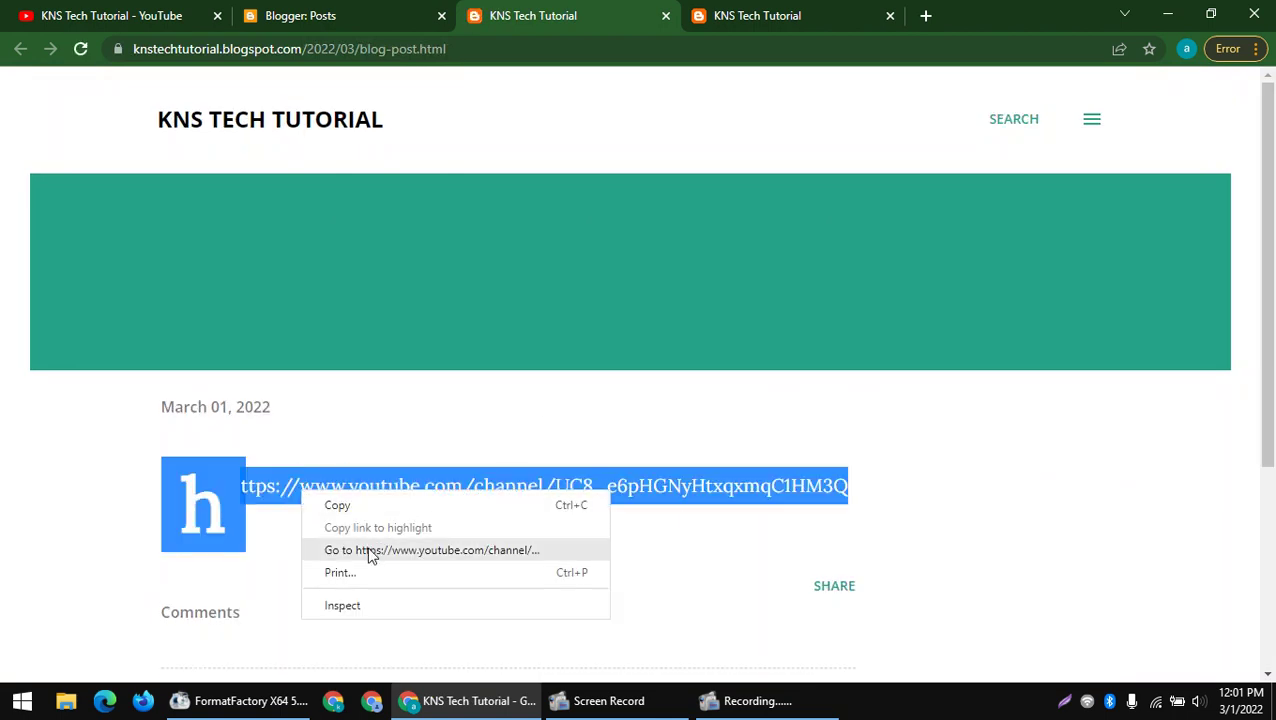
{"action": "left_click", "coordinate": [337, 505]}
{"action": "scroll", "coordinate": [333, 461], "scroll_direction": "down", "scroll_amount": 3}
{"action": "scroll", "coordinate": [445, 414], "scroll_direction": "up", "scroll_amount": 3}
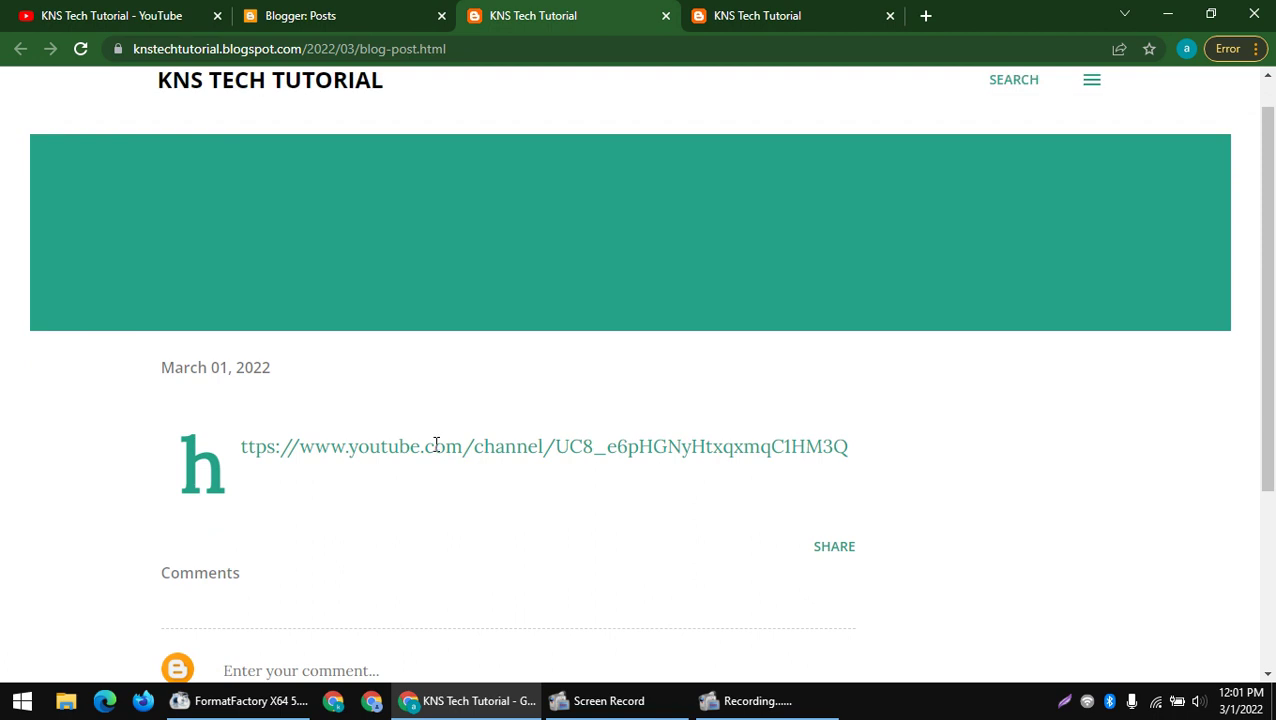
- Open the YouTube channel address selected in the published post in a new tab, and close that tab
{"action": "double_click", "coordinate": [443, 447]}
{"action": "right_click", "coordinate": [438, 448]}
{"action": "triple_click", "coordinate": [390, 452]}
{"action": "right_click", "coordinate": [392, 455]}
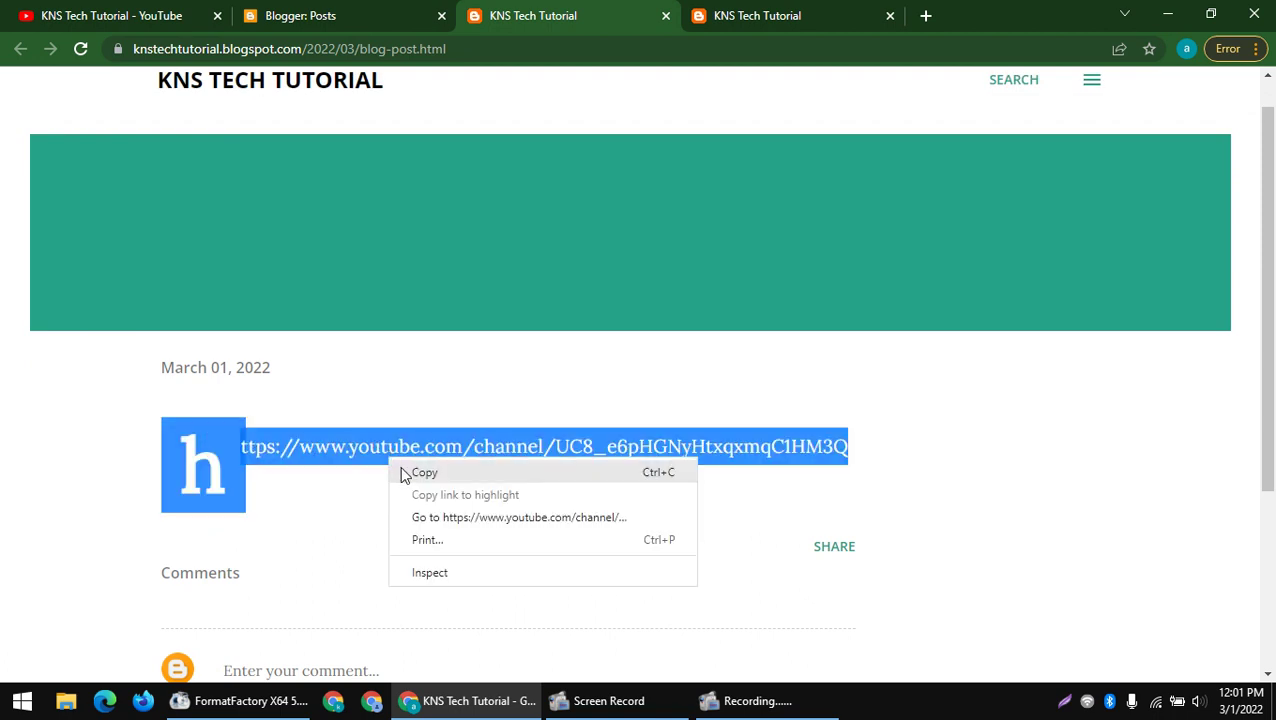
{"action": "left_click", "coordinate": [360, 456]}
{"action": "left_click_drag", "start_coordinate": [351, 443], "coordinate": [857, 453]}
{"action": "right_click", "coordinate": [790, 456]}
{"action": "left_click", "coordinate": [826, 516]}
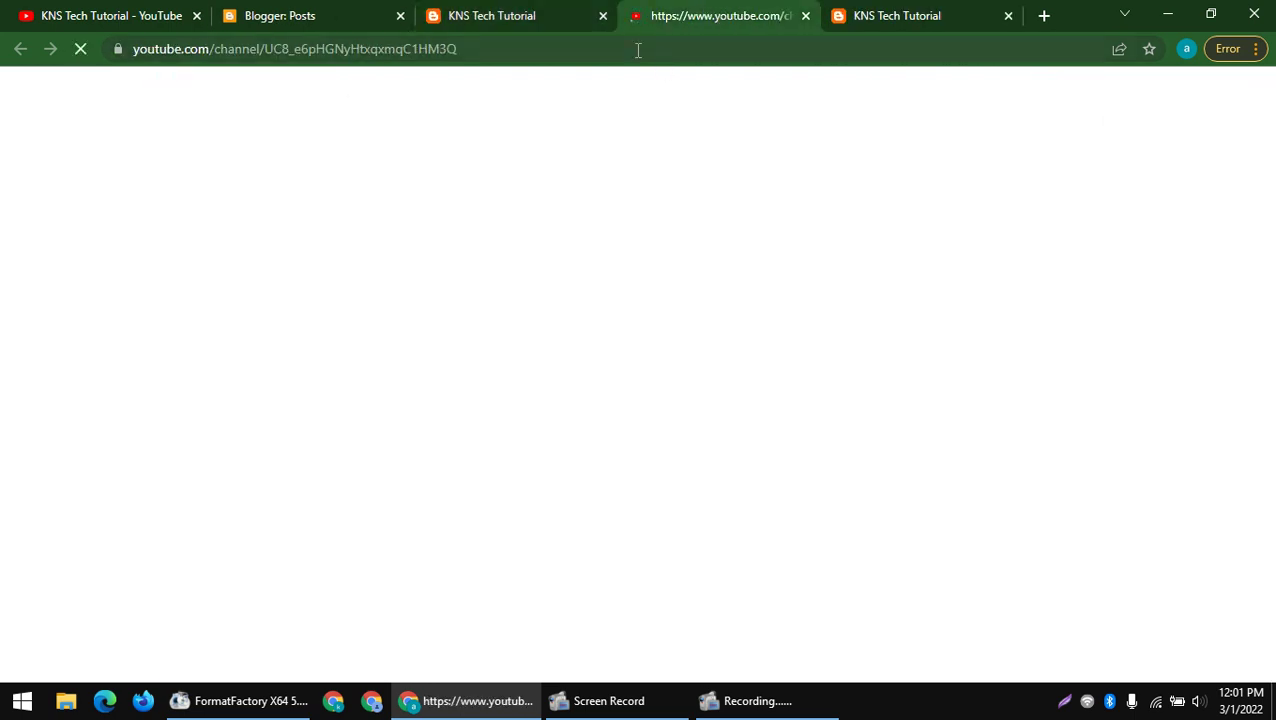
{"action": "left_click", "coordinate": [552, 12]}
{"action": "left_click", "coordinate": [805, 16]}
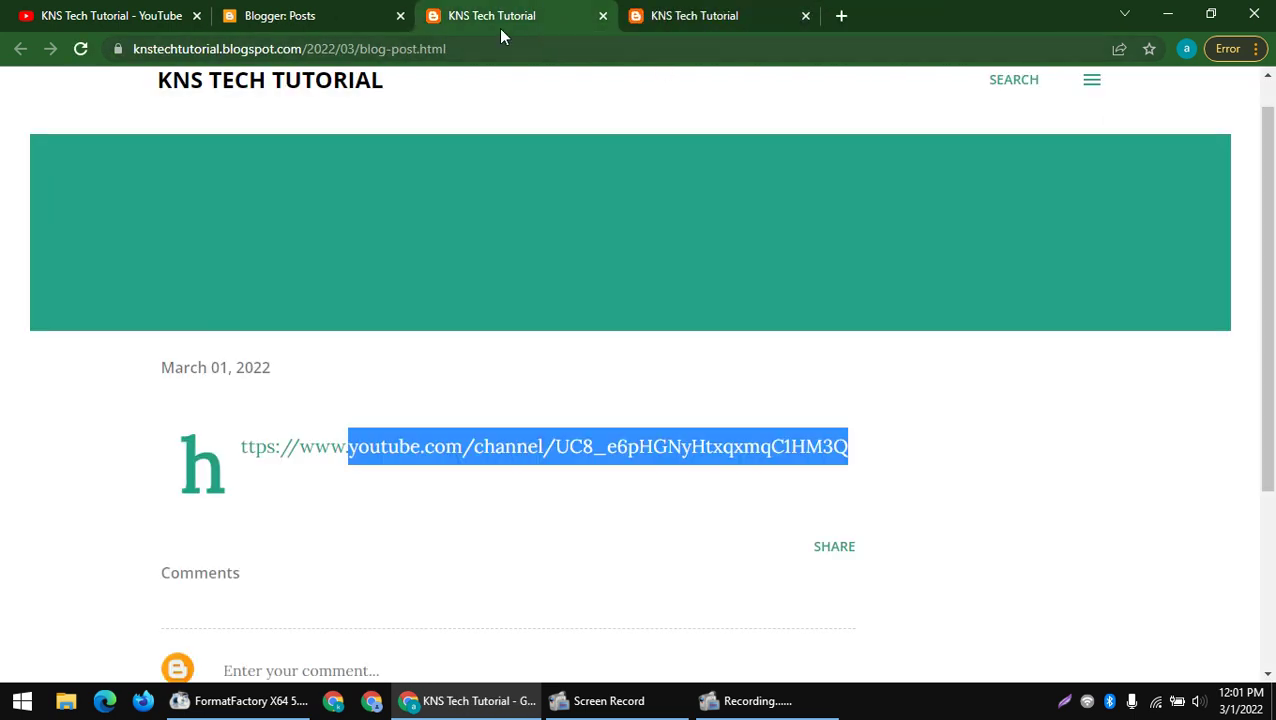
- Return to the Blogger dashboard and open the blog's settings at the Publishing section
{"action": "left_click", "coordinate": [221, 12]}
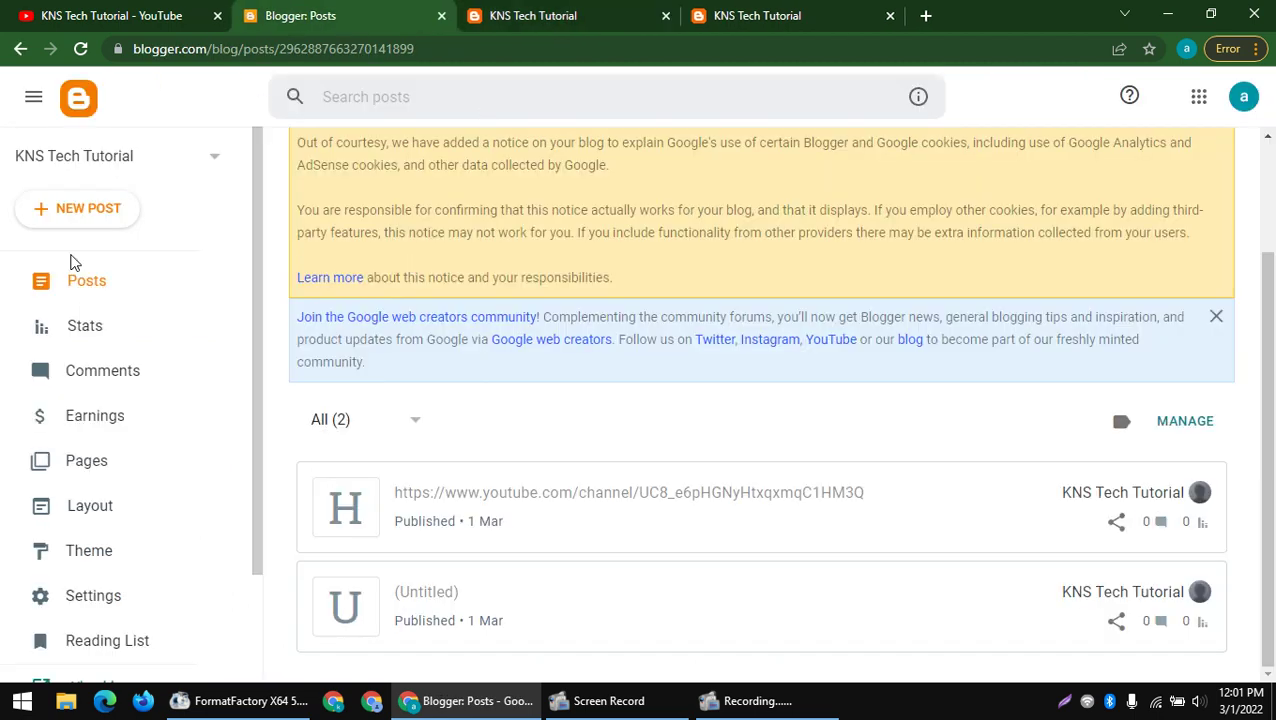
{"action": "left_click", "coordinate": [120, 601]}
{"action": "scroll", "coordinate": [493, 250], "scroll_direction": "down", "scroll_amount": 5}
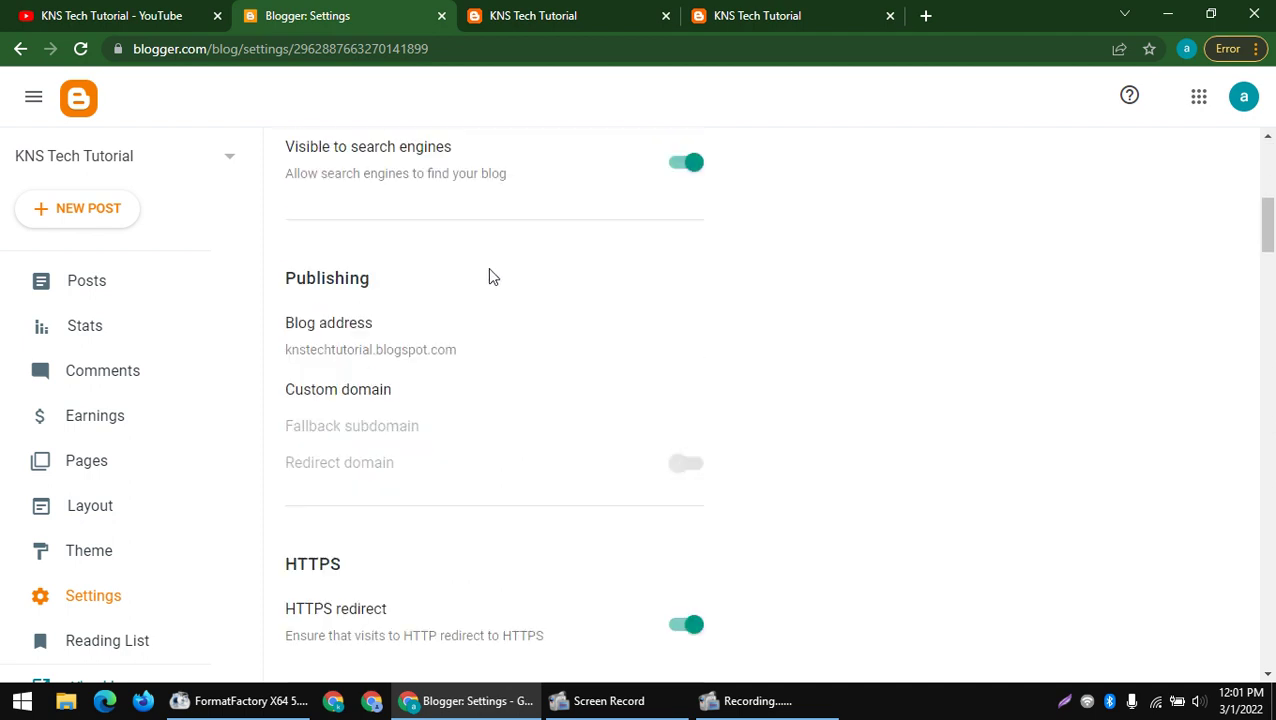
- Open the blog's custom domain setting and go to Google Domains to buy a domain for KNS Tech Tutorial
{"action": "left_click", "coordinate": [357, 395]}
{"action": "left_click", "coordinate": [576, 331]}
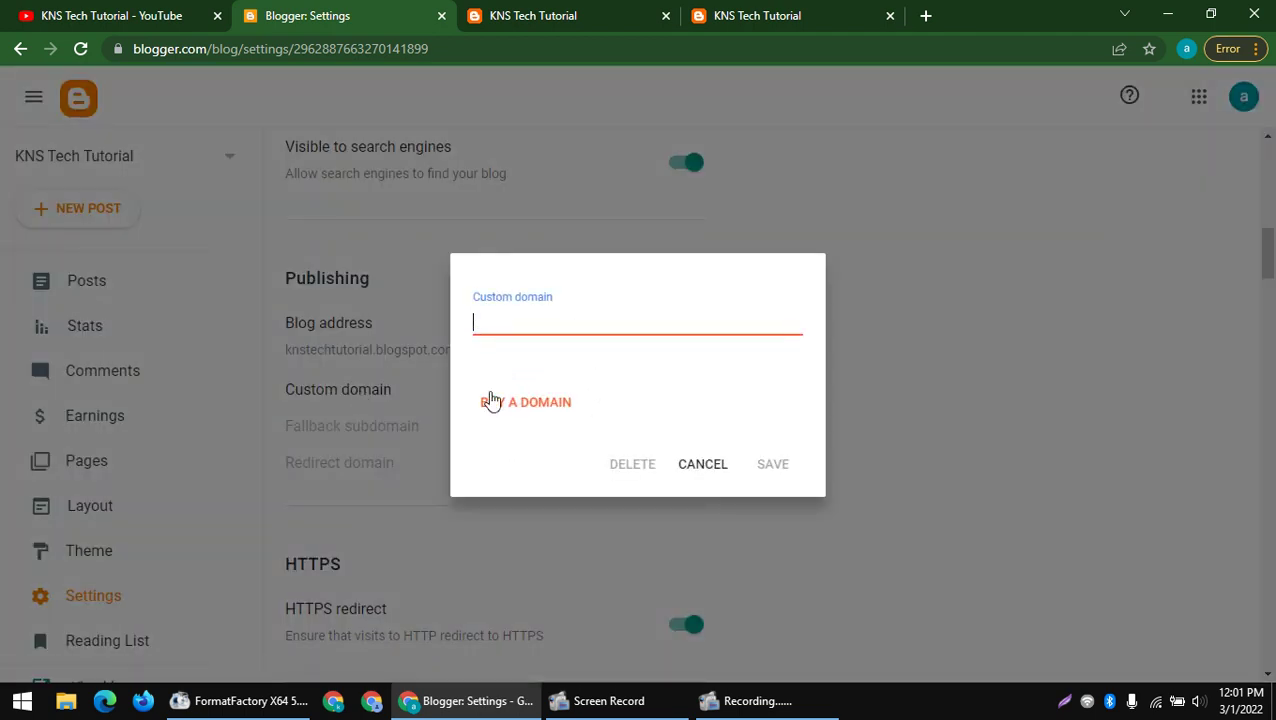
{"action": "left_click", "coordinate": [503, 406]}
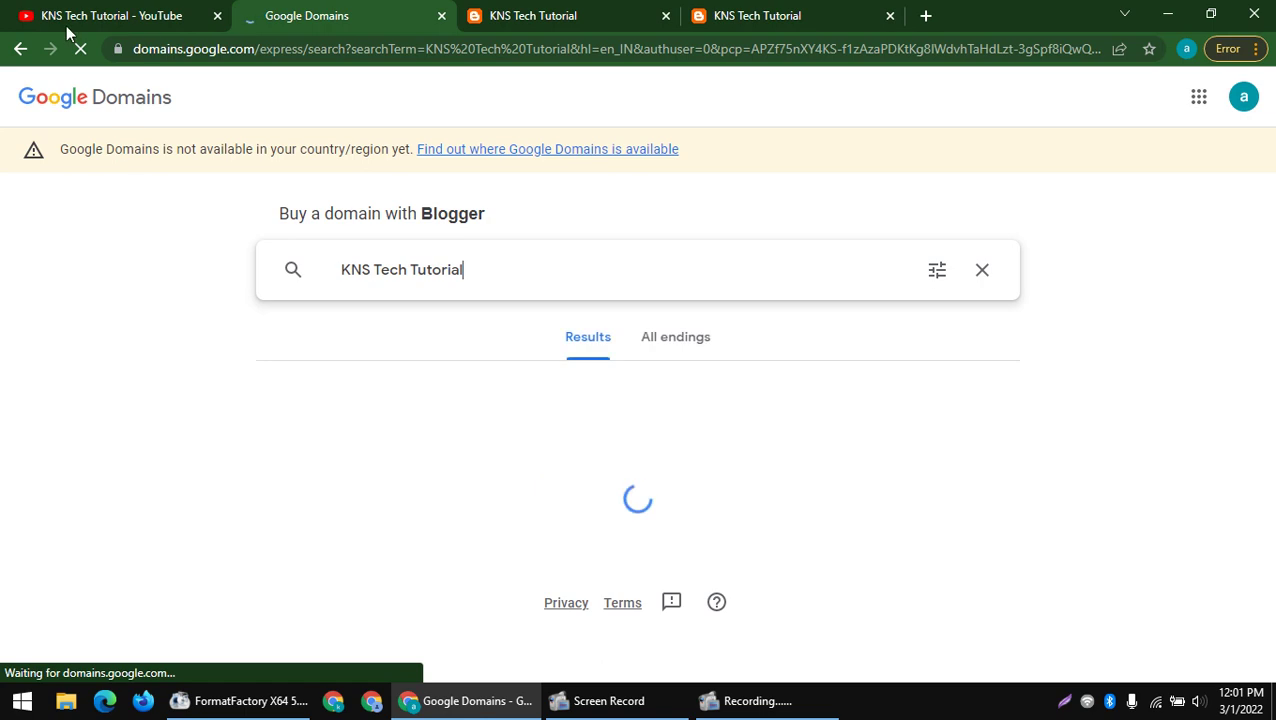
{"action": "double_click", "coordinate": [256, 46]}
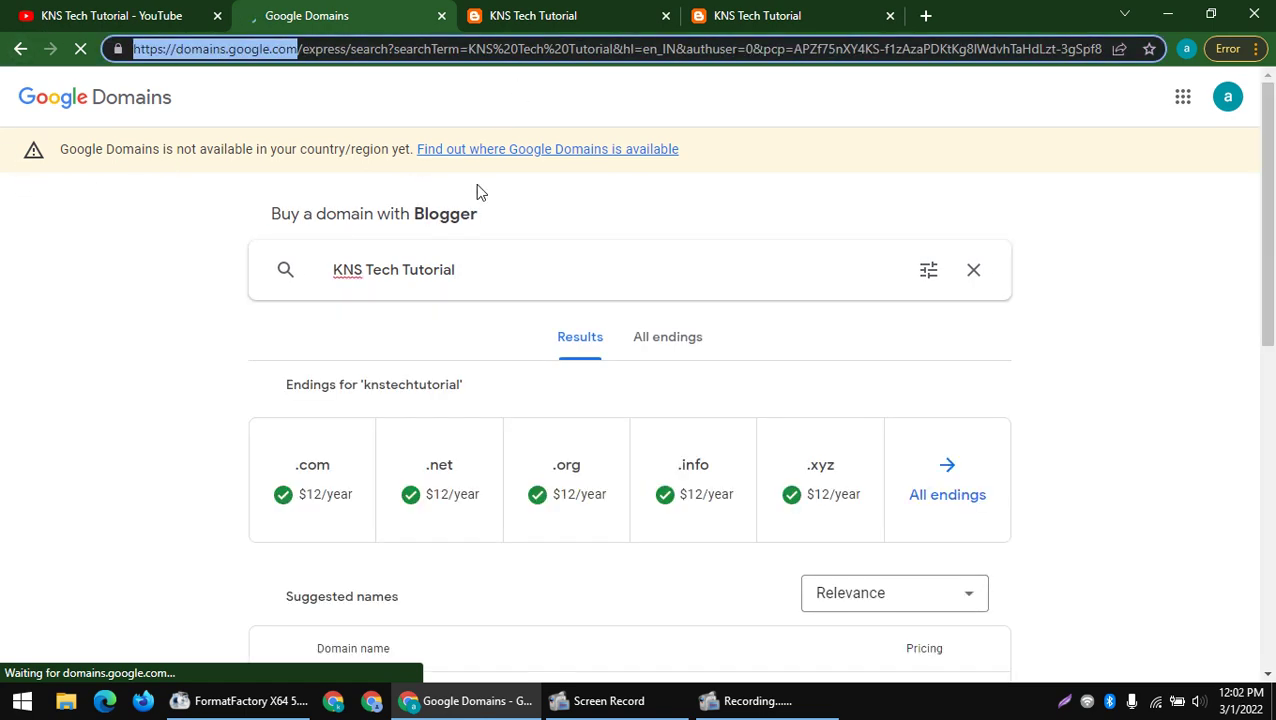
{"action": "left_click_drag", "start_coordinate": [477, 268], "coordinate": [293, 285]}
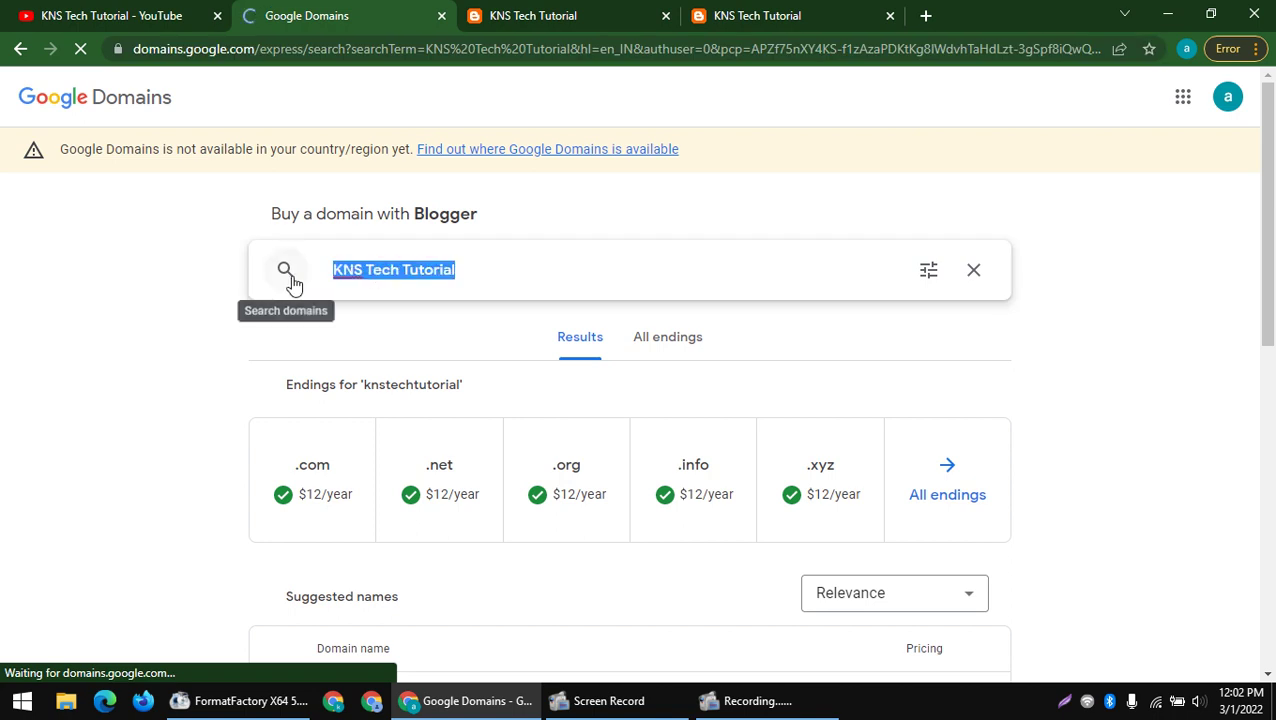
{"action": "left_click", "coordinate": [199, 384]}
- Examine the first suggested domain names and their yearly prices, including knstechtutorial.us and knstechtutorial.one
{"action": "scroll", "coordinate": [228, 310], "scroll_direction": "down", "scroll_amount": 4}
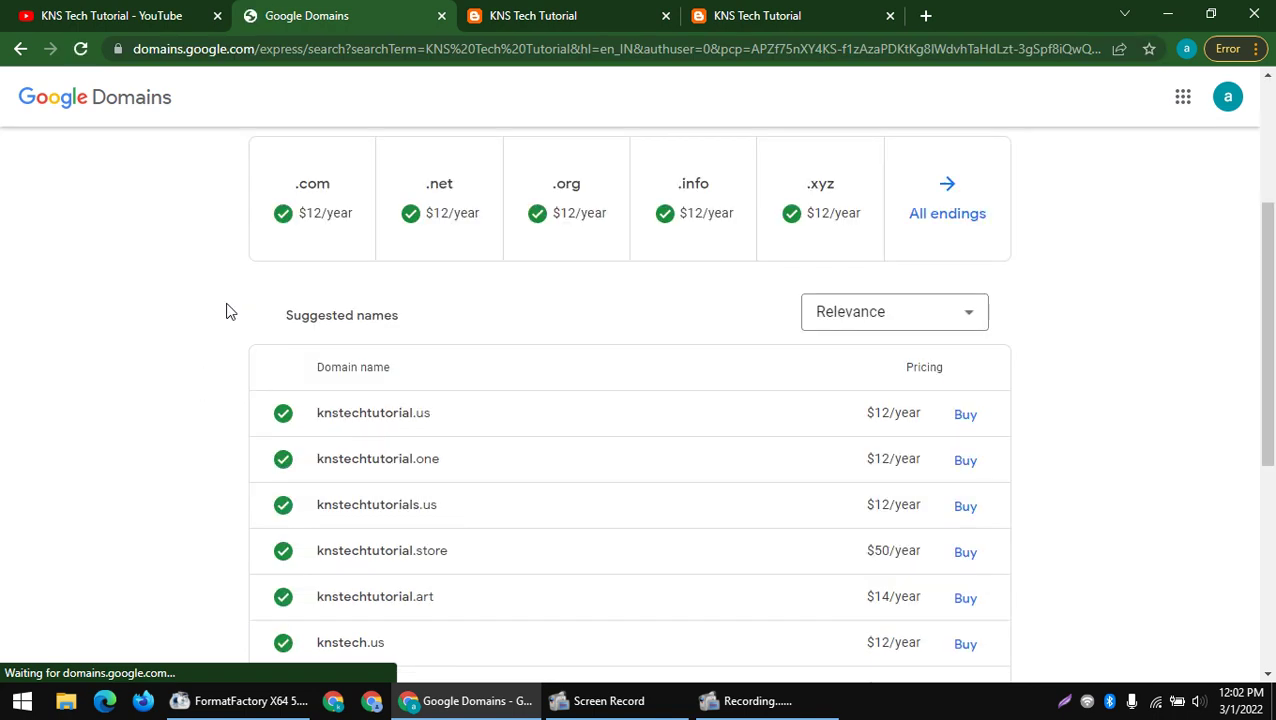
{"action": "scroll", "coordinate": [228, 310], "scroll_direction": "up", "scroll_amount": 1}
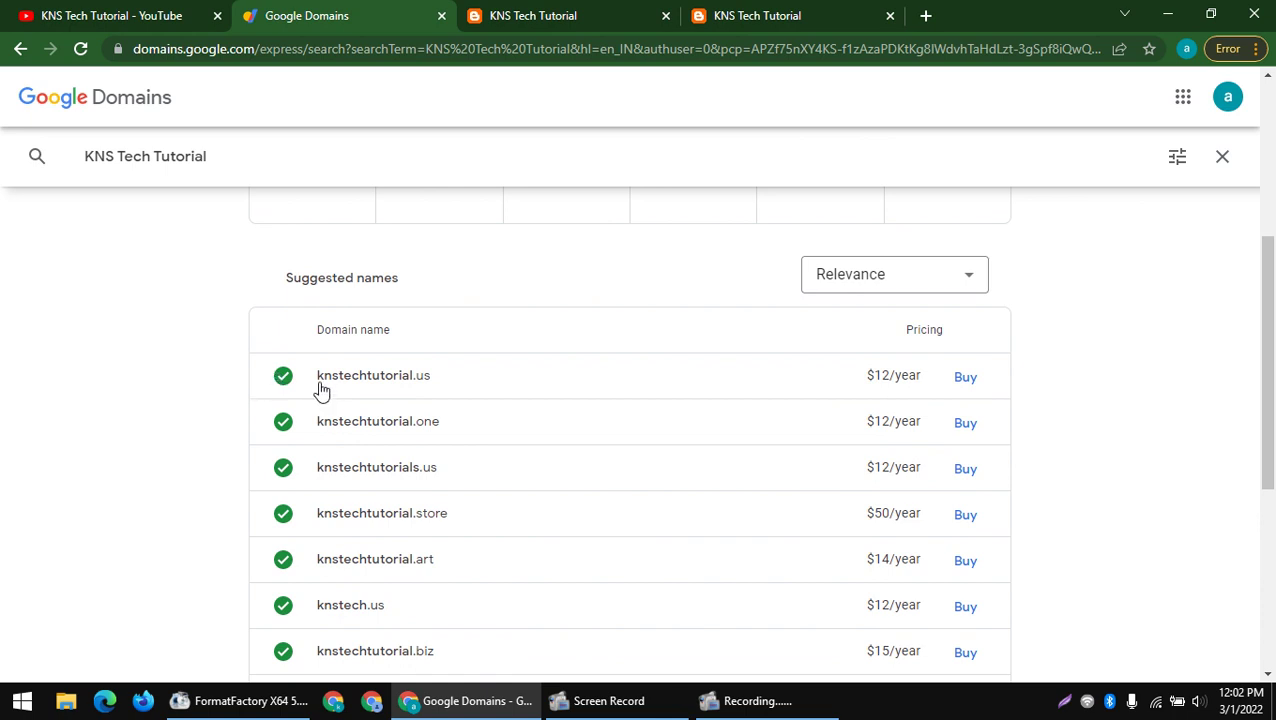
{"action": "left_click_drag", "start_coordinate": [231, 377], "coordinate": [453, 387]}
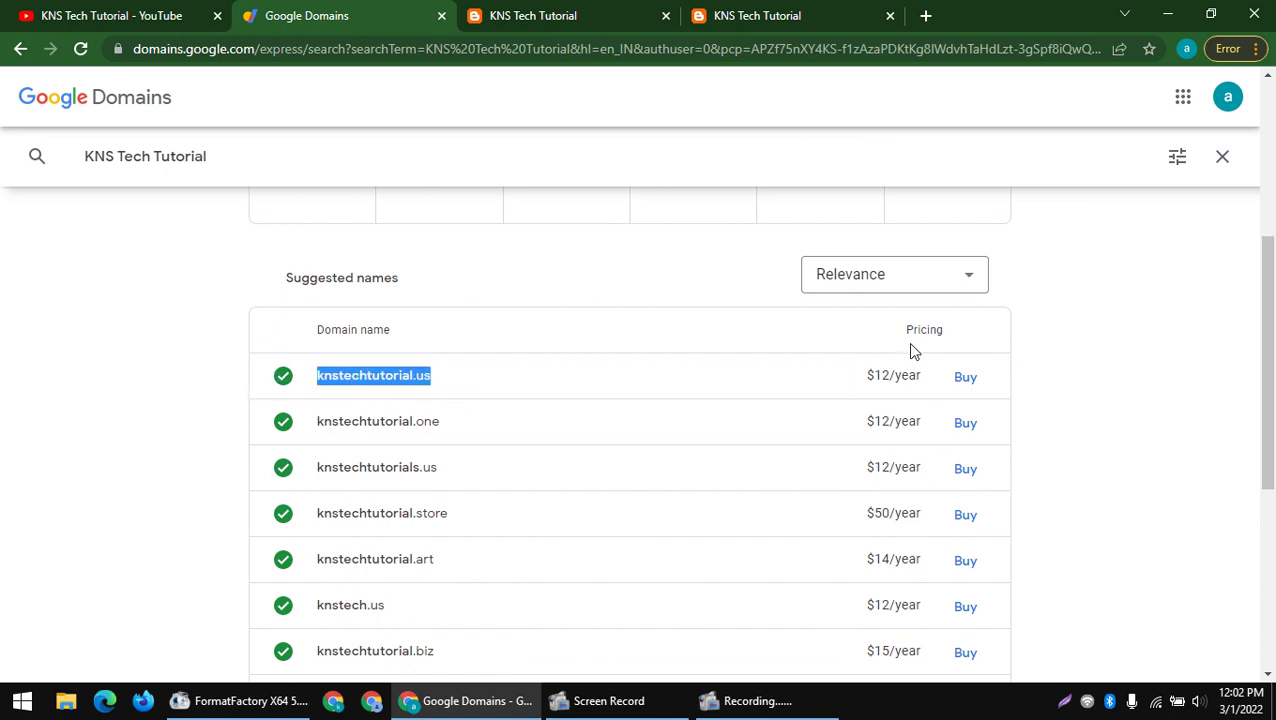
{"action": "left_click_drag", "start_coordinate": [862, 376], "coordinate": [1000, 383]}
{"action": "left_click", "coordinate": [425, 378]}
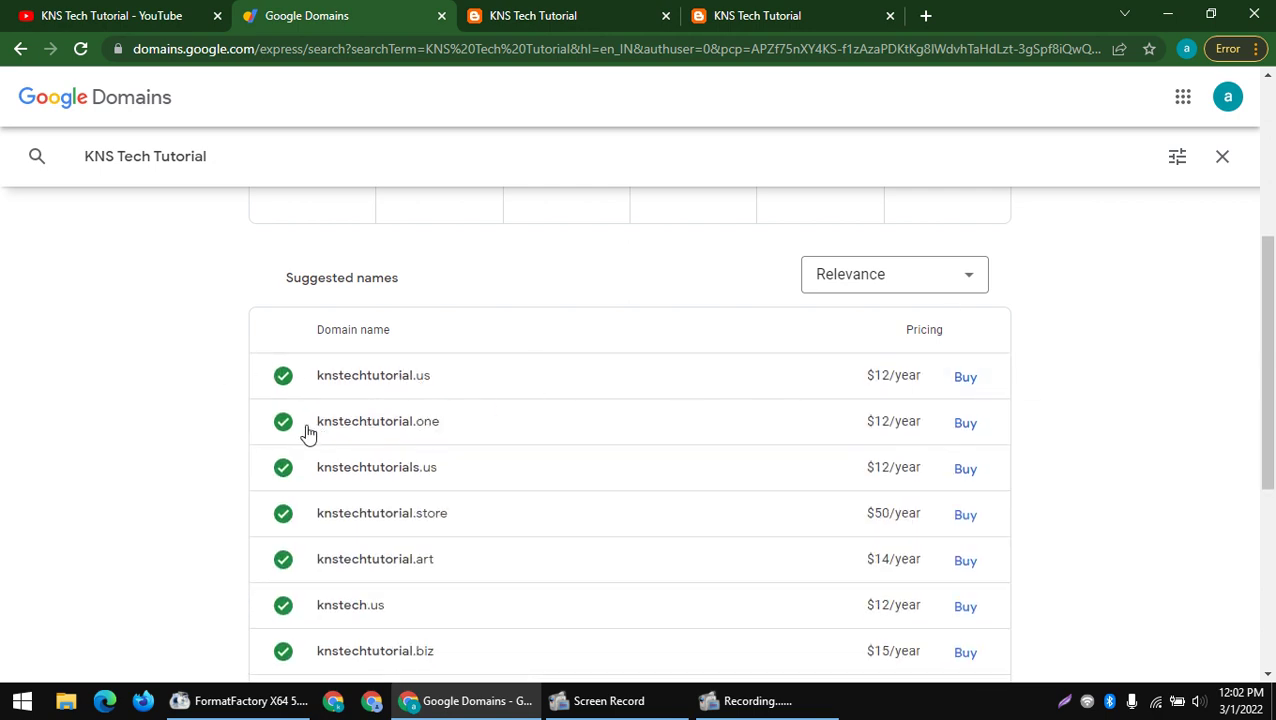
{"action": "left_click_drag", "start_coordinate": [250, 433], "coordinate": [957, 437]}
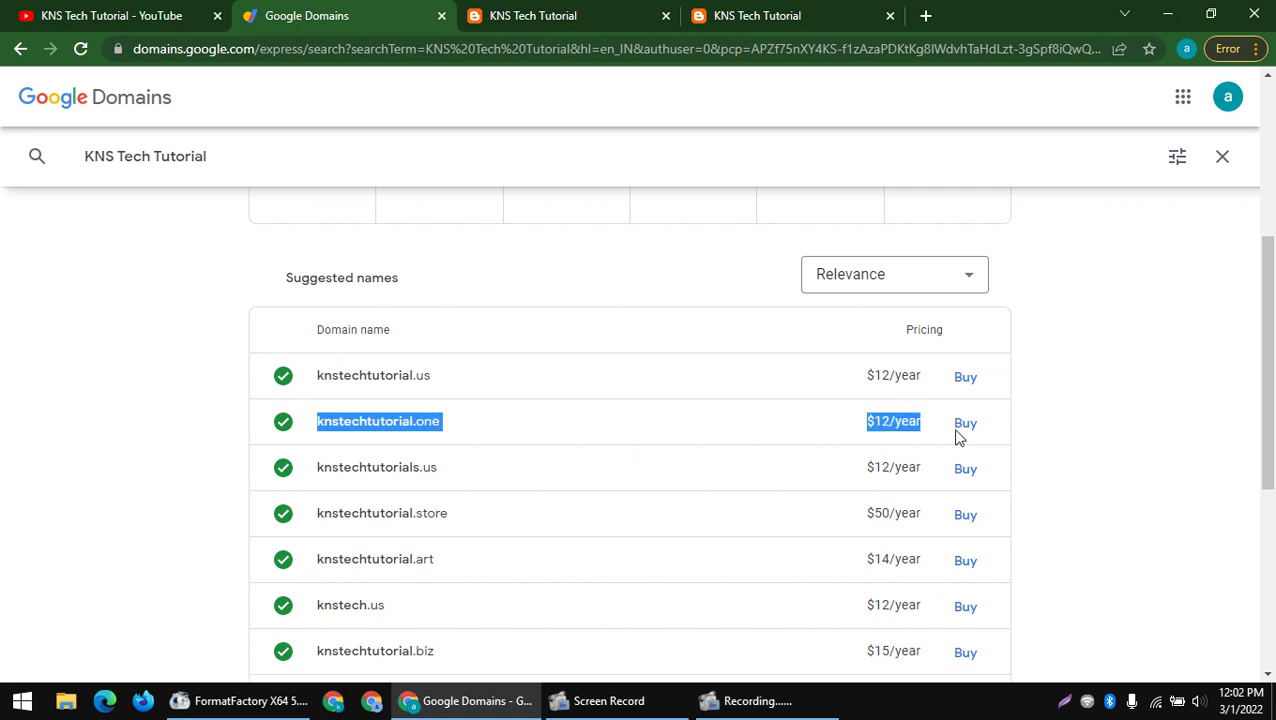
{"action": "left_click", "coordinate": [1077, 422]}
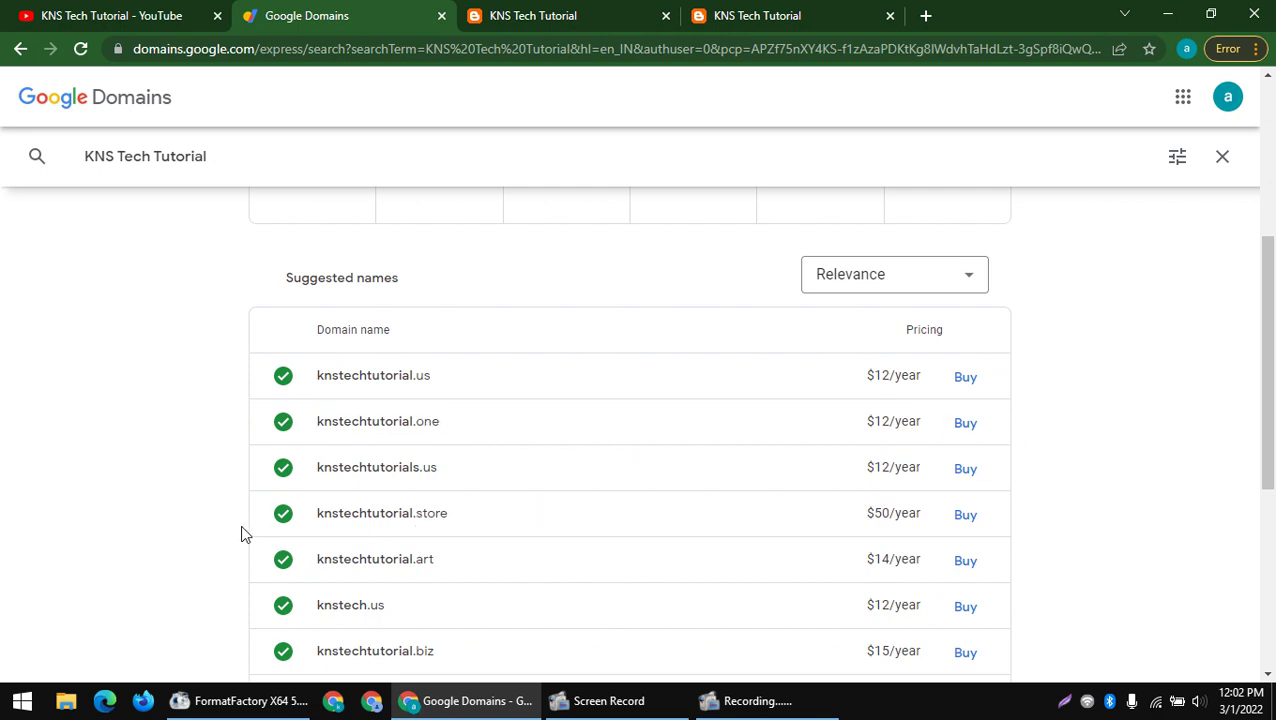
- Inspect the ending, yearly price and insights of the suggested domain knstechtutorial.store
{"action": "left_click_drag", "start_coordinate": [241, 534], "coordinate": [1000, 513]}
{"action": "left_click", "coordinate": [85, 500]}
{"action": "left_click_drag", "start_coordinate": [448, 513], "coordinate": [412, 524]}
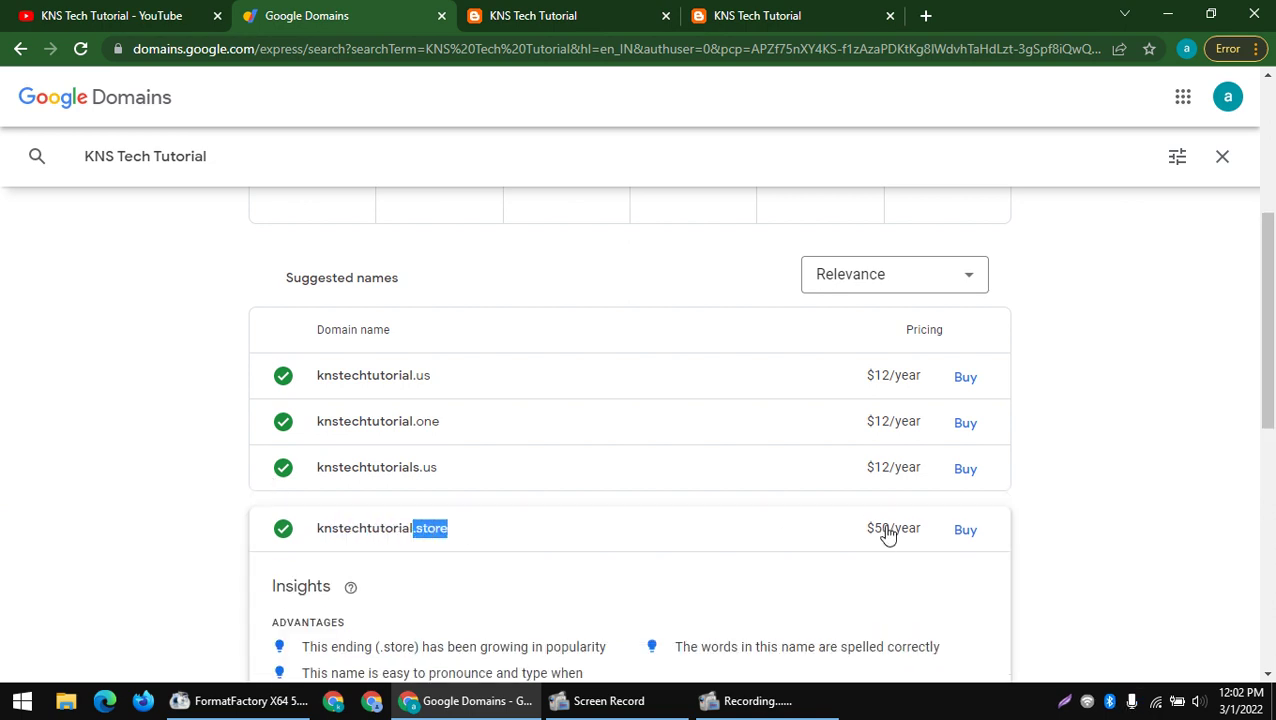
{"action": "left_click", "coordinate": [355, 540]}
- Browse the remaining suggested domain names and prices through the end of the list, including knstechnologytutorial.us and knstechnologytutorial.tech
{"action": "scroll", "coordinate": [336, 440], "scroll_direction": "down", "scroll_amount": 4}
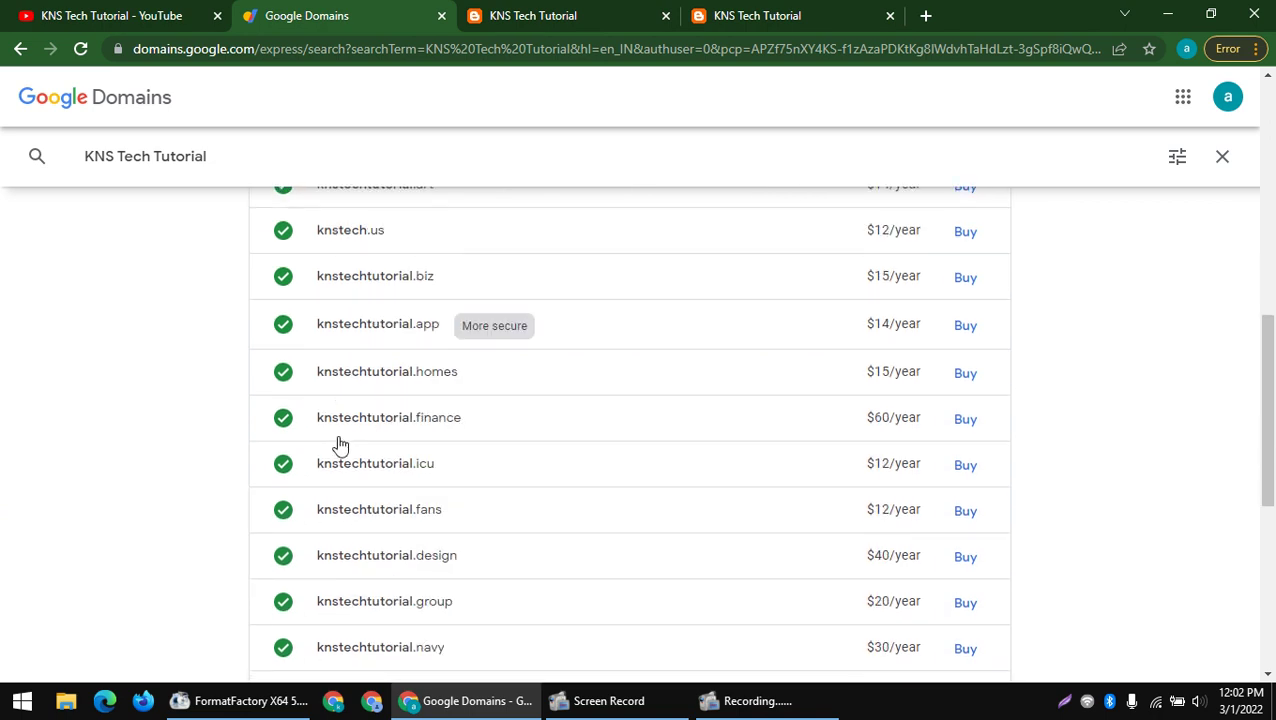
{"action": "scroll", "coordinate": [340, 445], "scroll_direction": "down", "scroll_amount": 10}
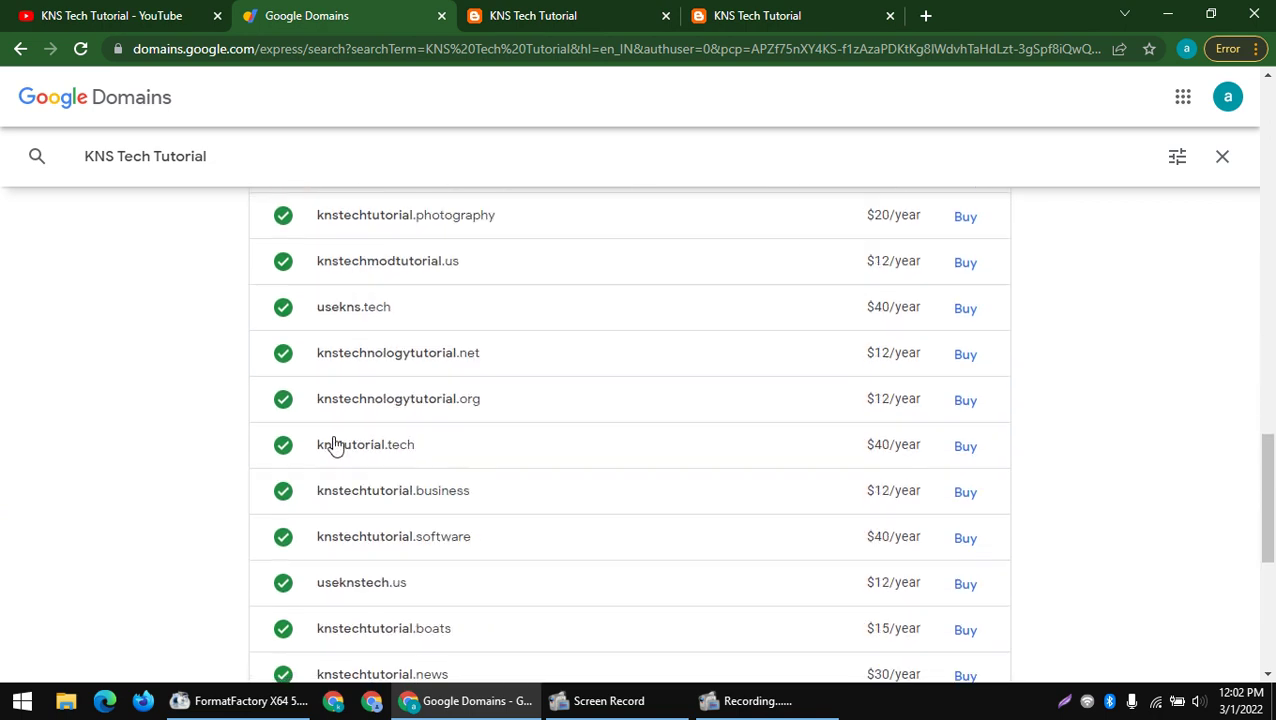
{"action": "scroll", "coordinate": [336, 445], "scroll_direction": "down", "scroll_amount": 8}
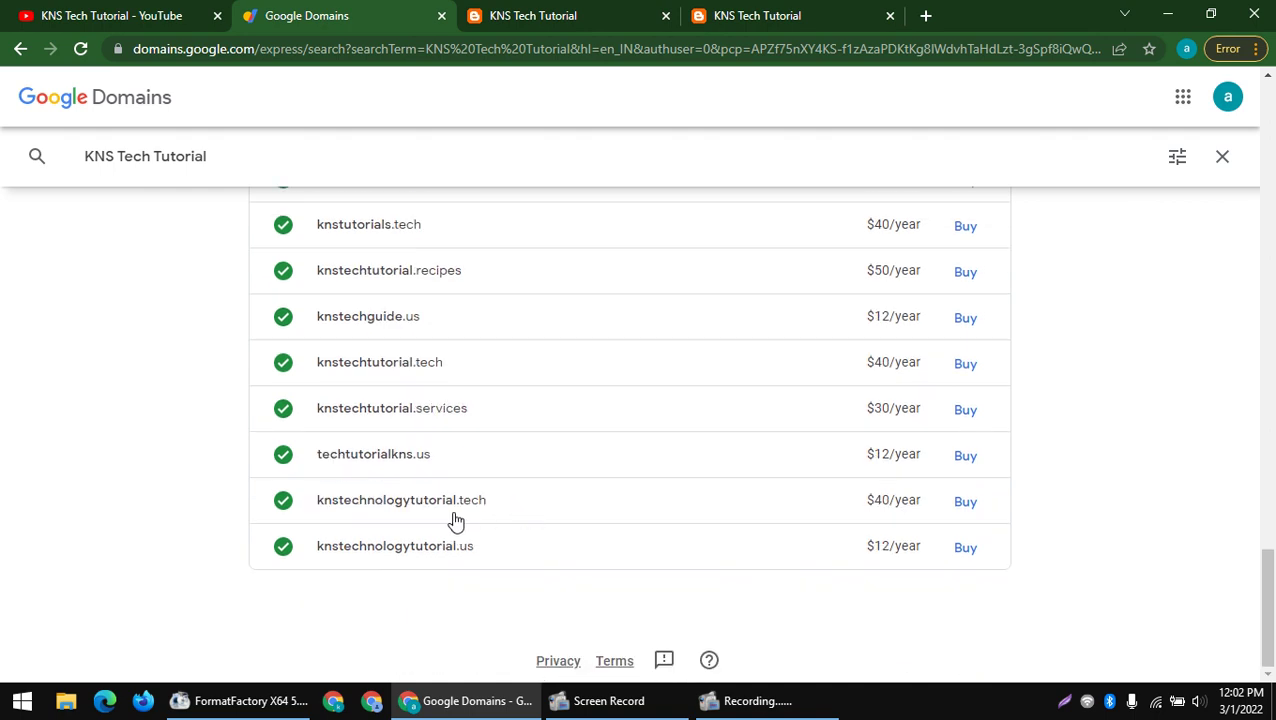
{"action": "left_click_drag", "start_coordinate": [253, 558], "coordinate": [498, 544]}
{"action": "left_click_drag", "start_coordinate": [168, 506], "coordinate": [387, 501]}
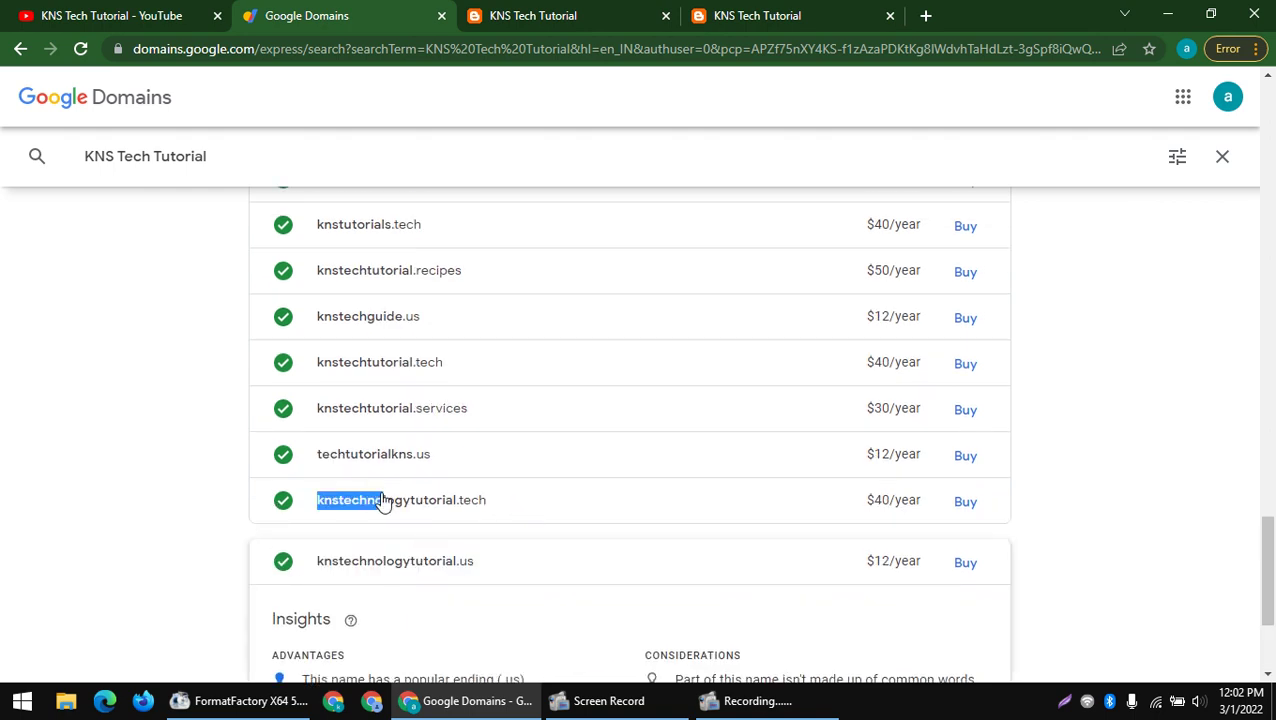
{"action": "scroll", "coordinate": [400, 410], "scroll_direction": "up", "scroll_amount": 10}
{"action": "scroll", "coordinate": [396, 400], "scroll_direction": "up", "scroll_amount": 3}
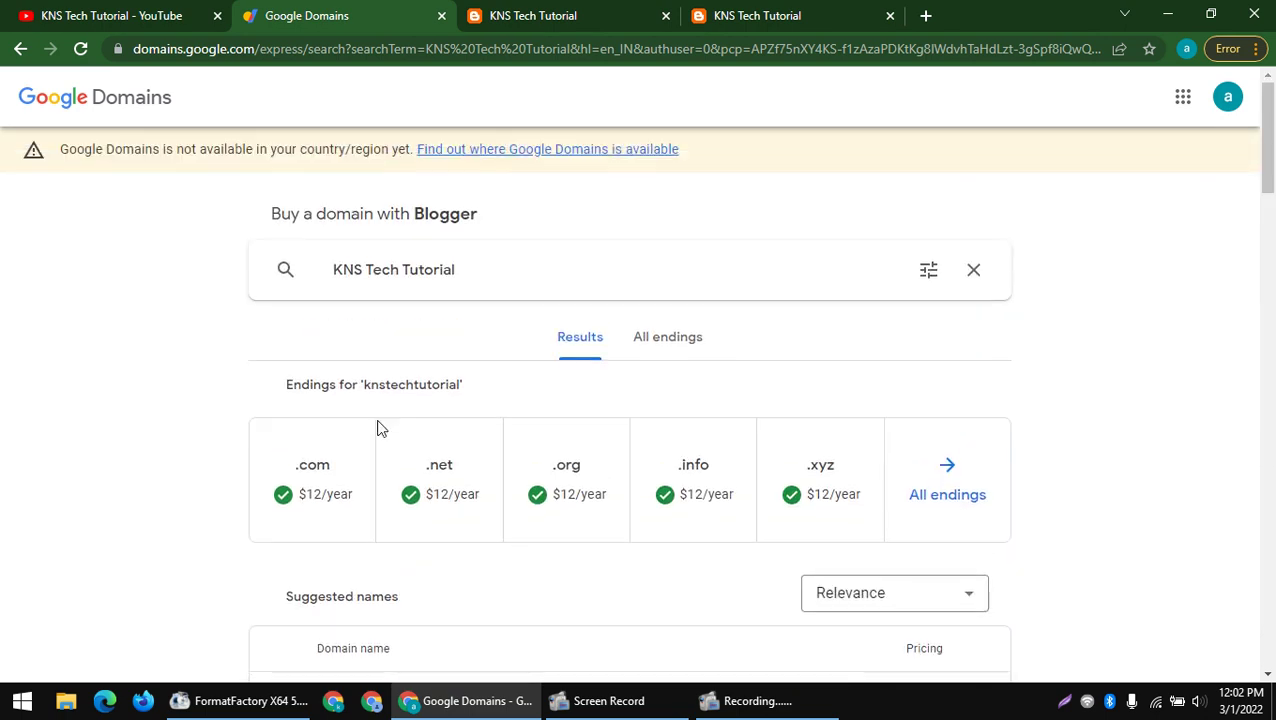
- Compare the yearly prices of the main endings offered for knstechtutorial, from .com to .xyz
{"action": "left_click_drag", "start_coordinate": [298, 494], "coordinate": [362, 529]}
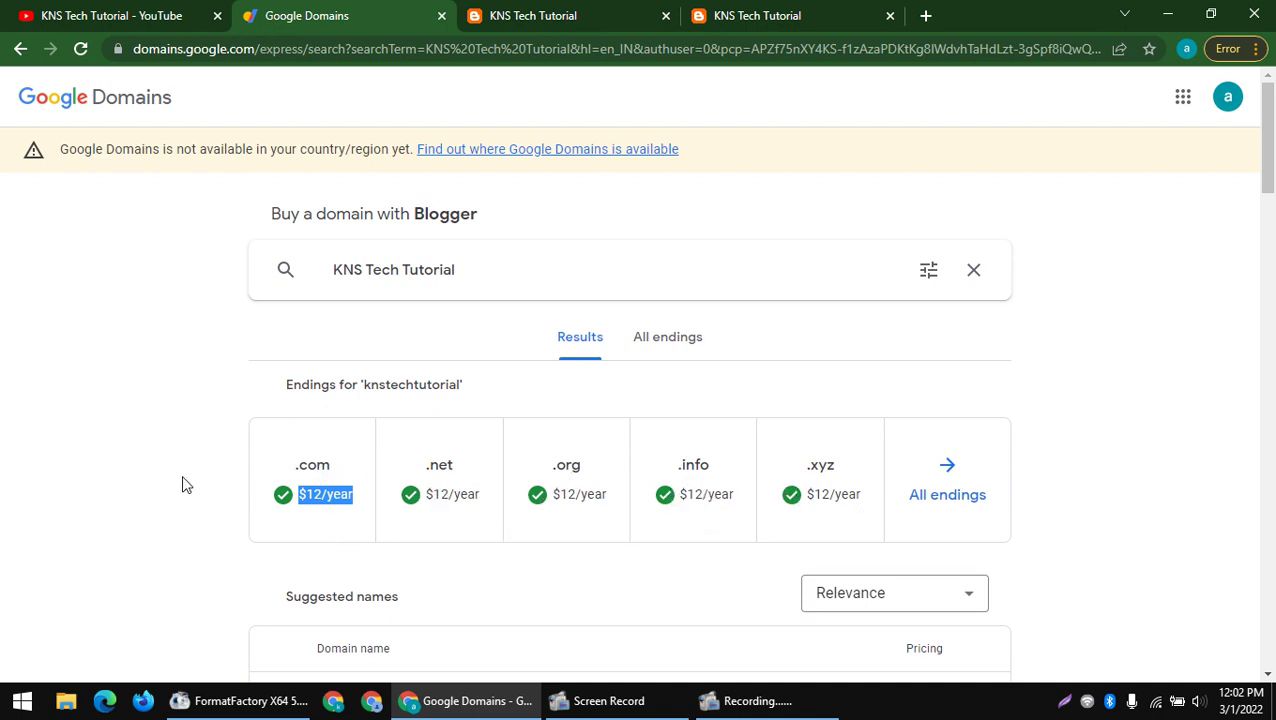
{"action": "left_click_drag", "start_coordinate": [182, 484], "coordinate": [1245, 505]}
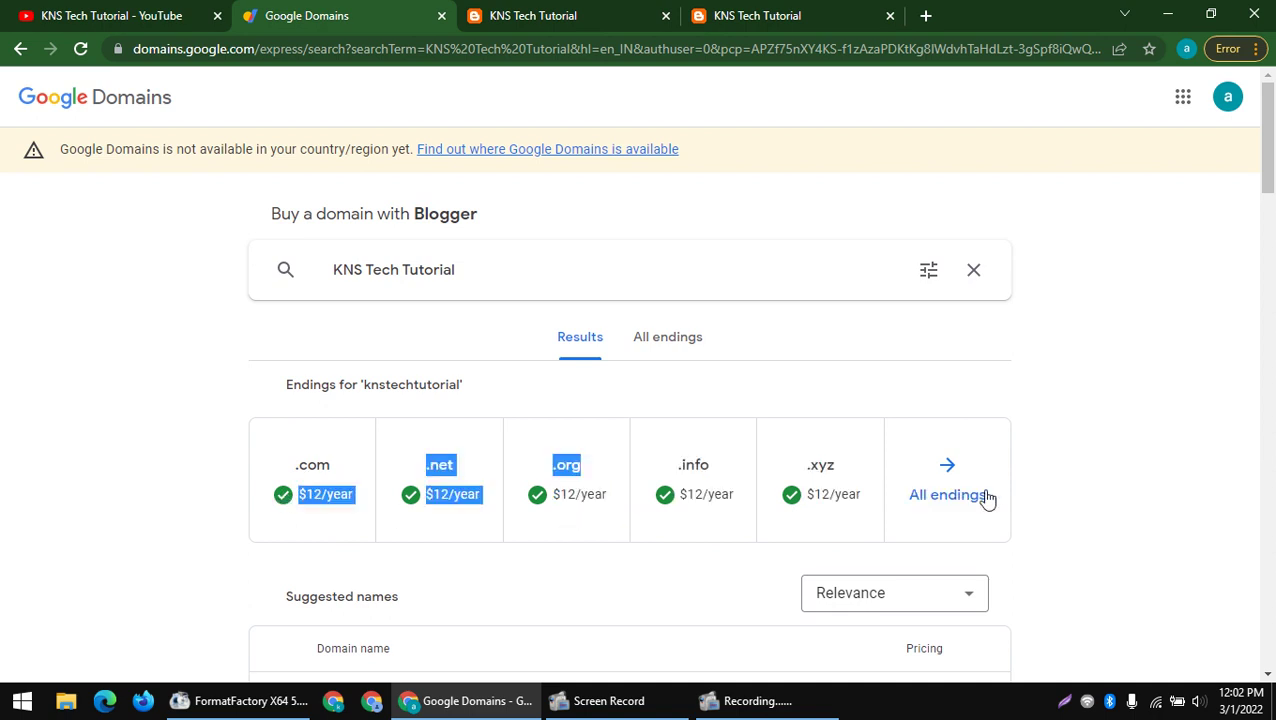
{"action": "left_click", "coordinate": [330, 517]}
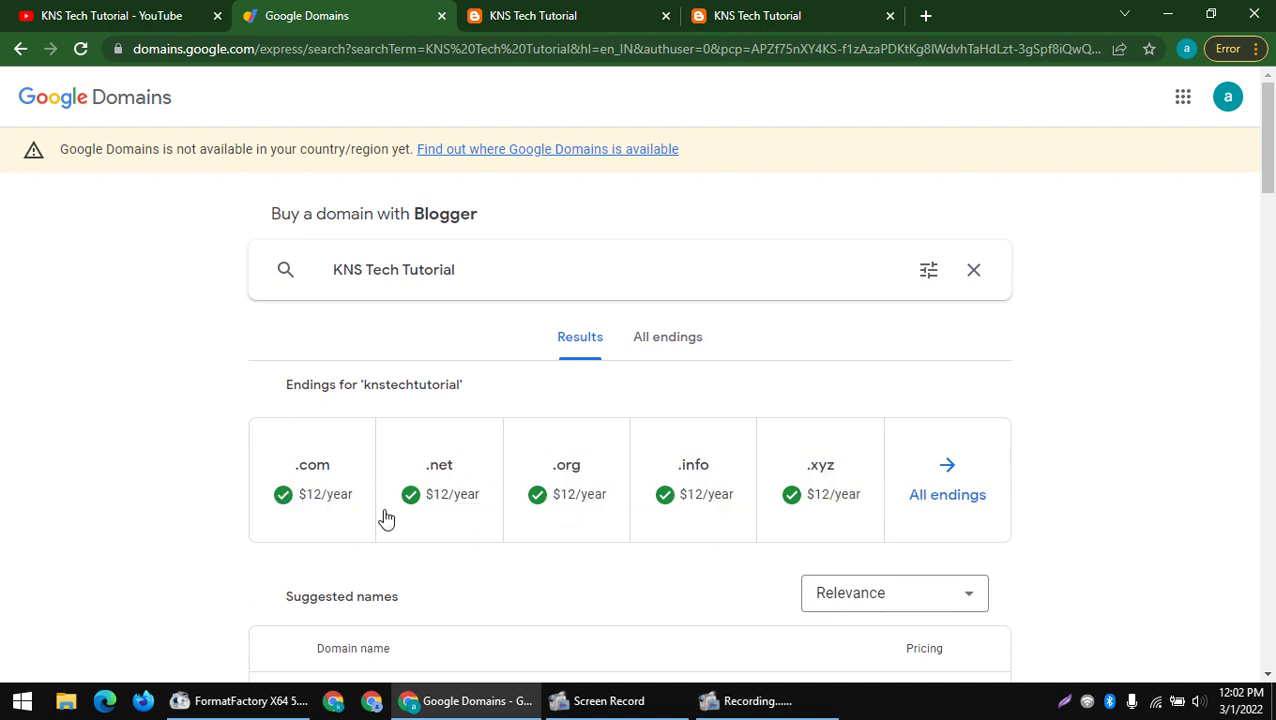
- Show the insights for knstechtutorial.com and read its listed advantages
{"action": "left_click", "coordinate": [300, 496]}
{"action": "scroll", "coordinate": [300, 496], "scroll_direction": "down", "scroll_amount": 2}
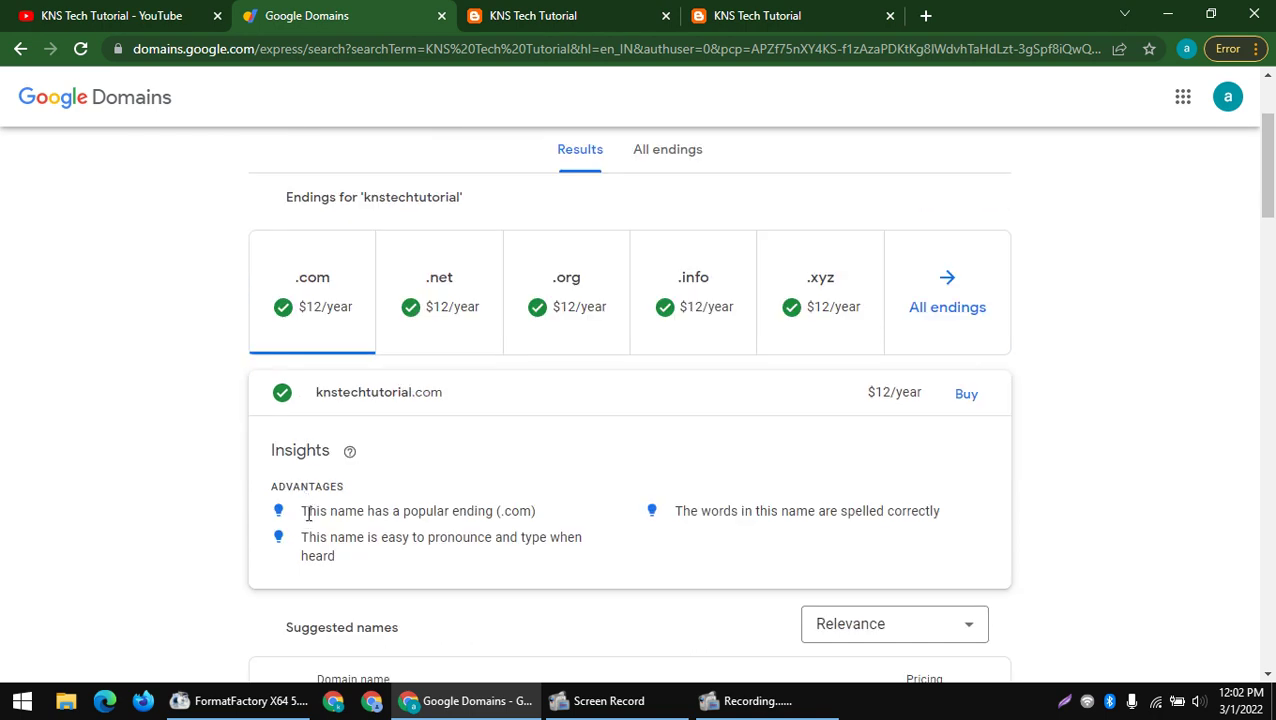
{"action": "left_click_drag", "start_coordinate": [306, 512], "coordinate": [542, 527]}
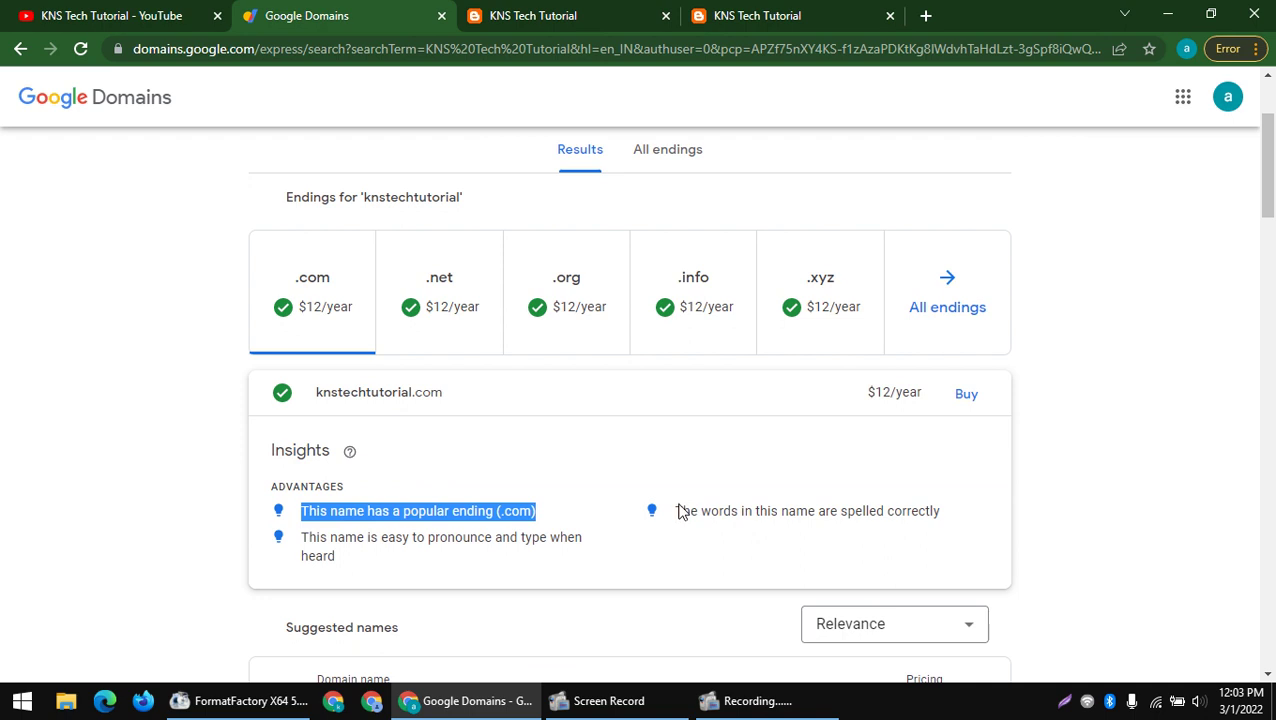
{"action": "left_click_drag", "start_coordinate": [680, 512], "coordinate": [951, 529]}
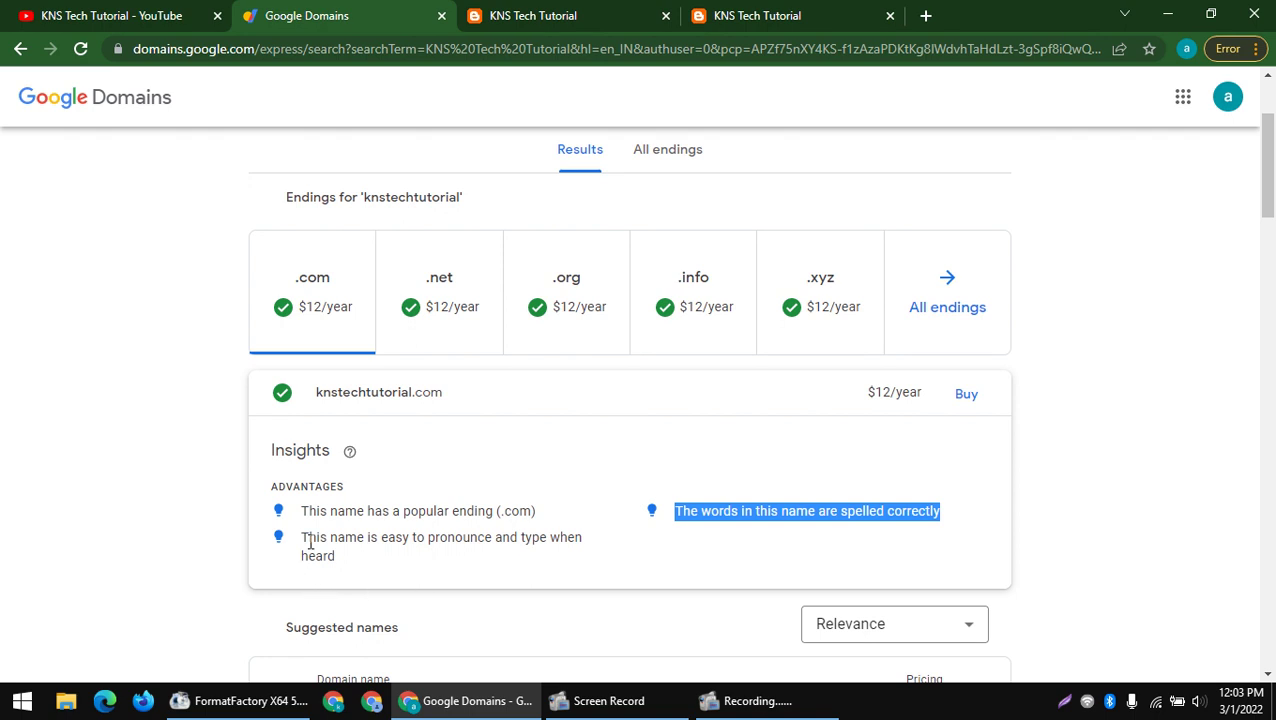
{"action": "scroll", "coordinate": [308, 542], "scroll_direction": "down", "scroll_amount": 3}
- Start the purchase of knstechtutorial.com to reach its order review
{"action": "scroll", "coordinate": [664, 342], "scroll_direction": "up", "scroll_amount": 5}
{"action": "scroll", "coordinate": [380, 490], "scroll_direction": "down", "scroll_amount": 2}
{"action": "left_click", "coordinate": [962, 400]}
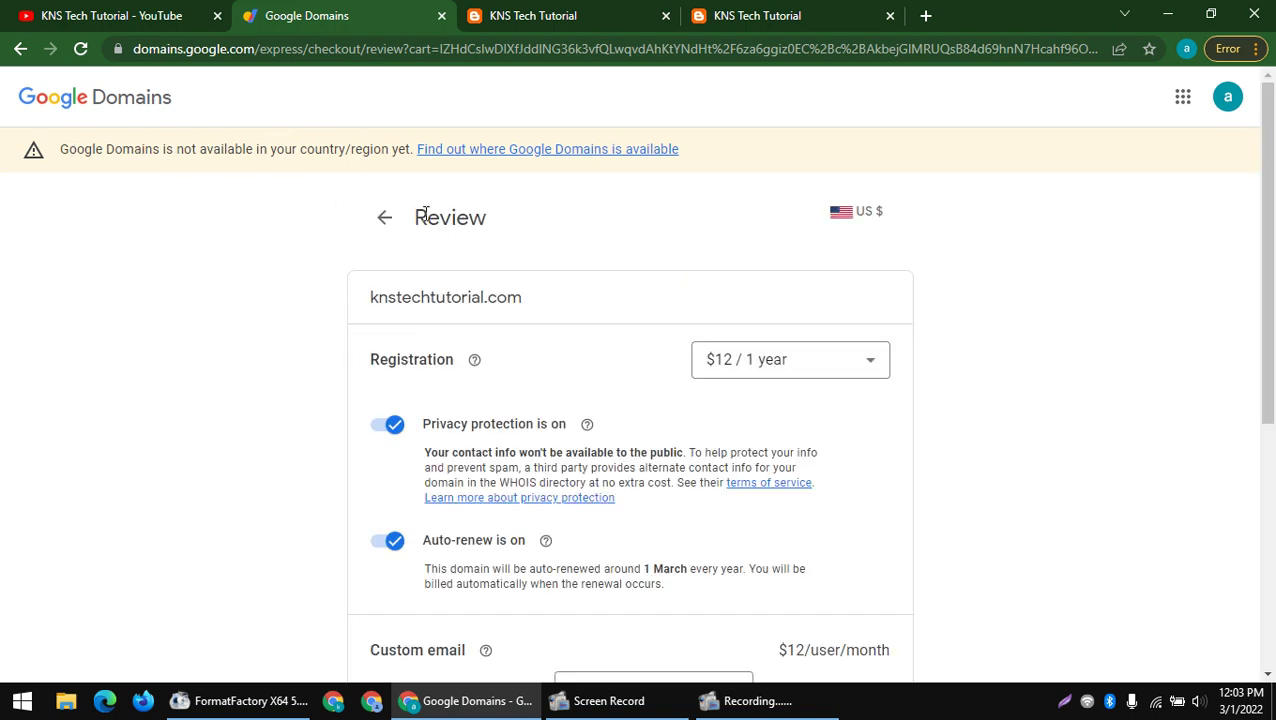
{"action": "left_click_drag", "start_coordinate": [410, 215], "coordinate": [753, 233]}
{"action": "left_click", "coordinate": [825, 212]}
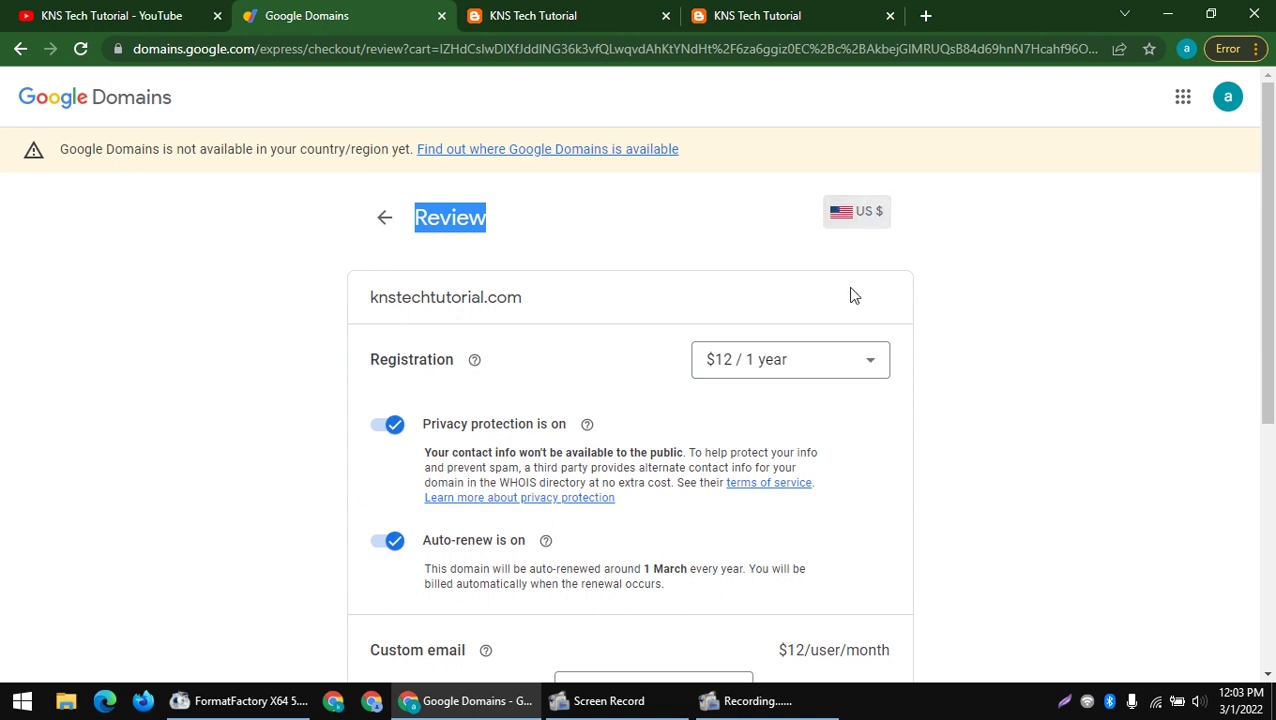
- Look through the registration periods and prices offered for knstechtutorial.com, up to 10 years, without changing the selection
{"action": "left_click_drag", "start_coordinate": [687, 366], "coordinate": [826, 366]}
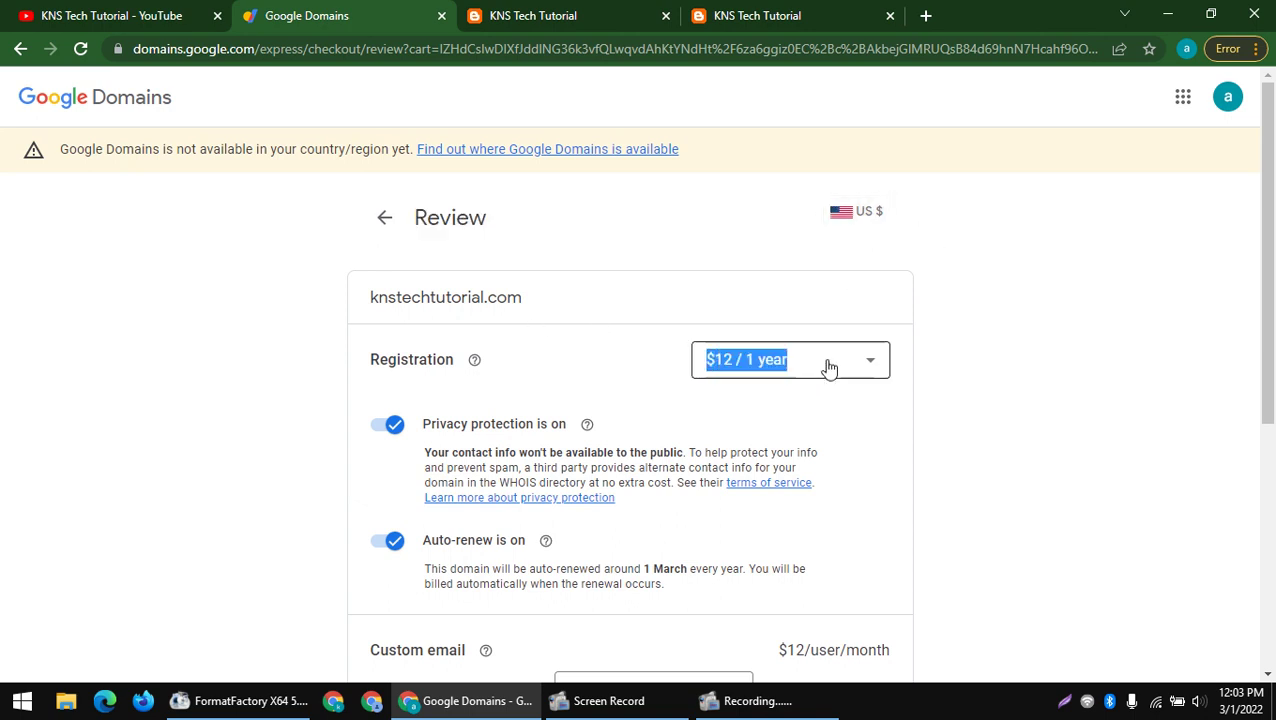
{"action": "left_click", "coordinate": [828, 368]}
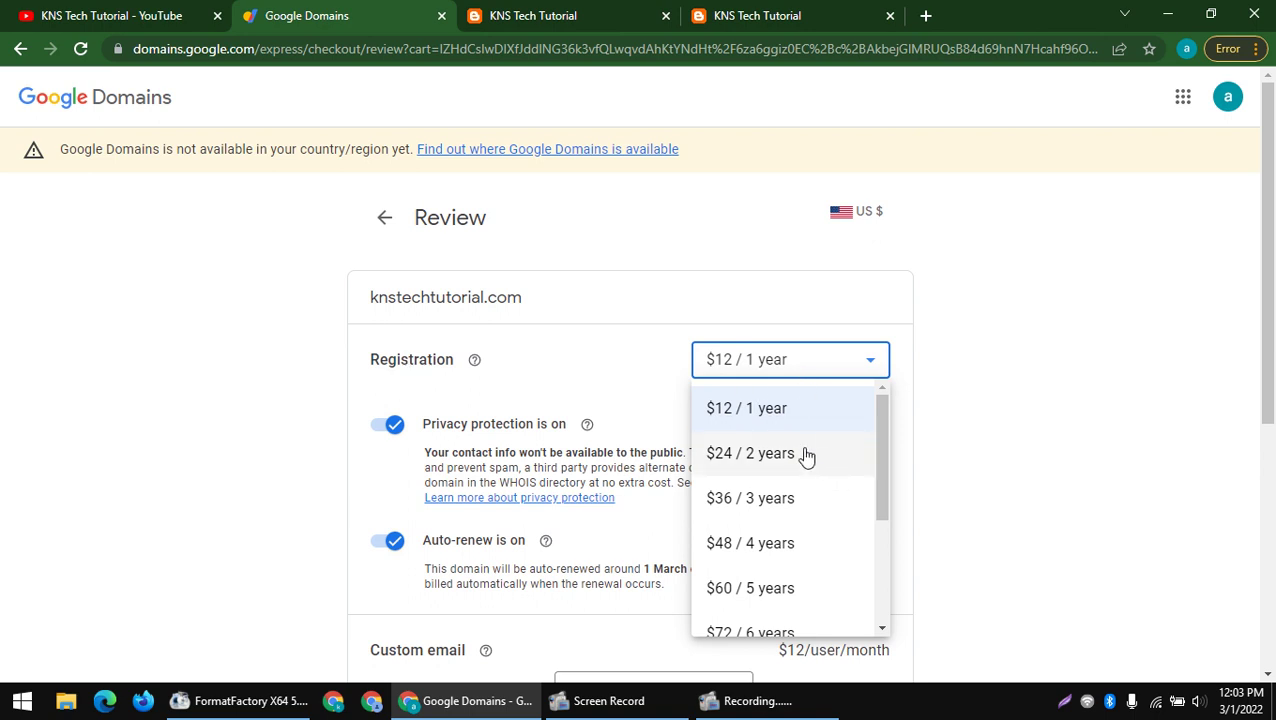
{"action": "left_click_drag", "start_coordinate": [891, 527], "coordinate": [863, 652]}
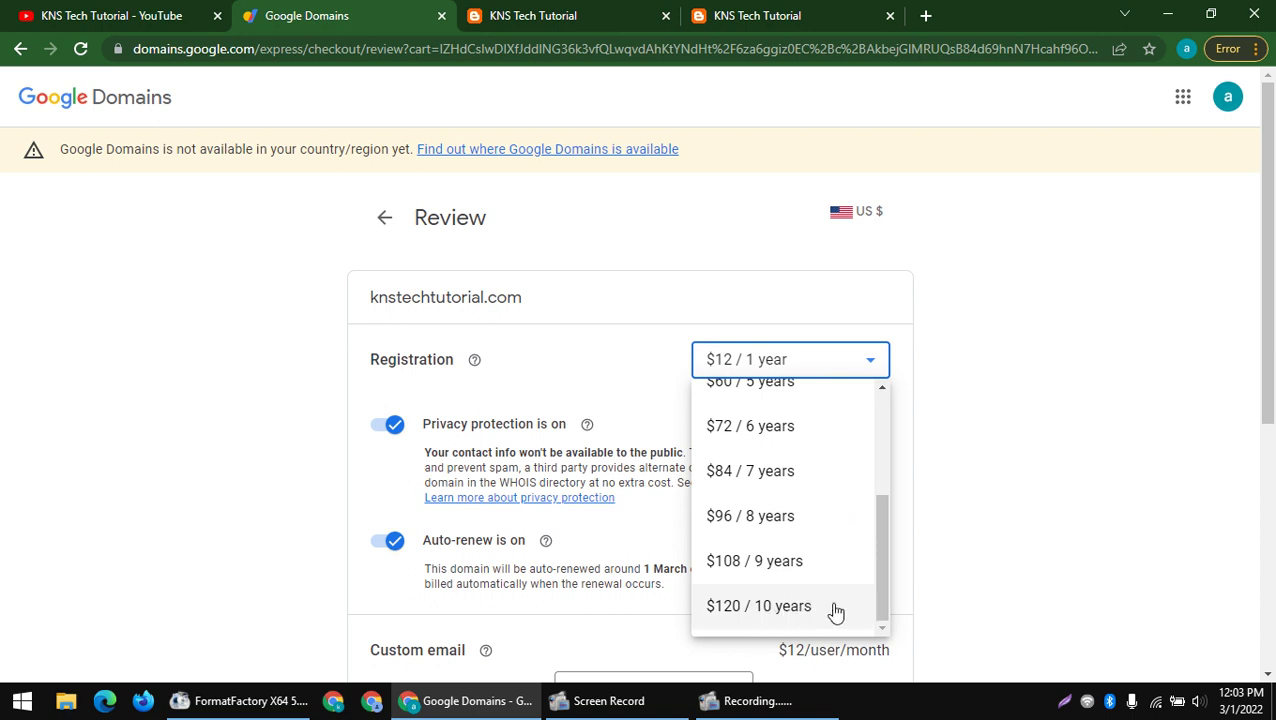
{"action": "left_click", "coordinate": [1168, 484]}
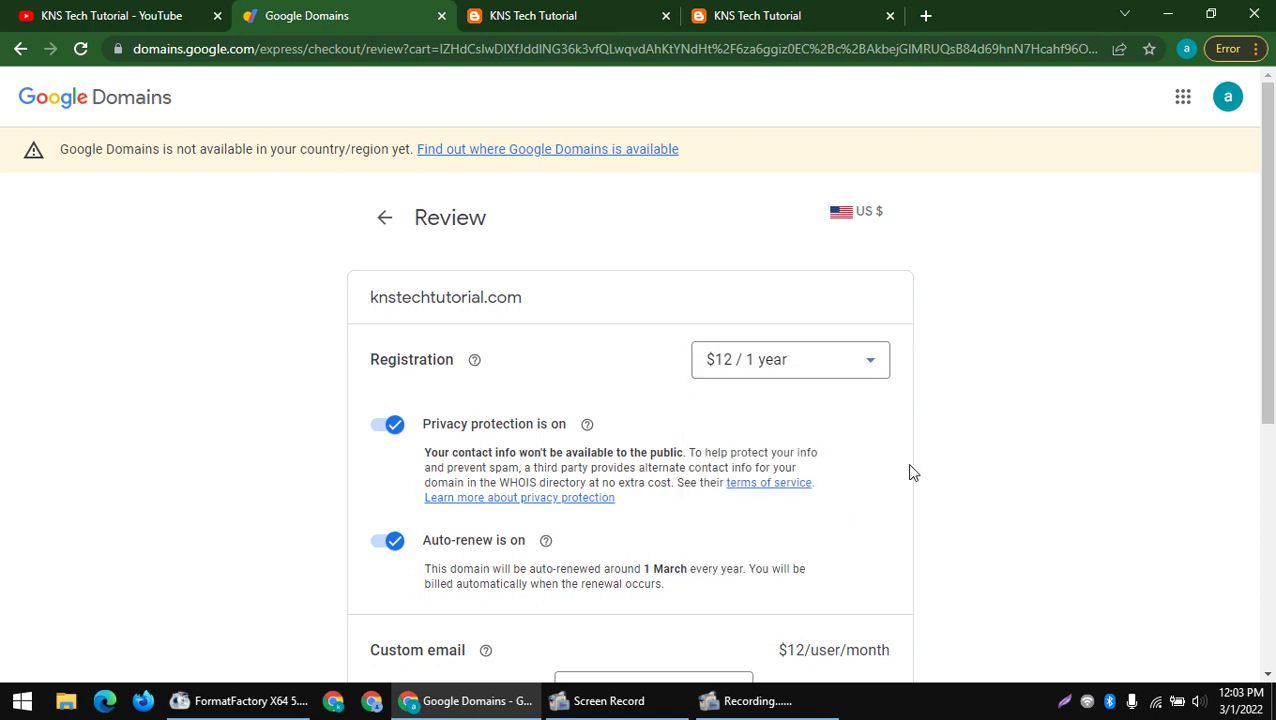
- Read the privacy protection and auto-renew terms in the order review
{"action": "left_click_drag", "start_coordinate": [470, 421], "coordinate": [672, 467]}
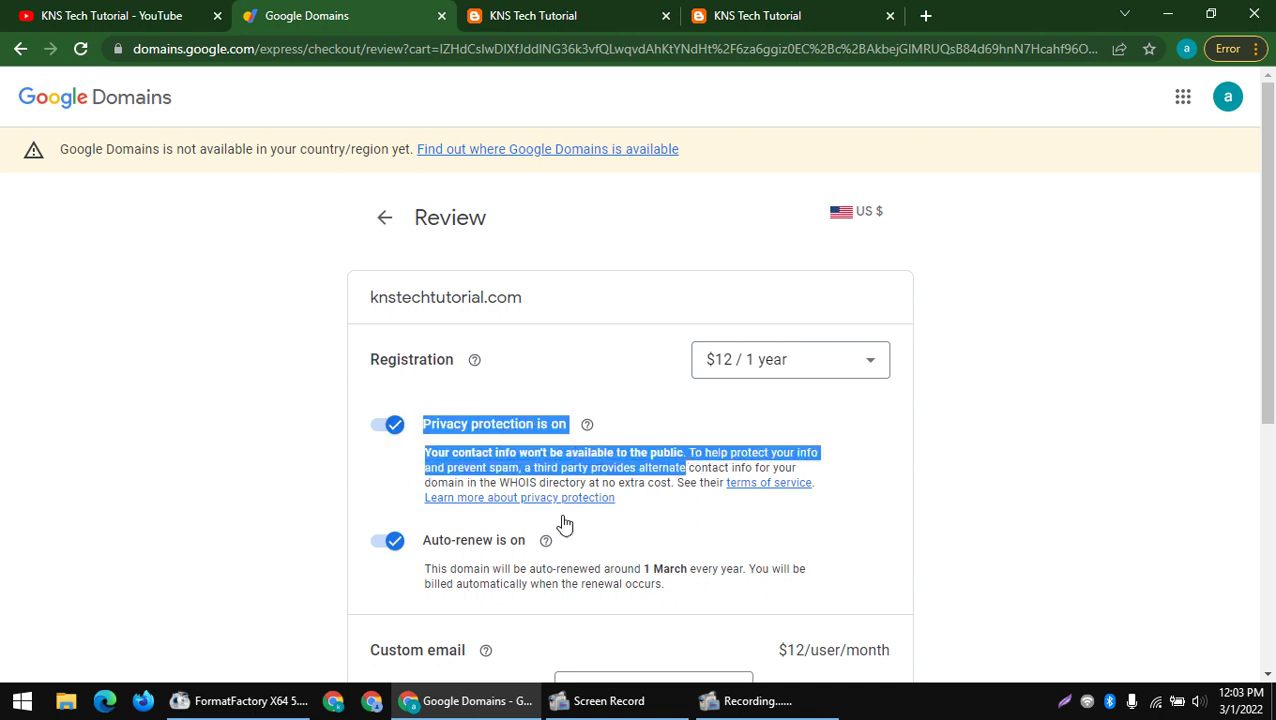
{"action": "left_click_drag", "start_coordinate": [424, 541], "coordinate": [446, 547]}
{"action": "left_click_drag", "start_coordinate": [737, 574], "coordinate": [812, 589]}
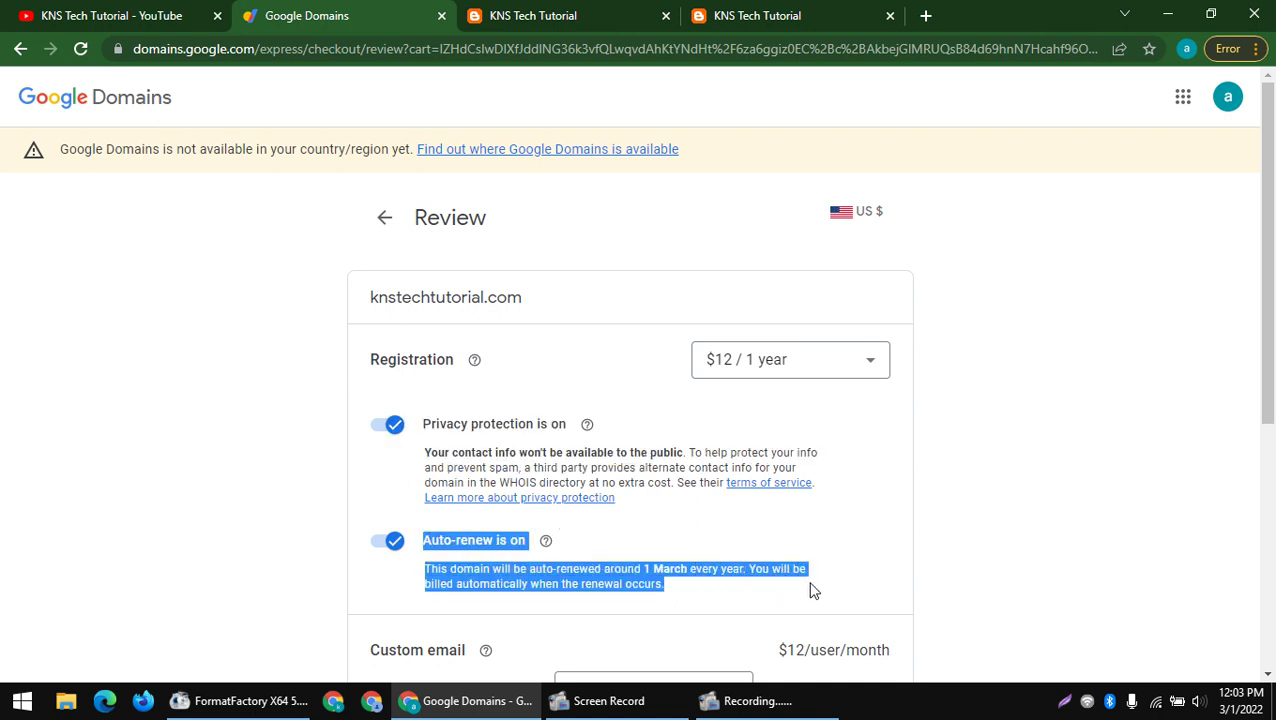
{"action": "left_click", "coordinate": [827, 590]}
{"action": "left_click_drag", "start_coordinate": [700, 590], "coordinate": [322, 528]}
{"action": "left_click", "coordinate": [257, 526]}
{"action": "scroll", "coordinate": [402, 523], "scroll_direction": "down", "scroll_amount": 1}
{"action": "scroll", "coordinate": [535, 505], "scroll_direction": "down", "scroll_amount": 1}
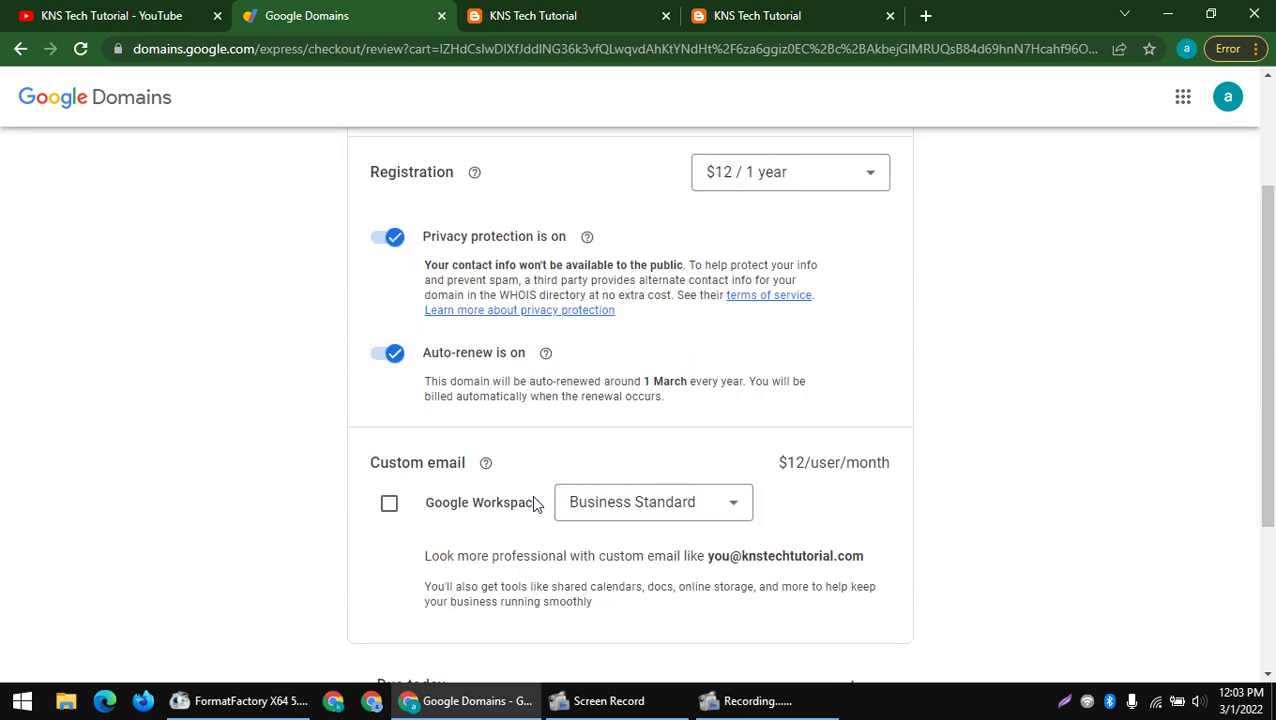
{"action": "scroll", "coordinate": [532, 504], "scroll_direction": "down", "scroll_amount": 2}
{"action": "scroll", "coordinate": [532, 504], "scroll_direction": "up", "scroll_amount": 1}
{"action": "left_click_drag", "start_coordinate": [441, 288], "coordinate": [745, 303]}
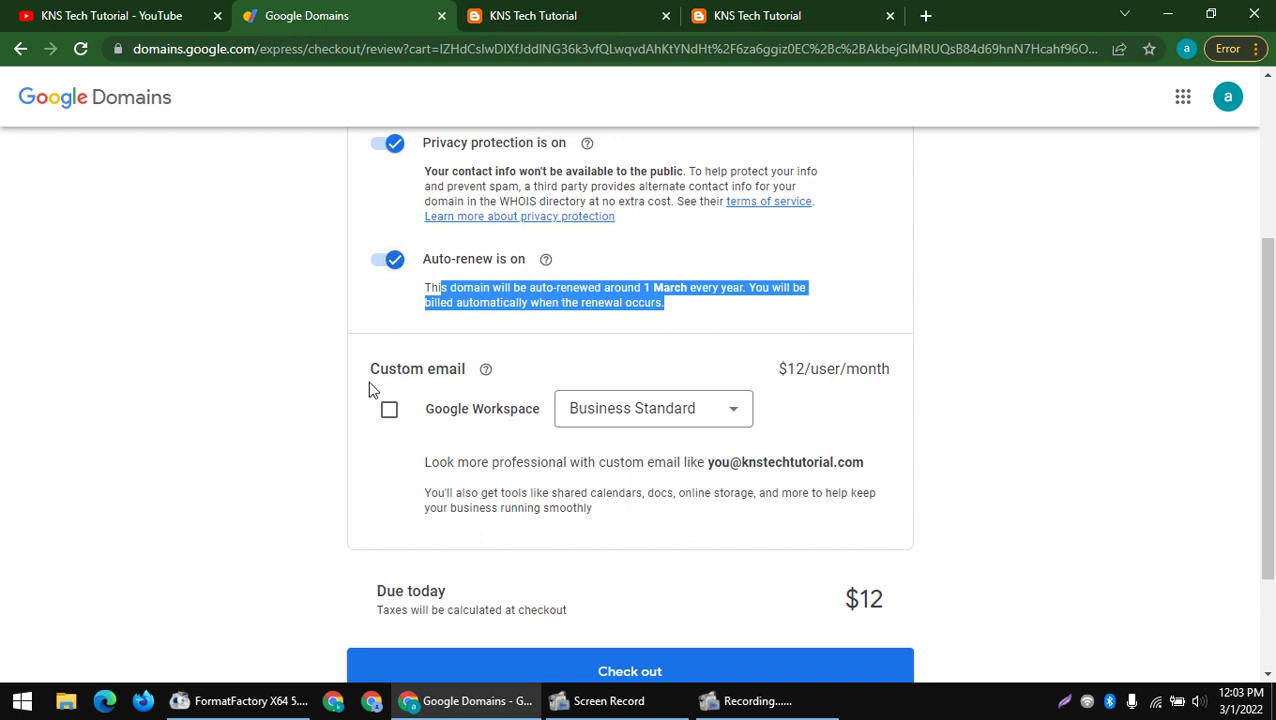
- Examine the custom email offer with the Google Workspace plan and the sample address in the order review
{"action": "left_click_drag", "start_coordinate": [369, 388], "coordinate": [563, 387]}
{"action": "left_click", "coordinate": [595, 416]}
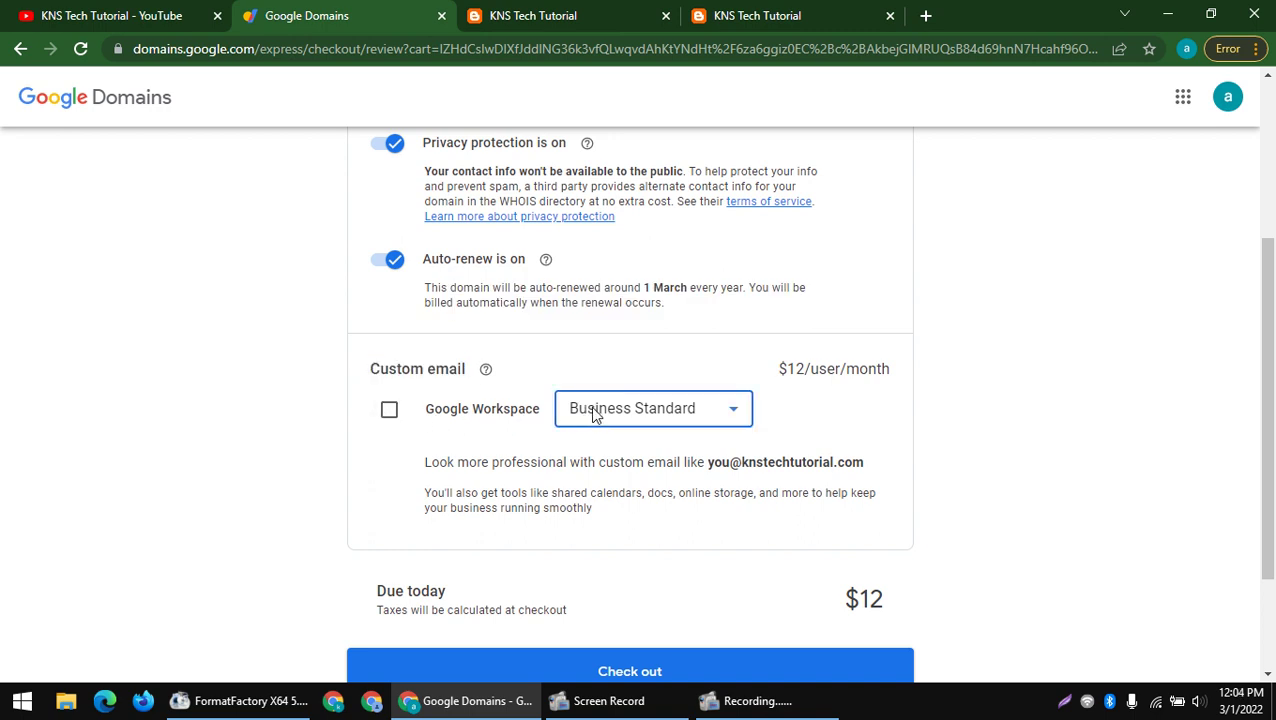
{"action": "left_click", "coordinate": [519, 425]}
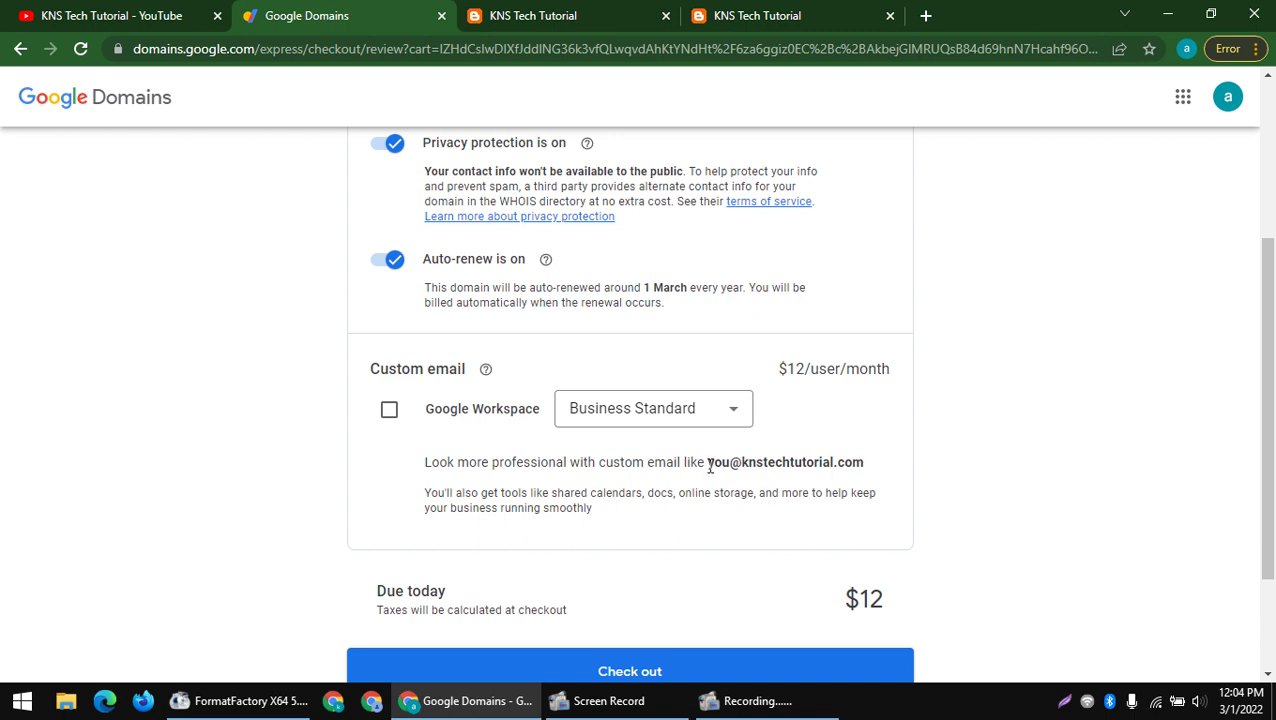
{"action": "left_click_drag", "start_coordinate": [710, 467], "coordinate": [725, 466]}
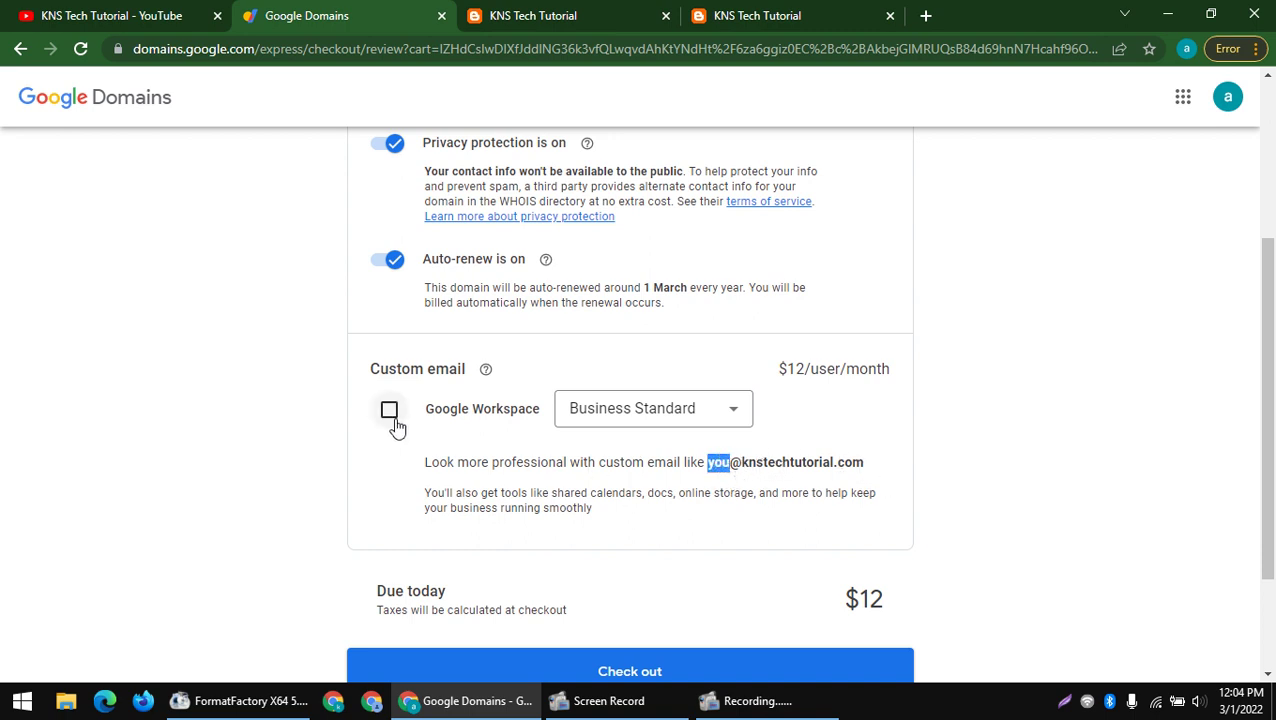
- Check the Google Workspace price and the admin account form it requires, leaving the plan out of the order
{"action": "left_click_drag", "start_coordinate": [791, 372], "coordinate": [1009, 407]}
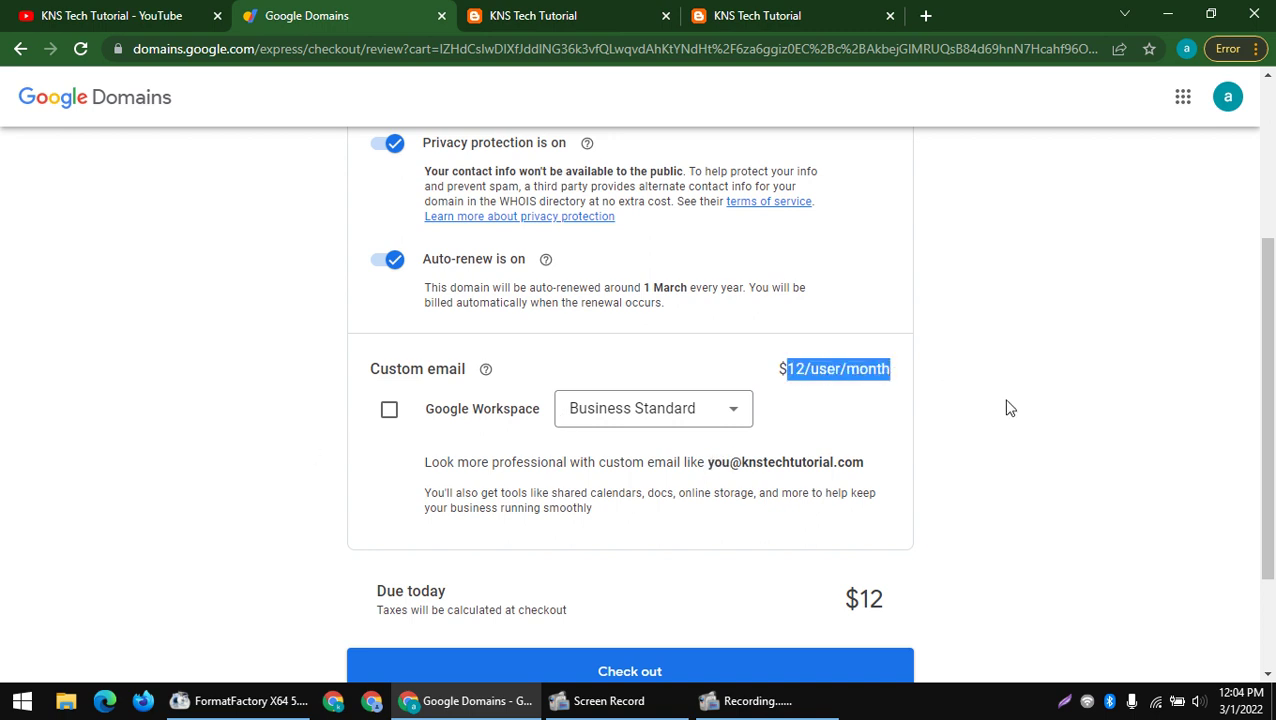
{"action": "scroll", "coordinate": [970, 483], "scroll_direction": "down", "scroll_amount": 2}
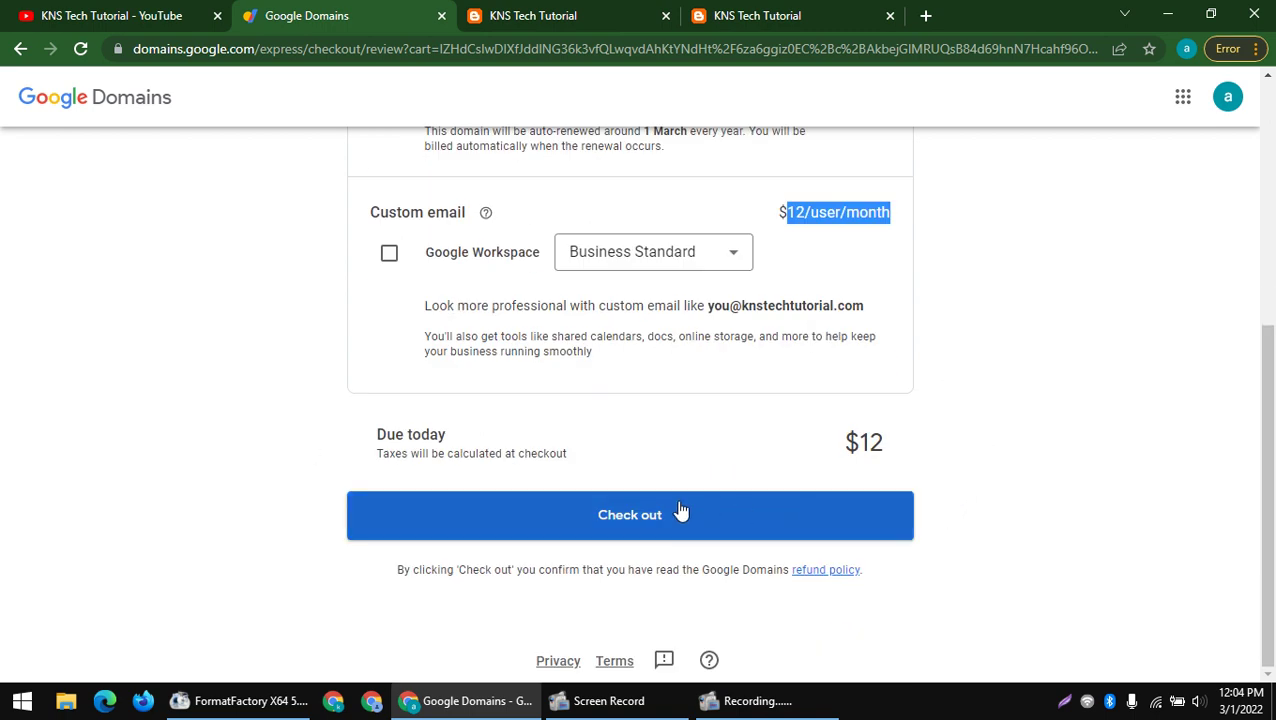
{"action": "left_click", "coordinate": [392, 258]}
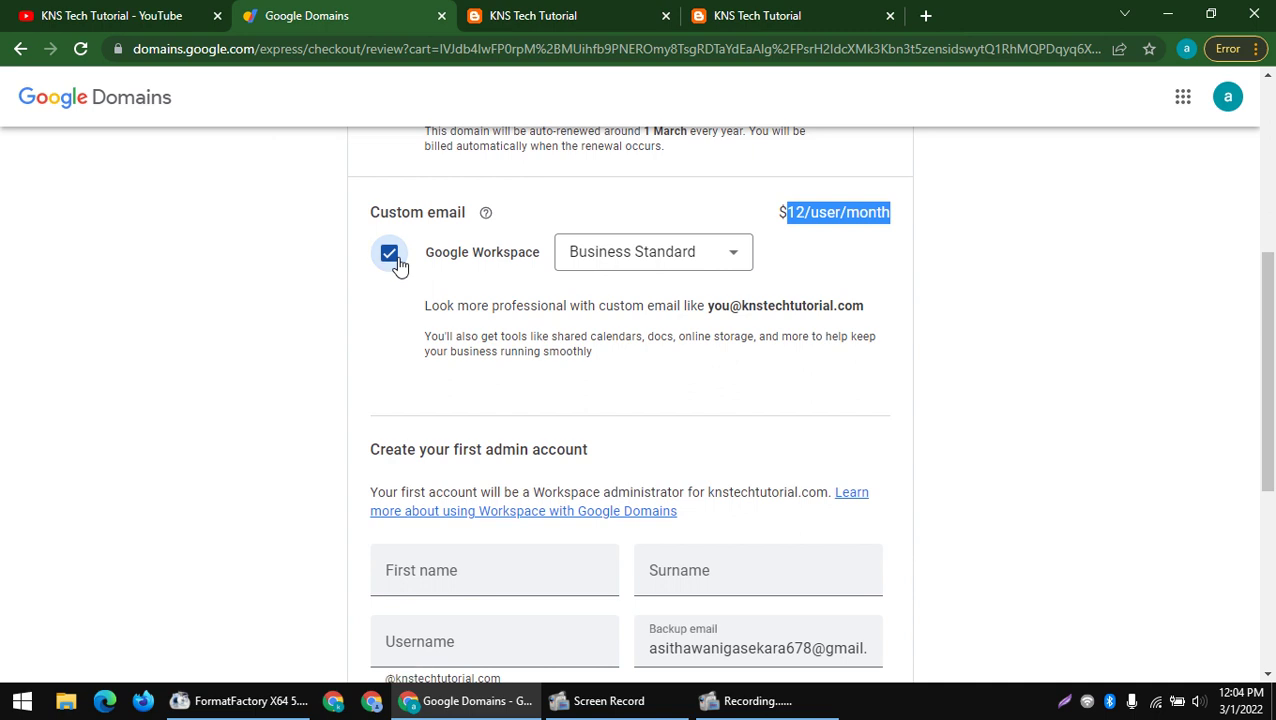
{"action": "left_click", "coordinate": [397, 262]}
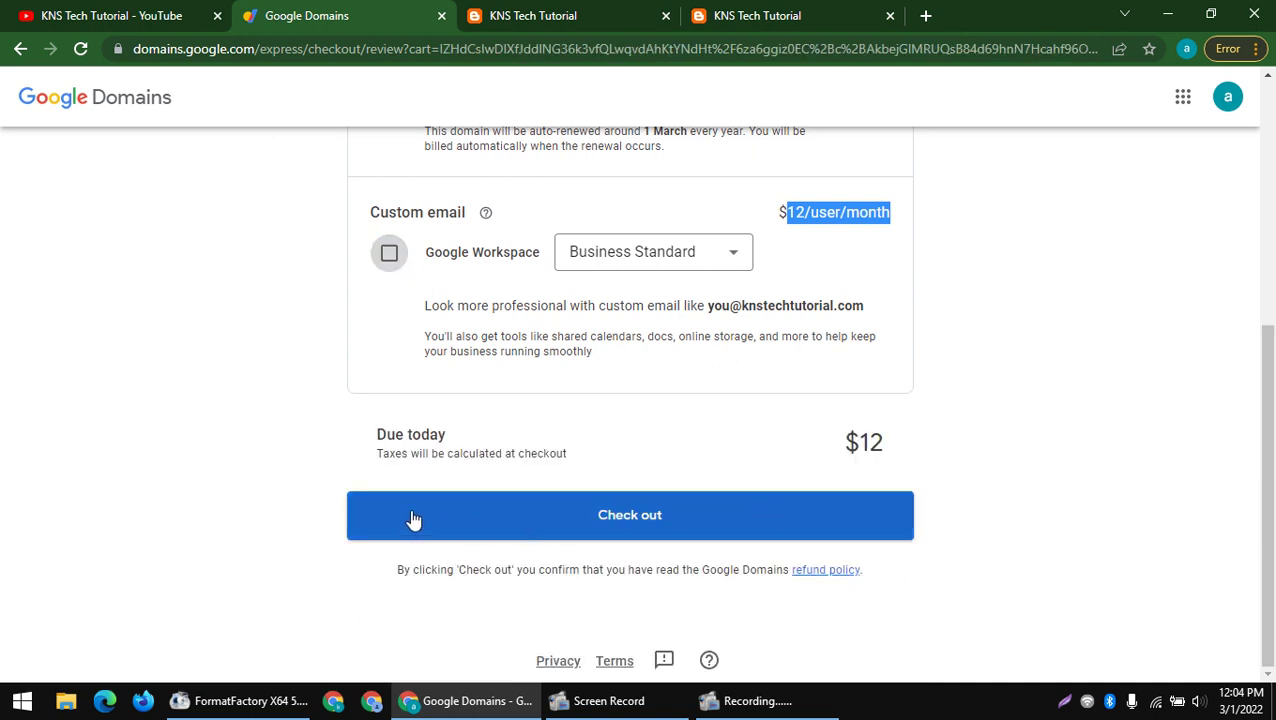
- Check out the knstechtutorial.com order with United States as the billing country to reach the contact information form
{"action": "left_click", "coordinate": [622, 518]}
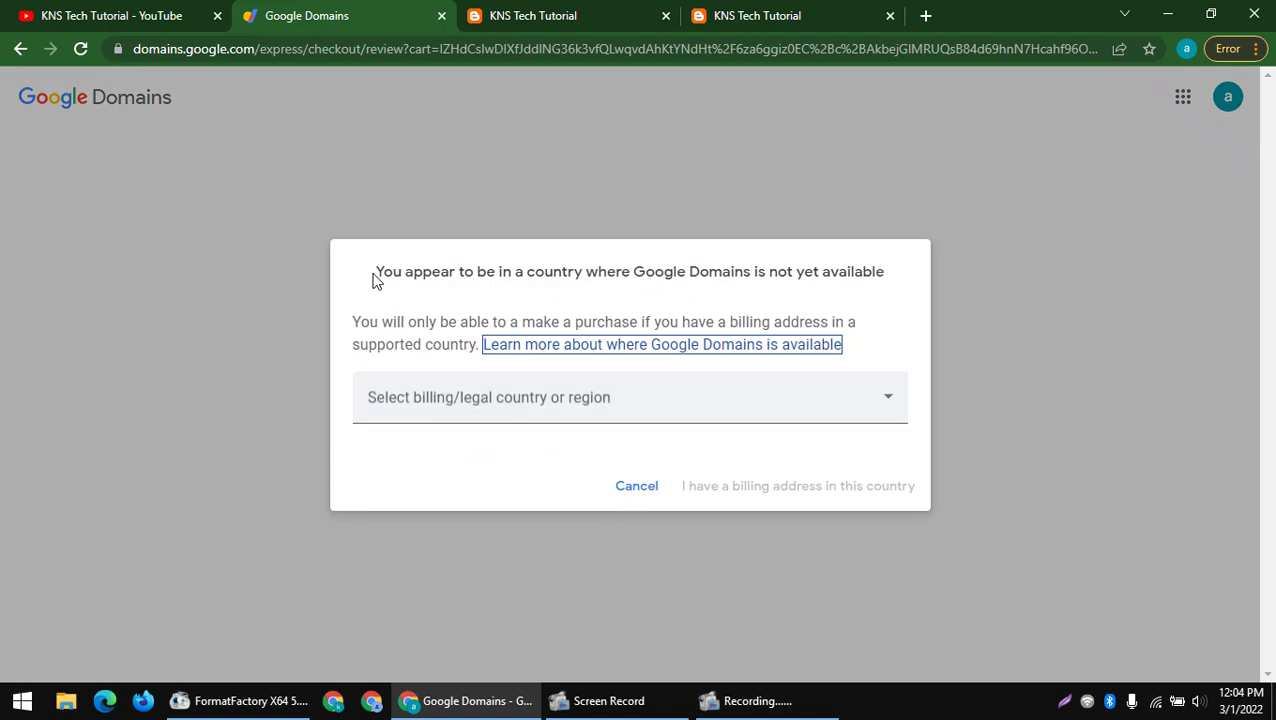
{"action": "left_click_drag", "start_coordinate": [373, 279], "coordinate": [886, 279]}
{"action": "left_click", "coordinate": [603, 400]}
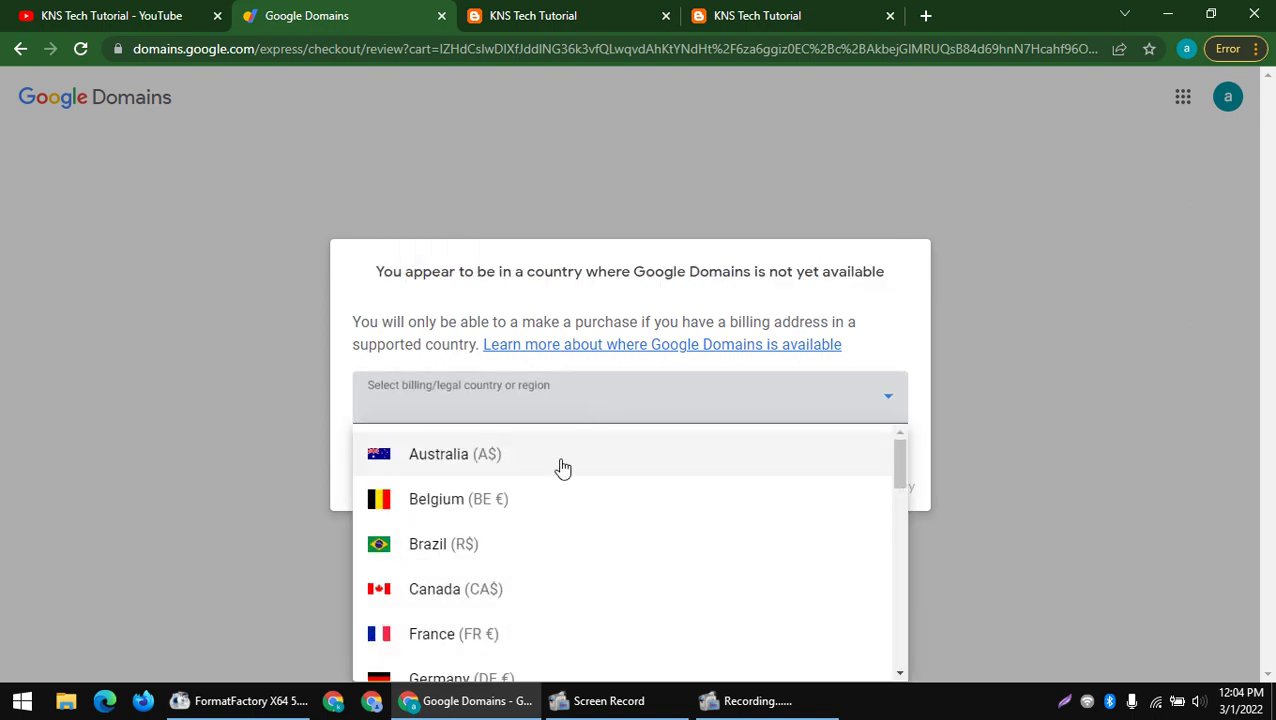
{"action": "scroll", "coordinate": [530, 550], "scroll_direction": "down", "scroll_amount": 8}
{"action": "left_click", "coordinate": [500, 606]}
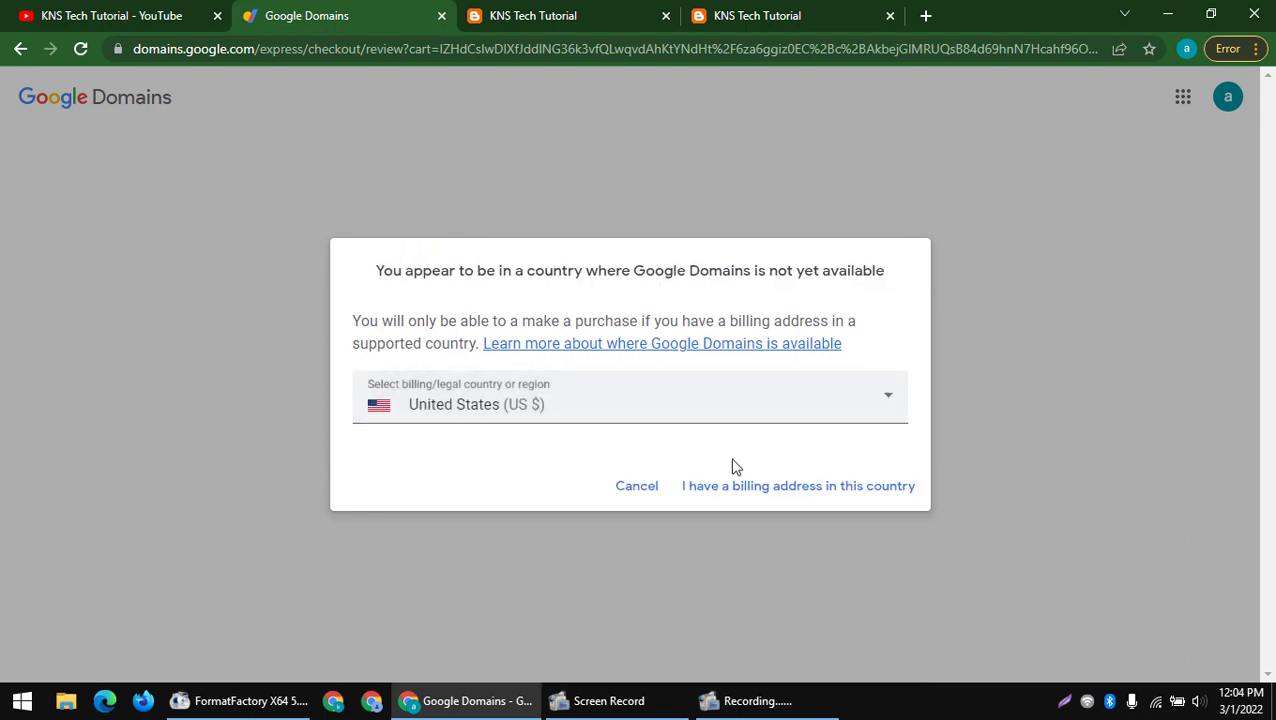
{"action": "left_click", "coordinate": [790, 488]}
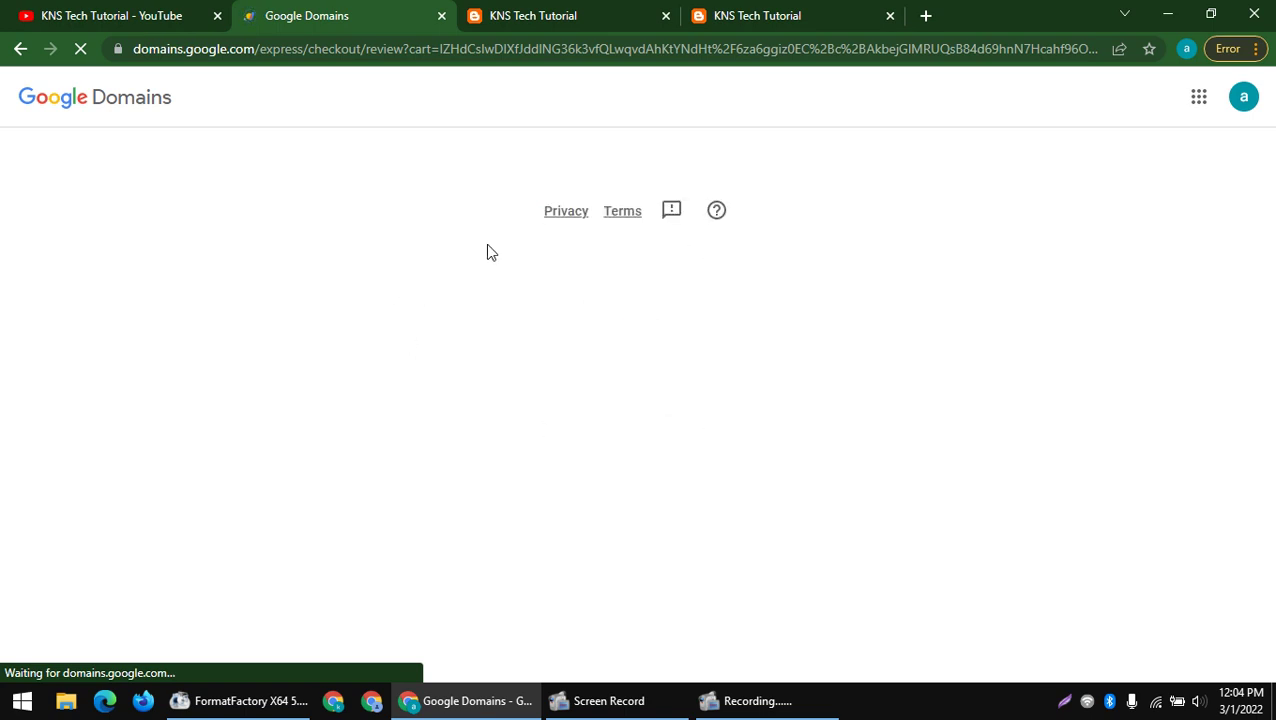
{"action": "scroll", "coordinate": [405, 155], "scroll_direction": "down", "scroll_amount": 2}
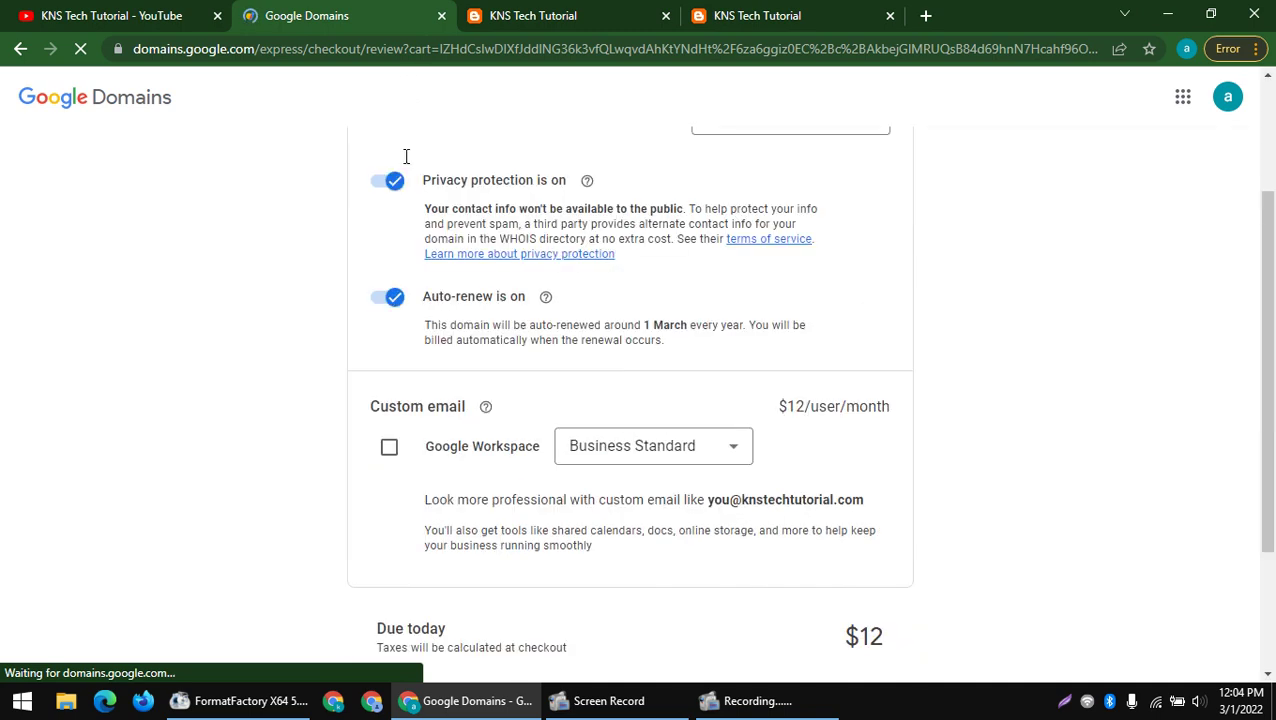
{"action": "scroll", "coordinate": [420, 345], "scroll_direction": "down", "scroll_amount": 2}
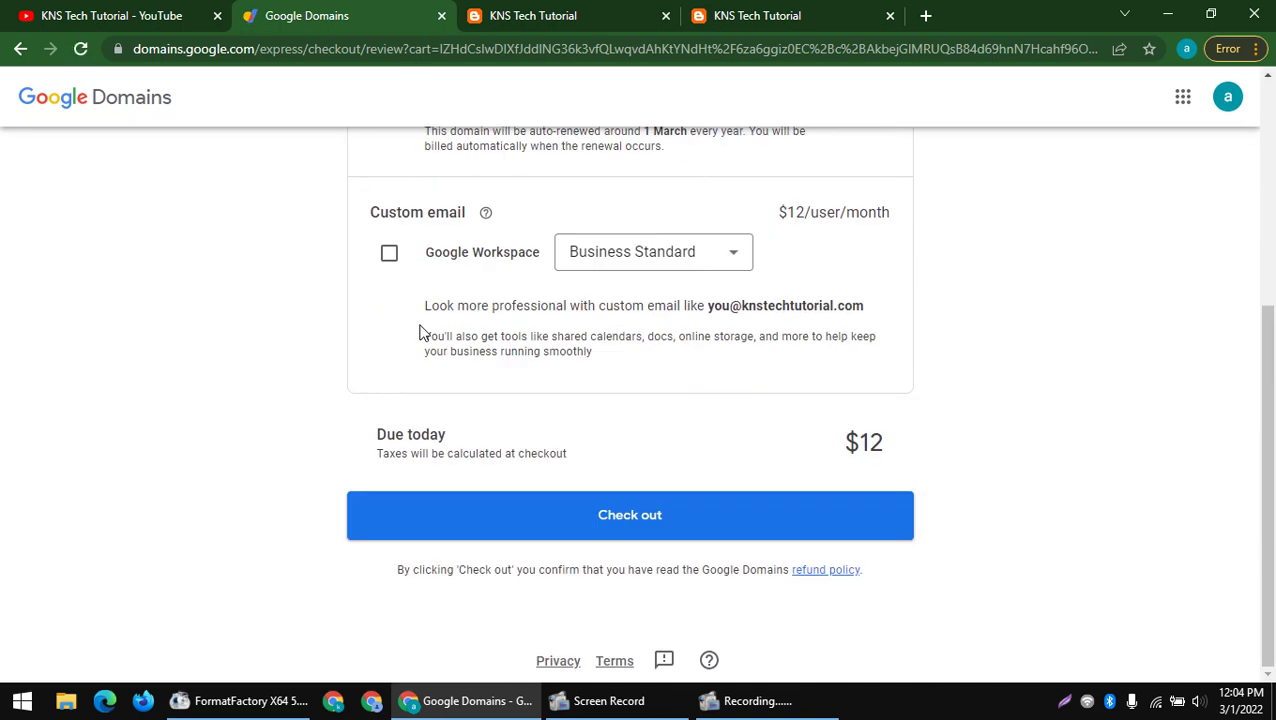
{"action": "left_click", "coordinate": [577, 532]}
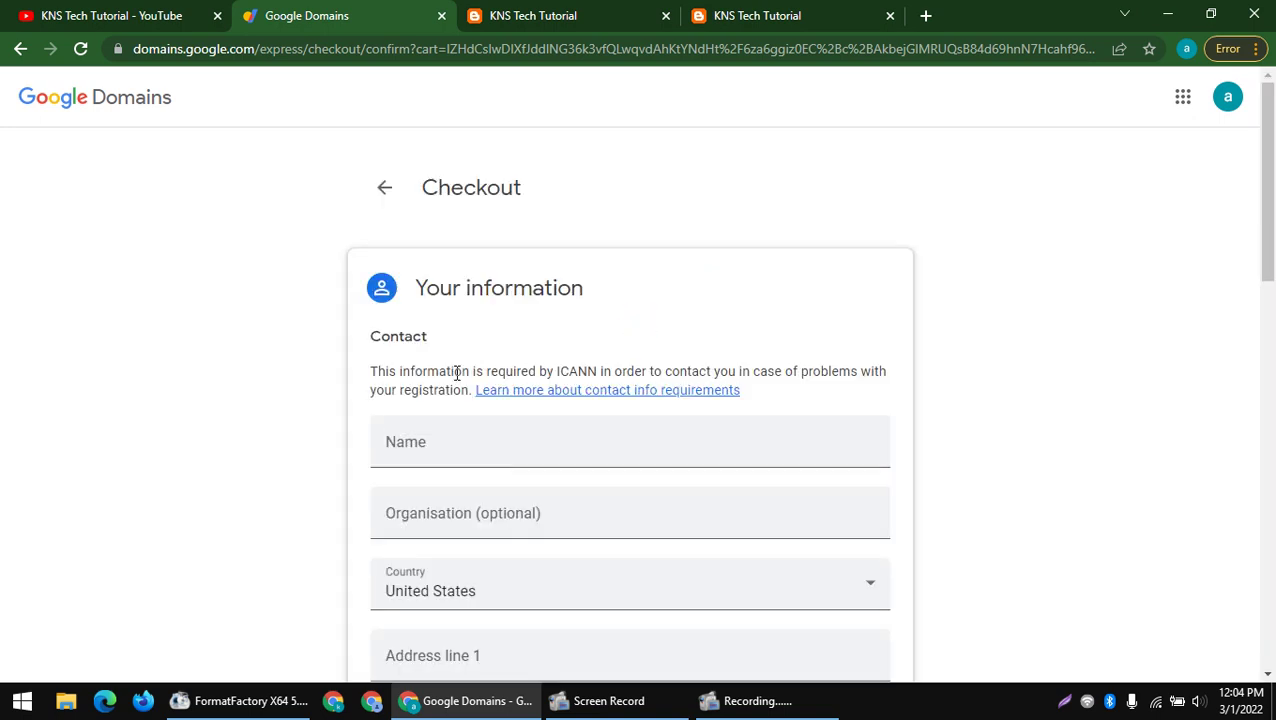
- Look through the checkout page's contact fields and the DNS records Blogger will add, without filling anything in
{"action": "scroll", "coordinate": [456, 373], "scroll_direction": "down", "scroll_amount": 9}
{"action": "scroll", "coordinate": [456, 373], "scroll_direction": "up", "scroll_amount": 5}
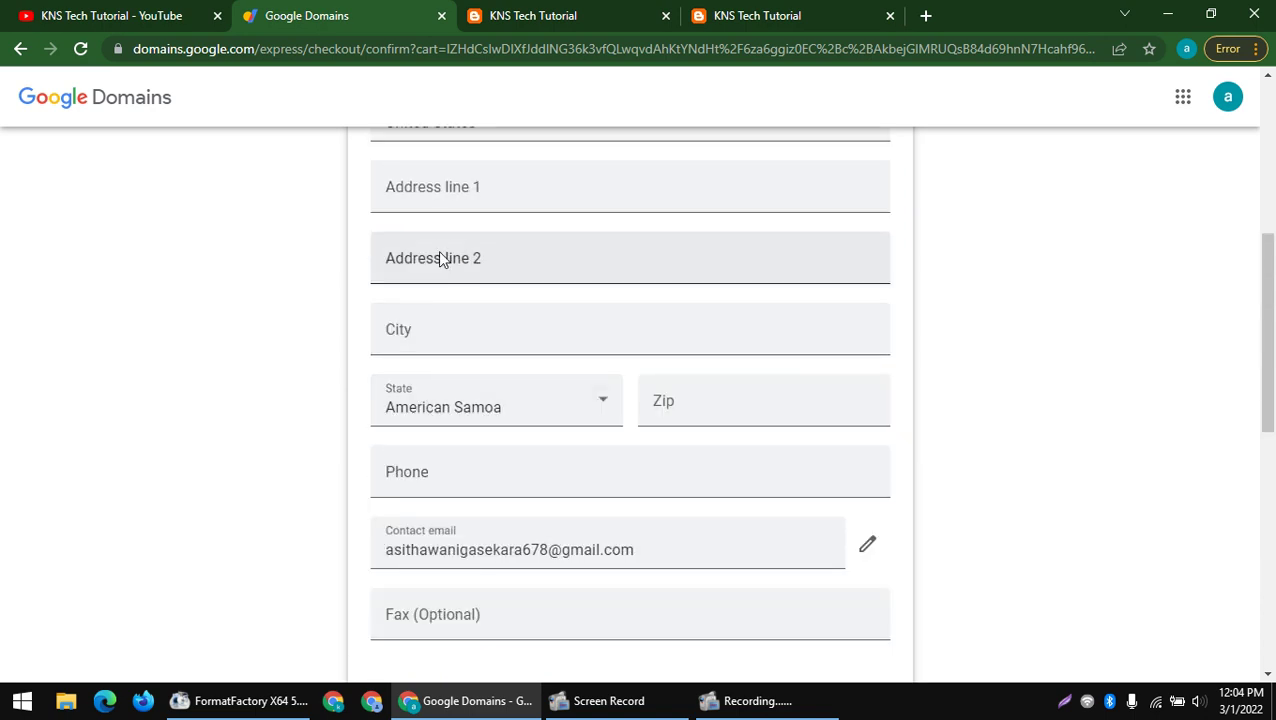
{"action": "scroll", "coordinate": [397, 470], "scroll_direction": "down", "scroll_amount": 10}
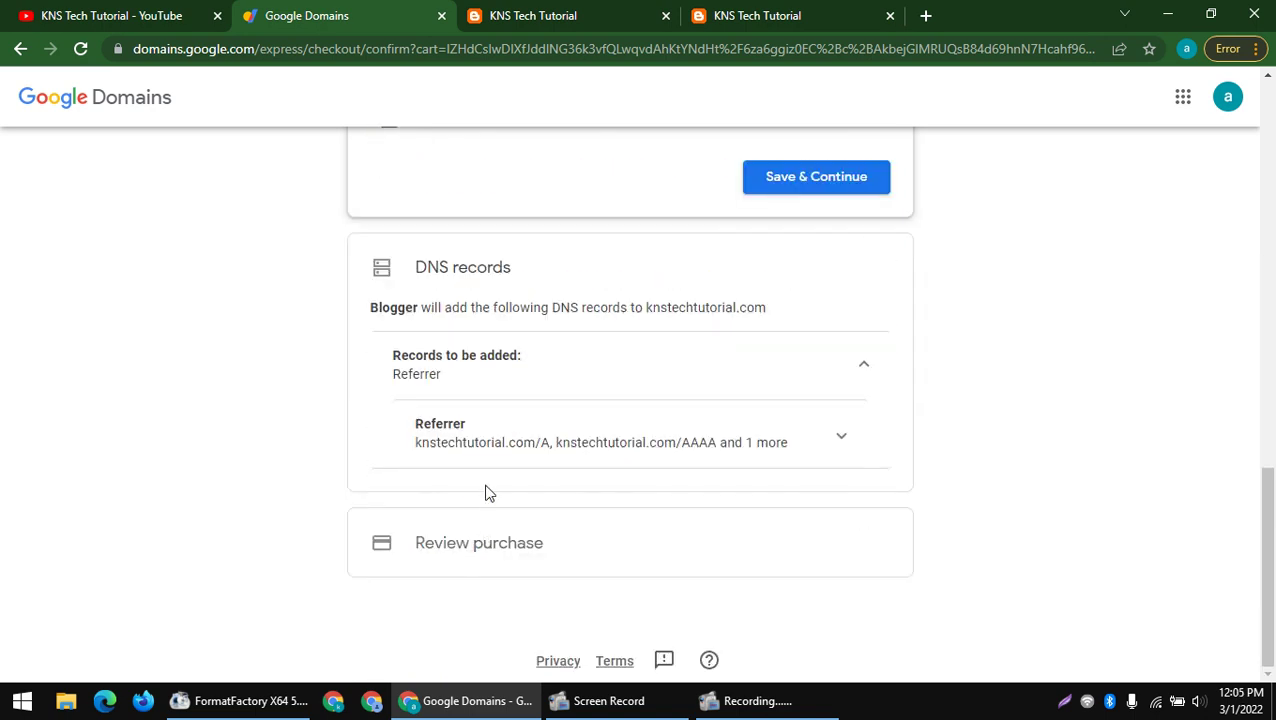
- Compare the web addresses of the published blog's home page and its March 01, 2022 post
{"action": "left_click", "coordinate": [518, 21]}
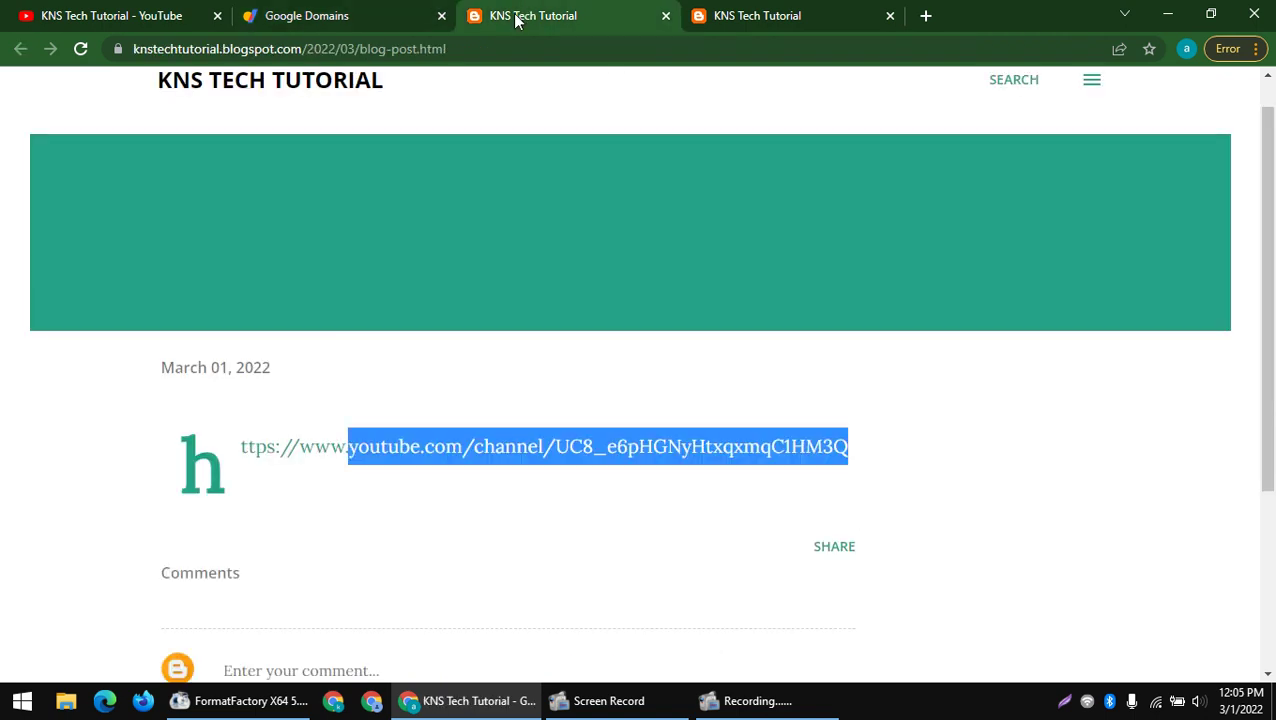
{"action": "left_click", "coordinate": [735, 12]}
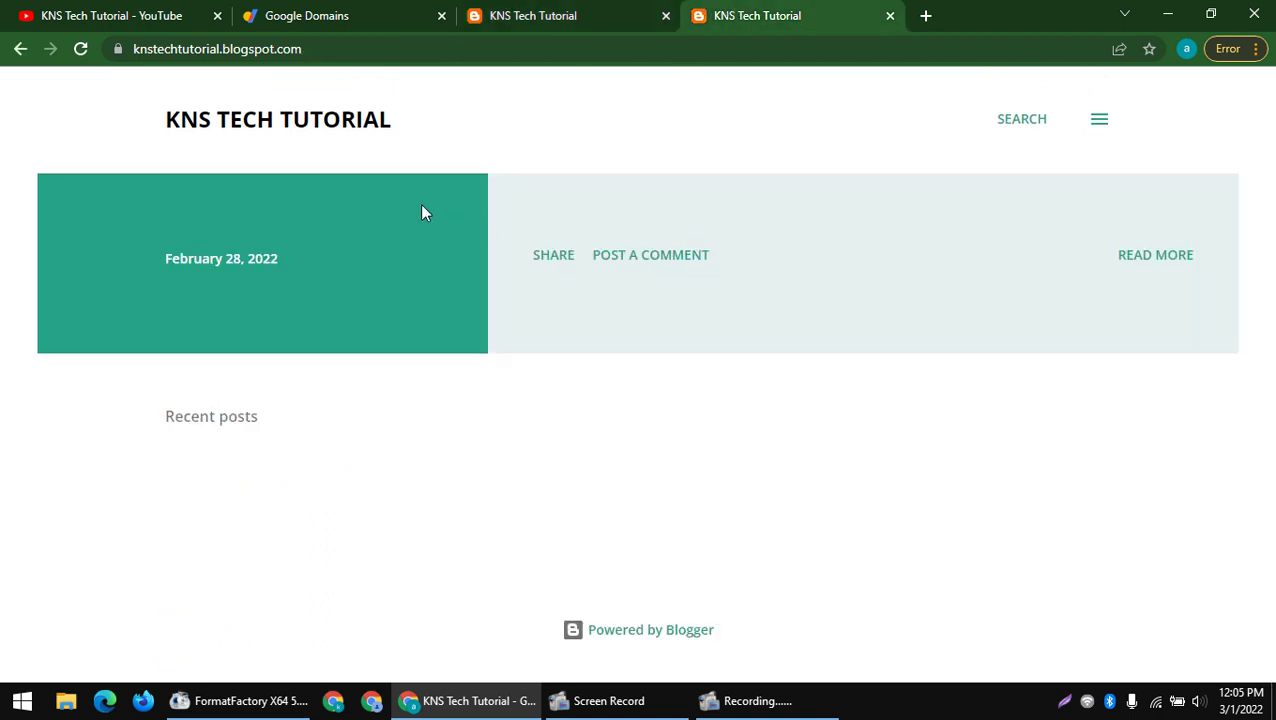
{"action": "left_click", "coordinate": [353, 49]}
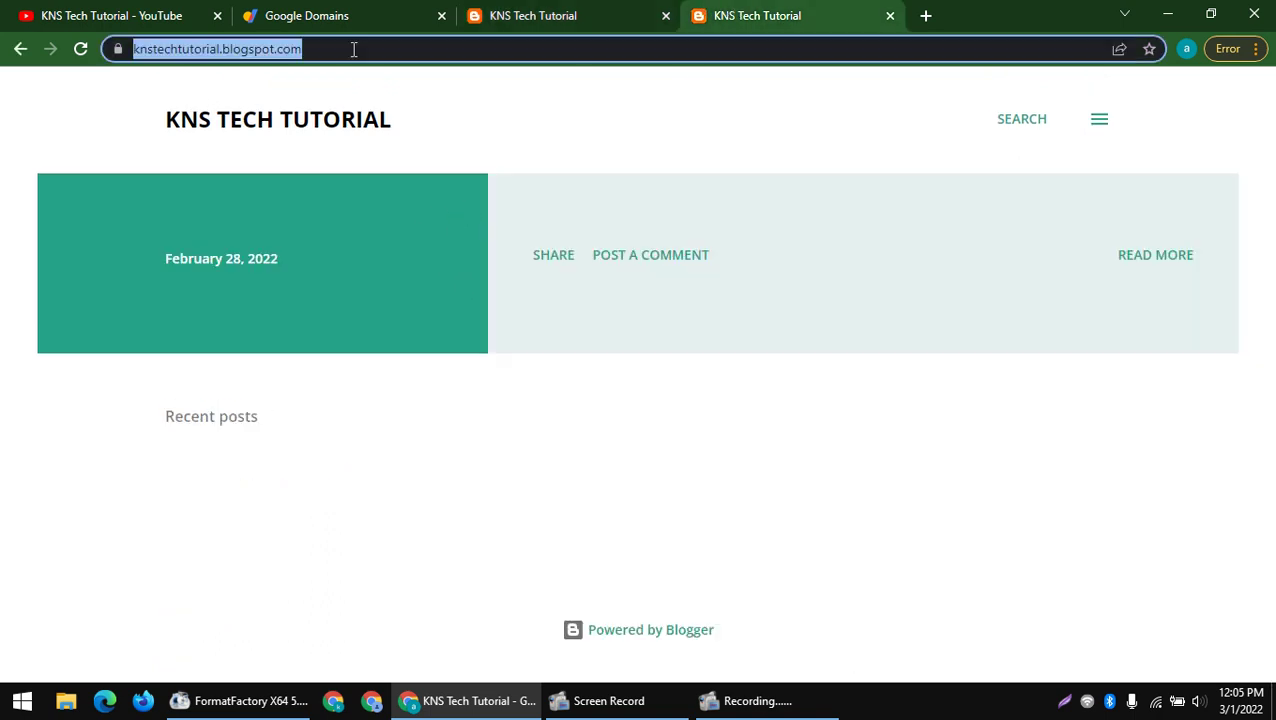
{"action": "left_click", "coordinate": [527, 20]}
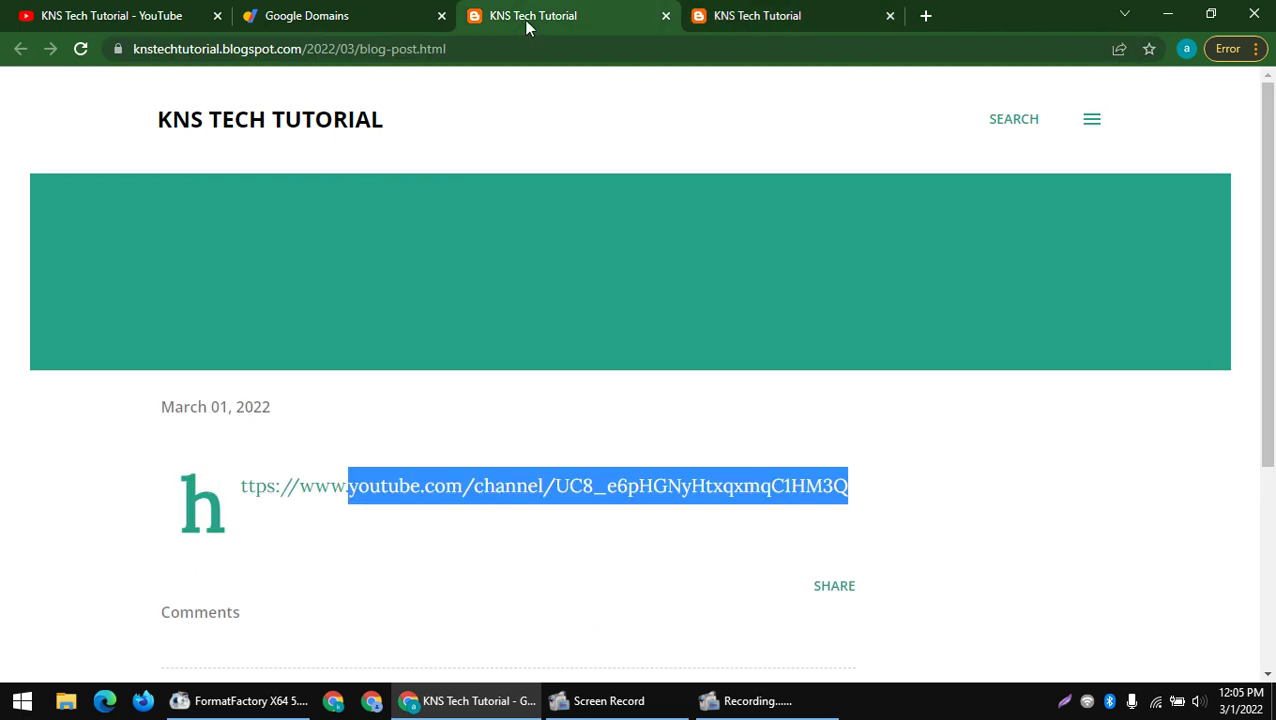
{"action": "left_click", "coordinate": [510, 50]}
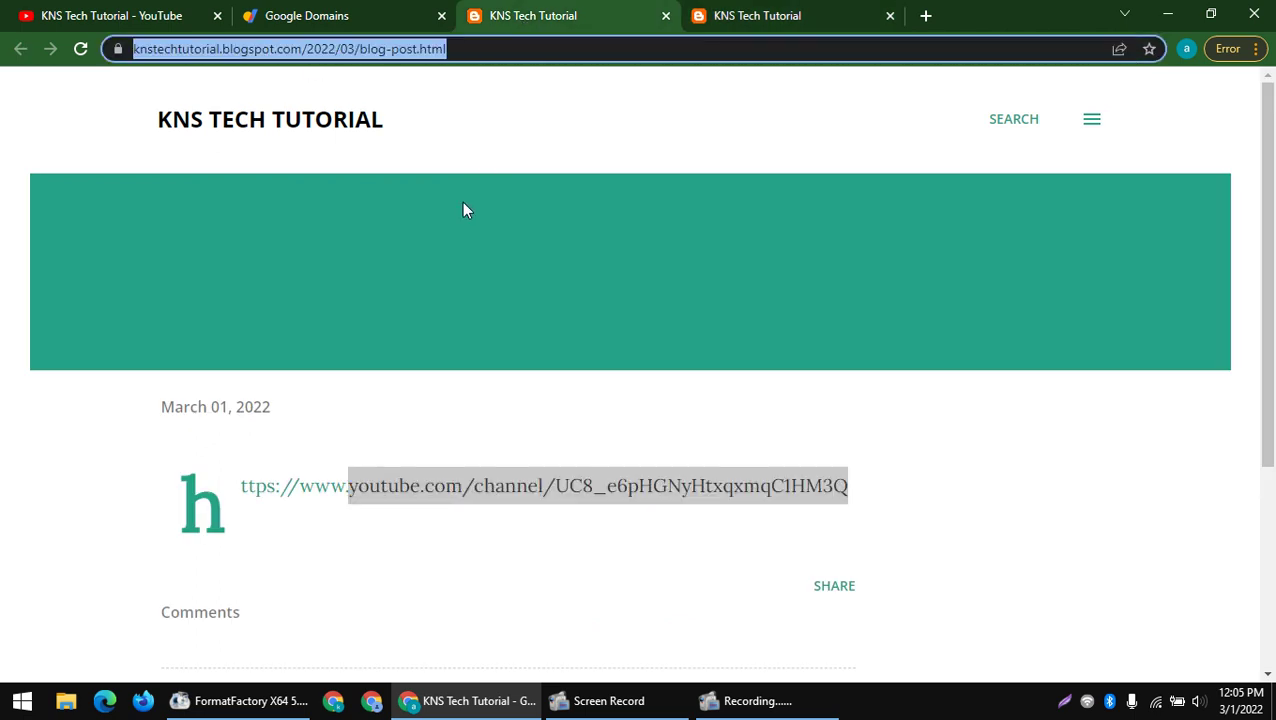
- Replace the viewed blog post with the blog's Posts management page in Blogger
{"action": "left_click", "coordinate": [186, 50]}
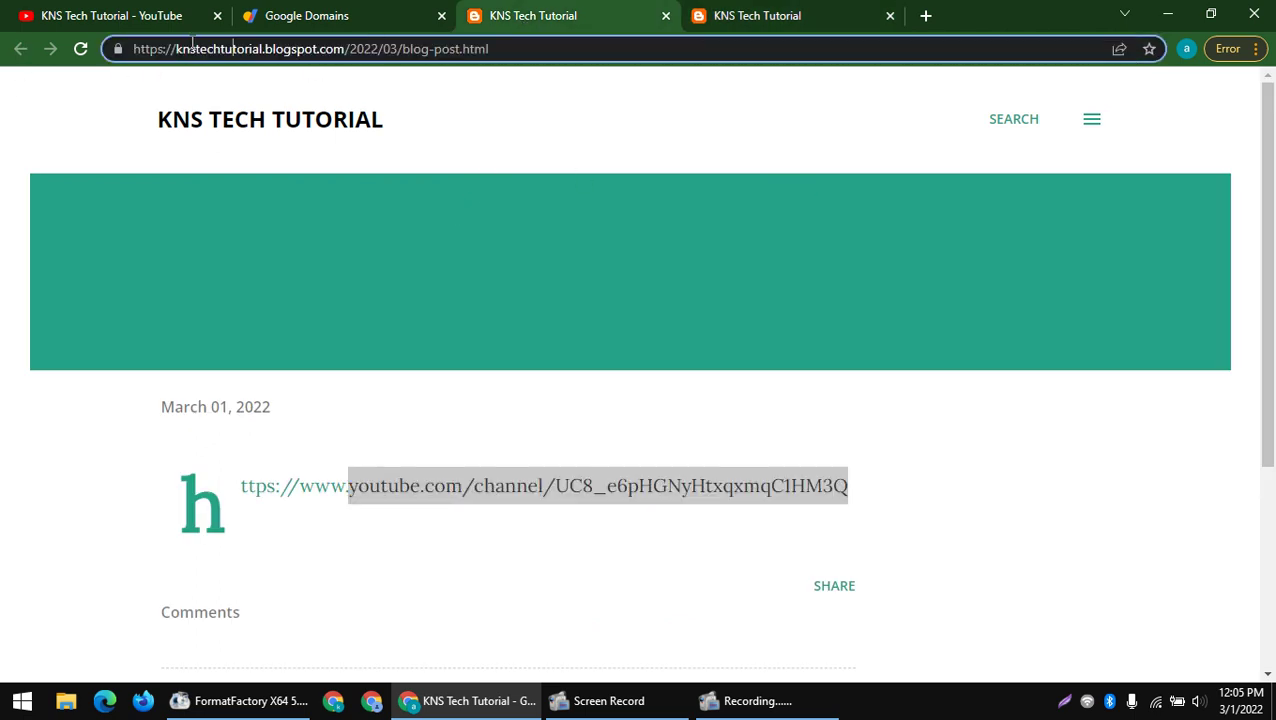
{"action": "double_click", "coordinate": [196, 50]}
{"action": "left_click", "coordinate": [198, 50]}
{"action": "type", "text": "blo"}
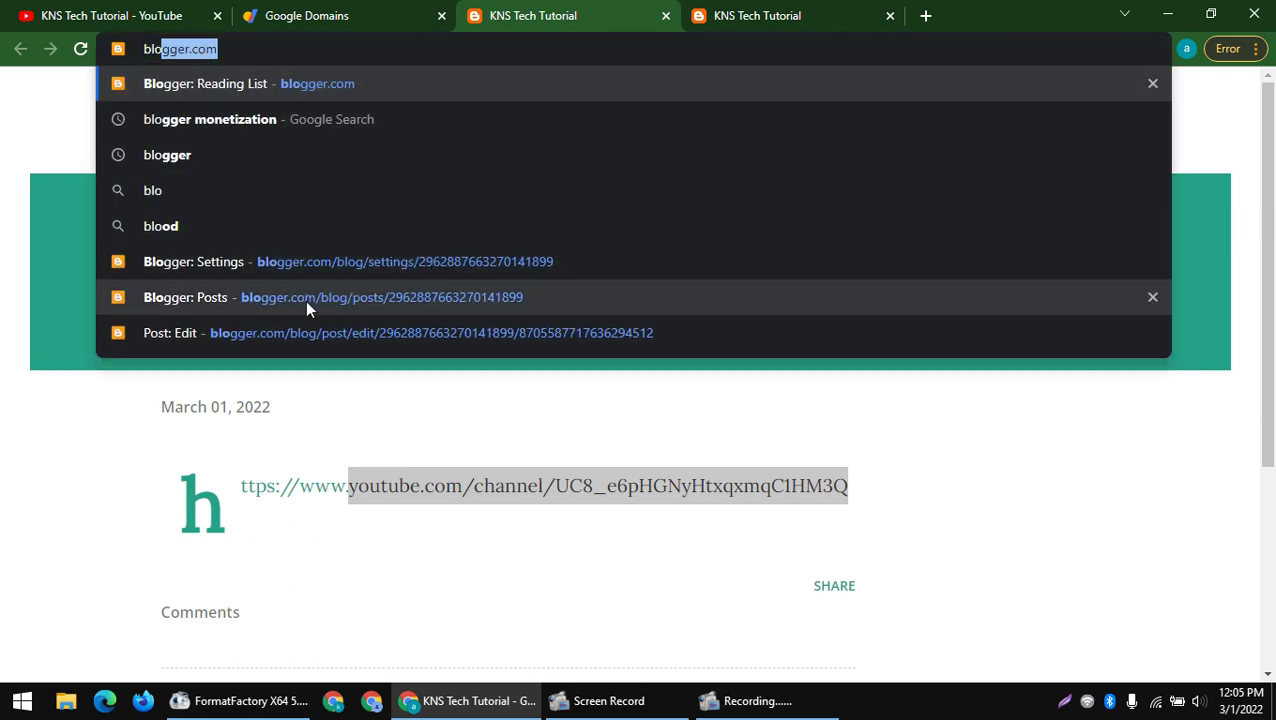
{"action": "left_click", "coordinate": [307, 298]}
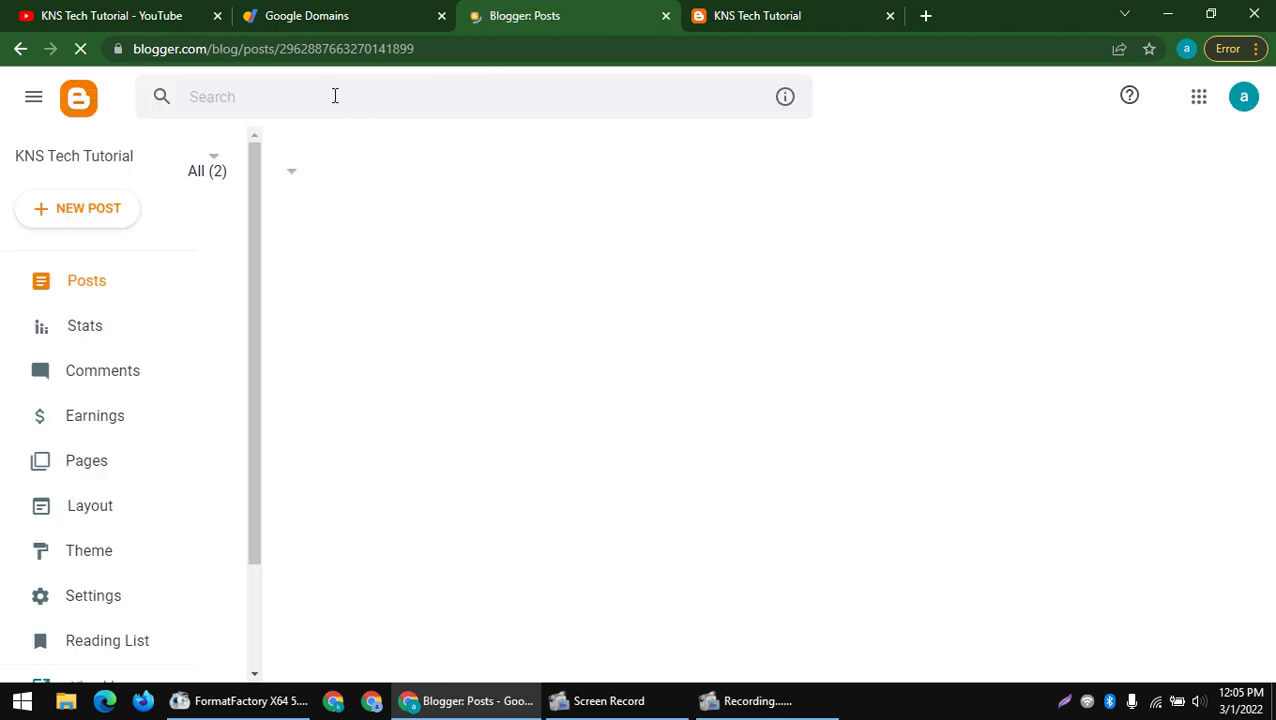
- Capture most of the KNS Tech Tutorial YouTube channel page and save it to the Desktop as a PNG named with repeated h's
{"action": "left_click", "coordinate": [111, 15]}
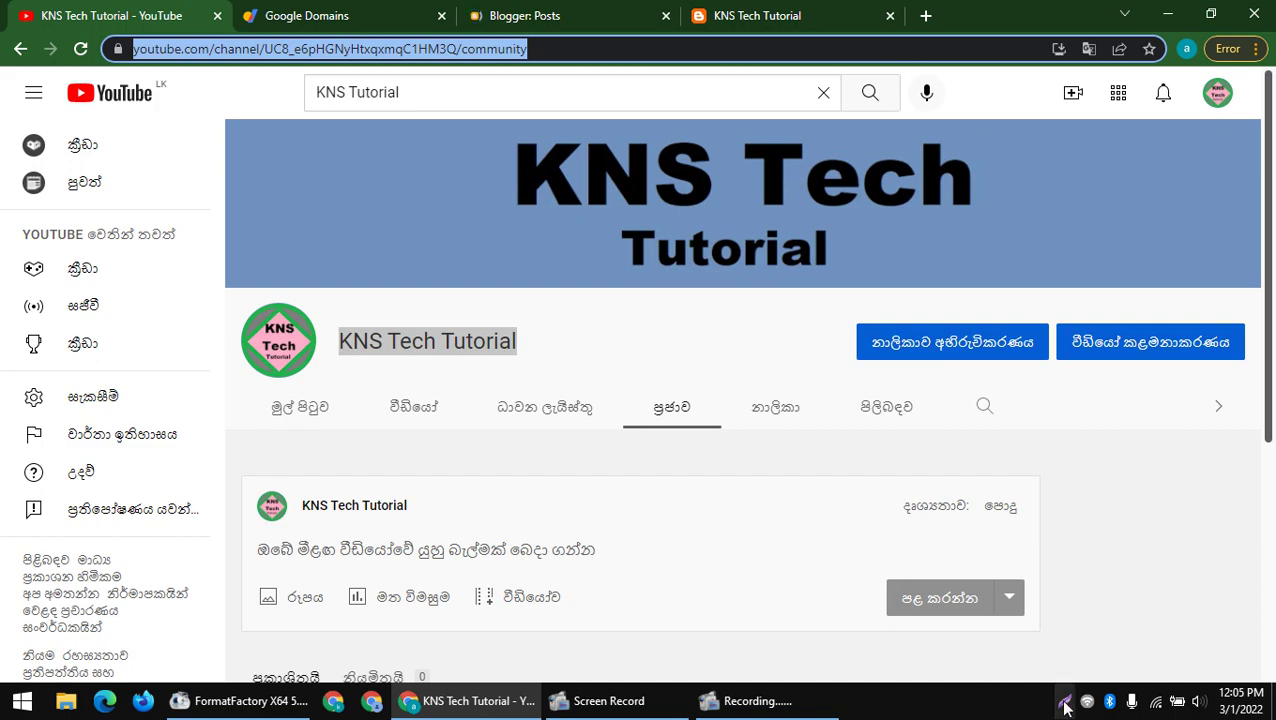
{"action": "left_click", "coordinate": [1163, 660]}
{"action": "left_click_drag", "start_coordinate": [1258, 651], "coordinate": [103, 20]}
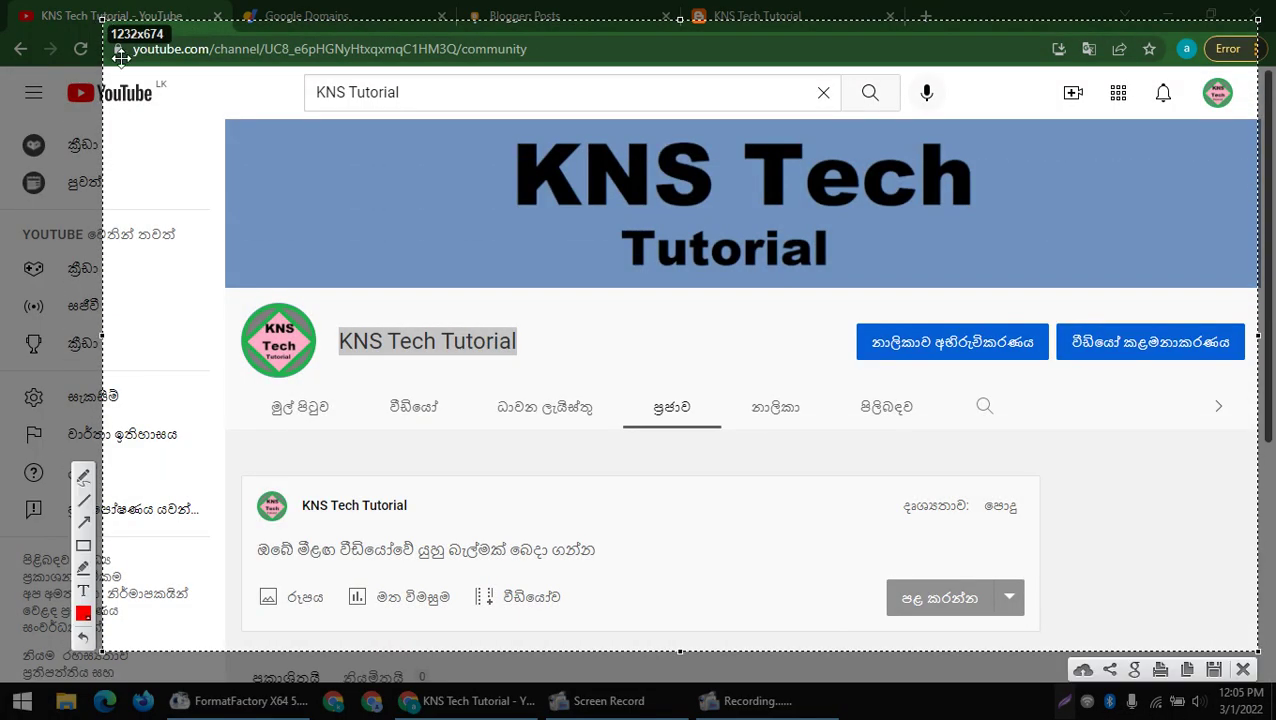
{"action": "left_click", "coordinate": [1214, 668]}
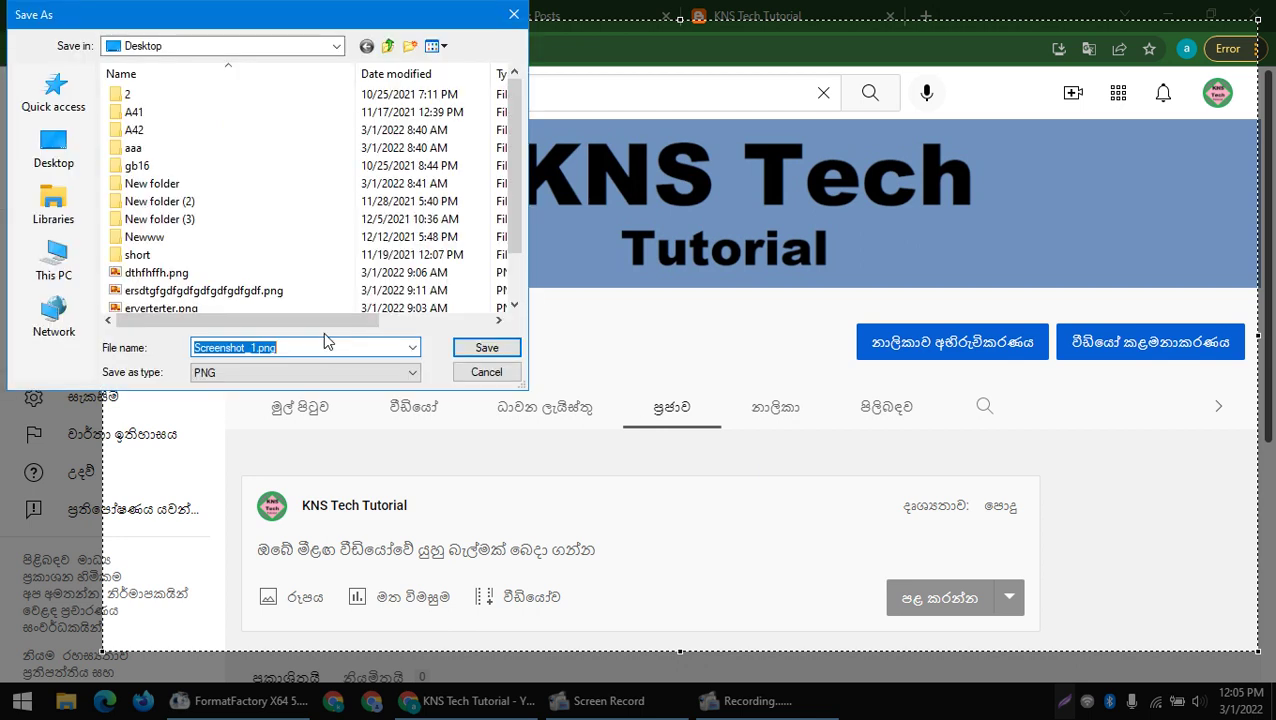
{"action": "type", "text": "hhhhhhhhhhhhhhhhhhhhhhhh"}
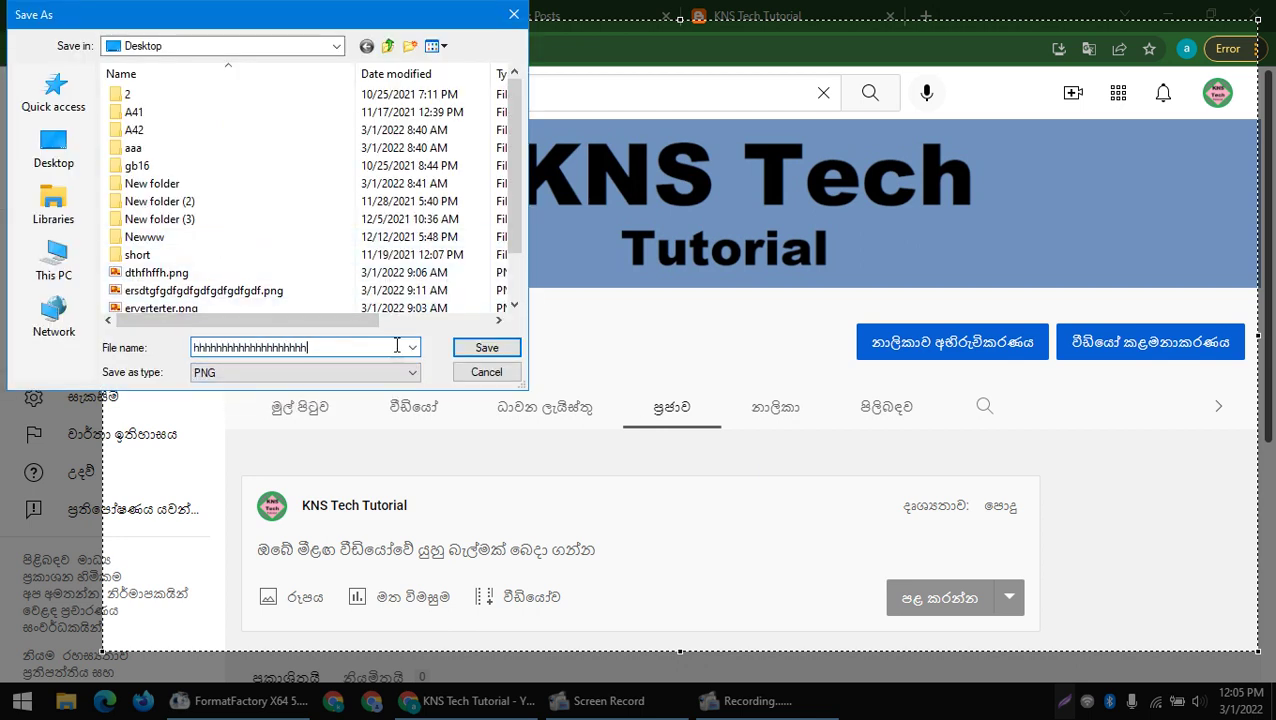
{"action": "left_click", "coordinate": [478, 347]}
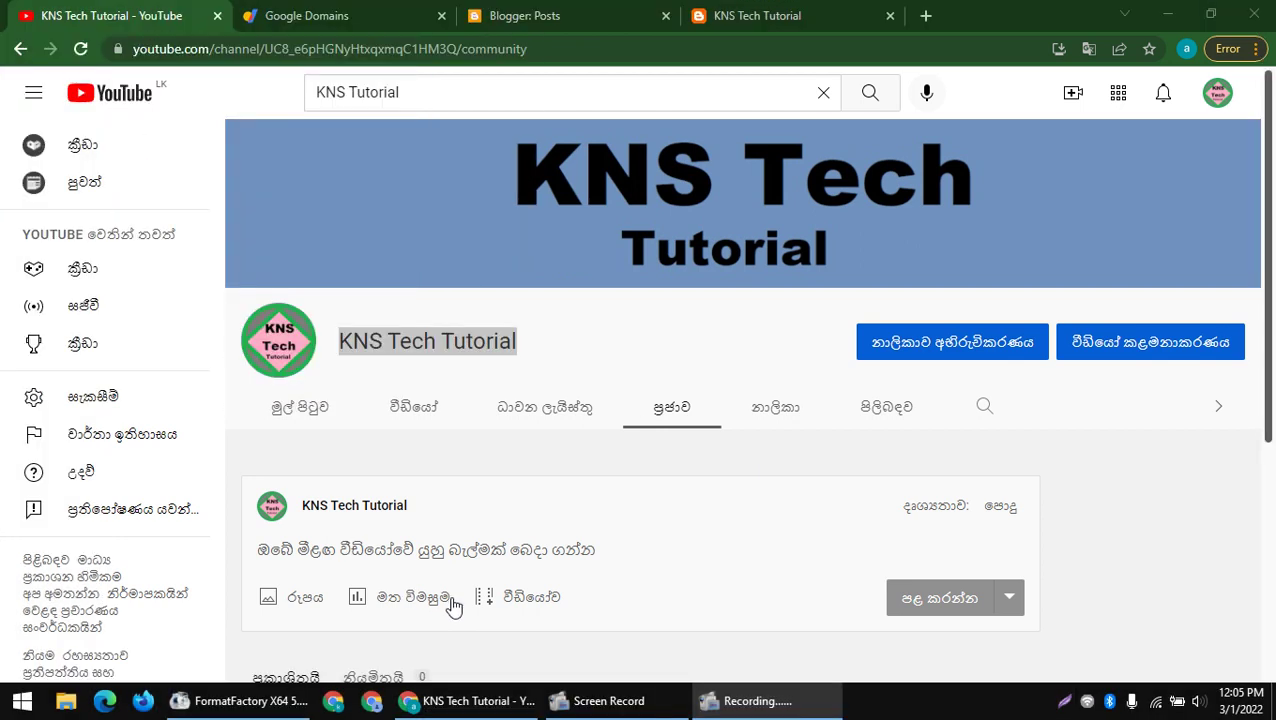
- Start a new post in the KNS Tech Tutorial blog in Blogger
{"action": "left_click", "coordinate": [600, 14]}
{"action": "left_click", "coordinate": [85, 210]}
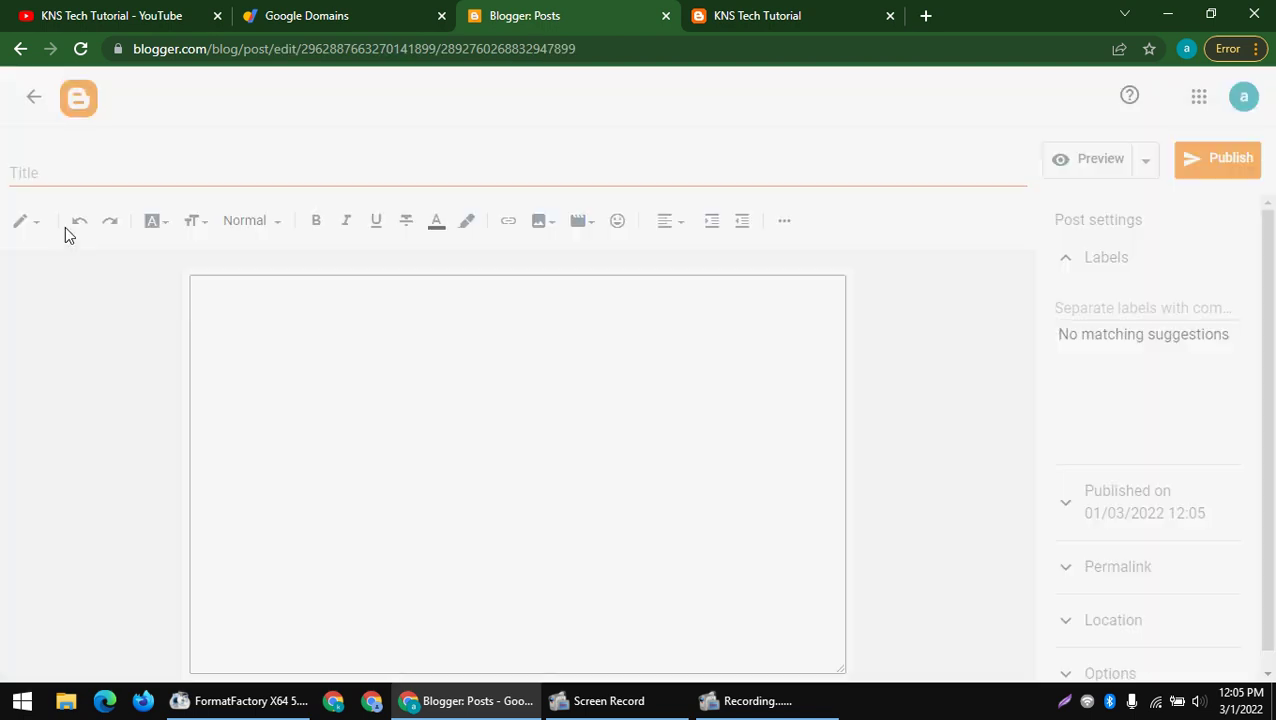
{"action": "left_click", "coordinate": [545, 230]}
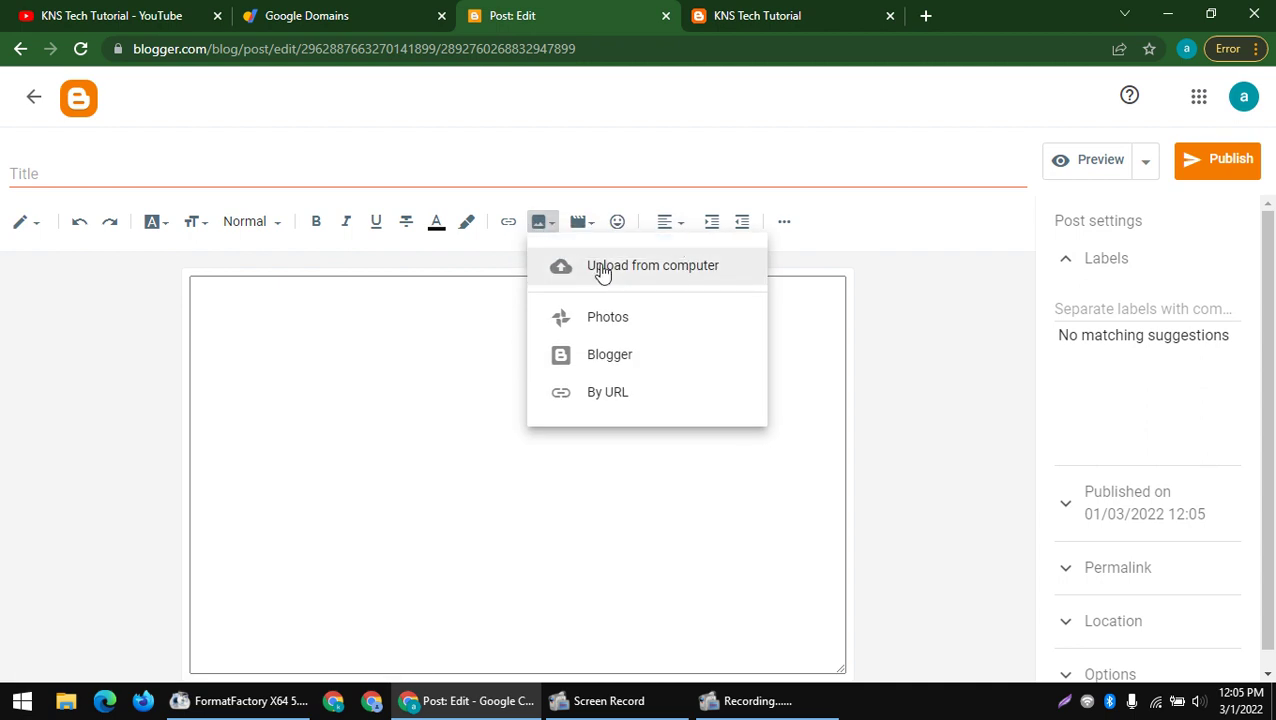
{"action": "left_click", "coordinate": [666, 270]}
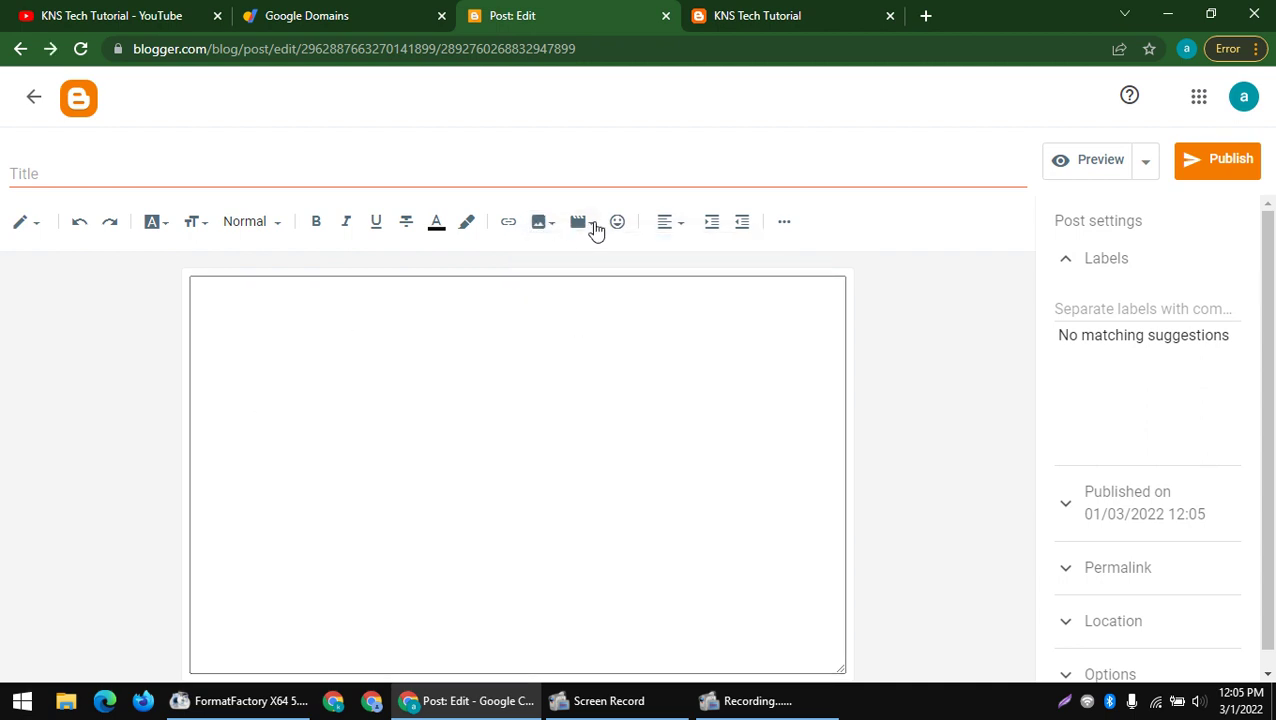
{"action": "left_click", "coordinate": [541, 228]}
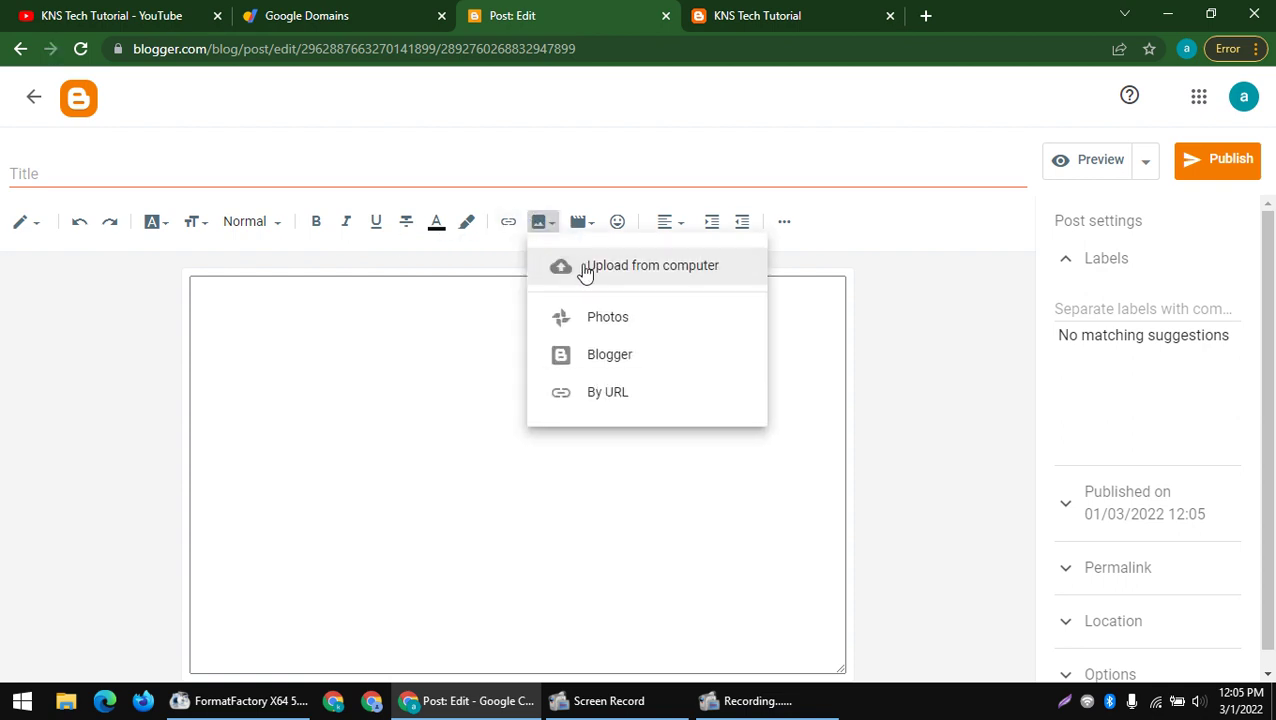
{"action": "left_click", "coordinate": [624, 338]}
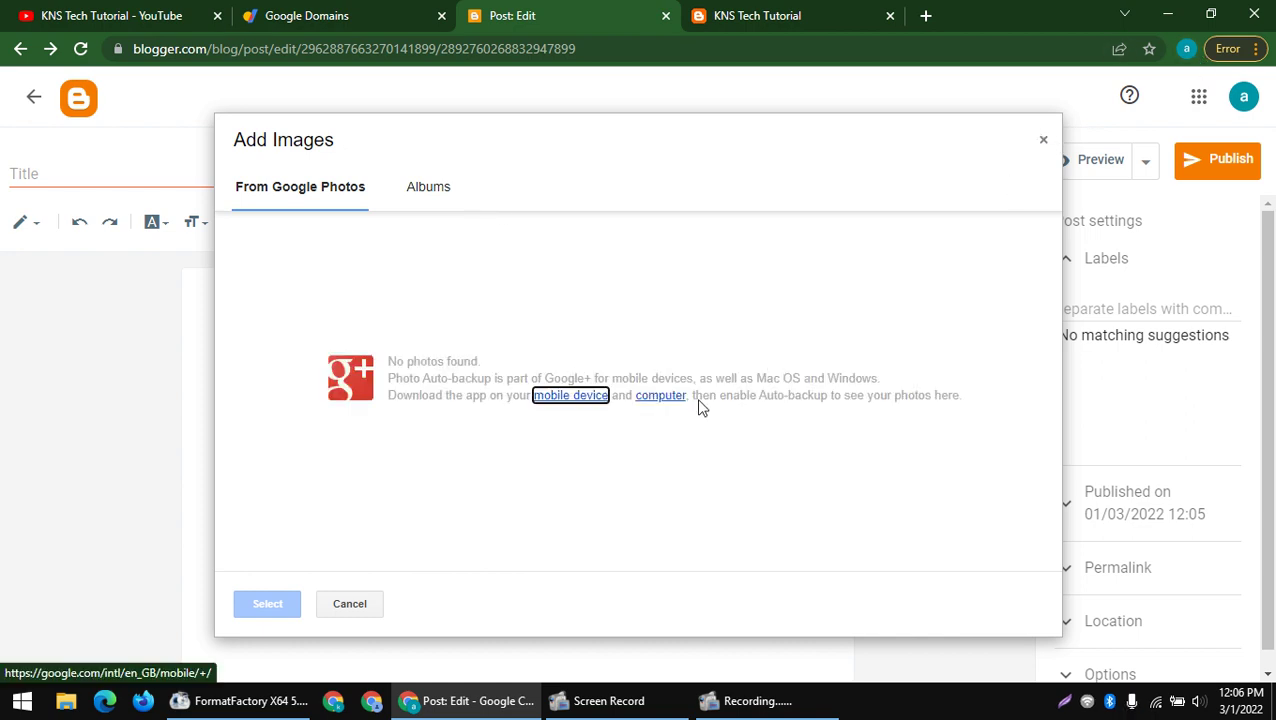
{"action": "left_click", "coordinate": [1043, 141]}
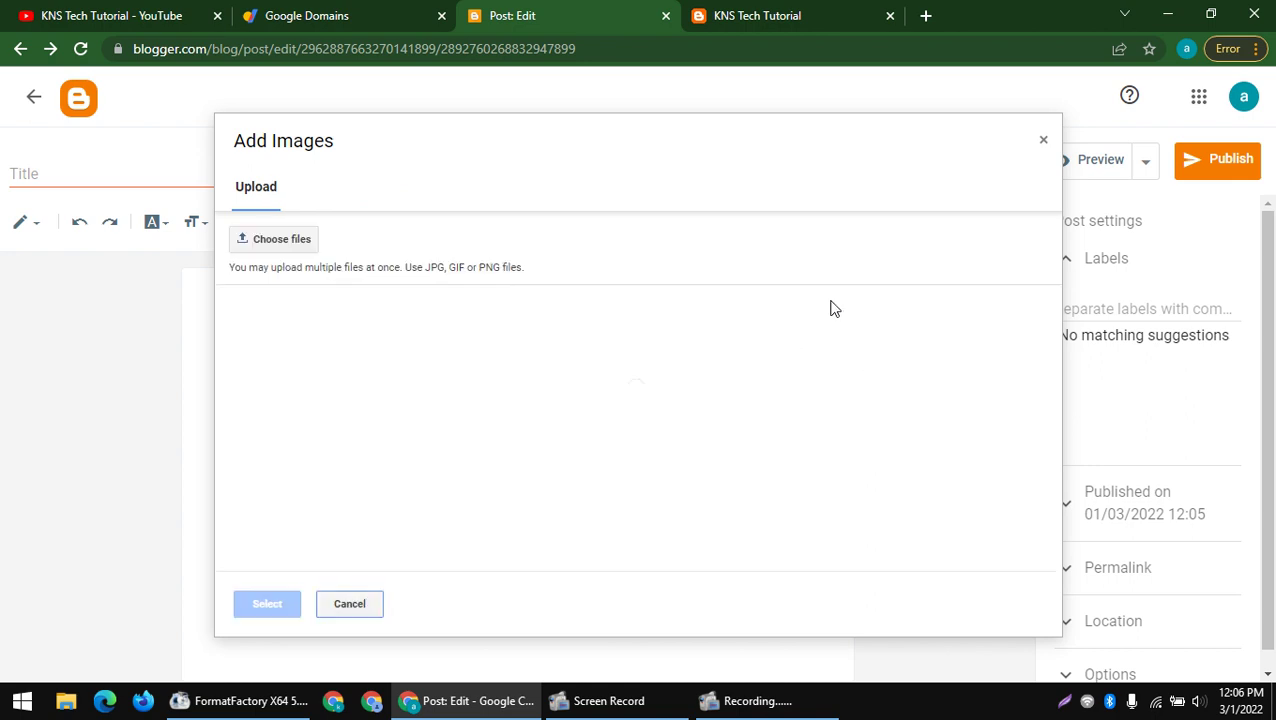
{"action": "left_click", "coordinate": [1043, 141]}
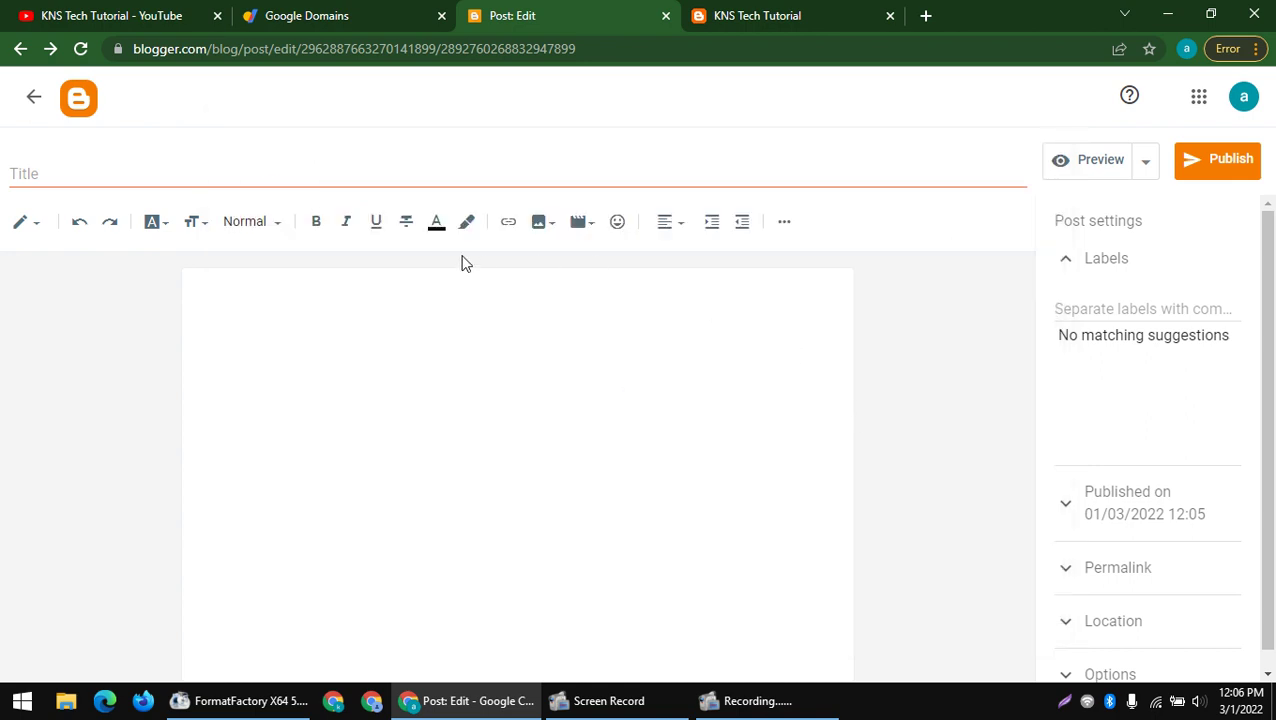
- Insert the Desktop screenshot PNG named with repeated h's into the body of the new post by uploading it from the computer
{"action": "left_click", "coordinate": [539, 222]}
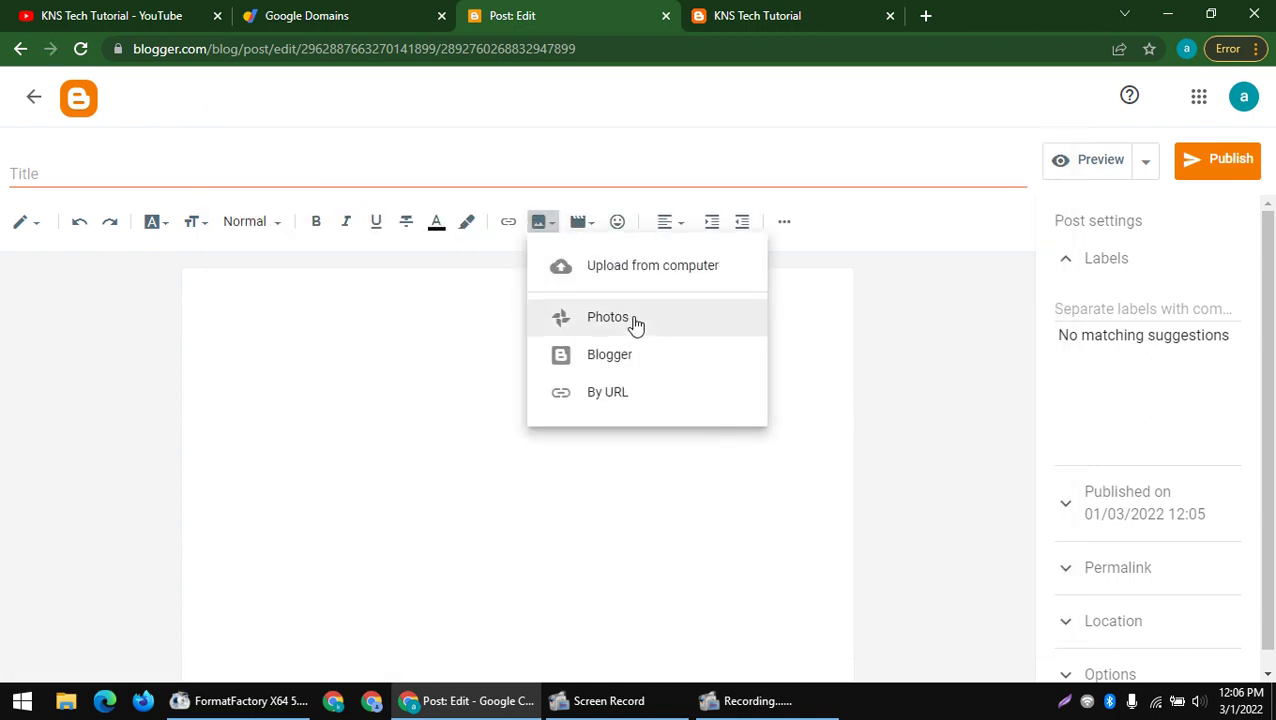
{"action": "left_click", "coordinate": [622, 272]}
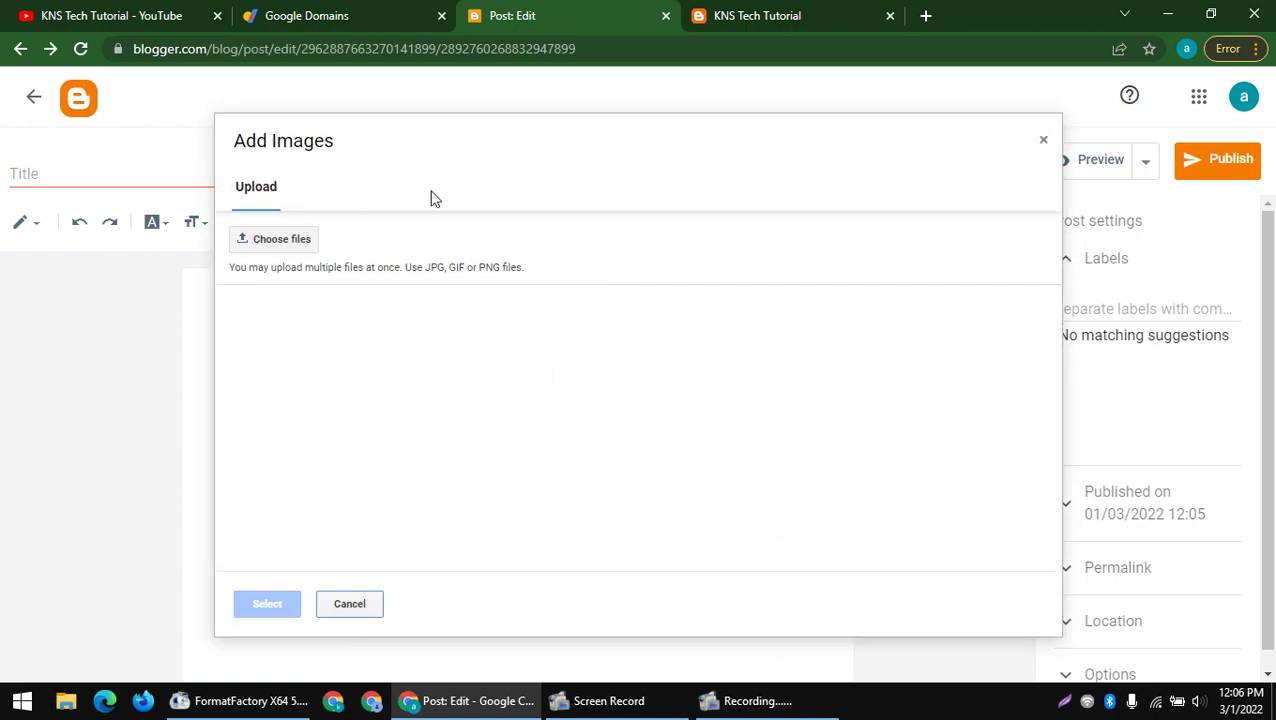
{"action": "left_click", "coordinate": [287, 244]}
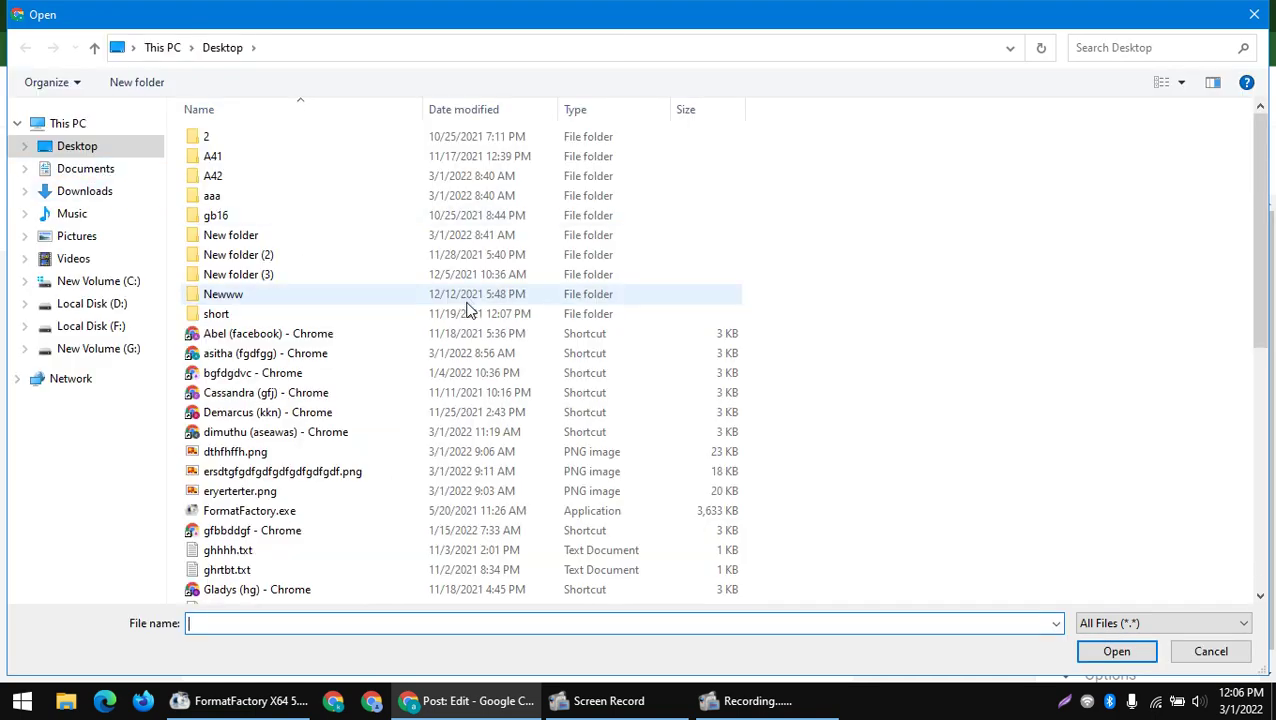
{"action": "scroll", "coordinate": [460, 330], "scroll_direction": "down", "scroll_amount": 2}
{"action": "scroll", "coordinate": [325, 400], "scroll_direction": "down", "scroll_amount": 2}
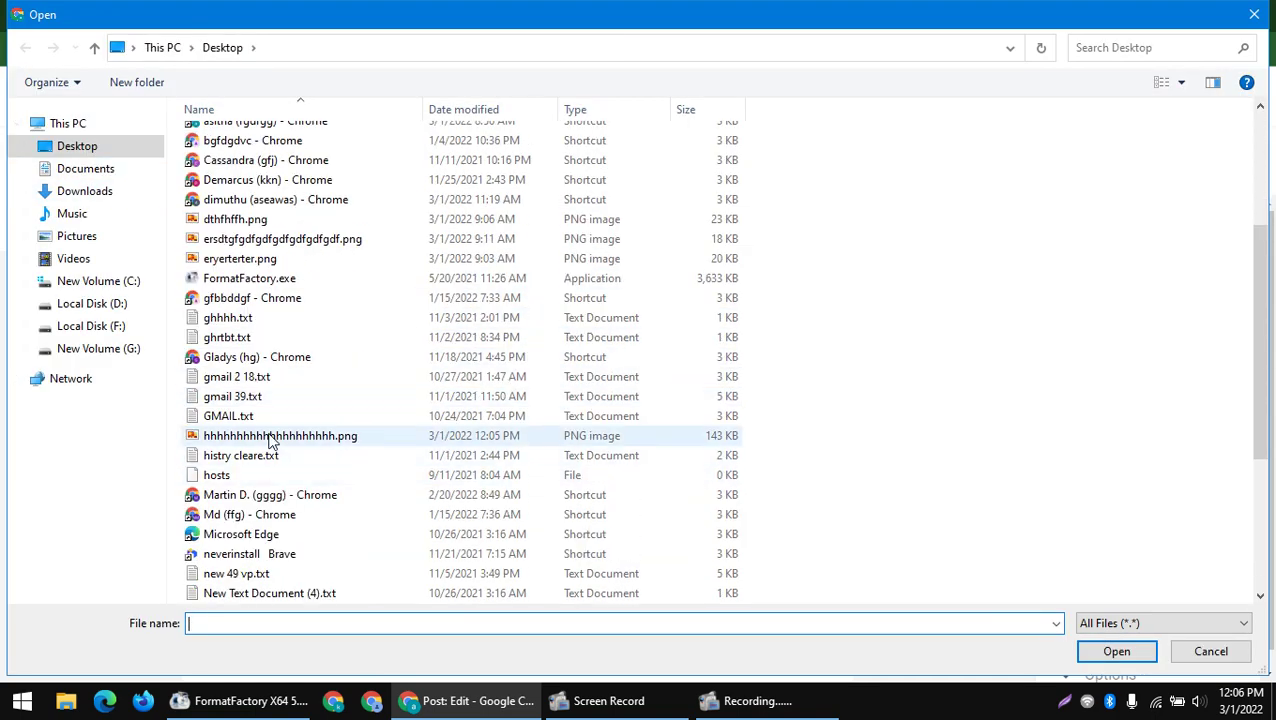
{"action": "double_click", "coordinate": [270, 437]}
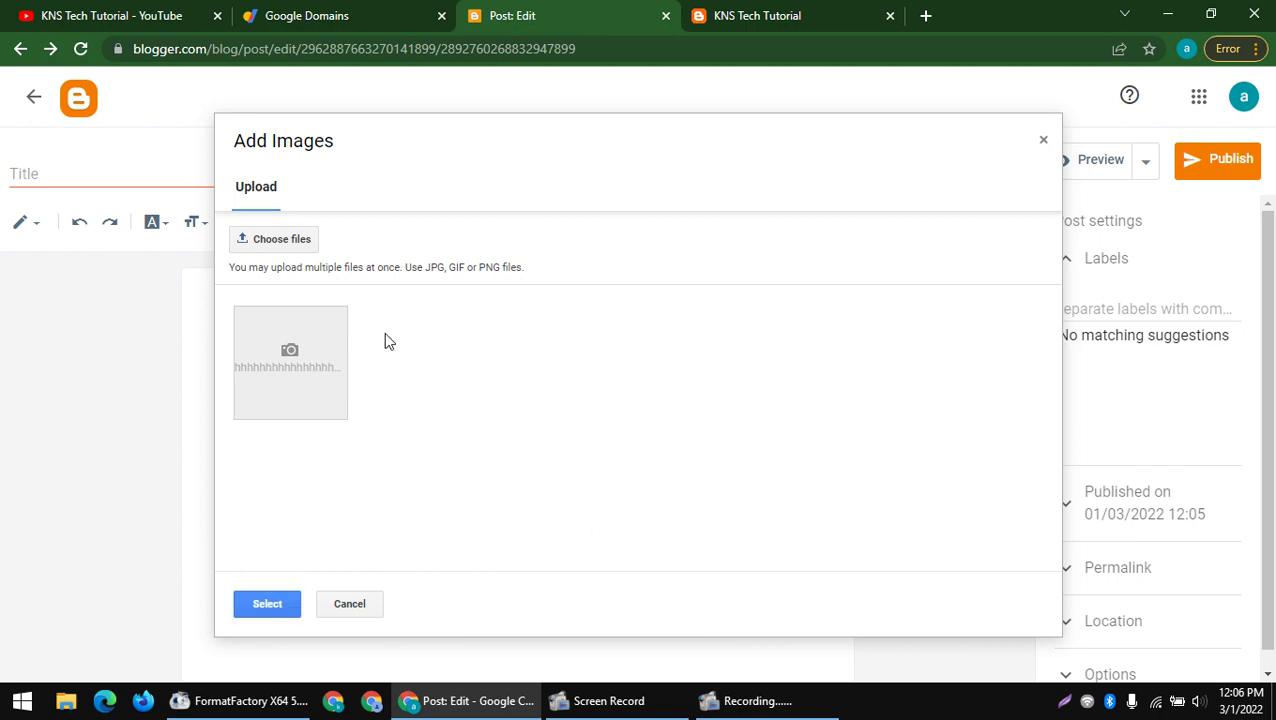
{"action": "left_click", "coordinate": [256, 607]}
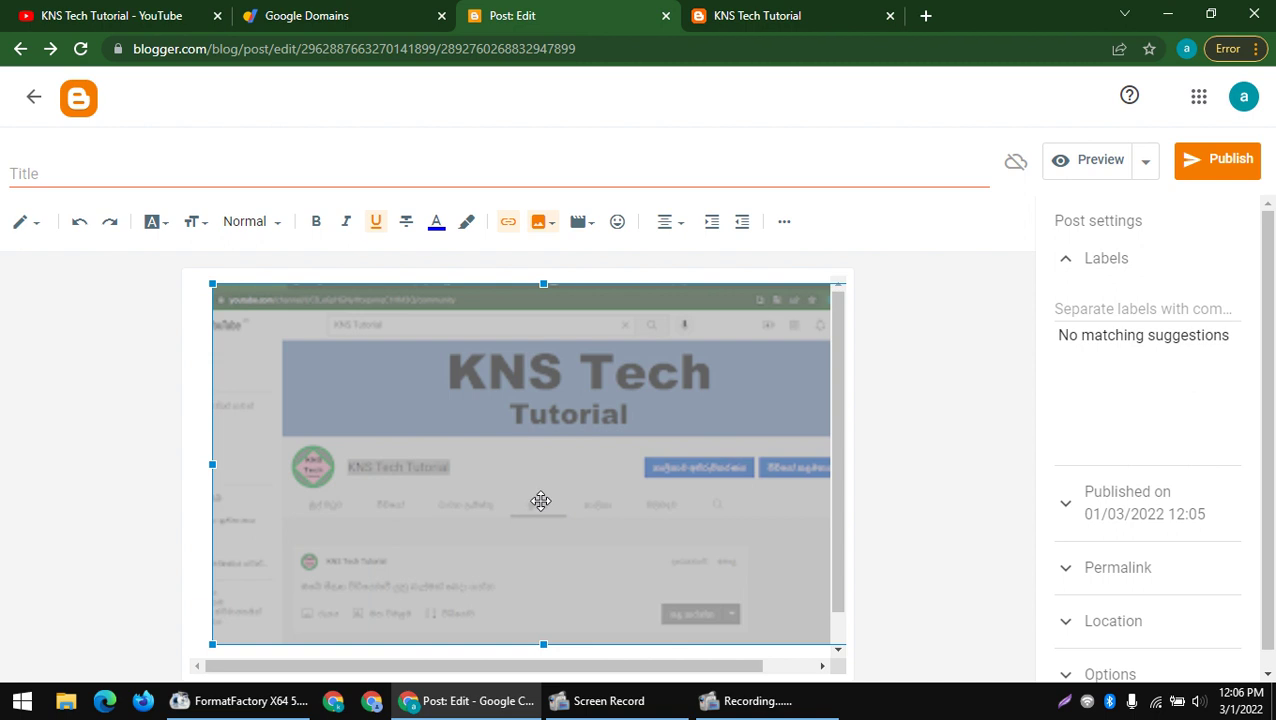
- Publish the untitled image post to the blog and confirm the publication
{"action": "scroll", "coordinate": [849, 532], "scroll_direction": "down", "scroll_amount": 1}
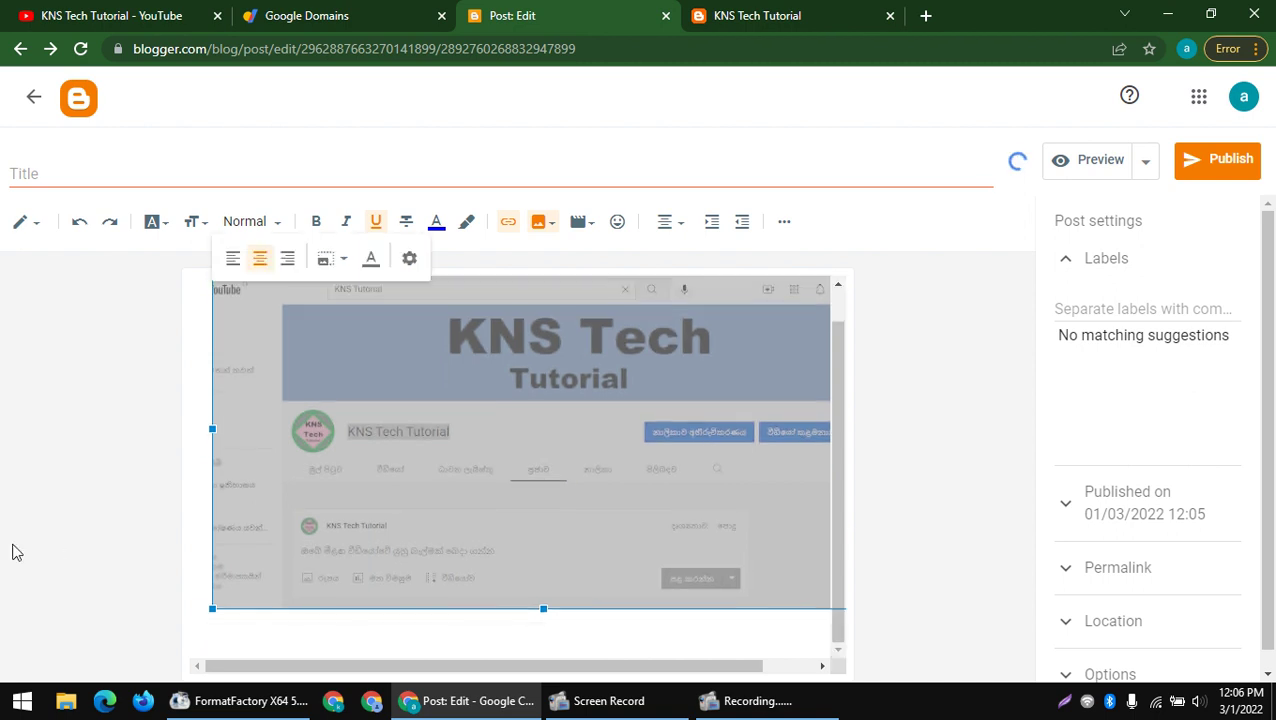
{"action": "left_click", "coordinate": [1208, 162]}
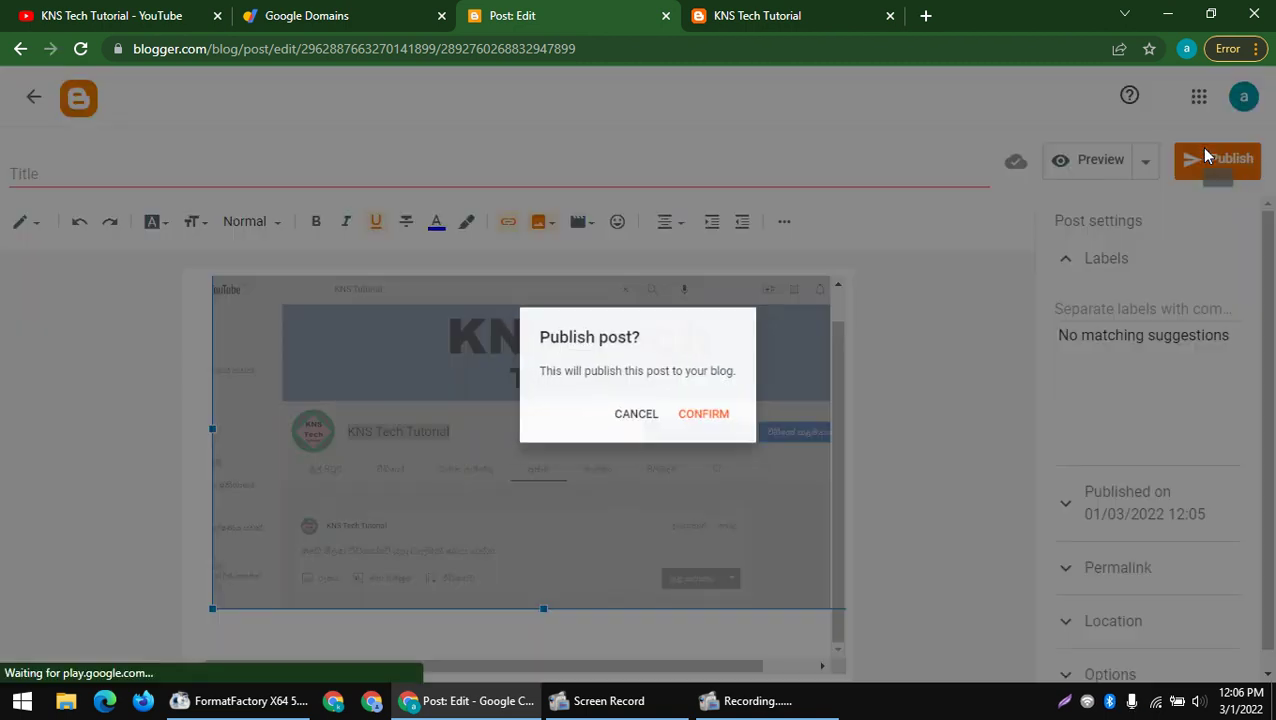
{"action": "left_click", "coordinate": [733, 416]}
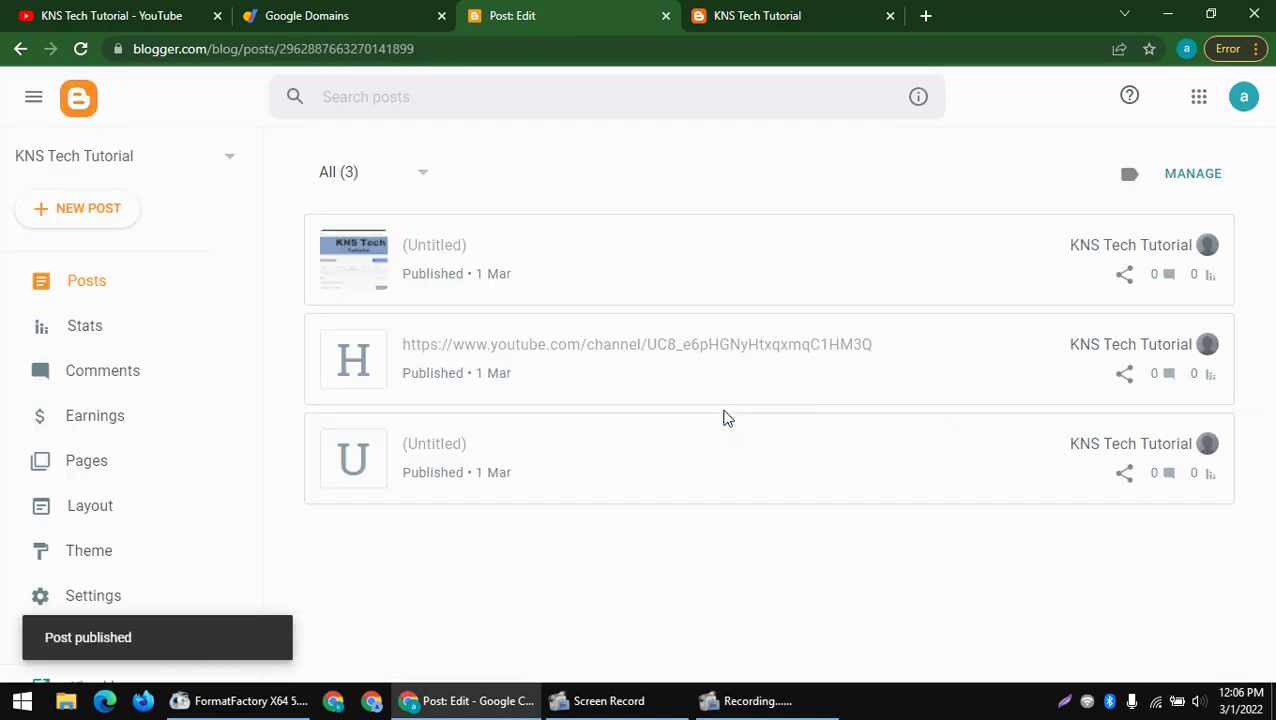
- View the newly published image post on the blog and examine its picture, date and comments section
{"action": "scroll", "coordinate": [441, 396], "scroll_direction": "down", "scroll_amount": 3}
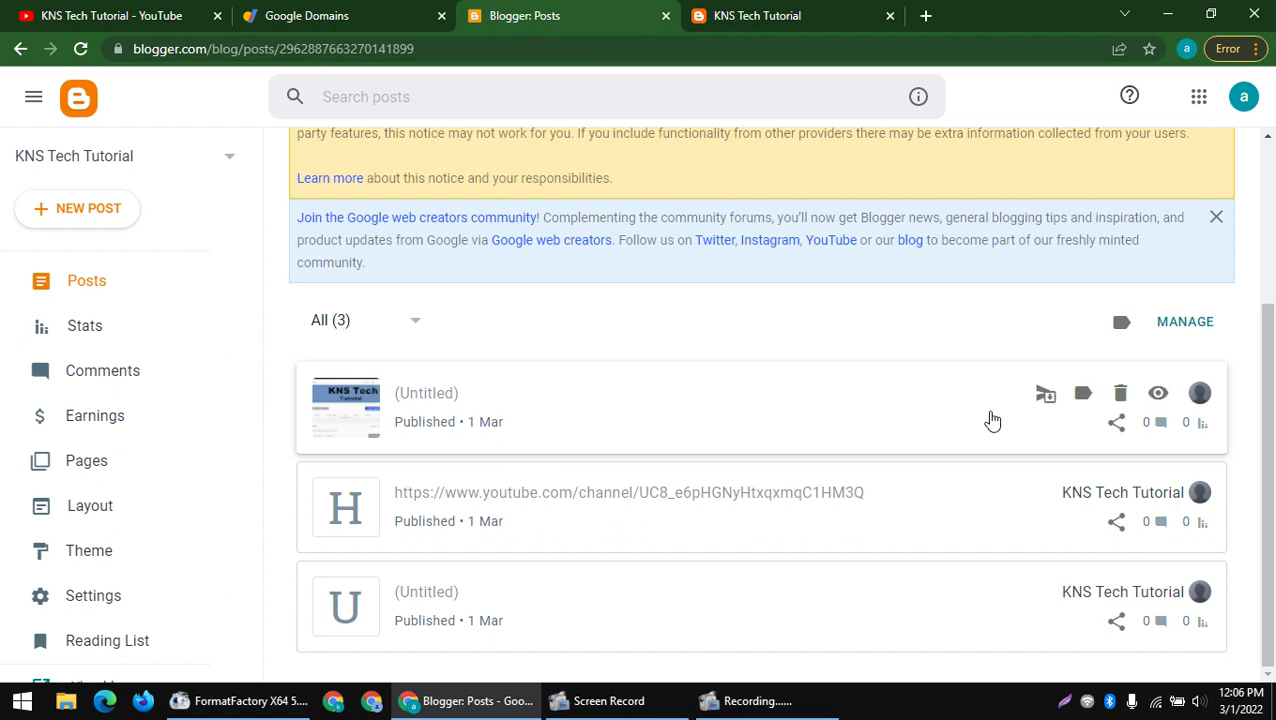
{"action": "left_click", "coordinate": [1157, 393]}
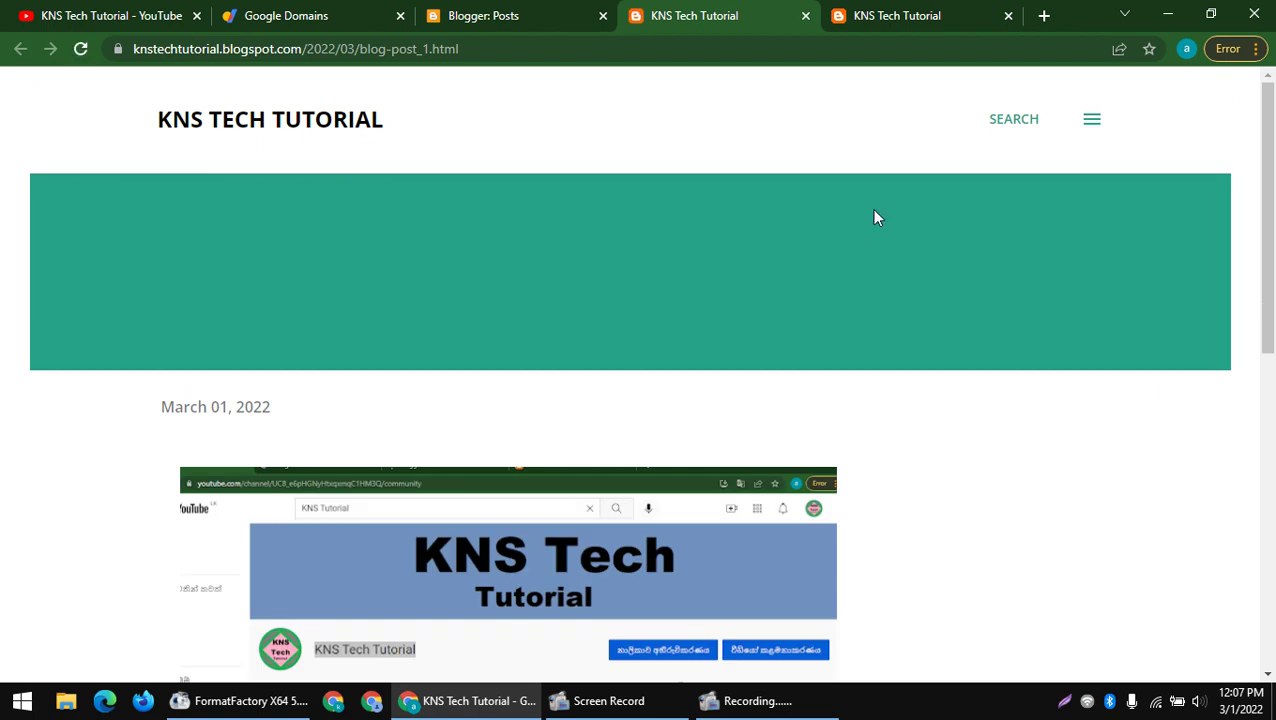
{"action": "scroll", "coordinate": [730, 404], "scroll_direction": "down", "scroll_amount": 1}
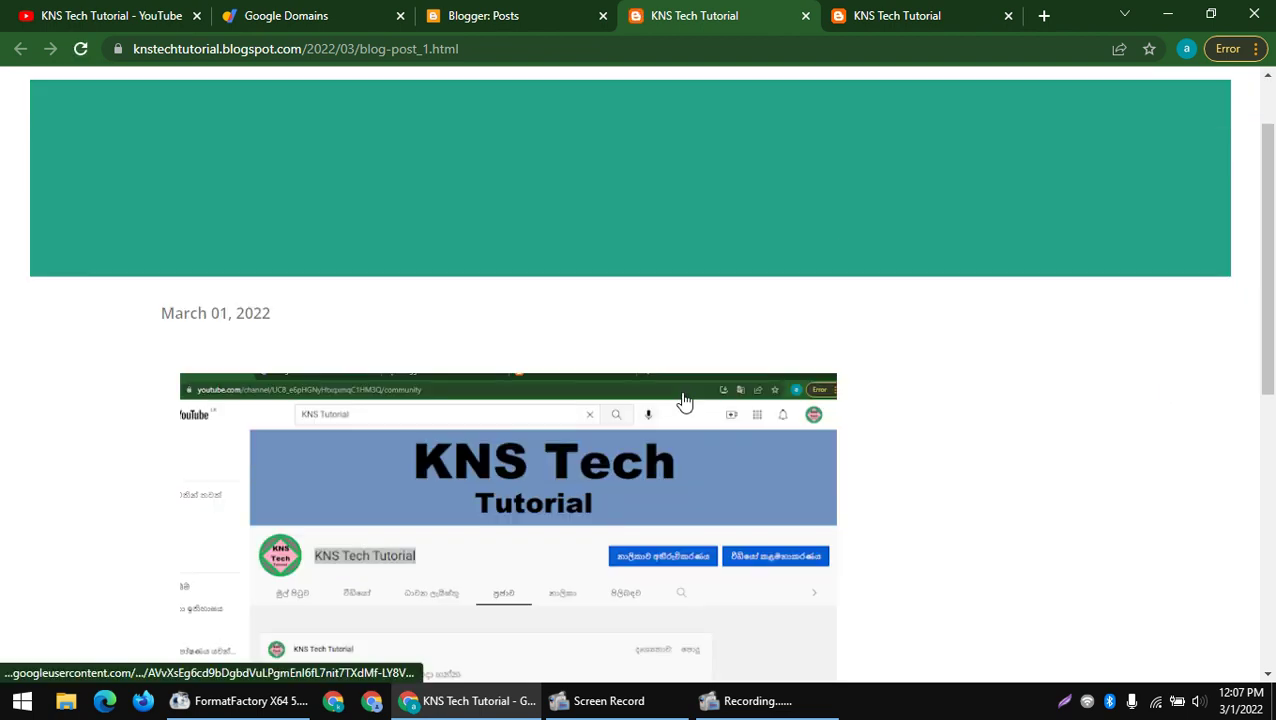
{"action": "scroll", "coordinate": [685, 401], "scroll_direction": "up", "scroll_amount": 1}
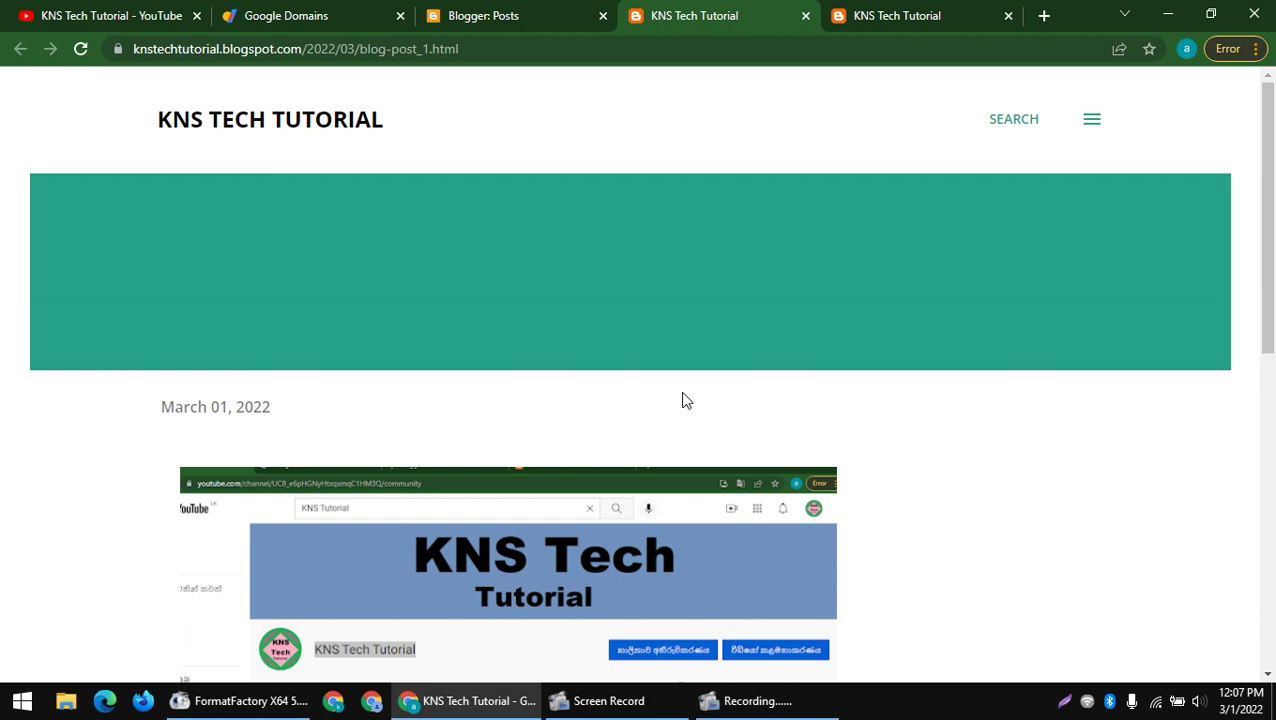
{"action": "scroll", "coordinate": [183, 262], "scroll_direction": "down", "scroll_amount": 5}
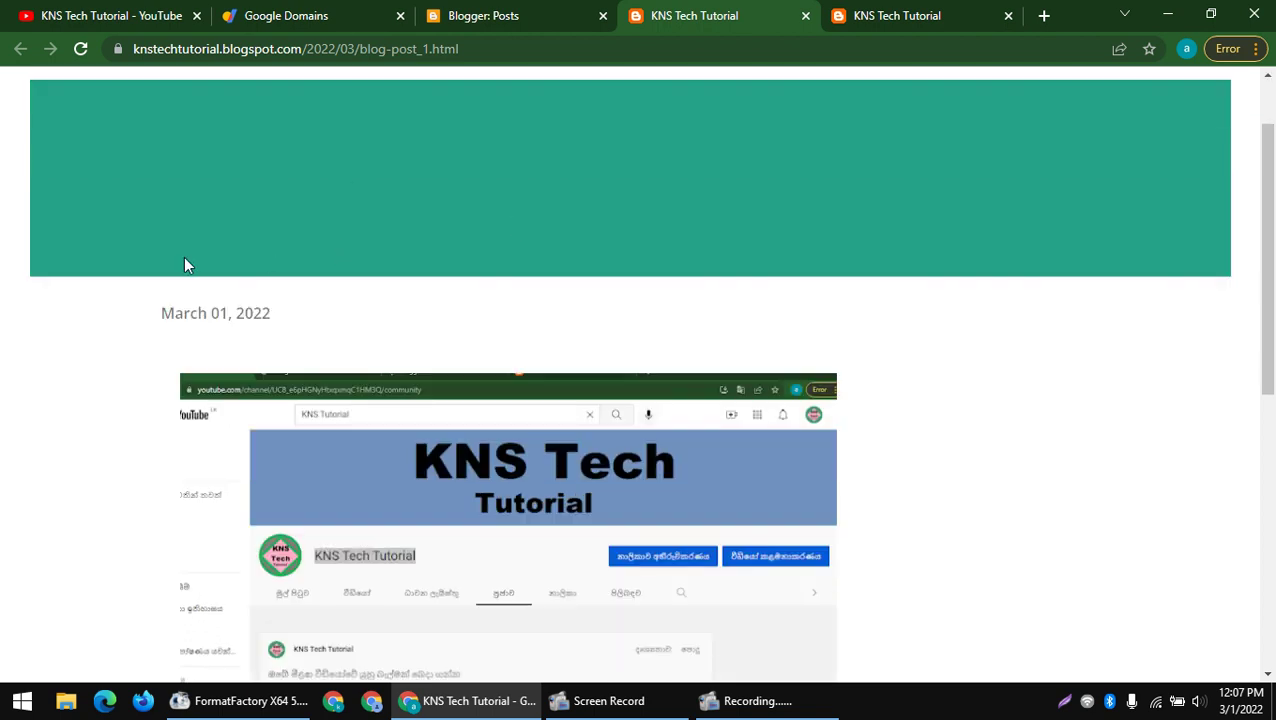
{"action": "scroll", "coordinate": [182, 276], "scroll_direction": "up", "scroll_amount": 3}
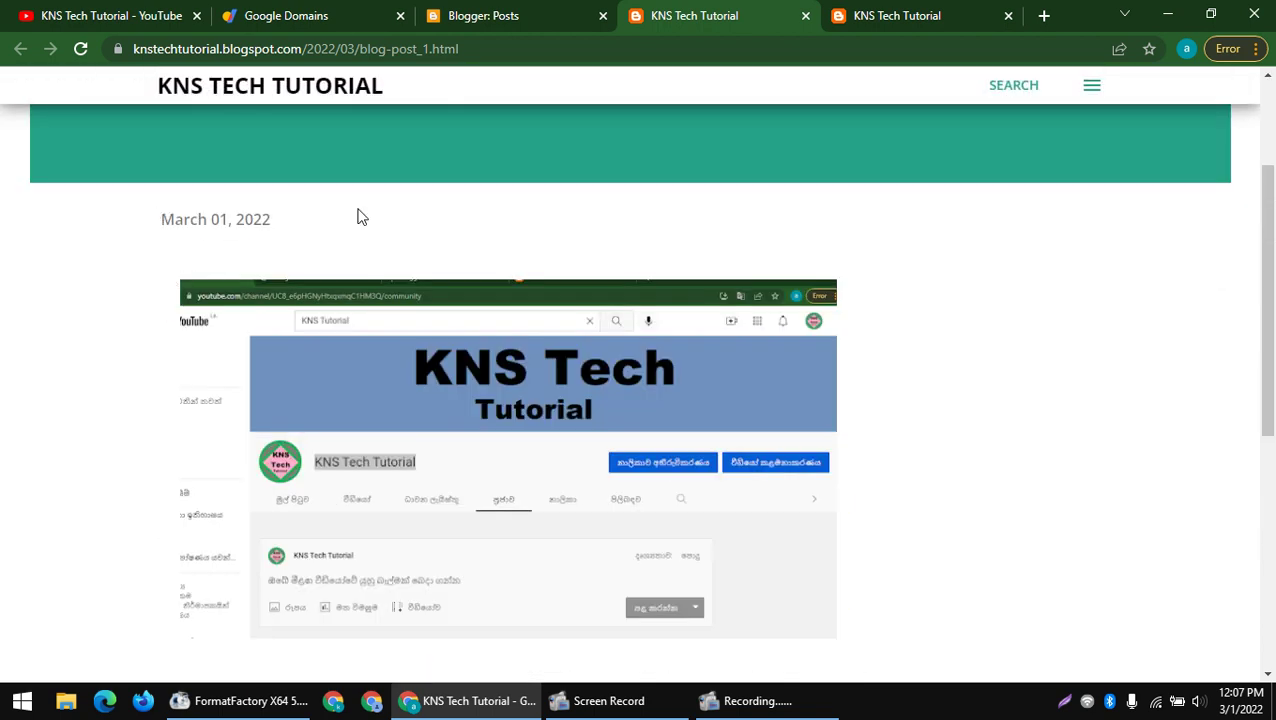
{"action": "left_click_drag", "start_coordinate": [356, 214], "coordinate": [826, 490]}
{"action": "scroll", "coordinate": [612, 416], "scroll_direction": "down", "scroll_amount": 3}
{"action": "left_click", "coordinate": [293, 378]}
{"action": "scroll", "coordinate": [114, 313], "scroll_direction": "up", "scroll_amount": 5}
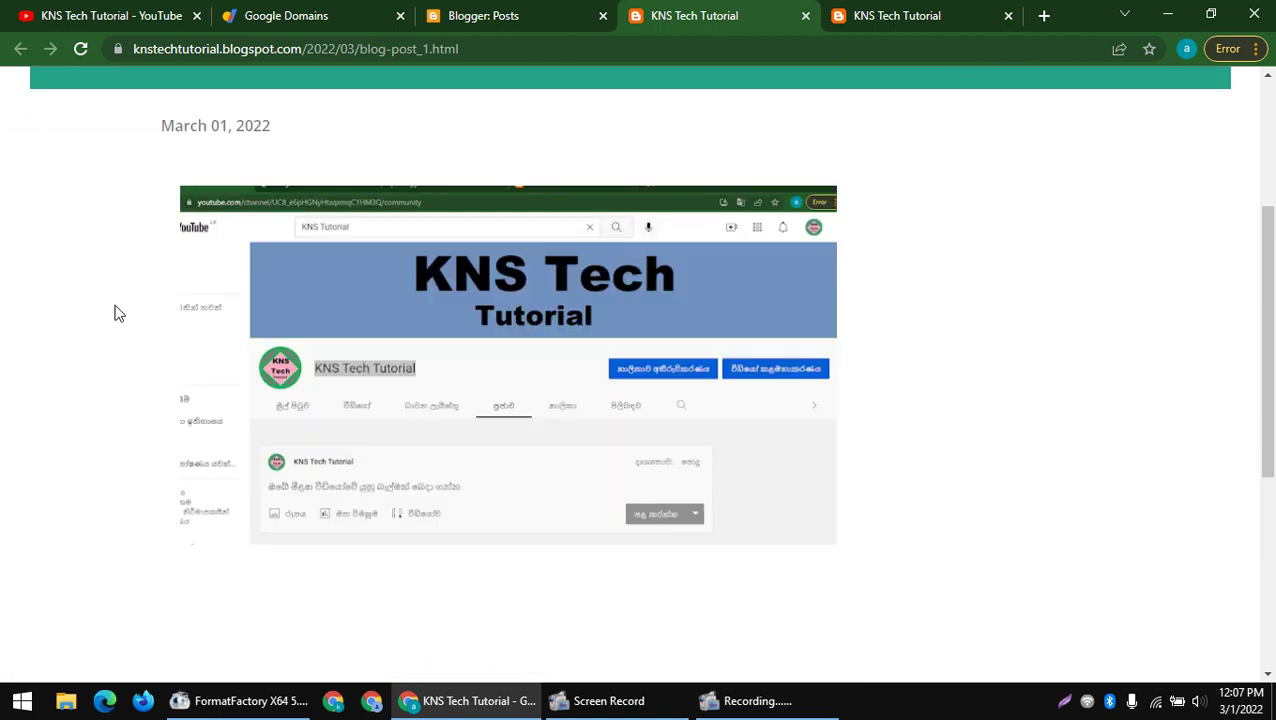
{"action": "scroll", "coordinate": [380, 400], "scroll_direction": "down", "scroll_amount": 7}
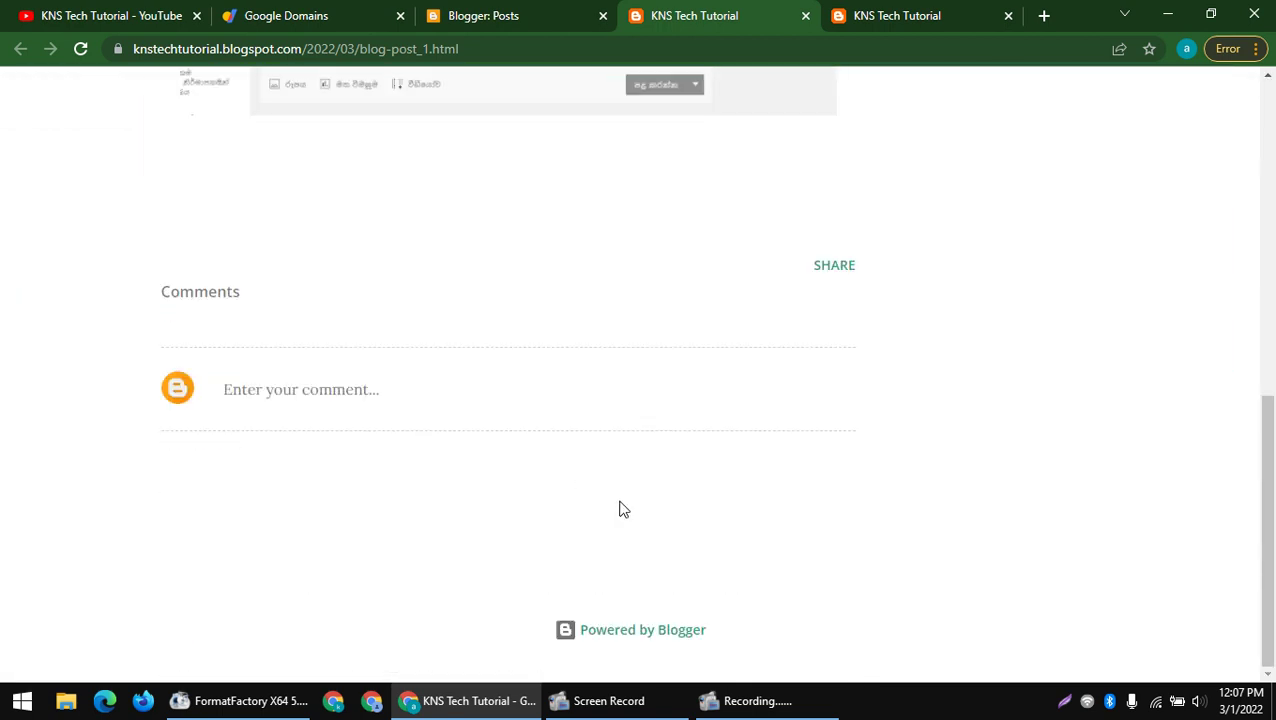
{"action": "scroll", "coordinate": [684, 524], "scroll_direction": "up", "scroll_amount": 8}
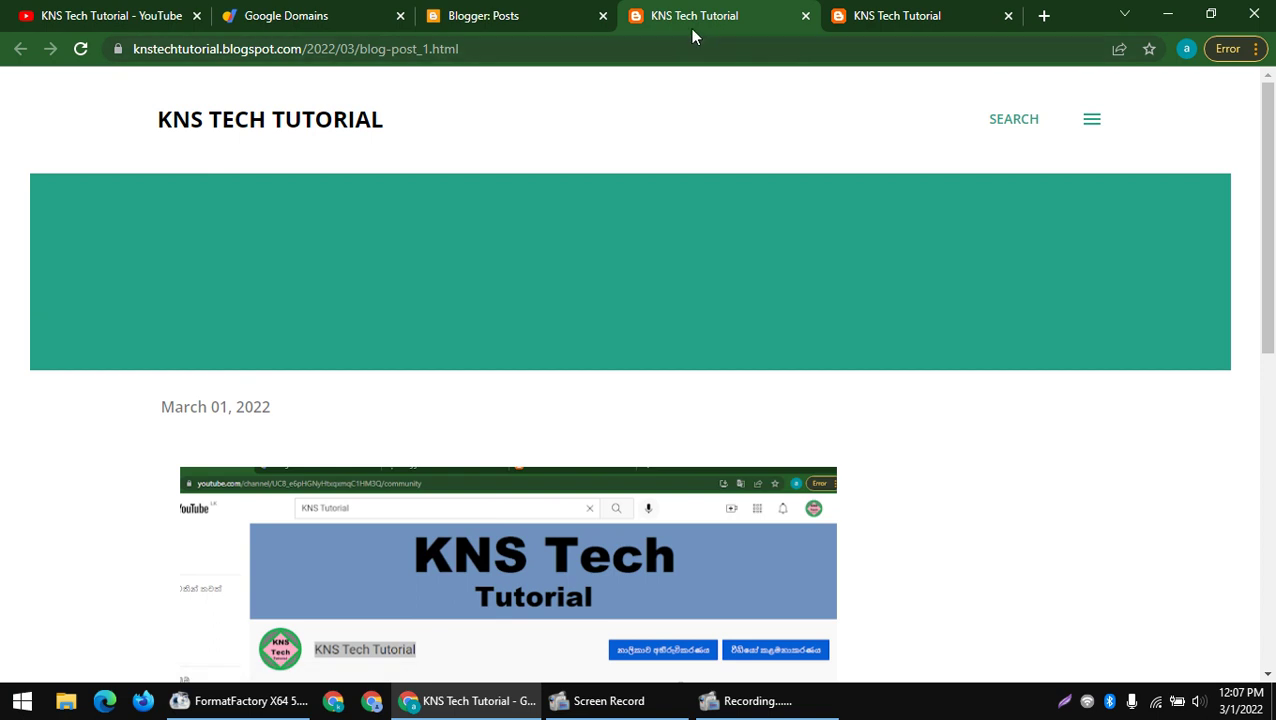
{"action": "left_click", "coordinate": [540, 10]}
{"action": "left_click", "coordinate": [285, 10]}
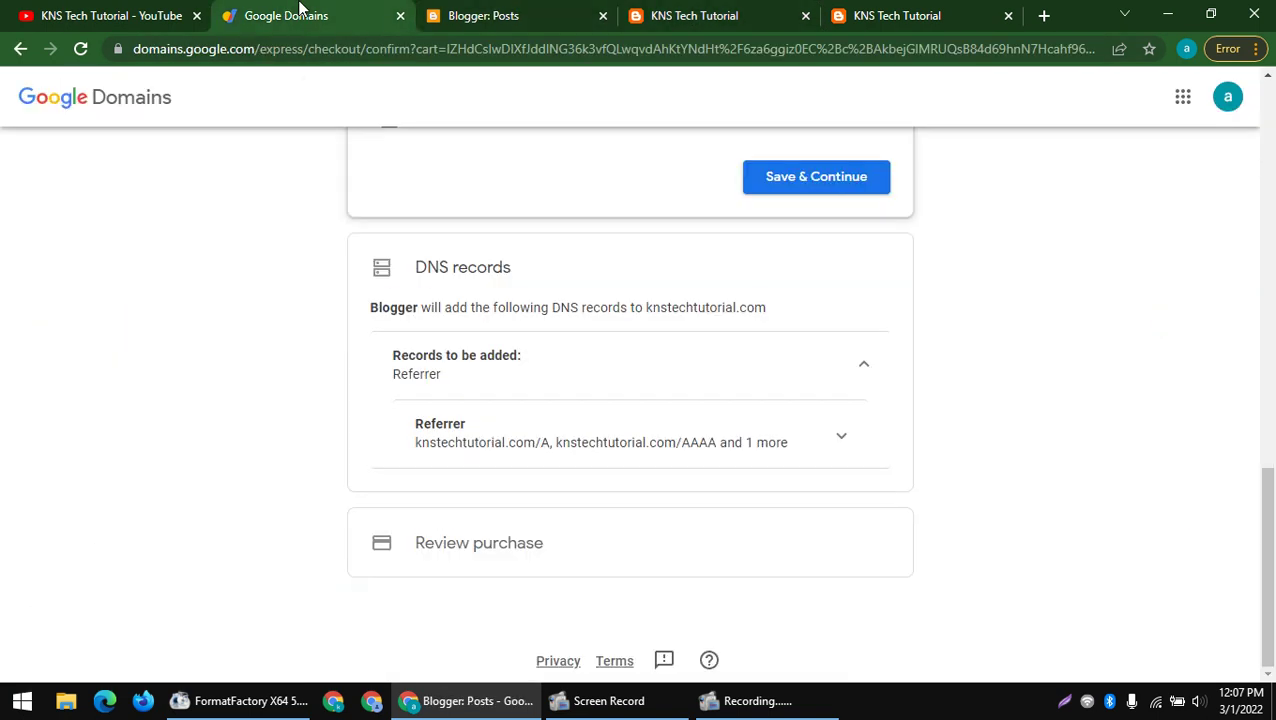
{"action": "left_click", "coordinate": [518, 12]}
{"action": "mouse_move", "coordinate": [610, 700]}
{"action": "left_click", "coordinate": [643, 673]}
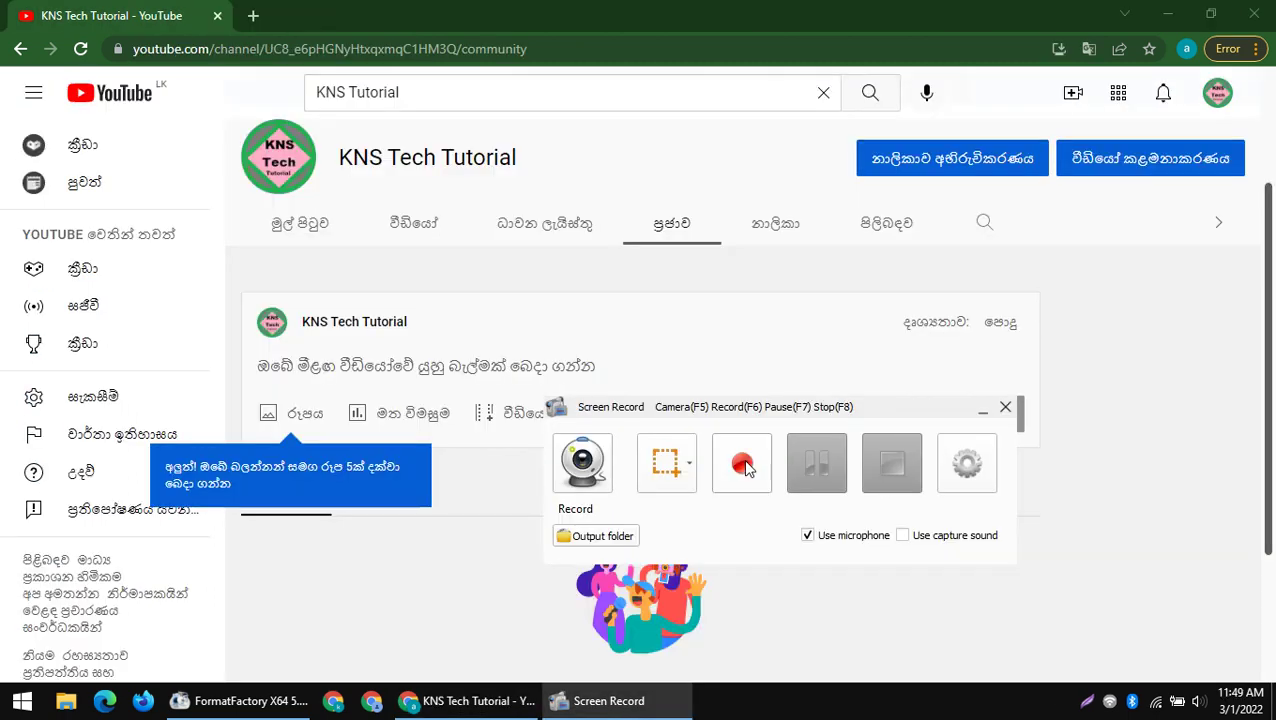
- Start a screen recording in Screen Record and minimize the recorder window
{"action": "left_click", "coordinate": [745, 468]}
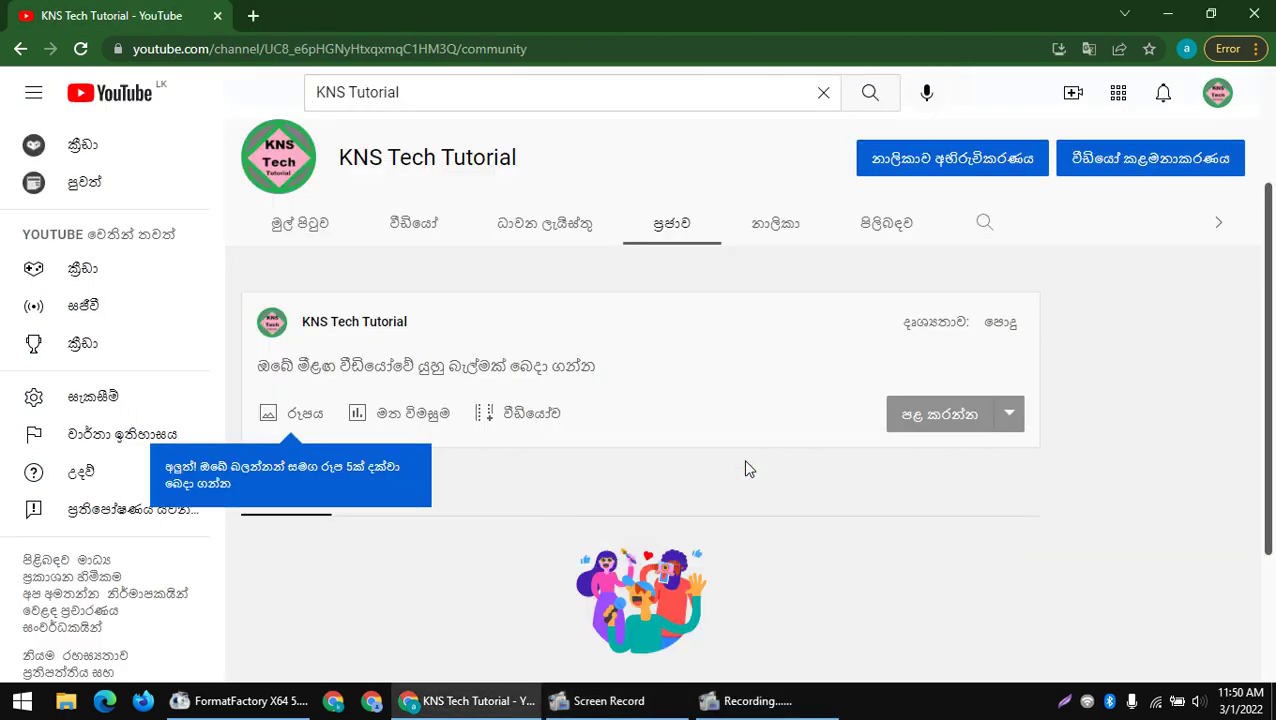
{"action": "mouse_move", "coordinate": [605, 700]}
{"action": "left_click", "coordinate": [695, 649]}
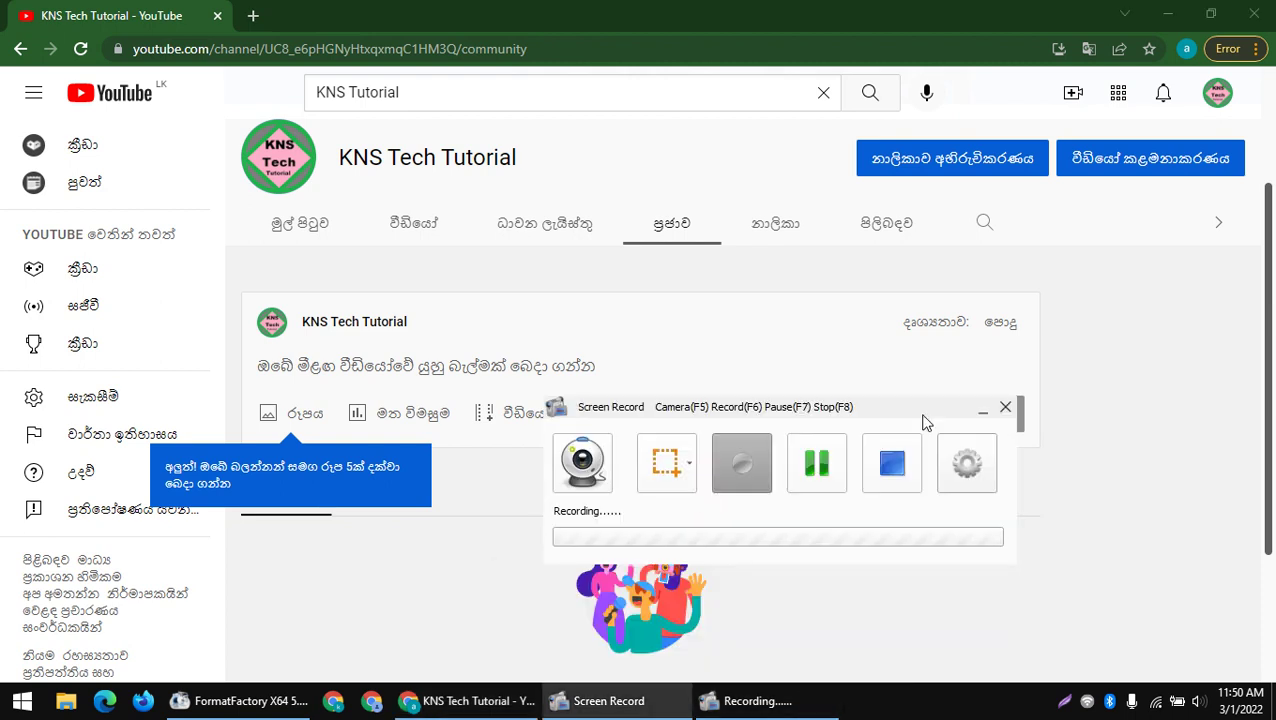
{"action": "left_click", "coordinate": [982, 411]}
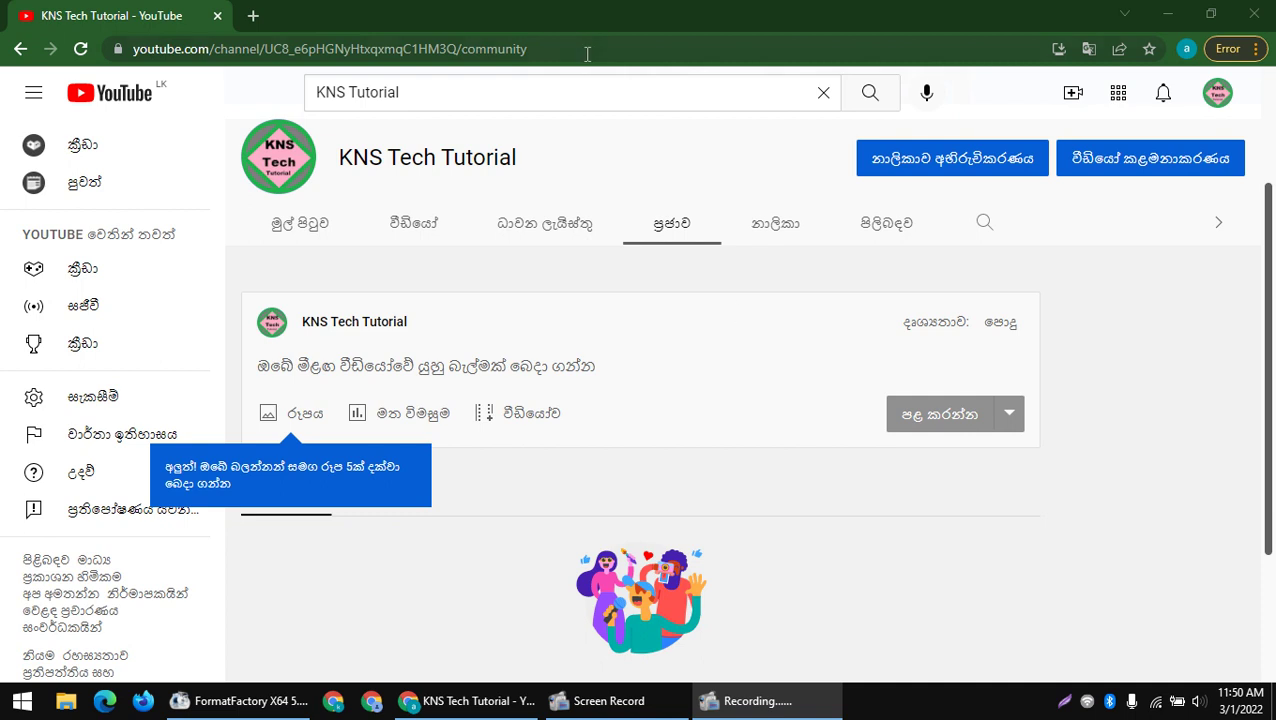
- Highlight the channel name on the YouTube page and search Google for BLOGGER in a new tab
{"action": "left_click_drag", "start_coordinate": [341, 157], "coordinate": [531, 160]}
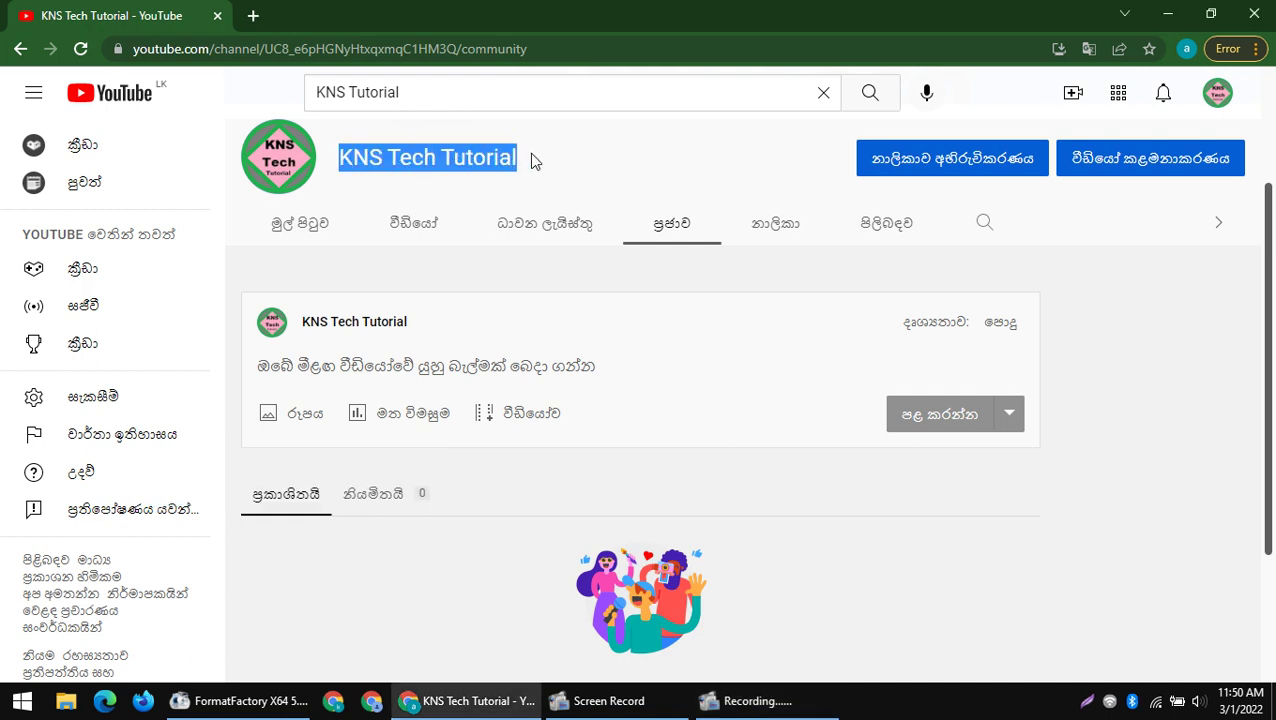
{"action": "left_click", "coordinate": [256, 20]}
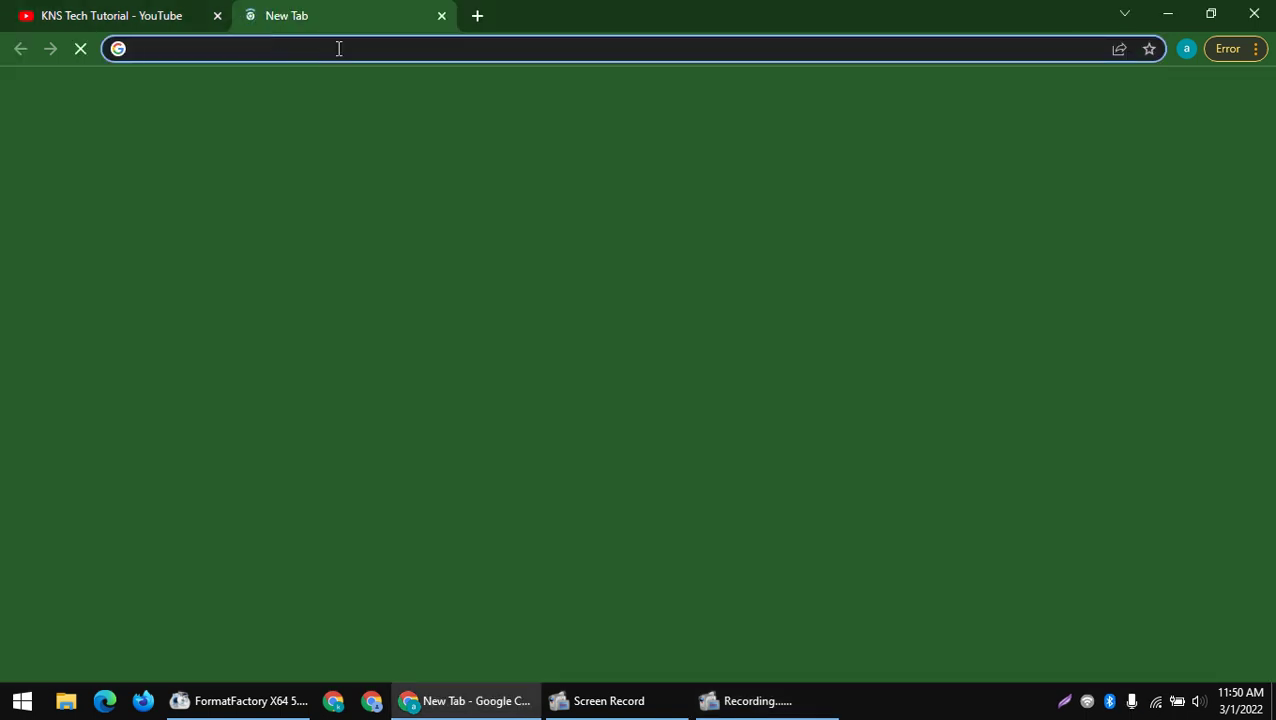
{"action": "left_click", "coordinate": [339, 48]}
{"action": "type", "text": "BLOGGER"}
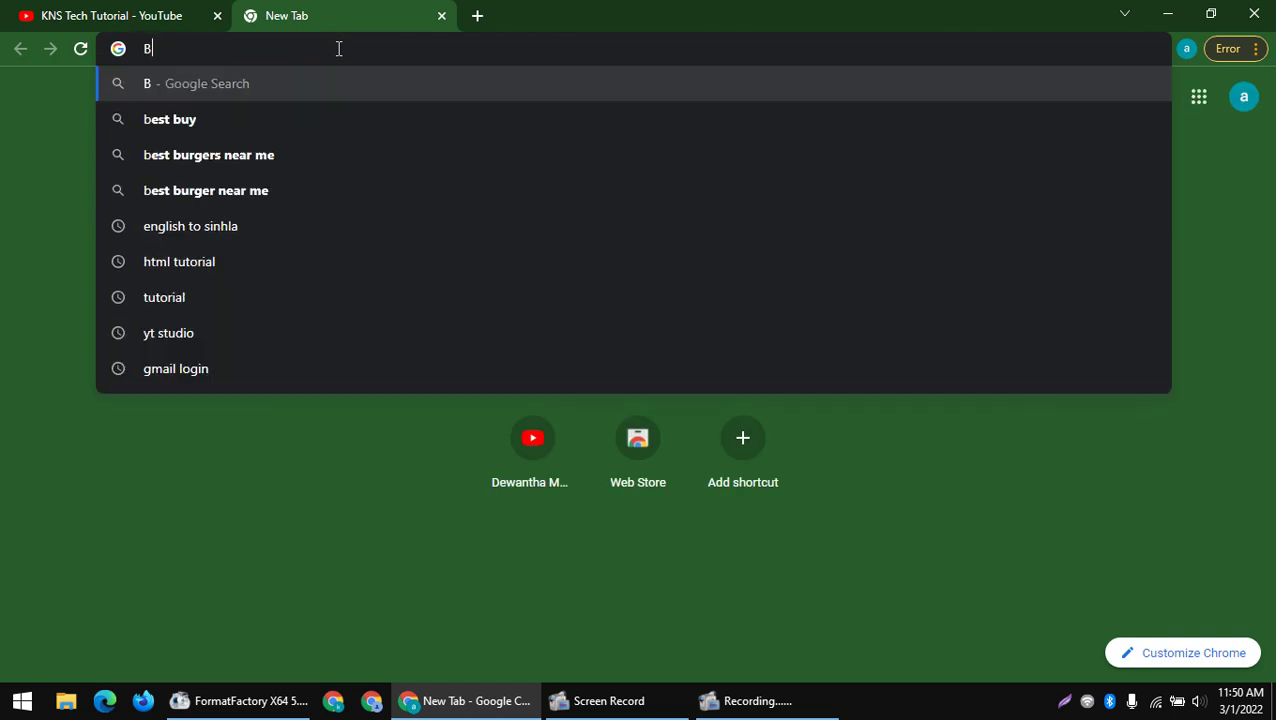
{"action": "key", "text": "Return"}
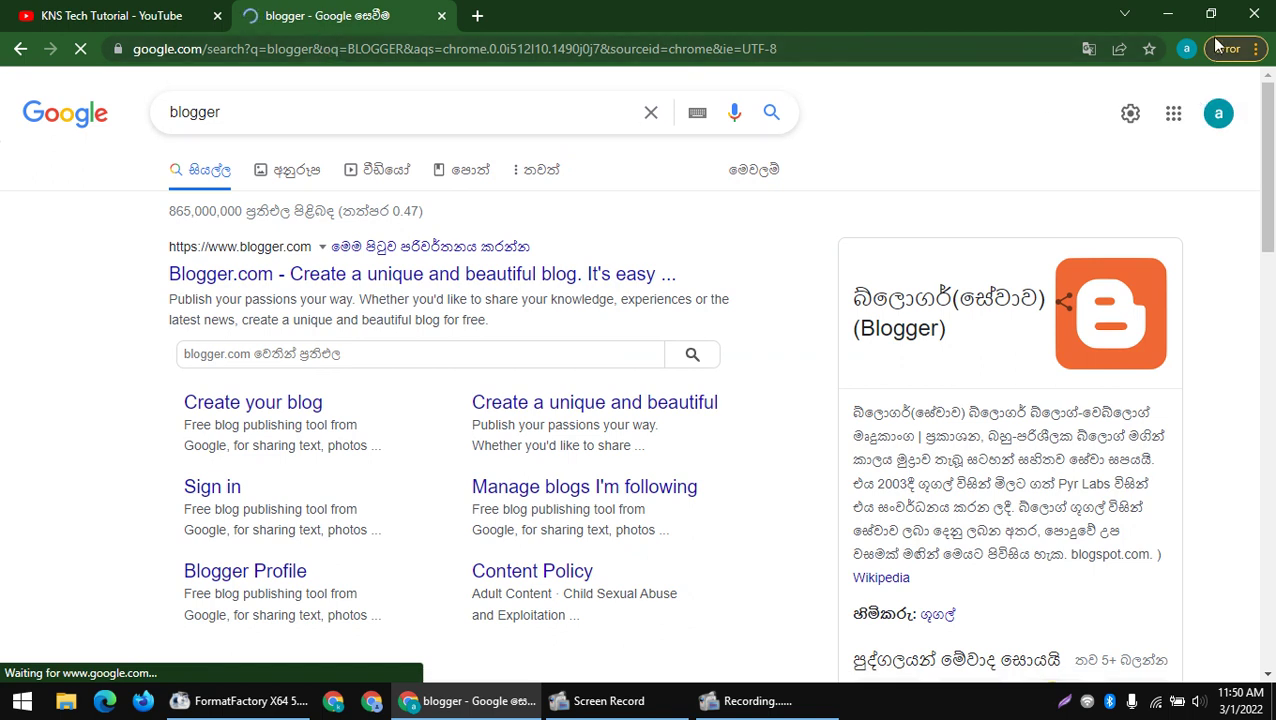
- Translate the Google search results page from Sinhala into English and dismiss the translation popup
{"action": "left_click", "coordinate": [1089, 48]}
{"action": "left_click", "coordinate": [1020, 86]}
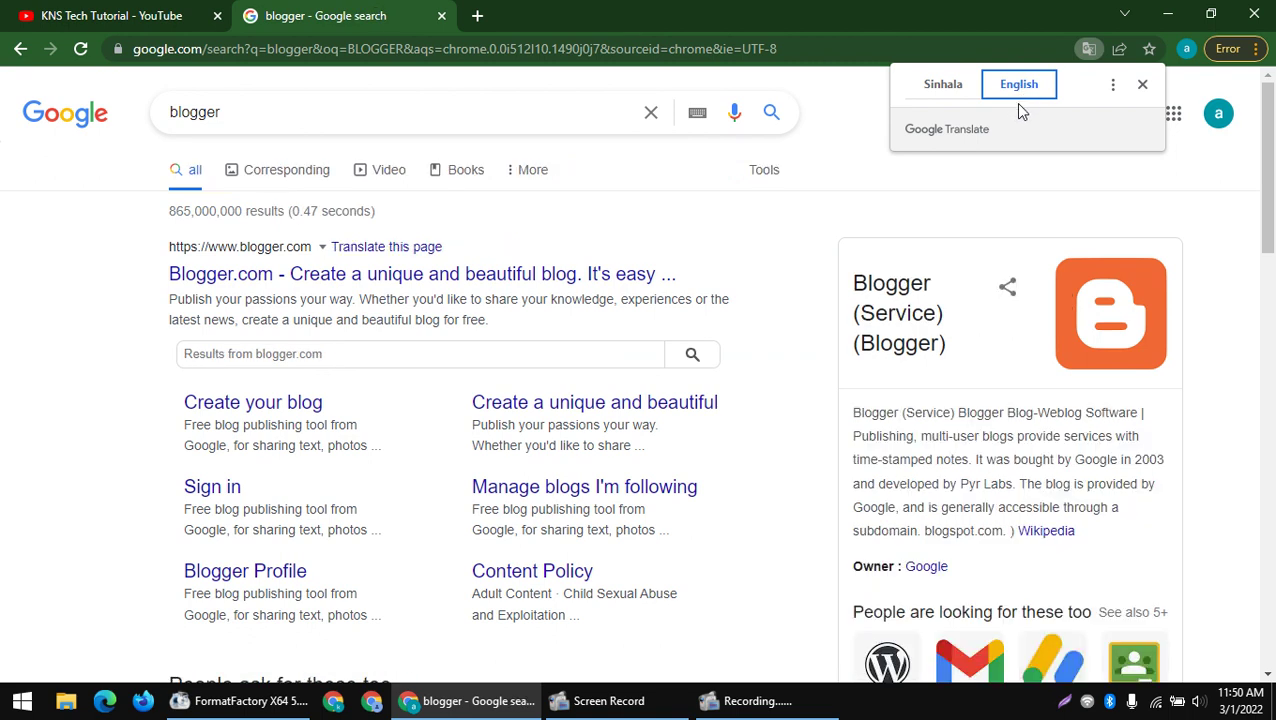
{"action": "left_click", "coordinate": [985, 192]}
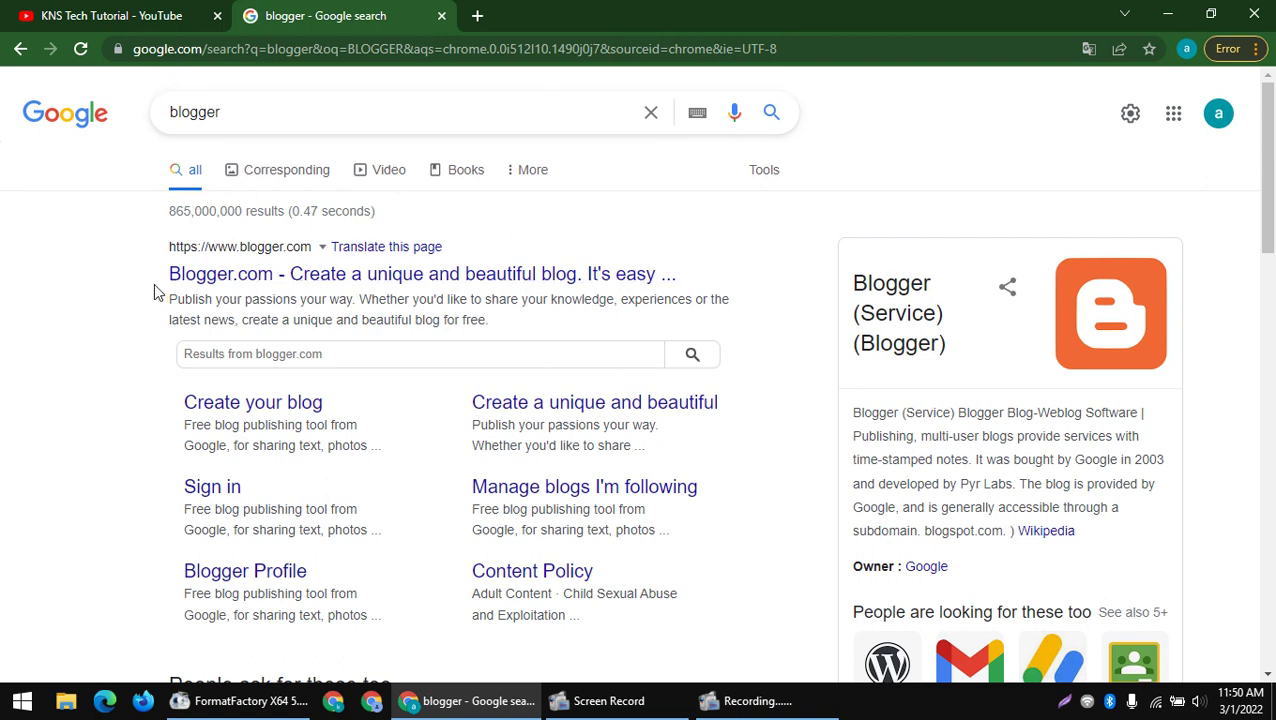
- Examine the Blogger.com search result and the owner and description of Blogger in the knowledge panel
{"action": "left_click_drag", "start_coordinate": [150, 265], "coordinate": [315, 247]}
{"action": "left_click", "coordinate": [93, 258]}
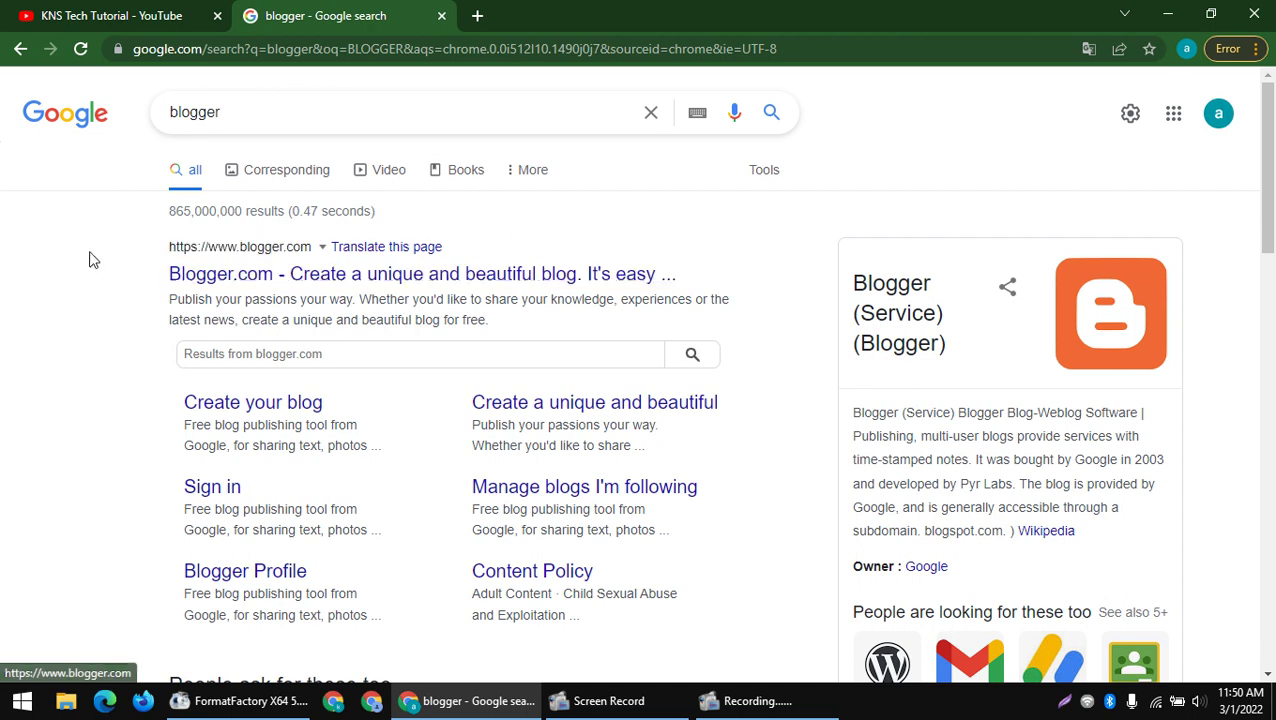
{"action": "scroll", "coordinate": [963, 340], "scroll_direction": "down", "scroll_amount": 1}
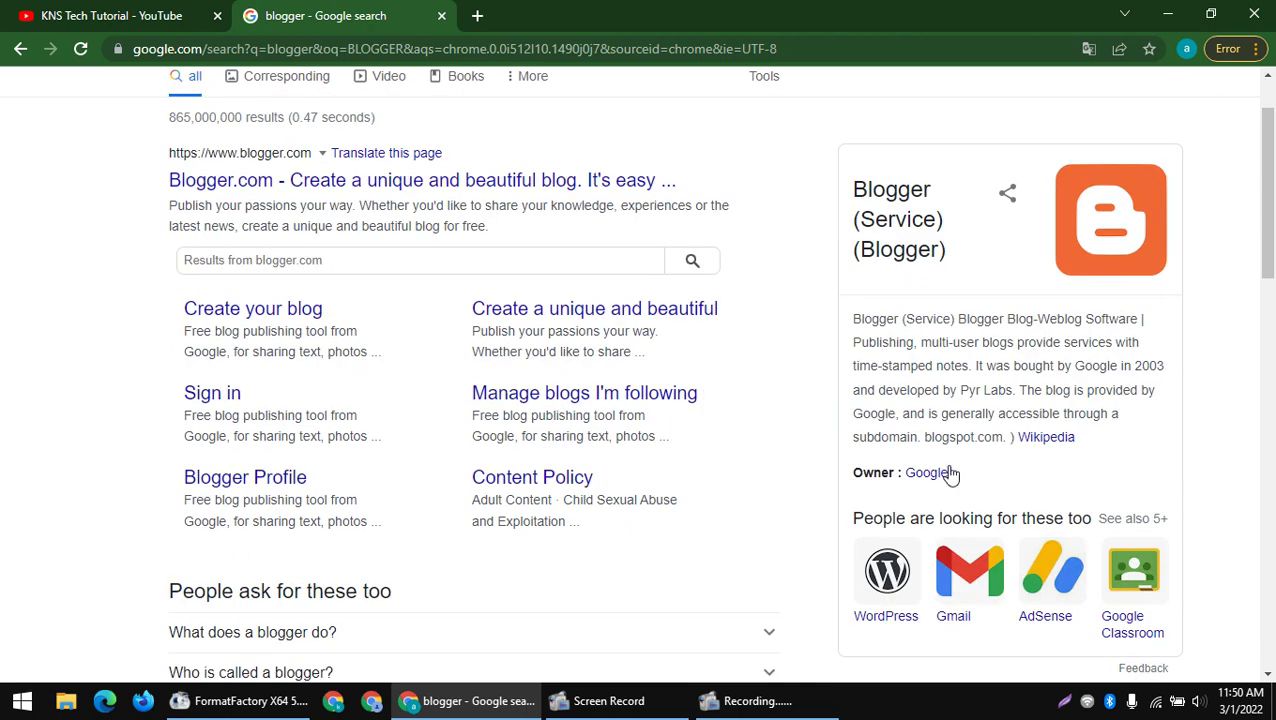
{"action": "left_click_drag", "start_coordinate": [958, 480], "coordinate": [840, 455]}
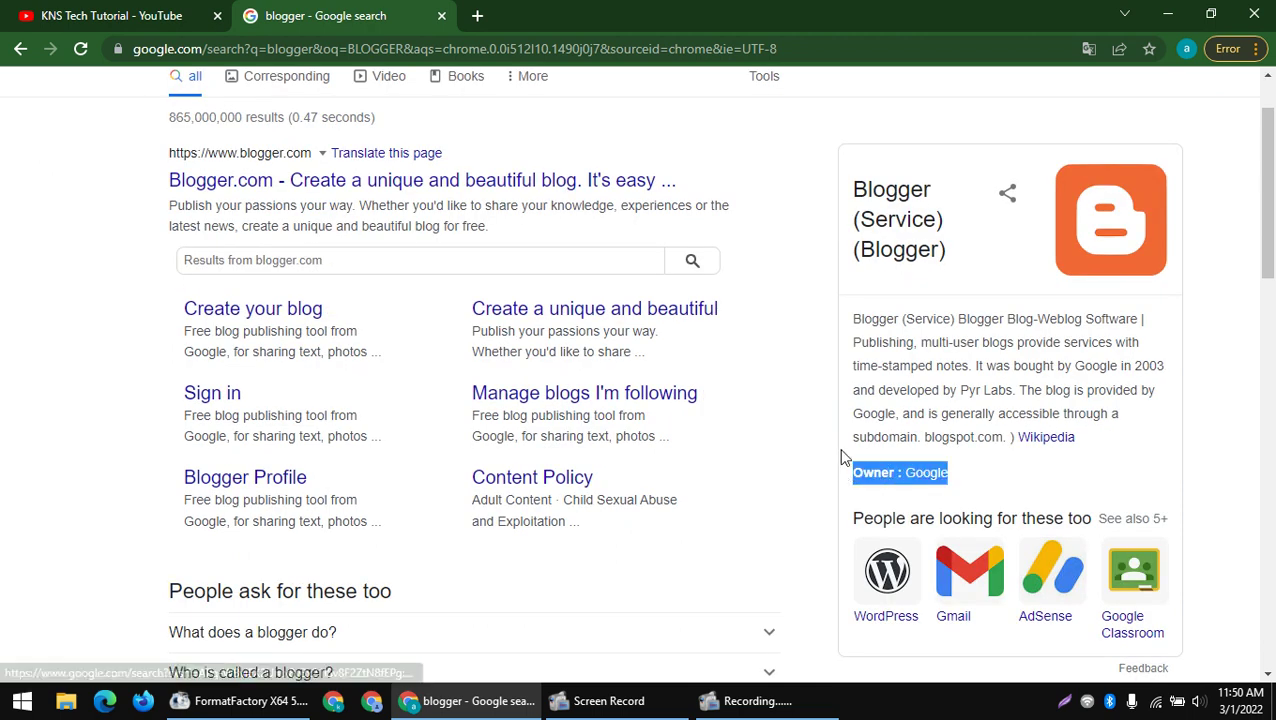
{"action": "left_click", "coordinate": [866, 364]}
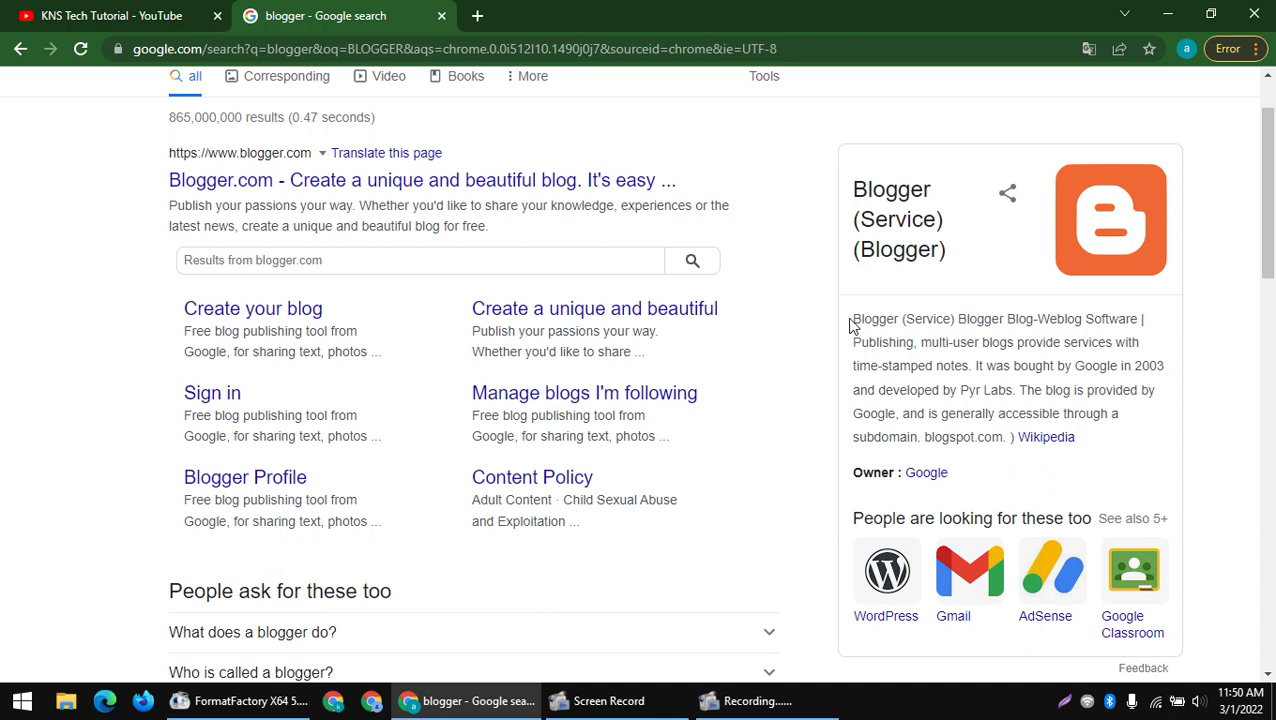
{"action": "left_click_drag", "start_coordinate": [855, 345], "coordinate": [1062, 390]}
{"action": "left_click", "coordinate": [959, 368]}
{"action": "left_click_drag", "start_coordinate": [855, 368], "coordinate": [1048, 482]}
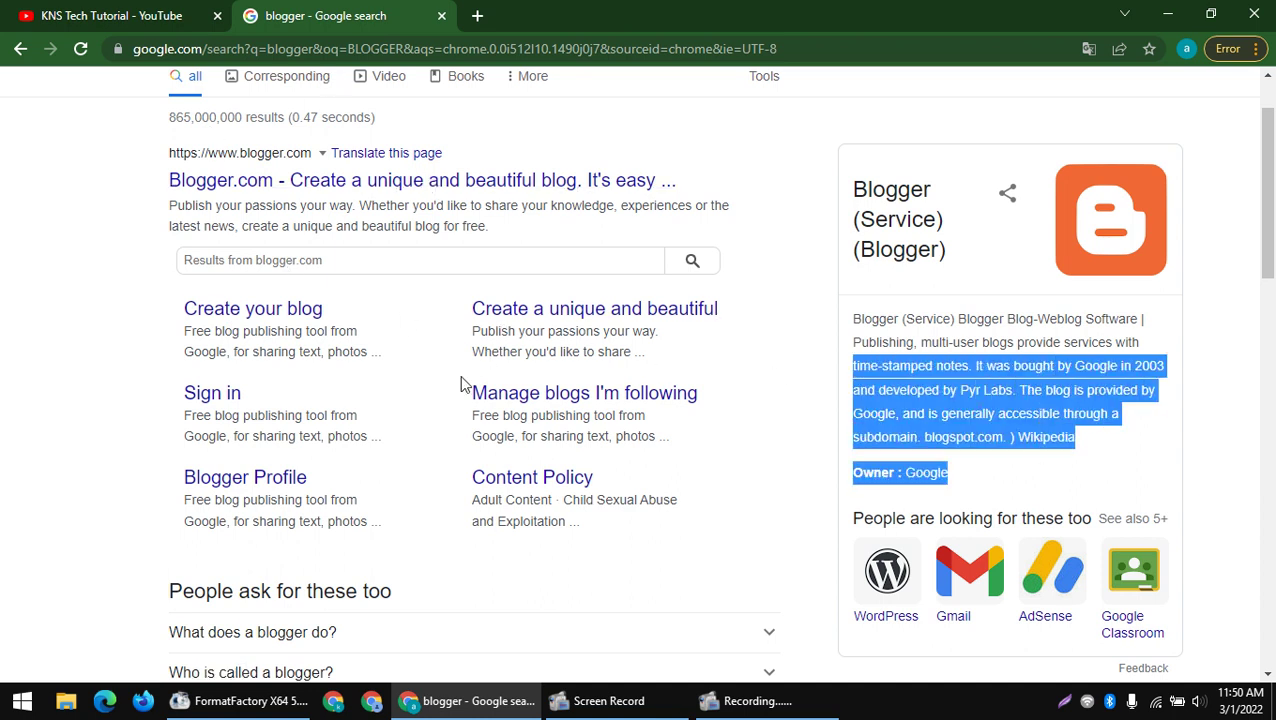
{"action": "scroll", "coordinate": [430, 360], "scroll_direction": "up", "scroll_amount": 1}
- Search Google for blogger monetization in a new tab
{"action": "left_click", "coordinate": [479, 16]}
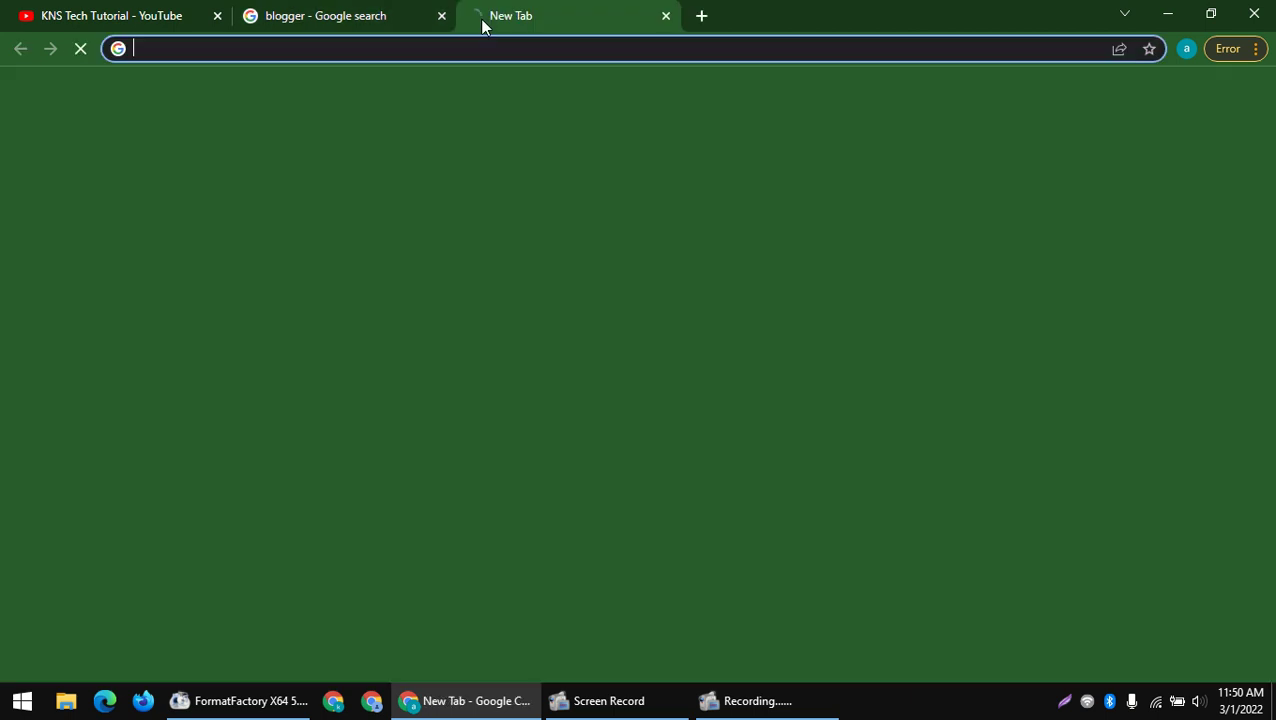
{"action": "type", "text": "BL:OGGE"}
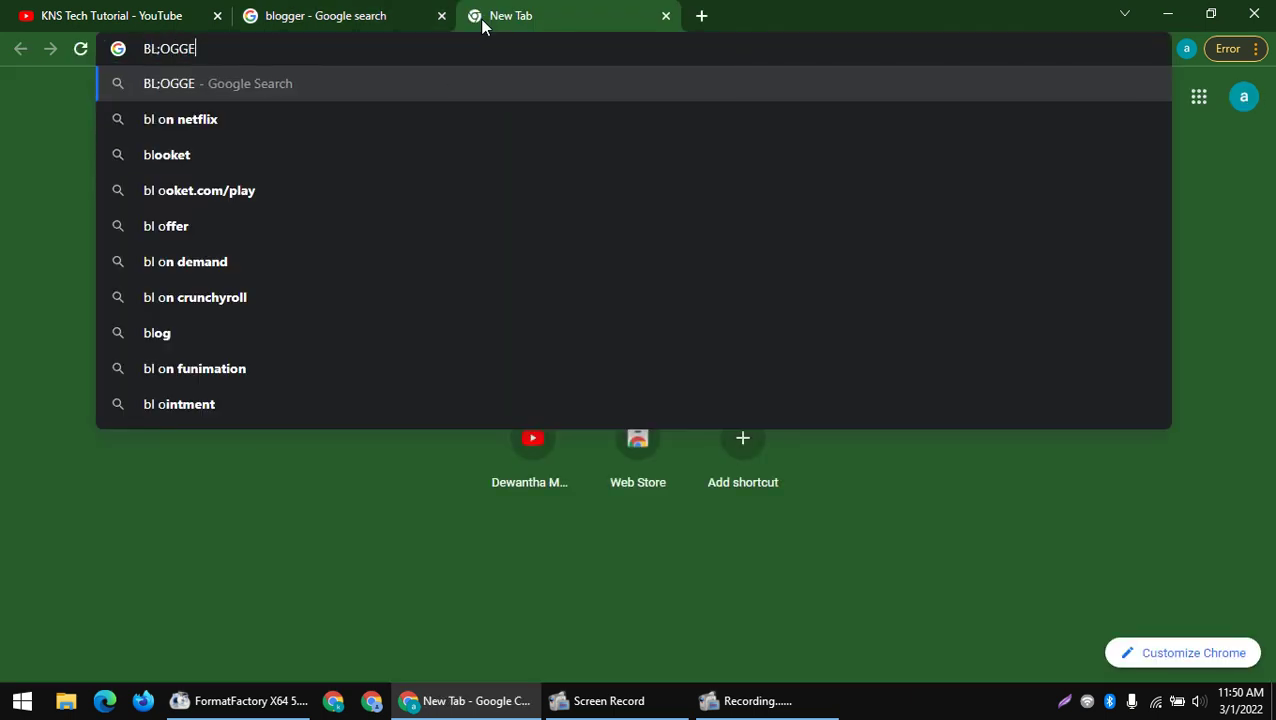
{"action": "type", "text": "R MON"}
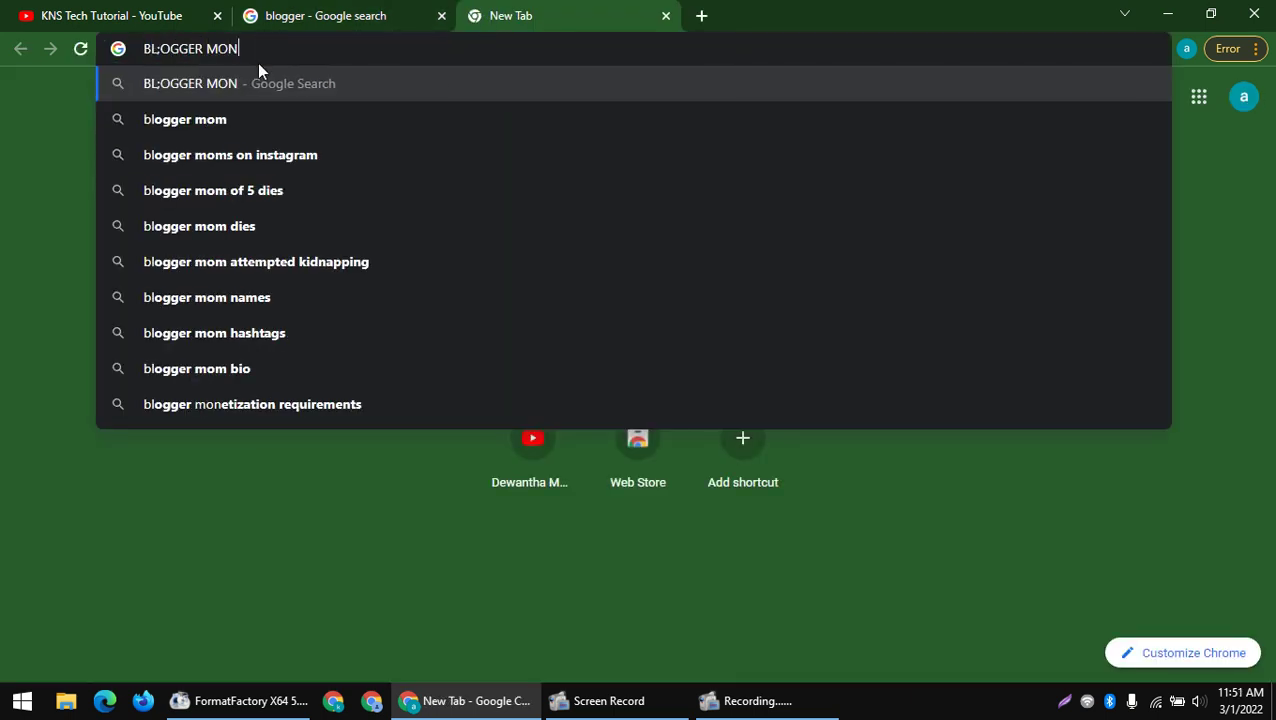
{"action": "type", "text": "E"}
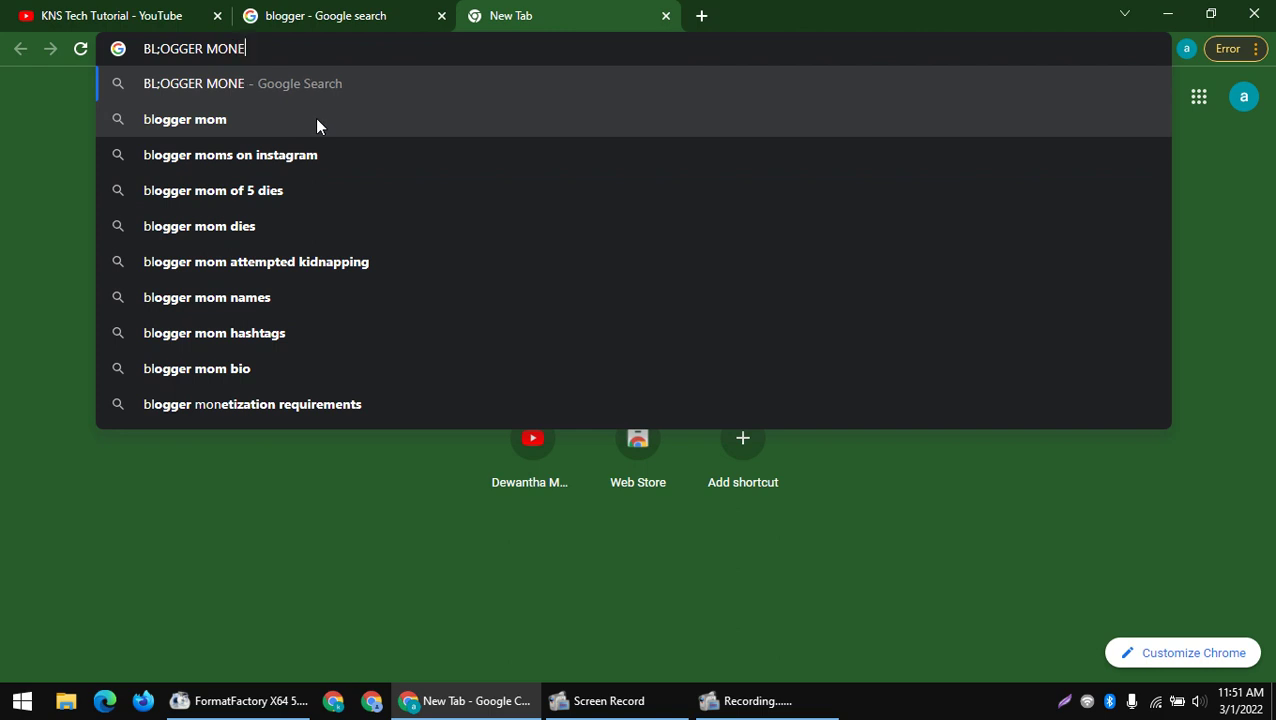
{"action": "type", "text": "TI"}
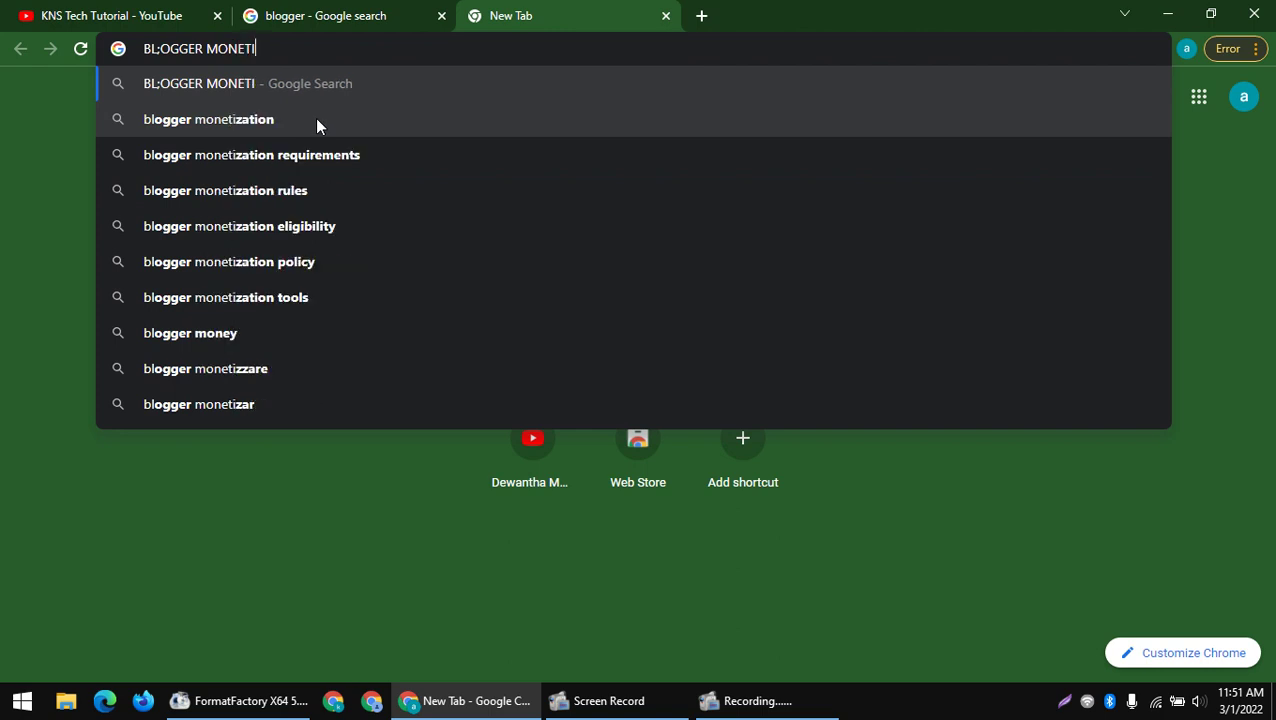
{"action": "left_click", "coordinate": [315, 118]}
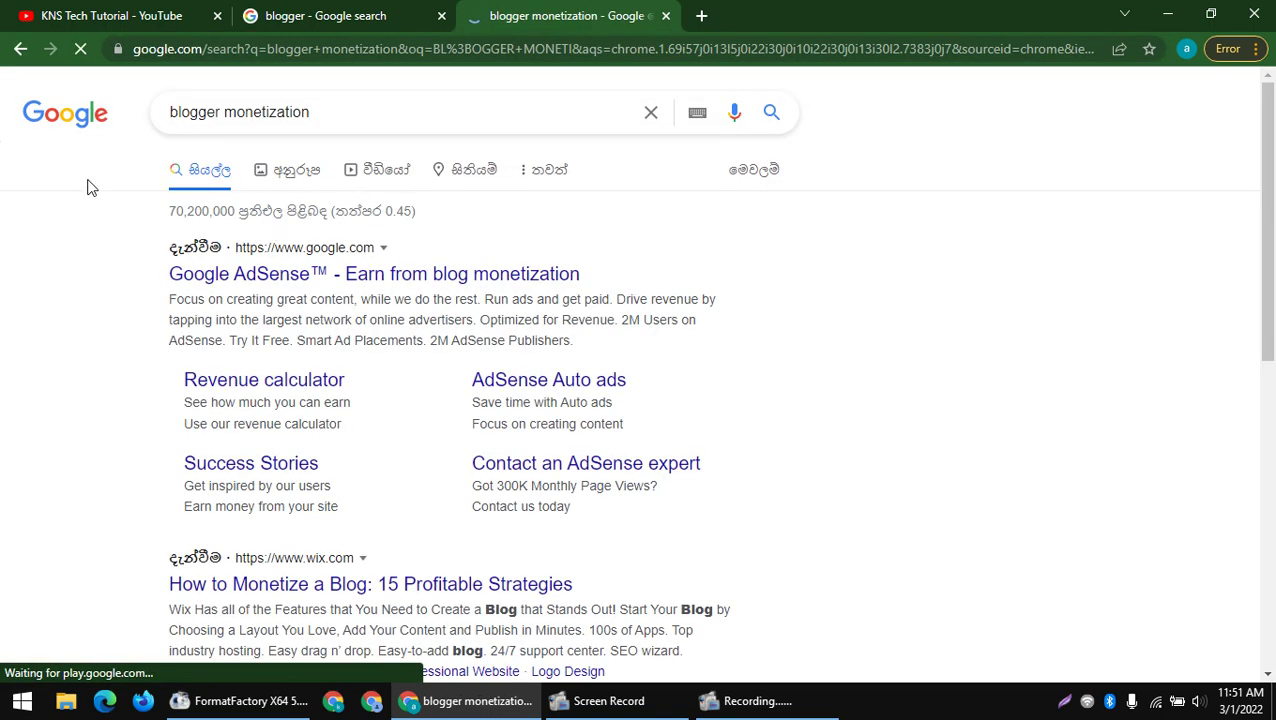
- Look through the blogger monetization search results and close that results tab
{"action": "scroll", "coordinate": [333, 336], "scroll_direction": "down", "scroll_amount": 3}
{"action": "scroll", "coordinate": [128, 305], "scroll_direction": "down", "scroll_amount": 2}
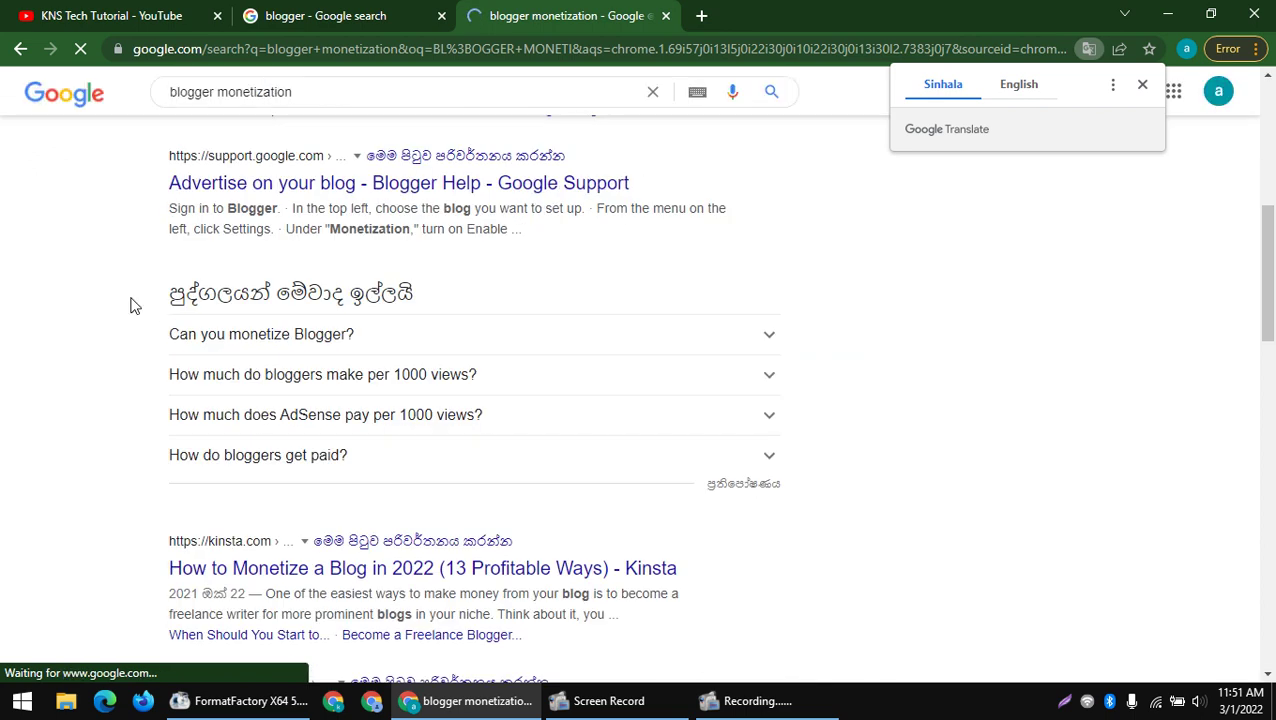
{"action": "scroll", "coordinate": [165, 336], "scroll_direction": "down", "scroll_amount": 1}
{"action": "scroll", "coordinate": [239, 410], "scroll_direction": "up", "scroll_amount": 6}
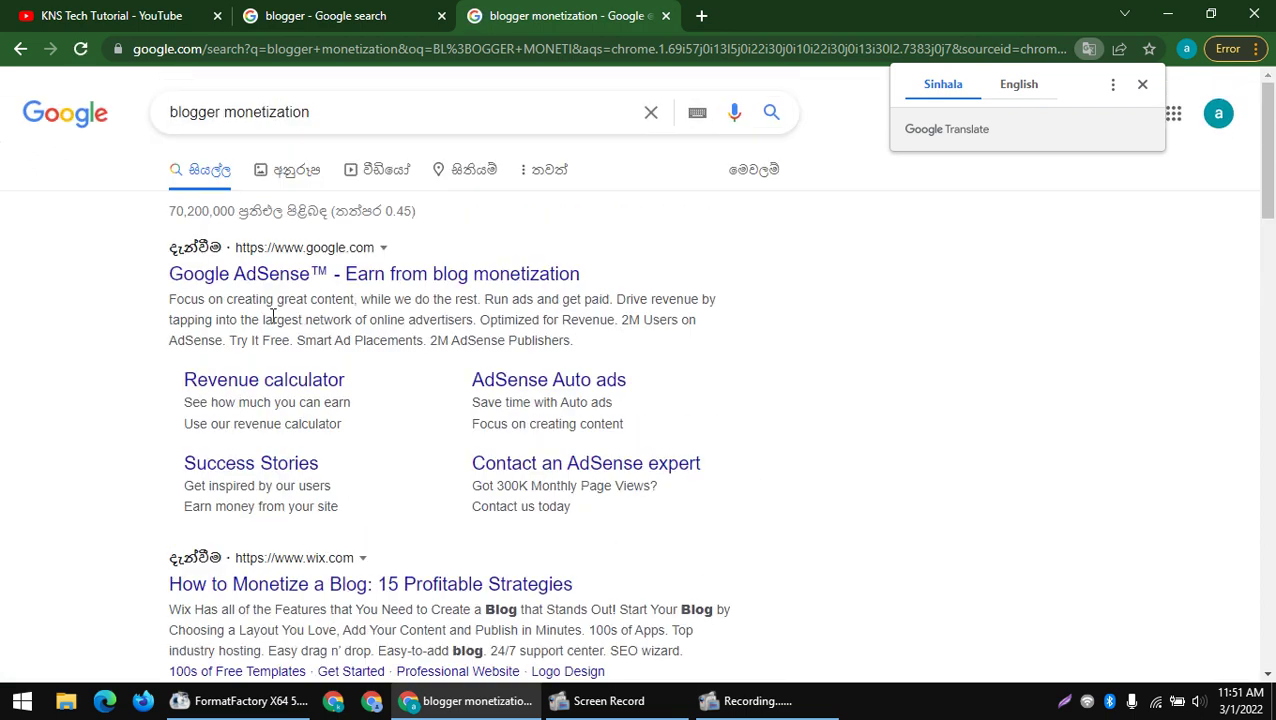
{"action": "left_click", "coordinate": [348, 10]}
{"action": "left_click", "coordinate": [665, 15]}
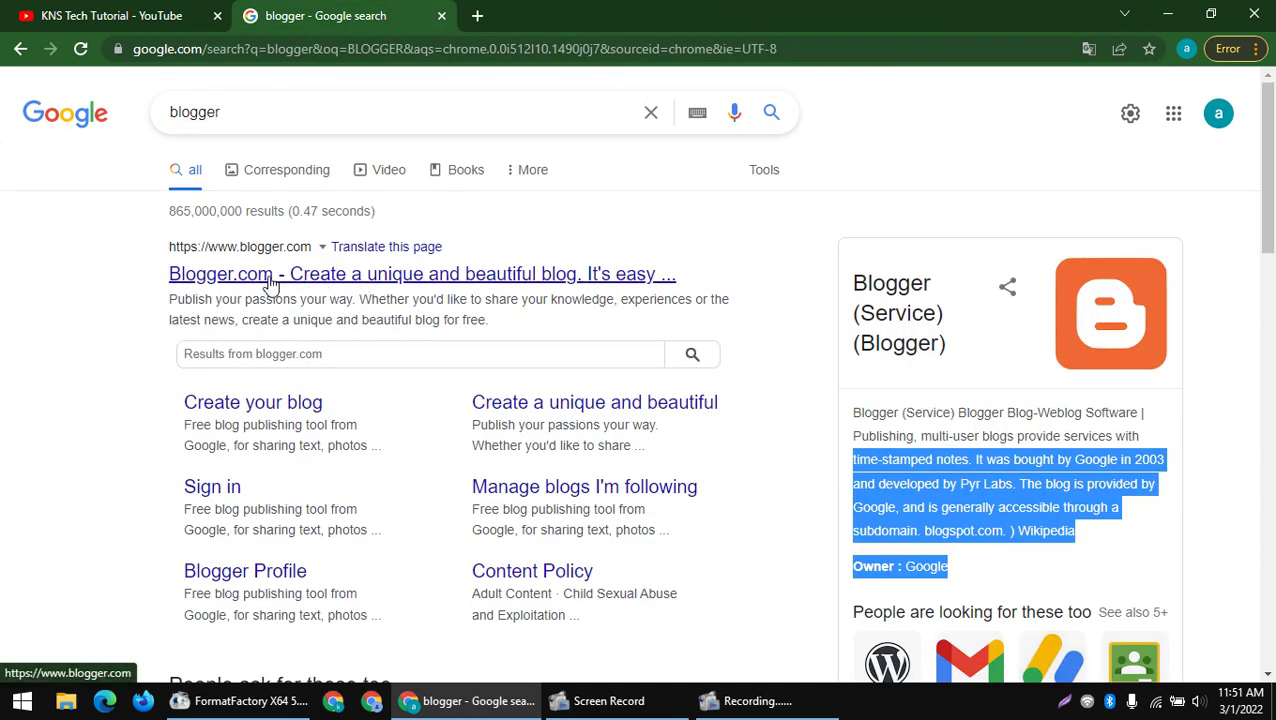
- Open the Blogger.com result from the blogger search and close the extra blank tab
{"action": "left_click", "coordinate": [172, 280]}
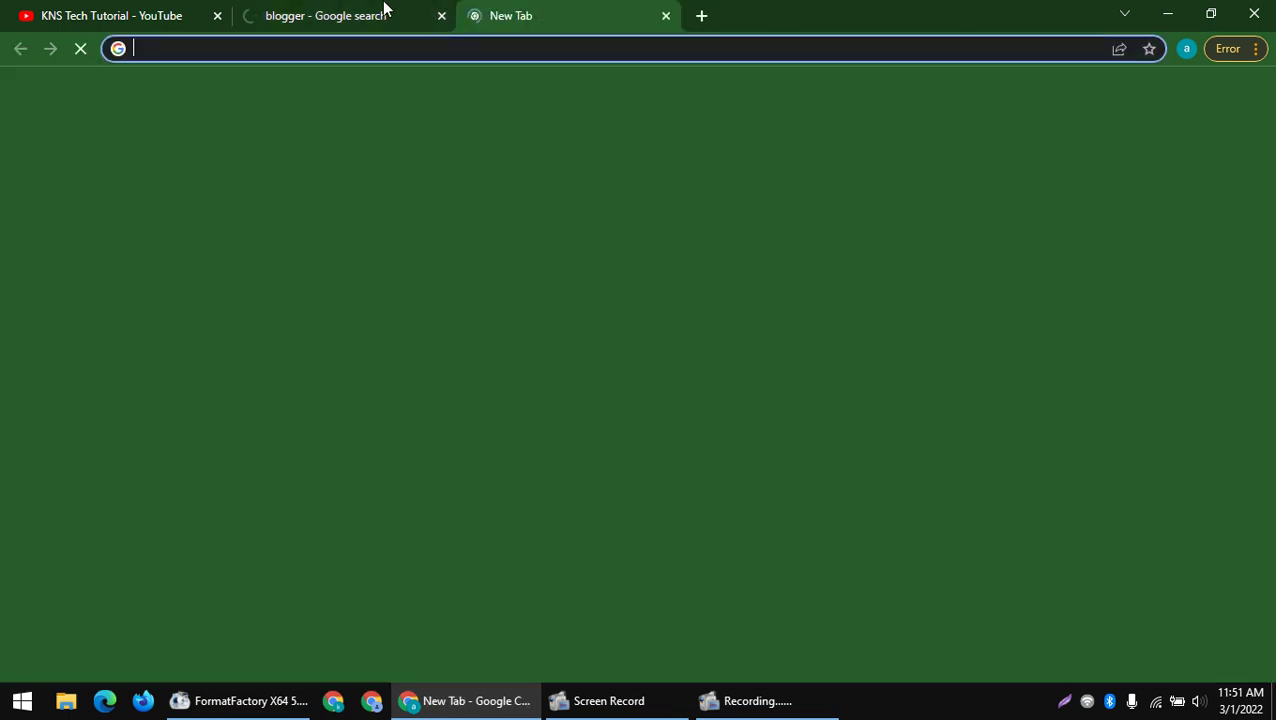
{"action": "left_click", "coordinate": [385, 12]}
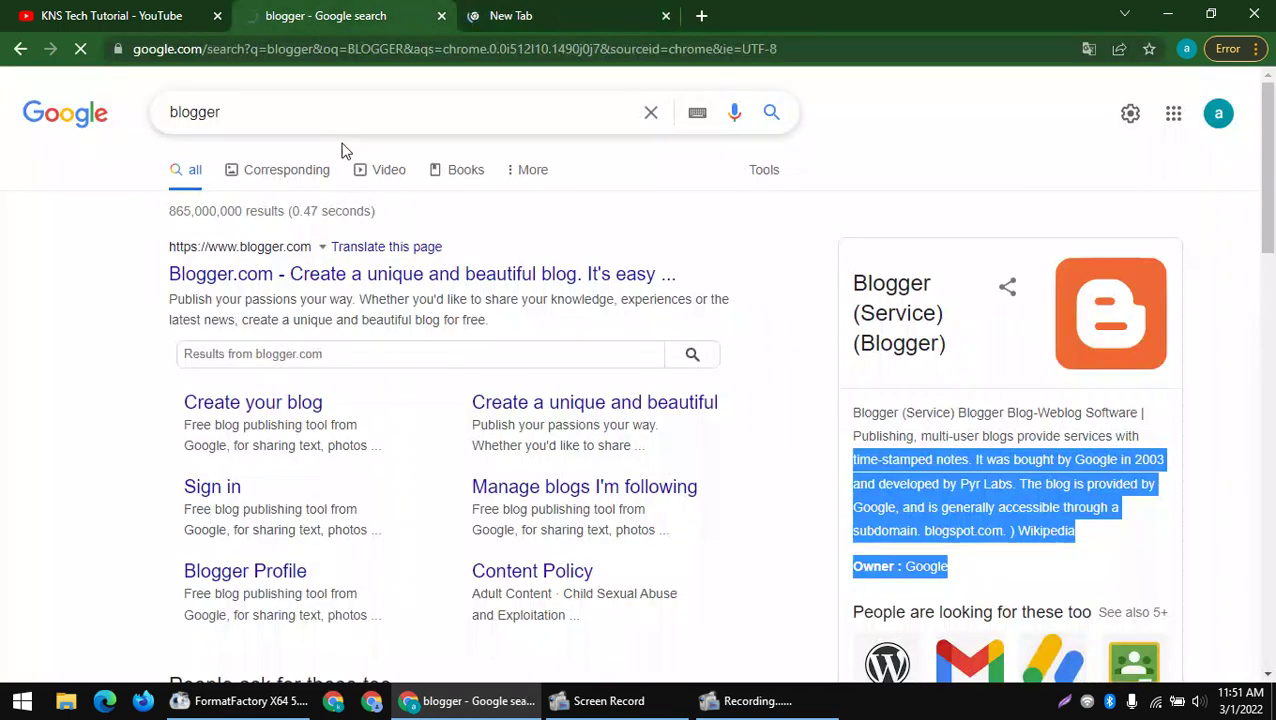
{"action": "left_click", "coordinate": [498, 12]}
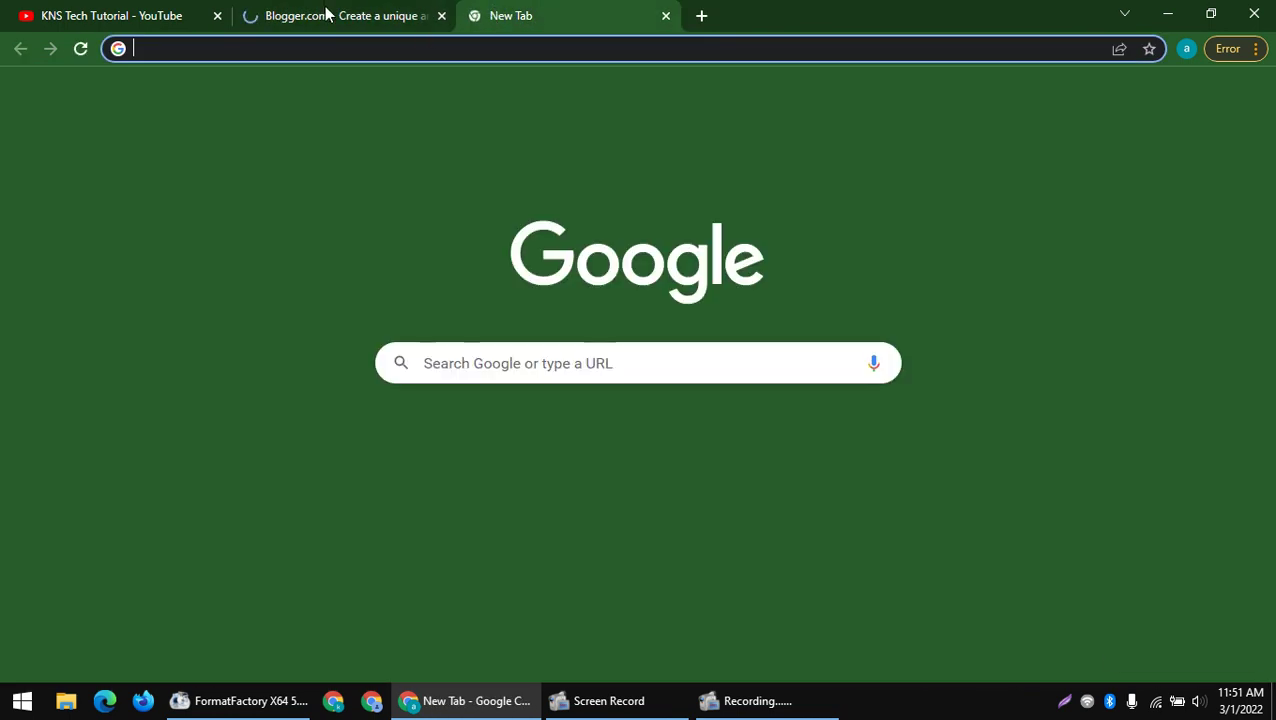
{"action": "left_click", "coordinate": [325, 12]}
{"action": "left_click", "coordinate": [666, 15]}
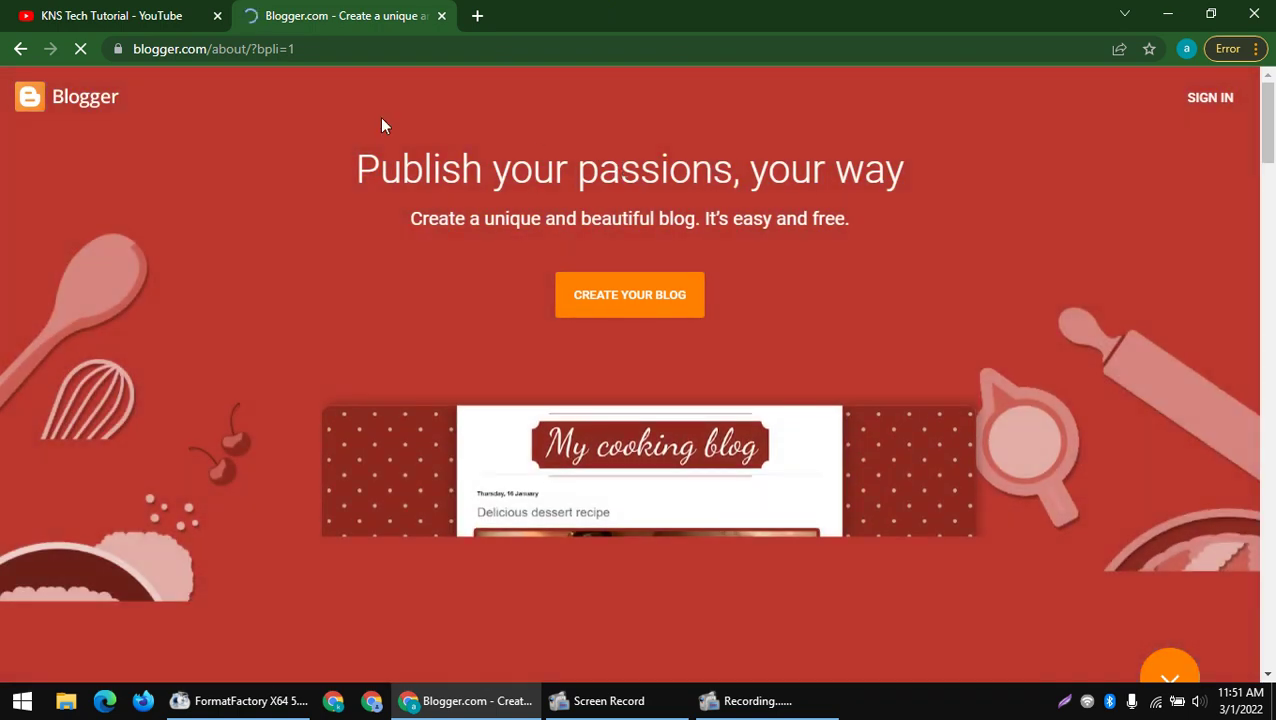
- Highlight the tagline about creating a unique and beautiful blog on Blogger's home page and start creating a blog
{"action": "left_click_drag", "start_coordinate": [306, 152], "coordinate": [929, 354]}
{"action": "left_click", "coordinate": [384, 218]}
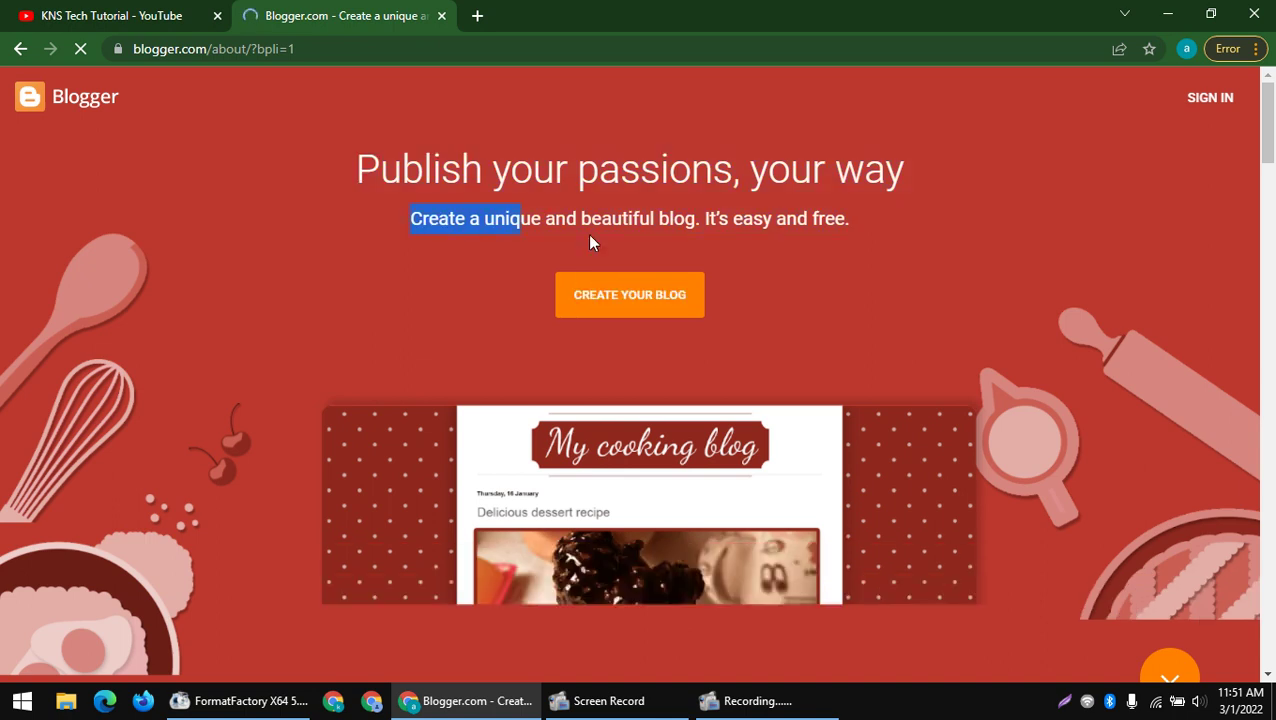
{"action": "left_click_drag", "start_coordinate": [590, 241], "coordinate": [873, 235]}
{"action": "scroll", "coordinate": [658, 298], "scroll_direction": "down", "scroll_amount": 2}
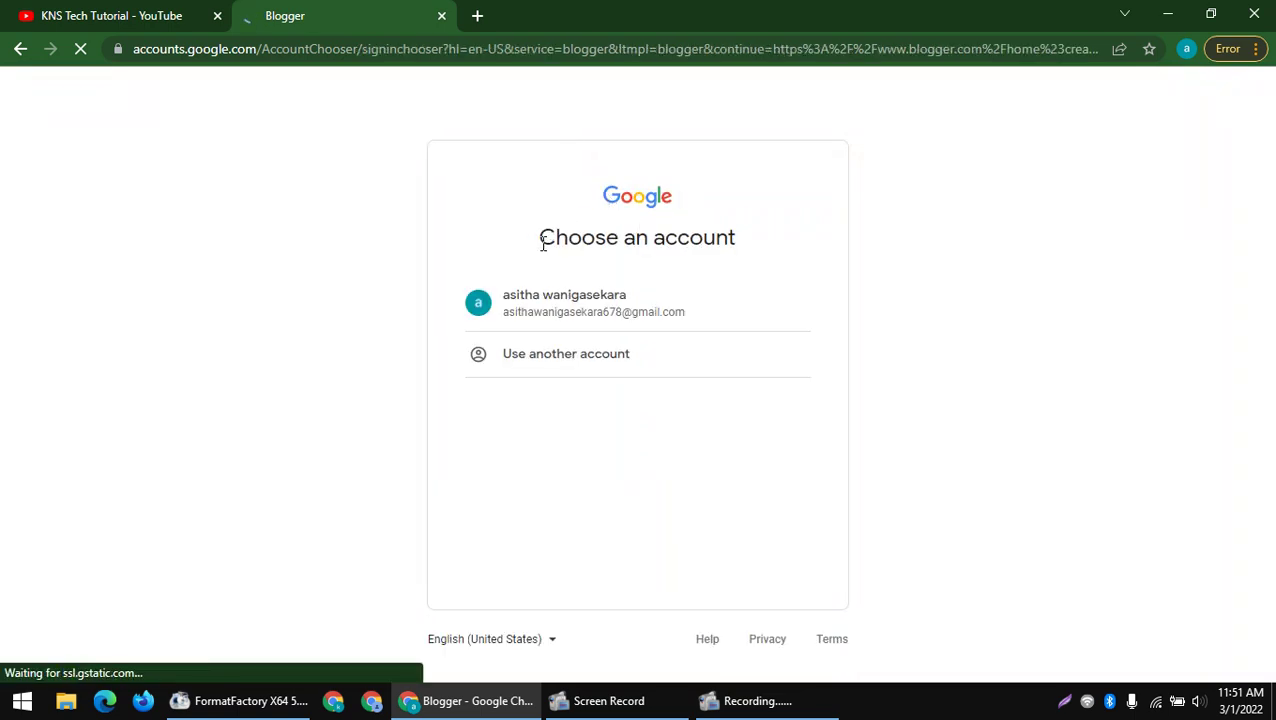
- Choose the listed Google account and sign in to Blogger by entering the account password
{"action": "left_click_drag", "start_coordinate": [541, 240], "coordinate": [766, 250]}
{"action": "left_click", "coordinate": [590, 305]}
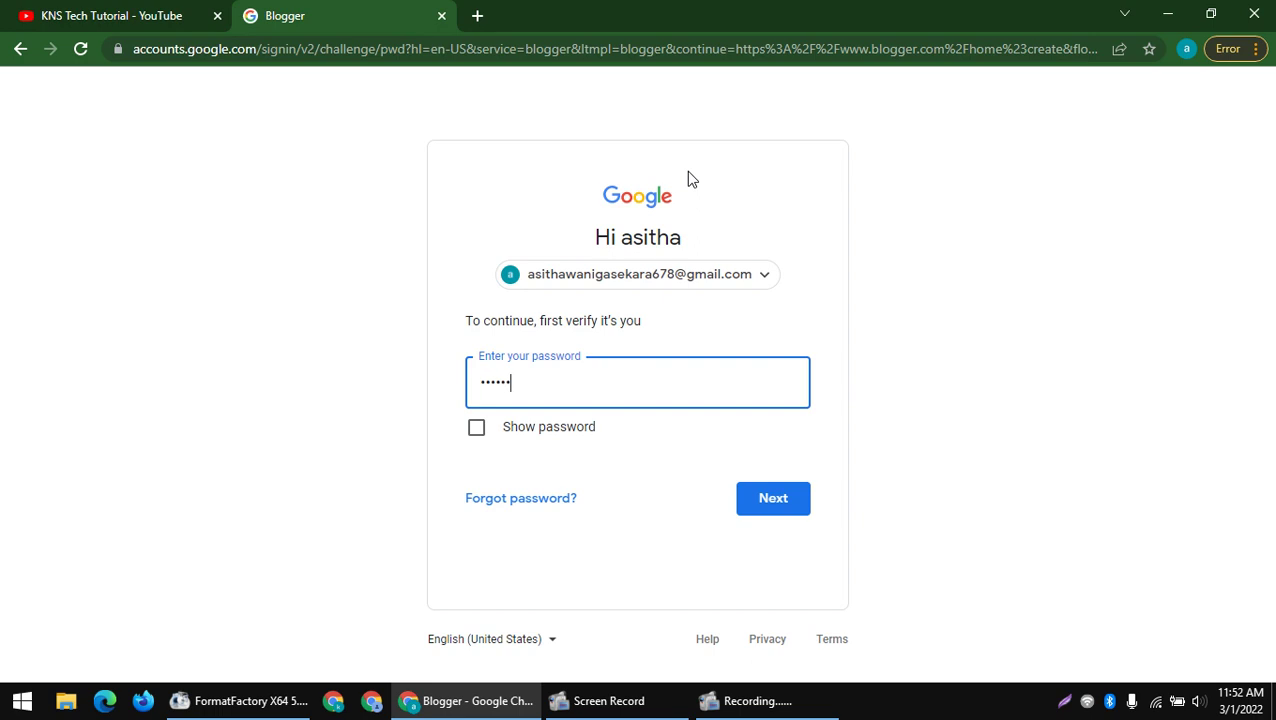
{"action": "type", "text": "•"}
{"action": "key", "text": "Return"}
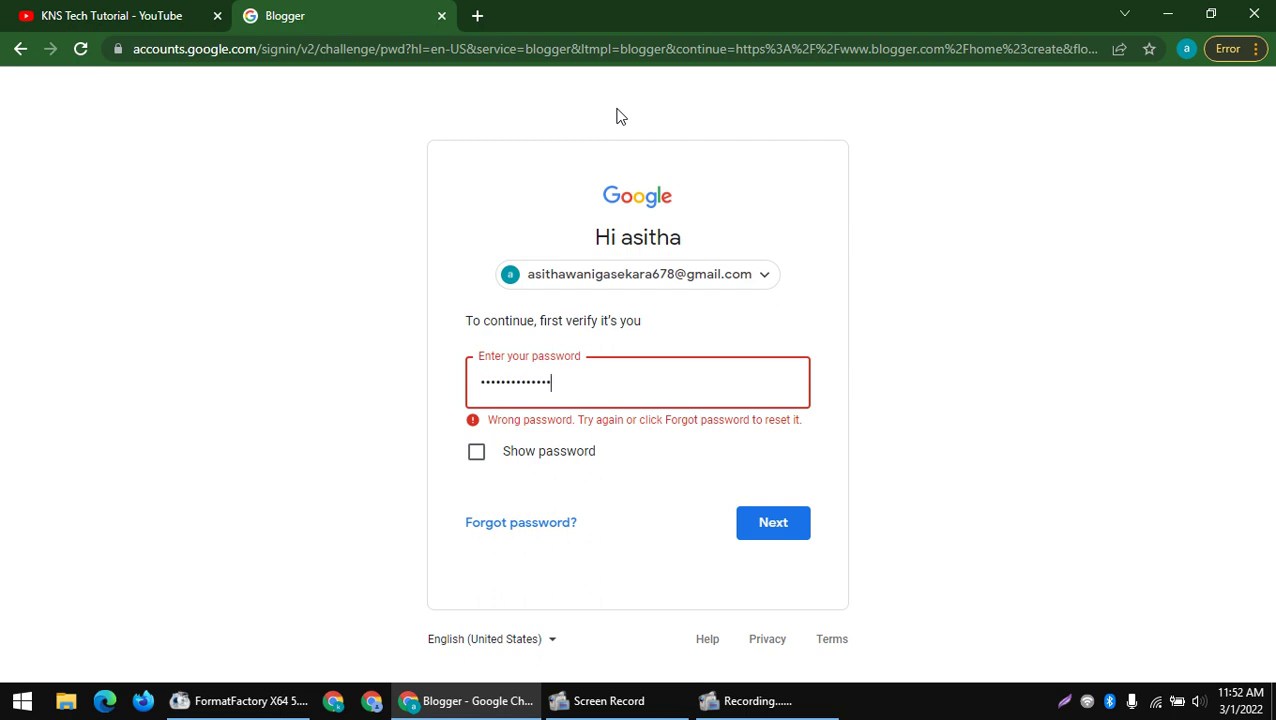
{"action": "key", "text": "Return"}
{"action": "key", "text": "Return"}
{"action": "key", "text": "Return"}
{"action": "key", "text": "Return"}
{"action": "key", "text": "Return"}
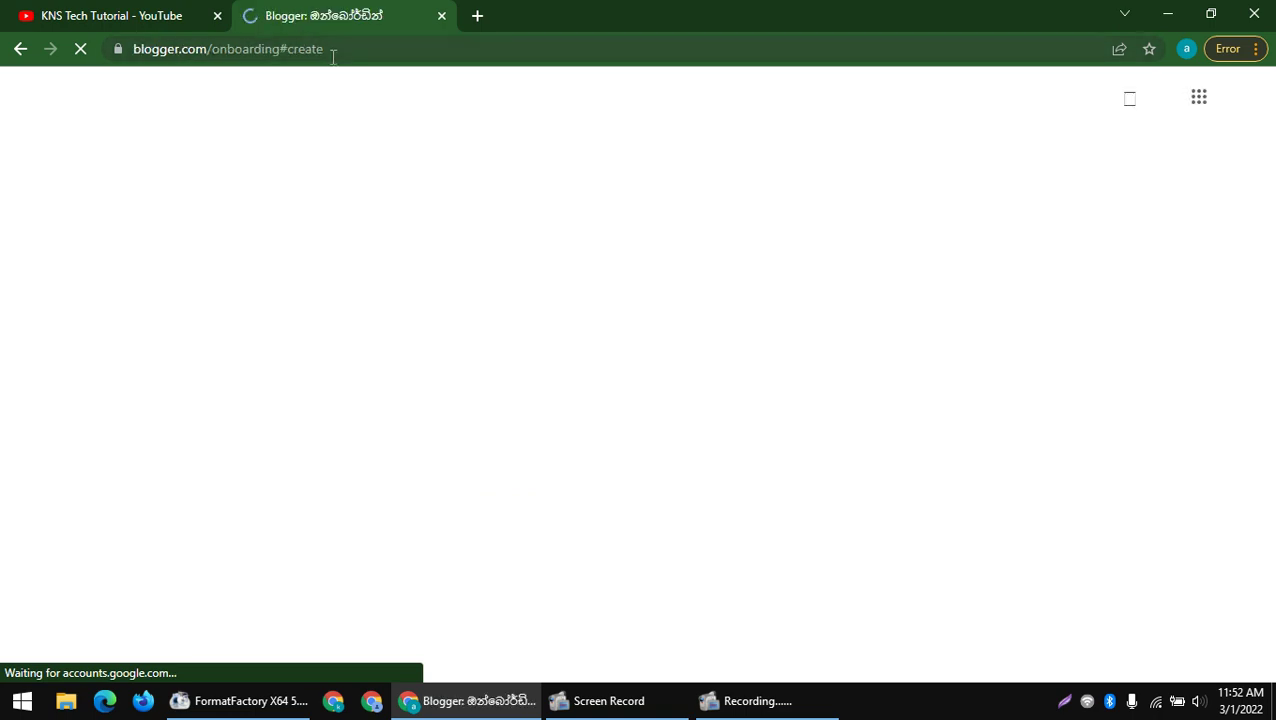
- Translate the Blogger onboarding page from Sinhala into English, retrying the translation
{"action": "left_click_drag", "start_coordinate": [453, 215], "coordinate": [1004, 334]}
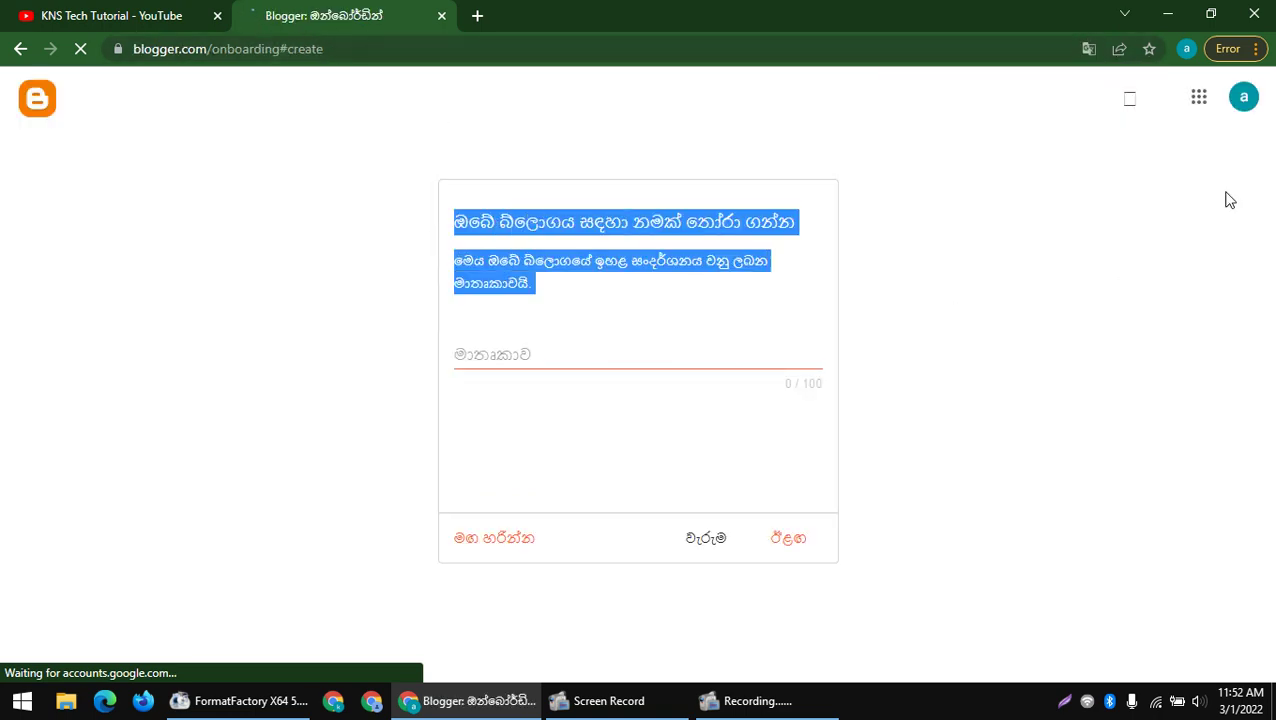
{"action": "left_click", "coordinate": [1091, 52]}
{"action": "left_click", "coordinate": [1004, 90]}
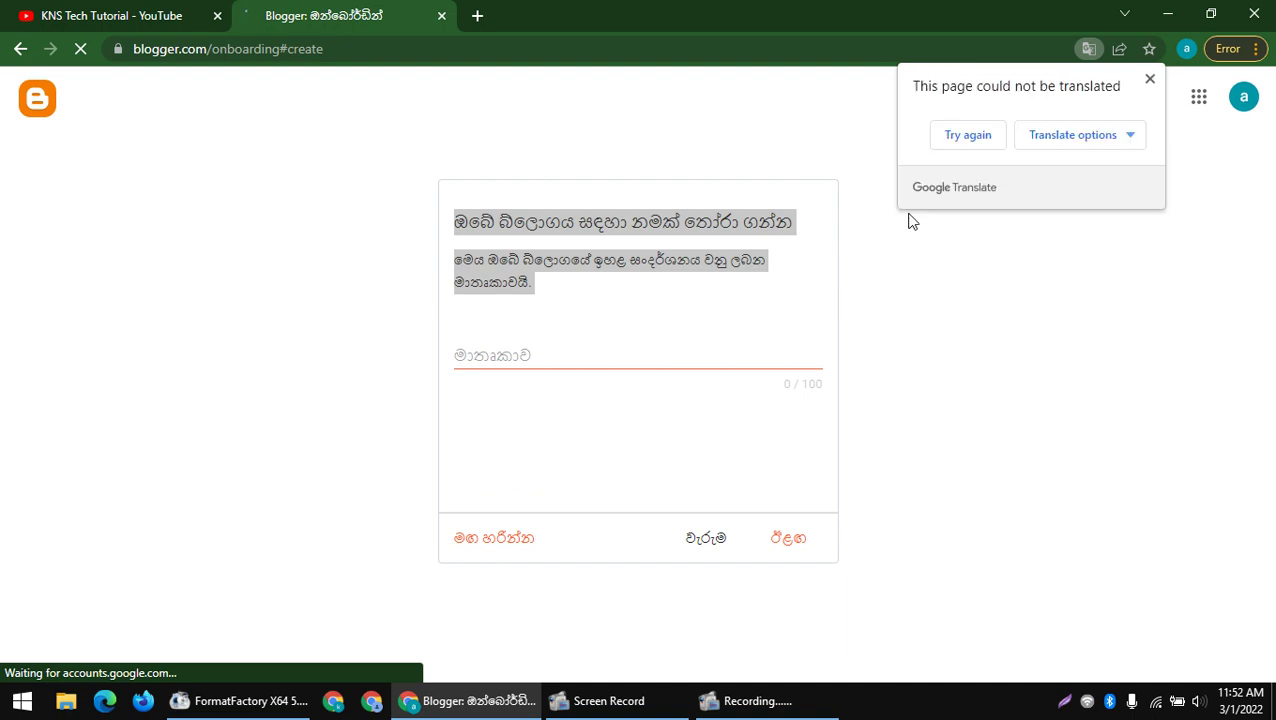
{"action": "left_click", "coordinate": [966, 134]}
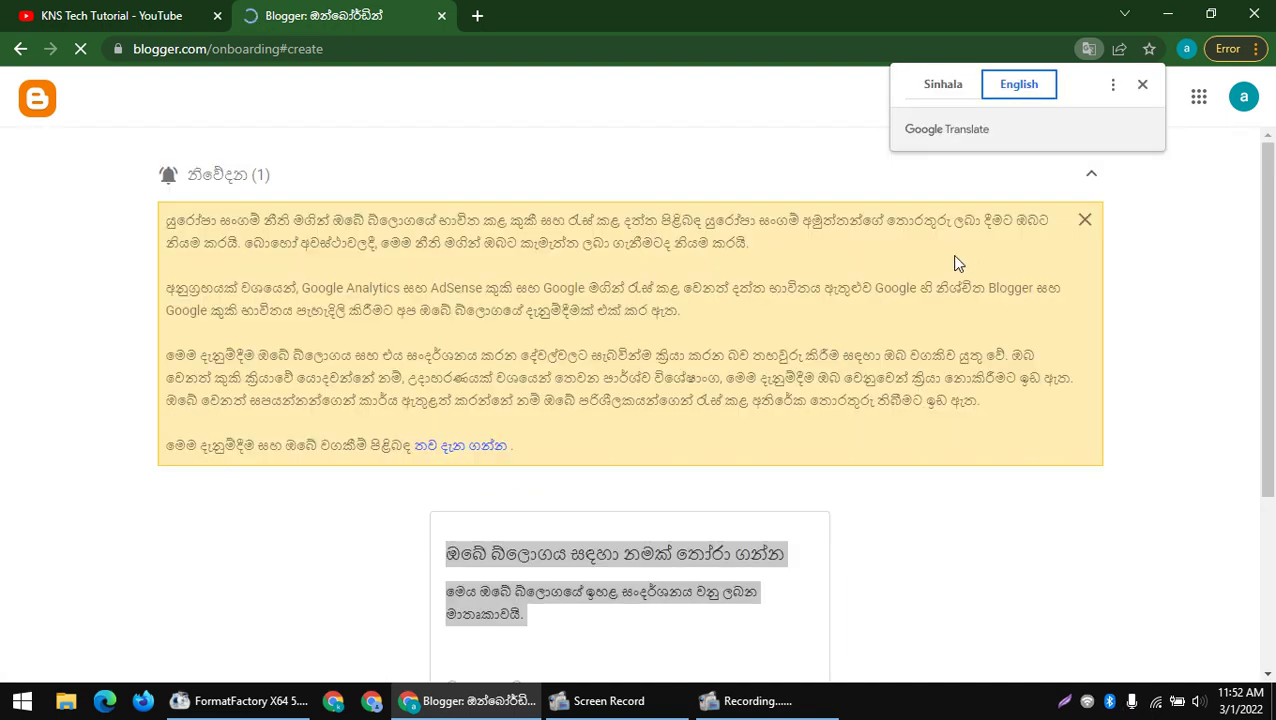
- Set the blog's title to the YouTube channel name KNS Tech Tutorial and continue to the URL choice
{"action": "scroll", "coordinate": [743, 328], "scroll_direction": "down", "scroll_amount": 3}
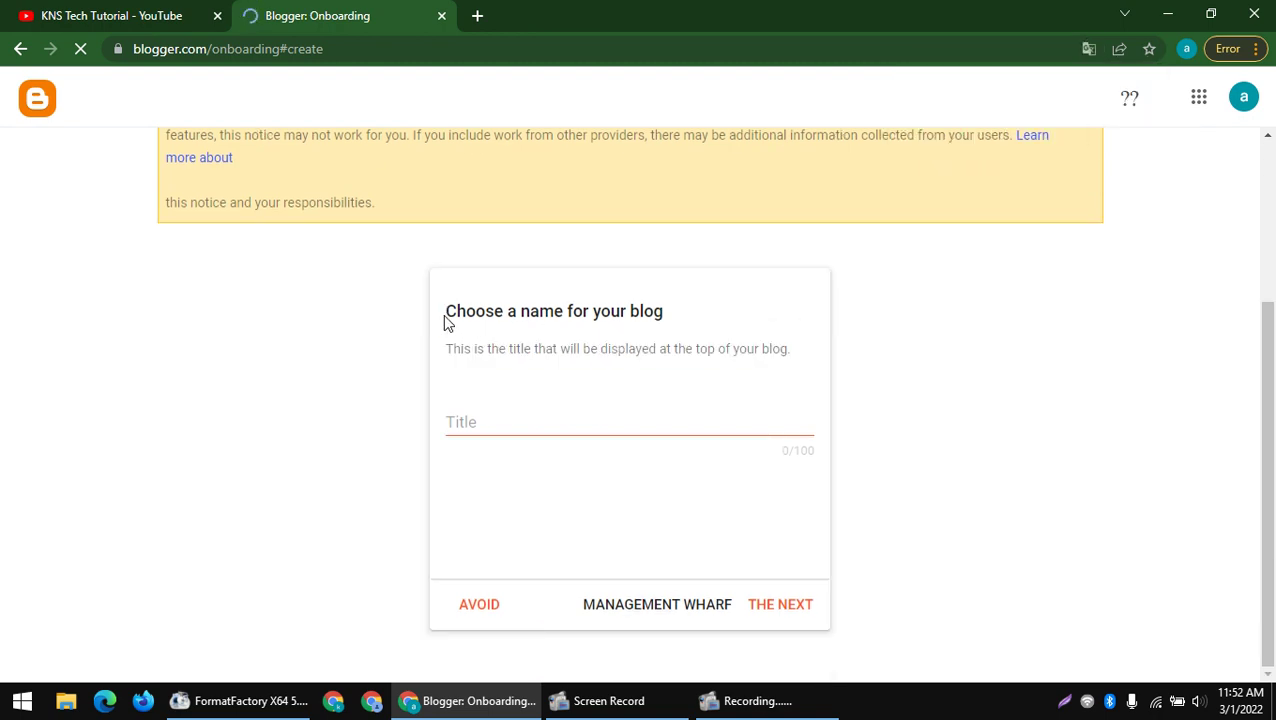
{"action": "left_click_drag", "start_coordinate": [444, 316], "coordinate": [720, 319]}
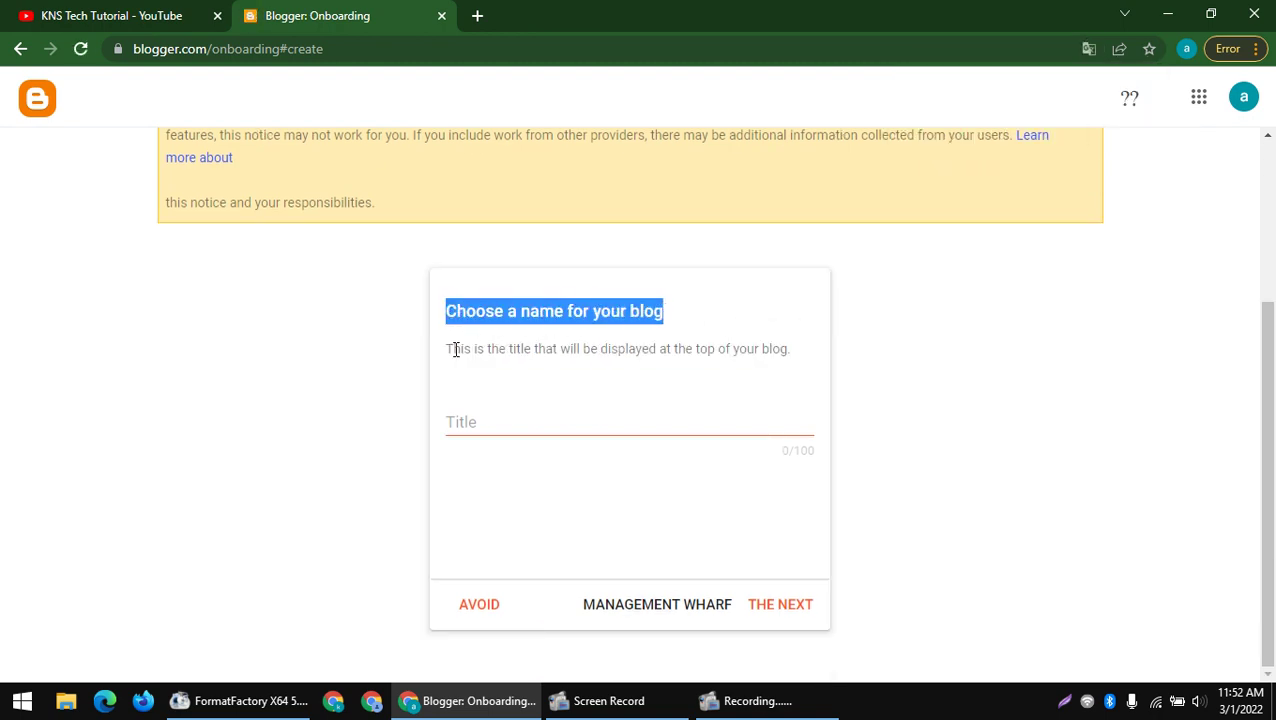
{"action": "left_click_drag", "start_coordinate": [447, 350], "coordinate": [889, 347]}
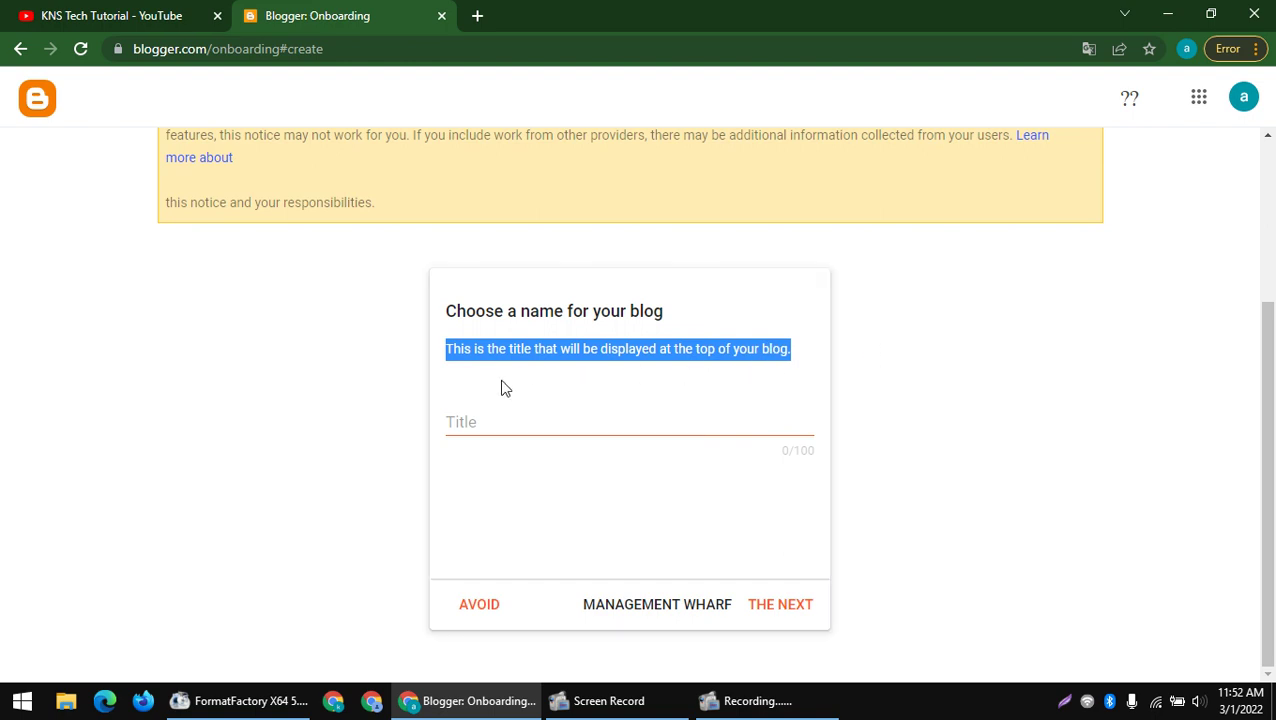
{"action": "left_click", "coordinate": [488, 426]}
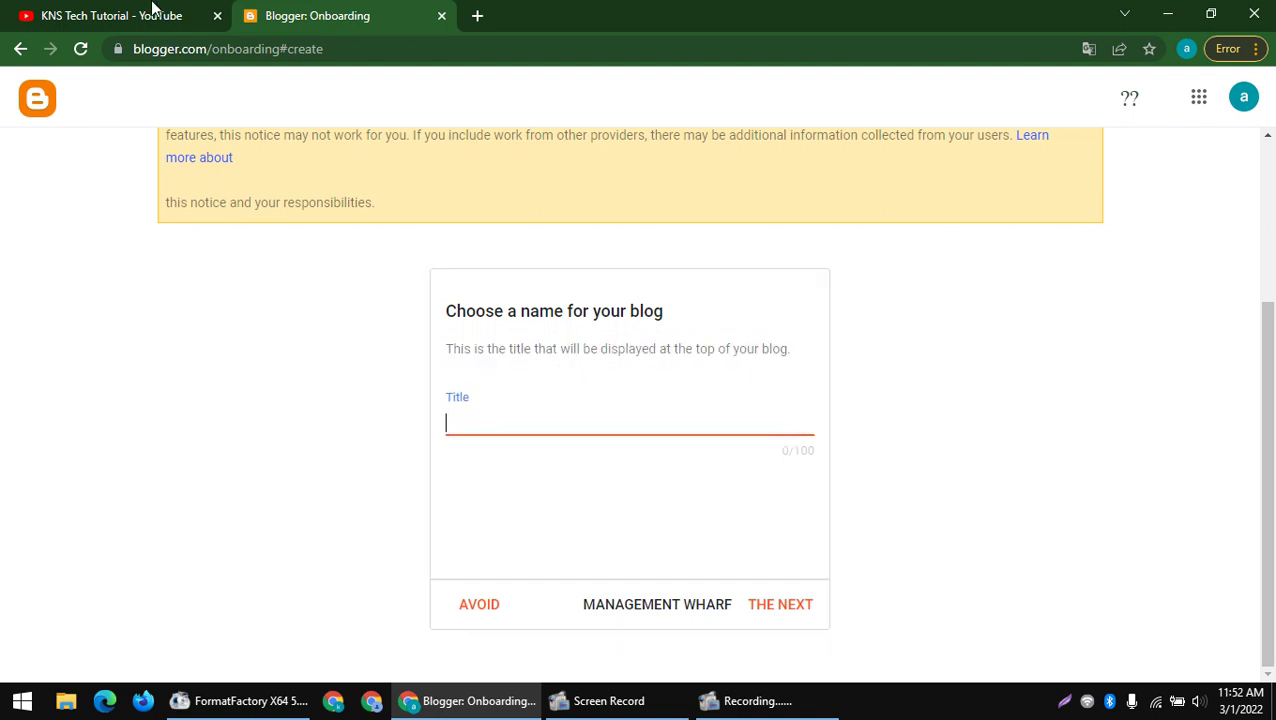
{"action": "left_click", "coordinate": [152, 12]}
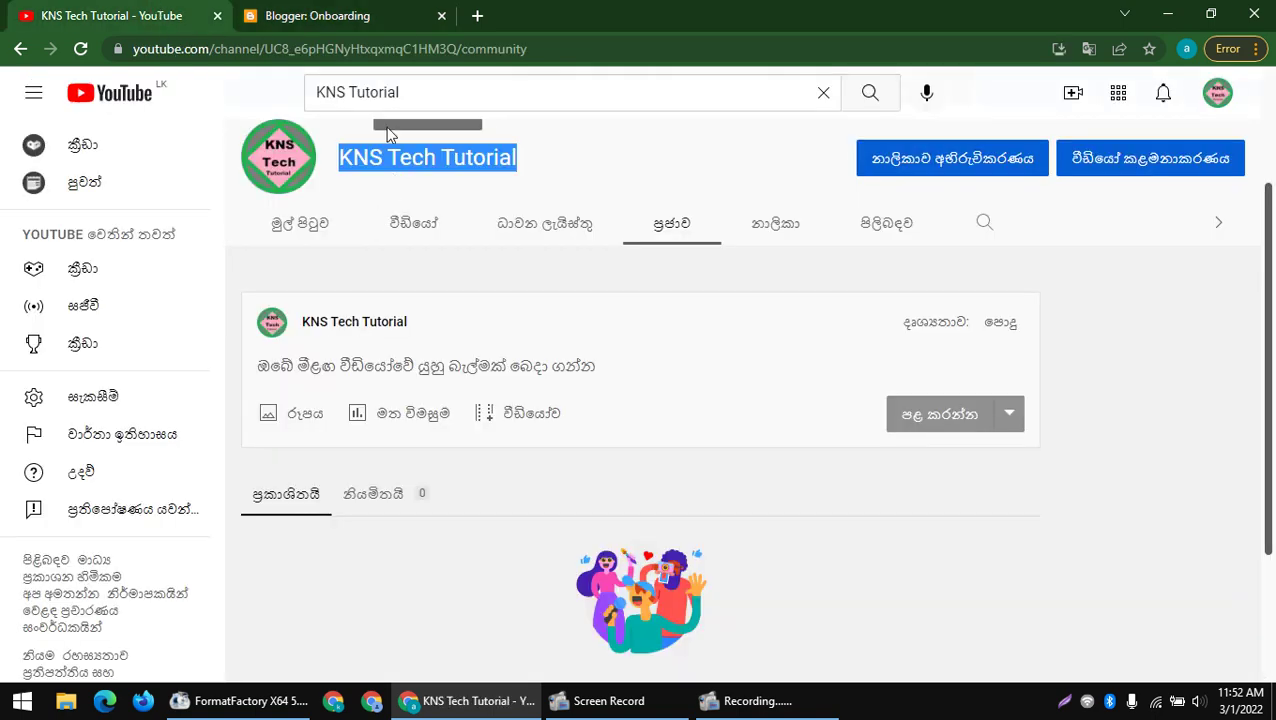
{"action": "left_click", "coordinate": [365, 12]}
{"action": "type", "text": "KNS Tech Tutorial"}
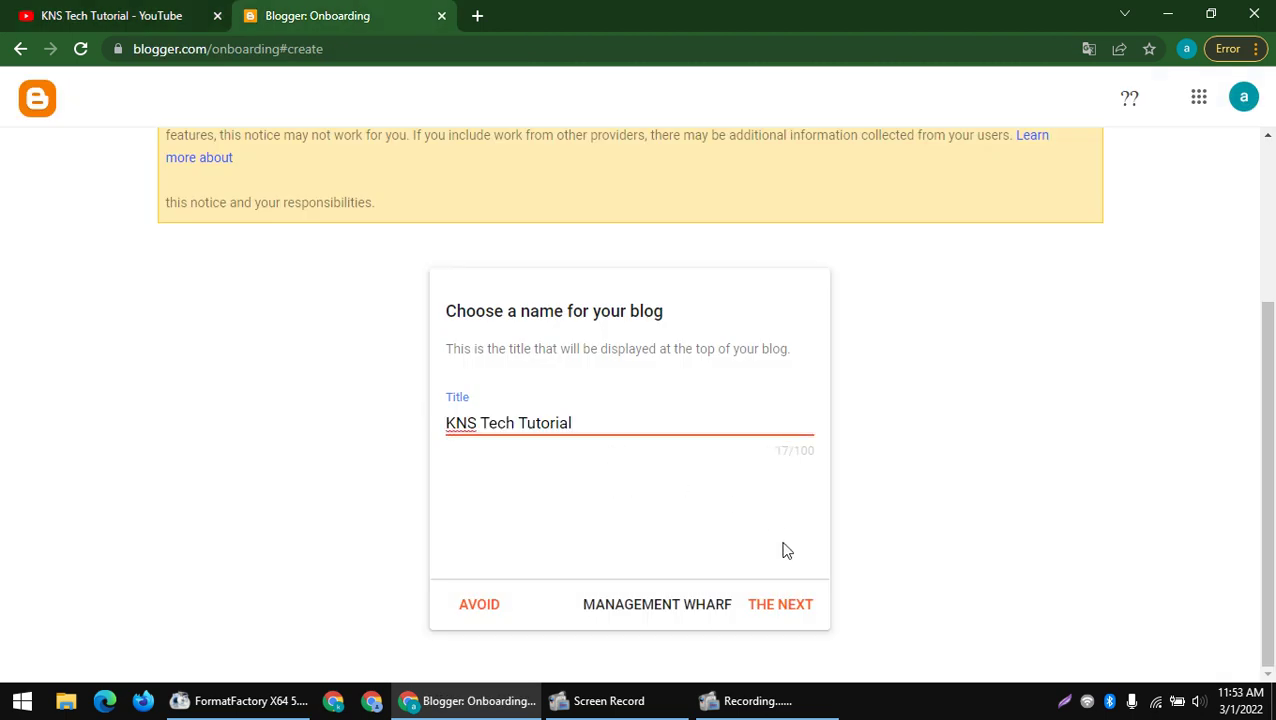
{"action": "left_click", "coordinate": [790, 603]}
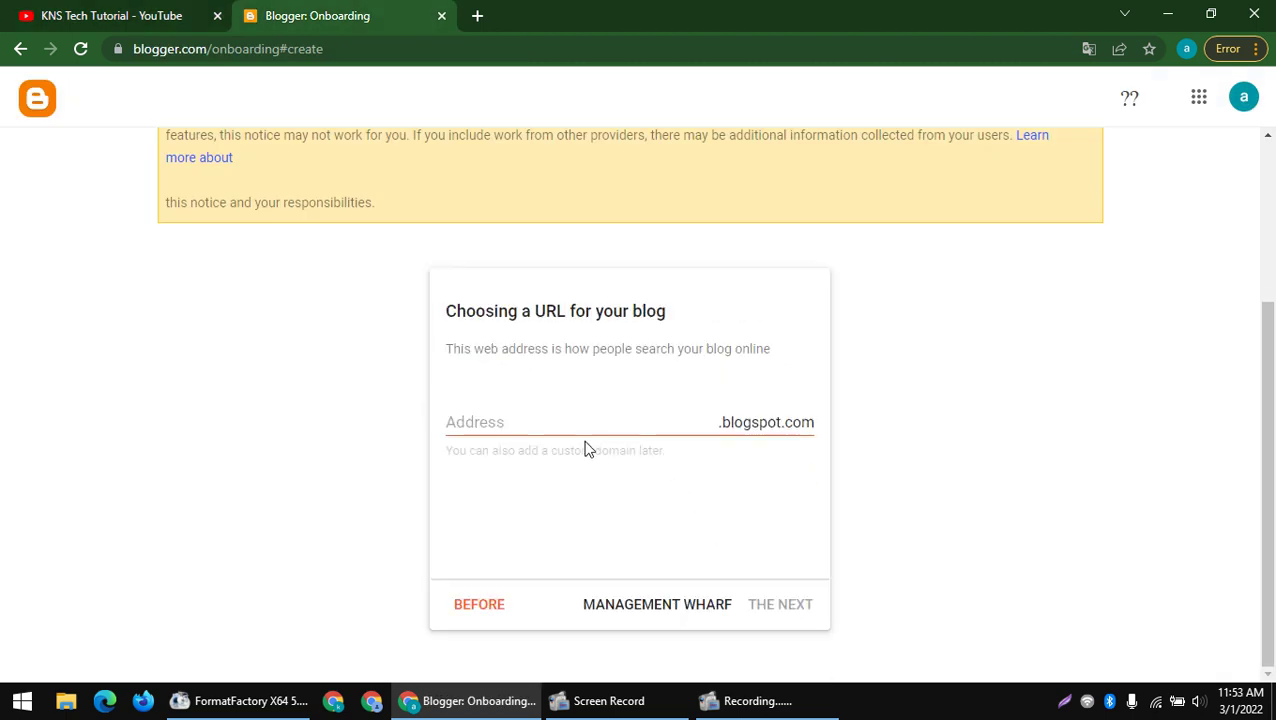
- Enter the channel name without spaces, KNSTechTutorial, as the blog's blogspot.com address and highlight the entered address
{"action": "left_click", "coordinate": [537, 413]}
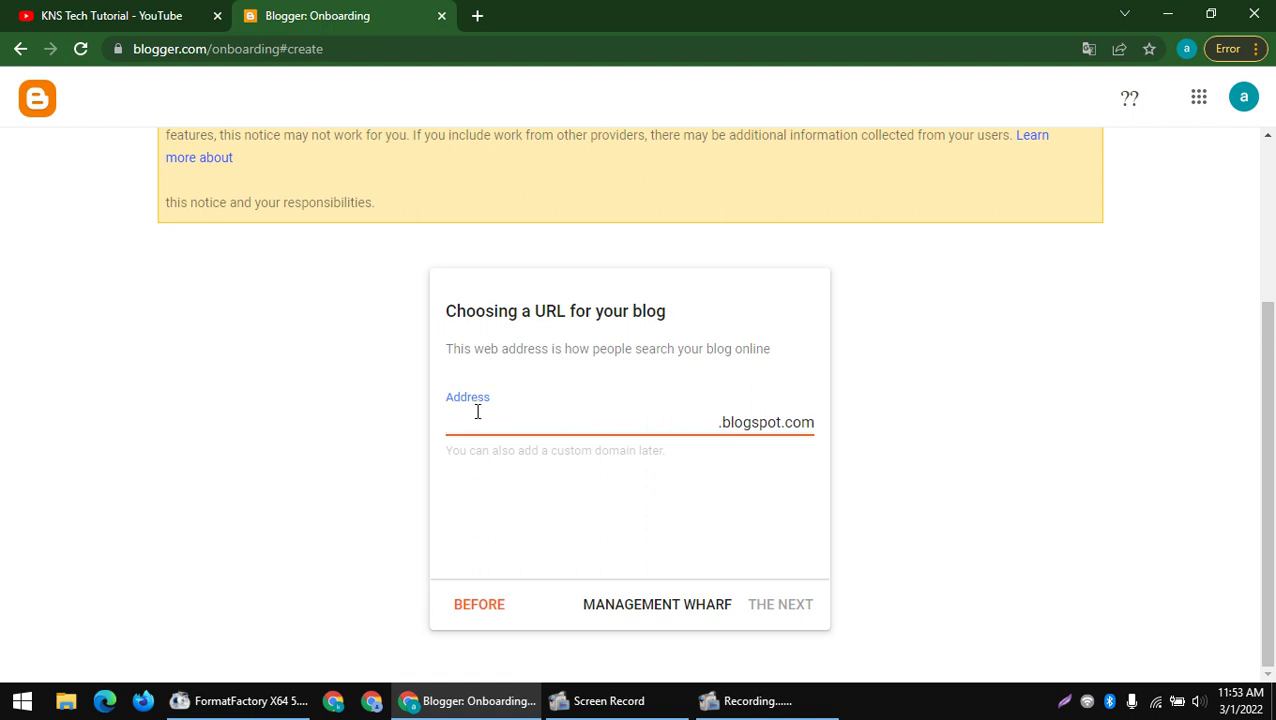
{"action": "left_click", "coordinate": [179, 12]}
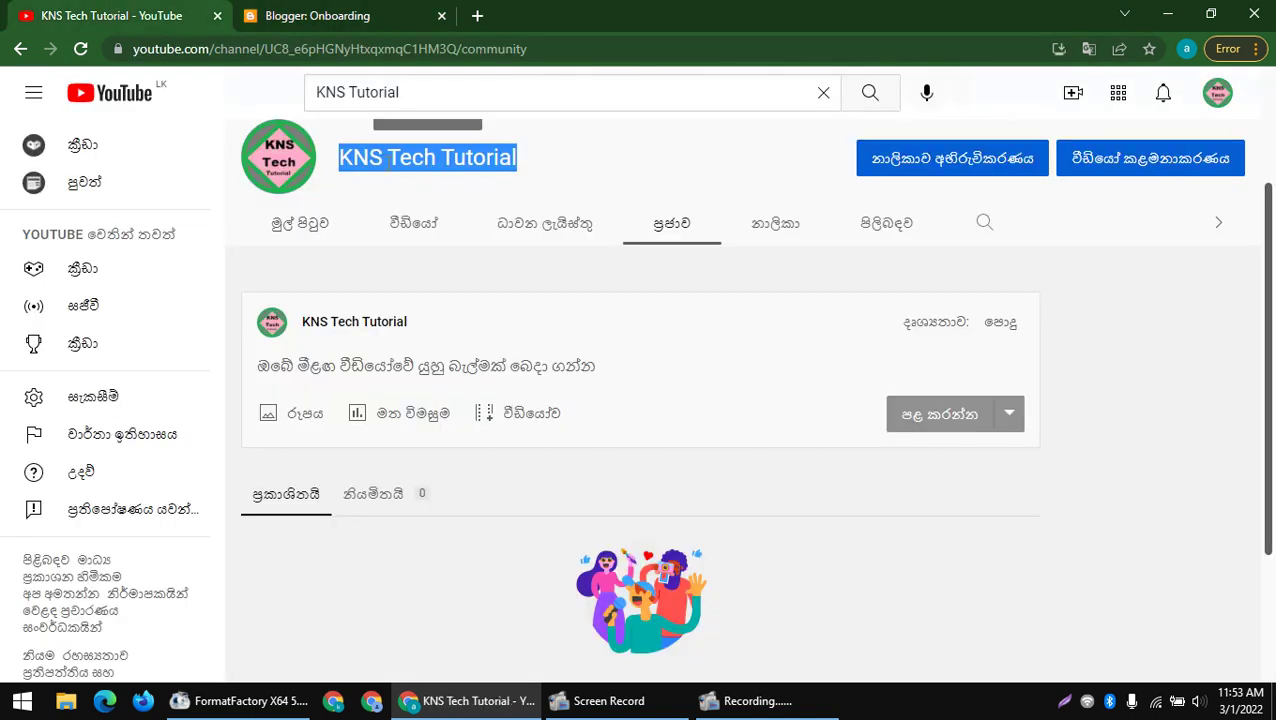
{"action": "left_click", "coordinate": [372, 10]}
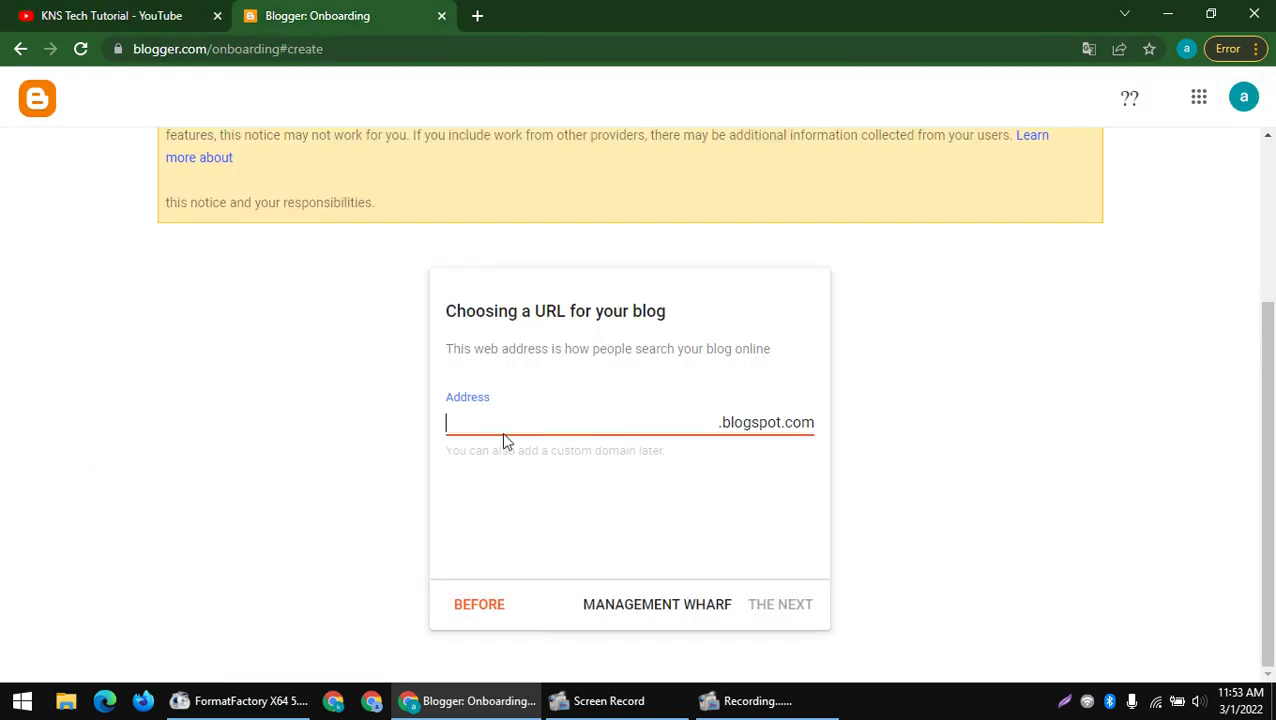
{"action": "type", "text": "KNS Tech Tutorial"}
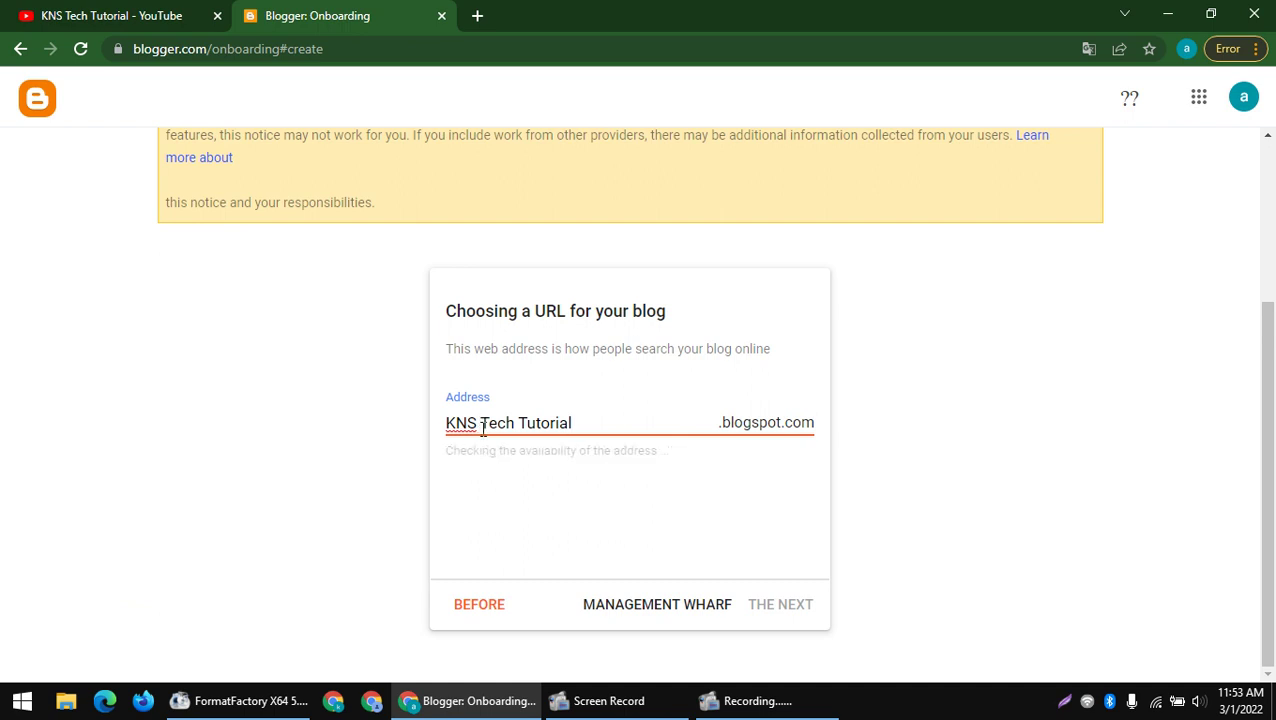
{"action": "key", "text": "BackSpace"}
{"action": "left_click", "coordinate": [517, 432]}
{"action": "key", "text": "BackSpace"}
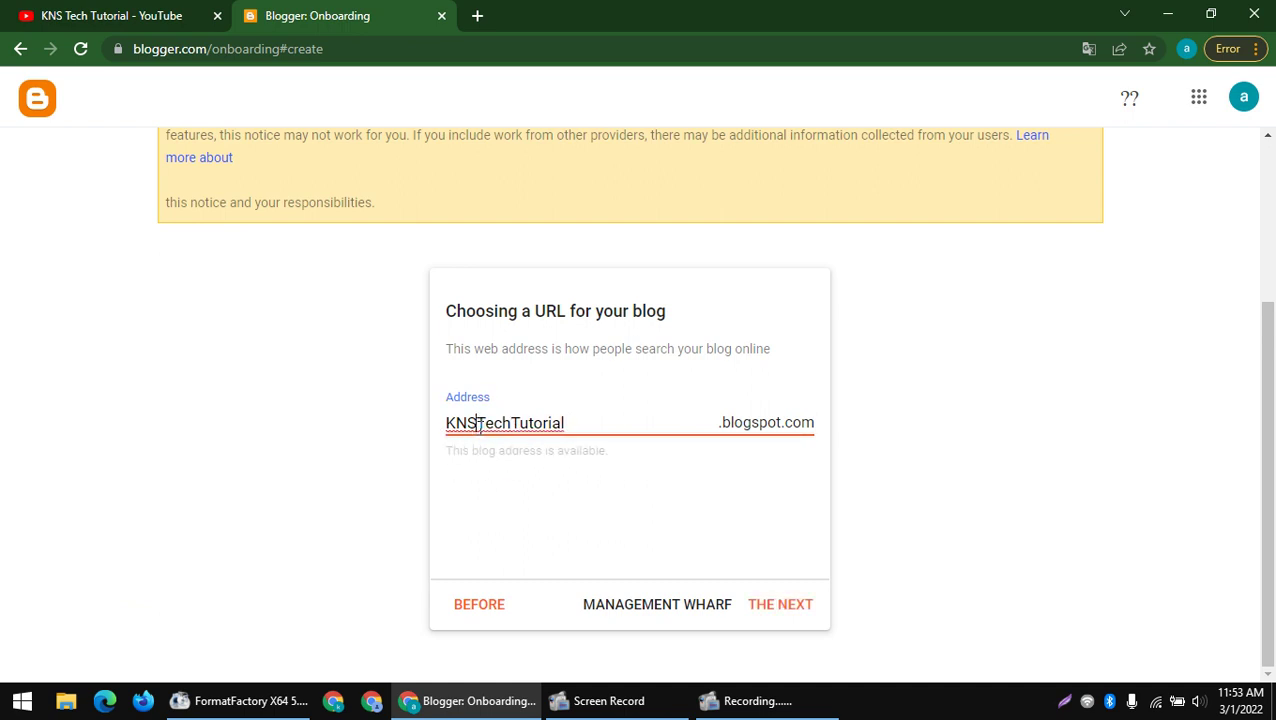
{"action": "left_click_drag", "start_coordinate": [479, 423], "coordinate": [436, 430]}
{"action": "left_click", "coordinate": [622, 423]}
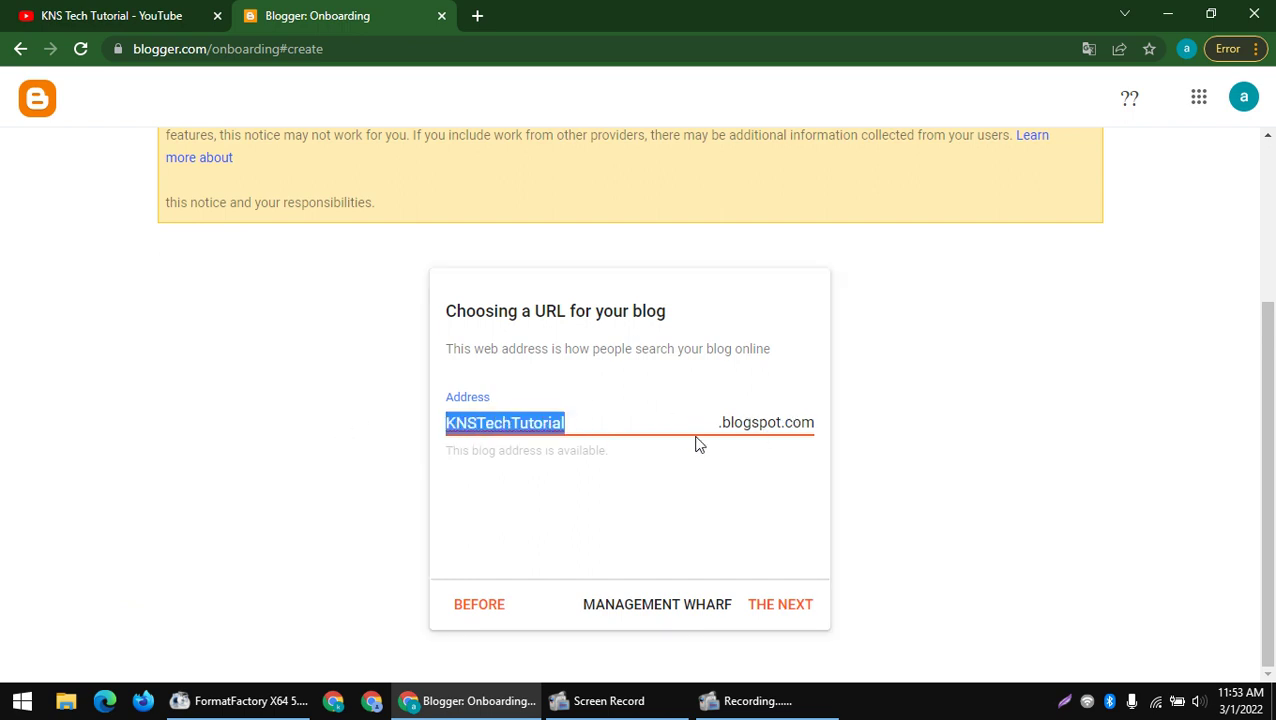
{"action": "left_click_drag", "start_coordinate": [449, 317], "coordinate": [567, 316]}
{"action": "left_click", "coordinate": [463, 316]}
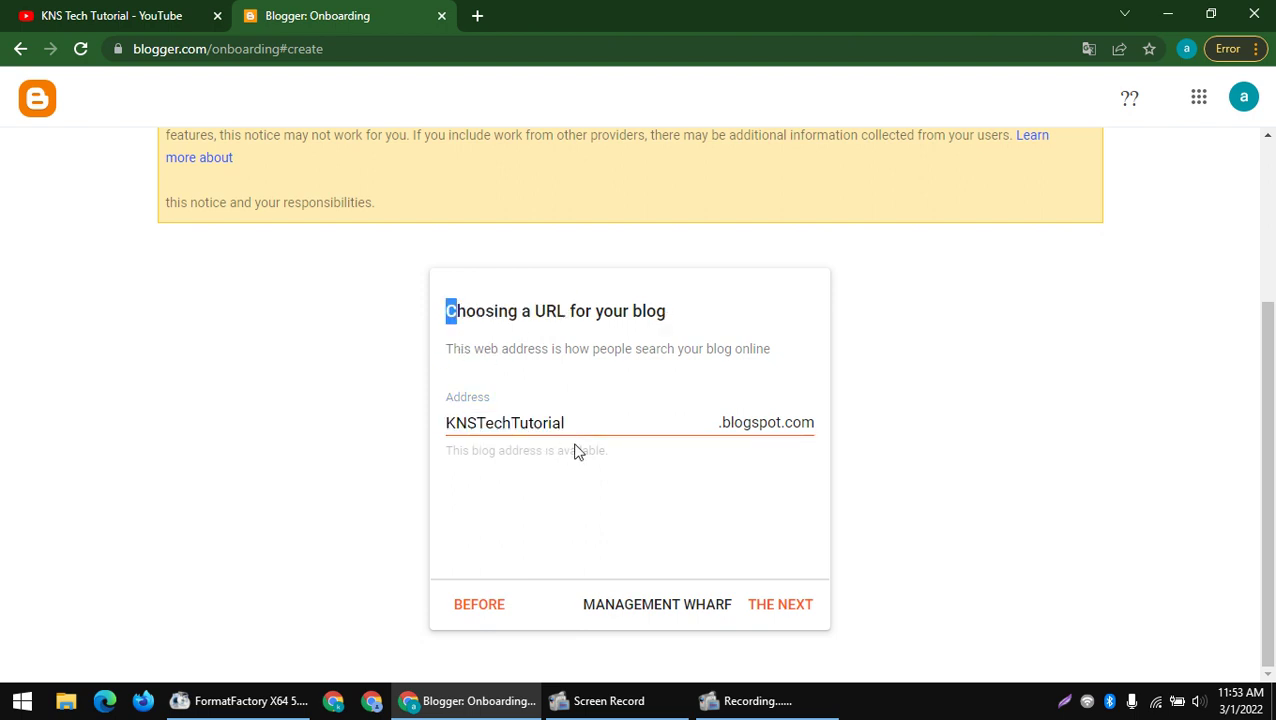
- Accept KNSTechTutorial as the blog's blogspot.com address, continue to the display name page and highlight its instructions
{"action": "left_click_drag", "start_coordinate": [590, 419], "coordinate": [336, 427]}
{"action": "left_click", "coordinate": [336, 427]}
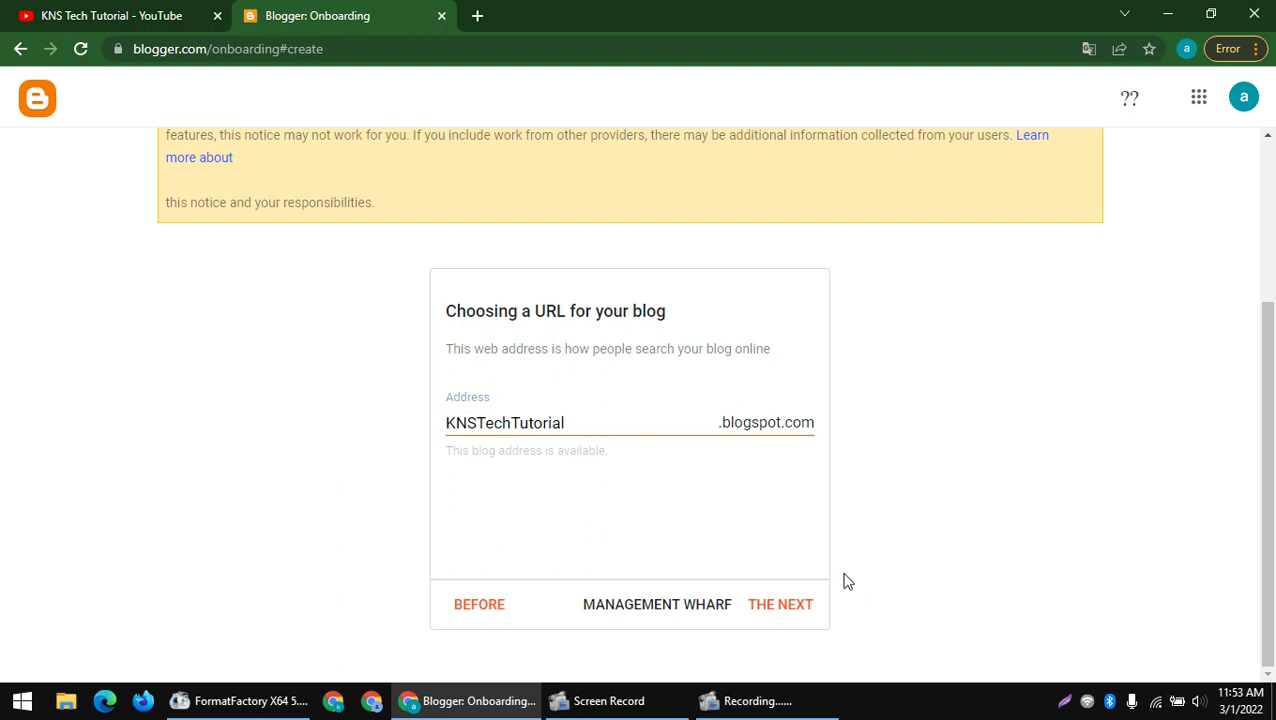
{"action": "left_click", "coordinate": [786, 606]}
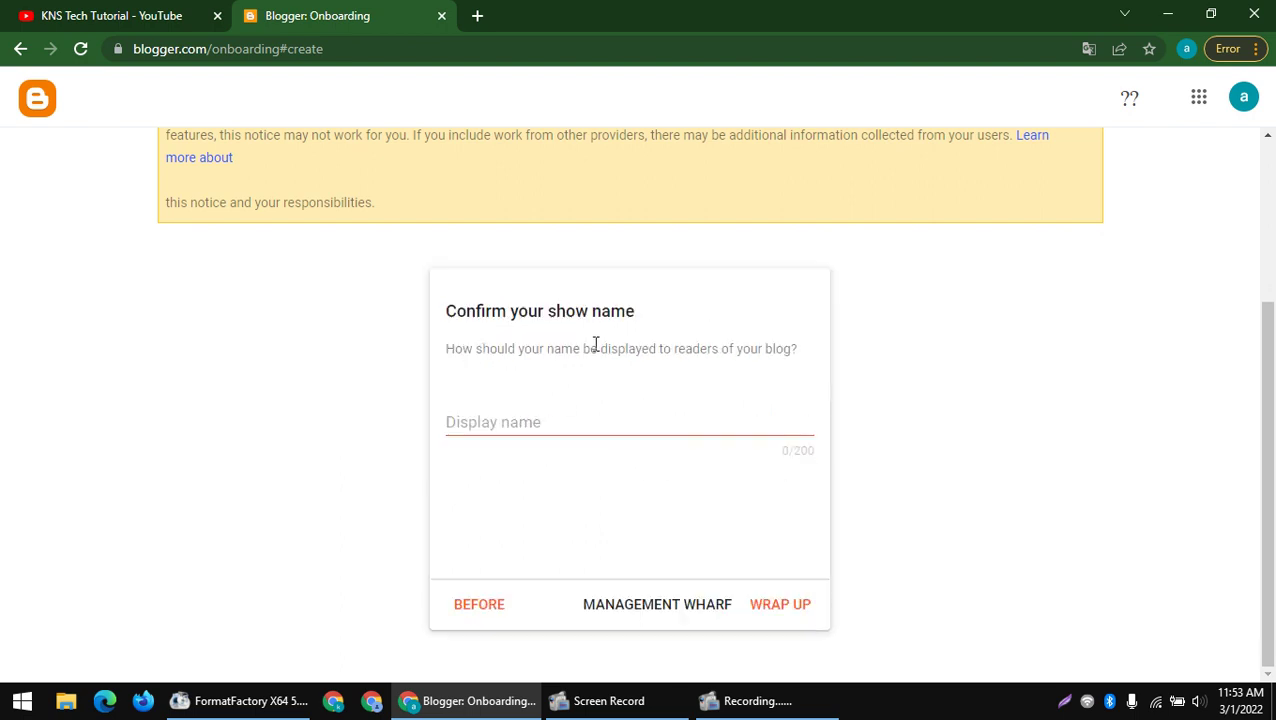
{"action": "left_click_drag", "start_coordinate": [421, 305], "coordinate": [783, 384]}
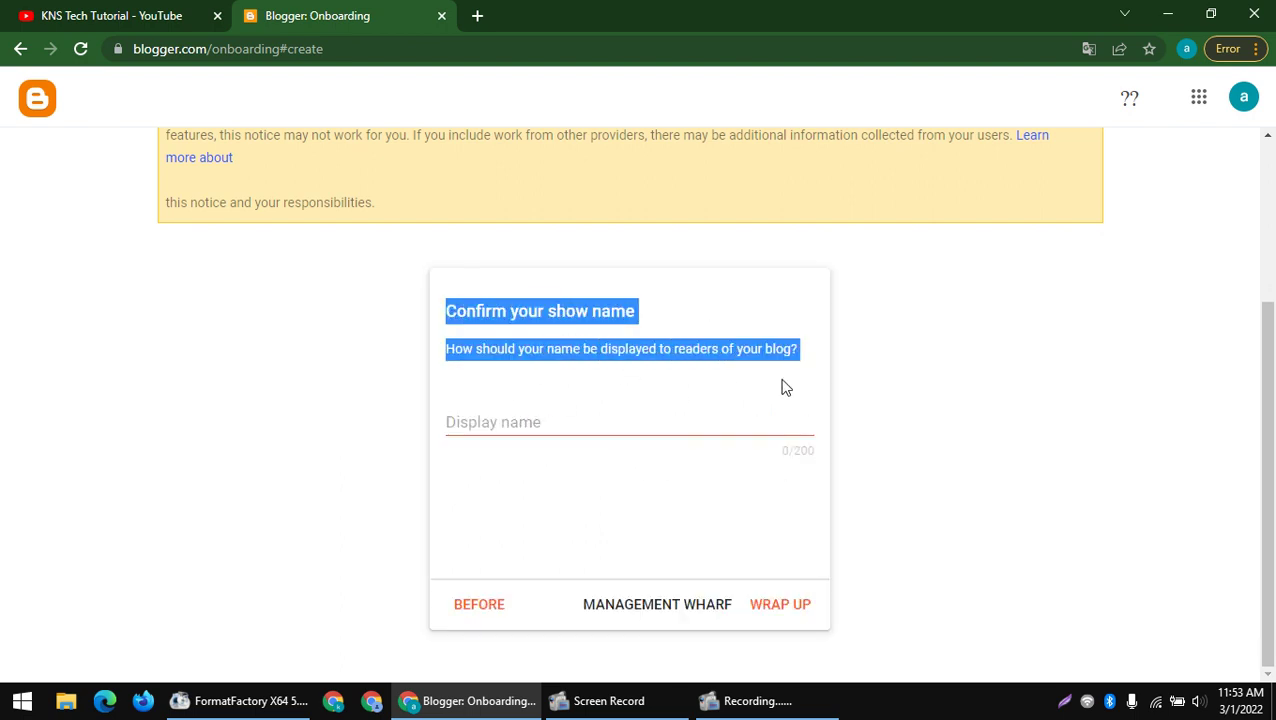
{"action": "left_click", "coordinate": [690, 365]}
- Set the display name to the YouTube channel name KNS Tech Tutorial and try to finish the blog setup, retrying once
{"action": "left_click", "coordinate": [60, 15]}
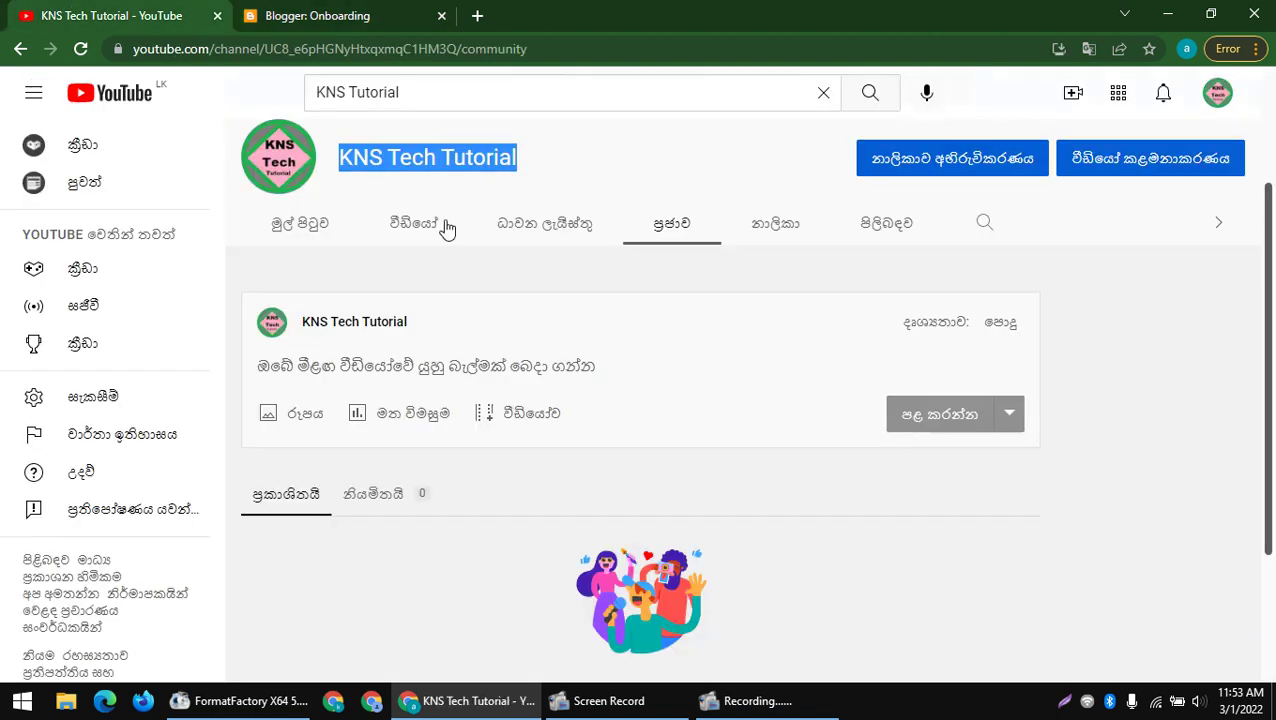
{"action": "left_click", "coordinate": [342, 12]}
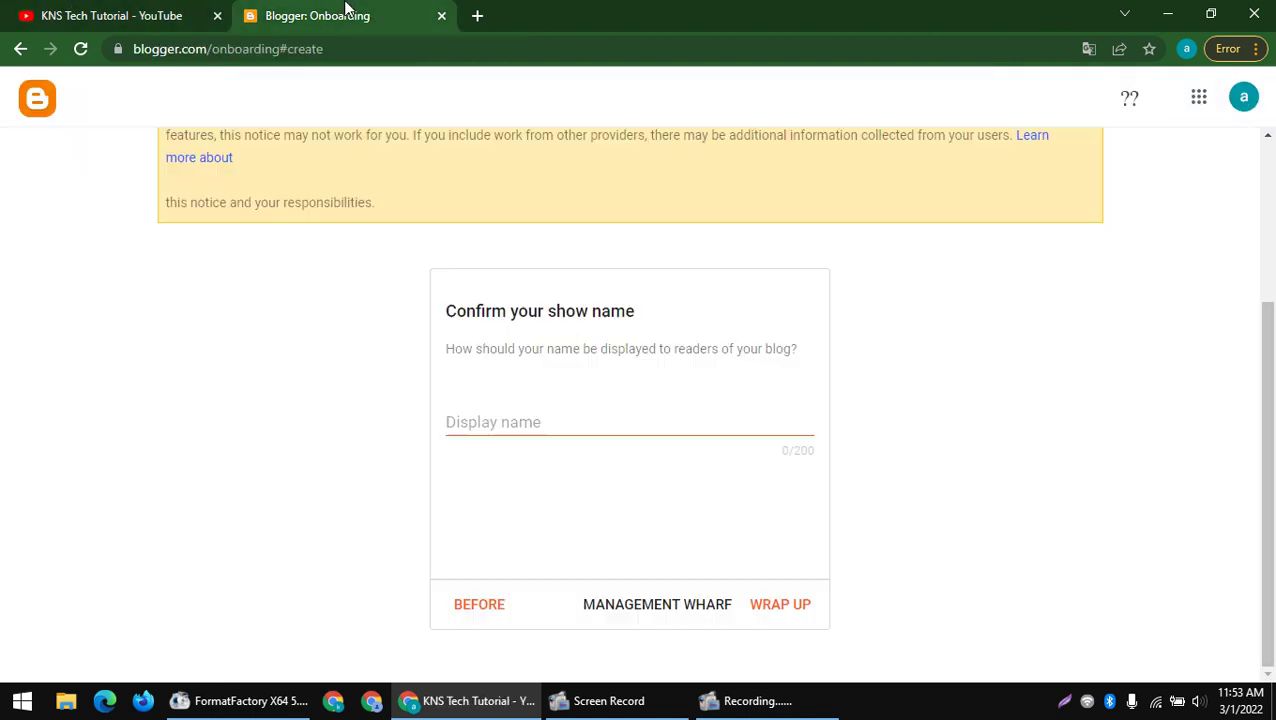
{"action": "left_click", "coordinate": [506, 418]}
{"action": "type", "text": "KNS Tech Tutorial"}
{"action": "left_click_drag", "start_coordinate": [606, 423], "coordinate": [155, 440]}
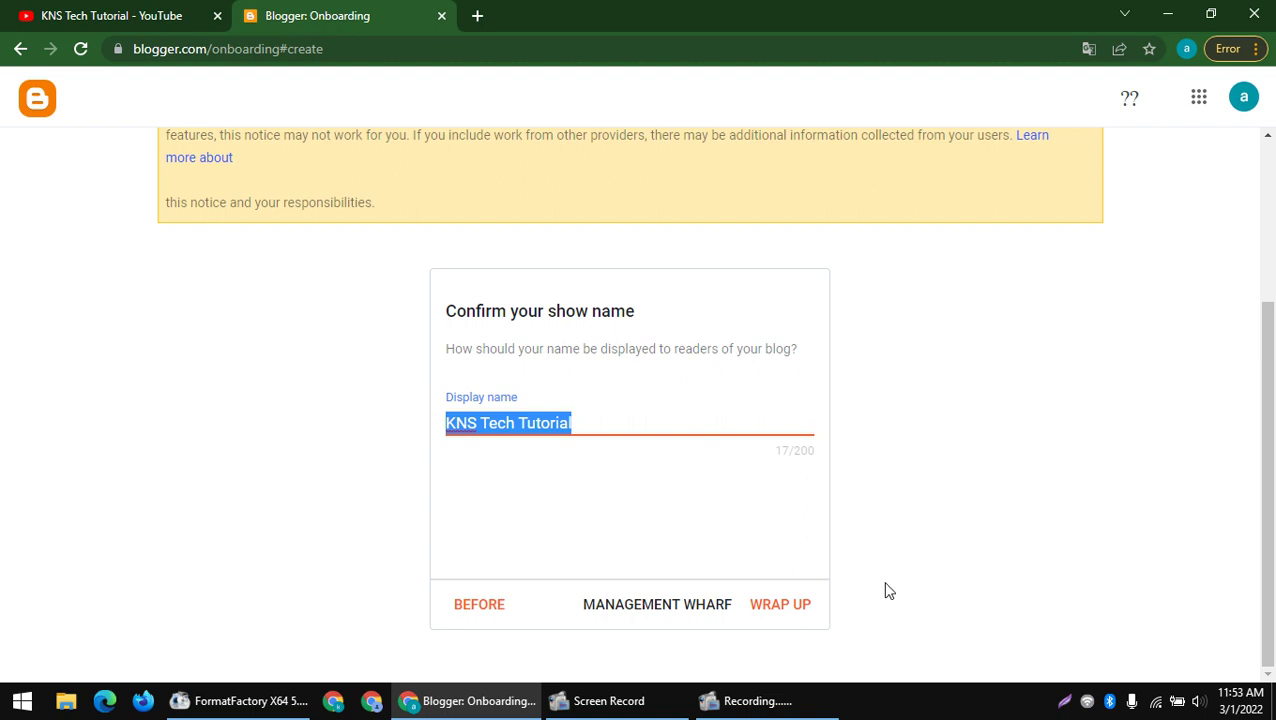
{"action": "left_click", "coordinate": [784, 610]}
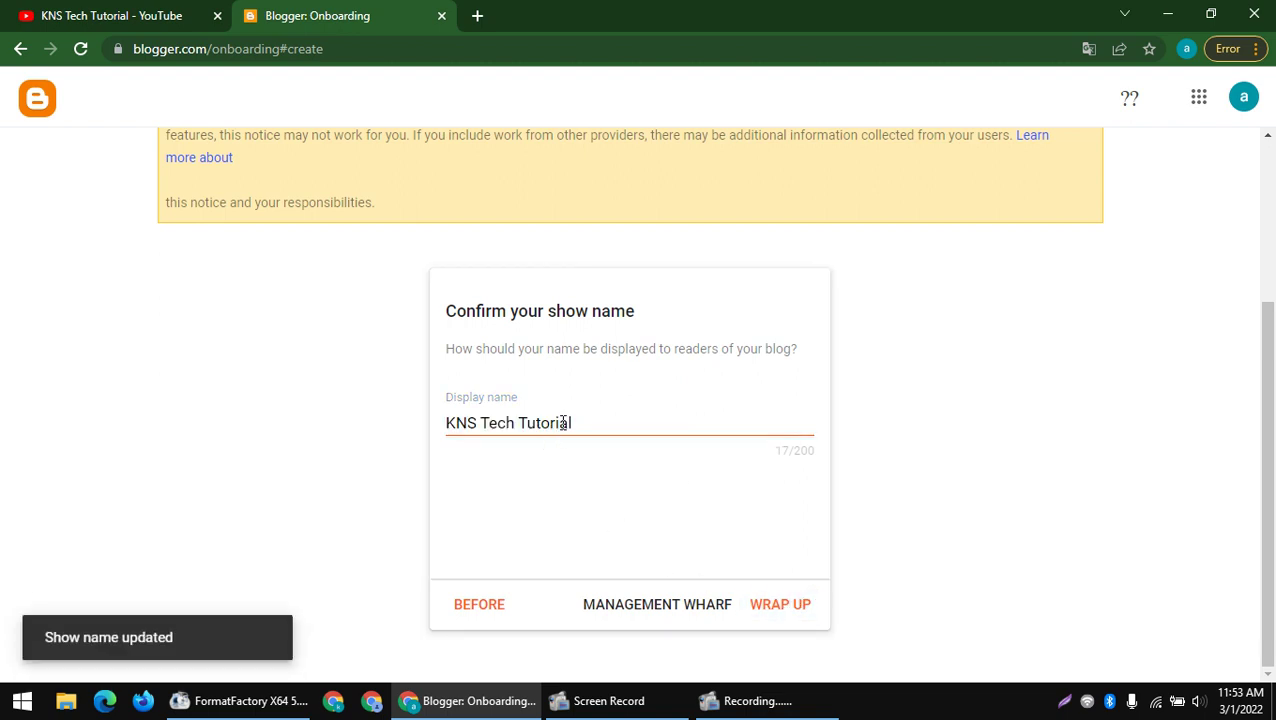
{"action": "left_click_drag", "start_coordinate": [381, 637], "coordinate": [322, 637]}
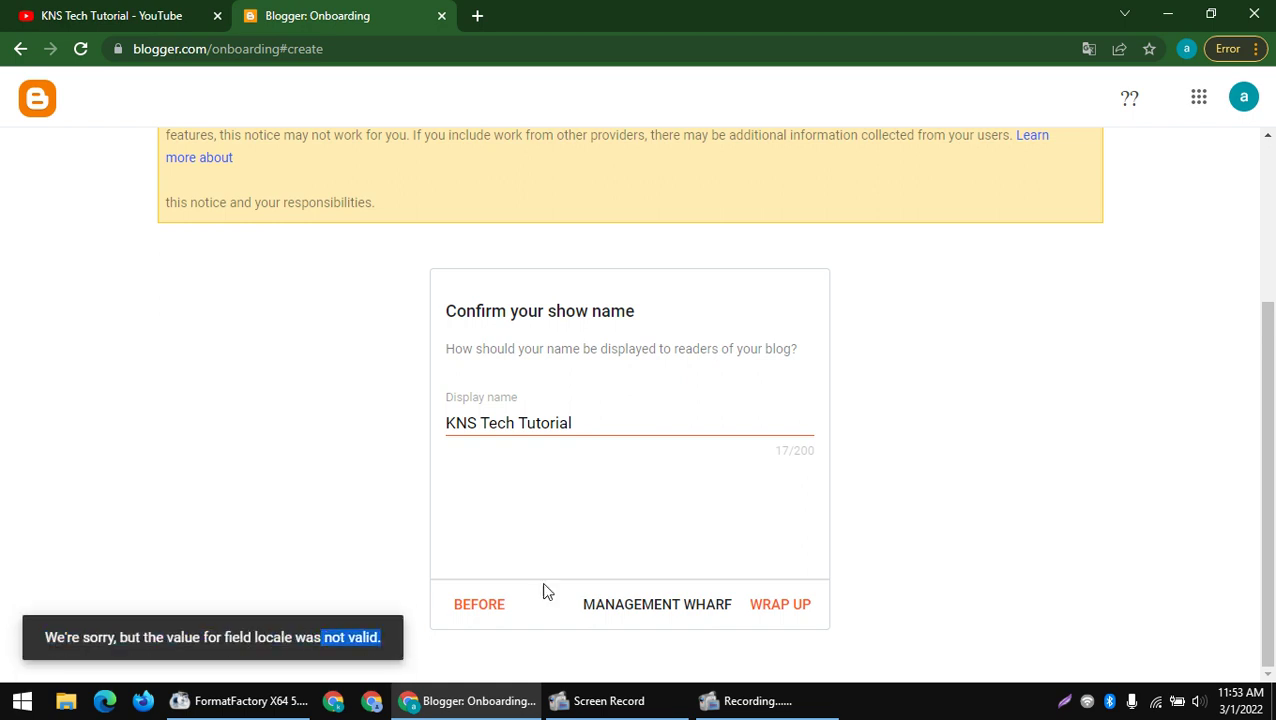
{"action": "left_click", "coordinate": [780, 605]}
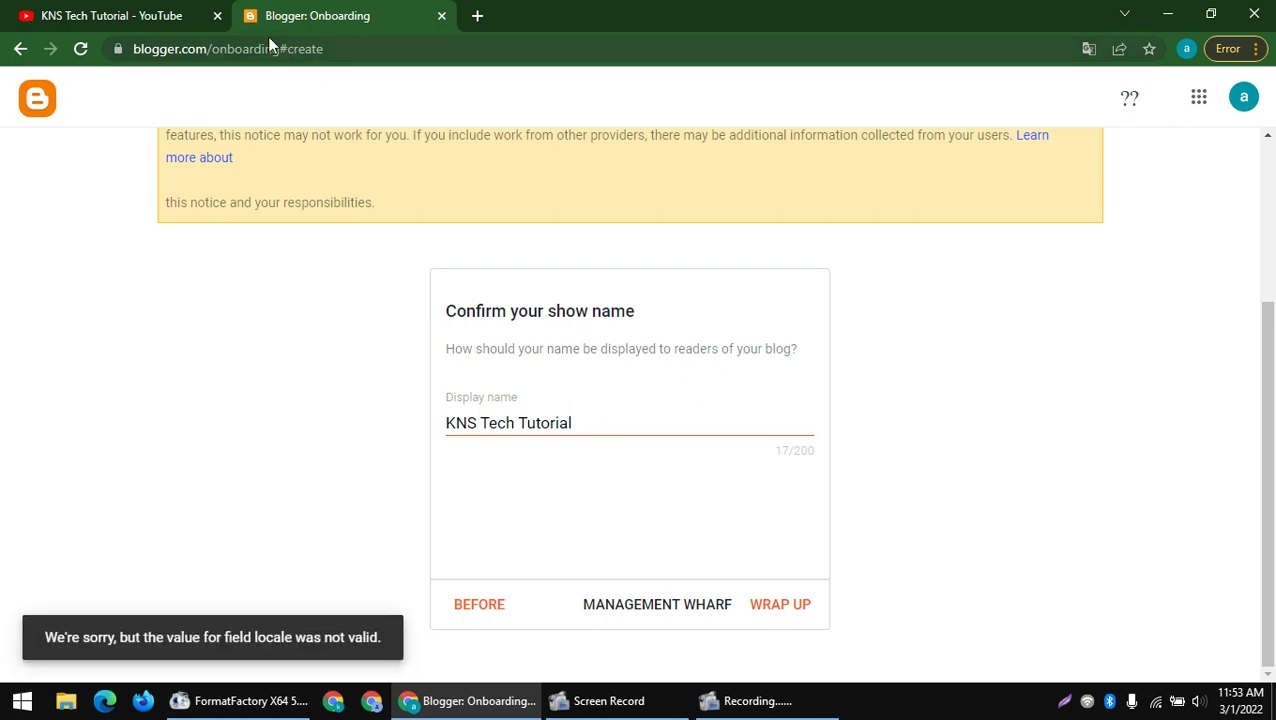
- Leave the onboarding page by loading the base blogger.com address
{"action": "left_click_drag", "start_coordinate": [219, 48], "coordinate": [891, 71]}
{"action": "key", "text": "BackSpace"}
{"action": "key", "text": "Return"}
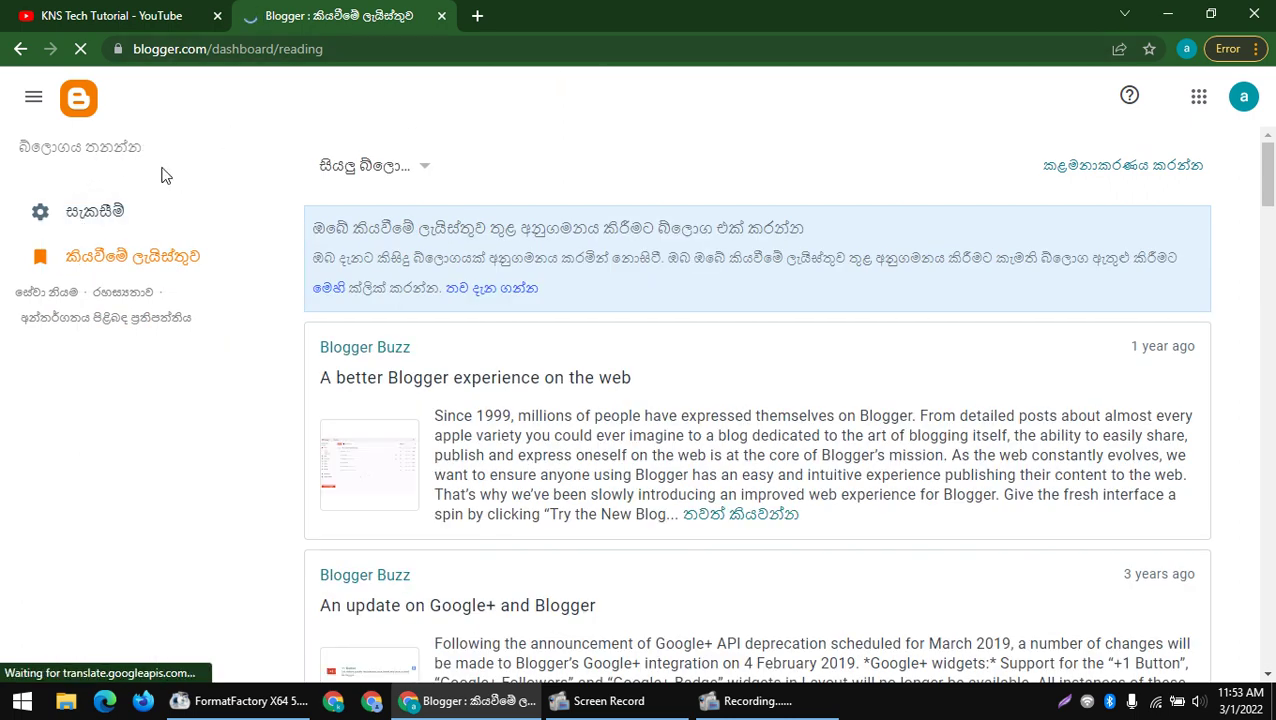
- Search for "my account google com" in a new browser tab and open the Google Account page
{"action": "left_click", "coordinate": [476, 22]}
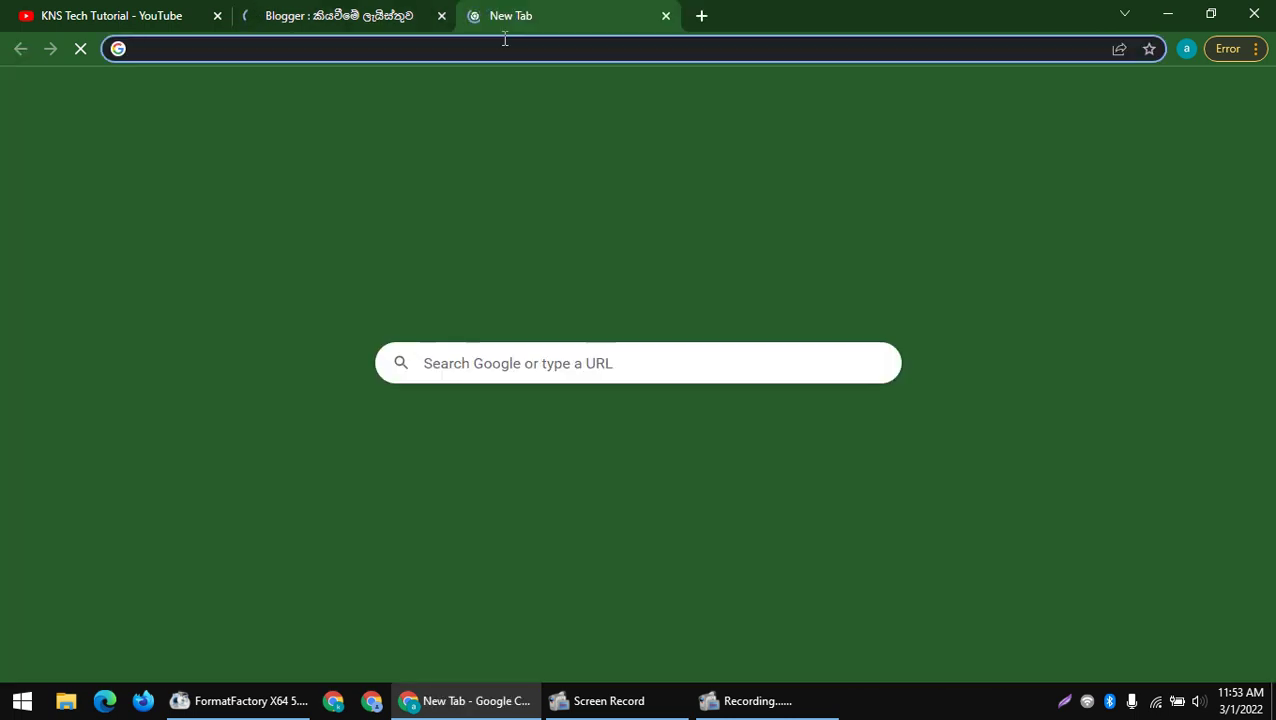
{"action": "type", "text": "my acvc"}
{"action": "key", "text": "ctrl+a"}
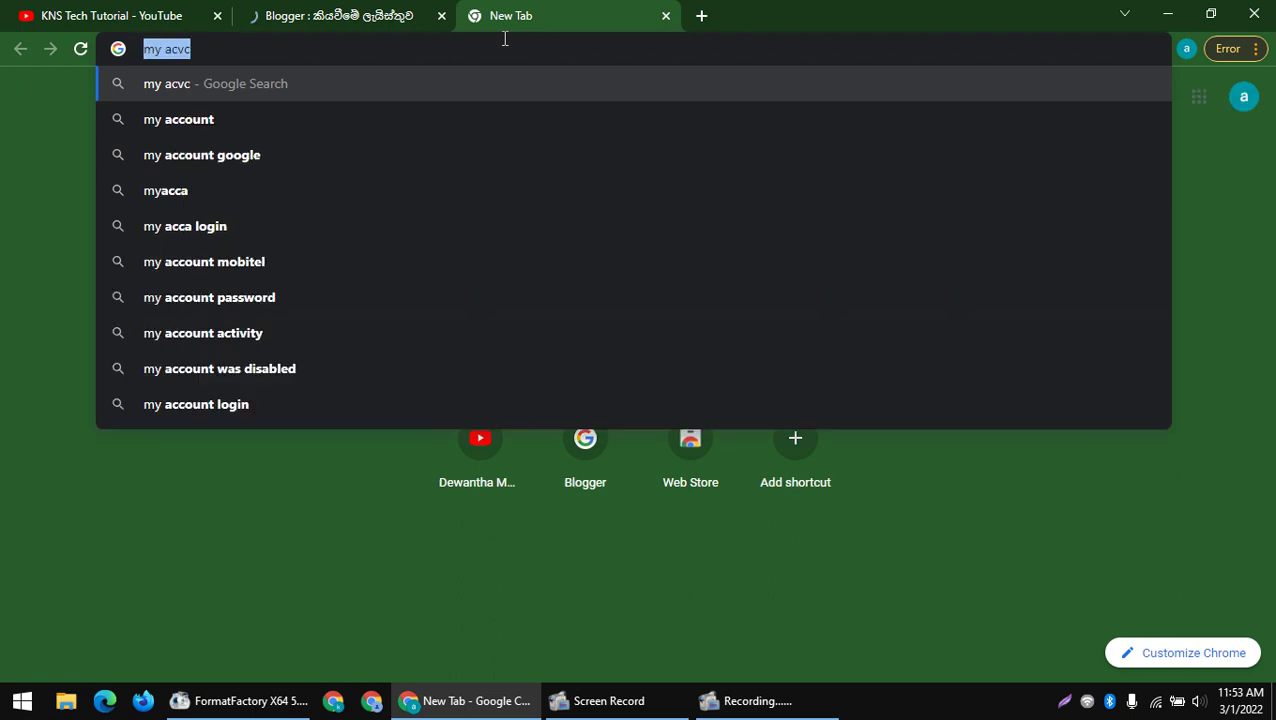
{"action": "type", "text": "m"}
{"action": "key", "text": "BackSpace"}
{"action": "type", "text": "y a"}
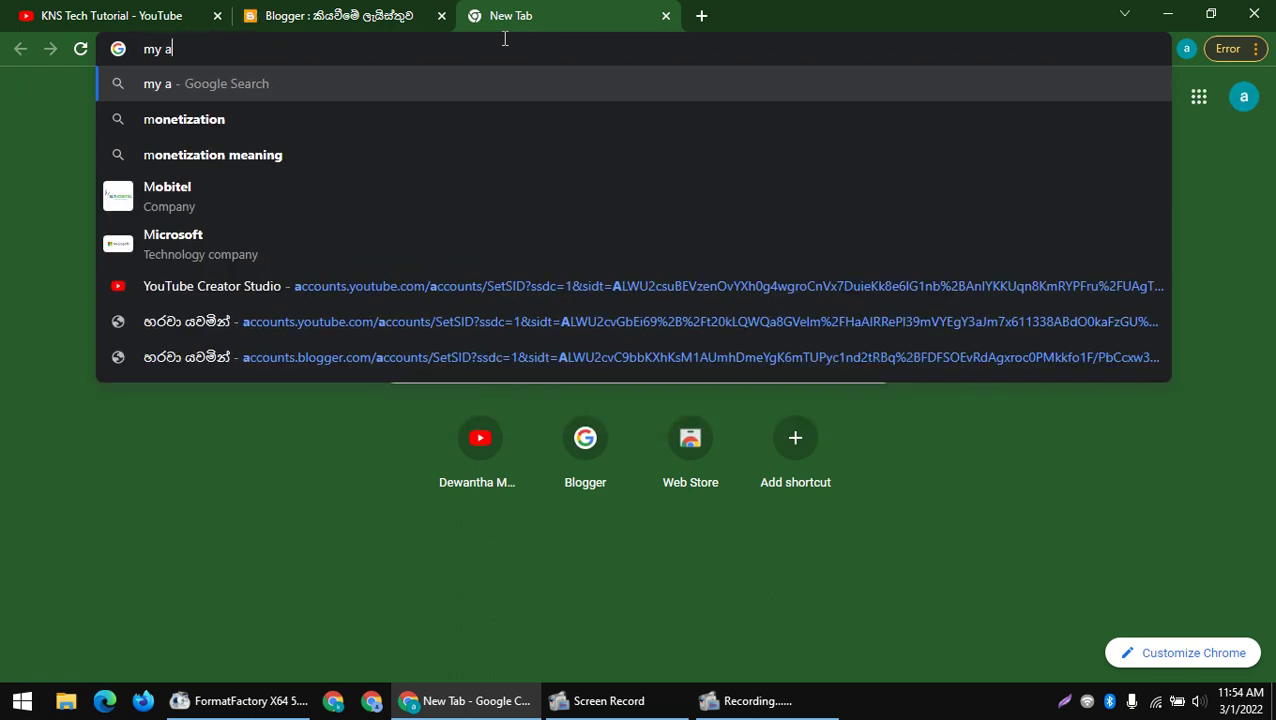
{"action": "type", "text": "ccount g"}
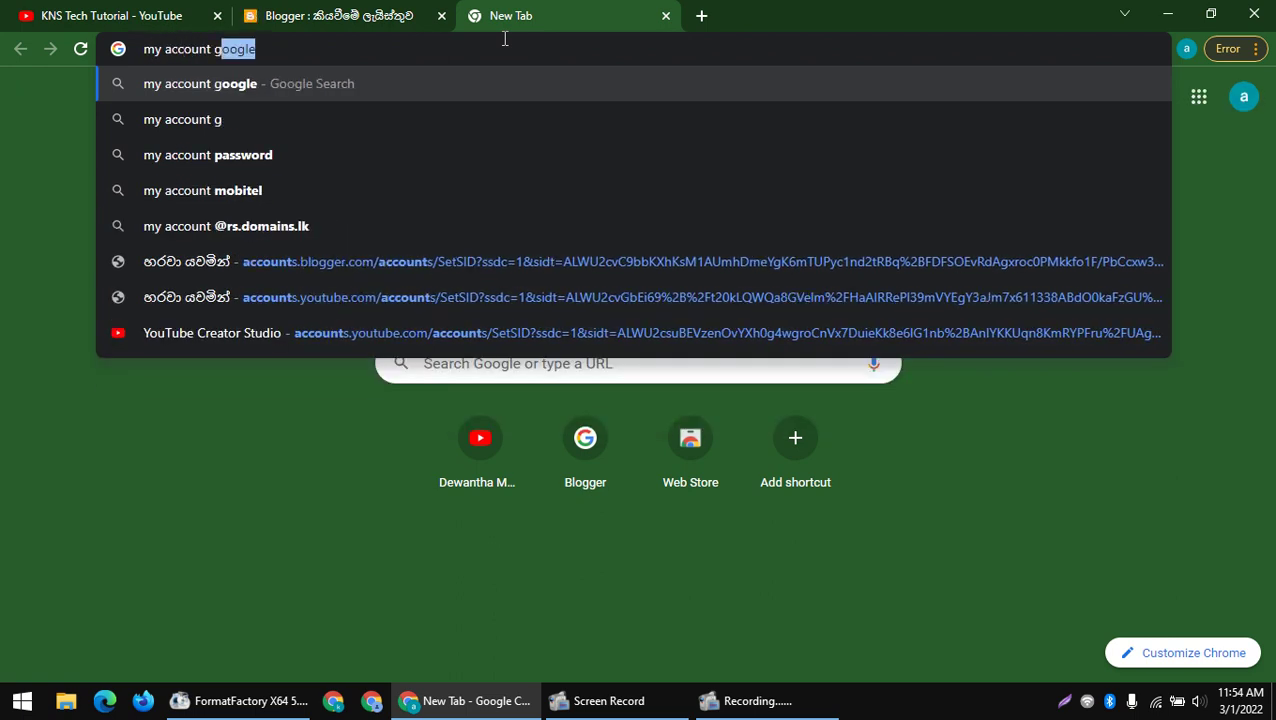
{"action": "type", "text": "oogle com"}
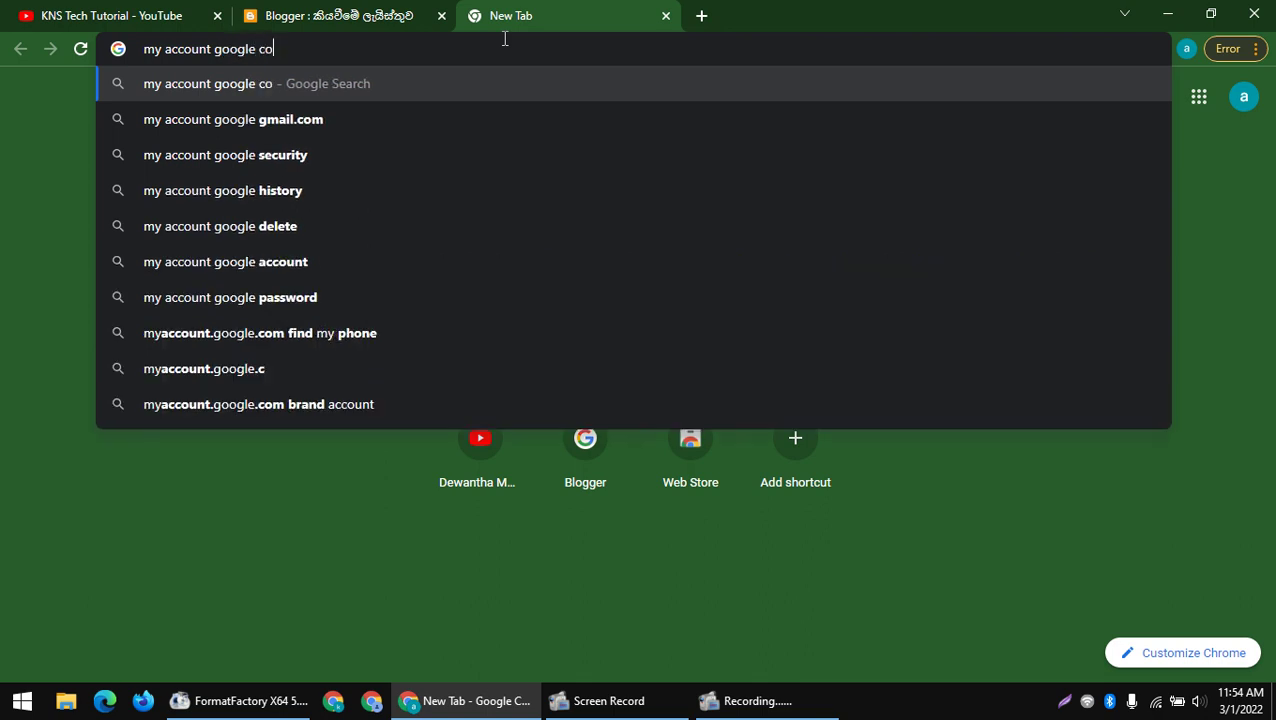
{"action": "key", "text": "Return"}
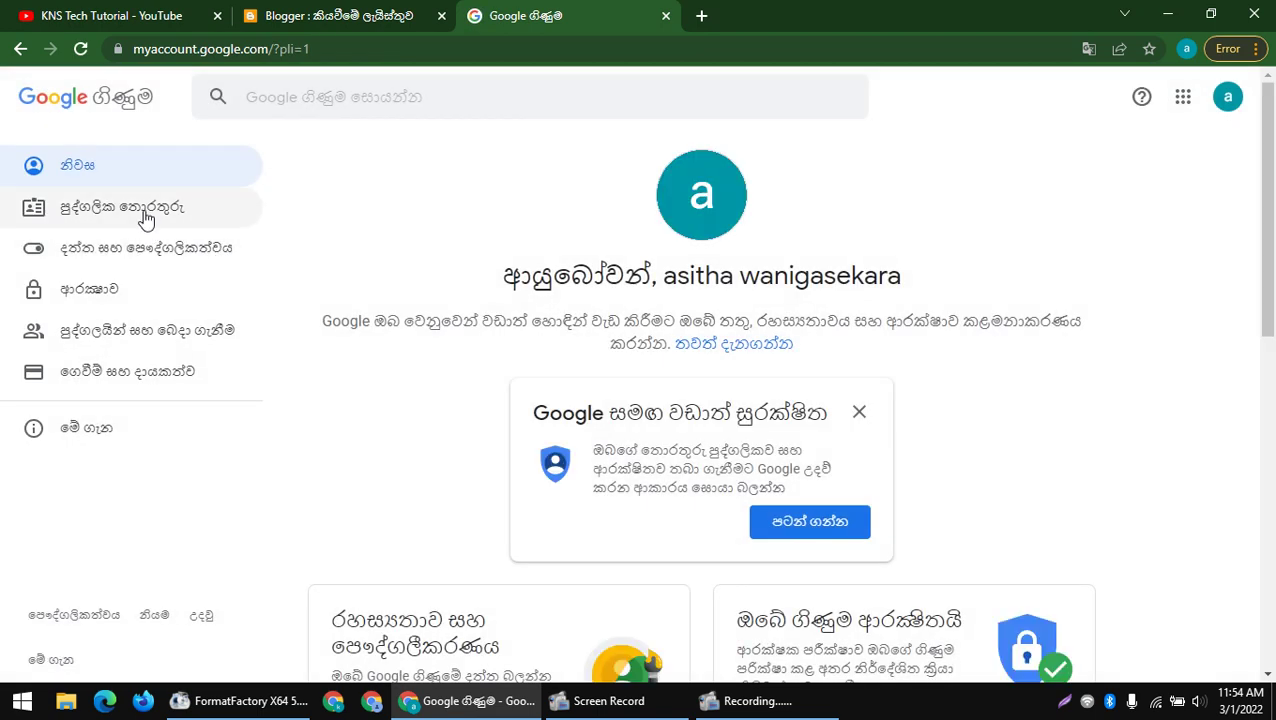
- Open the language settings from the Google Account's personal information
{"action": "left_click", "coordinate": [125, 209]}
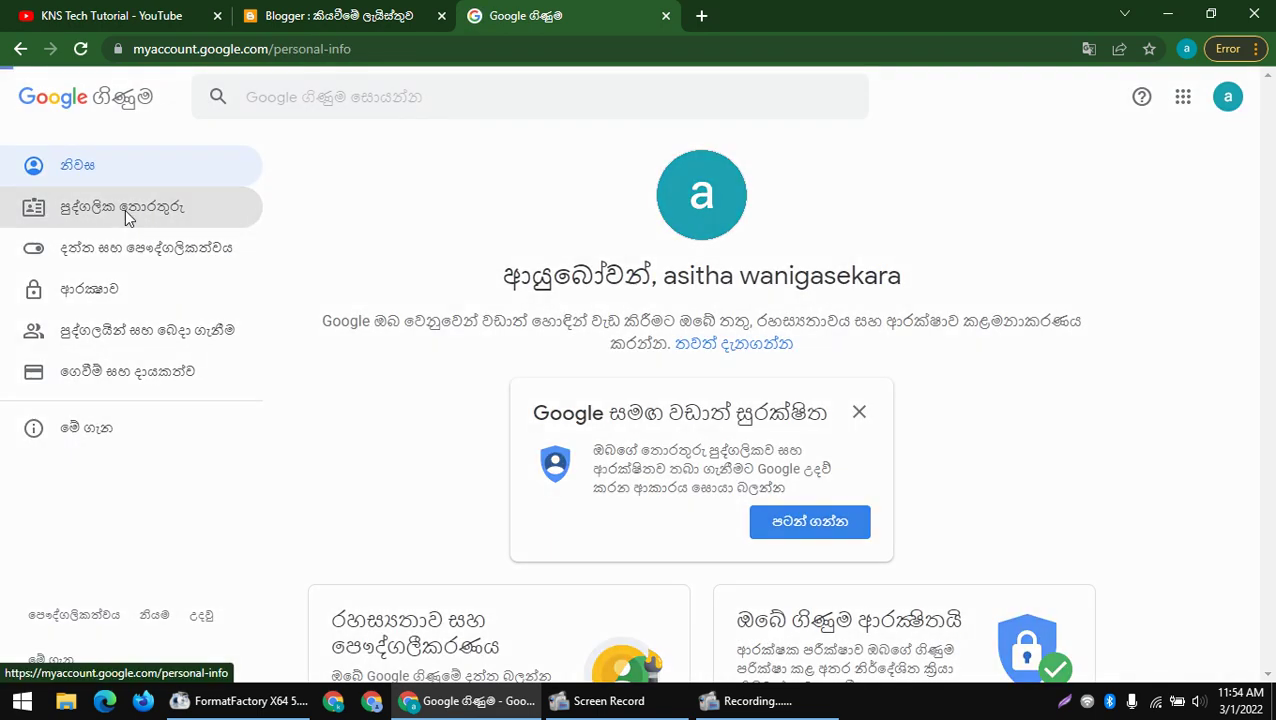
{"action": "scroll", "coordinate": [703, 347], "scroll_direction": "down", "scroll_amount": 15}
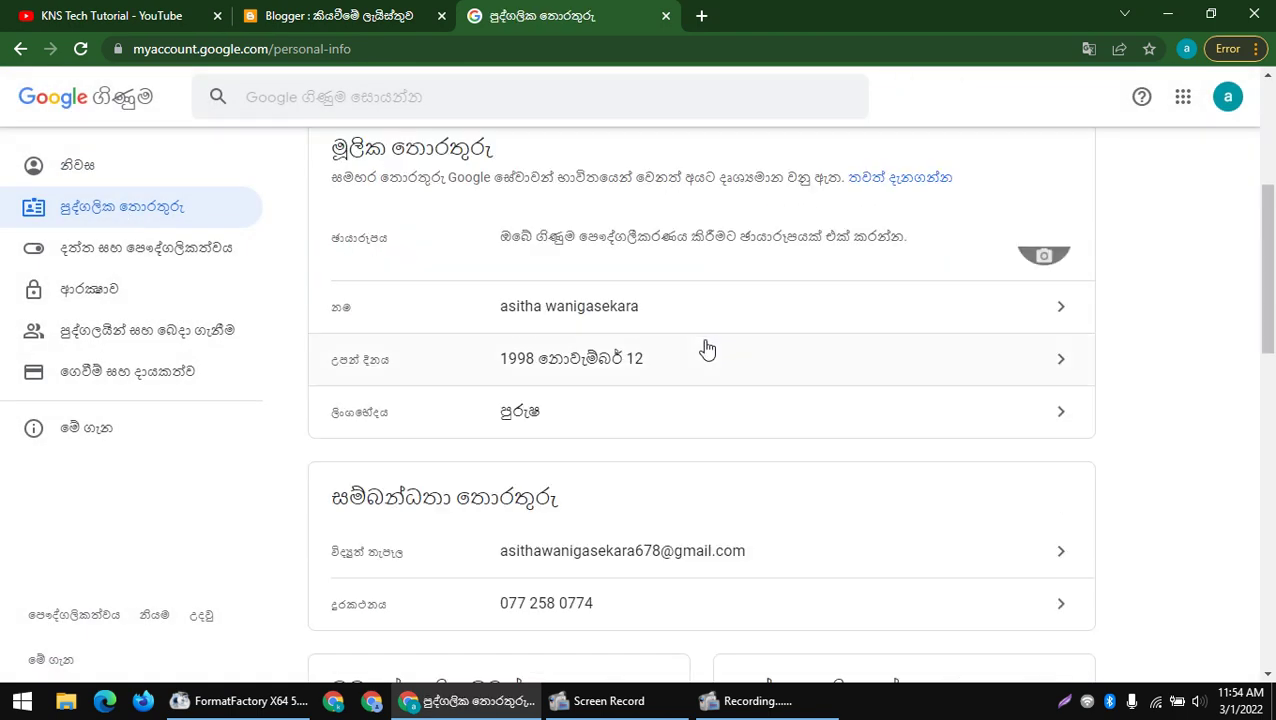
{"action": "scroll", "coordinate": [630, 428], "scroll_direction": "down", "scroll_amount": 3}
{"action": "left_click", "coordinate": [797, 252]}
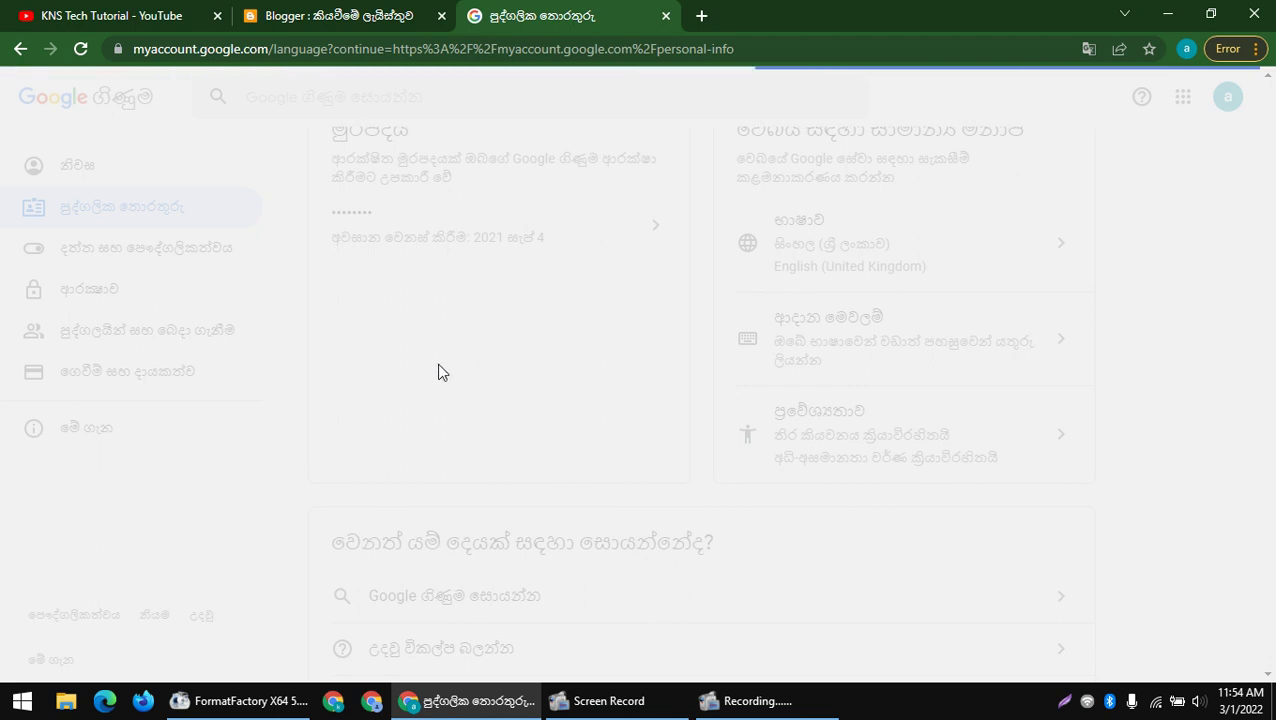
{"action": "scroll", "coordinate": [411, 440], "scroll_direction": "down", "scroll_amount": 1}
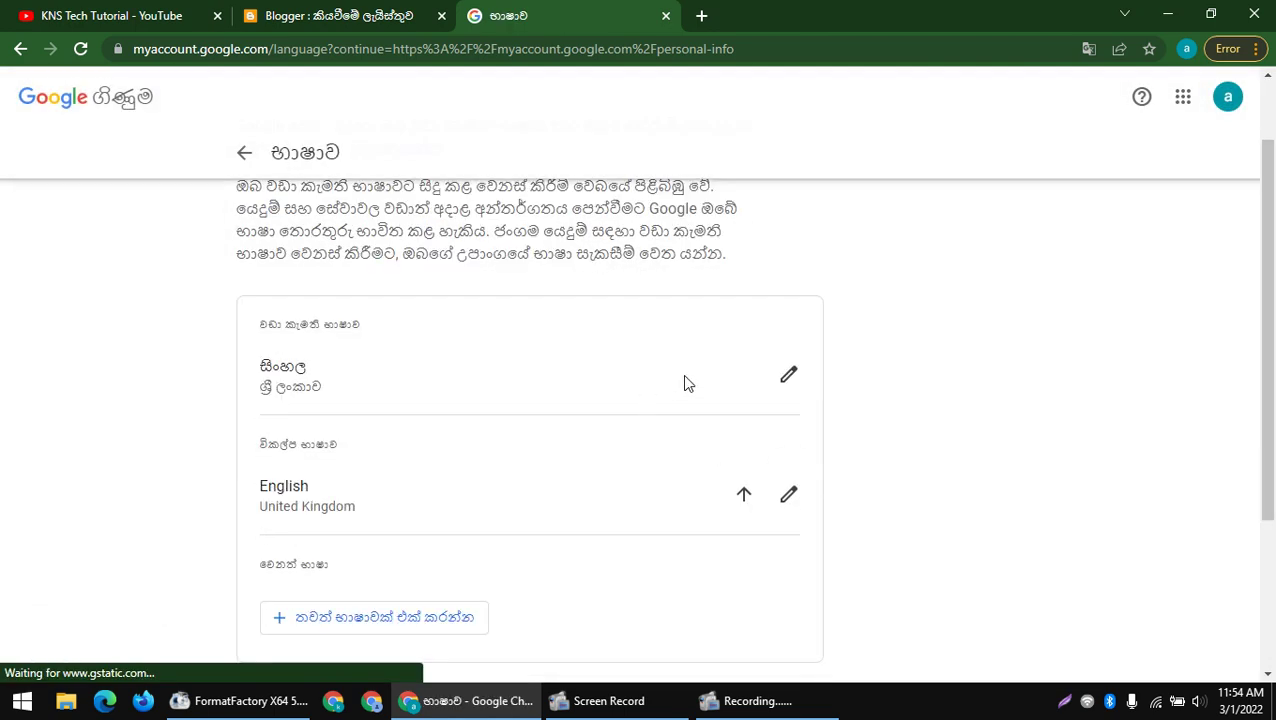
- Change the Google Account's preferred language to English (India)
{"action": "left_click", "coordinate": [789, 375]}
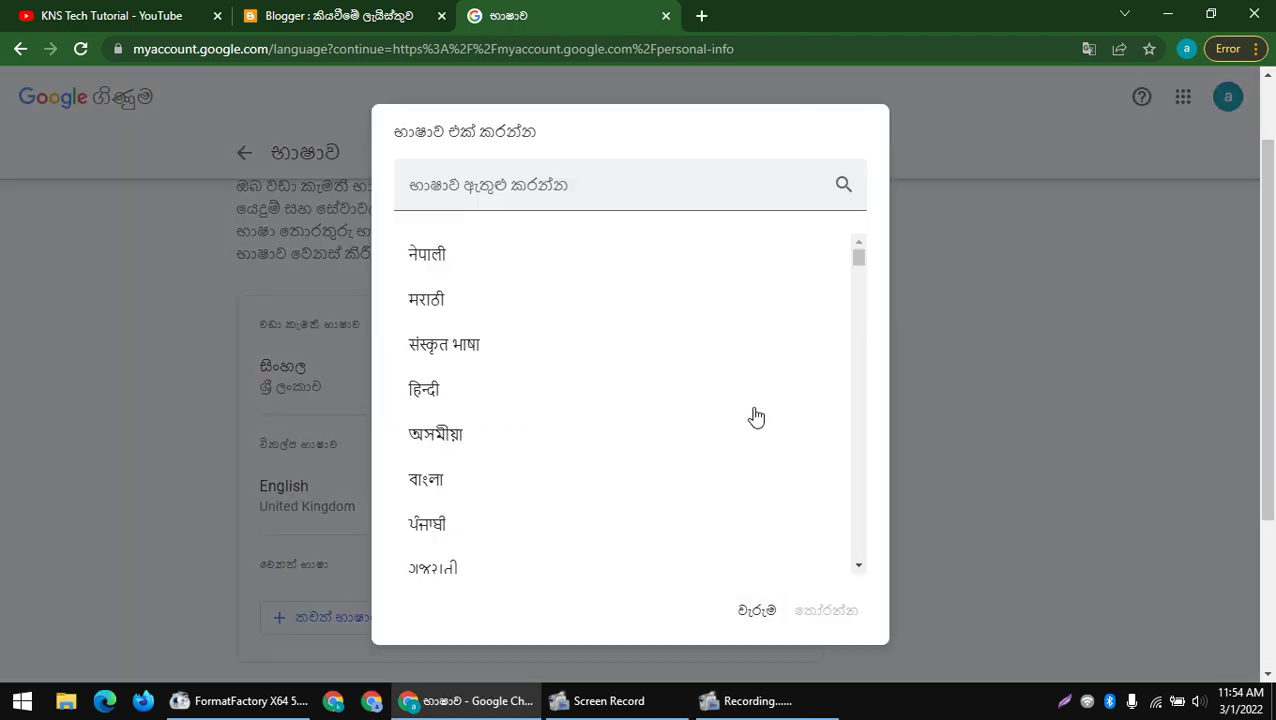
{"action": "left_click", "coordinate": [530, 199]}
{"action": "type", "text": "eng"}
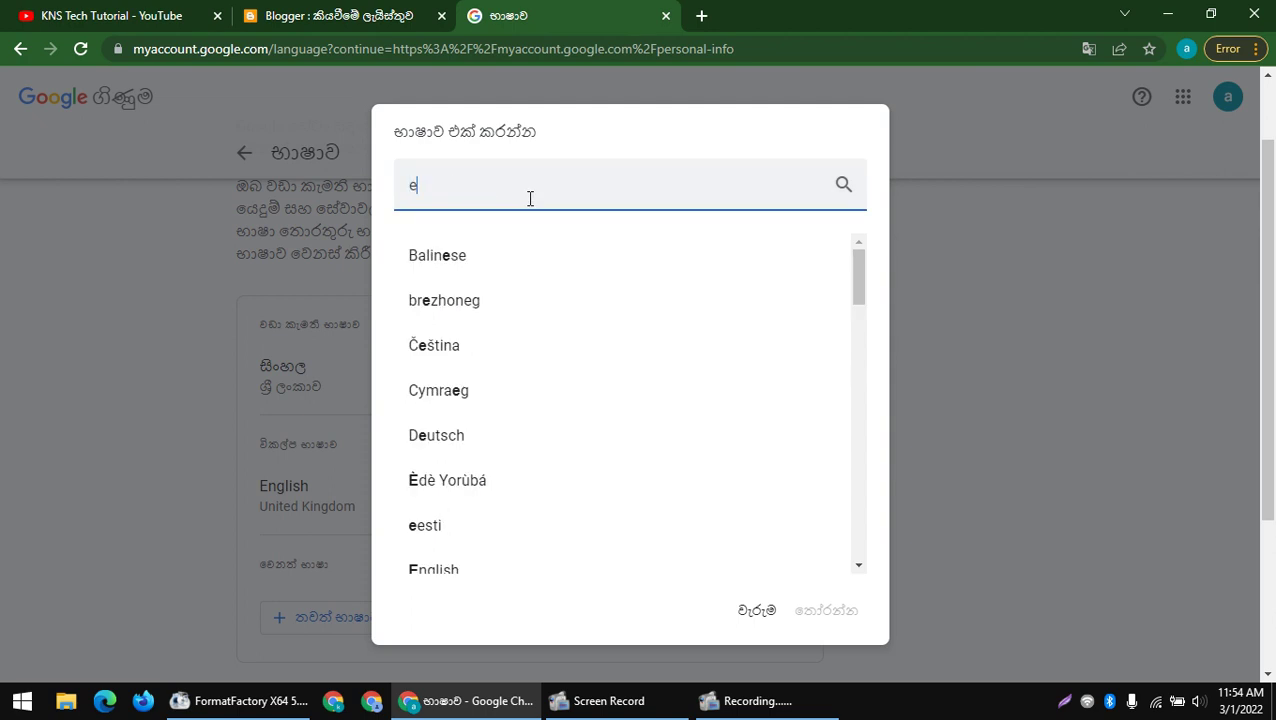
{"action": "left_click", "coordinate": [463, 384]}
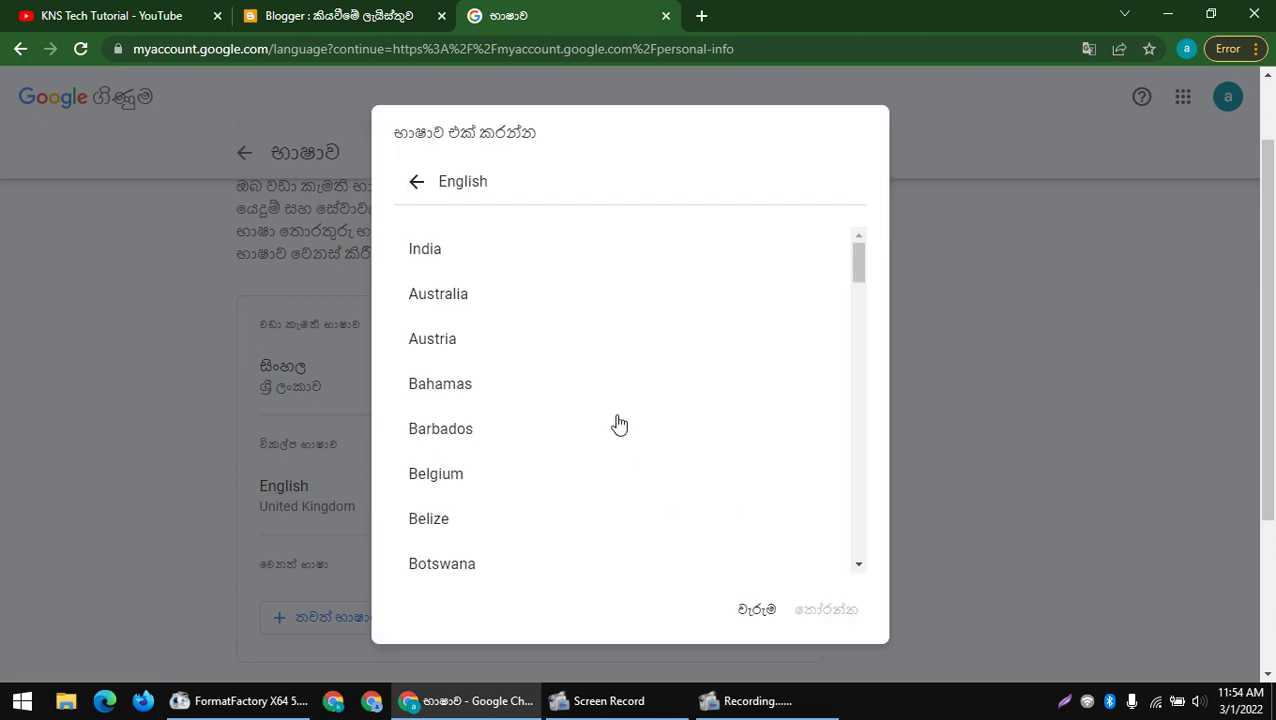
{"action": "left_click", "coordinate": [447, 253]}
{"action": "left_click", "coordinate": [834, 606]}
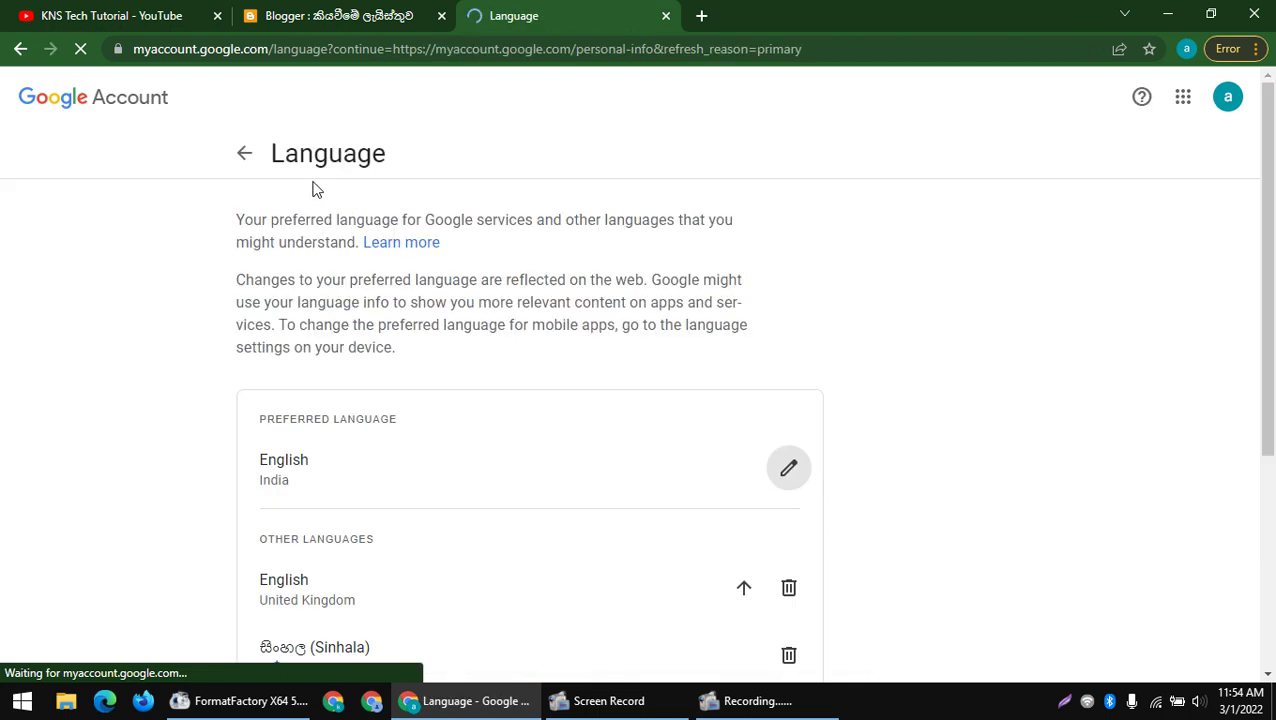
- Reload the Blogger dashboard to apply the new language and close the Google Account language page
{"action": "key", "text": "ctrl+shift+Tab"}
{"action": "left_click", "coordinate": [81, 49]}
{"action": "left_click", "coordinate": [520, 15]}
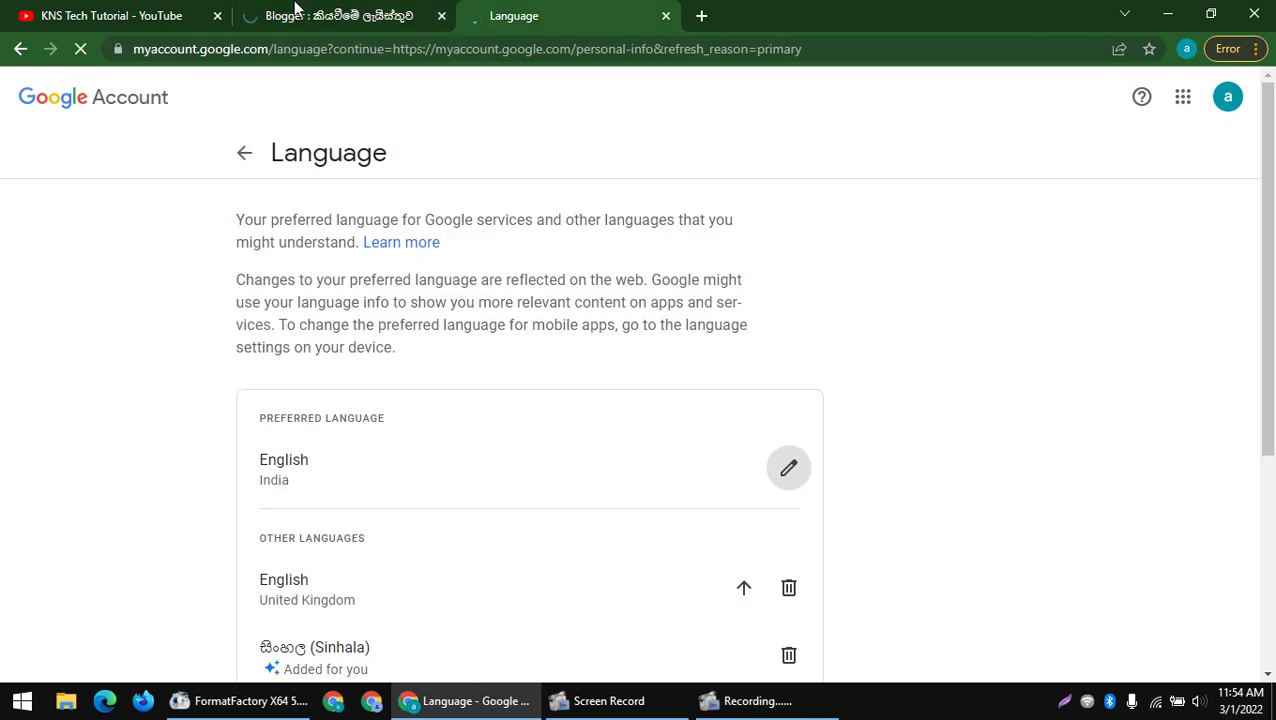
{"action": "left_click", "coordinate": [298, 15]}
{"action": "left_click", "coordinate": [666, 17]}
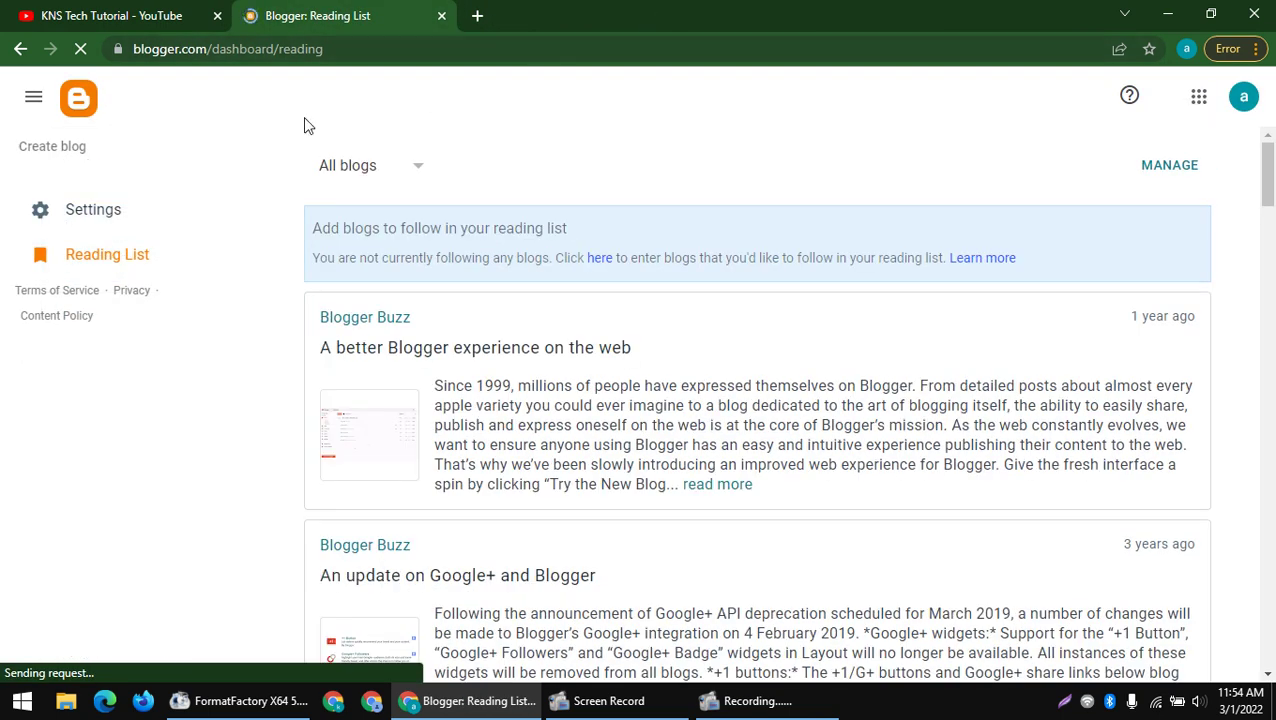
- Start a new blog titled KNS Tech Tutorial, copy the title and continue to the URL choice
{"action": "left_click", "coordinate": [52, 146]}
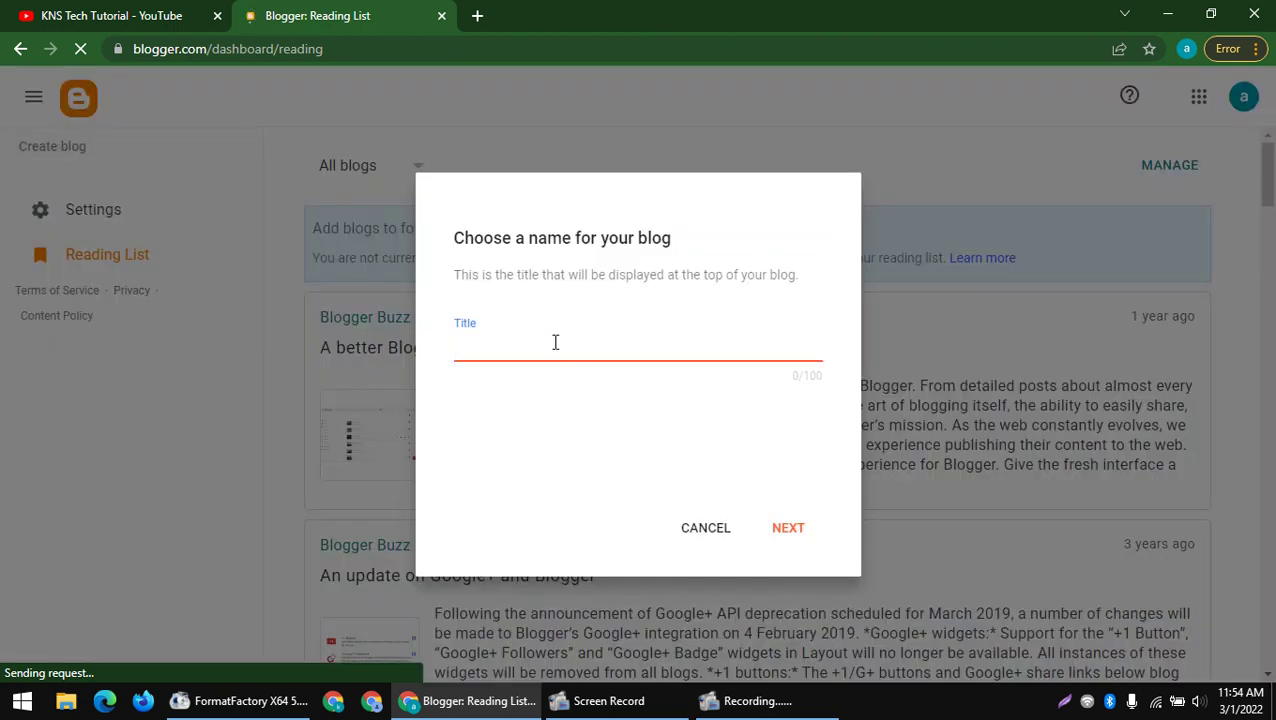
{"action": "type", "text": "KNS Tech Tutorial"}
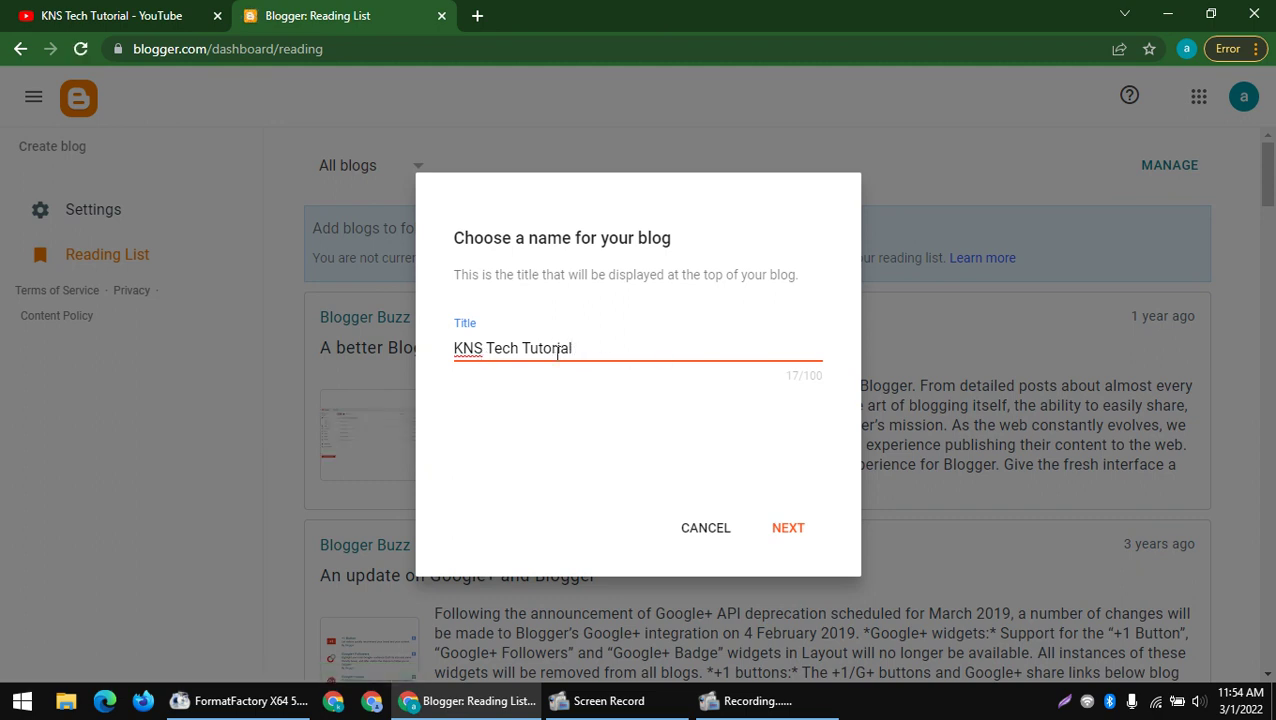
{"action": "key", "text": "ctrl+a"}
{"action": "key", "text": "ctrl+c"}
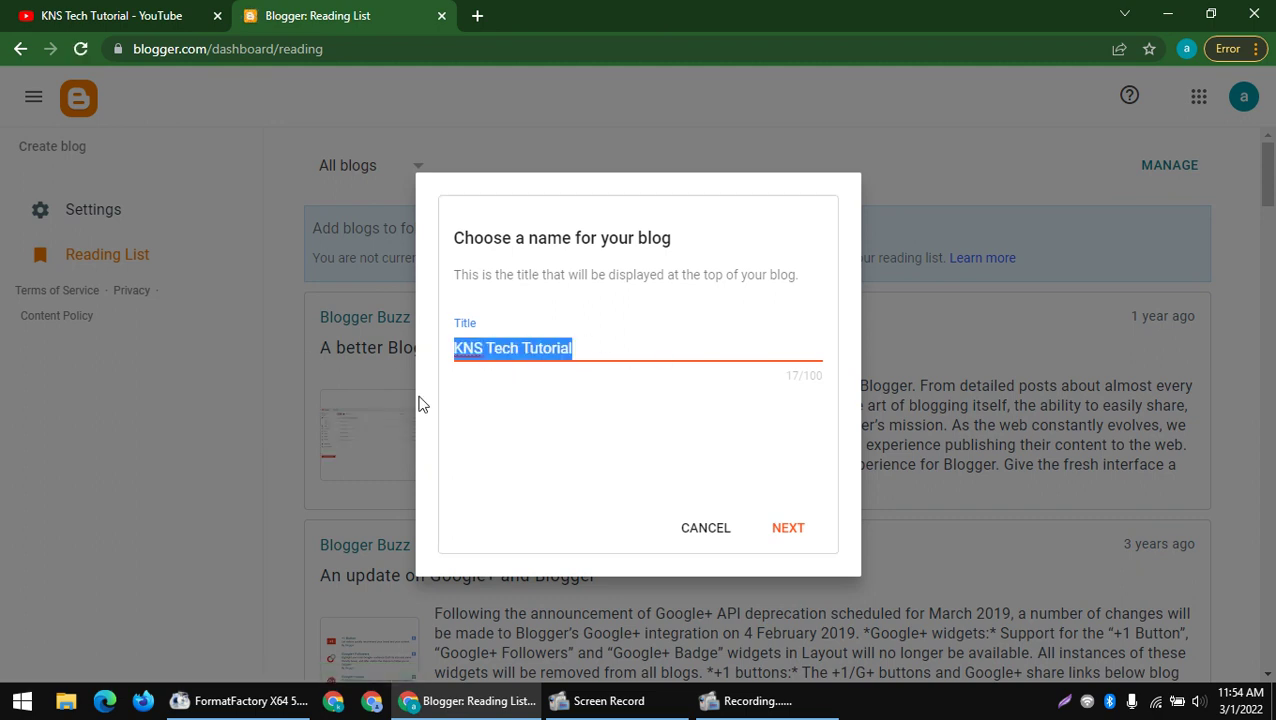
{"action": "left_click", "coordinate": [786, 528]}
- Paste the title as the blogspot.com address and remove its spaces so it reads KNSTechTutorial
{"action": "left_click", "coordinate": [492, 346]}
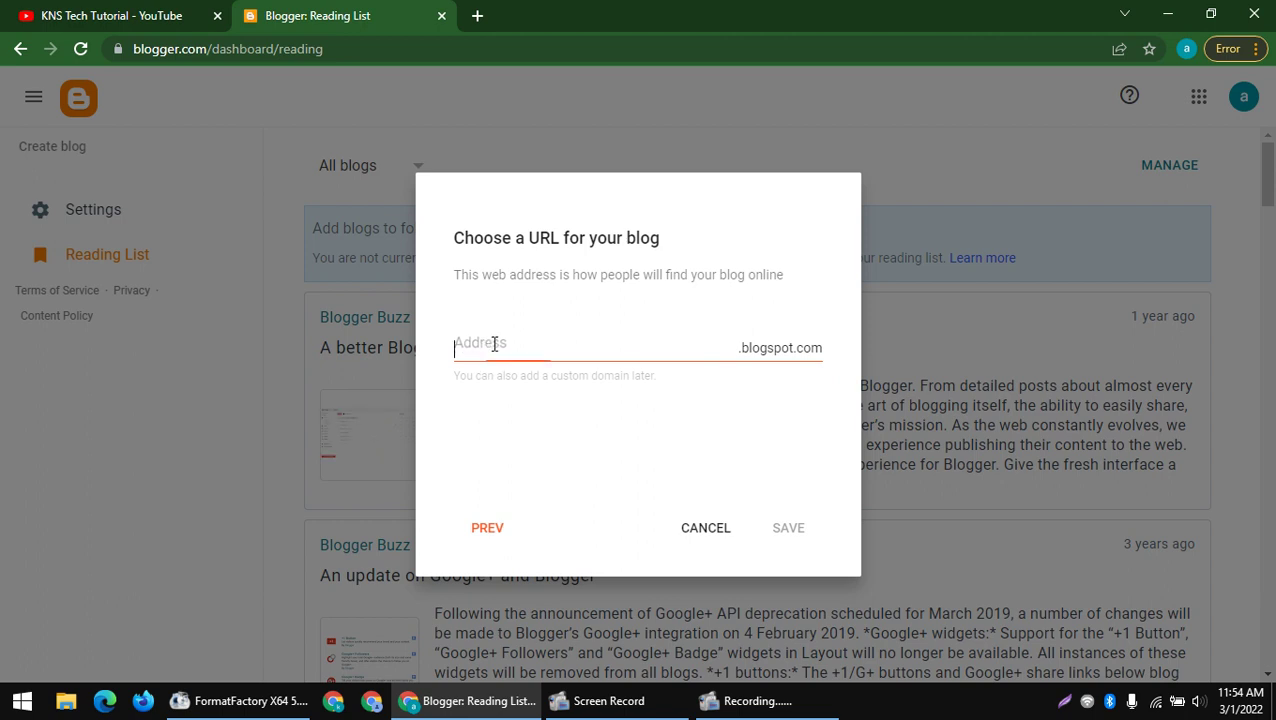
{"action": "key", "text": "ctrl+v"}
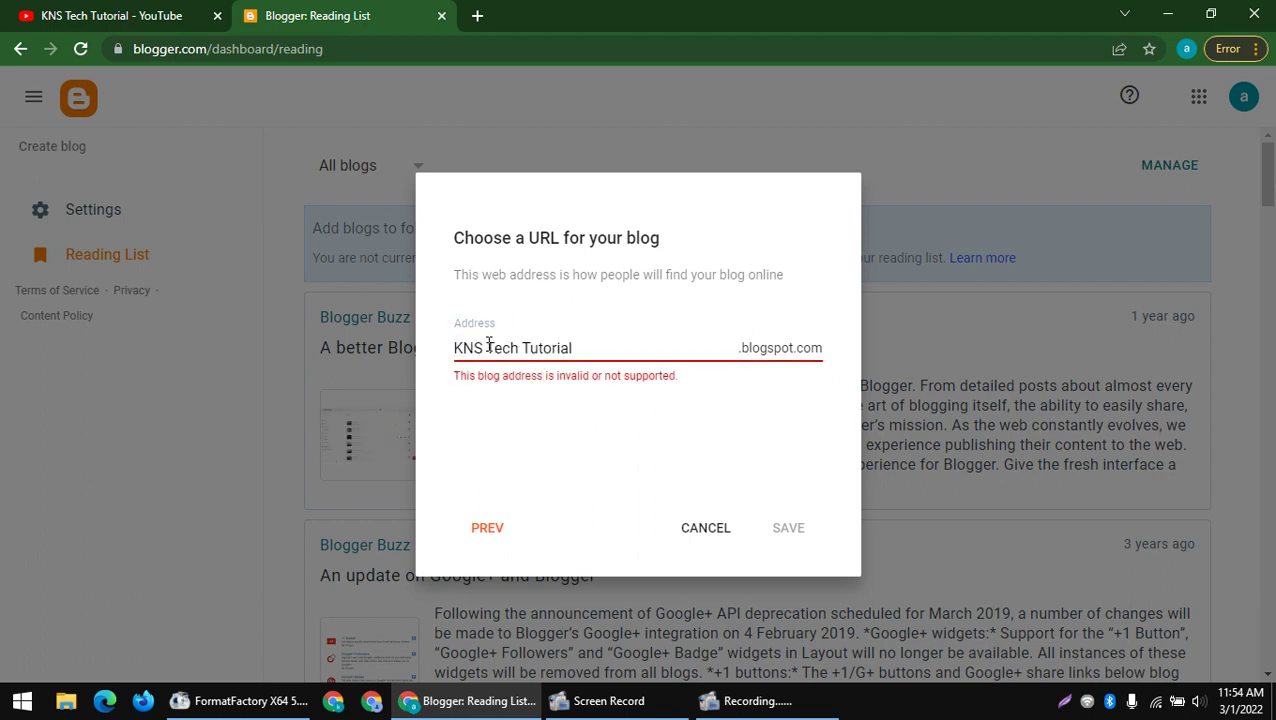
{"action": "left_click", "coordinate": [489, 346]}
{"action": "key", "text": "BackSpace"}
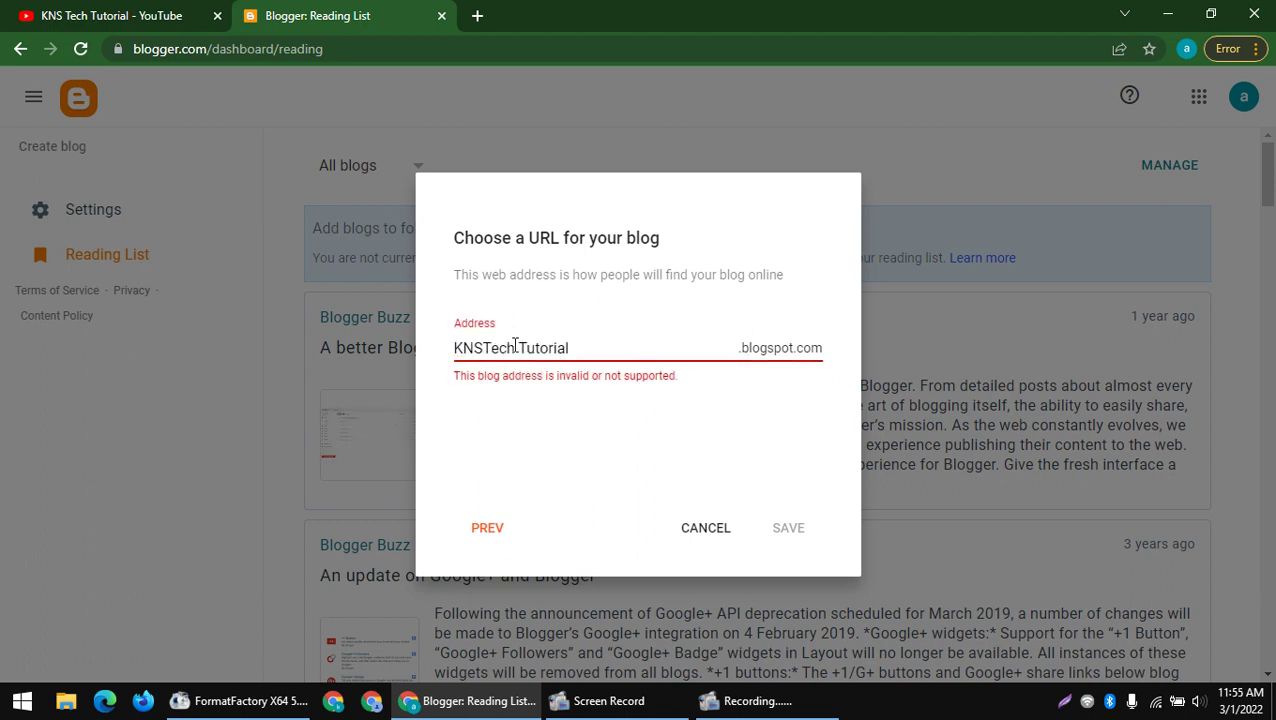
{"action": "left_click", "coordinate": [516, 347]}
{"action": "key", "text": "BackSpace"}
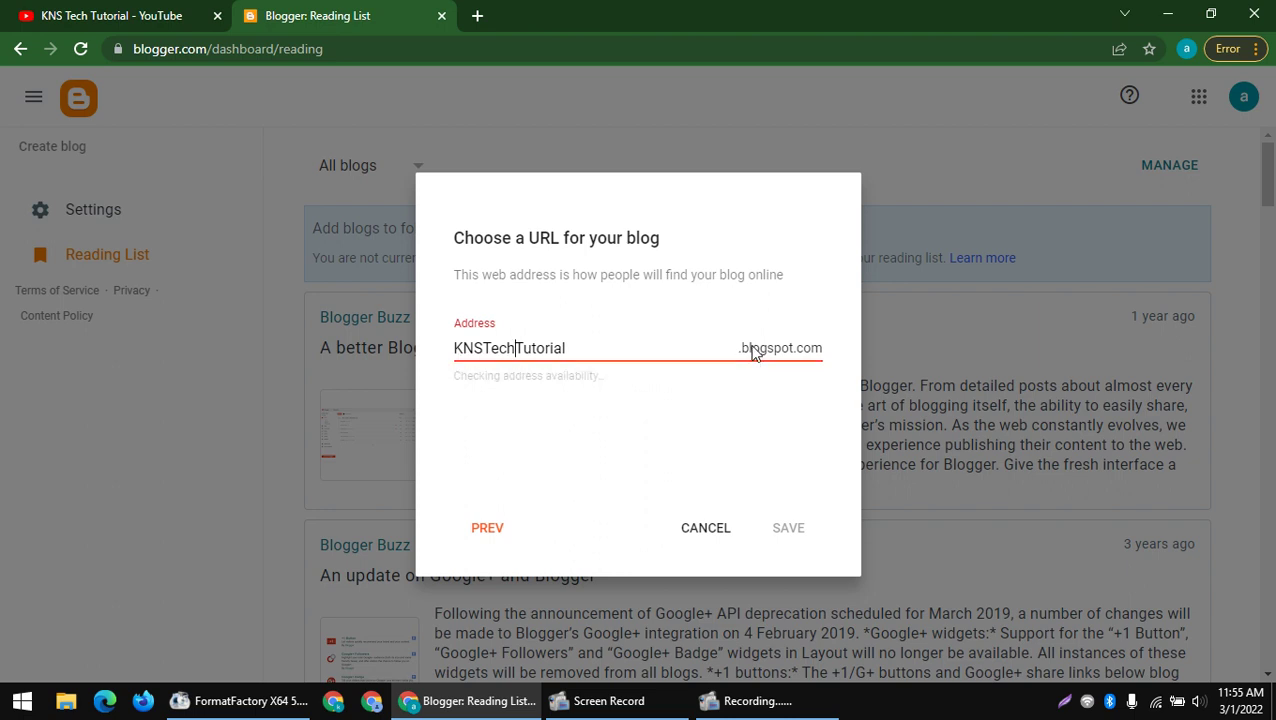
{"action": "left_click_drag", "start_coordinate": [558, 347], "coordinate": [462, 378]}
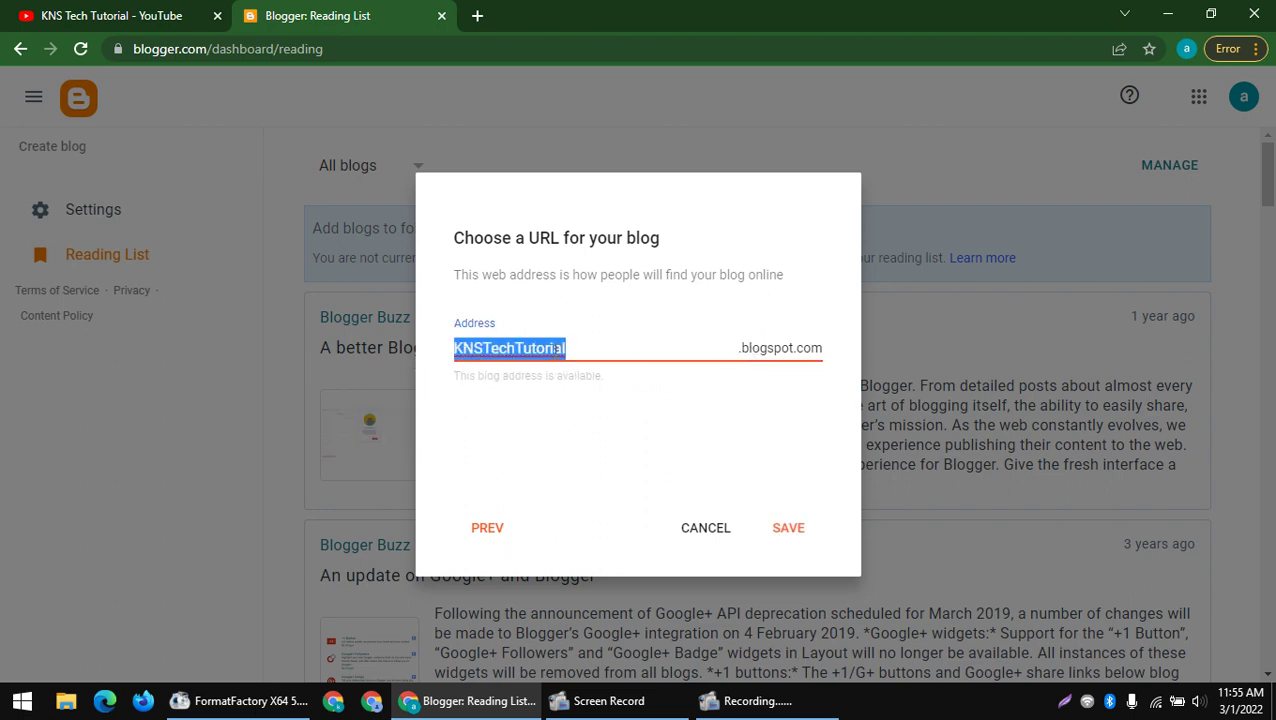
{"action": "left_click", "coordinate": [728, 356]}
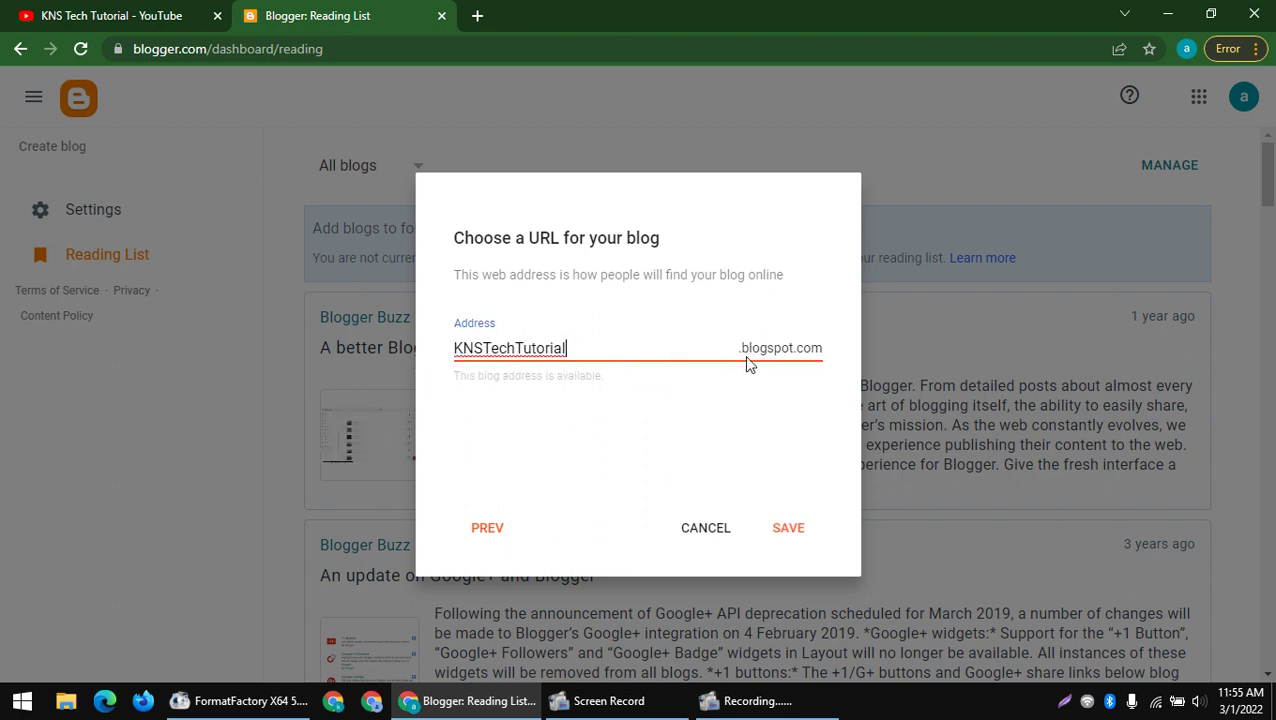
- Save the KNSTechTutorial.blogspot.com address to finish creating the blog
{"action": "left_click", "coordinate": [788, 528]}
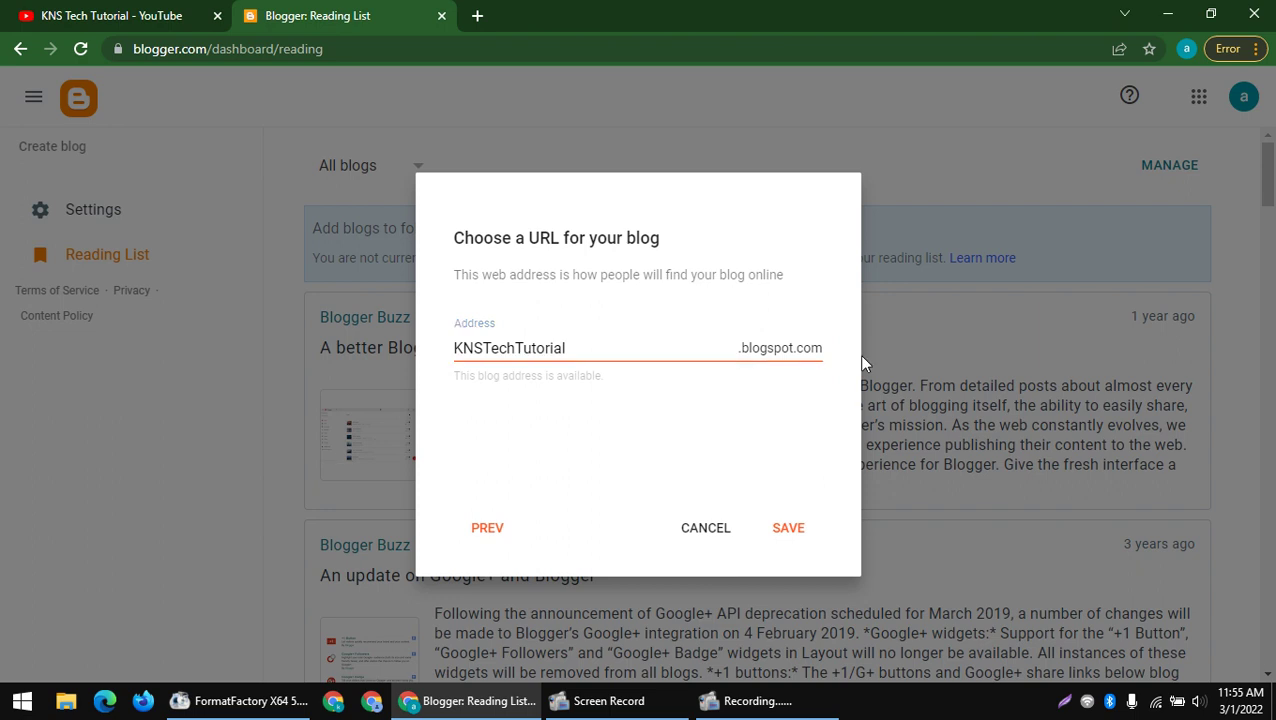
{"action": "left_click", "coordinate": [784, 535]}
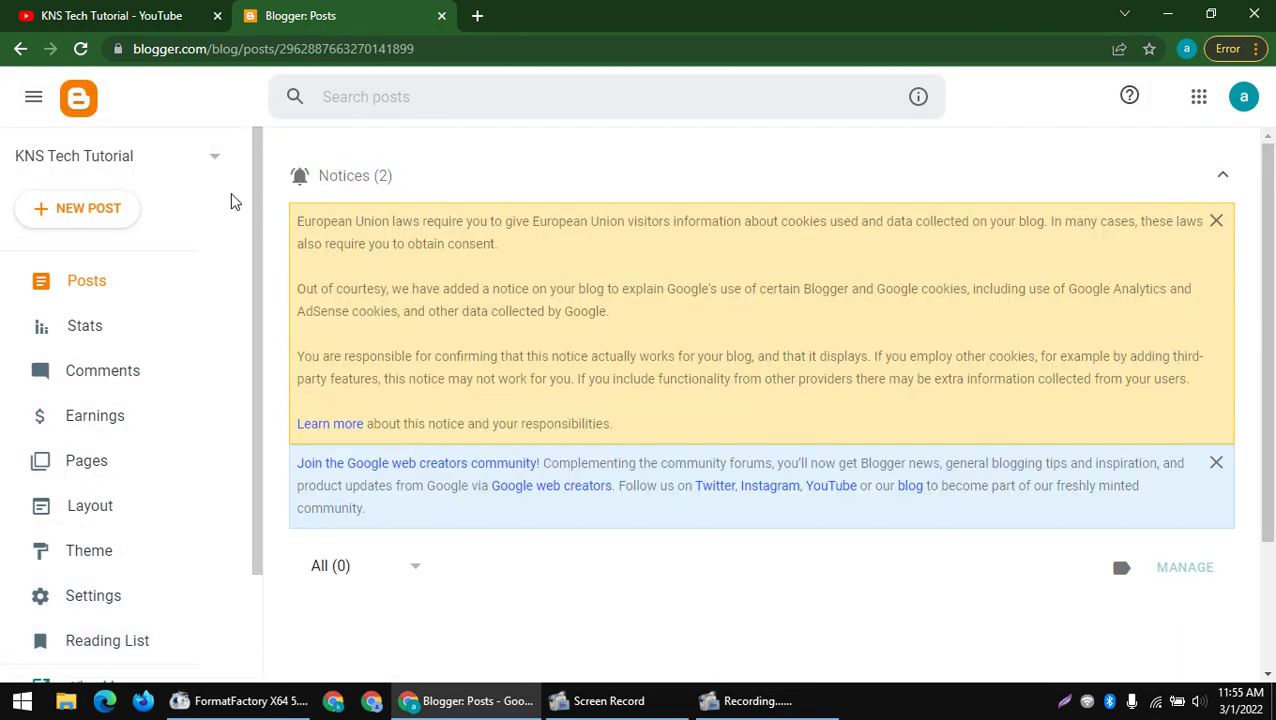
{"action": "left_click_drag", "start_coordinate": [234, 199], "coordinate": [930, 644]}
{"action": "left_click", "coordinate": [540, 354]}
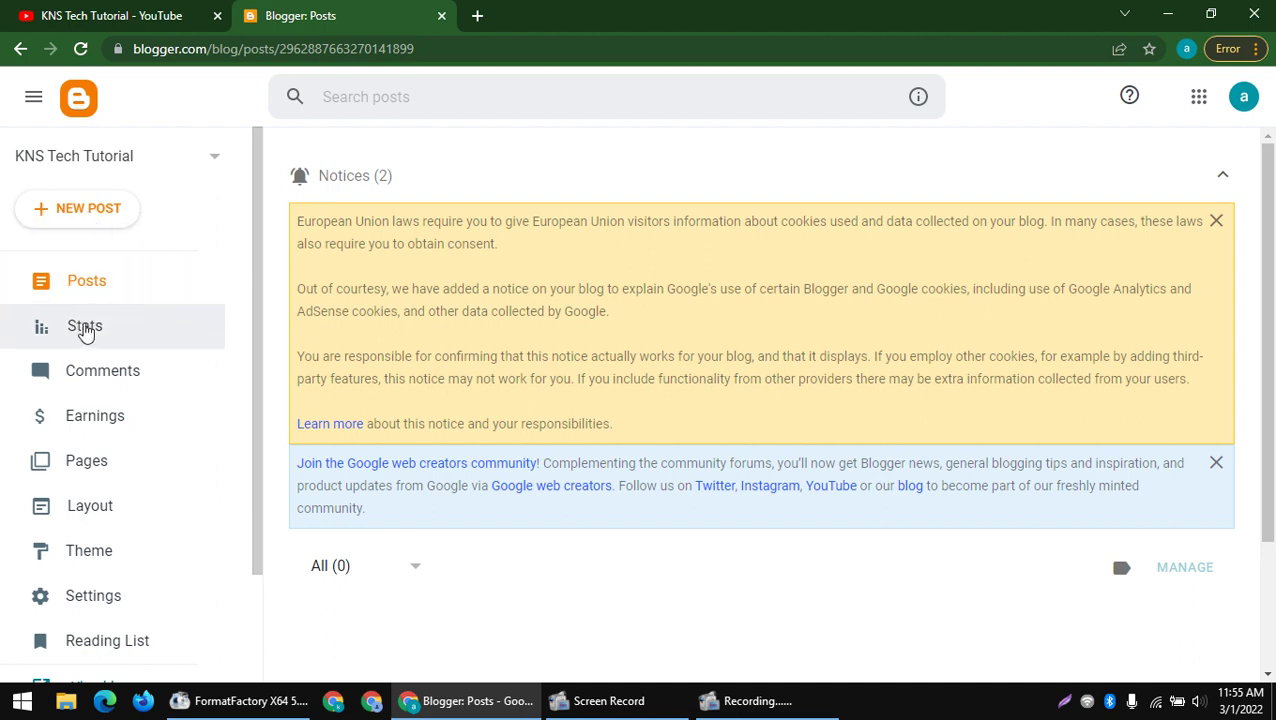
- Examine the new blog's statistics, including followers, posts, comments and the blog view sections
{"action": "left_click", "coordinate": [125, 335]}
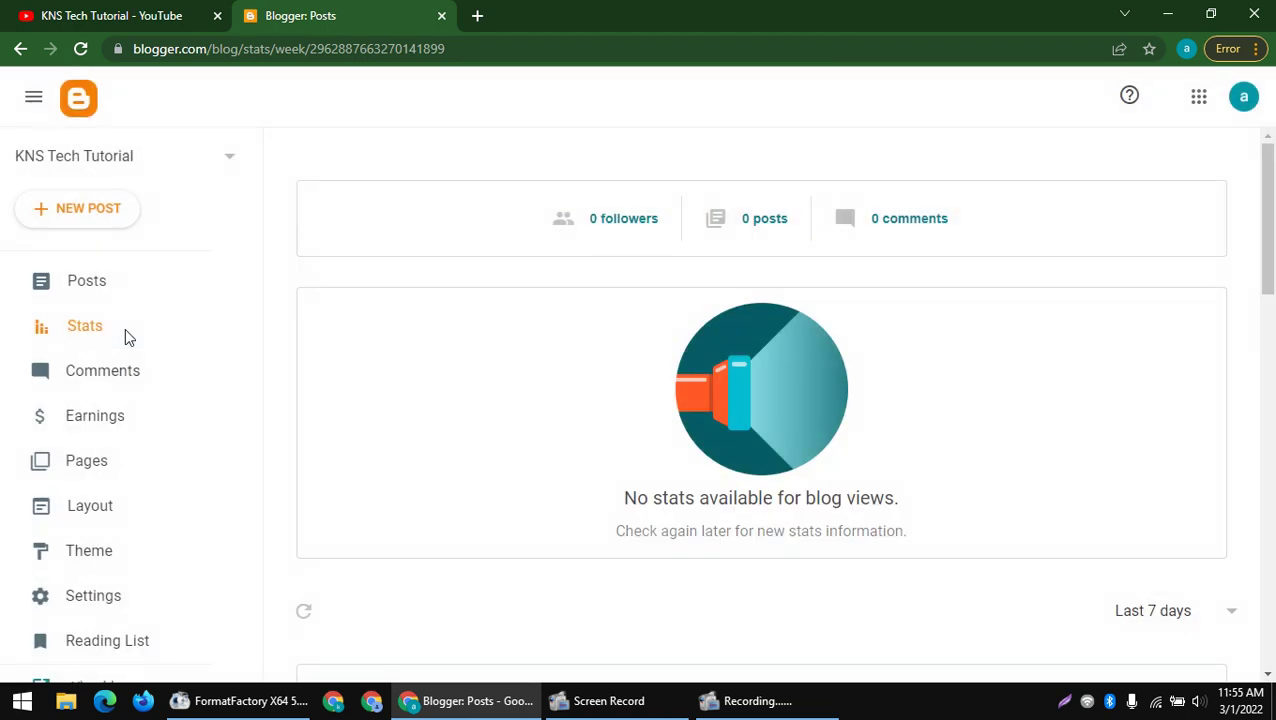
{"action": "scroll", "coordinate": [550, 370], "scroll_direction": "down", "scroll_amount": 3}
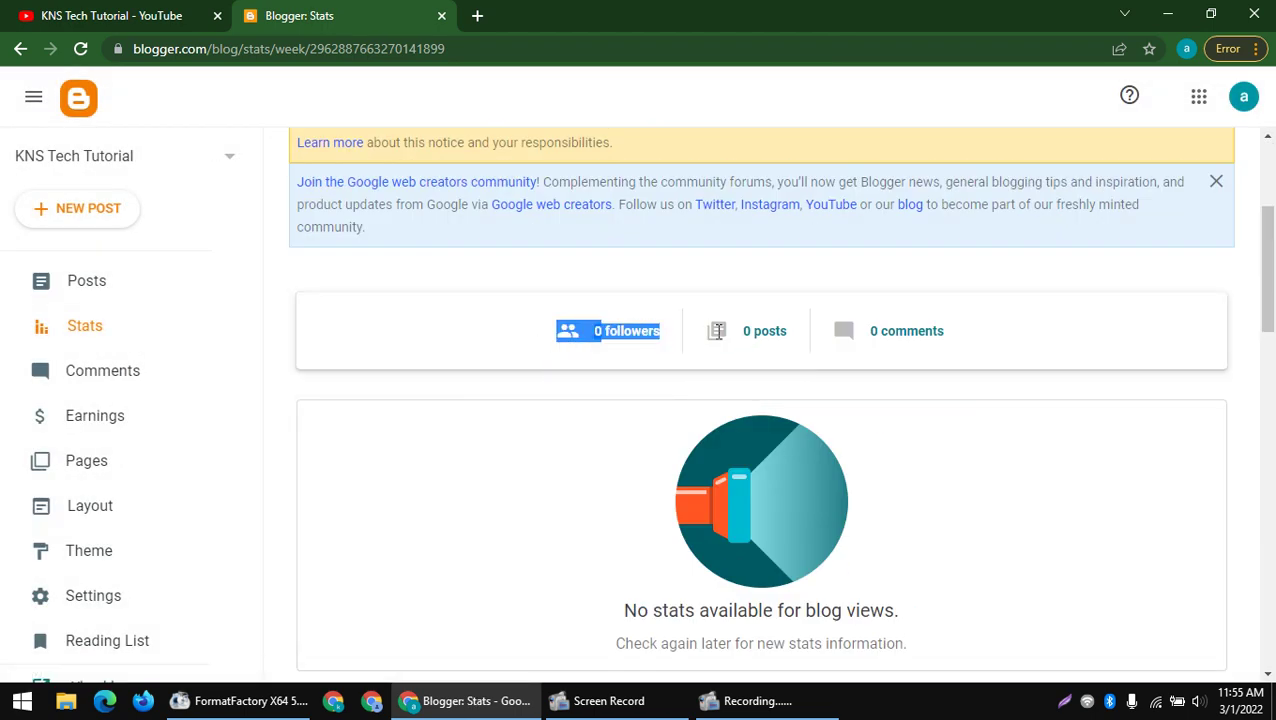
{"action": "left_click_drag", "start_coordinate": [737, 332], "coordinate": [890, 332]}
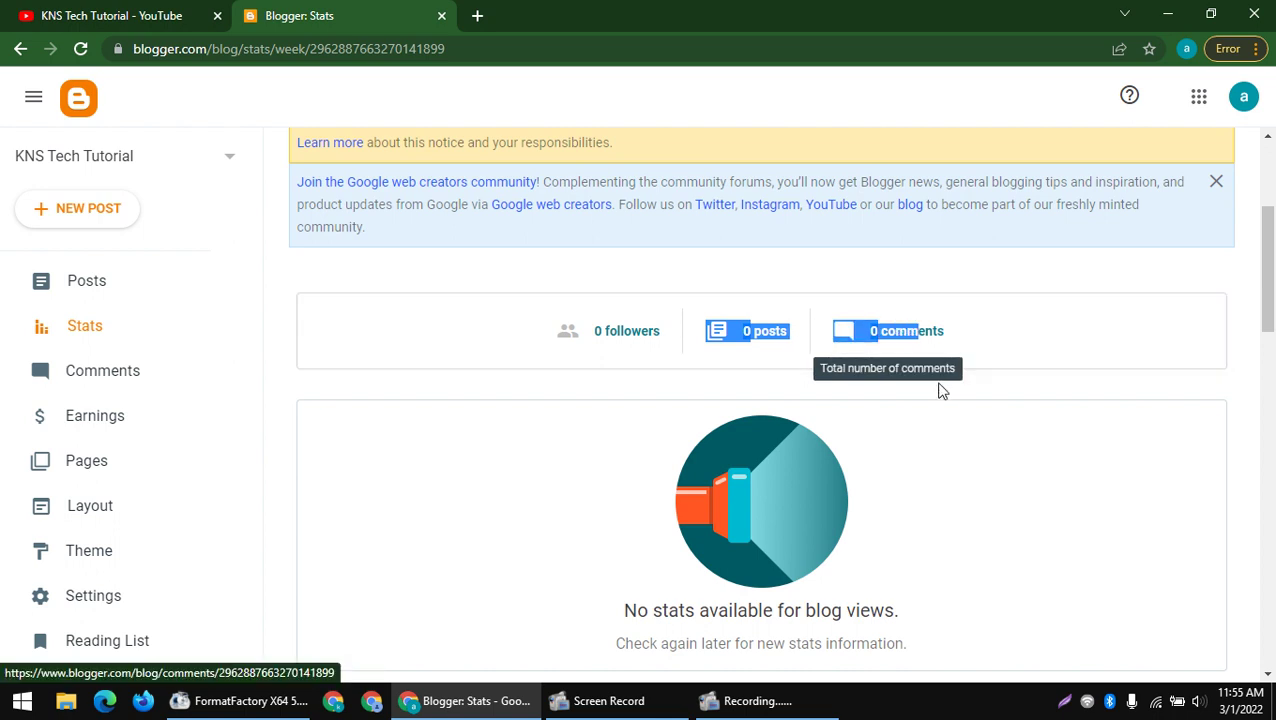
{"action": "left_click", "coordinate": [722, 323]}
{"action": "left_click_drag", "start_coordinate": [706, 325], "coordinate": [1006, 358]}
{"action": "left_click", "coordinate": [786, 367]}
{"action": "scroll", "coordinate": [749, 362], "scroll_direction": "down", "scroll_amount": 3}
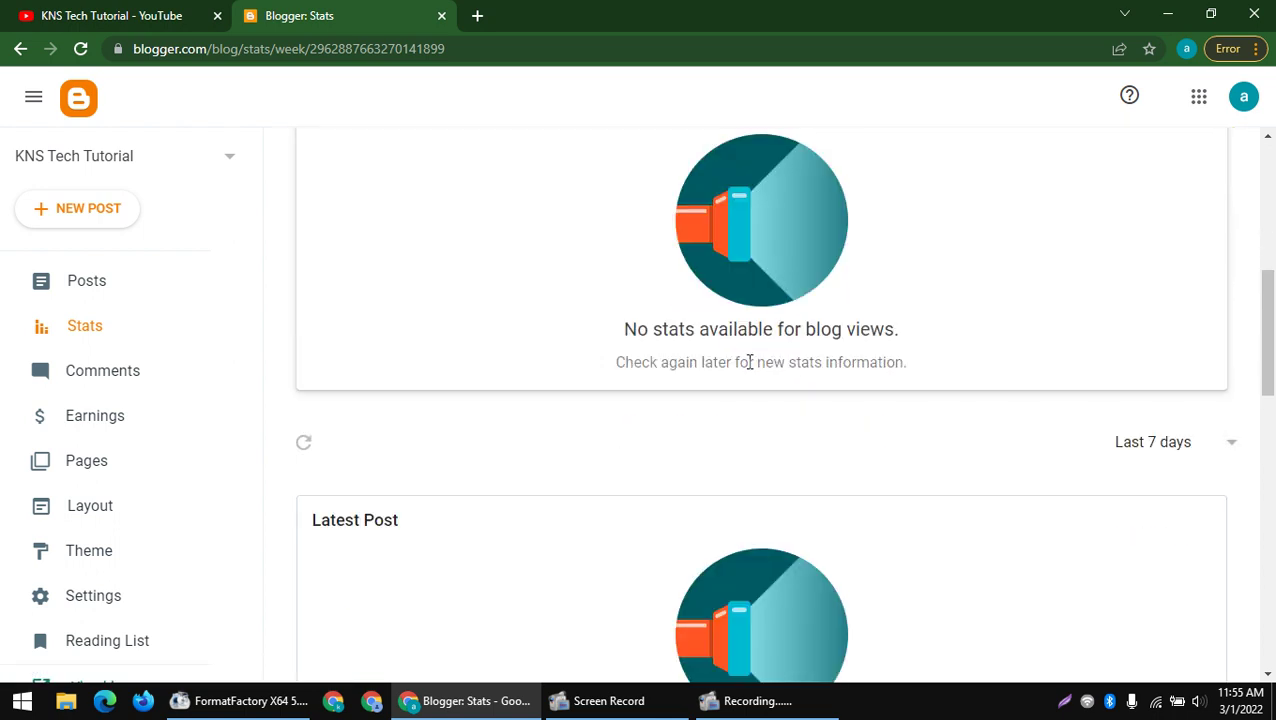
{"action": "scroll", "coordinate": [450, 364], "scroll_direction": "down", "scroll_amount": 2}
{"action": "scroll", "coordinate": [450, 370], "scroll_direction": "down", "scroll_amount": 4}
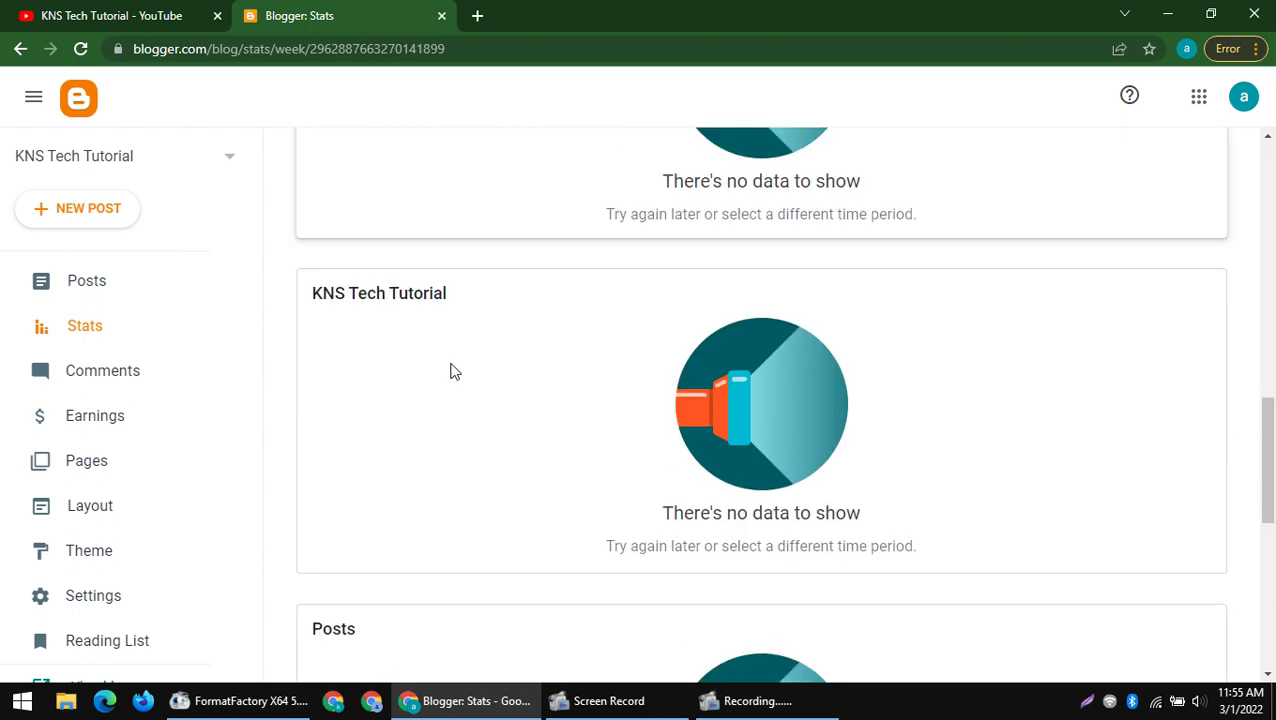
{"action": "left_click_drag", "start_coordinate": [360, 294], "coordinate": [448, 296]}
{"action": "left_click", "coordinate": [347, 407]}
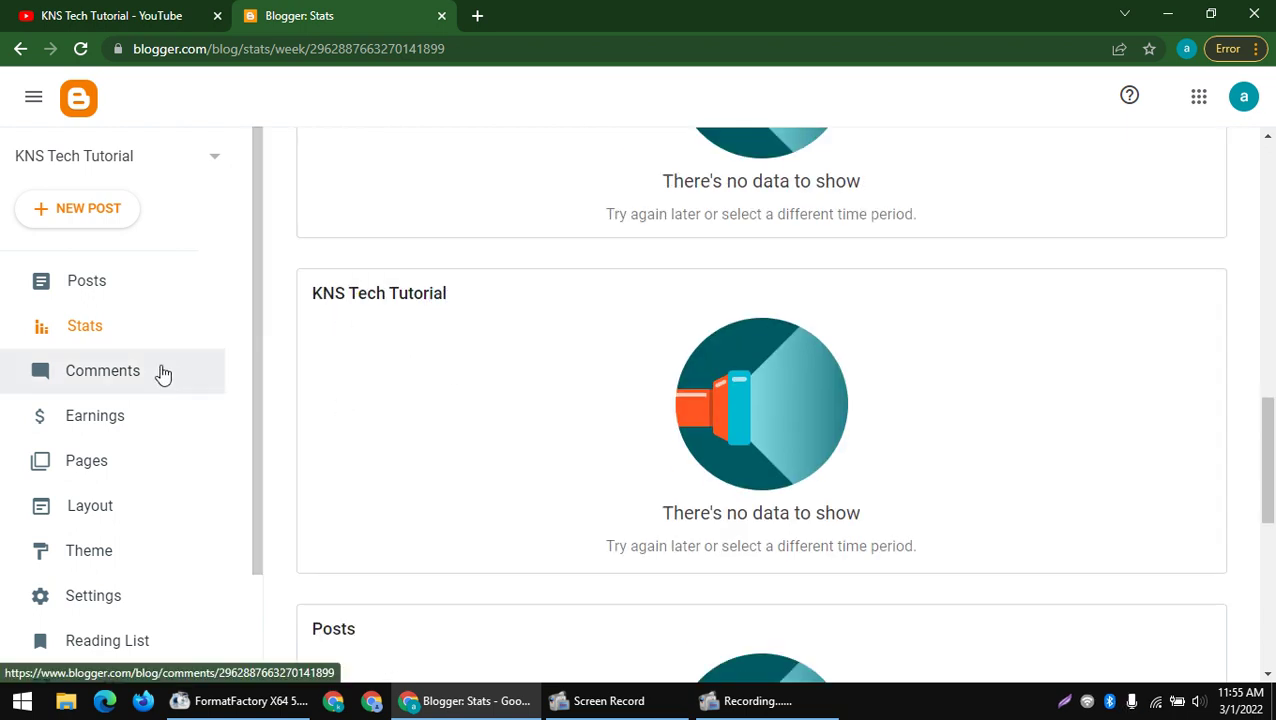
- Look over the blog's comments and read the AdSense account information on the earnings page
{"action": "left_click", "coordinate": [134, 371]}
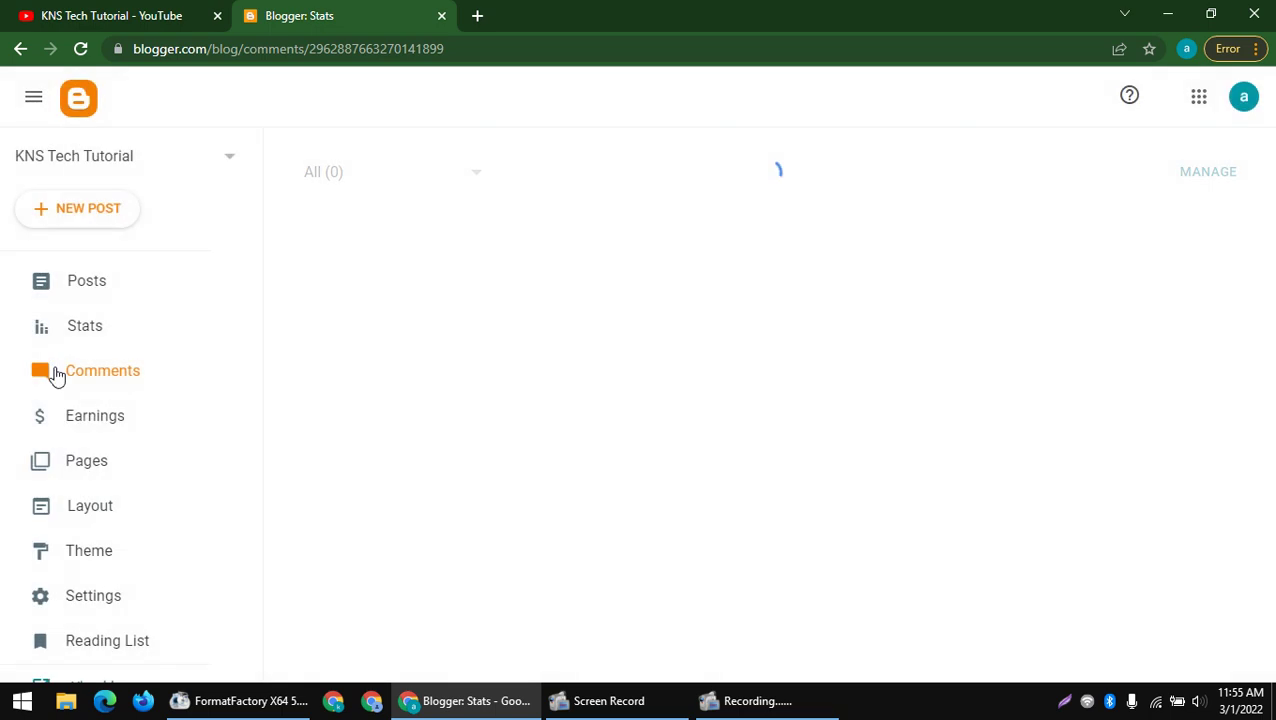
{"action": "left_click", "coordinate": [110, 415]}
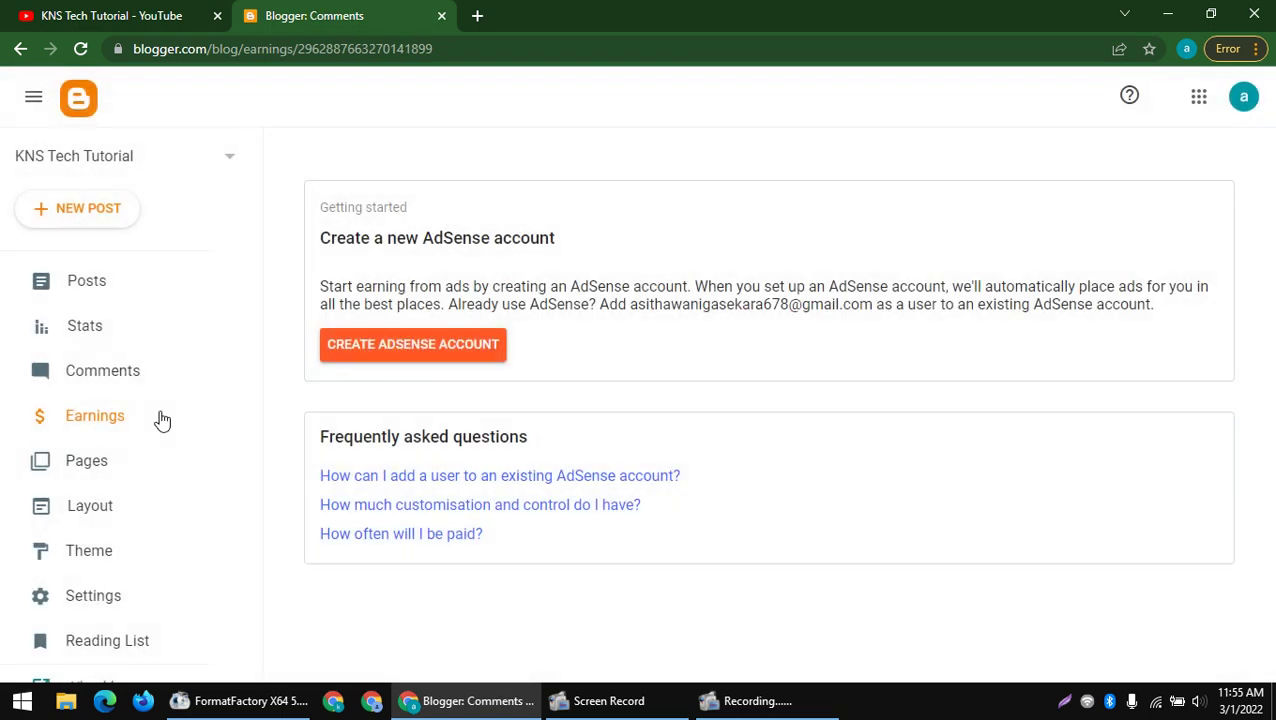
{"action": "scroll", "coordinate": [335, 240], "scroll_direction": "down", "scroll_amount": 3}
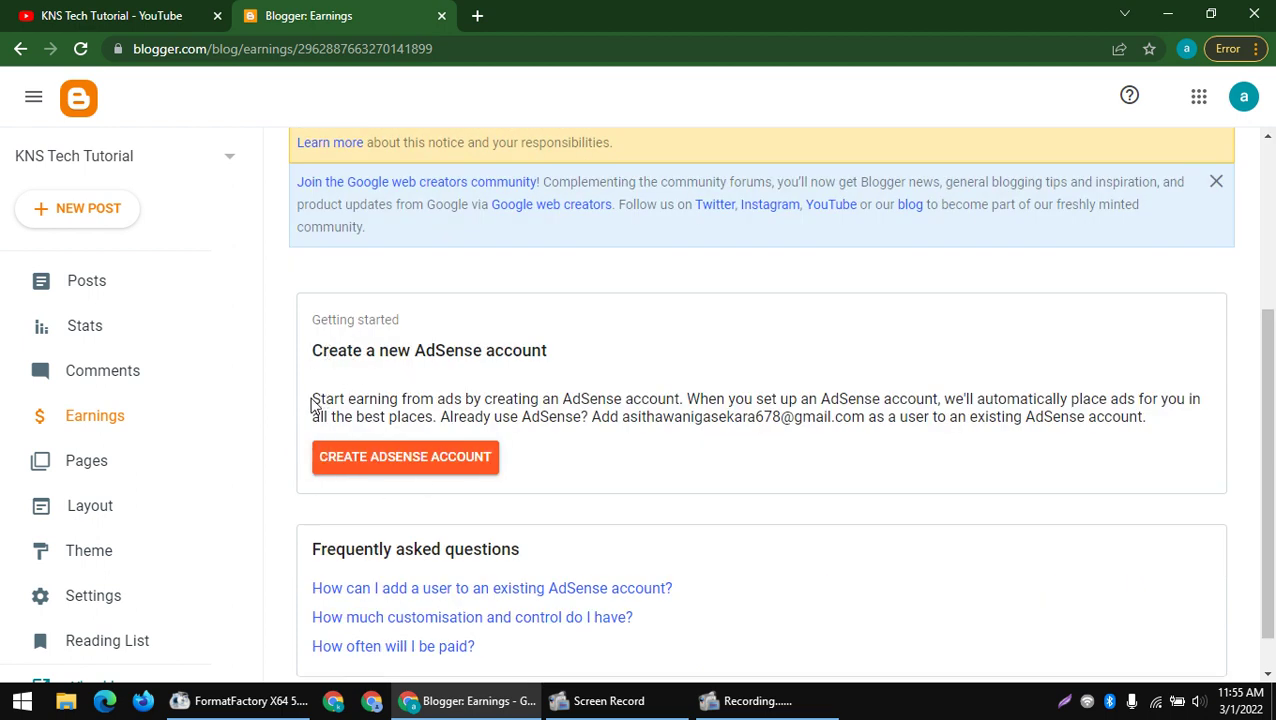
{"action": "left_click_drag", "start_coordinate": [310, 401], "coordinate": [895, 445]}
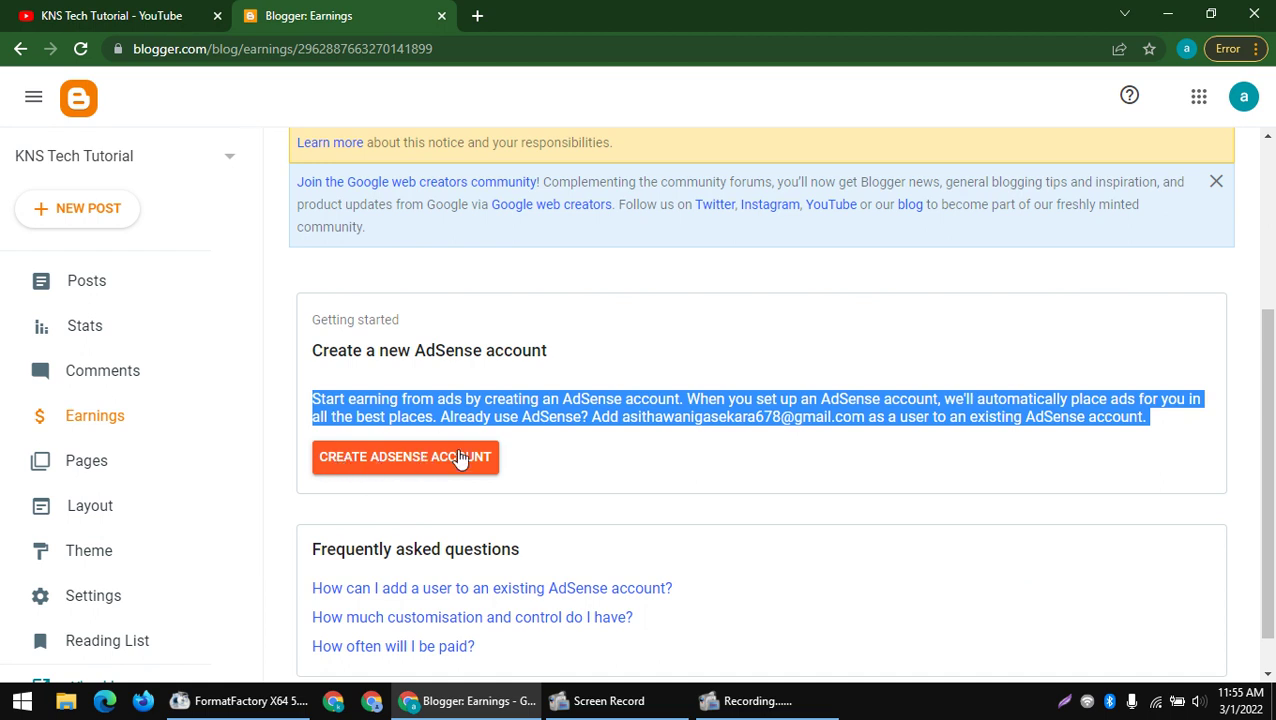
- Start a new blog page and paste the KNS Tech Tutorial YouTube channel's web address into its body
{"action": "left_click", "coordinate": [72, 458]}
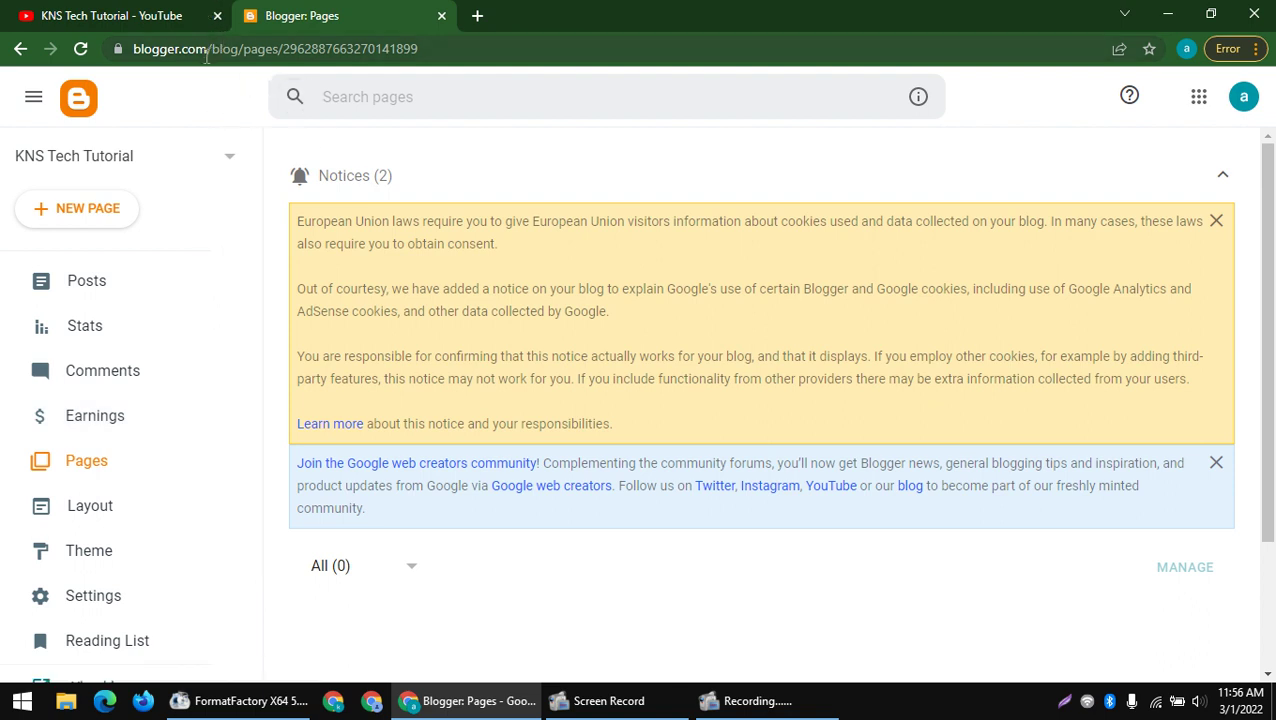
{"action": "left_click", "coordinate": [91, 216]}
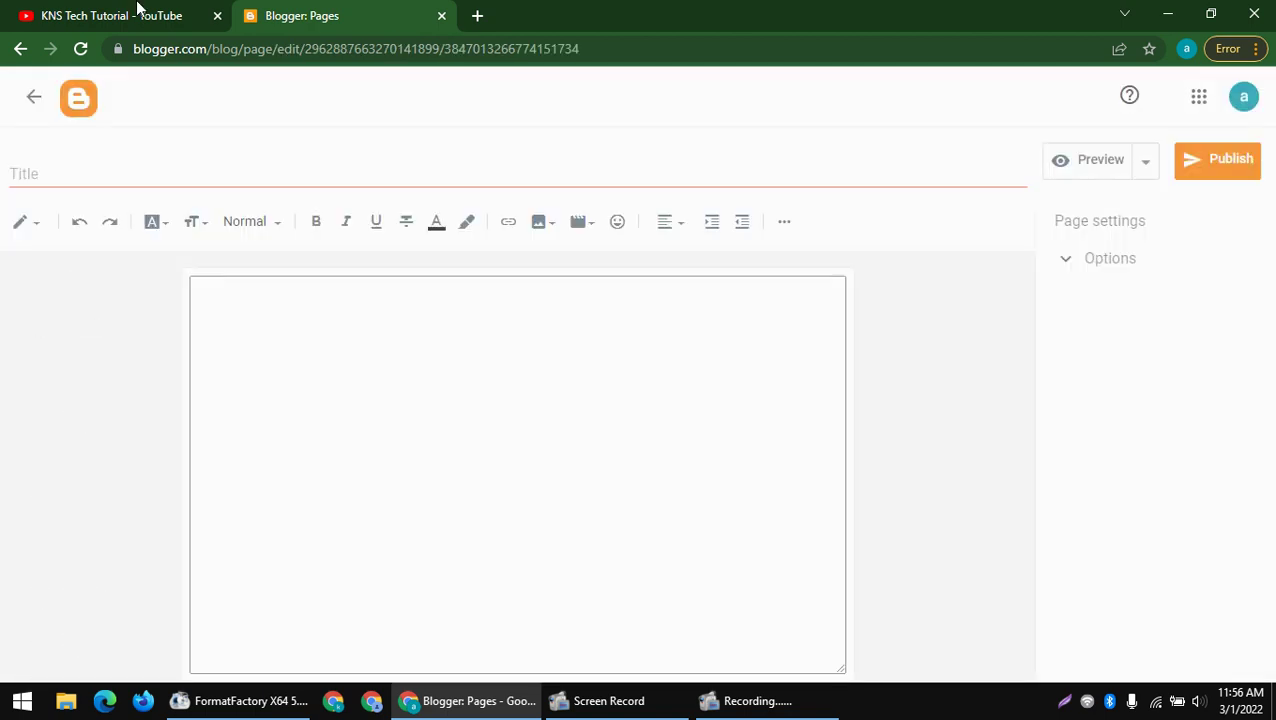
{"action": "left_click", "coordinate": [137, 12]}
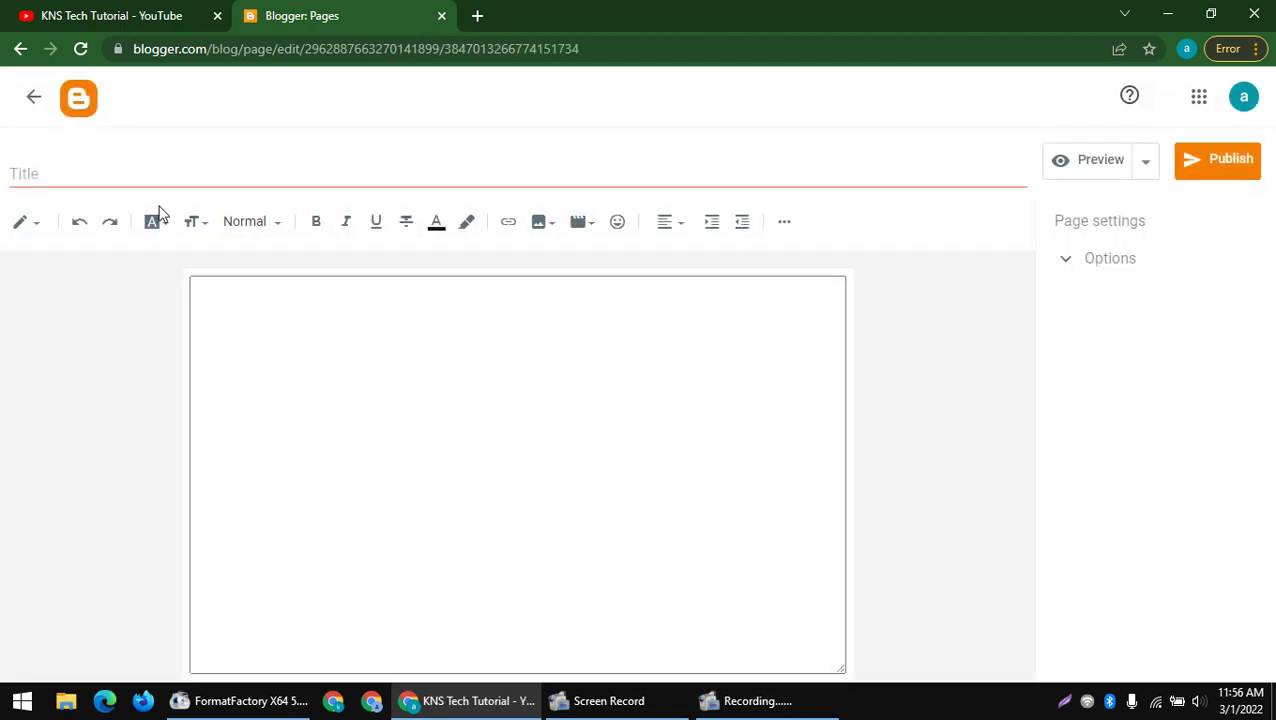
{"action": "key", "text": "ctrl+l"}
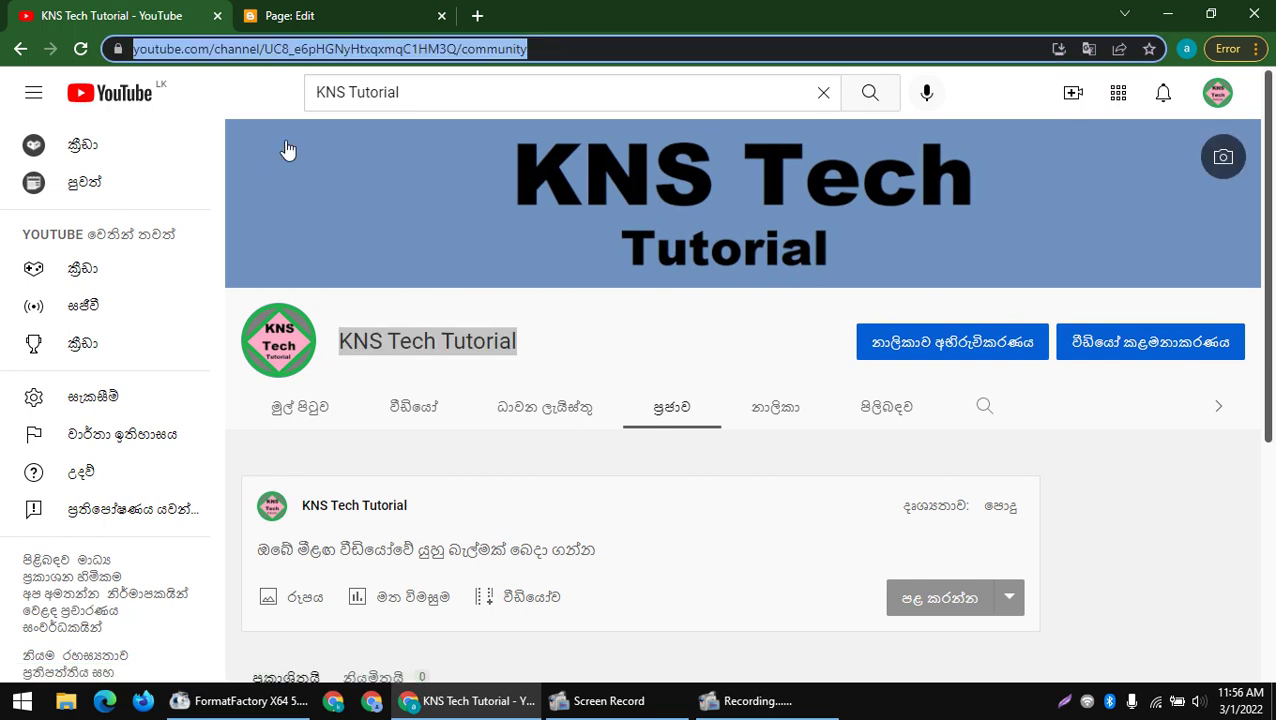
{"action": "key", "text": "ctrl+Tab"}
{"action": "type", "text": "https://www.youtube.com/channel/UC8_e6pHGNyHtxqxmqC1HM3Q/community"}
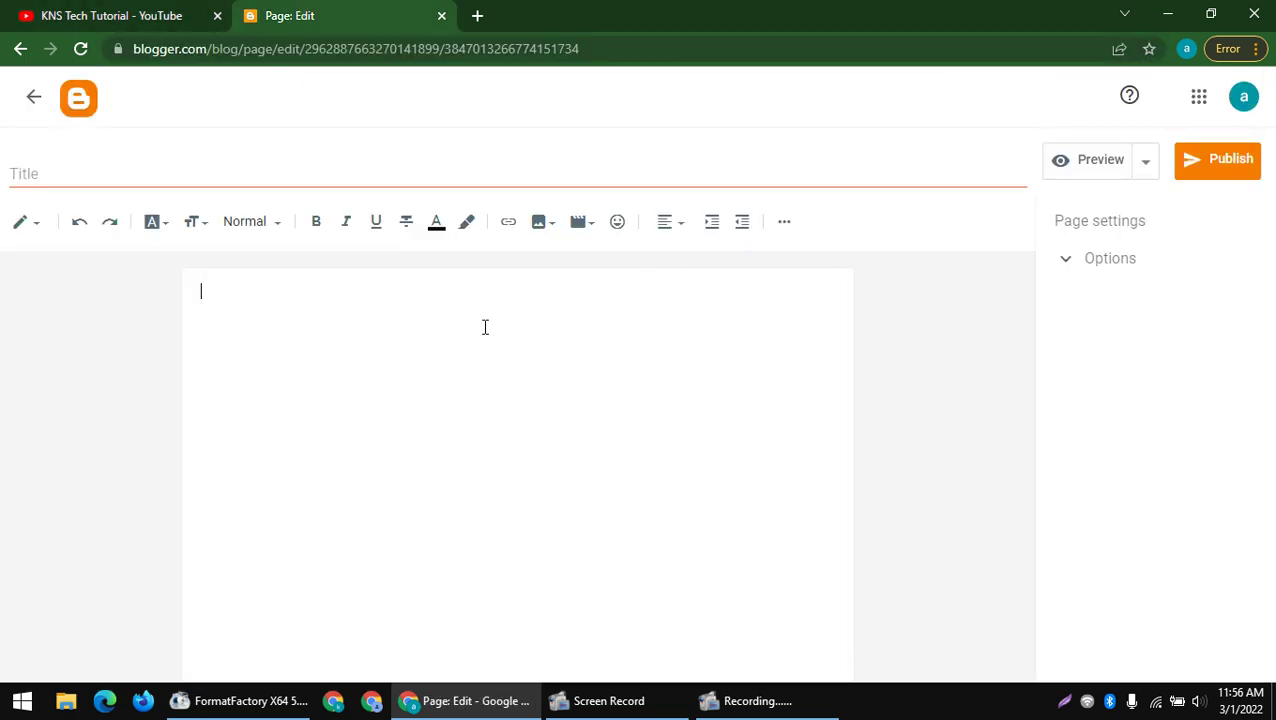
{"action": "type", "text": "https://www.youtube.com/channel/UC8_e6pHGNyHtxqxmqC1HM3Q/community"}
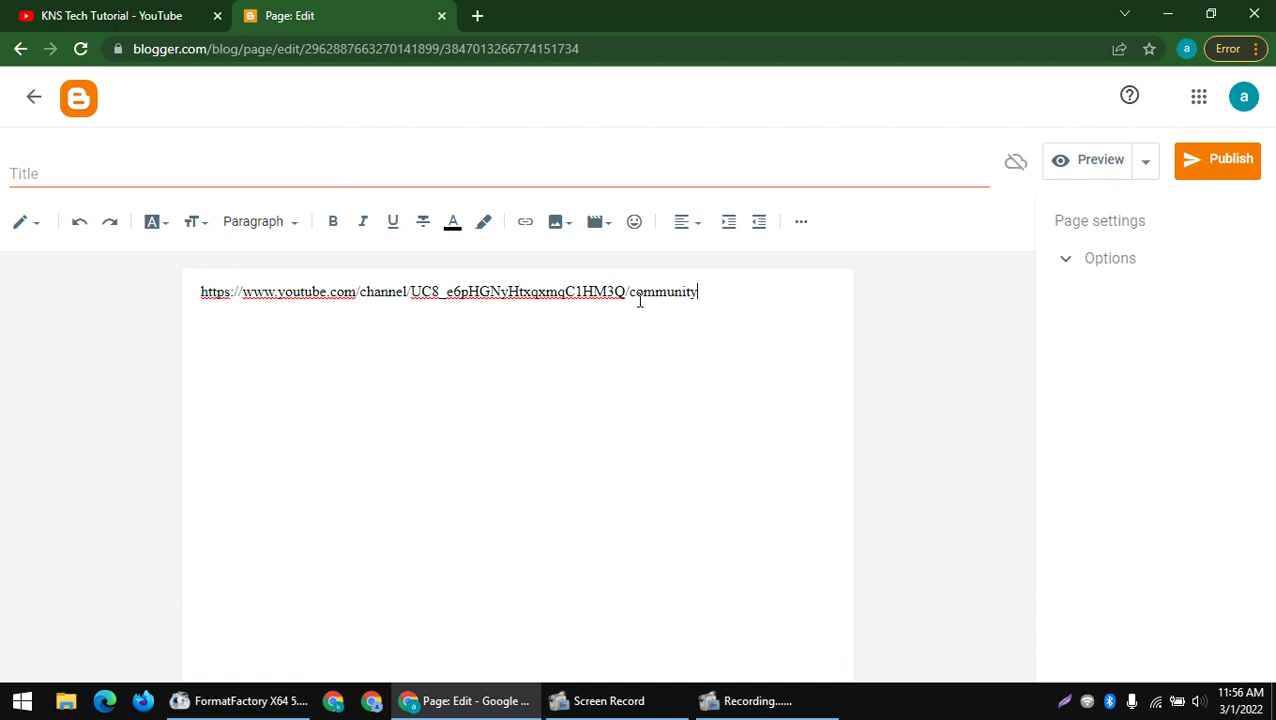
- Delete "community" from the end of the channel address and publish the page to the blog
{"action": "left_click_drag", "start_coordinate": [640, 300], "coordinate": [891, 308]}
{"action": "key", "text": "BackSpace"}
{"action": "key", "text": "BackSpace"}
{"action": "left_click", "coordinate": [1205, 175]}
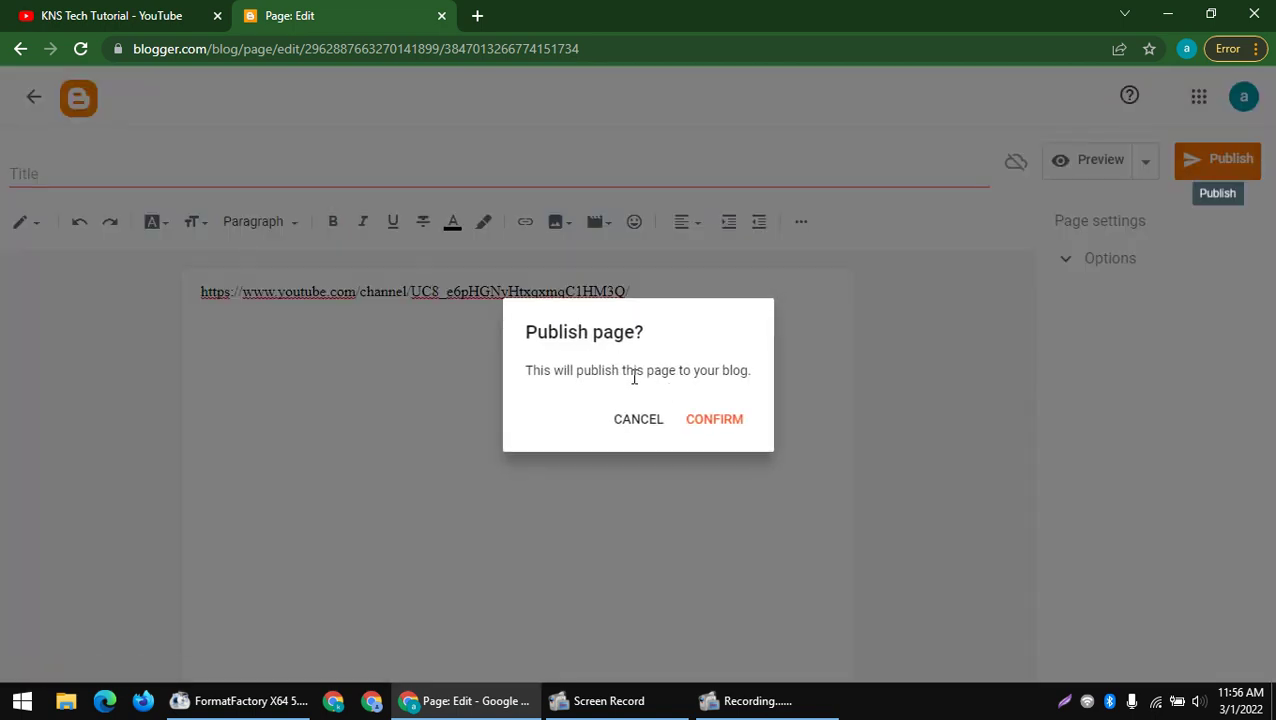
{"action": "left_click", "coordinate": [718, 416]}
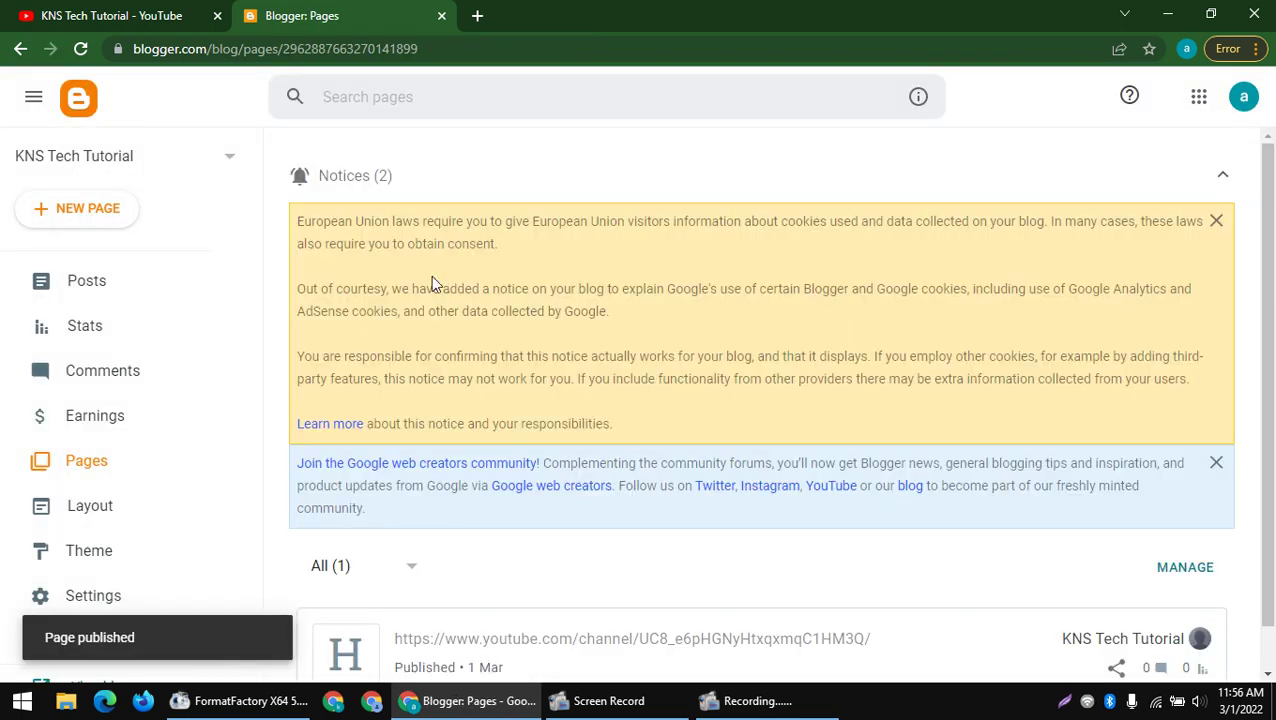
- View the published page in a separate browser tab and inspect its blogspot.com address
{"action": "scroll", "coordinate": [297, 305], "scroll_direction": "down", "scroll_amount": 1}
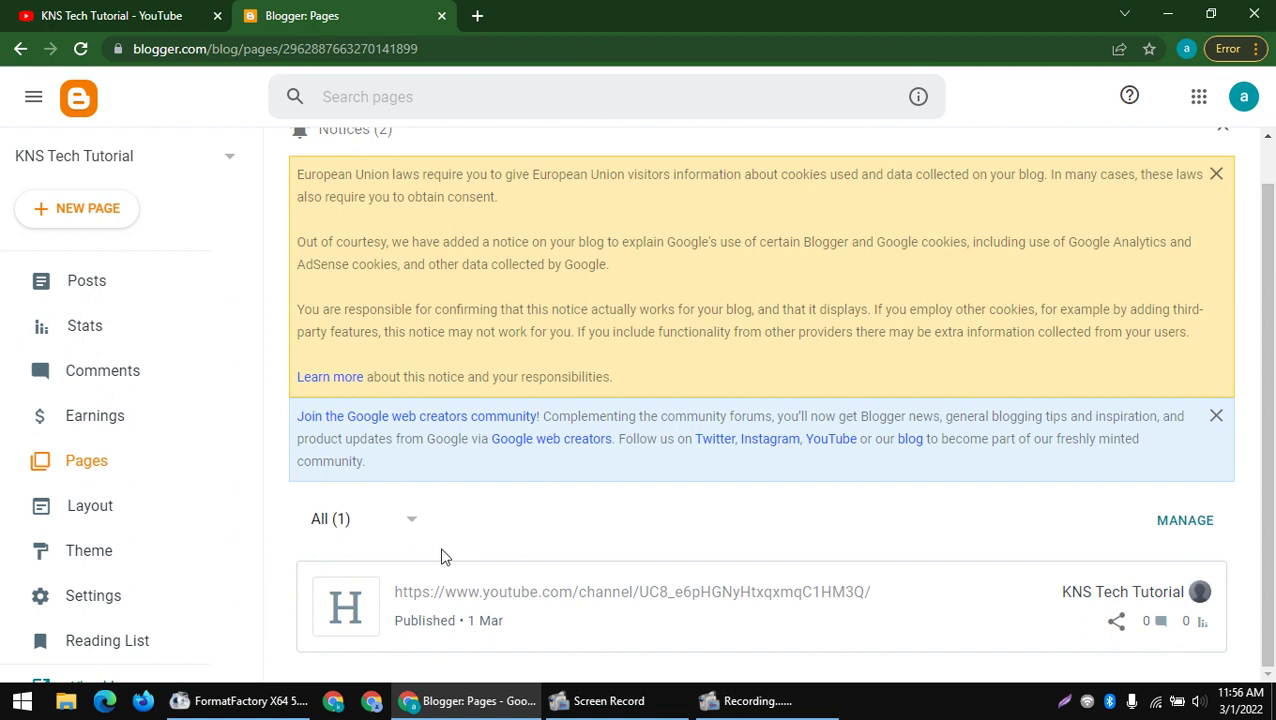
{"action": "mouse_move", "coordinate": [763, 595]}
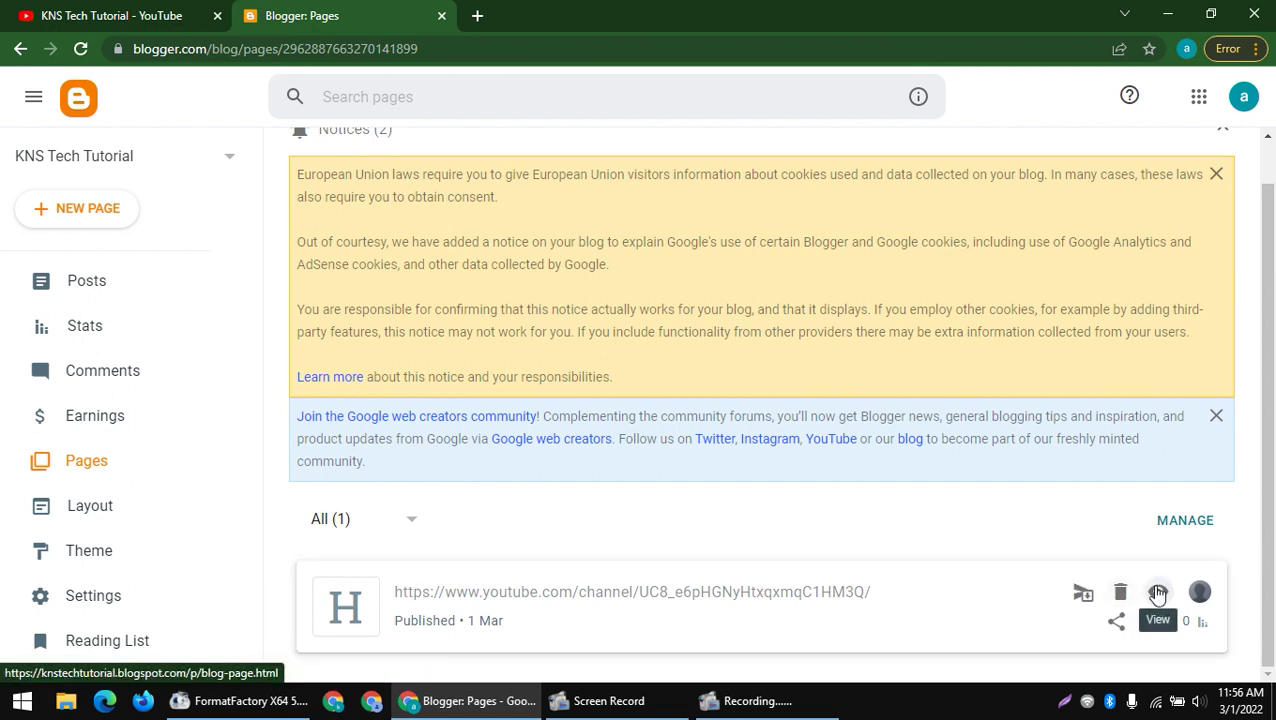
{"action": "left_click", "coordinate": [1158, 595]}
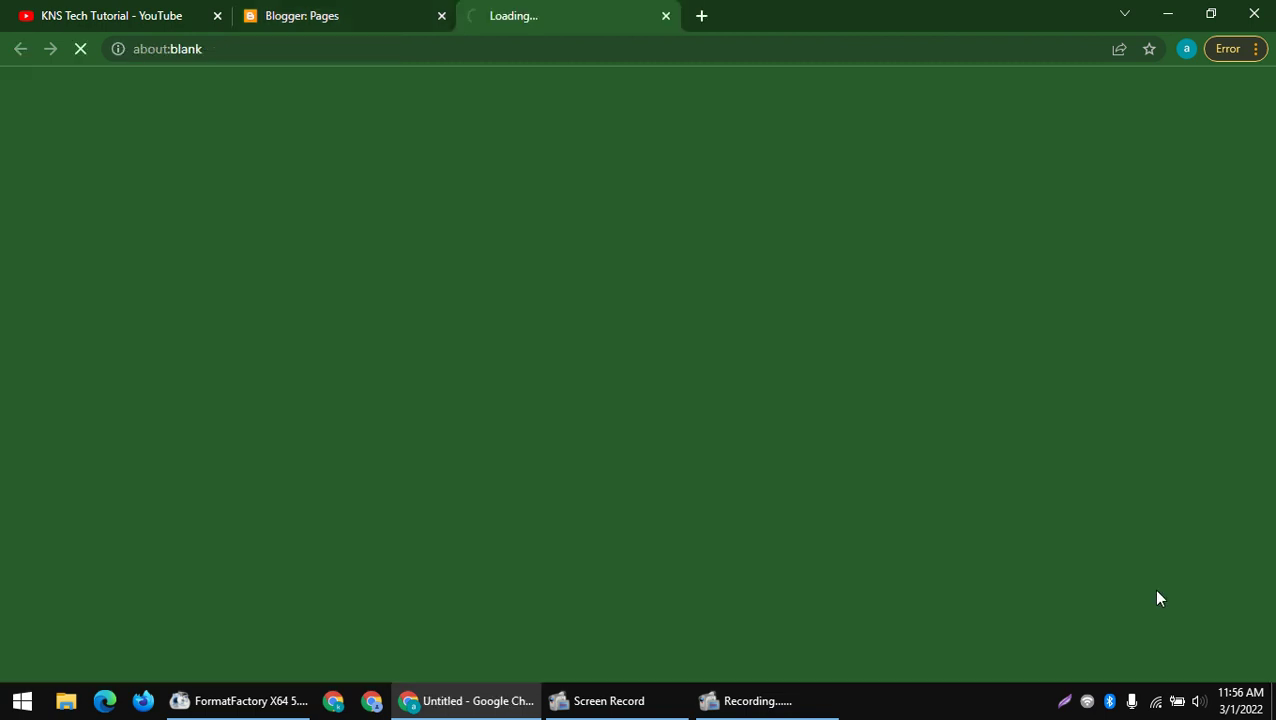
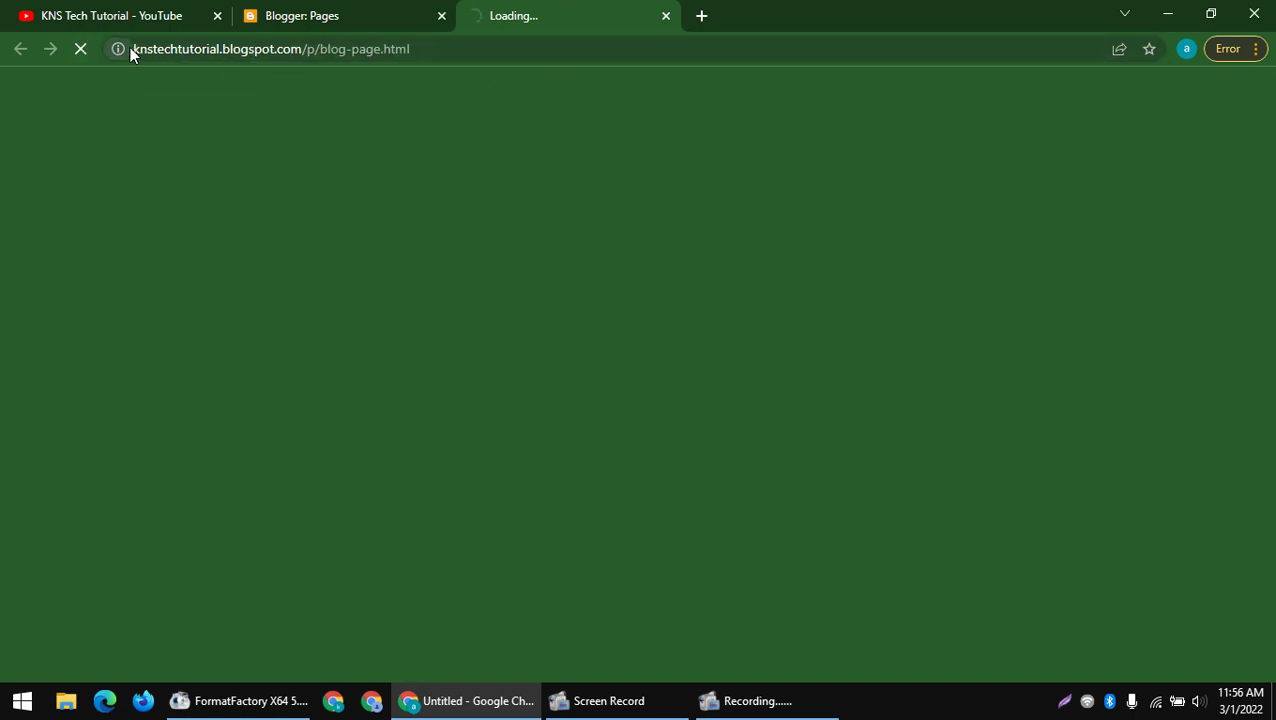
{"action": "left_click_drag", "start_coordinate": [132, 48], "coordinate": [519, 48]}
{"action": "left_click", "coordinate": [313, 50]}
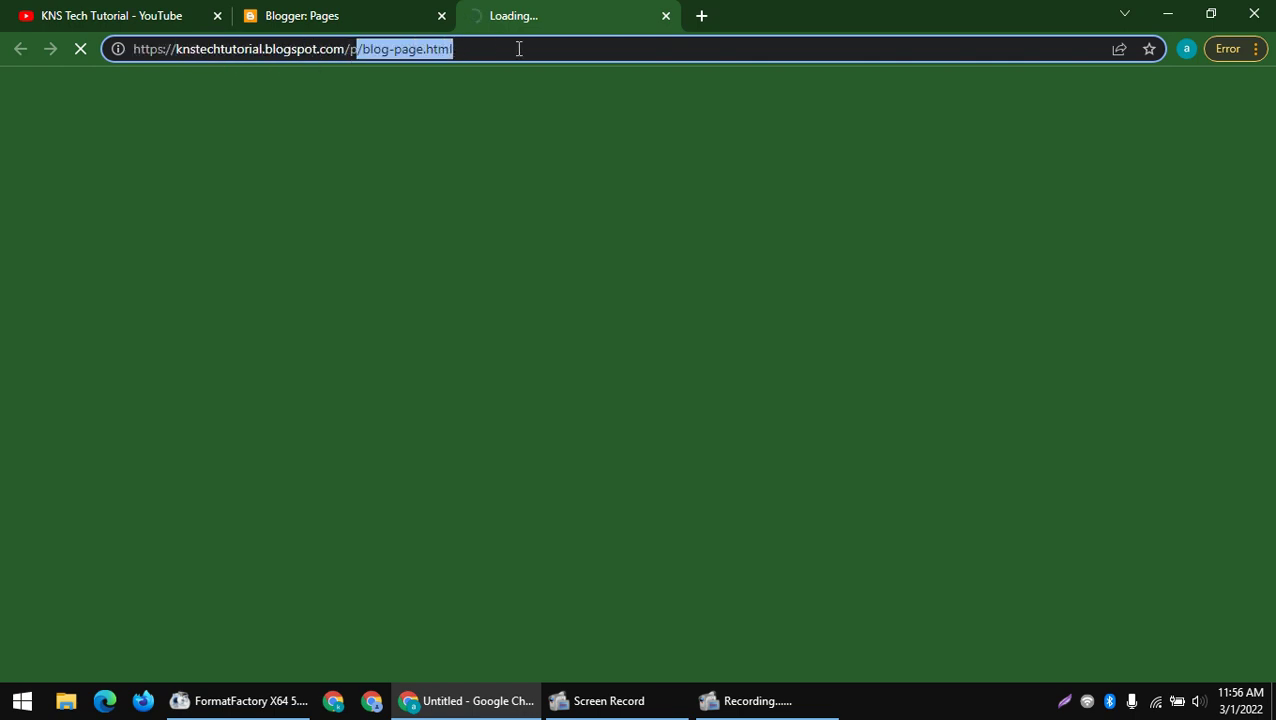
{"action": "left_click", "coordinate": [427, 8]}
{"action": "left_click", "coordinate": [500, 8]}
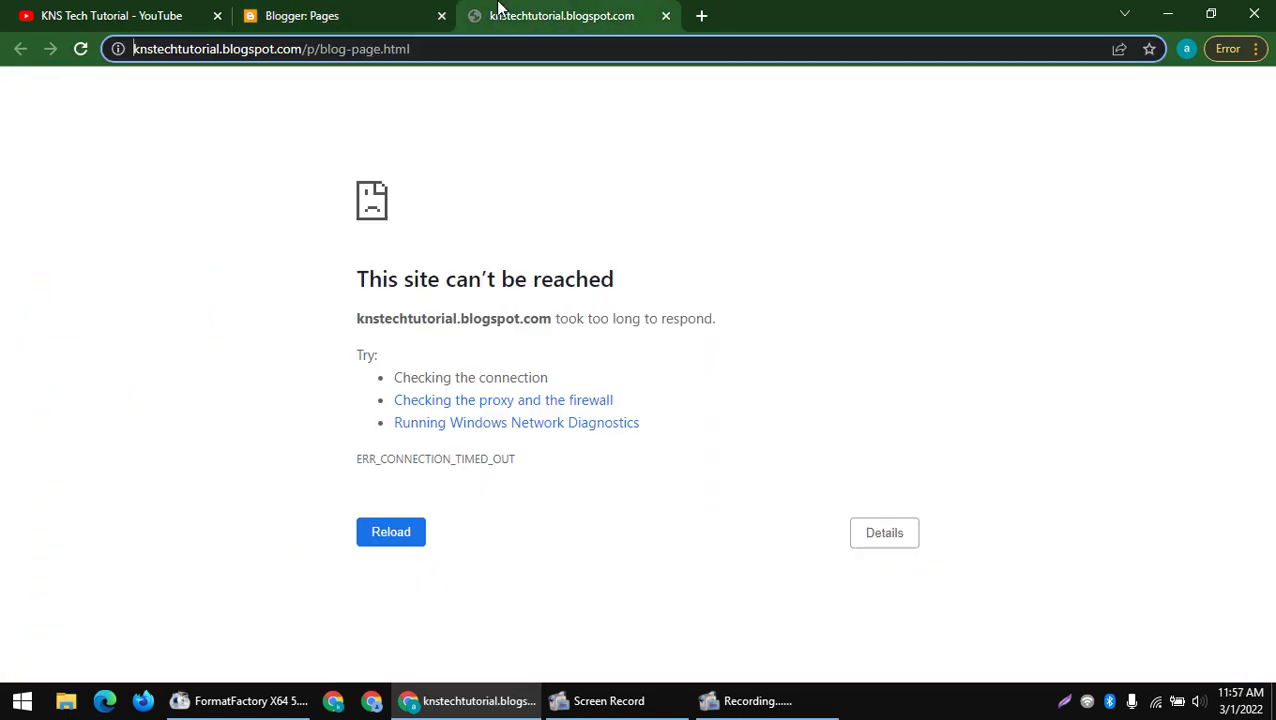
- Reload the published page and Blogger's list of pages, and request knstechtutorial.blogspot.com/p/blog-page.html again
{"action": "left_click", "coordinate": [390, 533]}
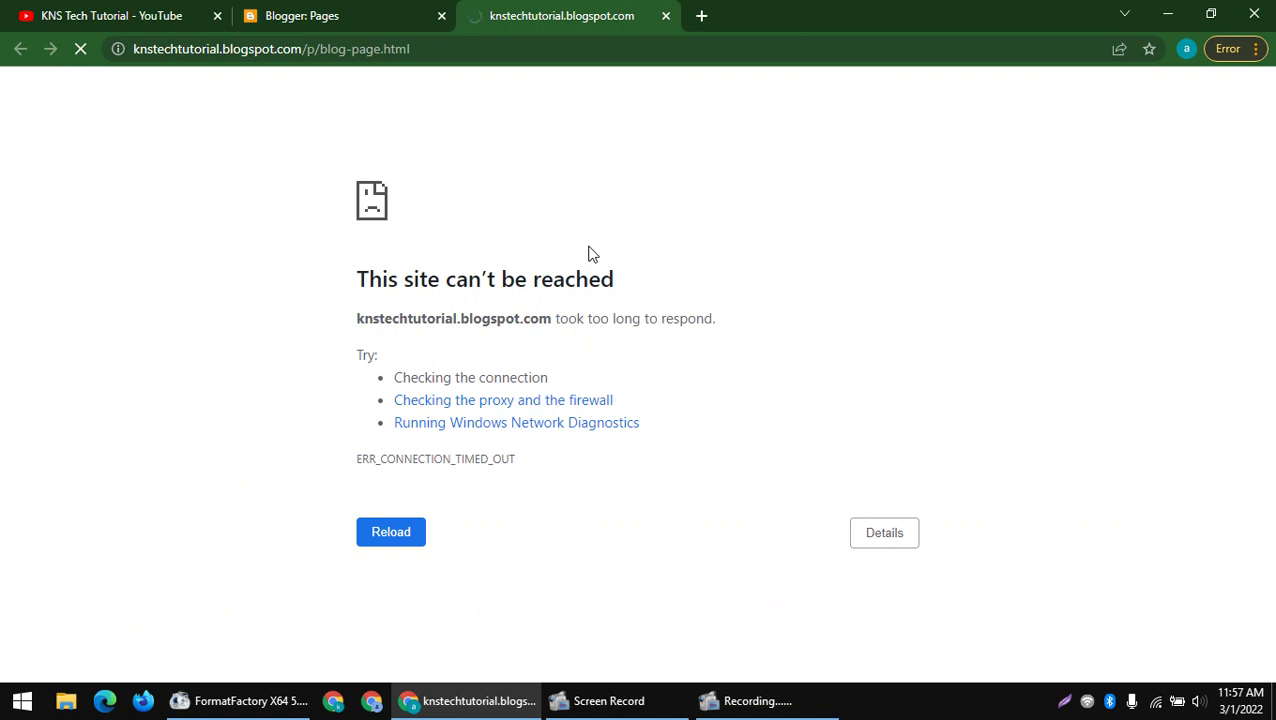
{"action": "left_click", "coordinate": [271, 8]}
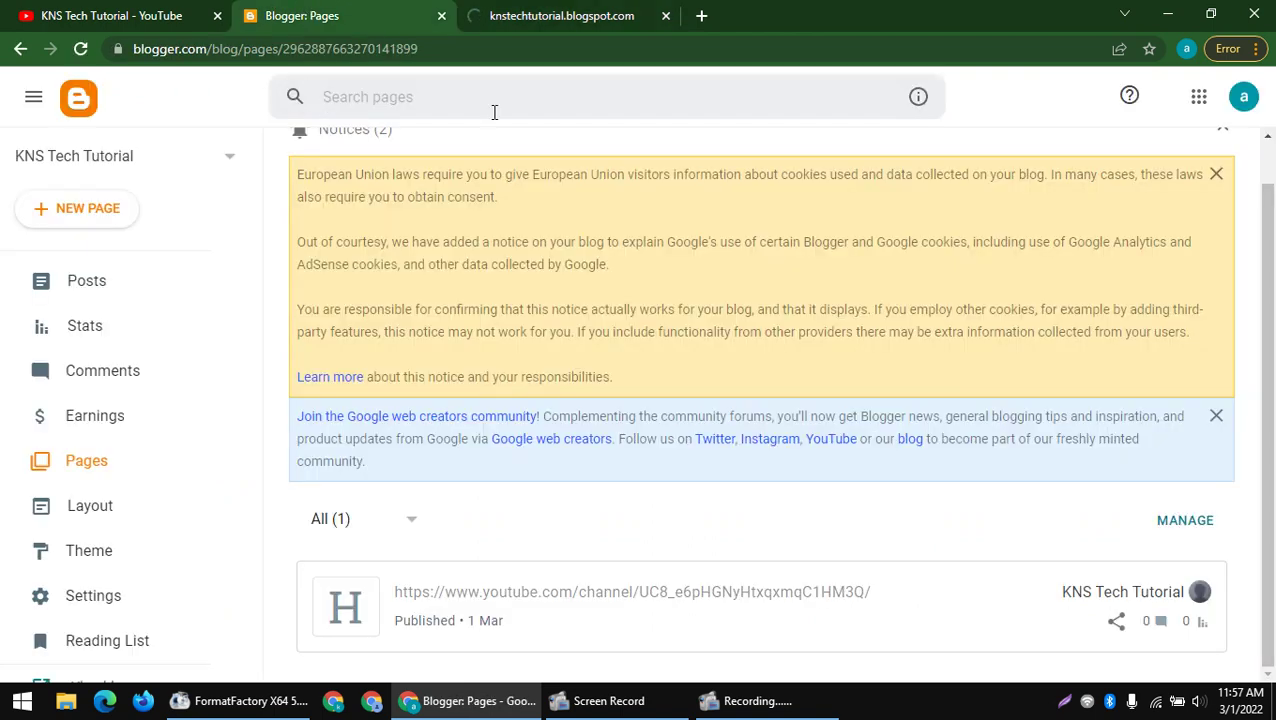
{"action": "right_click", "coordinate": [510, 115]}
{"action": "right_click", "coordinate": [513, 124]}
{"action": "left_click", "coordinate": [527, 198]}
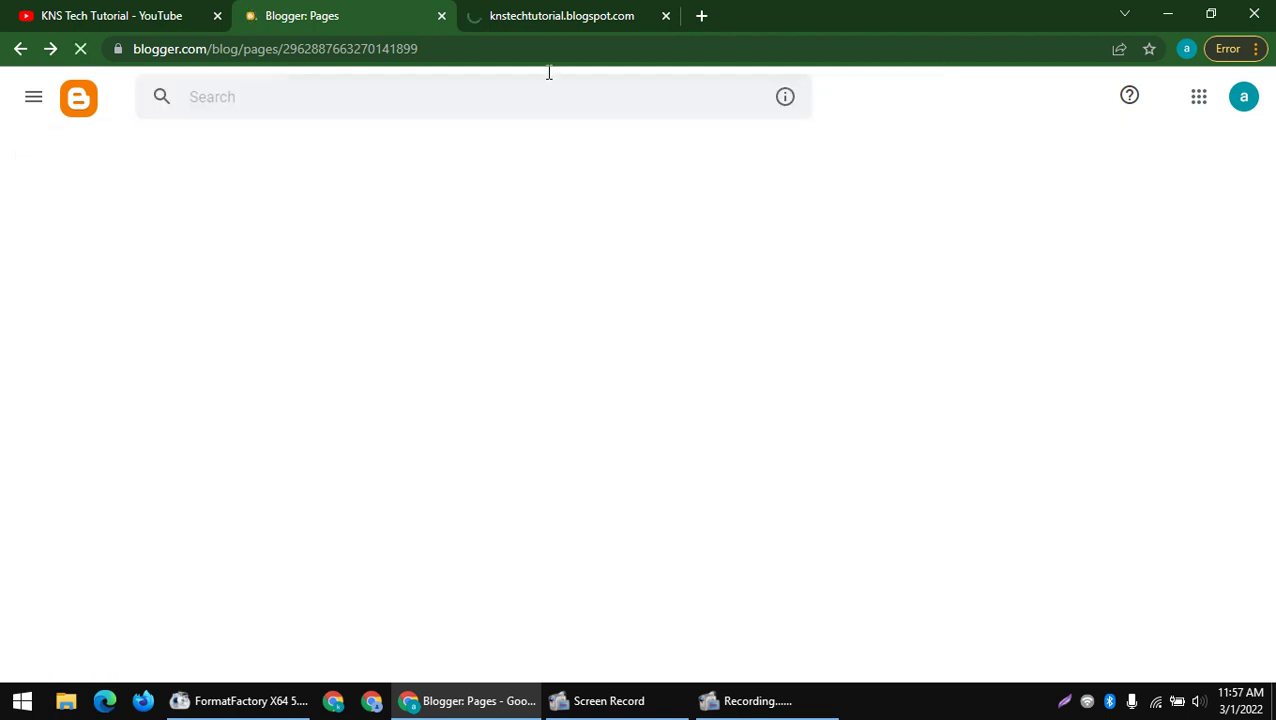
{"action": "left_click", "coordinate": [571, 25]}
{"action": "left_click", "coordinate": [481, 56]}
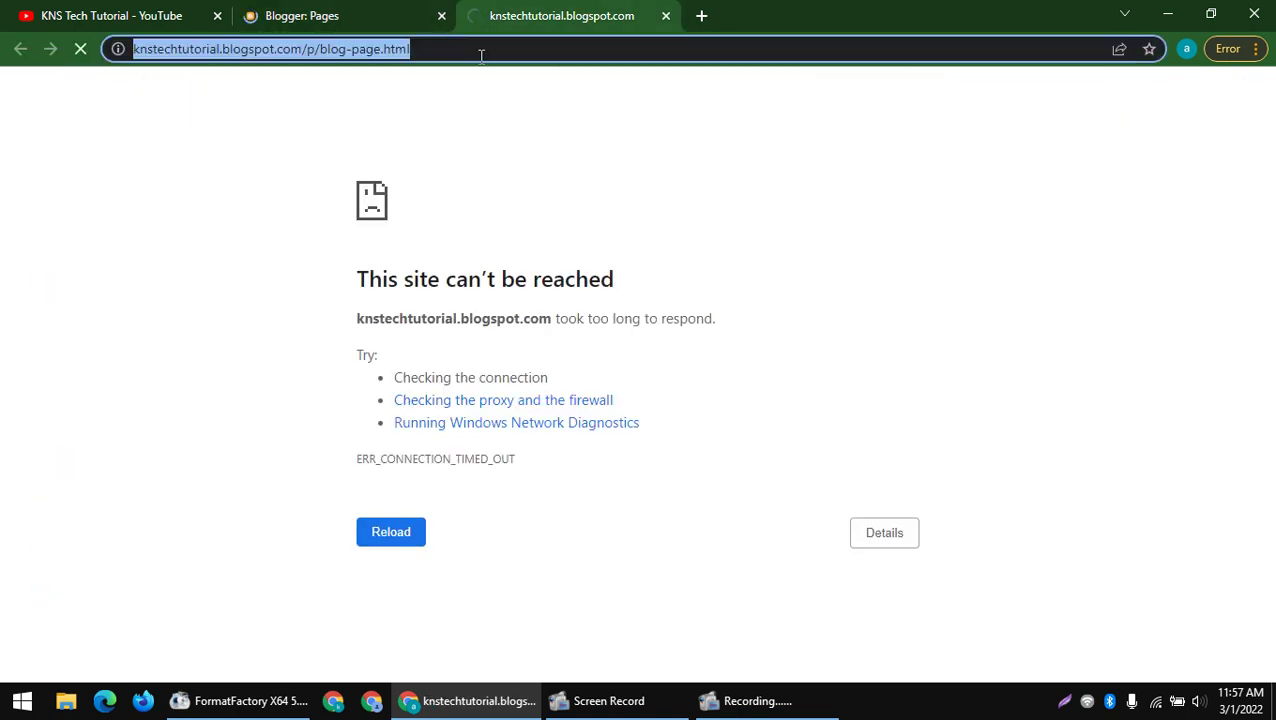
{"action": "left_click", "coordinate": [464, 48]}
{"action": "key", "text": "Return"}
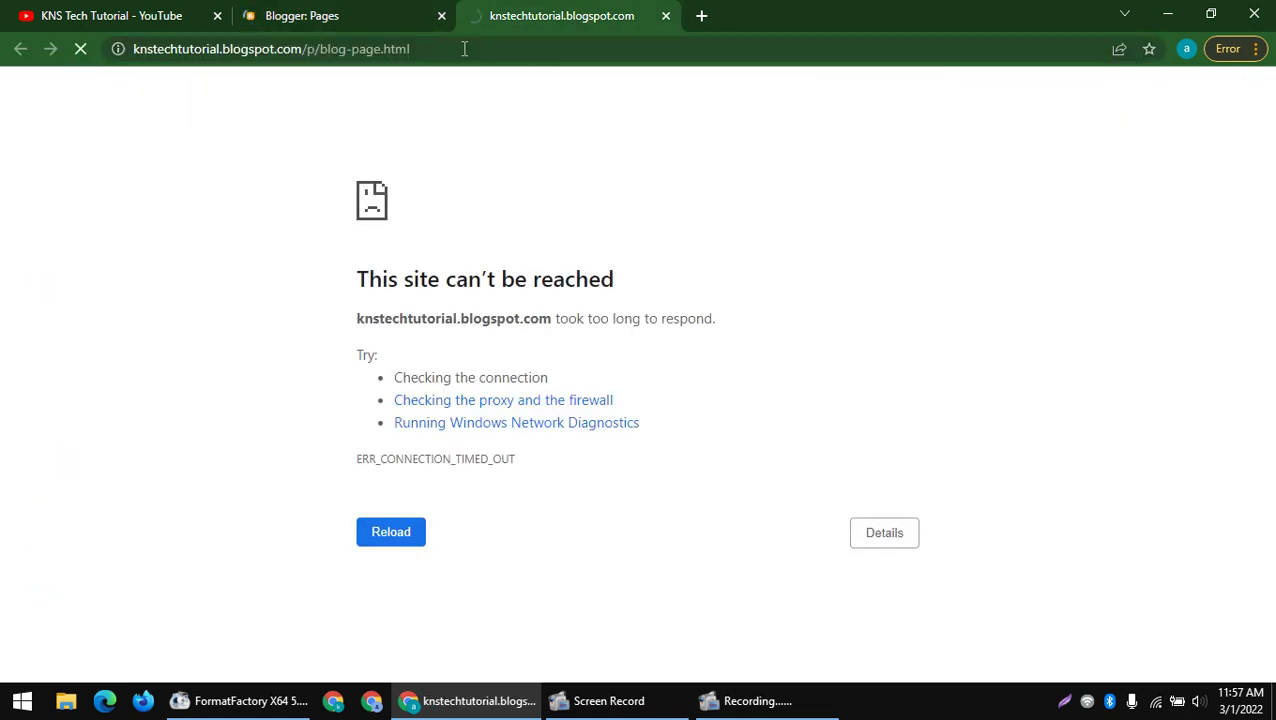
{"action": "left_click", "coordinate": [306, 12]}
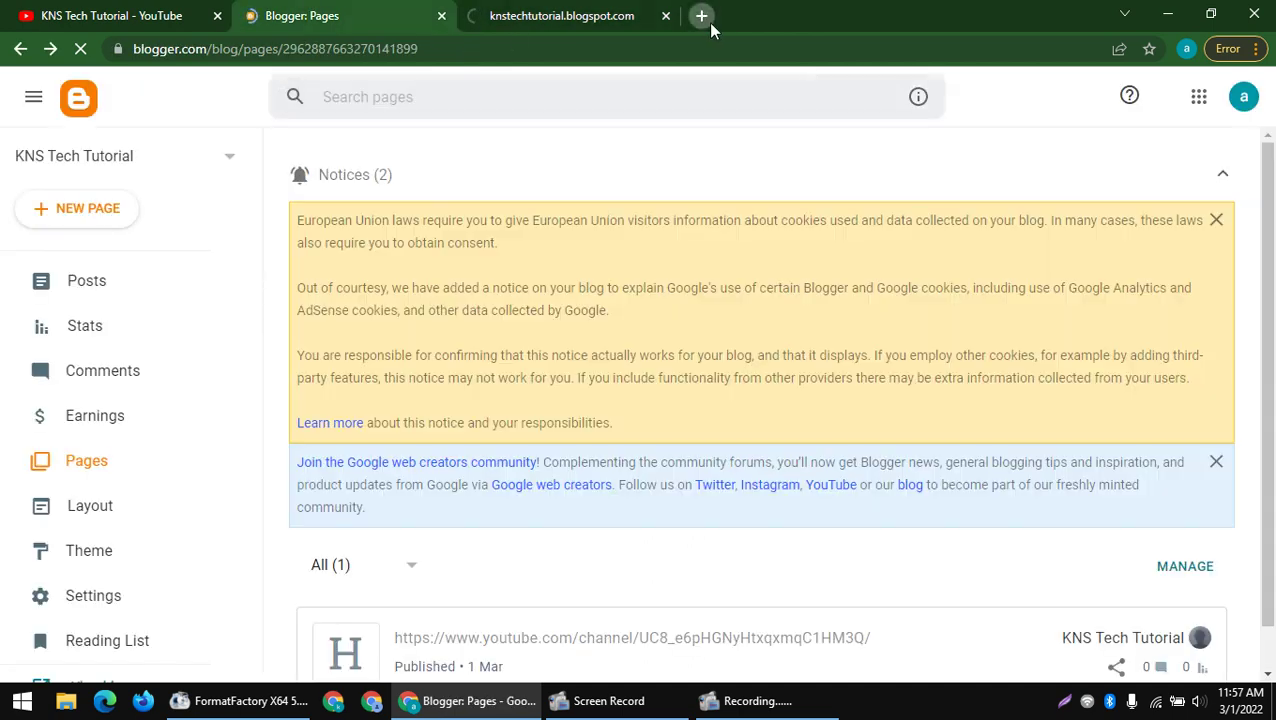
{"action": "left_click", "coordinate": [705, 18]}
{"action": "type", "text": "xxx"}
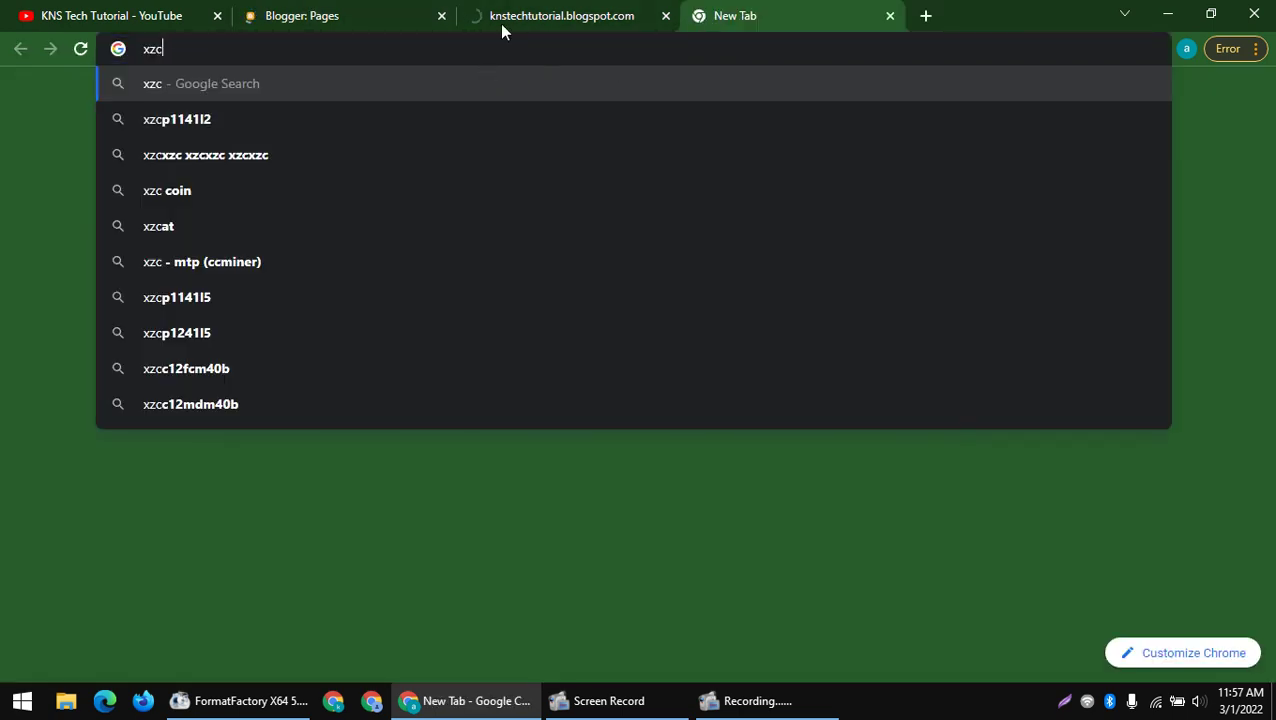
{"action": "left_click", "coordinate": [501, 24]}
{"action": "left_click", "coordinate": [889, 16]}
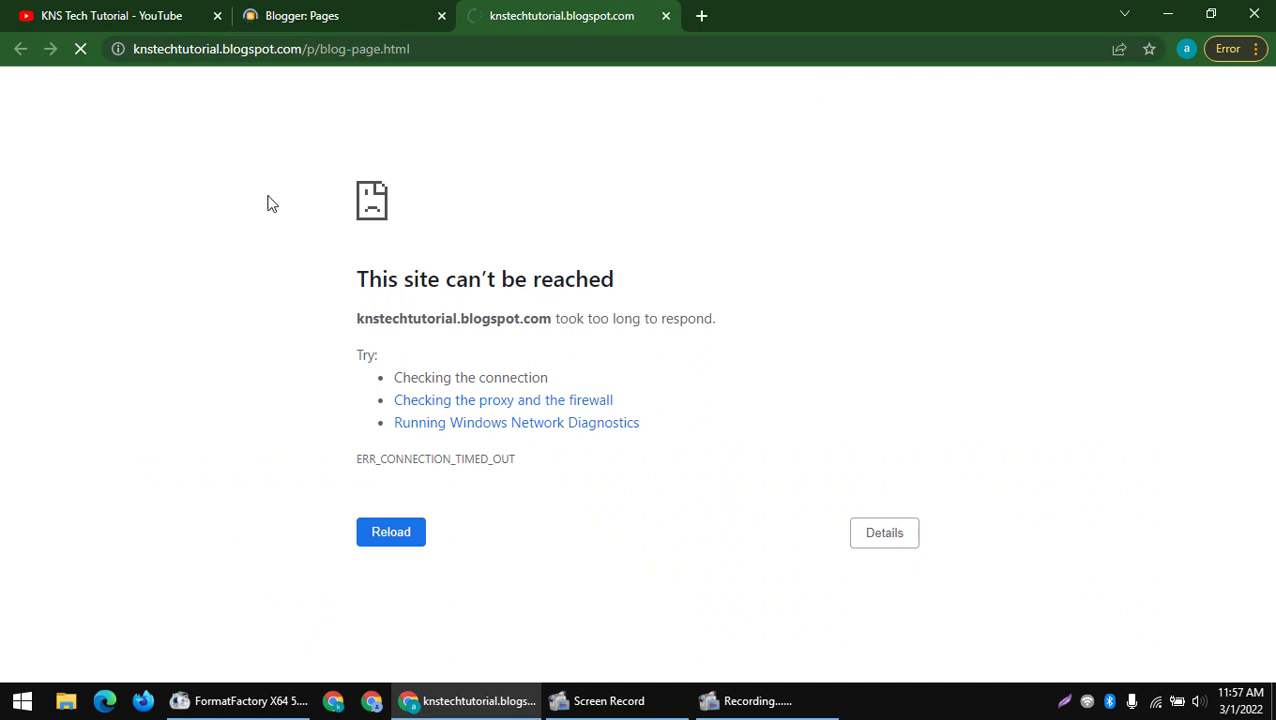
- Return from the published page to Blogger, open the blog's settings, and close the published page's browser tab
{"action": "left_click_drag", "start_coordinate": [268, 202], "coordinate": [700, 410]}
{"action": "left_click", "coordinate": [435, 9]}
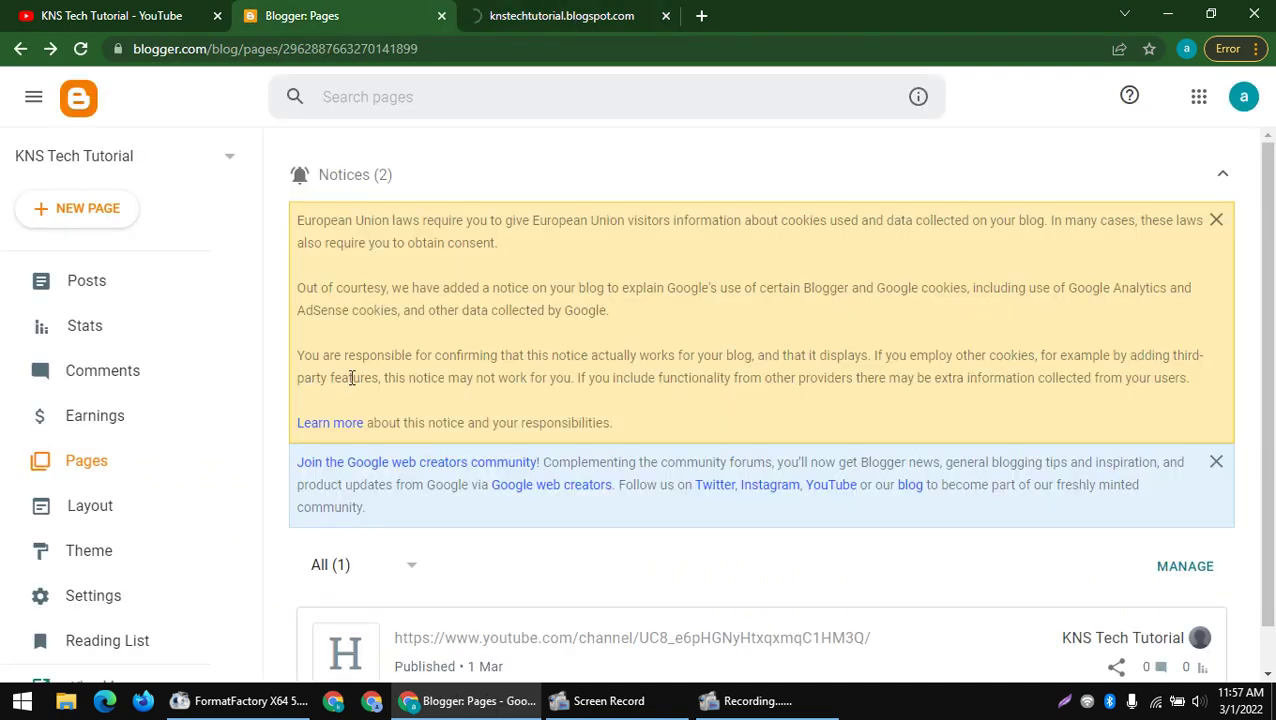
{"action": "scroll", "coordinate": [351, 378], "scroll_direction": "down", "scroll_amount": 1}
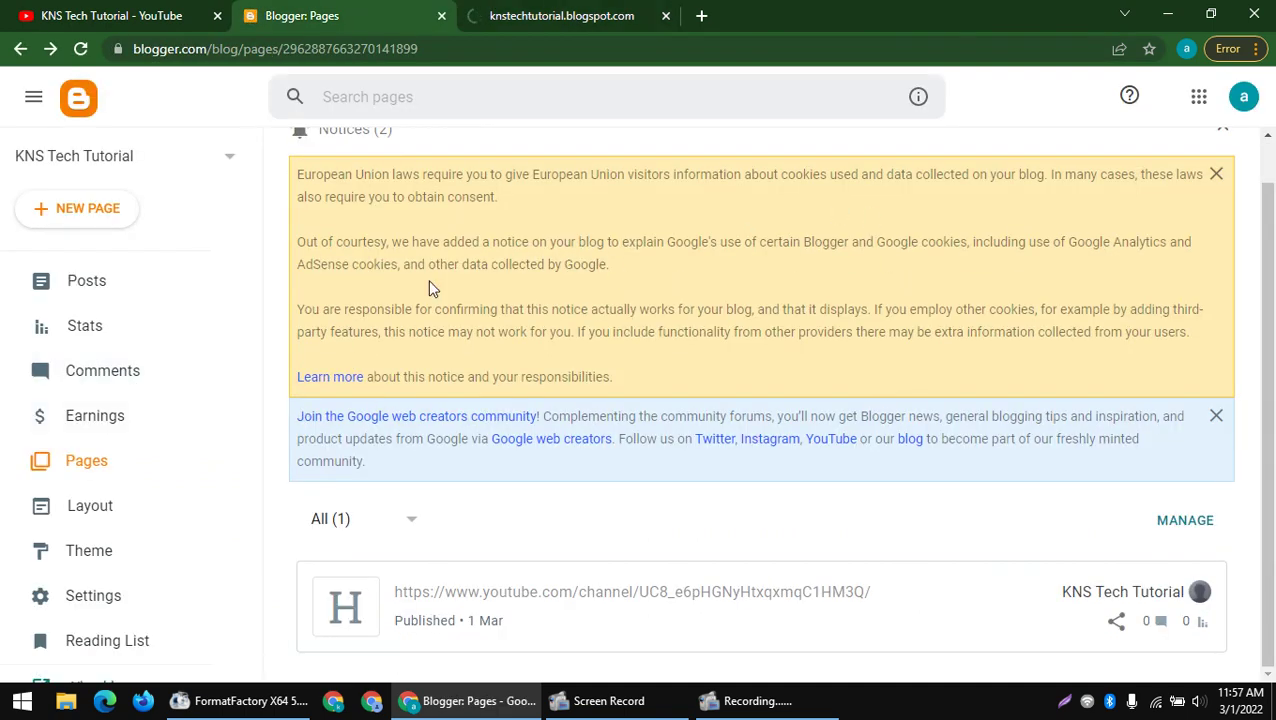
{"action": "left_click", "coordinate": [108, 596]}
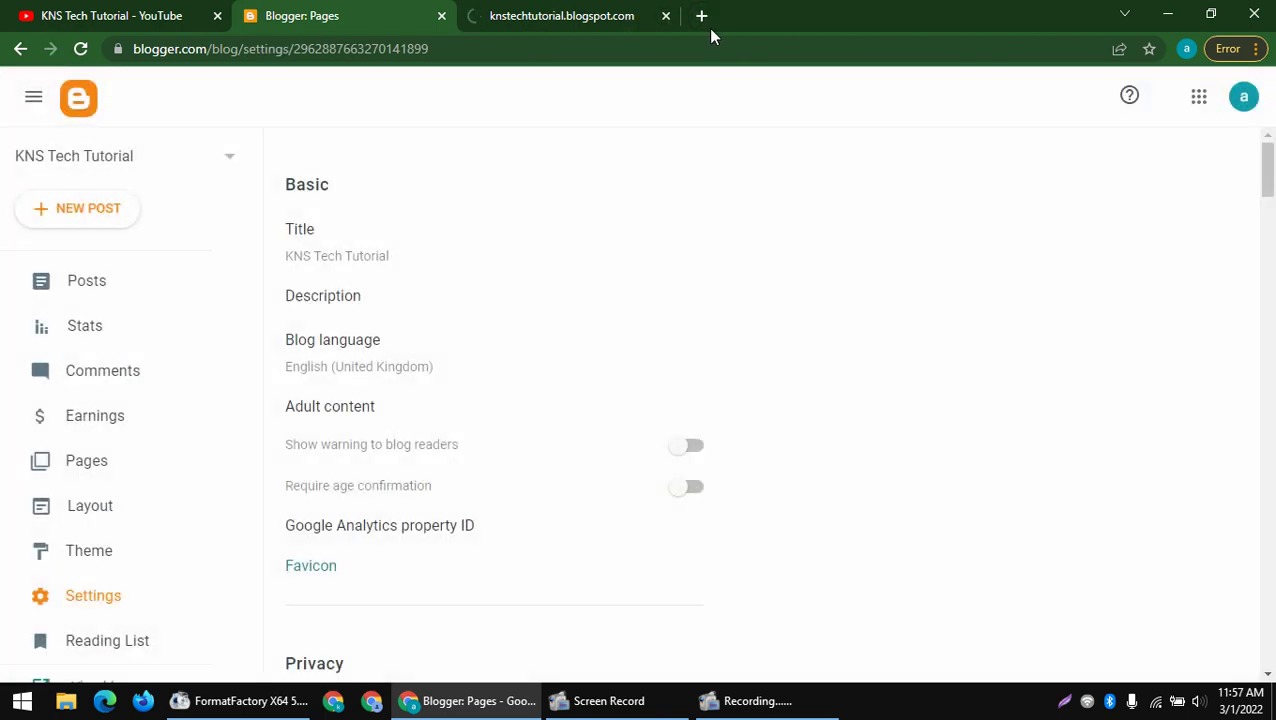
{"action": "left_click", "coordinate": [666, 16]}
- Review the Basic, Privacy and Publishing settings, and open the blog address for editing without changing it
{"action": "scroll", "coordinate": [610, 280], "scroll_direction": "down", "scroll_amount": 5}
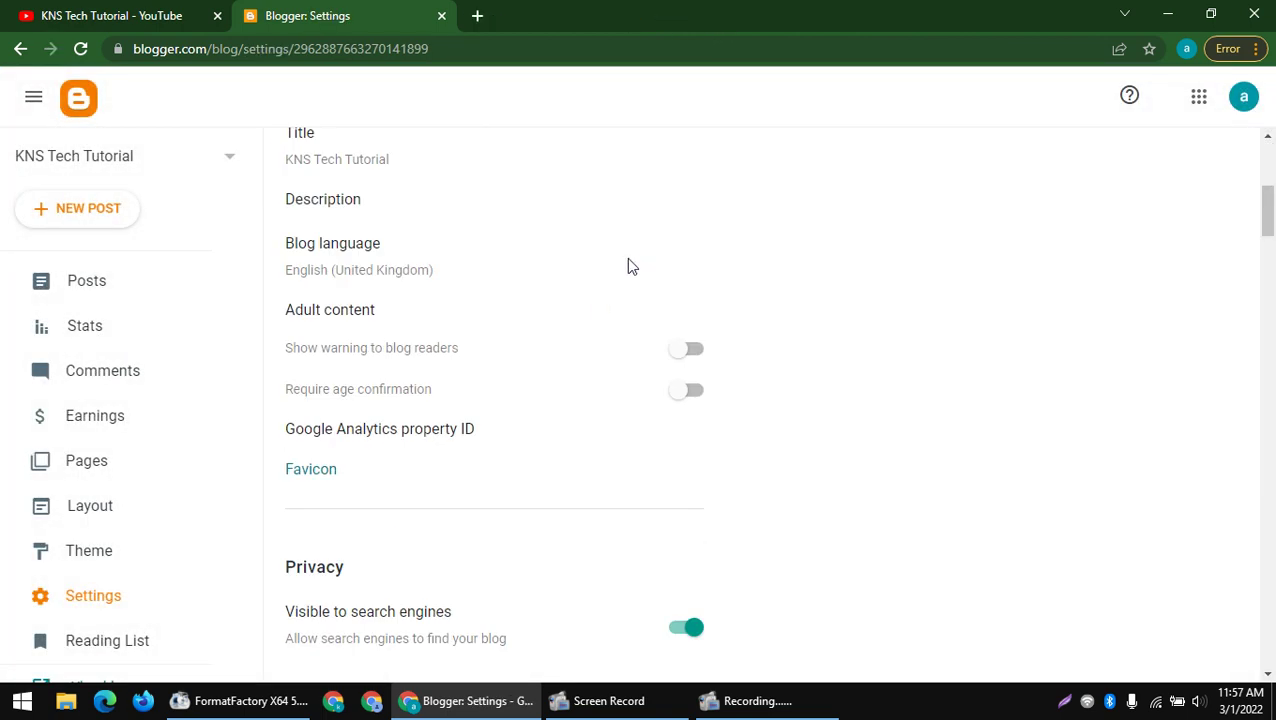
{"action": "scroll", "coordinate": [560, 300], "scroll_direction": "down", "scroll_amount": 1}
{"action": "scroll", "coordinate": [330, 396], "scroll_direction": "up", "scroll_amount": 6}
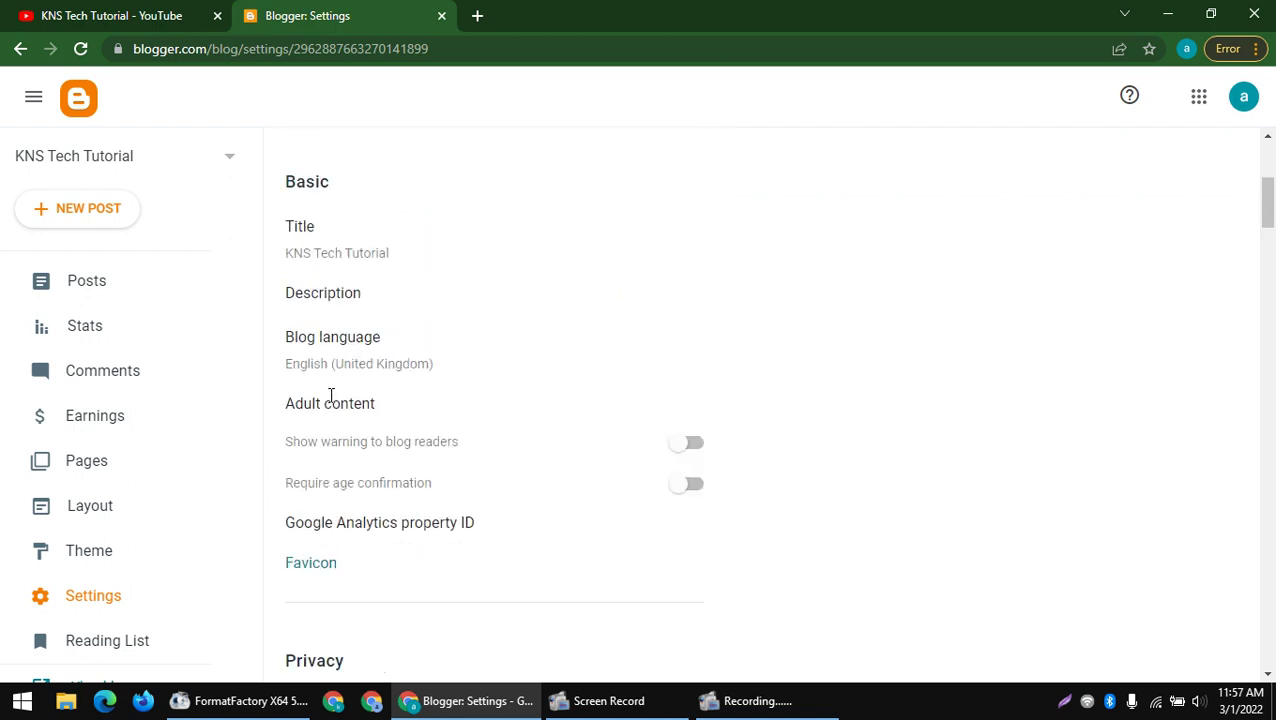
{"action": "scroll", "coordinate": [320, 448], "scroll_direction": "down", "scroll_amount": 5}
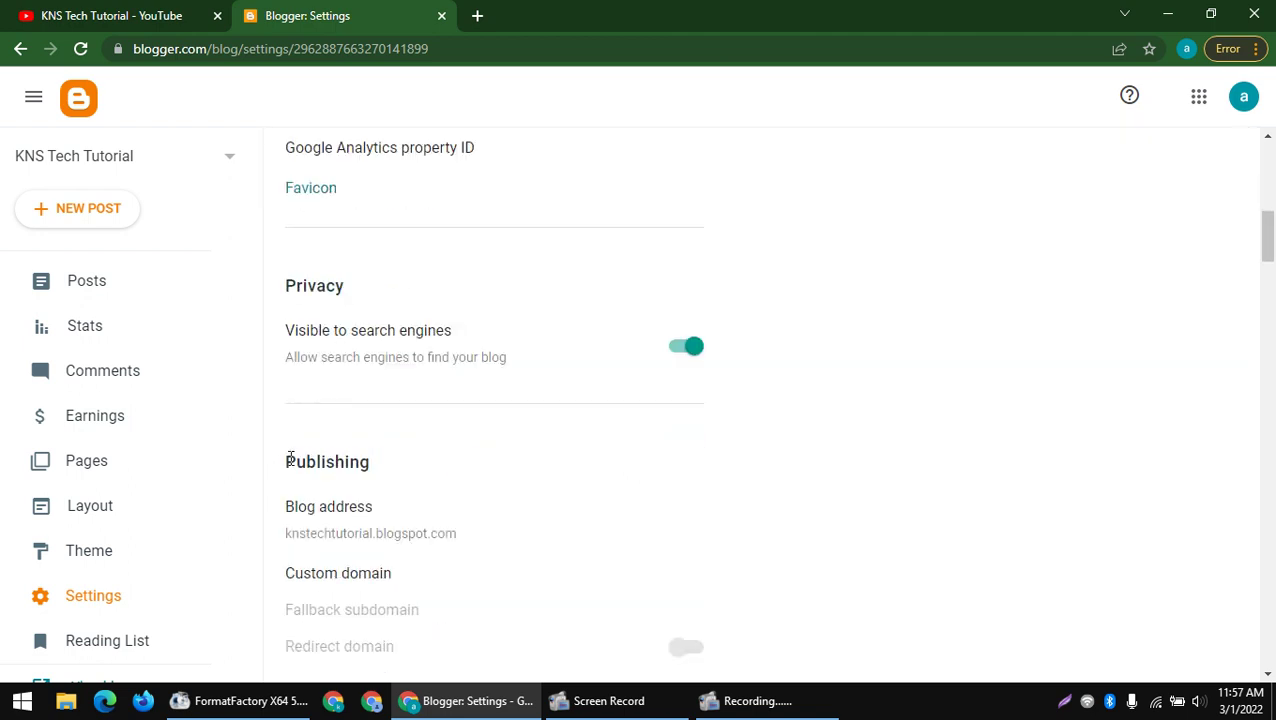
{"action": "left_click_drag", "start_coordinate": [290, 459], "coordinate": [402, 467]}
{"action": "scroll", "coordinate": [403, 468], "scroll_direction": "down", "scroll_amount": 2}
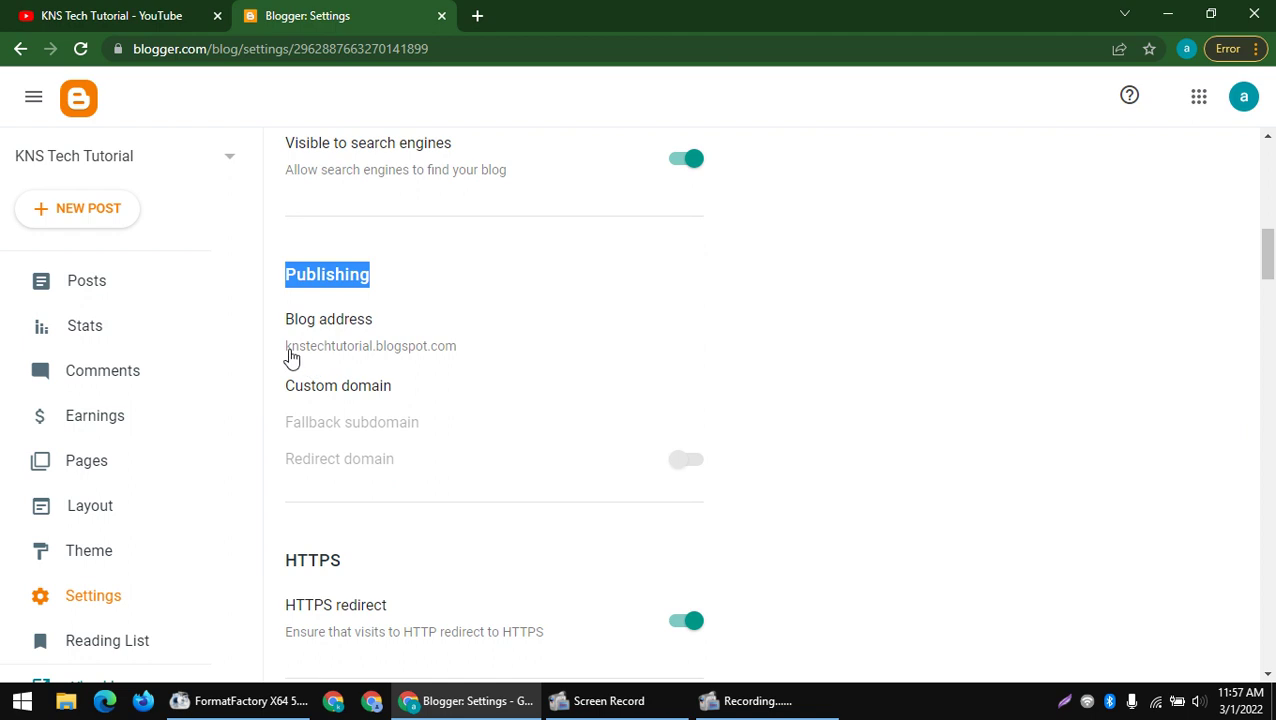
{"action": "left_click_drag", "start_coordinate": [290, 350], "coordinate": [388, 348]}
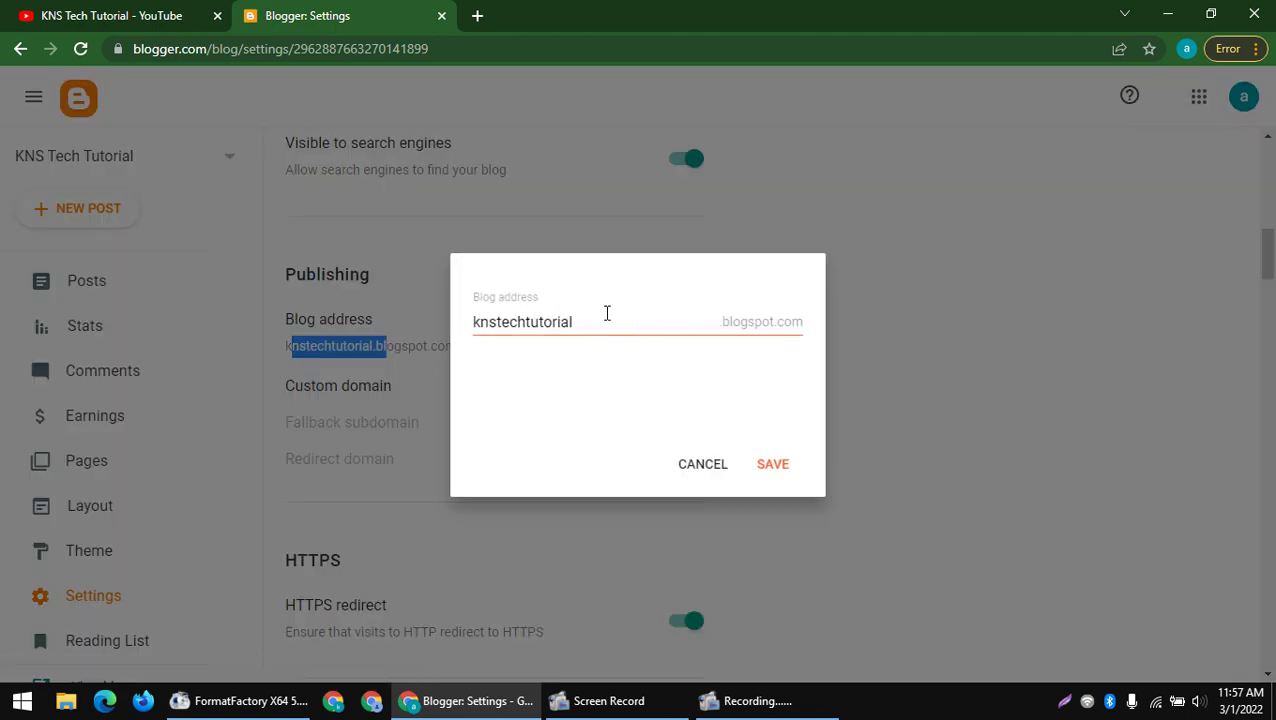
{"action": "left_click", "coordinate": [703, 464]}
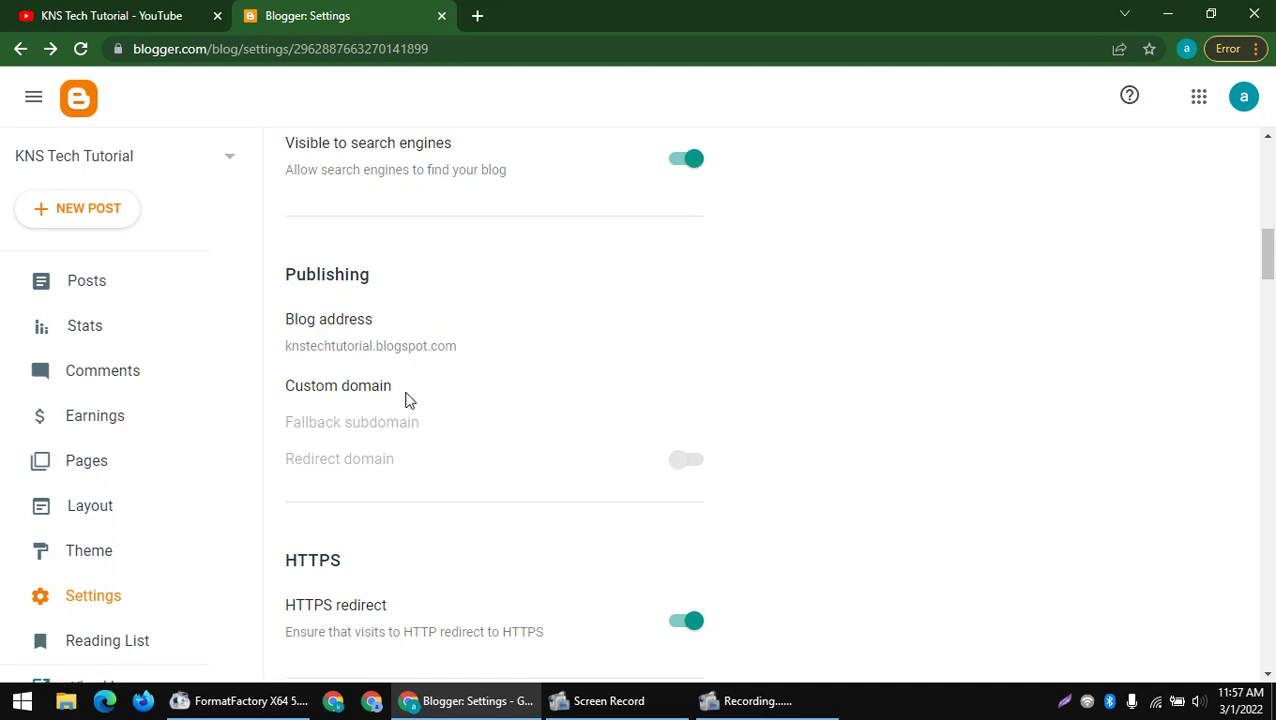
- Open the custom domain setting, follow its option to buy a domain on Google Domains, and return to the blog settings
{"action": "left_click", "coordinate": [316, 385]}
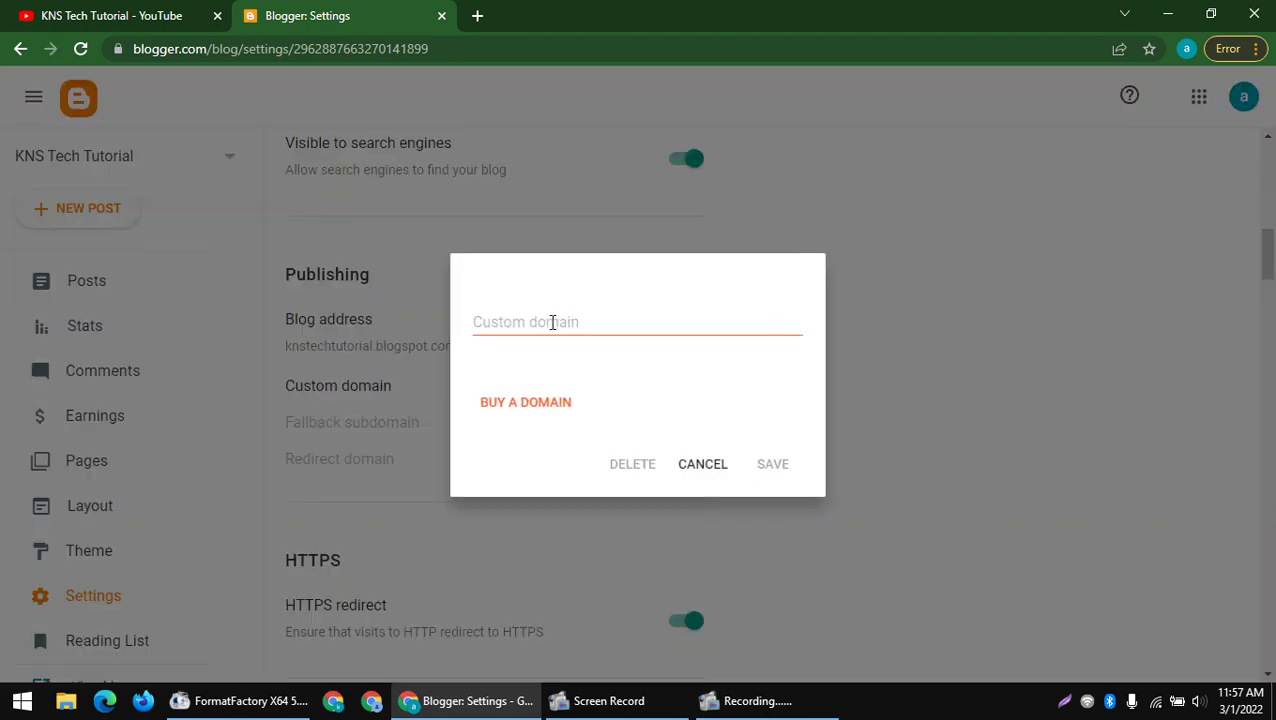
{"action": "left_click", "coordinate": [492, 325]}
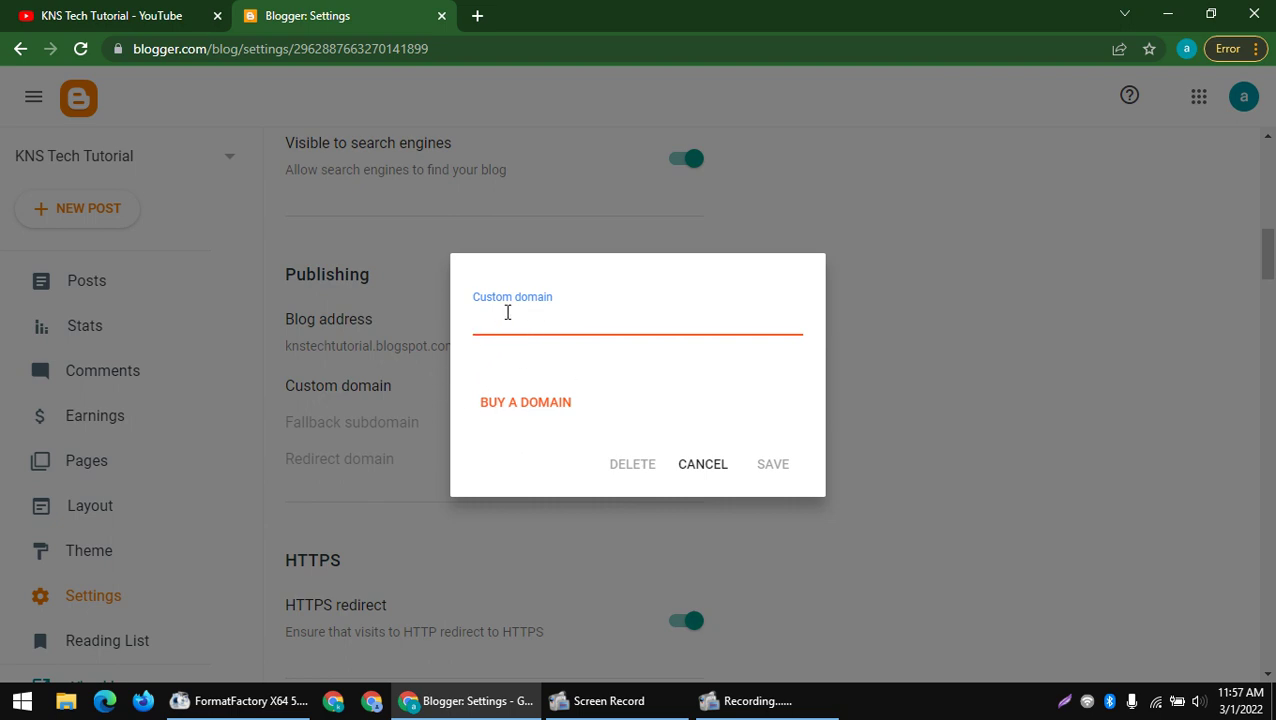
{"action": "left_click", "coordinate": [535, 403]}
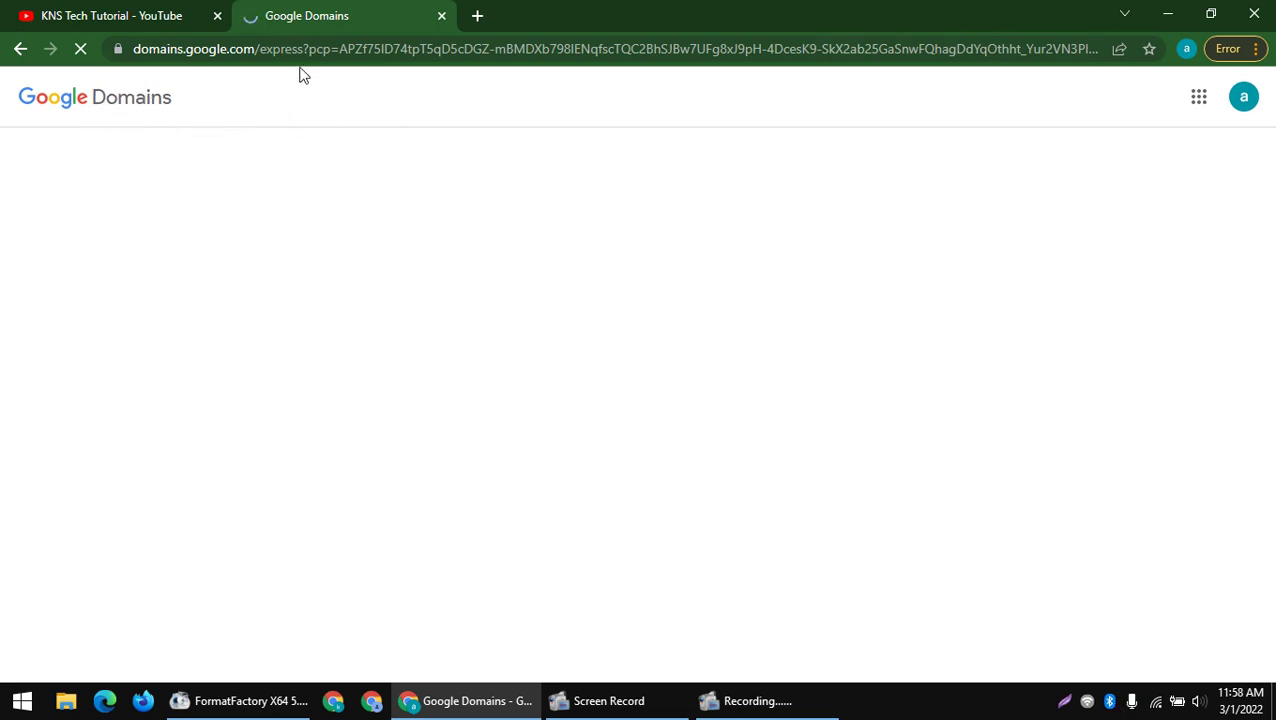
{"action": "left_click_drag", "start_coordinate": [262, 55], "coordinate": [6, 52]}
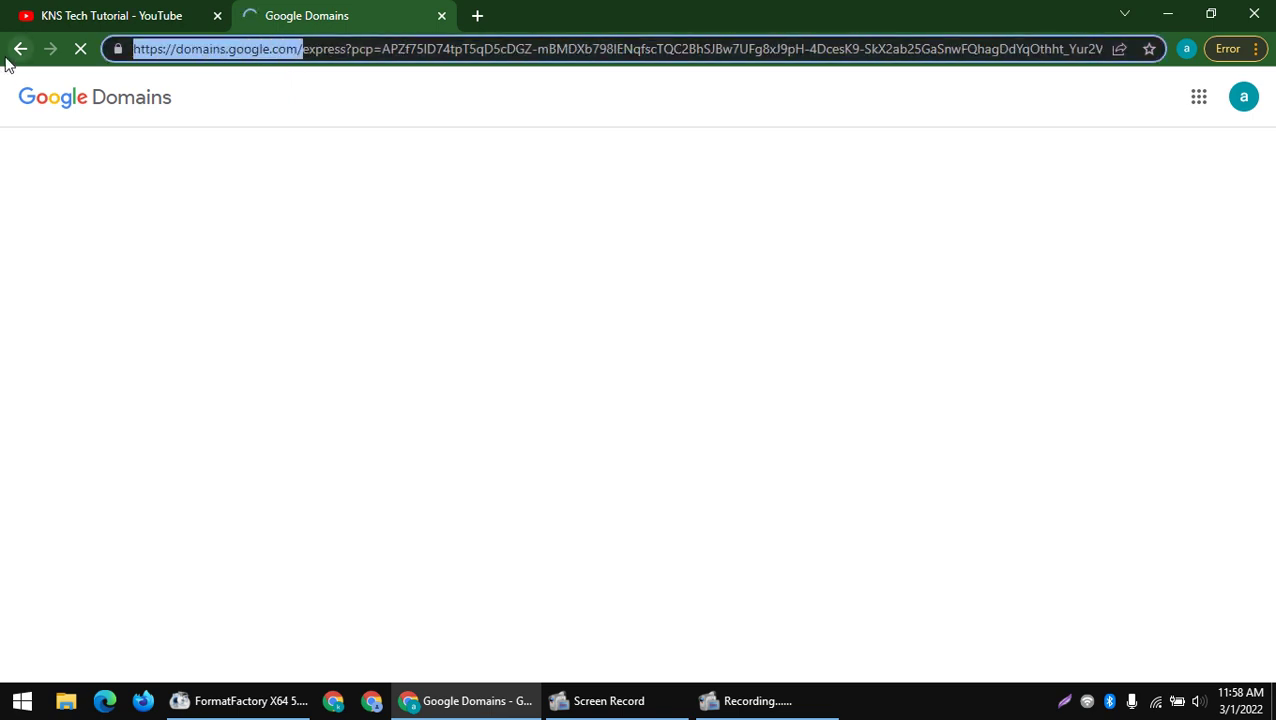
{"action": "key", "text": "alt+Left"}
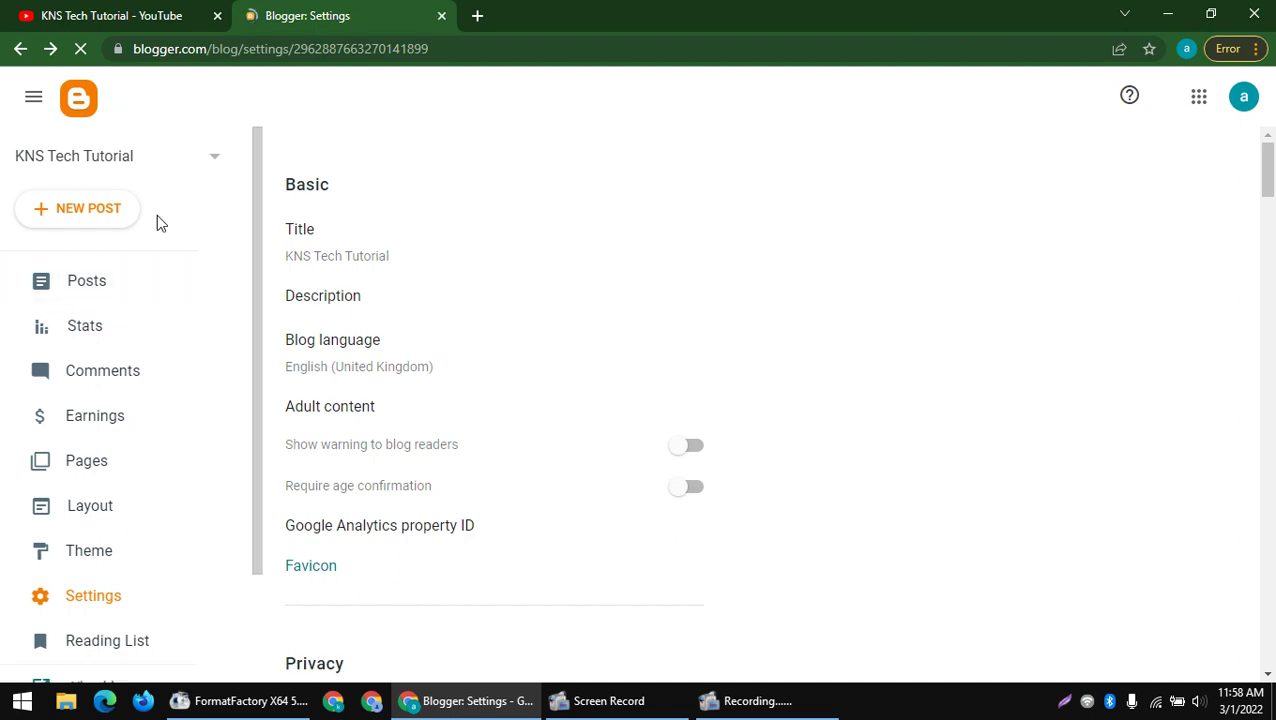
- Start a new post from the blog's post list and enter "dfgd" as its body text
{"action": "left_click", "coordinate": [82, 277]}
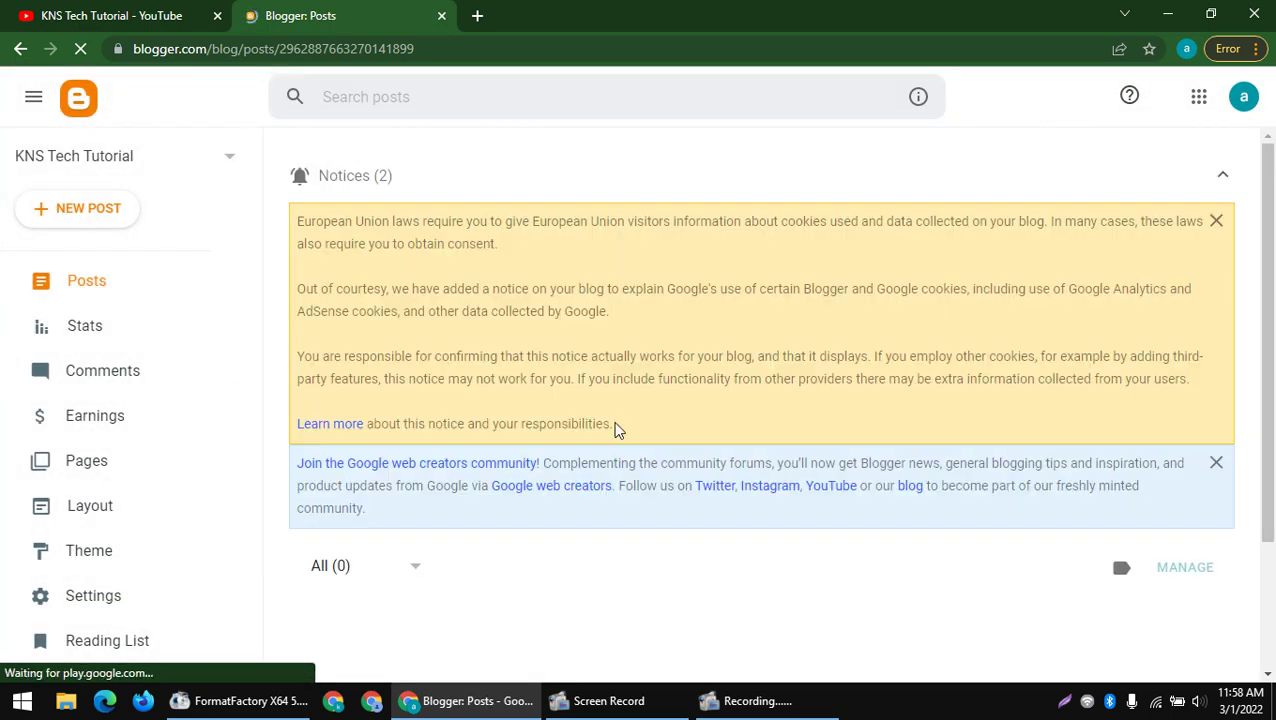
{"action": "scroll", "coordinate": [615, 428], "scroll_direction": "down", "scroll_amount": 2}
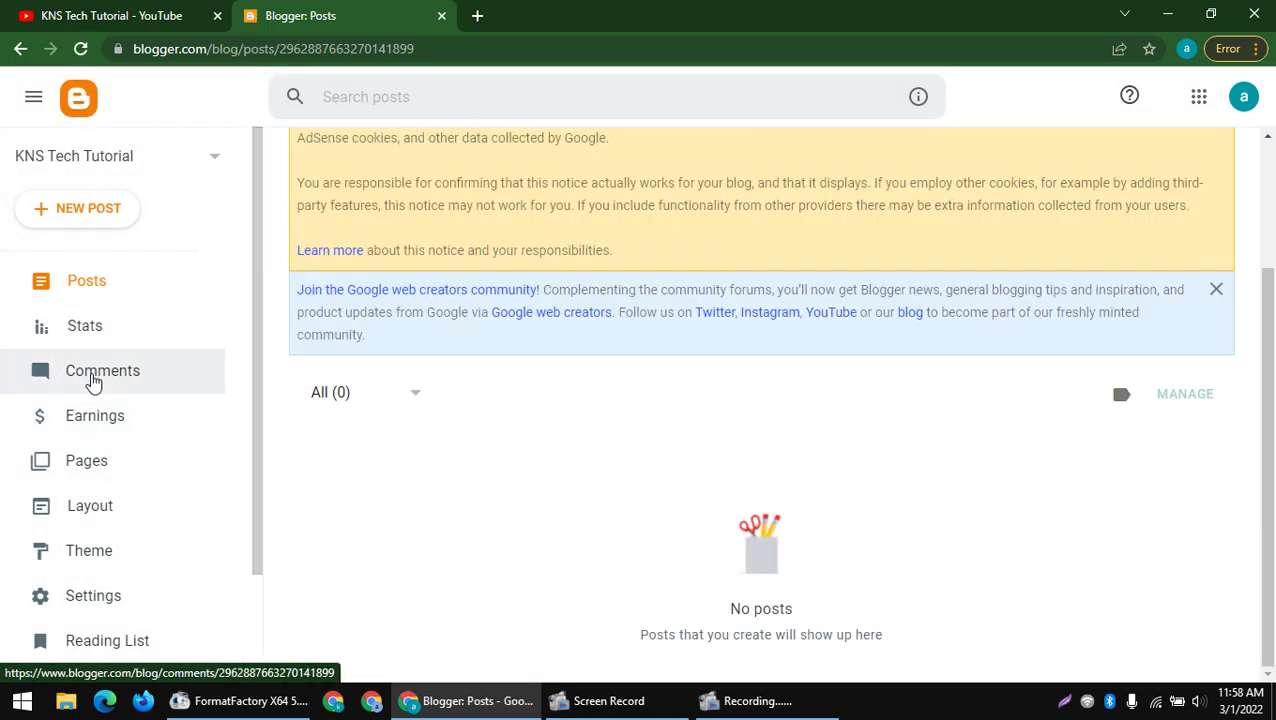
{"action": "left_click", "coordinate": [103, 272]}
{"action": "left_click", "coordinate": [115, 229]}
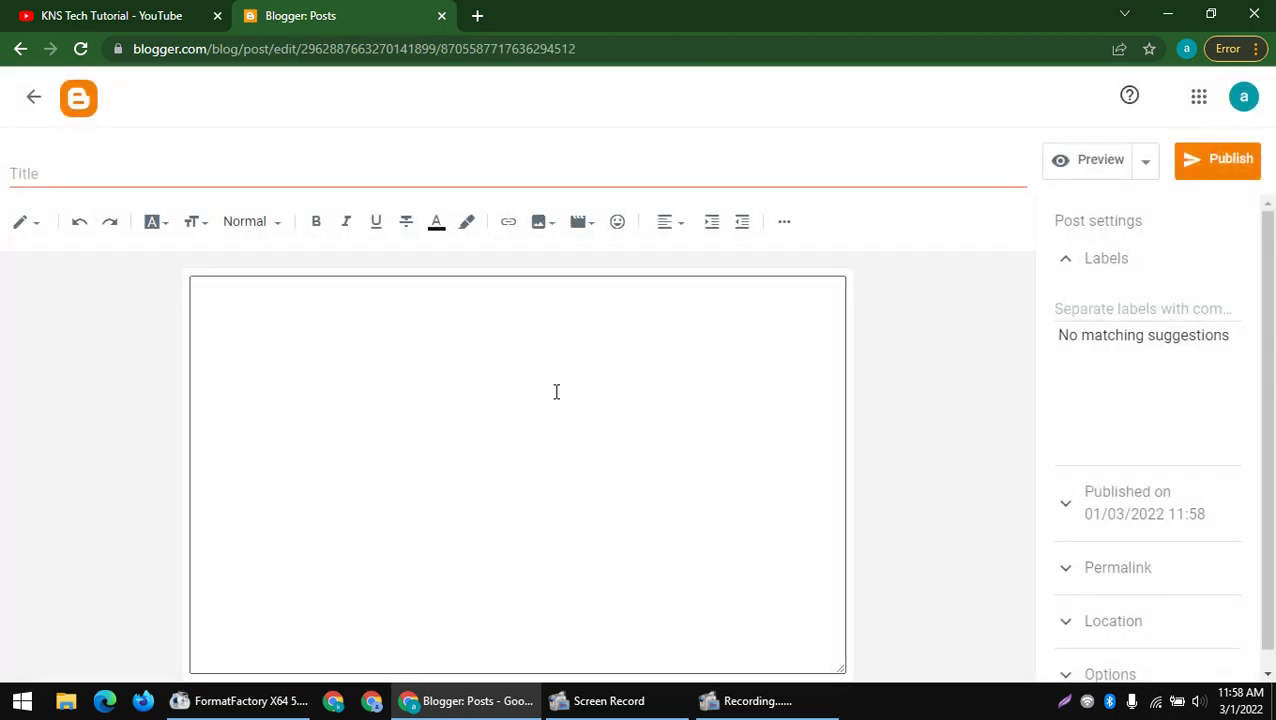
{"action": "left_click", "coordinate": [556, 391]}
{"action": "type", "text": "dfgd"}
- Publish the untitled post to the blog and confirm the publication
{"action": "left_click", "coordinate": [1142, 227]}
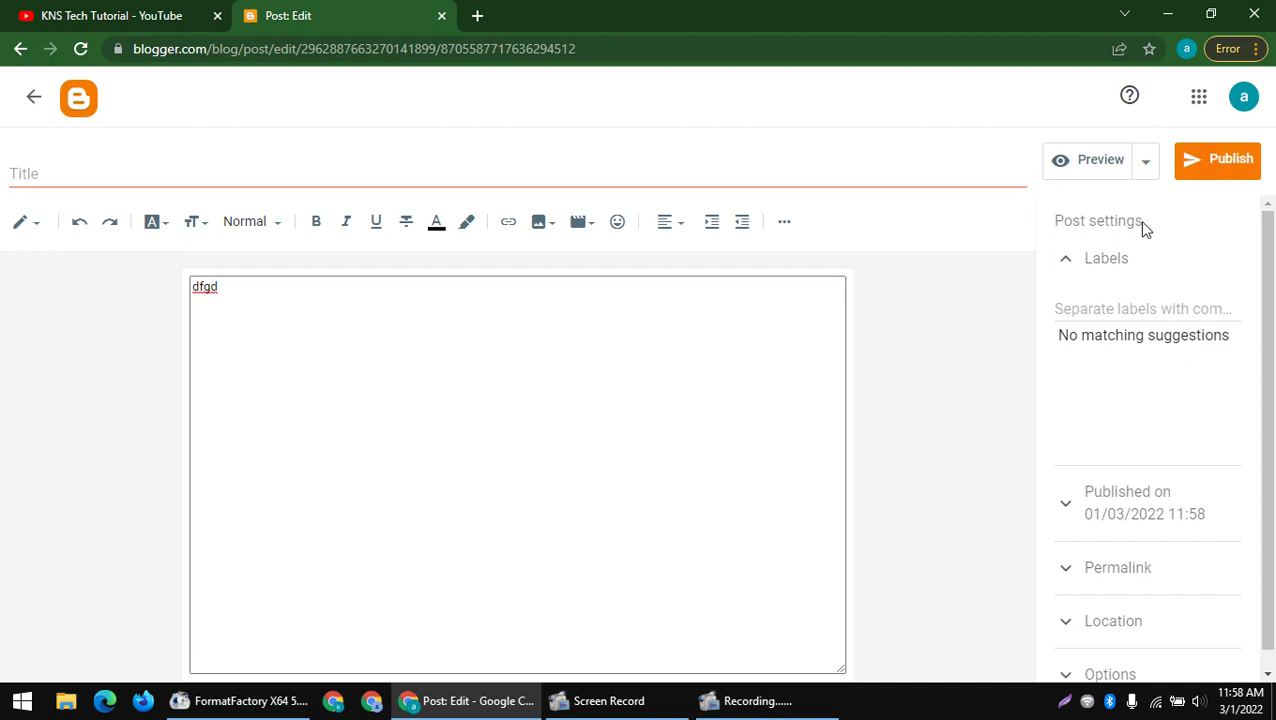
{"action": "left_click", "coordinate": [1224, 168]}
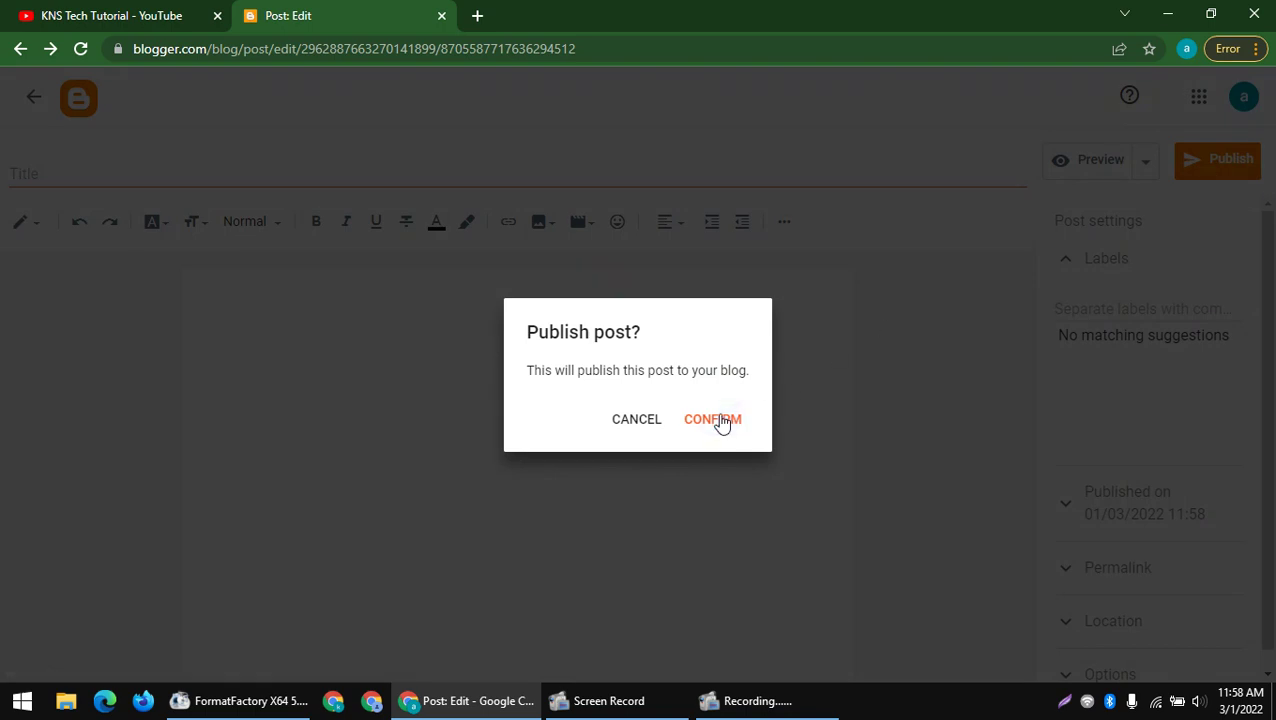
{"action": "left_click", "coordinate": [720, 420]}
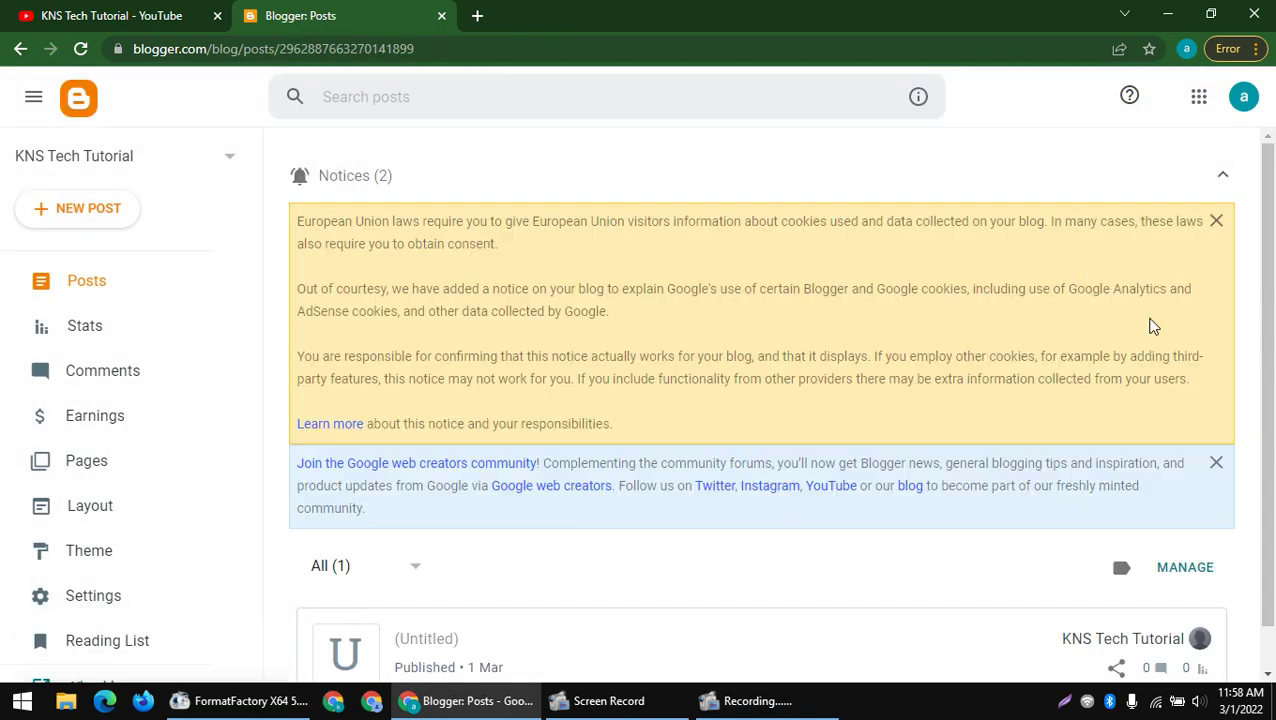
- View the newly published untitled post in a separate browser tab
{"action": "scroll", "coordinate": [1150, 324], "scroll_direction": "down", "scroll_amount": 1}
{"action": "left_click", "coordinate": [1158, 592]}
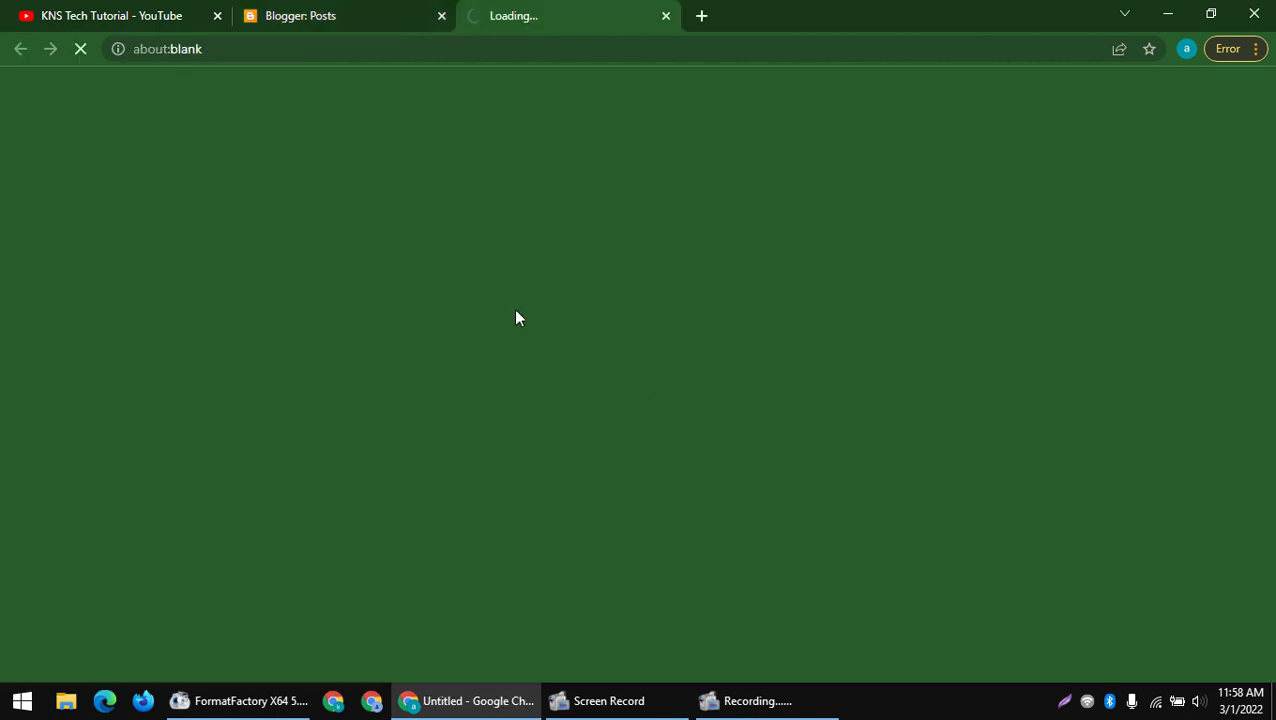
{"action": "left_click", "coordinate": [320, 10]}
{"action": "left_click", "coordinate": [539, 19]}
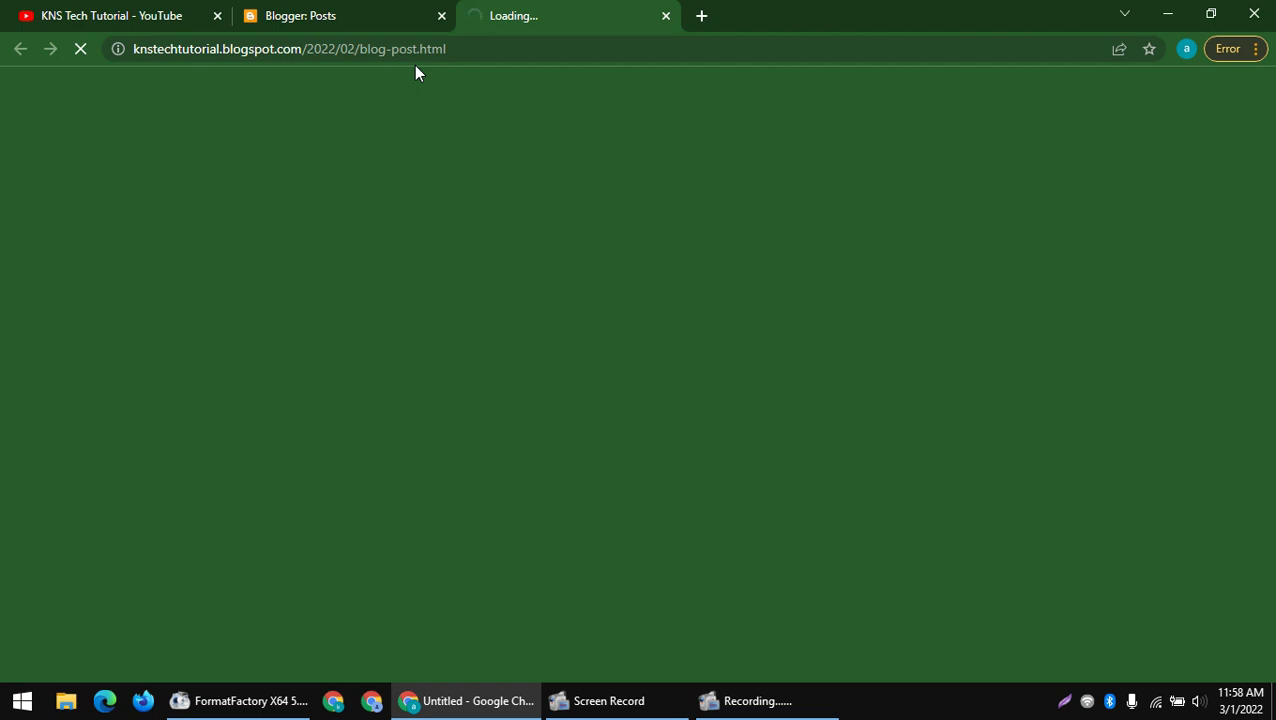
- Disconnect and reconnect the OPPO A5s Wi-Fi network, and reload the published post
{"action": "left_click", "coordinate": [1155, 703]}
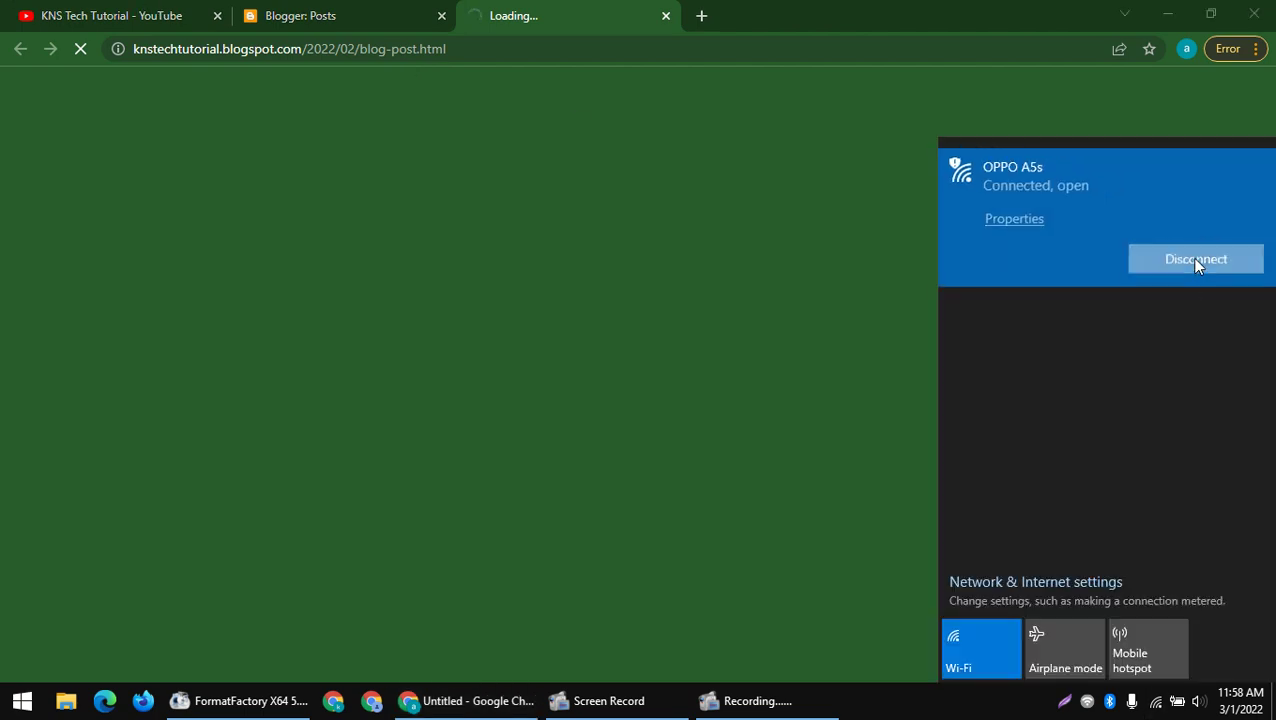
{"action": "left_click", "coordinate": [1196, 262]}
{"action": "left_click", "coordinate": [1194, 305]}
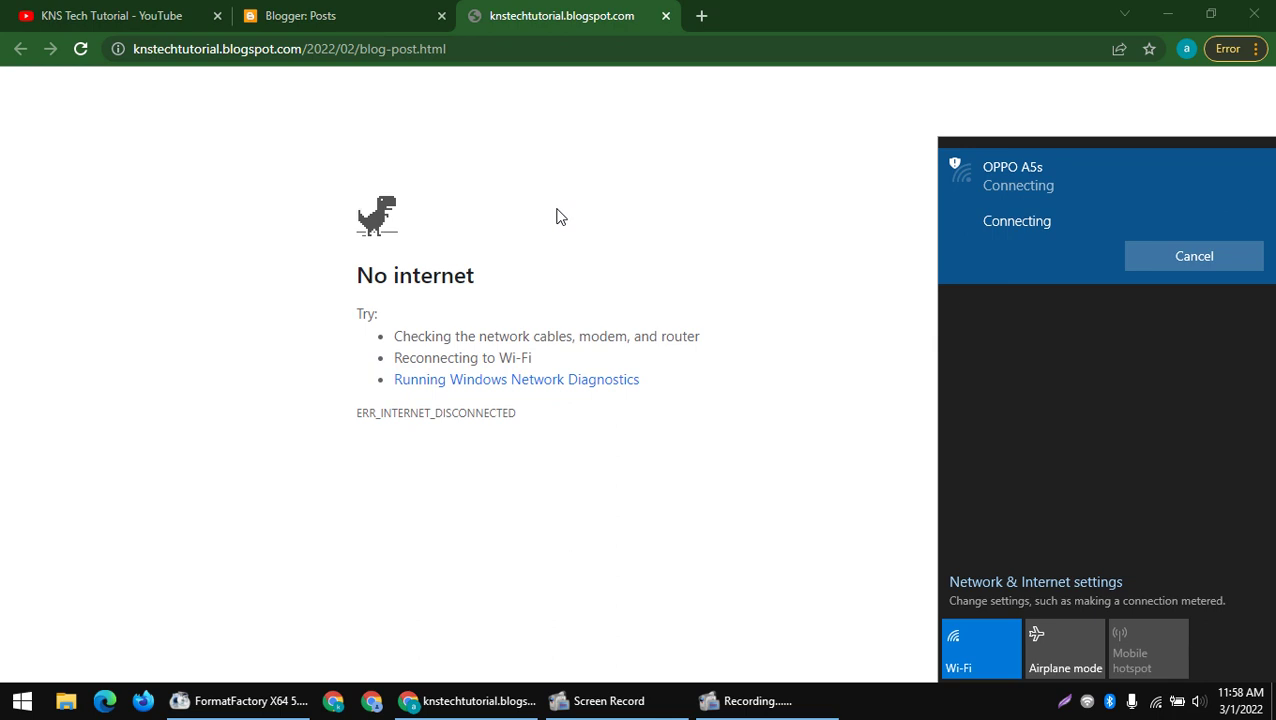
{"action": "right_click", "coordinate": [558, 220]}
{"action": "left_click", "coordinate": [578, 271]}
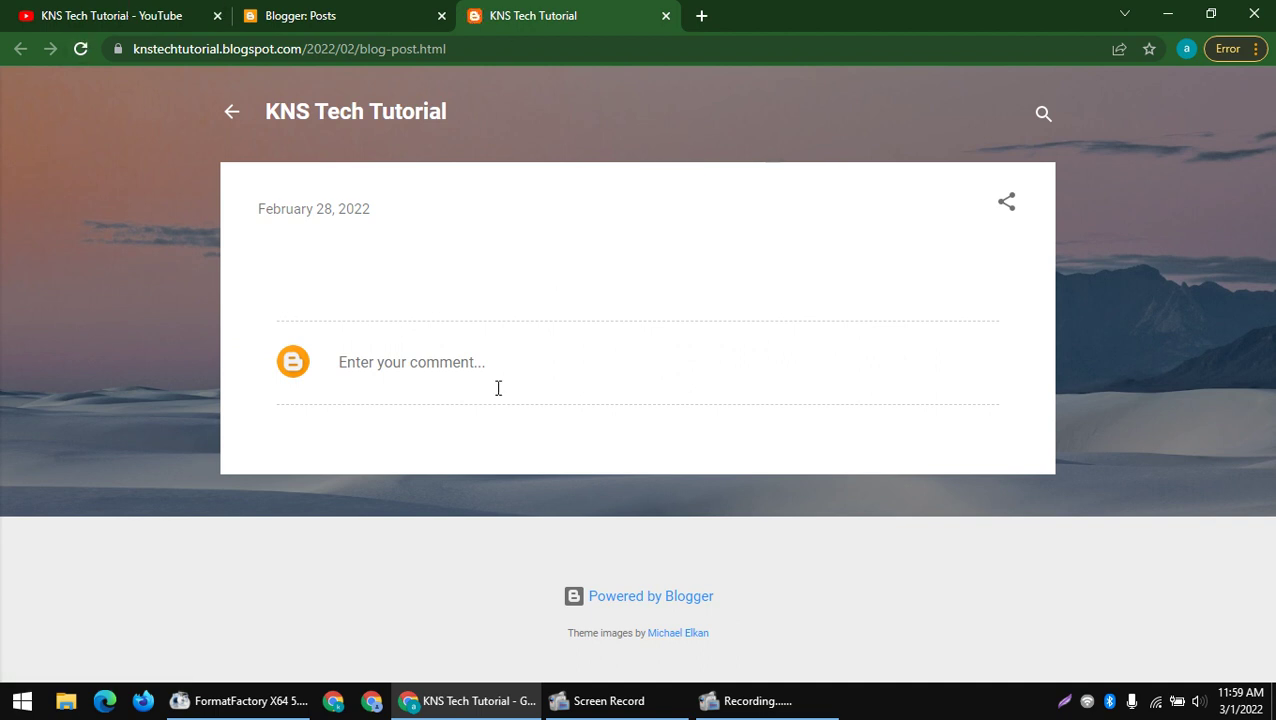
- Highlight the theme image credit in the footer of the published post
{"action": "left_click_drag", "start_coordinate": [743, 614], "coordinate": [743, 644]}
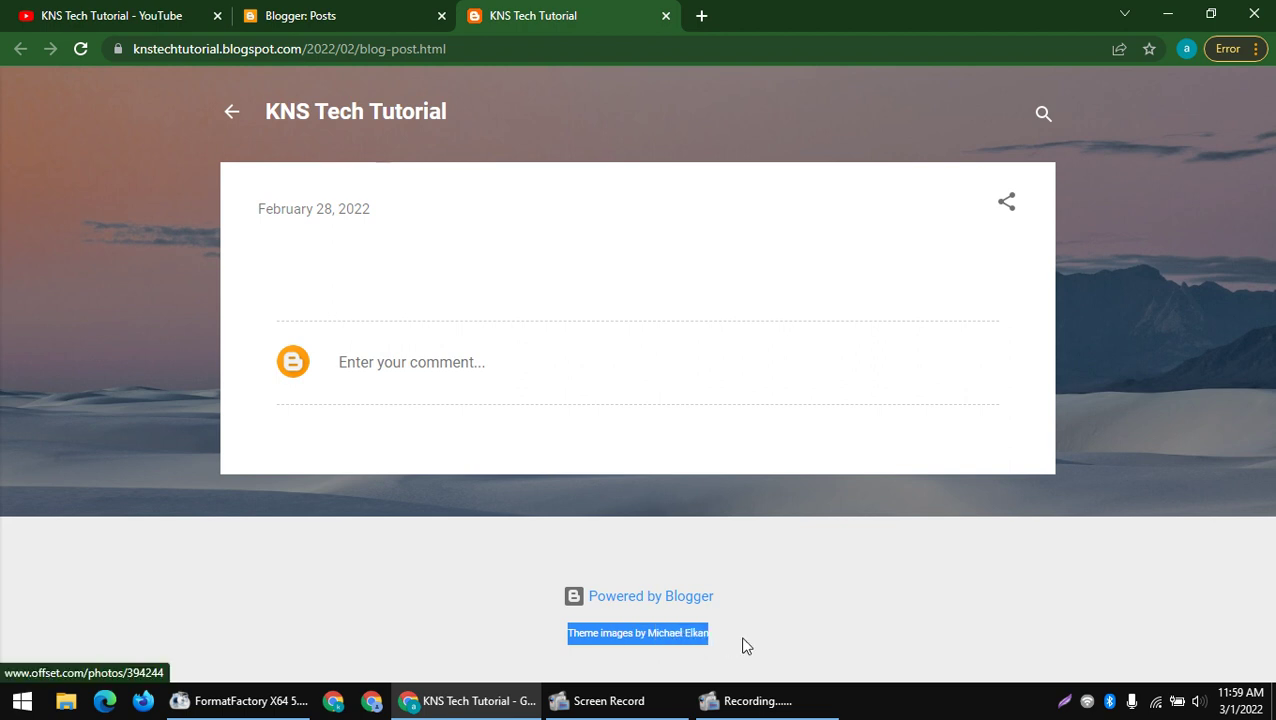
{"action": "left_click_drag", "start_coordinate": [578, 641], "coordinate": [660, 648]}
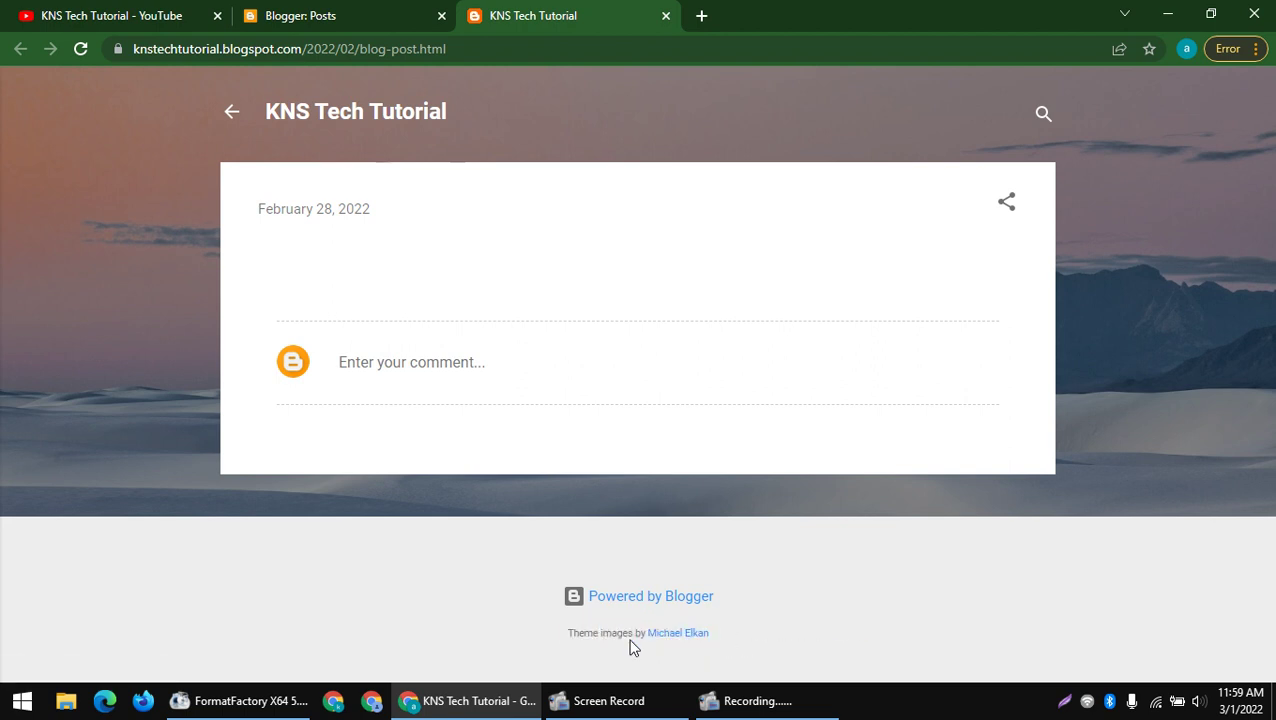
{"action": "triple_click", "coordinate": [630, 636]}
- Open the blog's theme gallery in Blogger and examine the available themes, from Contempo through Notable and Essential
{"action": "left_click", "coordinate": [362, 8]}
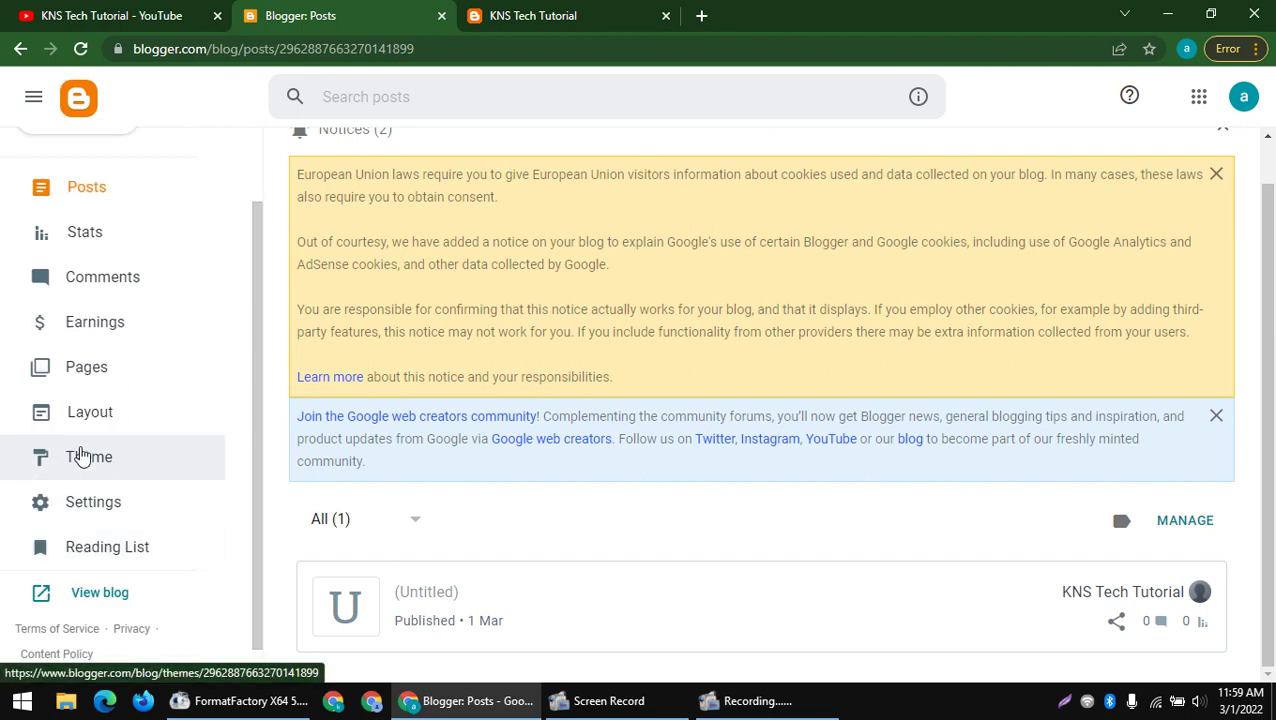
{"action": "left_click", "coordinate": [82, 455]}
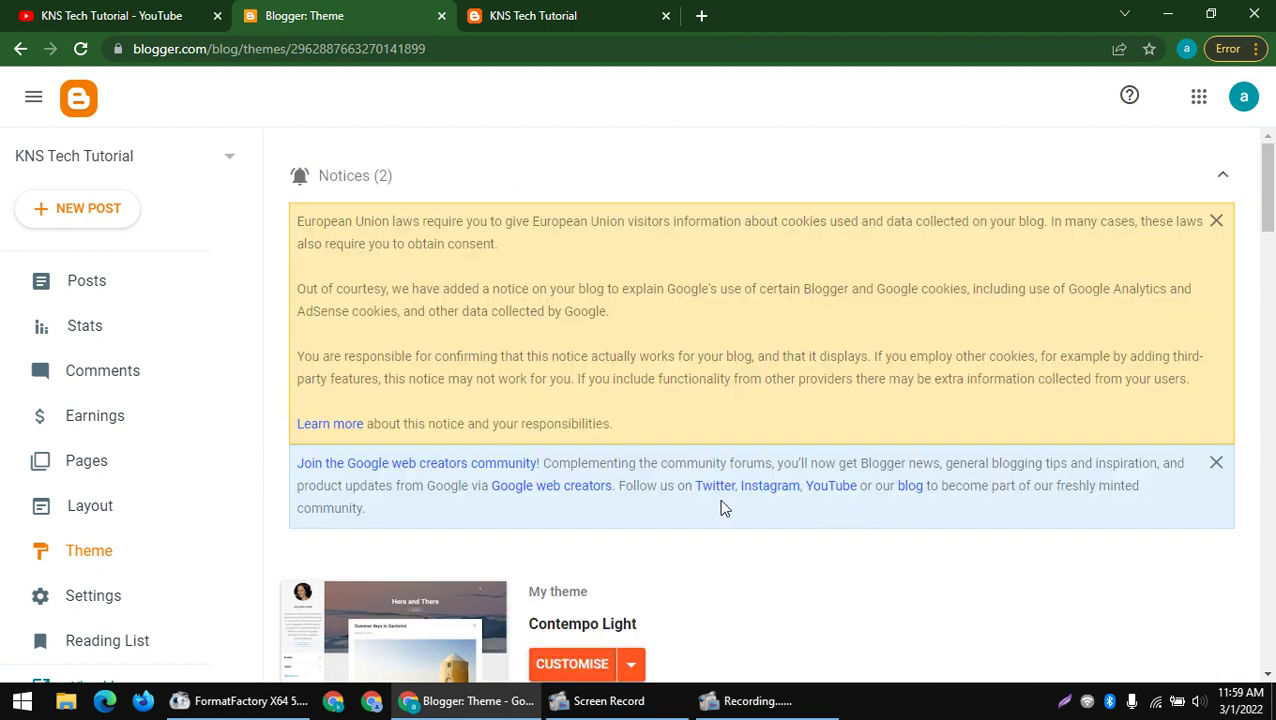
{"action": "scroll", "coordinate": [639, 374], "scroll_direction": "down", "scroll_amount": 1}
{"action": "scroll", "coordinate": [519, 368], "scroll_direction": "down", "scroll_amount": 5}
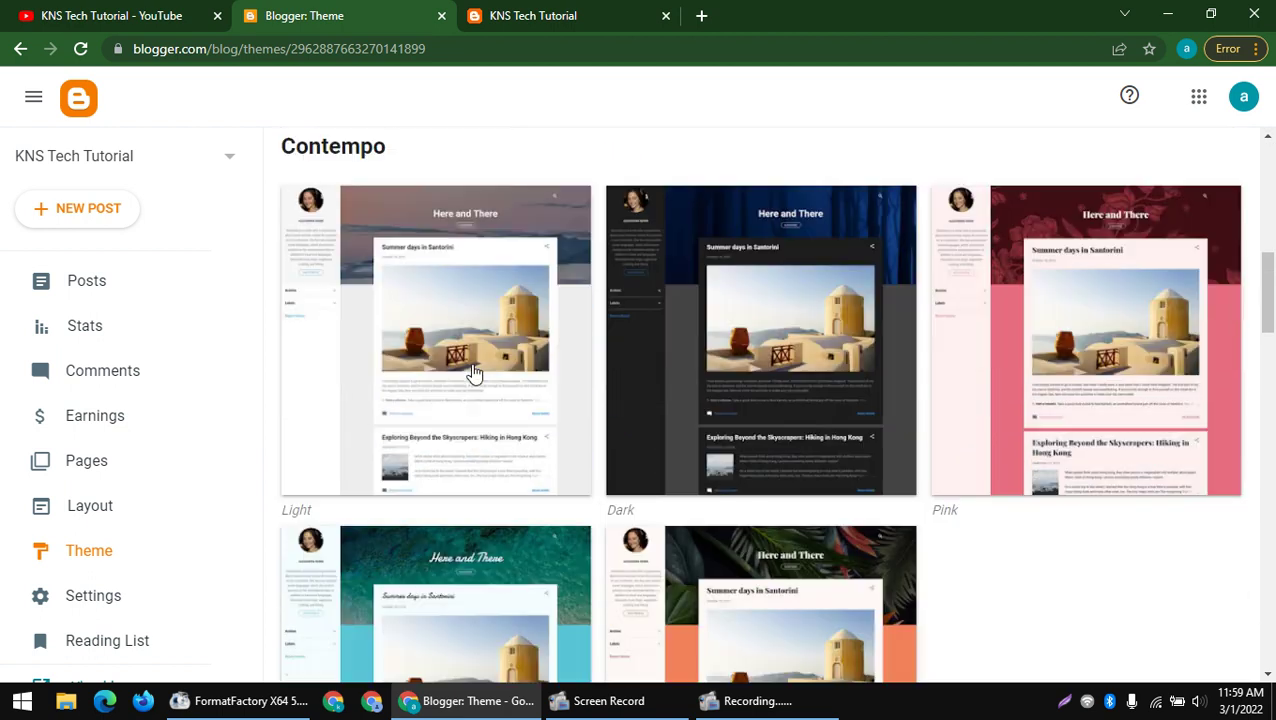
{"action": "scroll", "coordinate": [461, 373], "scroll_direction": "down", "scroll_amount": 4}
{"action": "scroll", "coordinate": [428, 350], "scroll_direction": "down", "scroll_amount": 9}
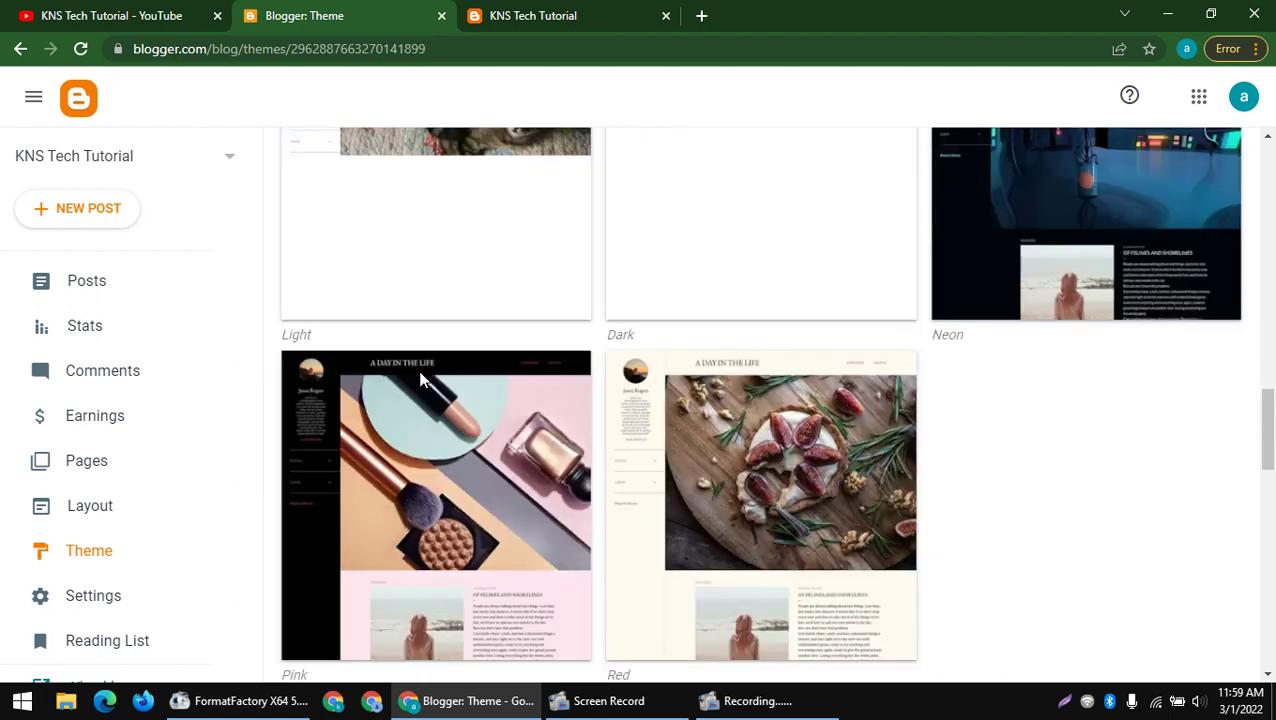
{"action": "scroll", "coordinate": [570, 345], "scroll_direction": "down", "scroll_amount": 5}
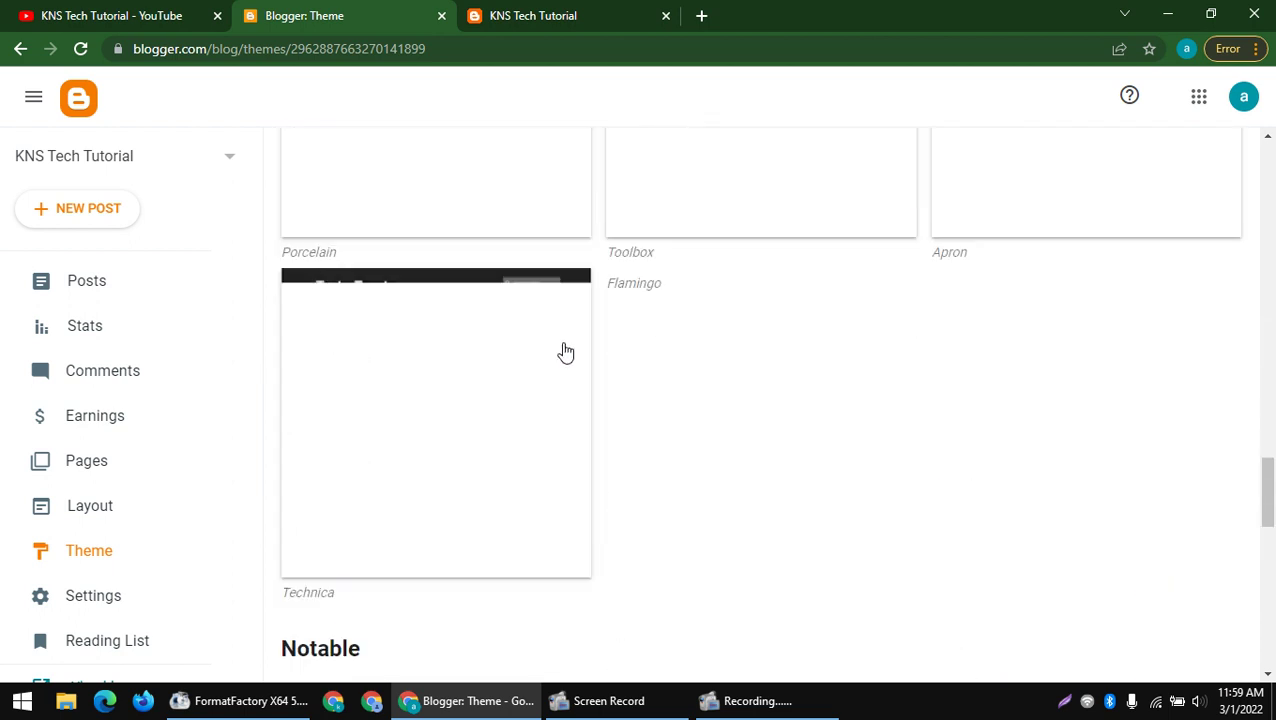
{"action": "scroll", "coordinate": [565, 358], "scroll_direction": "down", "scroll_amount": 4}
{"action": "scroll", "coordinate": [565, 358], "scroll_direction": "down", "scroll_amount": 15}
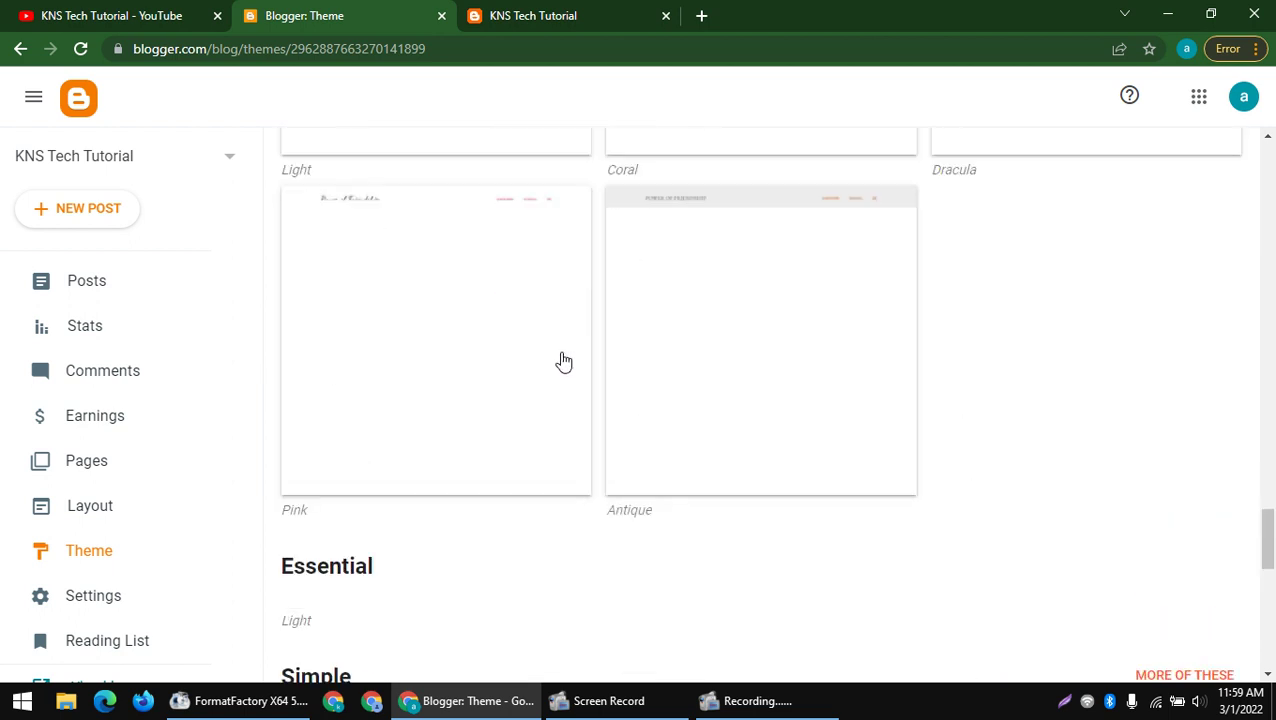
{"action": "scroll", "coordinate": [560, 360], "scroll_direction": "up", "scroll_amount": 8}
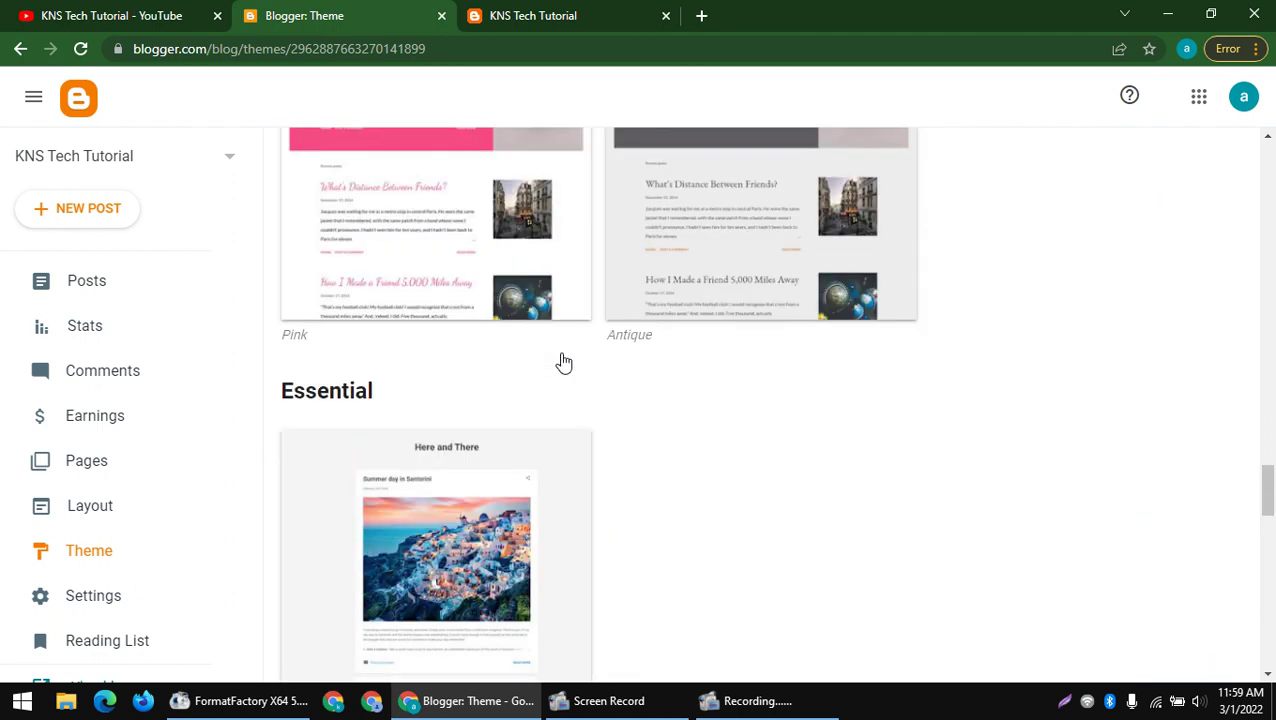
{"action": "scroll", "coordinate": [535, 356], "scroll_direction": "up", "scroll_amount": 3}
{"action": "scroll", "coordinate": [537, 359], "scroll_direction": "up", "scroll_amount": 1}
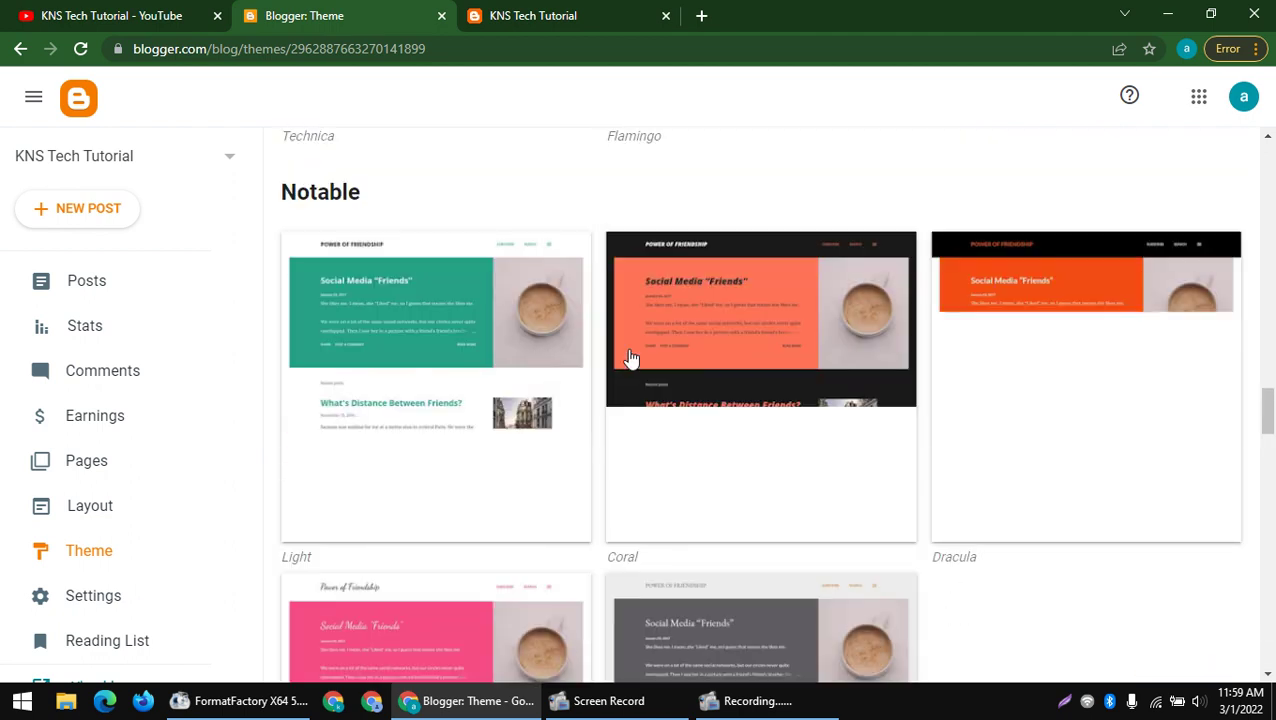
- Select the Light variant of the Notable theme in the gallery and look over its enlarged sample
{"action": "left_click", "coordinate": [327, 361]}
{"action": "left_click", "coordinate": [867, 255]}
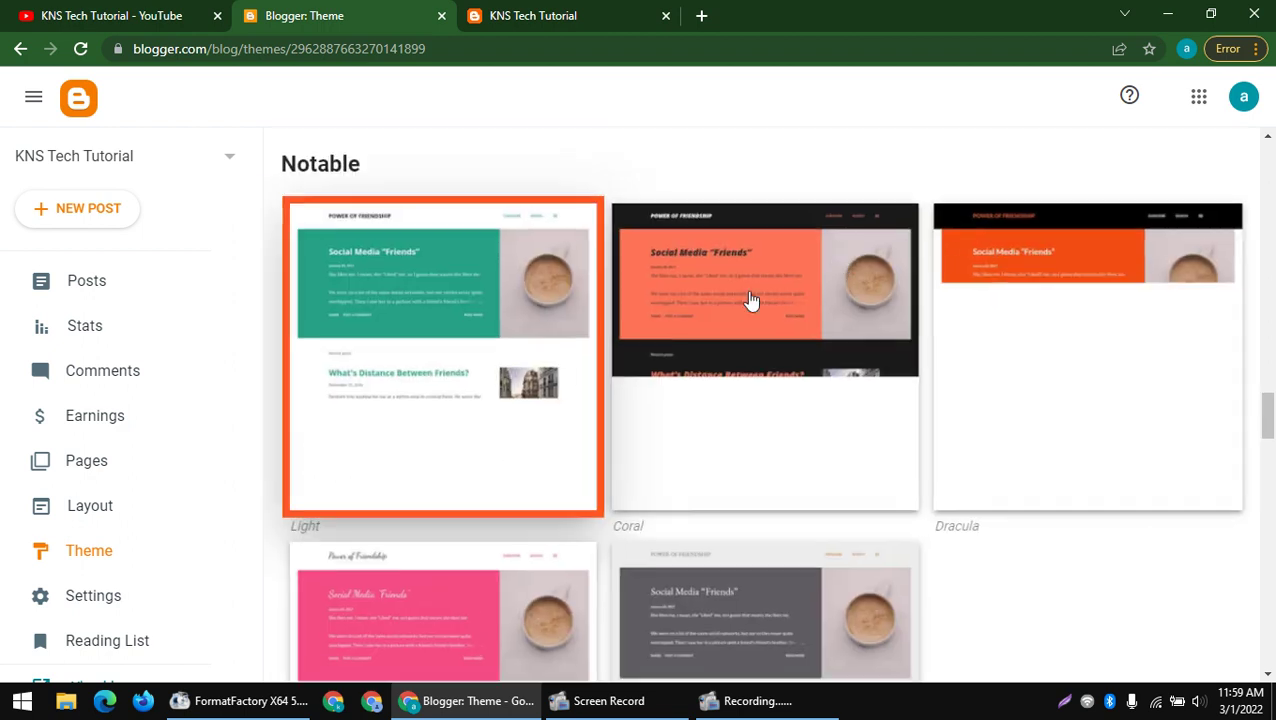
{"action": "left_click", "coordinate": [490, 398]}
{"action": "scroll", "coordinate": [492, 400], "scroll_direction": "down", "scroll_amount": 2}
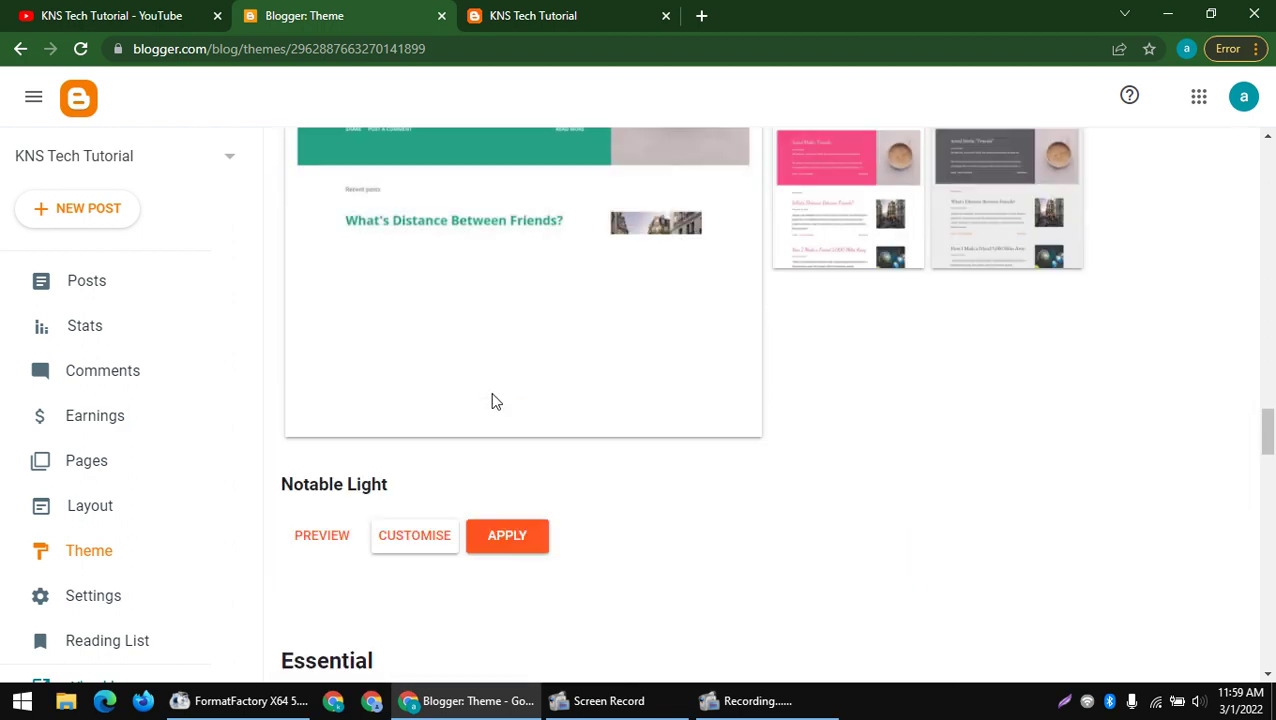
{"action": "scroll", "coordinate": [629, 464], "scroll_direction": "up", "scroll_amount": 1}
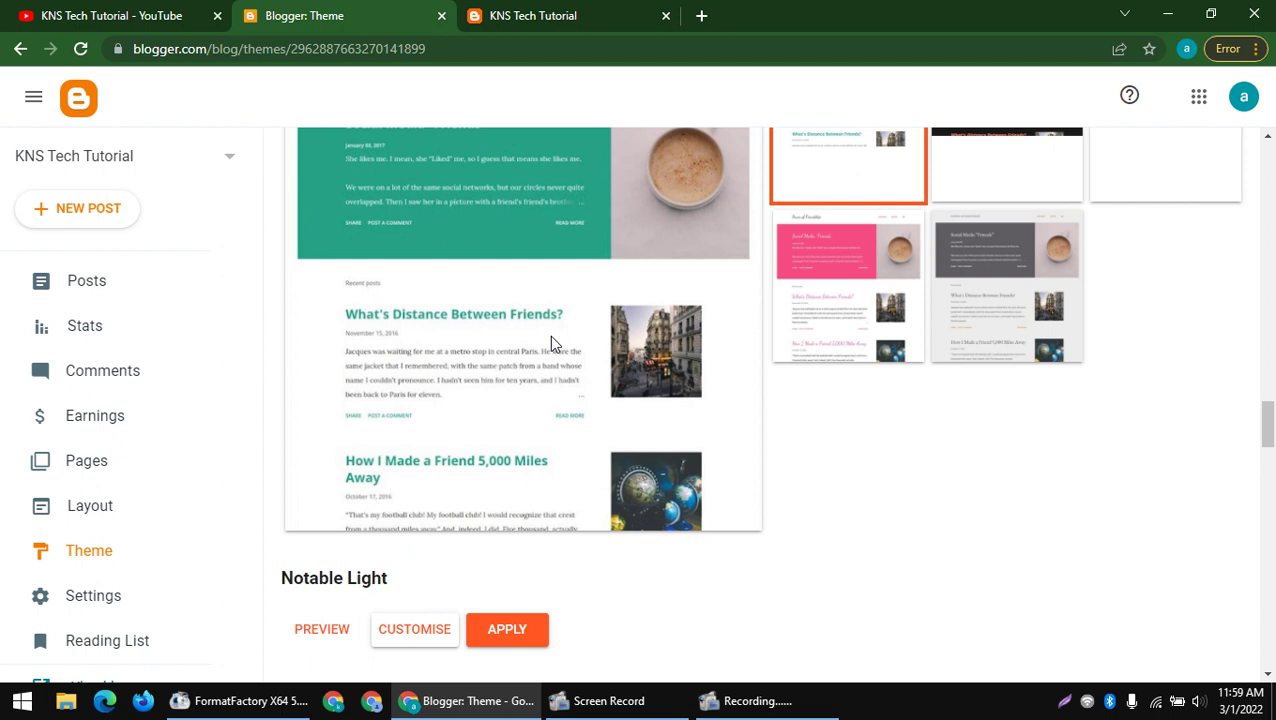
{"action": "left_click", "coordinate": [535, 636]}
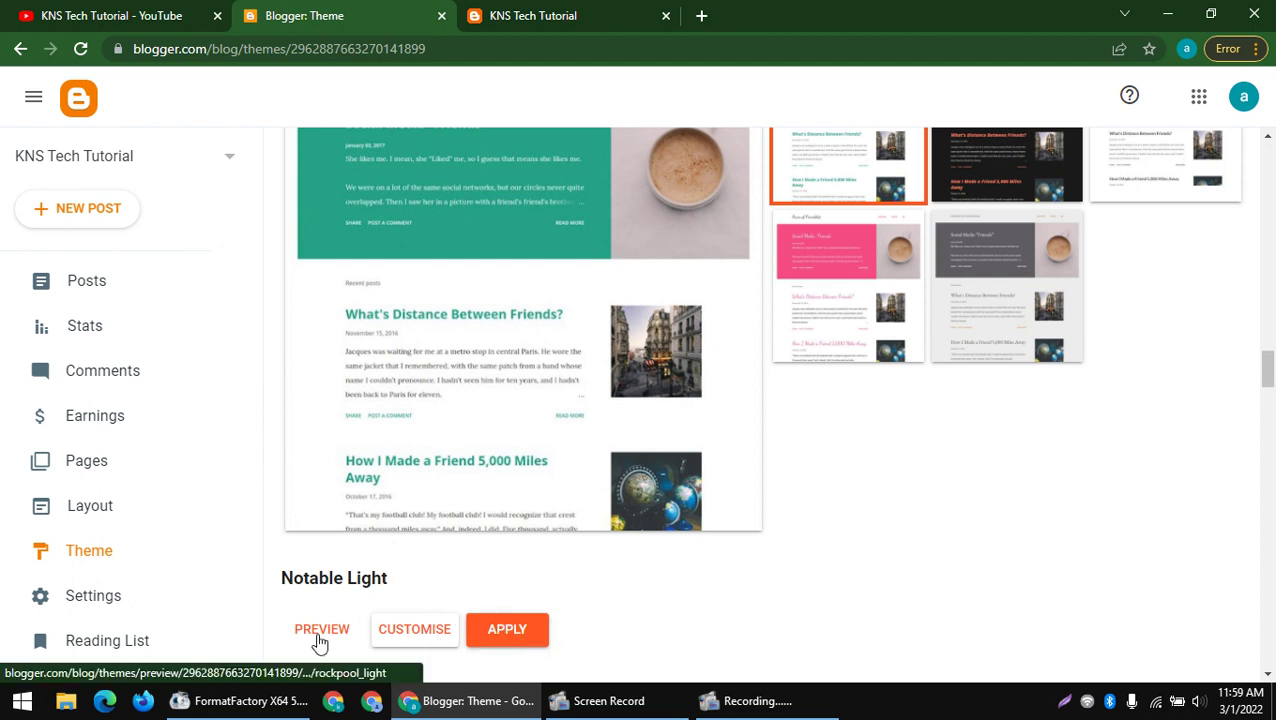
- Open the Notable Light theme preview in a separate browser tab while keeping the theme gallery open
{"action": "right_click", "coordinate": [318, 629]}
{"action": "left_click", "coordinate": [373, 462]}
{"action": "left_click", "coordinate": [507, 628]}
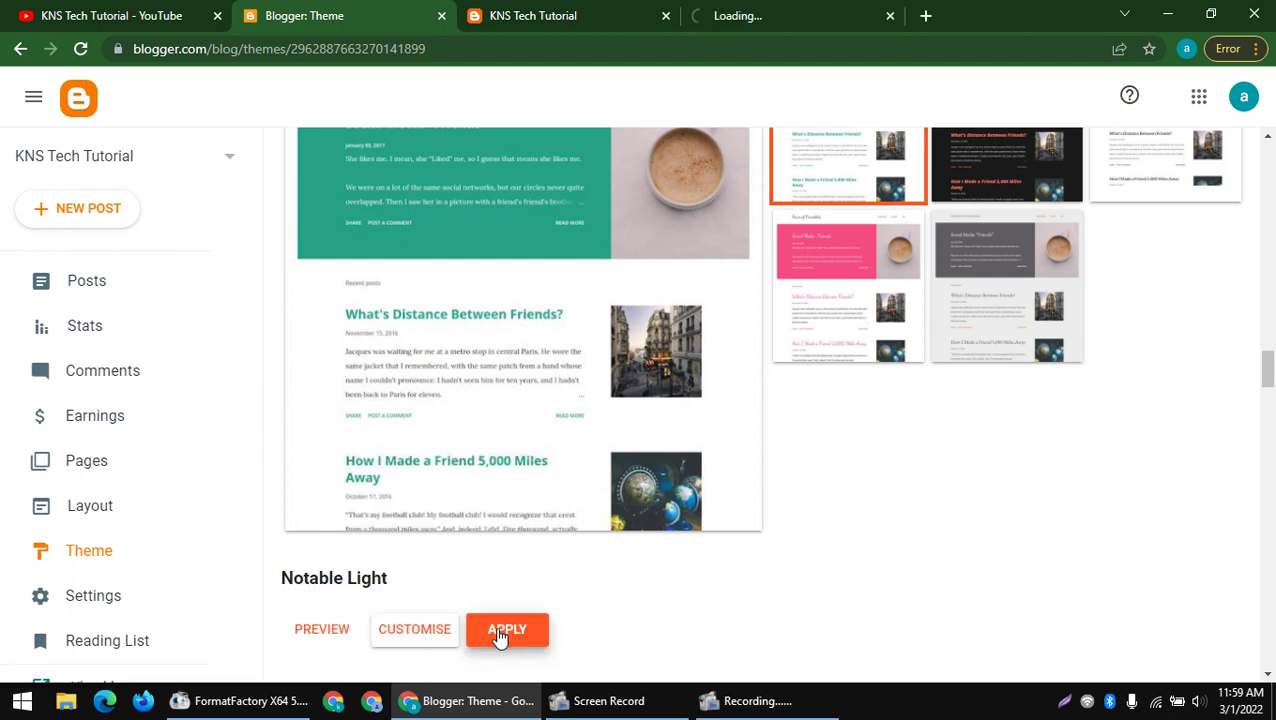
{"action": "scroll", "coordinate": [470, 447], "scroll_direction": "up", "scroll_amount": 2}
{"action": "left_click", "coordinate": [707, 10]}
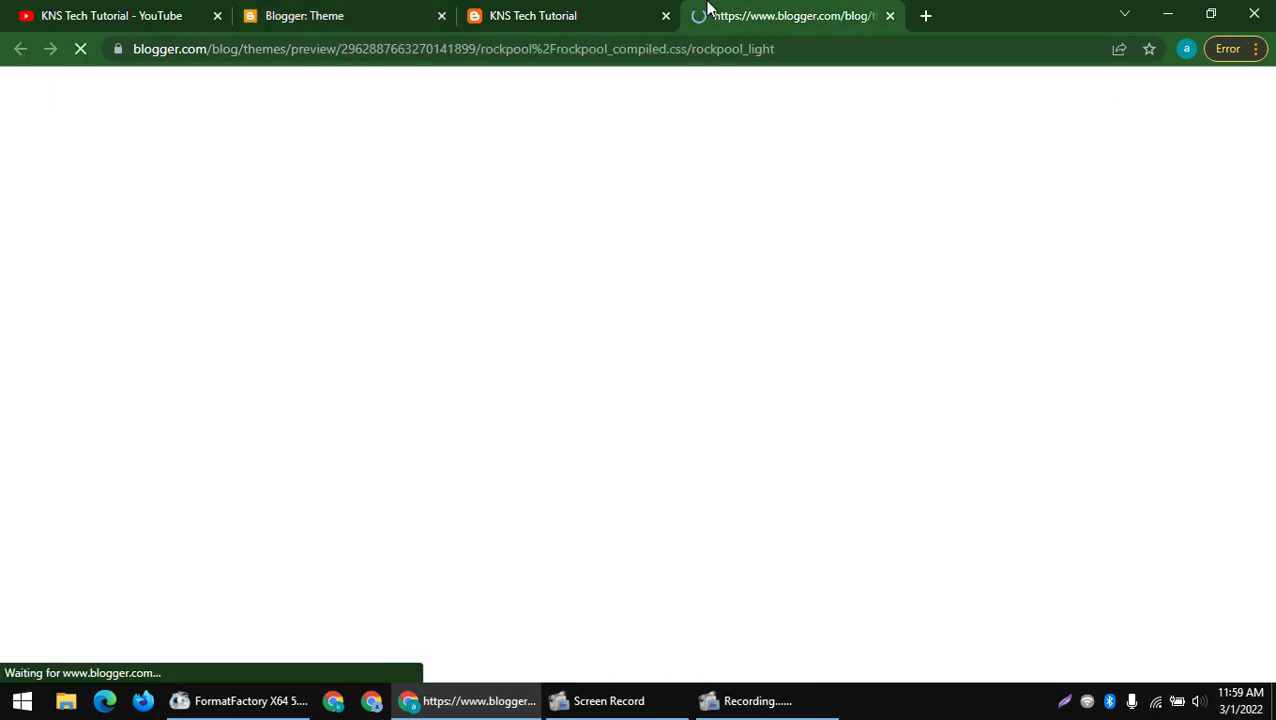
{"action": "left_click", "coordinate": [367, 12]}
{"action": "scroll", "coordinate": [601, 302], "scroll_direction": "down", "scroll_amount": 2}
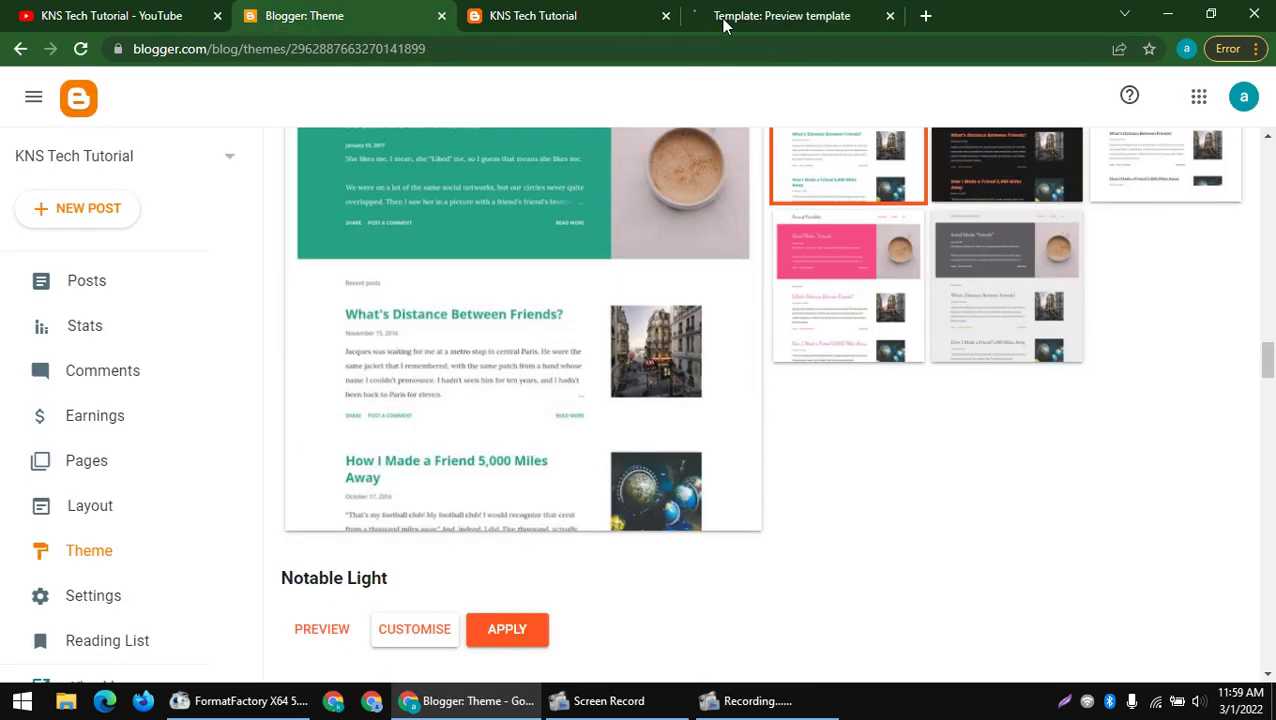
- Load the blog's home page, knstechtutorial.blogspot.com, in place of the published post
{"action": "left_click", "coordinate": [652, 18]}
{"action": "right_click", "coordinate": [632, 88]}
{"action": "left_click", "coordinate": [666, 145]}
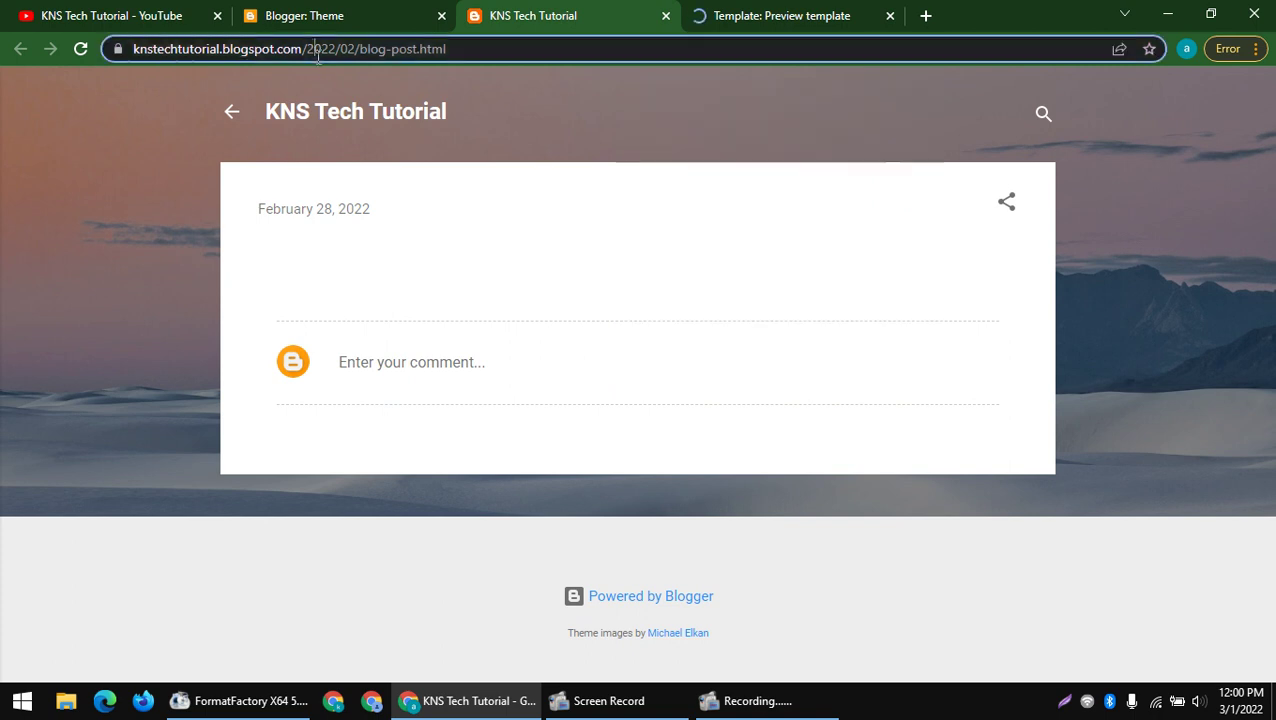
{"action": "left_click", "coordinate": [335, 117]}
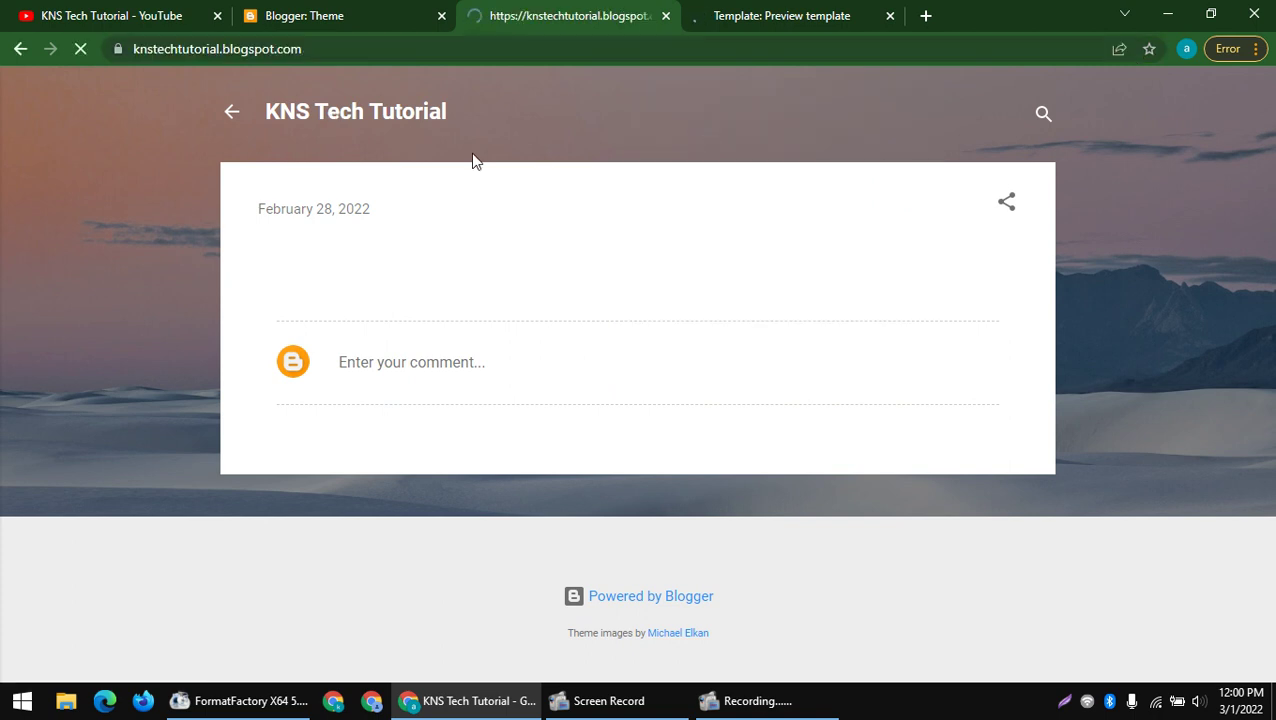
- Check the blog in the Notable Light preview and apply the theme to the blog
{"action": "left_click", "coordinate": [324, 15]}
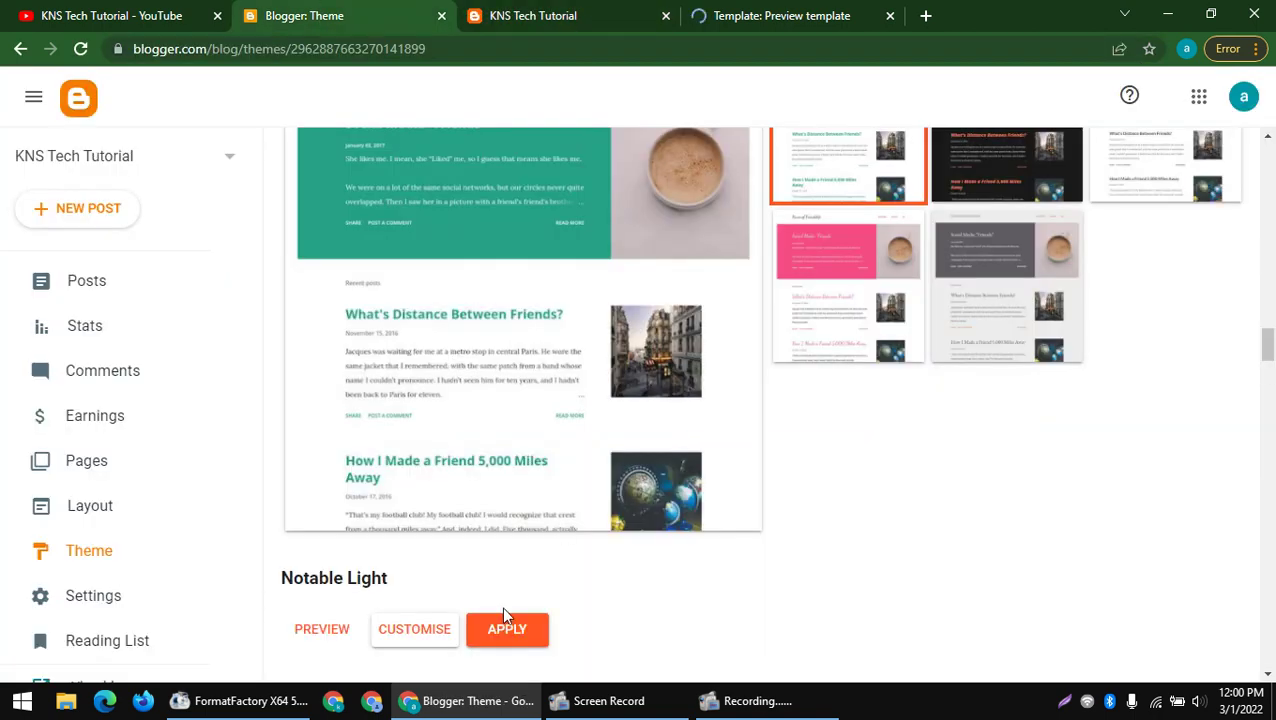
{"action": "left_click", "coordinate": [426, 632]}
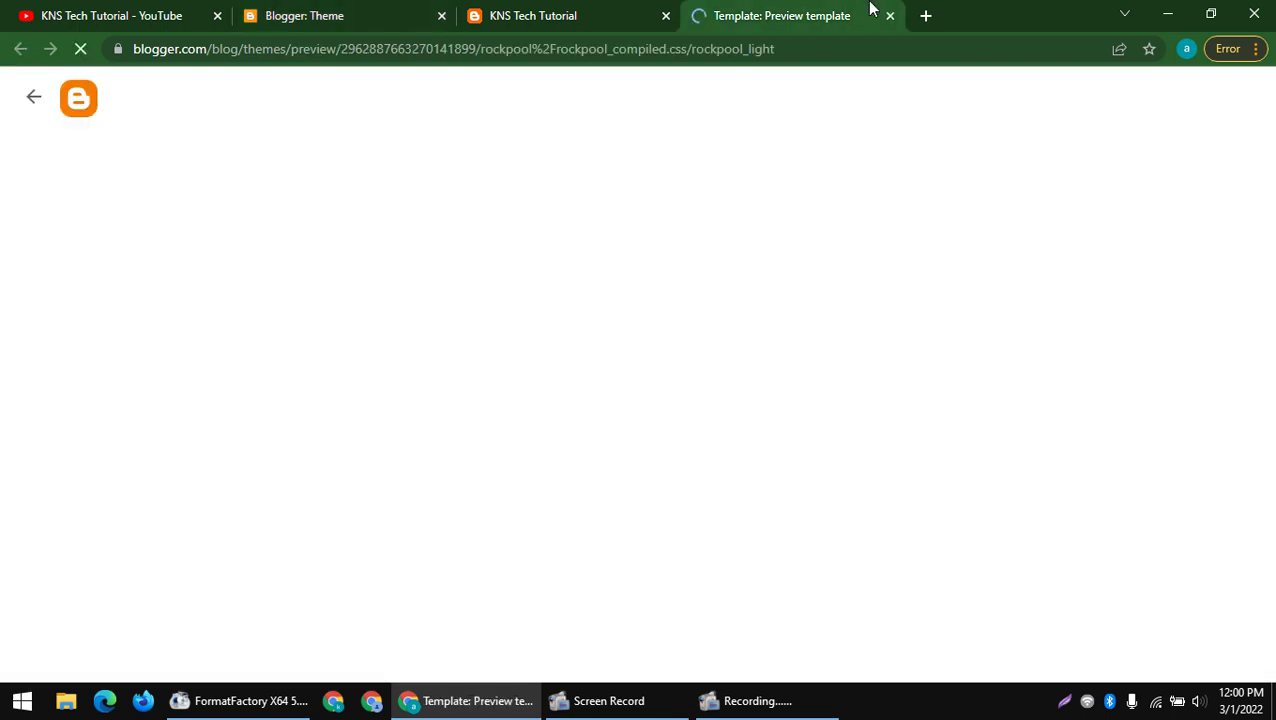
{"action": "scroll", "coordinate": [366, 219], "scroll_direction": "down", "scroll_amount": 2}
{"action": "scroll", "coordinate": [441, 294], "scroll_direction": "up", "scroll_amount": 2}
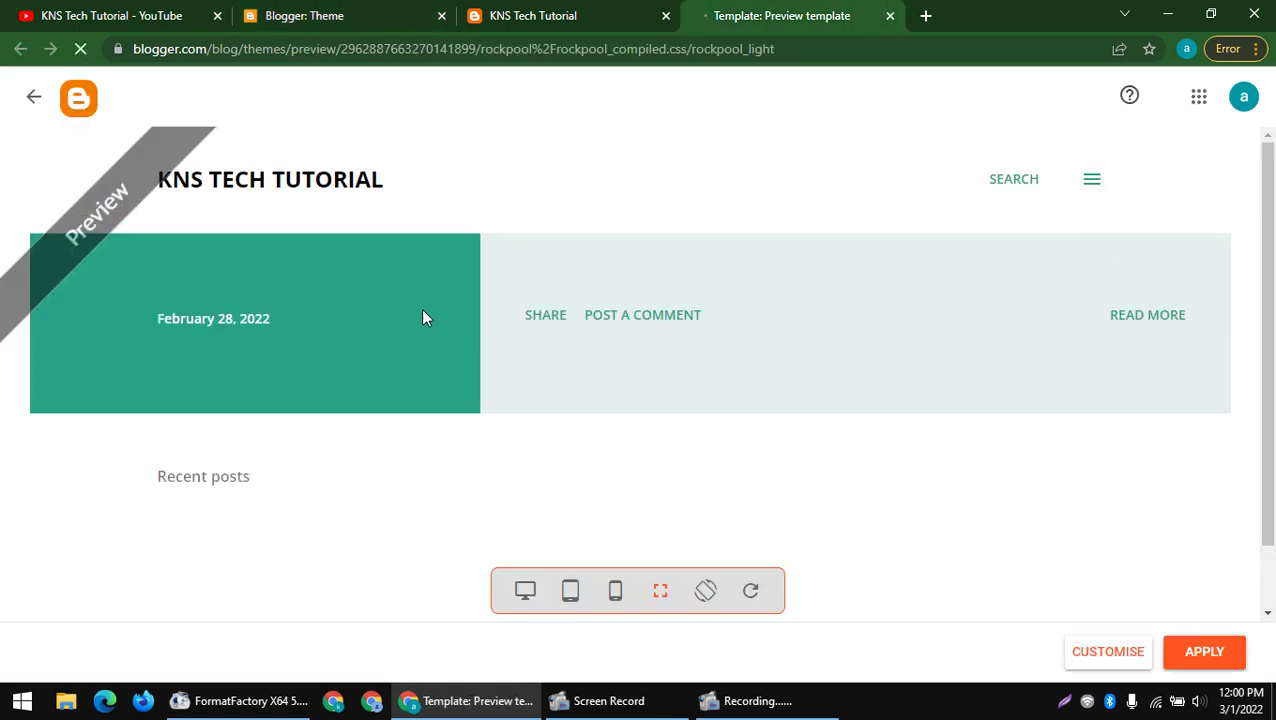
{"action": "left_click", "coordinate": [431, 12]}
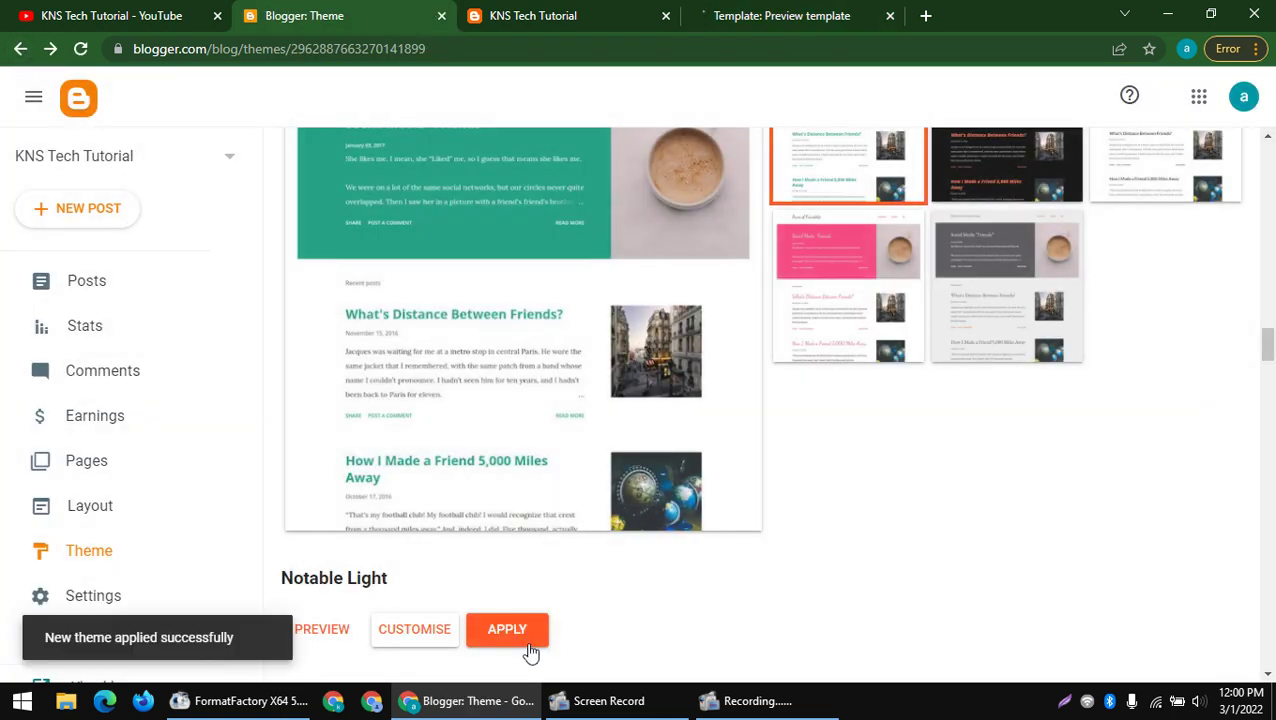
- Open the customiser for the Notable Light theme and look through its background, advanced and gadget options
{"action": "left_click", "coordinate": [414, 630]}
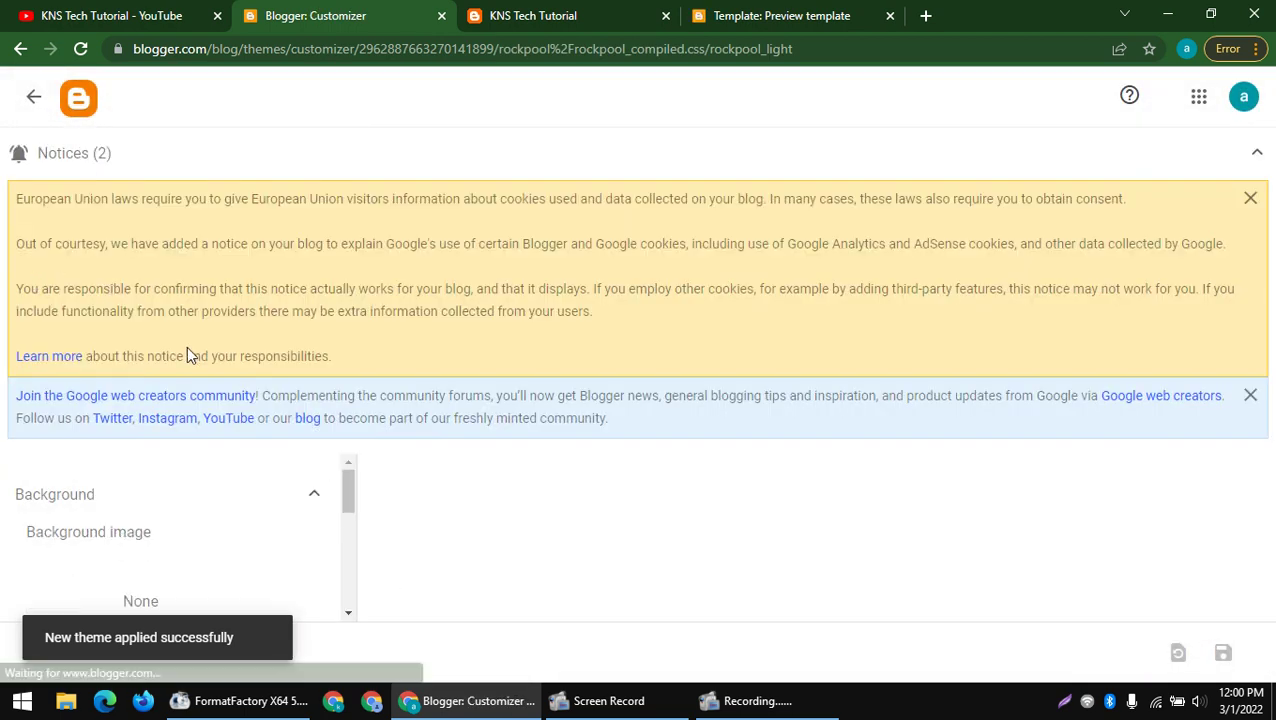
{"action": "scroll", "coordinate": [224, 570], "scroll_direction": "down", "scroll_amount": 5}
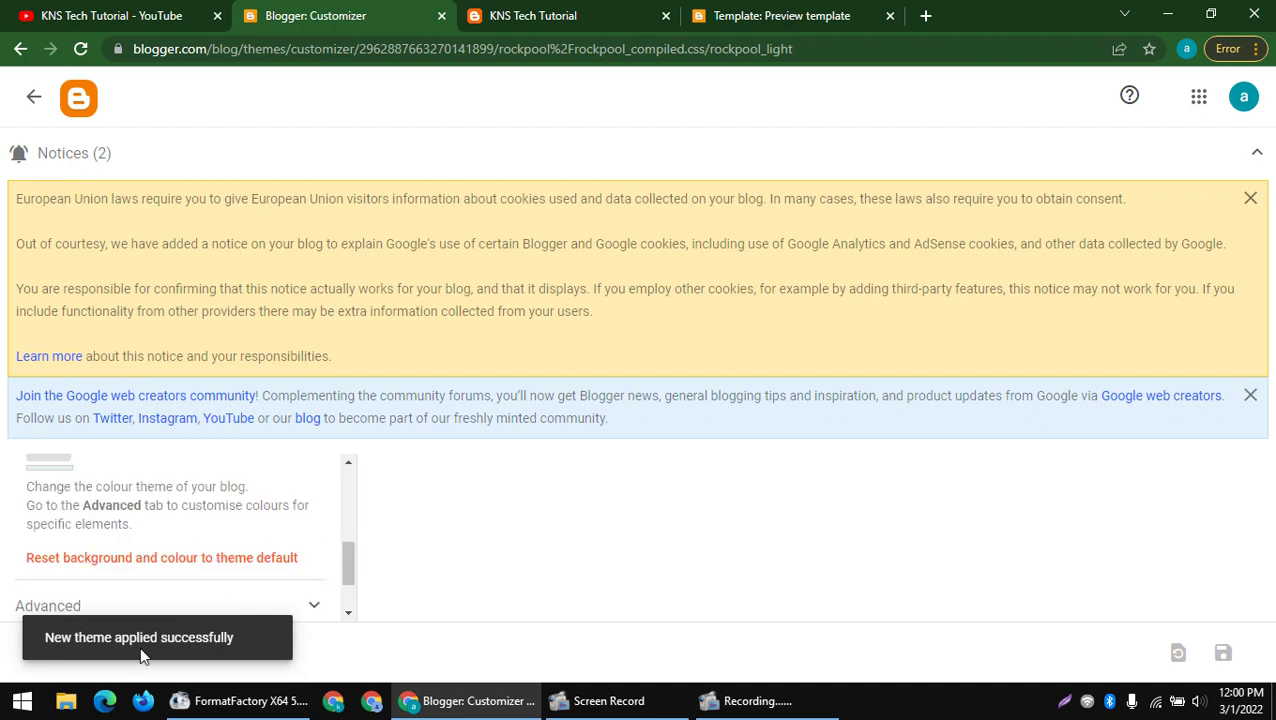
{"action": "left_click_drag", "start_coordinate": [67, 645], "coordinate": [269, 628]}
{"action": "scroll", "coordinate": [285, 592], "scroll_direction": "down", "scroll_amount": 2}
- Reload the blog's home page and view its title and layout in the Notable Light theme
{"action": "left_click", "coordinate": [540, 15]}
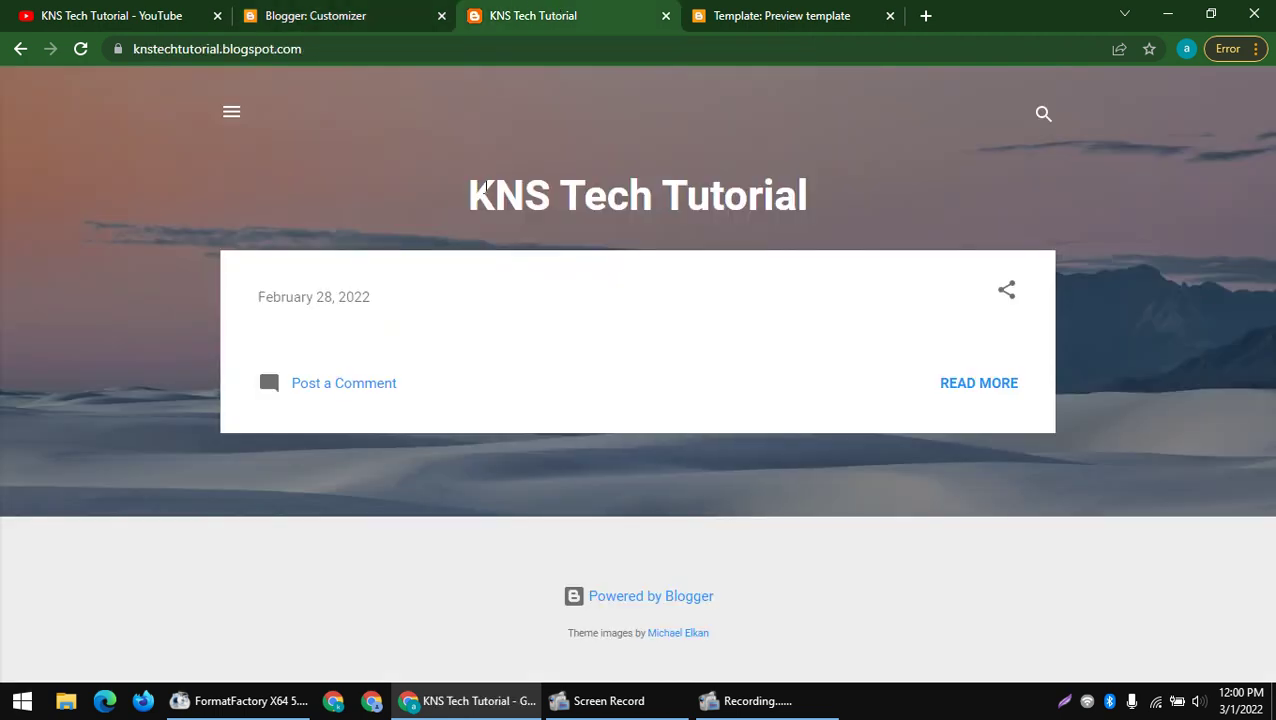
{"action": "right_click", "coordinate": [304, 133]}
{"action": "left_click", "coordinate": [325, 182]}
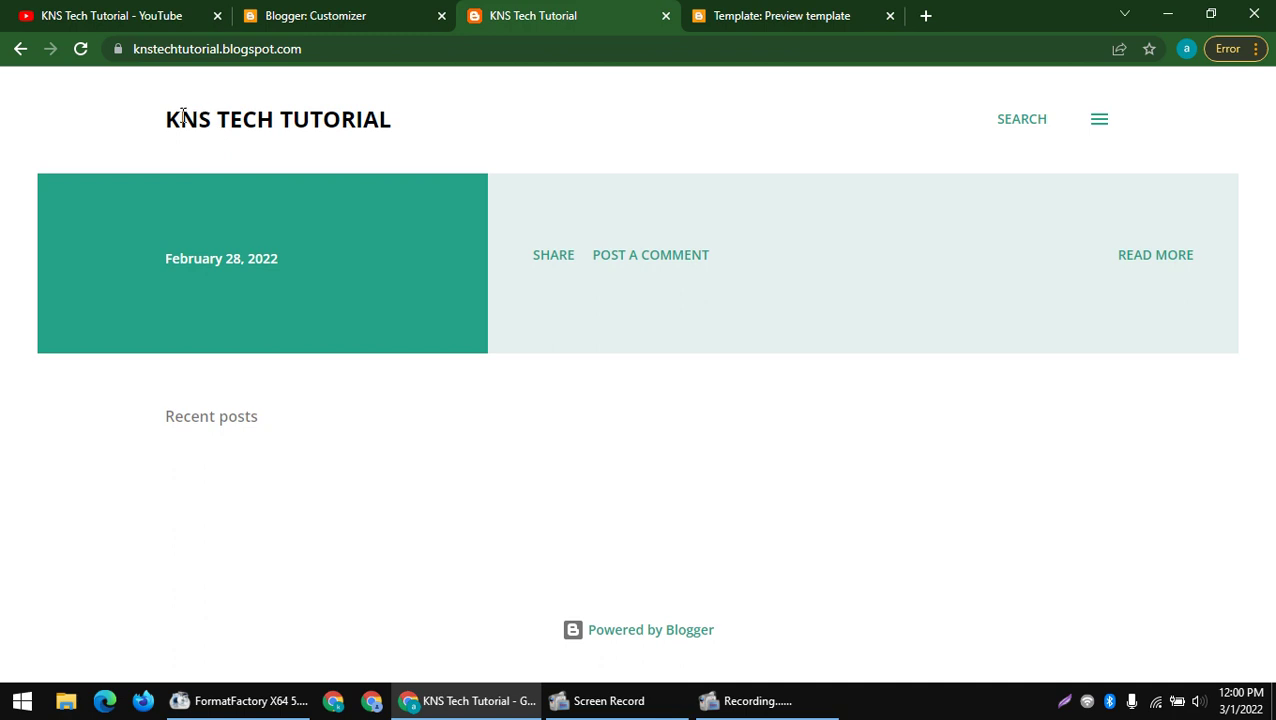
{"action": "left_click_drag", "start_coordinate": [152, 127], "coordinate": [208, 111]}
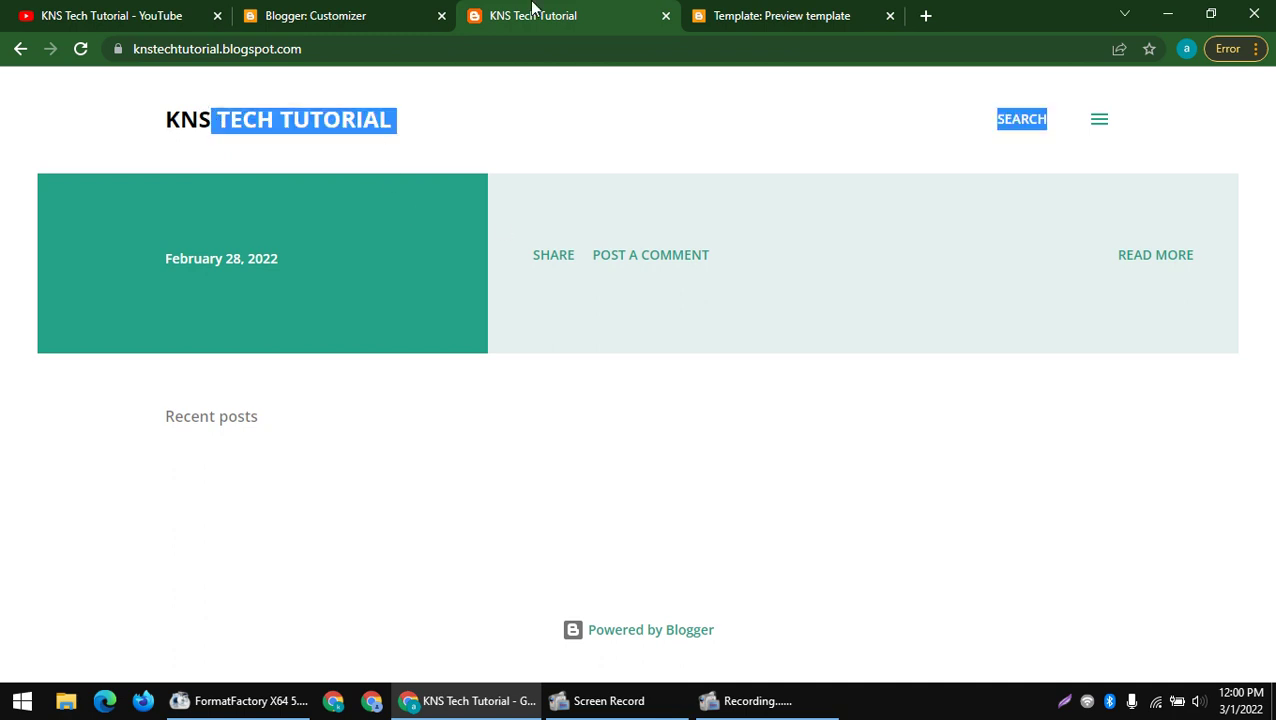
{"action": "left_click", "coordinate": [315, 15]}
{"action": "left_click", "coordinate": [533, 15]}
{"action": "left_click", "coordinate": [538, 150]}
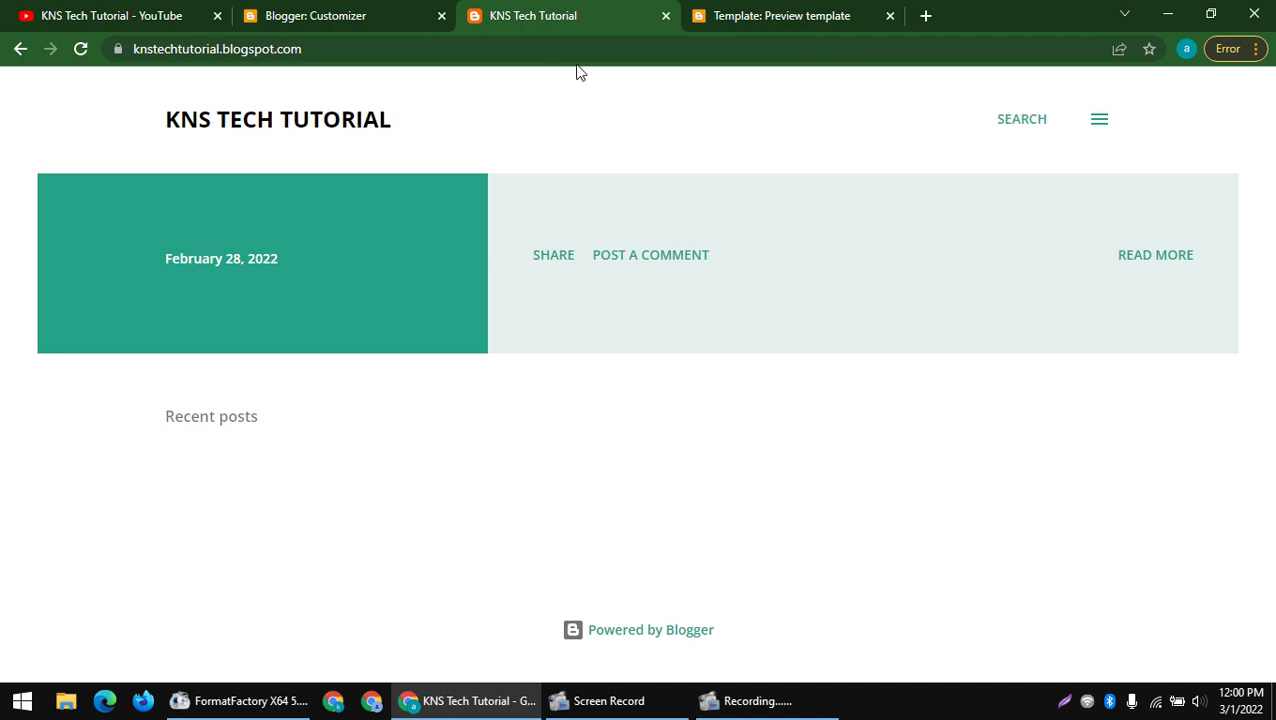
- Close the theme preview tab and return to the theme customiser
{"action": "left_click", "coordinate": [710, 8]}
{"action": "left_click", "coordinate": [607, 9]}
{"action": "left_click", "coordinate": [890, 16]}
{"action": "left_click", "coordinate": [369, 20]}
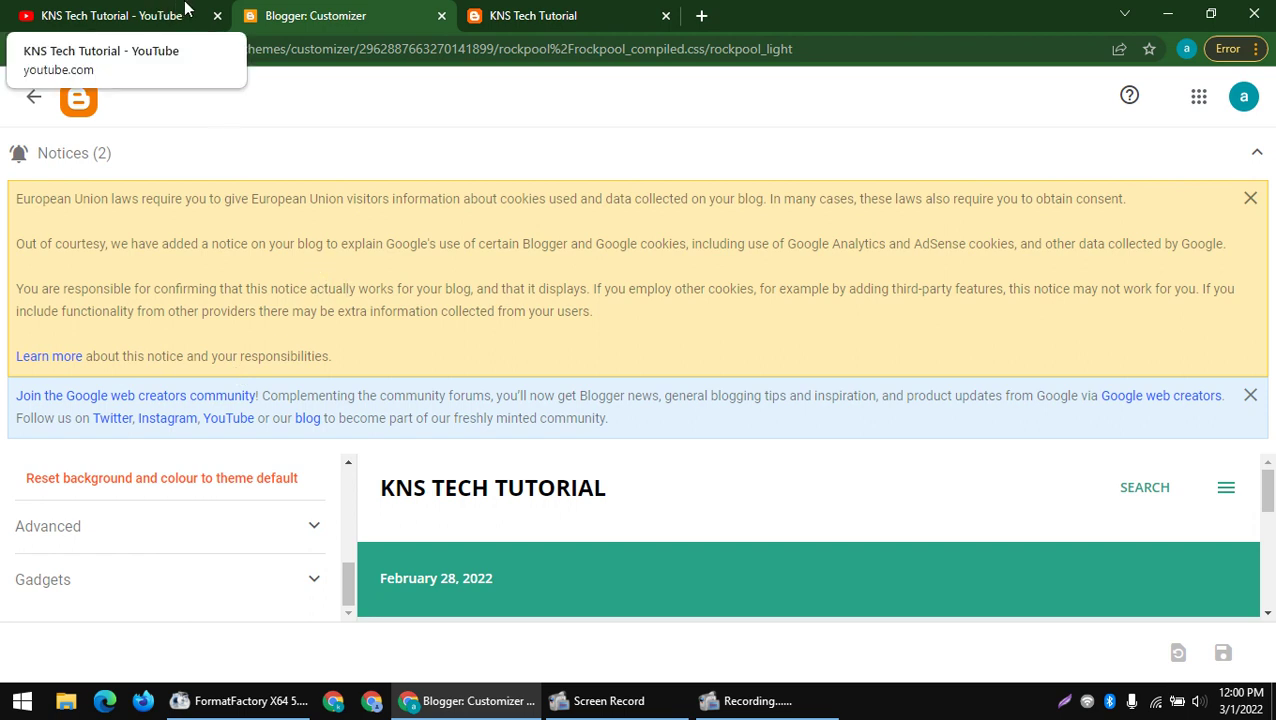
- Copy the community page URL of the KNS Tech Tutorial YouTube channel
{"action": "left_click", "coordinate": [185, 8]}
{"action": "right_click", "coordinate": [384, 48]}
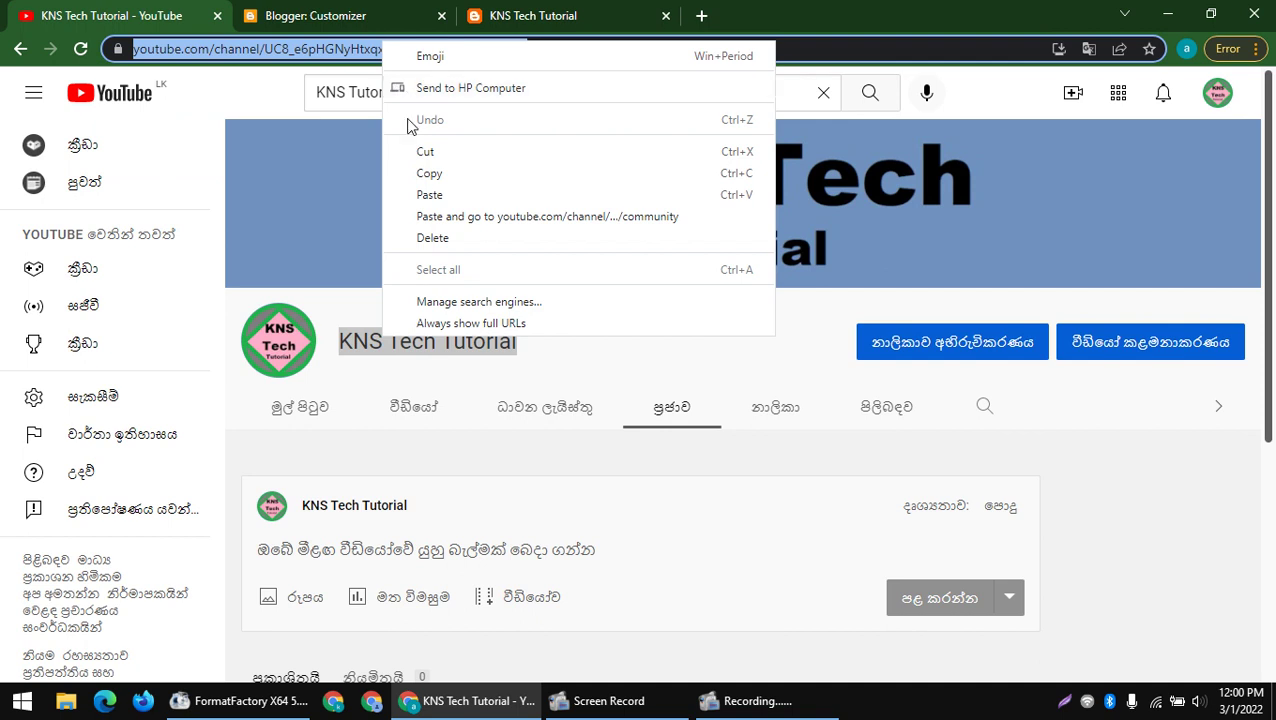
{"action": "left_click", "coordinate": [429, 173]}
- Leave the theme customiser and open the blog's list of posts in Blogger
{"action": "left_click", "coordinate": [387, 15]}
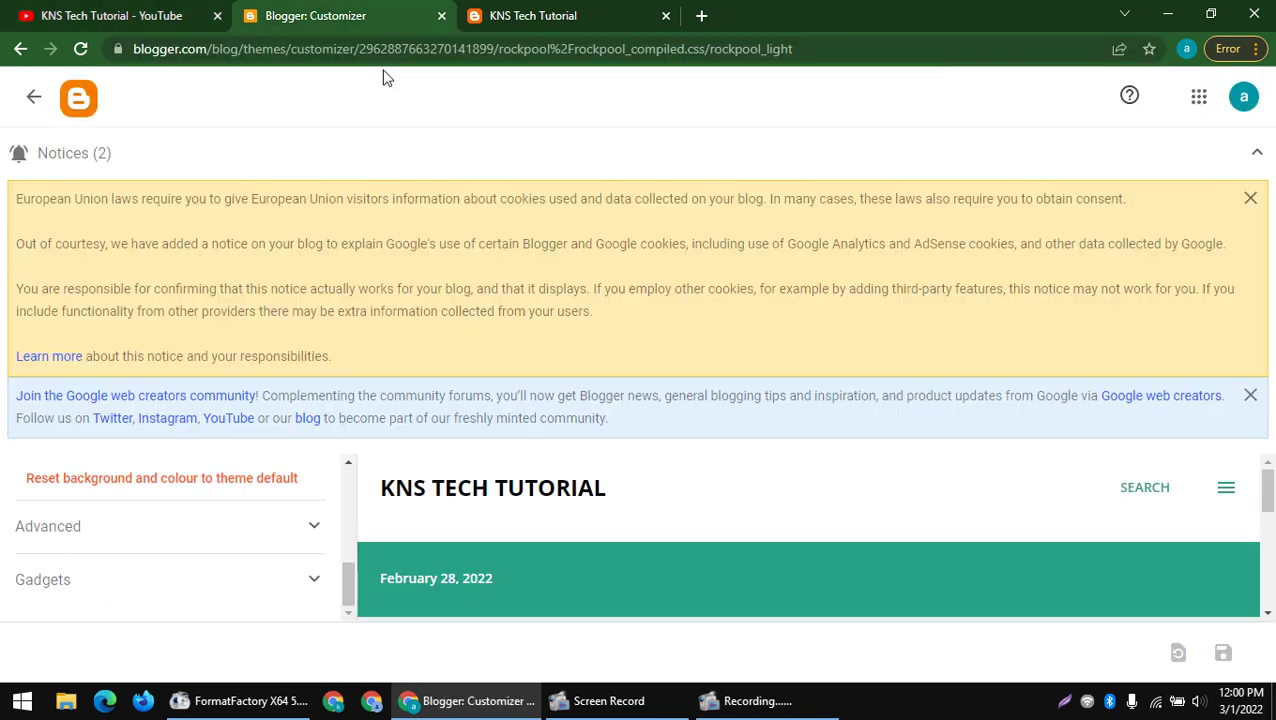
{"action": "left_click", "coordinate": [464, 10]}
{"action": "left_click", "coordinate": [370, 10]}
{"action": "left_click", "coordinate": [34, 97]}
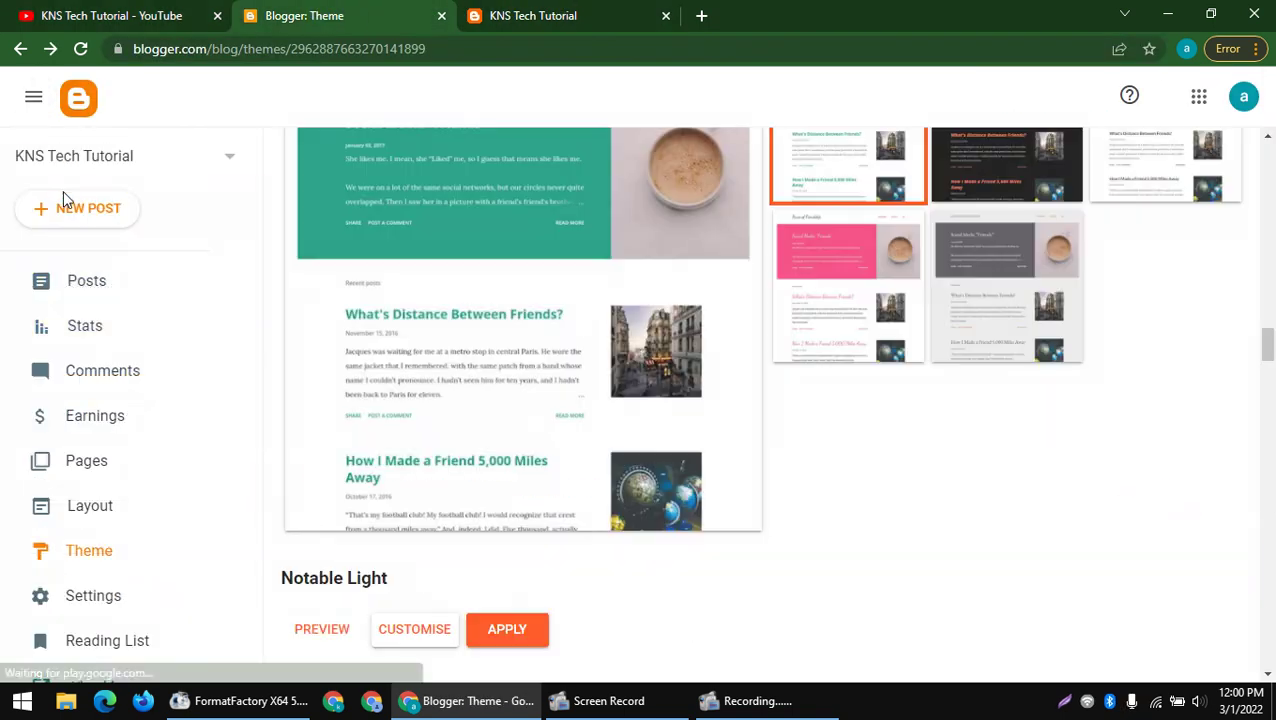
{"action": "left_click", "coordinate": [72, 286]}
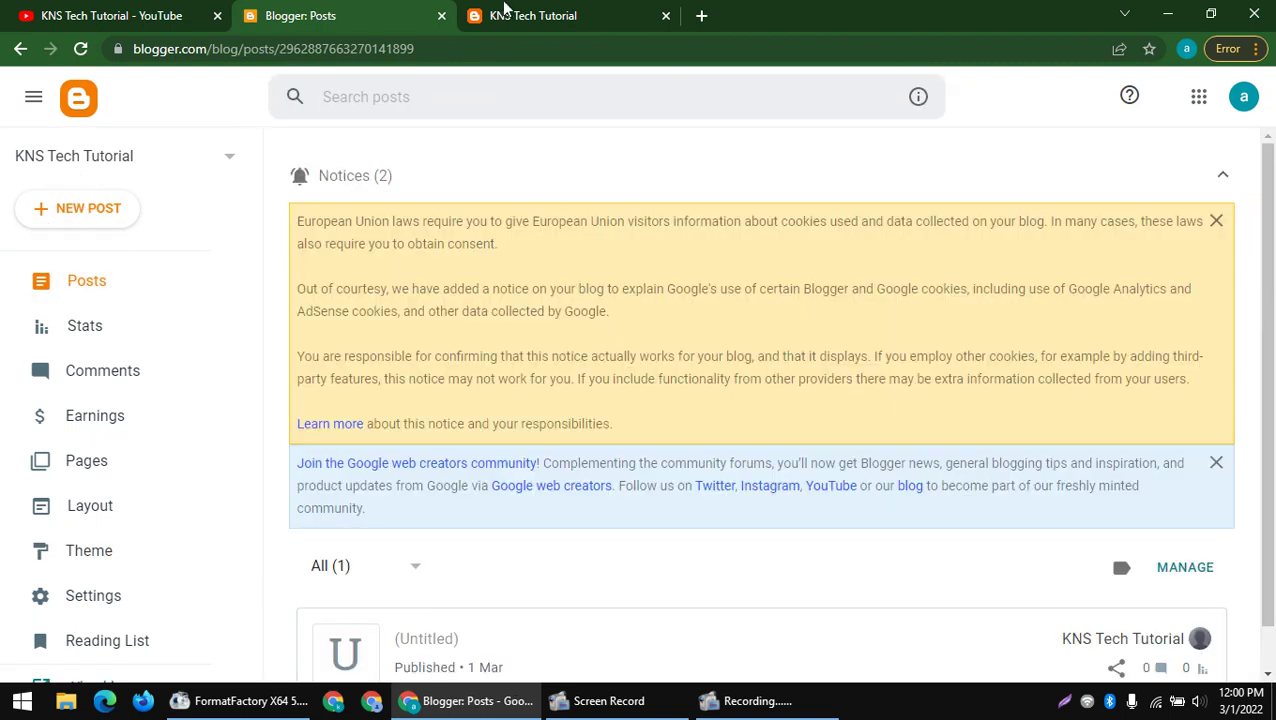
- Create a new post, paste the copied YouTube channel URL into its body and remove the "community" ending
{"action": "left_click", "coordinate": [57, 211]}
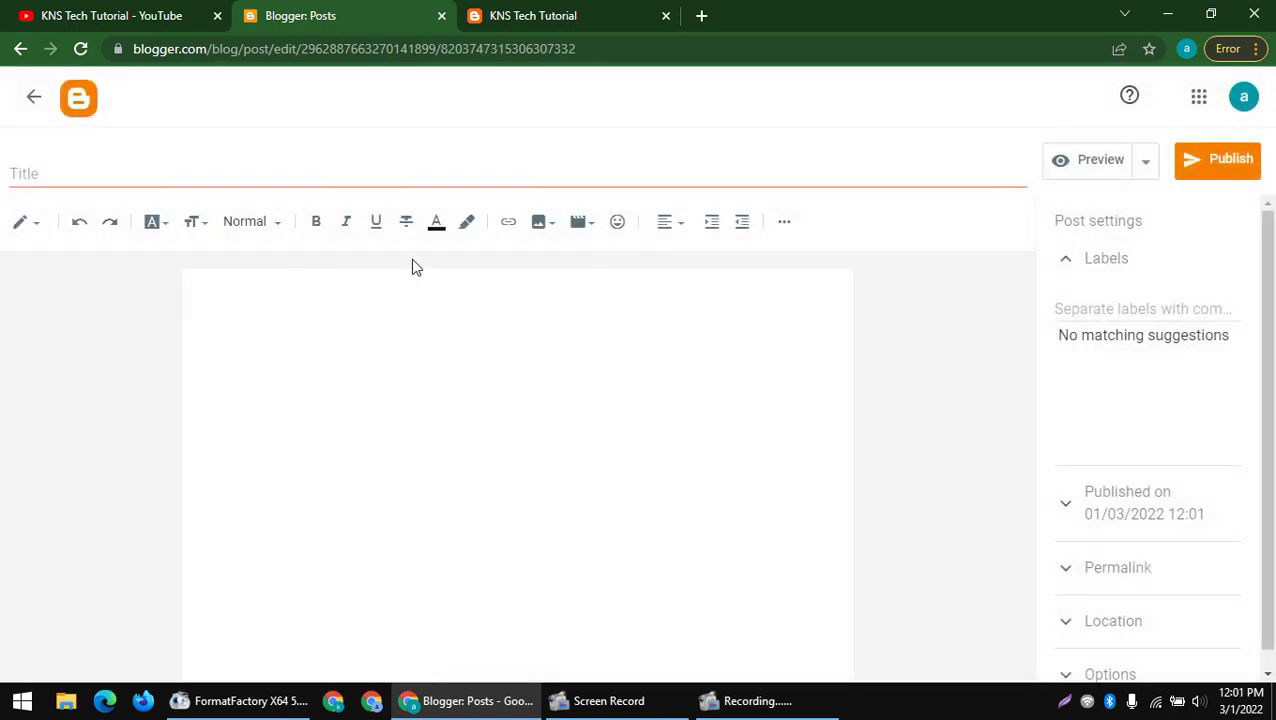
{"action": "left_click", "coordinate": [251, 287]}
{"action": "type", "text": "https://www.youtube.com/channel/UC8_e6pHGNyHtxqmqC1HM3Q/community"}
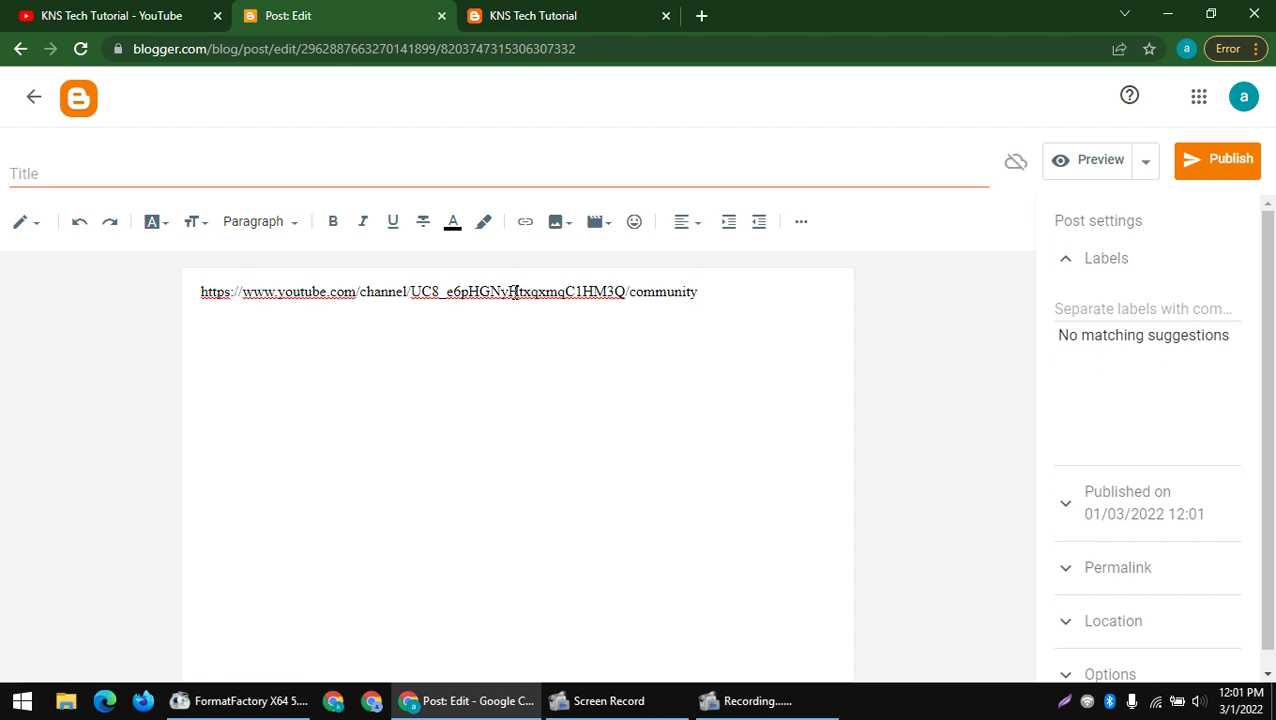
{"action": "left_click_drag", "start_coordinate": [630, 292], "coordinate": [875, 305]}
{"action": "key", "text": "BackSpace"}
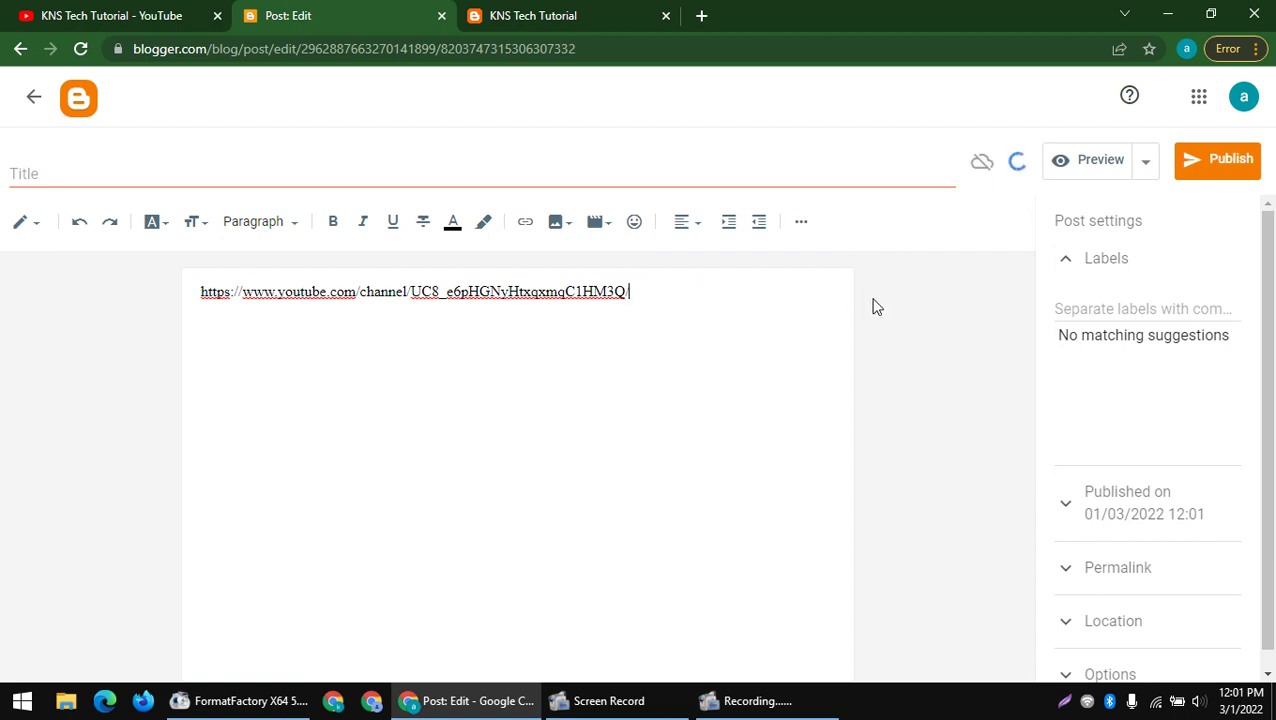
- Publish the post containing the channel URL and view it in a separate browser tab
{"action": "left_click", "coordinate": [1182, 170]}
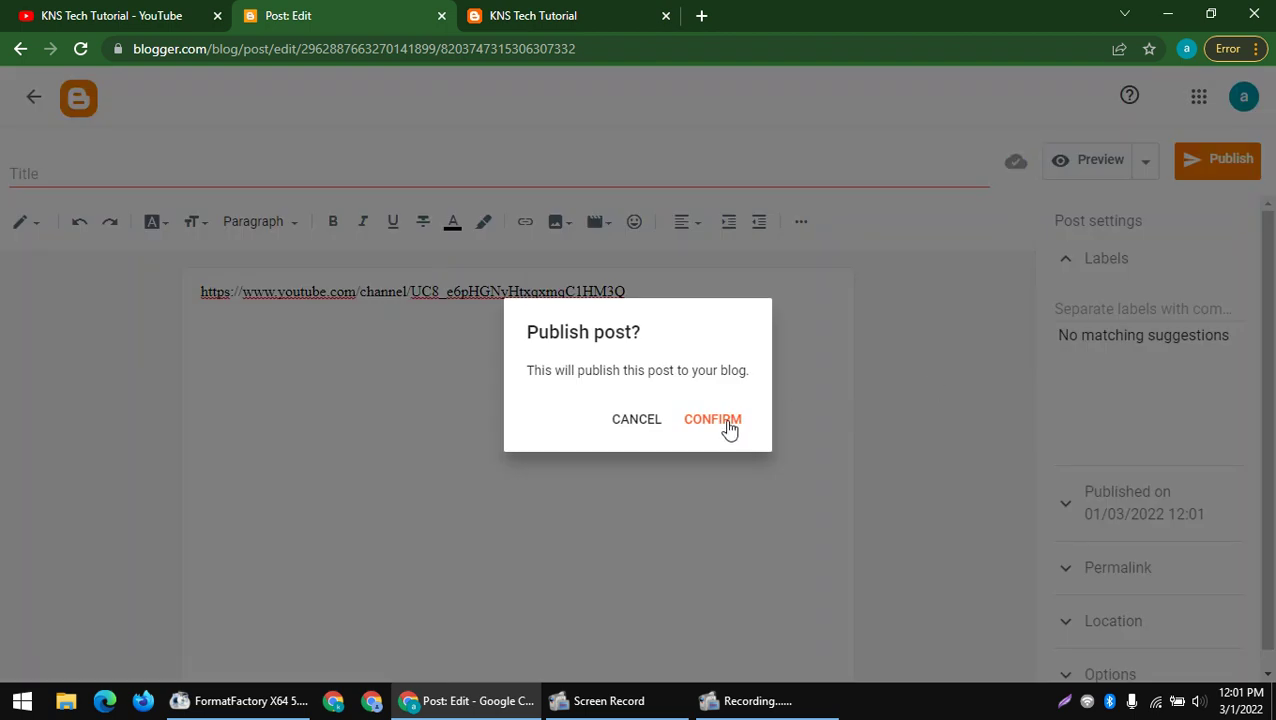
{"action": "left_click", "coordinate": [728, 424]}
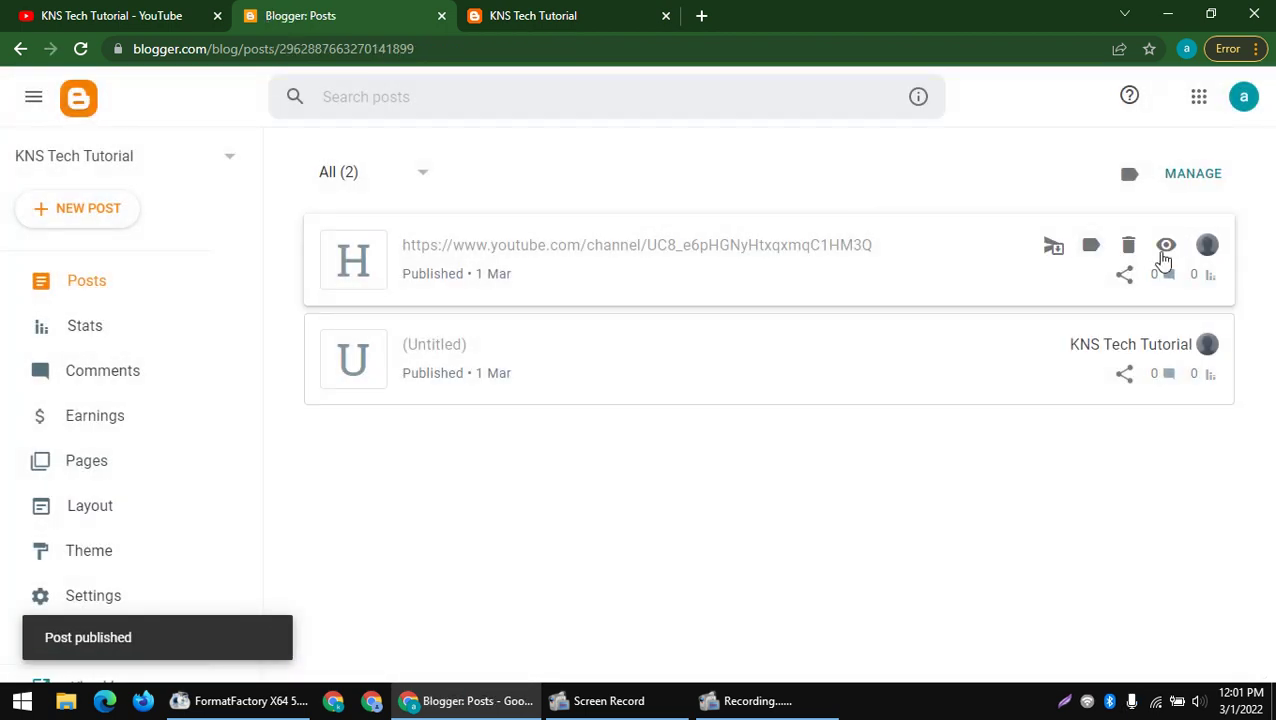
{"action": "scroll", "coordinate": [1017, 478], "scroll_direction": "down", "scroll_amount": 2}
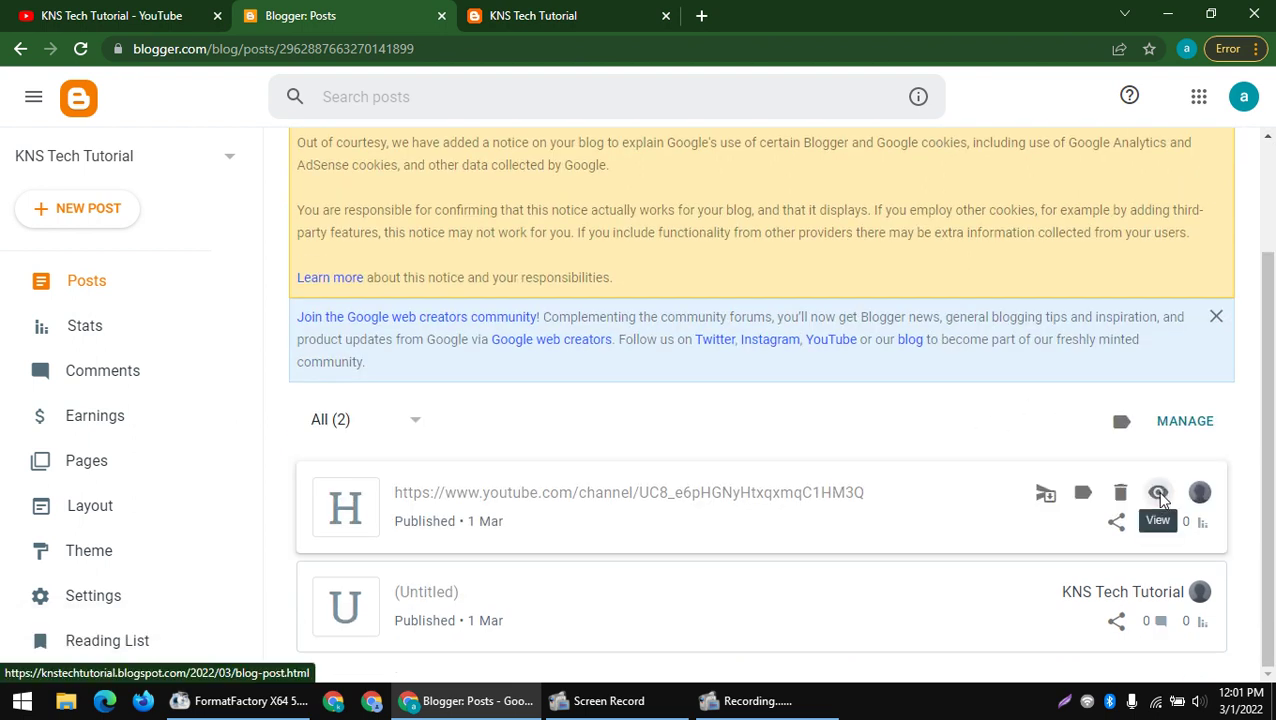
{"action": "left_click", "coordinate": [1158, 494]}
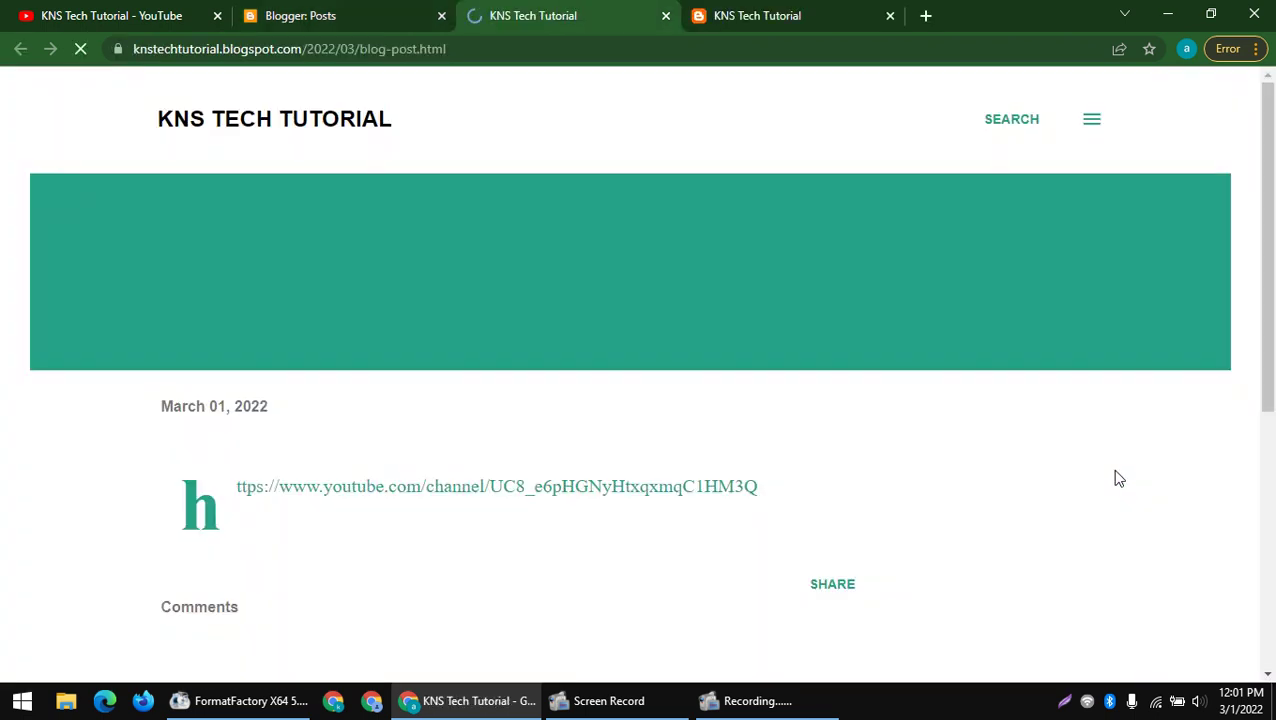
- Copy the full YouTube channel URL from the body of the published post
{"action": "triple_click", "coordinate": [305, 487]}
{"action": "right_click", "coordinate": [302, 490]}
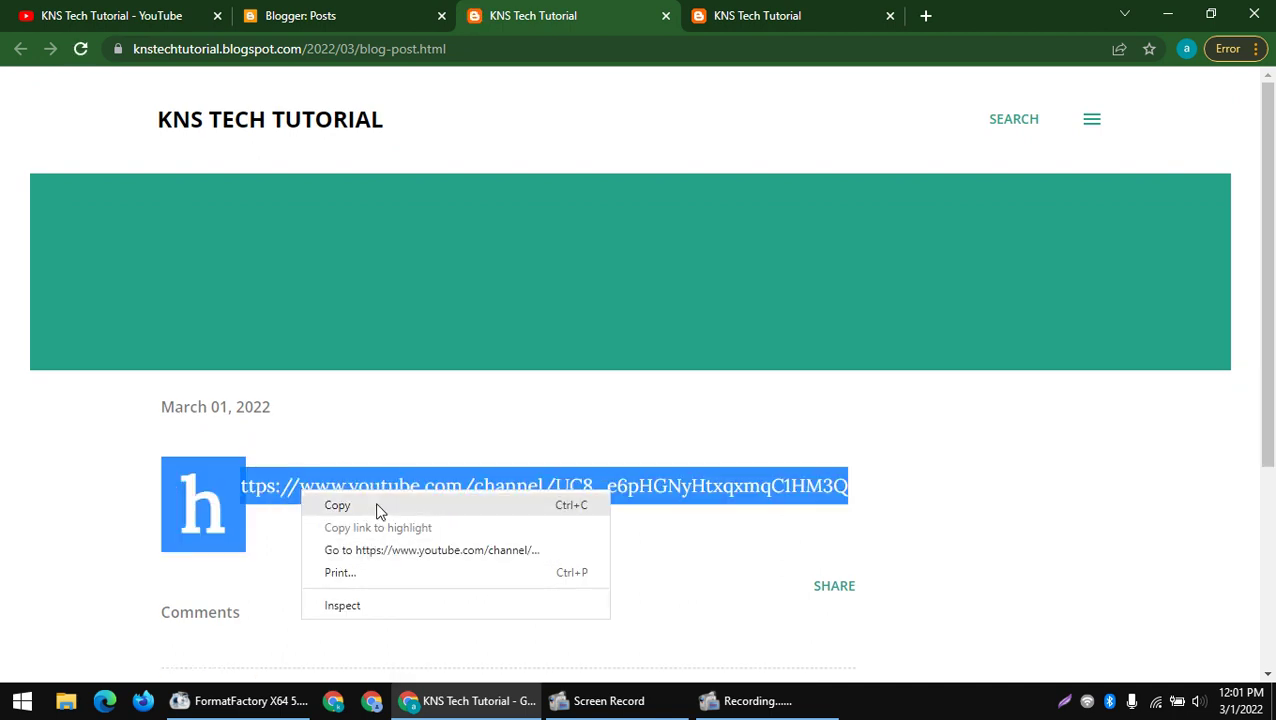
{"action": "left_click", "coordinate": [378, 507]}
{"action": "scroll", "coordinate": [333, 461], "scroll_direction": "down", "scroll_amount": 1}
{"action": "scroll", "coordinate": [407, 401], "scroll_direction": "up", "scroll_amount": 1}
- Highlight the channel address in the published post from "youtube.com" to its end
{"action": "double_click", "coordinate": [437, 443]}
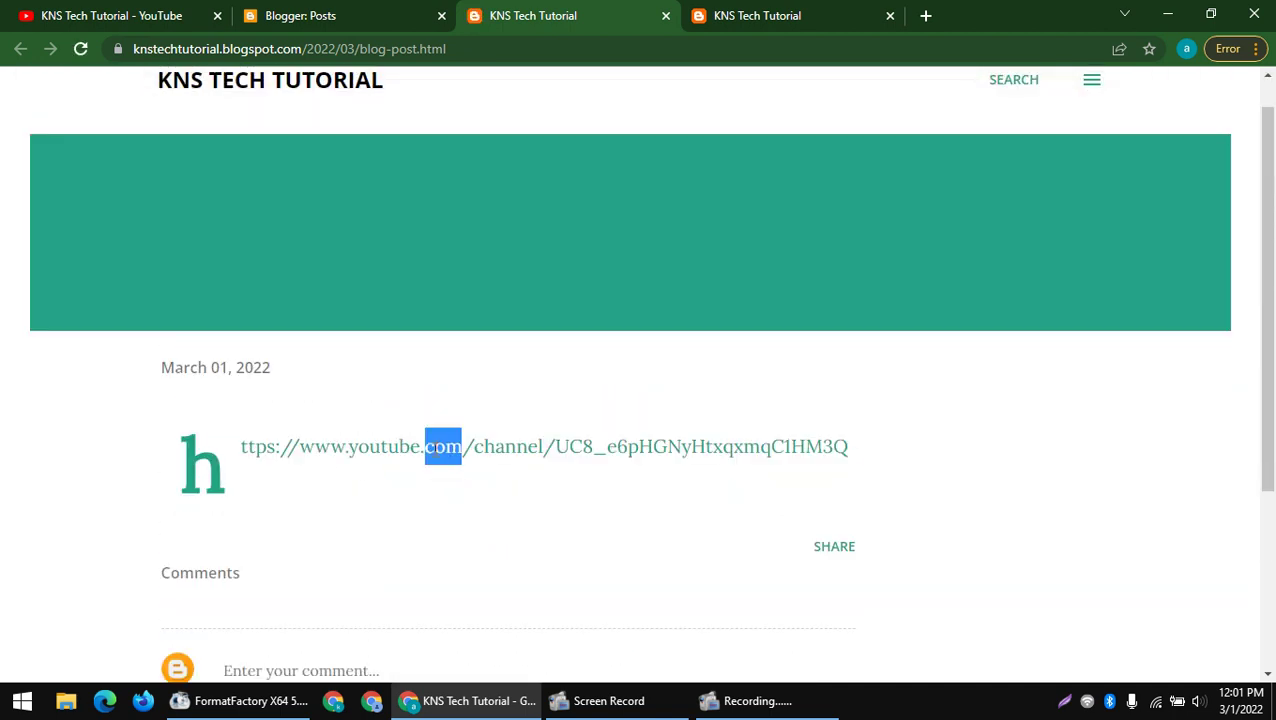
{"action": "right_click", "coordinate": [432, 449]}
{"action": "triple_click", "coordinate": [405, 458]}
{"action": "right_click", "coordinate": [392, 458]}
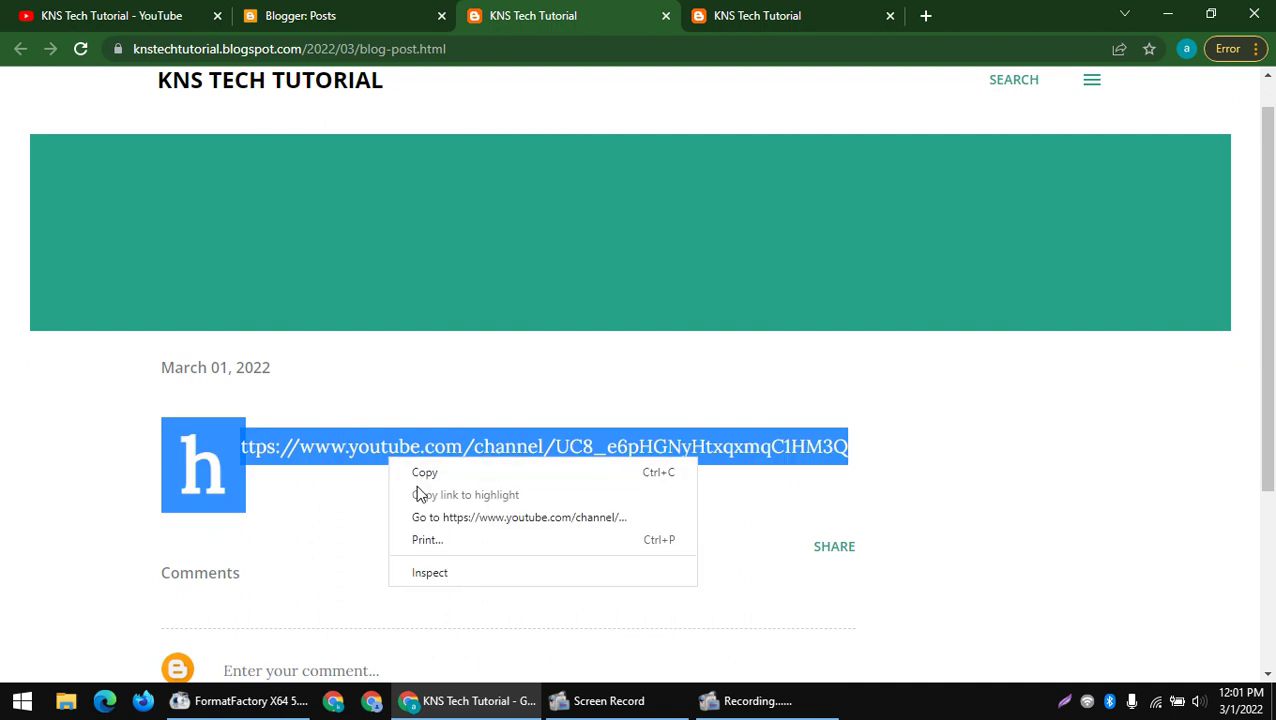
{"action": "left_click", "coordinate": [309, 455]}
{"action": "left_click_drag", "start_coordinate": [351, 443], "coordinate": [857, 453]}
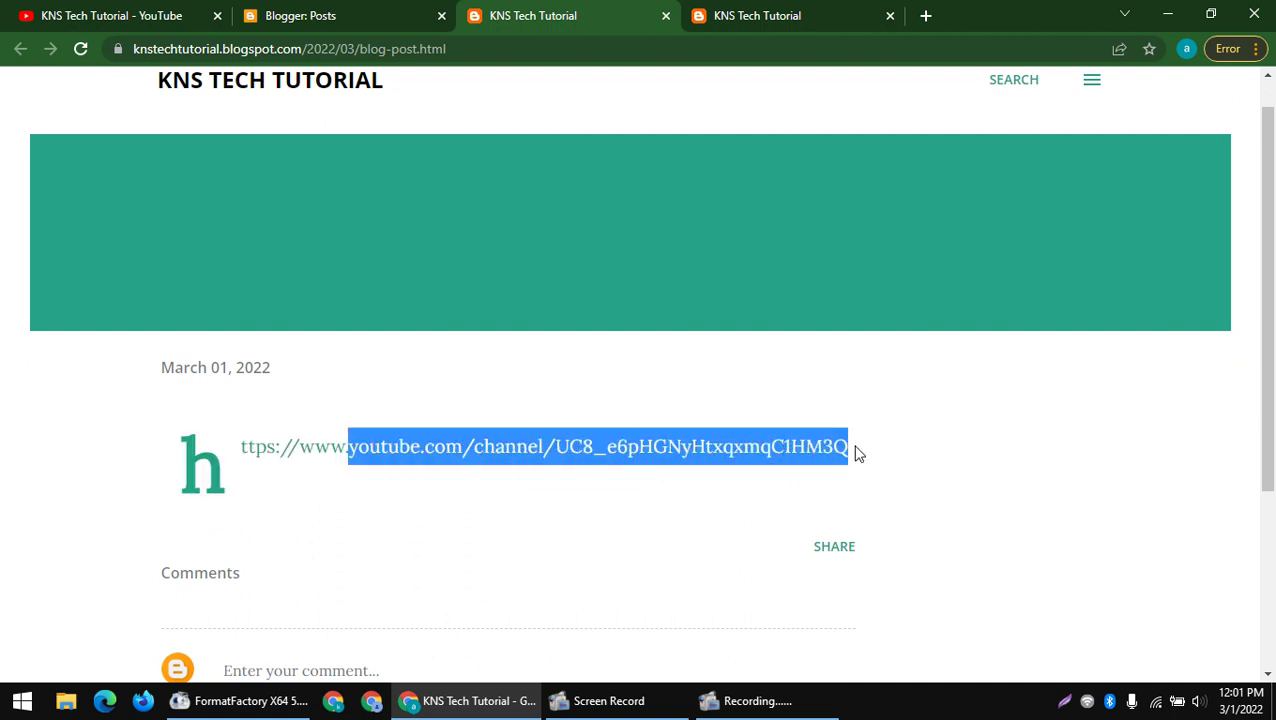
- Open the highlighted YouTube channel address from the post in a new browser tab, then close that tab
{"action": "right_click", "coordinate": [795, 452]}
{"action": "left_click", "coordinate": [832, 515]}
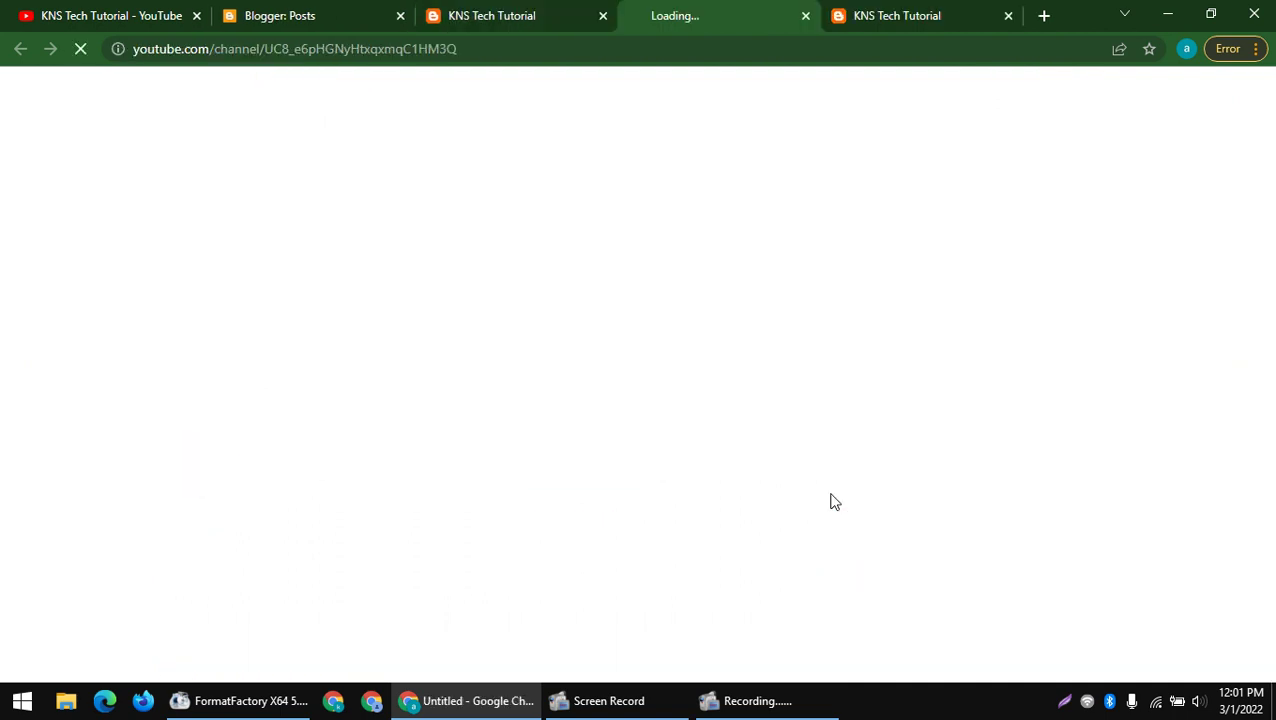
{"action": "left_click", "coordinate": [614, 12]}
{"action": "left_click", "coordinate": [705, 15]}
{"action": "left_click", "coordinate": [612, 12]}
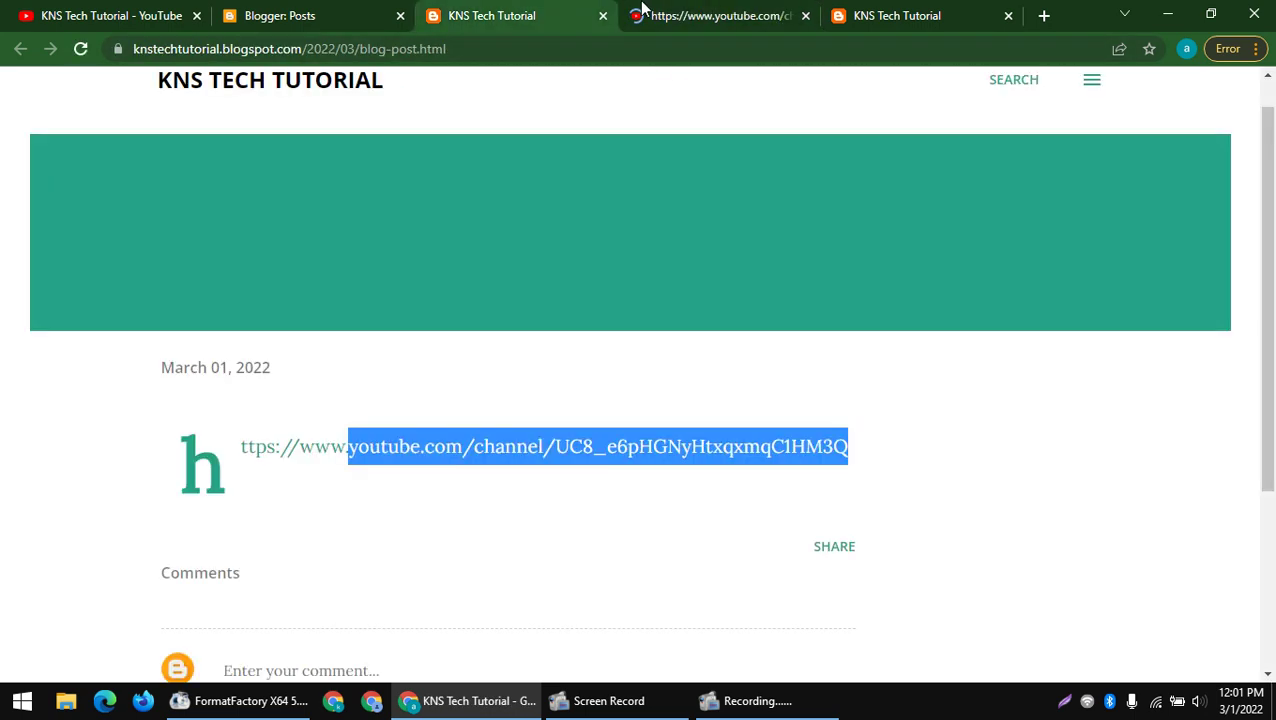
{"action": "left_click", "coordinate": [806, 15]}
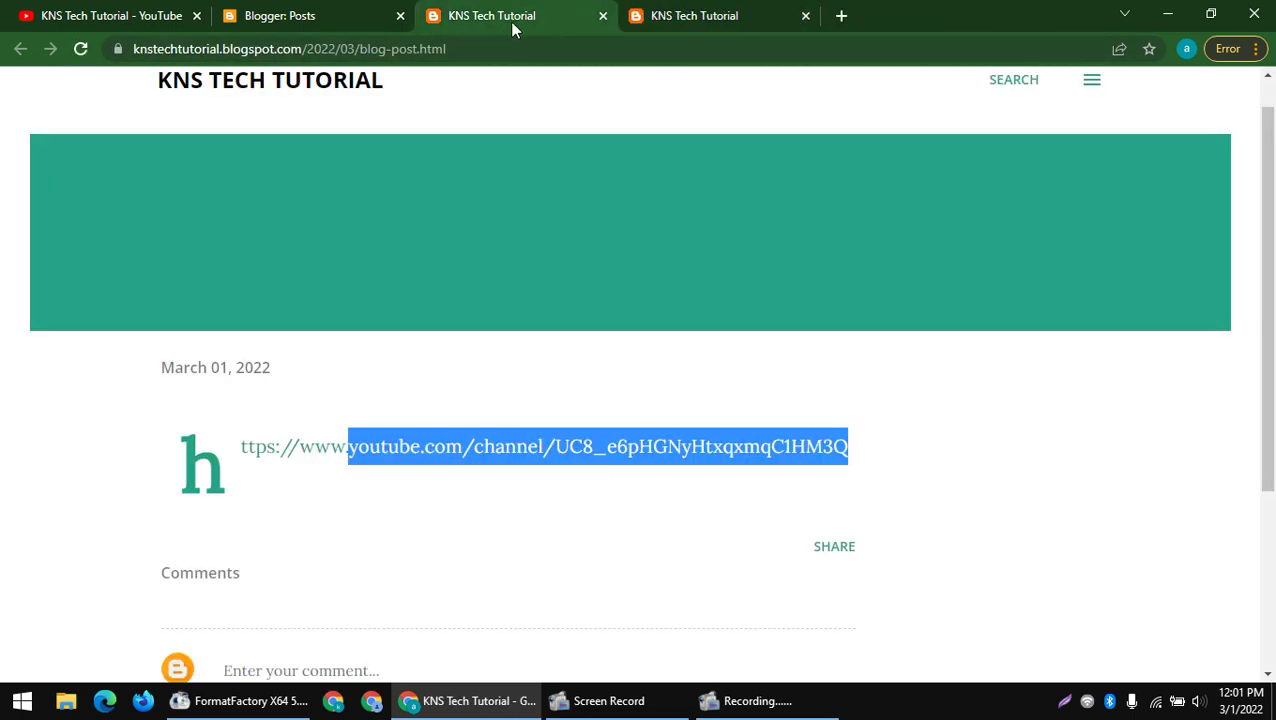
- In the blog's publishing settings, open the custom domain option and go to the page for buying a domain
{"action": "left_click", "coordinate": [278, 10]}
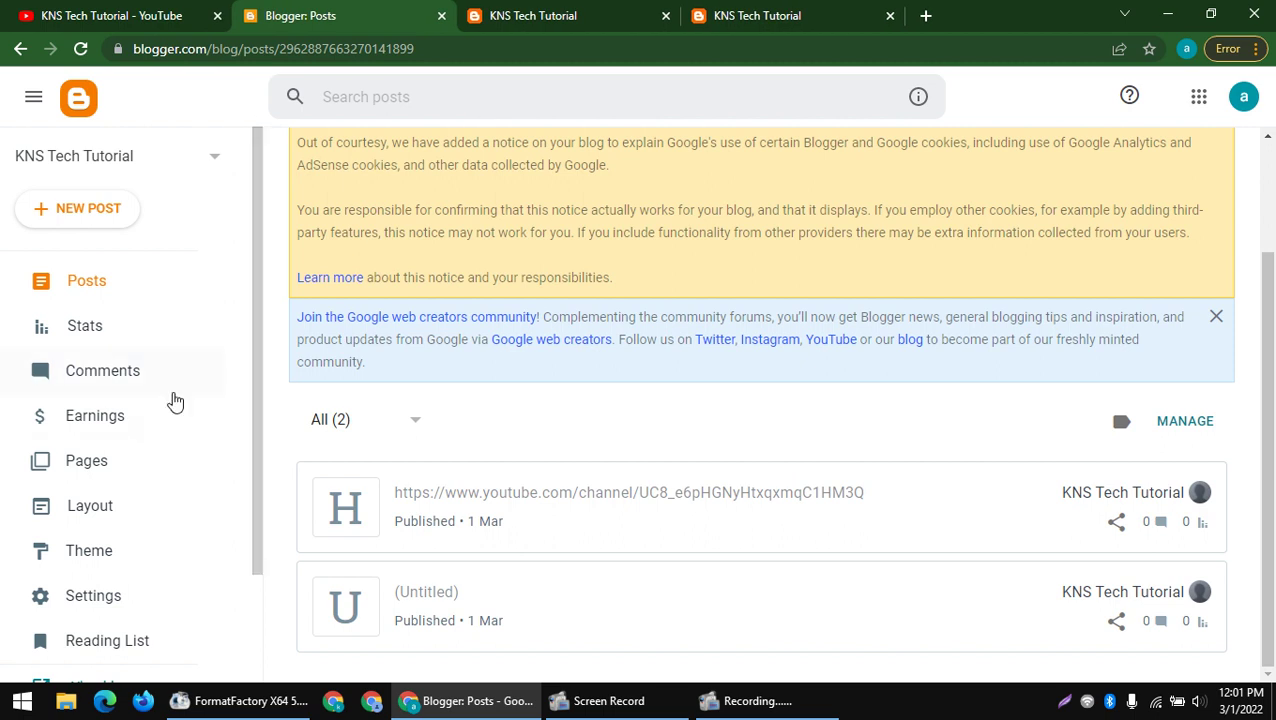
{"action": "left_click", "coordinate": [140, 602]}
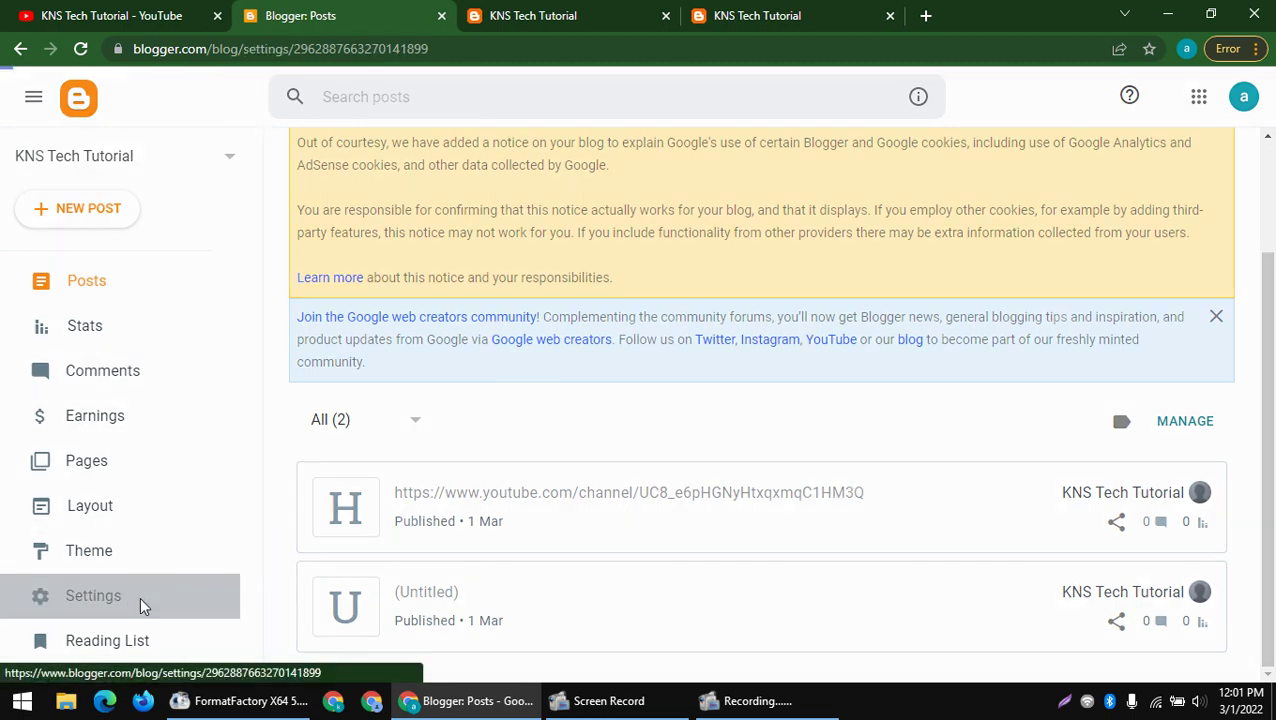
{"action": "scroll", "coordinate": [498, 253], "scroll_direction": "down", "scroll_amount": 5}
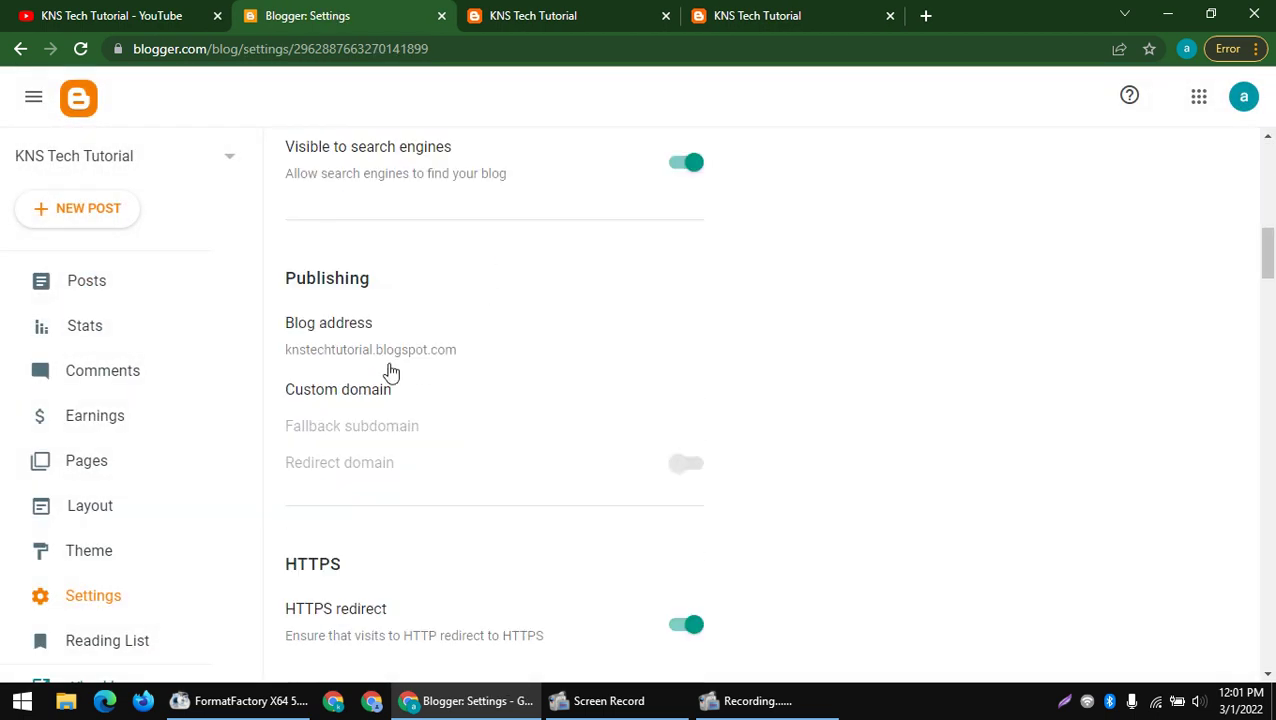
{"action": "left_click", "coordinate": [358, 392]}
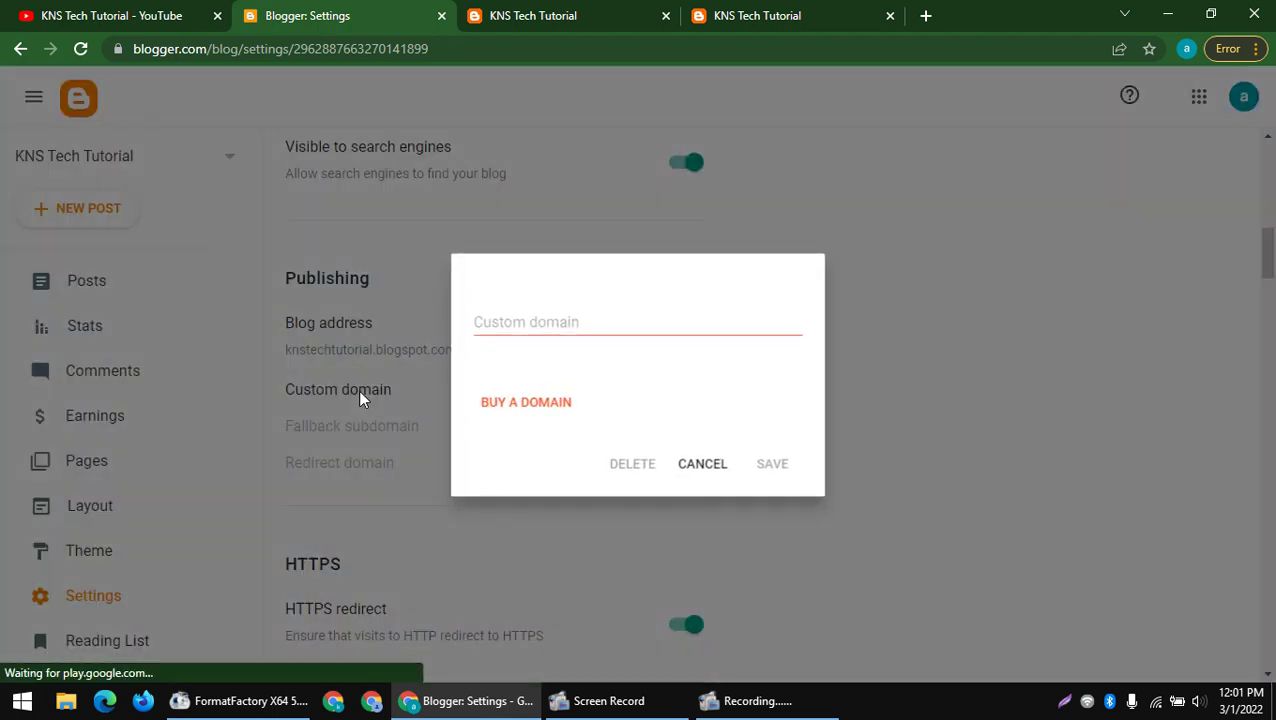
{"action": "left_click", "coordinate": [576, 325]}
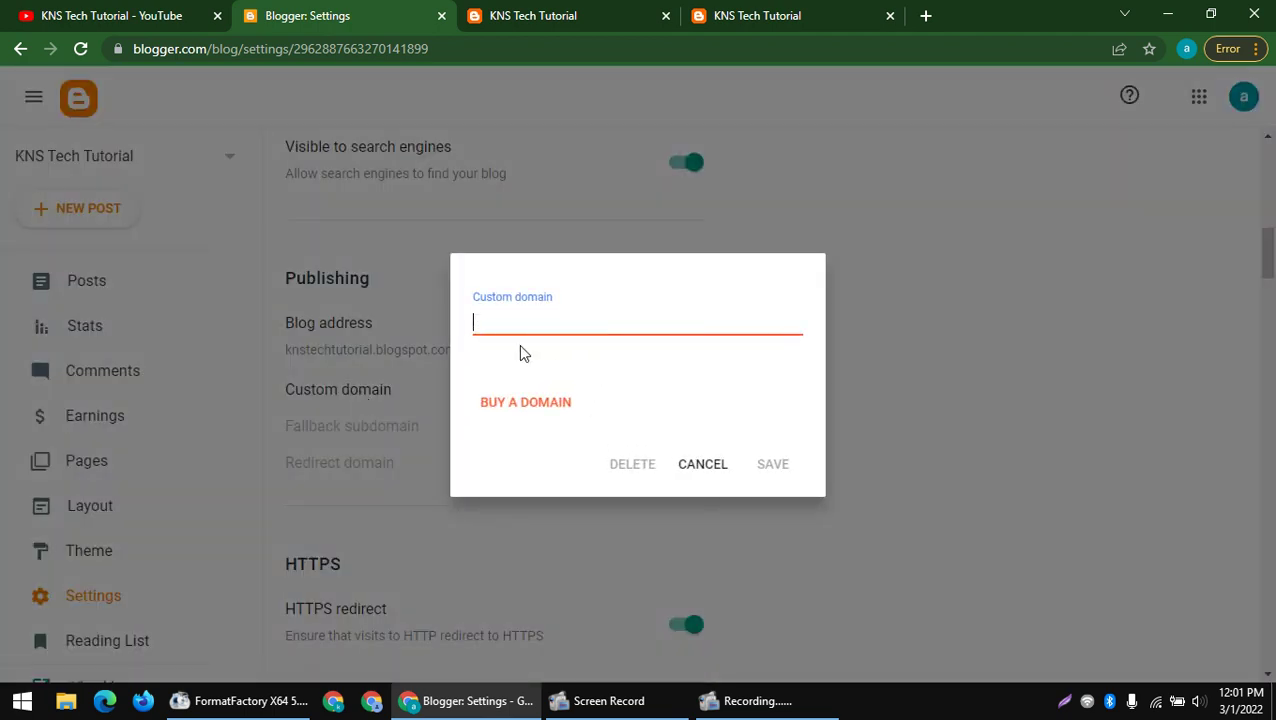
{"action": "left_click", "coordinate": [500, 408]}
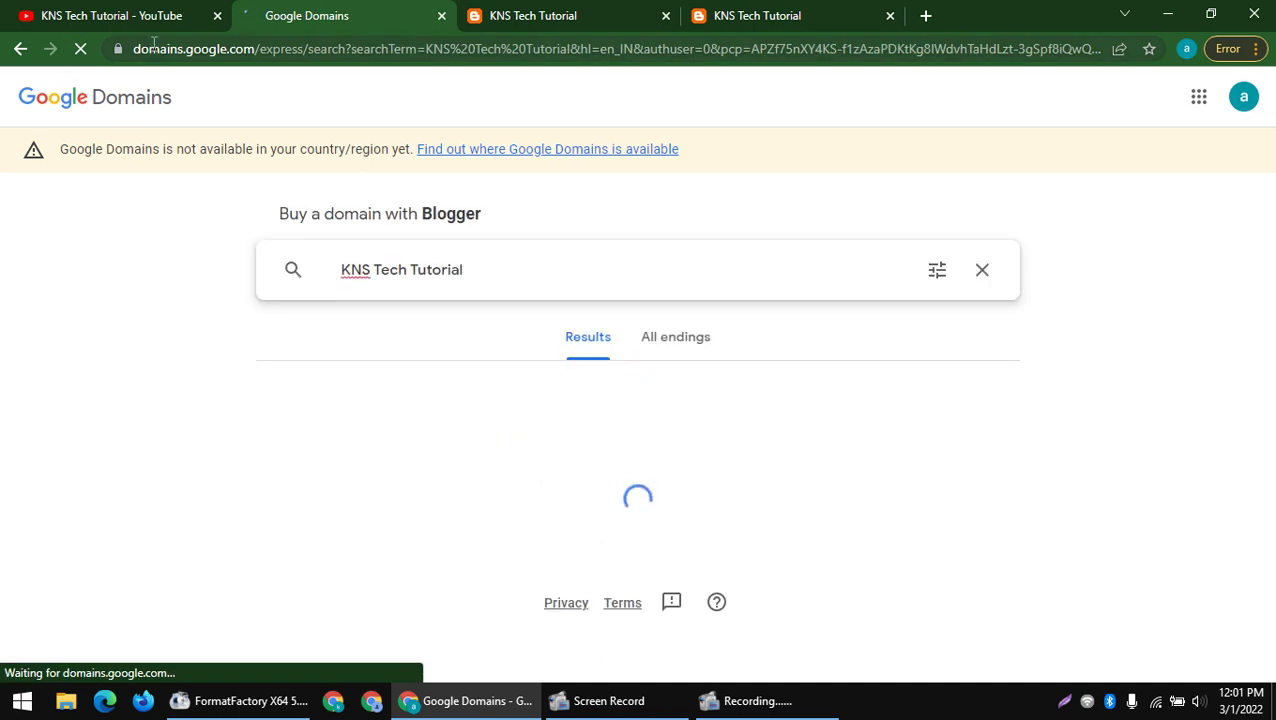
- Review the Google Domains address, the KNS Tech Tutorial search term and the yearly price of knstechtutorial.us
{"action": "left_click_drag", "start_coordinate": [254, 48], "coordinate": [0, 155]}
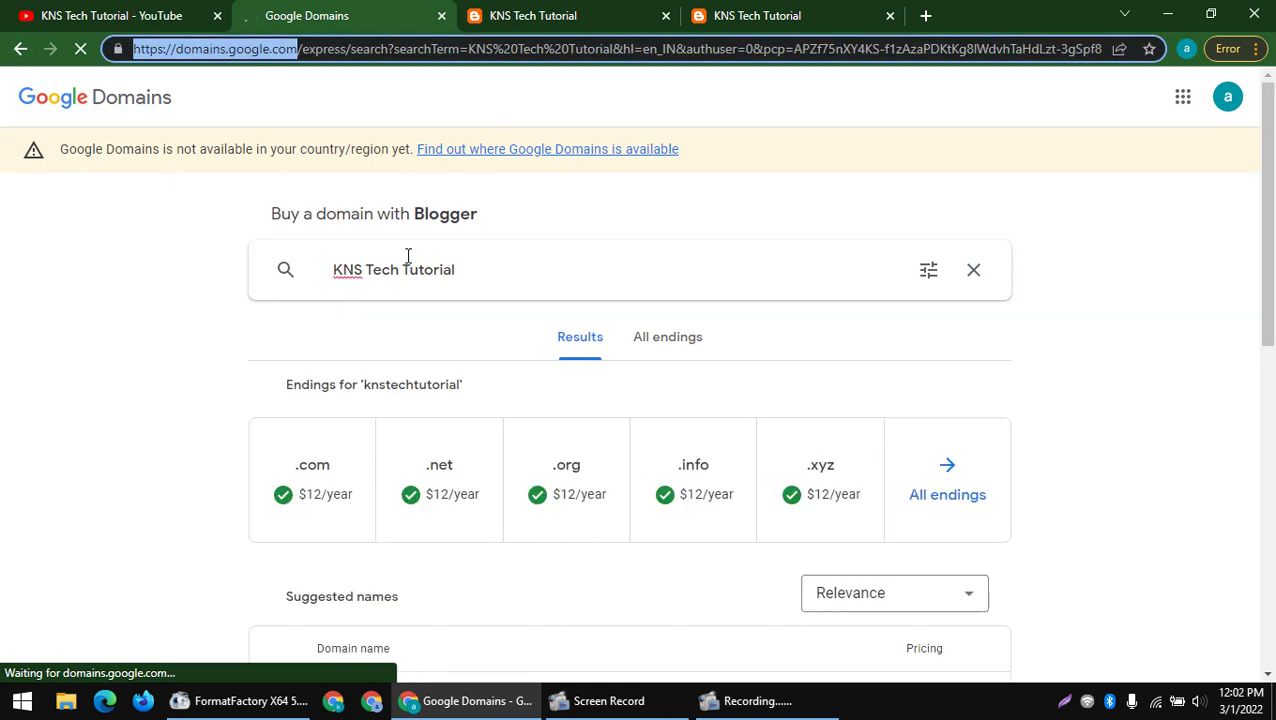
{"action": "left_click_drag", "start_coordinate": [480, 275], "coordinate": [305, 285]}
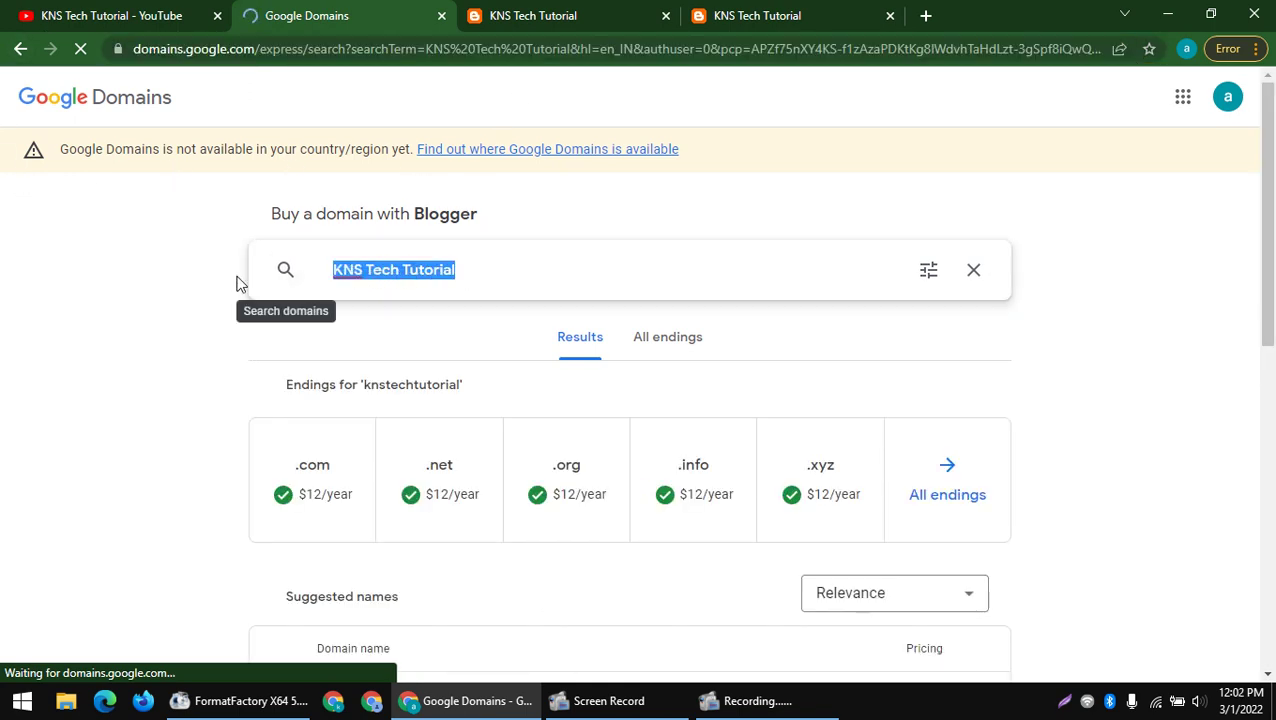
{"action": "scroll", "coordinate": [226, 311], "scroll_direction": "down", "scroll_amount": 3}
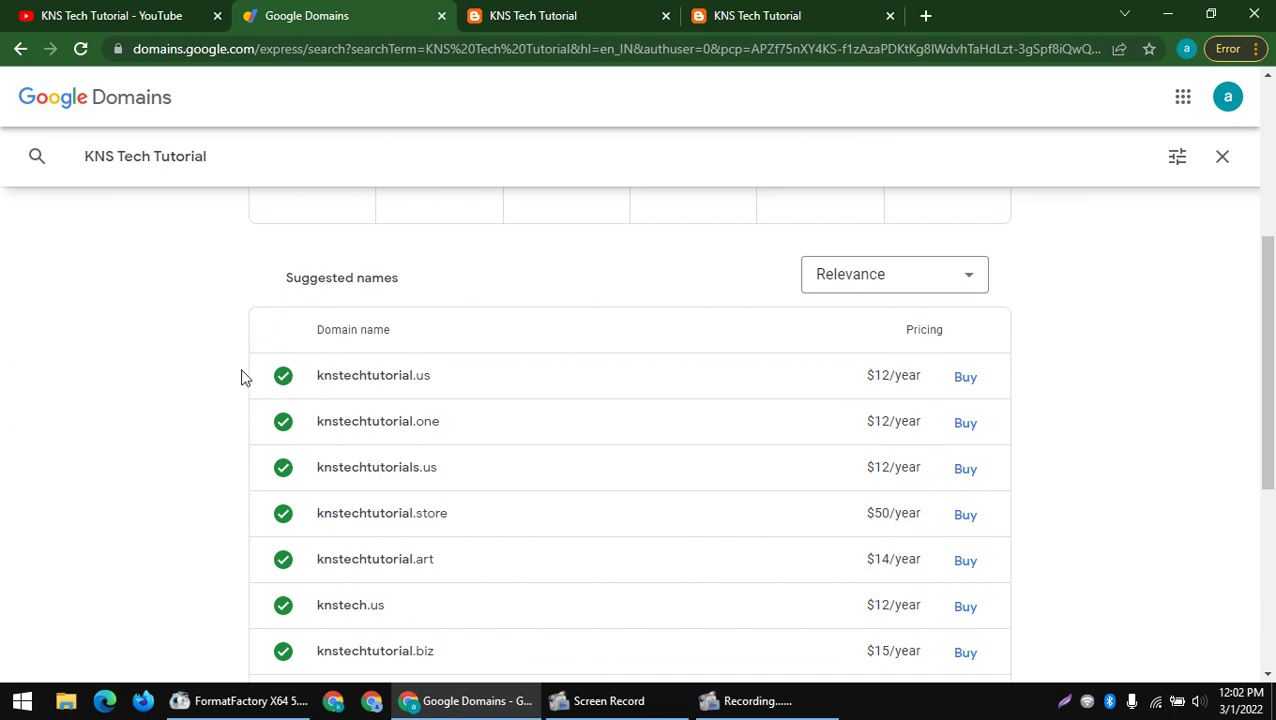
{"action": "left_click_drag", "start_coordinate": [316, 376], "coordinate": [455, 386]}
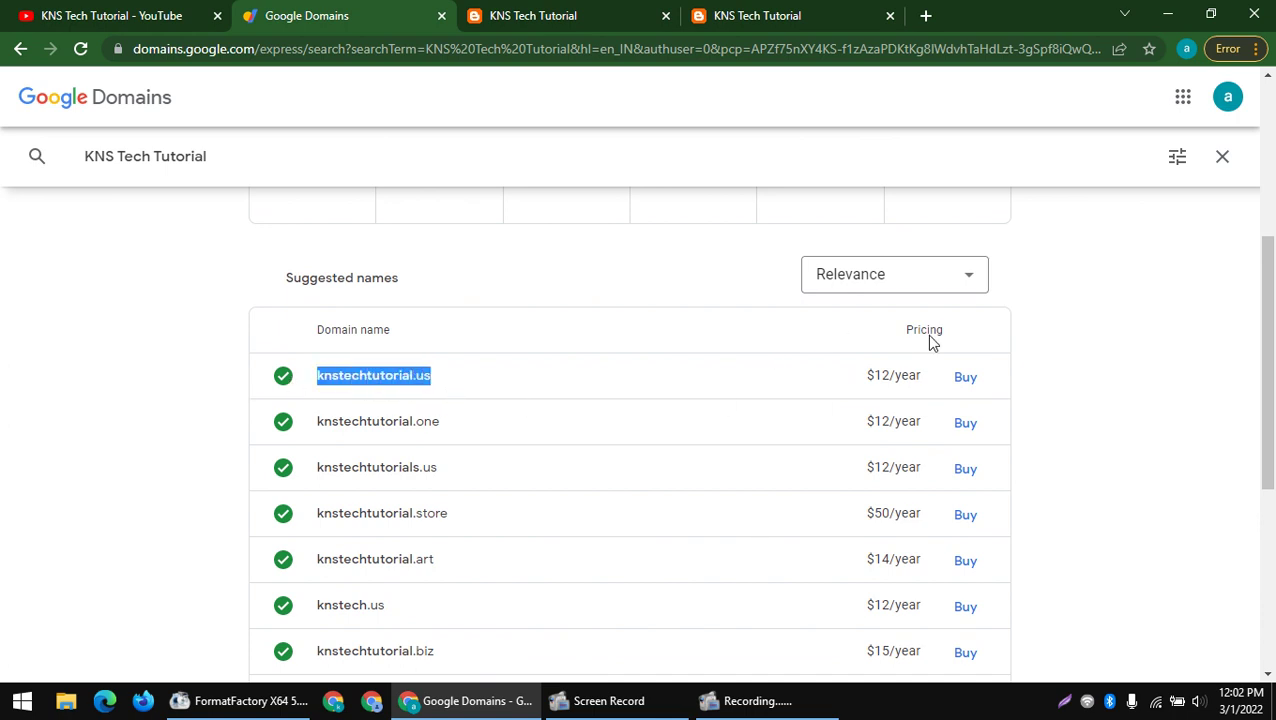
{"action": "left_click_drag", "start_coordinate": [853, 378], "coordinate": [994, 384]}
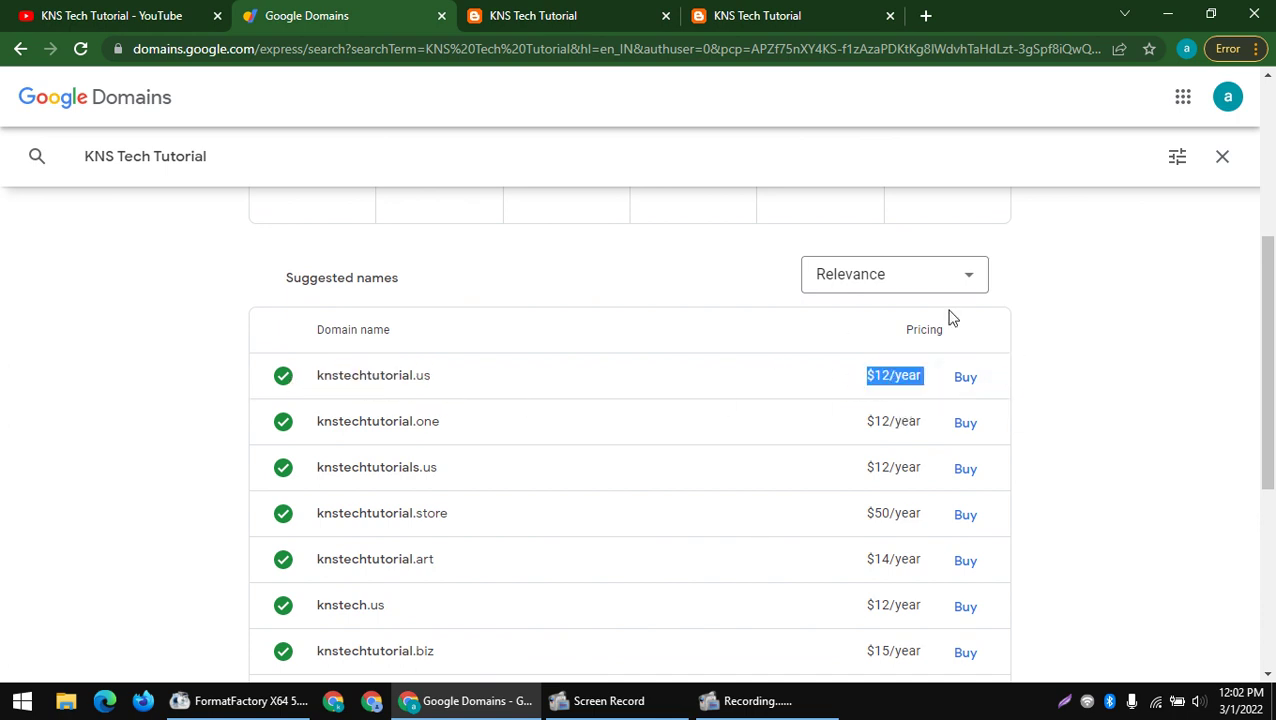
{"action": "left_click", "coordinate": [427, 379]}
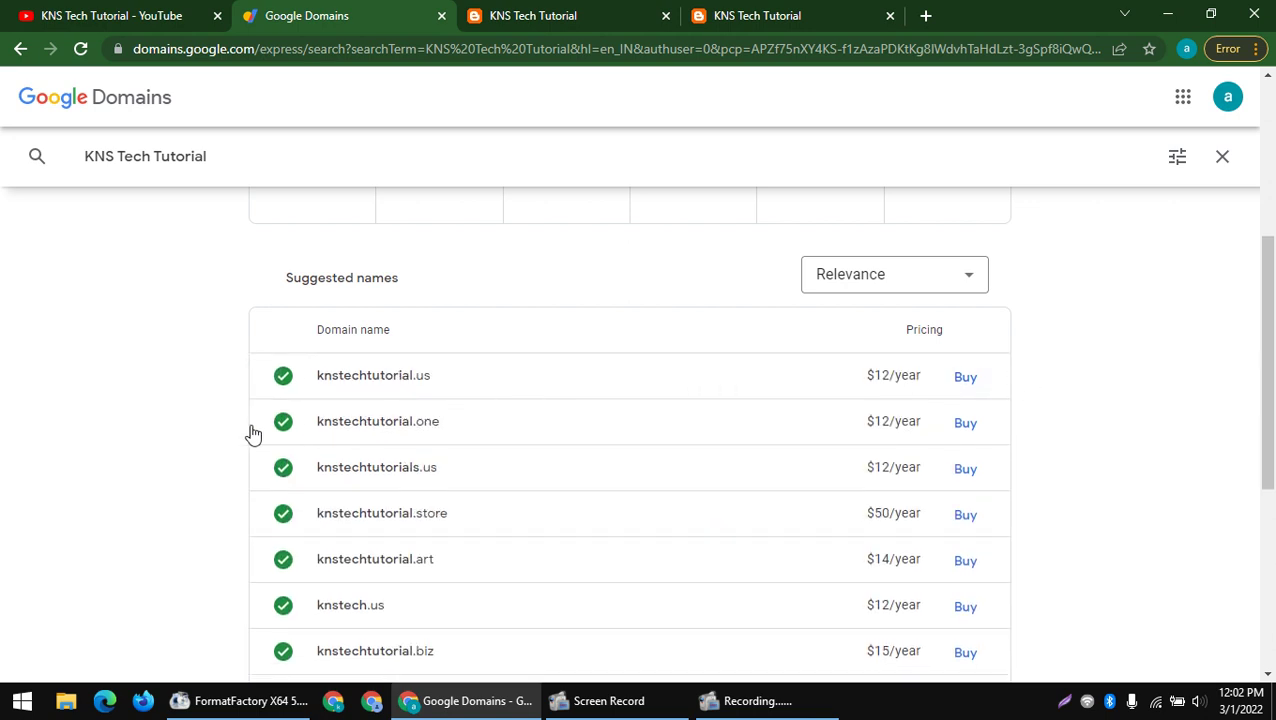
- Check the yearly prices of knstechtutorial.one and knstechtutorial.store, expanding and collapsing the .store name's insights
{"action": "left_click_drag", "start_coordinate": [322, 429], "coordinate": [462, 431]}
{"action": "left_click_drag", "start_coordinate": [863, 438], "coordinate": [1080, 428]}
{"action": "left_click", "coordinate": [1080, 428]}
{"action": "left_click_drag", "start_coordinate": [306, 530], "coordinate": [982, 512]}
{"action": "left_click", "coordinate": [85, 500]}
{"action": "left_click_drag", "start_coordinate": [452, 515], "coordinate": [413, 524]}
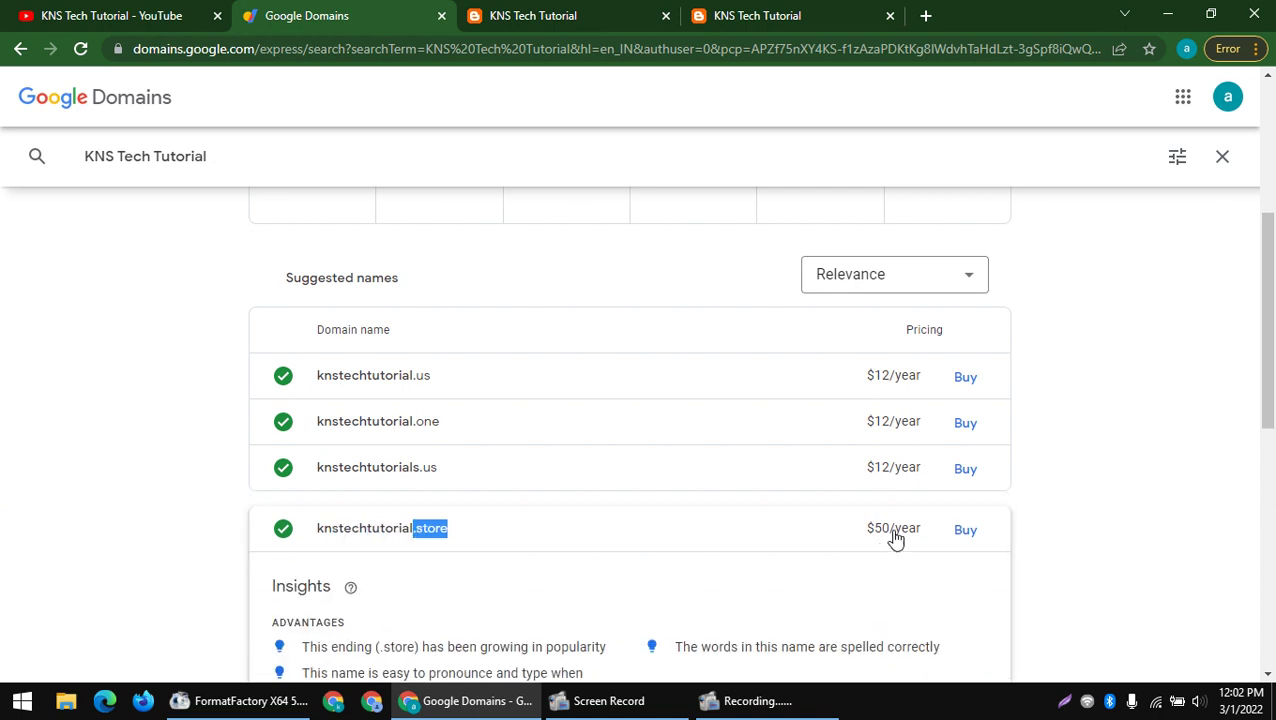
{"action": "left_click", "coordinate": [355, 540]}
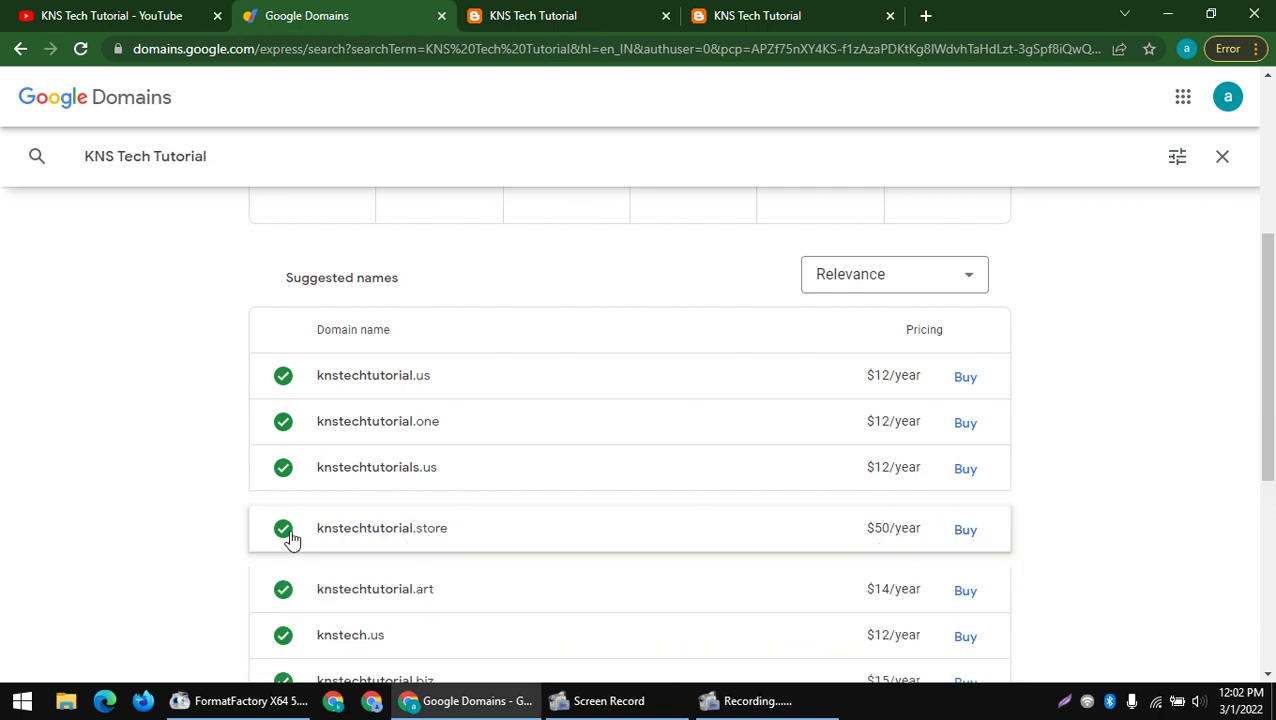
- Examine the remaining suggested domain names to the end of the list and expand the insights for knstechnologytutorial.us
{"action": "scroll", "coordinate": [322, 450], "scroll_direction": "down", "scroll_amount": 3}
{"action": "scroll", "coordinate": [340, 445], "scroll_direction": "down", "scroll_amount": 8}
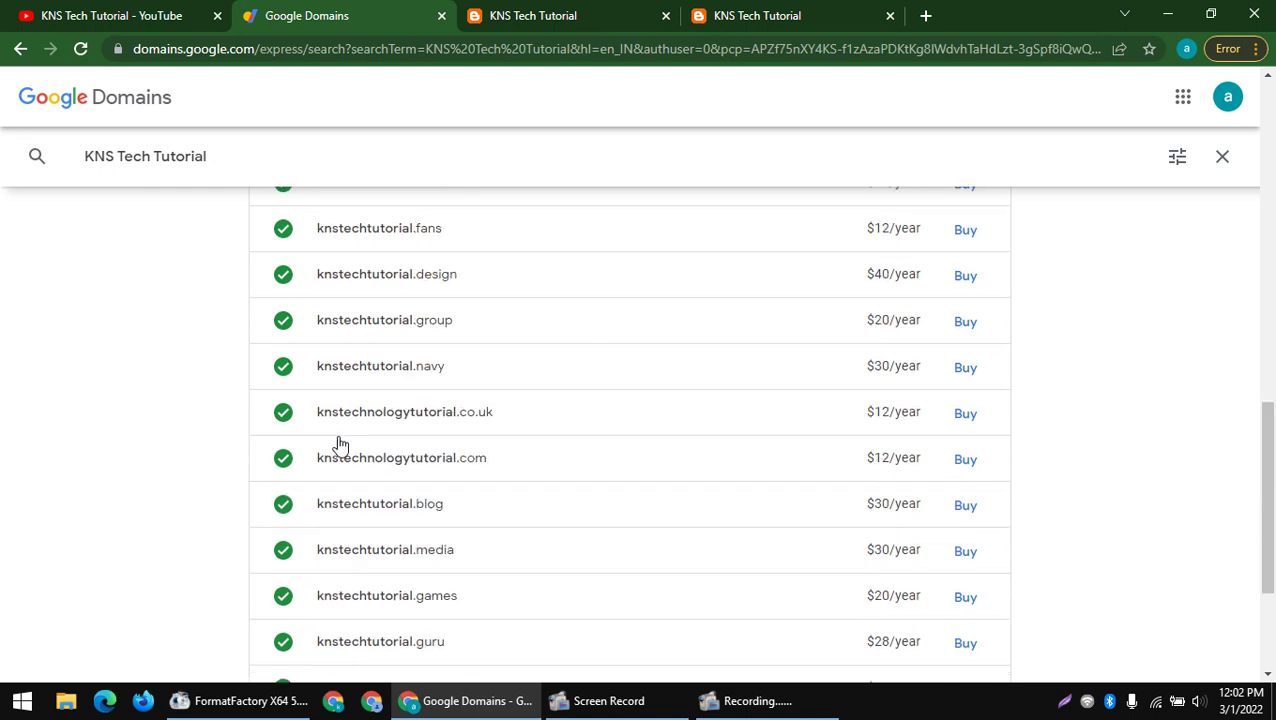
{"action": "scroll", "coordinate": [333, 447], "scroll_direction": "down", "scroll_amount": 9}
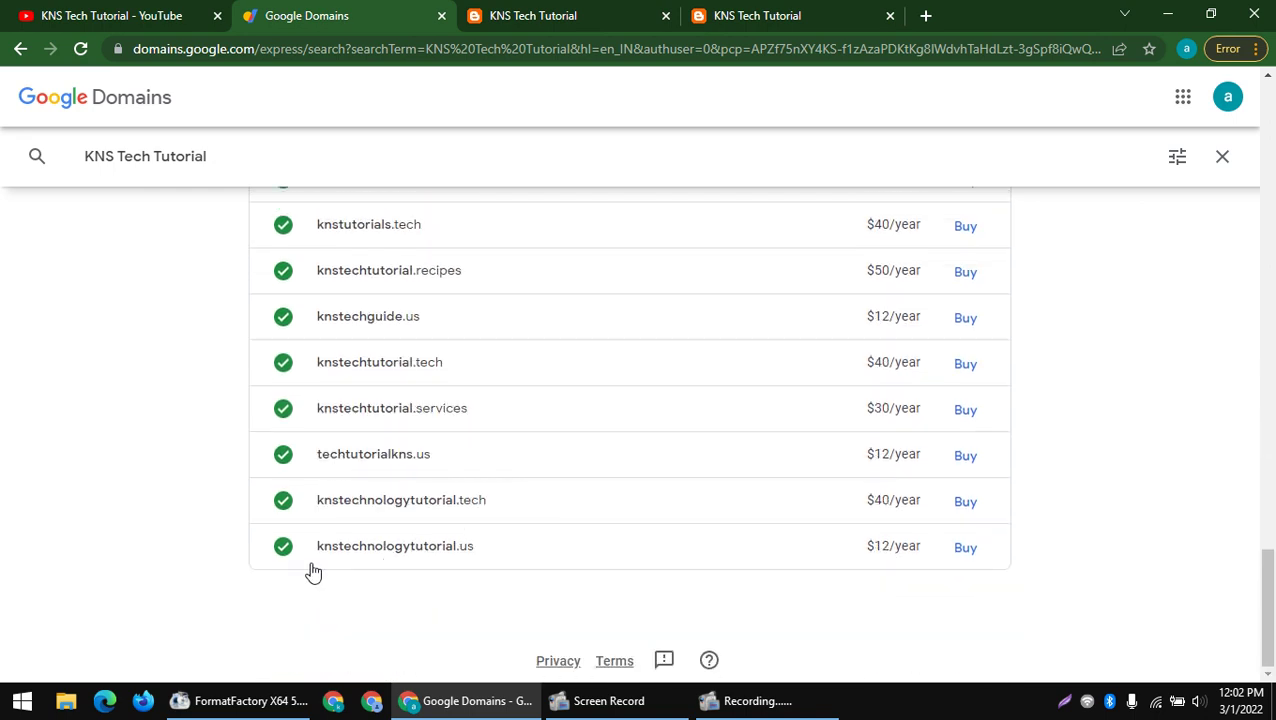
{"action": "left_click_drag", "start_coordinate": [282, 554], "coordinate": [504, 541]}
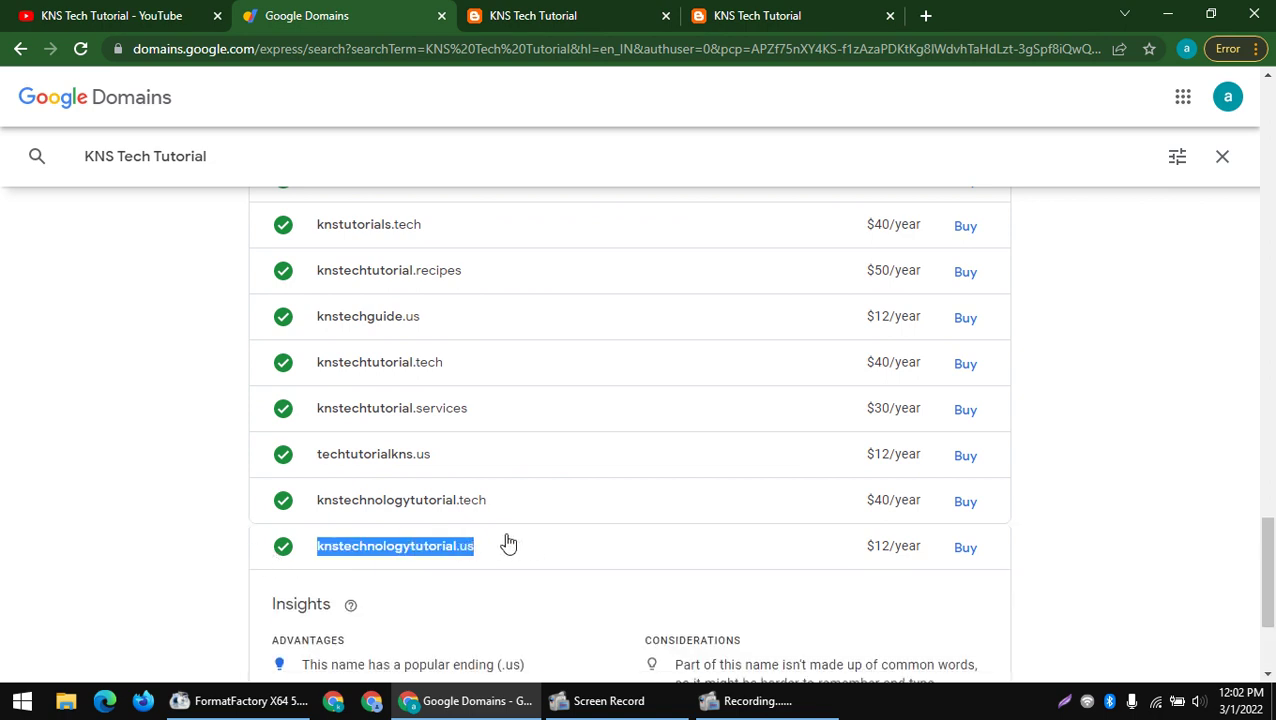
{"action": "left_click_drag", "start_coordinate": [168, 506], "coordinate": [384, 501]}
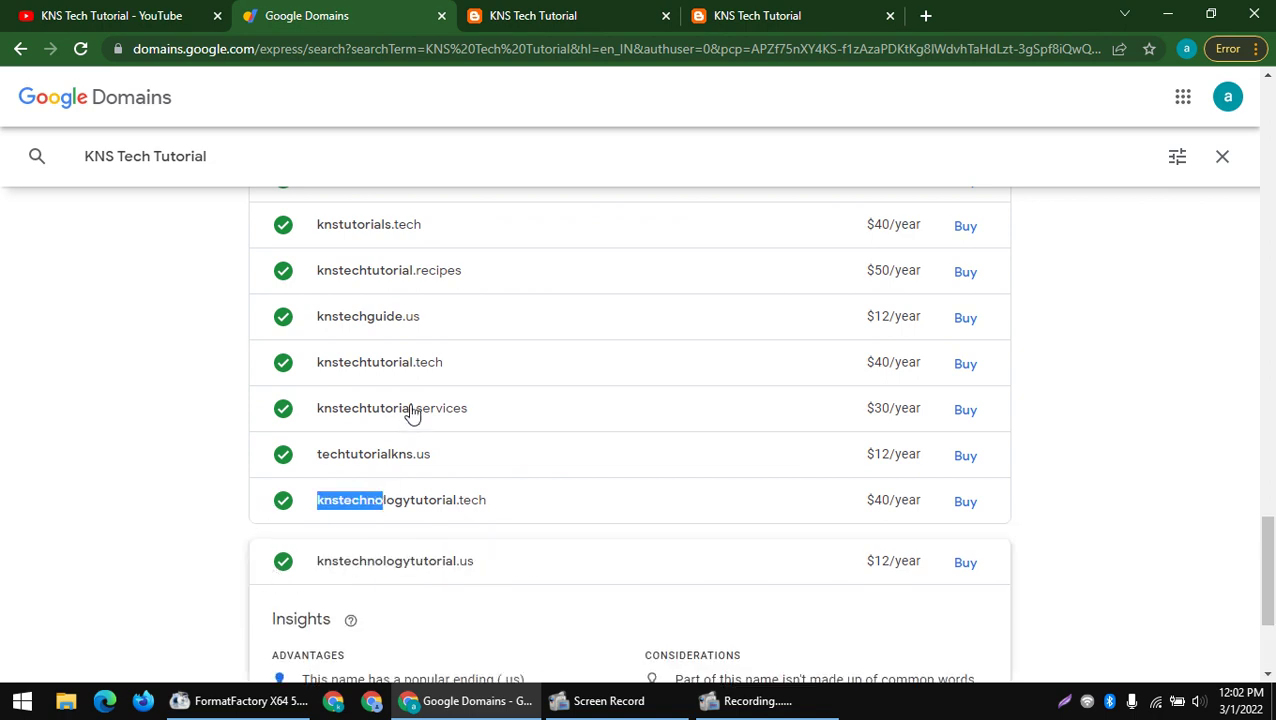
- Compare the yearly prices of the .com, .net, .org, .info and .xyz endings for knstechtutorial
{"action": "scroll", "coordinate": [396, 398], "scroll_direction": "up", "scroll_amount": 5}
{"action": "scroll", "coordinate": [396, 398], "scroll_direction": "up", "scroll_amount": 10}
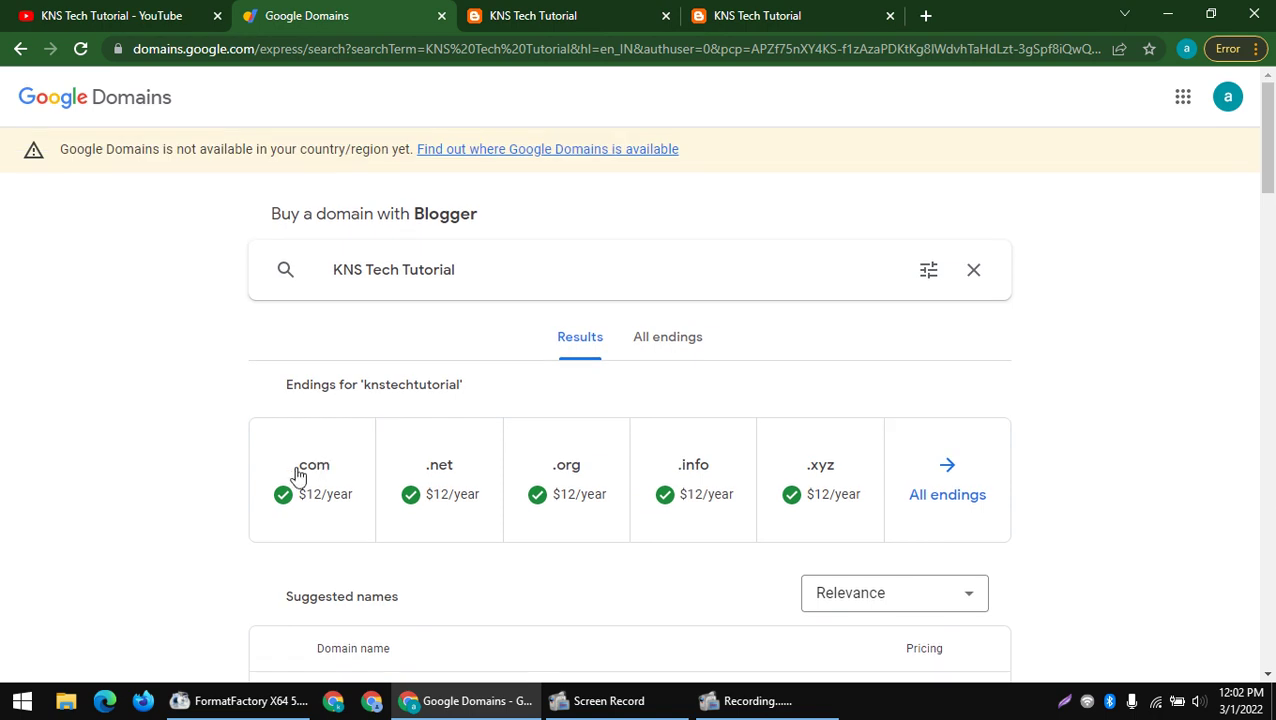
{"action": "left_click_drag", "start_coordinate": [332, 465], "coordinate": [362, 530]}
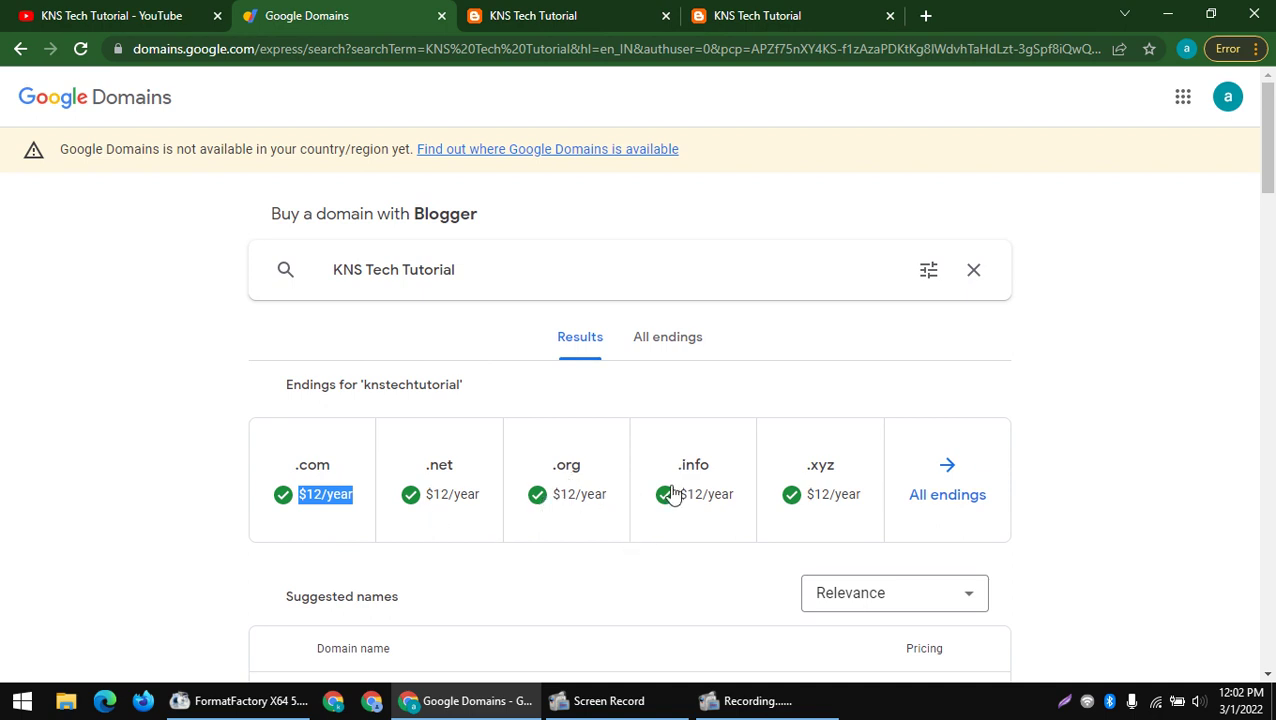
{"action": "double_click", "coordinate": [440, 465]}
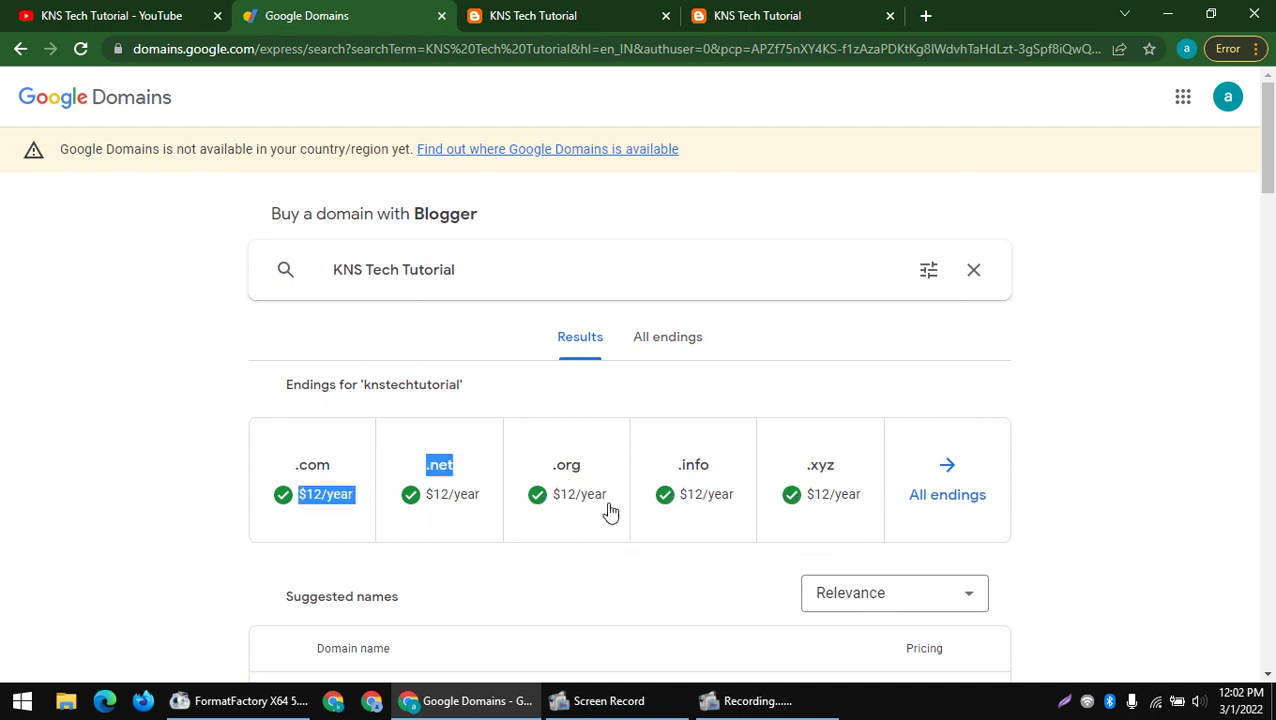
{"action": "left_click_drag", "start_coordinate": [610, 512], "coordinate": [1245, 505]}
{"action": "left_click_drag", "start_coordinate": [308, 478], "coordinate": [1189, 496]}
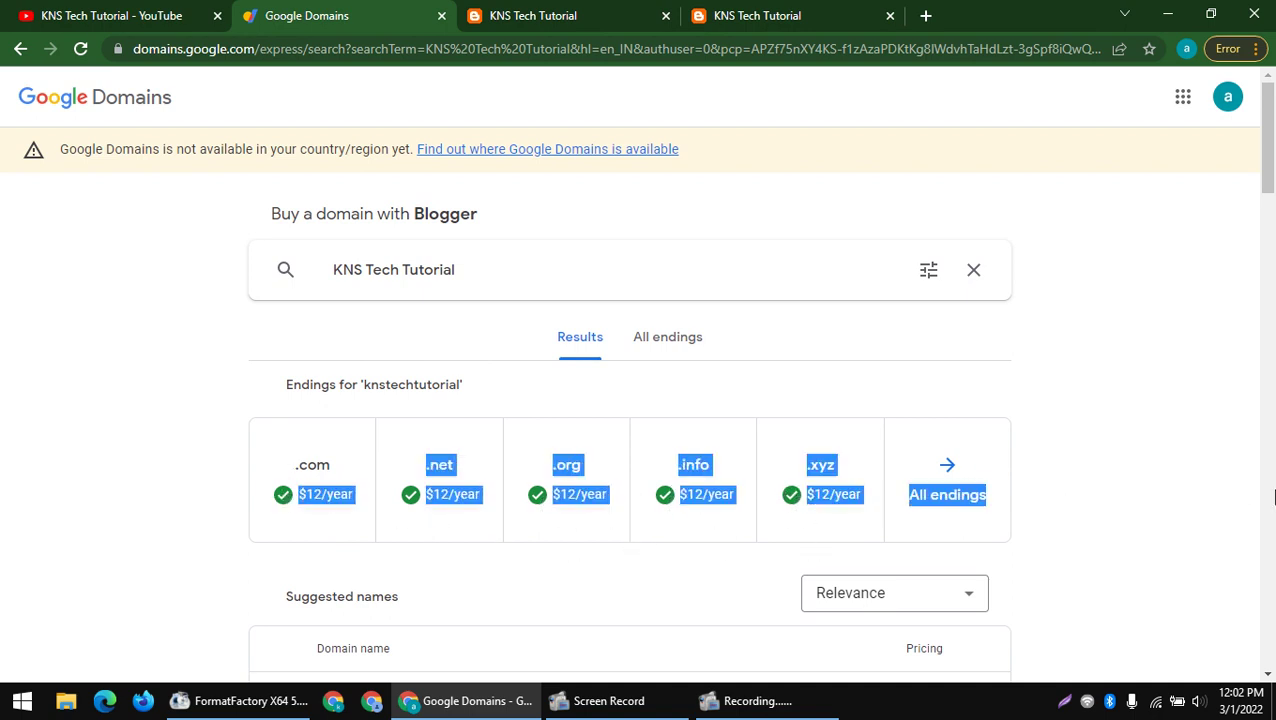
{"action": "left_click", "coordinate": [181, 484]}
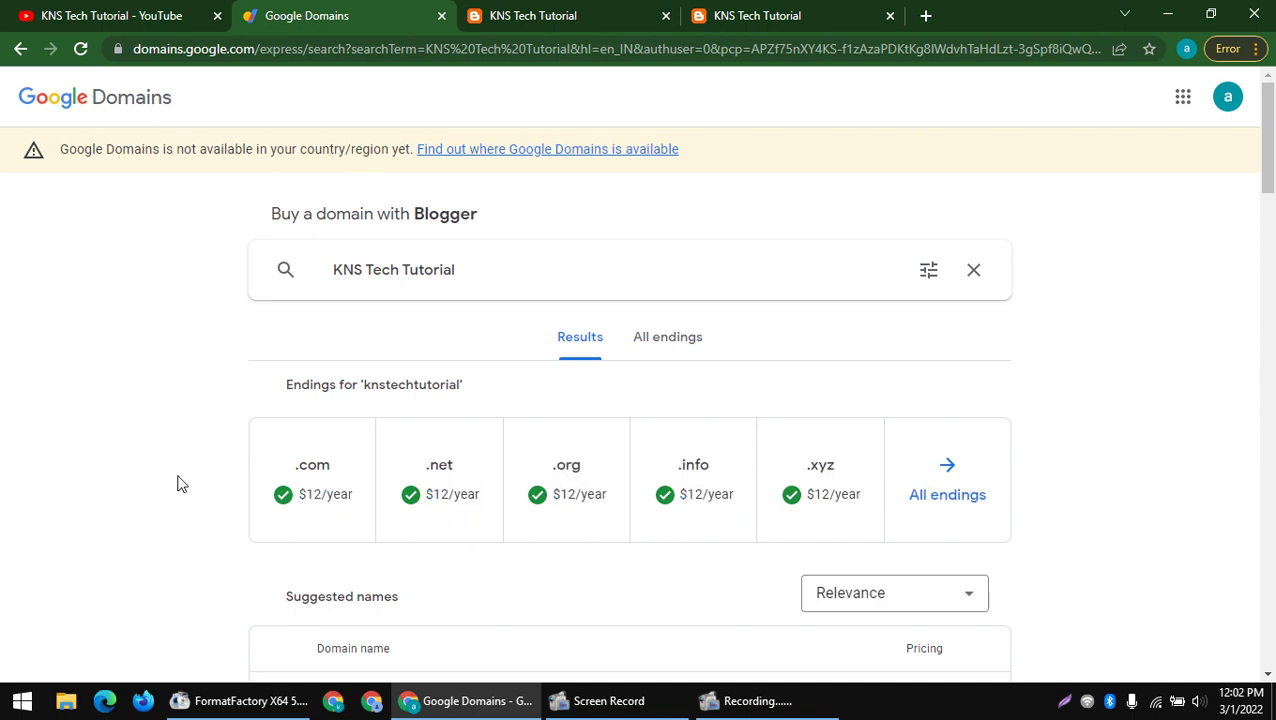
- Open the insights for knstechtutorial.com and read the advantages about its ending and spelling
{"action": "left_click", "coordinate": [300, 497]}
{"action": "scroll", "coordinate": [300, 497], "scroll_direction": "down", "scroll_amount": 2}
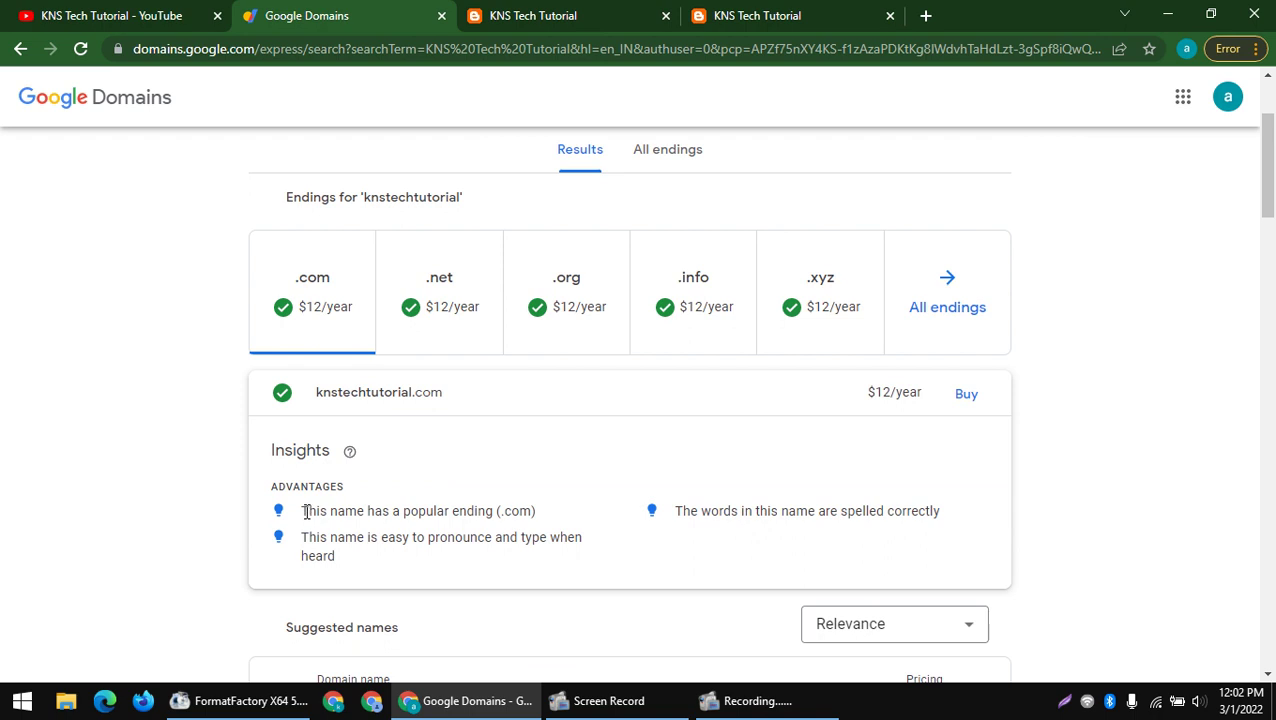
{"action": "left_click_drag", "start_coordinate": [306, 512], "coordinate": [546, 524]}
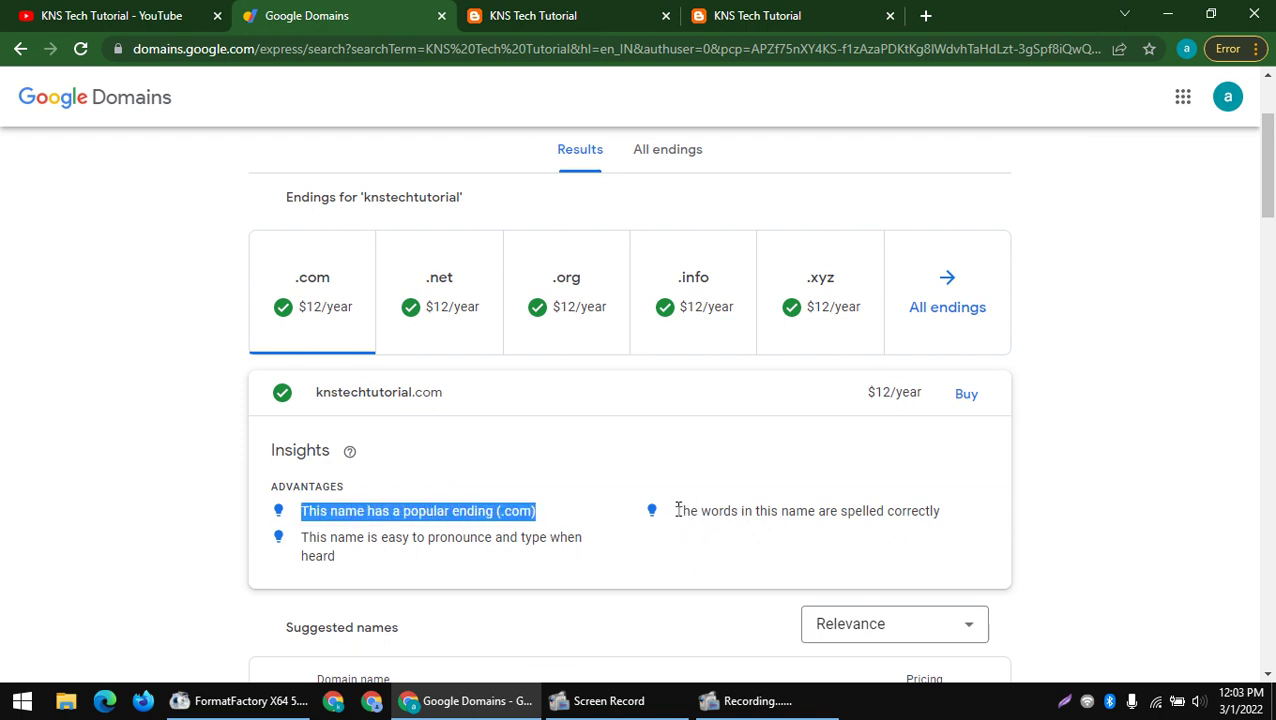
{"action": "left_click_drag", "start_coordinate": [677, 510], "coordinate": [947, 531]}
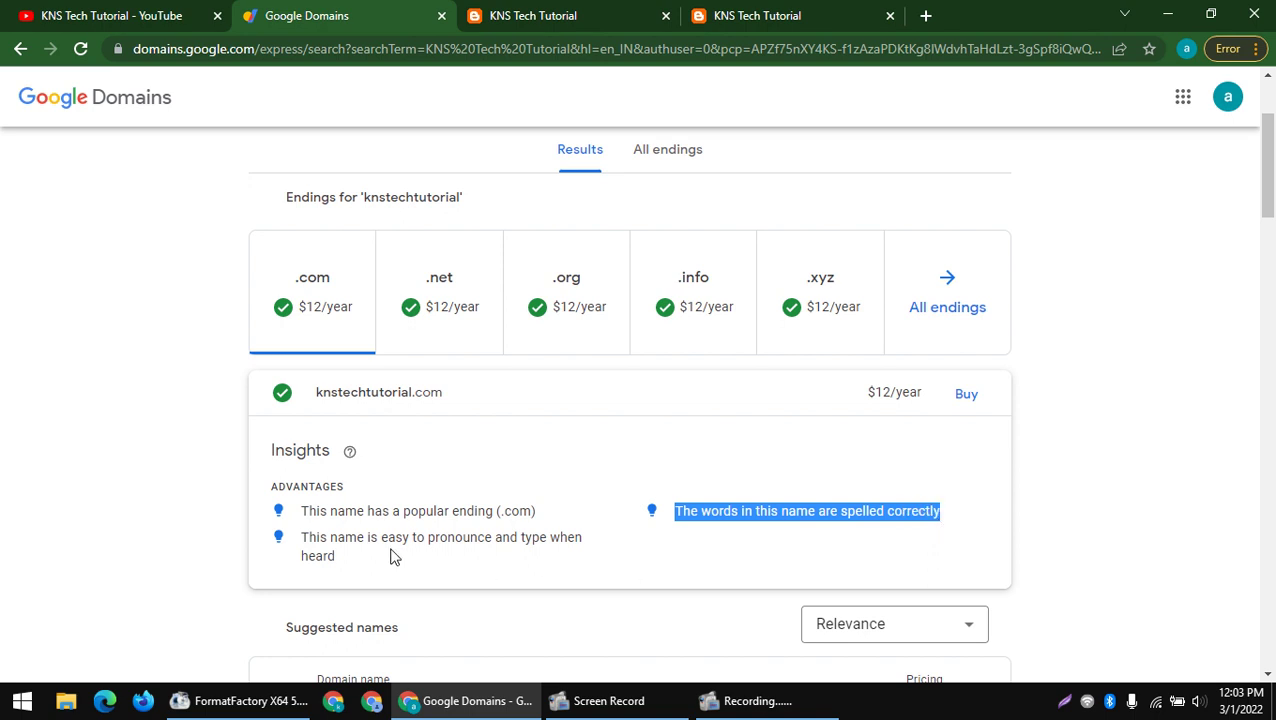
- Look over the domain search results and choose to buy knstechtutorial.com
{"action": "scroll", "coordinate": [313, 589], "scroll_direction": "down", "scroll_amount": 2}
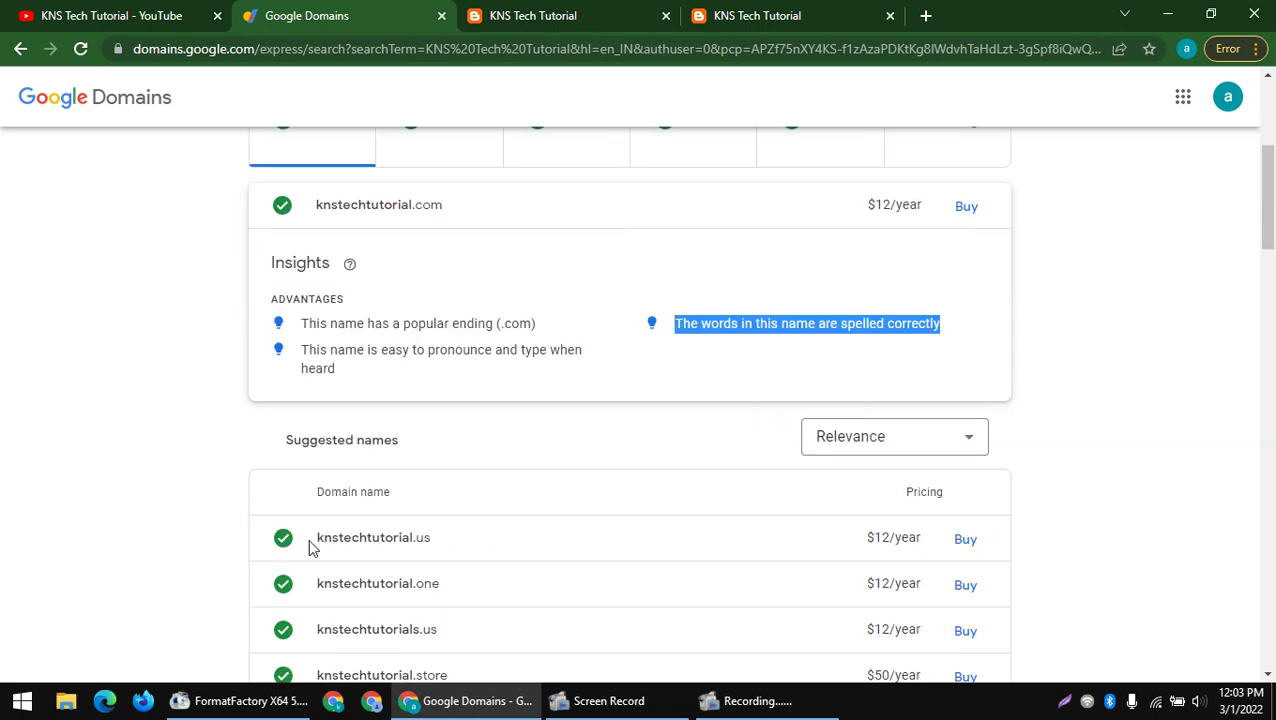
{"action": "scroll", "coordinate": [644, 313], "scroll_direction": "up", "scroll_amount": 4}
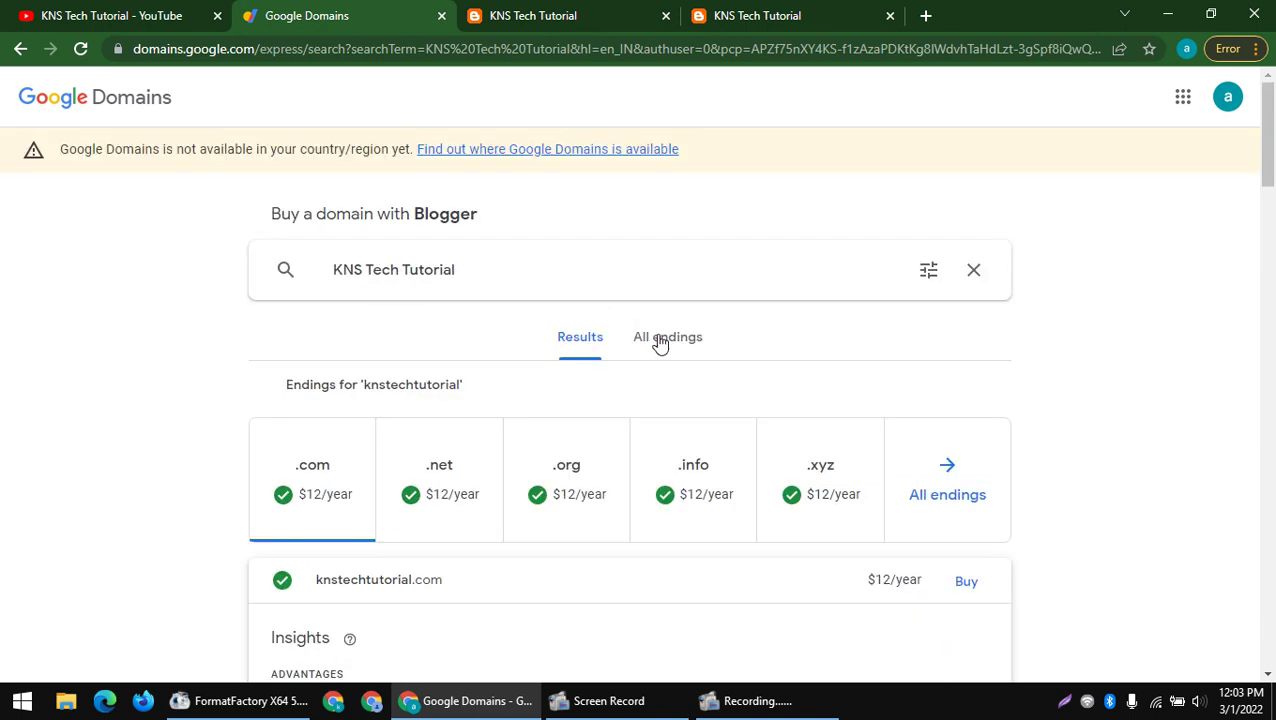
{"action": "scroll", "coordinate": [385, 488], "scroll_direction": "down", "scroll_amount": 2}
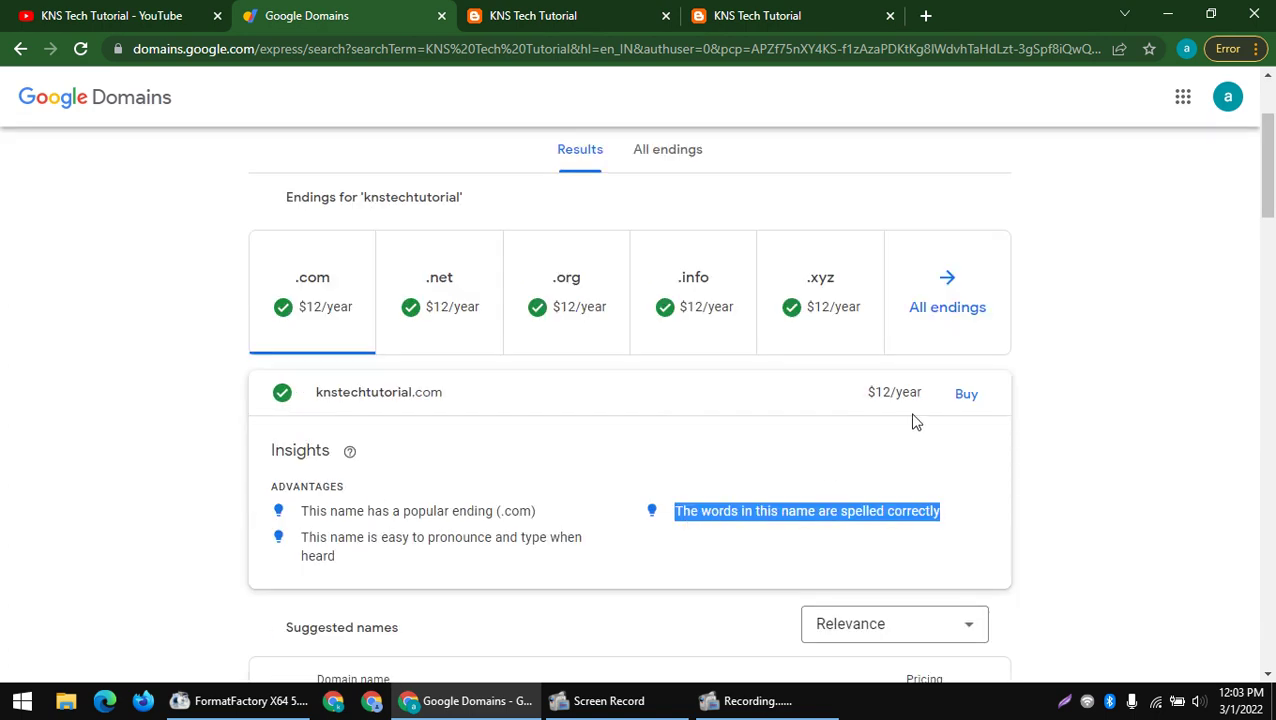
{"action": "left_click", "coordinate": [965, 394]}
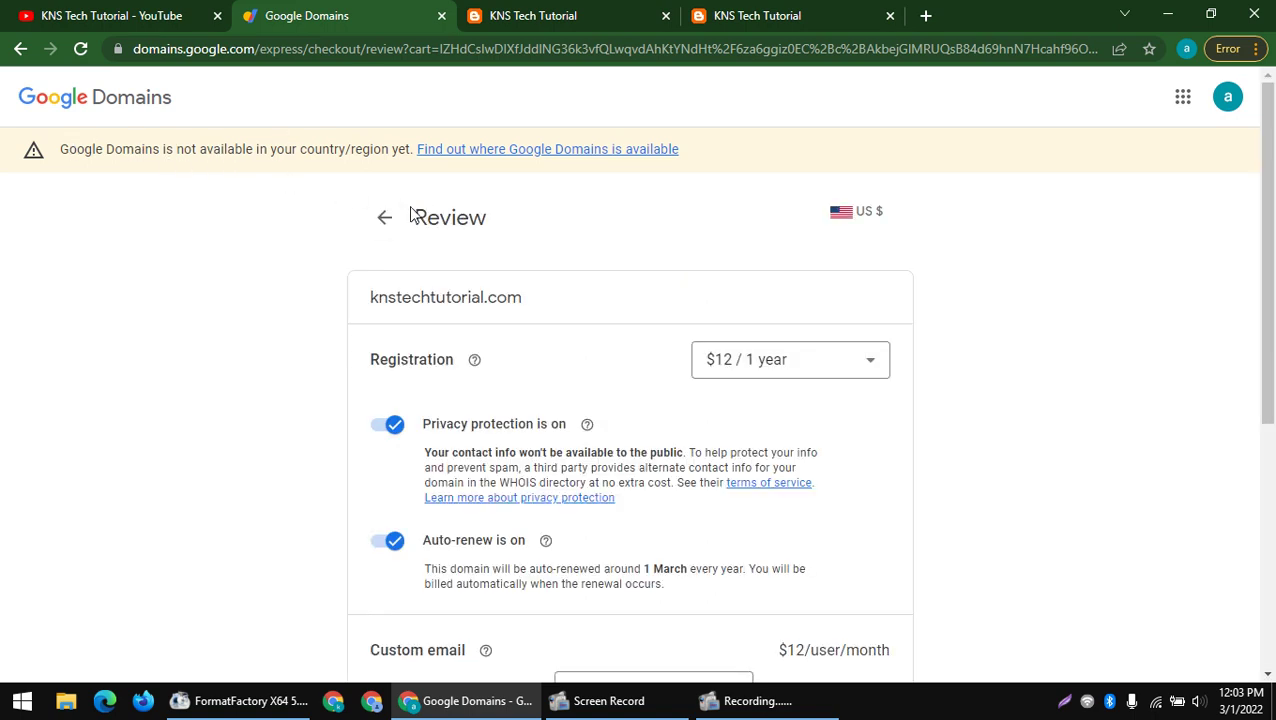
- Review the available registration periods and prices for knstechtutorial.com, leaving the selection as is
{"action": "left_click_drag", "start_coordinate": [410, 213], "coordinate": [570, 234]}
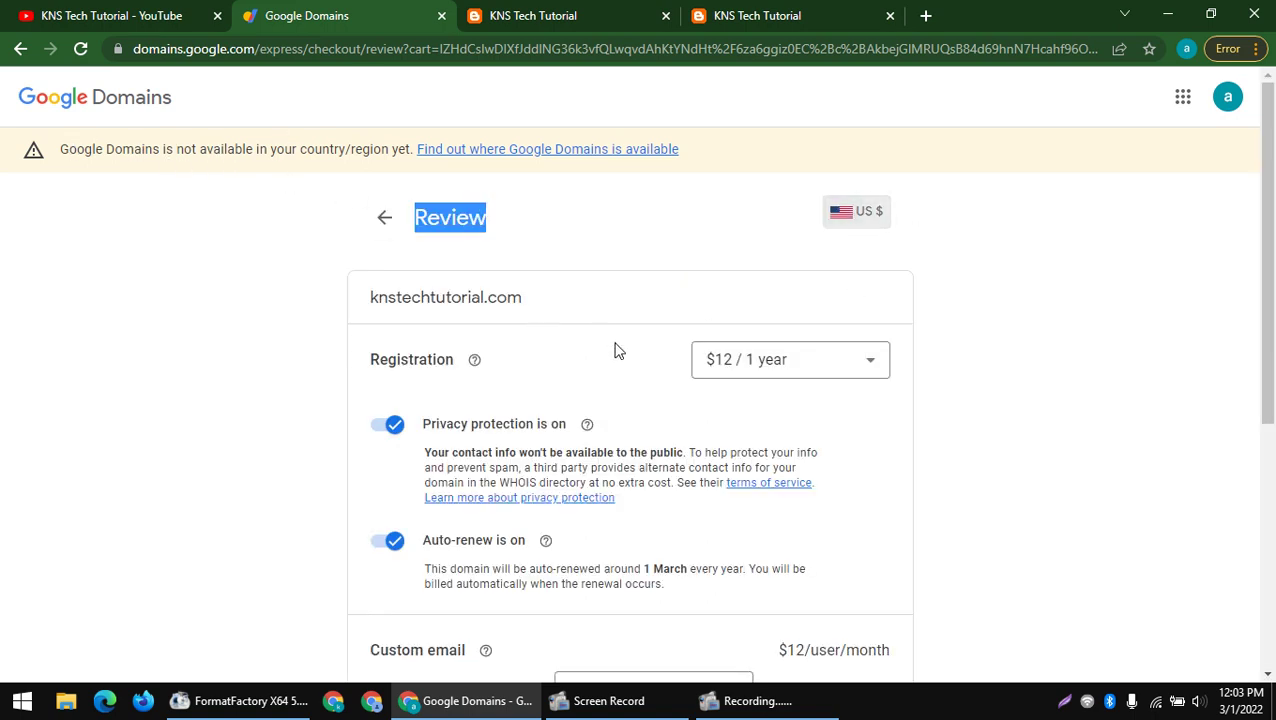
{"action": "left_click_drag", "start_coordinate": [683, 359], "coordinate": [828, 368]}
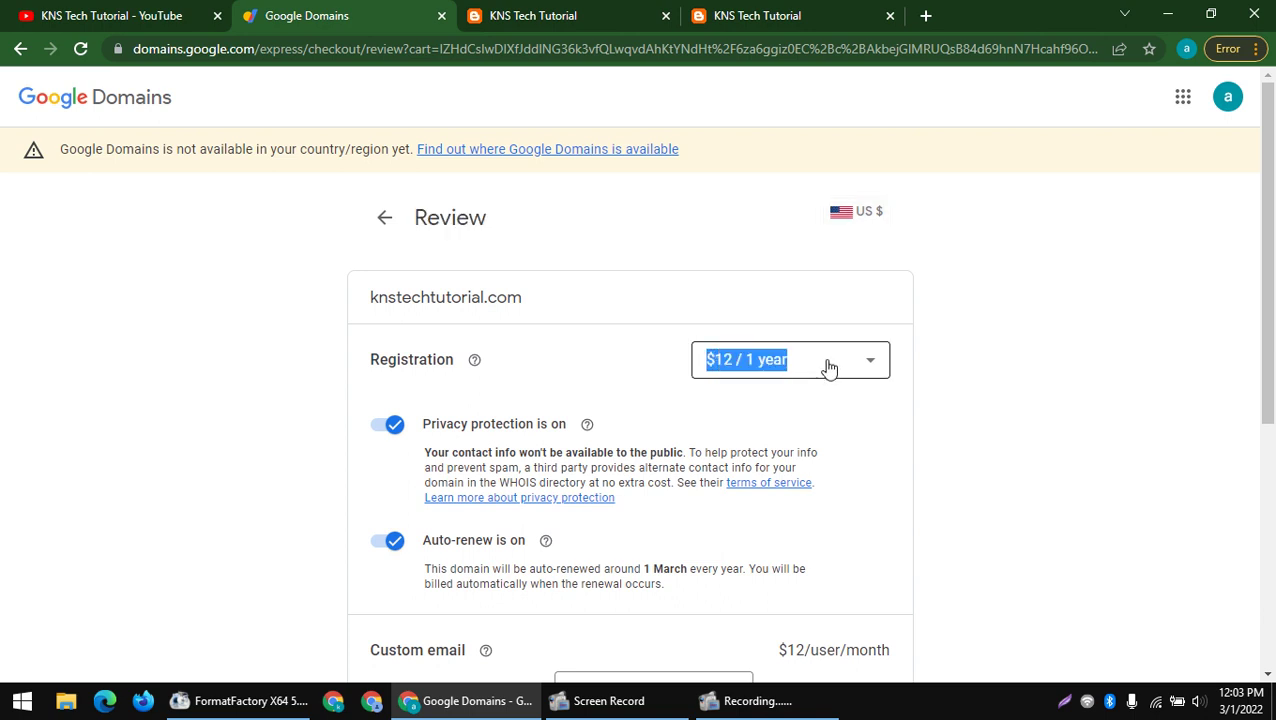
{"action": "left_click", "coordinate": [828, 368]}
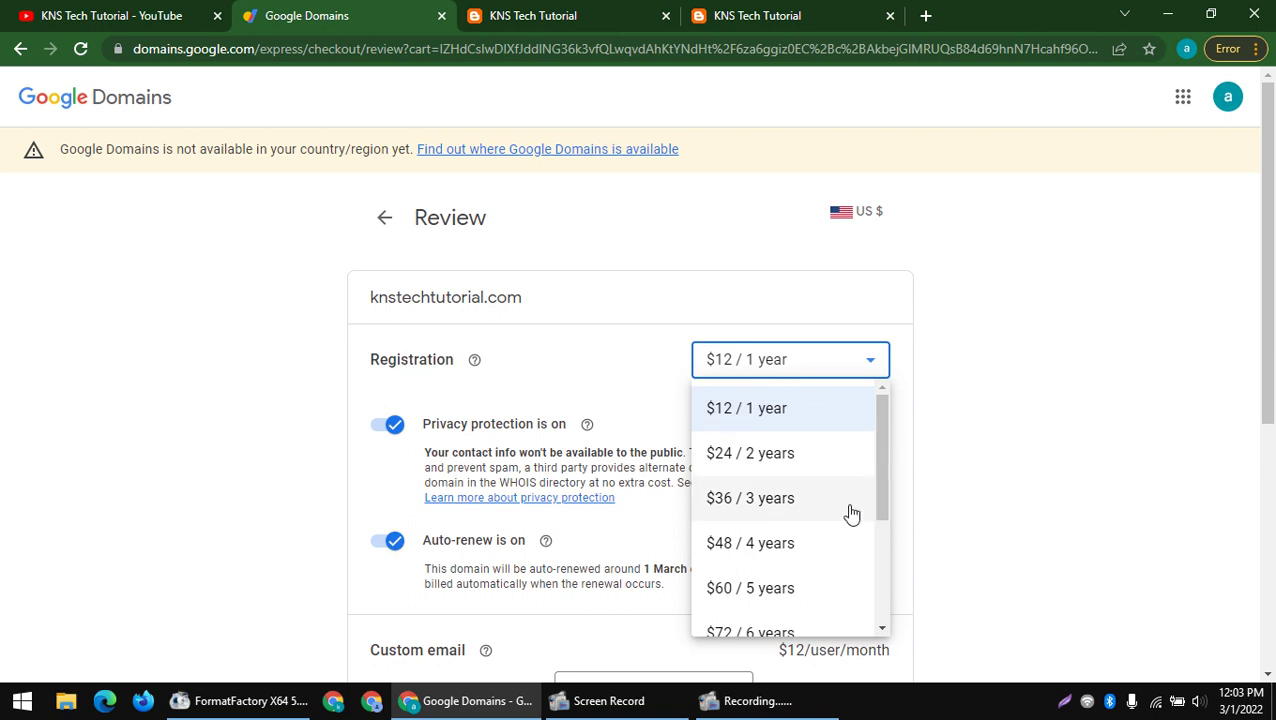
{"action": "left_click_drag", "start_coordinate": [884, 506], "coordinate": [886, 645]}
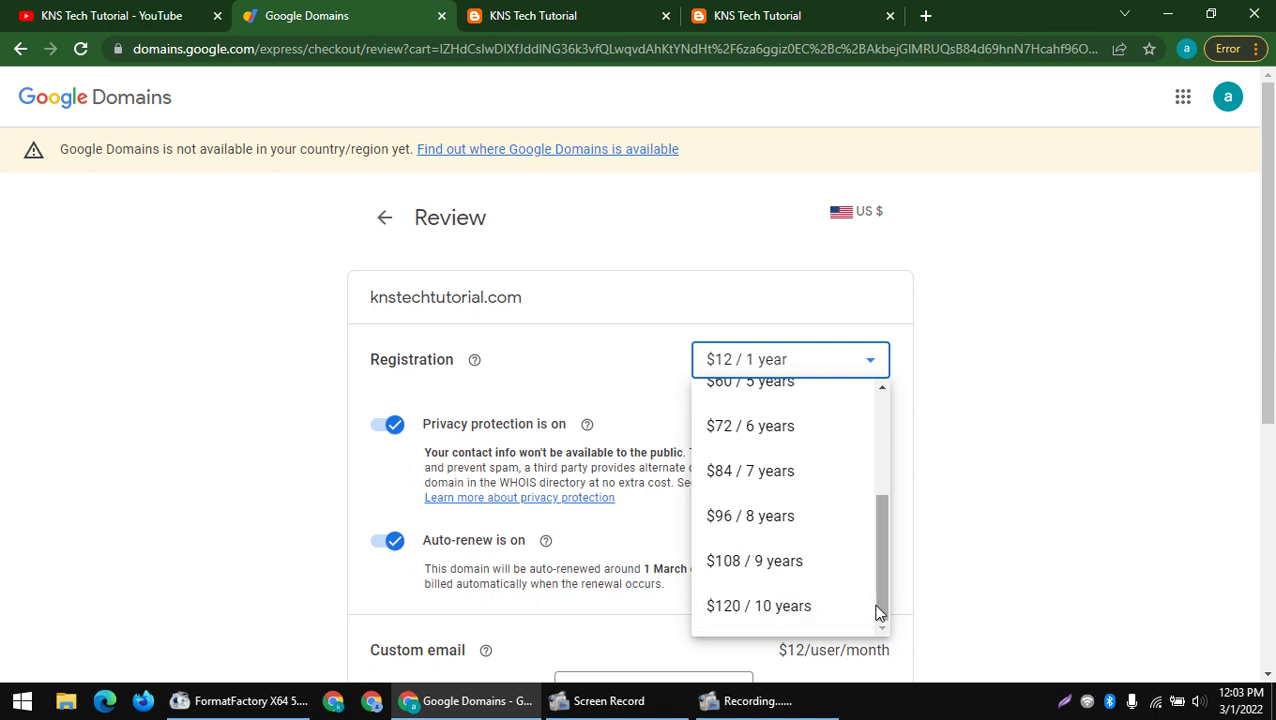
{"action": "left_click", "coordinate": [1176, 488]}
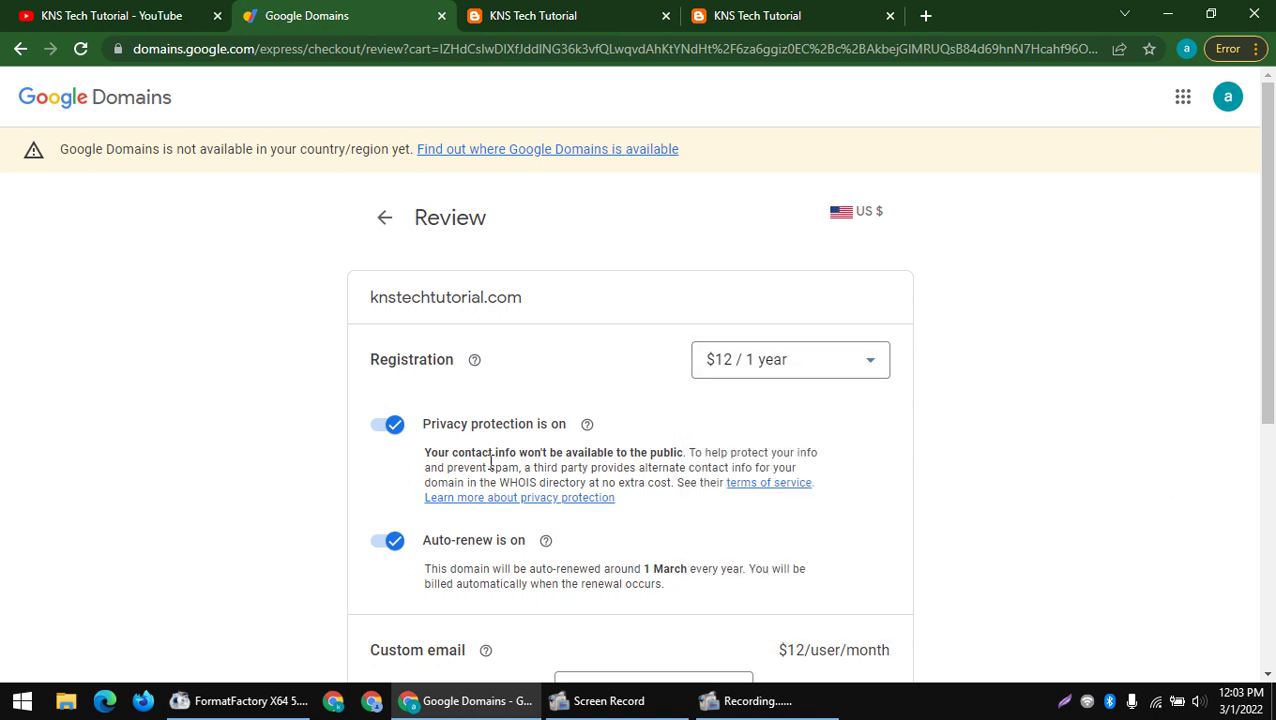
- Read the privacy protection and auto-renew details of the domain order
{"action": "left_click_drag", "start_coordinate": [421, 414], "coordinate": [650, 468]}
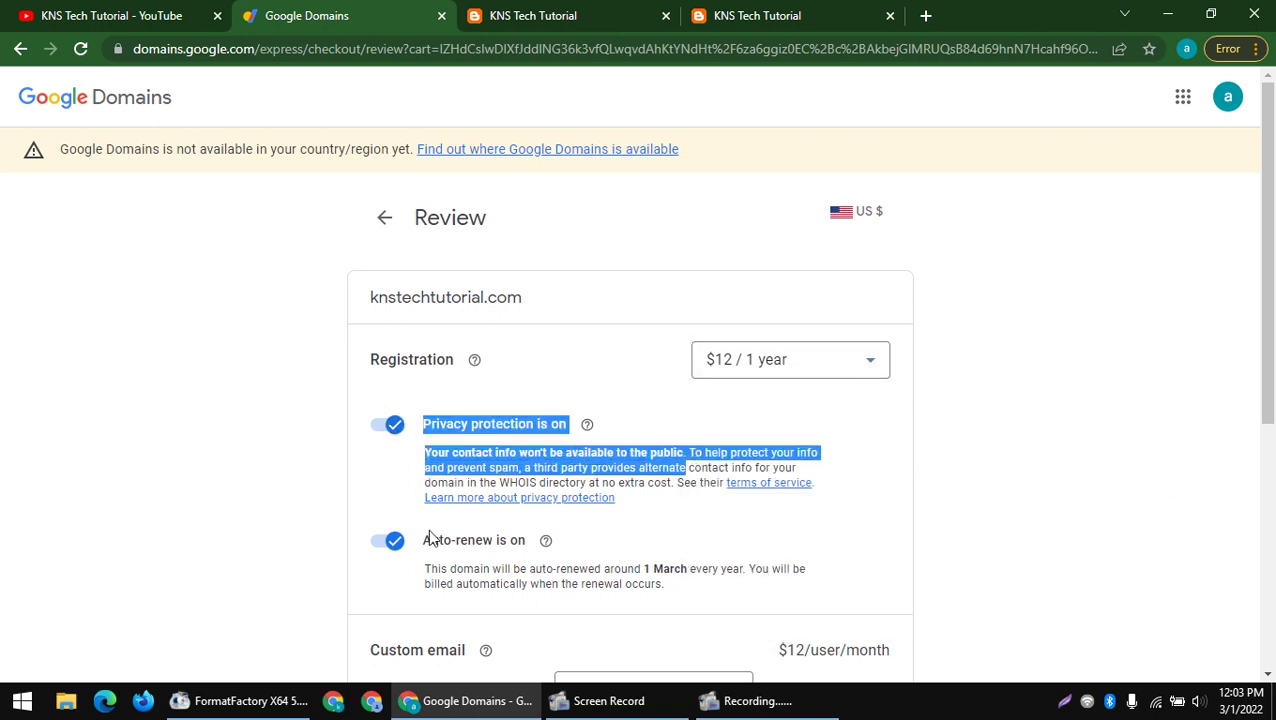
{"action": "left_click", "coordinate": [425, 542]}
{"action": "left_click_drag", "start_coordinate": [422, 542], "coordinate": [812, 589]}
{"action": "left_click", "coordinate": [832, 591]}
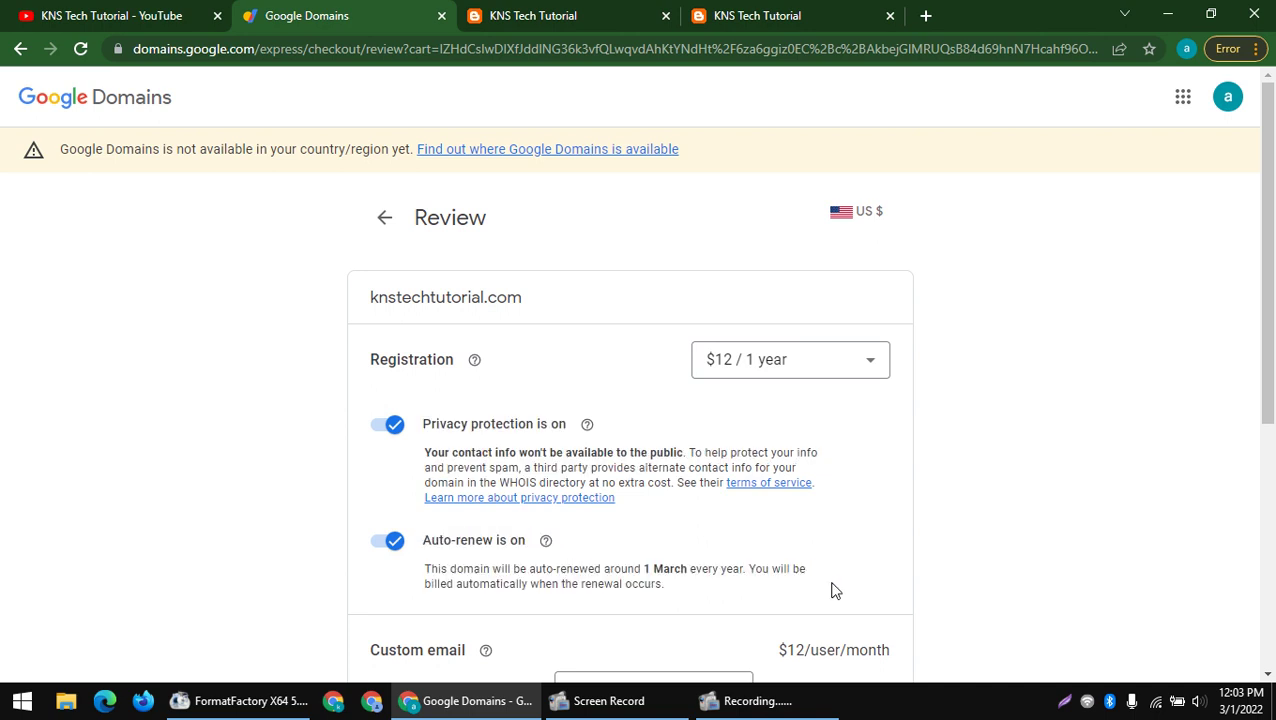
{"action": "left_click_drag", "start_coordinate": [634, 600], "coordinate": [322, 533]}
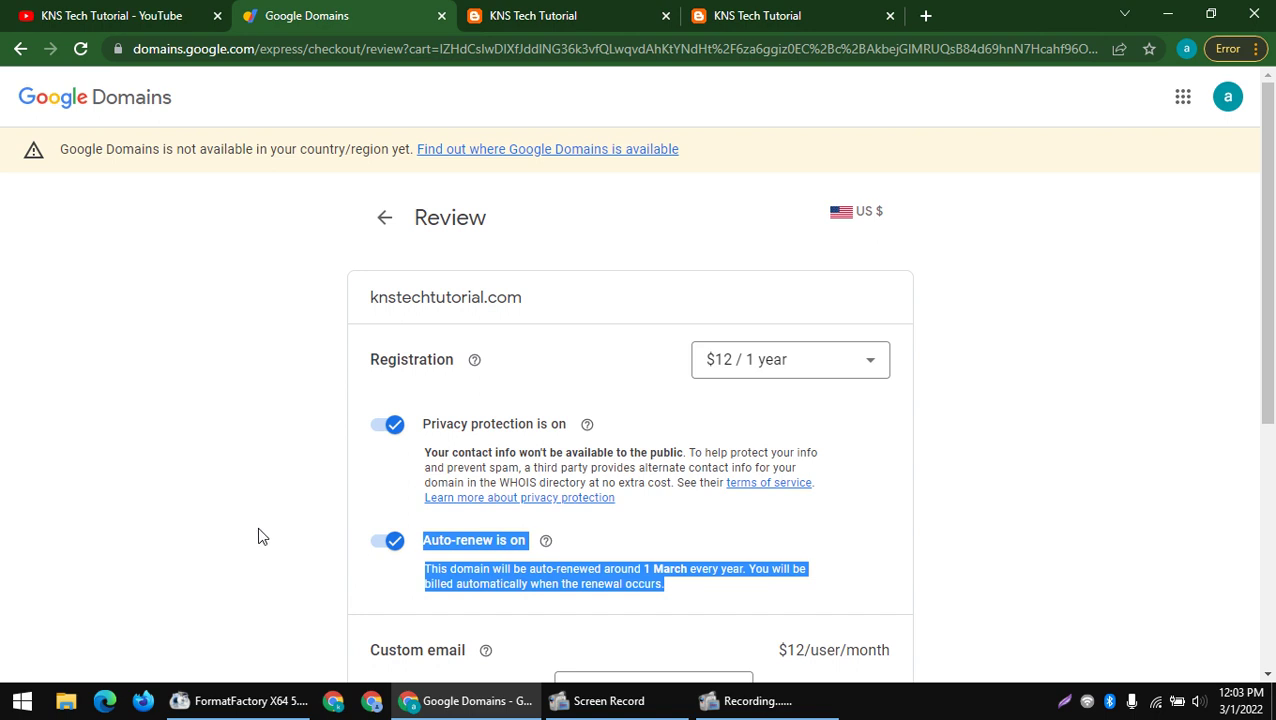
{"action": "left_click", "coordinate": [407, 524]}
{"action": "scroll", "coordinate": [407, 524], "scroll_direction": "down", "scroll_amount": 1}
{"action": "scroll", "coordinate": [540, 497], "scroll_direction": "down", "scroll_amount": 3}
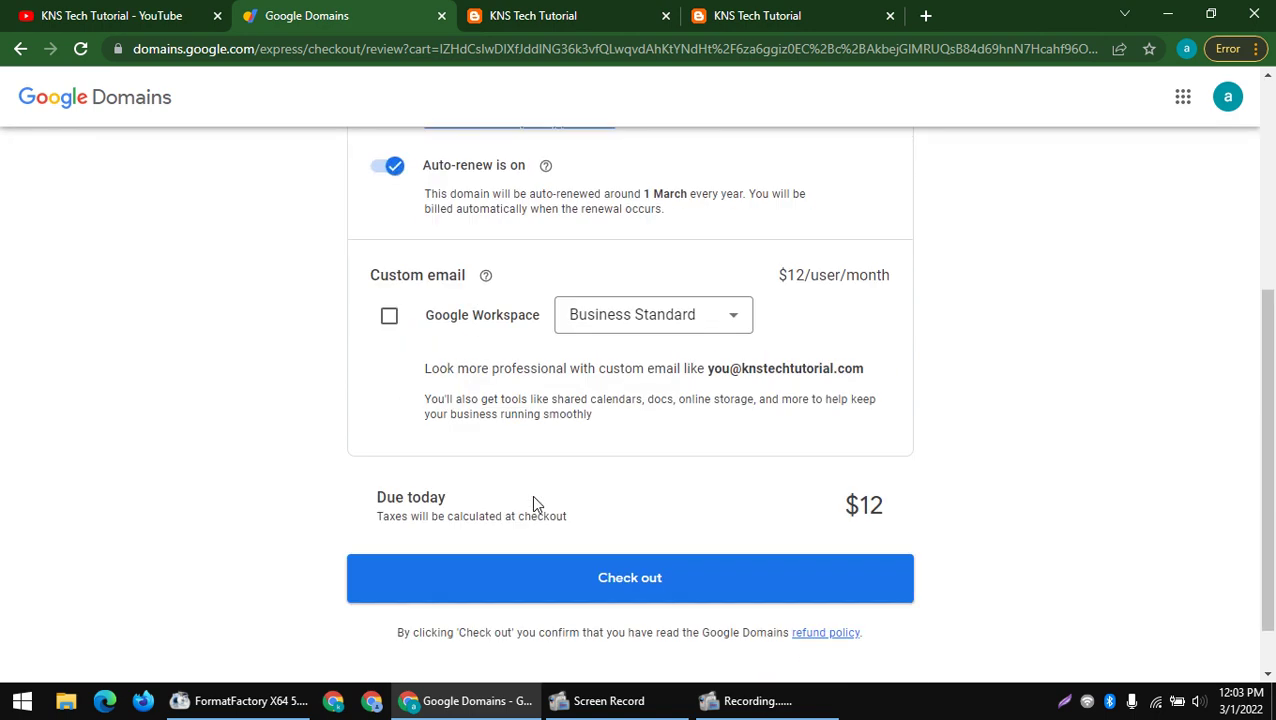
{"action": "scroll", "coordinate": [533, 504], "scroll_direction": "up", "scroll_amount": 1}
{"action": "left_click_drag", "start_coordinate": [445, 287], "coordinate": [745, 303]}
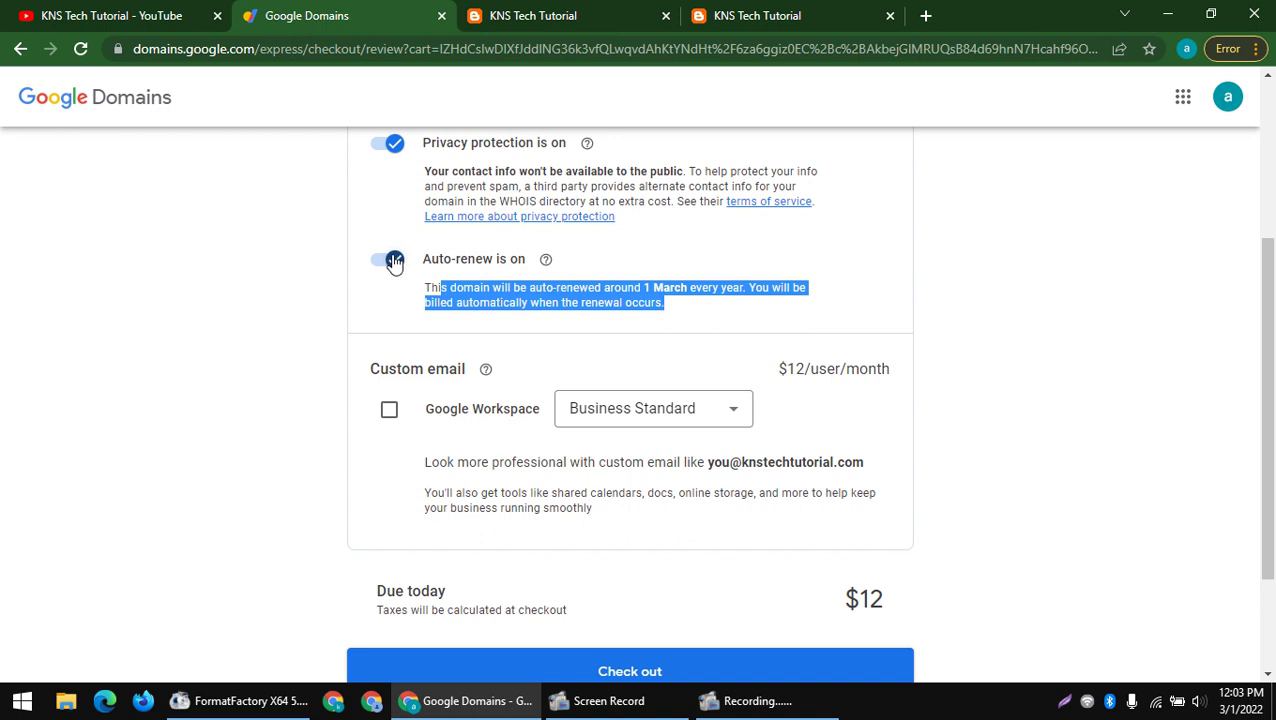
- Examine the custom email plans and pricing, briefly enabling the Google Workspace option to view its admin account form
{"action": "left_click_drag", "start_coordinate": [370, 388], "coordinate": [466, 372]}
{"action": "left_click", "coordinate": [594, 416]}
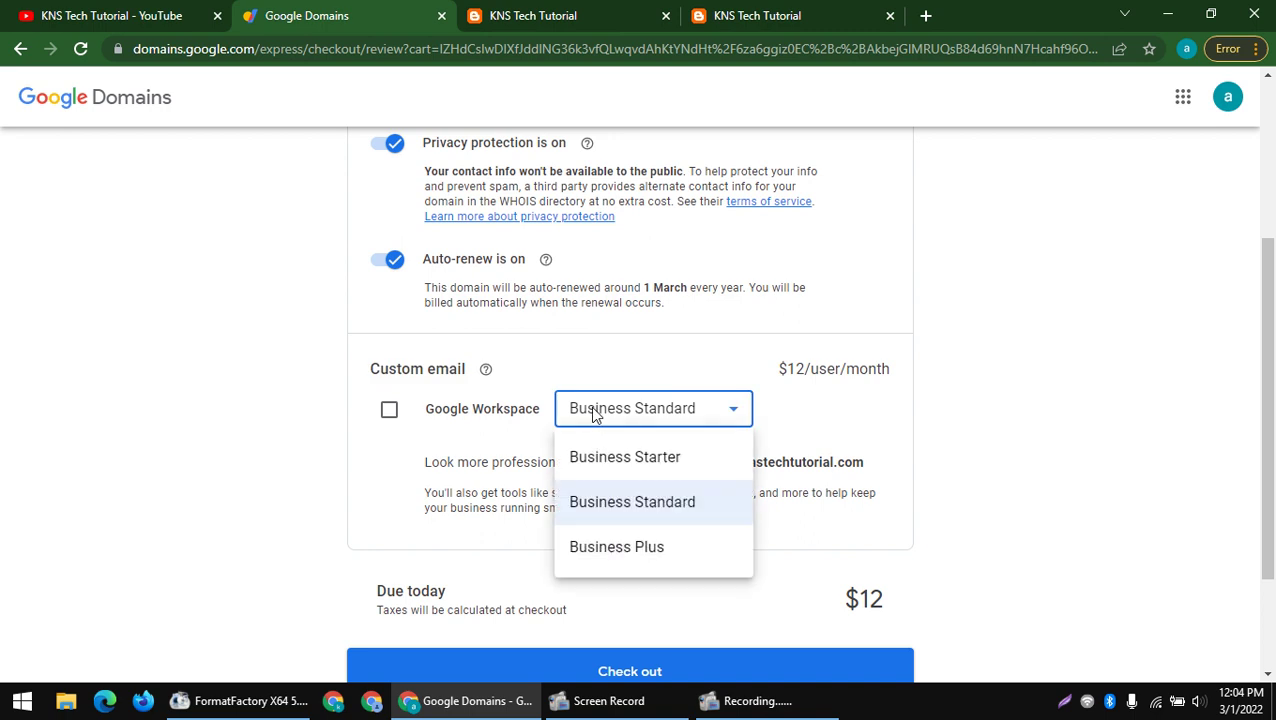
{"action": "left_click", "coordinate": [585, 420]}
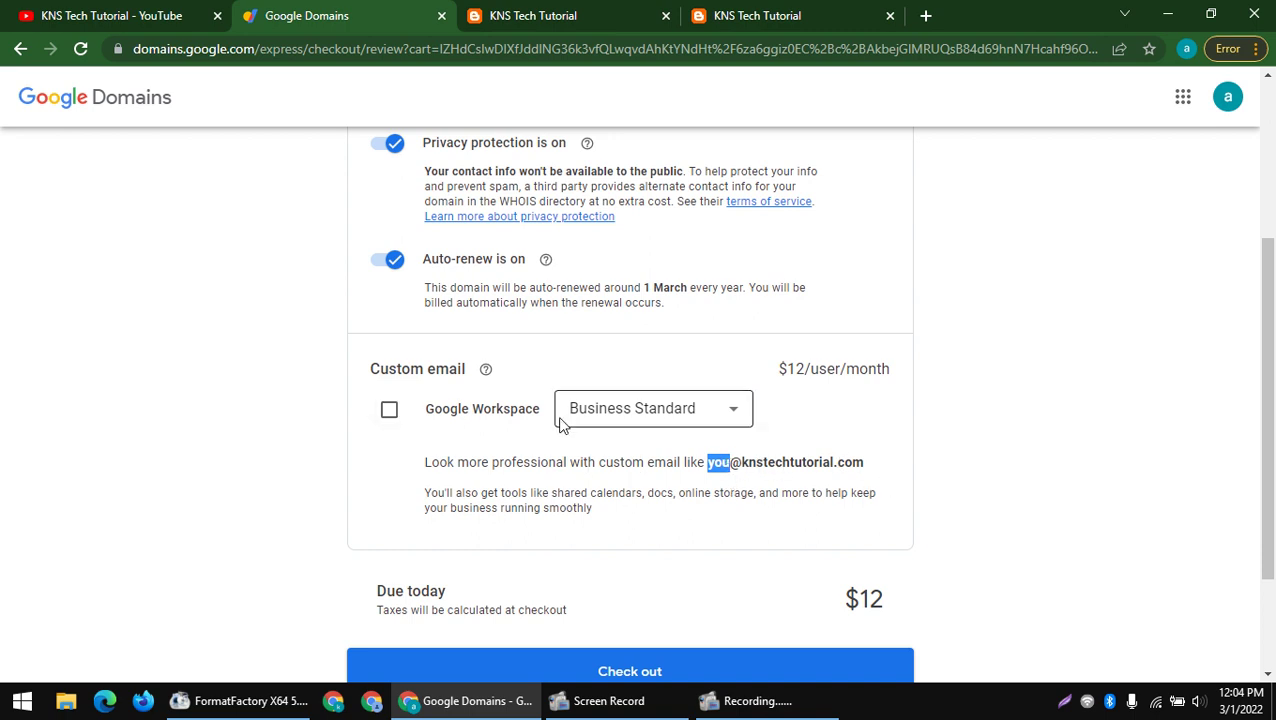
{"action": "left_click_drag", "start_coordinate": [786, 369], "coordinate": [993, 380]}
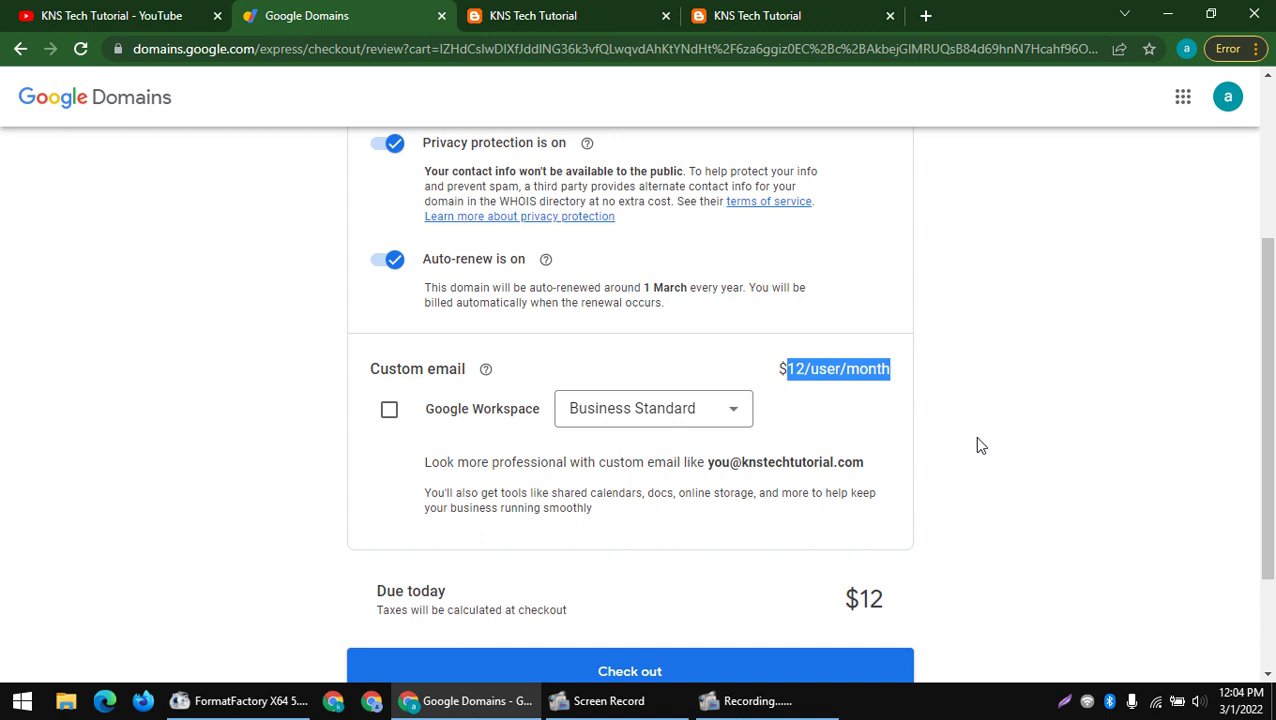
{"action": "scroll", "coordinate": [979, 445], "scroll_direction": "down", "scroll_amount": 2}
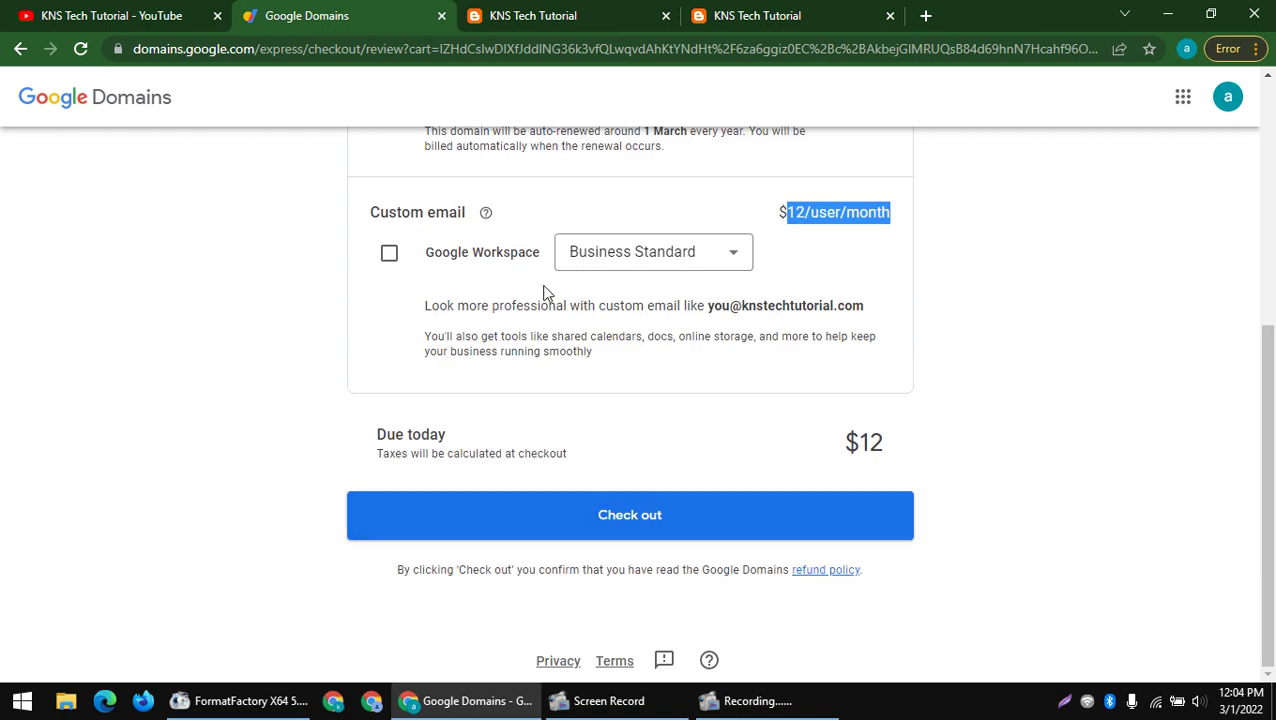
{"action": "left_click", "coordinate": [394, 260]}
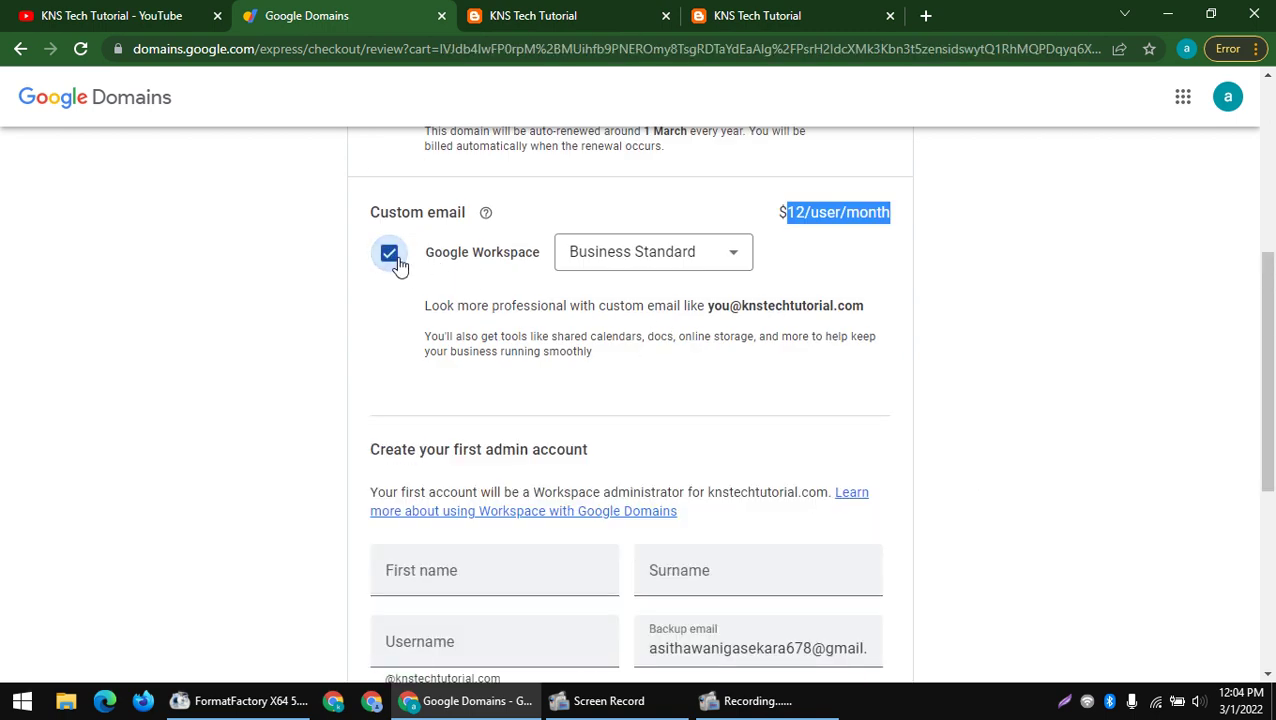
{"action": "left_click", "coordinate": [396, 260]}
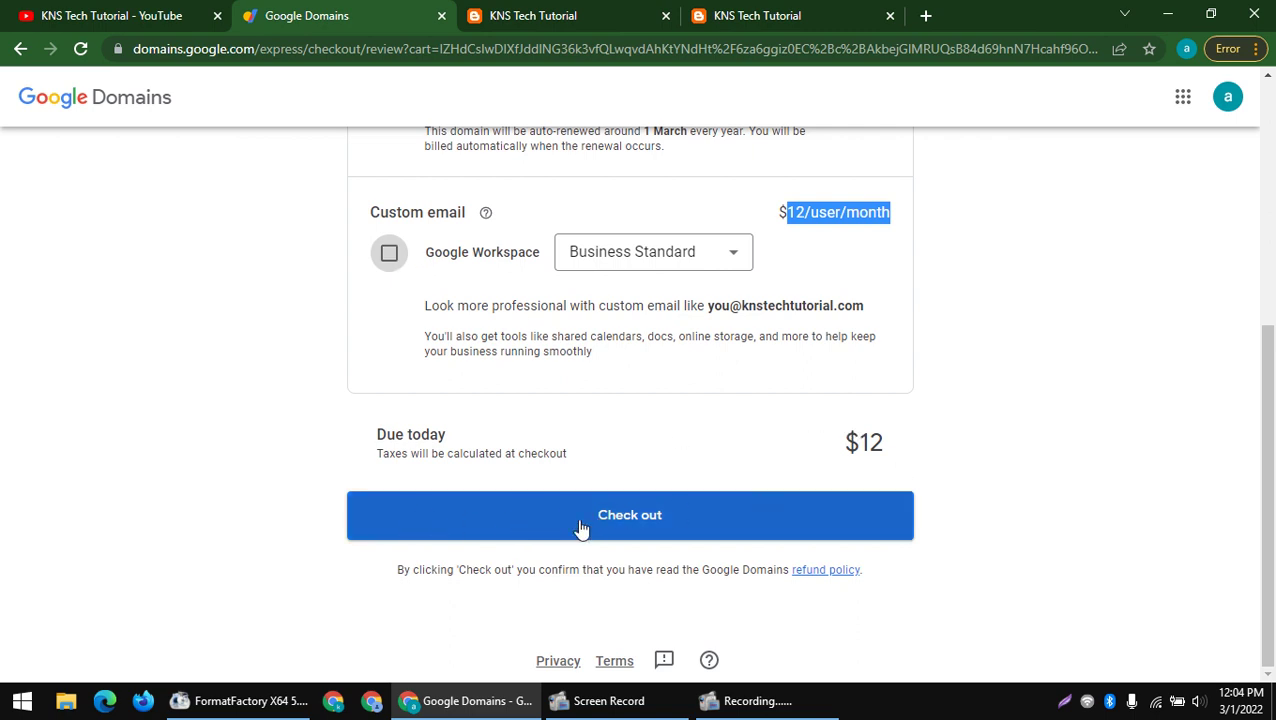
- Start the checkout and confirm a billing address with United States as the billing country
{"action": "left_click", "coordinate": [618, 517]}
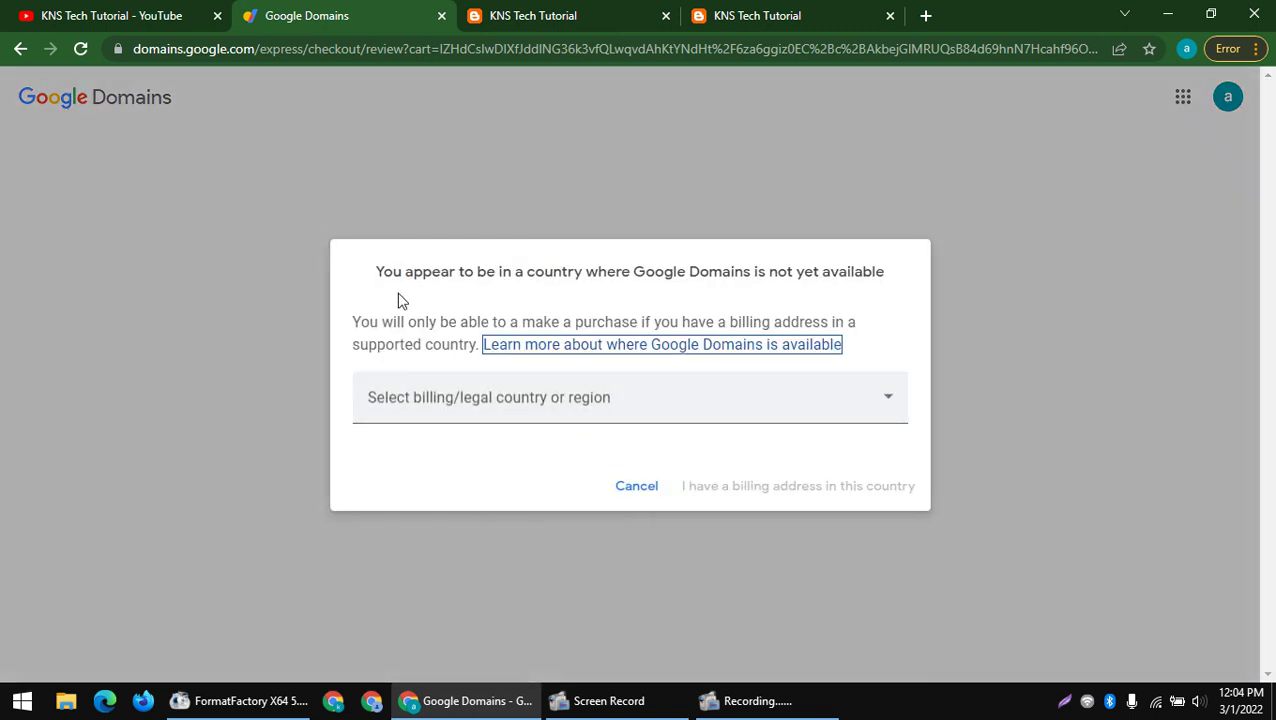
{"action": "left_click_drag", "start_coordinate": [373, 276], "coordinate": [891, 293]}
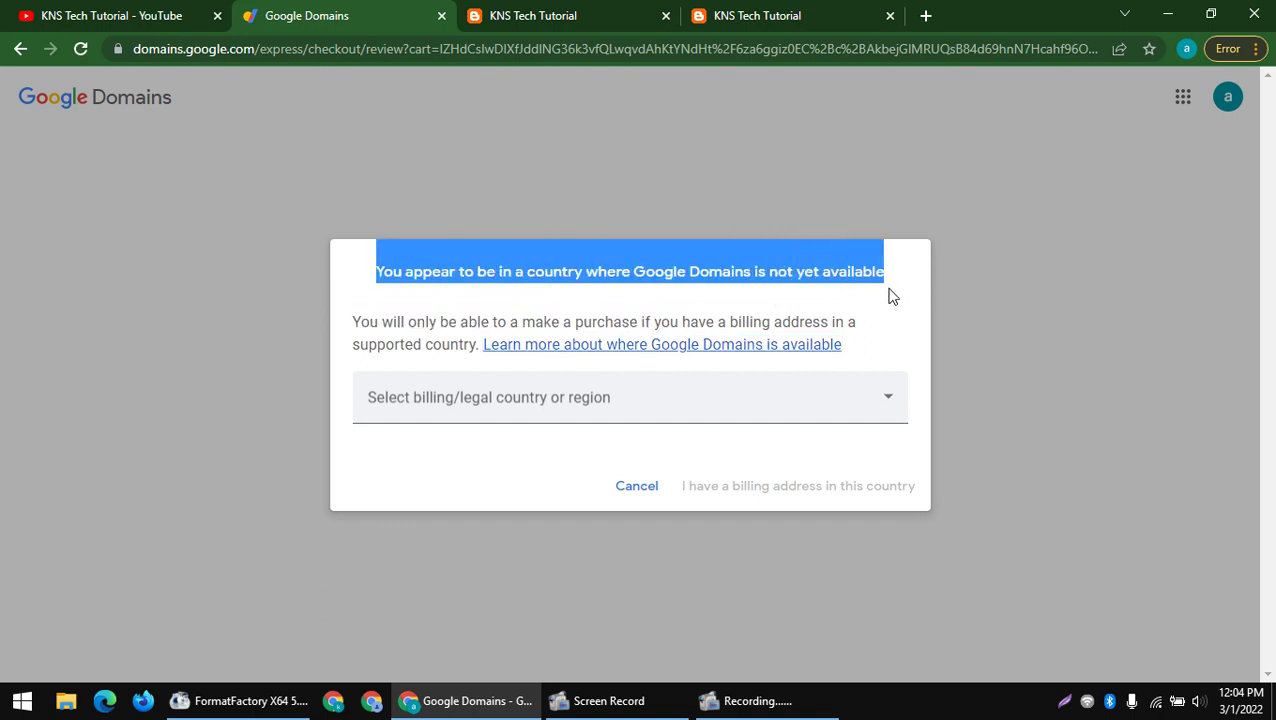
{"action": "left_click", "coordinate": [601, 404]}
{"action": "scroll", "coordinate": [527, 546], "scroll_direction": "down", "scroll_amount": 10}
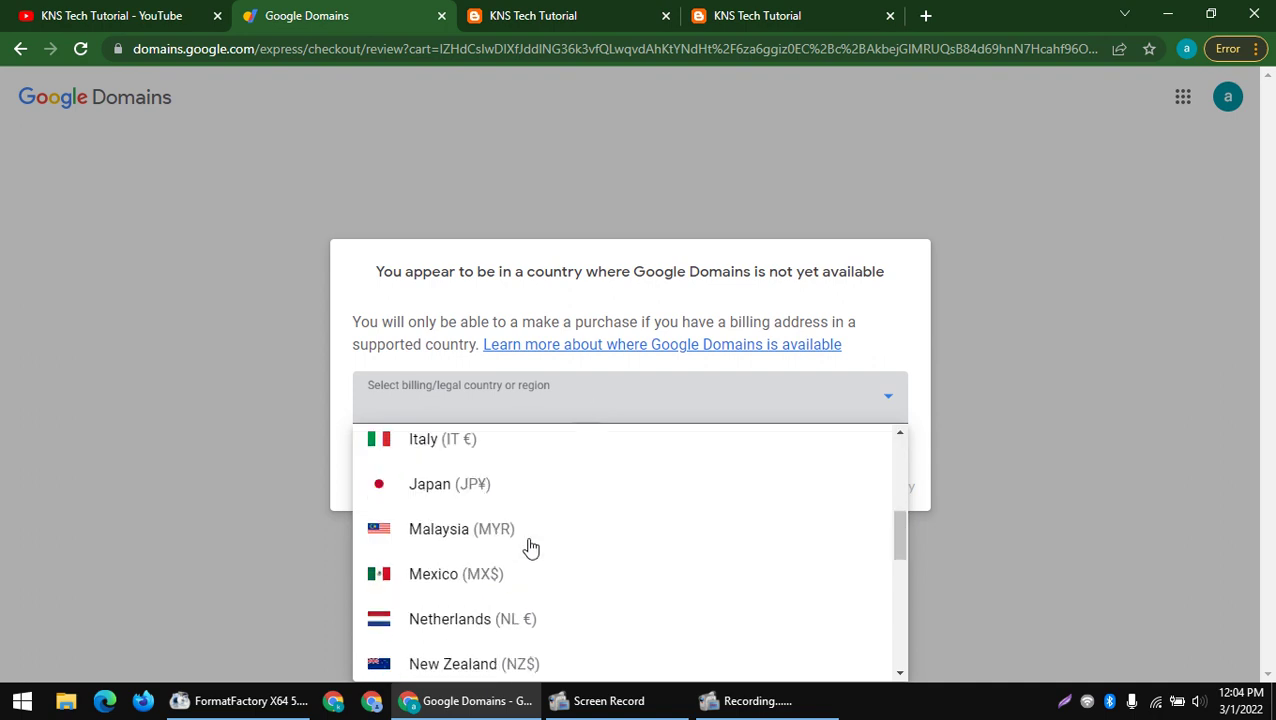
{"action": "left_click", "coordinate": [495, 607]}
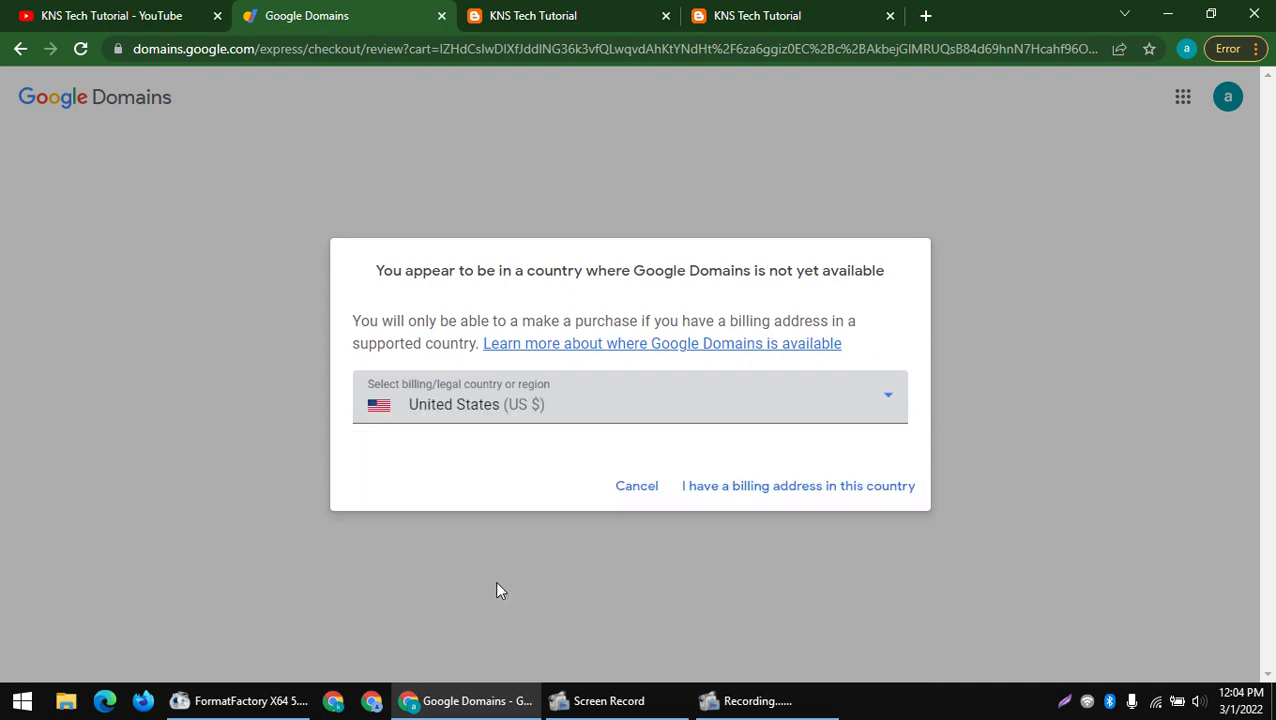
{"action": "left_click", "coordinate": [790, 490]}
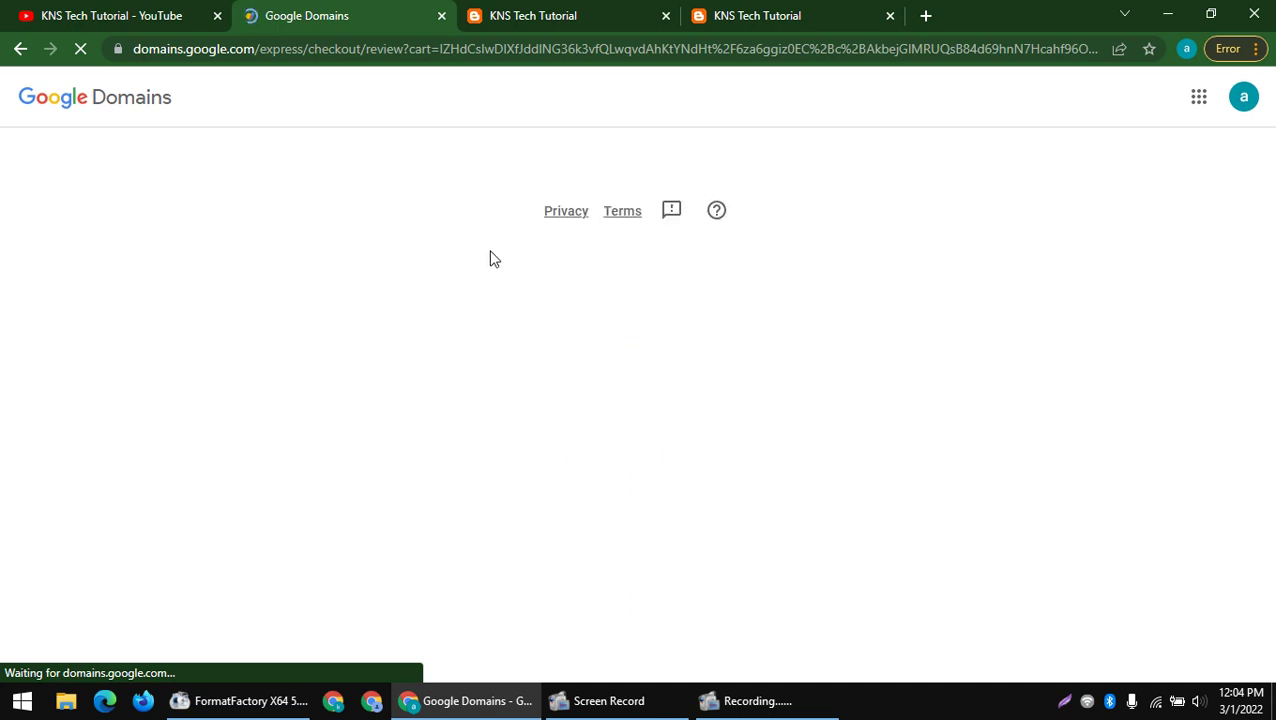
- Proceed to checkout again for the knstechtutorial.com order without Google Workspace
{"action": "scroll", "coordinate": [407, 162], "scroll_direction": "down", "scroll_amount": 2}
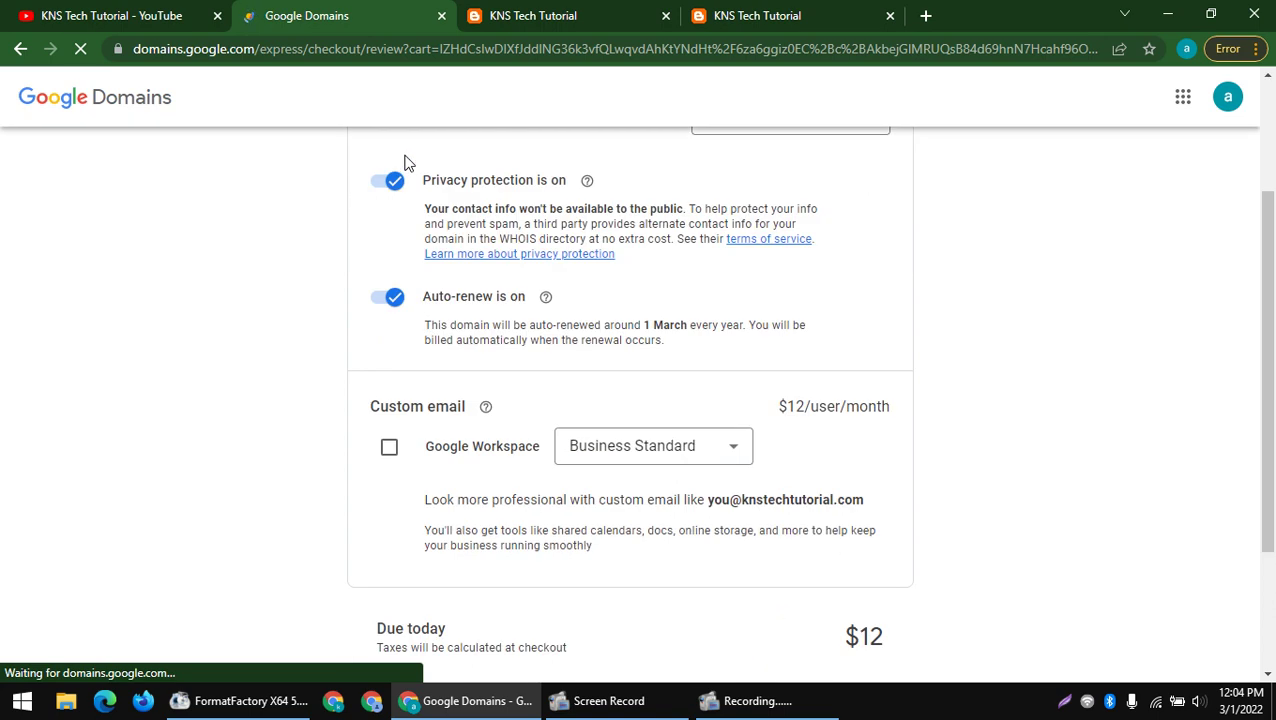
{"action": "scroll", "coordinate": [418, 330], "scroll_direction": "down", "scroll_amount": 2}
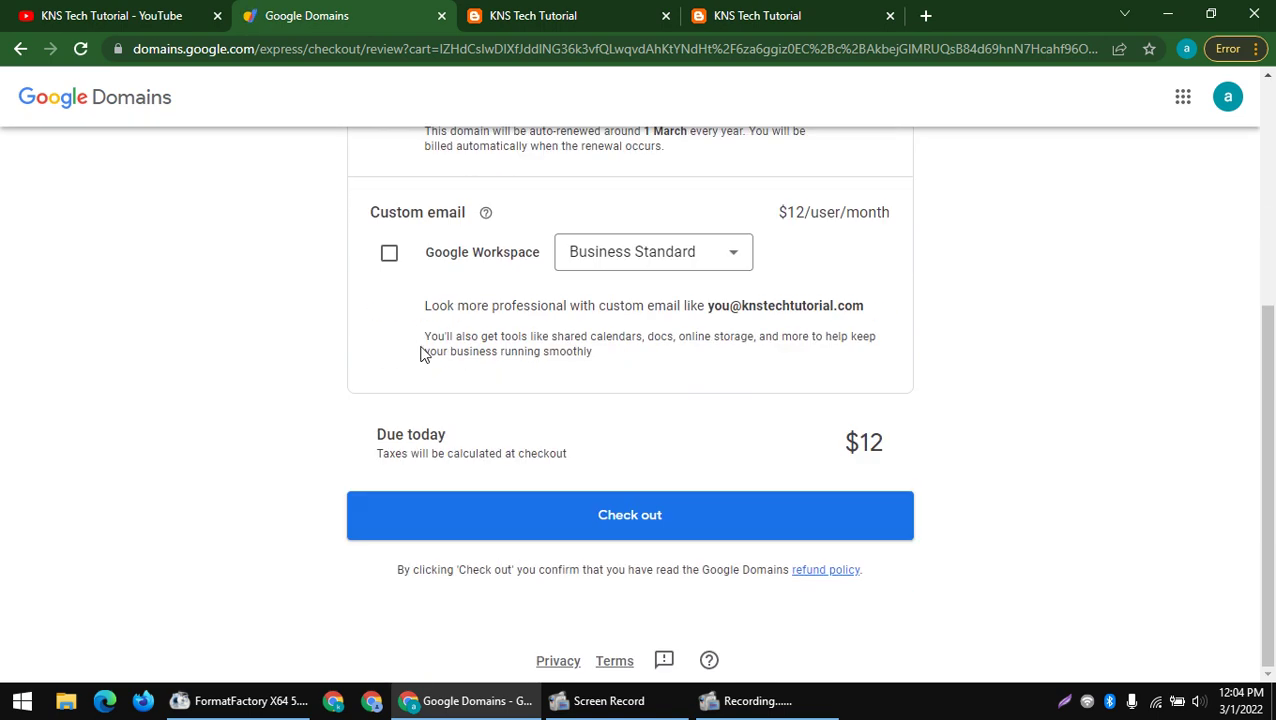
{"action": "left_click", "coordinate": [573, 522]}
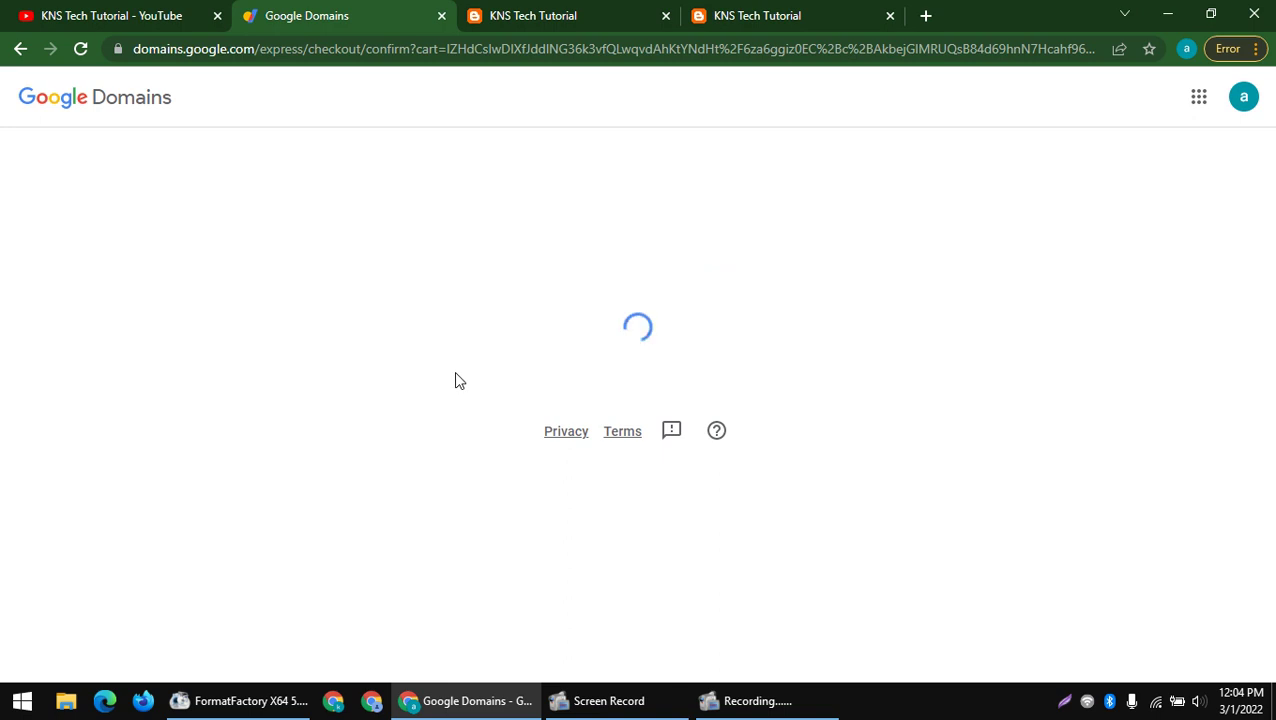
- Look through the checkout's contact information form, the DNS records section and the purchase review section
{"action": "scroll", "coordinate": [457, 373], "scroll_direction": "down", "scroll_amount": 10}
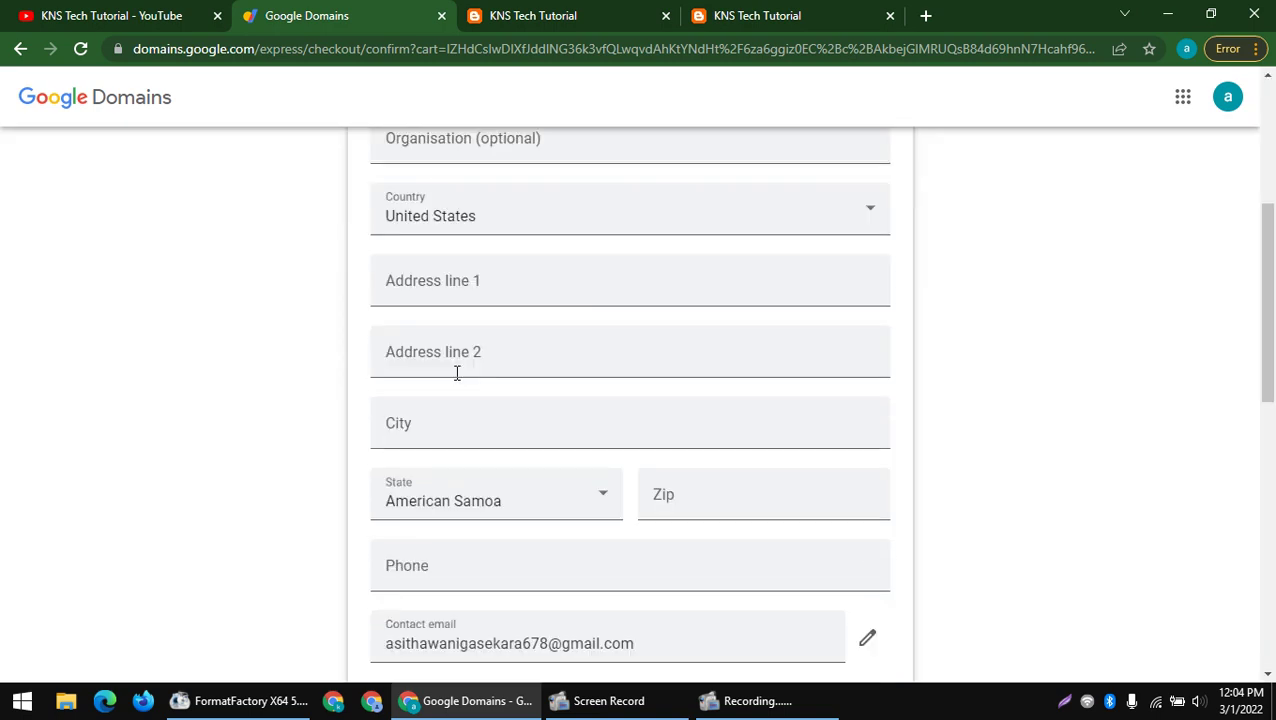
{"action": "scroll", "coordinate": [454, 373], "scroll_direction": "up", "scroll_amount": 5}
{"action": "scroll", "coordinate": [440, 300], "scroll_direction": "down", "scroll_amount": 7}
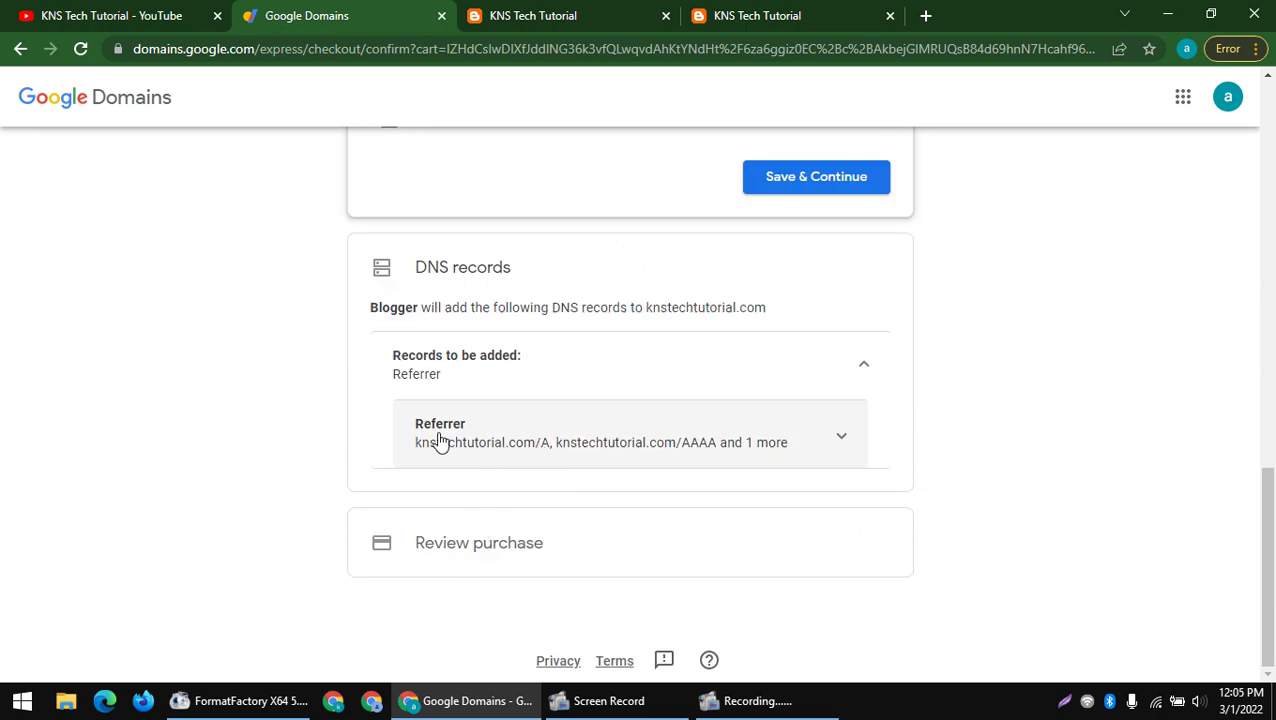
- Compare the web addresses of the published blog post and the blog's home page, highlighting each address
{"action": "left_click", "coordinate": [527, 12]}
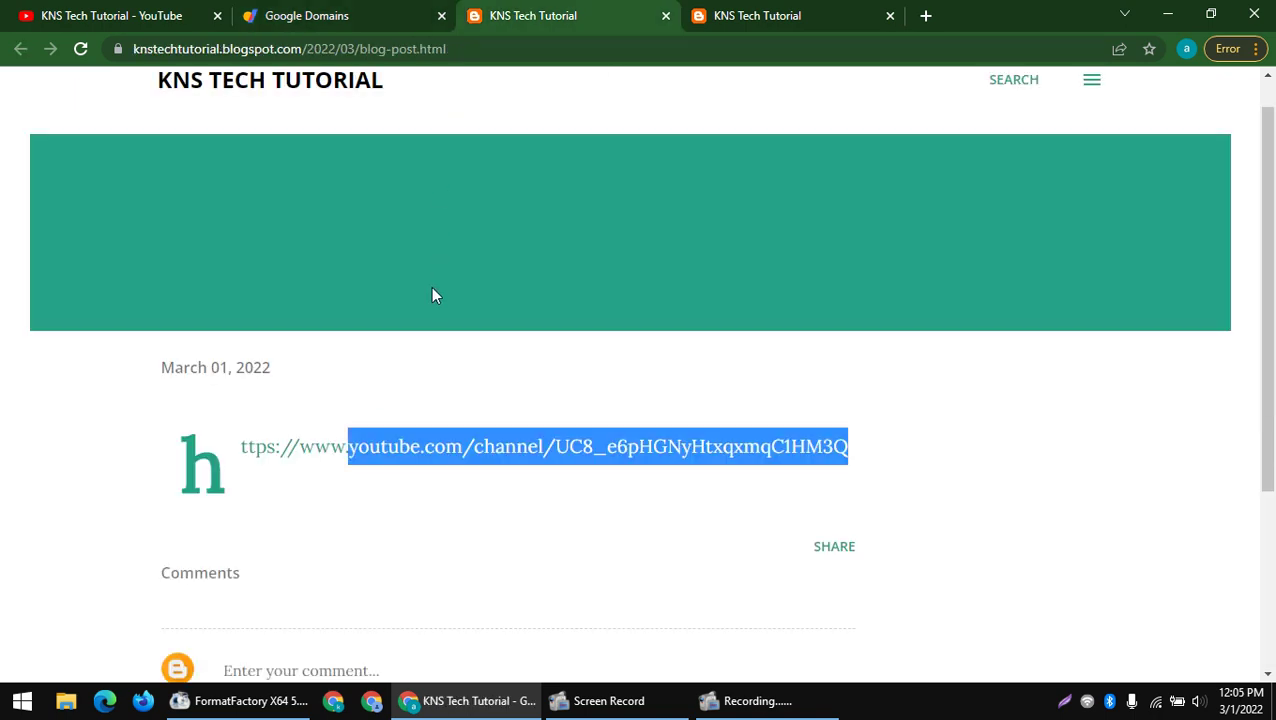
{"action": "scroll", "coordinate": [530, 186], "scroll_direction": "up", "scroll_amount": 1}
{"action": "left_click", "coordinate": [735, 10]}
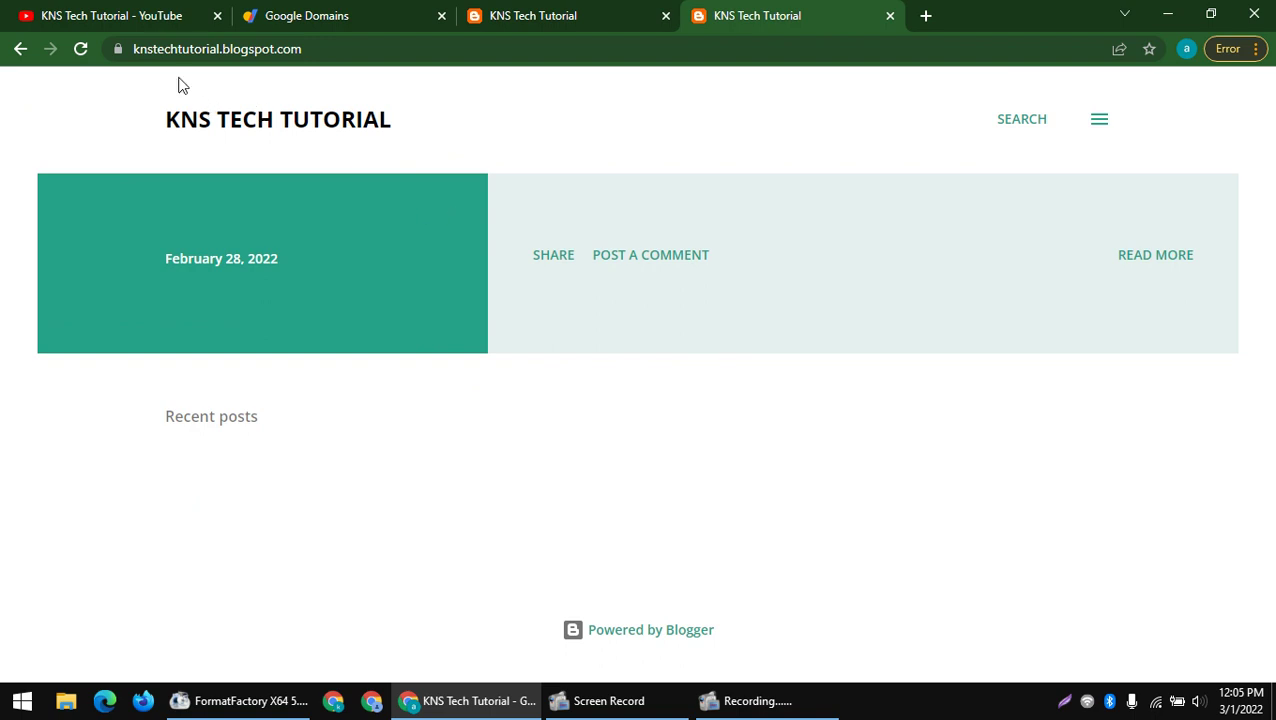
{"action": "left_click", "coordinate": [353, 49]}
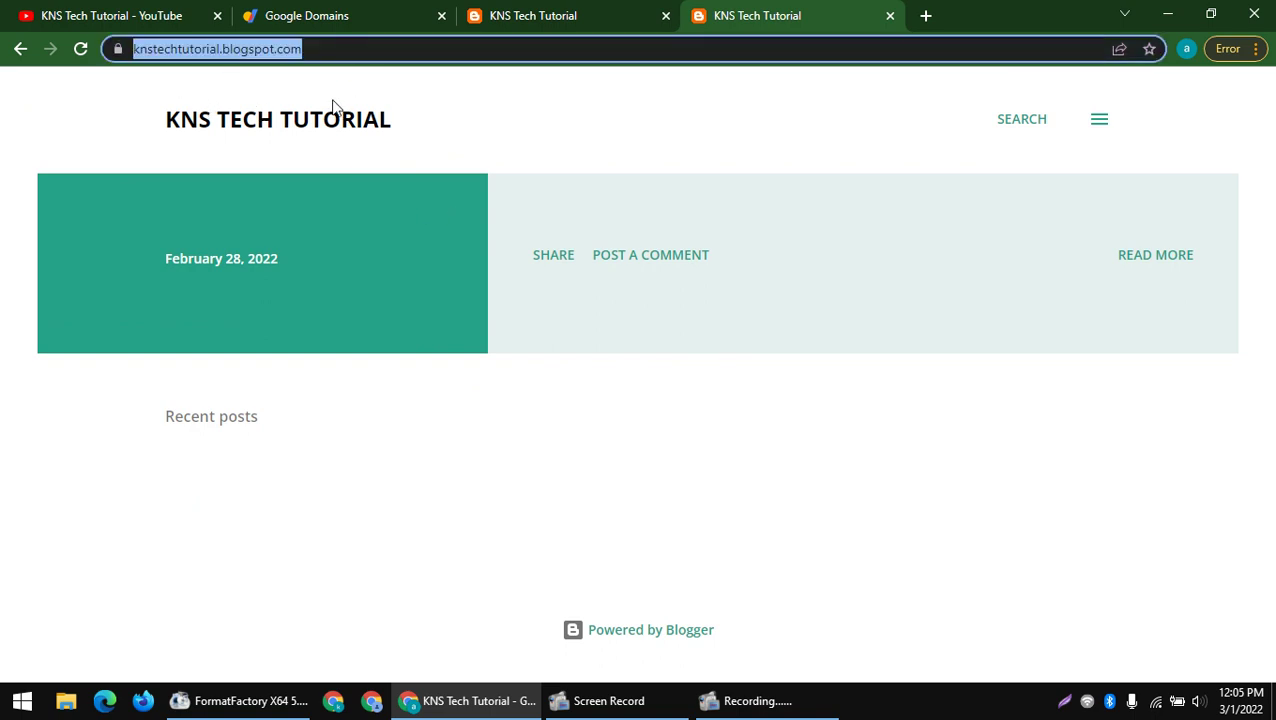
{"action": "left_click", "coordinate": [518, 18]}
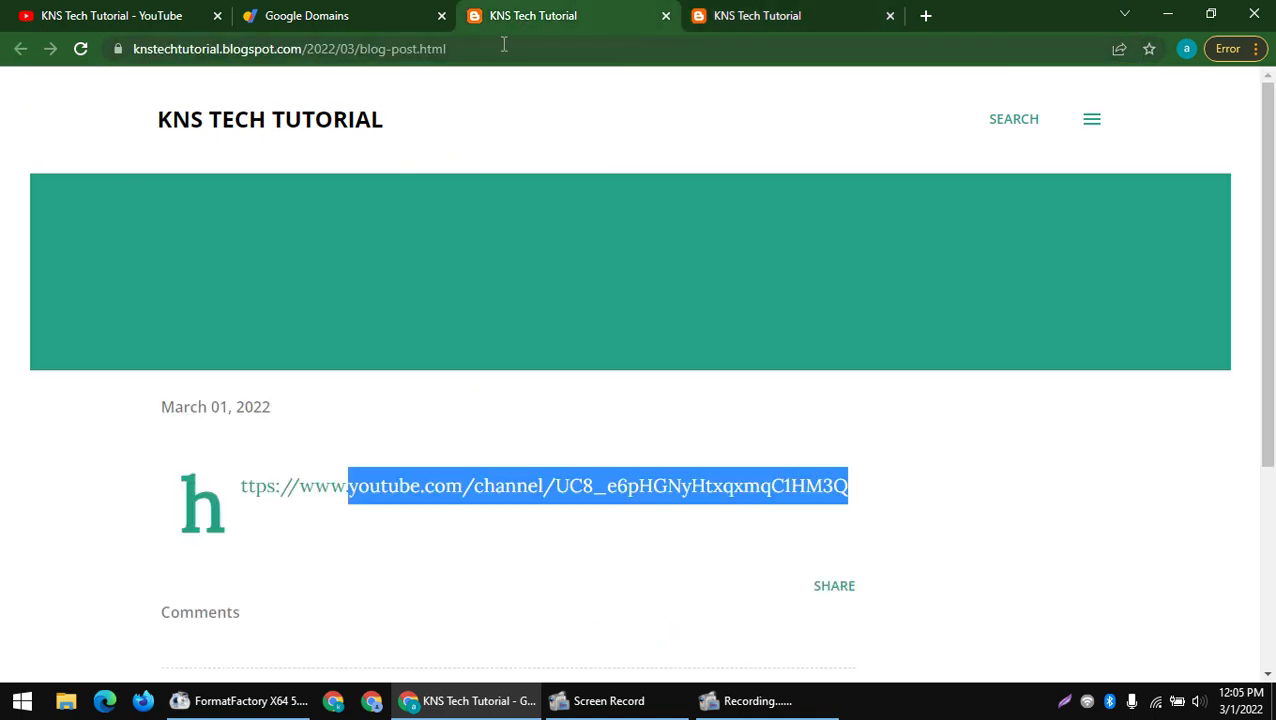
{"action": "left_click", "coordinate": [510, 49]}
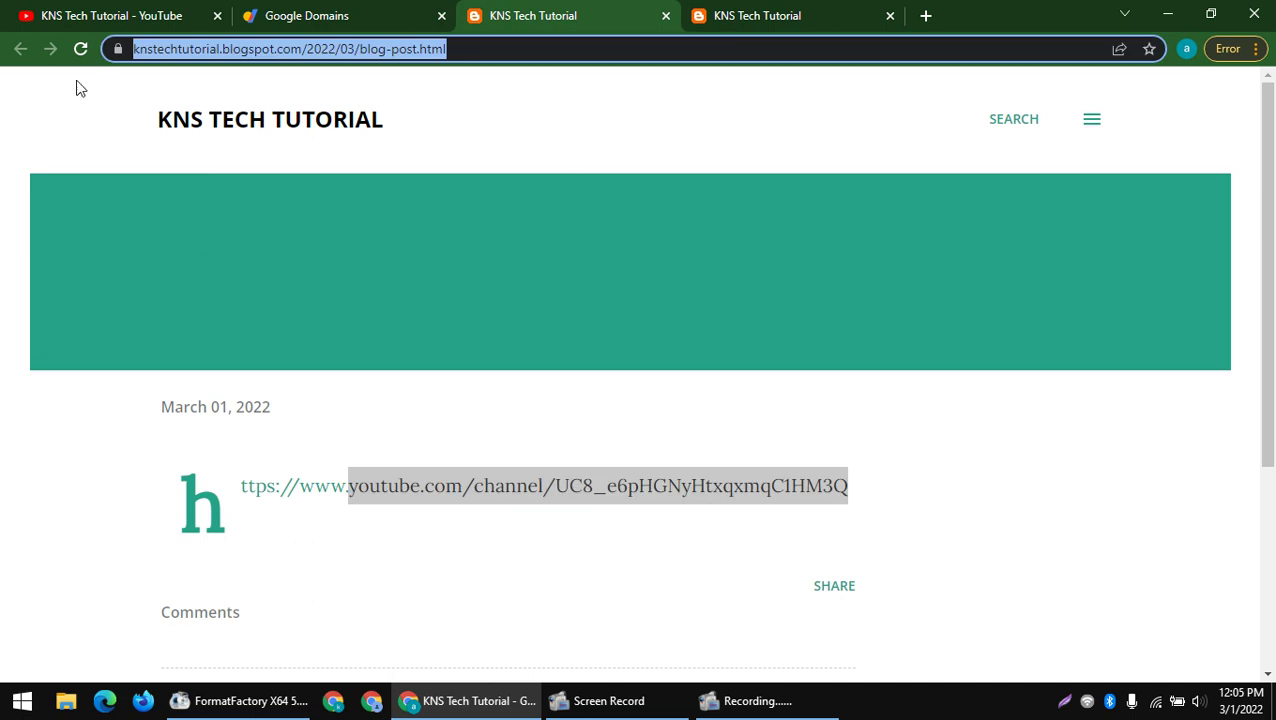
- Open the Blogger posts page of the KNS Tech Tutorial blog in place of the published post
{"action": "left_click", "coordinate": [193, 48]}
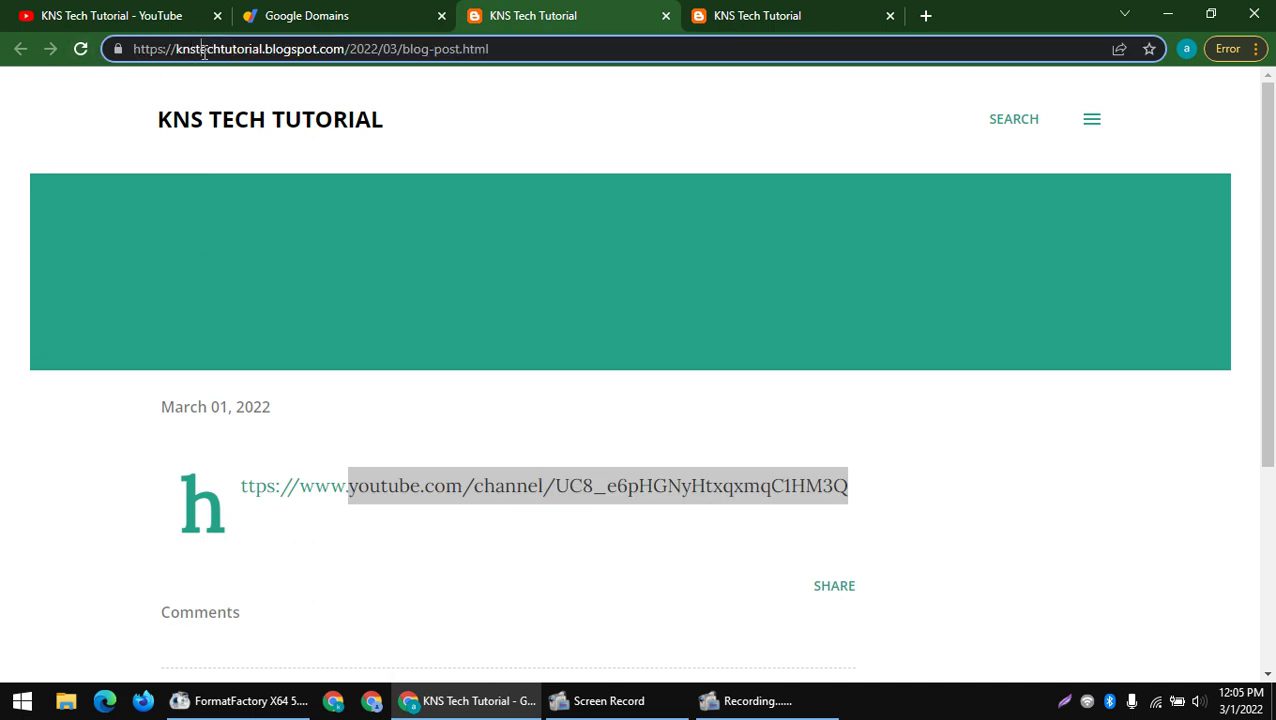
{"action": "key", "text": "shift+Home"}
{"action": "key", "text": "ctrl+a"}
{"action": "type", "text": "blo"}
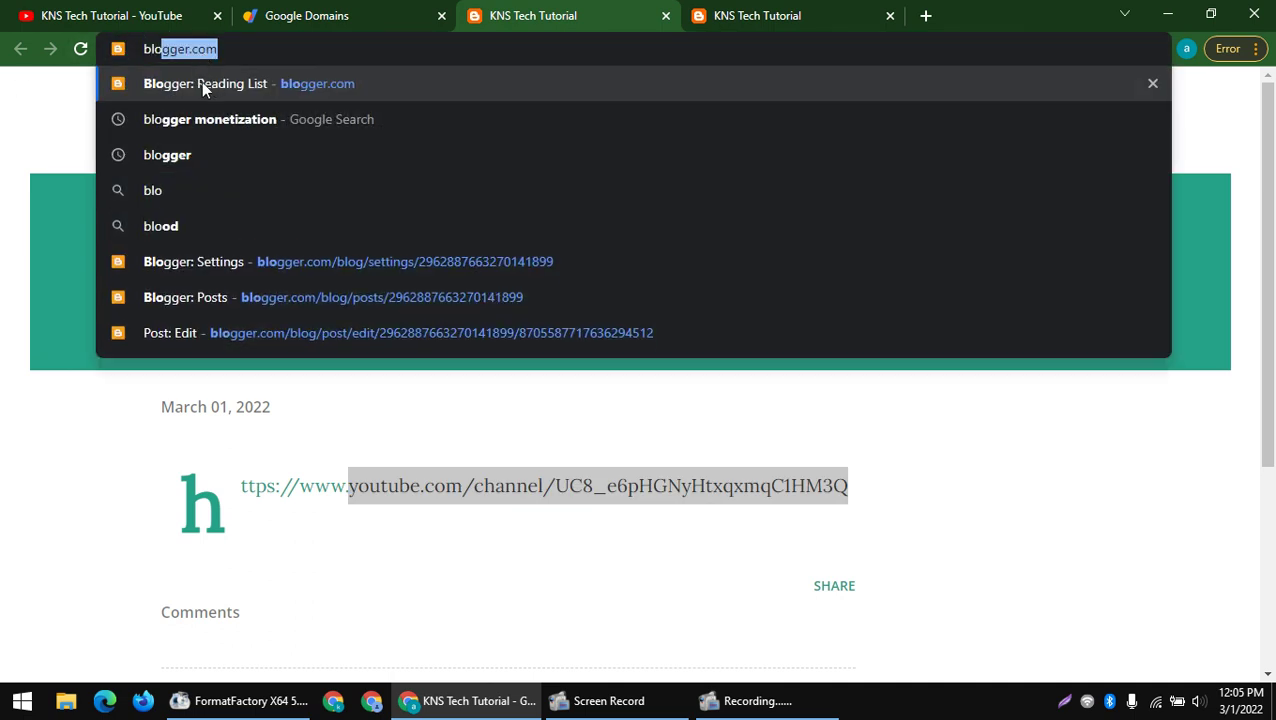
{"action": "left_click", "coordinate": [310, 297]}
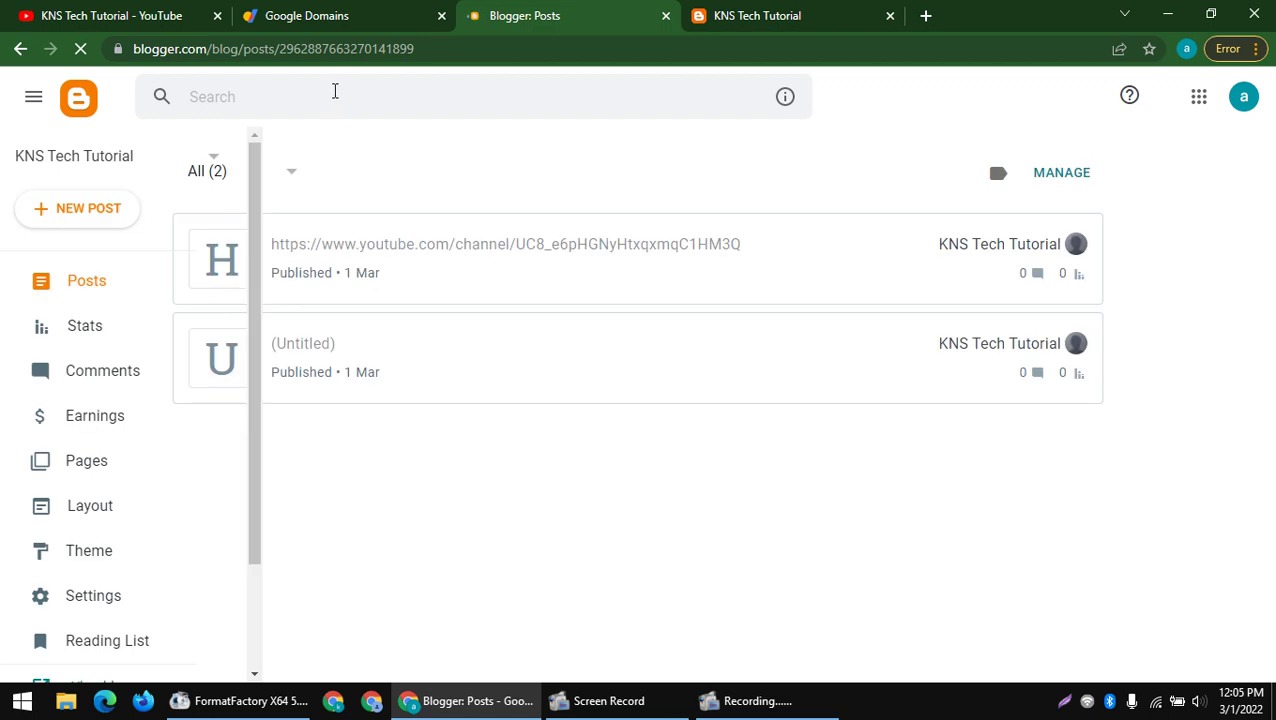
- Capture a screenshot of the KNS Tech Tutorial YouTube channel page and save it to the Desktop as the PNG file hhhhhhhhhhhhhhhhhhh
{"action": "left_click", "coordinate": [3, 8]}
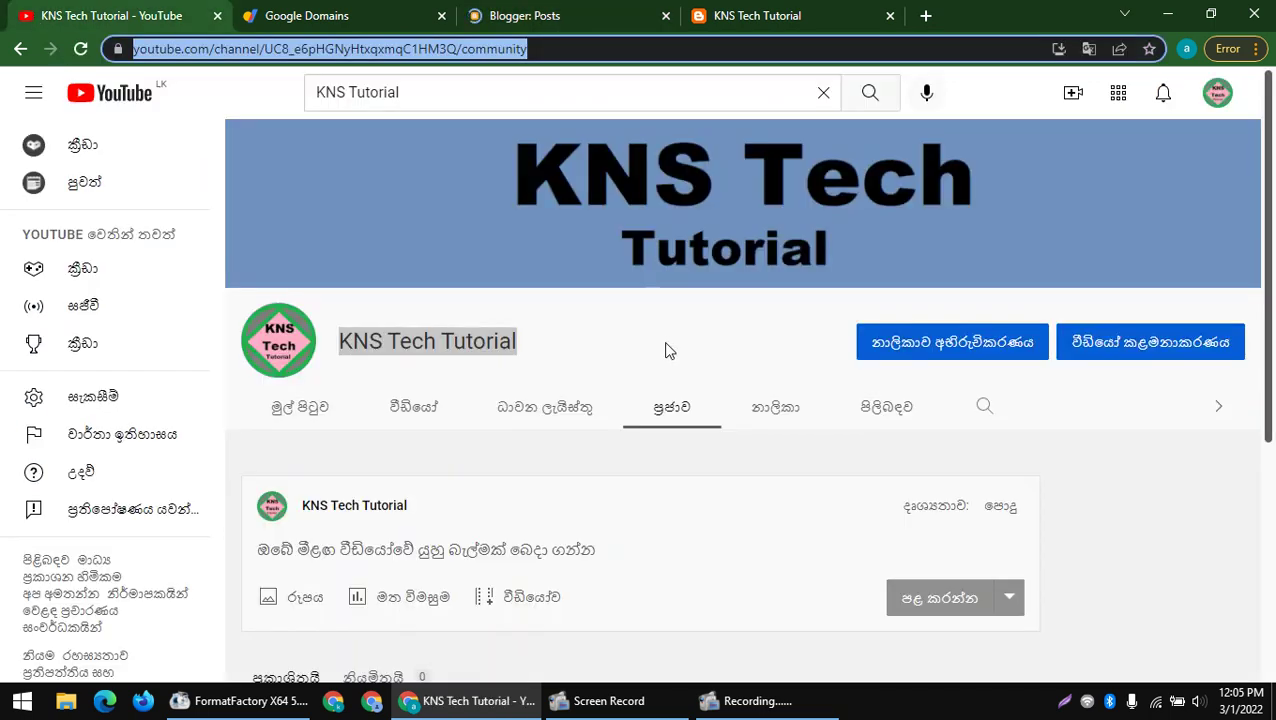
{"action": "left_click", "coordinate": [1064, 701]}
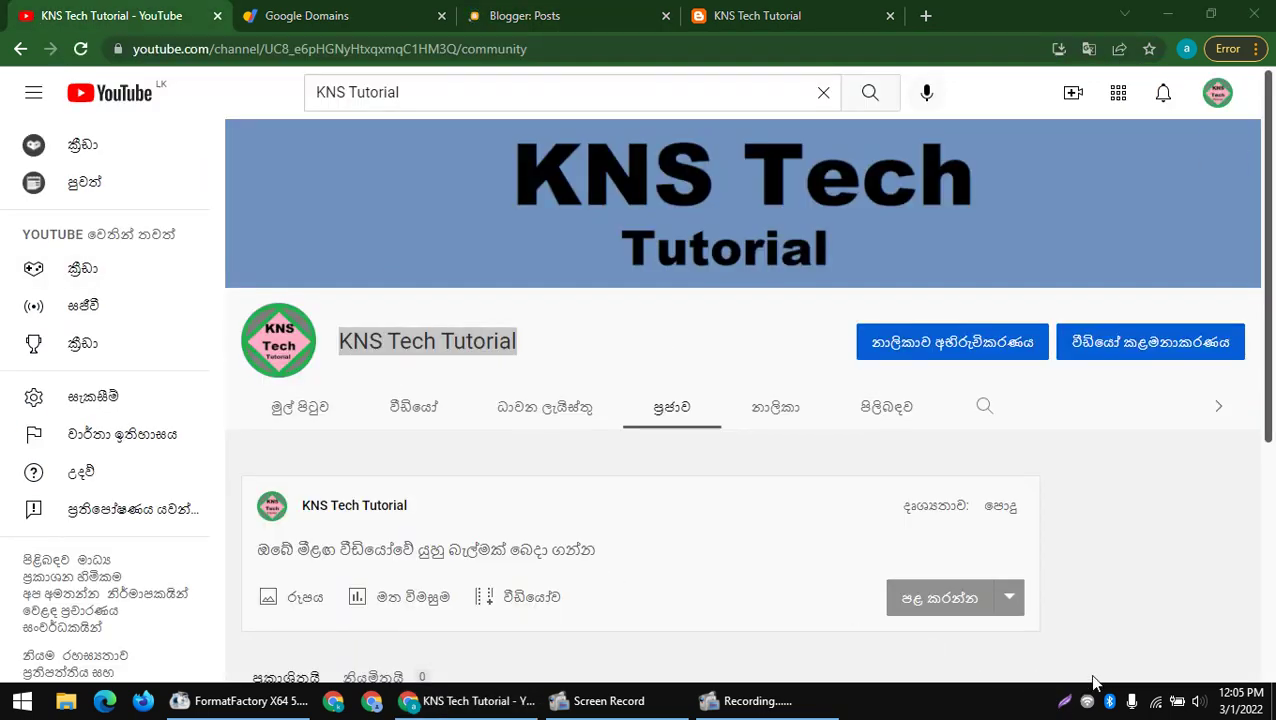
{"action": "mouse_move", "coordinate": [1258, 652]}
{"action": "left_mouse_down"}
{"action": "mouse_move", "coordinate": [96, 157]}
{"action": "mouse_move", "coordinate": [103, 18]}
{"action": "left_mouse_up"}
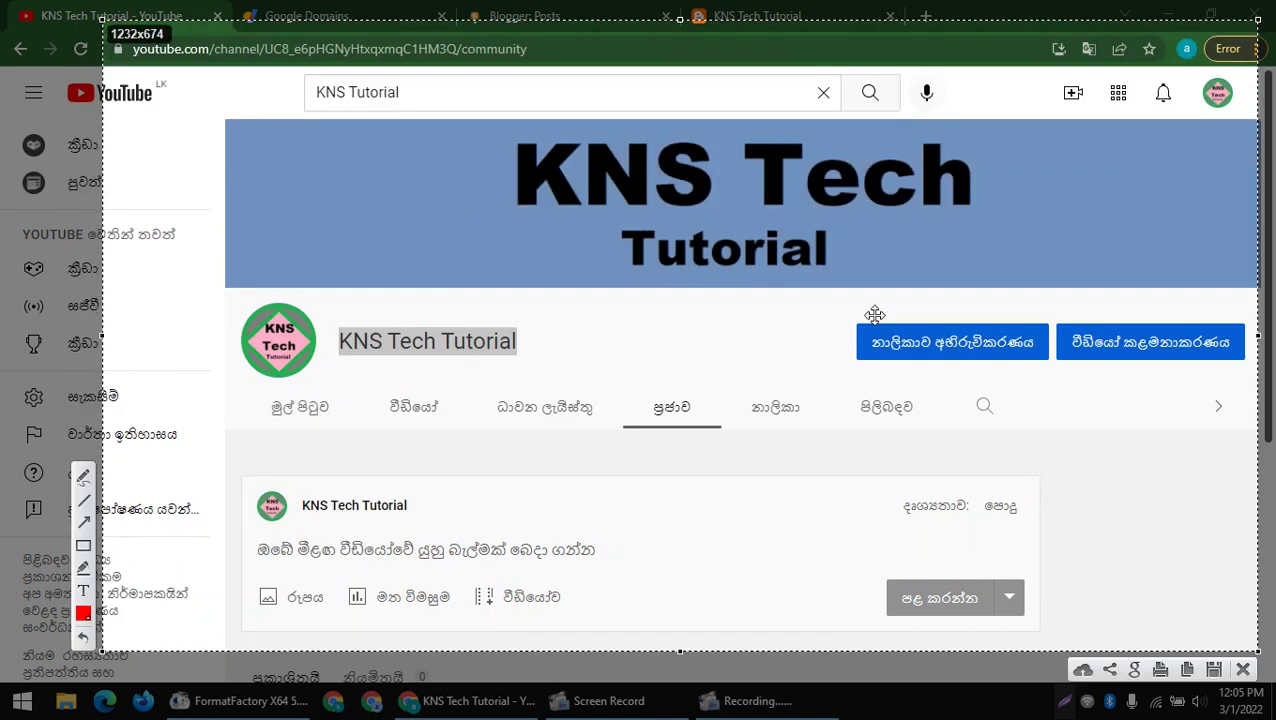
{"action": "left_click", "coordinate": [1189, 667]}
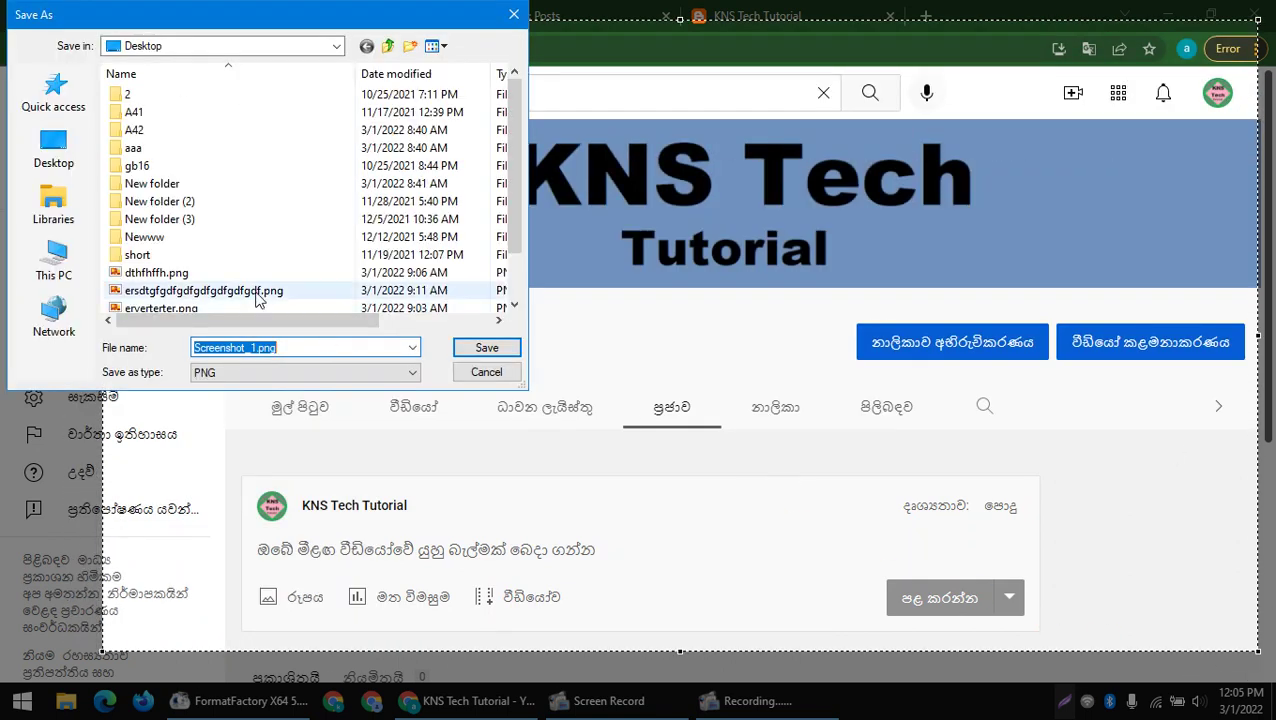
{"action": "type", "text": "hhhhhhhhhhhhhhhhhhh"}
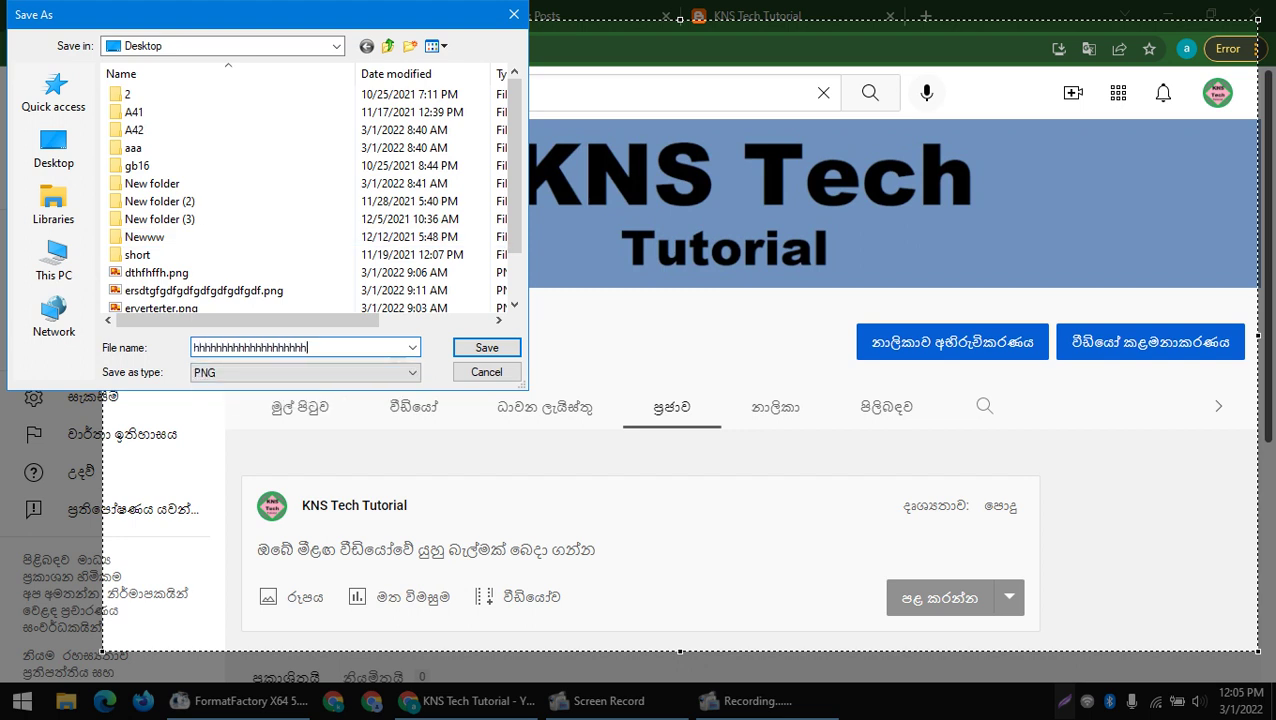
{"action": "key", "text": "Return"}
- Return to Blogger and start a new post on the KNS Tech Tutorial blog
{"action": "left_click", "coordinate": [451, 9]}
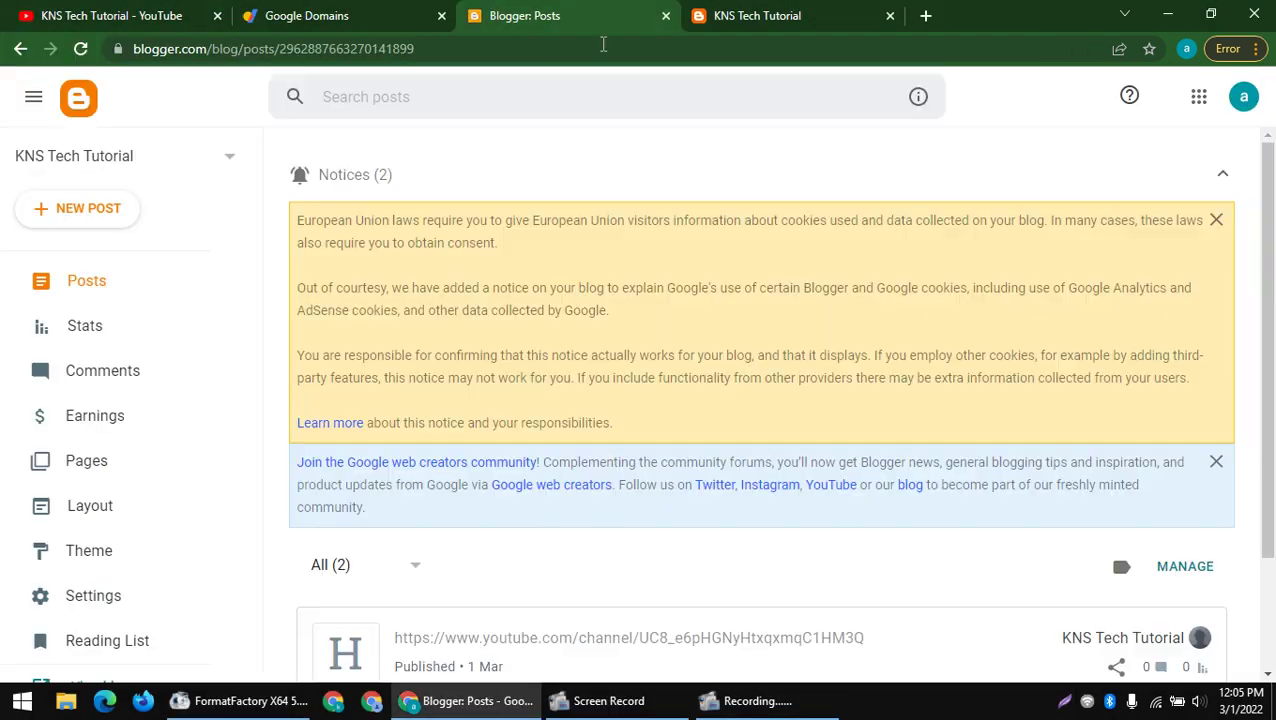
{"action": "left_click", "coordinate": [82, 207]}
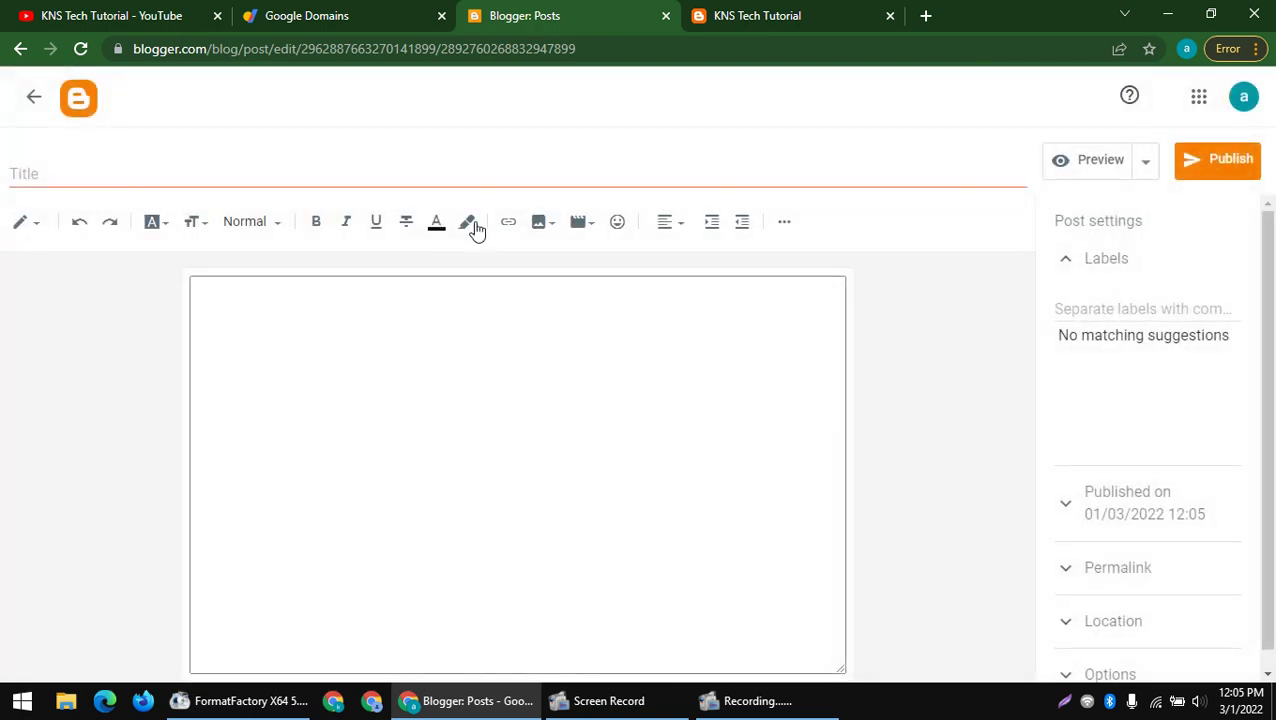
{"action": "left_click", "coordinate": [541, 224]}
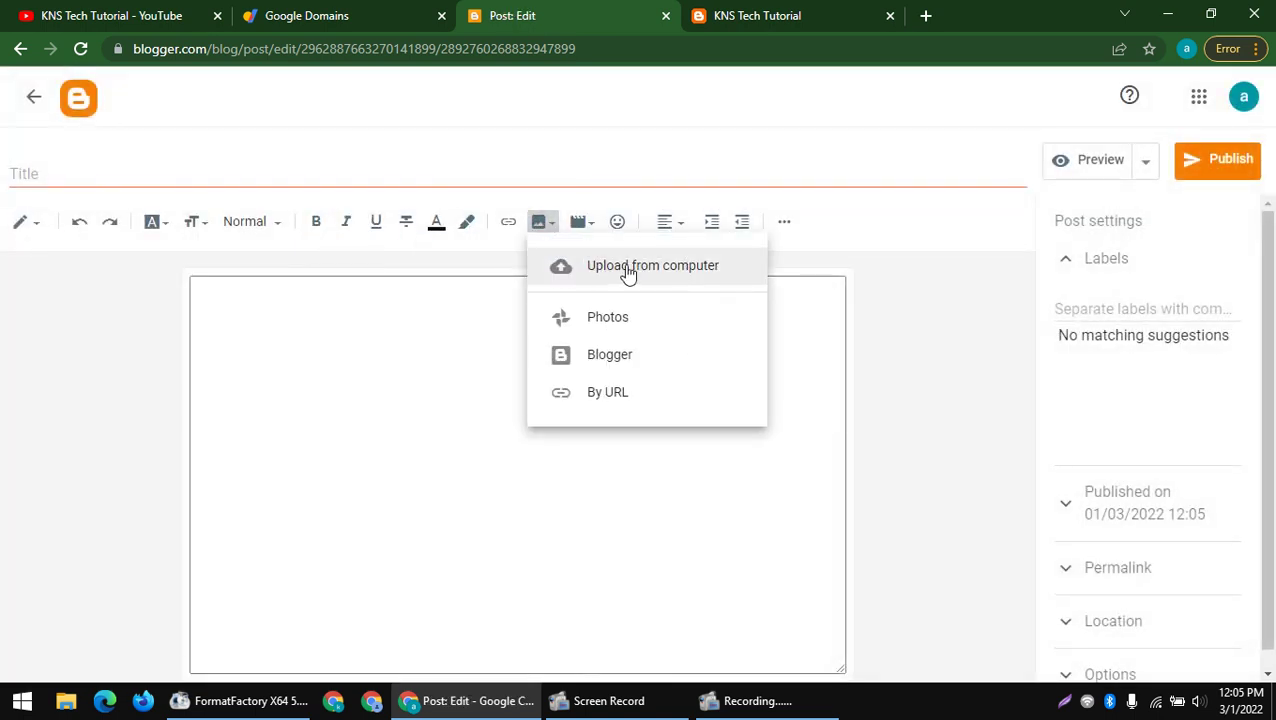
{"action": "left_click", "coordinate": [276, 389]}
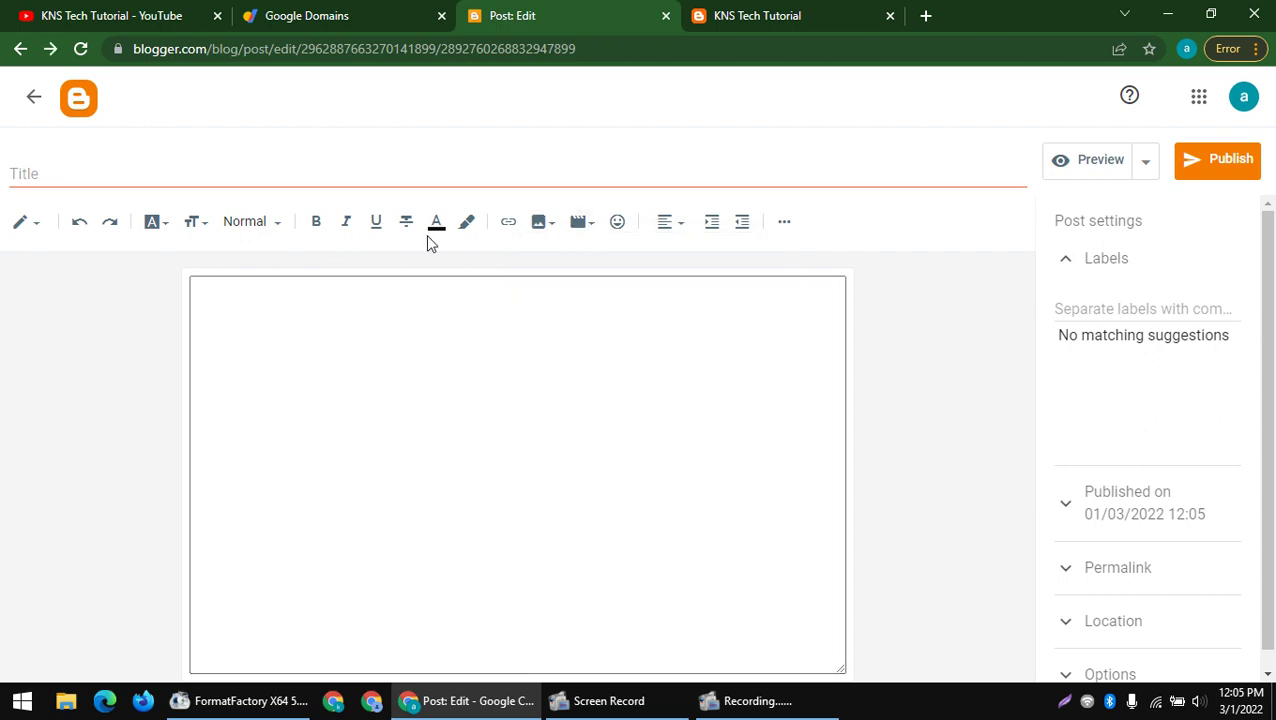
{"action": "left_click", "coordinate": [538, 224]}
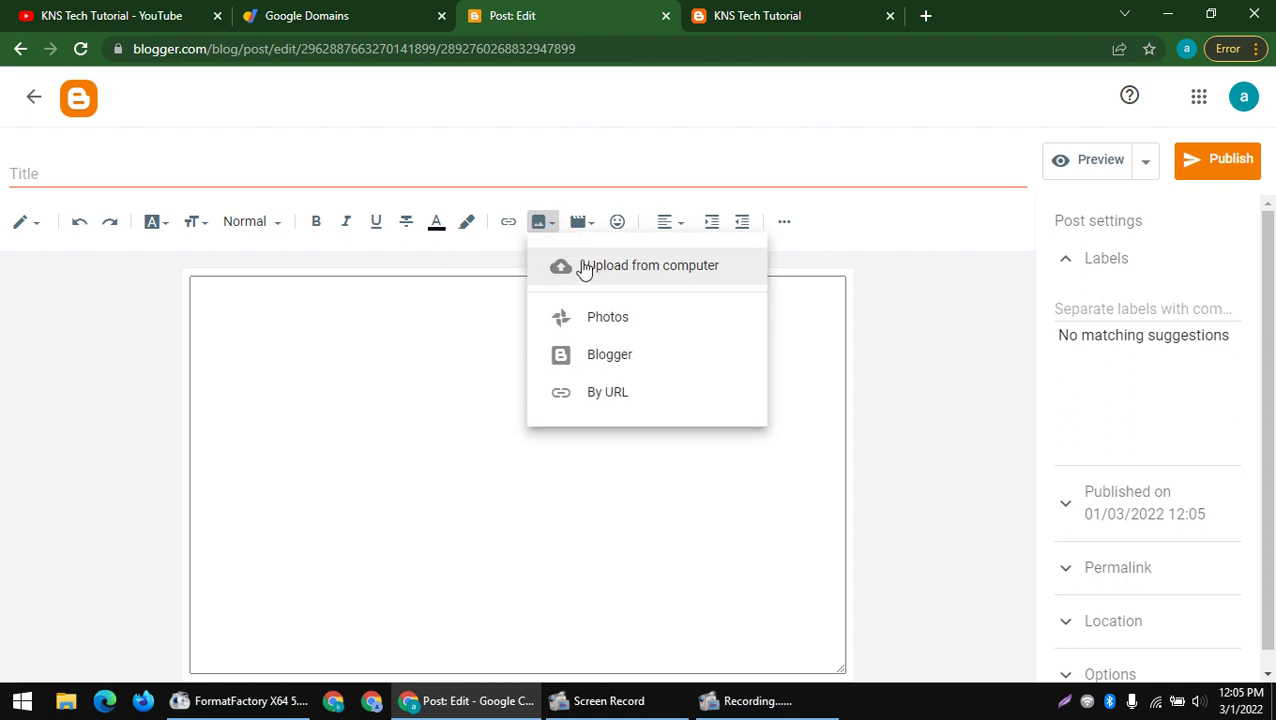
{"action": "left_click", "coordinate": [622, 330]}
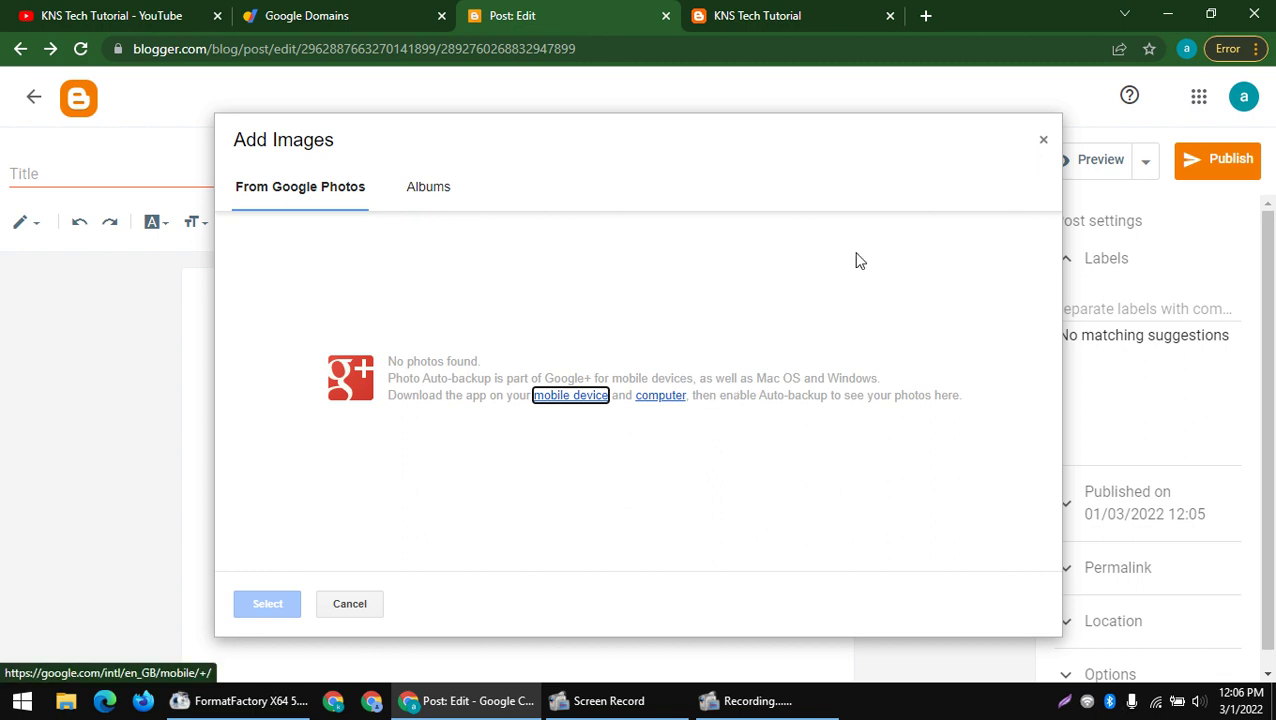
{"action": "left_click", "coordinate": [1044, 140]}
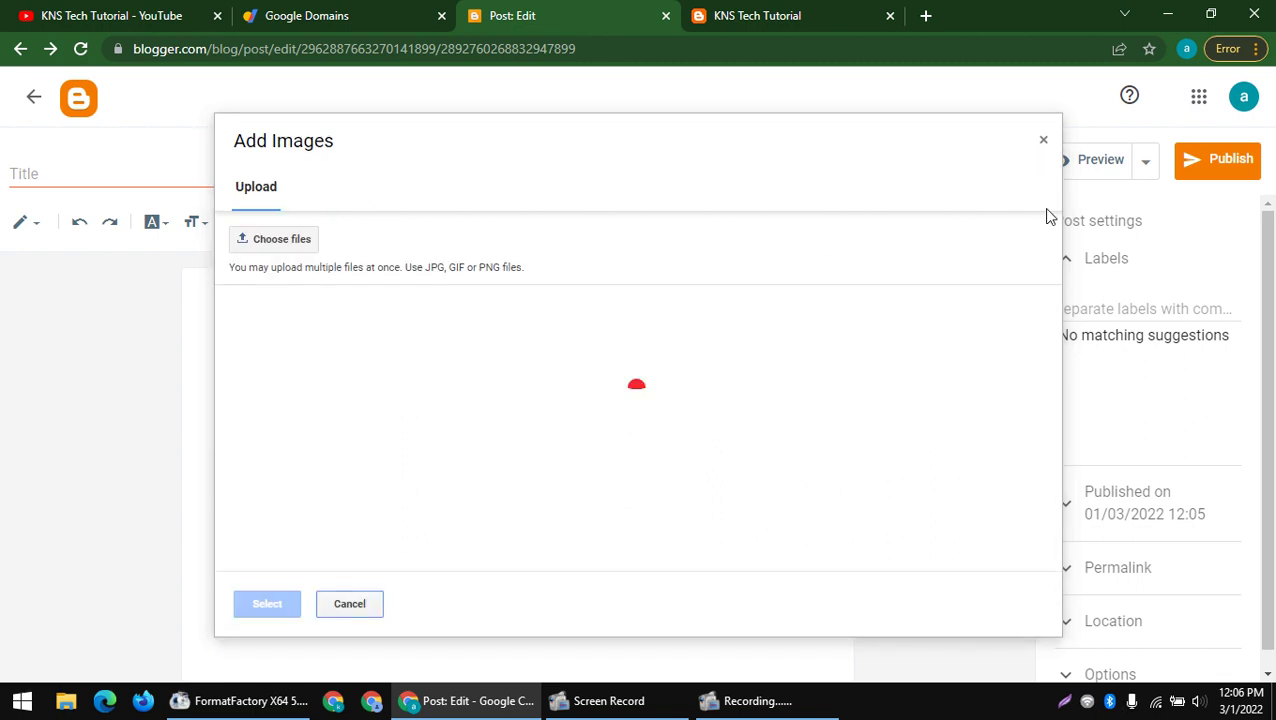
{"action": "left_click", "coordinate": [1043, 140]}
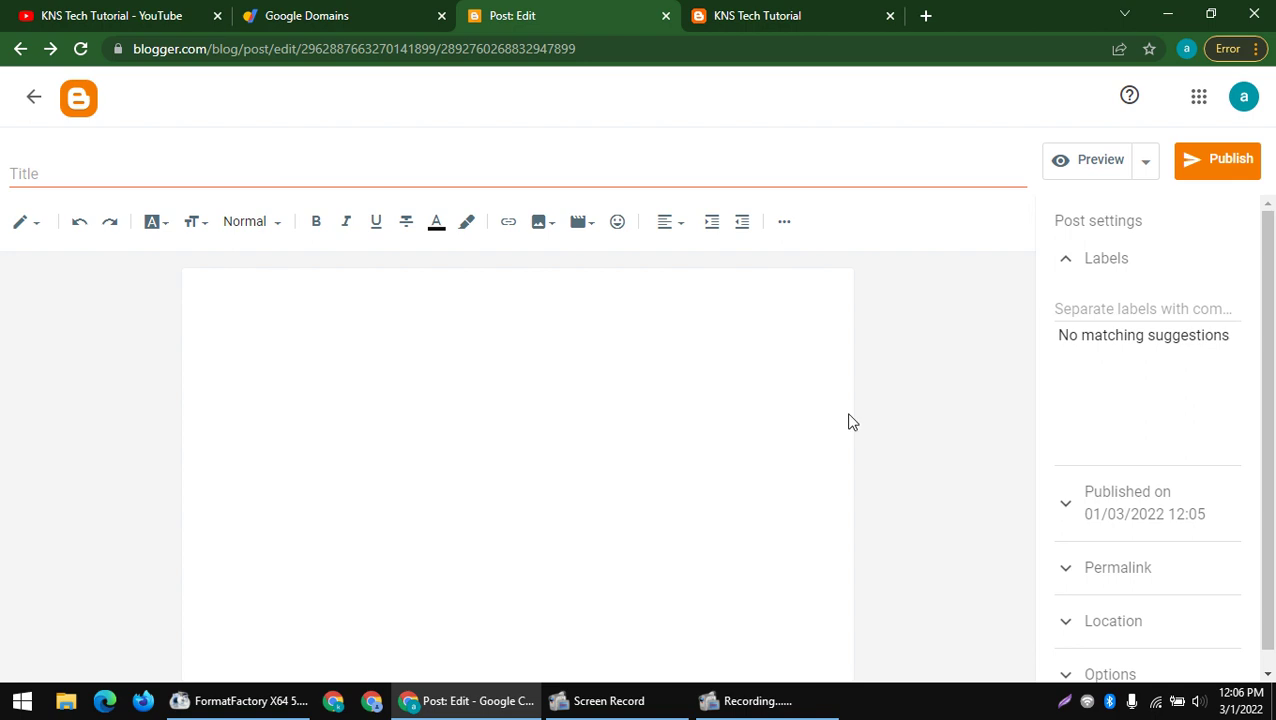
- Upload the saved channel screenshot from the Desktop, insert it into the post body and enlarge it
{"action": "left_click", "coordinate": [539, 226]}
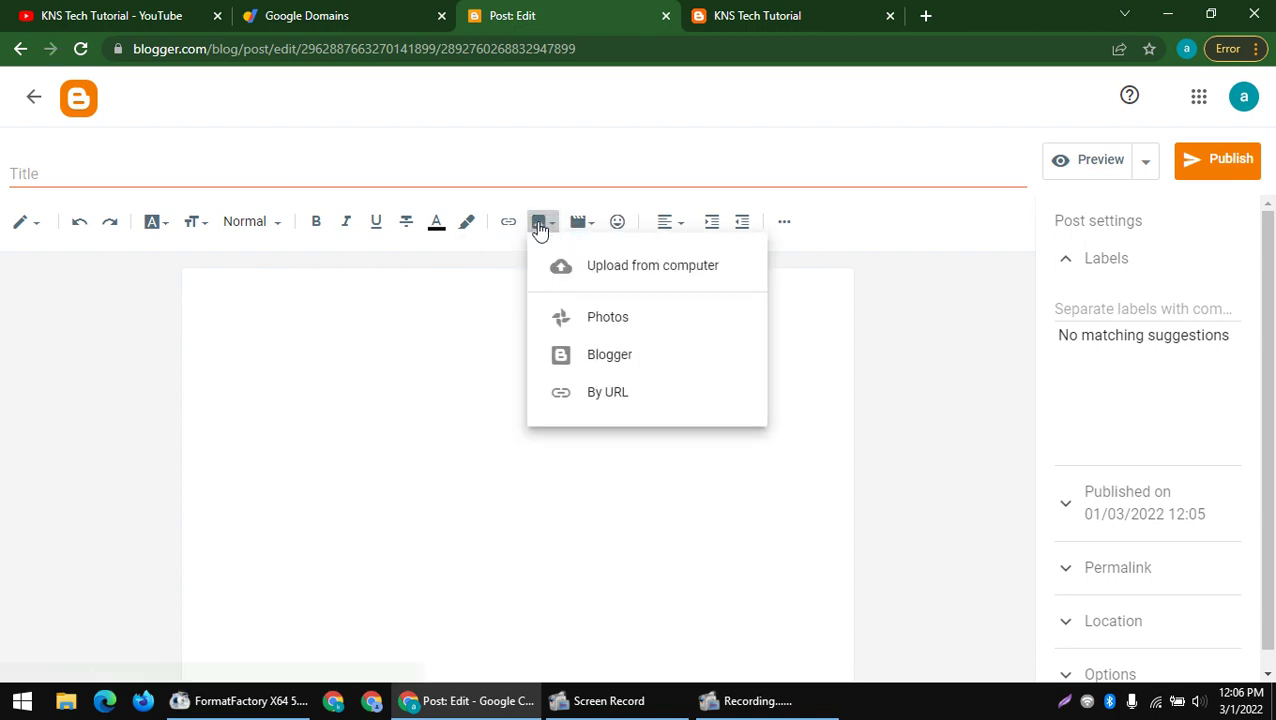
{"action": "left_click", "coordinate": [622, 272]}
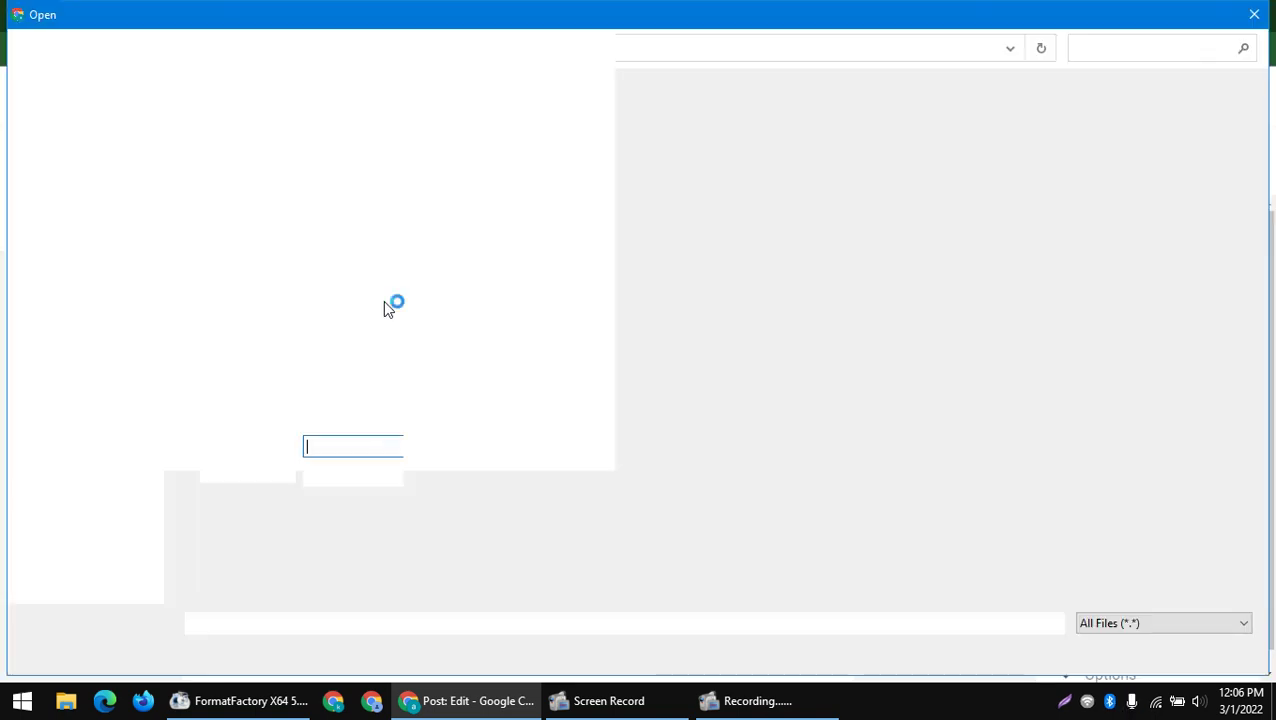
{"action": "scroll", "coordinate": [468, 310], "scroll_direction": "down", "scroll_amount": 2}
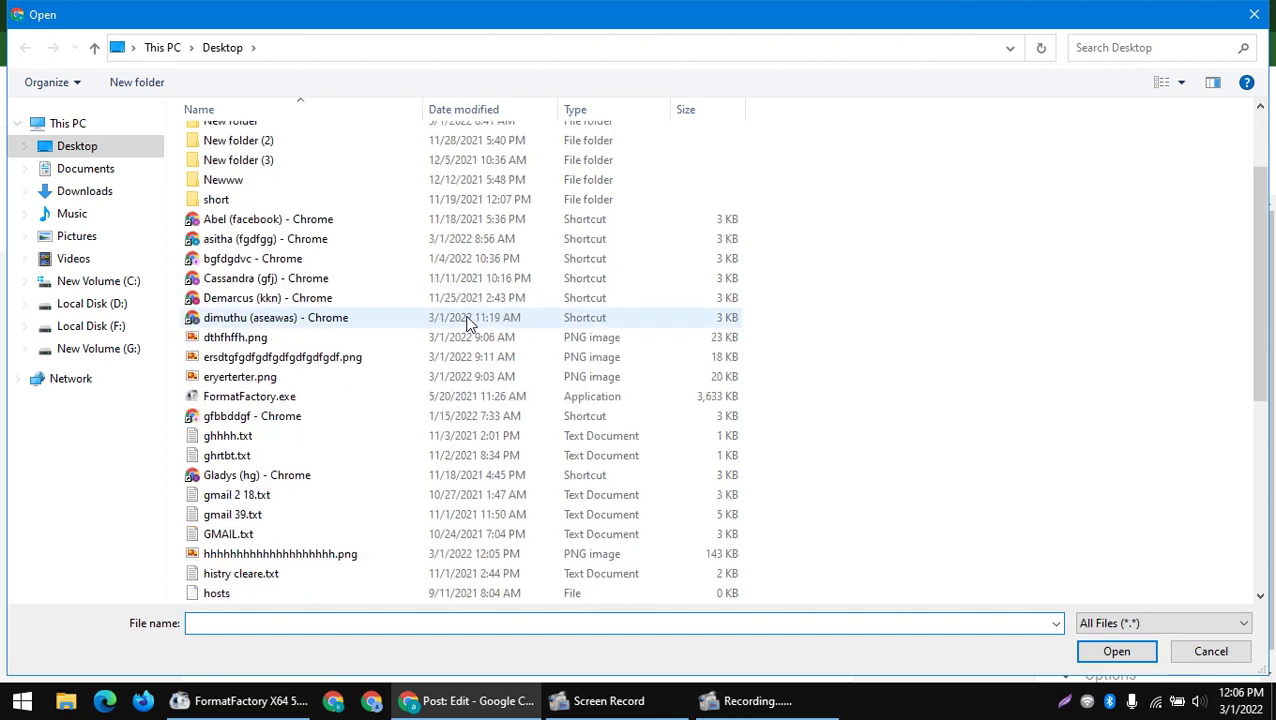
{"action": "scroll", "coordinate": [300, 430], "scroll_direction": "down", "scroll_amount": 2}
{"action": "double_click", "coordinate": [280, 436]}
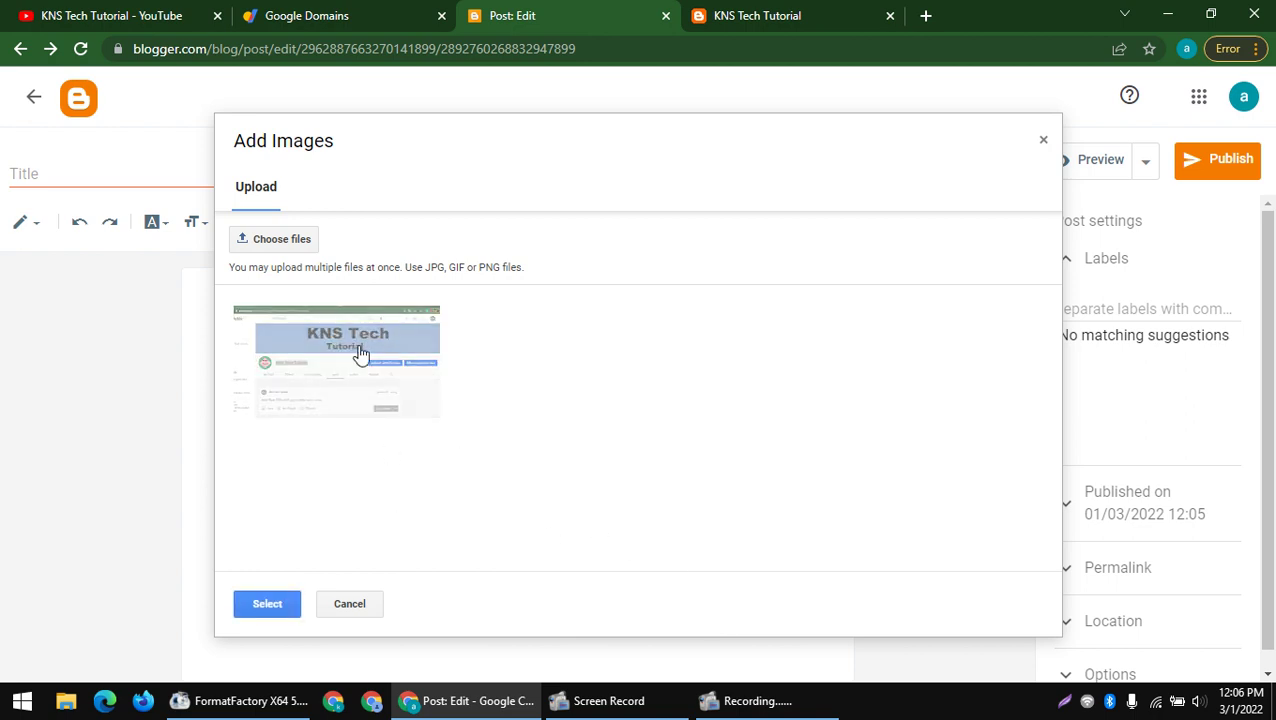
{"action": "left_click", "coordinate": [262, 605]}
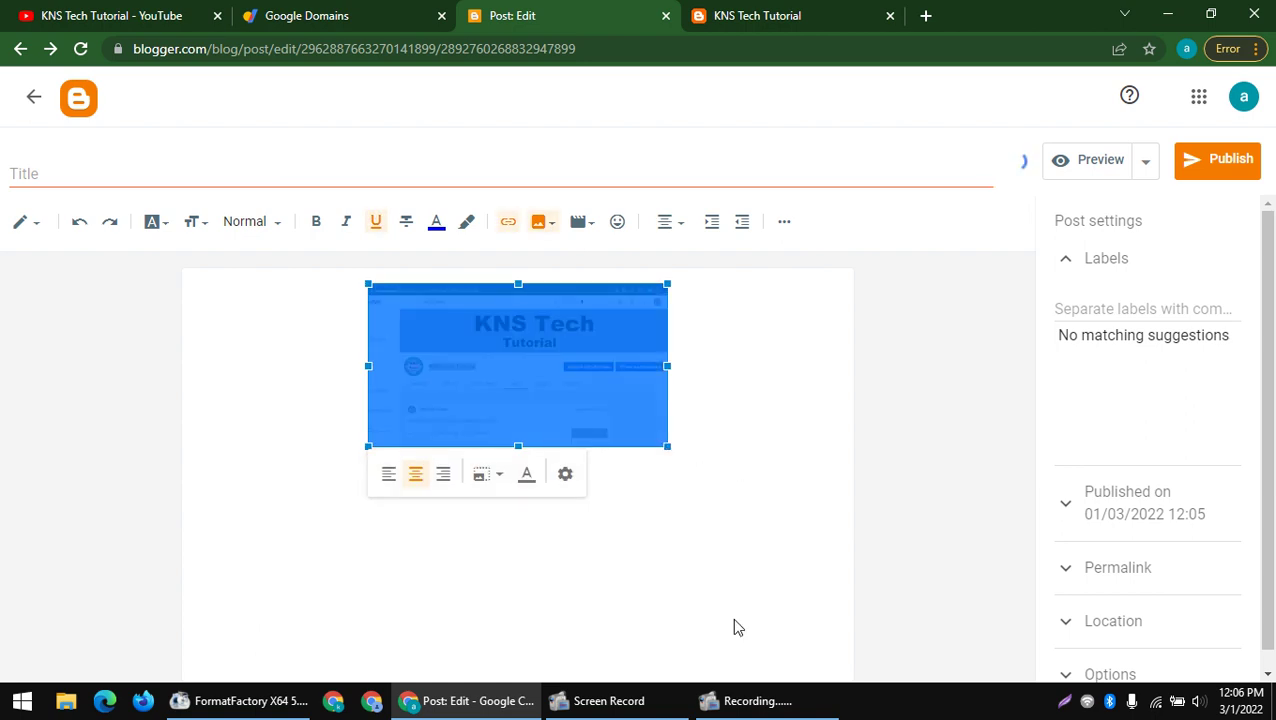
{"action": "left_click", "coordinate": [540, 500]}
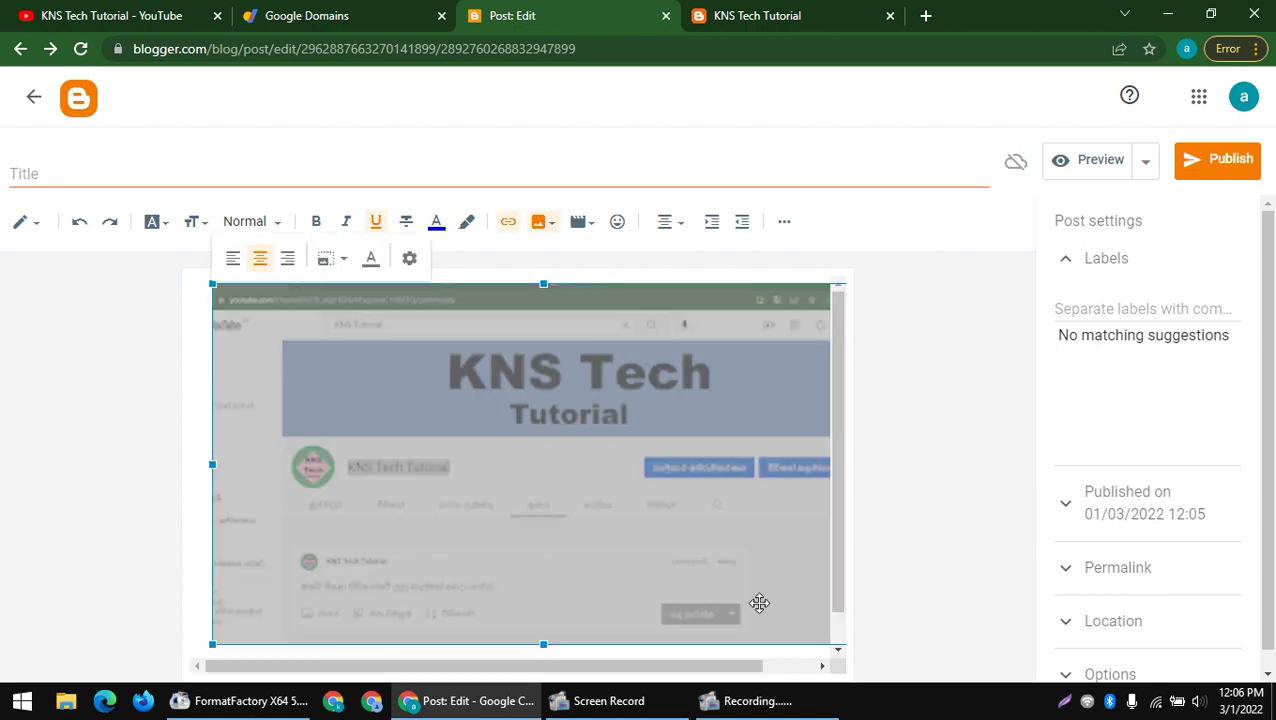
- Publish the untitled image post to the blog and confirm the publication
{"action": "scroll", "coordinate": [57, 553], "scroll_direction": "down", "scroll_amount": 1}
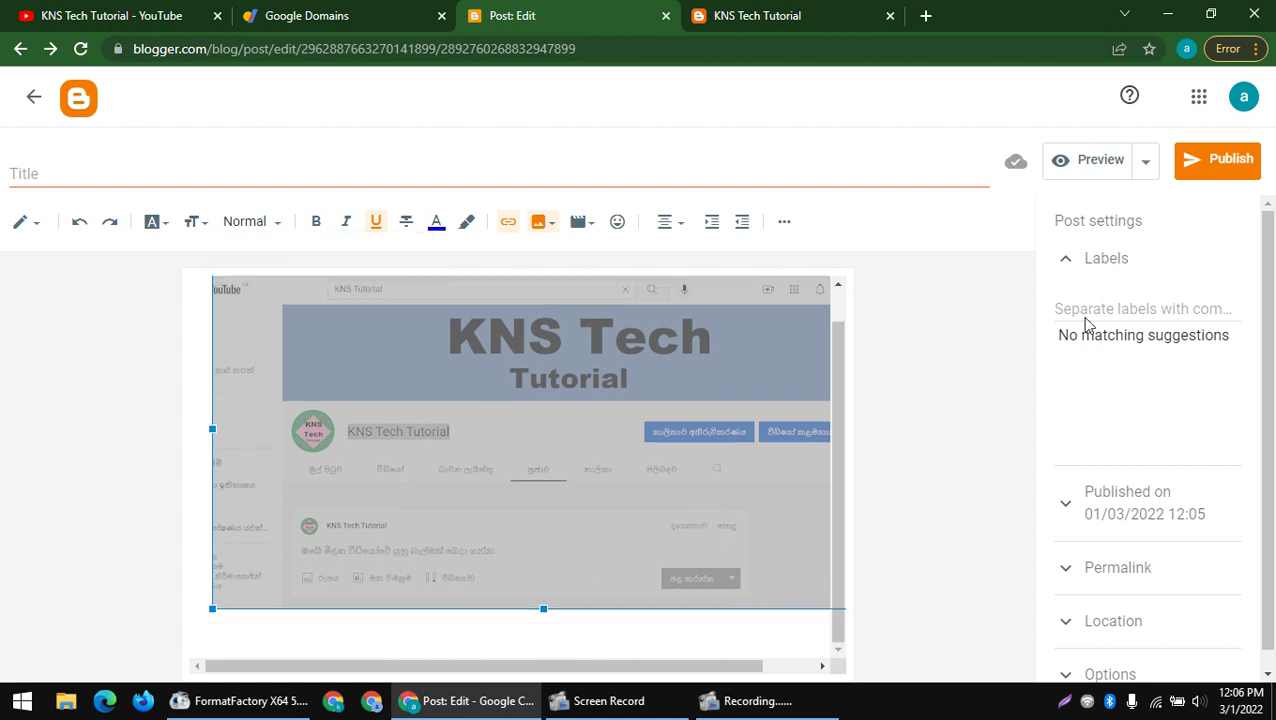
{"action": "left_click", "coordinate": [1180, 176]}
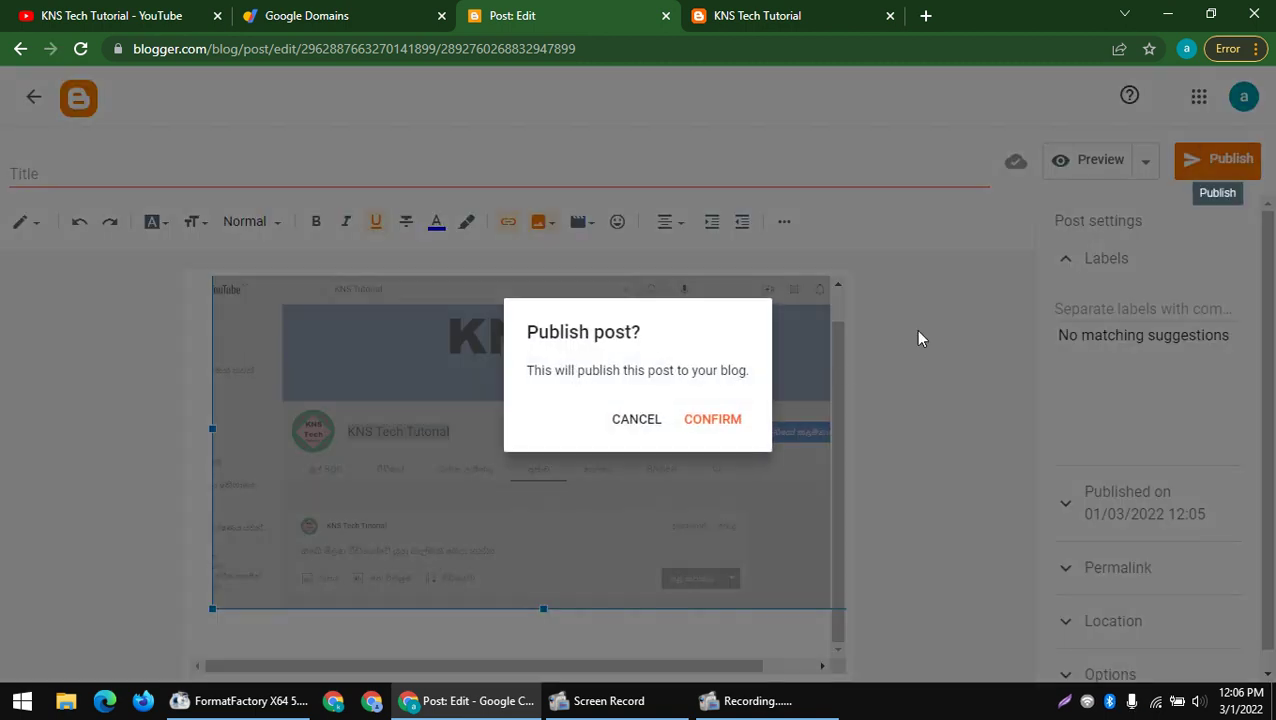
{"action": "left_click", "coordinate": [732, 421]}
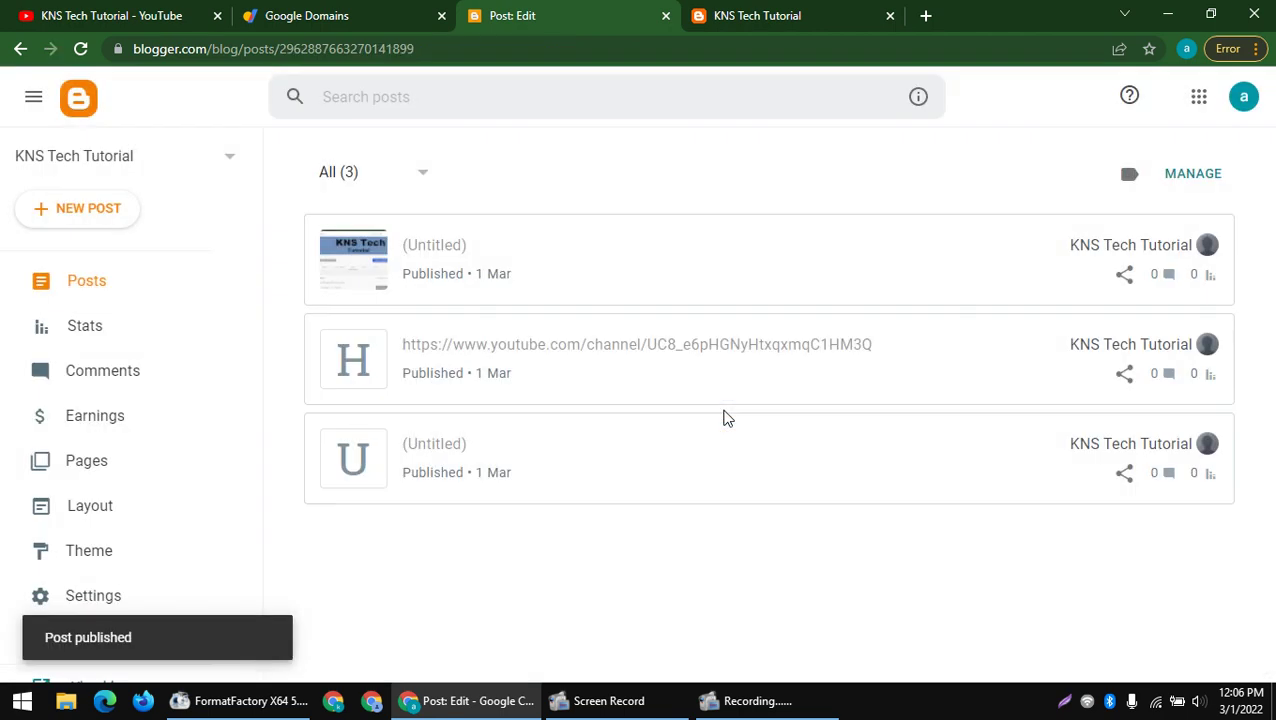
- View the newly published image post on the blog and look through its picture, date and comments area
{"action": "scroll", "coordinate": [452, 396], "scroll_direction": "down", "scroll_amount": 1}
{"action": "scroll", "coordinate": [452, 396], "scroll_direction": "down", "scroll_amount": 2}
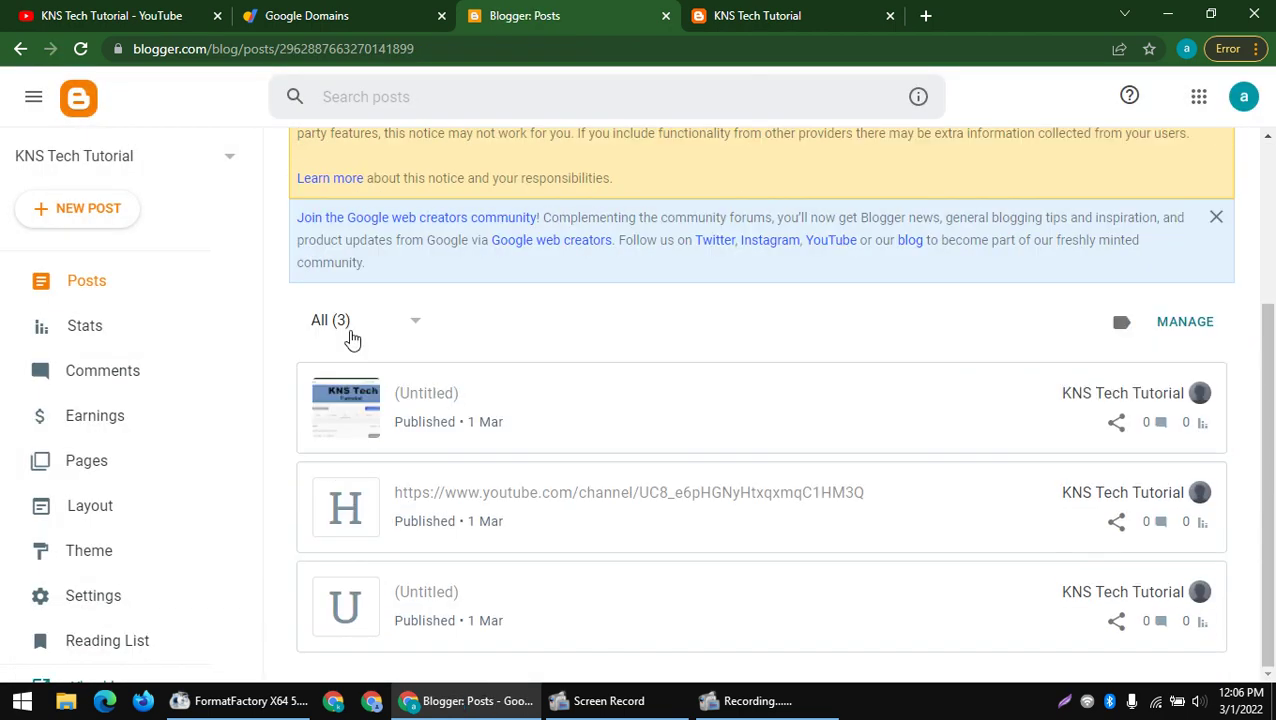
{"action": "left_click", "coordinate": [1159, 393]}
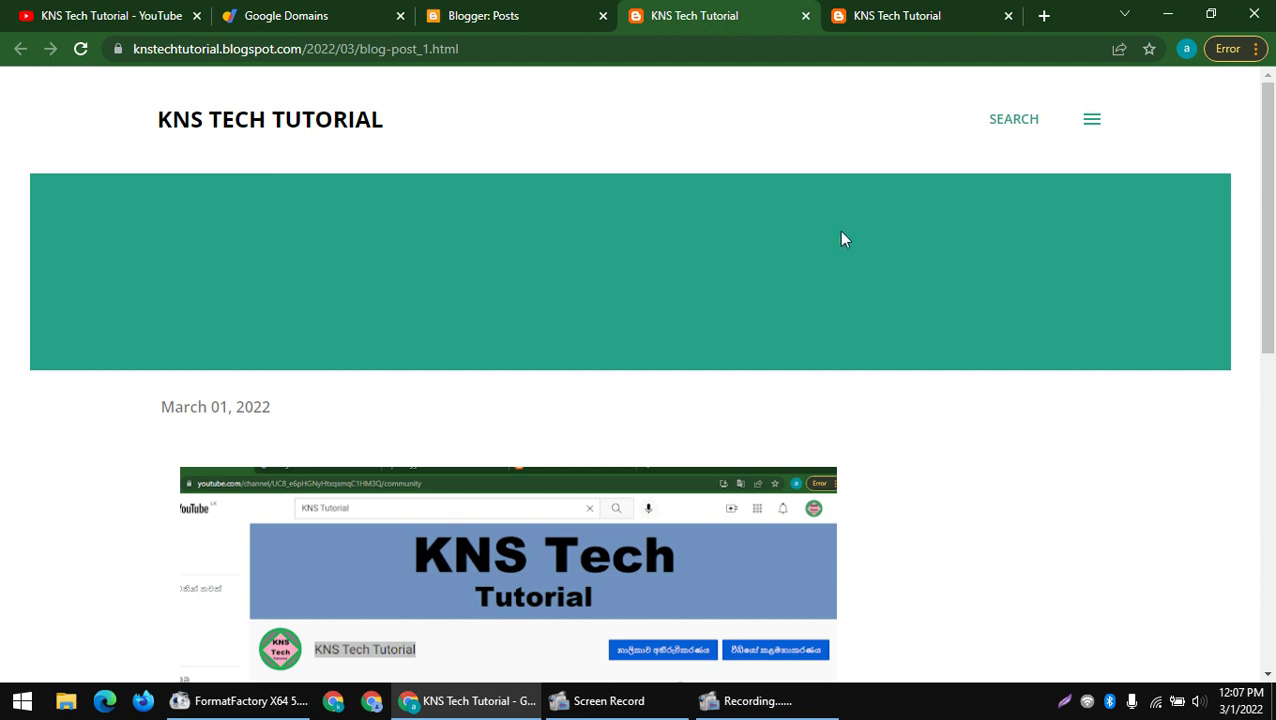
{"action": "scroll", "coordinate": [684, 401], "scroll_direction": "down", "scroll_amount": 1}
{"action": "scroll", "coordinate": [685, 402], "scroll_direction": "up", "scroll_amount": 1}
{"action": "scroll", "coordinate": [311, 173], "scroll_direction": "down", "scroll_amount": 5}
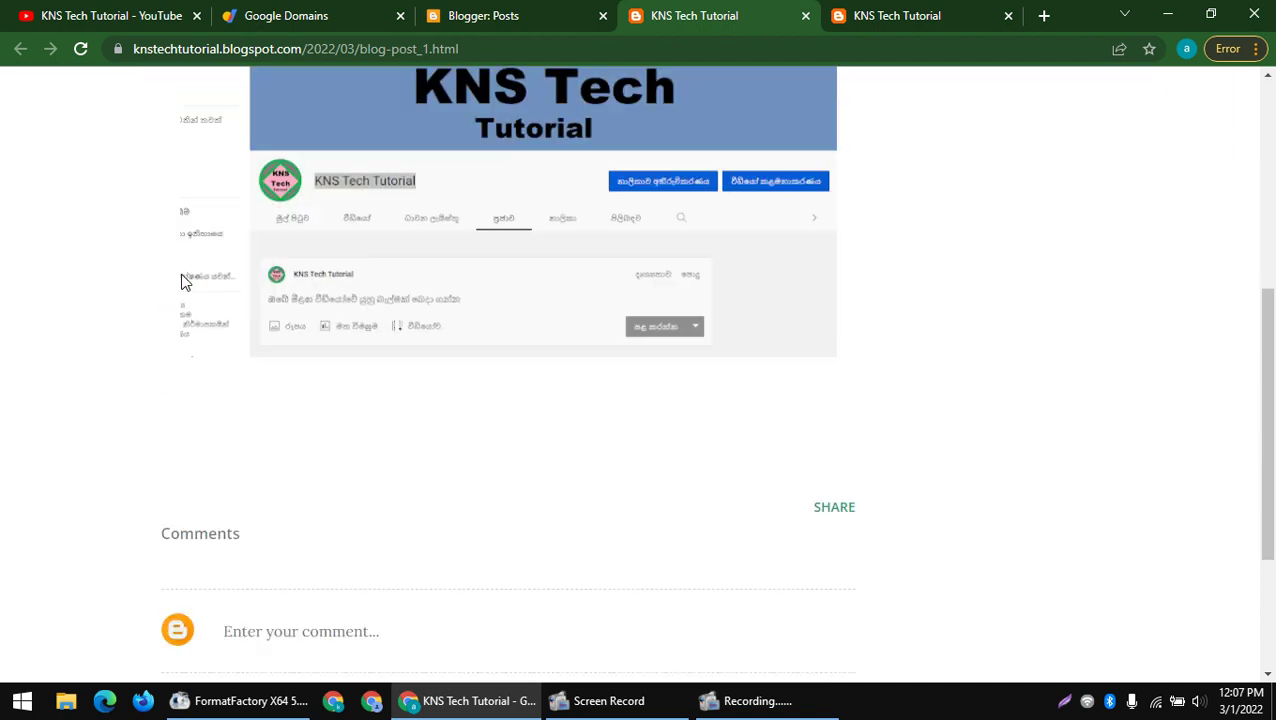
{"action": "scroll", "coordinate": [182, 280], "scroll_direction": "up", "scroll_amount": 3}
{"action": "left_click_drag", "start_coordinate": [159, 216], "coordinate": [640, 410]}
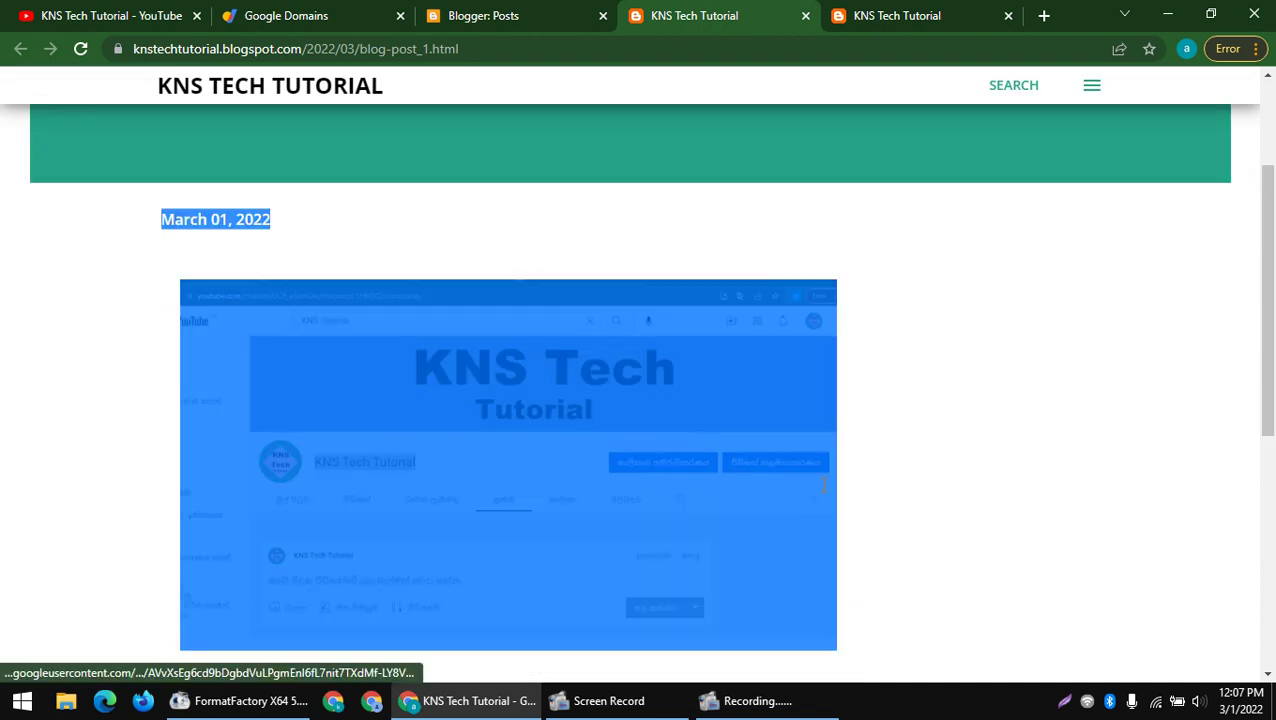
{"action": "scroll", "coordinate": [632, 421], "scroll_direction": "down", "scroll_amount": 3}
{"action": "left_click", "coordinate": [114, 312]}
{"action": "scroll", "coordinate": [285, 455], "scroll_direction": "up", "scroll_amount": 4}
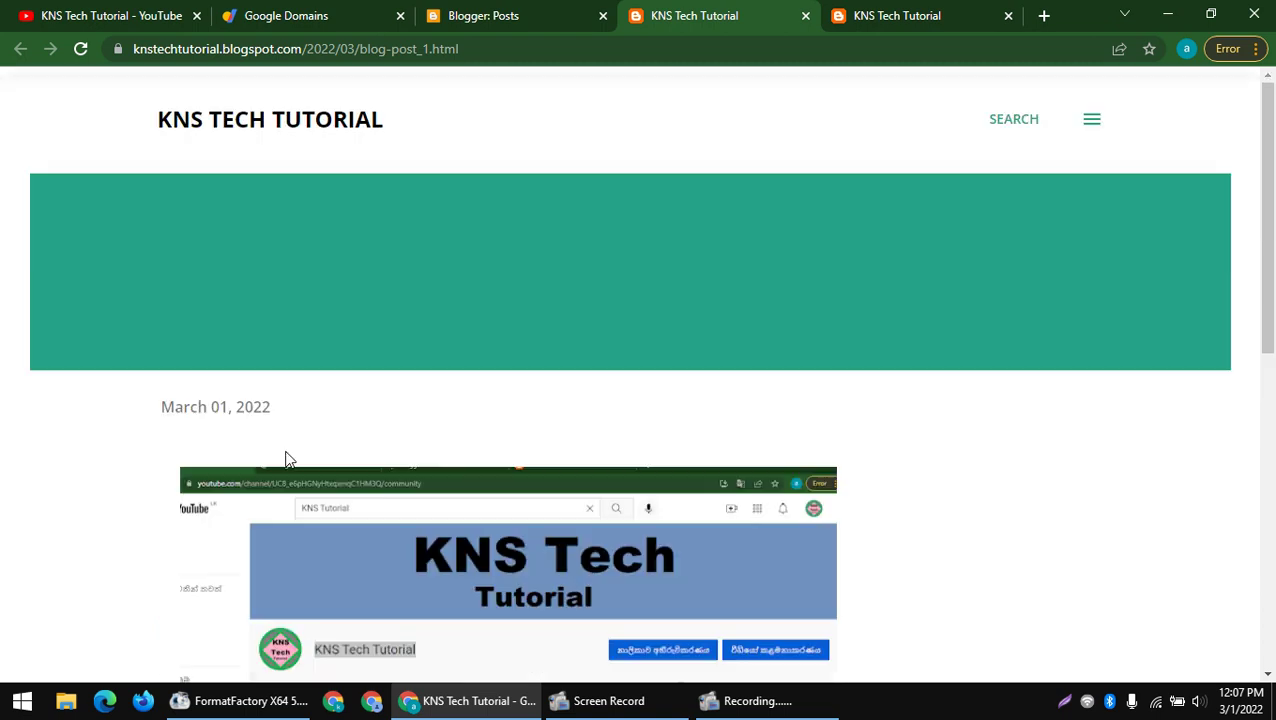
{"action": "scroll", "coordinate": [419, 413], "scroll_direction": "down", "scroll_amount": 6}
{"action": "scroll", "coordinate": [580, 487], "scroll_direction": "up", "scroll_amount": 10}
- Look at the Google Domains checkout page again and return to the Blogger posts list
{"action": "left_click", "coordinate": [525, 10]}
{"action": "left_click", "coordinate": [302, 12]}
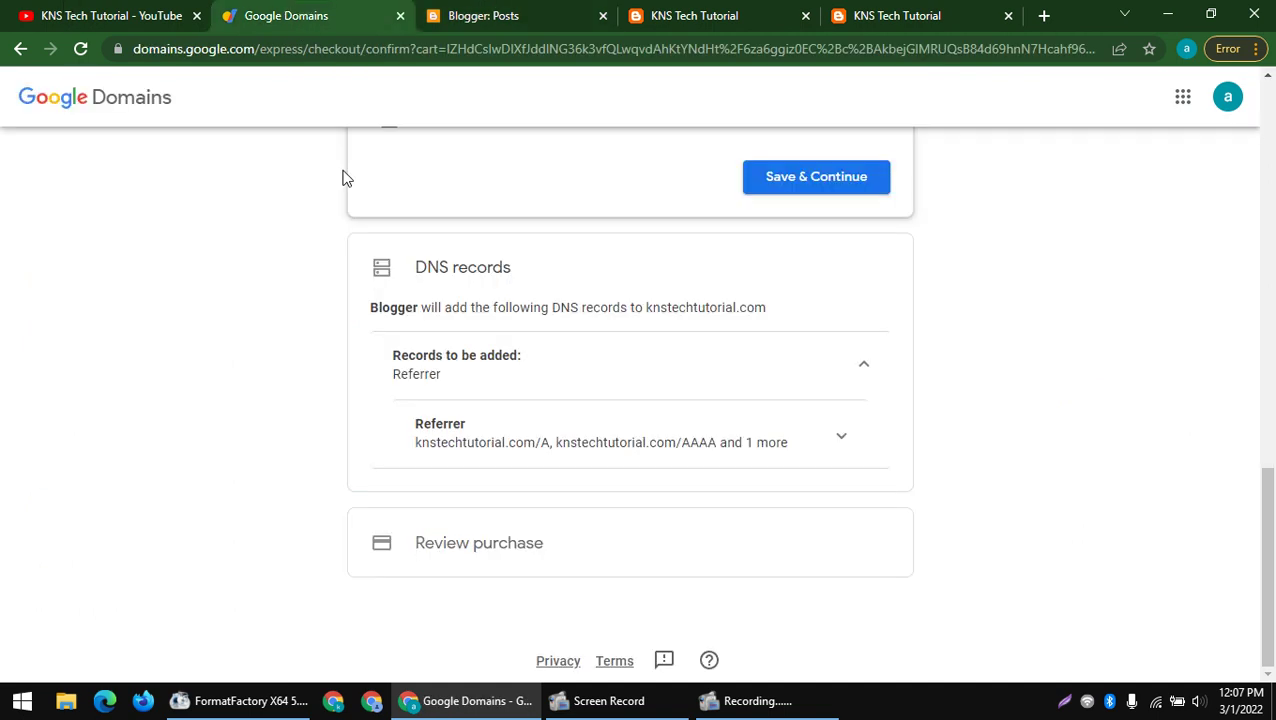
{"action": "left_click", "coordinate": [515, 20]}
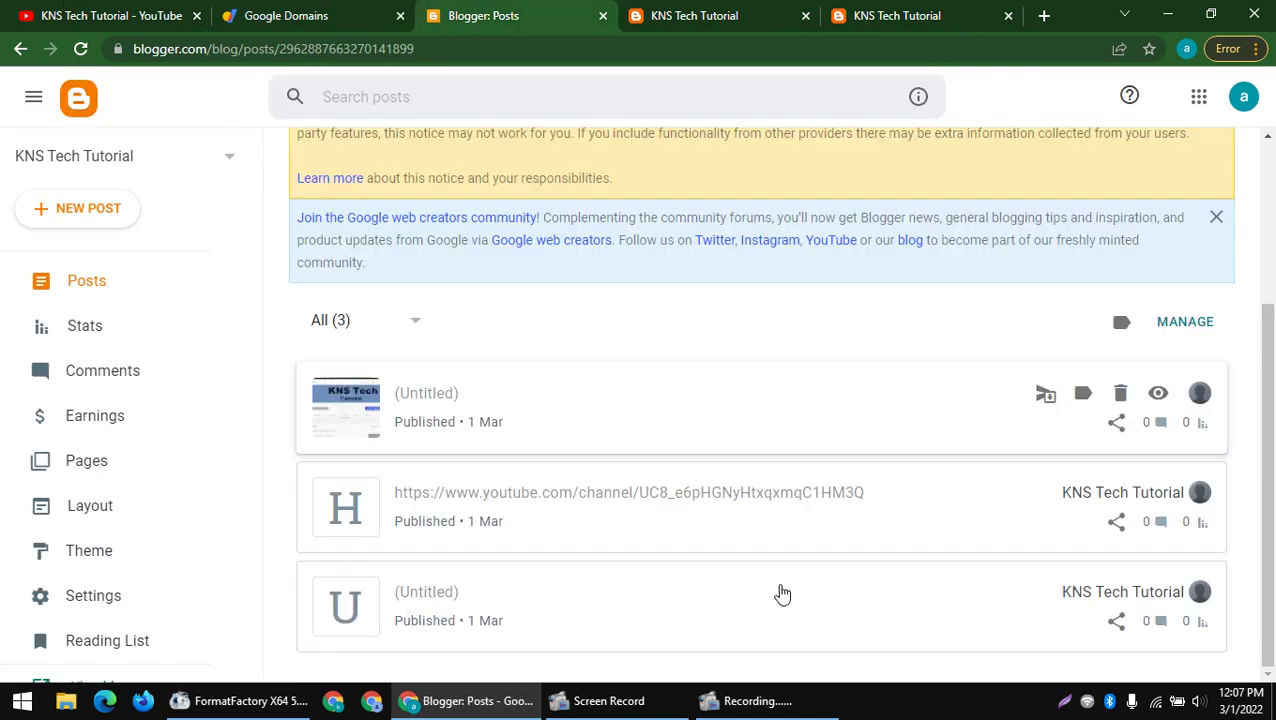
{"action": "left_click", "coordinate": [640, 703]}
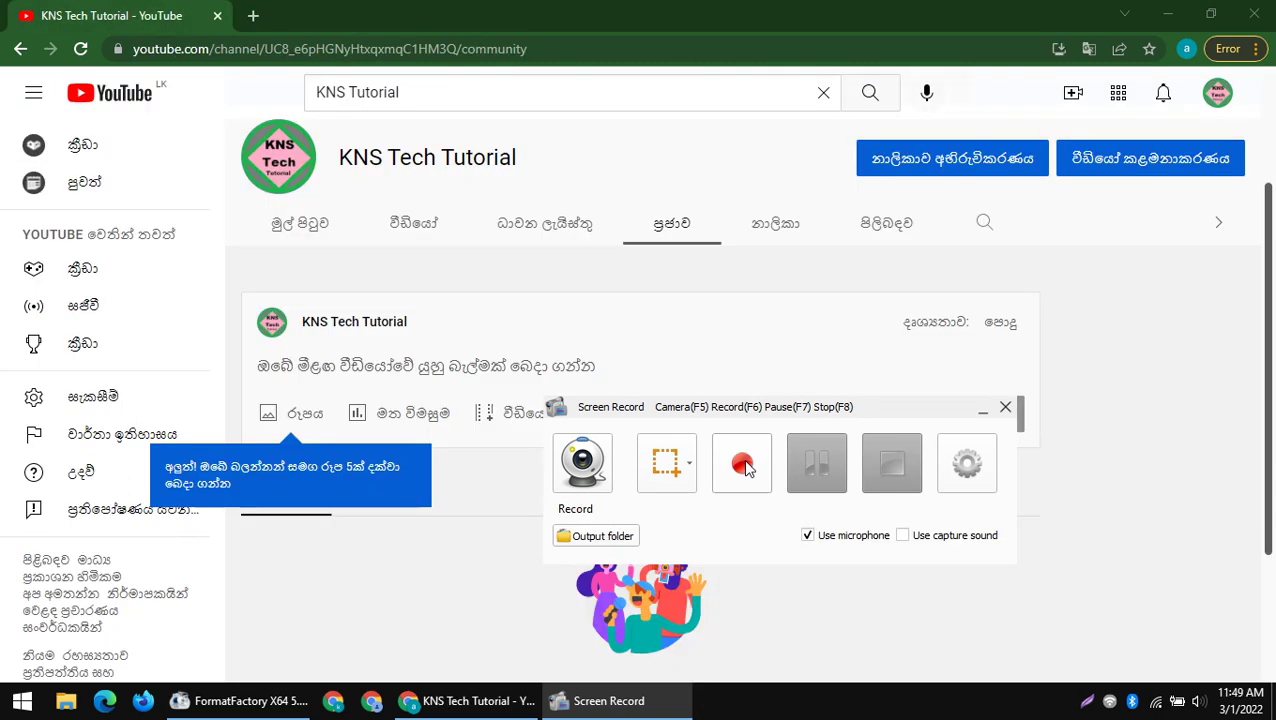
{"action": "left_click", "coordinate": [742, 464]}
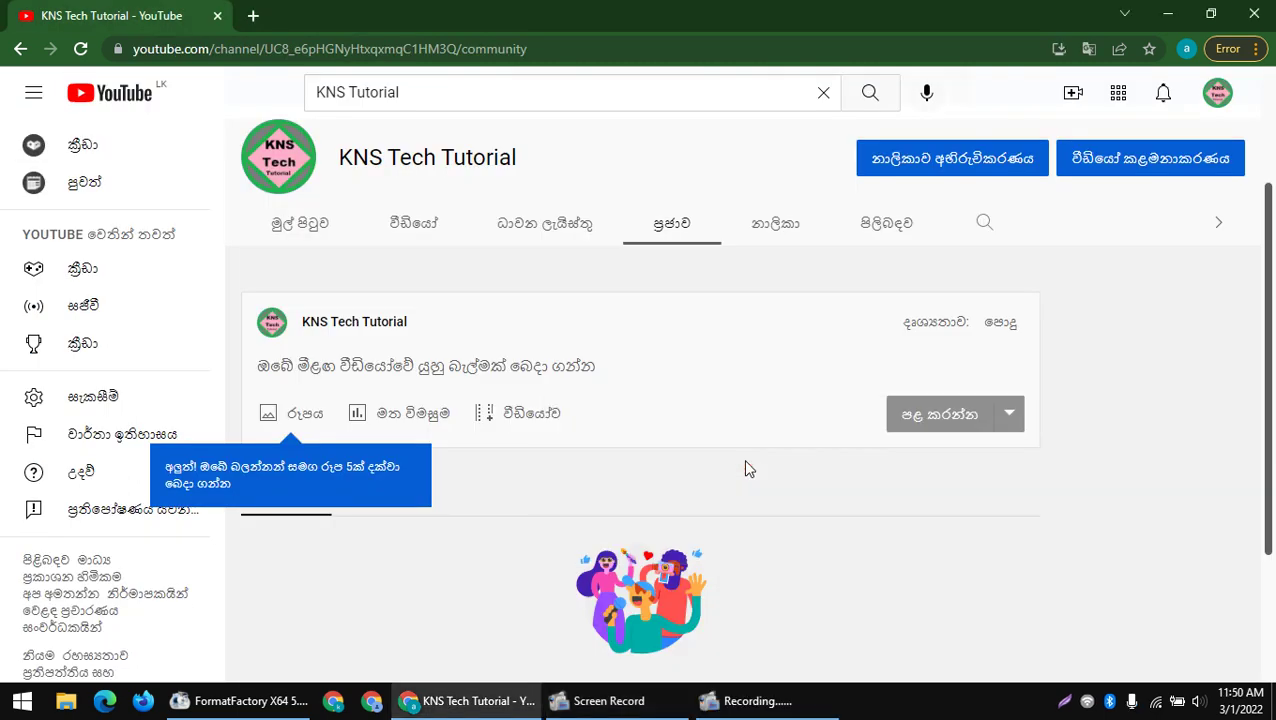
{"action": "mouse_move", "coordinate": [800, 696]}
{"action": "left_click", "coordinate": [746, 664]}
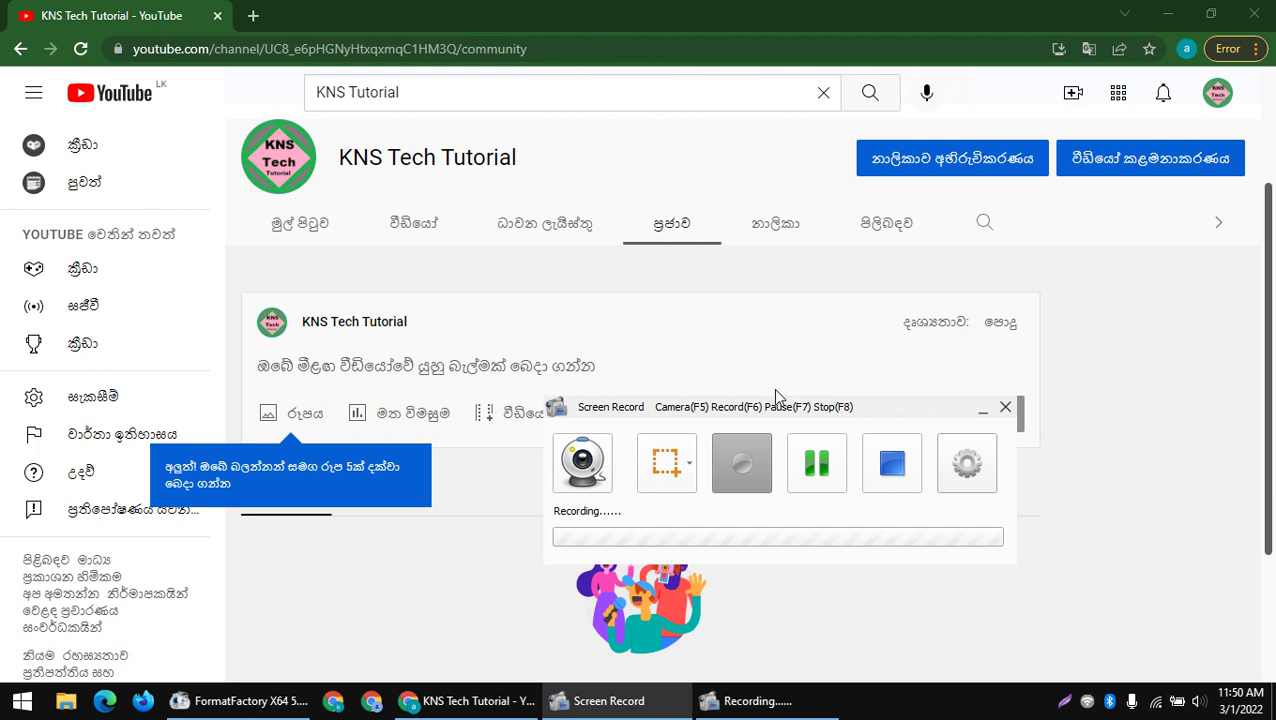
- Search Google for "blogger" in a new browser tab and translate the results page into English
{"action": "left_click", "coordinate": [982, 410]}
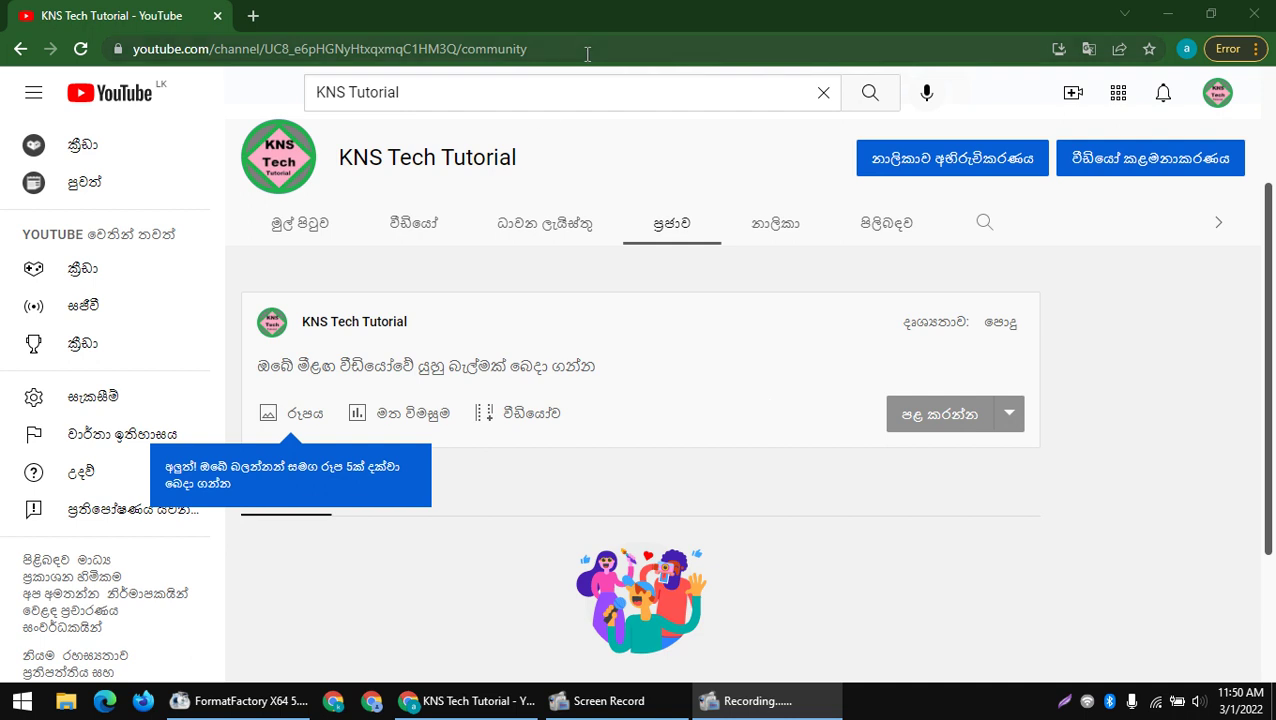
{"action": "left_click_drag", "start_coordinate": [341, 157], "coordinate": [533, 159]}
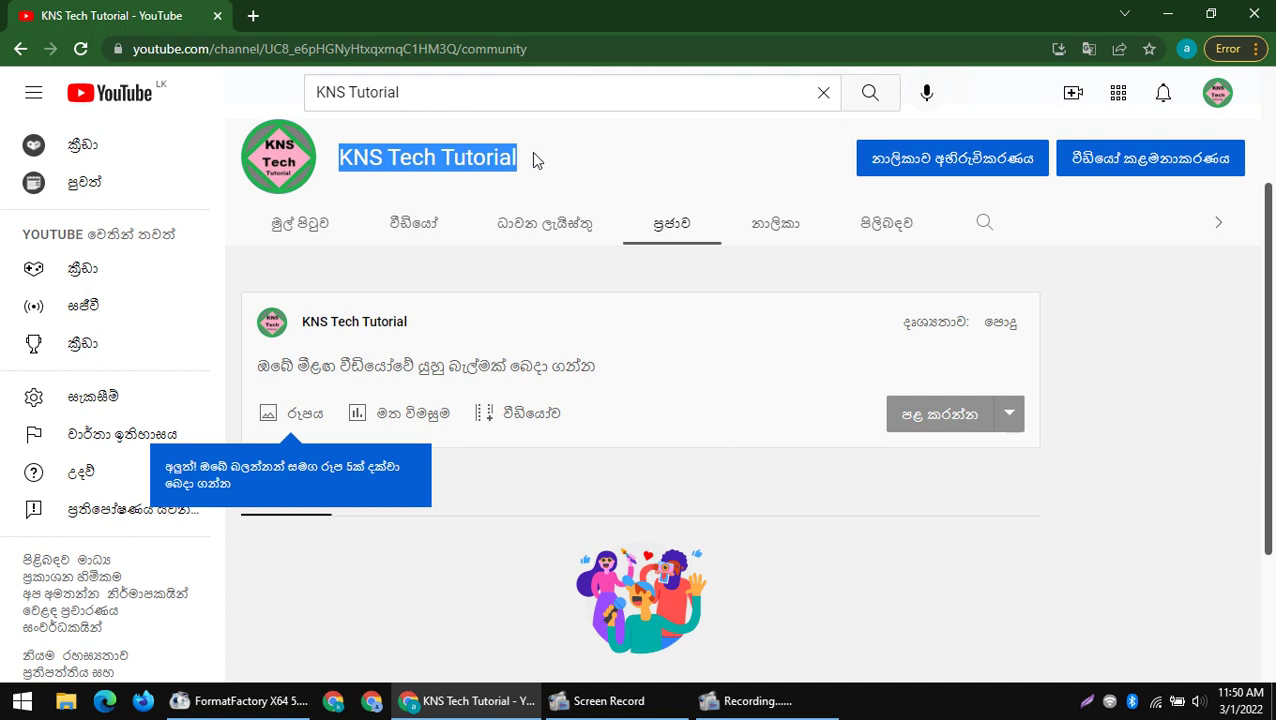
{"action": "left_click", "coordinate": [253, 16]}
{"action": "left_click", "coordinate": [339, 48]}
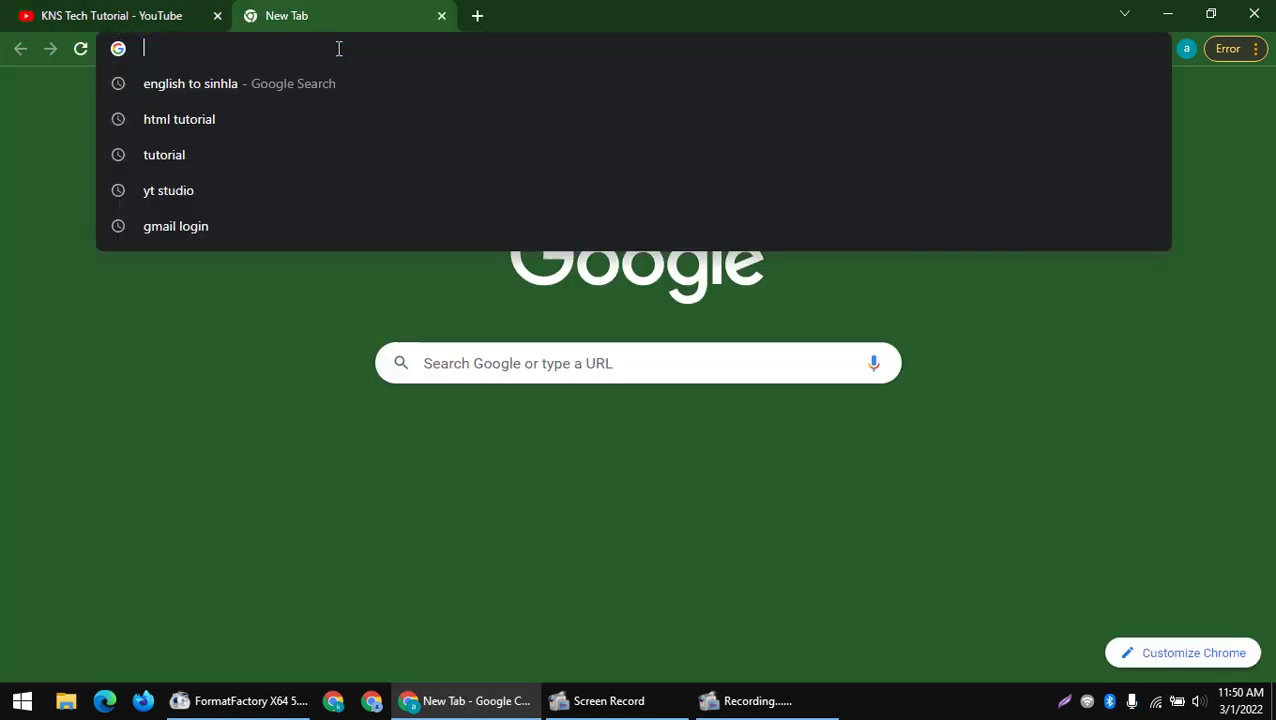
{"action": "type", "text": "BLOGGER"}
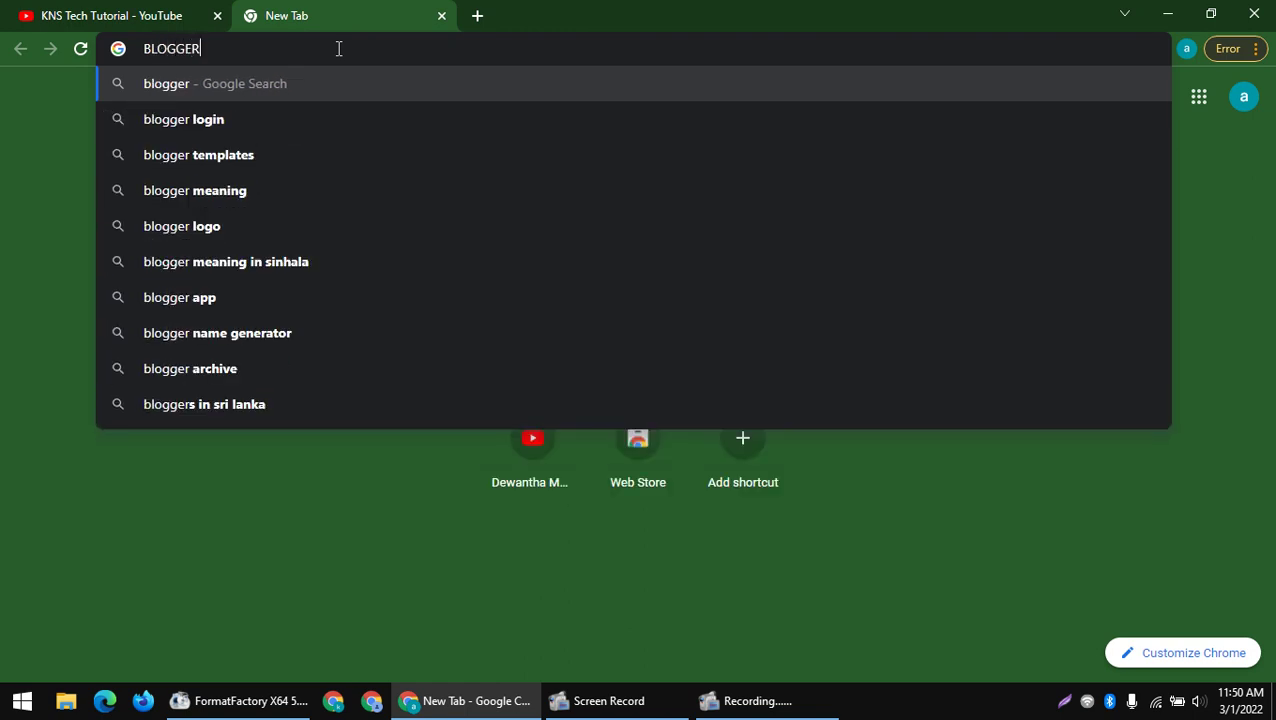
{"action": "key", "text": "Return"}
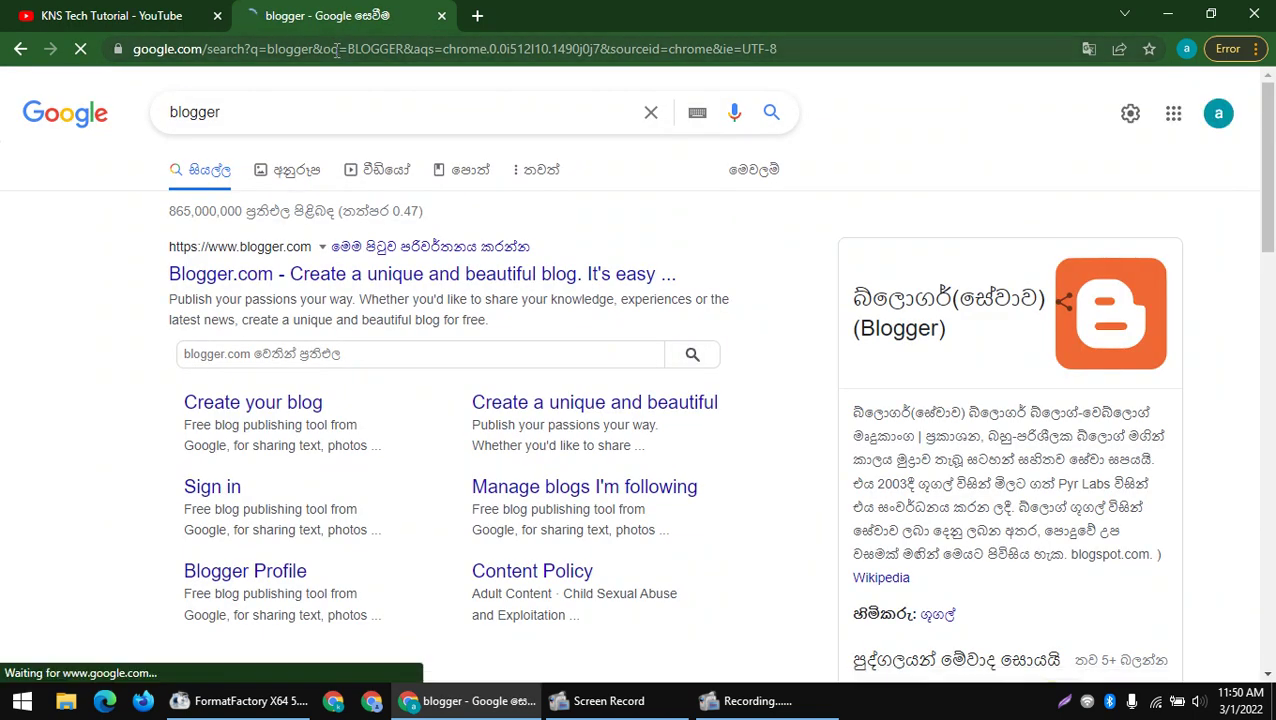
{"action": "left_click", "coordinate": [1088, 46]}
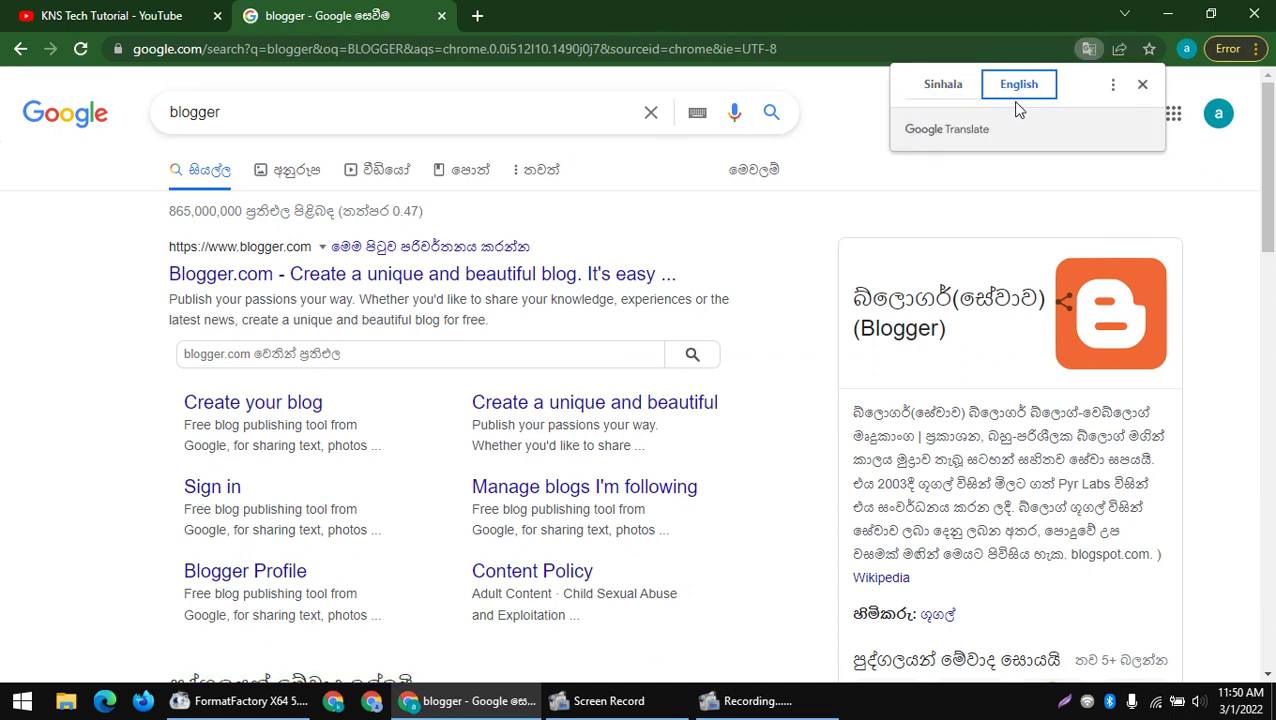
{"action": "left_click", "coordinate": [987, 197]}
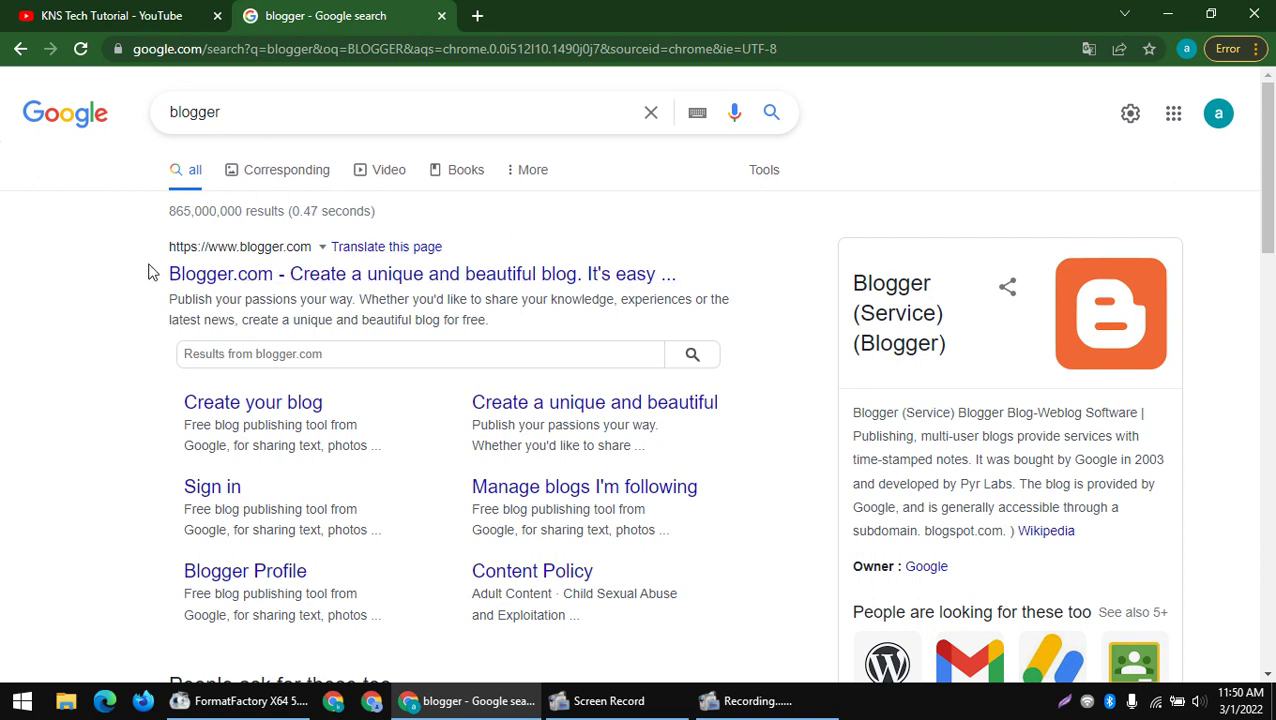
- Look through the Blogger.com search result and the Blogger service summary, including its description and owner
{"action": "left_click_drag", "start_coordinate": [152, 258], "coordinate": [662, 276]}
{"action": "left_click", "coordinate": [6, 256]}
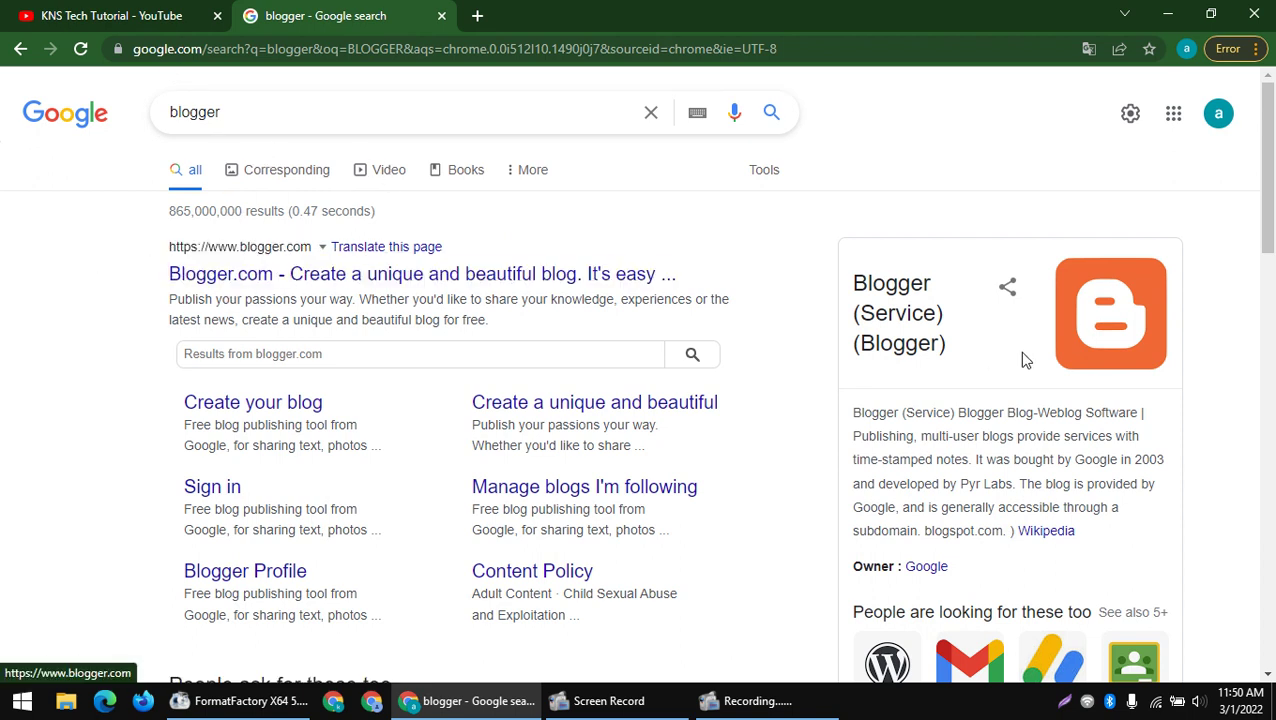
{"action": "scroll", "coordinate": [966, 340], "scroll_direction": "down", "scroll_amount": 1}
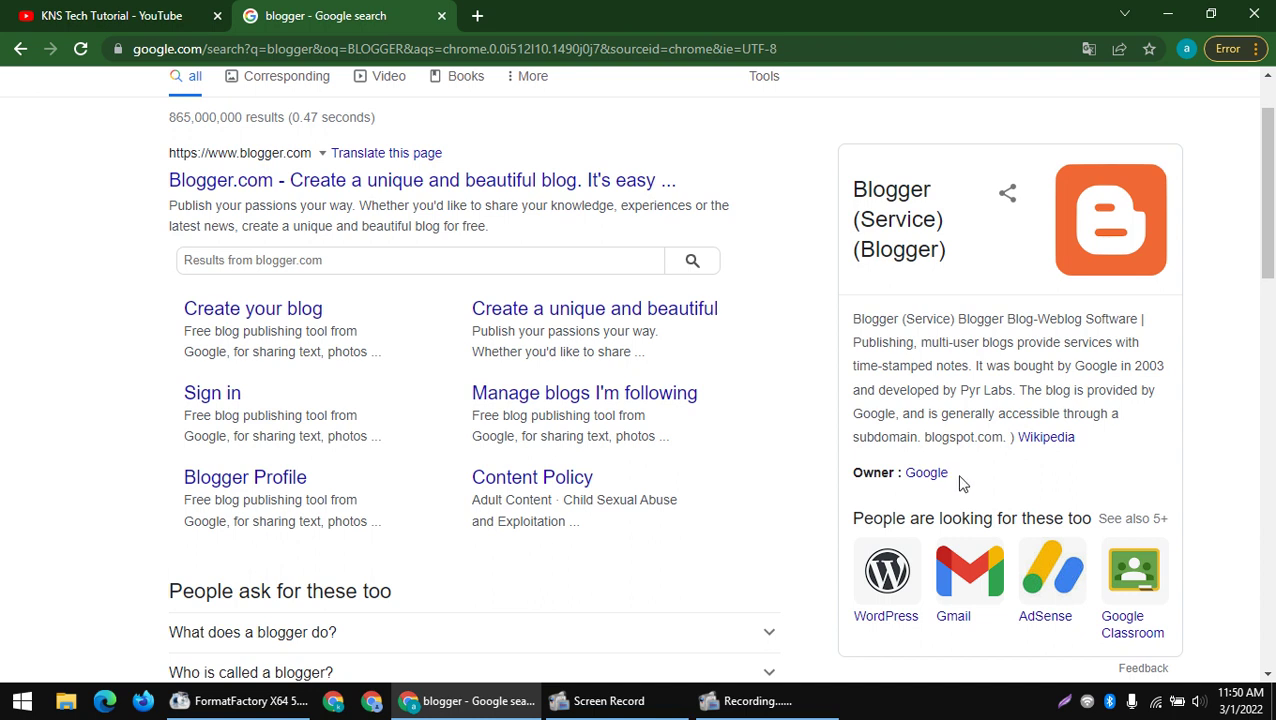
{"action": "left_click_drag", "start_coordinate": [958, 480], "coordinate": [836, 468]}
{"action": "left_click", "coordinate": [903, 410]}
{"action": "left_click_drag", "start_coordinate": [857, 345], "coordinate": [901, 348]}
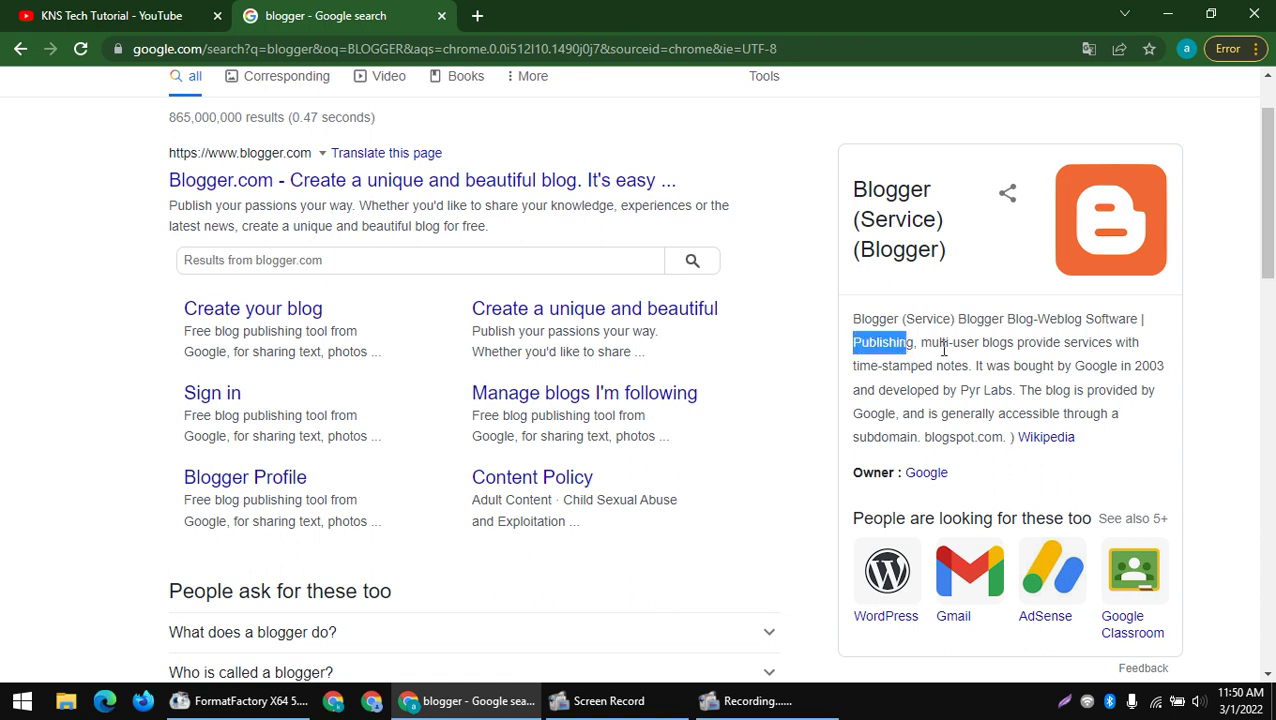
{"action": "left_click_drag", "start_coordinate": [978, 345], "coordinate": [1076, 390]}
{"action": "left_click", "coordinate": [1027, 366]}
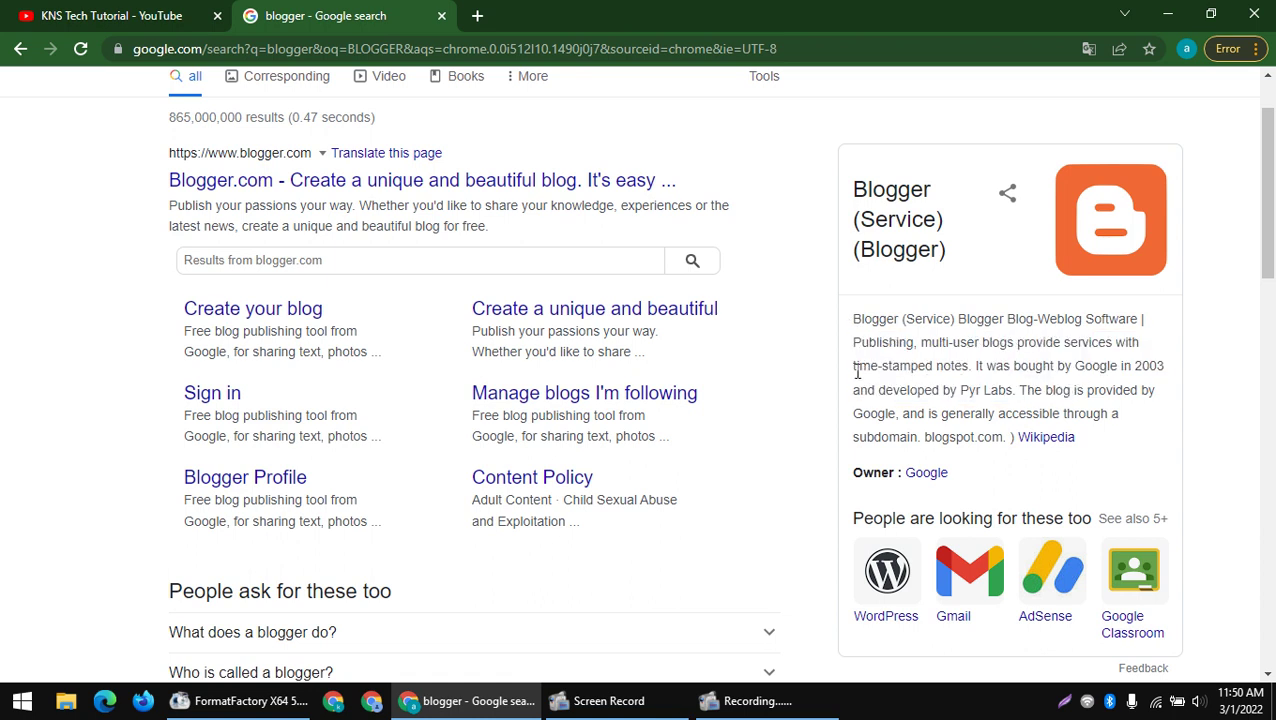
{"action": "left_click_drag", "start_coordinate": [857, 371], "coordinate": [1048, 482]}
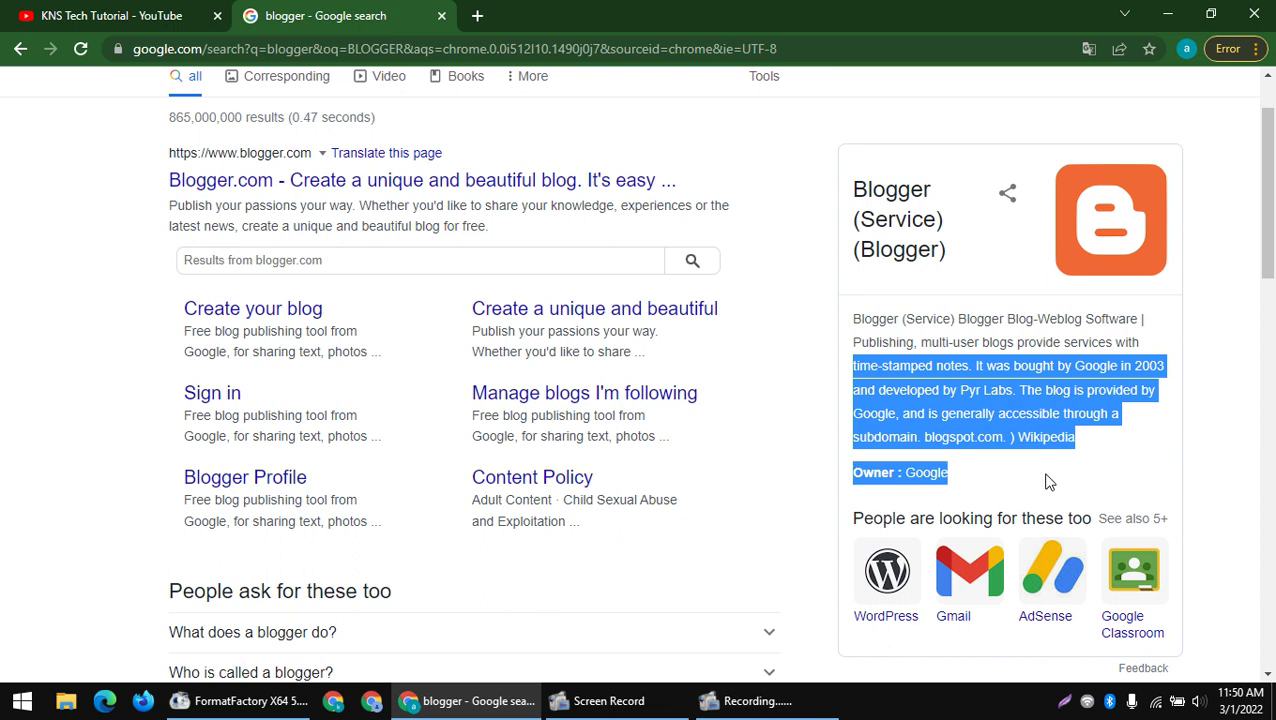
{"action": "scroll", "coordinate": [335, 410], "scroll_direction": "up", "scroll_amount": 1}
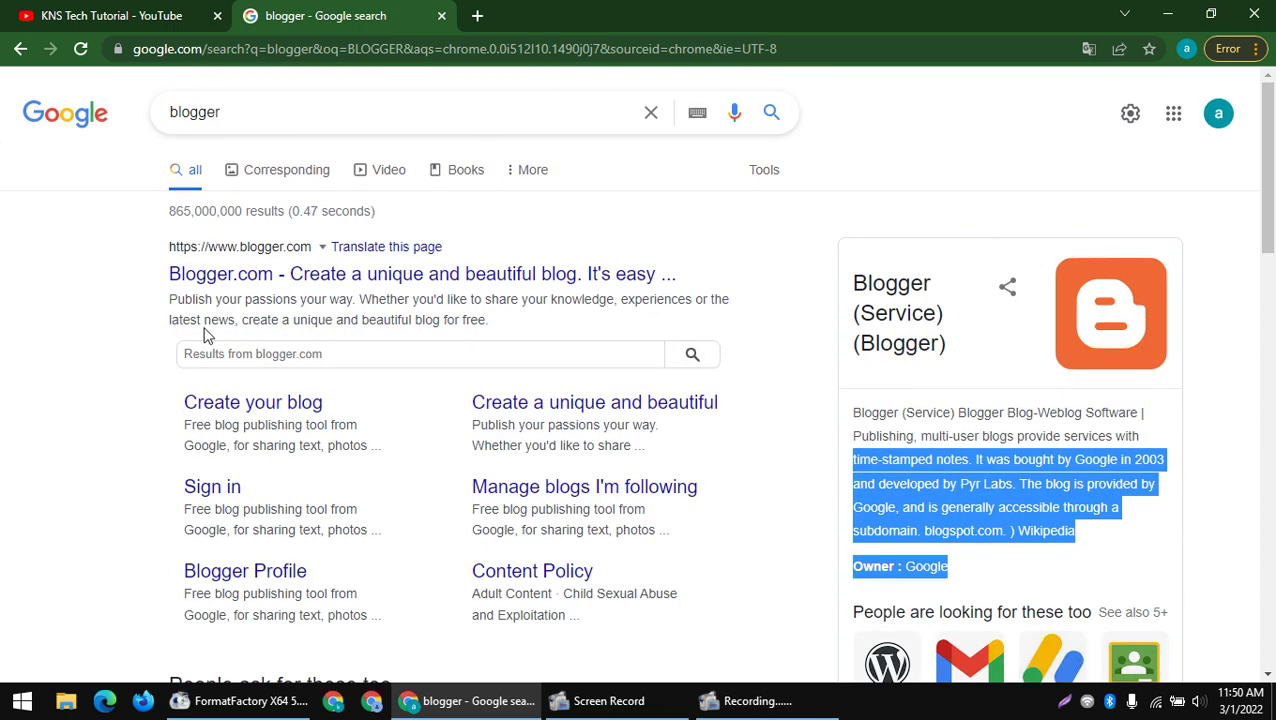
- Search Google for "blogger monetization" in a separate tab, then close that tab after viewing the results
{"action": "left_click", "coordinate": [478, 16]}
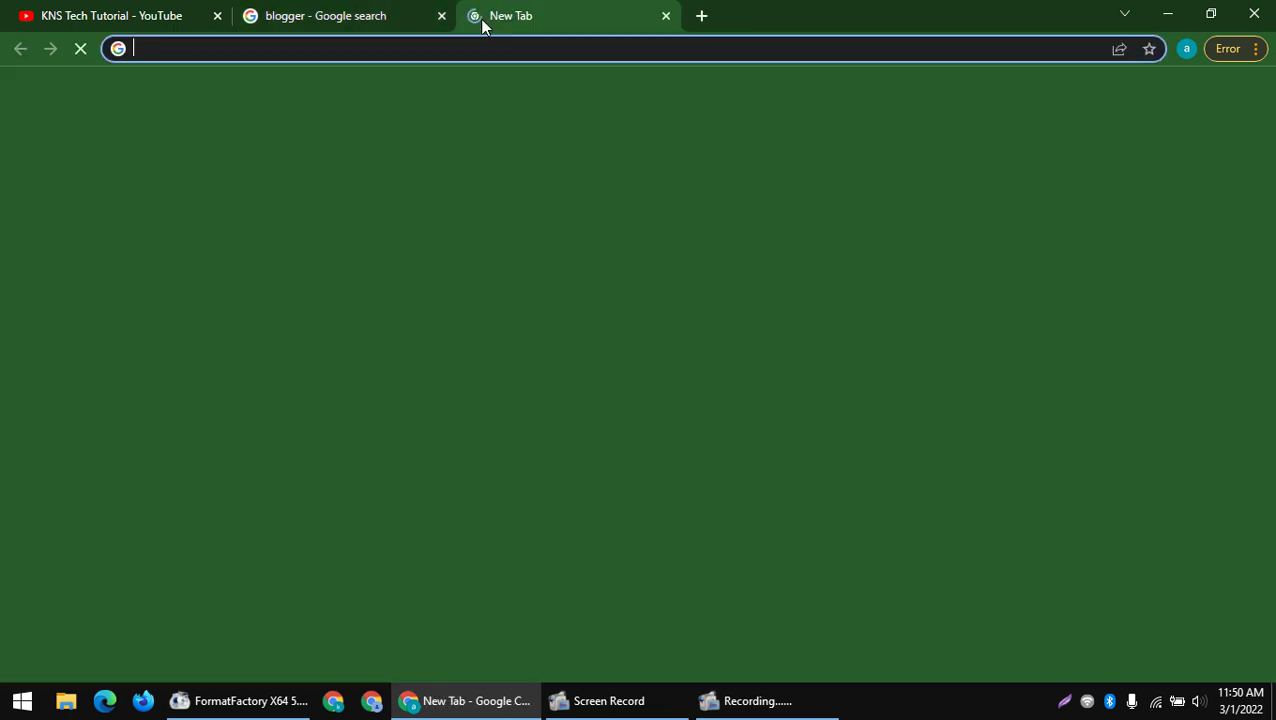
{"action": "type", "text": "BL:OGGER MON"}
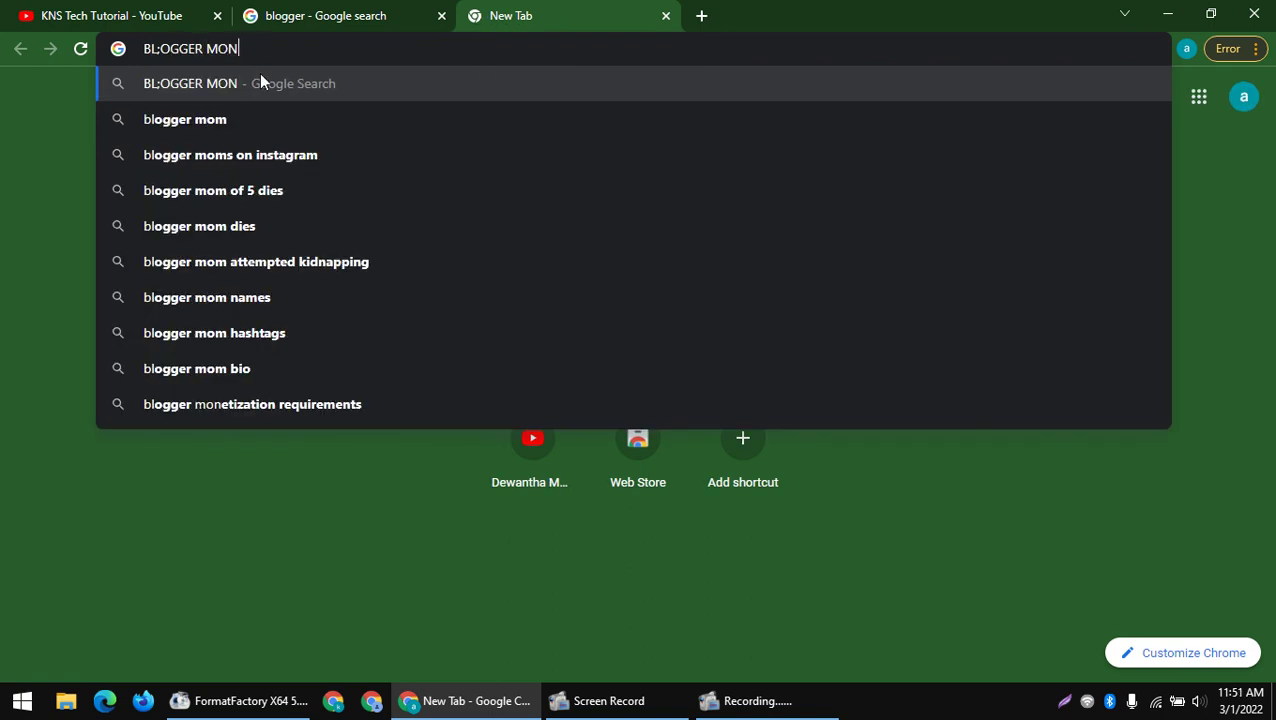
{"action": "type", "text": "ETI"}
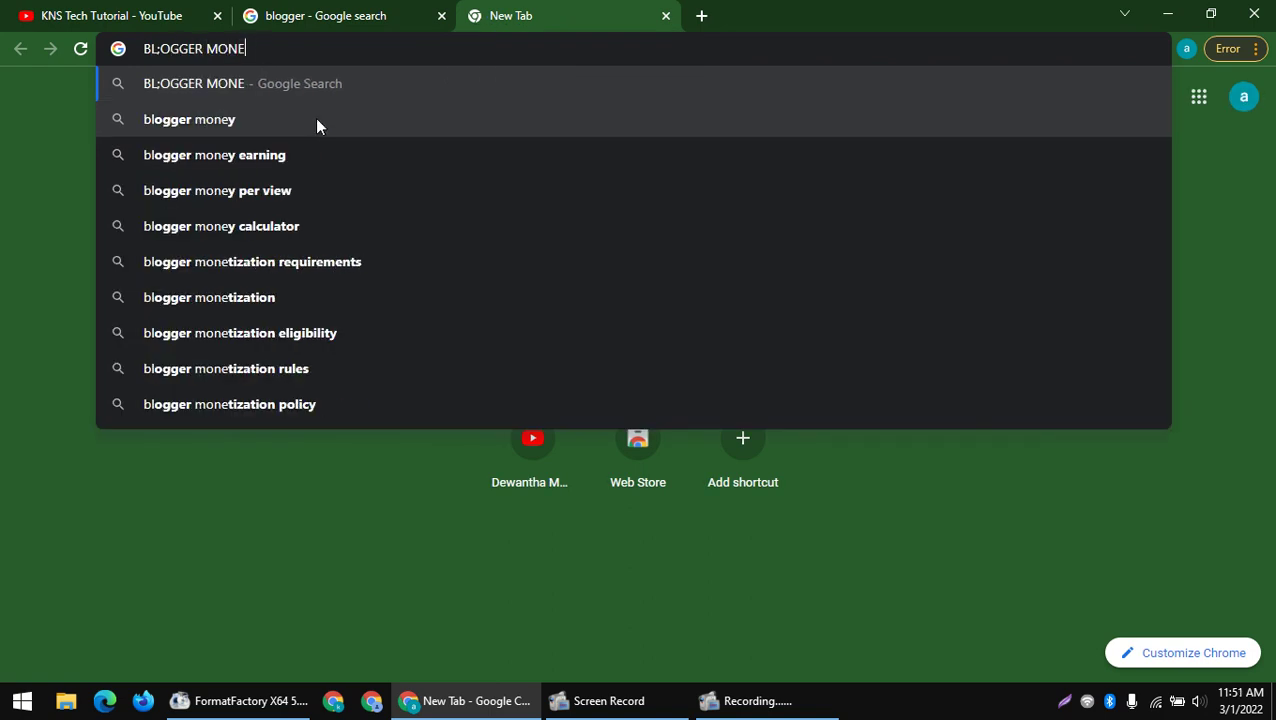
{"action": "left_click", "coordinate": [315, 118]}
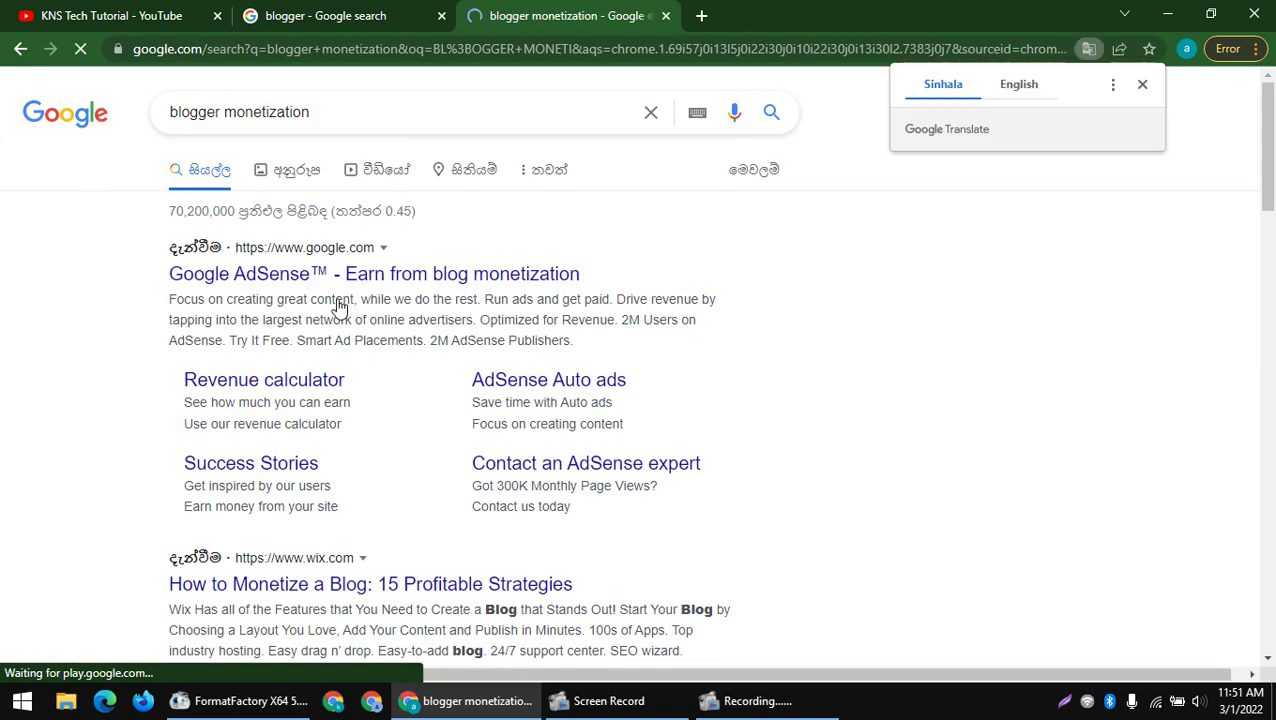
{"action": "scroll", "coordinate": [335, 330], "scroll_direction": "down", "scroll_amount": 3}
{"action": "scroll", "coordinate": [145, 310], "scroll_direction": "down", "scroll_amount": 3}
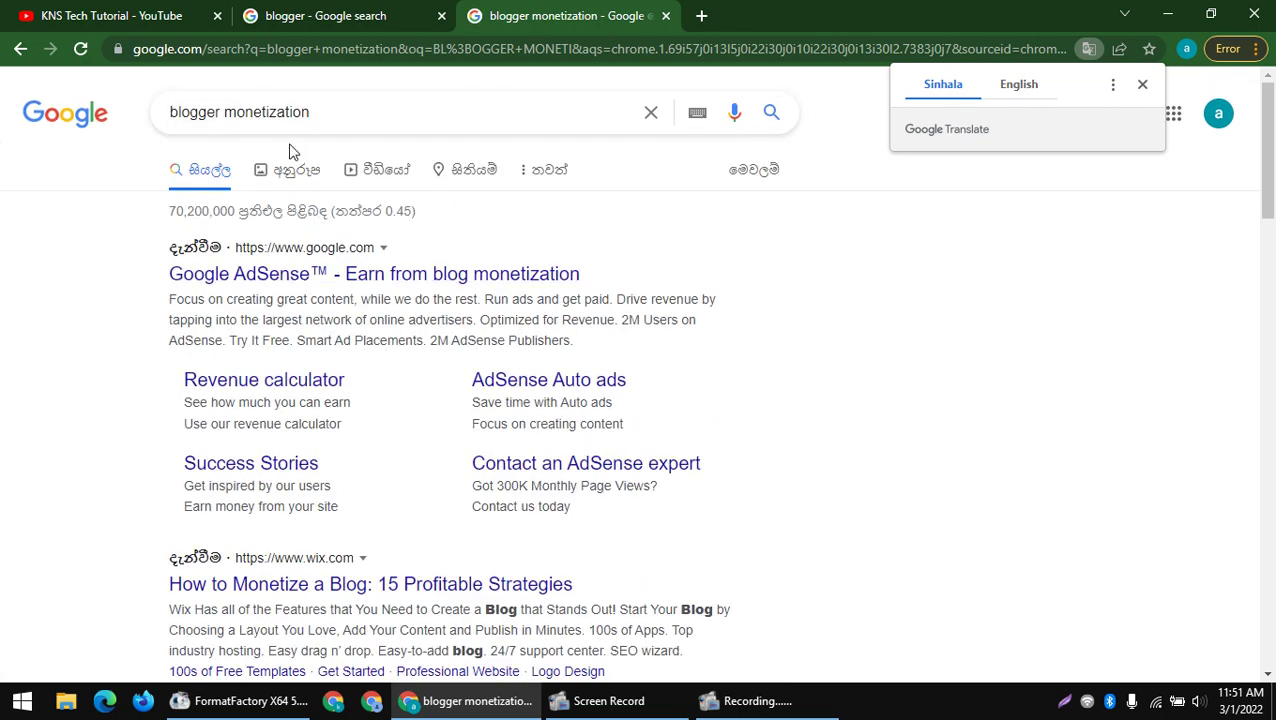
{"action": "left_click", "coordinate": [458, 12]}
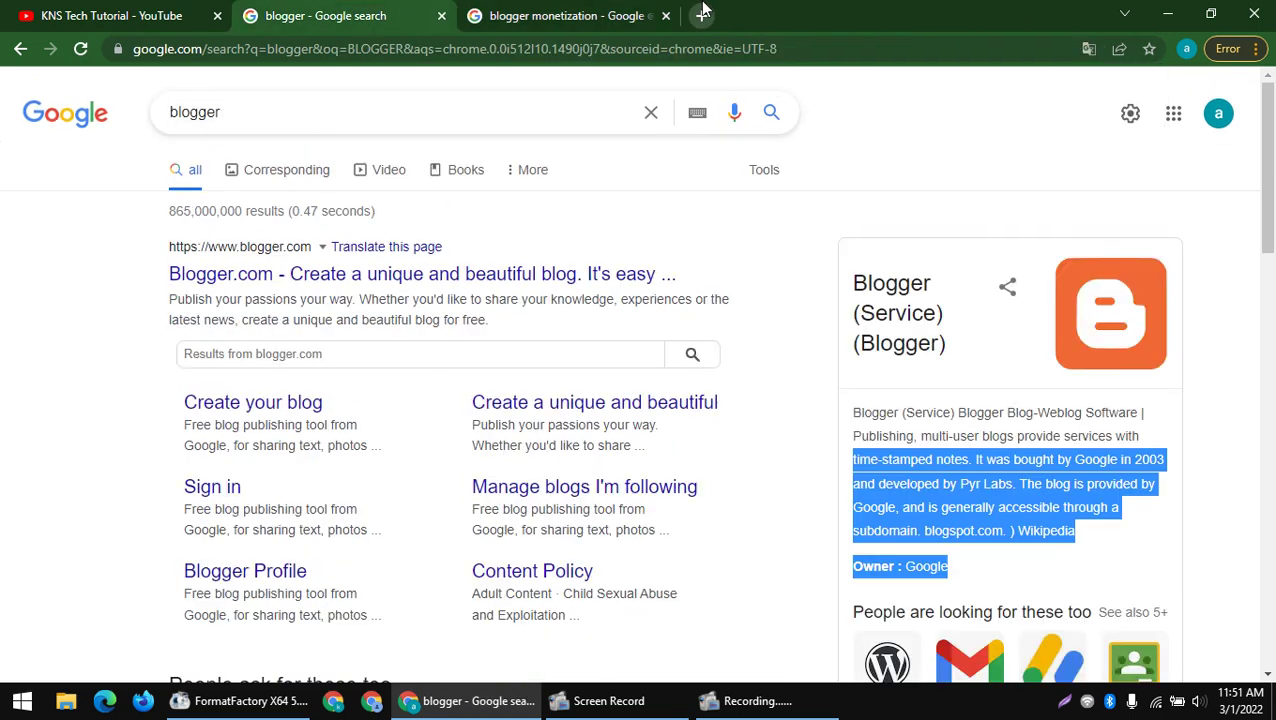
{"action": "left_click", "coordinate": [665, 16]}
- Open the Blogger.com home page from the search results, leaving no spare empty tab open
{"action": "scroll", "coordinate": [867, 294], "scroll_direction": "down", "scroll_amount": 2}
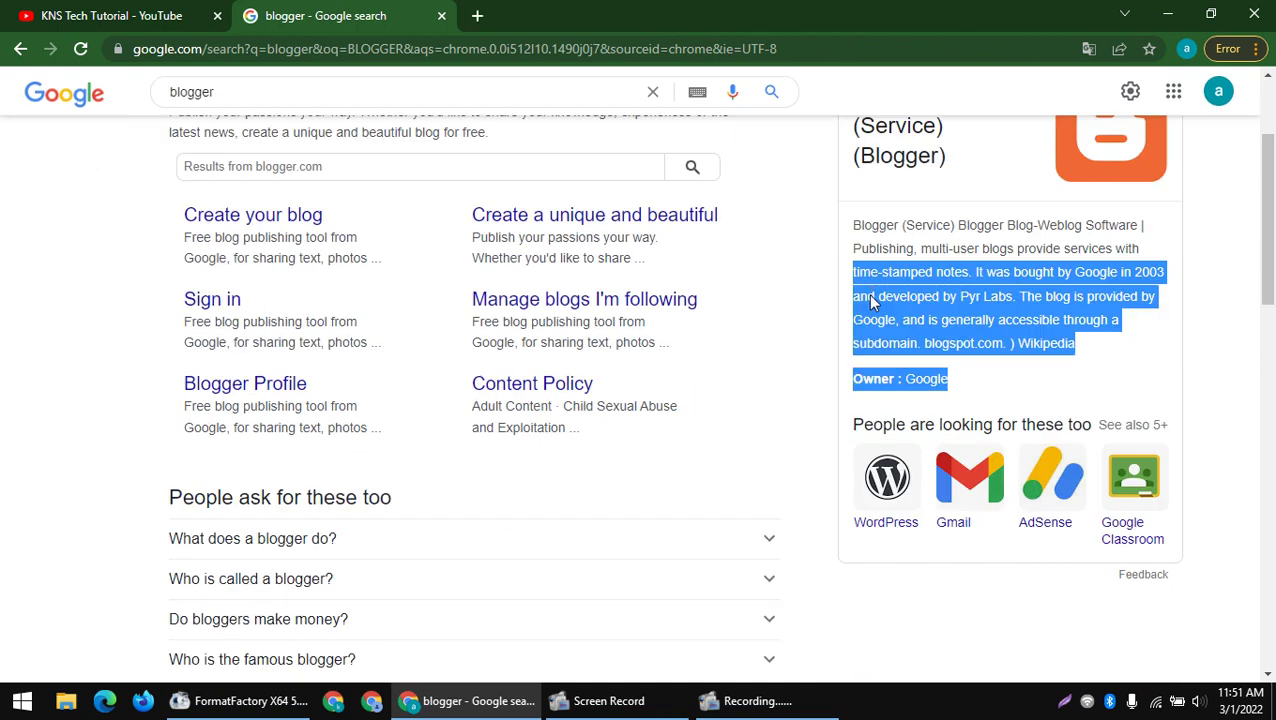
{"action": "scroll", "coordinate": [867, 294], "scroll_direction": "up", "scroll_amount": 2}
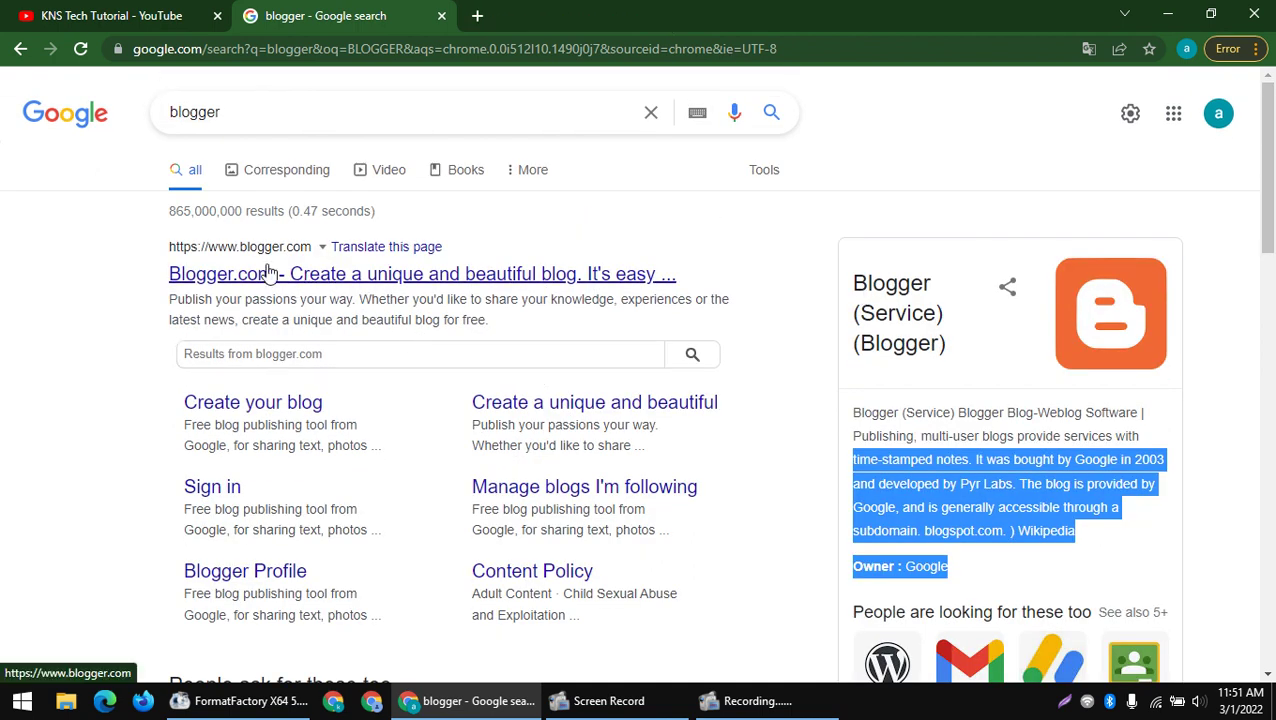
{"action": "left_click", "coordinate": [216, 275]}
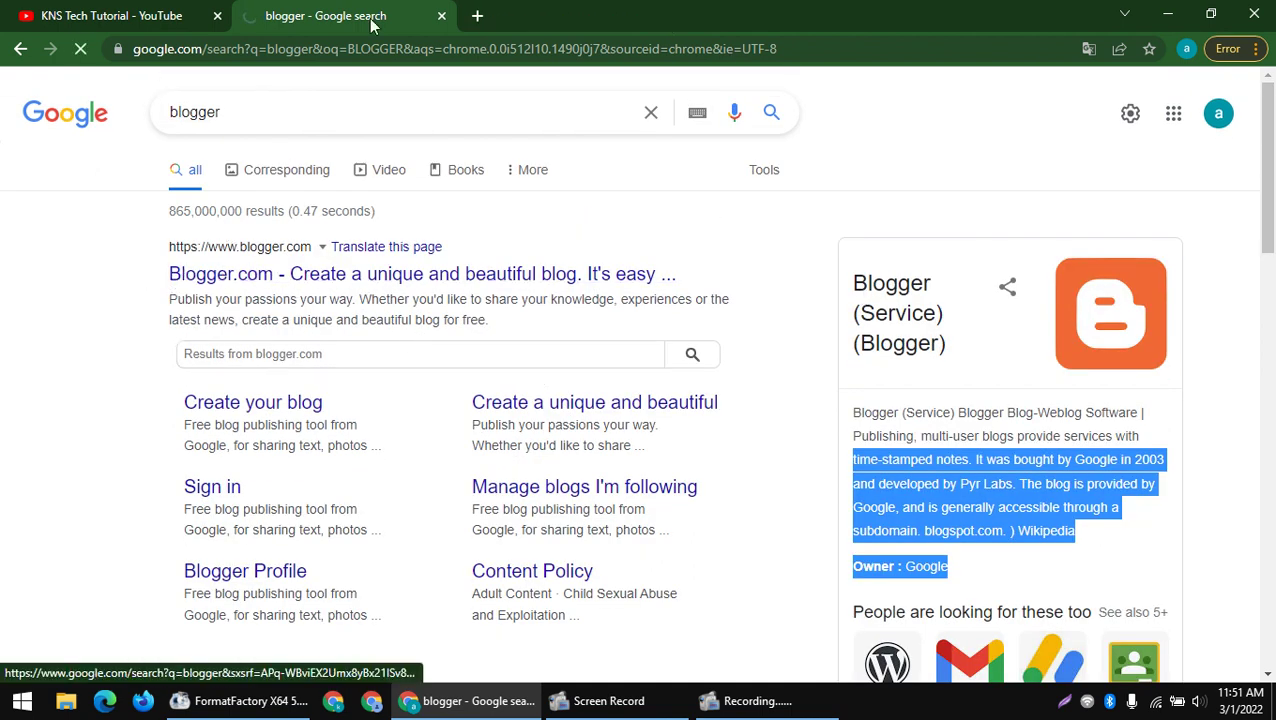
{"action": "left_click", "coordinate": [477, 15]}
{"action": "left_click", "coordinate": [454, 24]}
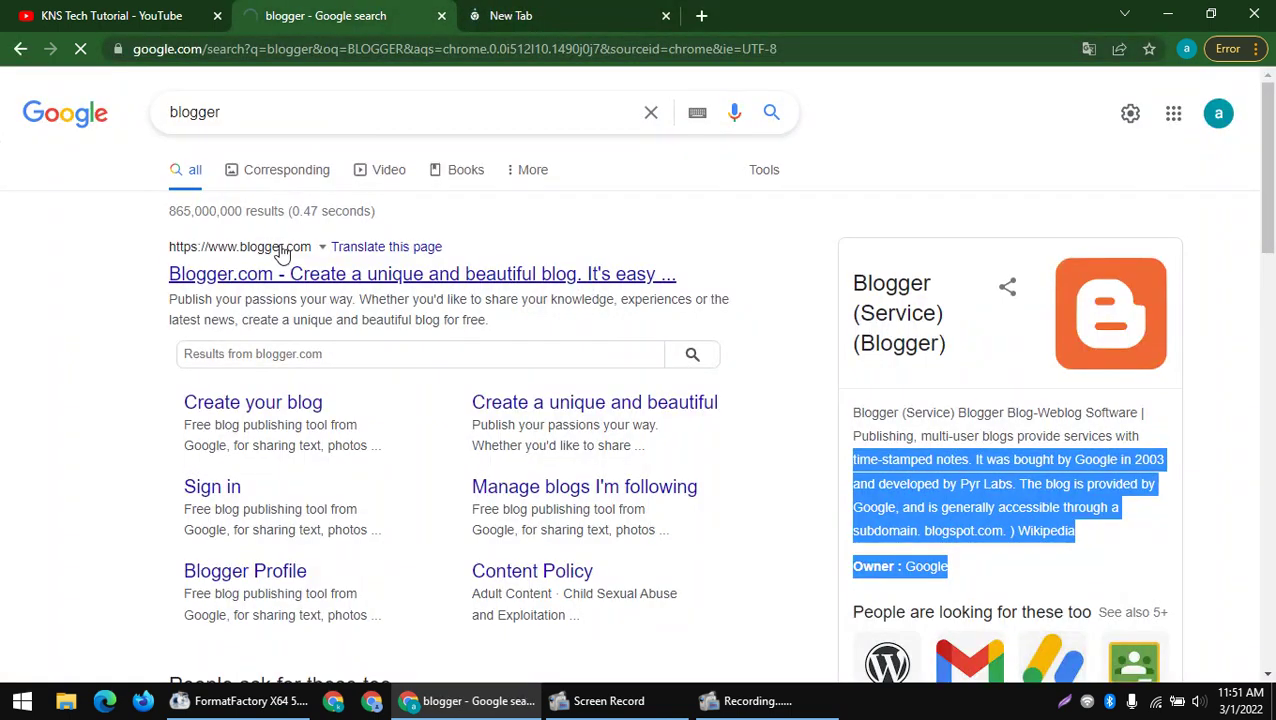
{"action": "left_click", "coordinate": [495, 10]}
{"action": "left_click", "coordinate": [425, 22]}
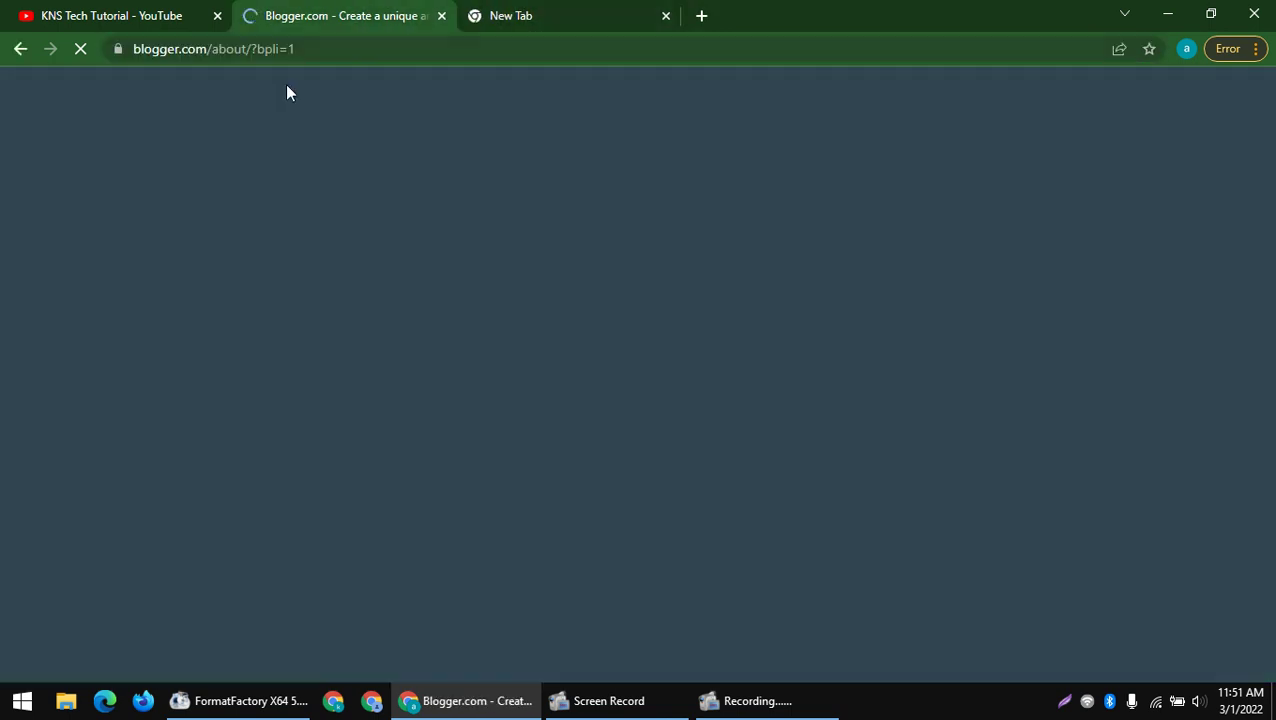
{"action": "left_click", "coordinate": [666, 16]}
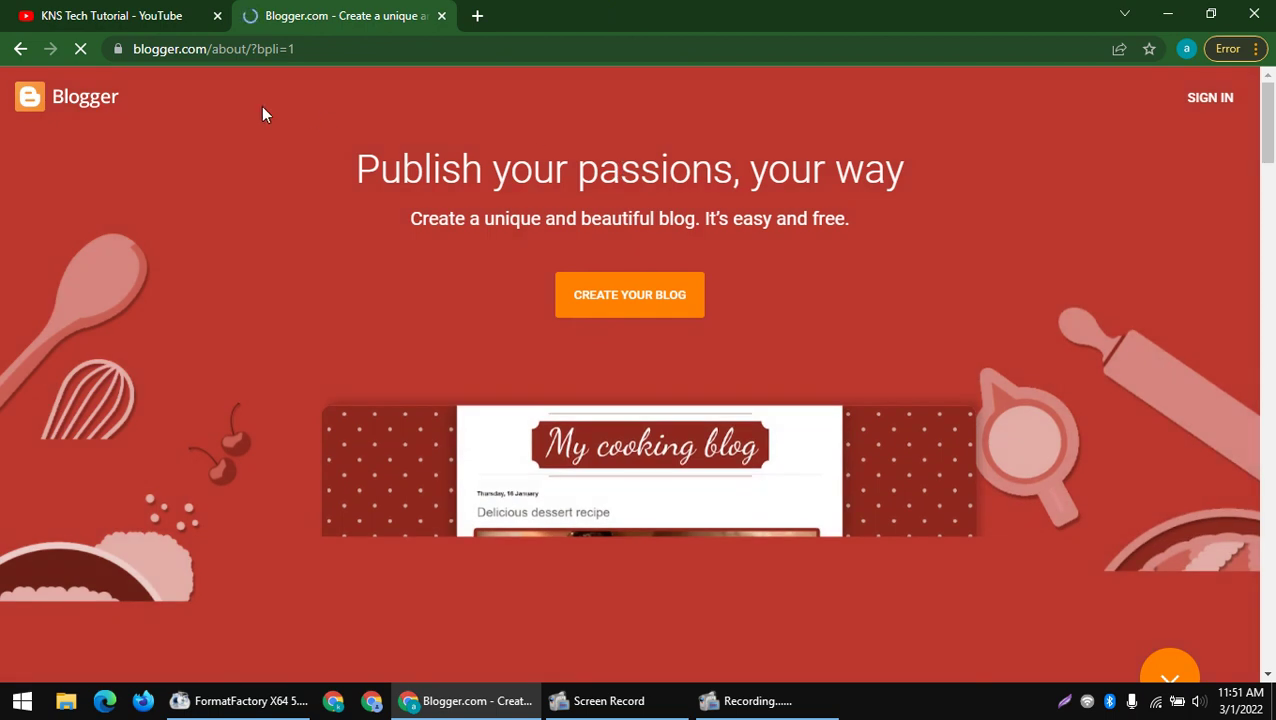
- Read the tagline on the Blogger home page and start creating a blog
{"action": "left_click_drag", "start_coordinate": [353, 176], "coordinate": [889, 353]}
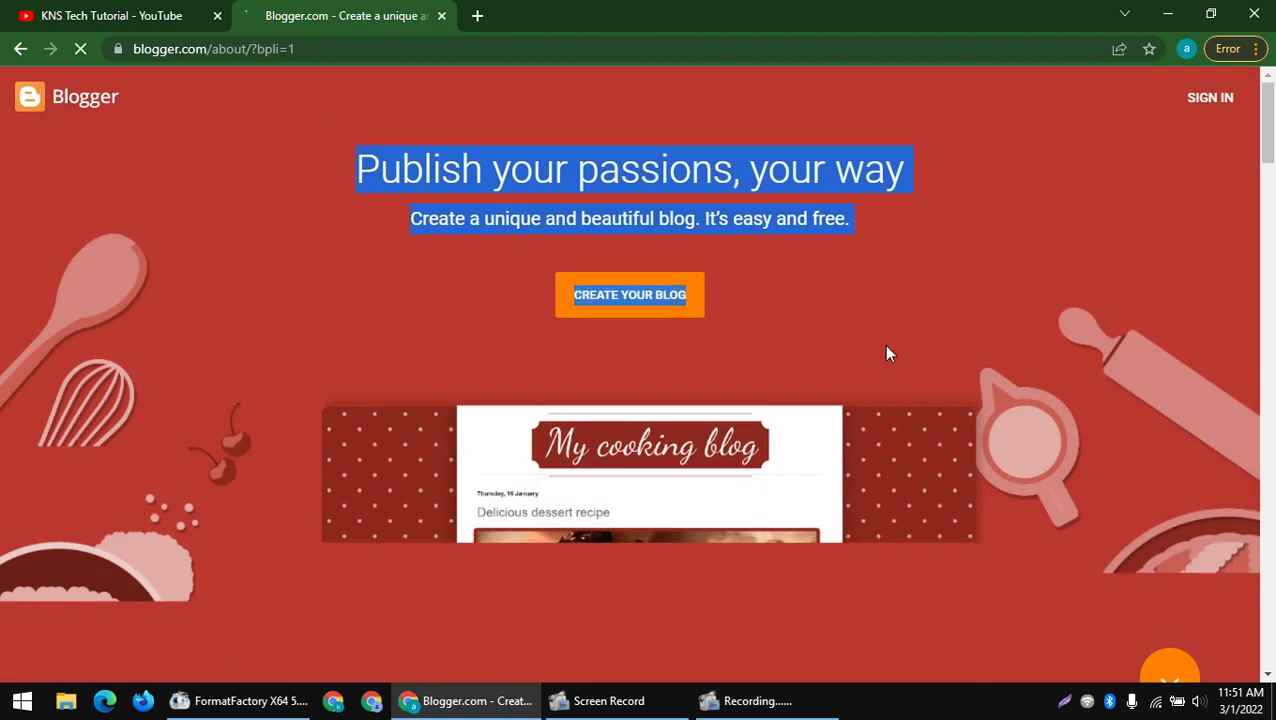
{"action": "left_click", "coordinate": [436, 210]}
{"action": "triple_click", "coordinate": [445, 222]}
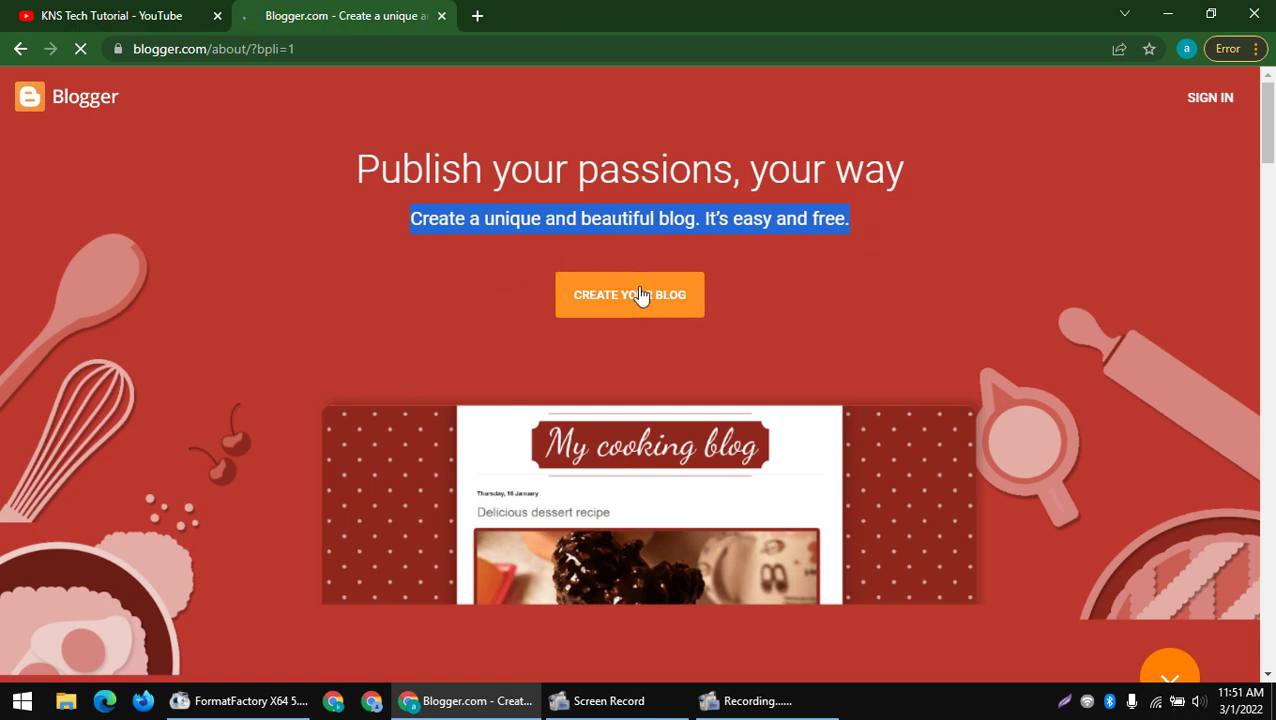
{"action": "scroll", "coordinate": [658, 297], "scroll_direction": "down", "scroll_amount": 2}
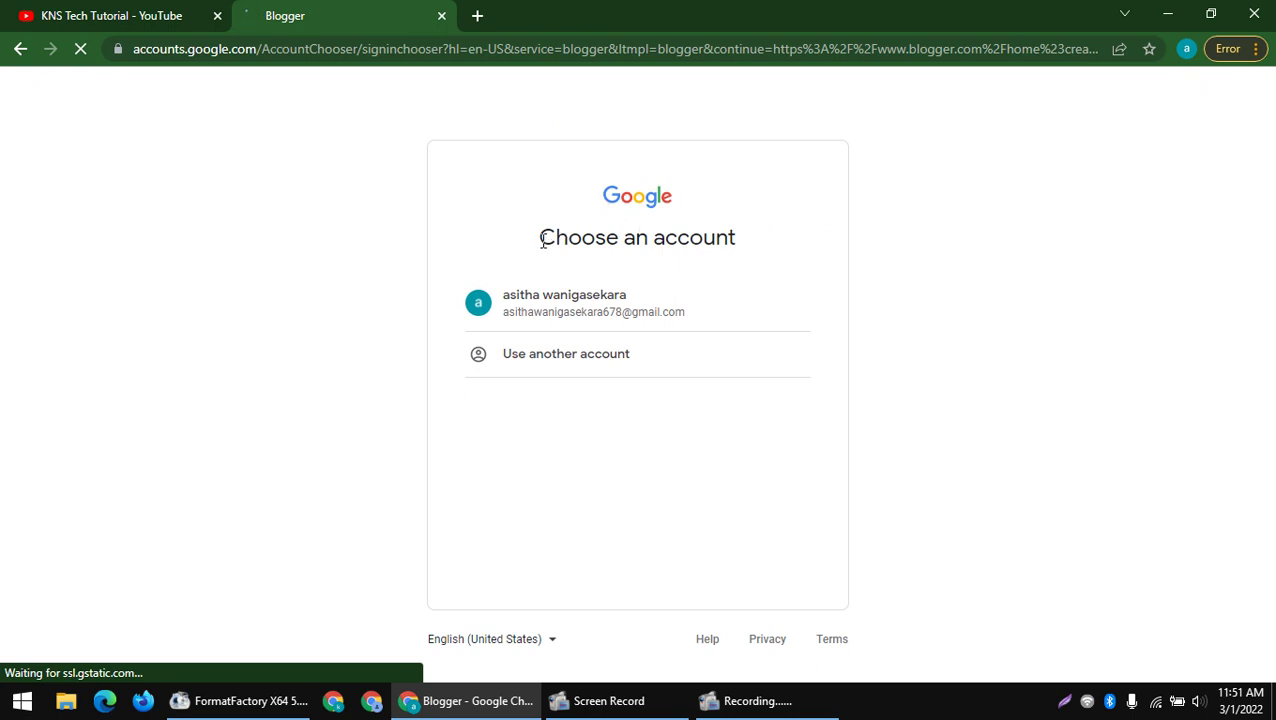
- Choose the listed Google account and enter the account password to sign in to Blogger
{"action": "left_click_drag", "start_coordinate": [541, 240], "coordinate": [749, 251]}
{"action": "left_click", "coordinate": [590, 305]}
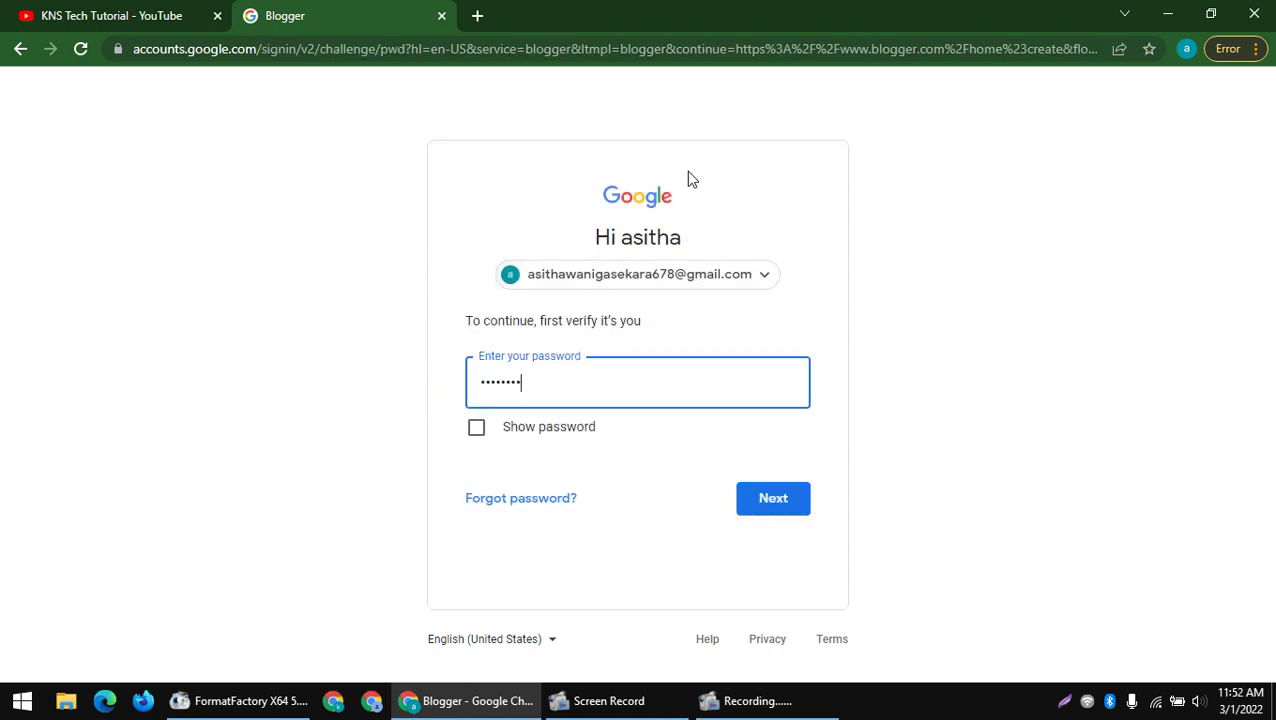
{"action": "type", "text": "••"}
{"action": "key", "text": "Return"}
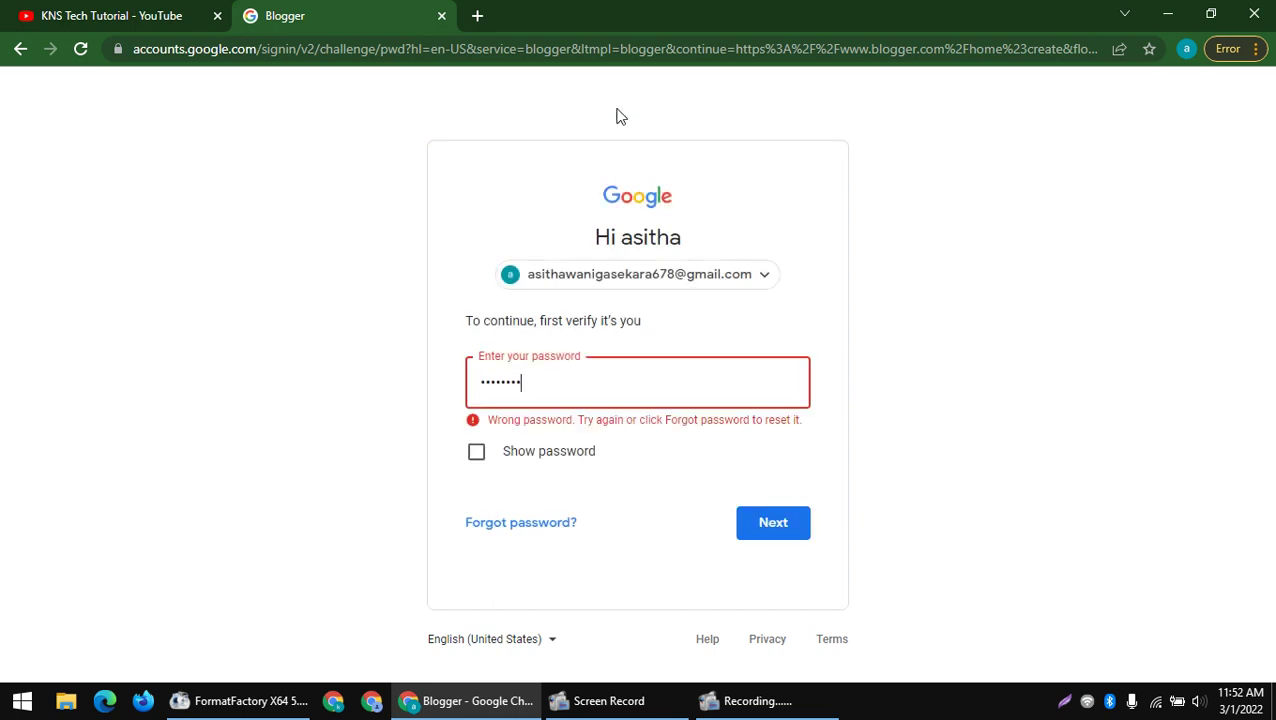
{"action": "key", "text": "Return"}
{"action": "key", "text": "Return"}
{"action": "type", "text": "••••••••••"}
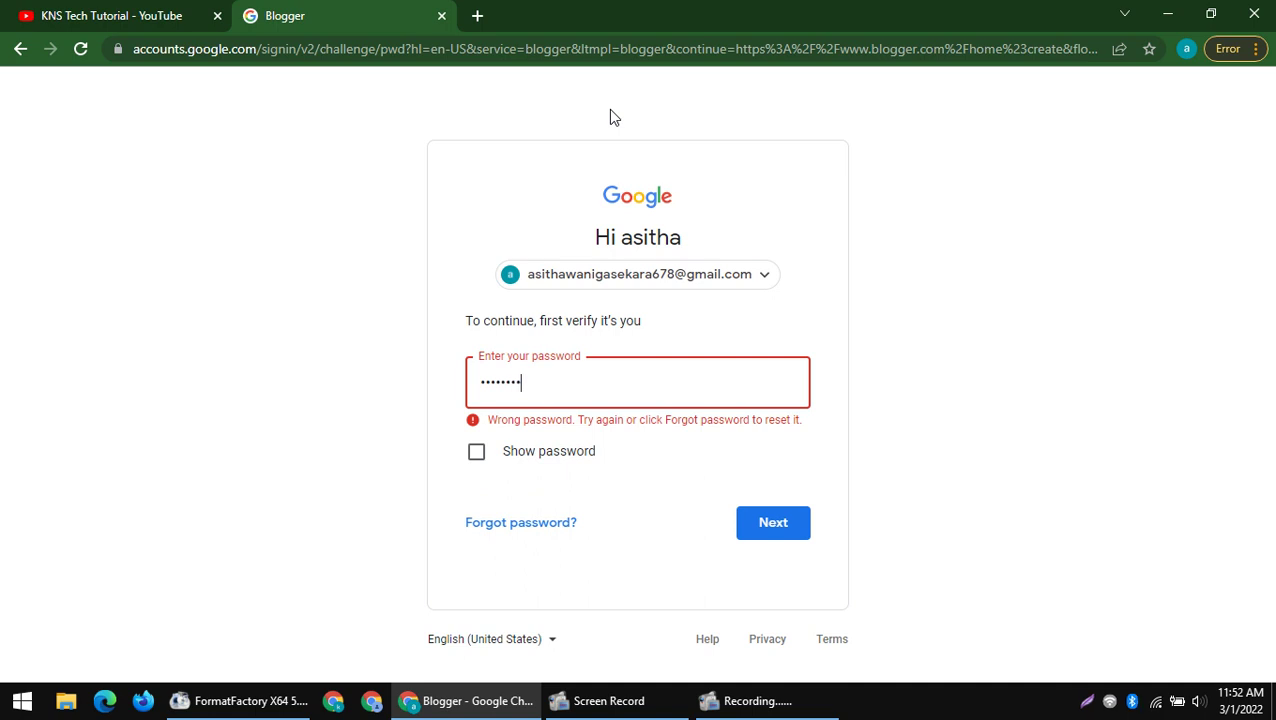
{"action": "key", "text": "Return"}
{"action": "type", "text": "•••••••••••"}
{"action": "key", "text": "Return"}
{"action": "type", "text": "••••••••••••••"}
{"action": "key", "text": "Return"}
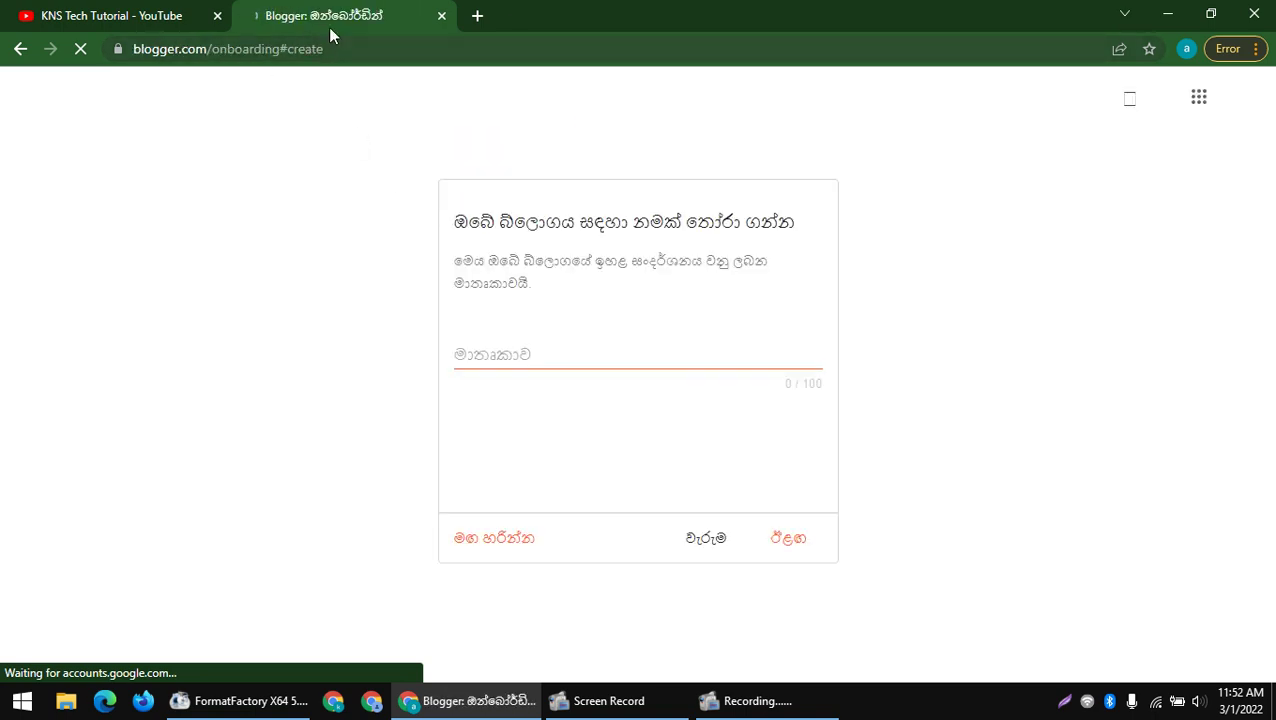
- Translate the Blogger onboarding page into English and bring up its blog name form
{"action": "left_click_drag", "start_coordinate": [452, 214], "coordinate": [1014, 347]}
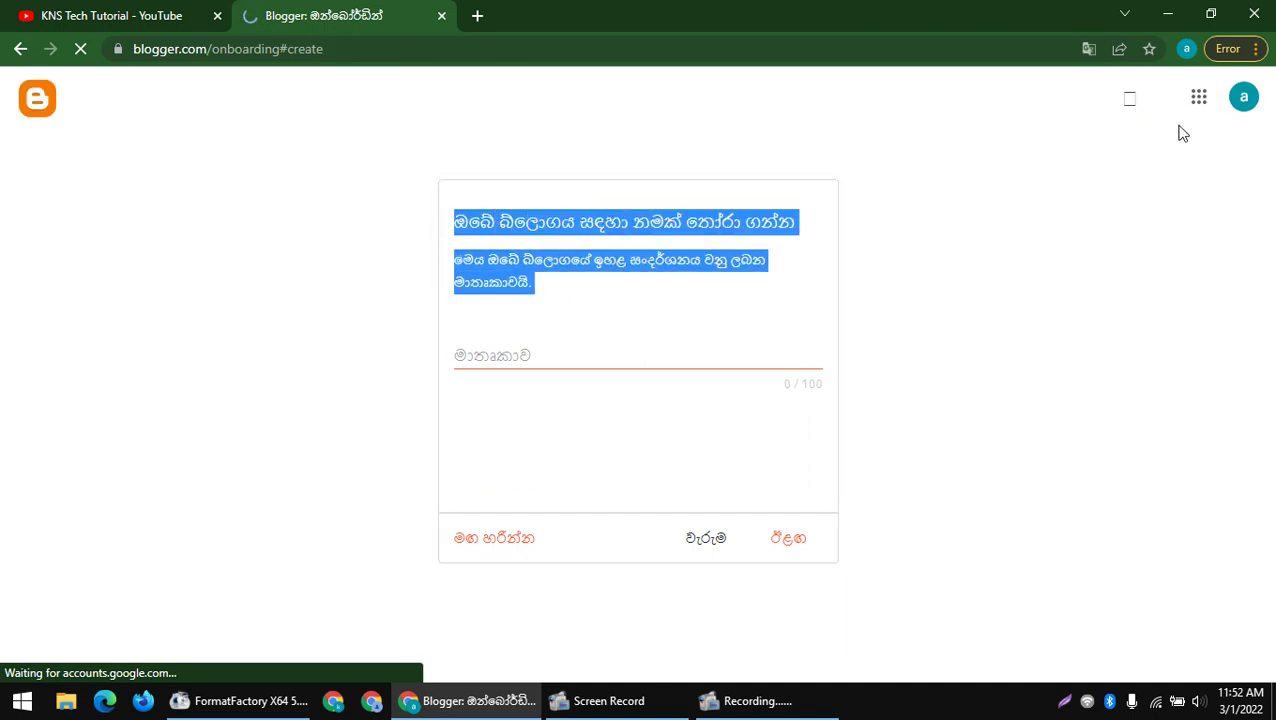
{"action": "left_click", "coordinate": [1089, 48]}
{"action": "left_click", "coordinate": [1000, 90]}
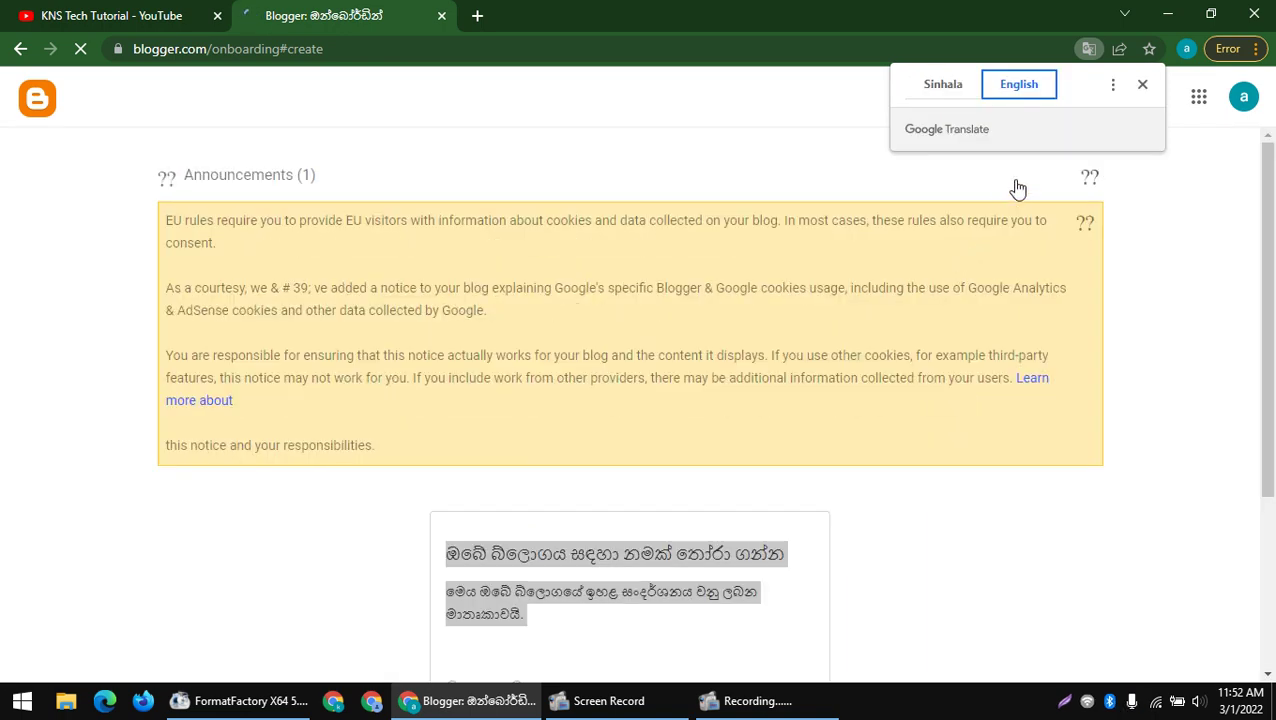
{"action": "scroll", "coordinate": [750, 328], "scroll_direction": "down", "scroll_amount": 3}
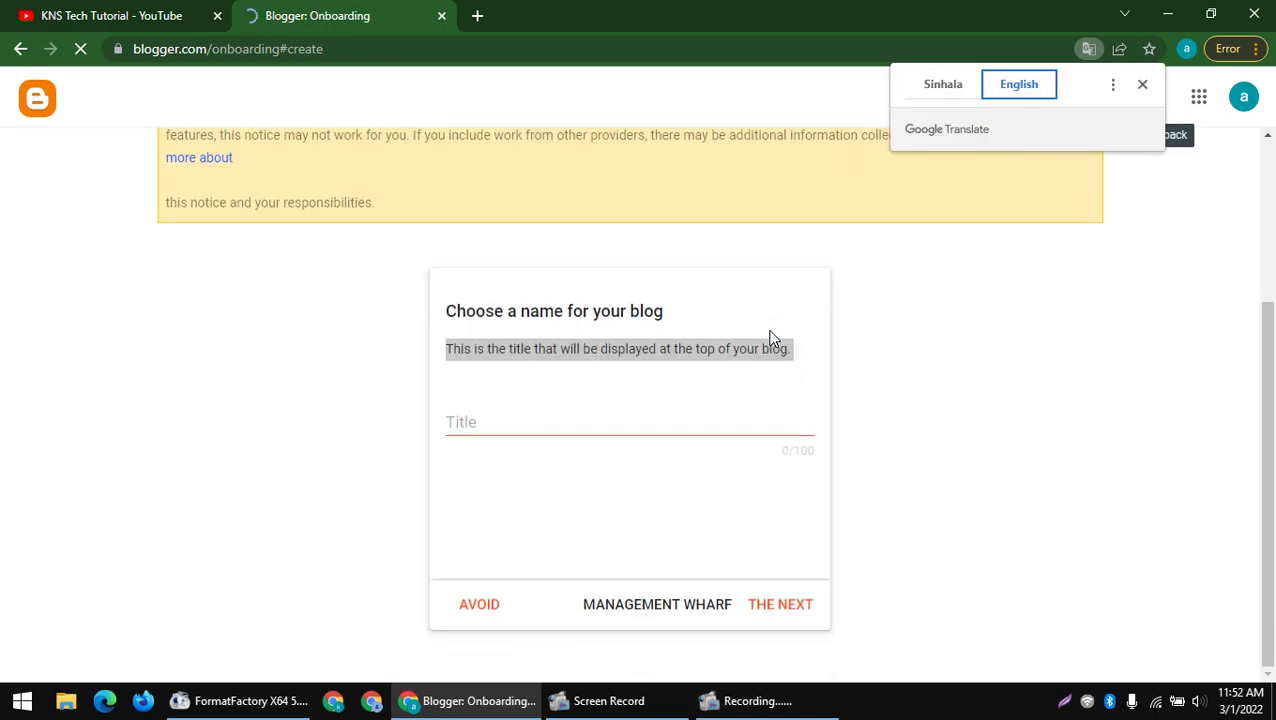
- Title the new blog "KNS Tech Tutorial" to match the YouTube channel name, and continue to the URL form
{"action": "left_click", "coordinate": [463, 331]}
{"action": "left_click_drag", "start_coordinate": [443, 314], "coordinate": [751, 318]}
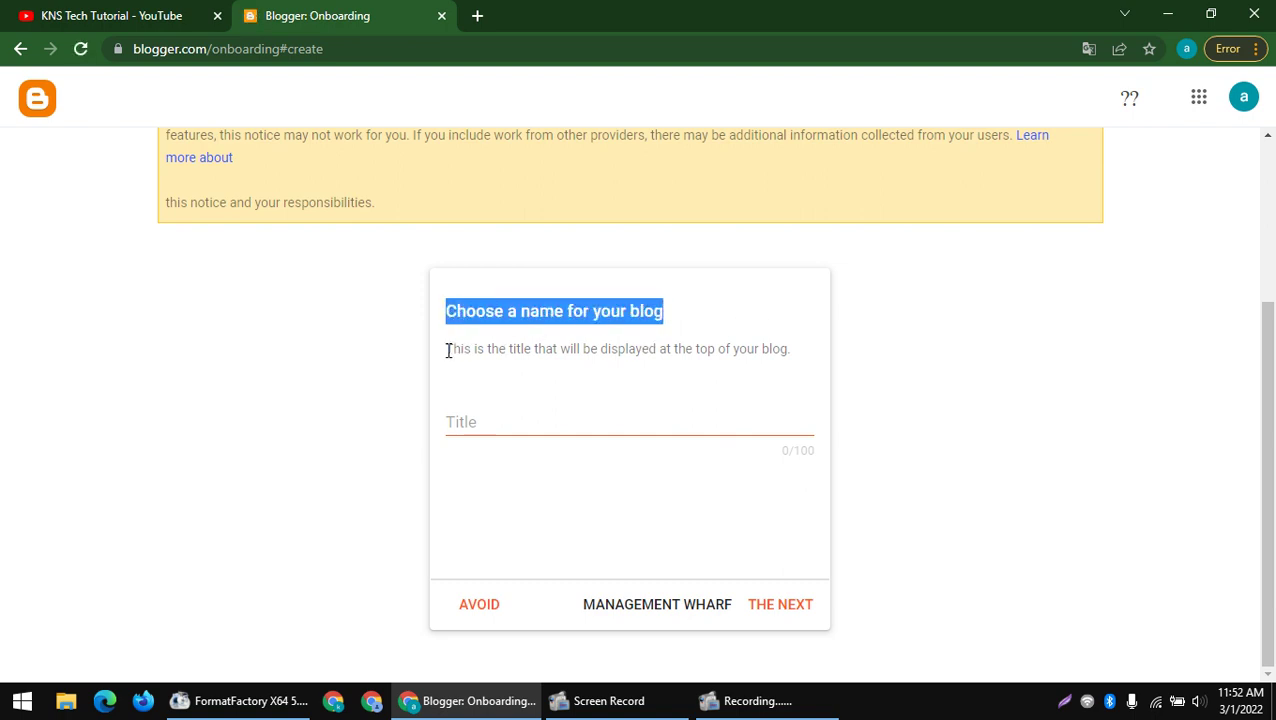
{"action": "left_click_drag", "start_coordinate": [447, 350], "coordinate": [840, 347]}
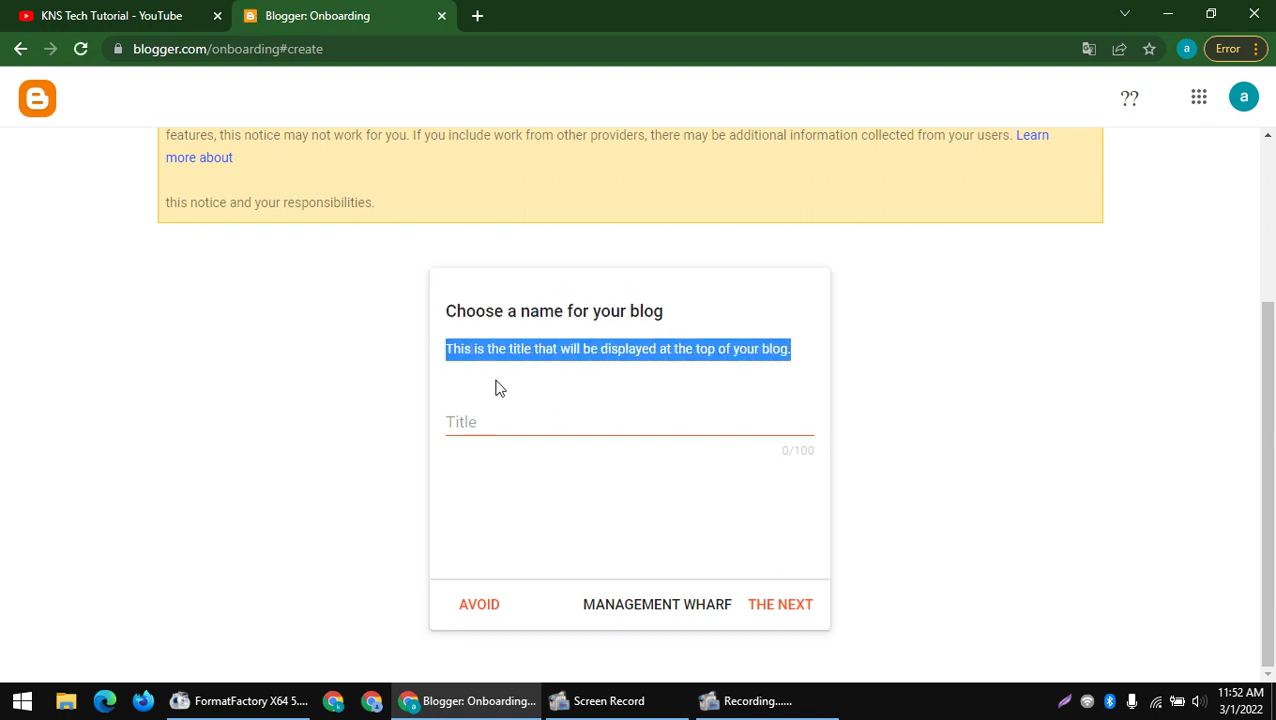
{"action": "left_click", "coordinate": [488, 428]}
{"action": "left_click", "coordinate": [158, 18]}
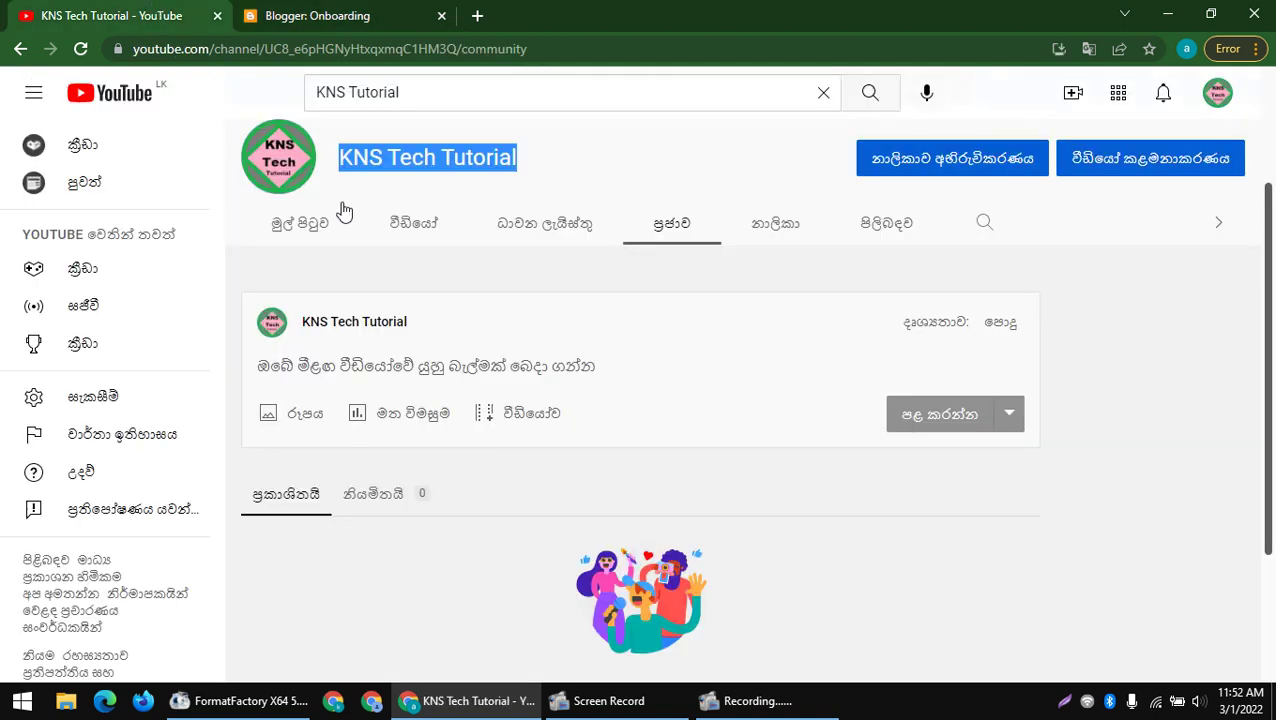
{"action": "left_click", "coordinate": [362, 12]}
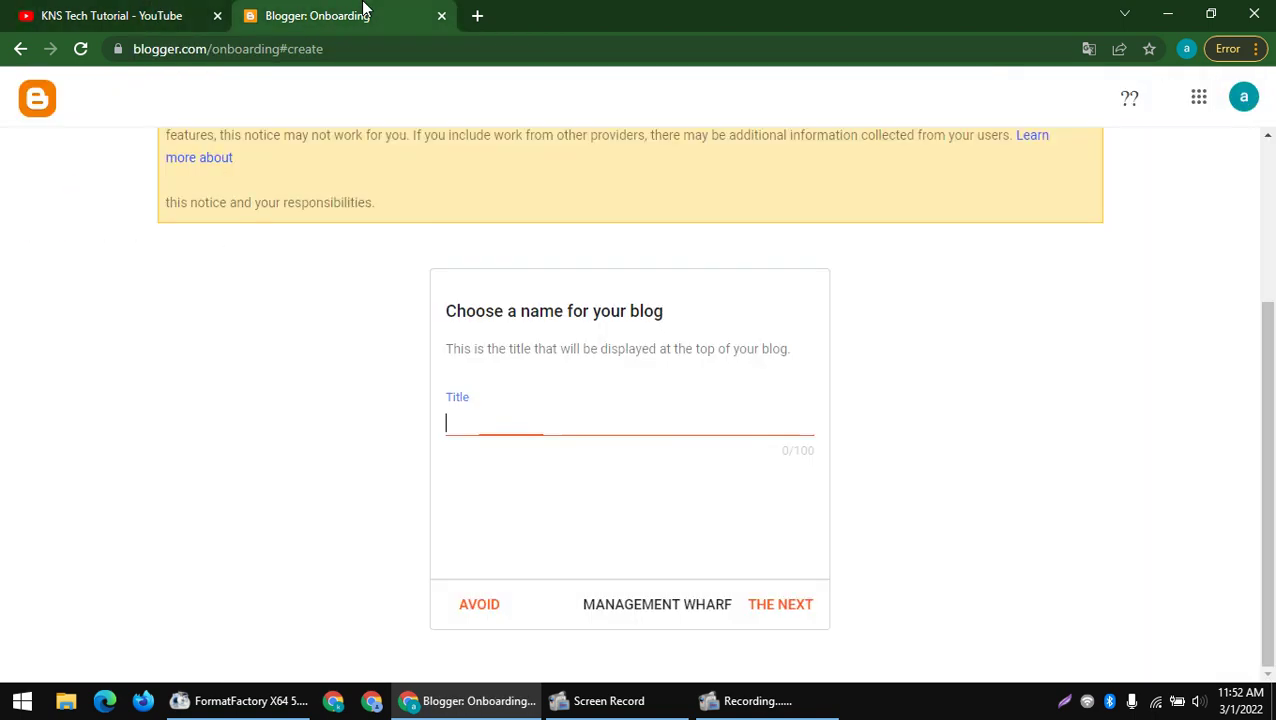
{"action": "type", "text": "KNS Tech Tutorial"}
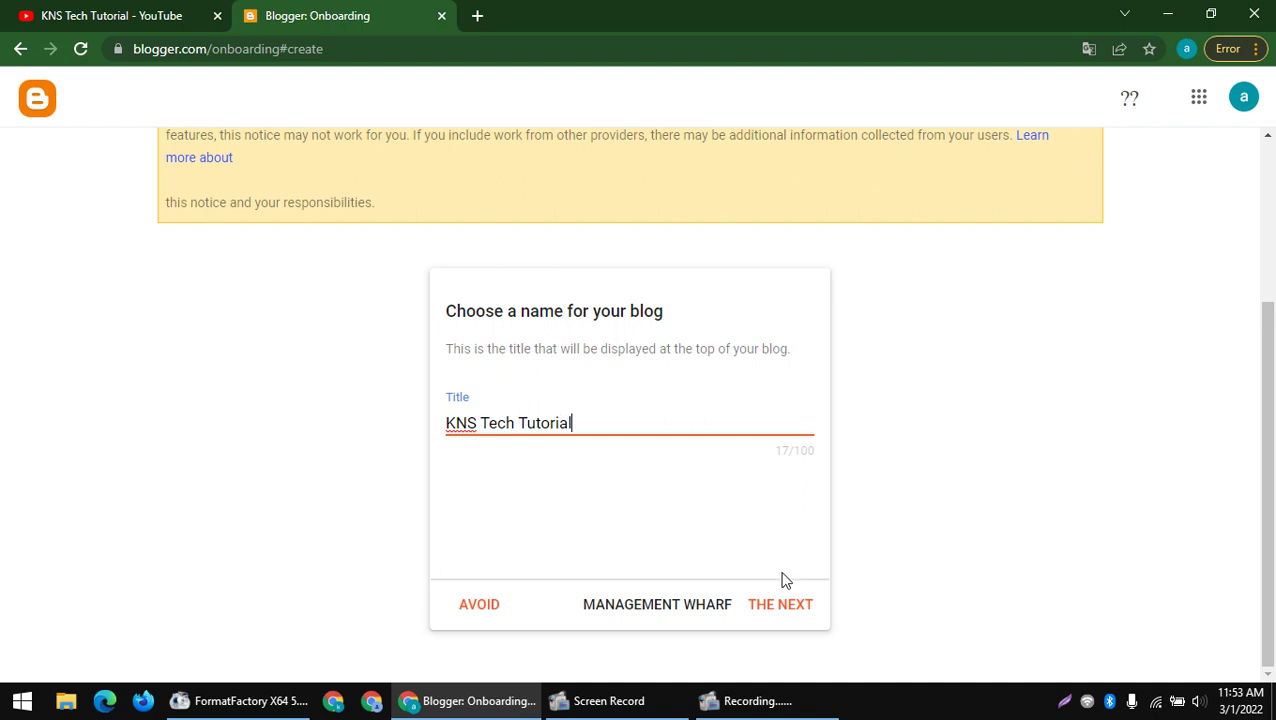
{"action": "left_click", "coordinate": [790, 606]}
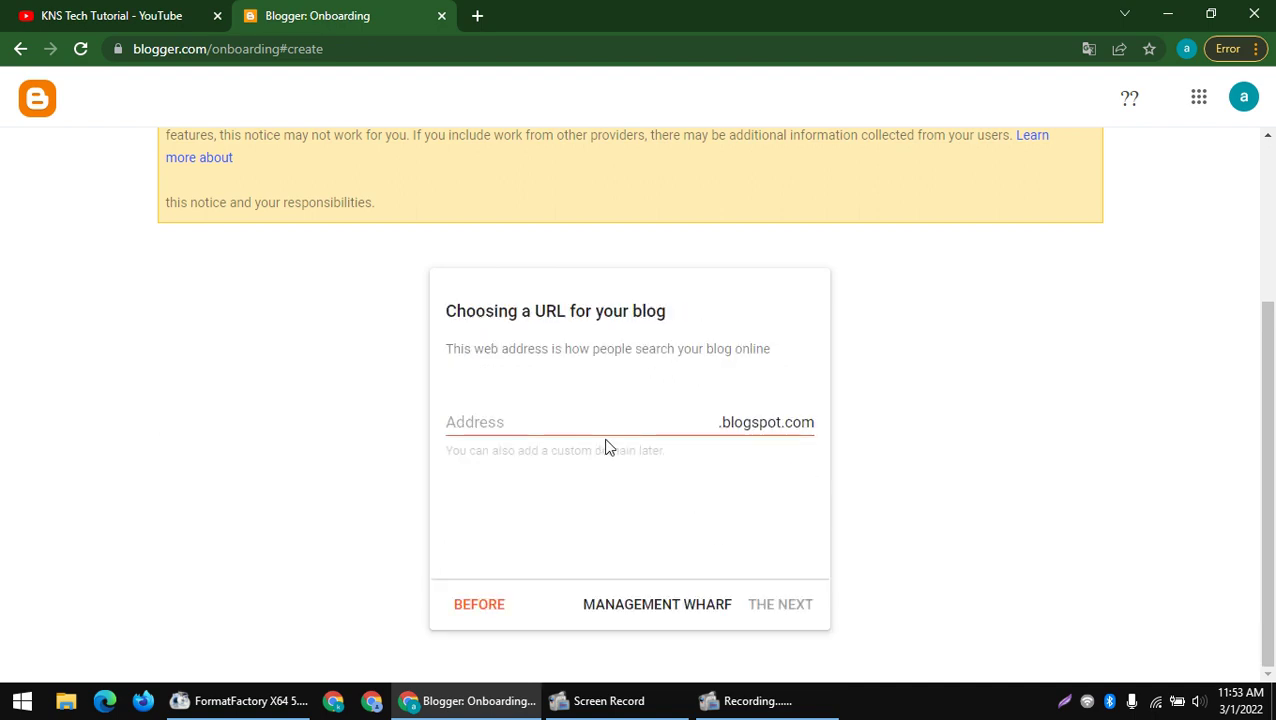
- Enter KNSTechTutorial, the channel name without spaces, as the blog's blogspot.com address
{"action": "left_click", "coordinate": [537, 412]}
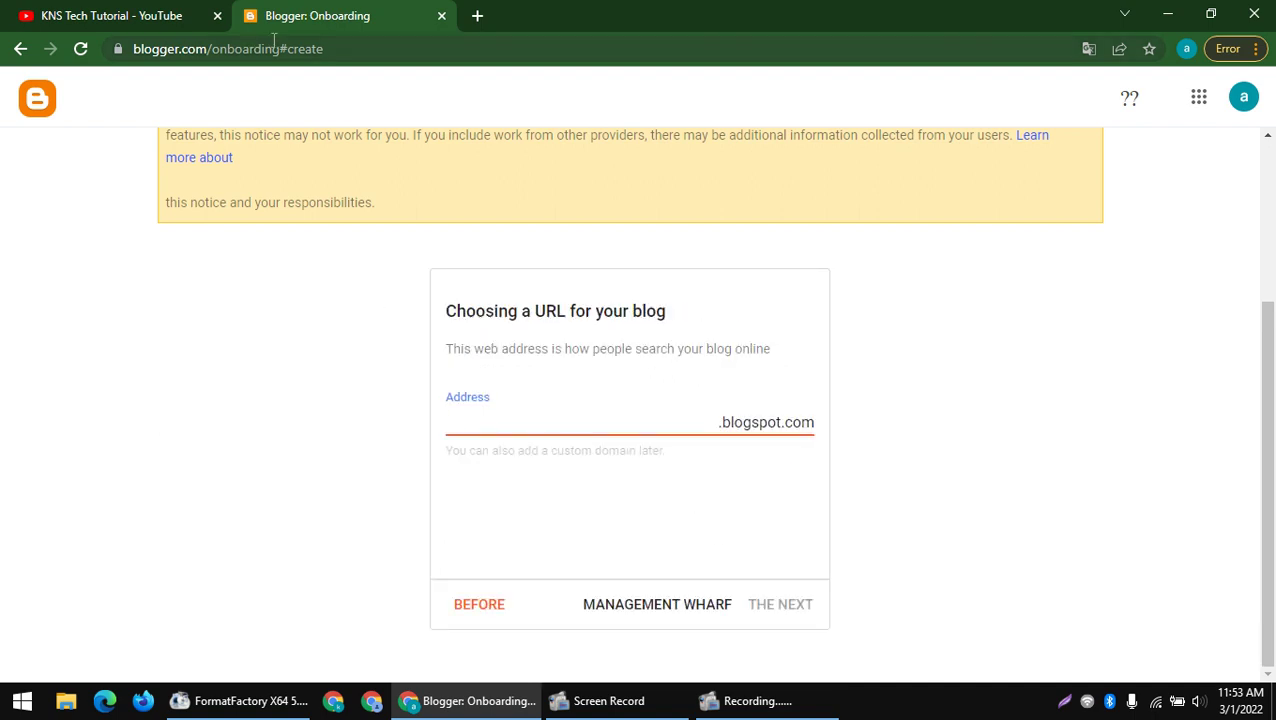
{"action": "left_click", "coordinate": [113, 15]}
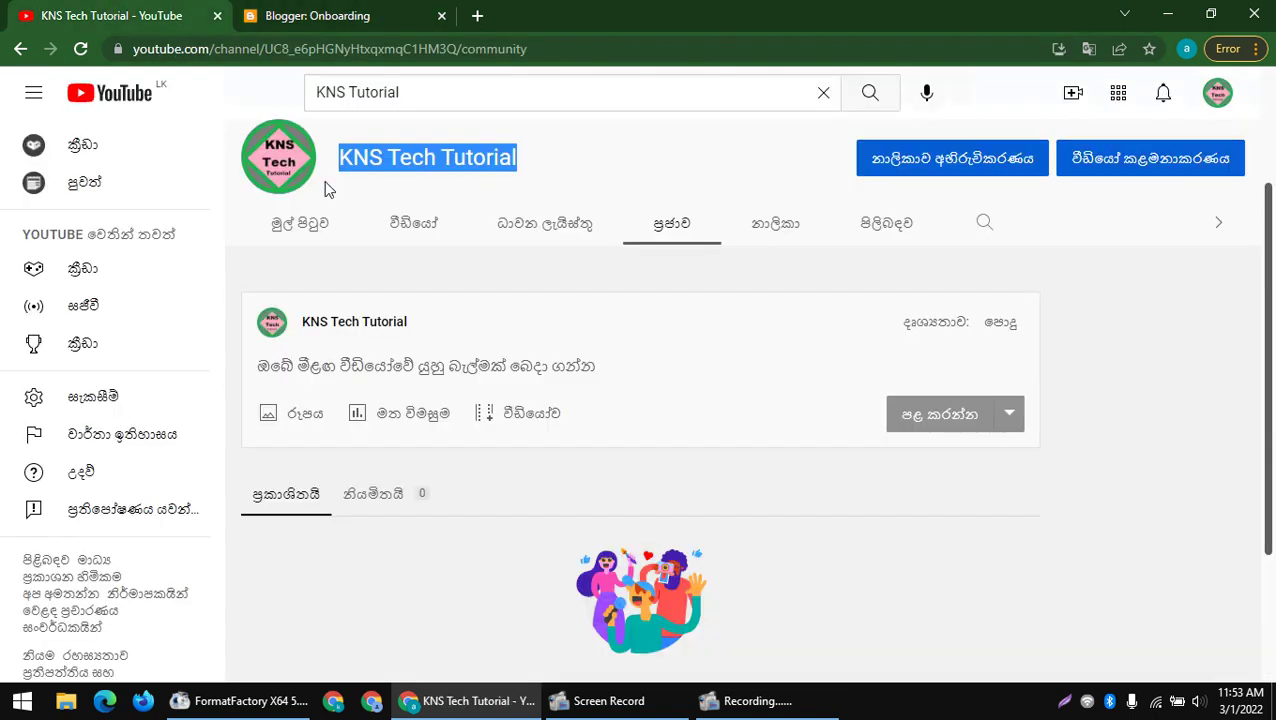
{"action": "left_click", "coordinate": [371, 10]}
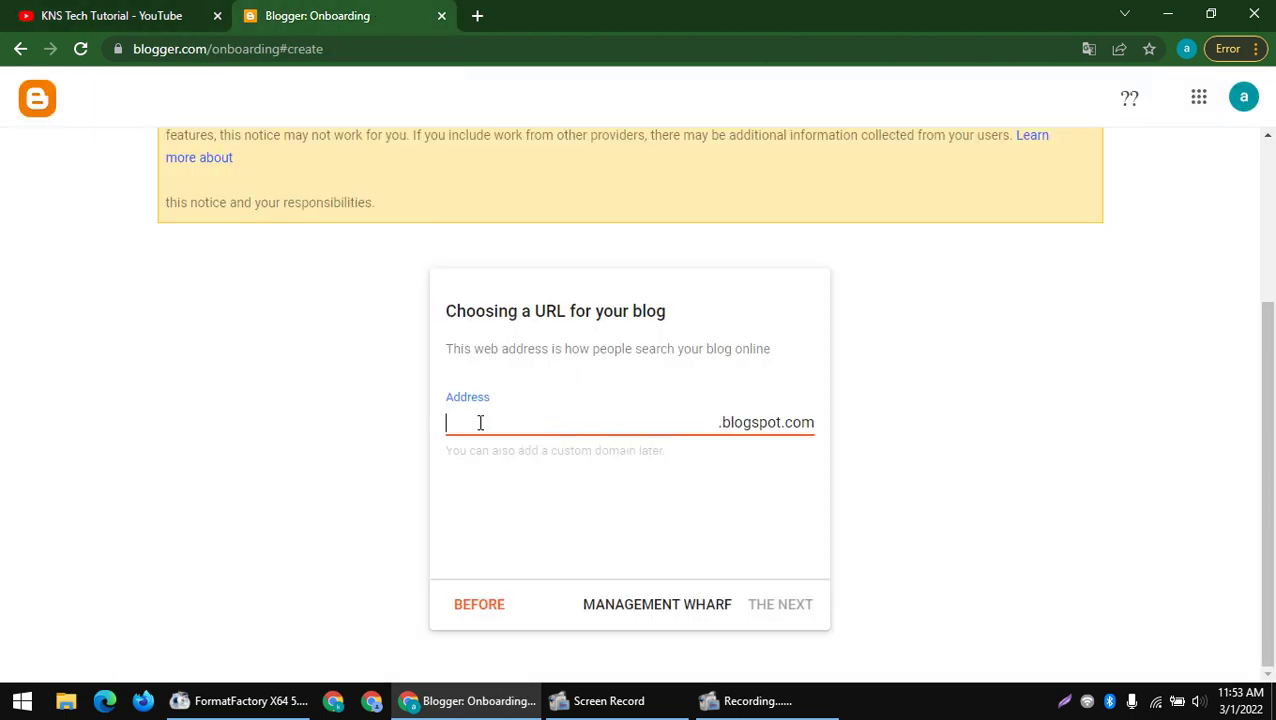
{"action": "type", "text": "KNS Tech Tutorial"}
{"action": "key", "text": "BackSpace"}
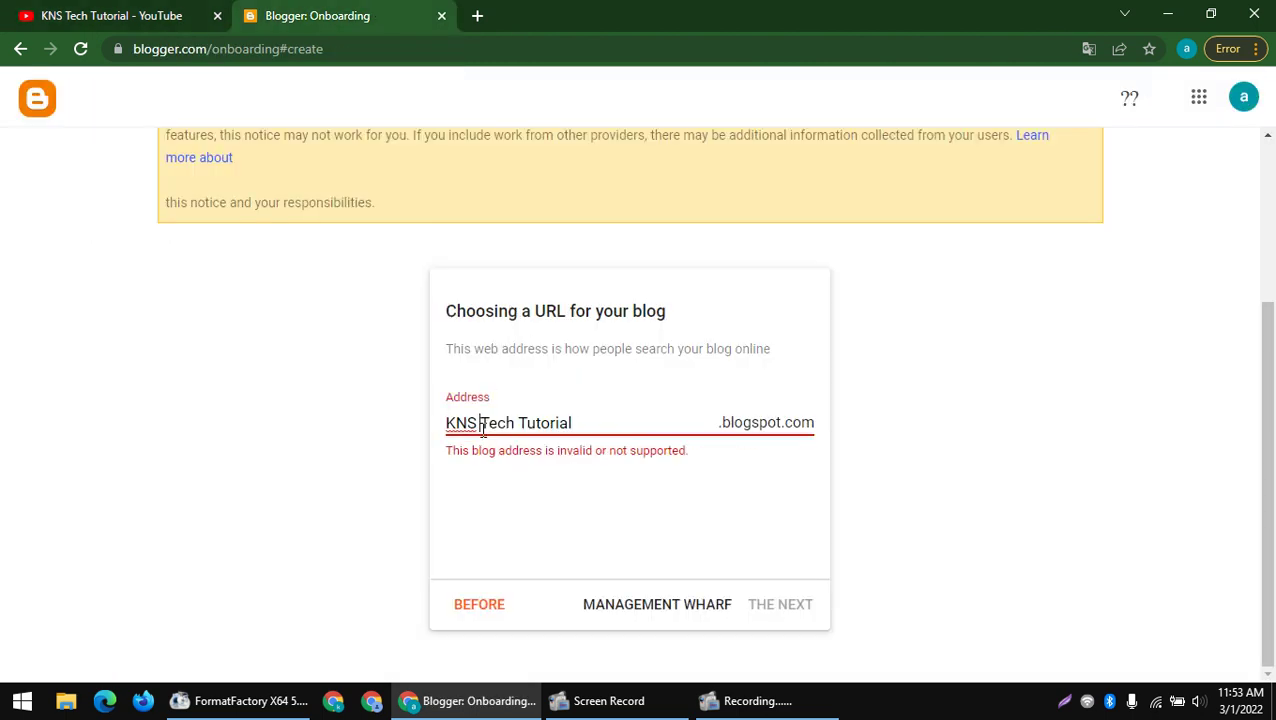
{"action": "left_click", "coordinate": [514, 438]}
{"action": "key", "text": "BackSpace"}
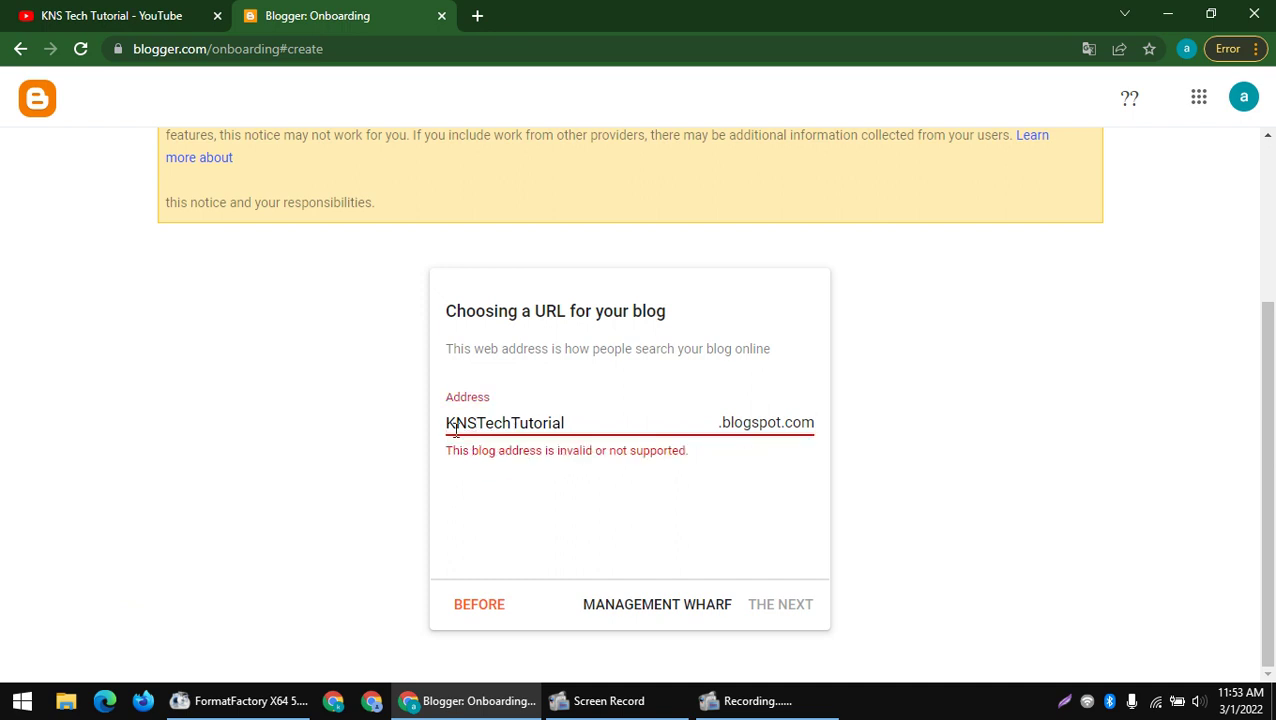
- Review the URL heading and the chosen blog address, and continue to the display name form
{"action": "left_click_drag", "start_coordinate": [476, 425], "coordinate": [347, 433]}
{"action": "left_click", "coordinate": [623, 427]}
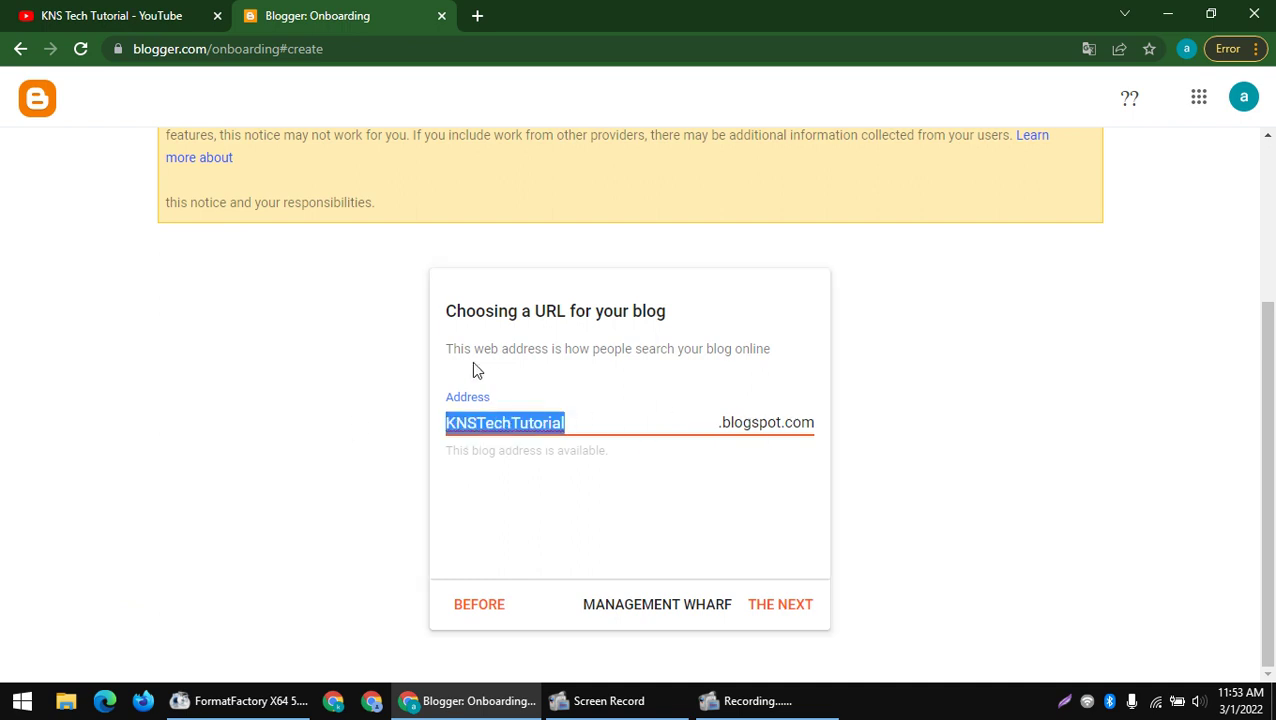
{"action": "left_click_drag", "start_coordinate": [448, 317], "coordinate": [563, 316]}
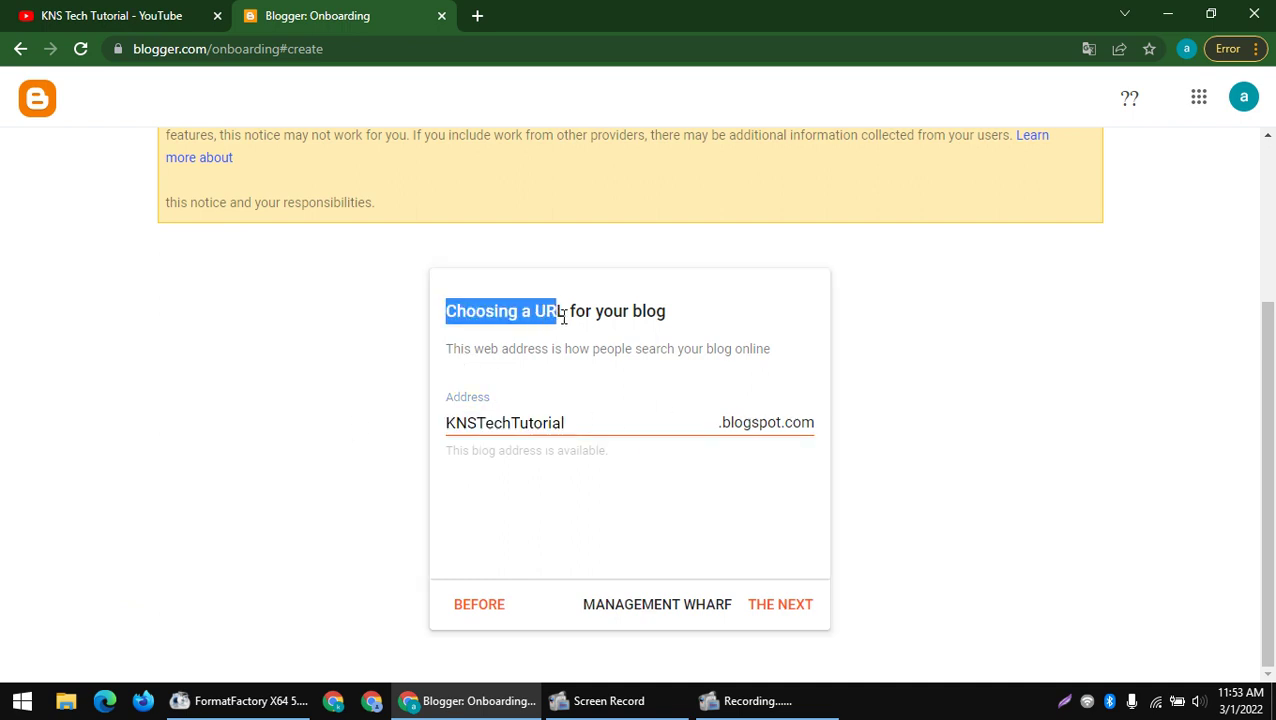
{"action": "left_click", "coordinate": [440, 314]}
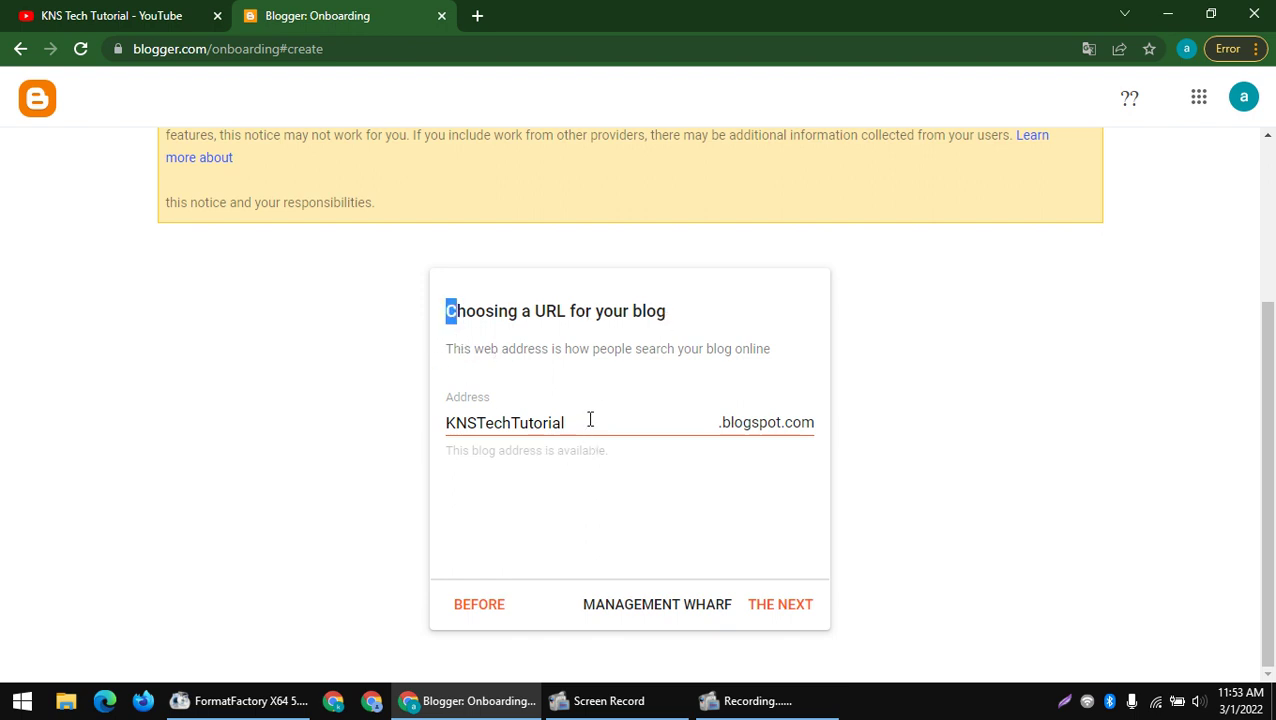
{"action": "left_click_drag", "start_coordinate": [590, 420], "coordinate": [333, 418]}
{"action": "left_click", "coordinate": [333, 418]}
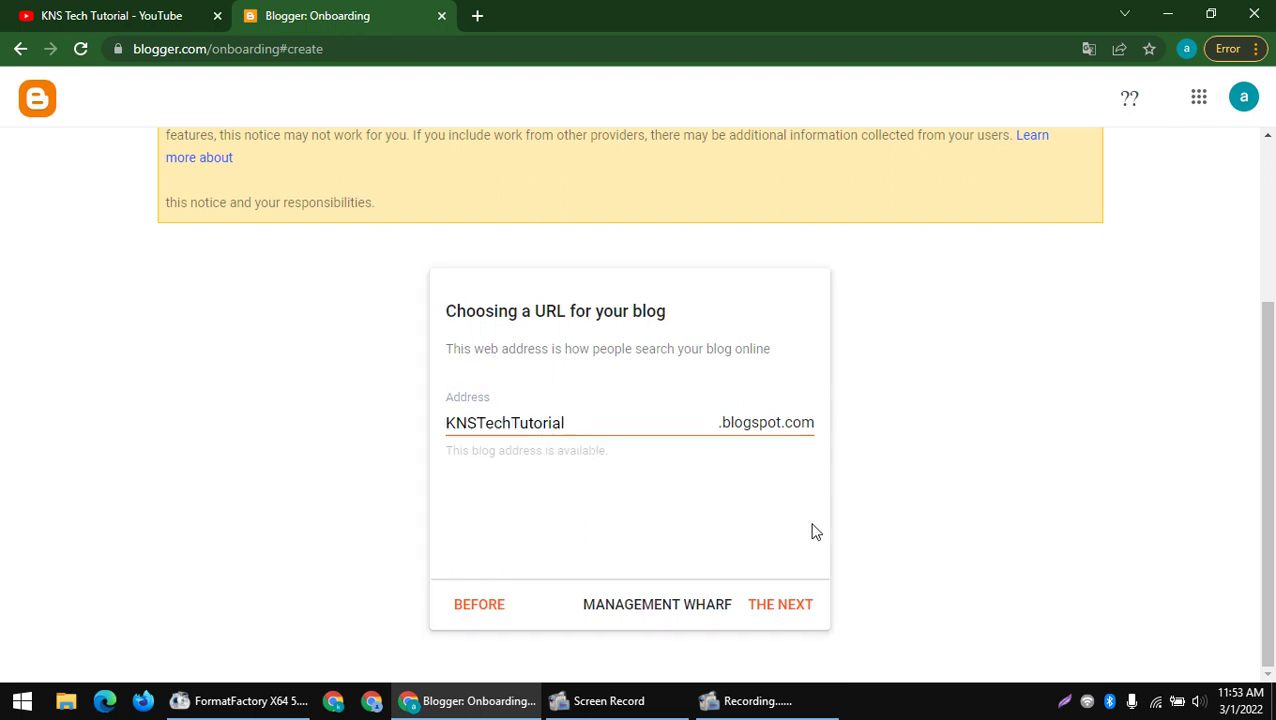
{"action": "left_click", "coordinate": [786, 605]}
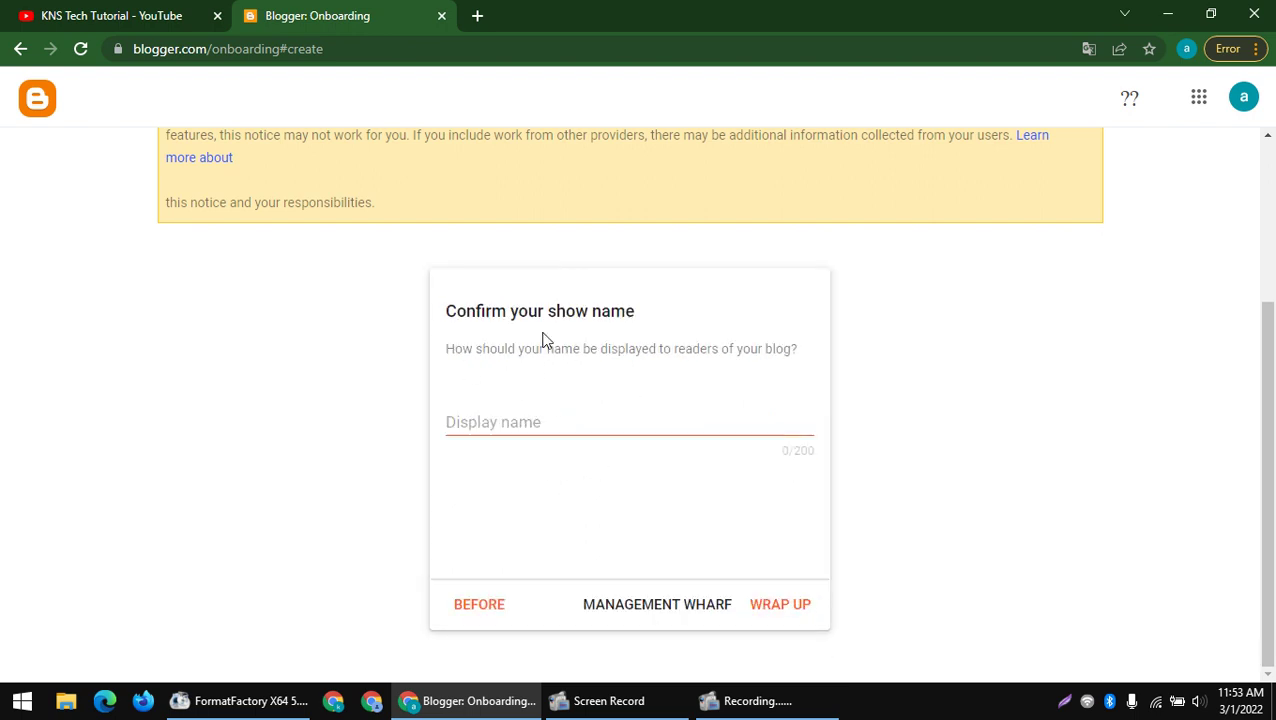
- Set the display name shown to readers to "KNS Tech Tutorial" and submit the blog setup
{"action": "left_click_drag", "start_coordinate": [421, 304], "coordinate": [680, 392]}
{"action": "left_click", "coordinate": [816, 372]}
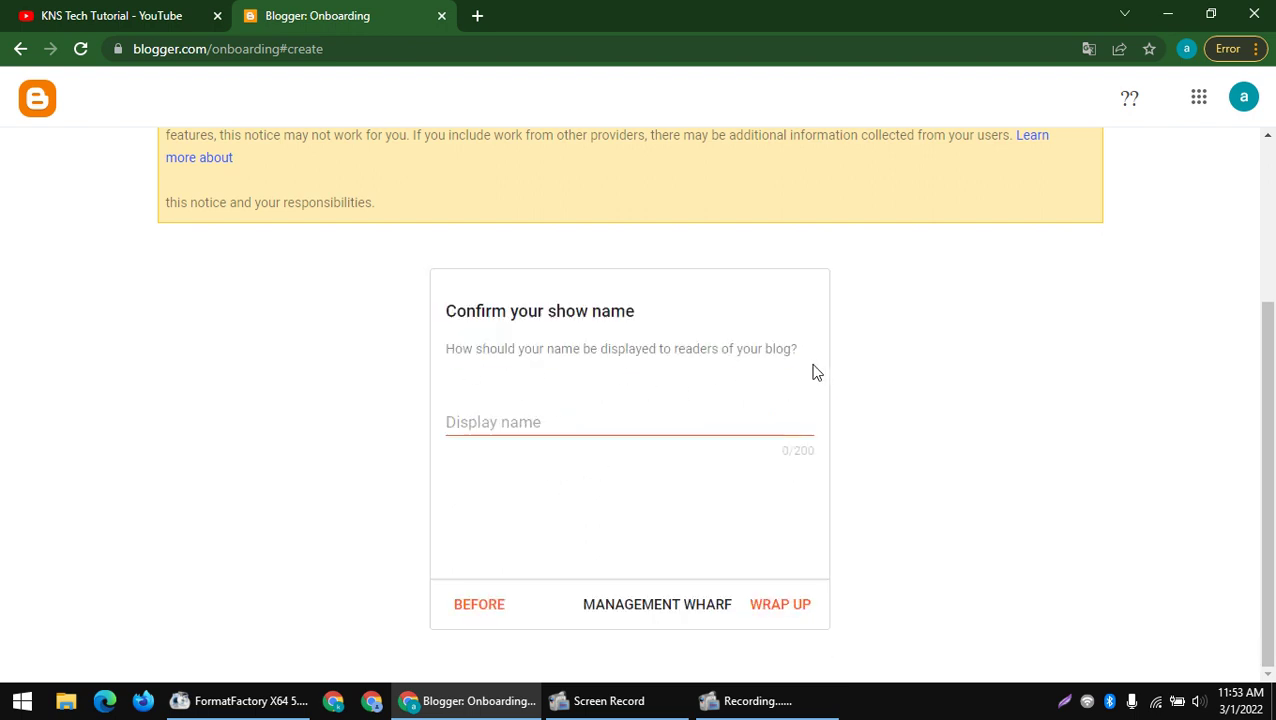
{"action": "key", "text": "ctrl+Tab"}
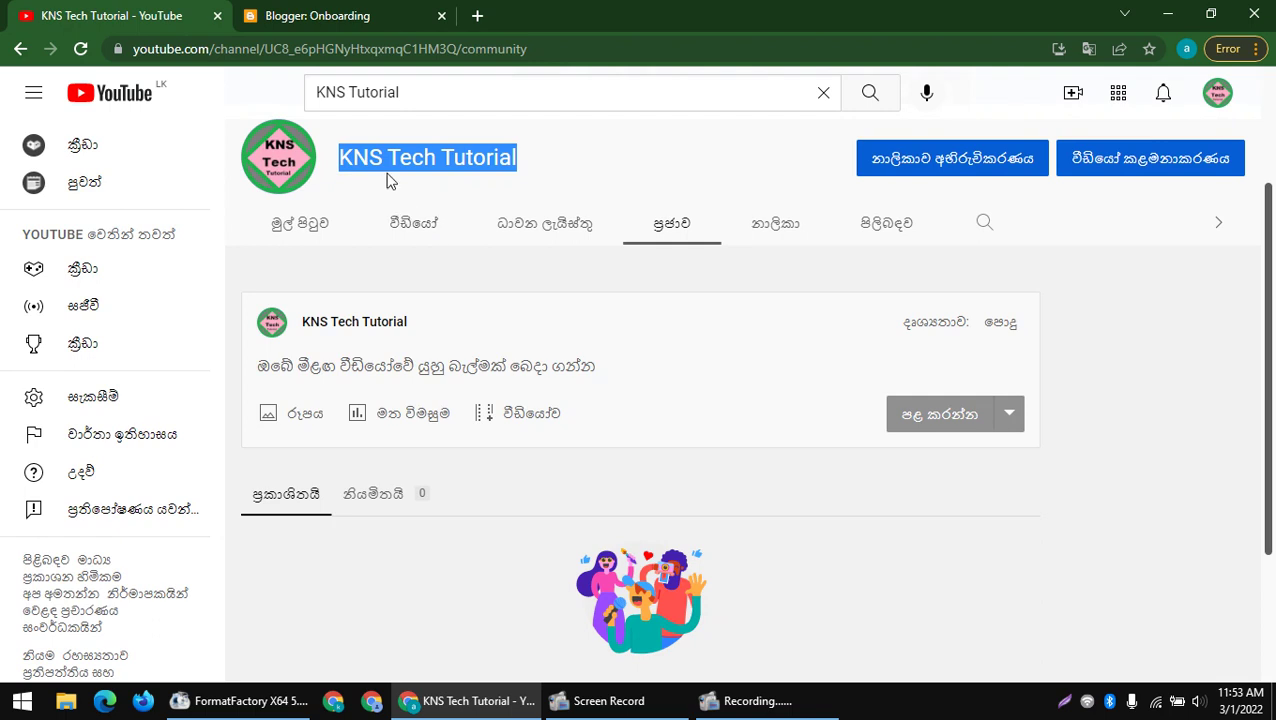
{"action": "left_click", "coordinate": [365, 10]}
{"action": "left_click", "coordinate": [507, 416]}
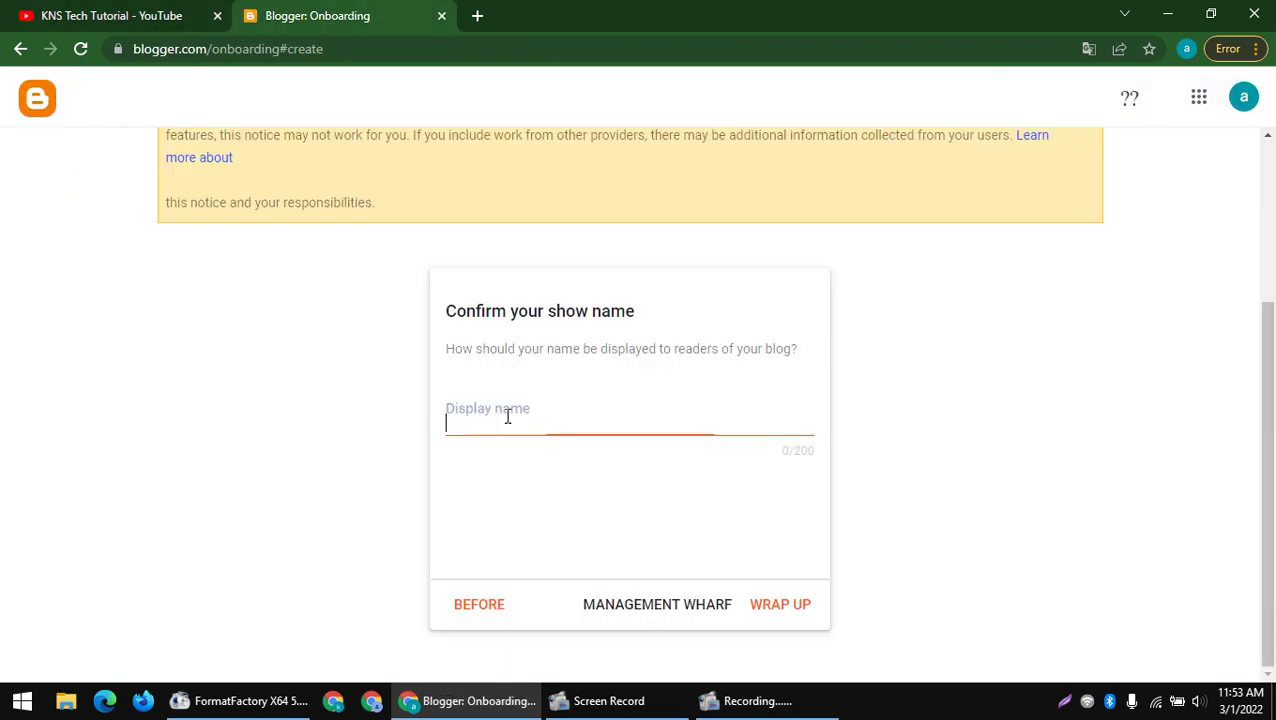
{"action": "type", "text": "KNS Tech Tutorial"}
{"action": "left_click_drag", "start_coordinate": [609, 427], "coordinate": [204, 440]}
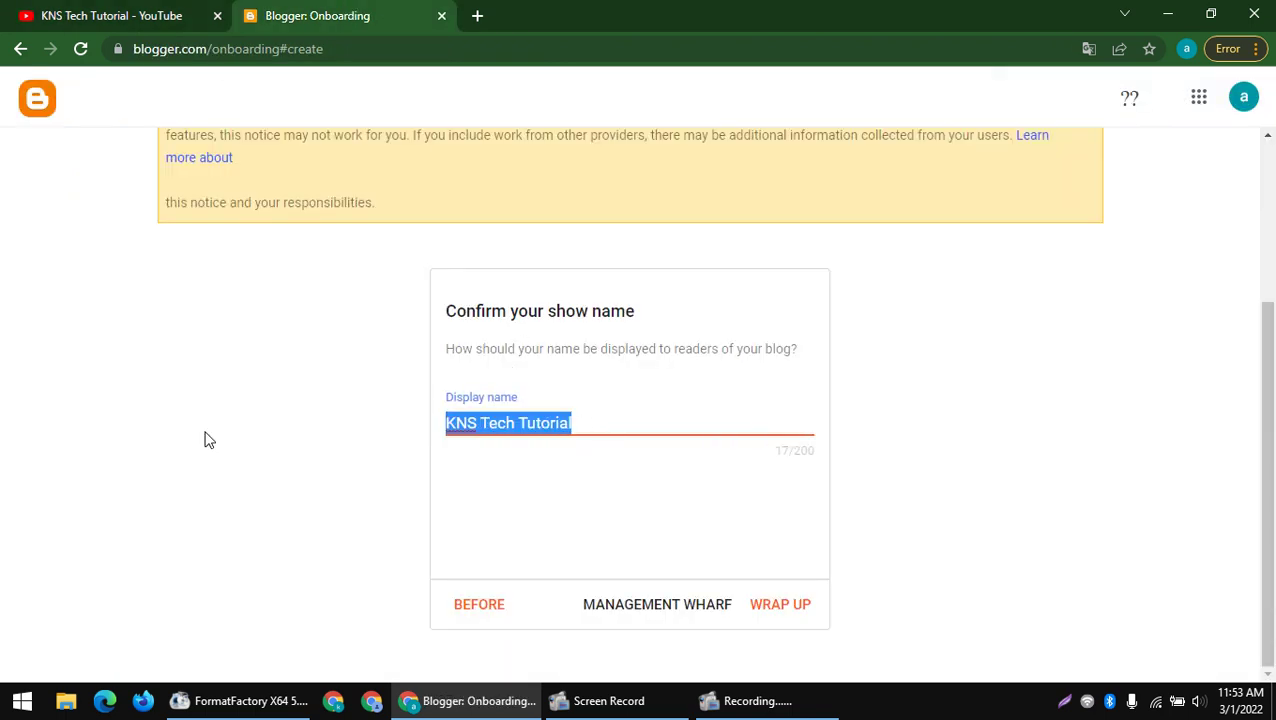
{"action": "left_click", "coordinate": [786, 615]}
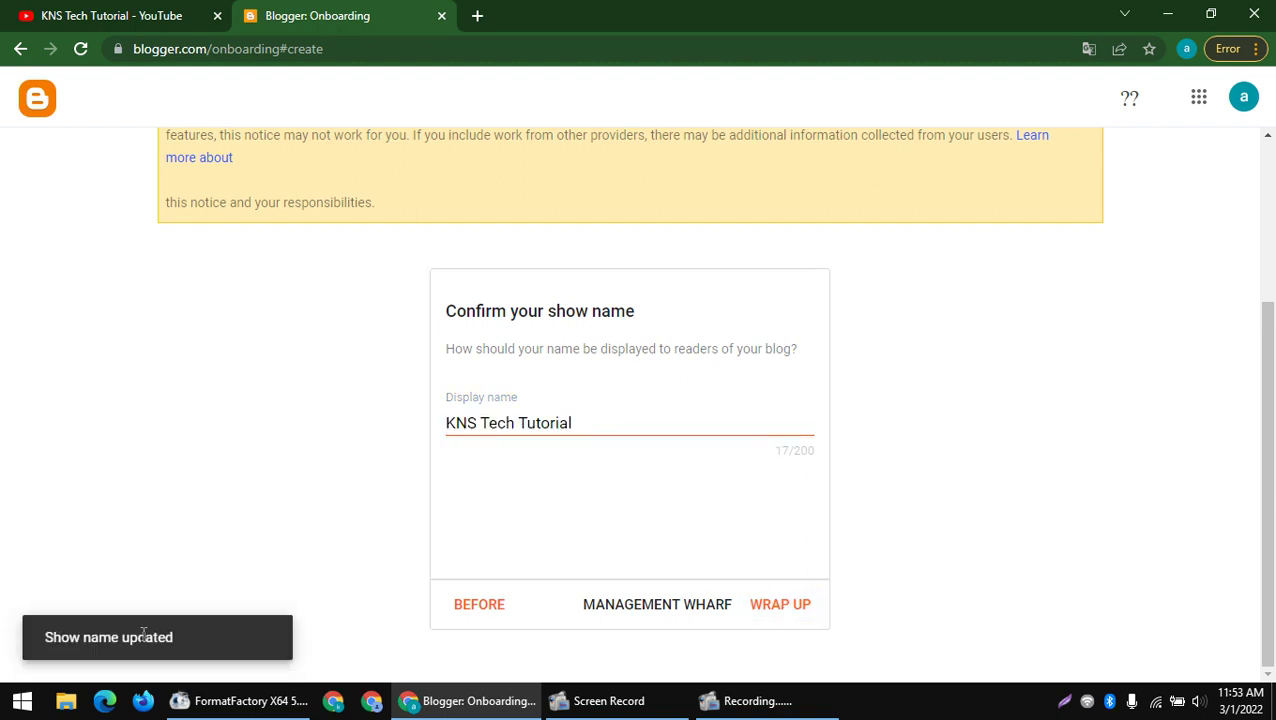
- Try again to finish the blog setup, and reload Blogger to reach its dashboard
{"action": "left_click_drag", "start_coordinate": [88, 644], "coordinate": [648, 565]}
{"action": "left_click", "coordinate": [780, 604]}
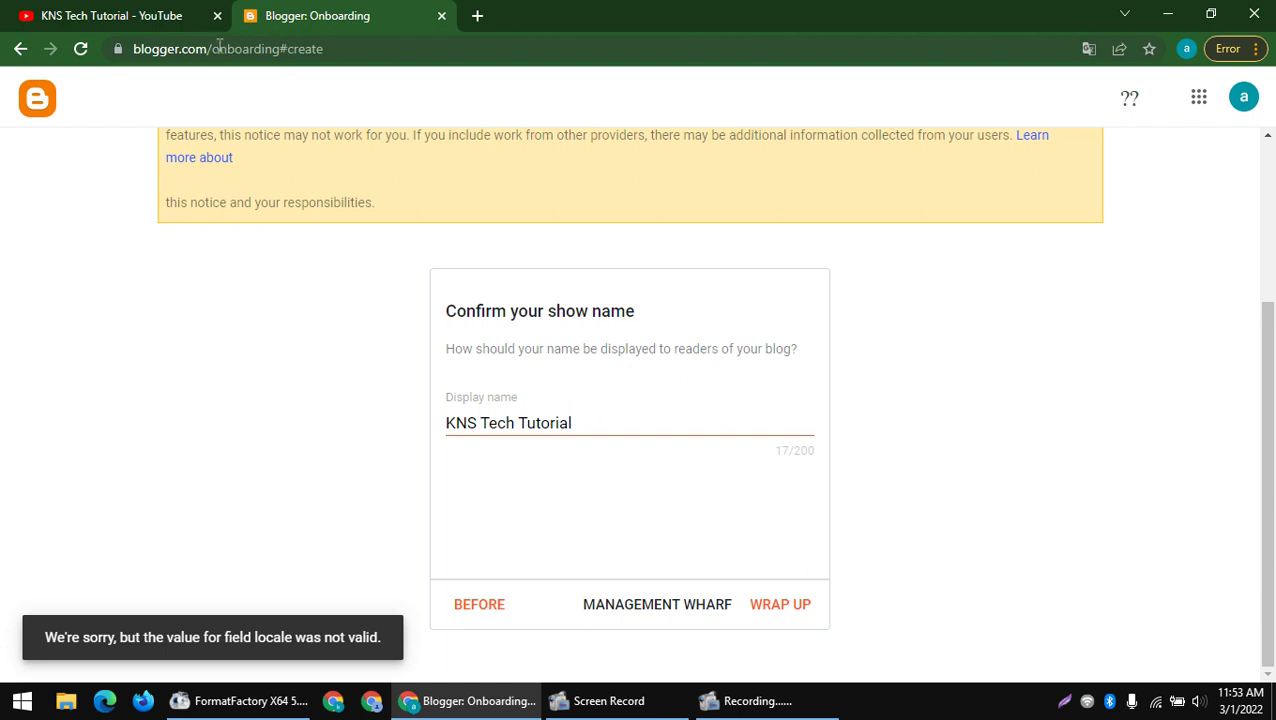
{"action": "left_click_drag", "start_coordinate": [218, 46], "coordinate": [895, 70]}
{"action": "key", "text": "Return"}
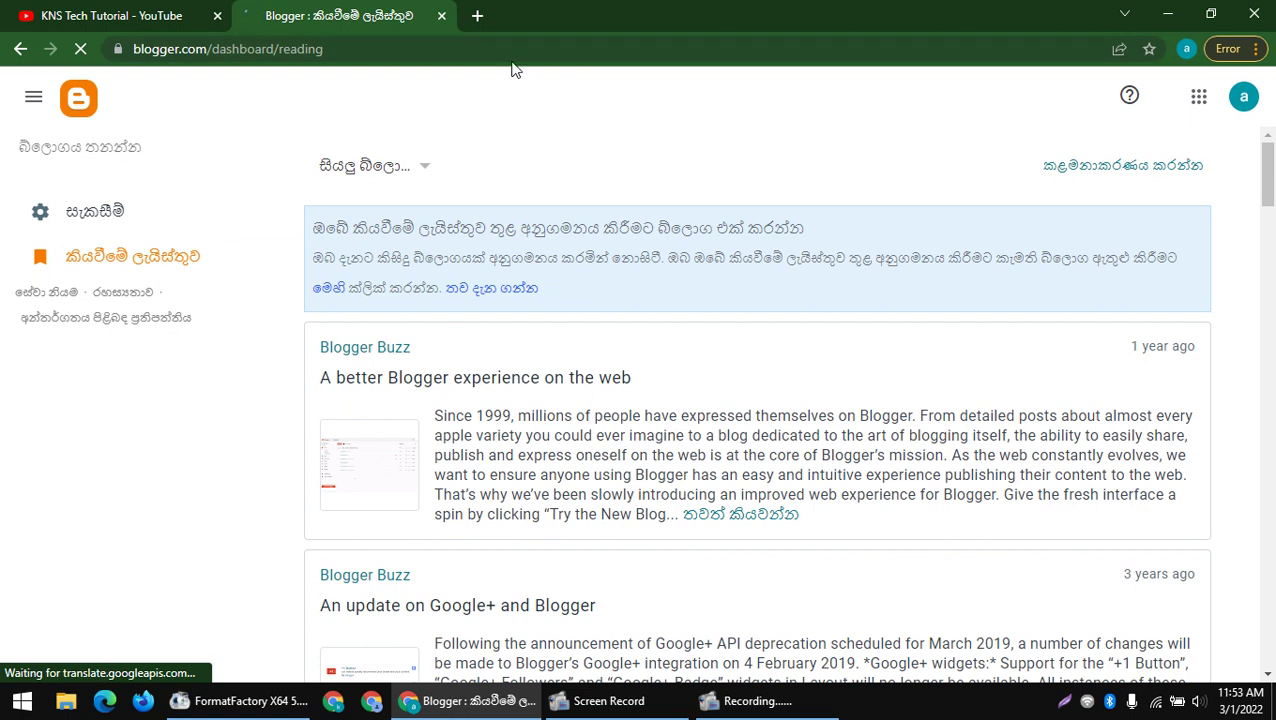
- Search for "my account google com" in a new tab and open the Google Account home page from the results
{"action": "left_click", "coordinate": [477, 15]}
{"action": "type", "text": "m"}
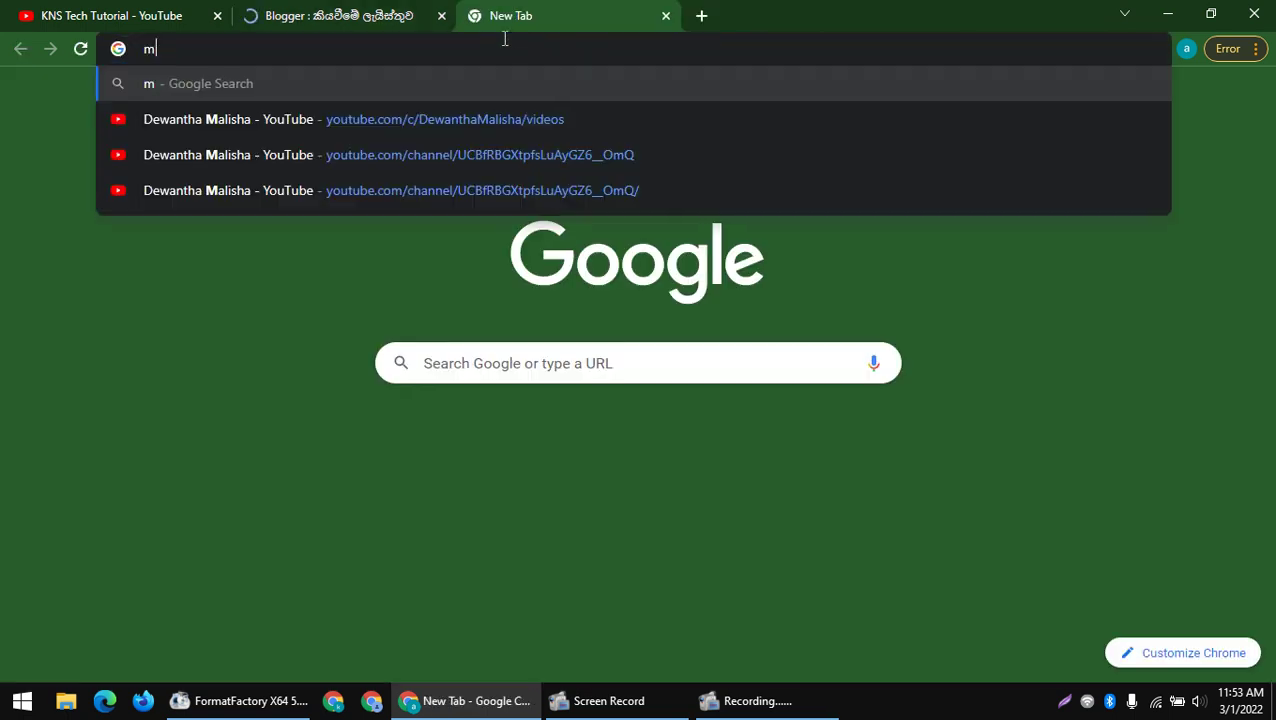
{"action": "type", "text": "y acvc"}
{"action": "key", "text": "ctrl+a"}
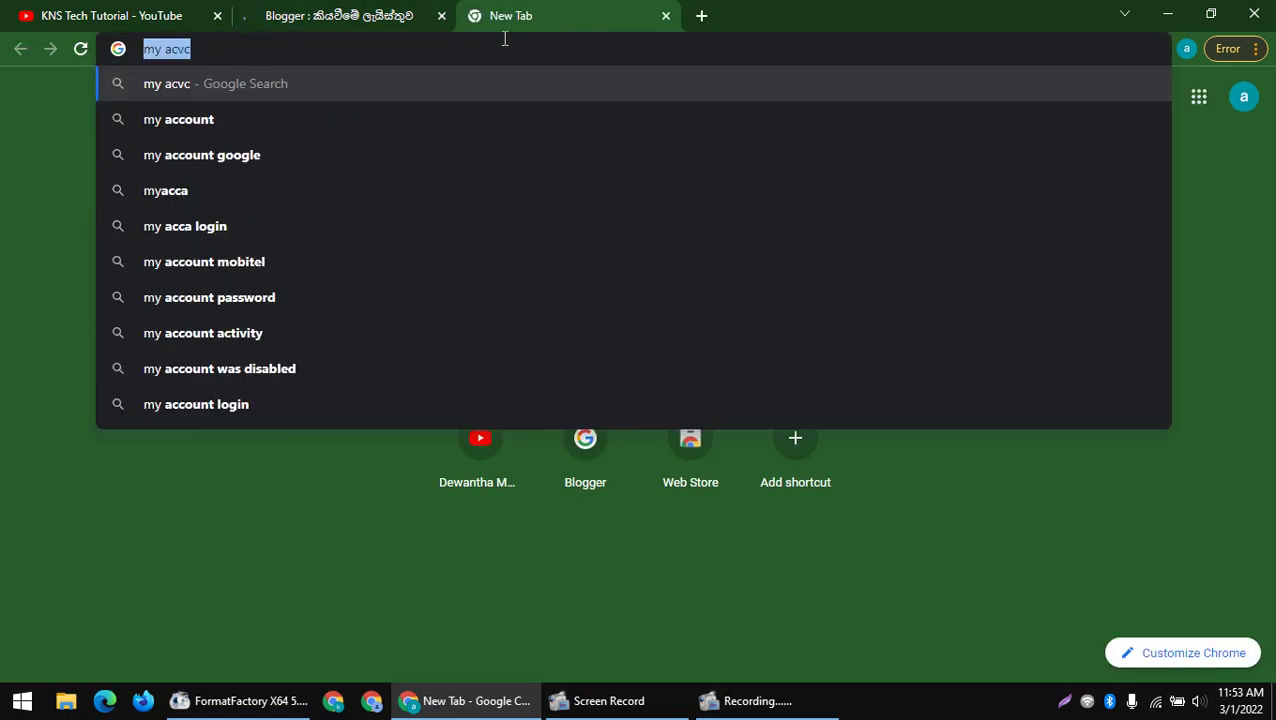
{"action": "type", "text": "my ac"}
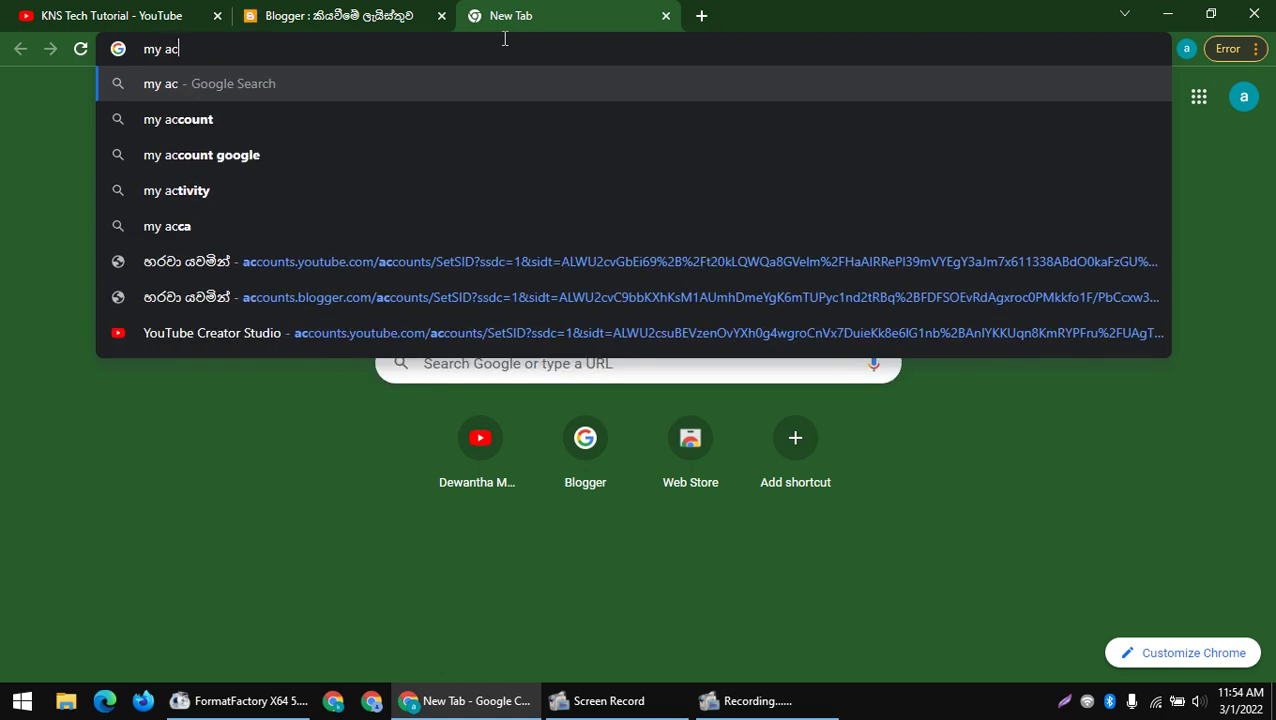
{"action": "type", "text": "count go"}
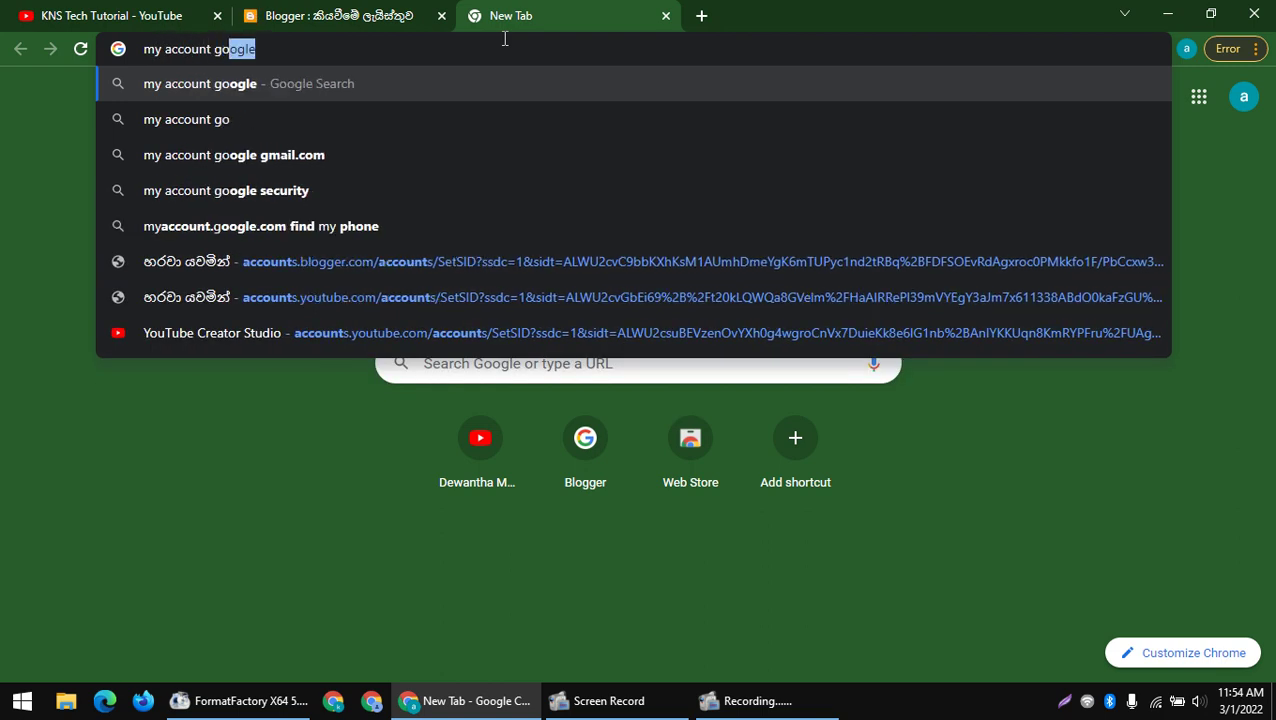
{"action": "type", "text": "ogle com"}
{"action": "key", "text": "Return"}
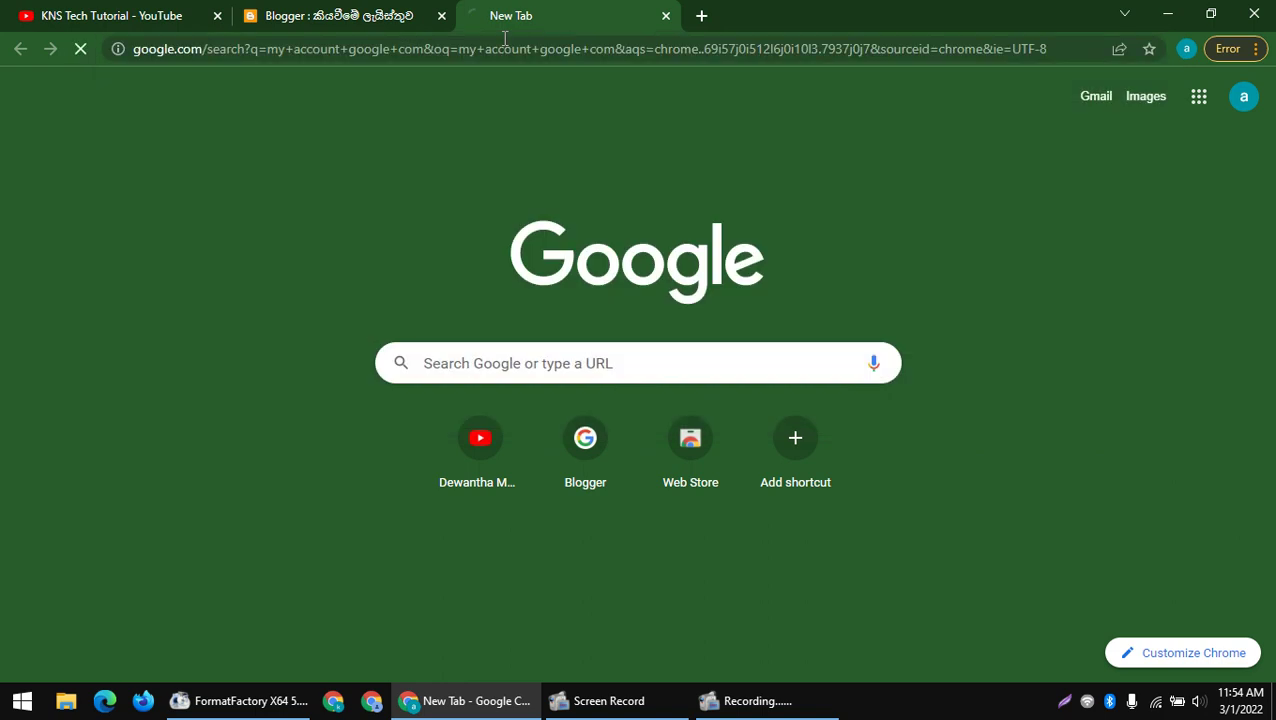
{"action": "left_click", "coordinate": [250, 276]}
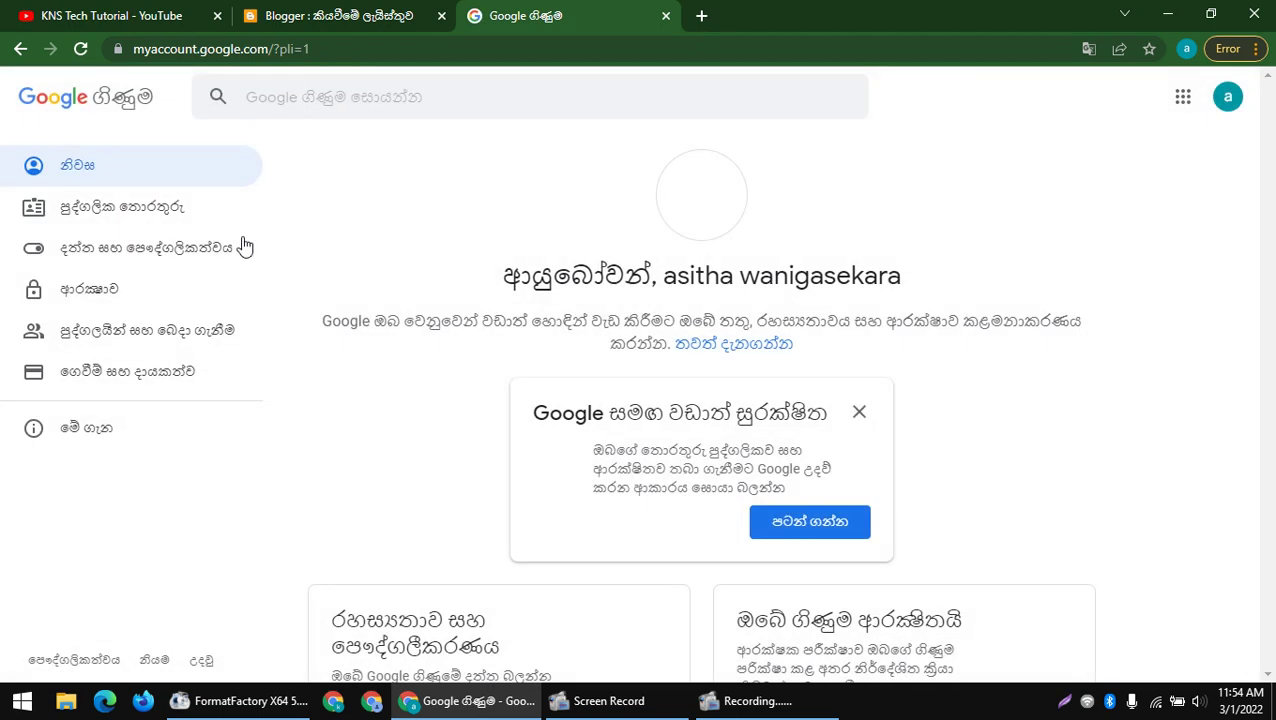
- Open the language settings from the Google Account's personal information
{"action": "left_click", "coordinate": [127, 217]}
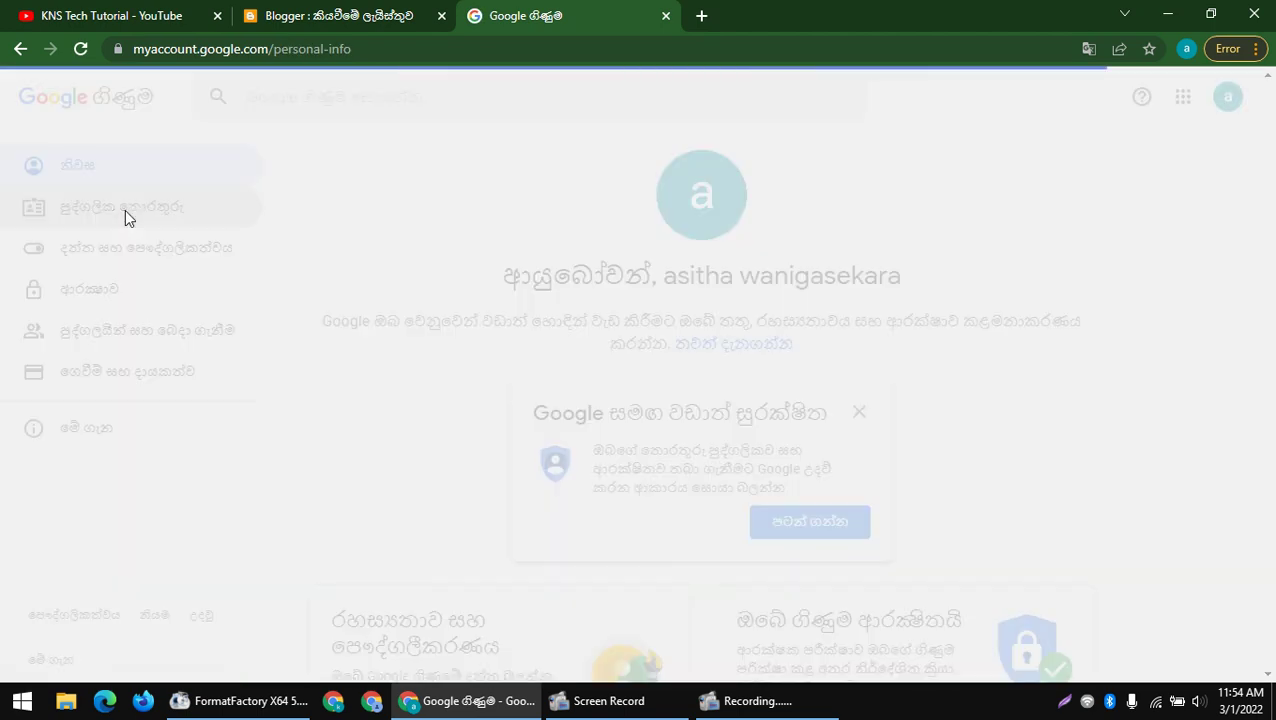
{"action": "scroll", "coordinate": [715, 342], "scroll_direction": "down", "scroll_amount": 4}
{"action": "scroll", "coordinate": [715, 342], "scroll_direction": "down", "scroll_amount": 10}
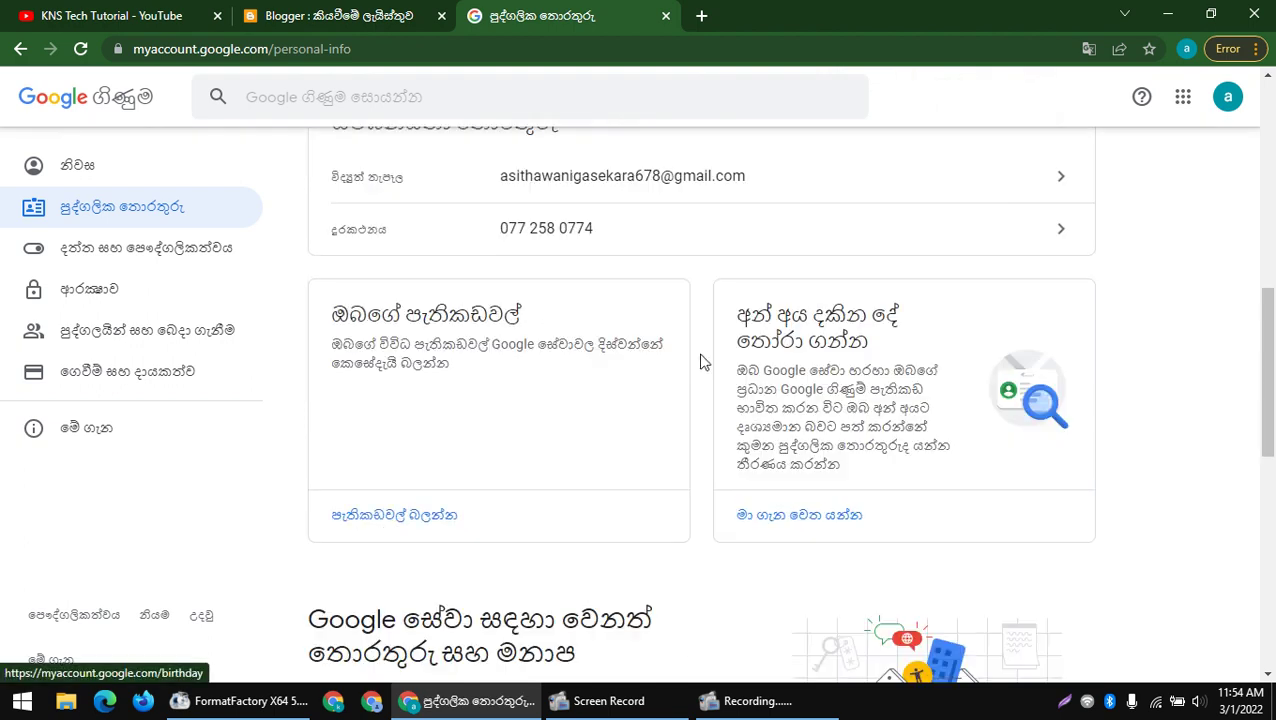
{"action": "left_click", "coordinate": [800, 256]}
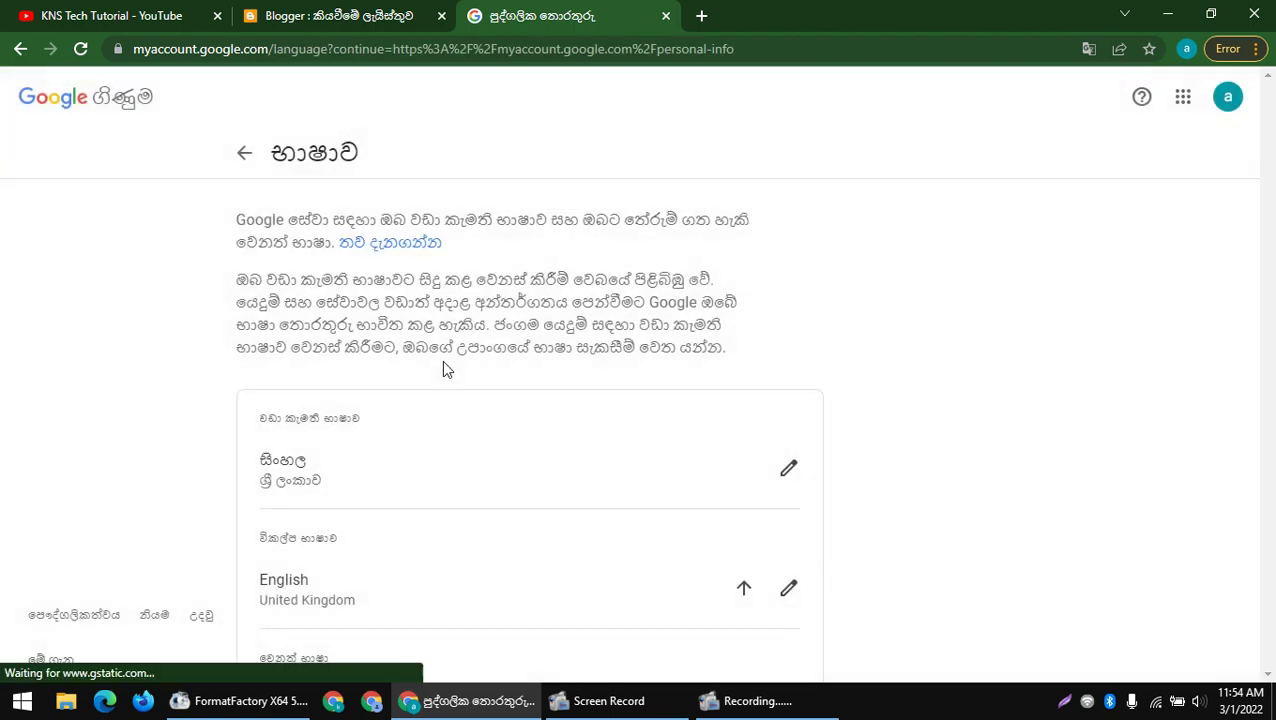
- Change the Google Account's preferred language to English (India)
{"action": "scroll", "coordinate": [442, 362], "scroll_direction": "down", "scroll_amount": 1}
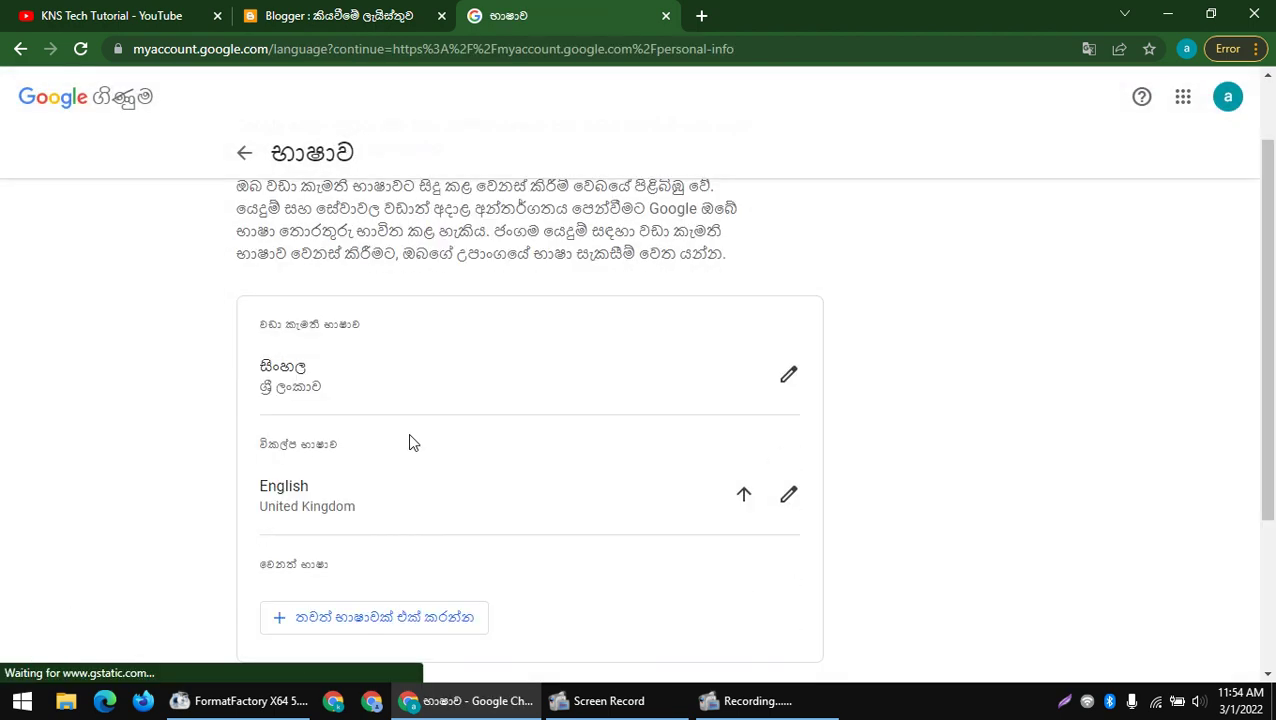
{"action": "left_click", "coordinate": [789, 374]}
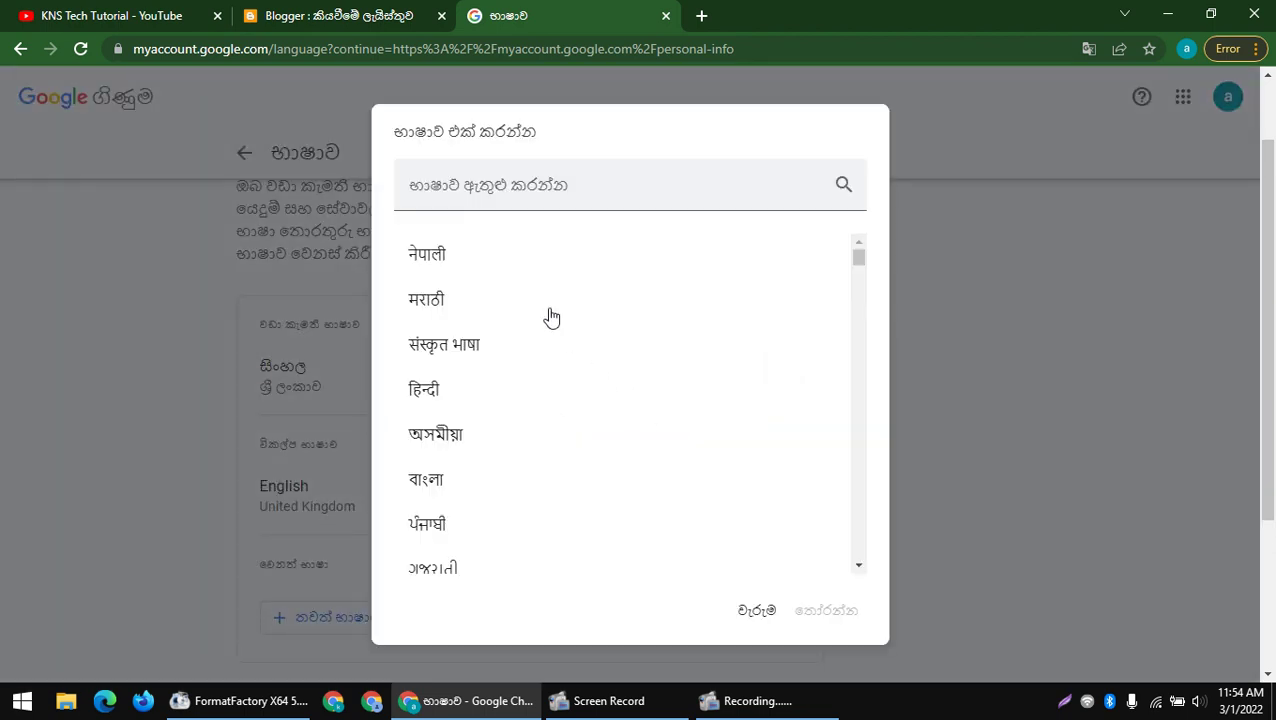
{"action": "left_click", "coordinate": [530, 198]}
{"action": "type", "text": "eng"}
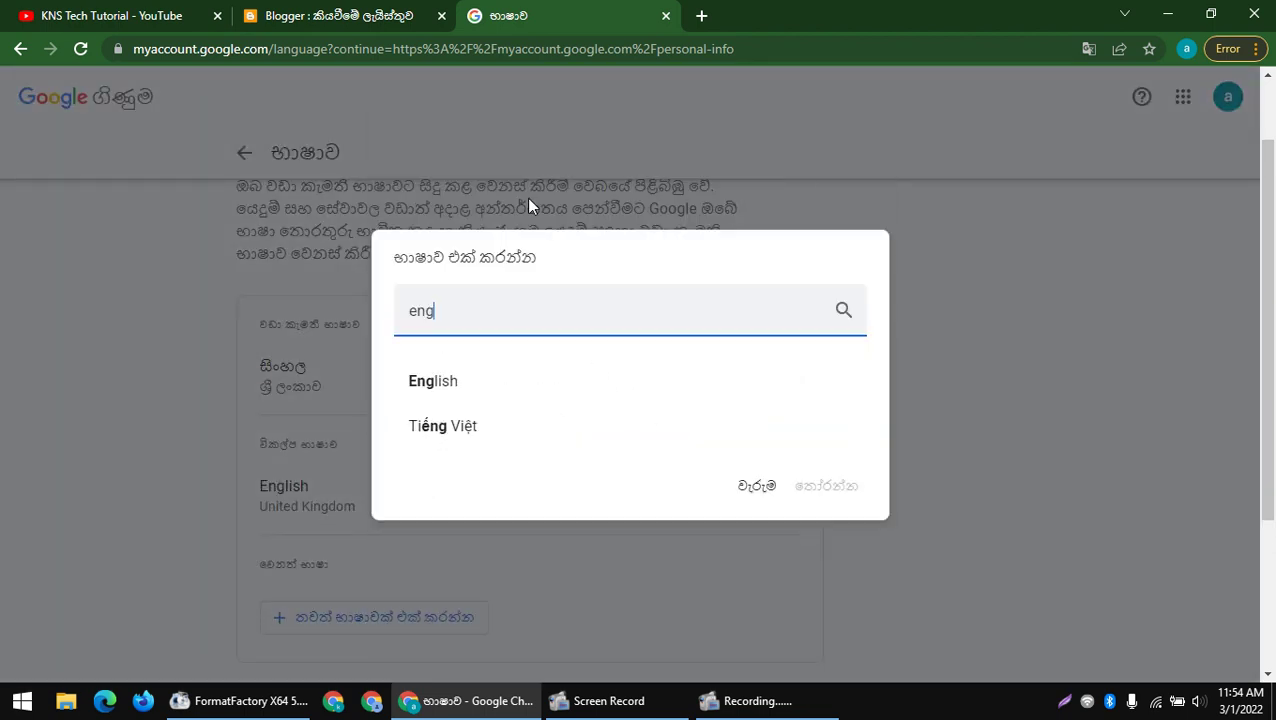
{"action": "left_click", "coordinate": [464, 386]}
{"action": "left_click", "coordinate": [441, 255]}
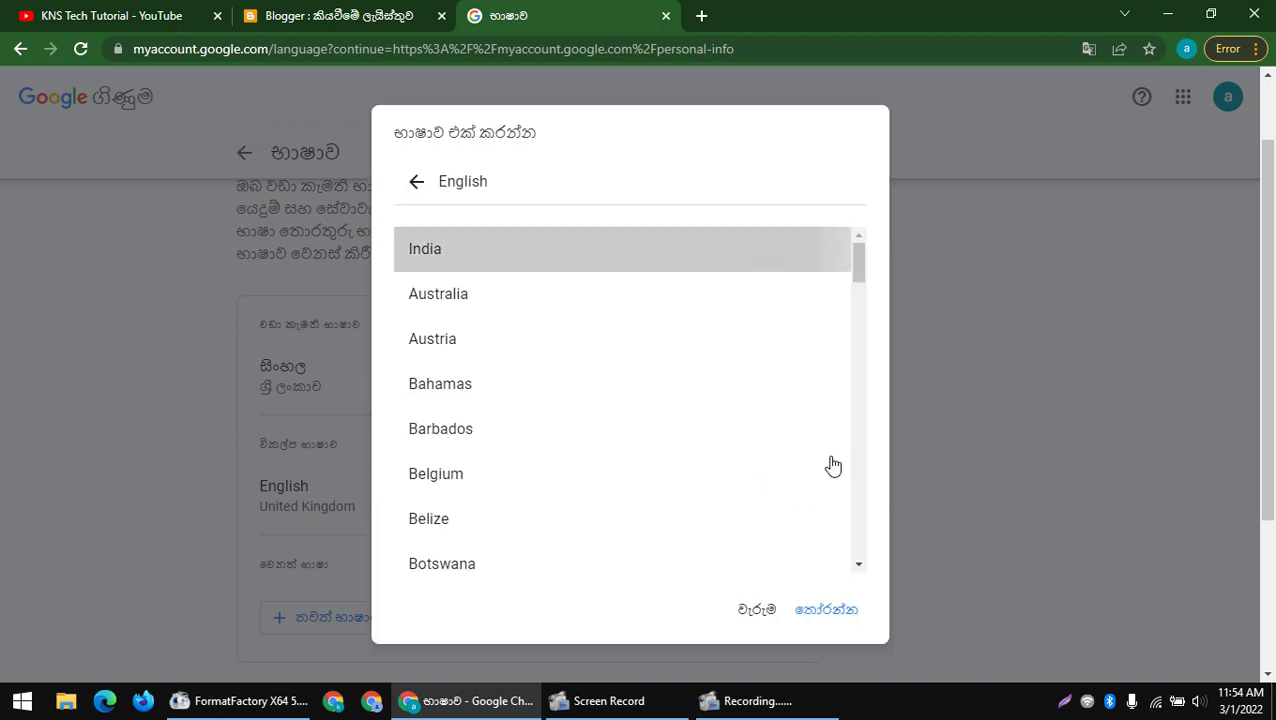
{"action": "left_click", "coordinate": [835, 610]}
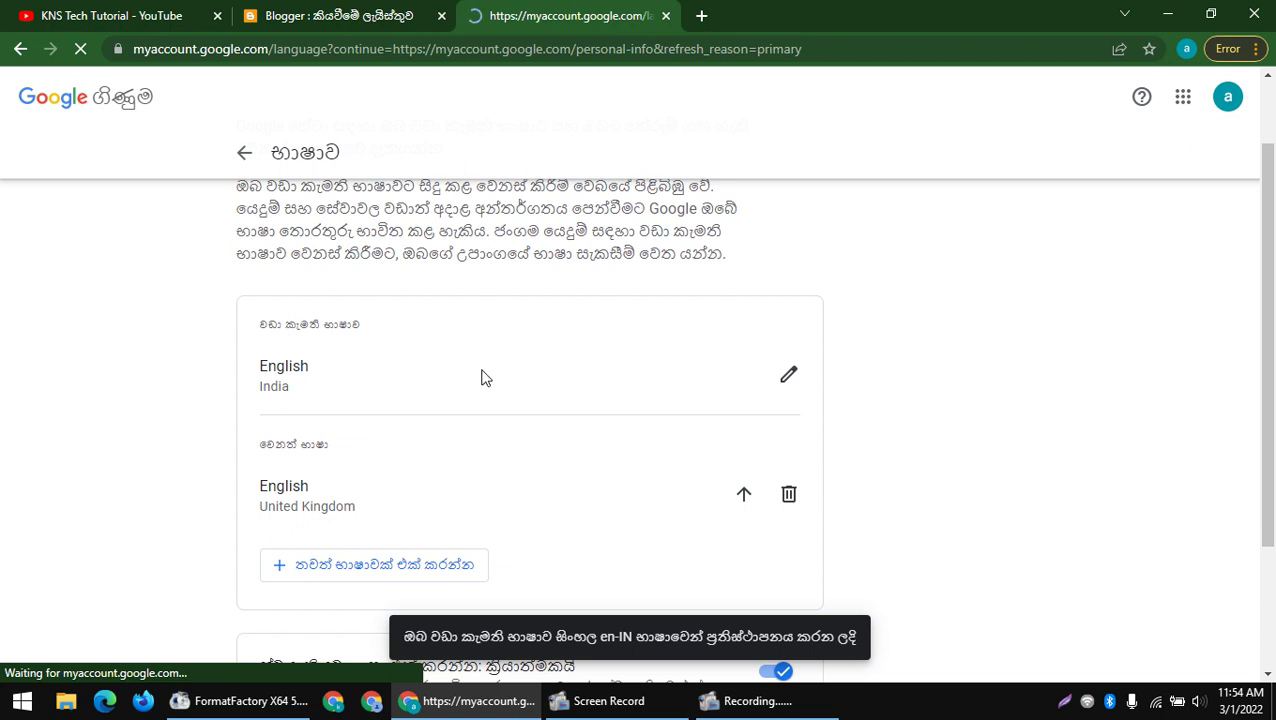
- Reload the Blogger dashboard to apply the new language, and close the Google Account language page
{"action": "left_click", "coordinate": [340, 15]}
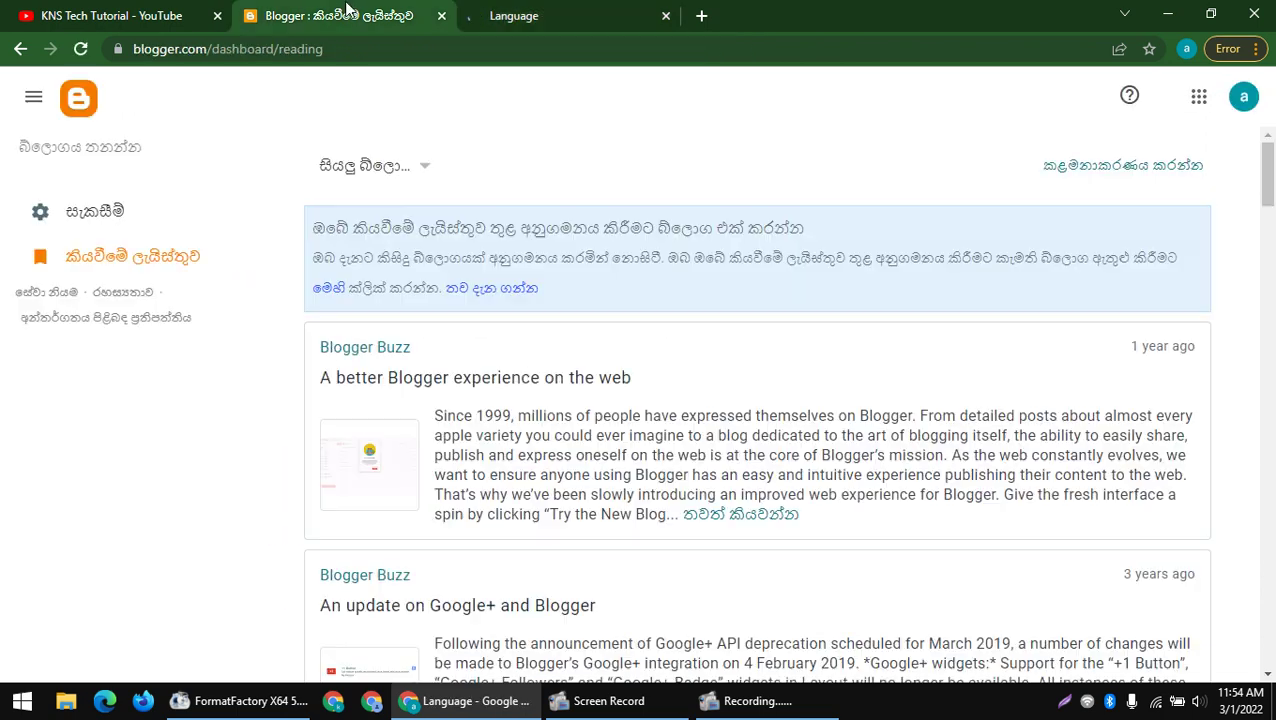
{"action": "left_click", "coordinate": [80, 48]}
{"action": "left_click", "coordinate": [560, 15]}
{"action": "left_click", "coordinate": [340, 15]}
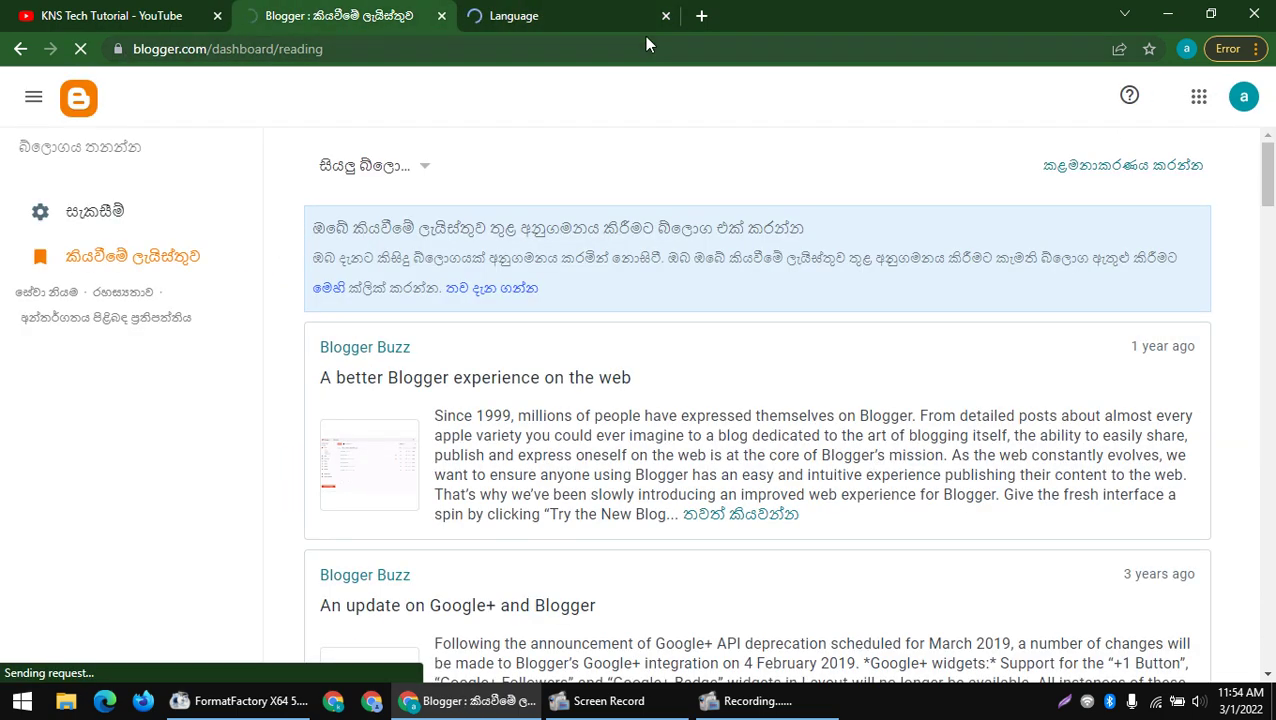
{"action": "left_click", "coordinate": [666, 16]}
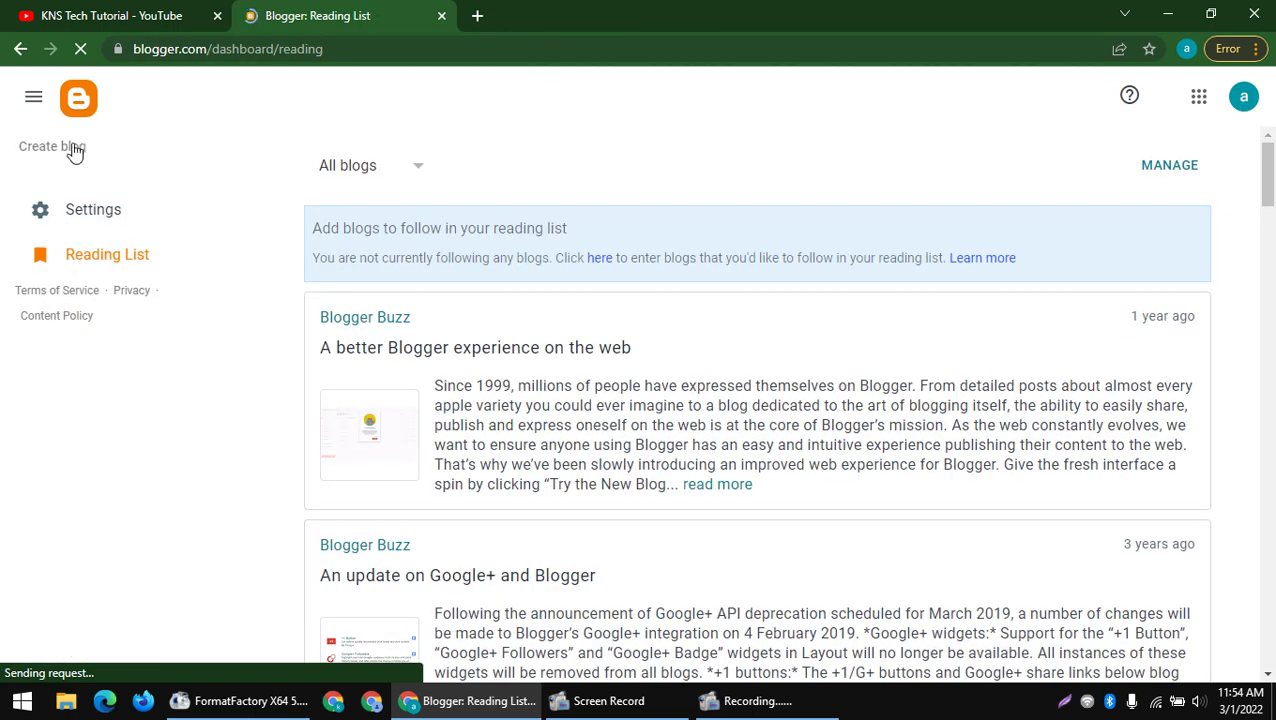
- Start creating a blog titled "KNS Tech Tutorial", copy the title, and continue to the URL choice
{"action": "left_click", "coordinate": [75, 150]}
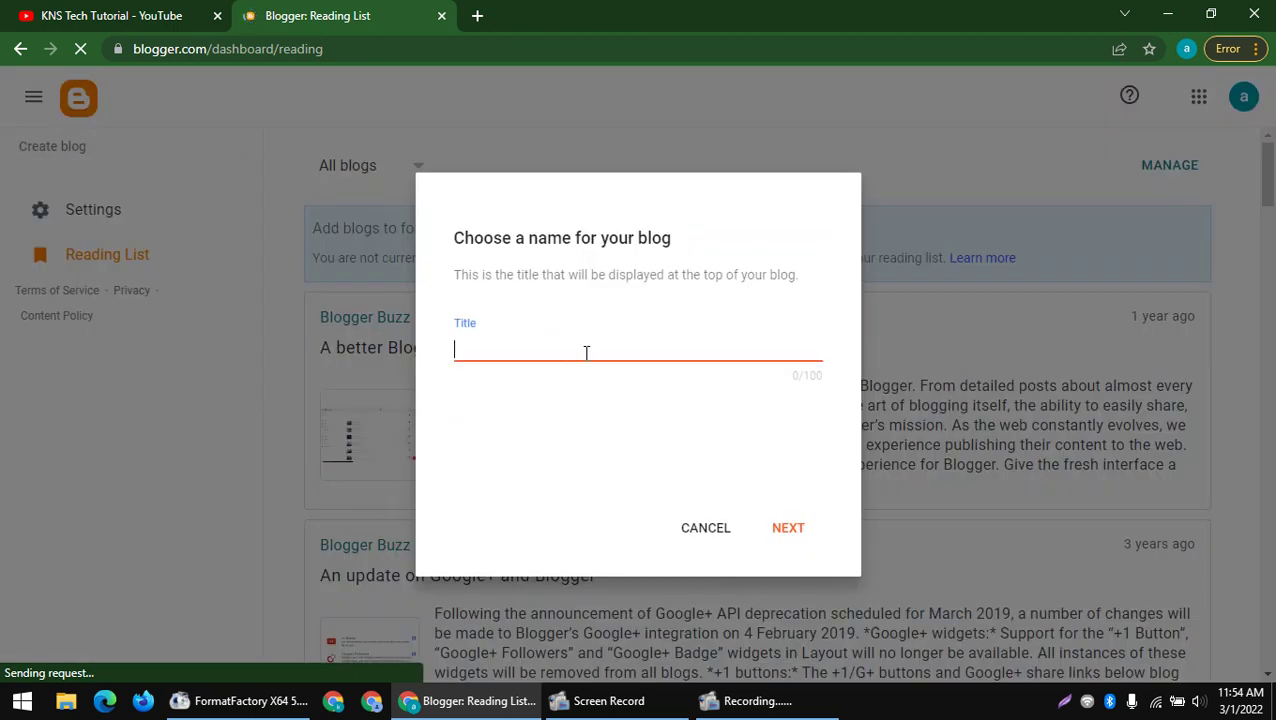
{"action": "type", "text": "KNS Tech Tutorial"}
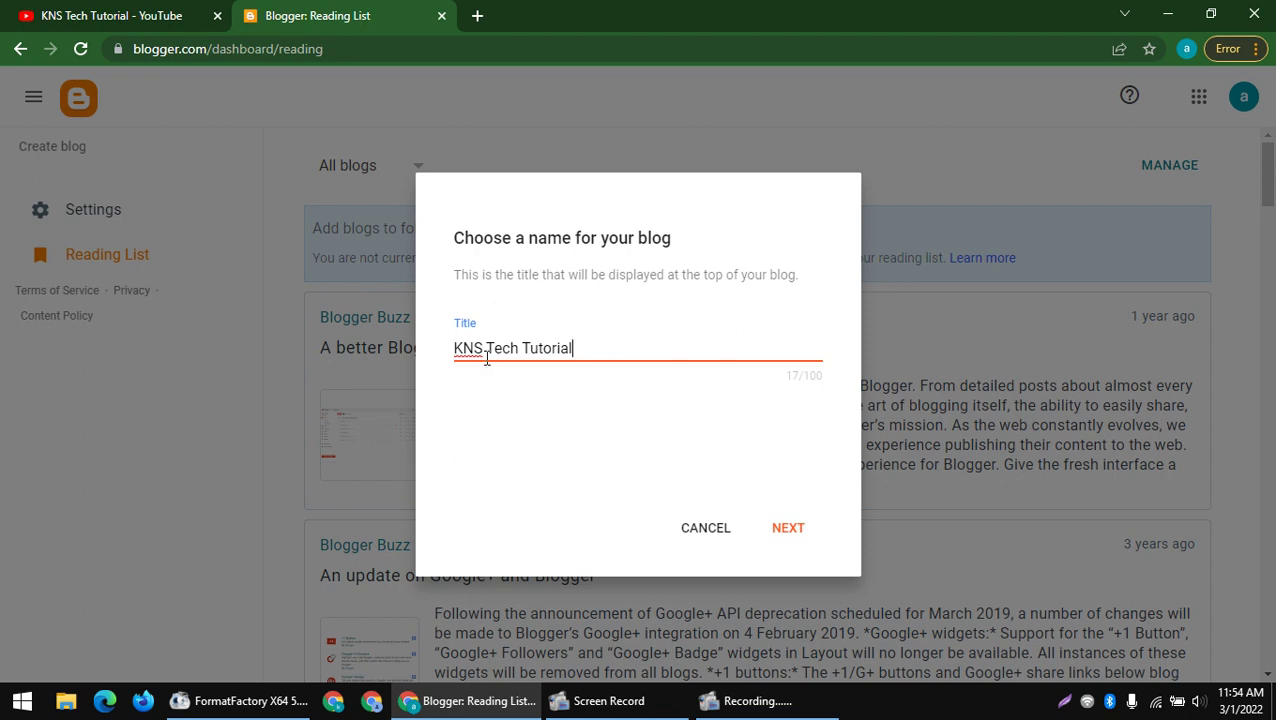
{"action": "left_click_drag", "start_coordinate": [586, 347], "coordinate": [310, 355]}
{"action": "key", "text": "ctrl+c"}
{"action": "left_click", "coordinate": [778, 527]}
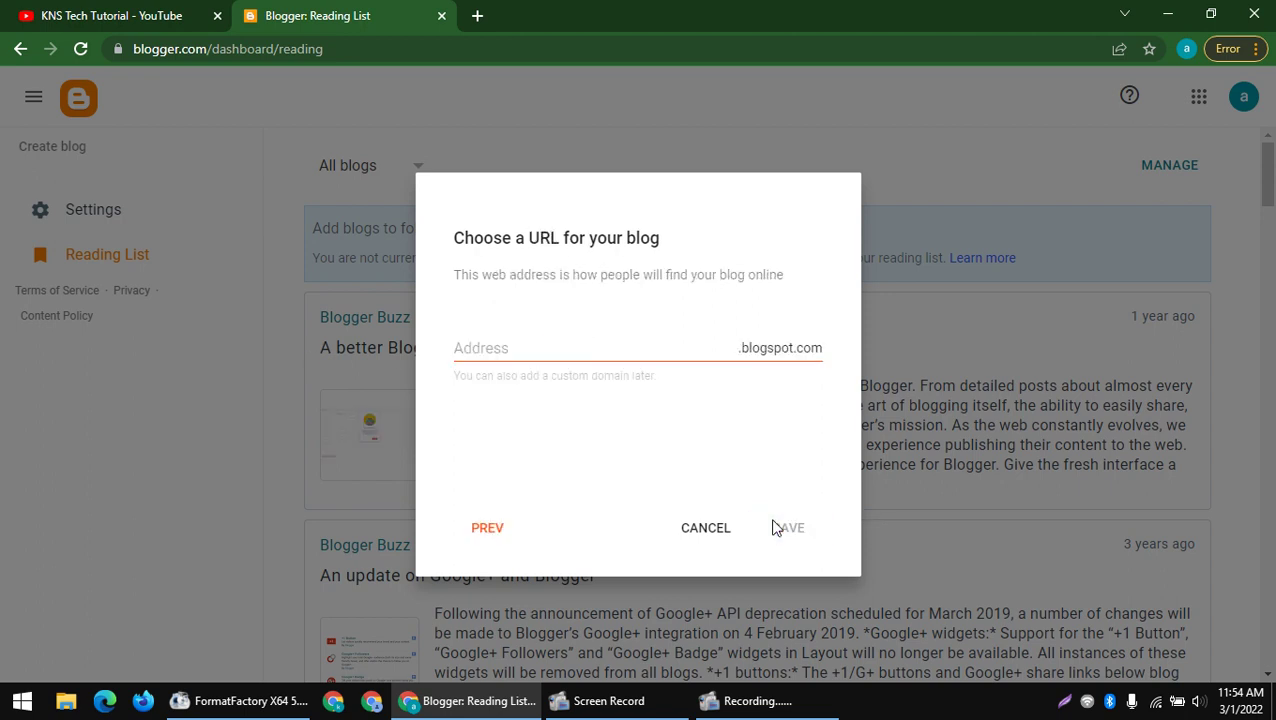
- Set the blog address to KNSTechTutorial.blogspot.com, using the copied title without its spaces, and save the blog
{"action": "left_click", "coordinate": [493, 344]}
{"action": "key", "text": "ctrl+v"}
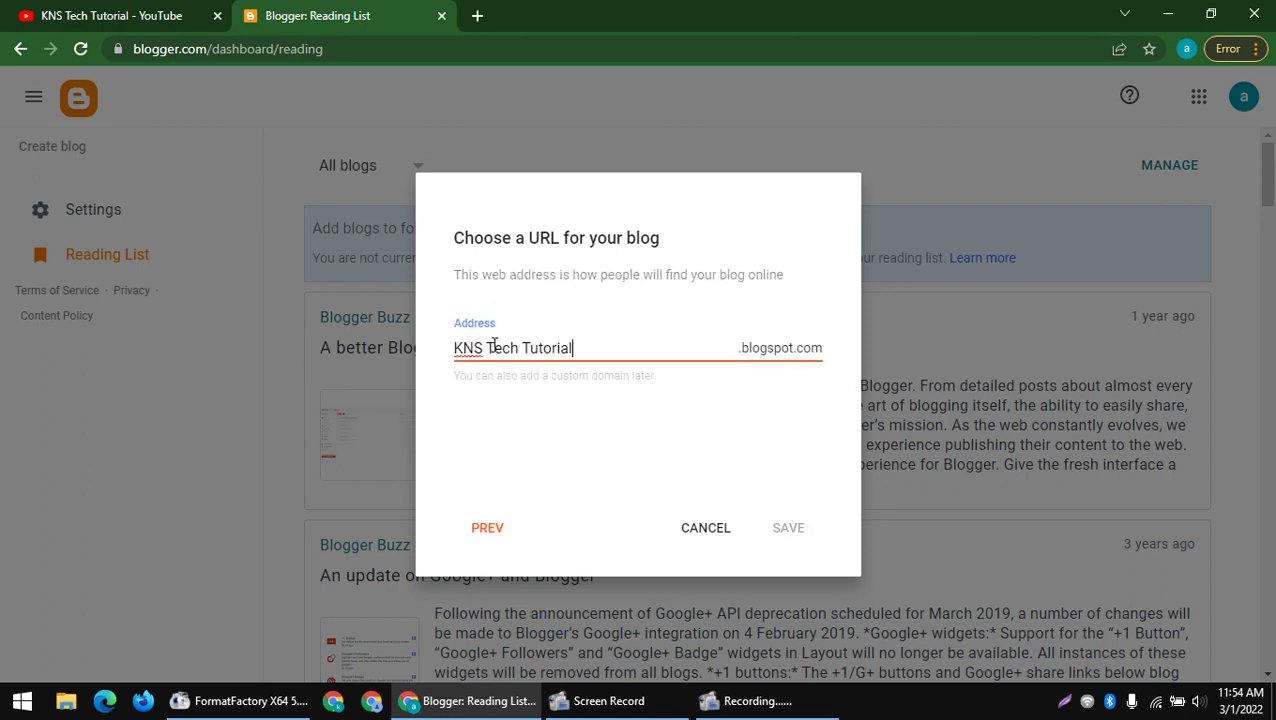
{"action": "left_click", "coordinate": [487, 347]}
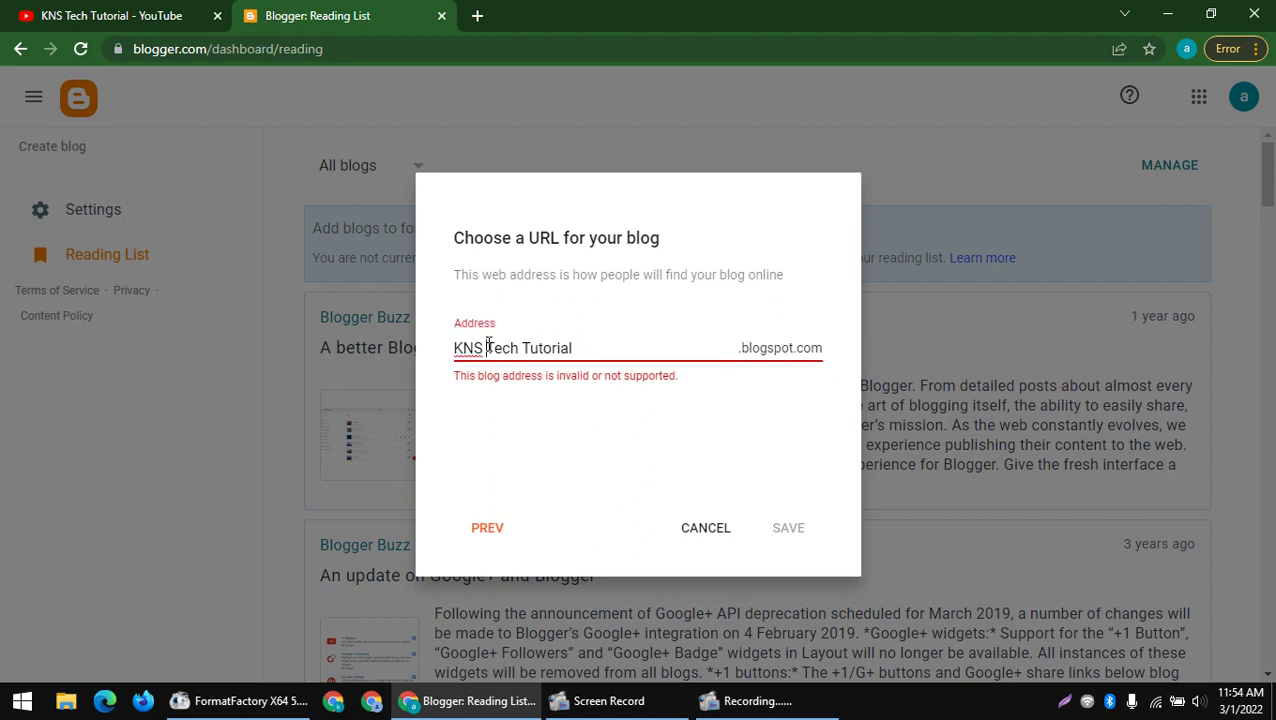
{"action": "key", "text": "BackSpace"}
{"action": "left_click", "coordinate": [515, 347]}
{"action": "key", "text": "BackSpace"}
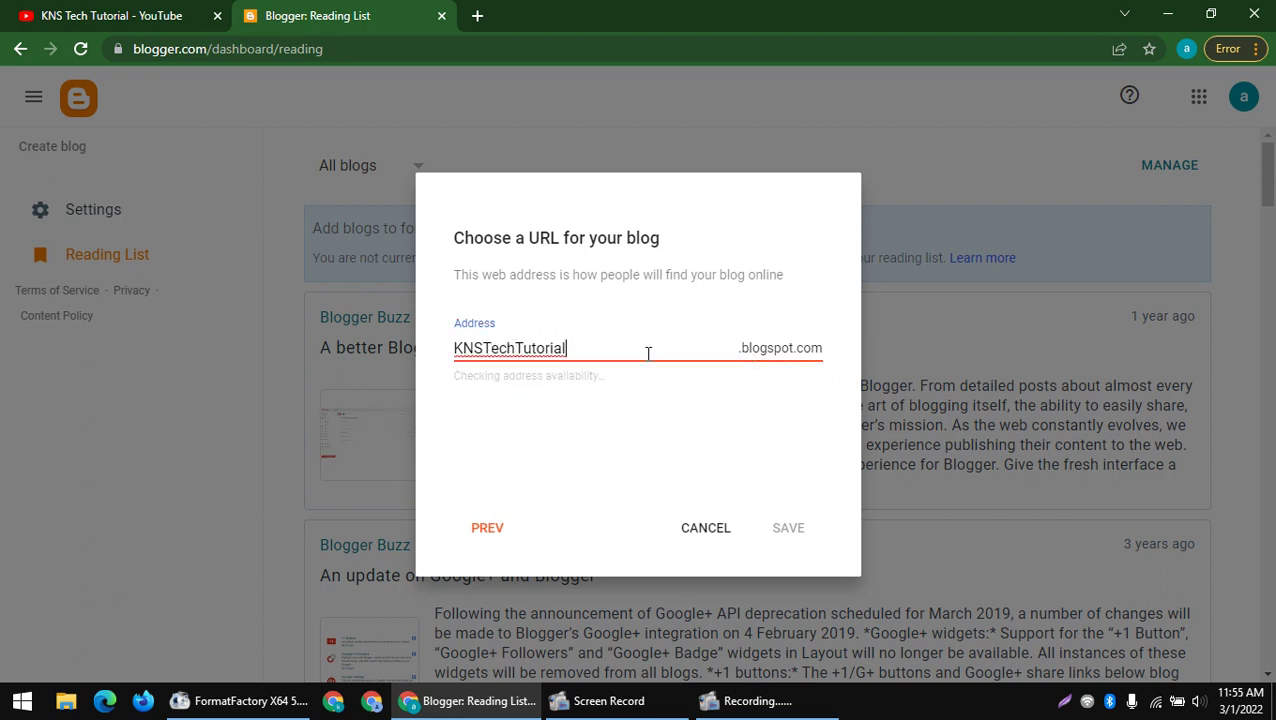
{"action": "left_click_drag", "start_coordinate": [649, 353], "coordinate": [421, 376]}
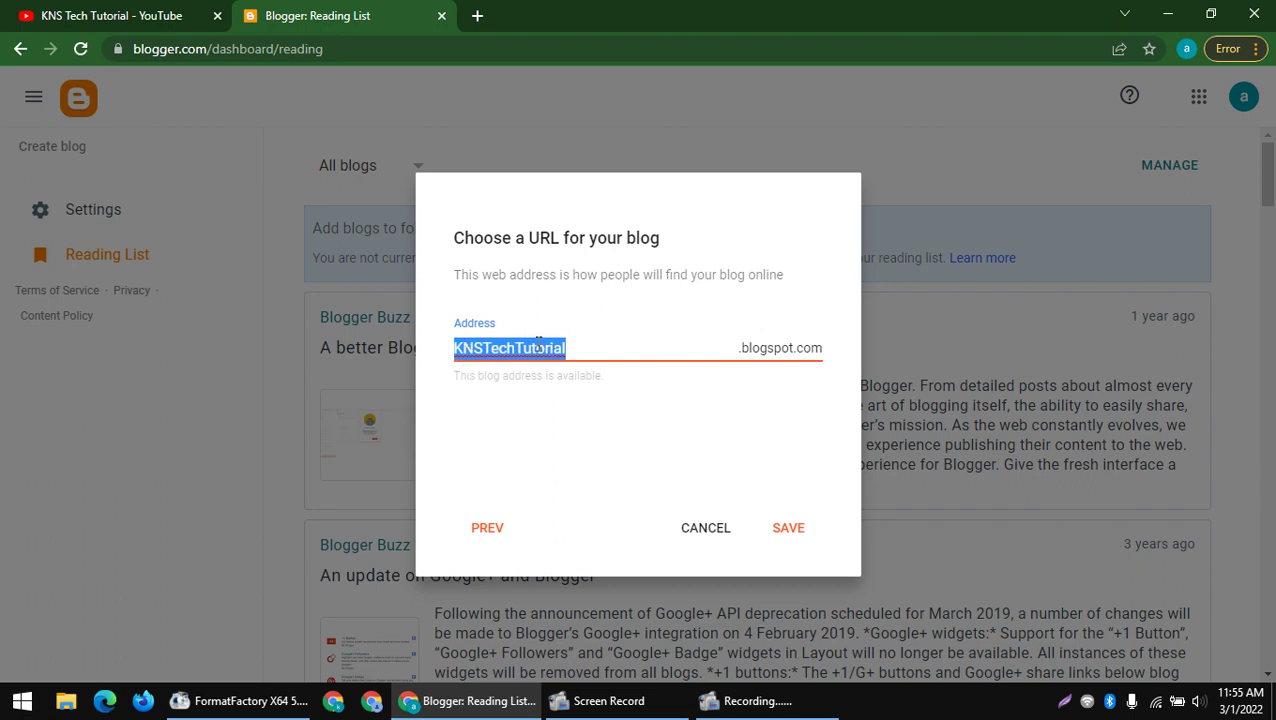
{"action": "left_click", "coordinate": [749, 360]}
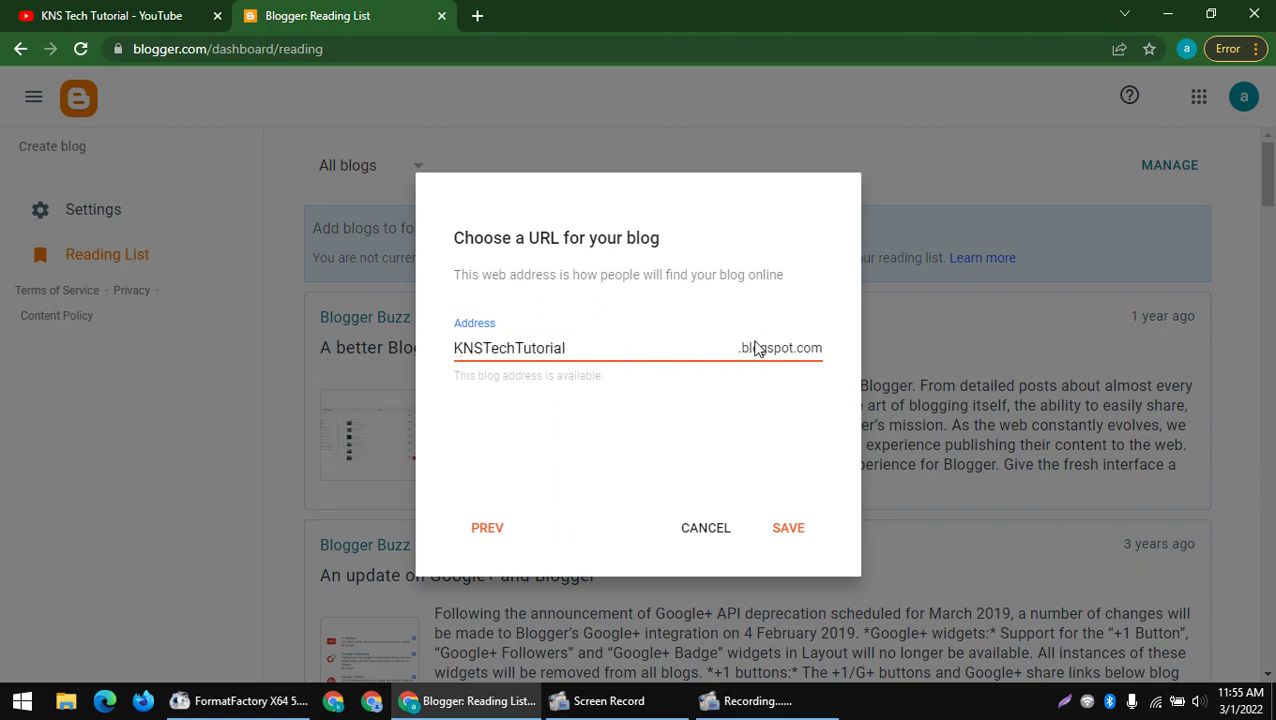
{"action": "left_click", "coordinate": [784, 535]}
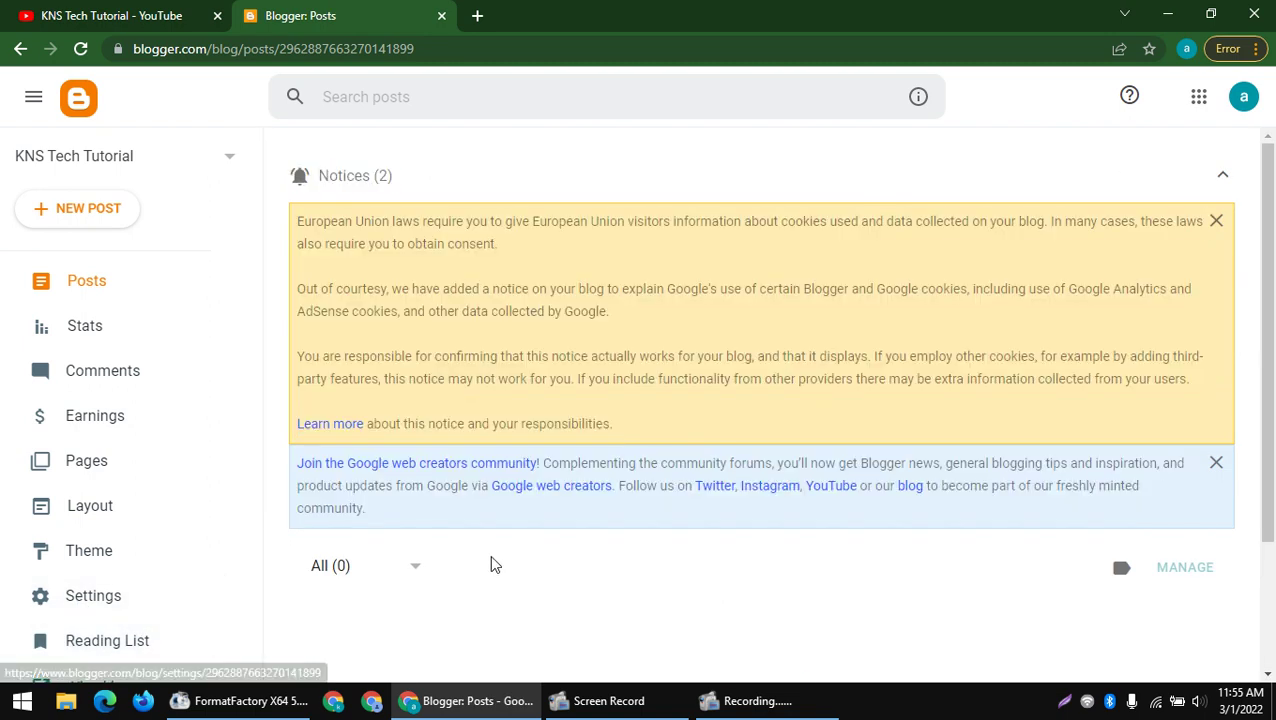
- Examine the new blog's Posts page and its Stats page, including followers, posts, comments and view statistics
{"action": "left_click_drag", "start_coordinate": [250, 195], "coordinate": [920, 617]}
{"action": "left_click", "coordinate": [690, 348]}
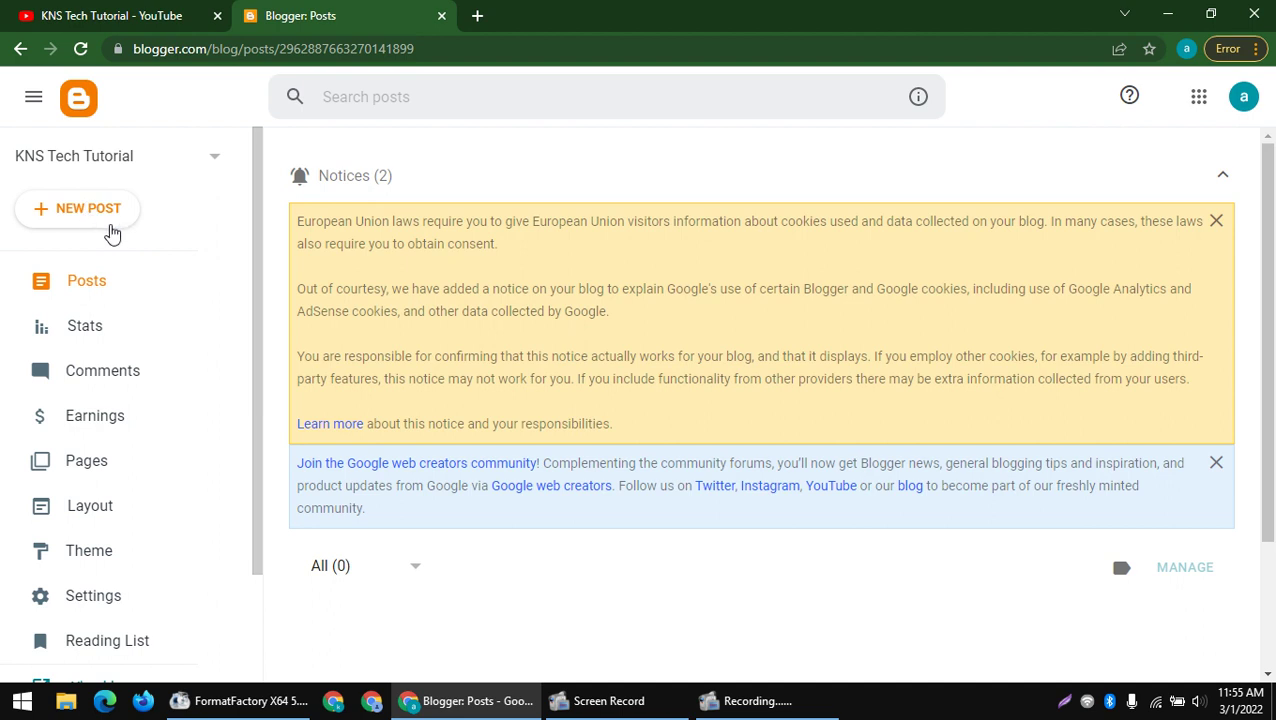
{"action": "left_click", "coordinate": [125, 330]}
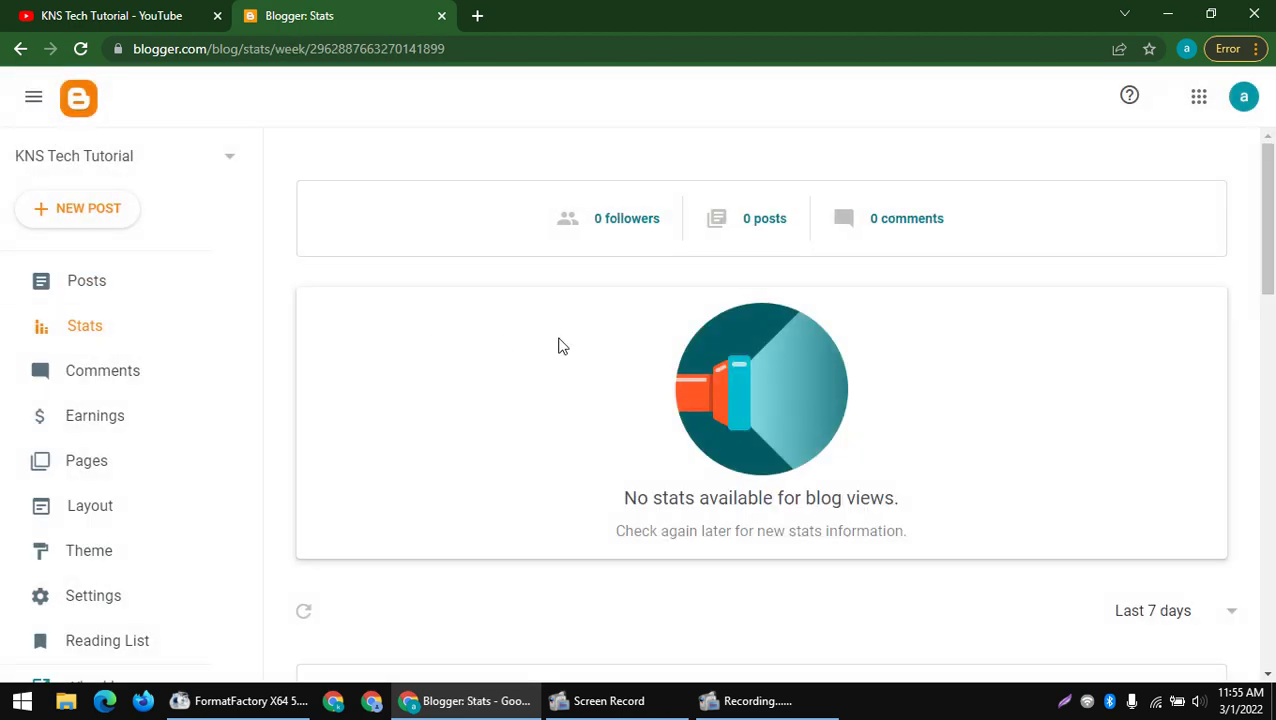
{"action": "scroll", "coordinate": [555, 373], "scroll_direction": "down", "scroll_amount": 2}
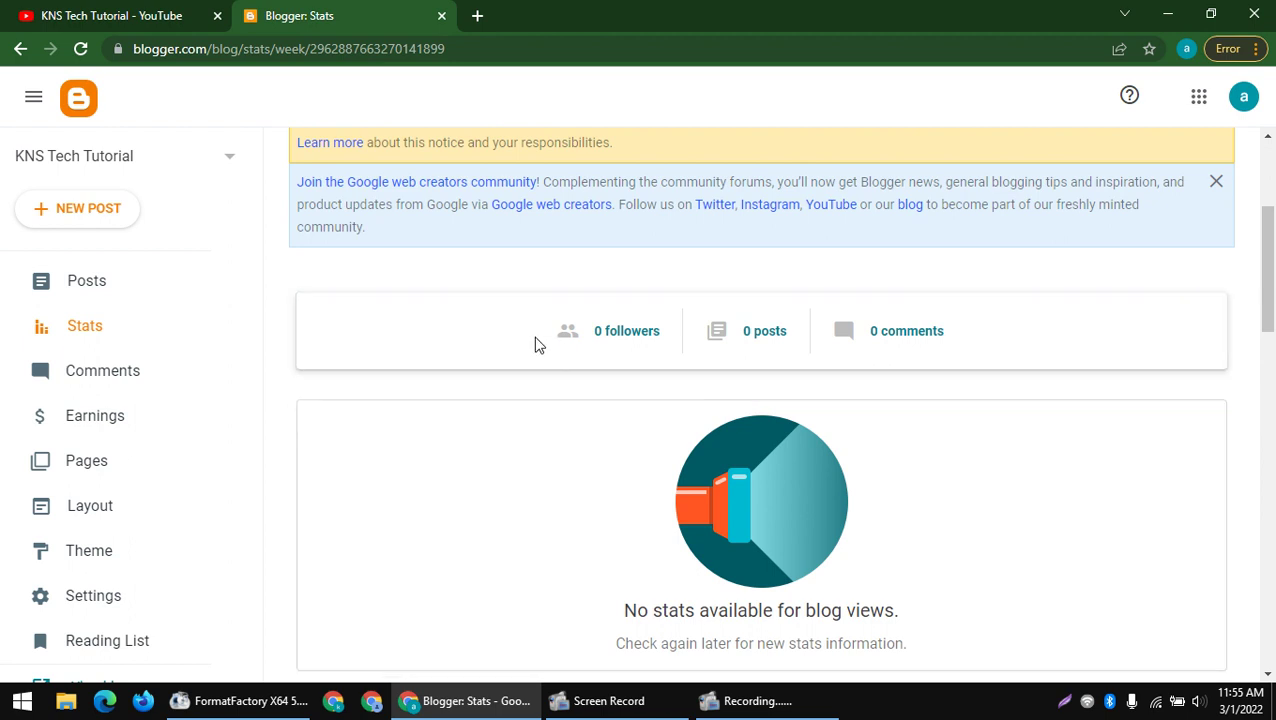
{"action": "left_click_drag", "start_coordinate": [535, 345], "coordinate": [662, 333]}
{"action": "left_click_drag", "start_coordinate": [707, 331], "coordinate": [901, 333]}
{"action": "left_click", "coordinate": [947, 368]}
{"action": "left_click_drag", "start_coordinate": [704, 325], "coordinate": [1002, 350]}
{"action": "left_click", "coordinate": [914, 381]}
{"action": "scroll", "coordinate": [777, 368], "scroll_direction": "down", "scroll_amount": 3}
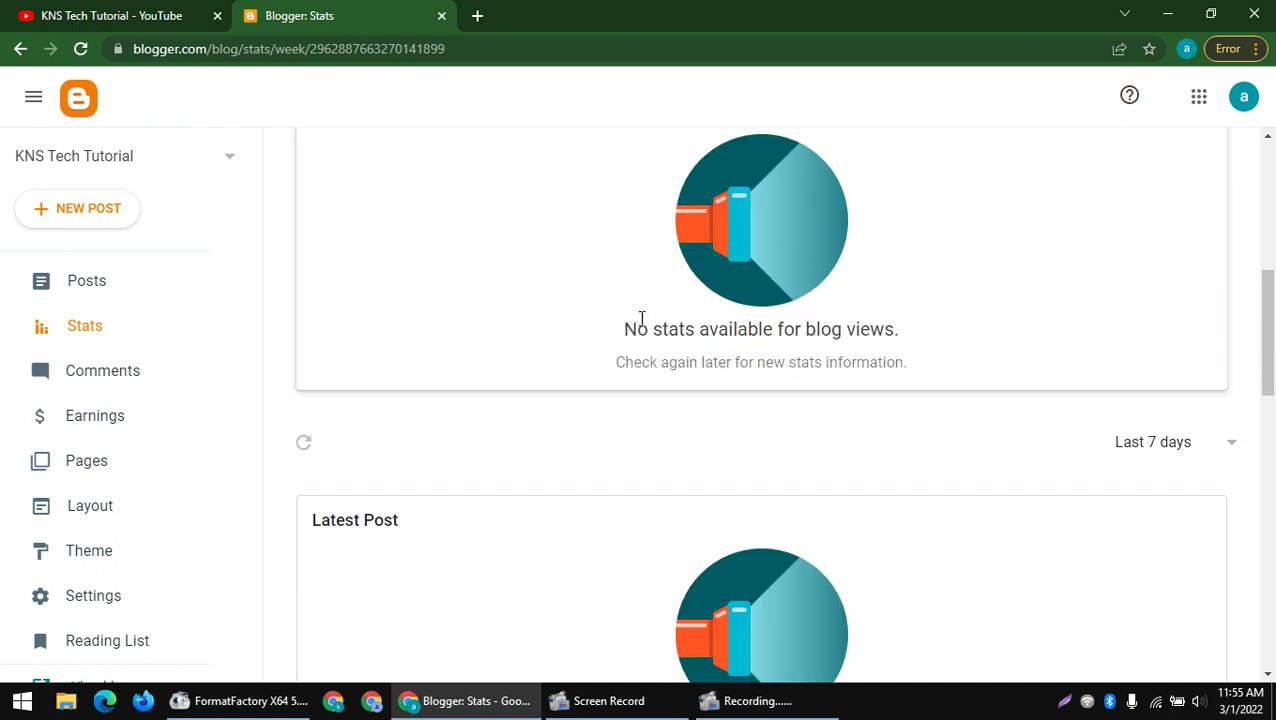
{"action": "scroll", "coordinate": [452, 368], "scroll_direction": "down", "scroll_amount": 5}
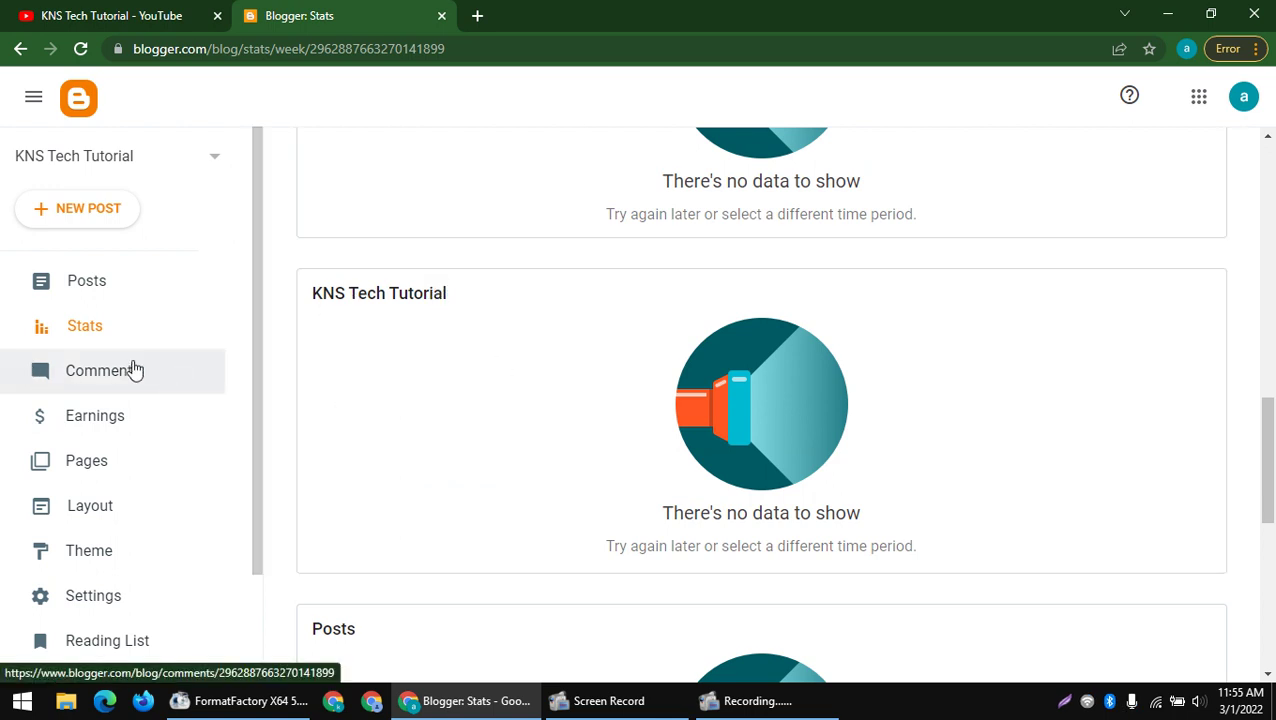
- Review the blog's Comments page and the AdSense account information on its Earnings page
{"action": "left_click", "coordinate": [57, 371]}
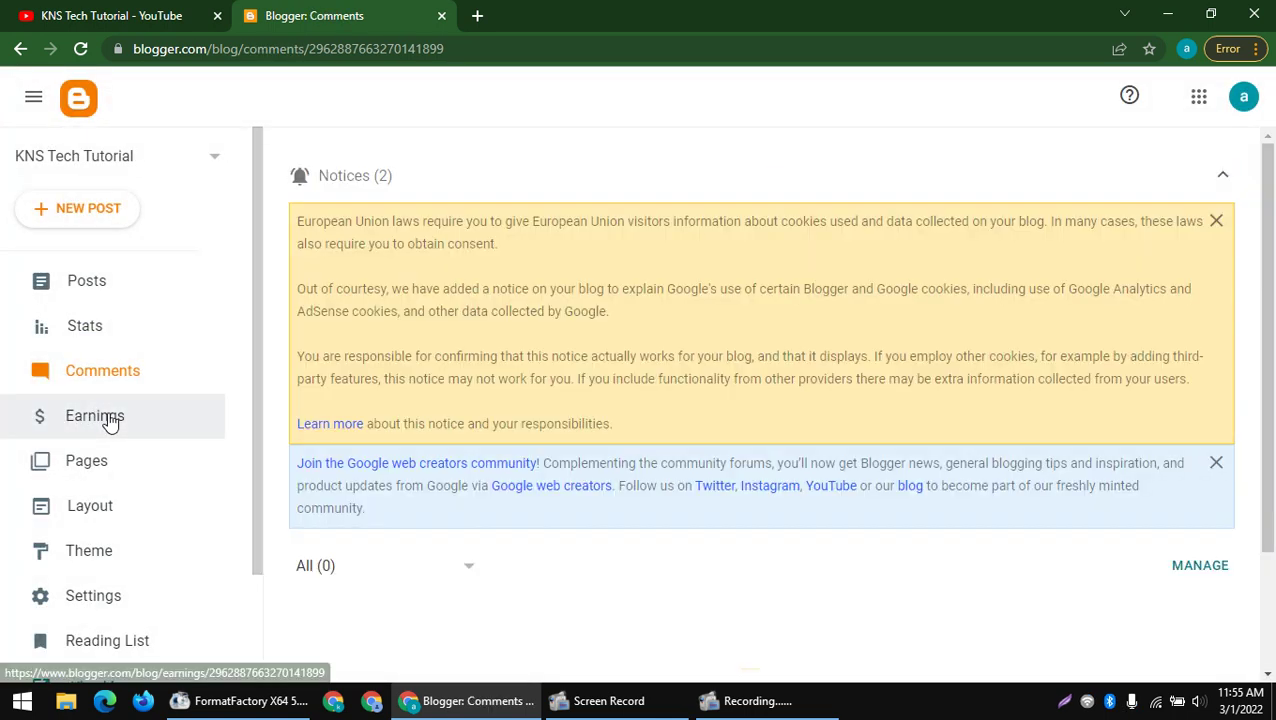
{"action": "left_click", "coordinate": [108, 412]}
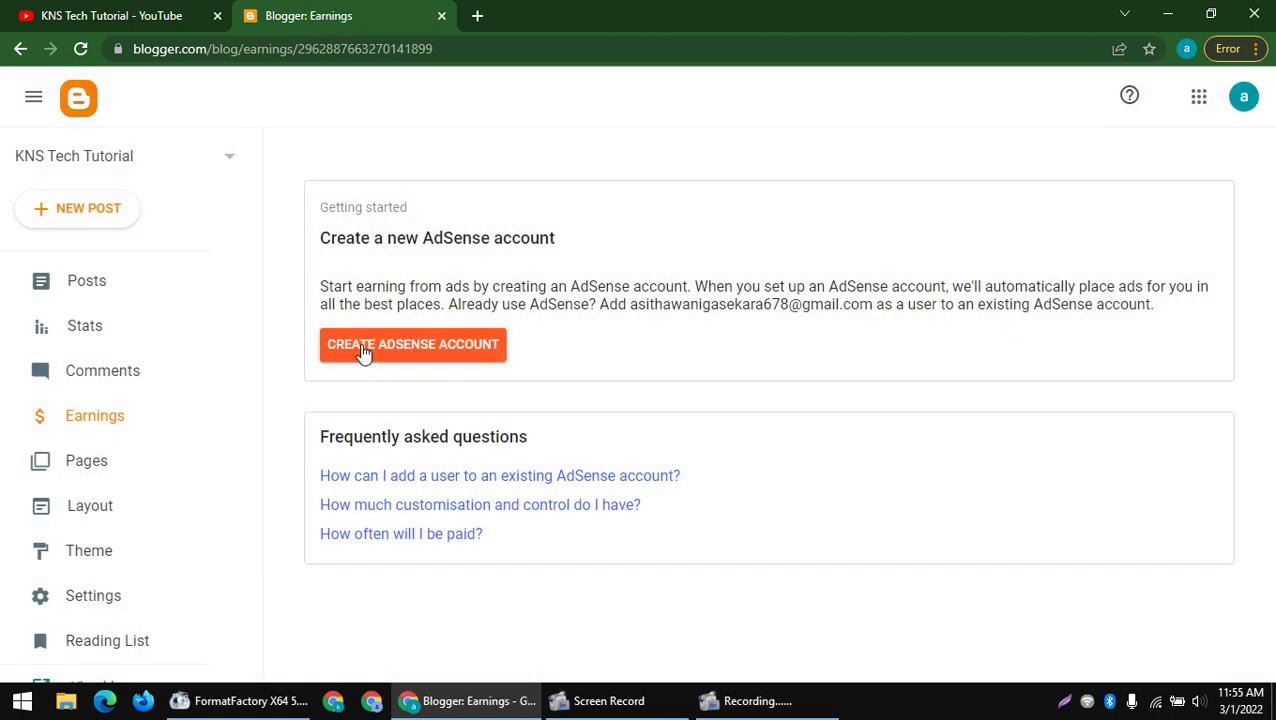
{"action": "scroll", "coordinate": [336, 250], "scroll_direction": "down", "scroll_amount": 3}
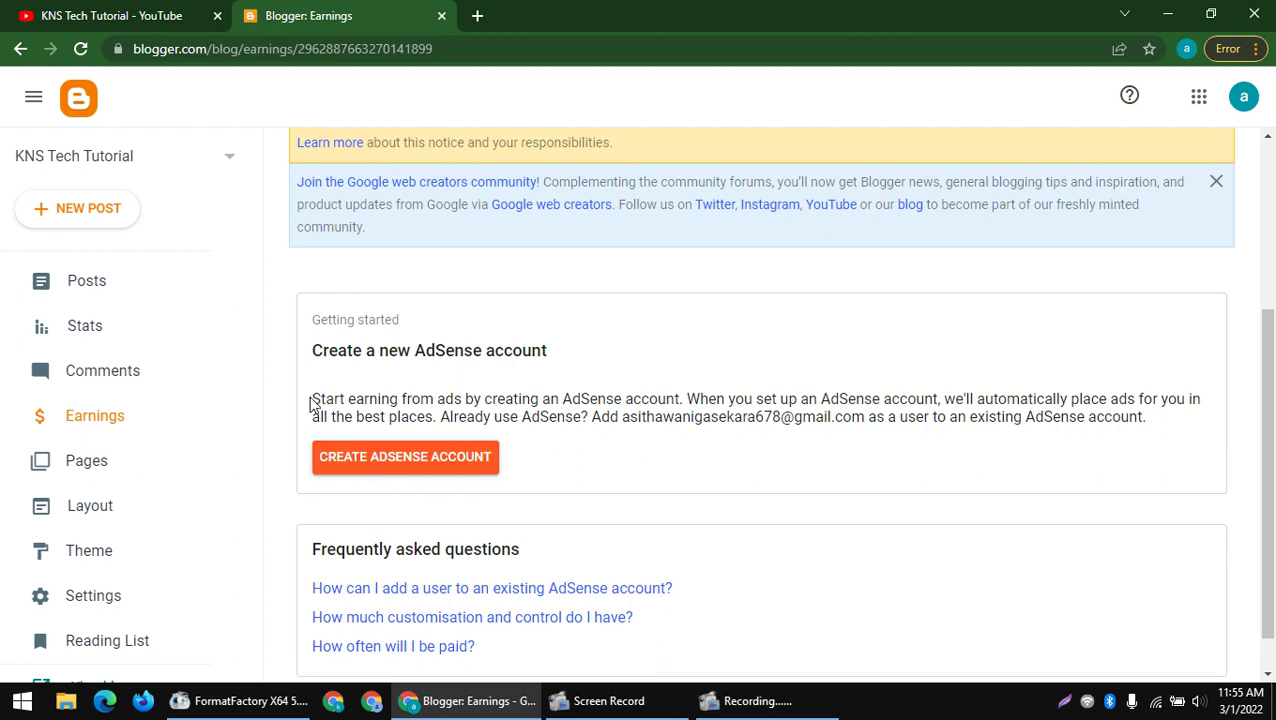
{"action": "left_click_drag", "start_coordinate": [365, 400], "coordinate": [771, 432]}
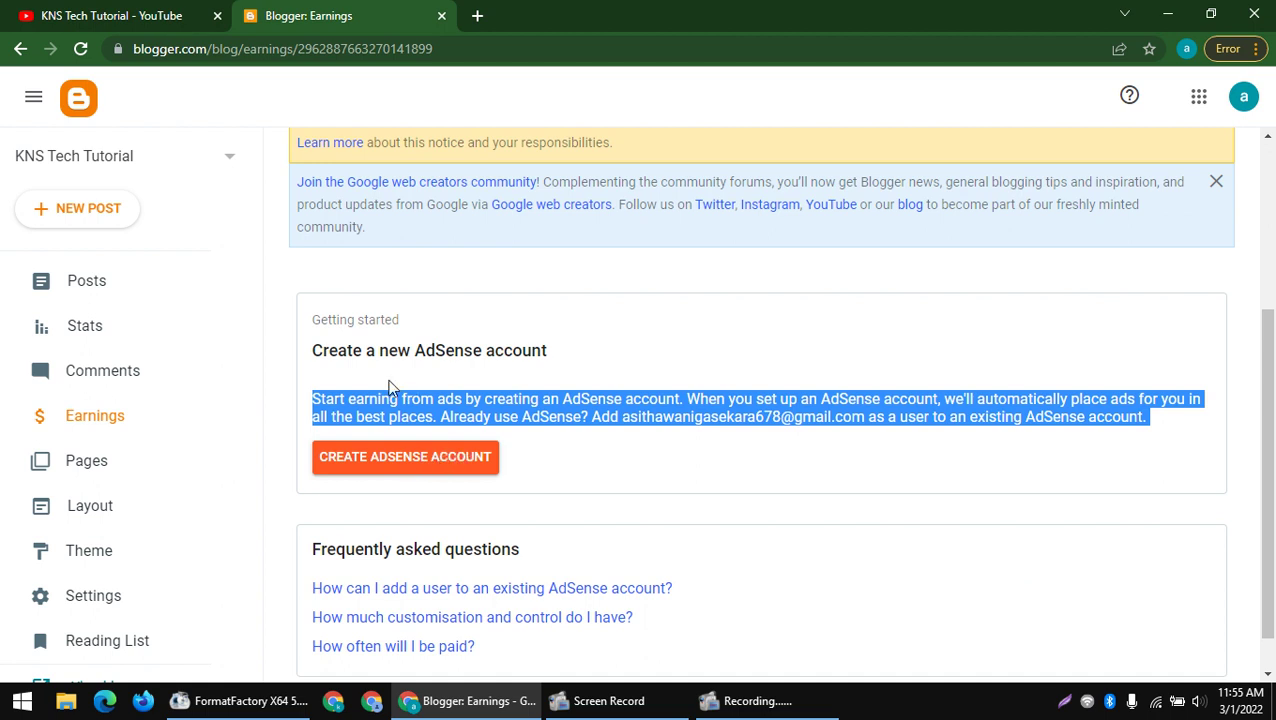
- Create a new page in the blog and paste the KNS Tech Tutorial YouTube channel's community URL into its body
{"action": "left_click", "coordinate": [70, 455]}
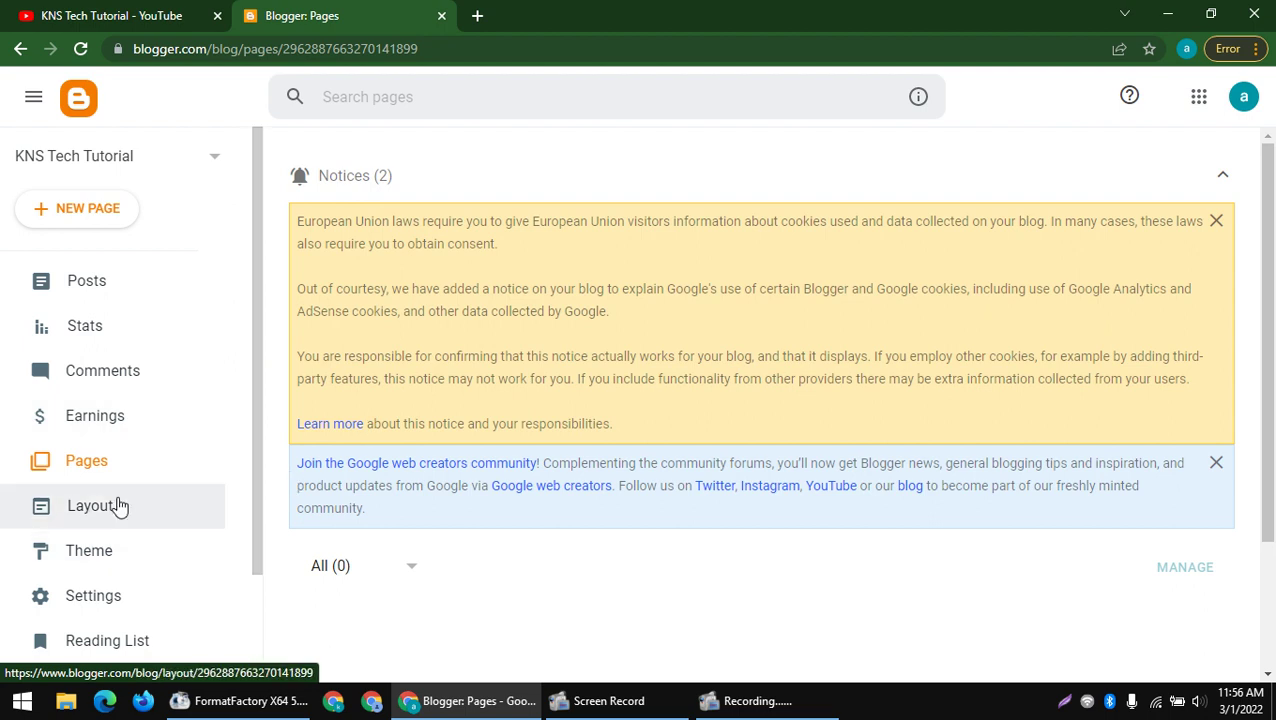
{"action": "scroll", "coordinate": [160, 557], "scroll_direction": "down", "scroll_amount": 2}
{"action": "scroll", "coordinate": [222, 478], "scroll_direction": "up", "scroll_amount": 2}
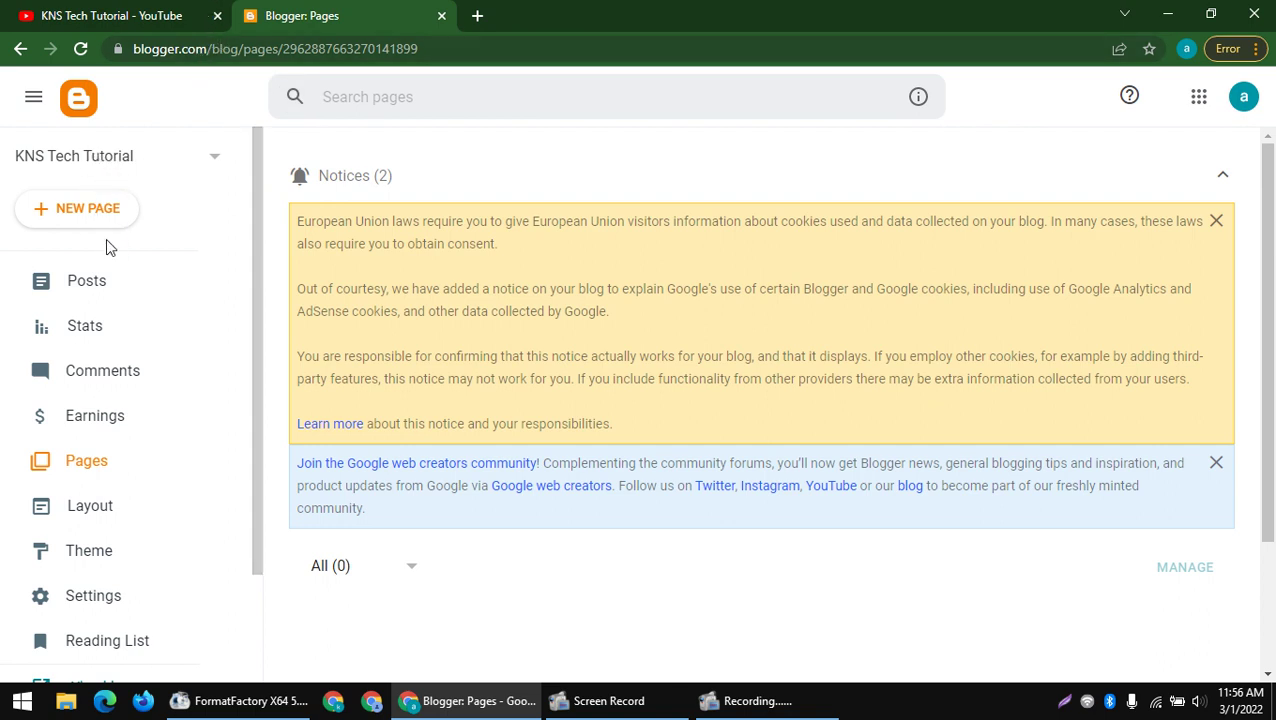
{"action": "left_click", "coordinate": [90, 214]}
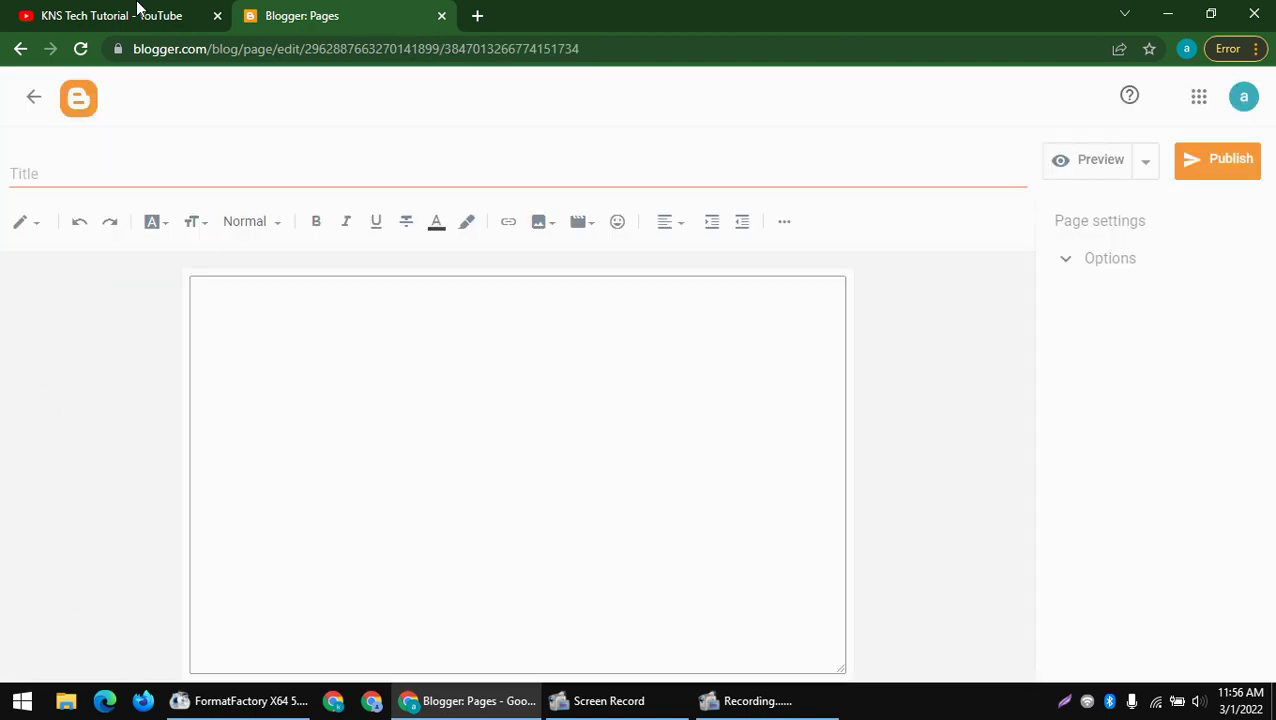
{"action": "left_click", "coordinate": [122, 13]}
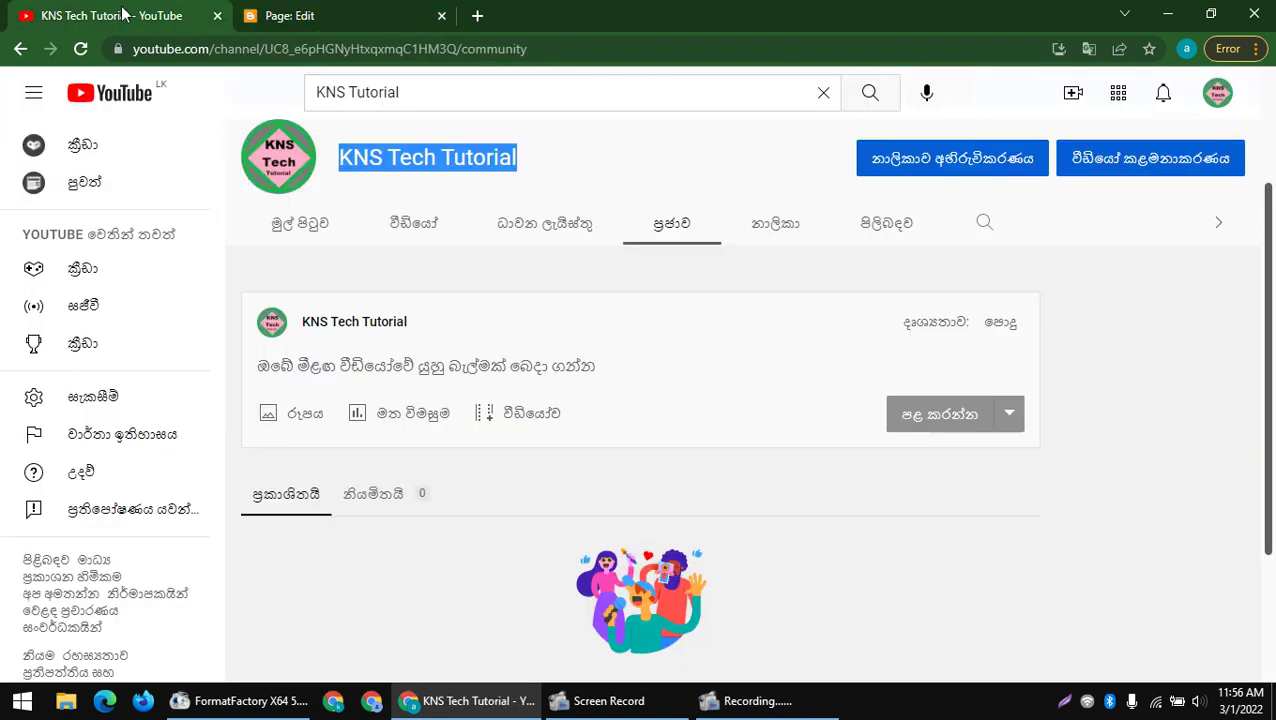
{"action": "key", "text": "ctrl+l"}
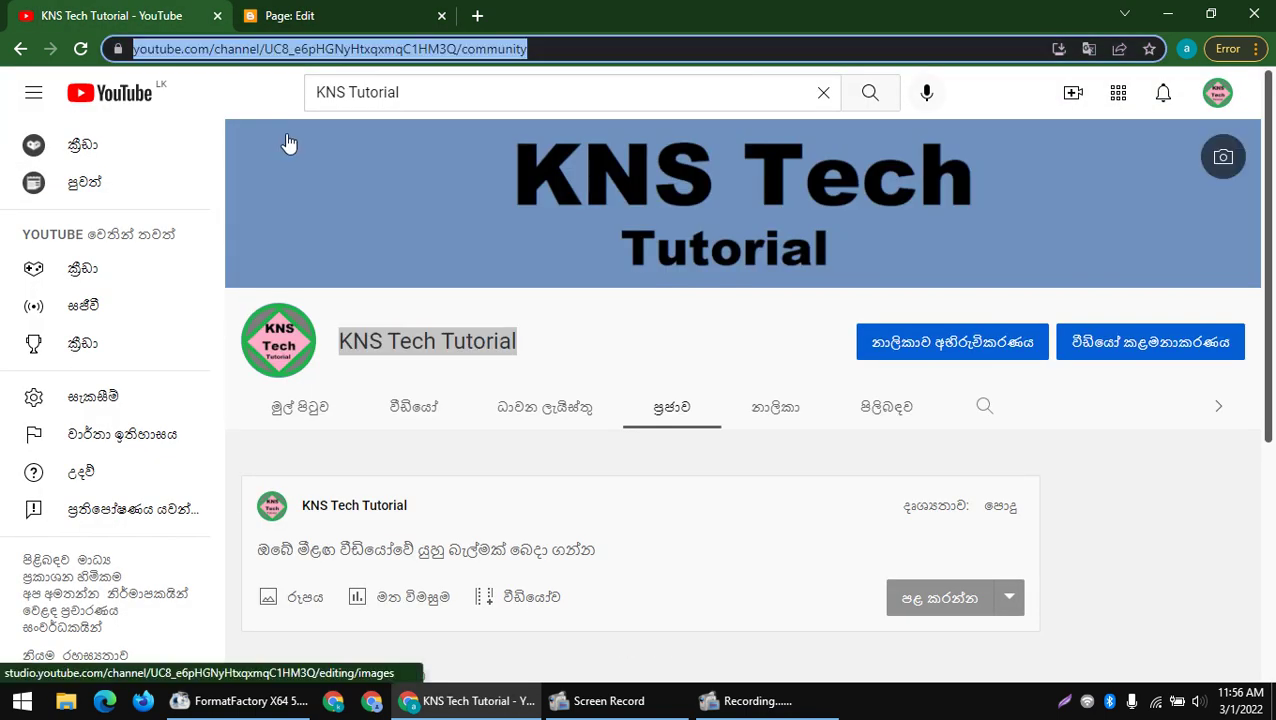
{"action": "key", "text": "ctrl+Tab"}
{"action": "left_click", "coordinate": [291, 326]}
{"action": "type", "text": "https://www.youtube.com/channel/UC8_e6pHGNyHtxqxmqC1HM3Q/community"}
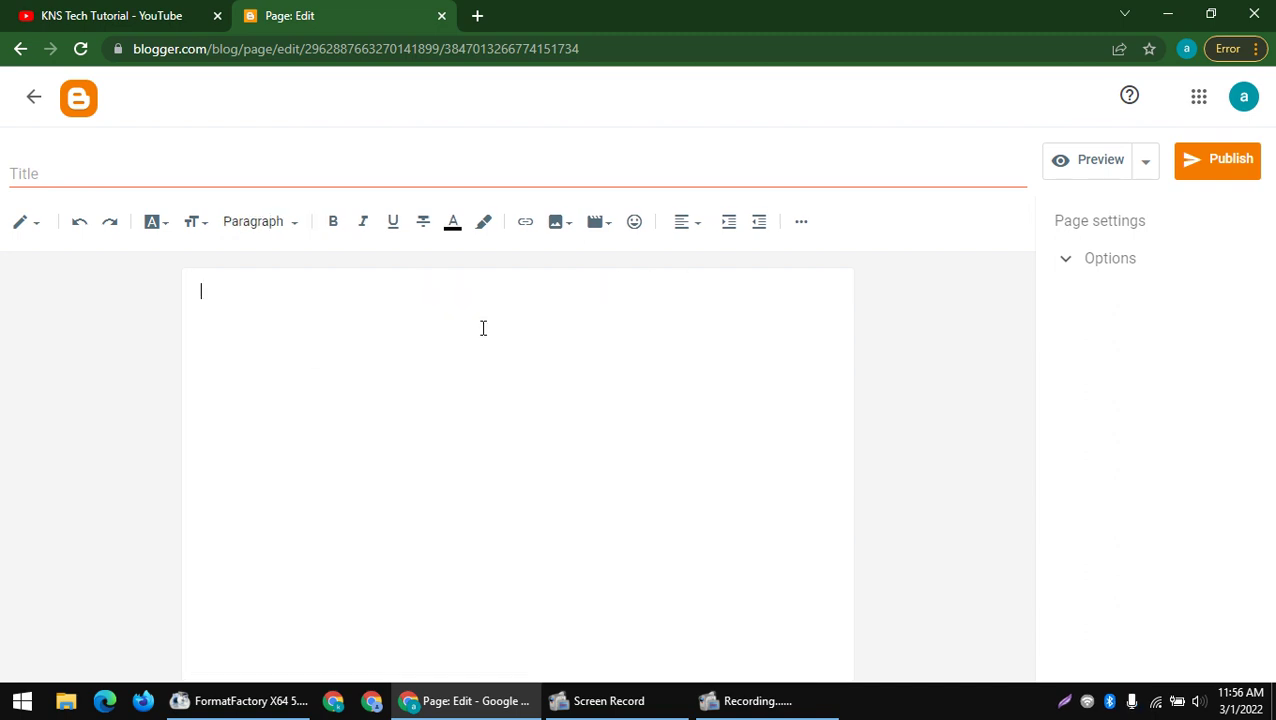
{"action": "type", "text": "https://www.youtube.com/channel/UC8_e6pHGNyHtxqxmqC1HM3Q/community"}
- Remove "community" from the end of the YouTube channel URL and publish the page
{"action": "left_click_drag", "start_coordinate": [635, 294], "coordinate": [893, 310]}
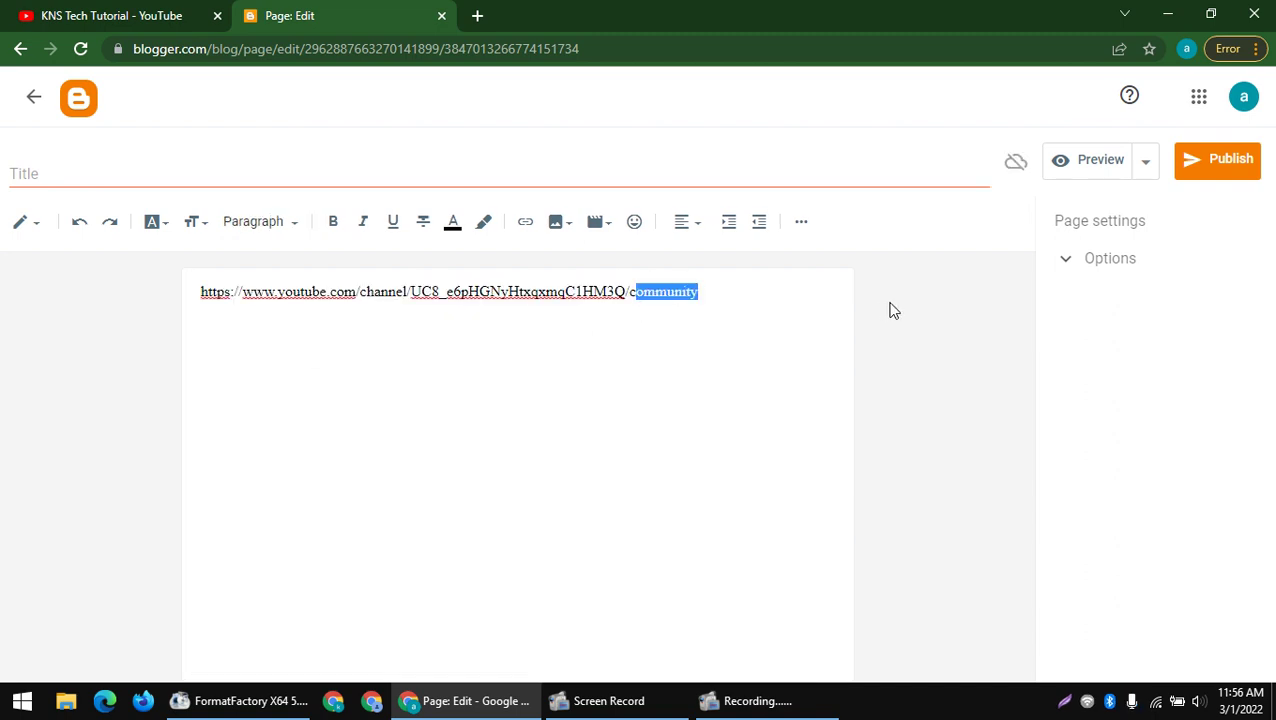
{"action": "key", "text": "BackSpace"}
{"action": "key", "text": "BackSpace"}
{"action": "key", "text": "BackSpace"}
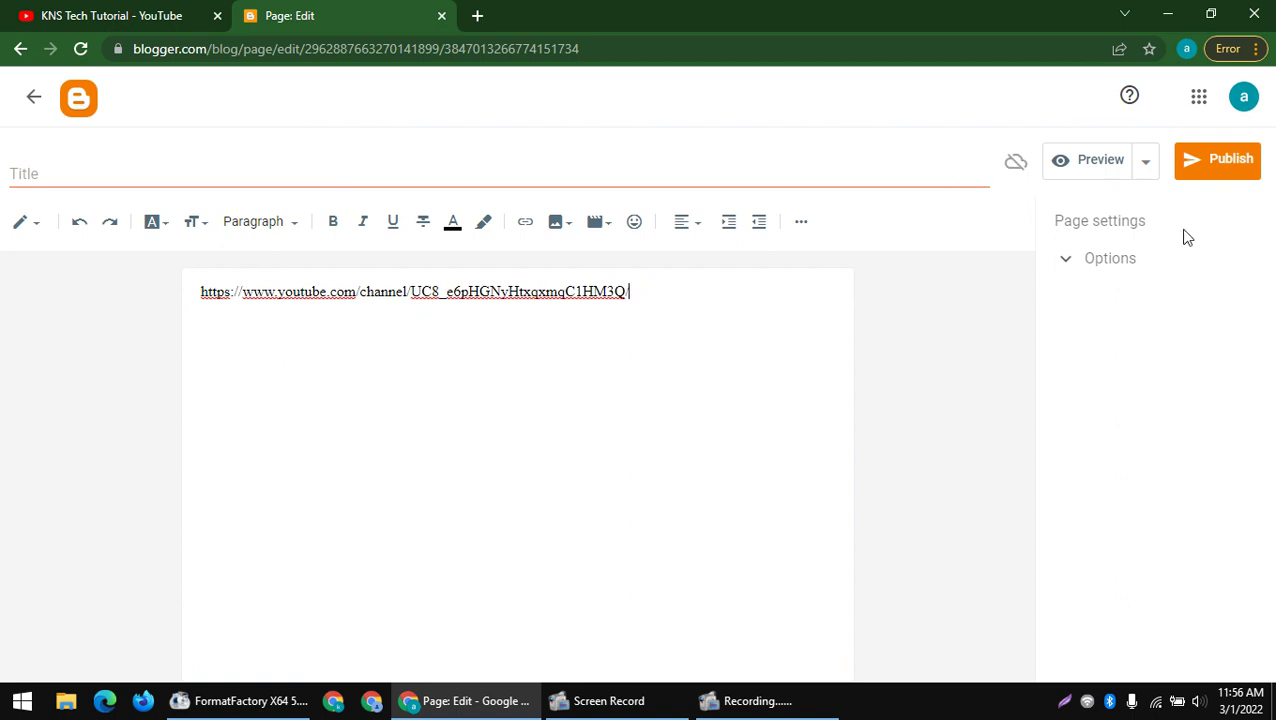
{"action": "left_click", "coordinate": [1207, 185]}
{"action": "left_click", "coordinate": [715, 414]}
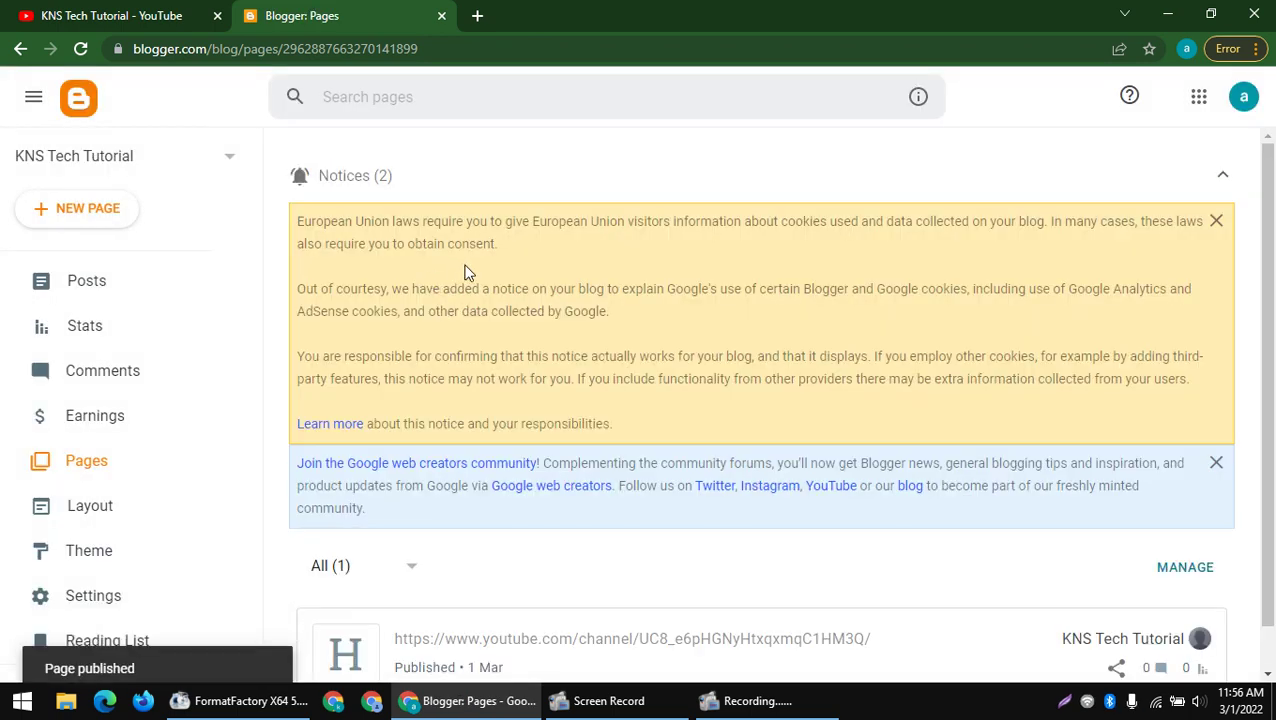
- View the published YouTube link page on the live blog and examine its web address
{"action": "scroll", "coordinate": [440, 285], "scroll_direction": "down", "scroll_amount": 1}
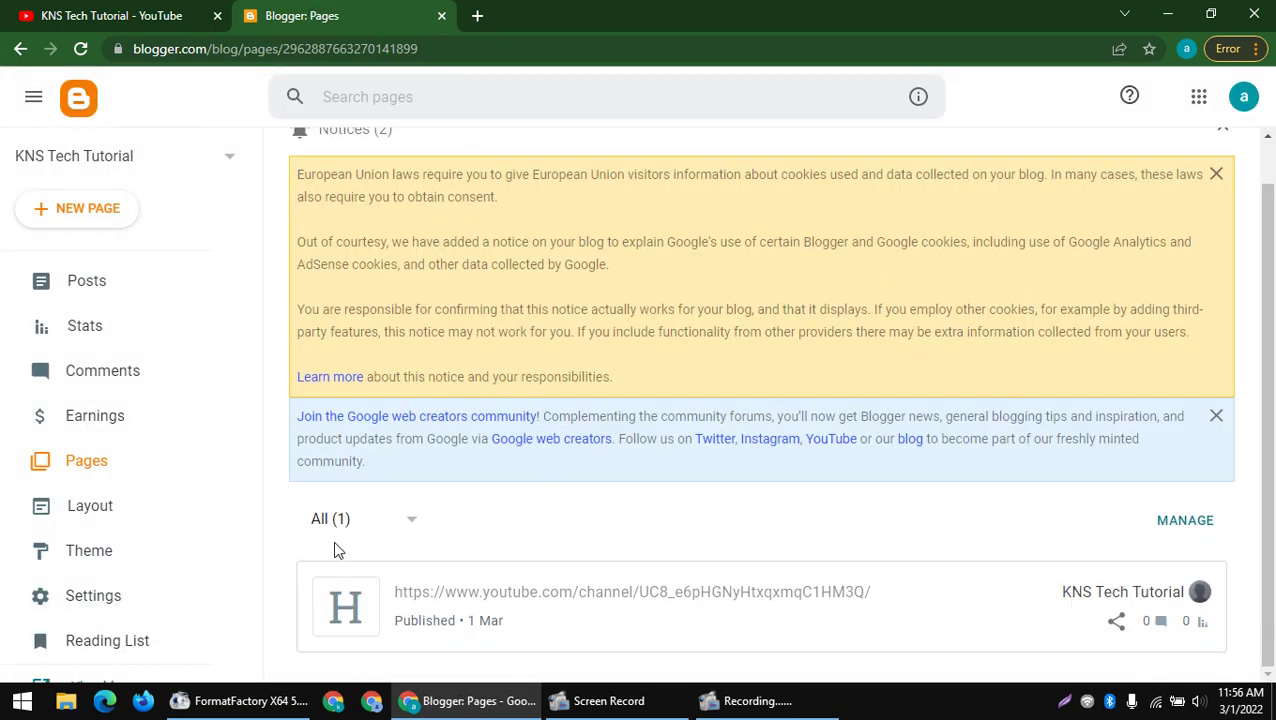
{"action": "mouse_move", "coordinate": [419, 590]}
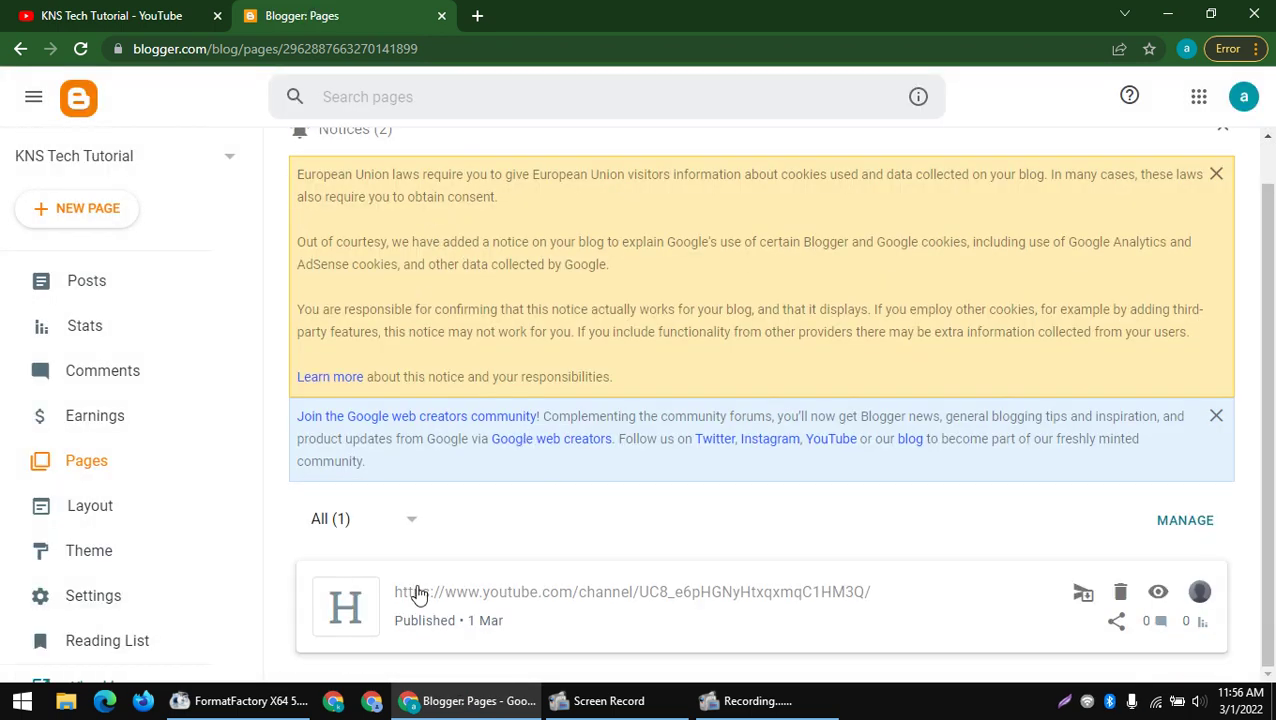
{"action": "left_click", "coordinate": [1158, 594]}
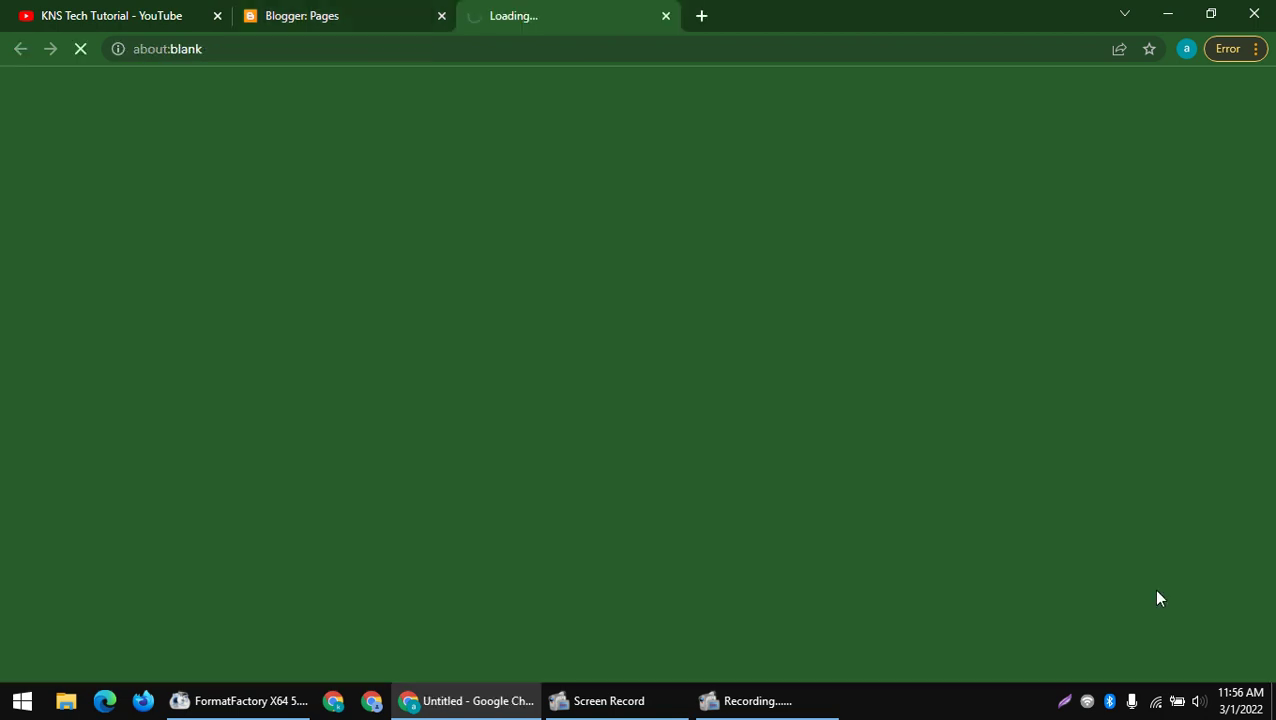
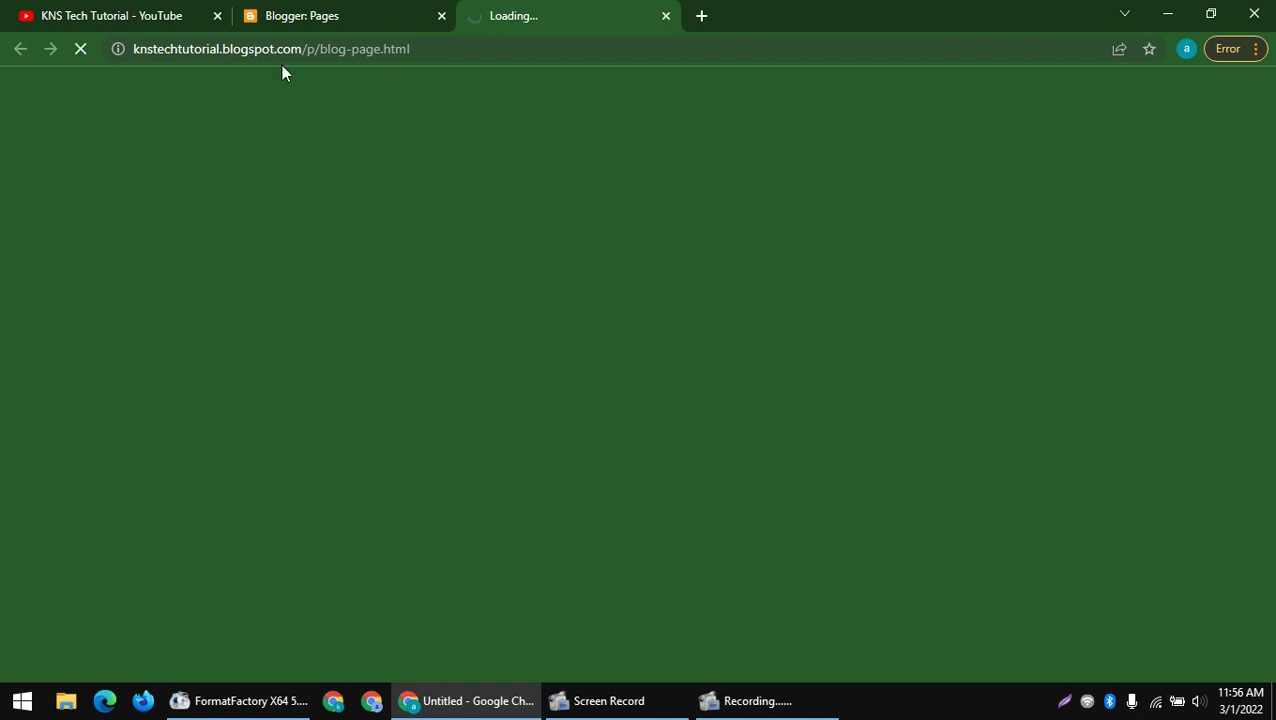
{"action": "left_click_drag", "start_coordinate": [134, 51], "coordinate": [500, 46]}
{"action": "left_click", "coordinate": [313, 52]}
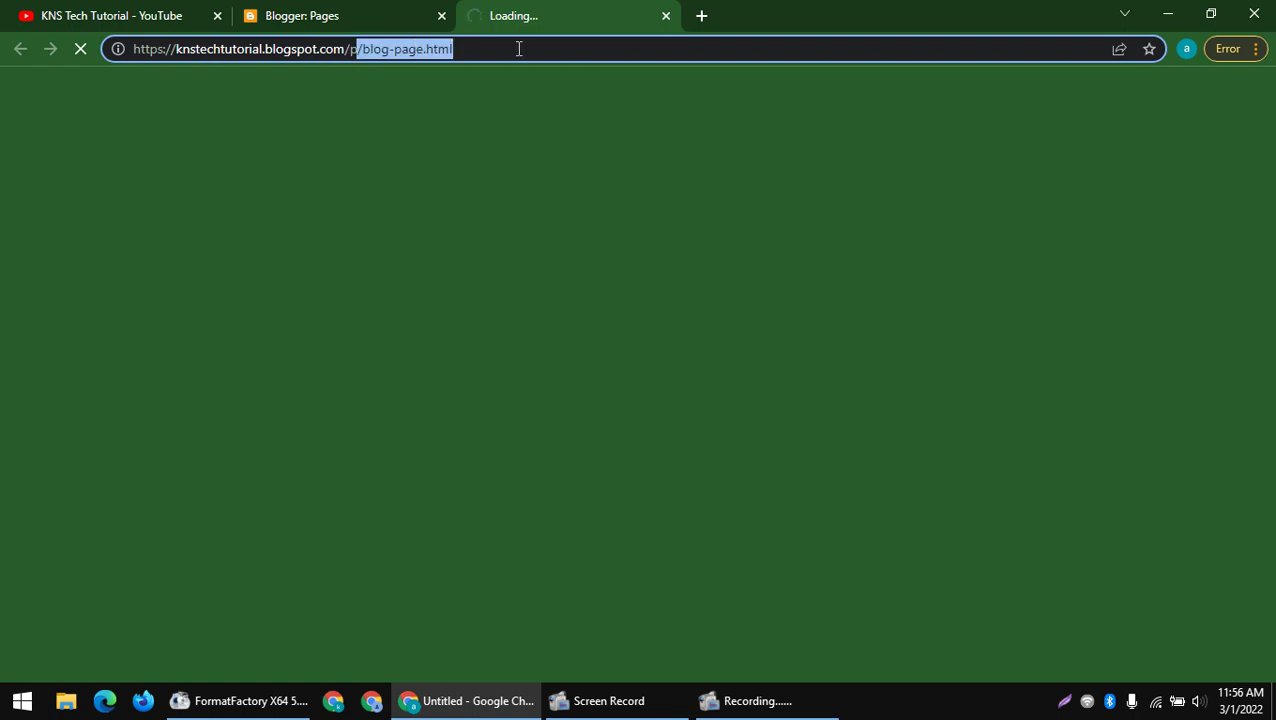
{"action": "left_click", "coordinate": [428, 10]}
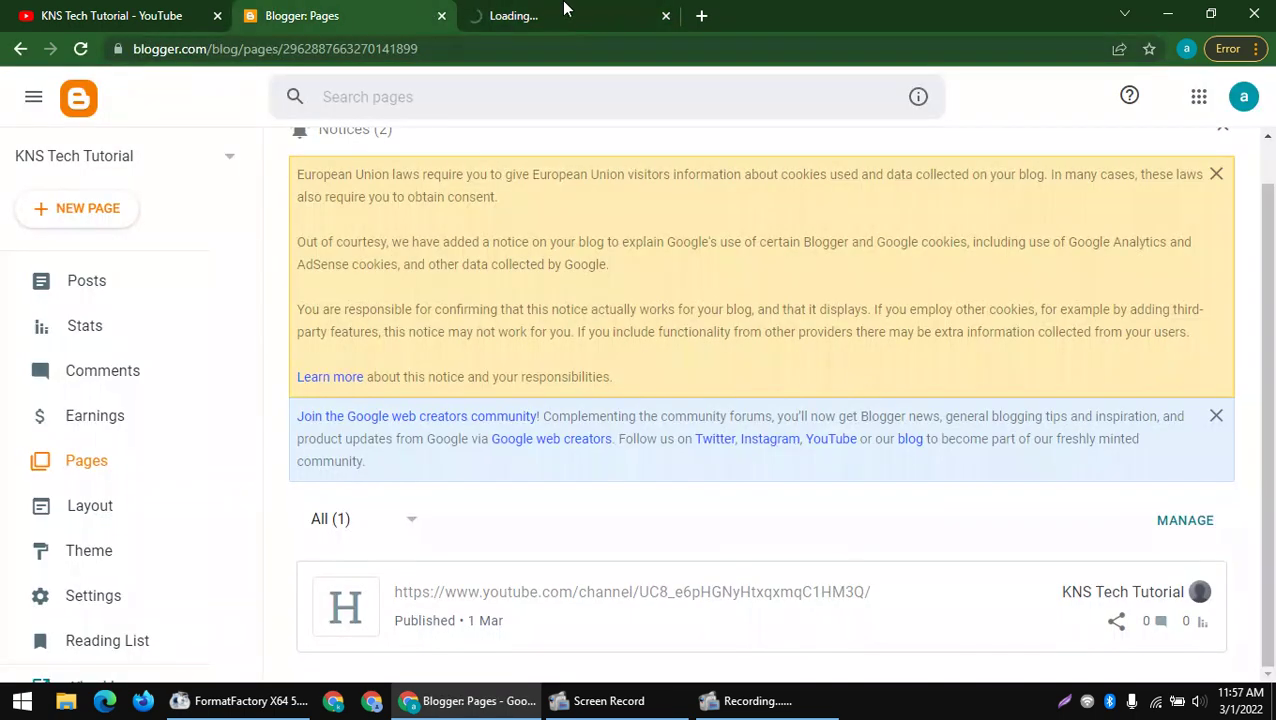
{"action": "left_click", "coordinate": [500, 8]}
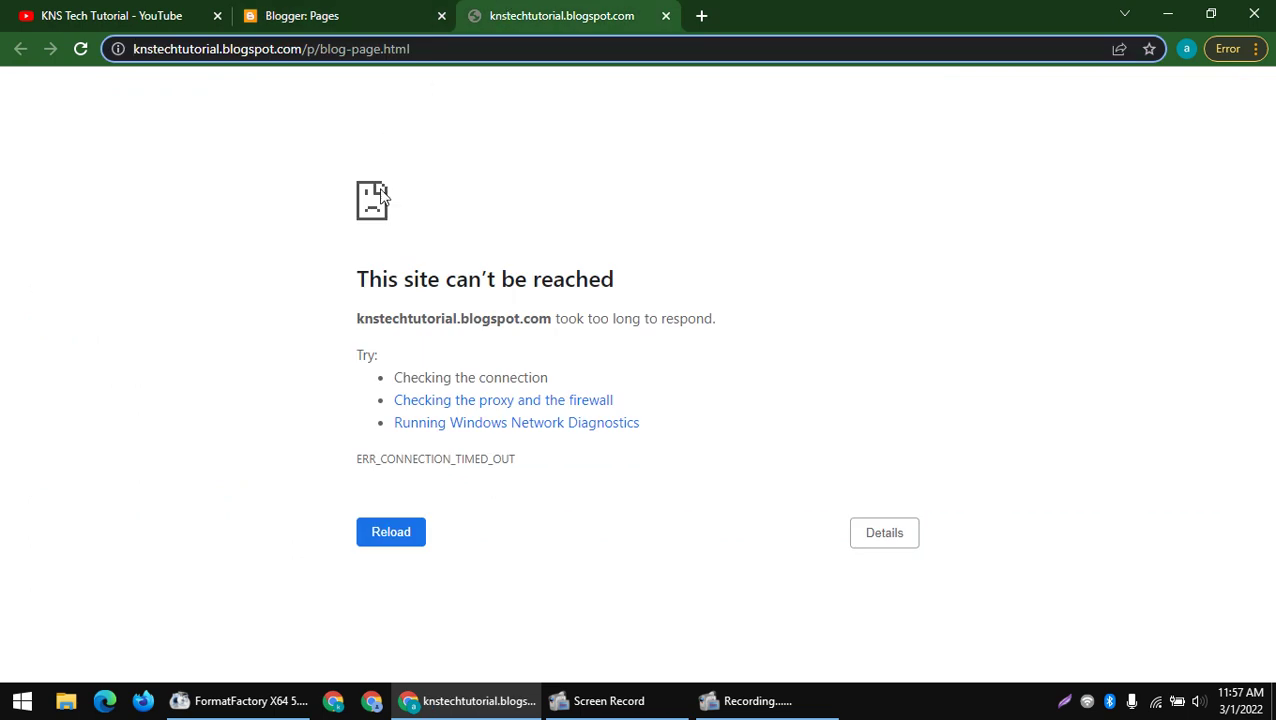
- Reload the live page at knstechtutorial.blogspot.com/p/blog-page.html and refresh the blog's Pages list
{"action": "left_click", "coordinate": [398, 530]}
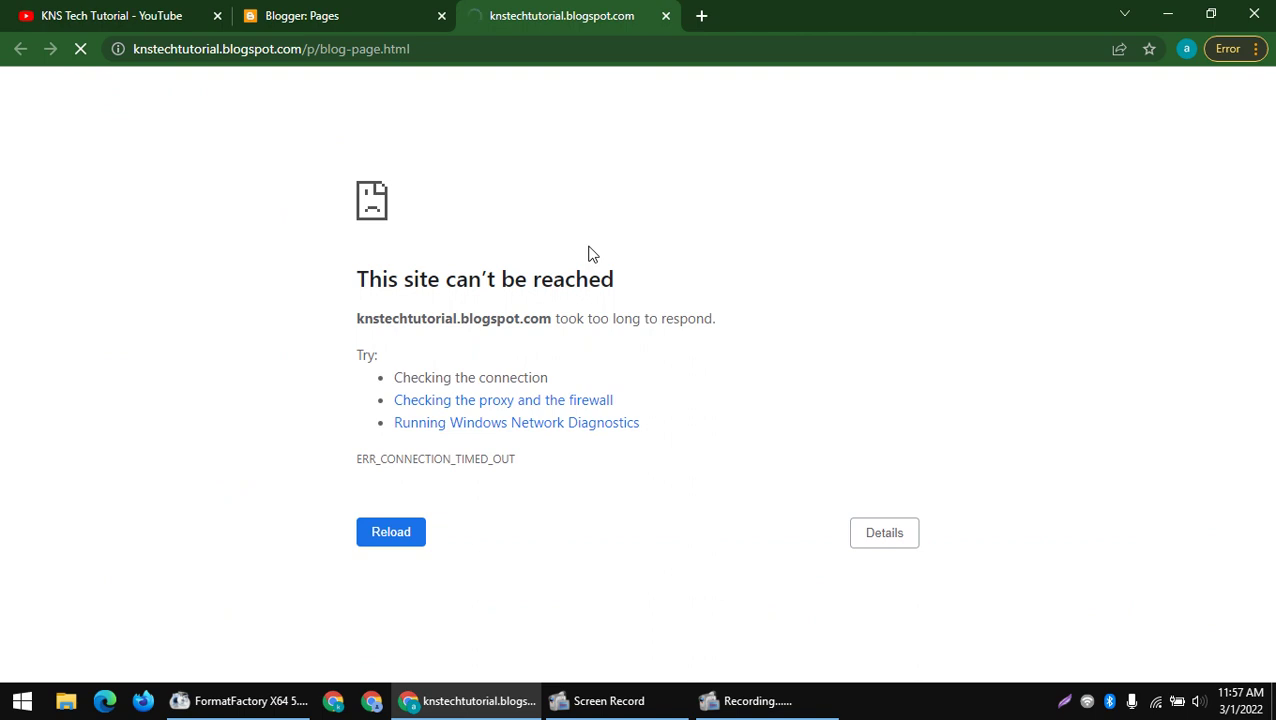
{"action": "left_click", "coordinate": [270, 8]}
{"action": "right_click", "coordinate": [515, 108]}
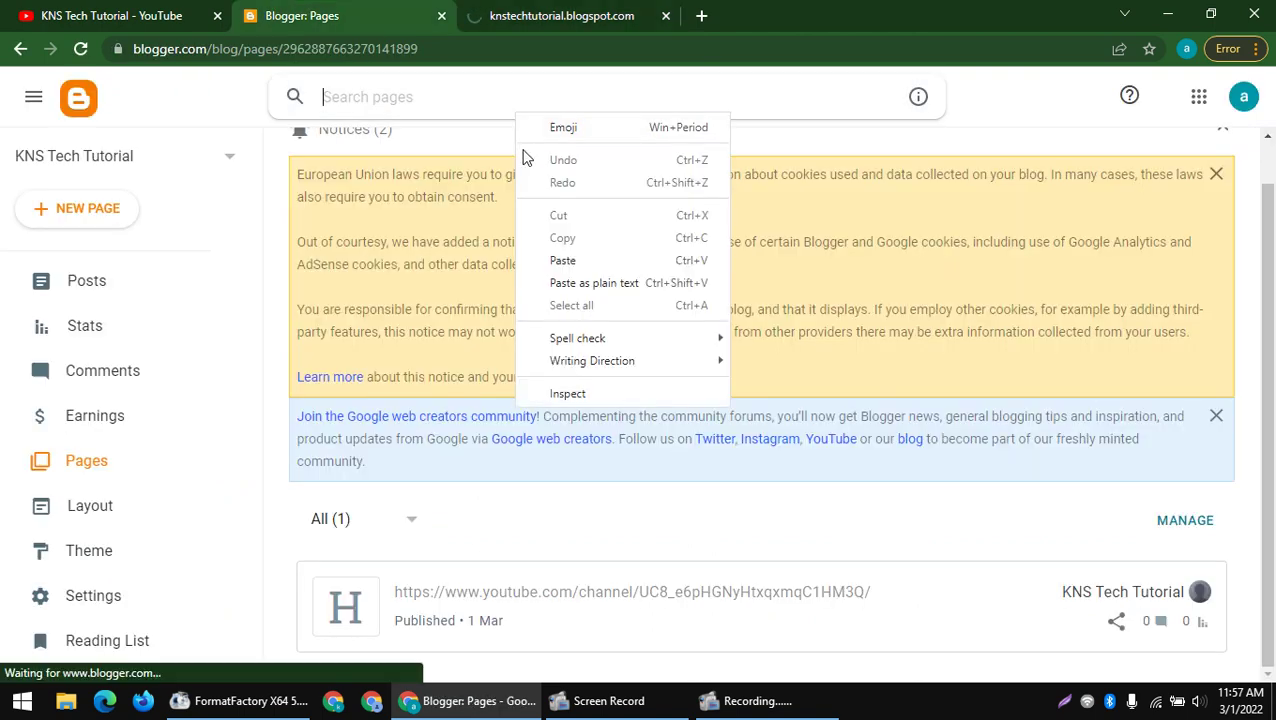
{"action": "right_click", "coordinate": [488, 128]}
{"action": "left_click", "coordinate": [530, 186]}
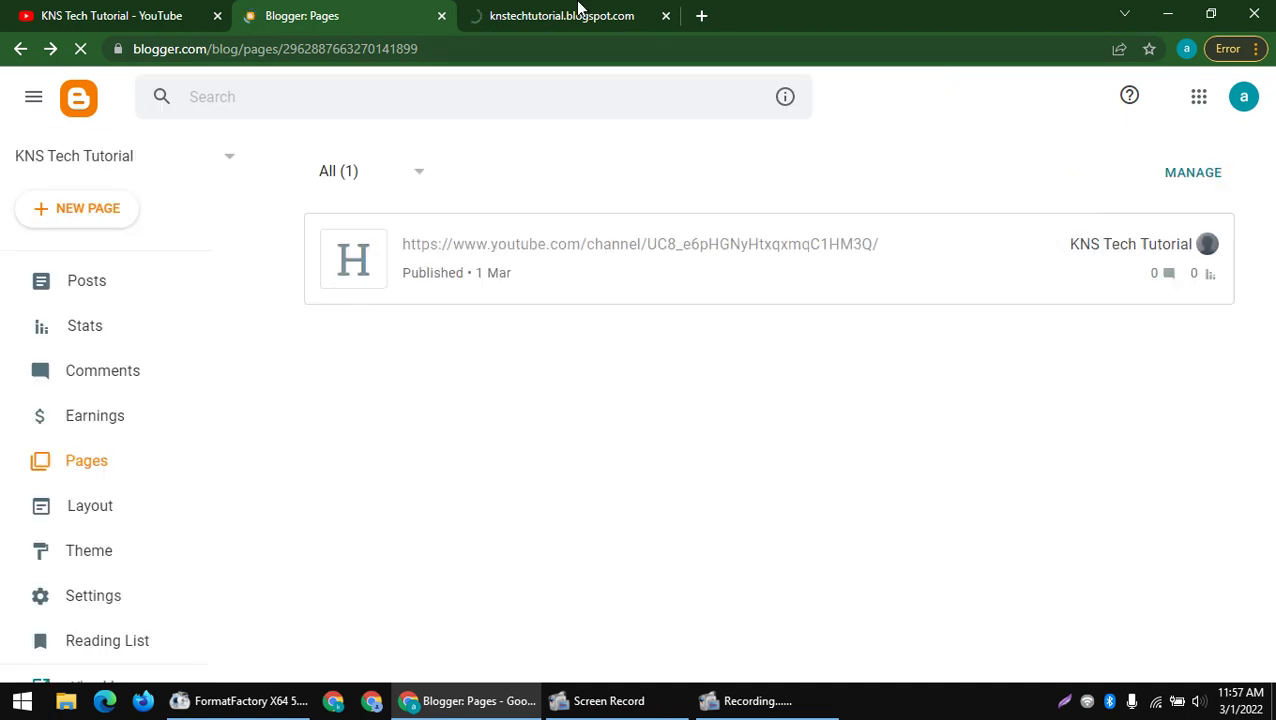
{"action": "left_click", "coordinate": [565, 15]}
{"action": "left_click", "coordinate": [460, 44]}
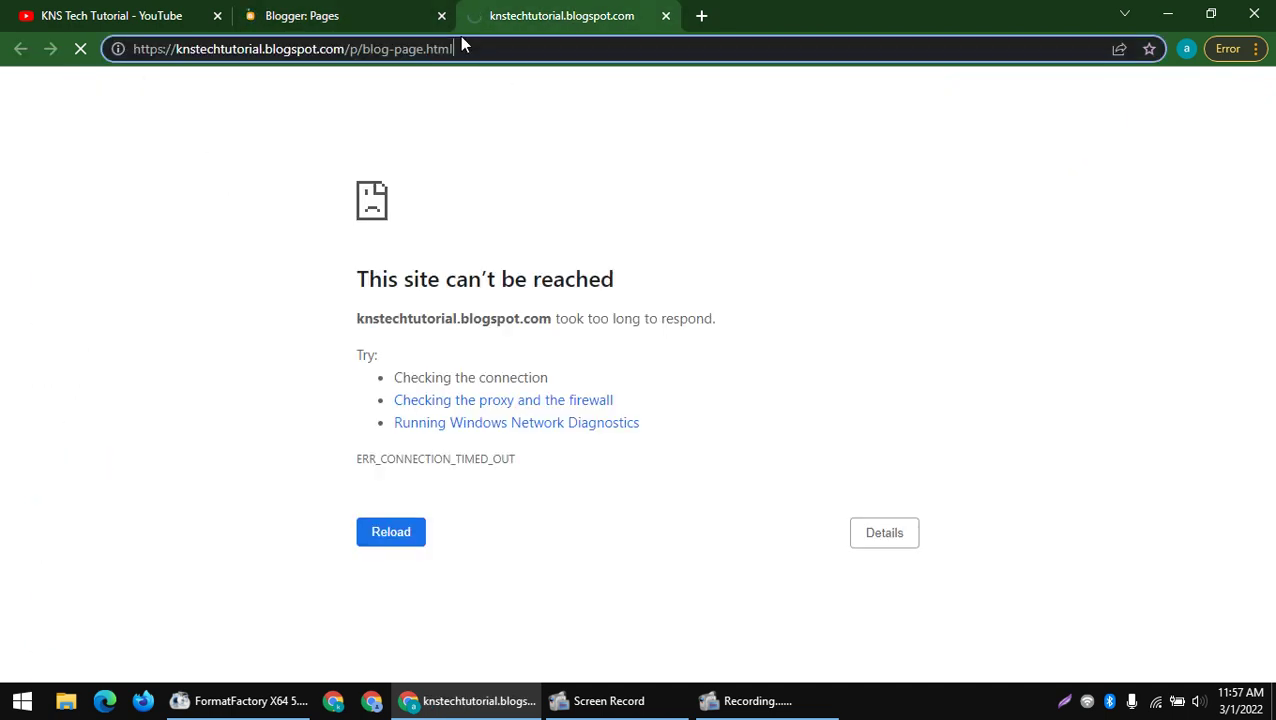
{"action": "key", "text": "Return"}
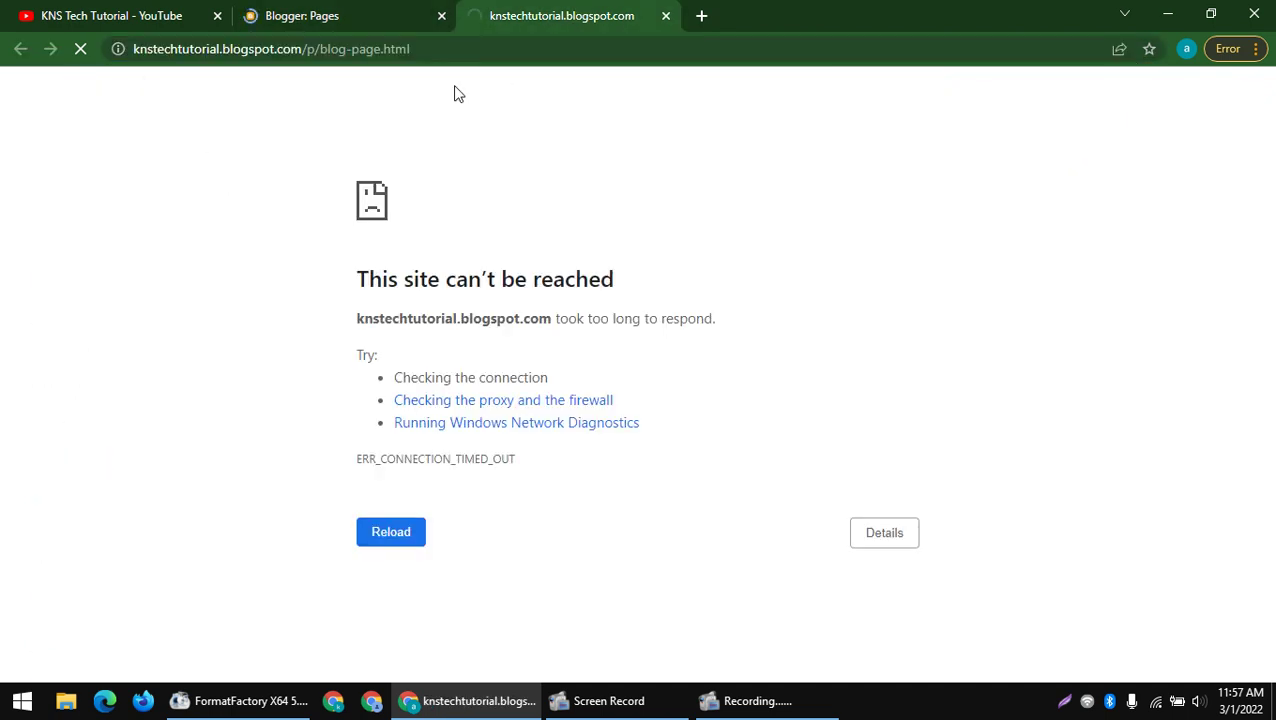
{"action": "left_click", "coordinate": [300, 15]}
{"action": "left_click", "coordinate": [701, 15]}
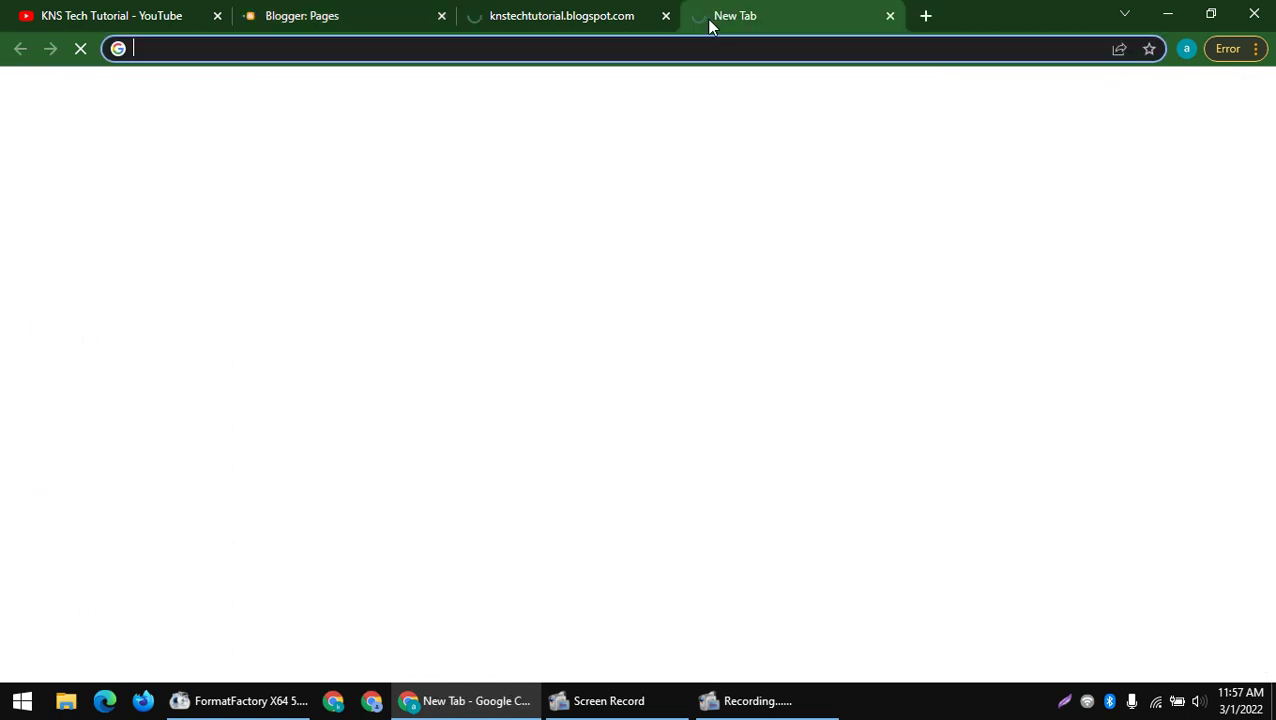
{"action": "type", "text": "xzc"}
{"action": "left_click", "coordinate": [560, 15]}
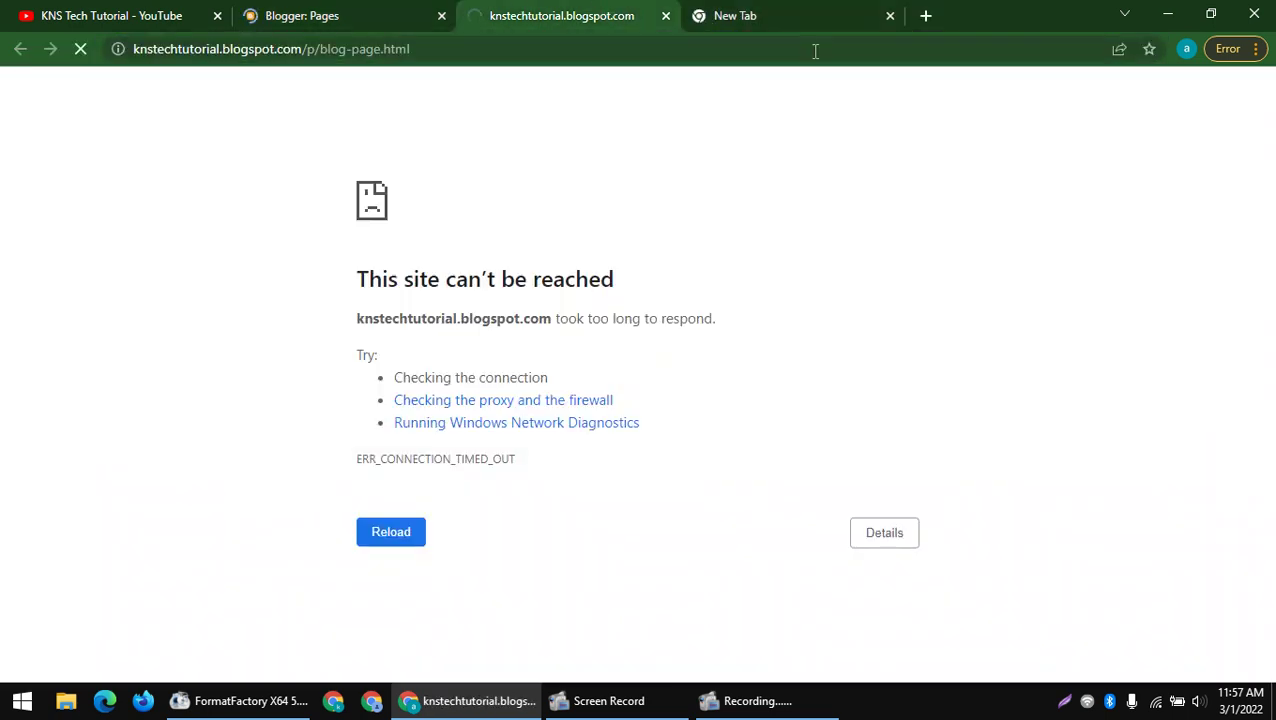
{"action": "left_click", "coordinate": [889, 16]}
{"action": "left_click_drag", "start_coordinate": [400, 170], "coordinate": [664, 401]}
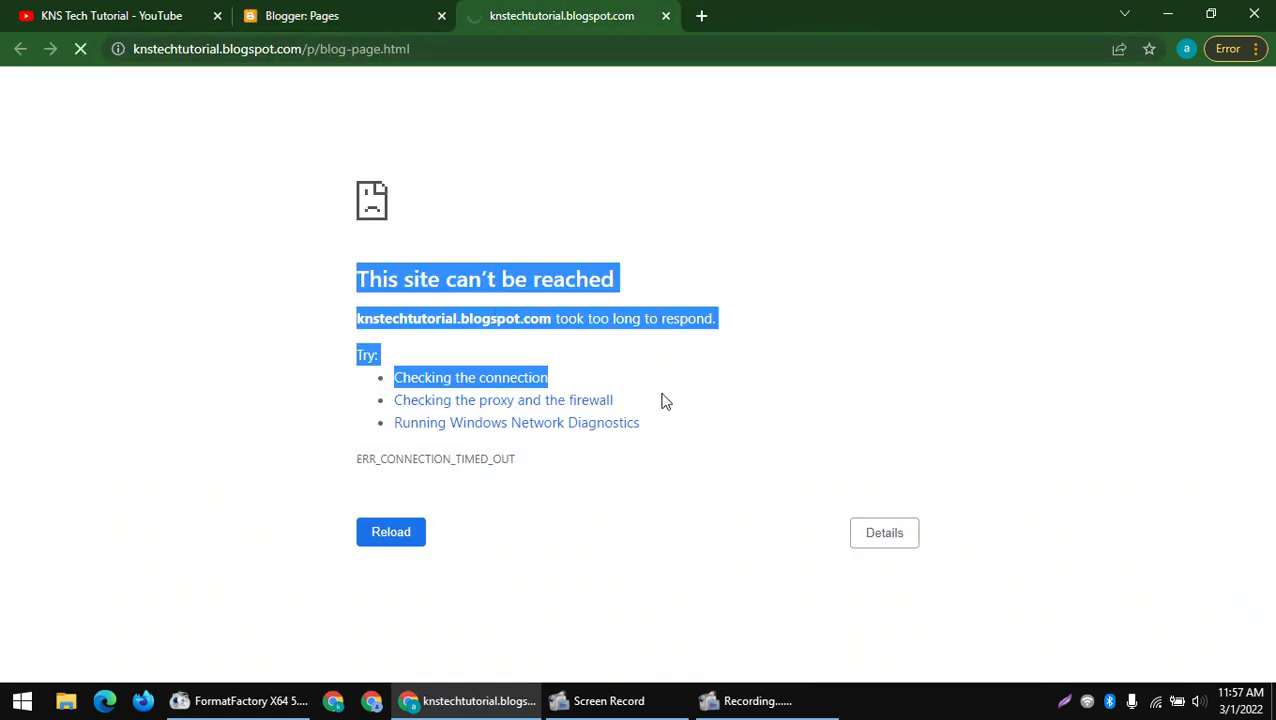
{"action": "left_click", "coordinate": [664, 345]}
- Close the live page and examine the Basic, Privacy and Publishing sections of the blog's Settings
{"action": "left_click", "coordinate": [430, 10]}
{"action": "scroll", "coordinate": [348, 404], "scroll_direction": "down", "scroll_amount": 1}
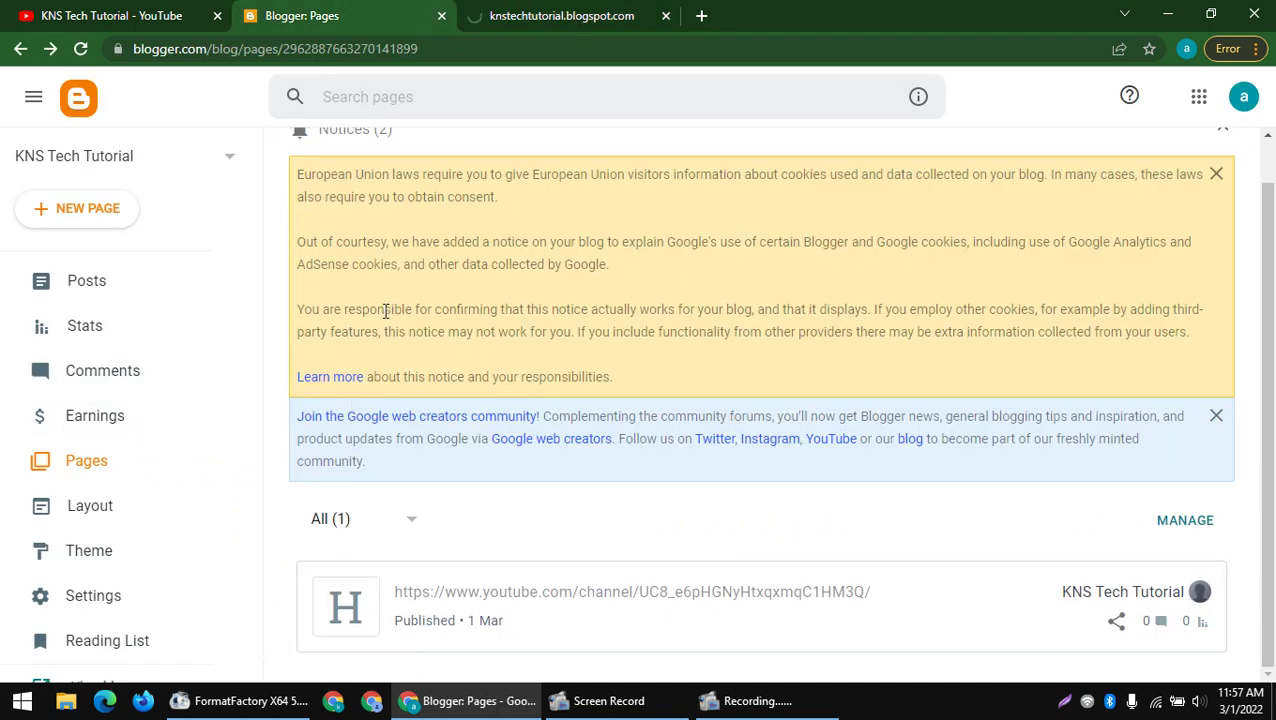
{"action": "left_click", "coordinate": [108, 600]}
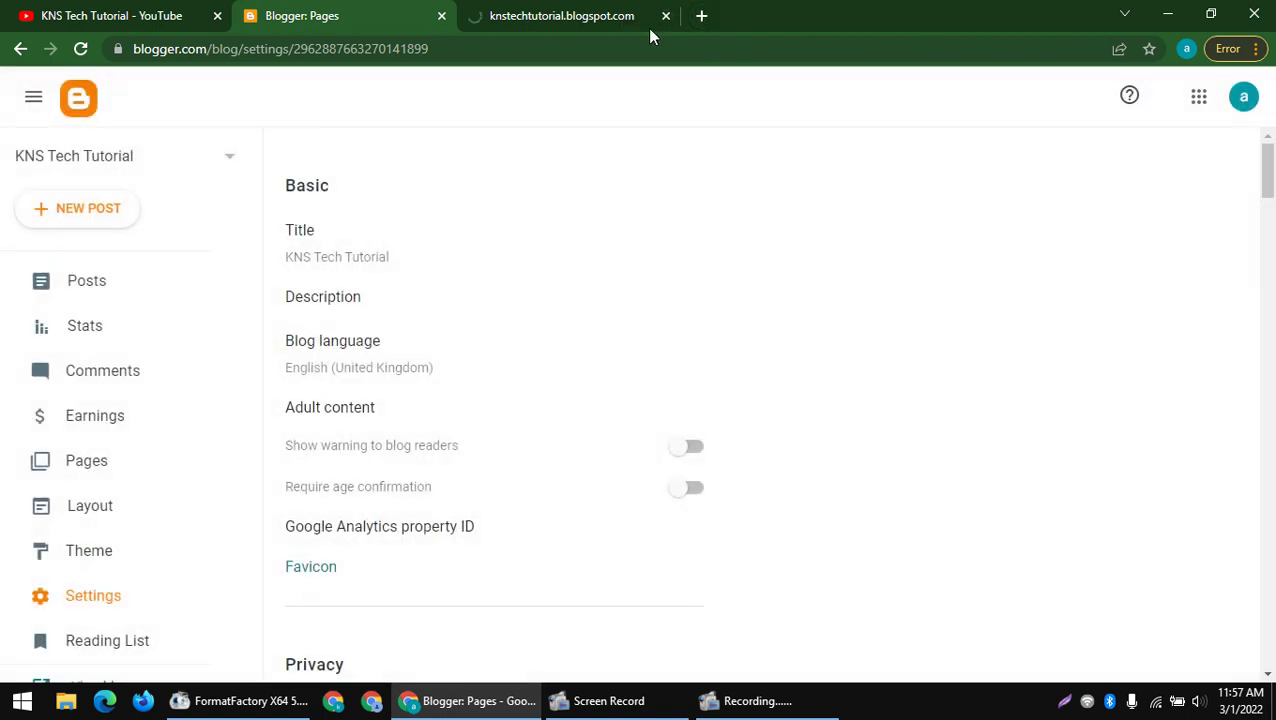
{"action": "left_click", "coordinate": [666, 16]}
{"action": "scroll", "coordinate": [649, 256], "scroll_direction": "down", "scroll_amount": 5}
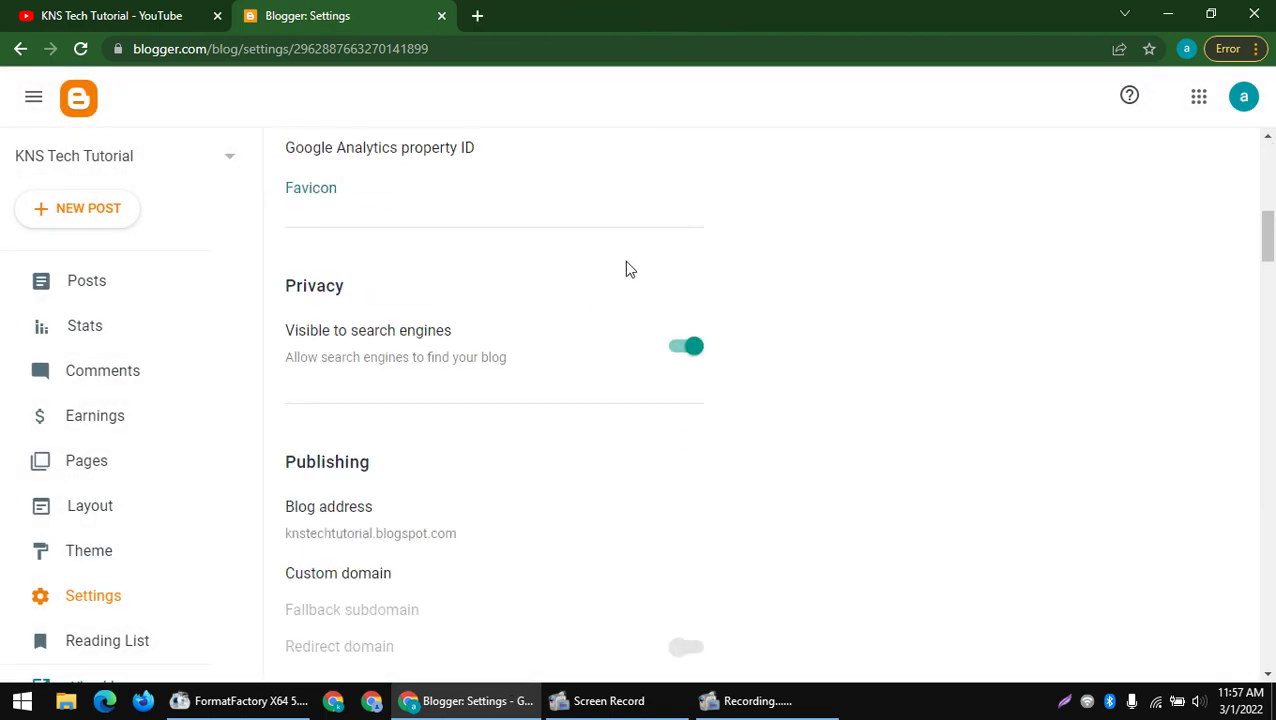
{"action": "scroll", "coordinate": [622, 268], "scroll_direction": "down", "scroll_amount": 2}
{"action": "scroll", "coordinate": [330, 380], "scroll_direction": "up", "scroll_amount": 6}
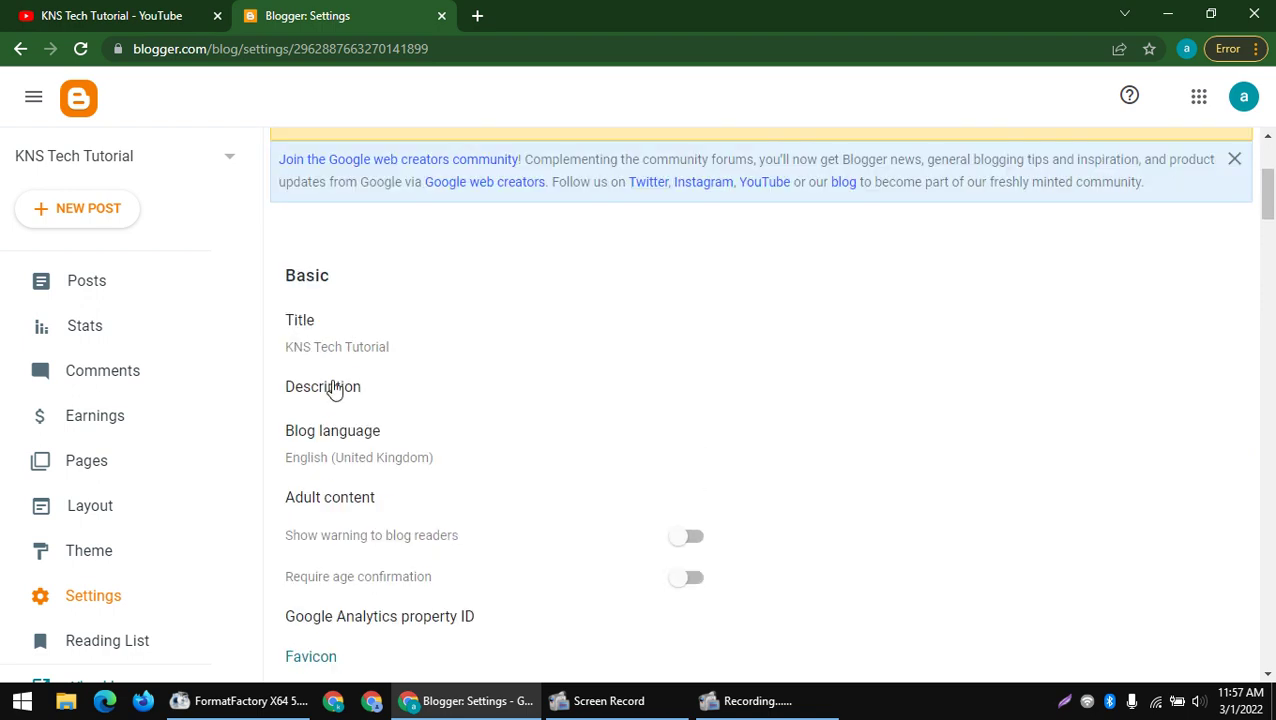
{"action": "scroll", "coordinate": [325, 420], "scroll_direction": "down", "scroll_amount": 4}
{"action": "scroll", "coordinate": [320, 452], "scroll_direction": "down", "scroll_amount": 1}
- Review the Publishing settings and open the blog address for editing, then cancel without changing it
{"action": "left_click_drag", "start_coordinate": [280, 468], "coordinate": [404, 467]}
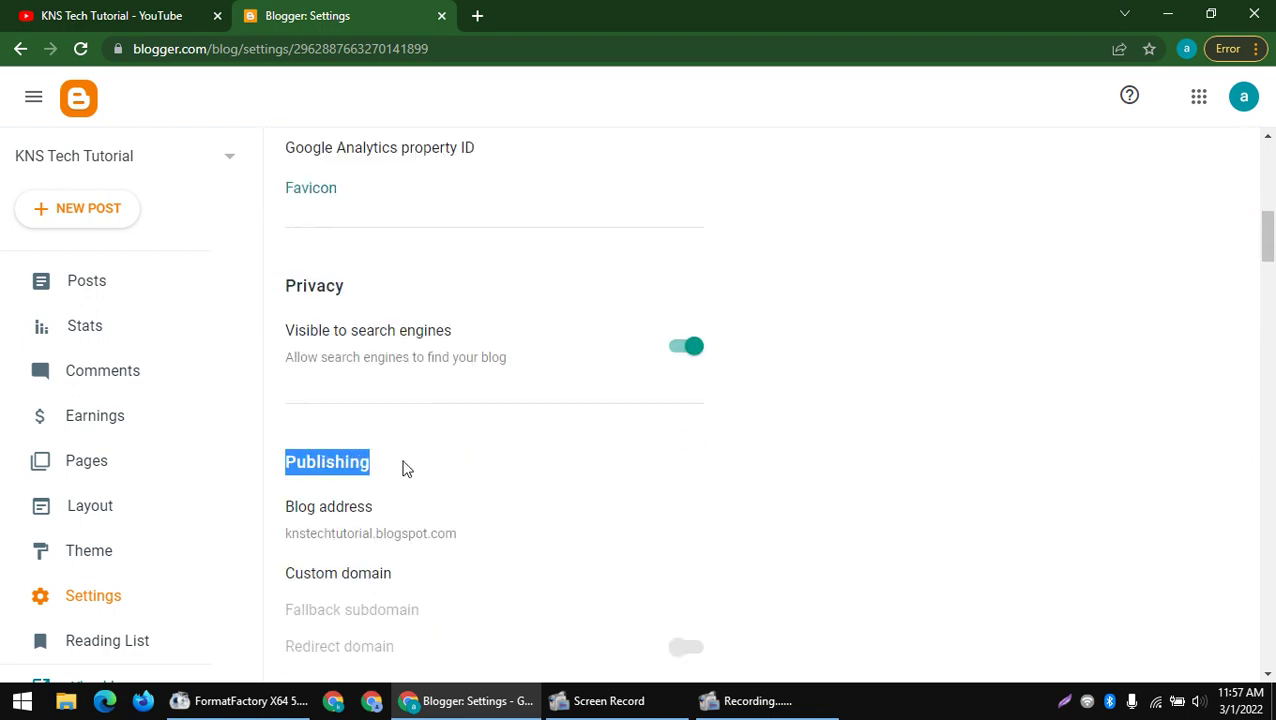
{"action": "scroll", "coordinate": [407, 470], "scroll_direction": "down", "scroll_amount": 2}
{"action": "left_click_drag", "start_coordinate": [290, 350], "coordinate": [388, 344]}
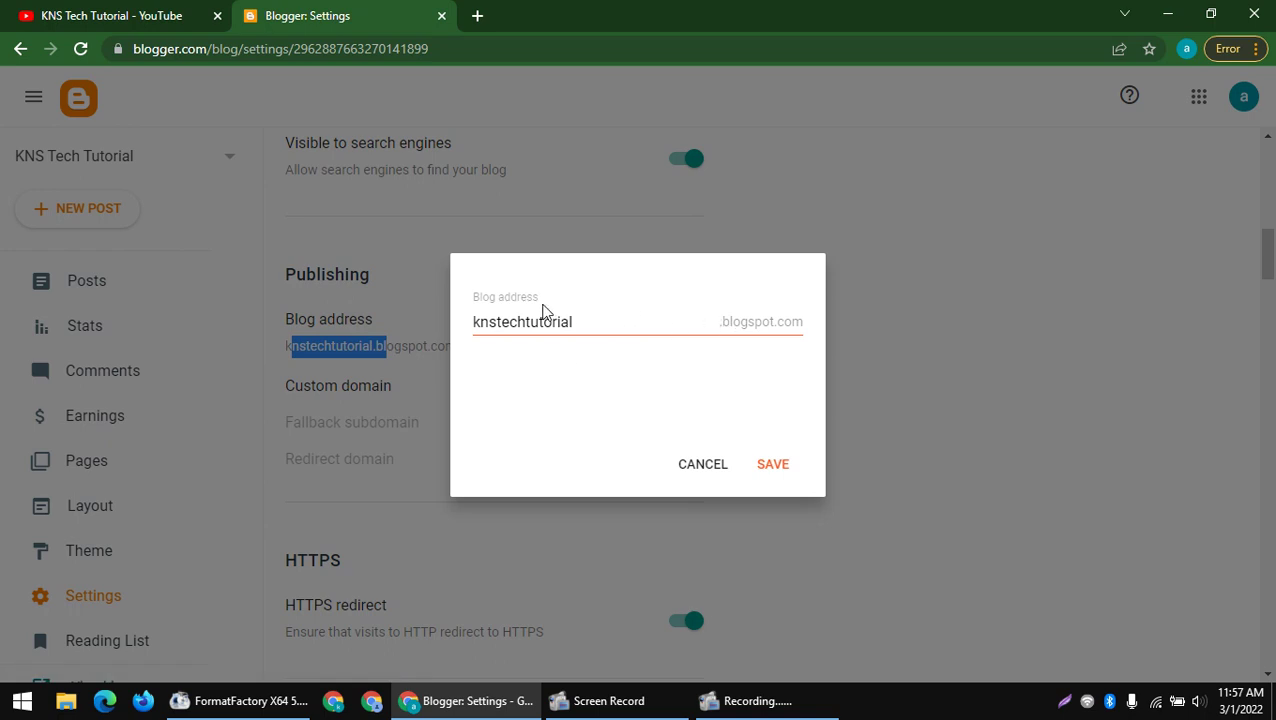
{"action": "left_click", "coordinate": [680, 460]}
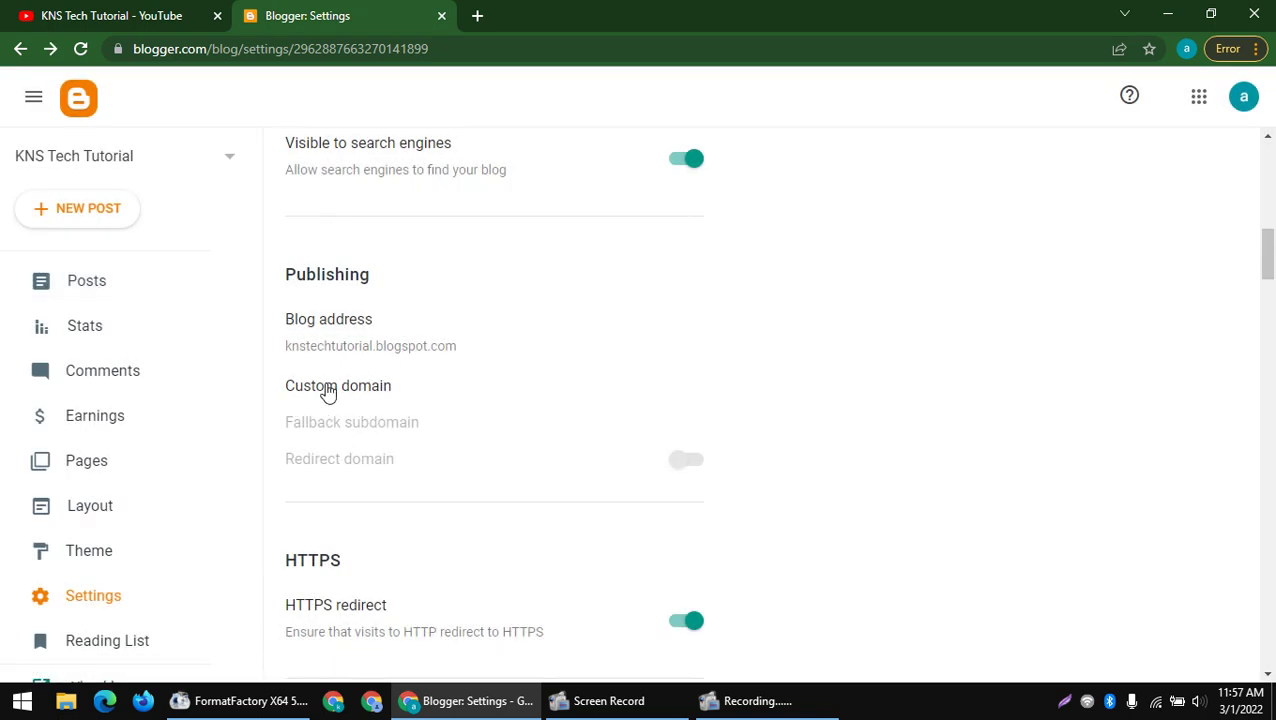
- Open the custom domain setting, view its option to buy a domain on Google Domains, and return to the blog's Settings
{"action": "left_click", "coordinate": [318, 390]}
{"action": "left_click", "coordinate": [566, 322]}
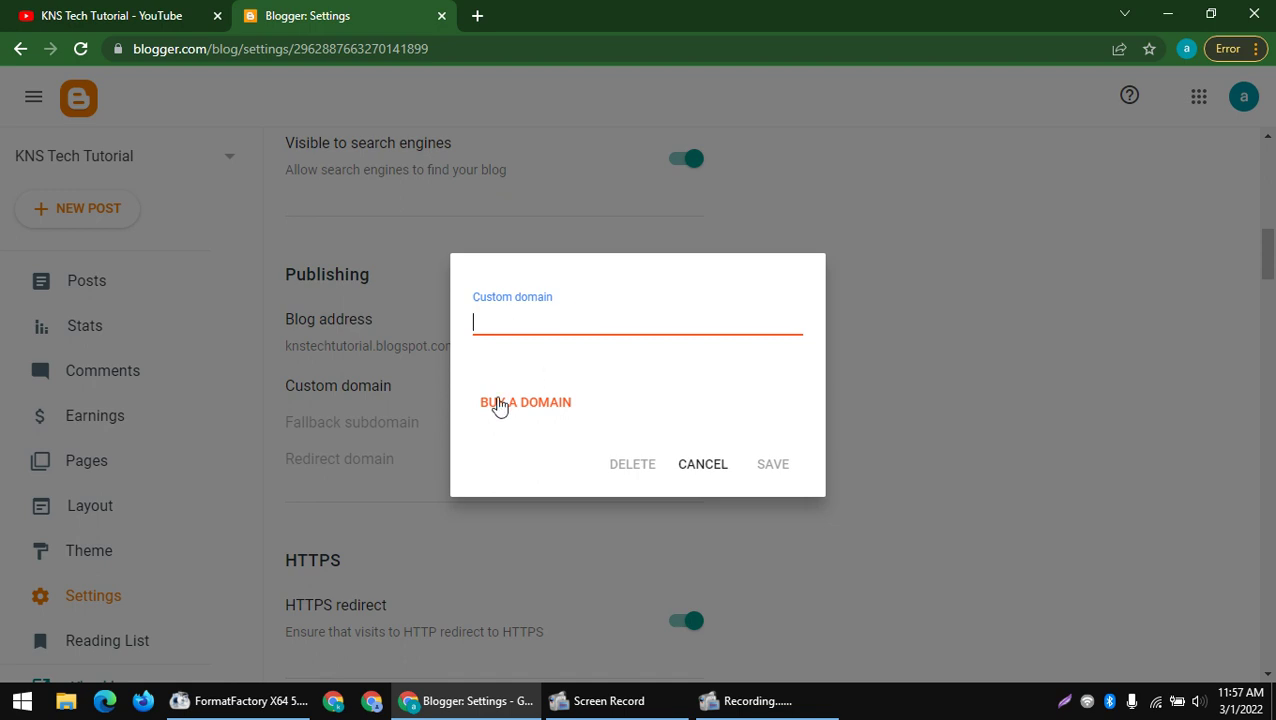
{"action": "left_click", "coordinate": [535, 403]}
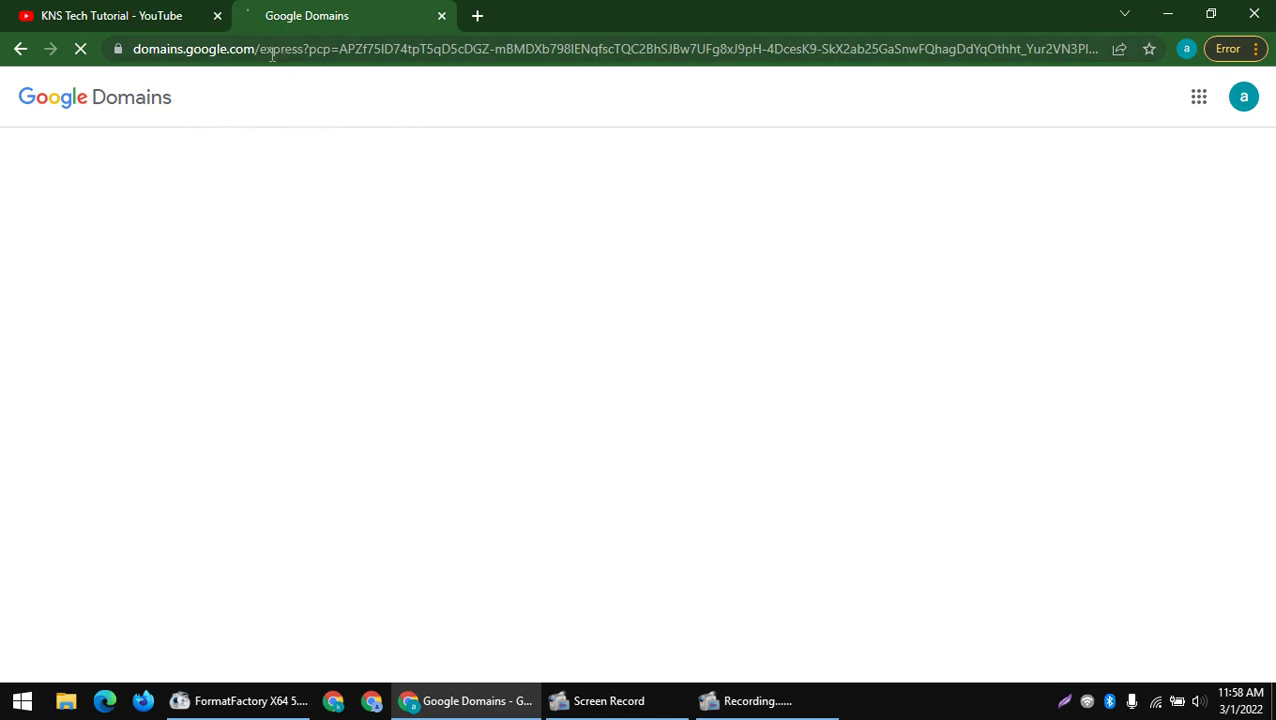
{"action": "left_click_drag", "start_coordinate": [265, 53], "coordinate": [2, 77]}
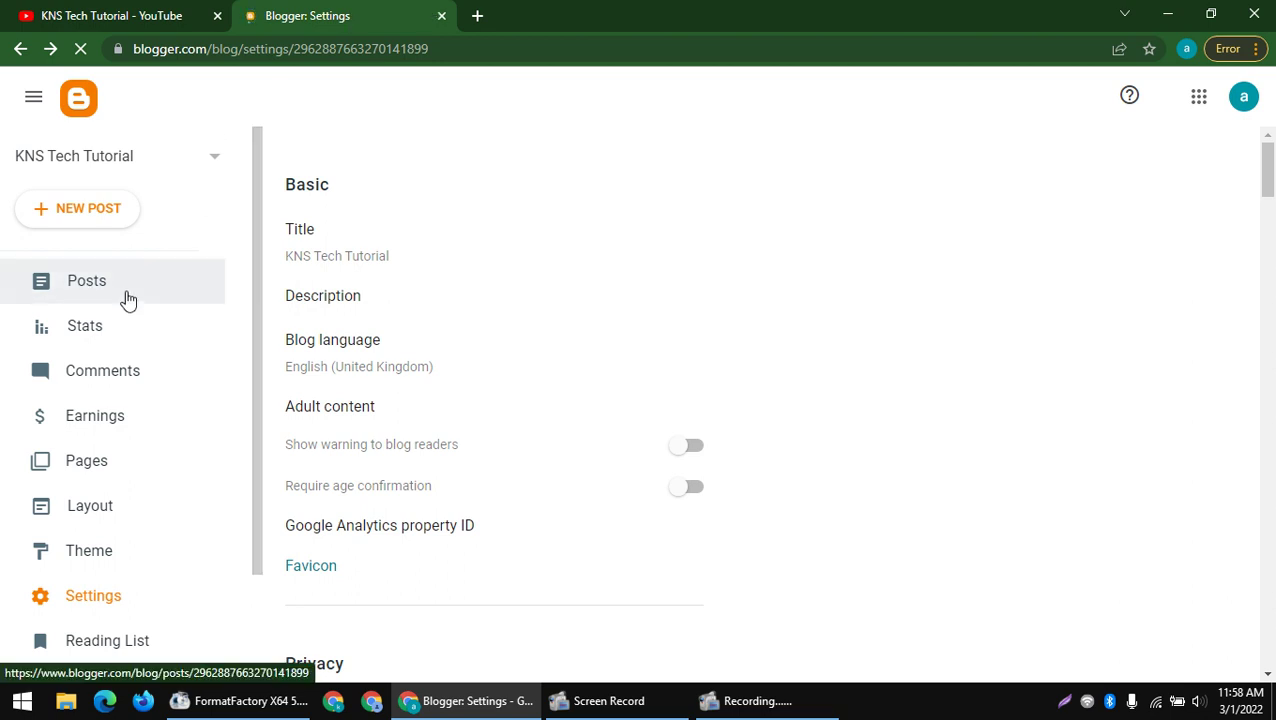
- Create a new untitled post with the body text "dfgd" and publish it
{"action": "left_click", "coordinate": [83, 276]}
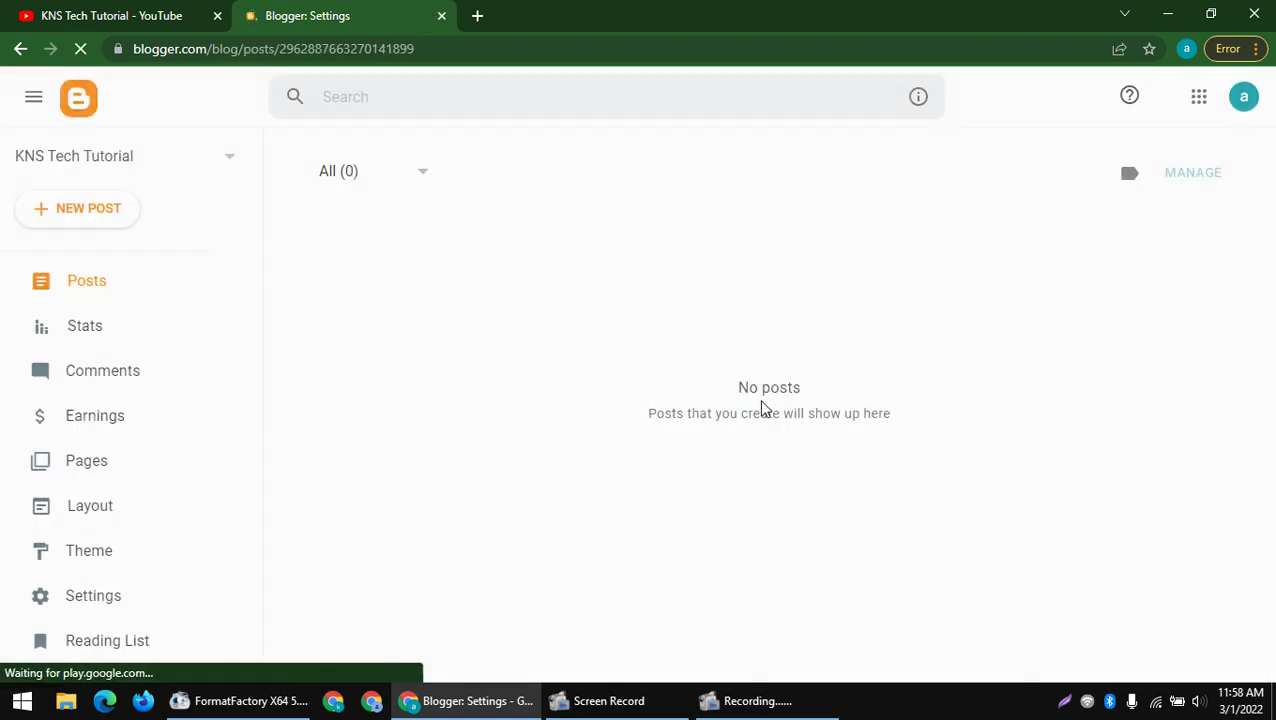
{"action": "scroll", "coordinate": [809, 476], "scroll_direction": "down", "scroll_amount": 2}
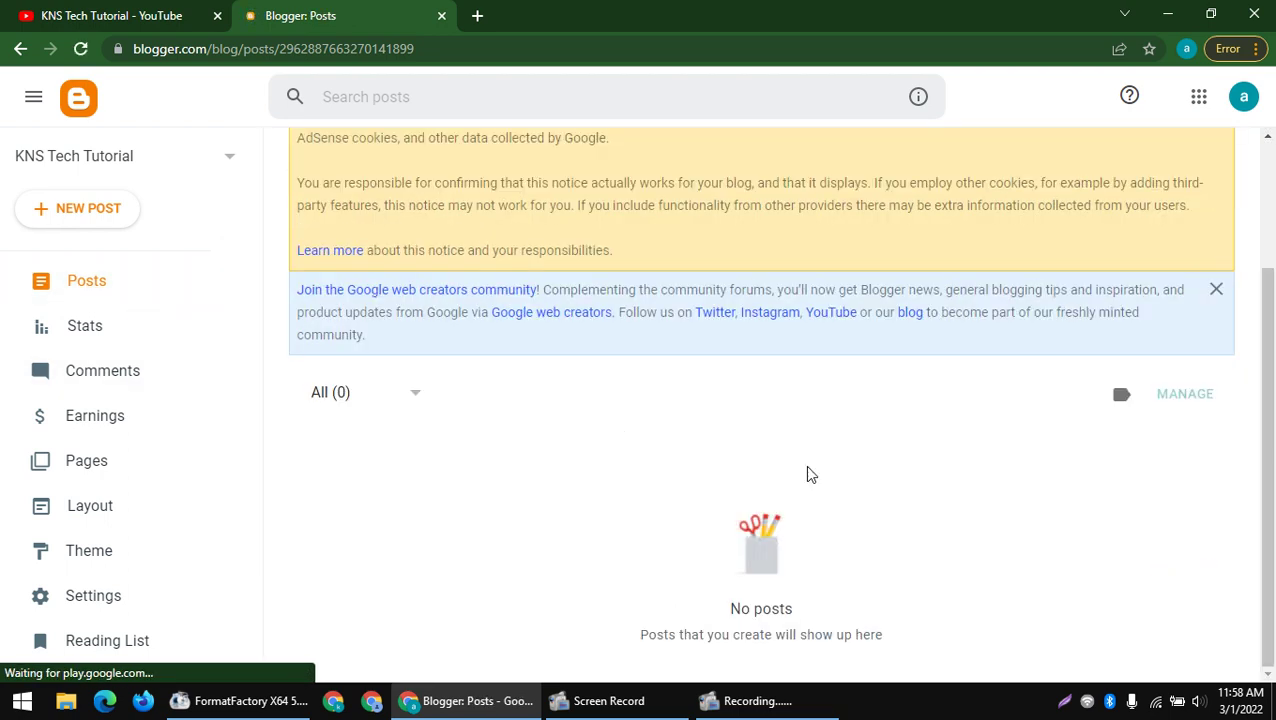
{"action": "left_click", "coordinate": [102, 267]}
{"action": "left_click", "coordinate": [115, 229]}
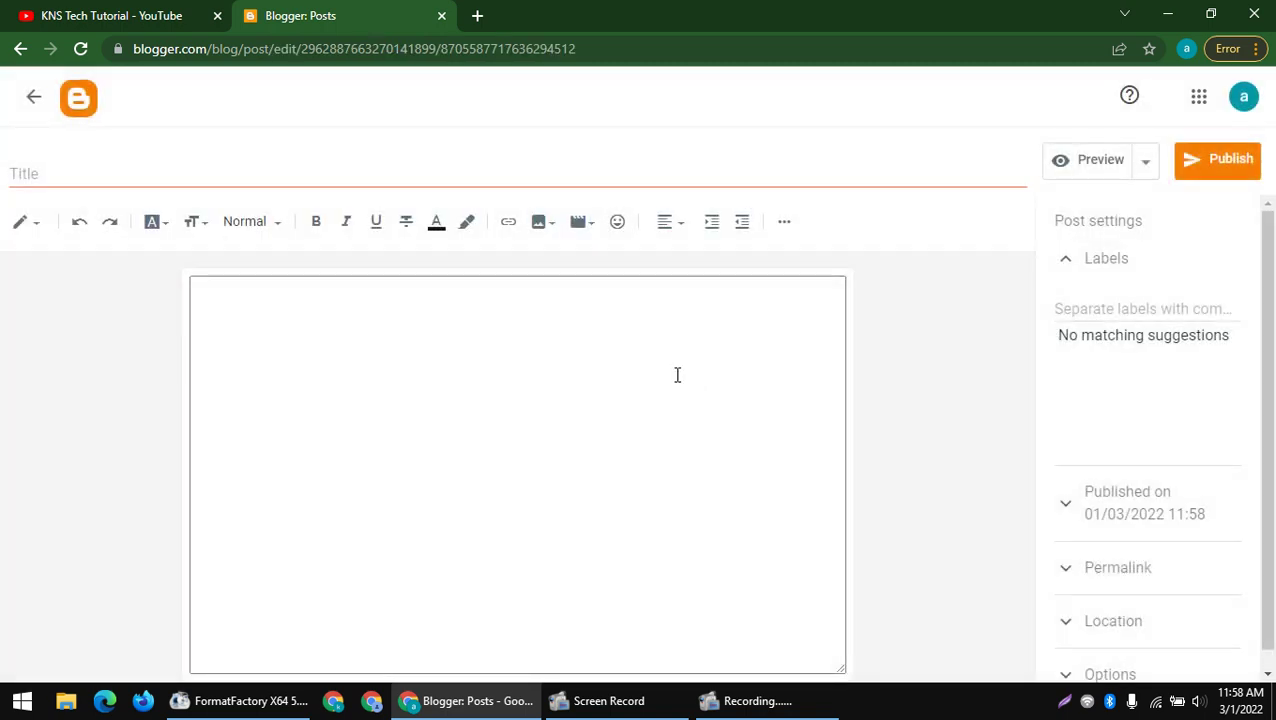
{"action": "left_click", "coordinate": [677, 375]}
{"action": "type", "text": "dfgd"}
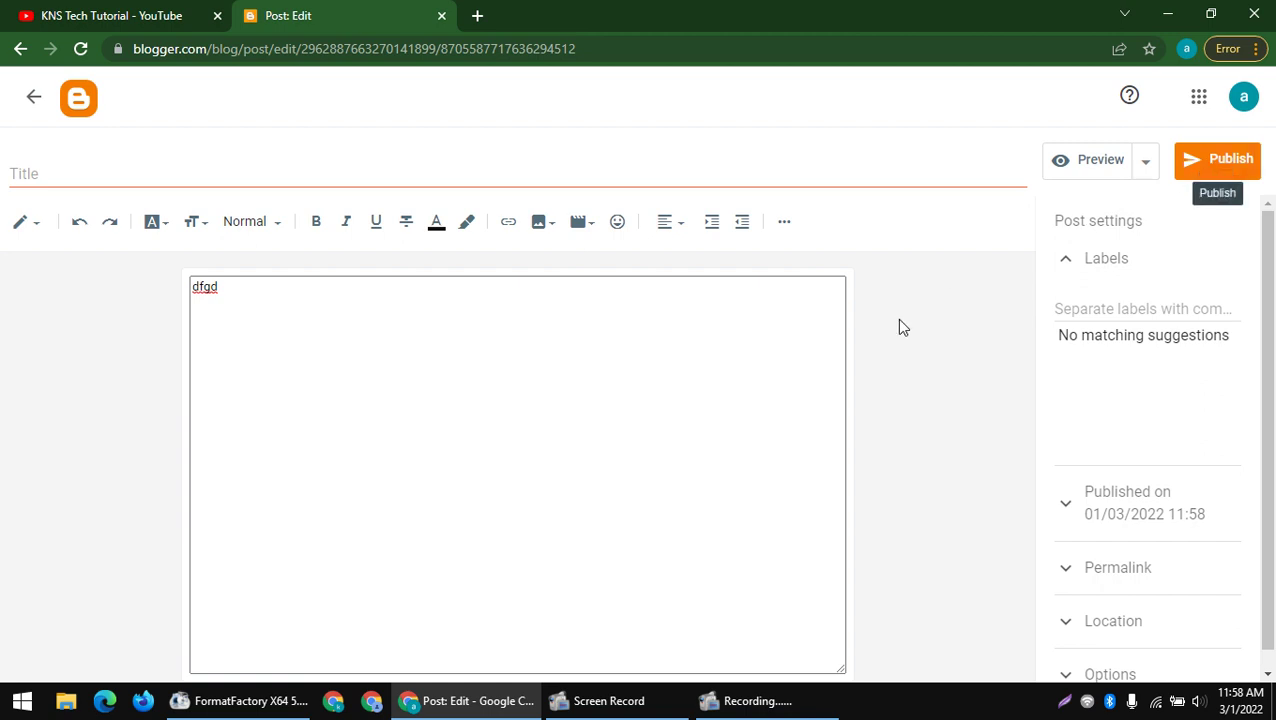
{"action": "left_click", "coordinate": [1225, 170]}
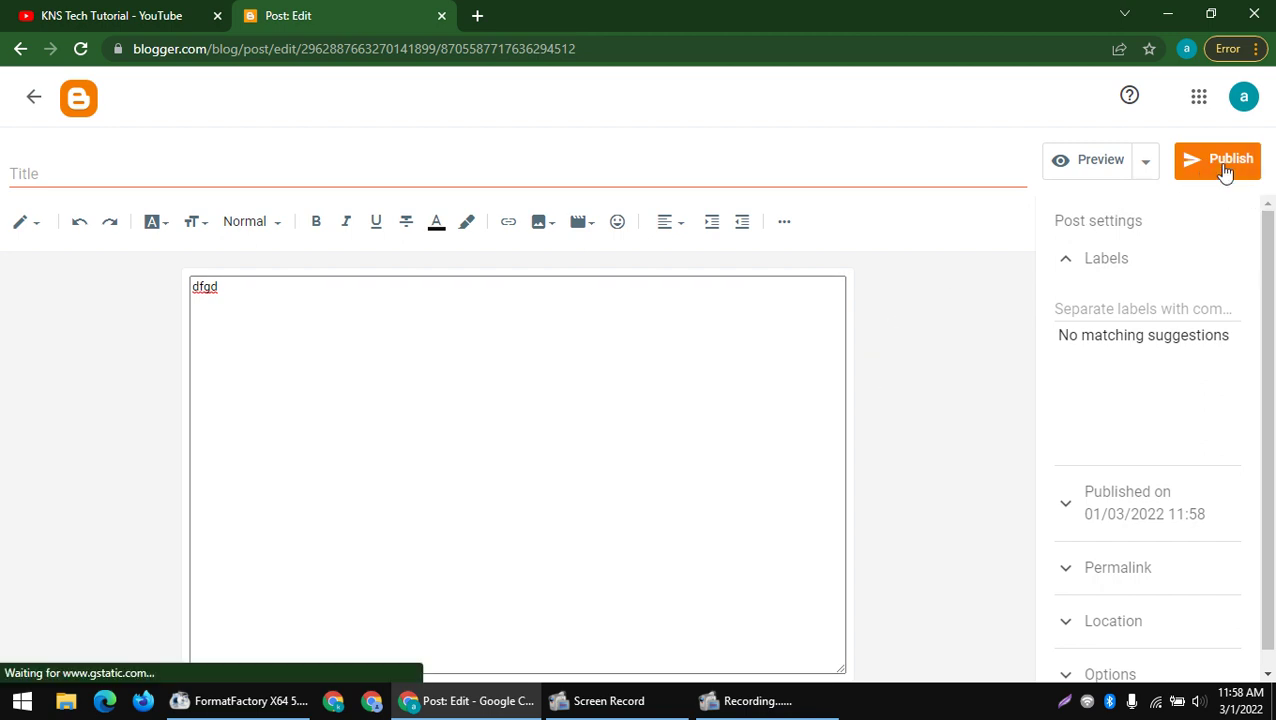
{"action": "left_click", "coordinate": [720, 420]}
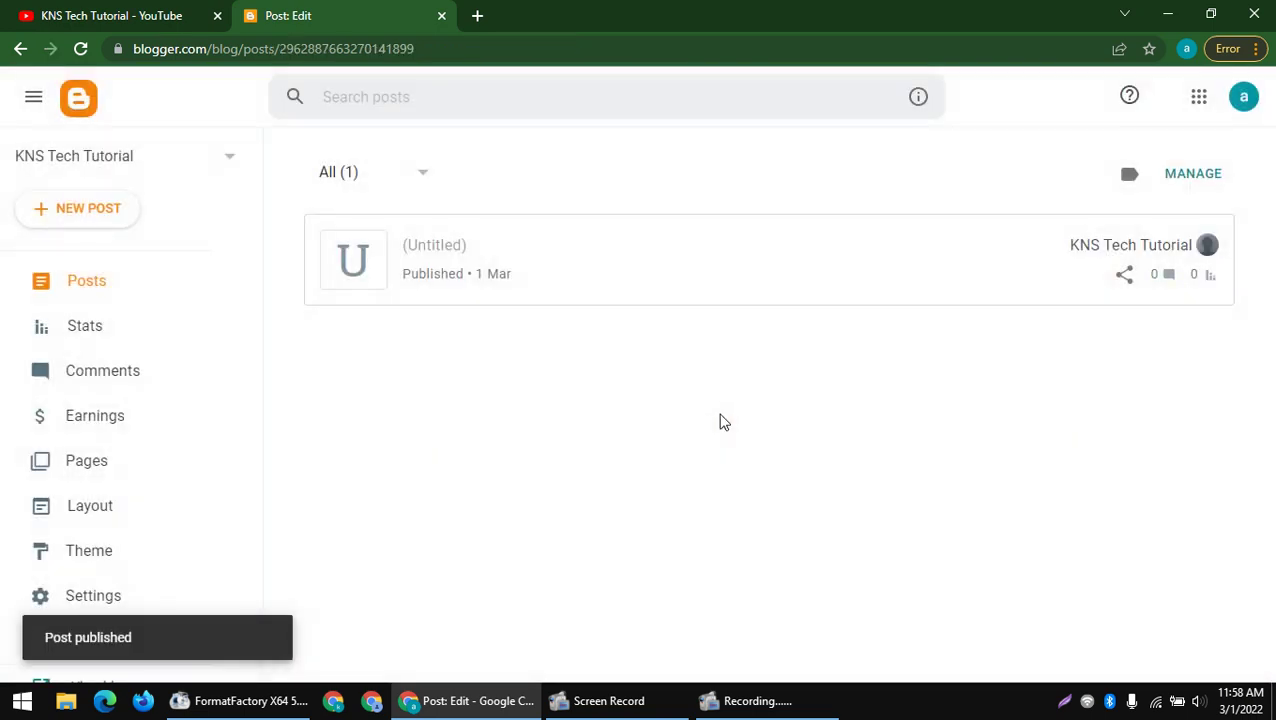
- View the newly published untitled post on the live blog and check its web address
{"action": "scroll", "coordinate": [1126, 398], "scroll_direction": "down", "scroll_amount": 1}
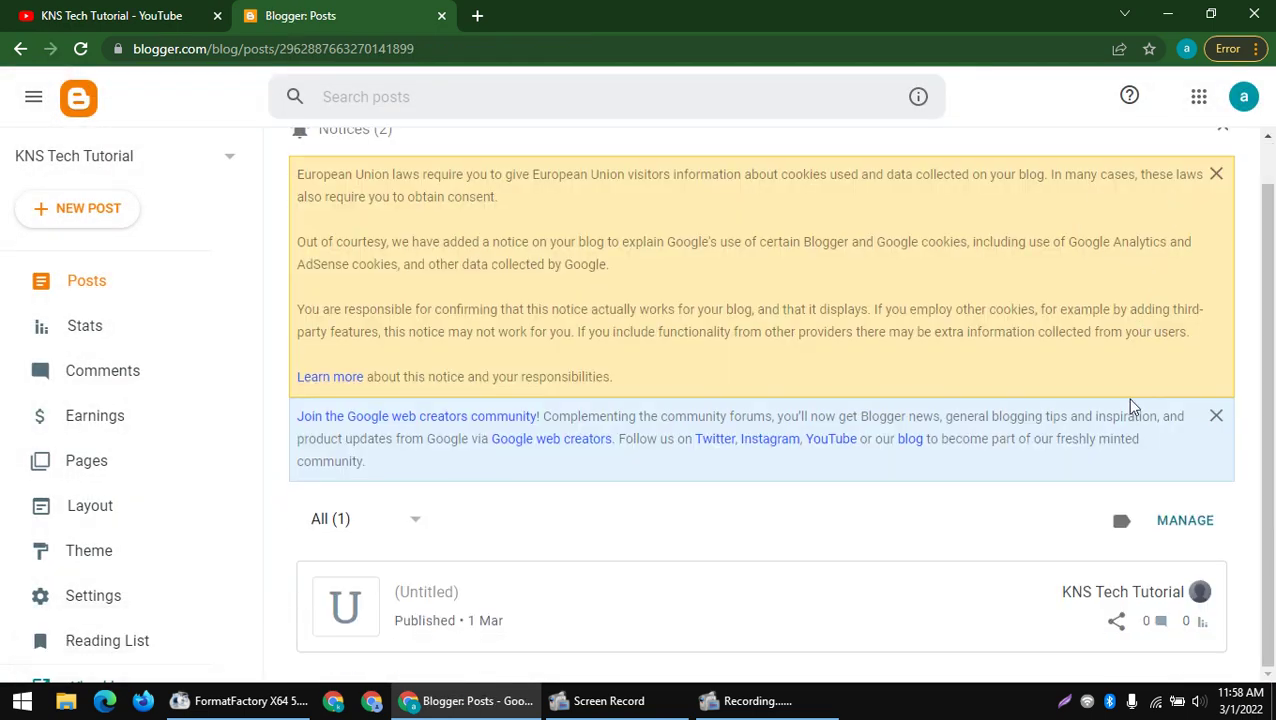
{"action": "left_click", "coordinate": [1159, 592]}
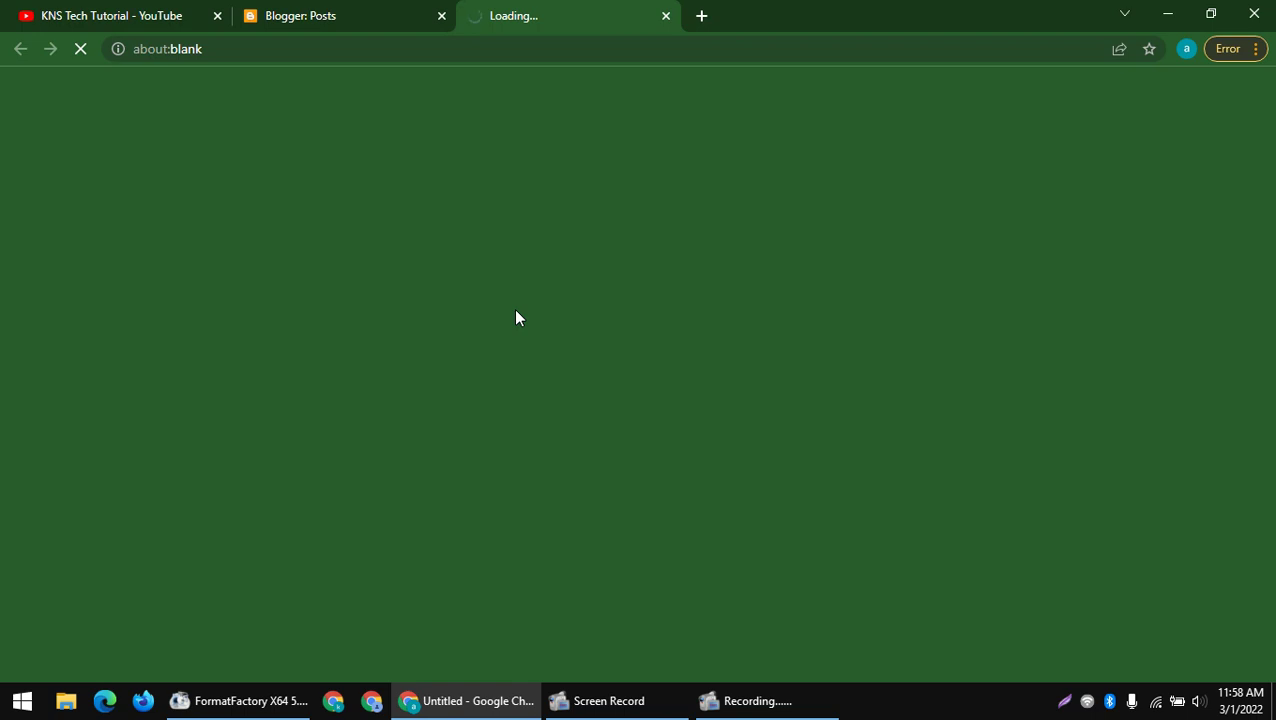
{"action": "left_click", "coordinate": [396, 12]}
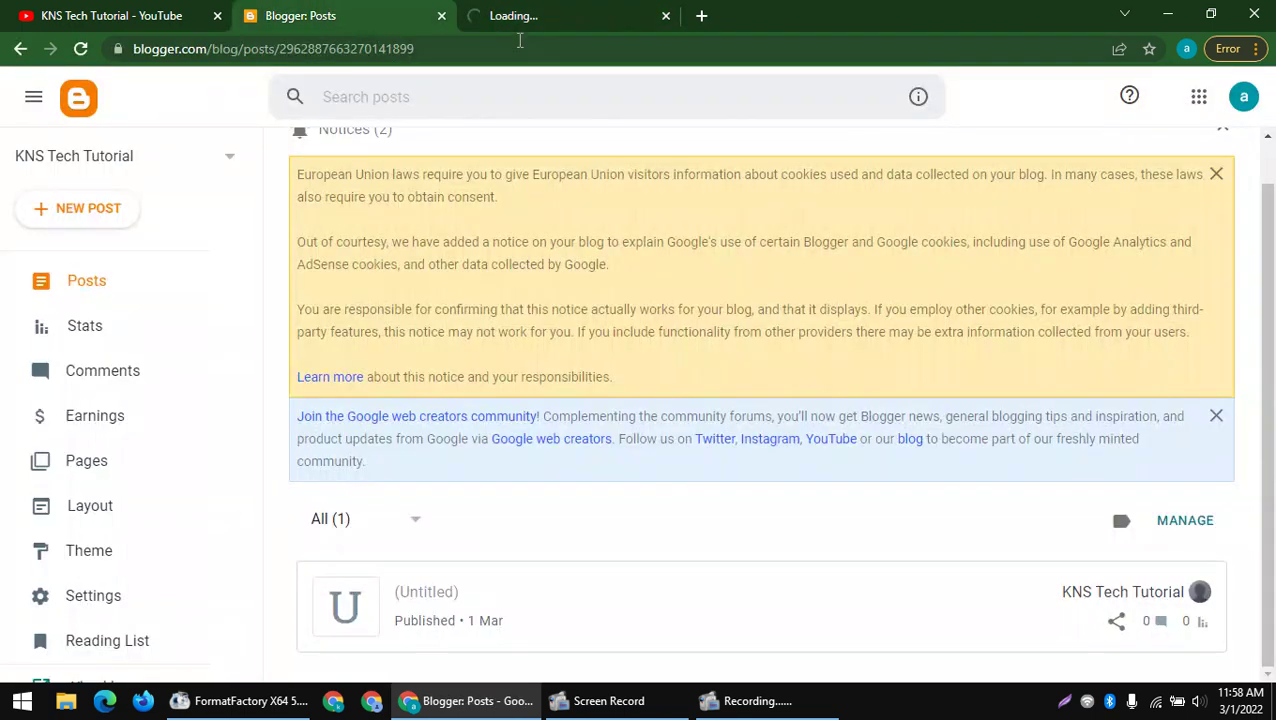
{"action": "left_click", "coordinate": [512, 25]}
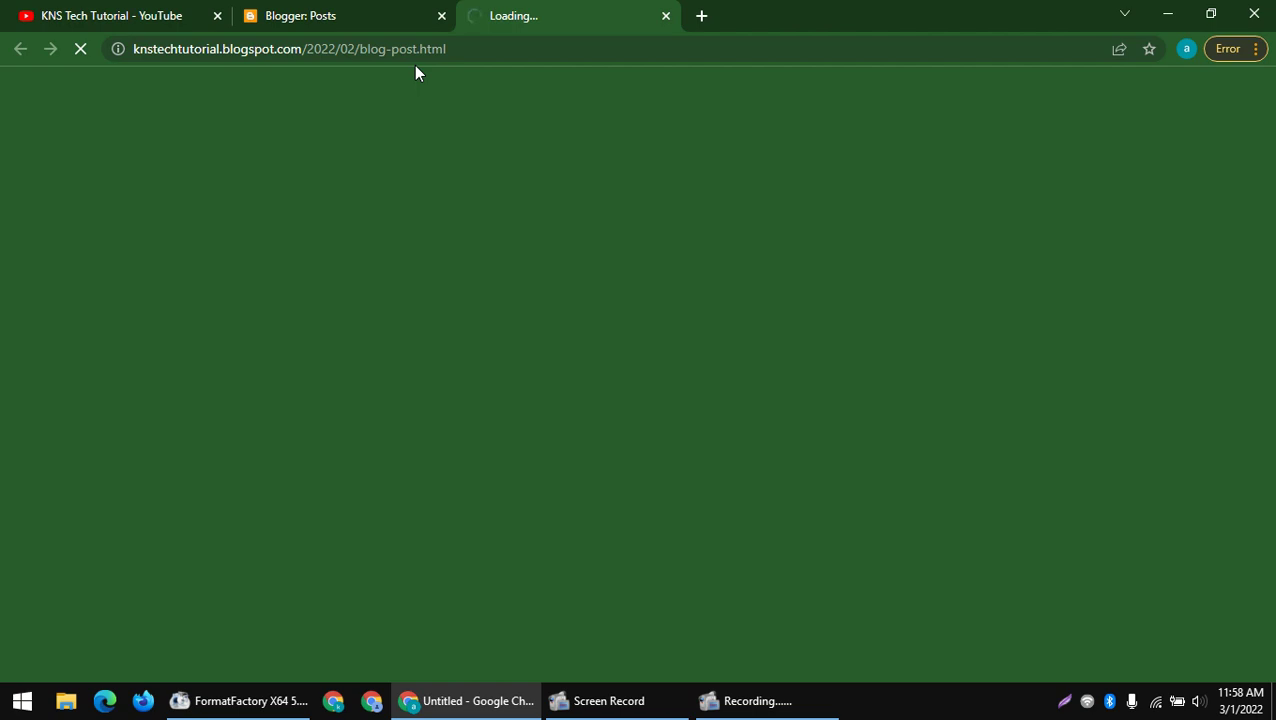
- Reconnect the computer to the OPPO A5s Wi-Fi network and reload the published post's page
{"action": "left_click", "coordinate": [1155, 701]}
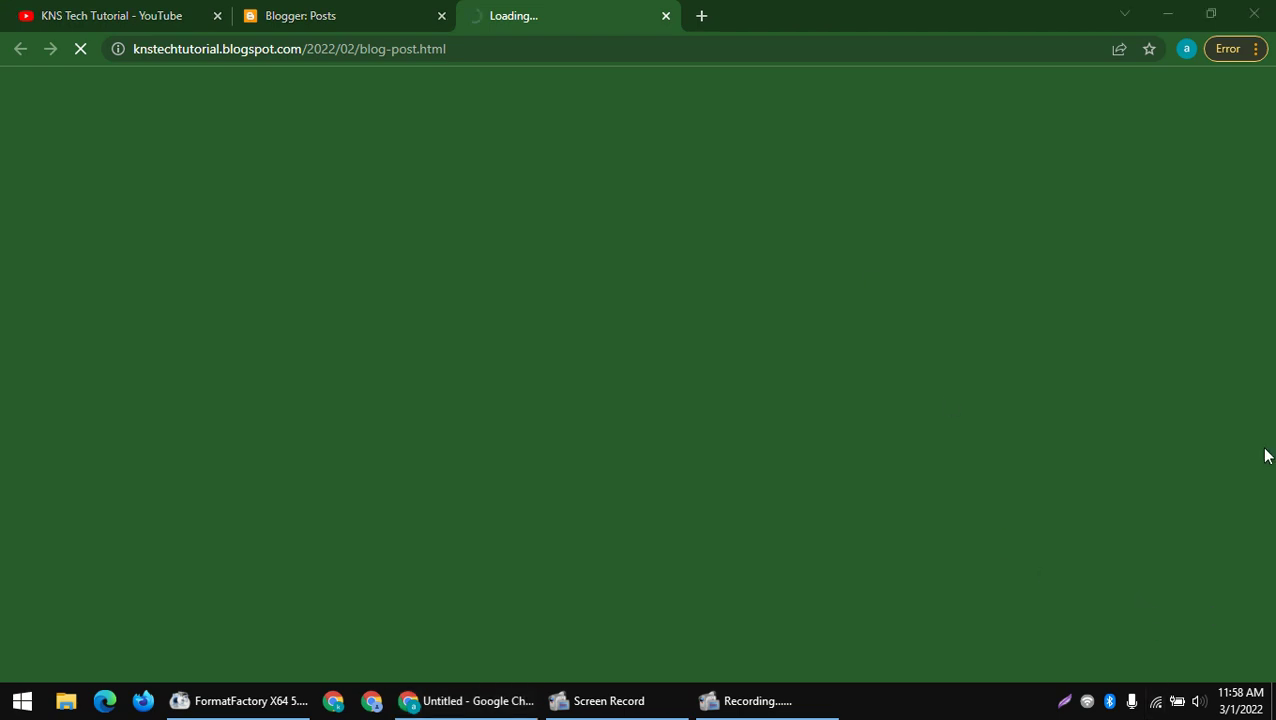
{"action": "left_click", "coordinate": [1191, 252]}
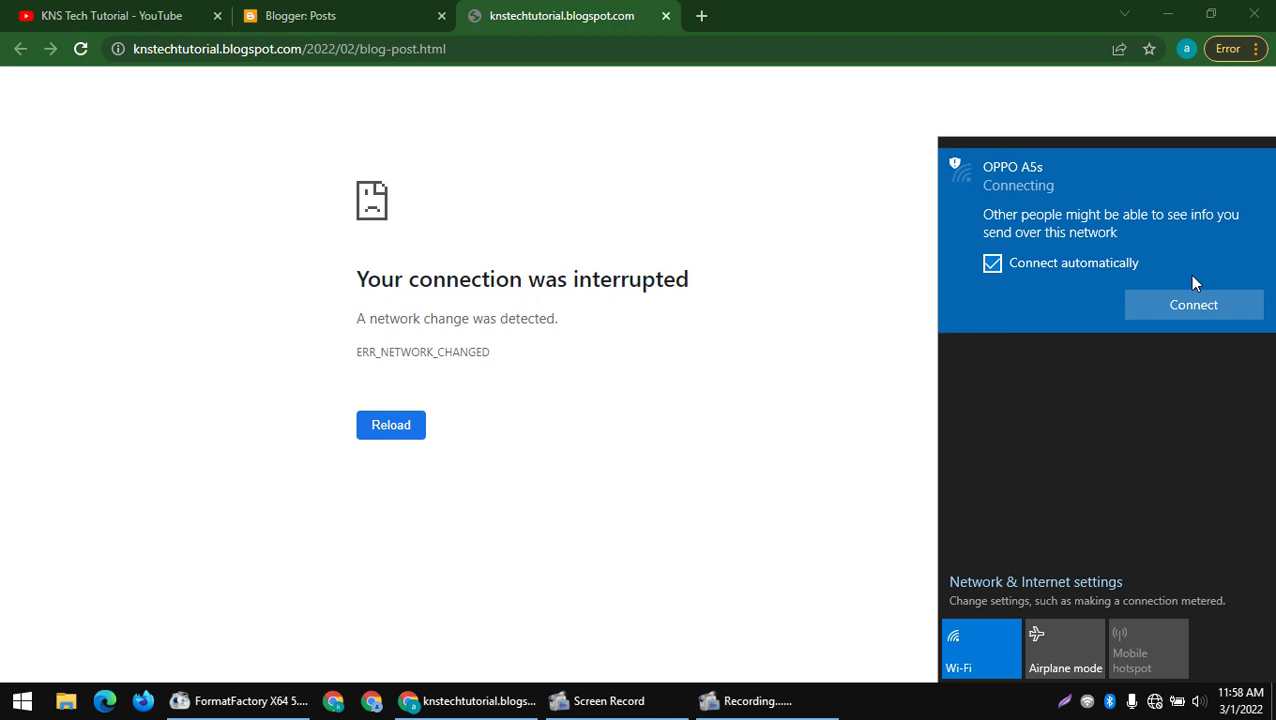
{"action": "left_click", "coordinate": [1190, 303]}
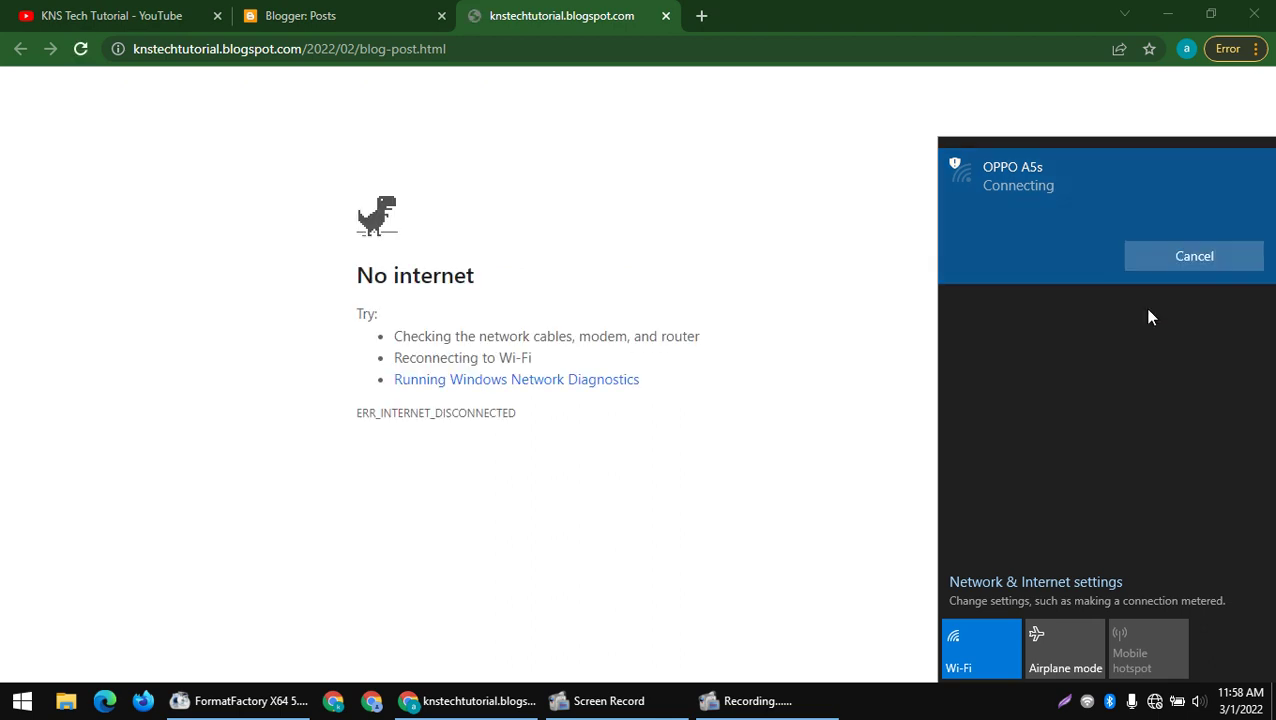
{"action": "right_click", "coordinate": [560, 219]}
{"action": "left_click", "coordinate": [578, 269]}
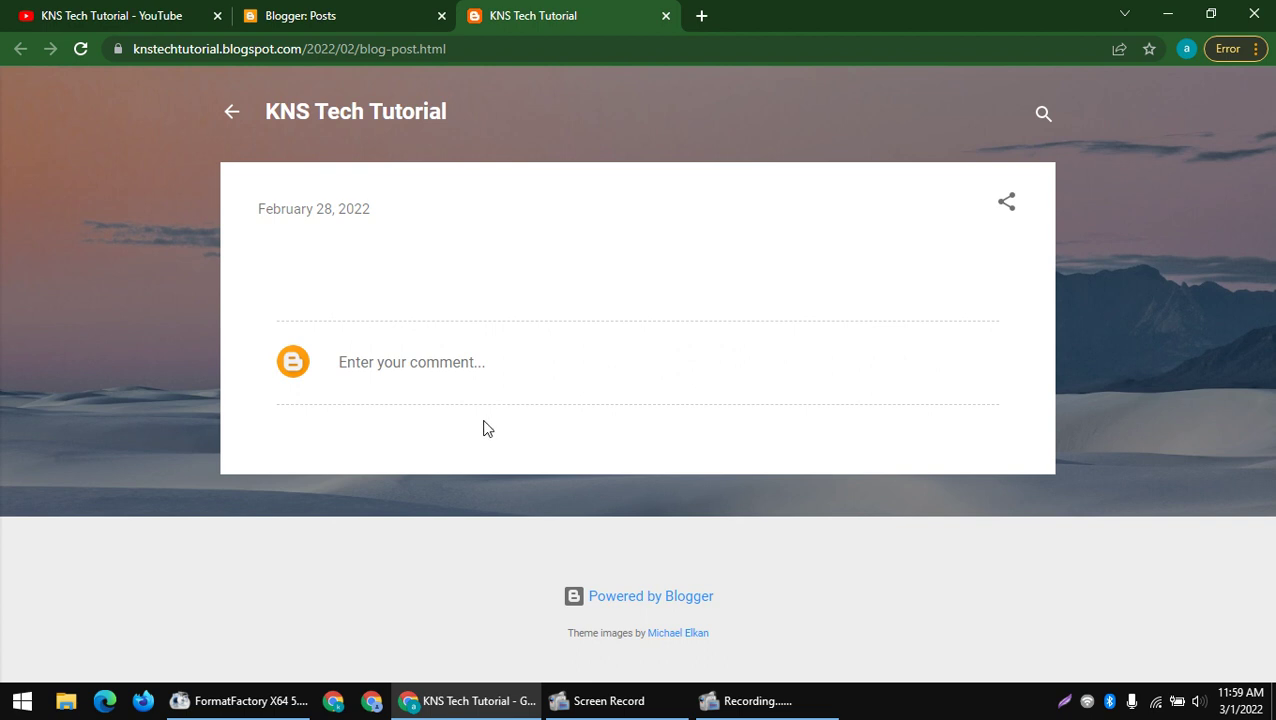
- Examine the "Powered by Blogger" and theme image credit lines in the live post's footer
{"action": "triple_click", "coordinate": [673, 598]}
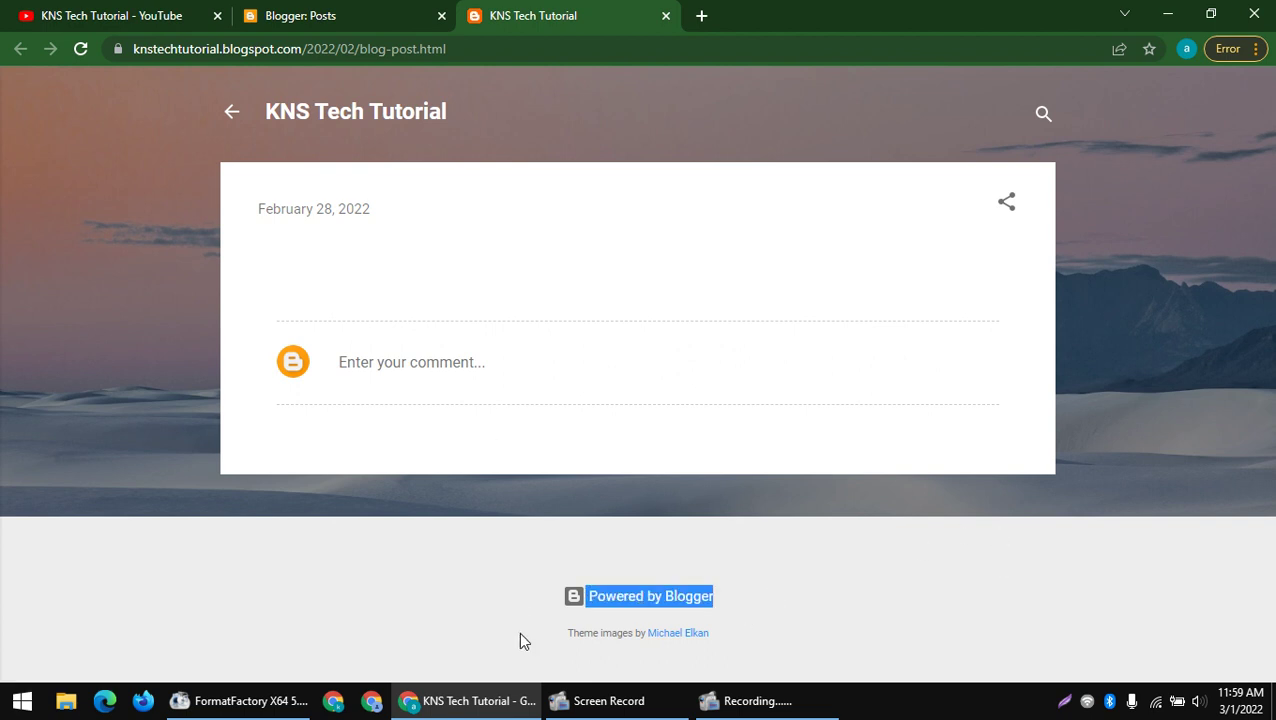
{"action": "left_click", "coordinate": [536, 651]}
{"action": "left_click_drag", "start_coordinate": [605, 628], "coordinate": [683, 648]}
{"action": "triple_click", "coordinate": [631, 647]}
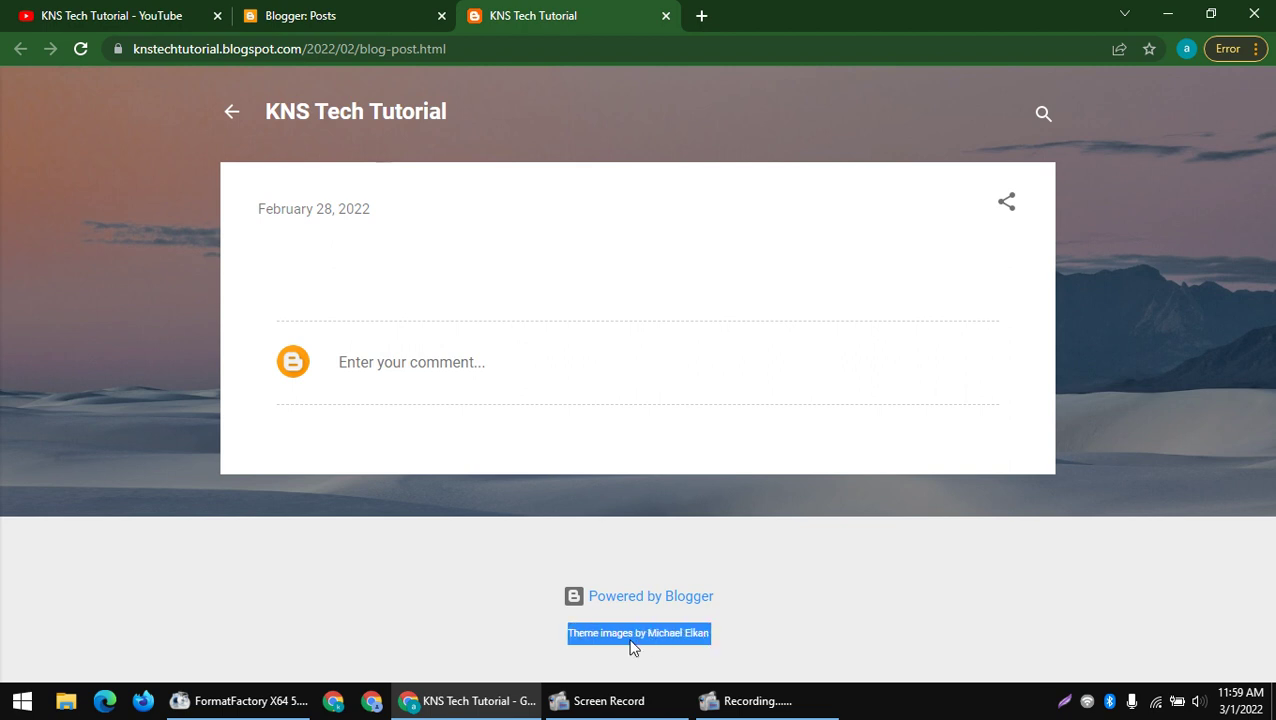
- Open the blog's Theme section in Blogger and browse the gallery for a theme in the Notable group
{"action": "left_click", "coordinate": [316, 12]}
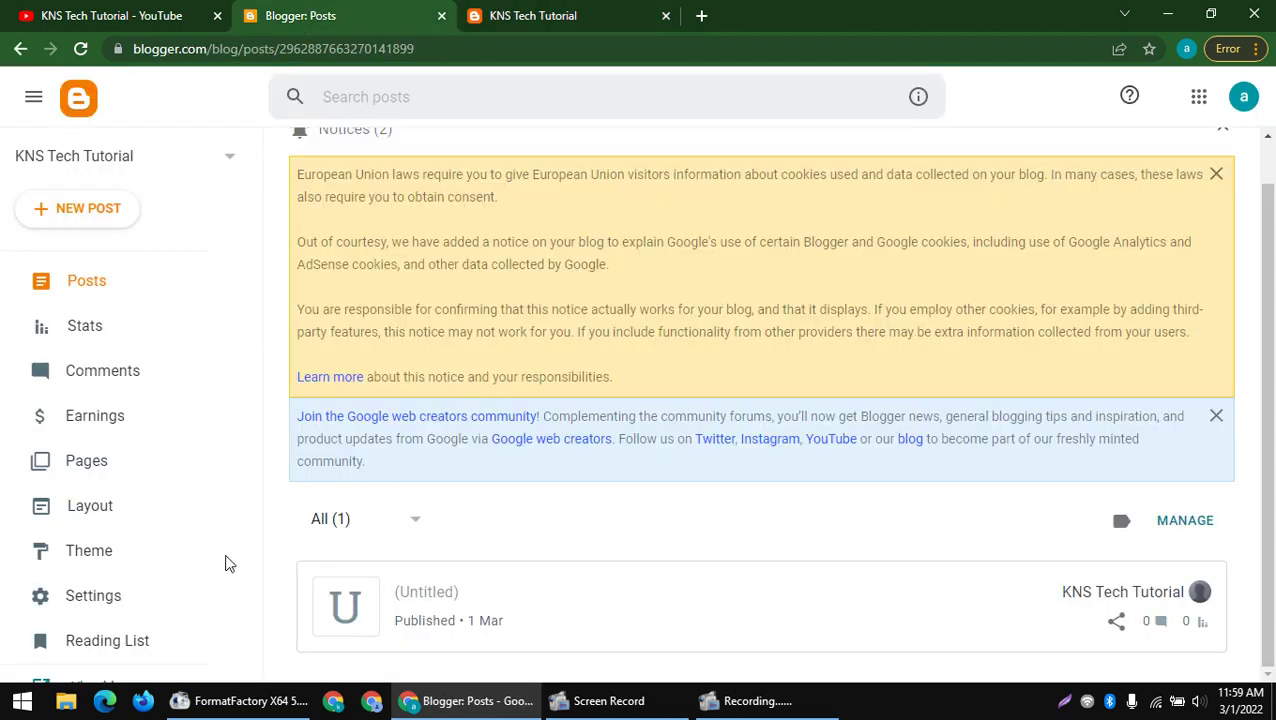
{"action": "scroll", "coordinate": [120, 520], "scroll_direction": "down", "scroll_amount": 1}
{"action": "left_click", "coordinate": [82, 457]}
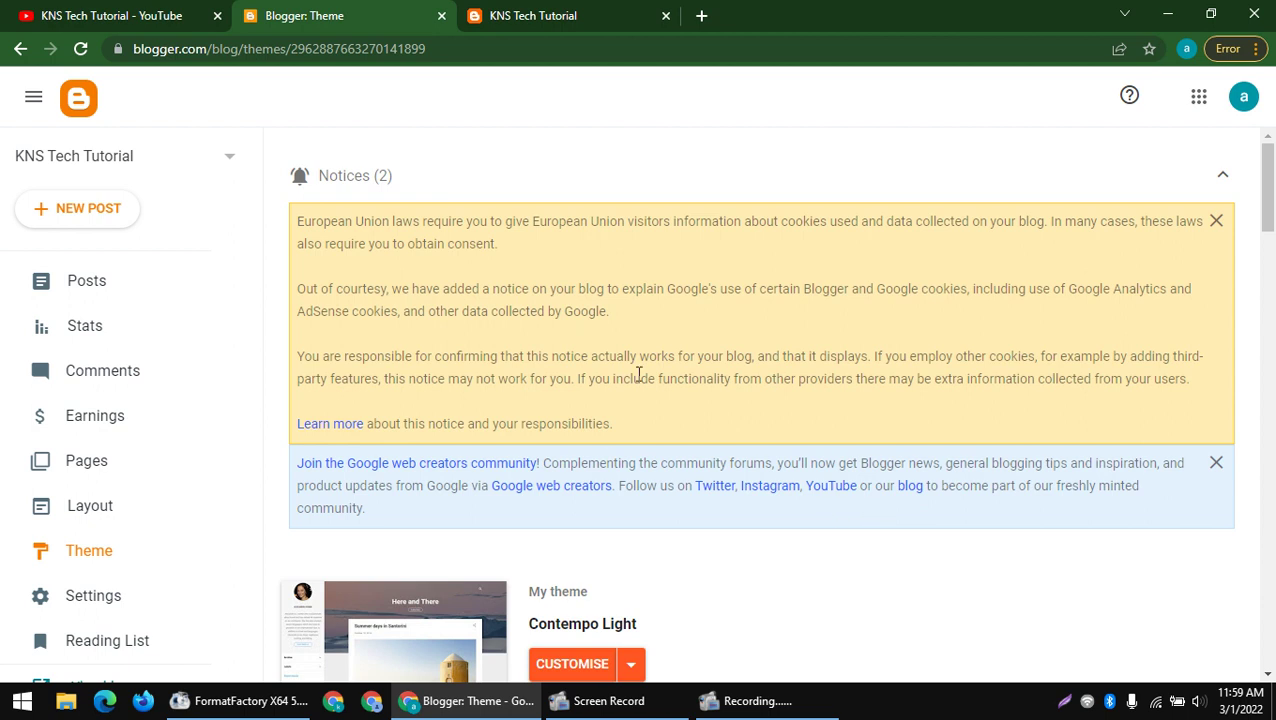
{"action": "scroll", "coordinate": [638, 374], "scroll_direction": "down", "scroll_amount": 8}
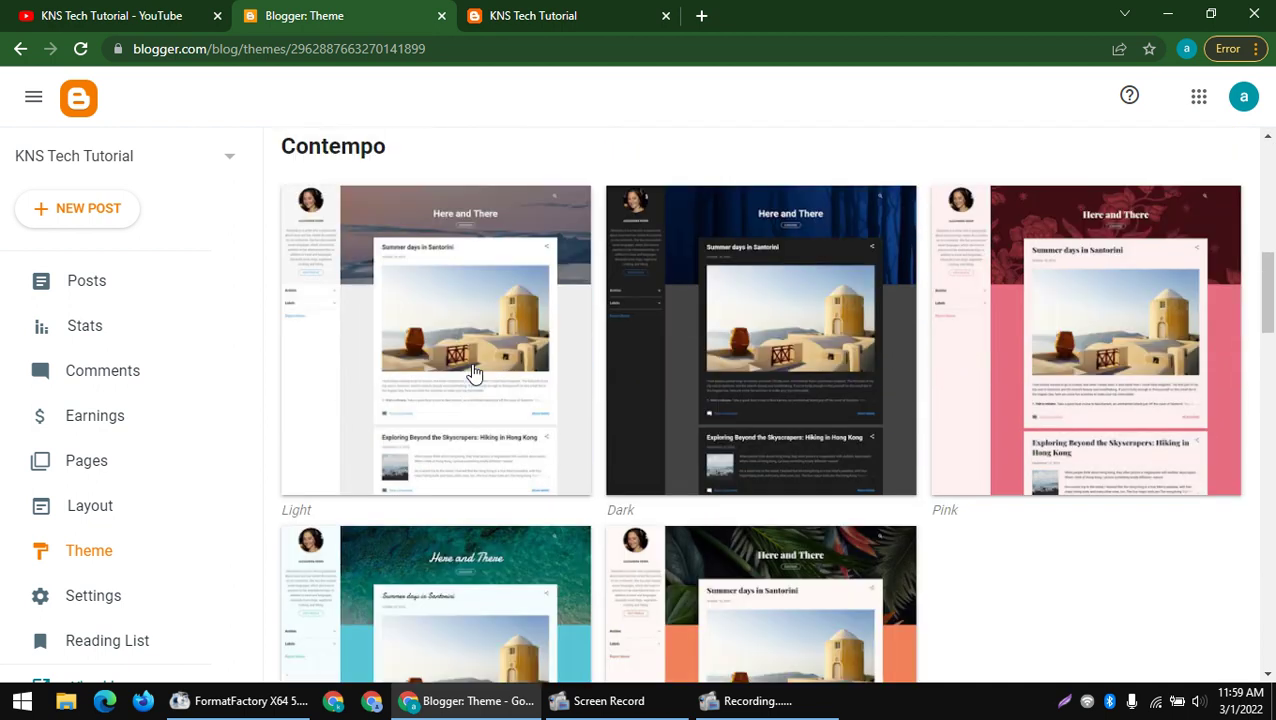
{"action": "scroll", "coordinate": [474, 372], "scroll_direction": "down", "scroll_amount": 10}
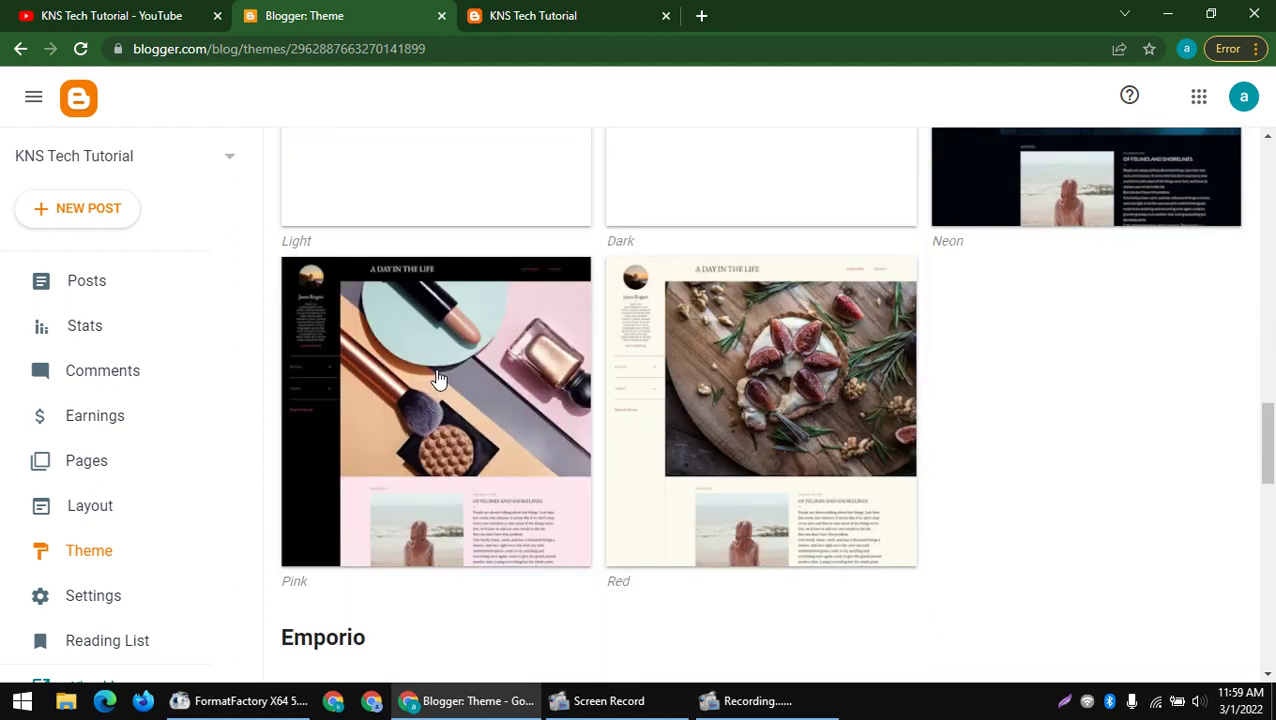
{"action": "scroll", "coordinate": [438, 378], "scroll_direction": "down", "scroll_amount": 8}
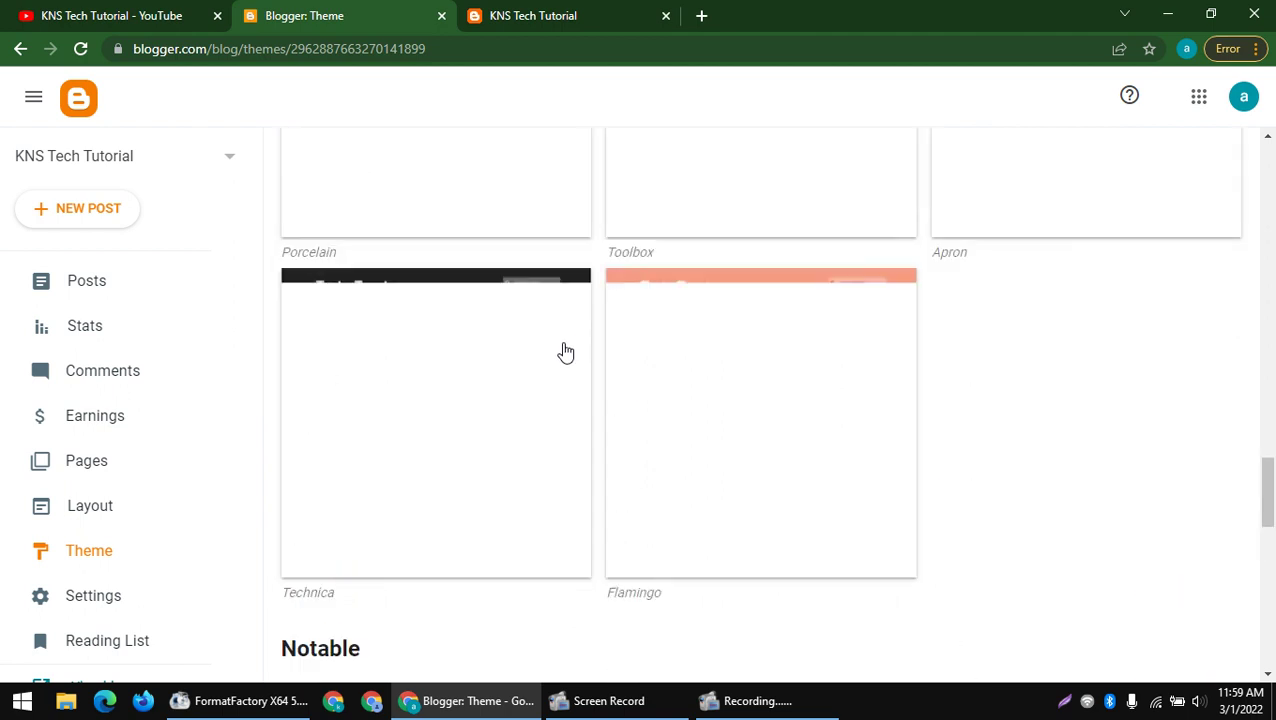
{"action": "scroll", "coordinate": [563, 358], "scroll_direction": "down", "scroll_amount": 10}
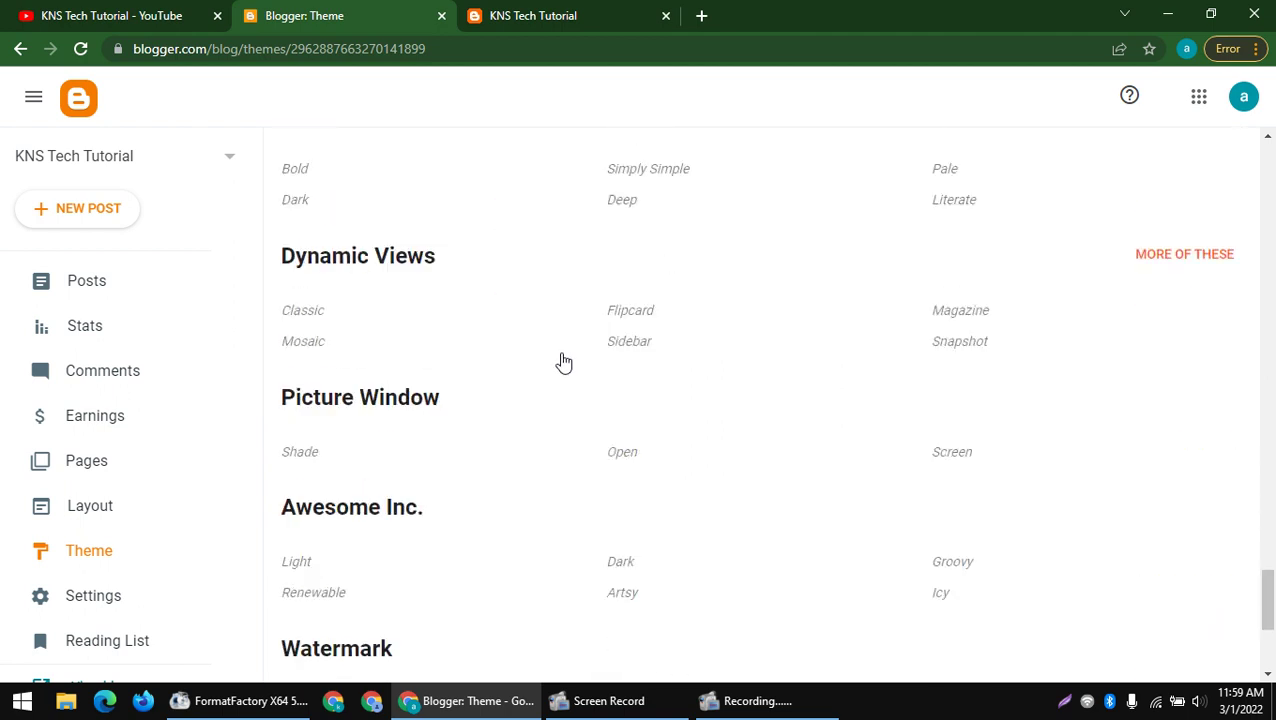
{"action": "scroll", "coordinate": [563, 362], "scroll_direction": "up", "scroll_amount": 6}
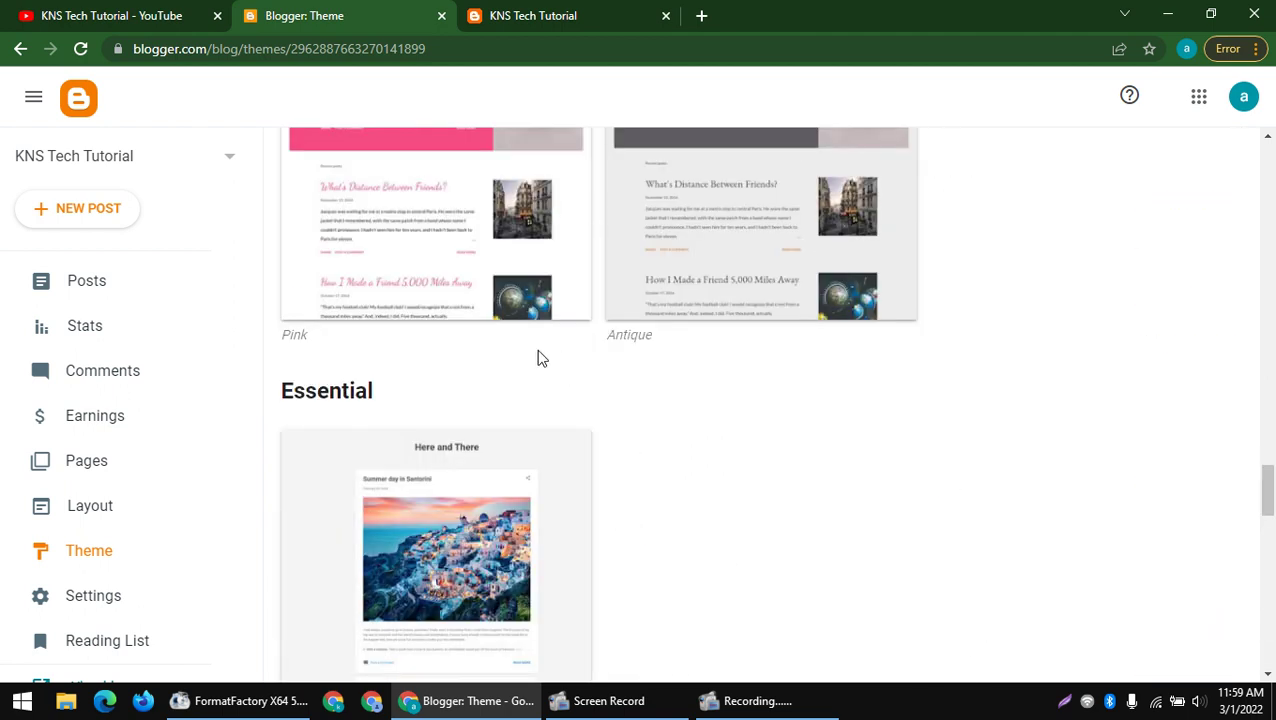
{"action": "scroll", "coordinate": [538, 358], "scroll_direction": "up", "scroll_amount": 3}
{"action": "scroll", "coordinate": [538, 358], "scroll_direction": "up", "scroll_amount": 2}
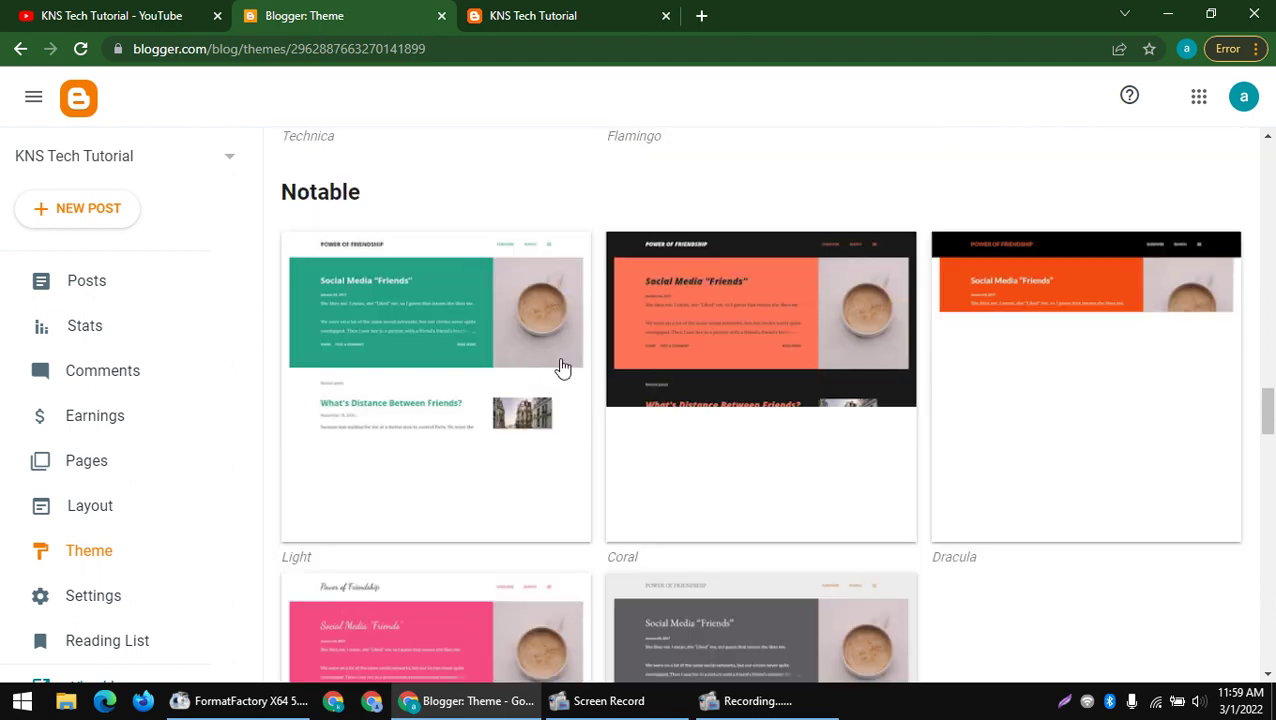
- Select the Notable Light theme and apply it to the blog
{"action": "left_click", "coordinate": [491, 361]}
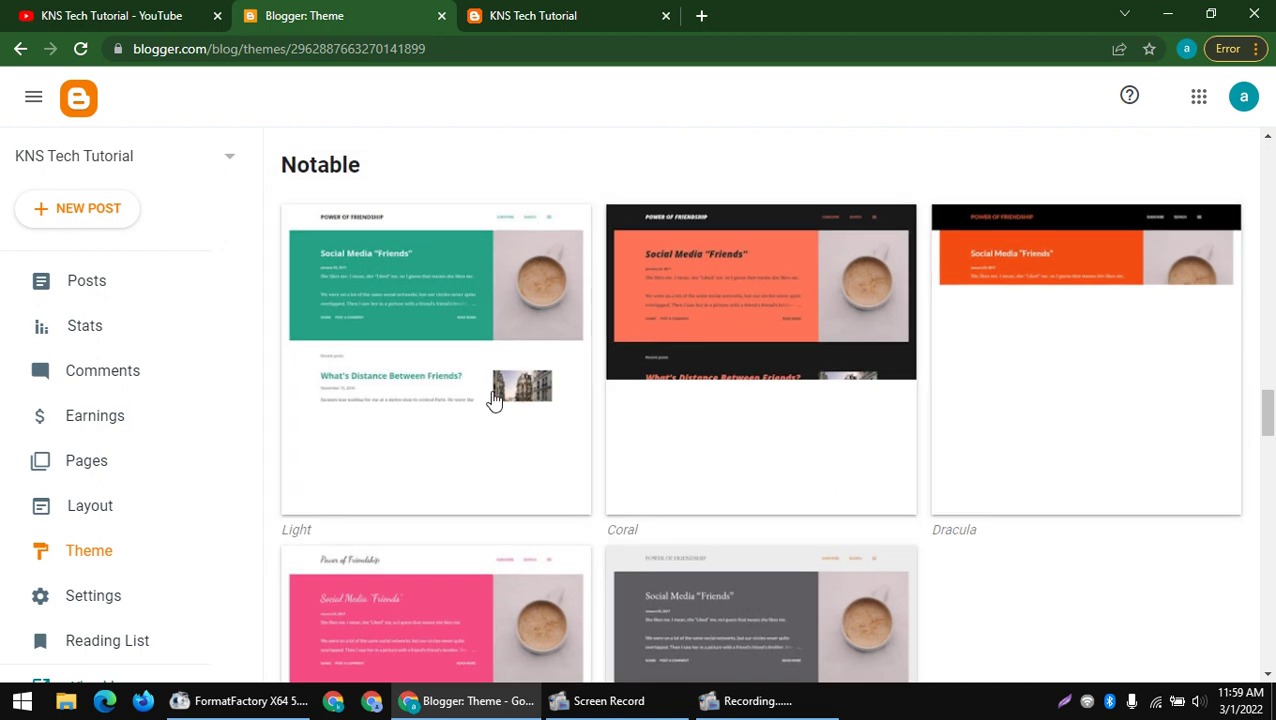
{"action": "left_click", "coordinate": [493, 399]}
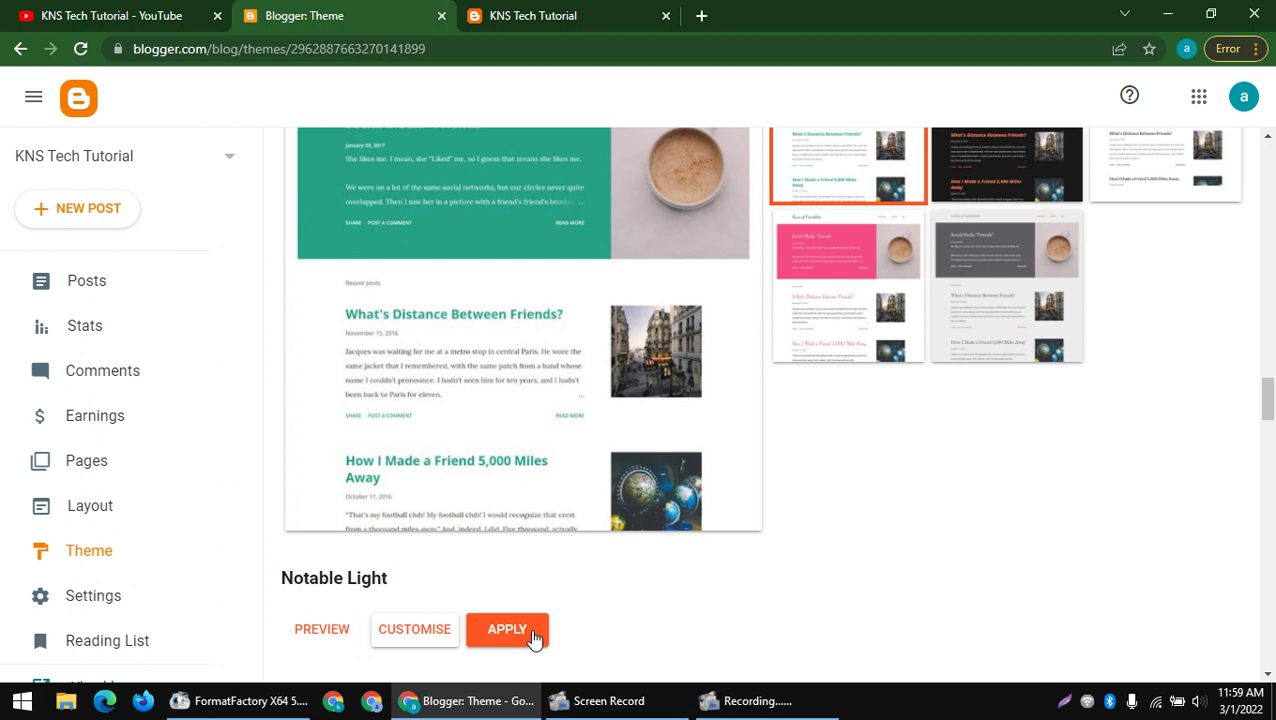
{"action": "left_click", "coordinate": [533, 636]}
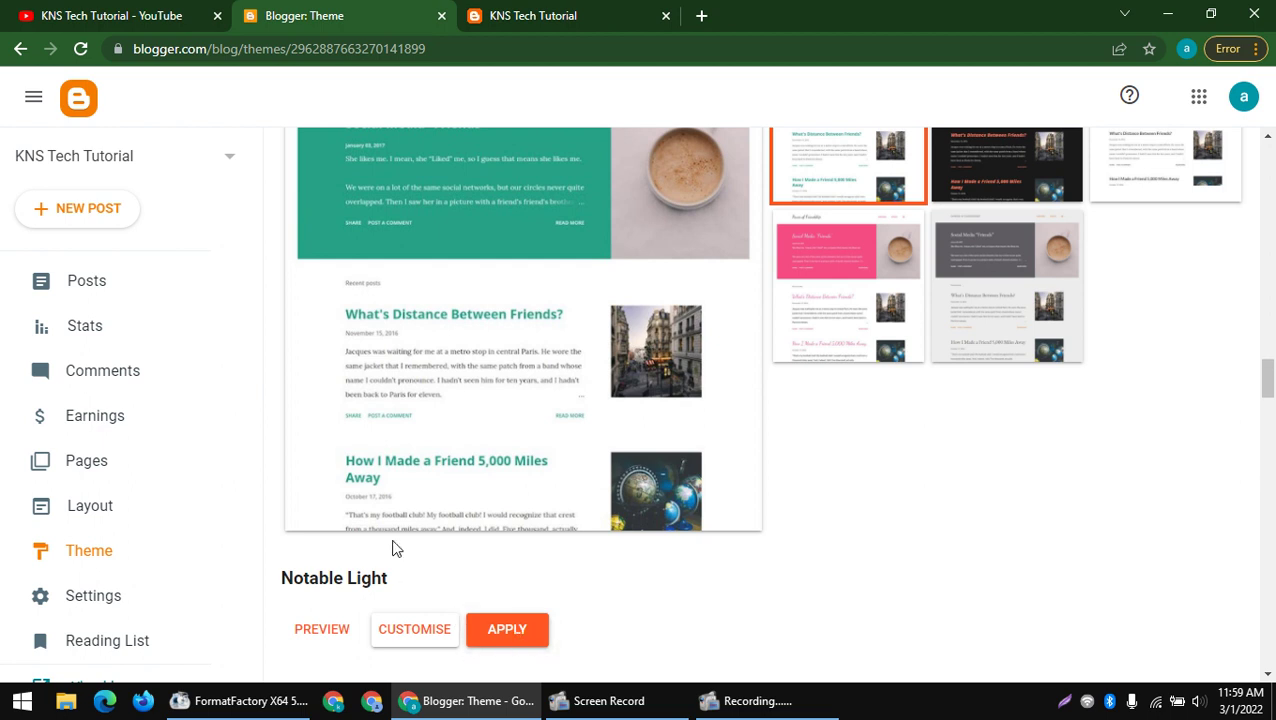
- Open the Notable Light theme preview in a separate tab and return to the theme gallery
{"action": "right_click", "coordinate": [320, 634]}
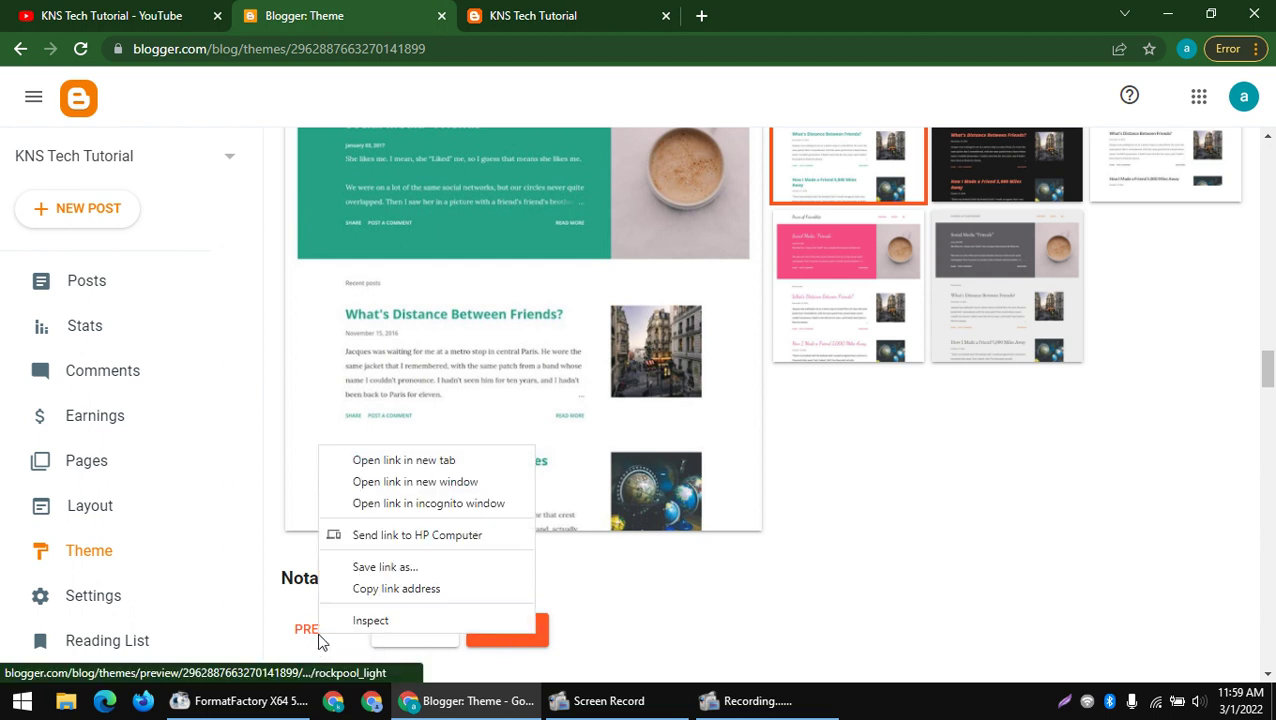
{"action": "left_click", "coordinate": [366, 460]}
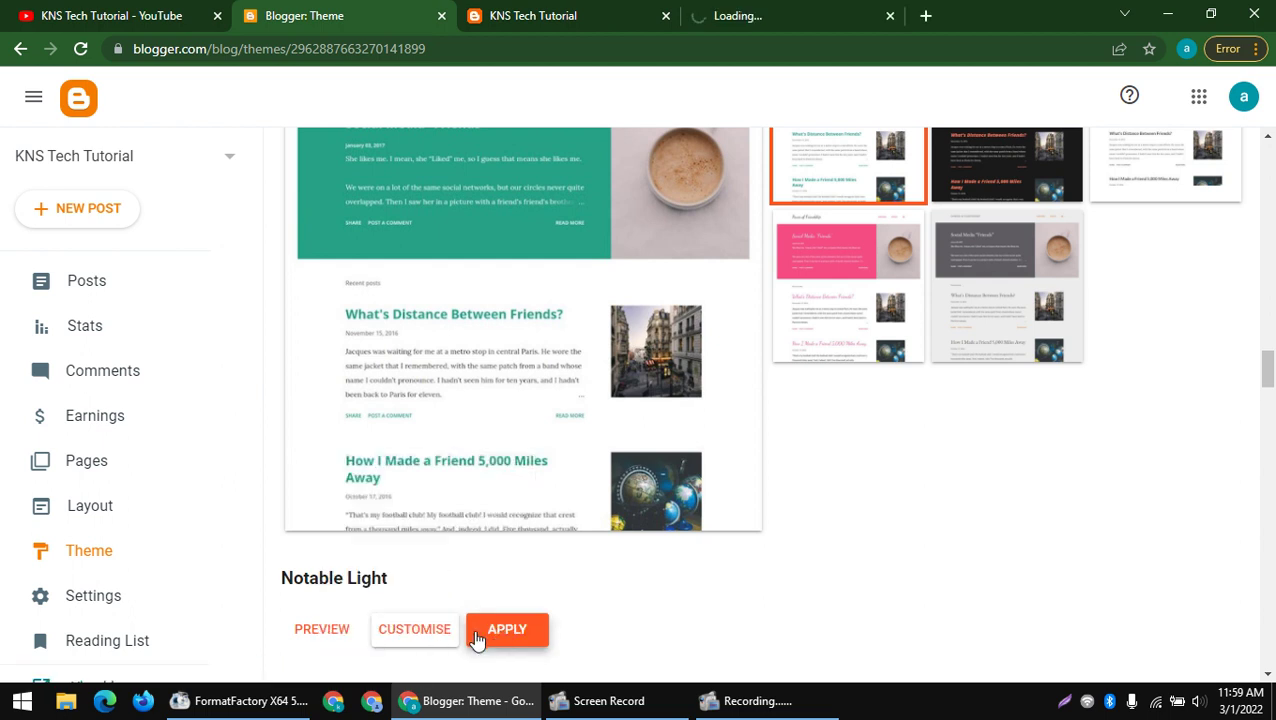
{"action": "scroll", "coordinate": [453, 493], "scroll_direction": "up", "scroll_amount": 2}
{"action": "left_click", "coordinate": [700, 14]}
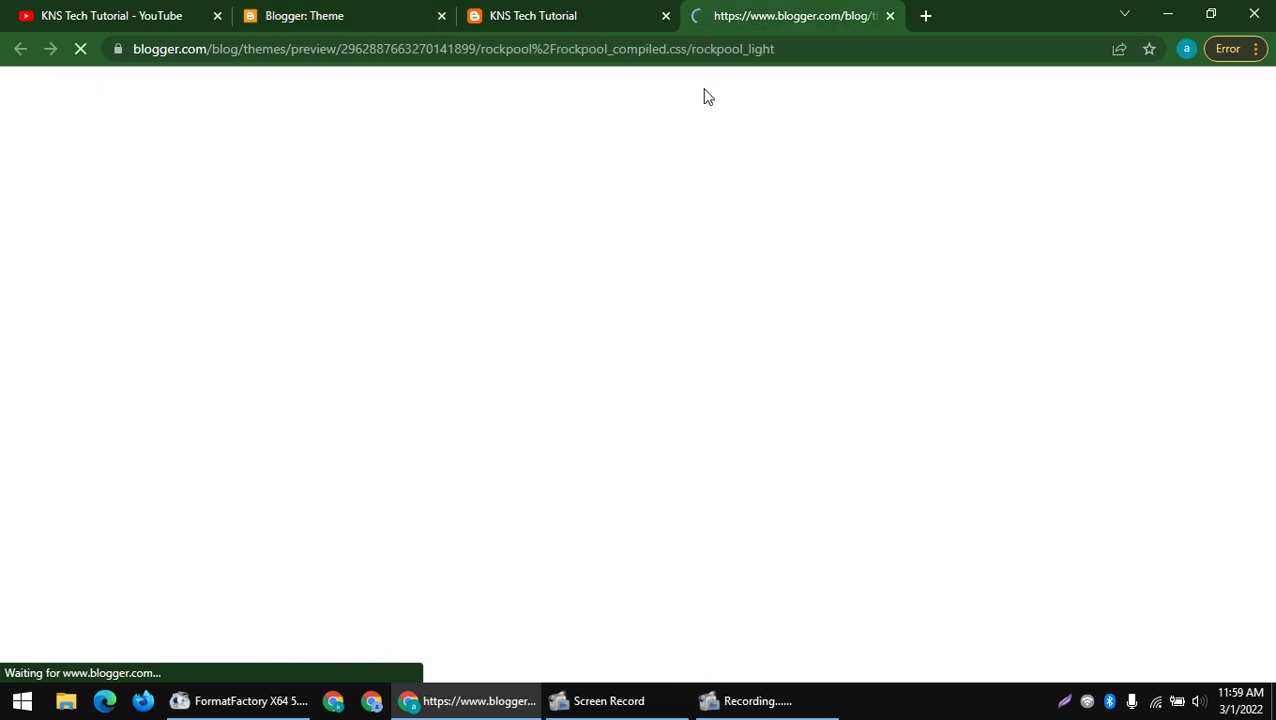
{"action": "left_click", "coordinate": [369, 12]}
- Open the live blog's home page from the post page and return to the Notable Light theme
{"action": "scroll", "coordinate": [595, 400], "scroll_direction": "down", "scroll_amount": 2}
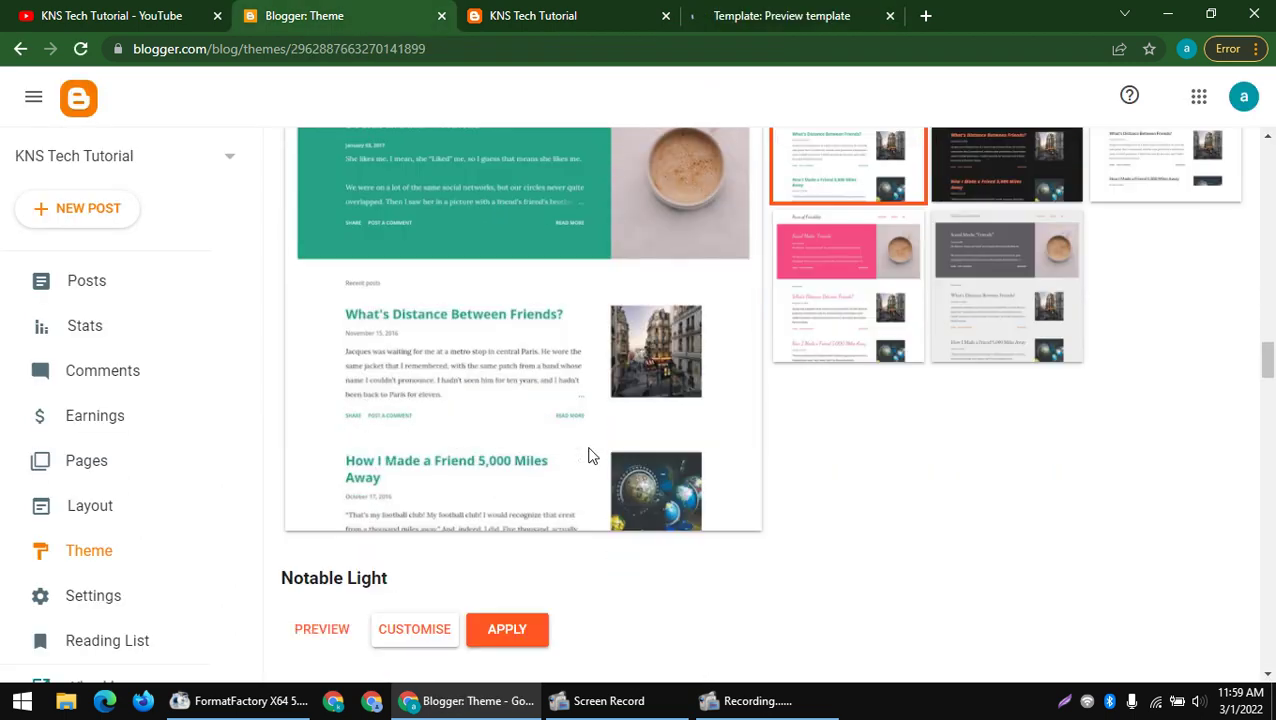
{"action": "left_click", "coordinate": [655, 9]}
{"action": "right_click", "coordinate": [630, 92]}
{"action": "left_click", "coordinate": [335, 117]}
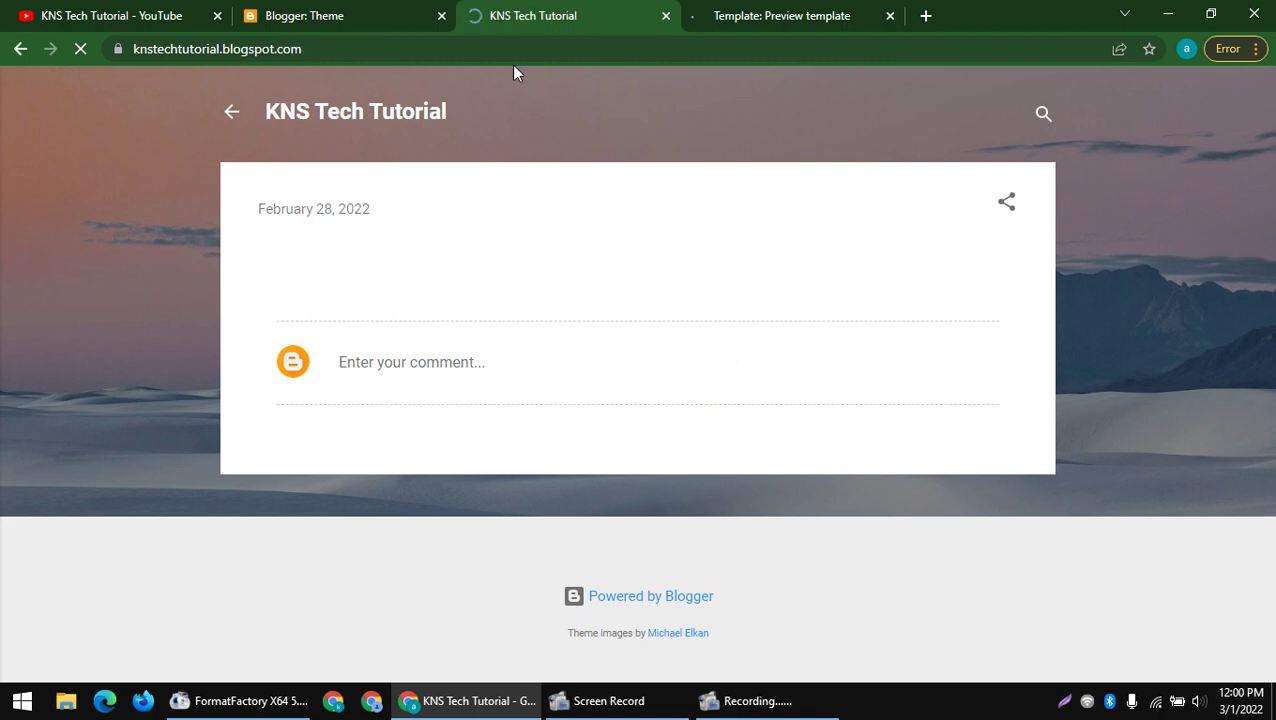
{"action": "key", "text": "ctrl+shift+Tab"}
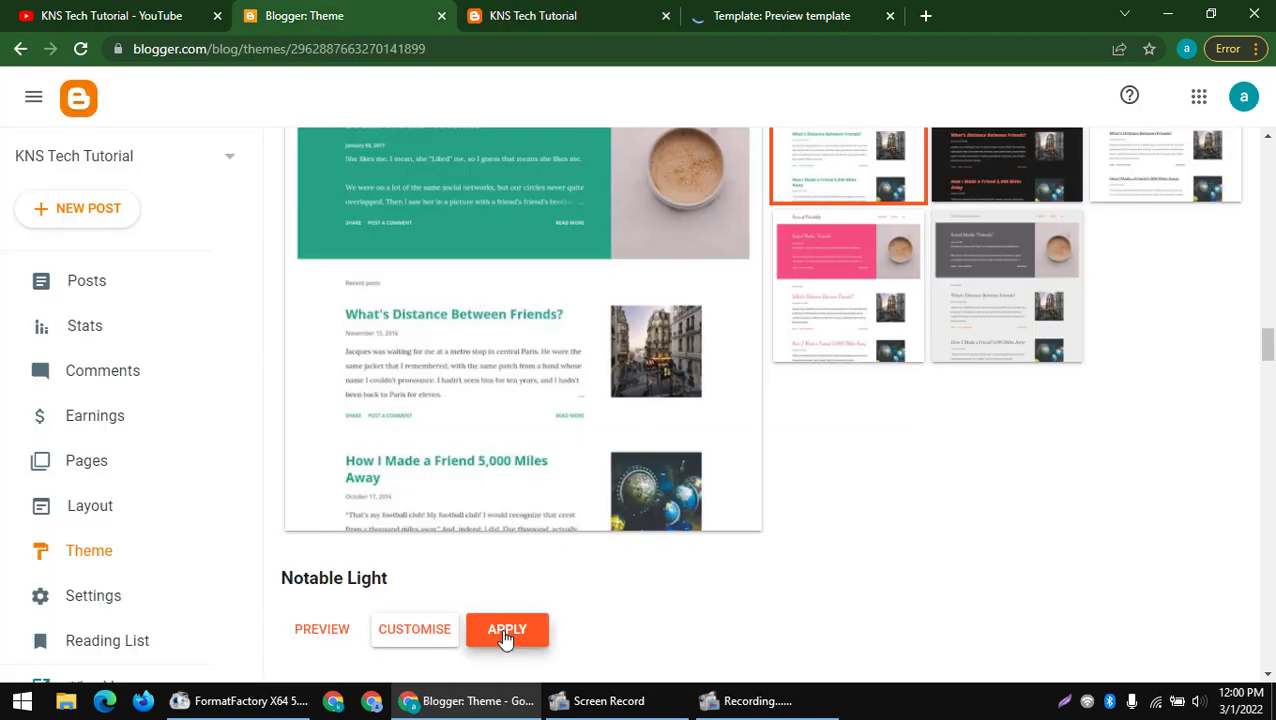
- Preview Notable Light in the current tab, check the separate preview tab, and return to the theme's details
{"action": "left_click", "coordinate": [335, 630]}
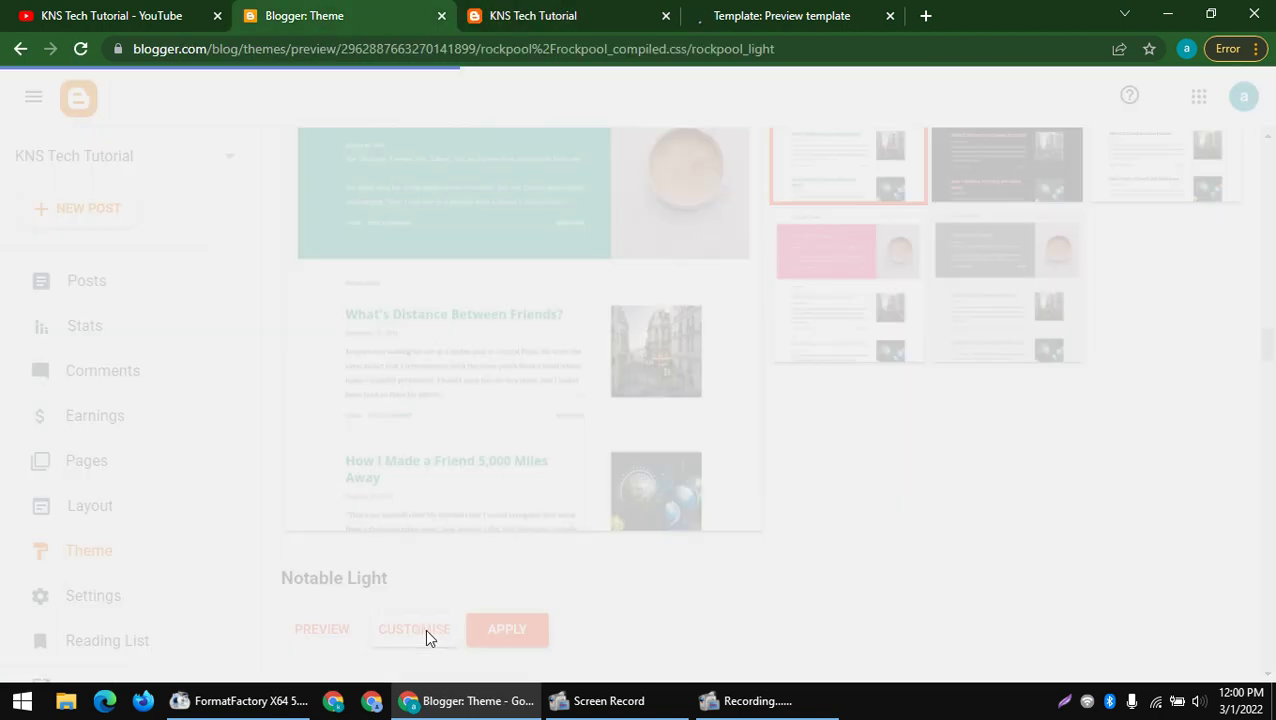
{"action": "left_click", "coordinate": [878, 10]}
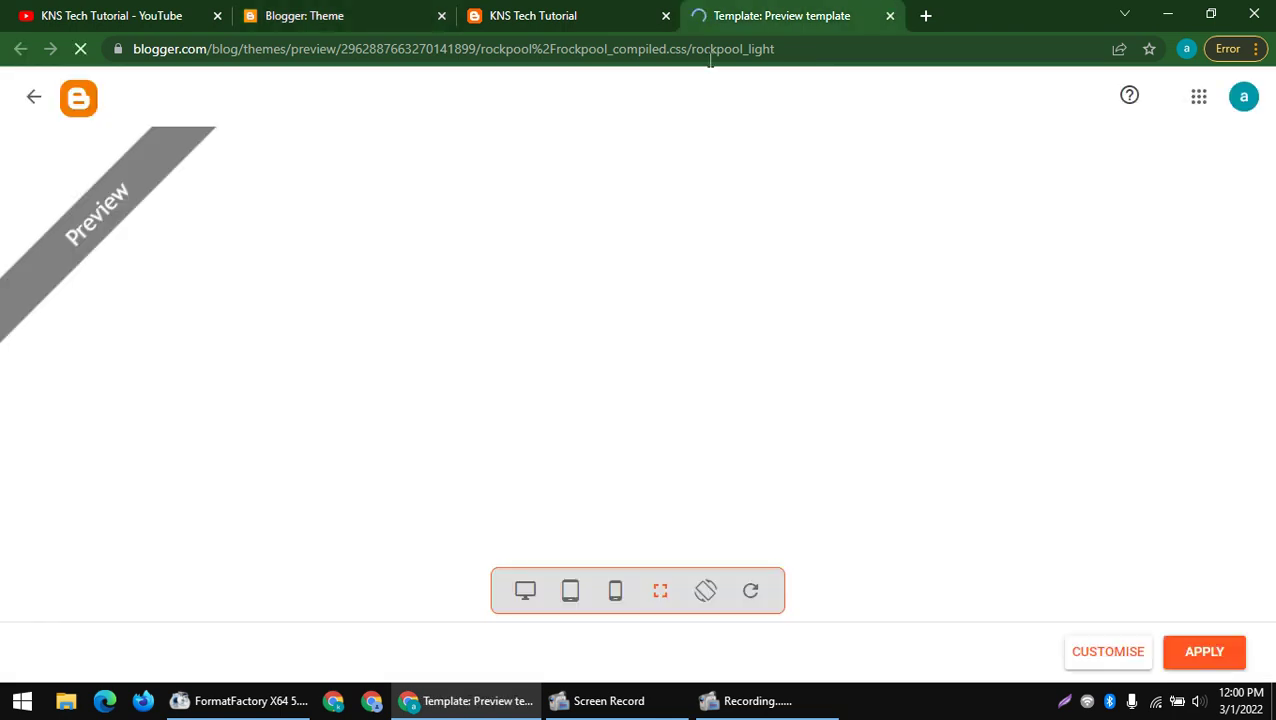
{"action": "left_click", "coordinate": [428, 8]}
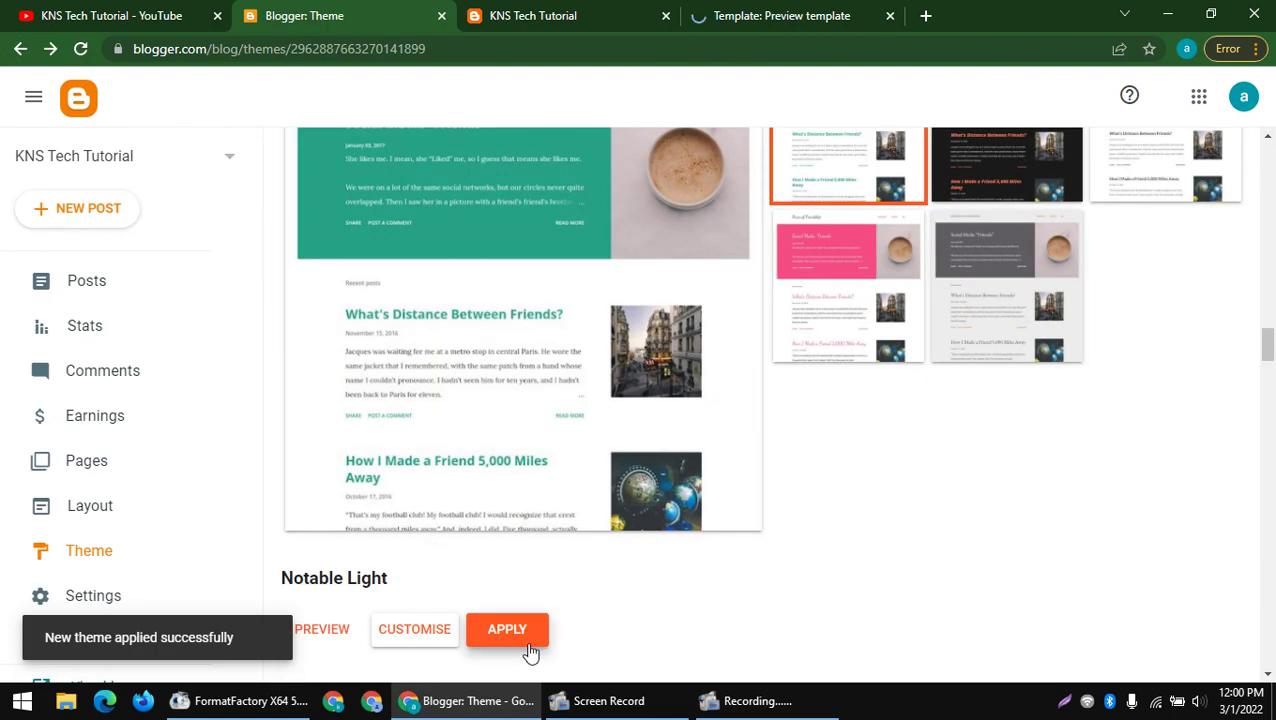
- Open the customizer for Notable Light and review its Background, Advanced and Gadgets sections
{"action": "left_click", "coordinate": [419, 633]}
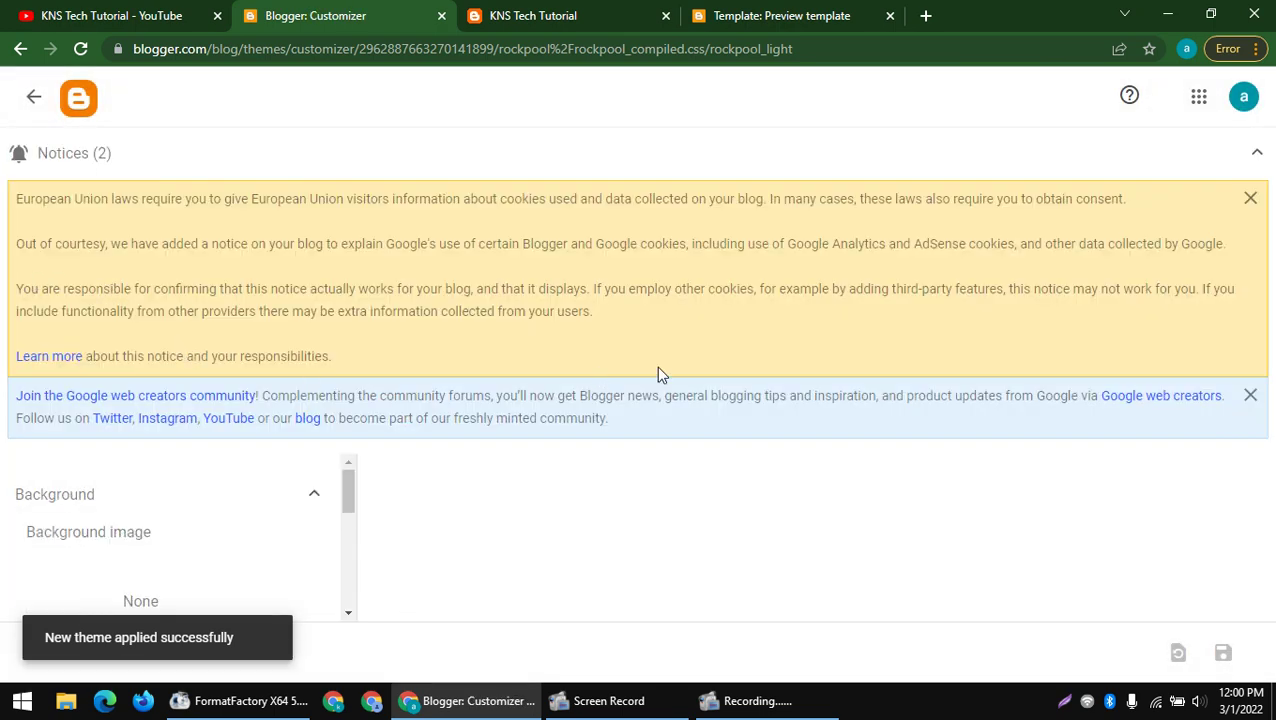
{"action": "scroll", "coordinate": [232, 538], "scroll_direction": "down", "scroll_amount": 3}
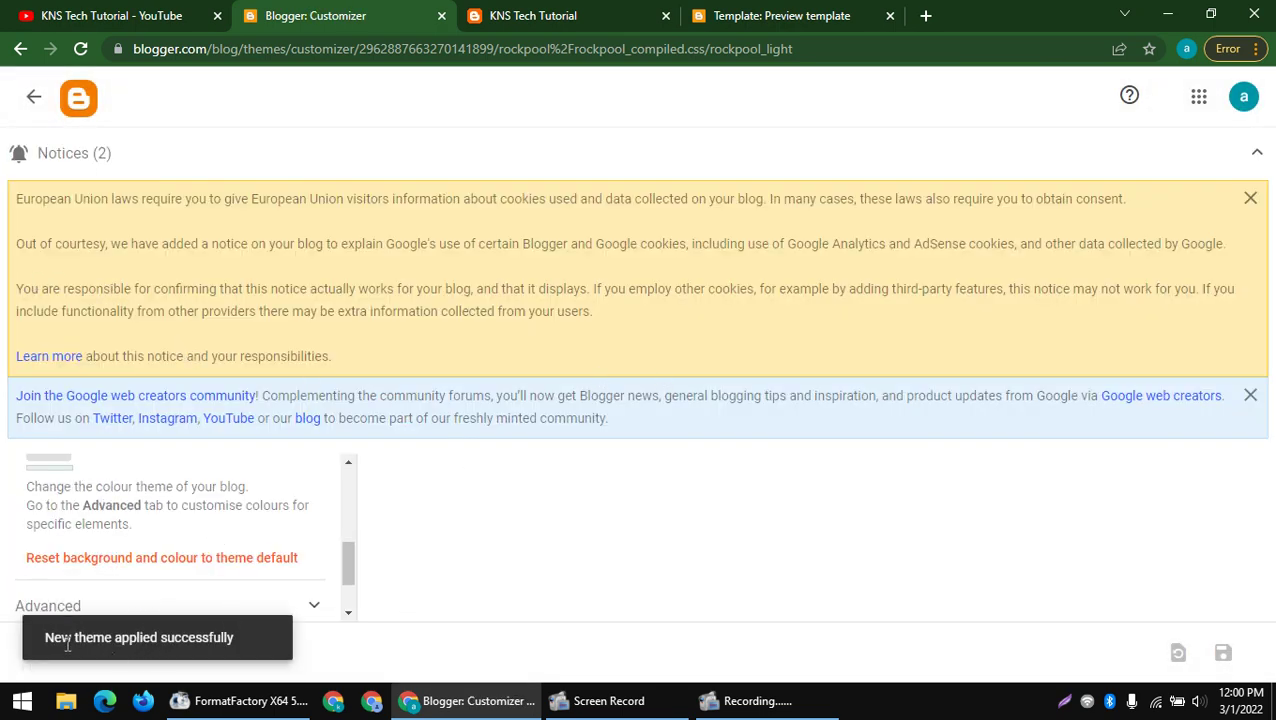
{"action": "left_click_drag", "start_coordinate": [67, 645], "coordinate": [270, 638]}
{"action": "scroll", "coordinate": [272, 612], "scroll_direction": "down", "scroll_amount": 2}
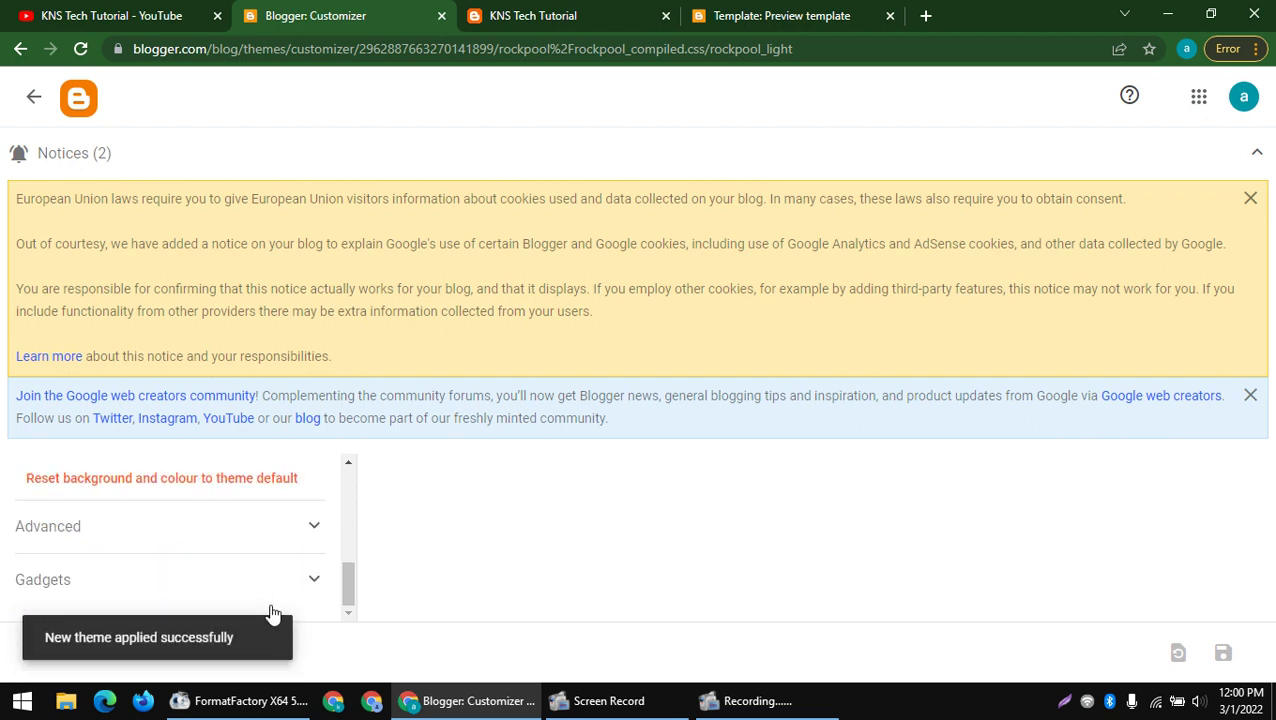
- Reload the live blog's home page and examine its header with the Notable Light theme
{"action": "left_click", "coordinate": [540, 15]}
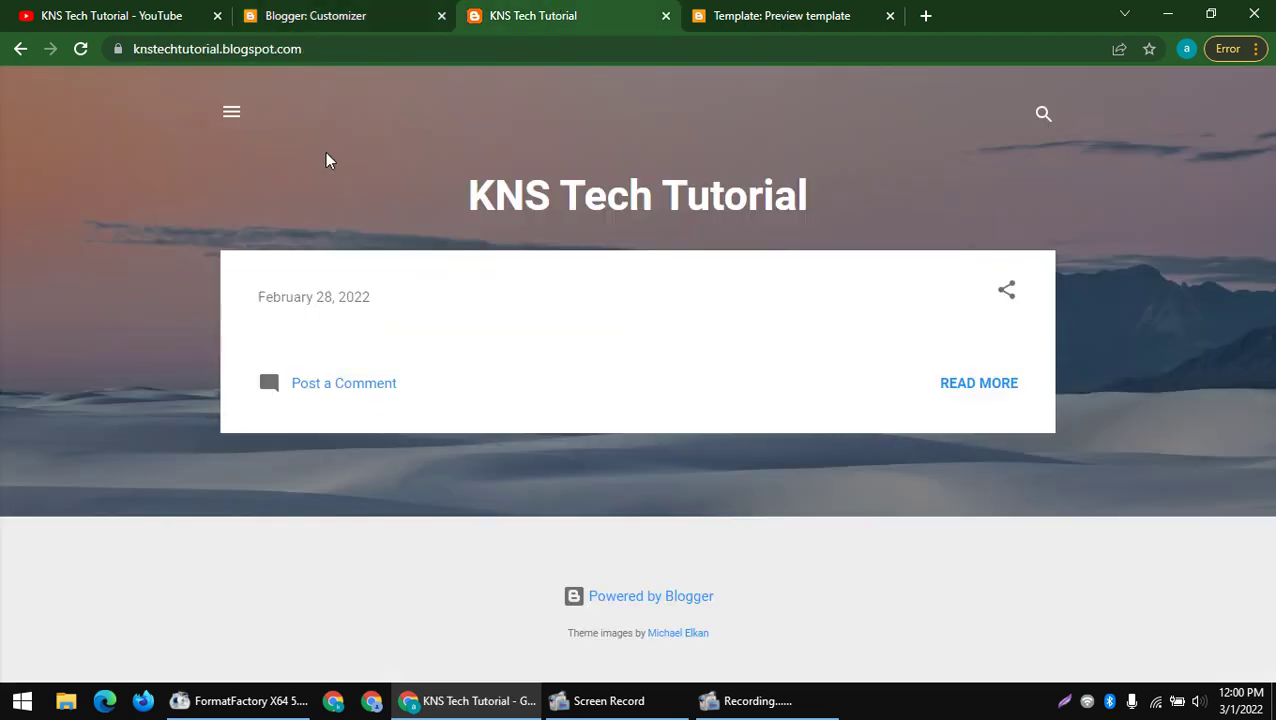
{"action": "right_click", "coordinate": [303, 127]}
{"action": "left_click", "coordinate": [318, 184]}
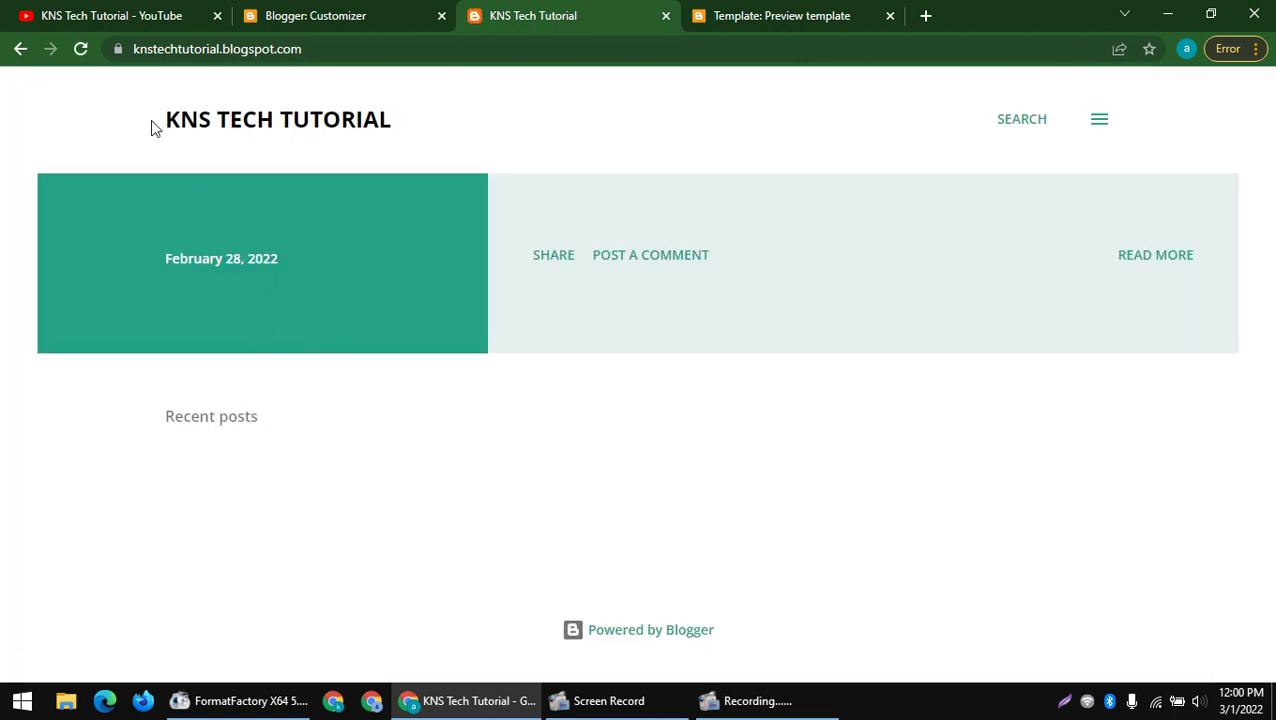
{"action": "left_click_drag", "start_coordinate": [152, 127], "coordinate": [209, 112]}
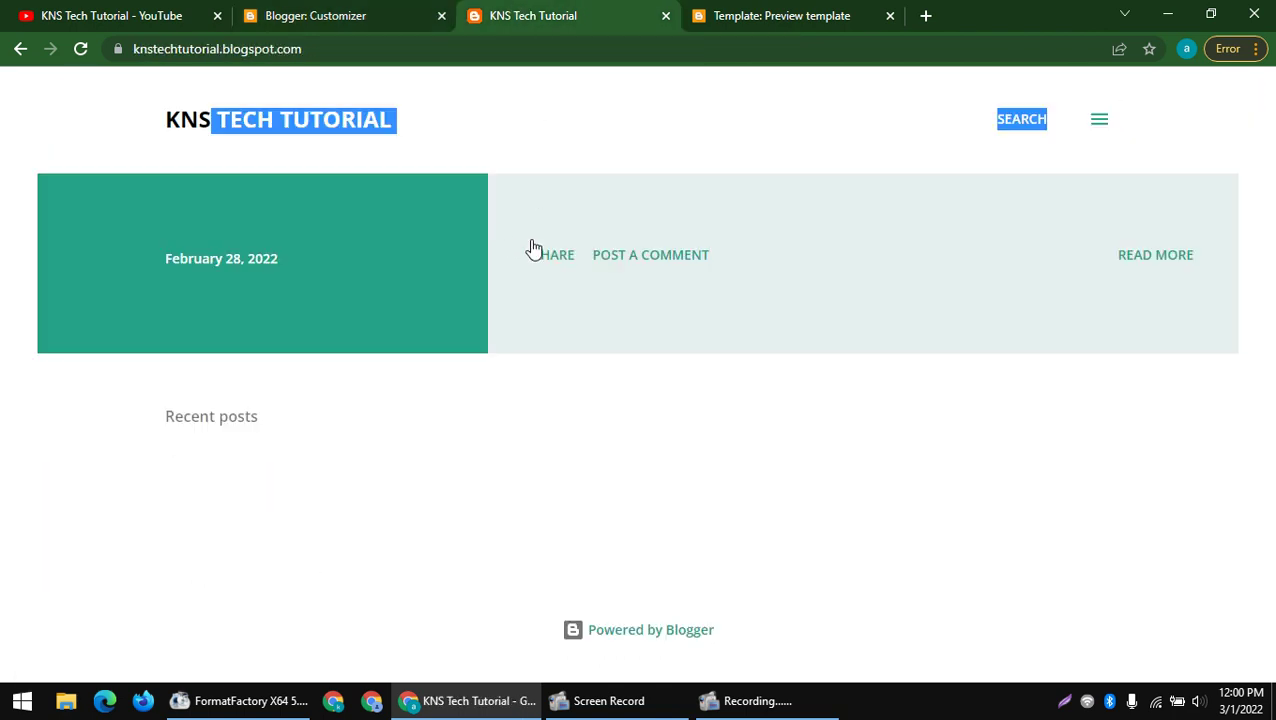
{"action": "left_click", "coordinate": [574, 90]}
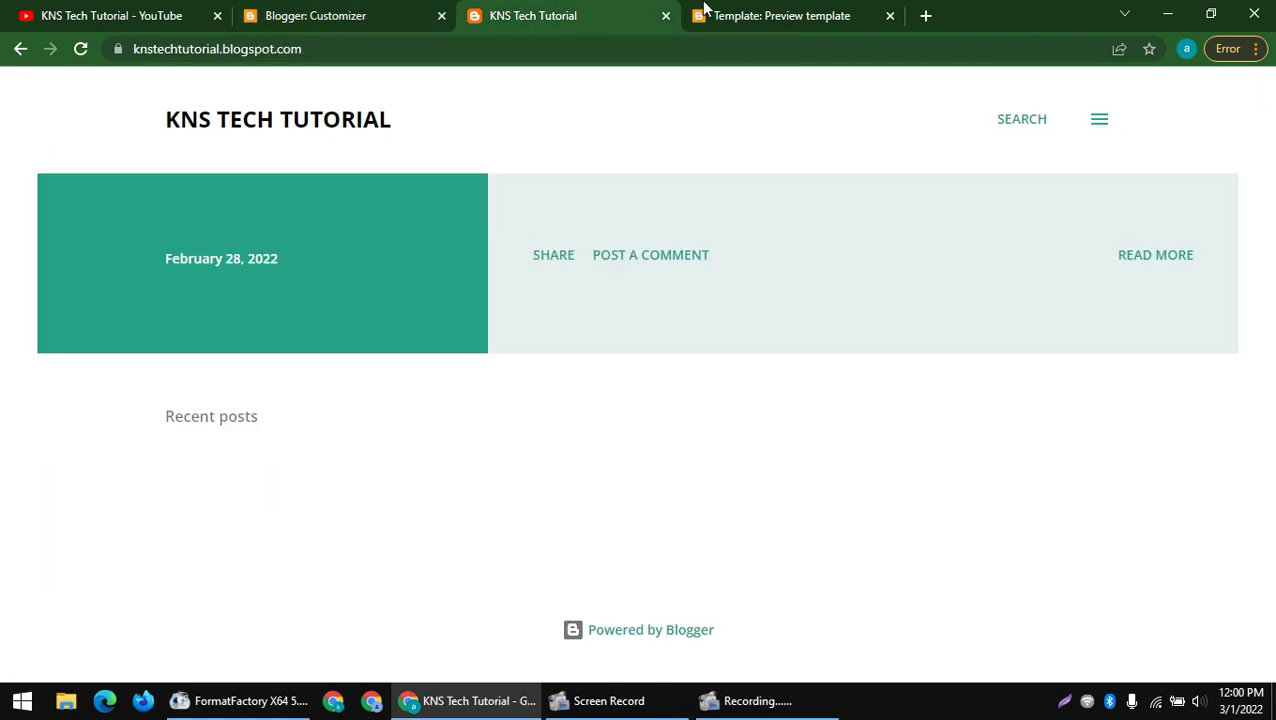
- Close the template preview tab and return to the Blogger customizer
{"action": "left_click", "coordinate": [705, 8]}
{"action": "left_click", "coordinate": [612, 10]}
{"action": "left_click", "coordinate": [889, 16]}
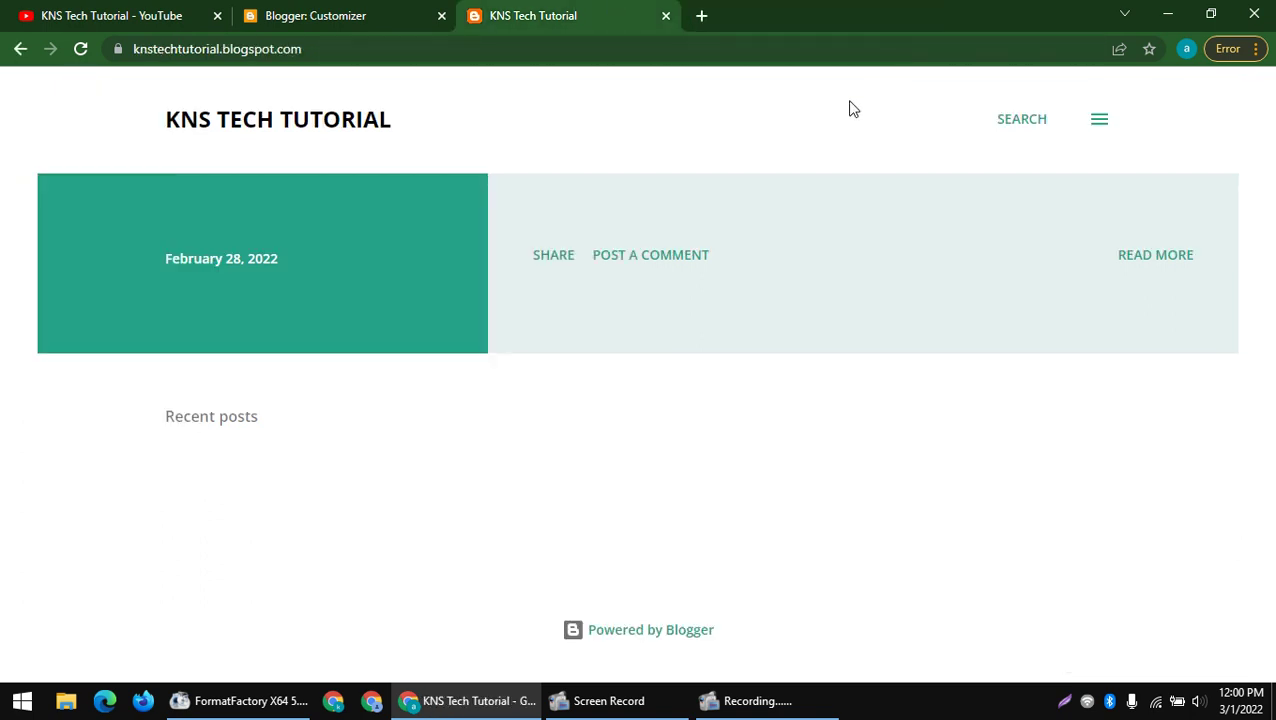
{"action": "left_click", "coordinate": [372, 12]}
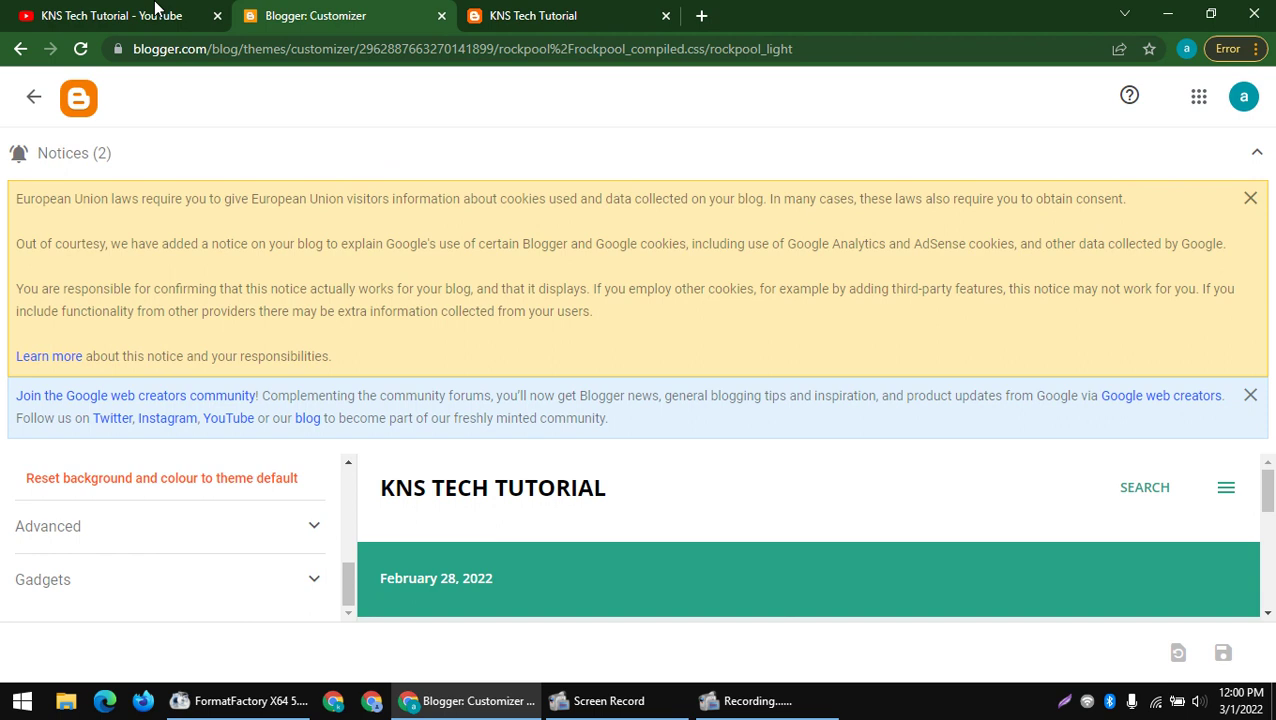
- Copy the address of the KNS Tech Tutorial YouTube channel page
{"action": "left_click", "coordinate": [186, 8]}
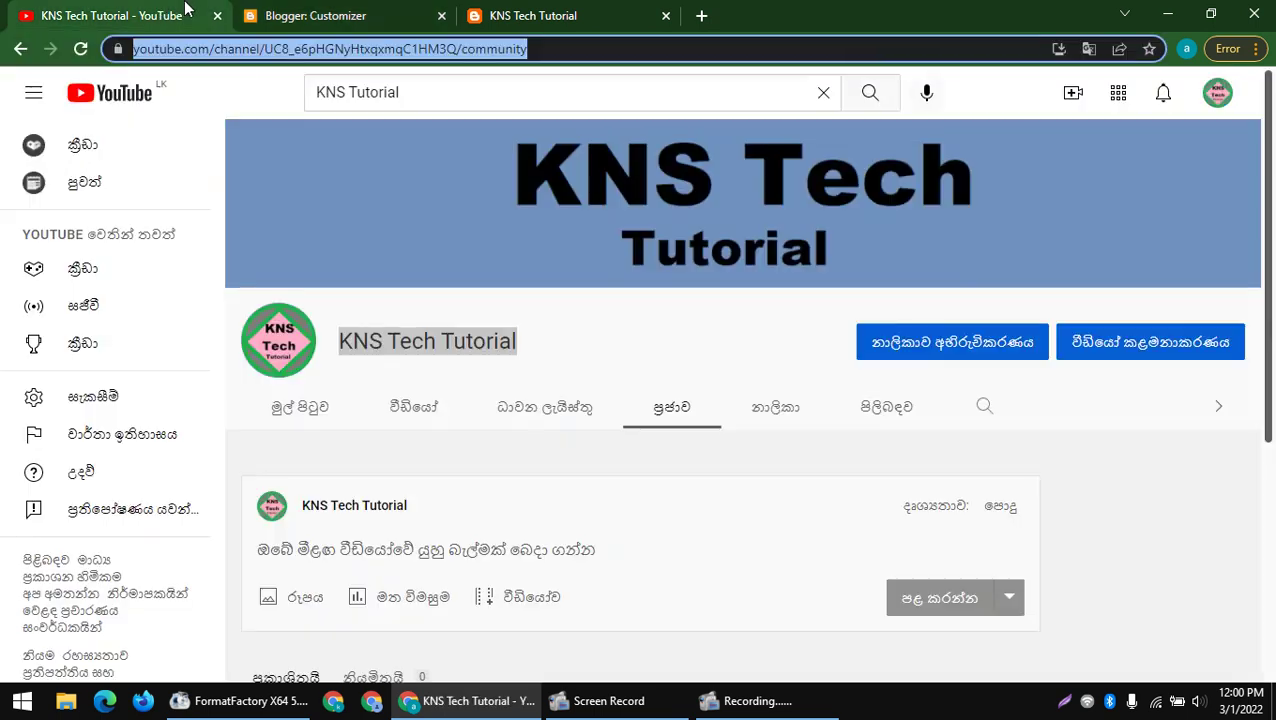
{"action": "right_click", "coordinate": [385, 48]}
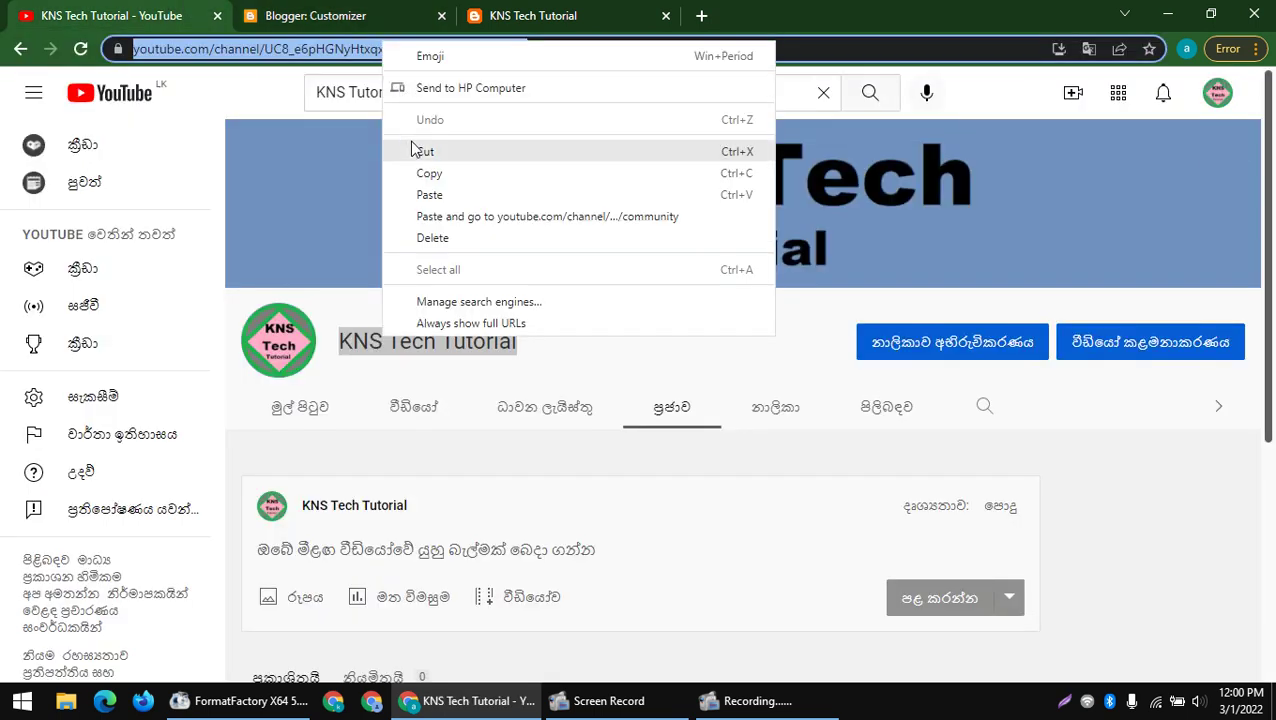
{"action": "left_click", "coordinate": [429, 173]}
- Return to Blogger, leave the theme customizer and start a new post from the blog's Posts page
{"action": "left_click", "coordinate": [372, 12]}
{"action": "left_click", "coordinate": [507, 12]}
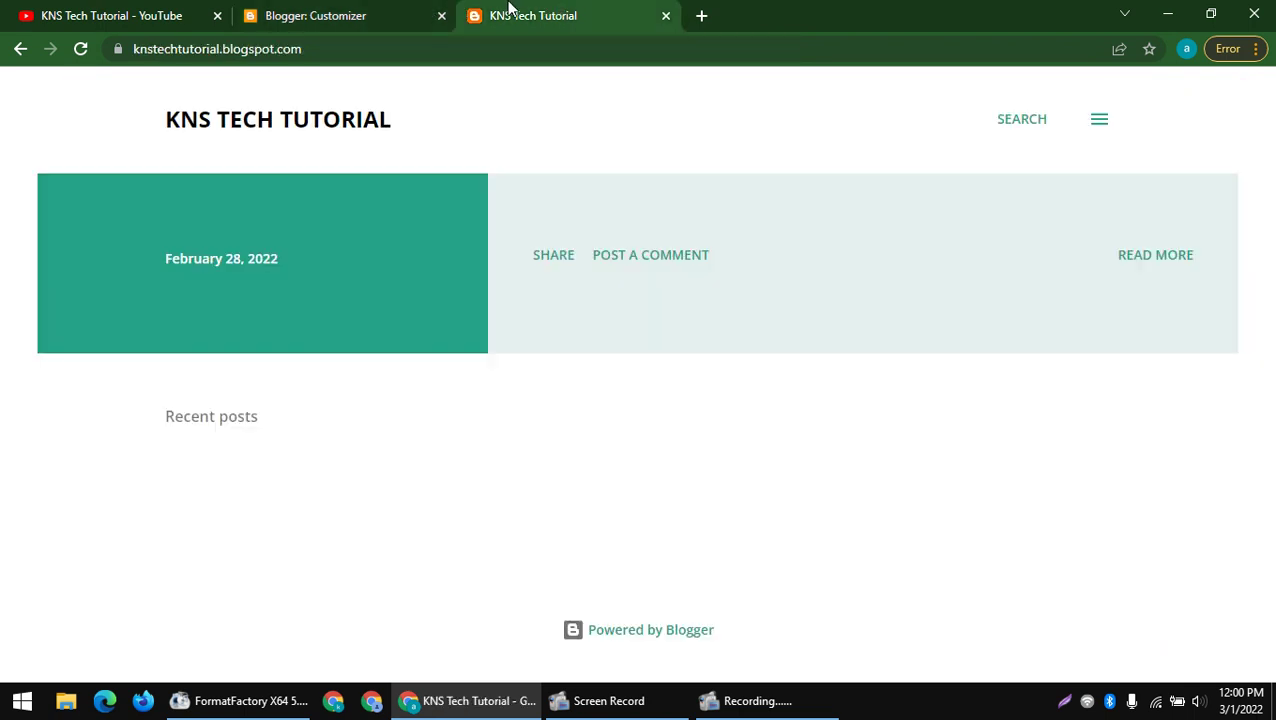
{"action": "left_click", "coordinate": [320, 15]}
{"action": "left_click", "coordinate": [30, 98]}
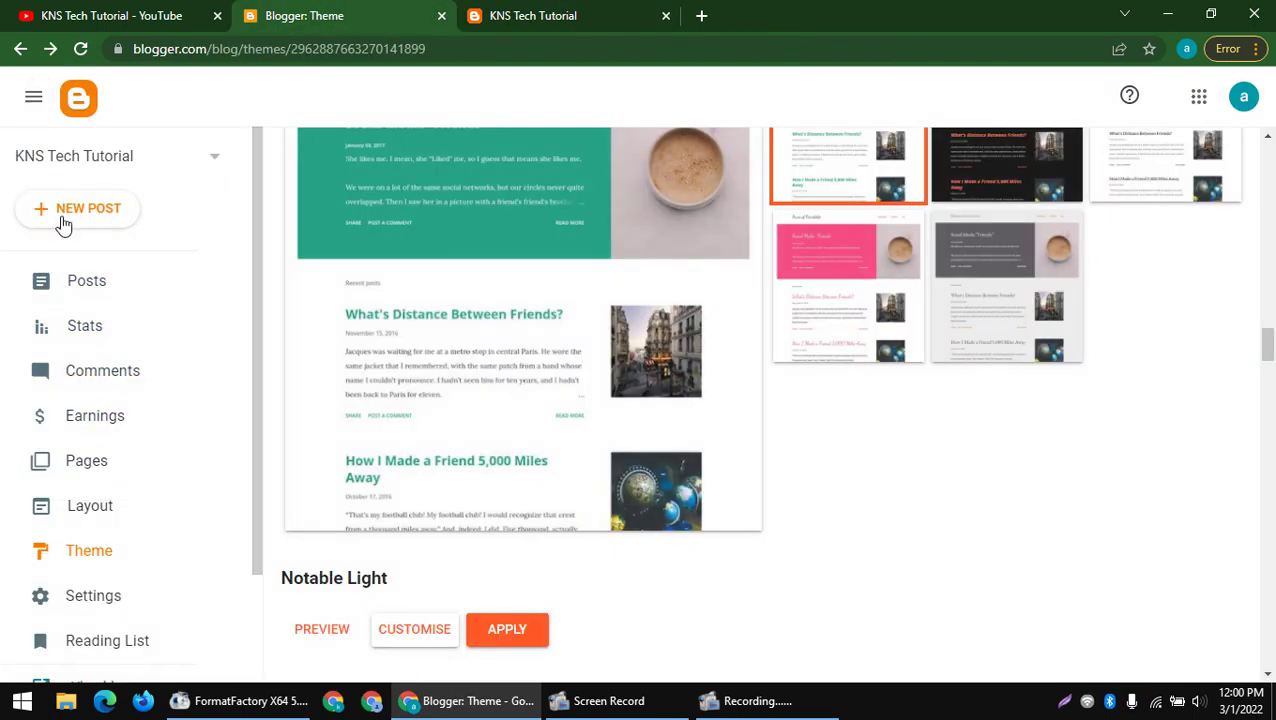
{"action": "left_click", "coordinate": [72, 285]}
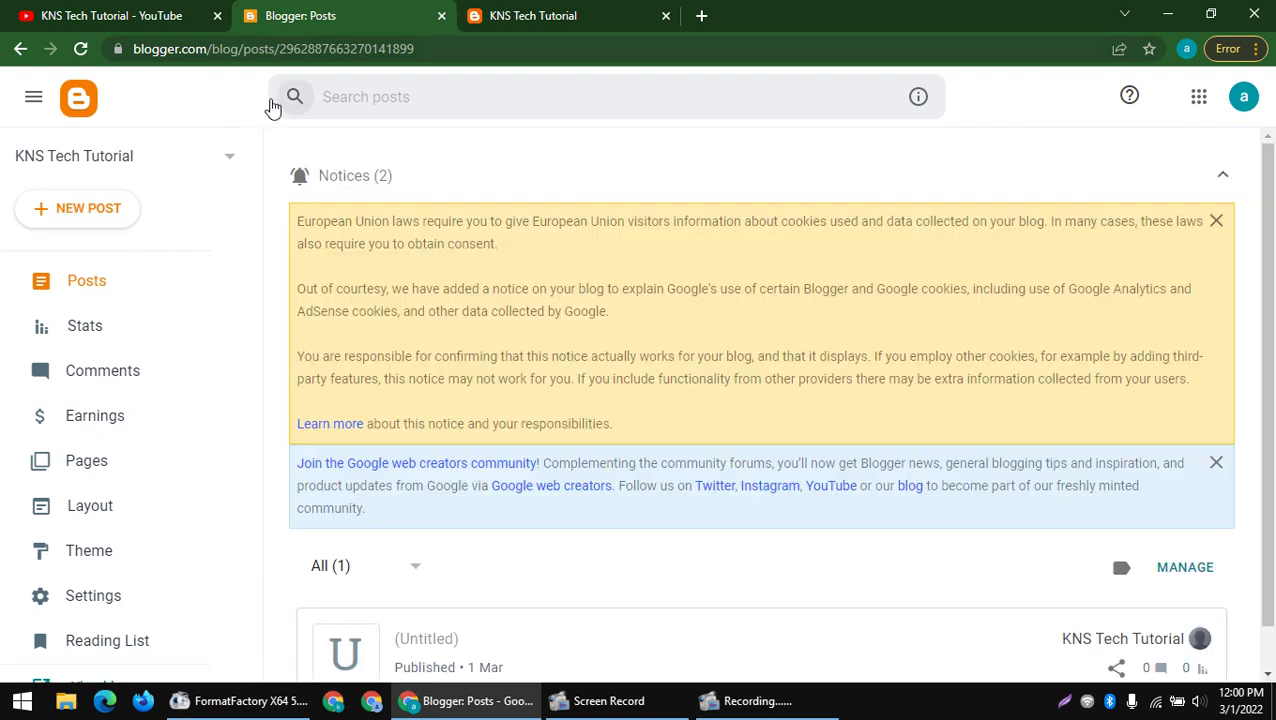
{"action": "left_click", "coordinate": [55, 212]}
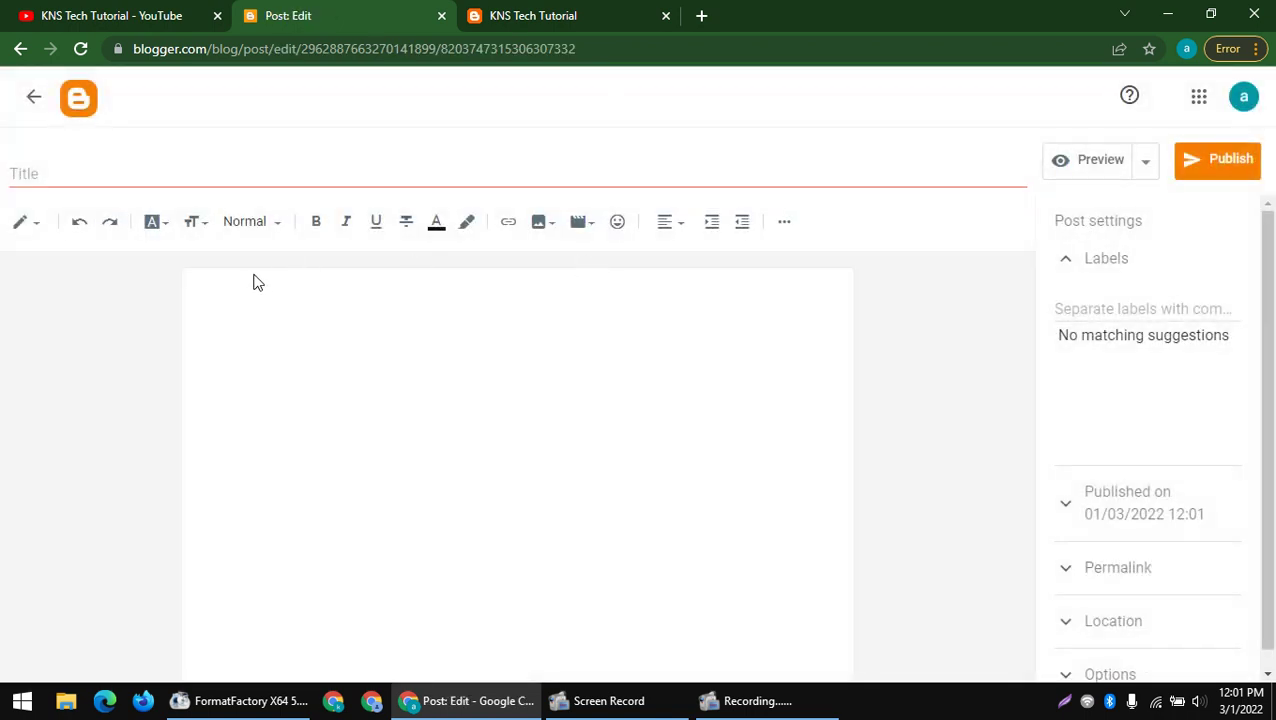
- Paste the copied YouTube channel address into the post body, remove its /community ending, and publish the untitled post
{"action": "left_click", "coordinate": [253, 287]}
{"action": "type", "text": "https://www.youtube.com/channel/UC8_e6pHGNyHtxqxmqC1HM3Q/community"}
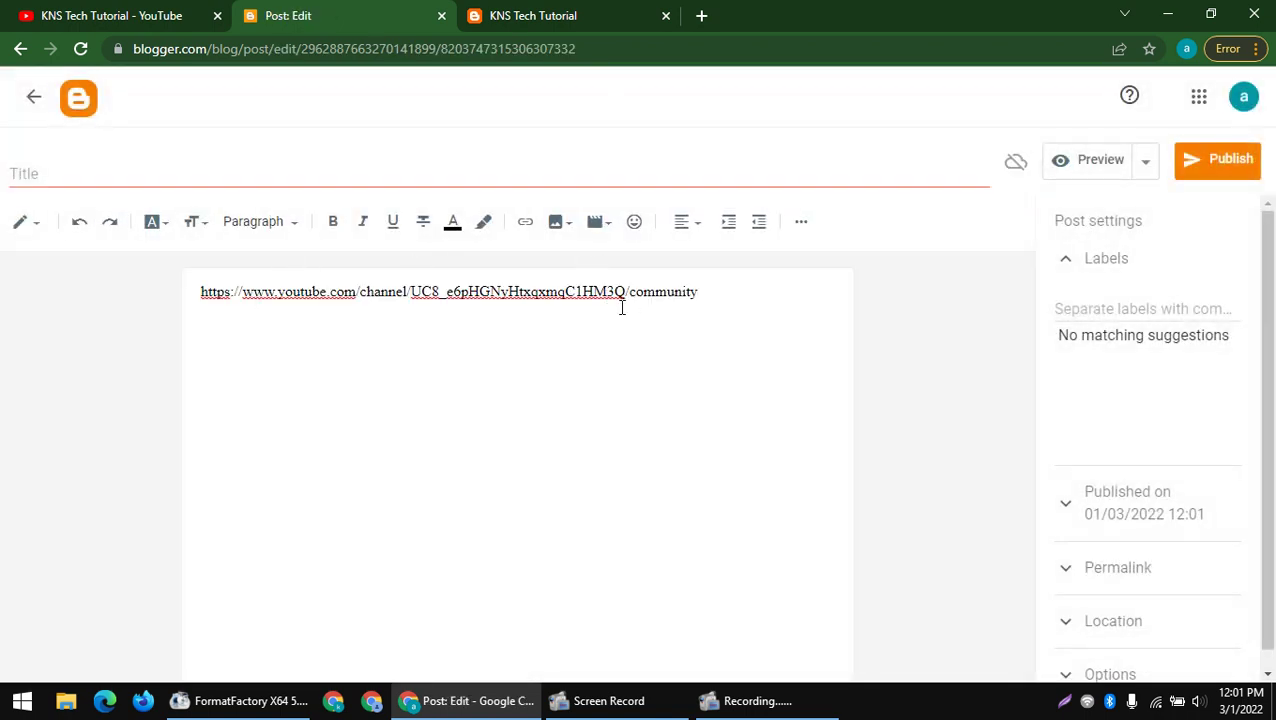
{"action": "left_click_drag", "start_coordinate": [631, 292], "coordinate": [873, 305]}
{"action": "key", "text": "BackSpace"}
{"action": "key", "text": "BackSpace"}
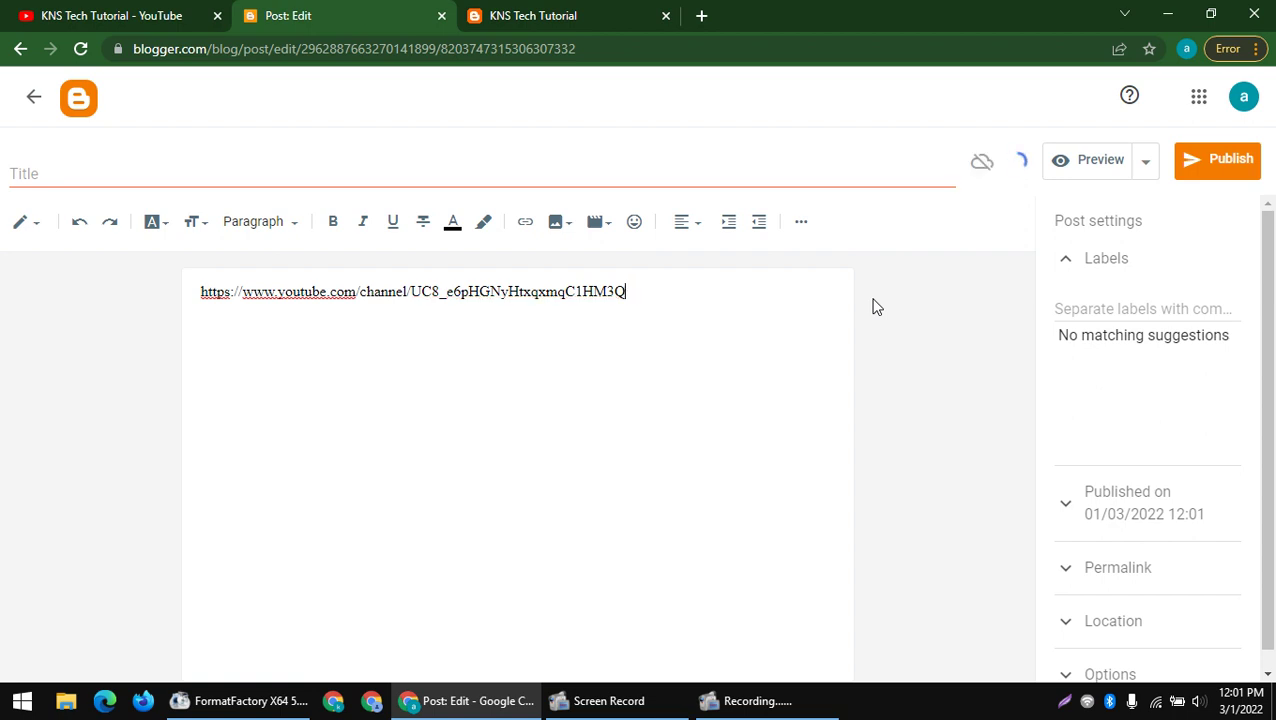
{"action": "left_click", "coordinate": [1196, 172]}
{"action": "left_click", "coordinate": [728, 425]}
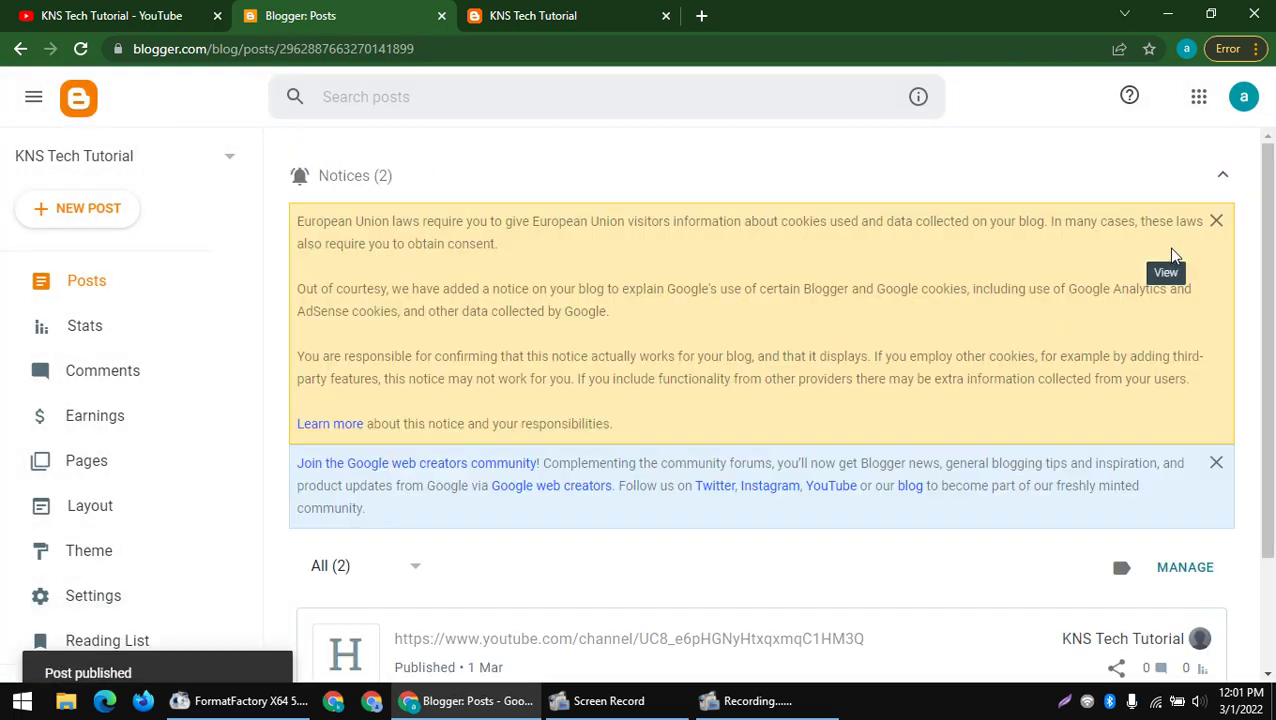
- View the newly published post on the live blog and check how the channel address in its body behaves
{"action": "scroll", "coordinate": [1078, 487], "scroll_direction": "down", "scroll_amount": 2}
{"action": "left_click", "coordinate": [1150, 492]}
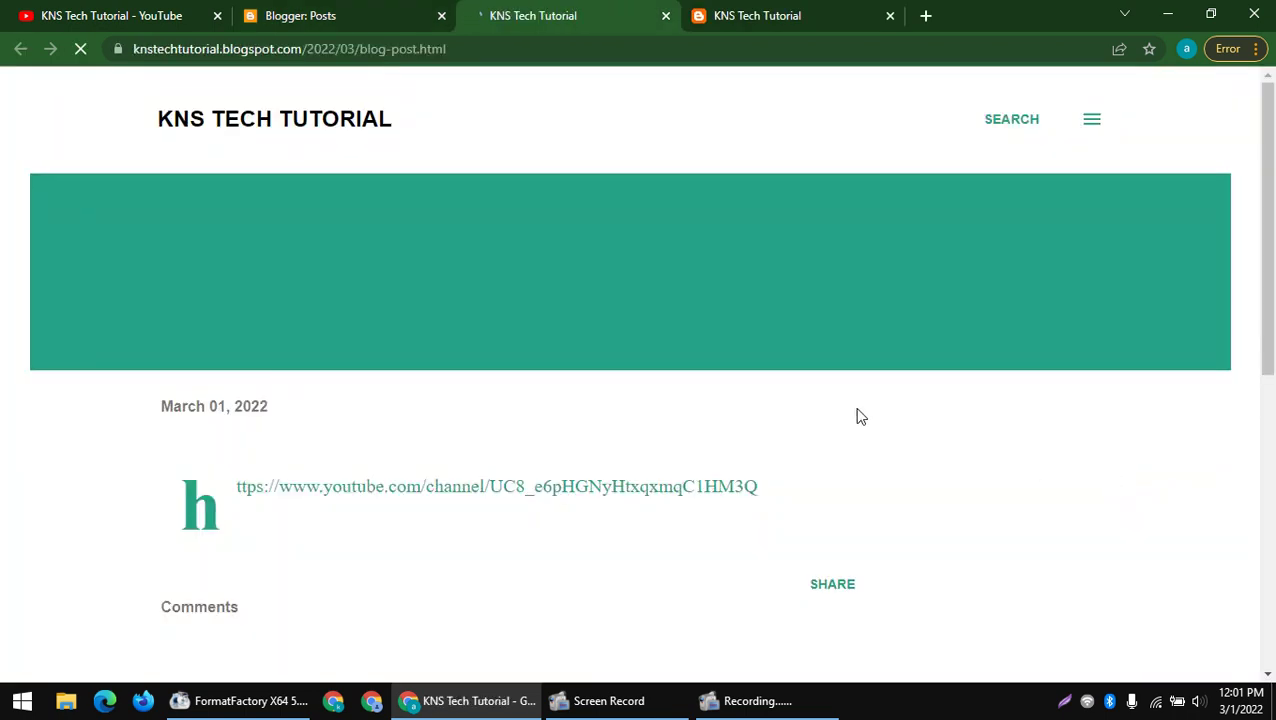
{"action": "triple_click", "coordinate": [302, 489]}
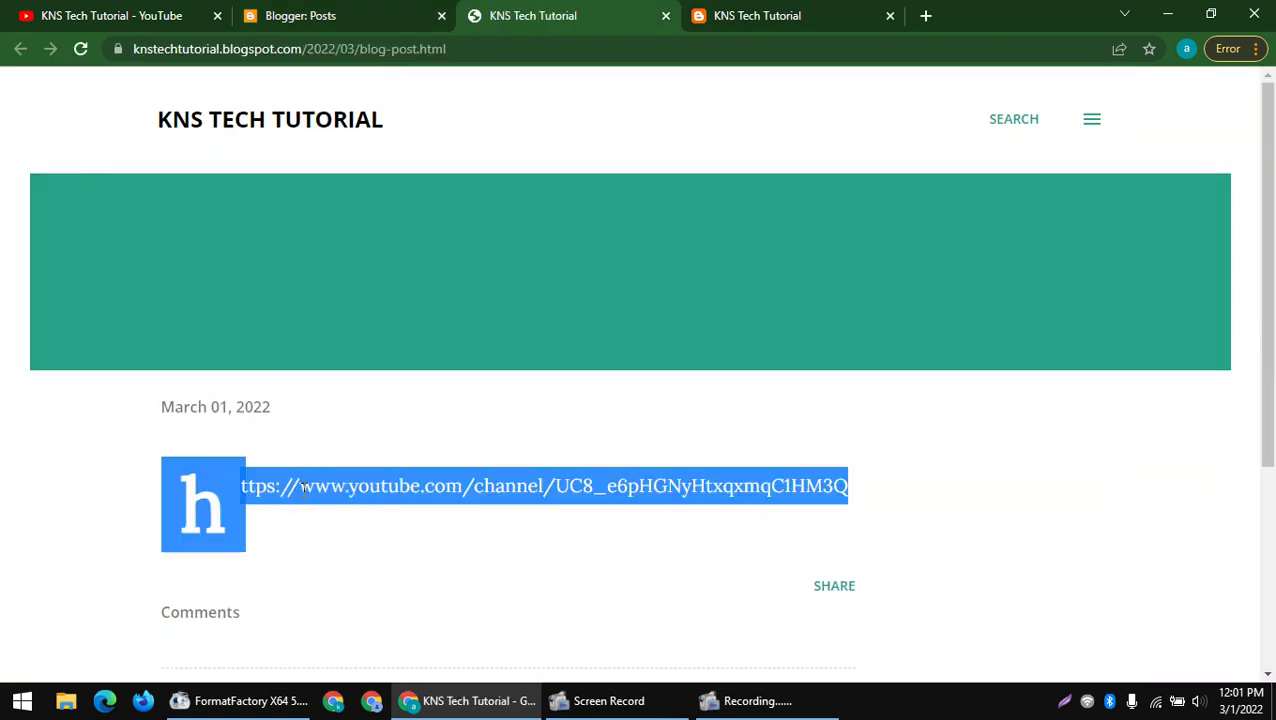
{"action": "right_click", "coordinate": [303, 497]}
{"action": "left_click", "coordinate": [378, 508]}
{"action": "left_click", "coordinate": [333, 456]}
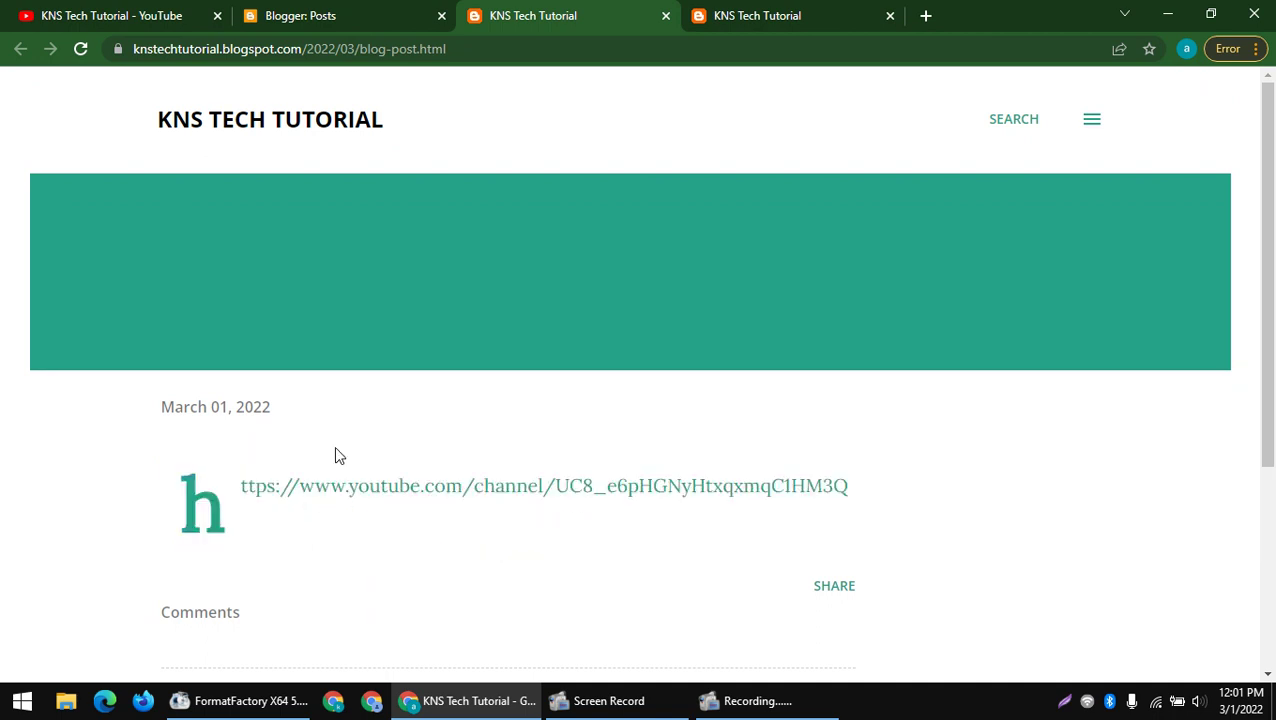
{"action": "scroll", "coordinate": [408, 401], "scroll_direction": "down", "scroll_amount": 3}
{"action": "scroll", "coordinate": [408, 401], "scroll_direction": "up", "scroll_amount": 3}
{"action": "double_click", "coordinate": [443, 446]}
{"action": "right_click", "coordinate": [432, 448]}
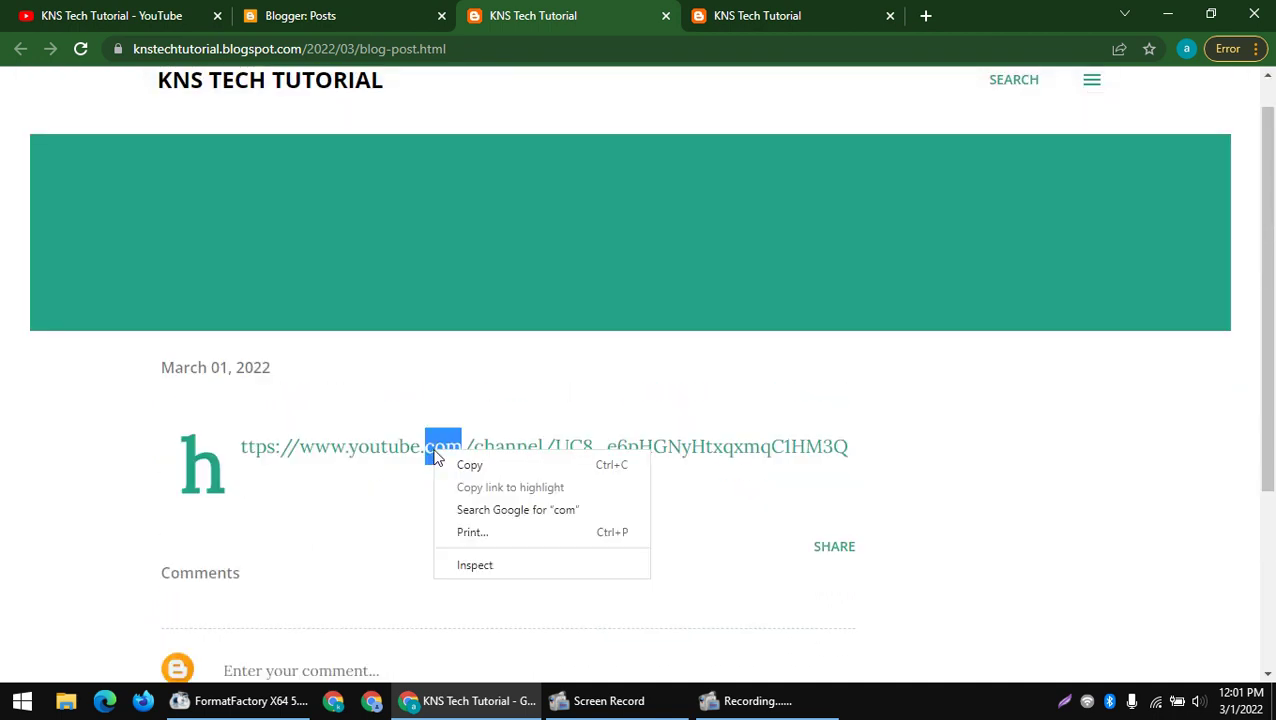
{"action": "double_click", "coordinate": [390, 450]}
{"action": "triple_click", "coordinate": [390, 460]}
{"action": "right_click", "coordinate": [410, 462]}
{"action": "left_click", "coordinate": [315, 465]}
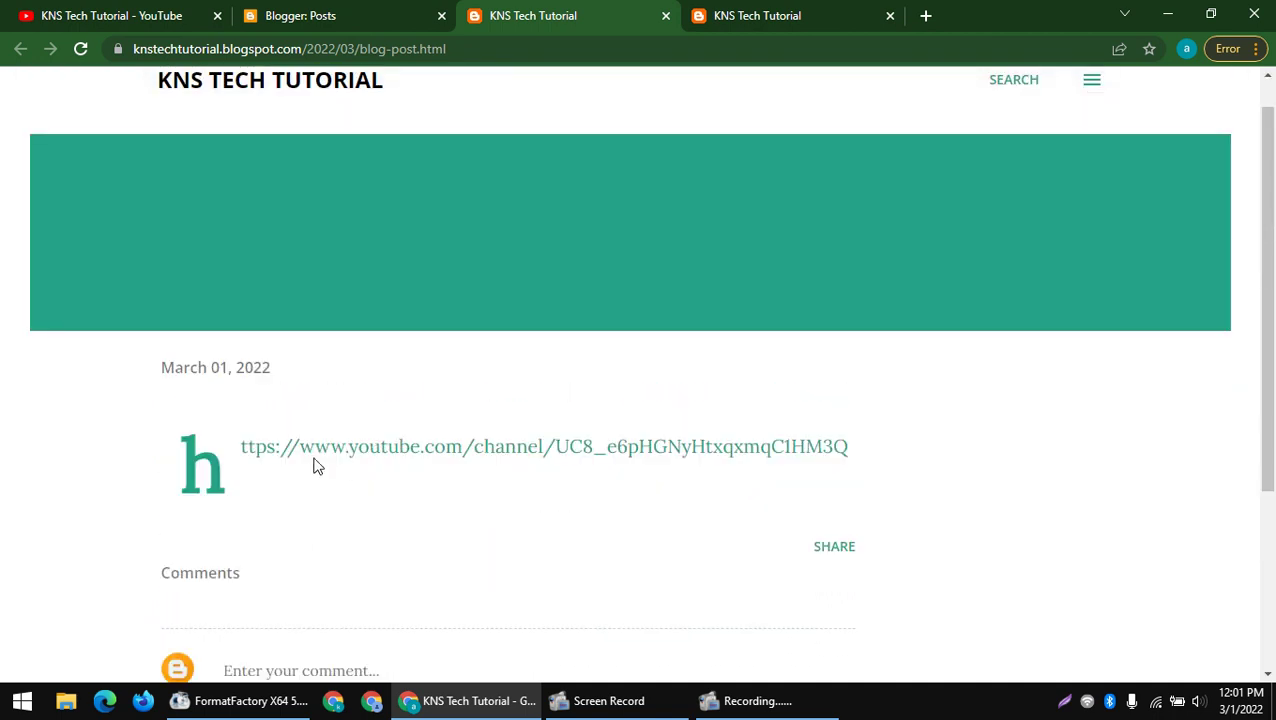
- Open the channel address selected in the post text in a new tab, and close that tab again
{"action": "left_click_drag", "start_coordinate": [351, 446], "coordinate": [862, 449]}
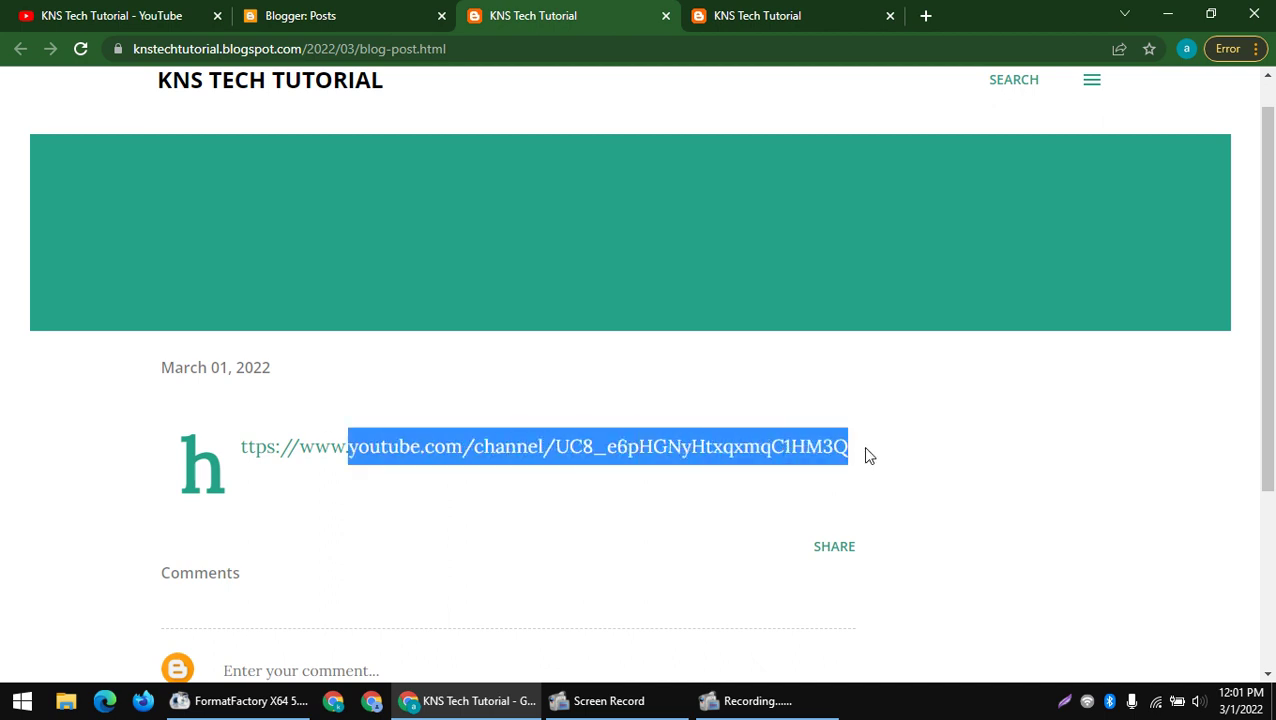
{"action": "right_click", "coordinate": [791, 457]}
{"action": "left_click", "coordinate": [830, 517]}
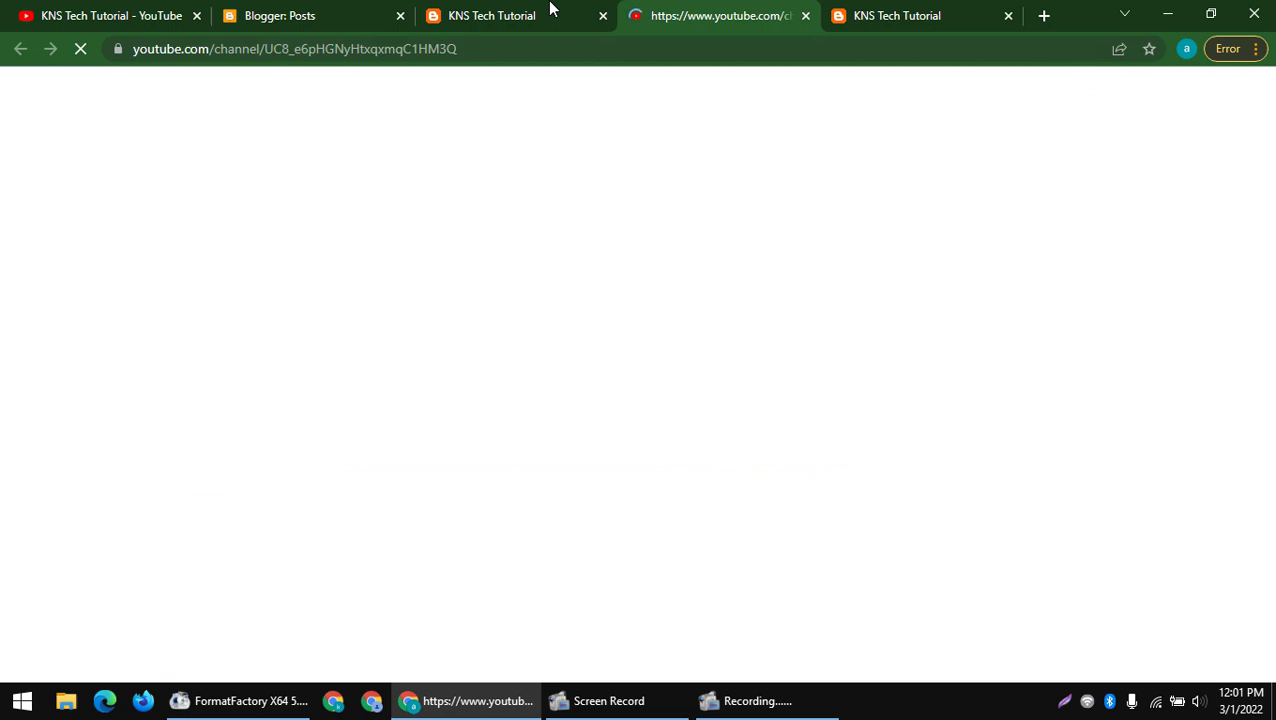
{"action": "left_click", "coordinate": [551, 12]}
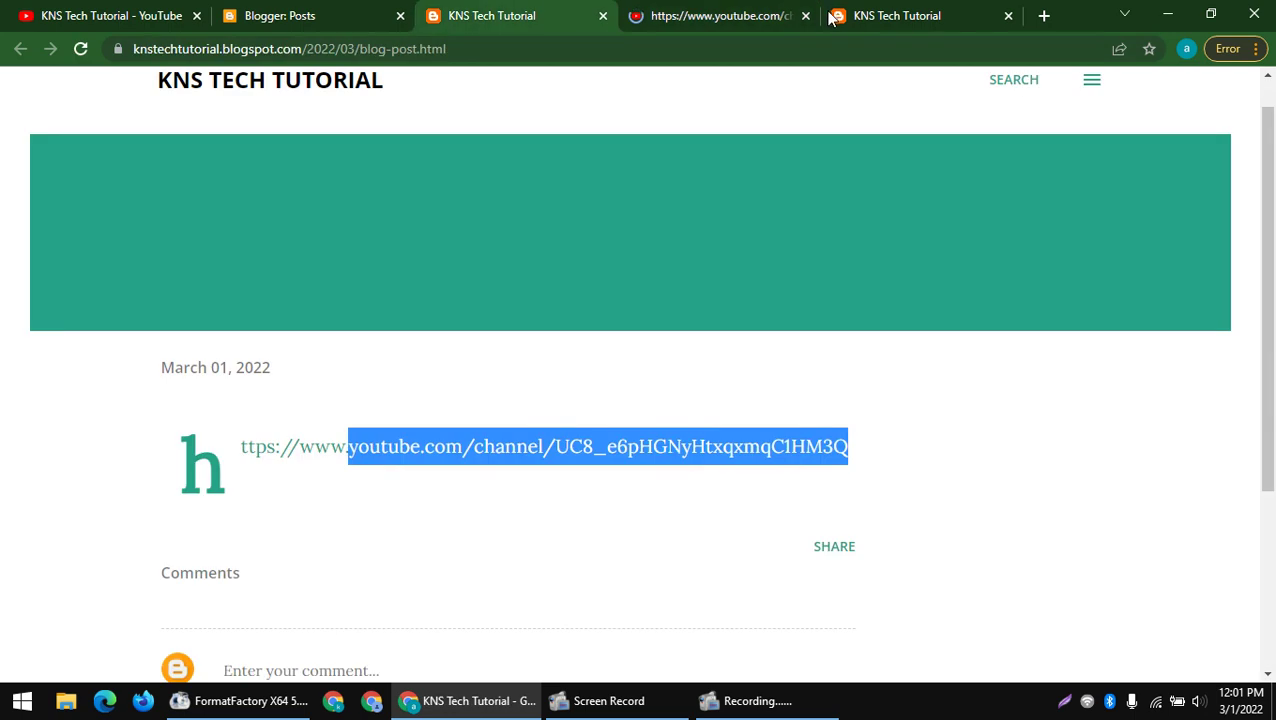
{"action": "left_click", "coordinate": [806, 16]}
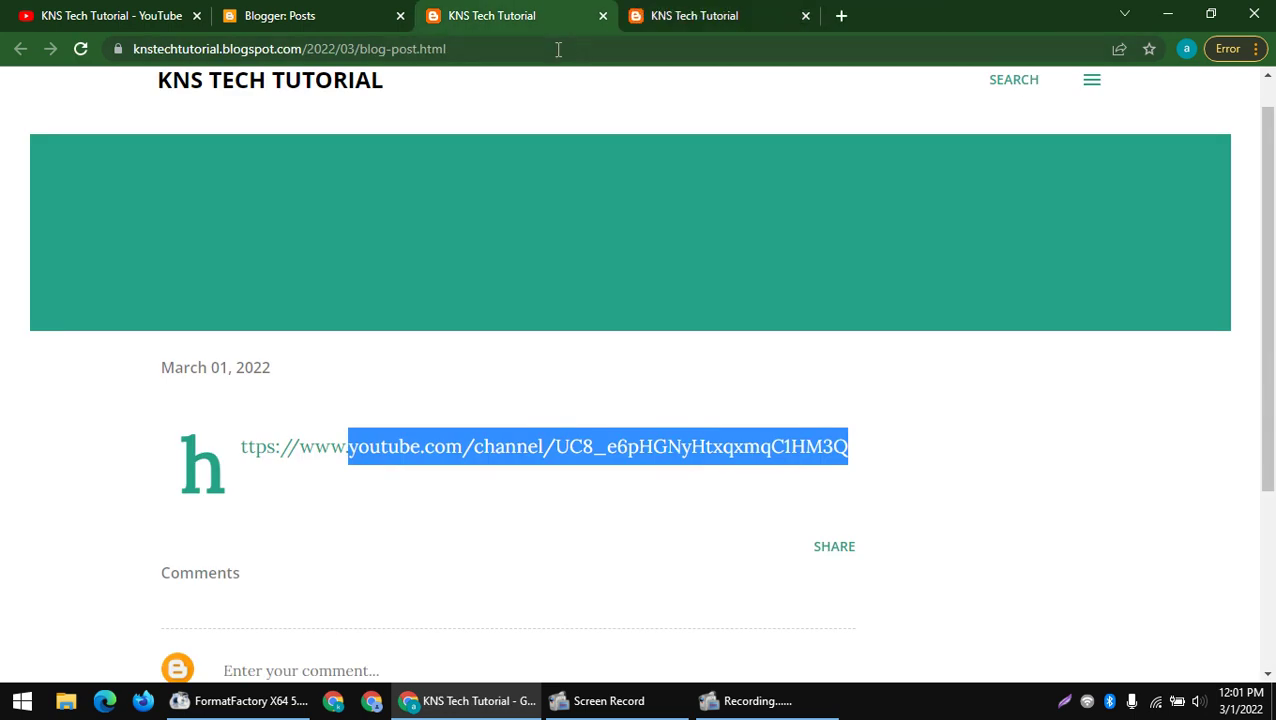
- Open the custom domain option in the blog's Publishing settings and go to the page for buying a domain
{"action": "left_click", "coordinate": [276, 12]}
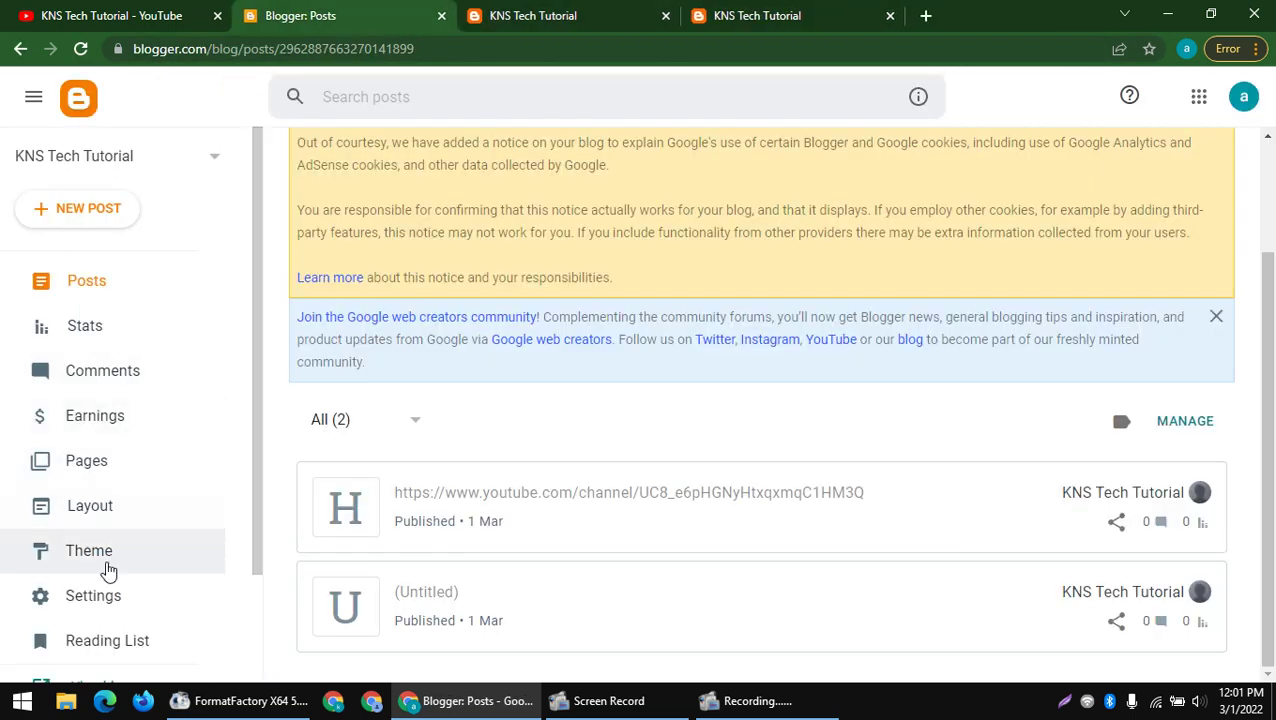
{"action": "left_click", "coordinate": [118, 600]}
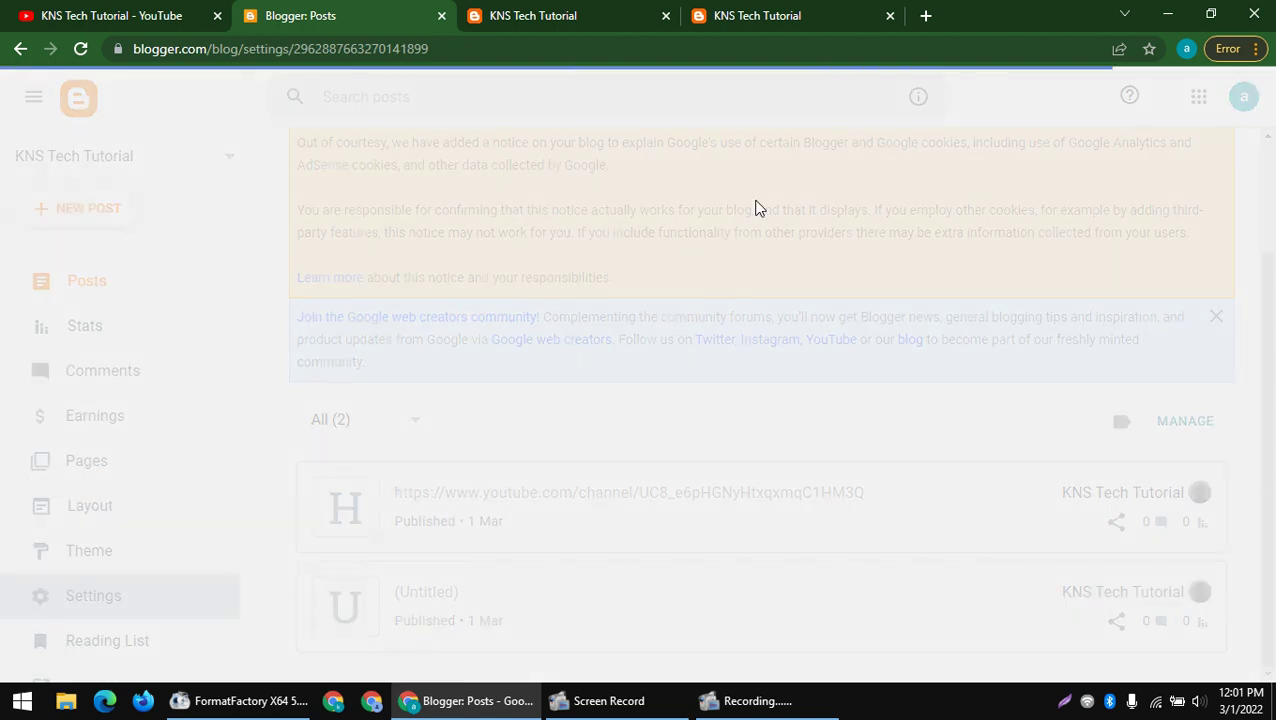
{"action": "scroll", "coordinate": [498, 239], "scroll_direction": "down", "scroll_amount": 5}
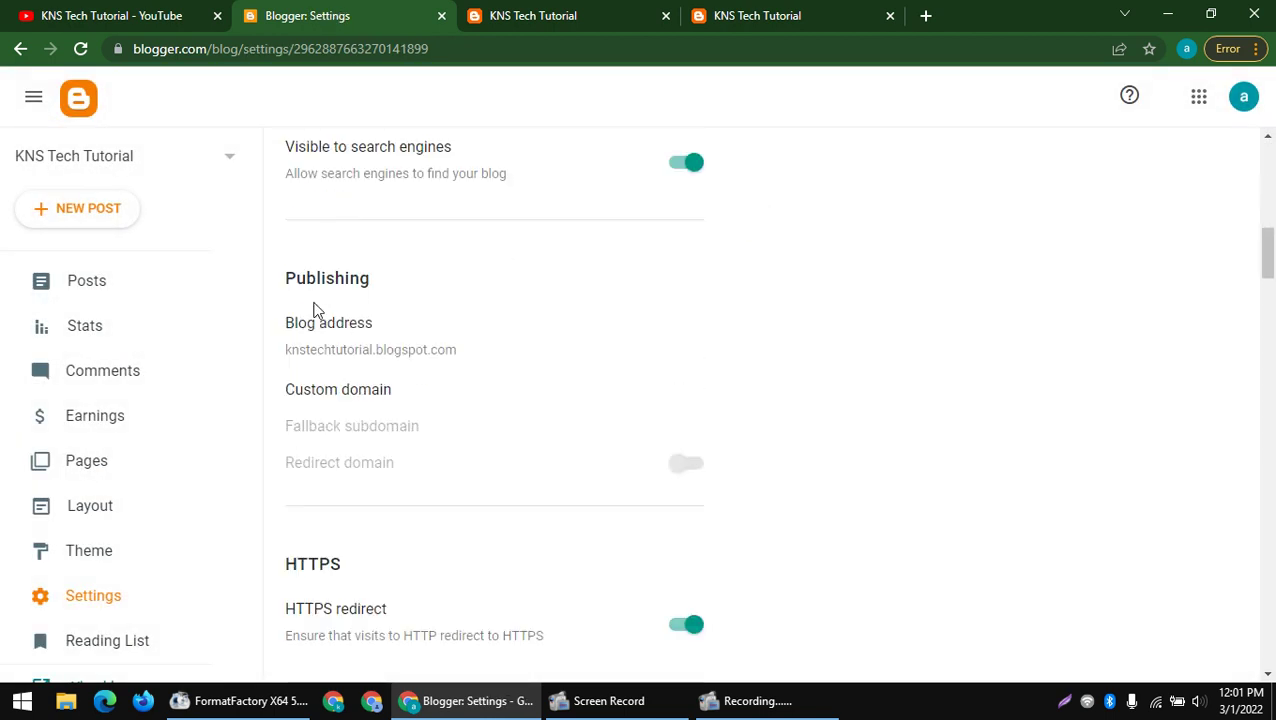
{"action": "left_click", "coordinate": [327, 395]}
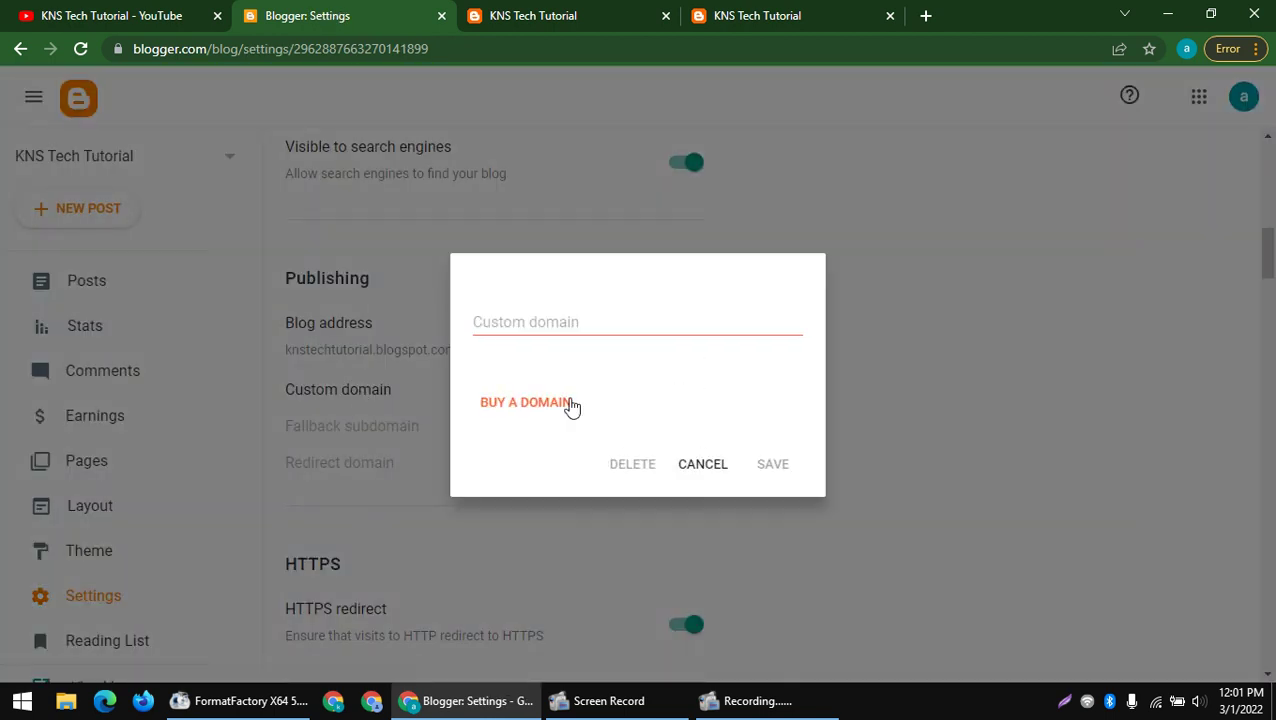
{"action": "left_click", "coordinate": [575, 328]}
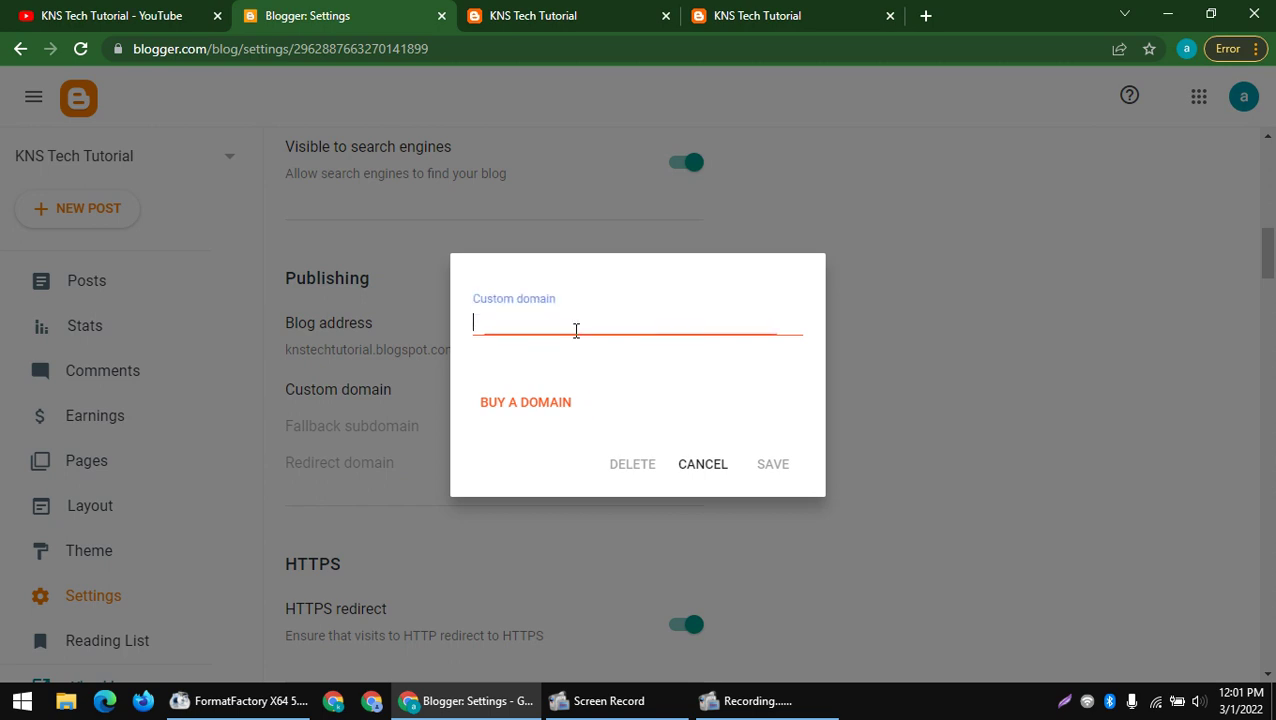
{"action": "left_click", "coordinate": [506, 410]}
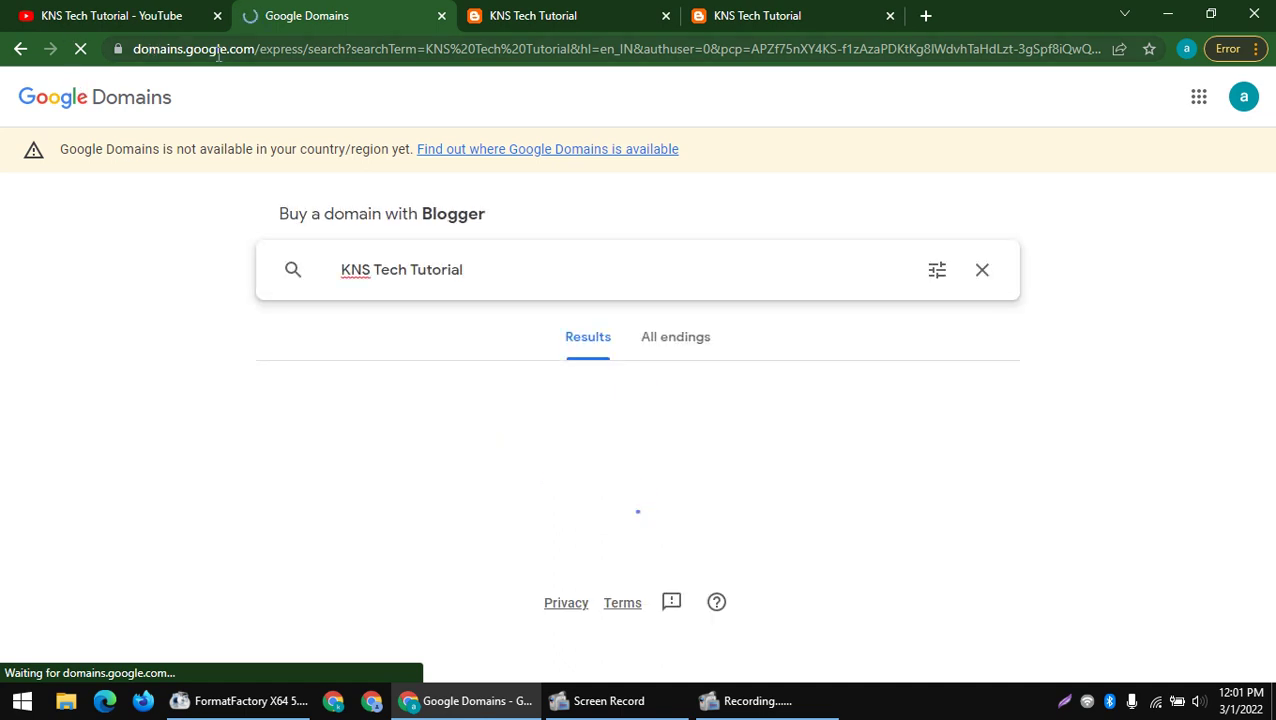
- Examine the Google Domains address, the KNS Tech Tutorial search term and the suggested domain names
{"action": "left_click_drag", "start_coordinate": [258, 46], "coordinate": [3, 112]}
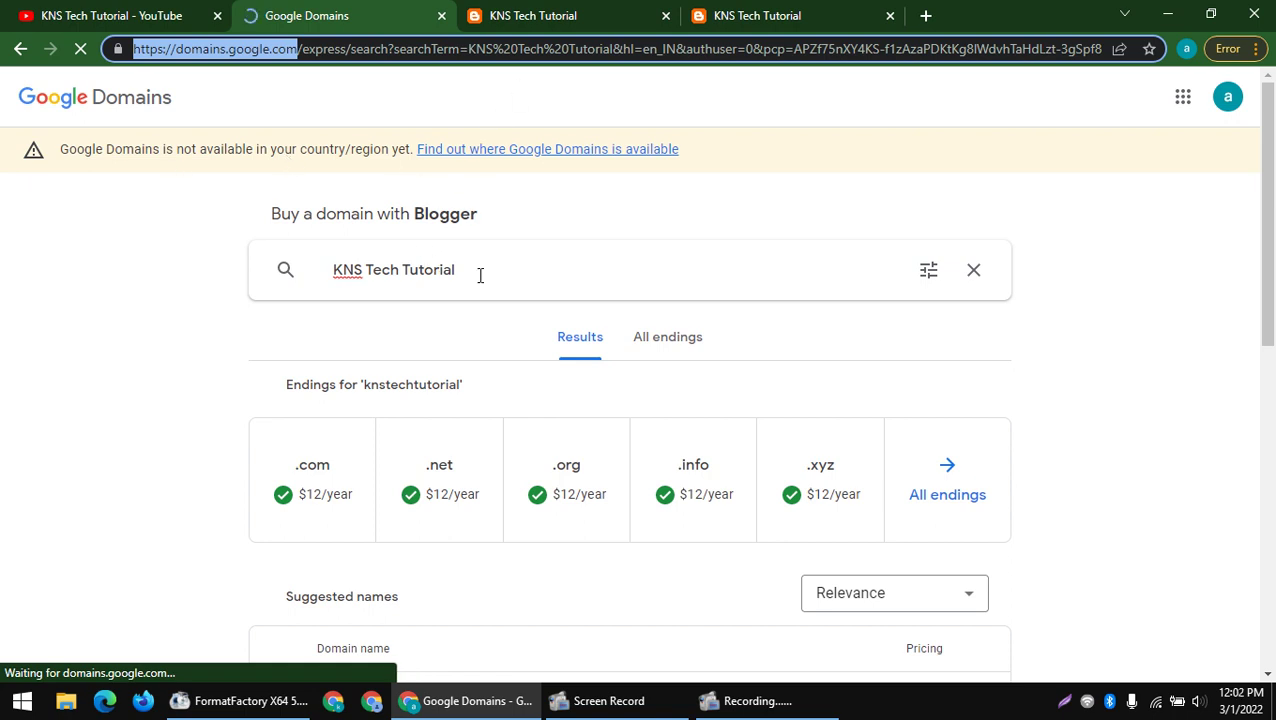
{"action": "left_click_drag", "start_coordinate": [480, 275], "coordinate": [313, 282]}
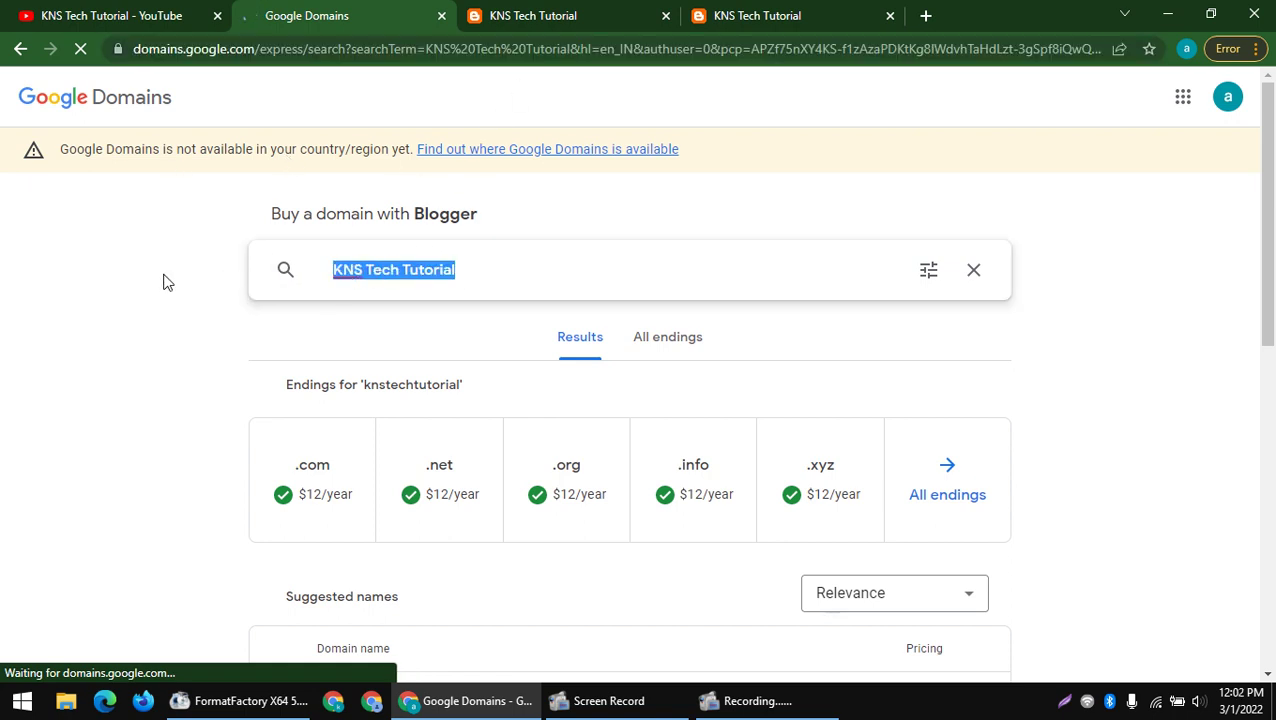
{"action": "left_click", "coordinate": [228, 310]}
{"action": "scroll", "coordinate": [228, 310], "scroll_direction": "down", "scroll_amount": 5}
{"action": "scroll", "coordinate": [226, 311], "scroll_direction": "up", "scroll_amount": 2}
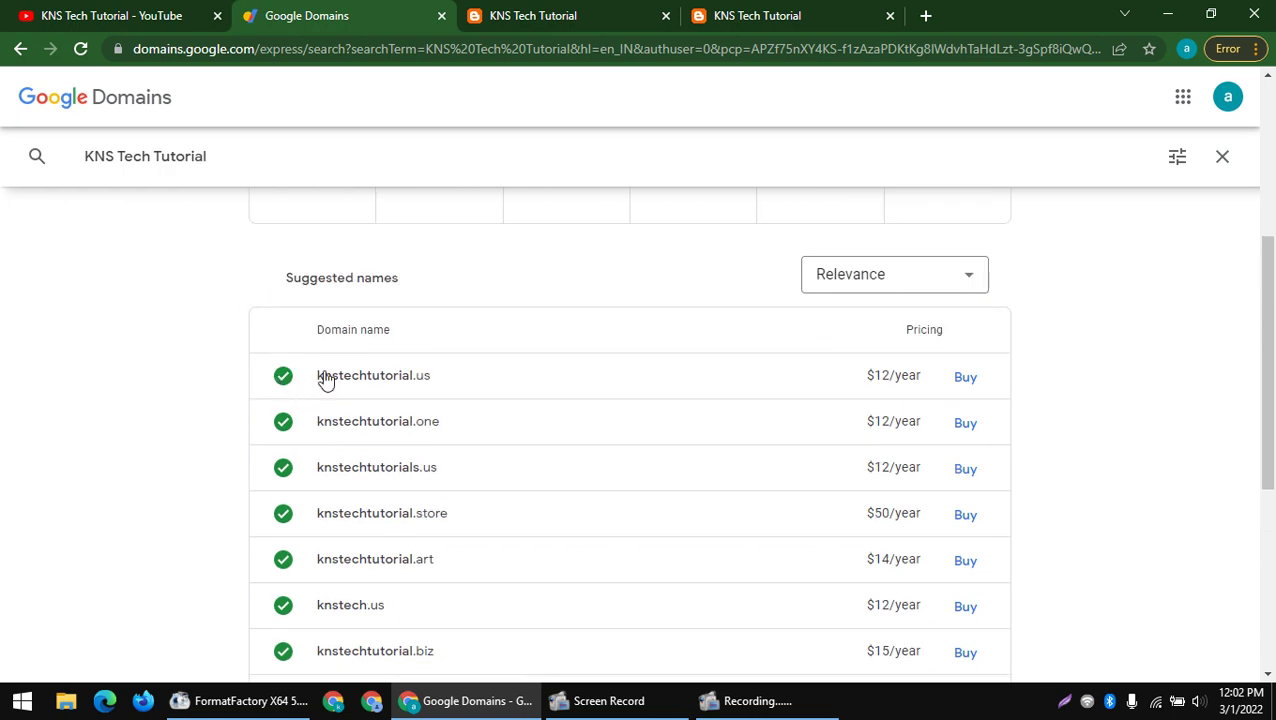
- Check the yearly price and insights of the suggested domain knstechtutorial.us, and collapse its details
{"action": "left_click_drag", "start_coordinate": [318, 378], "coordinate": [449, 387]}
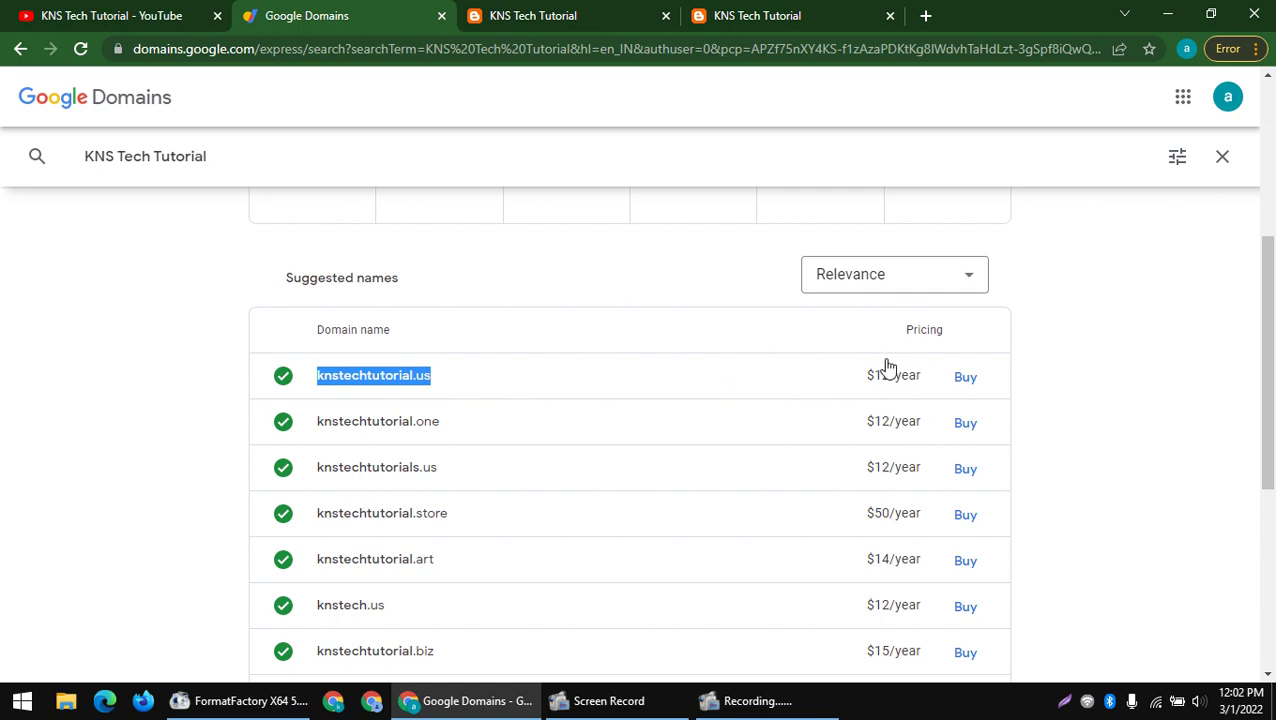
{"action": "left_click_drag", "start_coordinate": [852, 383], "coordinate": [975, 386]}
{"action": "left_click", "coordinate": [1012, 352]}
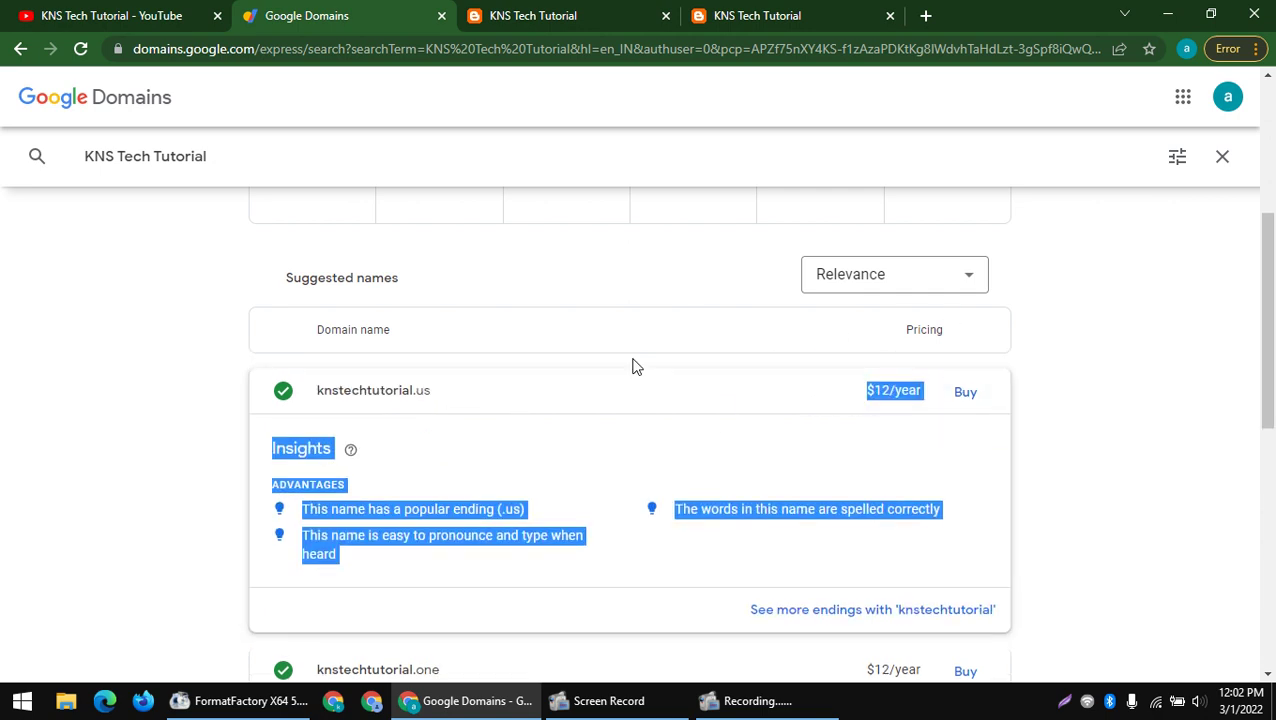
{"action": "left_click", "coordinate": [424, 379]}
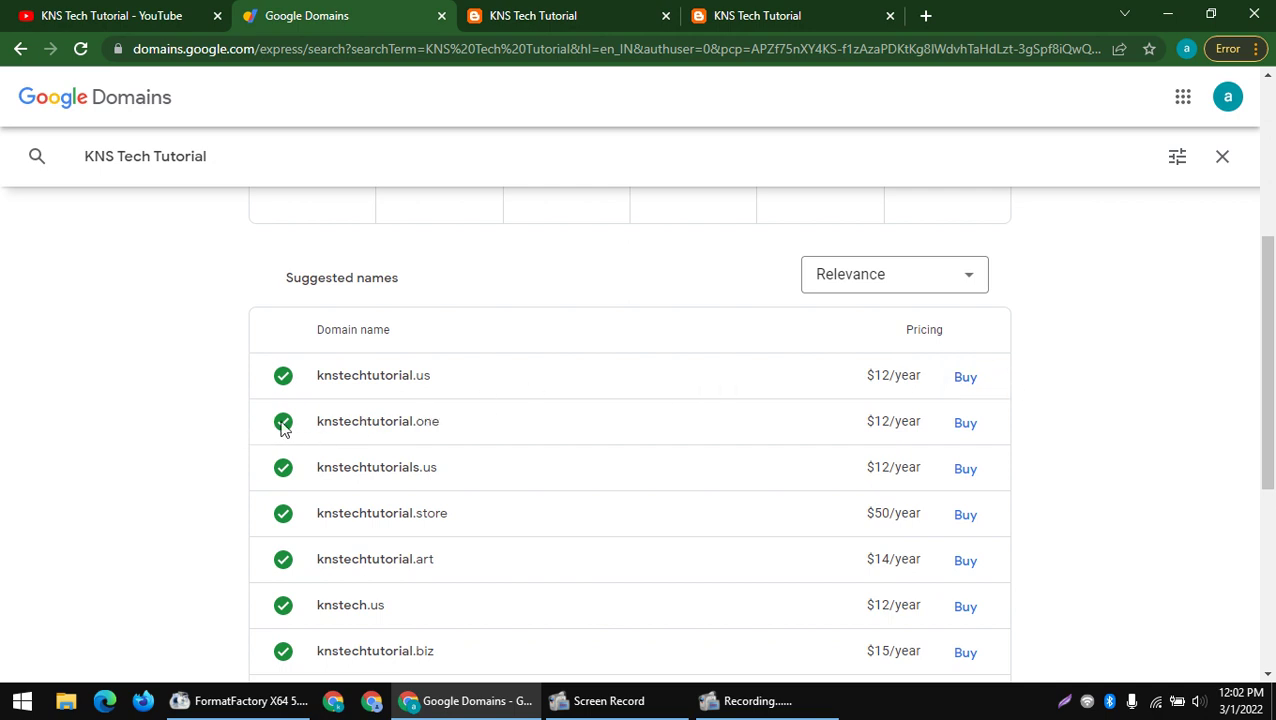
- Compare the yearly prices of knstechtutorial.one and knstechtutorial.store, and review the insights for the .store name
{"action": "left_click_drag", "start_coordinate": [283, 425], "coordinate": [1080, 428]}
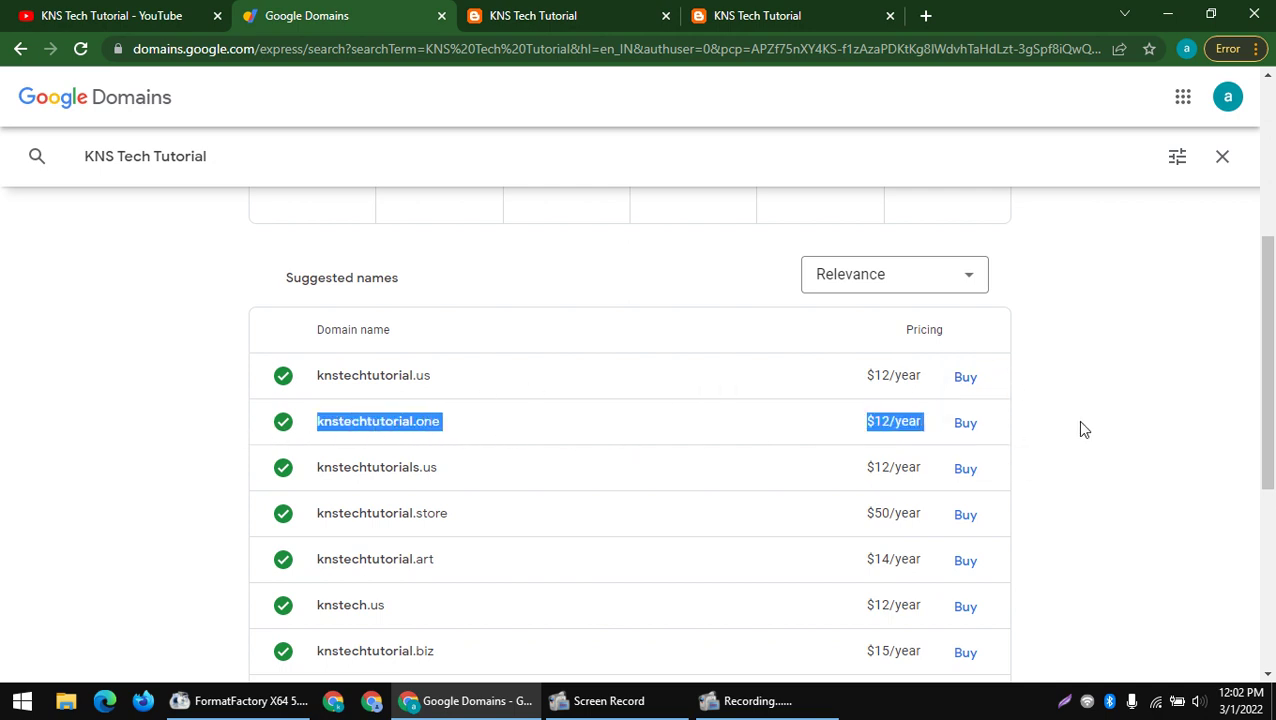
{"action": "left_click", "coordinate": [1080, 428]}
{"action": "left_click_drag", "start_coordinate": [245, 530], "coordinate": [965, 512]}
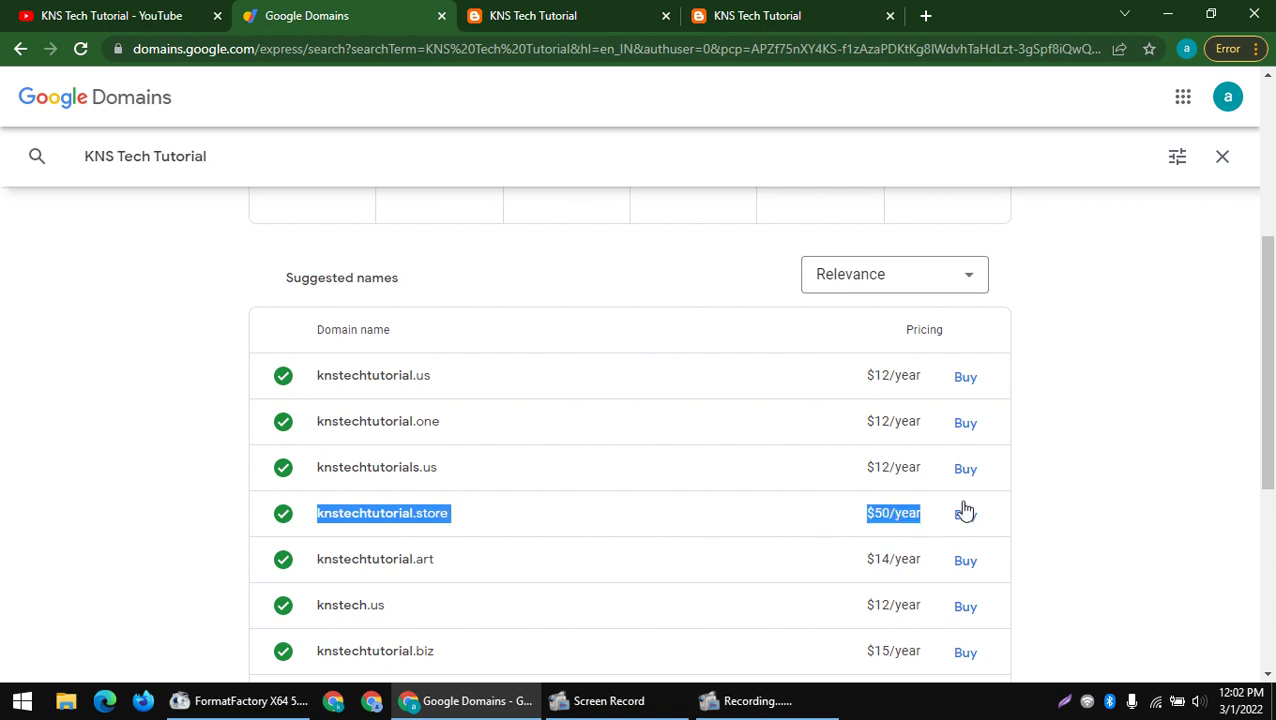
{"action": "left_click", "coordinate": [15, 495]}
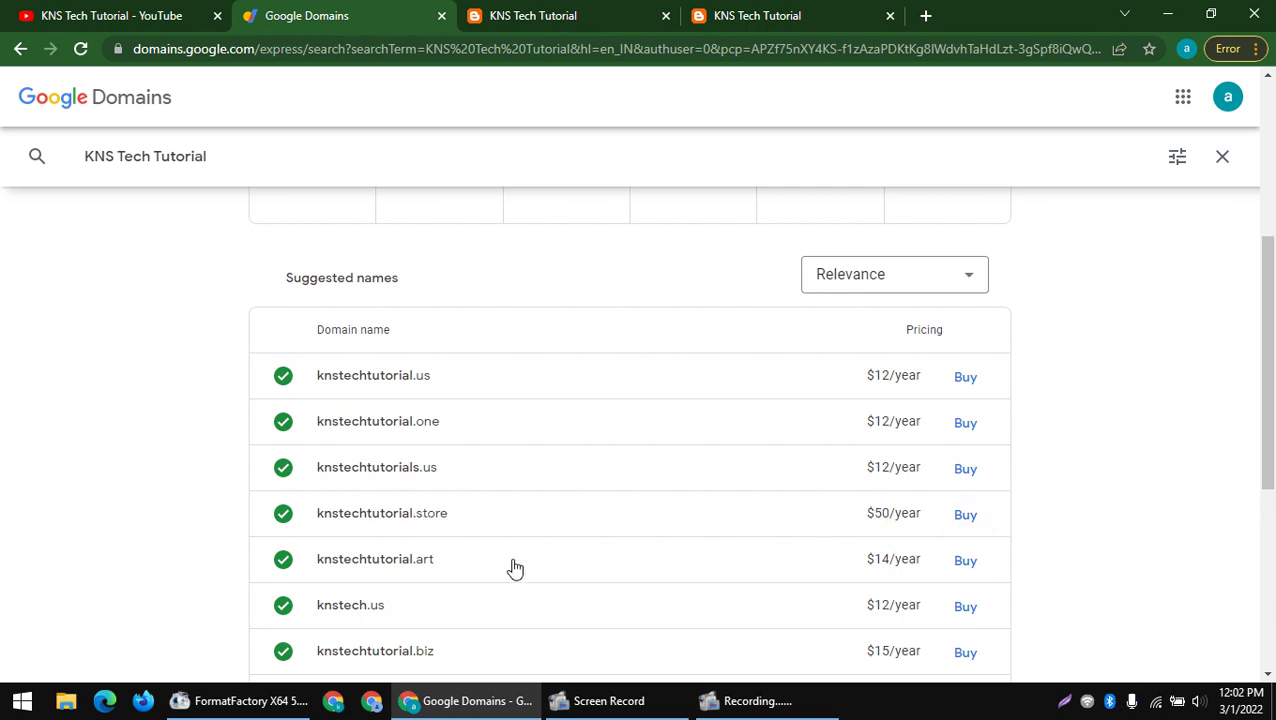
{"action": "left_click_drag", "start_coordinate": [450, 518], "coordinate": [413, 524]}
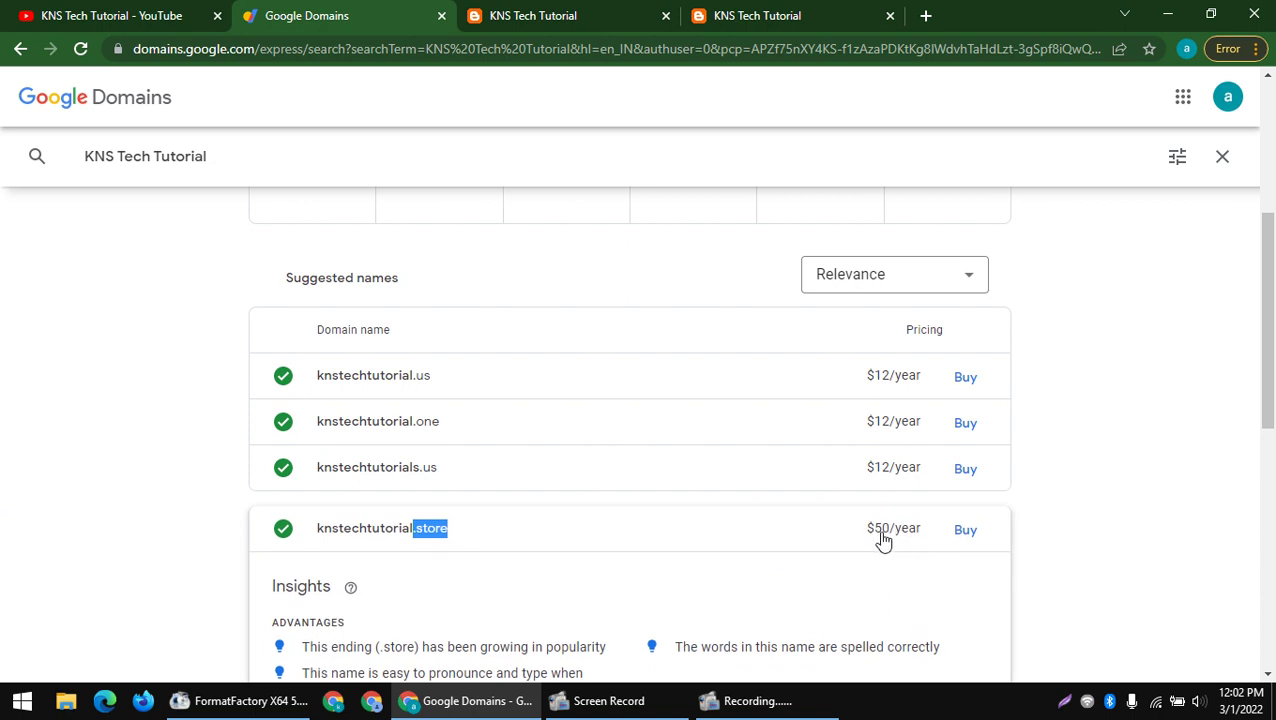
{"action": "left_click", "coordinate": [353, 536]}
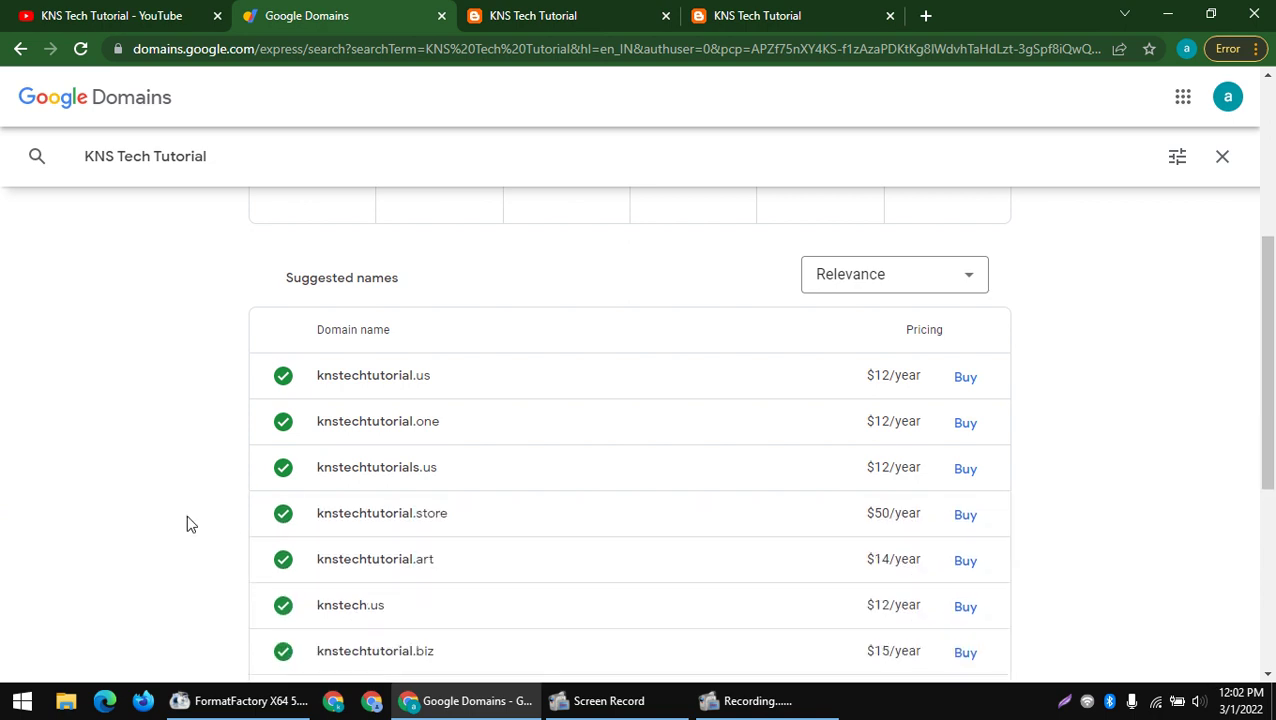
- Look through the remaining suggested domain names and their yearly prices, including knstechnologytutorial.us and knstechnologytutorial.tech
{"action": "scroll", "coordinate": [340, 443], "scroll_direction": "down", "scroll_amount": 3}
{"action": "scroll", "coordinate": [340, 445], "scroll_direction": "down", "scroll_amount": 8}
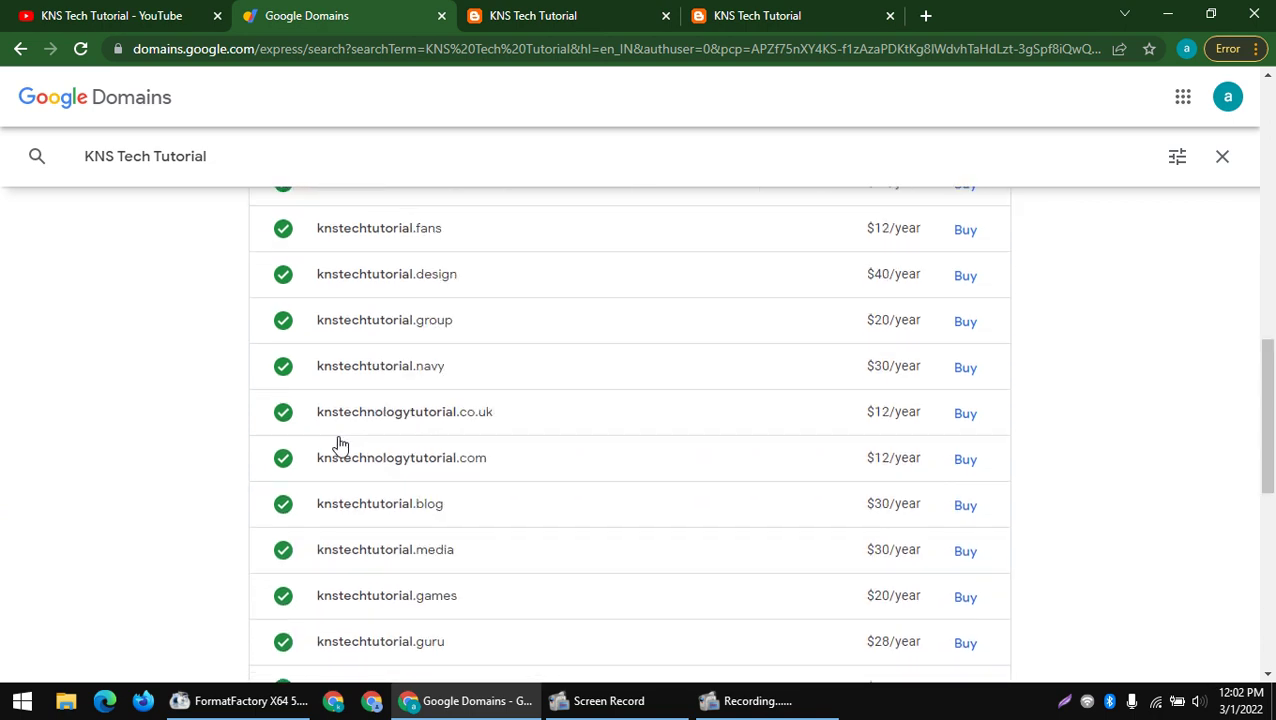
{"action": "scroll", "coordinate": [335, 445], "scroll_direction": "down", "scroll_amount": 10}
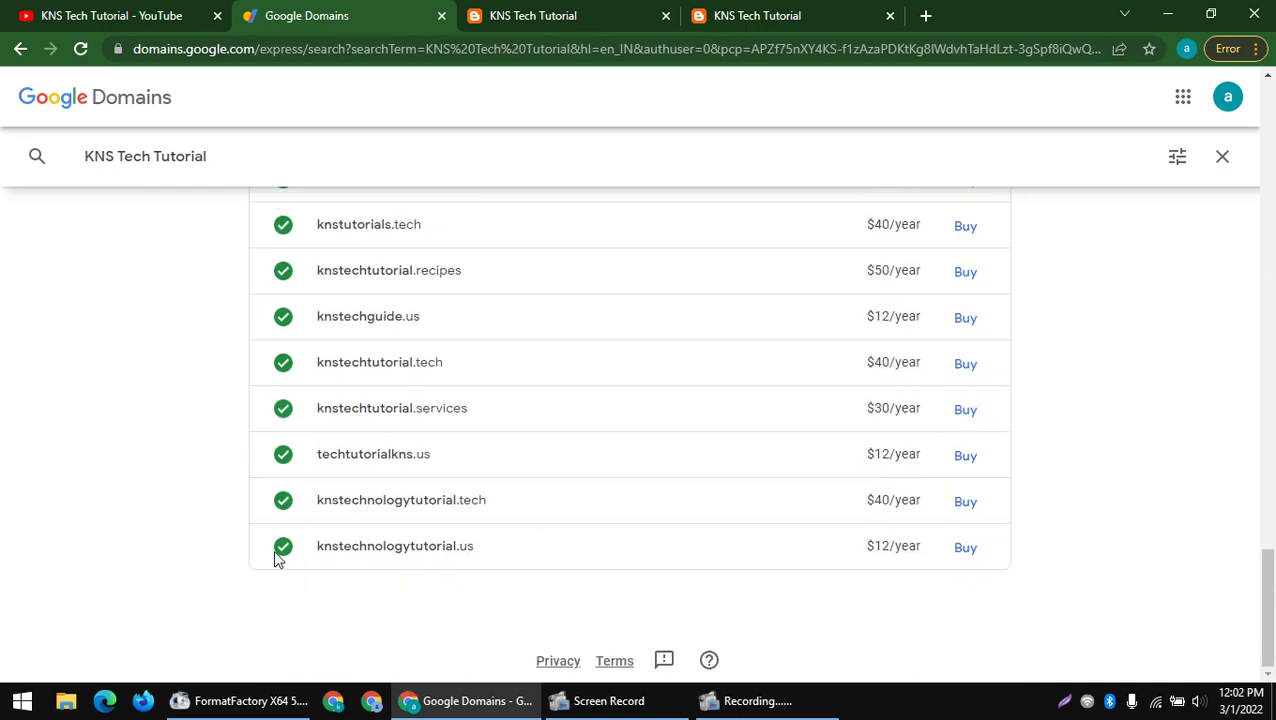
{"action": "left_click_drag", "start_coordinate": [255, 550], "coordinate": [477, 565]}
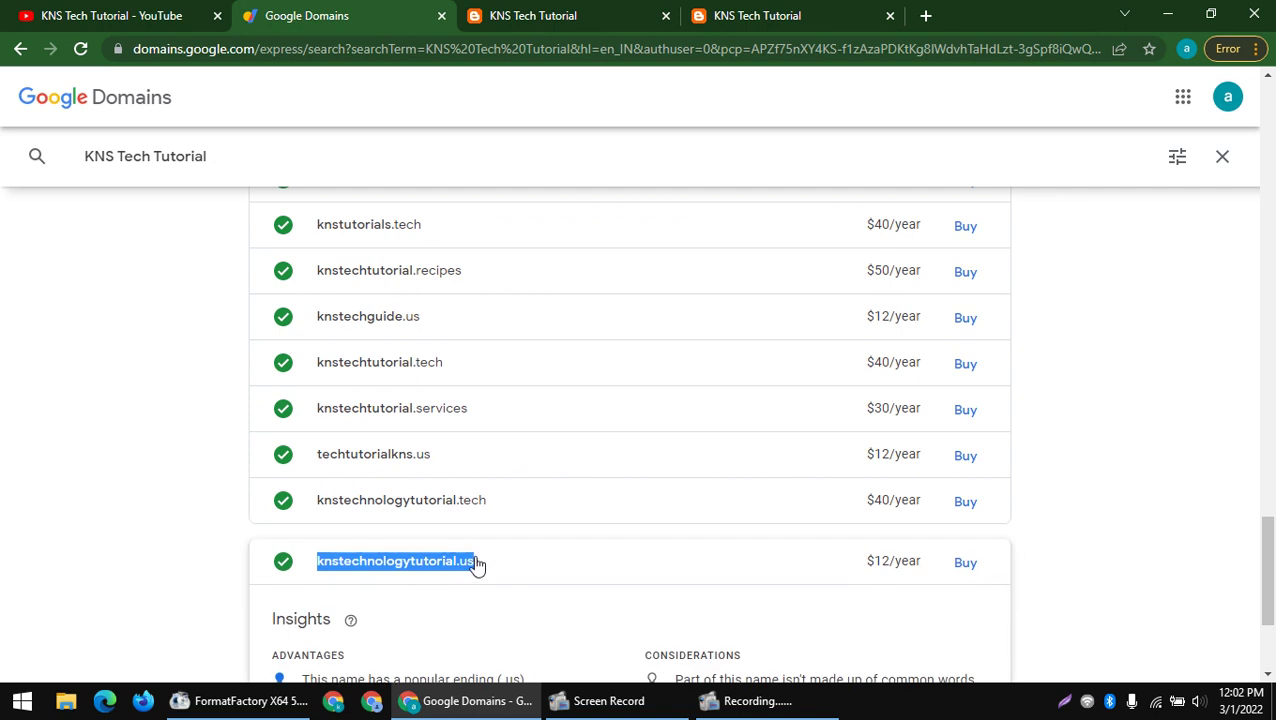
{"action": "left_click_drag", "start_coordinate": [270, 504], "coordinate": [390, 502]}
{"action": "scroll", "coordinate": [405, 421], "scroll_direction": "up", "scroll_amount": 10}
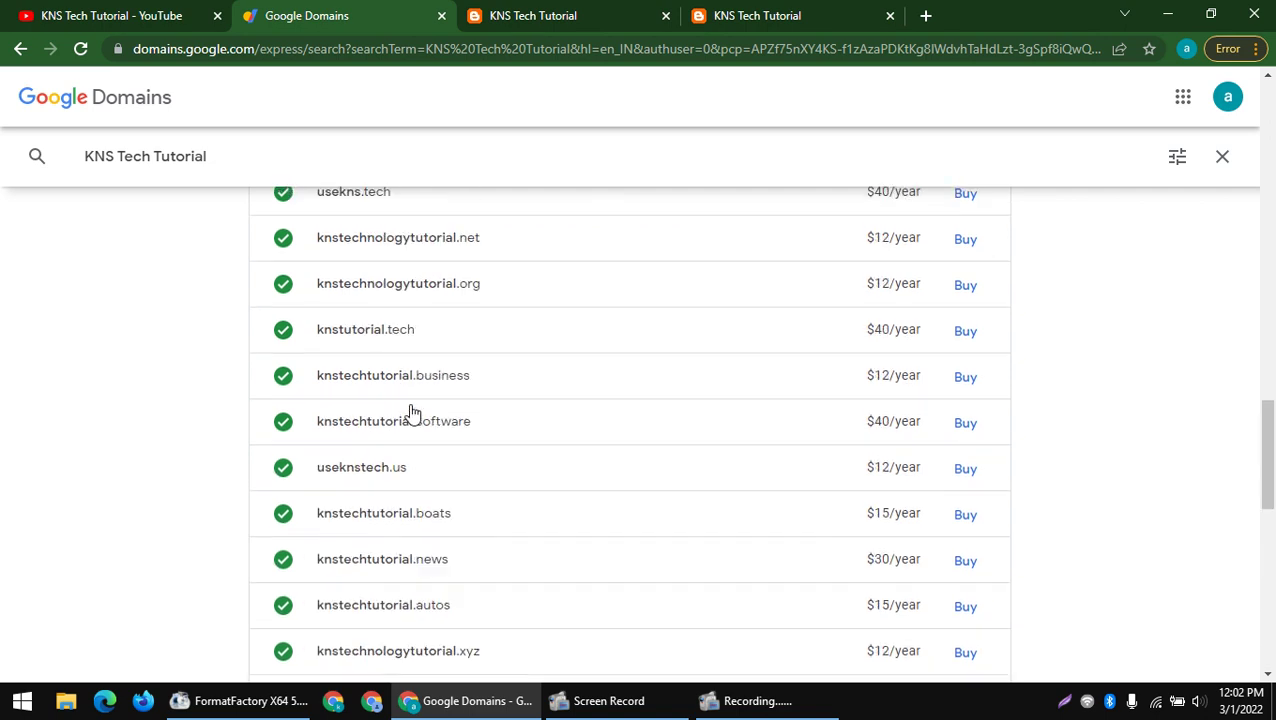
- Compare the yearly prices of the .com, .net, .org, .info and .xyz endings for knstechtutorial
{"action": "scroll", "coordinate": [397, 400], "scroll_direction": "up", "scroll_amount": 10}
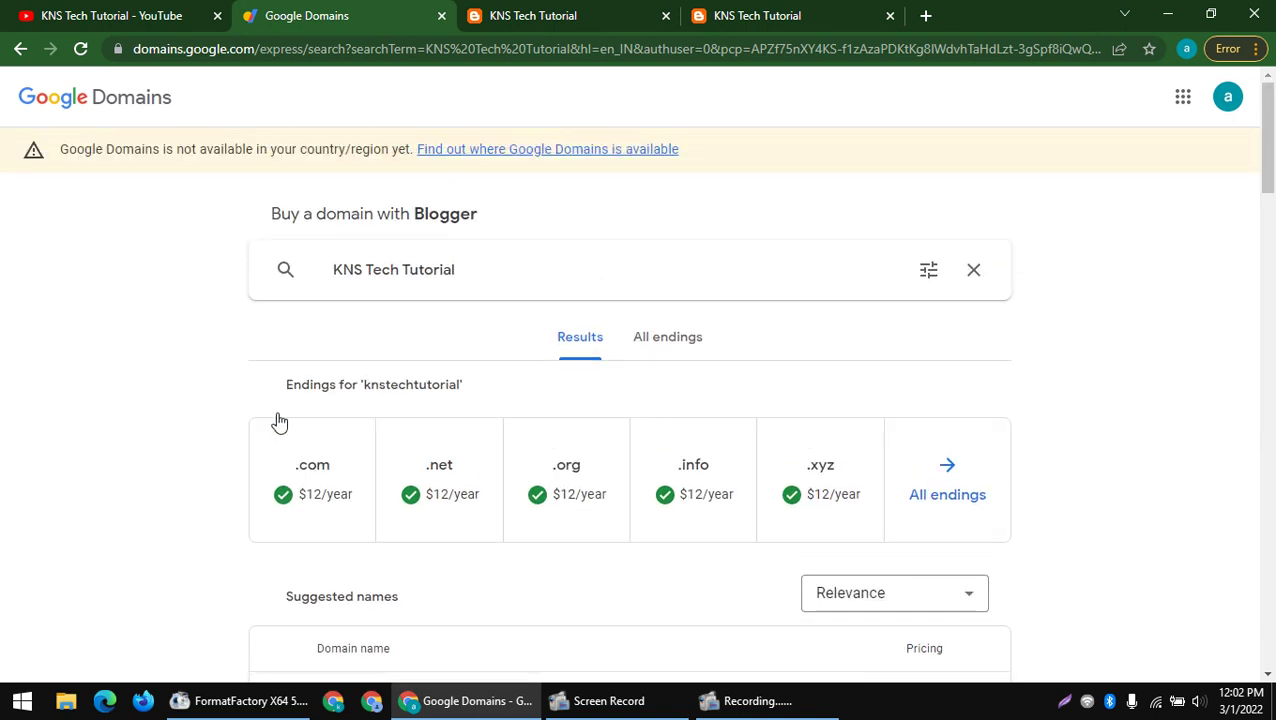
{"action": "left_click_drag", "start_coordinate": [297, 494], "coordinate": [352, 528]}
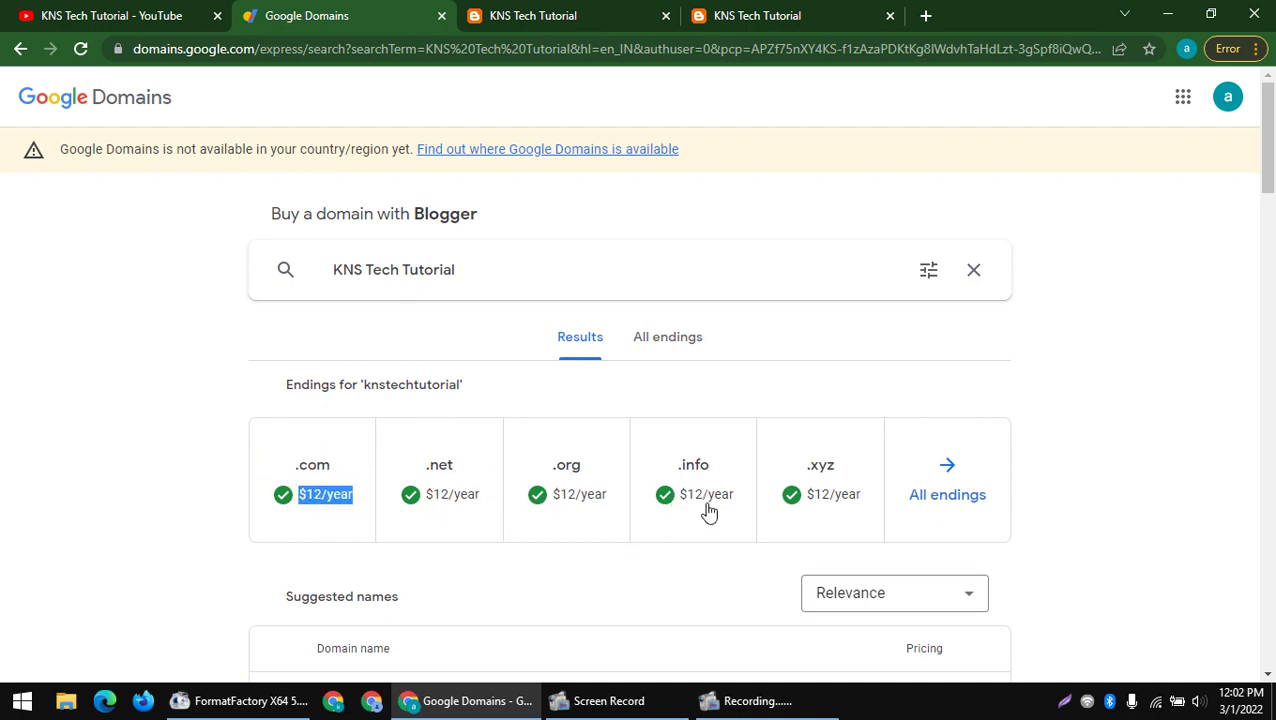
{"action": "left_click_drag", "start_coordinate": [176, 462], "coordinate": [1183, 511]}
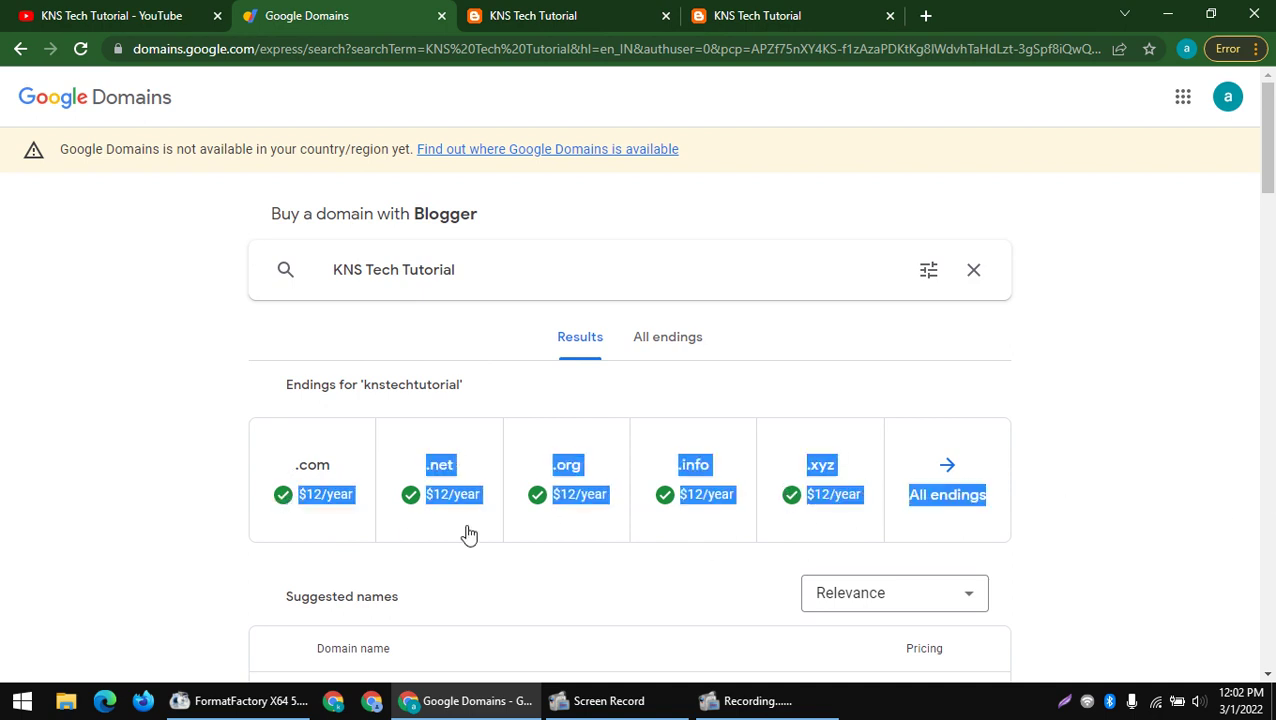
{"action": "left_click", "coordinate": [173, 484]}
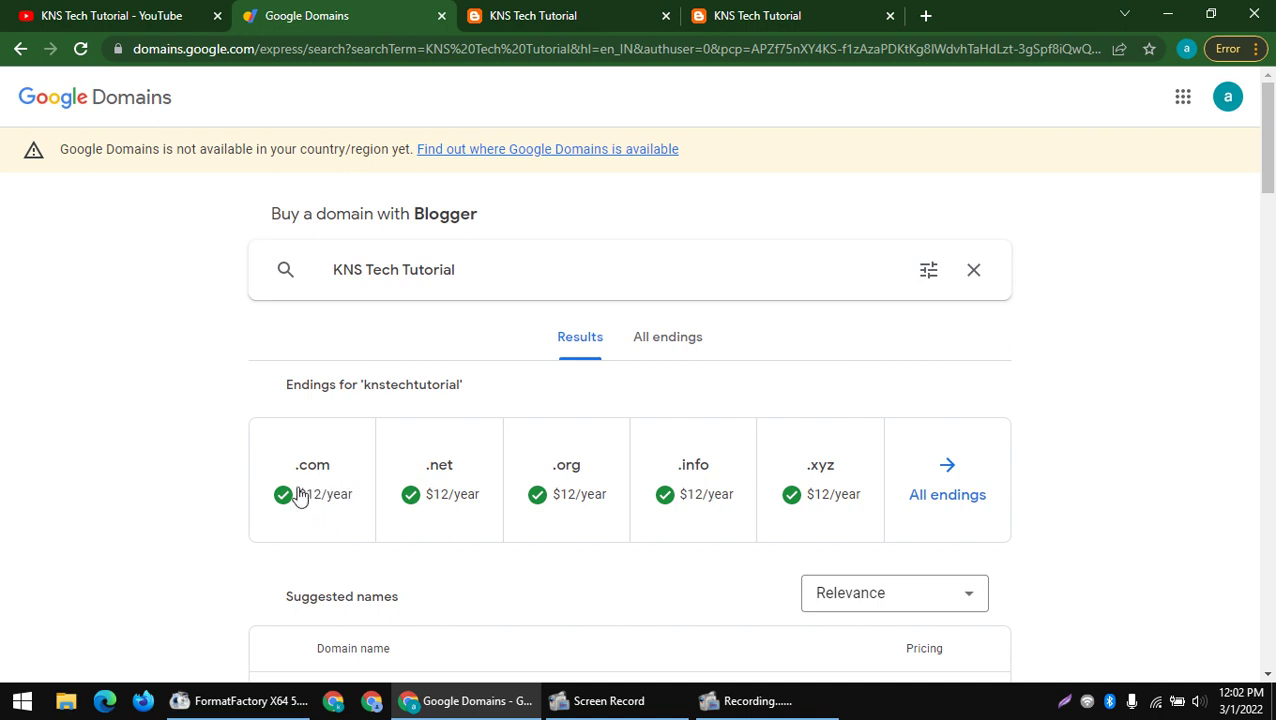
- Open the details of knstechtutorial.com and read the advantages listed in its insights
{"action": "left_click", "coordinate": [298, 496]}
{"action": "scroll", "coordinate": [298, 496], "scroll_direction": "down", "scroll_amount": 2}
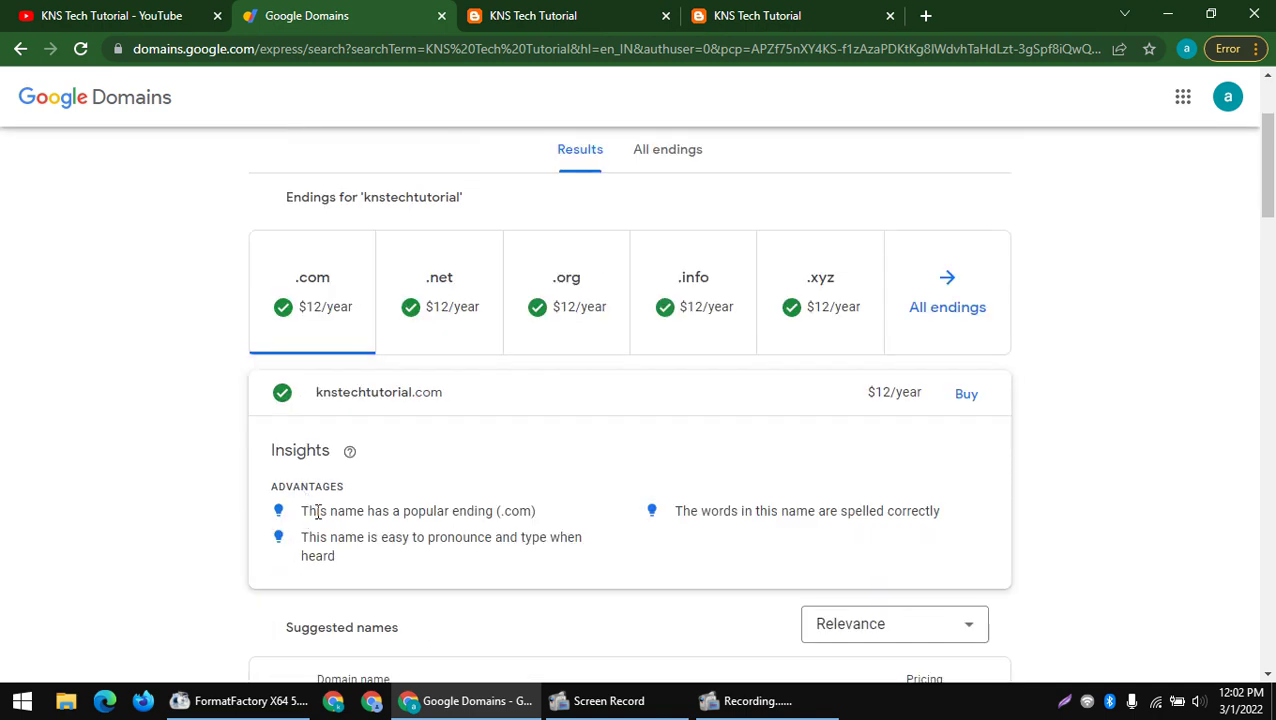
{"action": "left_click_drag", "start_coordinate": [316, 512], "coordinate": [548, 524]}
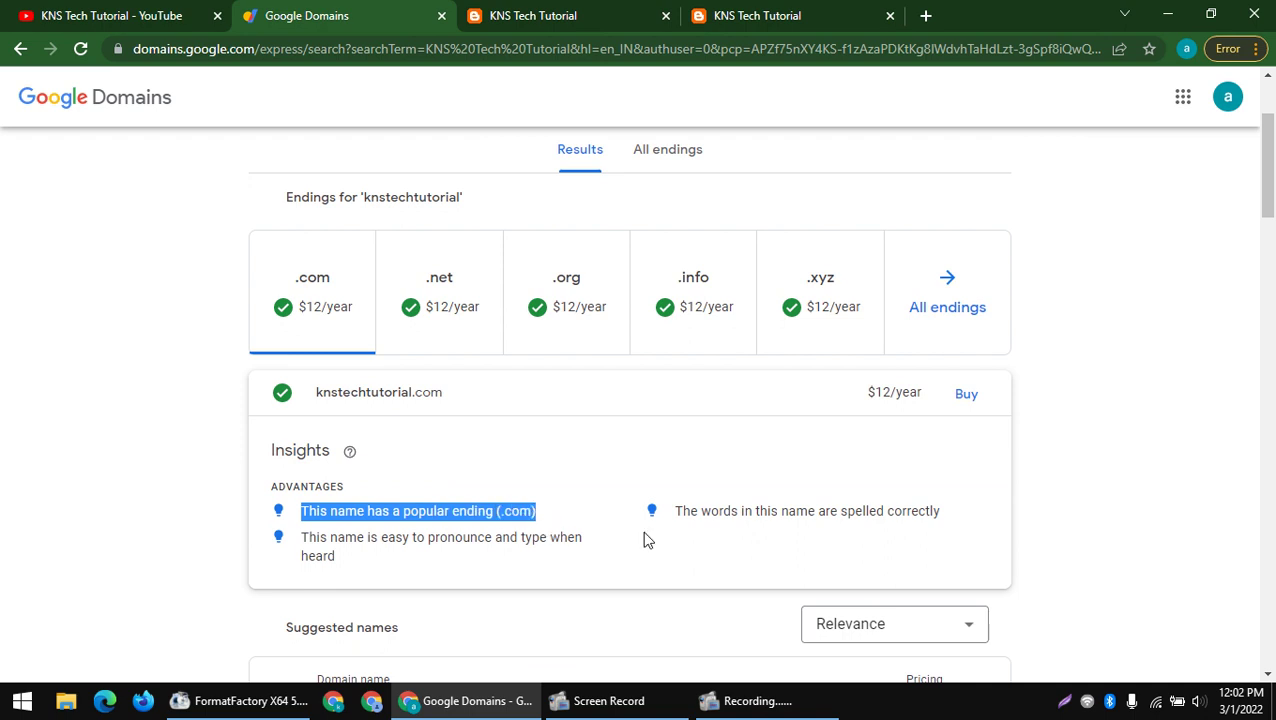
{"action": "left_click_drag", "start_coordinate": [678, 511], "coordinate": [940, 527]}
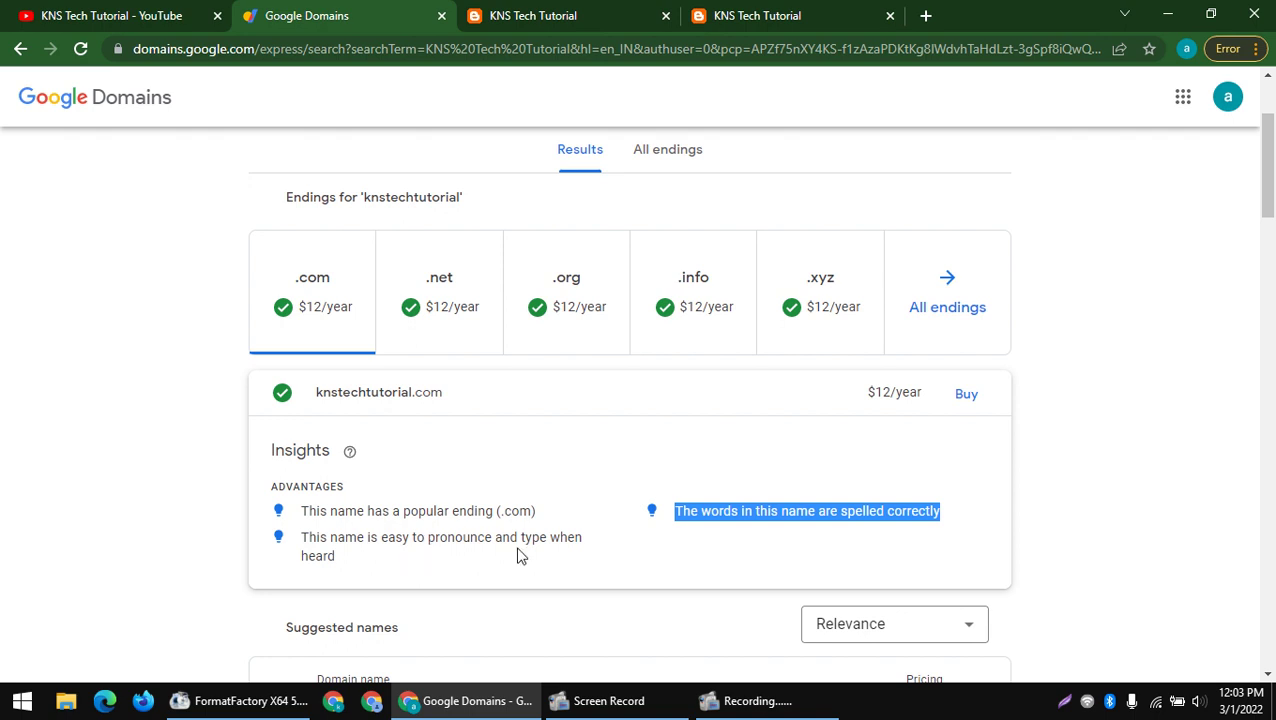
{"action": "scroll", "coordinate": [330, 580], "scroll_direction": "down", "scroll_amount": 2}
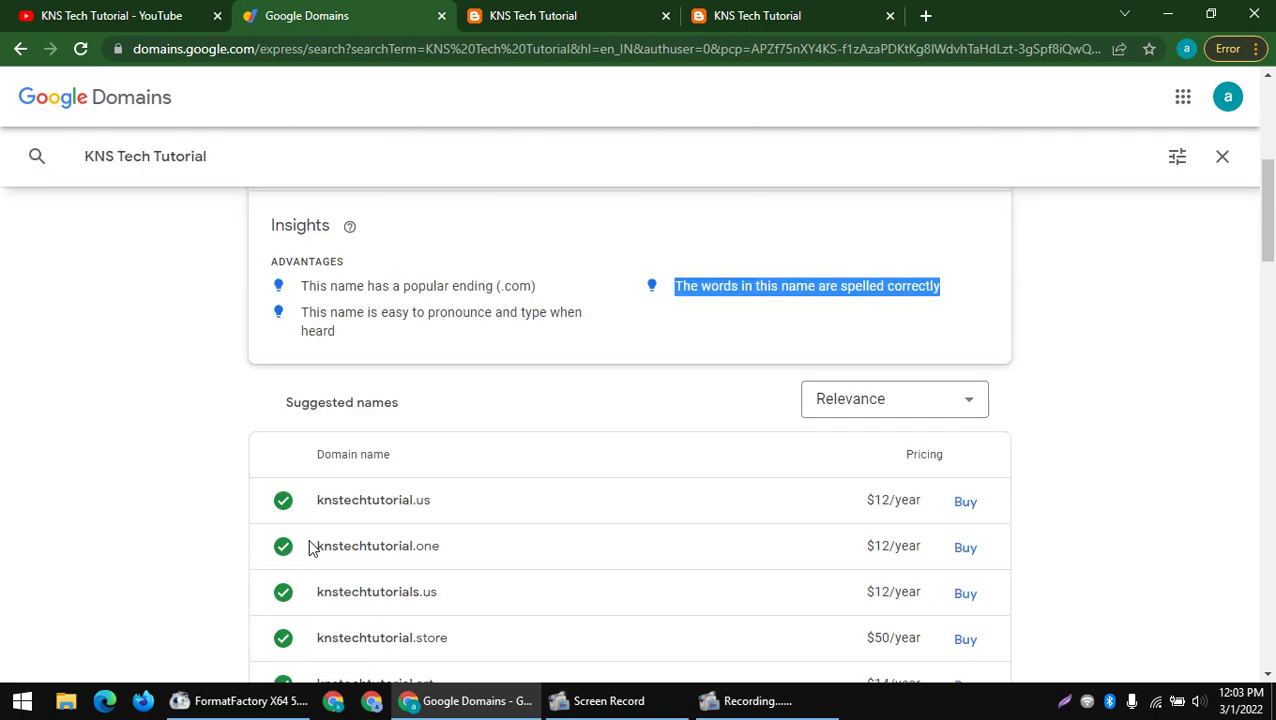
{"action": "scroll", "coordinate": [655, 330], "scroll_direction": "up", "scroll_amount": 4}
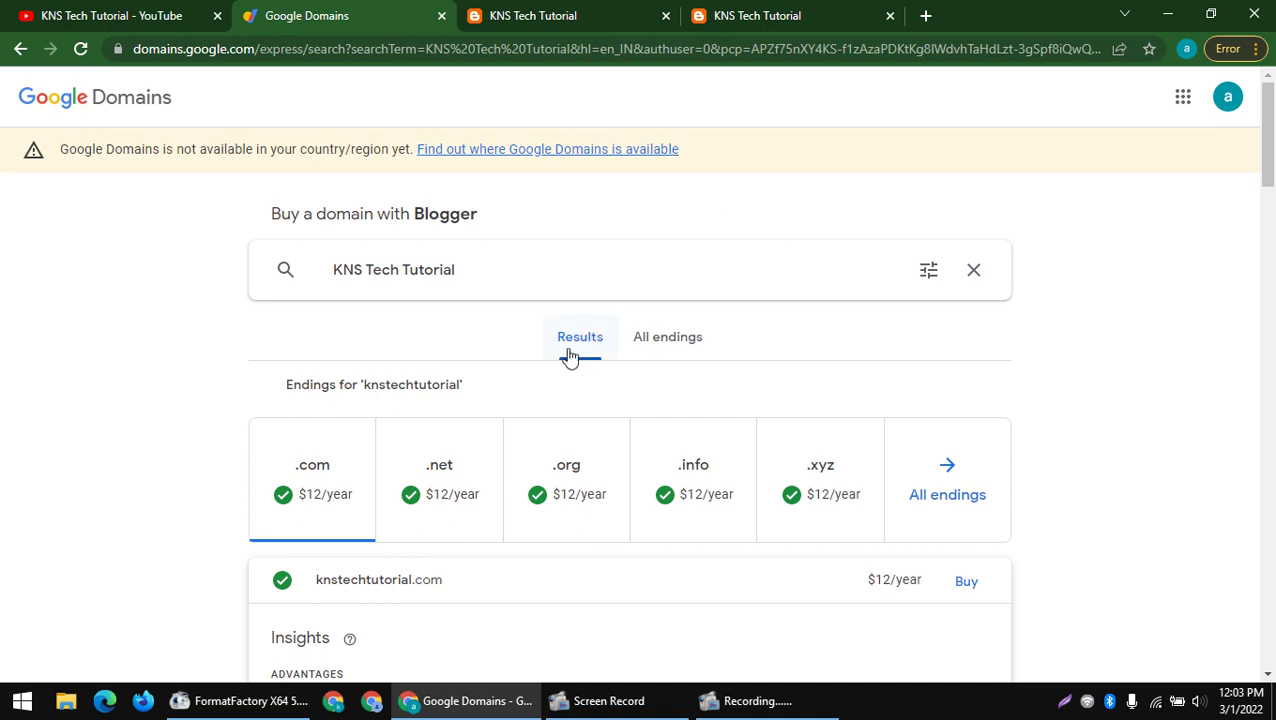
{"action": "scroll", "coordinate": [373, 492], "scroll_direction": "down", "scroll_amount": 1}
{"action": "scroll", "coordinate": [373, 492], "scroll_direction": "down", "scroll_amount": 1}
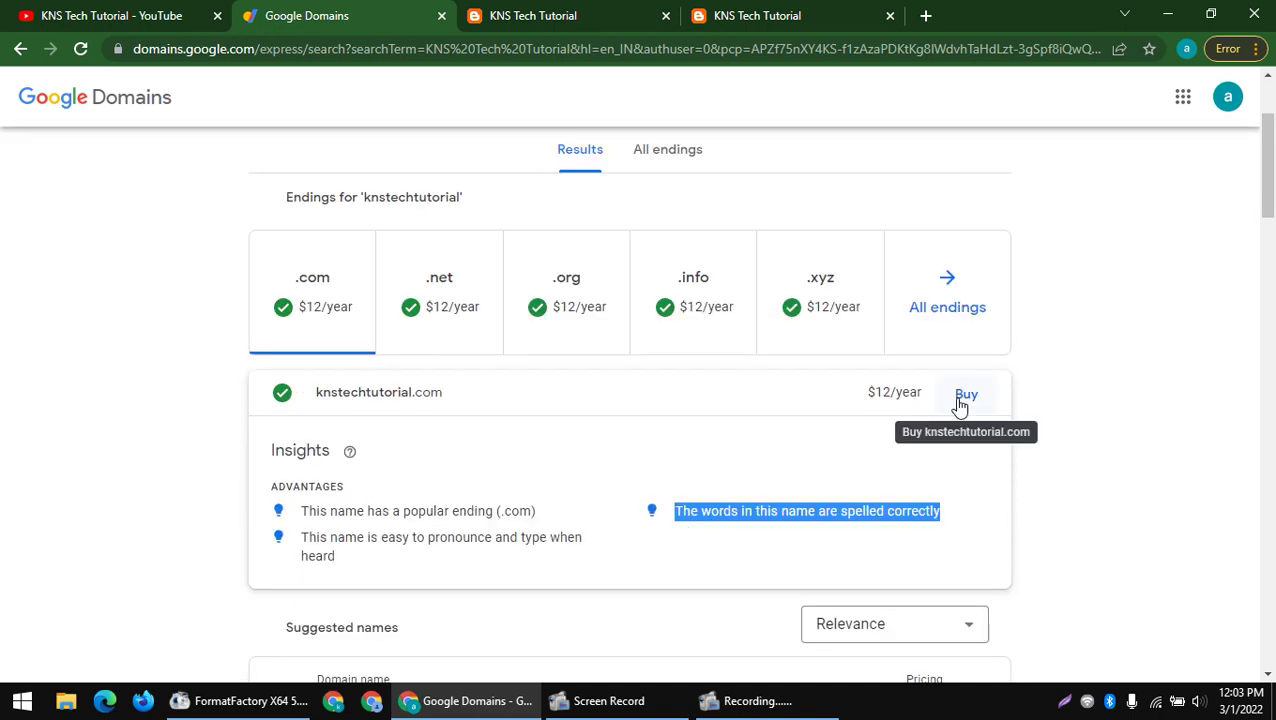
- Start buying knstechtutorial.com and check the registration periods and prices offered on its review page
{"action": "left_click", "coordinate": [961, 404]}
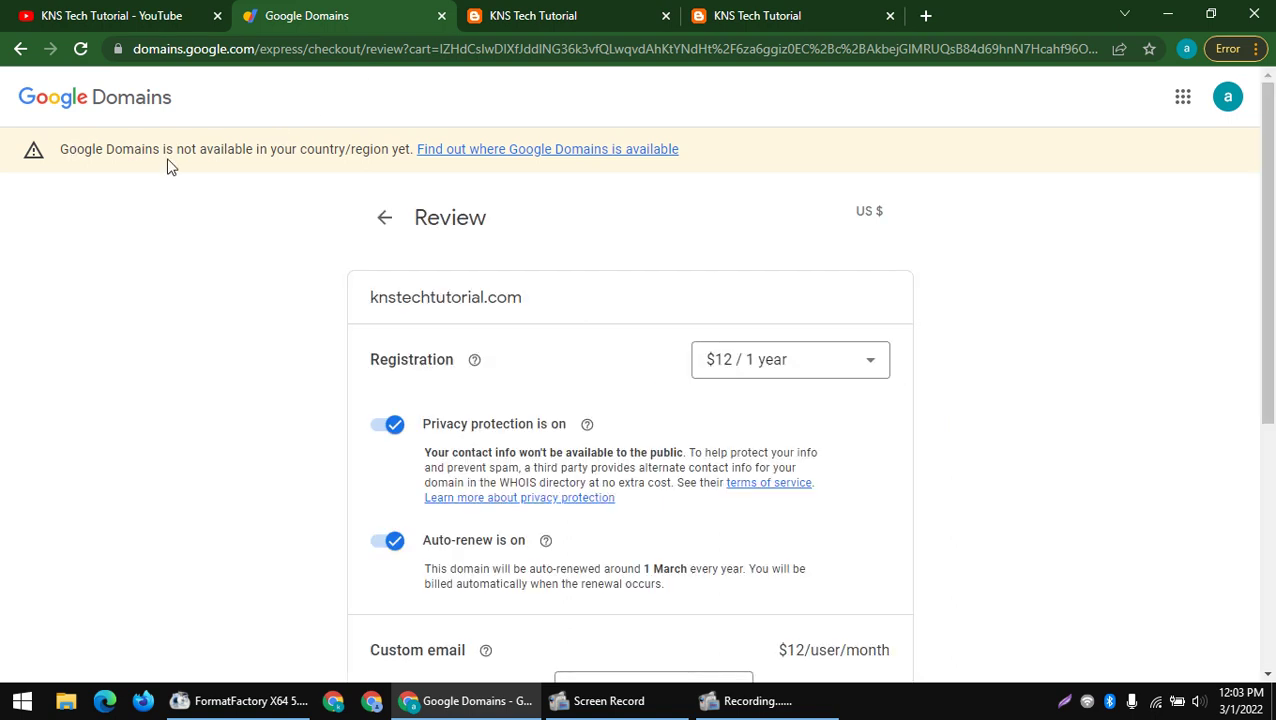
{"action": "left_click_drag", "start_coordinate": [407, 215], "coordinate": [820, 213]}
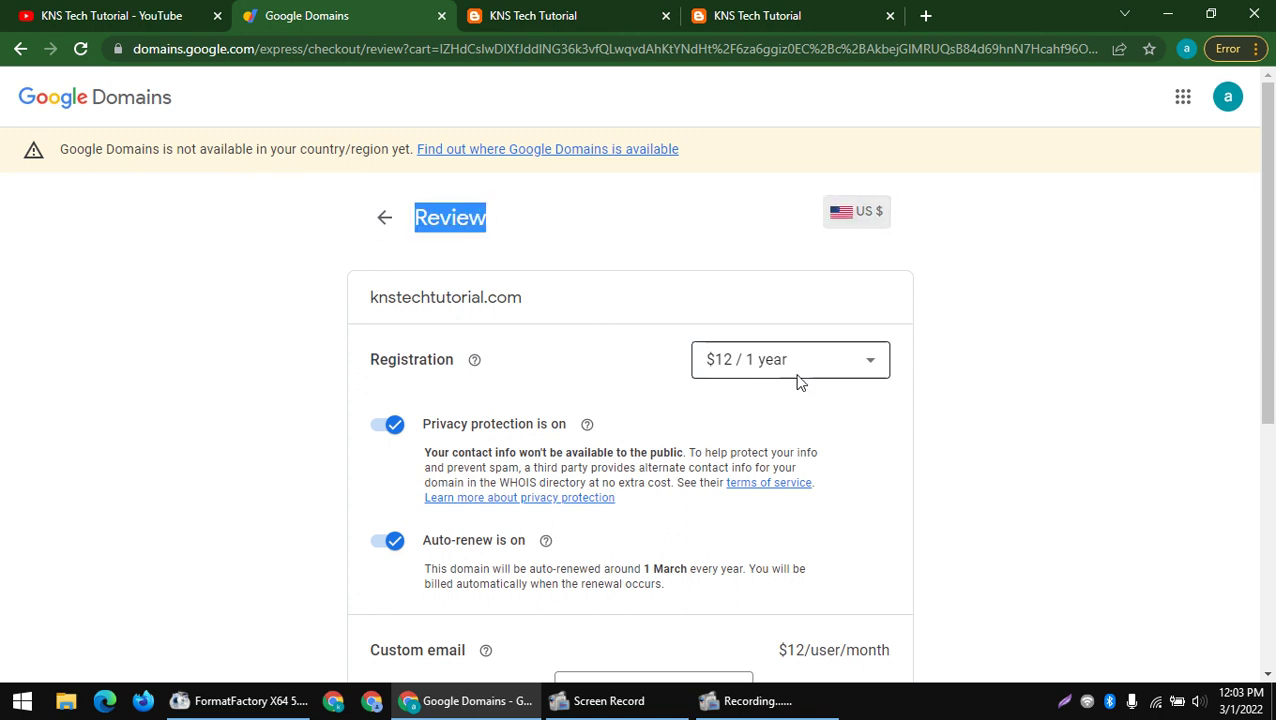
{"action": "left_click_drag", "start_coordinate": [661, 359], "coordinate": [828, 368]}
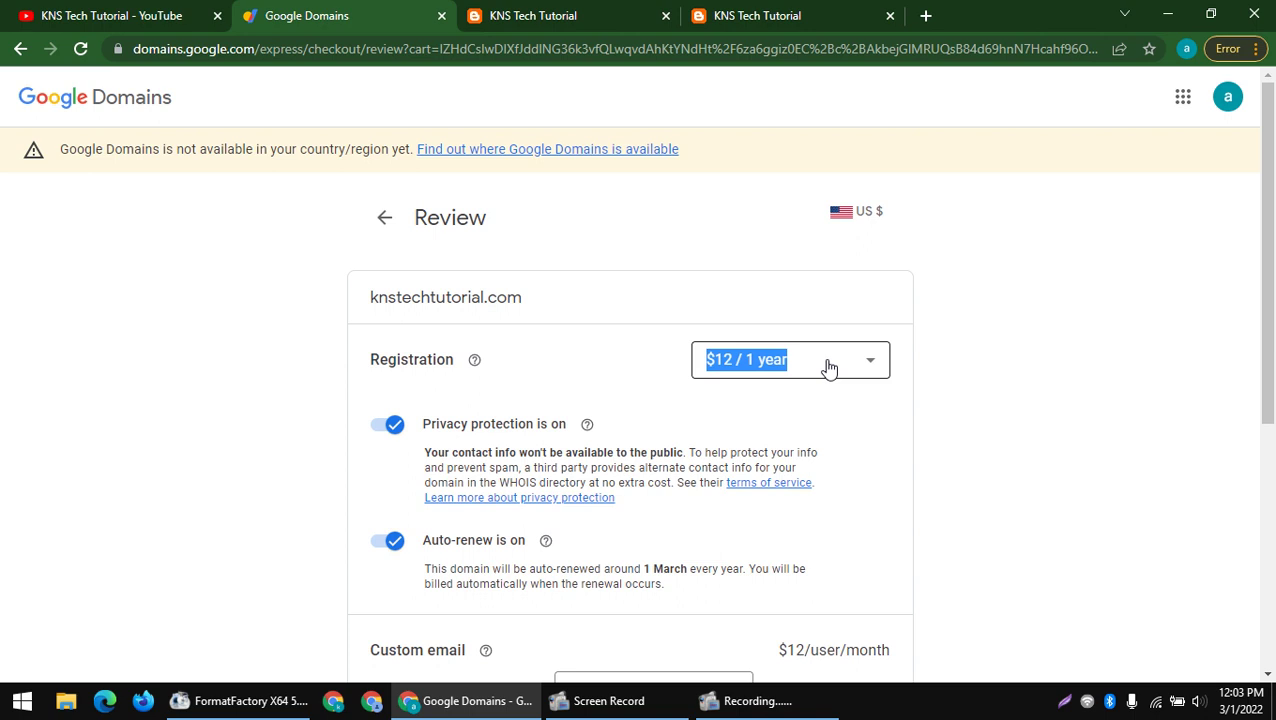
{"action": "left_click", "coordinate": [828, 366]}
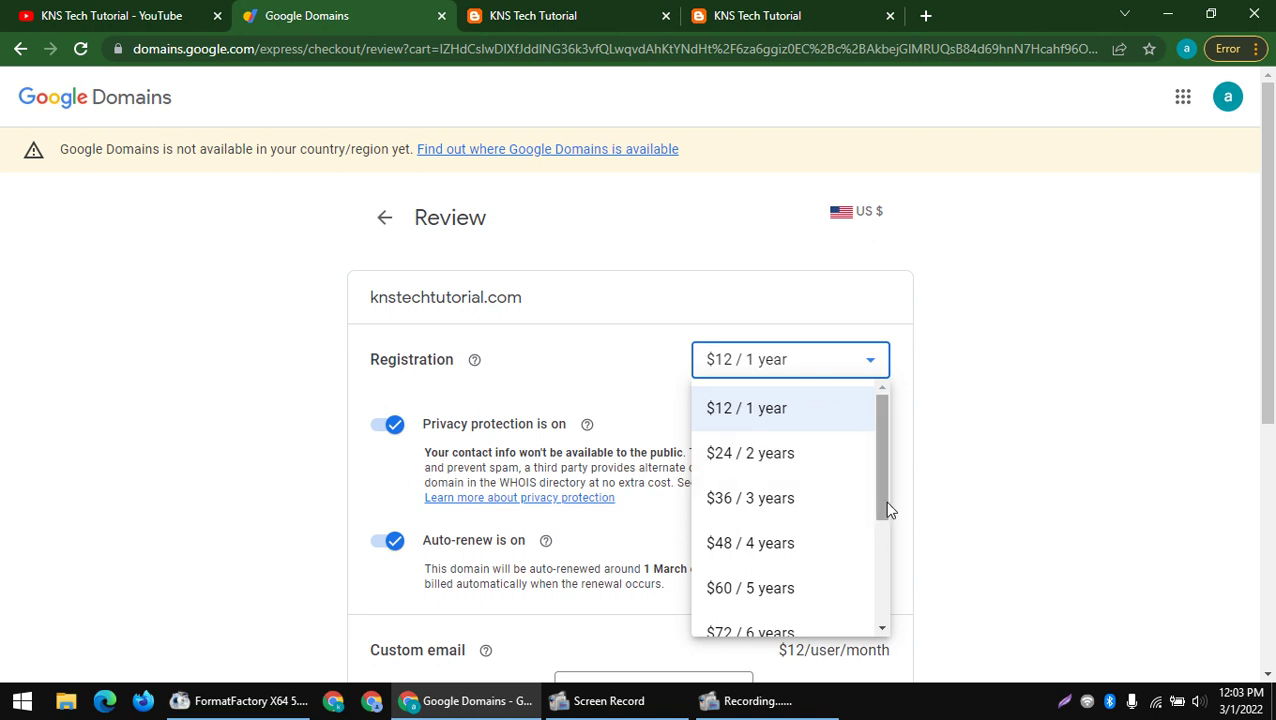
{"action": "left_click_drag", "start_coordinate": [884, 500], "coordinate": [890, 635]}
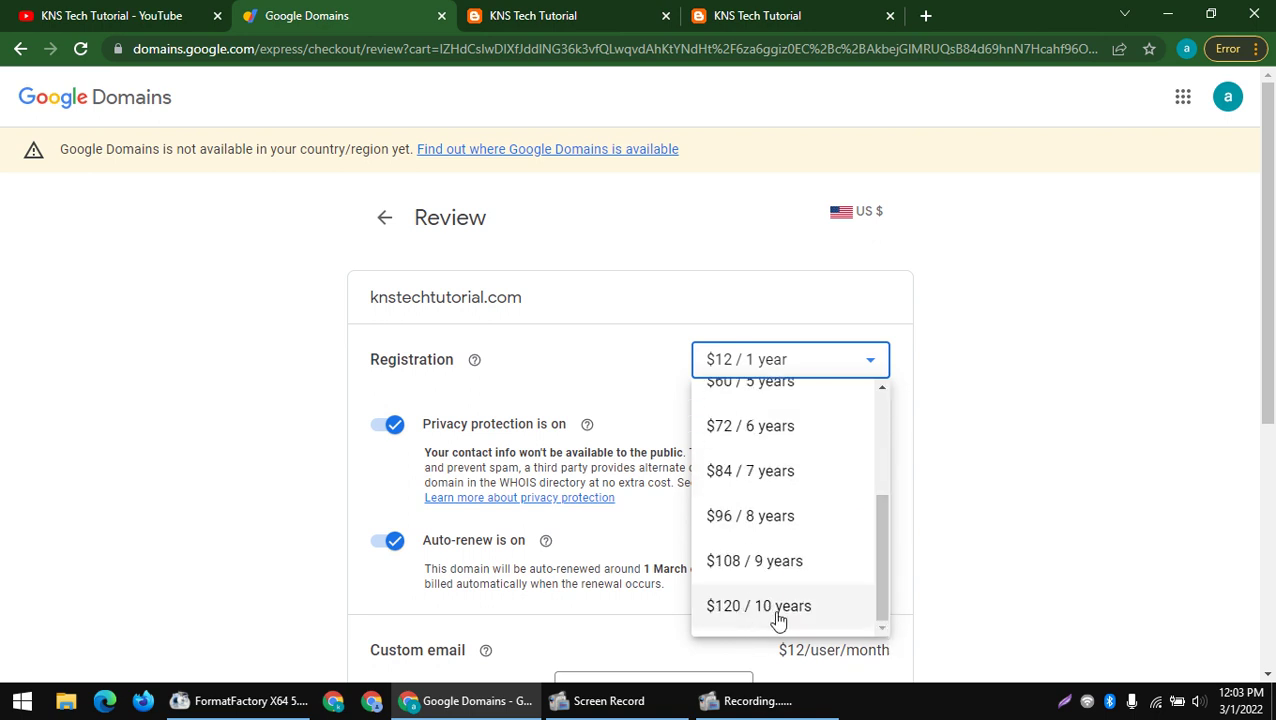
{"action": "left_click", "coordinate": [1174, 481]}
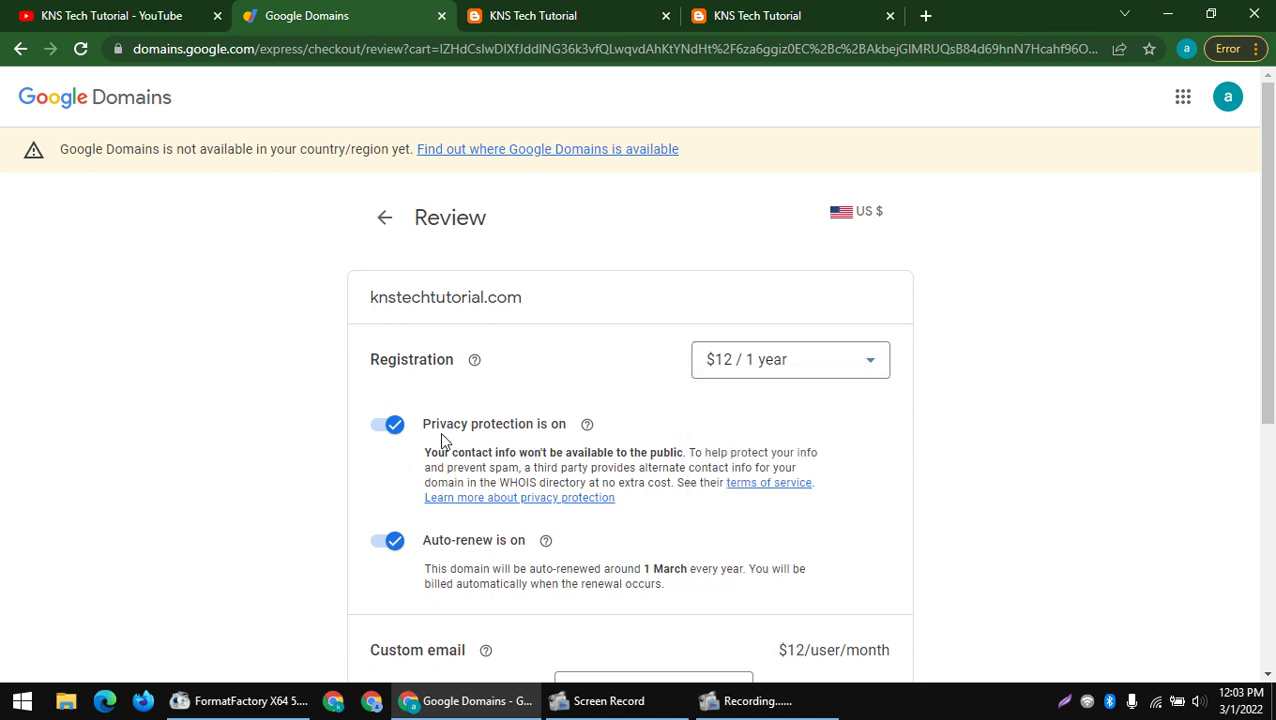
- Read the privacy protection and auto-renew terms for the knstechtutorial.com registration
{"action": "left_click_drag", "start_coordinate": [410, 424], "coordinate": [686, 467]}
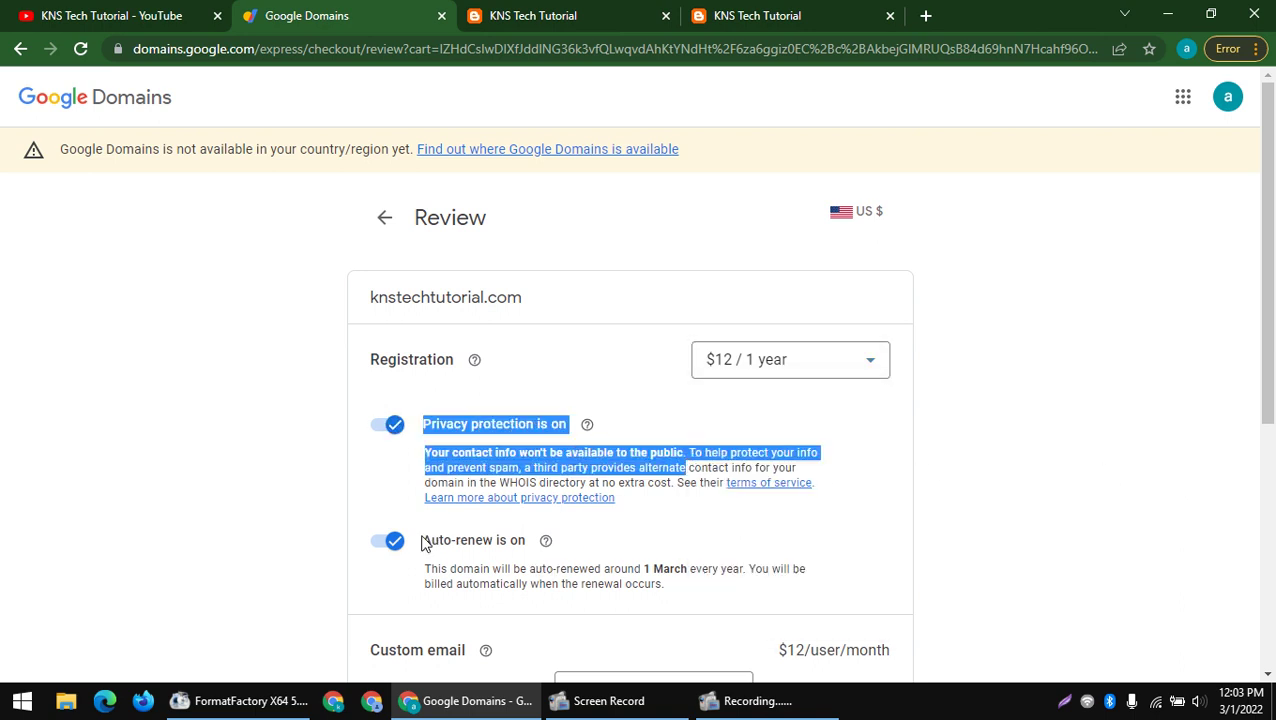
{"action": "left_click_drag", "start_coordinate": [422, 543], "coordinate": [812, 590]}
{"action": "left_click", "coordinate": [833, 590]}
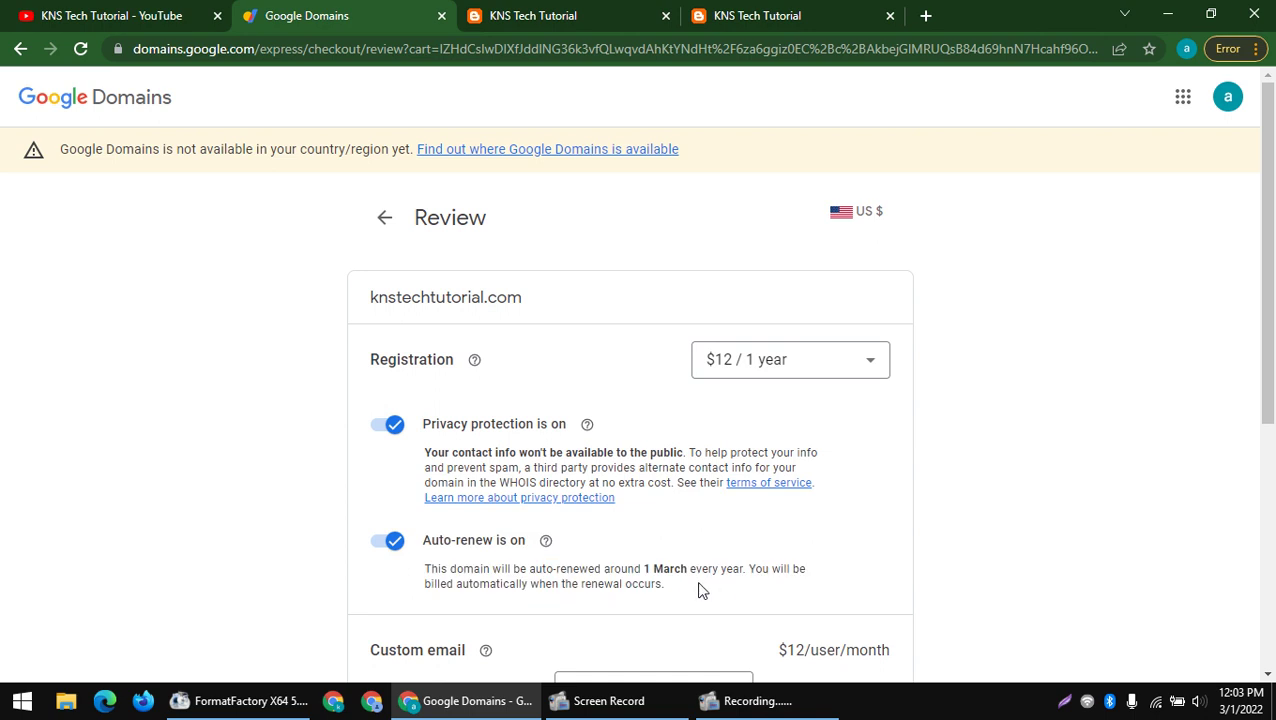
{"action": "left_click_drag", "start_coordinate": [683, 598], "coordinate": [336, 546]}
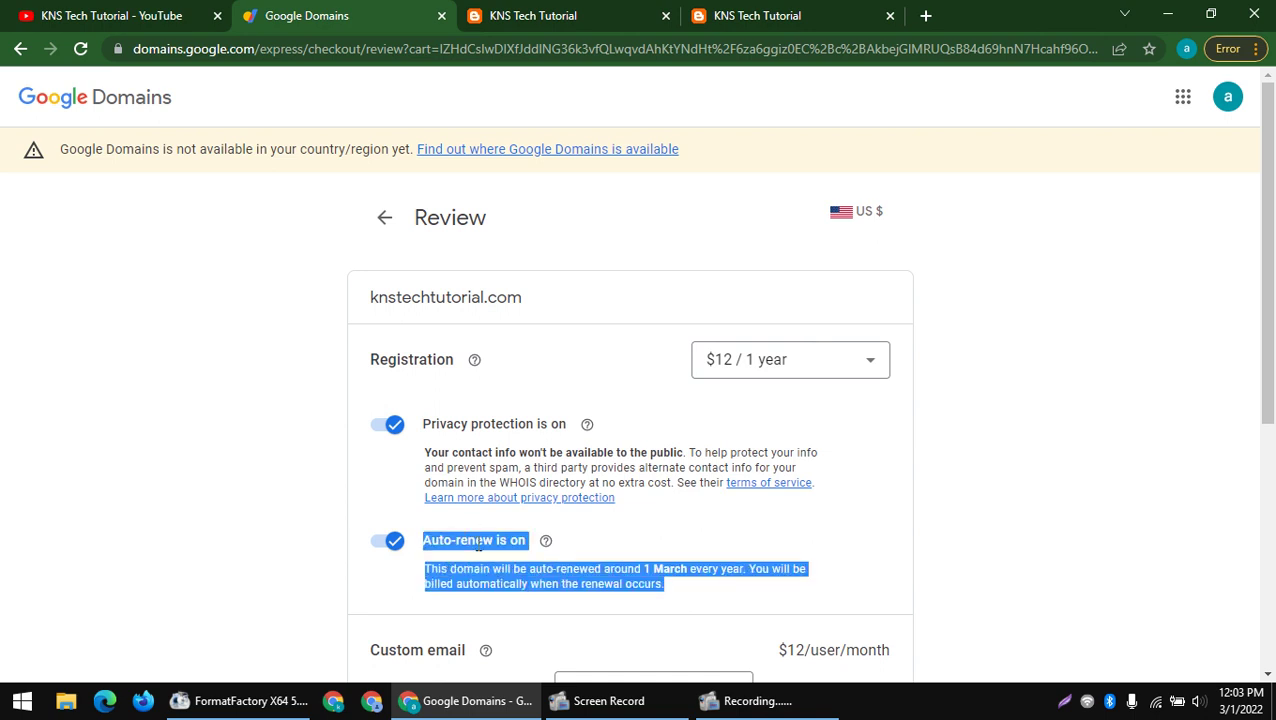
{"action": "left_click", "coordinate": [258, 537]}
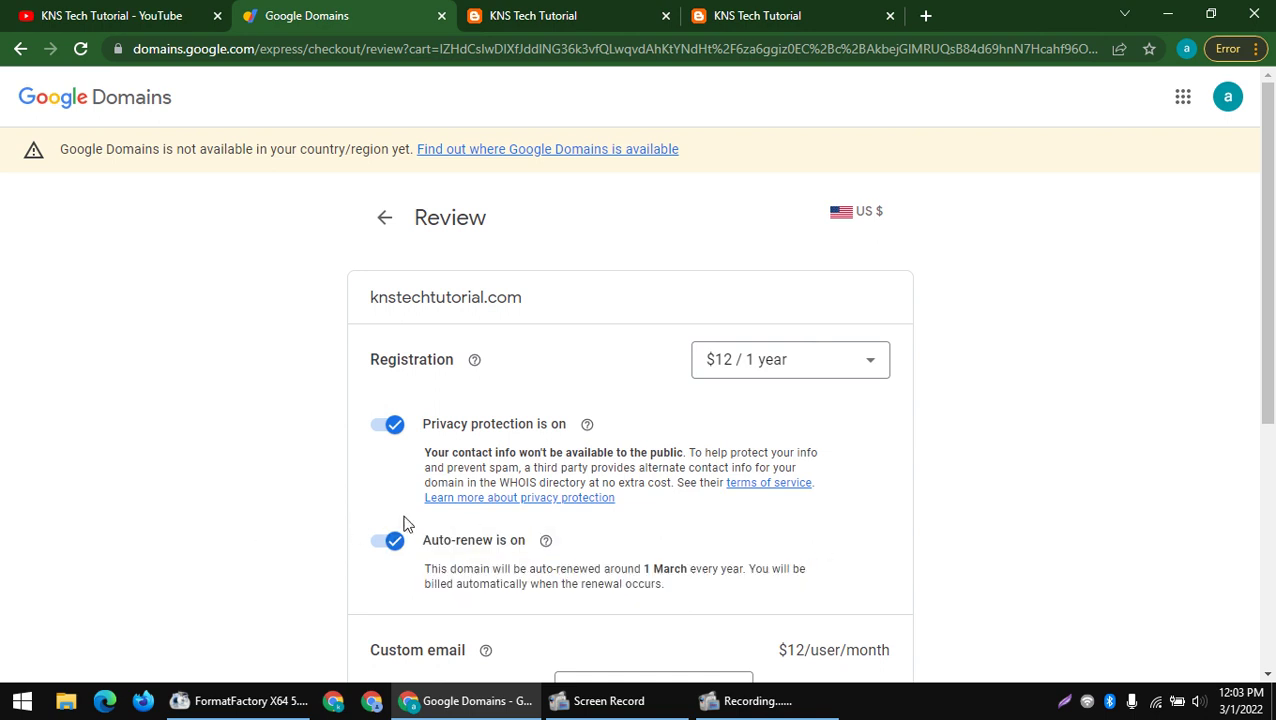
{"action": "scroll", "coordinate": [407, 527], "scroll_direction": "down", "scroll_amount": 1}
{"action": "scroll", "coordinate": [640, 444], "scroll_direction": "down", "scroll_amount": 3}
{"action": "scroll", "coordinate": [533, 504], "scroll_direction": "up", "scroll_amount": 1}
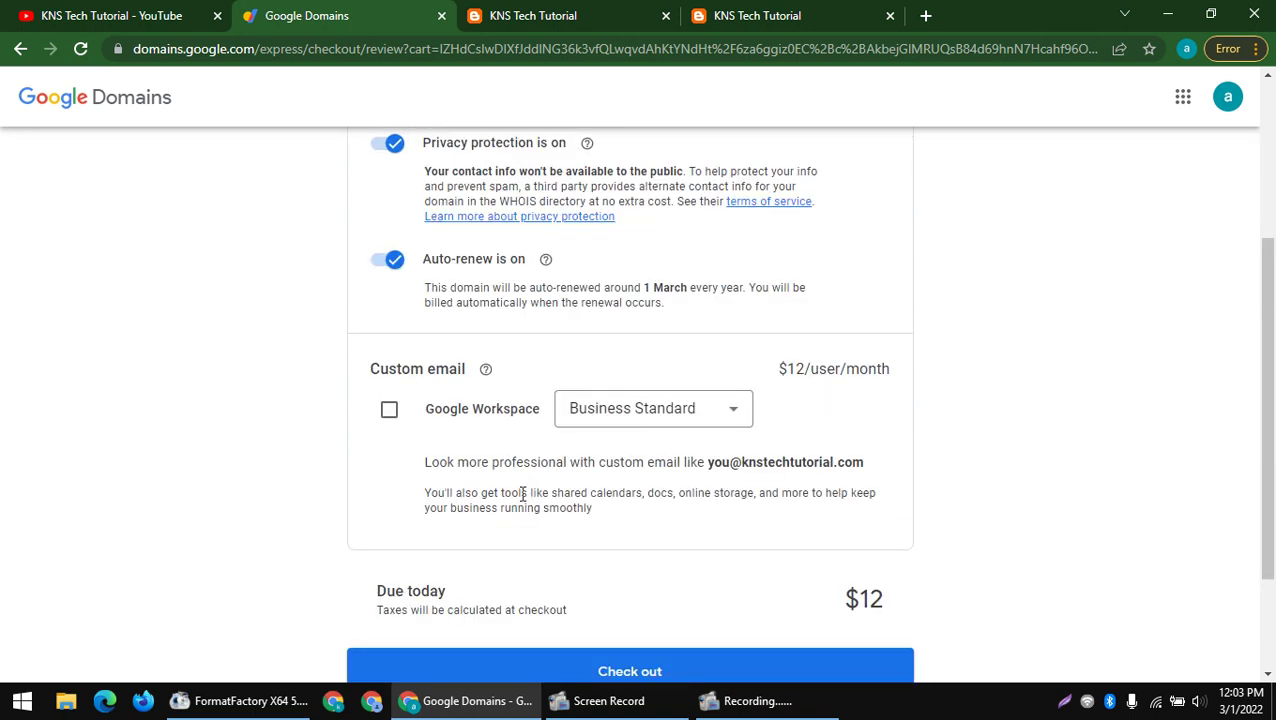
{"action": "left_click_drag", "start_coordinate": [443, 287], "coordinate": [745, 304]}
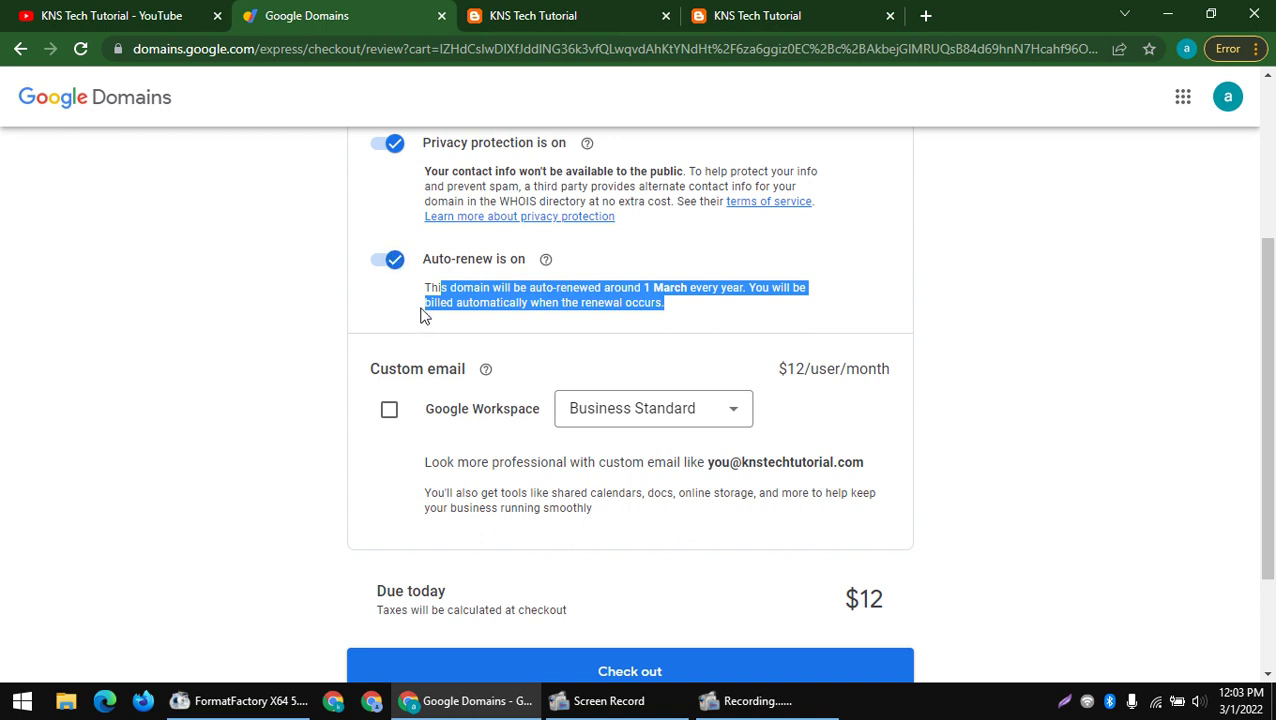
- Examine the custom email offer, including its Google Workspace plans, monthly user price and admin account form
{"action": "left_click_drag", "start_coordinate": [368, 377], "coordinate": [470, 372]}
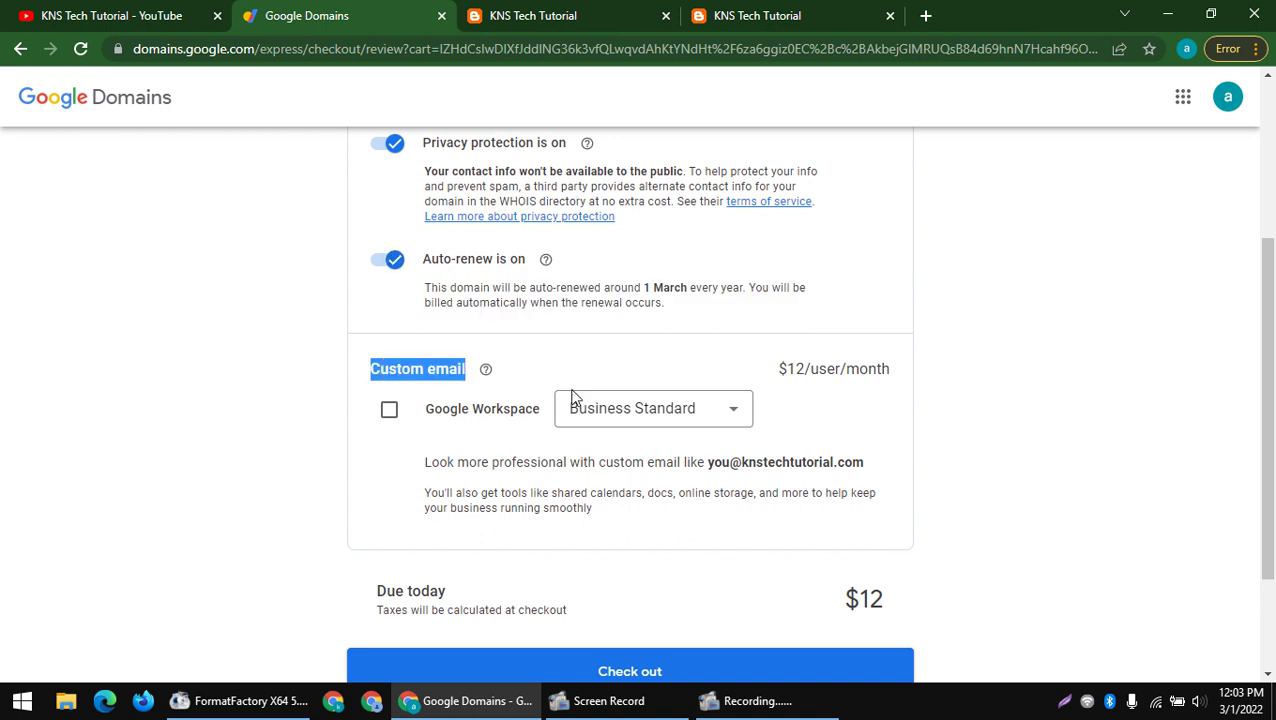
{"action": "left_click", "coordinate": [590, 412]}
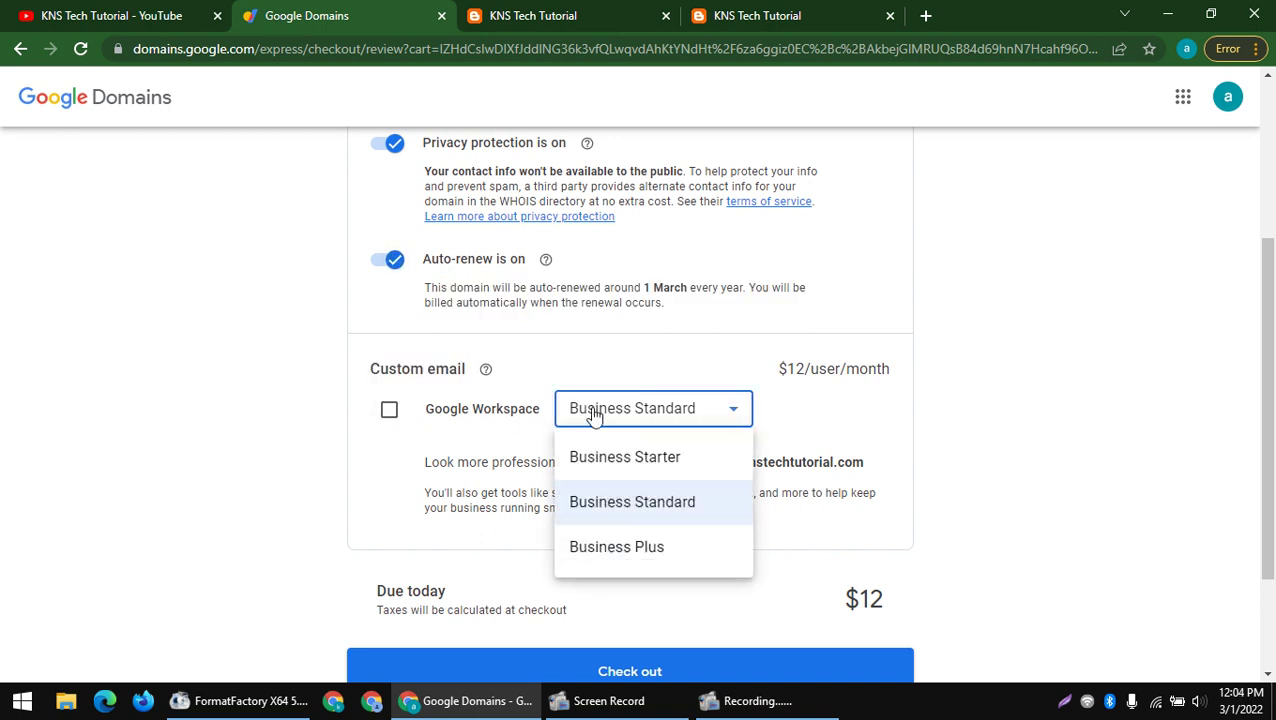
{"action": "left_click", "coordinate": [593, 415]}
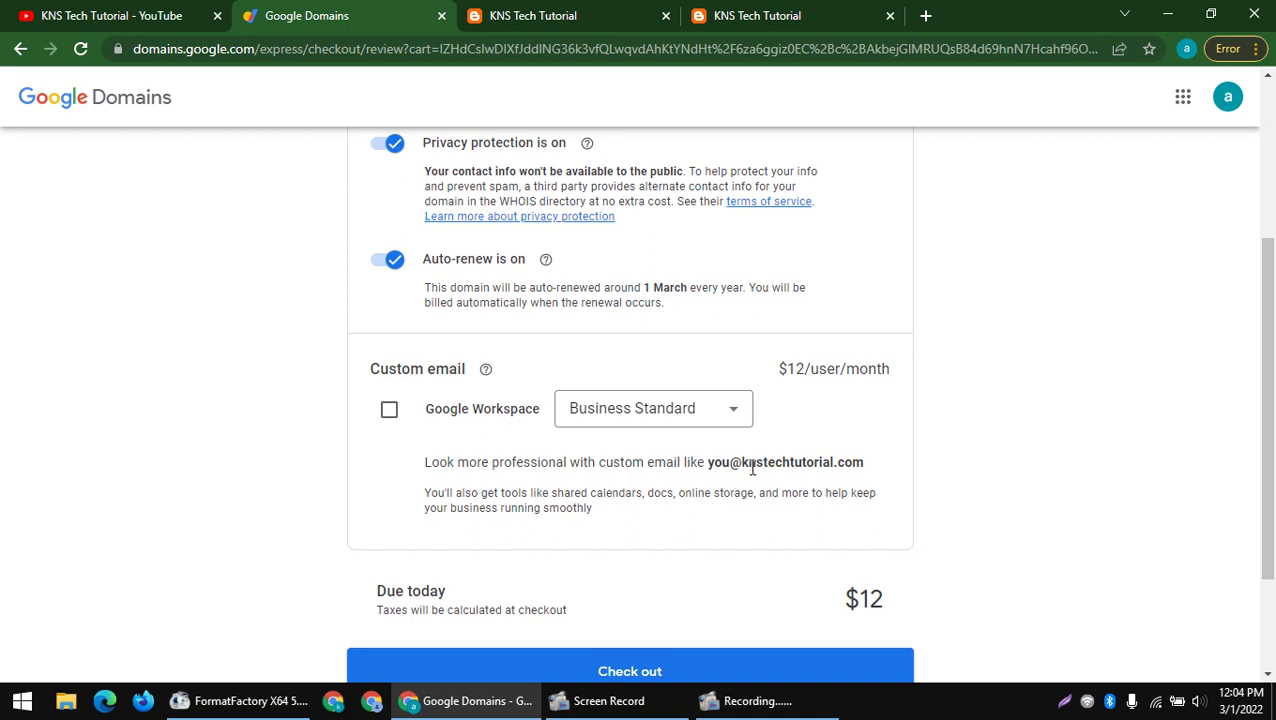
{"action": "left_click_drag", "start_coordinate": [708, 464], "coordinate": [731, 466]}
{"action": "left_click_drag", "start_coordinate": [786, 369], "coordinate": [980, 375]}
{"action": "scroll", "coordinate": [996, 423], "scroll_direction": "down", "scroll_amount": 2}
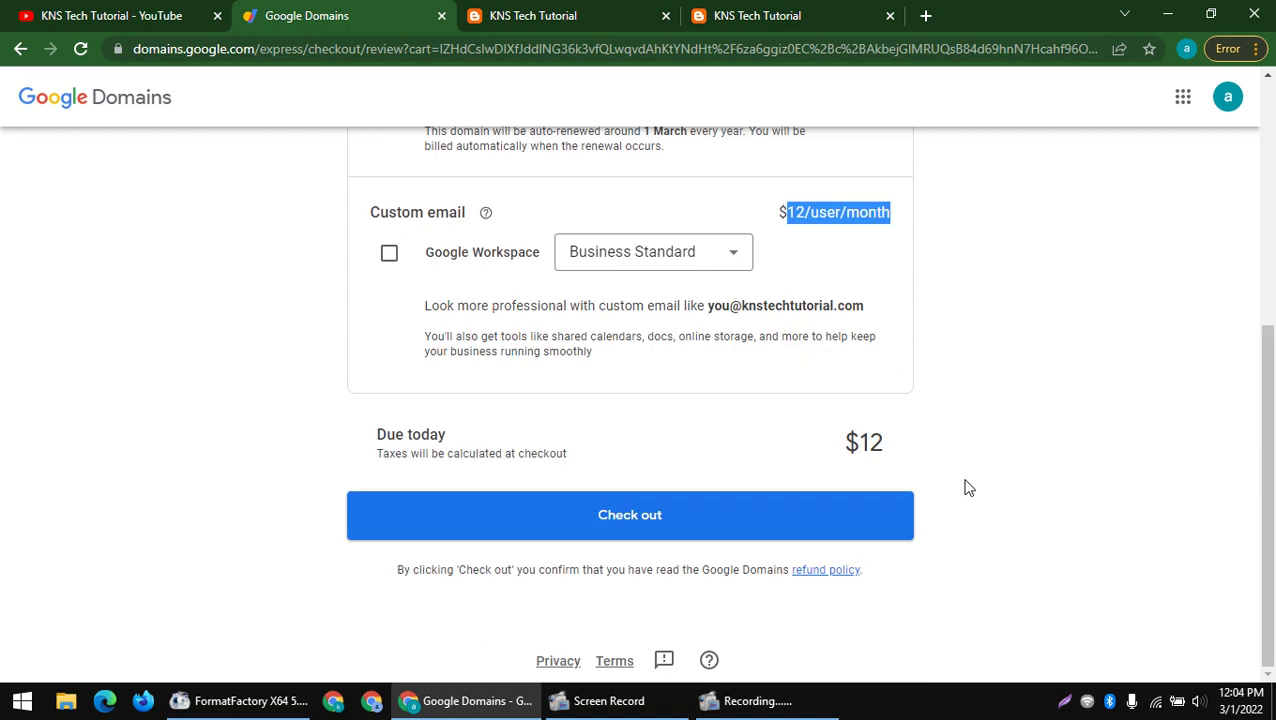
{"action": "left_click", "coordinate": [391, 256]}
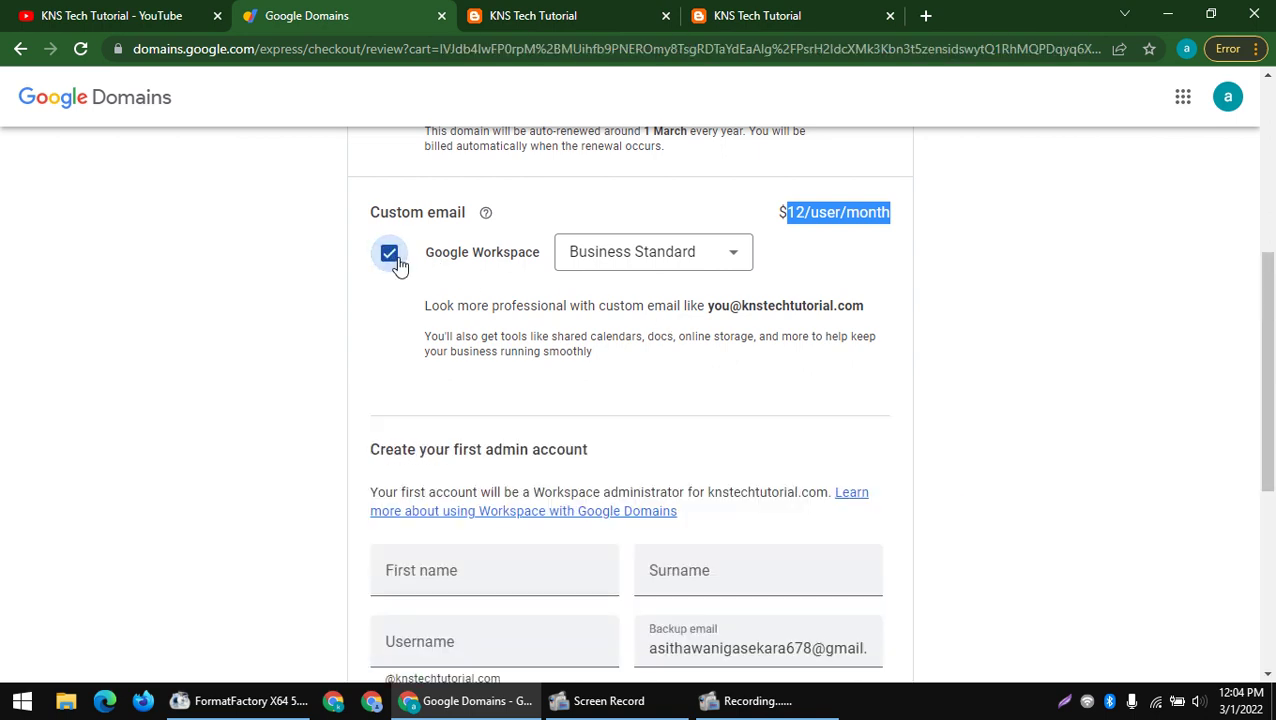
{"action": "left_click", "coordinate": [397, 261]}
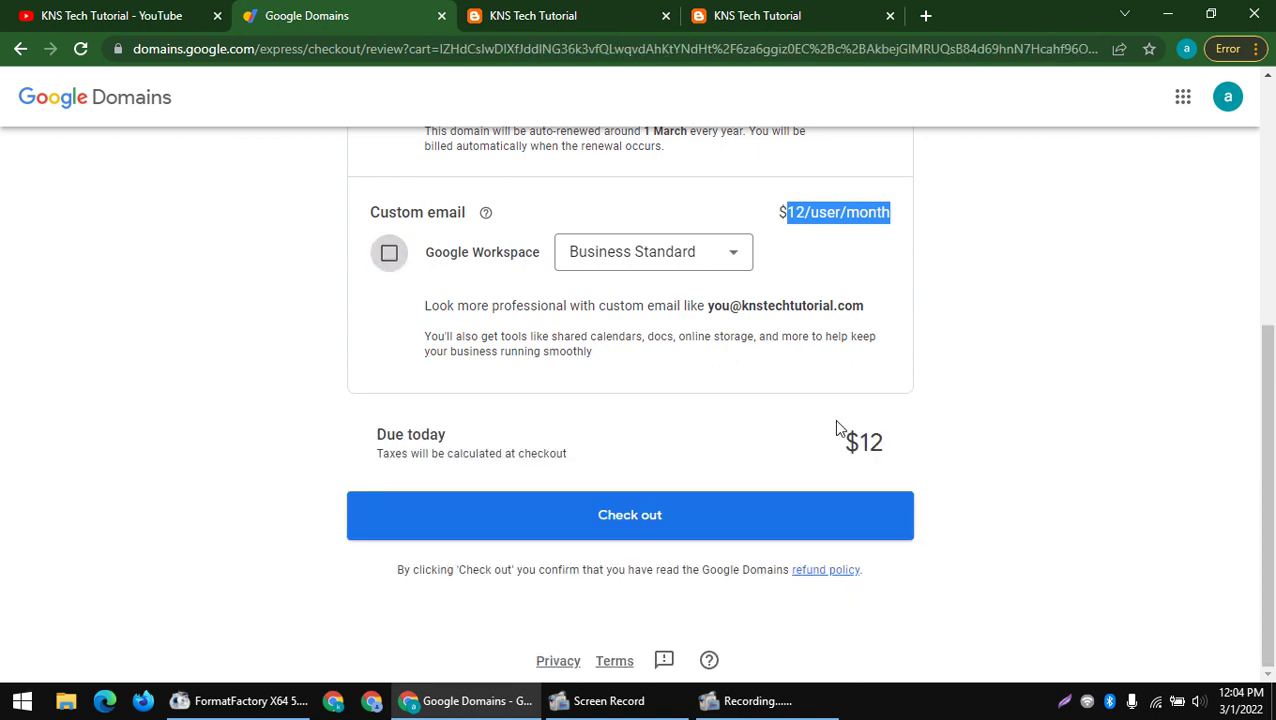
- Proceed to checkout for knstechtutorial.com, read the country availability notice and confirm United States as the billing country
{"action": "left_click", "coordinate": [618, 517]}
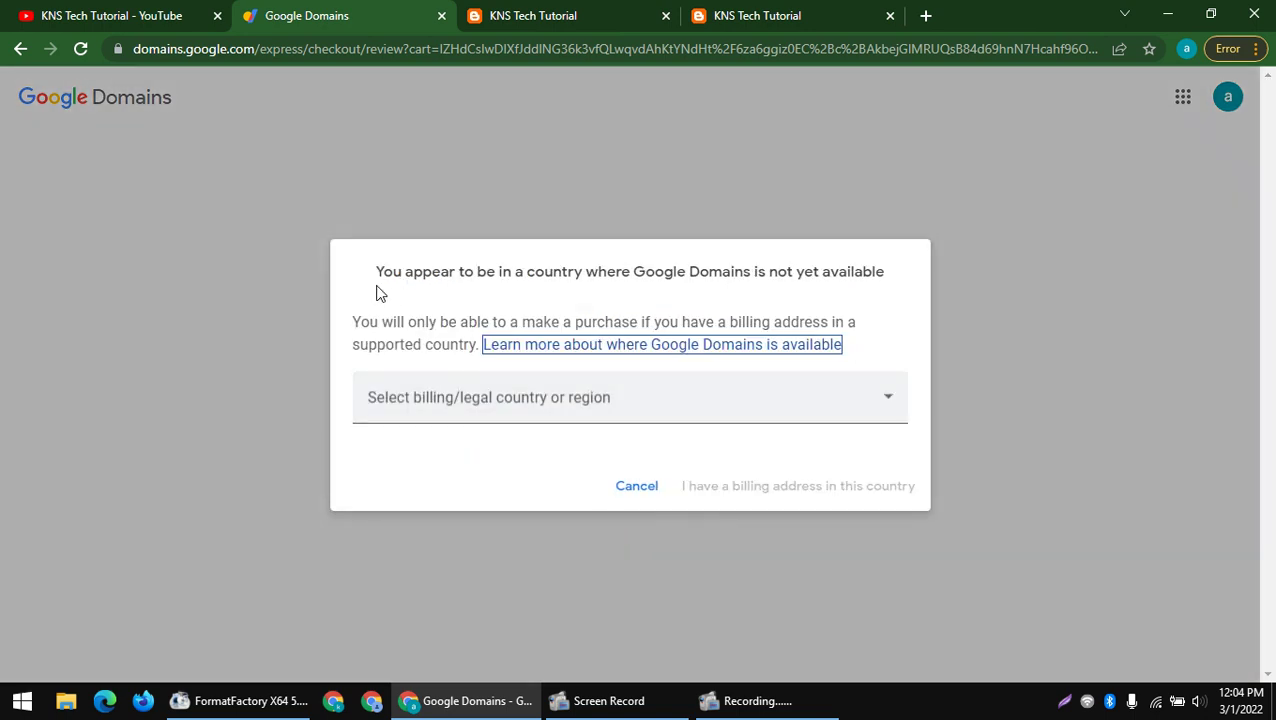
{"action": "left_click_drag", "start_coordinate": [373, 279], "coordinate": [891, 288]}
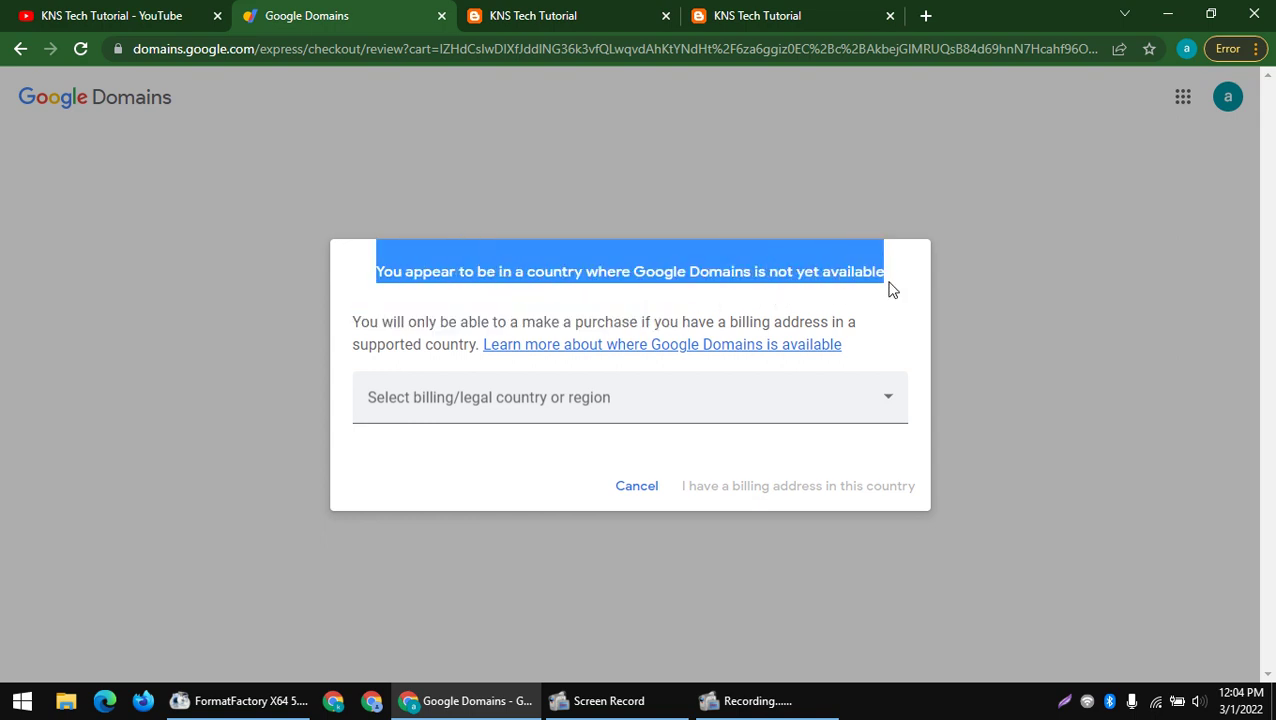
{"action": "left_click", "coordinate": [605, 402]}
{"action": "scroll", "coordinate": [527, 548], "scroll_direction": "down", "scroll_amount": 12}
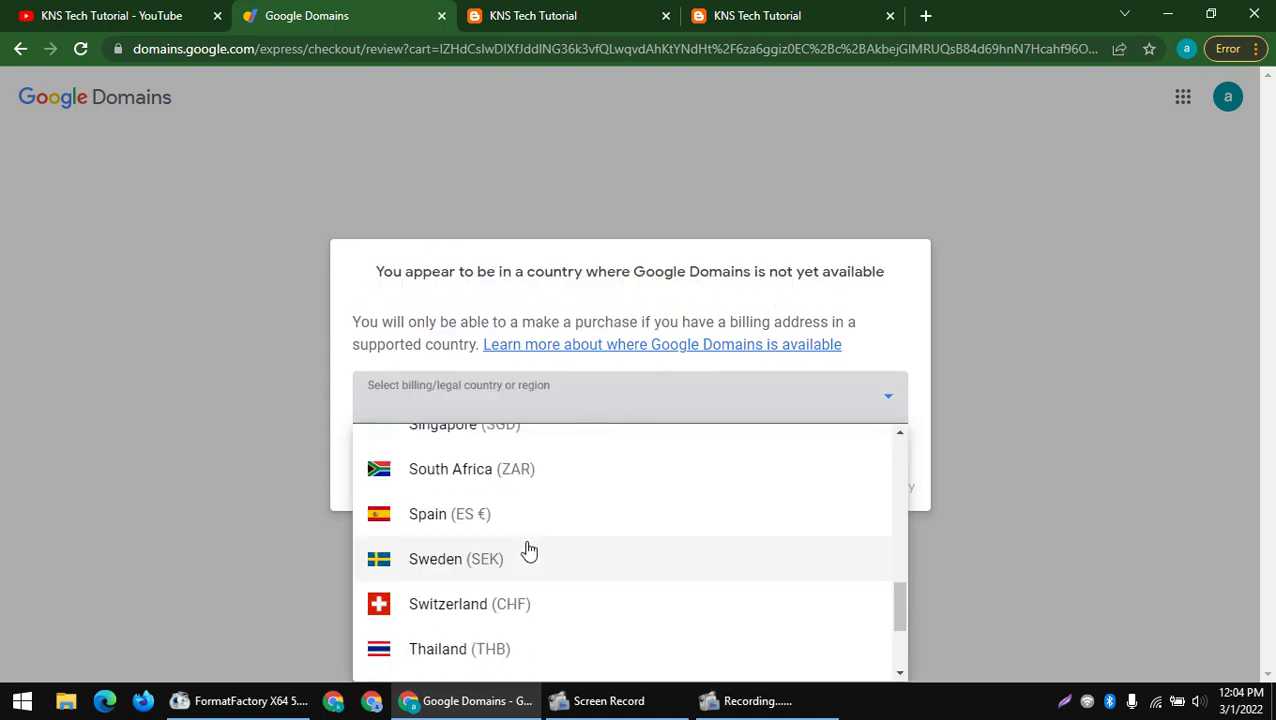
{"action": "left_click", "coordinate": [498, 608]}
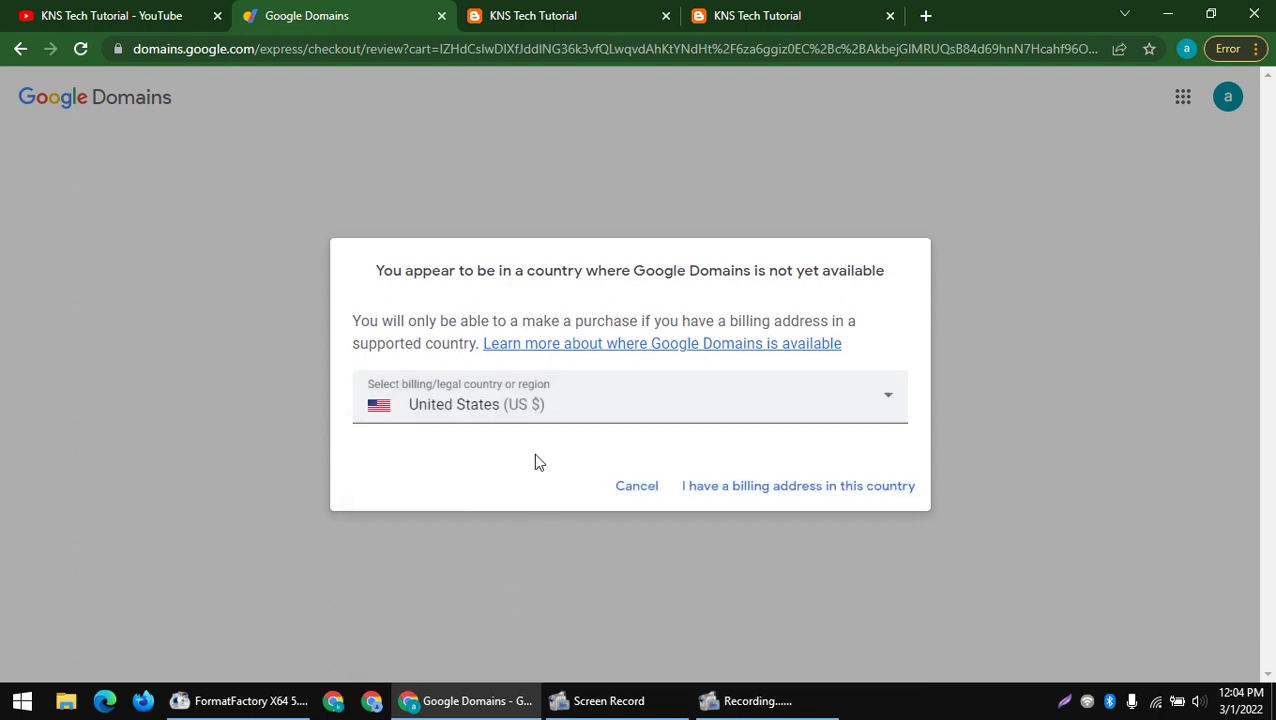
{"action": "left_click", "coordinate": [787, 492]}
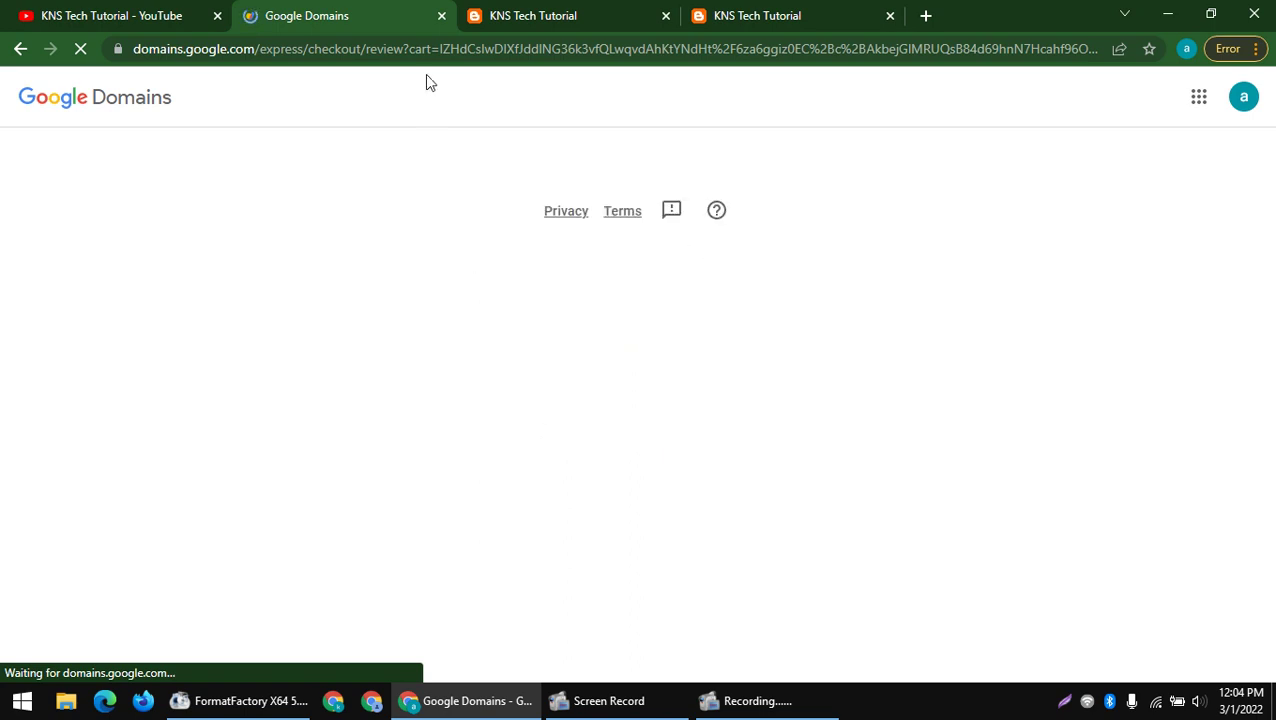
- Check out knstechtutorial.com again and review the contact information form and the DNS records to add for Blogger
{"action": "scroll", "coordinate": [405, 160], "scroll_direction": "down", "scroll_amount": 2}
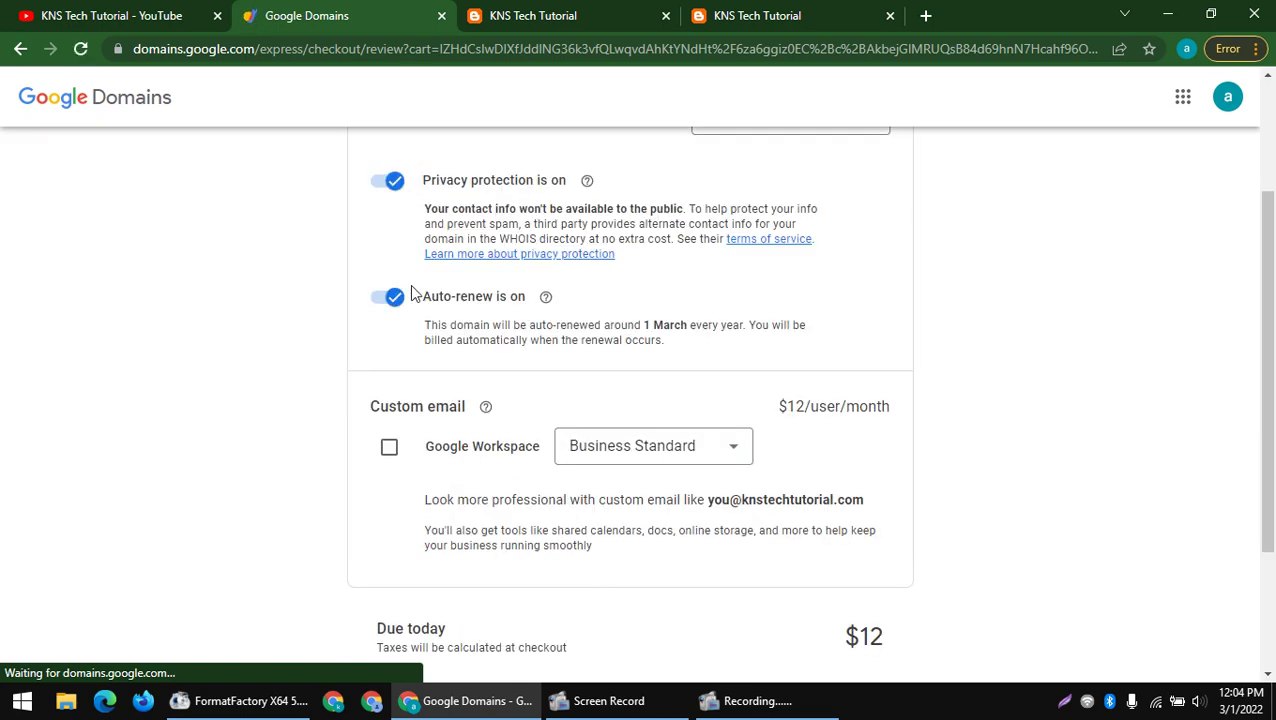
{"action": "scroll", "coordinate": [415, 300], "scroll_direction": "down", "scroll_amount": 2}
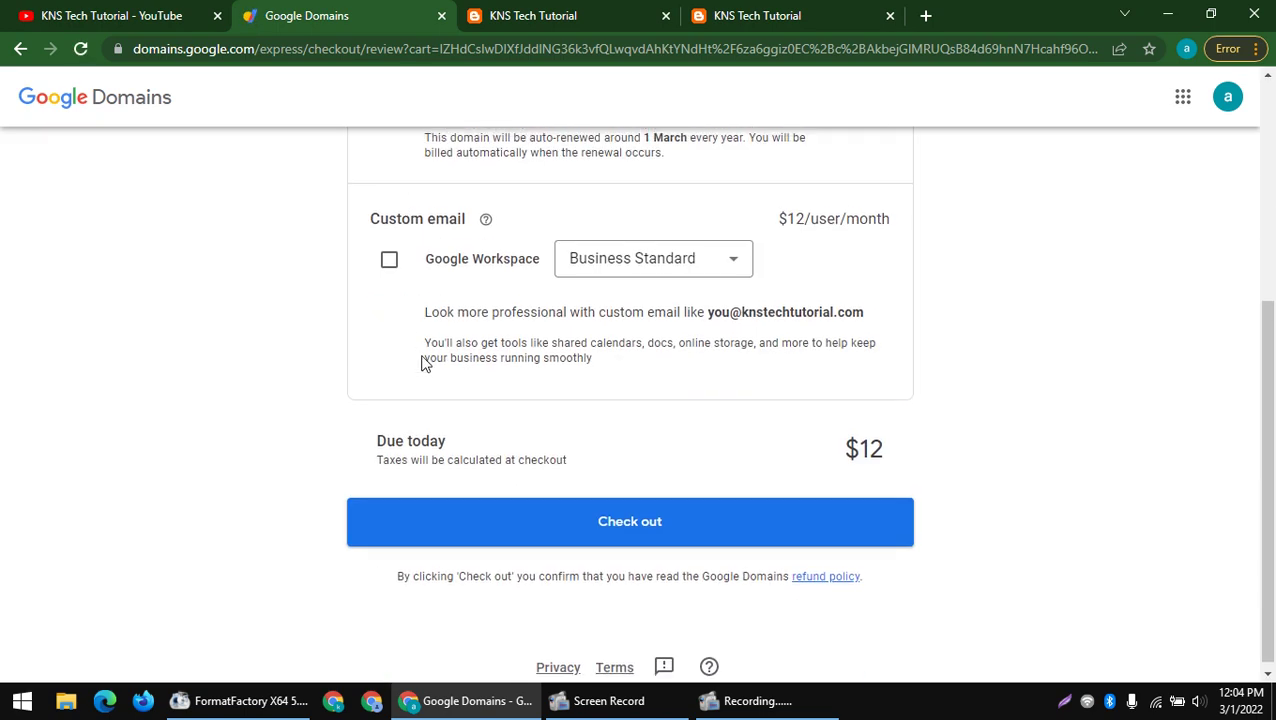
{"action": "left_click", "coordinate": [576, 531]}
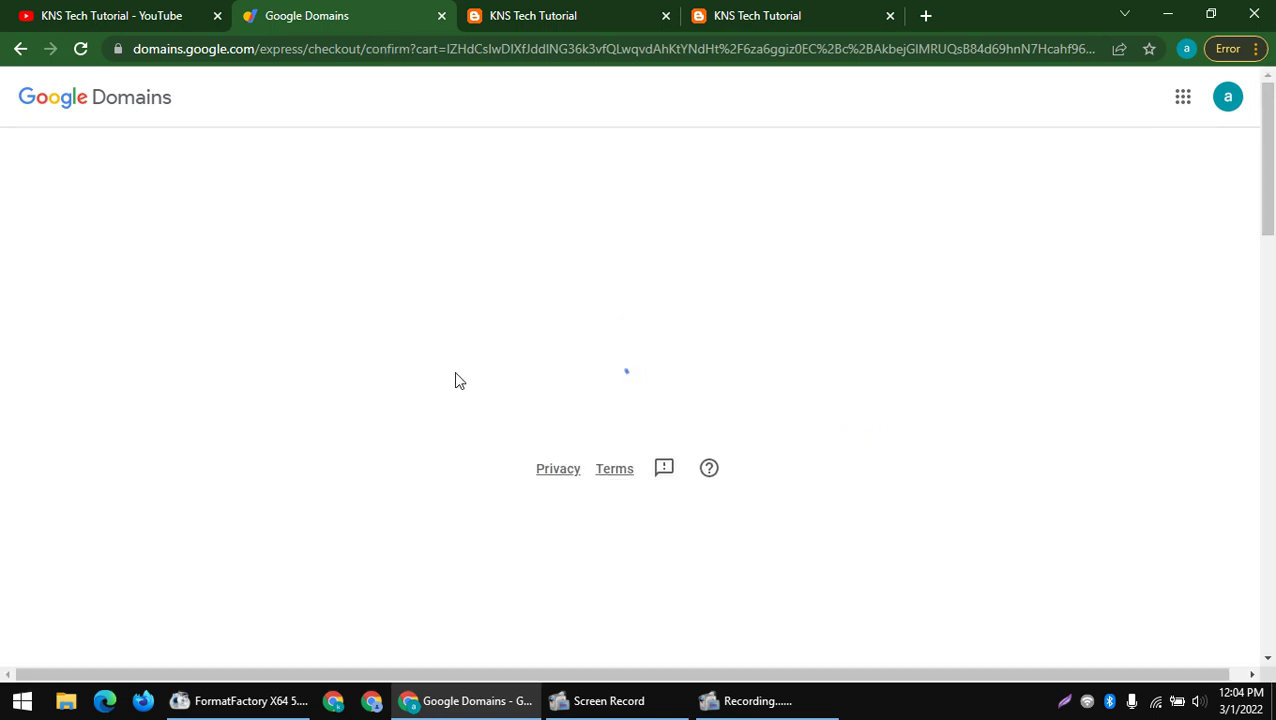
{"action": "scroll", "coordinate": [456, 372], "scroll_direction": "down", "scroll_amount": 10}
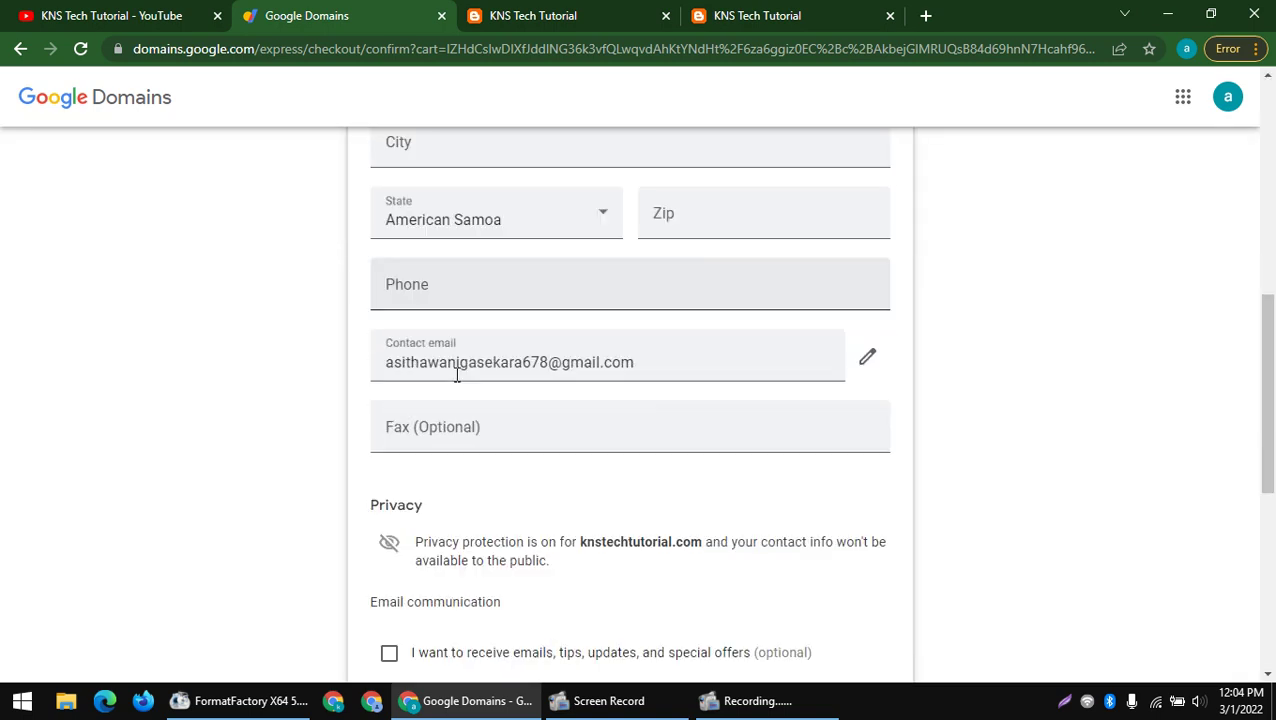
{"action": "scroll", "coordinate": [443, 281], "scroll_direction": "up", "scroll_amount": 5}
{"action": "scroll", "coordinate": [408, 440], "scroll_direction": "down", "scroll_amount": 5}
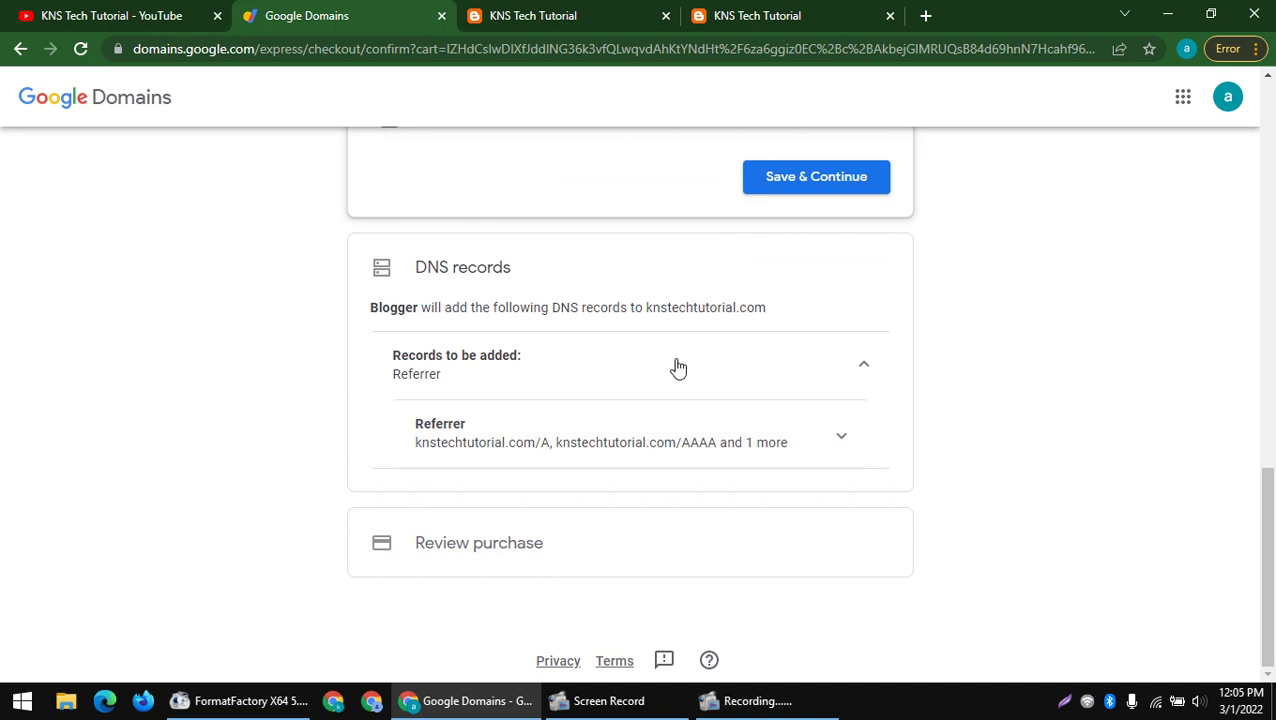
- Compare the blogspot.com addresses of the blog's published post and its home page
{"action": "left_click", "coordinate": [527, 12]}
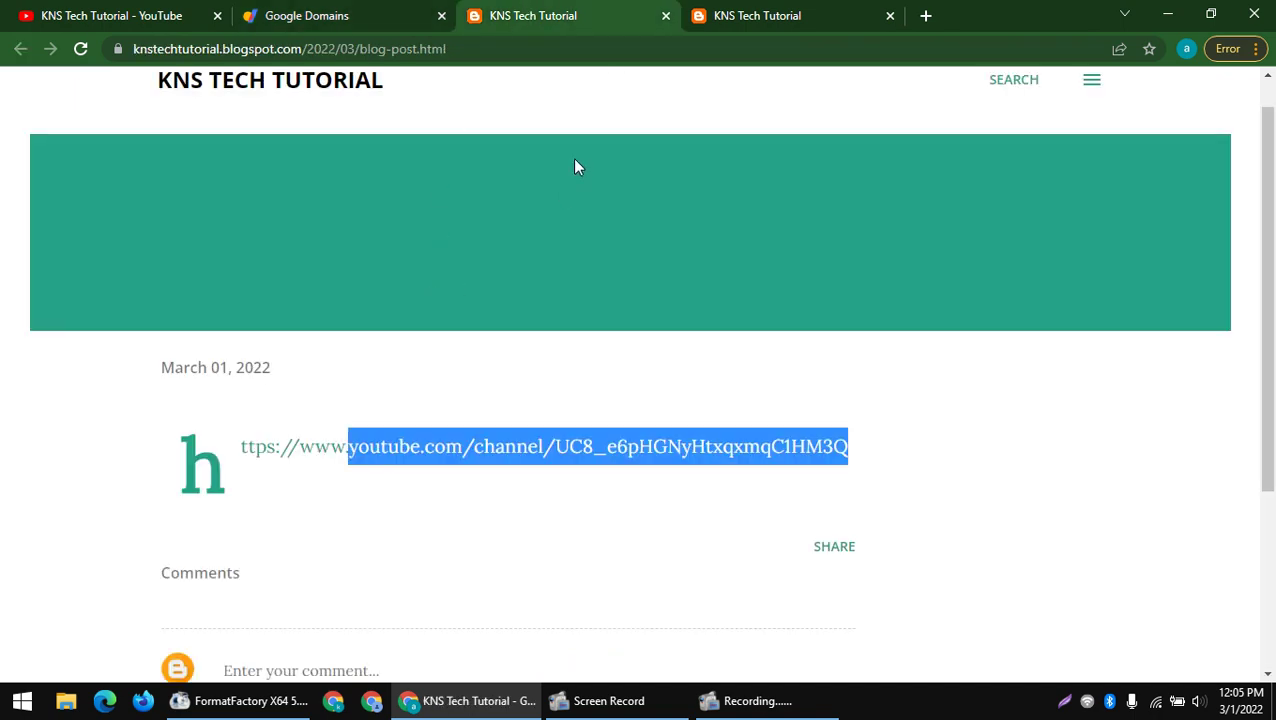
{"action": "scroll", "coordinate": [575, 167], "scroll_direction": "up", "scroll_amount": 1}
{"action": "key", "text": "ctrl+Tab"}
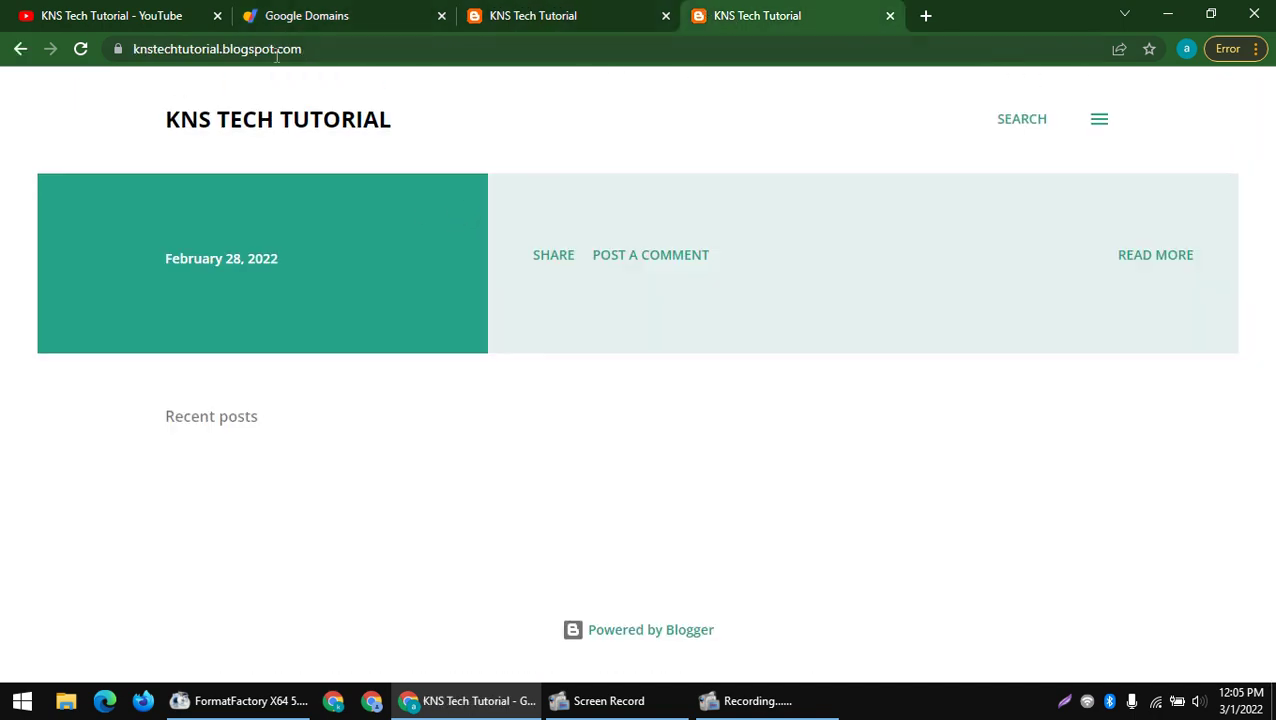
{"action": "left_click", "coordinate": [353, 50]}
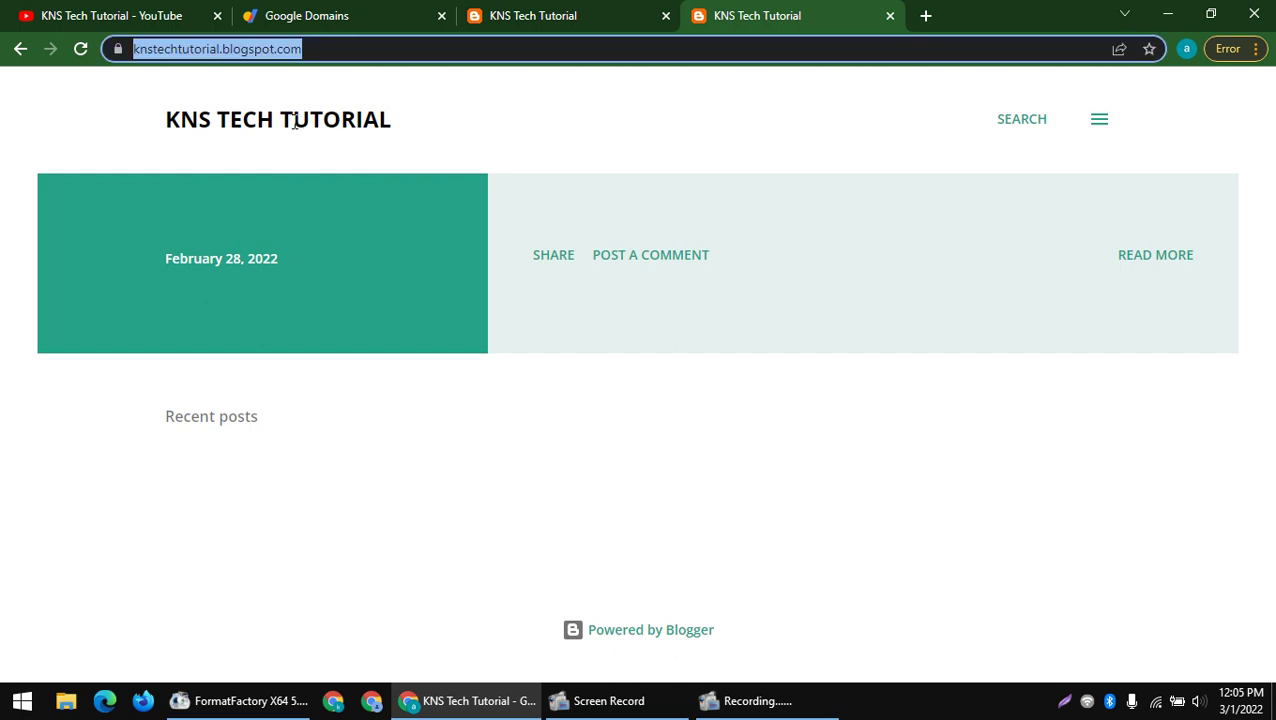
{"action": "left_click", "coordinate": [349, 51]}
{"action": "left_click", "coordinate": [521, 18]}
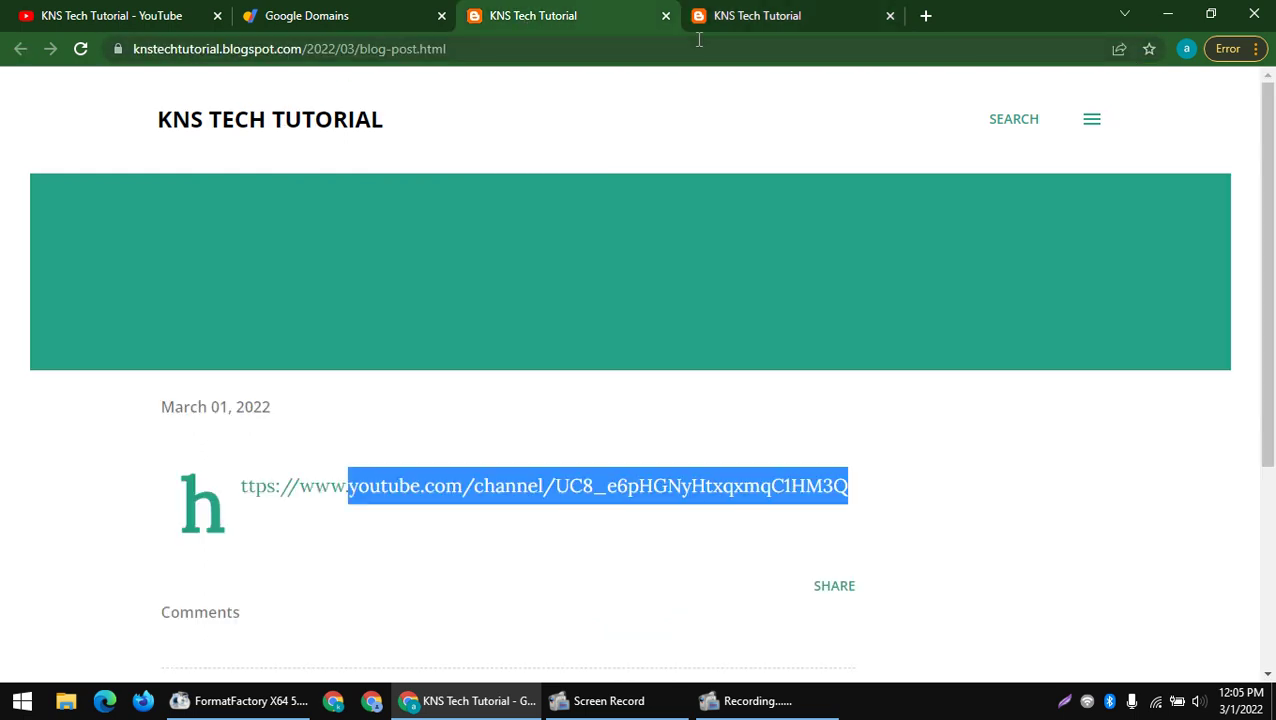
{"action": "left_click", "coordinate": [315, 50]}
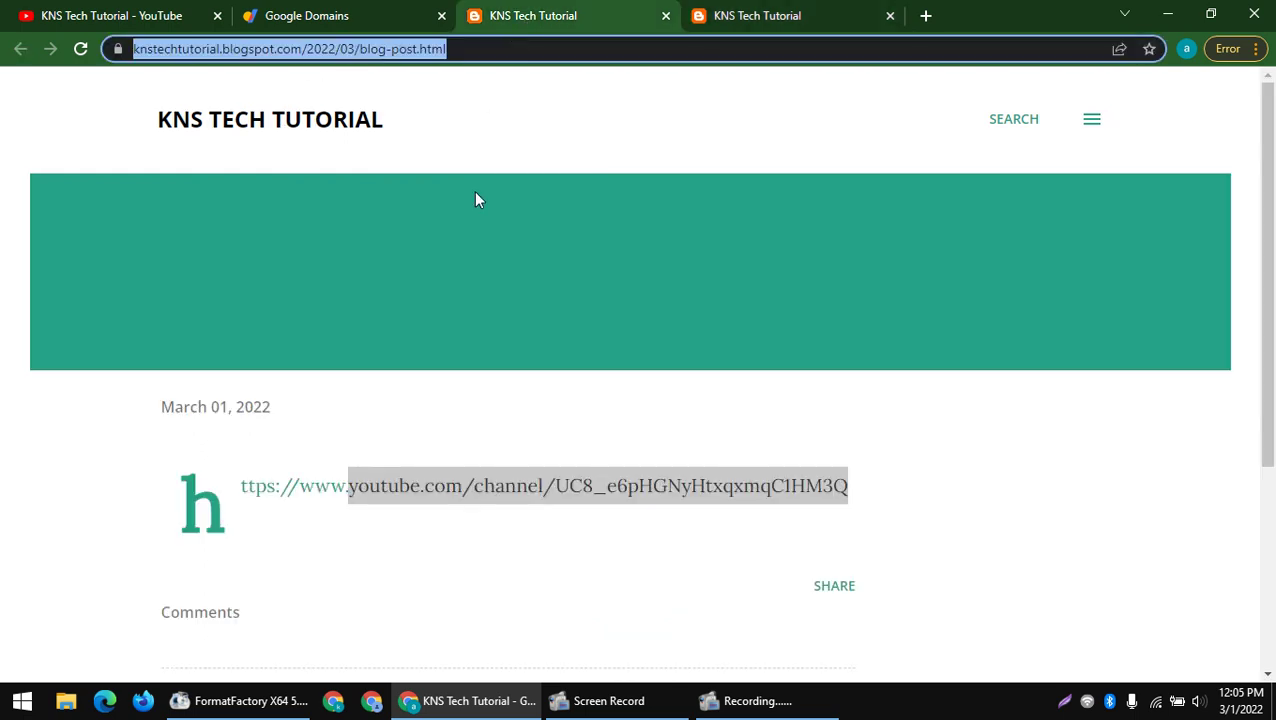
- Open the blog's post list in Blogger in place of the published post
{"action": "left_click", "coordinate": [193, 50]}
{"action": "triple_click", "coordinate": [195, 50]}
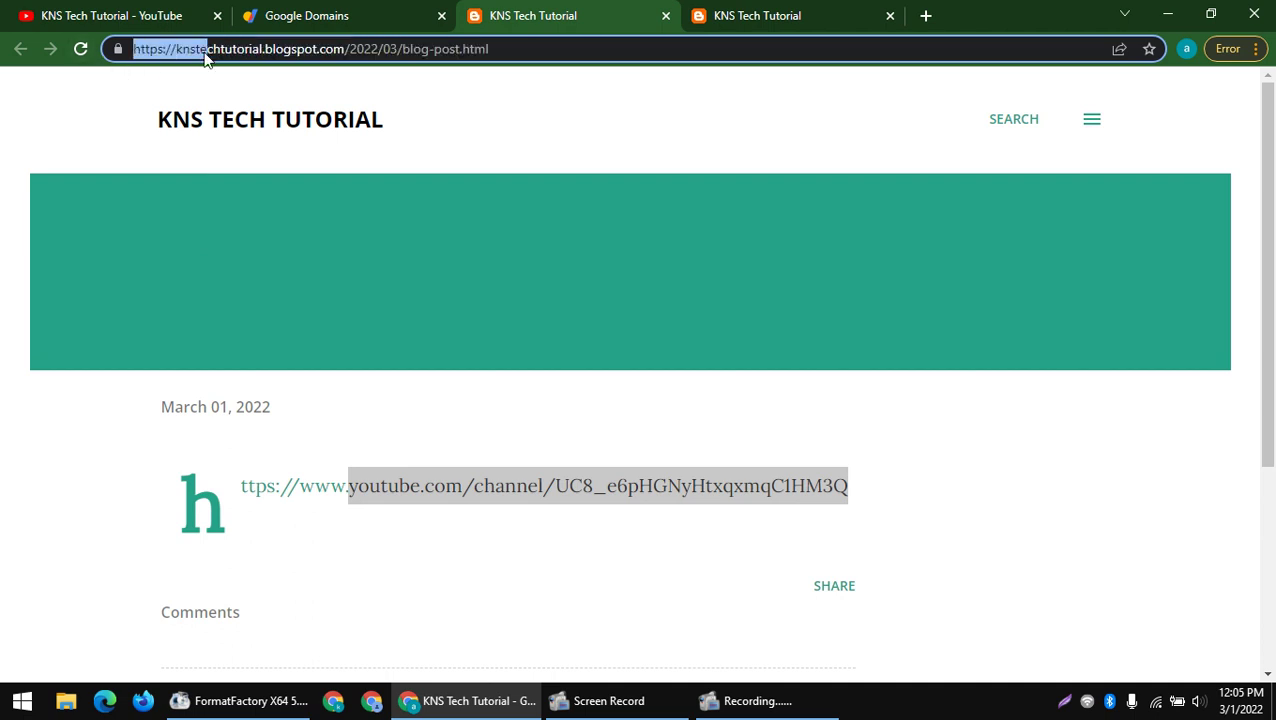
{"action": "type", "text": "blo"}
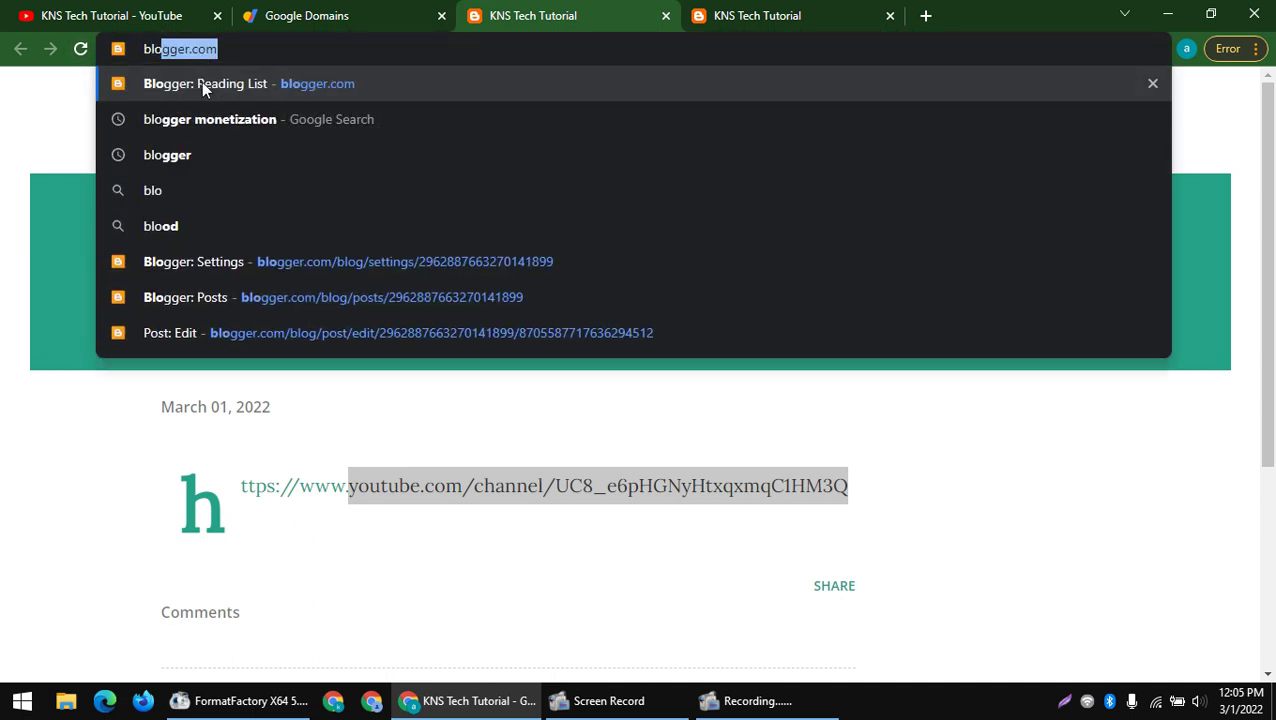
{"action": "left_click", "coordinate": [305, 298]}
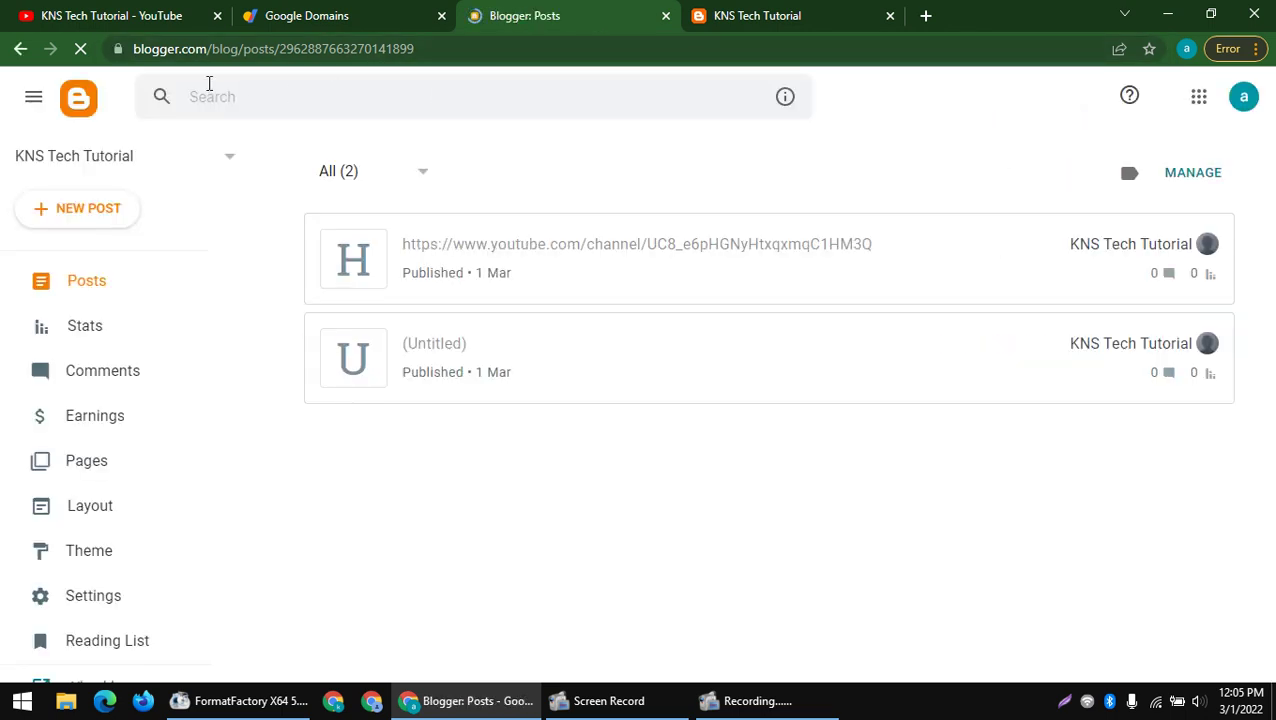
- Capture the KNS Tech Tutorial YouTube channel page as a screenshot and save it to the Desktop as a PNG named with repeated h letters
{"action": "key", "text": "ctrl+1"}
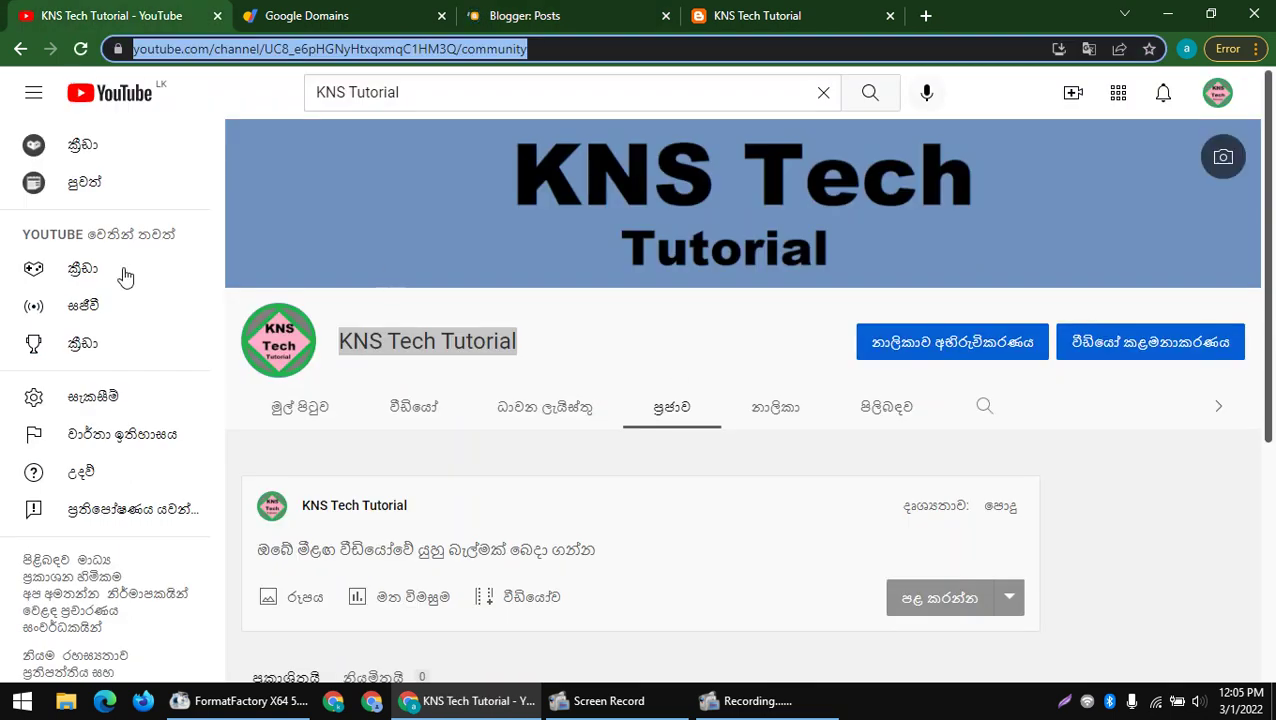
{"action": "left_click", "coordinate": [1064, 700]}
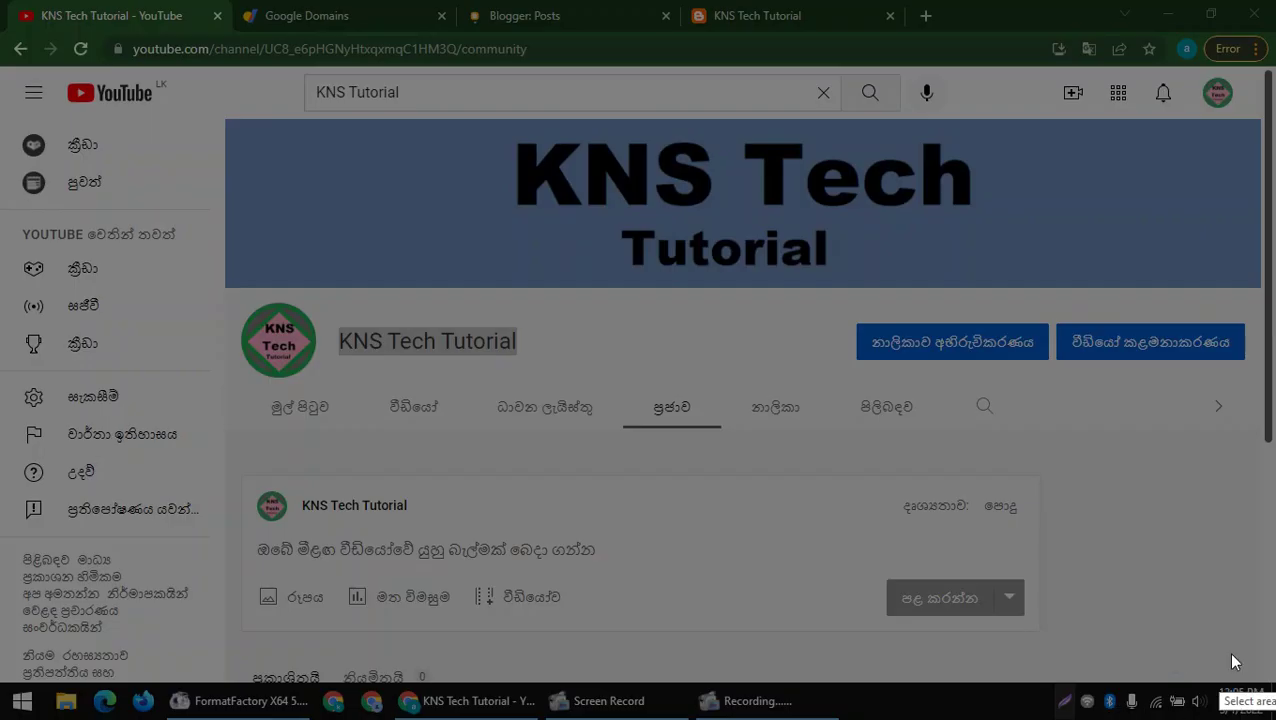
{"action": "left_click_drag", "start_coordinate": [1258, 652], "coordinate": [103, 18]}
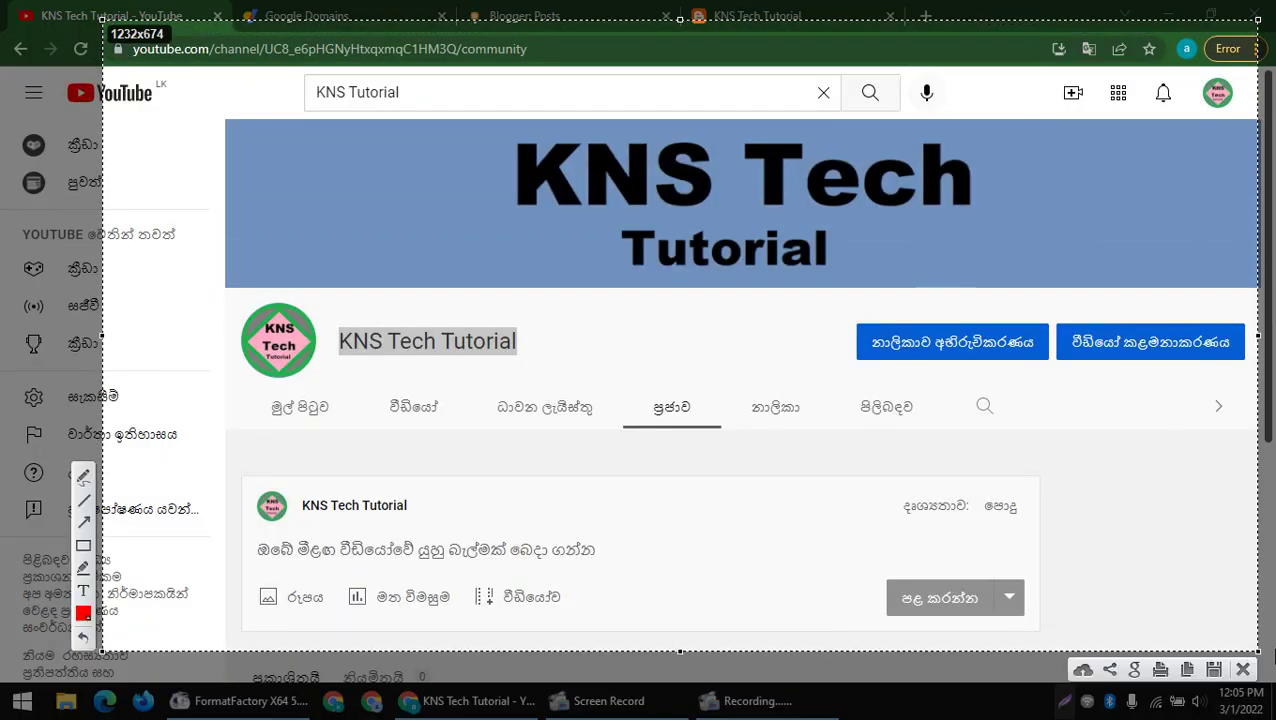
{"action": "left_click", "coordinate": [1221, 670]}
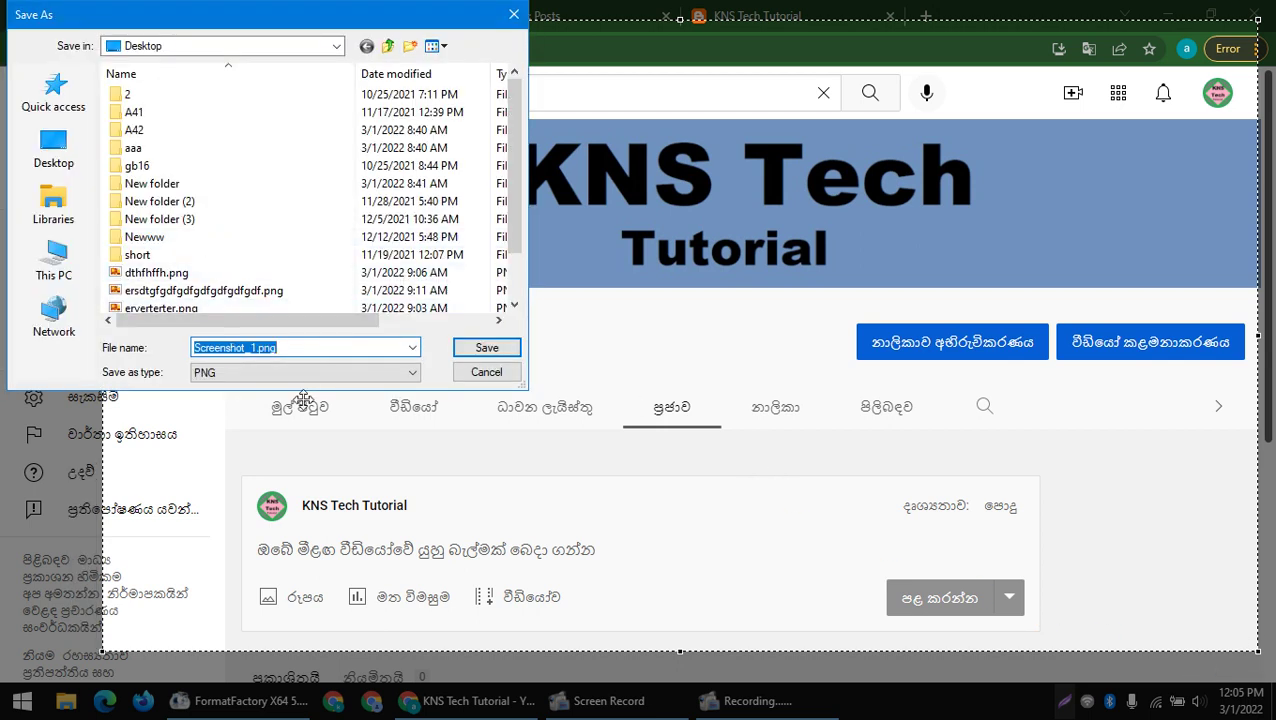
{"action": "type", "text": "hhhhhhhhhhhhhhhhh"}
{"action": "key", "text": "Return"}
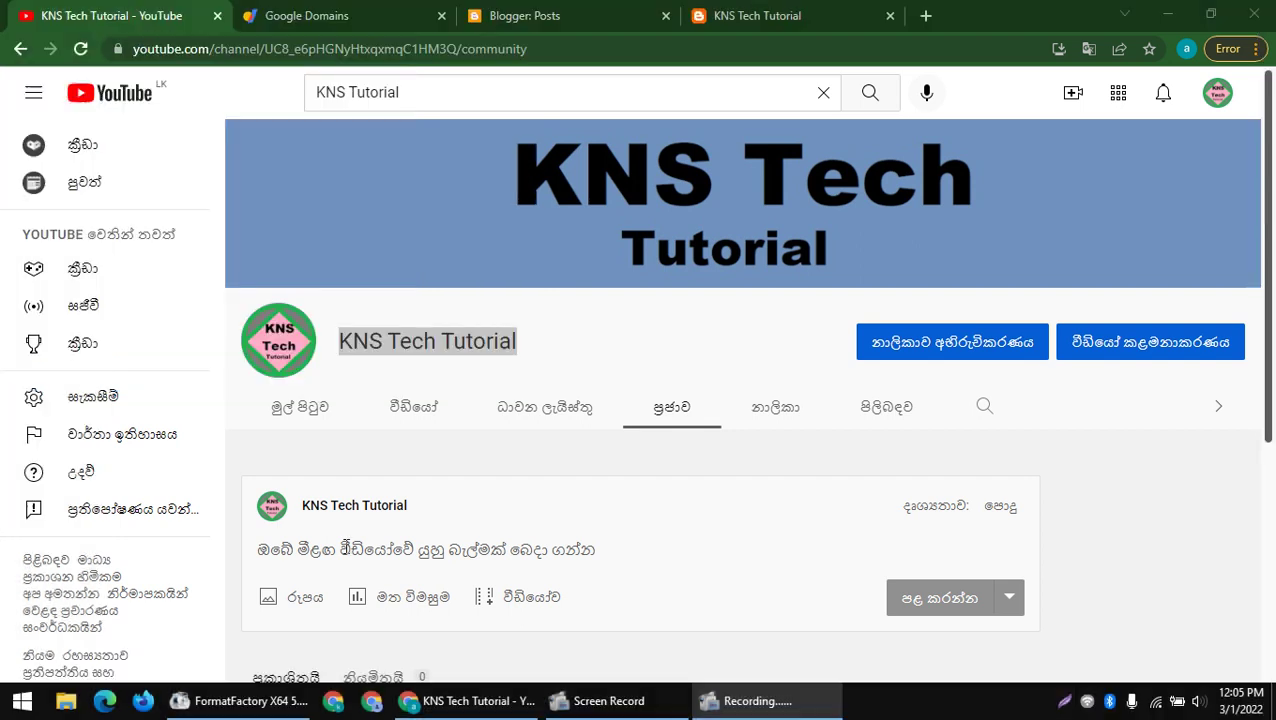
- Return to the Blogger post list and start a new post
{"action": "left_click", "coordinate": [602, 10]}
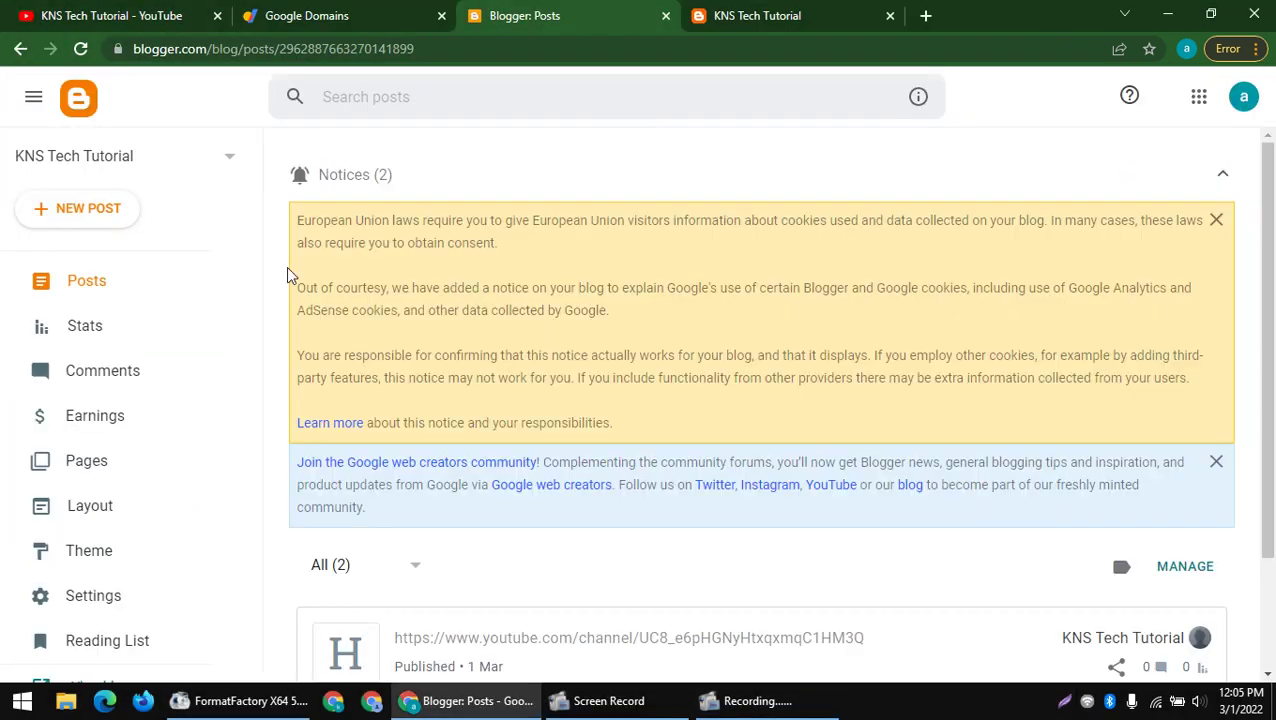
{"action": "left_click", "coordinate": [83, 207]}
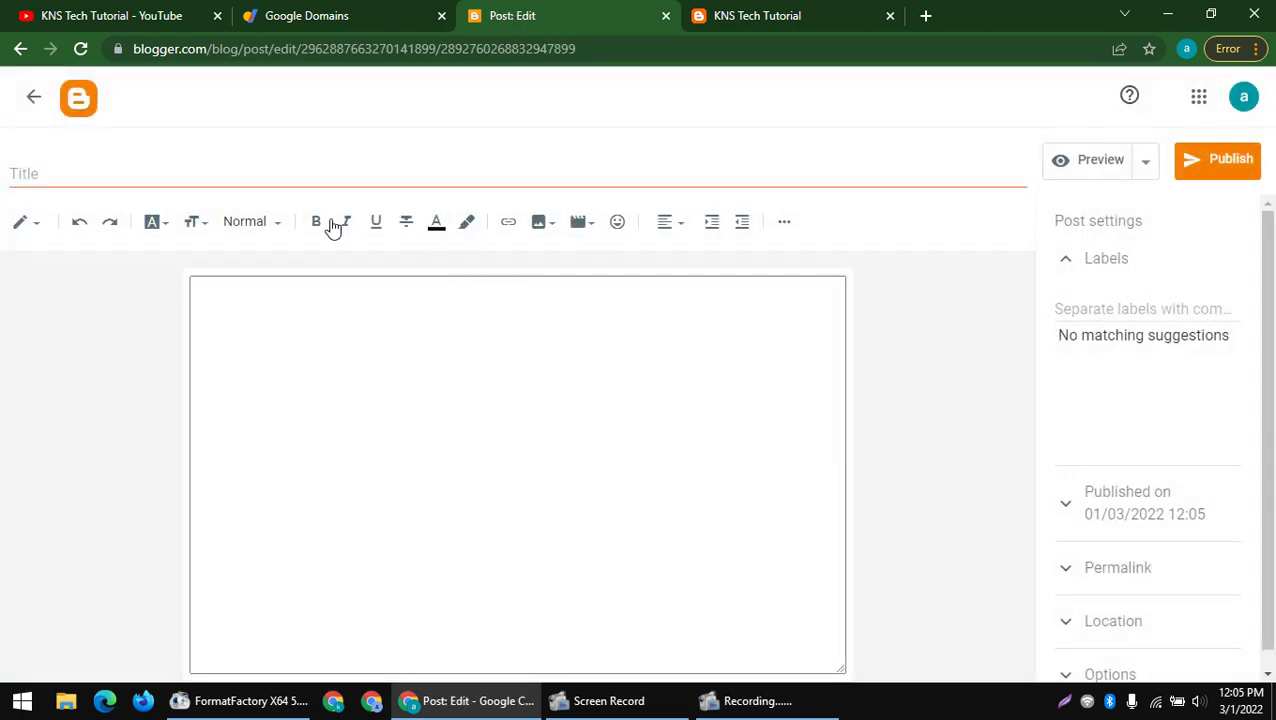
{"action": "left_click", "coordinate": [544, 226]}
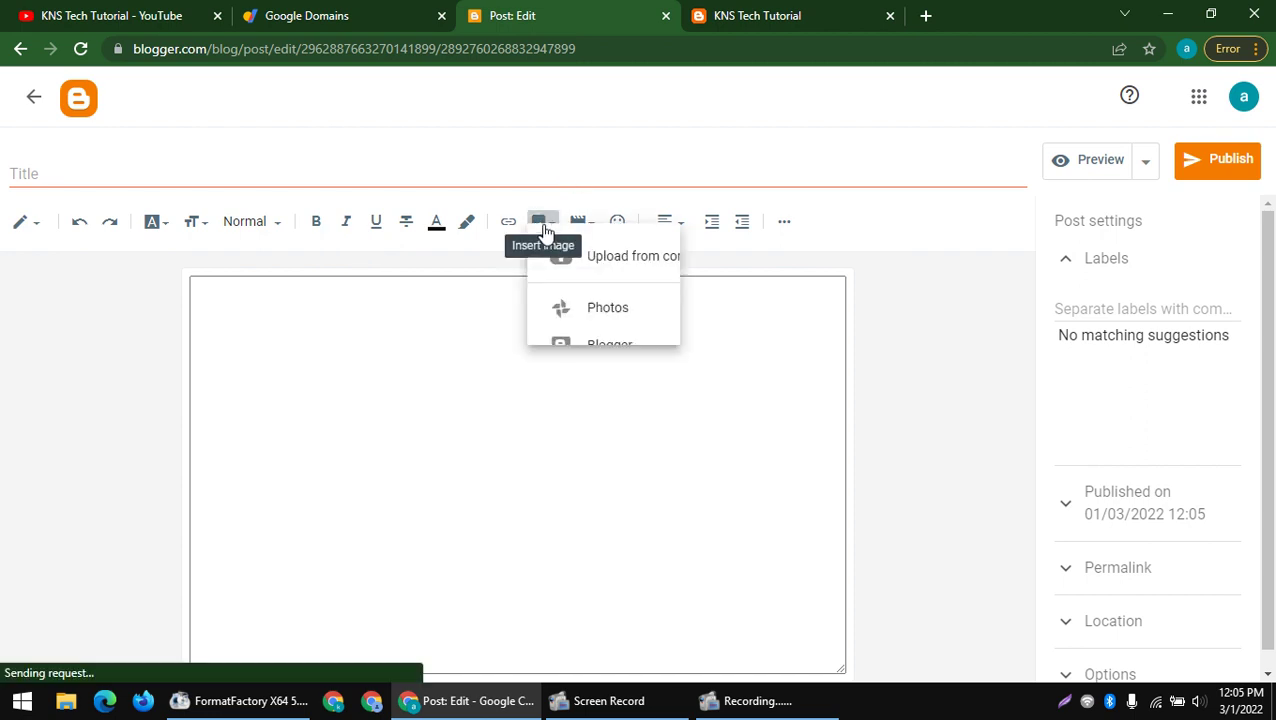
{"action": "left_click", "coordinate": [666, 270]}
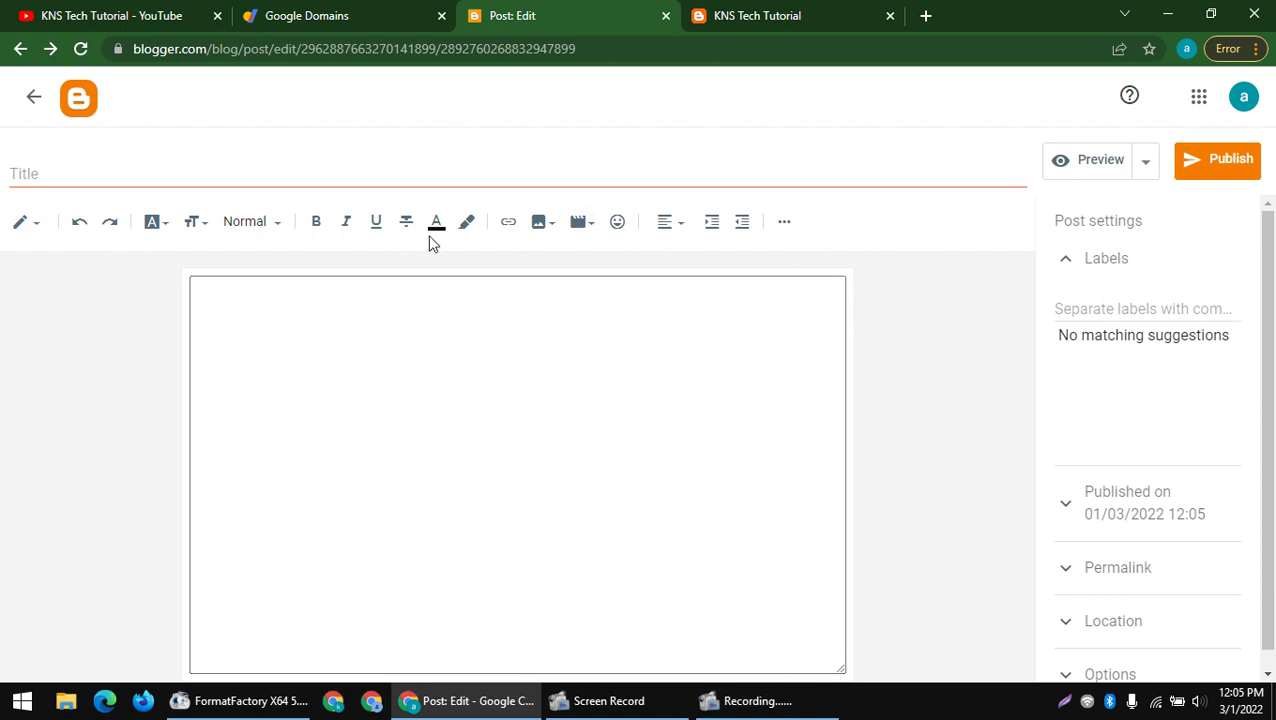
{"action": "left_click", "coordinate": [542, 226]}
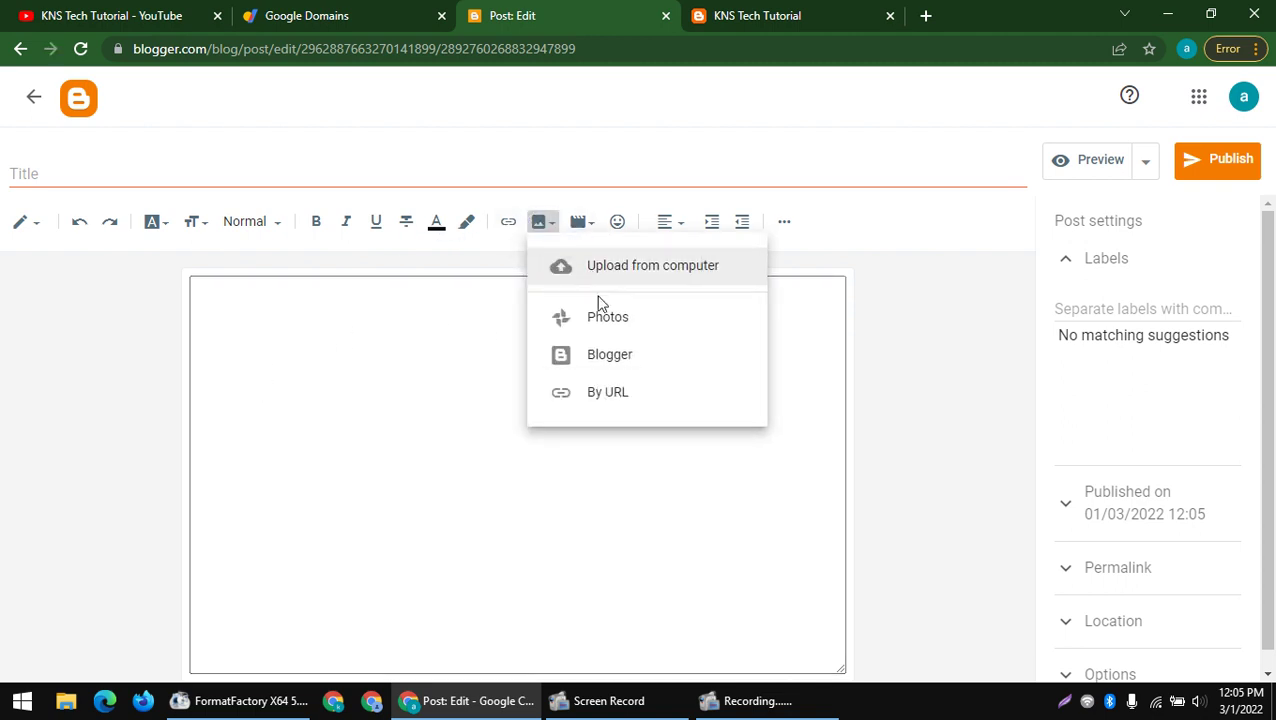
{"action": "left_click", "coordinate": [624, 337]}
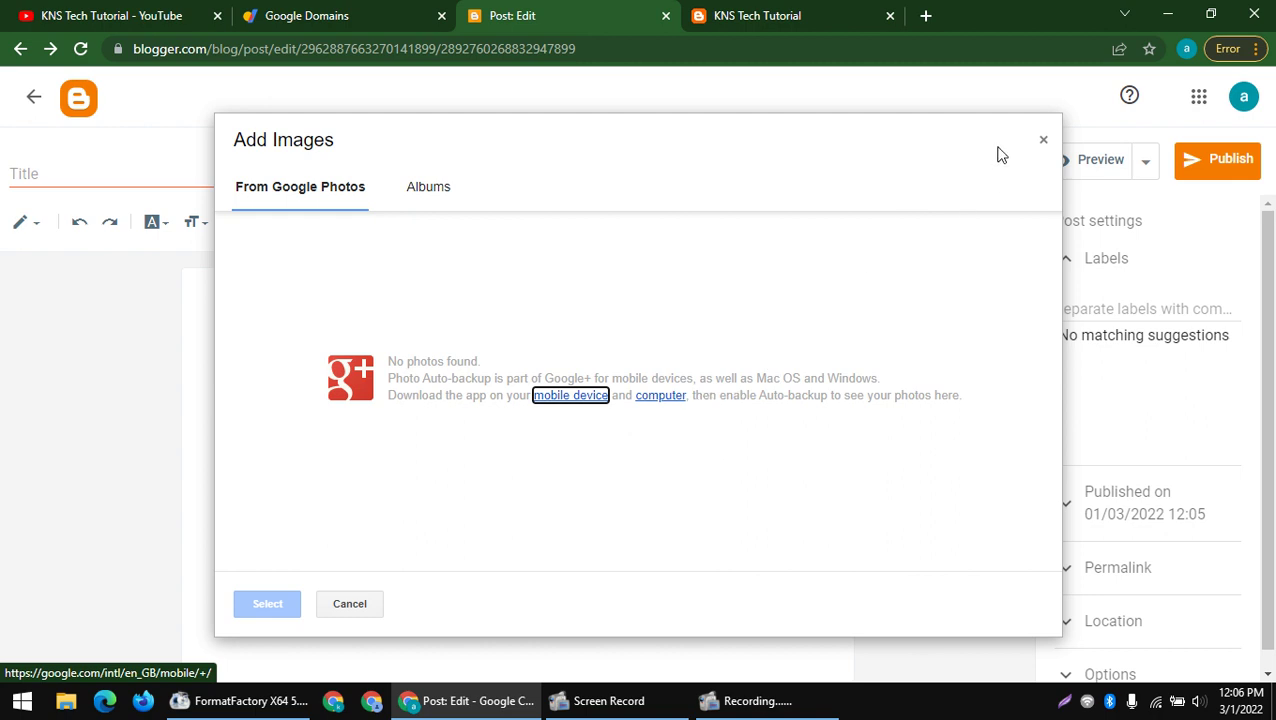
{"action": "left_click", "coordinate": [1043, 140]}
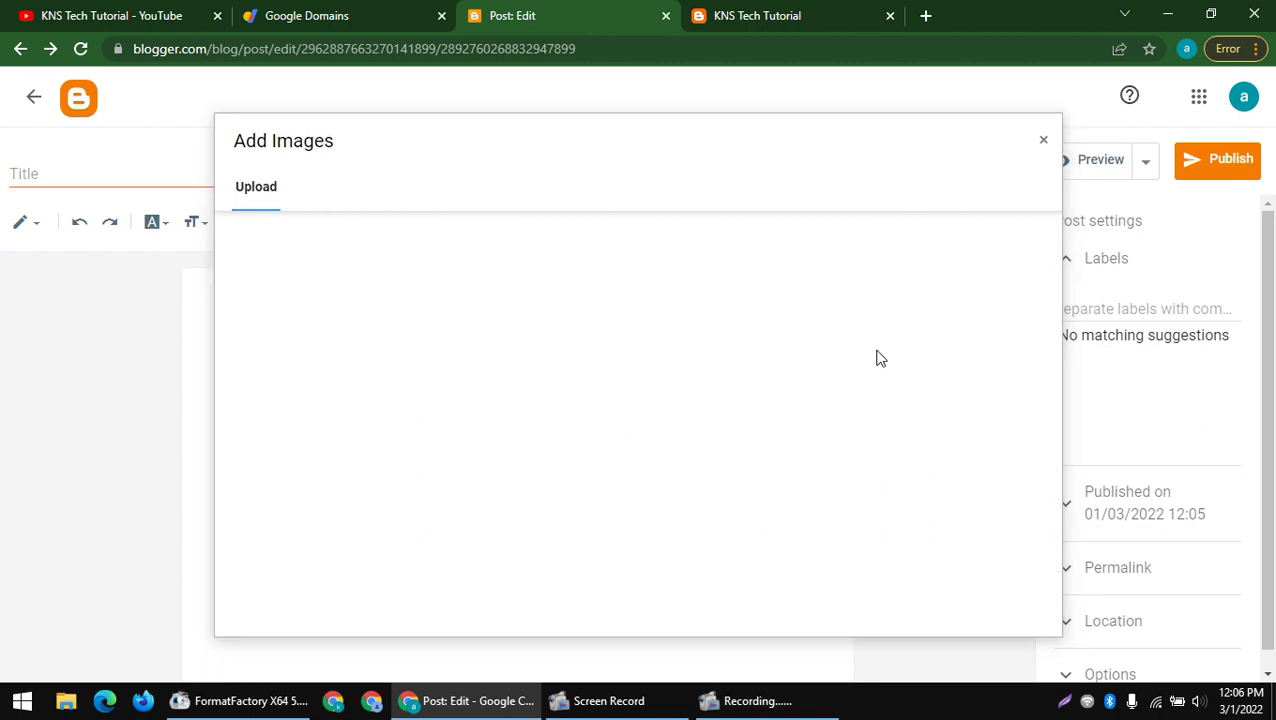
{"action": "left_click", "coordinate": [1043, 142]}
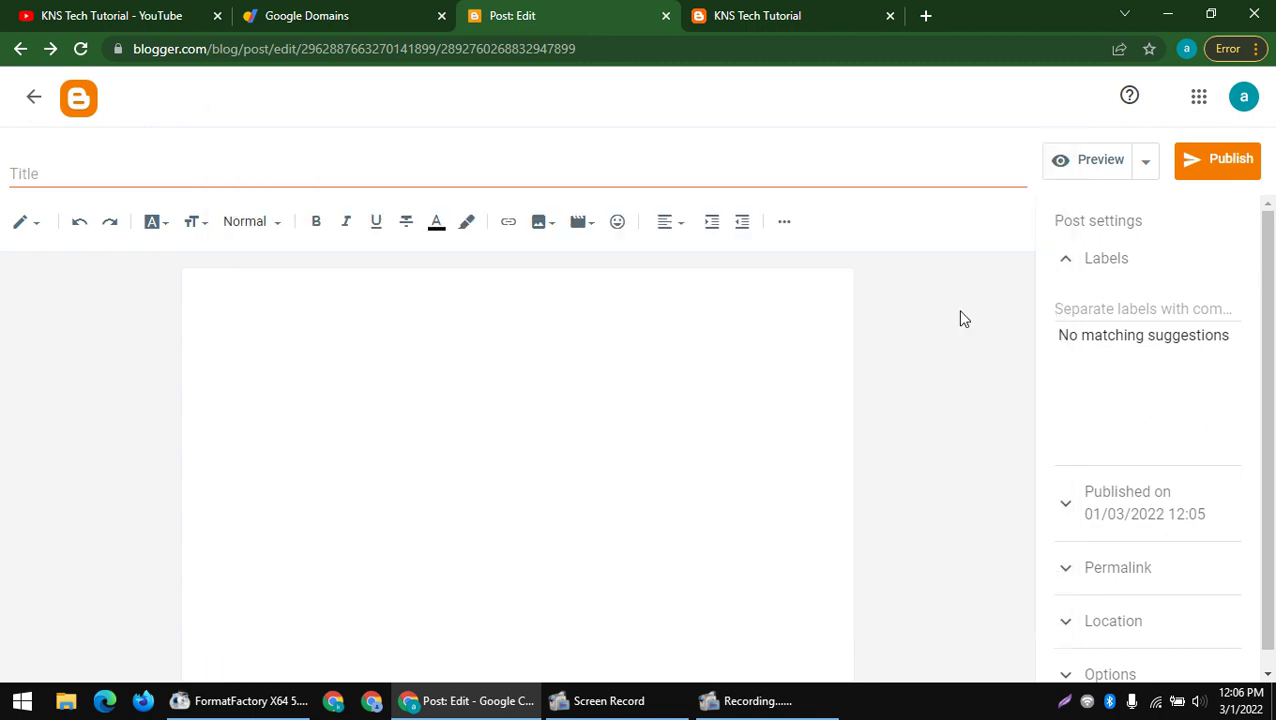
- Insert the Desktop PNG screenshot named with repeated h letters into the new post by uploading it from the computer
{"action": "left_click", "coordinate": [538, 224]}
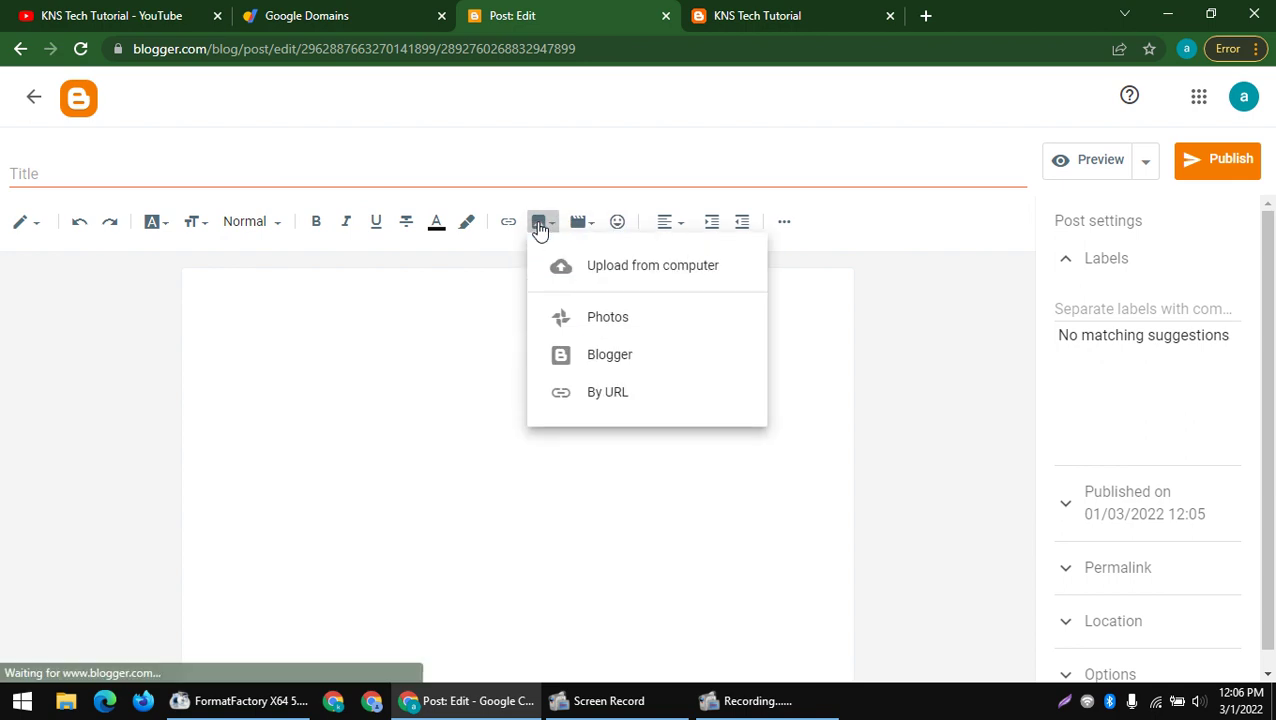
{"action": "left_click", "coordinate": [623, 278]}
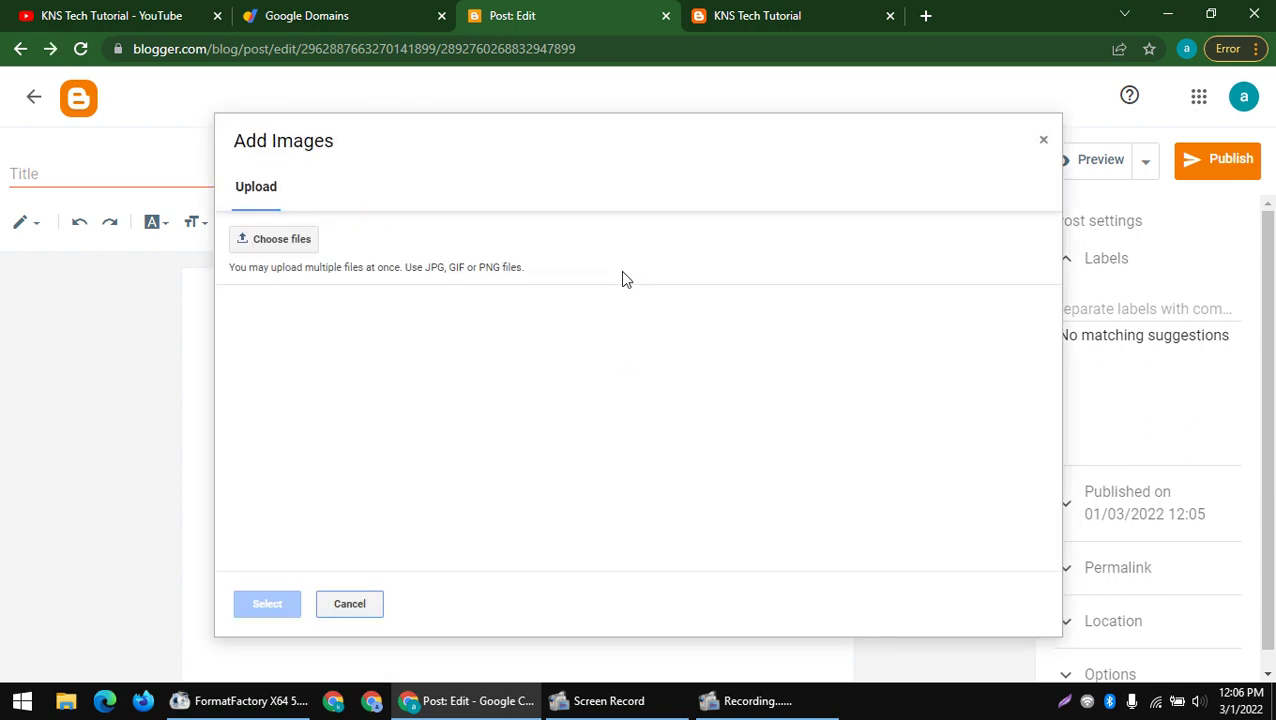
{"action": "left_click", "coordinate": [283, 241]}
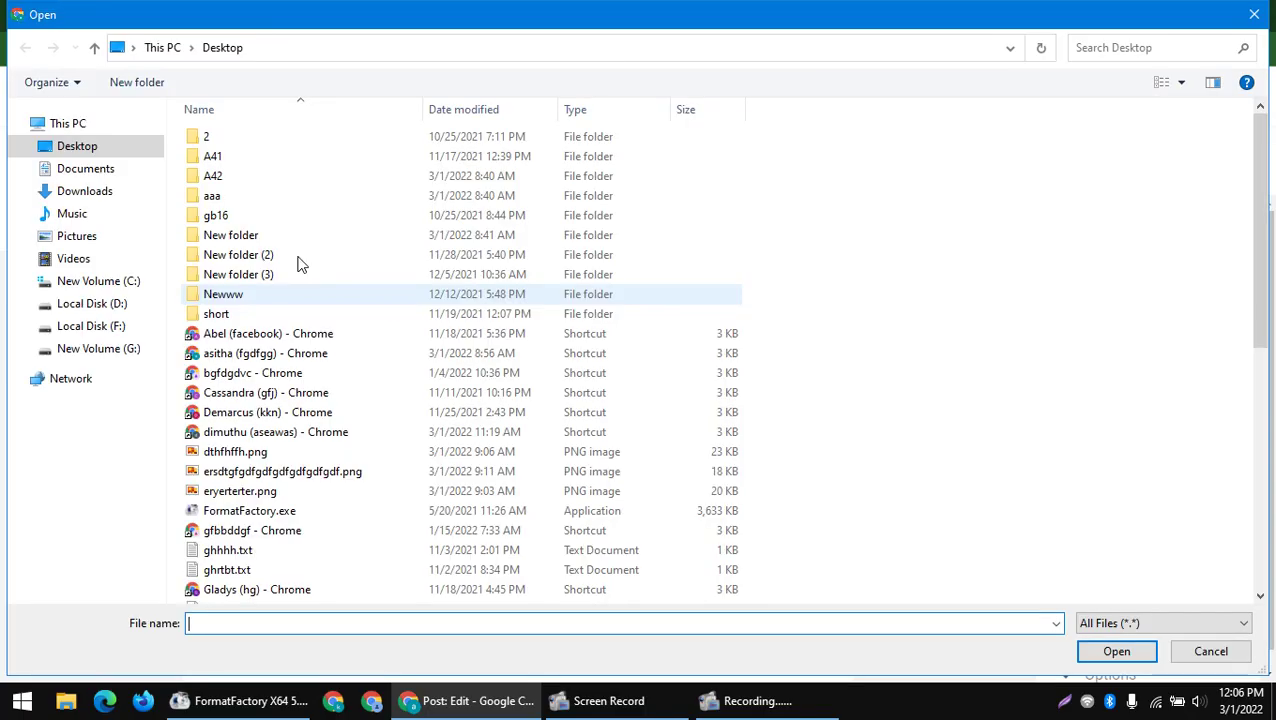
{"action": "scroll", "coordinate": [464, 320], "scroll_direction": "down", "scroll_amount": 2}
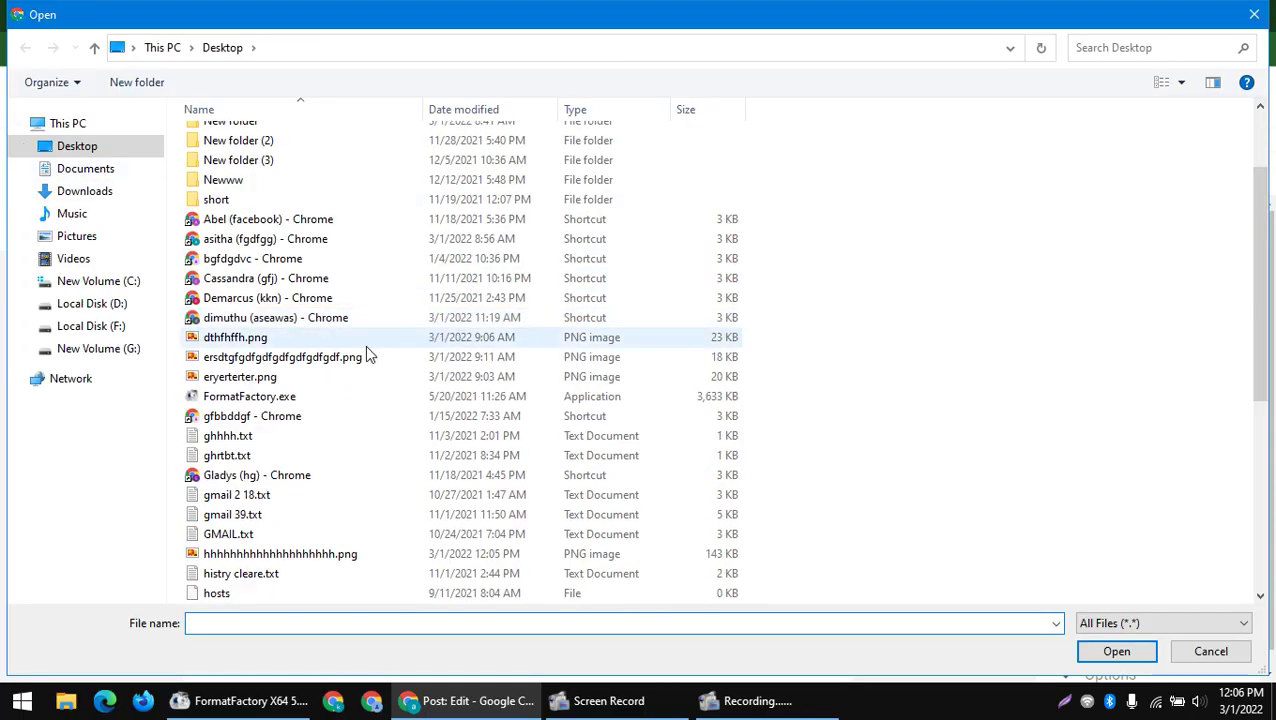
{"action": "scroll", "coordinate": [330, 420], "scroll_direction": "down", "scroll_amount": 2}
{"action": "double_click", "coordinate": [280, 430]}
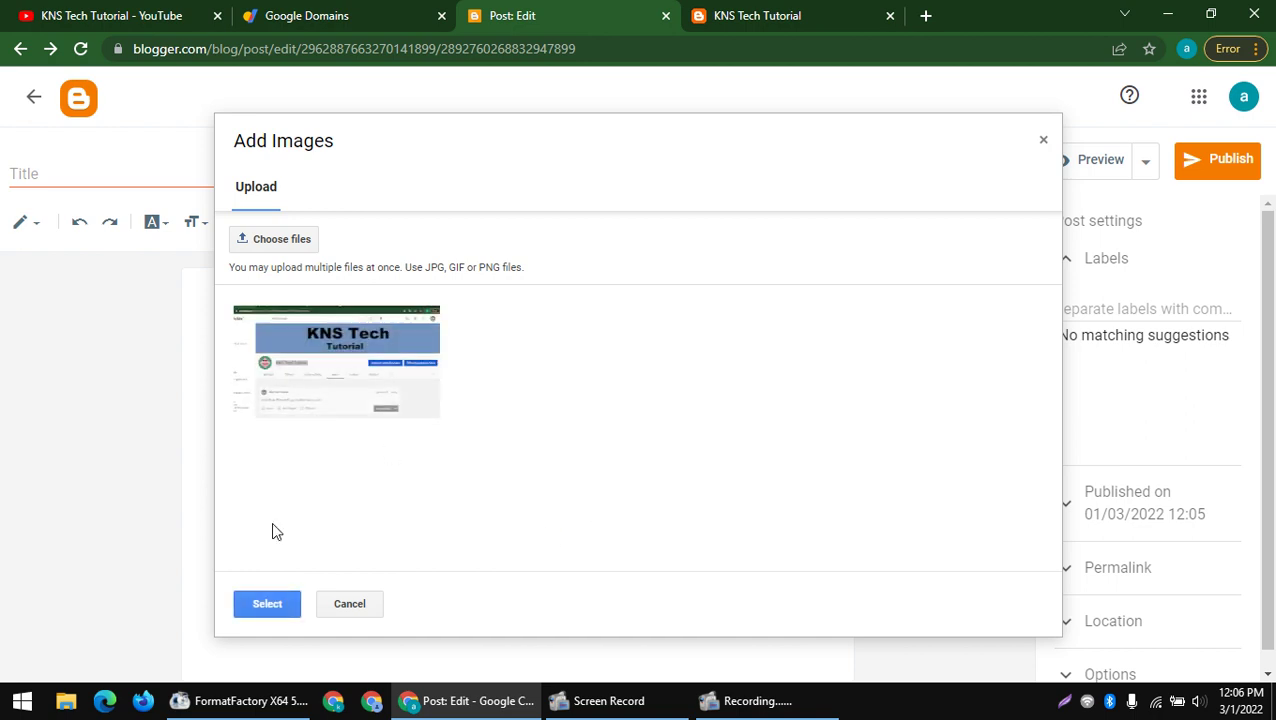
{"action": "left_click", "coordinate": [256, 609]}
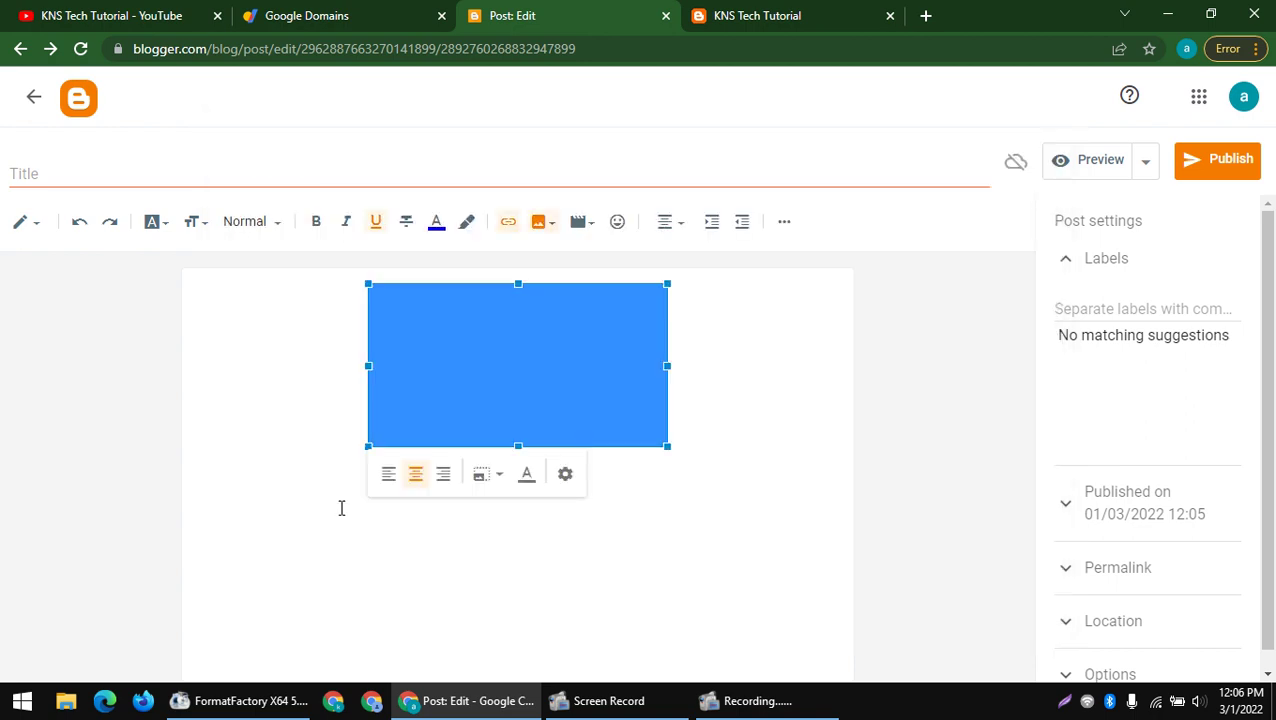
- Enlarge the inserted image to span the post's width and publish the post without a title
{"action": "left_click_drag", "start_coordinate": [667, 448], "coordinate": [749, 655]}
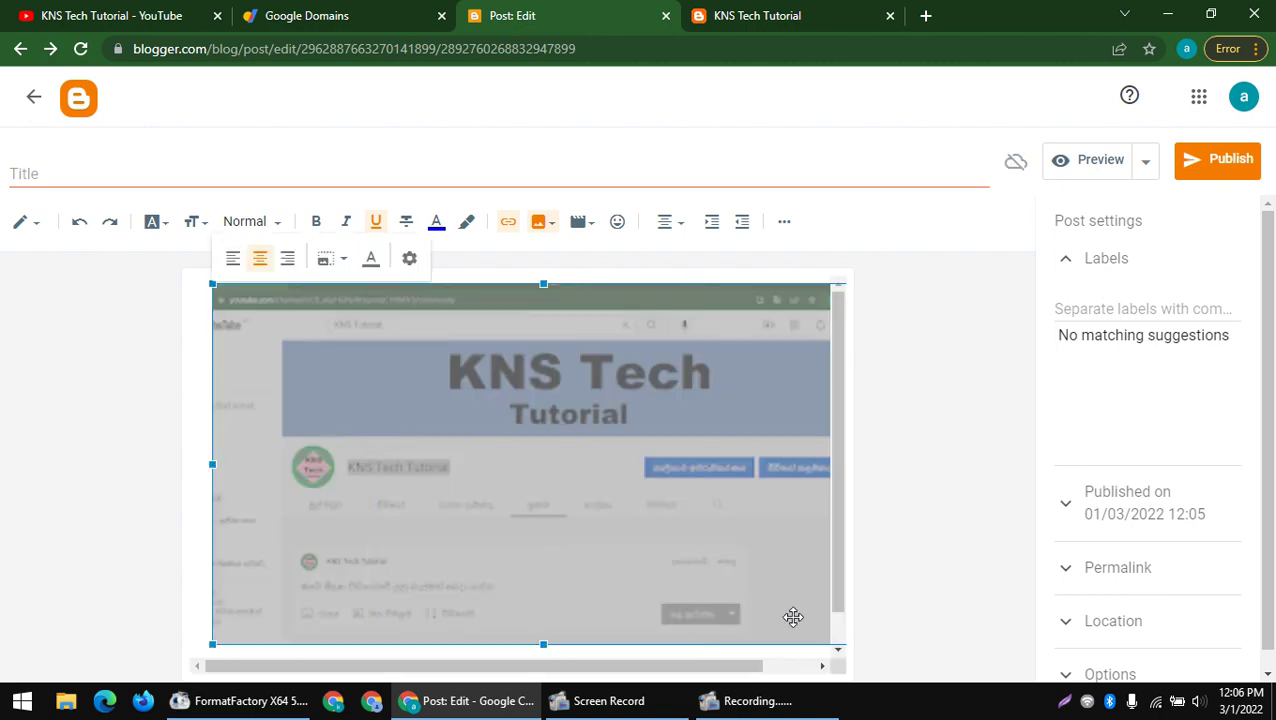
{"action": "scroll", "coordinate": [581, 567], "scroll_direction": "down", "scroll_amount": 1}
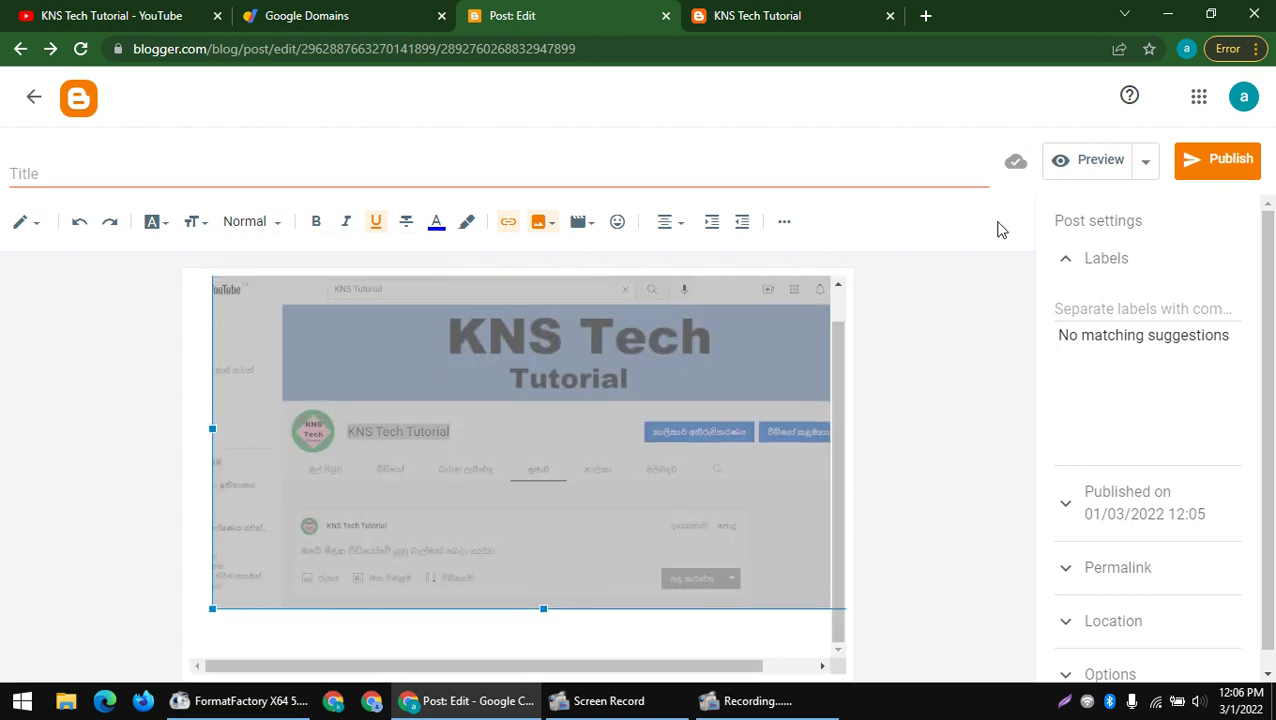
{"action": "left_click", "coordinate": [1202, 160]}
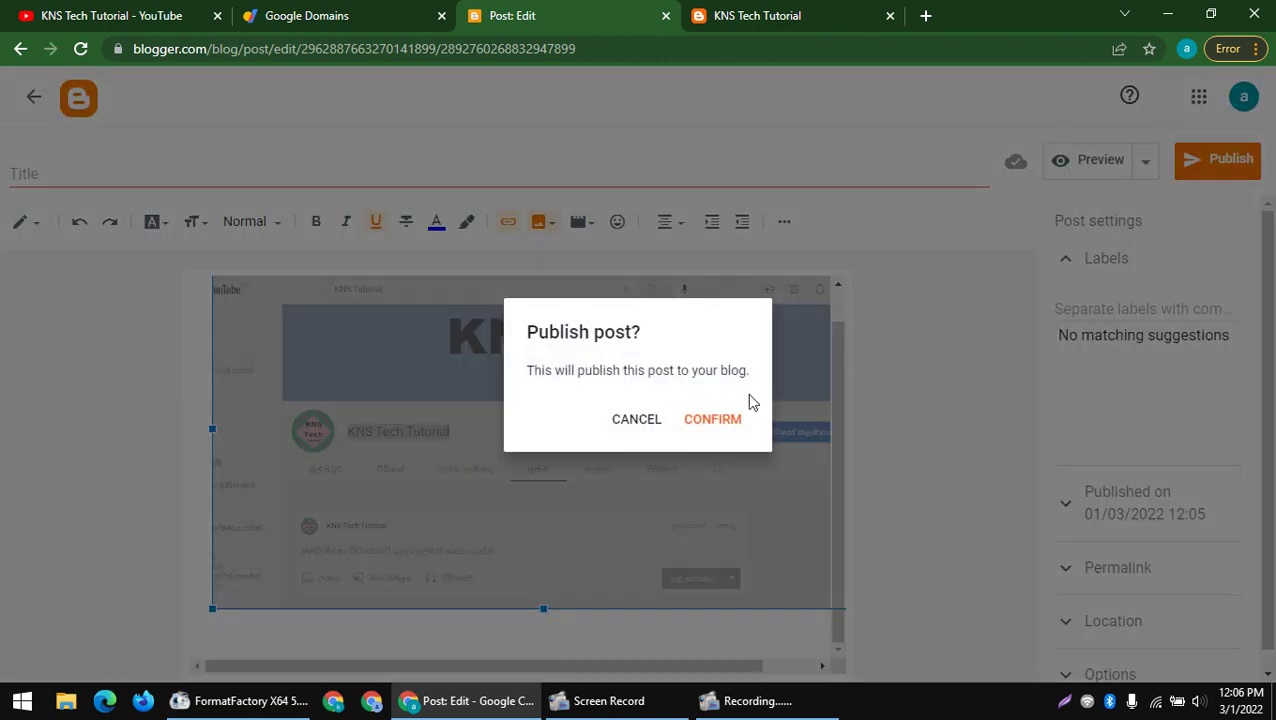
{"action": "left_click", "coordinate": [730, 420]}
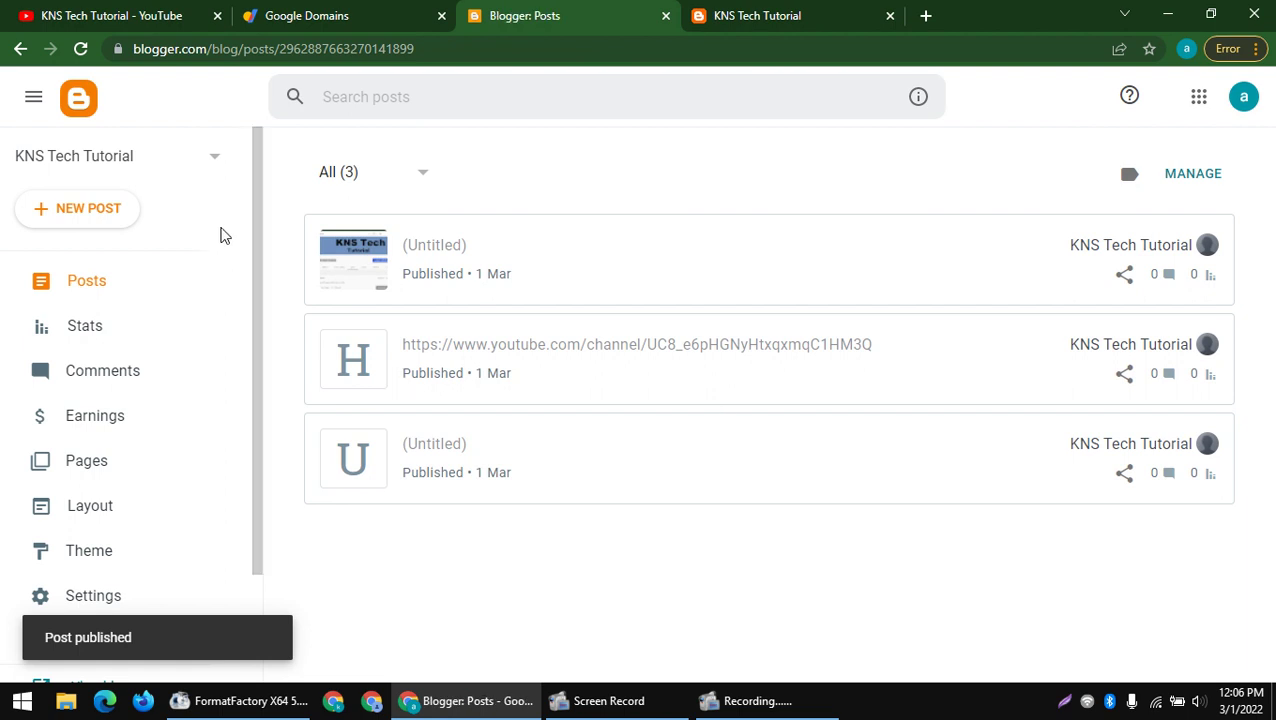
- Open the newly published image post on the blog and examine how the picture is displayed on the page
{"action": "scroll", "coordinate": [444, 402], "scroll_direction": "down", "scroll_amount": 3}
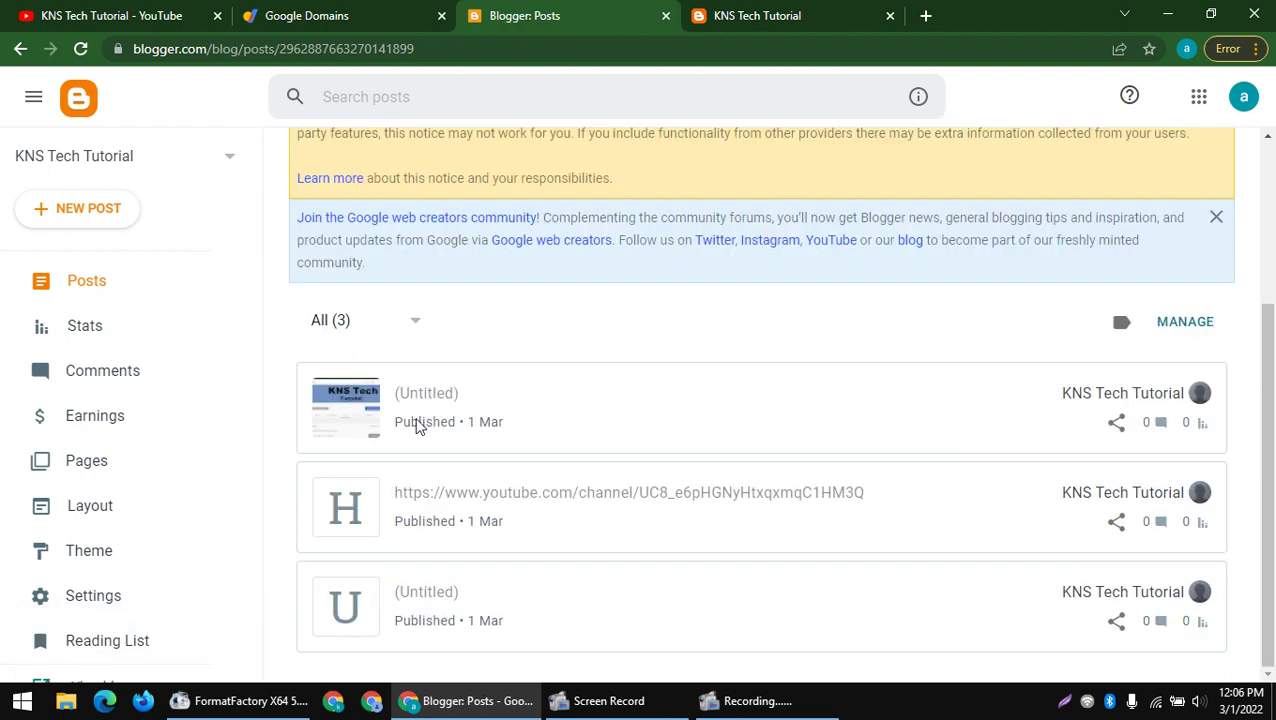
{"action": "left_click", "coordinate": [1159, 393]}
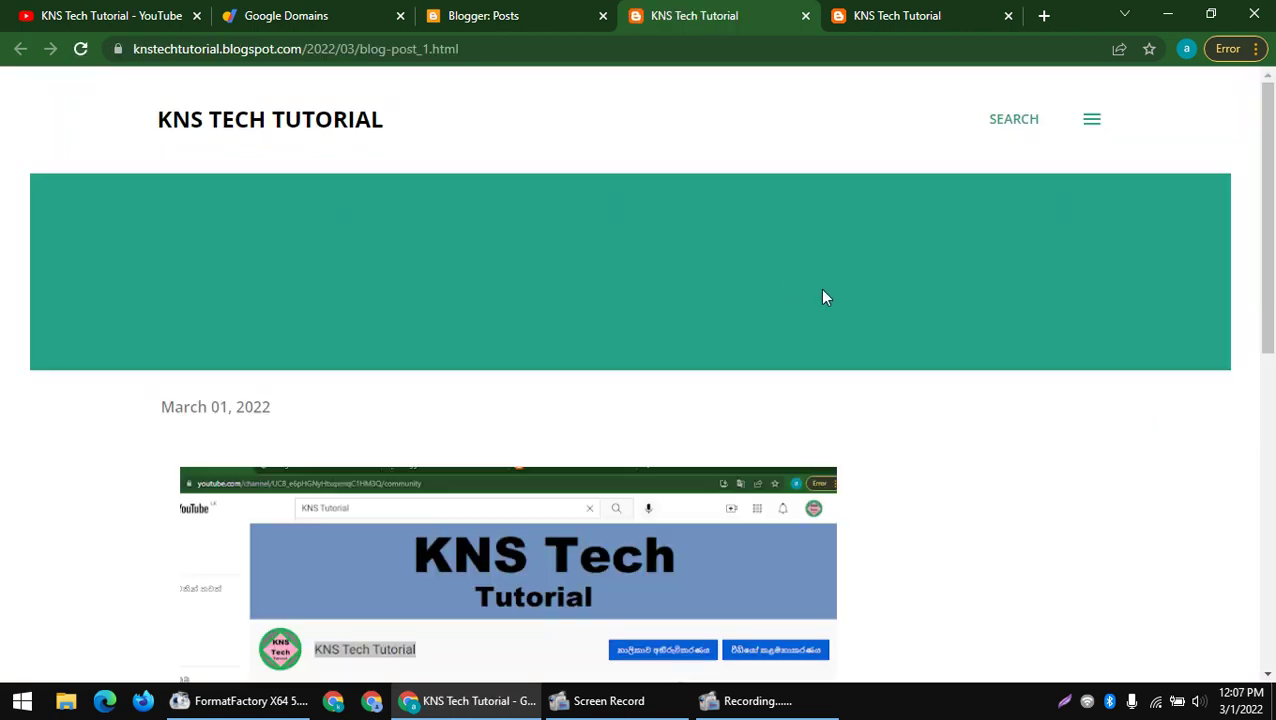
{"action": "scroll", "coordinate": [685, 402], "scroll_direction": "down", "scroll_amount": 1}
{"action": "scroll", "coordinate": [685, 402], "scroll_direction": "up", "scroll_amount": 1}
{"action": "scroll", "coordinate": [342, 253], "scroll_direction": "down", "scroll_amount": 5}
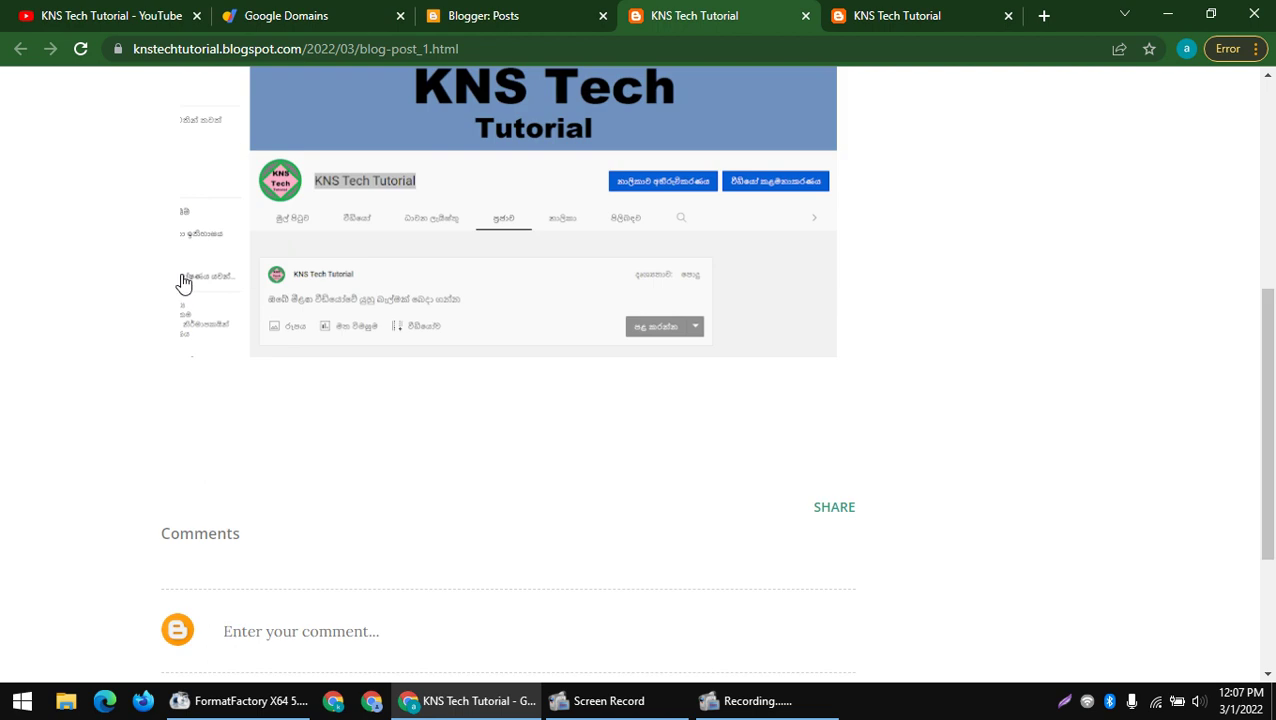
{"action": "scroll", "coordinate": [73, 265], "scroll_direction": "up", "scroll_amount": 3}
{"action": "left_click_drag", "start_coordinate": [90, 232], "coordinate": [822, 487]}
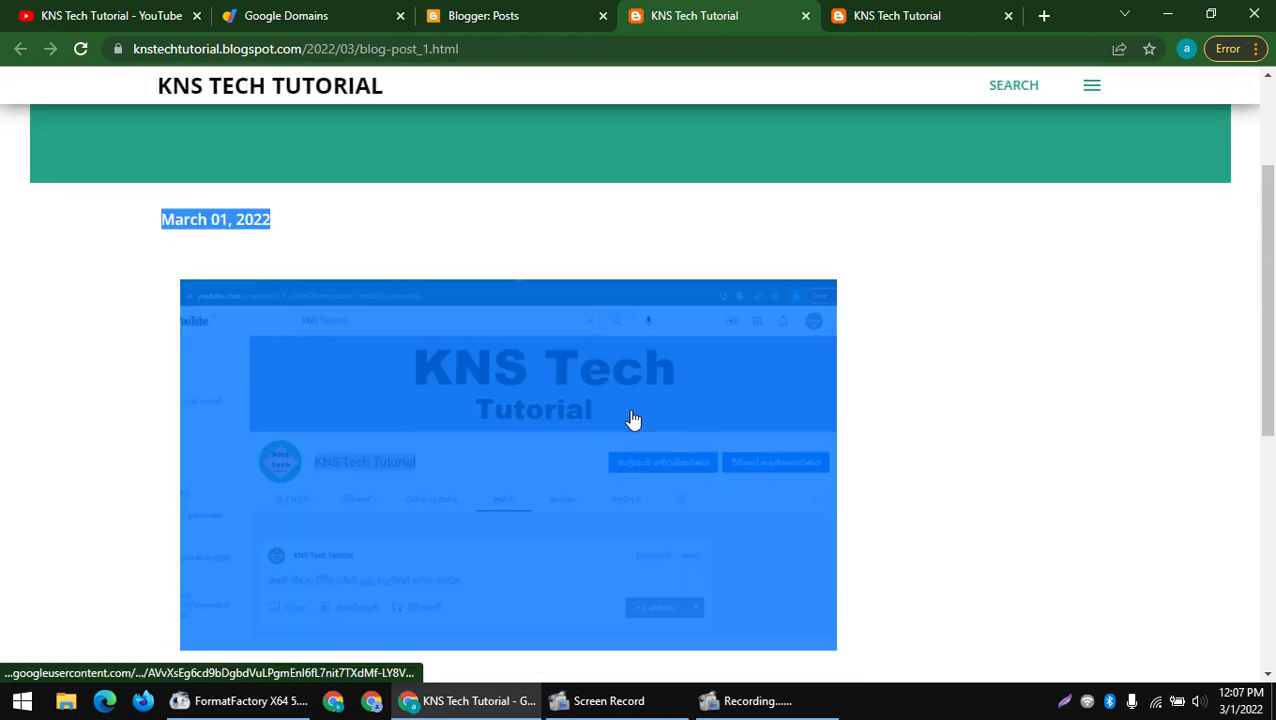
{"action": "scroll", "coordinate": [352, 377], "scroll_direction": "down", "scroll_amount": 3}
{"action": "left_click", "coordinate": [111, 313]}
{"action": "scroll", "coordinate": [111, 313], "scroll_direction": "up", "scroll_amount": 5}
{"action": "scroll", "coordinate": [413, 385], "scroll_direction": "down", "scroll_amount": 7}
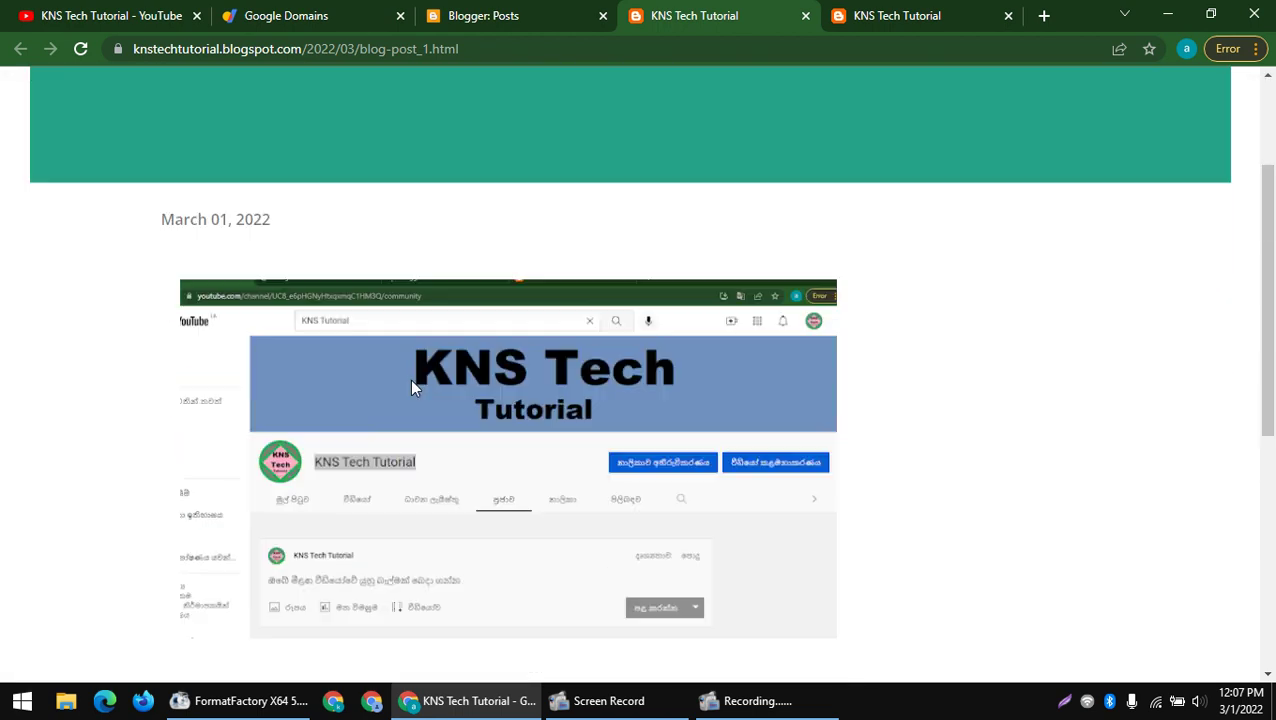
{"action": "scroll", "coordinate": [684, 530], "scroll_direction": "up", "scroll_amount": 10}
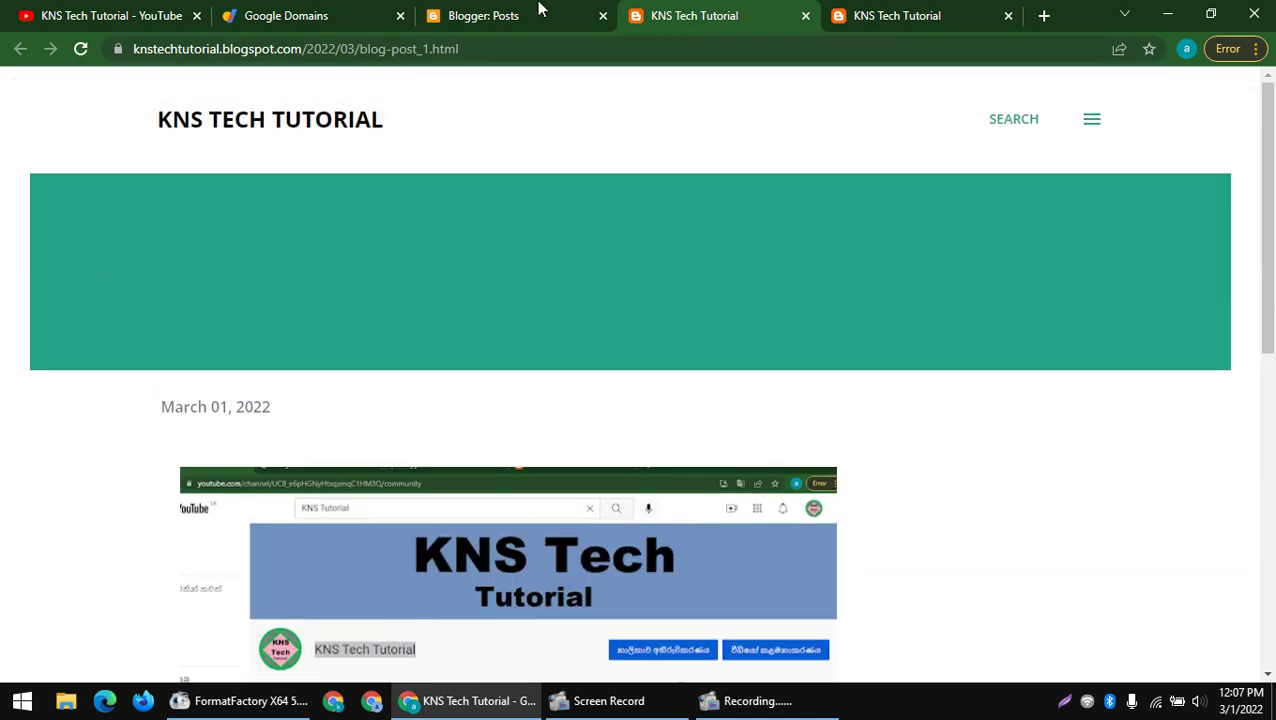
- Check the Google Domains checkout page for knstechtutorial.com and return to the Blogger post list
{"action": "left_click", "coordinate": [538, 9]}
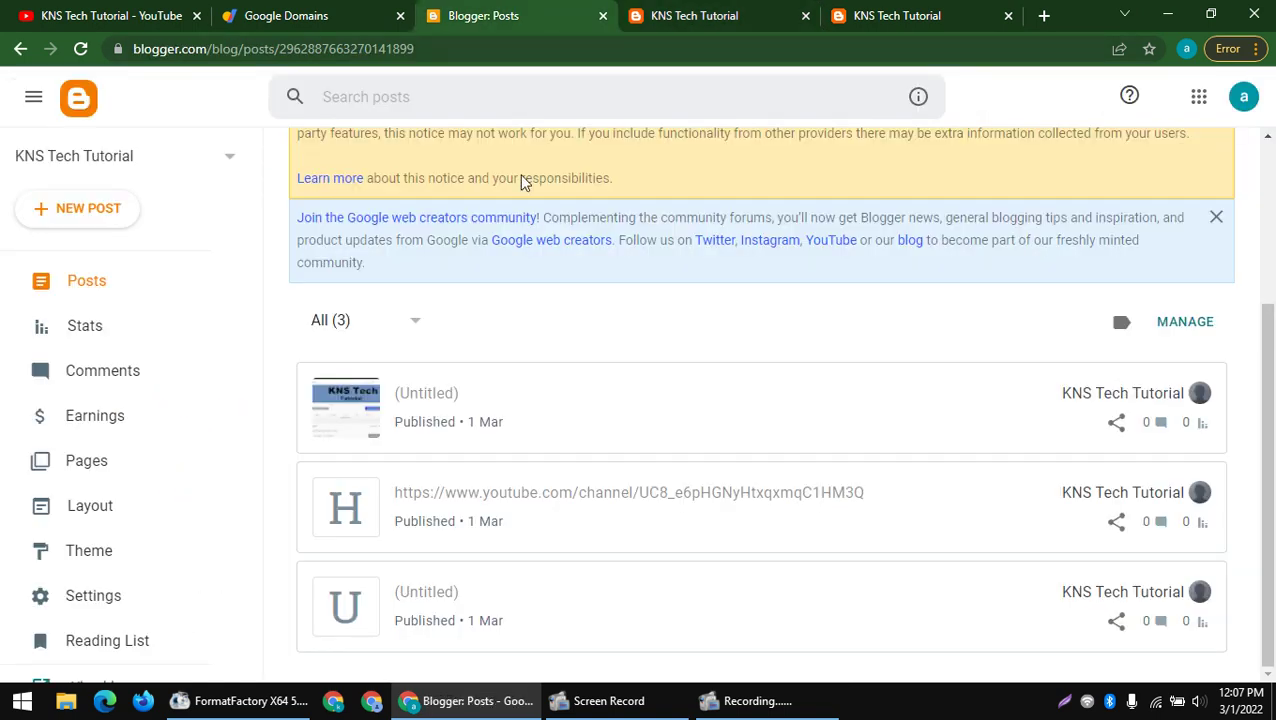
{"action": "left_click", "coordinate": [280, 14]}
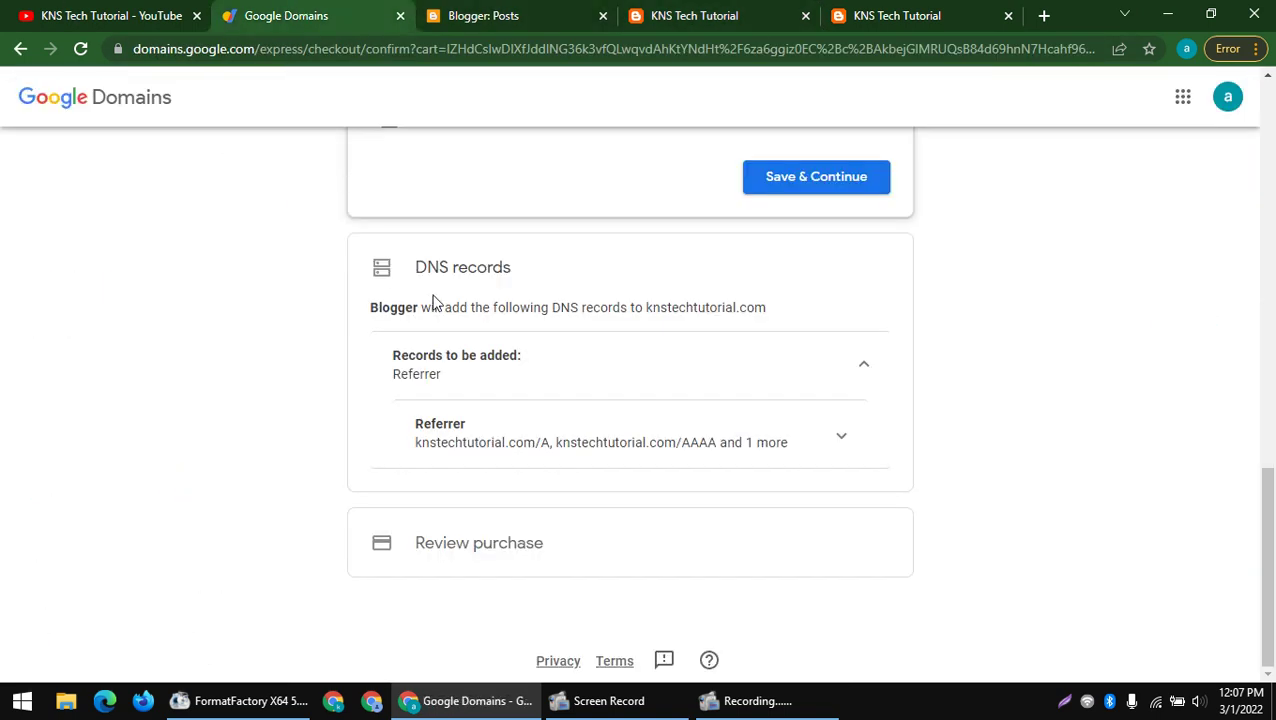
{"action": "left_click", "coordinate": [520, 12]}
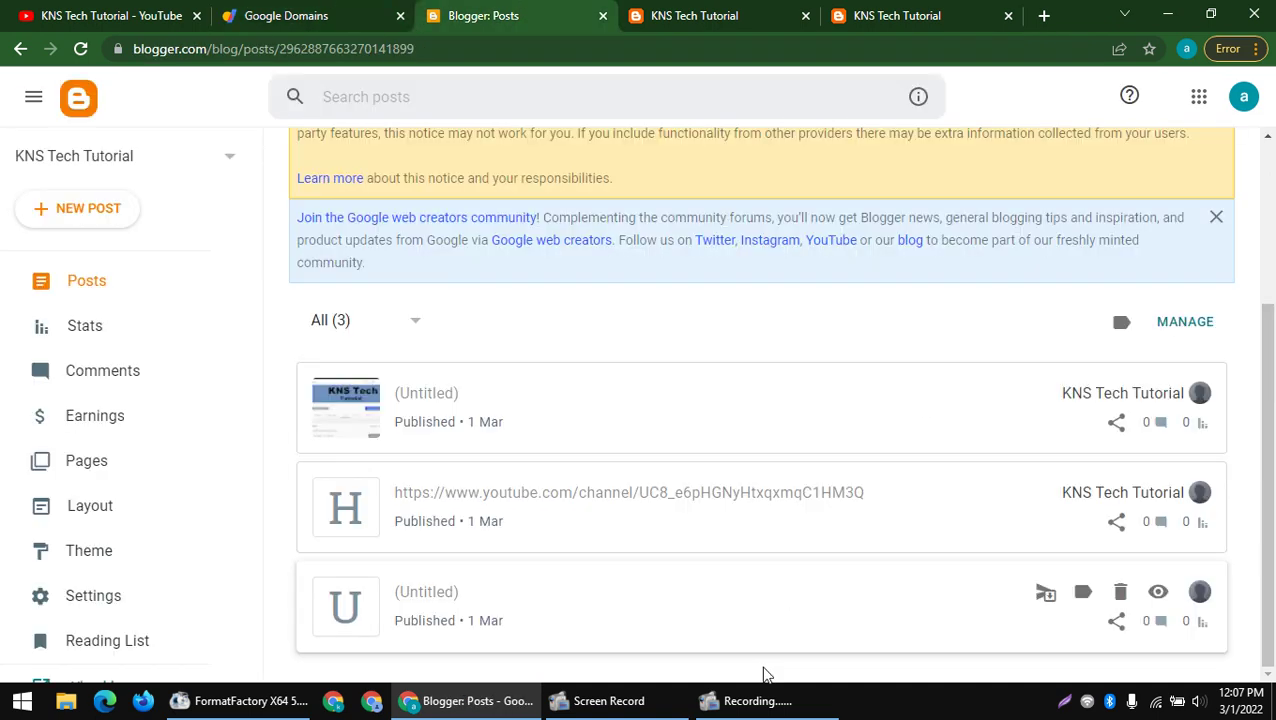
{"action": "mouse_move", "coordinate": [600, 700]}
{"action": "left_click", "coordinate": [640, 656]}
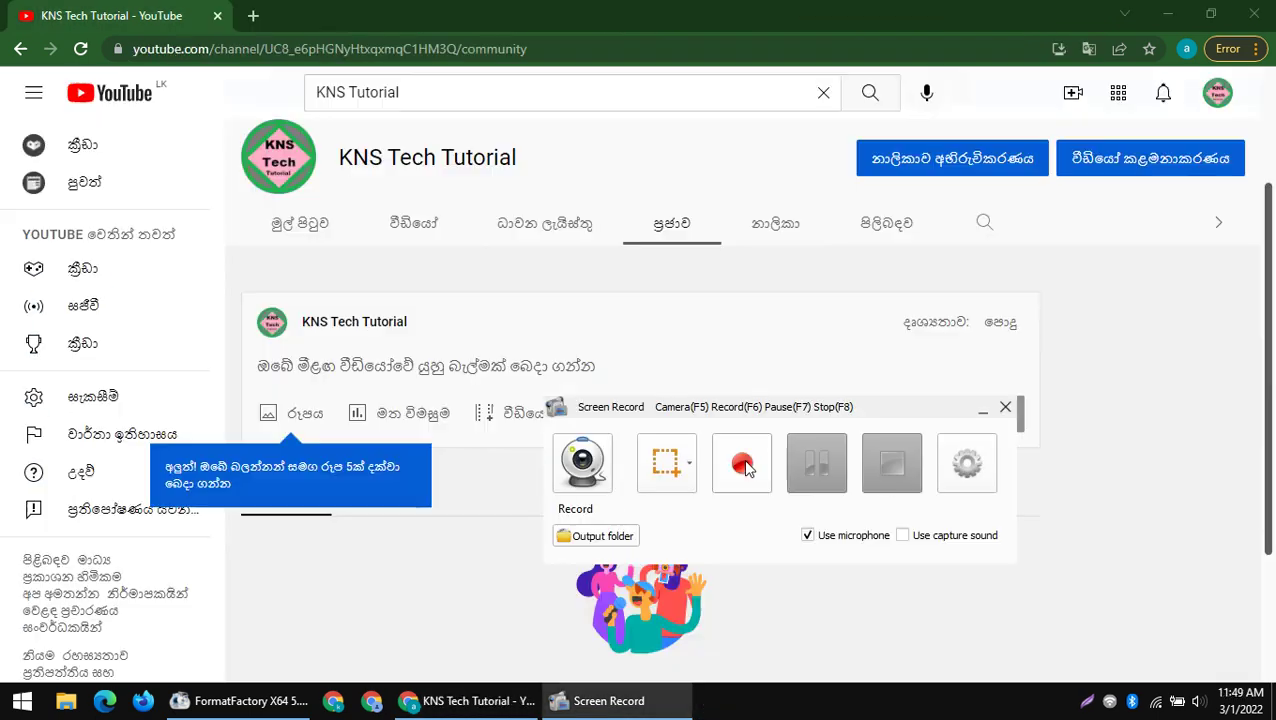
{"action": "left_click", "coordinate": [743, 465]}
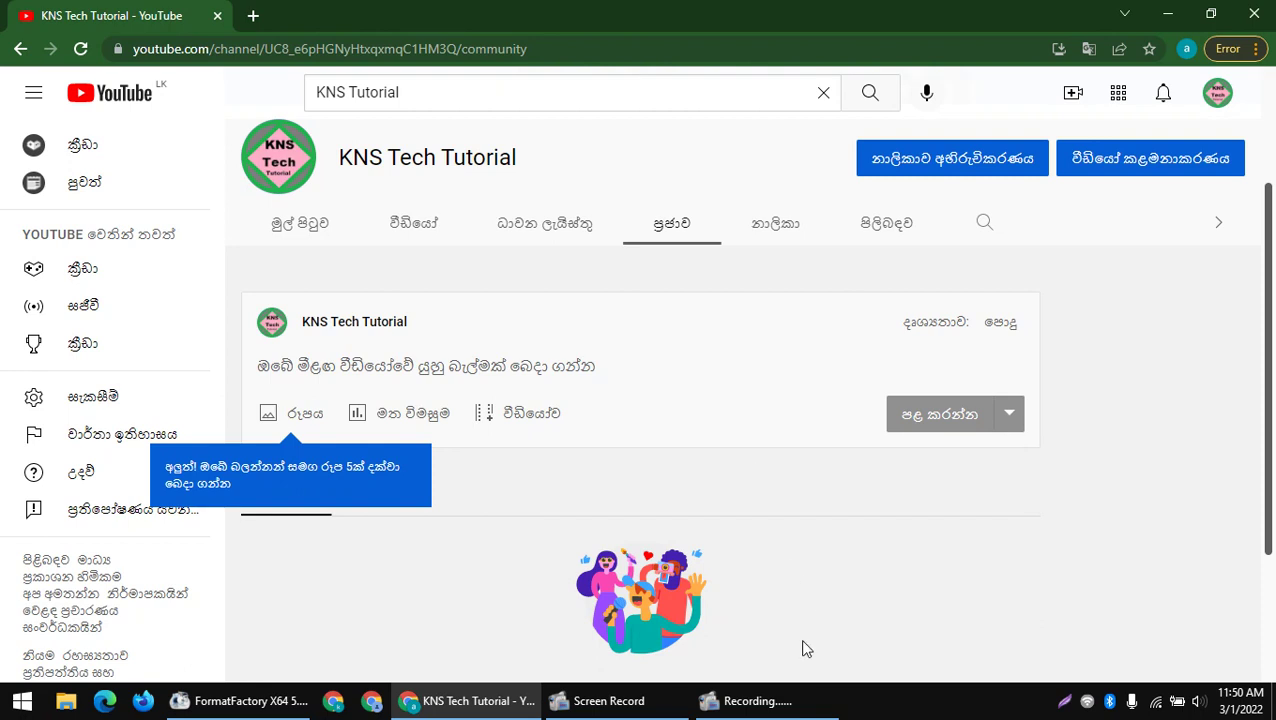
{"action": "mouse_move", "coordinate": [797, 704]}
{"action": "left_click", "coordinate": [720, 630]}
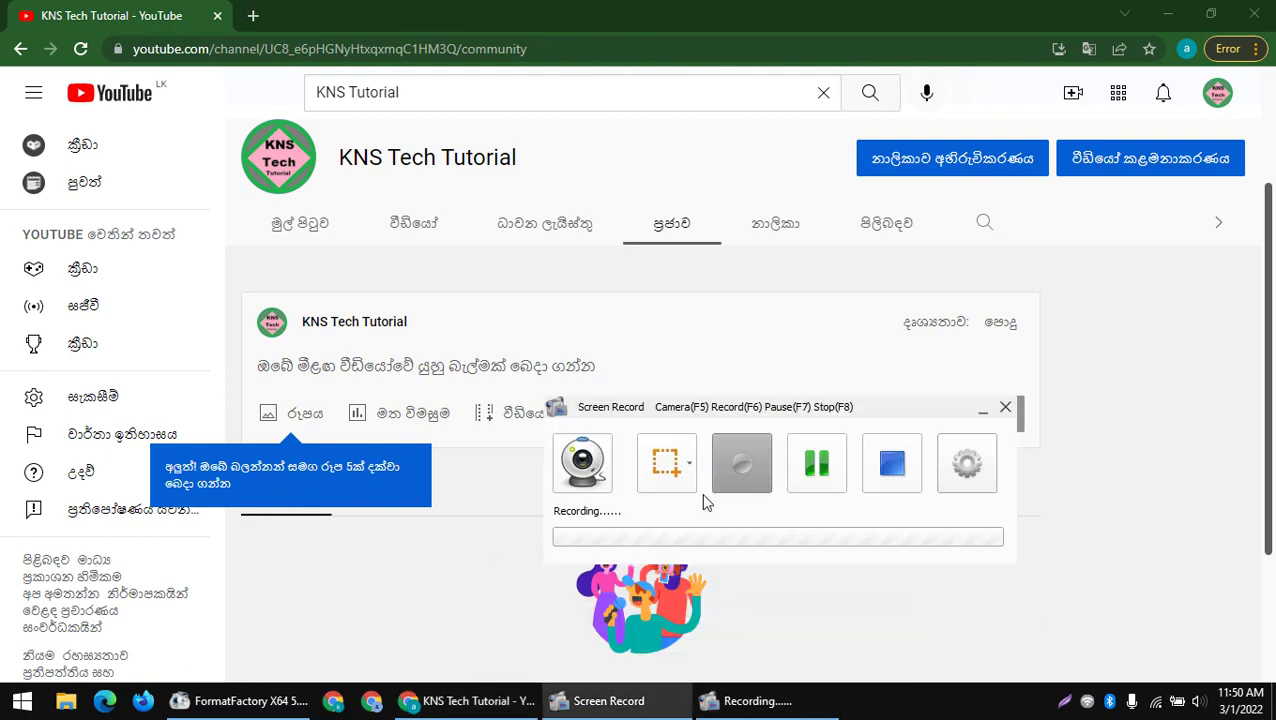
{"action": "left_click", "coordinate": [982, 411]}
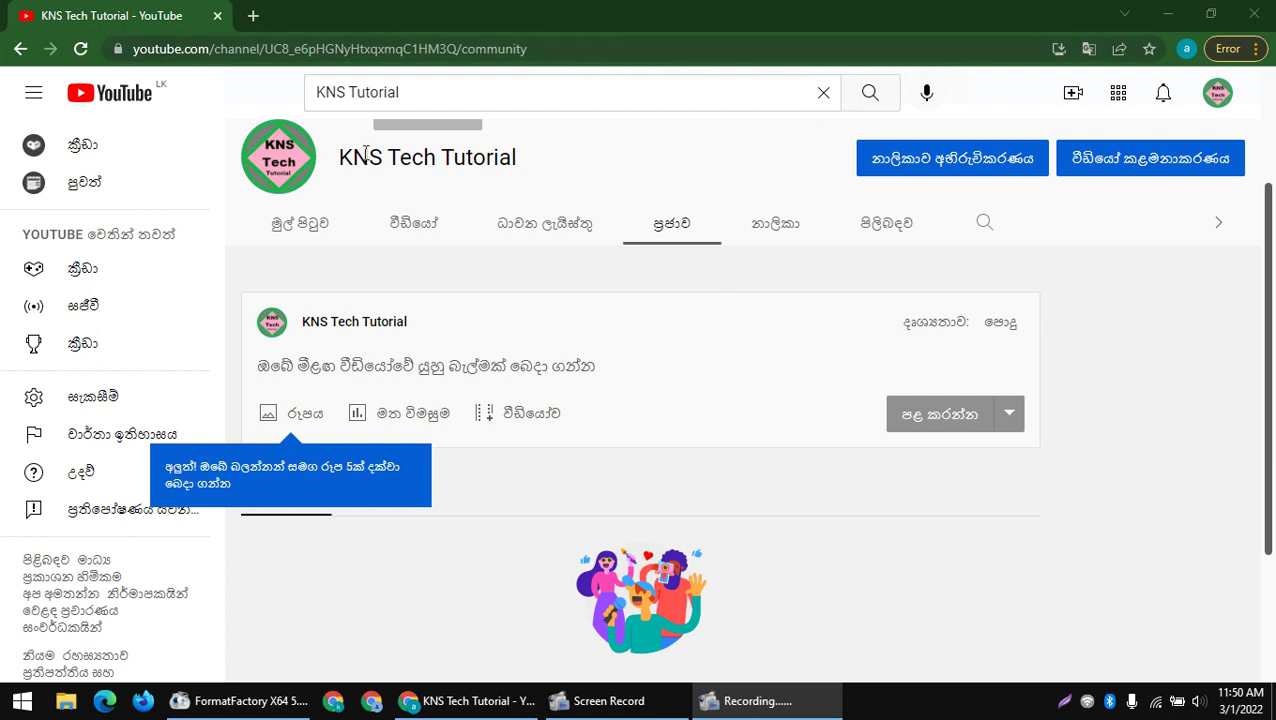
- Highlight the KNS Tech Tutorial channel name on YouTube and search Google for BLOGGER in a new tab
{"action": "left_click_drag", "start_coordinate": [340, 157], "coordinate": [533, 157]}
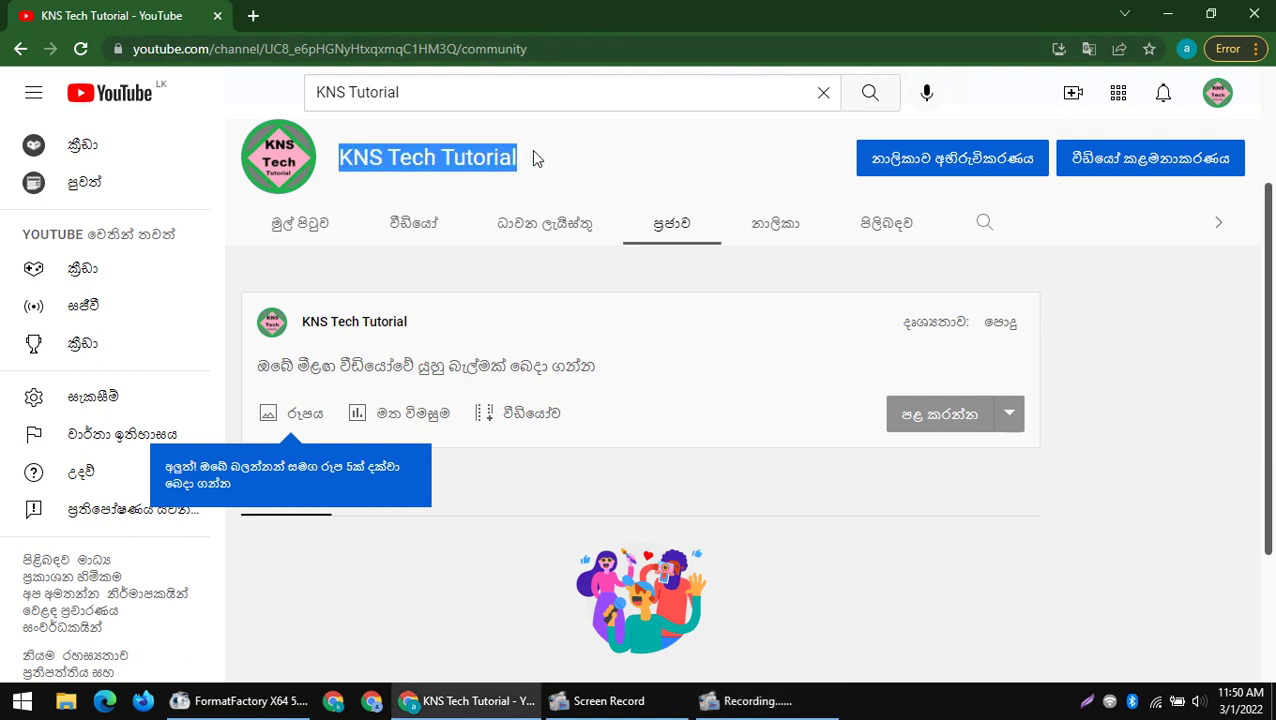
{"action": "left_click", "coordinate": [255, 19]}
{"action": "left_click", "coordinate": [339, 48]}
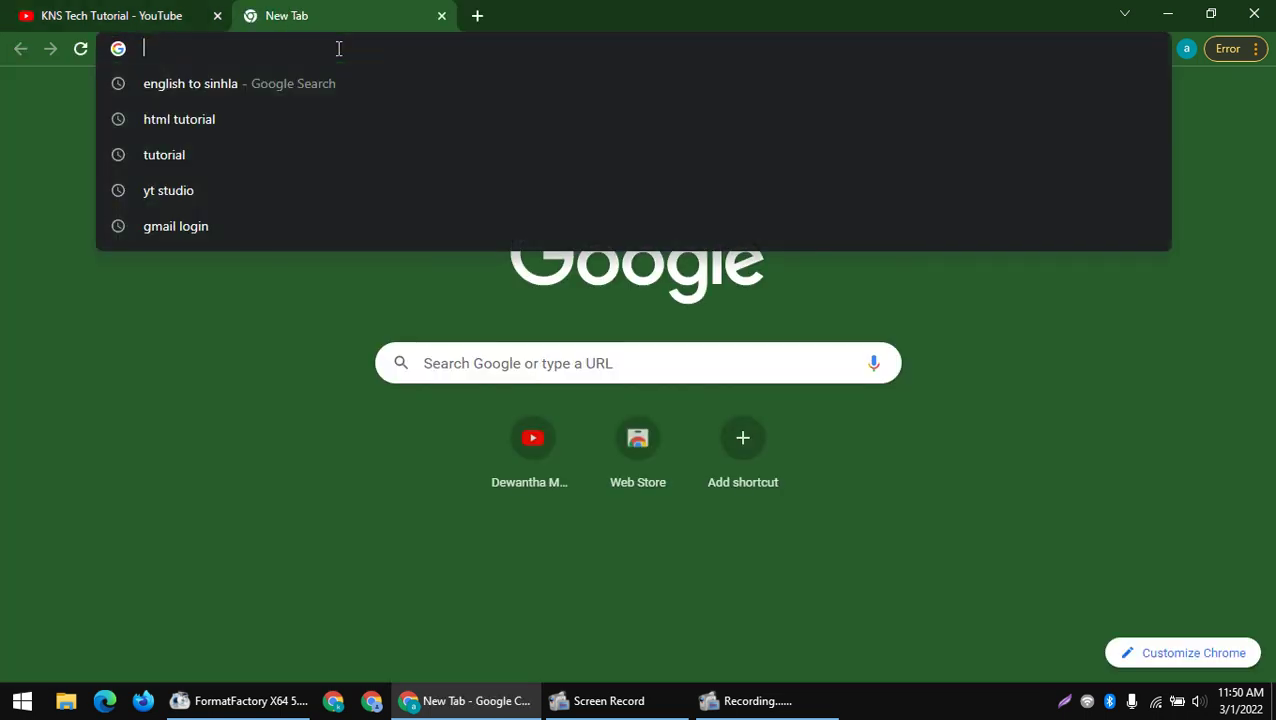
{"action": "type", "text": "BLOGGER"}
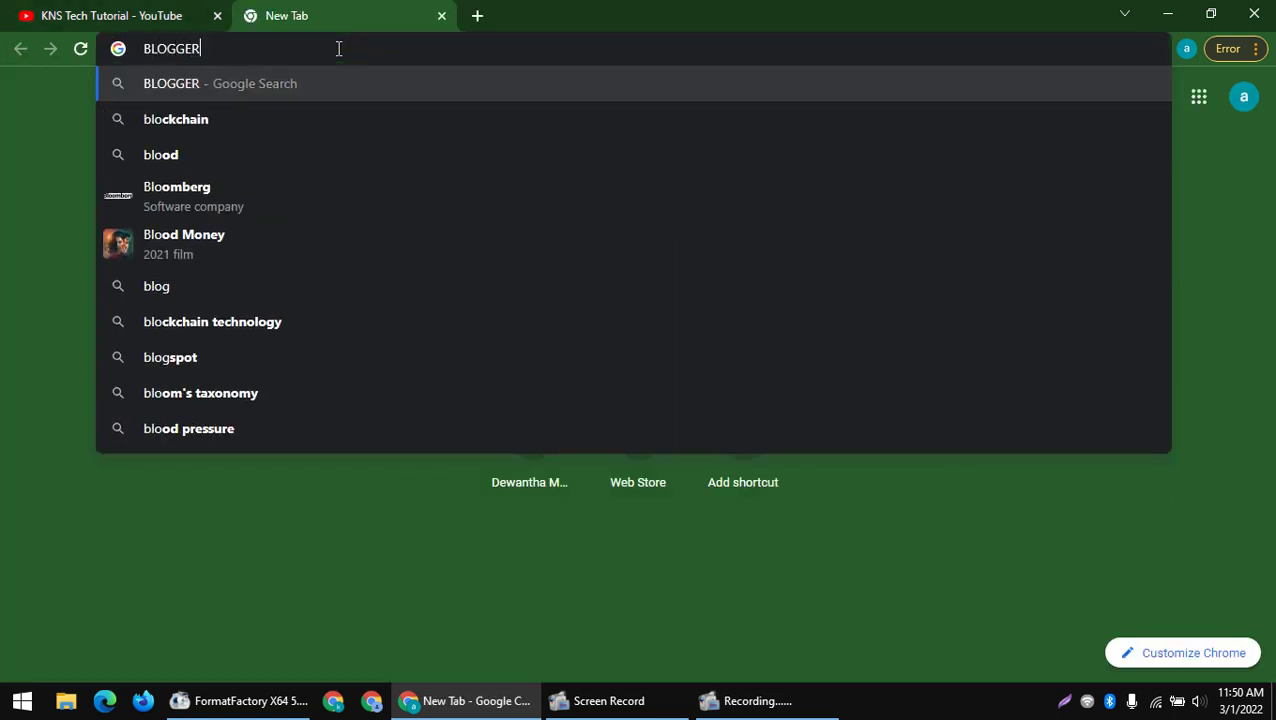
{"action": "key", "text": "Return"}
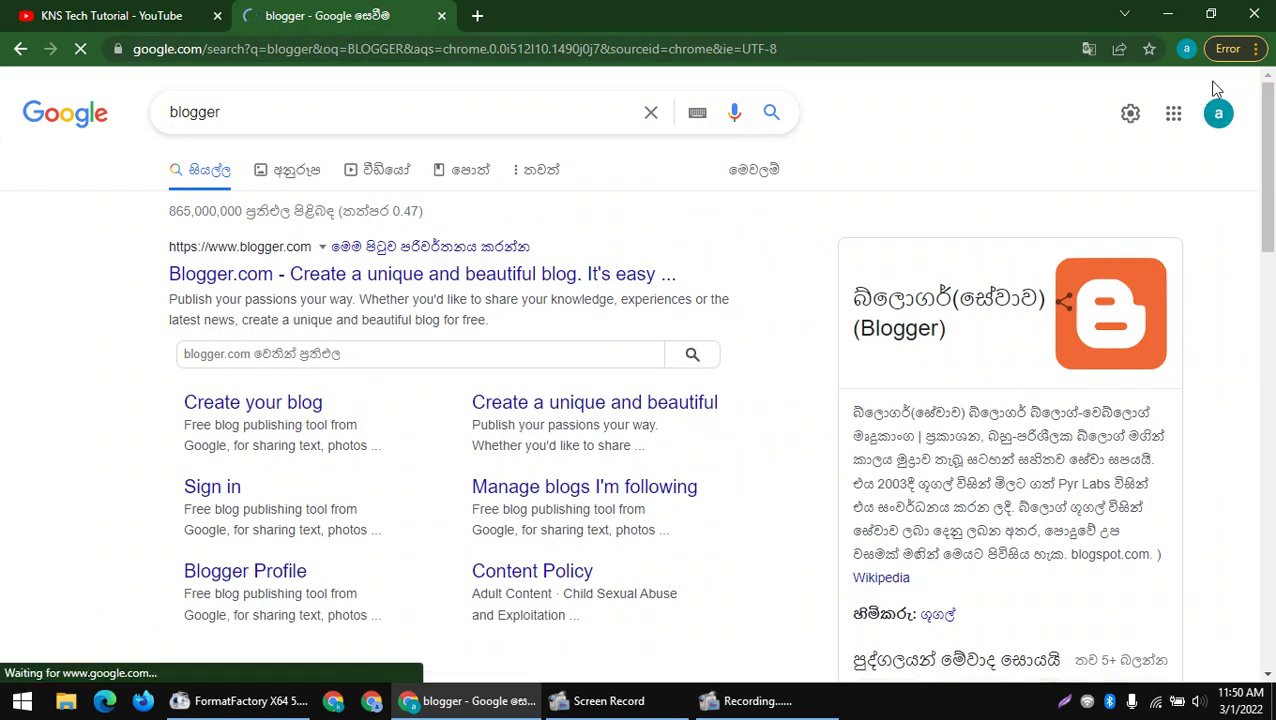
- Translate the Google results page for blogger from Sinhala into English
{"action": "left_click", "coordinate": [1088, 48]}
{"action": "left_click", "coordinate": [1019, 85]}
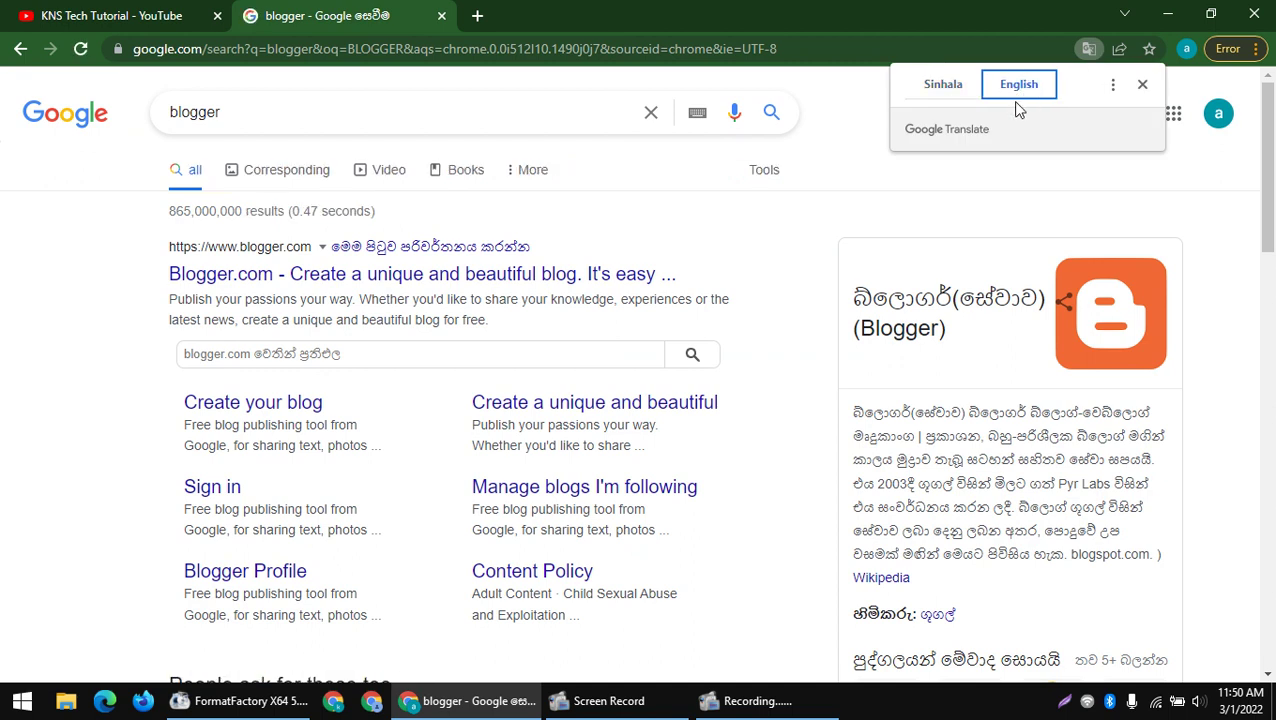
{"action": "left_click", "coordinate": [986, 193]}
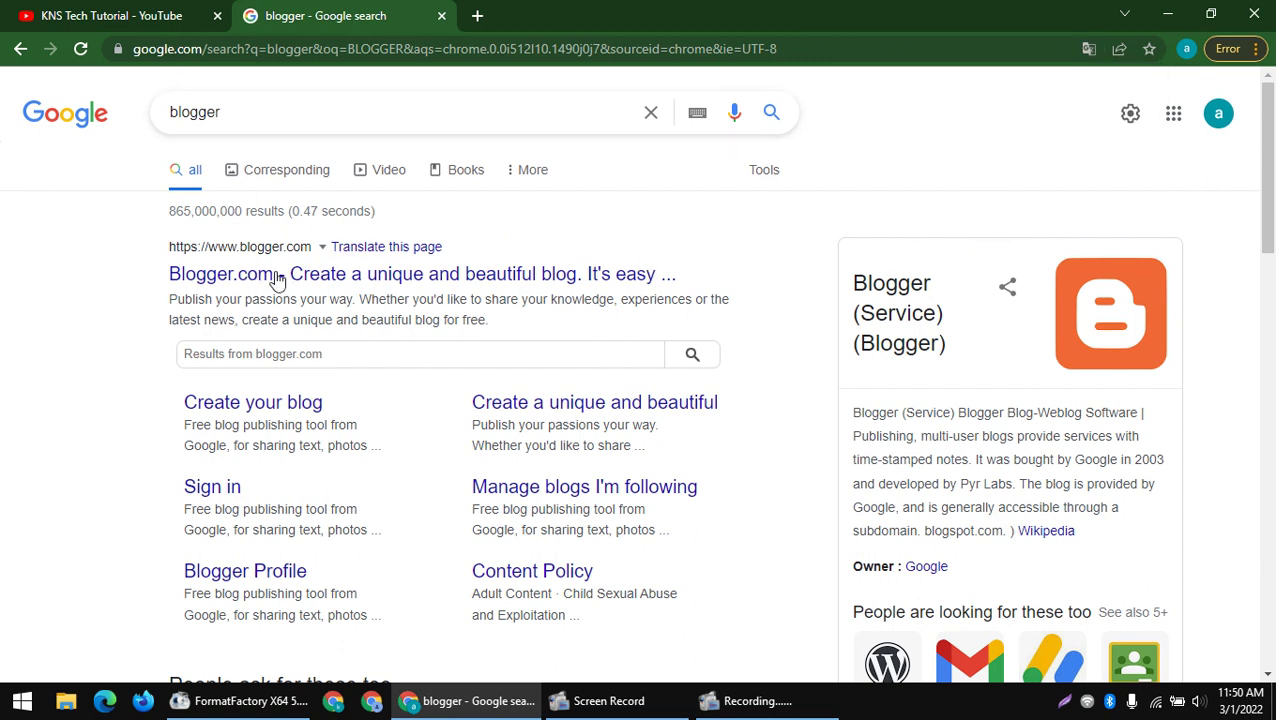
- Examine the Blogger.com search result and the description of the Blogger service beside it, including its owner
{"action": "triple_click", "coordinate": [152, 258]}
{"action": "left_click", "coordinate": [95, 258]}
{"action": "scroll", "coordinate": [966, 340], "scroll_direction": "down", "scroll_amount": 1}
{"action": "left_click_drag", "start_coordinate": [962, 483], "coordinate": [836, 468]}
{"action": "left_click", "coordinate": [900, 413]}
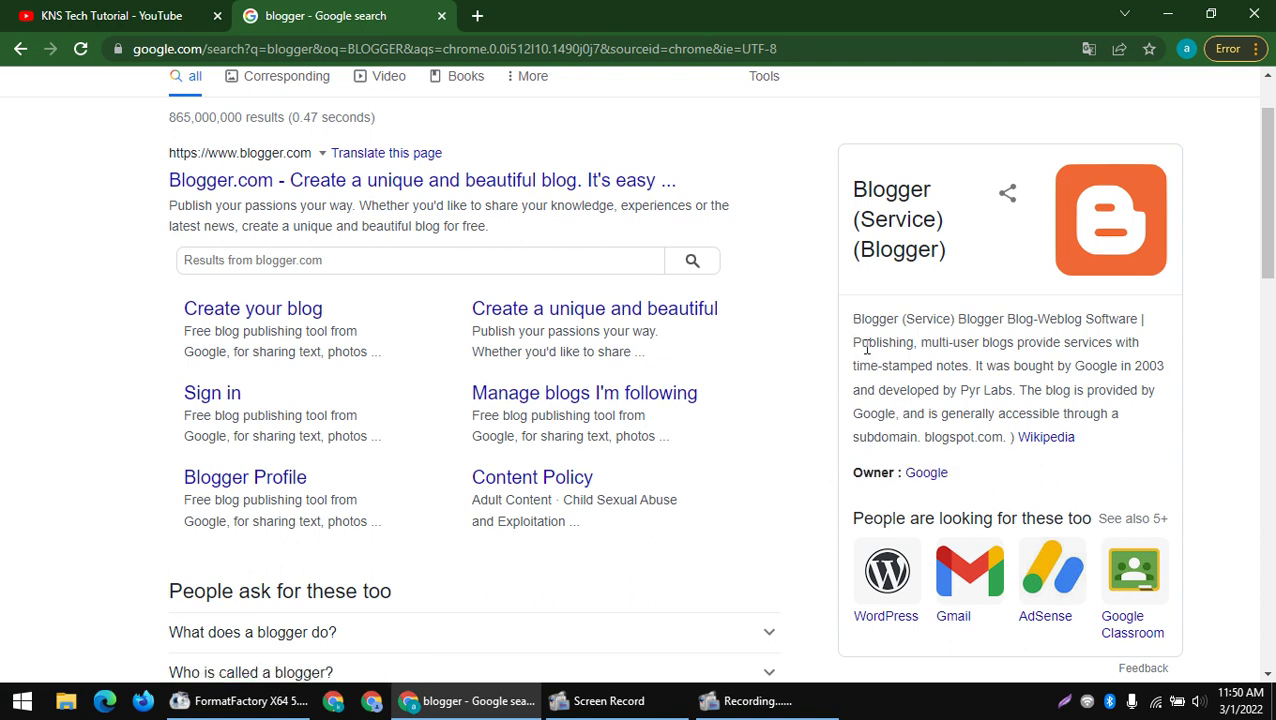
{"action": "double_click", "coordinate": [900, 350]}
{"action": "left_click_drag", "start_coordinate": [965, 342], "coordinate": [1067, 390]}
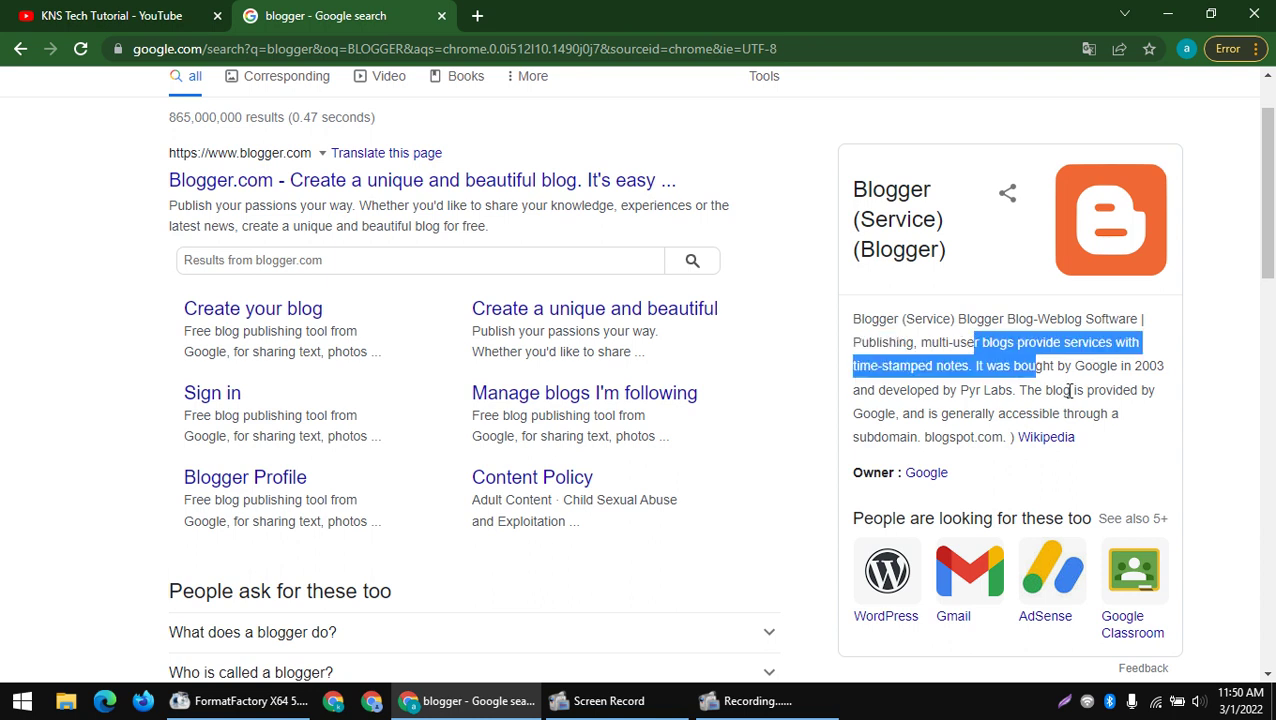
{"action": "left_click", "coordinate": [897, 372]}
{"action": "left_click_drag", "start_coordinate": [858, 372], "coordinate": [1048, 483]}
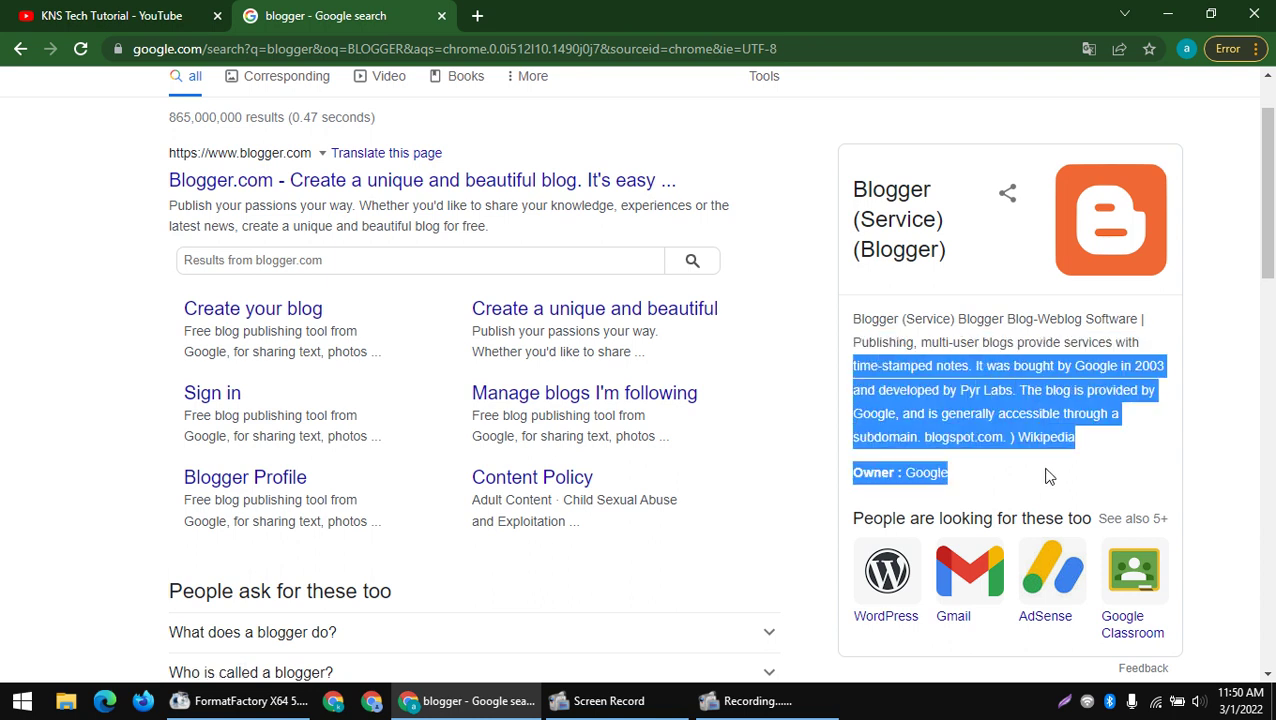
{"action": "scroll", "coordinate": [285, 342], "scroll_direction": "up", "scroll_amount": 1}
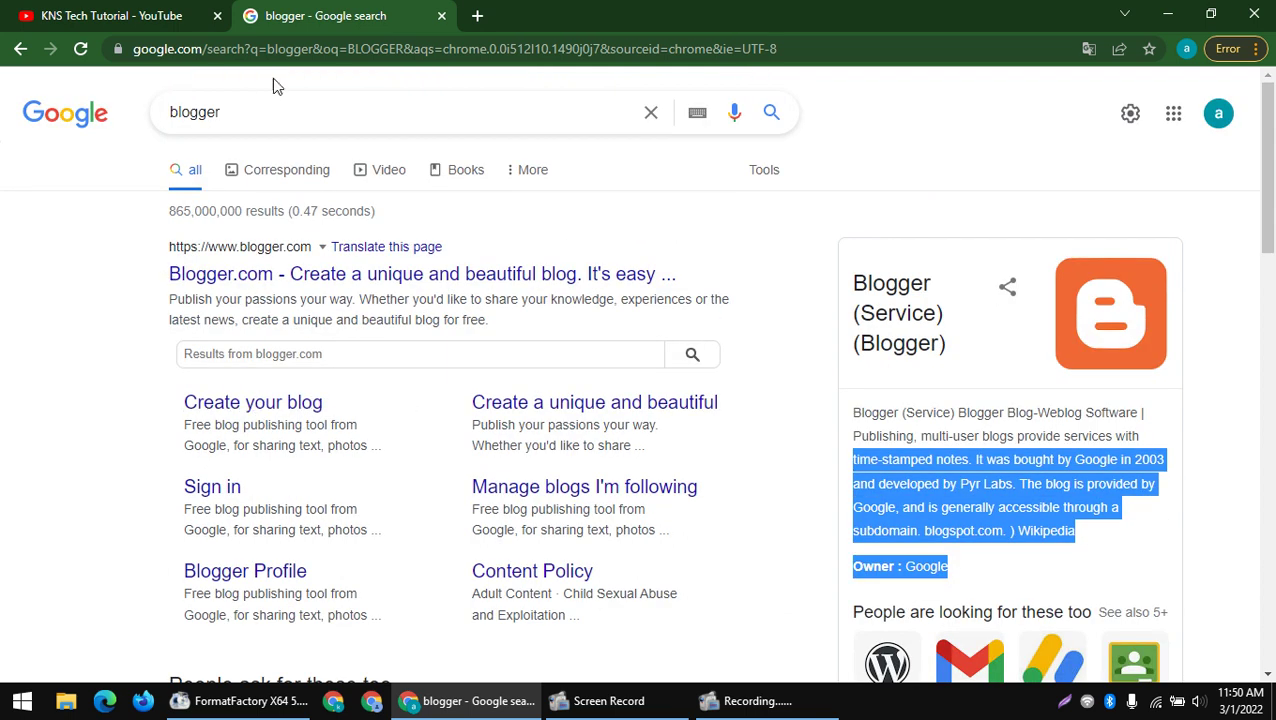
- Search Google for blogger monetization in another new tab
{"action": "left_click", "coordinate": [478, 16]}
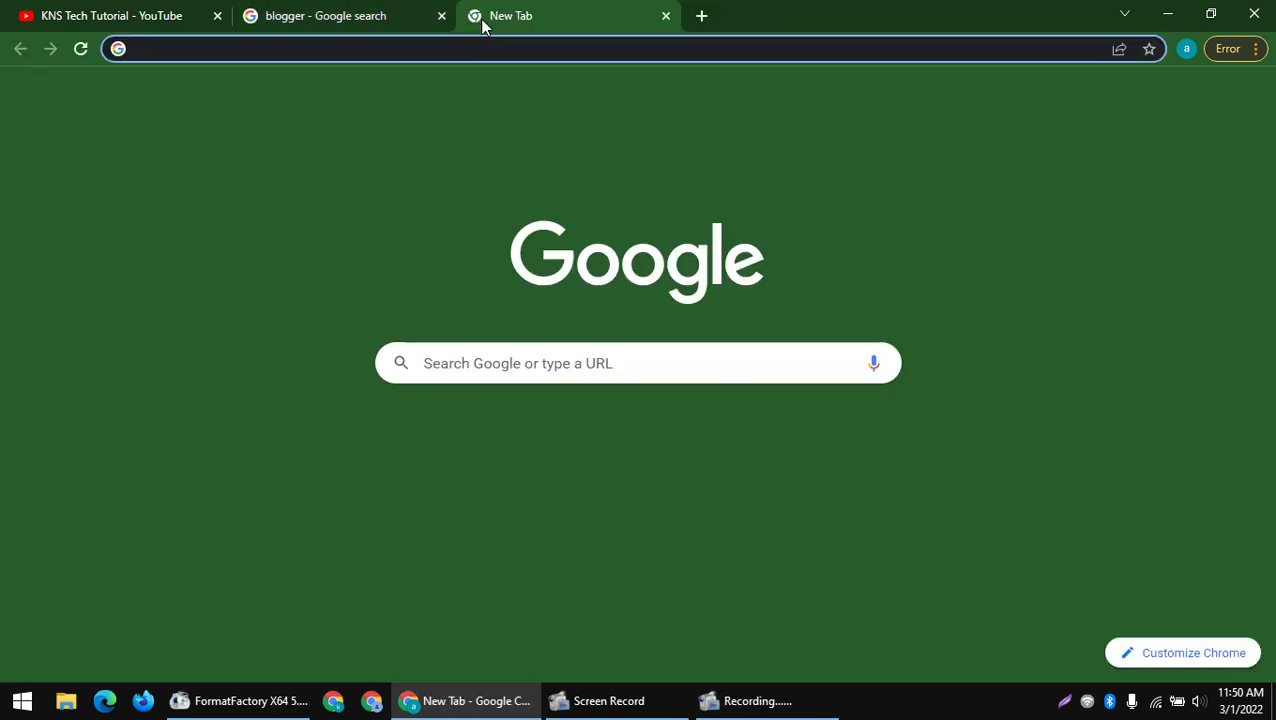
{"action": "type", "text": "BL:OGGER MON"}
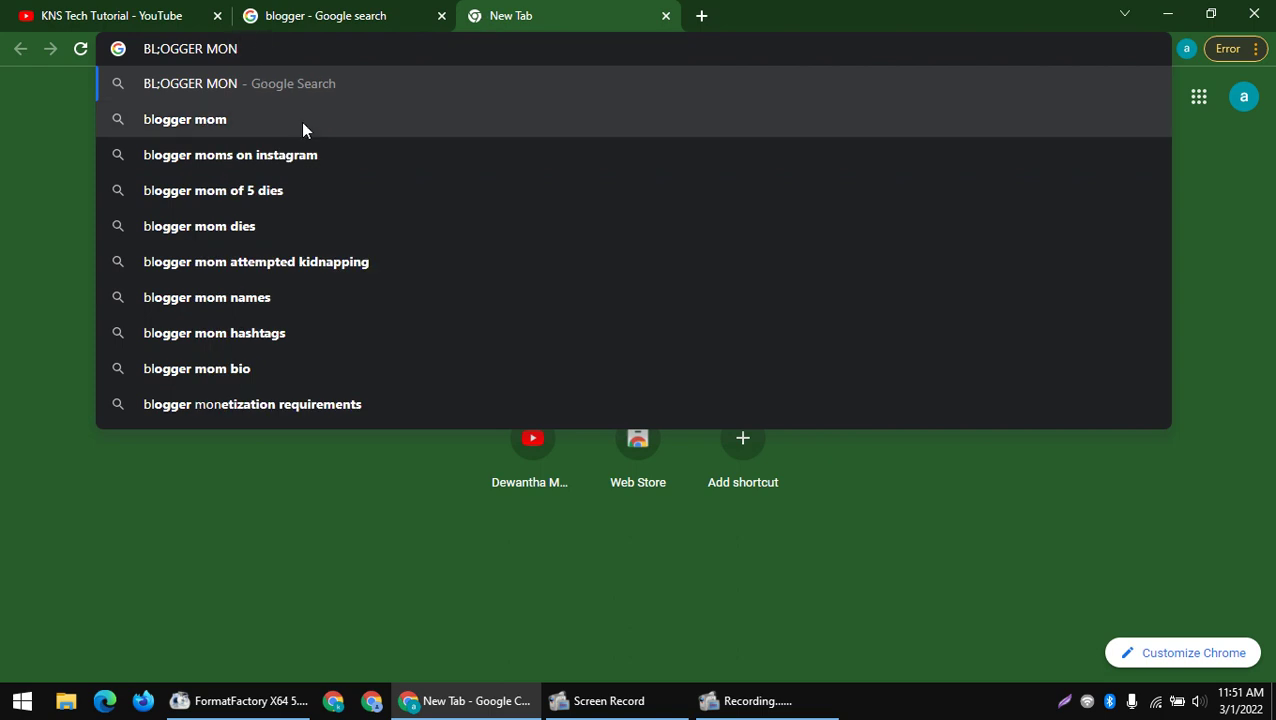
{"action": "type", "text": "E"}
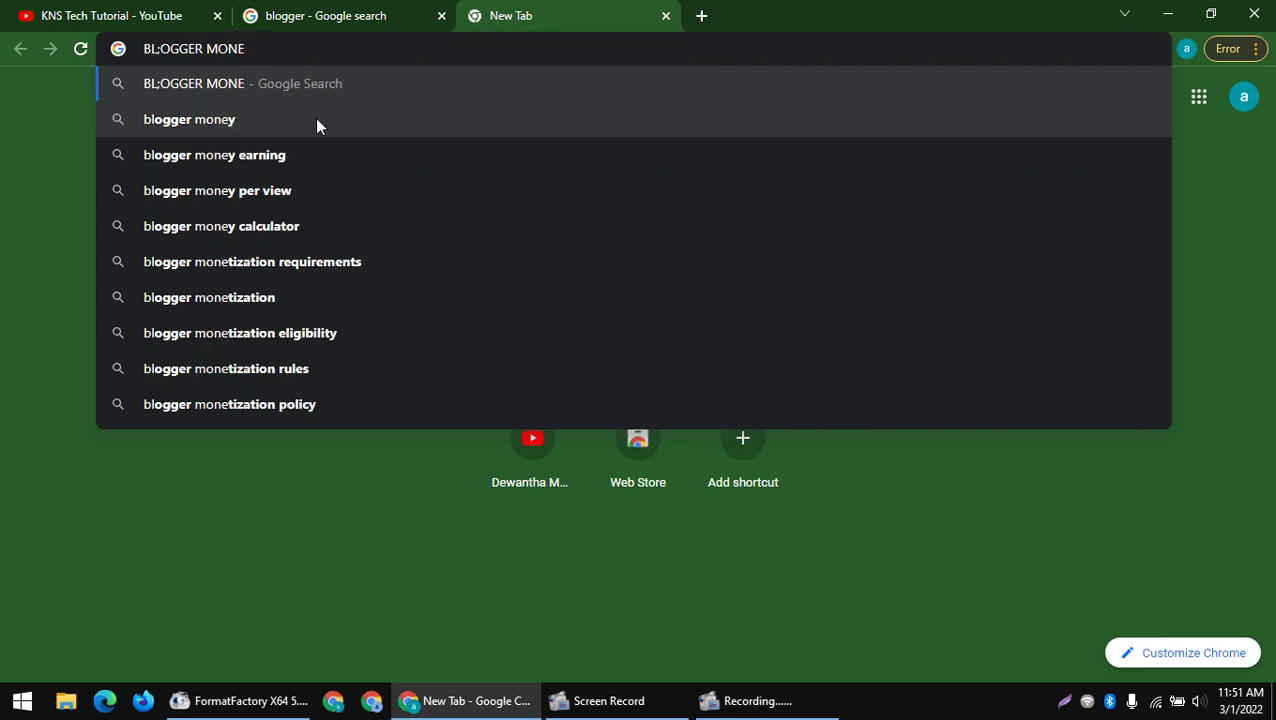
{"action": "type", "text": "TI"}
{"action": "left_click", "coordinate": [315, 118]}
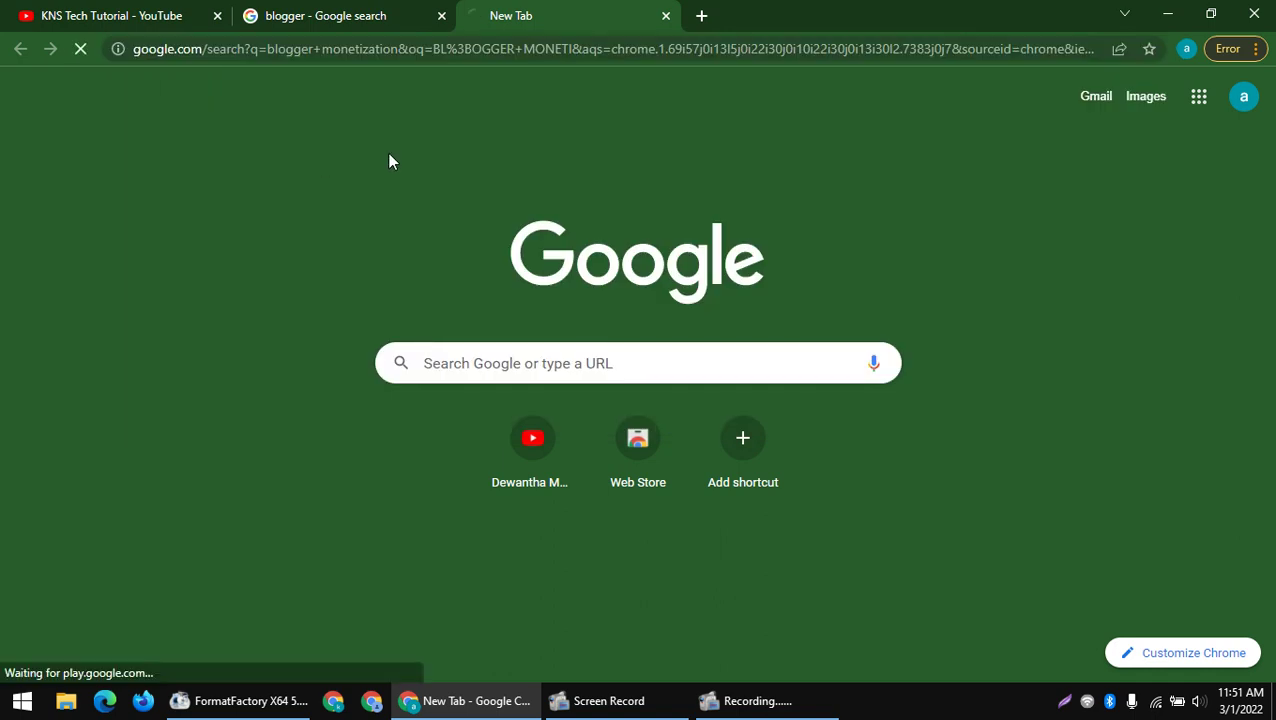
- Skim the search results for blogger monetization, and close that tab to return to the blogger search
{"action": "scroll", "coordinate": [336, 327], "scroll_direction": "down", "scroll_amount": 3}
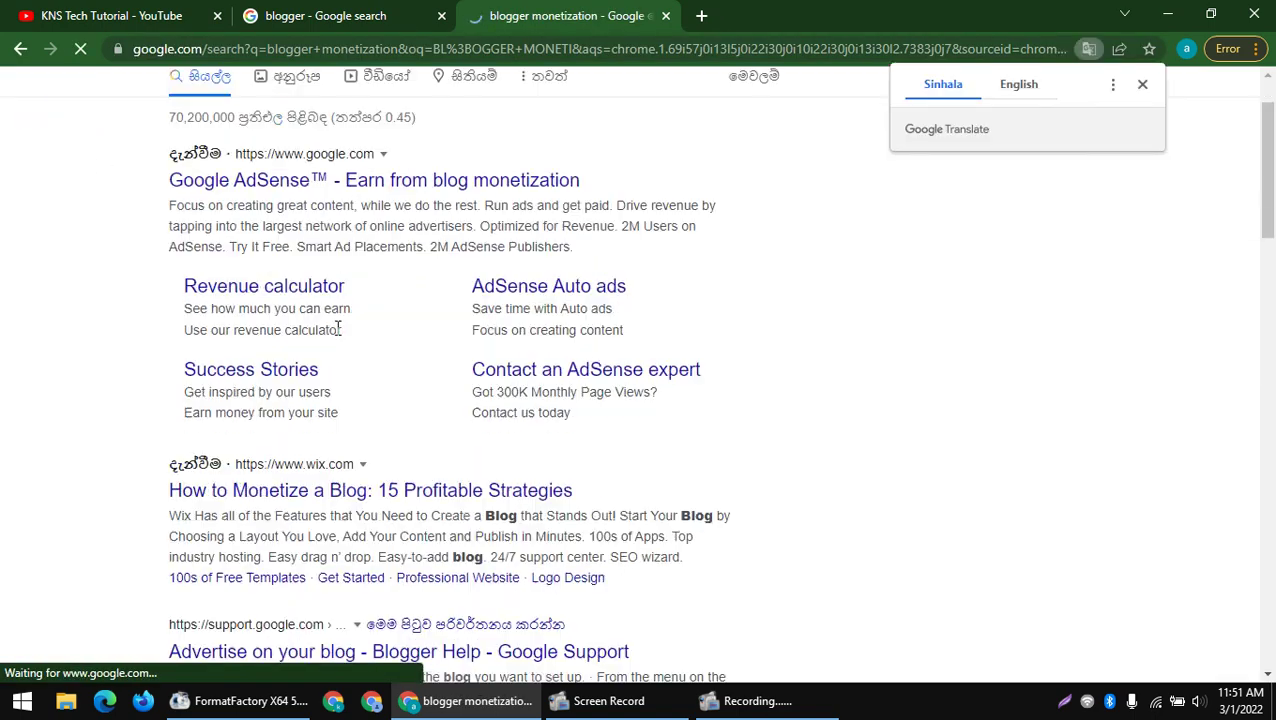
{"action": "scroll", "coordinate": [166, 333], "scroll_direction": "down", "scroll_amount": 2}
{"action": "scroll", "coordinate": [166, 335], "scroll_direction": "down", "scroll_amount": 1}
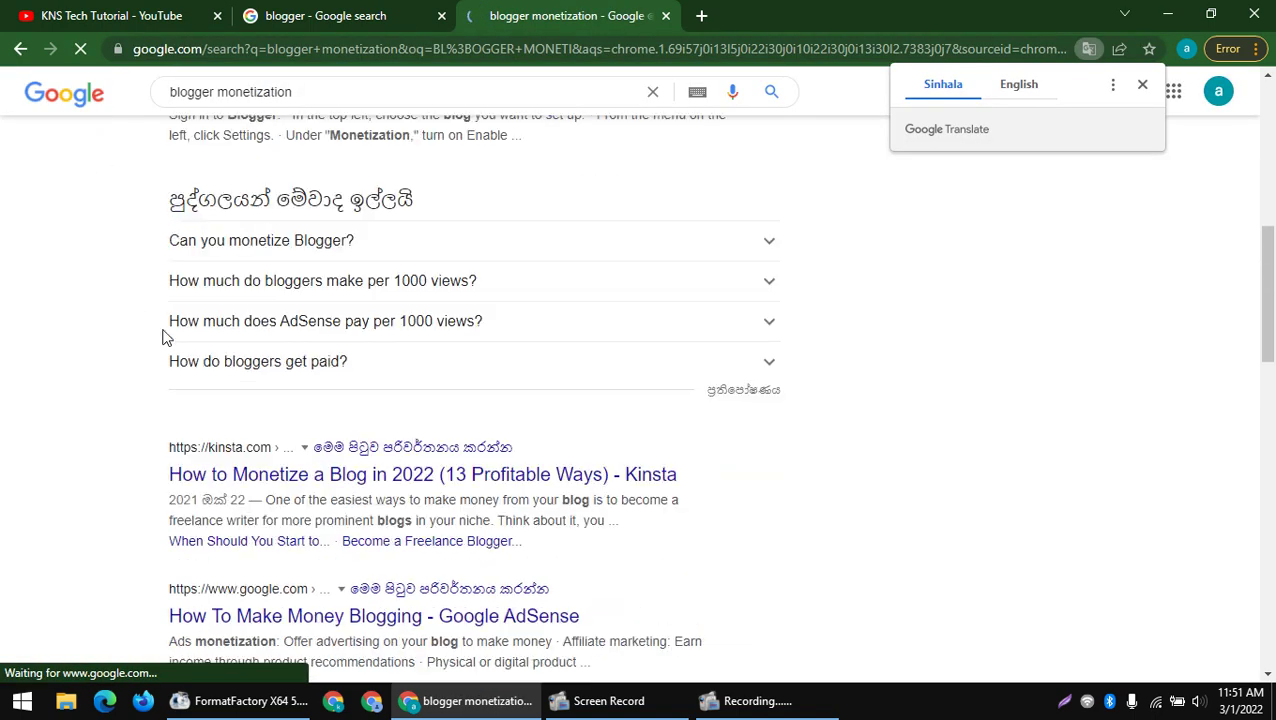
{"action": "scroll", "coordinate": [290, 400], "scroll_direction": "up", "scroll_amount": 6}
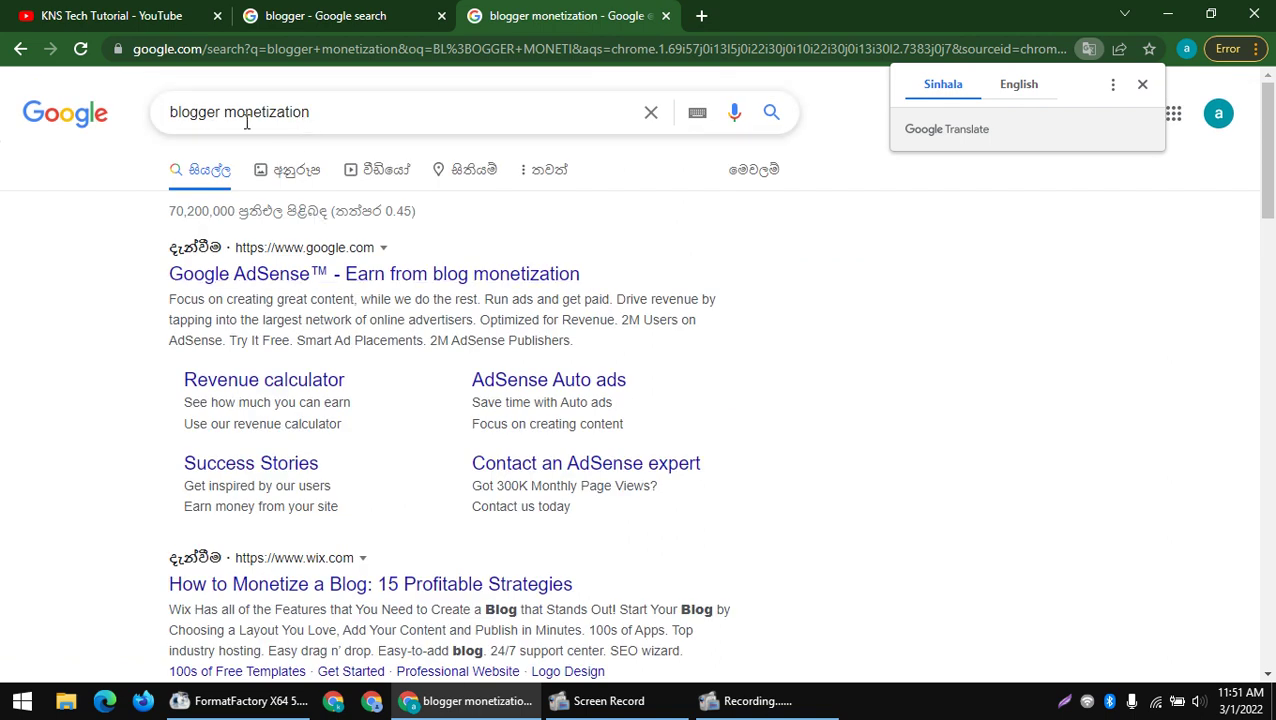
{"action": "left_click", "coordinate": [345, 12]}
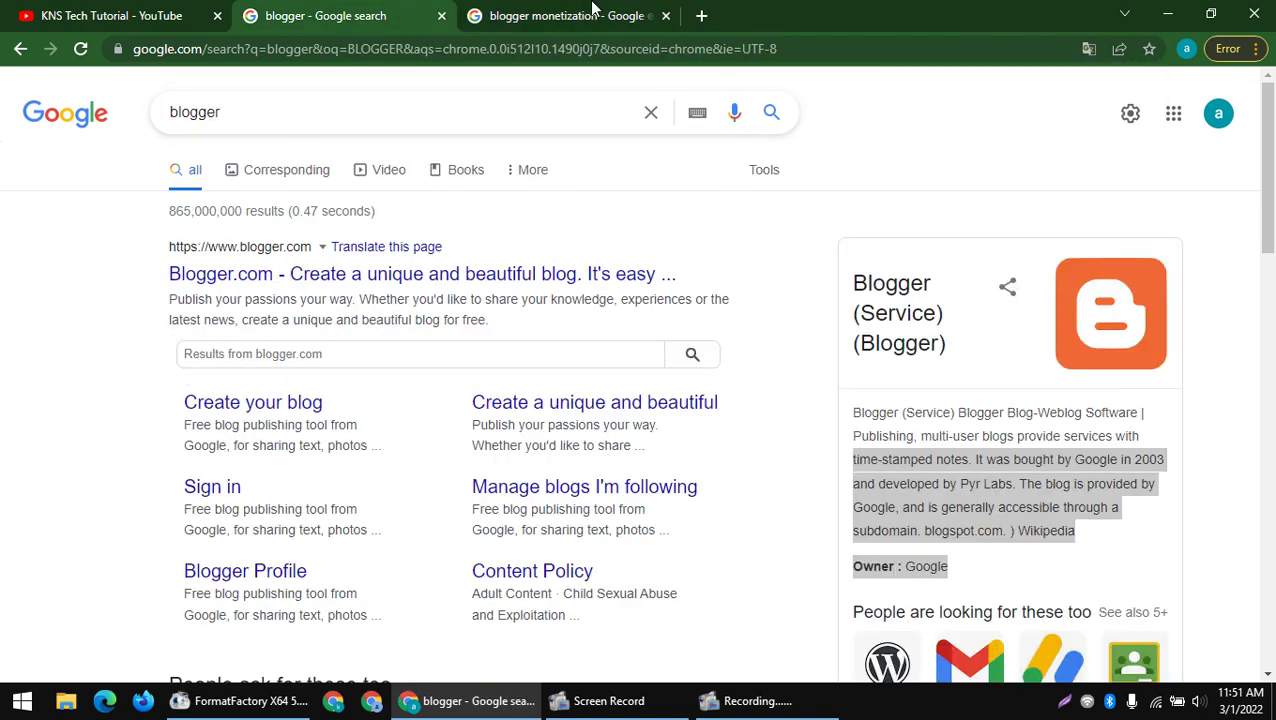
{"action": "left_click", "coordinate": [665, 15]}
- Open the Blogger.com website from the search results and close the extra blank tab
{"action": "scroll", "coordinate": [870, 296], "scroll_direction": "down", "scroll_amount": 2}
{"action": "scroll", "coordinate": [873, 296], "scroll_direction": "up", "scroll_amount": 2}
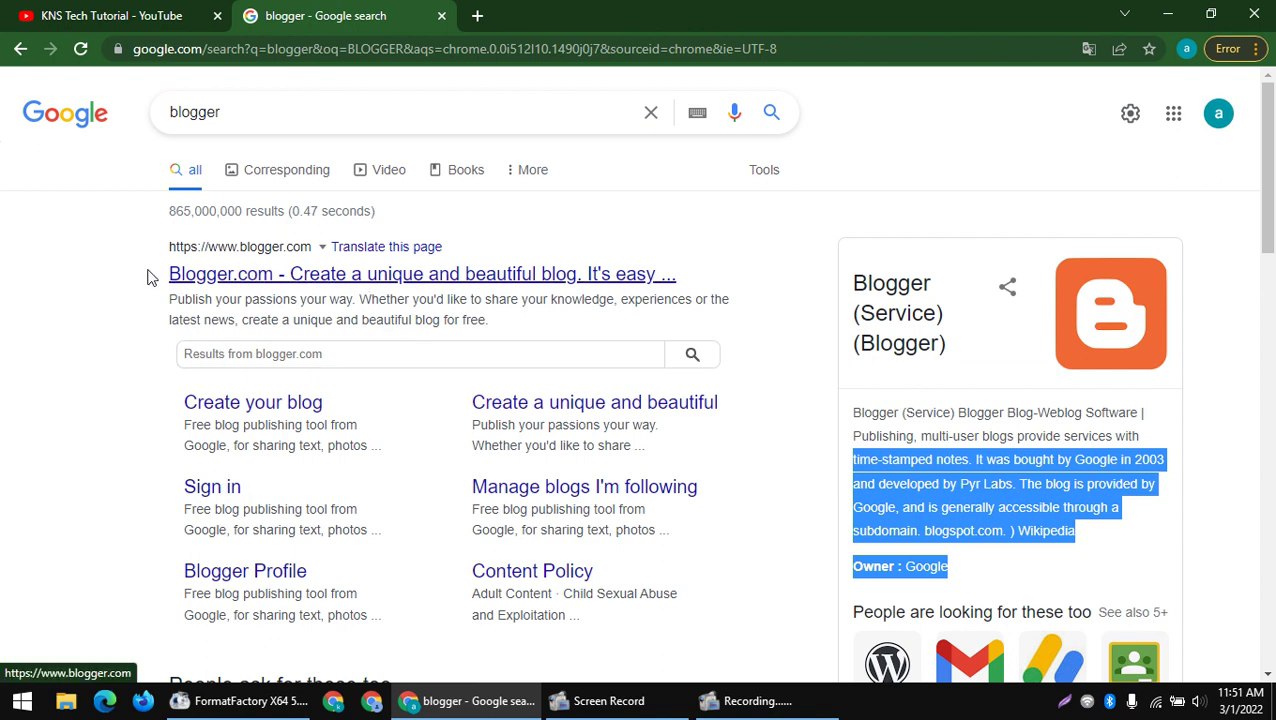
{"action": "left_click", "coordinate": [477, 15]}
{"action": "left_click", "coordinate": [300, 274]}
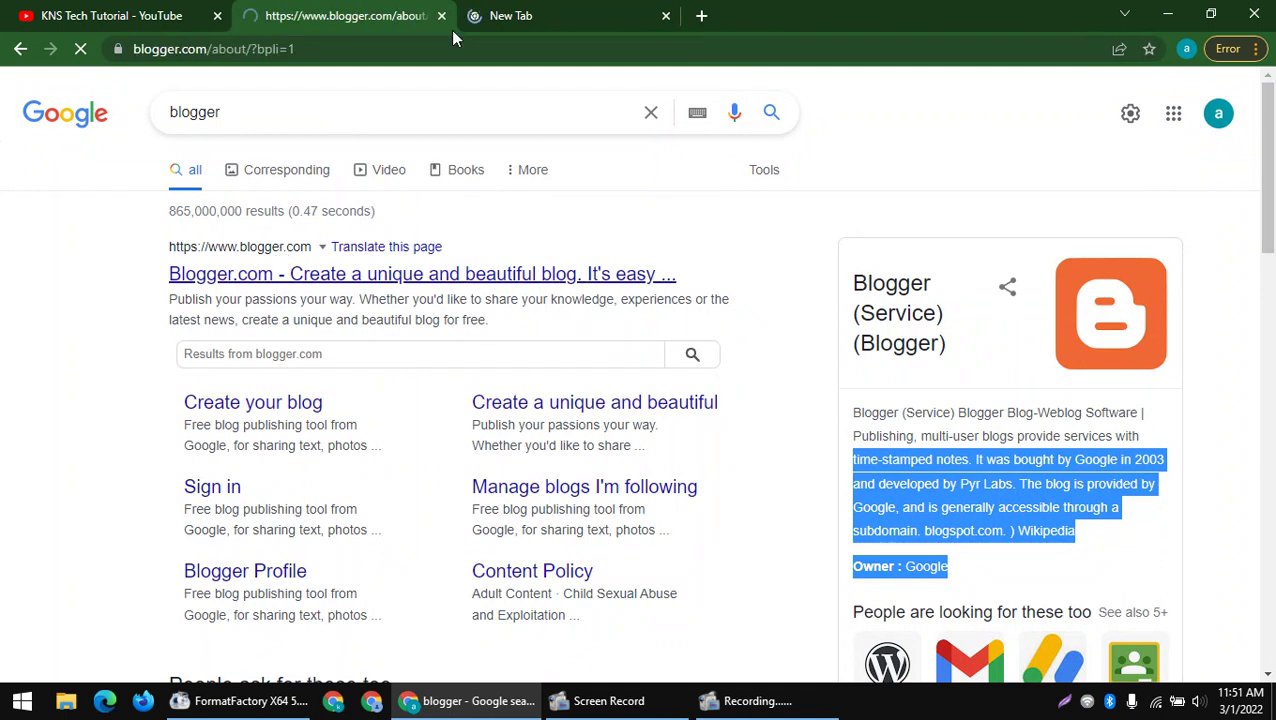
{"action": "left_click", "coordinate": [490, 18]}
{"action": "left_click", "coordinate": [340, 15]}
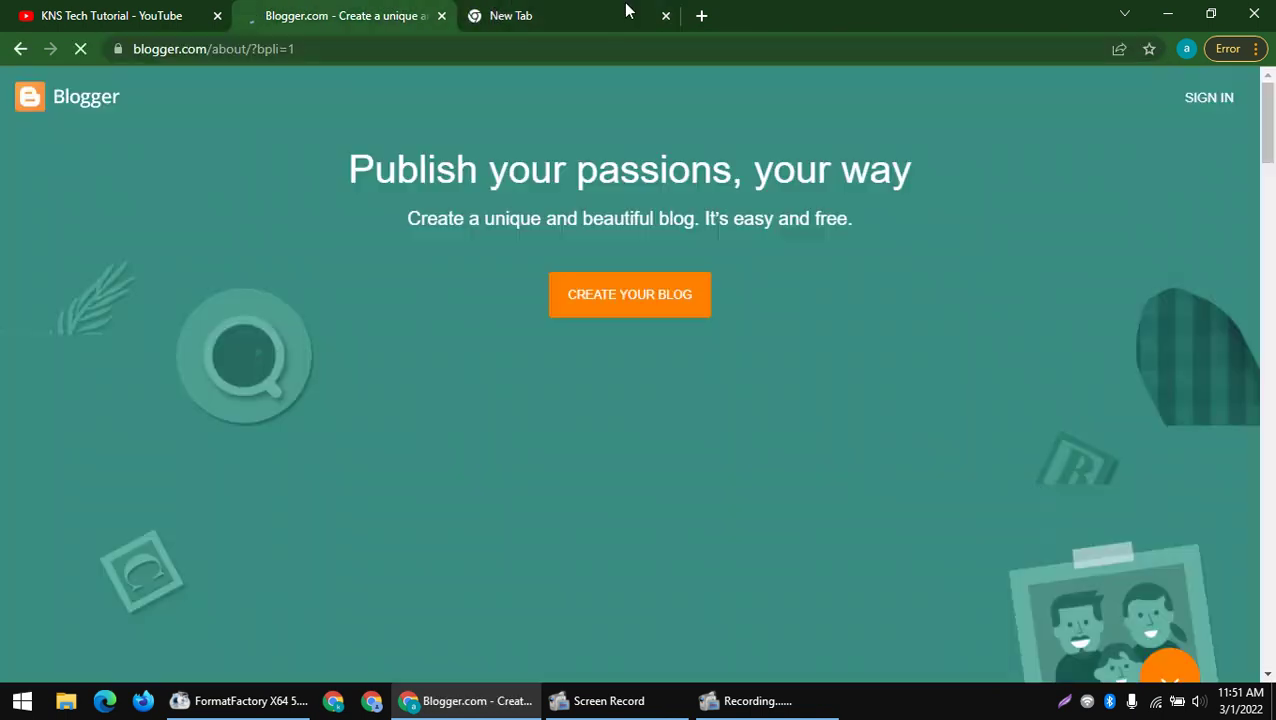
{"action": "left_click", "coordinate": [666, 15]}
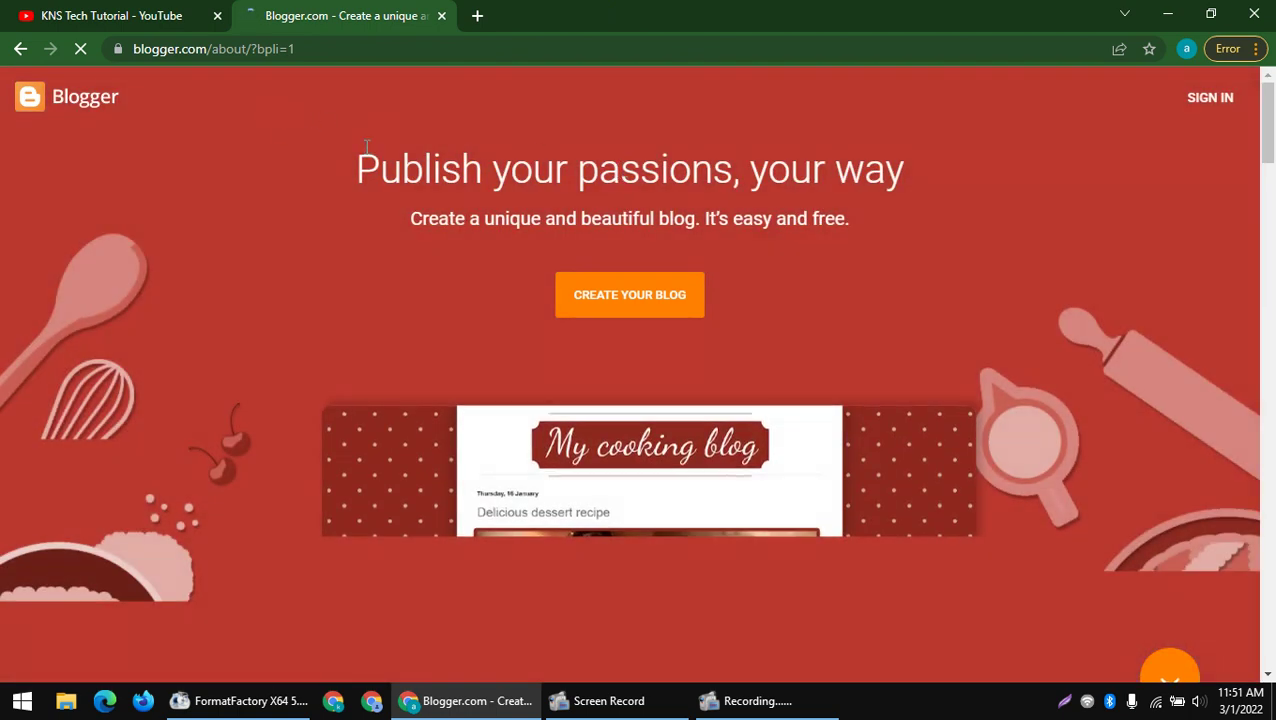
- Read the tagline on the Blogger landing page and start creating a new blog
{"action": "left_click_drag", "start_coordinate": [305, 159], "coordinate": [755, 313]}
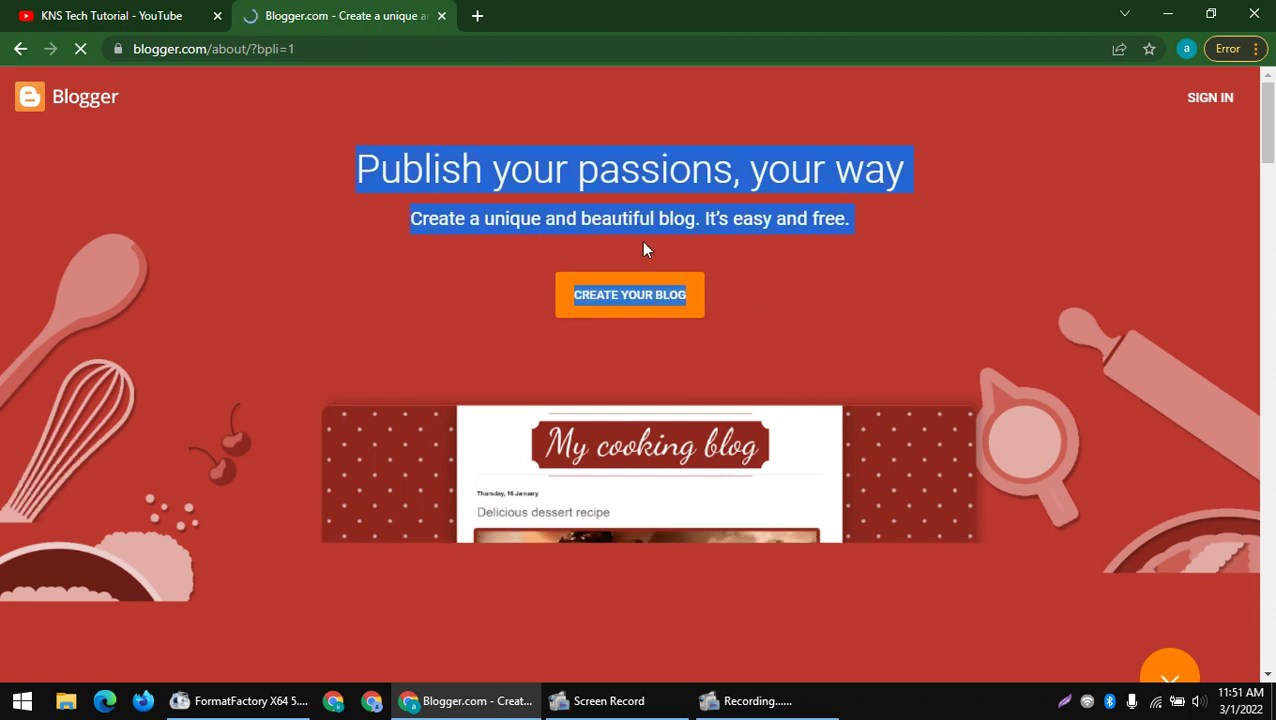
{"action": "left_click", "coordinate": [538, 210]}
{"action": "left_click_drag", "start_coordinate": [383, 214], "coordinate": [736, 252]}
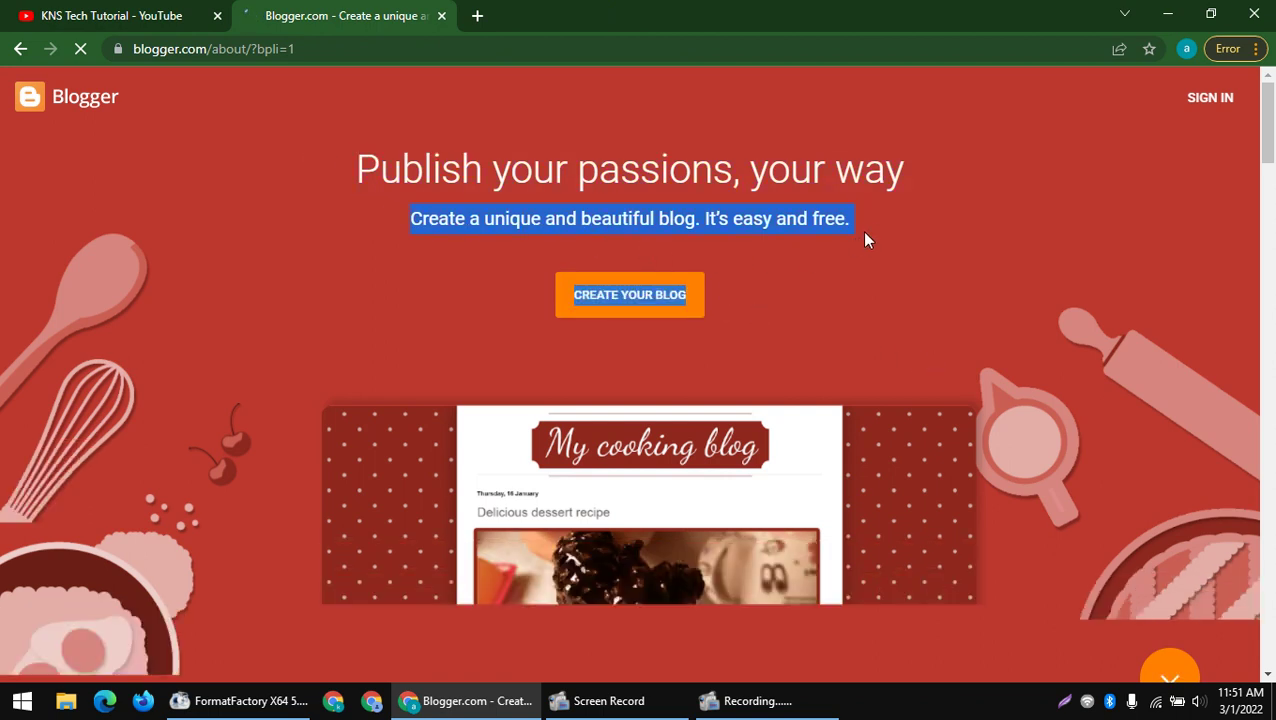
{"action": "left_click_drag", "start_coordinate": [866, 238], "coordinate": [741, 264]}
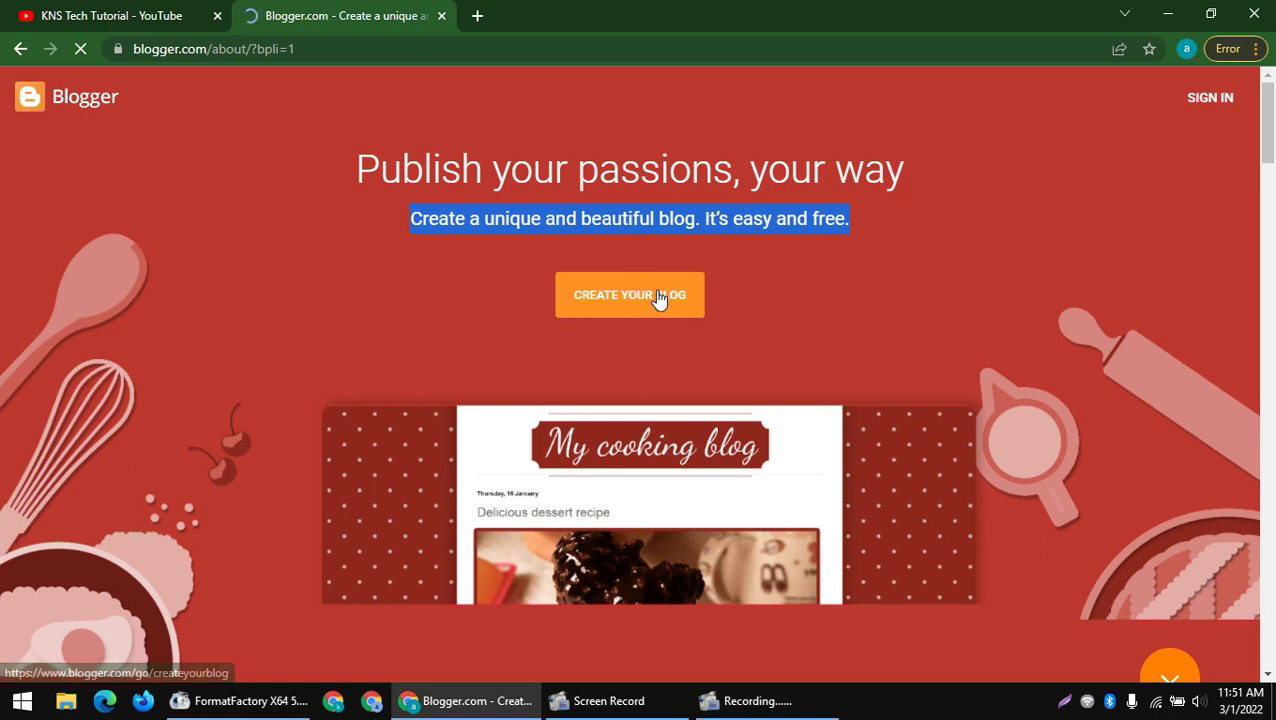
{"action": "scroll", "coordinate": [661, 299], "scroll_direction": "down", "scroll_amount": 2}
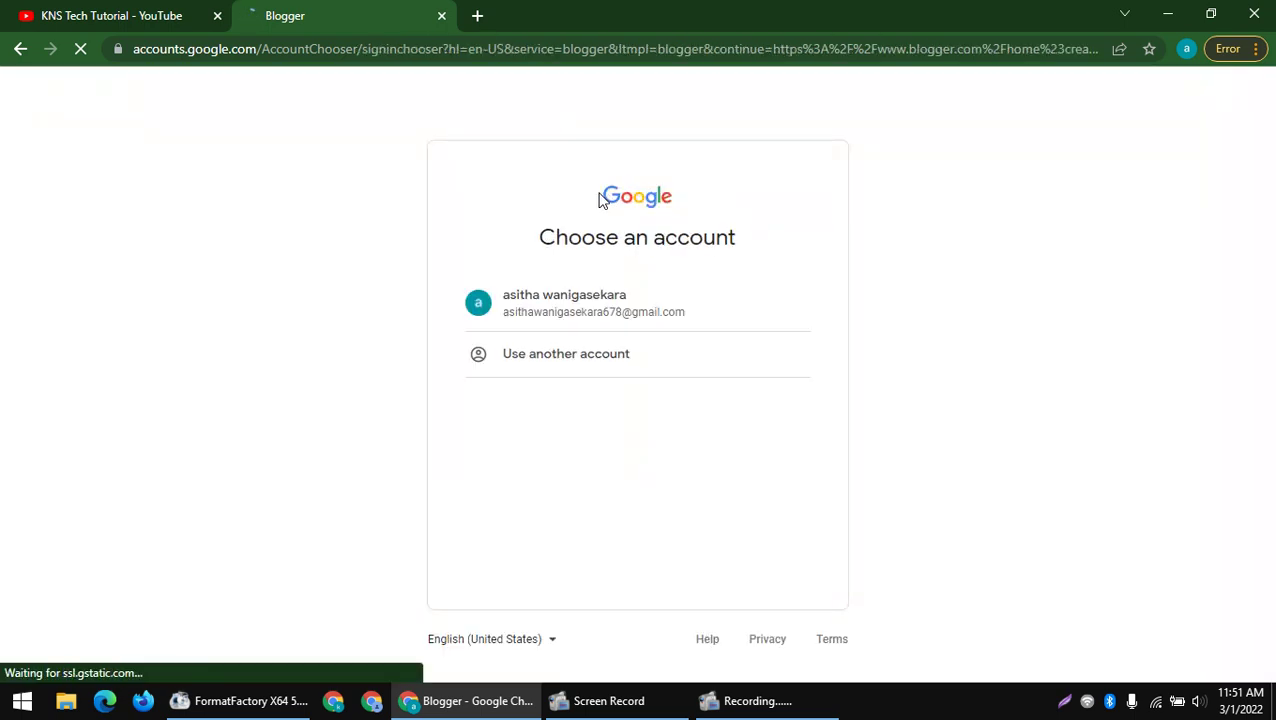
- Choose the listed Google account and try to sign in with the account password
{"action": "left_click_drag", "start_coordinate": [541, 244], "coordinate": [769, 251]}
{"action": "left_click", "coordinate": [590, 305]}
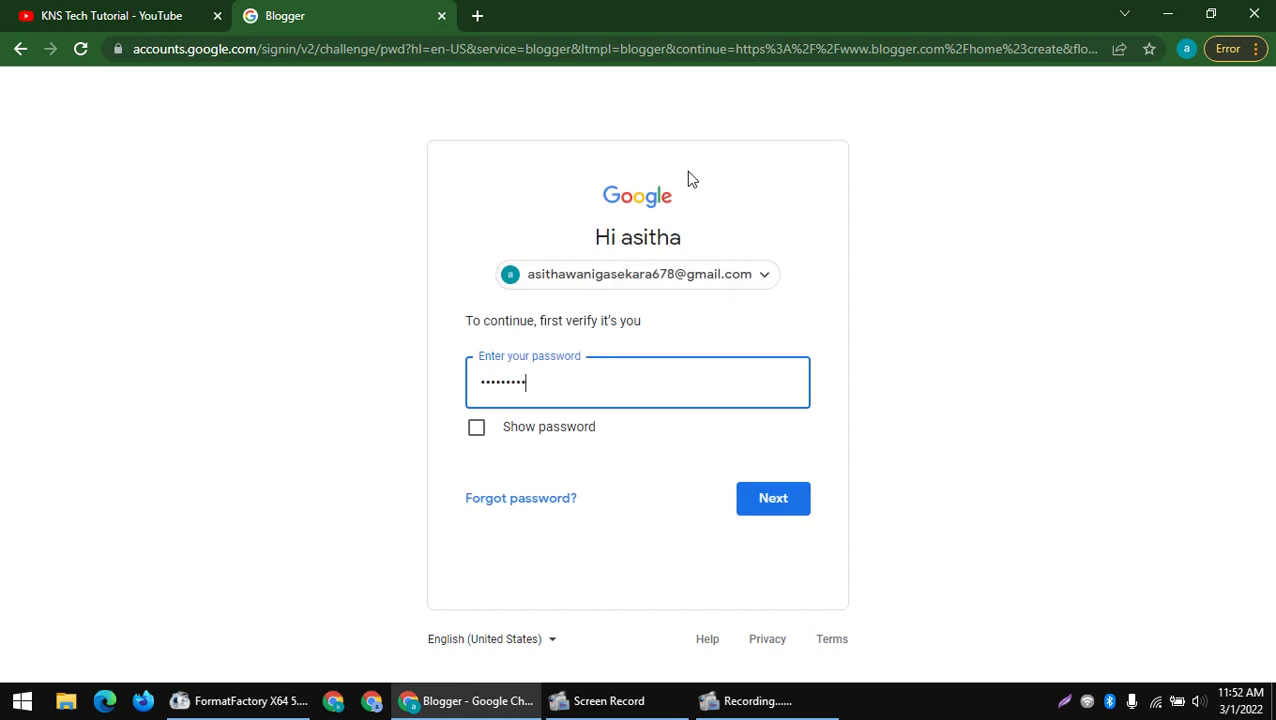
{"action": "type", "text": "••"}
{"action": "key", "text": "Return"}
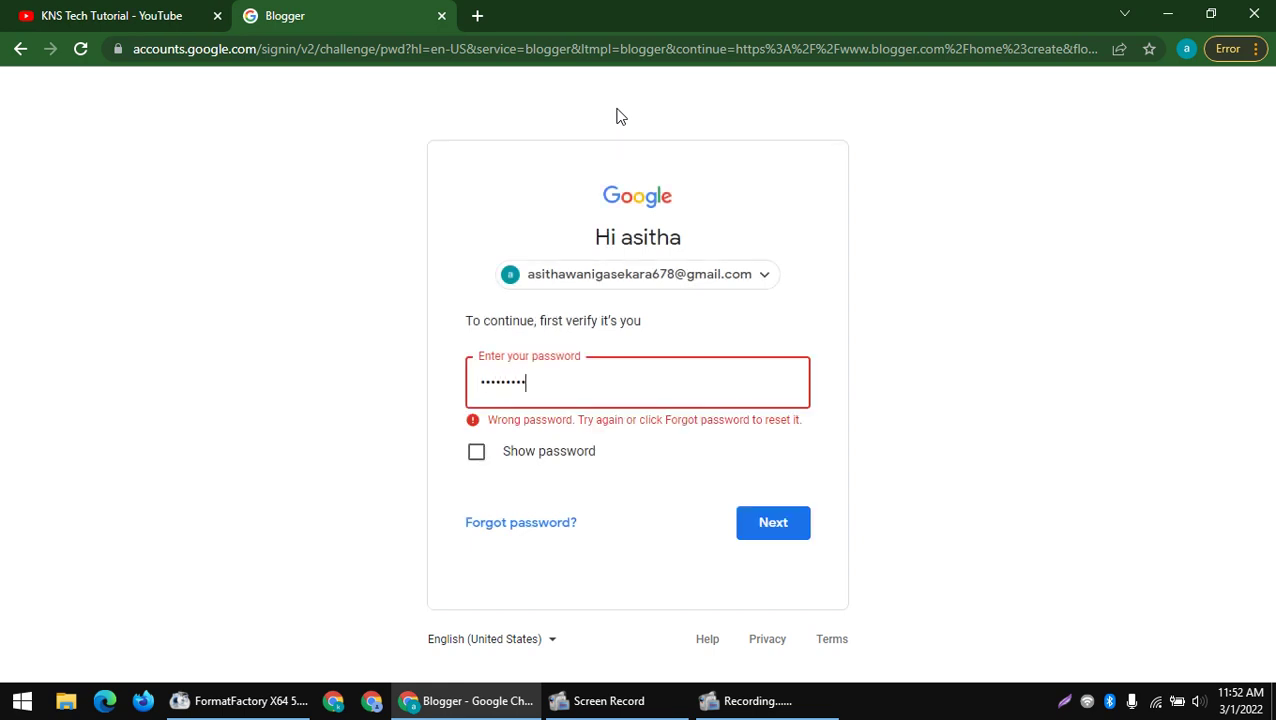
- Re-enter the account password and submit it to continue to the blog setup
{"action": "key", "text": "Return"}
{"action": "key", "text": "Return"}
{"action": "type", "text": "•••••"}
{"action": "key", "text": "Return"}
{"action": "key", "text": "Return"}
{"action": "type", "text": "••"}
{"action": "key", "text": "Return"}
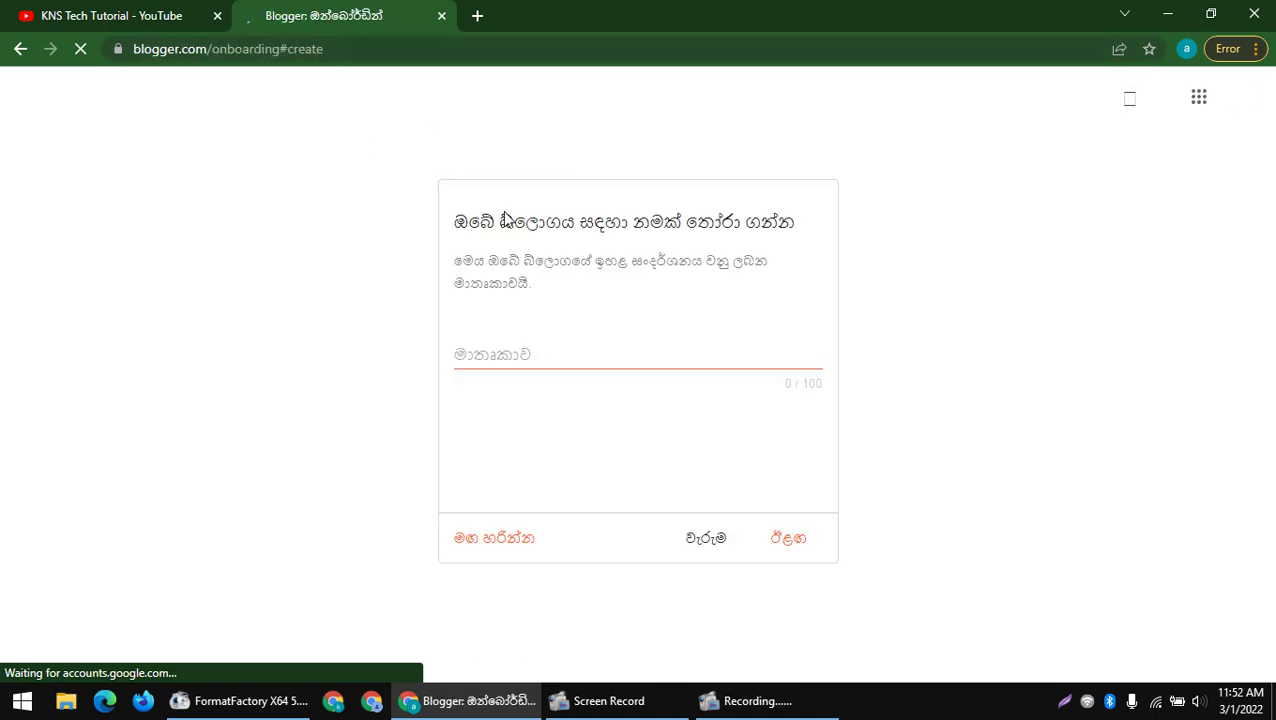
- Retry translating the blog setup page into English and bring the blog name form into view
{"action": "left_click_drag", "start_coordinate": [436, 219], "coordinate": [1011, 344]}
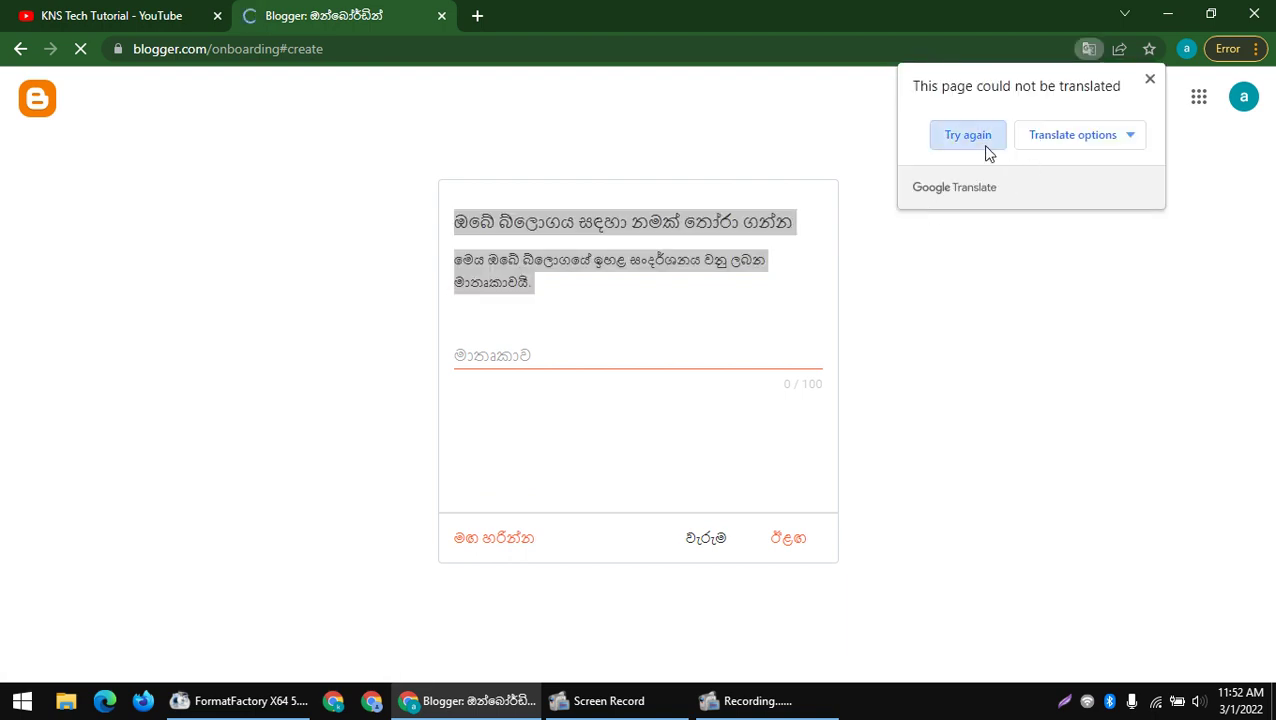
{"action": "left_click", "coordinate": [980, 138]}
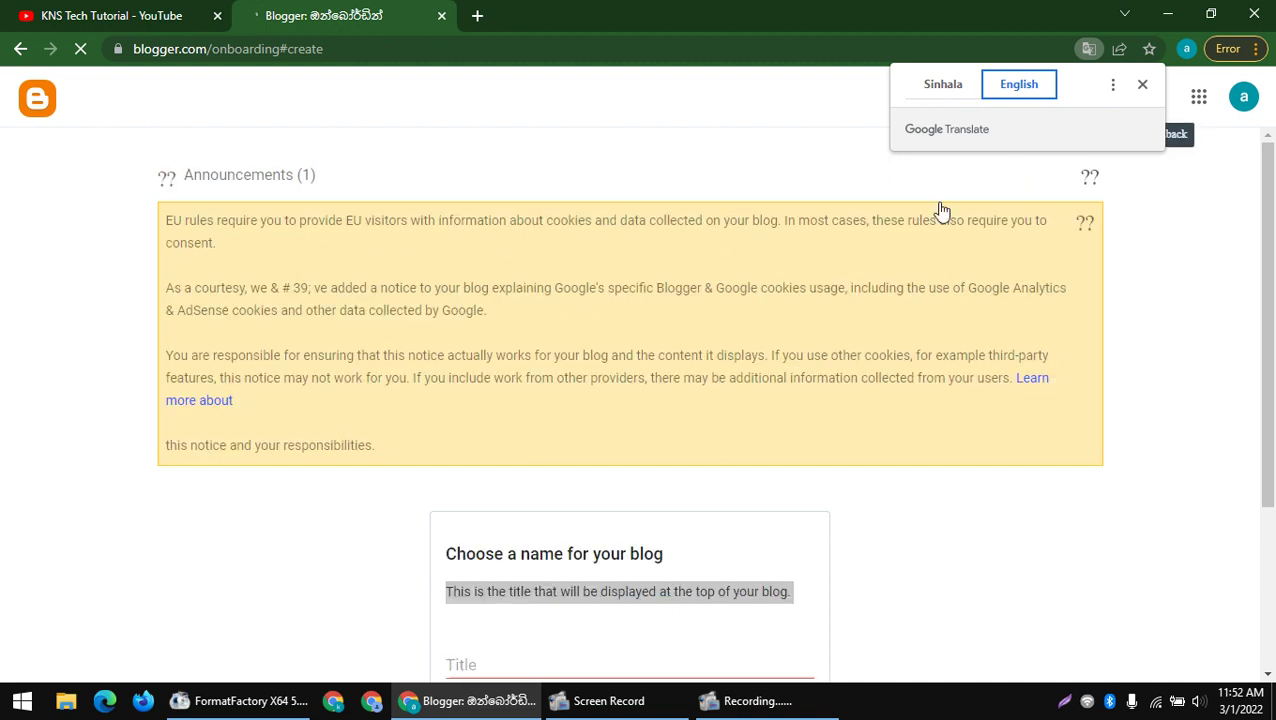
{"action": "scroll", "coordinate": [817, 299], "scroll_direction": "down", "scroll_amount": 2}
{"action": "scroll", "coordinate": [770, 338], "scroll_direction": "down", "scroll_amount": 1}
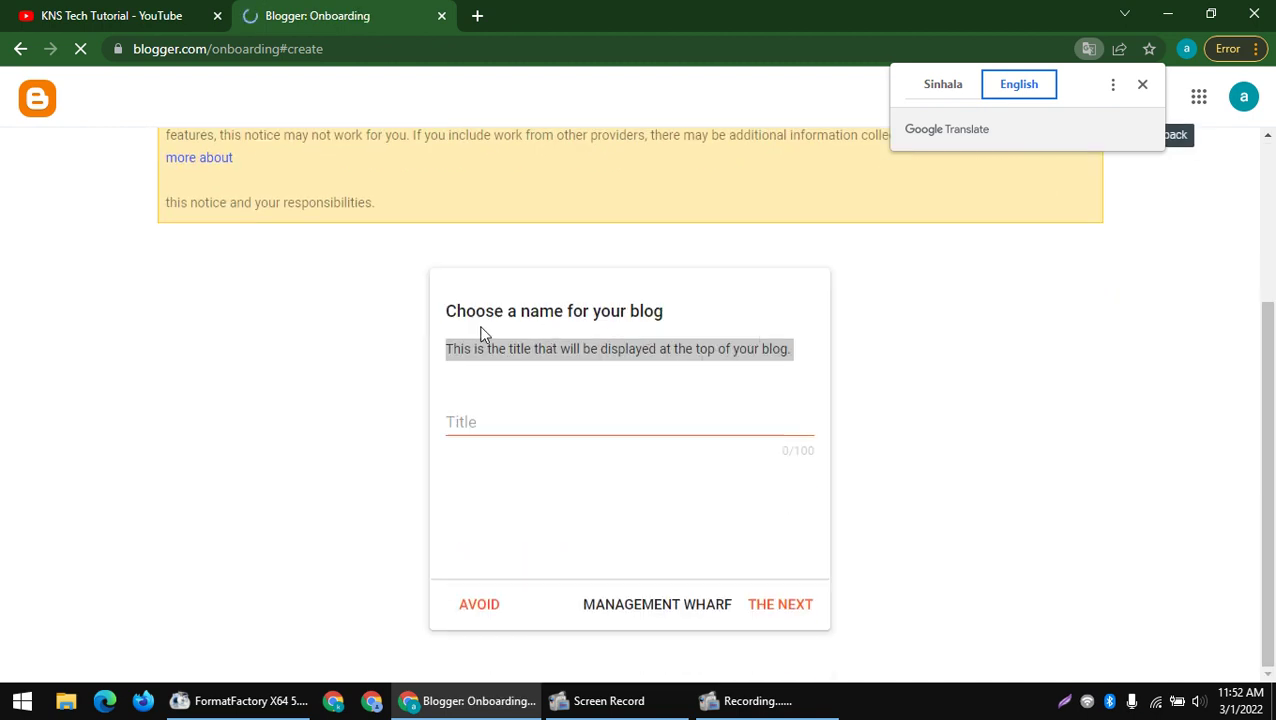
- Title the blog "KNS Tech Tutorial", matching the YouTube channel name, and continue to the URL form
{"action": "left_click_drag", "start_coordinate": [449, 316], "coordinate": [752, 319]}
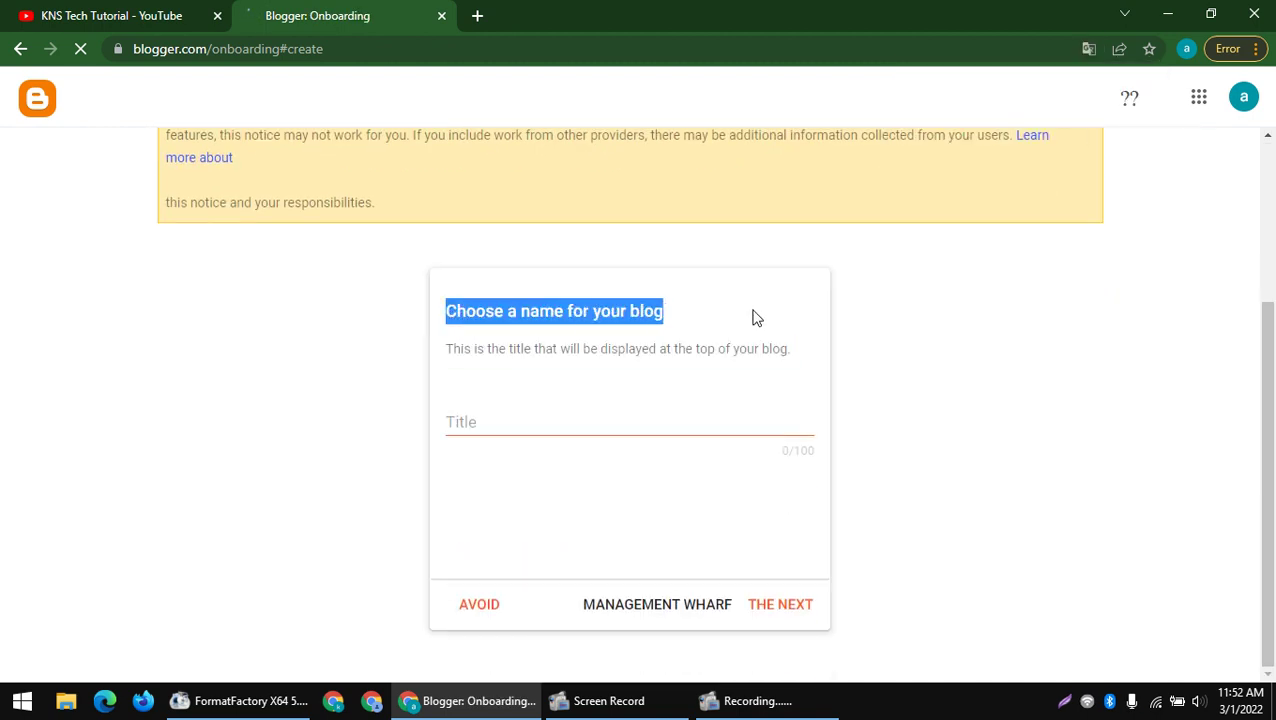
{"action": "left_click_drag", "start_coordinate": [448, 350], "coordinate": [889, 344]}
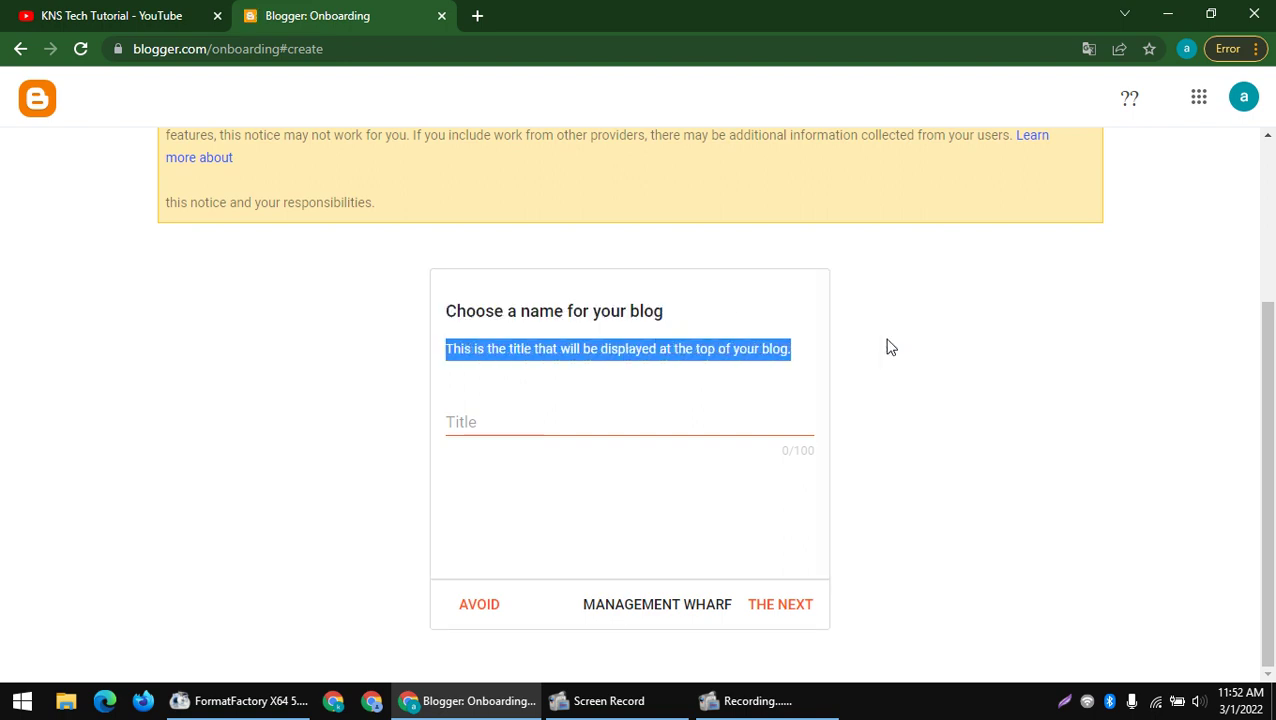
{"action": "left_click", "coordinate": [488, 428]}
{"action": "left_click", "coordinate": [155, 15]}
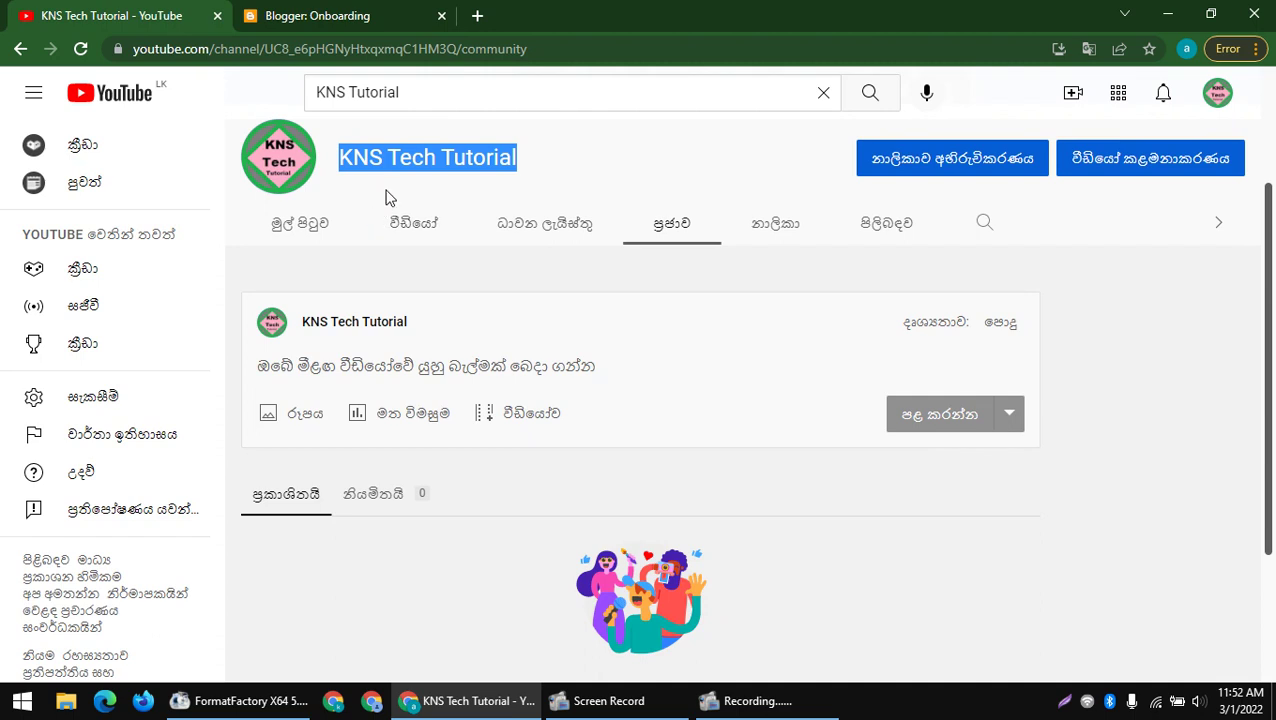
{"action": "left_click", "coordinate": [366, 12]}
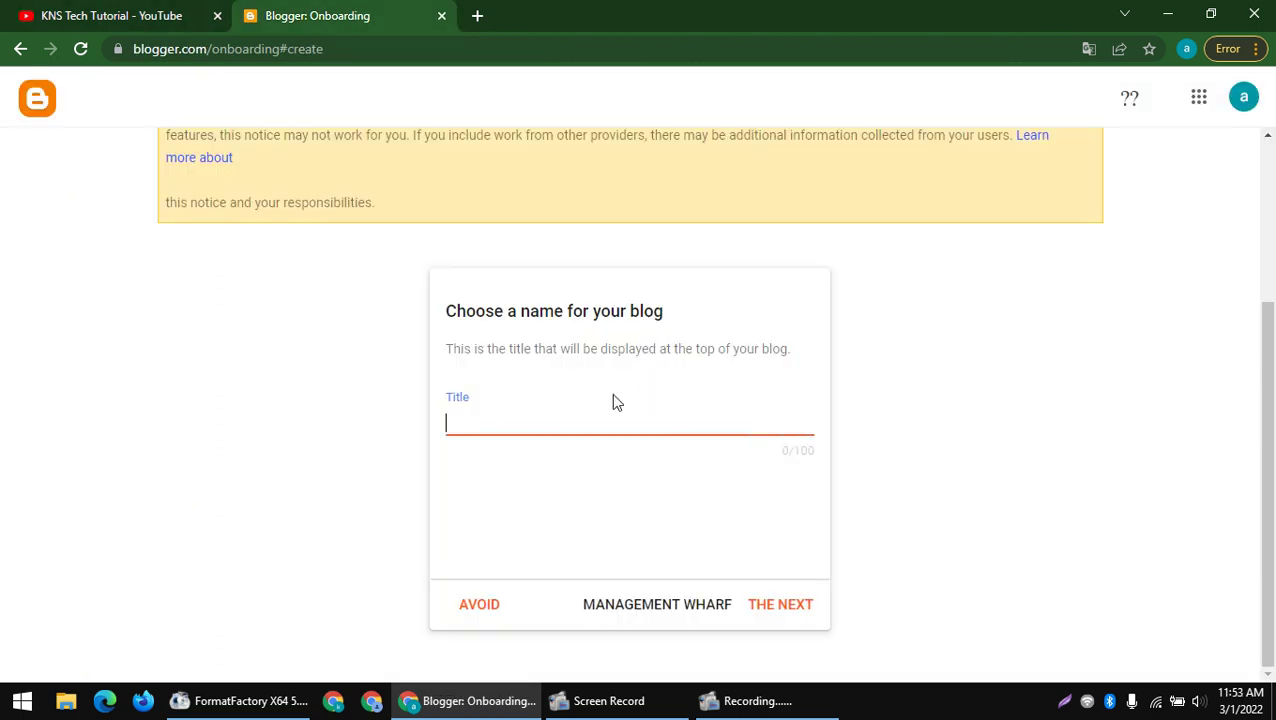
{"action": "type", "text": "KNS Tech Tutorial"}
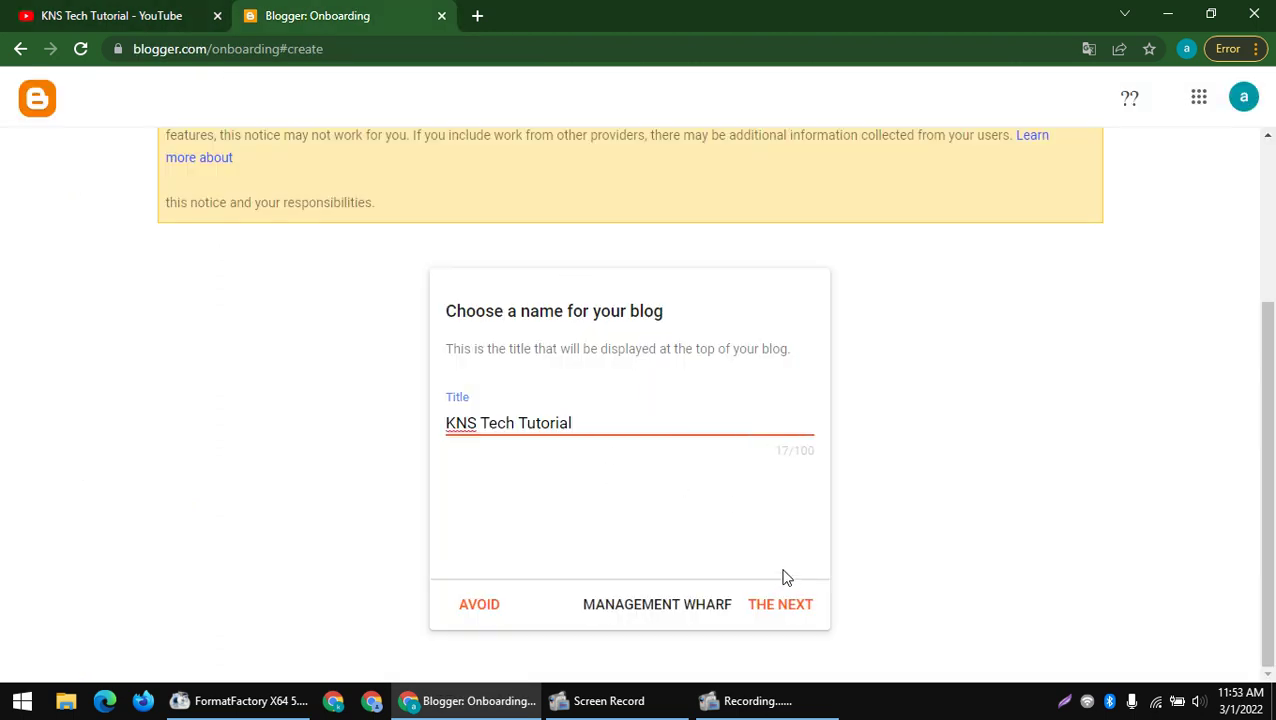
{"action": "left_click", "coordinate": [788, 605]}
- Enter "KNS Tech Tutorial" as the blogspot.com address of the blog
{"action": "left_click", "coordinate": [539, 413]}
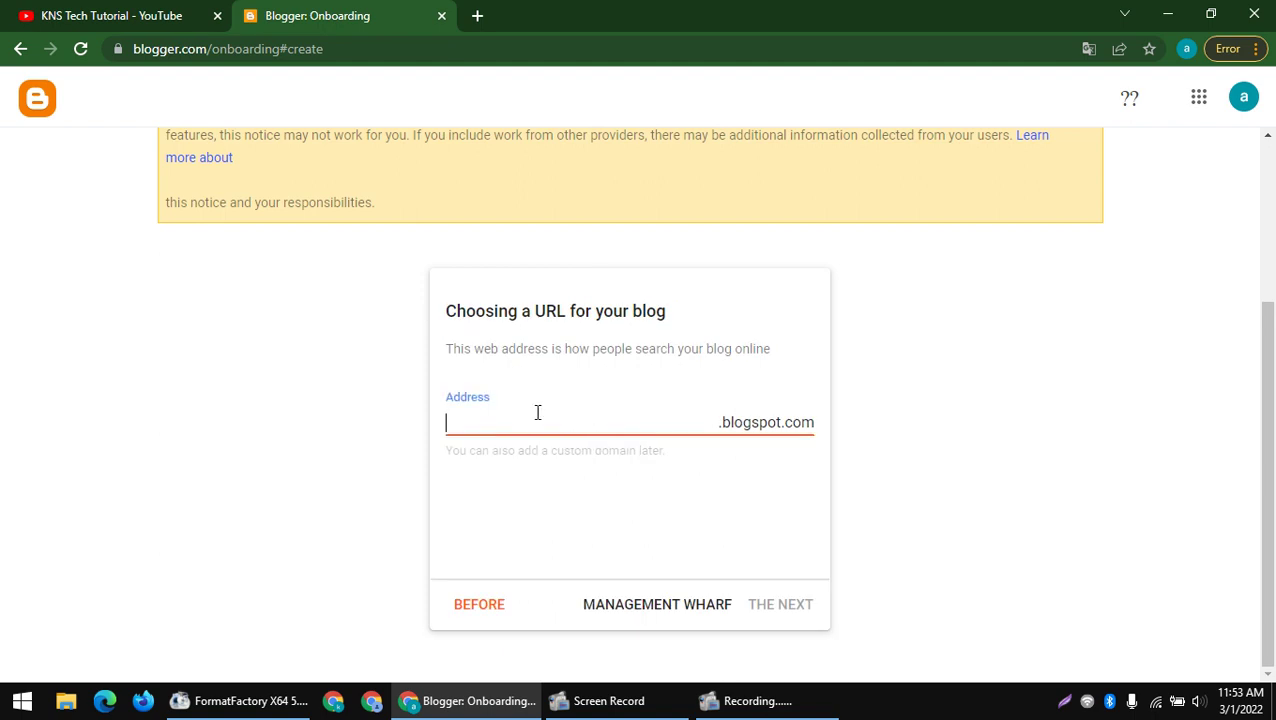
{"action": "left_click", "coordinate": [110, 12]}
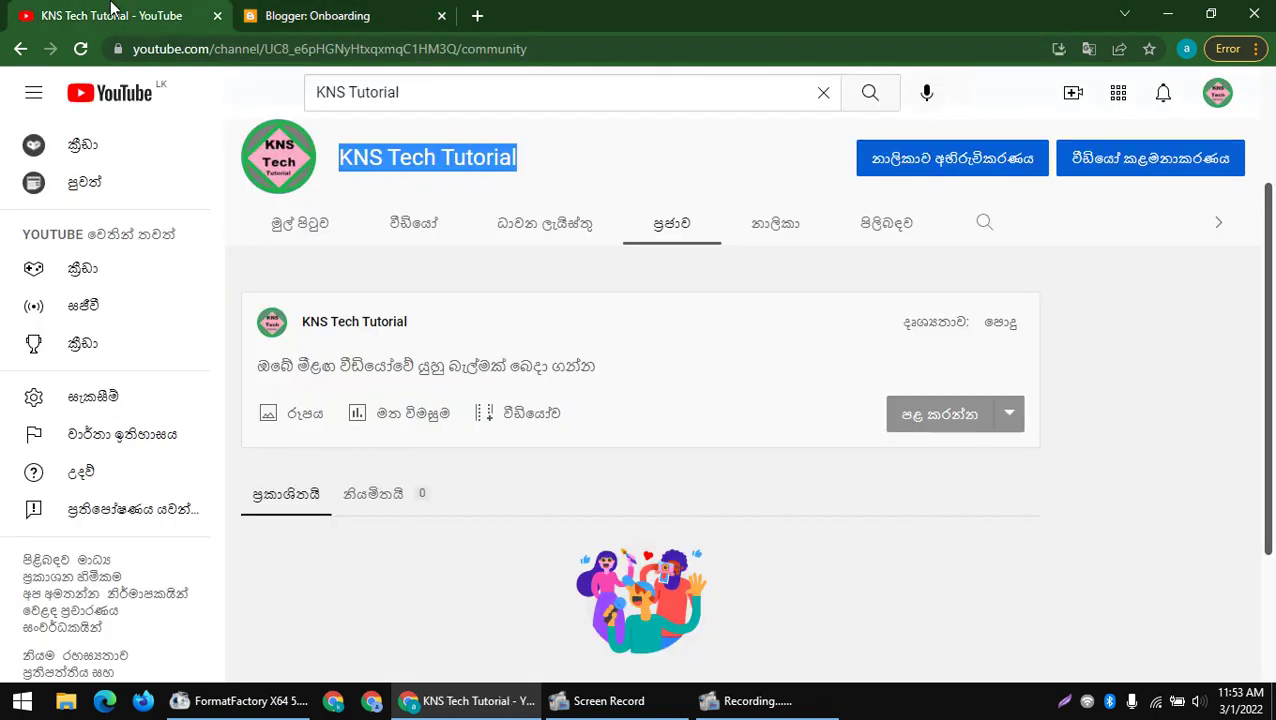
{"action": "left_click", "coordinate": [371, 10]}
{"action": "type", "text": "KNS Tech Tutorial"}
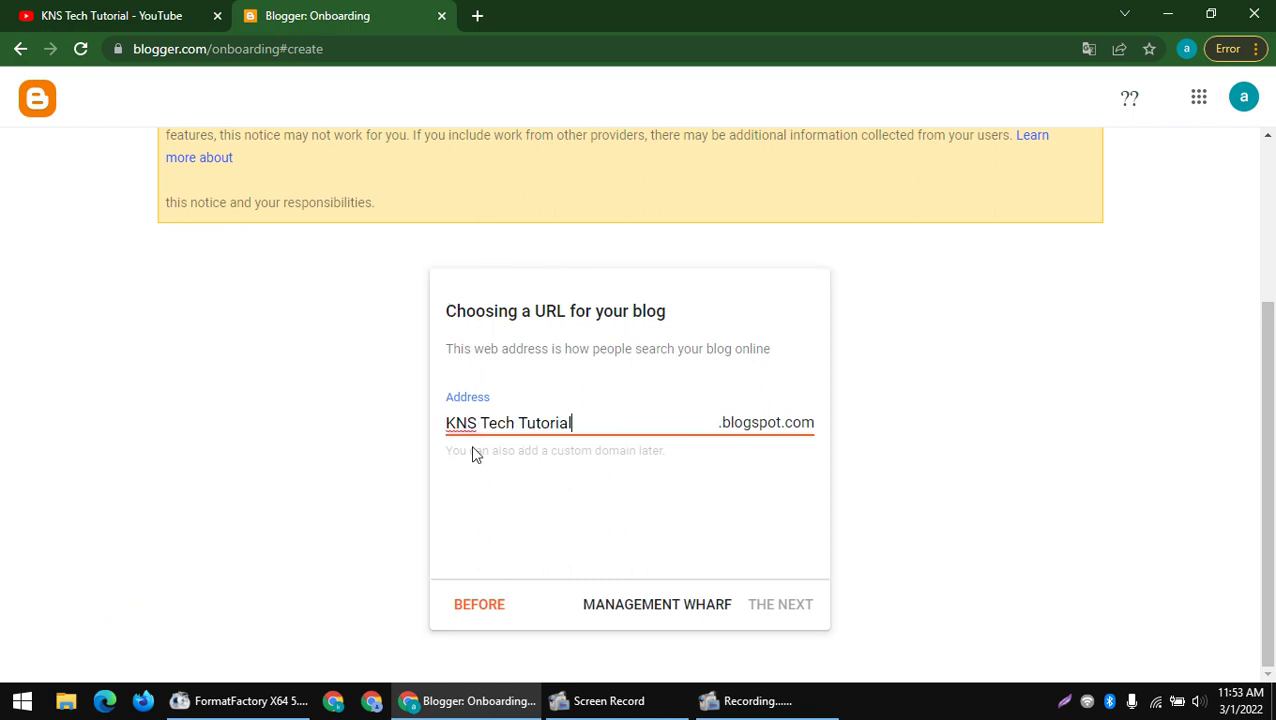
- Remove the spaces from the blog address to make it KNSTechTutorial, and continue to the display name form
{"action": "left_click", "coordinate": [480, 425]}
{"action": "key", "text": "BackSpace"}
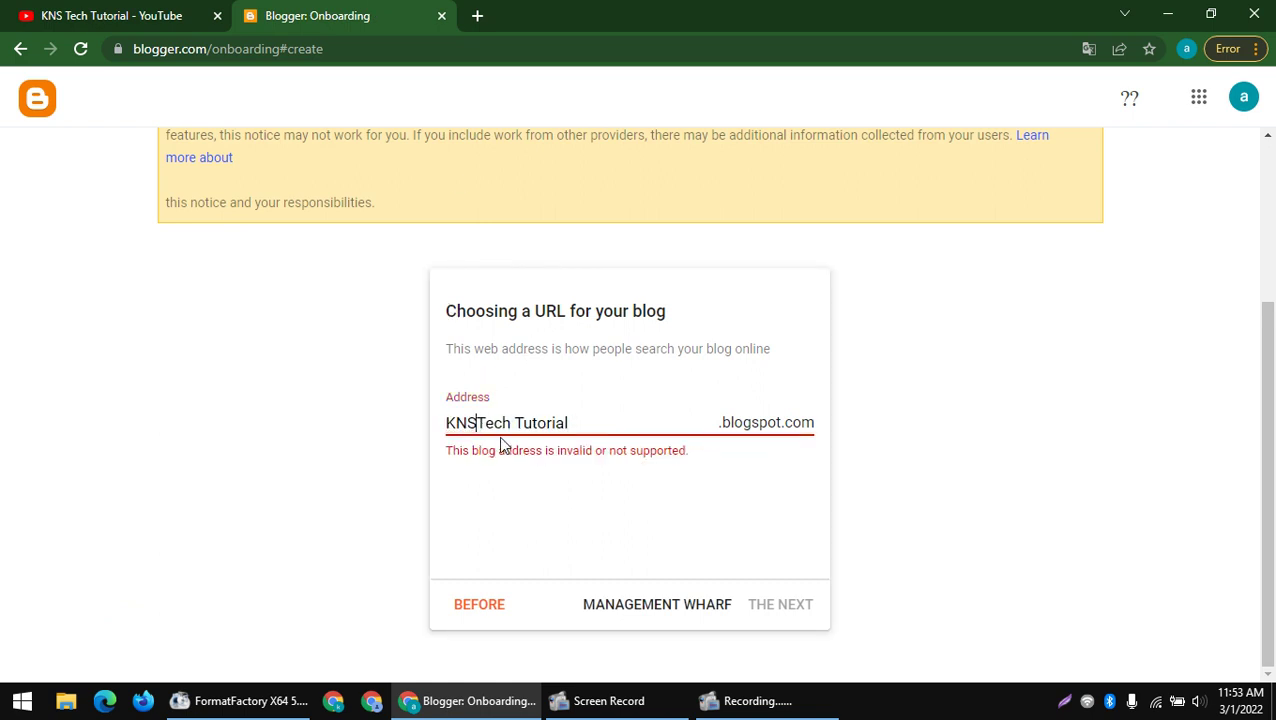
{"action": "left_click", "coordinate": [517, 428]}
{"action": "key", "text": "BackSpace"}
{"action": "left_click", "coordinate": [451, 428]}
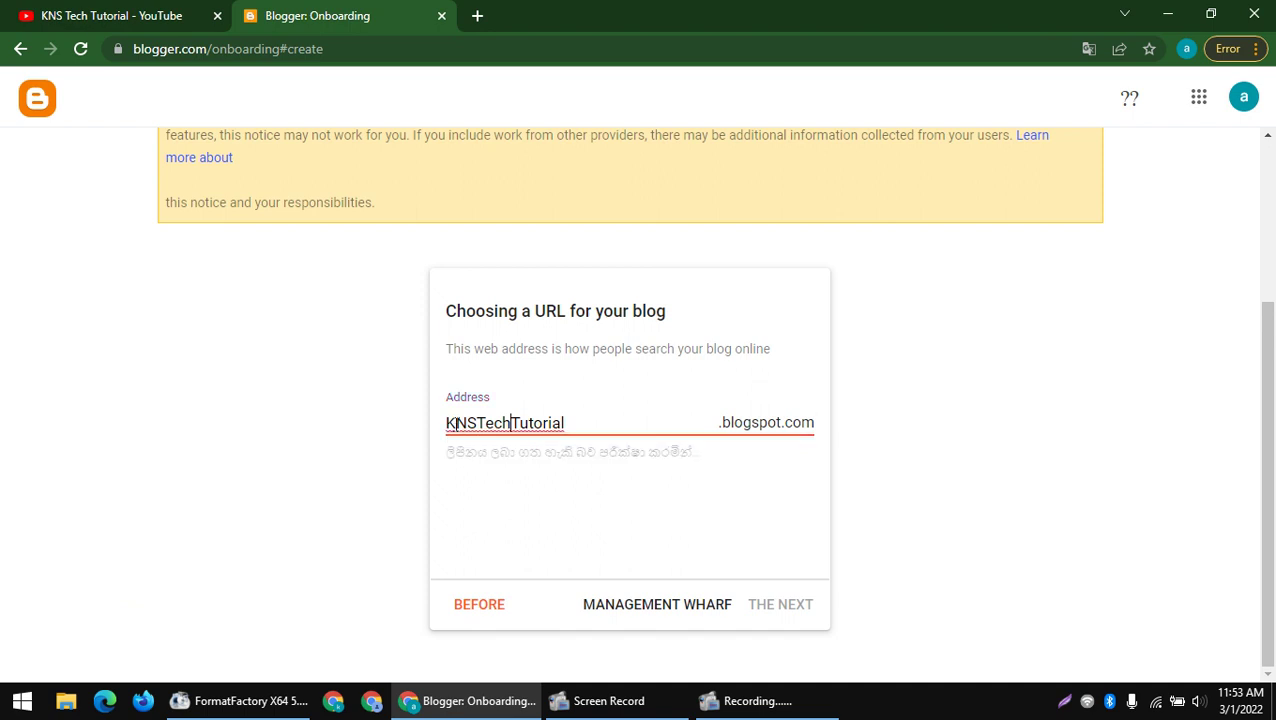
{"action": "left_click_drag", "start_coordinate": [474, 430], "coordinate": [378, 432]}
{"action": "left_click", "coordinate": [620, 443]}
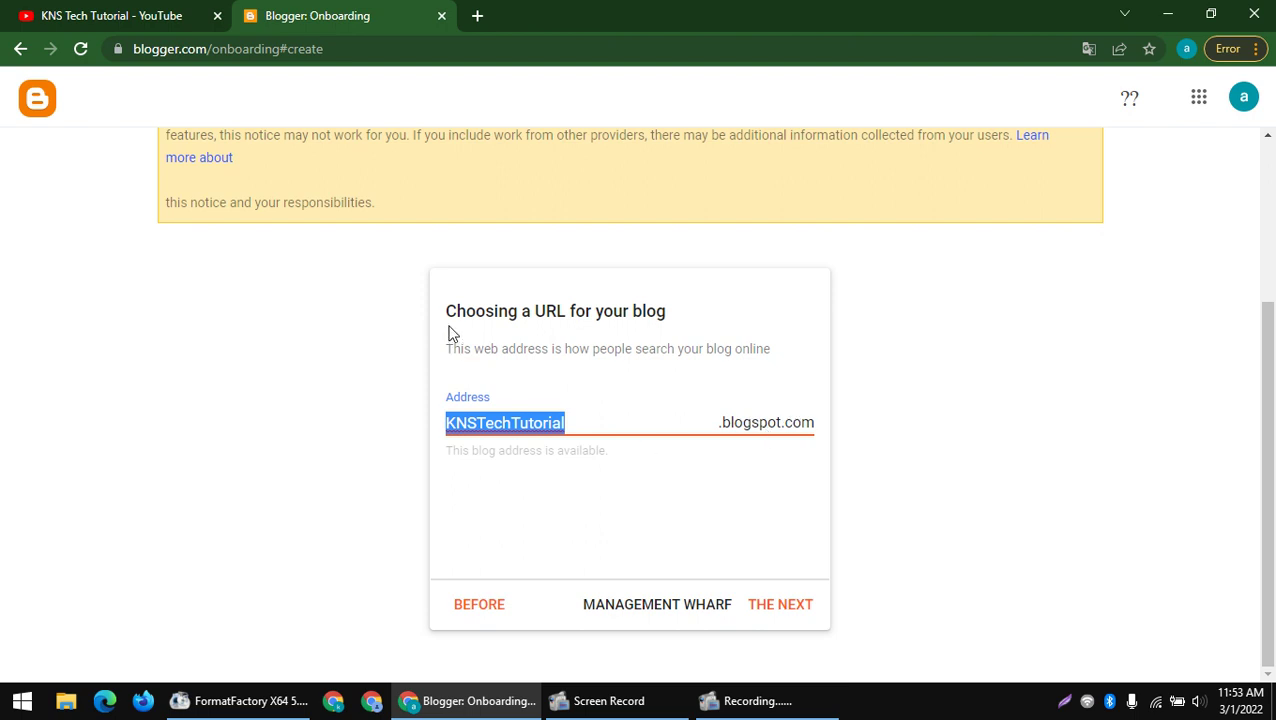
{"action": "mouse_move", "coordinate": [448, 316]}
{"action": "left_mouse_down"}
{"action": "mouse_move", "coordinate": [521, 330]}
{"action": "mouse_move", "coordinate": [440, 314]}
{"action": "left_mouse_up"}
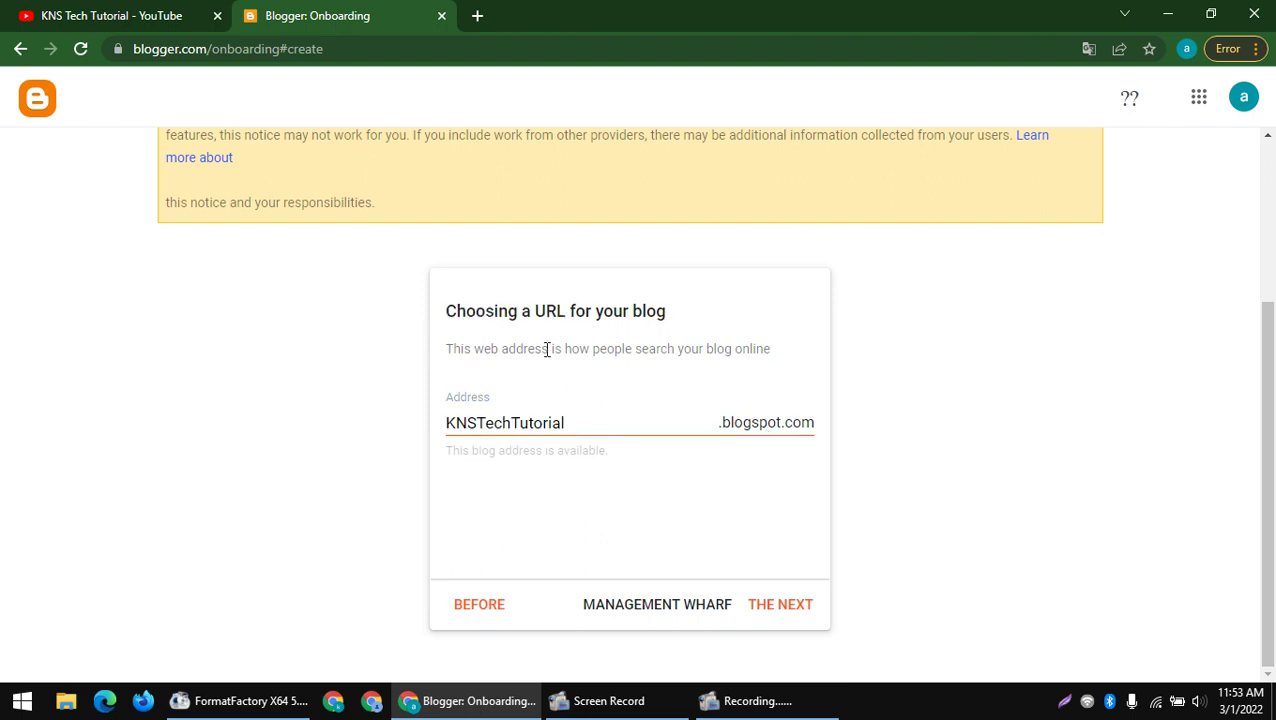
{"action": "mouse_move", "coordinate": [590, 427]}
{"action": "left_mouse_down"}
{"action": "mouse_move", "coordinate": [384, 427]}
{"action": "mouse_move", "coordinate": [581, 435]}
{"action": "left_mouse_up"}
{"action": "left_click", "coordinate": [783, 606]}
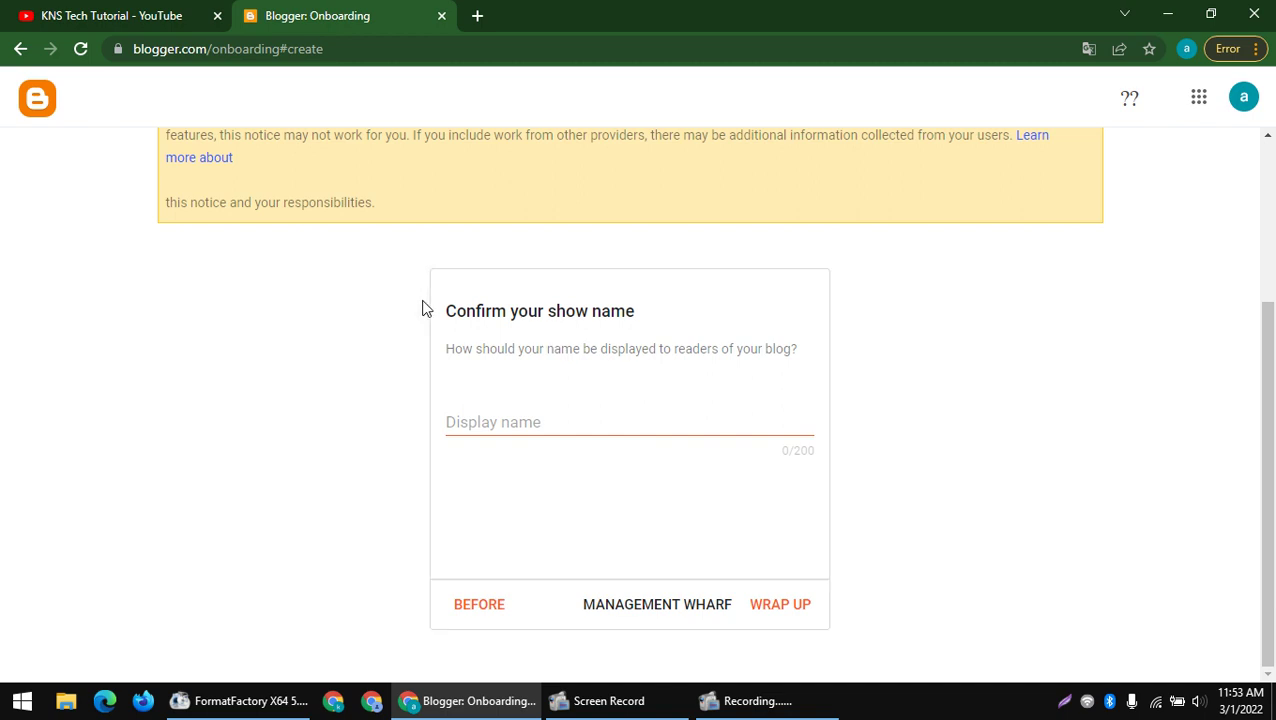
- Set the display name shown to blog readers to "KNS Tech Tutorial"
{"action": "left_click_drag", "start_coordinate": [421, 305], "coordinate": [845, 373]}
{"action": "left_click", "coordinate": [685, 368]}
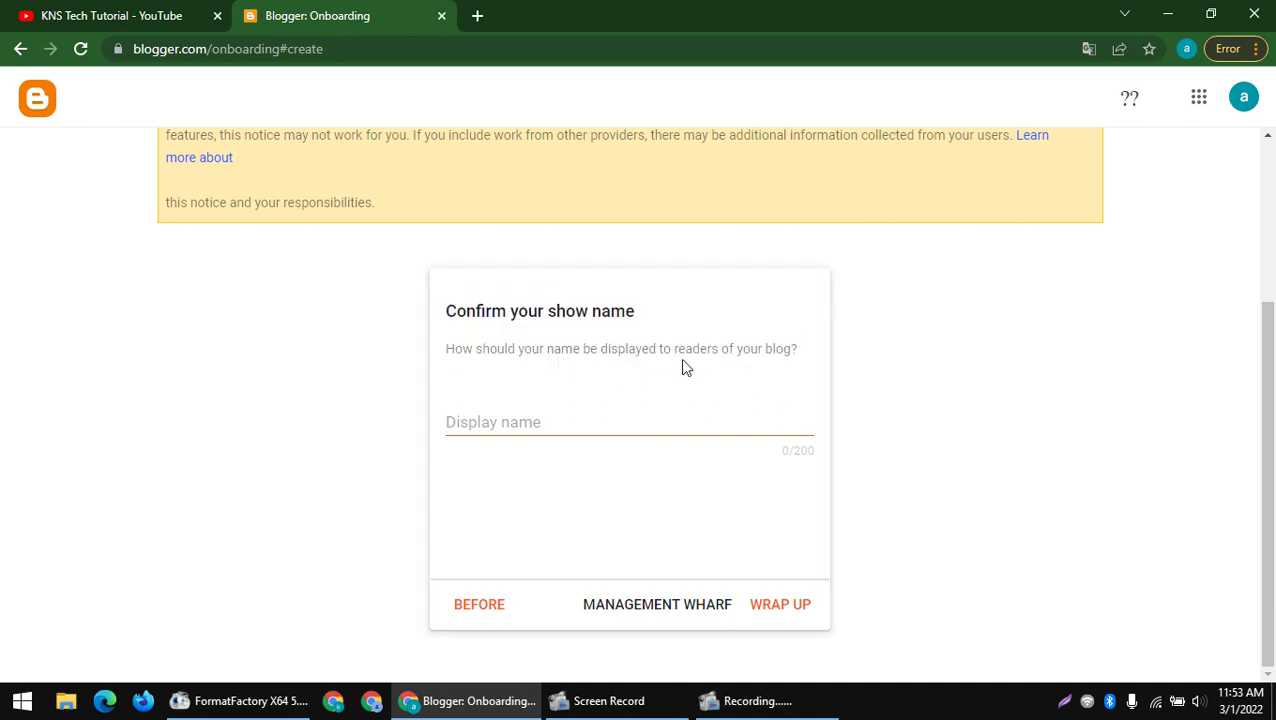
{"action": "key", "text": "ctrl+Tab"}
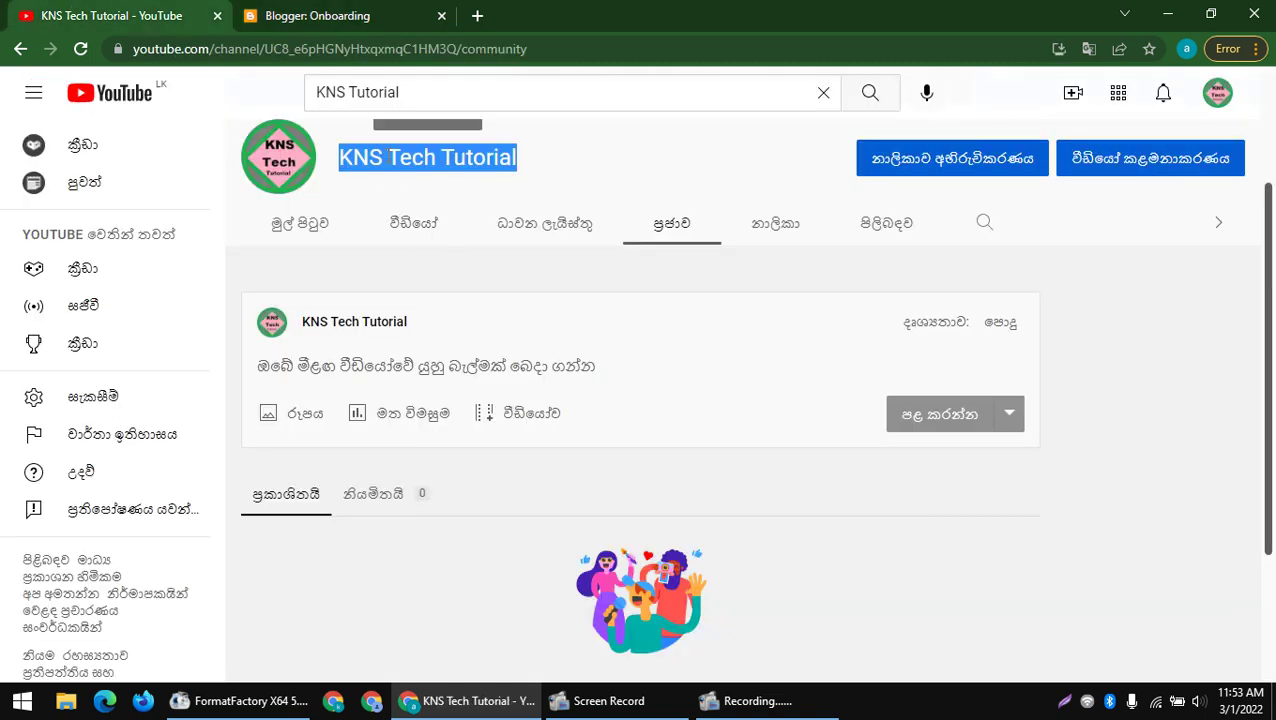
{"action": "key", "text": "ctrl+Tab"}
{"action": "left_click", "coordinate": [507, 420]}
{"action": "type", "text": "KNS Tech Tutorial"}
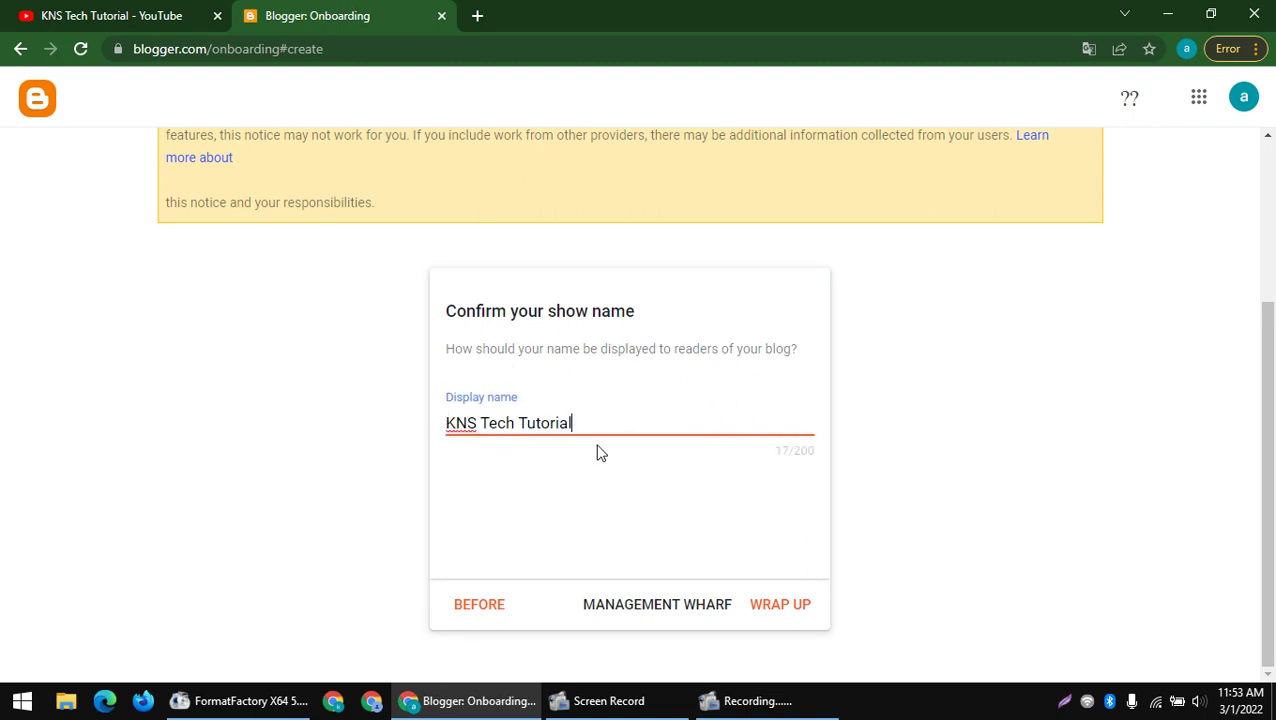
{"action": "left_click_drag", "start_coordinate": [598, 450], "coordinate": [415, 440]}
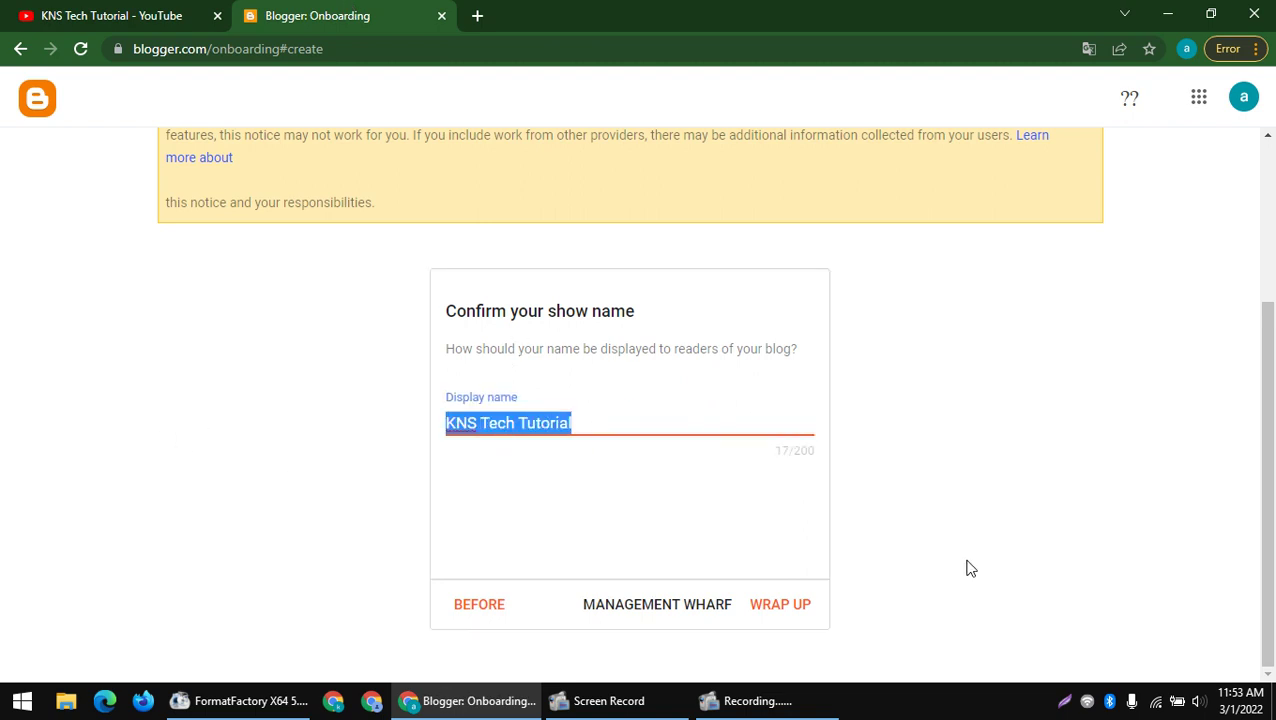
- Confirm the display name "KNS Tech Tutorial" and try to finish creating the blog
{"action": "left_click", "coordinate": [783, 606]}
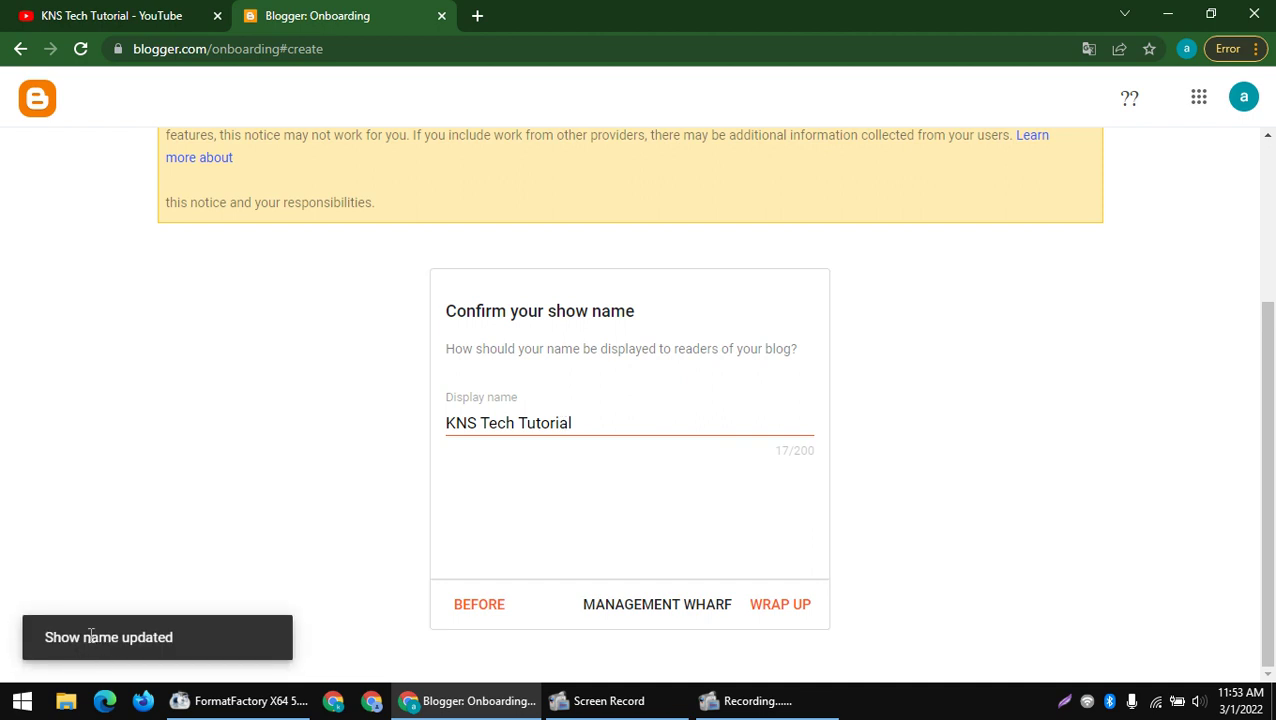
{"action": "left_click_drag", "start_coordinate": [94, 642], "coordinate": [238, 637]}
{"action": "left_click_drag", "start_coordinate": [381, 637], "coordinate": [322, 637]}
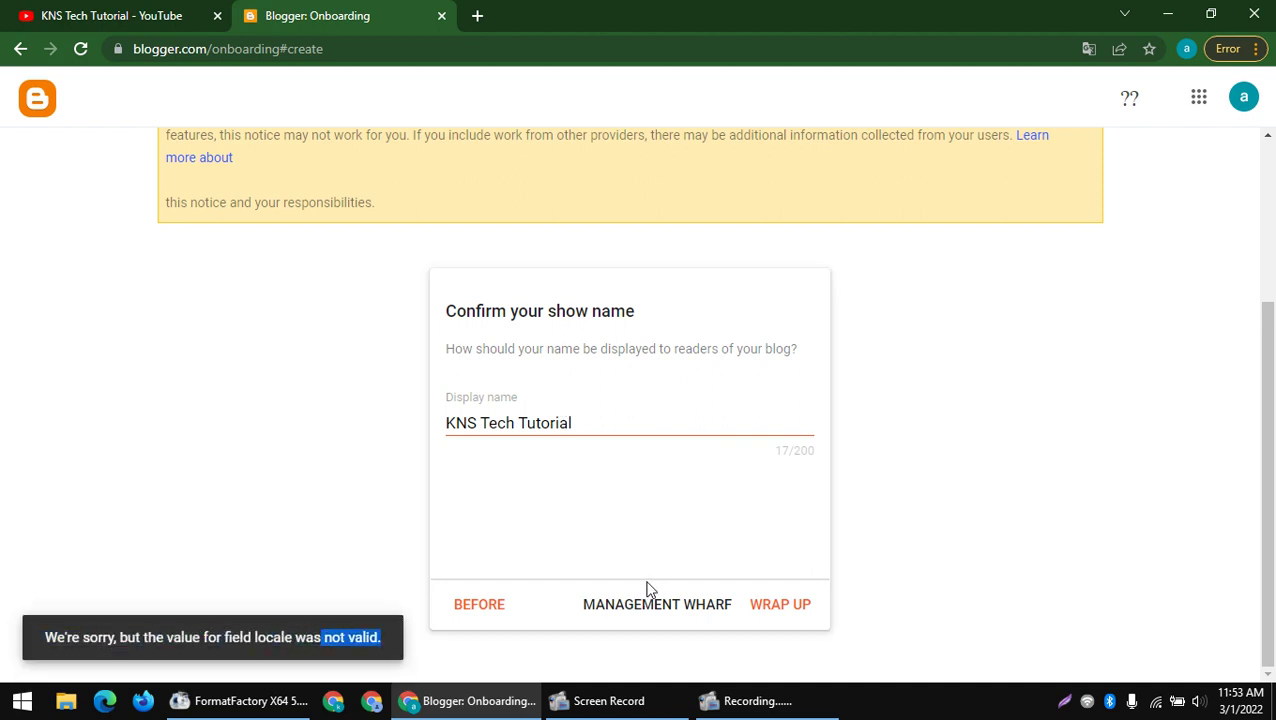
{"action": "left_click", "coordinate": [780, 605]}
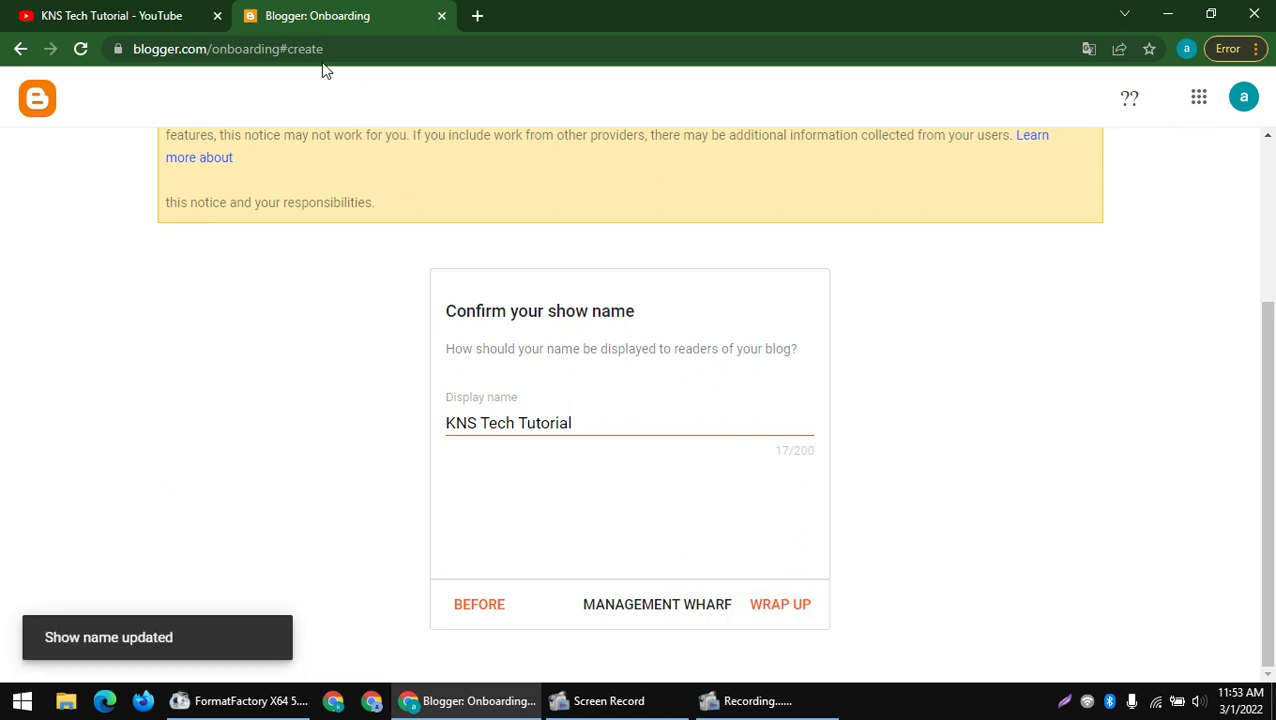
- Leave the onboarding form by loading blogger.com
{"action": "left_click_drag", "start_coordinate": [214, 48], "coordinate": [892, 60]}
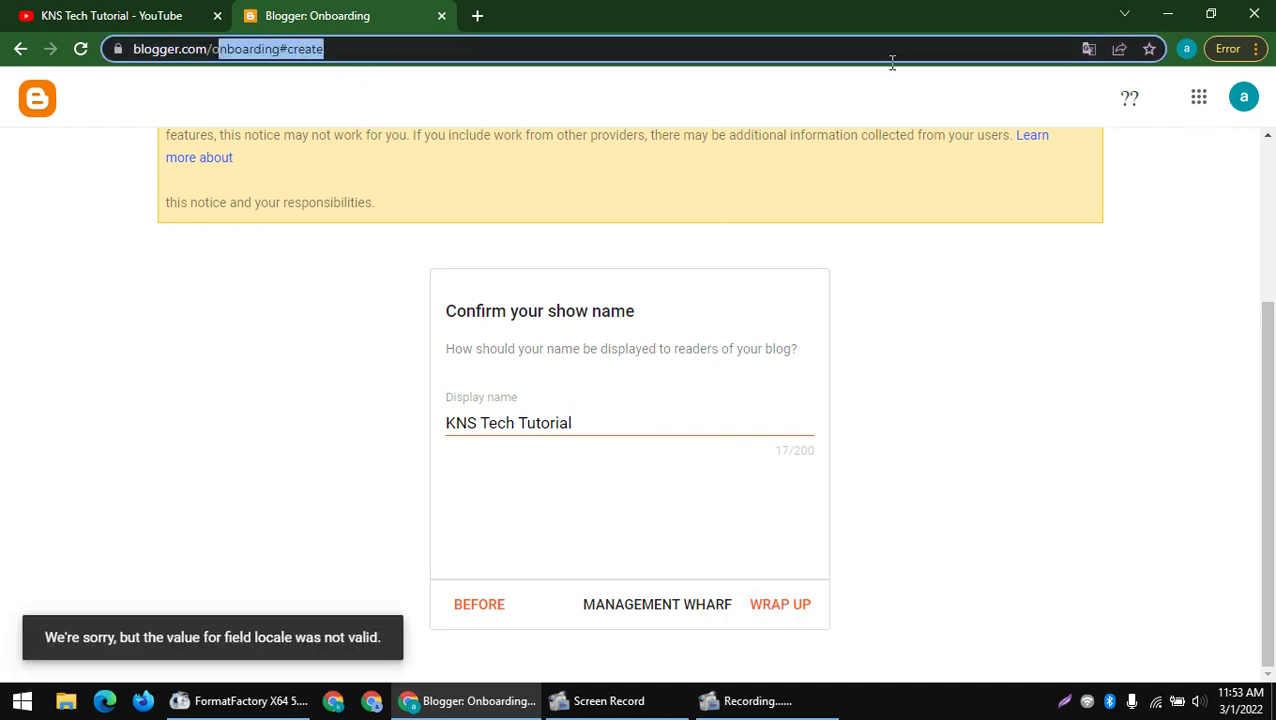
{"action": "type", "text": "blogger.com"}
{"action": "key", "text": "Return"}
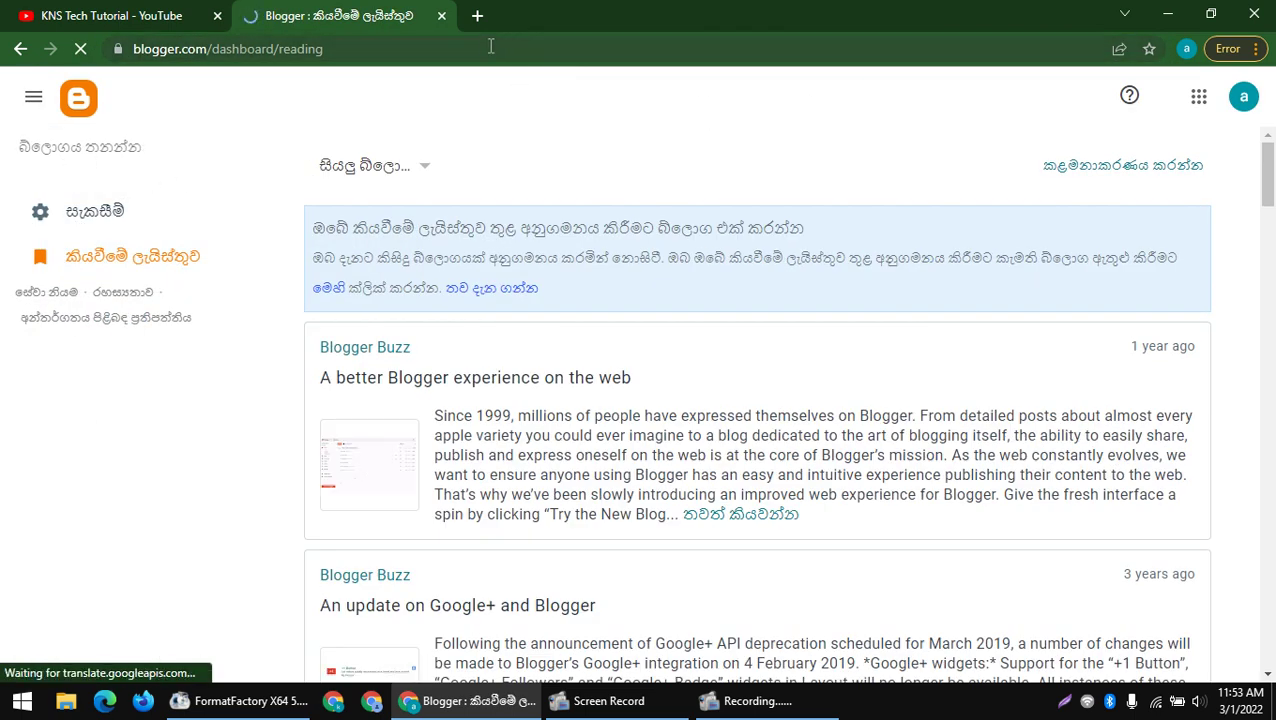
- Search for "my account google com" in a new browser tab and open the myaccount.google.com Google Account page
{"action": "left_click", "coordinate": [477, 15]}
{"action": "type", "text": "my a"}
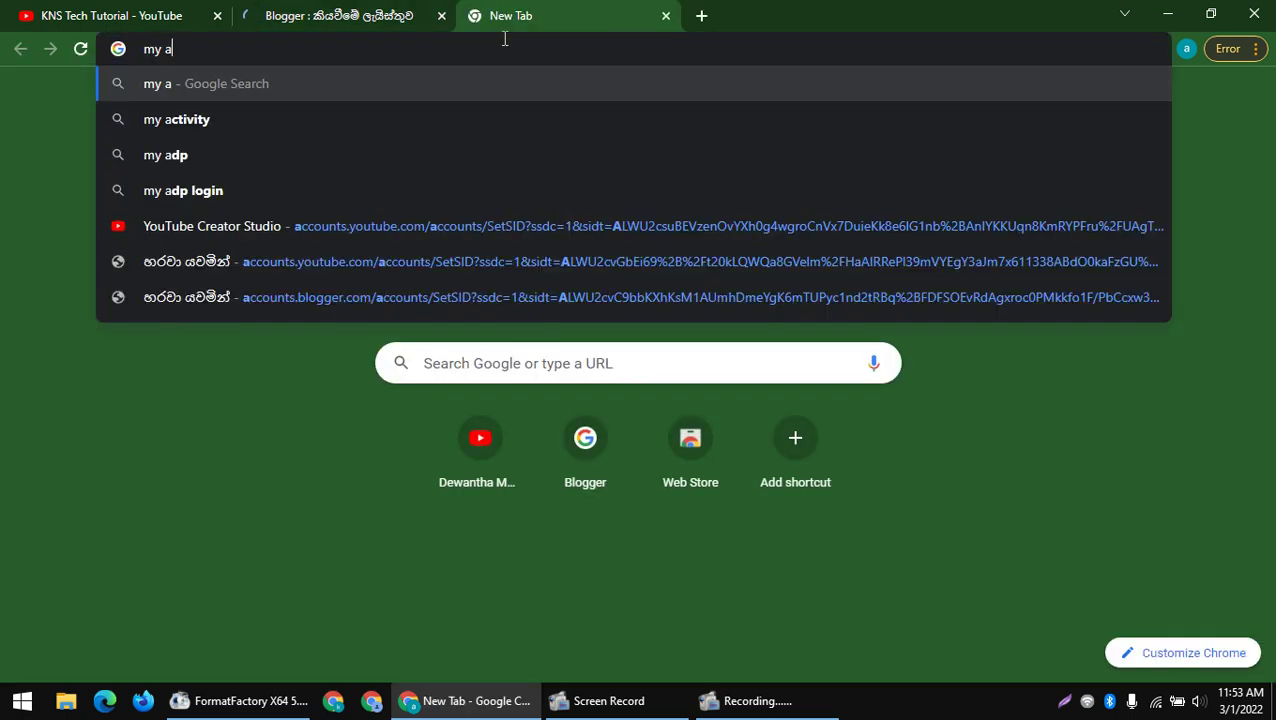
{"action": "type", "text": "cc"}
{"action": "key", "text": "ctrl+a"}
{"action": "type", "text": "m"}
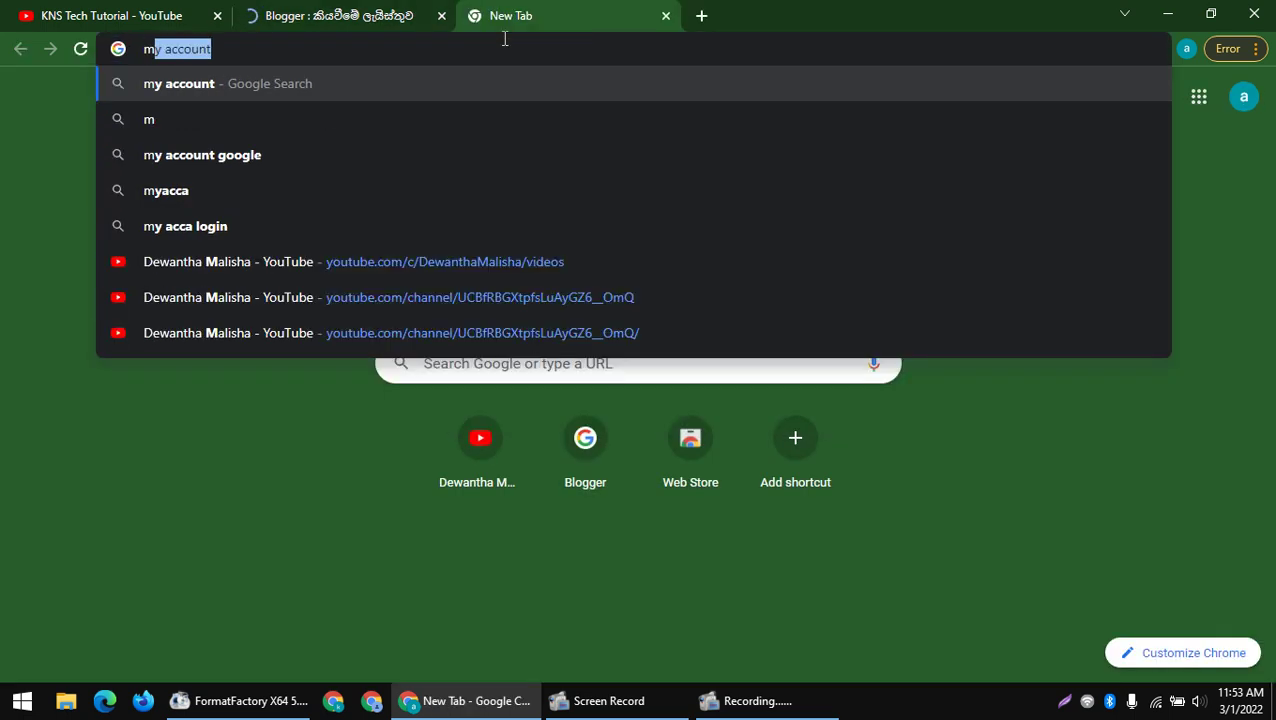
{"action": "type", "text": "y accou"}
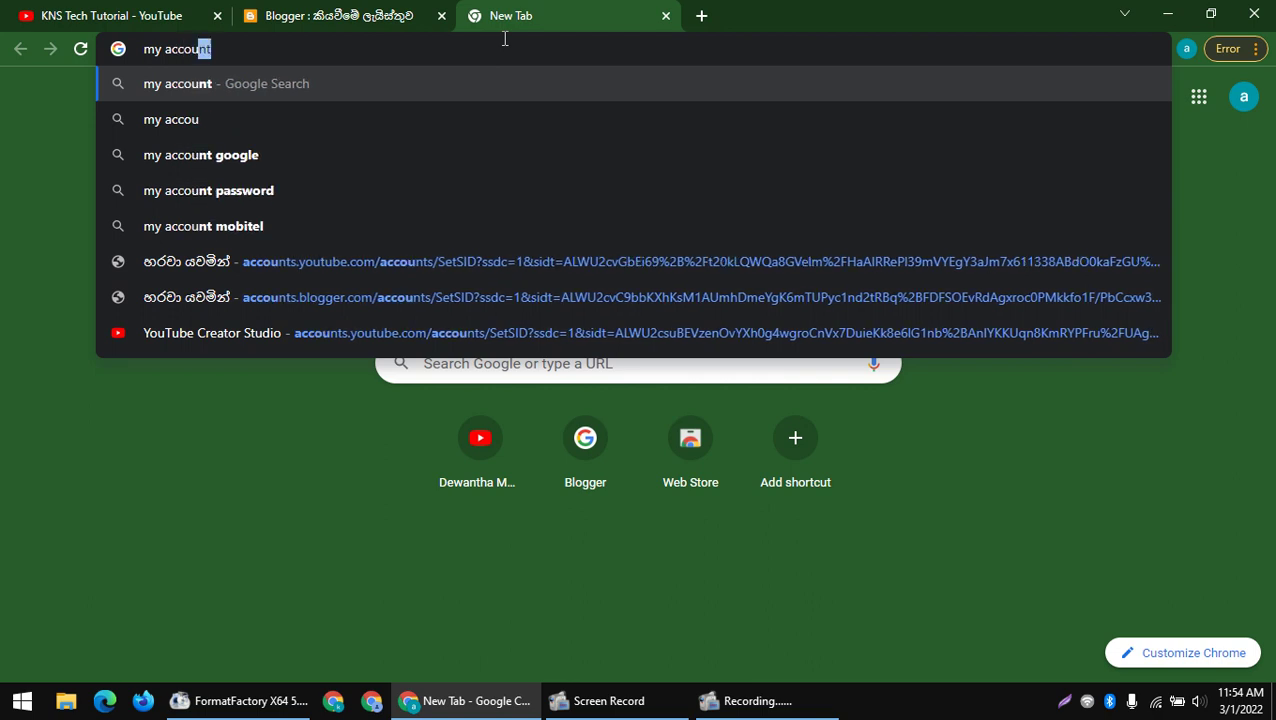
{"action": "type", "text": "nt goo"}
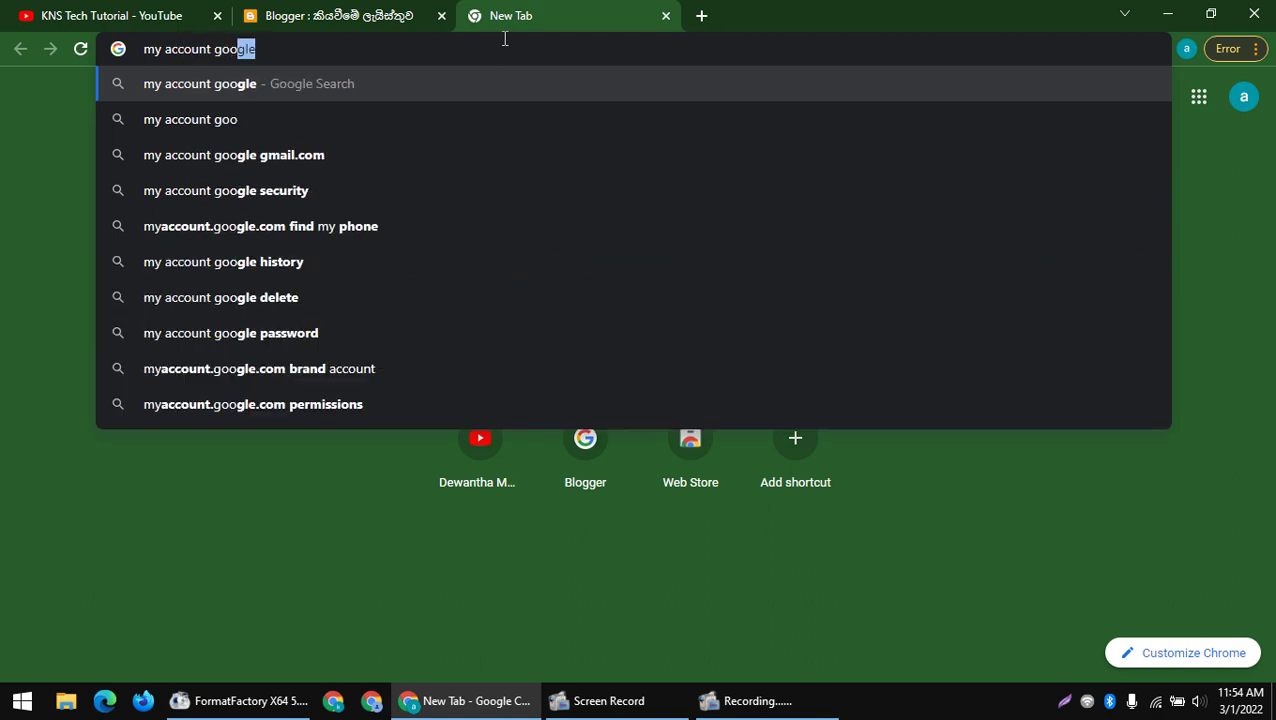
{"action": "type", "text": "gle com"}
{"action": "key", "text": "Return"}
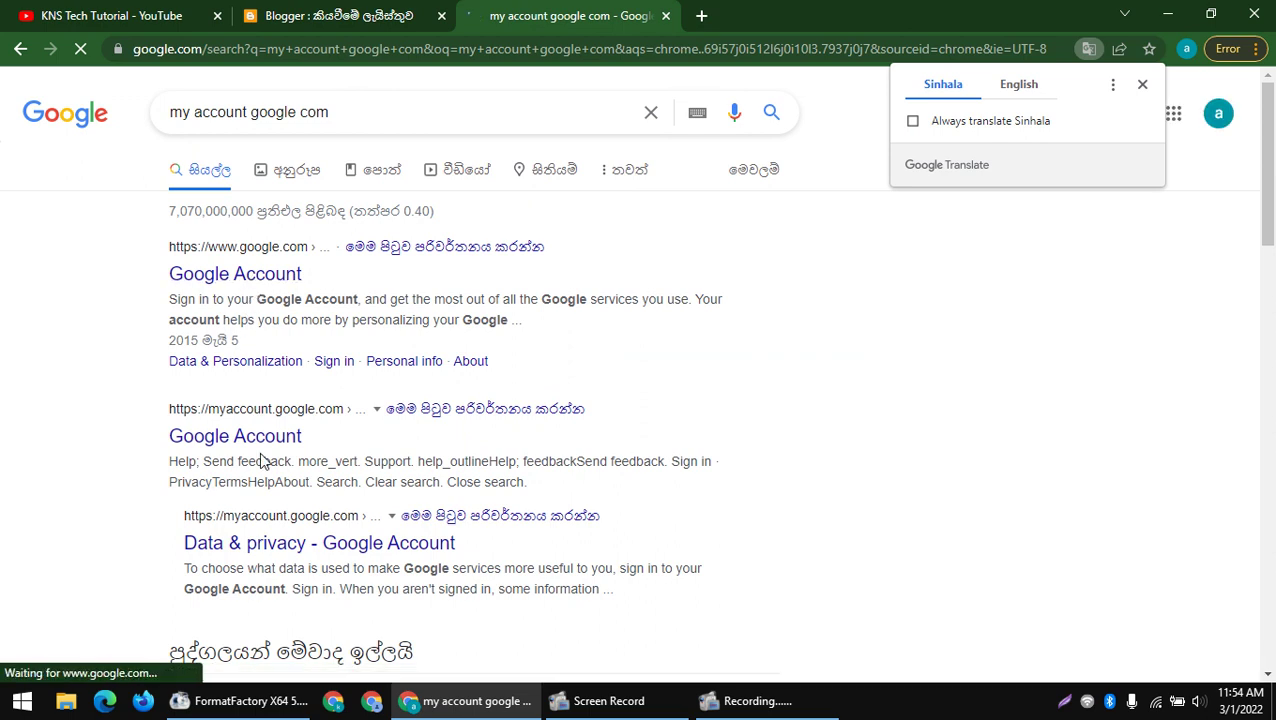
{"action": "left_click", "coordinate": [262, 460]}
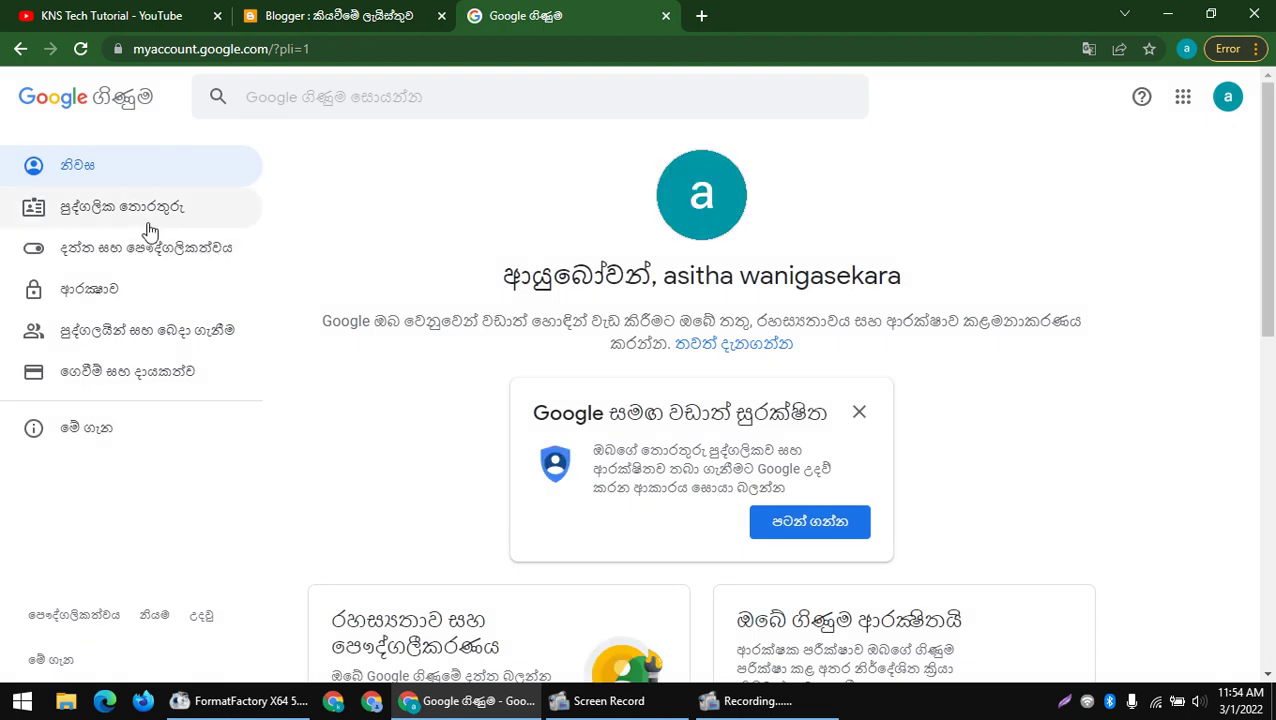
- Open the language settings from the Google Account's personal information
{"action": "left_click", "coordinate": [124, 210]}
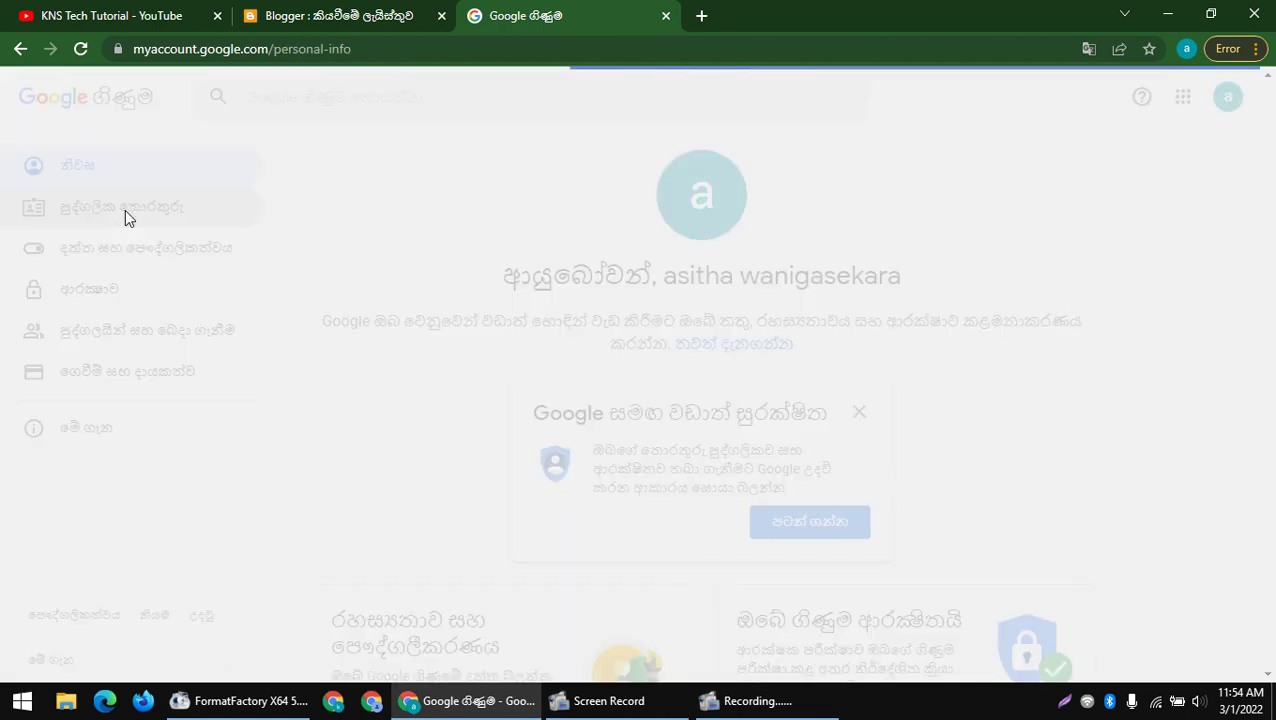
{"action": "scroll", "coordinate": [721, 330], "scroll_direction": "down", "scroll_amount": 15}
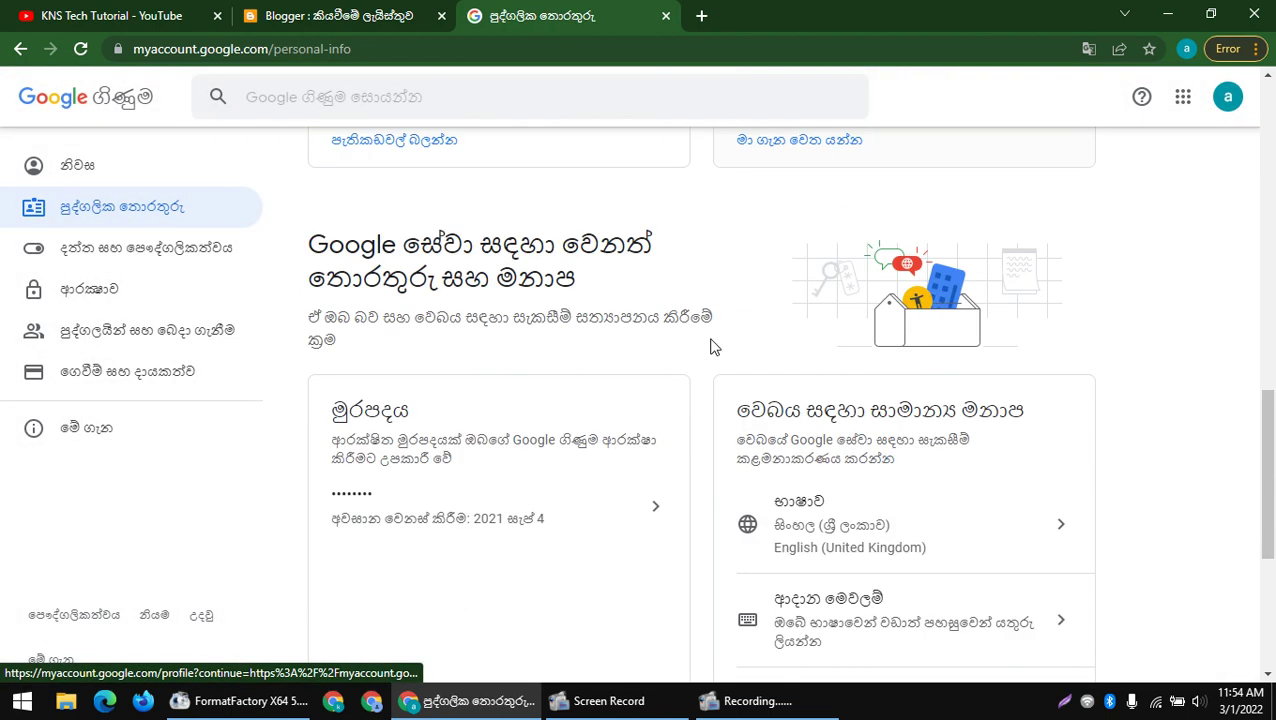
{"action": "left_click", "coordinate": [795, 262]}
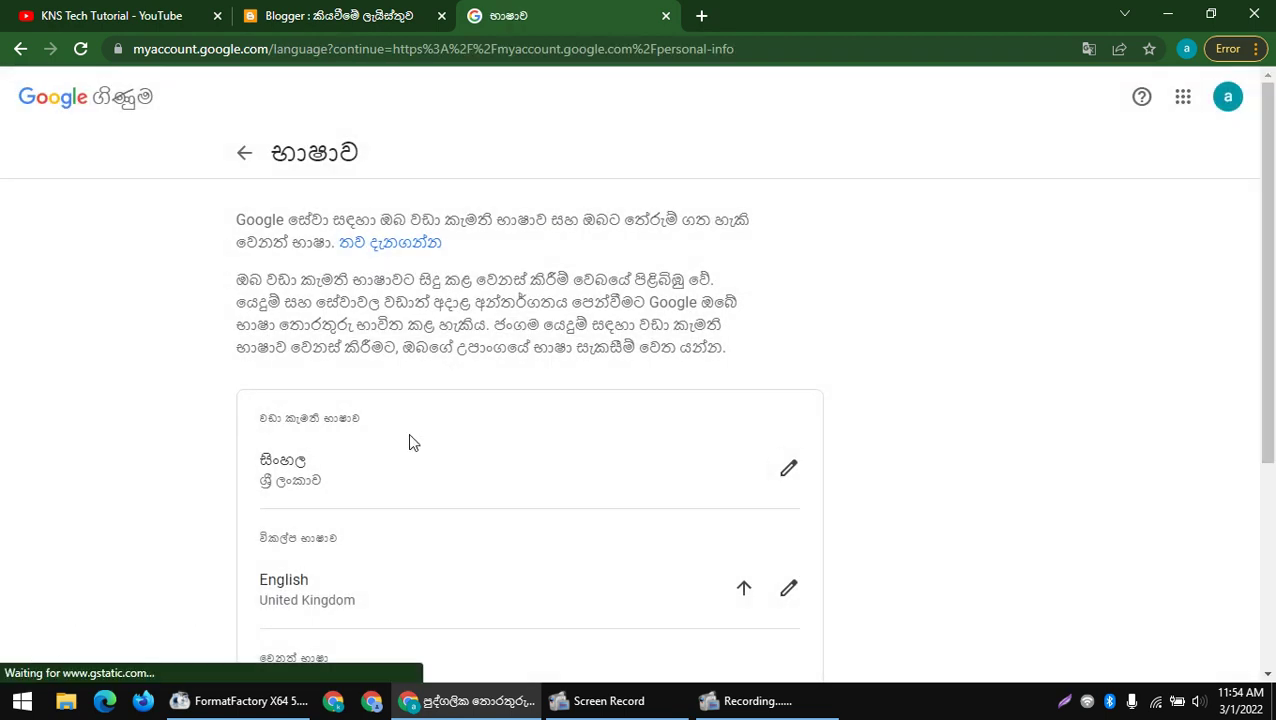
{"action": "scroll", "coordinate": [330, 460], "scroll_direction": "down", "scroll_amount": 2}
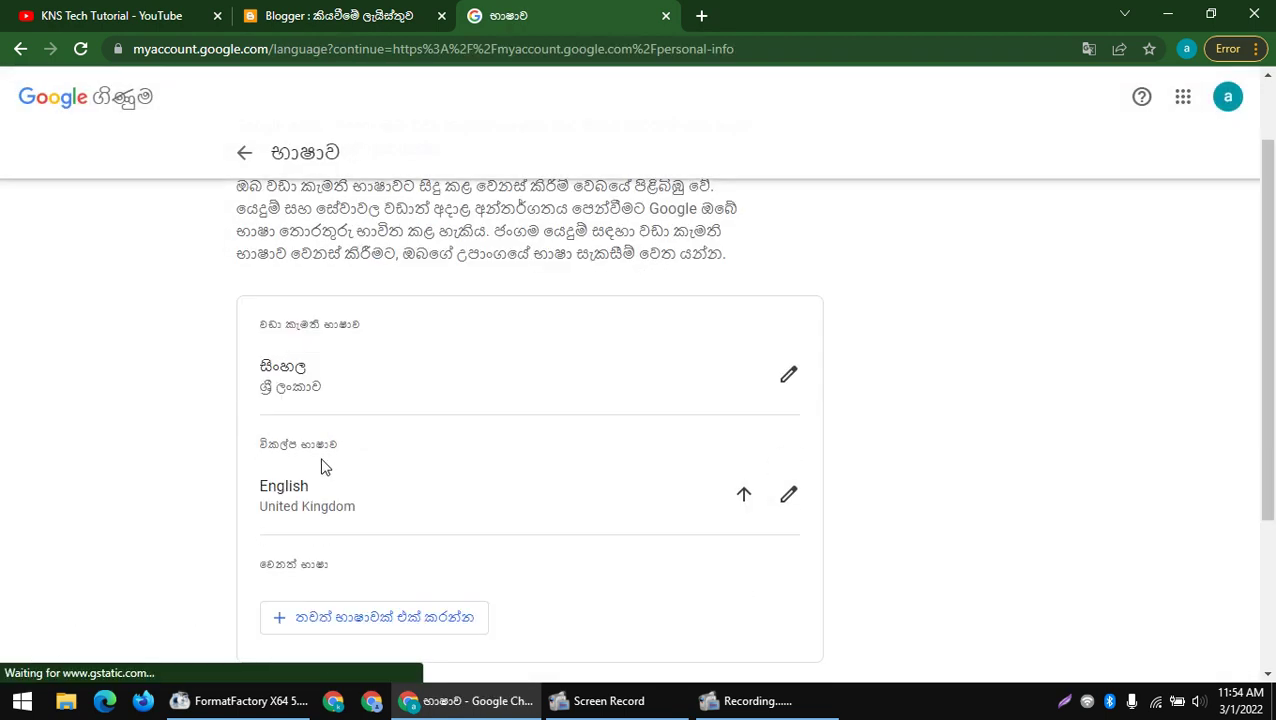
- Replace the account's preferred language with English (India)
{"action": "left_click", "coordinate": [791, 376]}
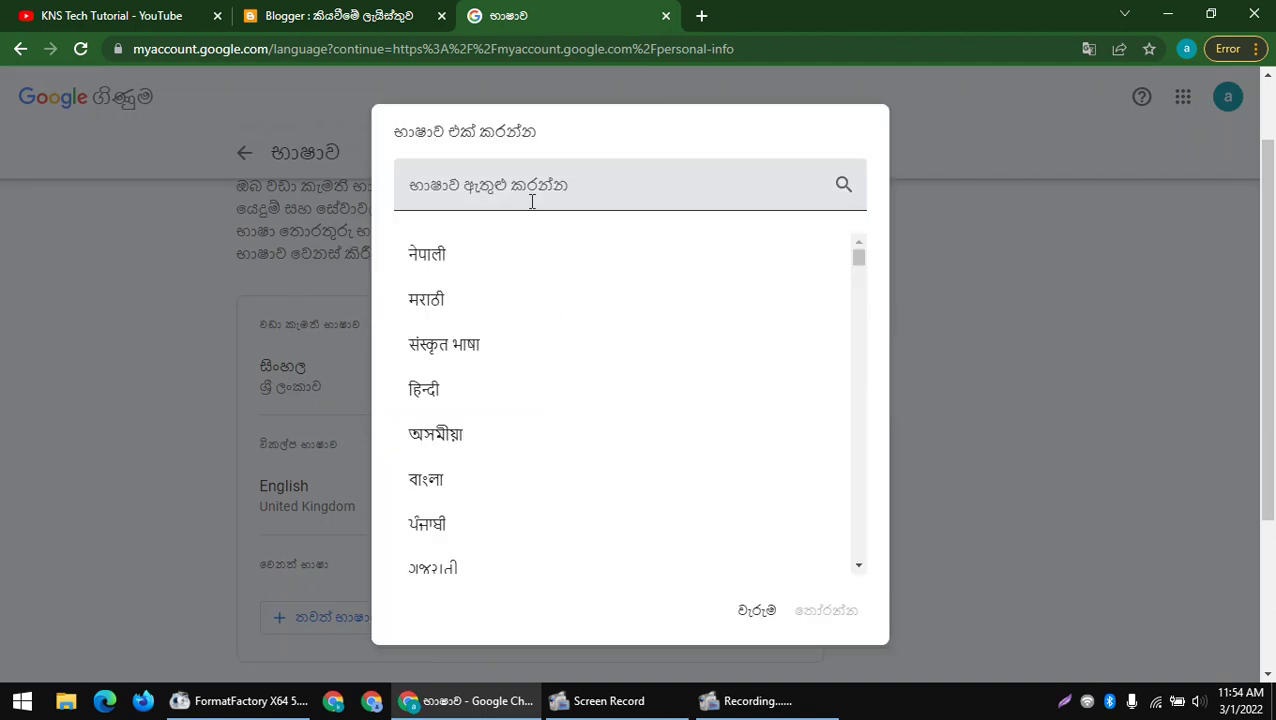
{"action": "type", "text": "eng"}
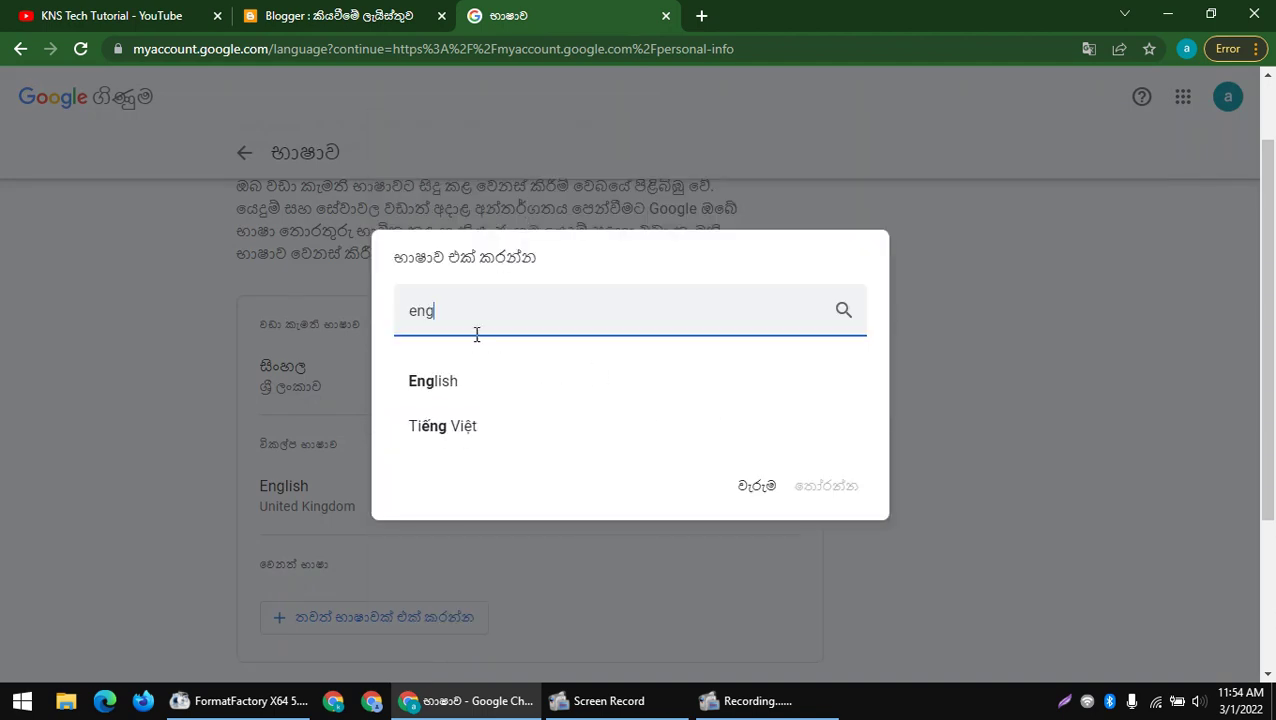
{"action": "left_click", "coordinate": [435, 379]}
{"action": "left_click", "coordinate": [443, 255]}
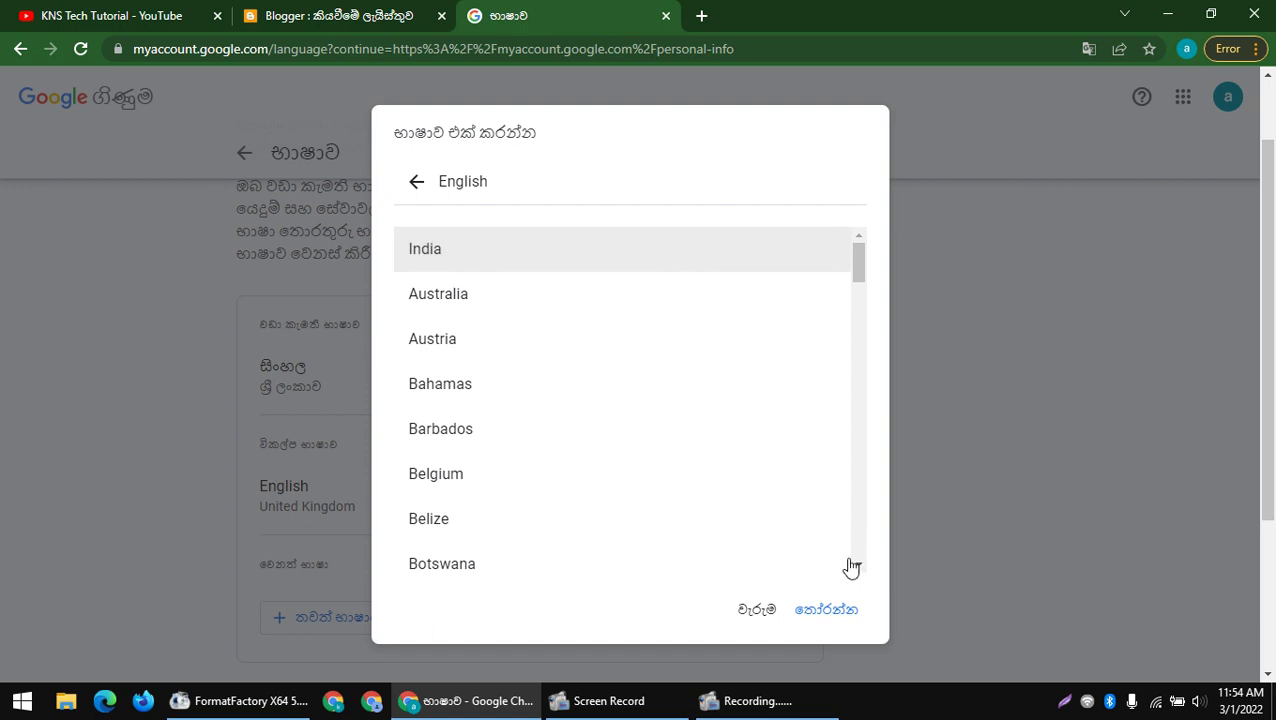
{"action": "left_click", "coordinate": [830, 610]}
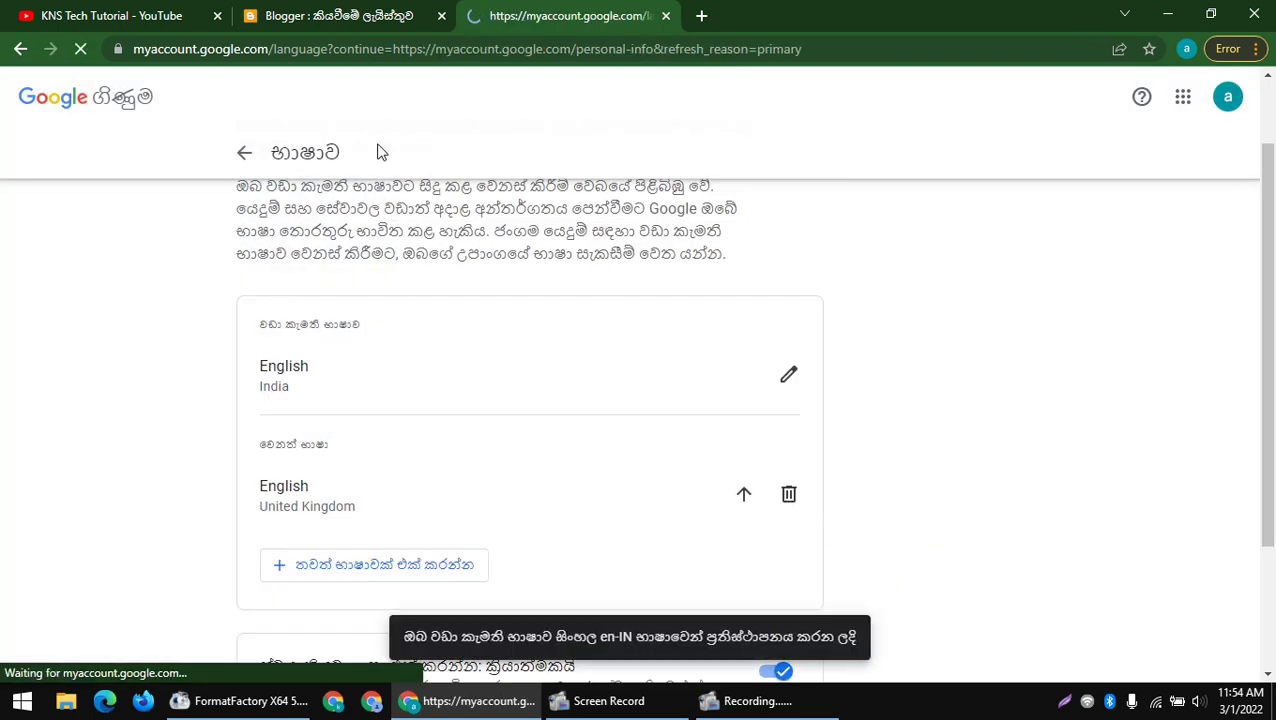
- Reload the Blogger dashboard to apply the new language and close the Google Account language page
{"action": "left_click", "coordinate": [330, 15]}
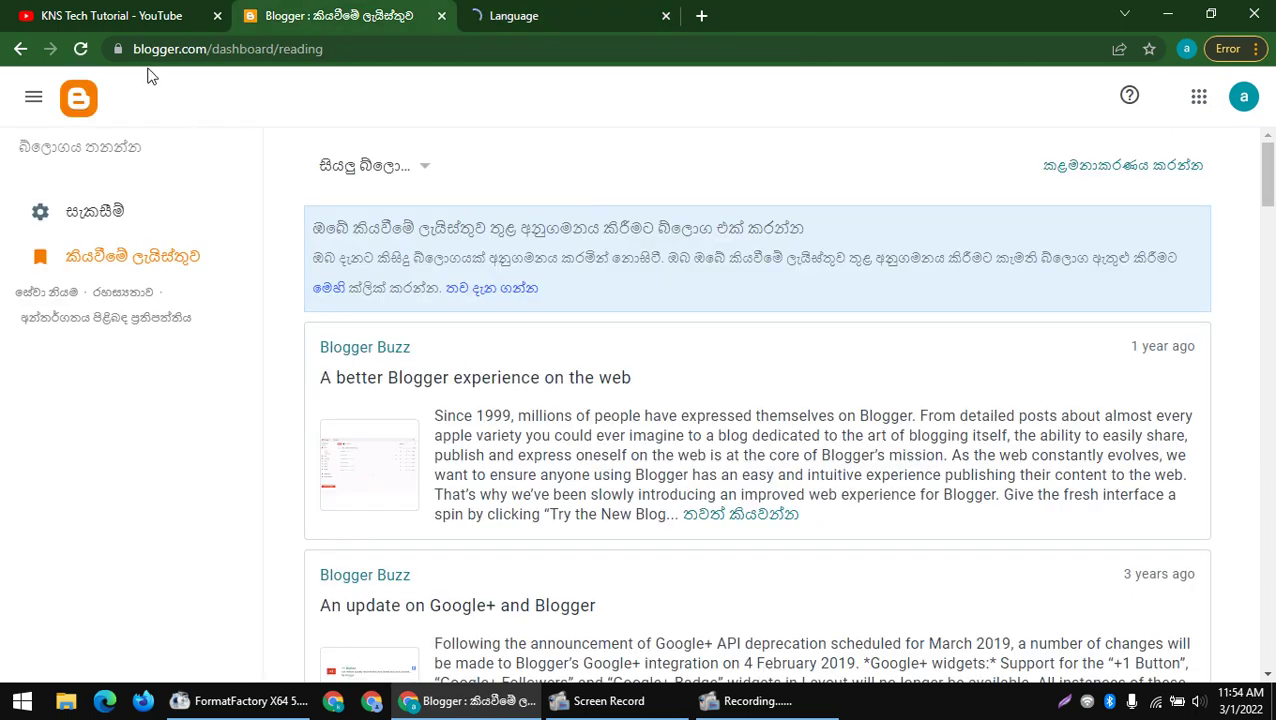
{"action": "left_click", "coordinate": [80, 48]}
{"action": "left_click", "coordinate": [525, 12]}
{"action": "left_click", "coordinate": [298, 12]}
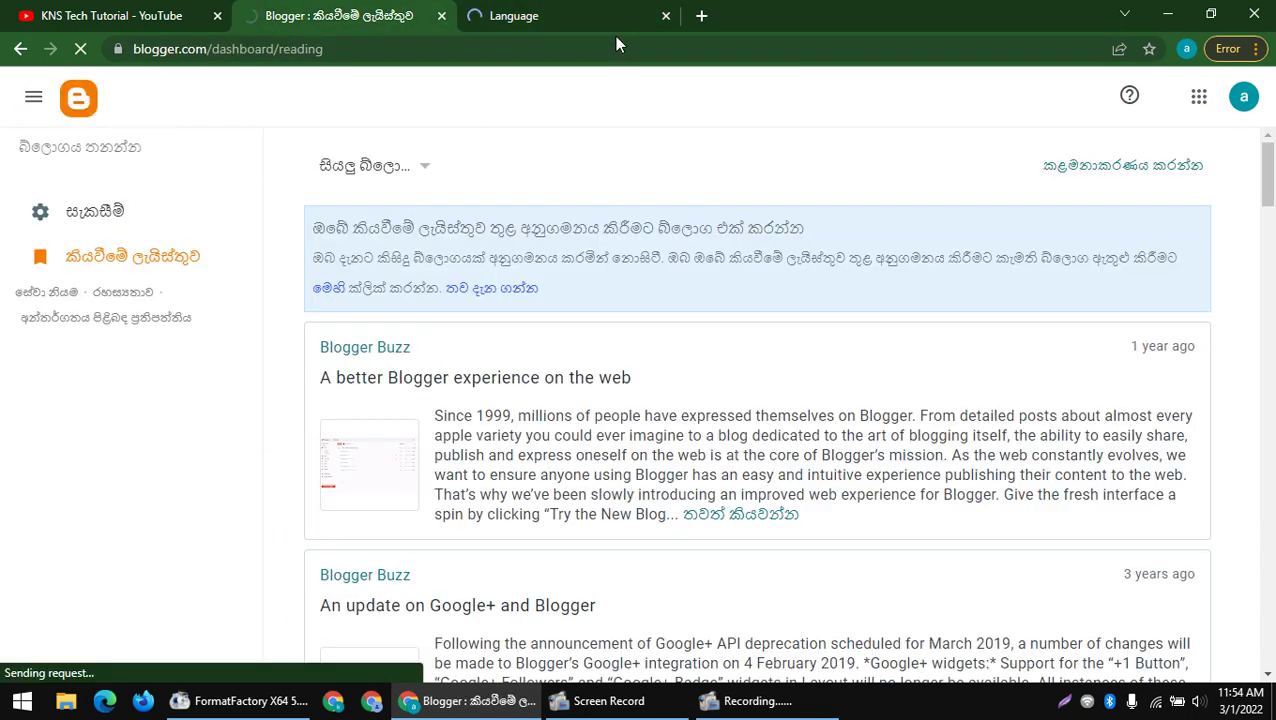
{"action": "left_click", "coordinate": [666, 17]}
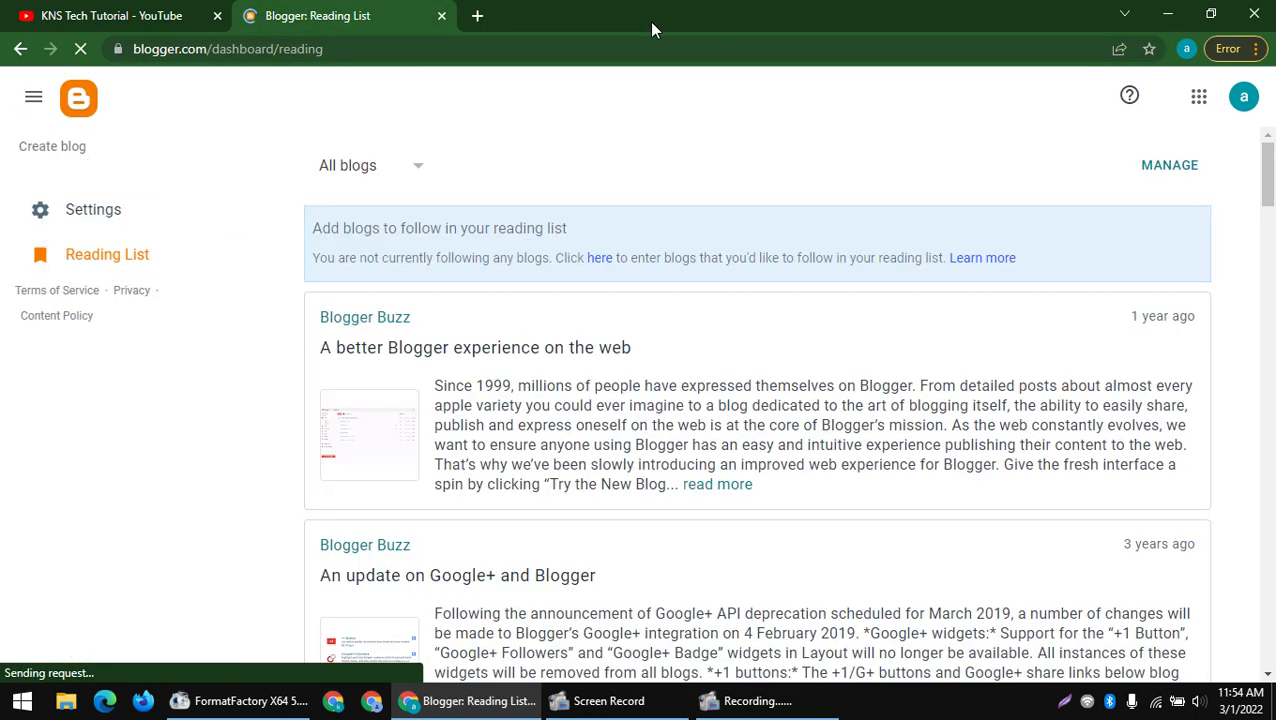
- Start a new blog titled "KNS Tech Tutorial", copy the title and continue to the URL form
{"action": "left_click", "coordinate": [74, 149]}
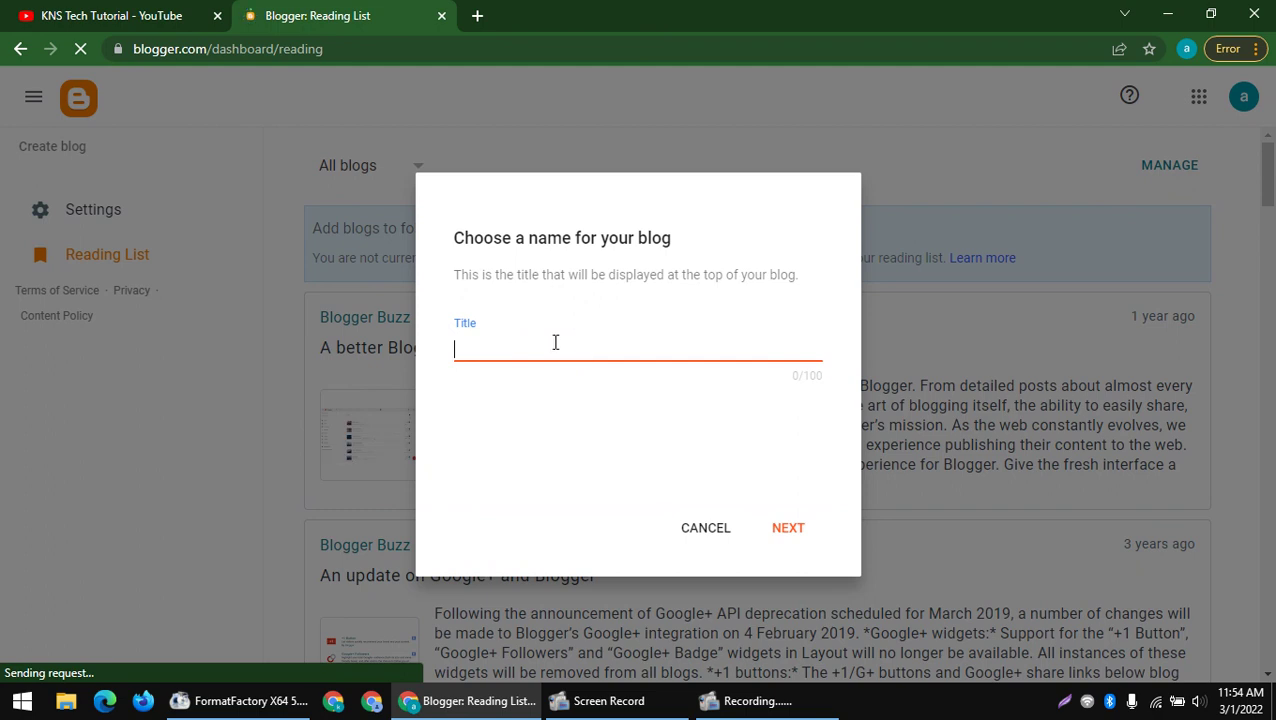
{"action": "type", "text": "KNS Tech Tutorial"}
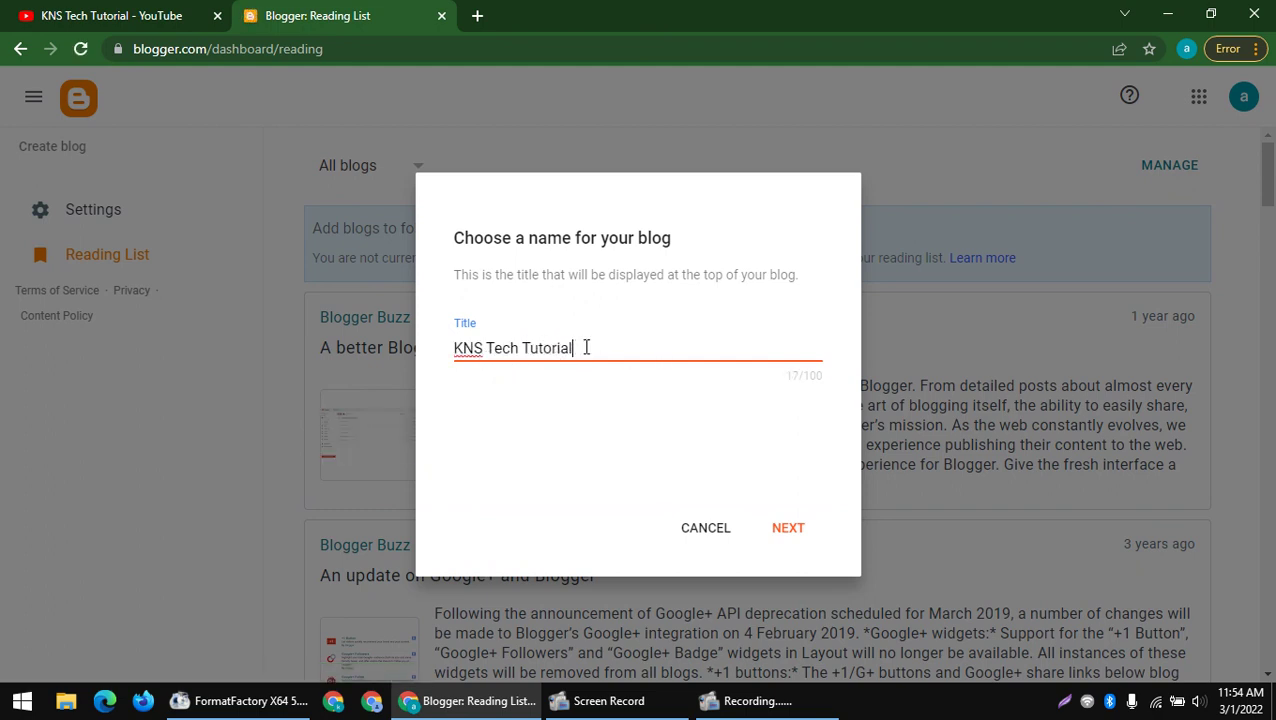
{"action": "left_click", "coordinate": [312, 358]}
{"action": "key", "text": "ctrl+c"}
{"action": "left_click", "coordinate": [776, 524]}
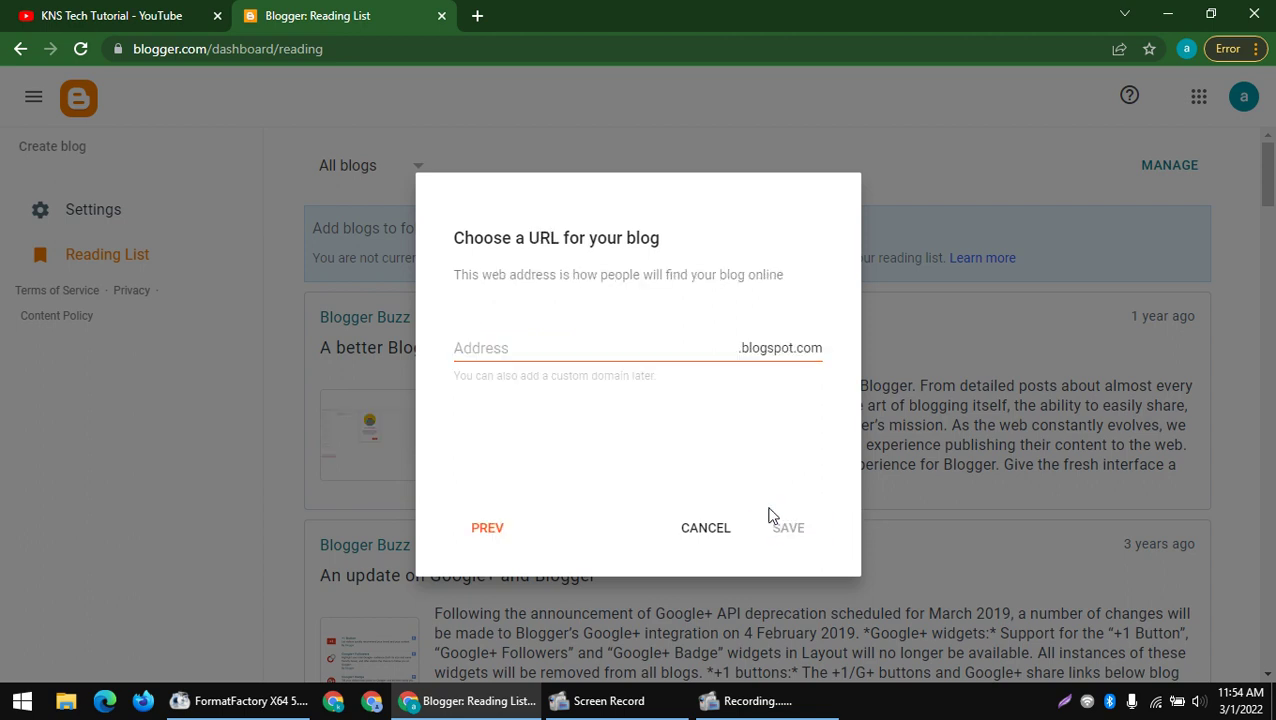
- Set the blogspot.com address to KNSTechTutorial, using the copied title without its spaces, and save the new blog
{"action": "left_click", "coordinate": [494, 344]}
{"action": "key", "text": "ctrl+v"}
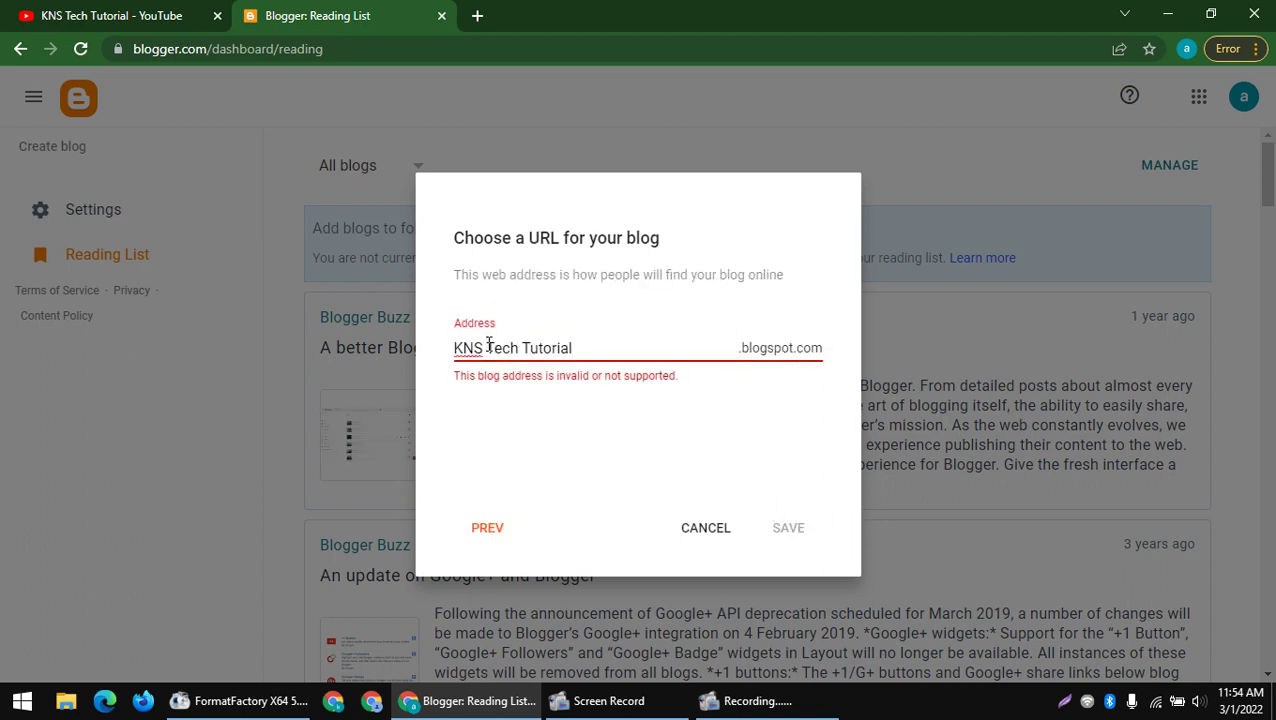
{"action": "left_click", "coordinate": [489, 346]}
{"action": "key", "text": "BackSpace"}
{"action": "left_click", "coordinate": [521, 347]}
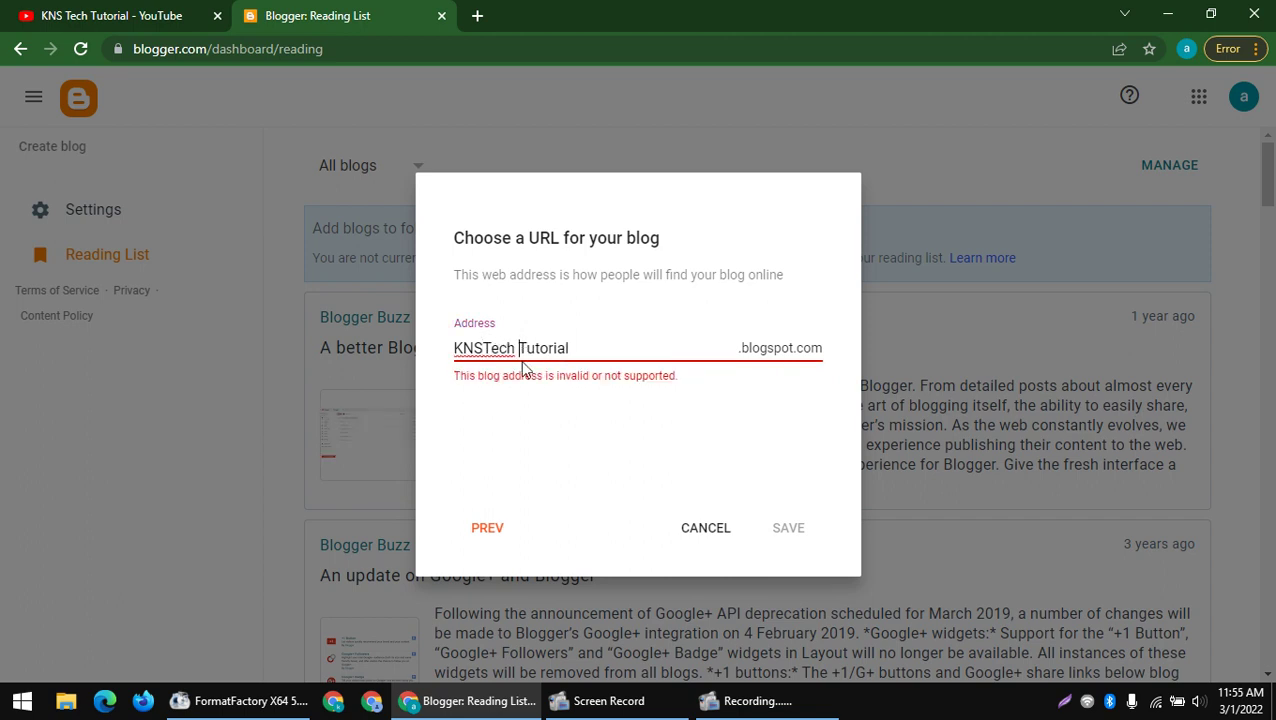
{"action": "left_click_drag", "start_coordinate": [678, 347], "coordinate": [280, 356]}
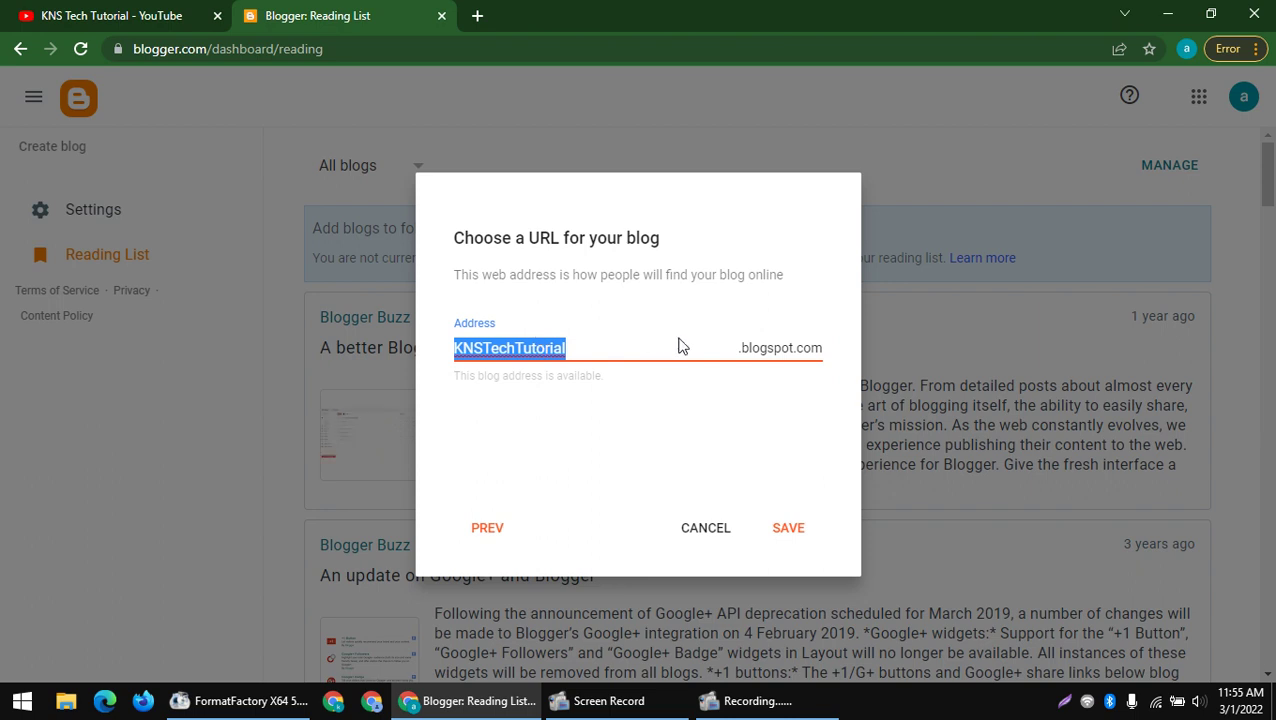
{"action": "left_click", "coordinate": [728, 354]}
{"action": "left_click", "coordinate": [770, 420]}
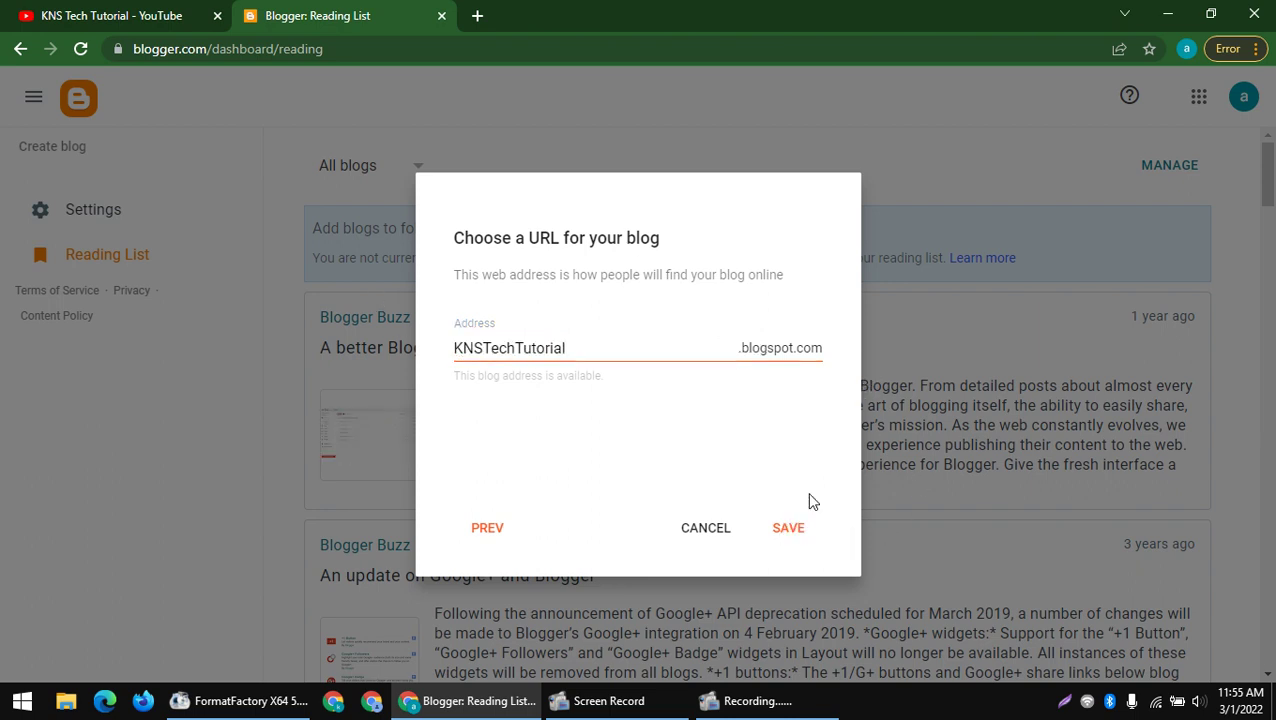
{"action": "left_click", "coordinate": [783, 535]}
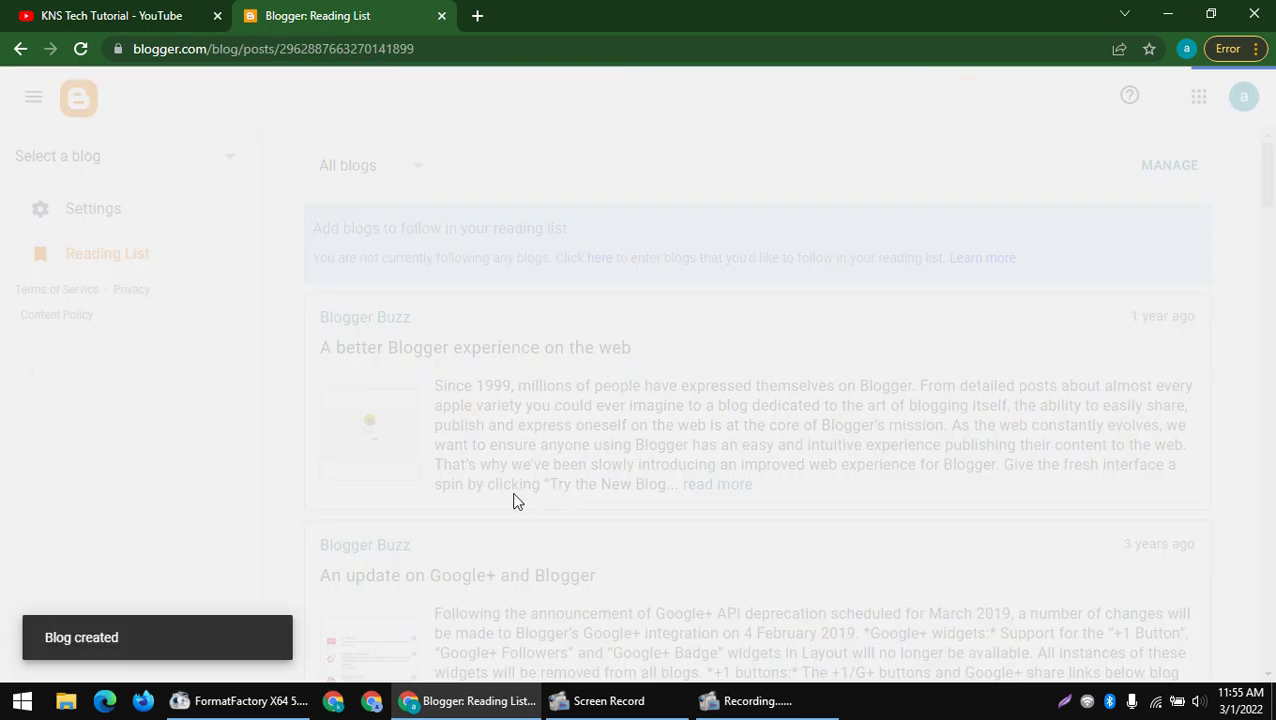
{"action": "key", "text": "ctrl+a"}
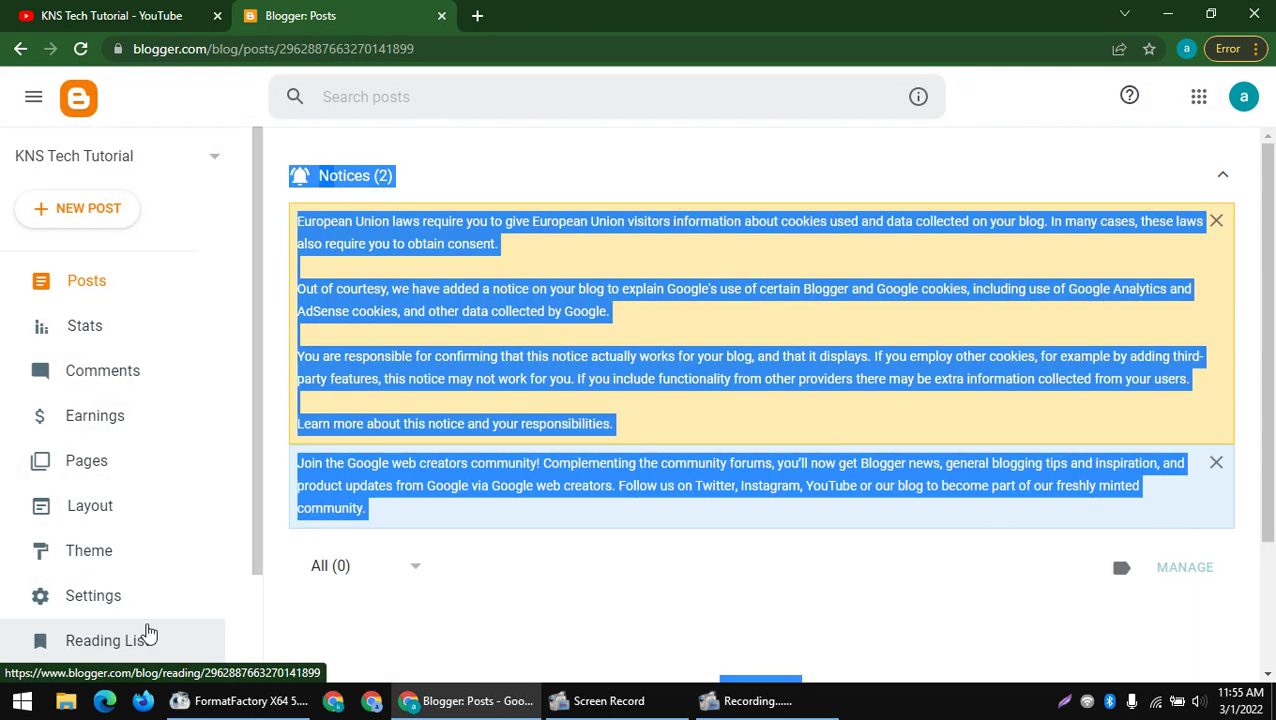
{"action": "left_click", "coordinate": [490, 566]}
{"action": "left_click_drag", "start_coordinate": [248, 250], "coordinate": [811, 533]}
{"action": "left_click", "coordinate": [690, 347]}
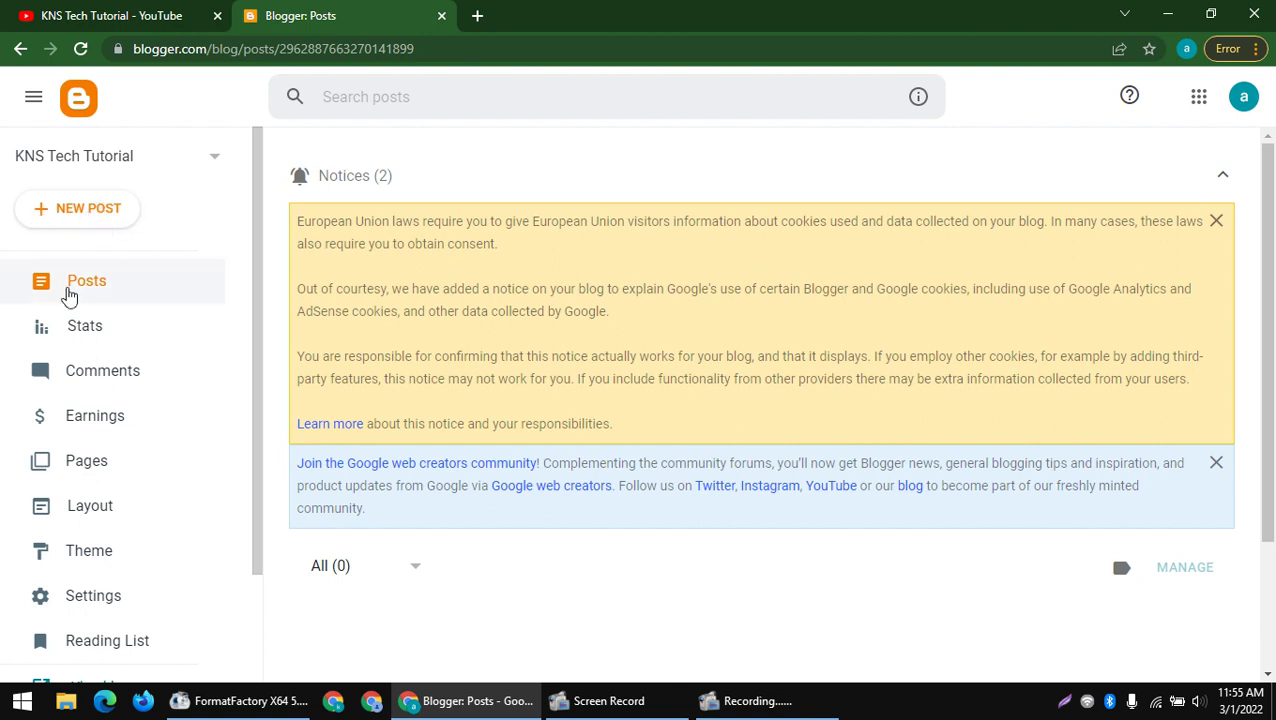
- Open the blog's stats and examine the followers, posts and comments figures
{"action": "left_click", "coordinate": [125, 336]}
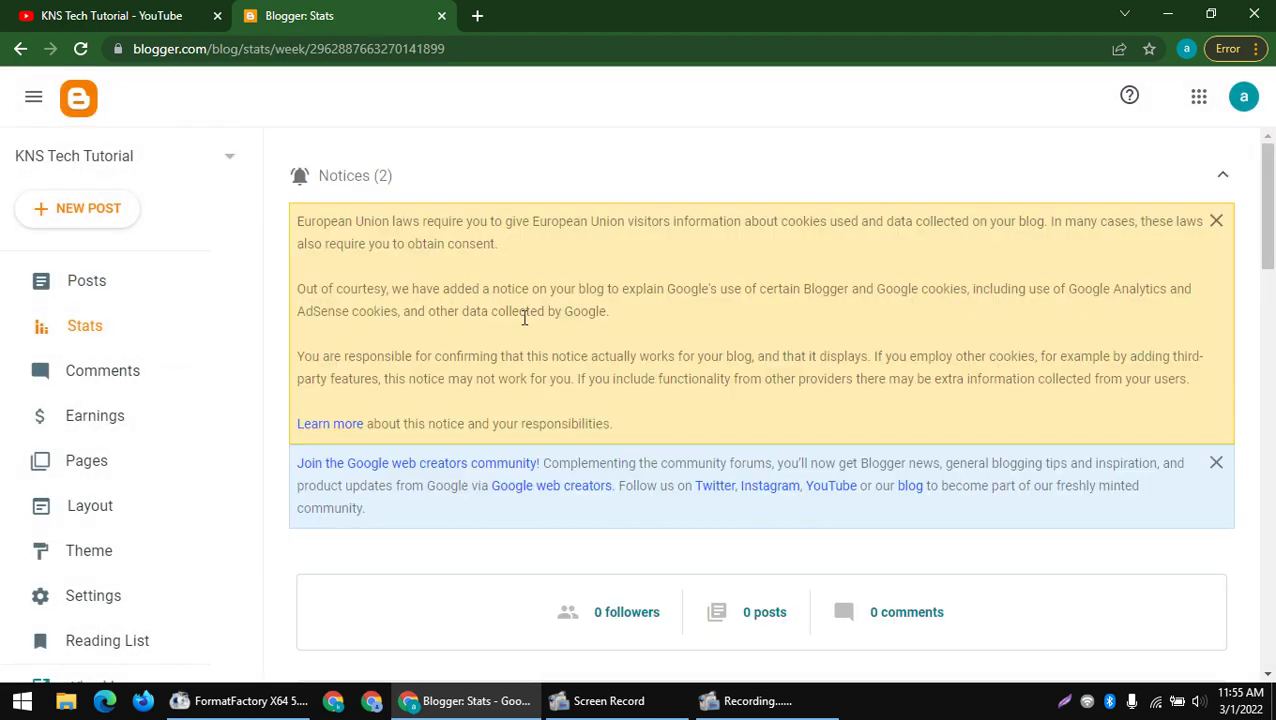
{"action": "scroll", "coordinate": [464, 313], "scroll_direction": "down", "scroll_amount": 3}
{"action": "left_click_drag", "start_coordinate": [536, 344], "coordinate": [911, 336]}
{"action": "left_click", "coordinate": [855, 352]}
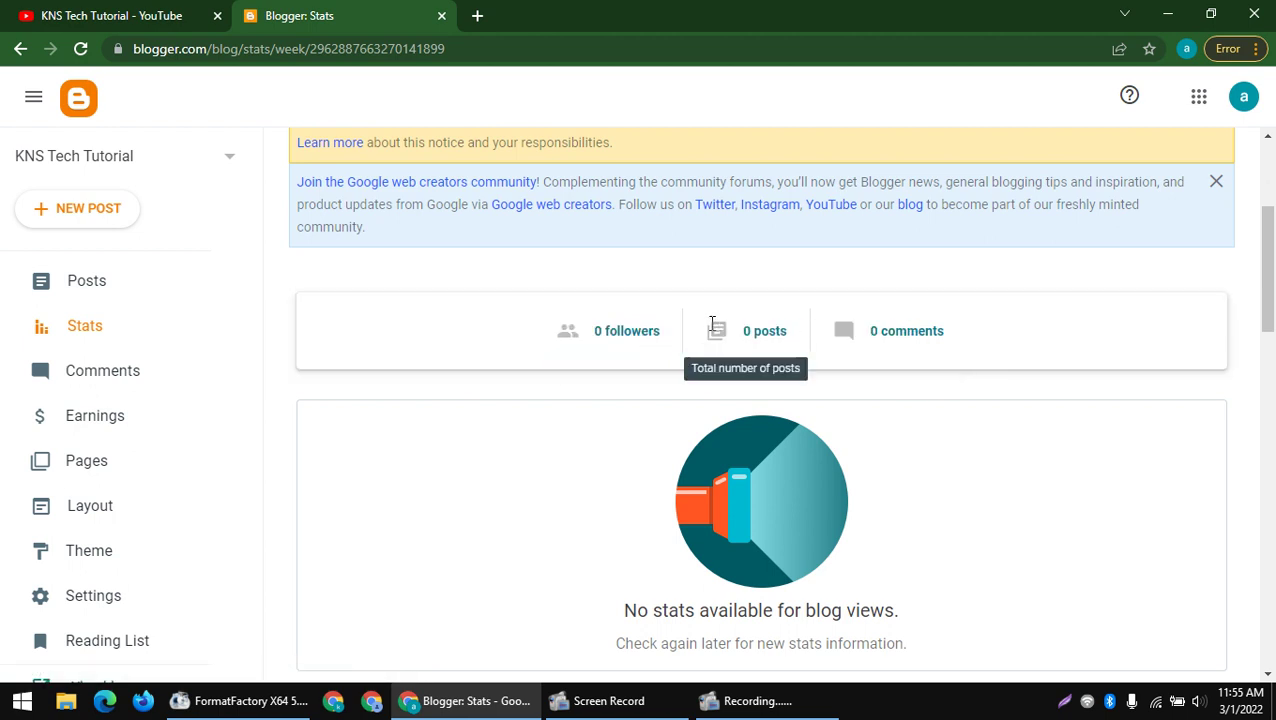
{"action": "left_click_drag", "start_coordinate": [706, 330], "coordinate": [1002, 350]}
{"action": "left_click", "coordinate": [836, 331]}
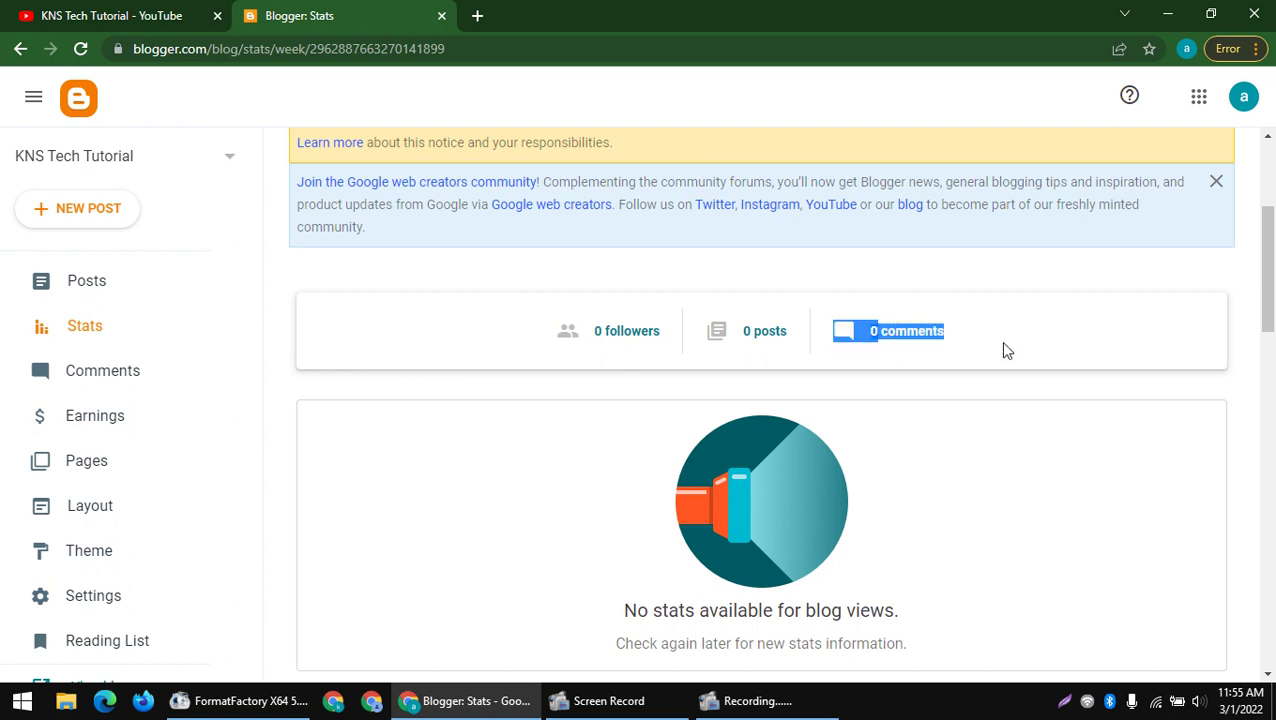
- Look through the blog views, latest post and posts statistics, and open the blog's Comments section
{"action": "left_click", "coordinate": [926, 379]}
{"action": "scroll", "coordinate": [778, 368], "scroll_direction": "down", "scroll_amount": 3}
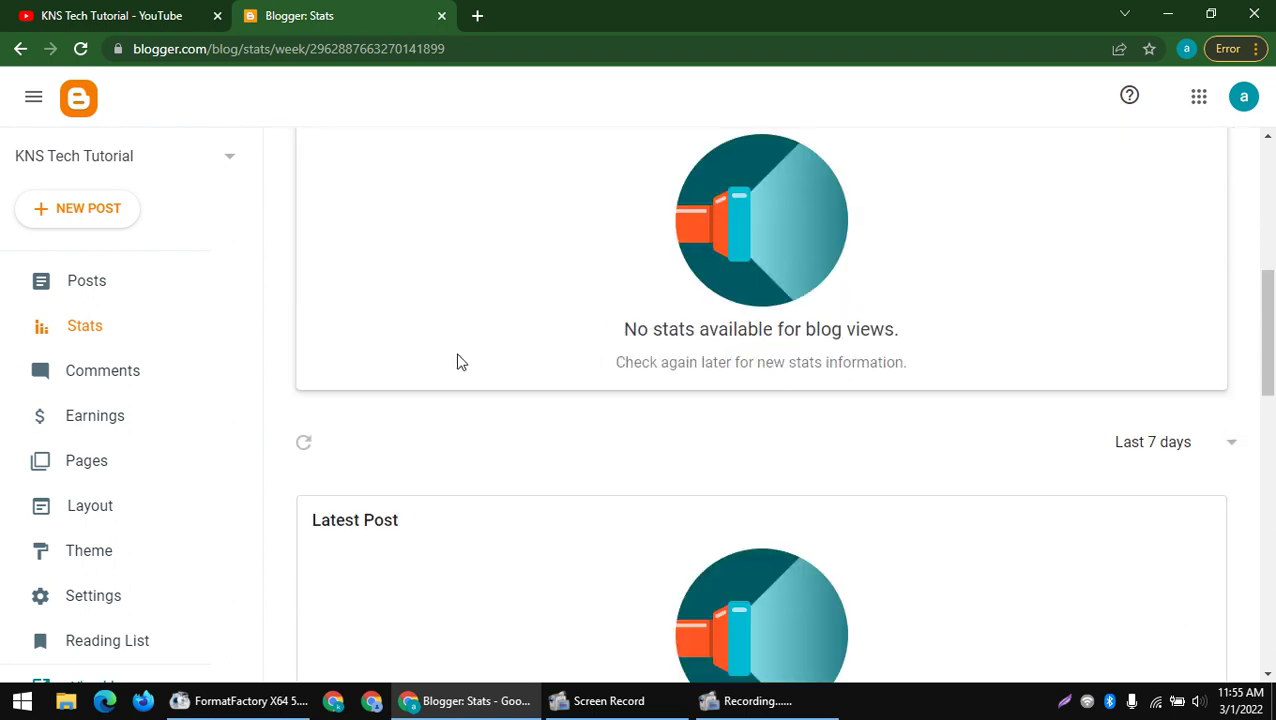
{"action": "scroll", "coordinate": [460, 361], "scroll_direction": "down", "scroll_amount": 5}
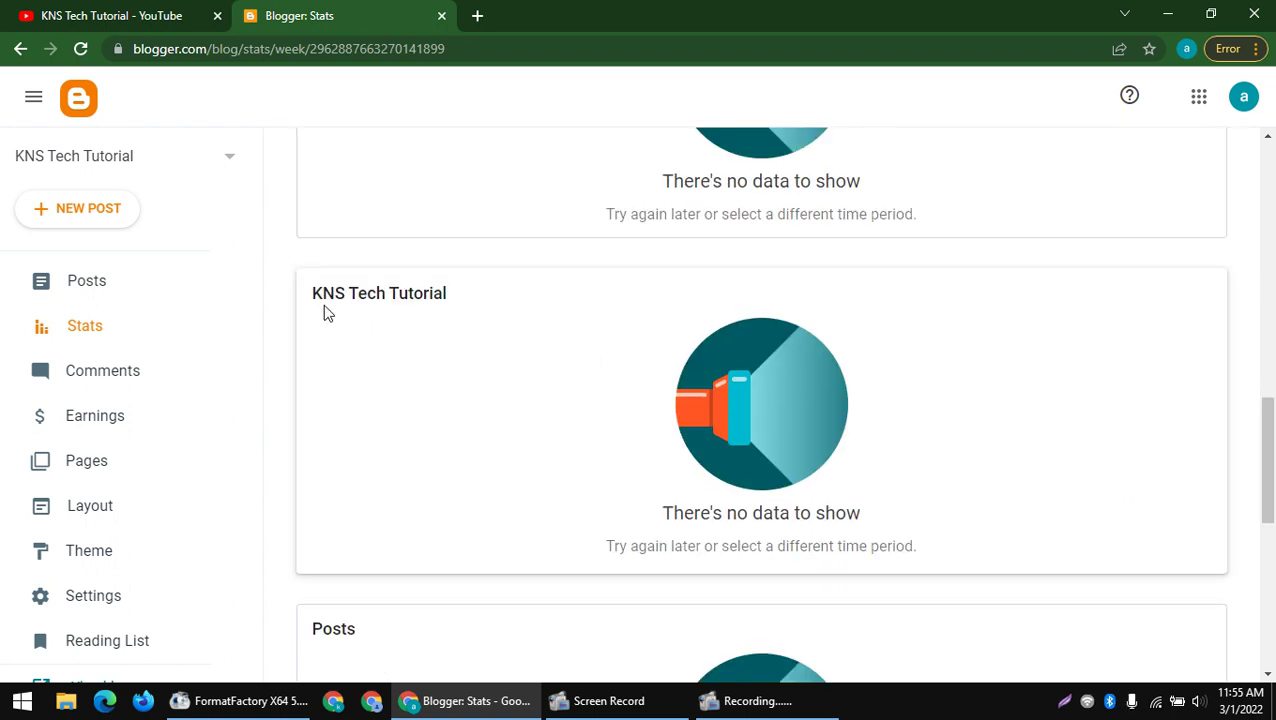
{"action": "left_click", "coordinate": [60, 366]}
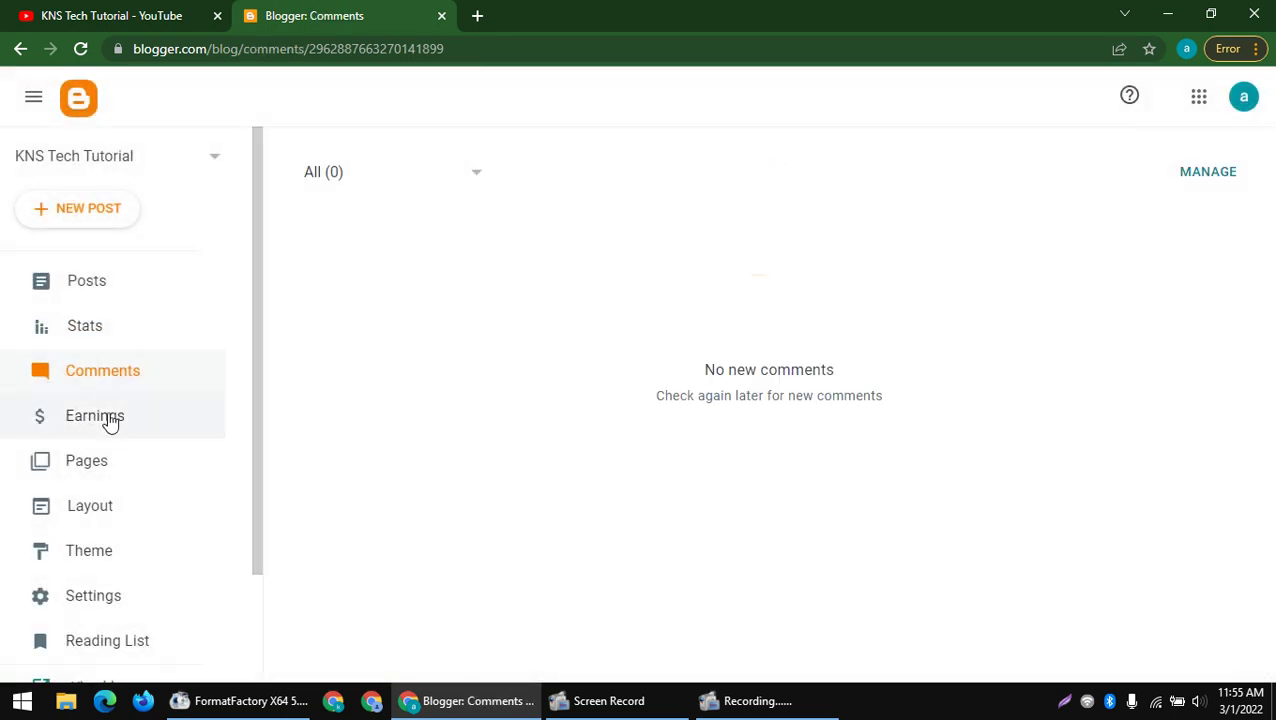
- Open the Earnings section and read the information about creating a new AdSense account
{"action": "left_click", "coordinate": [108, 418]}
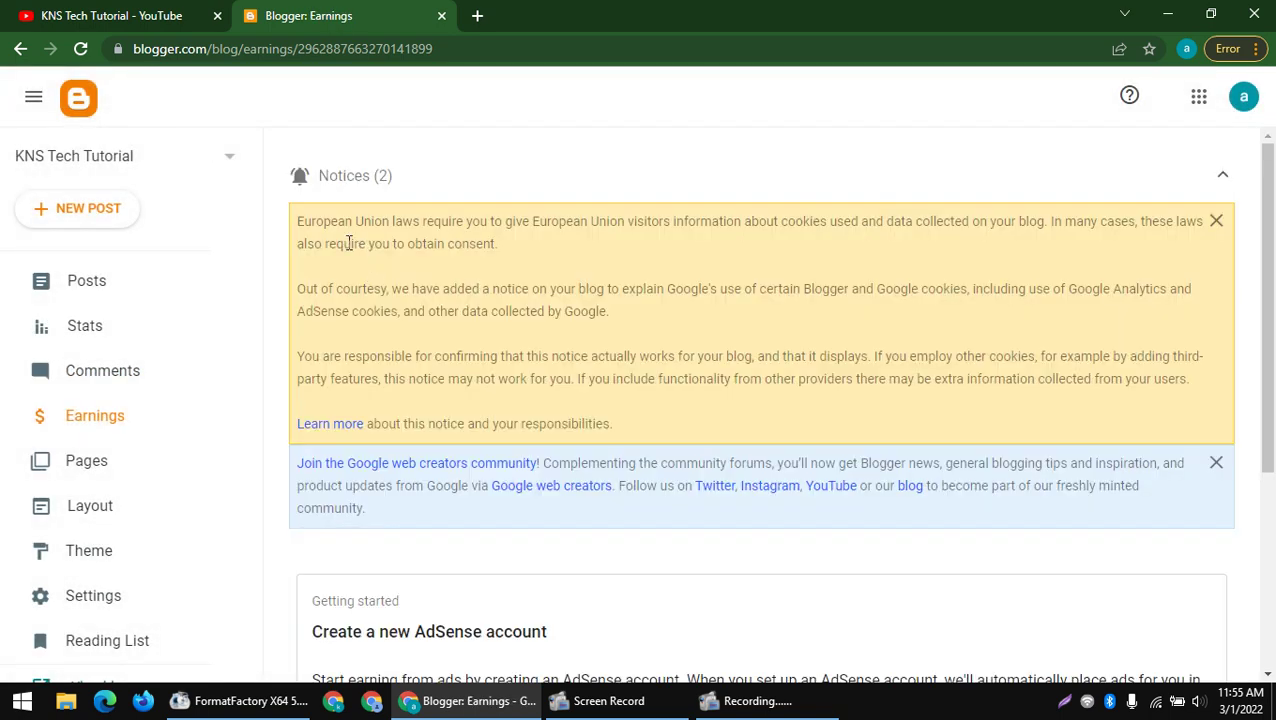
{"action": "scroll", "coordinate": [349, 243], "scroll_direction": "down", "scroll_amount": 3}
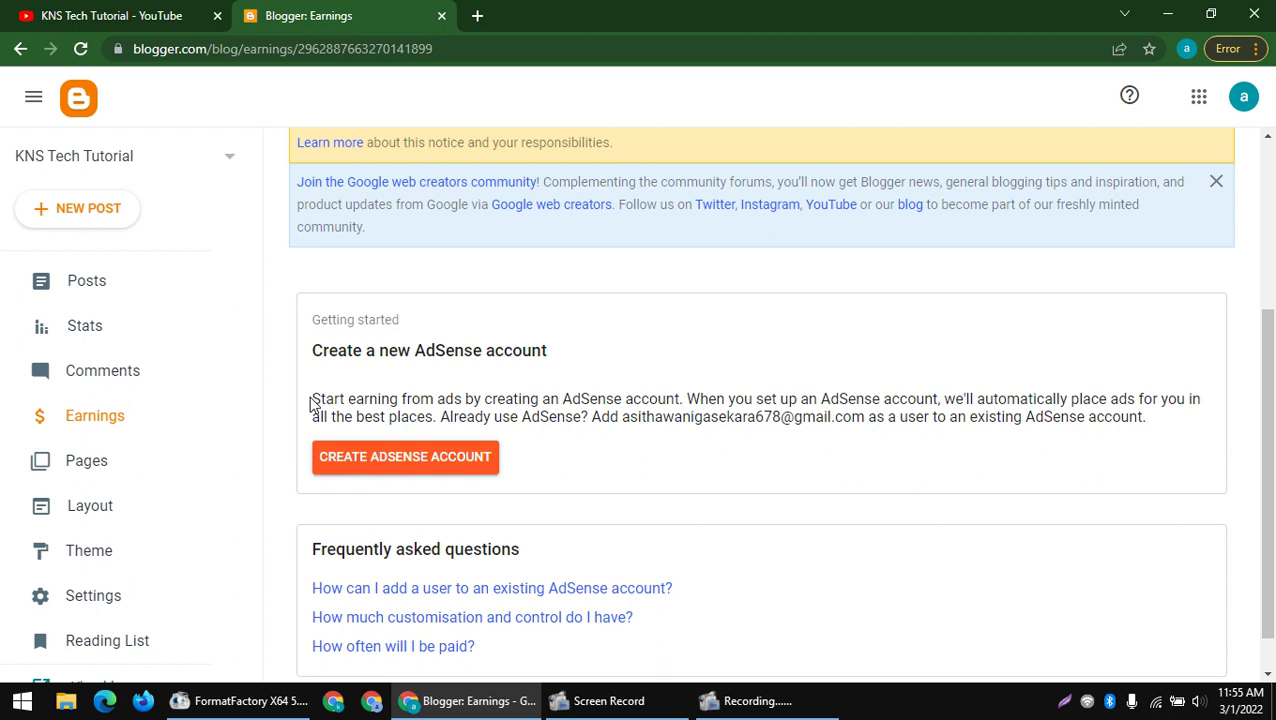
{"action": "left_click_drag", "start_coordinate": [311, 400], "coordinate": [1058, 448]}
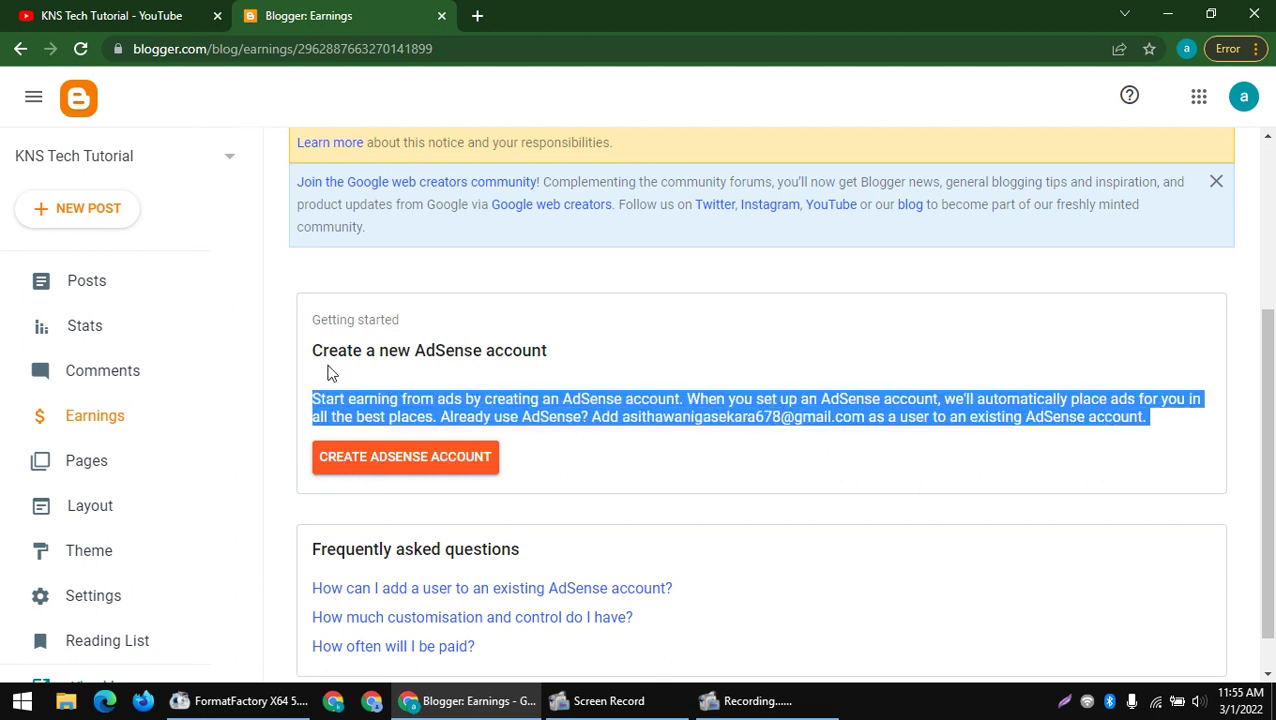
- Open the blog's Pages section and start a new page
{"action": "left_click", "coordinate": [72, 457]}
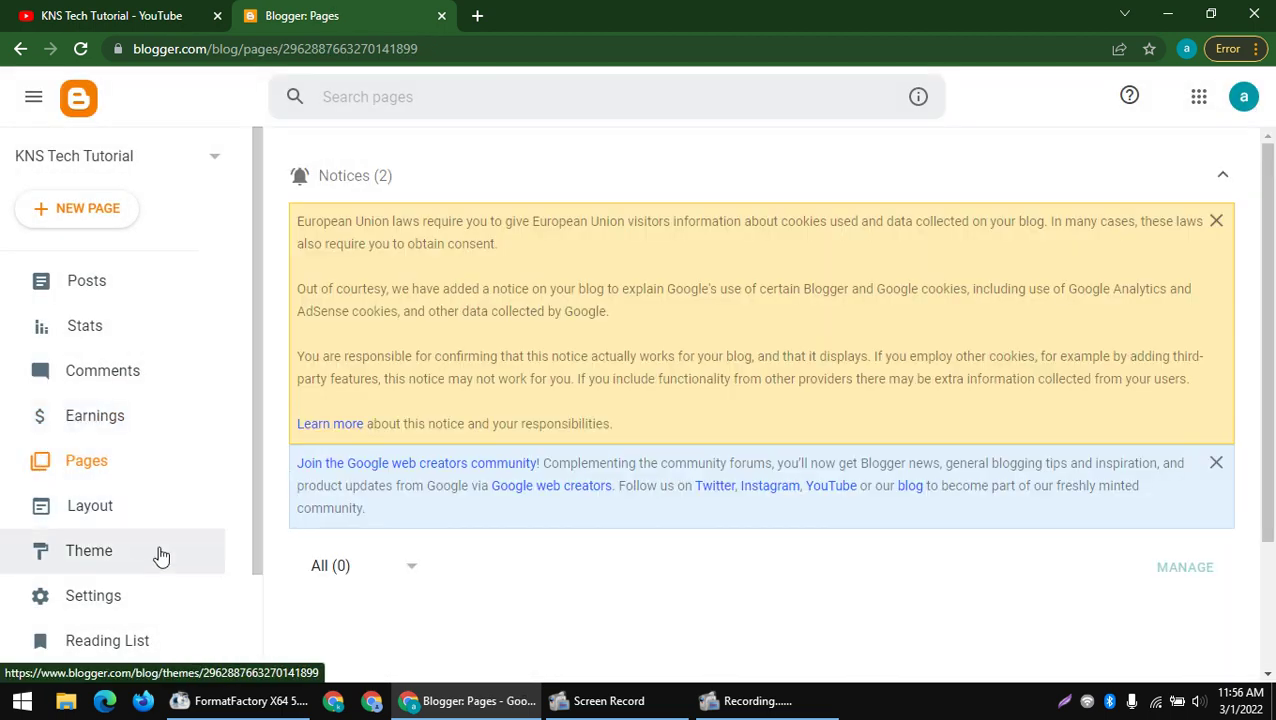
{"action": "scroll", "coordinate": [120, 555], "scroll_direction": "down", "scroll_amount": 2}
{"action": "scroll", "coordinate": [200, 470], "scroll_direction": "up", "scroll_amount": 2}
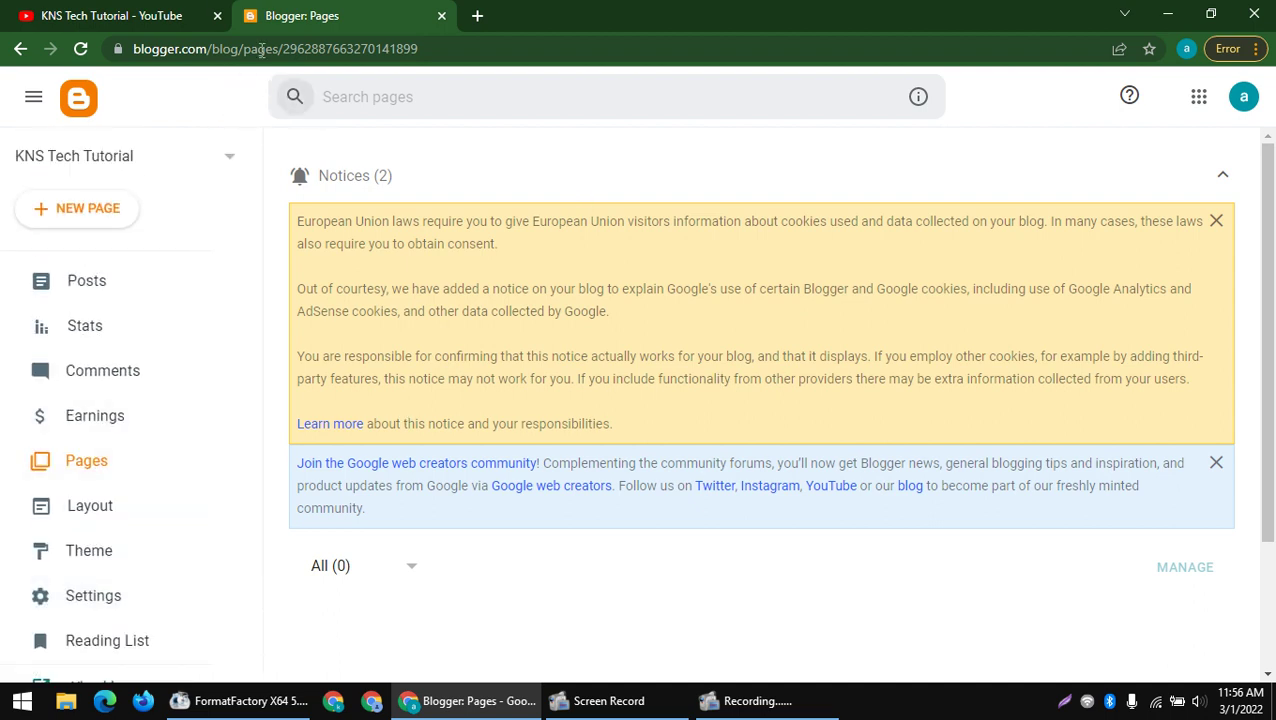
{"action": "left_click", "coordinate": [90, 212]}
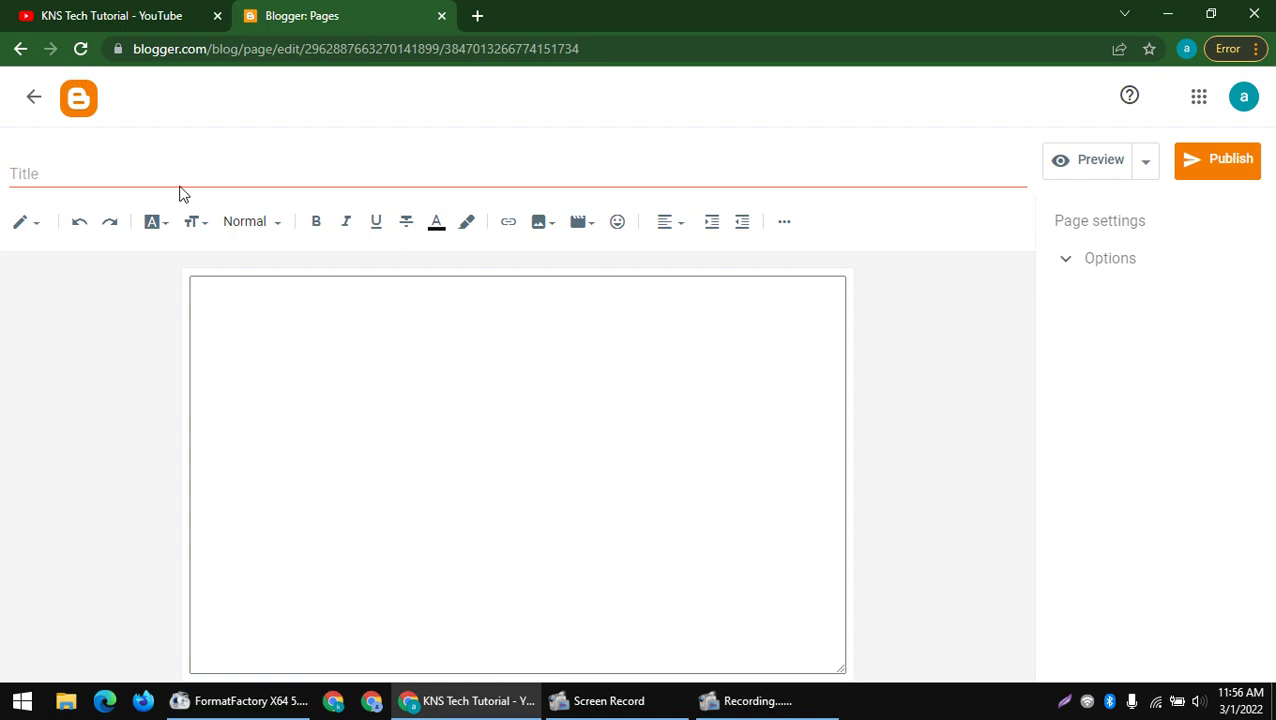
- Paste the KNS Tech Tutorial YouTube channel's URL into the page body and delete "community" from its end
{"action": "left_click", "coordinate": [137, 14]}
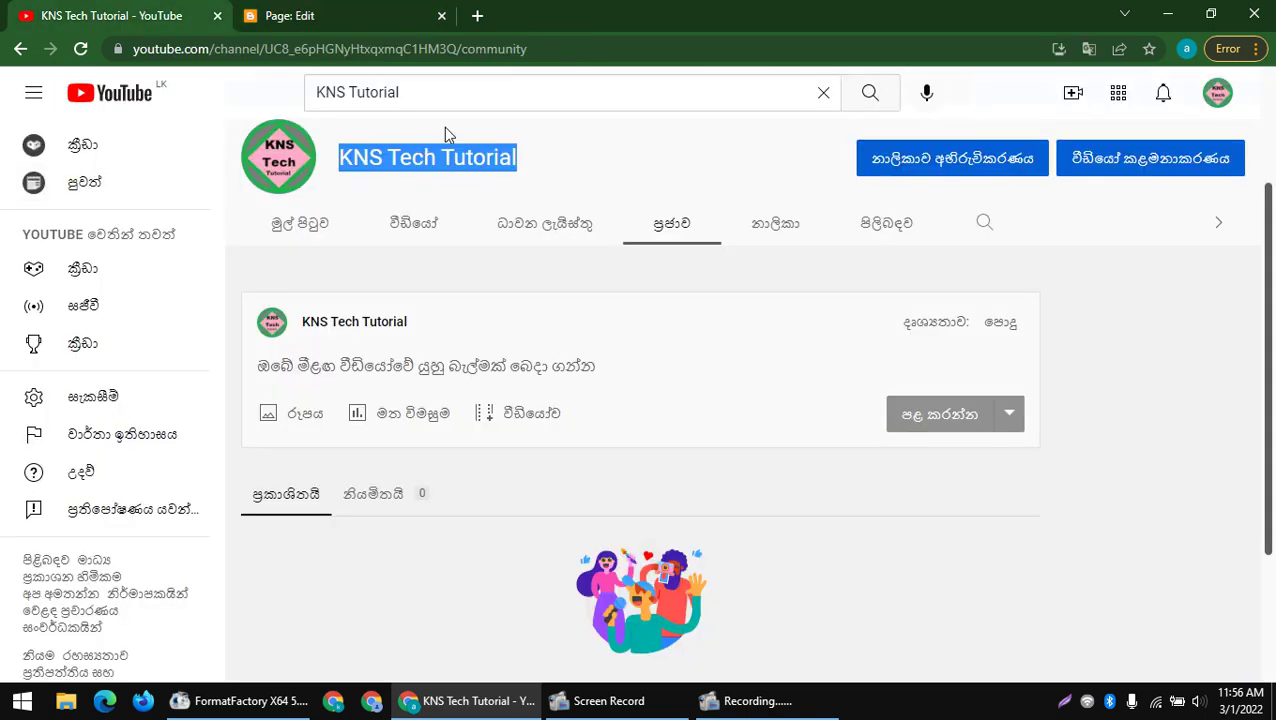
{"action": "key", "text": "ctrl+l"}
{"action": "key", "text": "ctrl+c"}
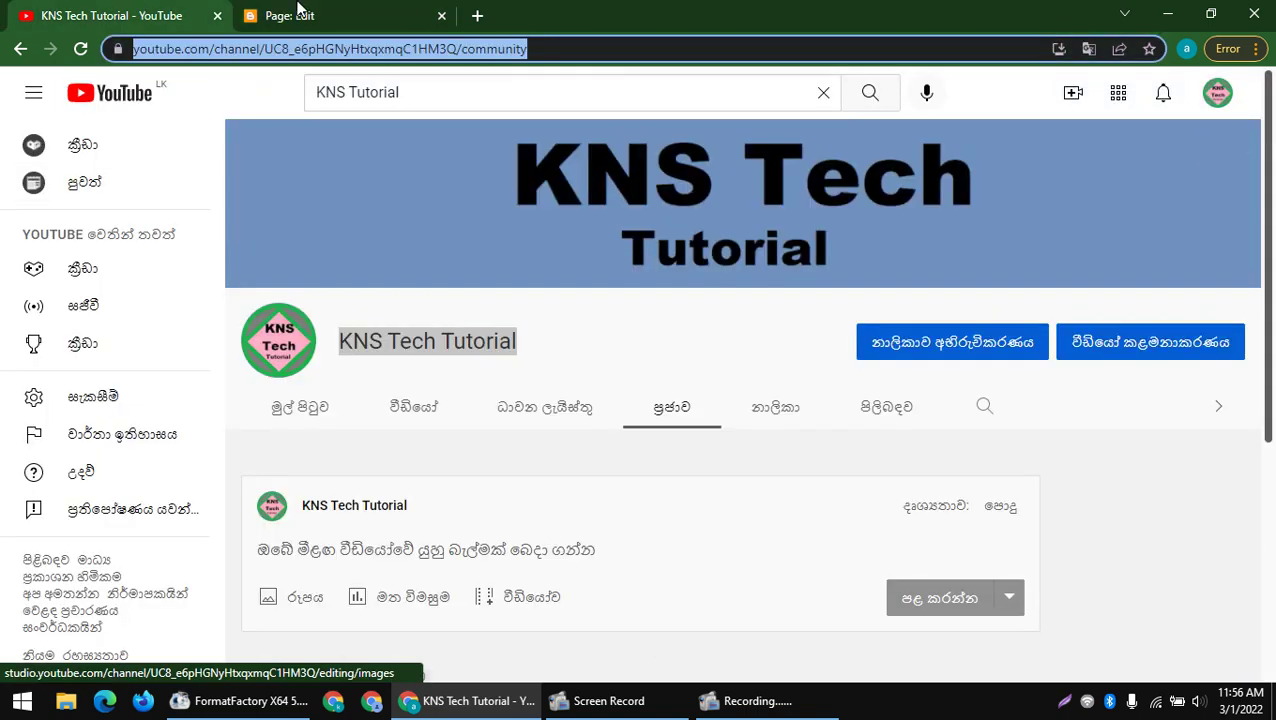
{"action": "left_click", "coordinate": [290, 15]}
{"action": "left_click", "coordinate": [288, 314]}
{"action": "key", "text": "ctrl+v"}
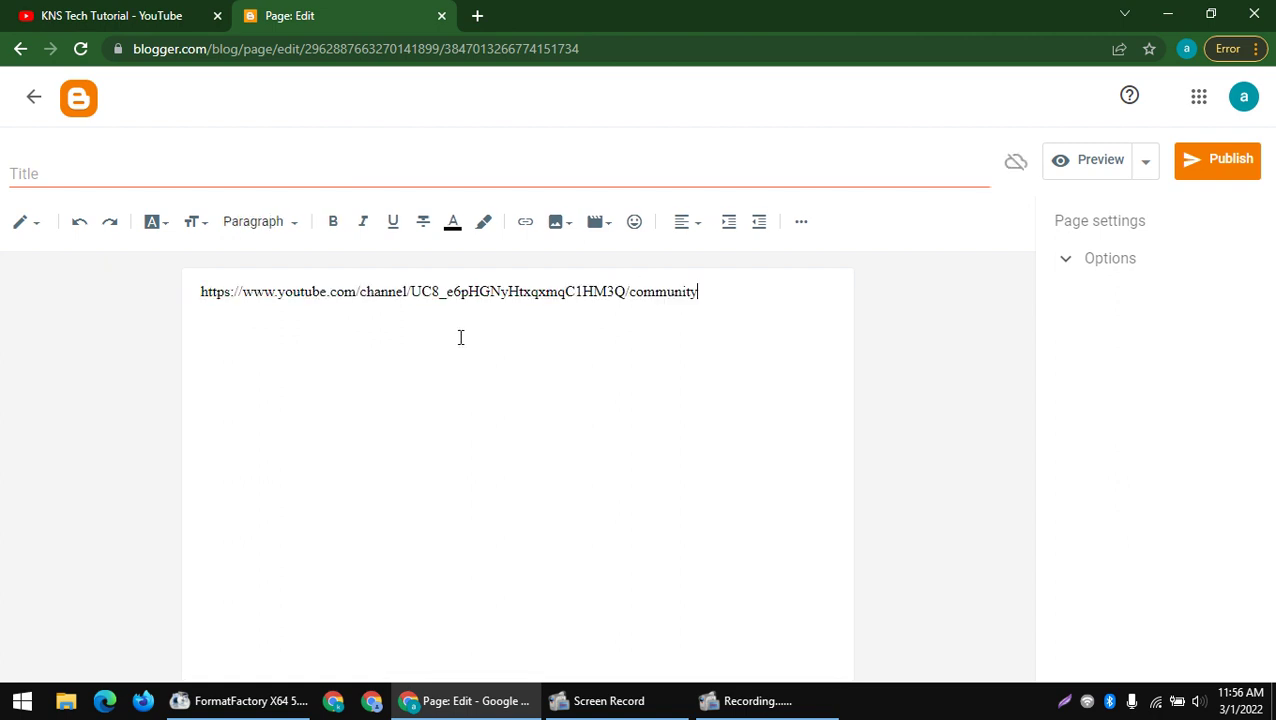
{"action": "left_click_drag", "start_coordinate": [632, 292], "coordinate": [889, 310]}
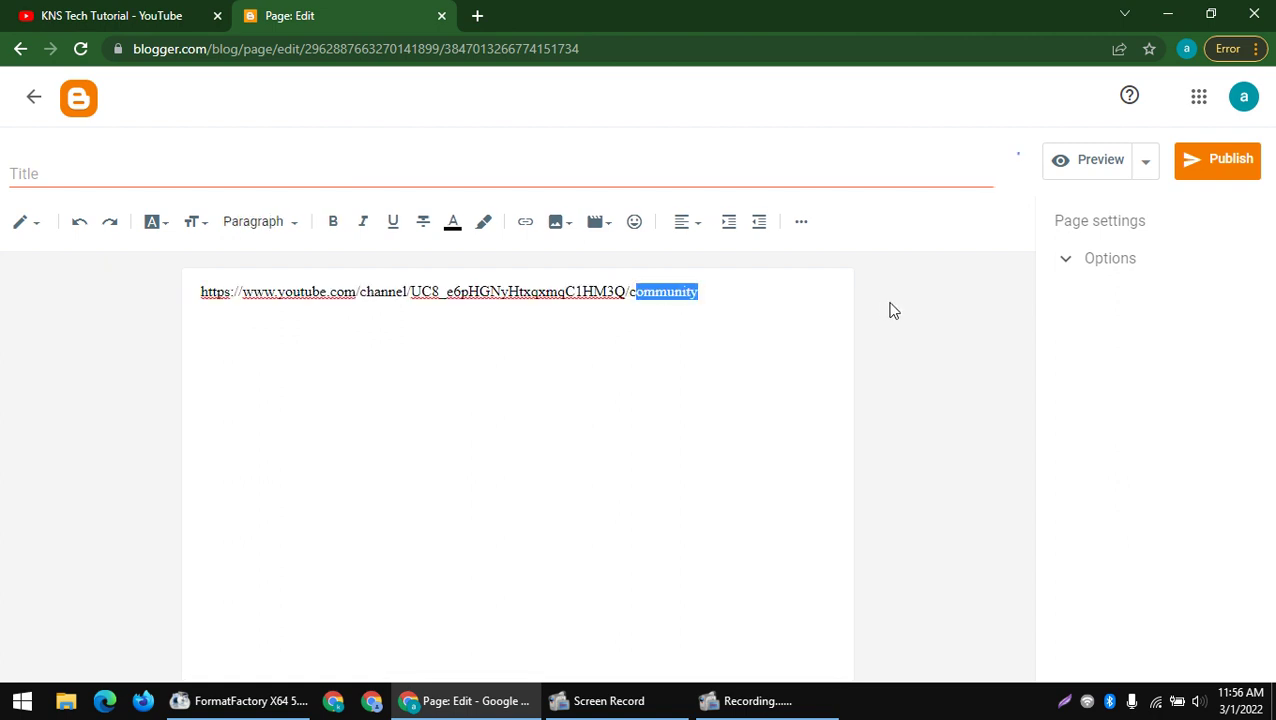
{"action": "key", "text": "BackSpace"}
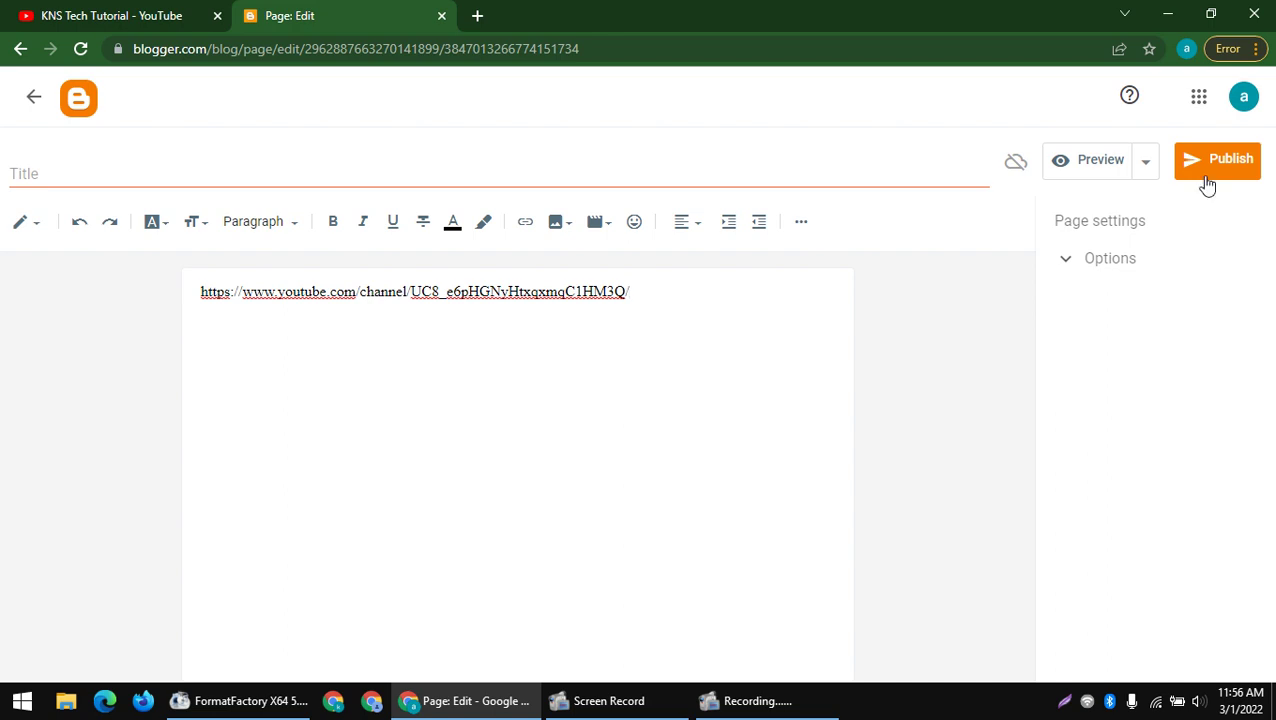
- Publish the untitled page containing the YouTube channel link and confirm the publication
{"action": "left_click", "coordinate": [1207, 184]}
{"action": "left_click", "coordinate": [720, 412]}
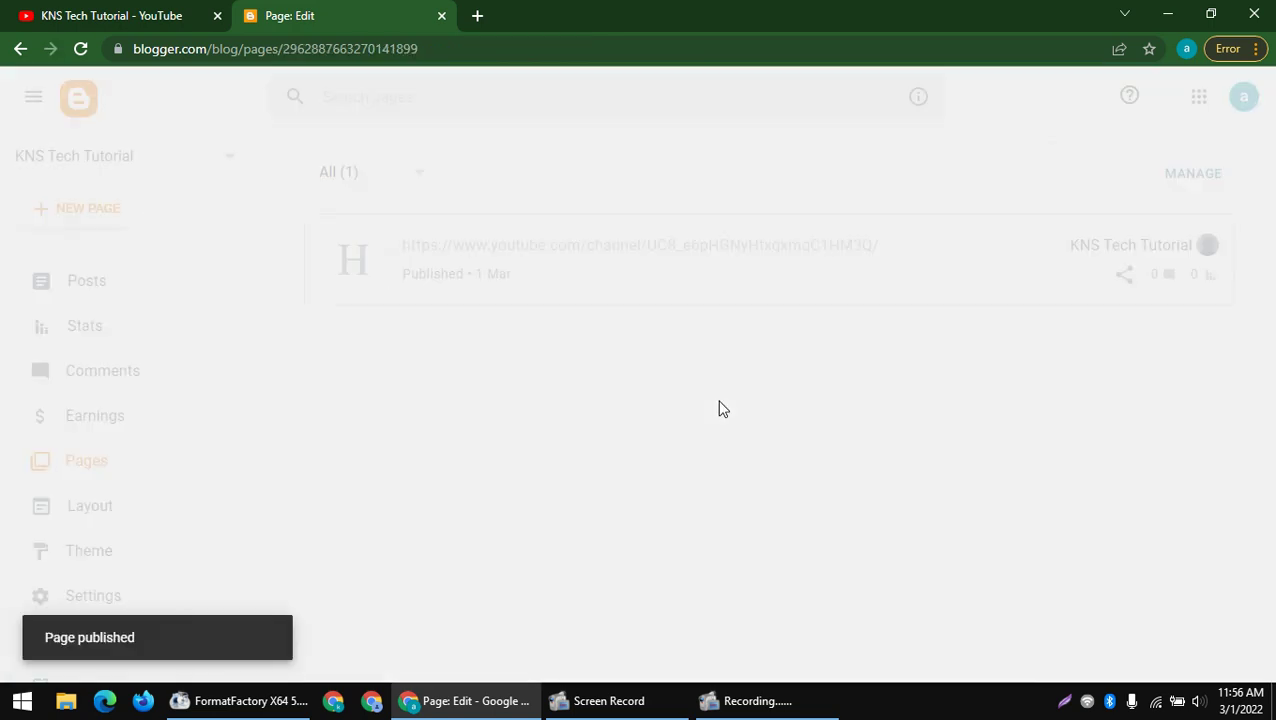
{"action": "scroll", "coordinate": [466, 265], "scroll_direction": "down", "scroll_amount": 1}
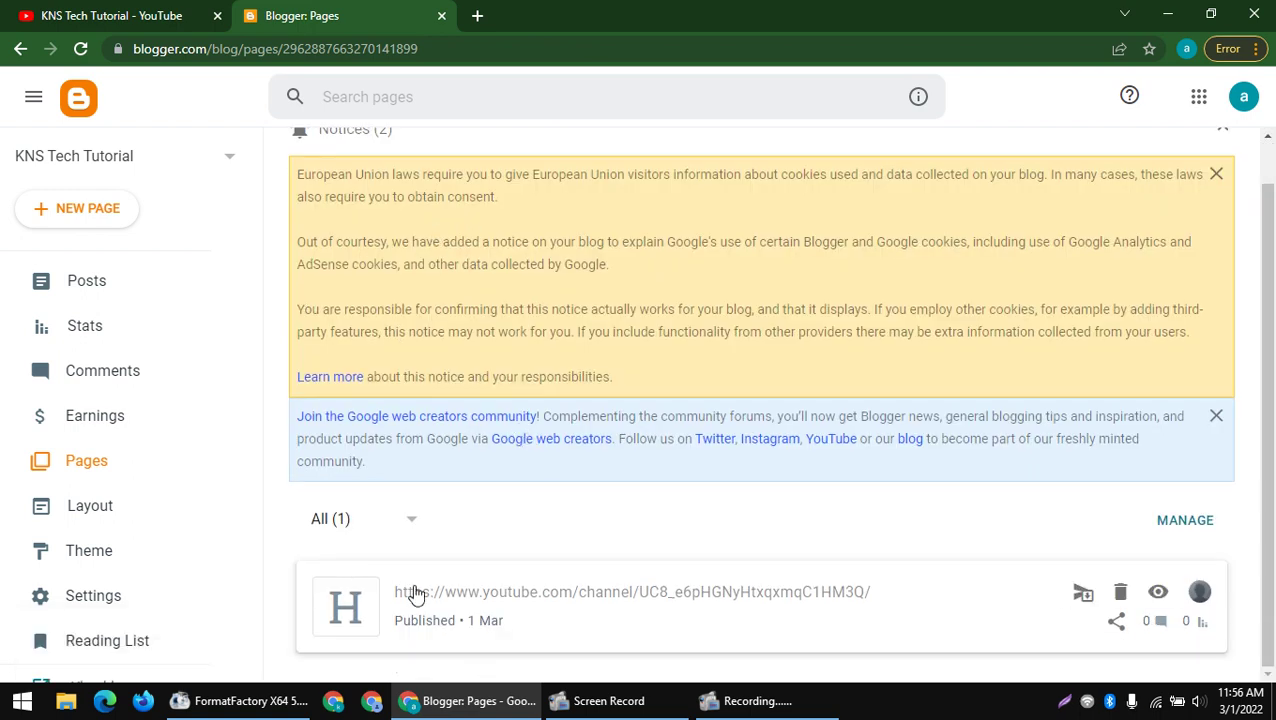
- View the published page in its own browser tab and examine its web address
{"action": "left_click", "coordinate": [1158, 593]}
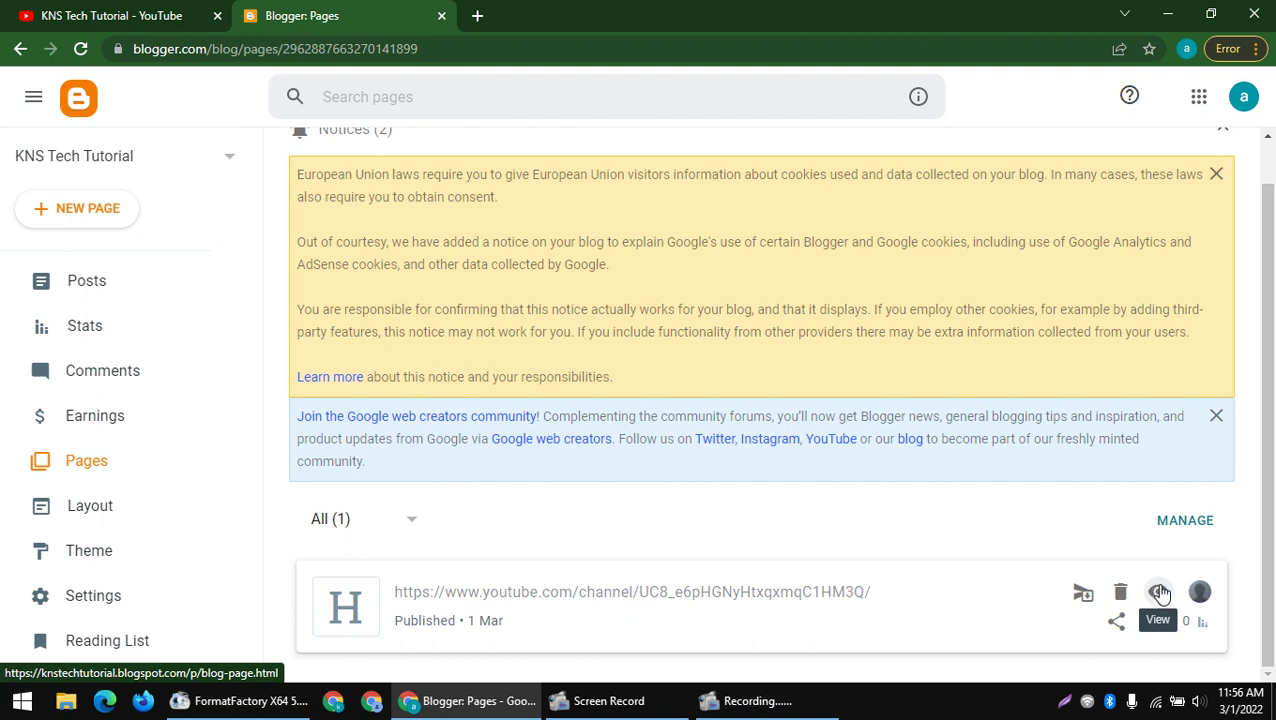
{"action": "left_click", "coordinate": [1158, 594]}
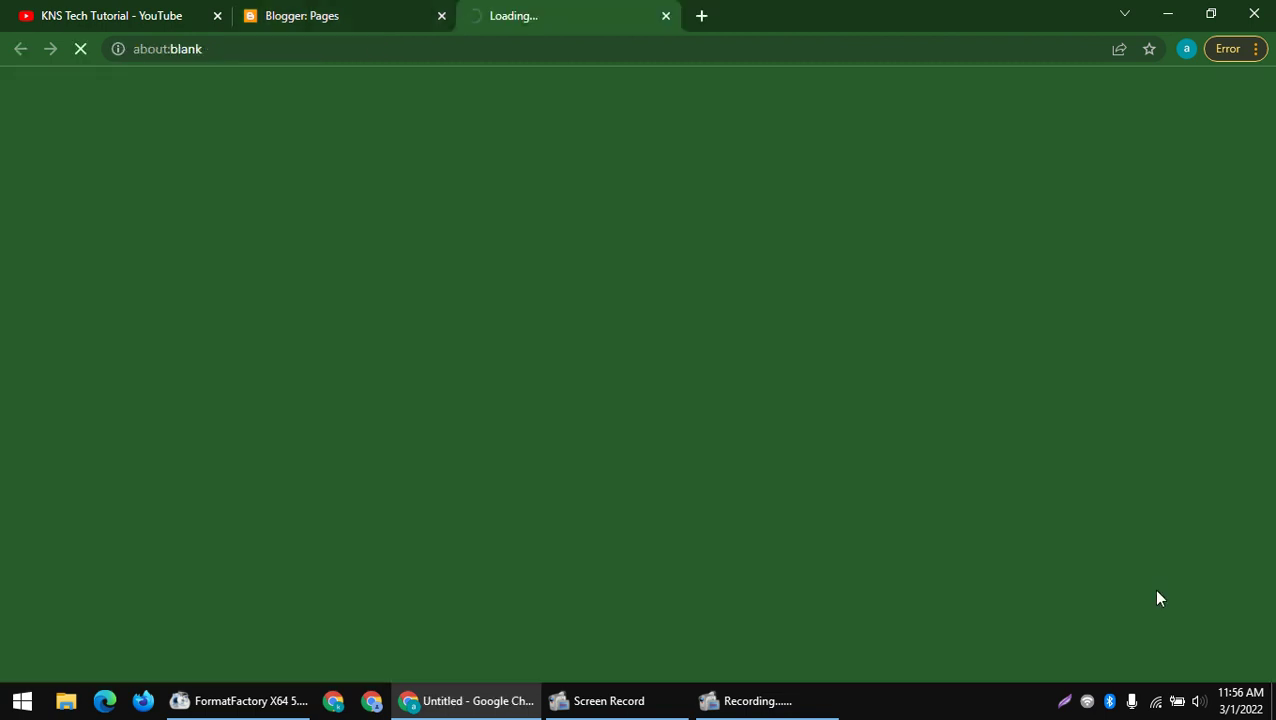
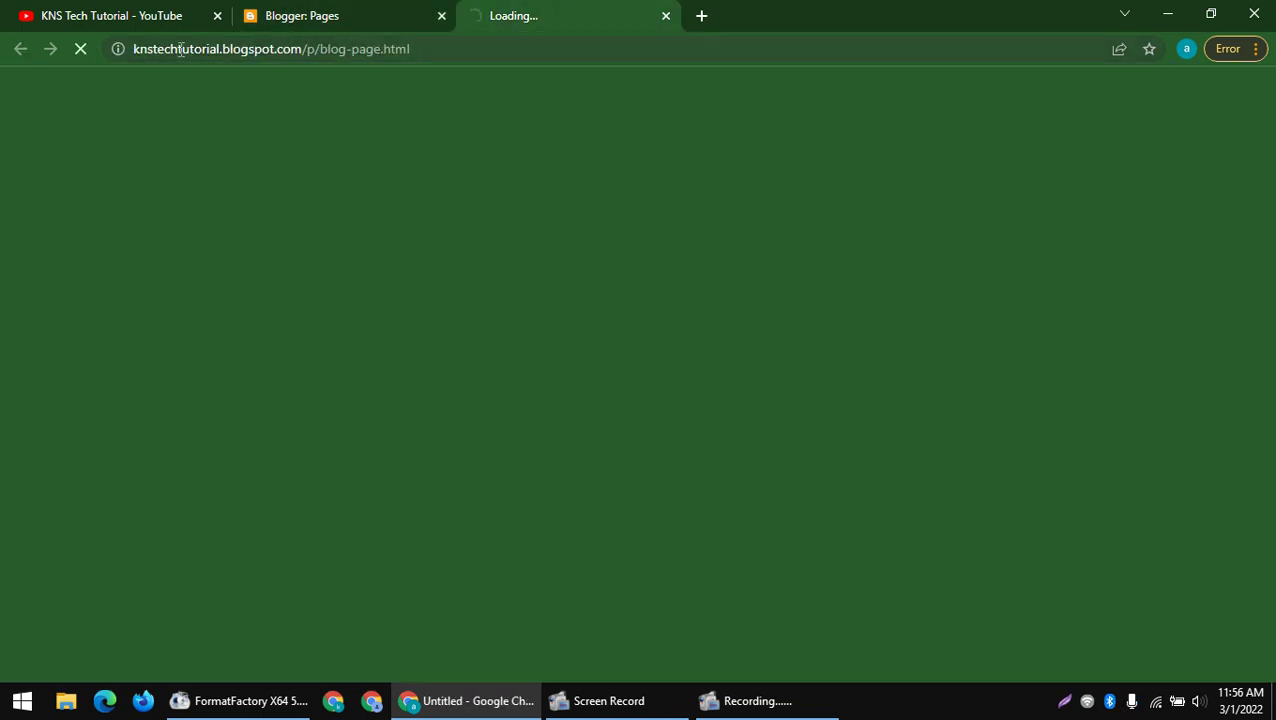
{"action": "left_click_drag", "start_coordinate": [133, 48], "coordinate": [277, 54]}
{"action": "left_click", "coordinate": [314, 52]}
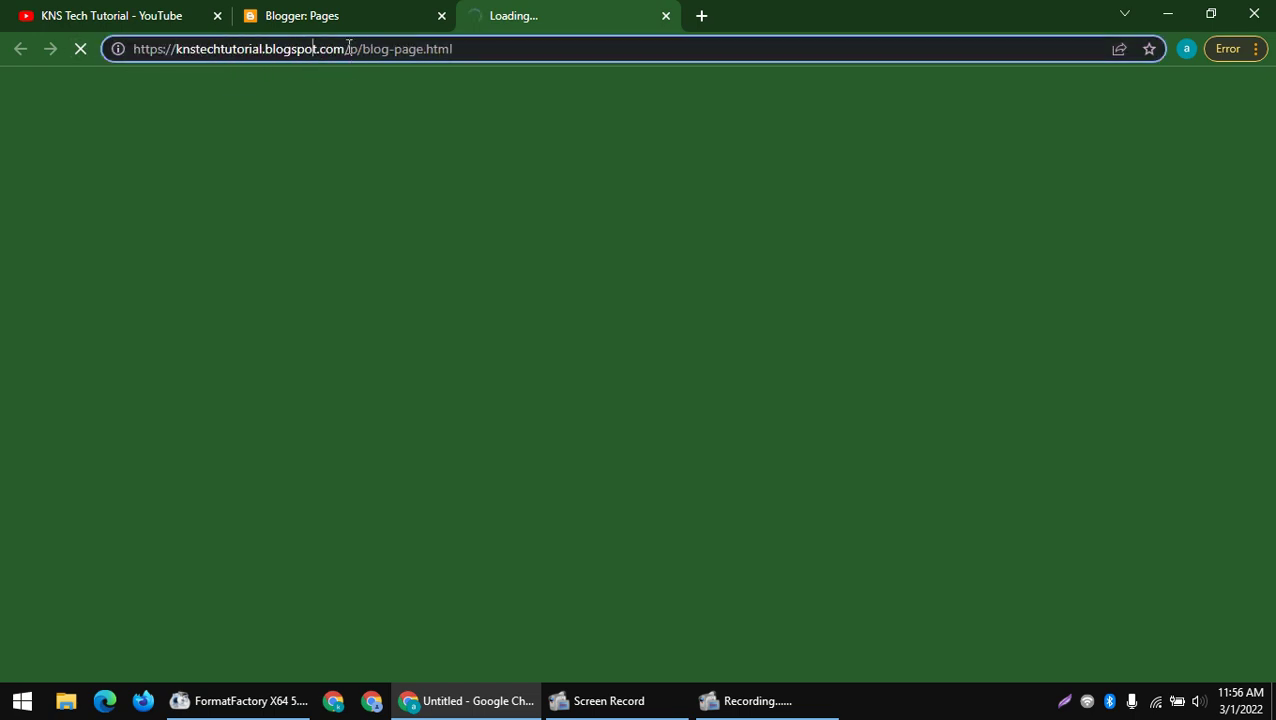
{"action": "left_click_drag", "start_coordinate": [356, 48], "coordinate": [519, 48]}
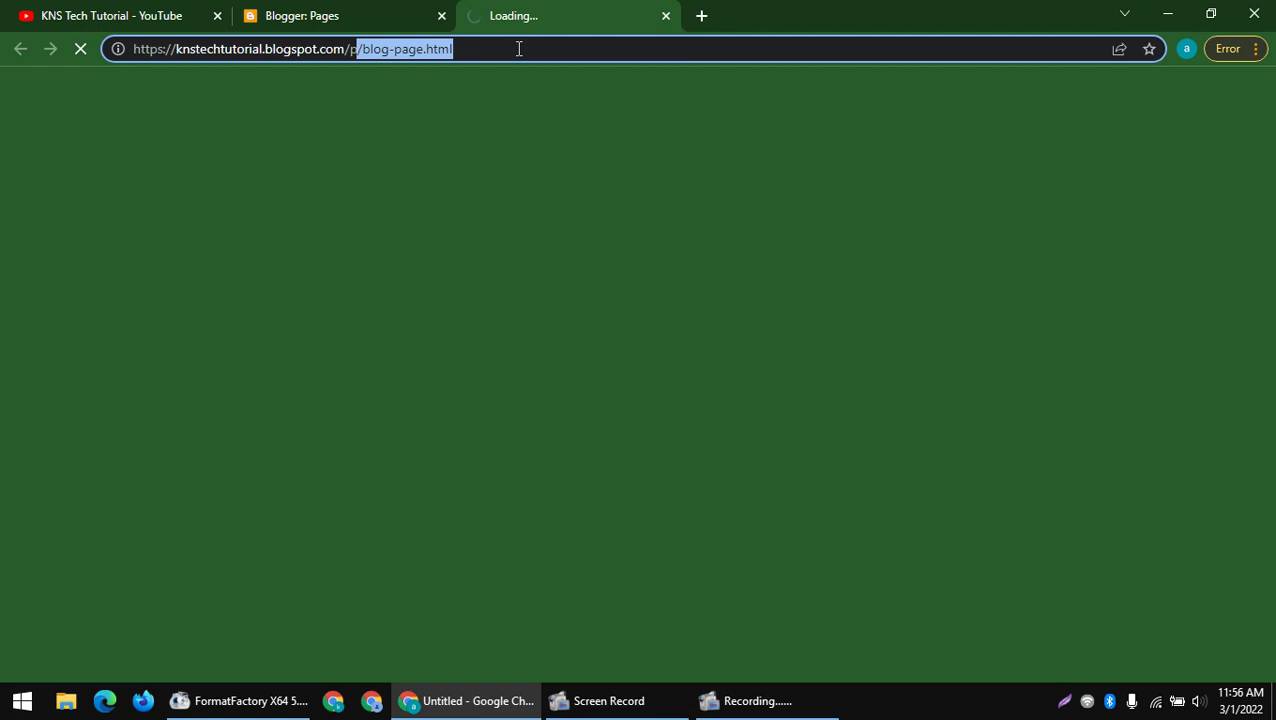
- Try to reload the published page's live view and refresh the Blogger page list
{"action": "left_click", "coordinate": [430, 10]}
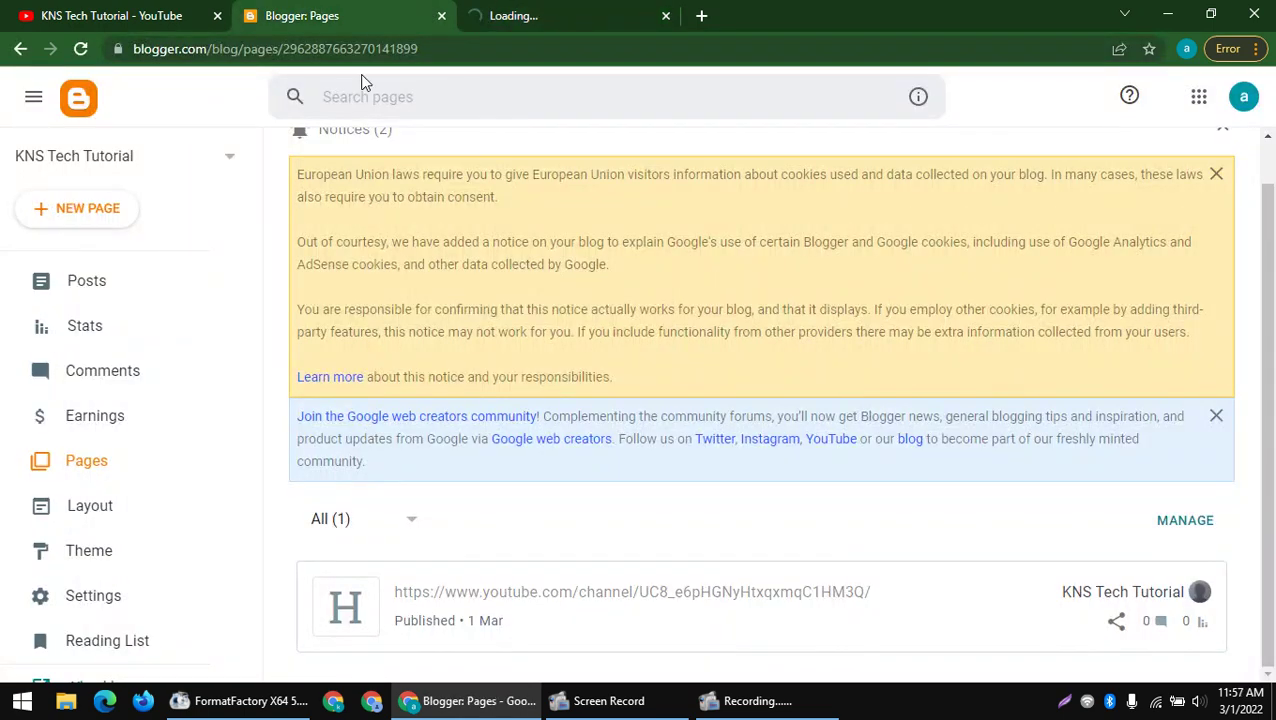
{"action": "left_click", "coordinate": [500, 12]}
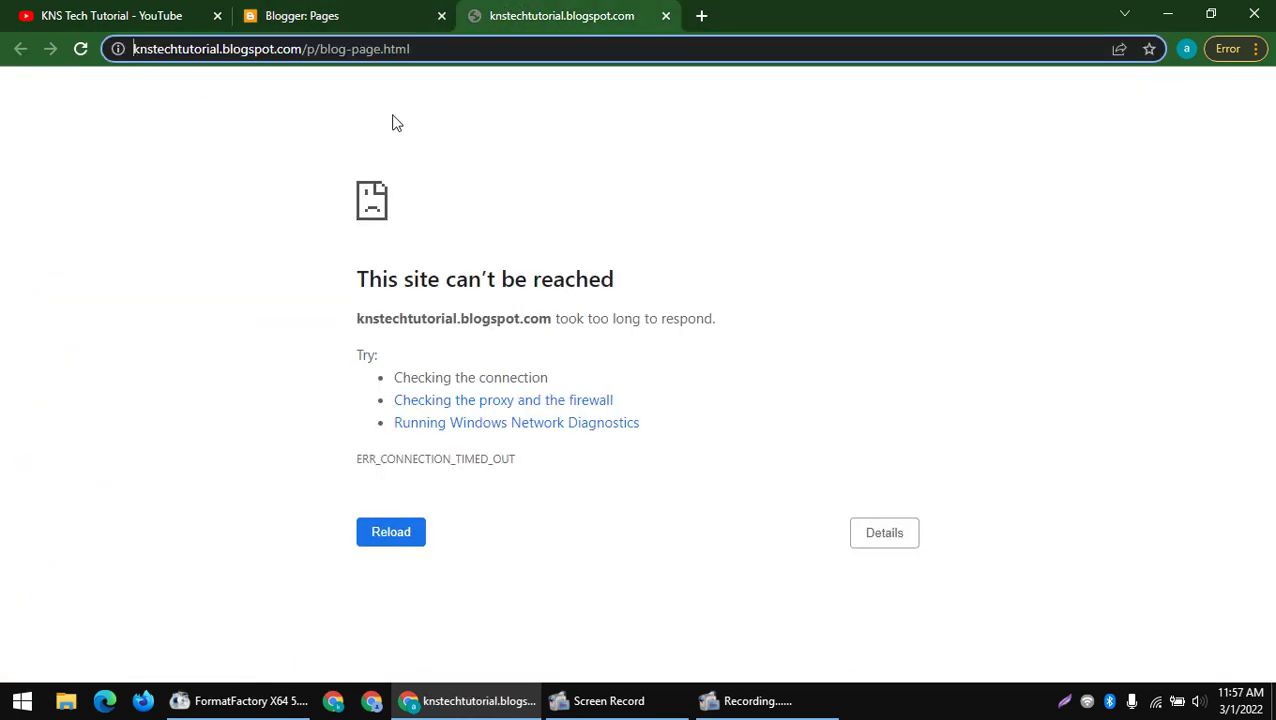
{"action": "left_click", "coordinate": [391, 535]}
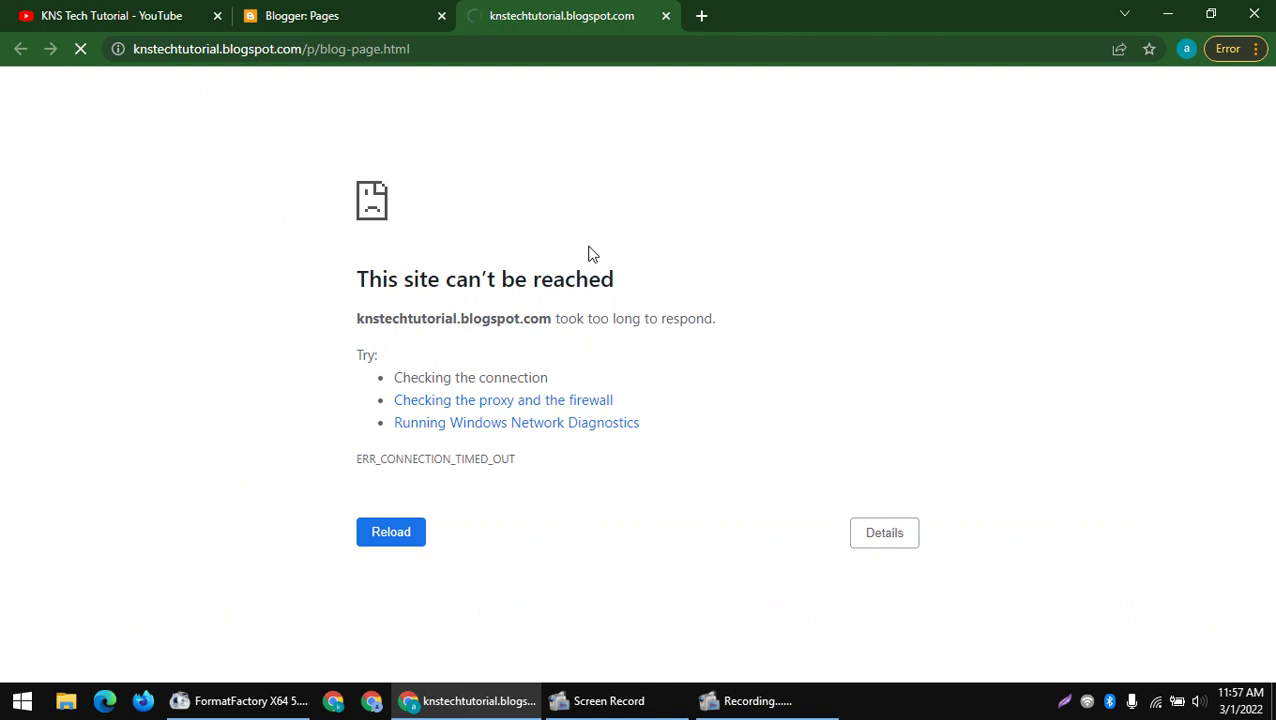
{"action": "left_click", "coordinate": [272, 10]}
{"action": "right_click", "coordinate": [488, 124]}
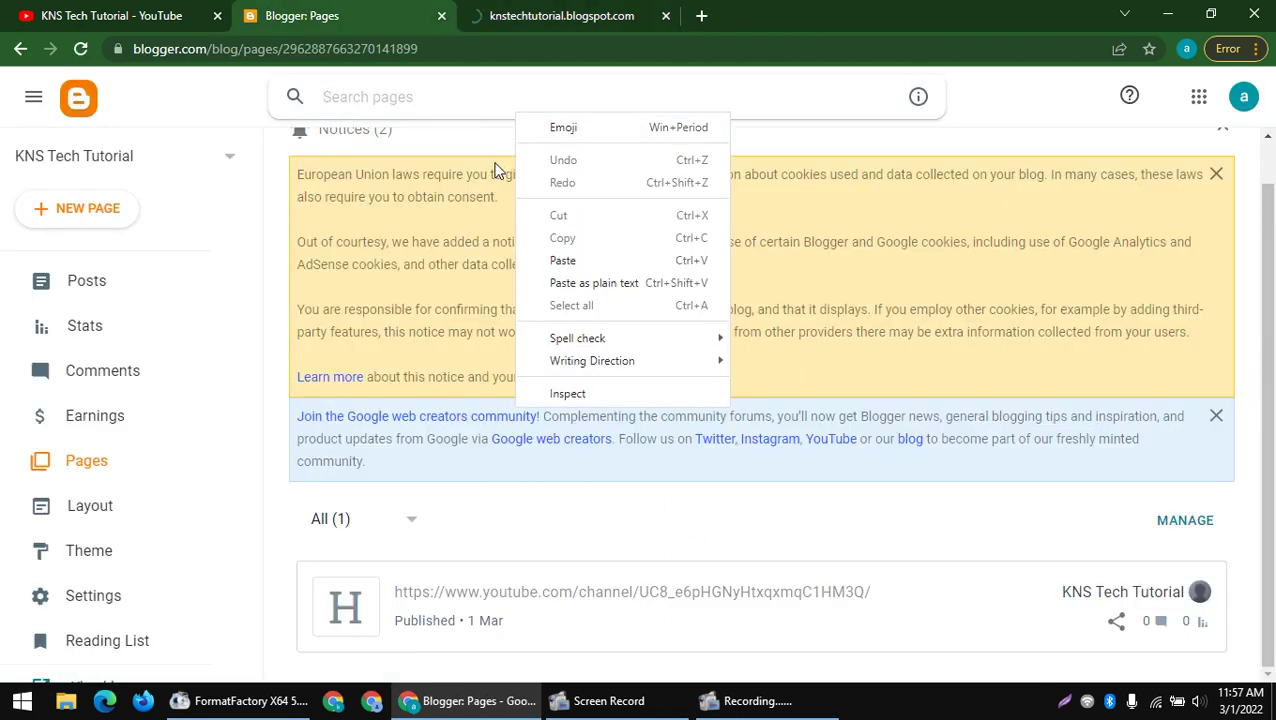
{"action": "left_click", "coordinate": [525, 190]}
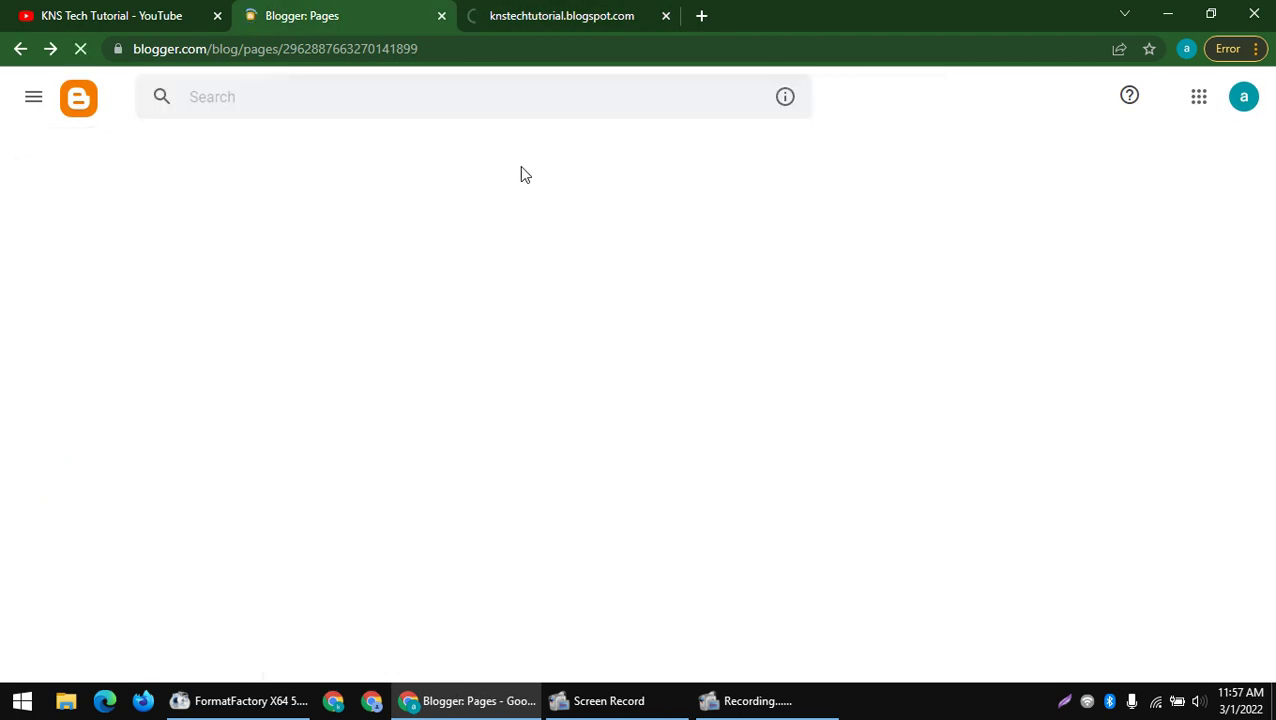
{"action": "left_click", "coordinate": [577, 10]}
{"action": "left_click", "coordinate": [461, 42]}
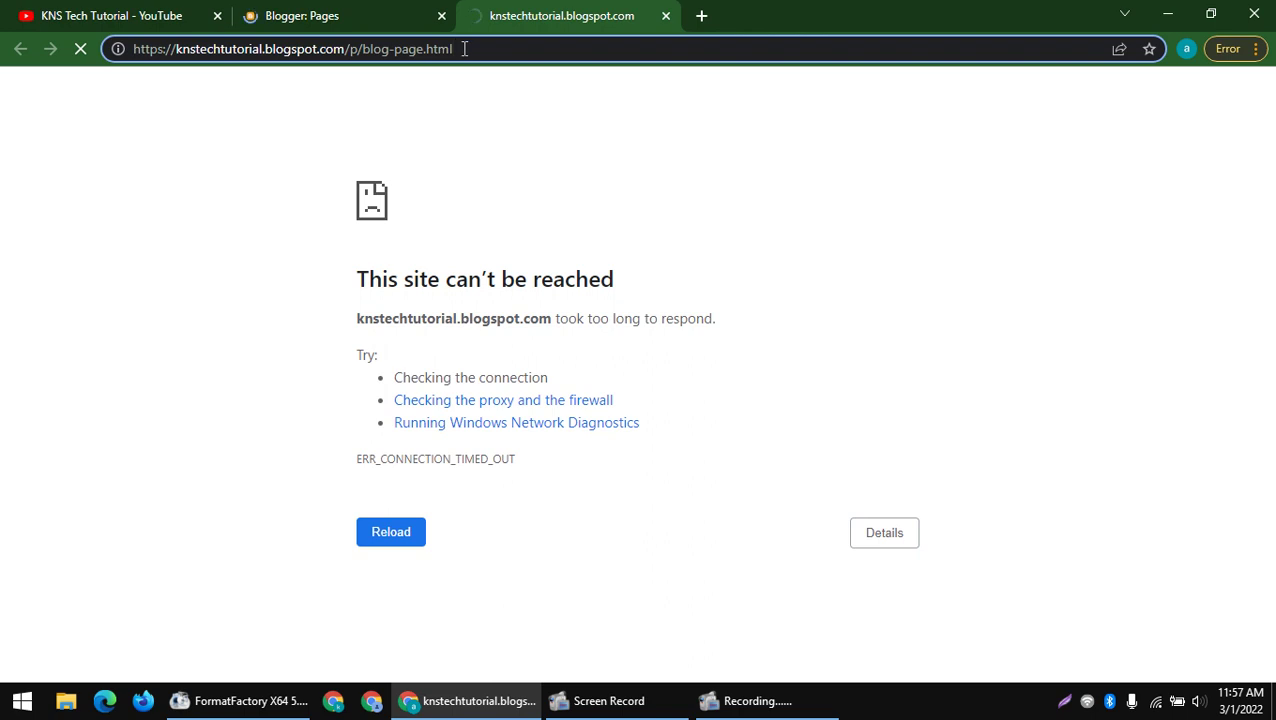
{"action": "key", "text": "Return"}
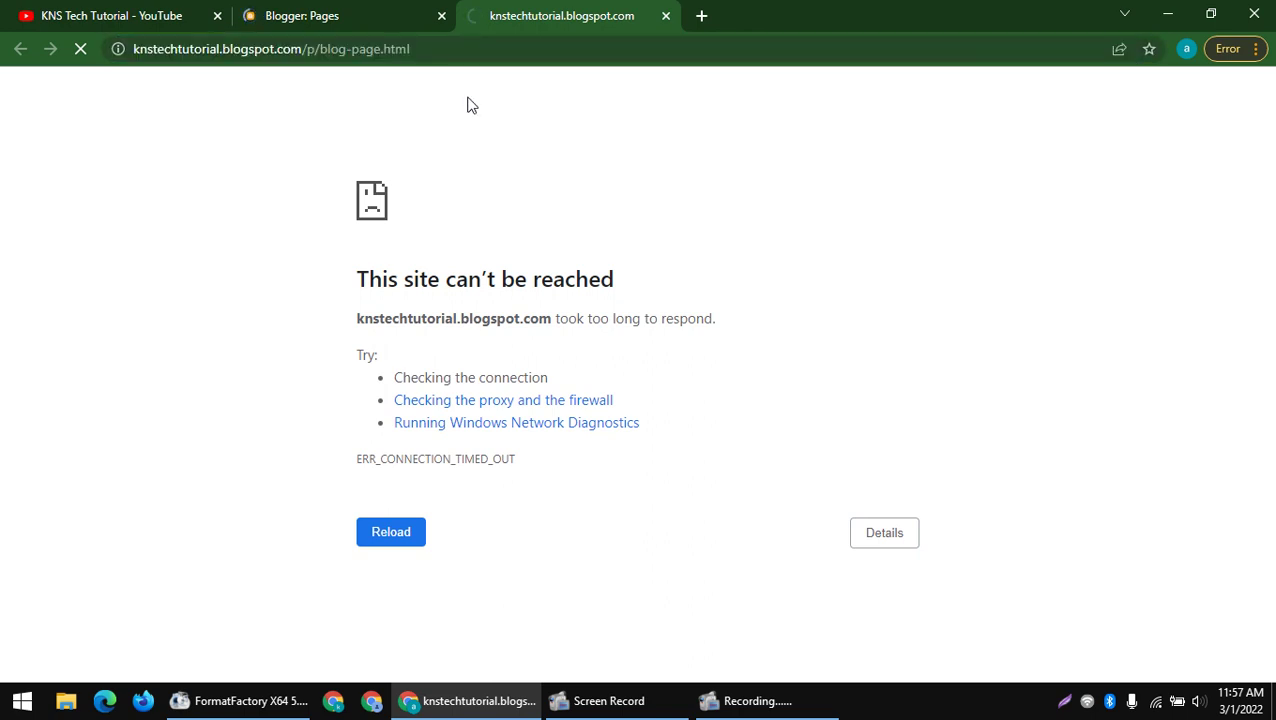
{"action": "left_click", "coordinate": [298, 14]}
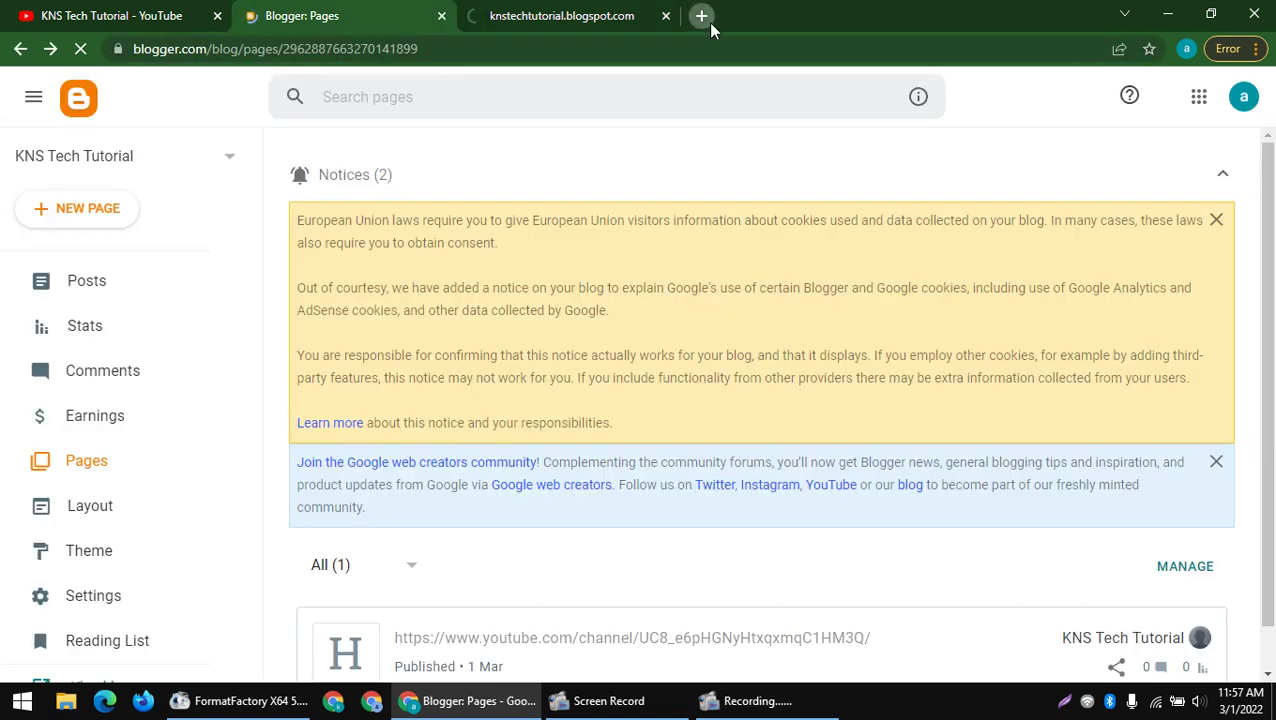
{"action": "left_click", "coordinate": [702, 16]}
{"action": "type", "text": "xzc"}
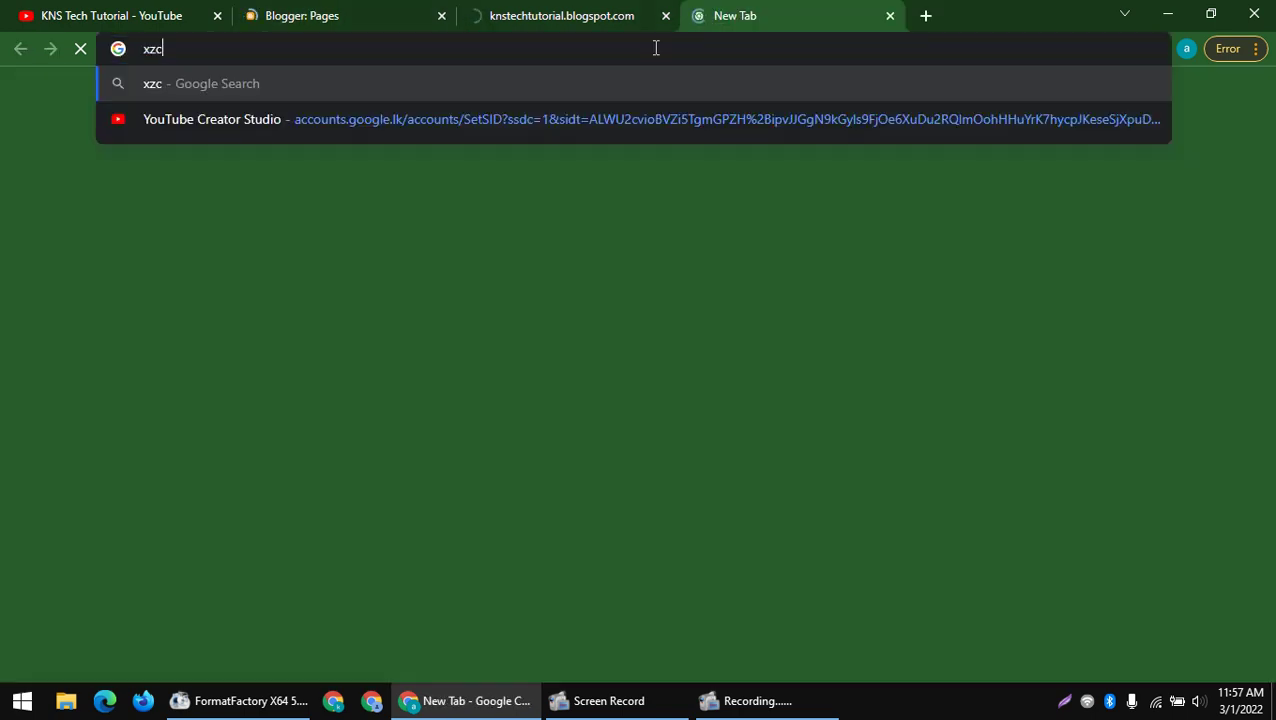
{"action": "left_click", "coordinate": [631, 16]}
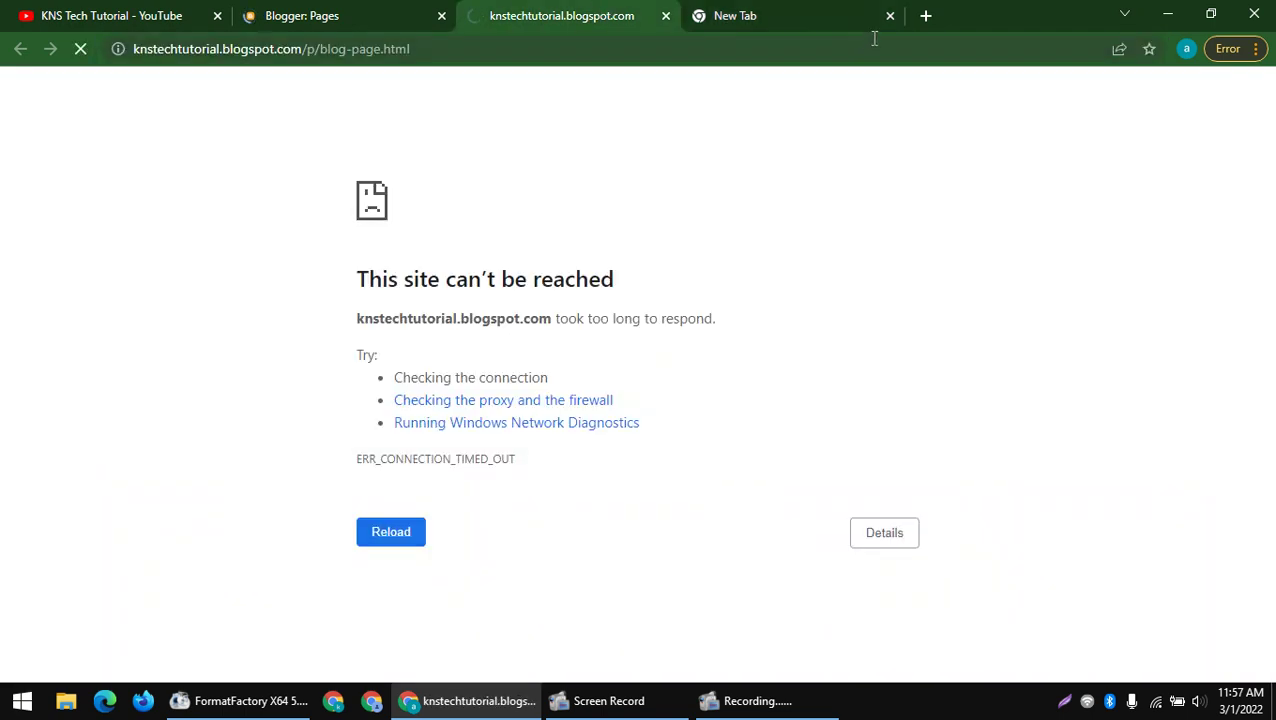
{"action": "left_click", "coordinate": [890, 15]}
- Read the troubleshooting text shown for the live page and return to the blog's page list
{"action": "left_click_drag", "start_coordinate": [271, 202], "coordinate": [692, 392]}
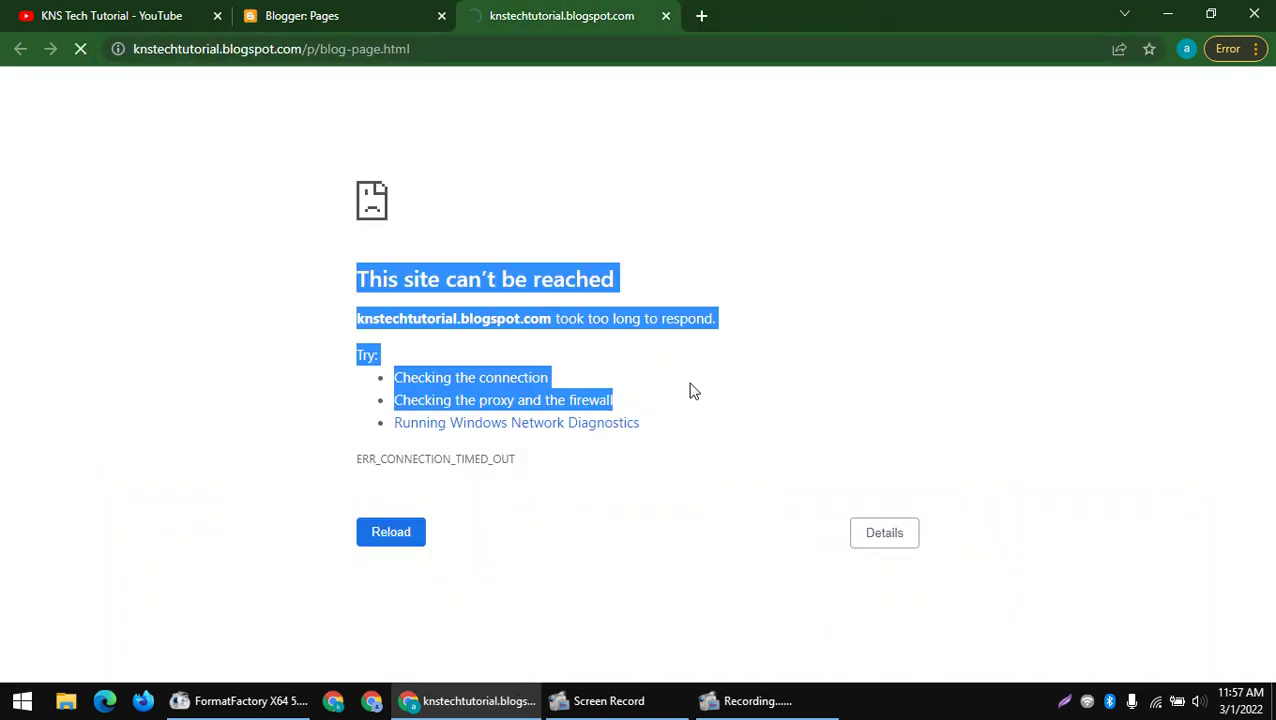
{"action": "left_click", "coordinate": [434, 8]}
{"action": "scroll", "coordinate": [347, 403], "scroll_direction": "down", "scroll_amount": 1}
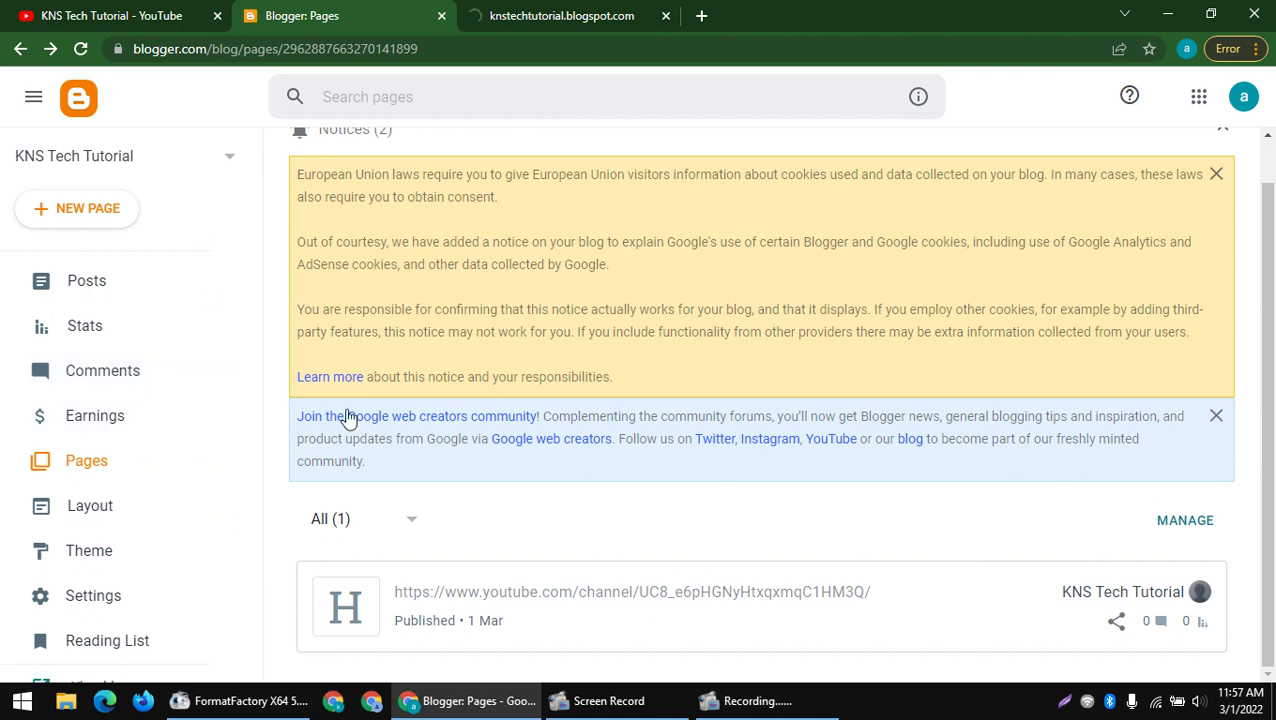
- Open the blog's settings, close the live page's tab, and look through the Basic, Privacy and Publishing settings
{"action": "left_click", "coordinate": [110, 600]}
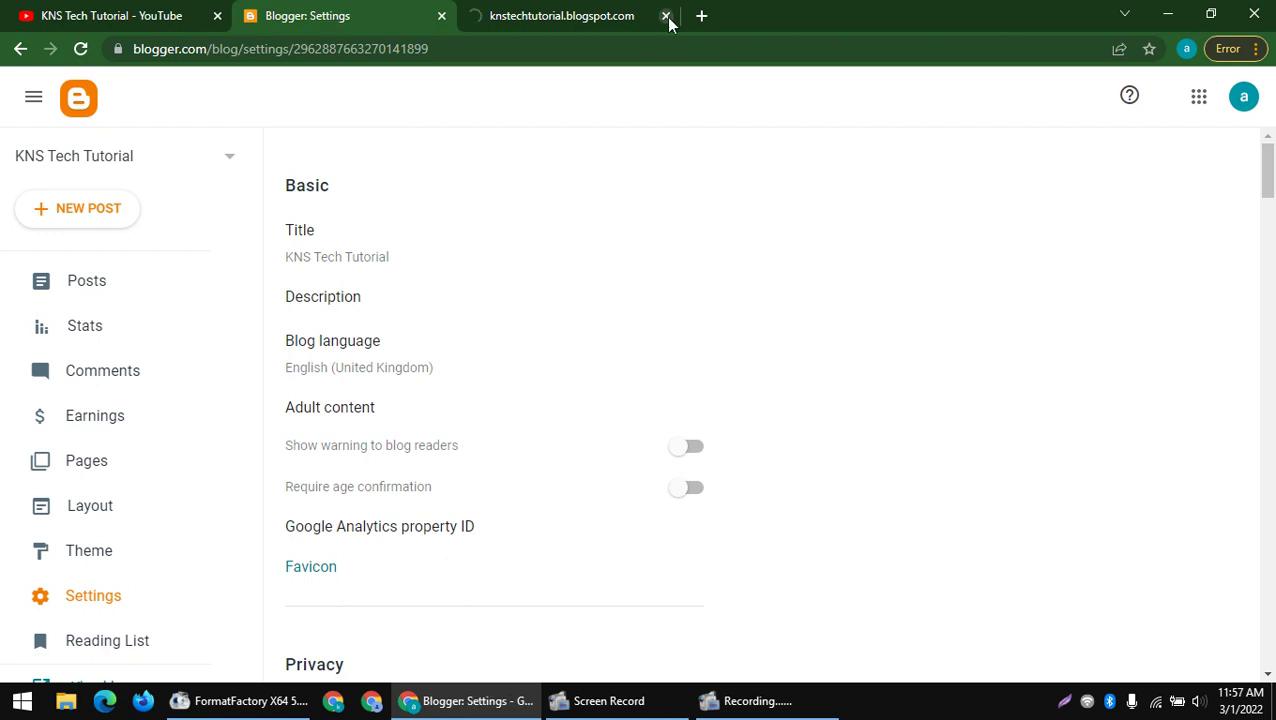
{"action": "left_click", "coordinate": [665, 16]}
{"action": "scroll", "coordinate": [620, 300], "scroll_direction": "down", "scroll_amount": 5}
{"action": "scroll", "coordinate": [626, 268], "scroll_direction": "down", "scroll_amount": 3}
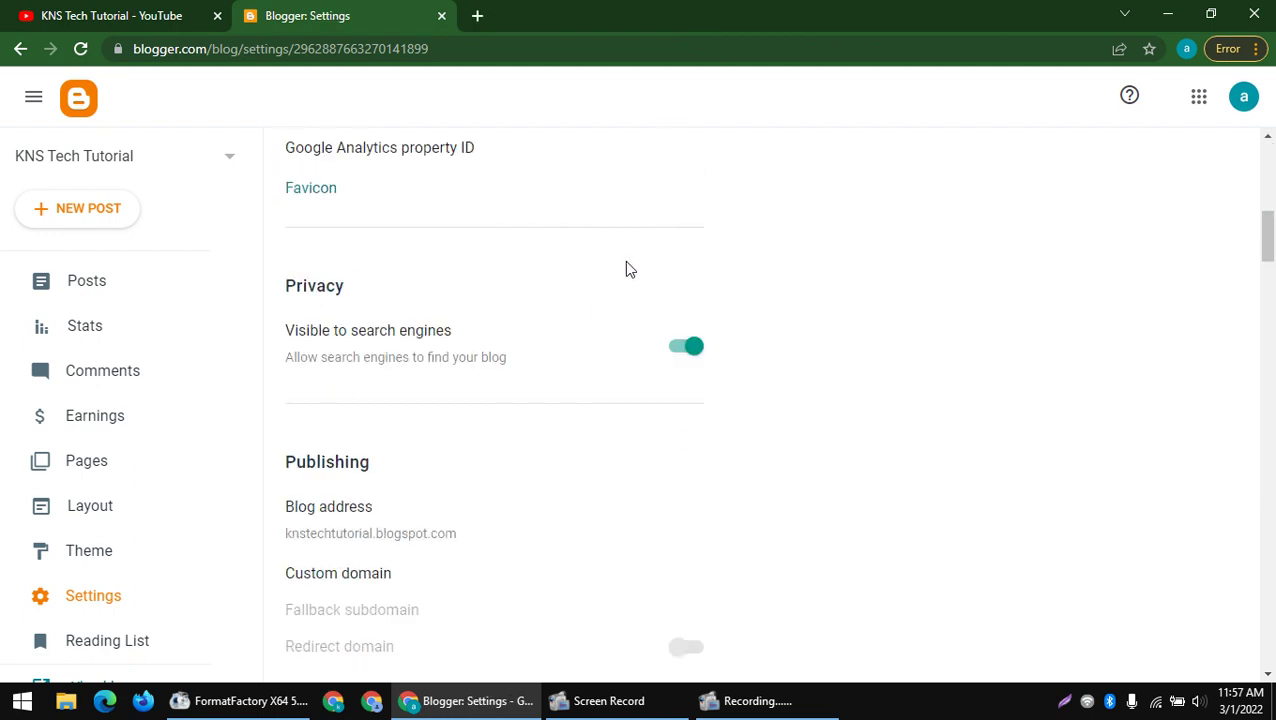
- Review the Privacy and Publishing settings, open the blog address for editing, and close it without saving
{"action": "scroll", "coordinate": [333, 400], "scroll_direction": "up", "scroll_amount": 6}
{"action": "scroll", "coordinate": [320, 450], "scroll_direction": "down", "scroll_amount": 5}
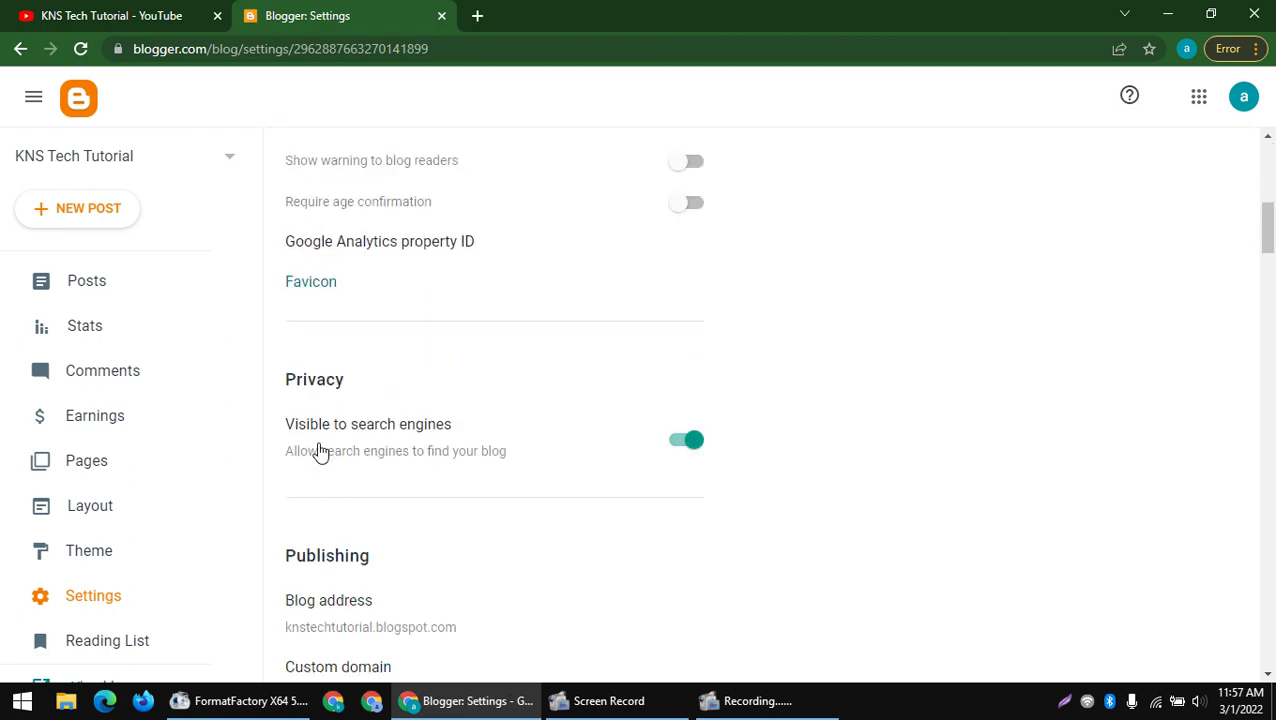
{"action": "left_click_drag", "start_coordinate": [282, 468], "coordinate": [365, 458]}
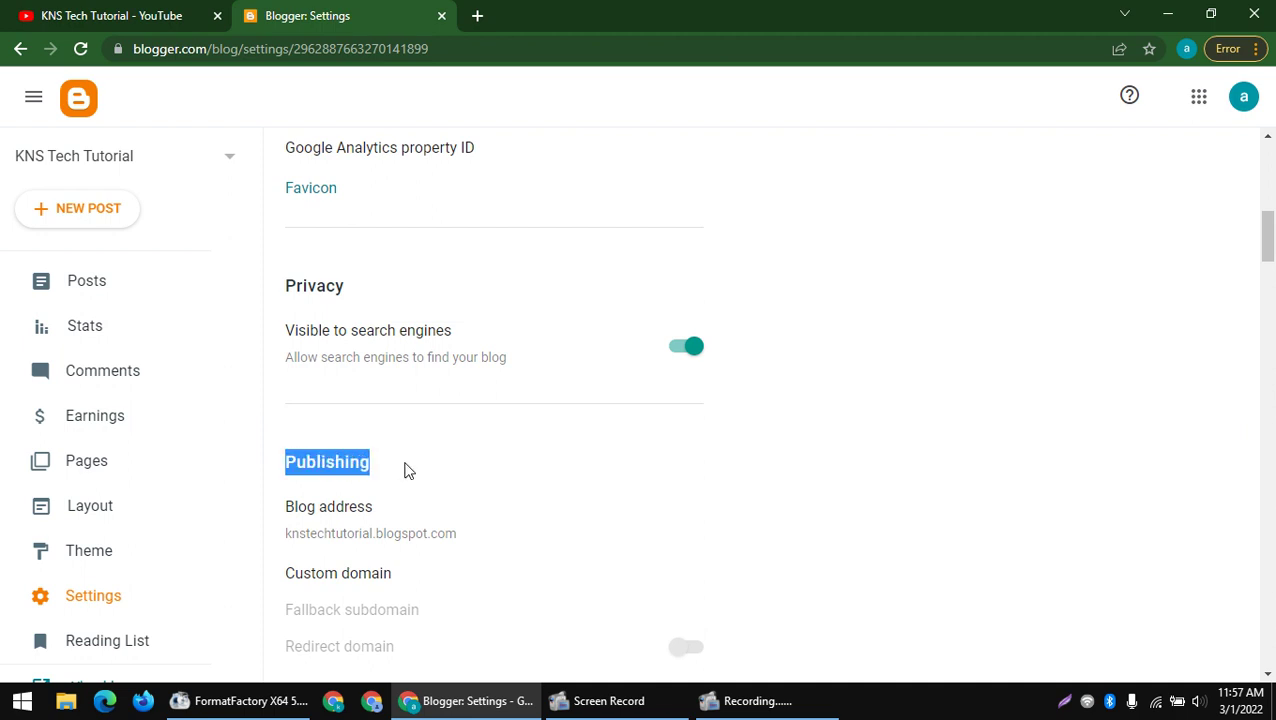
{"action": "scroll", "coordinate": [407, 470], "scroll_direction": "down", "scroll_amount": 2}
{"action": "left_click_drag", "start_coordinate": [291, 352], "coordinate": [445, 352]}
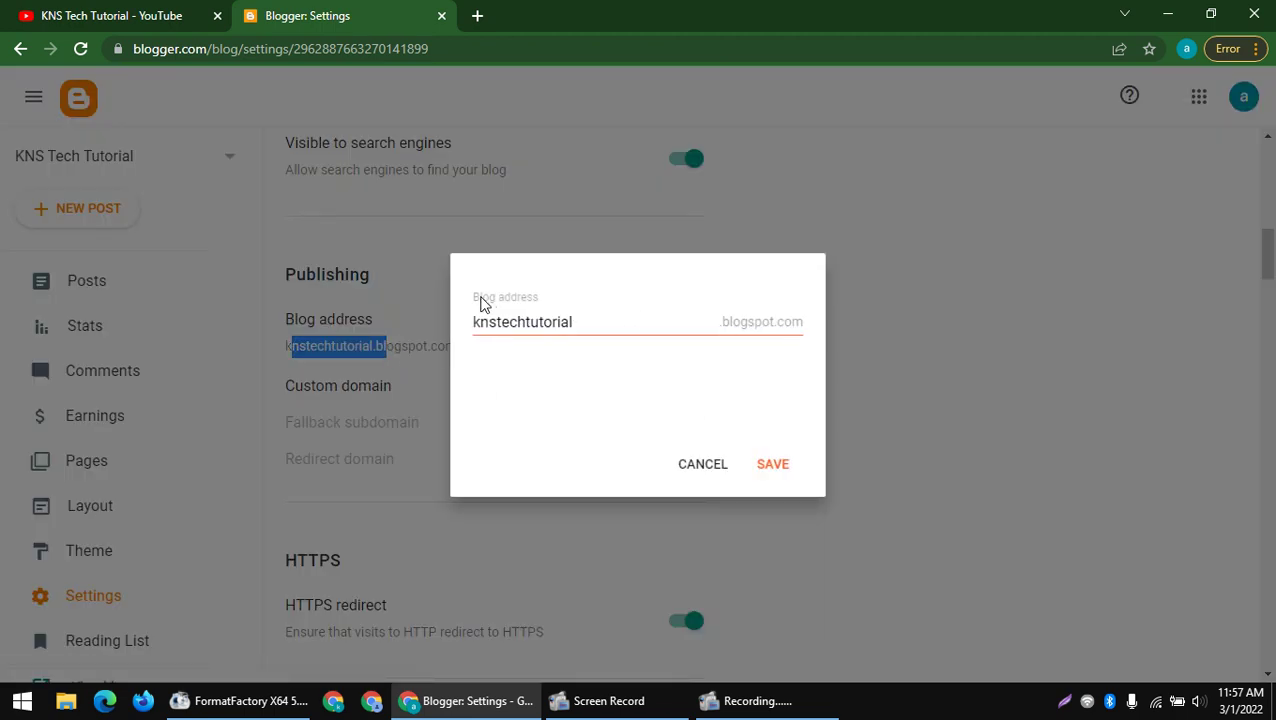
{"action": "left_click", "coordinate": [684, 464]}
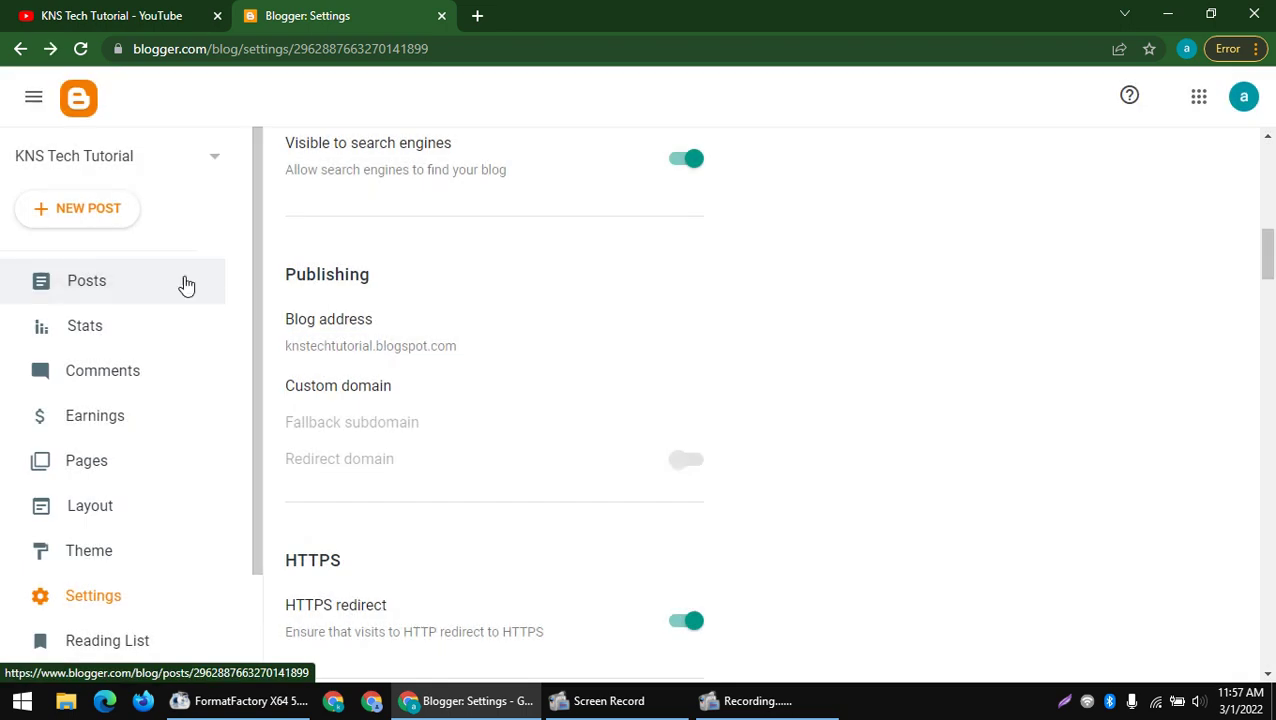
- Open the custom domain setting, follow its option to buy a domain on Google Domains, and return to the blog settings
{"action": "left_click", "coordinate": [322, 388]}
{"action": "left_click", "coordinate": [551, 322]}
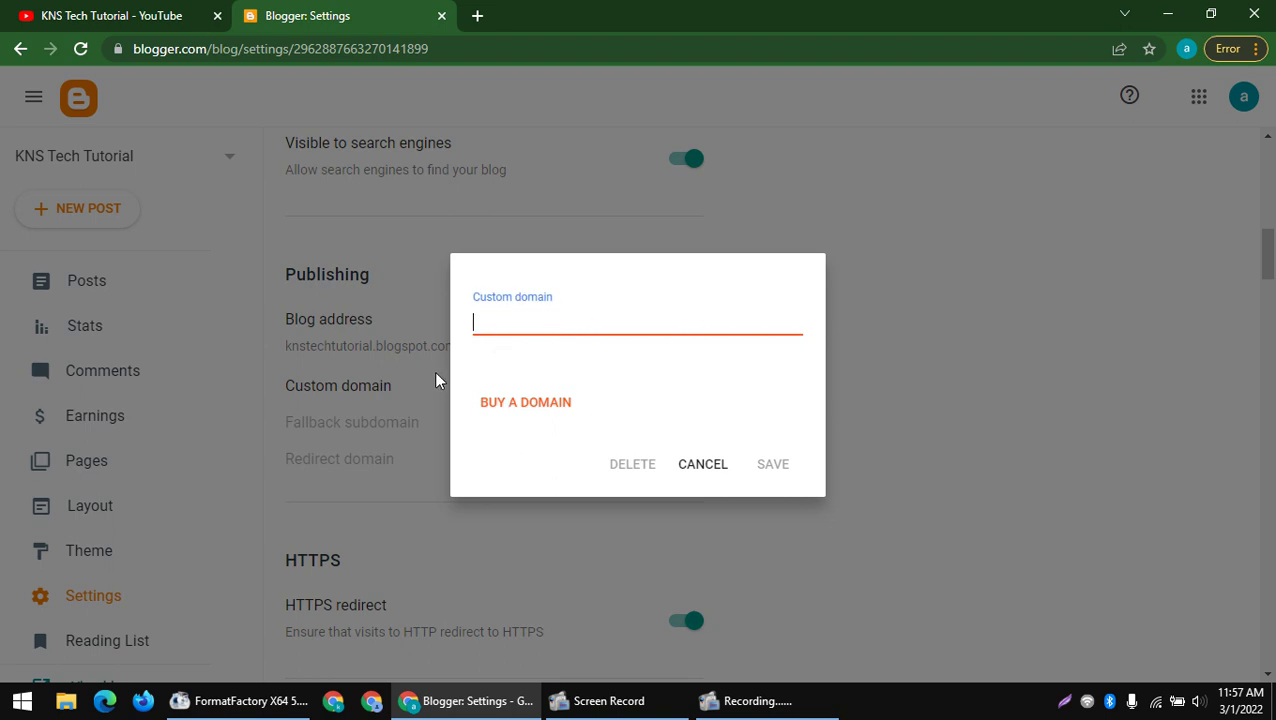
{"action": "left_click", "coordinate": [535, 404]}
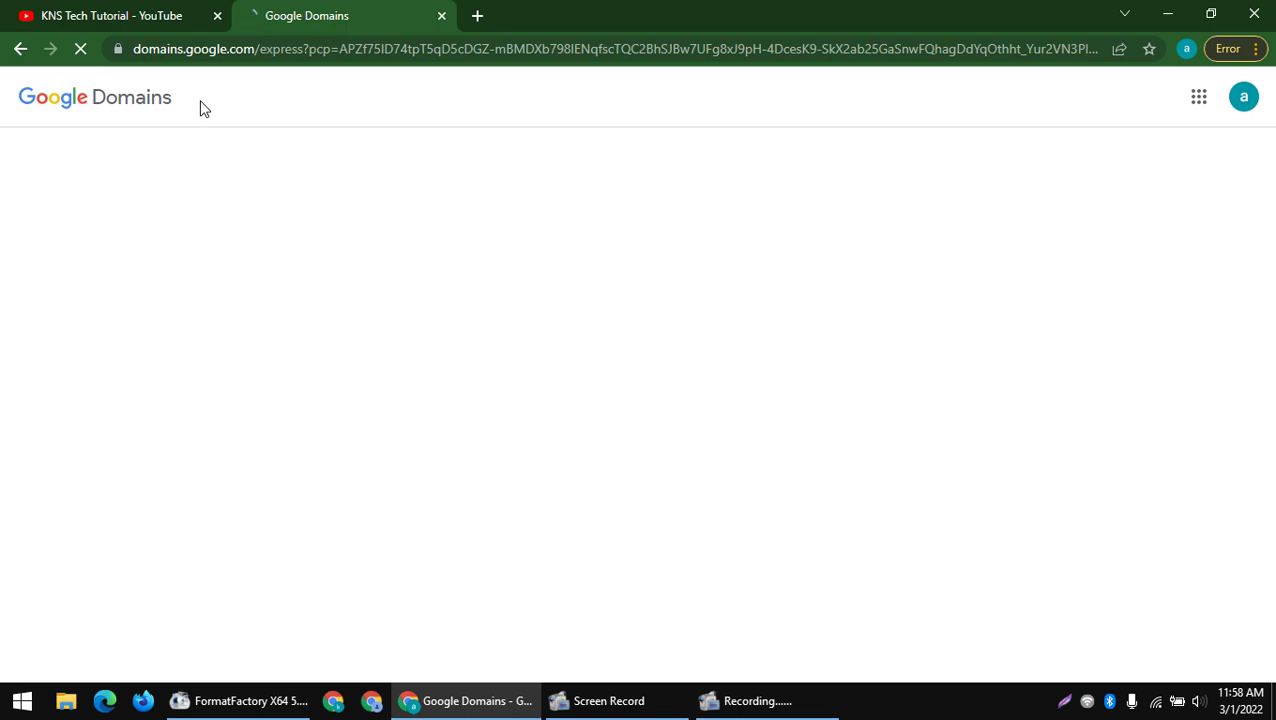
{"action": "left_click", "coordinate": [269, 55]}
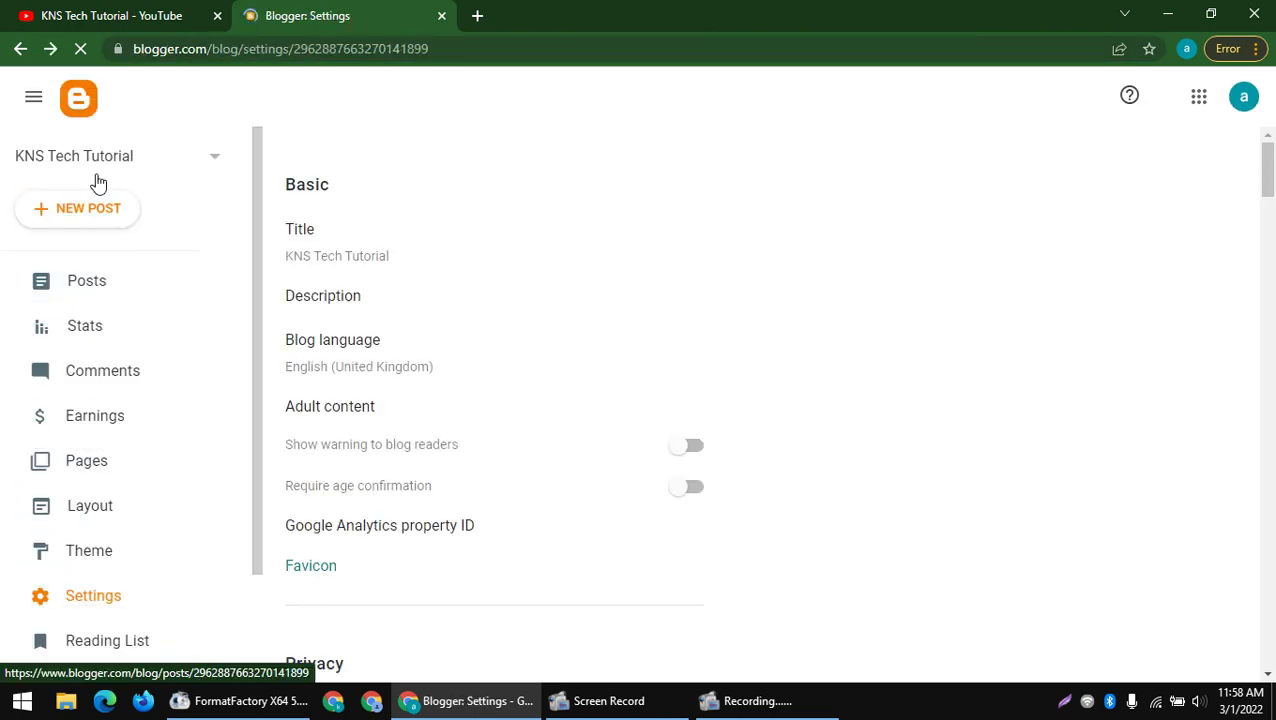
- Create a new blog post without a title, enter "dfgd" as its body text, and publish it
{"action": "left_click", "coordinate": [84, 280]}
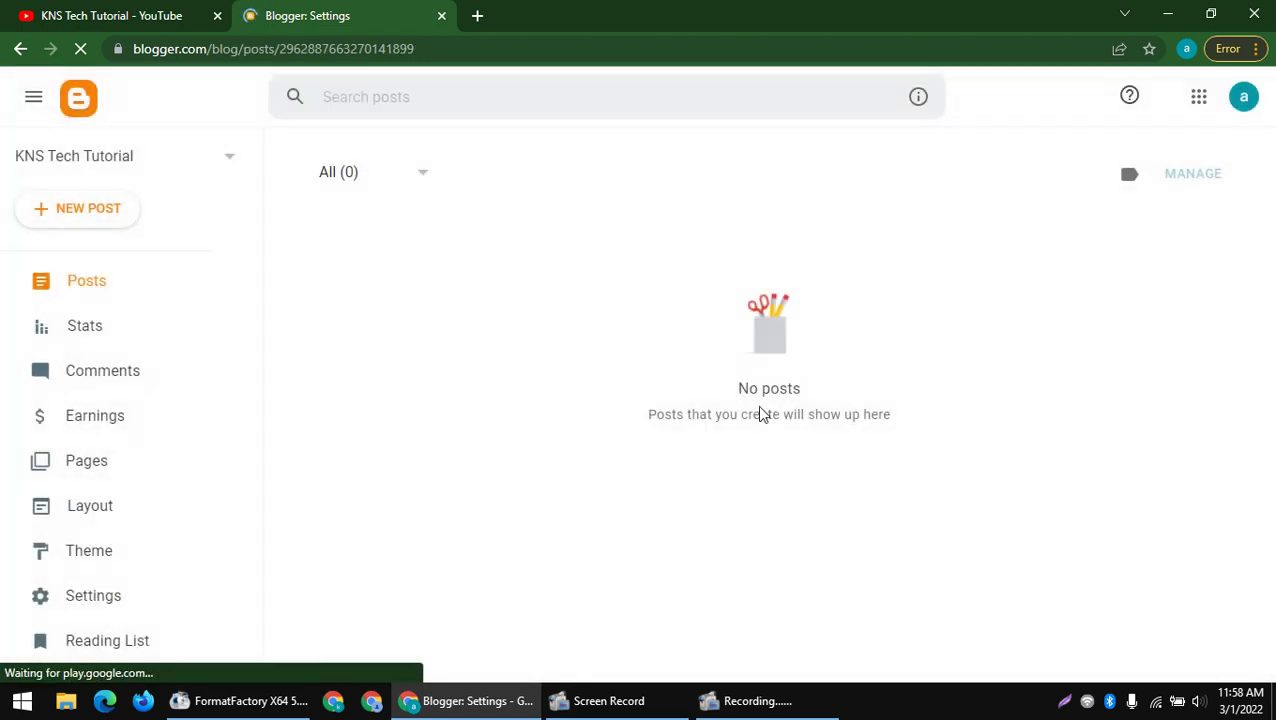
{"action": "scroll", "coordinate": [612, 447], "scroll_direction": "down", "scroll_amount": 3}
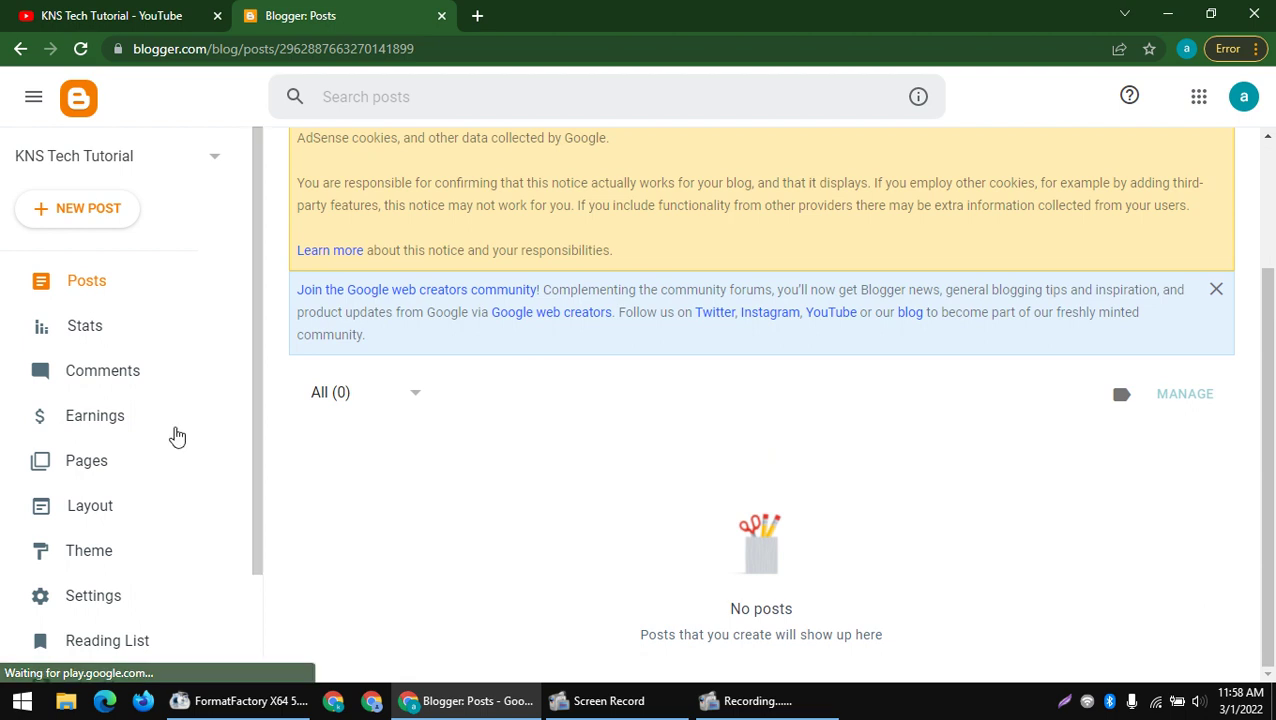
{"action": "left_click", "coordinate": [105, 268]}
{"action": "left_click", "coordinate": [114, 226]}
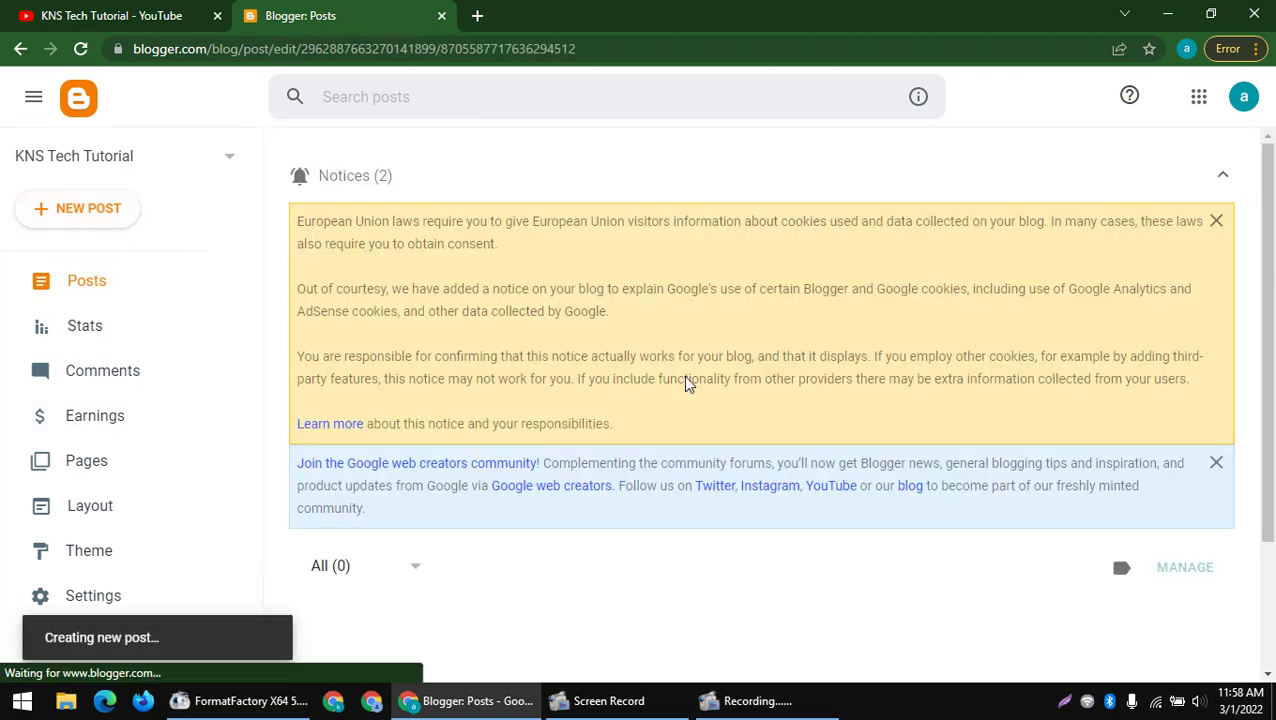
{"action": "type", "text": "dfgd"}
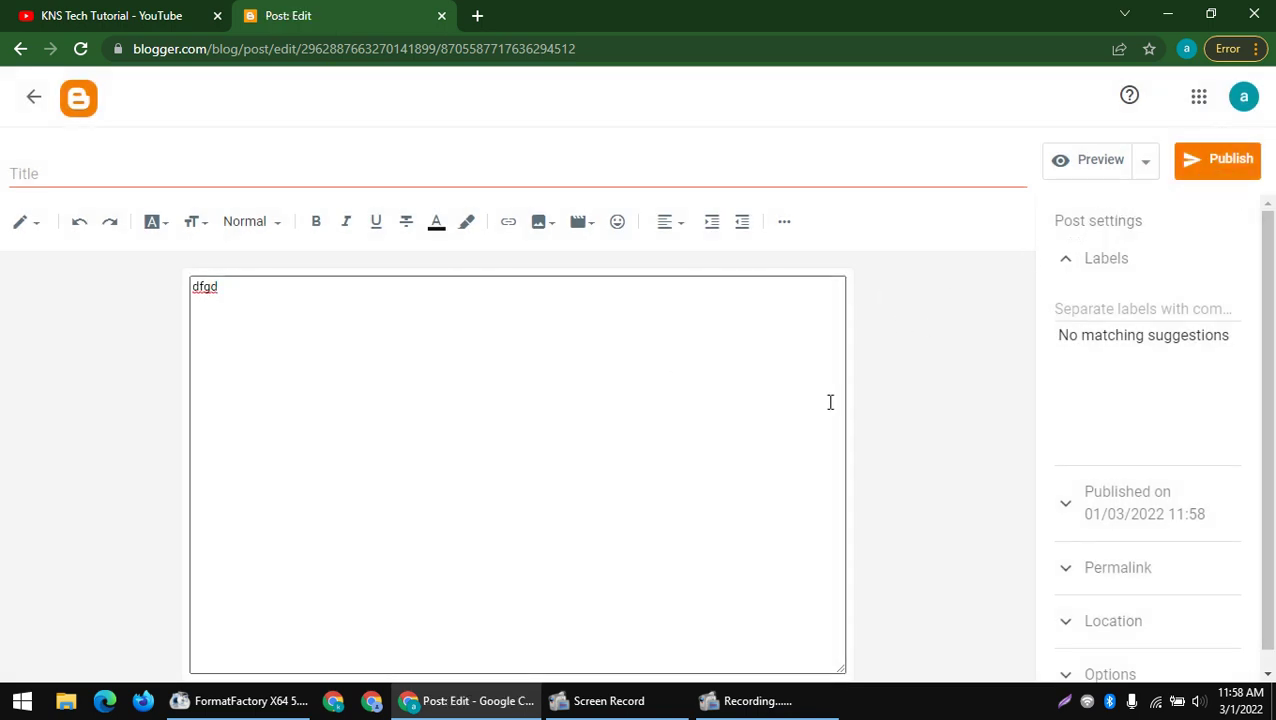
{"action": "left_click", "coordinate": [1224, 168]}
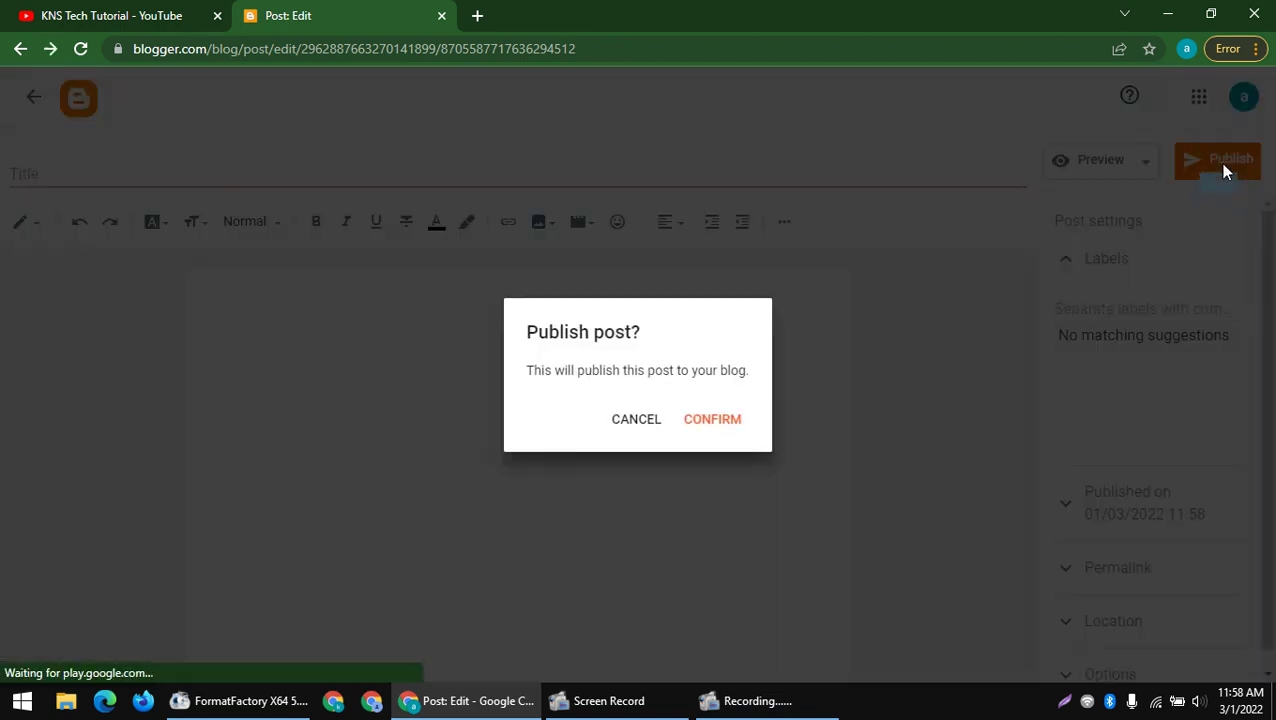
{"action": "left_click", "coordinate": [718, 420]}
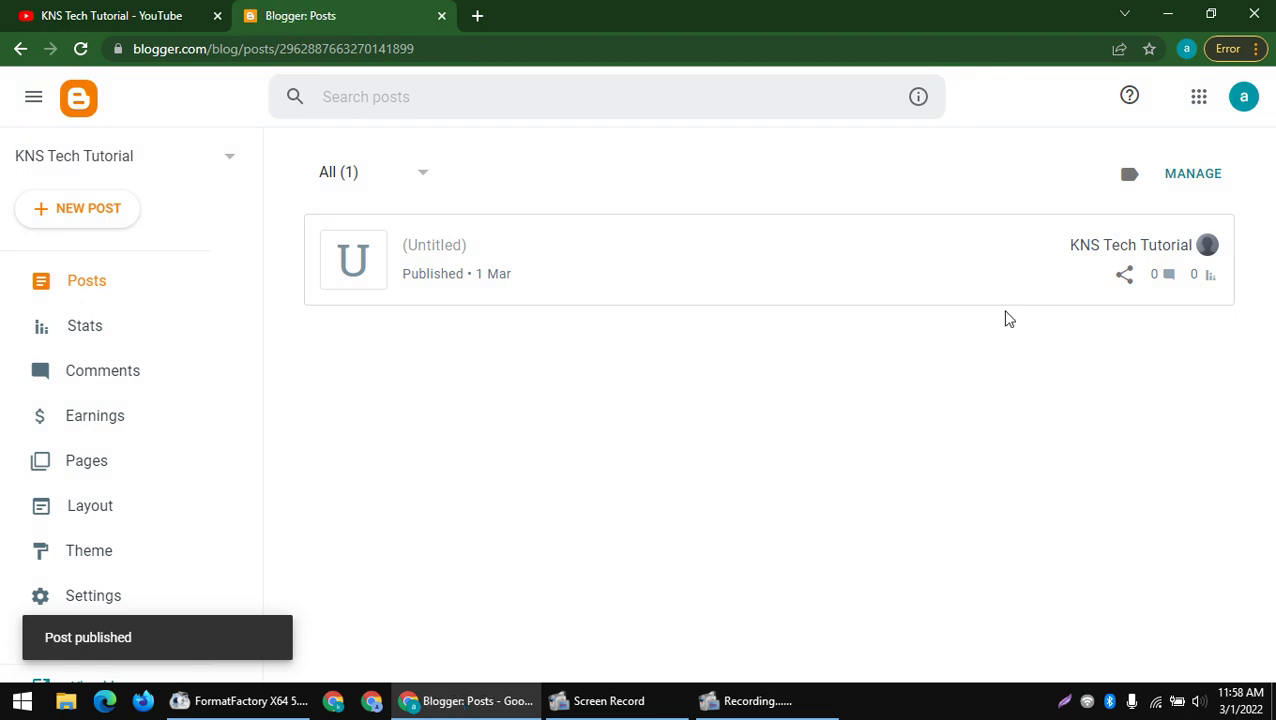
- Open the untitled published post from the posts list in its own browser tab
{"action": "scroll", "coordinate": [1143, 389], "scroll_direction": "down", "scroll_amount": 1}
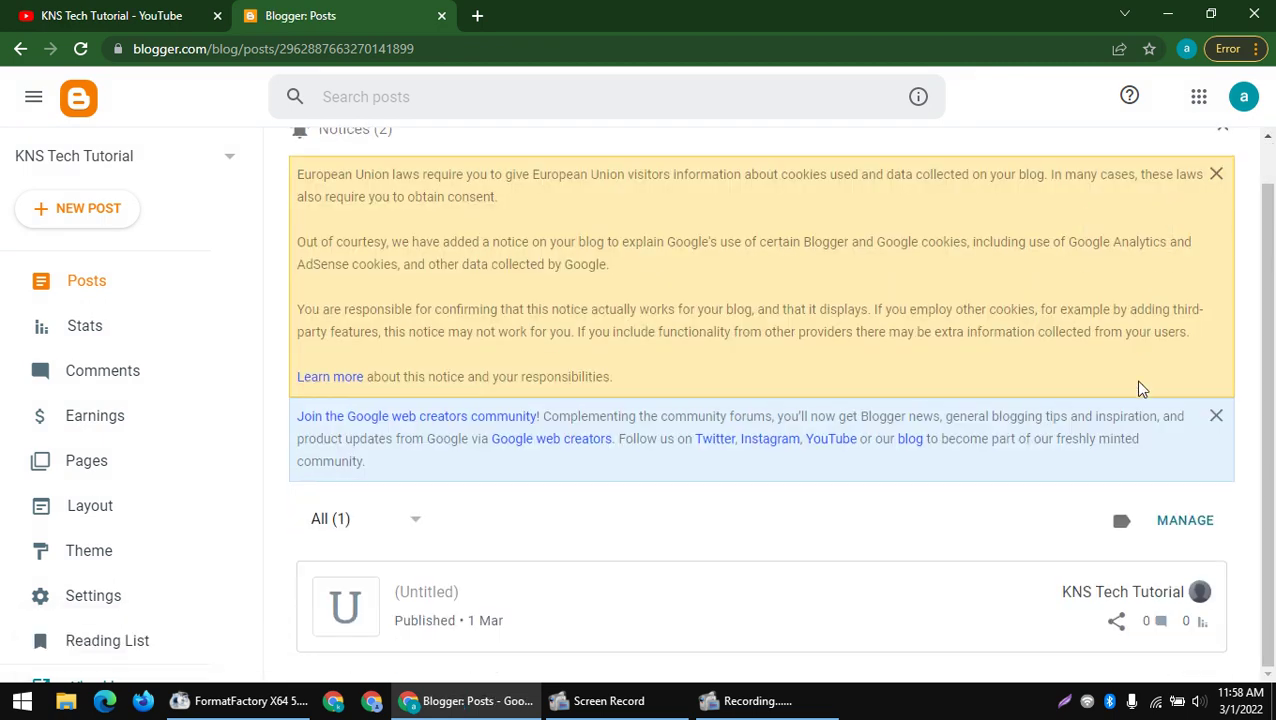
{"action": "left_click", "coordinate": [1157, 590]}
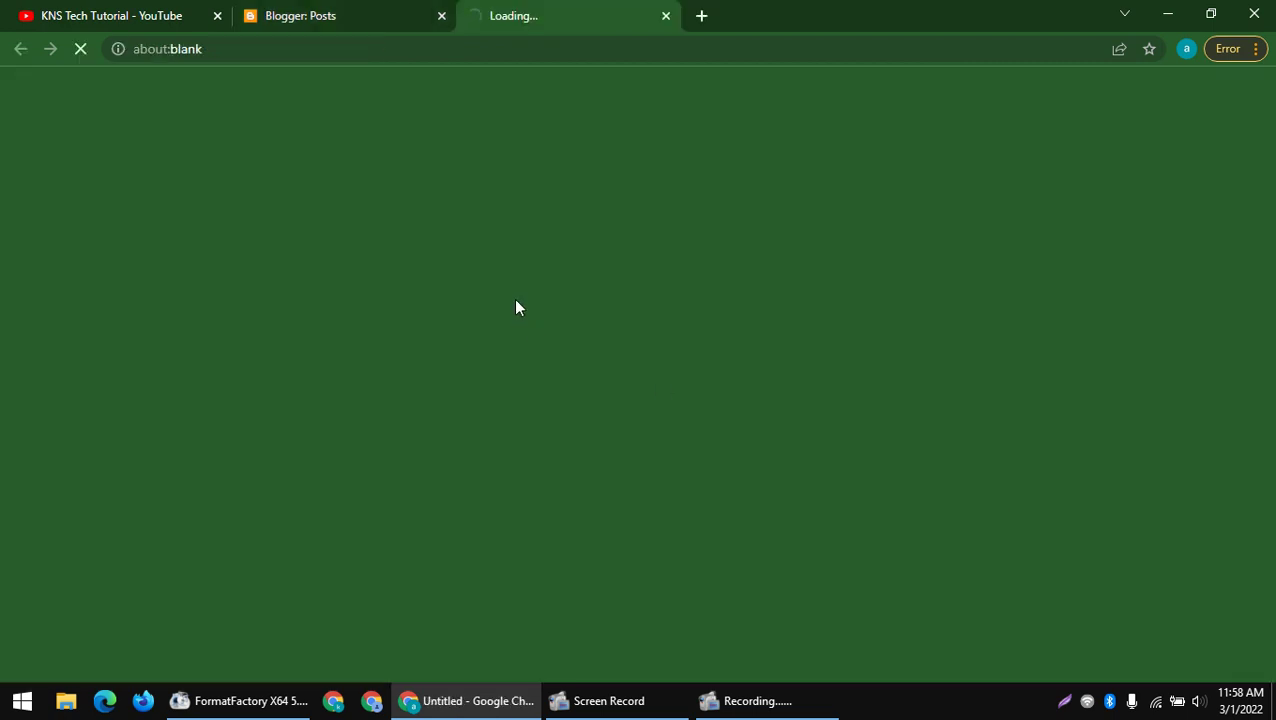
{"action": "left_click", "coordinate": [318, 16]}
{"action": "left_click", "coordinate": [508, 22]}
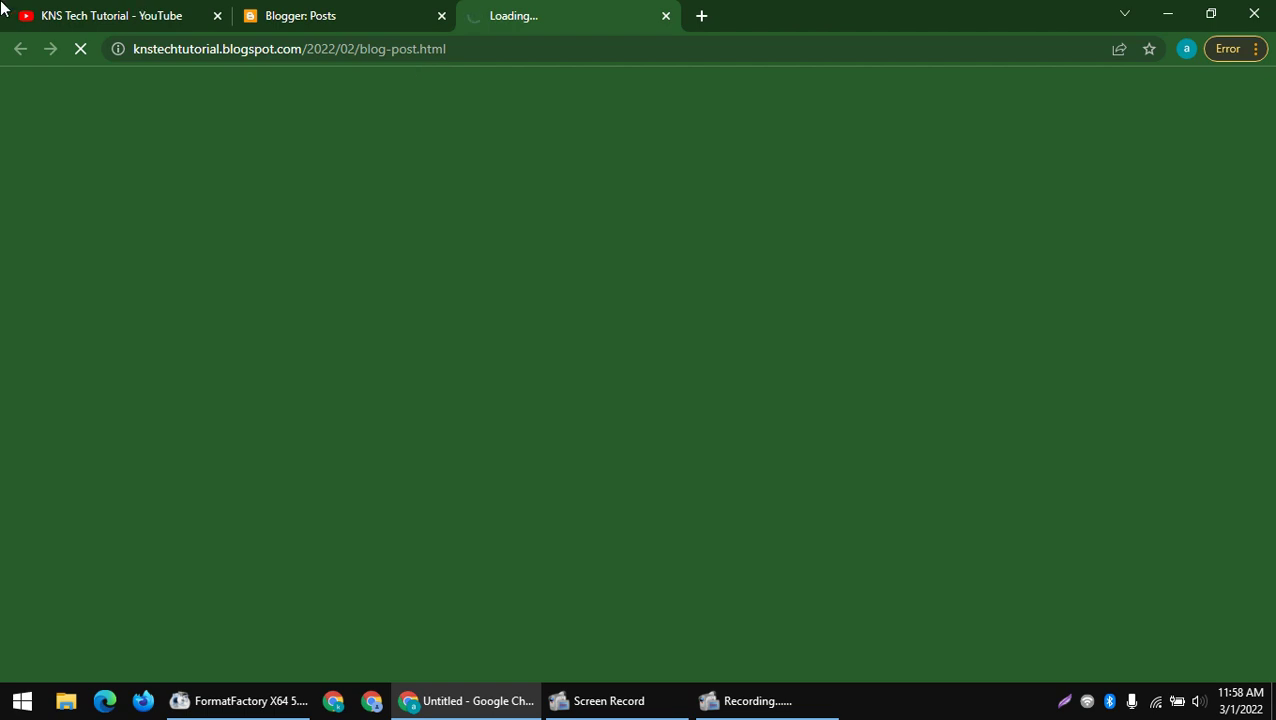
- Connect the computer to the OPPO A5s Wi-Fi network, then reload the live post and examine it down to the theme credit
{"action": "left_click", "coordinate": [1153, 700]}
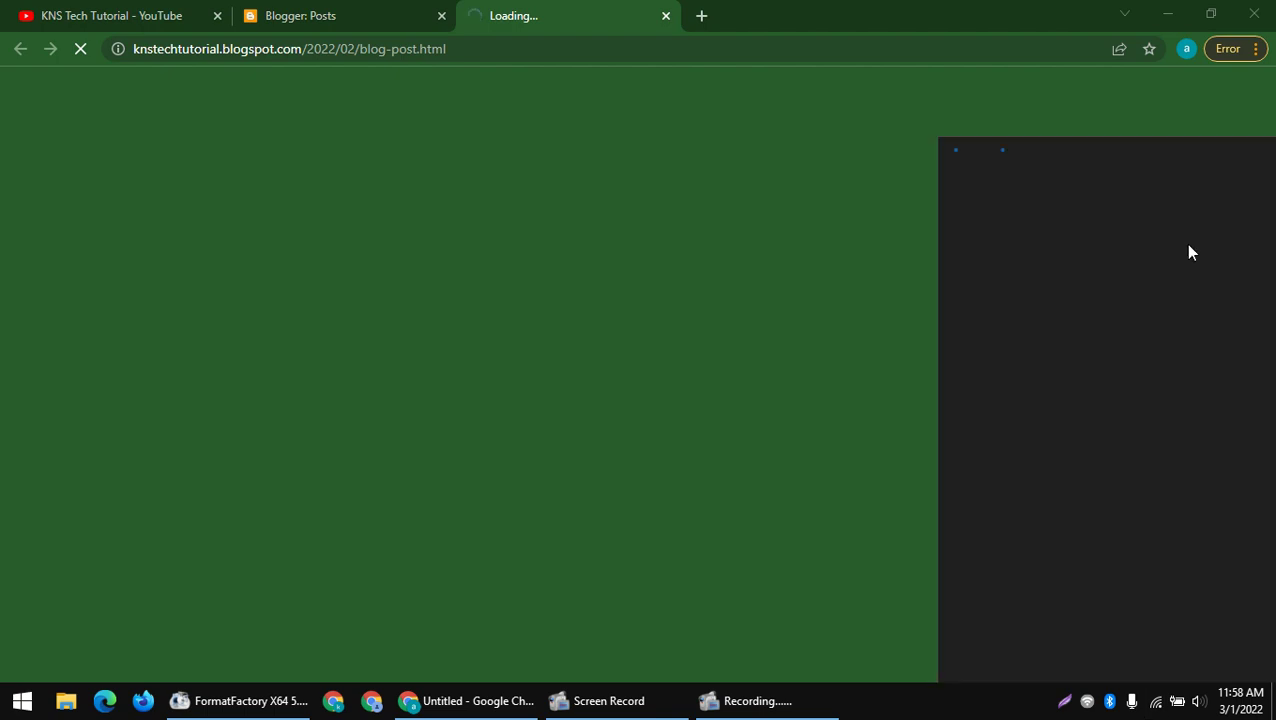
{"action": "left_click", "coordinate": [1196, 260]}
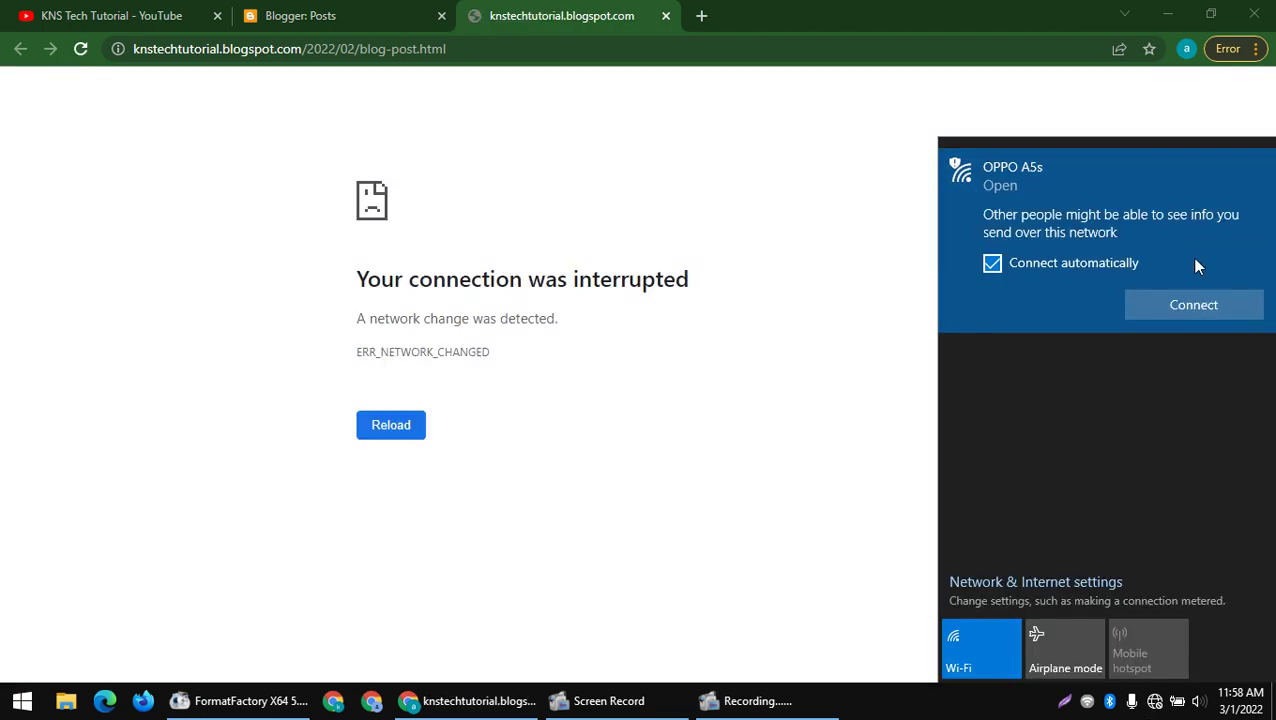
{"action": "left_click", "coordinate": [1180, 306]}
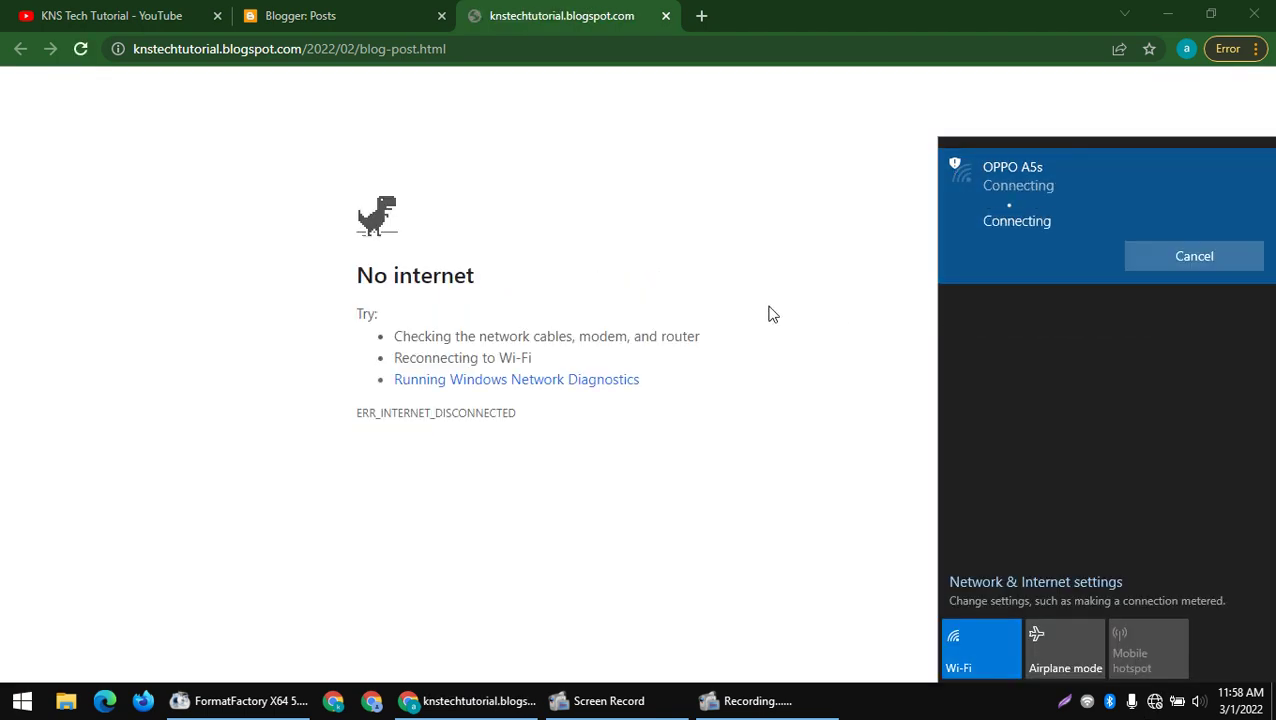
{"action": "right_click", "coordinate": [558, 222]}
{"action": "left_click", "coordinate": [578, 268]}
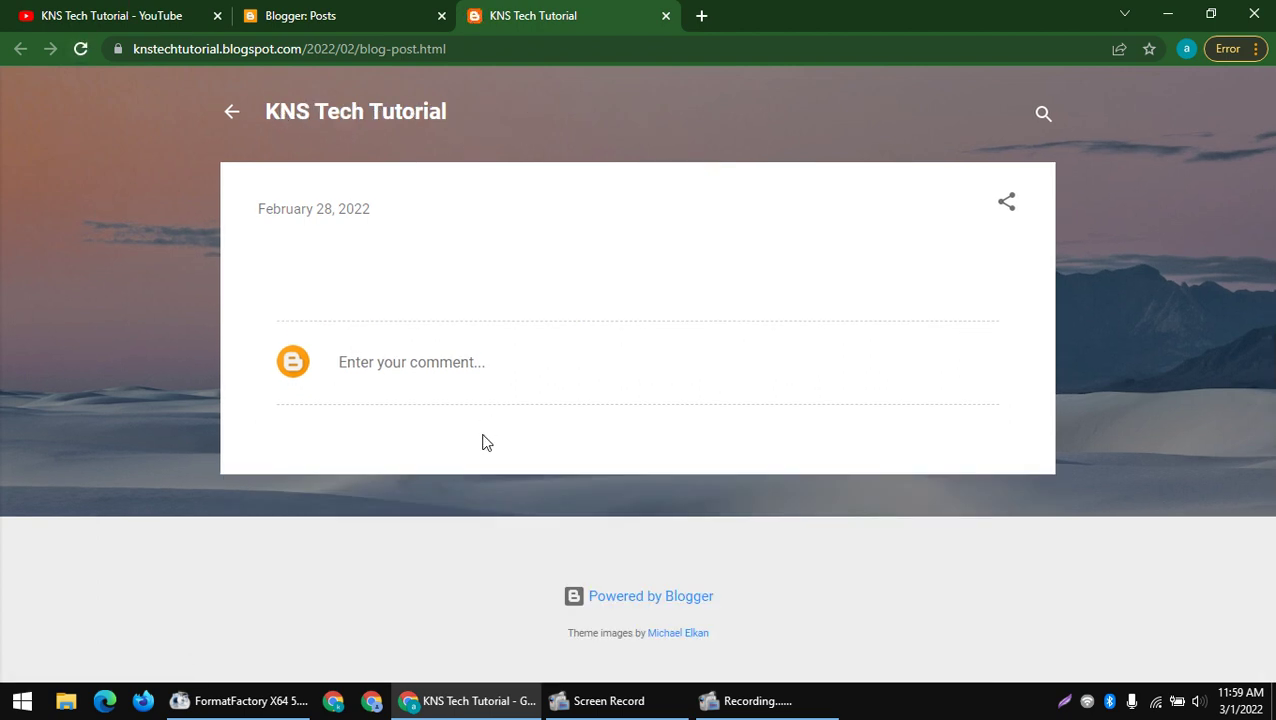
{"action": "left_click_drag", "start_coordinate": [748, 614], "coordinate": [712, 636]}
{"action": "left_click", "coordinate": [562, 662]}
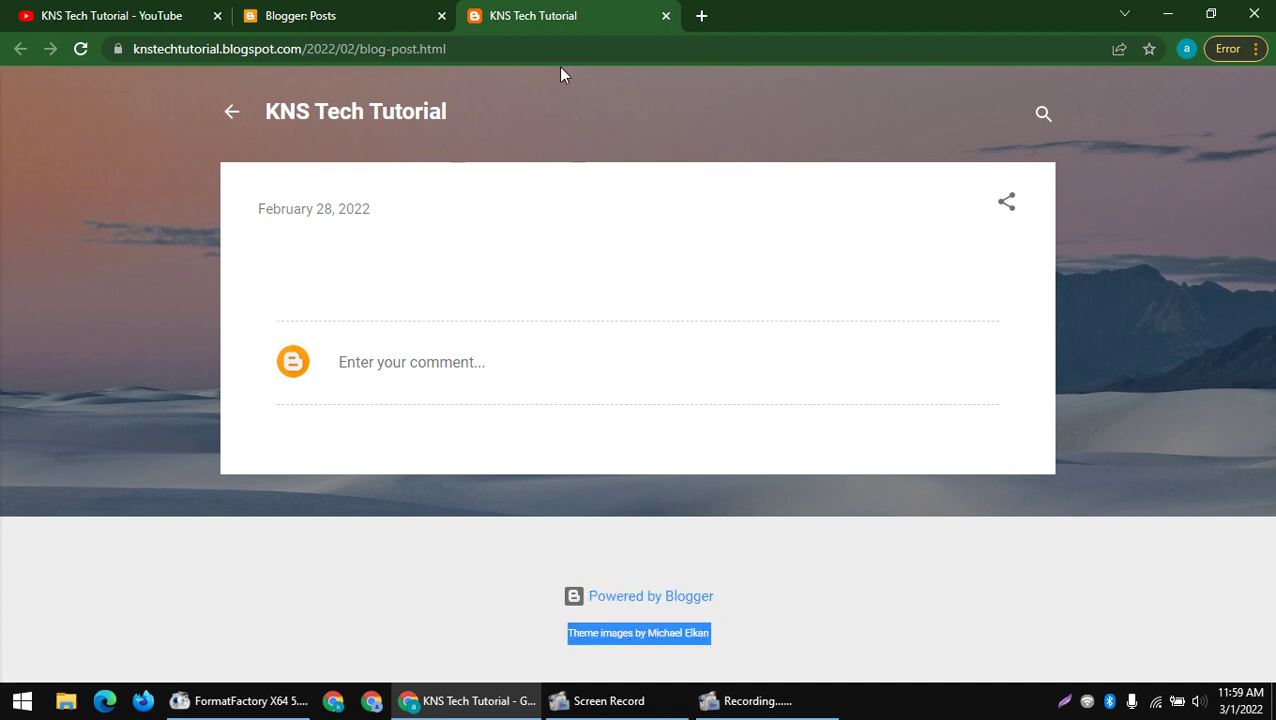
- Open the blog's theme gallery and look through the available themes, from Contempo down to Watermark
{"action": "left_click", "coordinate": [316, 10]}
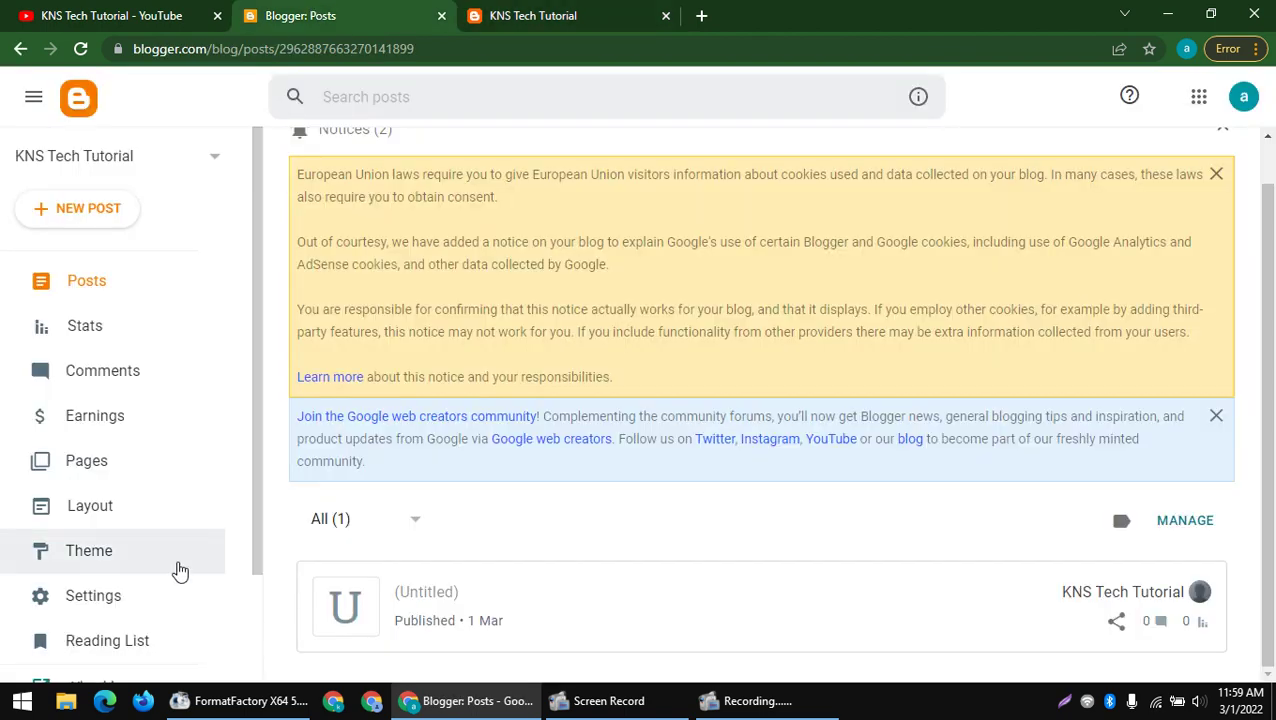
{"action": "scroll", "coordinate": [71, 527], "scroll_direction": "down", "scroll_amount": 1}
{"action": "left_click", "coordinate": [82, 456]}
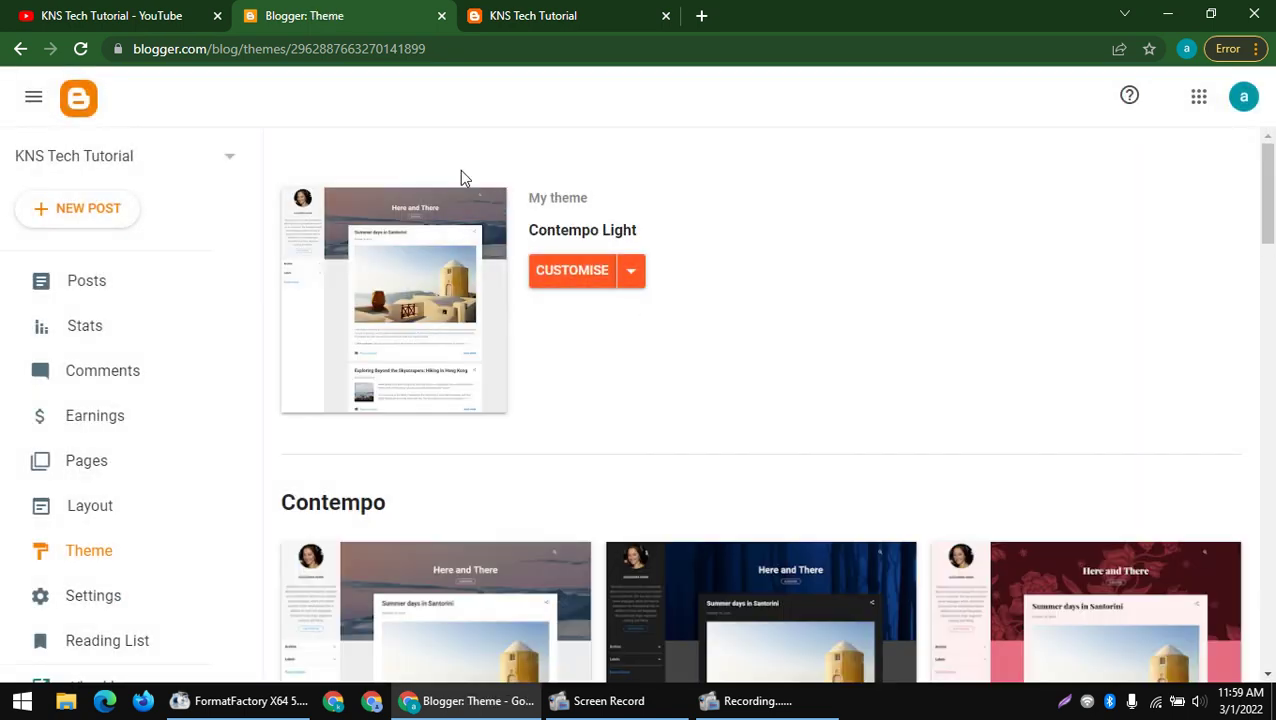
{"action": "scroll", "coordinate": [628, 410], "scroll_direction": "down", "scroll_amount": 7}
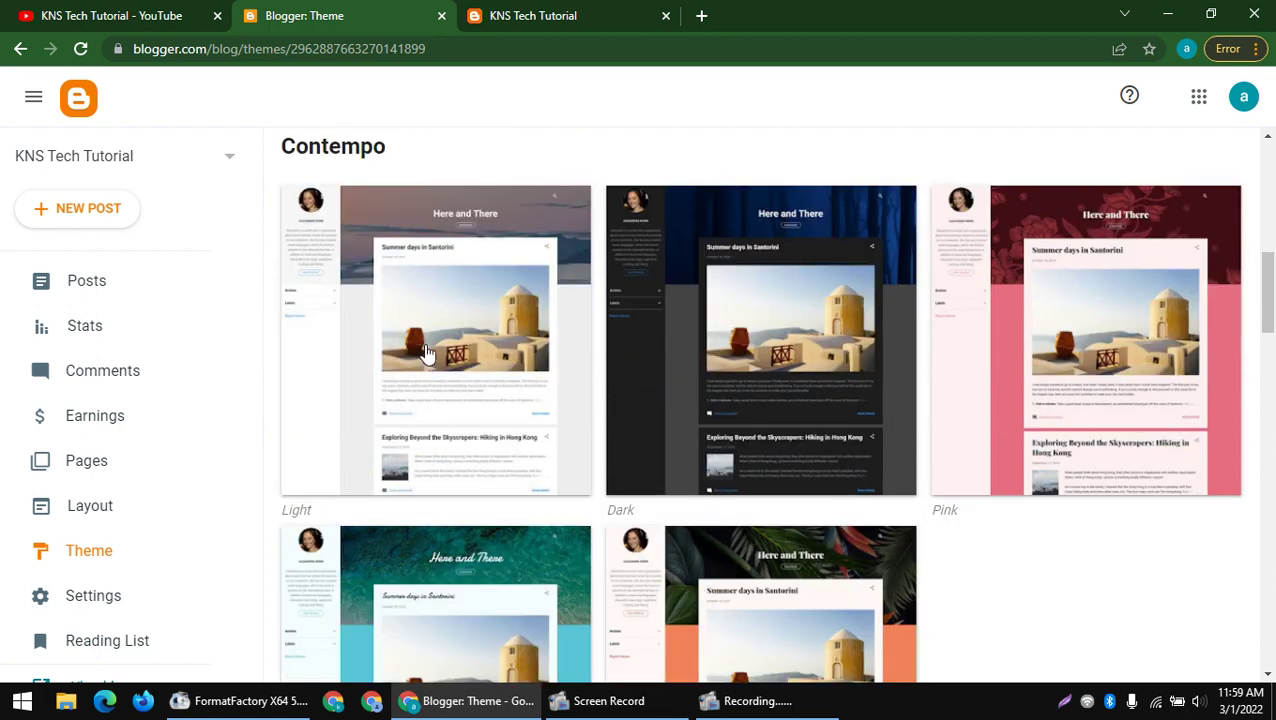
{"action": "scroll", "coordinate": [427, 352], "scroll_direction": "down", "scroll_amount": 5}
{"action": "scroll", "coordinate": [430, 360], "scroll_direction": "down", "scroll_amount": 5}
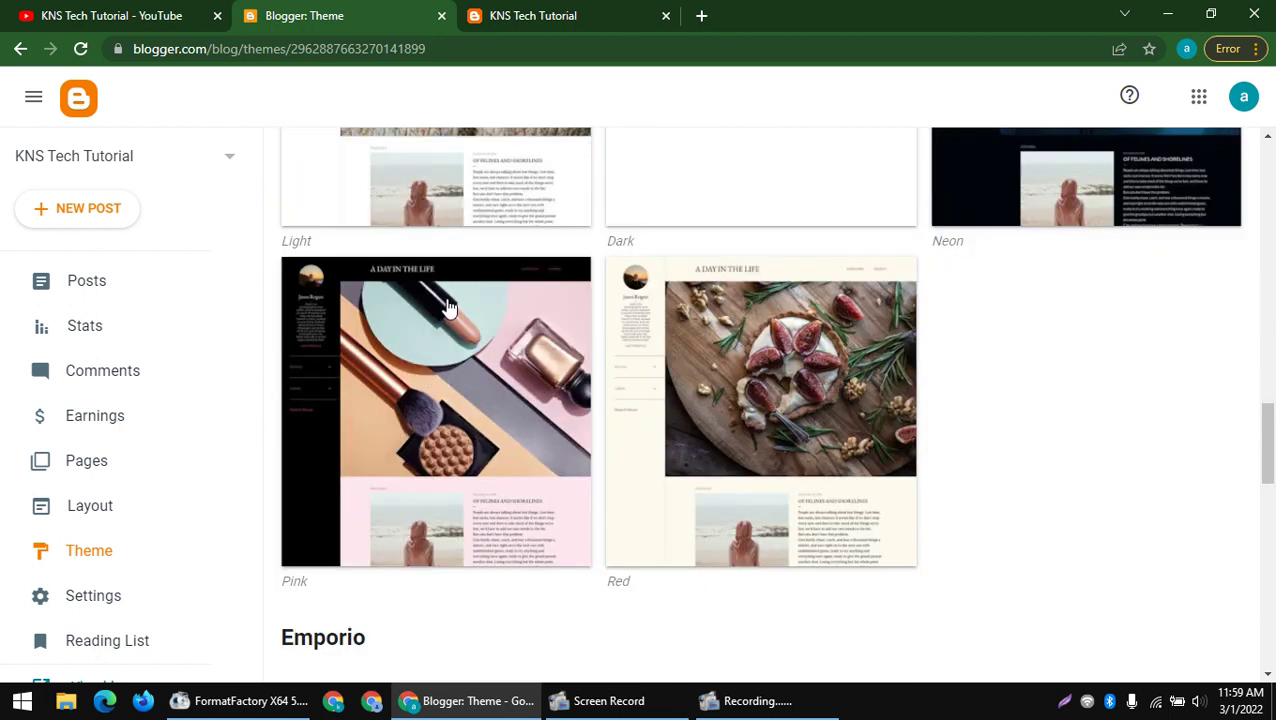
{"action": "scroll", "coordinate": [564, 345], "scroll_direction": "down", "scroll_amount": 10}
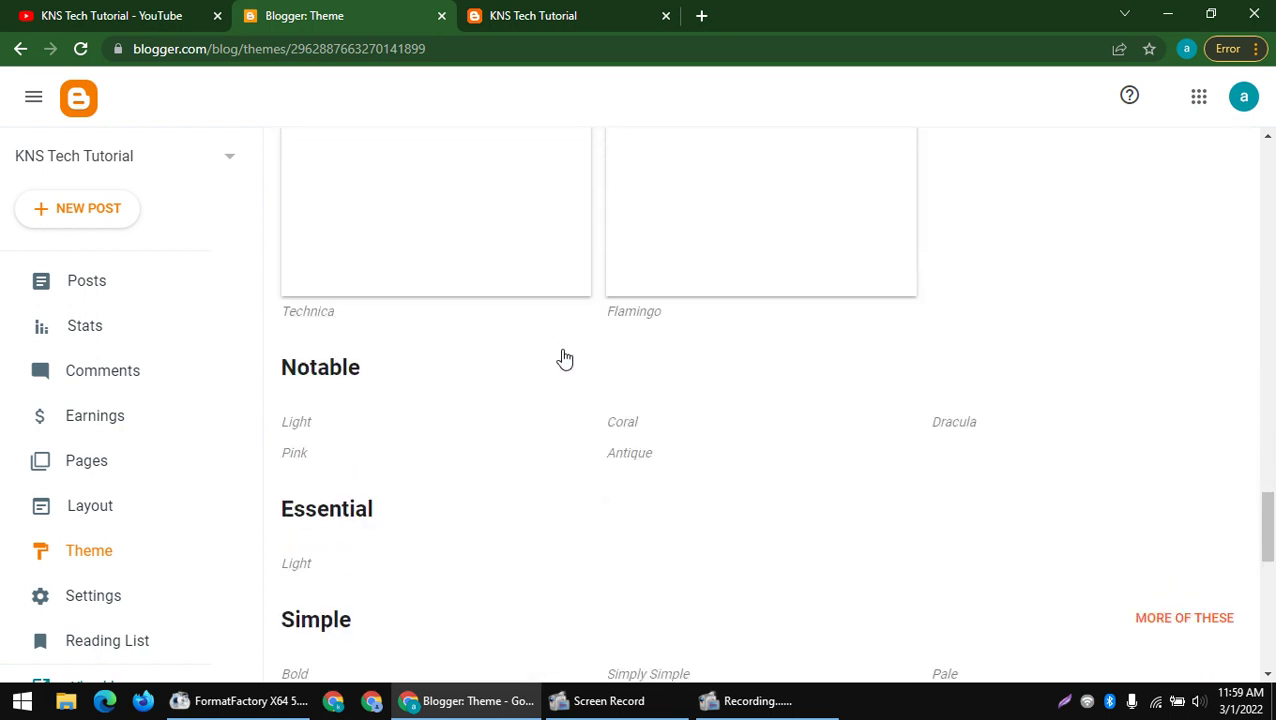
{"action": "scroll", "coordinate": [565, 358], "scroll_direction": "down", "scroll_amount": 10}
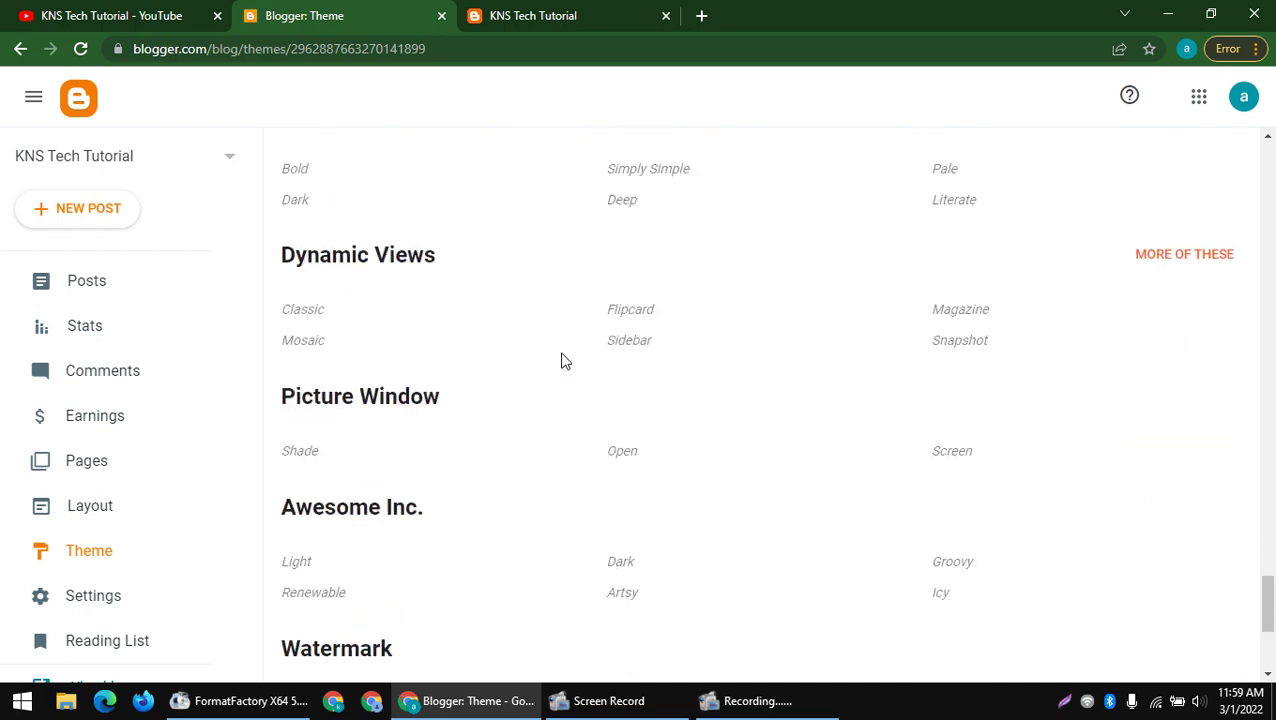
{"action": "scroll", "coordinate": [562, 360], "scroll_direction": "down", "scroll_amount": 1}
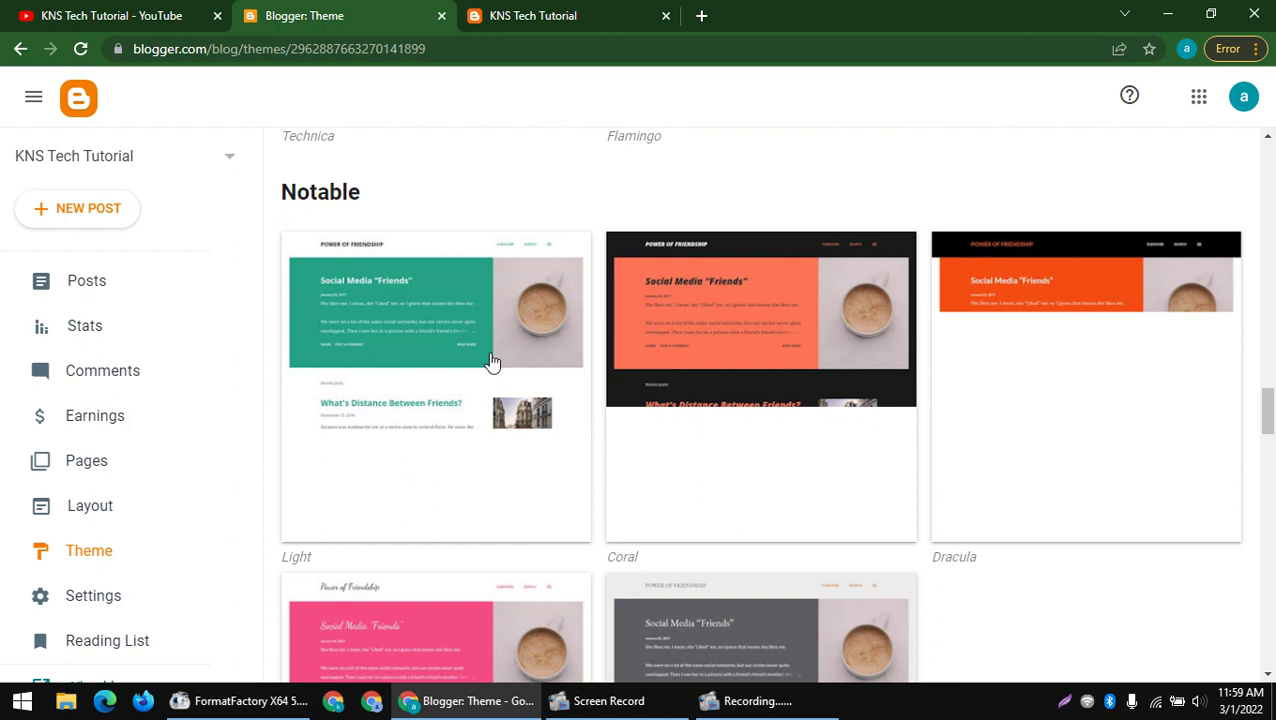
- Select the Light variant of the Notable theme and apply it to the blog
{"action": "left_click", "coordinate": [491, 362]}
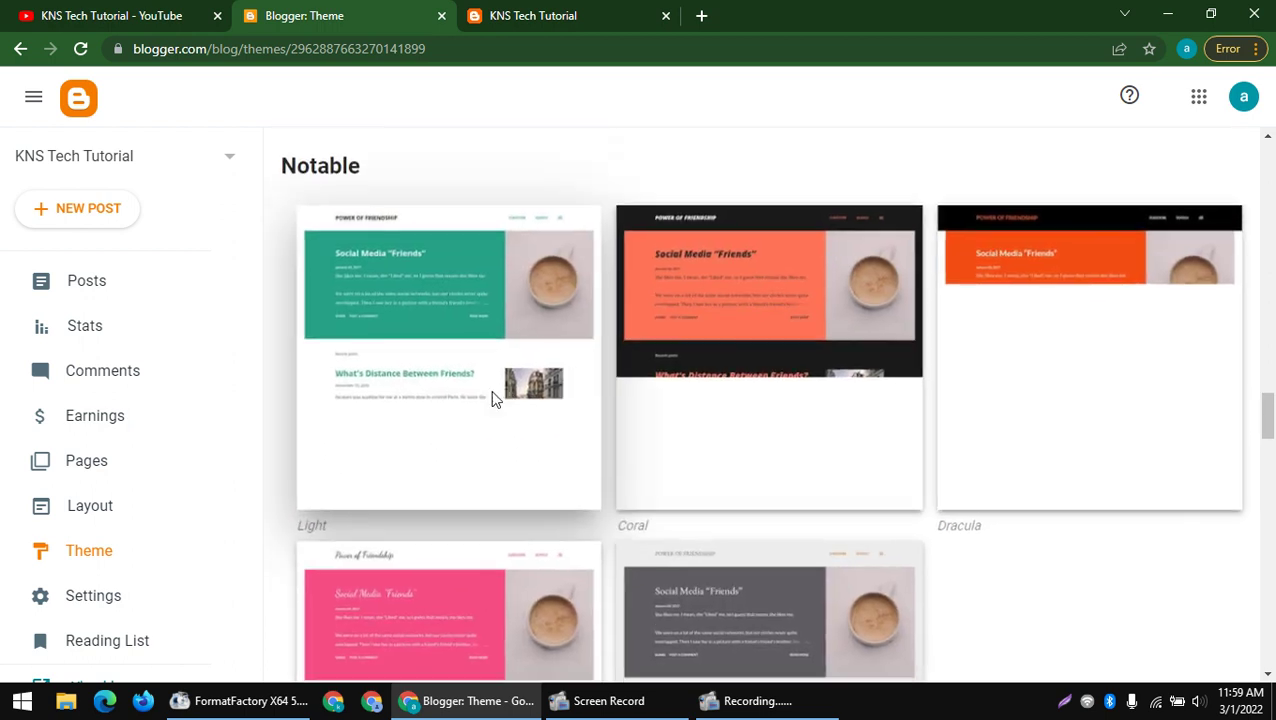
{"action": "left_click", "coordinate": [490, 392]}
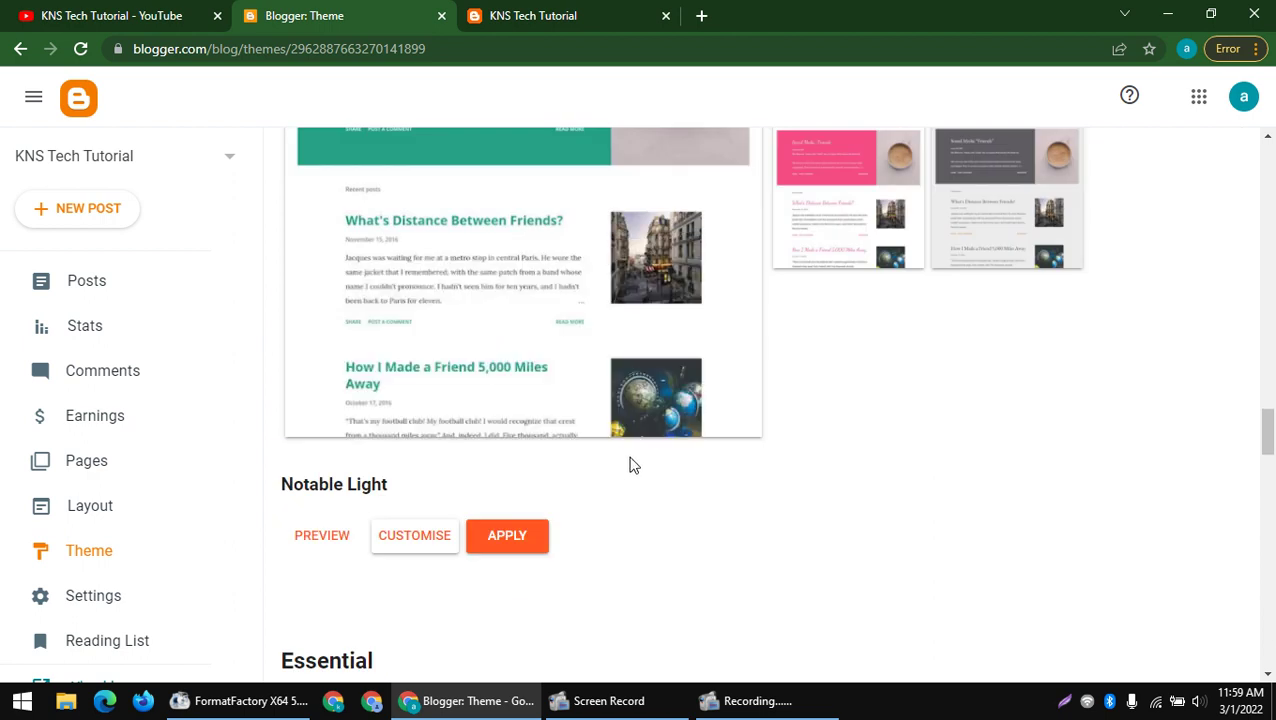
{"action": "left_click", "coordinate": [532, 638]}
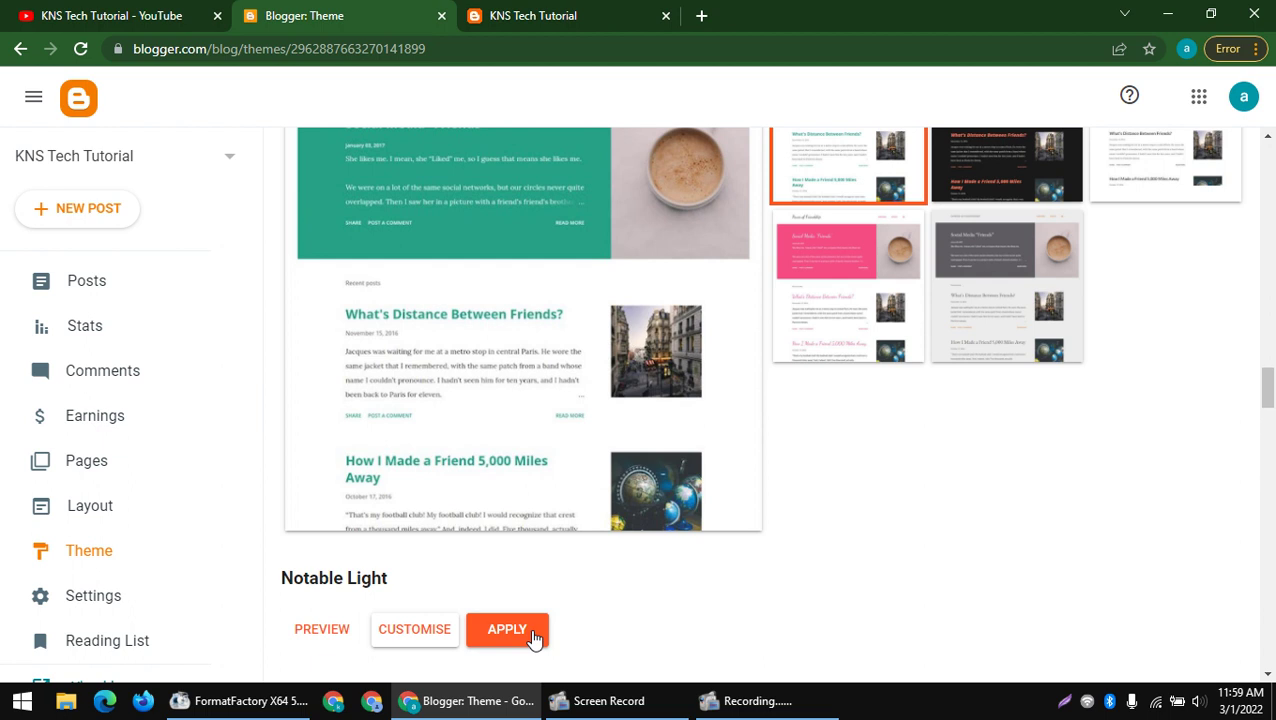
{"action": "left_click", "coordinate": [534, 637]}
- Open the Notable Light theme preview in a new browser tab and switch back to the live post's tab
{"action": "right_click", "coordinate": [318, 640]}
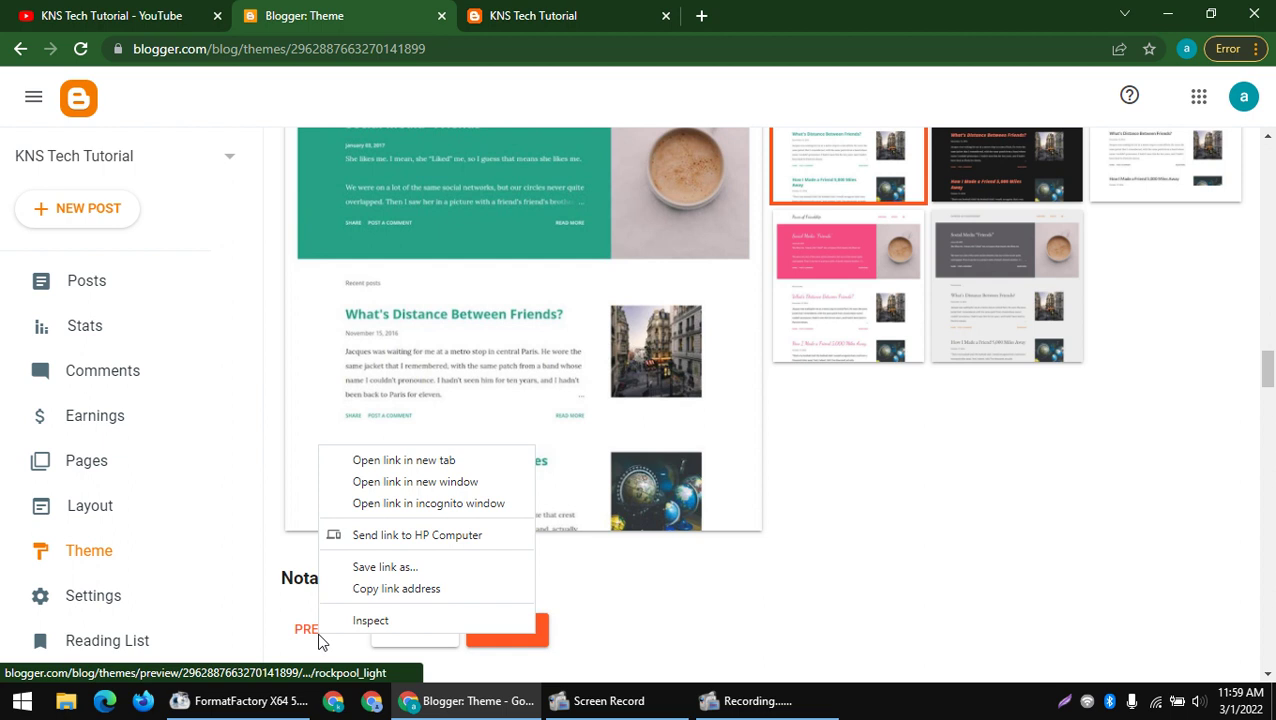
{"action": "left_click", "coordinate": [372, 463]}
{"action": "scroll", "coordinate": [456, 500], "scroll_direction": "up", "scroll_amount": 2}
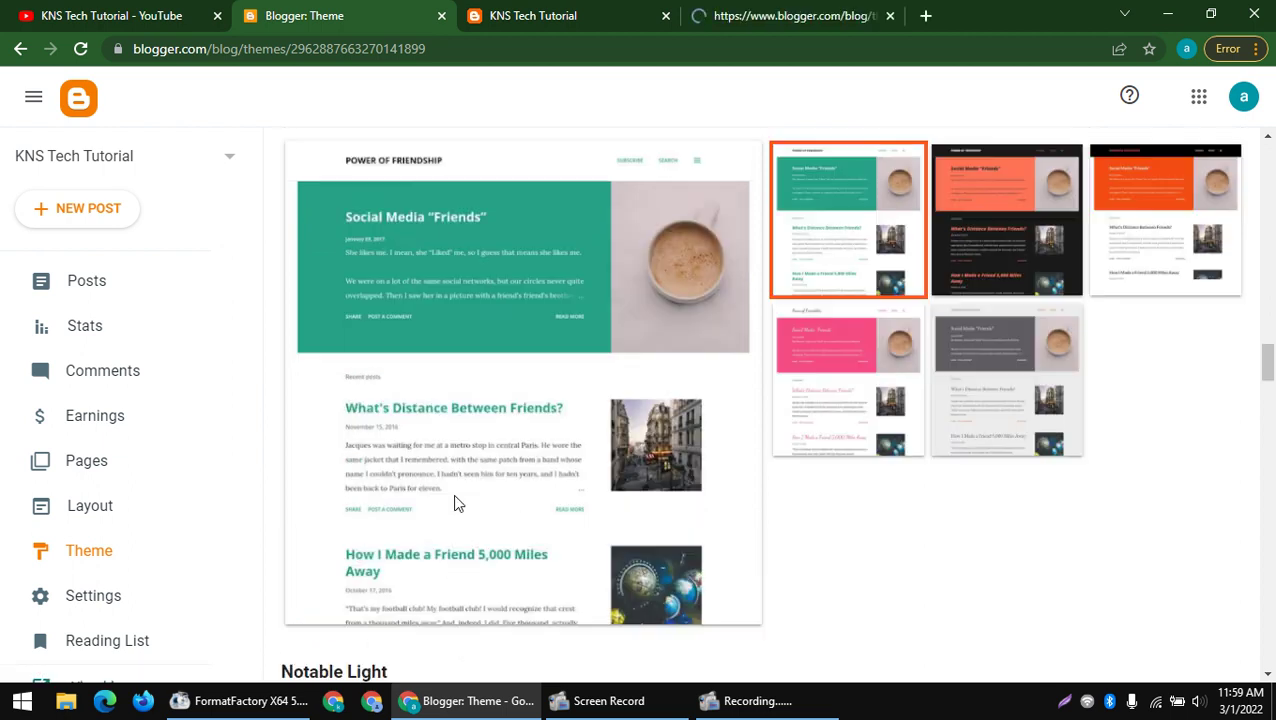
{"action": "left_click", "coordinate": [708, 12]}
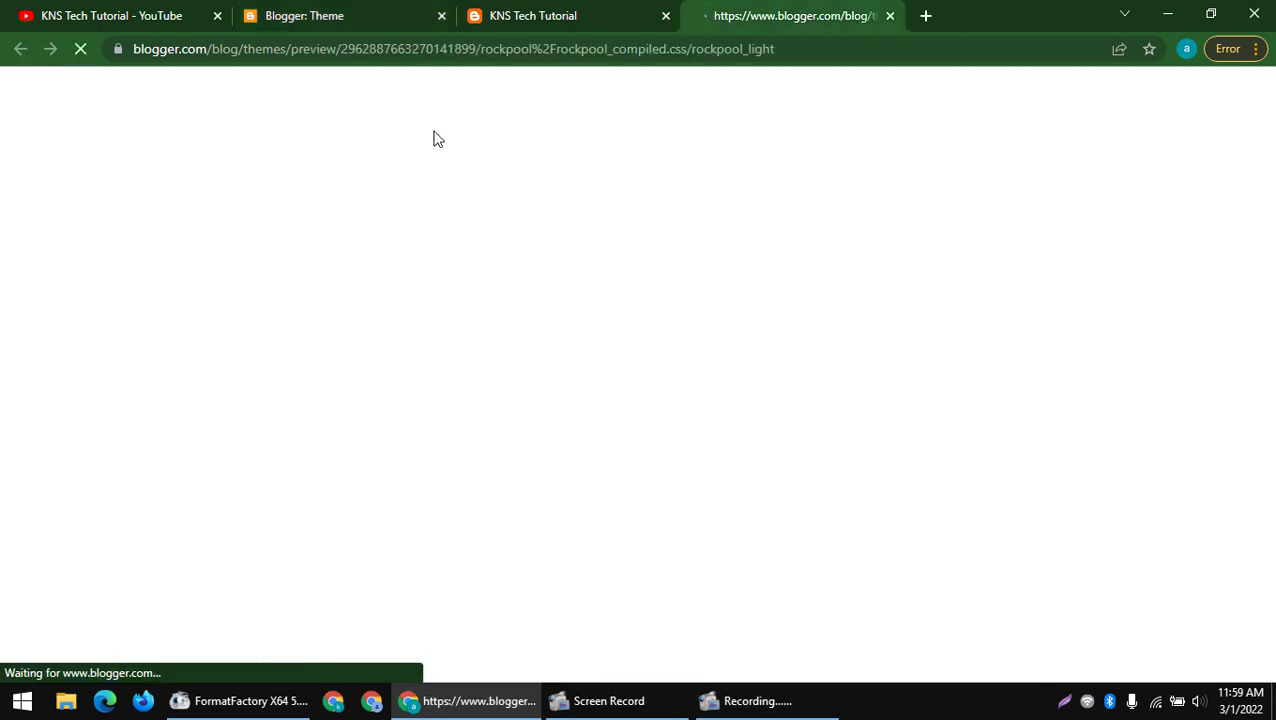
{"action": "left_click", "coordinate": [305, 15]}
{"action": "left_click", "coordinate": [613, 12]}
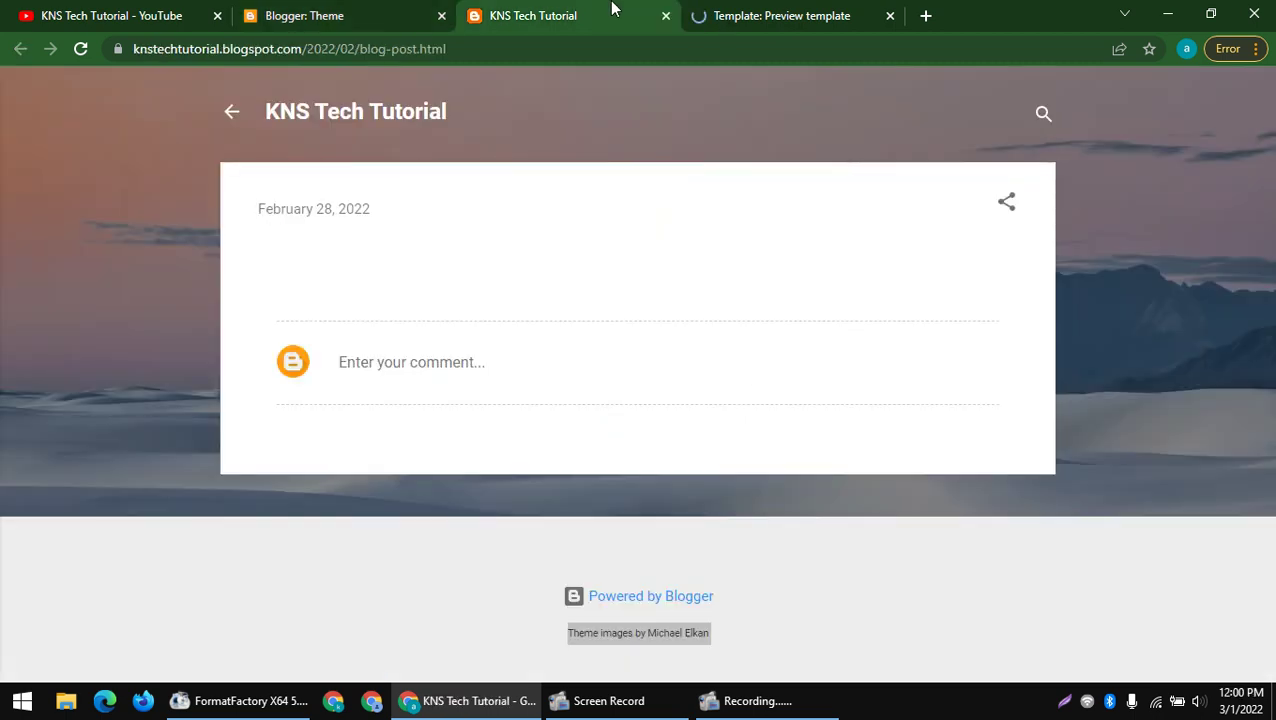
- Load the live blog's home page to check its theme, then return to the blog's theme gallery
{"action": "right_click", "coordinate": [630, 94]}
{"action": "key", "text": "F5"}
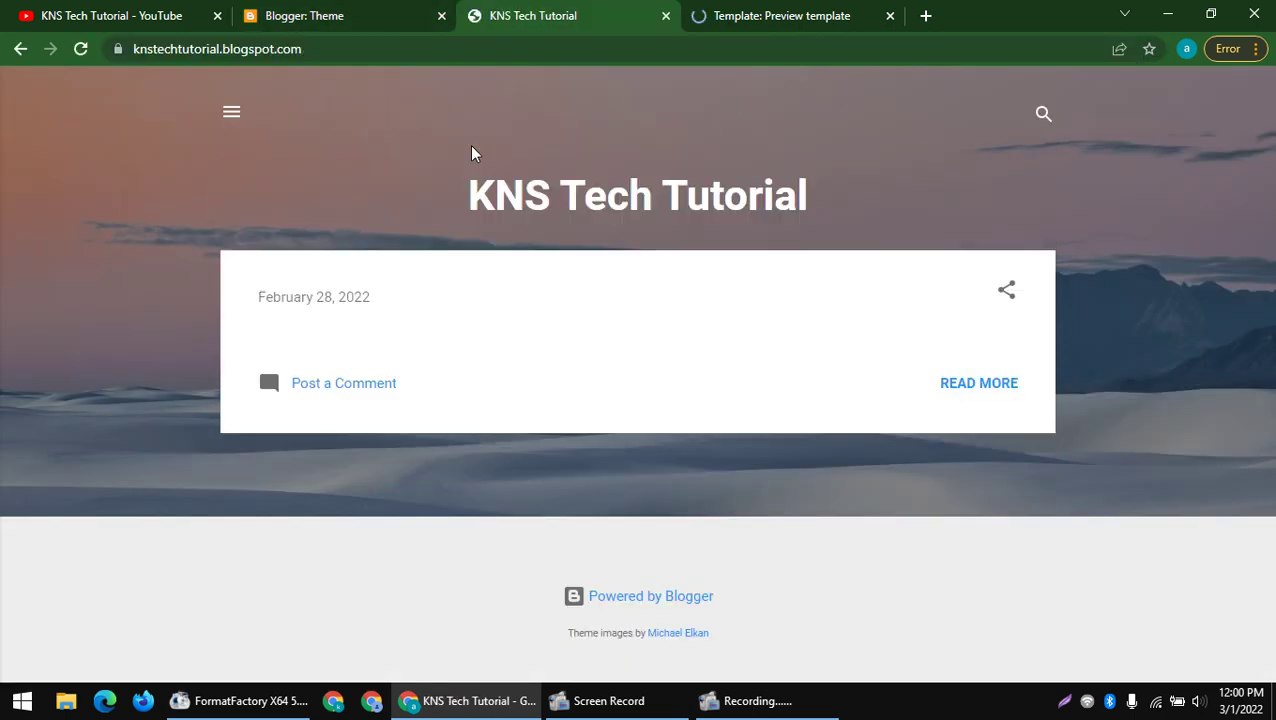
{"action": "left_click", "coordinate": [320, 15]}
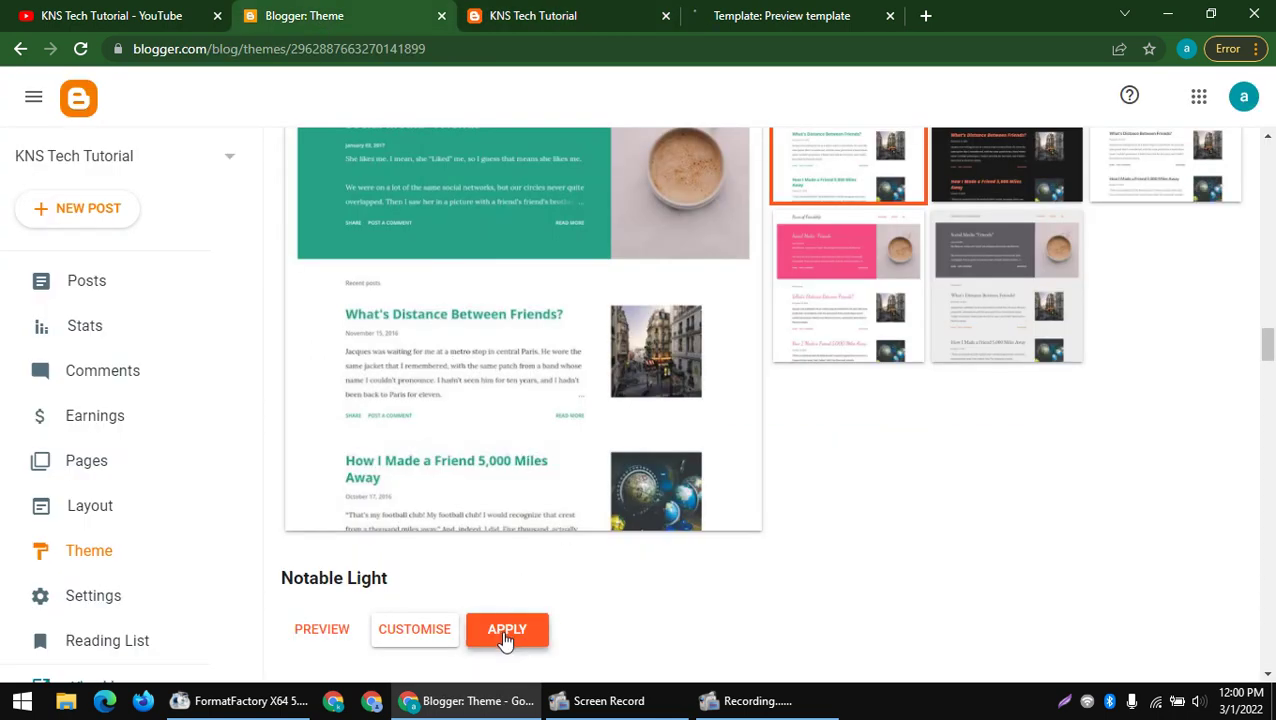
- Examine the blog in the Notable Light theme preview, then return to the gallery and apply that theme
{"action": "left_click", "coordinate": [333, 632]}
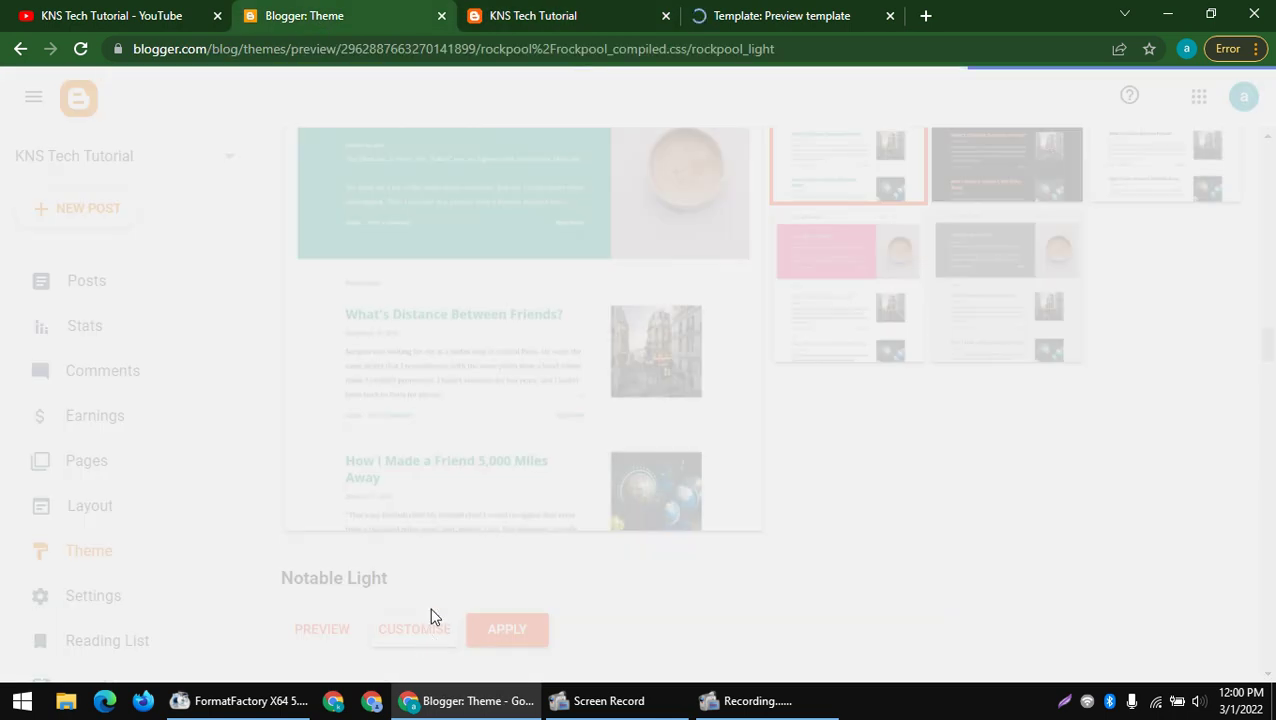
{"action": "left_click", "coordinate": [826, 12]}
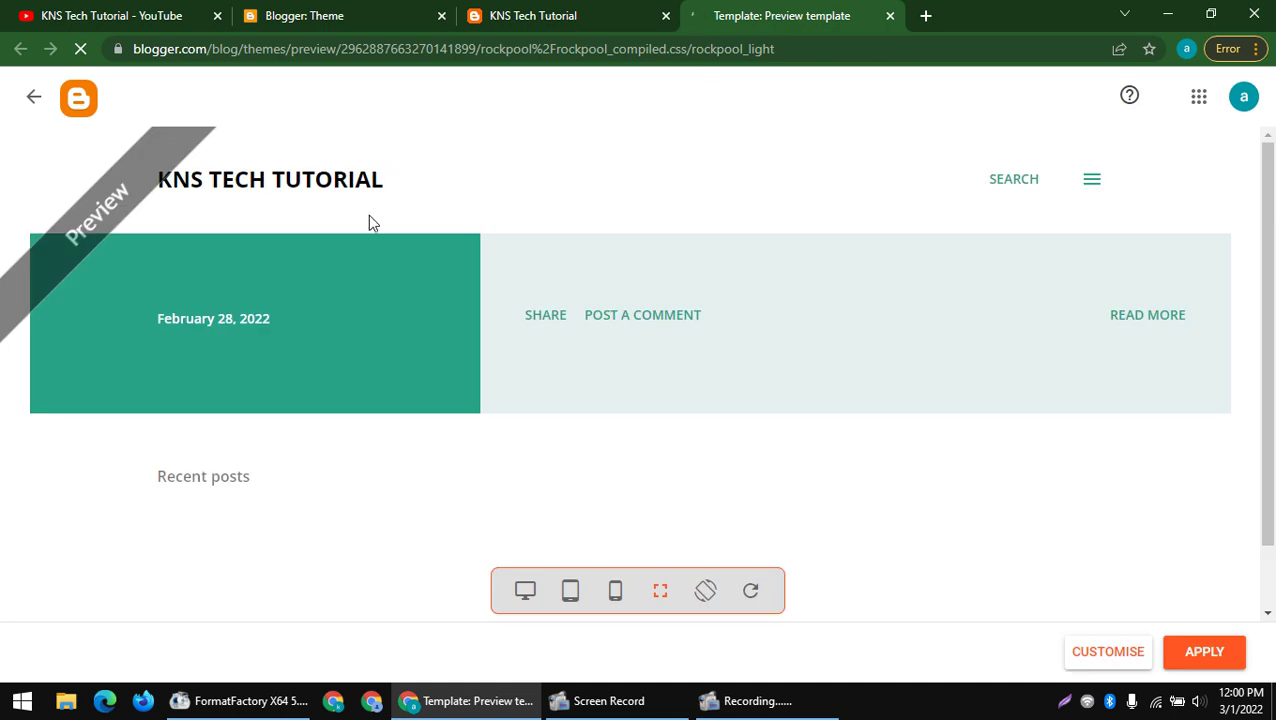
{"action": "scroll", "coordinate": [366, 218], "scroll_direction": "down", "scroll_amount": 1}
{"action": "scroll", "coordinate": [431, 310], "scroll_direction": "up", "scroll_amount": 1}
{"action": "left_click", "coordinate": [430, 10]}
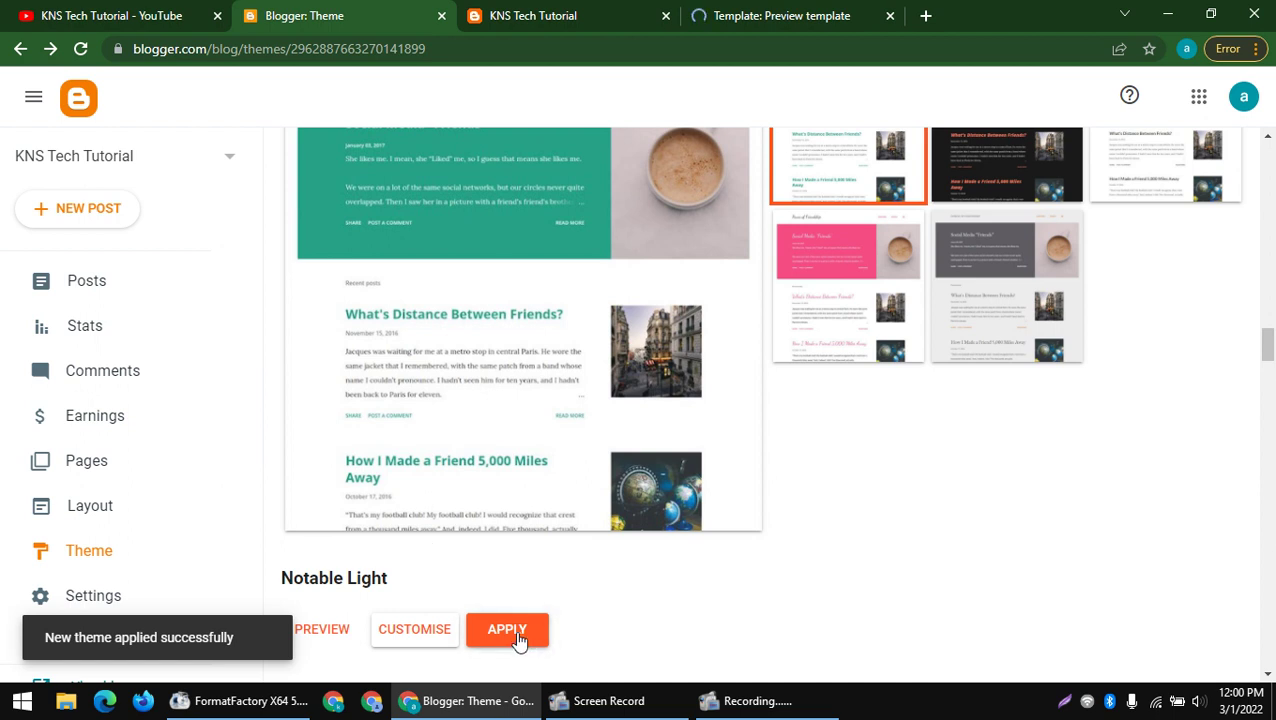
- Open the Notable Light theme for customisation and look through its options down to Advanced and Gadgets
{"action": "left_click", "coordinate": [419, 634]}
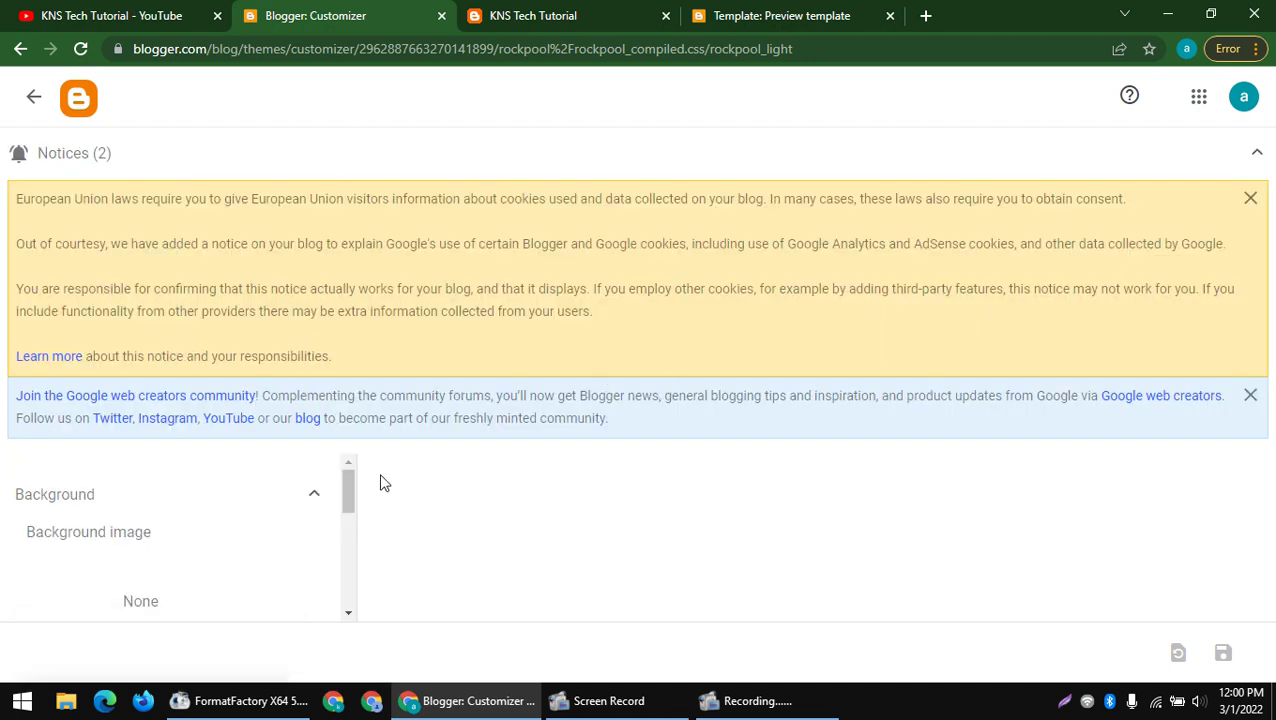
{"action": "scroll", "coordinate": [216, 535], "scroll_direction": "down", "scroll_amount": 5}
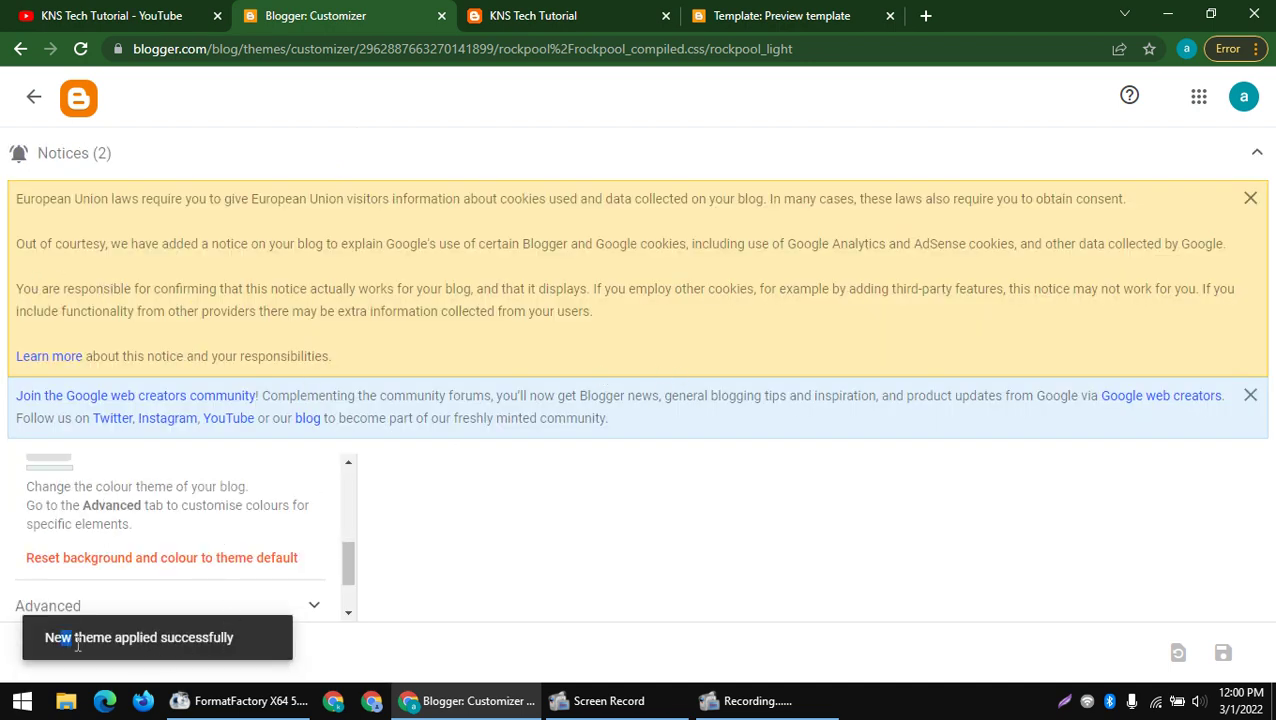
{"action": "left_click_drag", "start_coordinate": [78, 645], "coordinate": [268, 632]}
{"action": "left_click", "coordinate": [268, 632]}
{"action": "scroll", "coordinate": [280, 590], "scroll_direction": "down", "scroll_amount": 1}
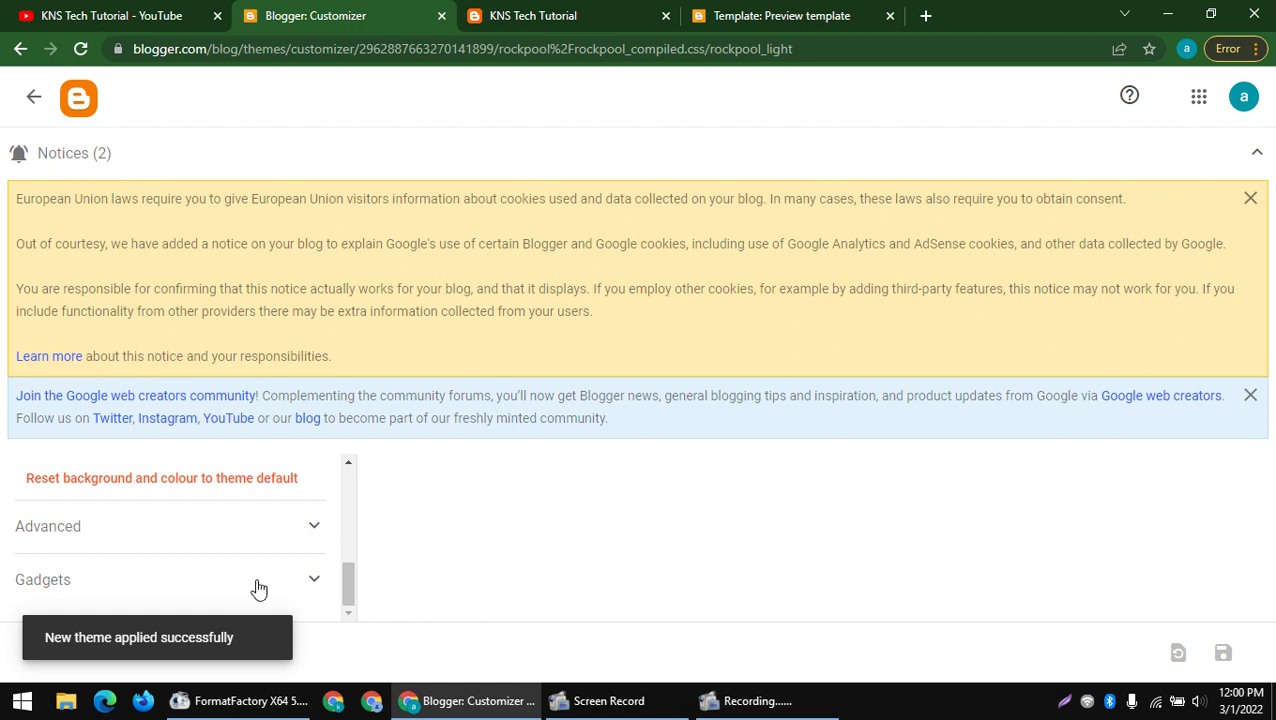
- Reload the live blog's home page, examine its header in the new theme, and close the template preview tab
{"action": "left_click", "coordinate": [552, 16]}
{"action": "right_click", "coordinate": [300, 126]}
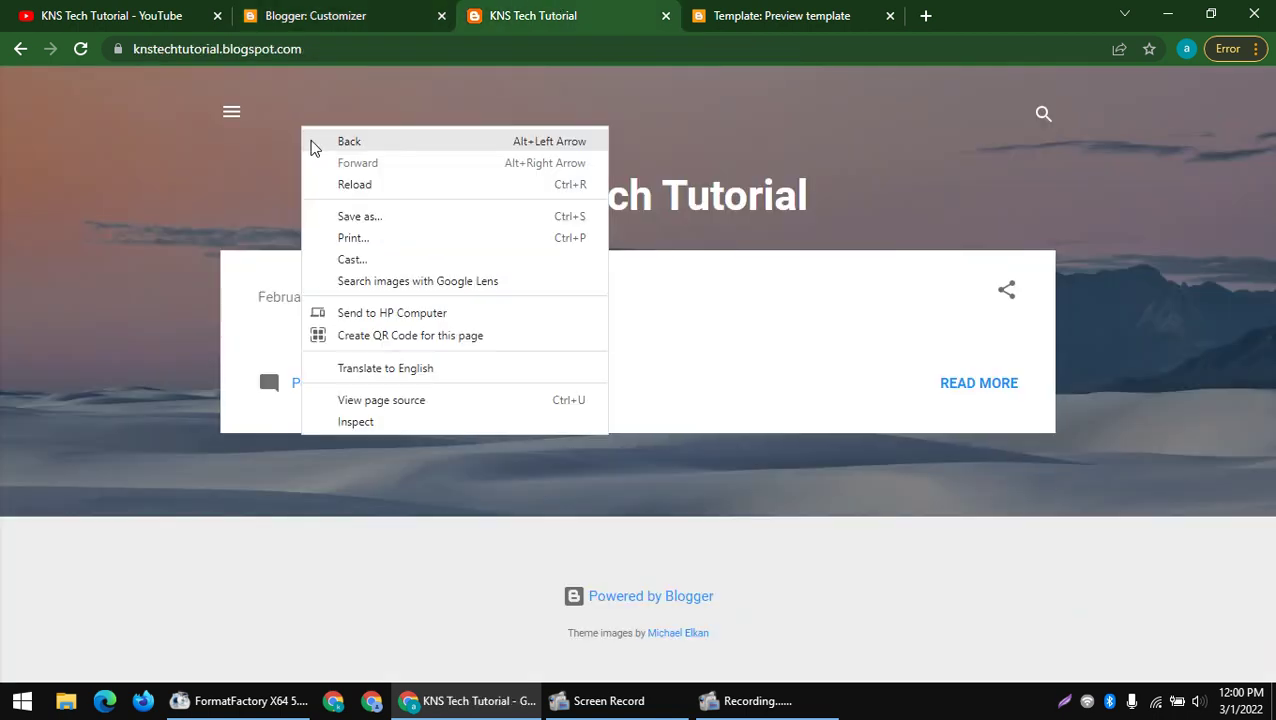
{"action": "left_click", "coordinate": [330, 185]}
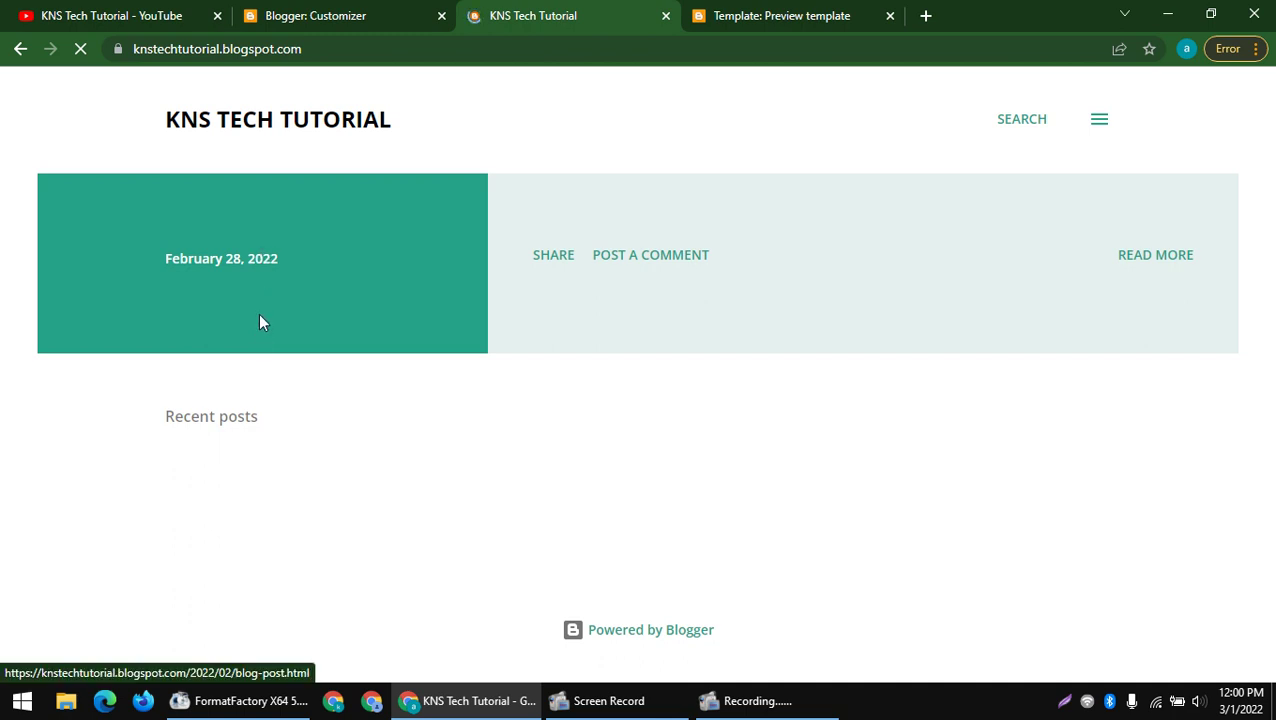
{"action": "triple_click", "coordinate": [151, 127]}
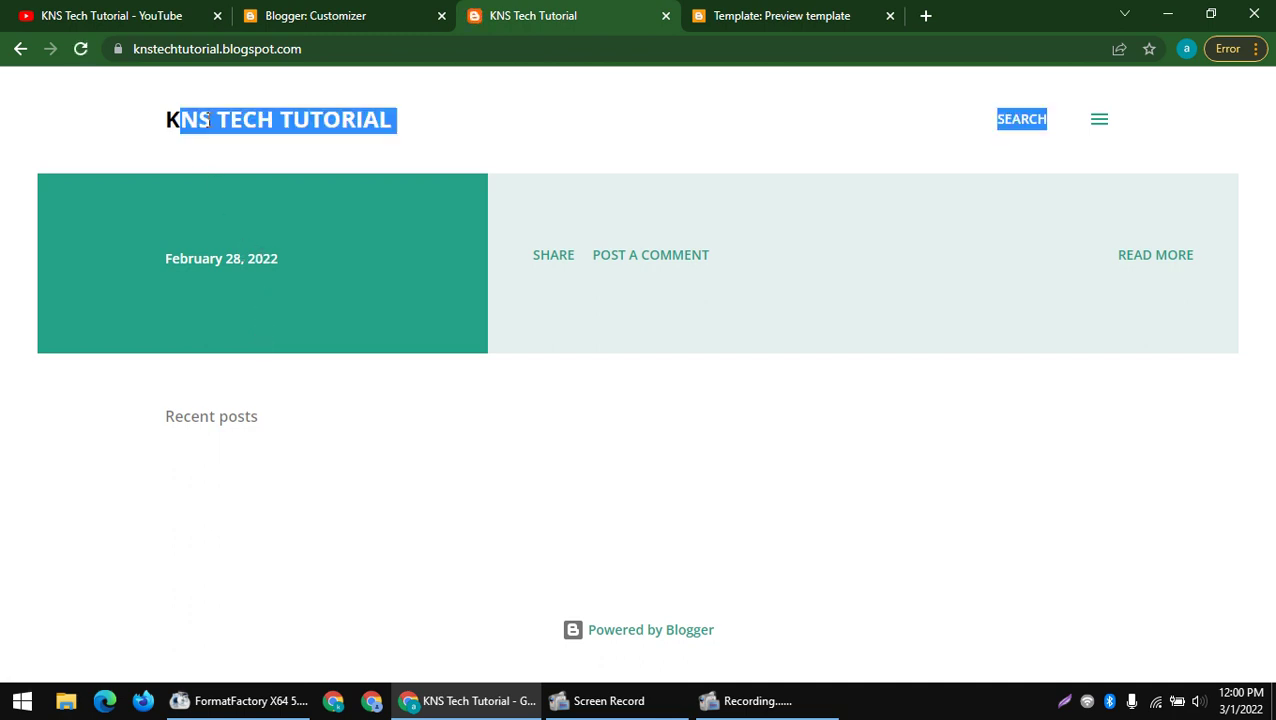
{"action": "left_click_drag", "start_coordinate": [143, 123], "coordinate": [208, 111]}
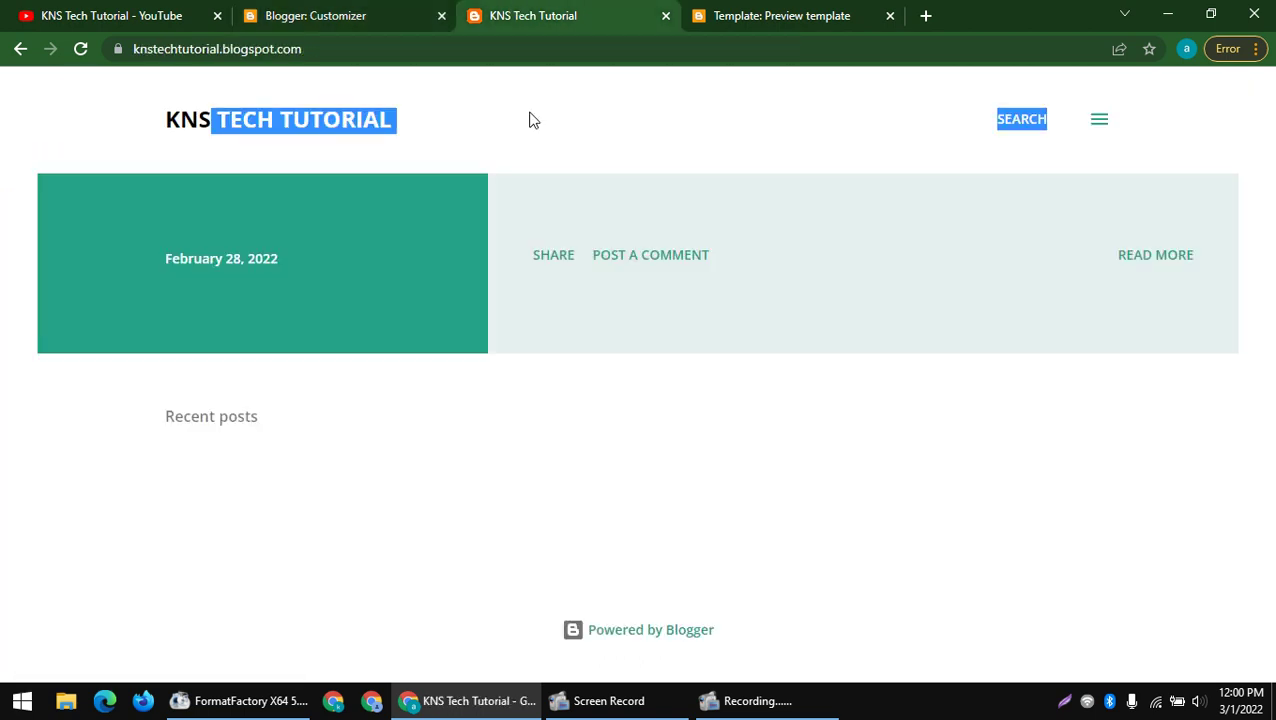
{"action": "left_click", "coordinate": [549, 86]}
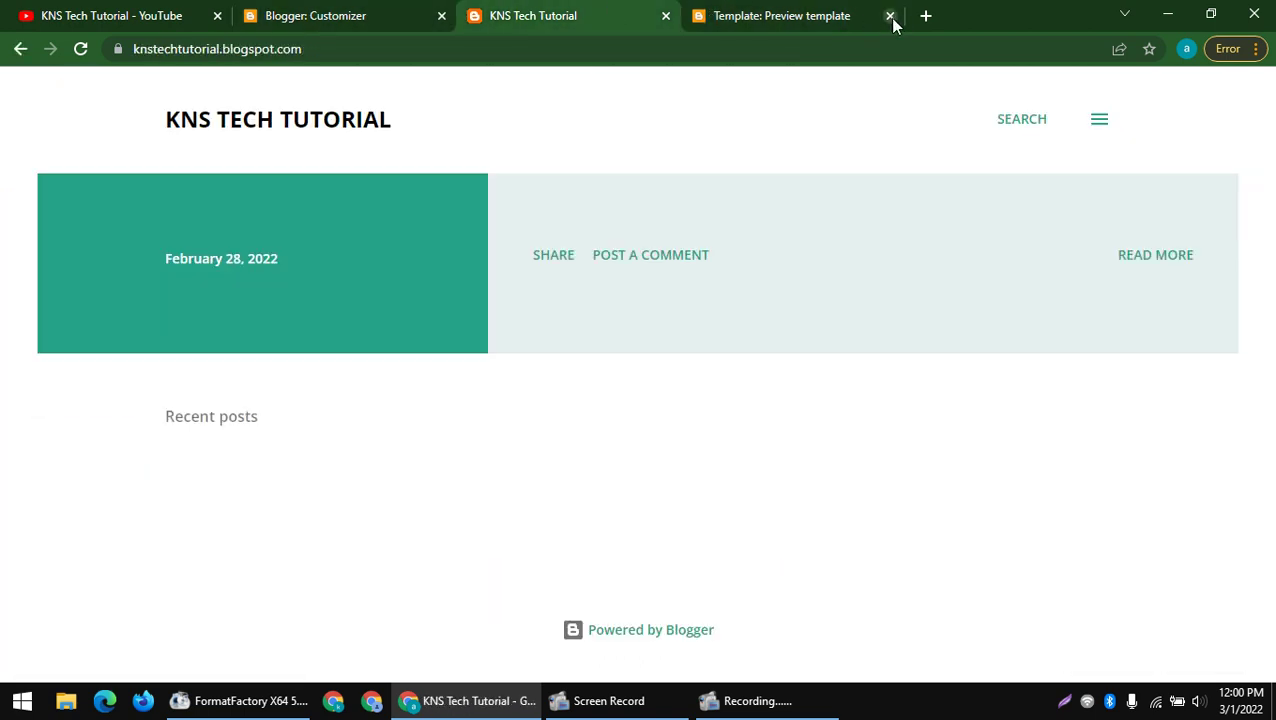
{"action": "left_click", "coordinate": [890, 17]}
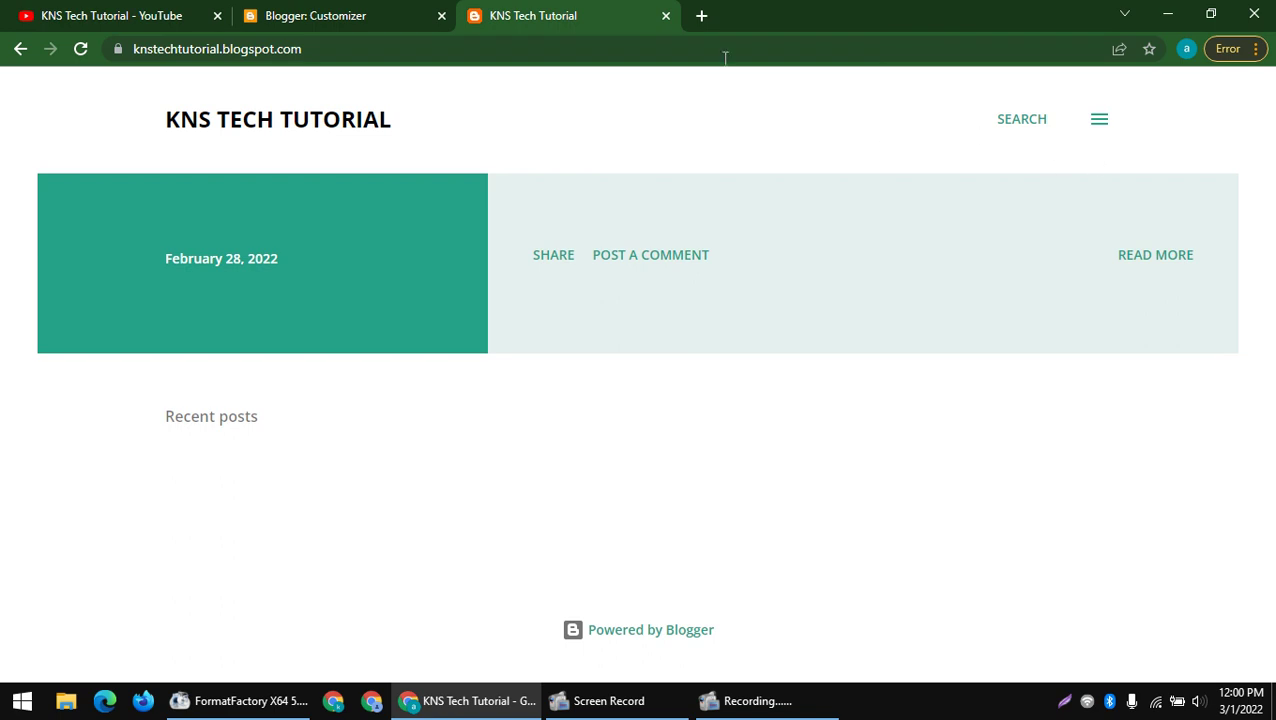
- Switch to the KNS Tech Tutorial YouTube channel's tab and cut the page address from the address bar
{"action": "left_click", "coordinate": [369, 12]}
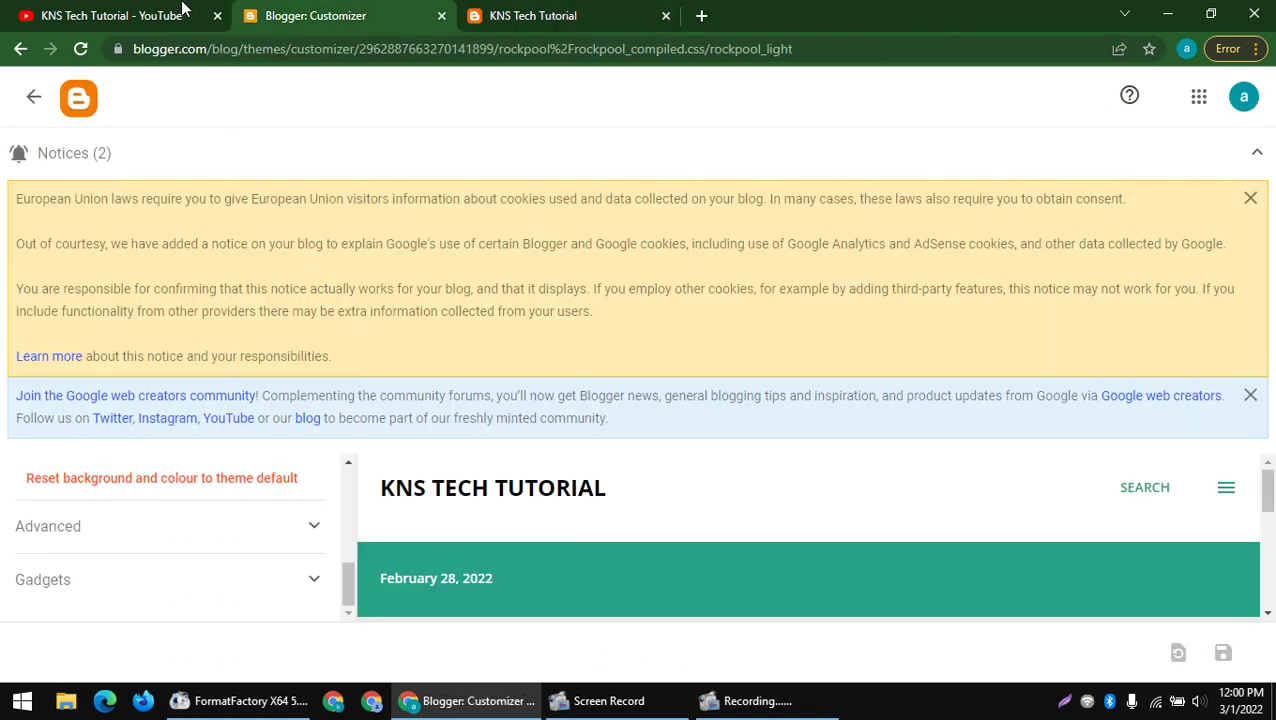
{"action": "left_click", "coordinate": [185, 8]}
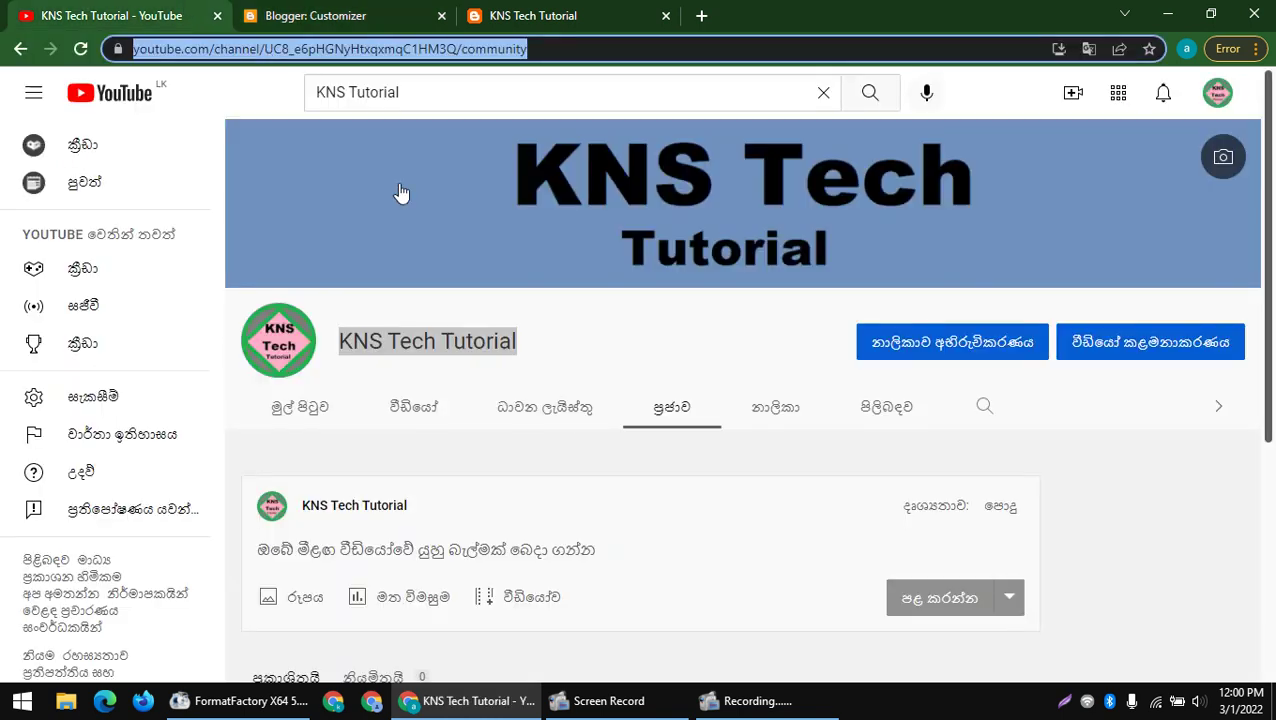
{"action": "right_click", "coordinate": [382, 48]}
{"action": "left_click", "coordinate": [414, 152]}
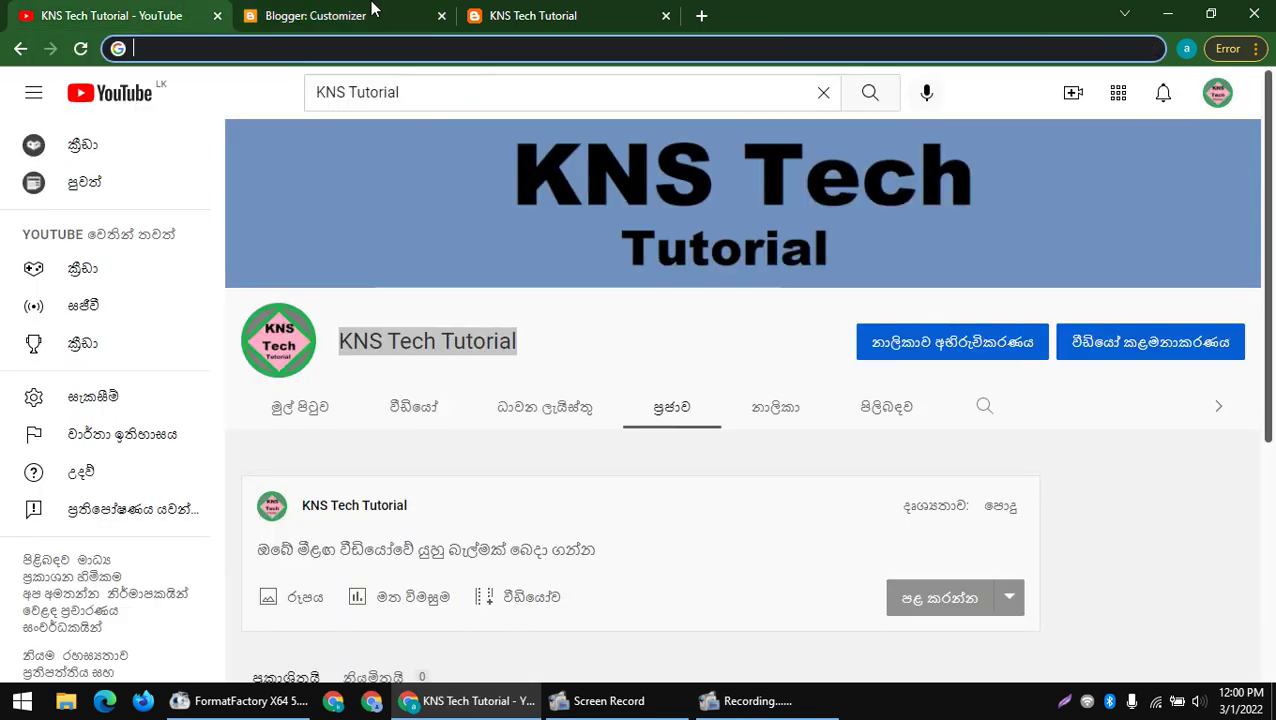
- Return to Blogger, leave the theme customiser, and start a new post from the blog's posts list
{"action": "left_click", "coordinate": [370, 10]}
{"action": "left_click", "coordinate": [555, 12]}
{"action": "left_click", "coordinate": [372, 10]}
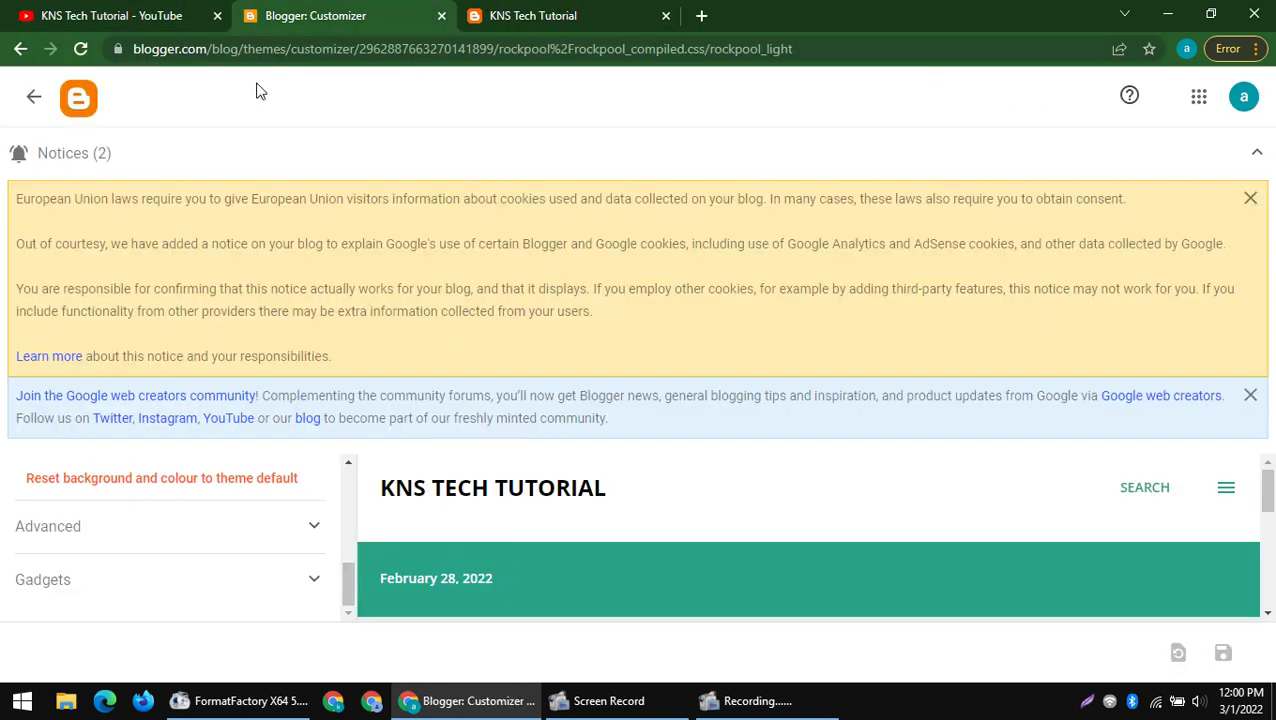
{"action": "left_click", "coordinate": [33, 97]}
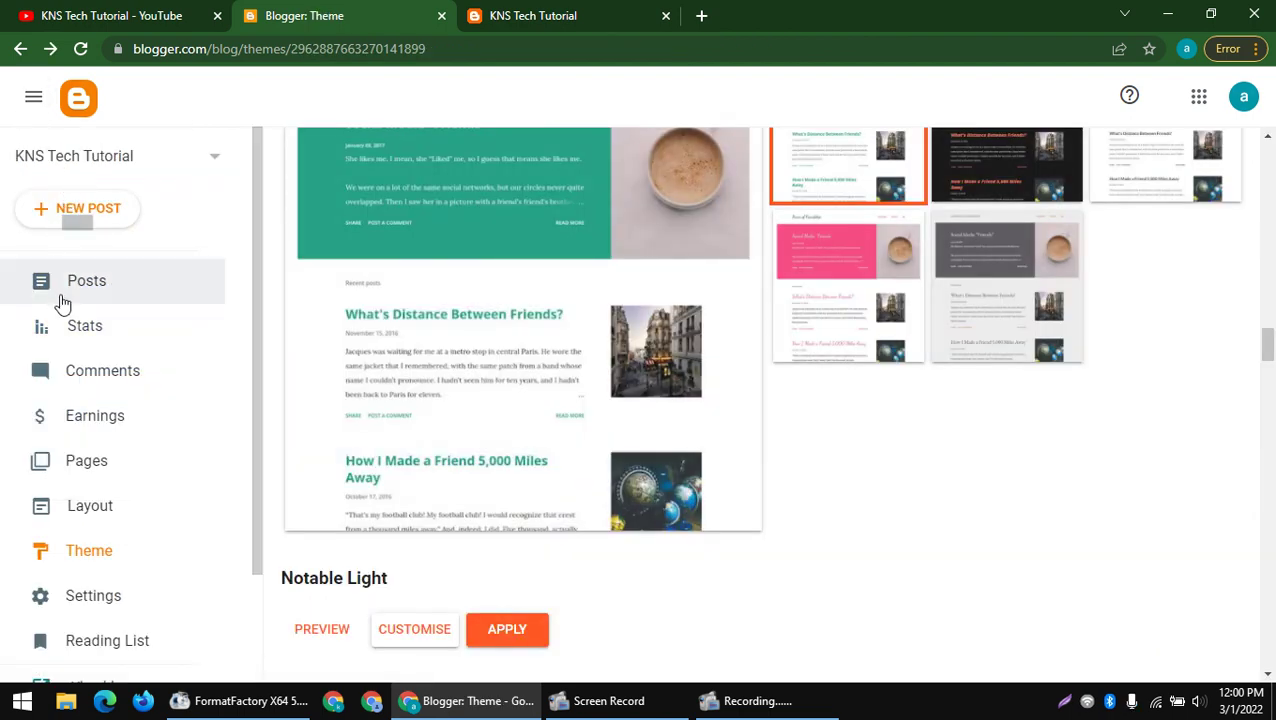
{"action": "left_click", "coordinate": [70, 286]}
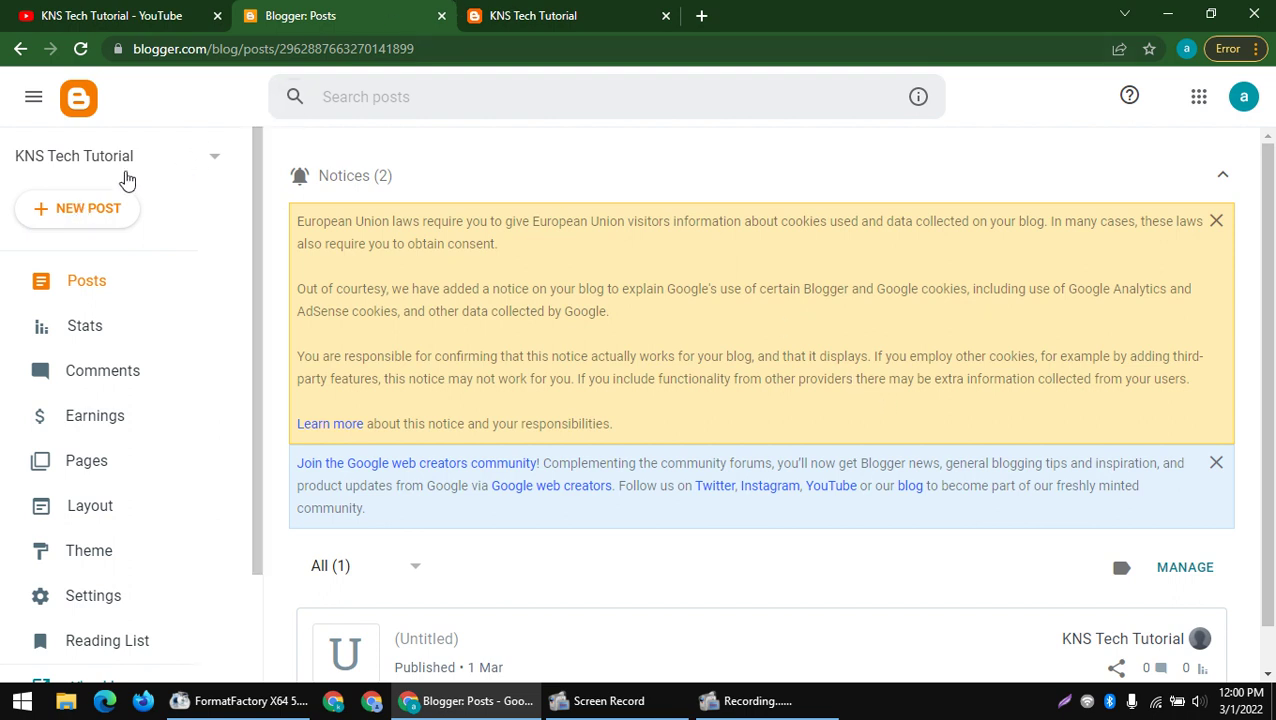
{"action": "left_click", "coordinate": [55, 210]}
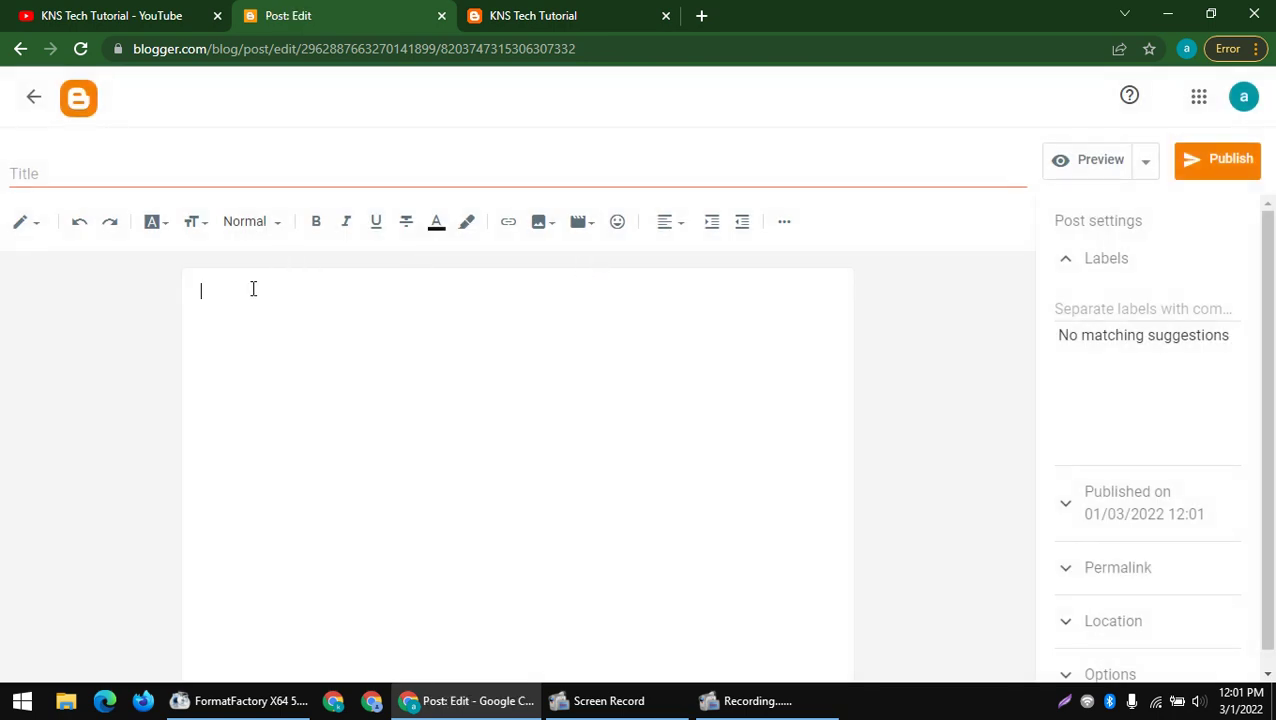
- Paste the YouTube channel address into the post body, remove the trailing "/community", and publish the post without a title
{"action": "key", "text": "ctrl+v"}
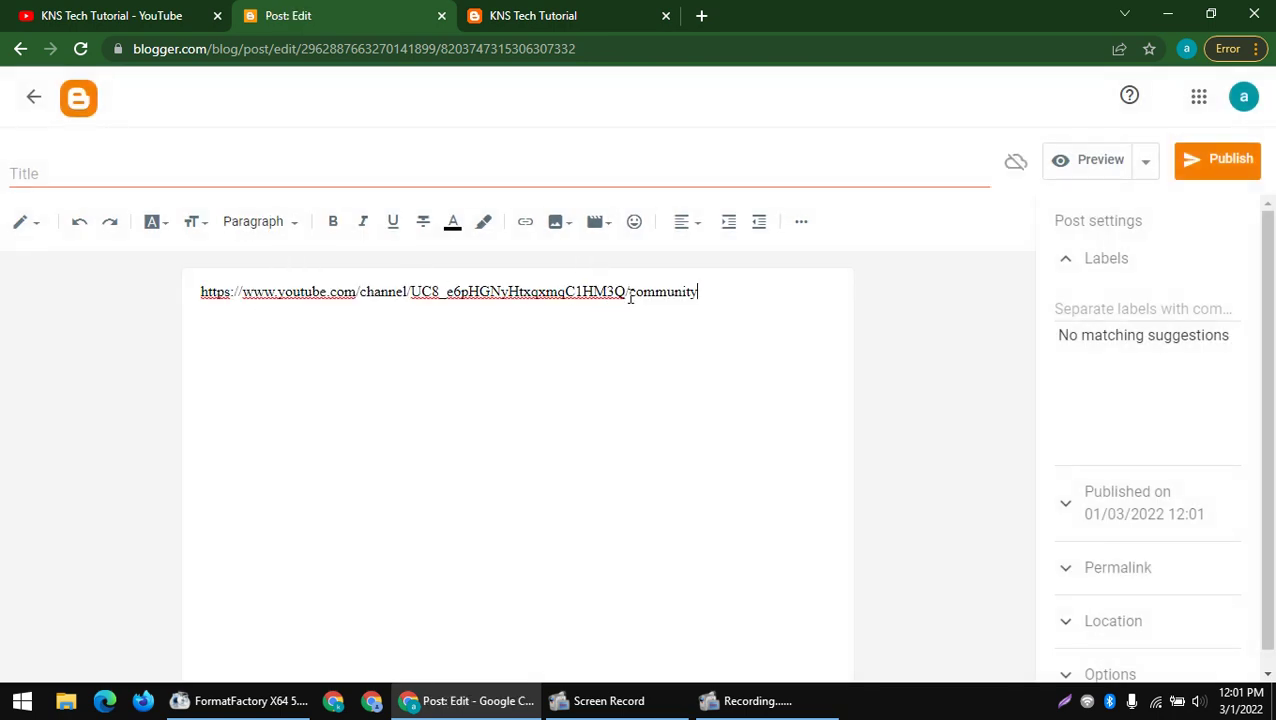
{"action": "left_click_drag", "start_coordinate": [630, 297], "coordinate": [874, 305]}
{"action": "key", "text": "BackSpace"}
{"action": "key", "text": "BackSpace"}
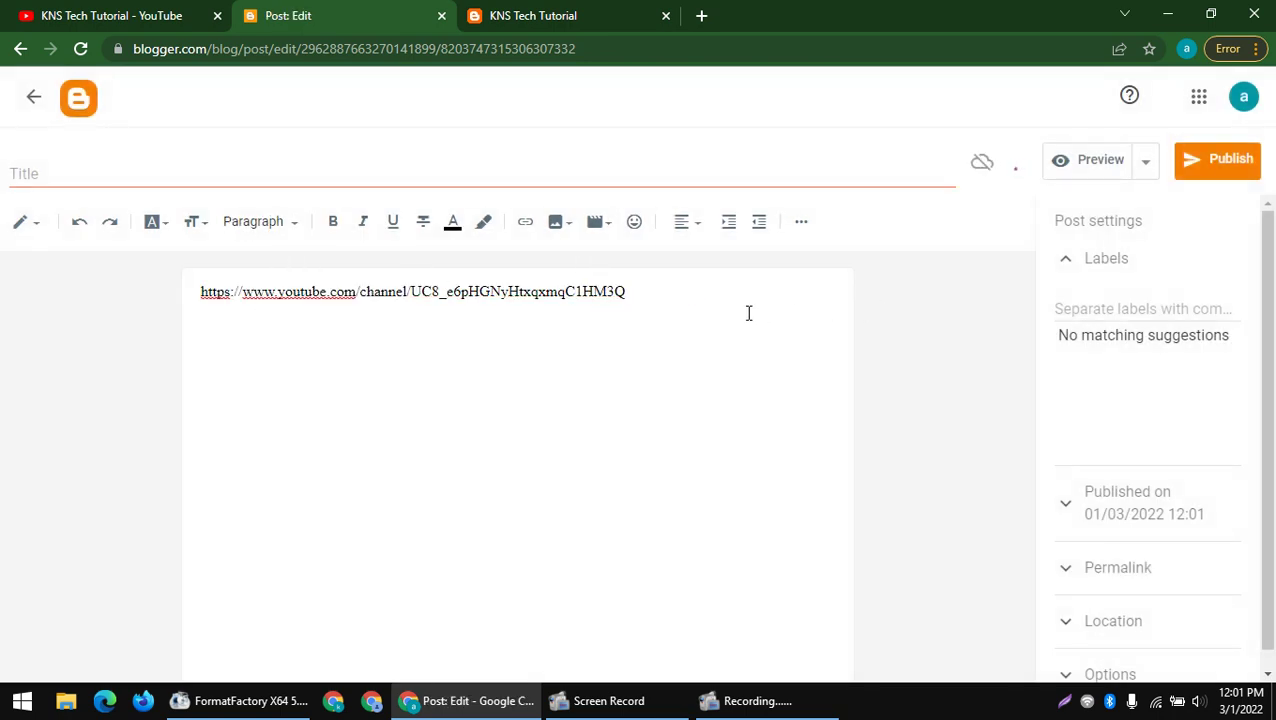
{"action": "left_click", "coordinate": [1191, 170]}
{"action": "left_click", "coordinate": [727, 425]}
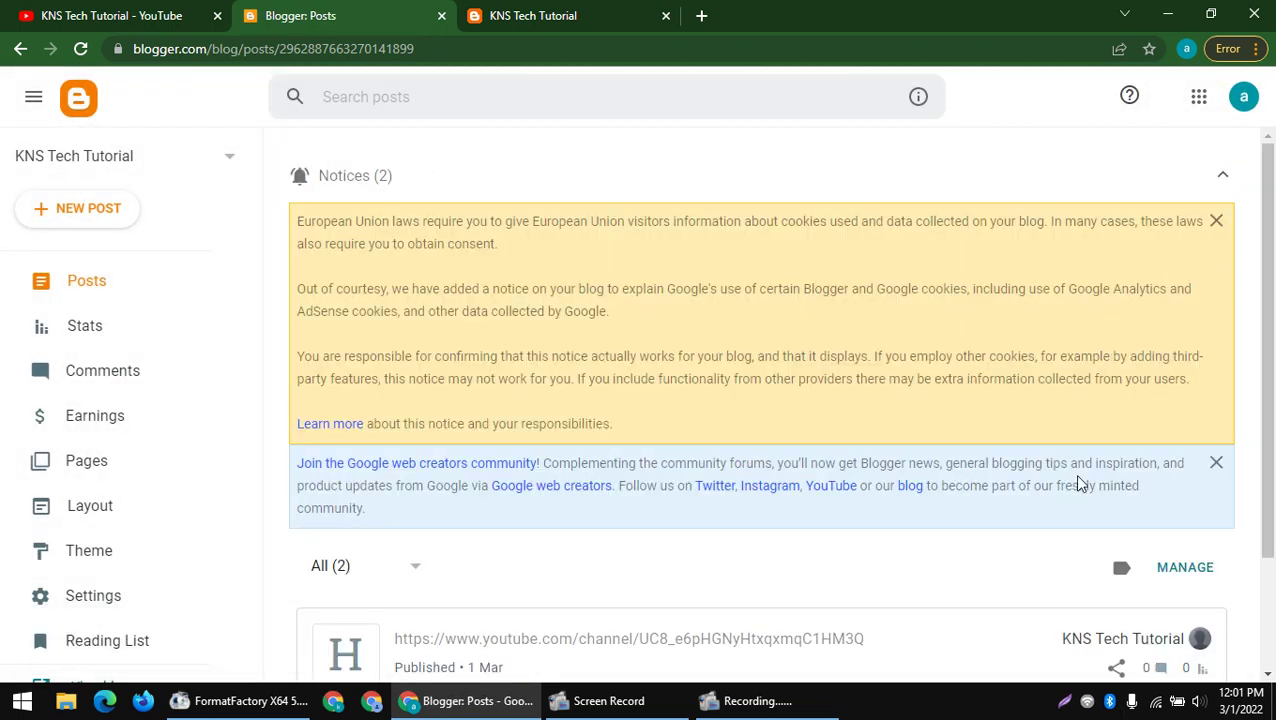
- View the newly published post on the live blog and examine the YouTube channel address and comment area
{"action": "scroll", "coordinate": [1074, 474], "scroll_direction": "down", "scroll_amount": 3}
{"action": "left_click", "coordinate": [1158, 494]}
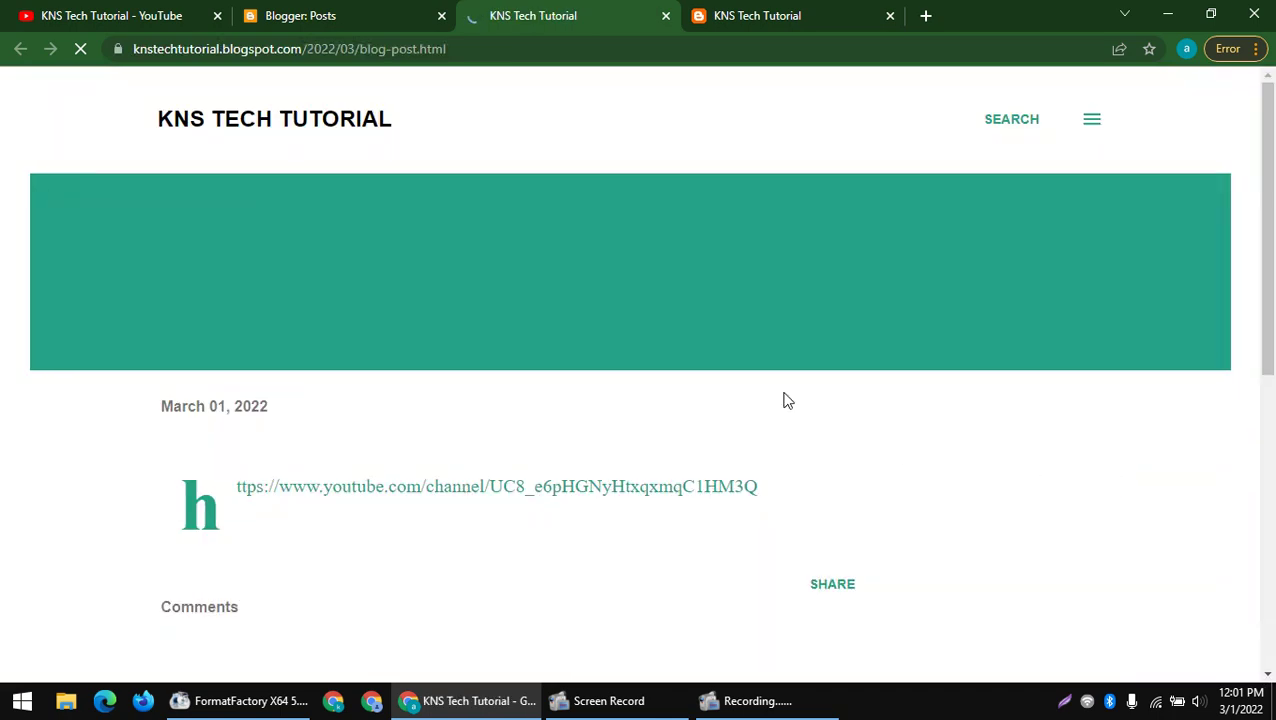
{"action": "triple_click", "coordinate": [302, 487]}
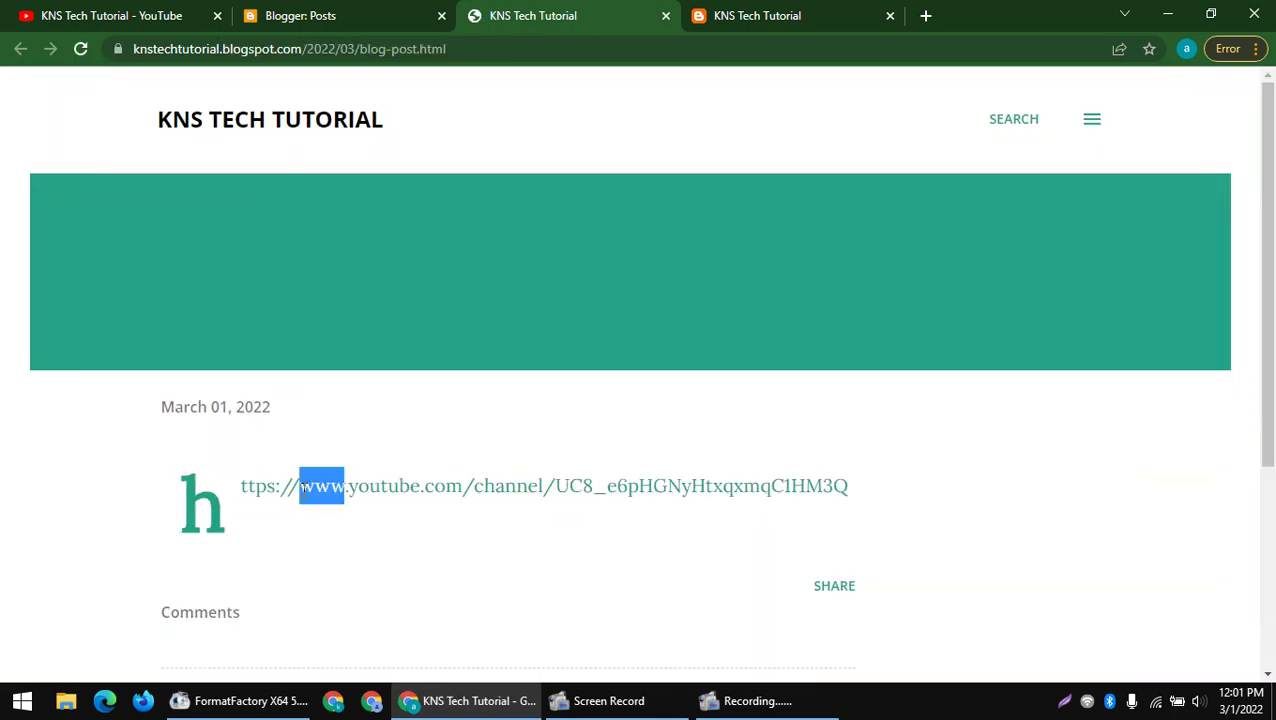
{"action": "right_click", "coordinate": [302, 487]}
{"action": "left_click", "coordinate": [334, 450]}
{"action": "scroll", "coordinate": [398, 413], "scroll_direction": "down", "scroll_amount": 3}
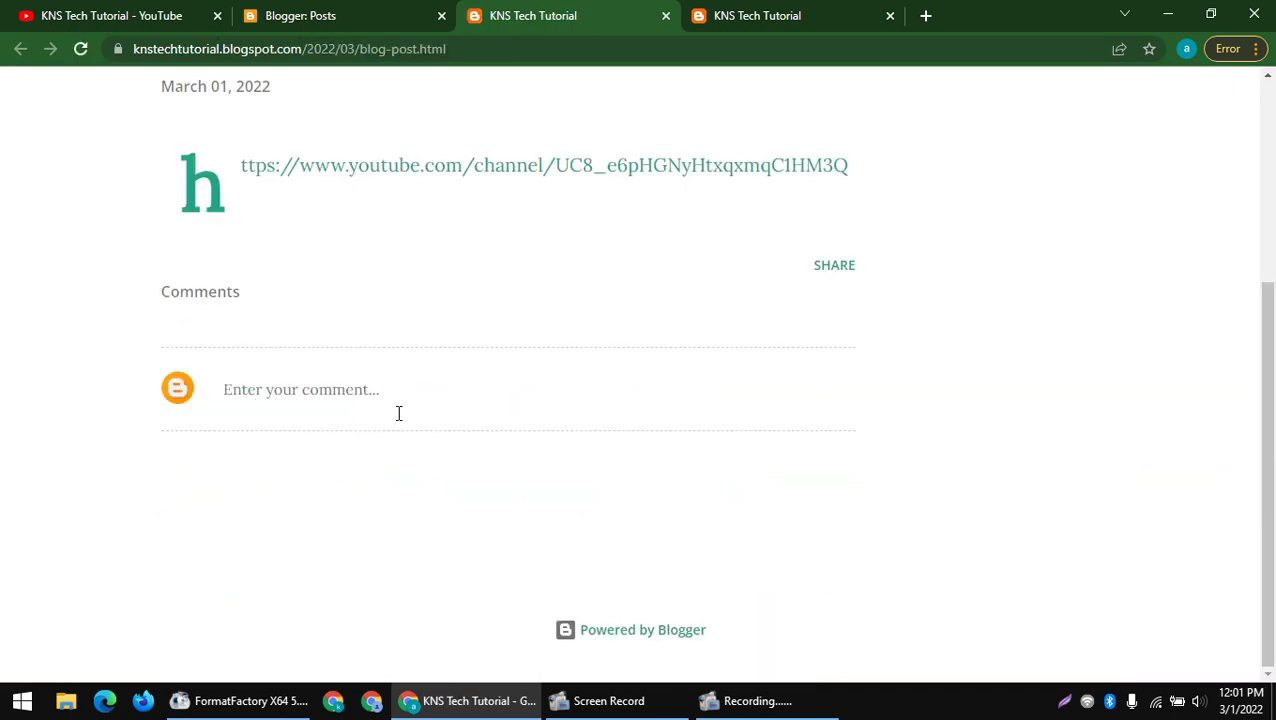
{"action": "scroll", "coordinate": [398, 413], "scroll_direction": "up", "scroll_amount": 3}
- Open the YouTube channel address from the post's text in a new tab, then close that tab
{"action": "double_click", "coordinate": [441, 447]}
{"action": "left_click", "coordinate": [390, 458]}
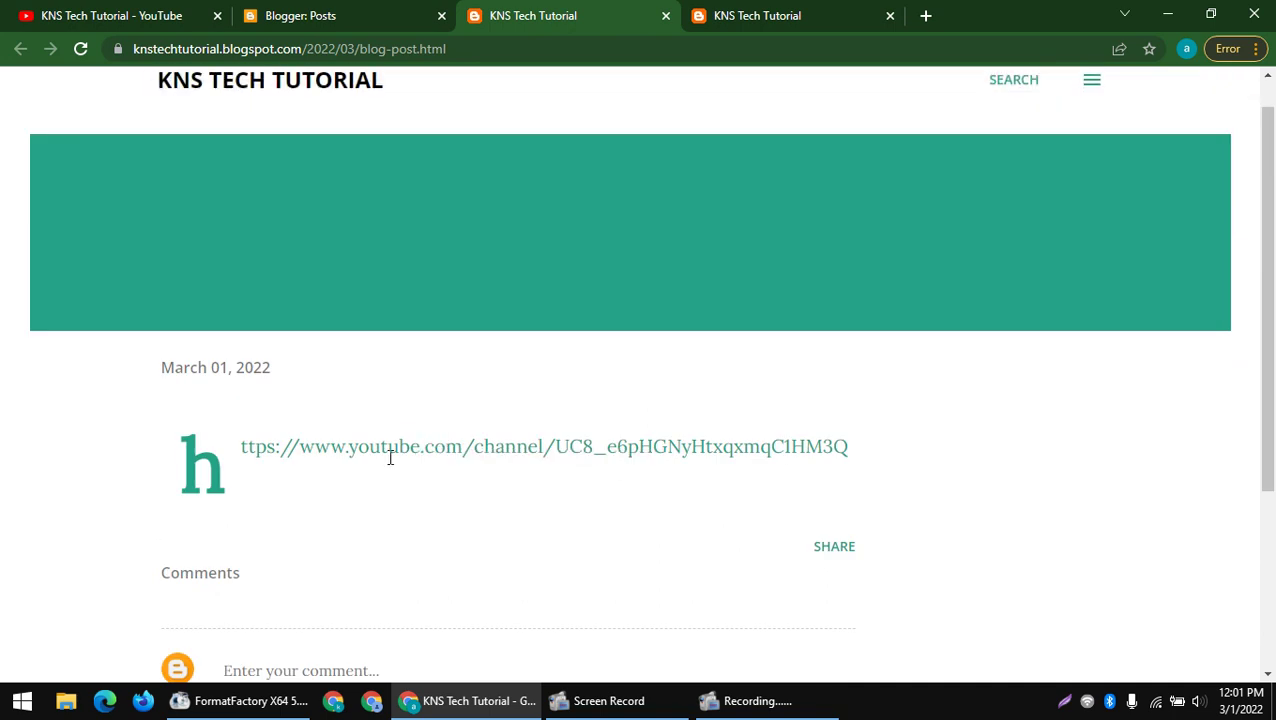
{"action": "triple_click", "coordinate": [390, 458]}
{"action": "right_click", "coordinate": [390, 458]}
{"action": "left_click", "coordinate": [373, 452]}
{"action": "left_click_drag", "start_coordinate": [351, 443], "coordinate": [807, 448]}
{"action": "right_click", "coordinate": [790, 455]}
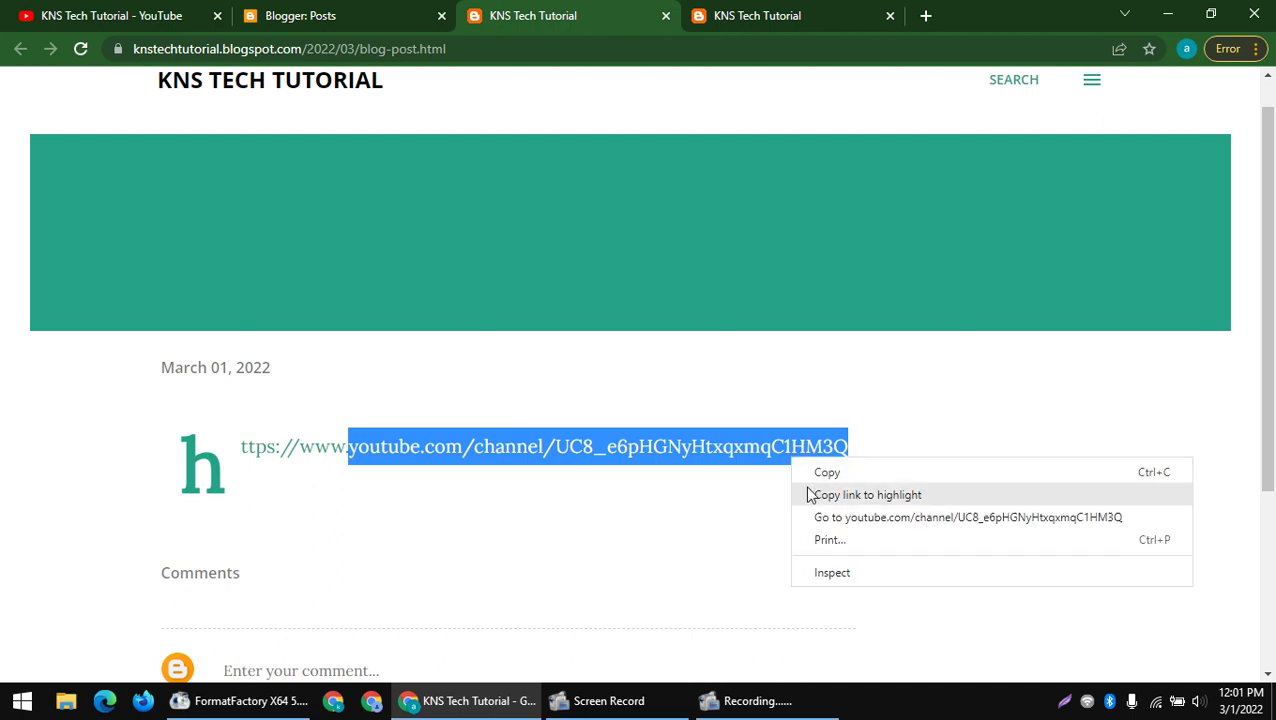
{"action": "left_click", "coordinate": [830, 516]}
{"action": "left_click", "coordinate": [596, 12]}
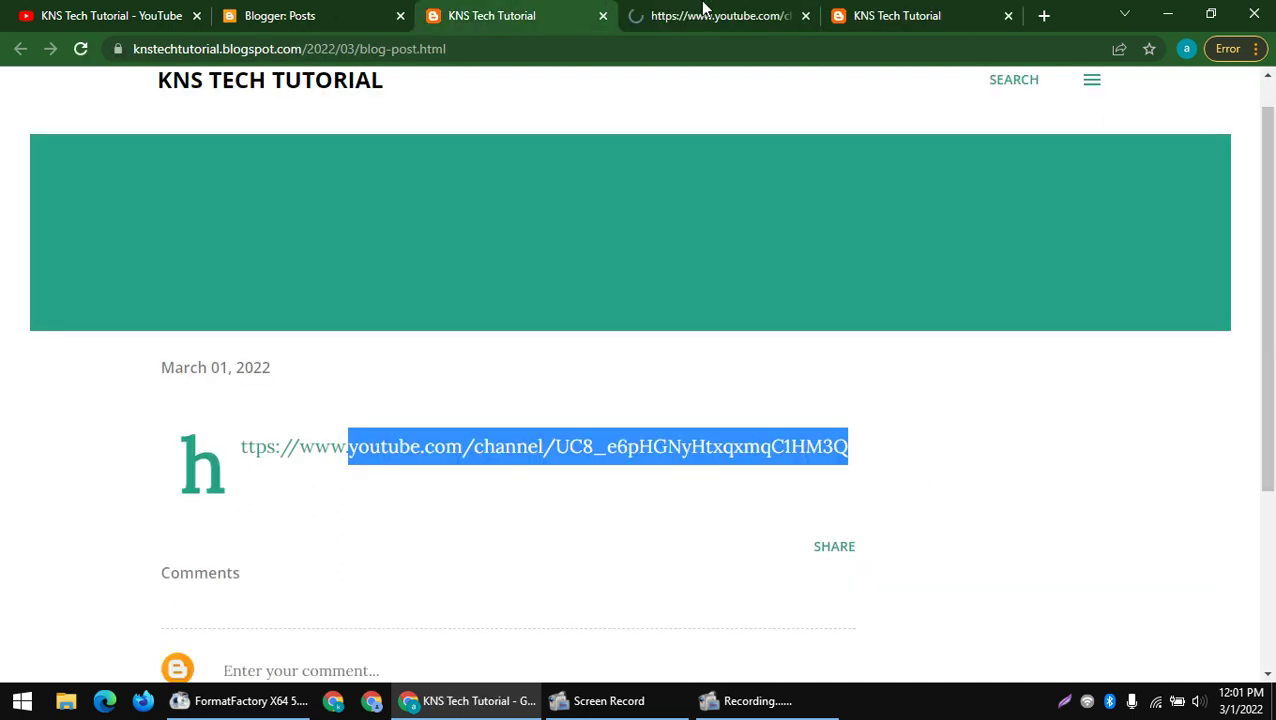
{"action": "left_click", "coordinate": [703, 12]}
{"action": "left_click", "coordinate": [555, 10]}
{"action": "left_click", "coordinate": [805, 15]}
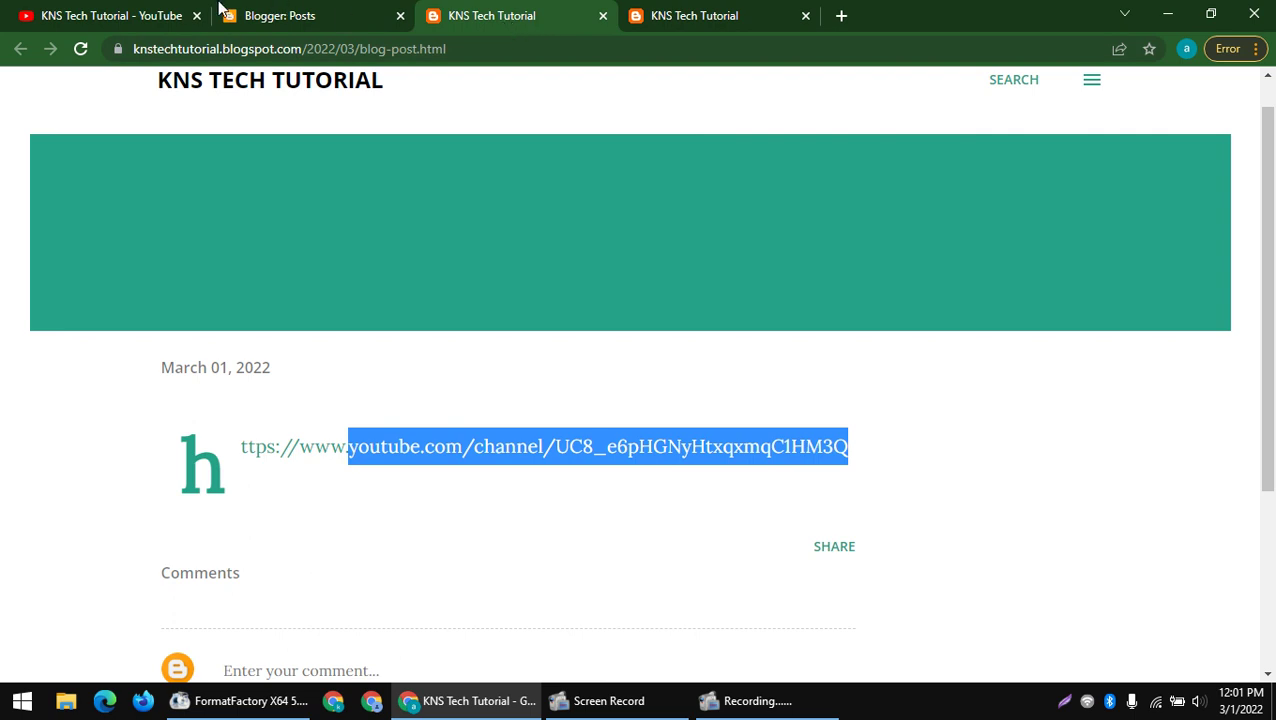
- Go to the blog's settings and open the Custom domain setting in the Publishing section
{"action": "left_click", "coordinate": [276, 12]}
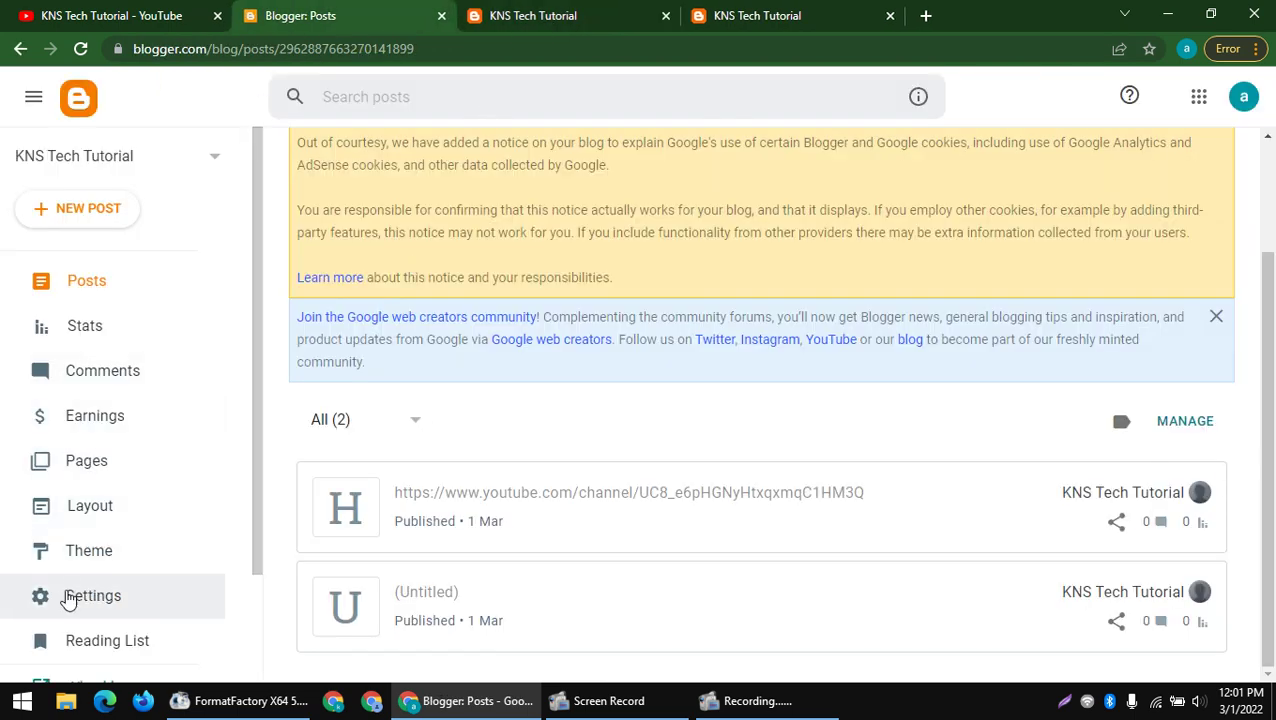
{"action": "left_click", "coordinate": [122, 601]}
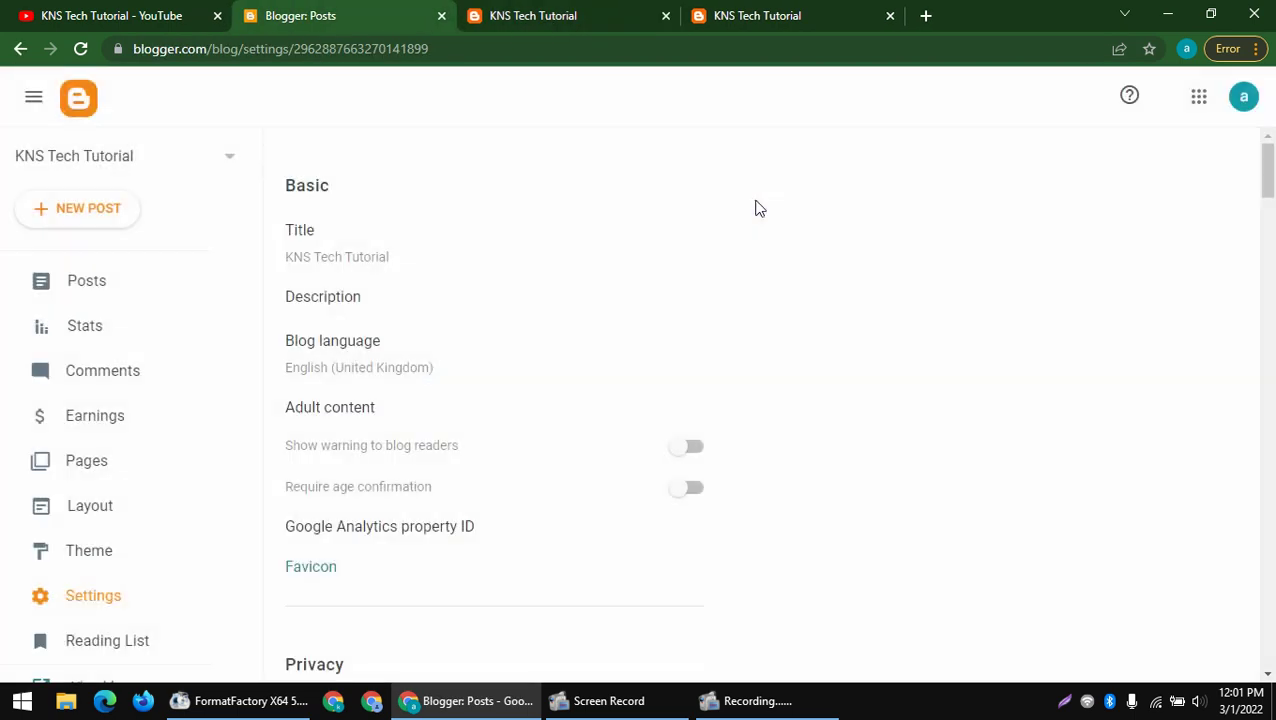
{"action": "scroll", "coordinate": [480, 250], "scroll_direction": "down", "scroll_amount": 5}
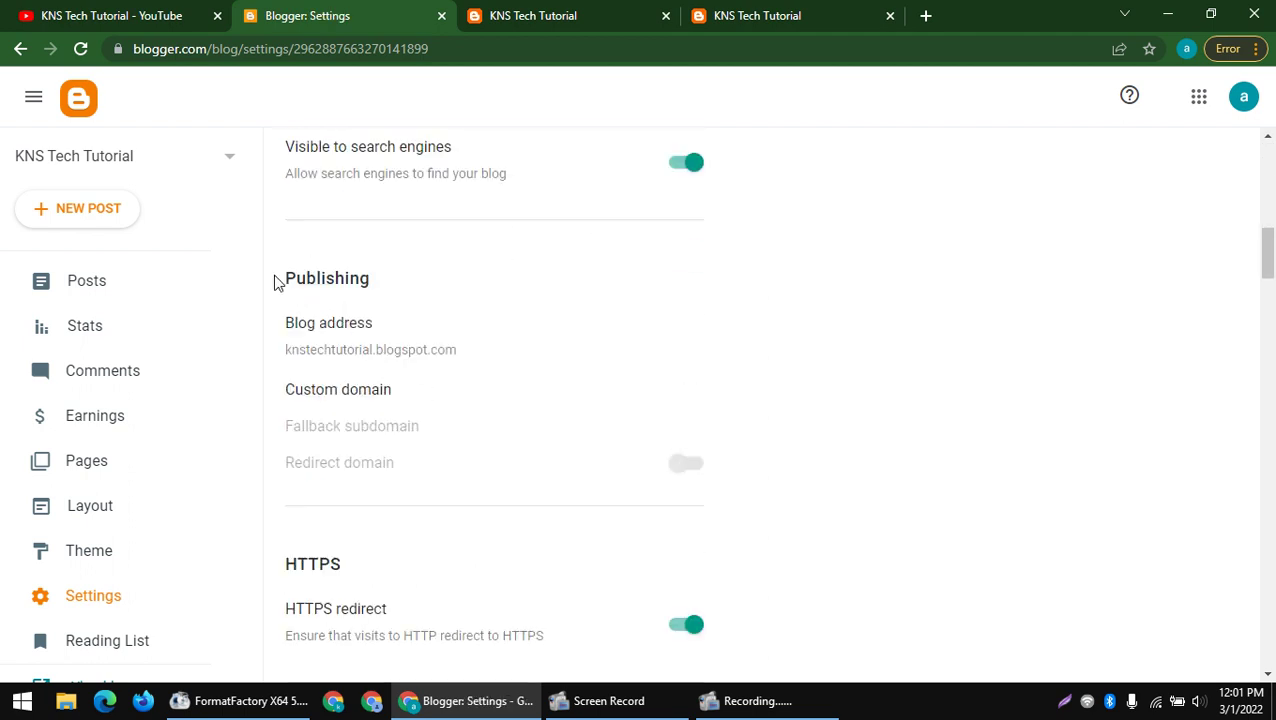
{"action": "left_click", "coordinate": [360, 398]}
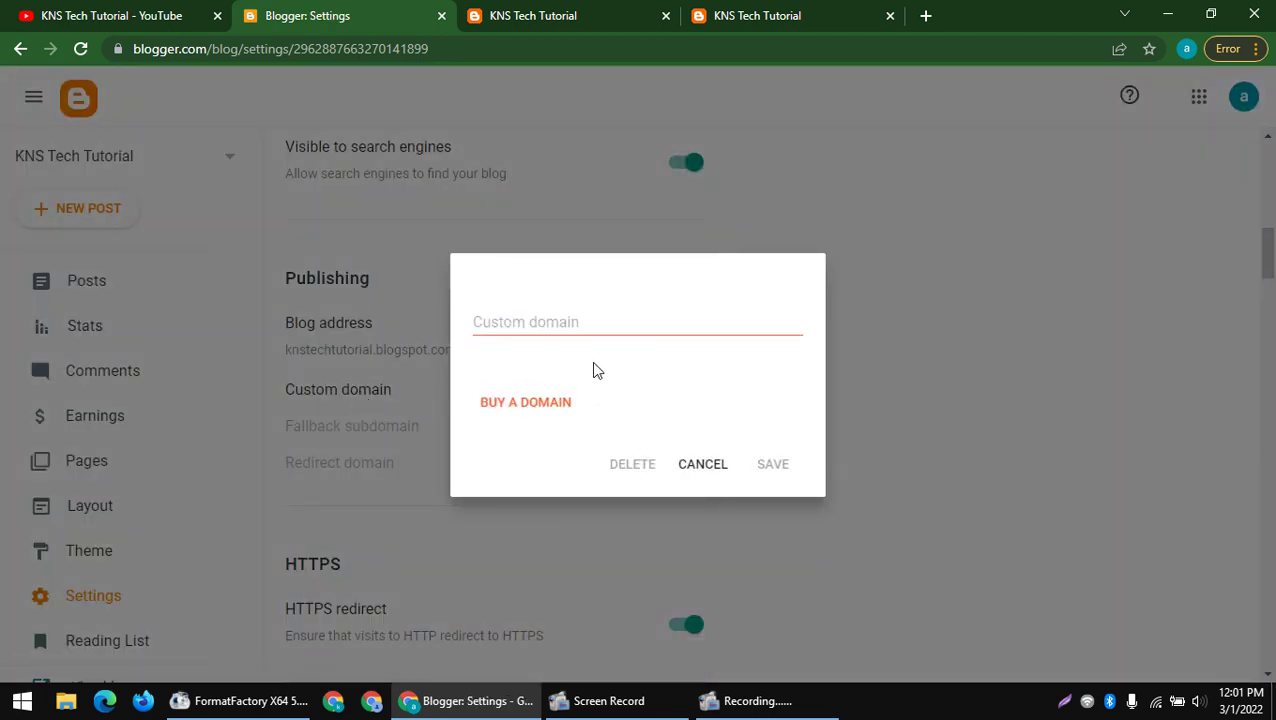
- Go from the Custom domain setting to buying a domain and check the domain search for KNS Tech Tutorial
{"action": "left_click", "coordinate": [504, 404]}
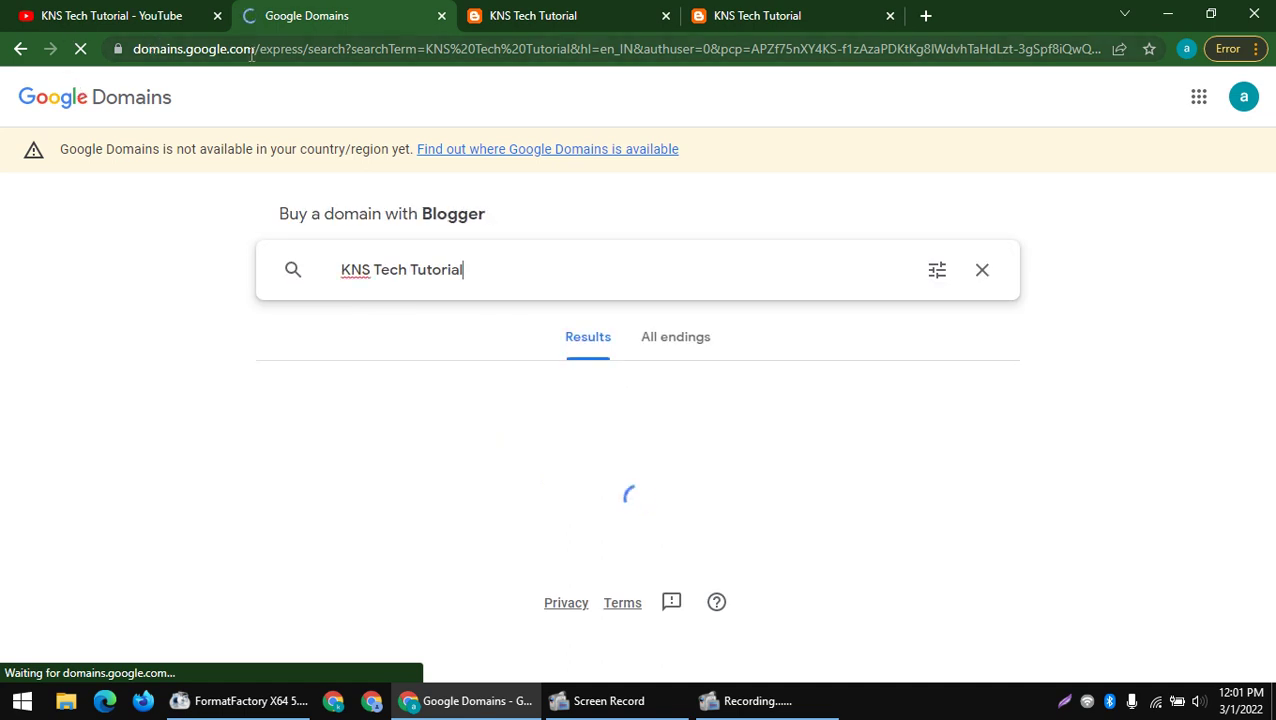
{"action": "double_click", "coordinate": [174, 53]}
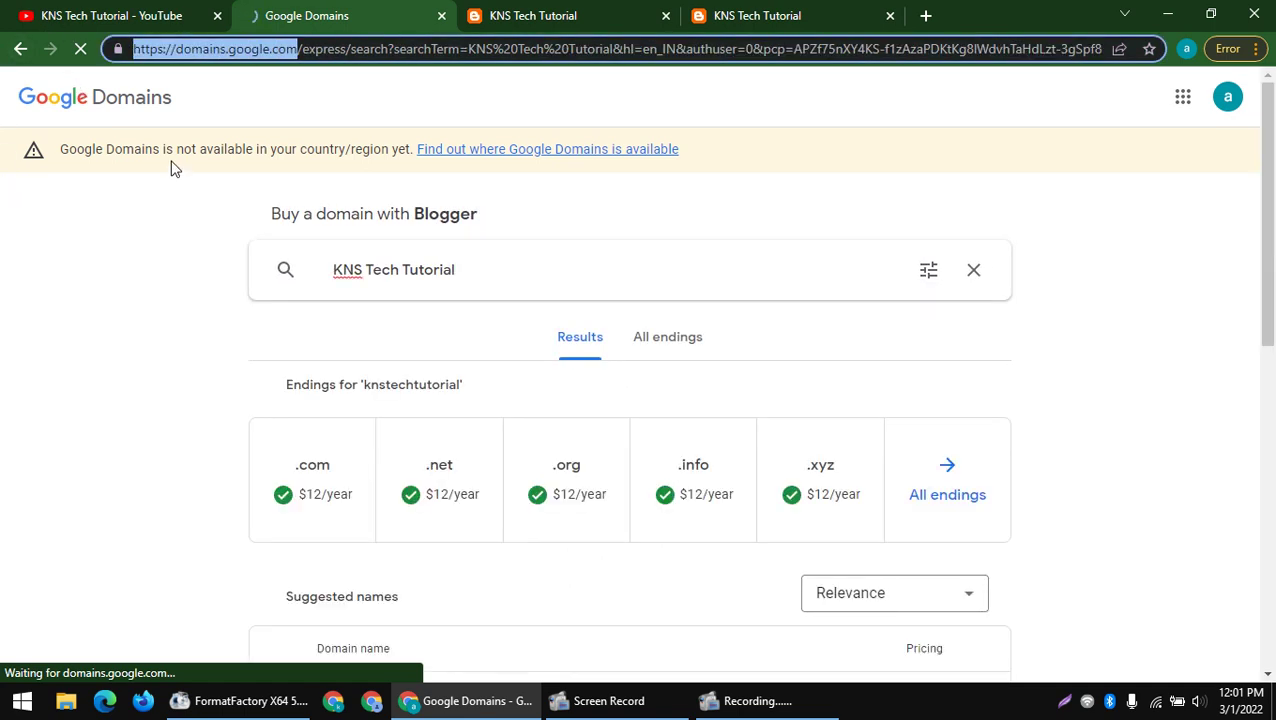
{"action": "left_click_drag", "start_coordinate": [474, 276], "coordinate": [167, 283]}
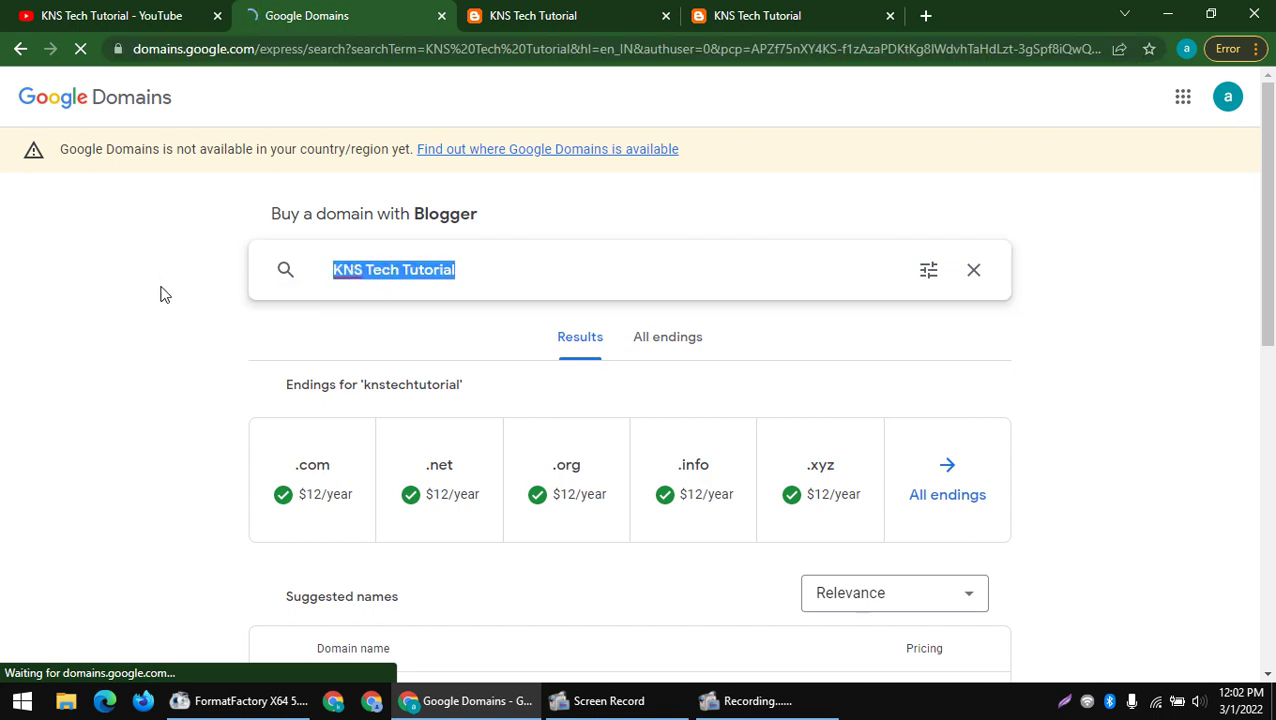
- Examine the suggested domain names and their yearly prices, comparing the .us, .one and .store names
{"action": "scroll", "coordinate": [228, 310], "scroll_direction": "down", "scroll_amount": 3}
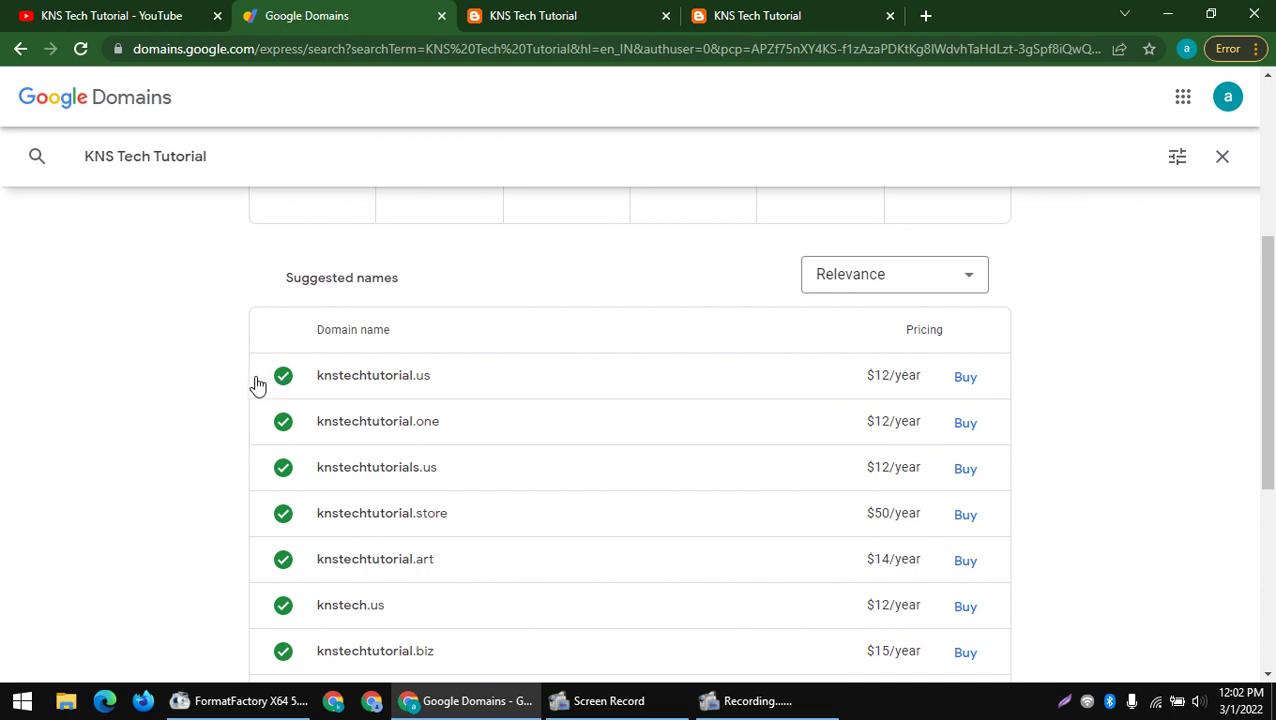
{"action": "left_click_drag", "start_coordinate": [234, 376], "coordinate": [456, 387]}
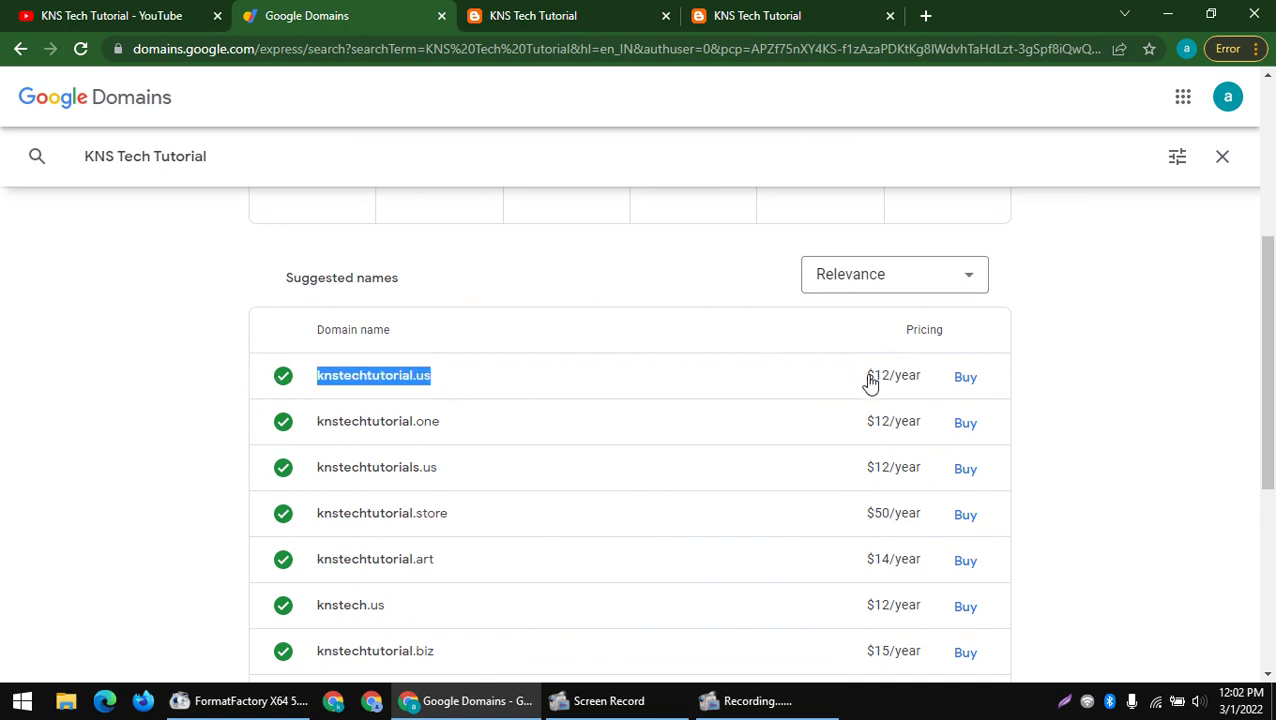
{"action": "left_click_drag", "start_coordinate": [866, 384], "coordinate": [948, 390]}
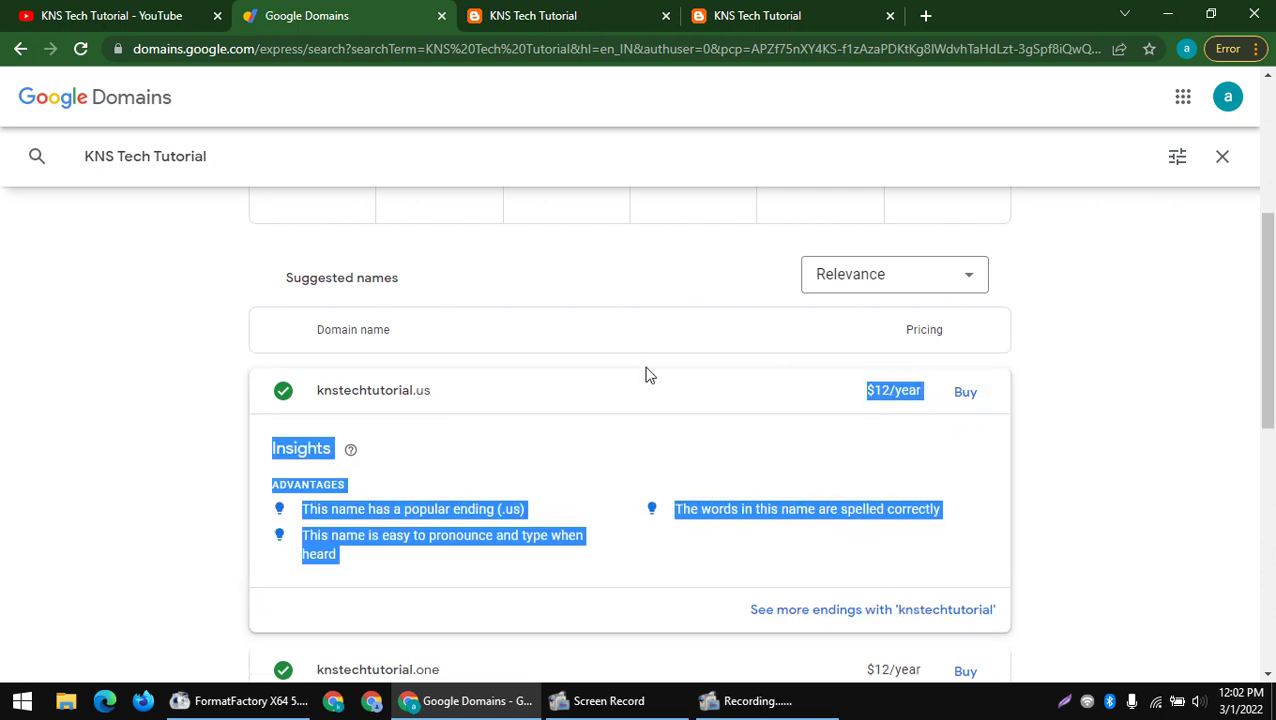
{"action": "left_click", "coordinate": [429, 380]}
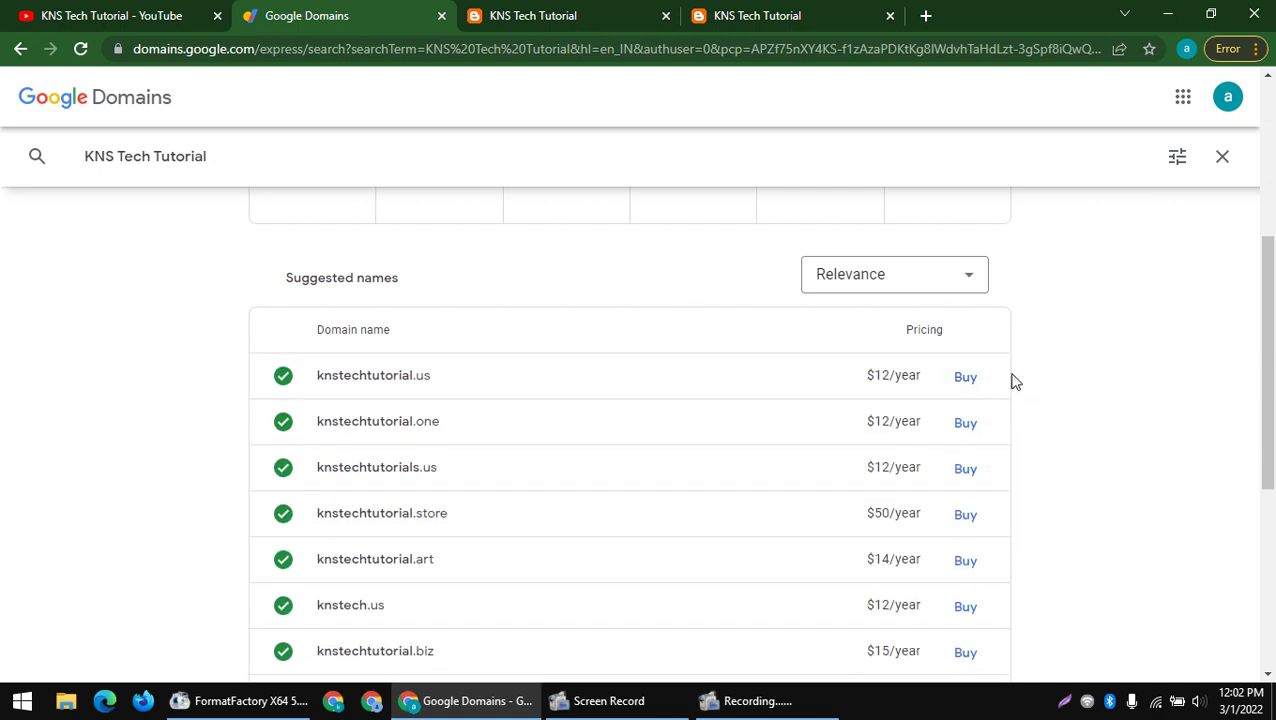
{"action": "left_click_drag", "start_coordinate": [247, 424], "coordinate": [1010, 433]}
{"action": "left_click", "coordinate": [1080, 428]}
{"action": "left_click_drag", "start_coordinate": [302, 530], "coordinate": [569, 528]}
{"action": "left_click_drag", "start_coordinate": [904, 519], "coordinate": [1000, 512]}
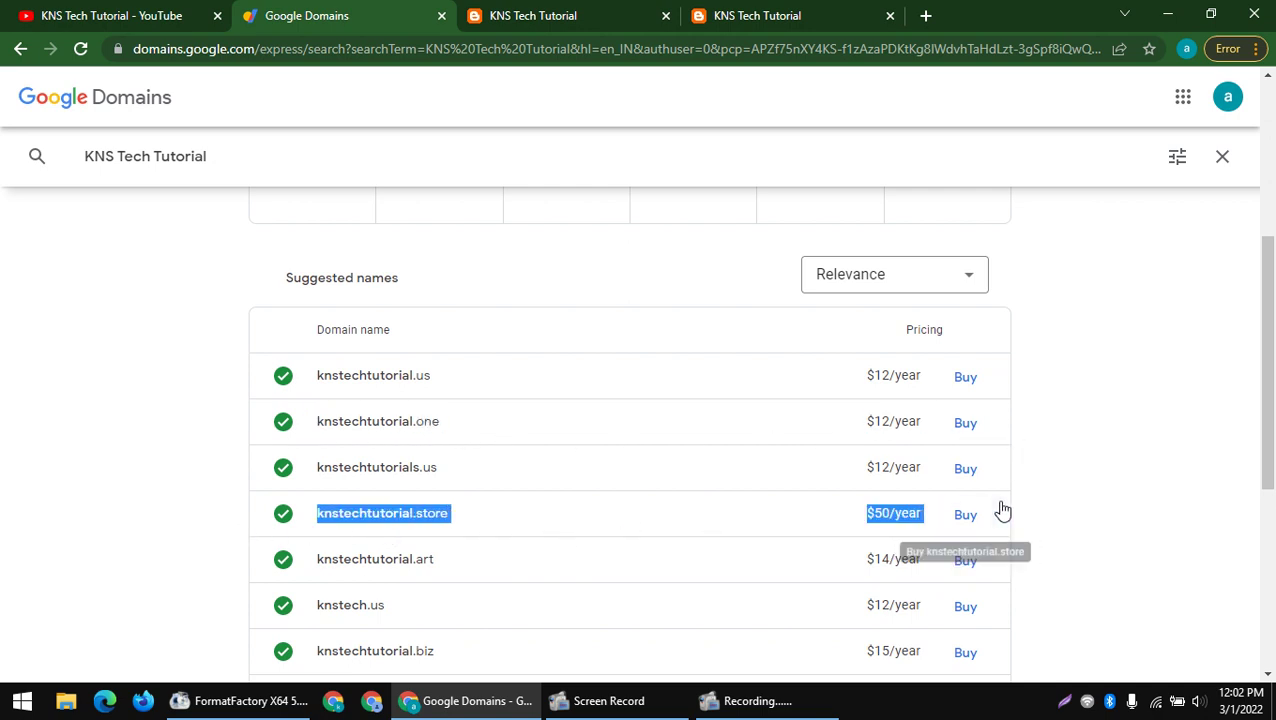
{"action": "left_click", "coordinate": [105, 477]}
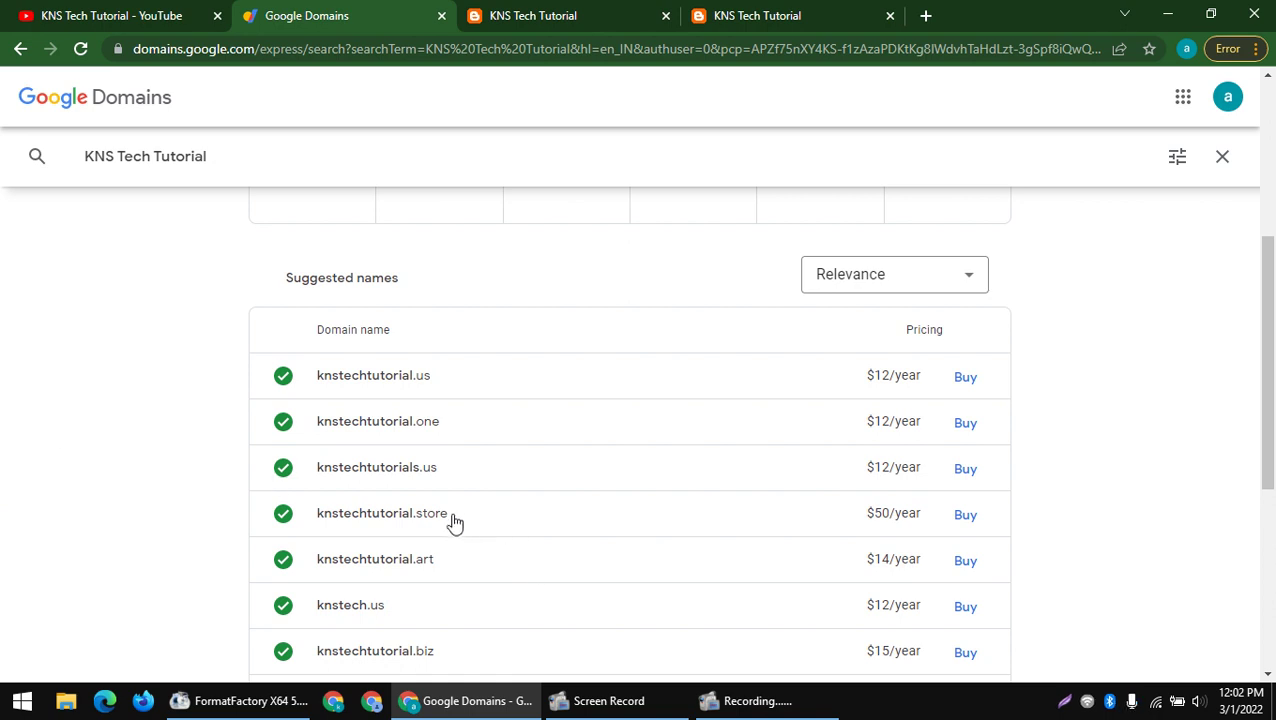
{"action": "left_click_drag", "start_coordinate": [450, 515], "coordinate": [416, 524]}
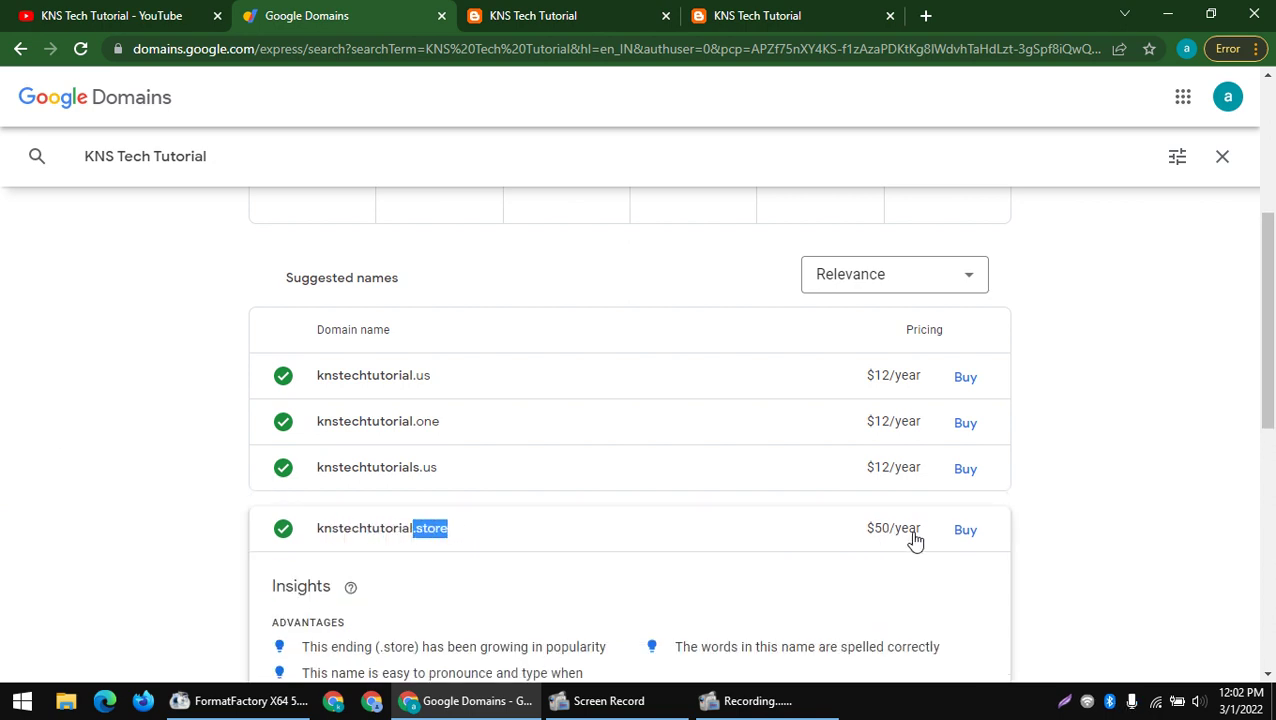
{"action": "left_click", "coordinate": [353, 540]}
- Look through the remaining suggested domain names to the end of the list and return to the main endings
{"action": "scroll", "coordinate": [339, 444], "scroll_direction": "down", "scroll_amount": 7}
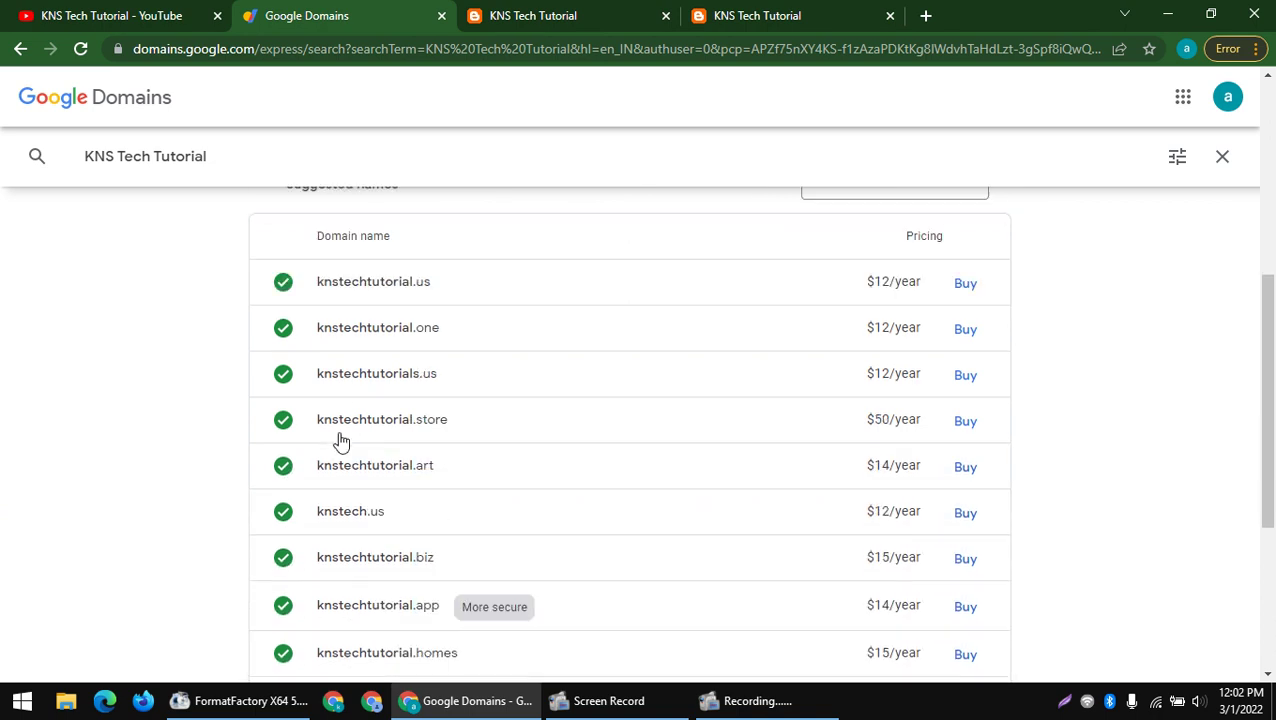
{"action": "scroll", "coordinate": [339, 444], "scroll_direction": "down", "scroll_amount": 10}
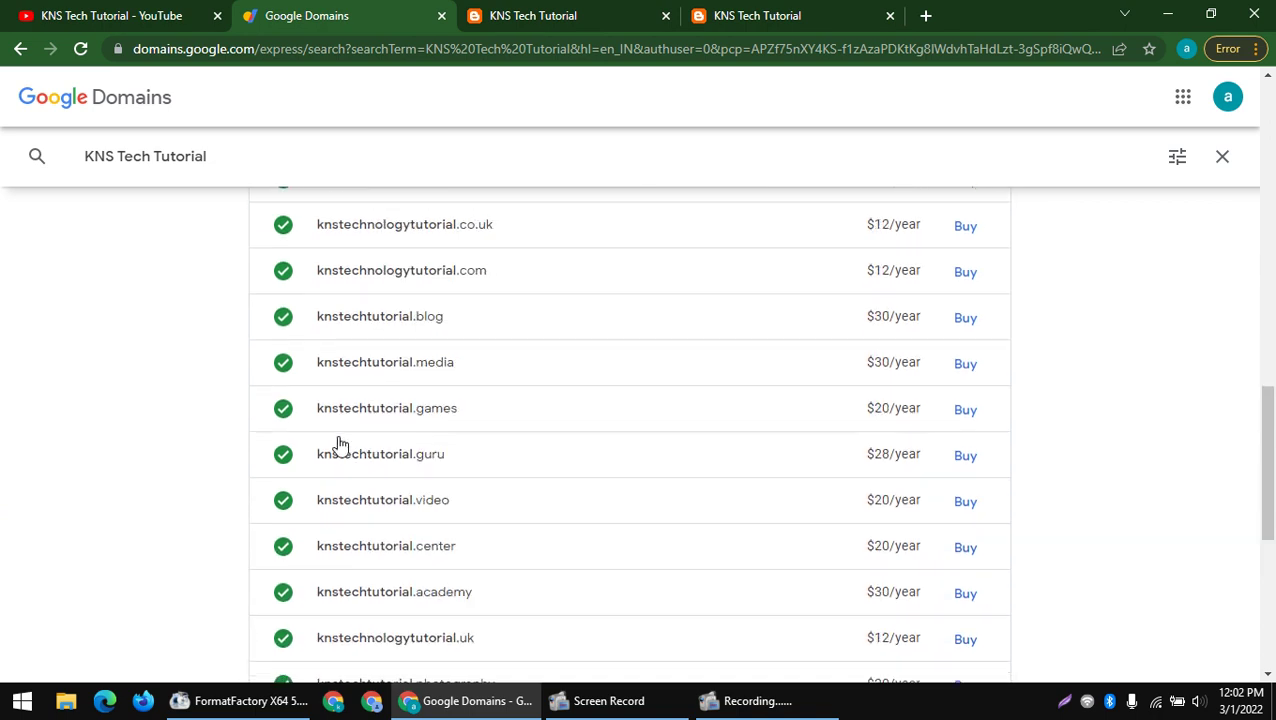
{"action": "scroll", "coordinate": [336, 455], "scroll_direction": "down", "scroll_amount": 3}
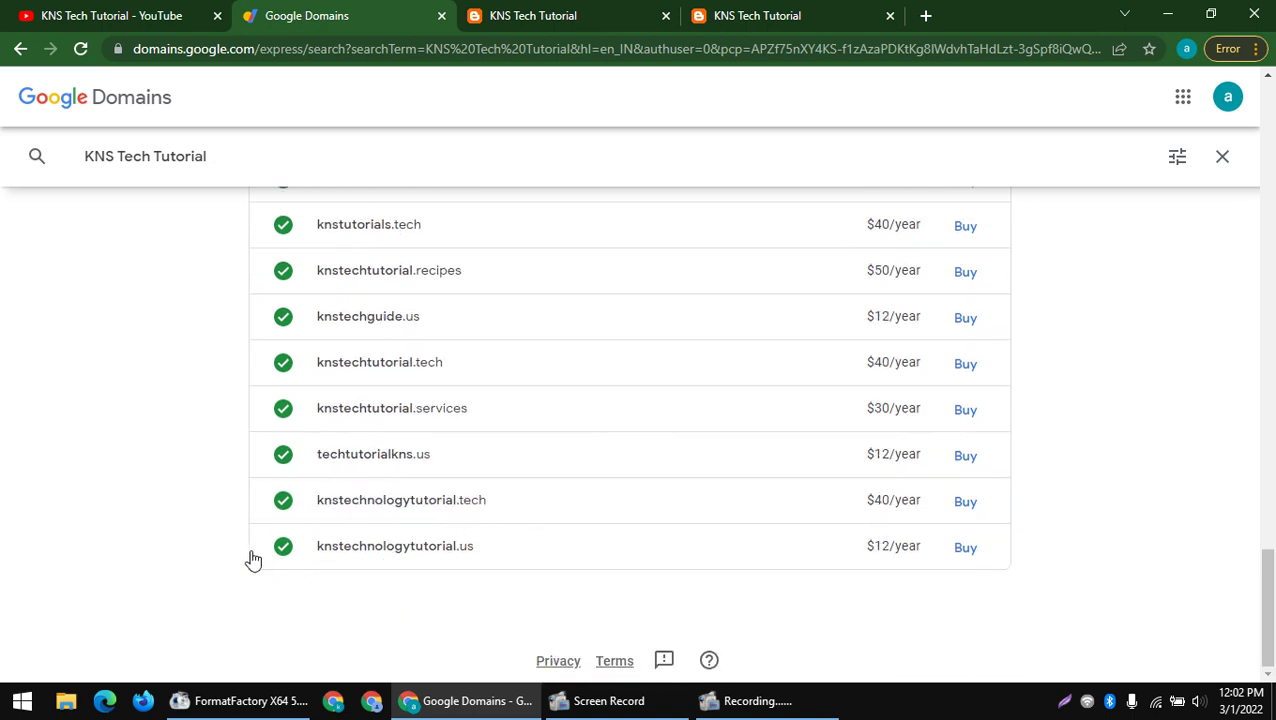
{"action": "left_click_drag", "start_coordinate": [251, 558], "coordinate": [481, 558]}
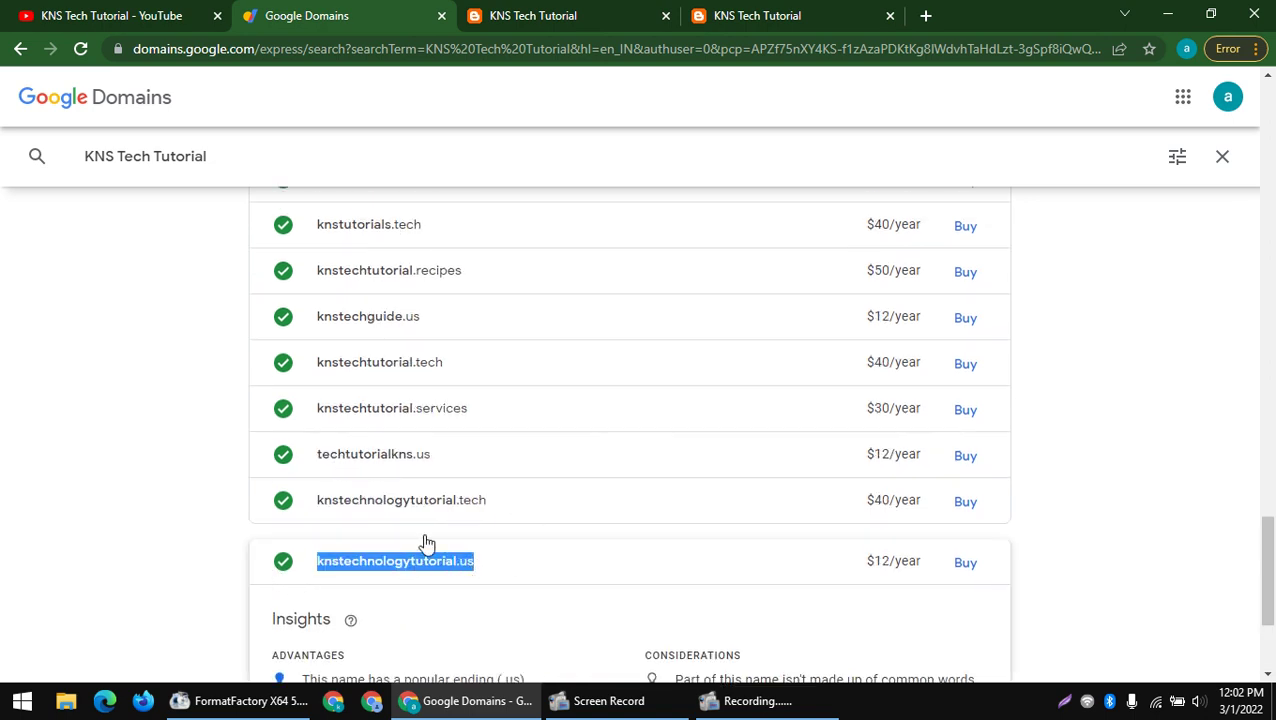
{"action": "left_click_drag", "start_coordinate": [176, 505], "coordinate": [383, 500]}
{"action": "scroll", "coordinate": [413, 415], "scroll_direction": "up", "scroll_amount": 4}
{"action": "scroll", "coordinate": [410, 415], "scroll_direction": "up", "scroll_amount": 10}
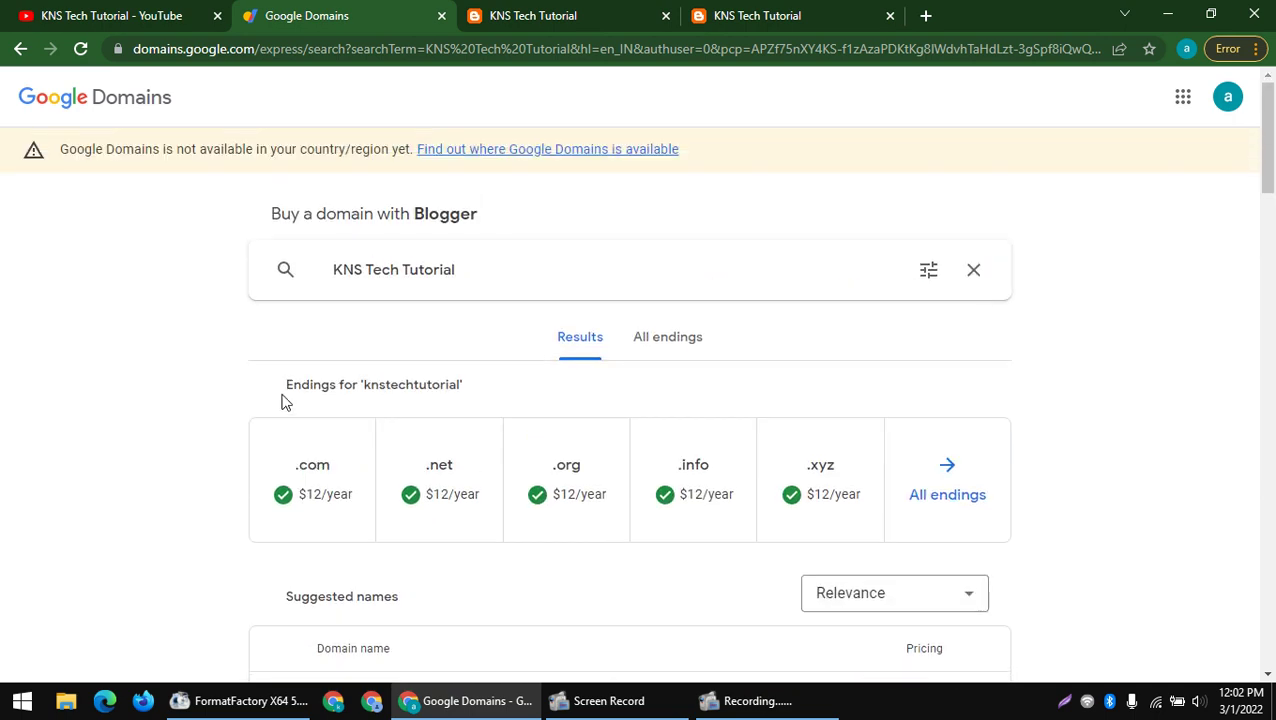
- Compare the yearly prices of the main domain endings and read the insights for knstechtutorial.com
{"action": "left_click_drag", "start_coordinate": [298, 494], "coordinate": [360, 488]}
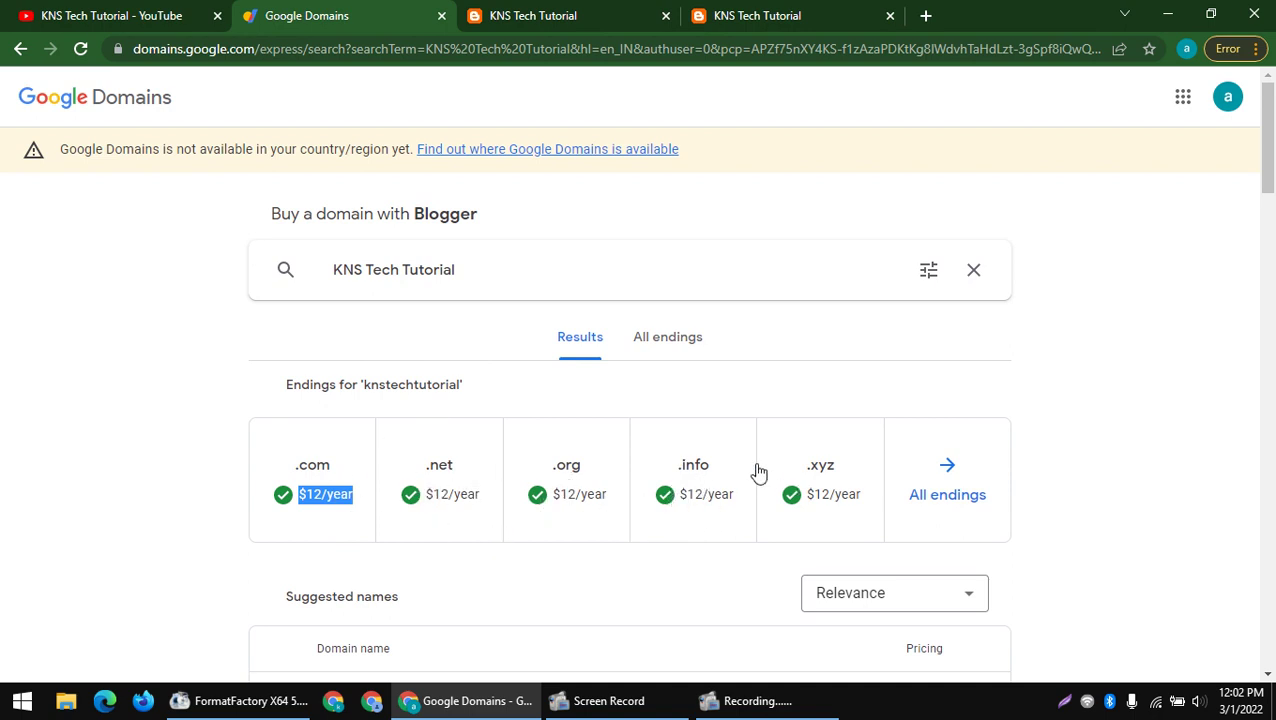
{"action": "left_click_drag", "start_coordinate": [296, 494], "coordinate": [1097, 515]}
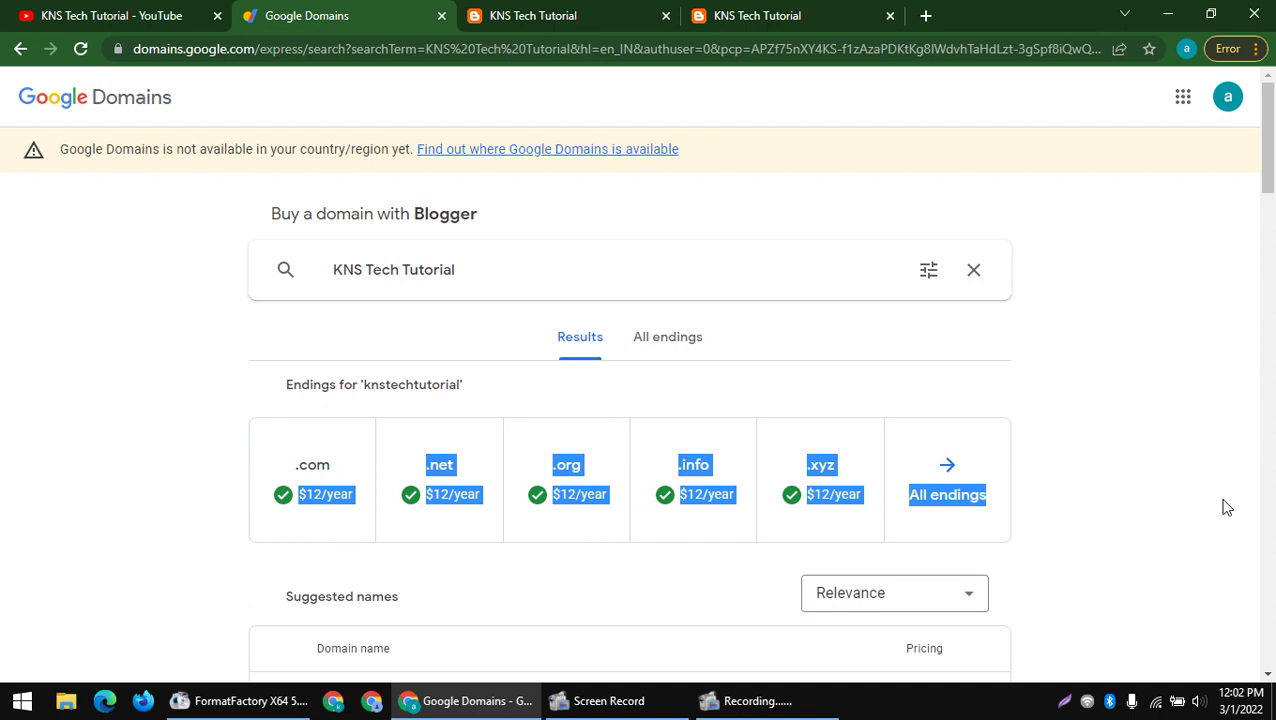
{"action": "left_click", "coordinate": [238, 505]}
{"action": "left_click", "coordinate": [299, 497]}
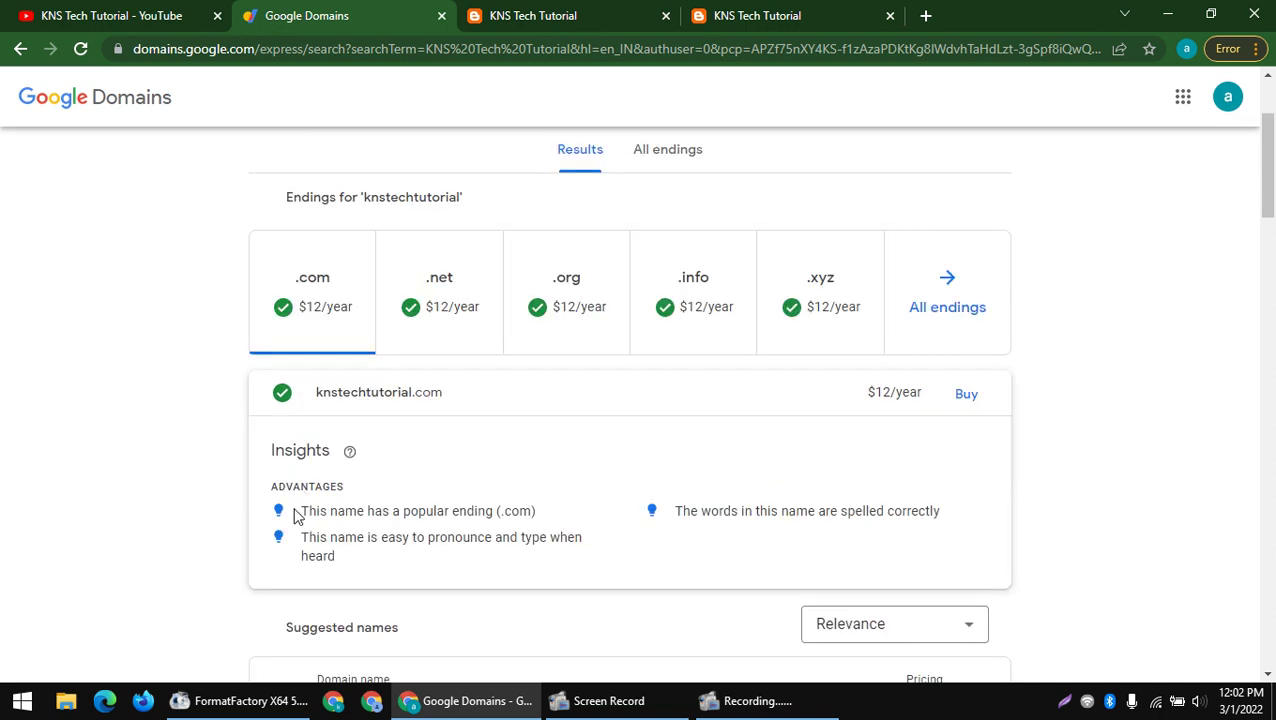
{"action": "left_click_drag", "start_coordinate": [306, 512], "coordinate": [545, 524]}
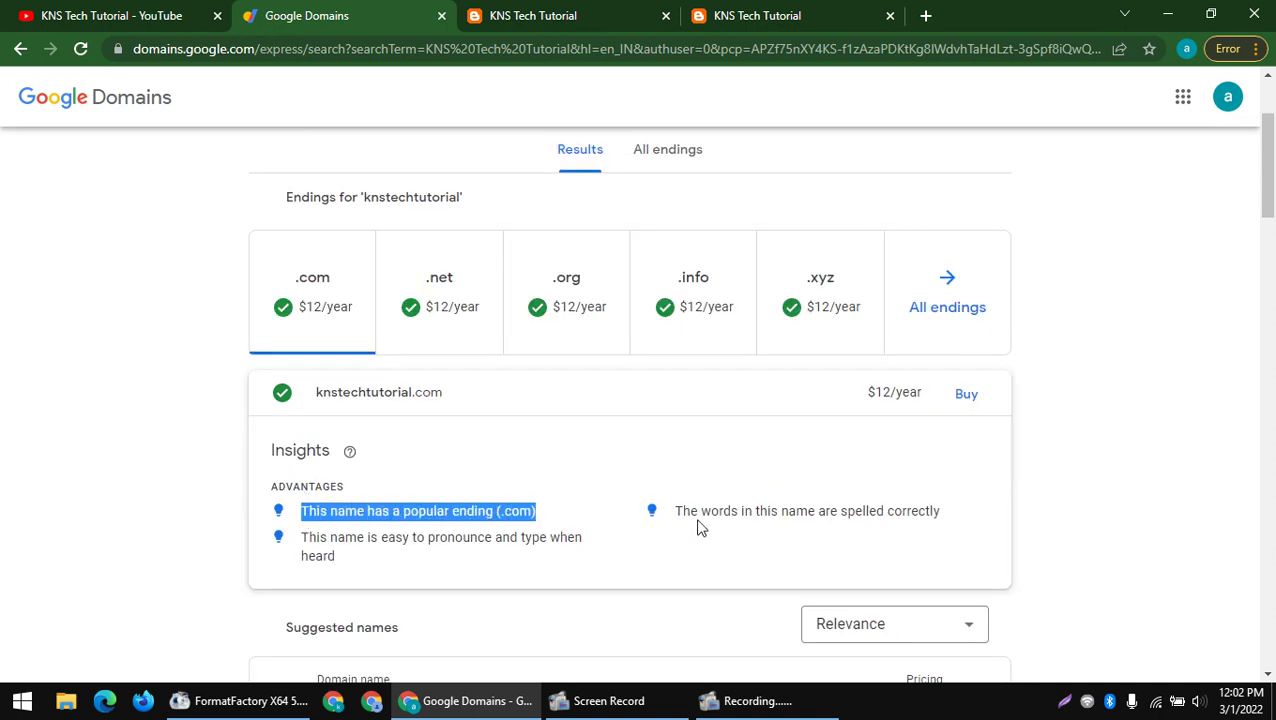
{"action": "left_click_drag", "start_coordinate": [678, 510], "coordinate": [952, 528]}
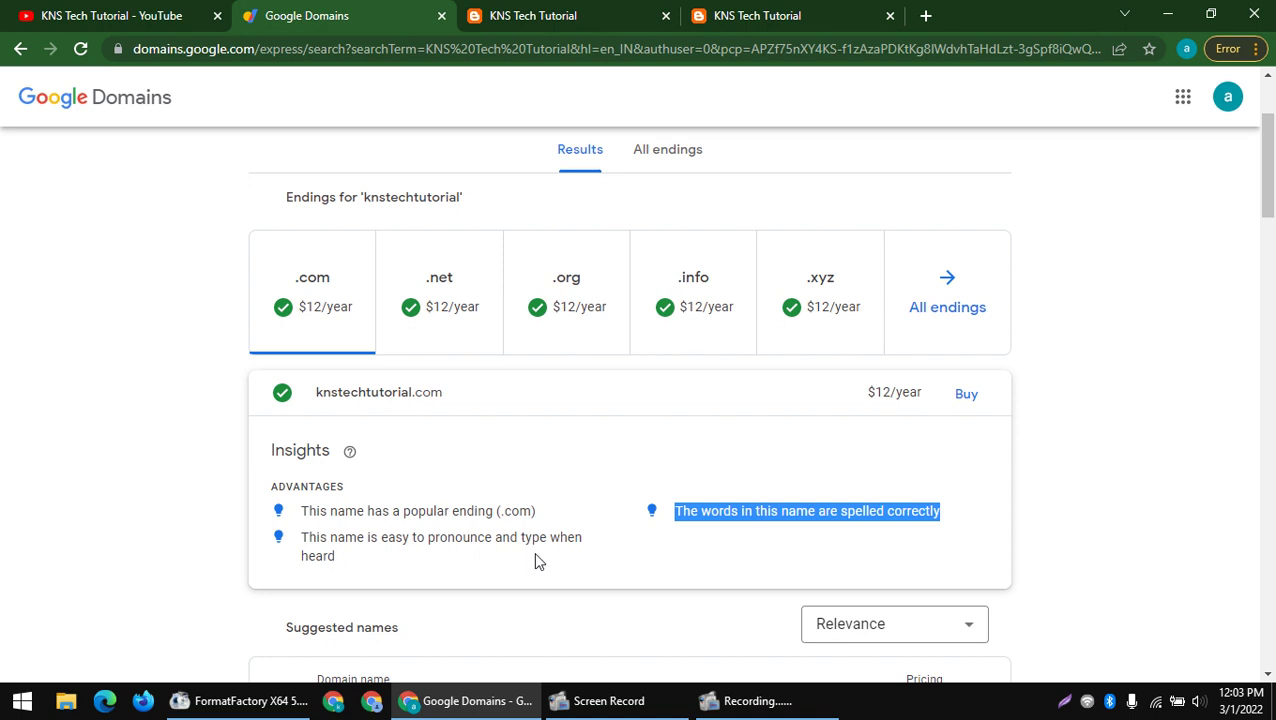
{"action": "scroll", "coordinate": [310, 548], "scroll_direction": "down", "scroll_amount": 3}
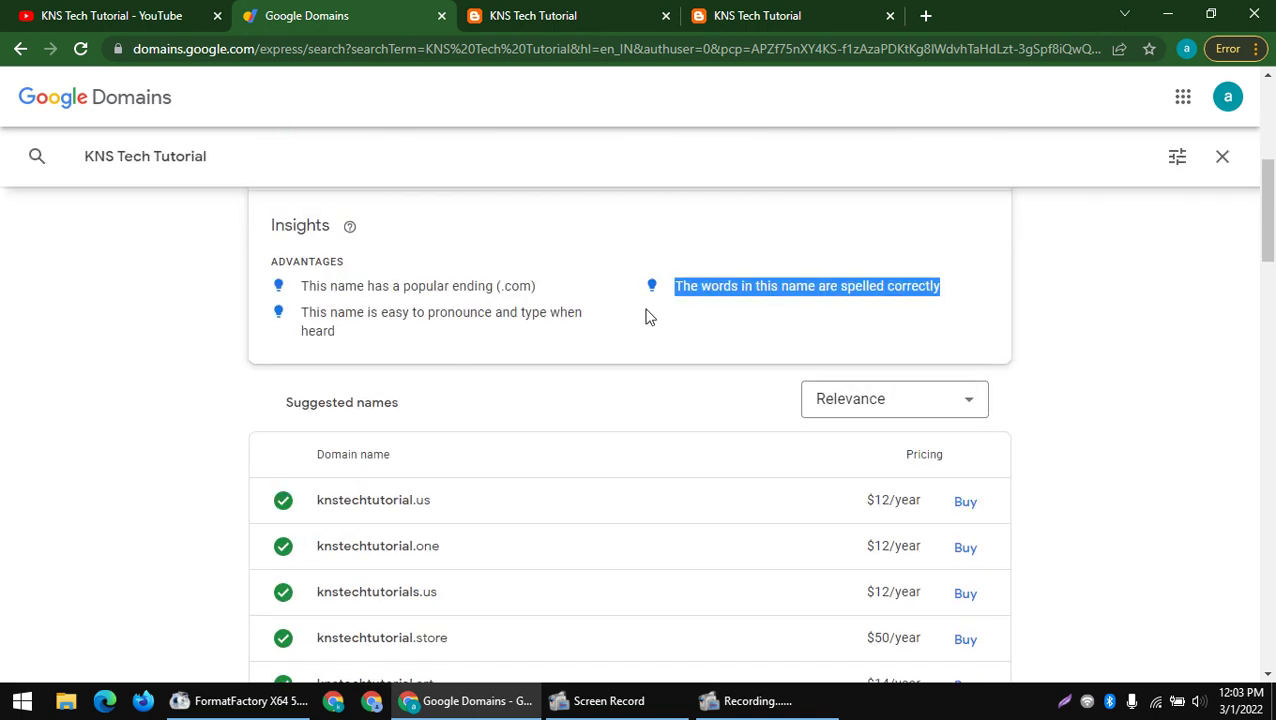
{"action": "scroll", "coordinate": [648, 316], "scroll_direction": "up", "scroll_amount": 5}
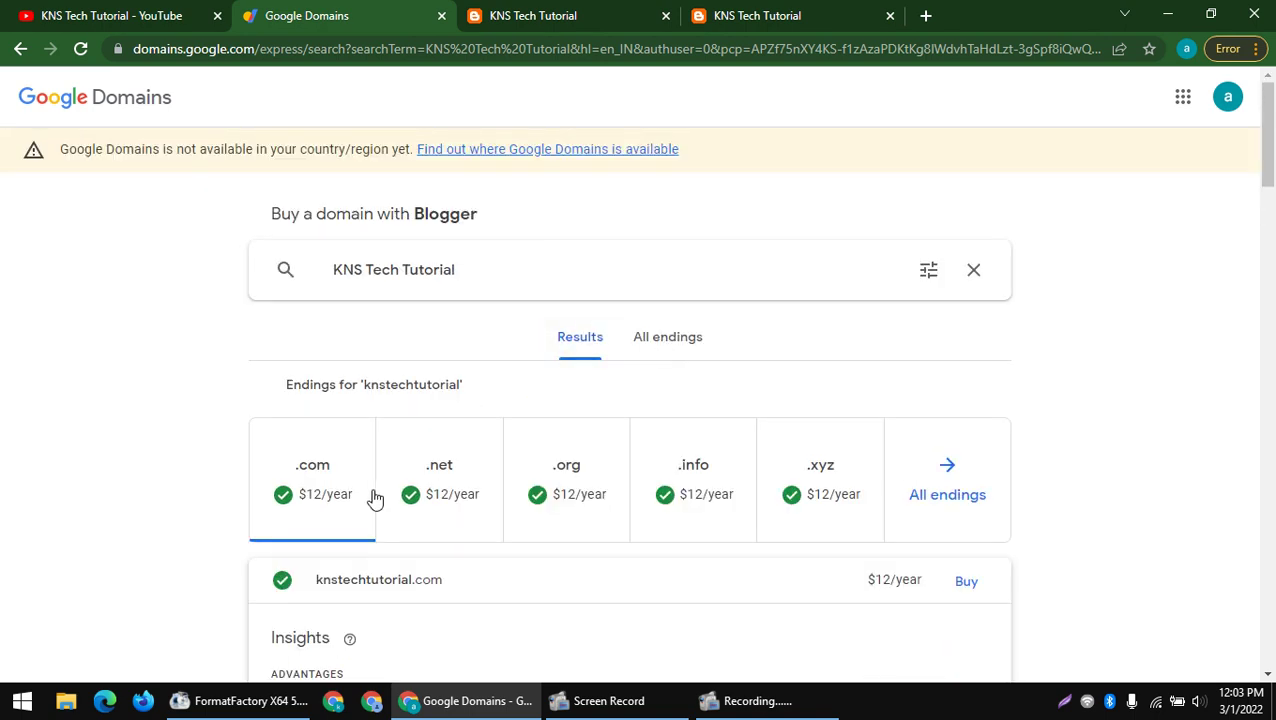
- Choose to buy knstechtutorial.com and view its registration period options without changing the selected period
{"action": "scroll", "coordinate": [600, 497], "scroll_direction": "down", "scroll_amount": 2}
{"action": "left_click", "coordinate": [963, 398]}
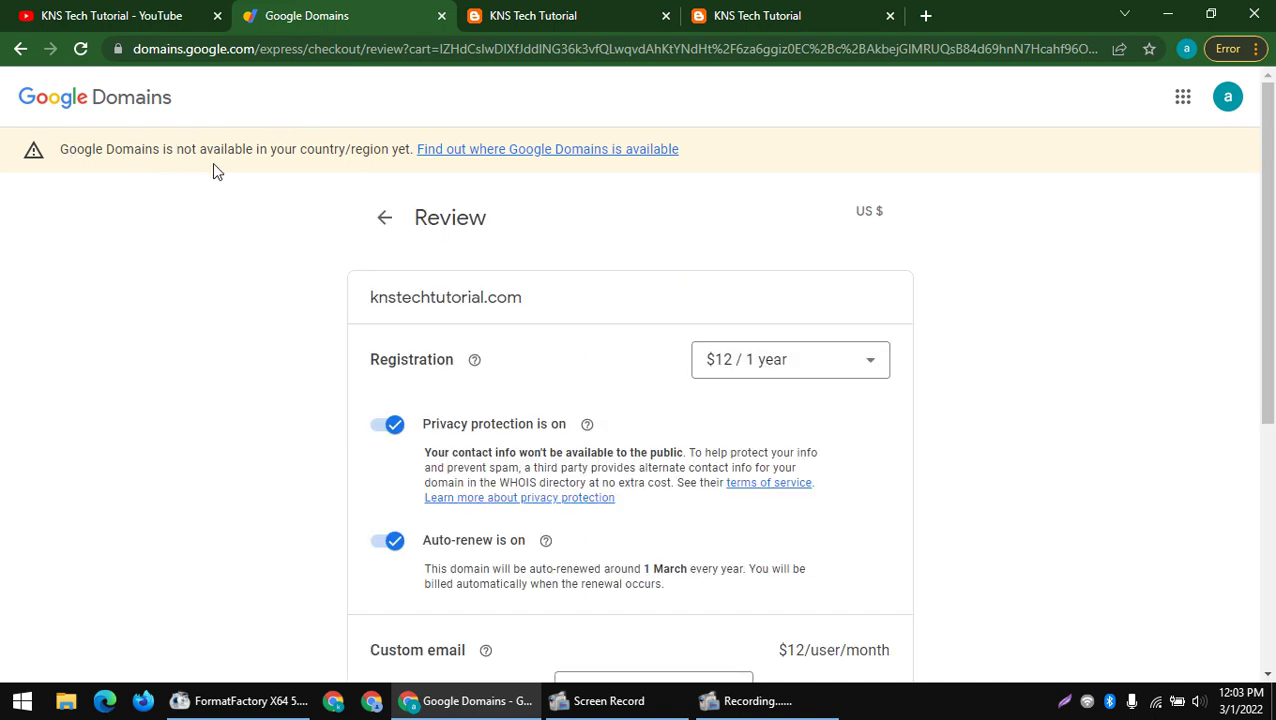
{"action": "double_click", "coordinate": [425, 212]}
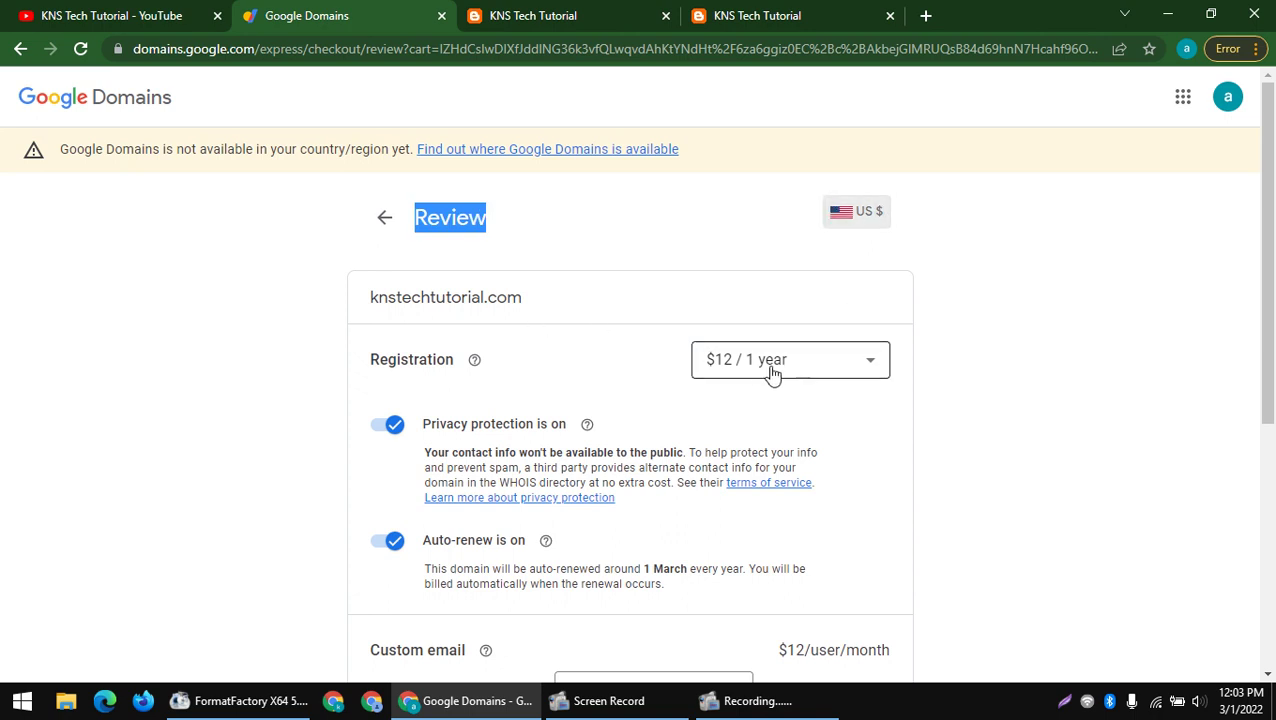
{"action": "left_click_drag", "start_coordinate": [663, 362], "coordinate": [828, 368]}
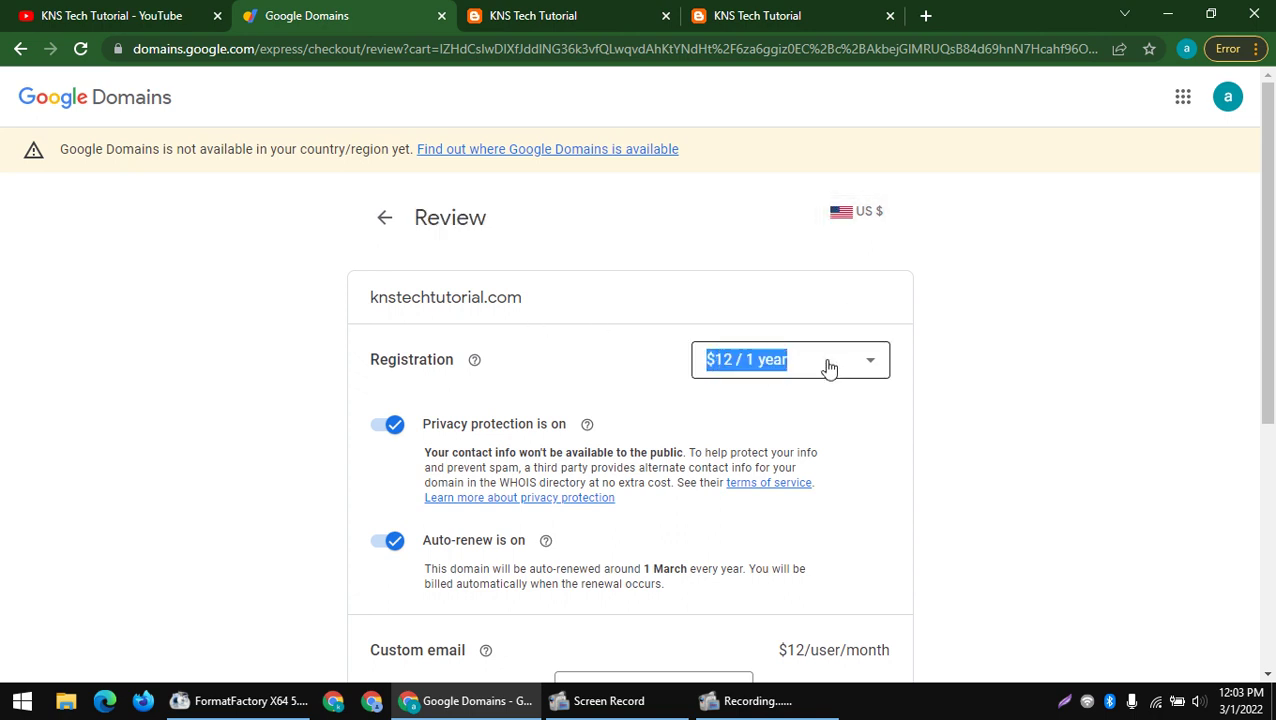
{"action": "left_click", "coordinate": [828, 366]}
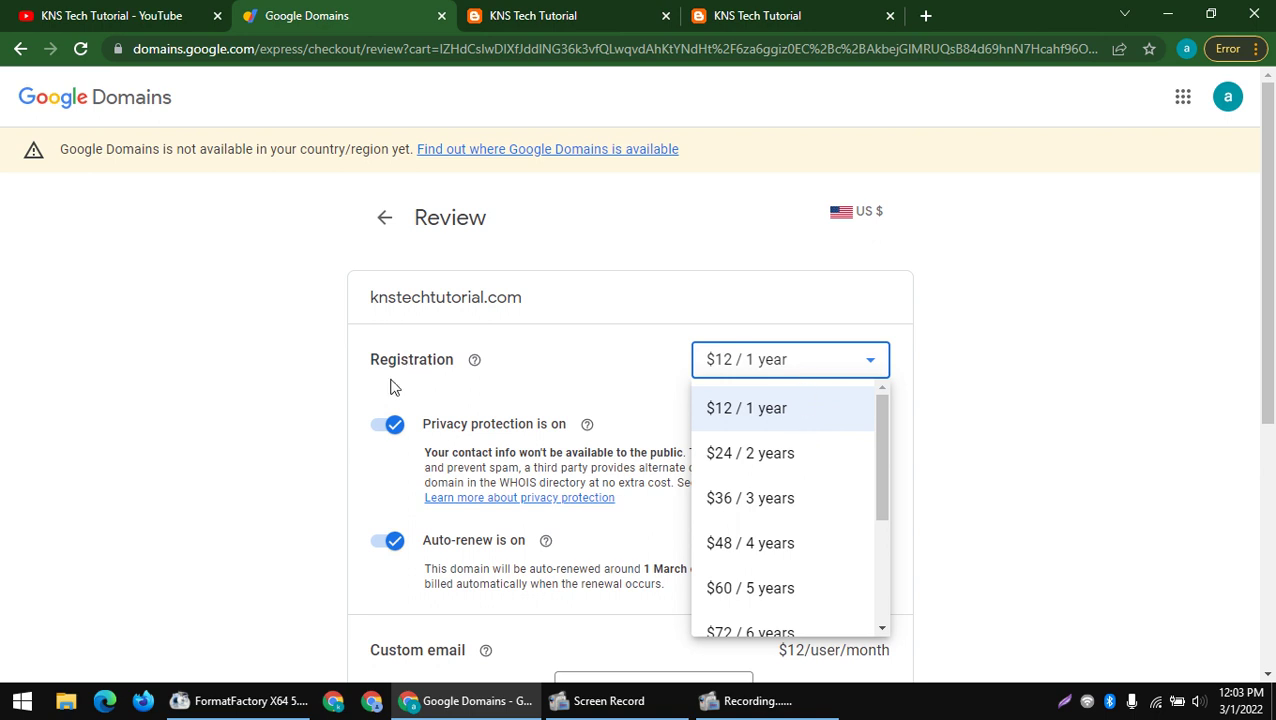
{"action": "scroll", "coordinate": [890, 576], "scroll_direction": "down", "scroll_amount": 1}
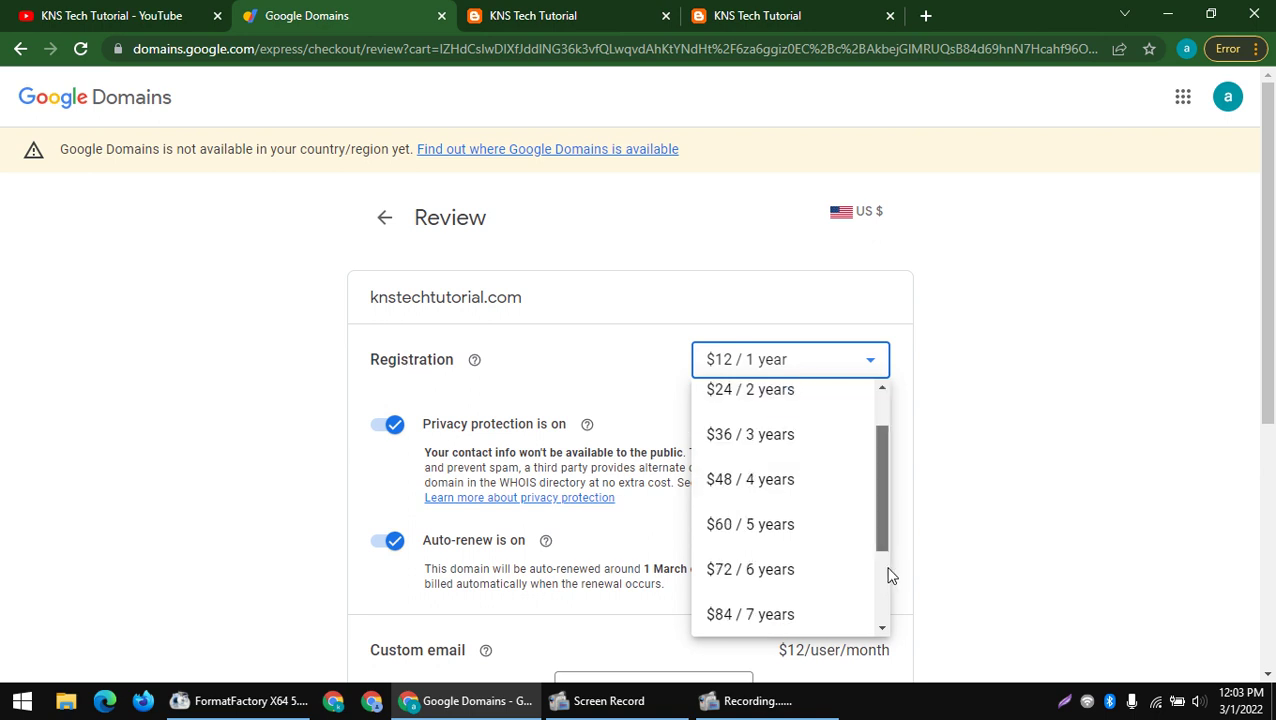
{"action": "scroll", "coordinate": [890, 576], "scroll_direction": "down", "scroll_amount": 2}
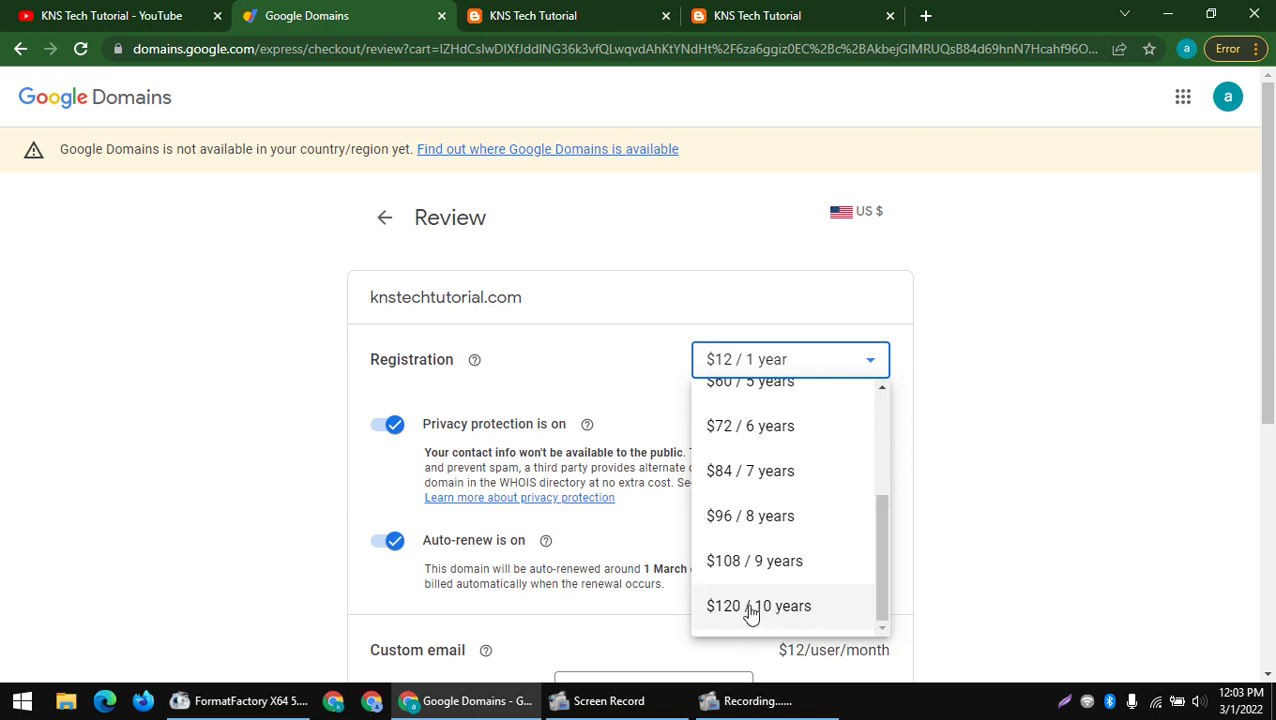
{"action": "left_click", "coordinate": [1172, 486]}
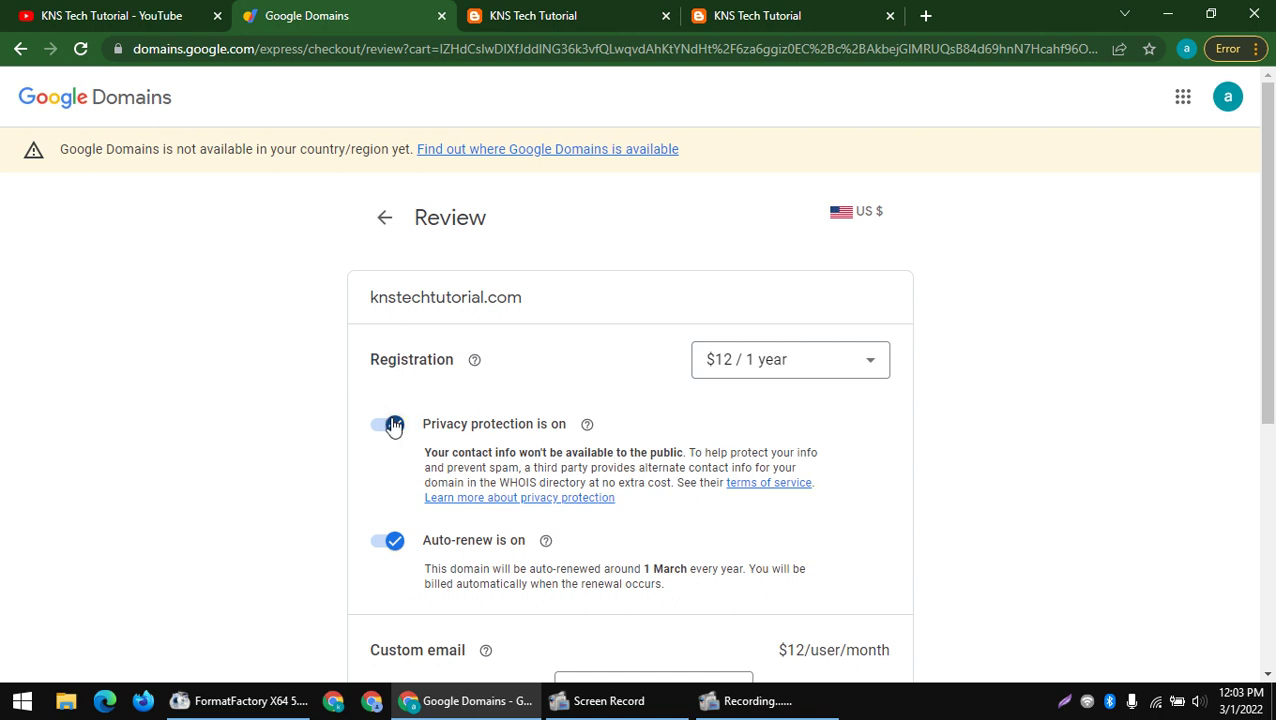
- Read the privacy protection and auto-renew descriptions in the order review for knstechtutorial.com
{"action": "left_click_drag", "start_coordinate": [420, 424], "coordinate": [832, 592]}
{"action": "left_click", "coordinate": [832, 592]}
{"action": "left_click_drag", "start_coordinate": [698, 591], "coordinate": [323, 528]}
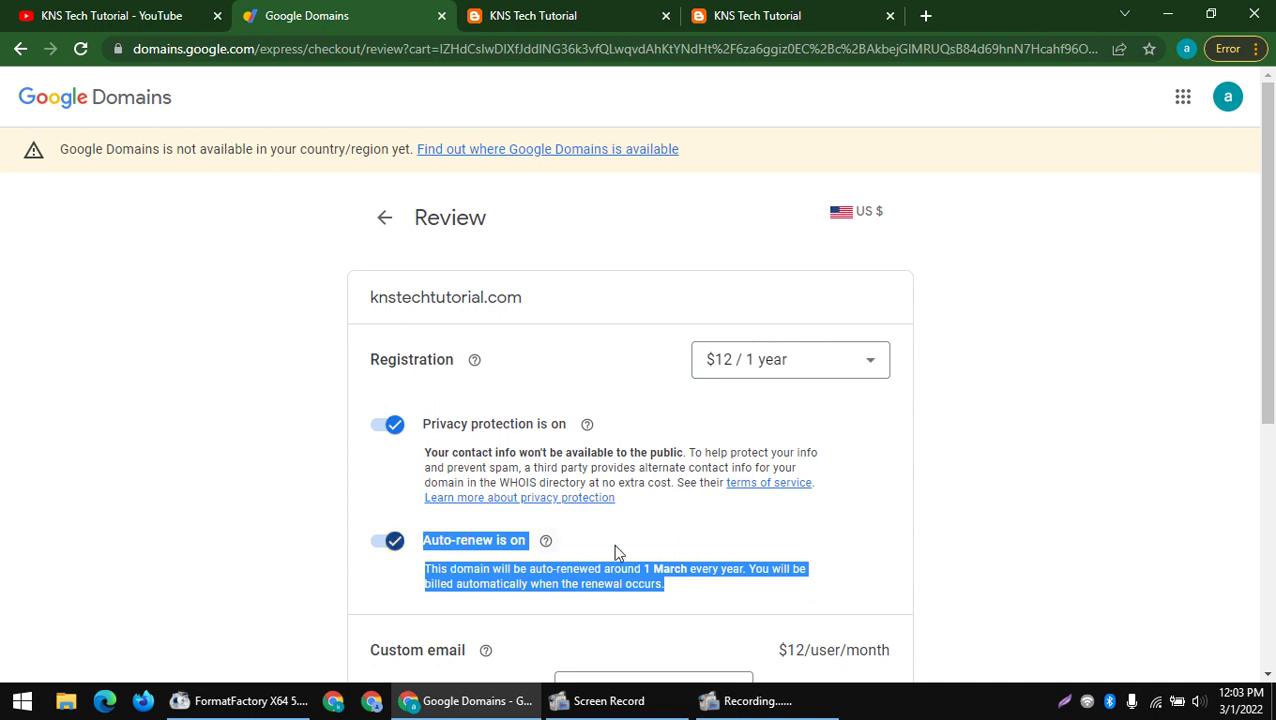
{"action": "left_click", "coordinate": [360, 530]}
{"action": "scroll", "coordinate": [380, 527], "scroll_direction": "down", "scroll_amount": 1}
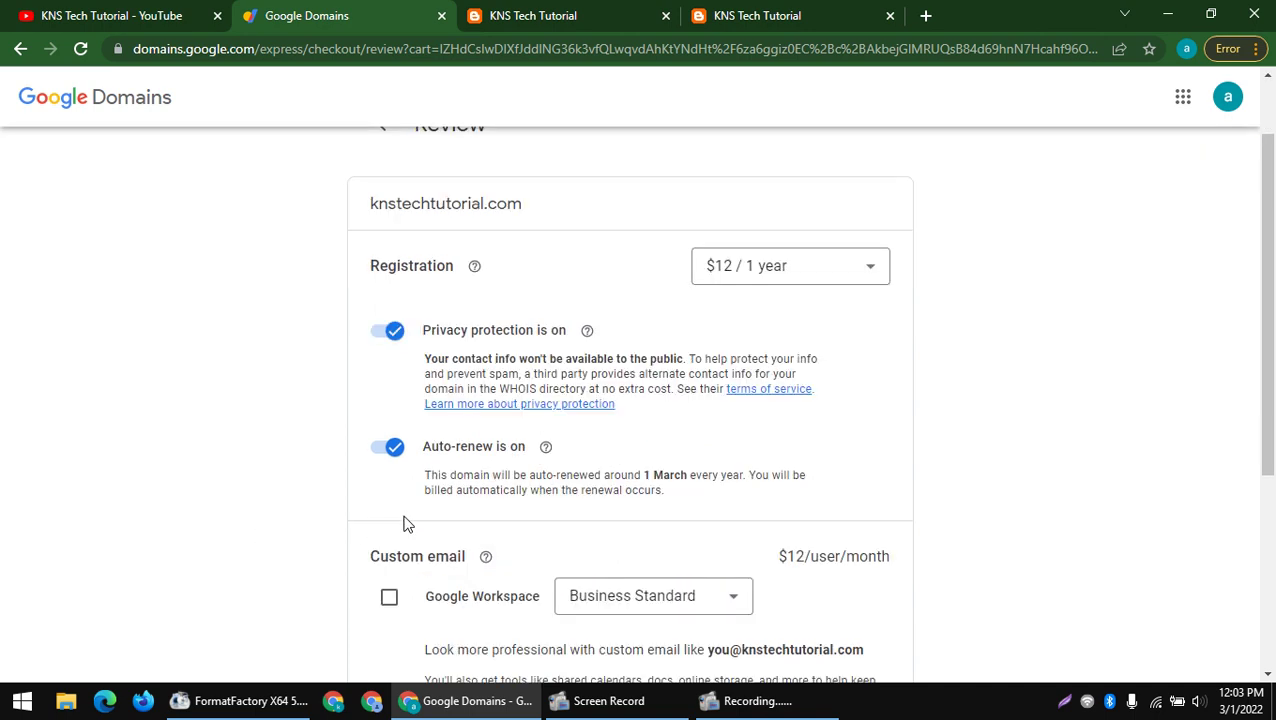
{"action": "scroll", "coordinate": [533, 504], "scroll_direction": "down", "scroll_amount": 3}
{"action": "scroll", "coordinate": [535, 504], "scroll_direction": "up", "scroll_amount": 1}
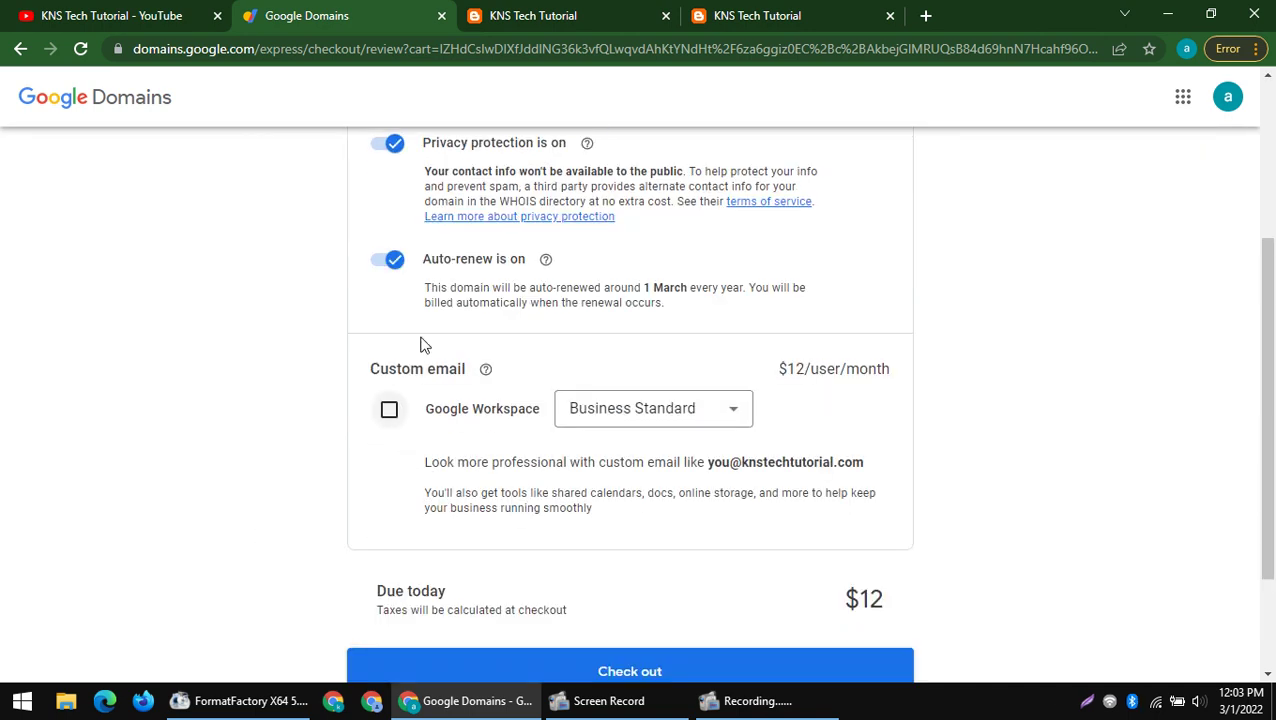
{"action": "left_click_drag", "start_coordinate": [441, 289], "coordinate": [745, 304]}
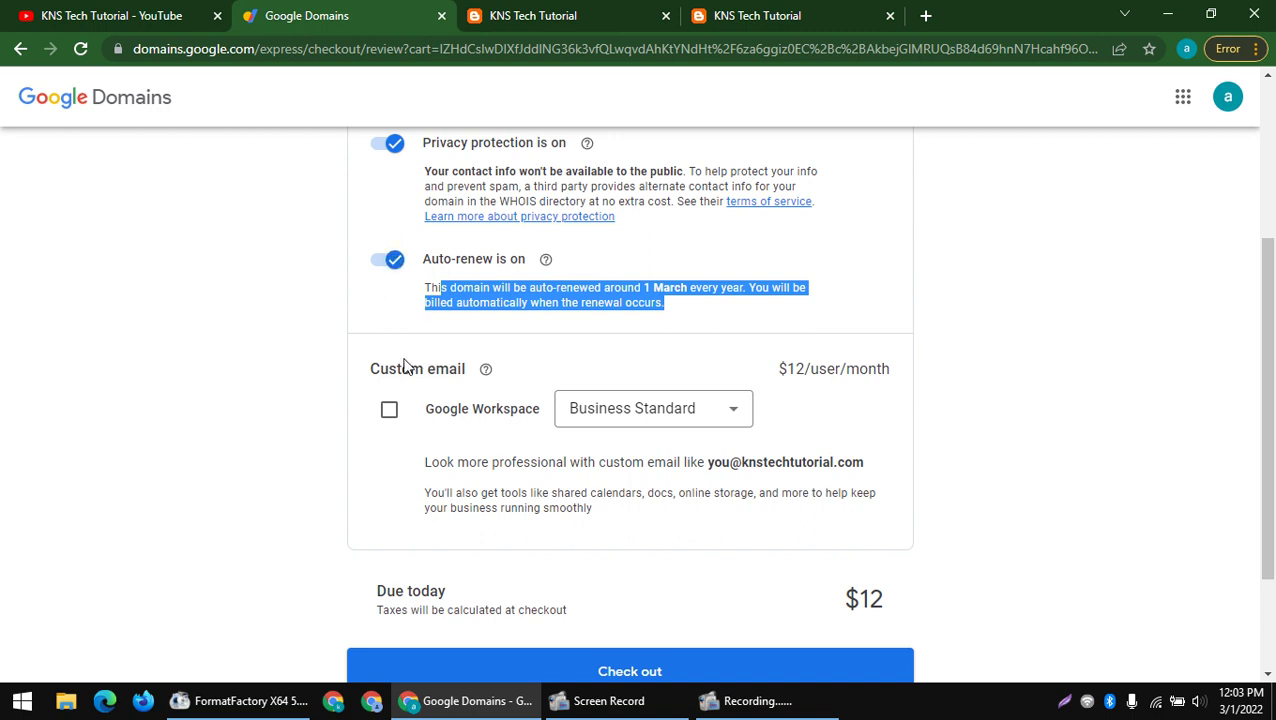
- Examine the Custom email section, including its Google Workspace plan choice and sample address
{"action": "left_click_drag", "start_coordinate": [369, 380], "coordinate": [570, 380]}
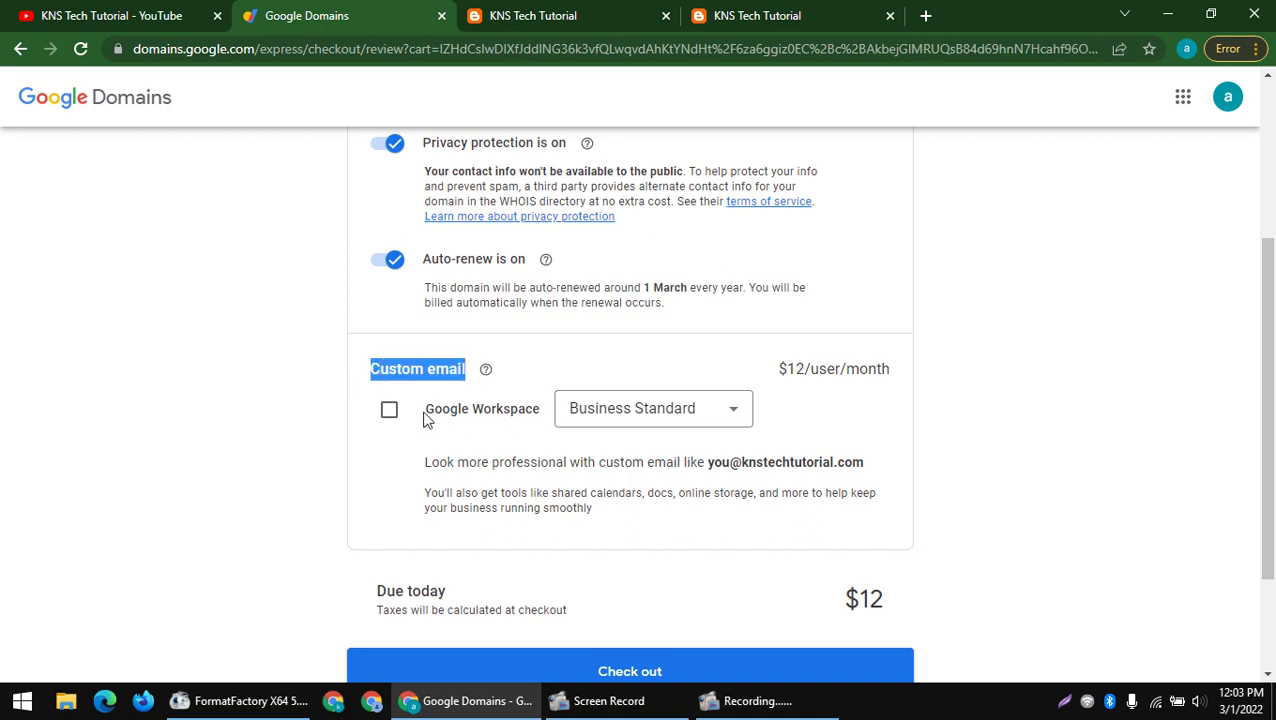
{"action": "left_click", "coordinate": [590, 406]}
{"action": "left_click", "coordinate": [590, 406]}
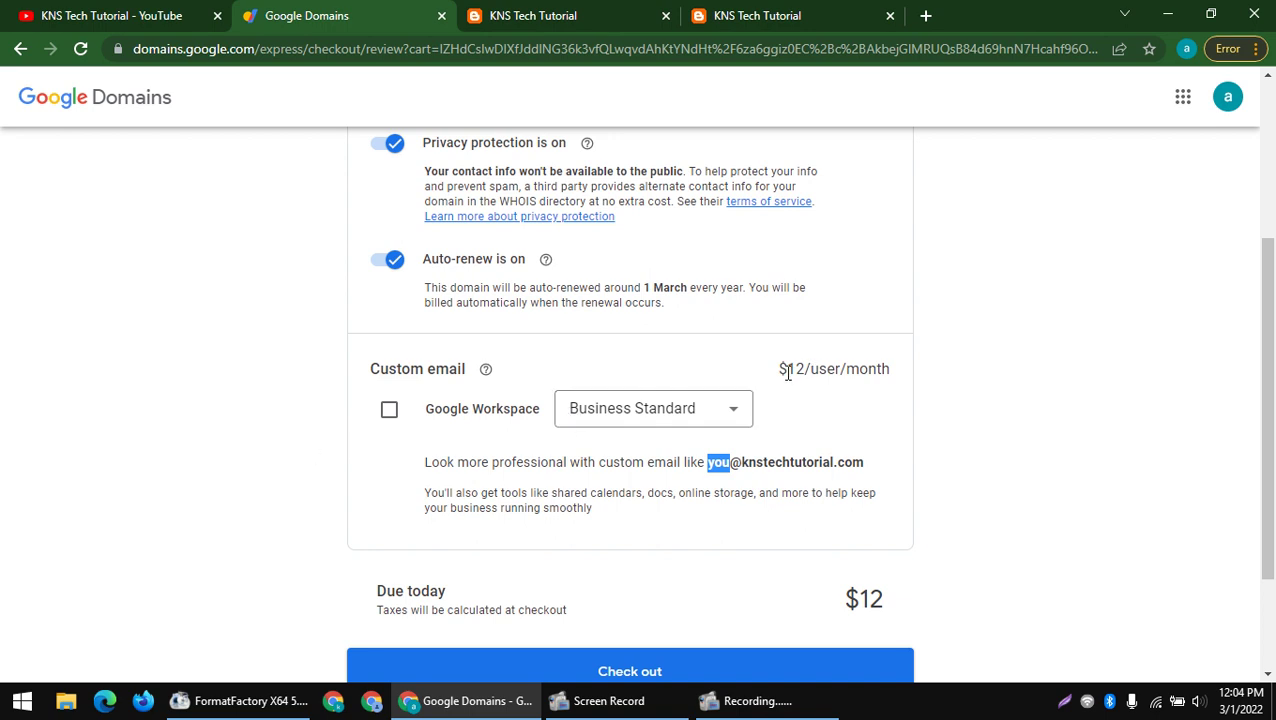
- Review the custom email price per user and the amount due, toggling the Google Workspace option on and back off
{"action": "left_click_drag", "start_coordinate": [787, 370], "coordinate": [1002, 416]}
{"action": "scroll", "coordinate": [969, 488], "scroll_direction": "down", "scroll_amount": 2}
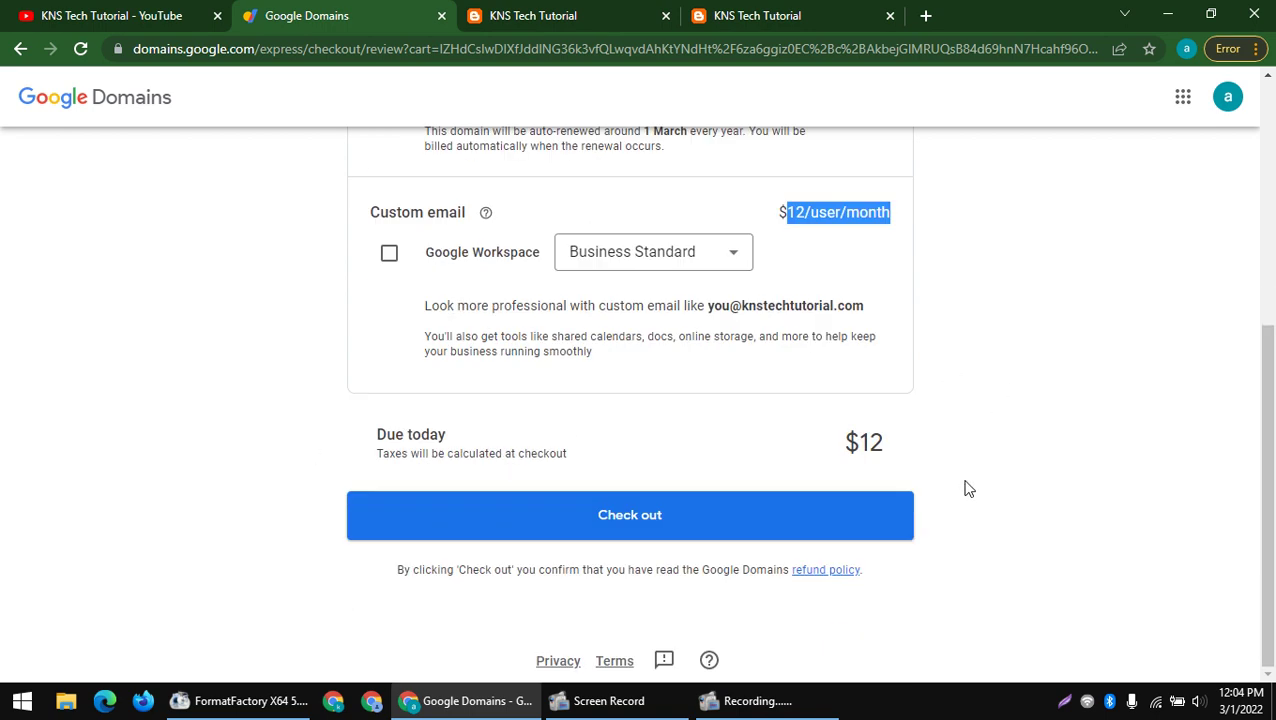
{"action": "left_click", "coordinate": [396, 259]}
{"action": "left_click", "coordinate": [396, 259]}
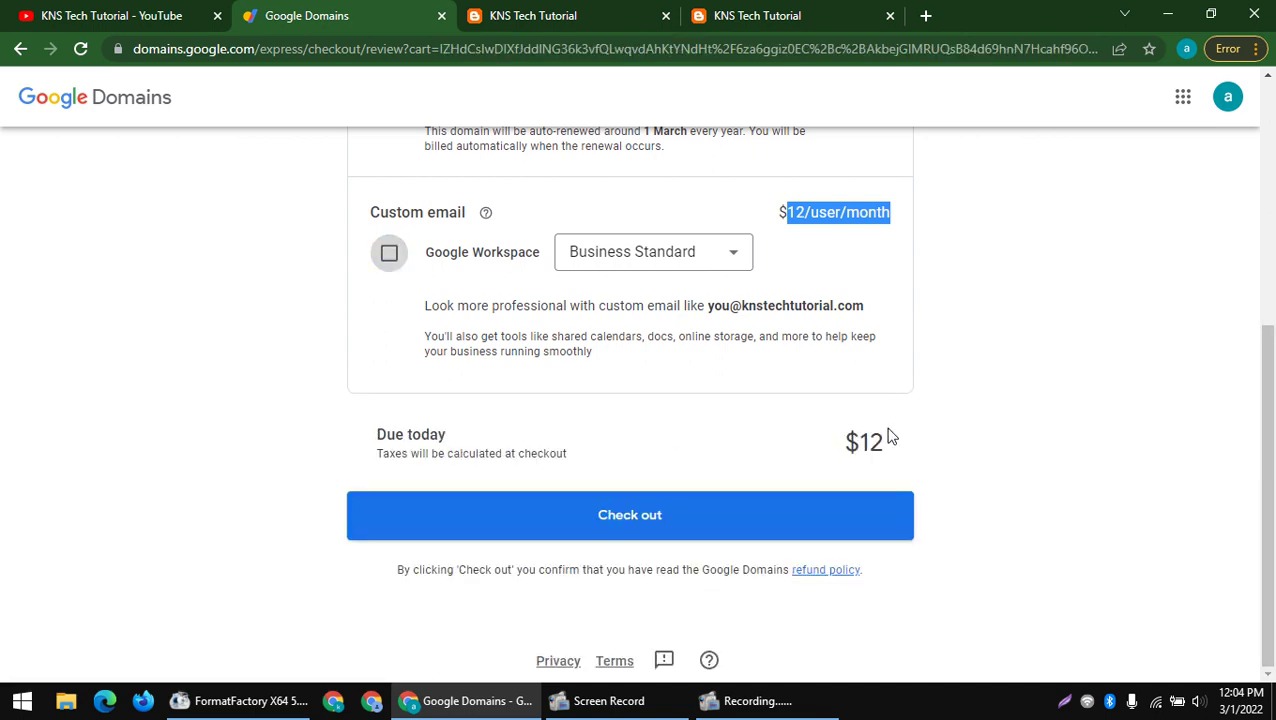
- Proceed to checkout for knstechtutorial.com and confirm United States (US $) as the billing country
{"action": "left_click", "coordinate": [622, 528]}
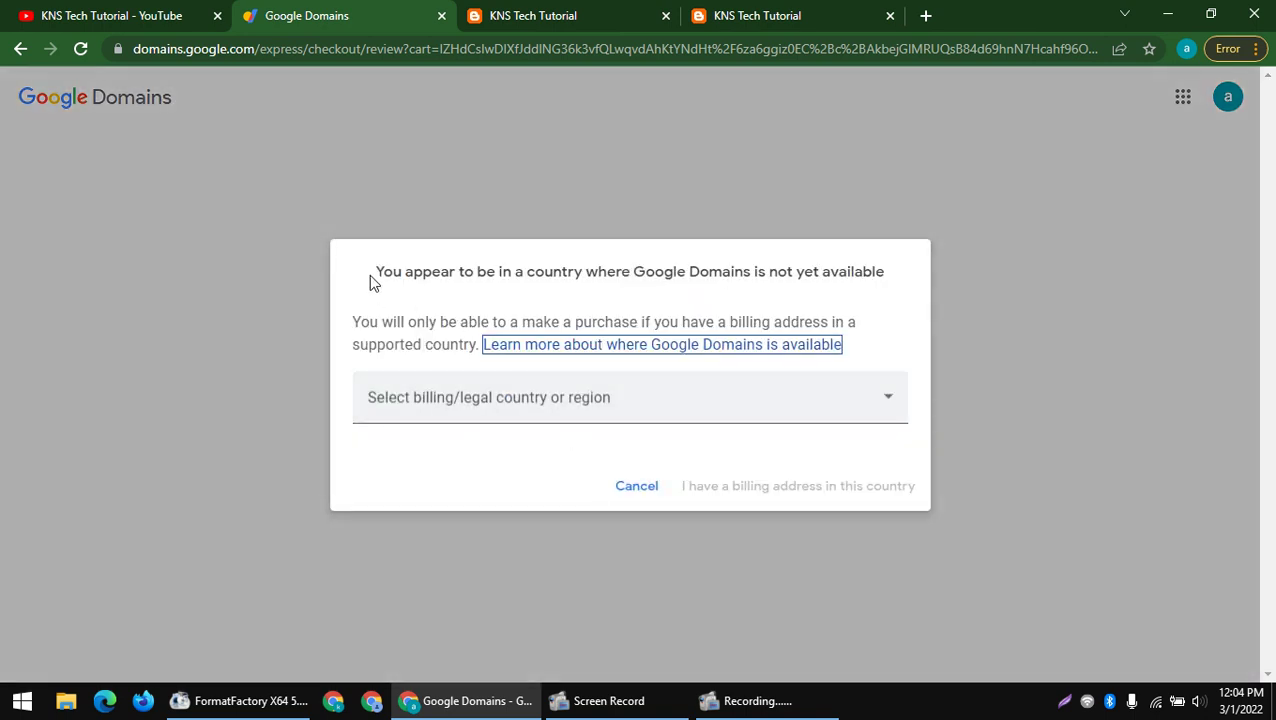
{"action": "left_click_drag", "start_coordinate": [369, 274], "coordinate": [810, 292]}
{"action": "left_click", "coordinate": [600, 402]}
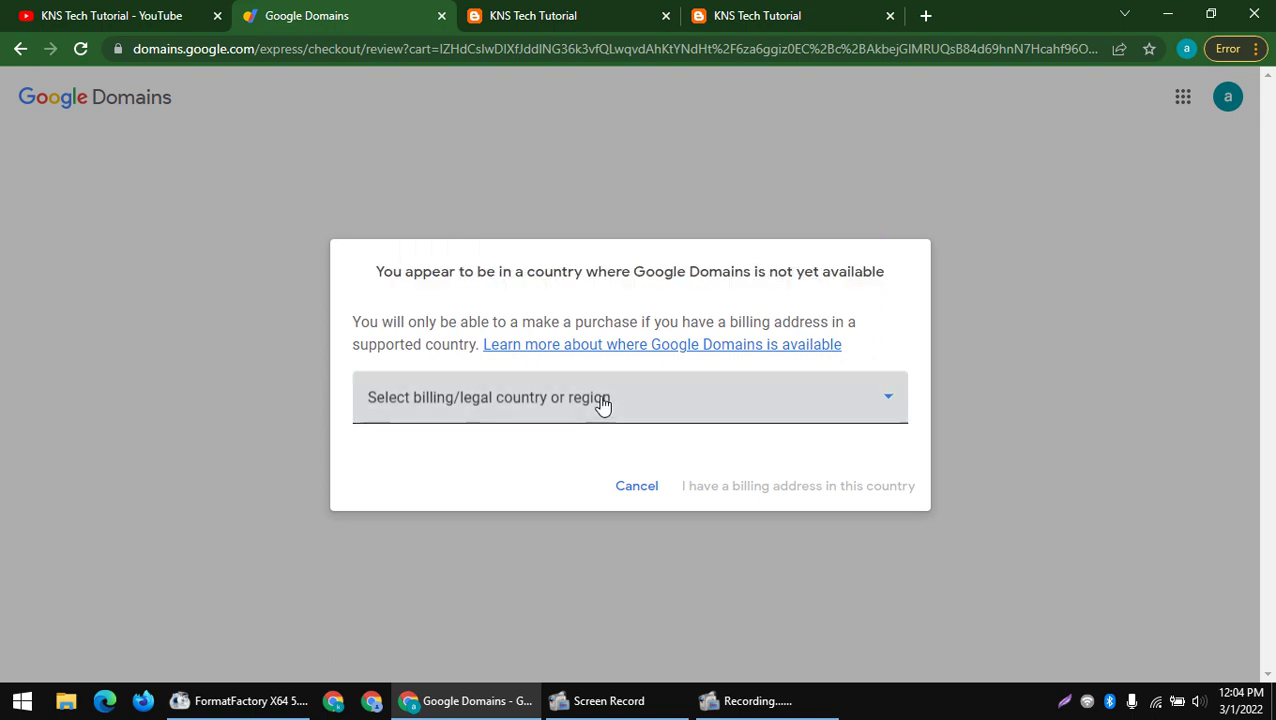
{"action": "scroll", "coordinate": [534, 530], "scroll_direction": "down", "scroll_amount": 10}
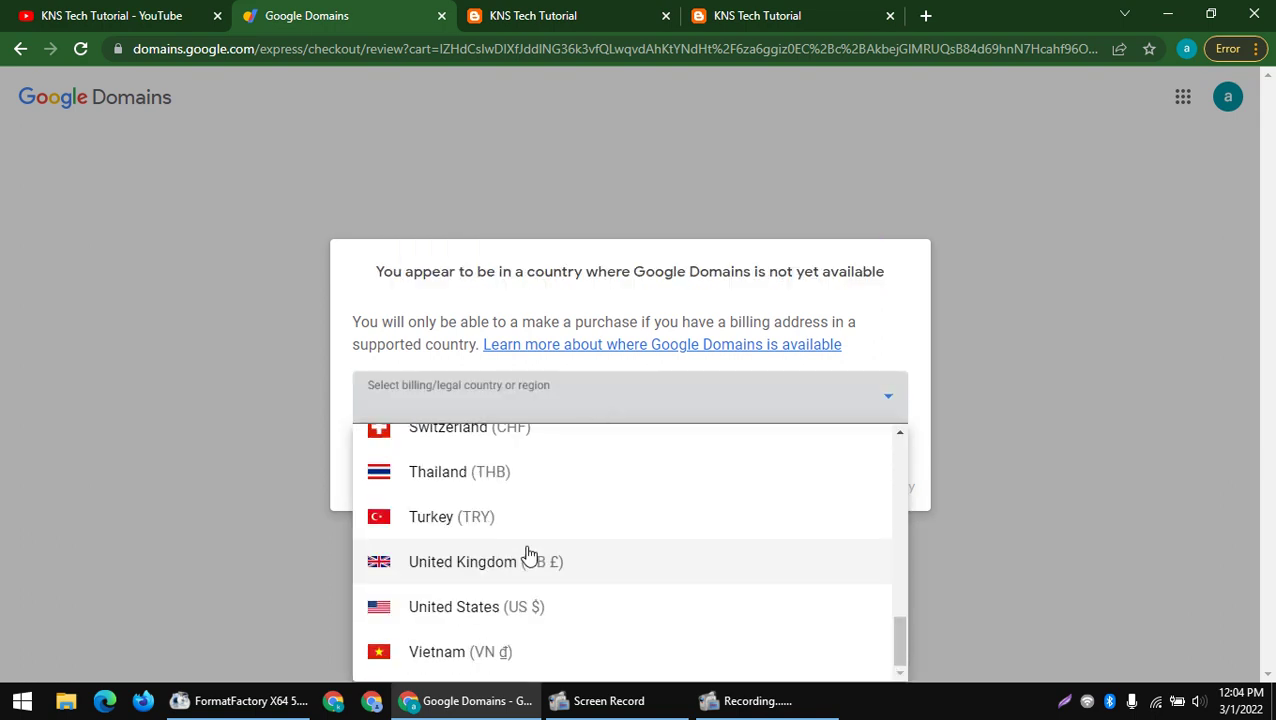
{"action": "left_click", "coordinate": [490, 607]}
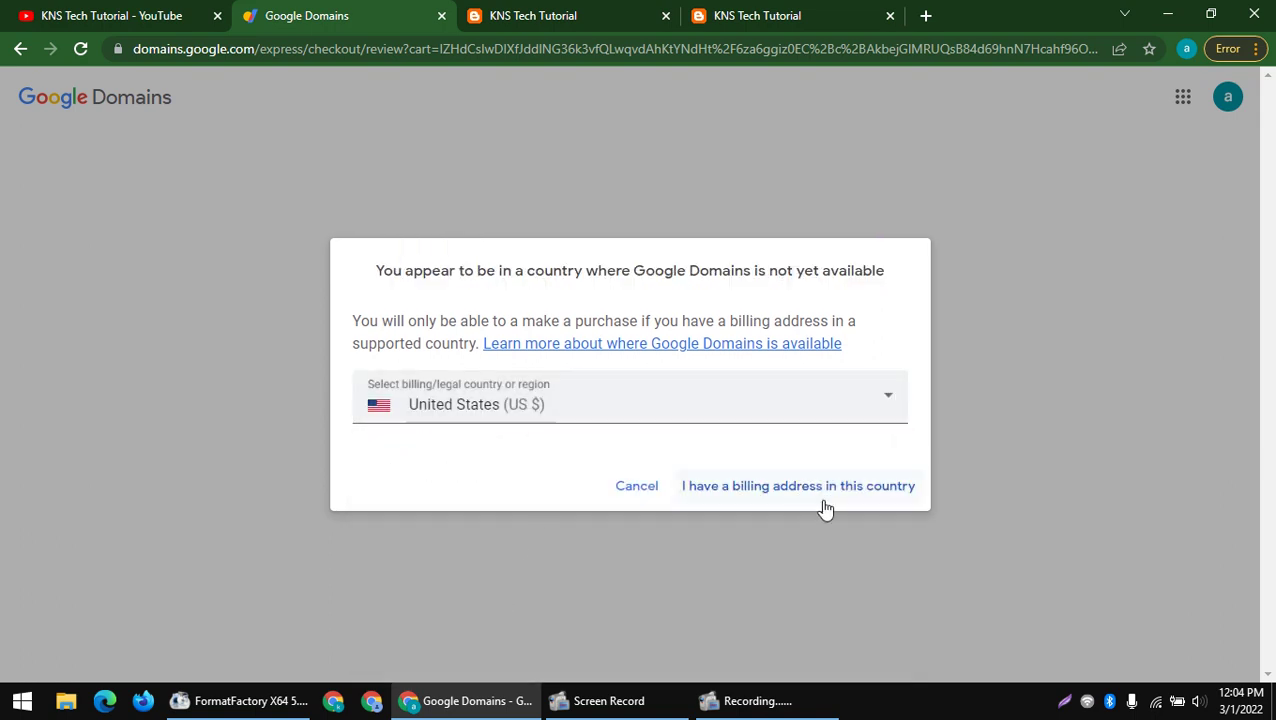
{"action": "left_click", "coordinate": [788, 492]}
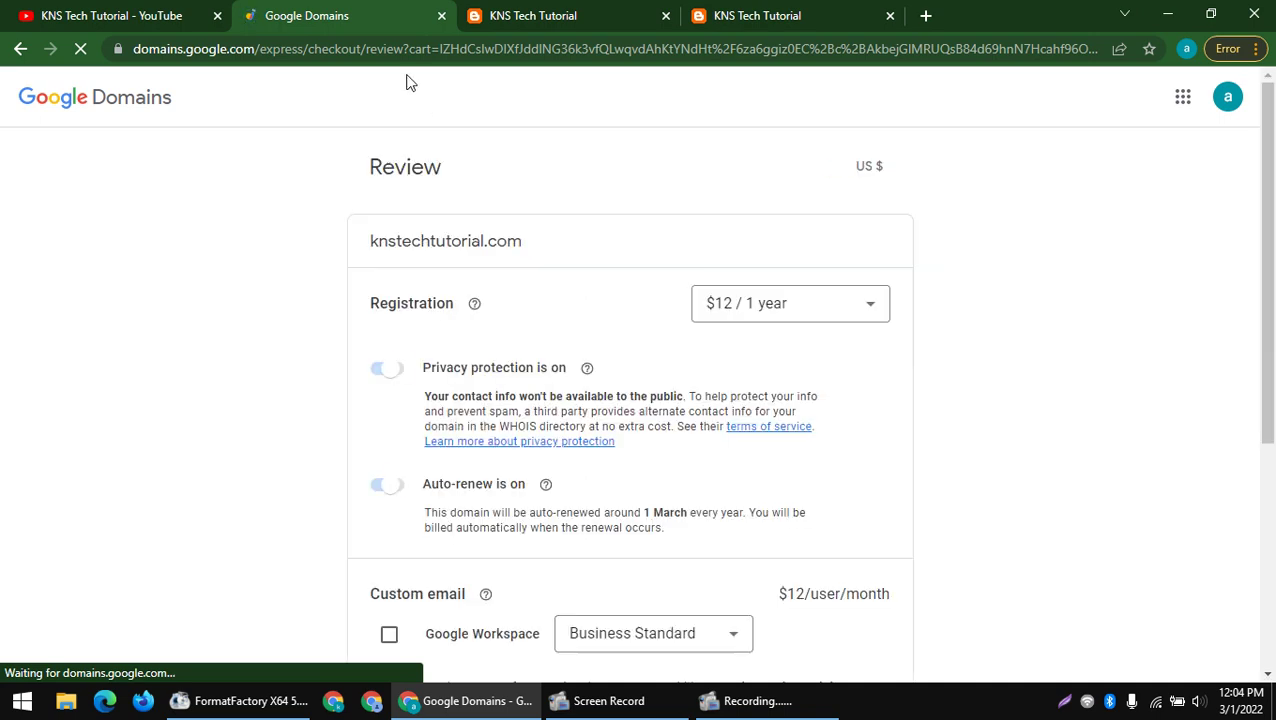
- Check out the knstechtutorial.com order again and look through the contact details form and the DNS records section
{"action": "scroll", "coordinate": [407, 163], "scroll_direction": "down", "scroll_amount": 2}
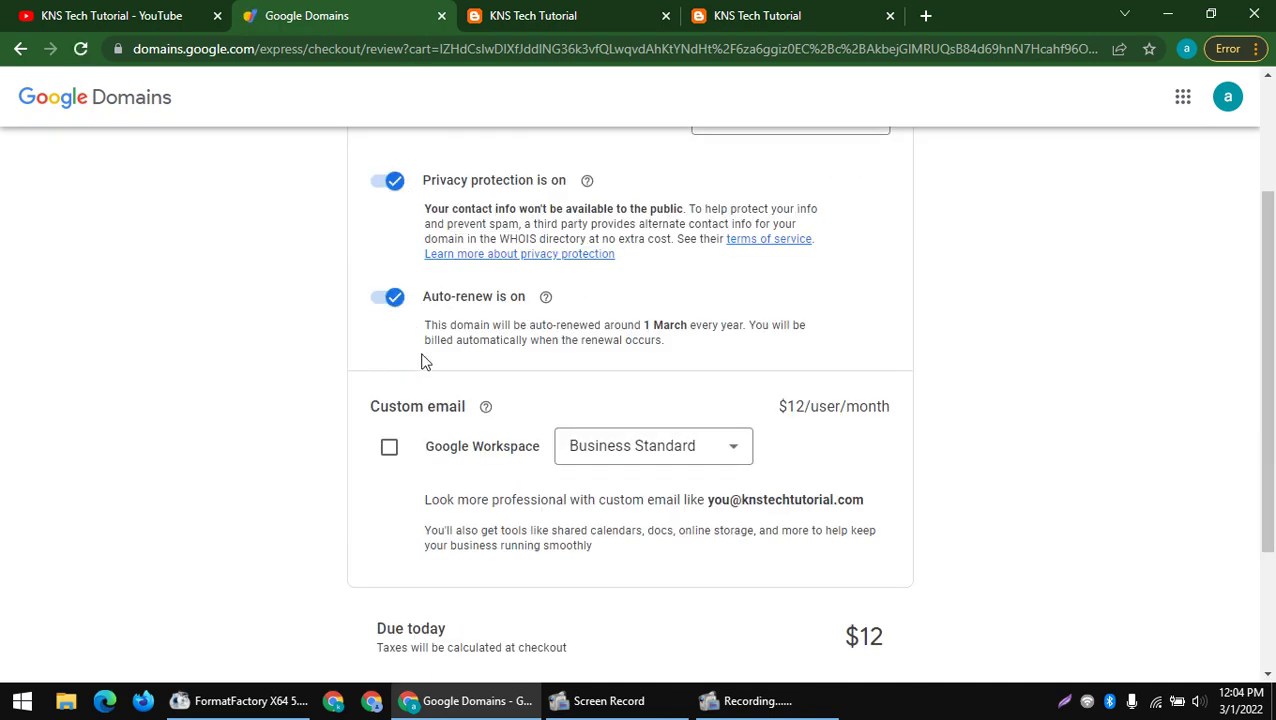
{"action": "scroll", "coordinate": [418, 370], "scroll_direction": "down", "scroll_amount": 2}
{"action": "left_click", "coordinate": [577, 531]}
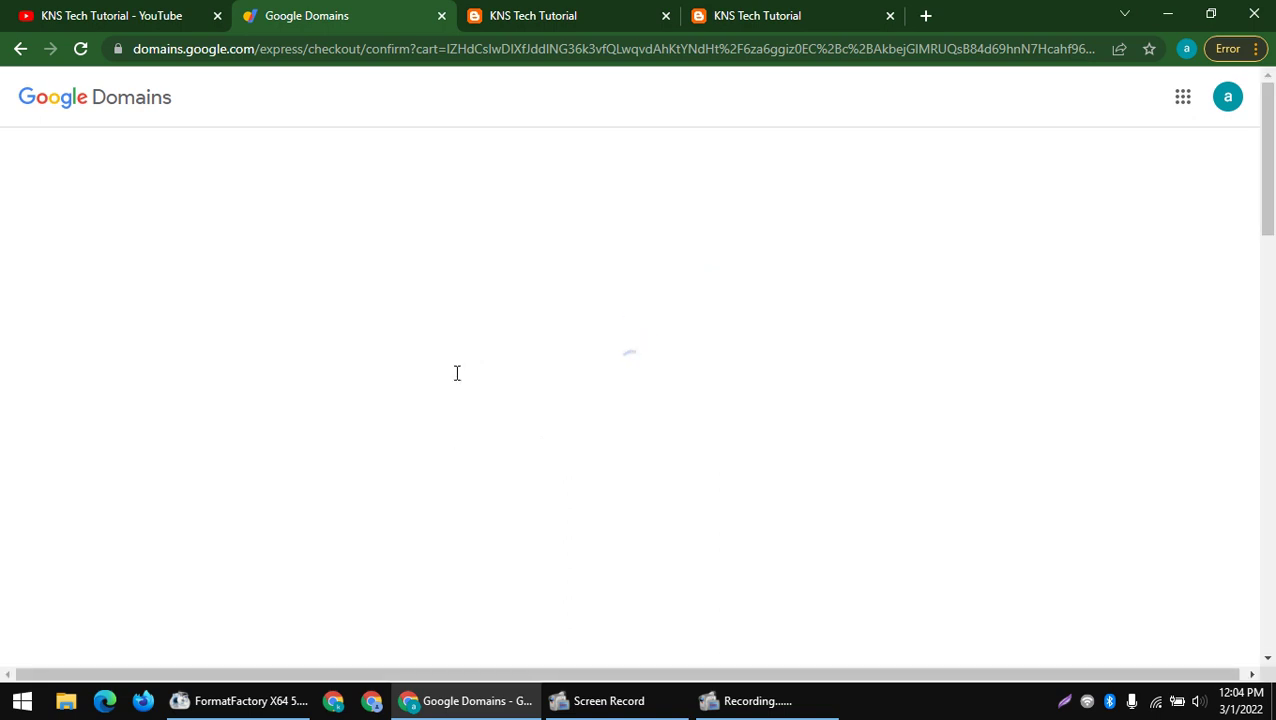
{"action": "scroll", "coordinate": [456, 371], "scroll_direction": "down", "scroll_amount": 10}
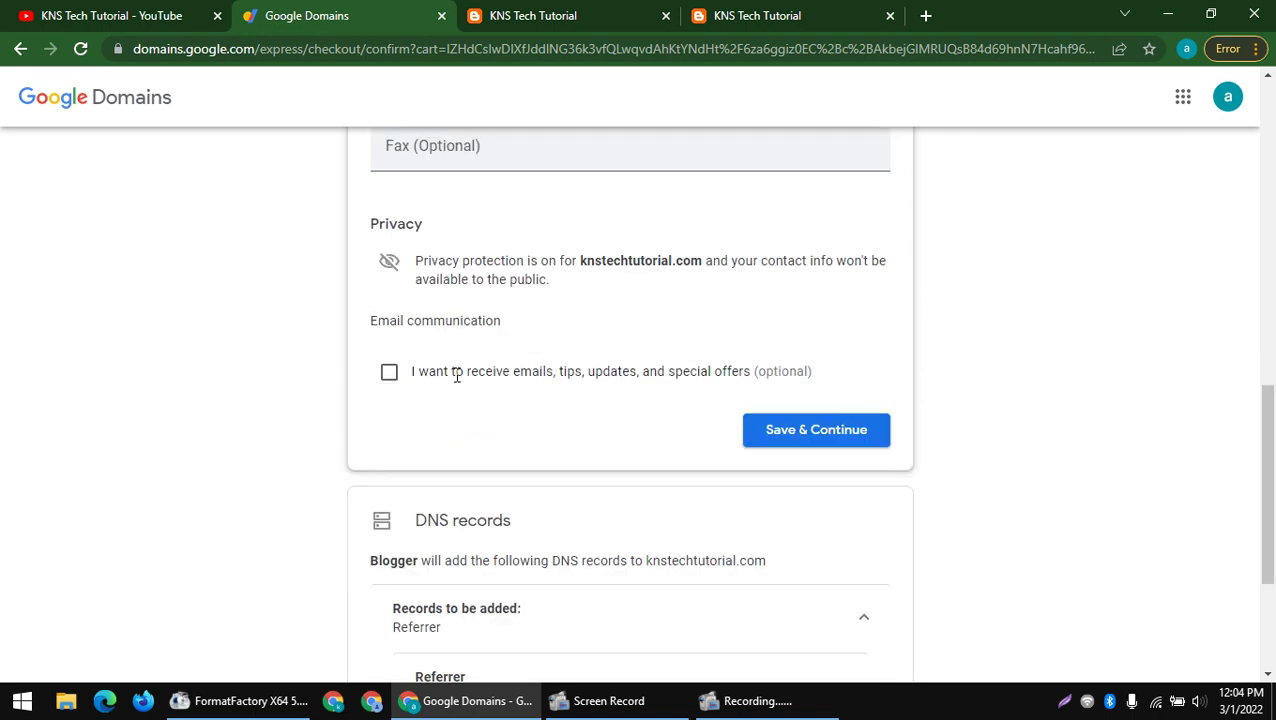
{"action": "scroll", "coordinate": [456, 373], "scroll_direction": "up", "scroll_amount": 5}
{"action": "scroll", "coordinate": [450, 257], "scroll_direction": "down", "scroll_amount": 10}
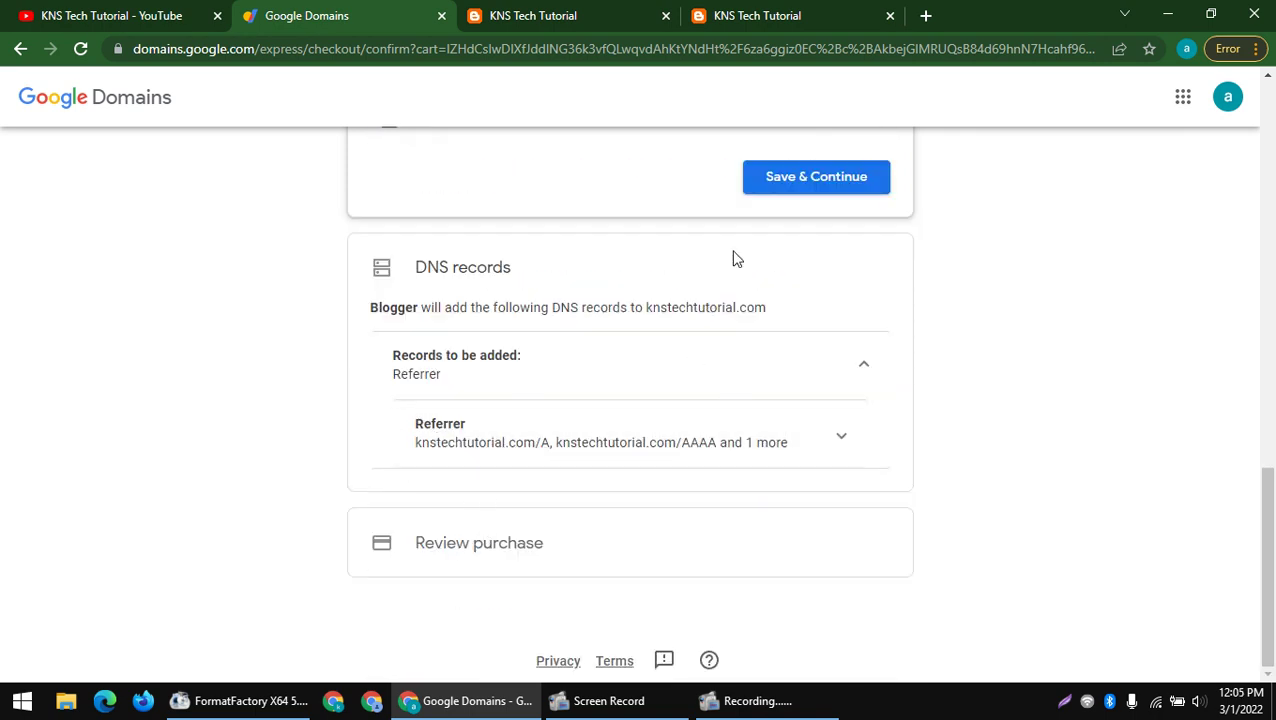
- Compare the blogspot.com addresses of the blog's home page and the published post
{"action": "left_click", "coordinate": [524, 12]}
{"action": "scroll", "coordinate": [564, 193], "scroll_direction": "up", "scroll_amount": 1}
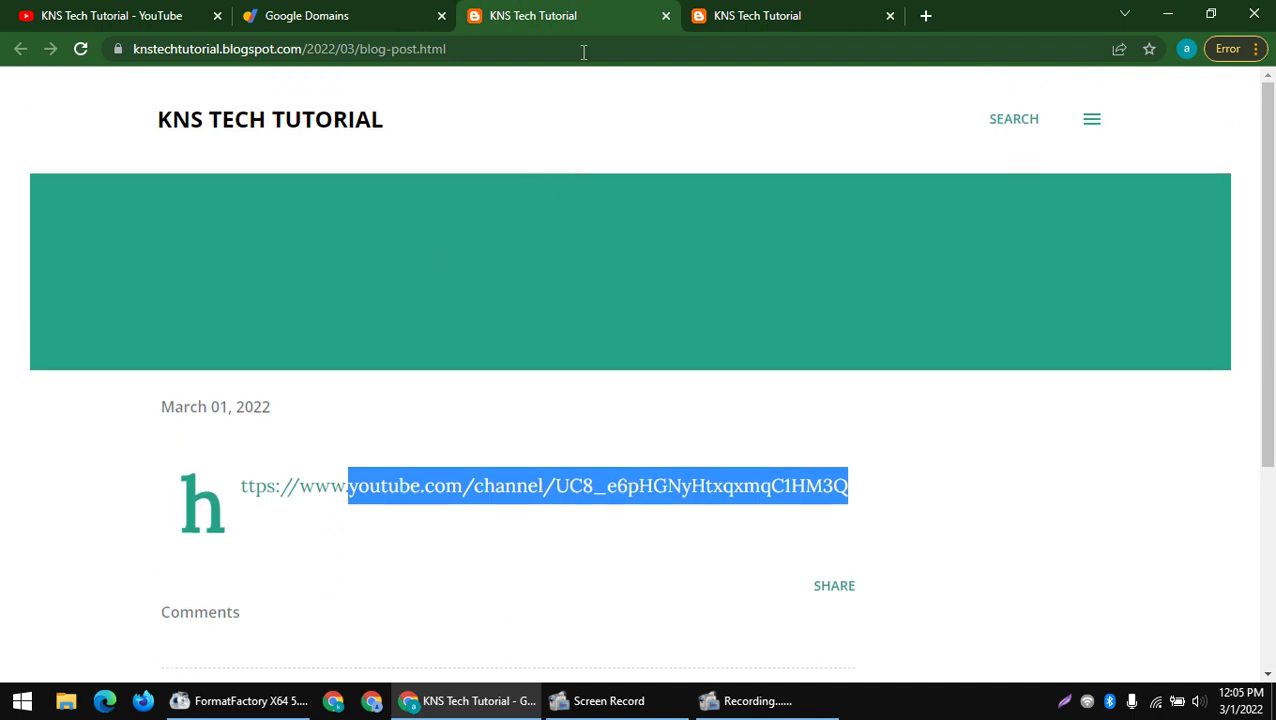
{"action": "left_click", "coordinate": [737, 14]}
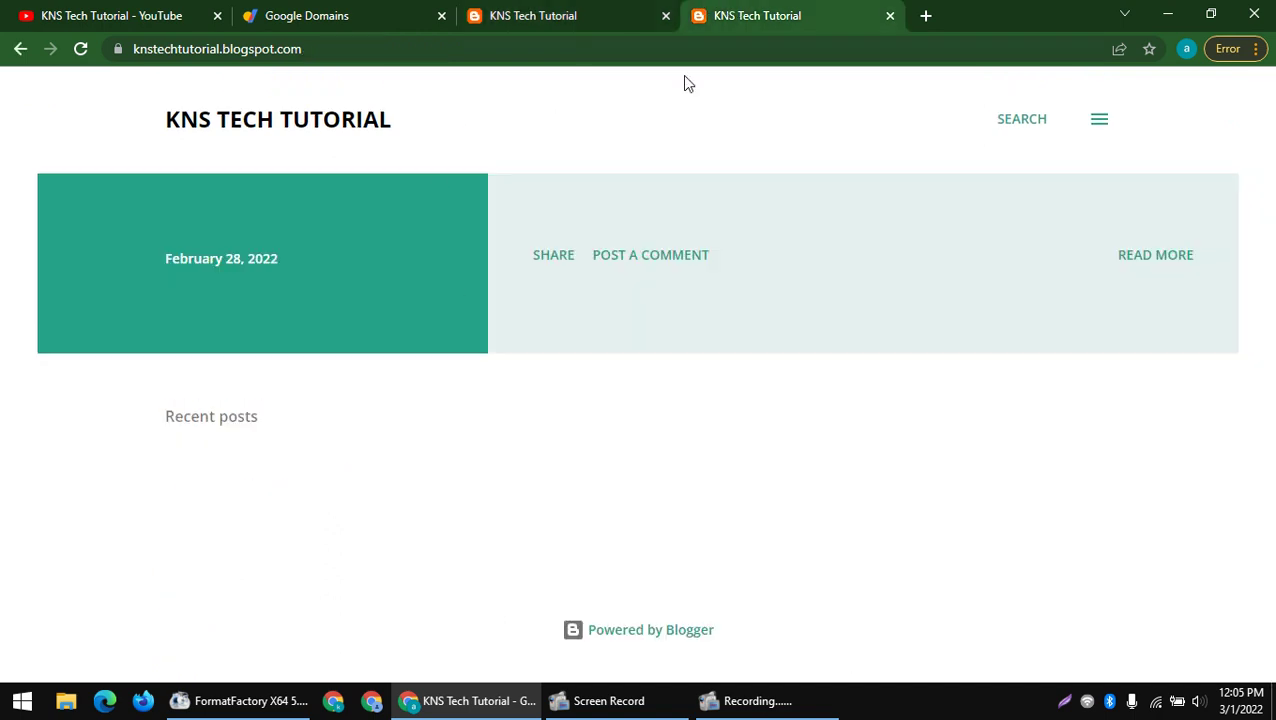
{"action": "left_click", "coordinate": [354, 49]}
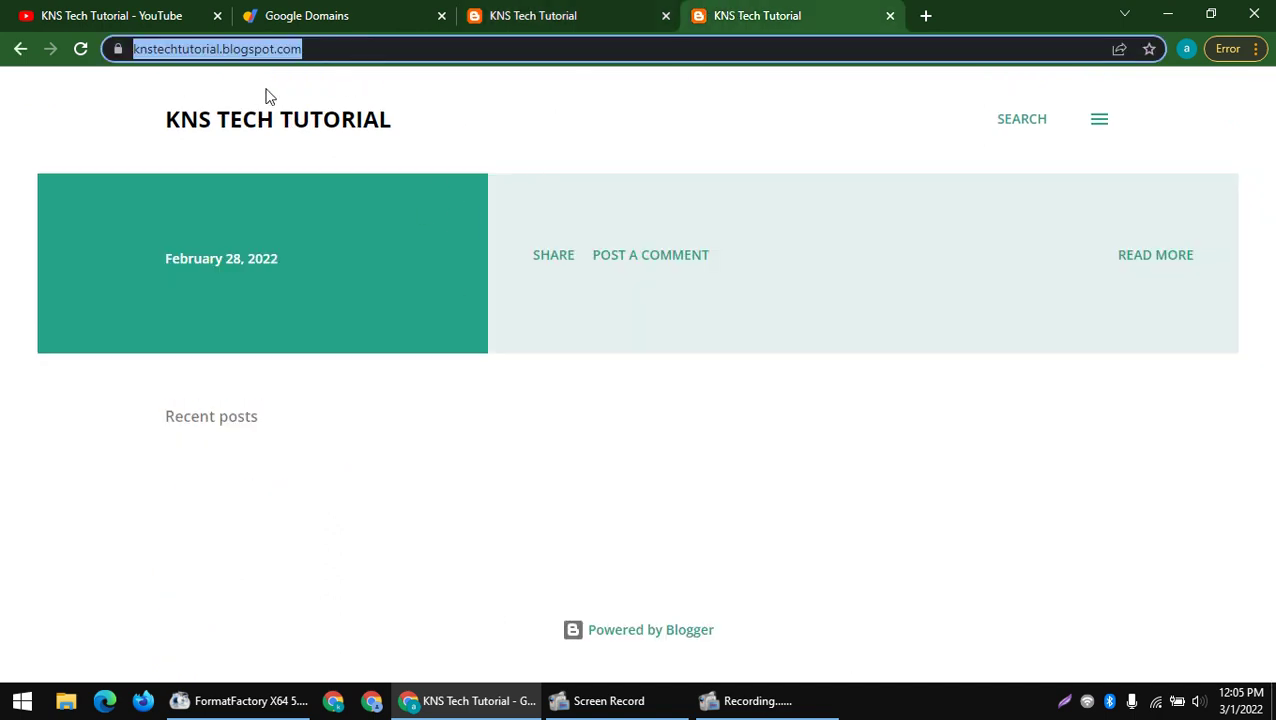
{"action": "left_click", "coordinate": [488, 45]}
{"action": "left_click", "coordinate": [492, 28]}
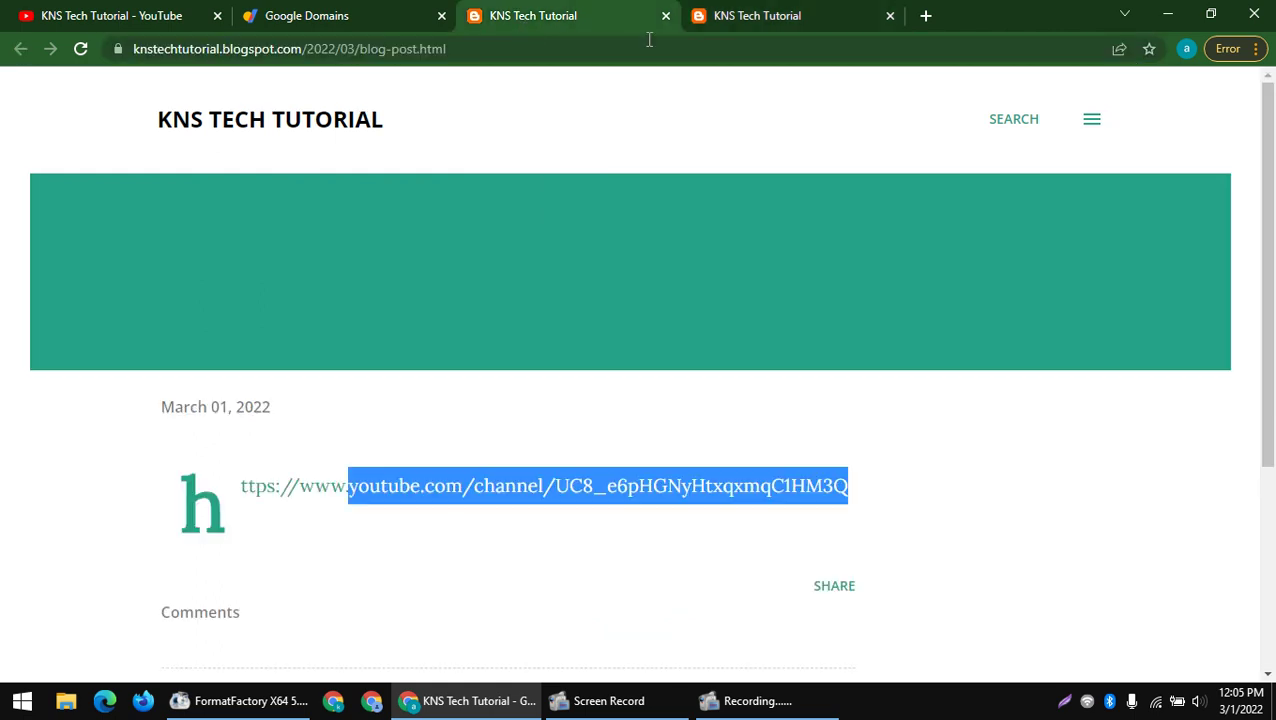
{"action": "left_click", "coordinate": [488, 49]}
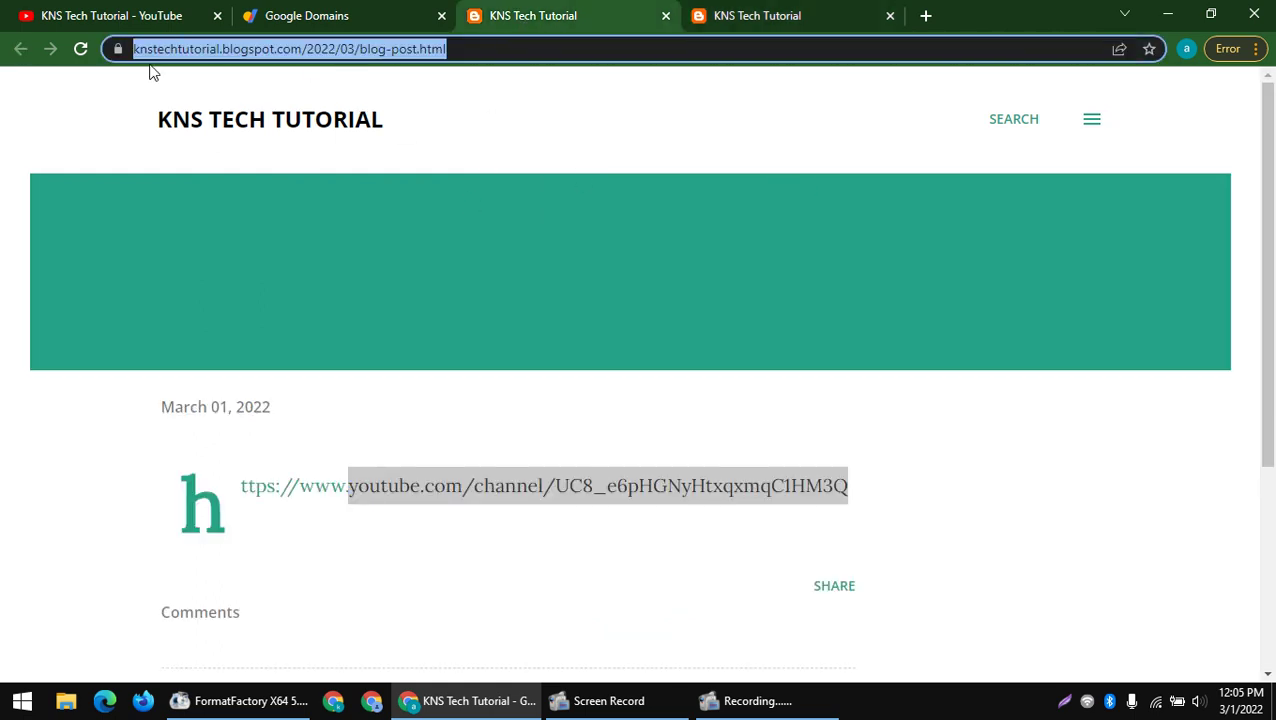
{"action": "left_click", "coordinate": [193, 49]}
{"action": "left_click_drag", "start_coordinate": [134, 49], "coordinate": [208, 49]}
- Replace the published post's page with the Blogger posts list of the KNS Tech Tutorial blog
{"action": "key", "text": "ctrl+a"}
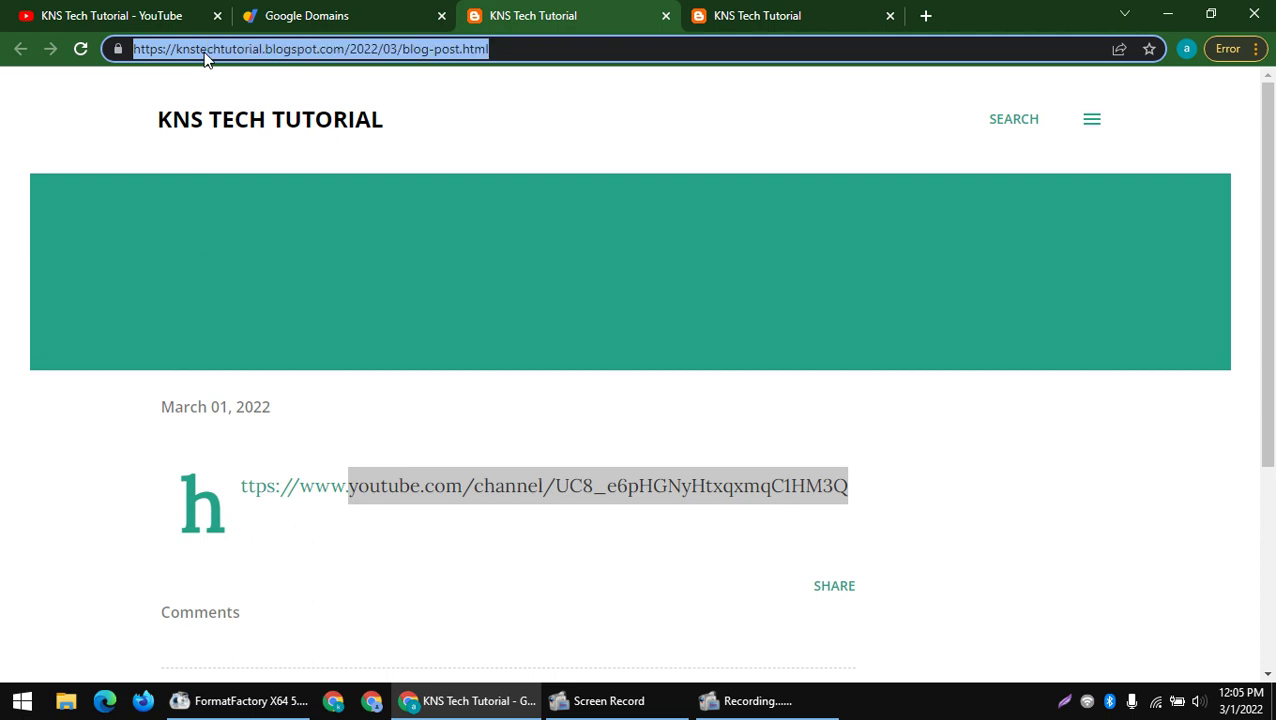
{"action": "type", "text": "blo"}
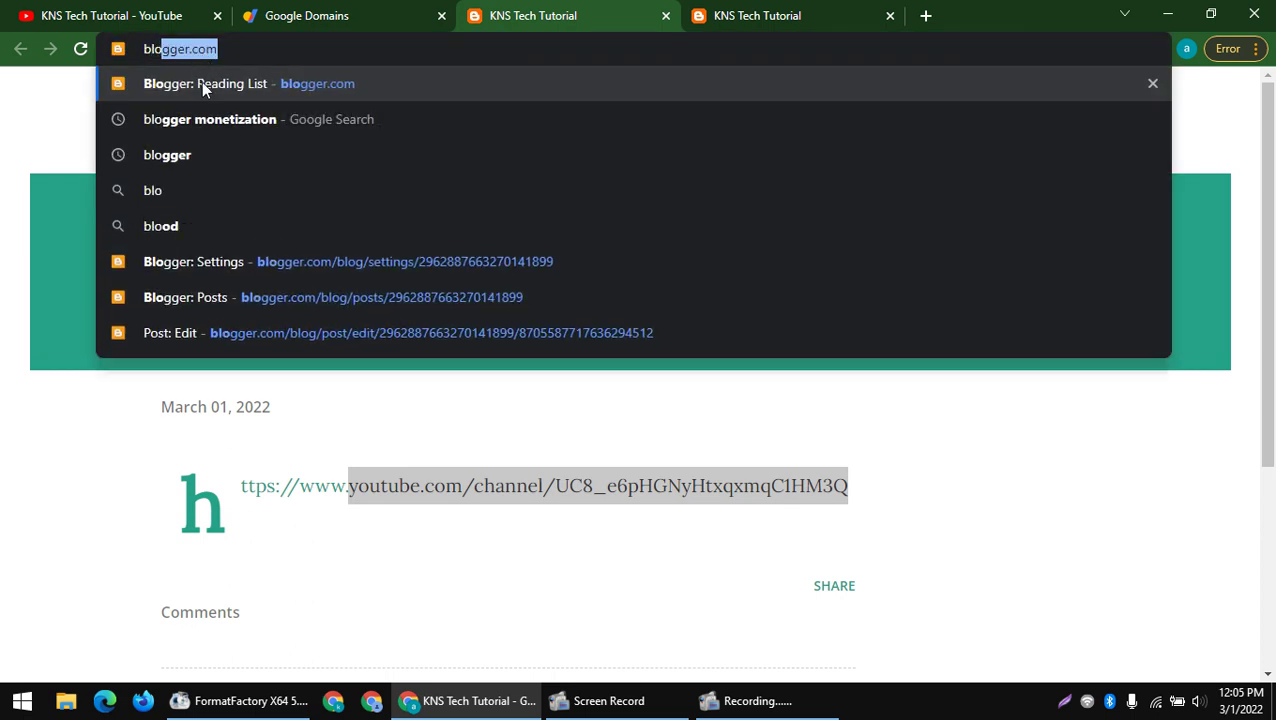
{"action": "left_click", "coordinate": [307, 300]}
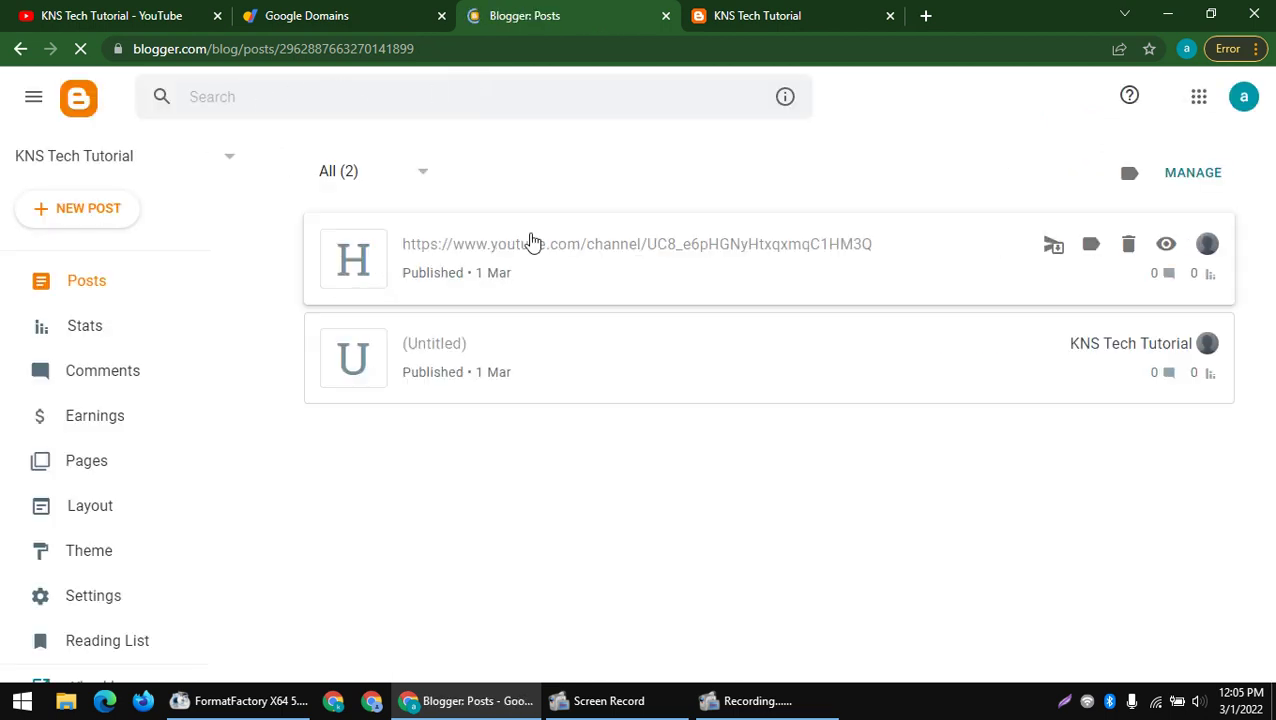
- Capture a screenshot of the KNS Tech Tutorial YouTube channel page and save it to the Desktop as a PNG named with repeated h letters
{"action": "key", "text": "ctrl+1"}
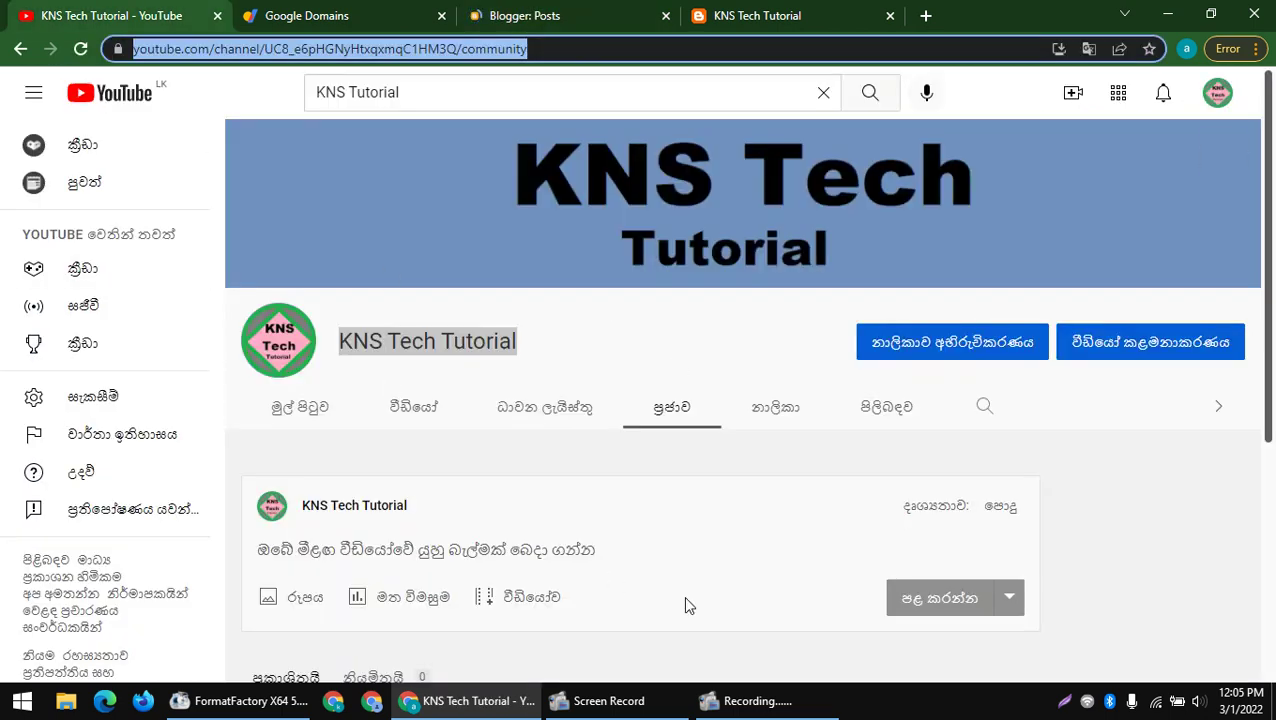
{"action": "left_click", "coordinate": [1065, 700]}
{"action": "mouse_move", "coordinate": [1258, 651]}
{"action": "left_mouse_down"}
{"action": "mouse_move", "coordinate": [815, 595]}
{"action": "mouse_move", "coordinate": [102, 17]}
{"action": "left_mouse_up"}
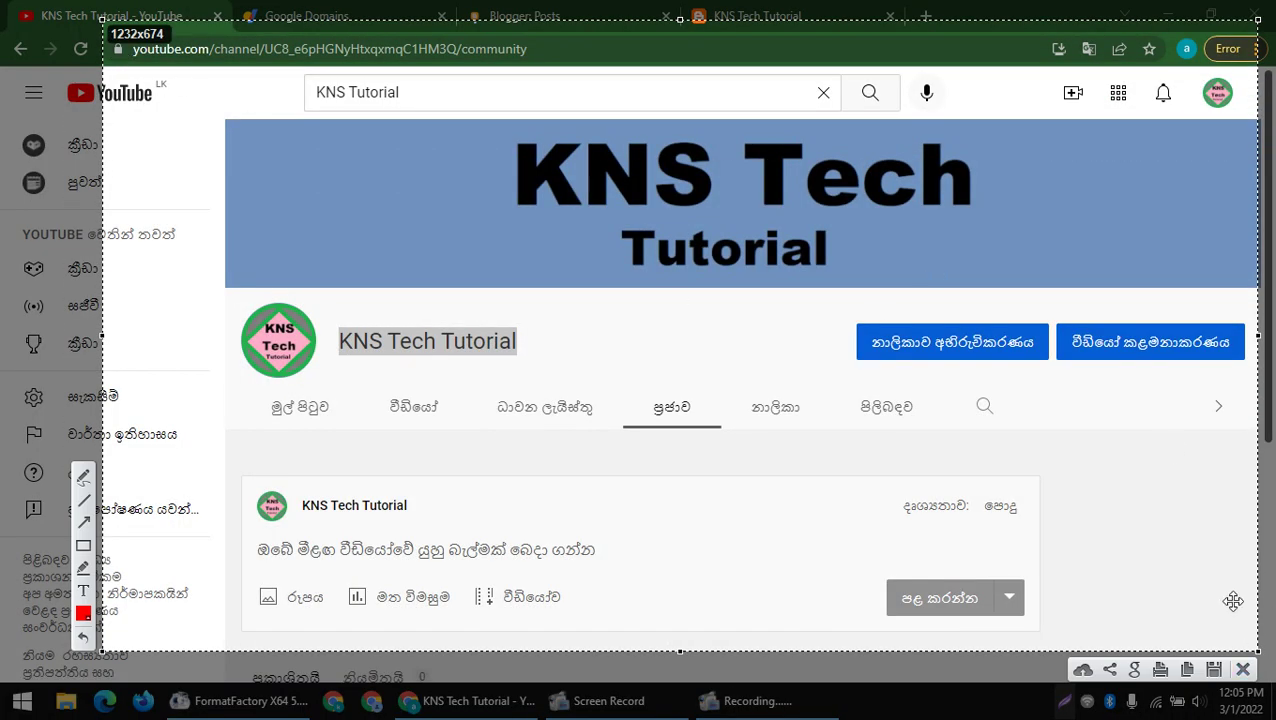
{"action": "left_click", "coordinate": [1227, 662]}
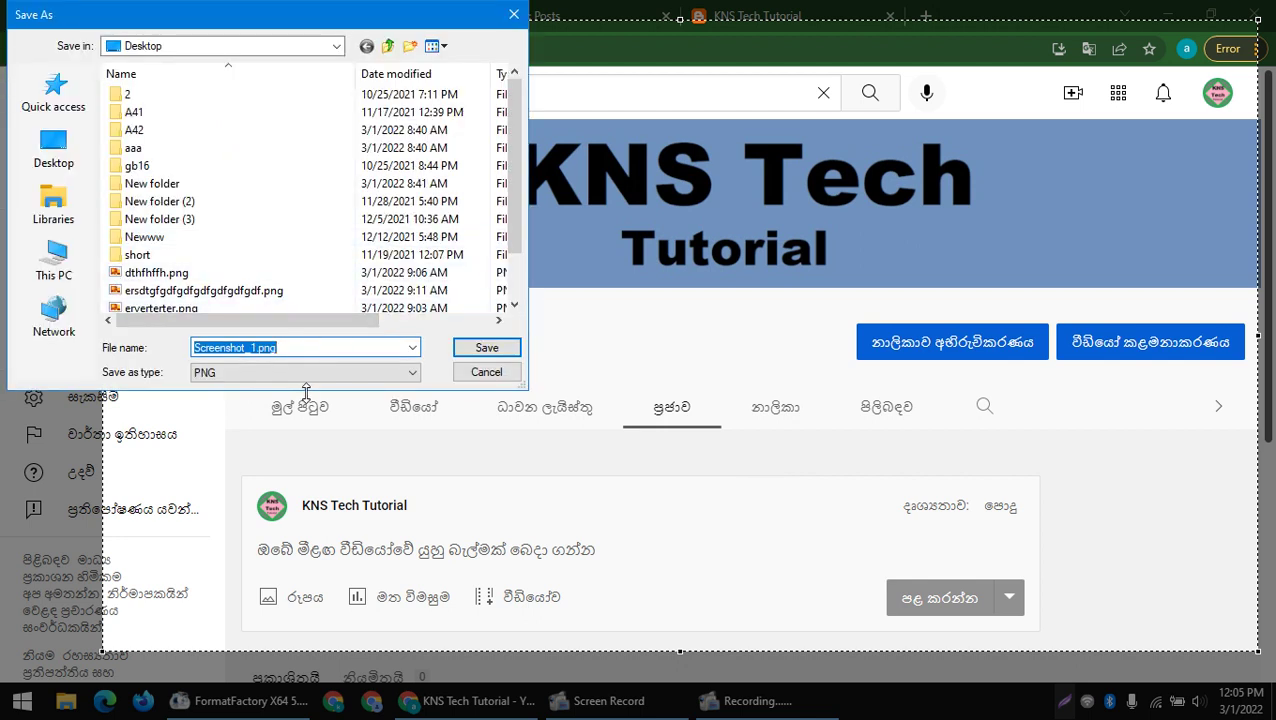
{"action": "type", "text": "hhhhhhhhhhhhhhhhh"}
{"action": "key", "text": "ctrl+a"}
{"action": "key", "text": "Return"}
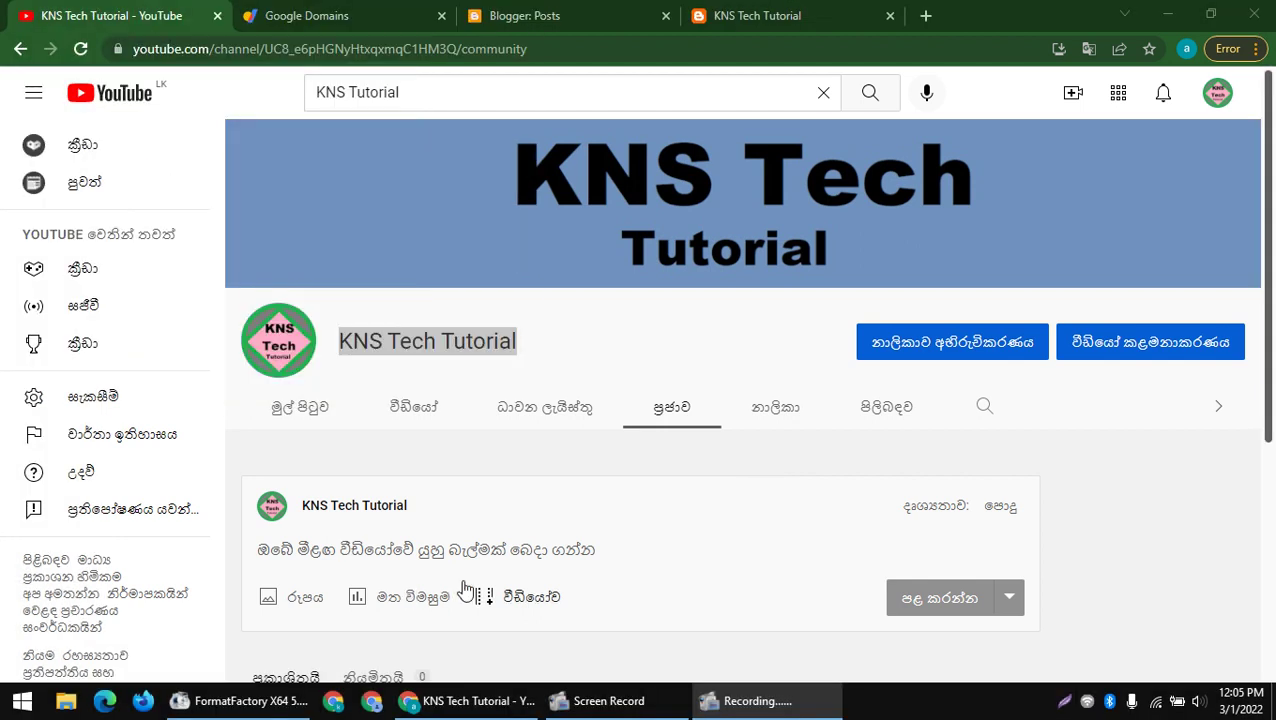
- Start a new post in the KNS Tech Tutorial blog and request an image upload from the computer
{"action": "left_click", "coordinate": [604, 12]}
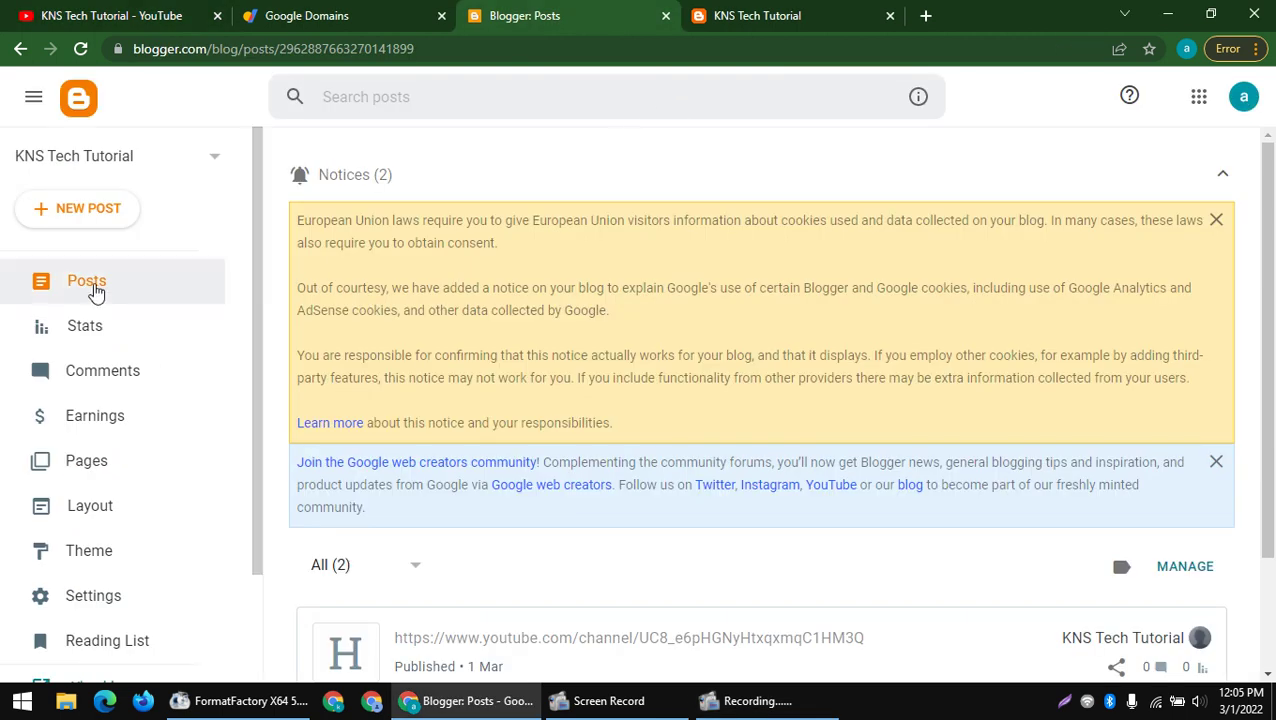
{"action": "left_click", "coordinate": [85, 208]}
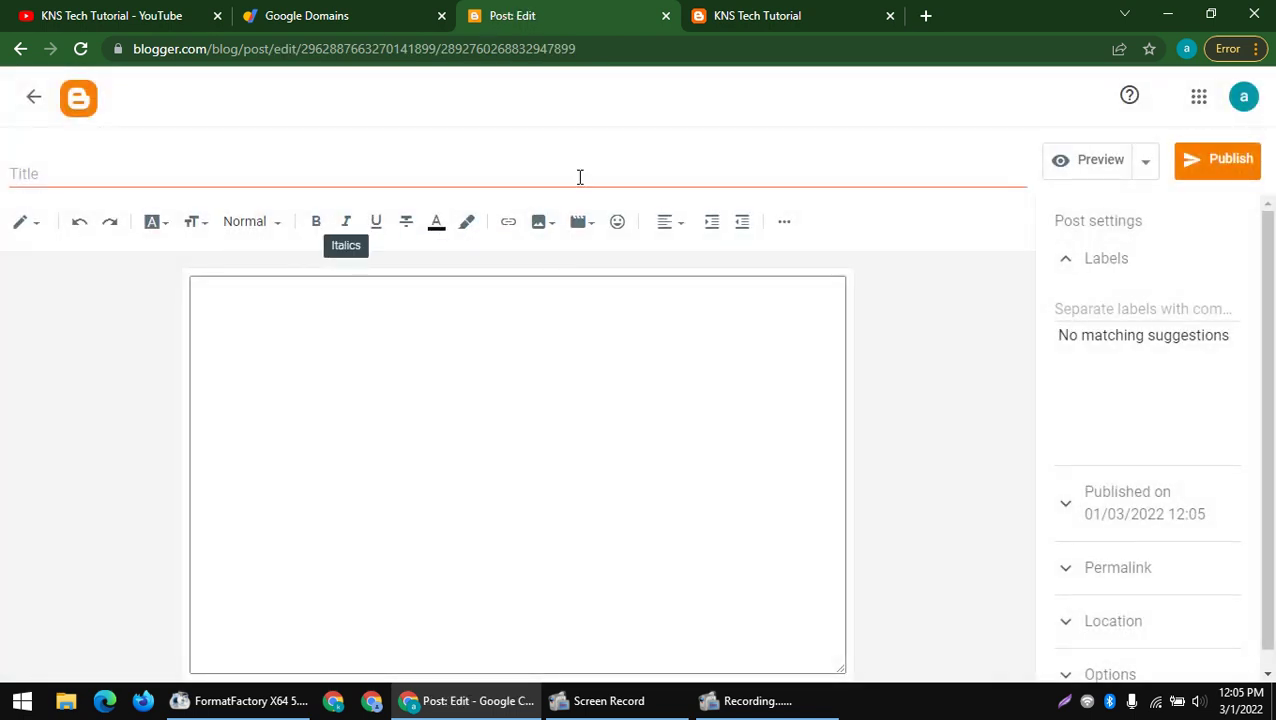
{"action": "left_click", "coordinate": [541, 229]}
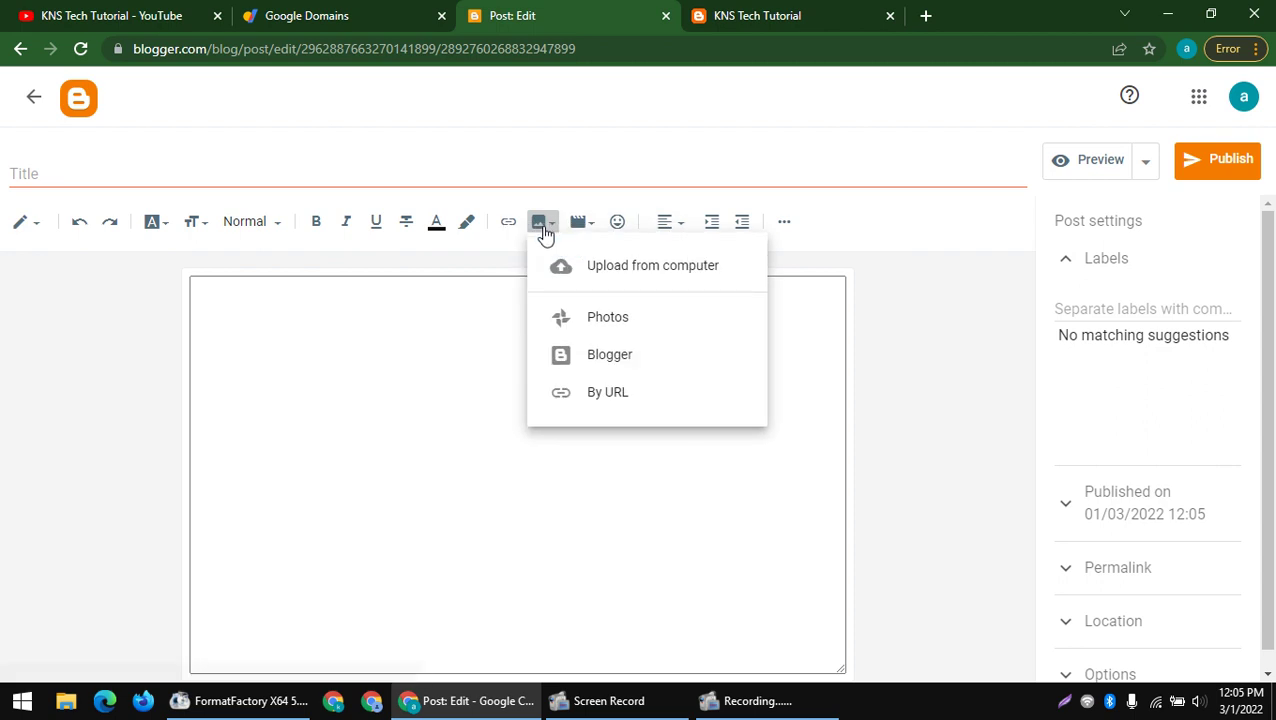
{"action": "left_click", "coordinate": [665, 272]}
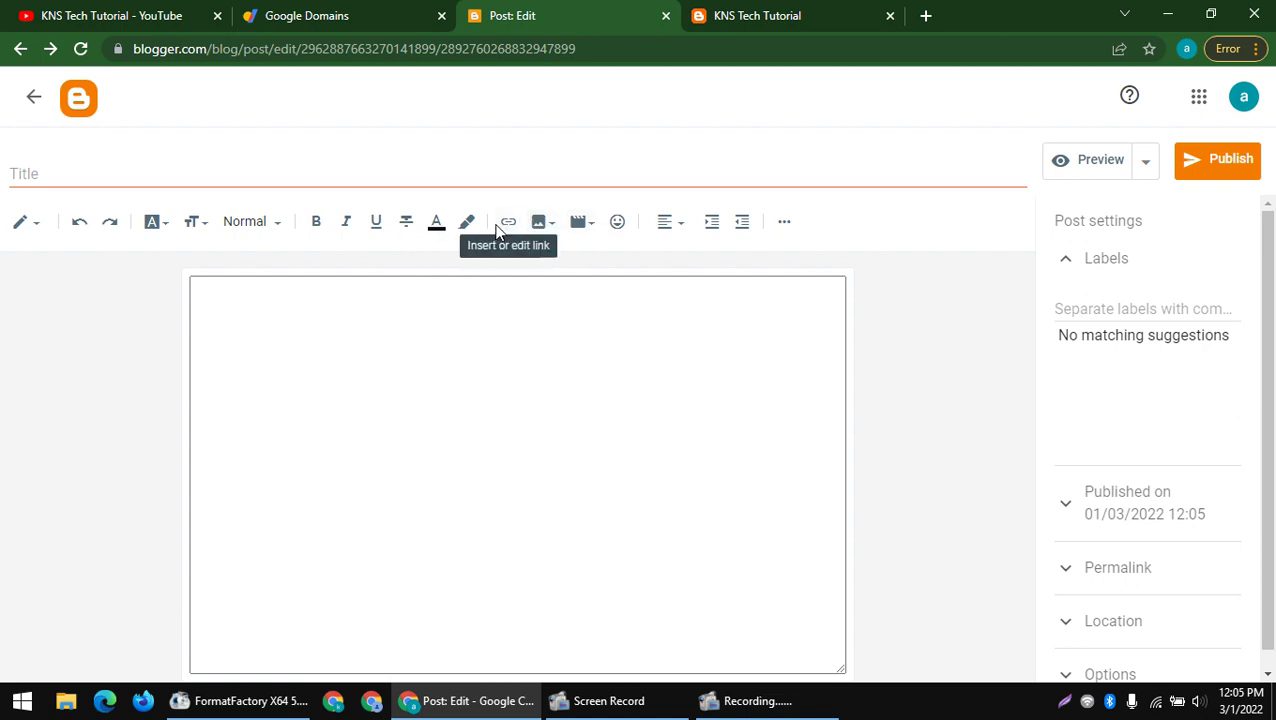
- View the Google Photos source for post images, and close the Add Images windows without adding anything
{"action": "left_click", "coordinate": [541, 224]}
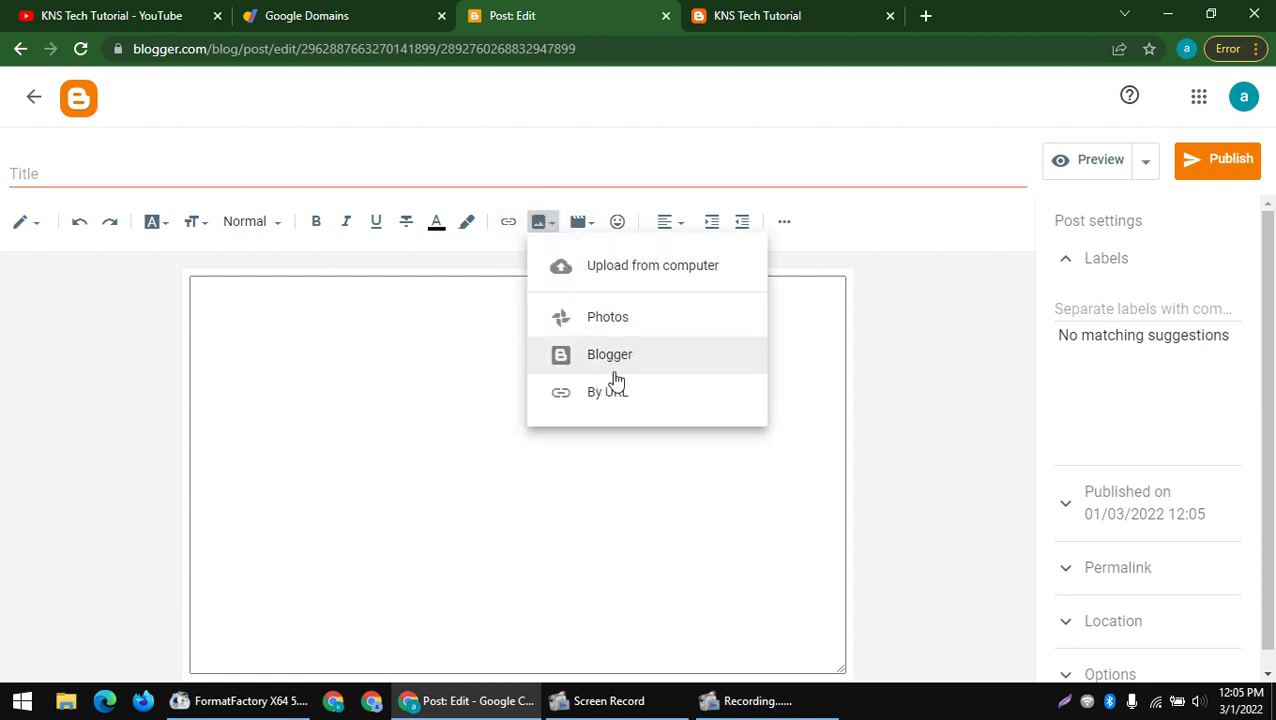
{"action": "left_click", "coordinate": [624, 334]}
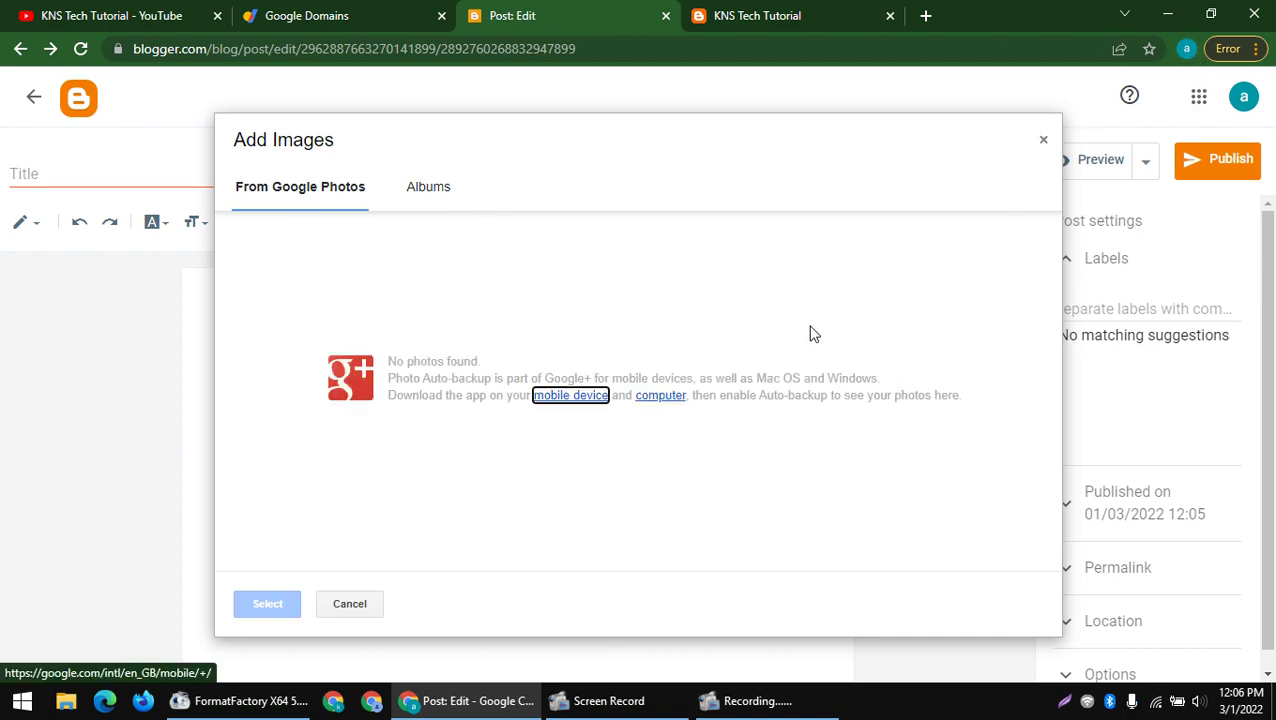
{"action": "left_click", "coordinate": [1045, 141]}
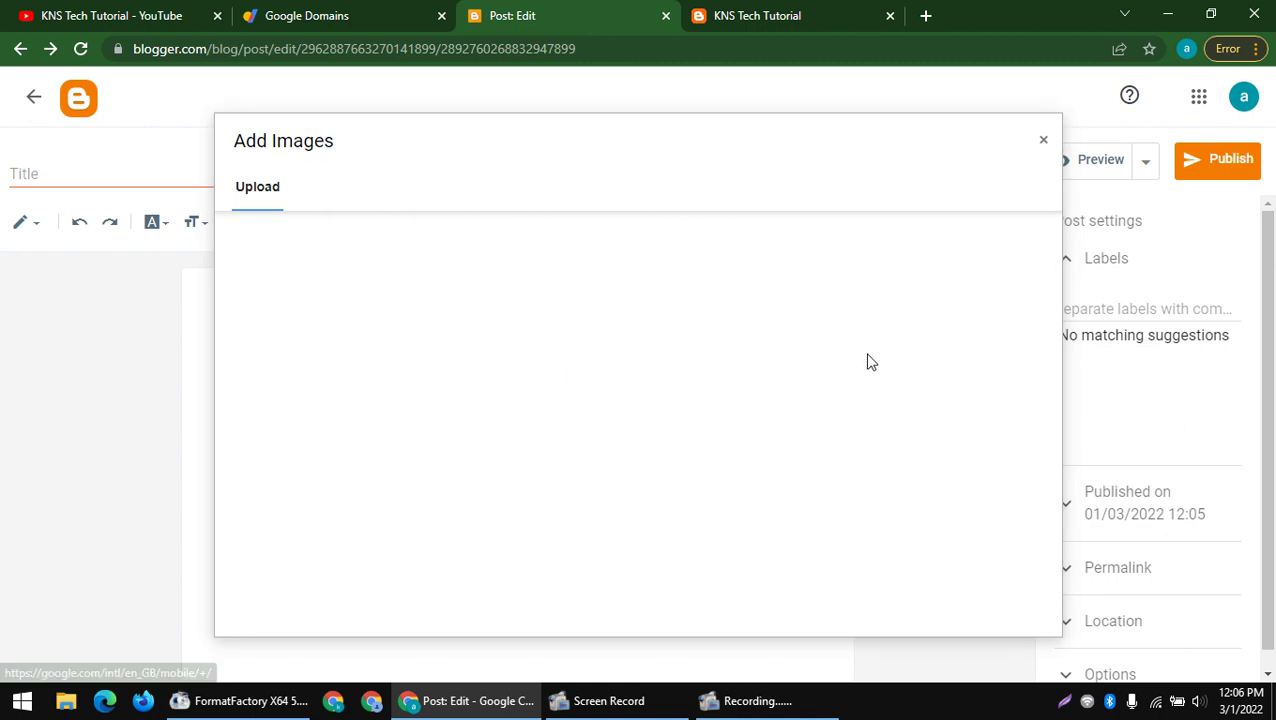
{"action": "left_click", "coordinate": [1044, 143]}
- Upload the channel page screenshot, the PNG named with repeated h letters, from the Desktop as an image for the post
{"action": "left_click", "coordinate": [540, 223]}
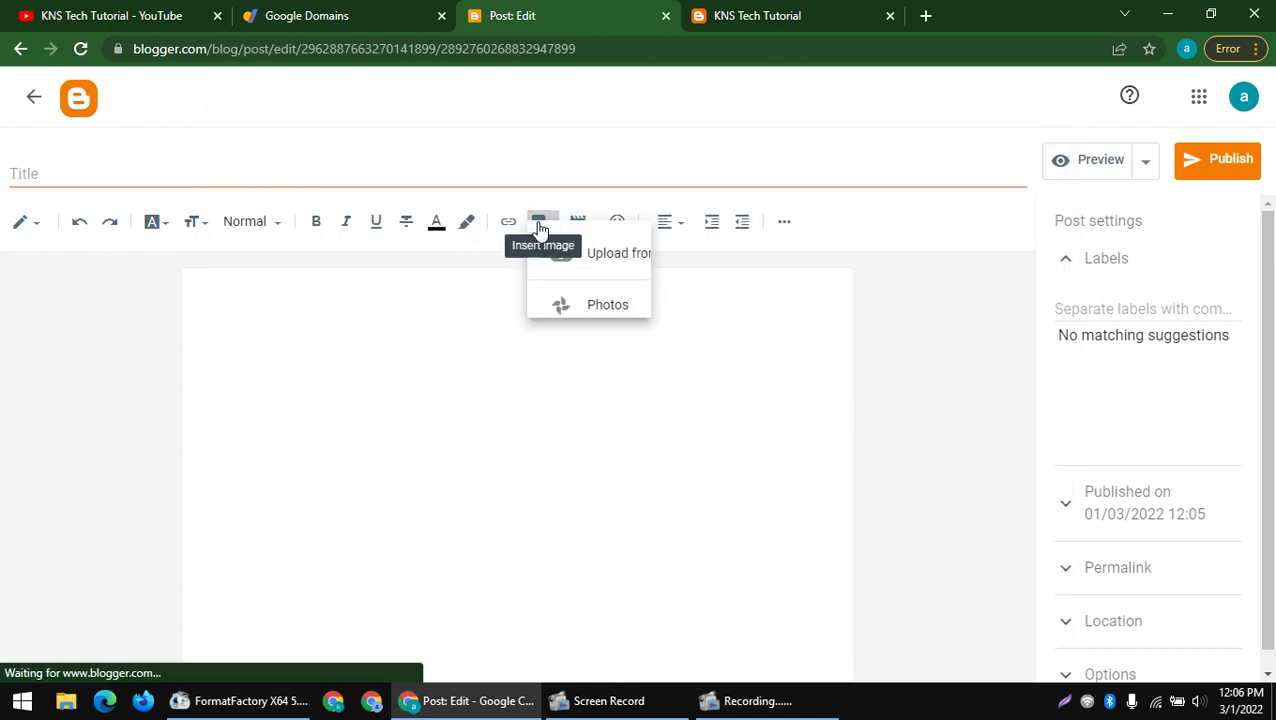
{"action": "left_click", "coordinate": [621, 270]}
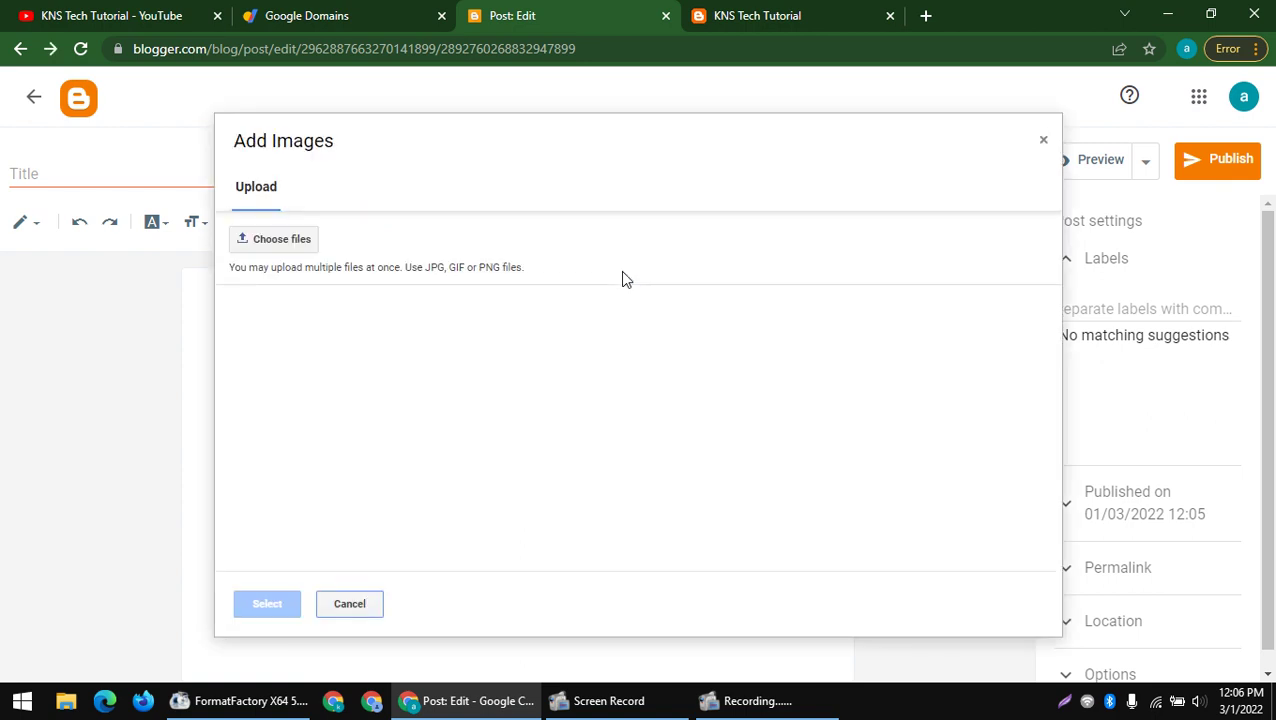
{"action": "left_click", "coordinate": [286, 249]}
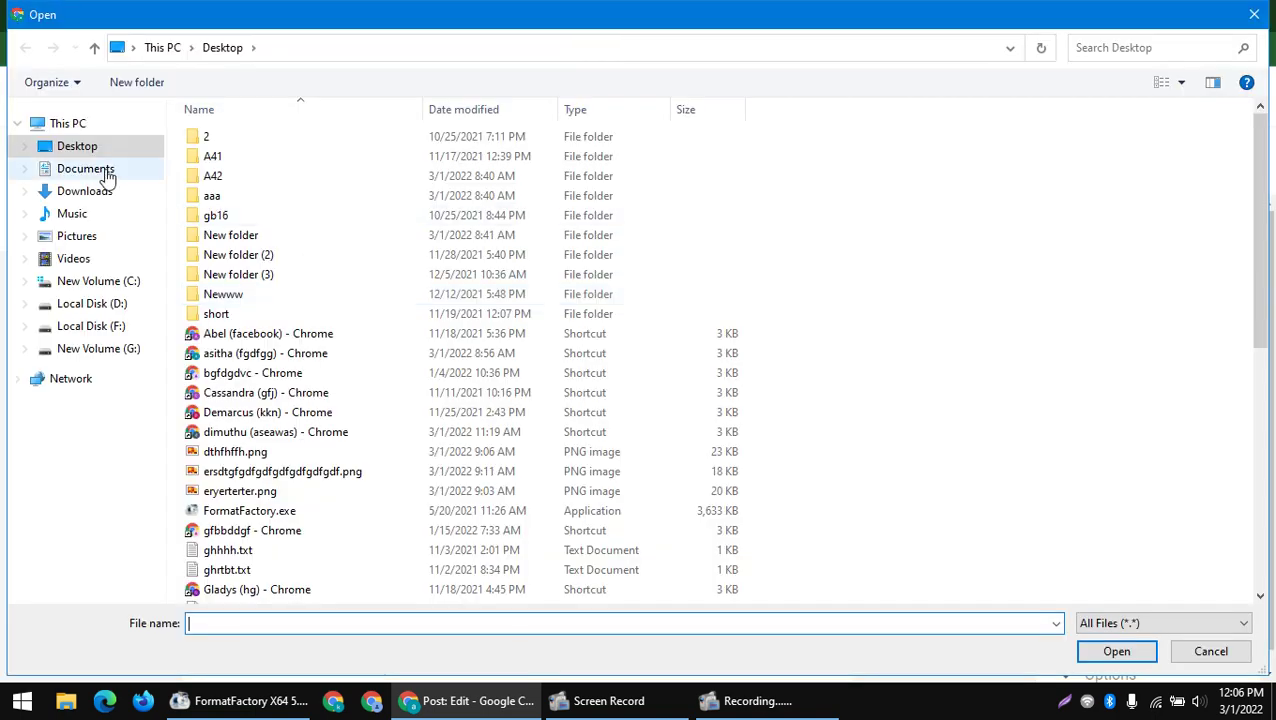
{"action": "scroll", "coordinate": [440, 340], "scroll_direction": "down", "scroll_amount": 2}
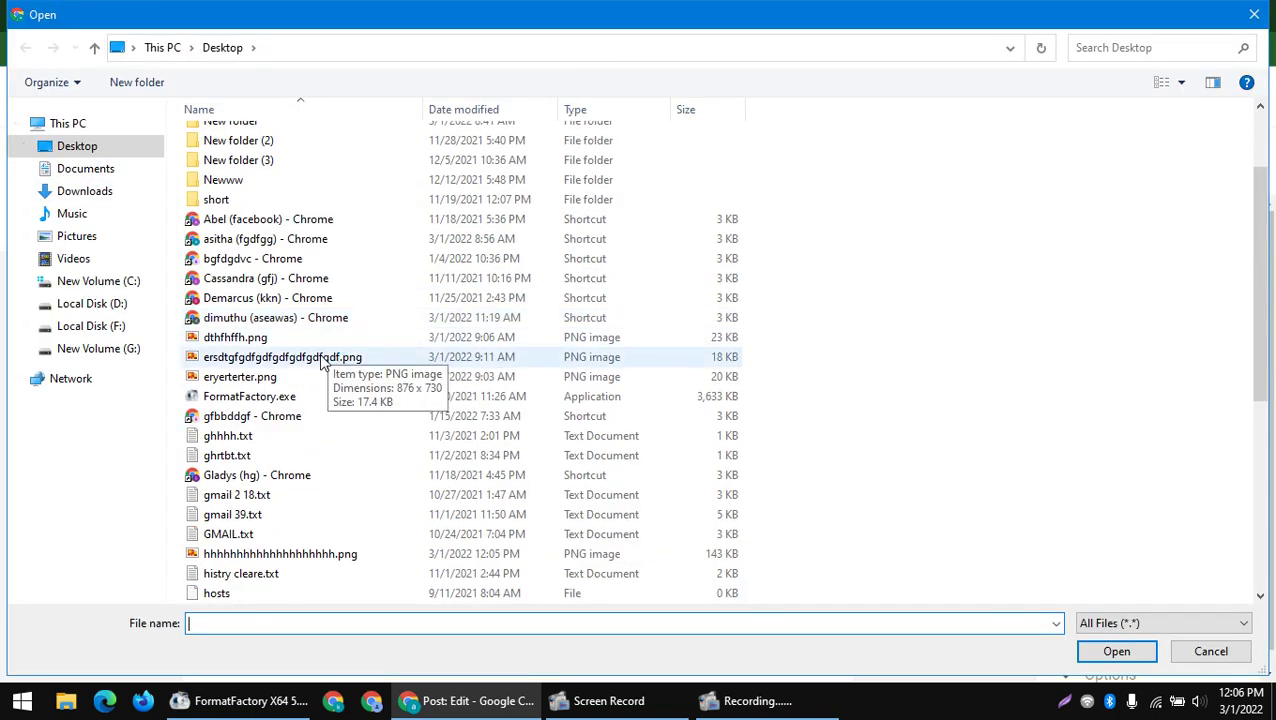
{"action": "scroll", "coordinate": [310, 400], "scroll_direction": "down", "scroll_amount": 2}
{"action": "double_click", "coordinate": [272, 437]}
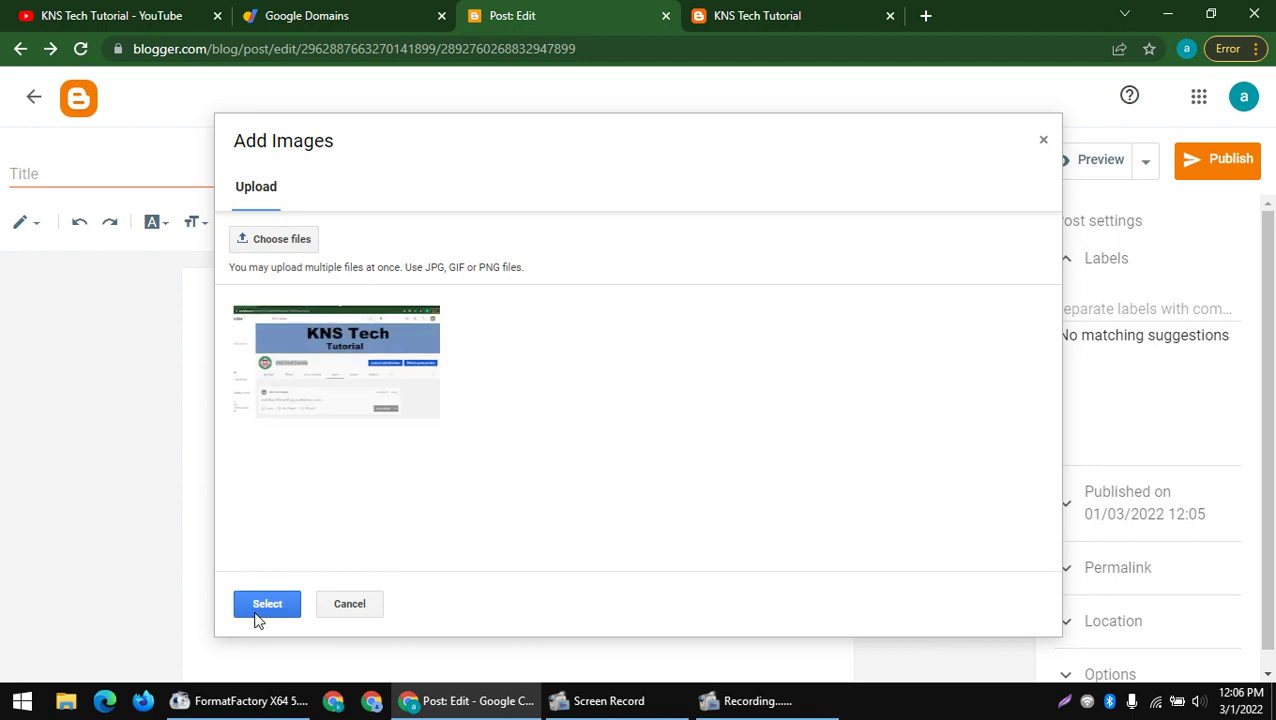
- Insert the uploaded channel page screenshot into the post and enlarge it beyond the width of the editing area
{"action": "left_click", "coordinate": [256, 611]}
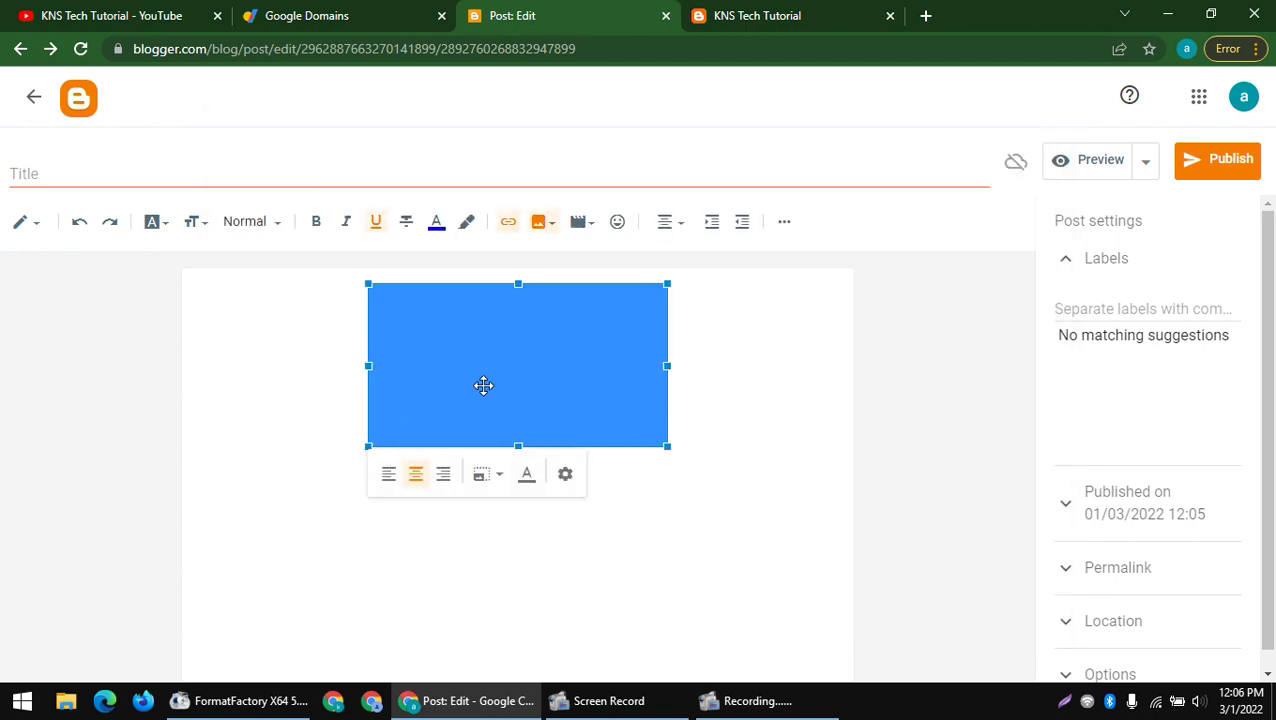
{"action": "left_click_drag", "start_coordinate": [668, 450], "coordinate": [800, 645]}
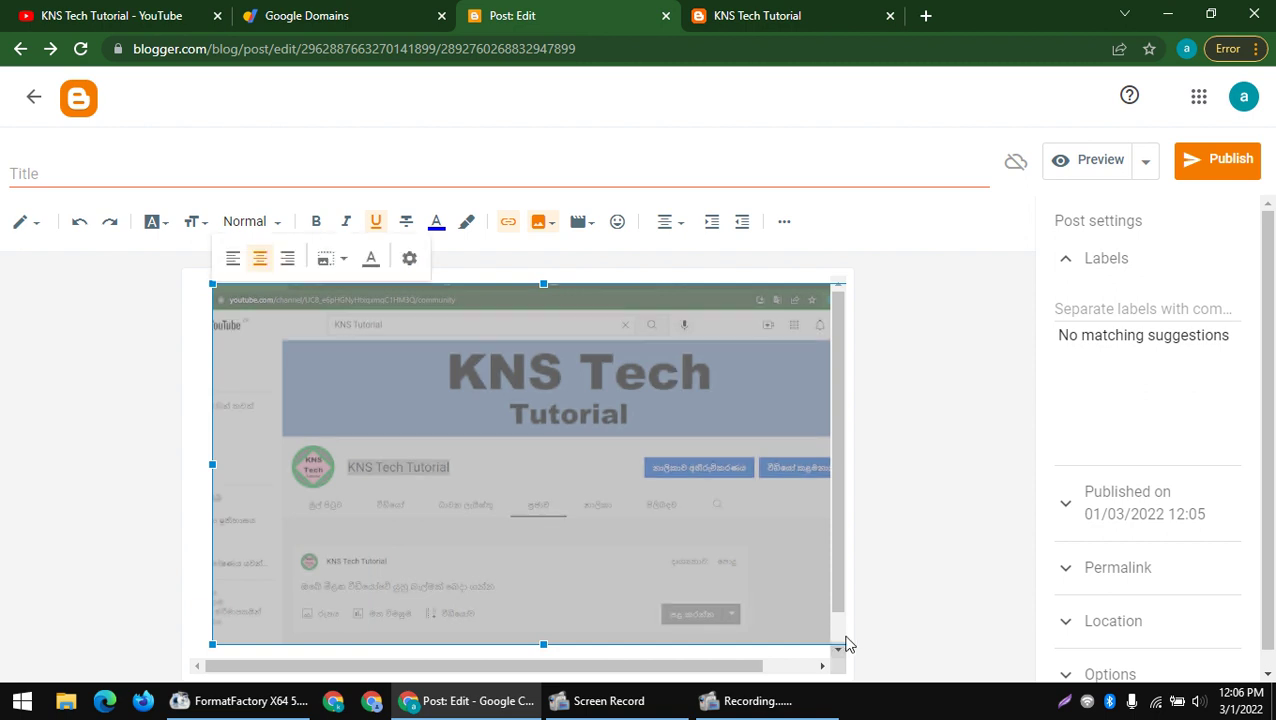
{"action": "scroll", "coordinate": [735, 561], "scroll_direction": "down", "scroll_amount": 1}
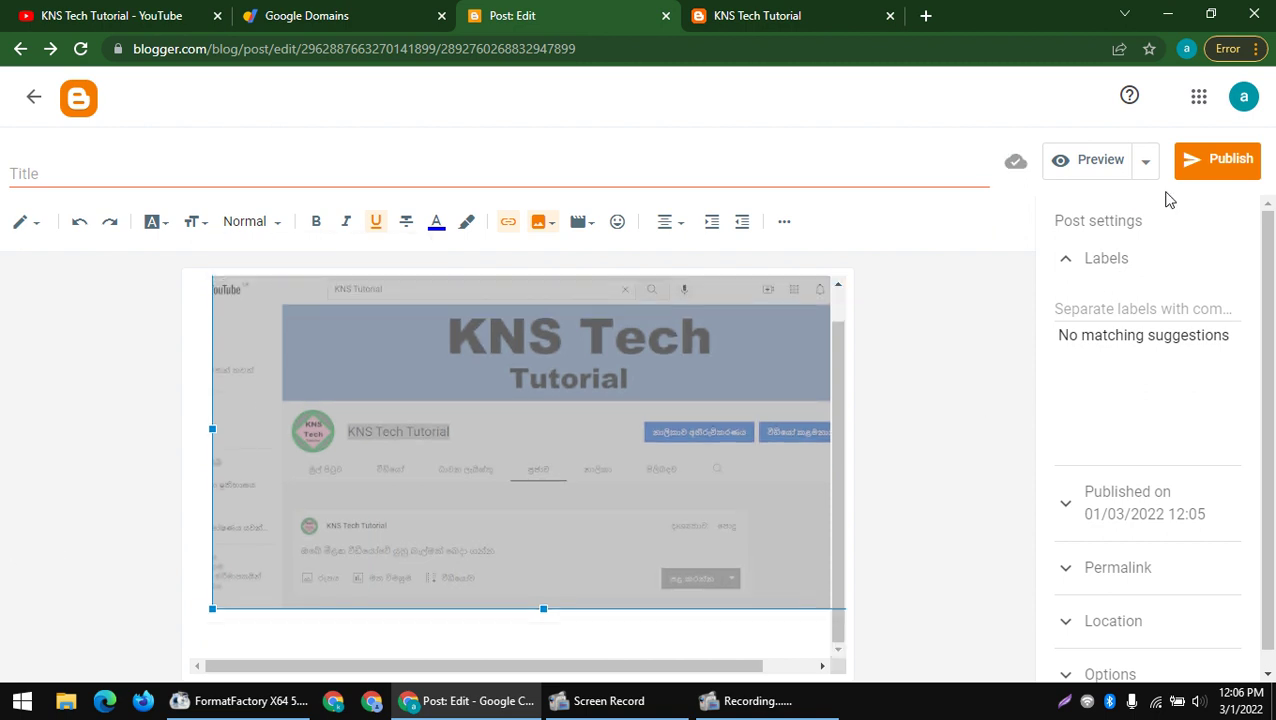
- Publish the untitled image post and open its live page from the posts list
{"action": "left_click", "coordinate": [1210, 161]}
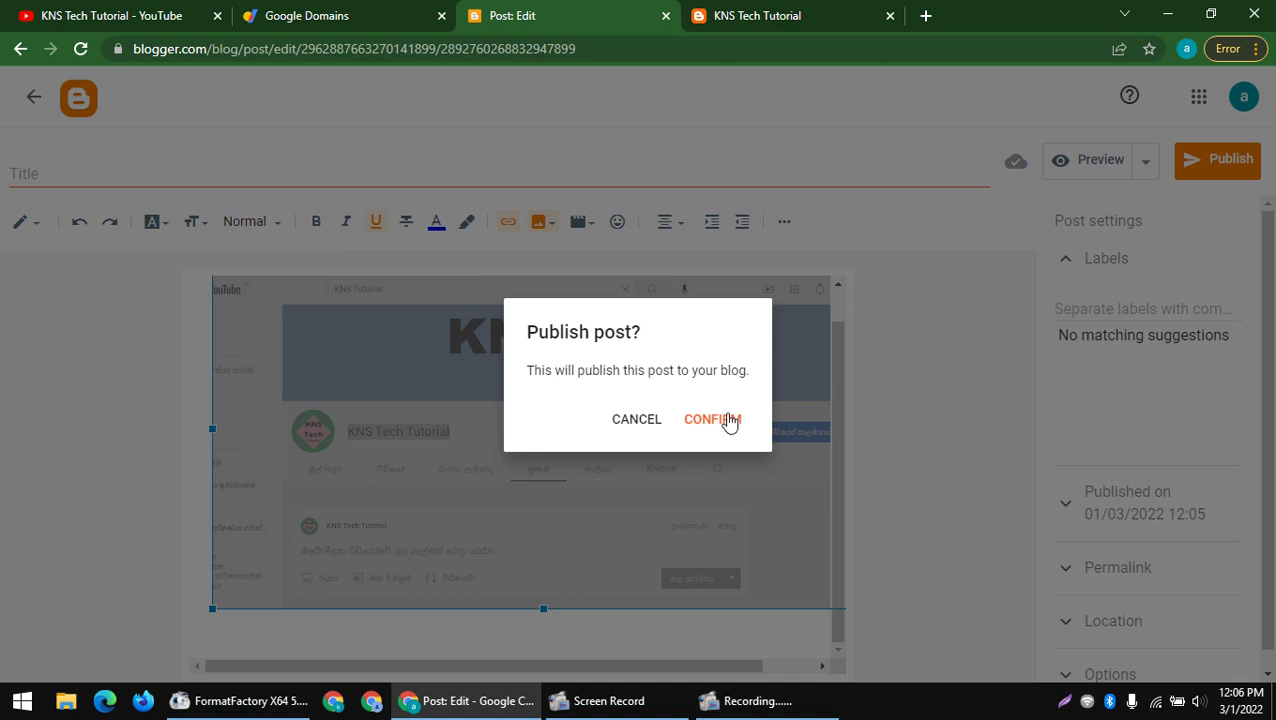
{"action": "left_click", "coordinate": [731, 420]}
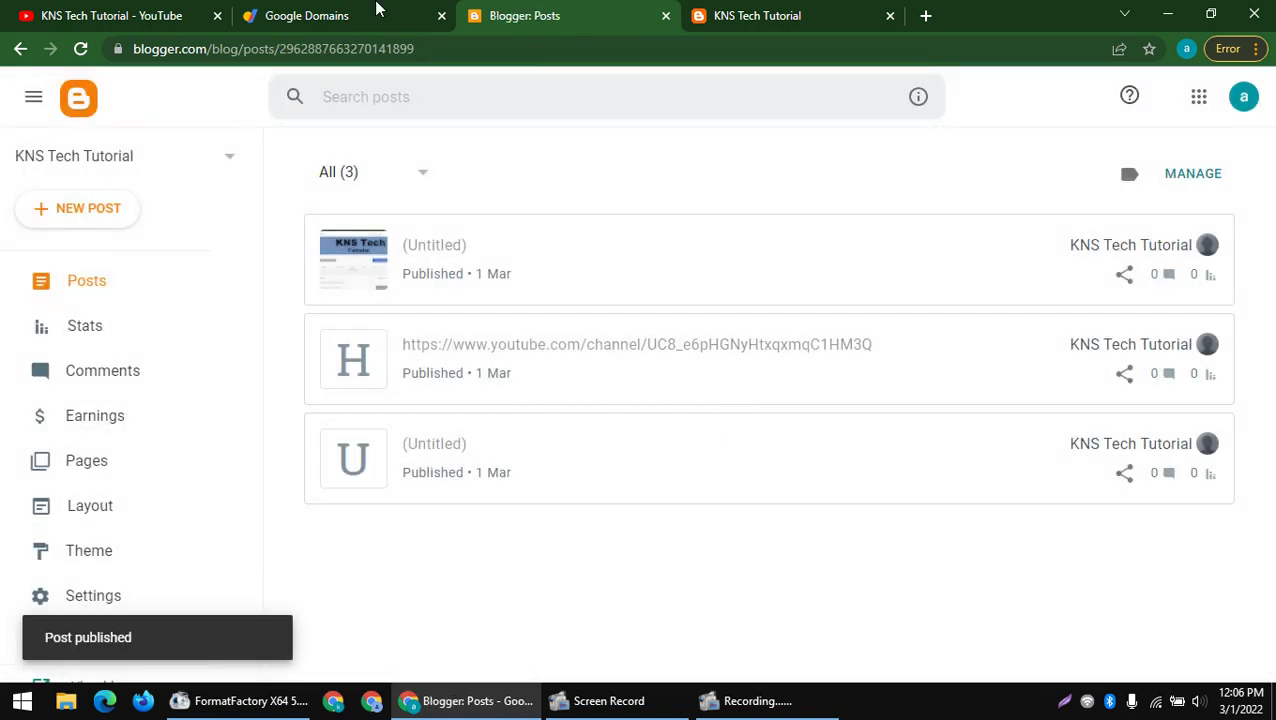
{"action": "scroll", "coordinate": [405, 425], "scroll_direction": "down", "scroll_amount": 3}
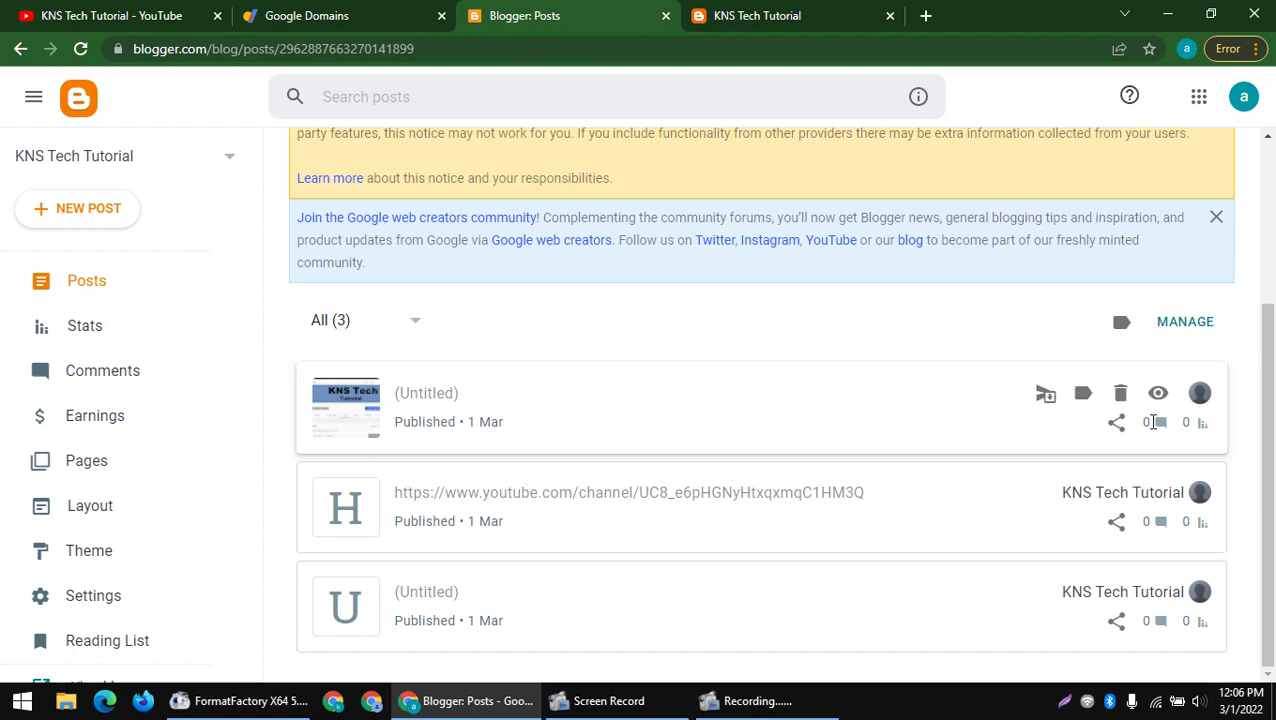
{"action": "left_click", "coordinate": [1159, 394]}
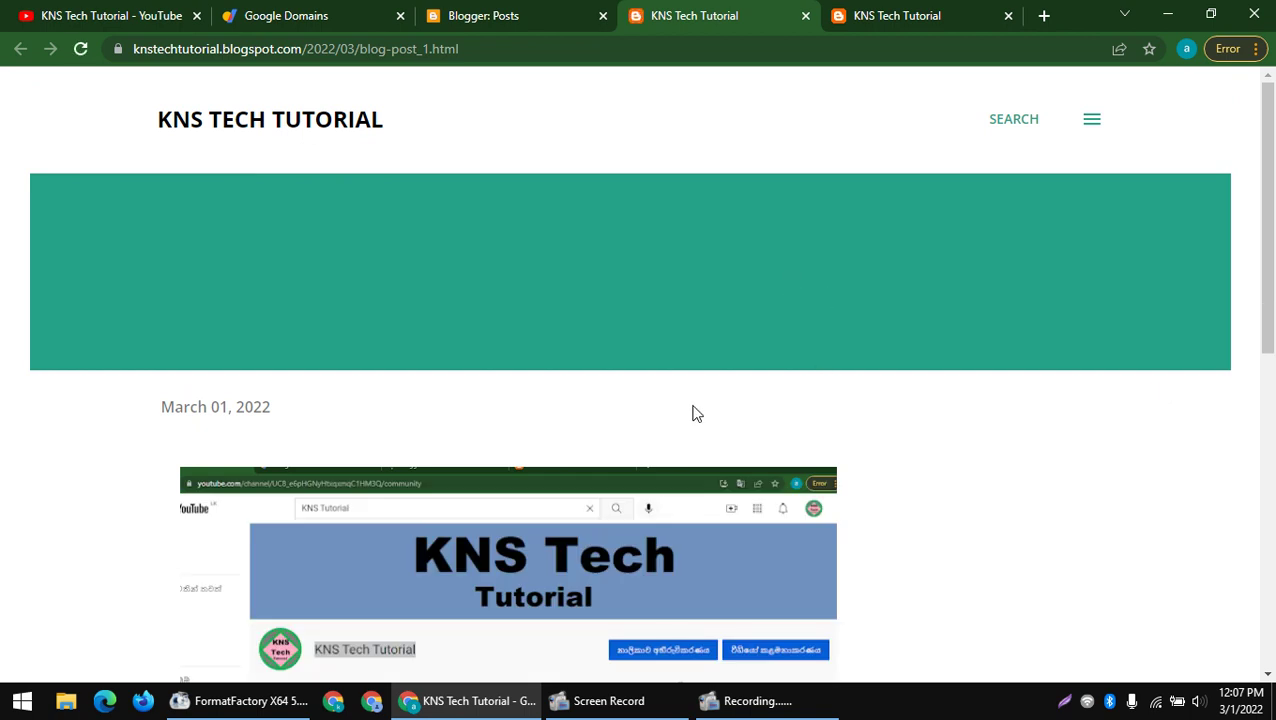
- Examine the published post's page, including the channel screenshot, its date and the comments section
{"action": "scroll", "coordinate": [690, 405], "scroll_direction": "down", "scroll_amount": 1}
{"action": "scroll", "coordinate": [685, 401], "scroll_direction": "up", "scroll_amount": 1}
{"action": "scroll", "coordinate": [182, 279], "scroll_direction": "down", "scroll_amount": 6}
{"action": "scroll", "coordinate": [165, 282], "scroll_direction": "up", "scroll_amount": 4}
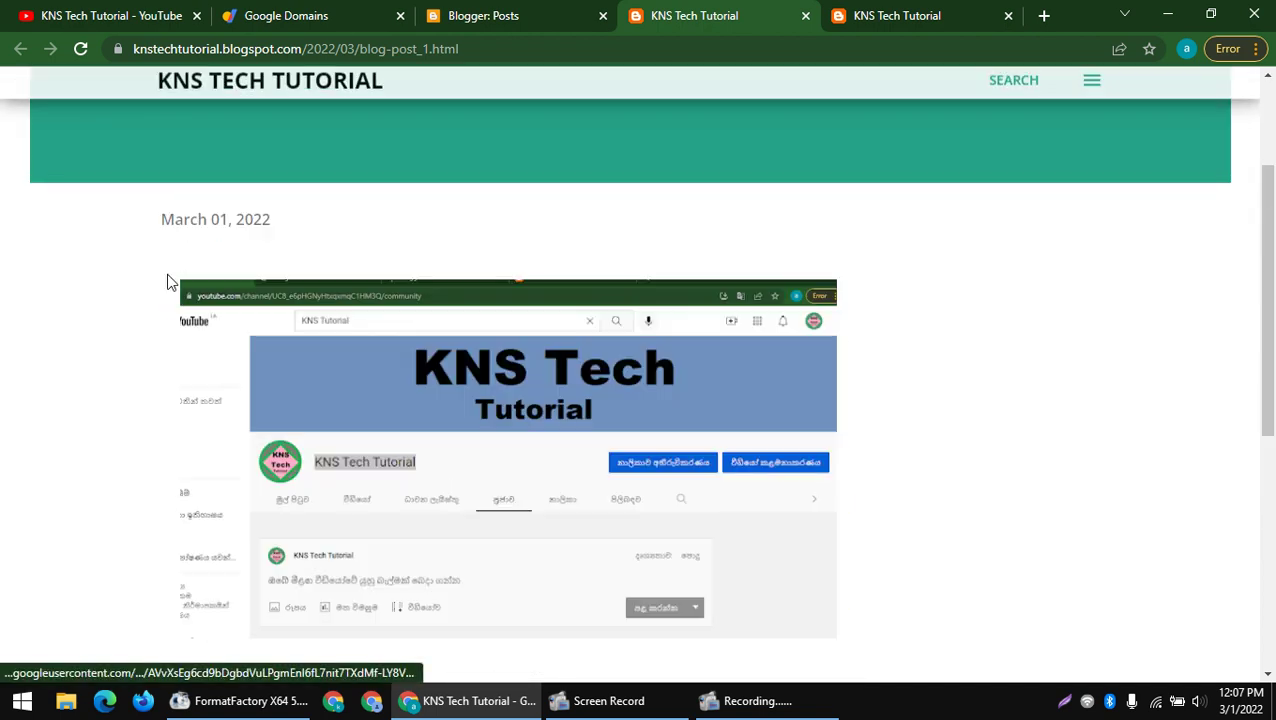
{"action": "left_click_drag", "start_coordinate": [93, 235], "coordinate": [644, 413]}
{"action": "scroll", "coordinate": [439, 387], "scroll_direction": "down", "scroll_amount": 3}
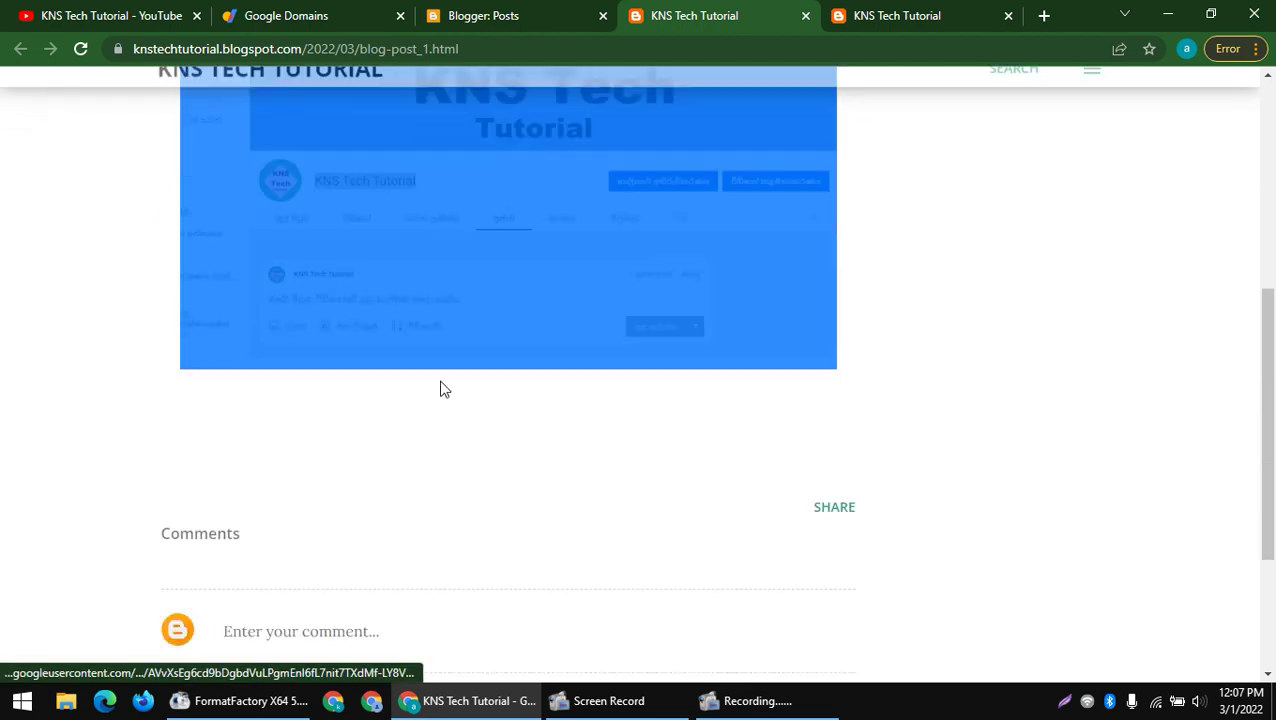
{"action": "left_click", "coordinate": [155, 346]}
{"action": "scroll", "coordinate": [769, 316], "scroll_direction": "up", "scroll_amount": 5}
{"action": "scroll", "coordinate": [424, 419], "scroll_direction": "down", "scroll_amount": 7}
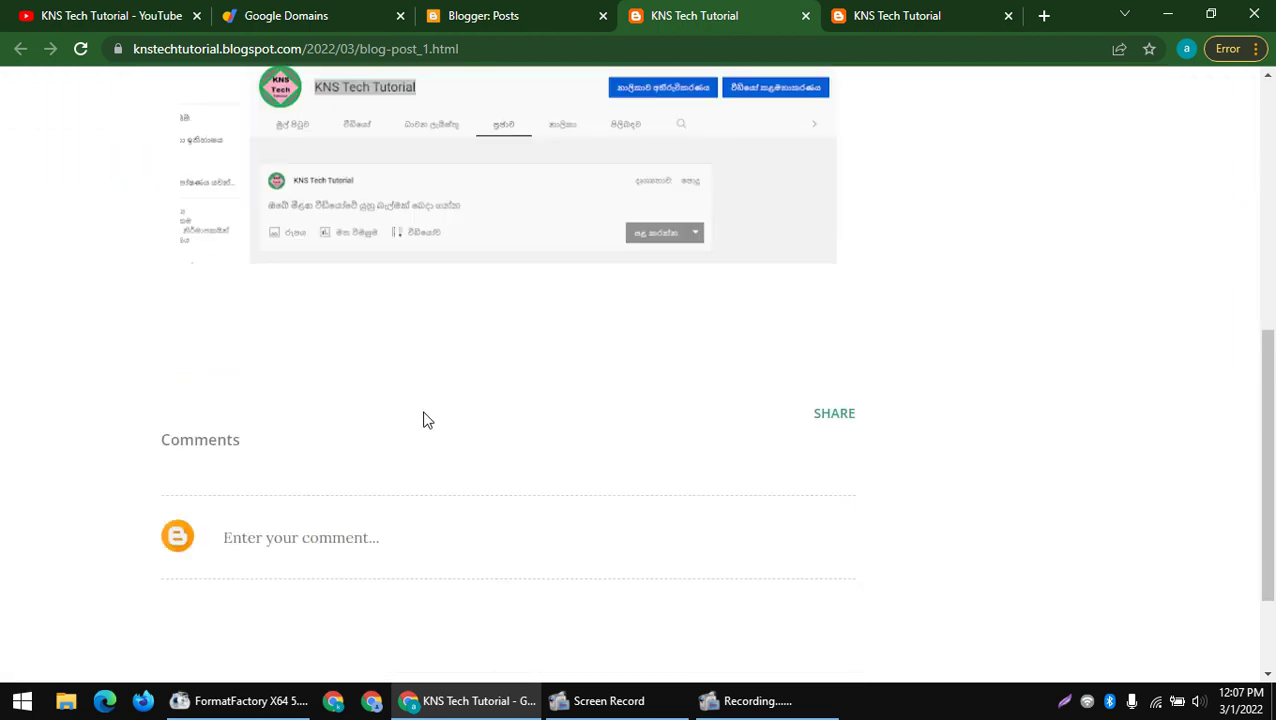
{"action": "scroll", "coordinate": [690, 533], "scroll_direction": "up", "scroll_amount": 7}
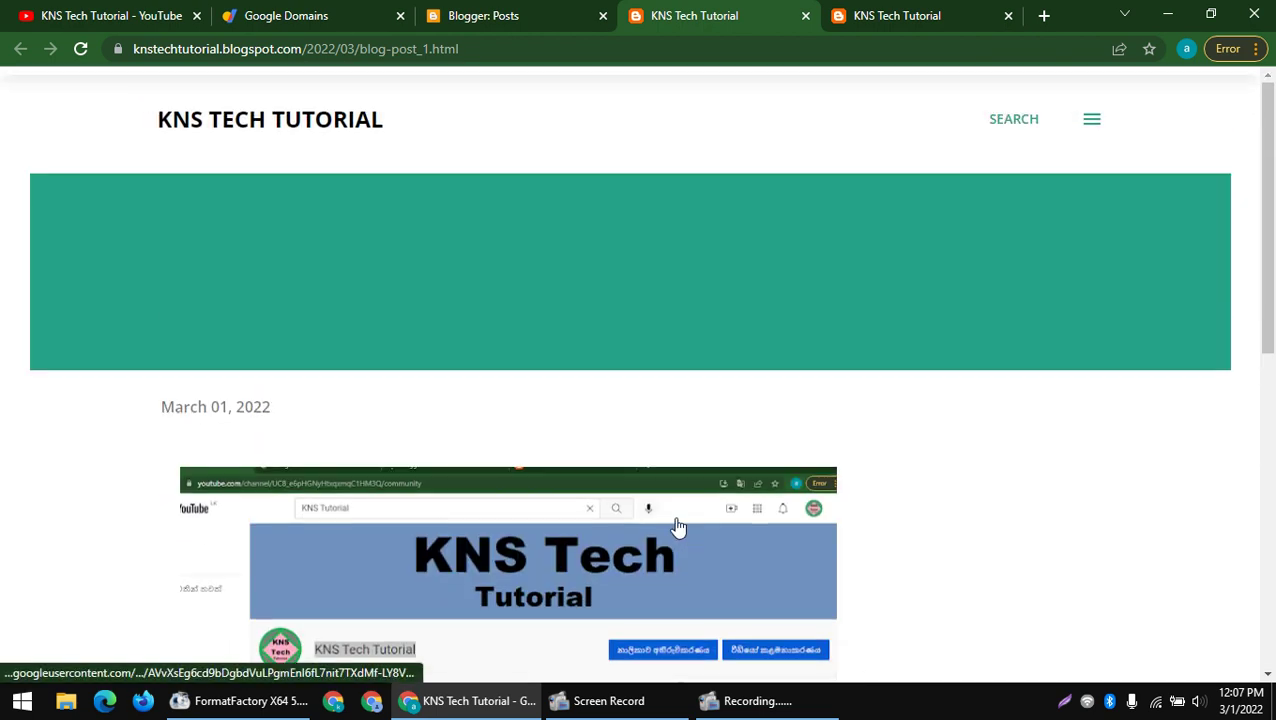
{"action": "left_click", "coordinate": [525, 14]}
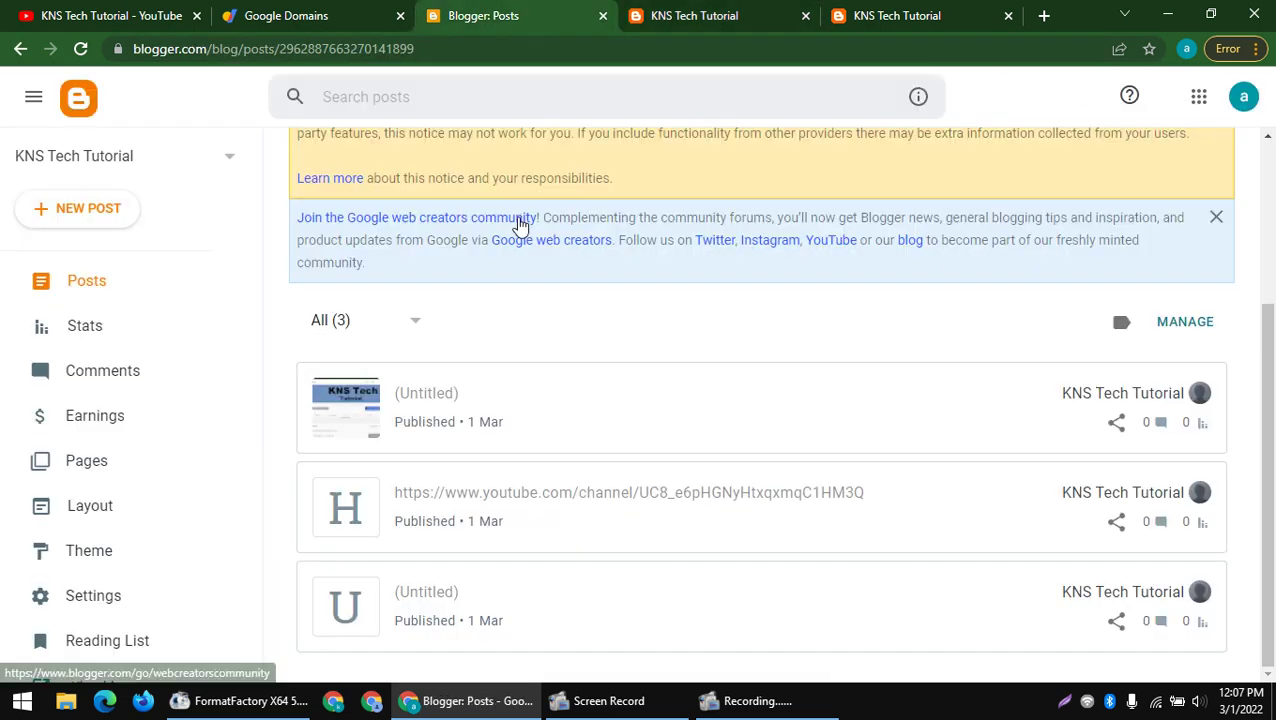
{"action": "left_click", "coordinate": [303, 20]}
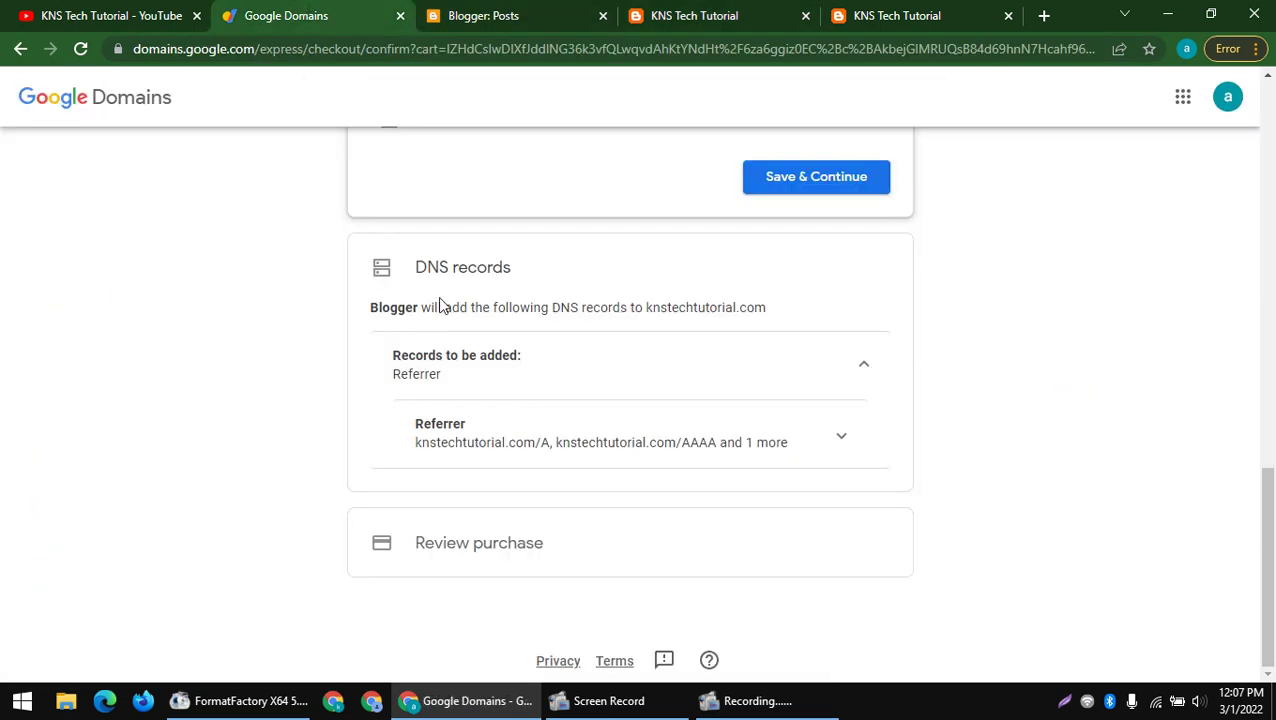
{"action": "left_click", "coordinate": [525, 12]}
{"action": "mouse_move", "coordinate": [640, 712]}
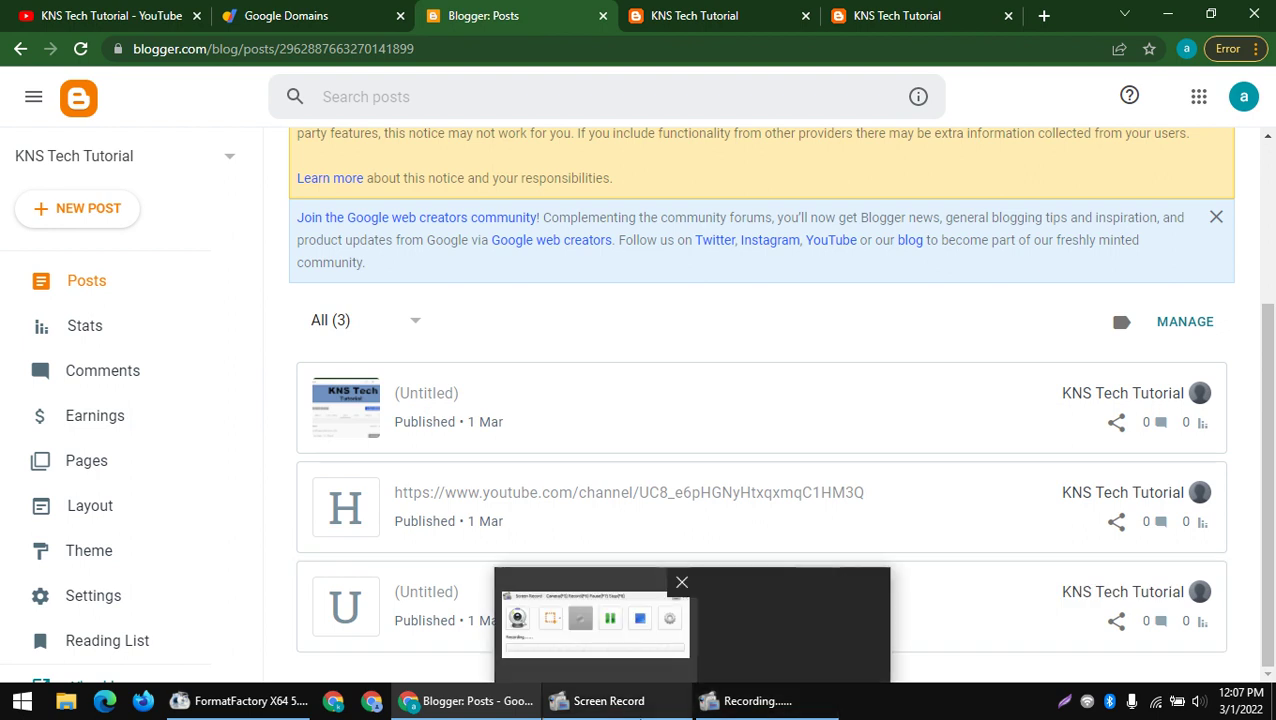
{"action": "left_click", "coordinate": [643, 666]}
{"action": "left_click", "coordinate": [886, 478]}
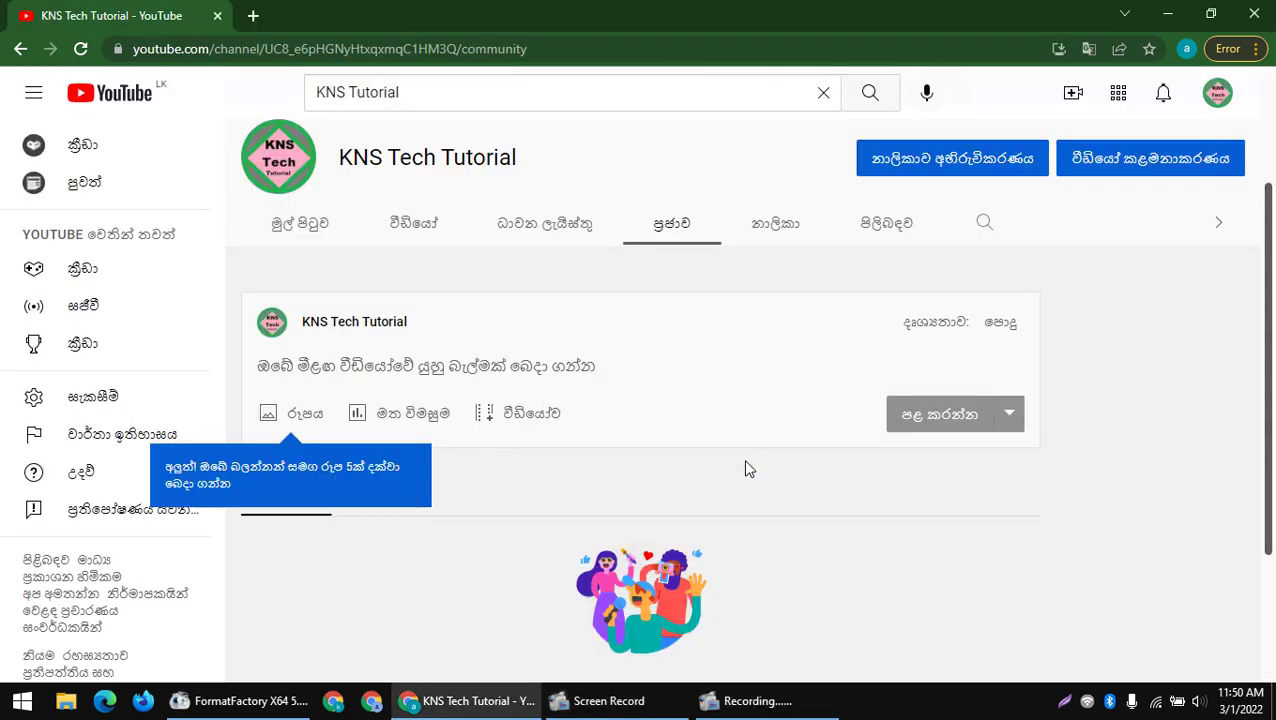
{"action": "mouse_move", "coordinate": [609, 701]}
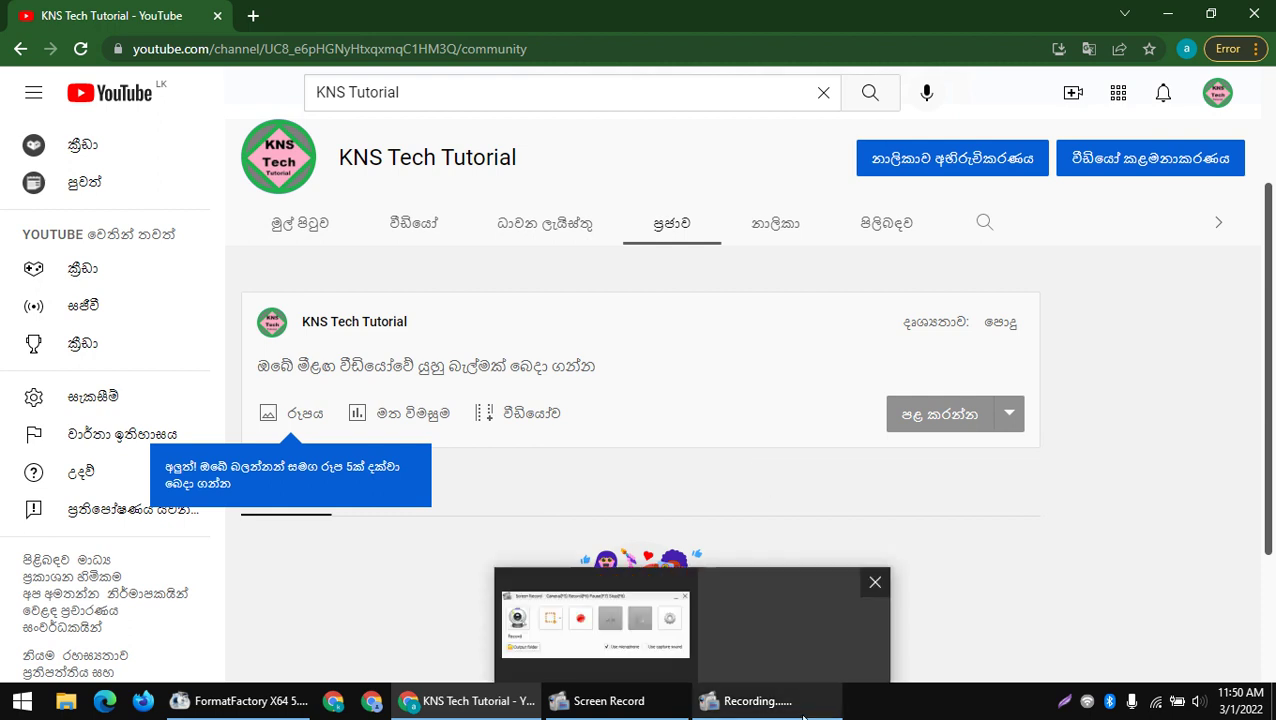
{"action": "left_click", "coordinate": [698, 644]}
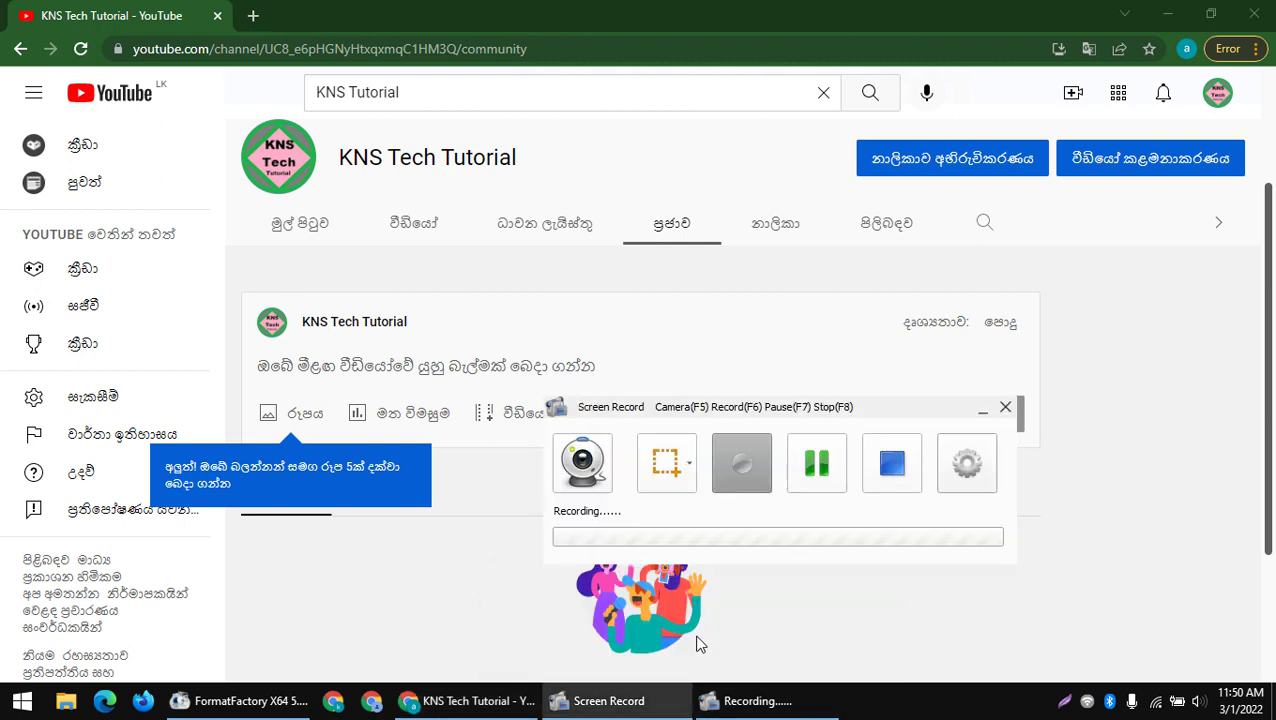
{"action": "left_click", "coordinate": [981, 411]}
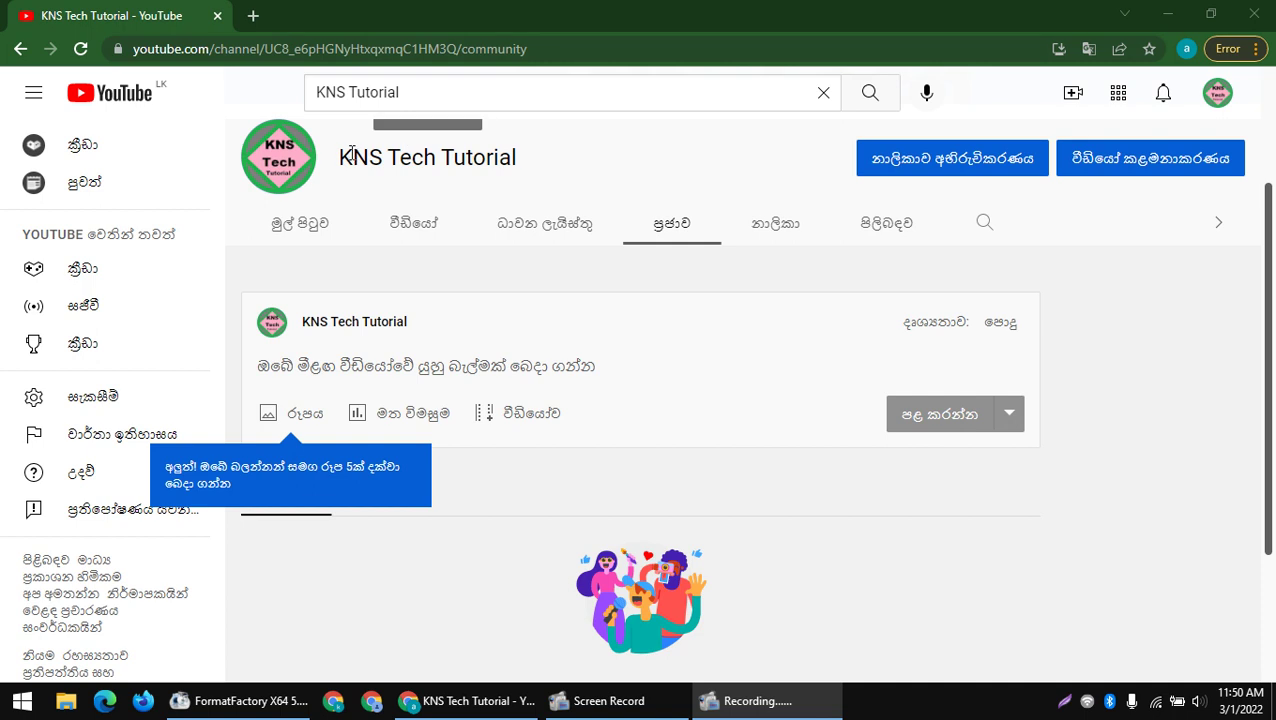
- Search Google for BLOGGER in a new browser tab
{"action": "left_click_drag", "start_coordinate": [341, 157], "coordinate": [521, 159]}
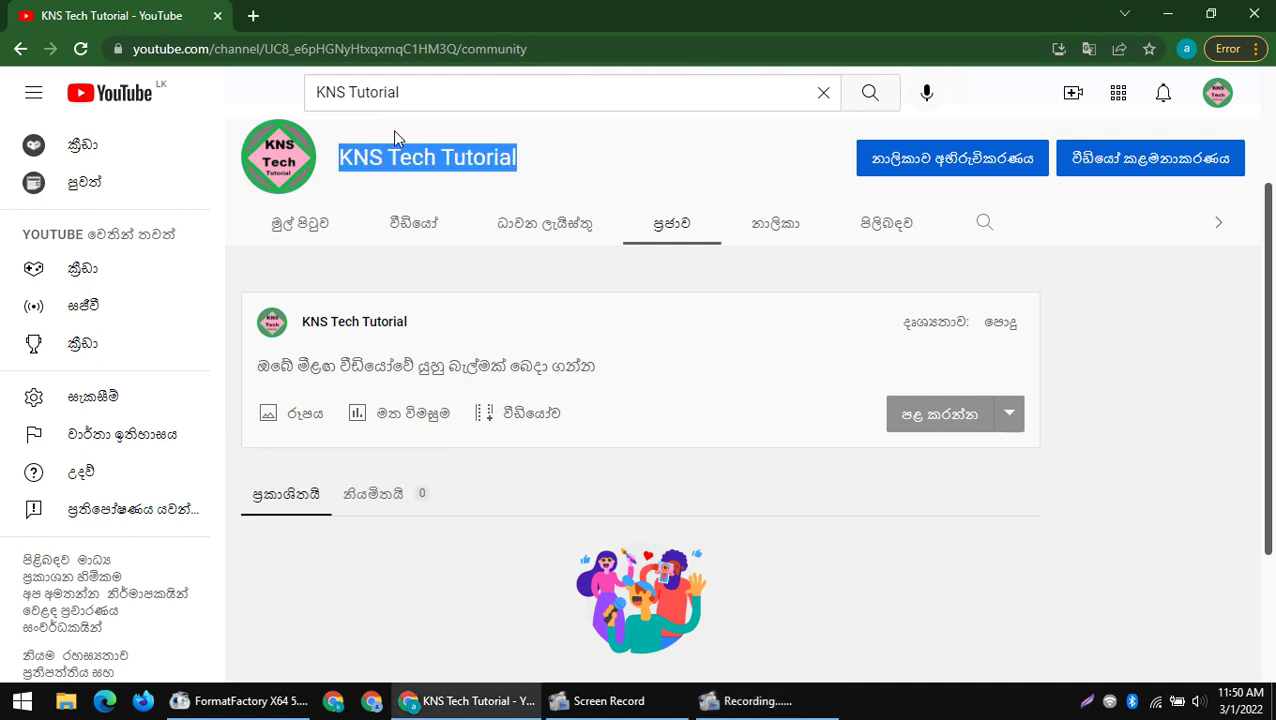
{"action": "left_click", "coordinate": [254, 17]}
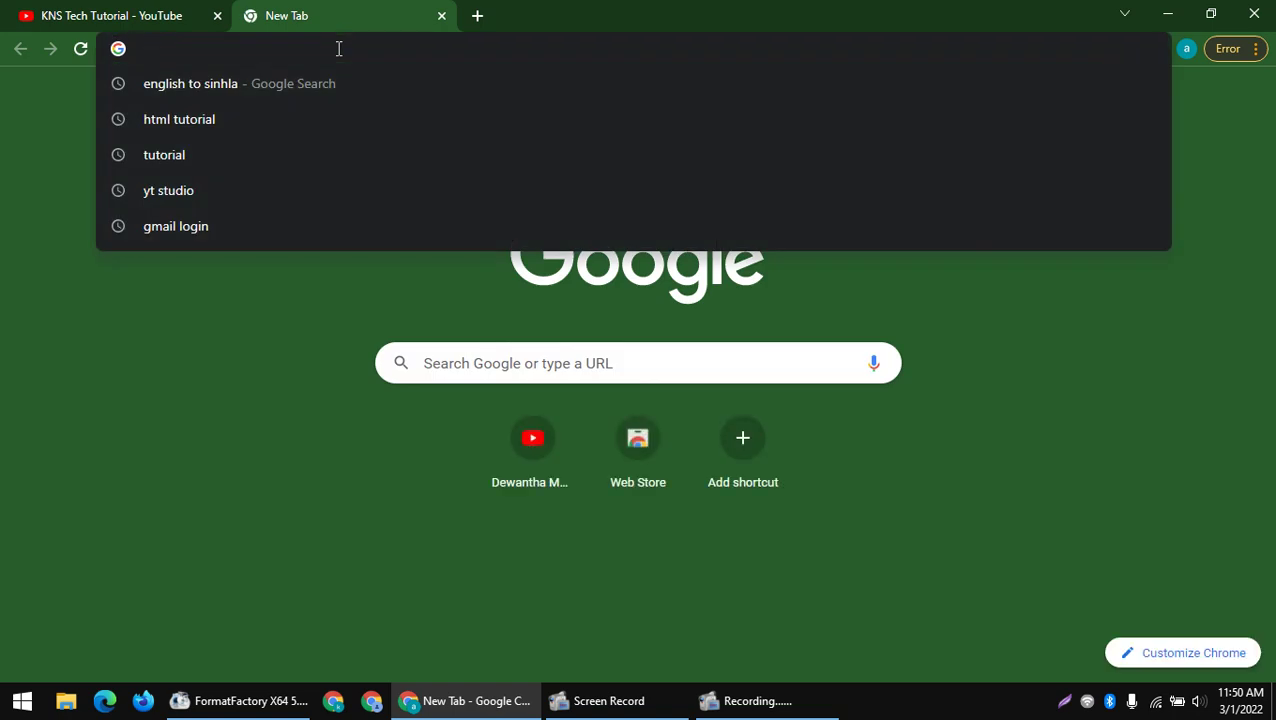
{"action": "type", "text": "BLOGGER"}
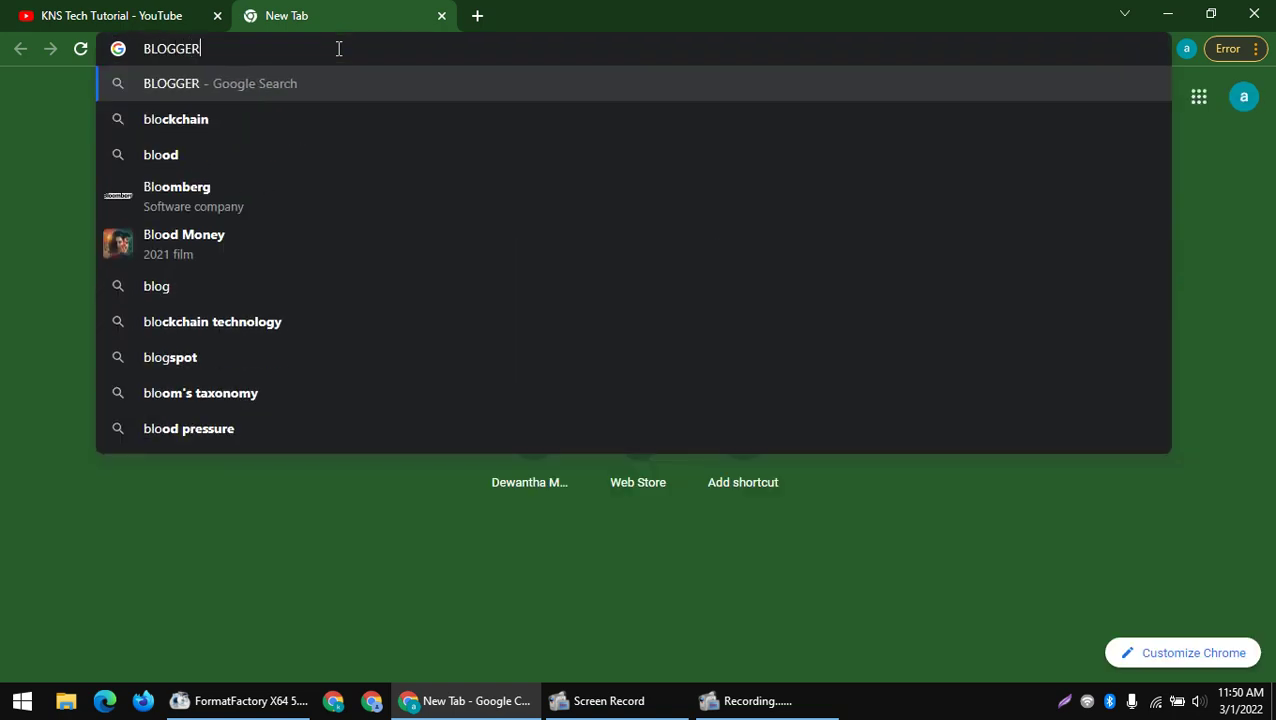
{"action": "key", "text": "Return"}
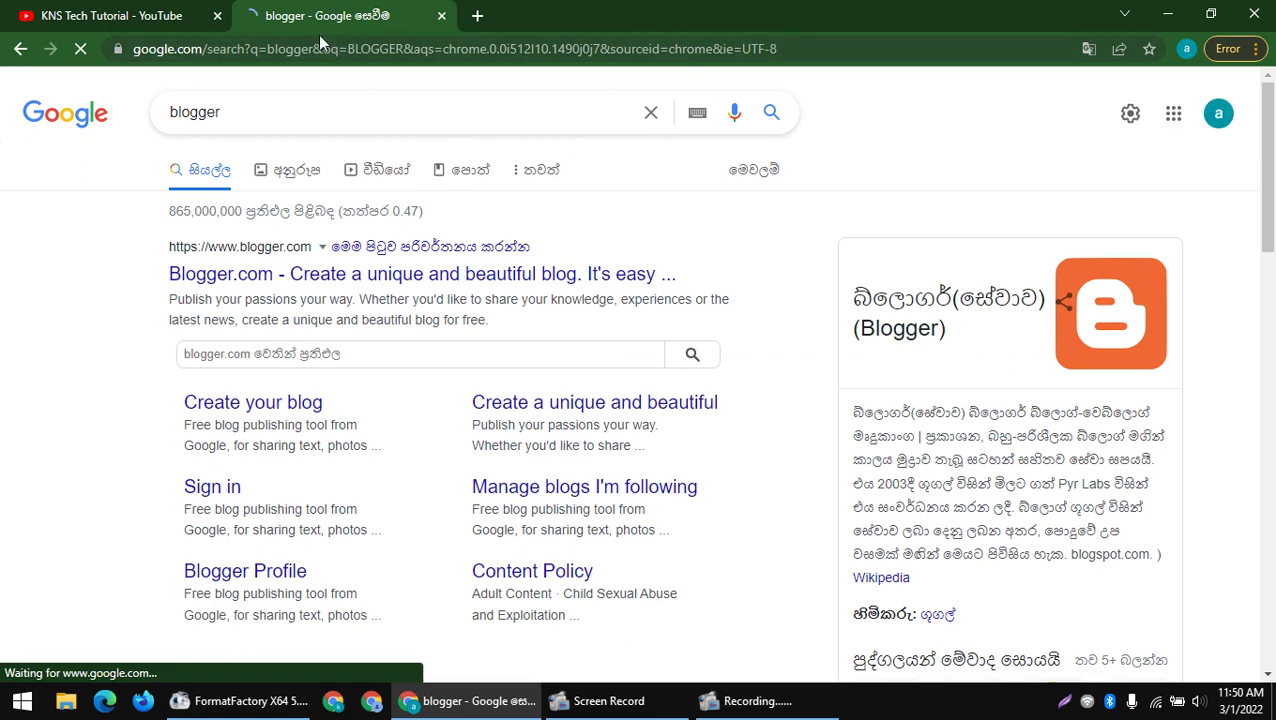
- Translate the Blogger search results page into English and dismiss the translation popup
{"action": "left_click", "coordinate": [1091, 47]}
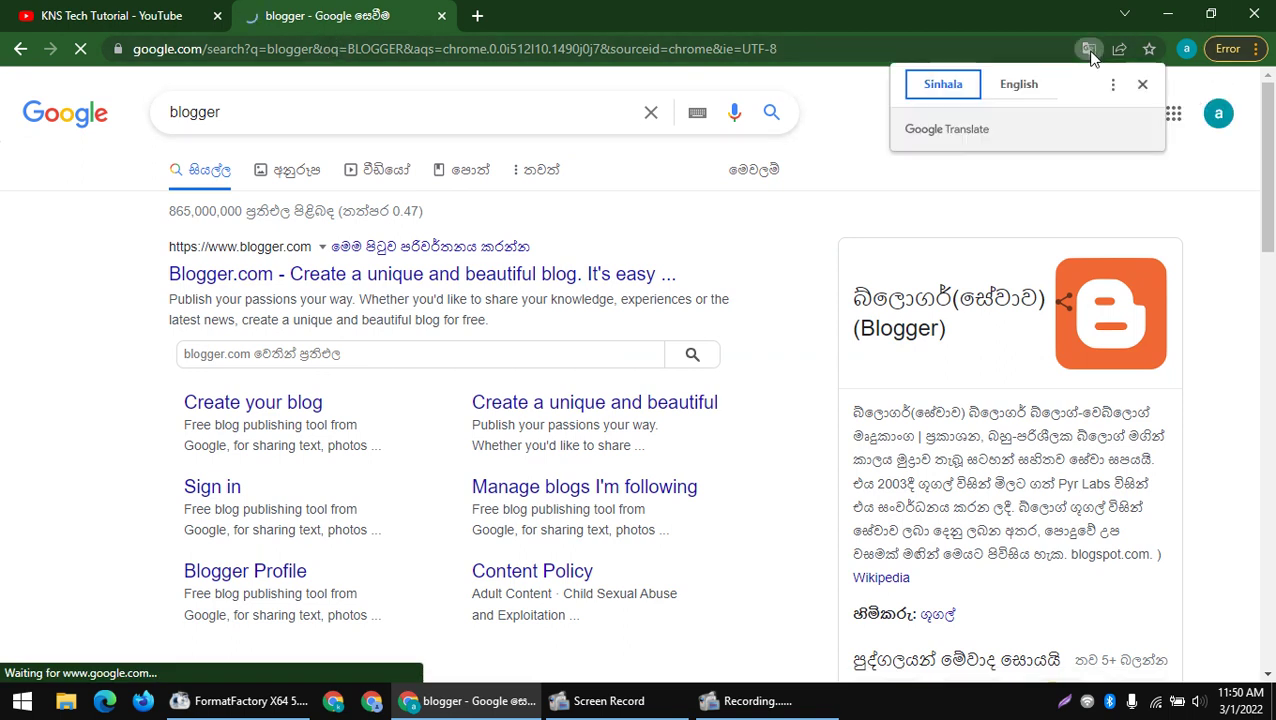
{"action": "left_click", "coordinate": [1019, 85]}
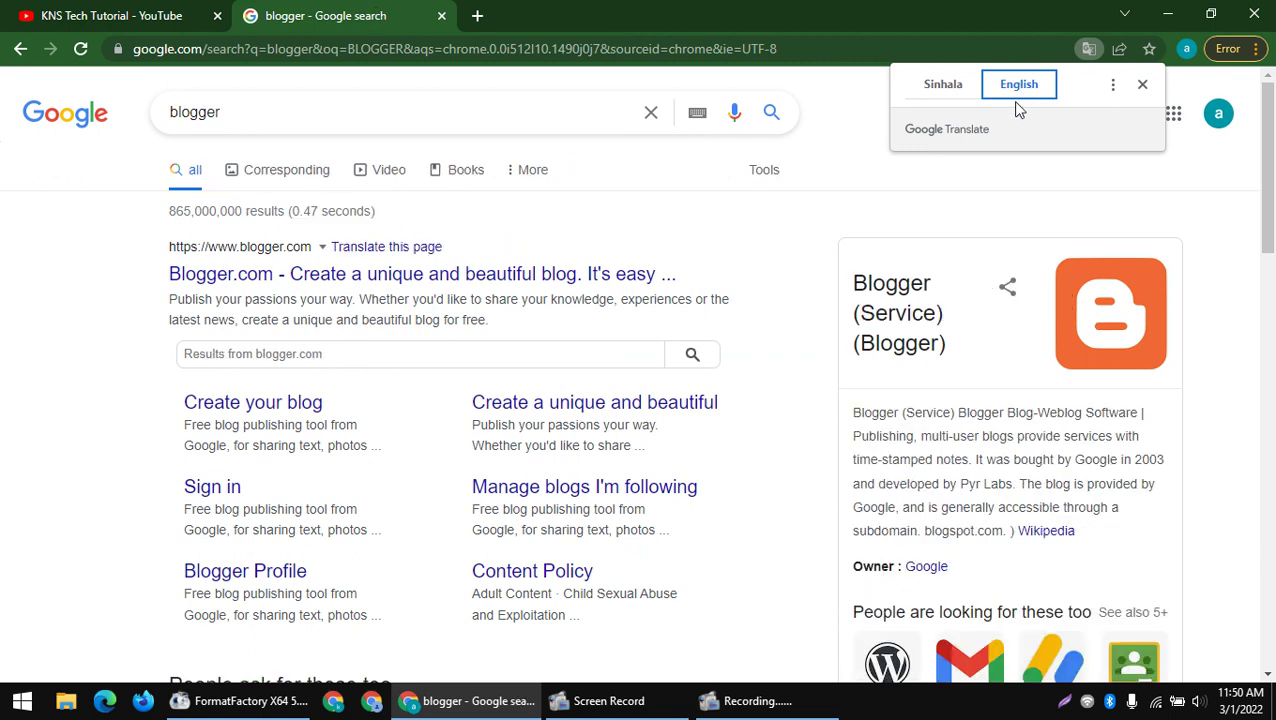
{"action": "left_click", "coordinate": [985, 214]}
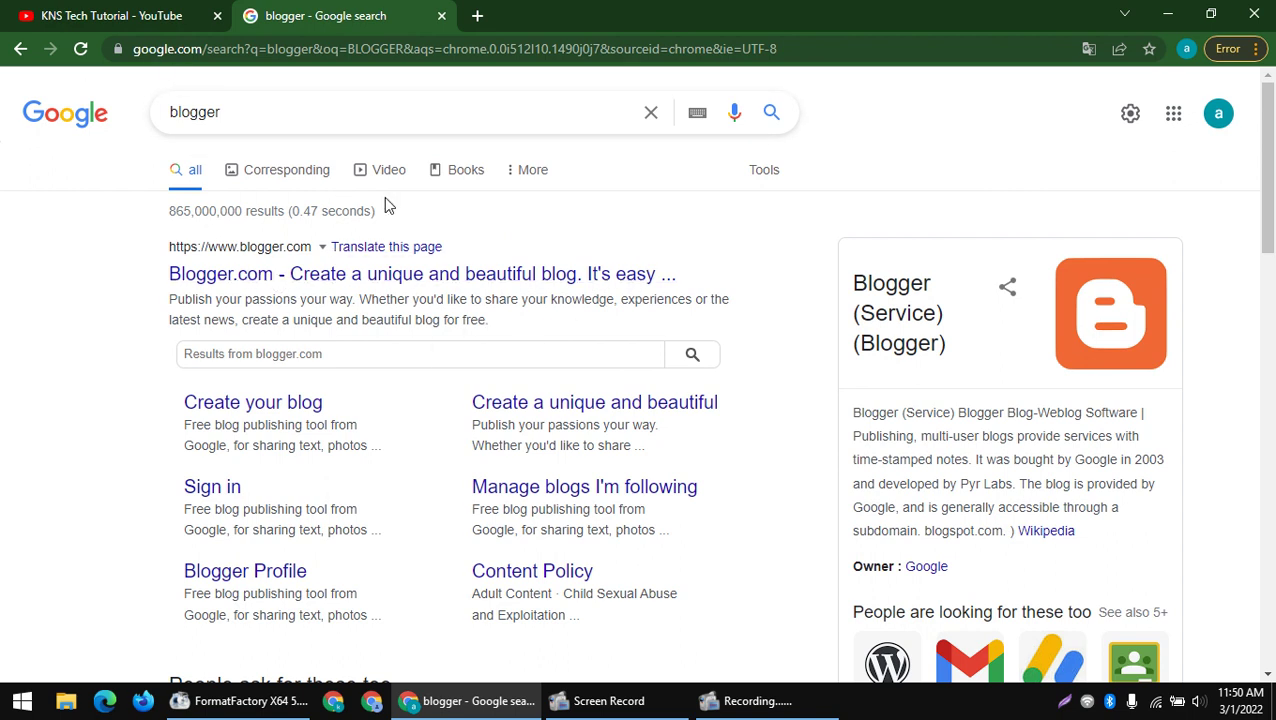
- Read the Blogger.com result and the Blogger service summary, including its history and owner
{"action": "left_click_drag", "start_coordinate": [153, 266], "coordinate": [263, 250]}
{"action": "left_click", "coordinate": [493, 293]}
{"action": "scroll", "coordinate": [976, 342], "scroll_direction": "down", "scroll_amount": 1}
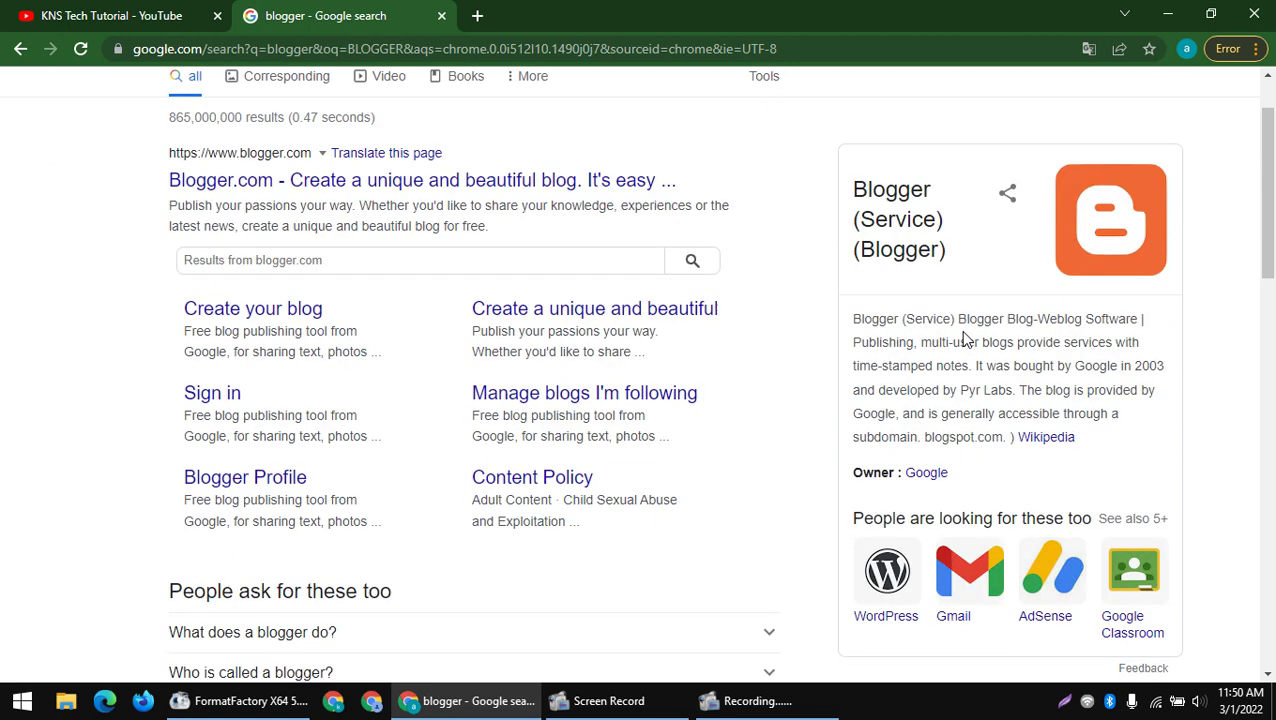
{"action": "left_click_drag", "start_coordinate": [946, 477], "coordinate": [836, 468]}
{"action": "left_click_drag", "start_coordinate": [855, 343], "coordinate": [1071, 387]}
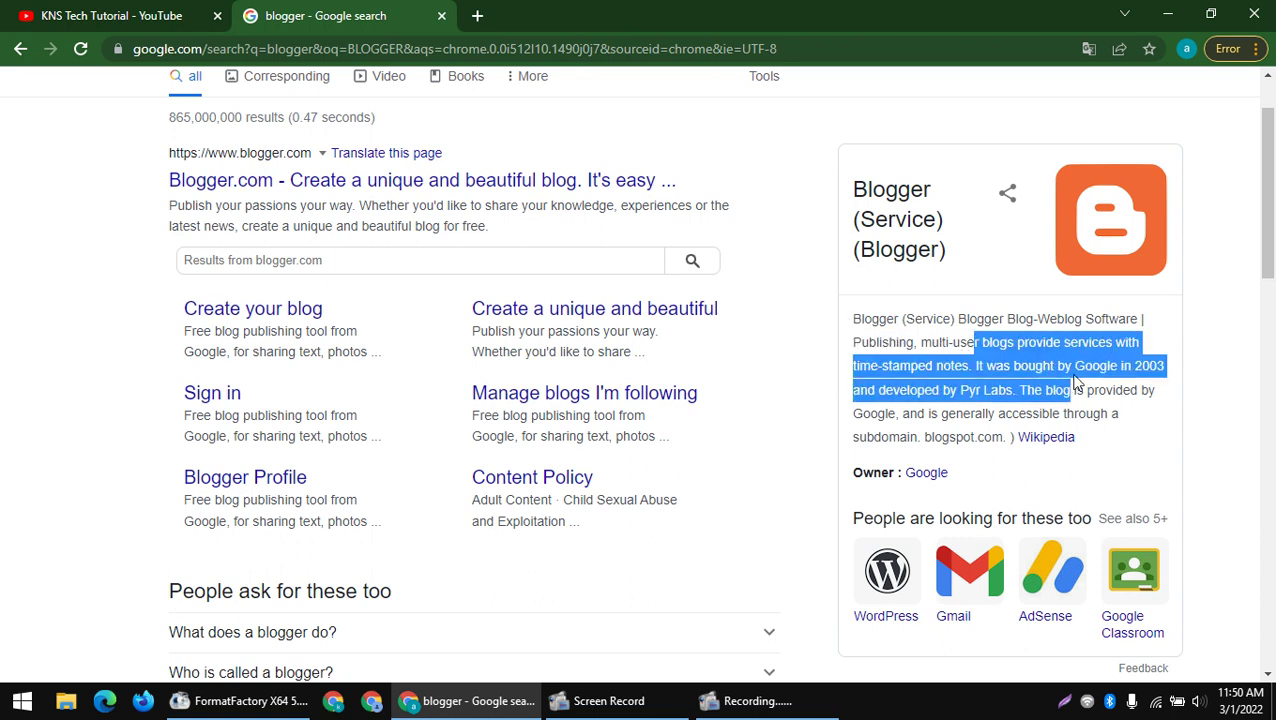
{"action": "left_click", "coordinate": [1028, 365]}
{"action": "left_click_drag", "start_coordinate": [855, 370], "coordinate": [1049, 482]}
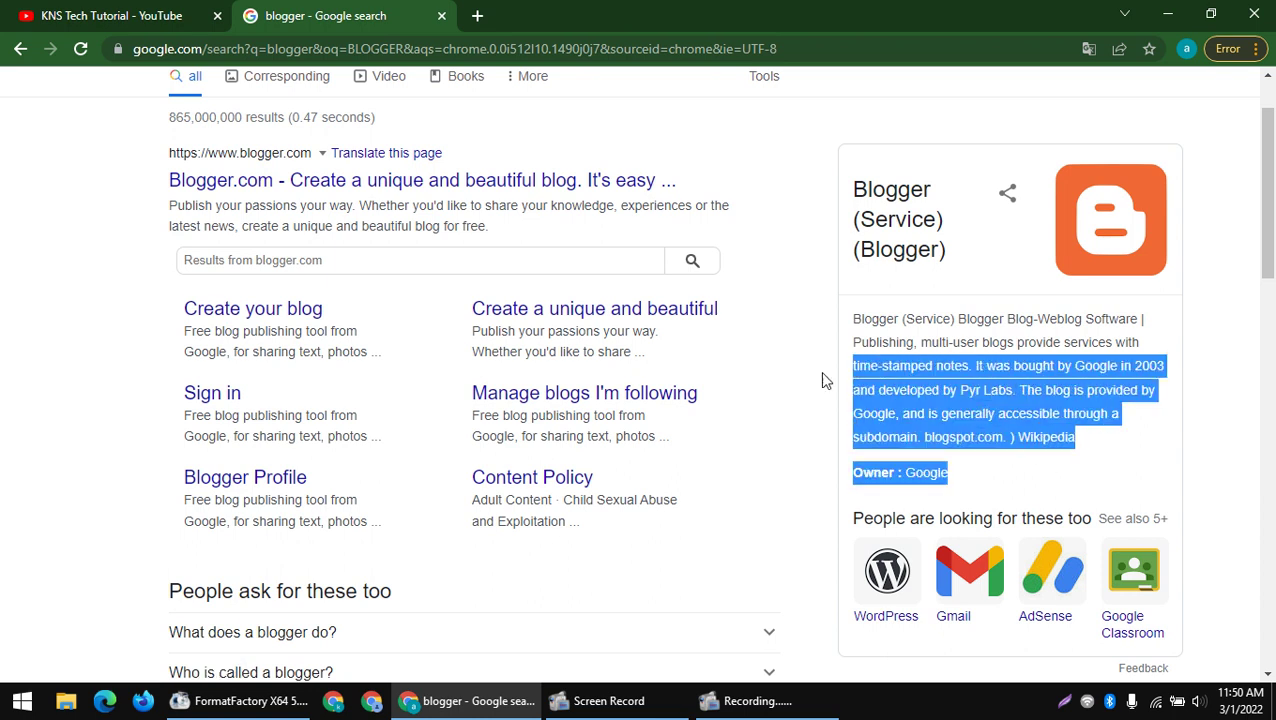
{"action": "scroll", "coordinate": [207, 335], "scroll_direction": "up", "scroll_amount": 1}
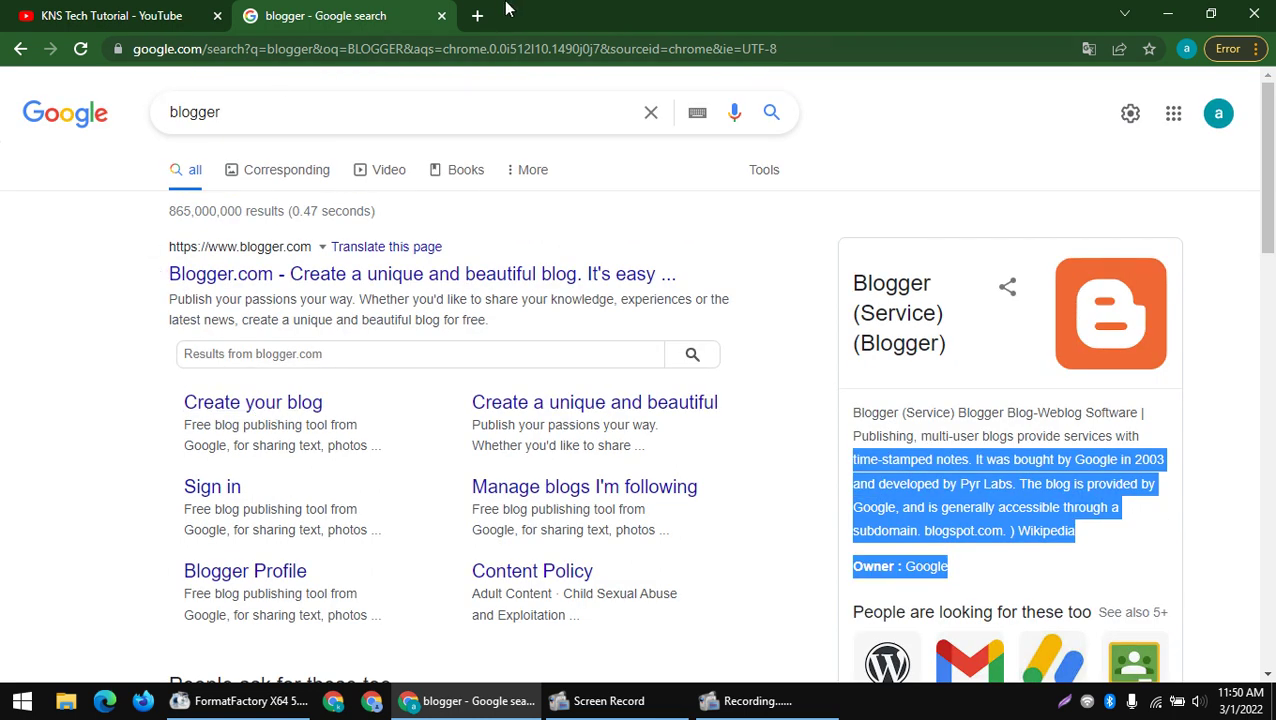
- Search Google for blogger monetization in another new tab and look through the results and related questions
{"action": "left_click", "coordinate": [477, 16]}
{"action": "type", "text": "B"}
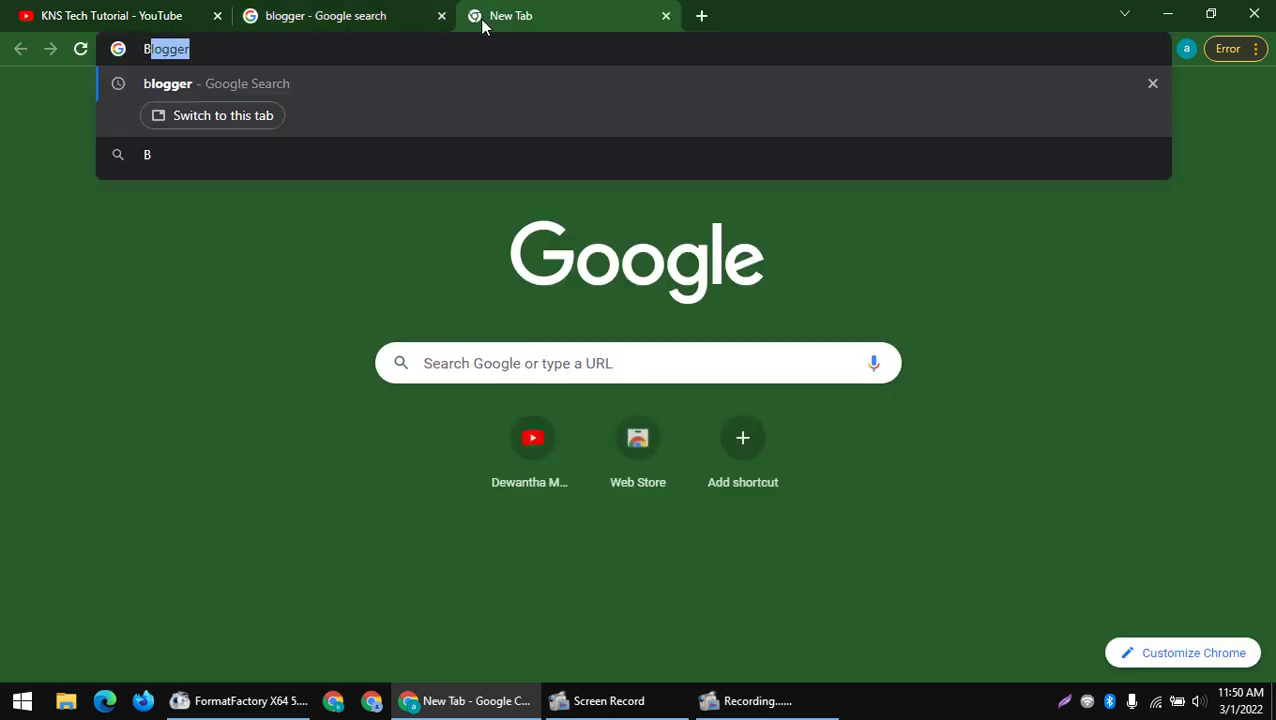
{"action": "type", "text": "L;OGGER MON"}
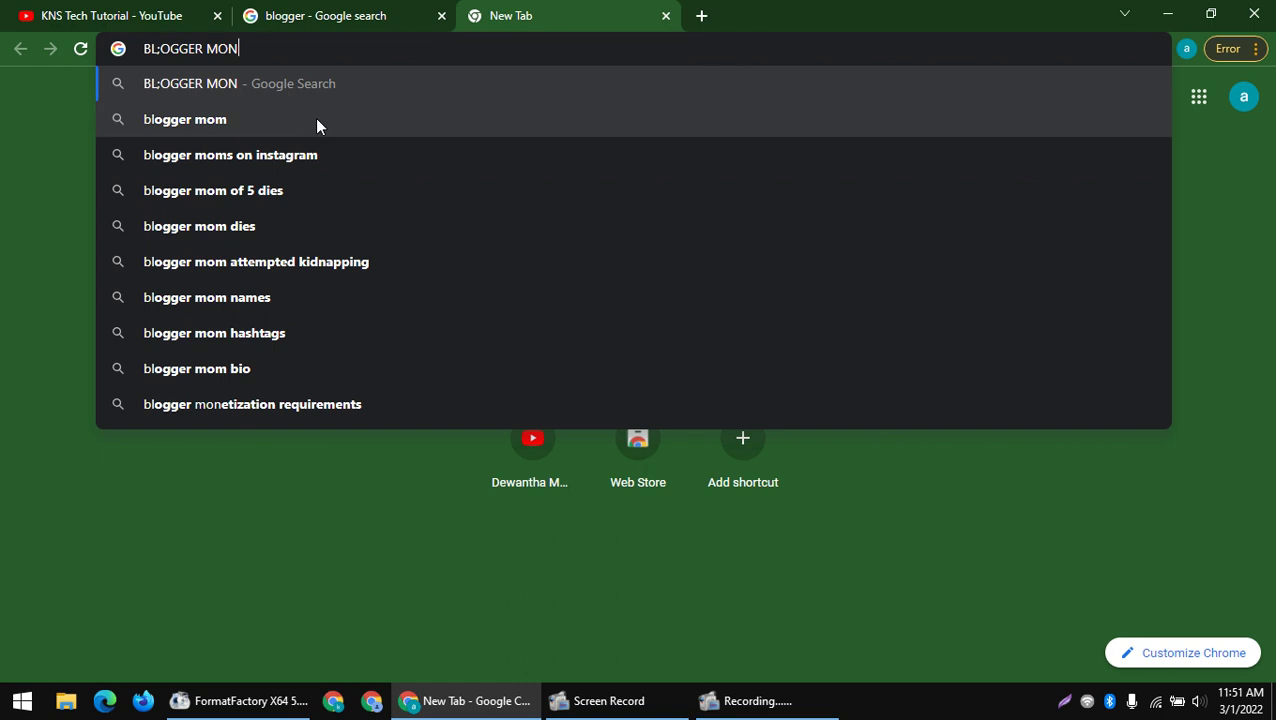
{"action": "type", "text": "ETI"}
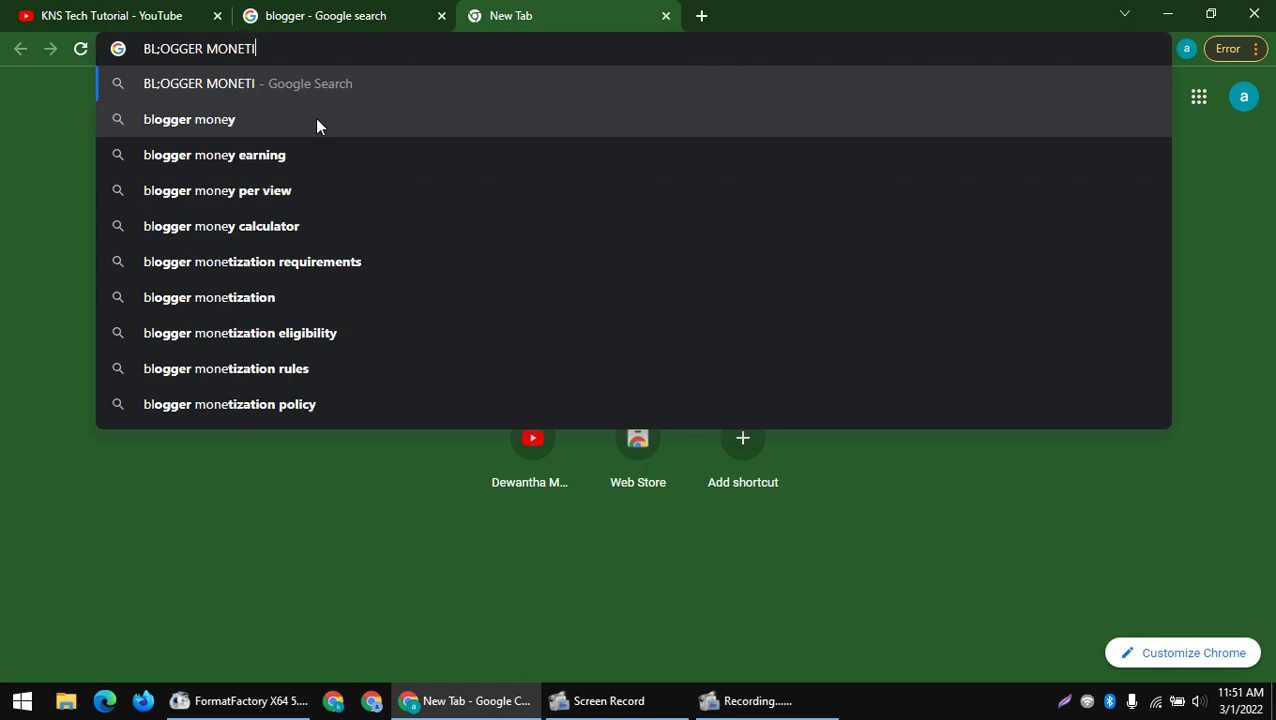
{"action": "left_click", "coordinate": [316, 119]}
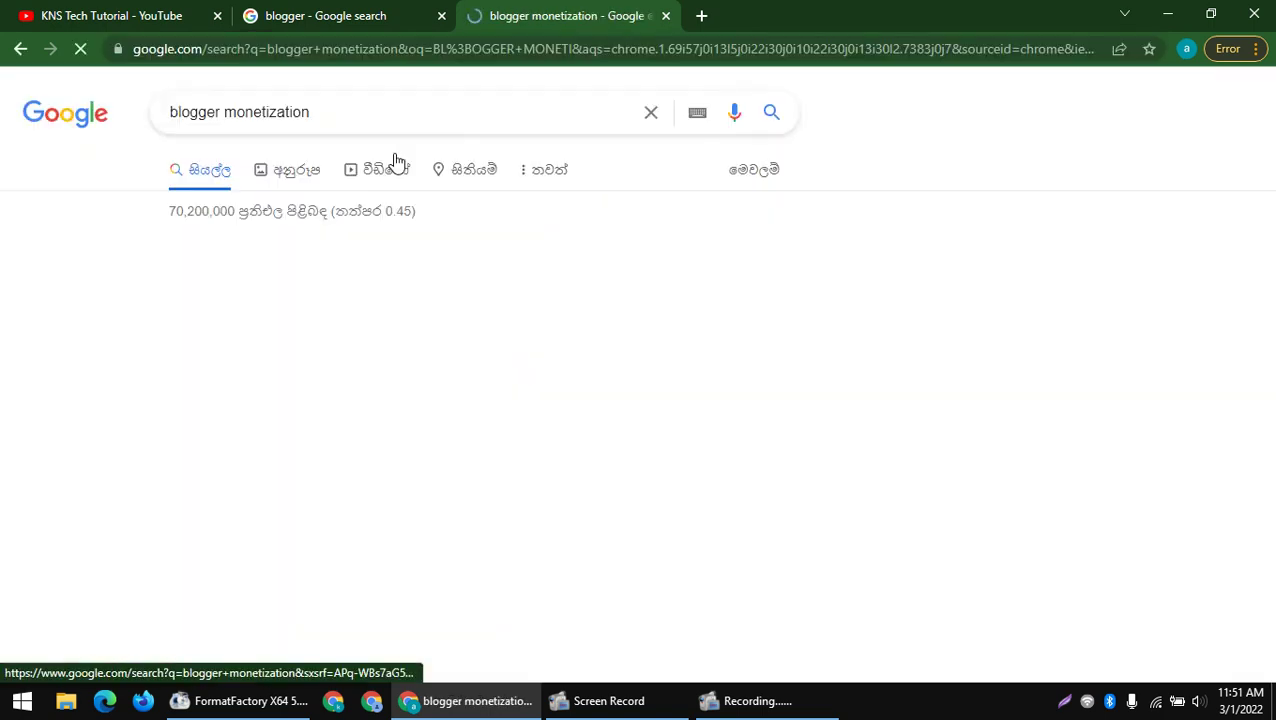
{"action": "scroll", "coordinate": [300, 300], "scroll_direction": "down", "scroll_amount": 3}
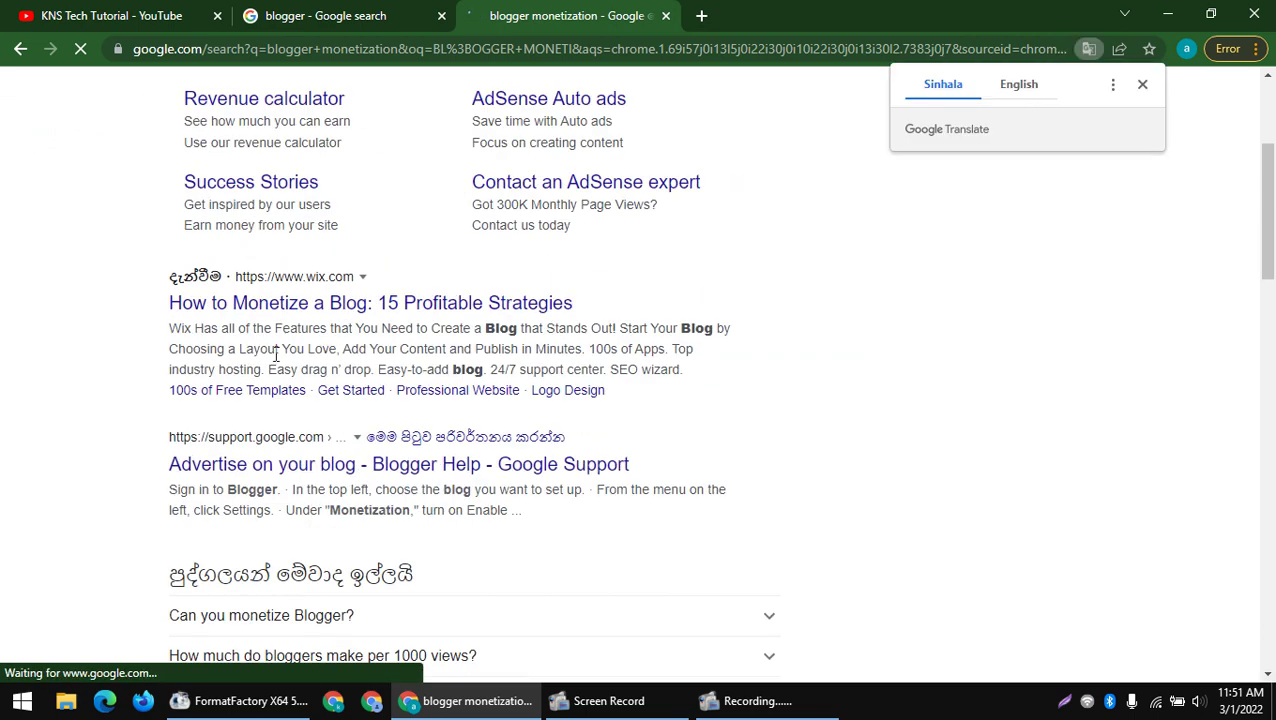
{"action": "scroll", "coordinate": [130, 305], "scroll_direction": "down", "scroll_amount": 4}
{"action": "scroll", "coordinate": [216, 379], "scroll_direction": "down", "scroll_amount": 4}
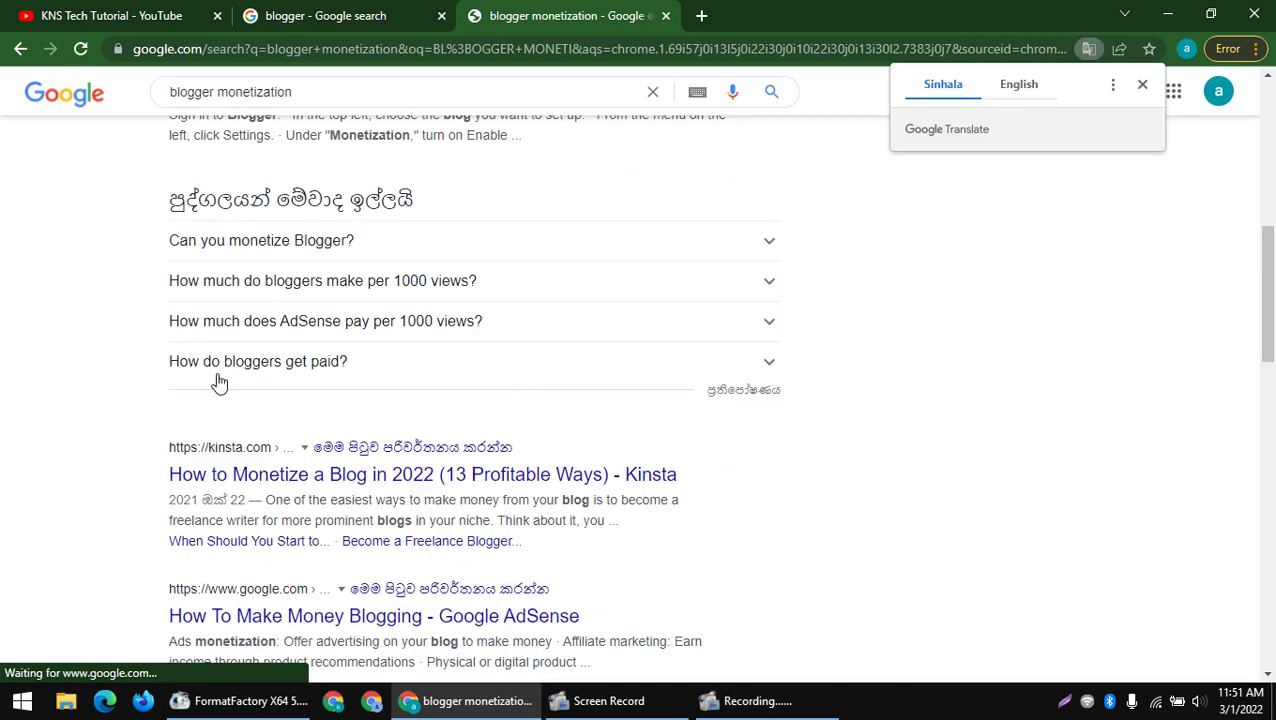
- Close the blogger monetization search and open the Blogger.com site from the blogger search results
{"action": "scroll", "coordinate": [236, 419], "scroll_direction": "up", "scroll_amount": 12}
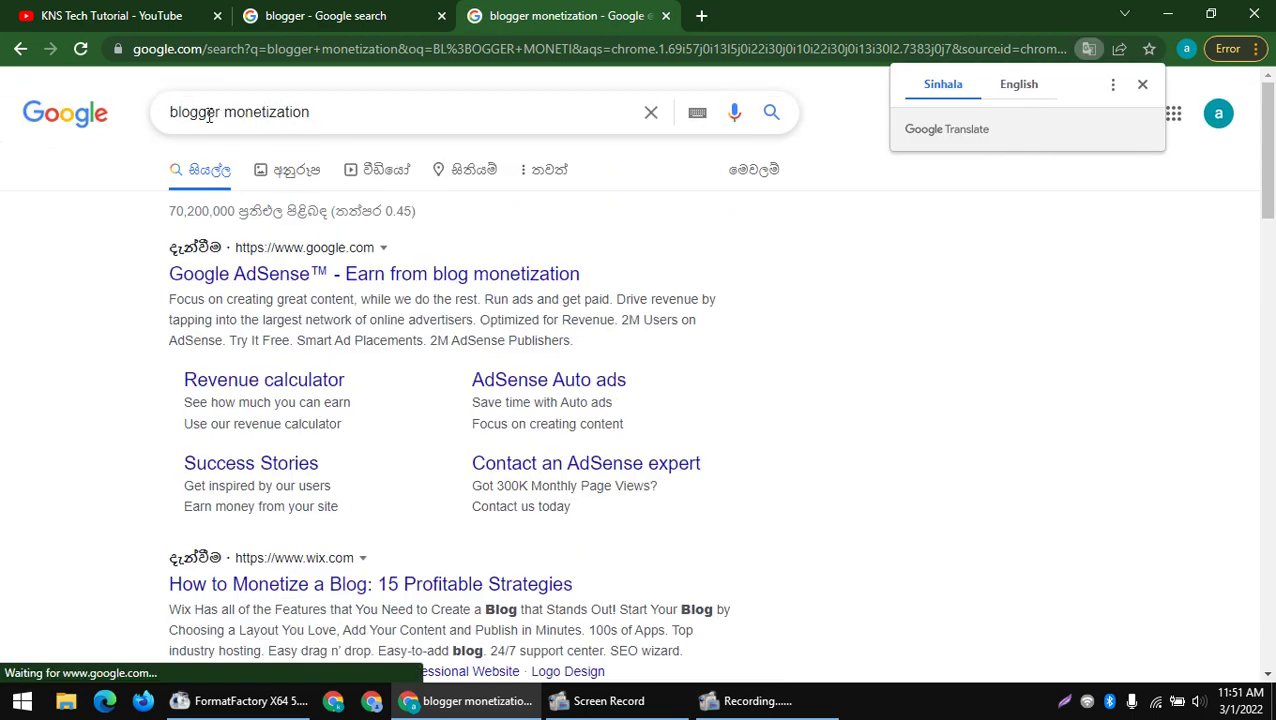
{"action": "left_click", "coordinate": [325, 15]}
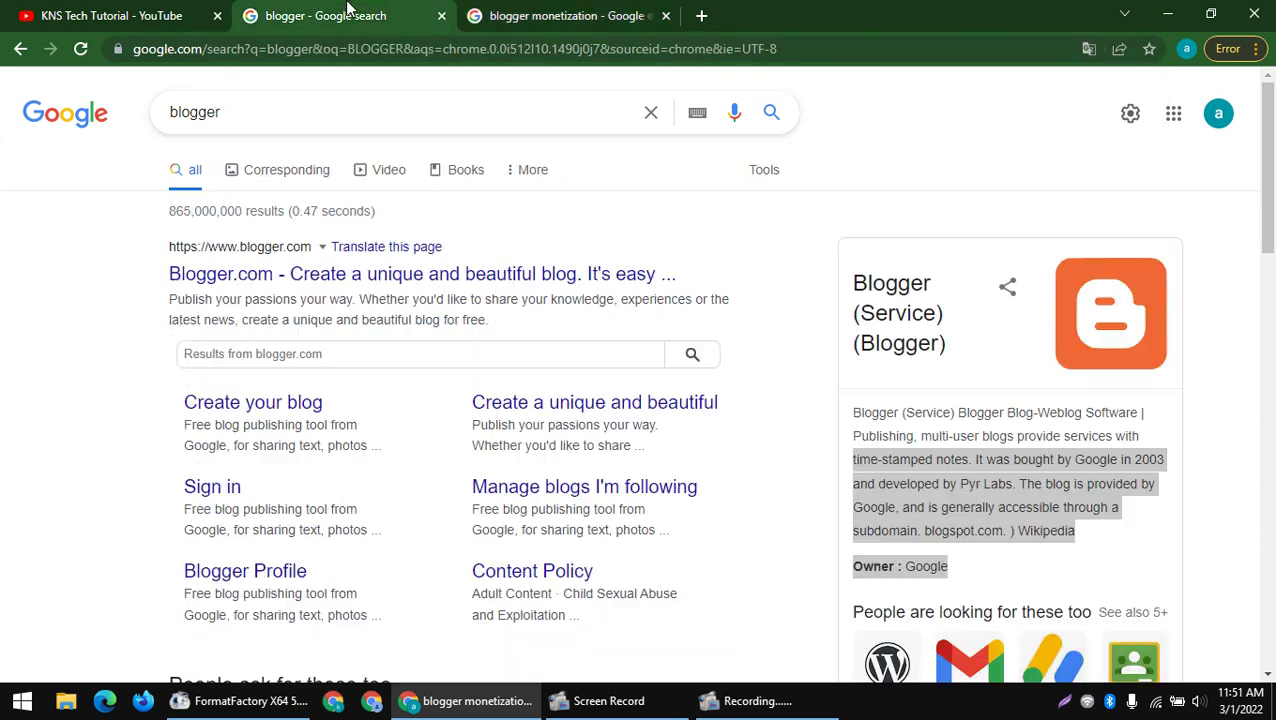
{"action": "left_click", "coordinate": [665, 15]}
{"action": "scroll", "coordinate": [984, 276], "scroll_direction": "down", "scroll_amount": 2}
{"action": "scroll", "coordinate": [984, 276], "scroll_direction": "up", "scroll_amount": 2}
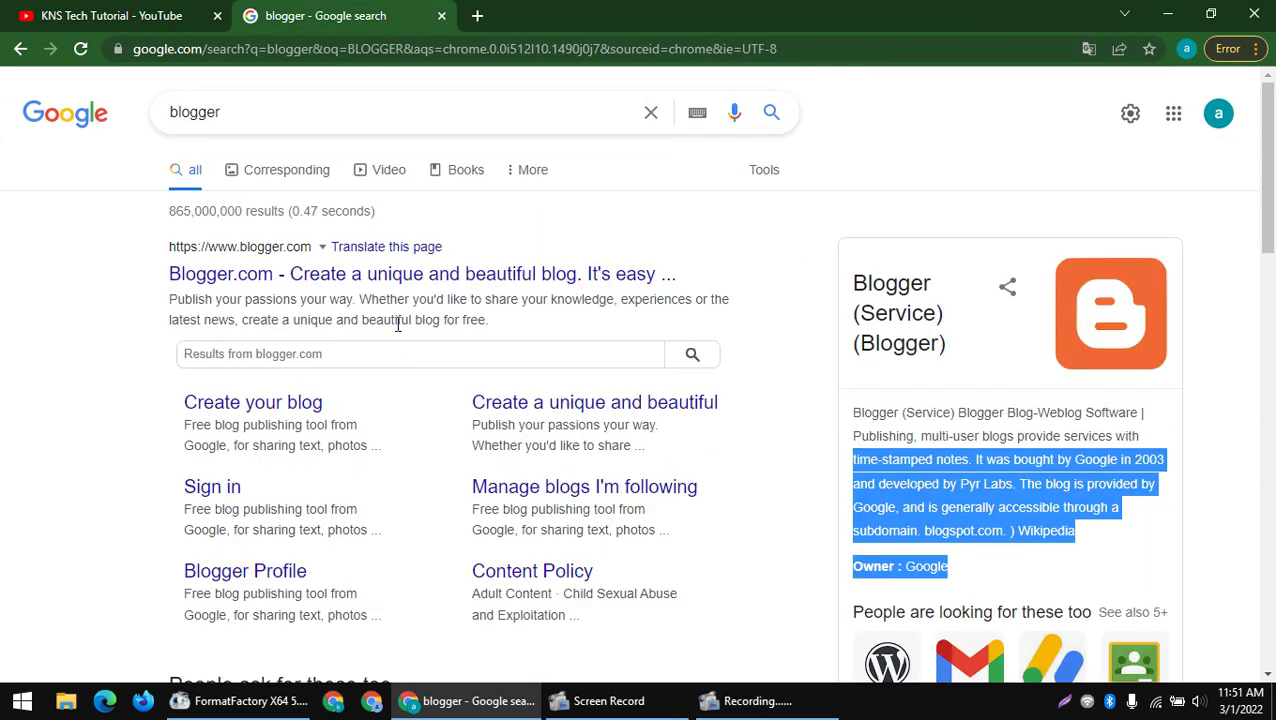
{"action": "left_click", "coordinate": [180, 281]}
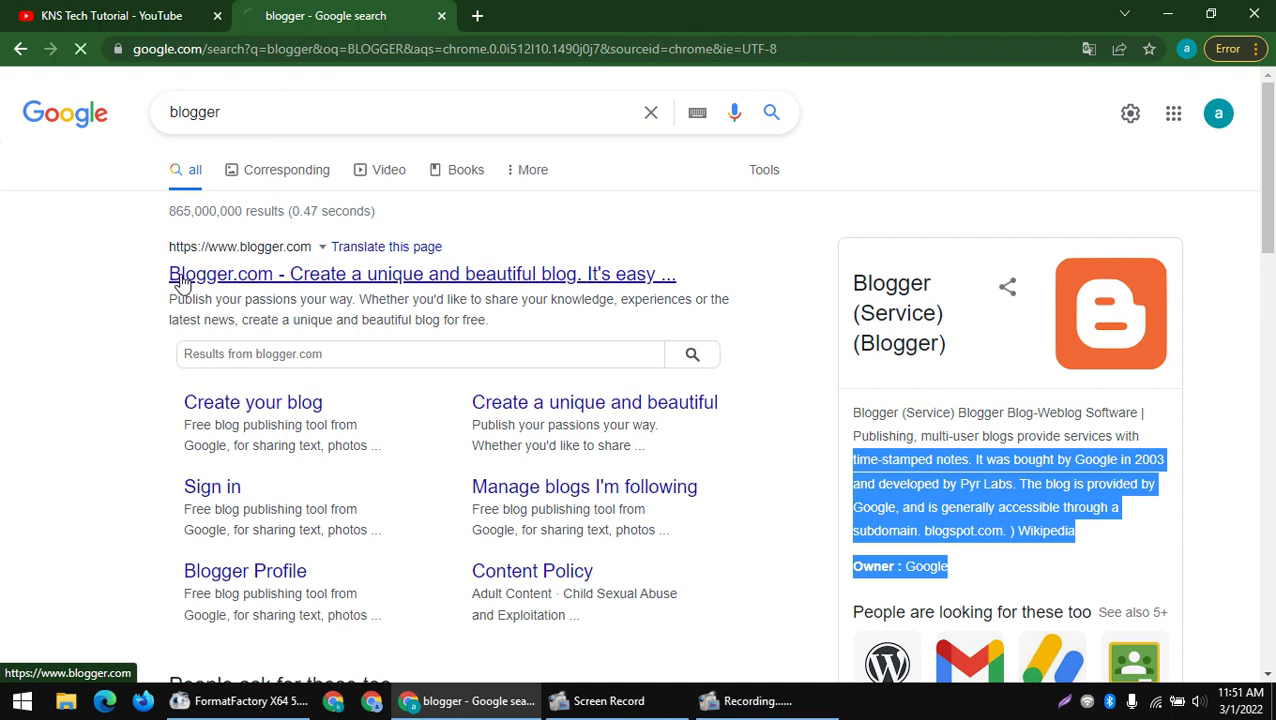
{"action": "left_click", "coordinate": [477, 15]}
{"action": "left_click", "coordinate": [357, 8]}
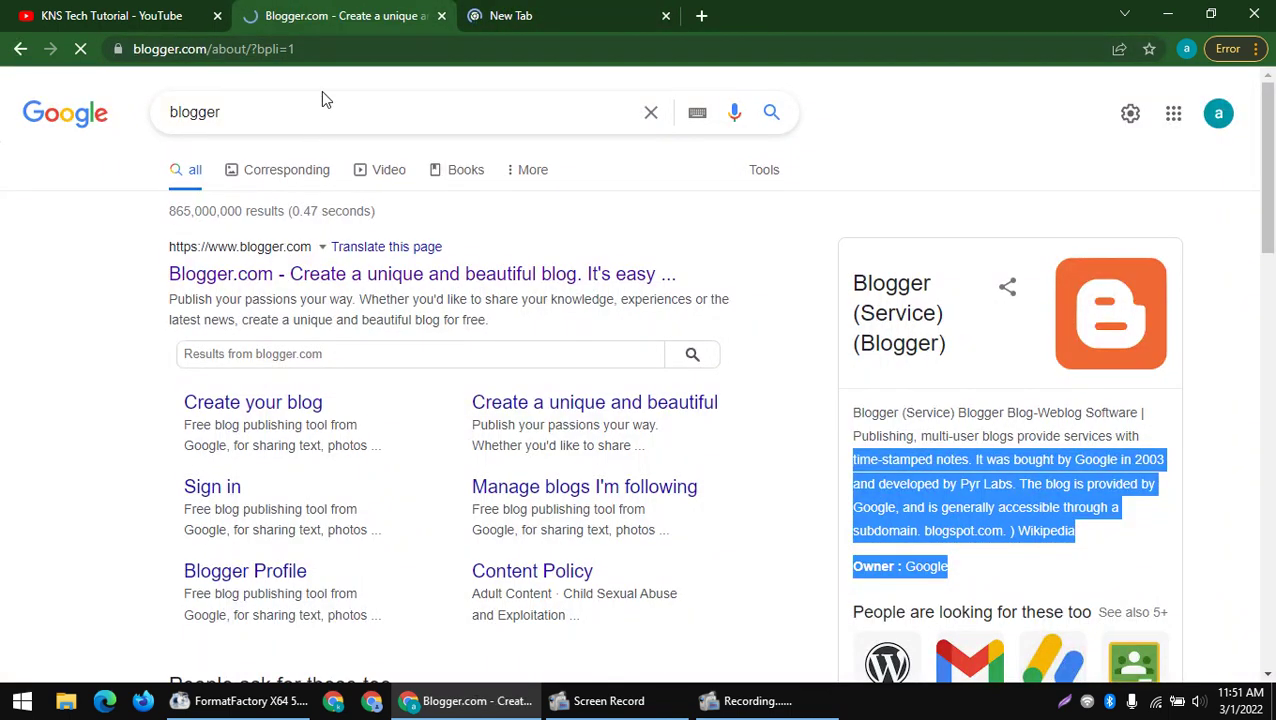
{"action": "left_click", "coordinate": [495, 10]}
{"action": "left_click", "coordinate": [322, 10]}
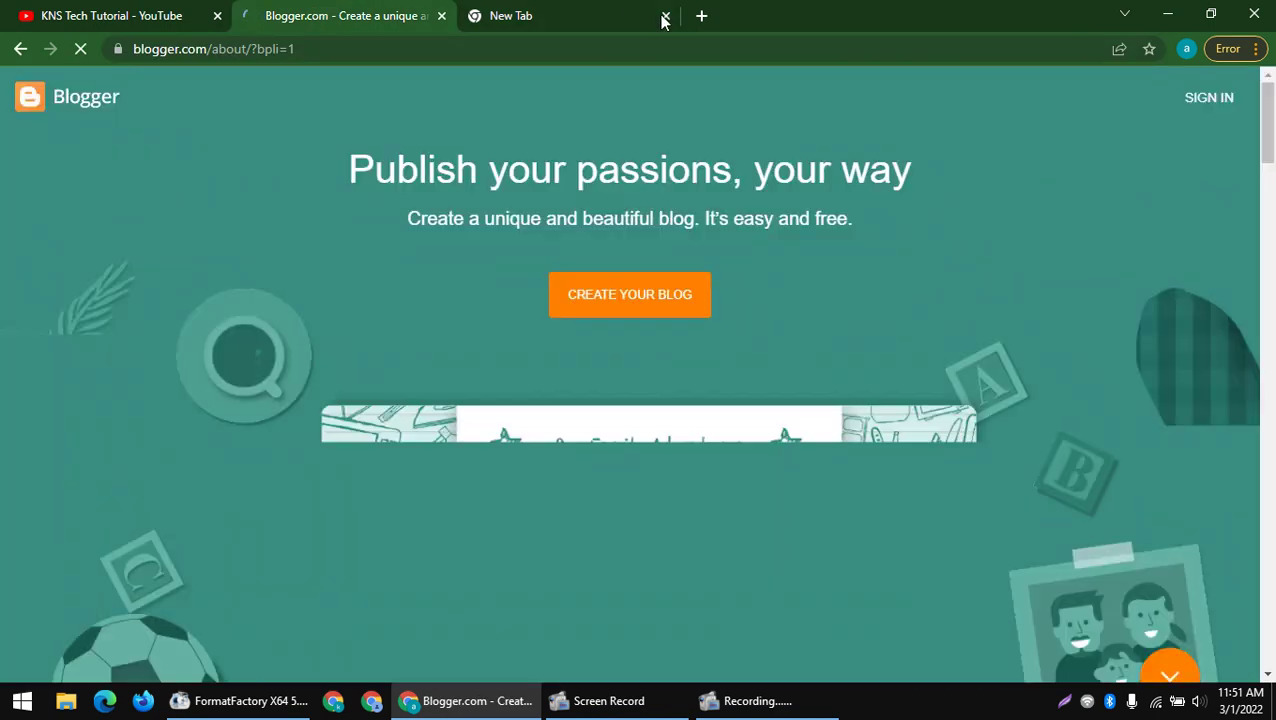
{"action": "left_click", "coordinate": [666, 16]}
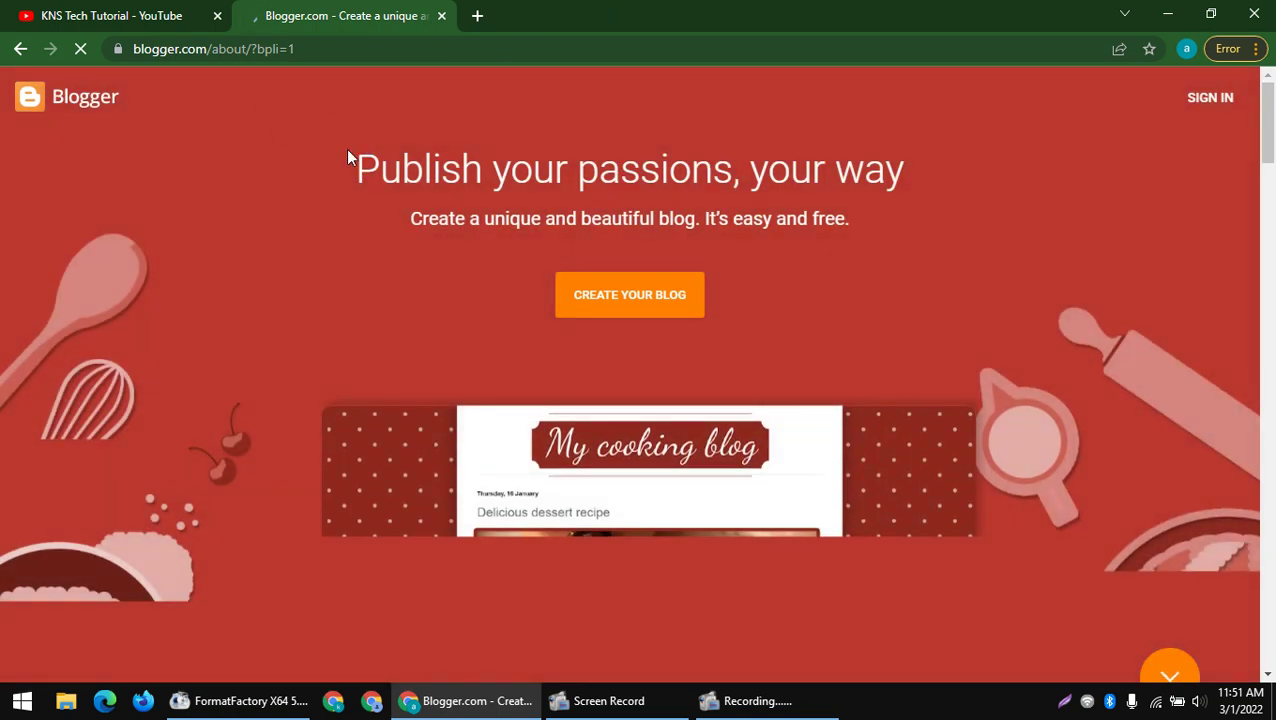
- Start creating a blog from the Blogger home page and choose the listed Google account for signing in
{"action": "left_click_drag", "start_coordinate": [308, 159], "coordinate": [723, 288]}
{"action": "left_click", "coordinate": [547, 210]}
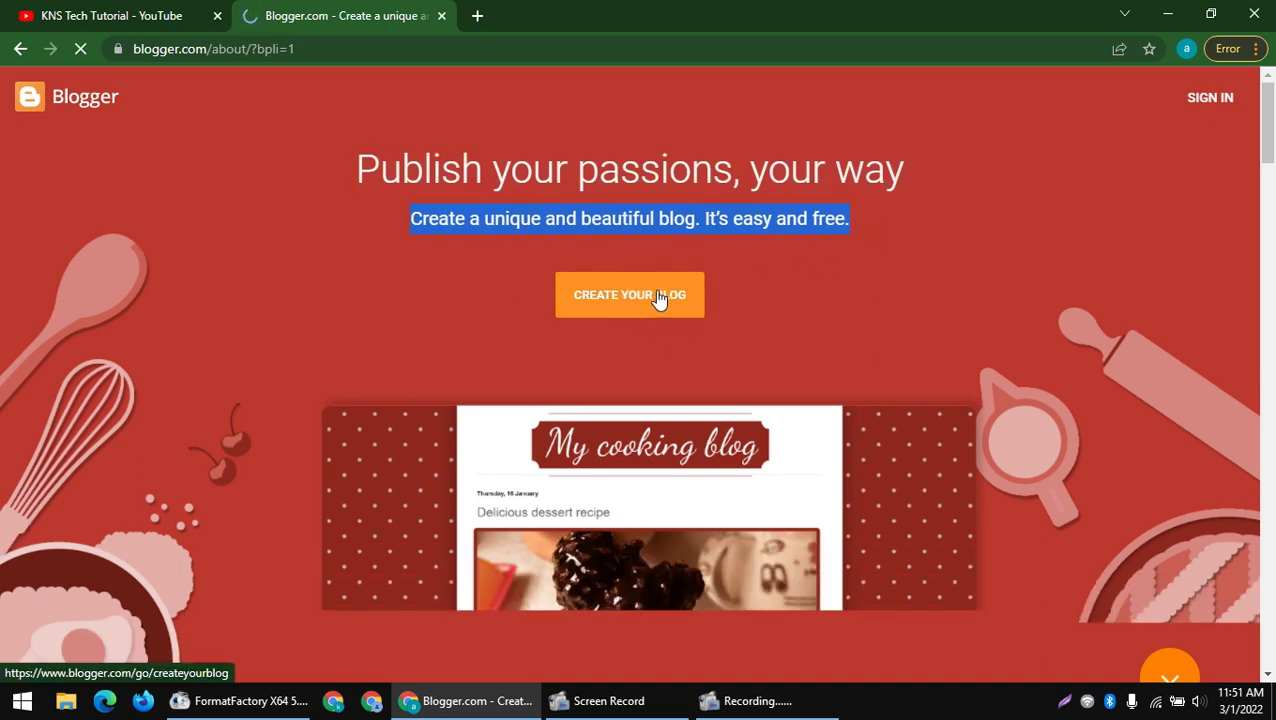
{"action": "scroll", "coordinate": [657, 302], "scroll_direction": "down", "scroll_amount": 1}
{"action": "scroll", "coordinate": [657, 298], "scroll_direction": "down", "scroll_amount": 1}
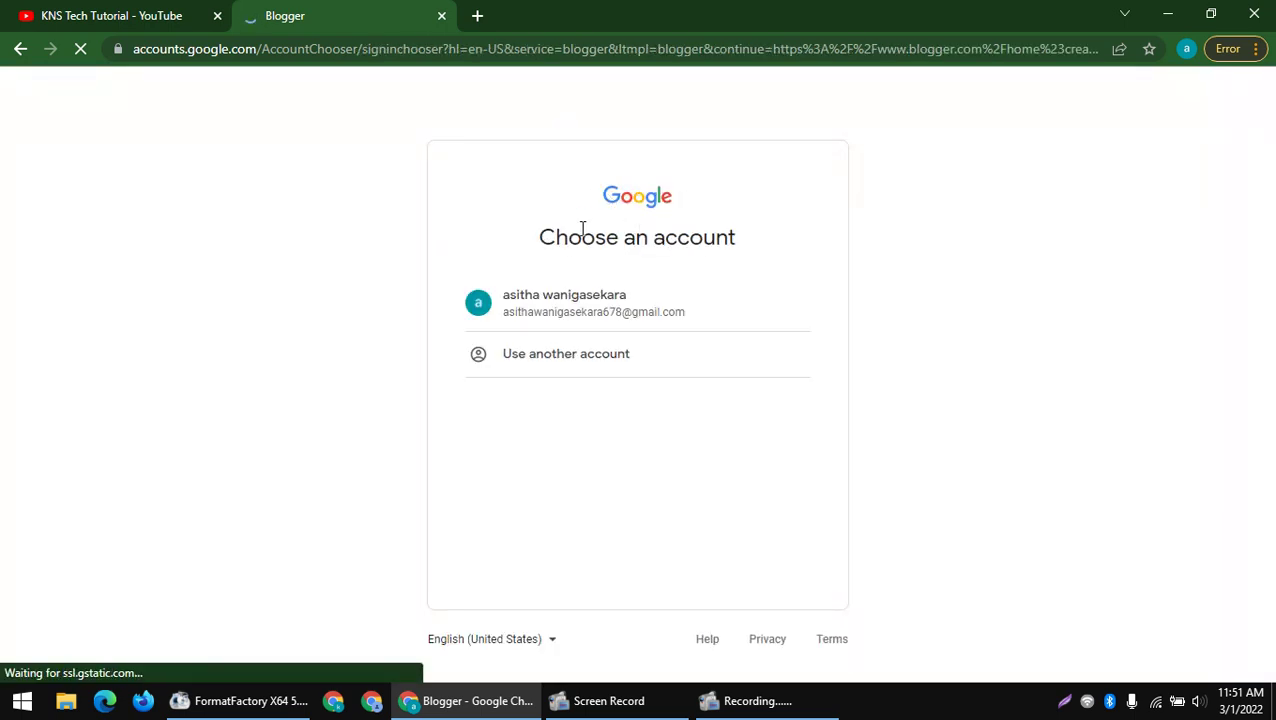
{"action": "left_click_drag", "start_coordinate": [543, 240], "coordinate": [766, 250]}
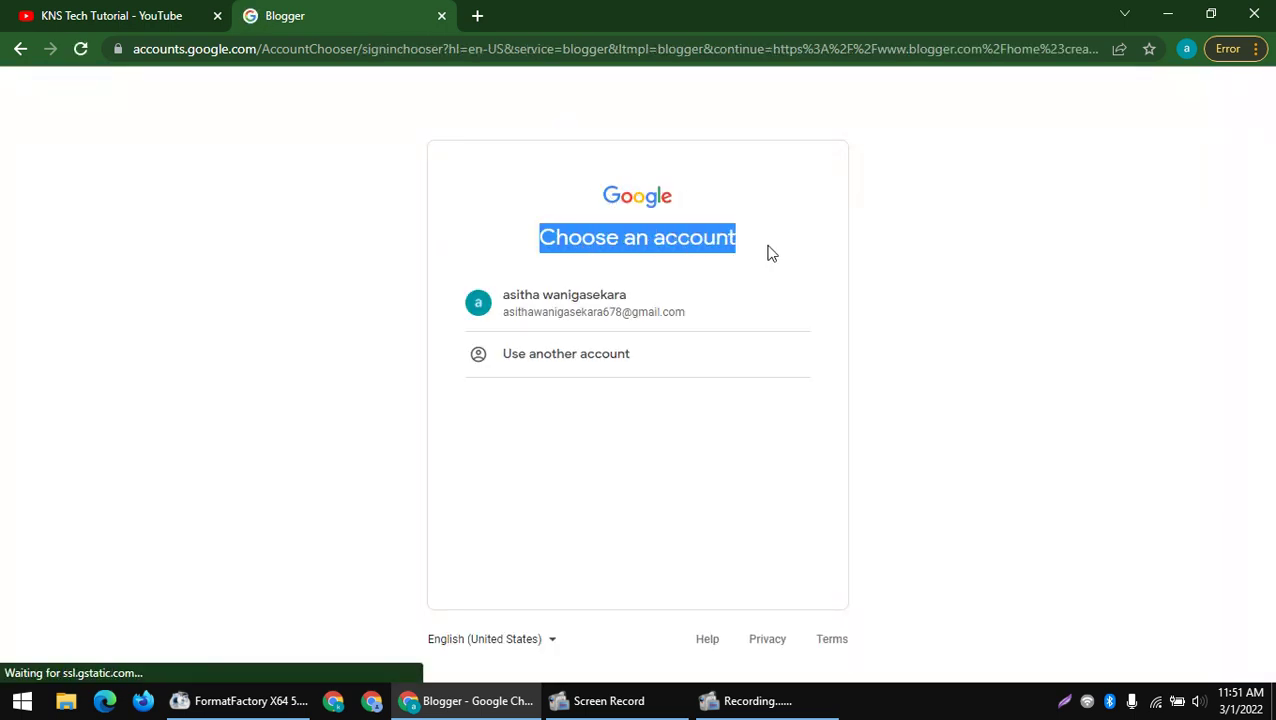
{"action": "left_click", "coordinate": [576, 298]}
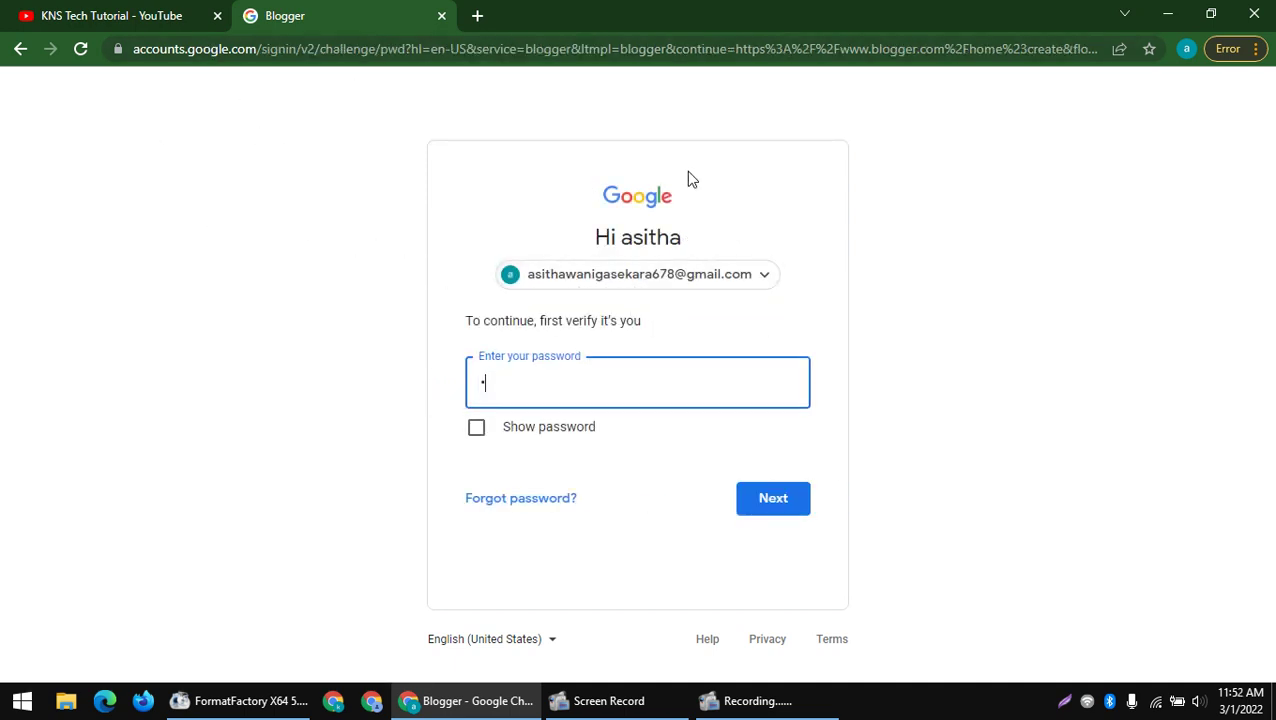
- Enter the Google account password and submit it, retrying until the sign-in goes through to blog creation
{"action": "type", "text": "•••"}
{"action": "key", "text": "Return"}
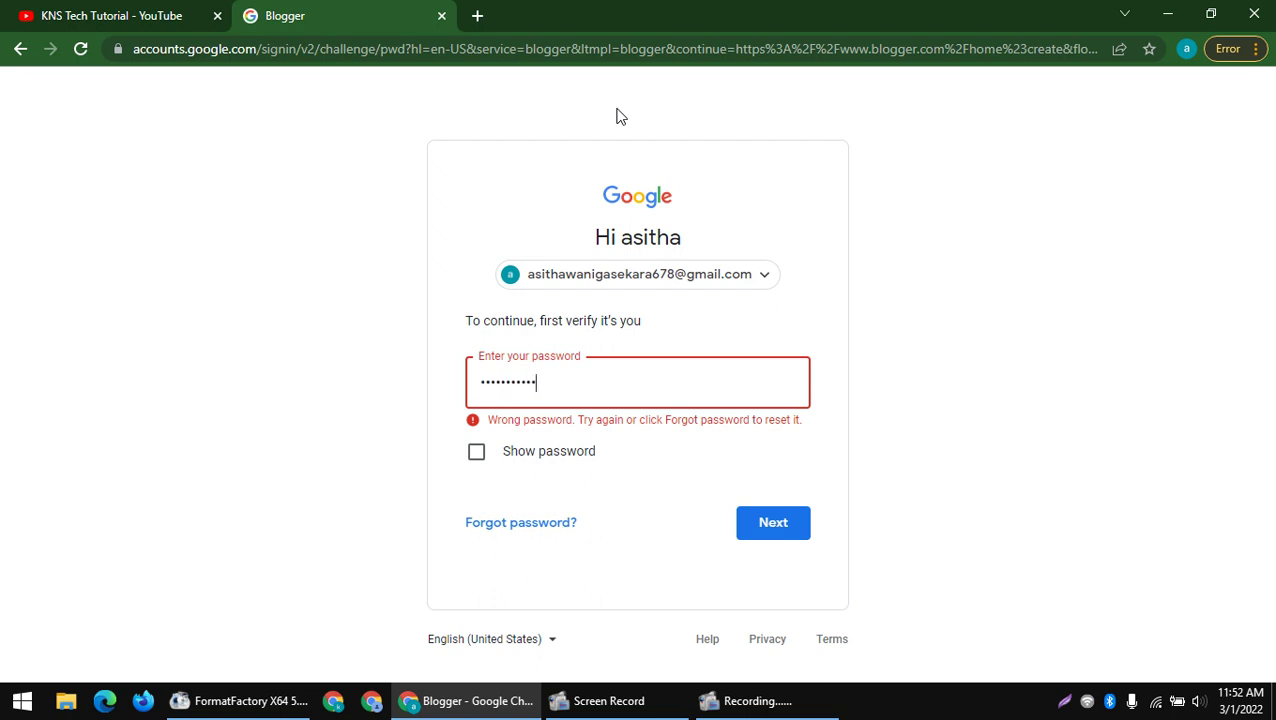
{"action": "key", "text": "Return"}
{"action": "key", "text": "Return"}
{"action": "type", "text": "•••••••••"}
{"action": "key", "text": "Return"}
{"action": "type", "text": "••••••••••••"}
{"action": "key", "text": "Return"}
{"action": "key", "text": "Return"}
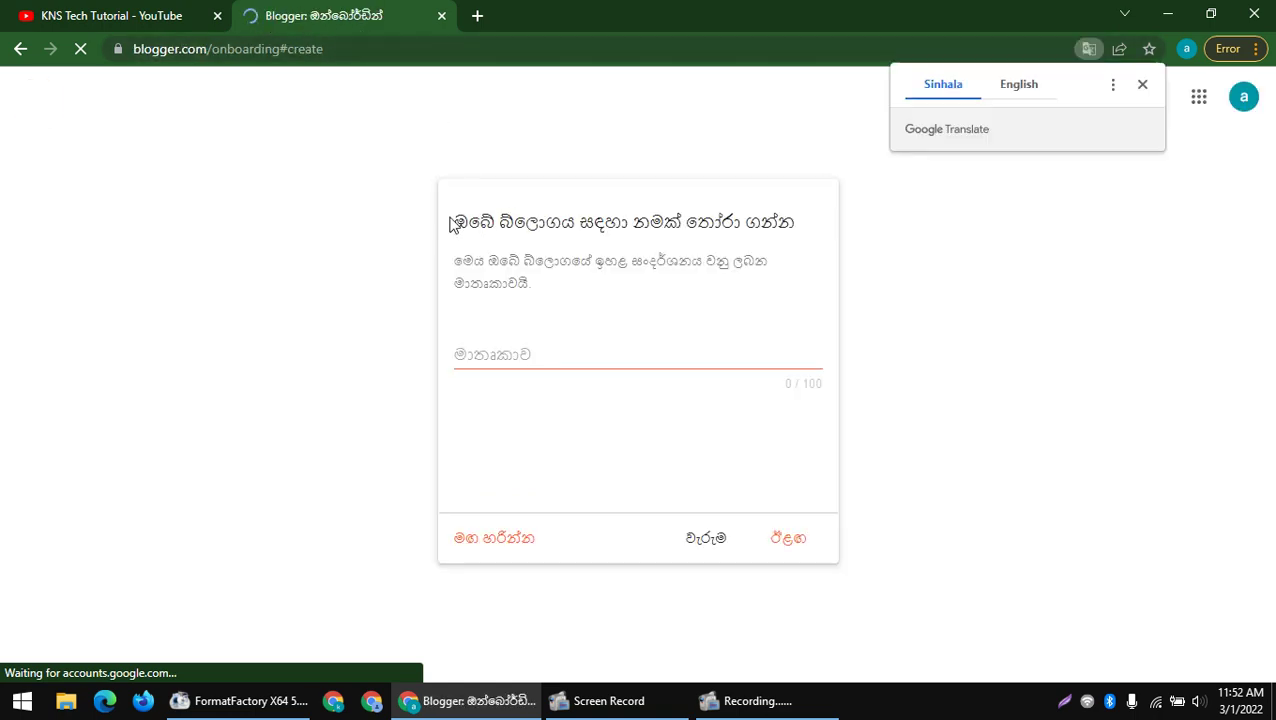
- Translate the Blogger onboarding page from Sinhala into English and dismiss the translation popup
{"action": "left_click_drag", "start_coordinate": [449, 222], "coordinate": [954, 313]}
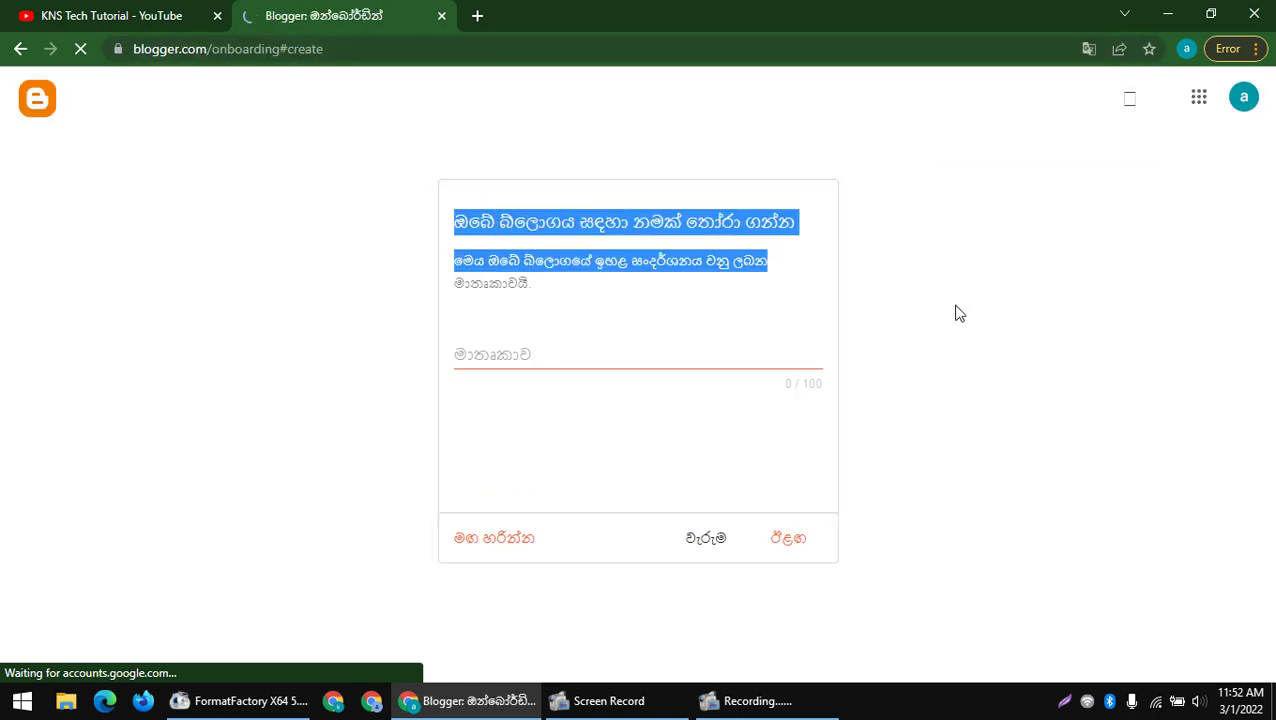
{"action": "left_click", "coordinate": [1091, 54]}
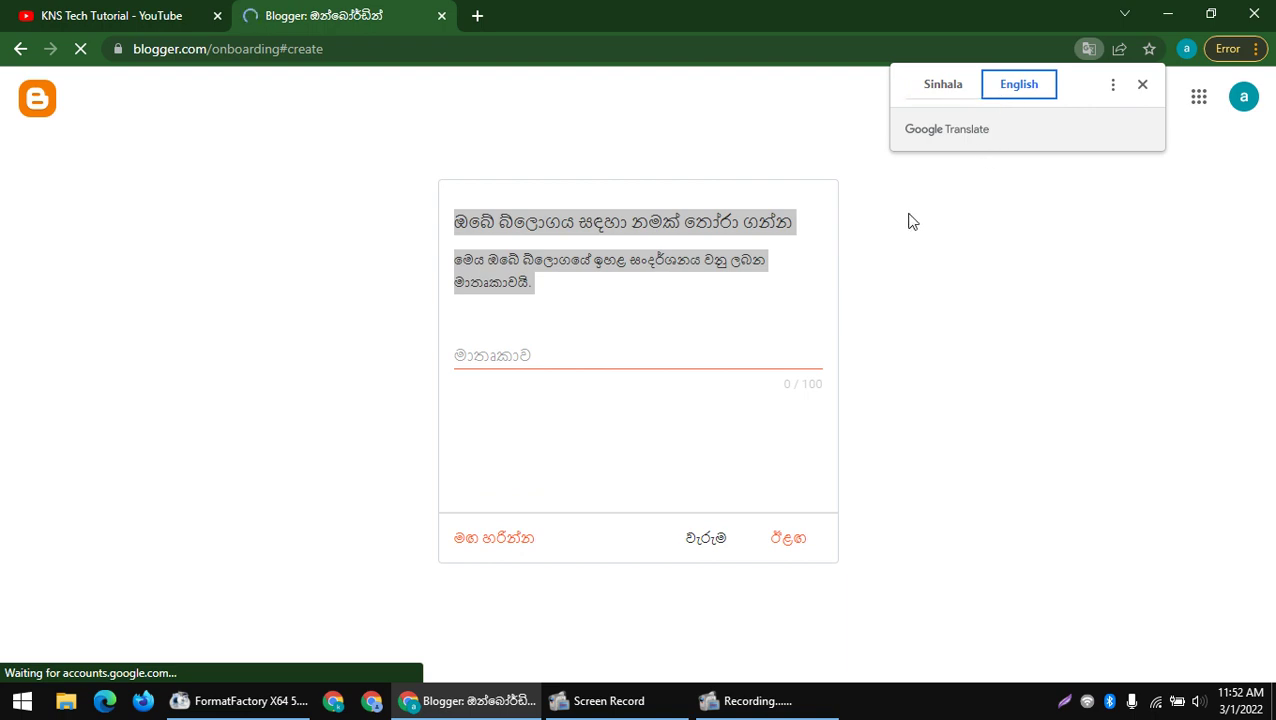
{"action": "left_click", "coordinate": [963, 134]}
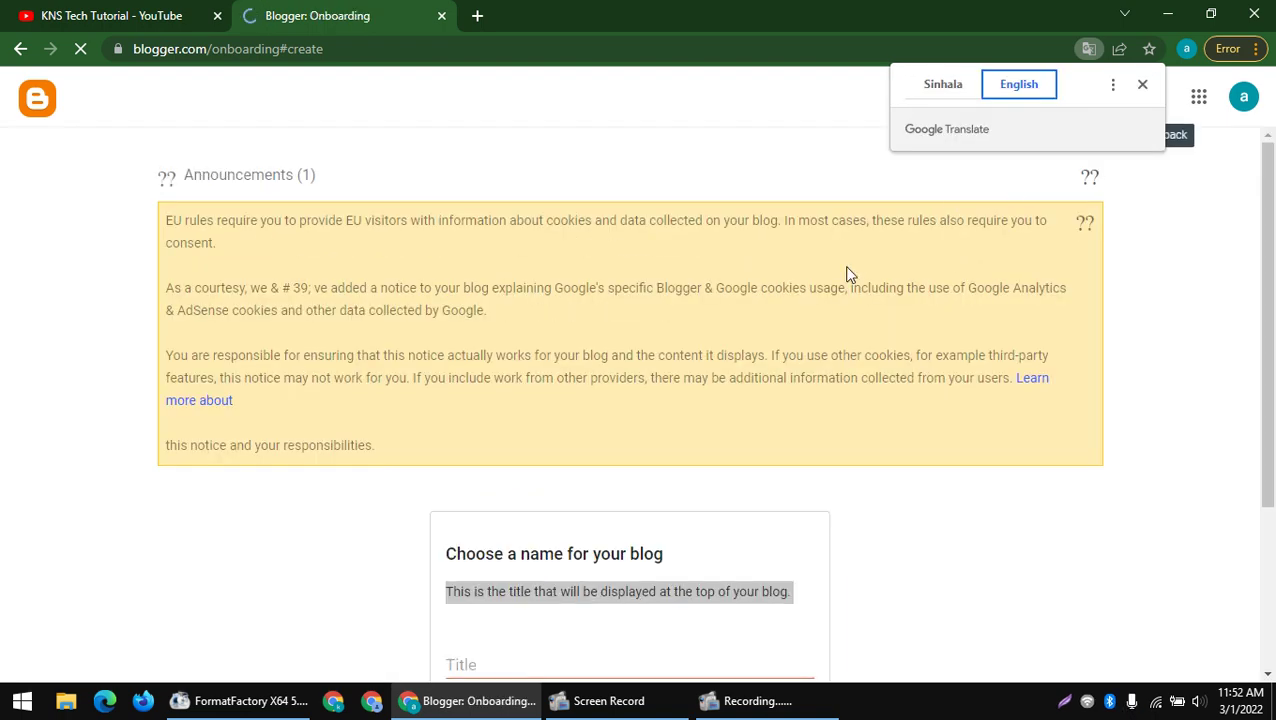
{"action": "scroll", "coordinate": [848, 273], "scroll_direction": "down", "scroll_amount": 2}
{"action": "scroll", "coordinate": [700, 336], "scroll_direction": "down", "scroll_amount": 1}
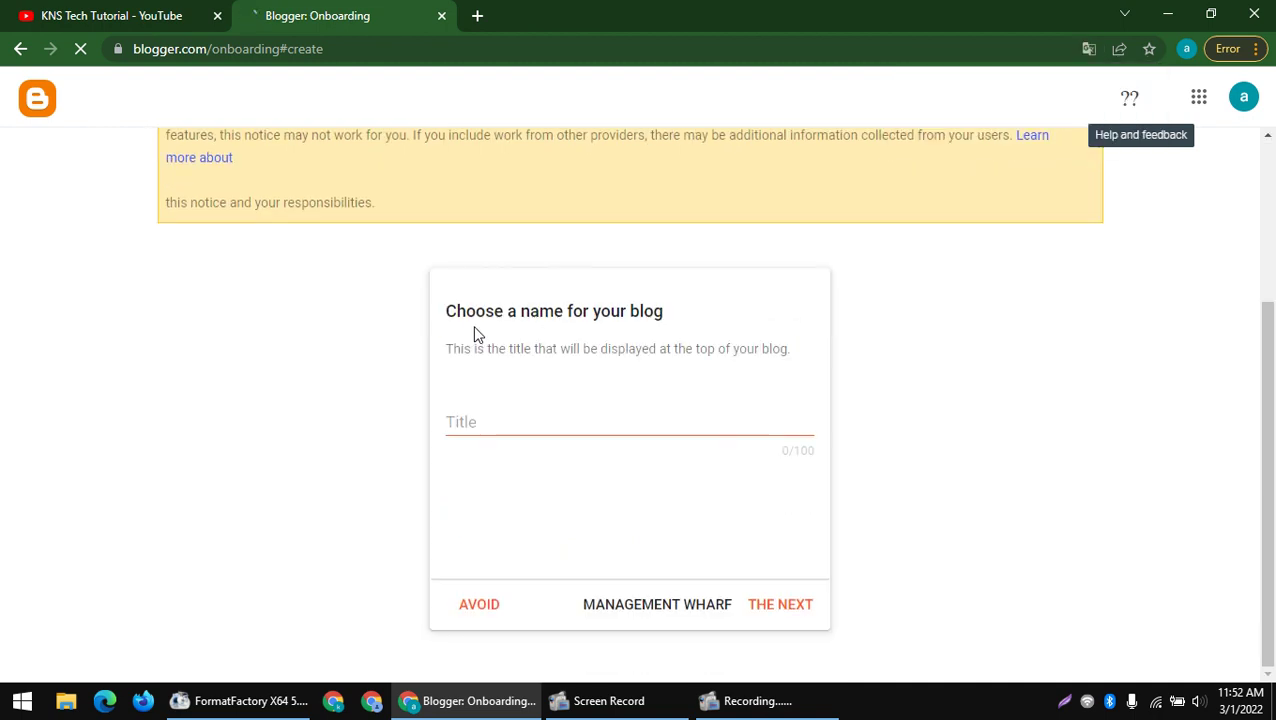
- Title the new blog KNS Tech Tutorial, copying the name from the YouTube channel page, and continue to the URL
{"action": "left_click_drag", "start_coordinate": [443, 314], "coordinate": [749, 319]}
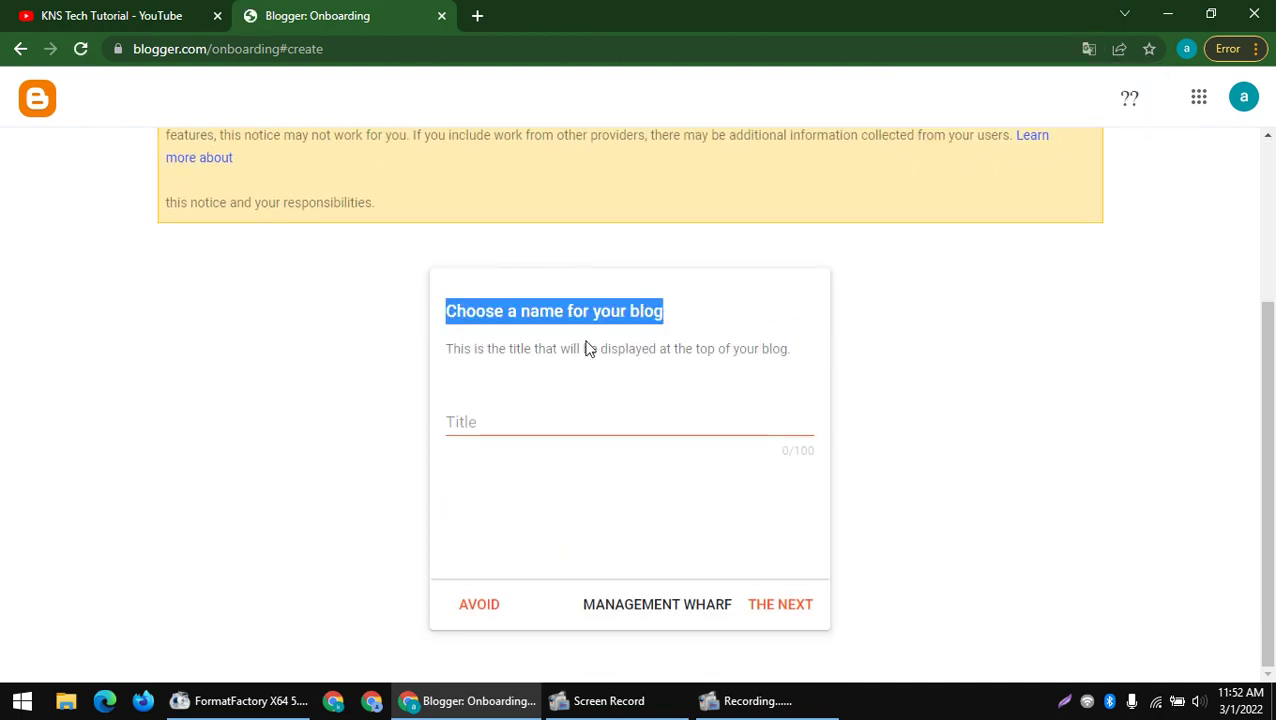
{"action": "left_click_drag", "start_coordinate": [447, 350], "coordinate": [889, 344]}
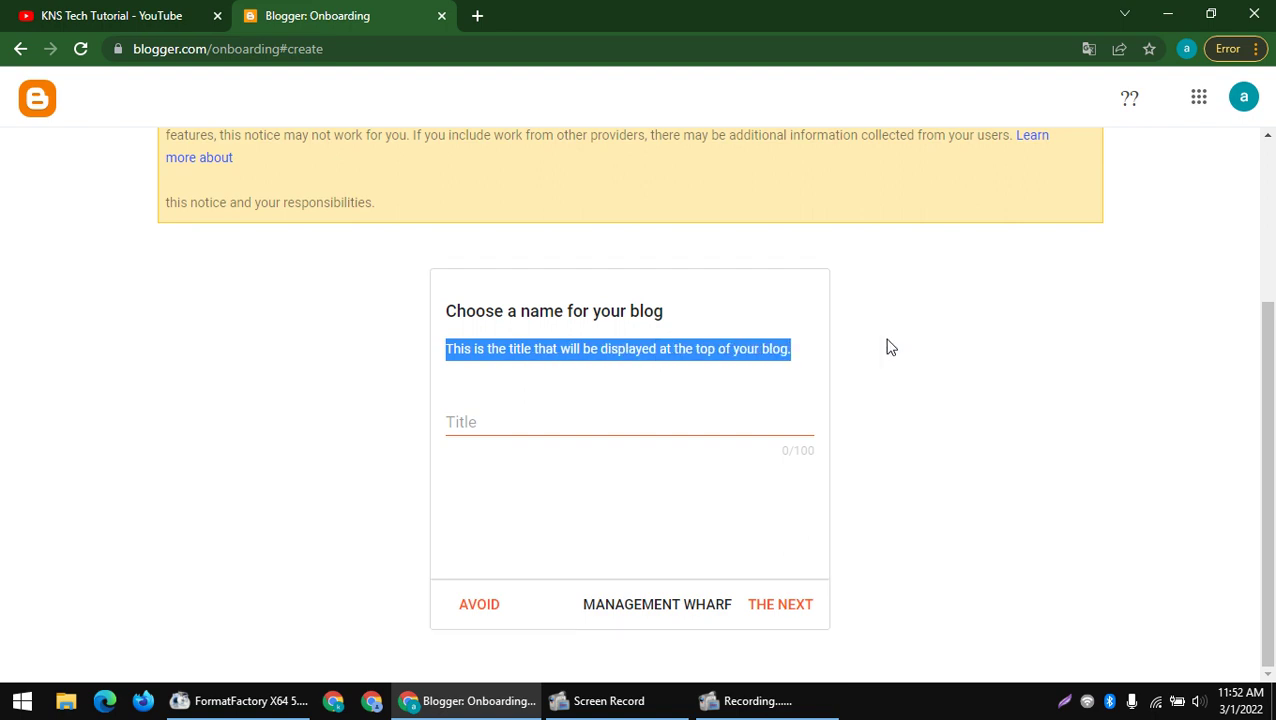
{"action": "left_click", "coordinate": [488, 428]}
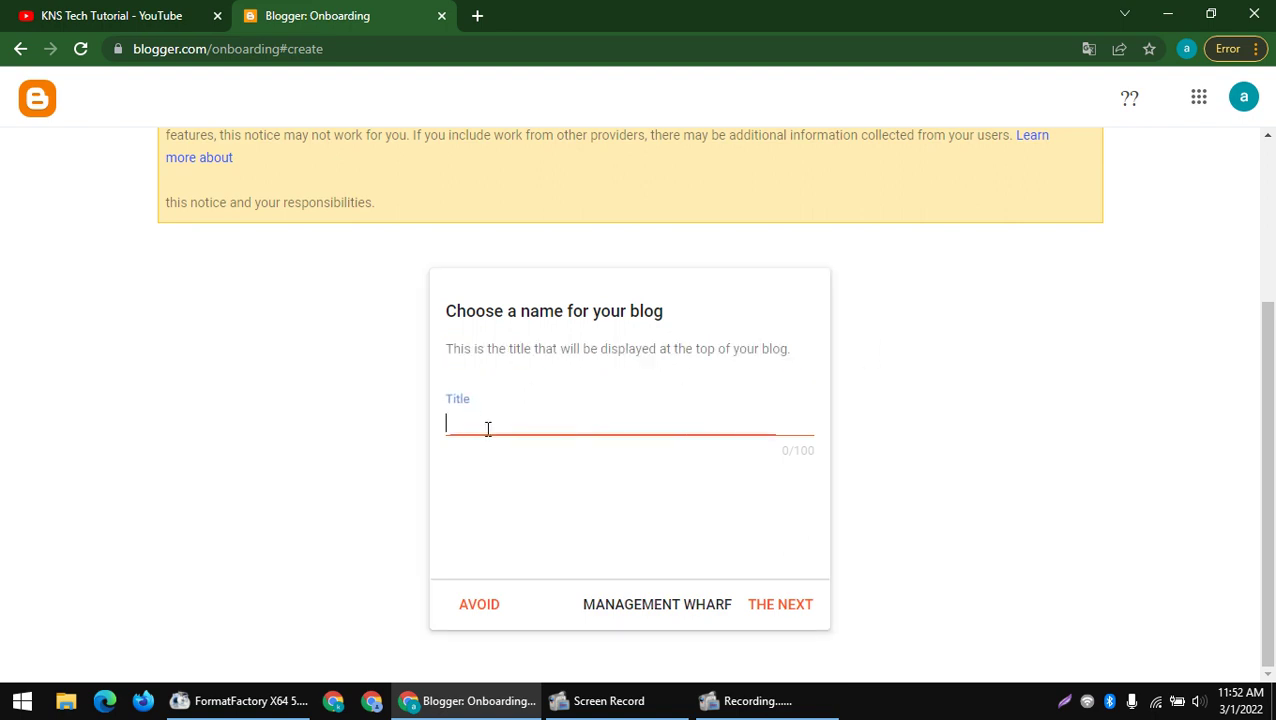
{"action": "left_click", "coordinate": [162, 18]}
{"action": "left_click_drag", "start_coordinate": [517, 157], "coordinate": [338, 157]}
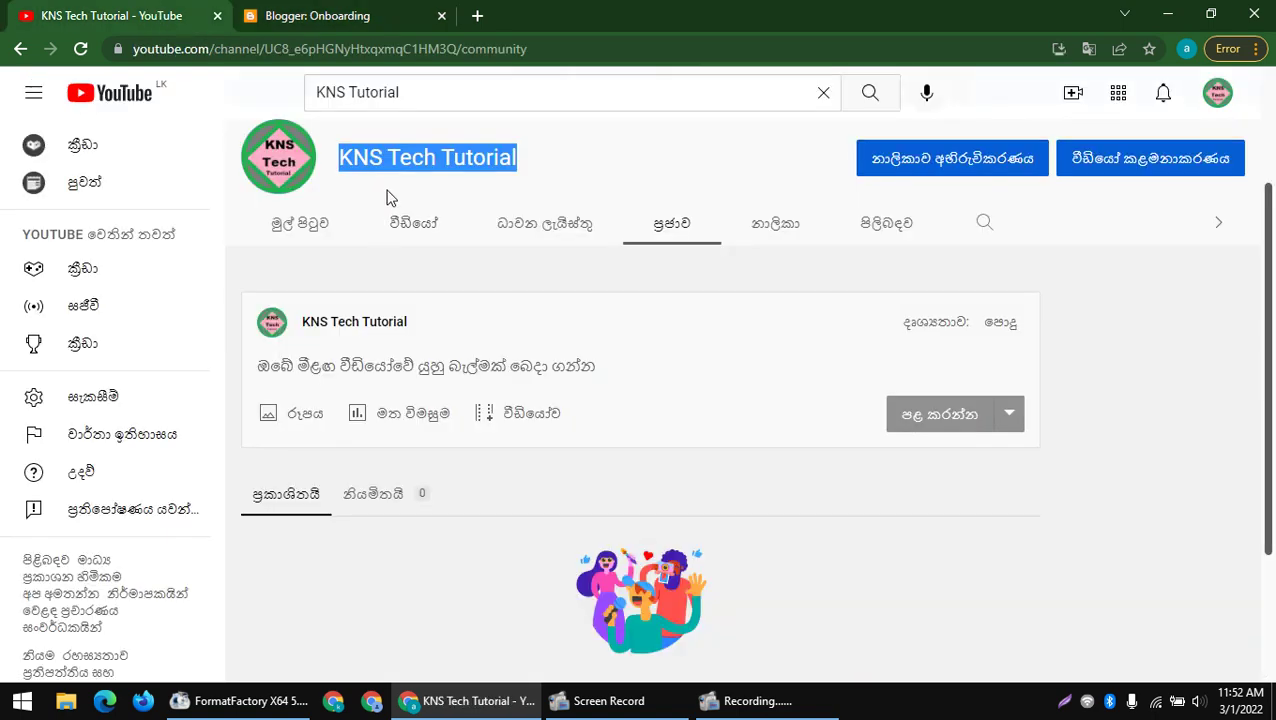
{"action": "key", "text": "ctrl+c"}
{"action": "left_click", "coordinate": [364, 15]}
{"action": "key", "text": "ctrl+v"}
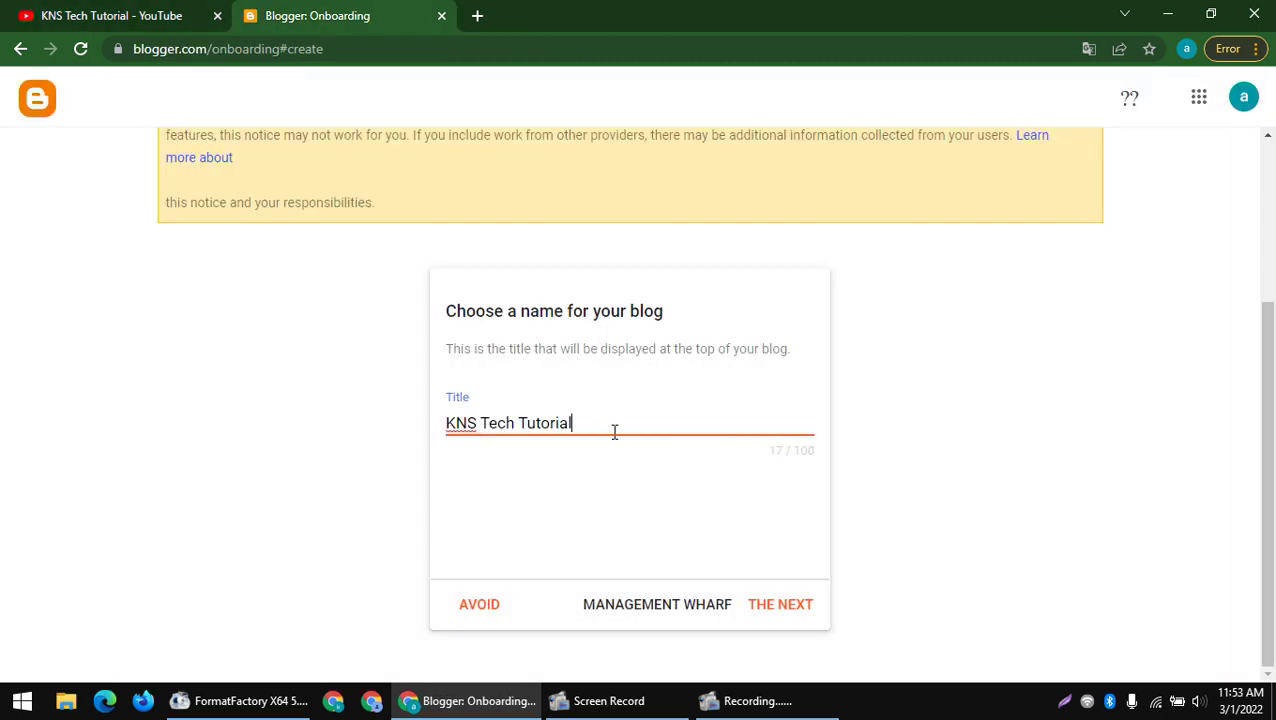
{"action": "left_click", "coordinate": [790, 605]}
- Set the blog address to KNSTechTutorial.blogspot.com, using the channel name without spaces
{"action": "left_click", "coordinate": [537, 412]}
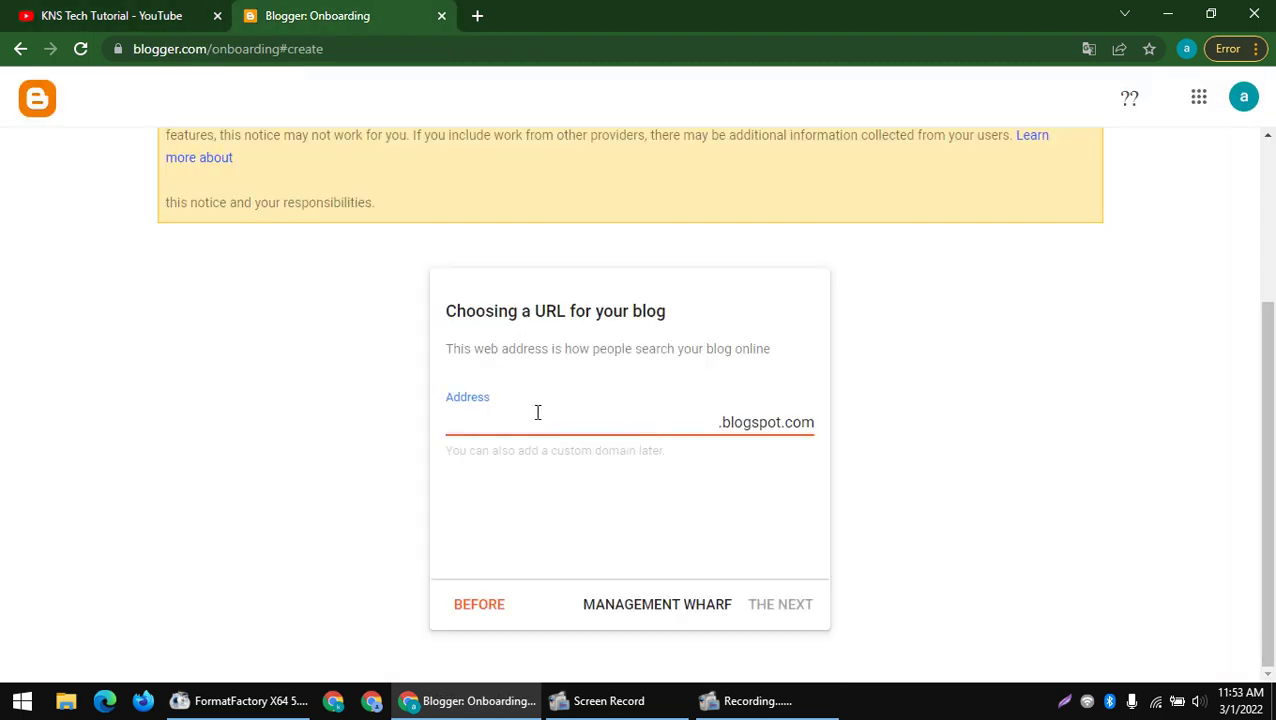
{"action": "left_click", "coordinate": [113, 10]}
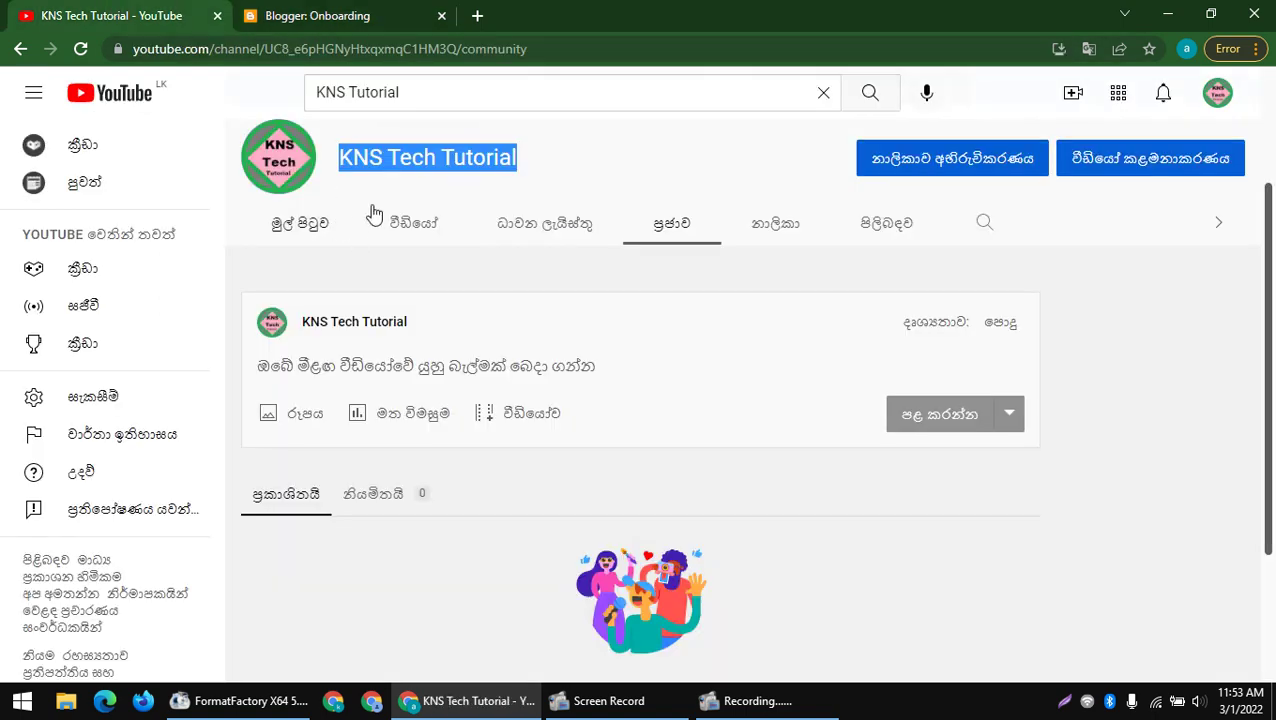
{"action": "left_click", "coordinate": [370, 12]}
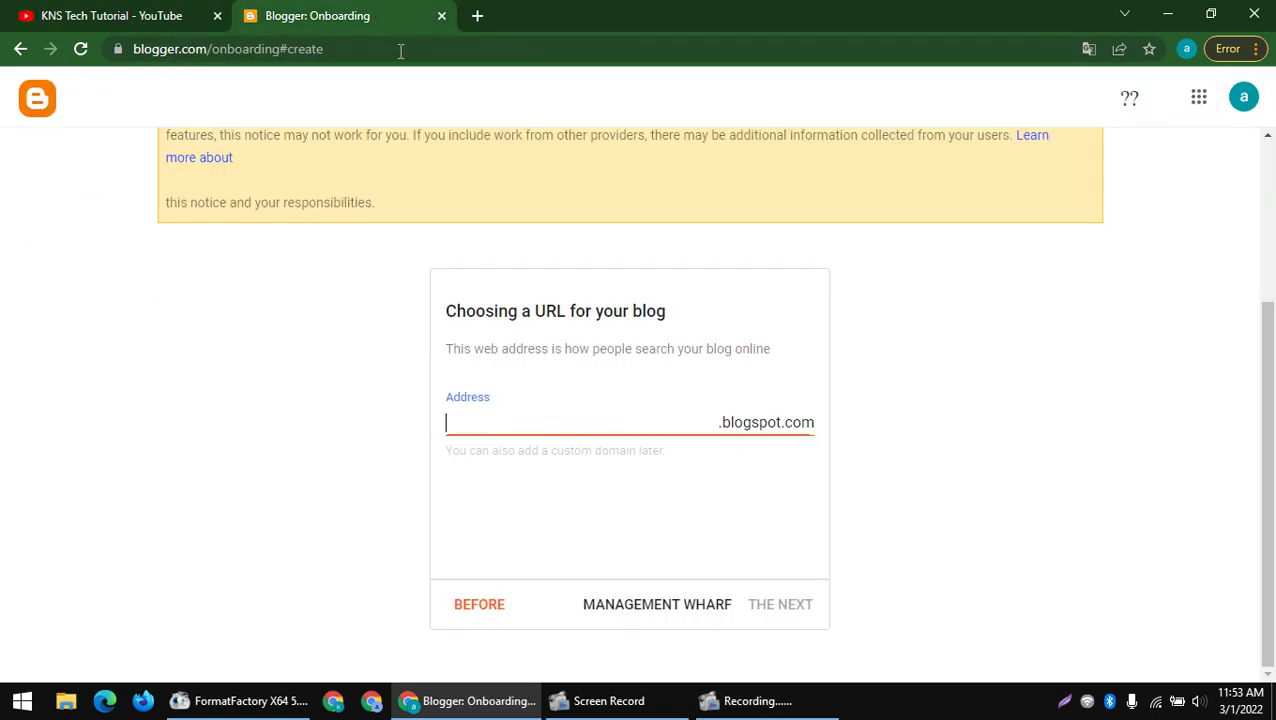
{"action": "key", "text": "ctrl+v"}
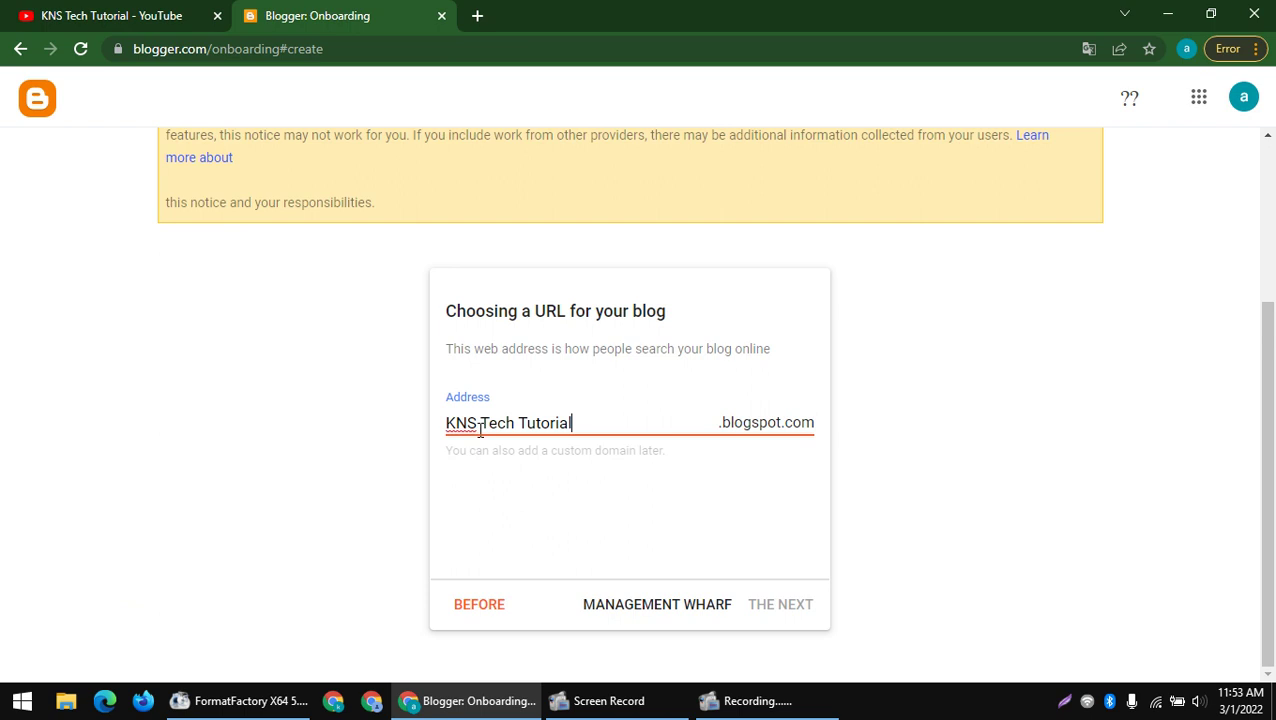
{"action": "left_click", "coordinate": [481, 430]}
{"action": "key", "text": "BackSpace"}
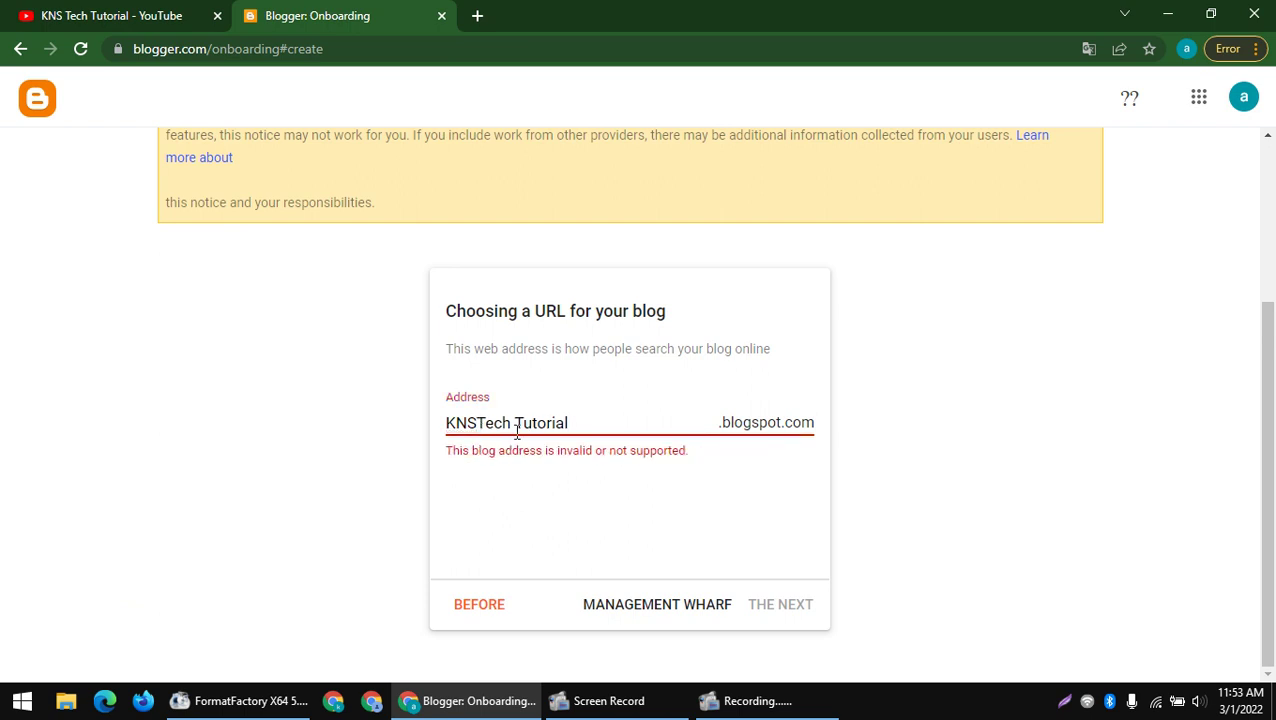
{"action": "left_click", "coordinate": [517, 430]}
{"action": "key", "text": "BackSpace"}
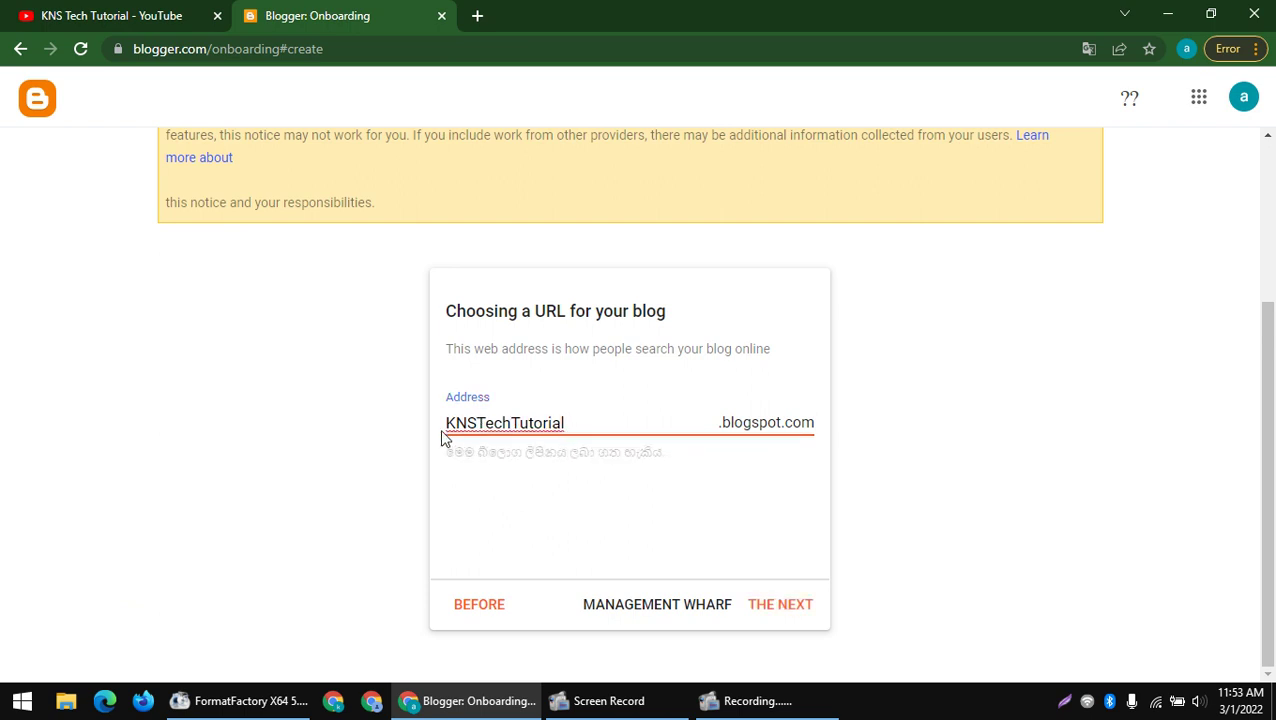
- Review the chosen blog address and accept it to continue to the display name
{"action": "left_click_drag", "start_coordinate": [474, 425], "coordinate": [409, 432]}
{"action": "left_click", "coordinate": [615, 444]}
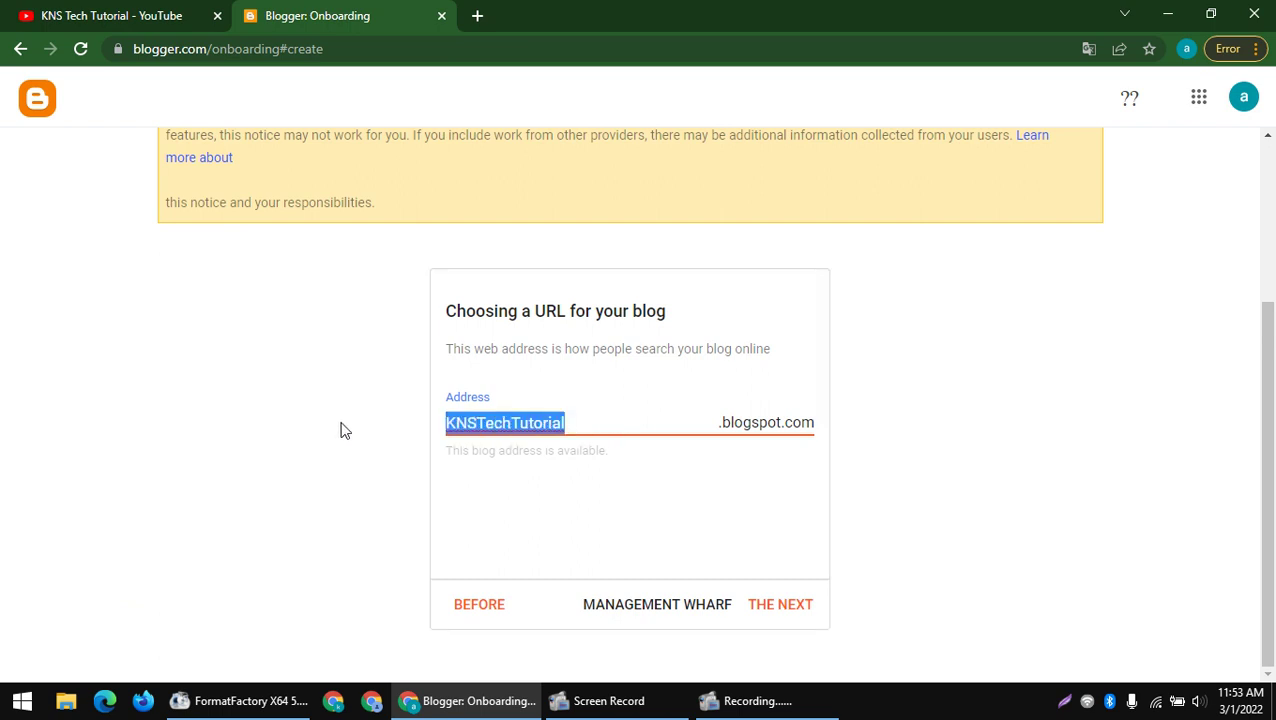
{"action": "left_click_drag", "start_coordinate": [449, 318], "coordinate": [565, 315]}
{"action": "left_click", "coordinate": [458, 313]}
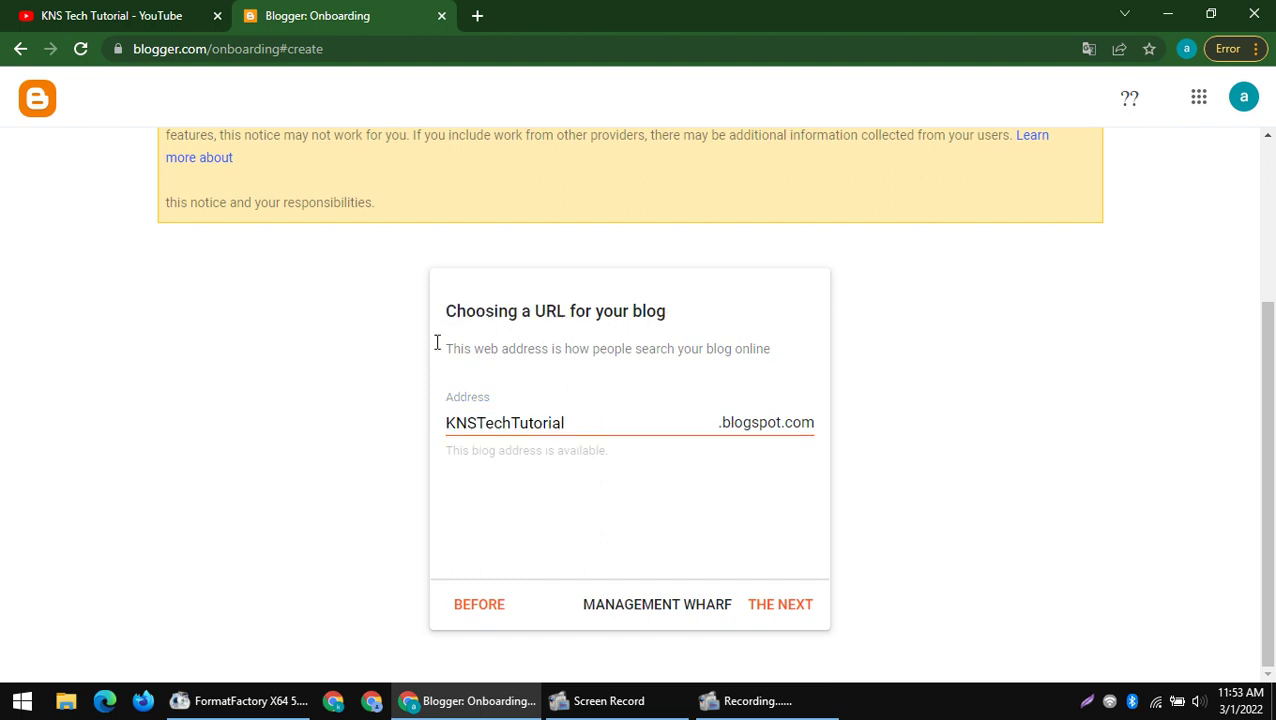
{"action": "left_click_drag", "start_coordinate": [441, 316], "coordinate": [458, 315]}
{"action": "left_click", "coordinate": [583, 420]}
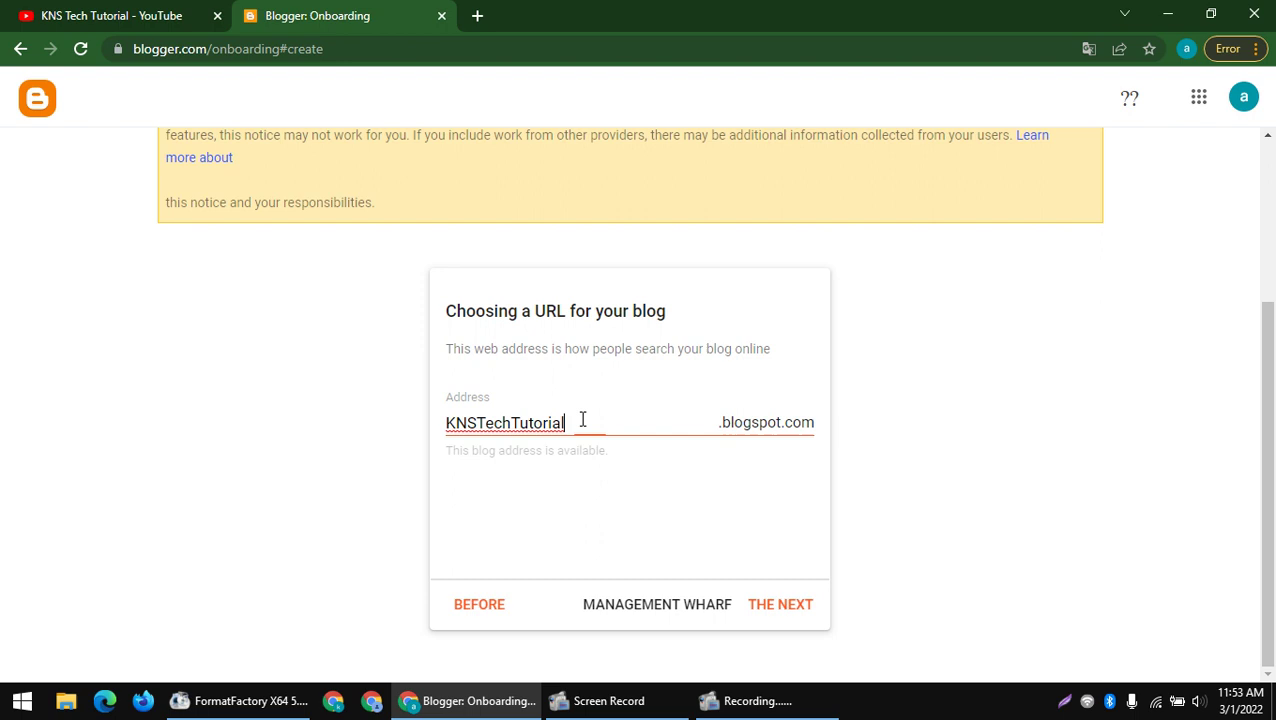
{"action": "left_click", "coordinate": [333, 418]}
{"action": "left_click", "coordinate": [789, 606]}
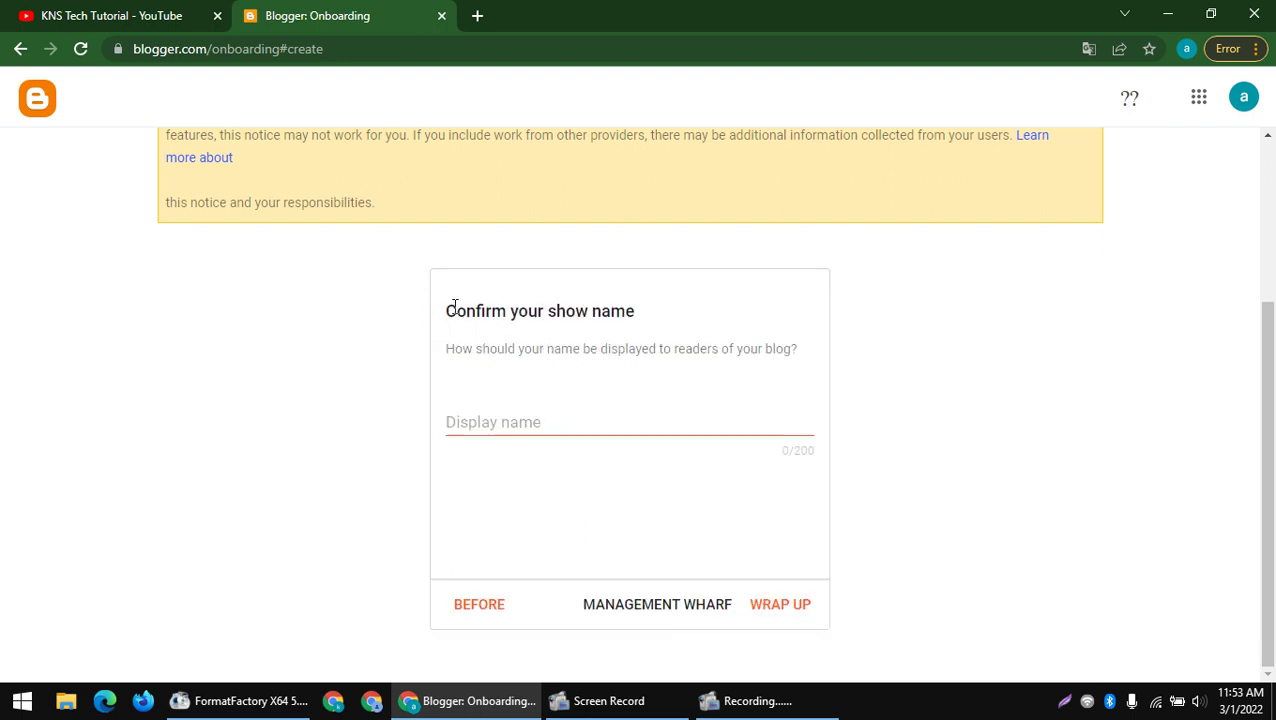
- Read the display name instructions and set the blog's display name to KNS Tech Tutorial
{"action": "left_click_drag", "start_coordinate": [451, 302], "coordinate": [826, 372]}
{"action": "left_click", "coordinate": [688, 366]}
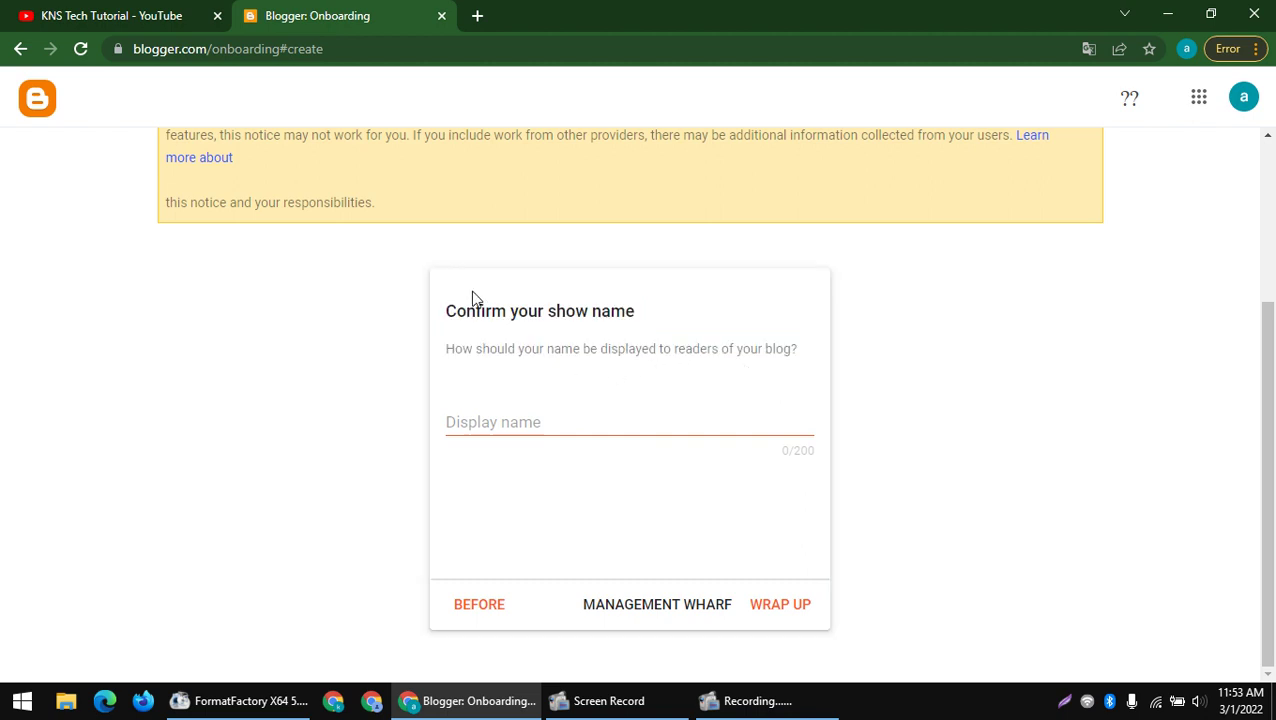
{"action": "key", "text": "ctrl+Tab"}
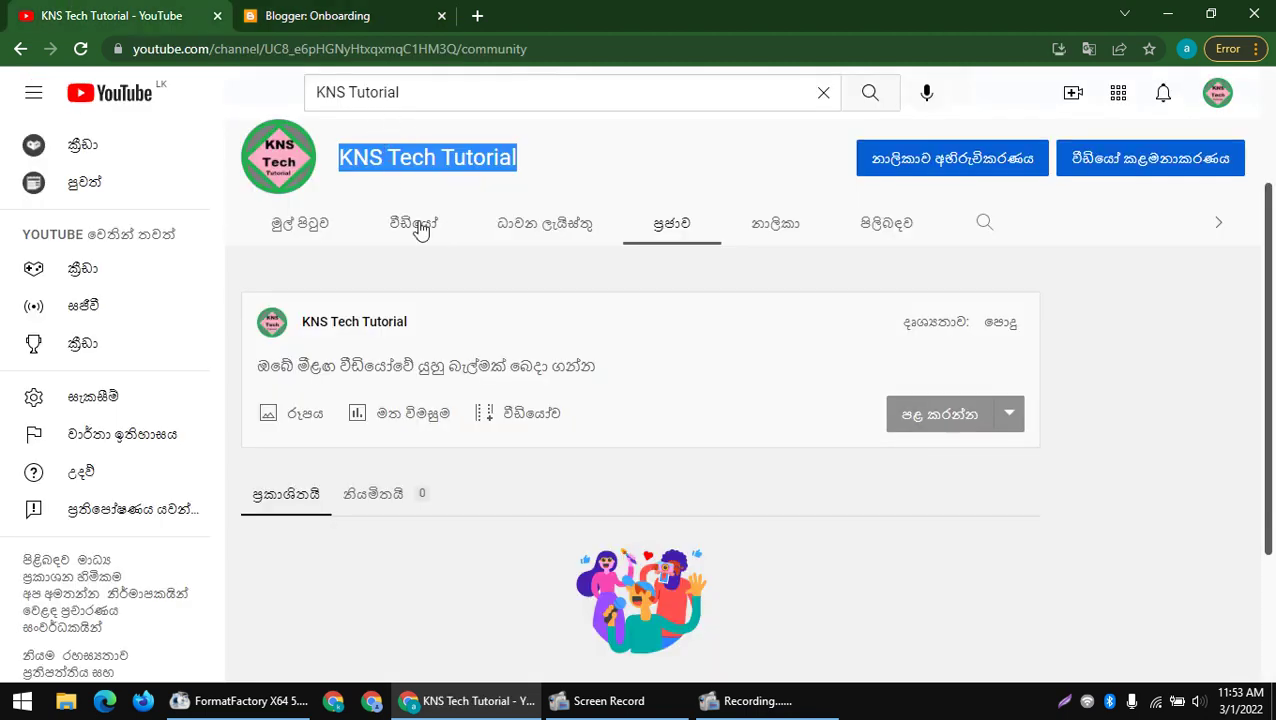
{"action": "left_click", "coordinate": [368, 12]}
{"action": "left_click", "coordinate": [507, 418]}
{"action": "type", "text": "KNS Tech Tutorial"}
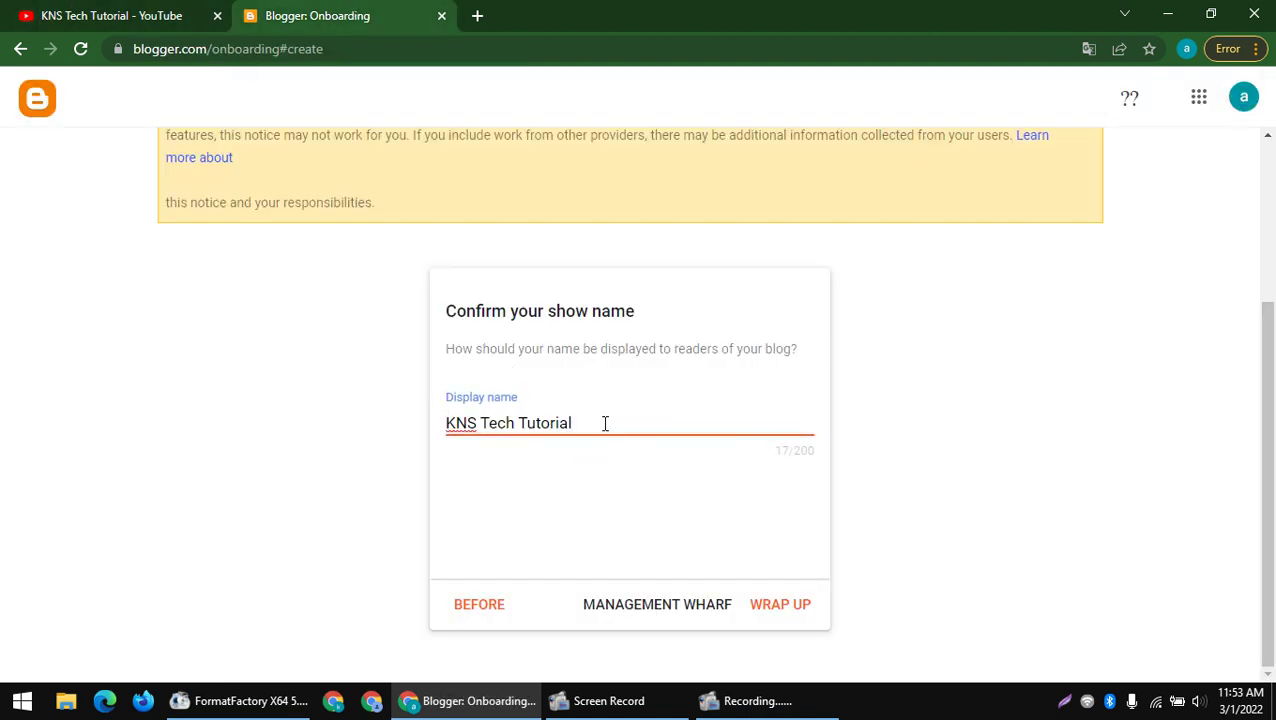
- Try to finish the blog setup with the display name KNS Tech Tutorial
{"action": "left_click_drag", "start_coordinate": [605, 423], "coordinate": [290, 456]}
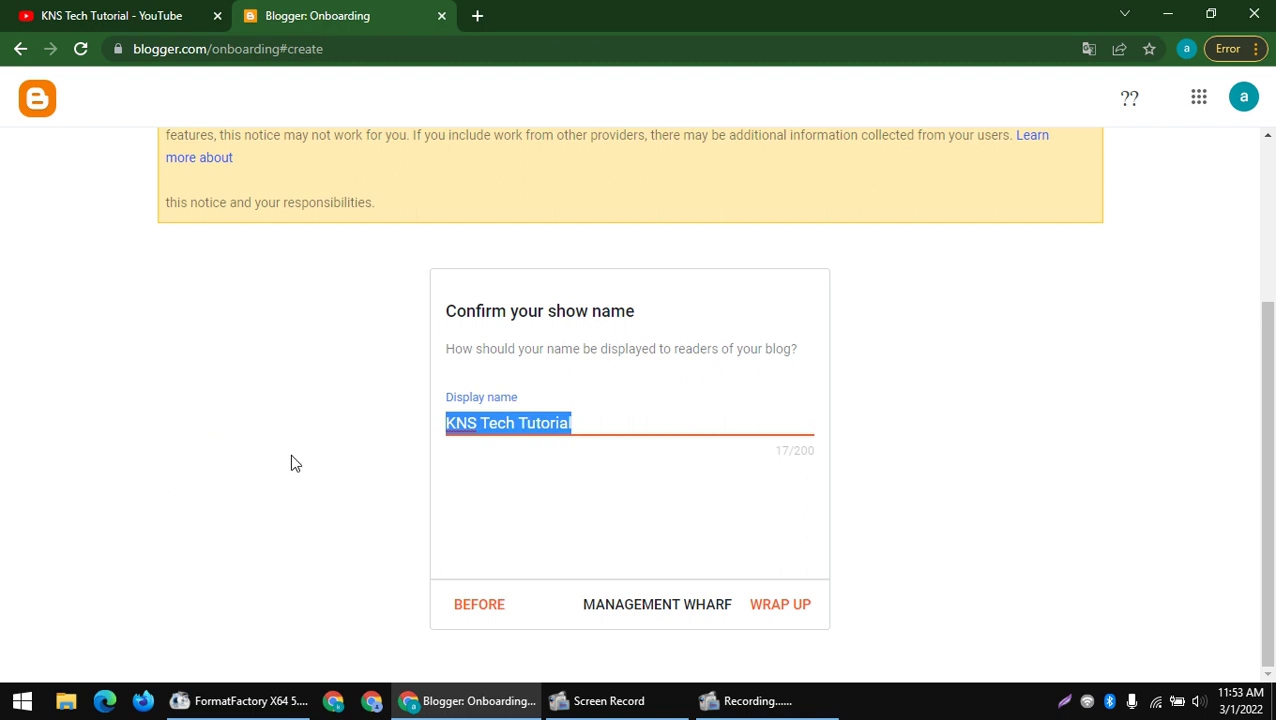
{"action": "left_click", "coordinate": [780, 606]}
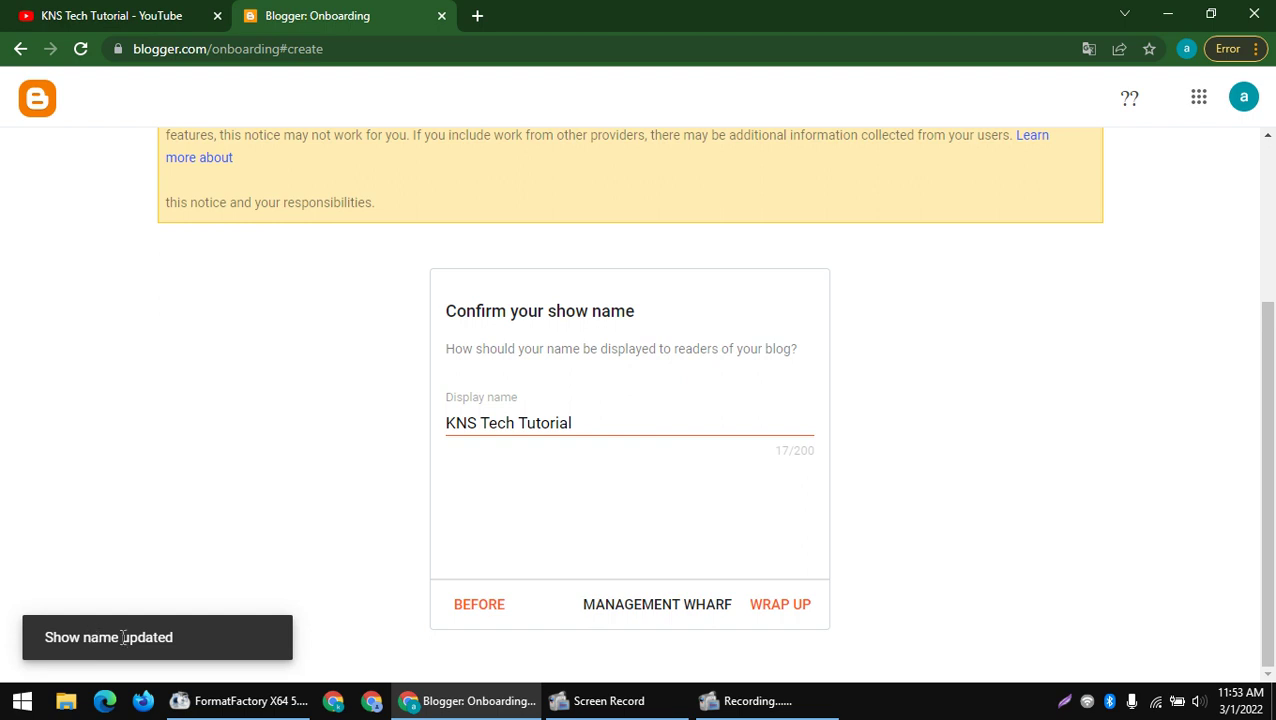
{"action": "left_click_drag", "start_coordinate": [123, 637], "coordinate": [636, 589]}
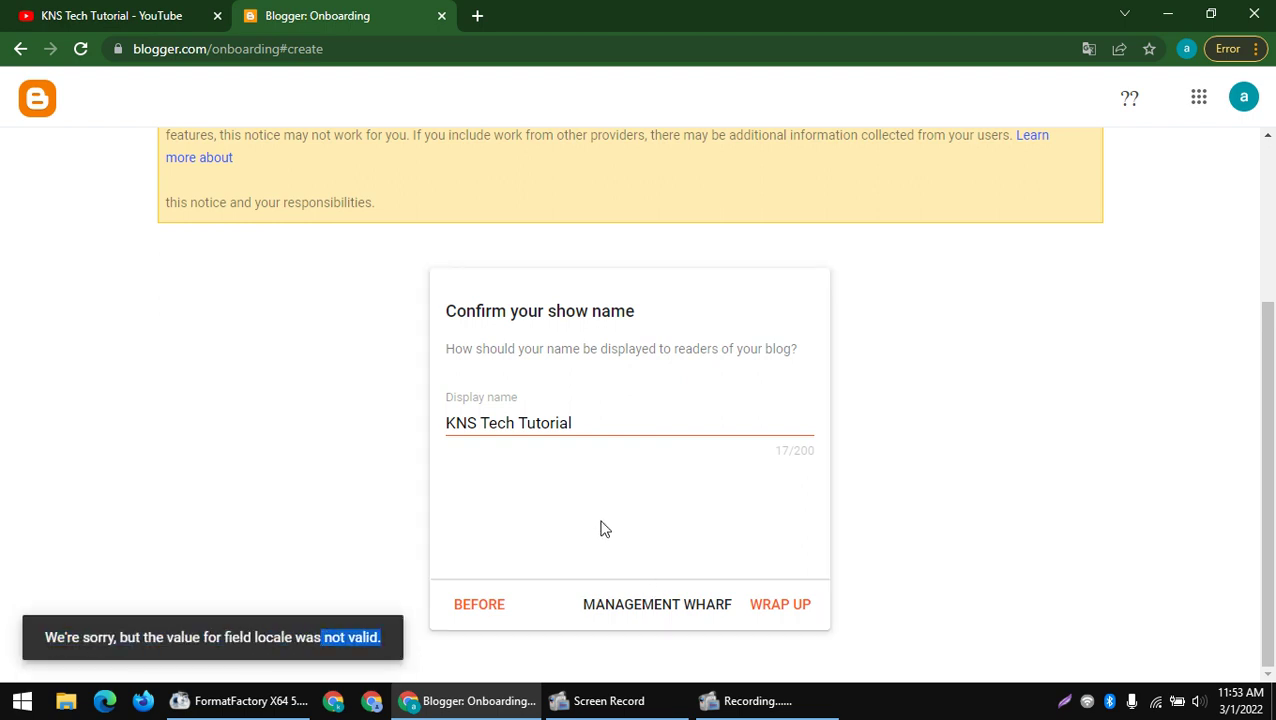
{"action": "left_click", "coordinate": [782, 605]}
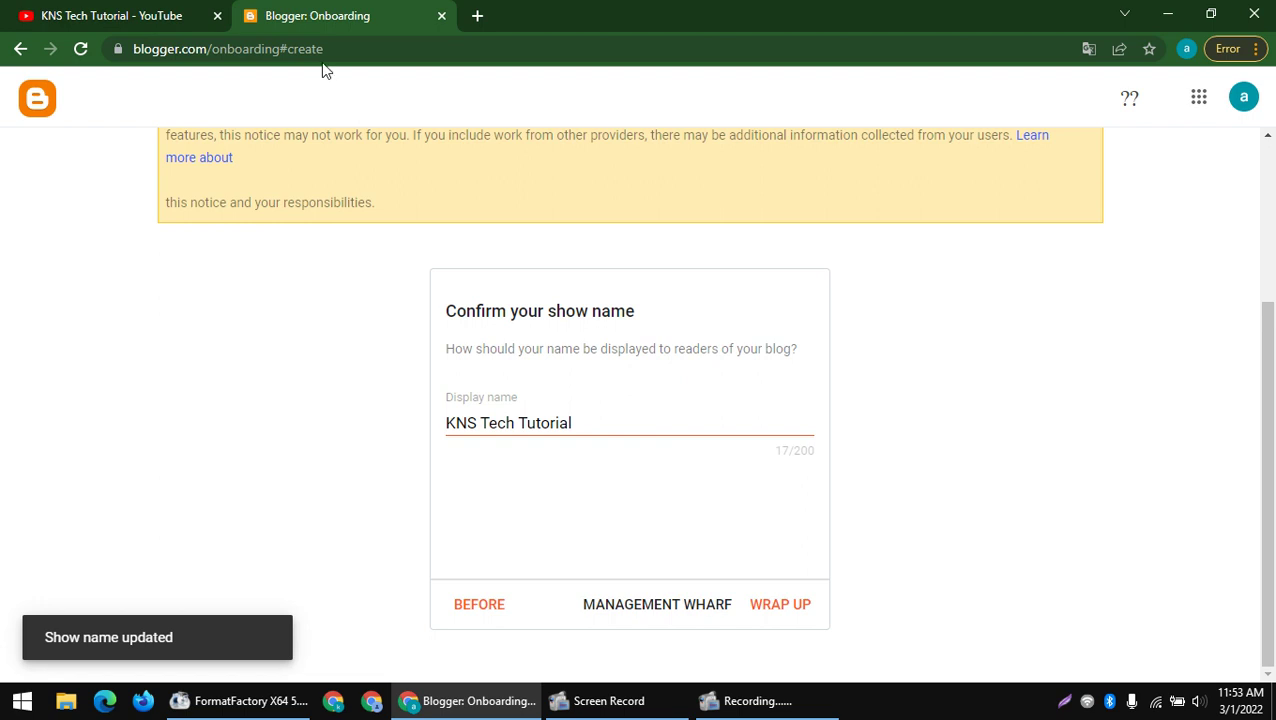
- Leave the onboarding page by shortening its web address to open the main Blogger dashboard
{"action": "left_click_drag", "start_coordinate": [214, 40], "coordinate": [891, 68]}
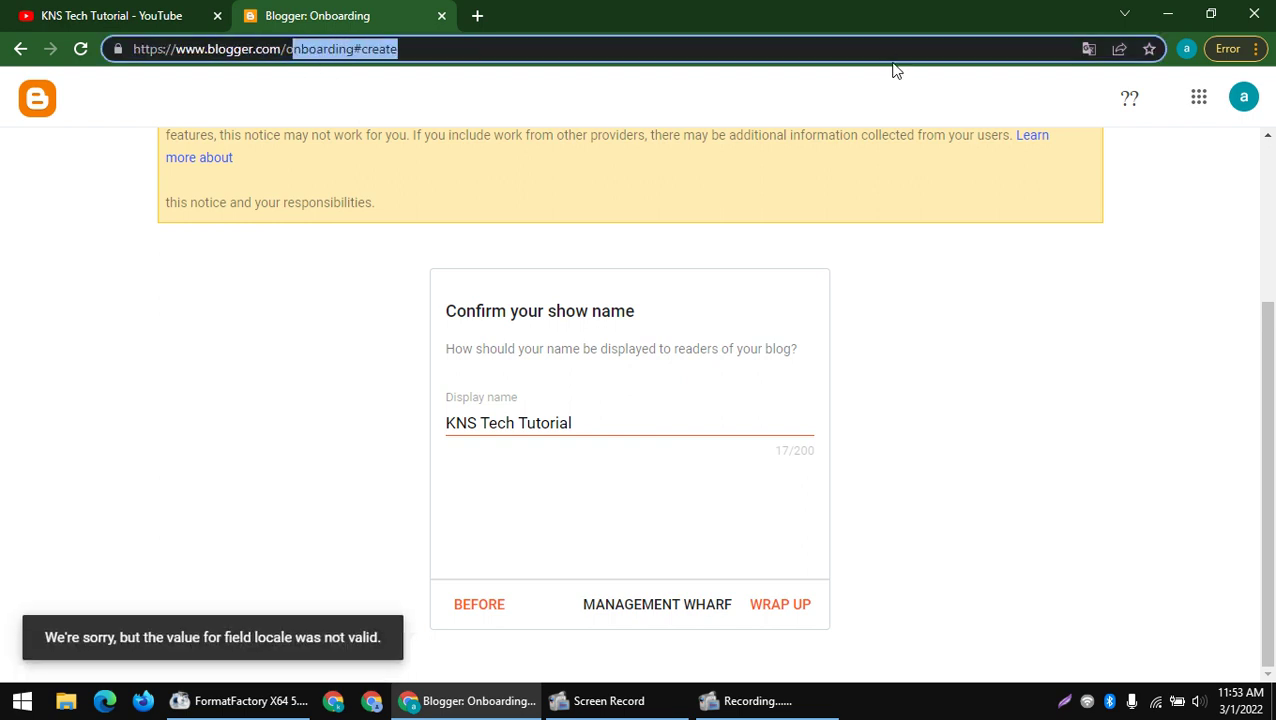
{"action": "key", "text": "BackSpace"}
{"action": "key", "text": "Return"}
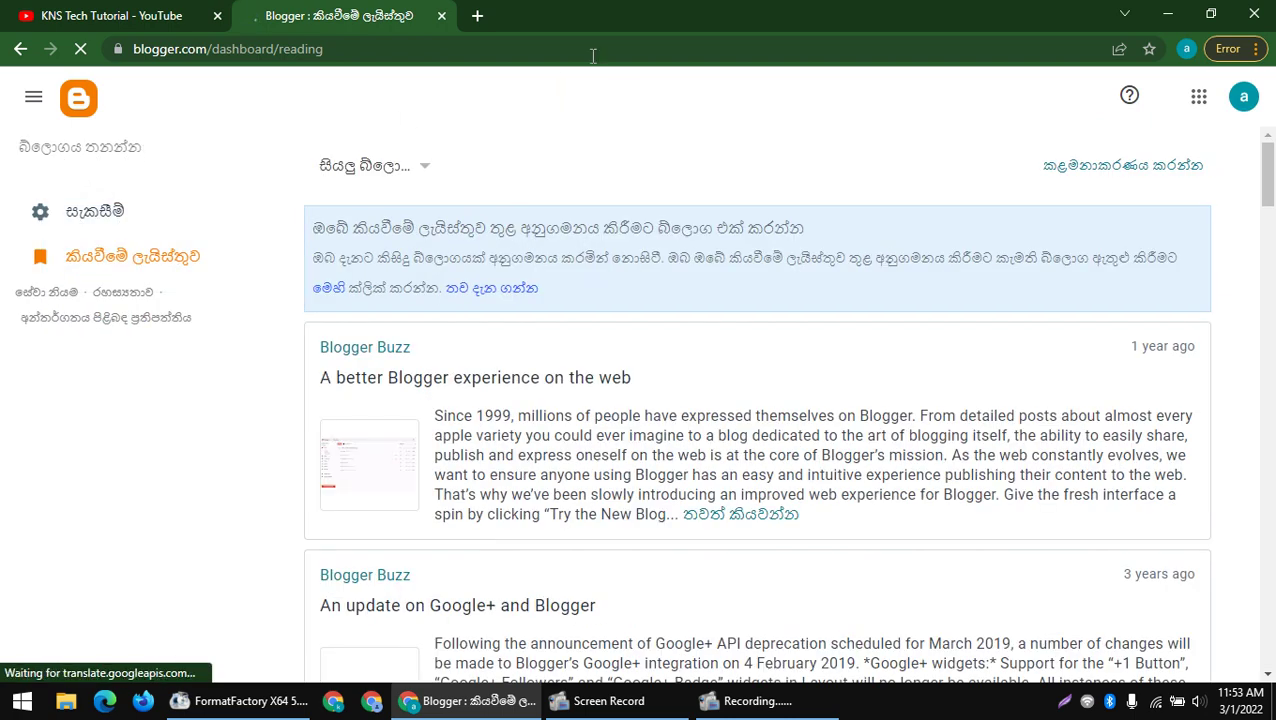
- Search for "my account google com" in a new browser tab and open the Google Account page from the results
{"action": "left_click", "coordinate": [477, 16]}
{"action": "type", "text": "my acvc"}
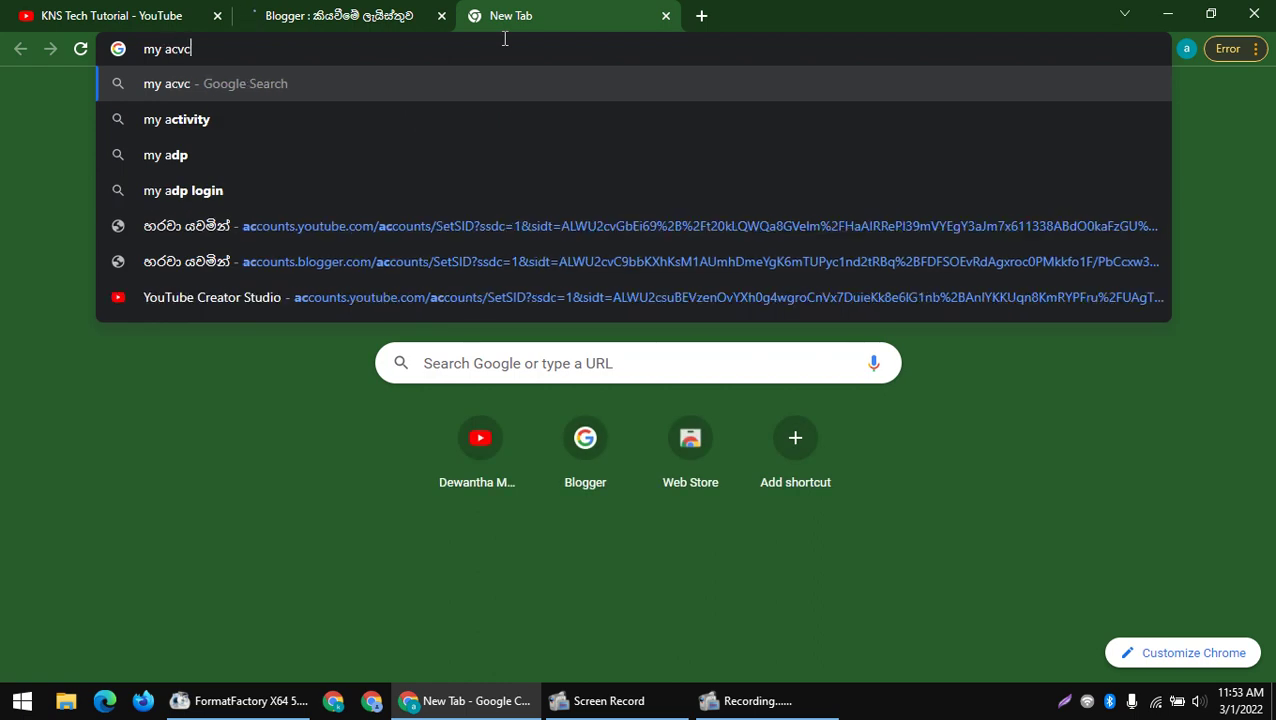
{"action": "key", "text": "ctrl+a"}
{"action": "type", "text": "m"}
{"action": "key", "text": "BackSpace"}
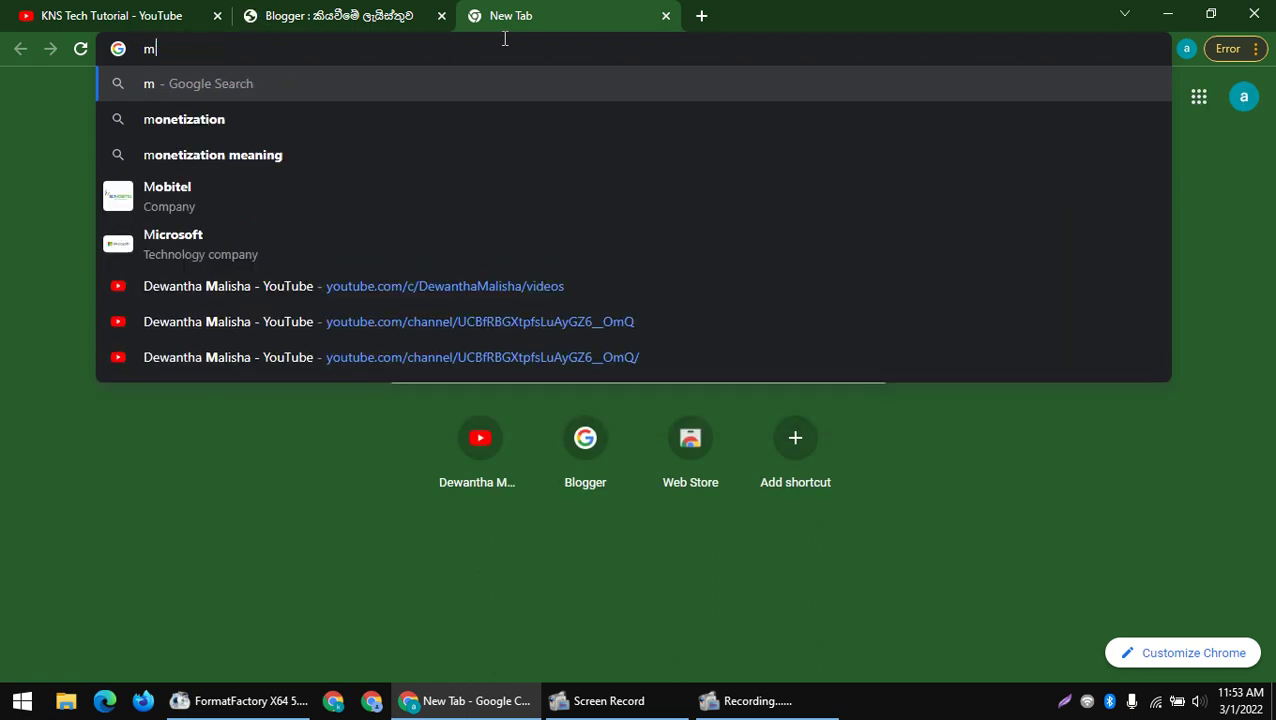
{"action": "type", "text": "y account"}
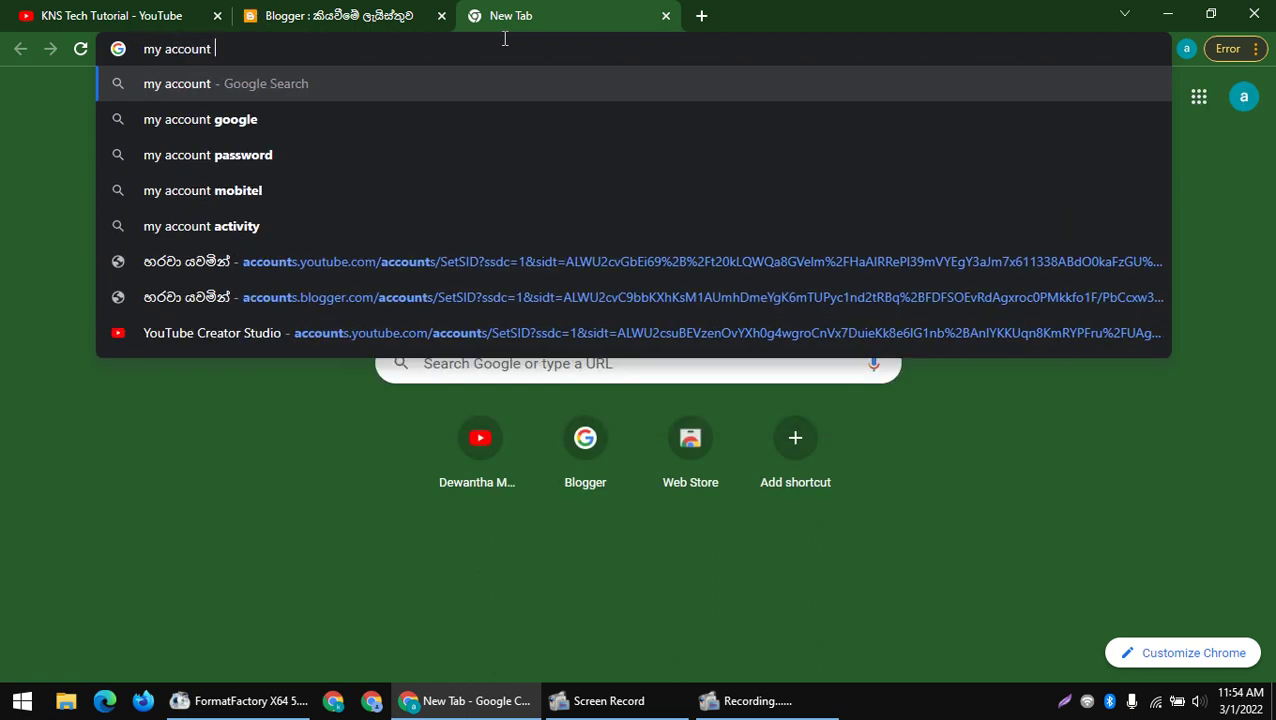
{"action": "type", "text": " google "}
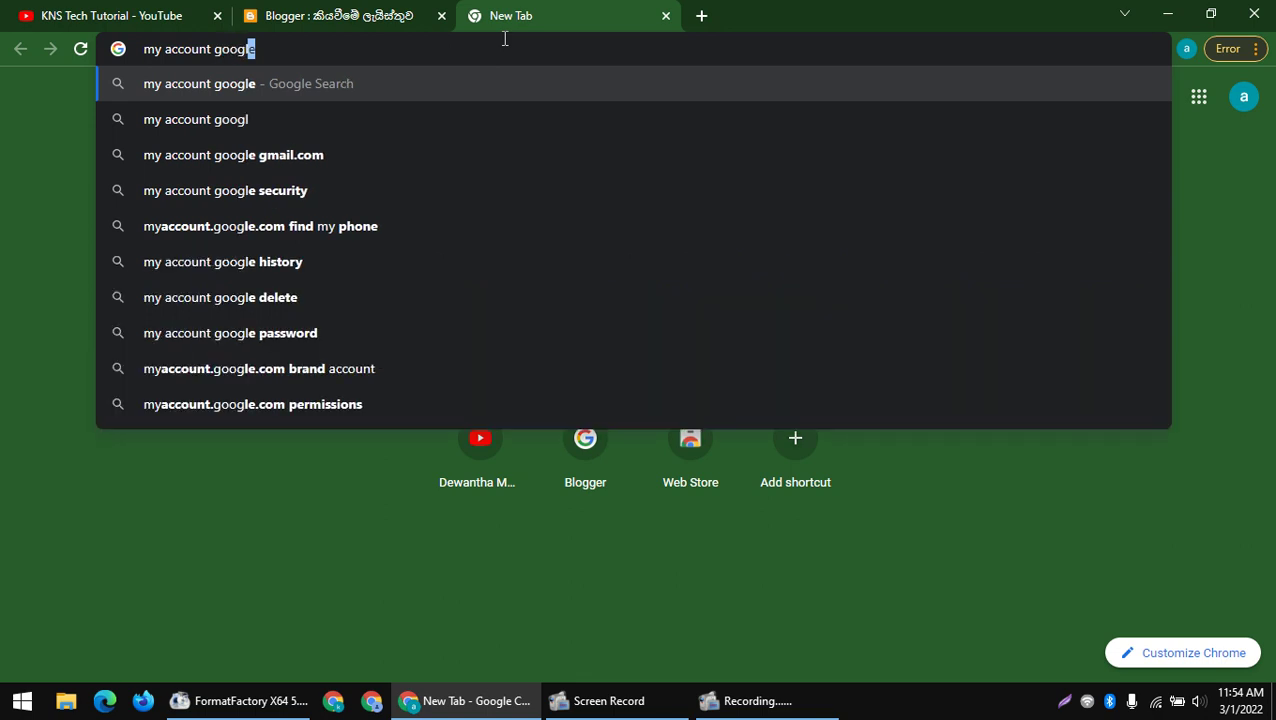
{"action": "type", "text": "com"}
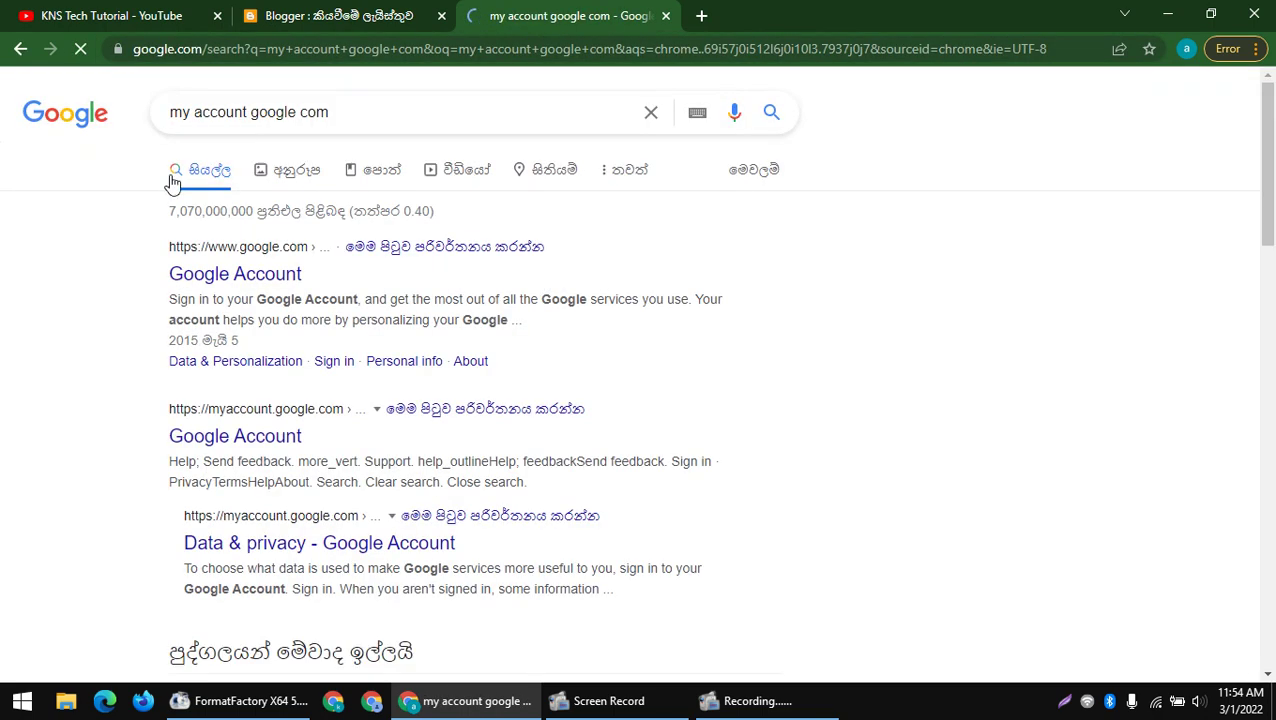
{"action": "left_click", "coordinate": [262, 460]}
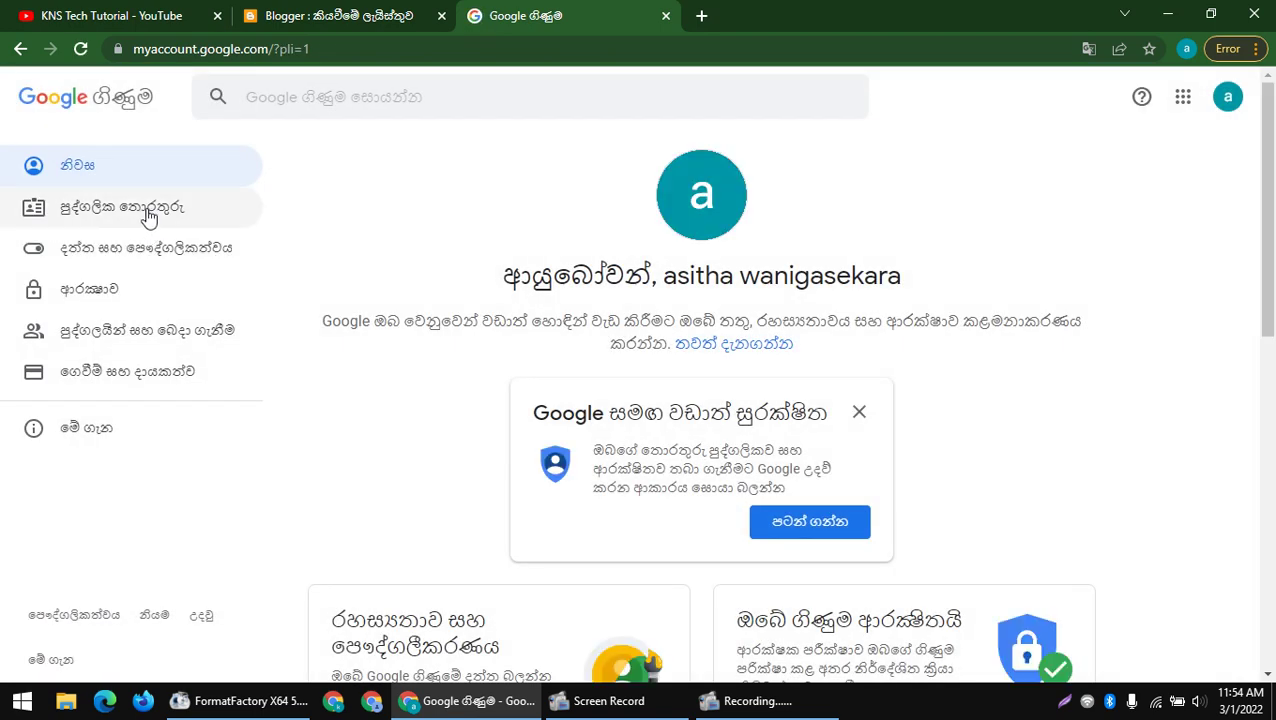
- Open the language settings from the general web preferences in the Google Account's personal info
{"action": "left_click", "coordinate": [126, 212]}
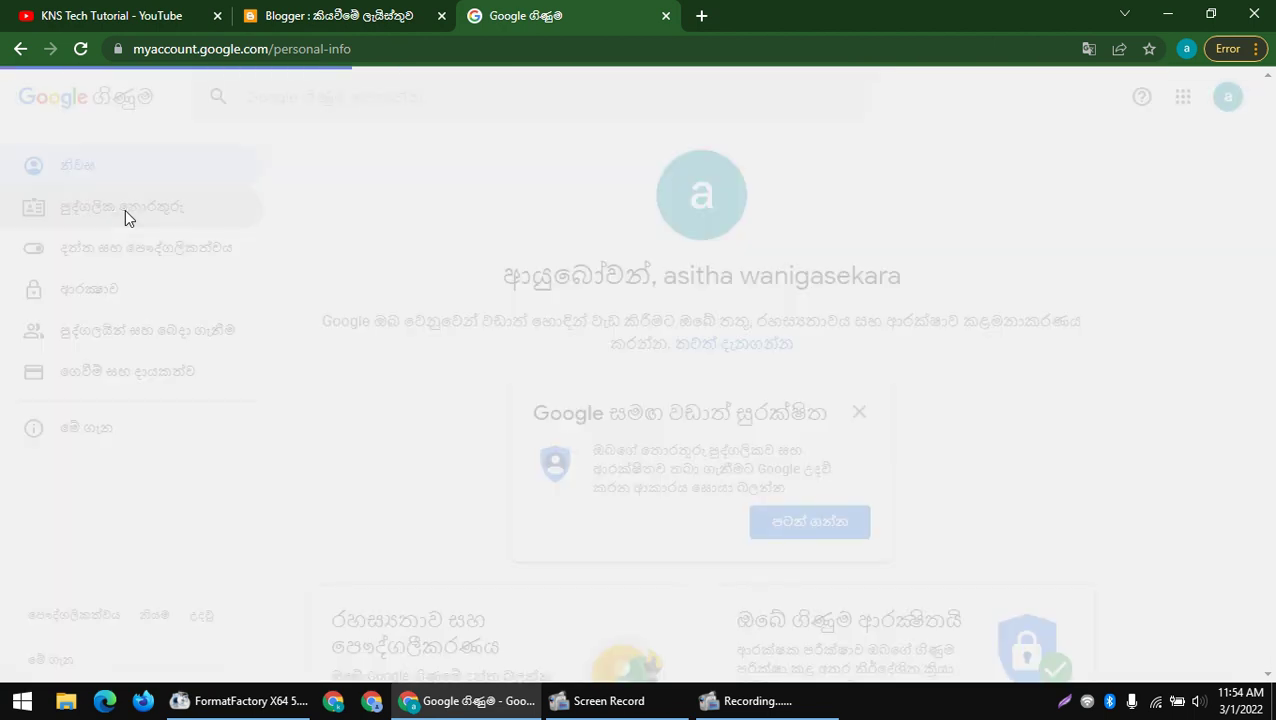
{"action": "scroll", "coordinate": [706, 353], "scroll_direction": "down", "scroll_amount": 15}
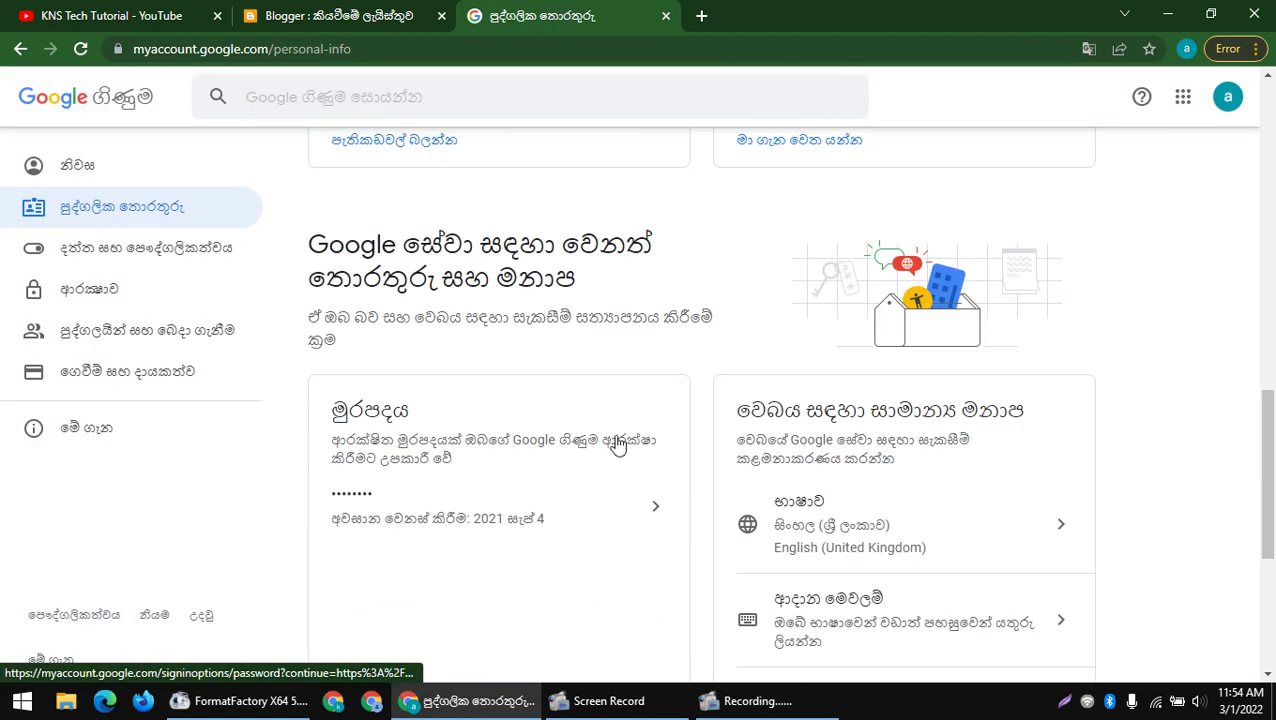
{"action": "left_click", "coordinate": [797, 250]}
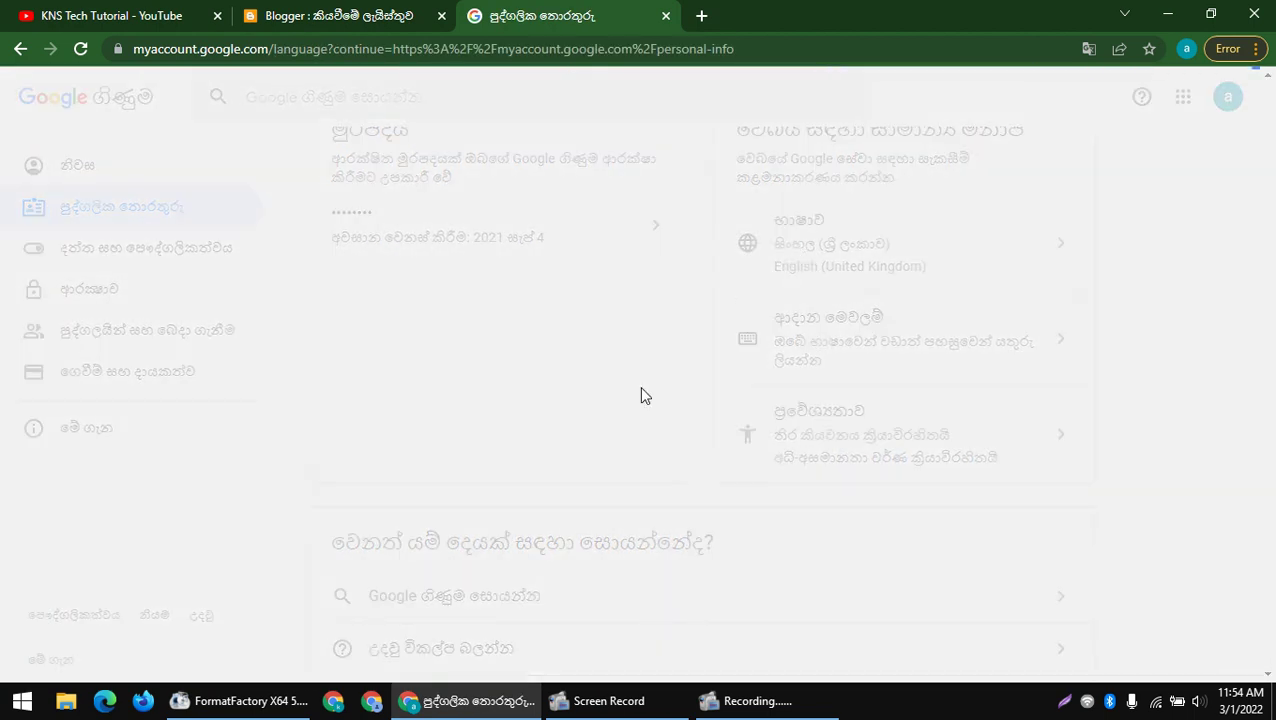
{"action": "scroll", "coordinate": [330, 462], "scroll_direction": "down", "scroll_amount": 1}
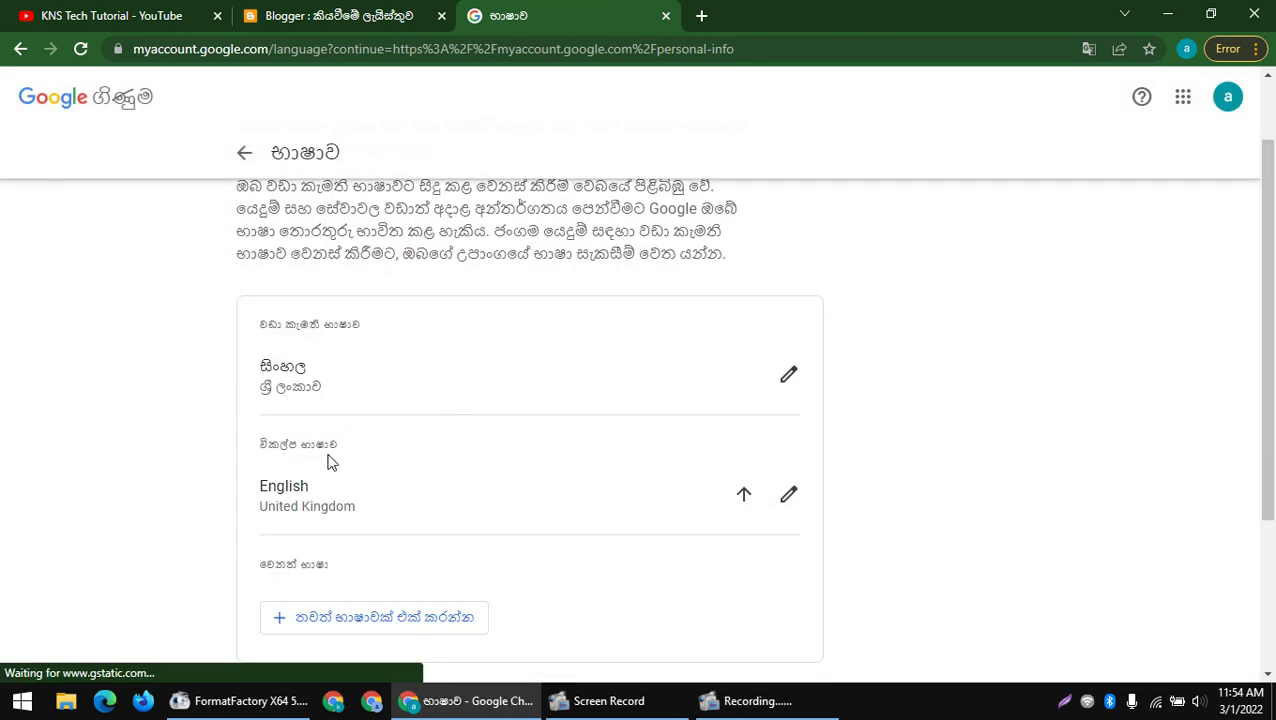
- Change the Google Account's preferred language to English (India)
{"action": "left_click", "coordinate": [789, 374]}
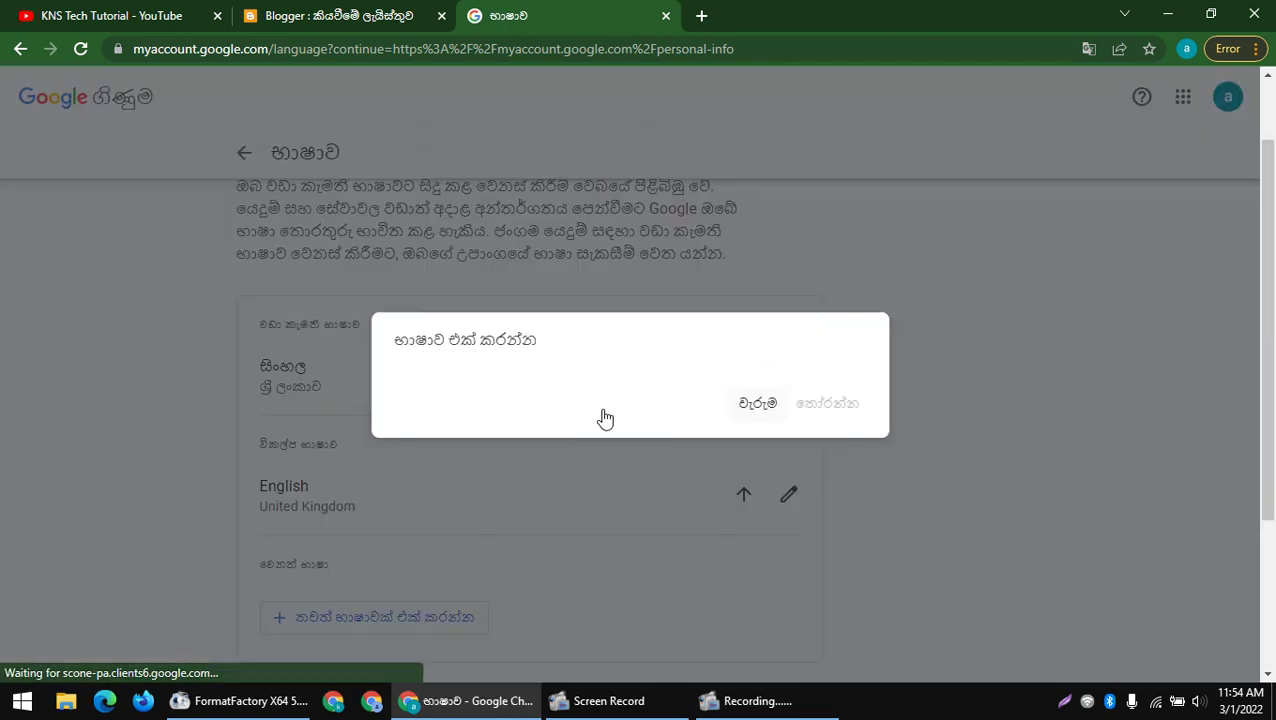
{"action": "left_click", "coordinate": [530, 194]}
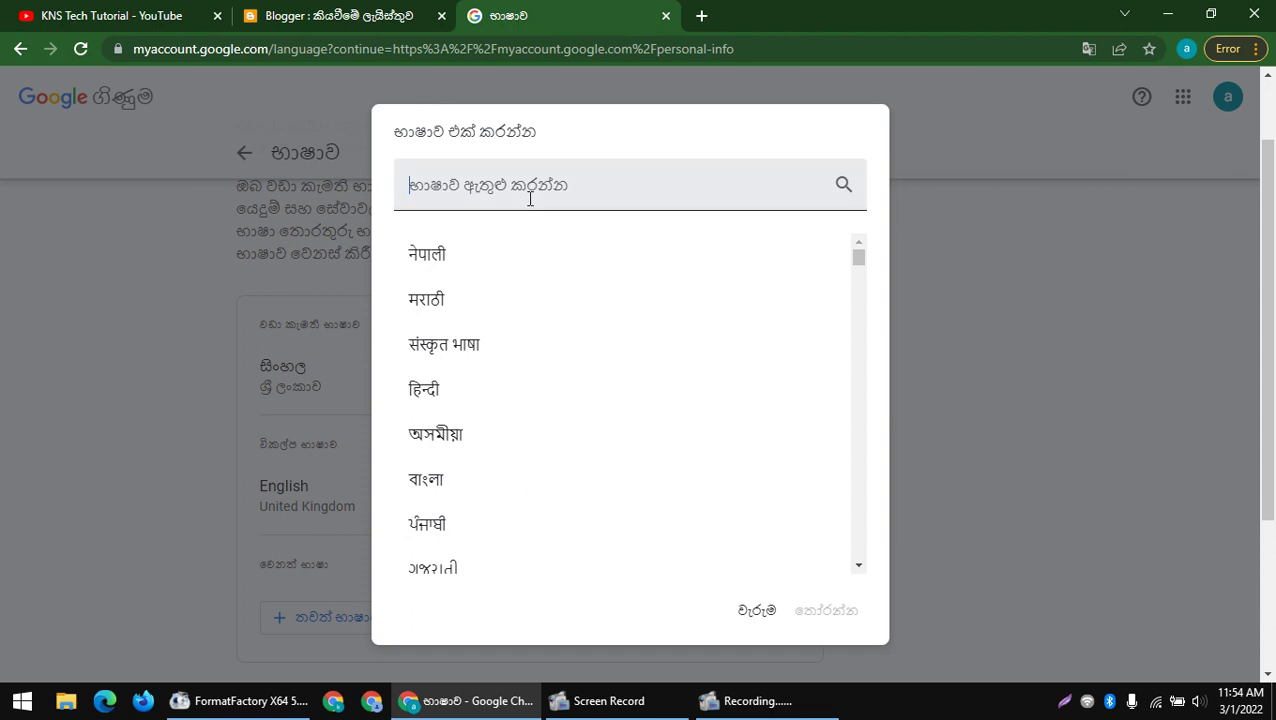
{"action": "type", "text": "eng"}
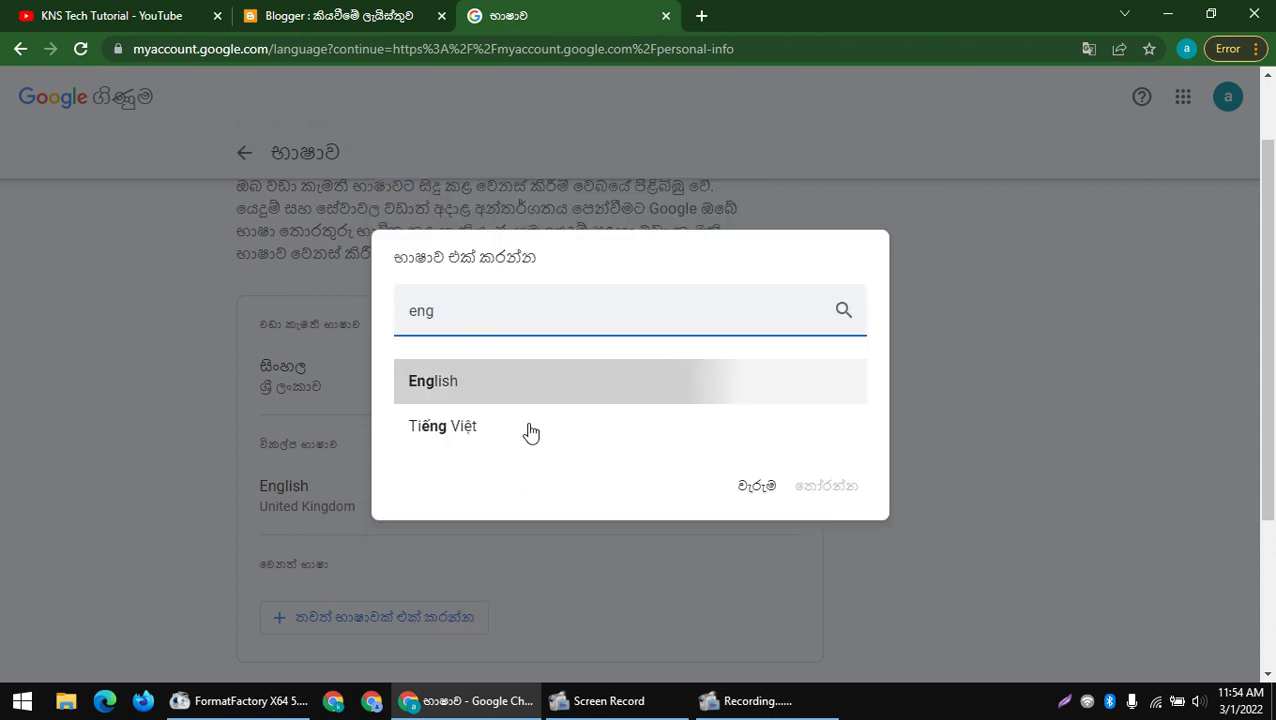
{"action": "left_click", "coordinate": [536, 370]}
{"action": "left_click", "coordinate": [446, 250]}
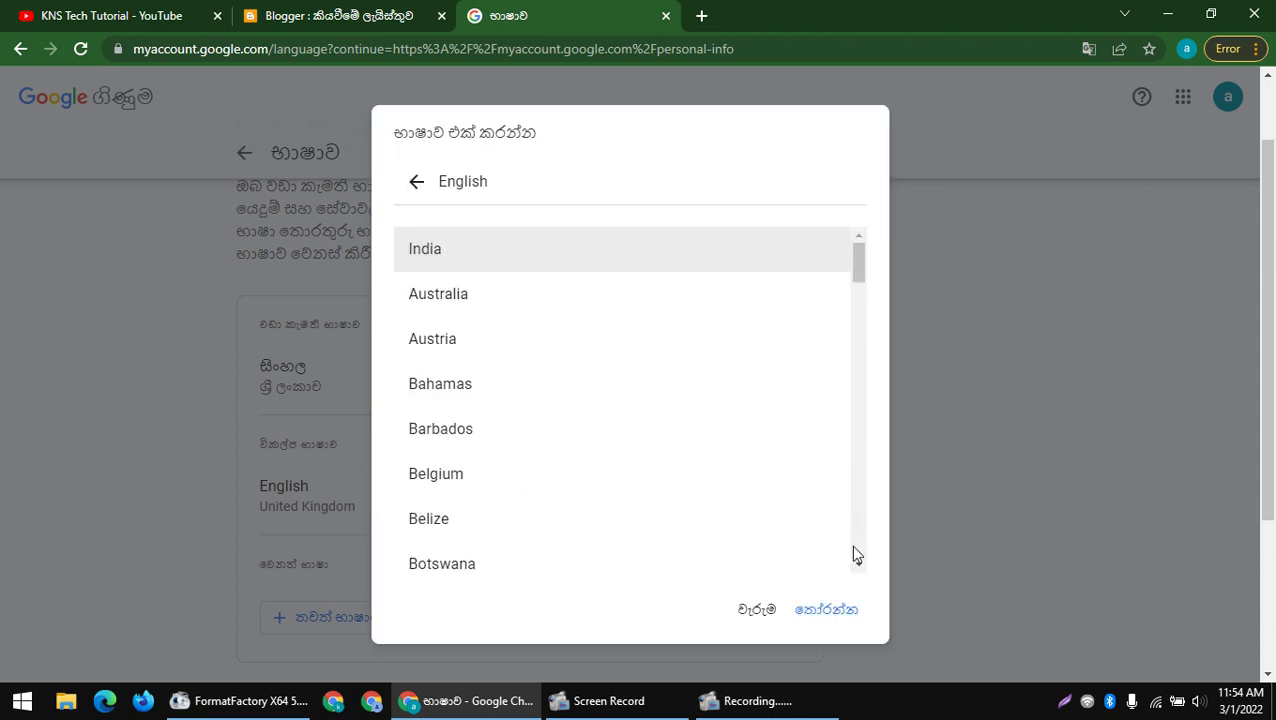
{"action": "left_click", "coordinate": [828, 609]}
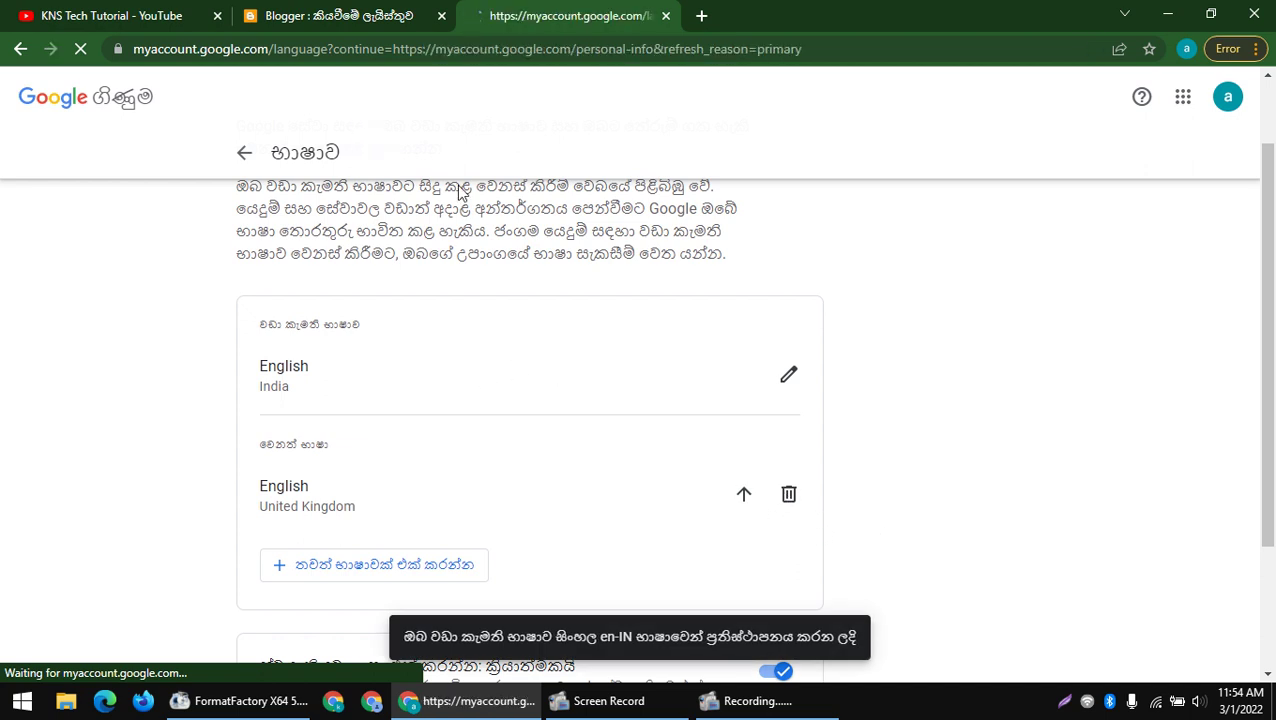
- Reload the Blogger dashboard to apply the new language and close the Google Account language page
{"action": "left_click", "coordinate": [345, 16]}
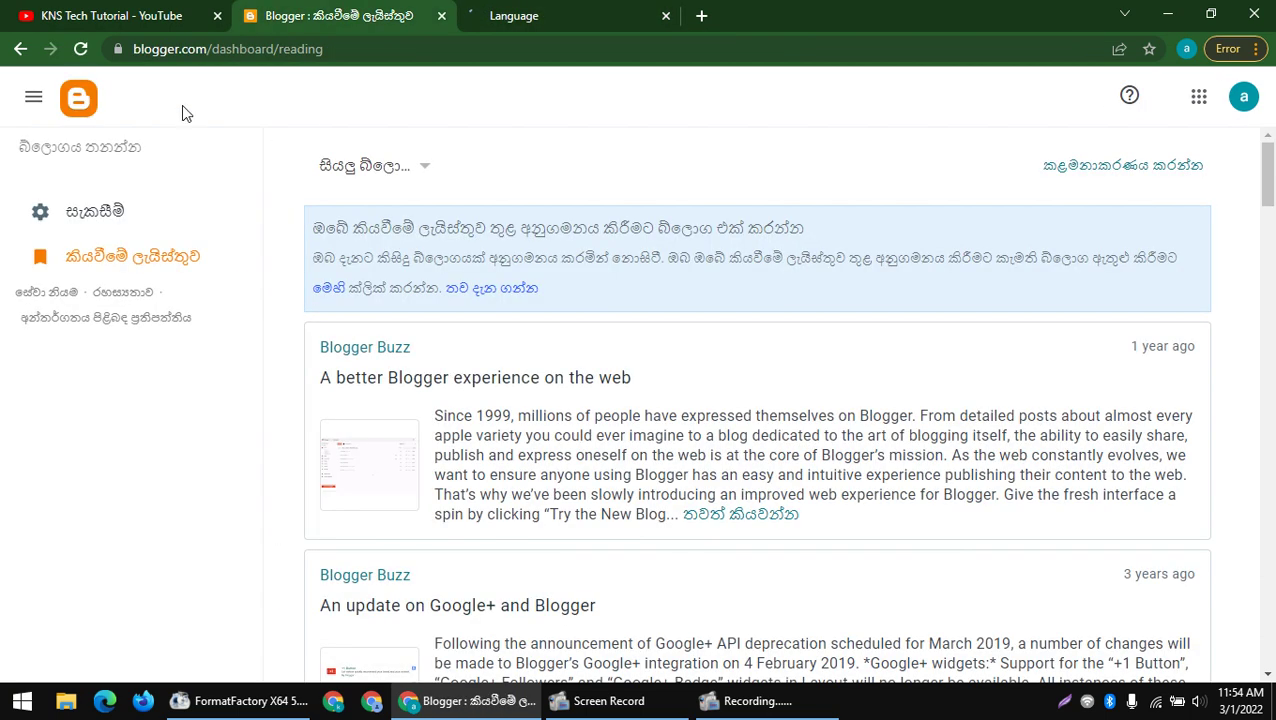
{"action": "left_click", "coordinate": [81, 49]}
{"action": "left_click", "coordinate": [524, 15]}
{"action": "left_click", "coordinate": [340, 16]}
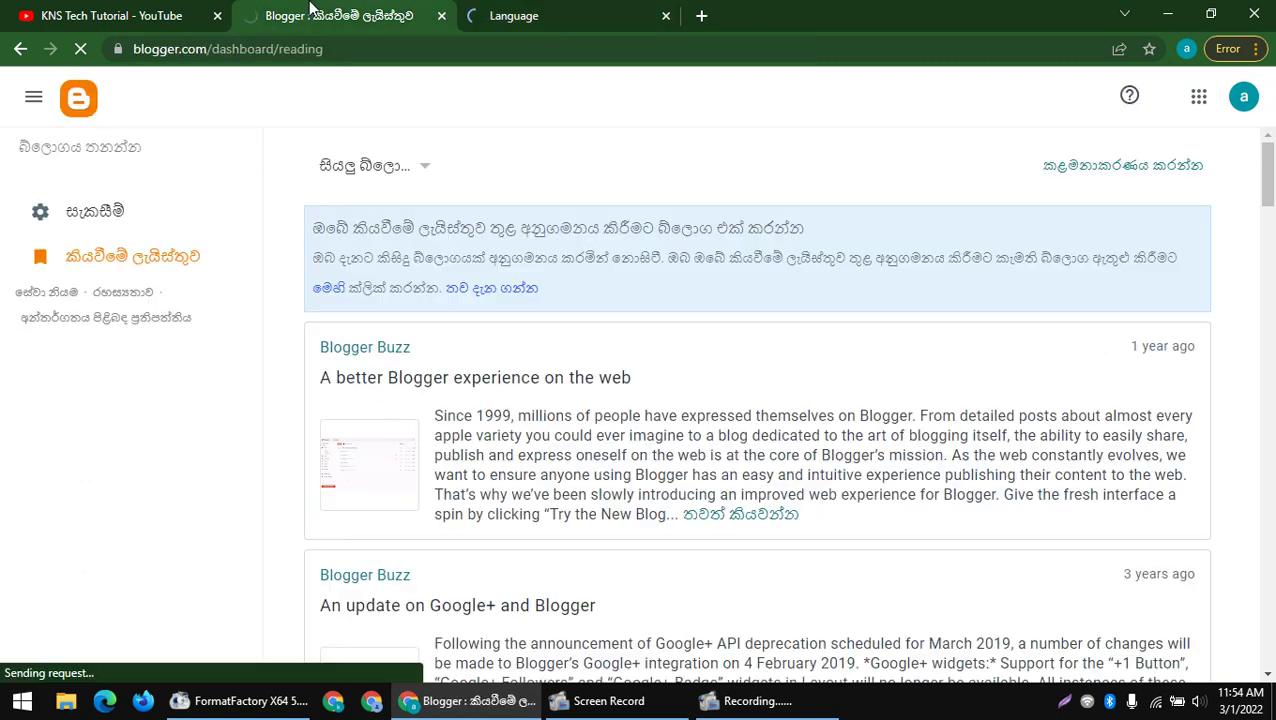
{"action": "left_click", "coordinate": [666, 16]}
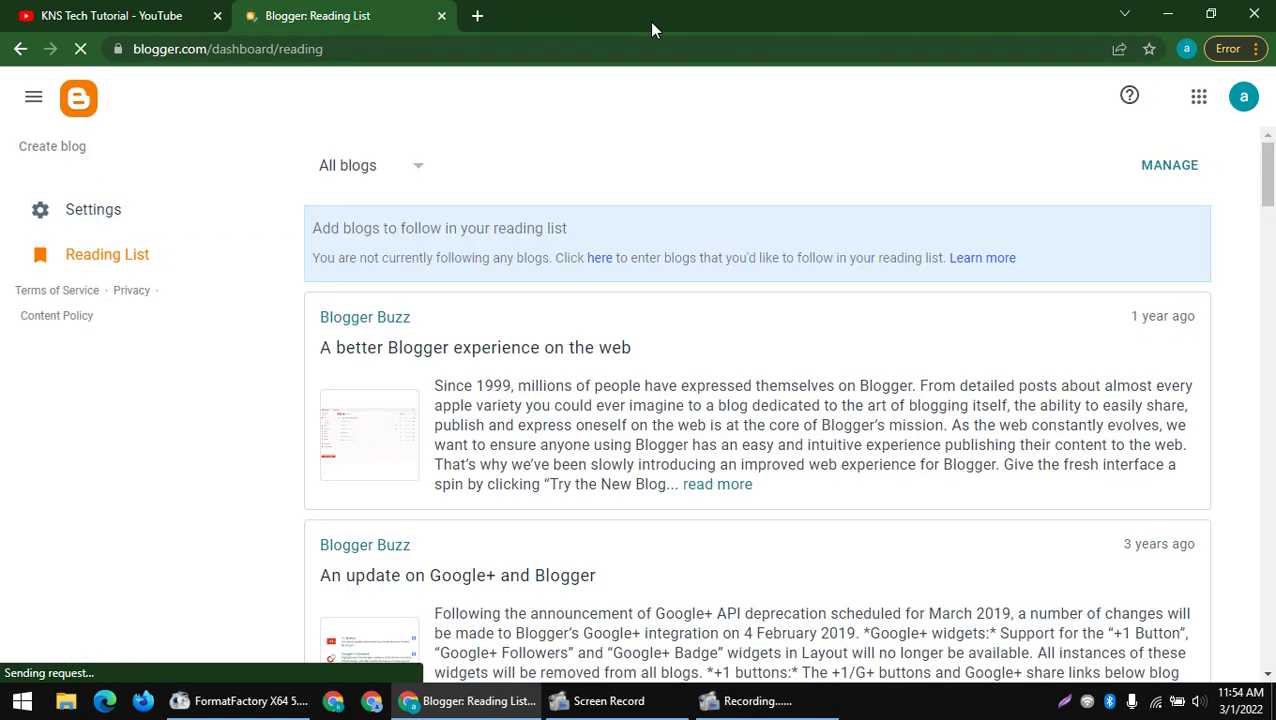
- Start creating a blog titled KNS Tech Tutorial, copy the title, and continue to the URL choice
{"action": "left_click", "coordinate": [75, 150]}
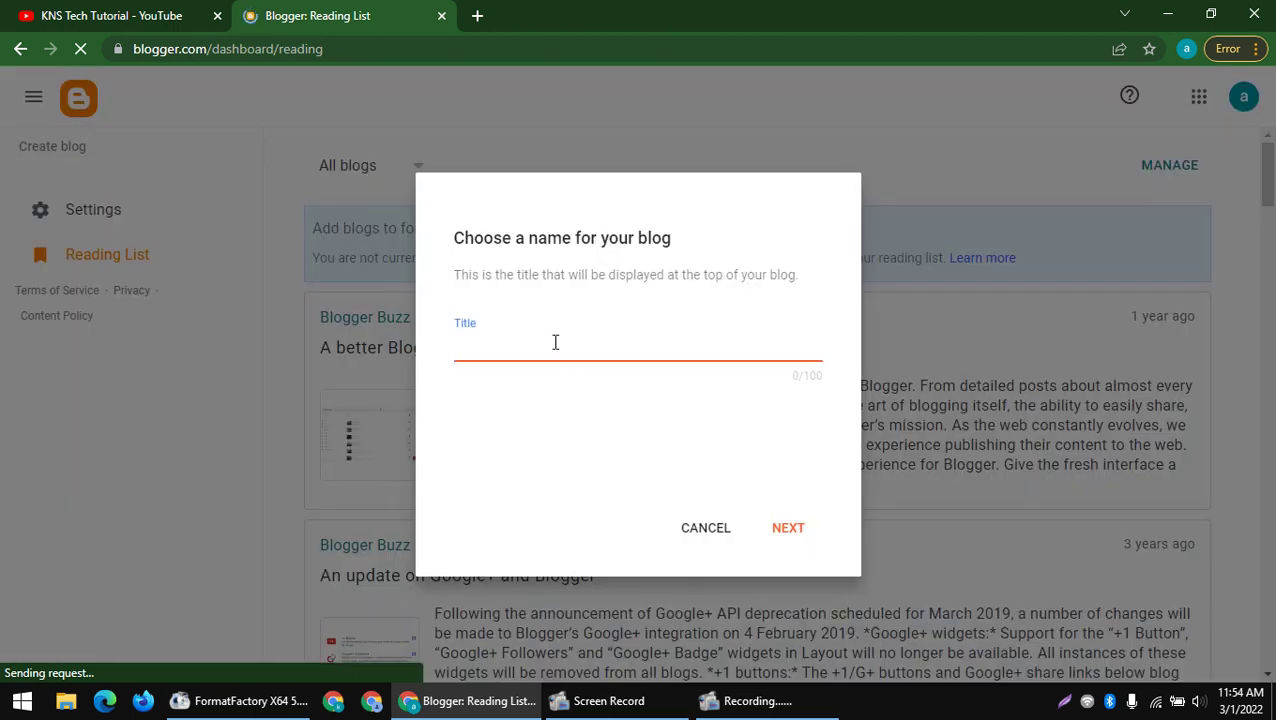
{"action": "type", "text": "KNS Tech Tutorial"}
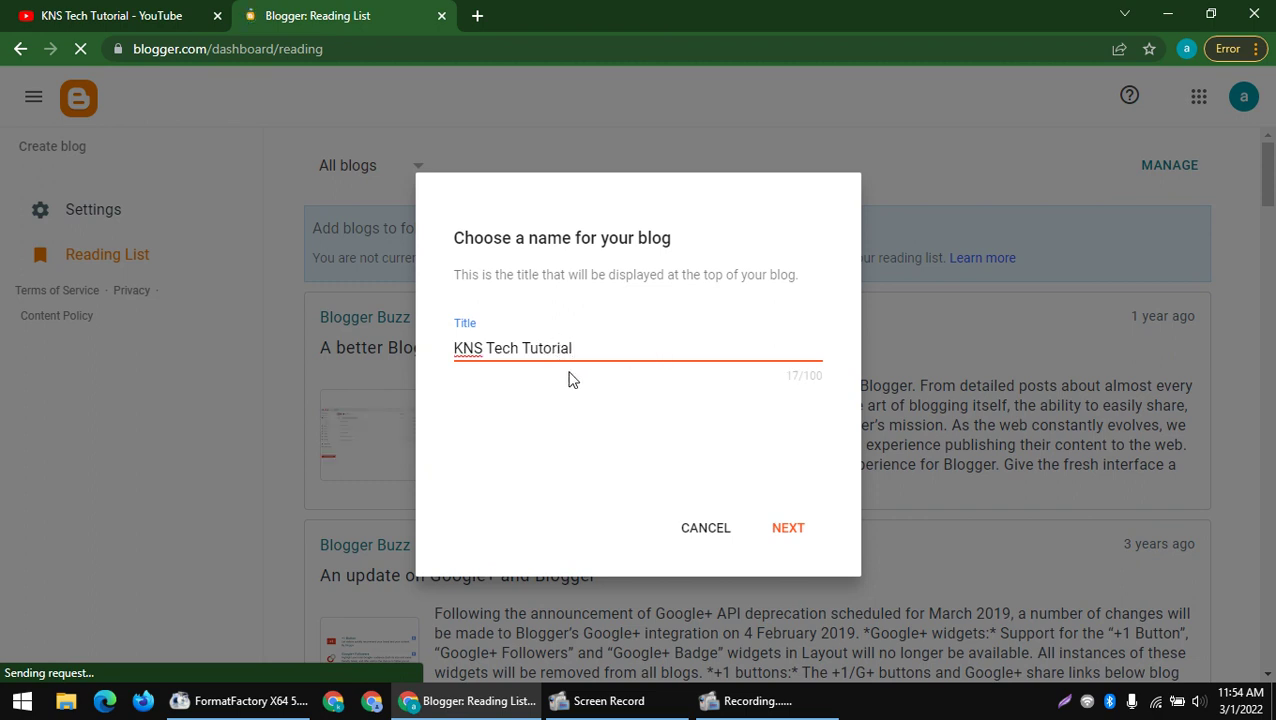
{"action": "left_click_drag", "start_coordinate": [585, 347], "coordinate": [452, 347]}
{"action": "key", "text": "ctrl+c"}
{"action": "left_click", "coordinate": [775, 527]}
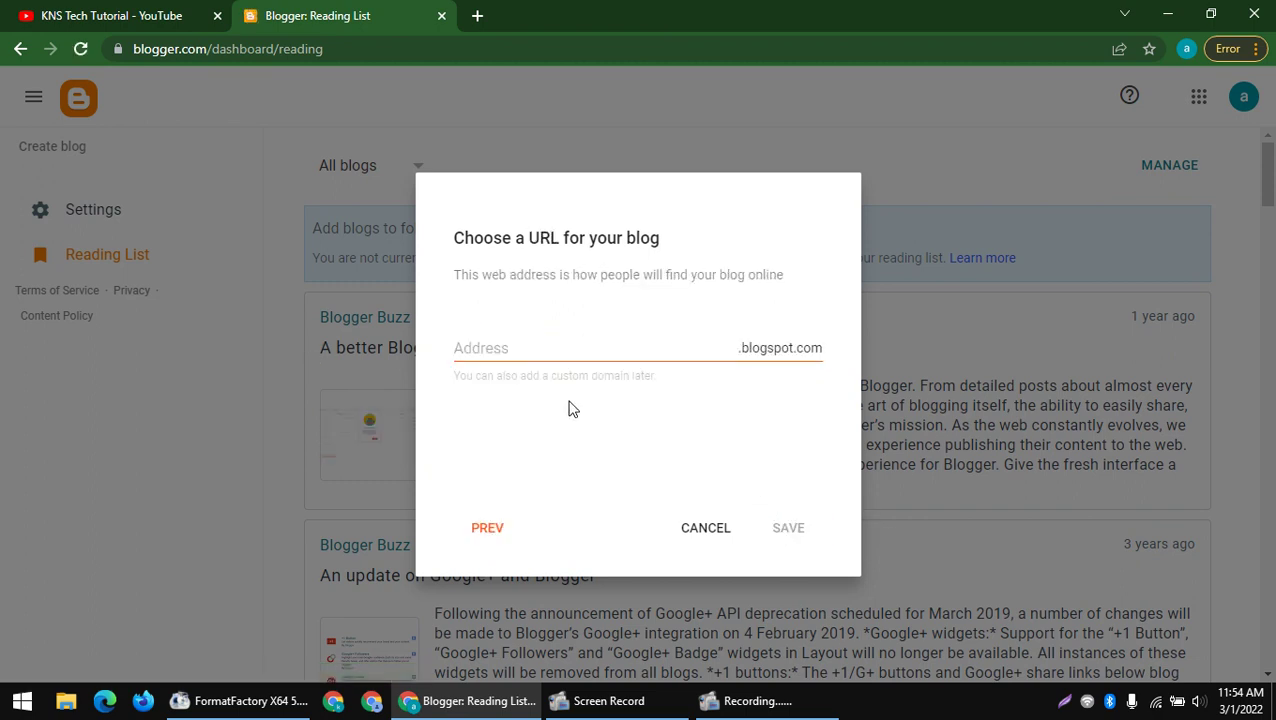
- Set the blog address to KNSTechTutorial.blogspot.com, using the copied title without spaces, and save the new blog
{"action": "left_click", "coordinate": [492, 347]}
{"action": "key", "text": "ctrl+v"}
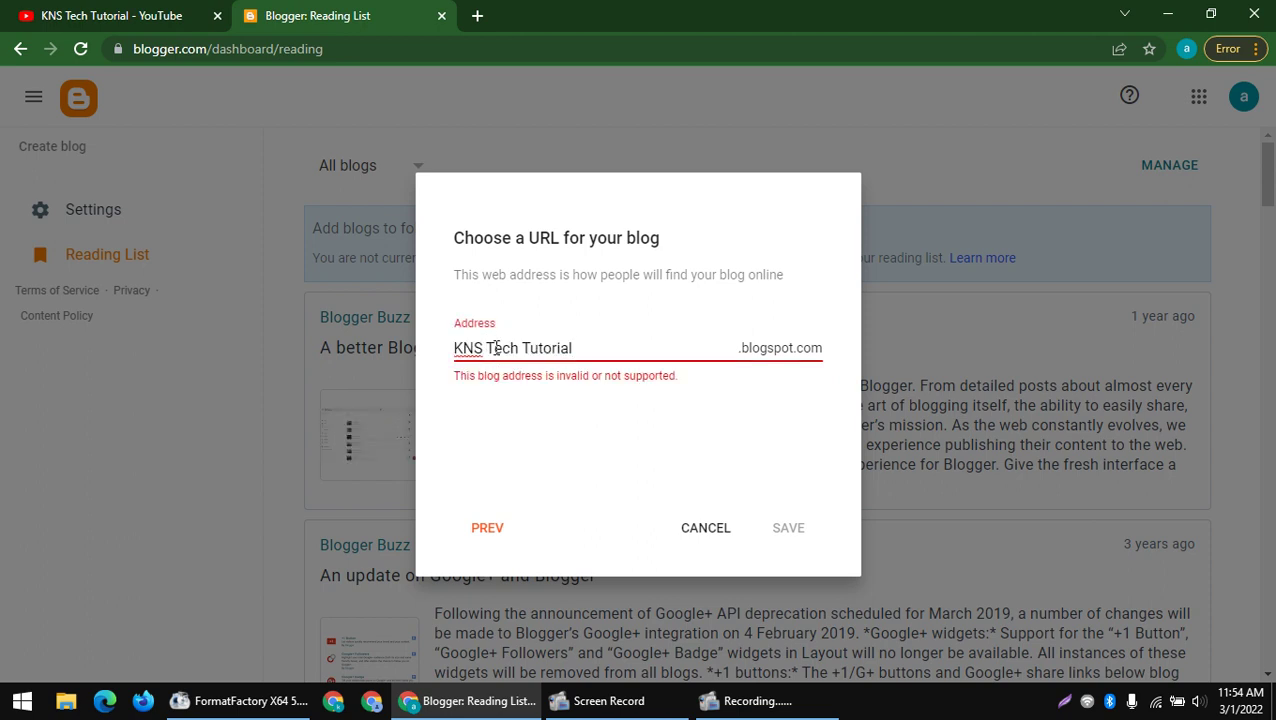
{"action": "left_click", "coordinate": [487, 347]}
{"action": "key", "text": "BackSpace"}
{"action": "left_click", "coordinate": [516, 347]}
{"action": "key", "text": "BackSpace"}
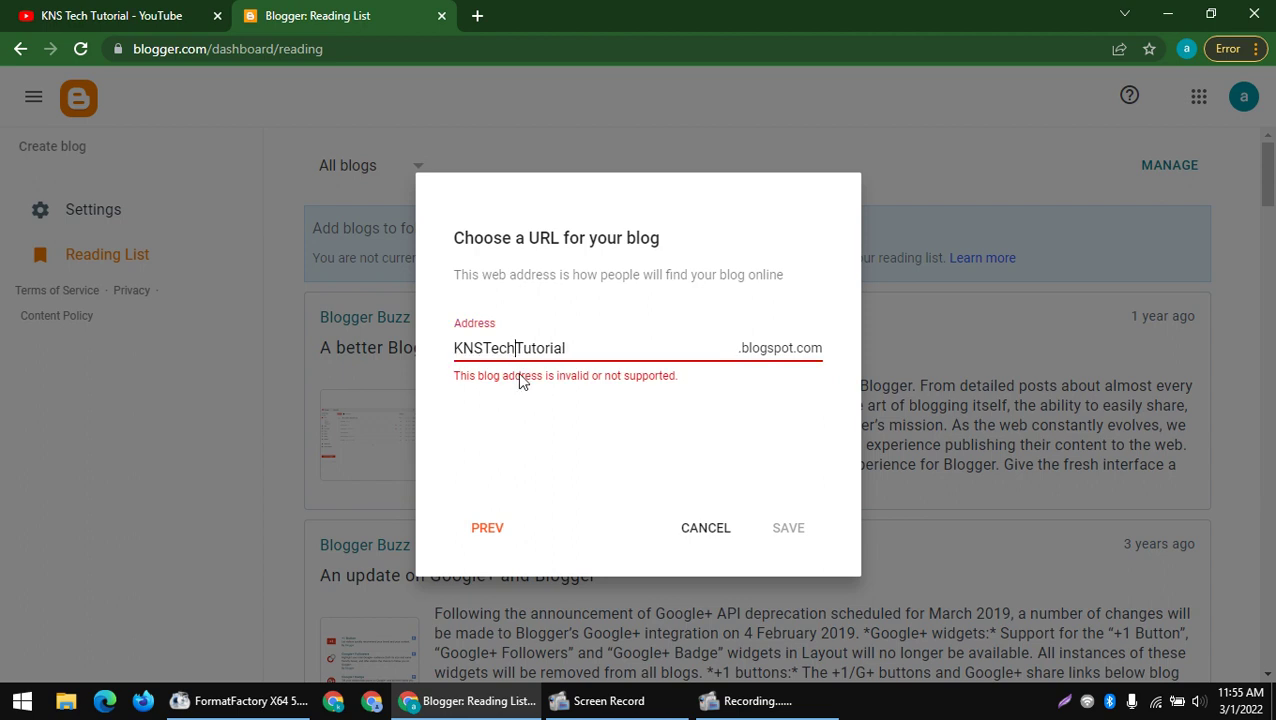
{"action": "left_click_drag", "start_coordinate": [735, 352], "coordinate": [285, 362]}
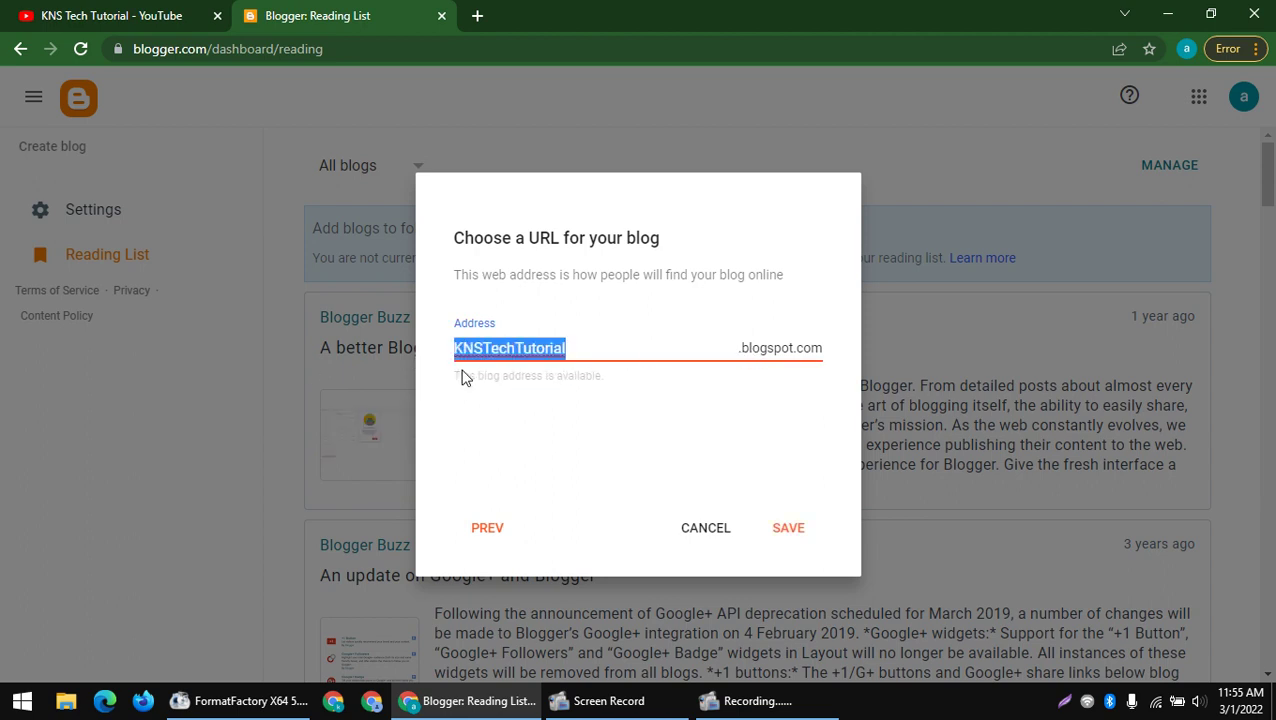
{"action": "left_click", "coordinate": [623, 353]}
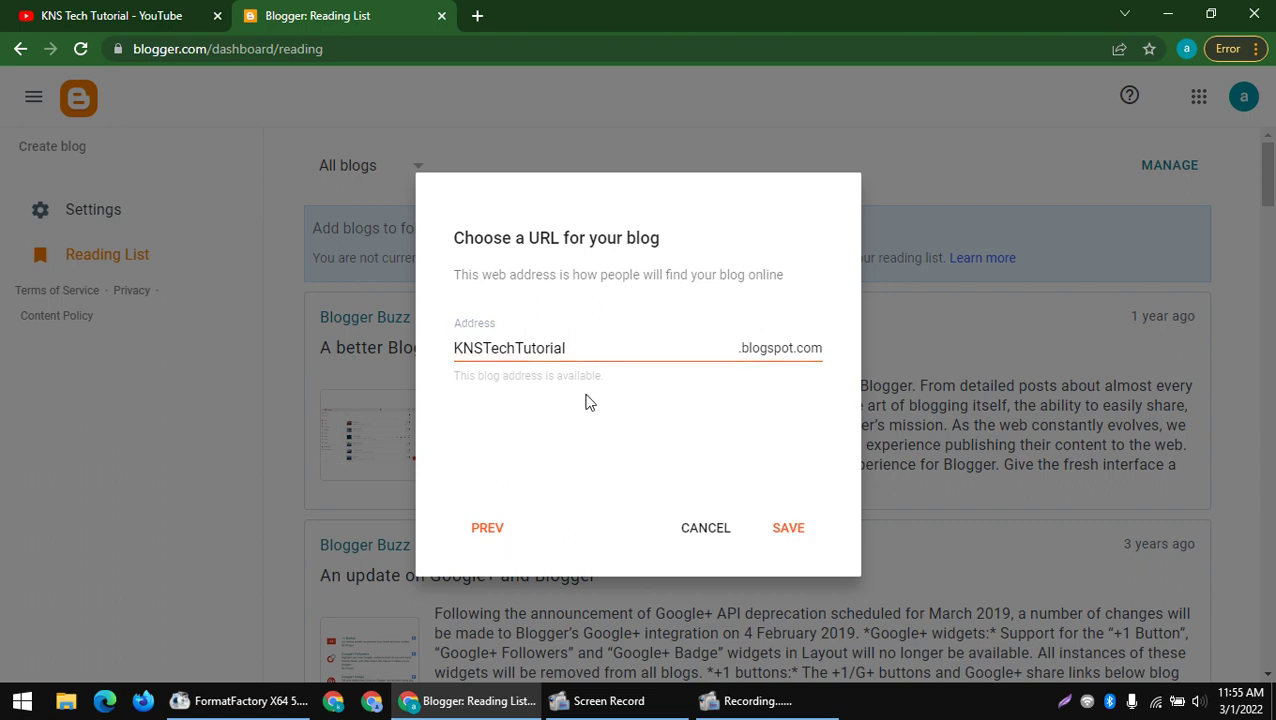
{"action": "left_click", "coordinate": [790, 527]}
{"action": "left_click", "coordinate": [785, 536]}
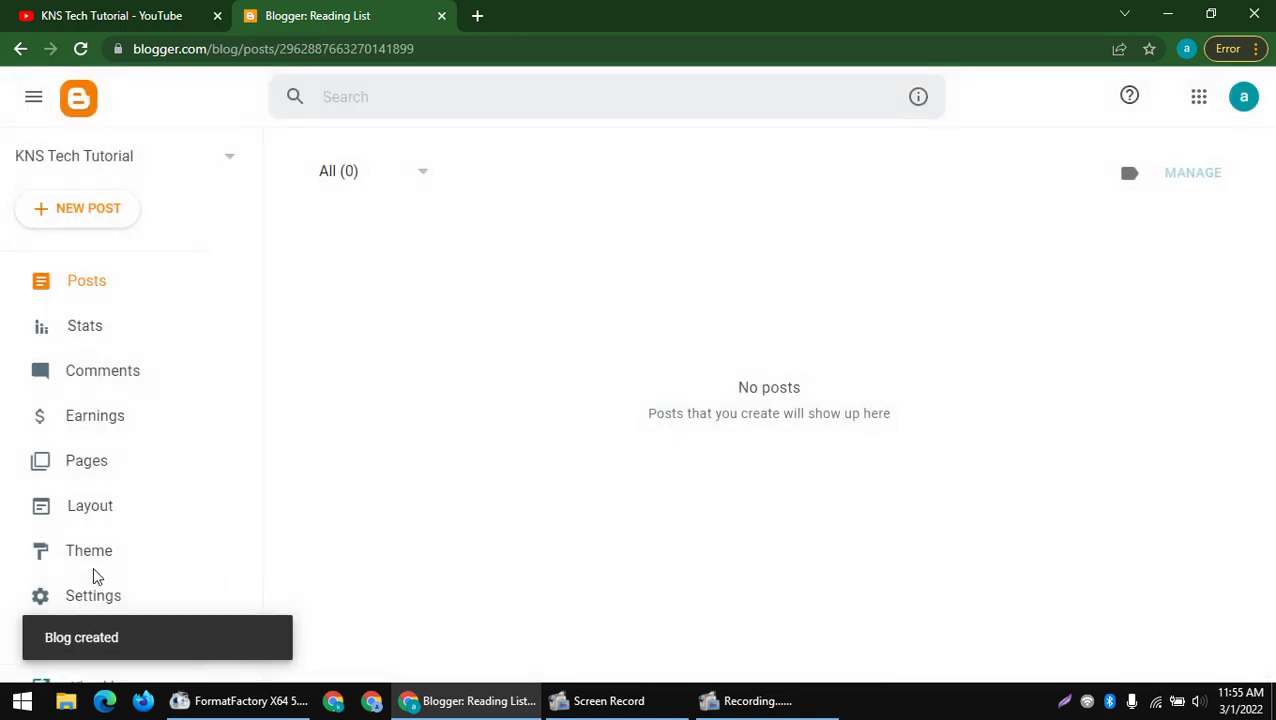
{"action": "key", "text": "ctrl+a"}
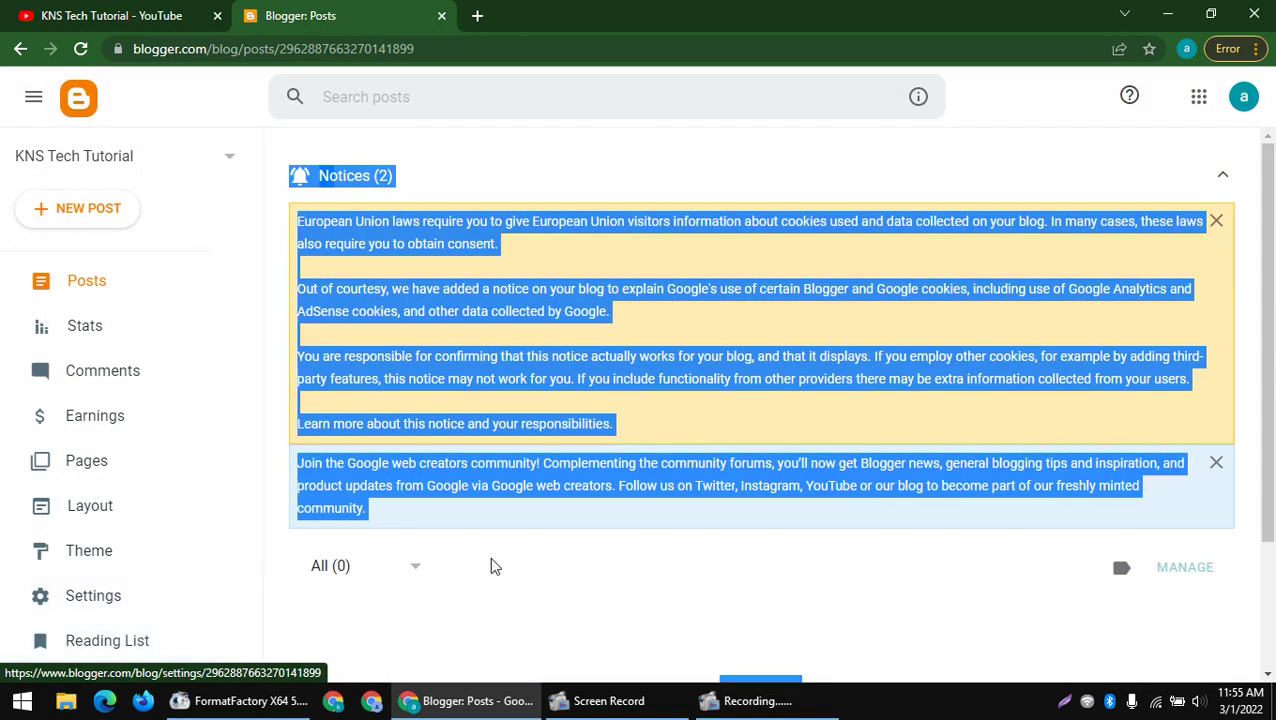
{"action": "left_click", "coordinate": [490, 566]}
{"action": "key", "text": "ctrl+a"}
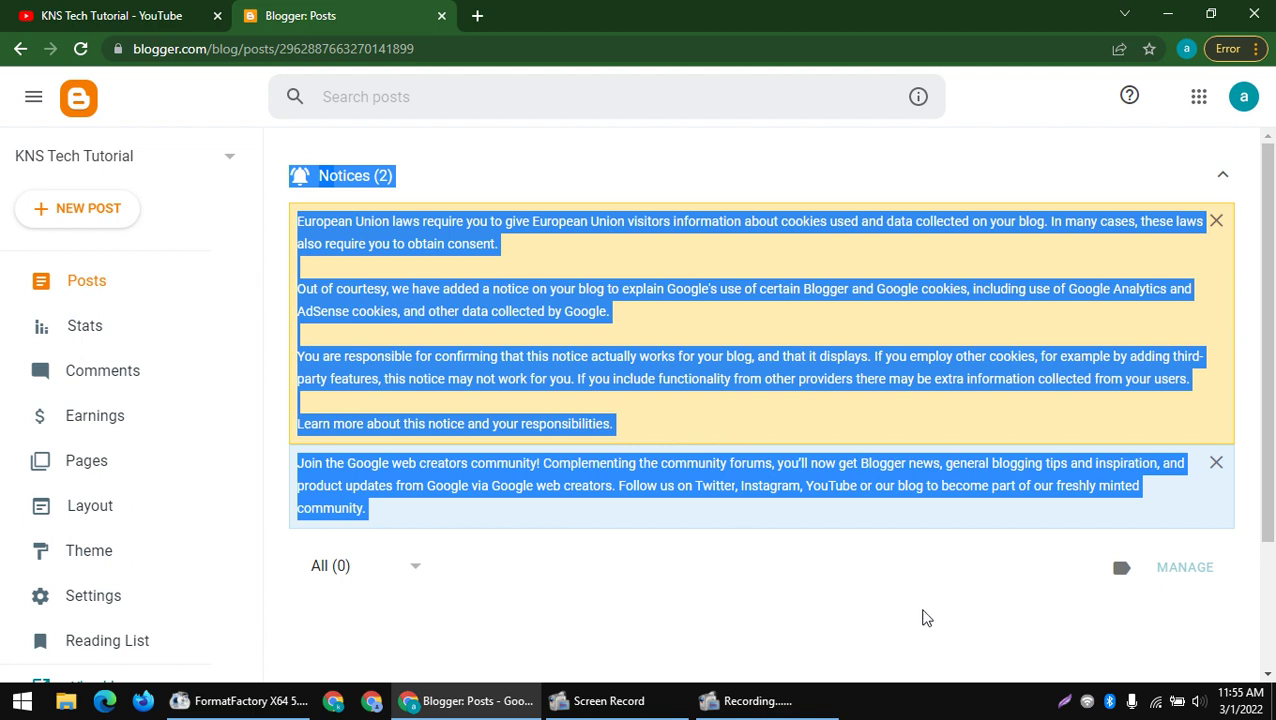
{"action": "left_click", "coordinate": [692, 347]}
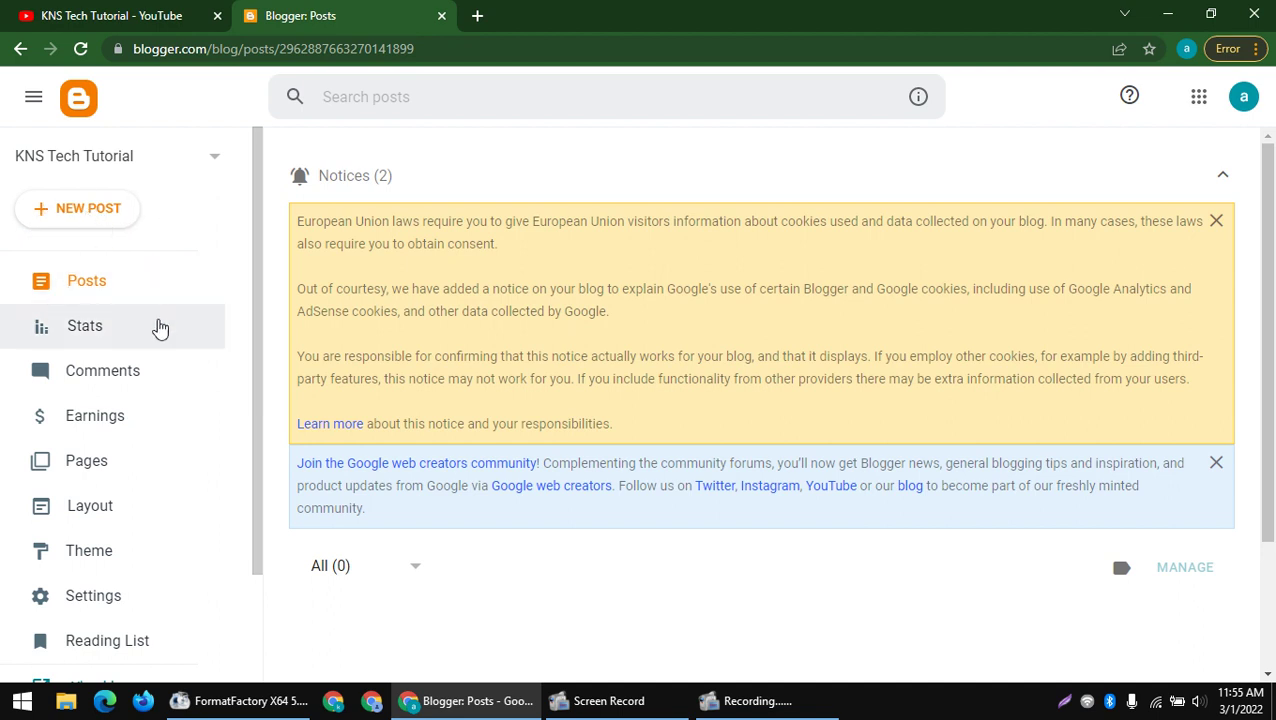
- Review the new blog's Stats page, including the follower, post and comment totals and the Latest Post and blog view sections
{"action": "left_click", "coordinate": [127, 331]}
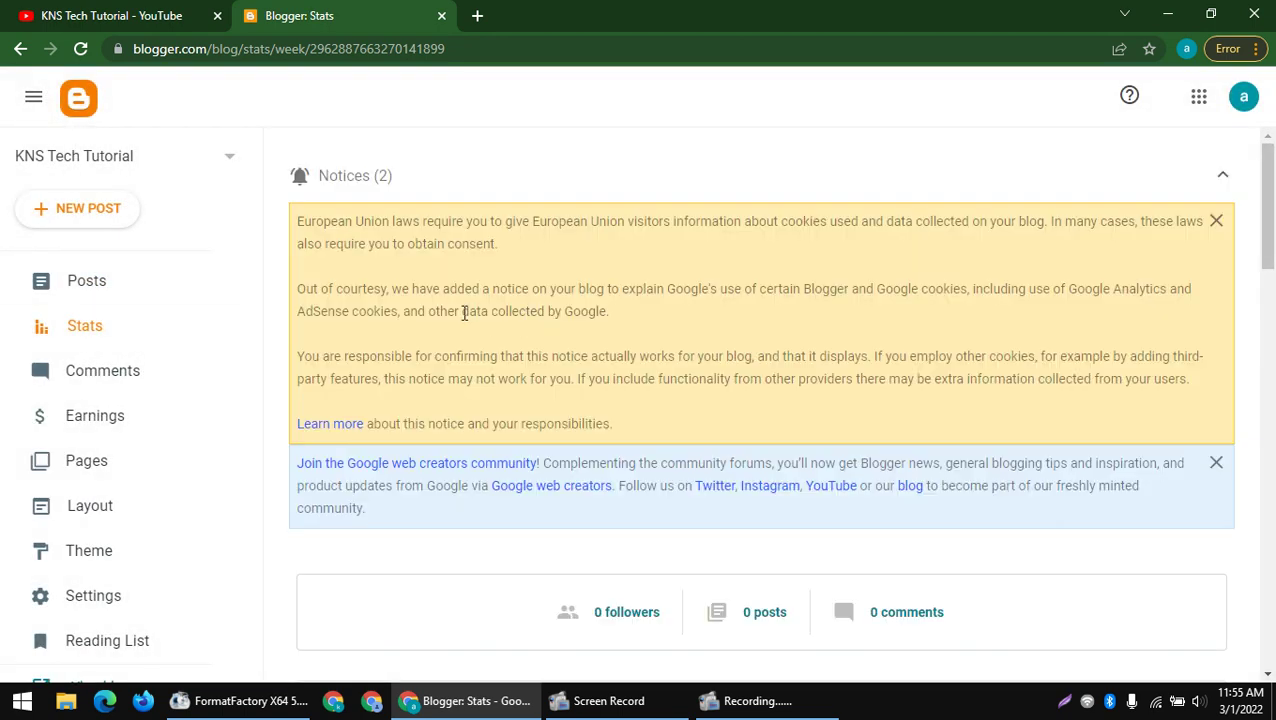
{"action": "scroll", "coordinate": [641, 427], "scroll_direction": "down", "scroll_amount": 3}
{"action": "left_click_drag", "start_coordinate": [538, 347], "coordinate": [944, 384]}
{"action": "left_click", "coordinate": [944, 384]}
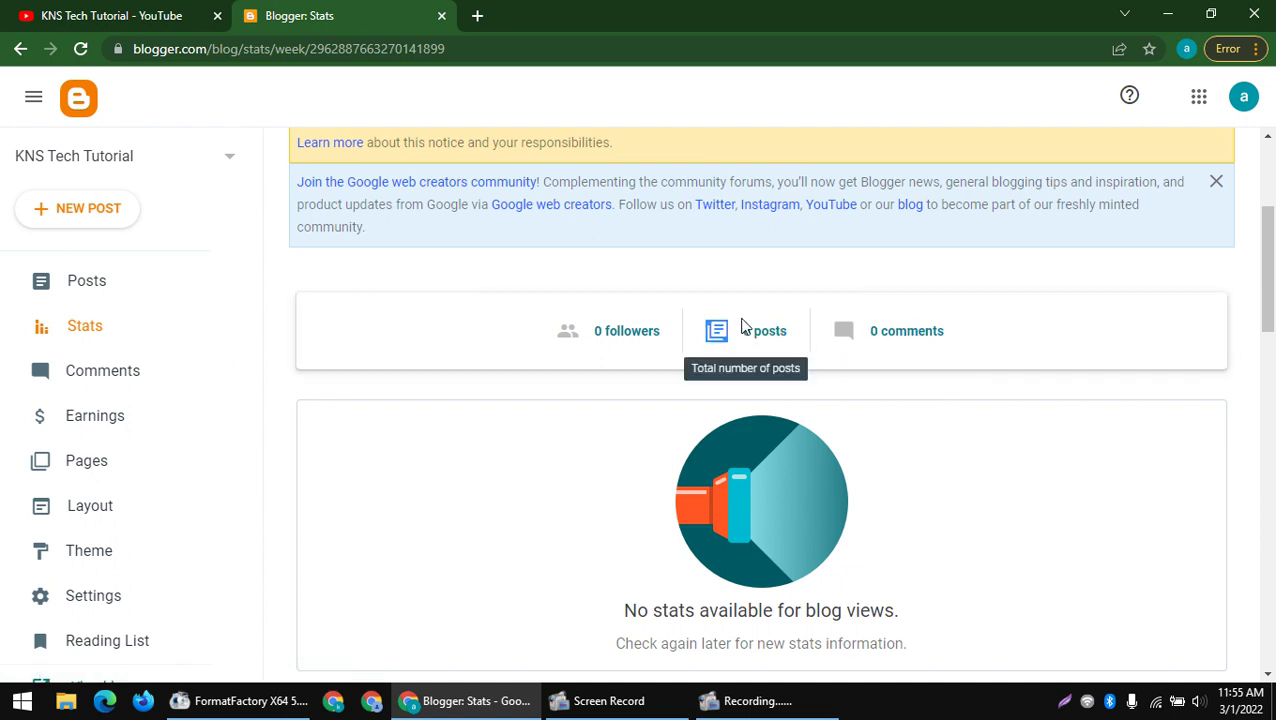
{"action": "left_click_drag", "start_coordinate": [708, 331], "coordinate": [938, 378]}
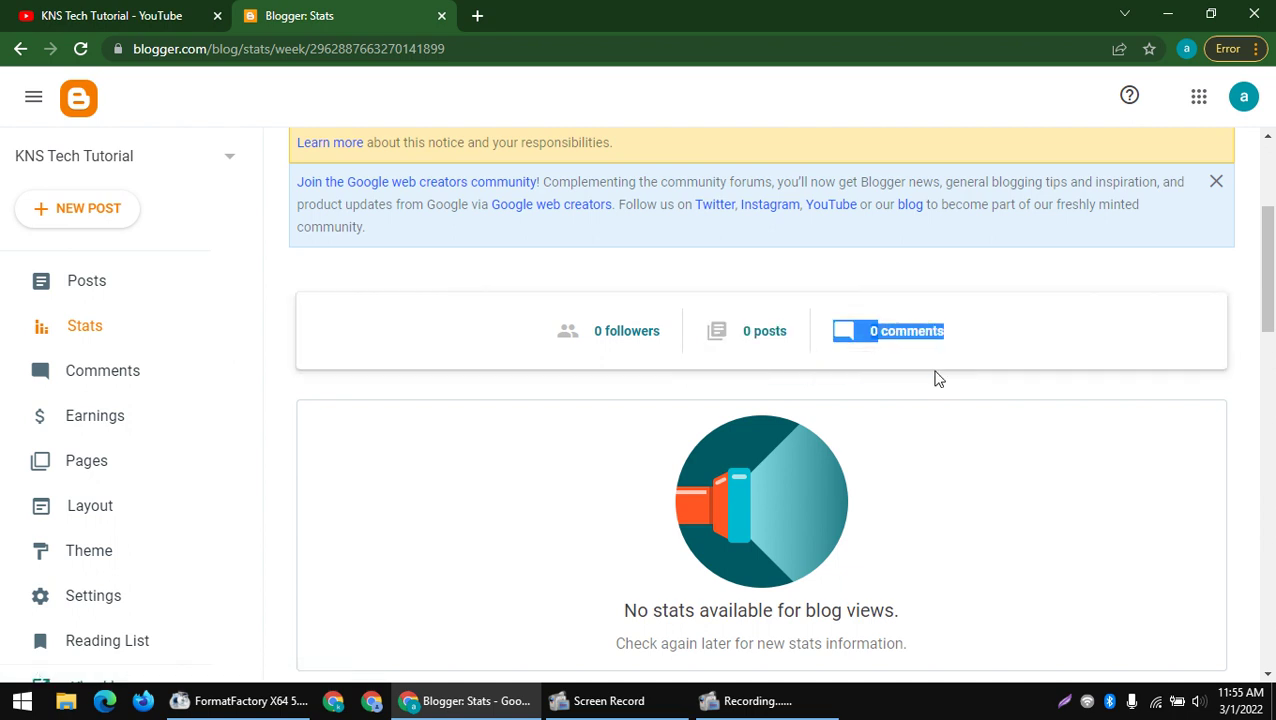
{"action": "left_click", "coordinate": [938, 378]}
{"action": "scroll", "coordinate": [775, 364], "scroll_direction": "down", "scroll_amount": 5}
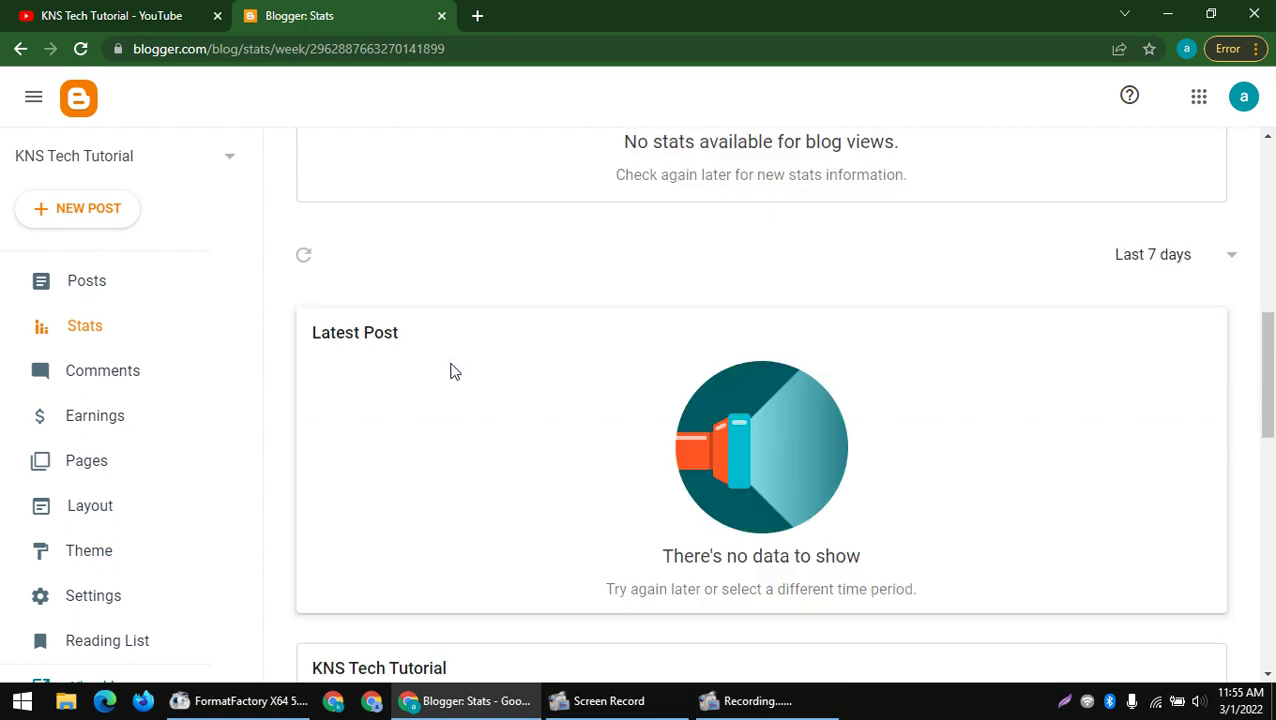
{"action": "scroll", "coordinate": [452, 370], "scroll_direction": "down", "scroll_amount": 4}
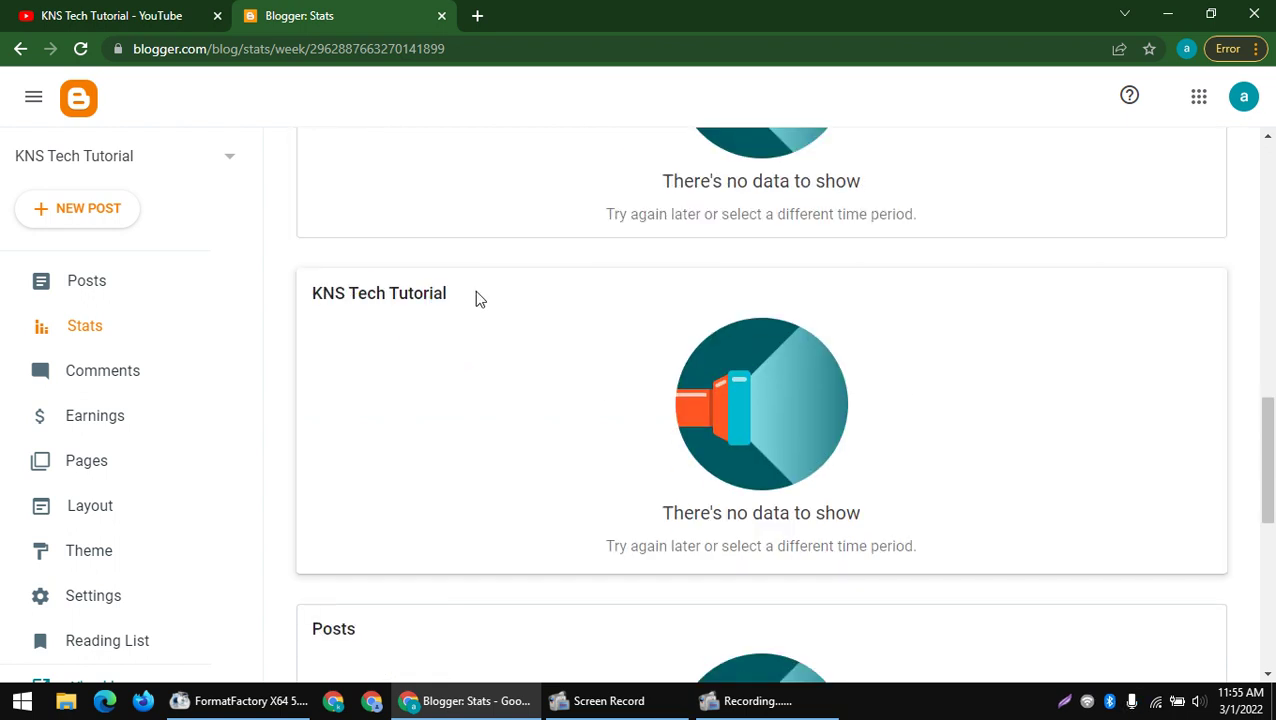
- Check the blog's Comments section and read the AdSense account creation text in the Earnings section
{"action": "left_click", "coordinate": [58, 371]}
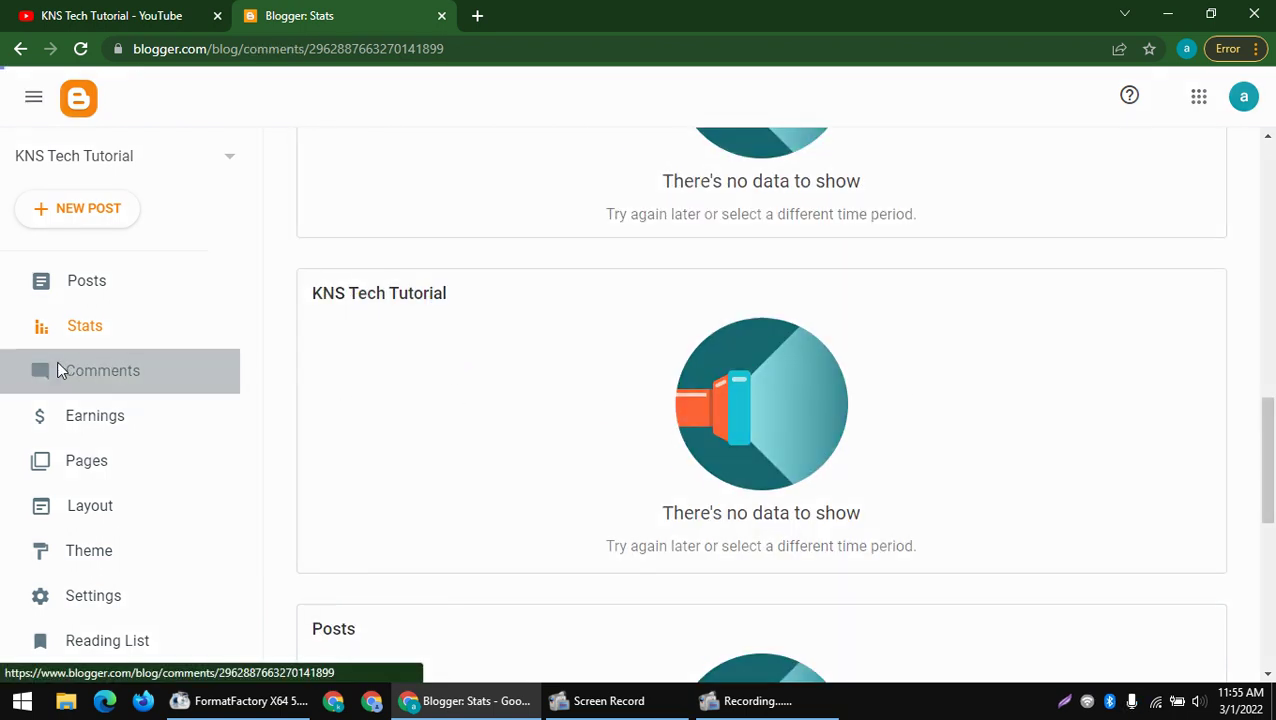
{"action": "left_click", "coordinate": [92, 420]}
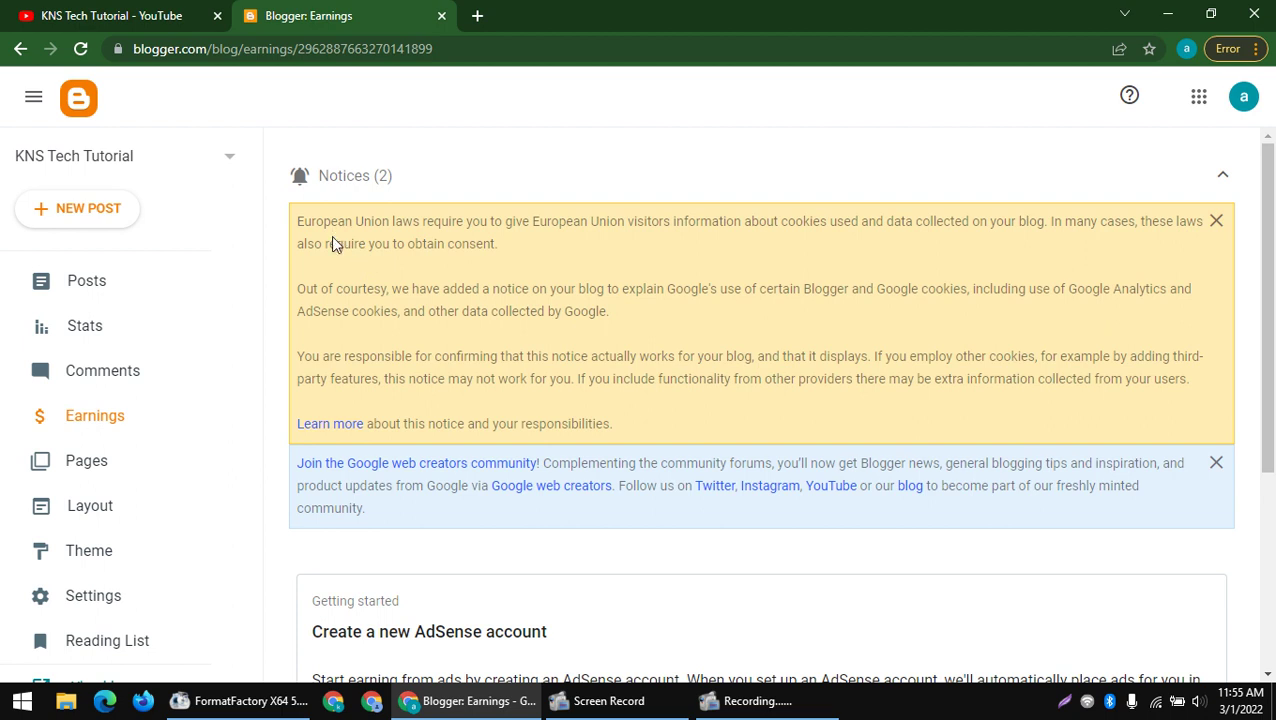
{"action": "scroll", "coordinate": [336, 245], "scroll_direction": "down", "scroll_amount": 3}
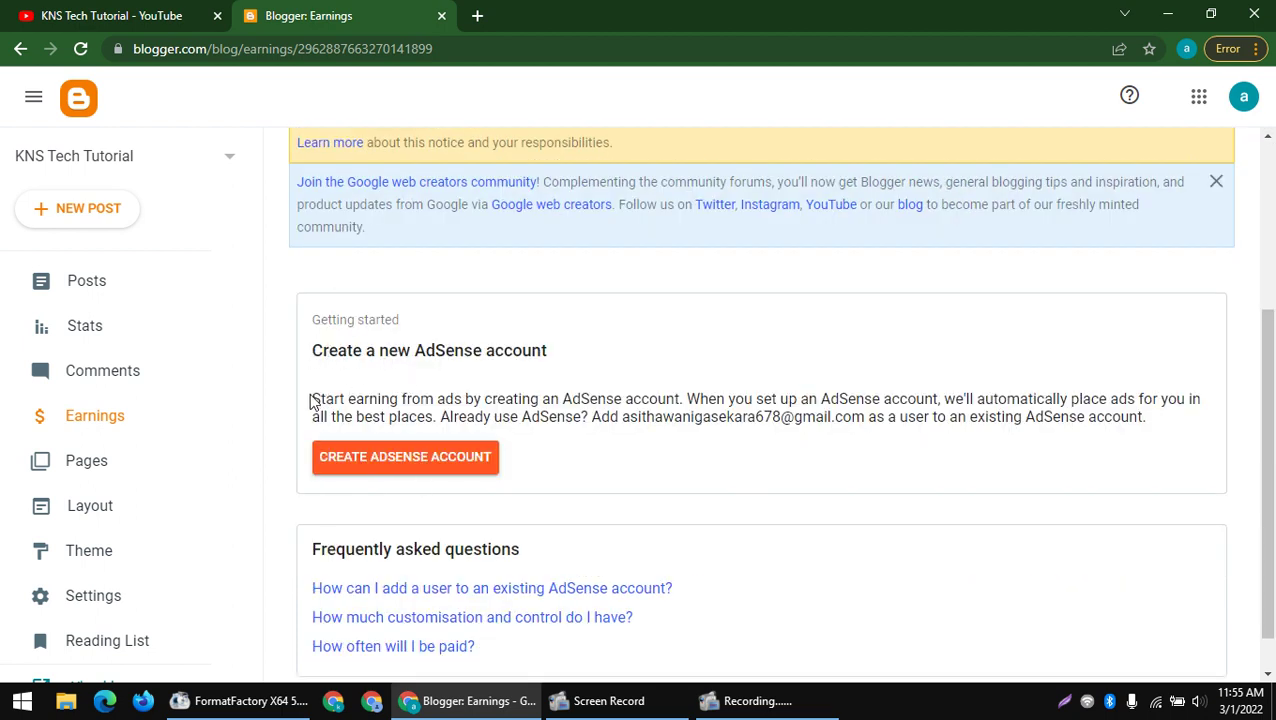
{"action": "left_click_drag", "start_coordinate": [312, 401], "coordinate": [1016, 449]}
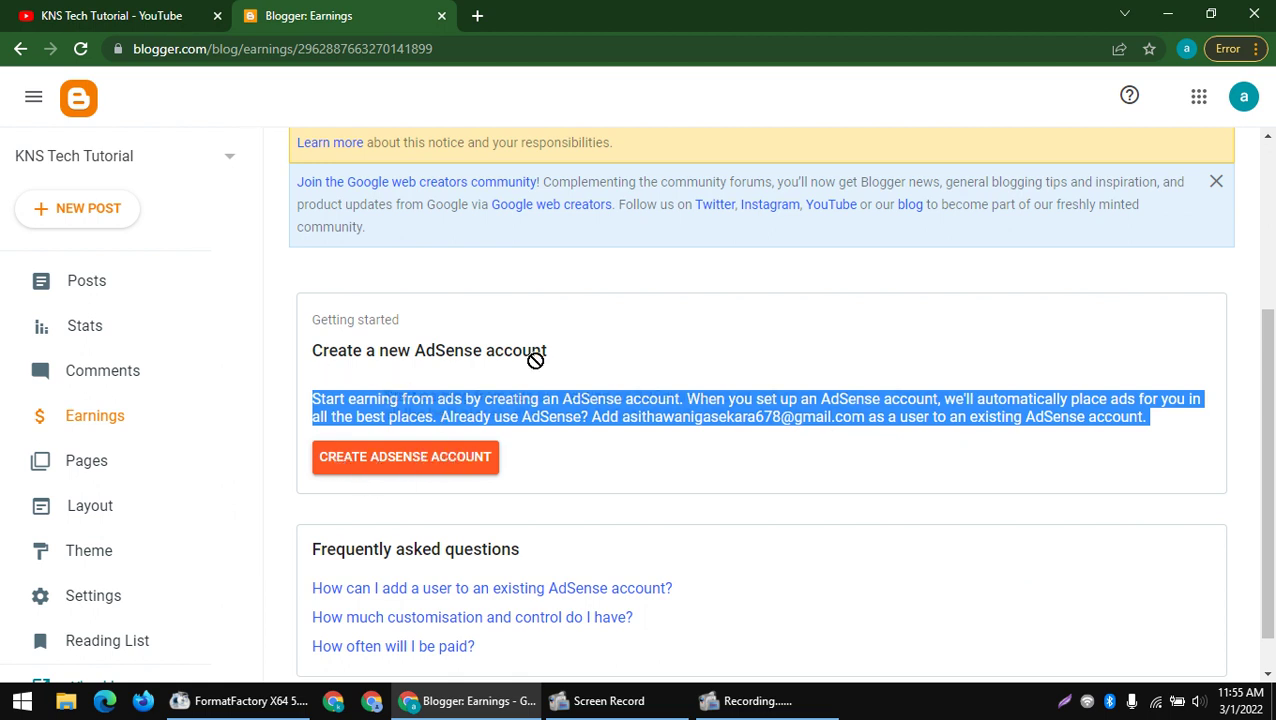
- Create a new blog page and paste the KNS Tech Tutorial YouTube channel's community page URL into its body
{"action": "left_click", "coordinate": [72, 458]}
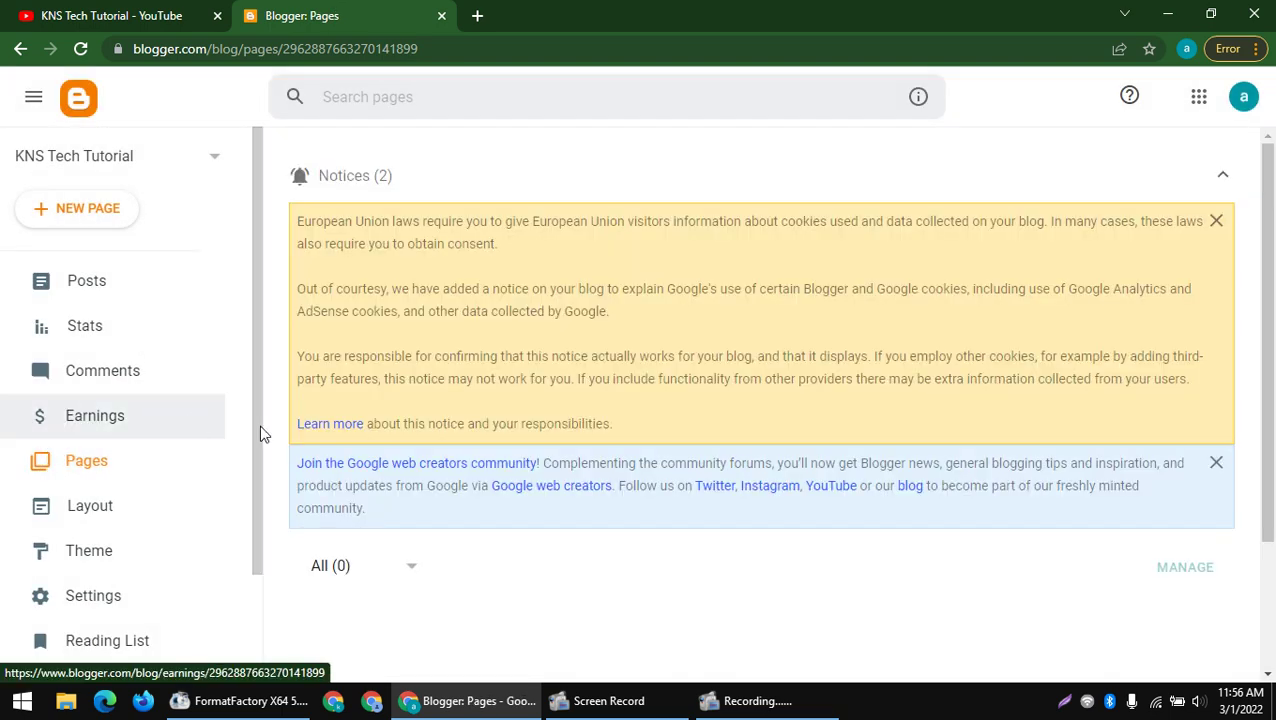
{"action": "scroll", "coordinate": [150, 555], "scroll_direction": "down", "scroll_amount": 2}
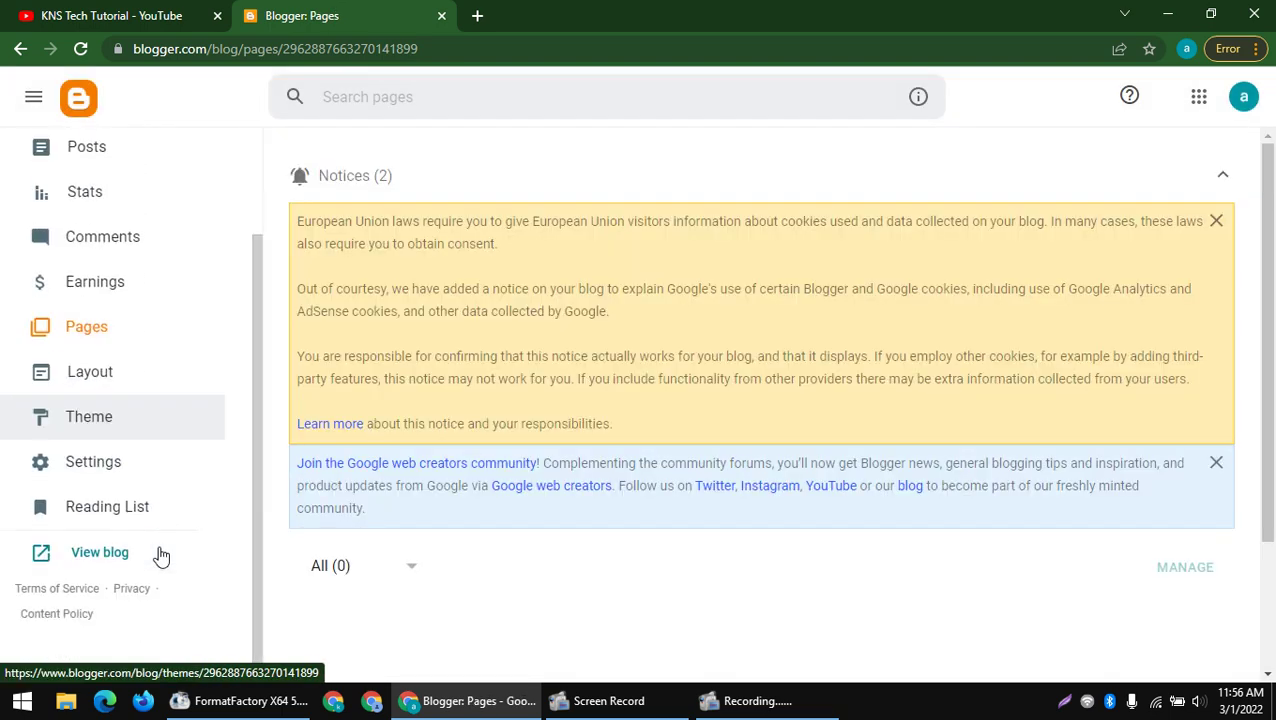
{"action": "scroll", "coordinate": [140, 373], "scroll_direction": "up", "scroll_amount": 2}
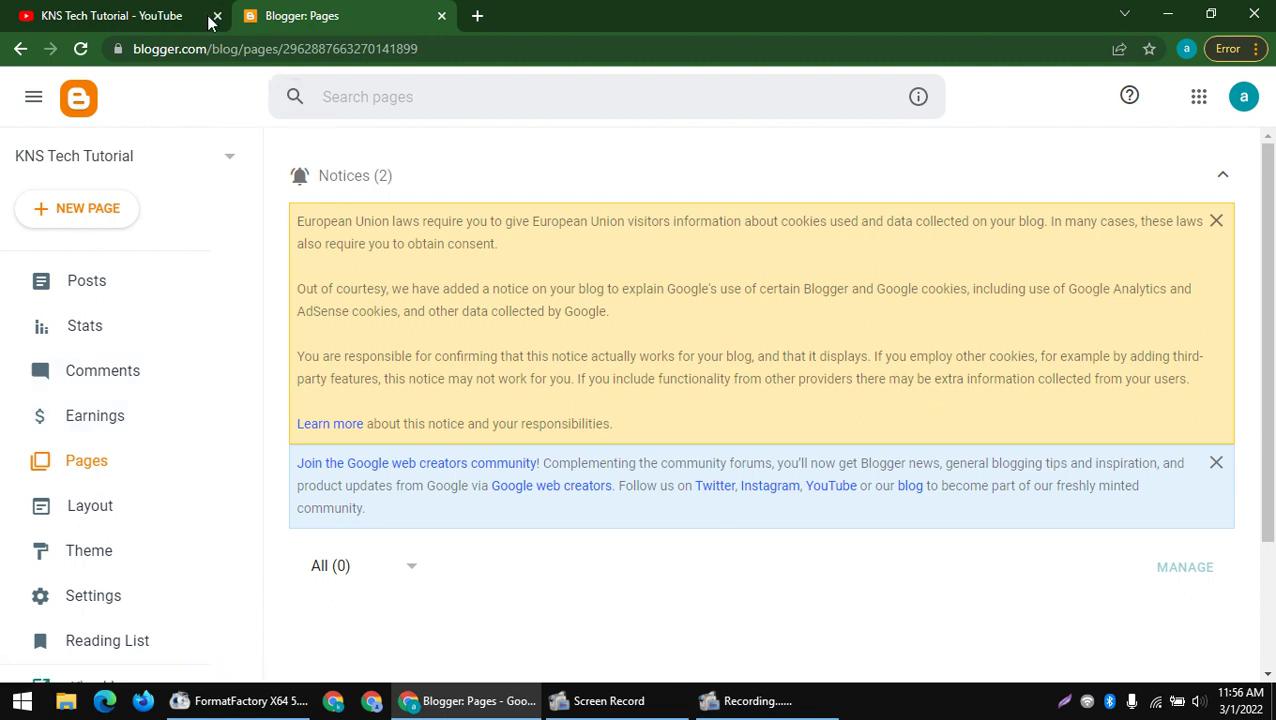
{"action": "left_click", "coordinate": [90, 212]}
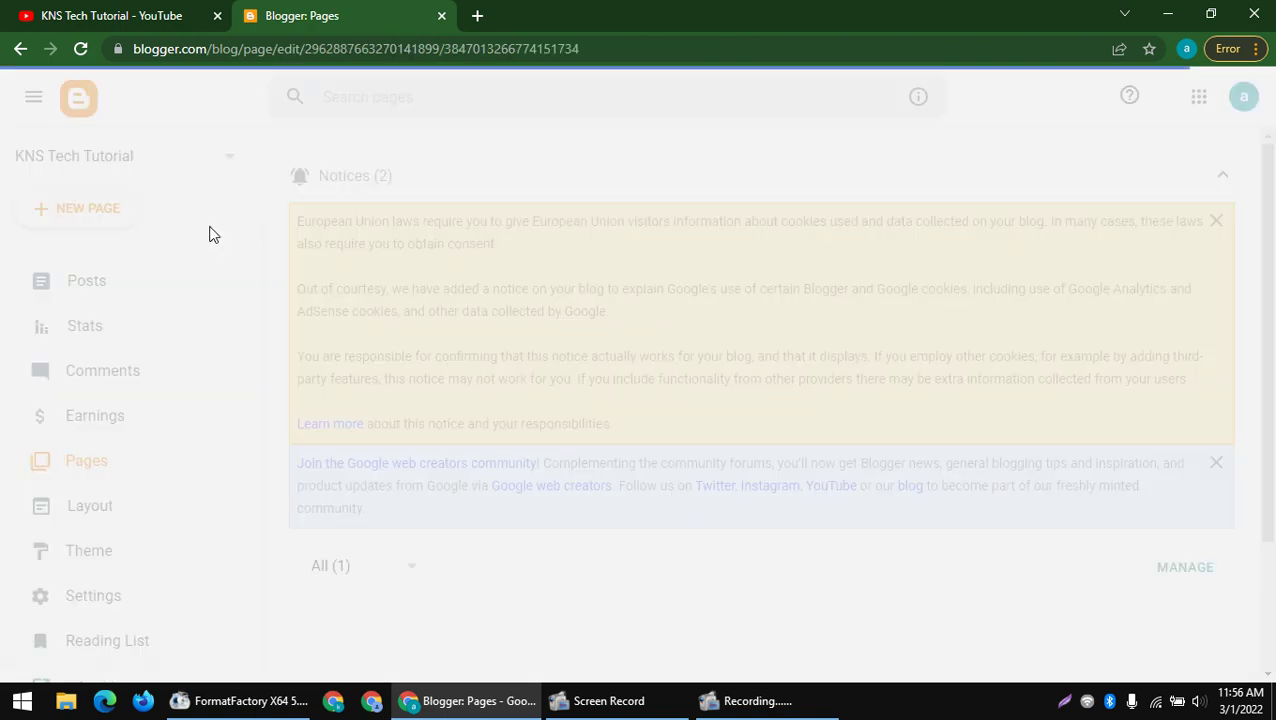
{"action": "left_click", "coordinate": [134, 14]}
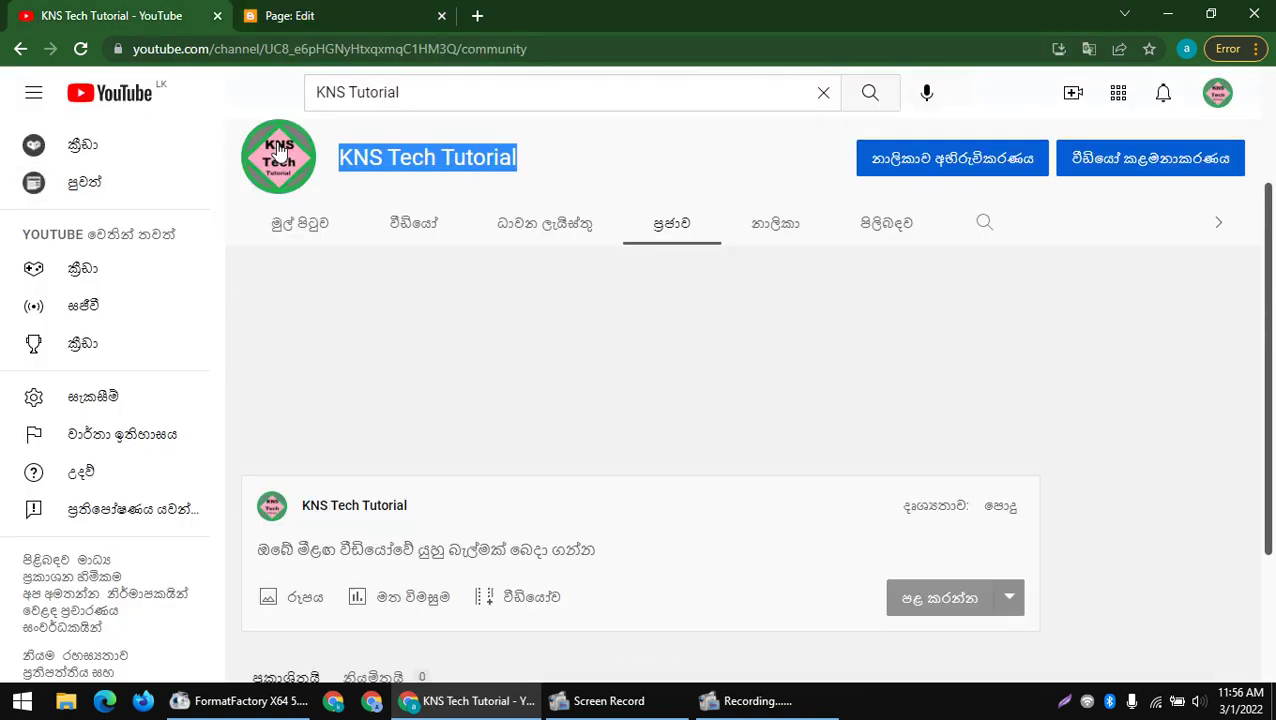
{"action": "key", "text": "ctrl+l"}
{"action": "left_click", "coordinate": [296, 12]}
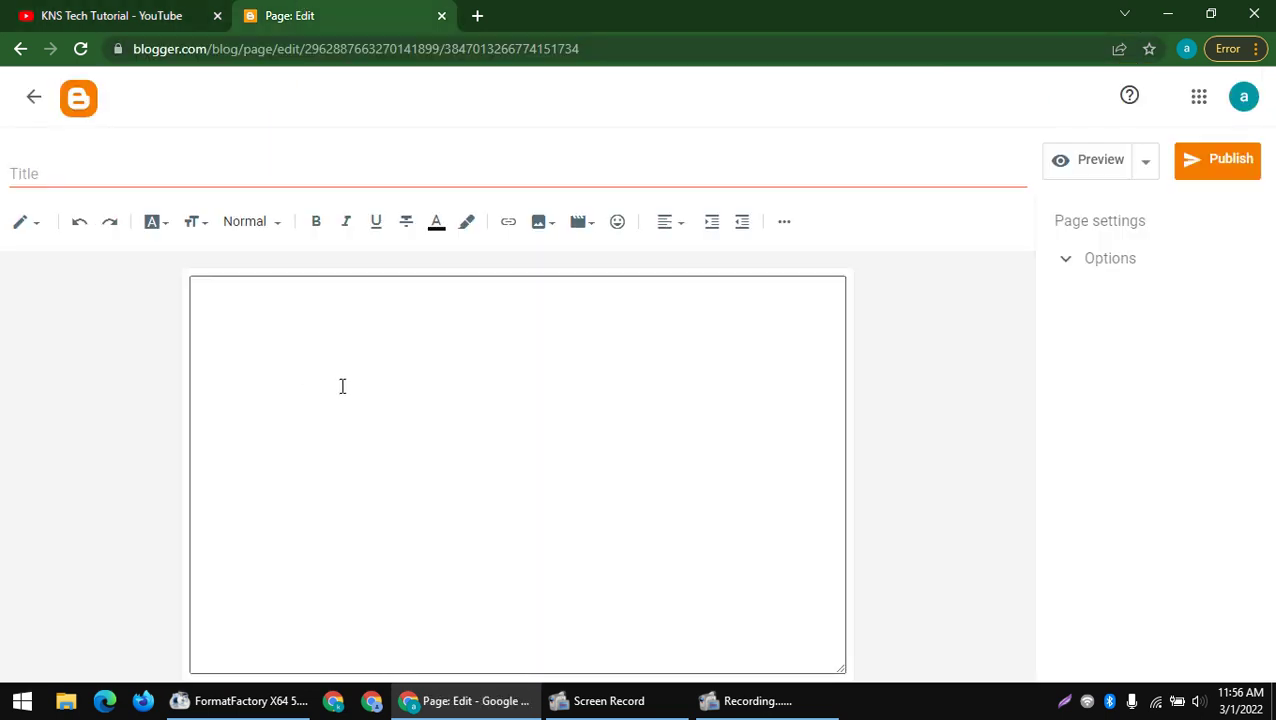
{"action": "left_click", "coordinate": [289, 315]}
{"action": "type", "text": "https://www.youtube.com/channel/UC8_e6pHGNyHtxqxmqC1HM3Q/community"}
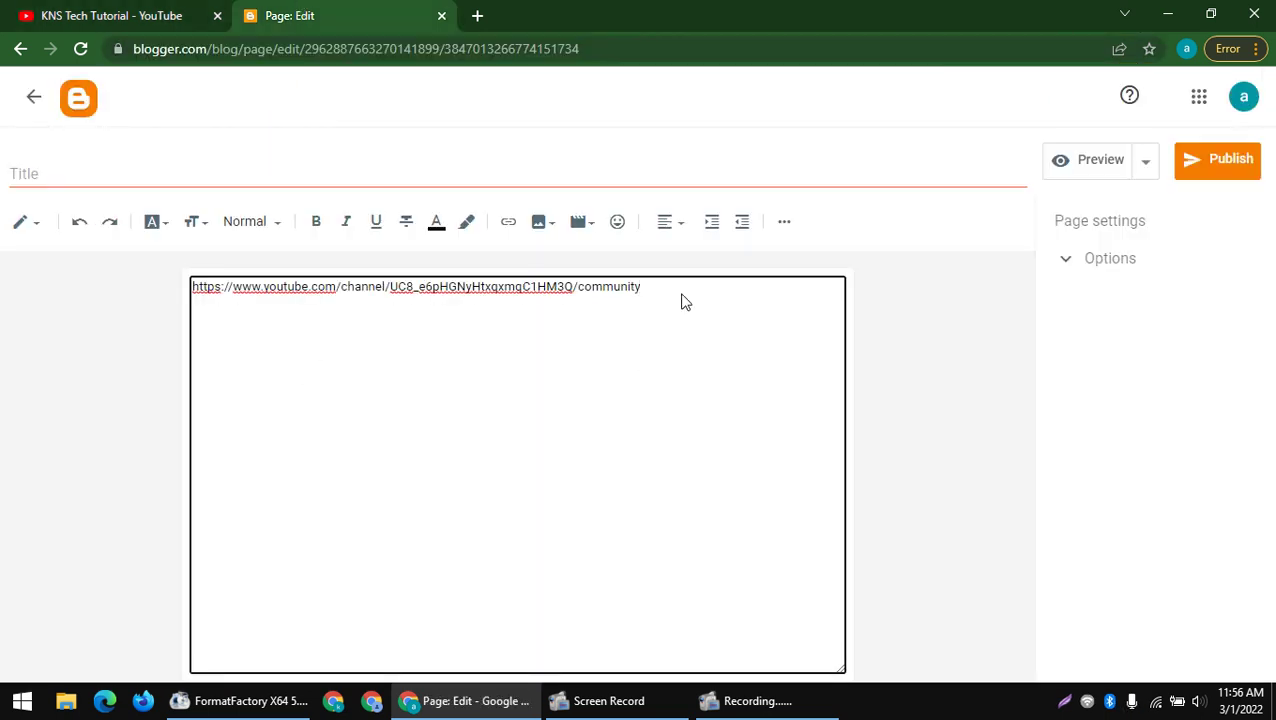
{"action": "type", "text": "https://www.youtube.com/channel/UC8_e6pHGNyHtxqxmqC1HM3Q/community"}
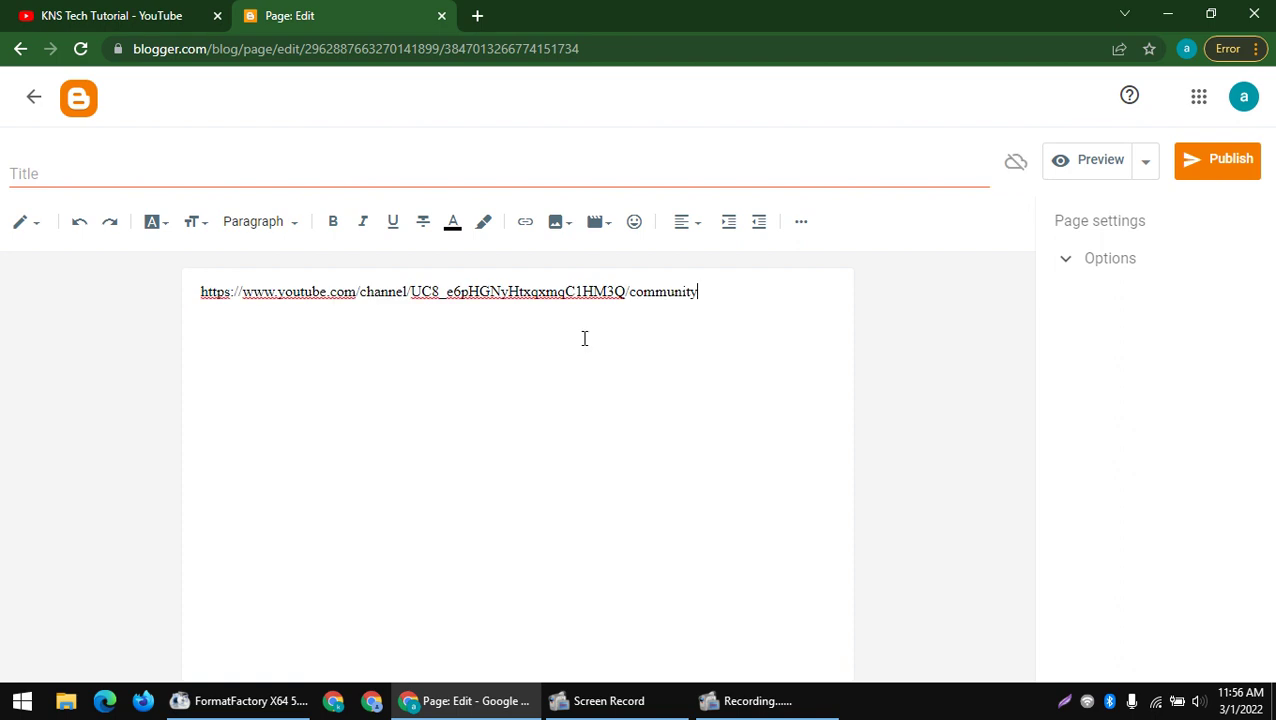
- Remove "community" from the end of the channel URL in the page body and publish the untitled page
{"action": "double_click", "coordinate": [645, 296]}
{"action": "key", "text": "BackSpace"}
{"action": "key", "text": "BackSpace"}
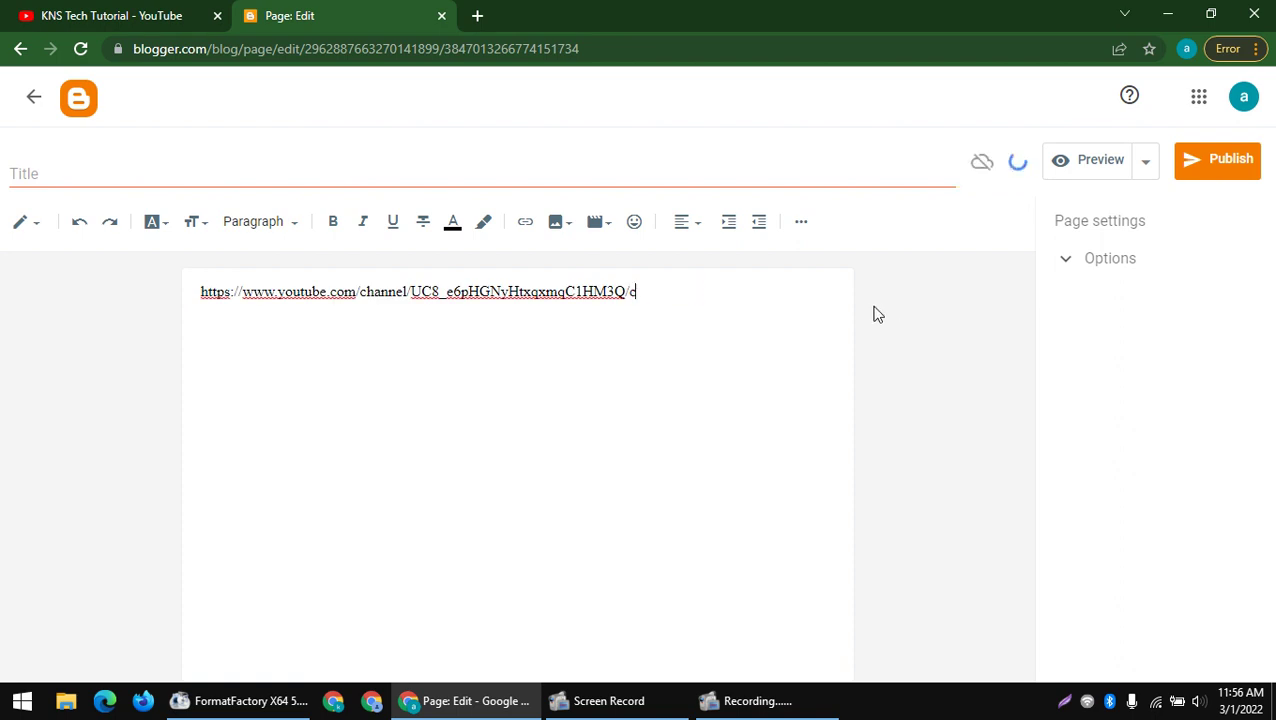
{"action": "left_click", "coordinate": [1206, 172]}
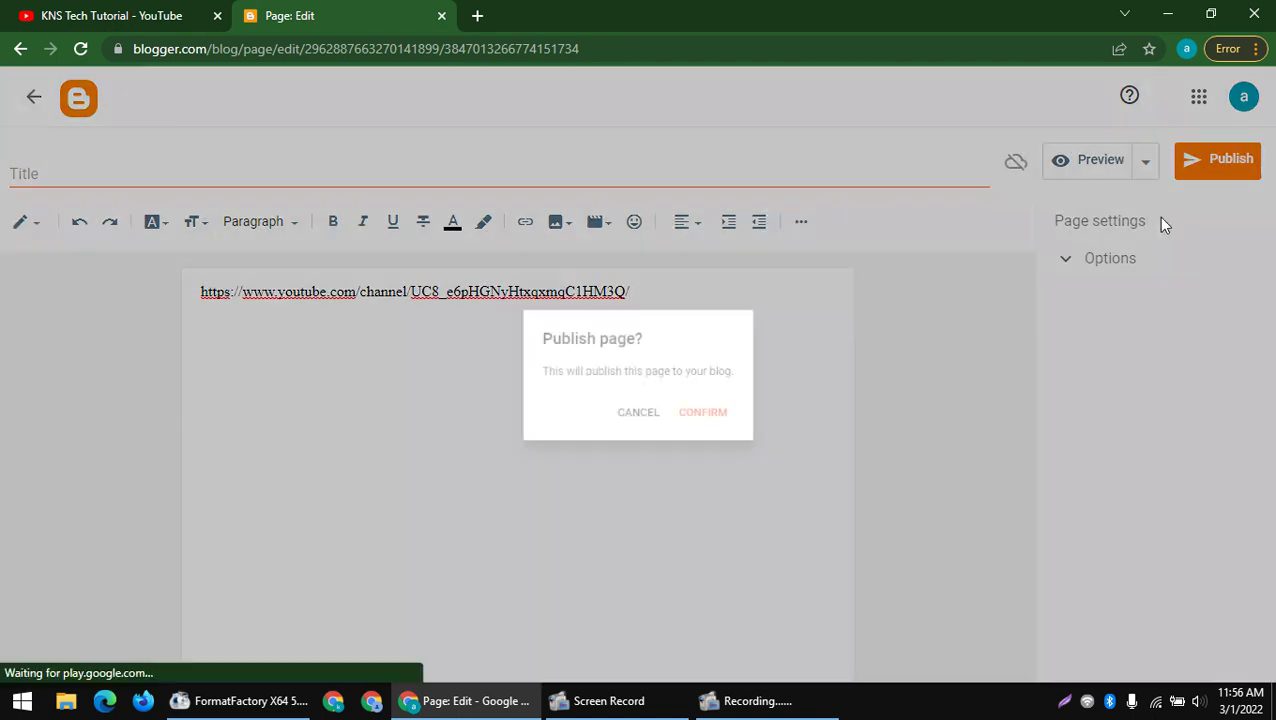
{"action": "left_click", "coordinate": [718, 415]}
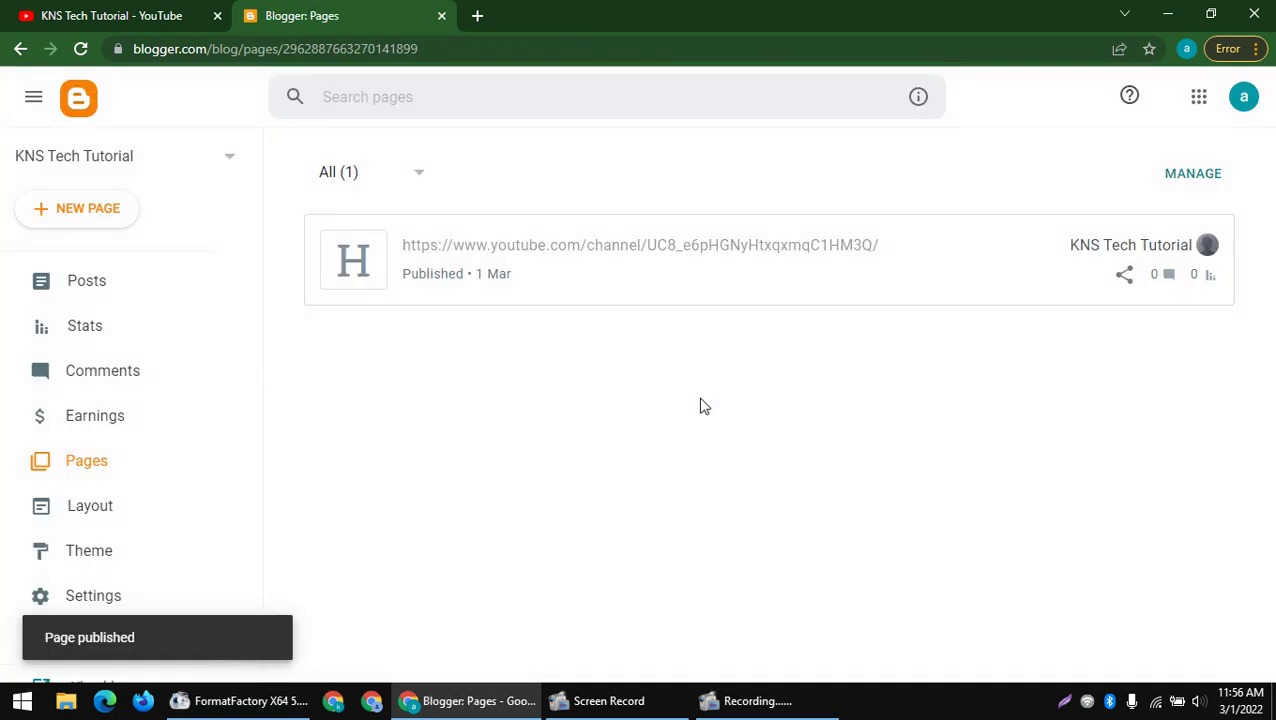
- View the published page in a new tab, examine its web address, and return to the blog's page list
{"action": "scroll", "coordinate": [466, 265], "scroll_direction": "down", "scroll_amount": 1}
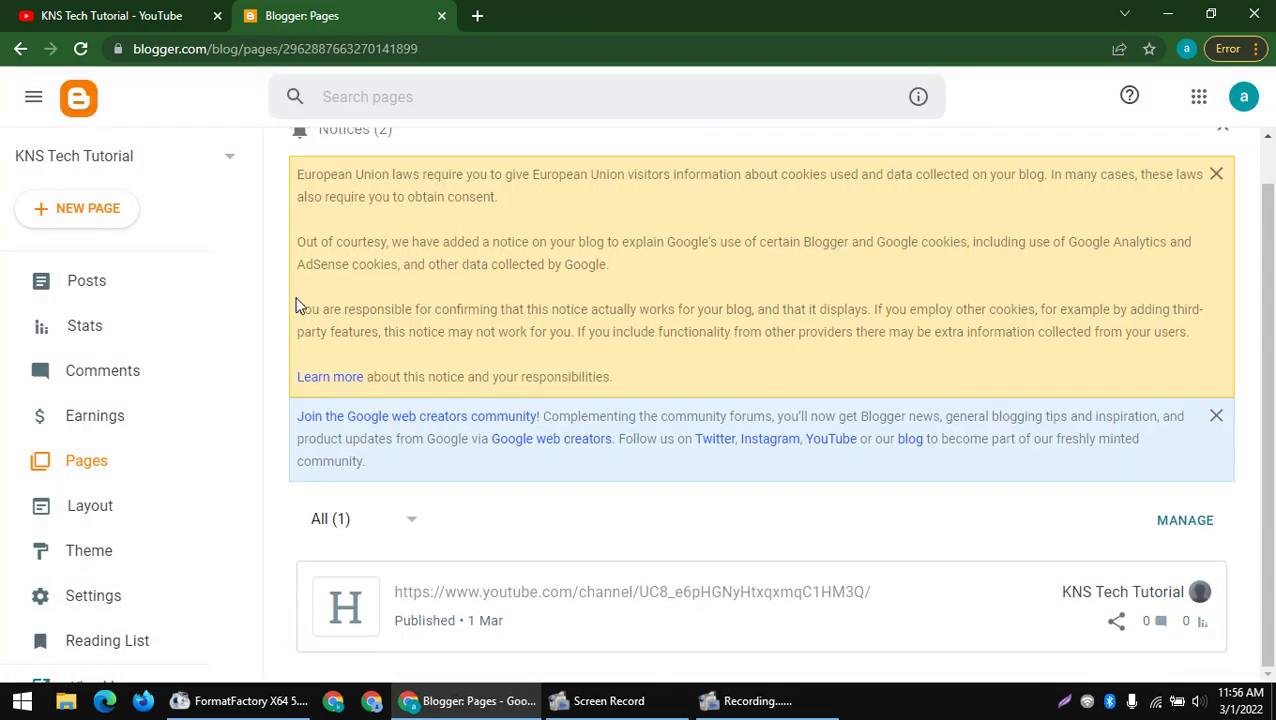
{"action": "mouse_move", "coordinate": [1080, 595]}
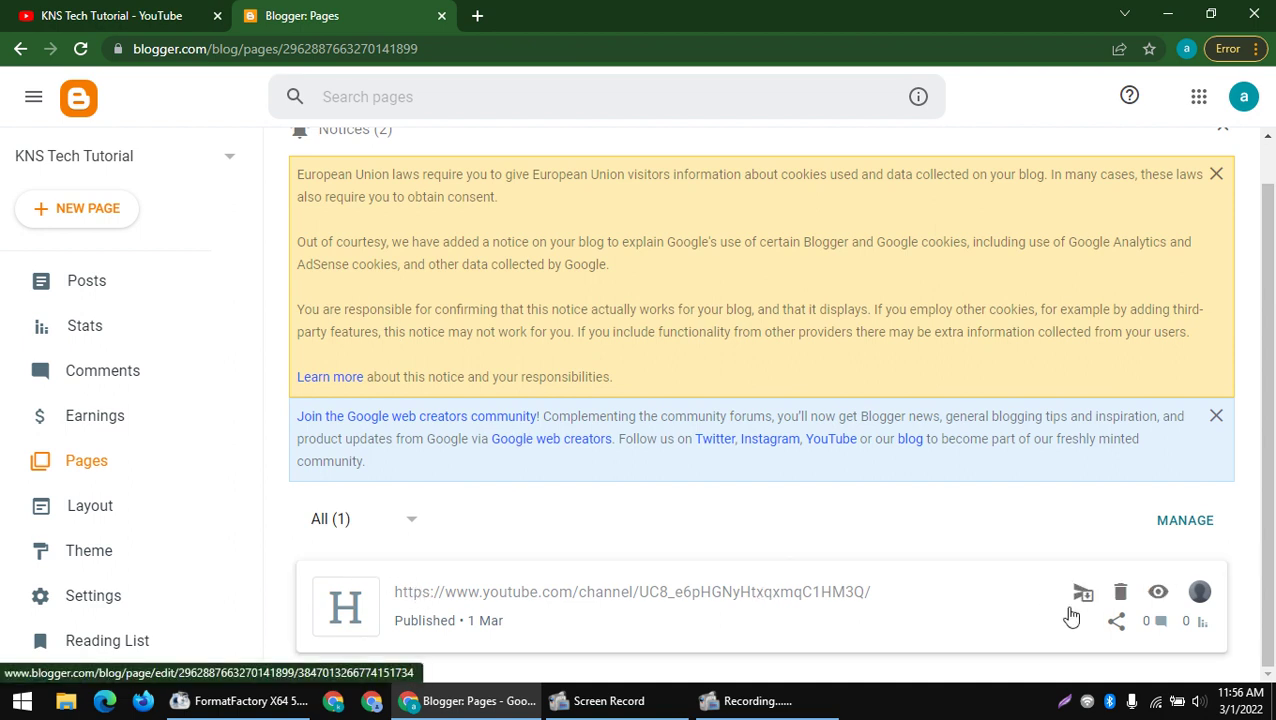
{"action": "left_click", "coordinate": [1158, 594]}
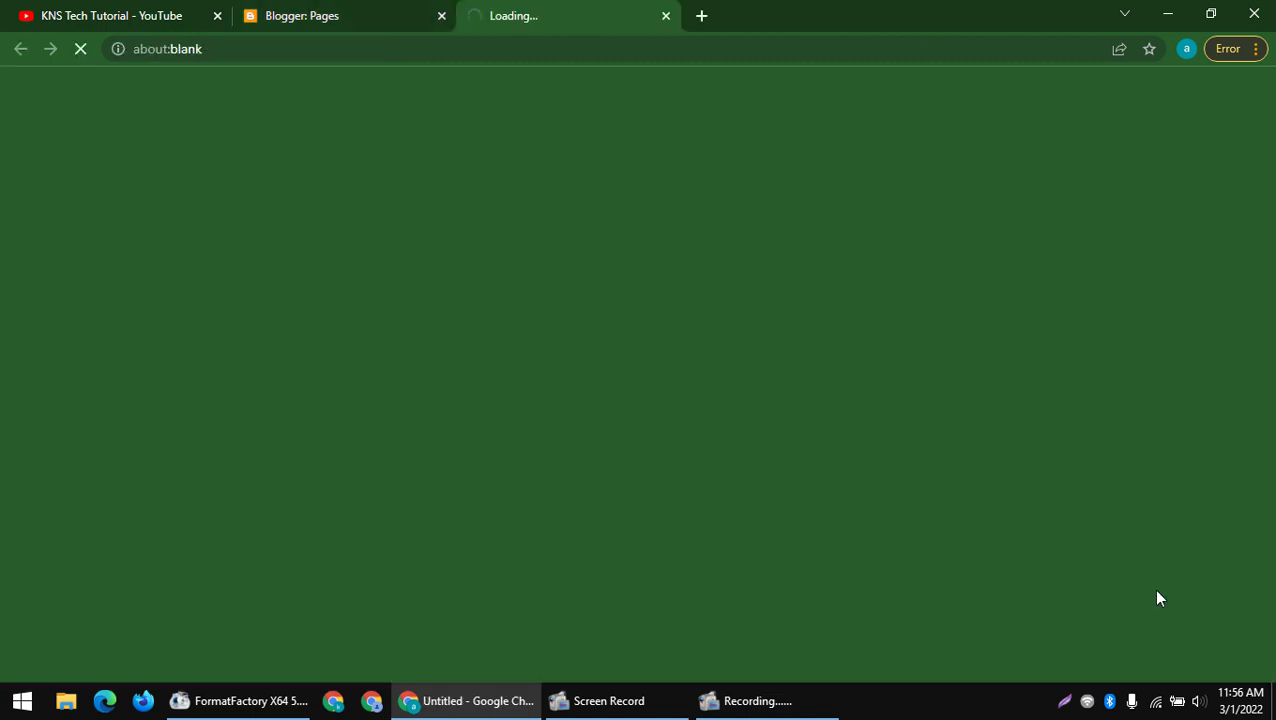
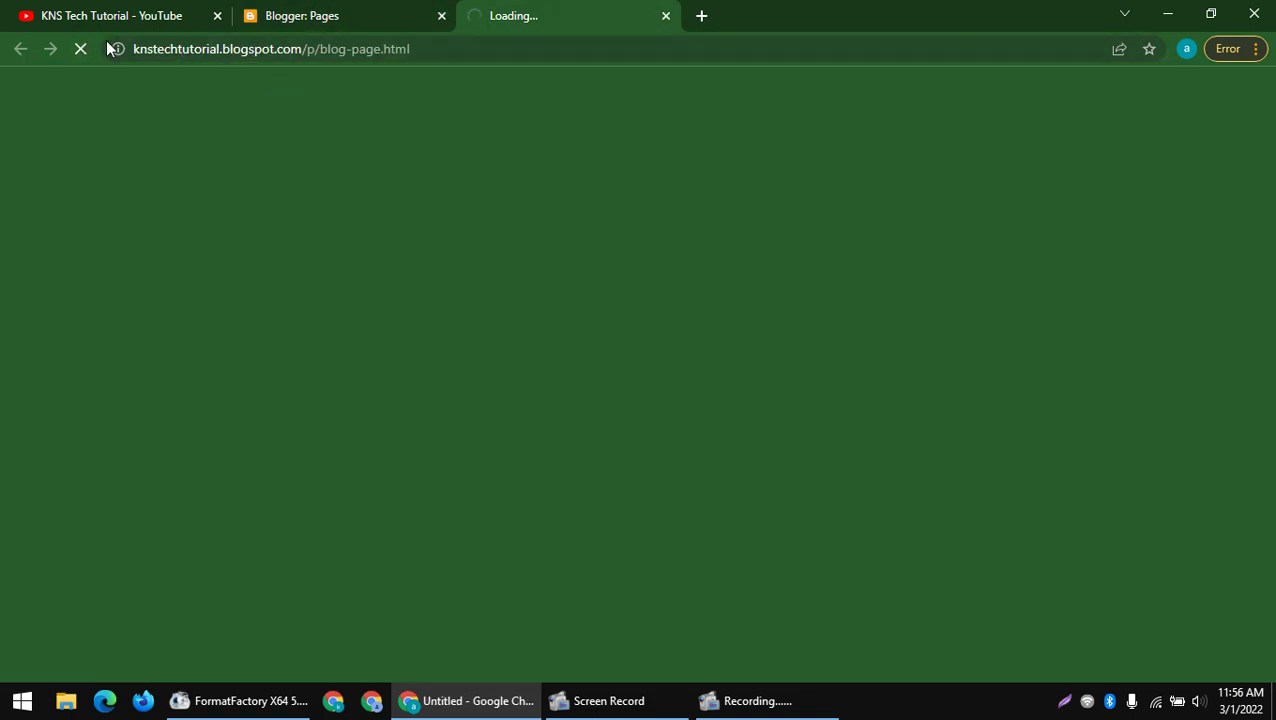
{"action": "left_click_drag", "start_coordinate": [134, 49], "coordinate": [308, 52]}
{"action": "left_click", "coordinate": [313, 50]}
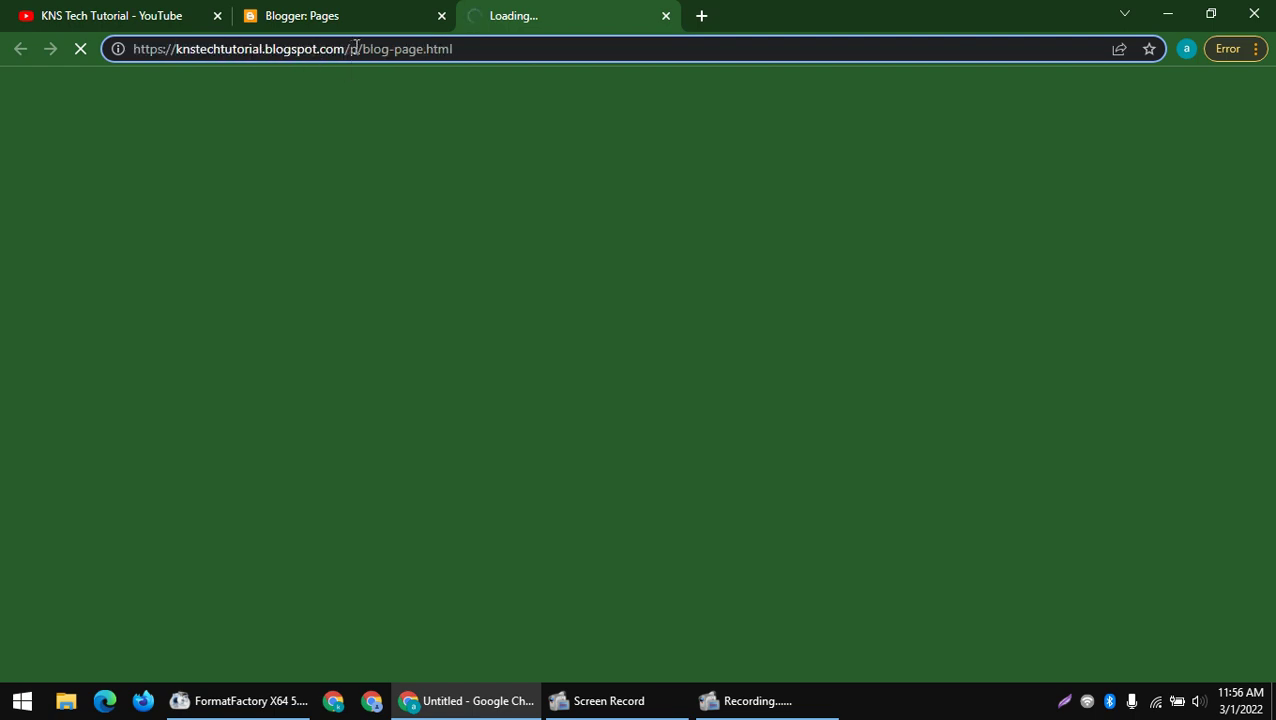
{"action": "left_click_drag", "start_coordinate": [405, 43], "coordinate": [519, 48]}
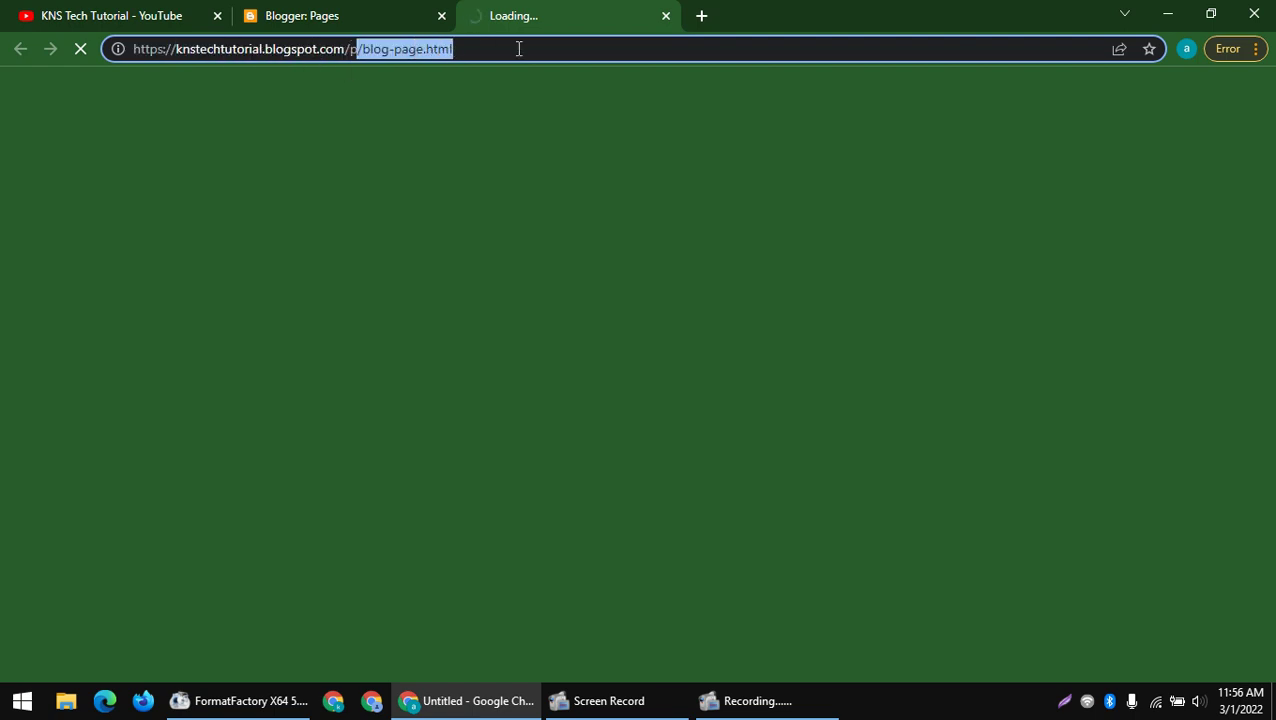
{"action": "left_click", "coordinate": [426, 8]}
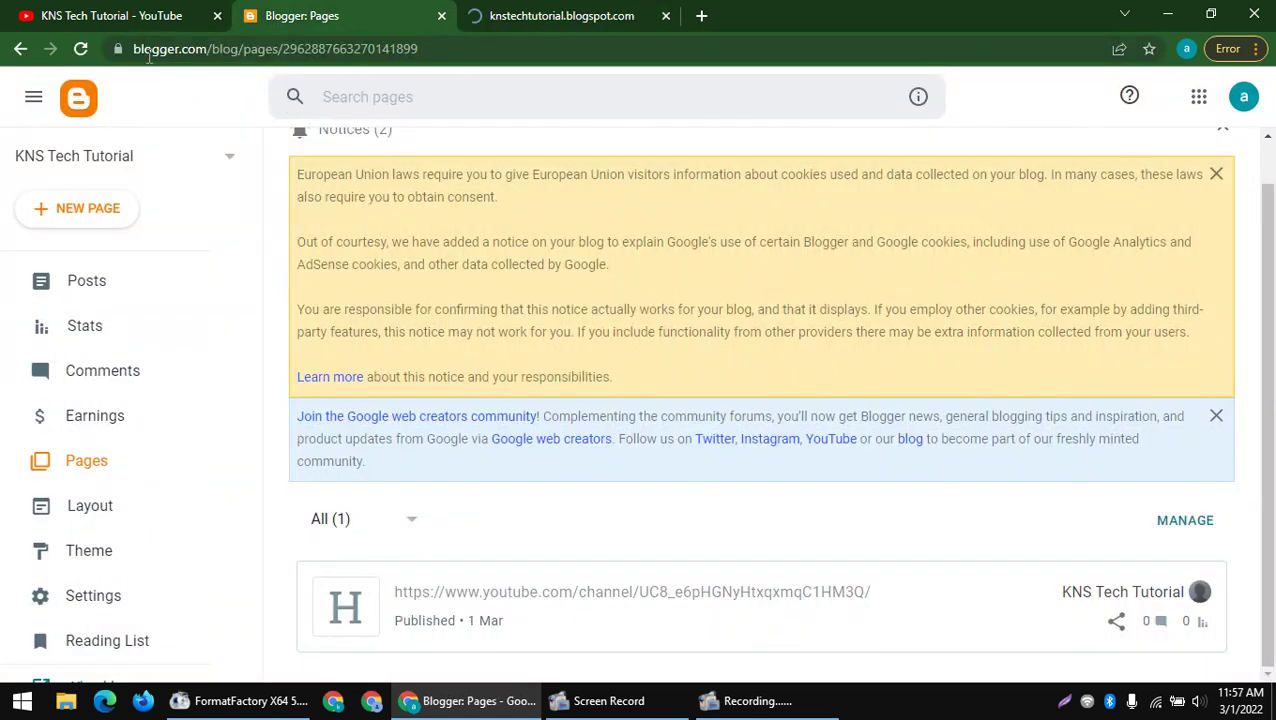
- Reload the published blog page and the Blogger Pages list
{"action": "left_click", "coordinate": [503, 11]}
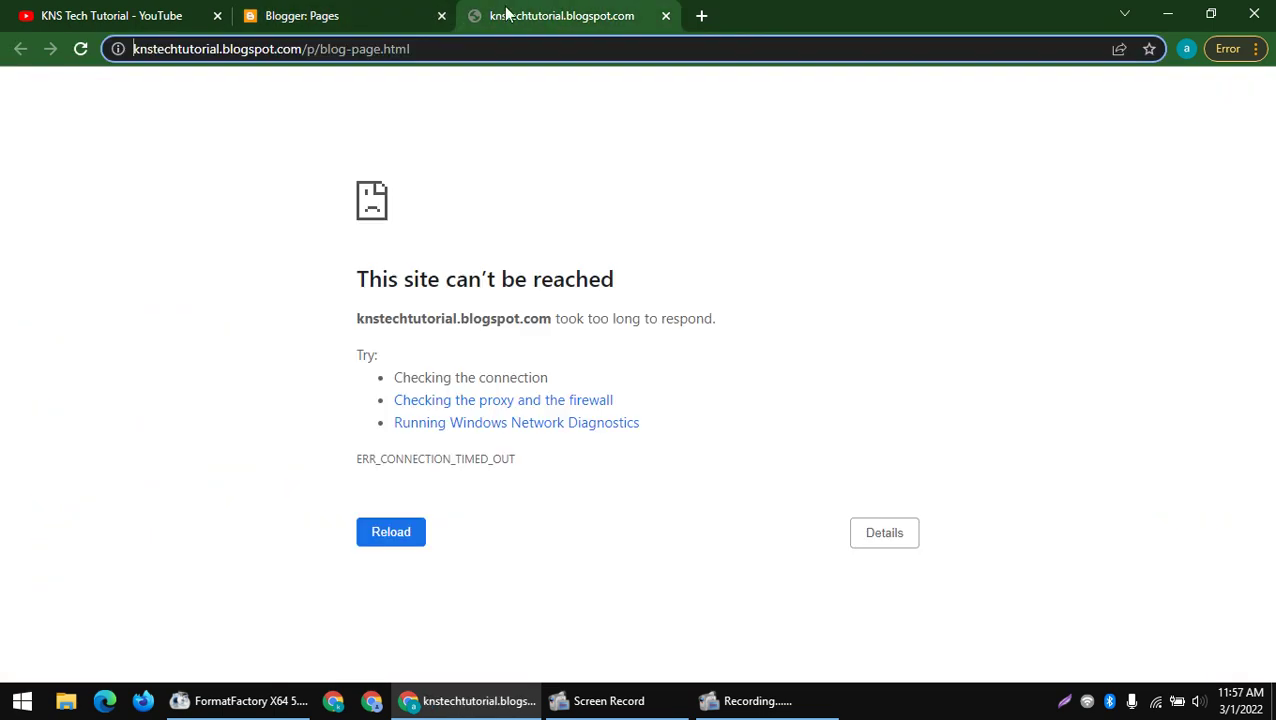
{"action": "left_click", "coordinate": [391, 532]}
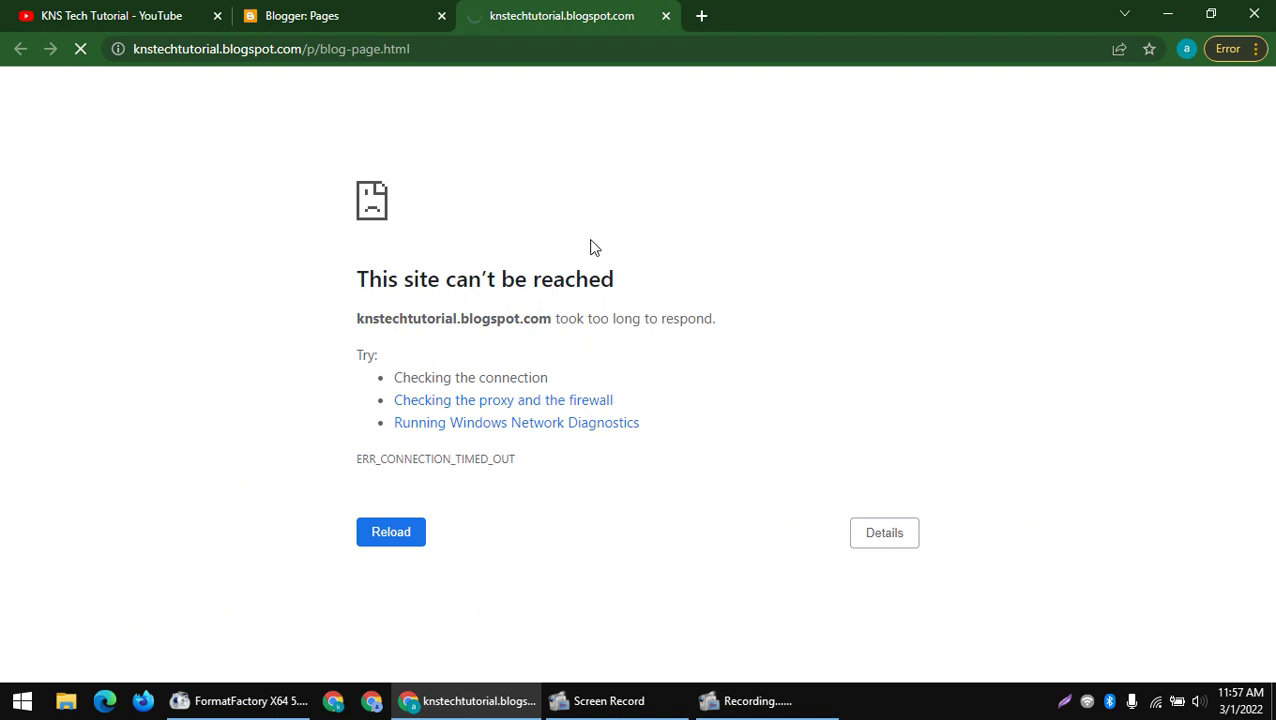
{"action": "left_click", "coordinate": [300, 8]}
{"action": "right_click", "coordinate": [515, 112]}
{"action": "right_click", "coordinate": [490, 128]}
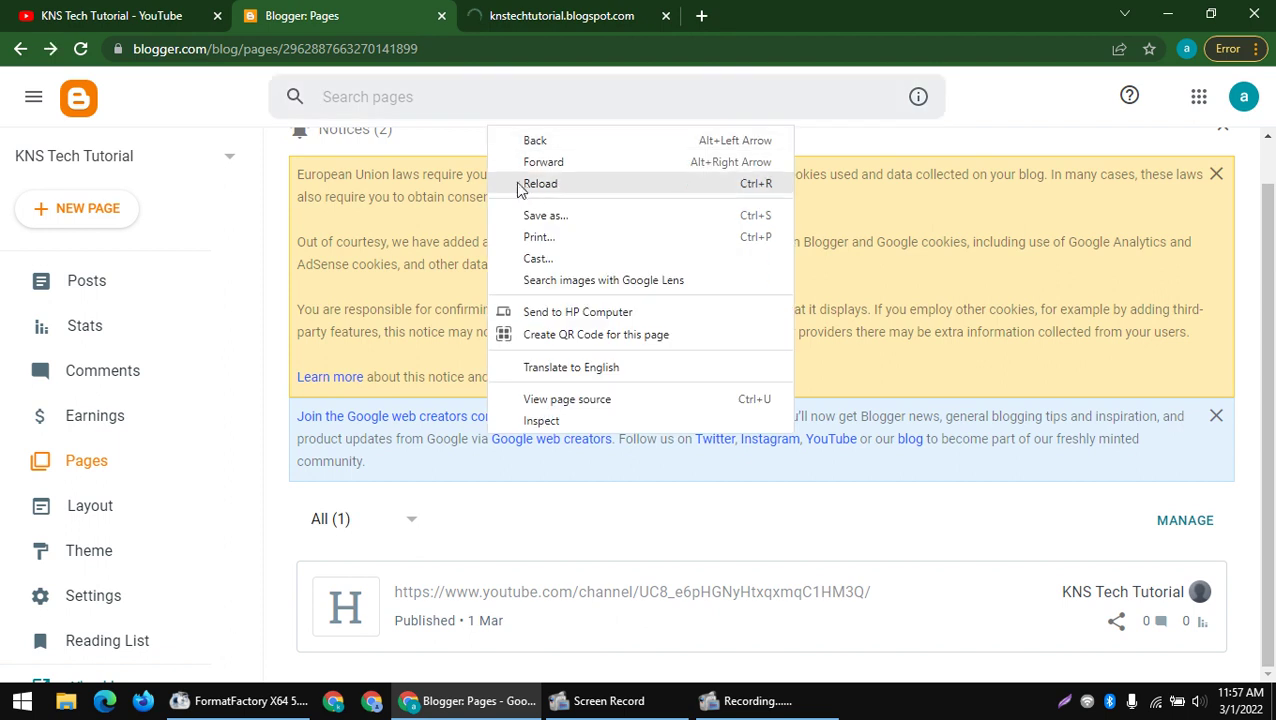
{"action": "left_click", "coordinate": [520, 178]}
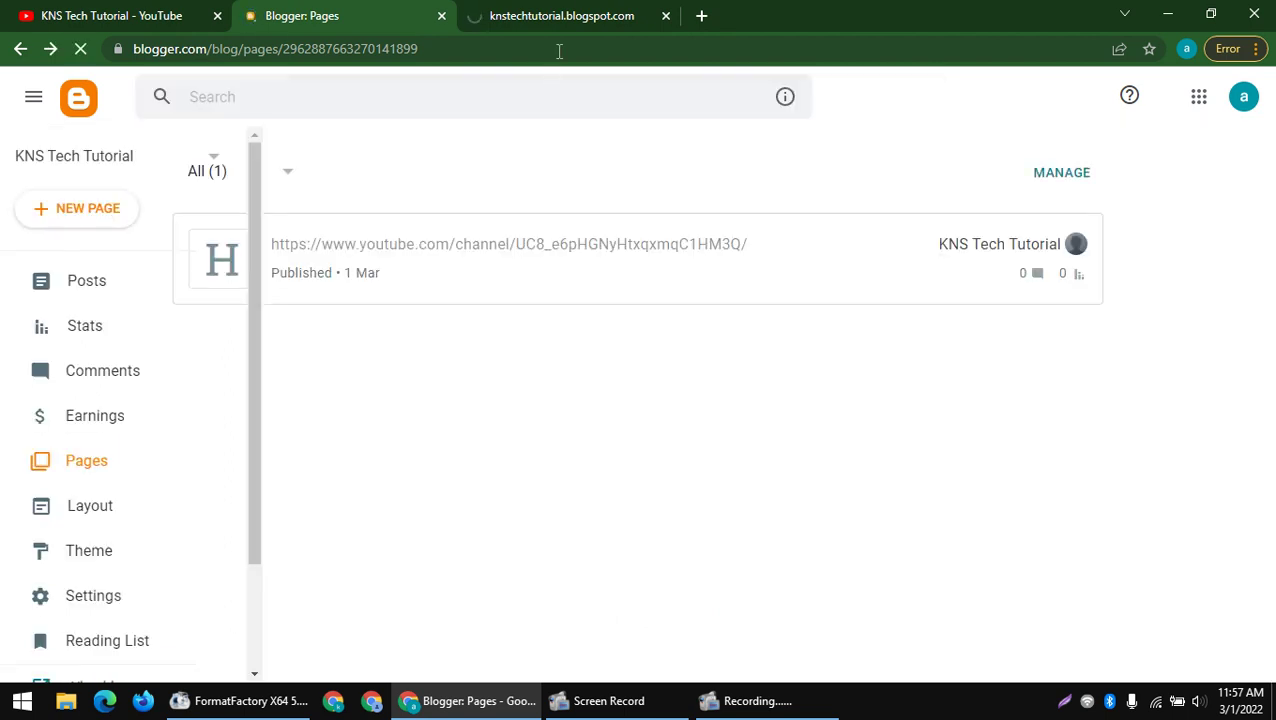
- Request the blog page address again and return to the Blogger Pages list
{"action": "left_click", "coordinate": [560, 15]}
{"action": "left_click", "coordinate": [460, 40]}
{"action": "left_click", "coordinate": [464, 48]}
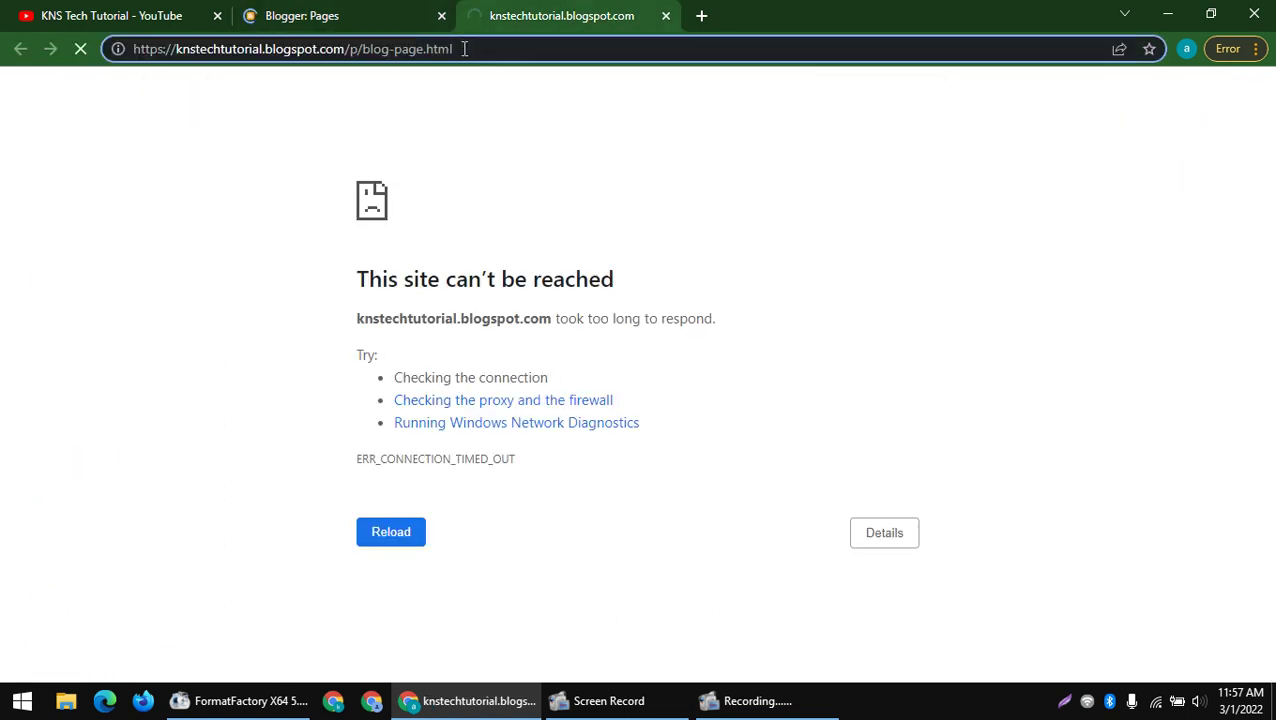
{"action": "key", "text": "Return"}
{"action": "left_click", "coordinate": [295, 13]}
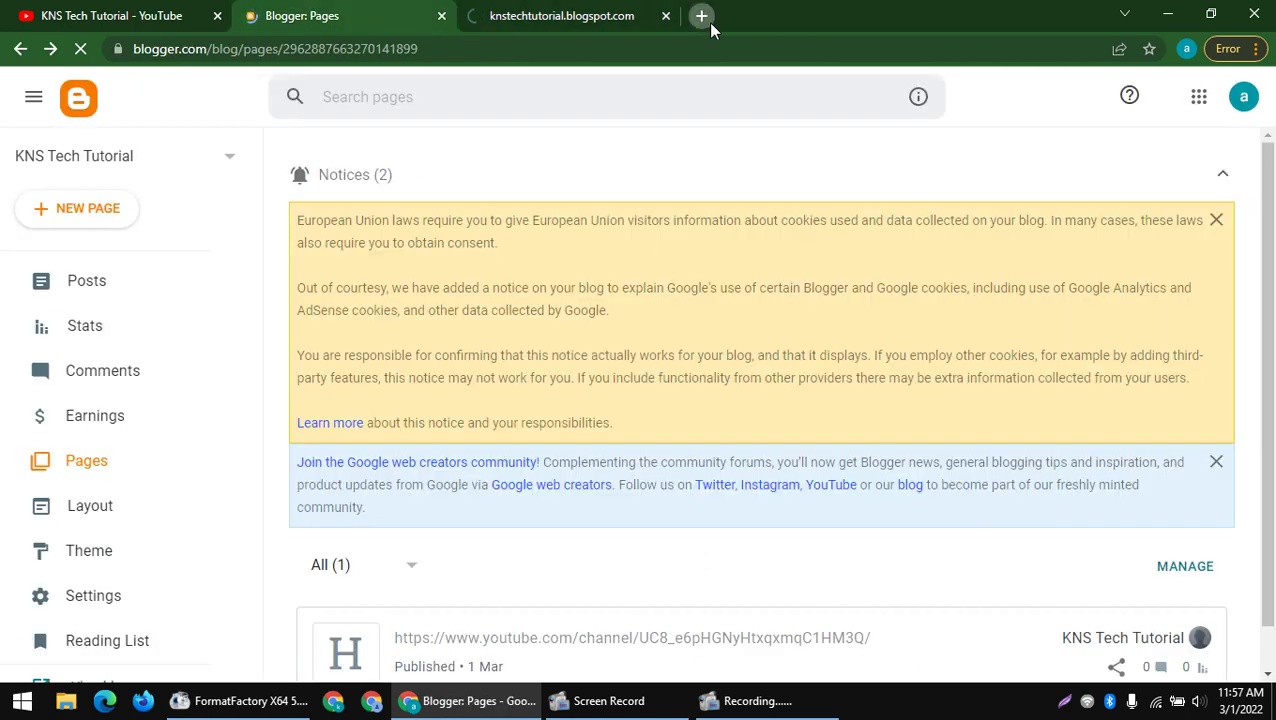
{"action": "left_click", "coordinate": [701, 15]}
{"action": "type", "text": "xxc"}
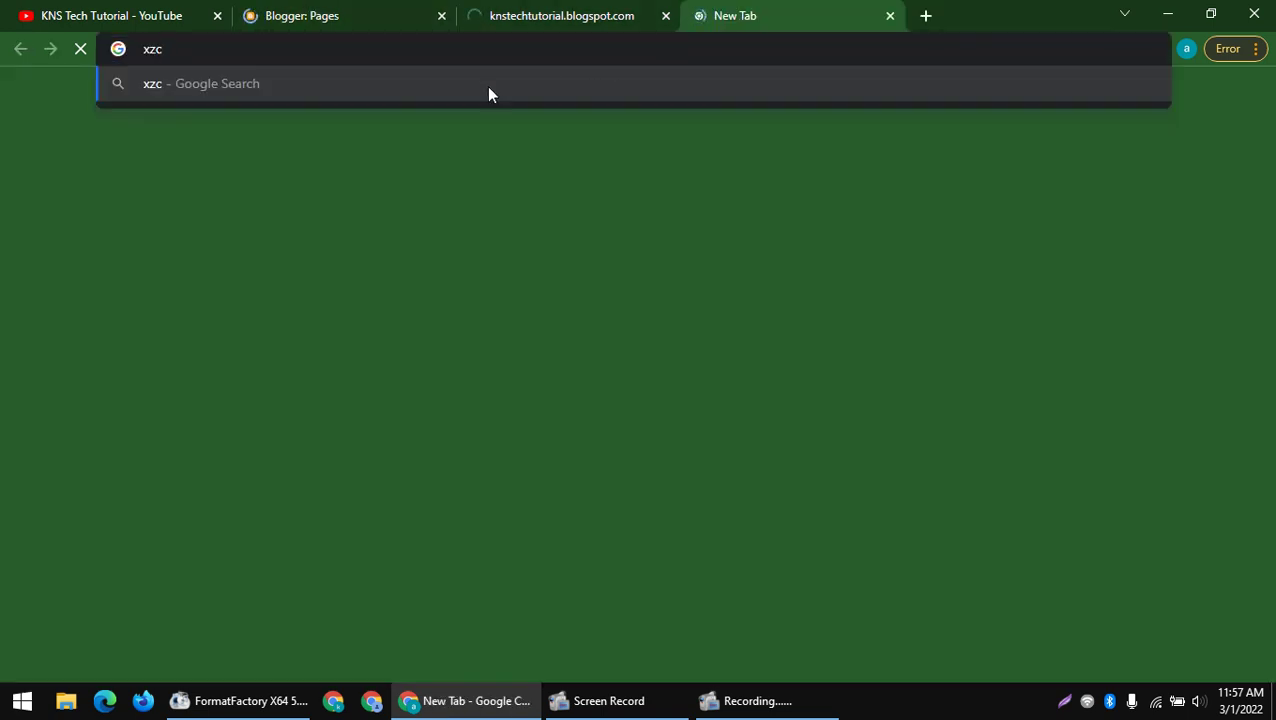
{"action": "key", "text": "ctrl+shift+Tab"}
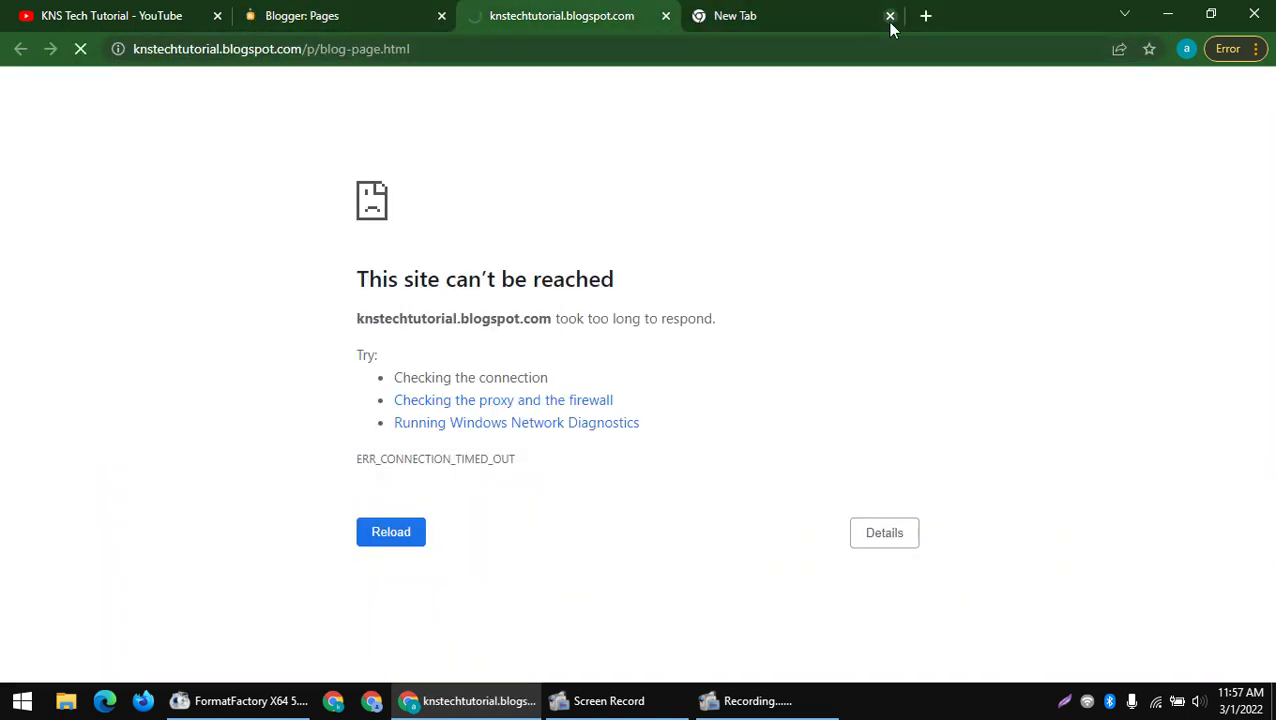
{"action": "left_click", "coordinate": [890, 16]}
{"action": "left_click_drag", "start_coordinate": [312, 220], "coordinate": [689, 390]}
{"action": "left_click", "coordinate": [689, 390]}
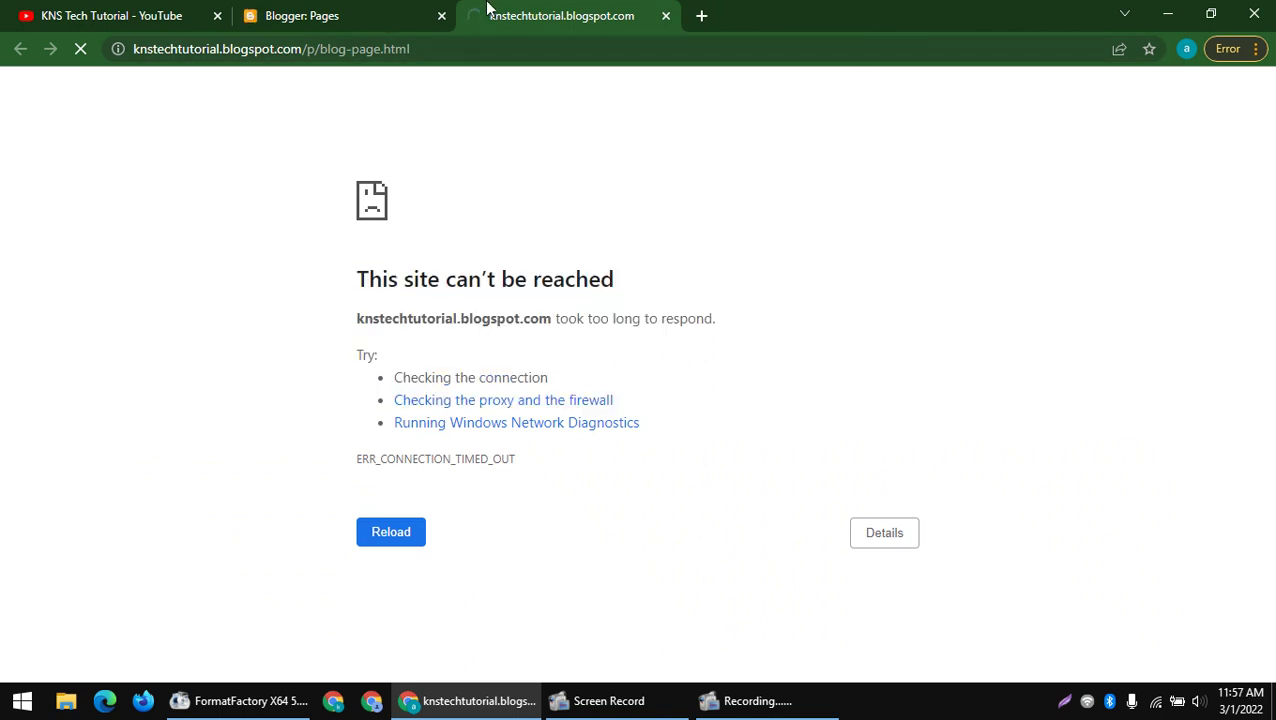
- Open the blog's settings in Blogger and close the browser tab of the blog page
{"action": "key", "text": "ctrl+shift+Tab"}
{"action": "scroll", "coordinate": [348, 403], "scroll_direction": "down", "scroll_amount": 1}
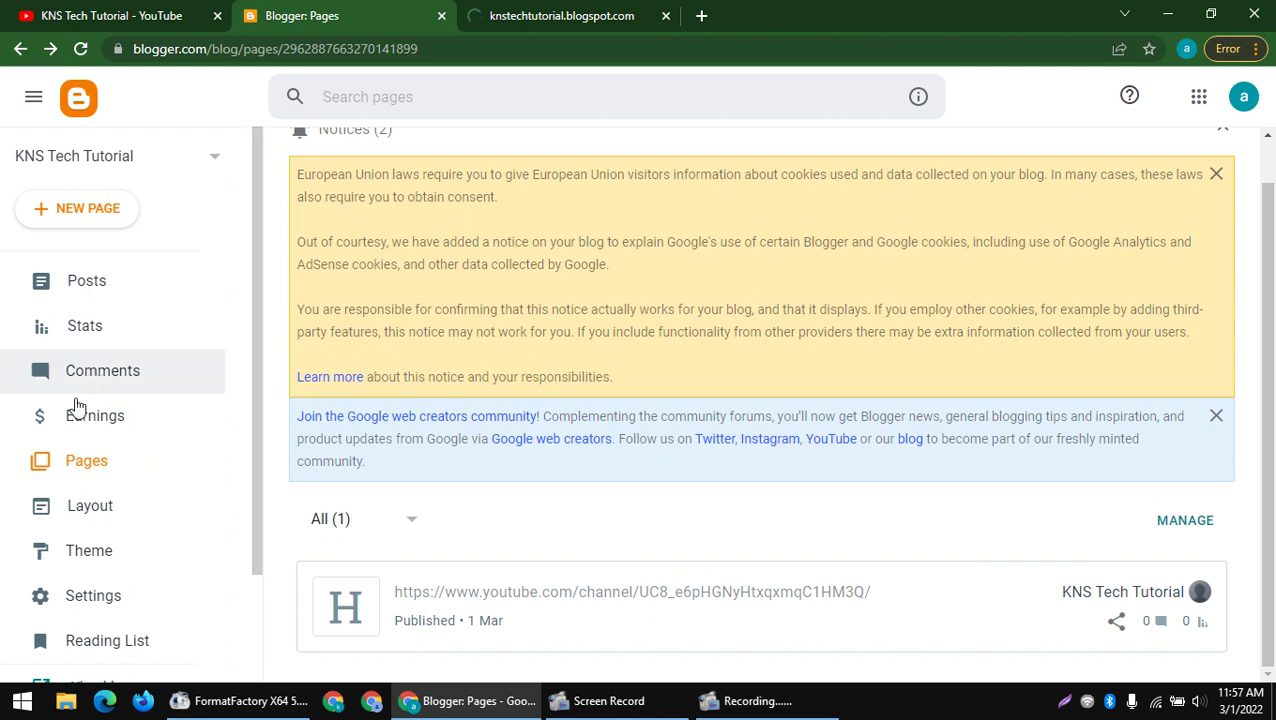
{"action": "left_click", "coordinate": [108, 592]}
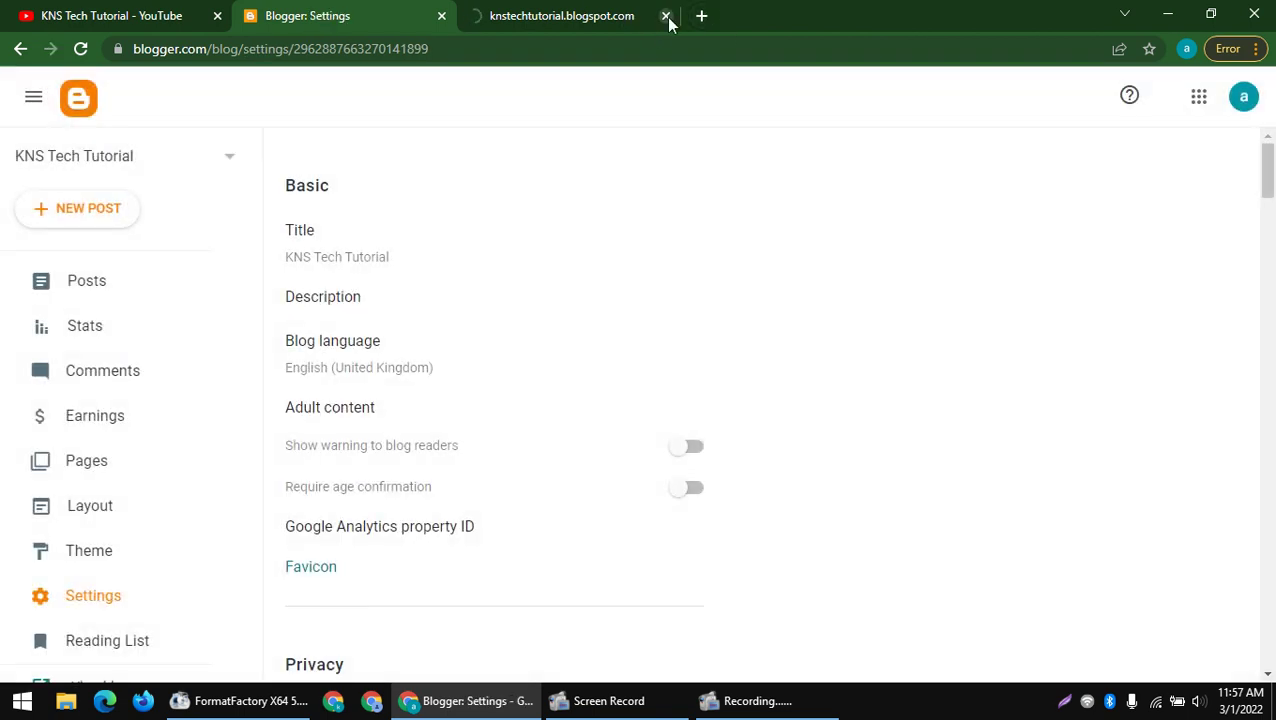
{"action": "left_click", "coordinate": [666, 16]}
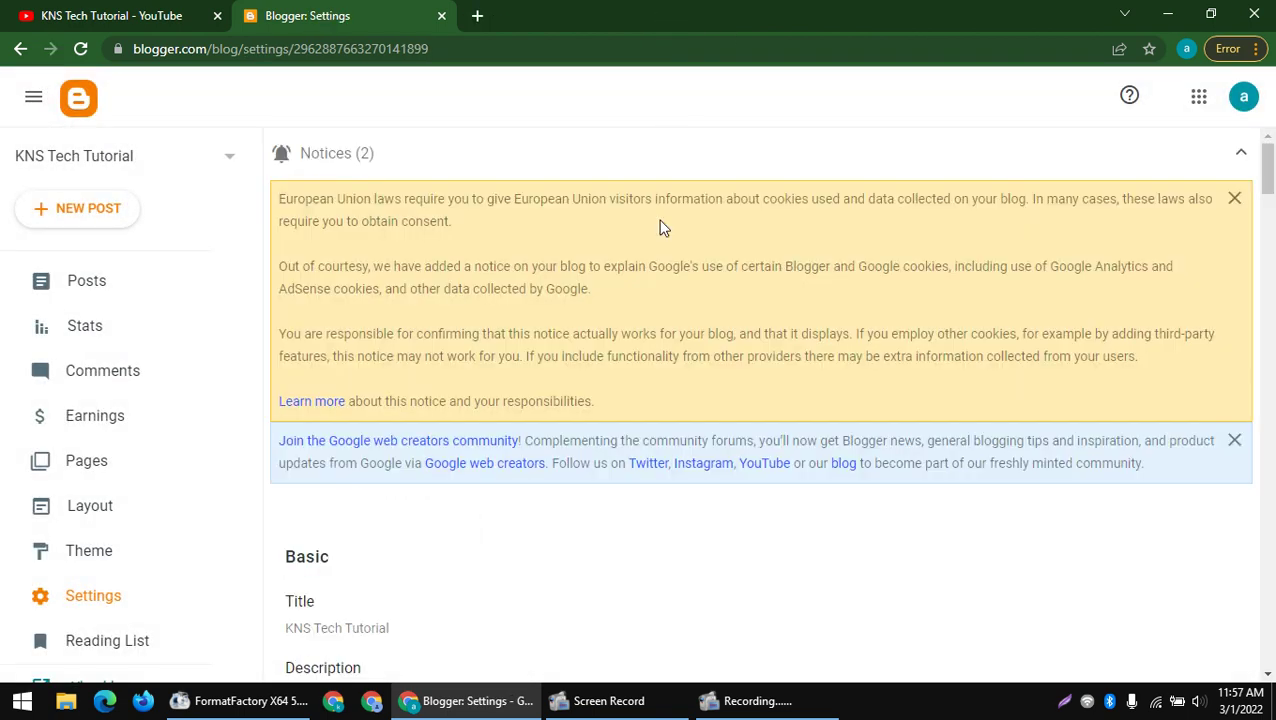
- Examine the blog's Basic, Privacy and Publishing settings, including the blog address editor, without saving any change
{"action": "scroll", "coordinate": [594, 311], "scroll_direction": "down", "scroll_amount": 5}
{"action": "scroll", "coordinate": [626, 265], "scroll_direction": "down", "scroll_amount": 4}
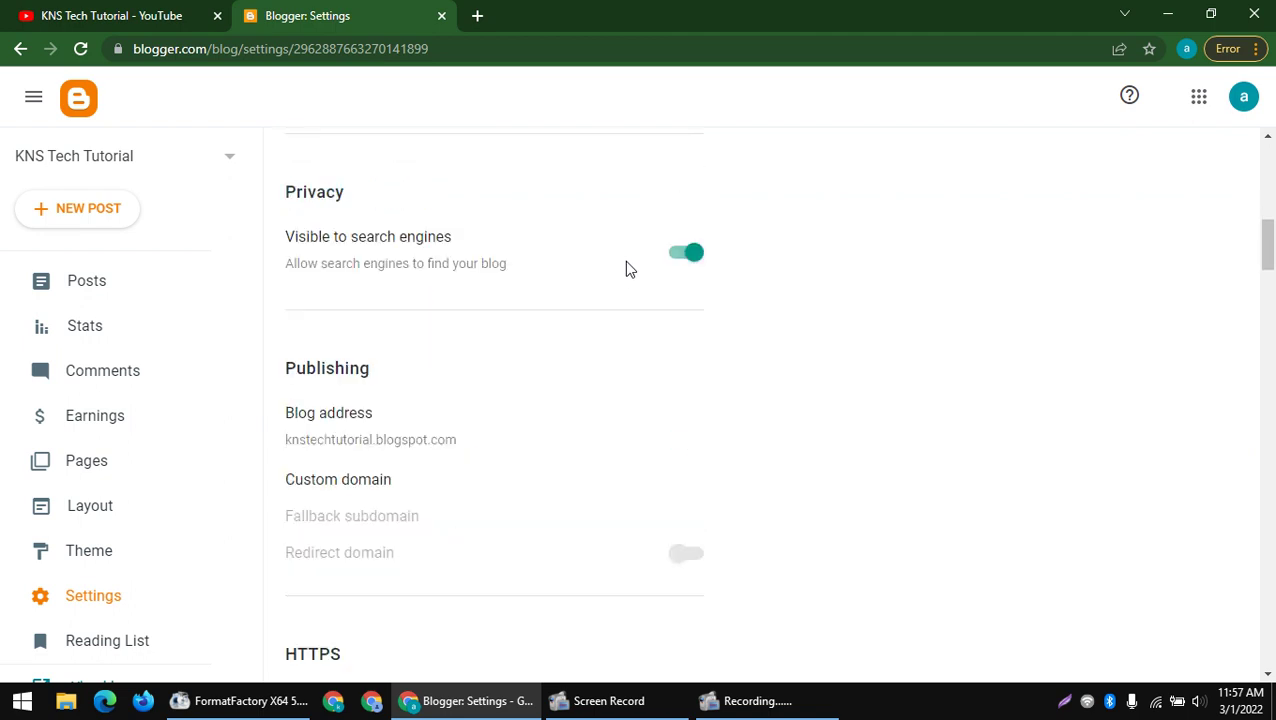
{"action": "scroll", "coordinate": [331, 396], "scroll_direction": "up", "scroll_amount": 6}
{"action": "scroll", "coordinate": [331, 396], "scroll_direction": "down", "scroll_amount": 4}
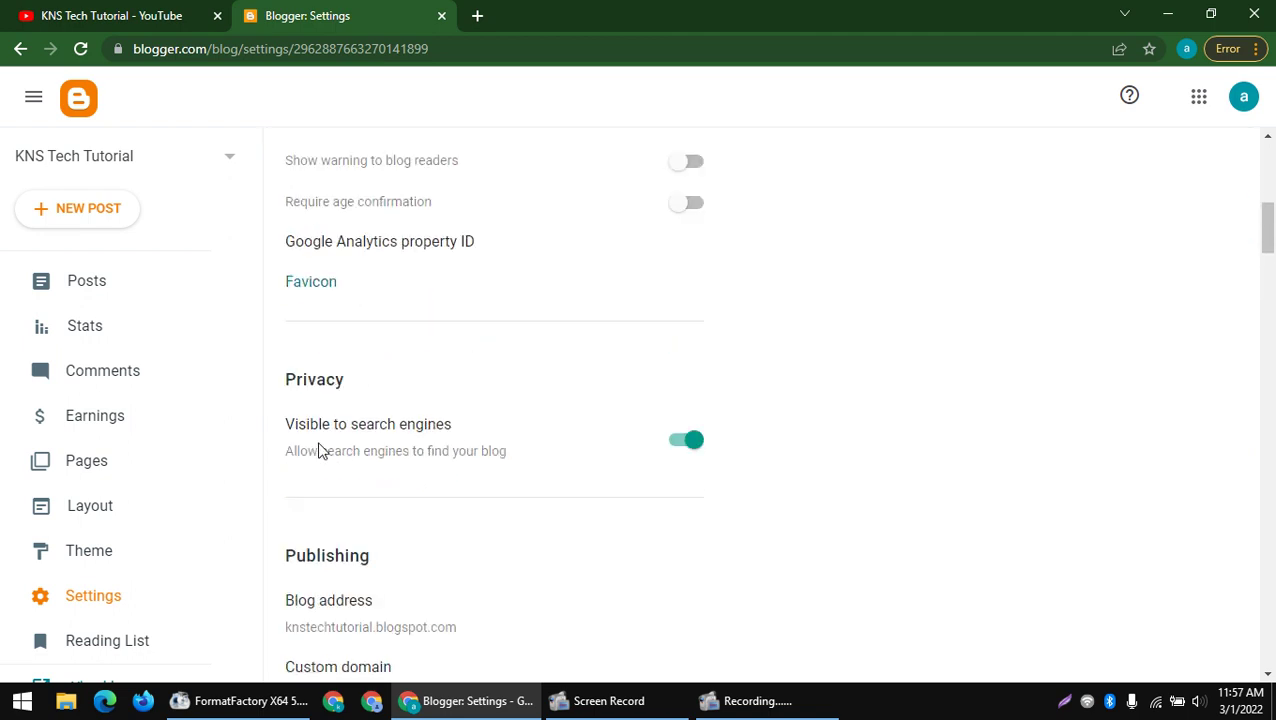
{"action": "scroll", "coordinate": [300, 450], "scroll_direction": "down", "scroll_amount": 1}
{"action": "left_click_drag", "start_coordinate": [296, 452], "coordinate": [407, 470]}
{"action": "scroll", "coordinate": [340, 400], "scroll_direction": "down", "scroll_amount": 2}
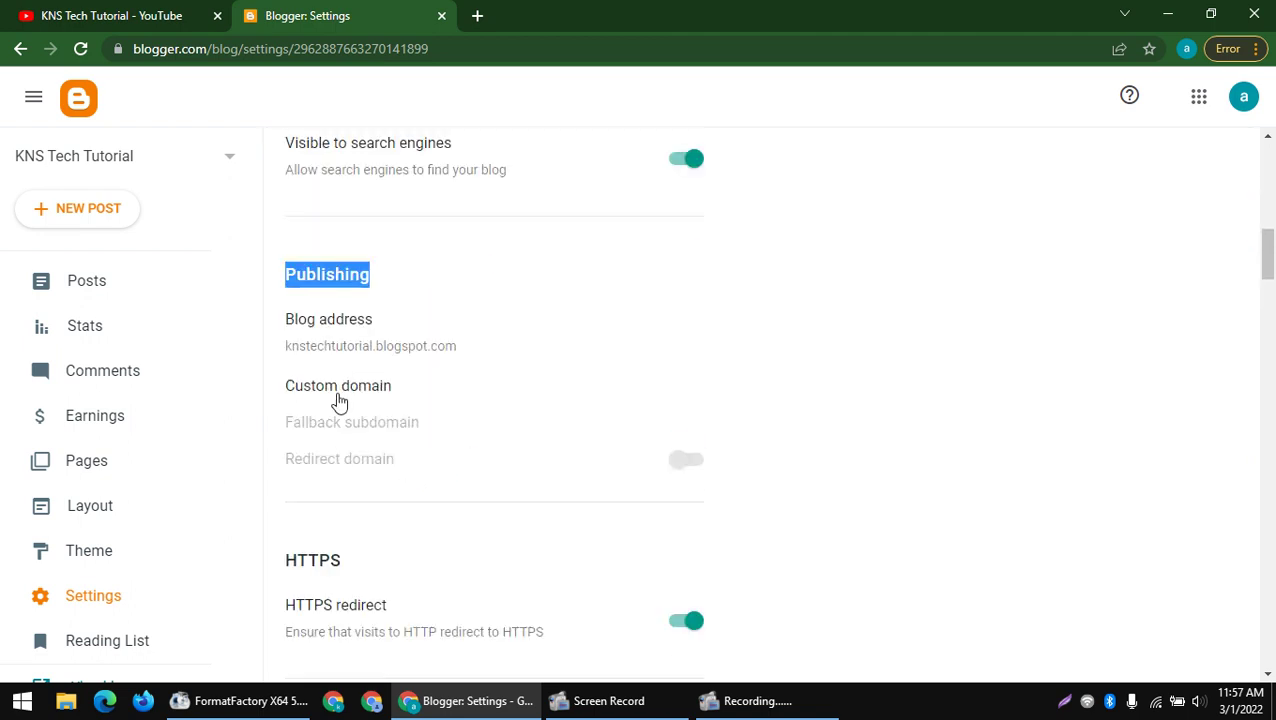
{"action": "left_click_drag", "start_coordinate": [291, 357], "coordinate": [390, 356]}
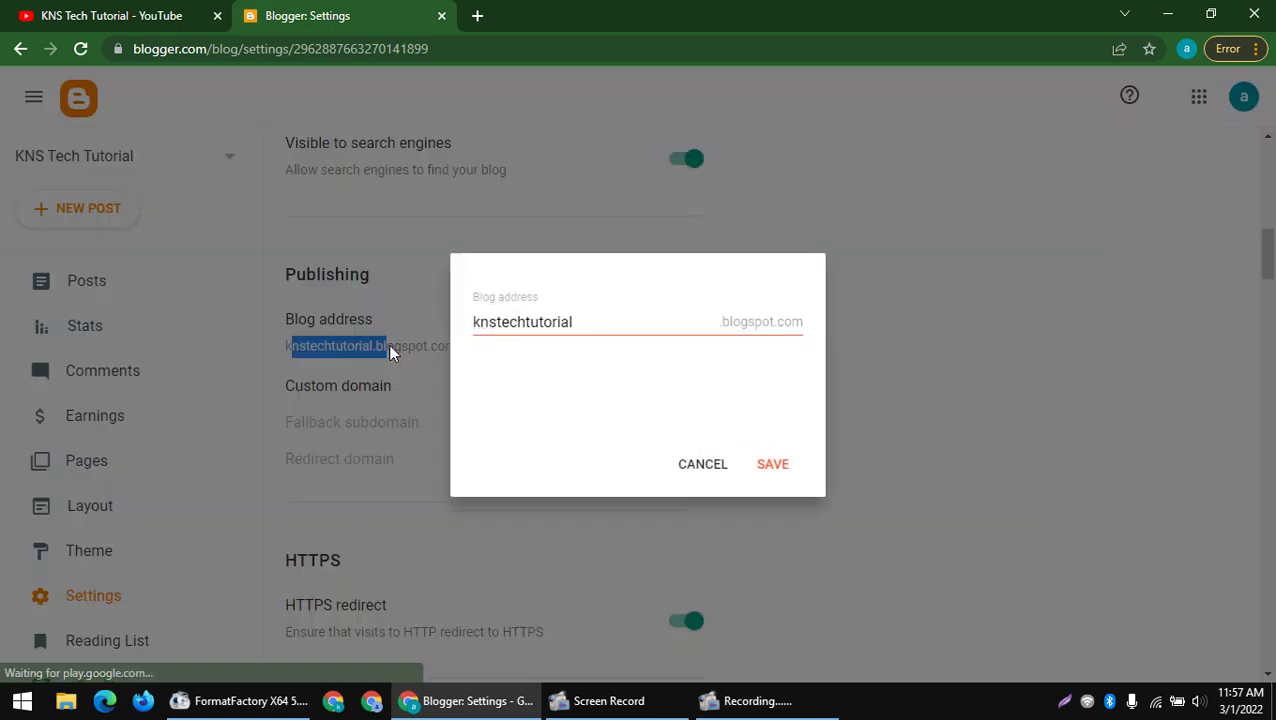
{"action": "left_click", "coordinate": [477, 297]}
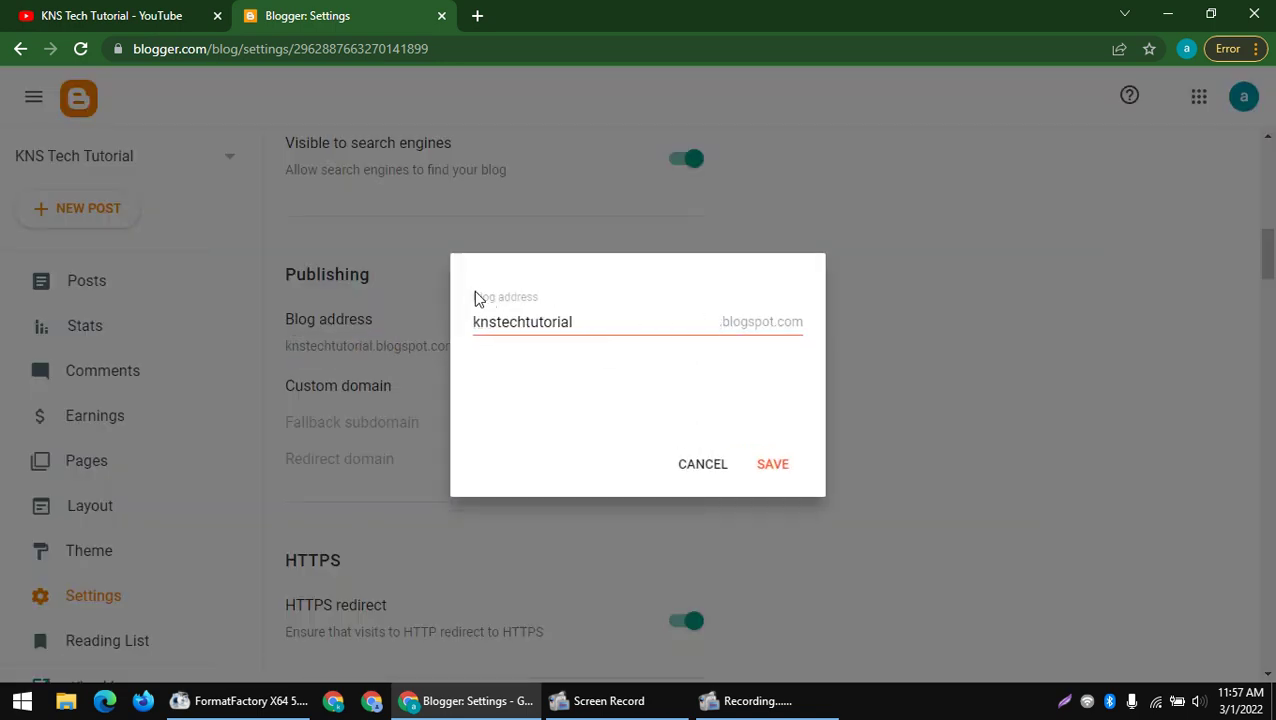
{"action": "left_click", "coordinate": [684, 466]}
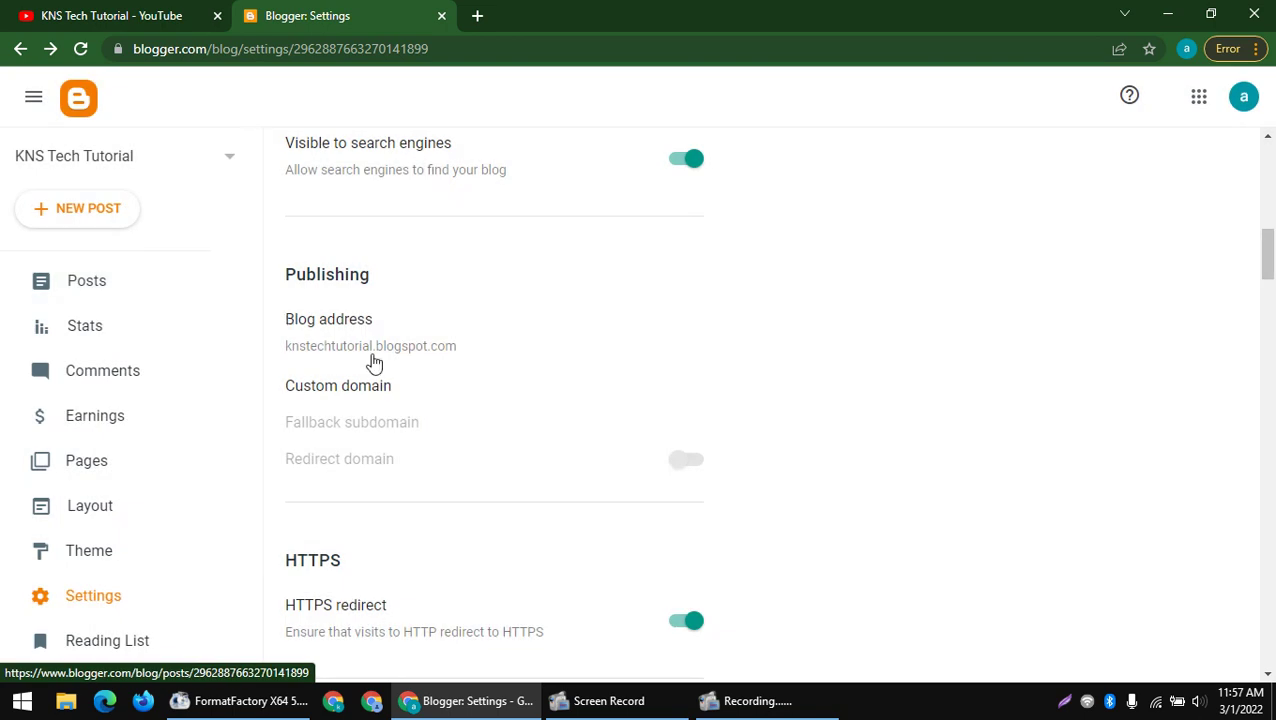
- Look at the custom domain setting and its domain purchase page, and return to the blog settings
{"action": "left_click", "coordinate": [308, 390]}
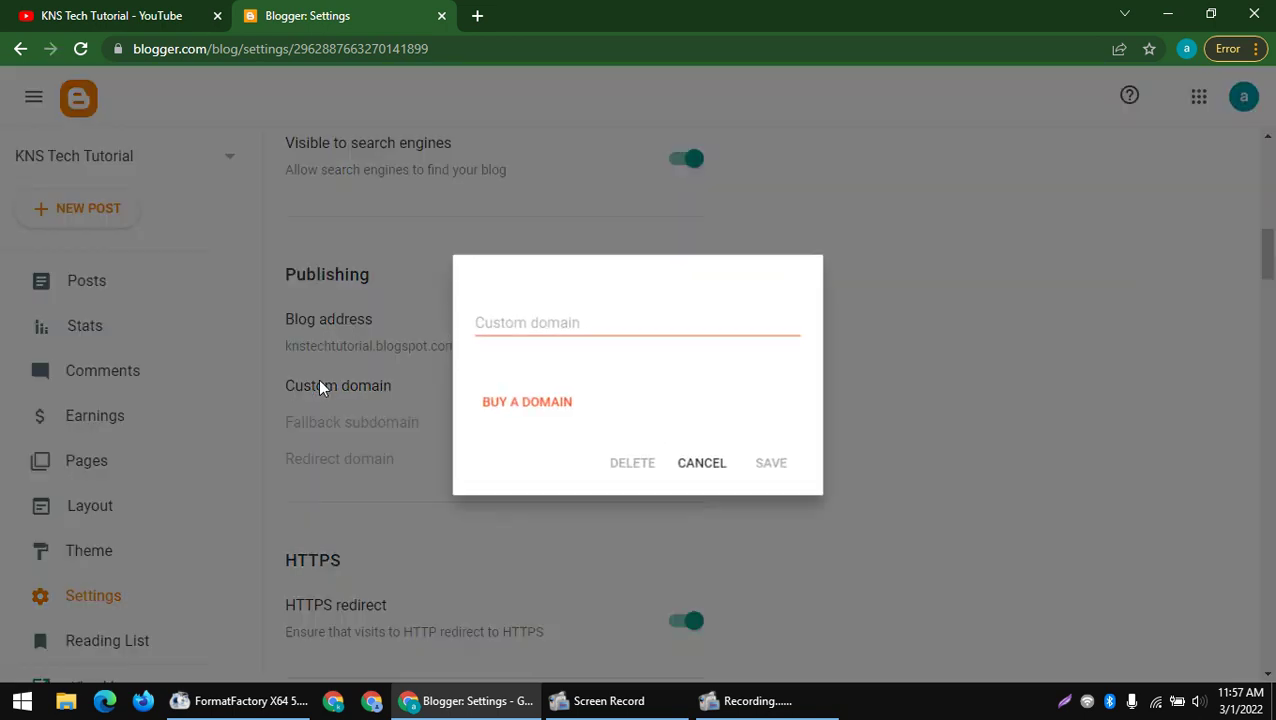
{"action": "left_click", "coordinate": [550, 322]}
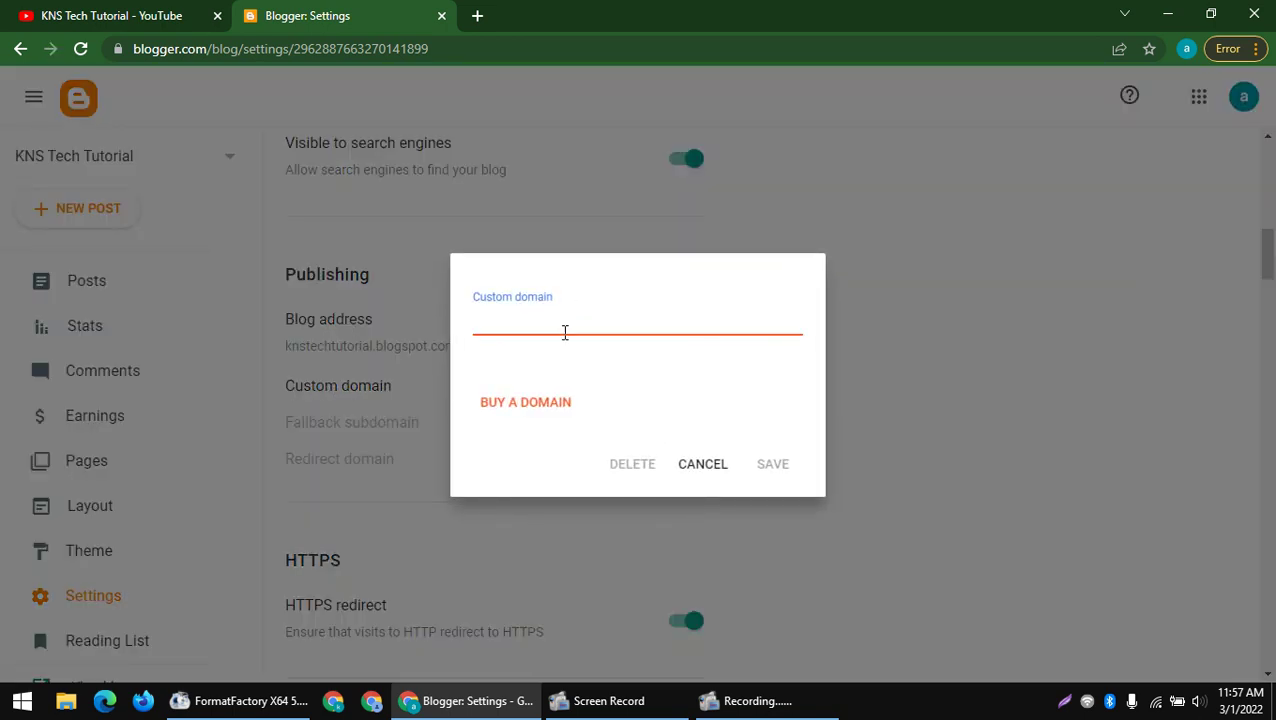
{"action": "left_click", "coordinate": [535, 402]}
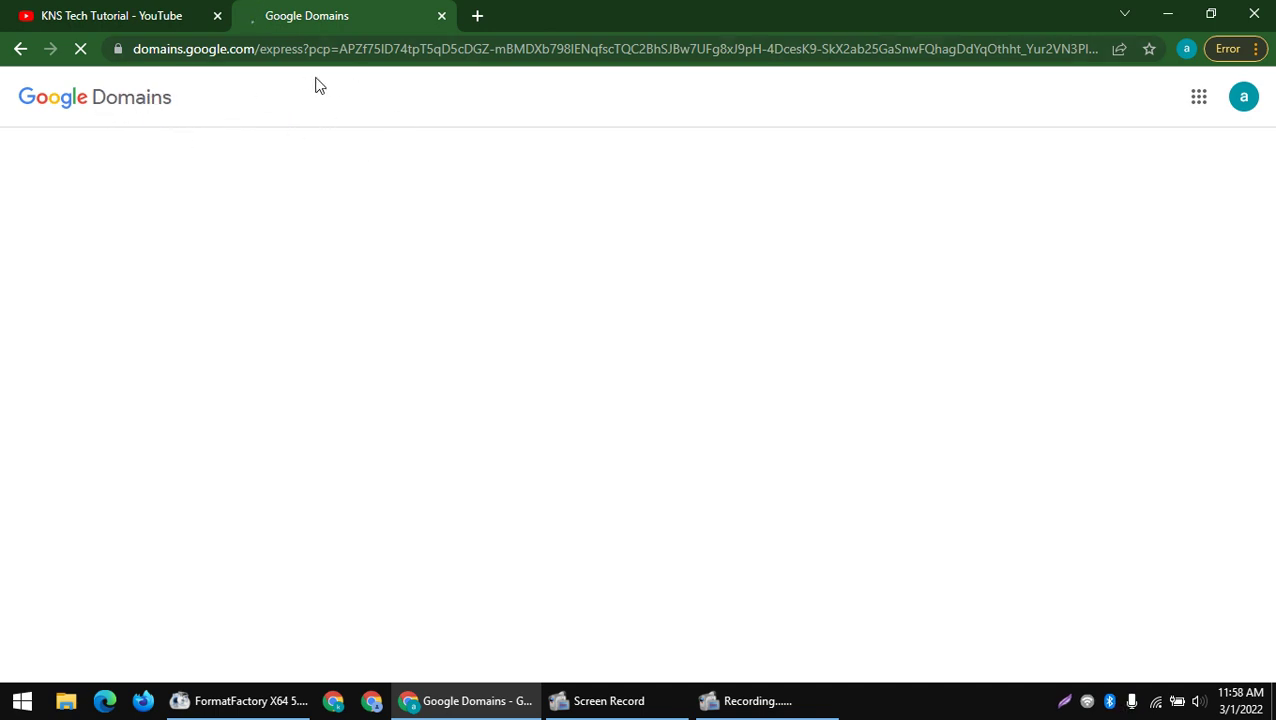
{"action": "left_click", "coordinate": [260, 50]}
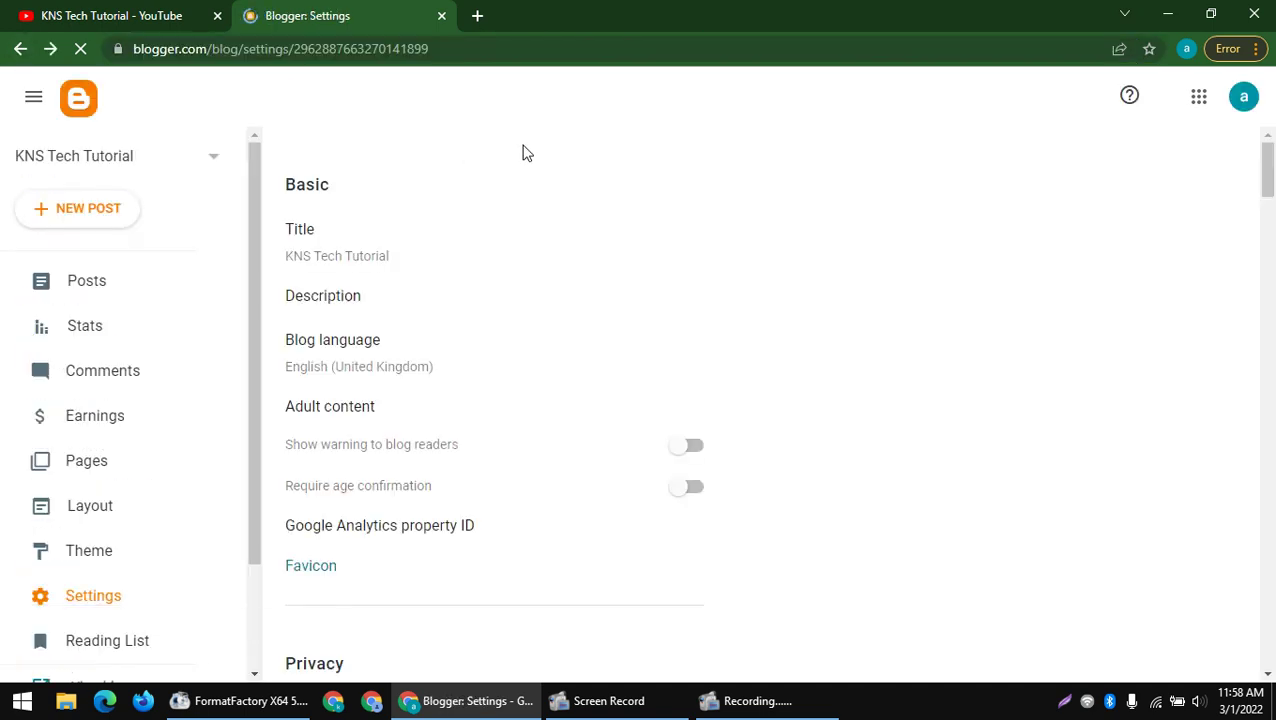
- Open the blog's list of posts
{"action": "left_click", "coordinate": [85, 282]}
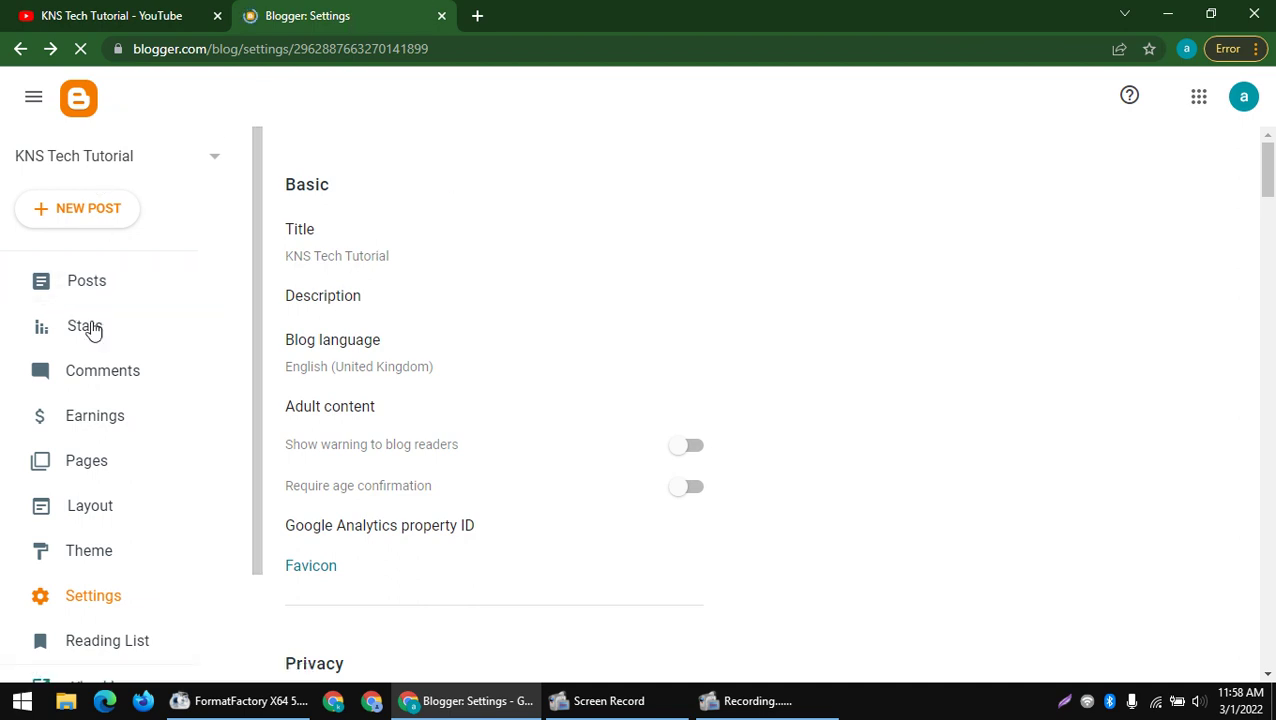
{"action": "left_click", "coordinate": [82, 278]}
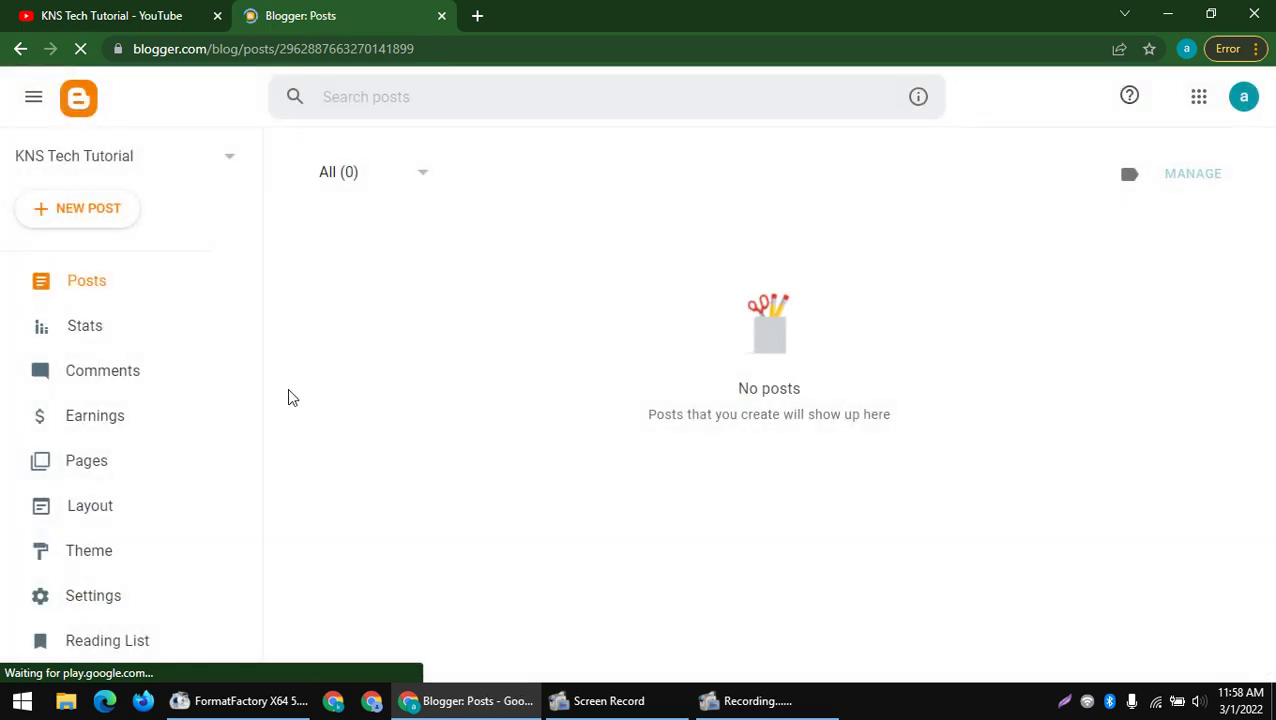
{"action": "scroll", "coordinate": [616, 430], "scroll_direction": "down", "scroll_amount": 2}
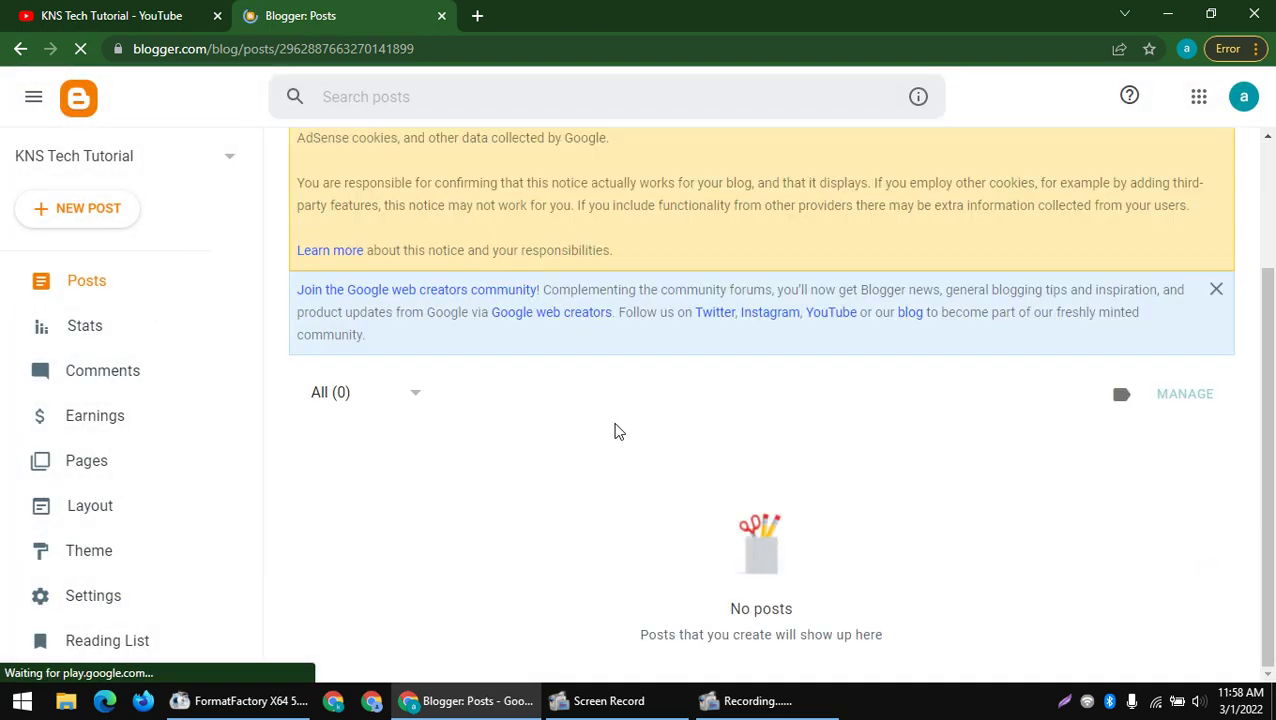
{"action": "left_click", "coordinate": [105, 274]}
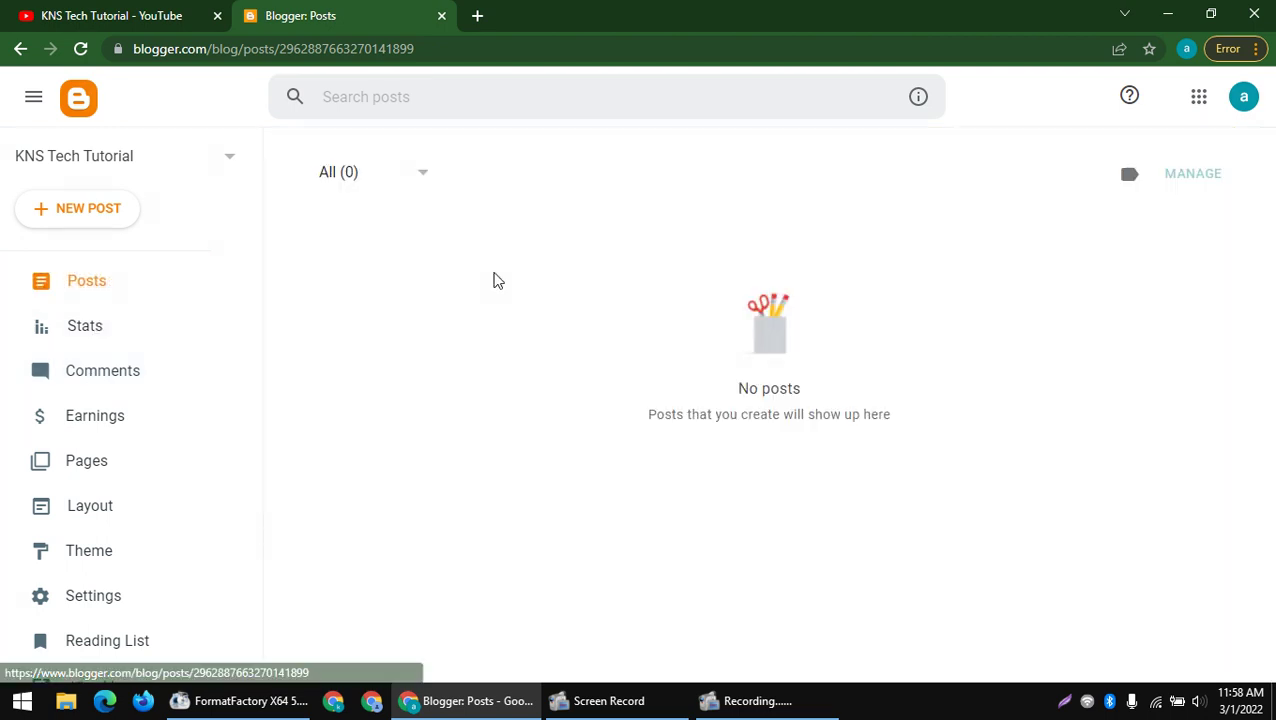
- Create a new post without a title containing the text "dfgd" and publish it
{"action": "left_click", "coordinate": [115, 228]}
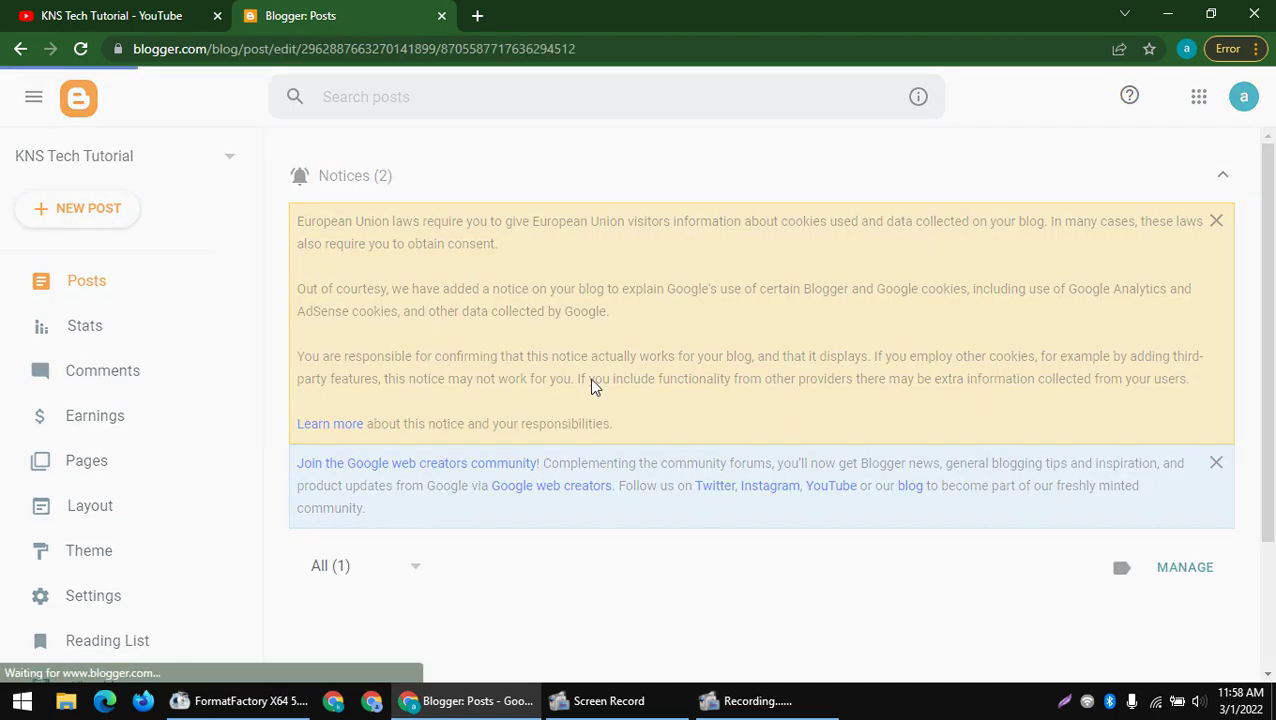
{"action": "type", "text": "dfg"}
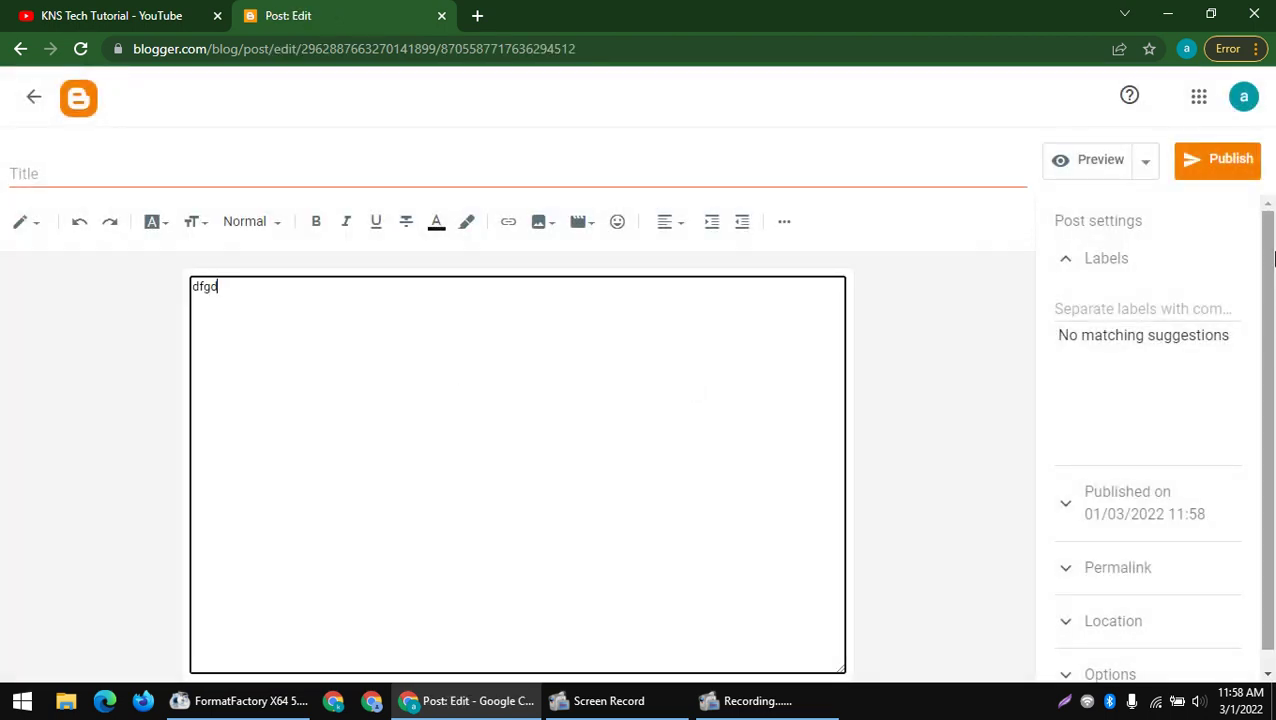
{"action": "type", "text": "d"}
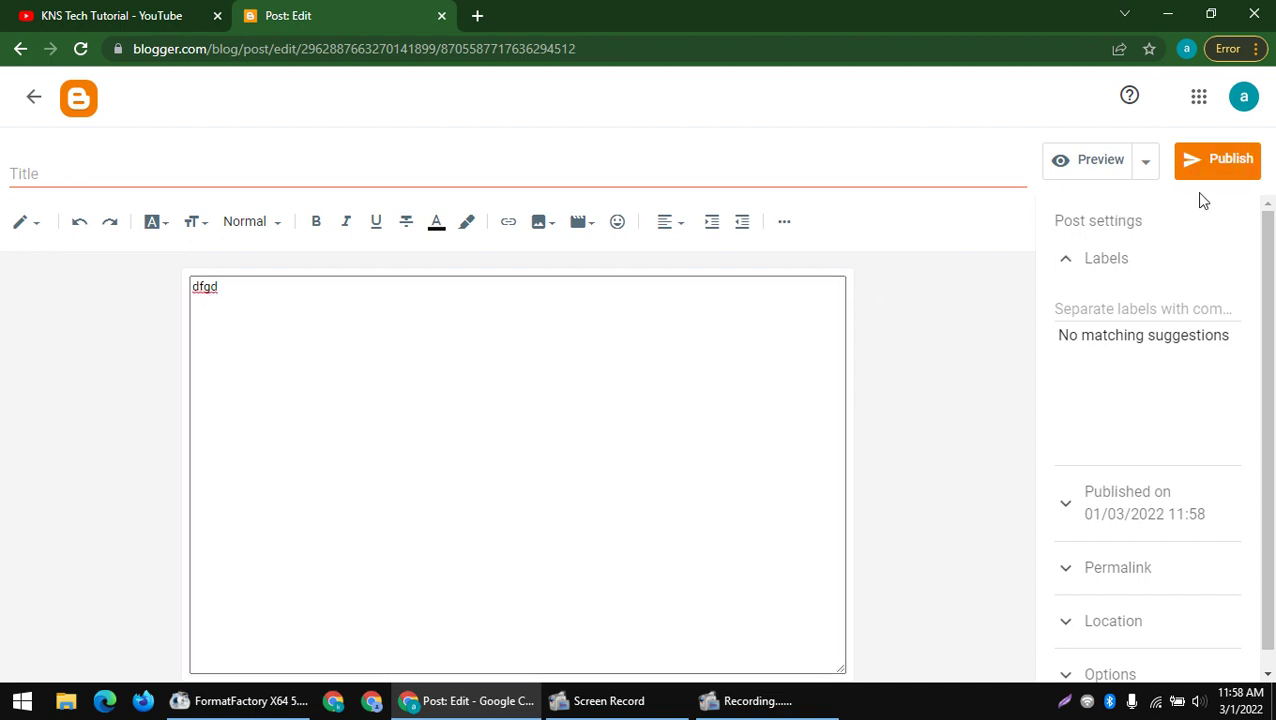
{"action": "left_click", "coordinate": [1226, 172]}
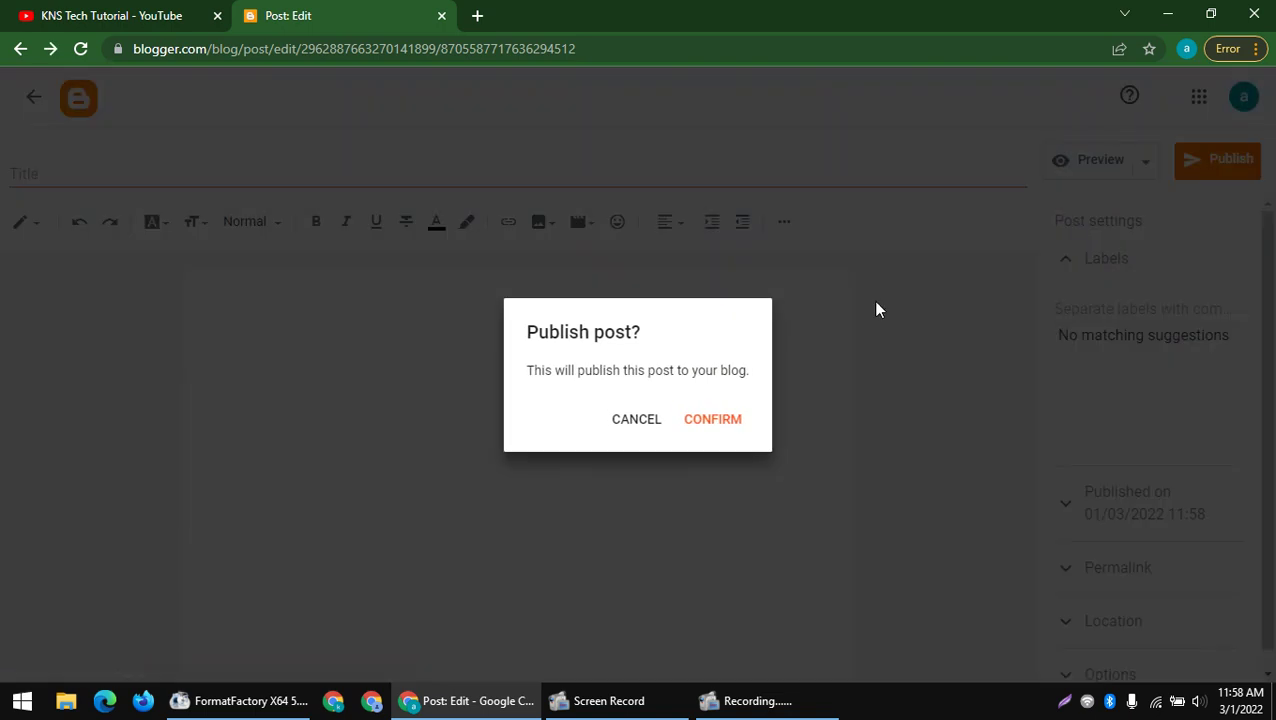
{"action": "left_click", "coordinate": [720, 420]}
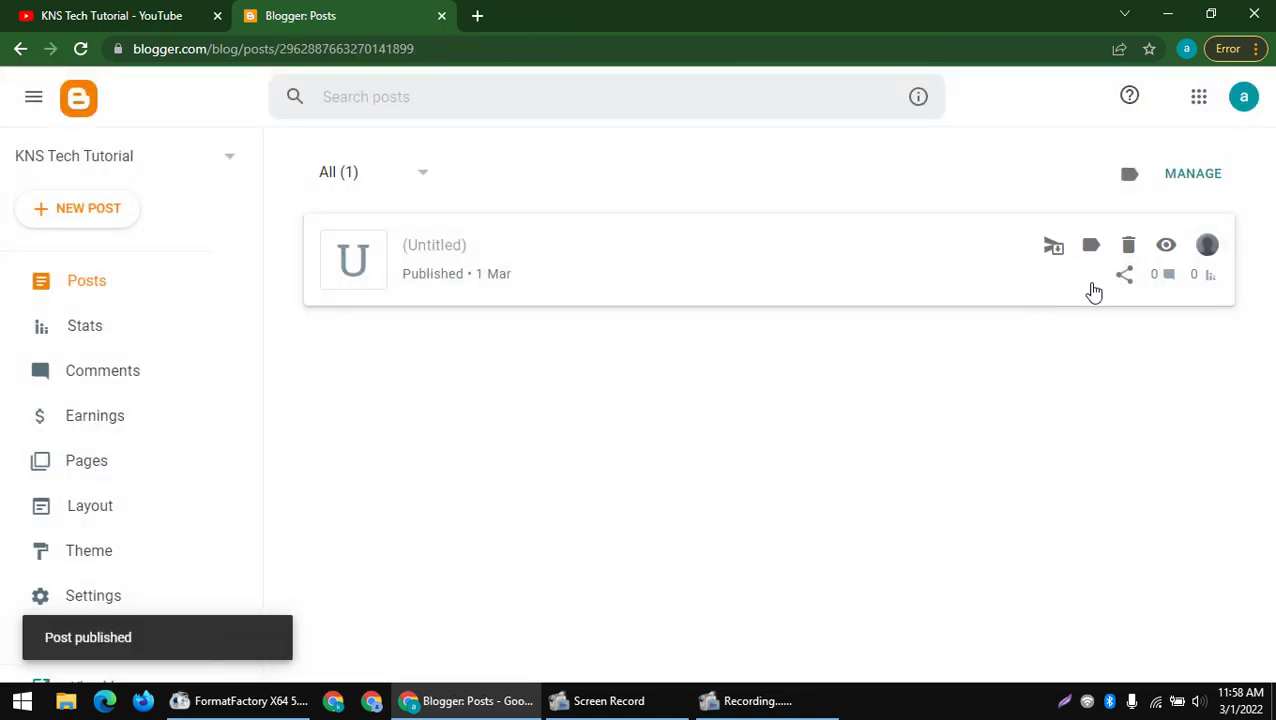
- View the published untitled post on the live blog in a separate browser tab
{"action": "scroll", "coordinate": [1150, 440], "scroll_direction": "down", "scroll_amount": 1}
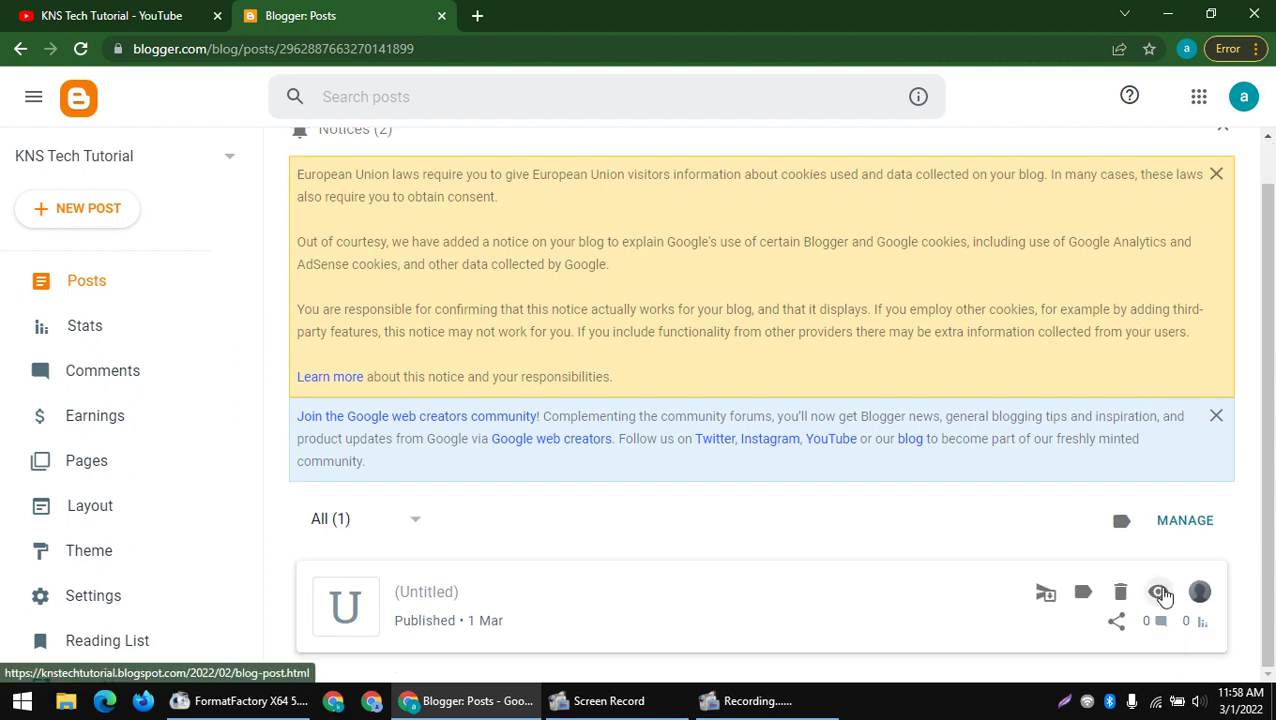
{"action": "left_click", "coordinate": [1158, 592]}
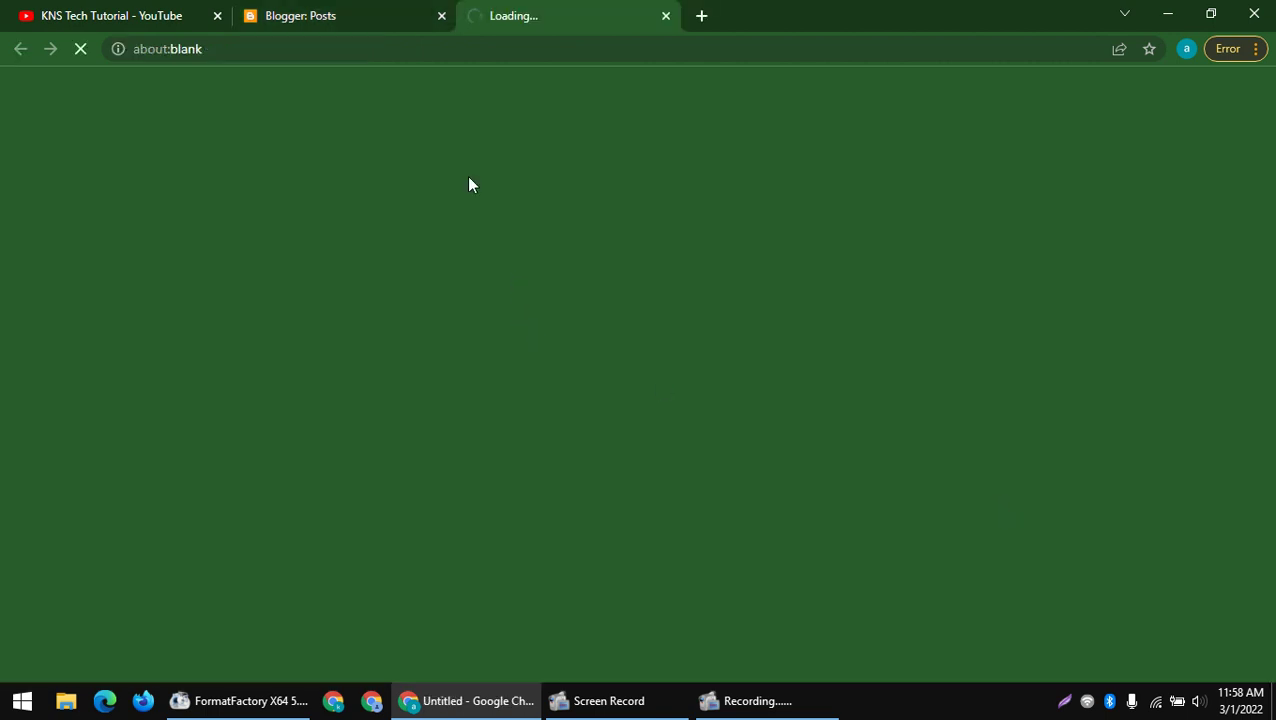
{"action": "left_click", "coordinate": [316, 14]}
{"action": "left_click", "coordinate": [539, 19]}
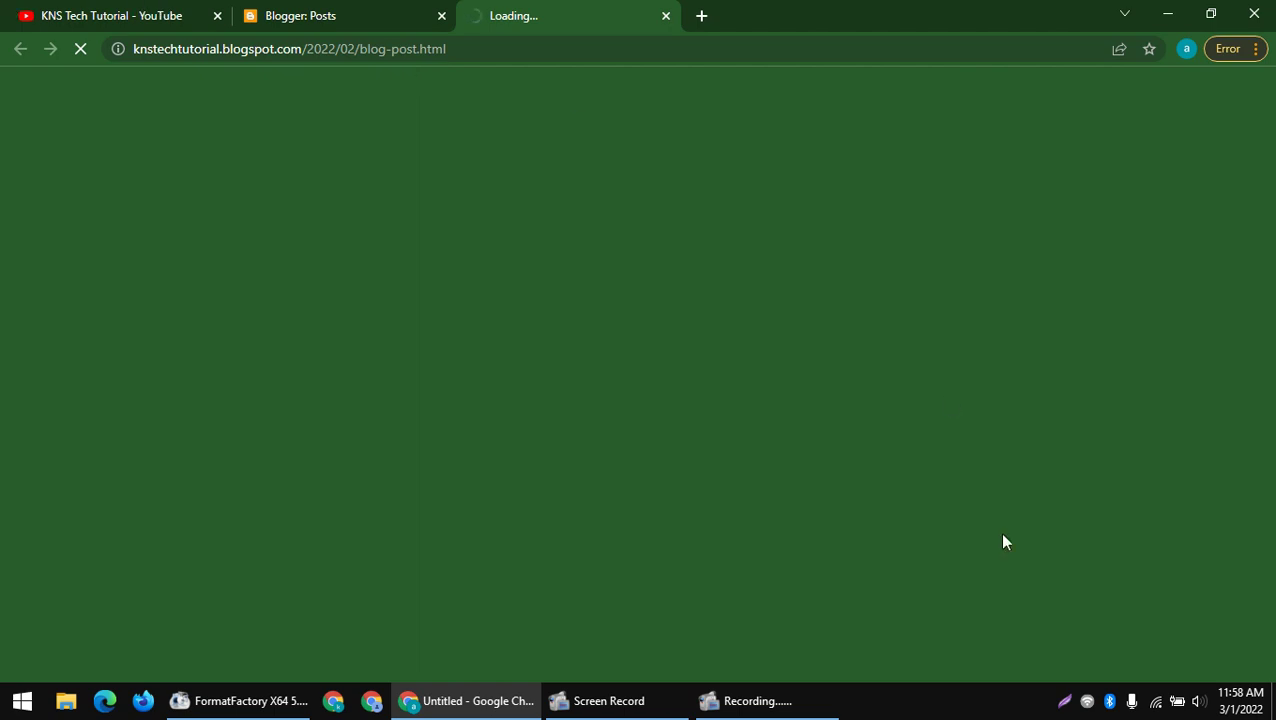
- Disconnect and reconnect the OPPO A5s Wi-Fi network, and reload the published post's page
{"action": "left_click", "coordinate": [1155, 701]}
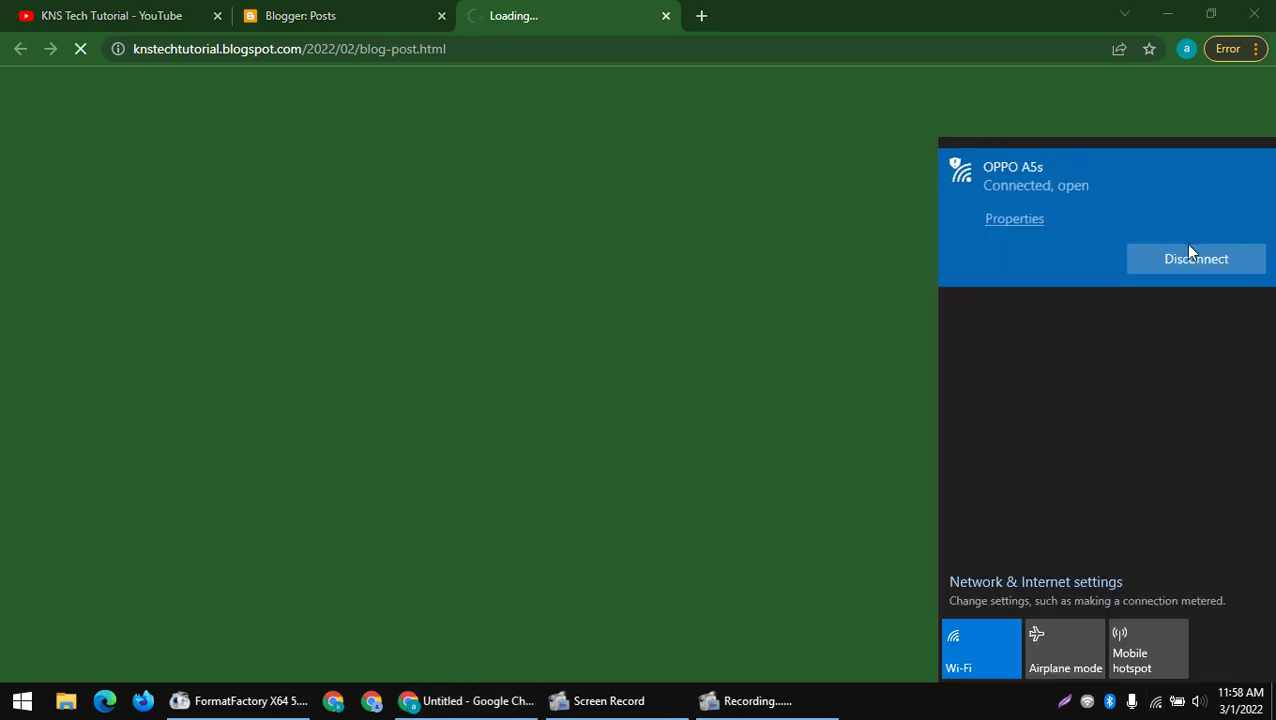
{"action": "left_click", "coordinate": [1197, 262]}
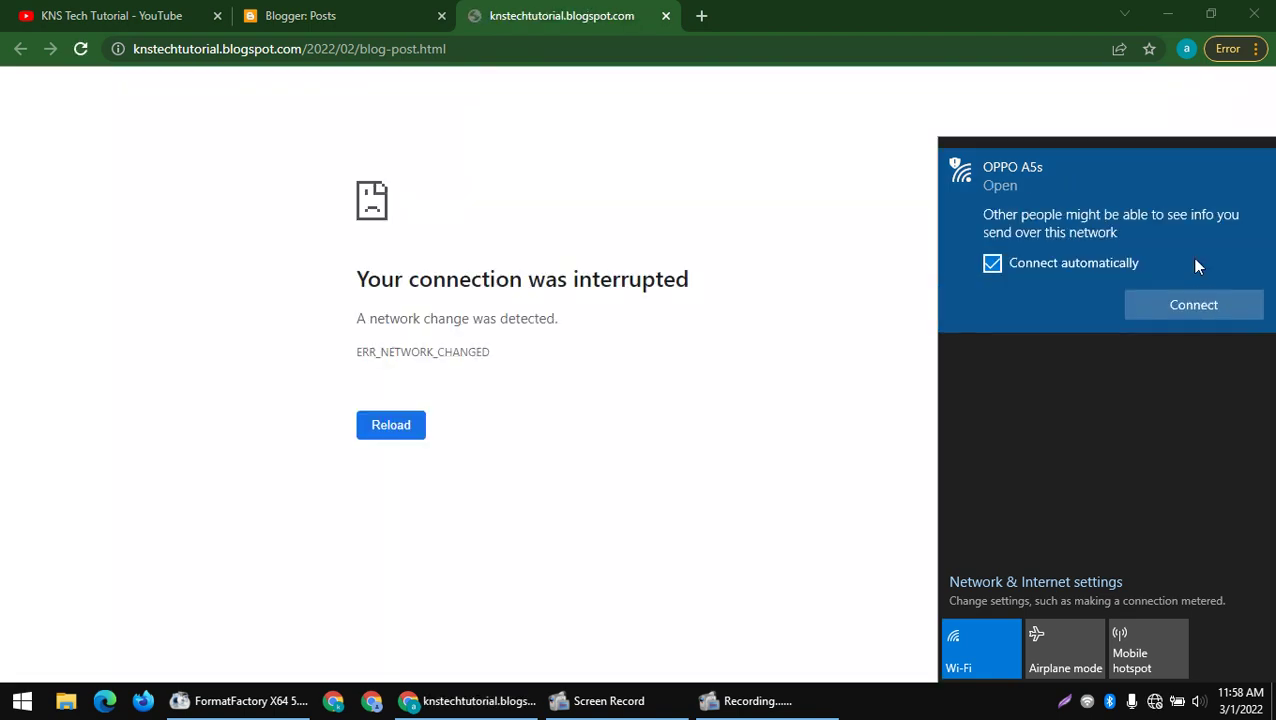
{"action": "left_click", "coordinate": [1180, 304]}
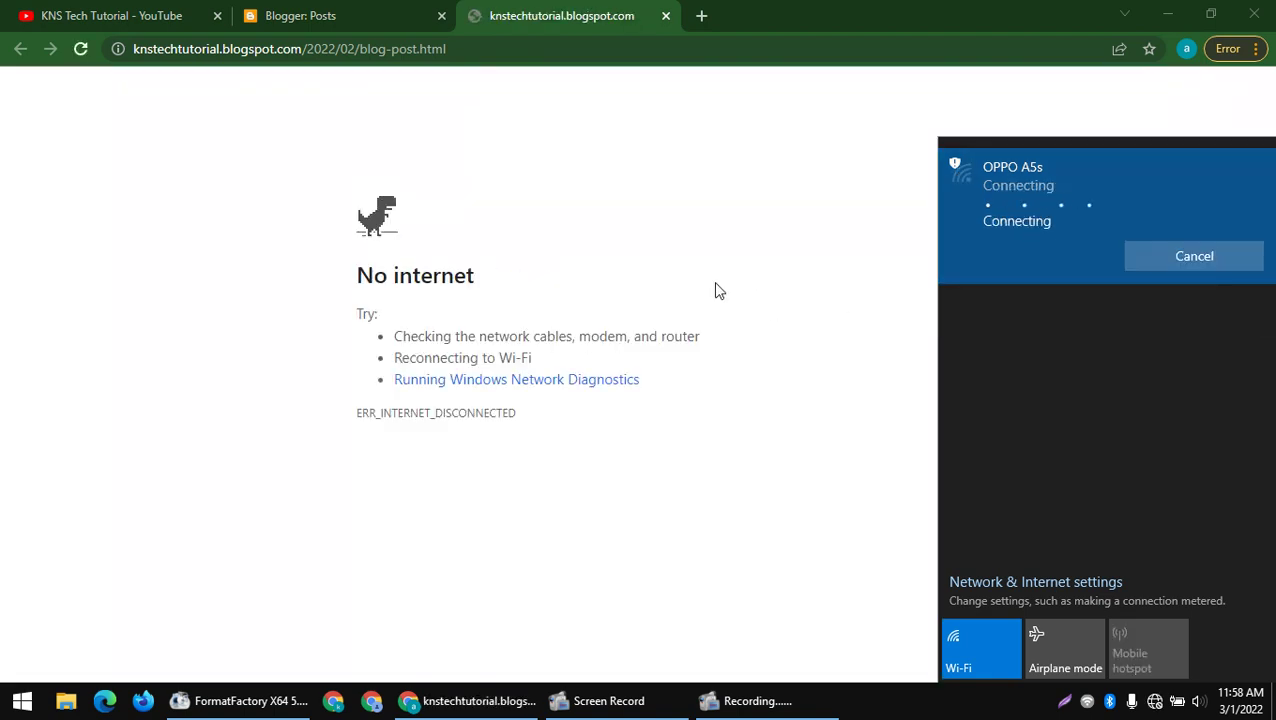
{"action": "right_click", "coordinate": [556, 220]}
{"action": "left_click", "coordinate": [580, 269]}
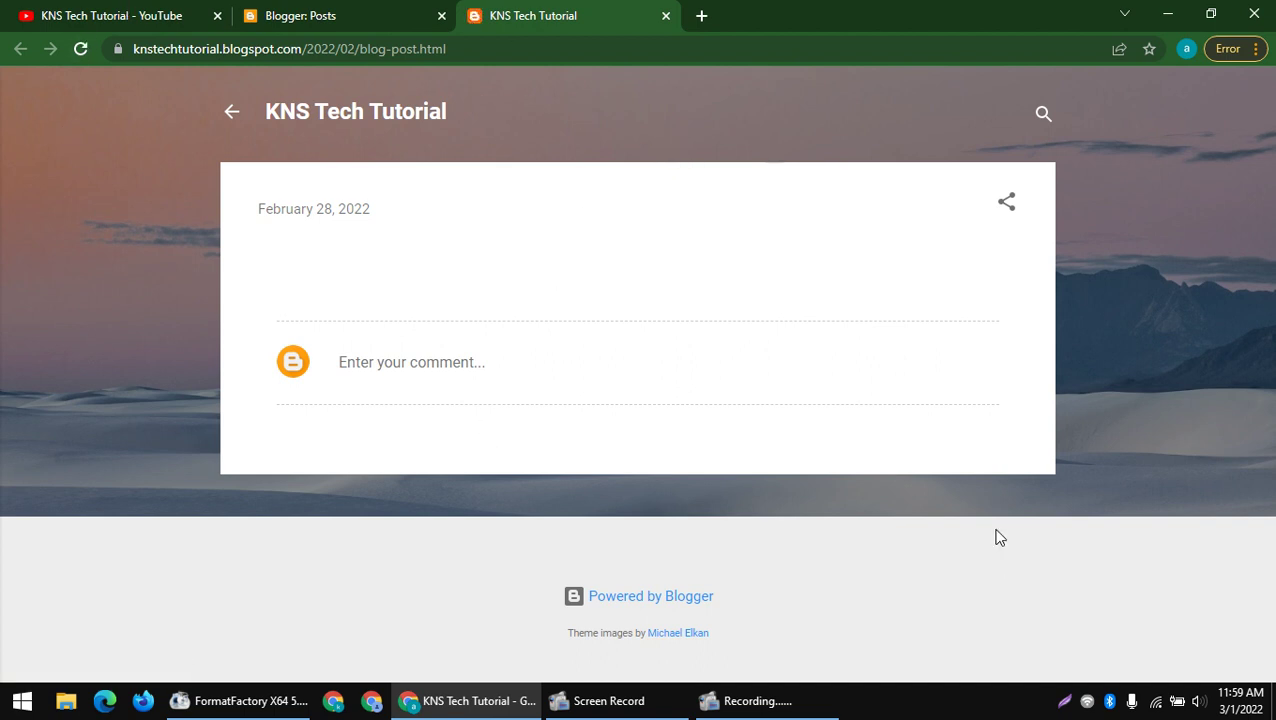
- Look over the published post's page down to the theme image credit in the footer
{"action": "left_click_drag", "start_coordinate": [750, 614], "coordinate": [743, 643]}
{"action": "left_click_drag", "start_coordinate": [564, 632], "coordinate": [632, 648]}
{"action": "triple_click", "coordinate": [632, 648]}
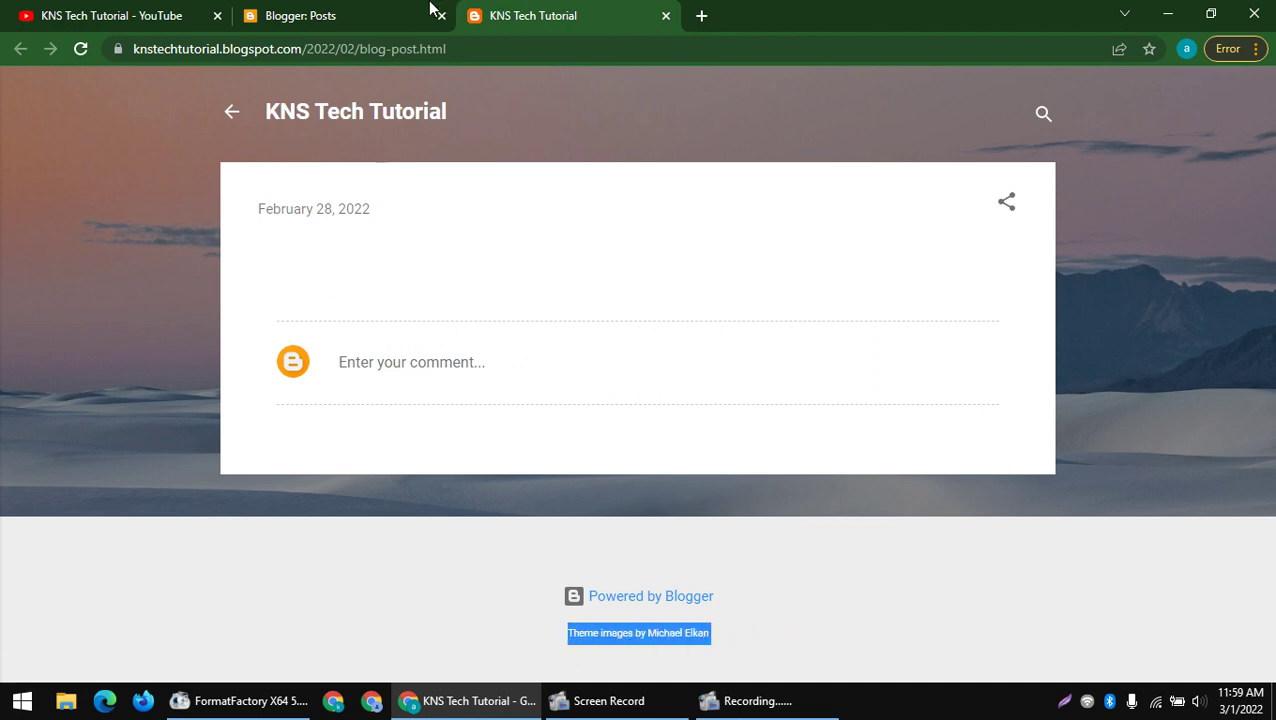
- Open the blog's theme page in Blogger and look through the gallery of available themes
{"action": "left_click", "coordinate": [316, 8]}
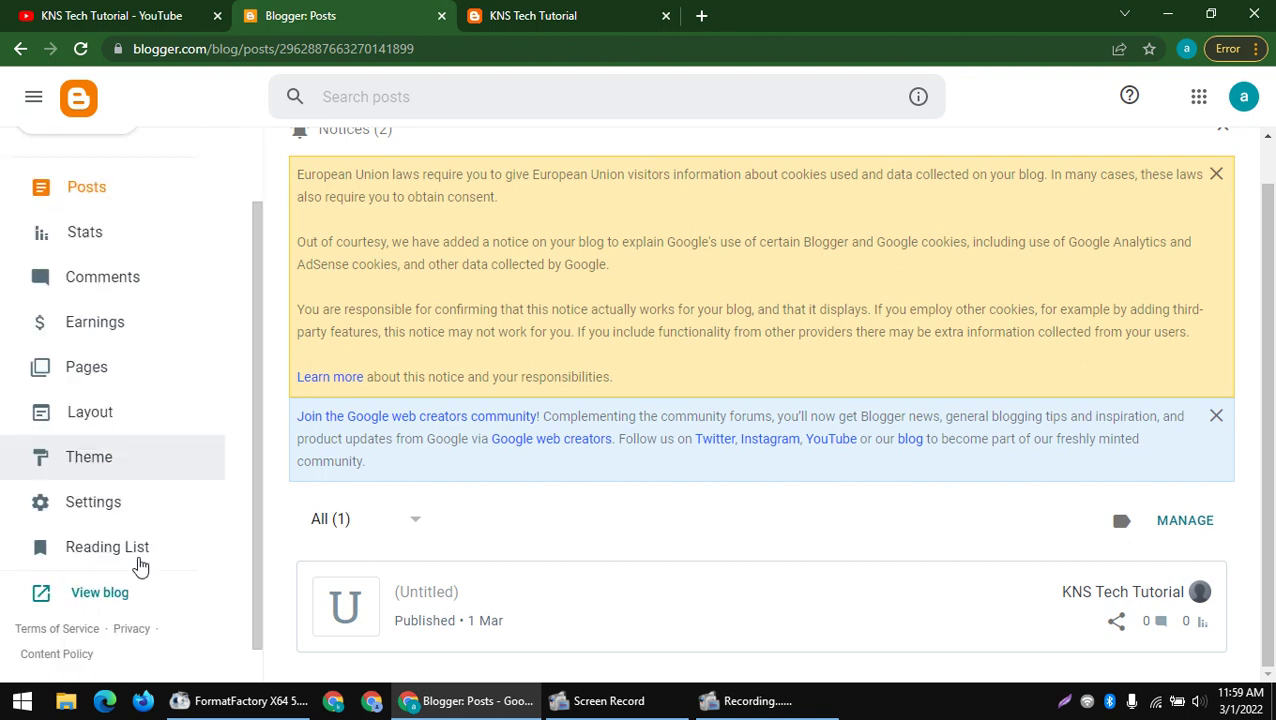
{"action": "left_click", "coordinate": [78, 456]}
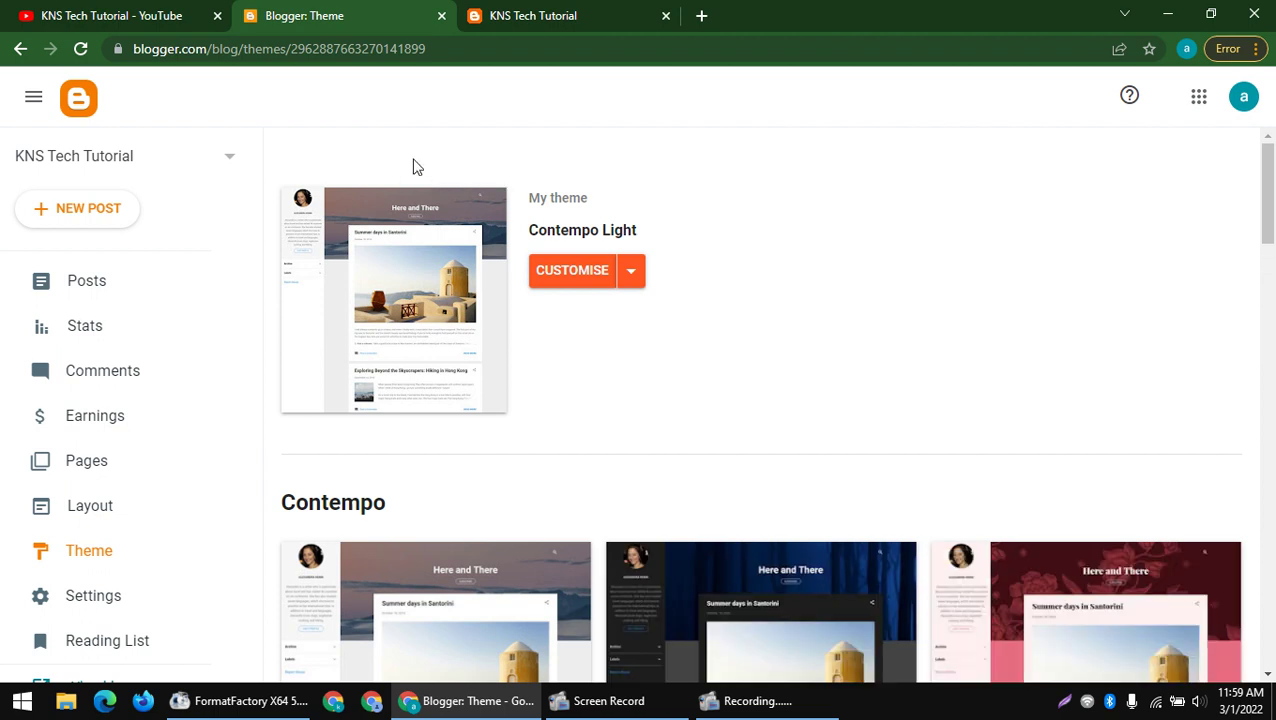
{"action": "scroll", "coordinate": [640, 380], "scroll_direction": "down", "scroll_amount": 2}
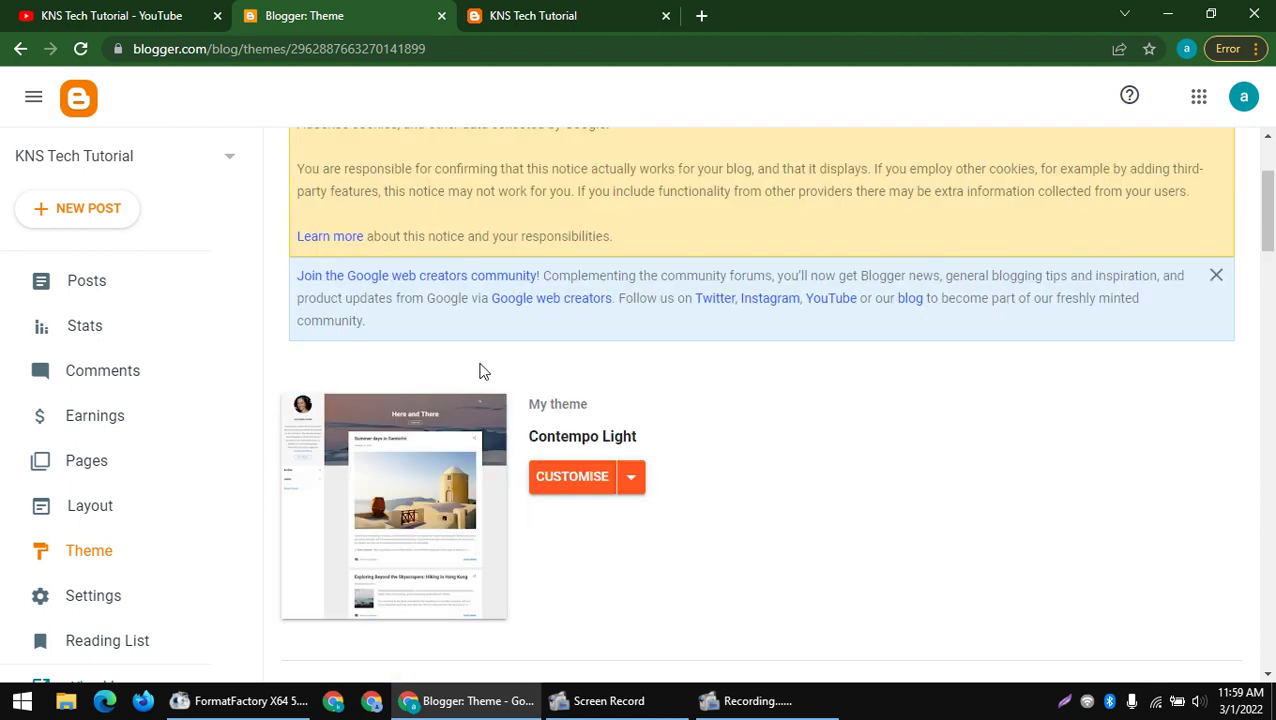
{"action": "scroll", "coordinate": [476, 365], "scroll_direction": "down", "scroll_amount": 5}
{"action": "scroll", "coordinate": [428, 352], "scroll_direction": "down", "scroll_amount": 5}
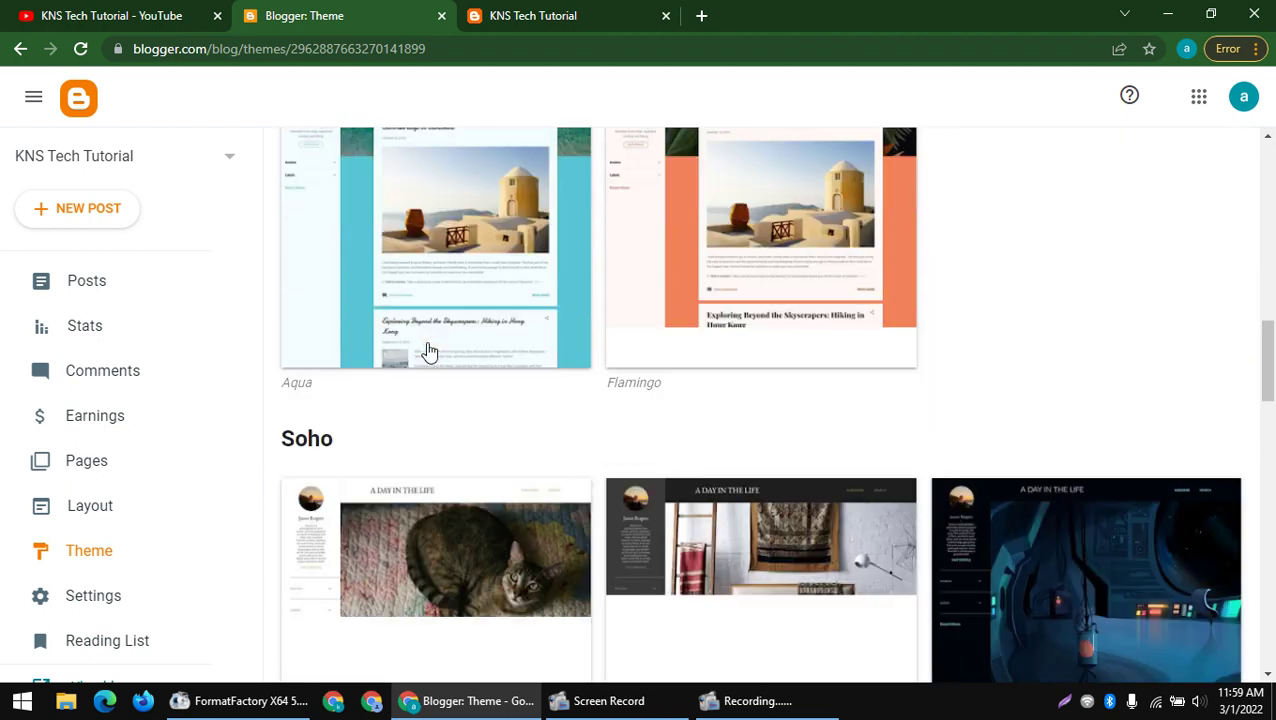
{"action": "scroll", "coordinate": [421, 373], "scroll_direction": "down", "scroll_amount": 5}
{"action": "scroll", "coordinate": [418, 322], "scroll_direction": "down", "scroll_amount": 3}
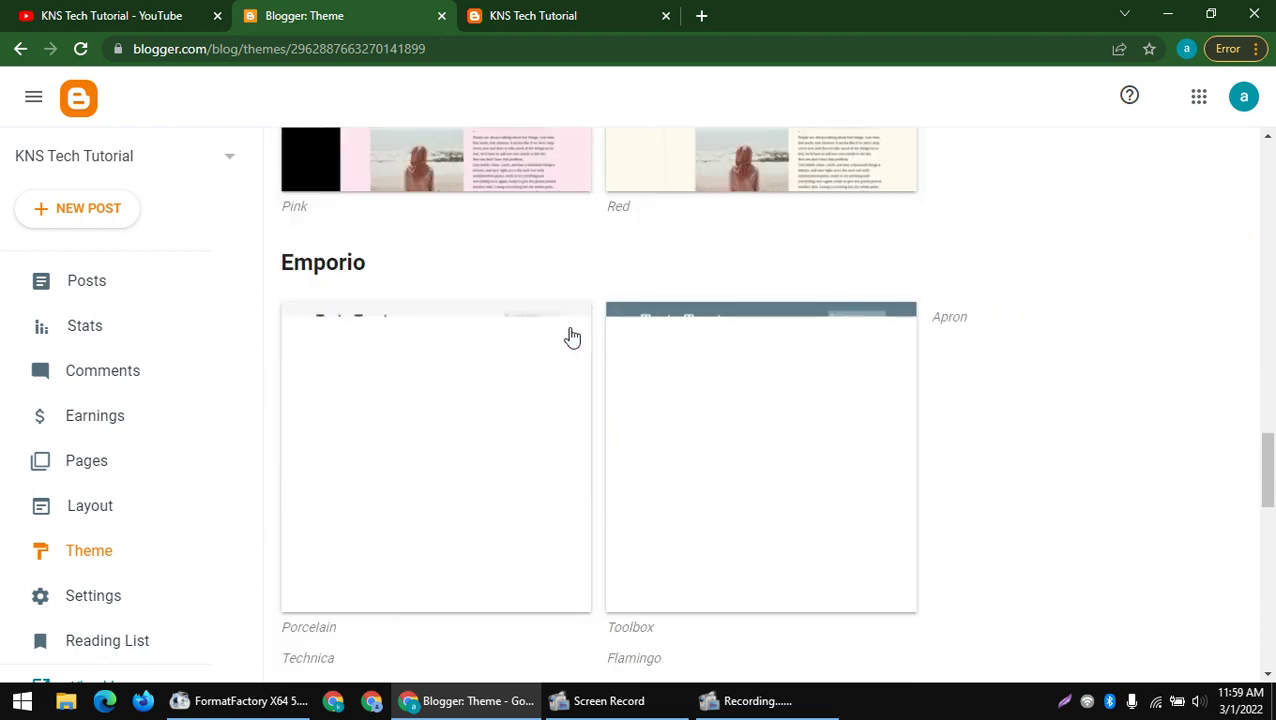
{"action": "scroll", "coordinate": [572, 338], "scroll_direction": "down", "scroll_amount": 8}
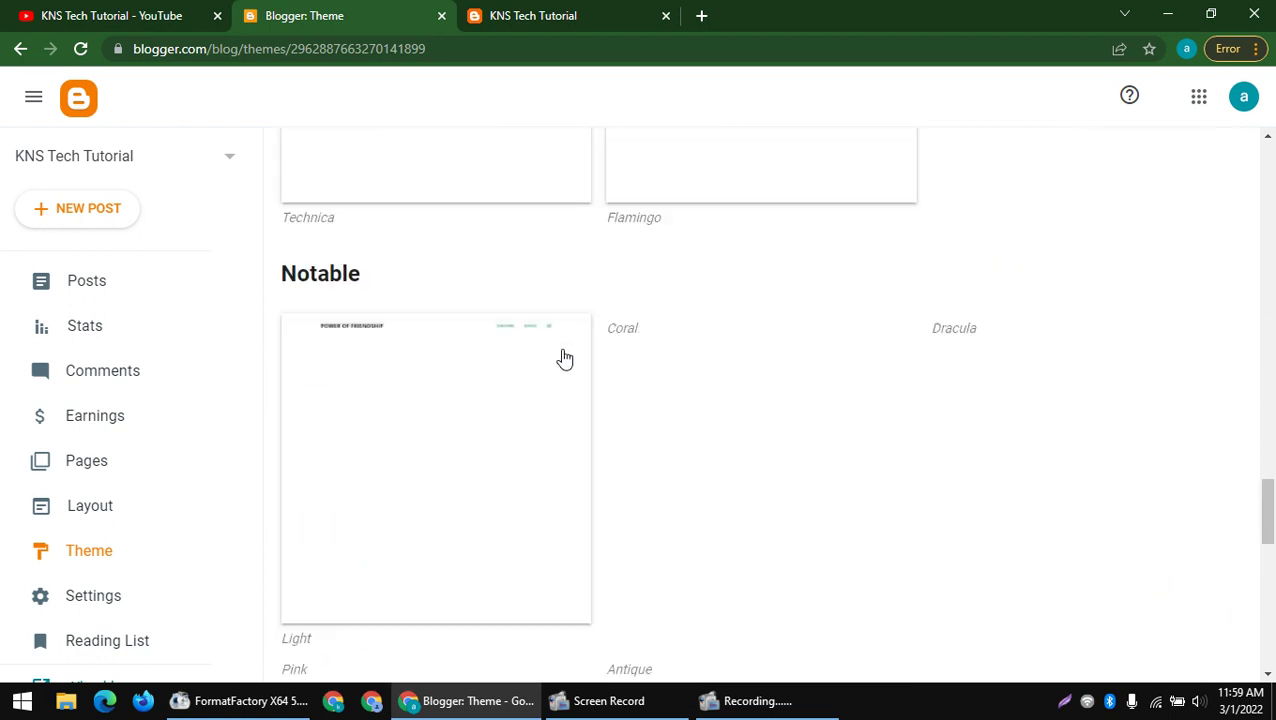
{"action": "scroll", "coordinate": [565, 358], "scroll_direction": "down", "scroll_amount": 15}
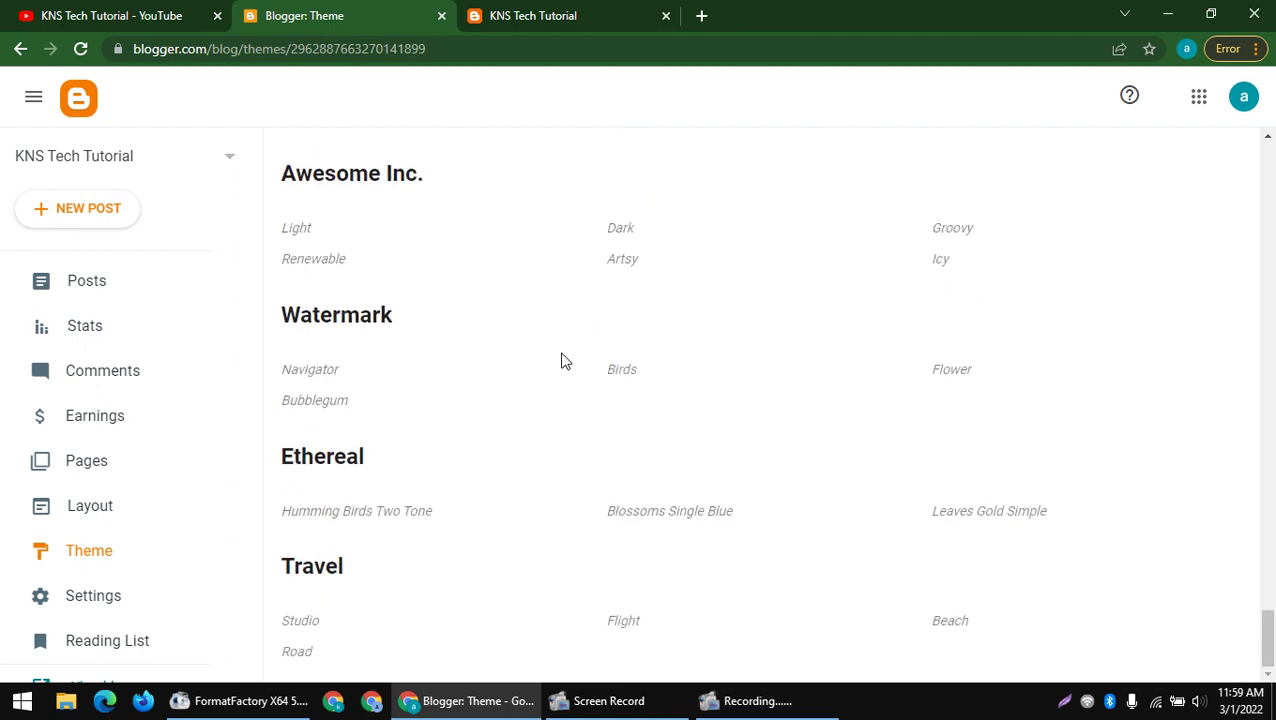
{"action": "scroll", "coordinate": [561, 360], "scroll_direction": "up", "scroll_amount": 10}
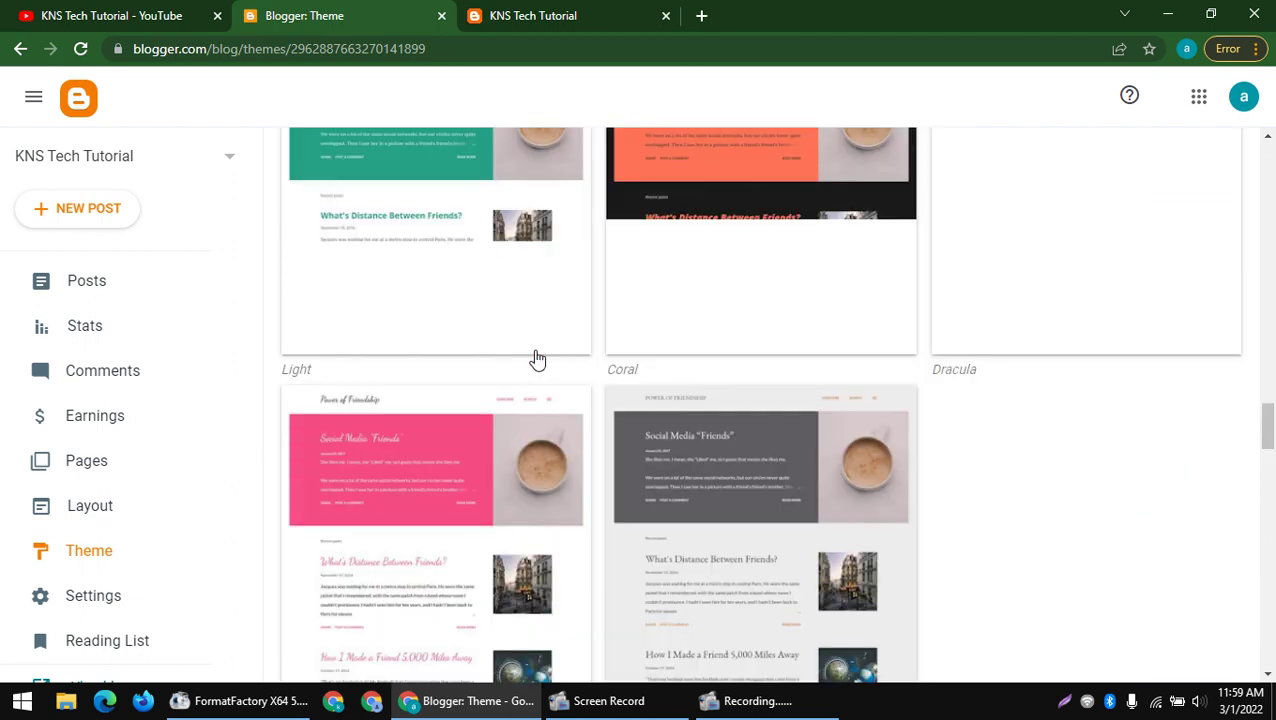
{"action": "scroll", "coordinate": [537, 359], "scroll_direction": "up", "scroll_amount": 2}
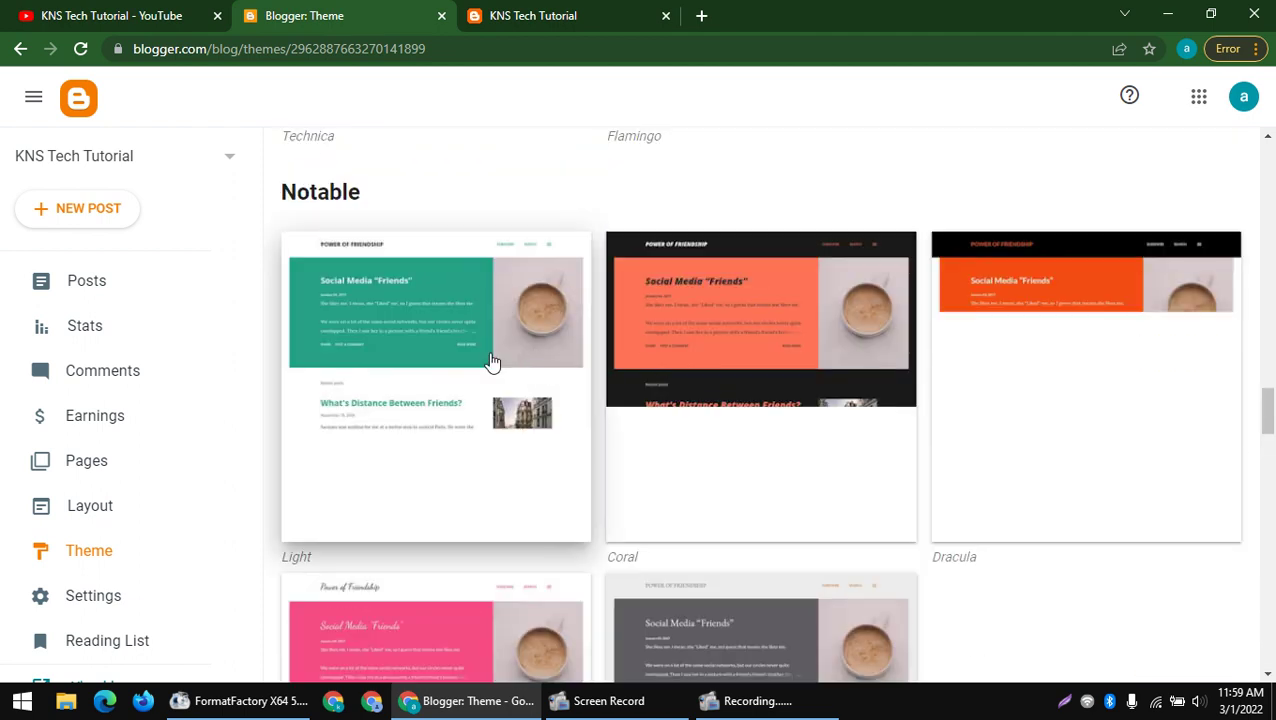
- Select the Light variant of the Notable theme and apply it to the blog
{"action": "left_click", "coordinate": [491, 362]}
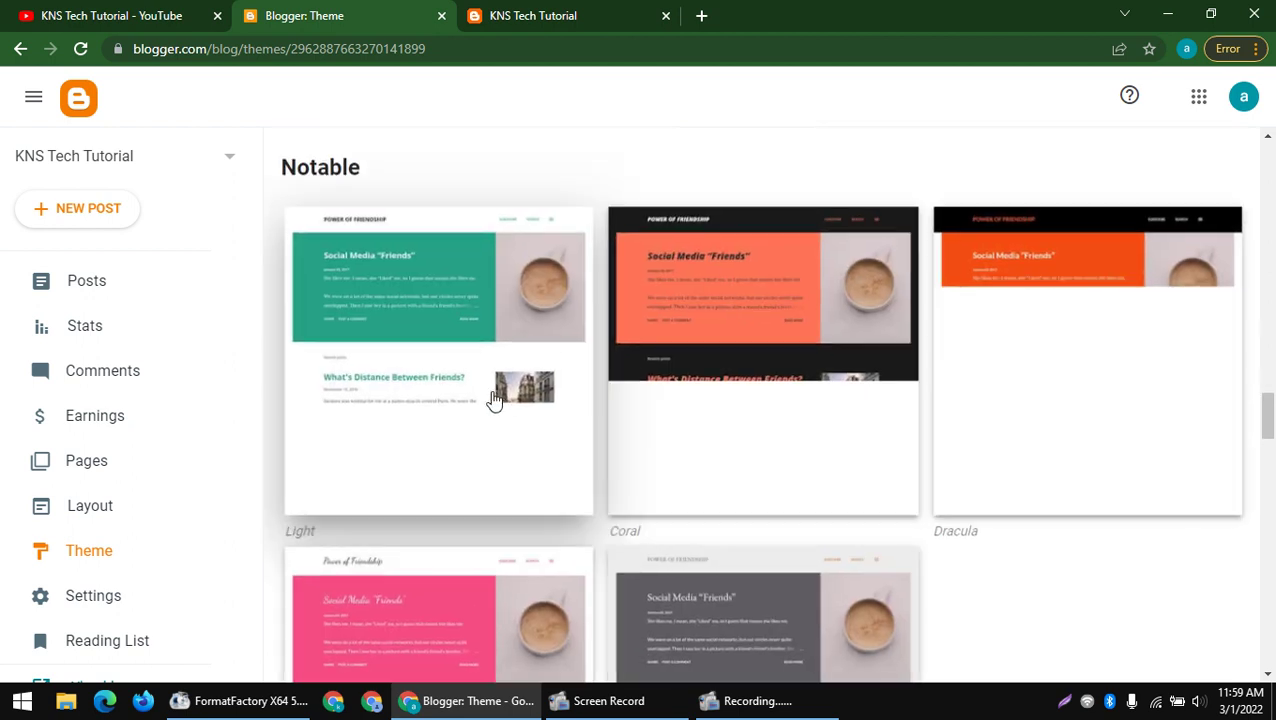
{"action": "left_click", "coordinate": [491, 400]}
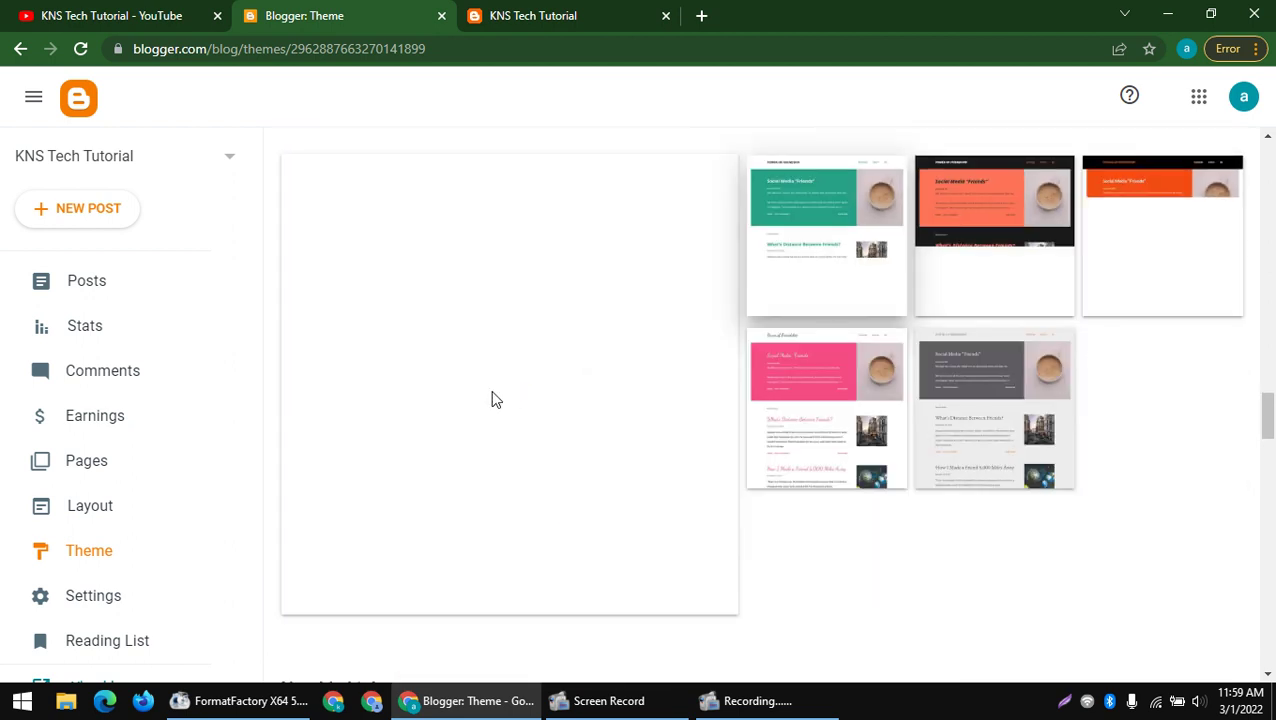
{"action": "scroll", "coordinate": [678, 438], "scroll_direction": "down", "scroll_amount": 2}
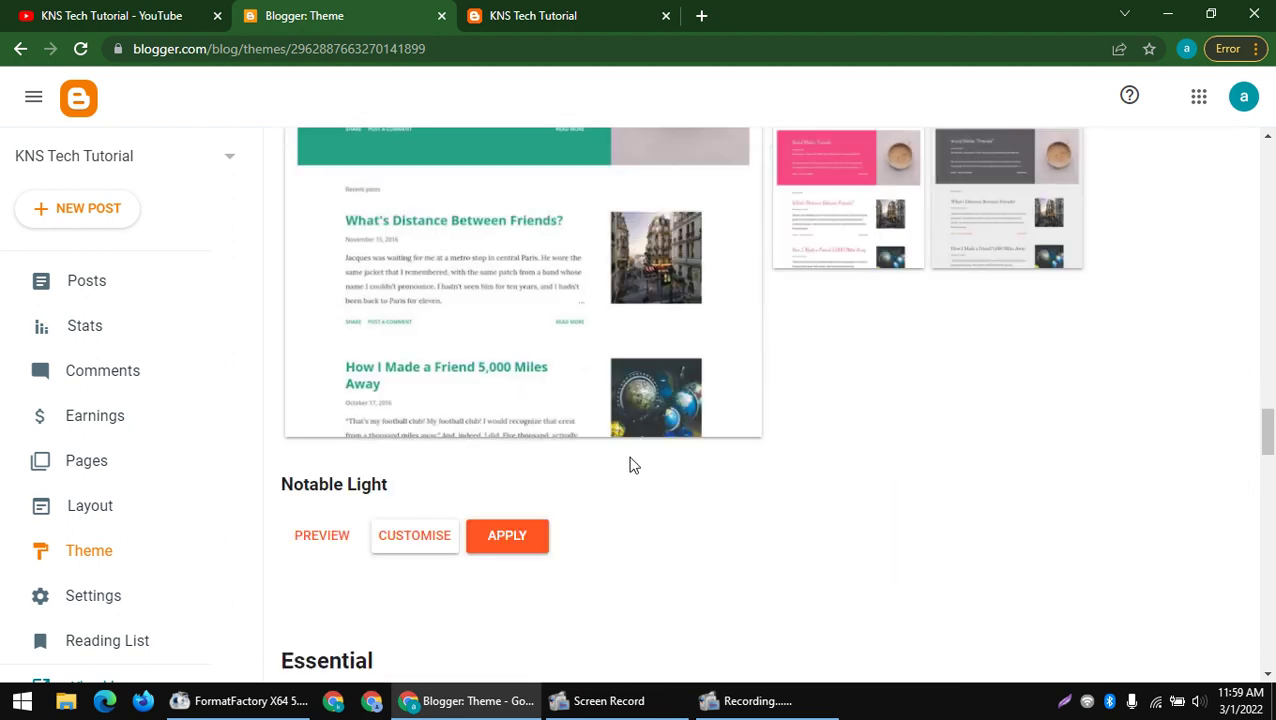
{"action": "scroll", "coordinate": [629, 464], "scroll_direction": "up", "scroll_amount": 1}
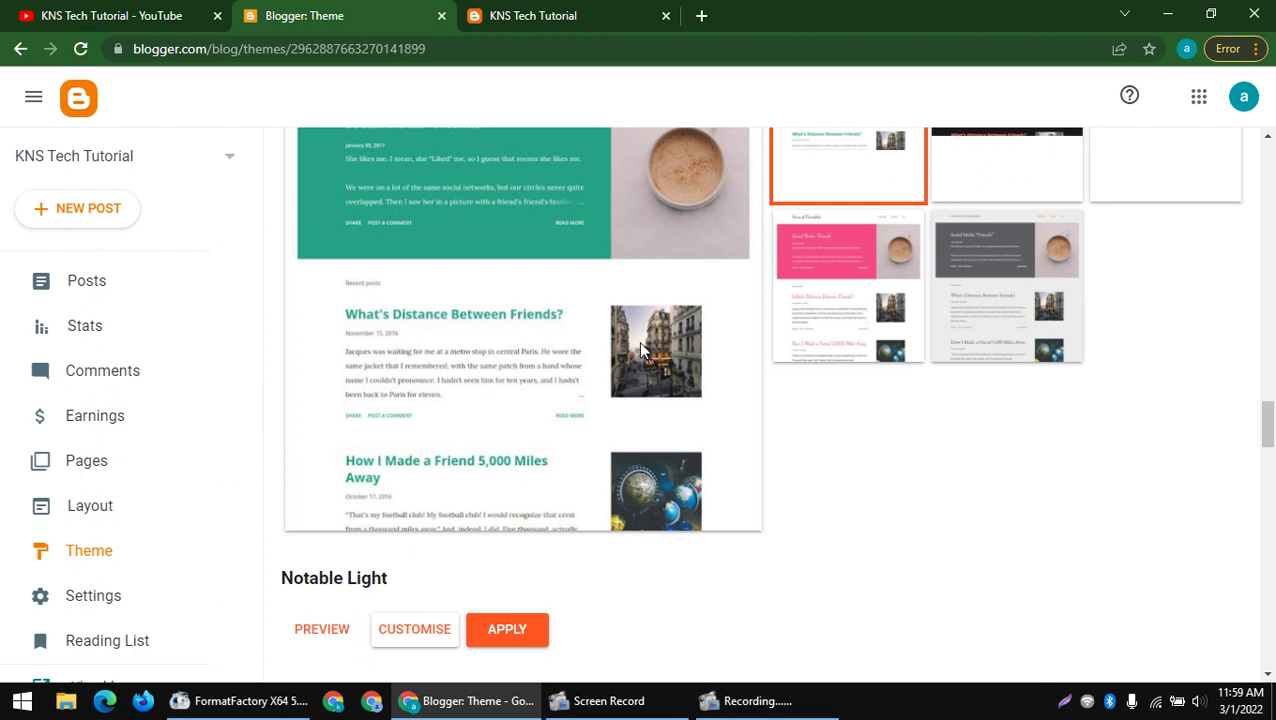
{"action": "left_click", "coordinate": [533, 637]}
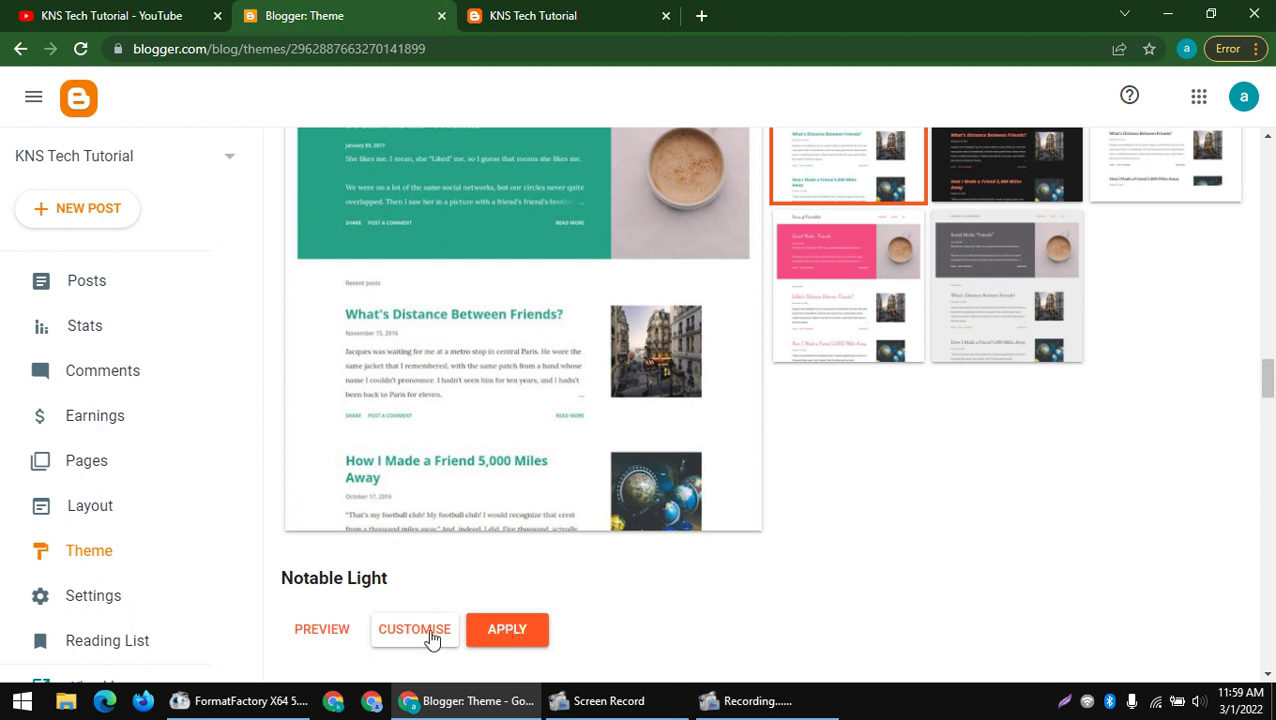
- Open the preview of the Notable Light theme in a separate browser tab
{"action": "right_click", "coordinate": [318, 632]}
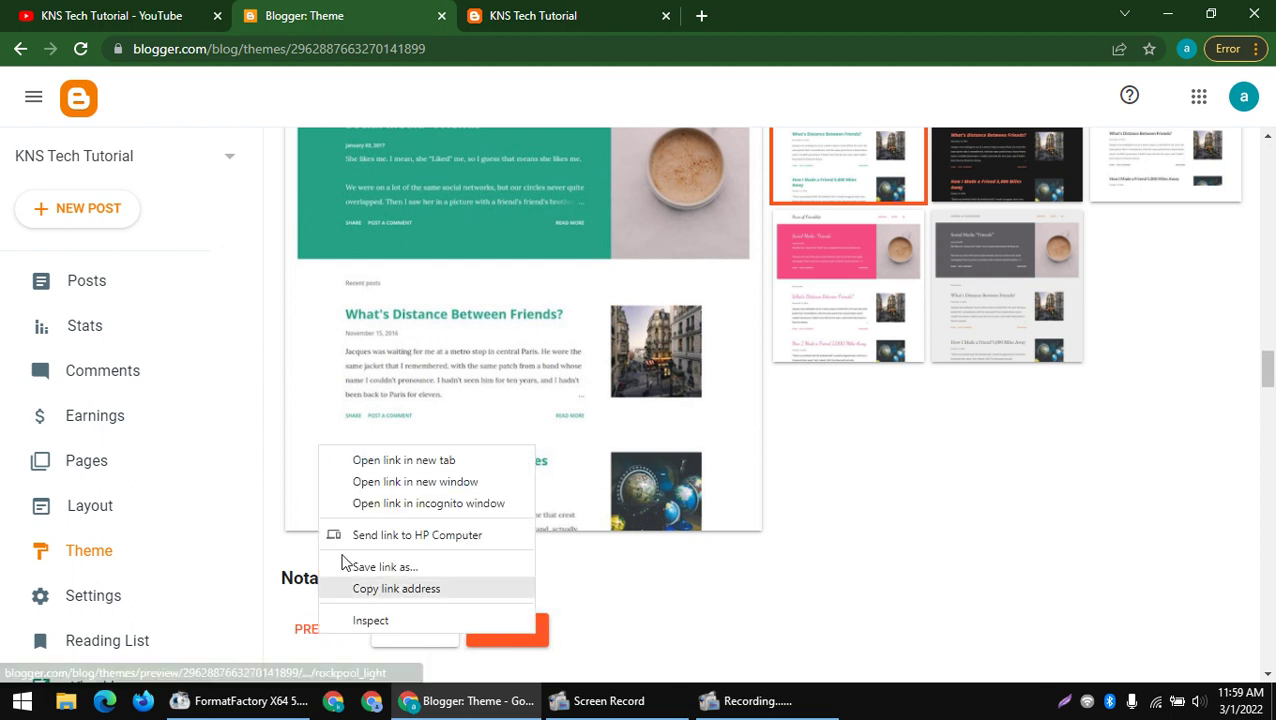
{"action": "left_click", "coordinate": [373, 470]}
{"action": "scroll", "coordinate": [453, 493], "scroll_direction": "up", "scroll_amount": 2}
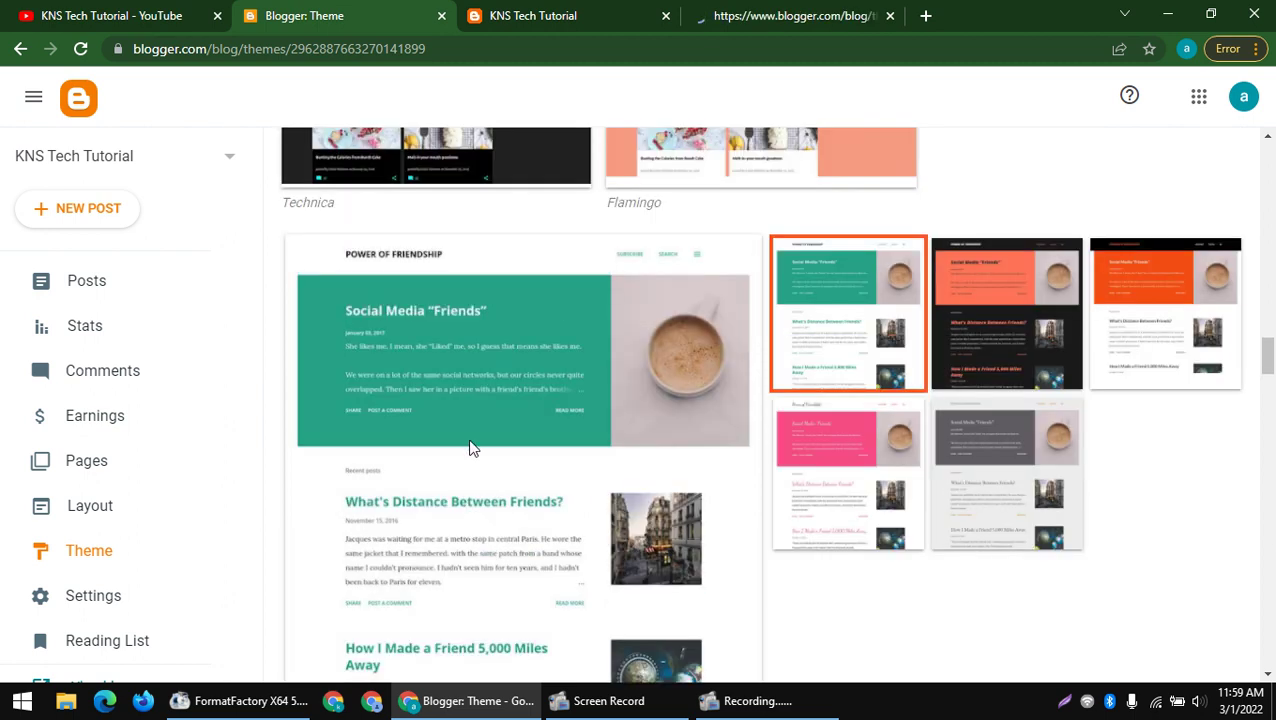
{"action": "left_click", "coordinate": [707, 8]}
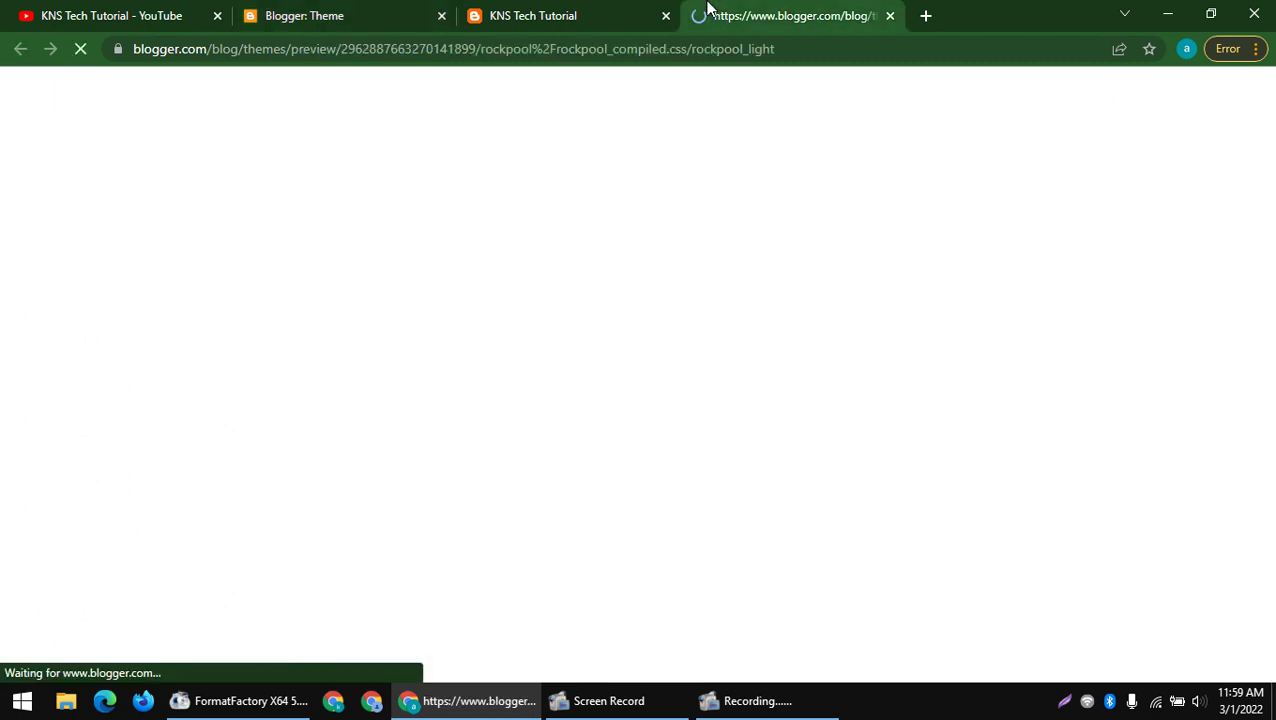
{"action": "left_click", "coordinate": [367, 8]}
{"action": "scroll", "coordinate": [590, 420], "scroll_direction": "down", "scroll_amount": 2}
- Reload the published post on the live blog, and view the Notable Light theme preview of the blog
{"action": "left_click", "coordinate": [598, 12]}
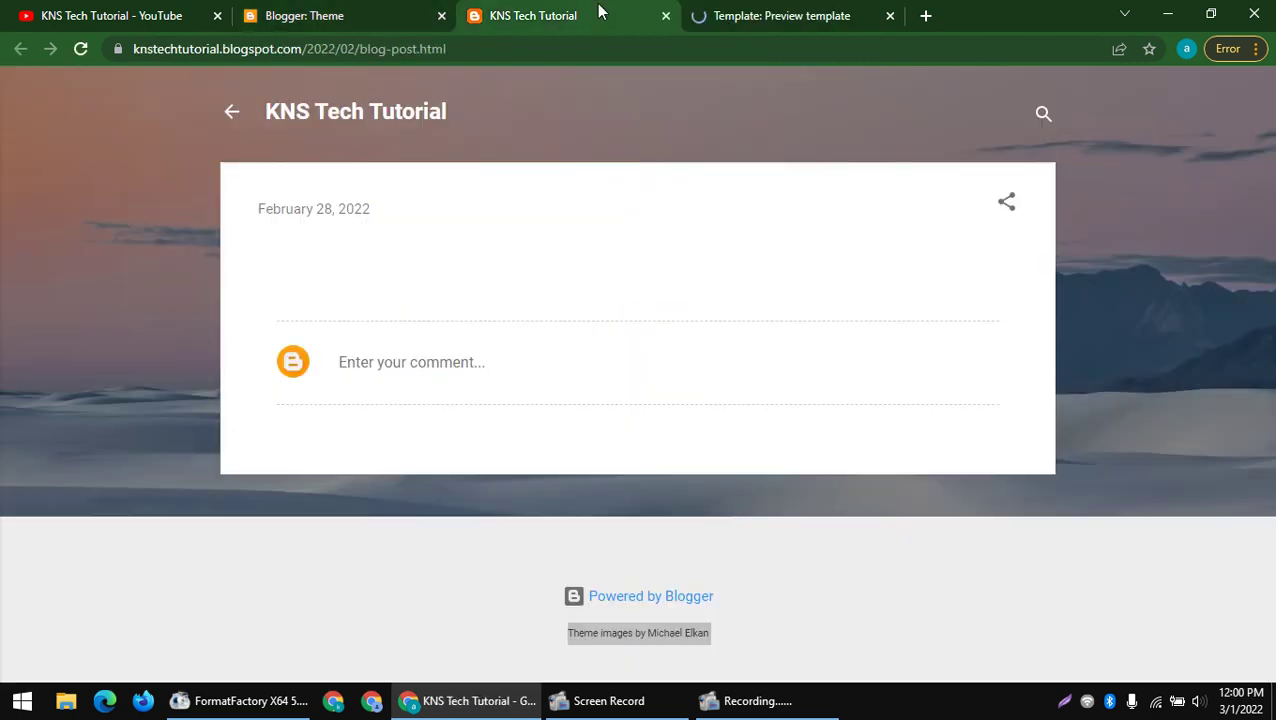
{"action": "right_click", "coordinate": [629, 96]}
{"action": "left_click", "coordinate": [660, 145]}
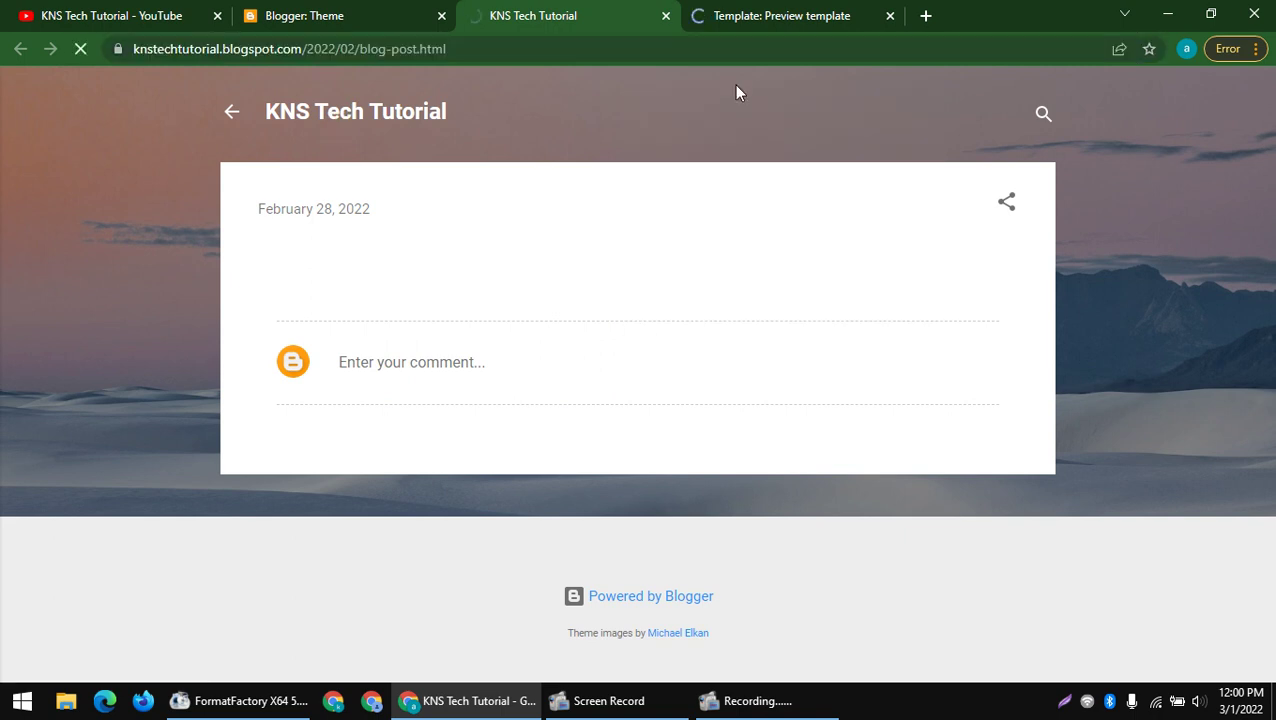
{"action": "left_click", "coordinate": [319, 8]}
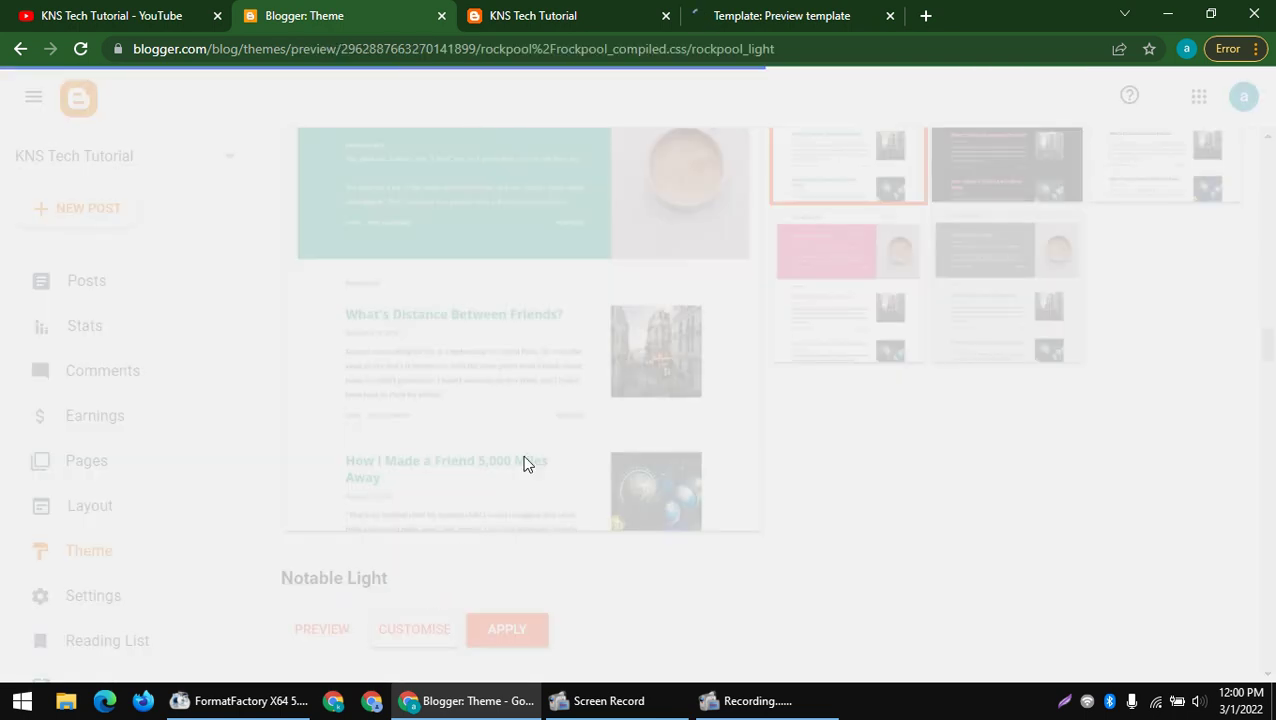
{"action": "left_click", "coordinate": [872, 10]}
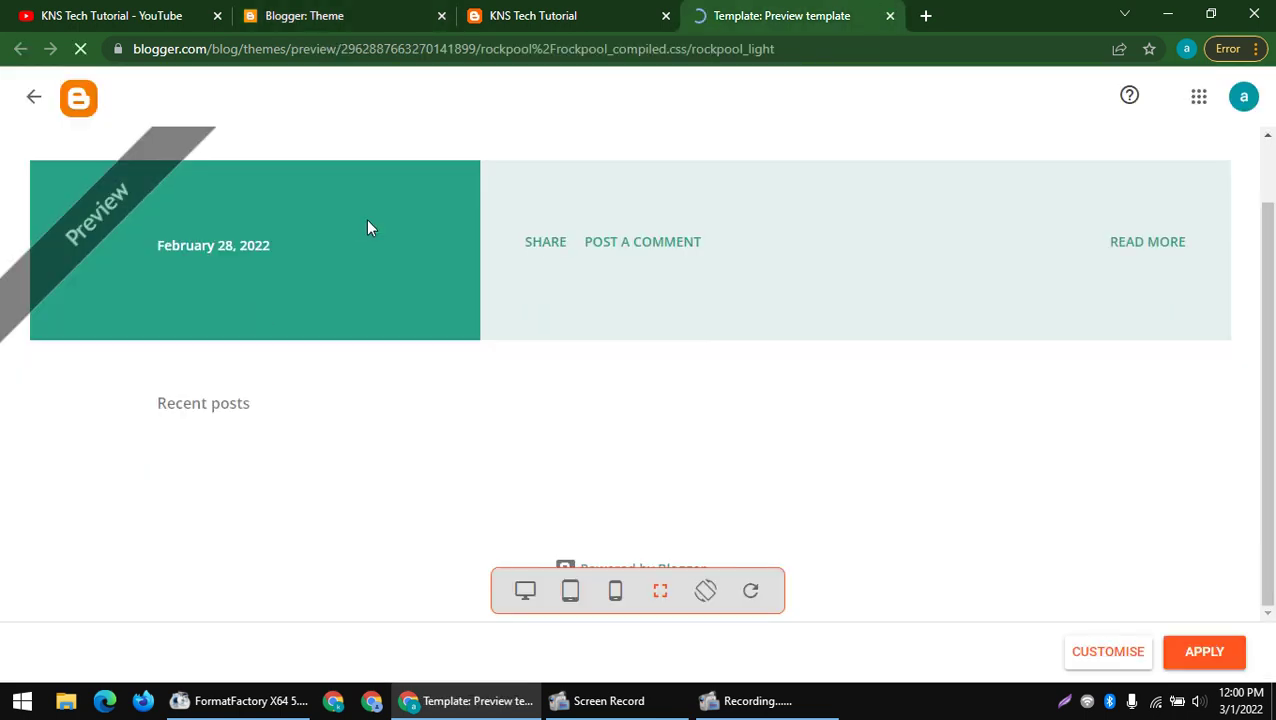
- Open the Notable Light theme's customiser and look through its background, advanced and gadget options
{"action": "left_click", "coordinate": [365, 8]}
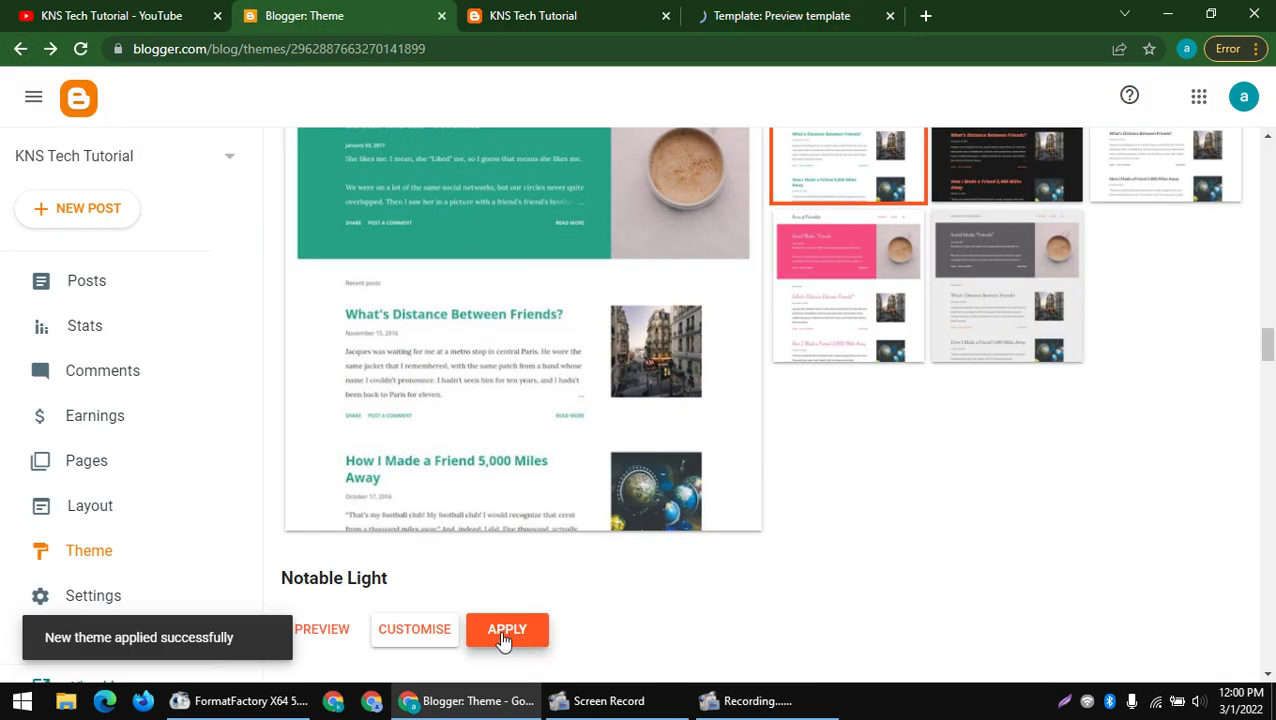
{"action": "left_click", "coordinate": [415, 630]}
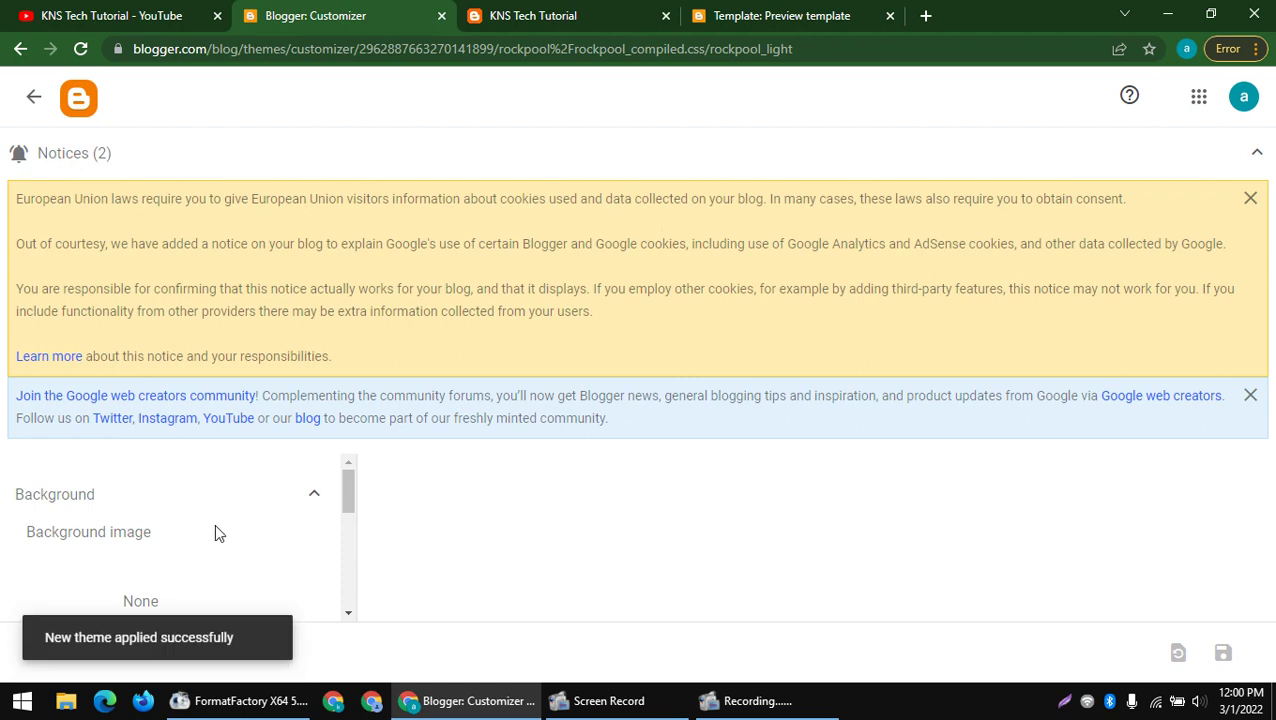
{"action": "scroll", "coordinate": [224, 580], "scroll_direction": "down", "scroll_amount": 5}
{"action": "left_click_drag", "start_coordinate": [68, 645], "coordinate": [265, 634]}
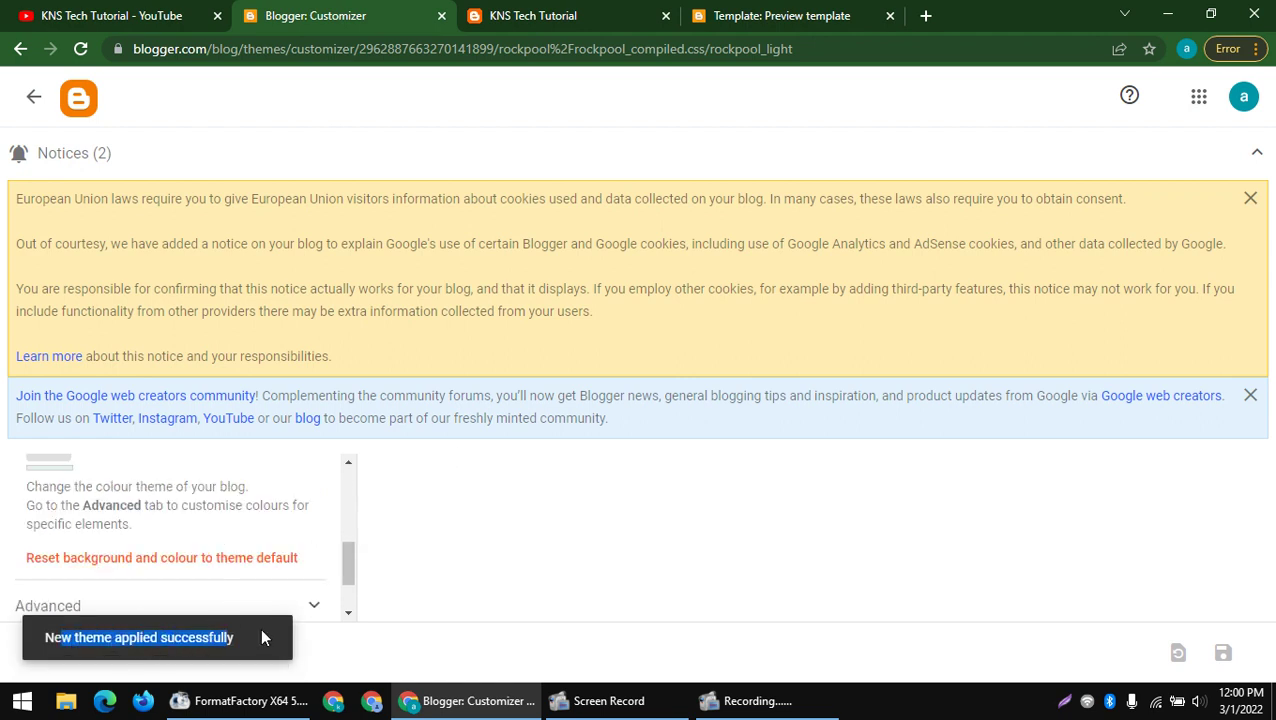
{"action": "scroll", "coordinate": [286, 594], "scroll_direction": "down", "scroll_amount": 1}
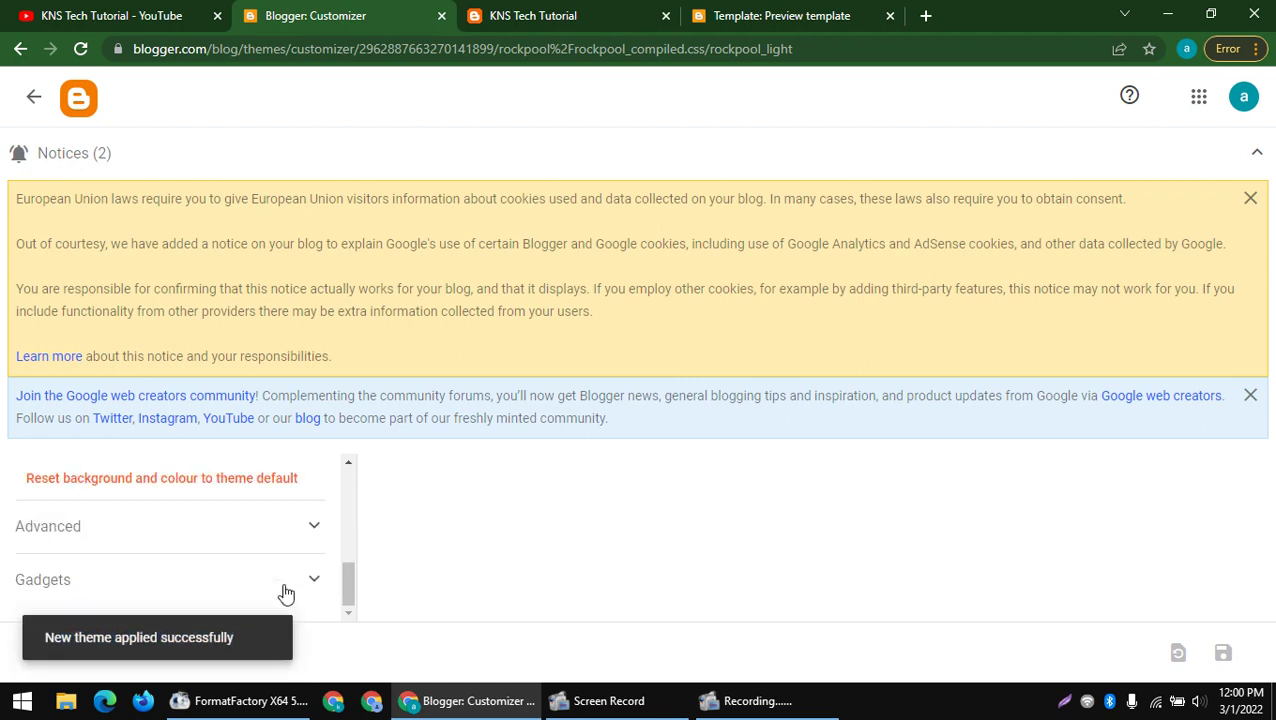
- Reload the live blog's home page to view its applied theme, and close the theme preview tab
{"action": "left_click", "coordinate": [525, 15]}
{"action": "right_click", "coordinate": [300, 125]}
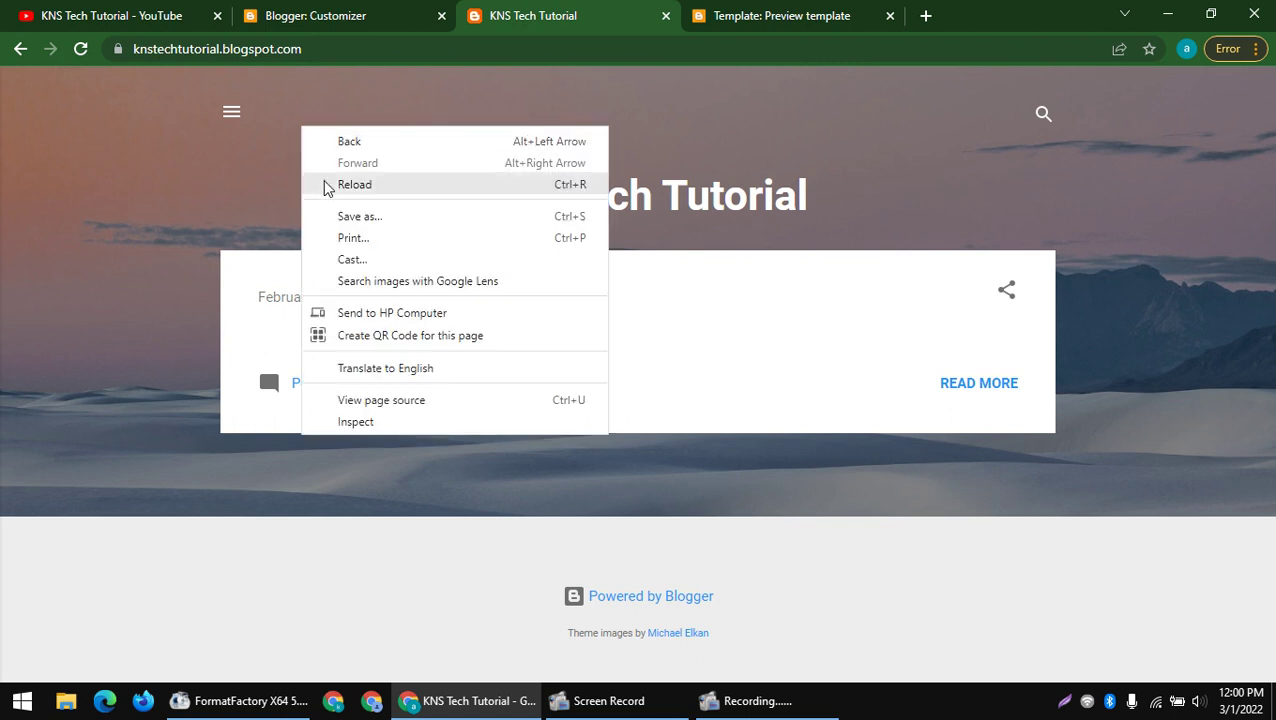
{"action": "left_click", "coordinate": [326, 187]}
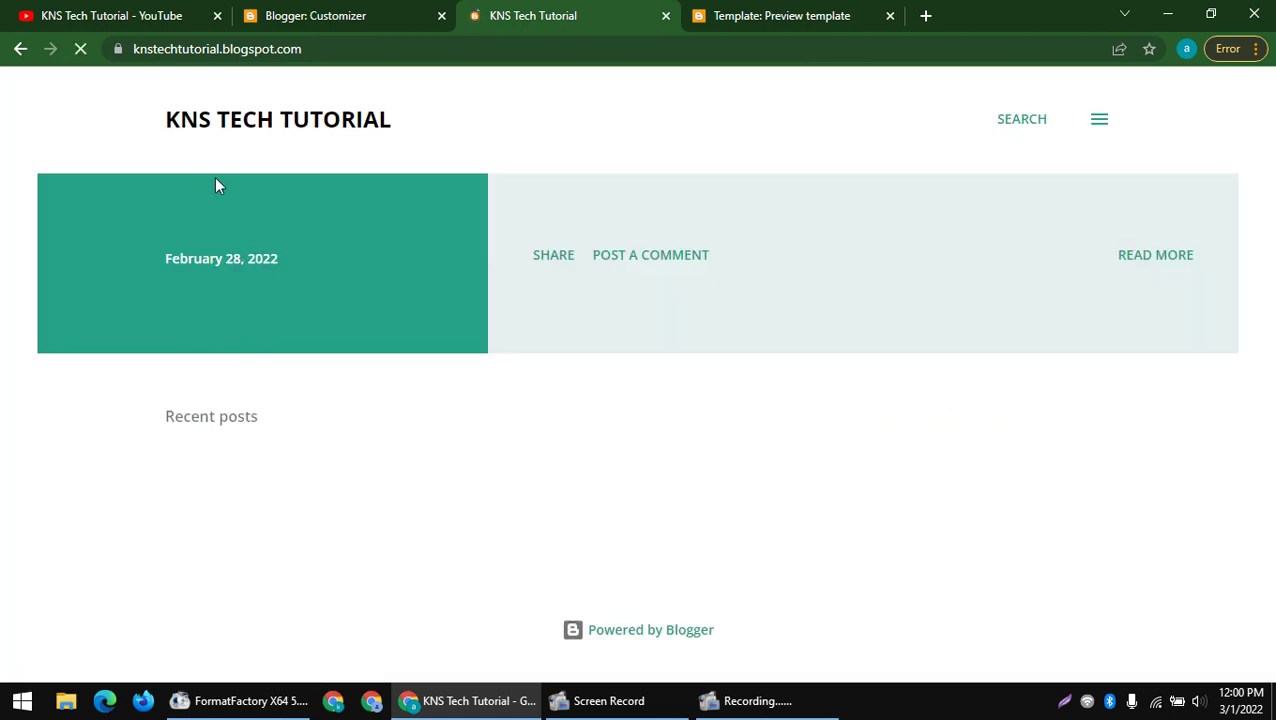
{"action": "left_click_drag", "start_coordinate": [160, 127], "coordinate": [208, 112]}
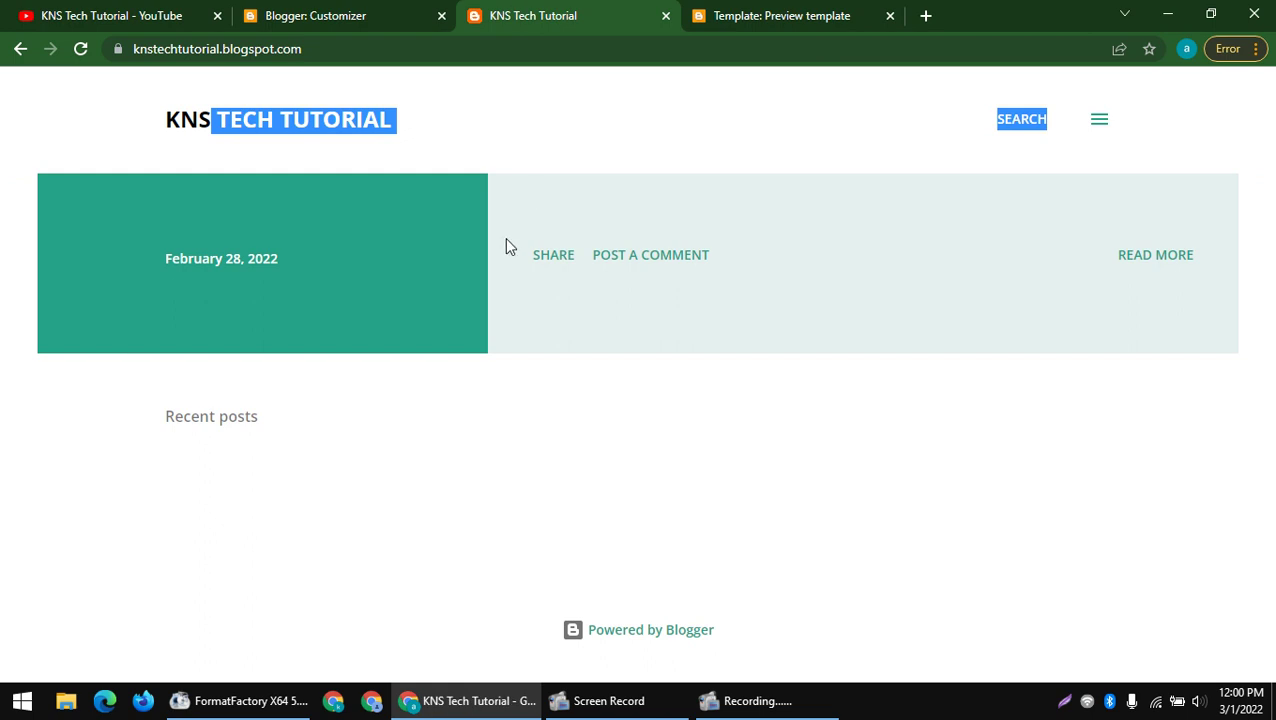
{"action": "left_click", "coordinate": [549, 86]}
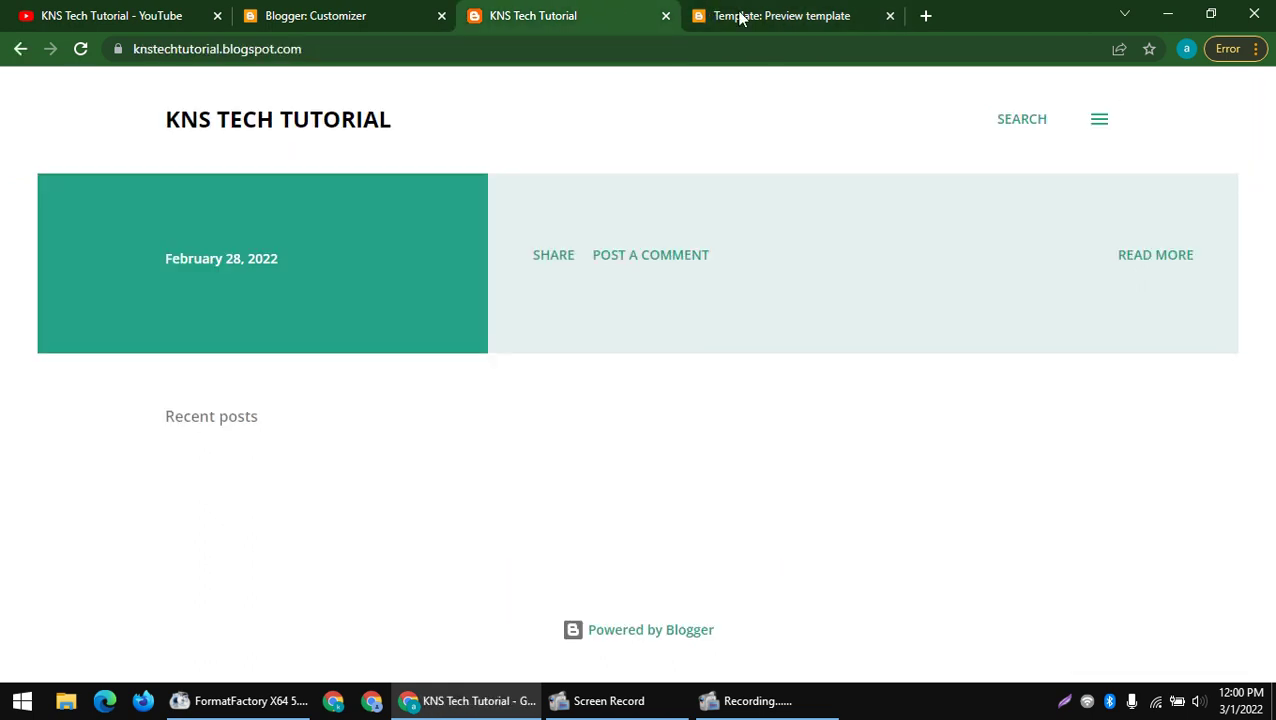
{"action": "left_click", "coordinate": [890, 16]}
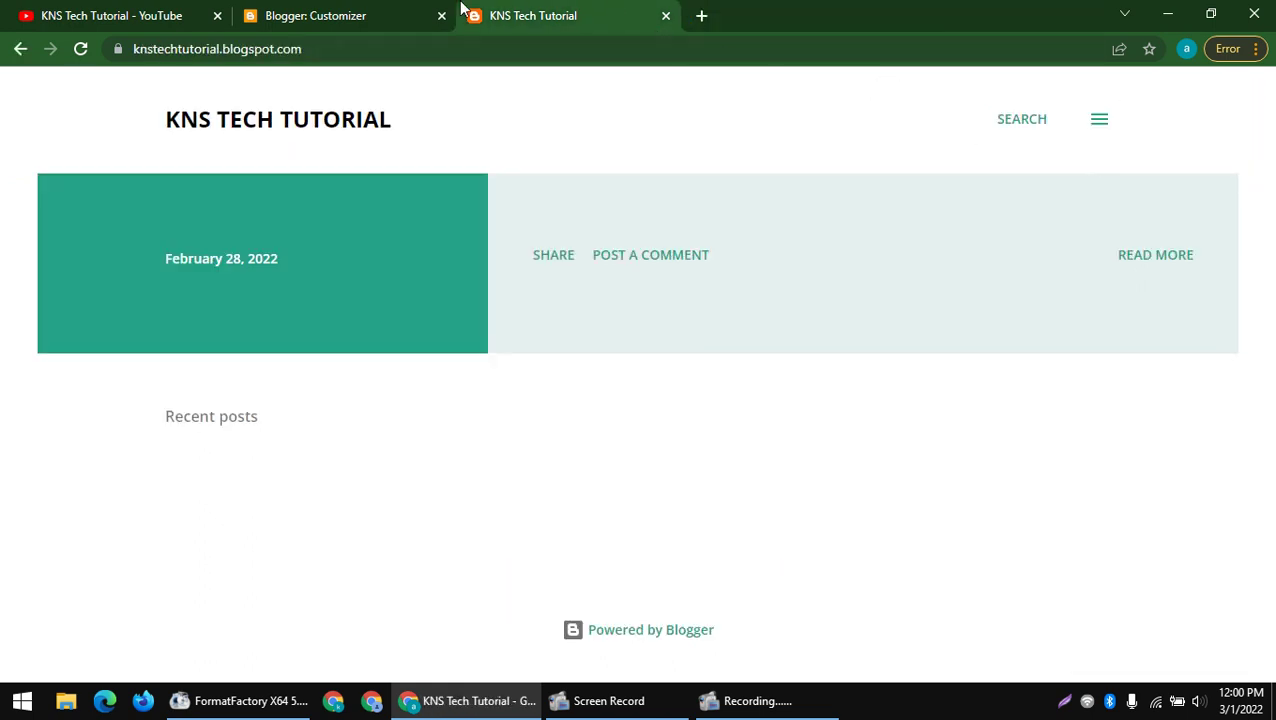
- Copy the web address of the KNS Tech Tutorial YouTube channel's community page
{"action": "left_click", "coordinate": [370, 9]}
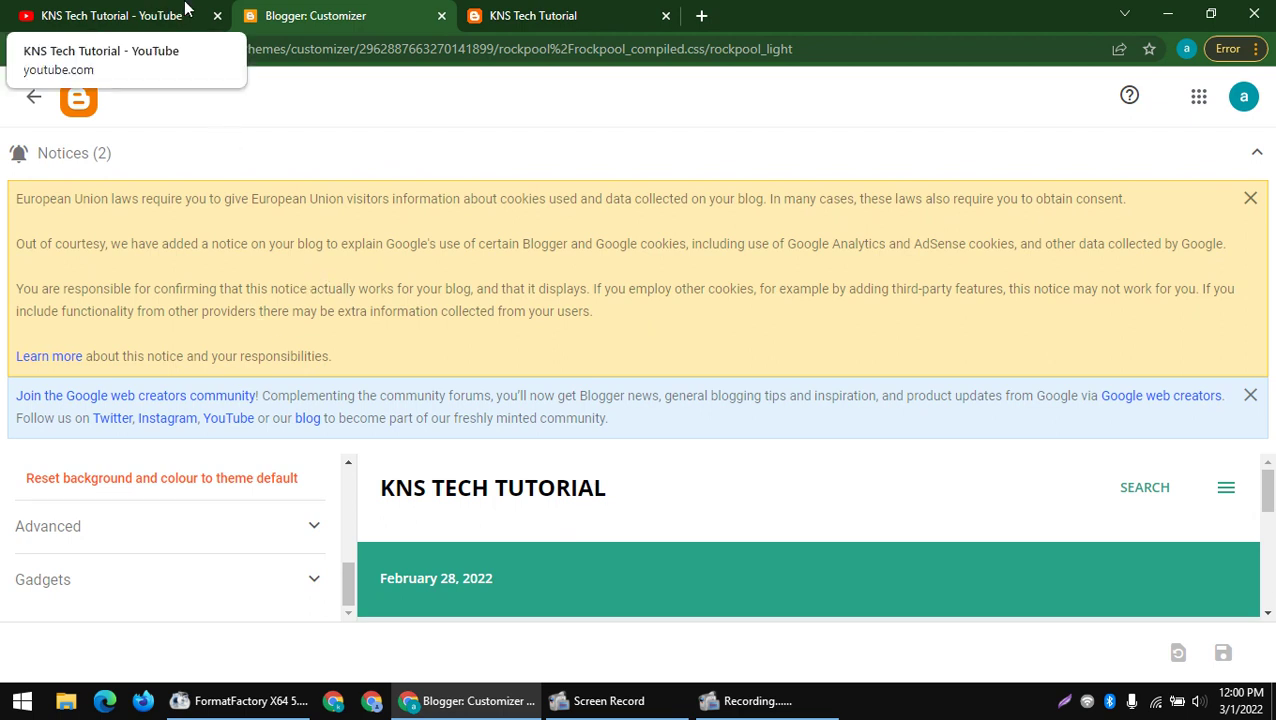
{"action": "left_click", "coordinate": [185, 8]}
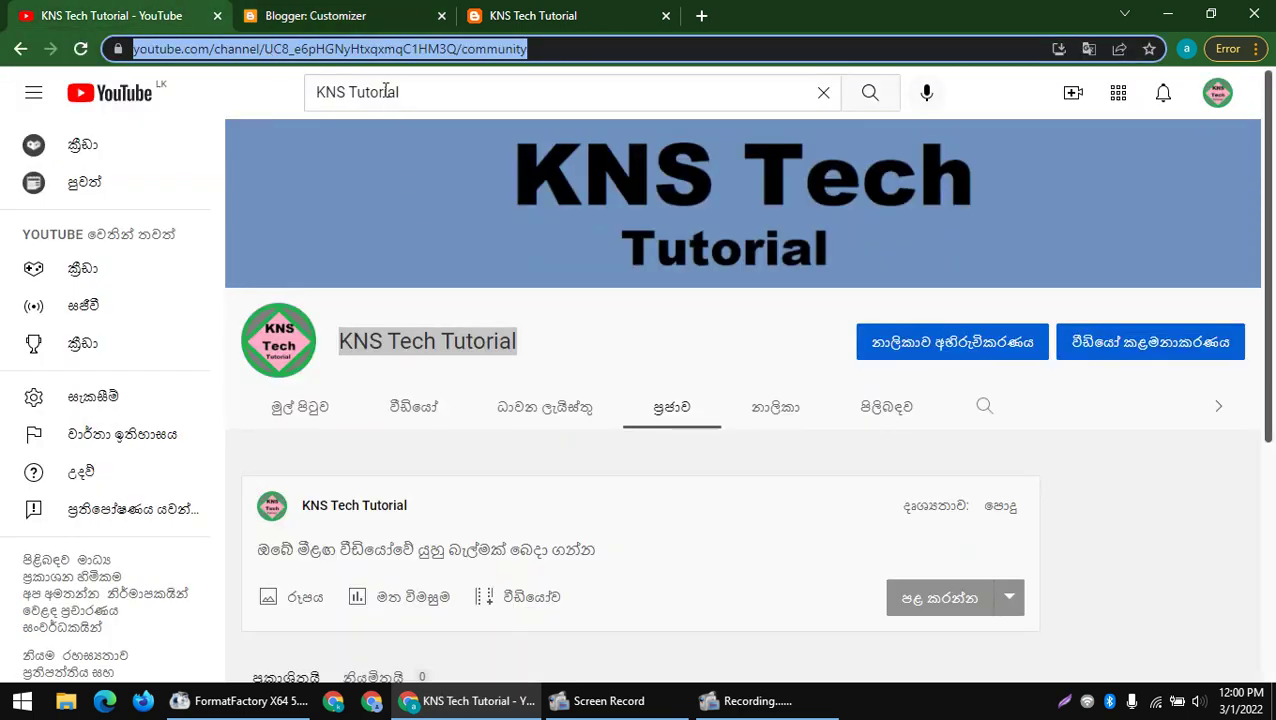
{"action": "right_click", "coordinate": [387, 48]}
{"action": "left_click", "coordinate": [412, 150]}
{"action": "key", "text": "ctrl+Tab"}
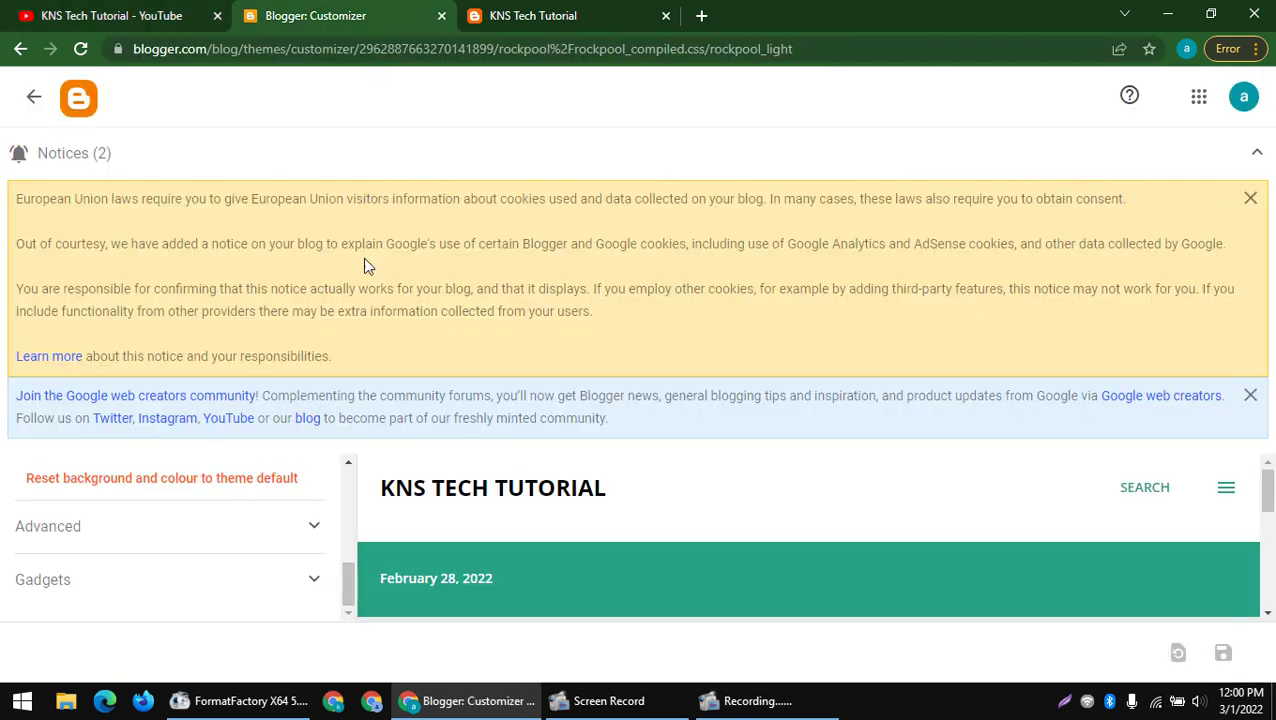
- Leave the theme customiser and return to the blog's list of posts
{"action": "left_click", "coordinate": [530, 12]}
{"action": "left_click", "coordinate": [365, 10]}
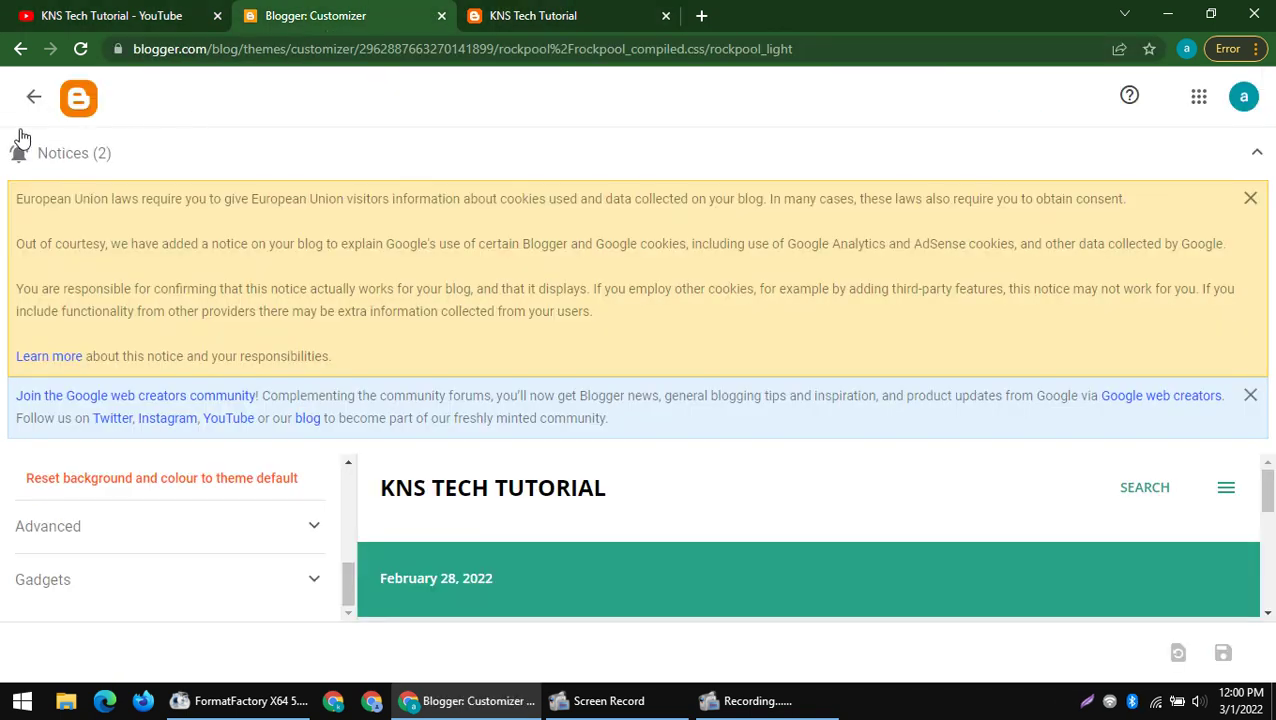
{"action": "left_click", "coordinate": [33, 97]}
{"action": "left_click", "coordinate": [68, 288]}
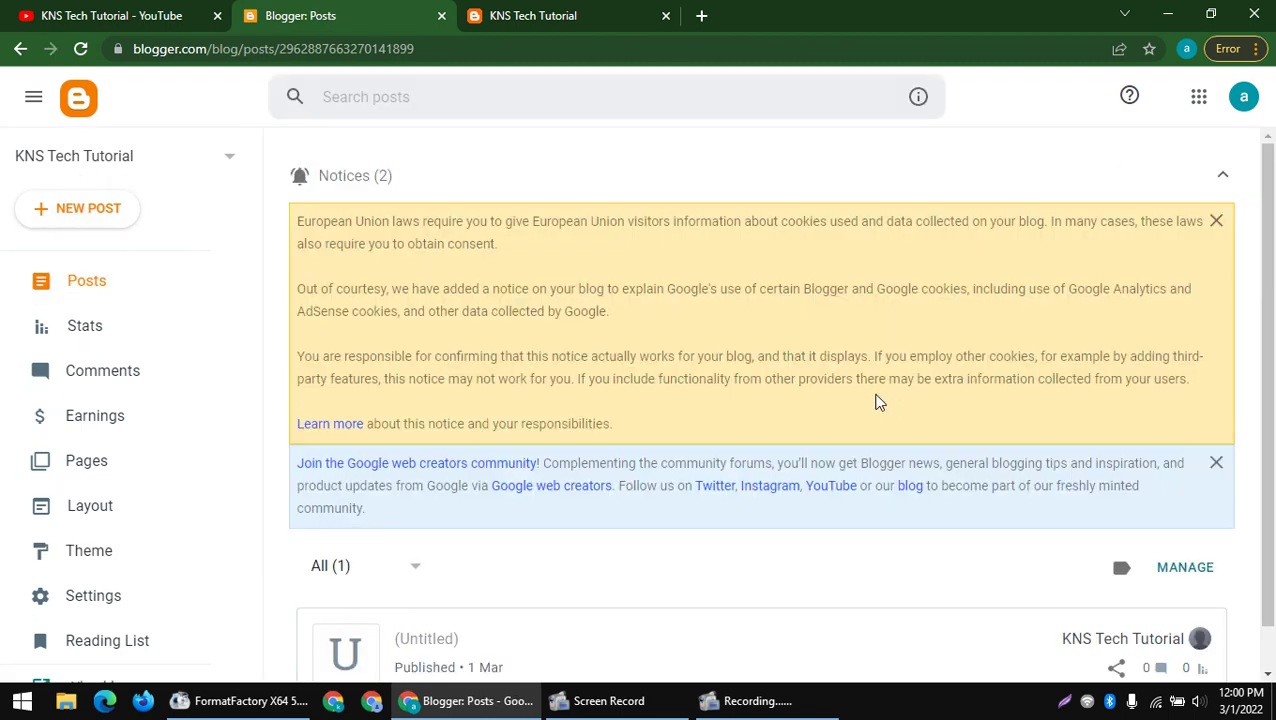
- Create a new post containing the copied YouTube channel address, without its trailing "/community" part
{"action": "left_click", "coordinate": [48, 211]}
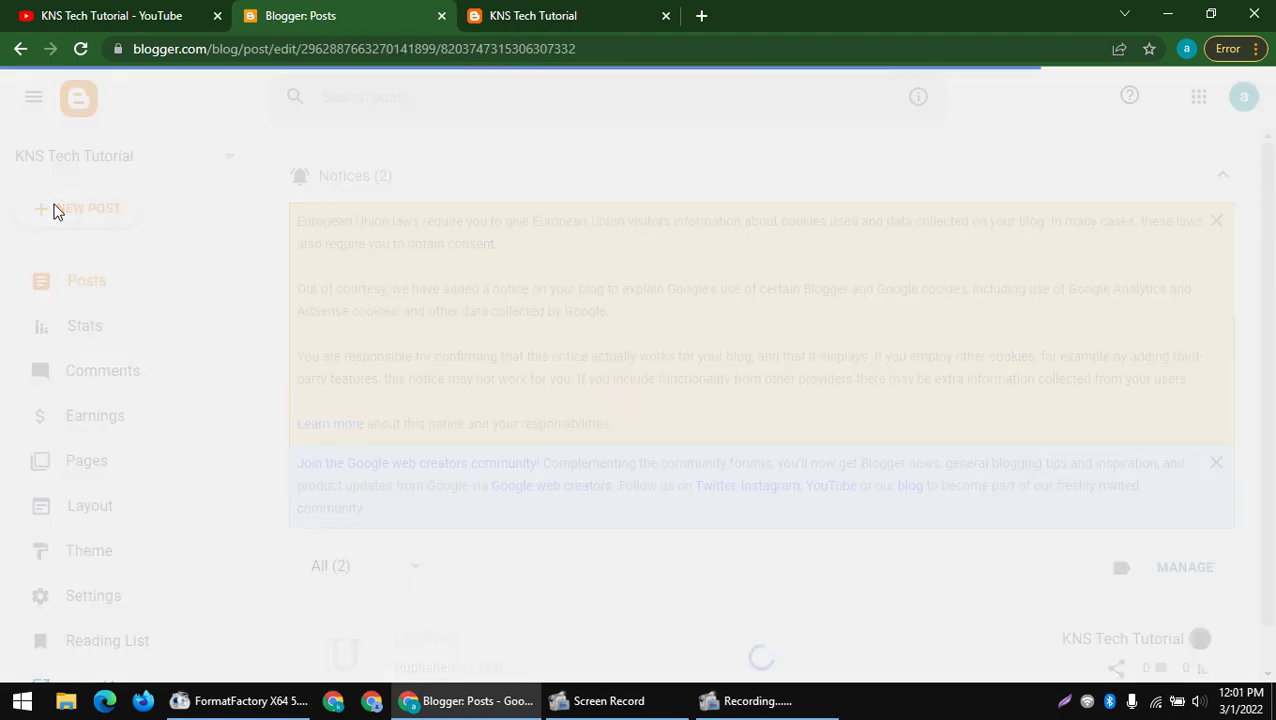
{"action": "left_click", "coordinate": [251, 286]}
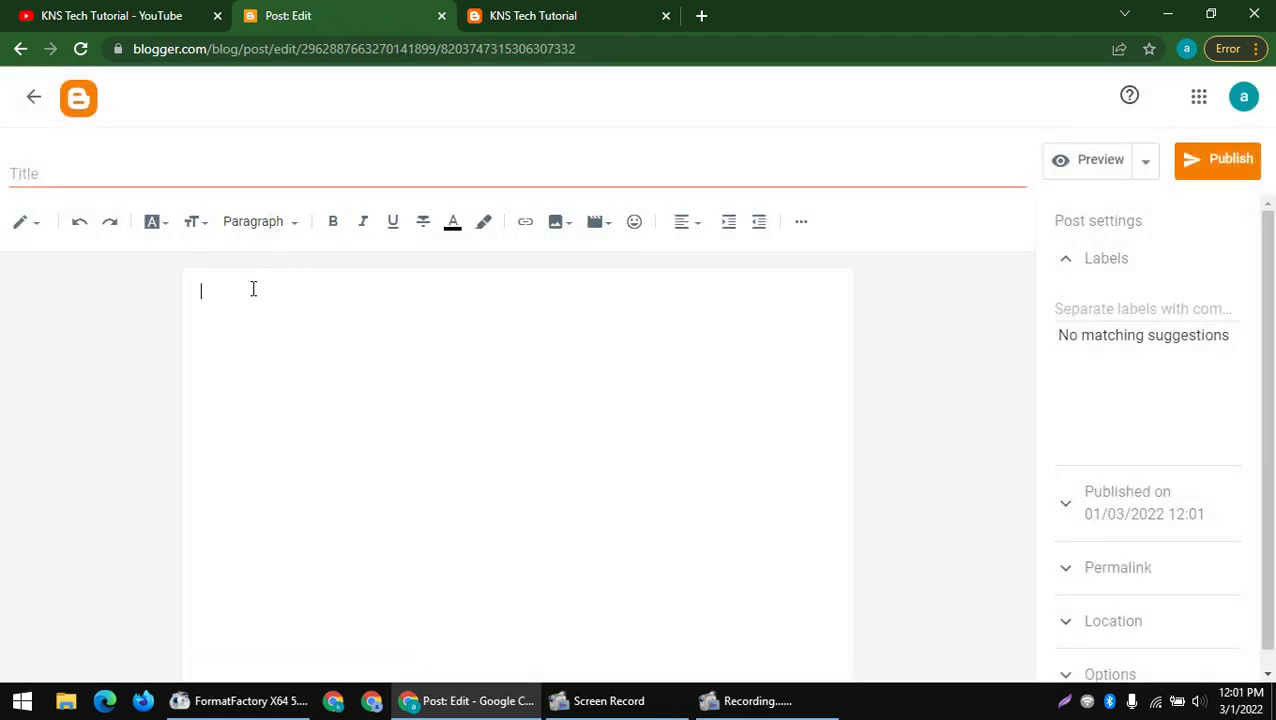
{"action": "type", "text": "https://www.youtube.com/channel/UC8_e6pHGNyHtxqxmqC1HM3Q/community"}
{"action": "left_click_drag", "start_coordinate": [628, 304], "coordinate": [866, 304]}
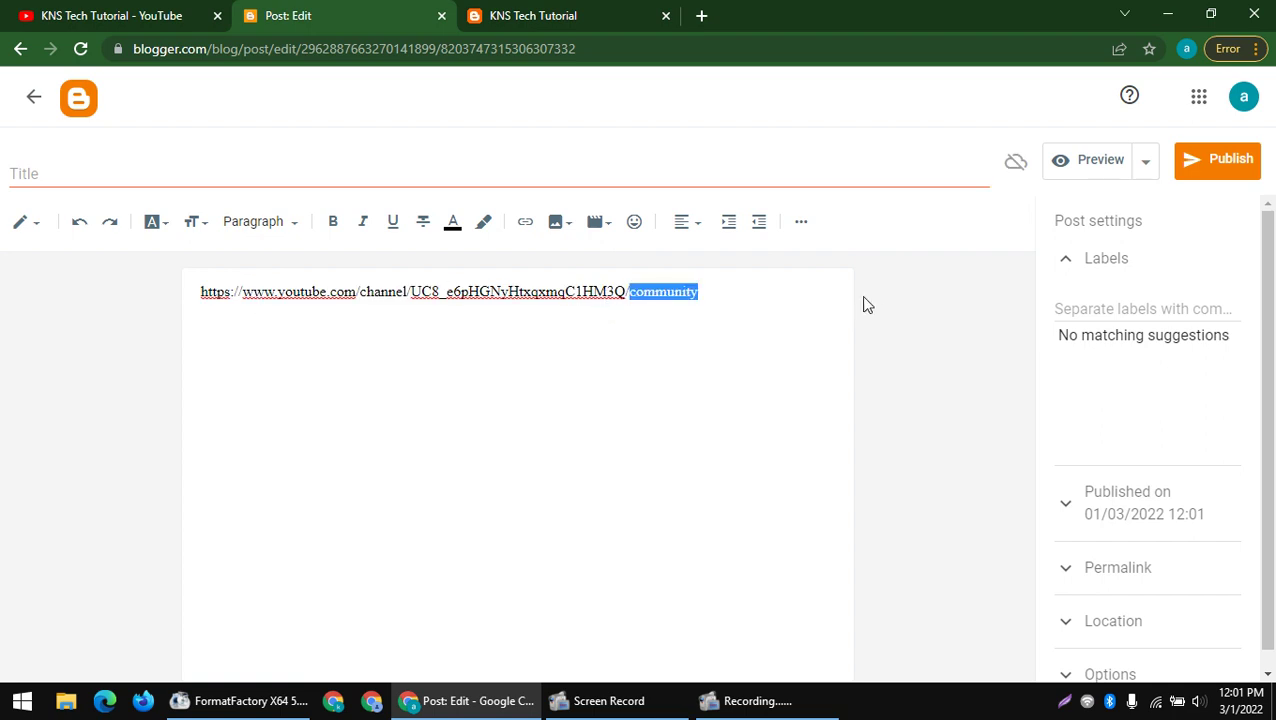
{"action": "key", "text": "BackSpace"}
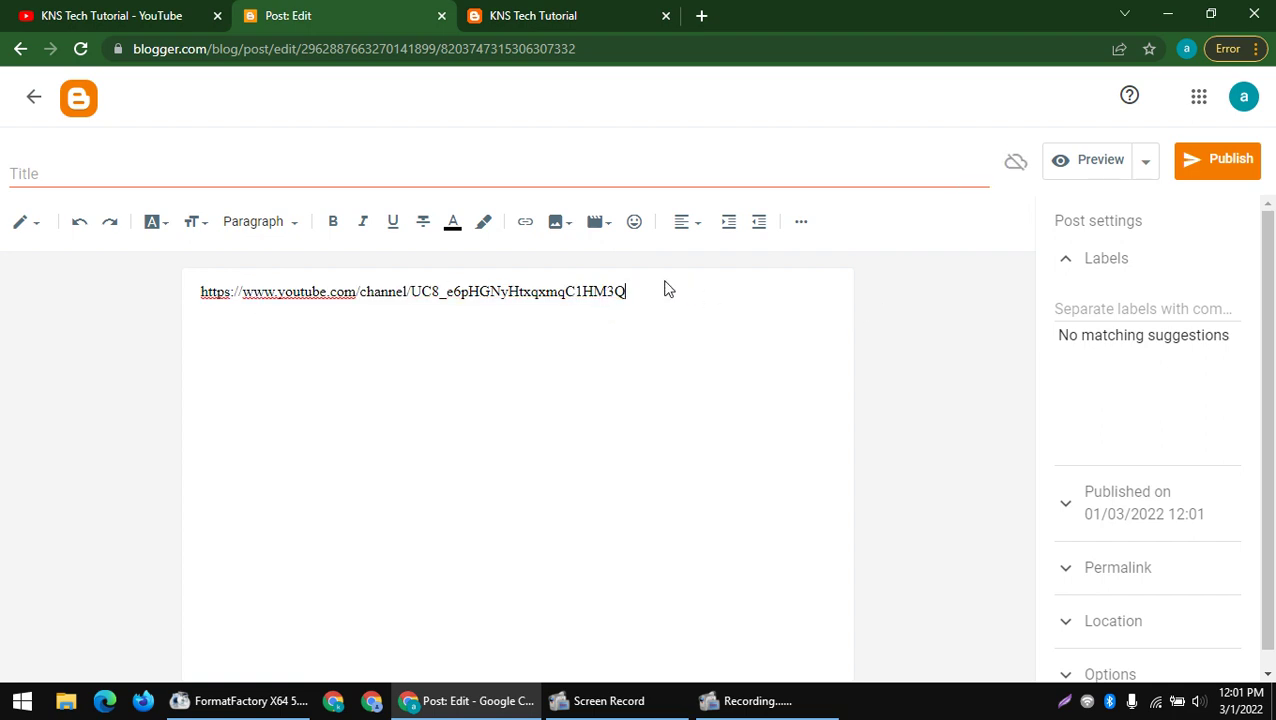
- Publish the new post with the channel address and open it on the live blog
{"action": "left_click", "coordinate": [1195, 172]}
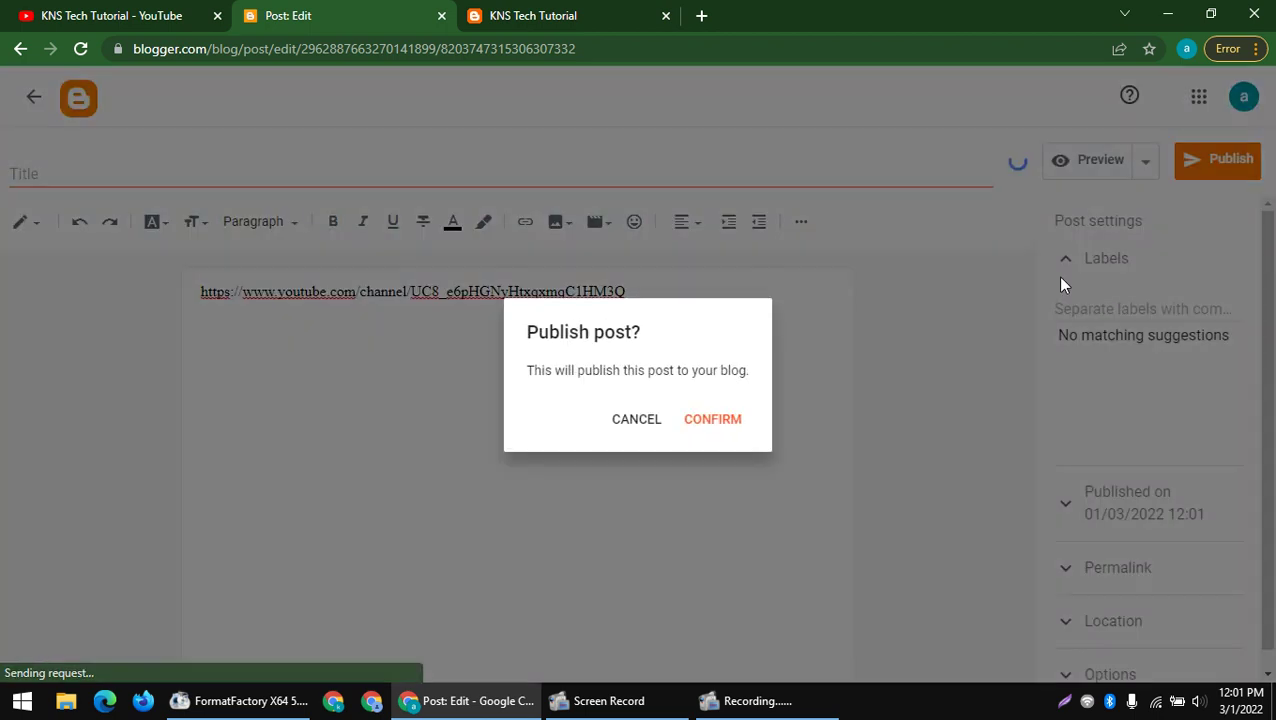
{"action": "left_click", "coordinate": [713, 420]}
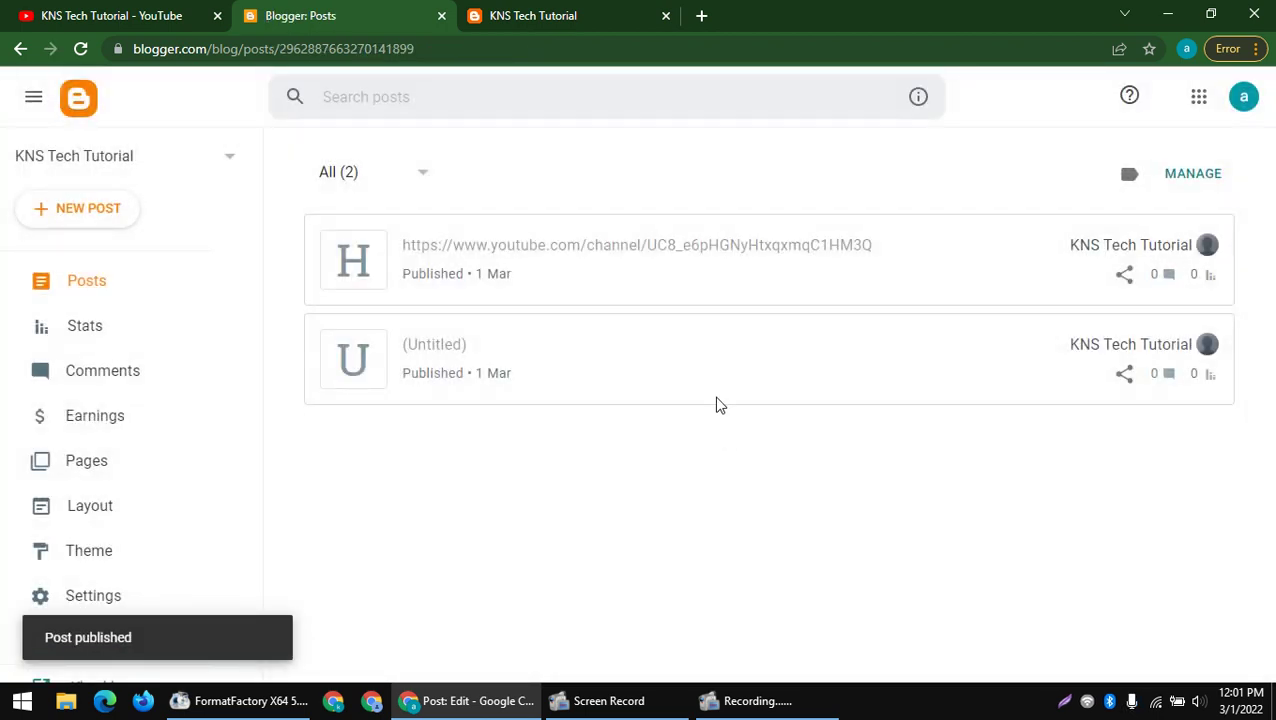
{"action": "scroll", "coordinate": [1050, 390], "scroll_direction": "down", "scroll_amount": 2}
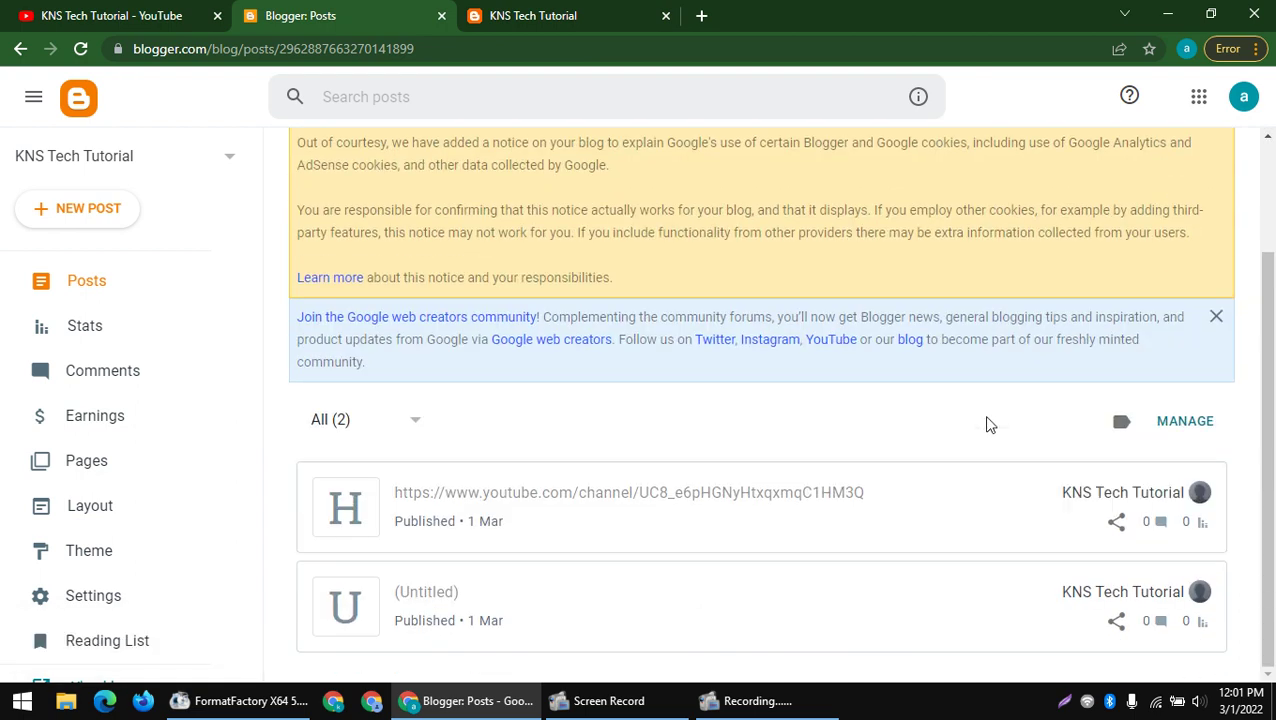
{"action": "left_click", "coordinate": [1159, 494]}
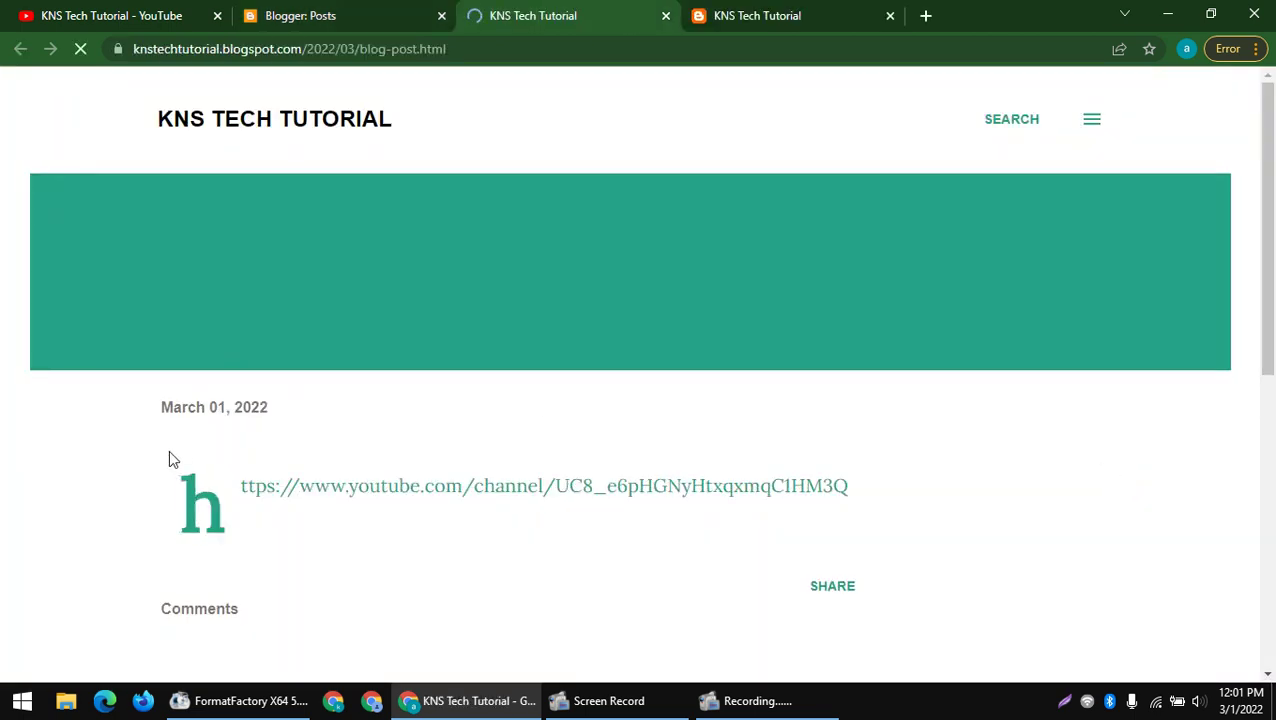
- Copy the full channel address from the live post and look over the page
{"action": "triple_click", "coordinate": [305, 486]}
{"action": "right_click", "coordinate": [302, 492]}
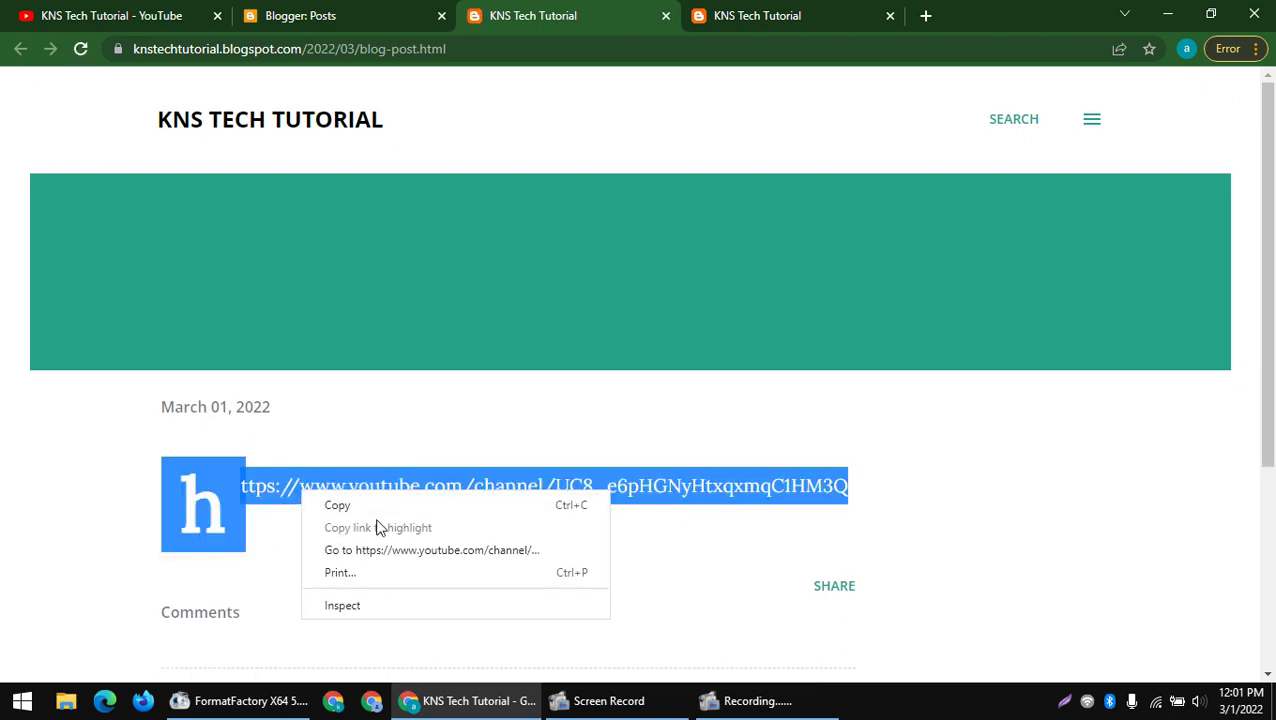
{"action": "left_click", "coordinate": [337, 505]}
{"action": "scroll", "coordinate": [333, 458], "scroll_direction": "down", "scroll_amount": 3}
{"action": "scroll", "coordinate": [445, 414], "scroll_direction": "up", "scroll_amount": 3}
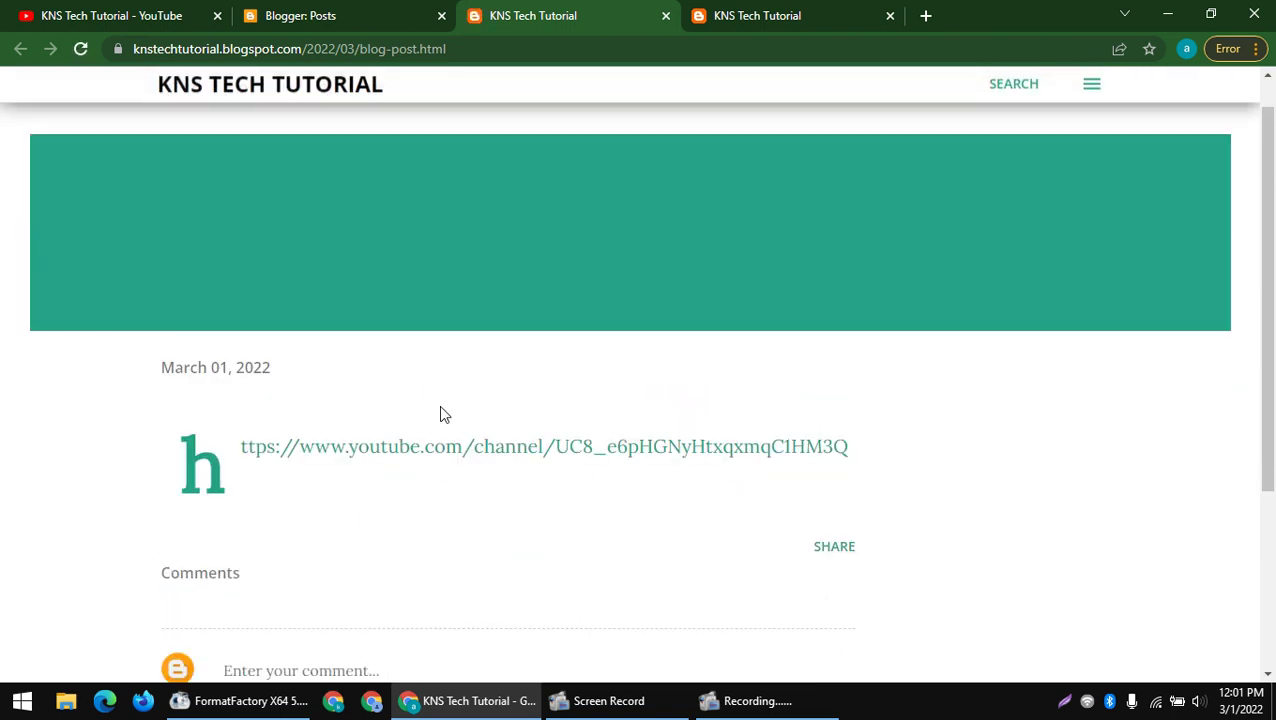
- Go to the YouTube channel from the address text in the live post, and close the channel's tab
{"action": "double_click", "coordinate": [437, 447]}
{"action": "right_click", "coordinate": [437, 450]}
{"action": "triple_click", "coordinate": [390, 455]}
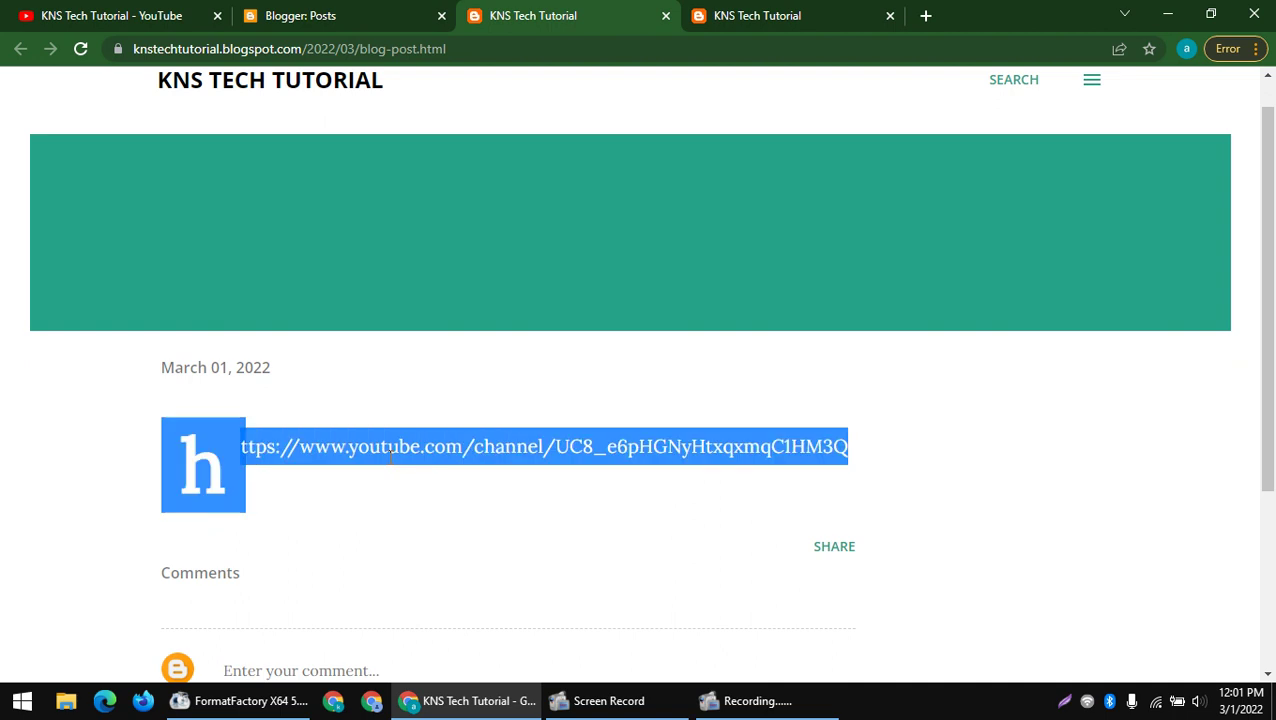
{"action": "right_click", "coordinate": [390, 456]}
{"action": "left_click", "coordinate": [309, 455]}
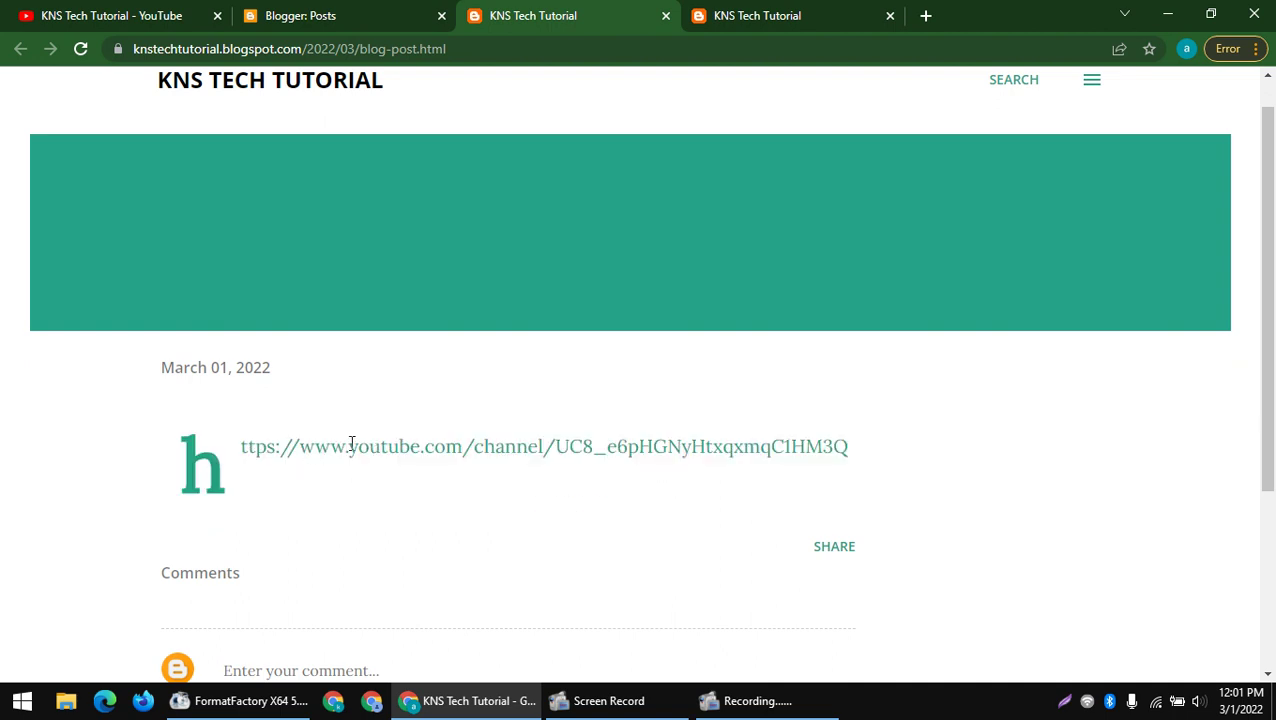
{"action": "left_click_drag", "start_coordinate": [351, 443], "coordinate": [857, 453]}
{"action": "right_click", "coordinate": [792, 472]}
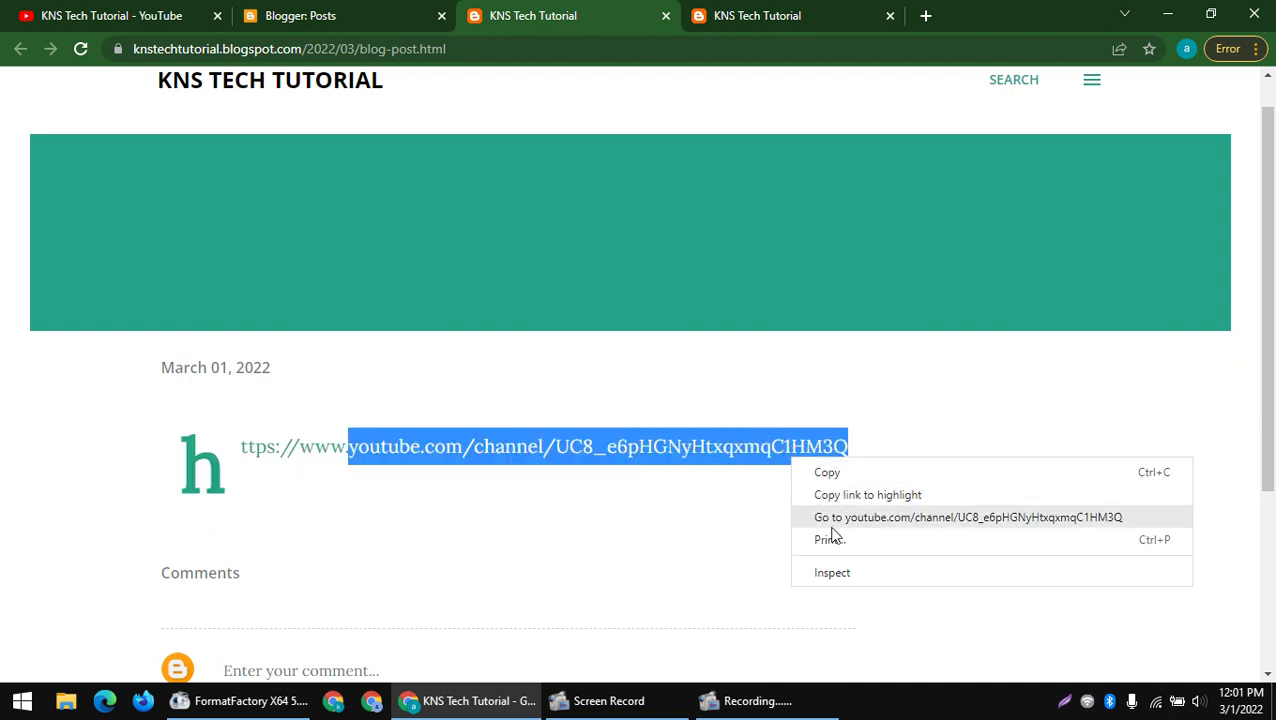
{"action": "left_click", "coordinate": [830, 515]}
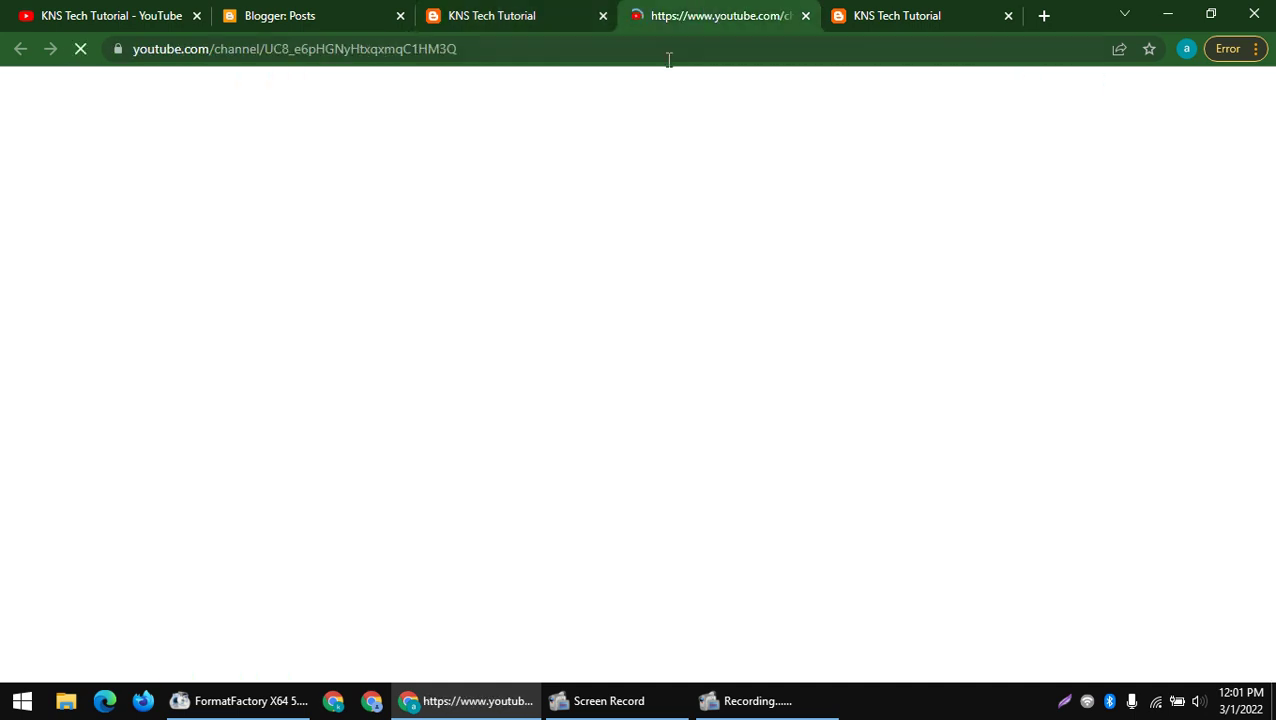
{"action": "left_click", "coordinate": [548, 6]}
{"action": "left_click", "coordinate": [805, 16]}
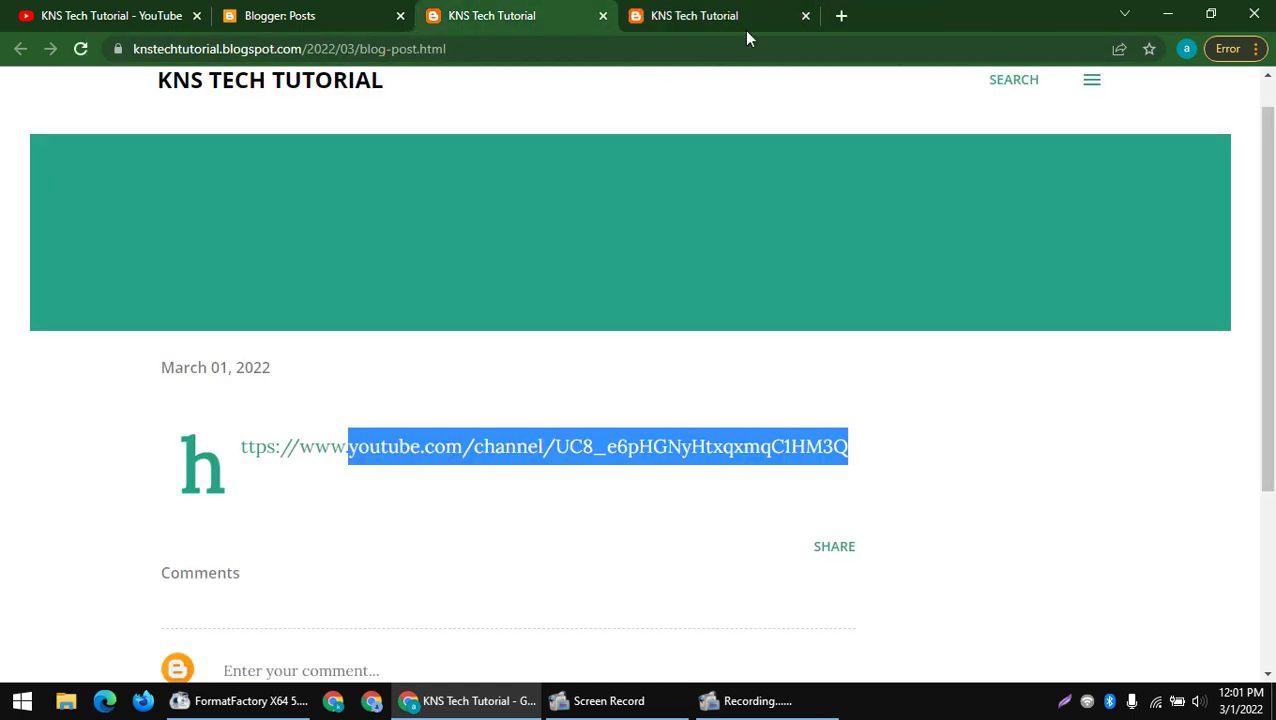
- Open the custom domain setting in the blog's publishing settings and proceed to buying a domain
{"action": "left_click", "coordinate": [224, 12]}
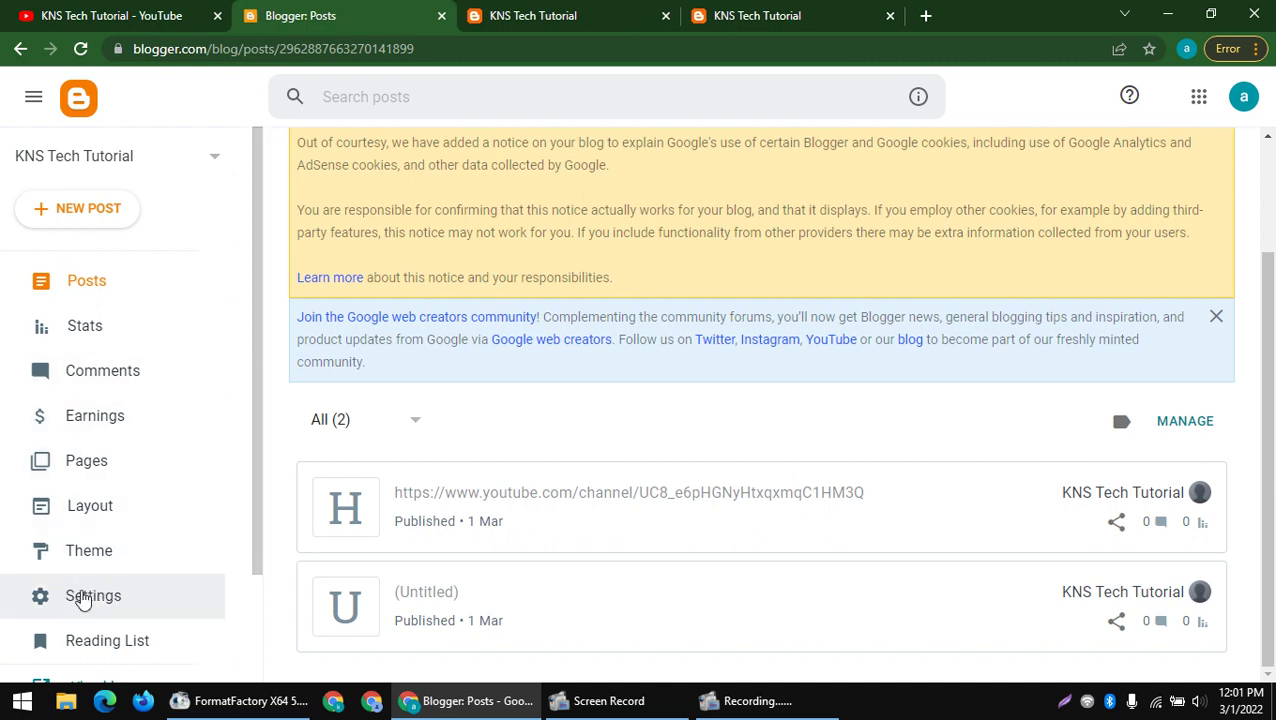
{"action": "left_click", "coordinate": [120, 600]}
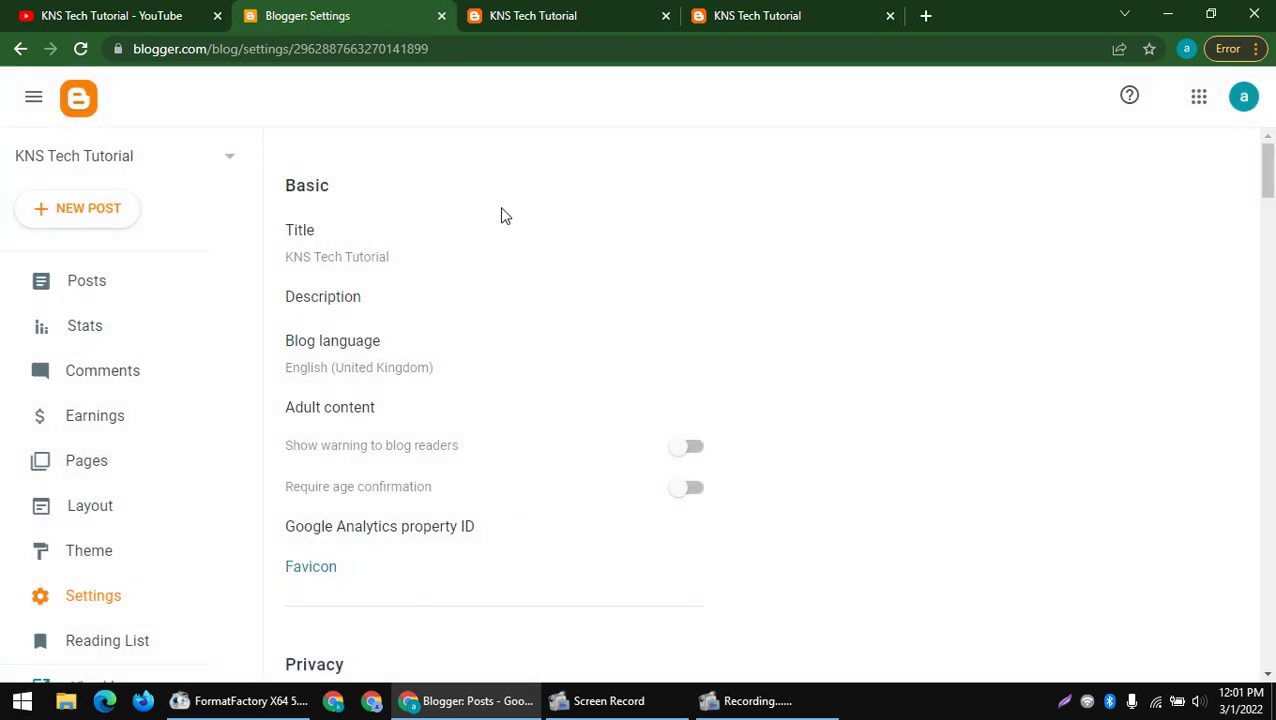
{"action": "scroll", "coordinate": [490, 276], "scroll_direction": "down", "scroll_amount": 5}
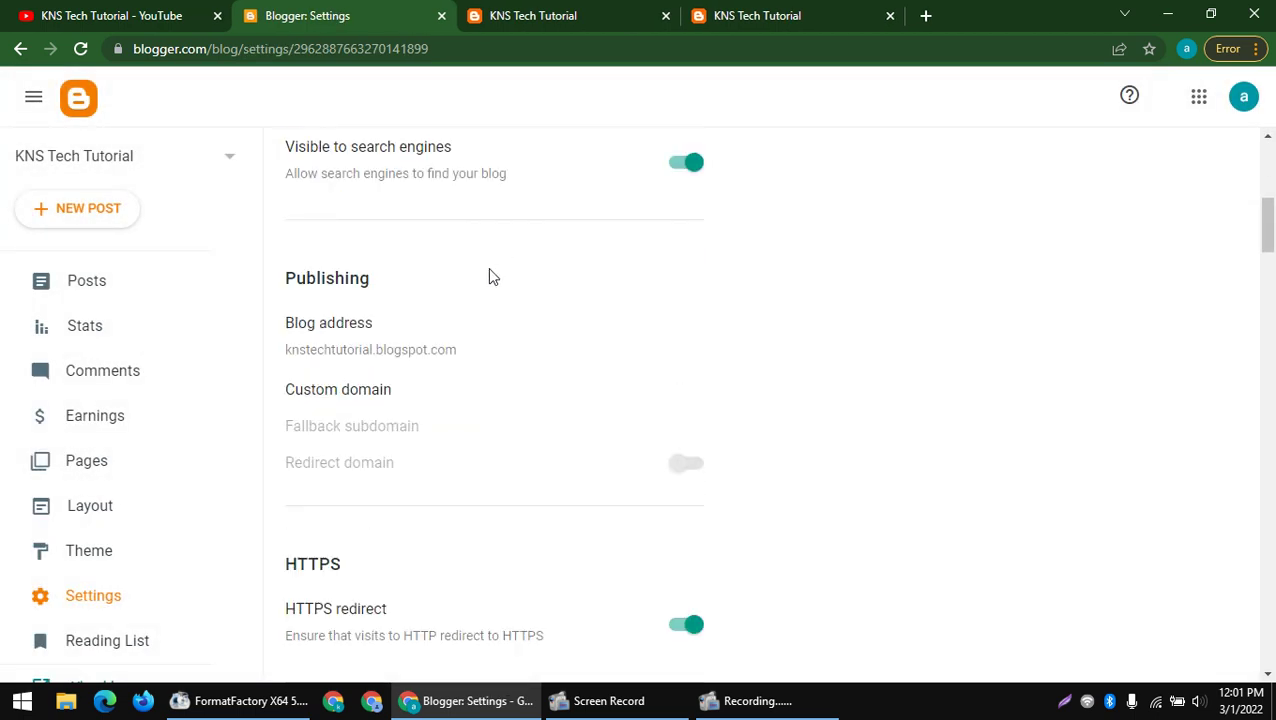
{"action": "left_click", "coordinate": [358, 393]}
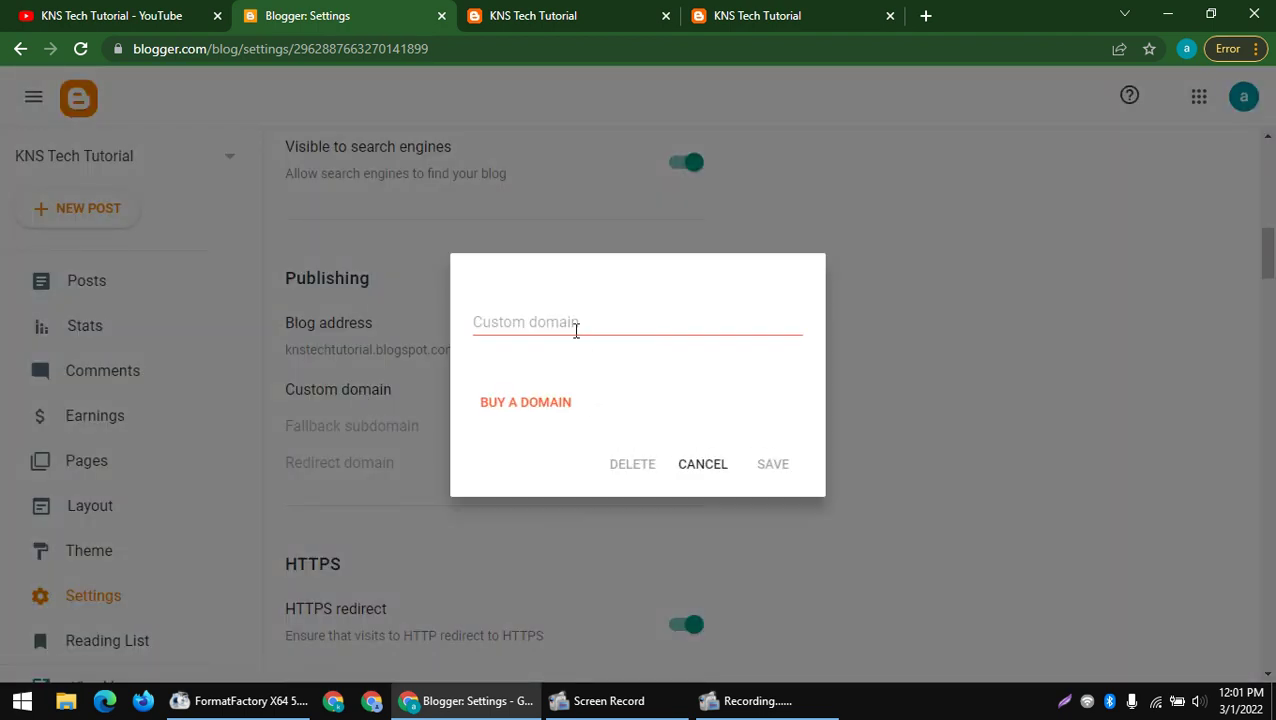
{"action": "left_click", "coordinate": [505, 412]}
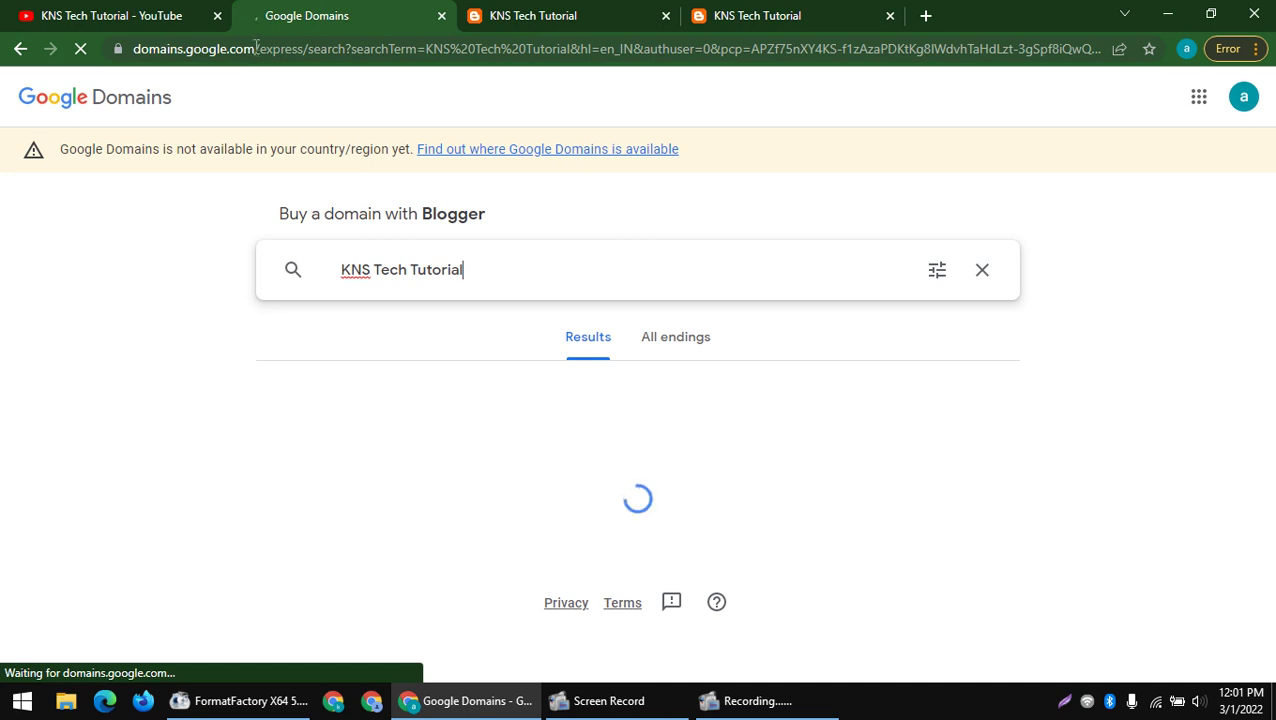
- Examine the Google Domains results for KNS Tech Tutorial, including the price and insights of knstechtutorial.us
{"action": "left_click_drag", "start_coordinate": [256, 46], "coordinate": [3, 185]}
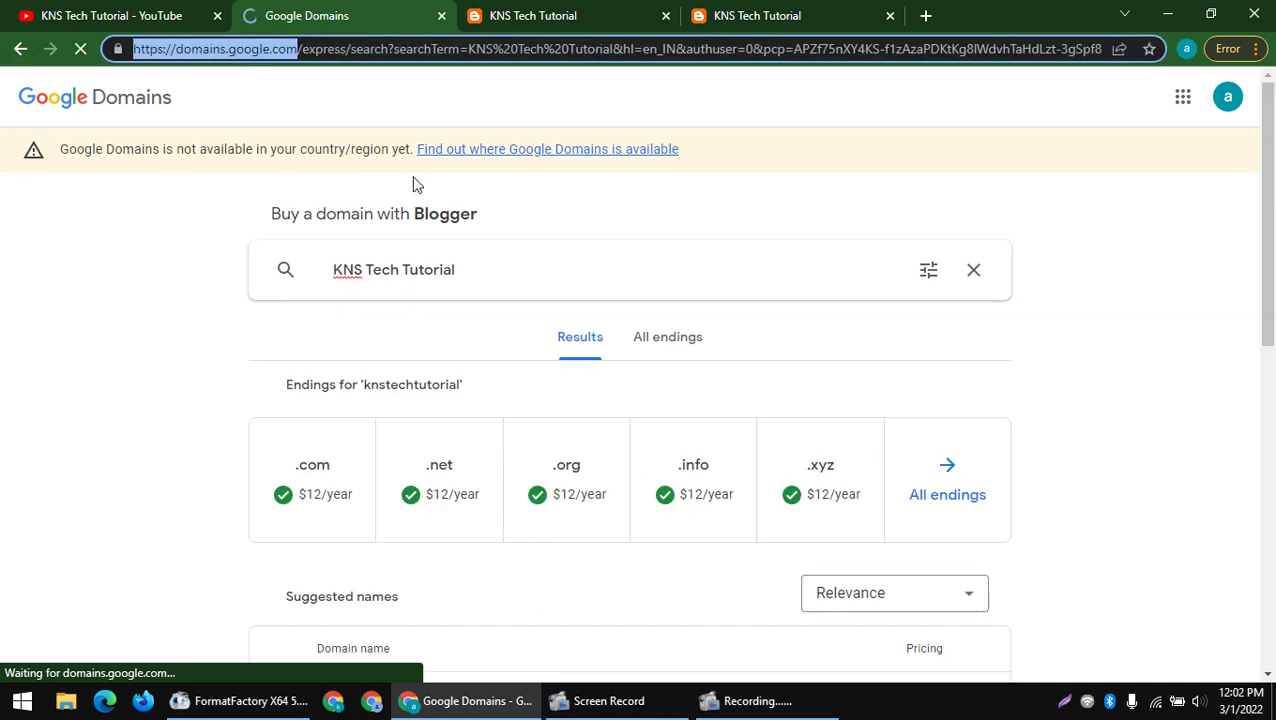
{"action": "left_click_drag", "start_coordinate": [479, 275], "coordinate": [292, 285]}
{"action": "left_click", "coordinate": [196, 385]}
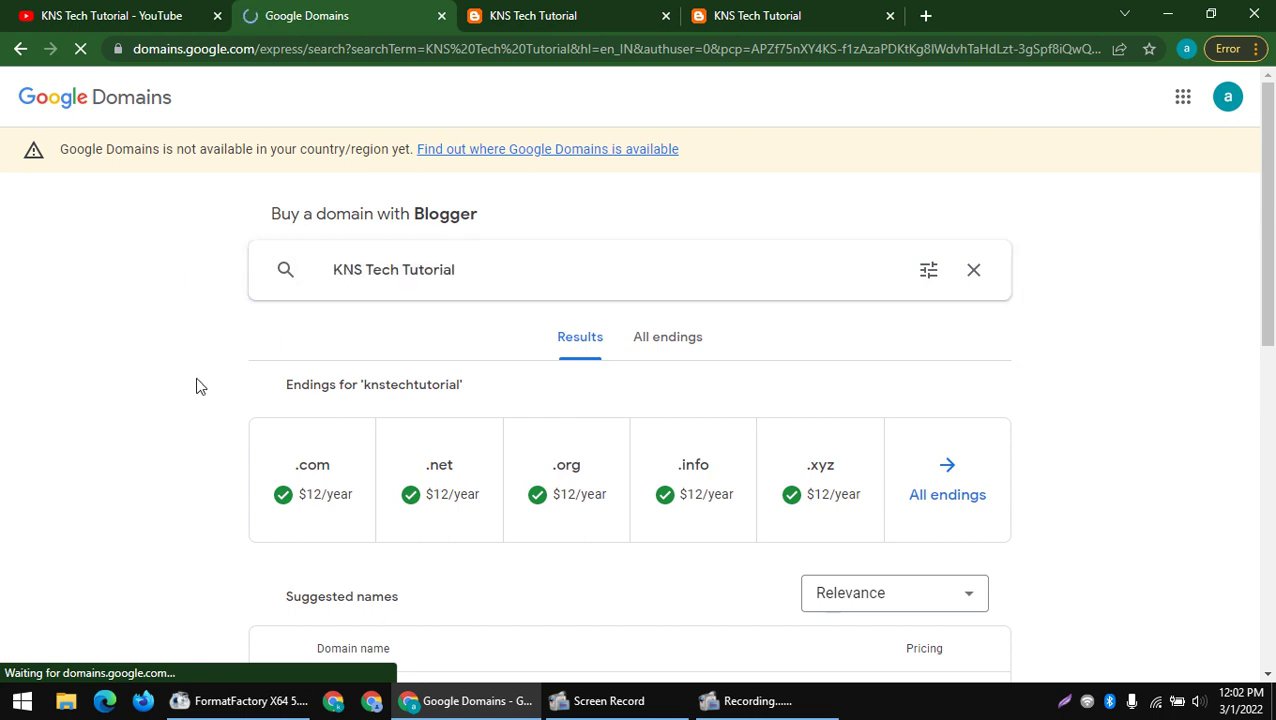
{"action": "scroll", "coordinate": [228, 310], "scroll_direction": "down", "scroll_amount": 3}
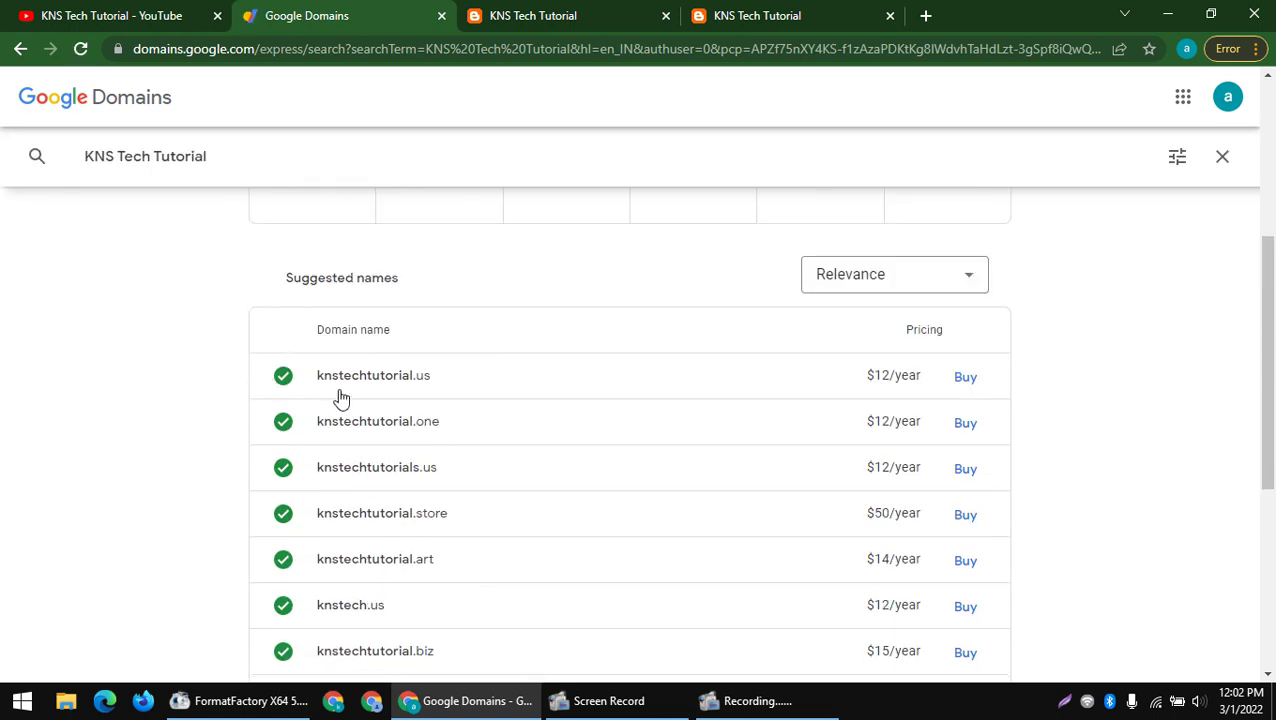
{"action": "left_click_drag", "start_coordinate": [233, 377], "coordinate": [456, 387]}
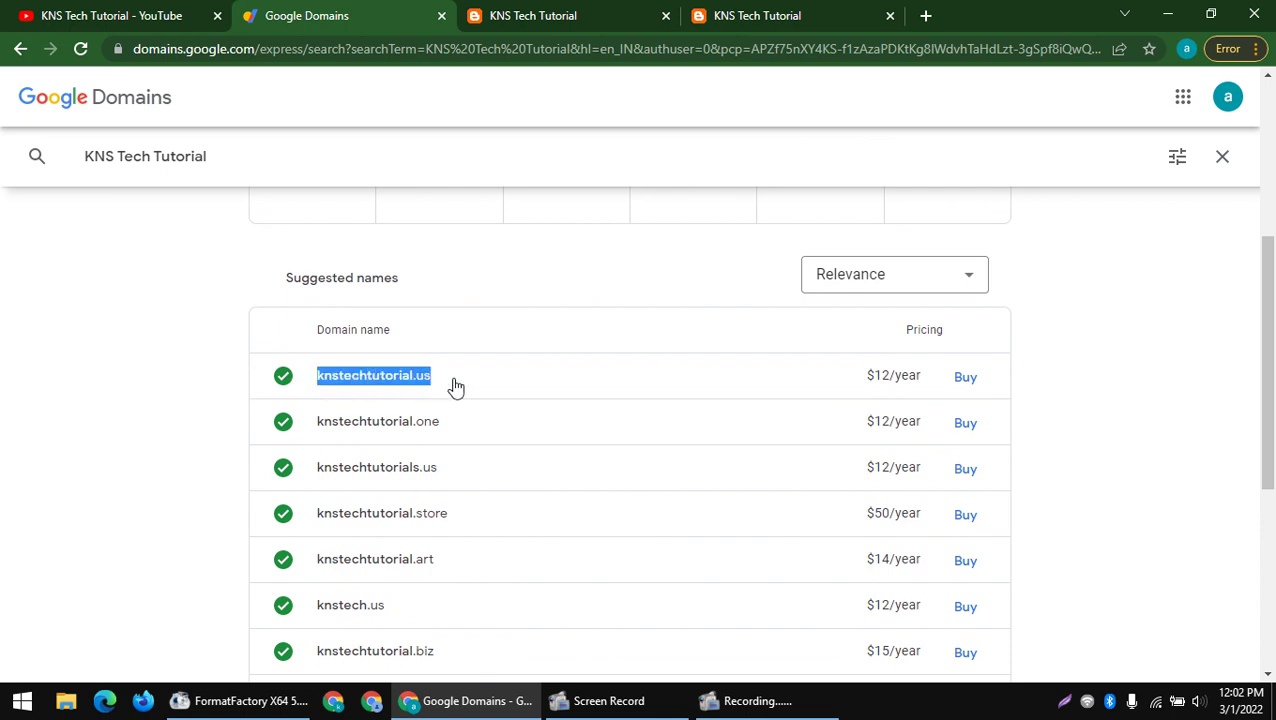
{"action": "left_click_drag", "start_coordinate": [862, 386], "coordinate": [1008, 358]}
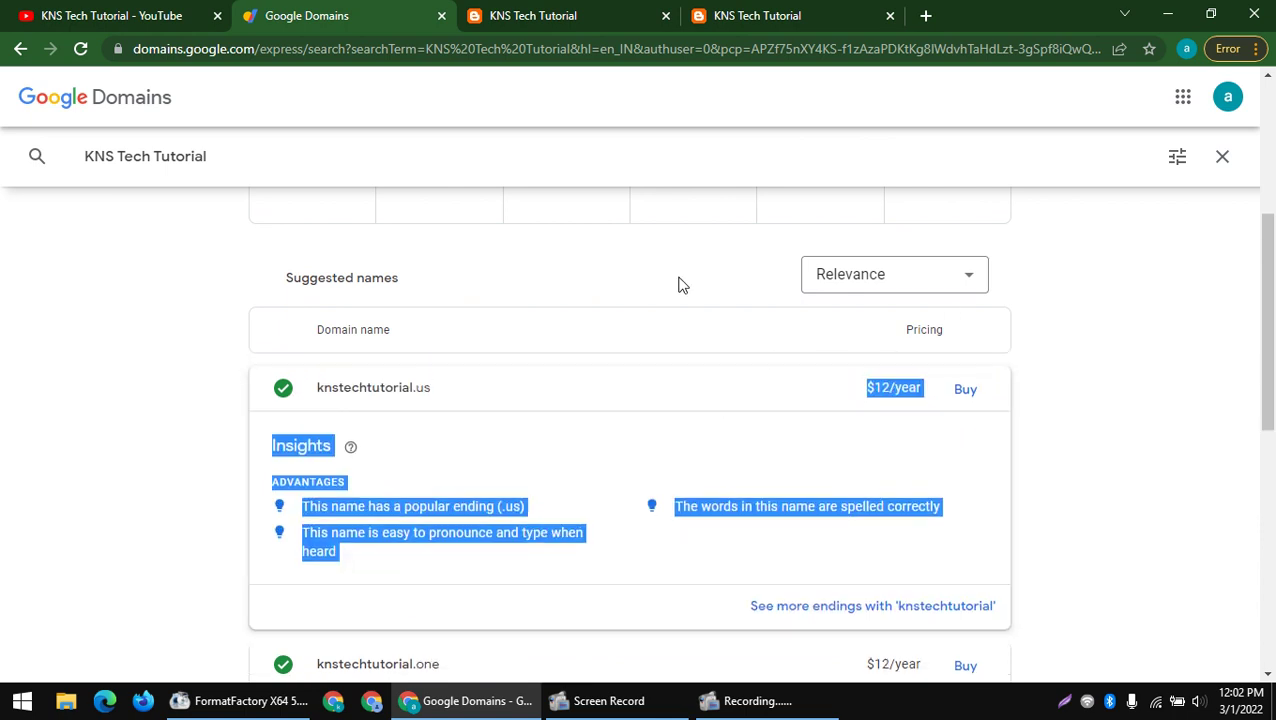
{"action": "left_click", "coordinate": [412, 378]}
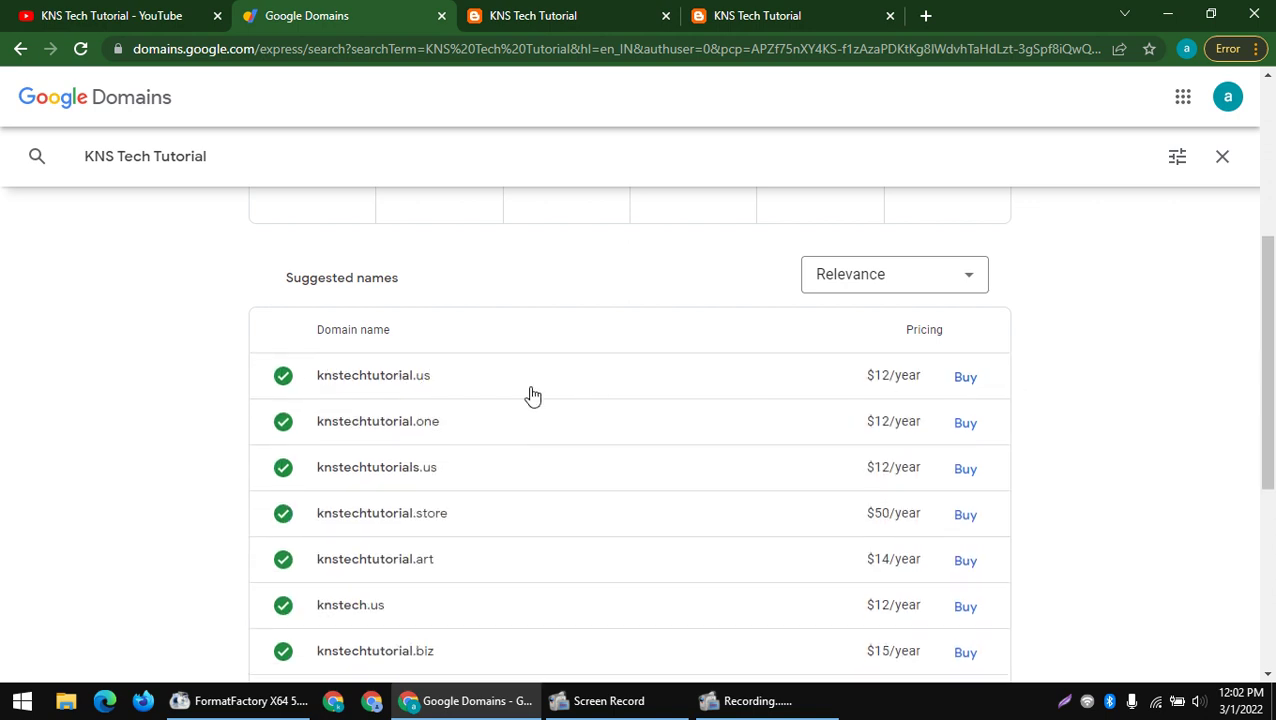
- Compare the yearly prices of the knstechtutorial.one and knstechtutorial.store domains, and browse the remaining suggested names
{"action": "left_click_drag", "start_coordinate": [247, 424], "coordinate": [1077, 429]}
{"action": "left_click", "coordinate": [1077, 429]}
{"action": "left_click_drag", "start_coordinate": [241, 534], "coordinate": [1000, 510]}
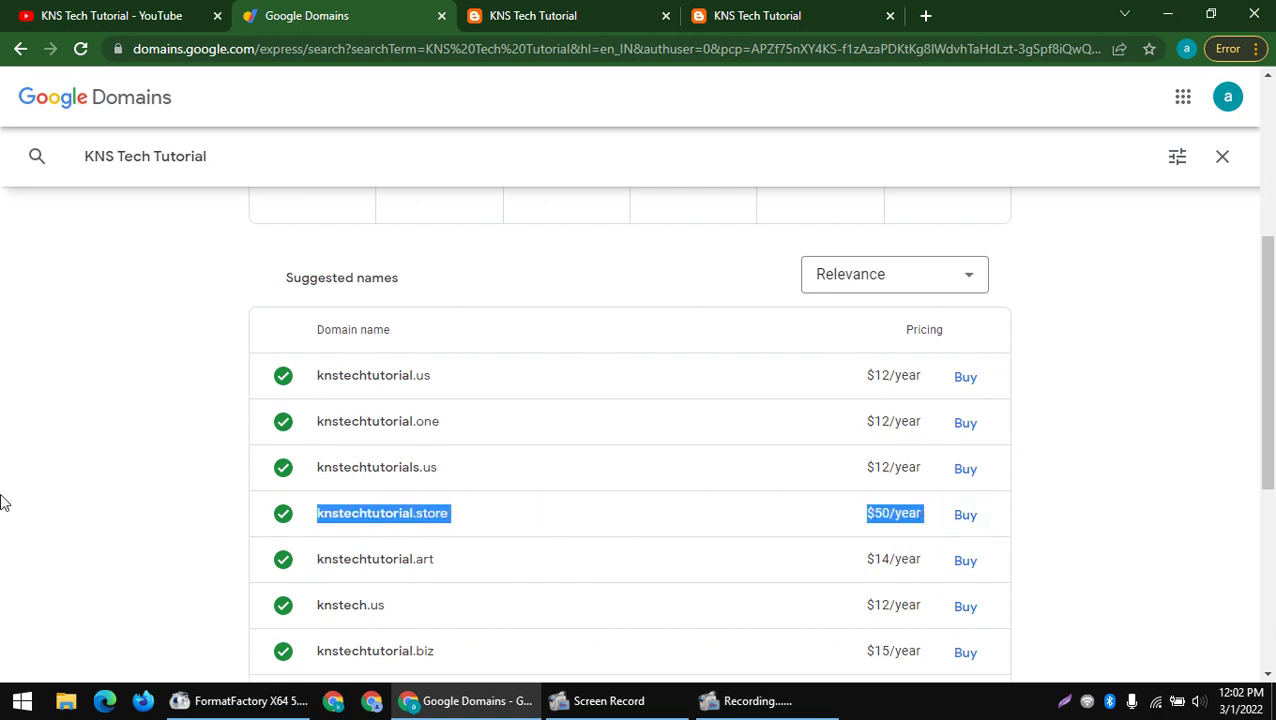
{"action": "left_click", "coordinate": [84, 500]}
{"action": "left_click_drag", "start_coordinate": [456, 533], "coordinate": [416, 527]}
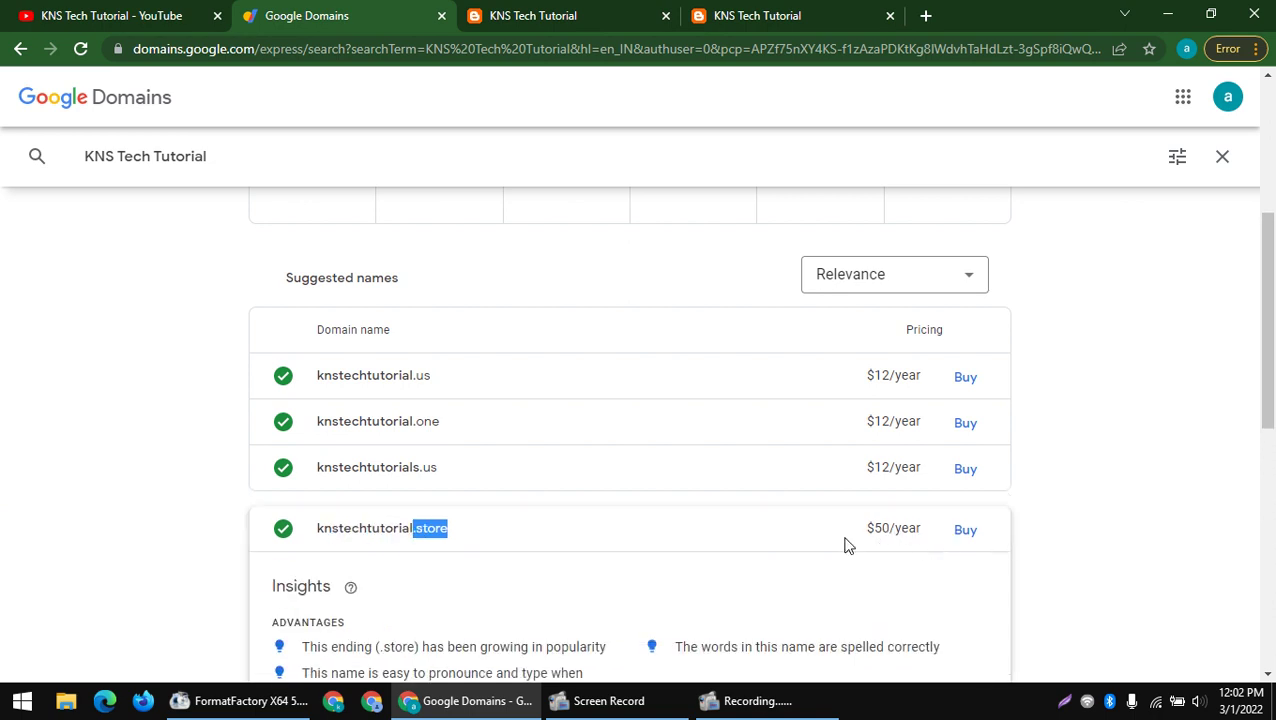
{"action": "left_click", "coordinate": [355, 540]}
{"action": "scroll", "coordinate": [336, 441], "scroll_direction": "down", "scroll_amount": 4}
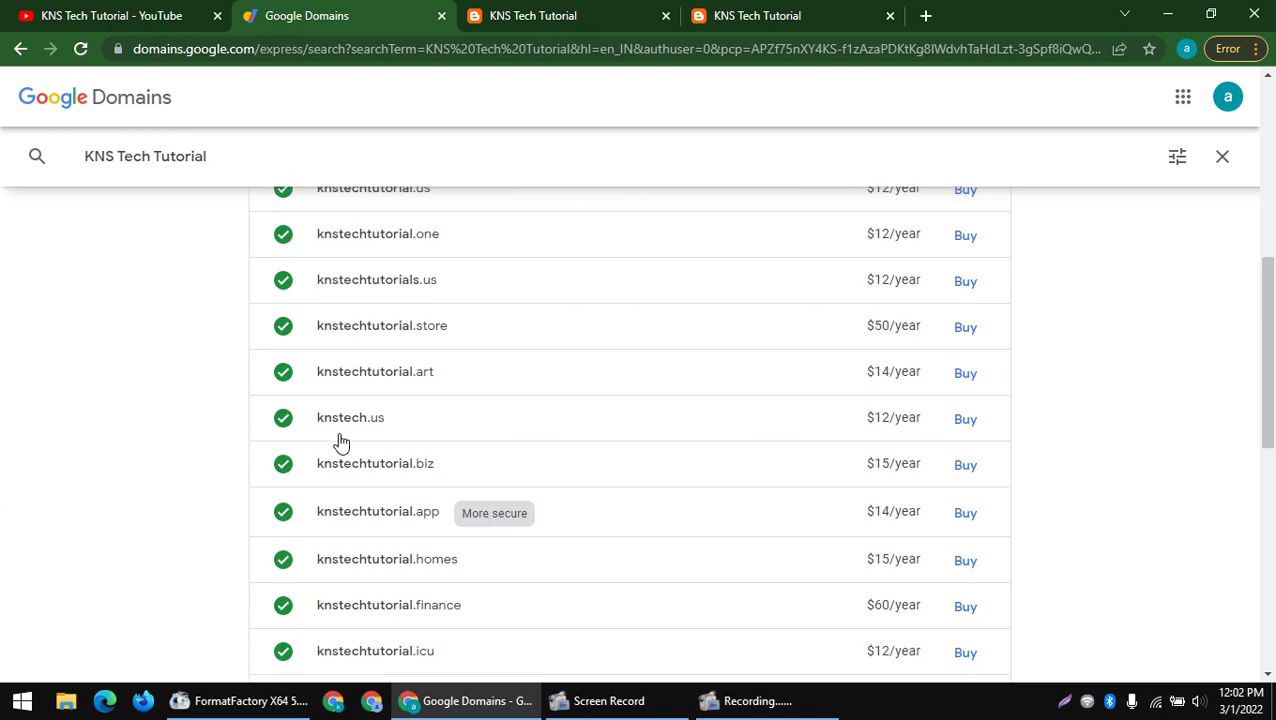
{"action": "scroll", "coordinate": [340, 445], "scroll_direction": "down", "scroll_amount": 10}
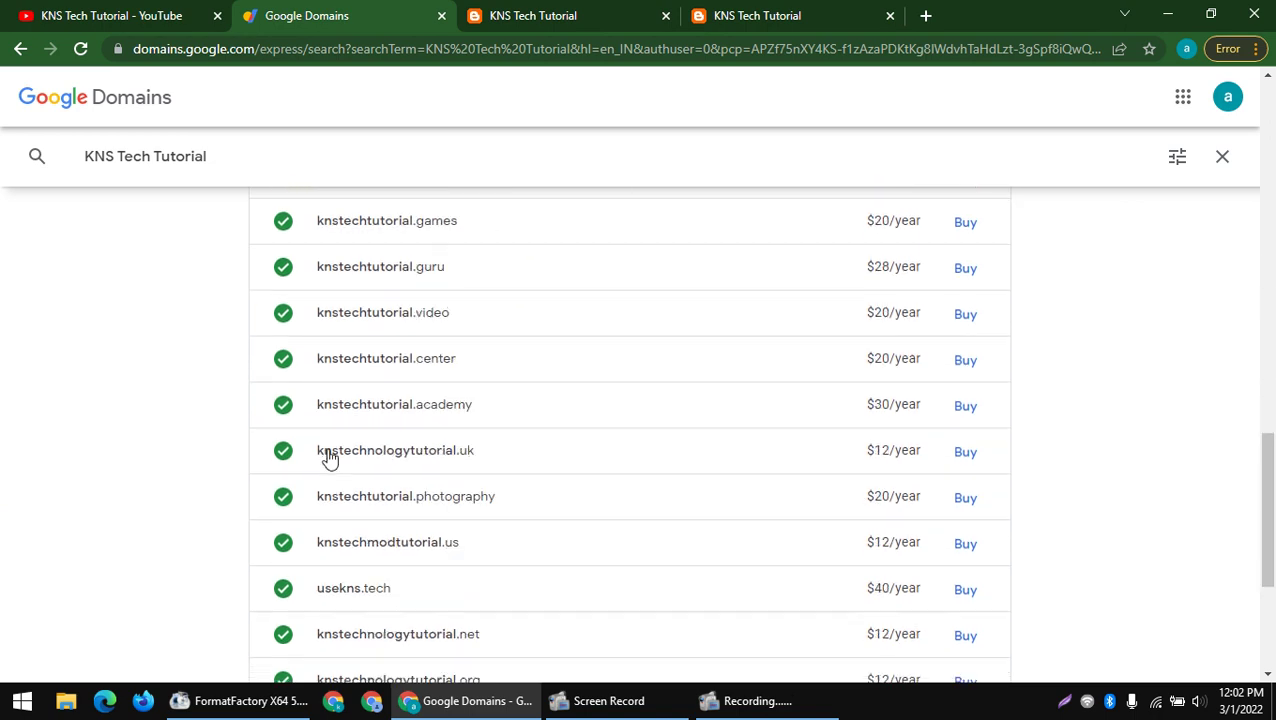
- Browse the rest of the suggested names and view the details of knstechnologytutorial.us
{"action": "scroll", "coordinate": [335, 445], "scroll_direction": "down", "scroll_amount": 8}
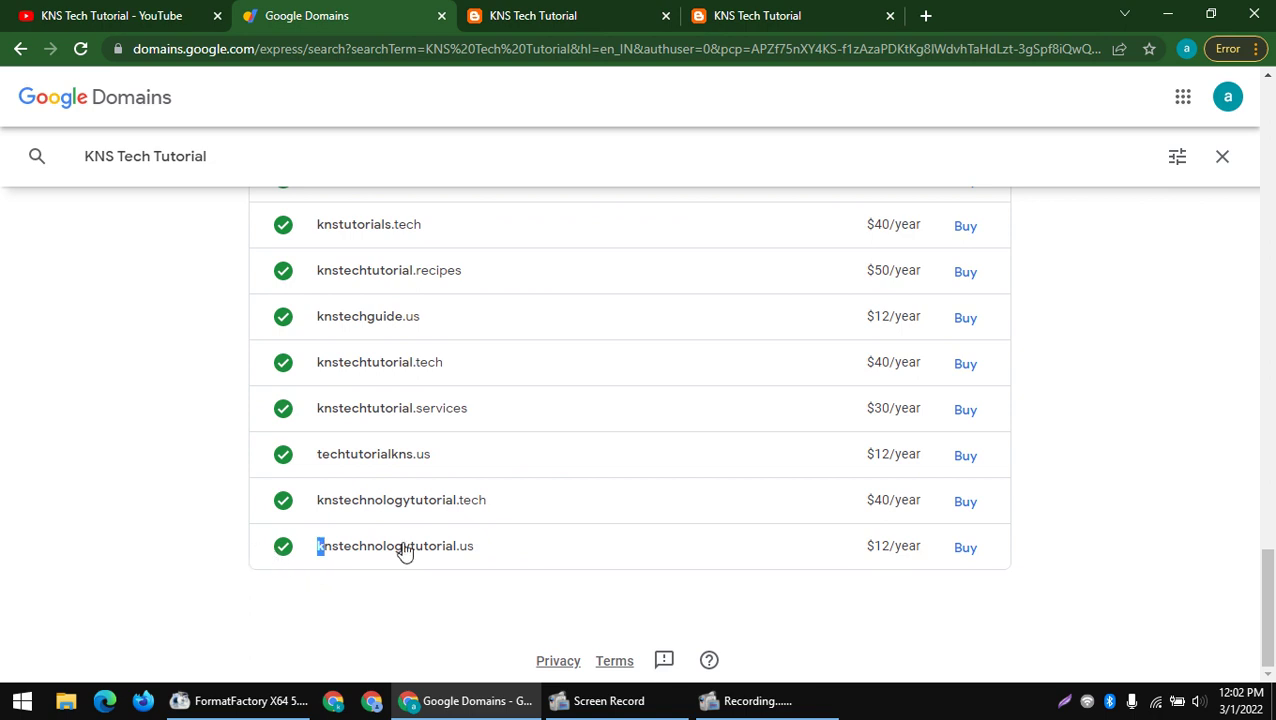
{"action": "left_click_drag", "start_coordinate": [318, 546], "coordinate": [498, 541]}
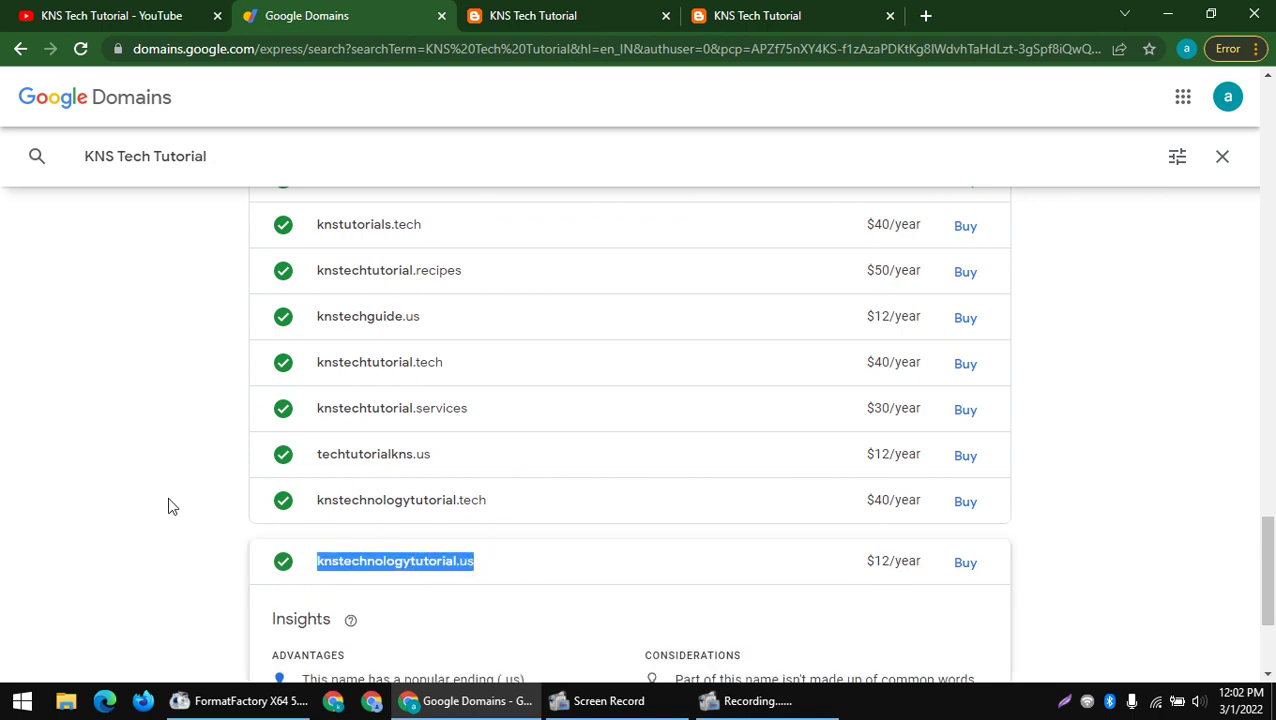
{"action": "left_click_drag", "start_coordinate": [170, 506], "coordinate": [387, 501]}
{"action": "scroll", "coordinate": [407, 416], "scroll_direction": "up", "scroll_amount": 10}
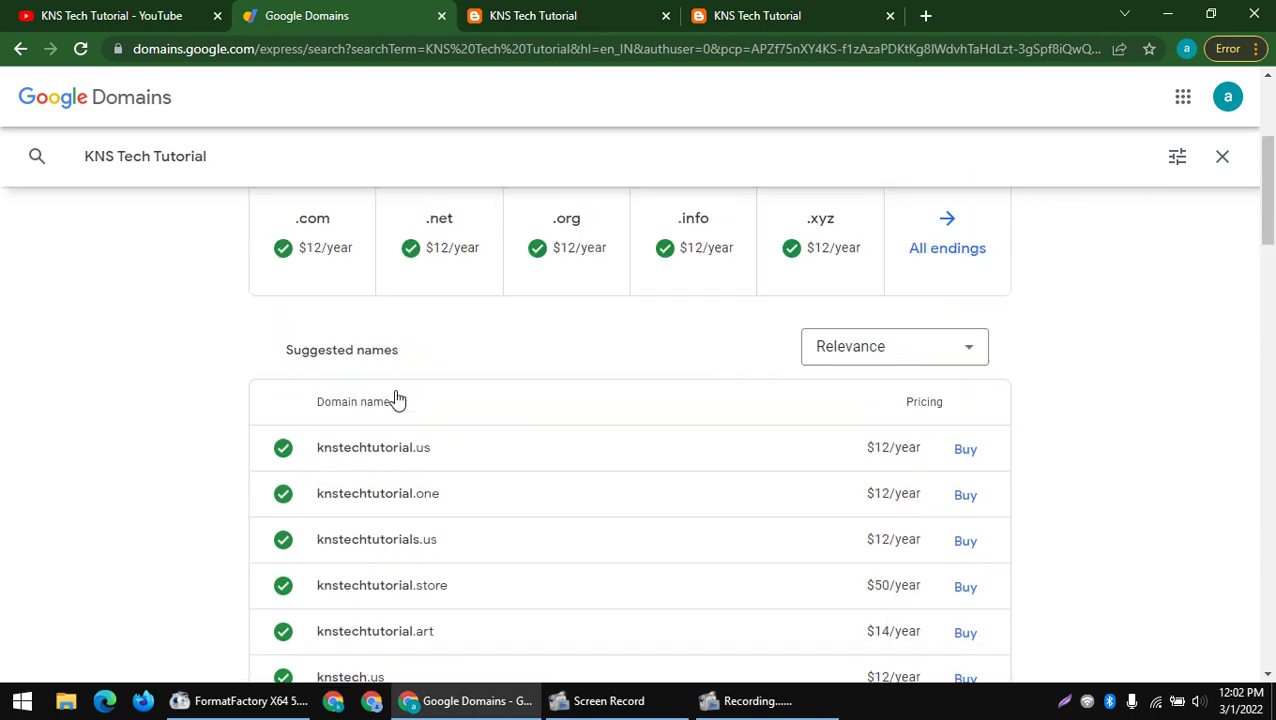
{"action": "scroll", "coordinate": [397, 400], "scroll_direction": "up", "scroll_amount": 3}
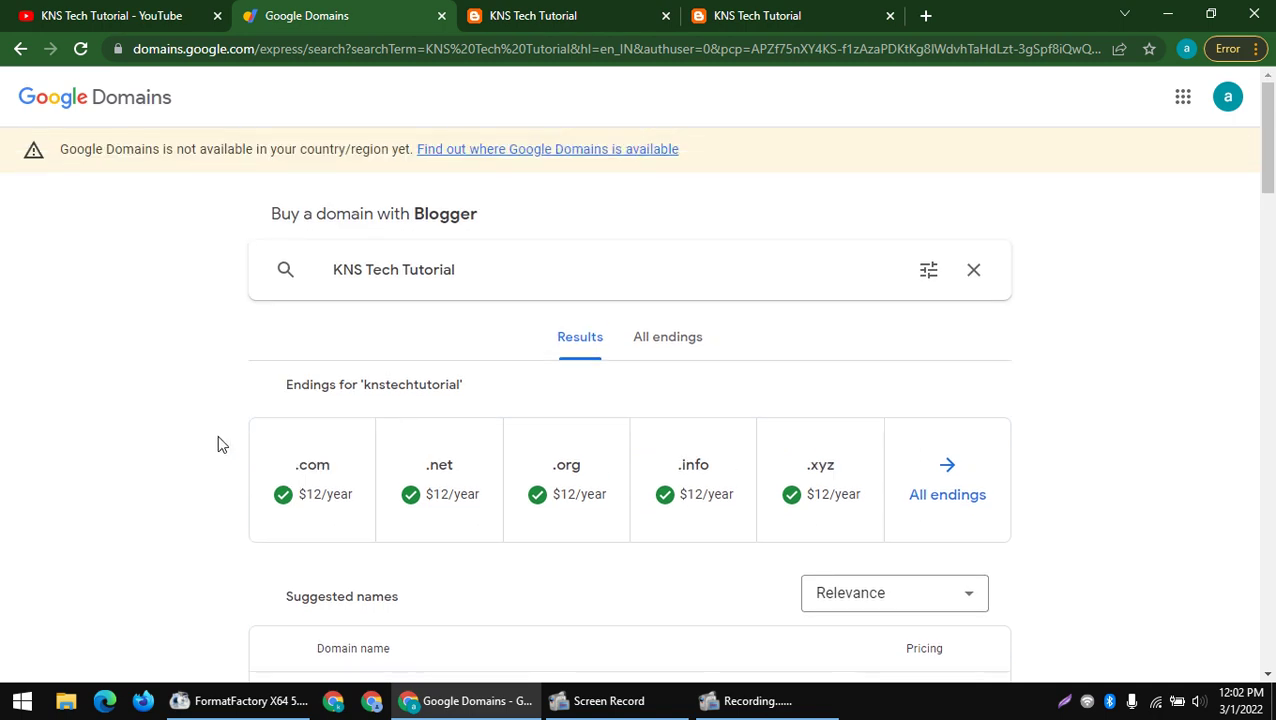
- Compare the yearly prices of the .com, .net, .org, .info and .xyz endings for knstechtutorial
{"action": "left_click_drag", "start_coordinate": [298, 494], "coordinate": [362, 529]}
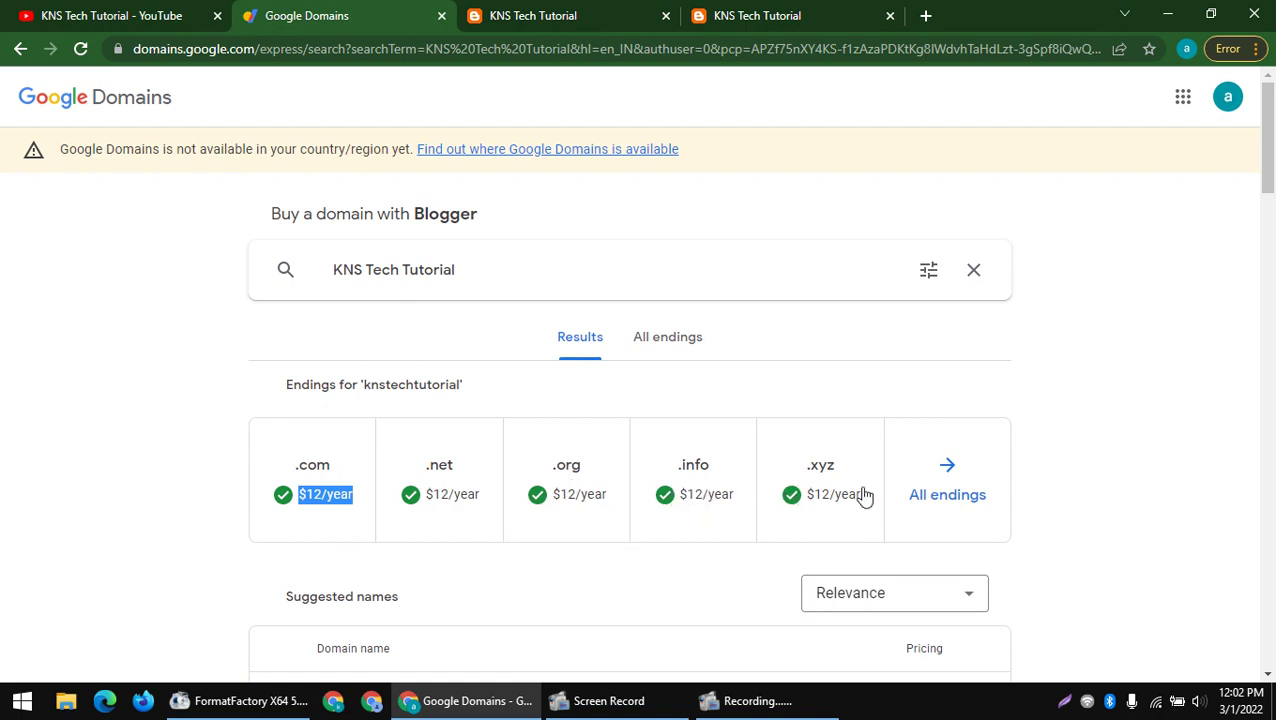
{"action": "left_click_drag", "start_coordinate": [182, 484], "coordinate": [1245, 506]}
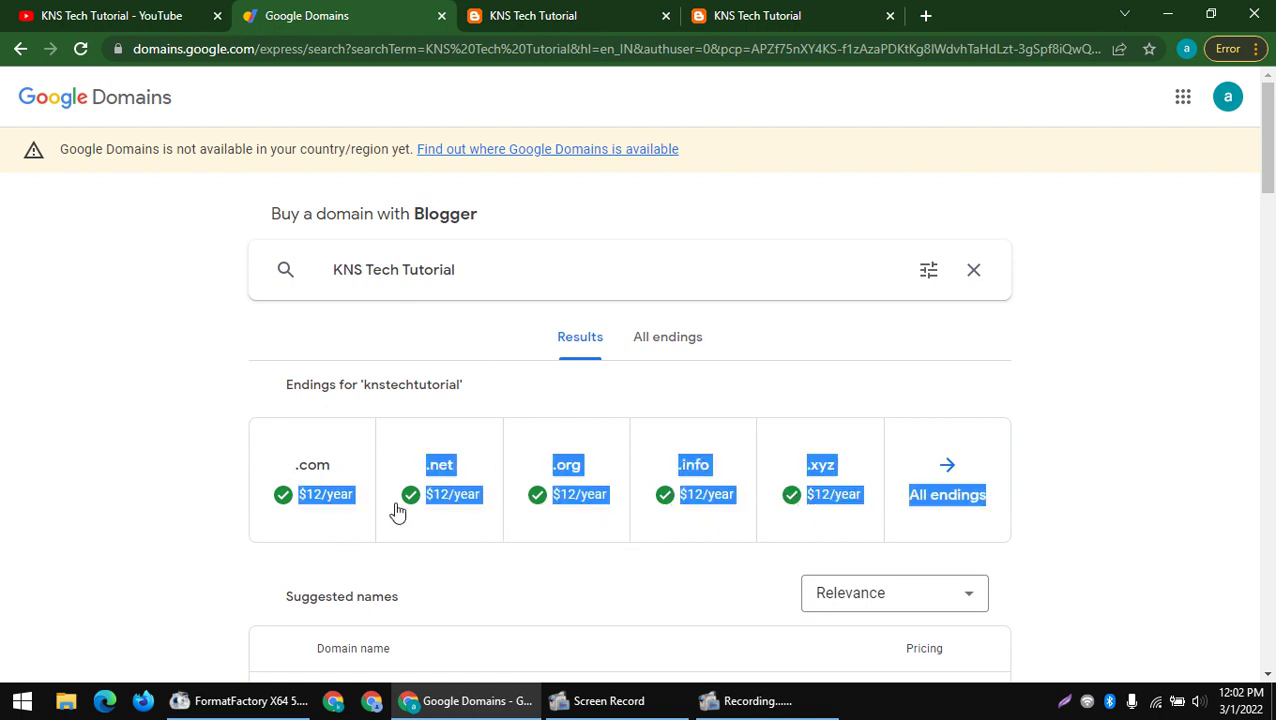
{"action": "left_click", "coordinate": [328, 516]}
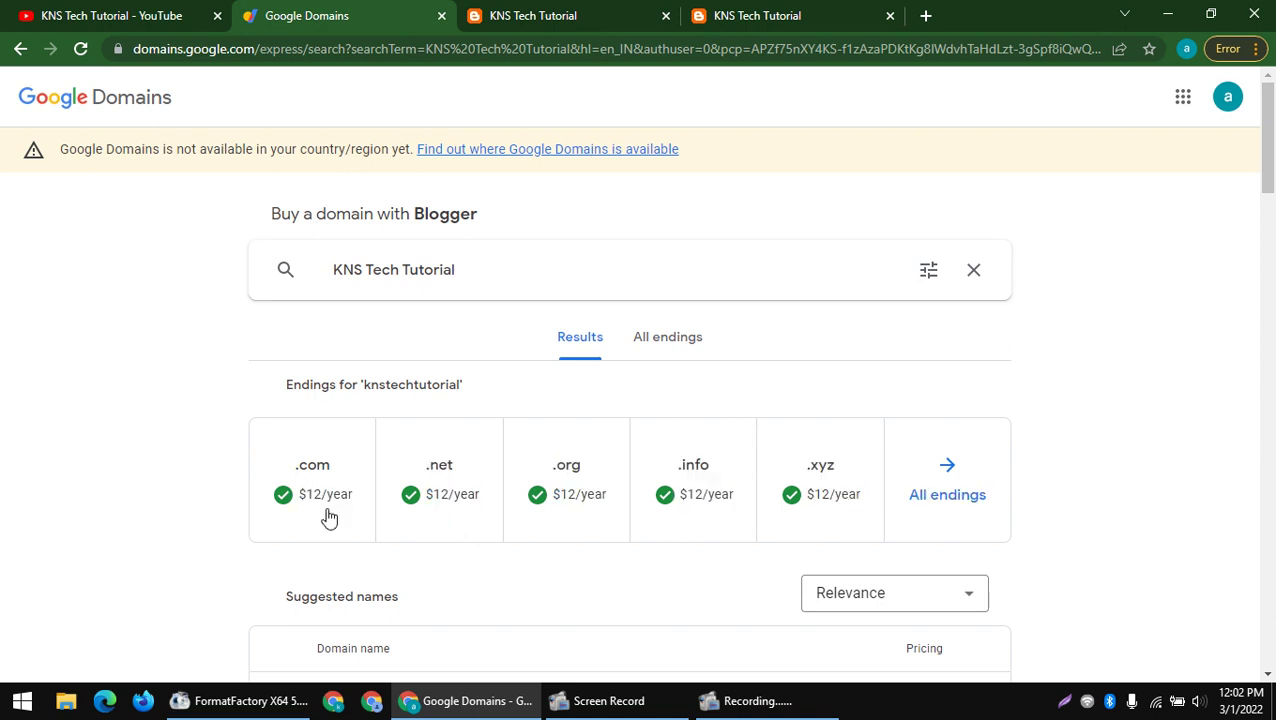
- Open the details of the .com ending and read the advantages listed in the insights for knstechtutorial.com
{"action": "left_click", "coordinate": [302, 494]}
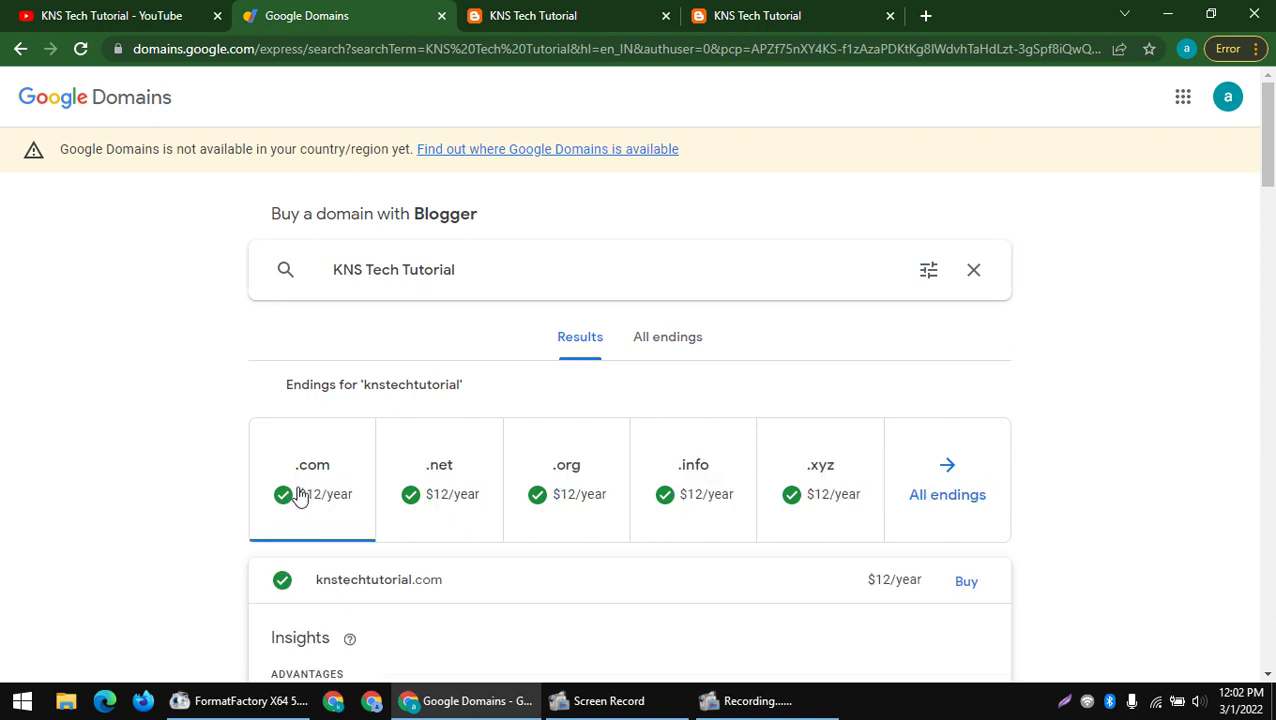
{"action": "scroll", "coordinate": [300, 494], "scroll_direction": "down", "scroll_amount": 2}
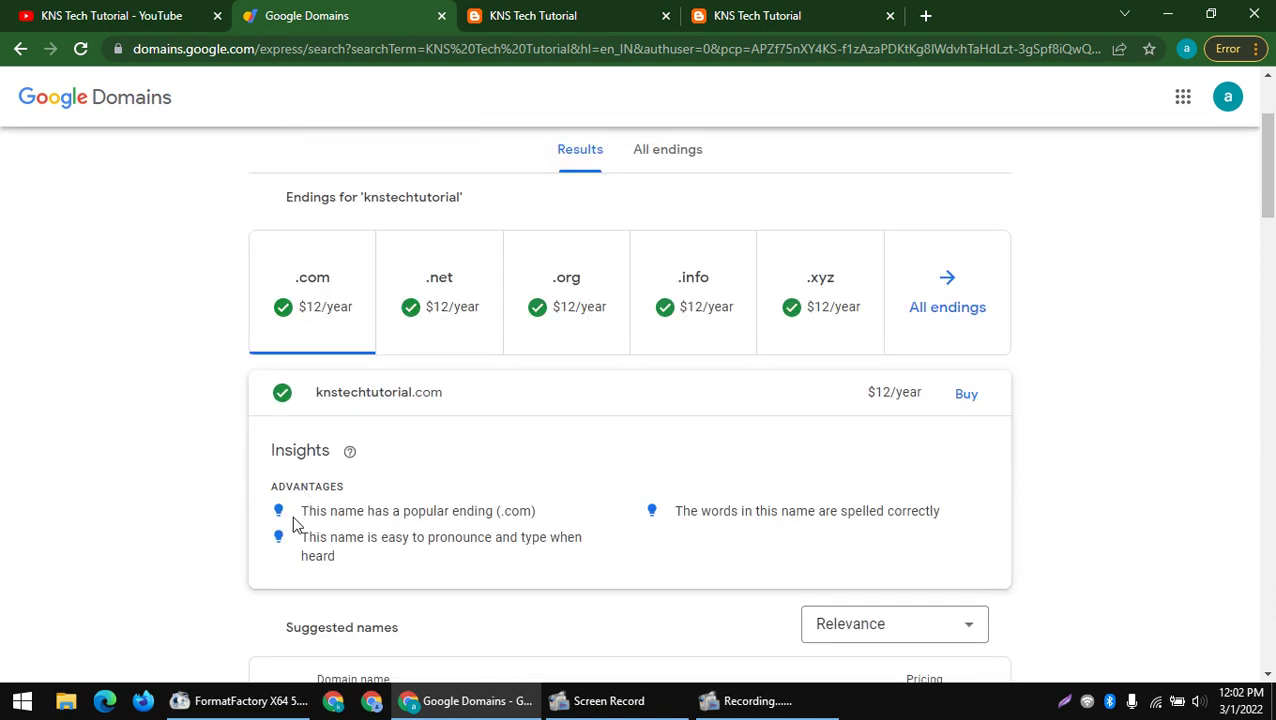
{"action": "left_click_drag", "start_coordinate": [306, 511], "coordinate": [542, 527]}
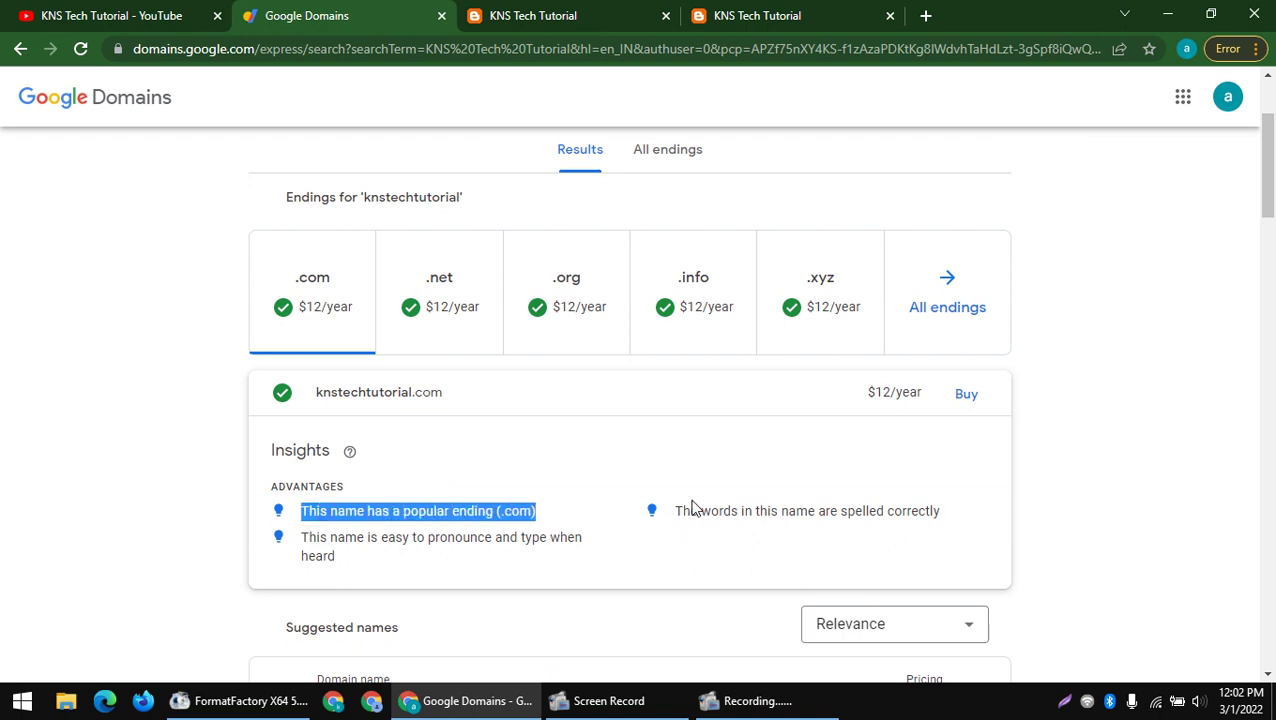
{"action": "left_click_drag", "start_coordinate": [679, 511], "coordinate": [952, 529]}
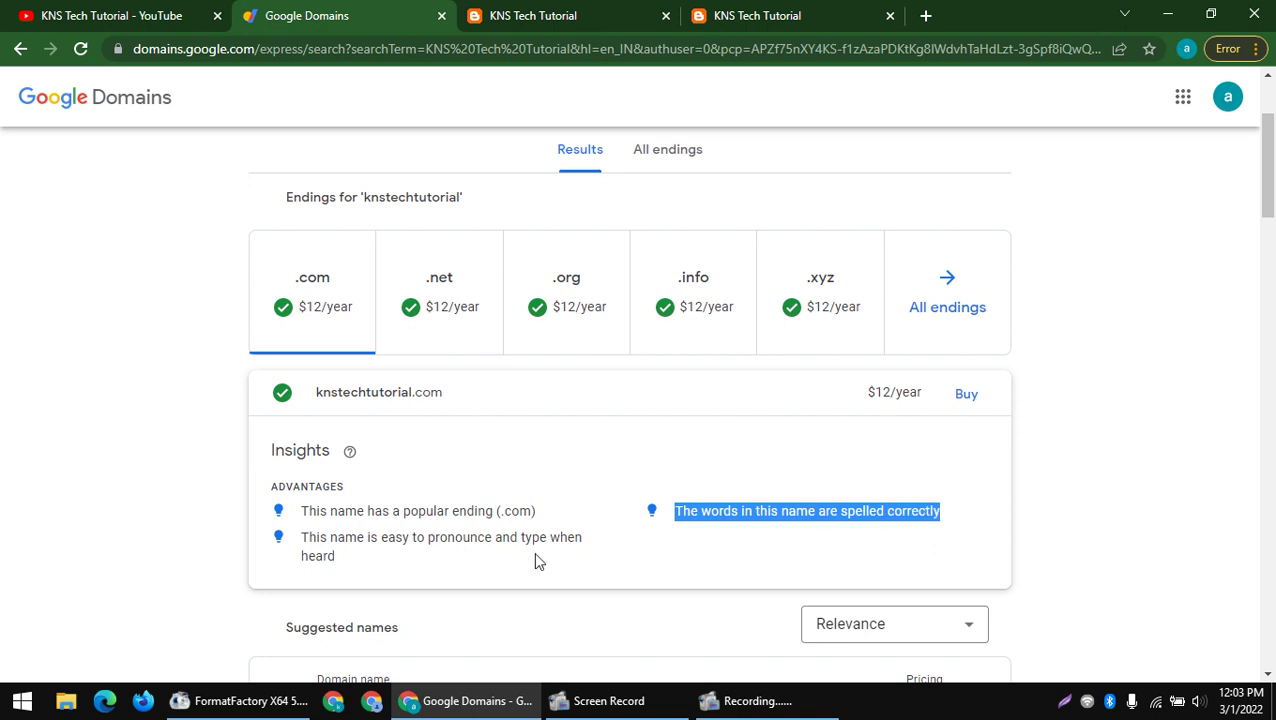
{"action": "scroll", "coordinate": [310, 545], "scroll_direction": "down", "scroll_amount": 2}
{"action": "scroll", "coordinate": [660, 339], "scroll_direction": "up", "scroll_amount": 5}
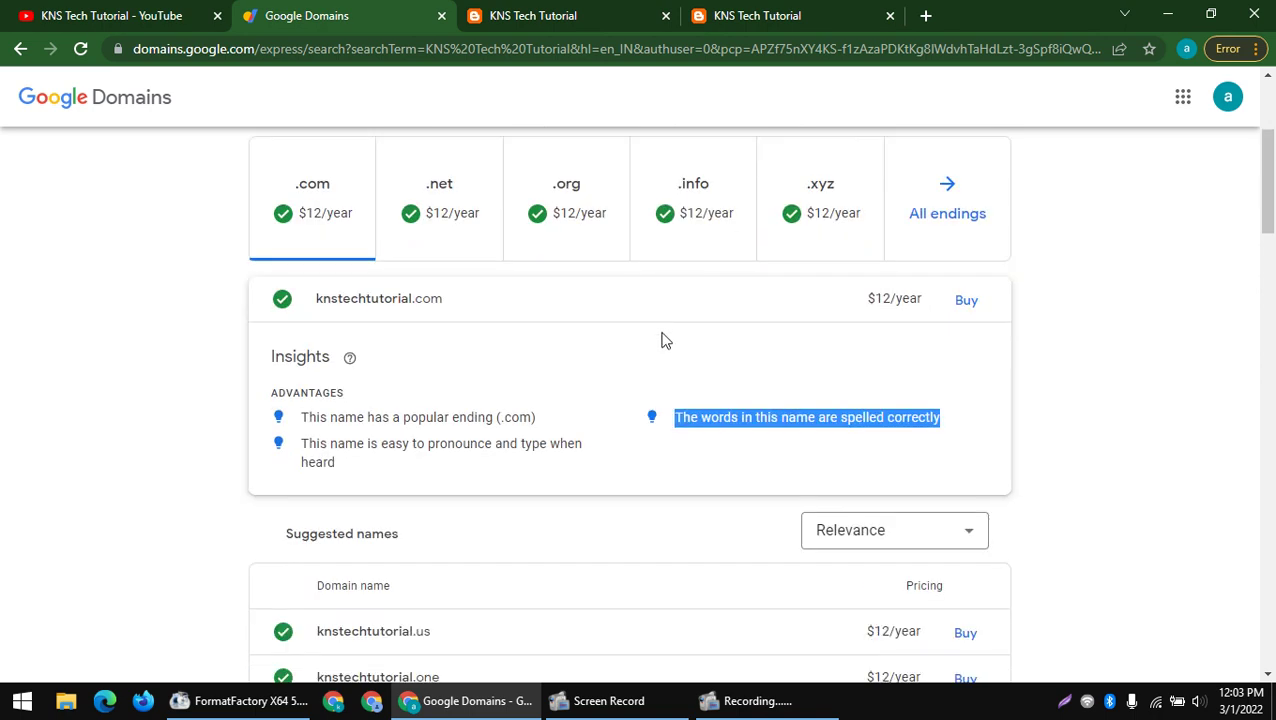
{"action": "scroll", "coordinate": [383, 494], "scroll_direction": "down", "scroll_amount": 2}
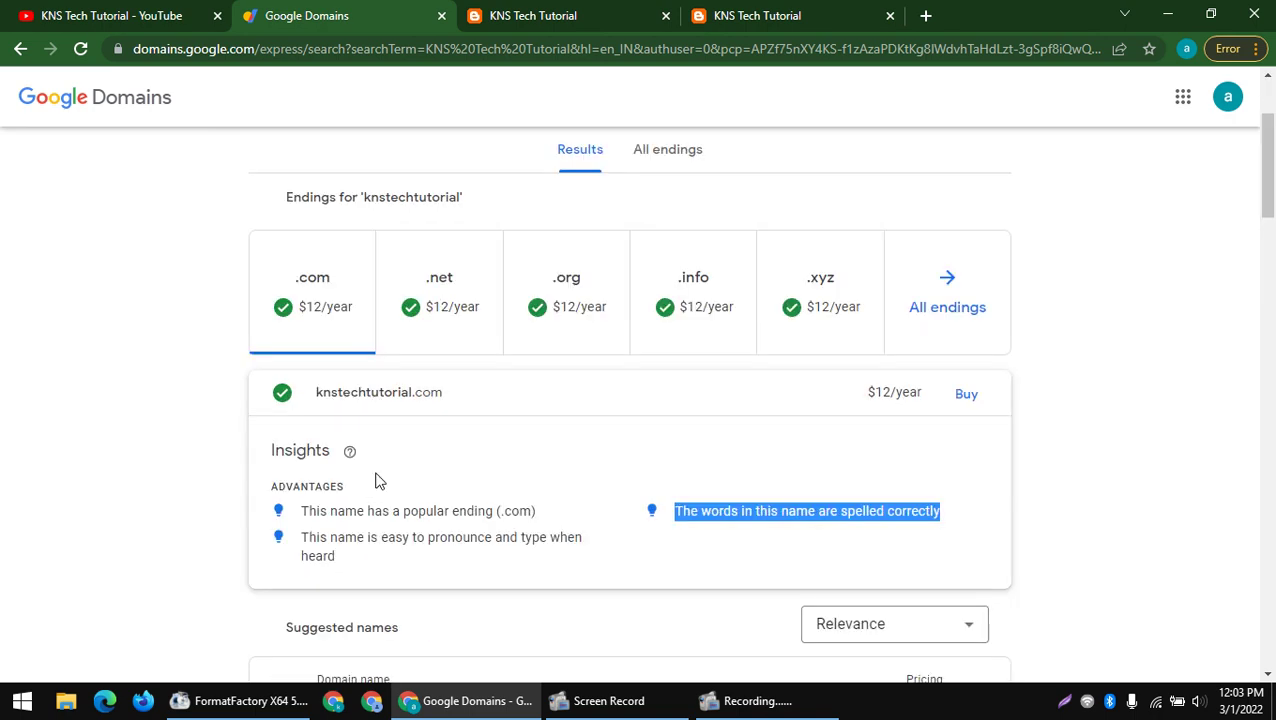
- Start buying knstechtutorial.com and look through the registration periods offered in the order review
{"action": "left_click", "coordinate": [962, 398]}
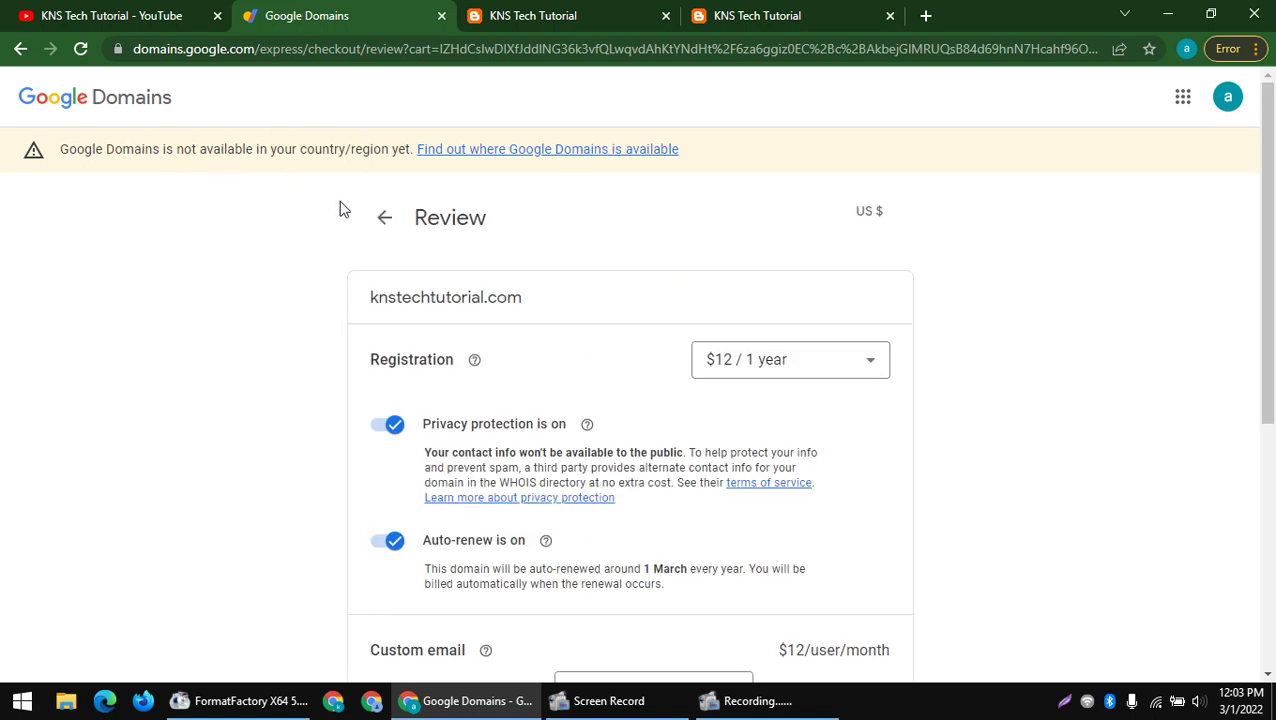
{"action": "left_click_drag", "start_coordinate": [410, 215], "coordinate": [752, 232]}
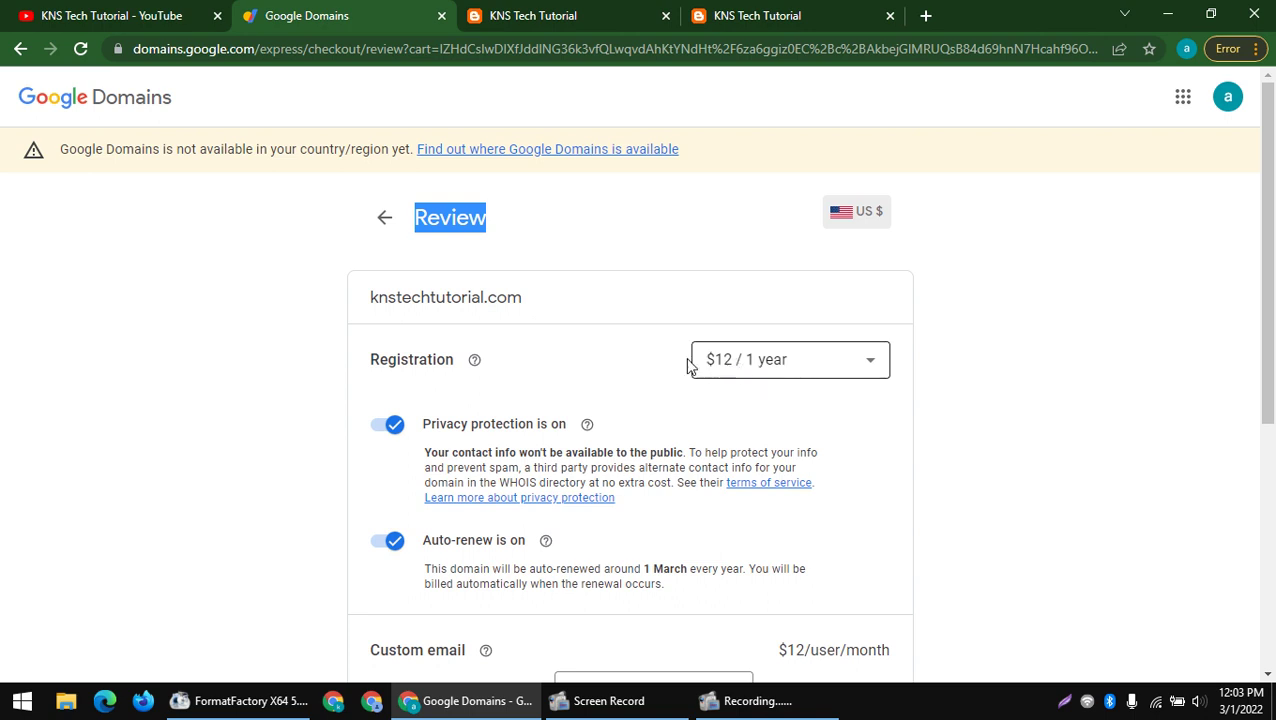
{"action": "left_click_drag", "start_coordinate": [692, 361], "coordinate": [829, 364]}
{"action": "left_click", "coordinate": [829, 364]}
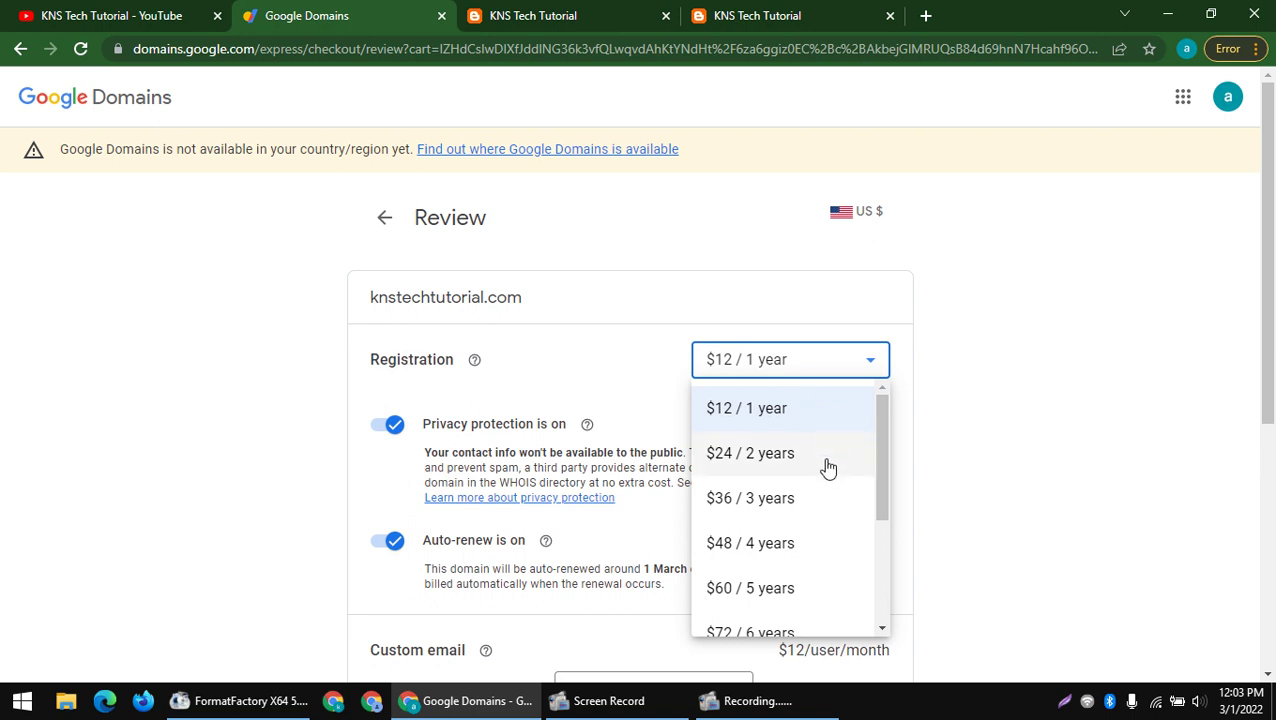
{"action": "left_click_drag", "start_coordinate": [891, 527], "coordinate": [863, 650]}
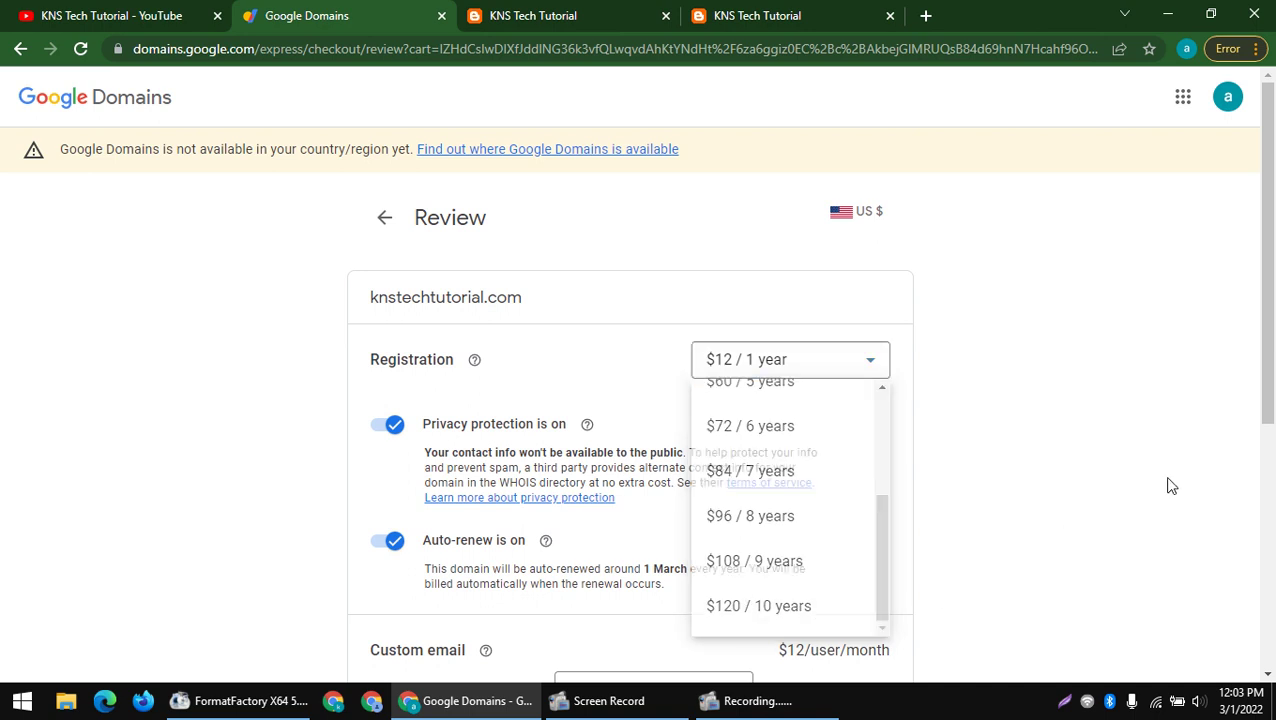
{"action": "left_click", "coordinate": [1103, 473]}
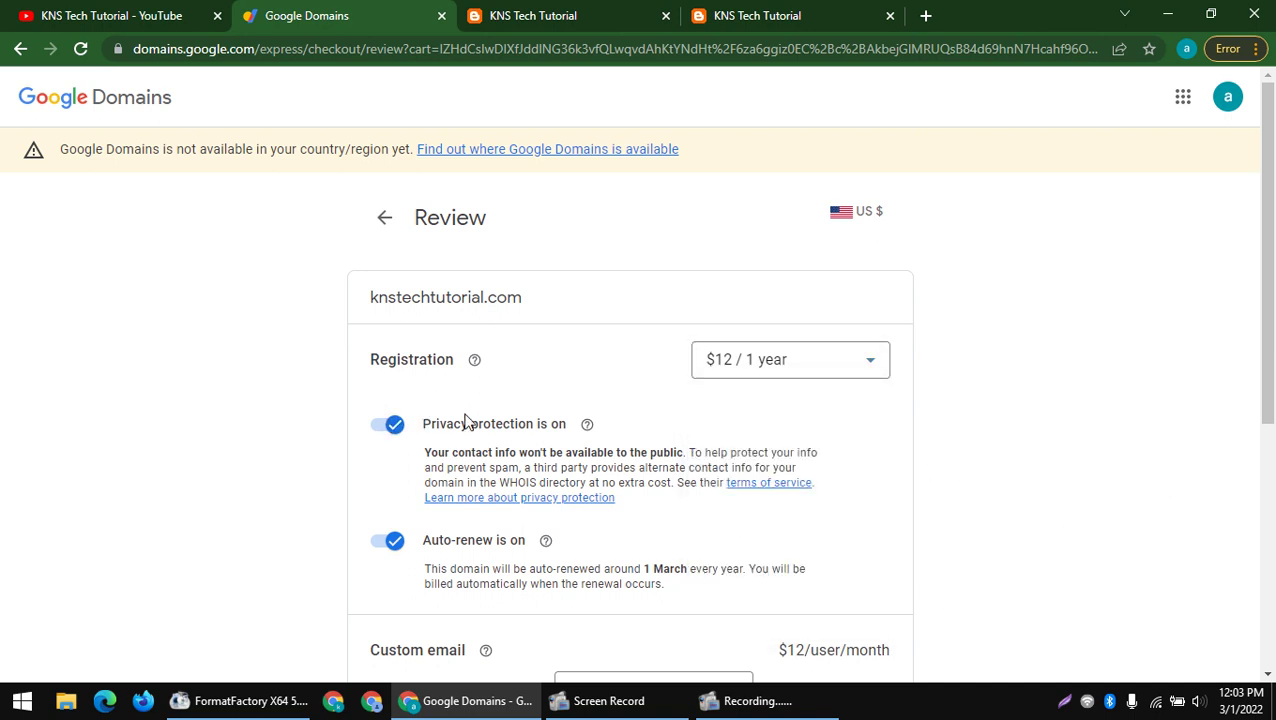
- Read the privacy protection and auto-renew terms in the order review
{"action": "left_click_drag", "start_coordinate": [421, 424], "coordinate": [564, 521]}
{"action": "left_click_drag", "start_coordinate": [424, 540], "coordinate": [829, 591]}
{"action": "left_click", "coordinate": [829, 591]}
{"action": "left_click_drag", "start_coordinate": [700, 591], "coordinate": [325, 528]}
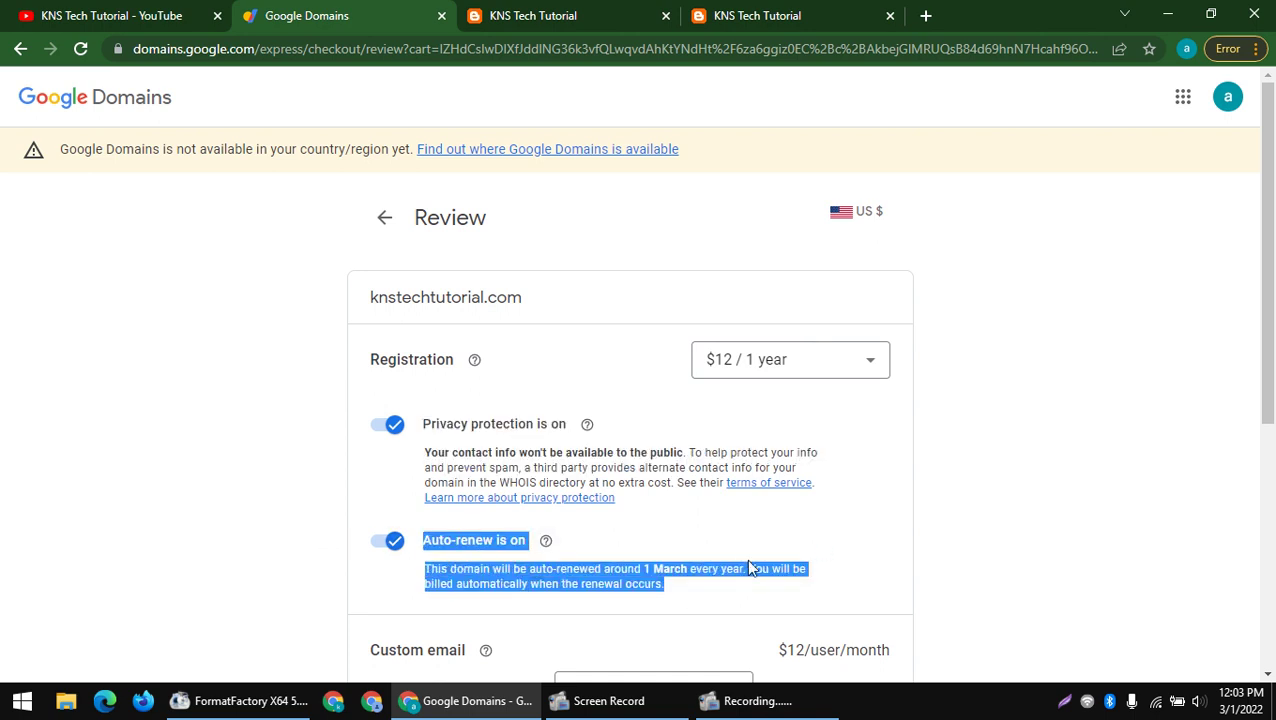
{"action": "left_click", "coordinate": [262, 534]}
{"action": "scroll", "coordinate": [404, 524], "scroll_direction": "down", "scroll_amount": 1}
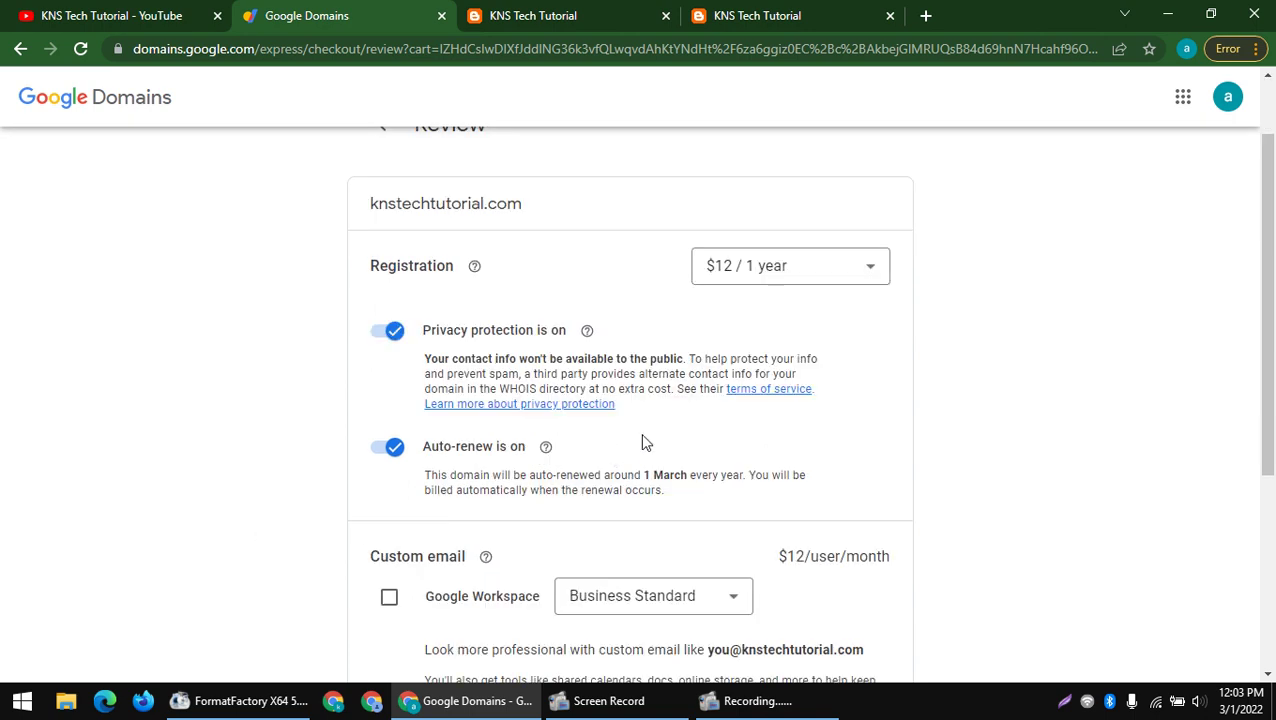
{"action": "scroll", "coordinate": [560, 480], "scroll_direction": "down", "scroll_amount": 1}
{"action": "scroll", "coordinate": [533, 504], "scroll_direction": "down", "scroll_amount": 2}
{"action": "scroll", "coordinate": [402, 437], "scroll_direction": "up", "scroll_amount": 1}
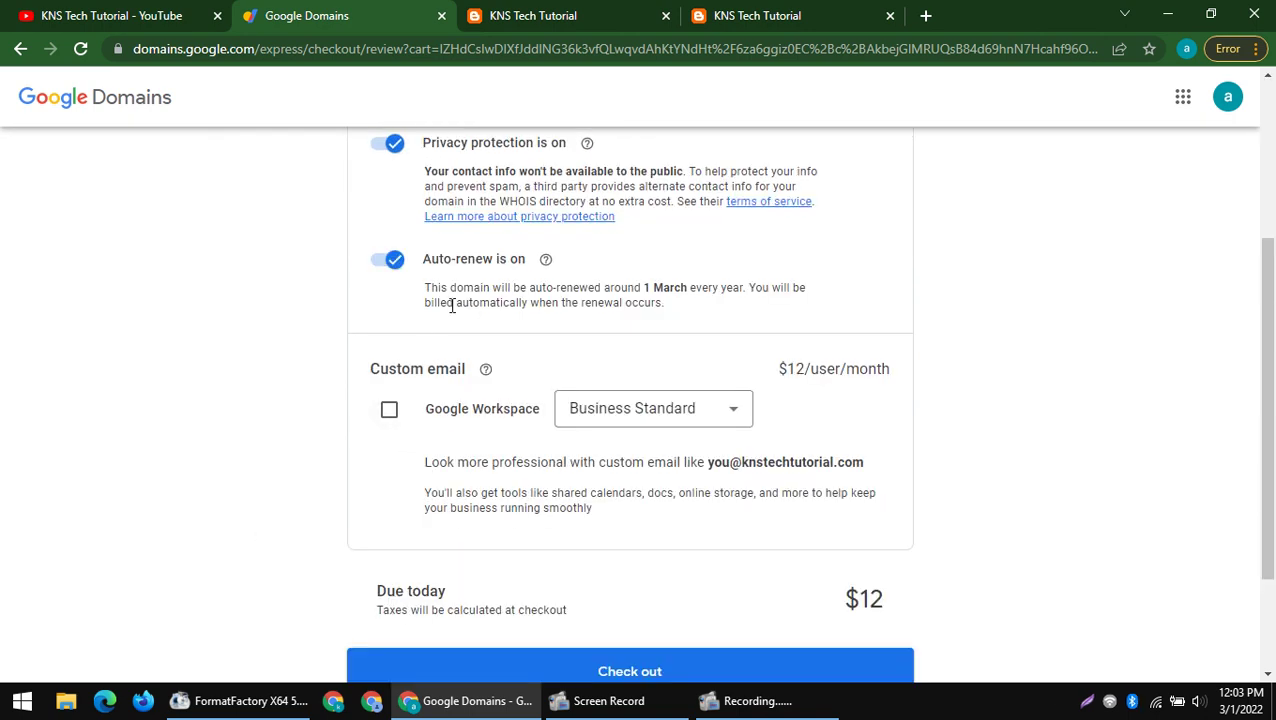
{"action": "left_click_drag", "start_coordinate": [441, 287], "coordinate": [748, 305]}
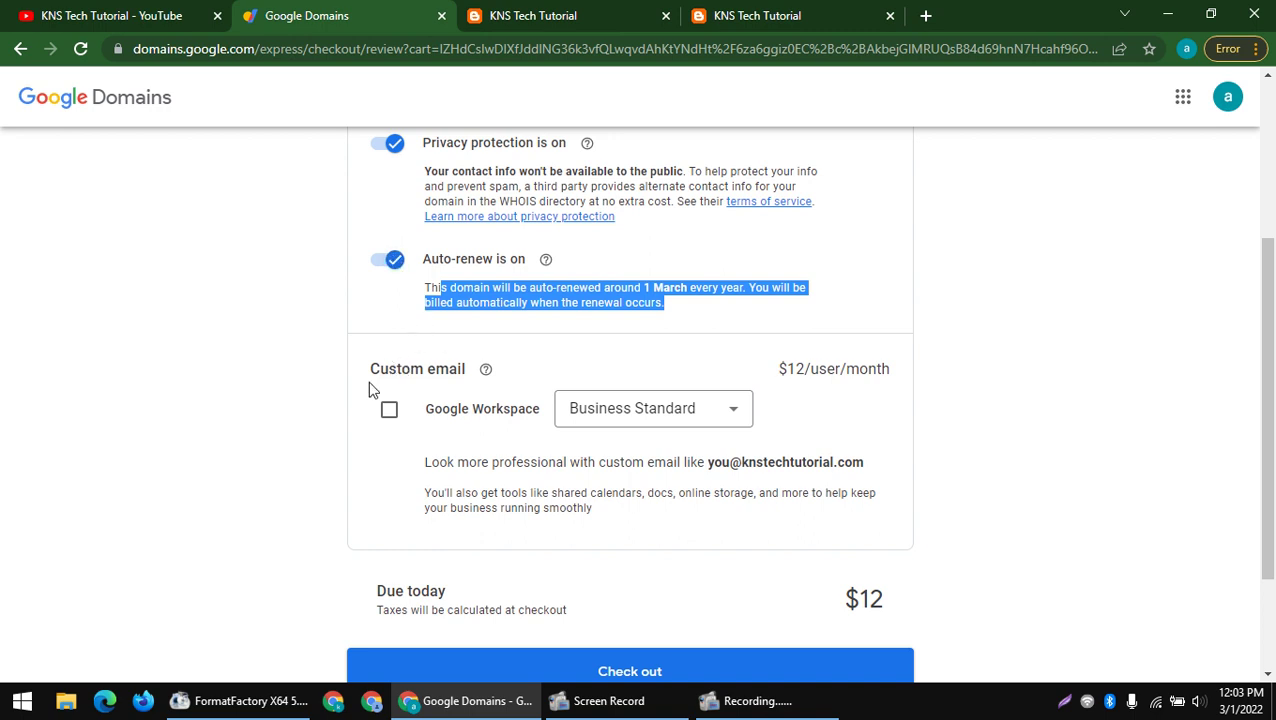
- Examine the custom email offer and its monthly price, briefly adding Google Workspace and removing it again
{"action": "left_click_drag", "start_coordinate": [370, 388], "coordinate": [563, 386]}
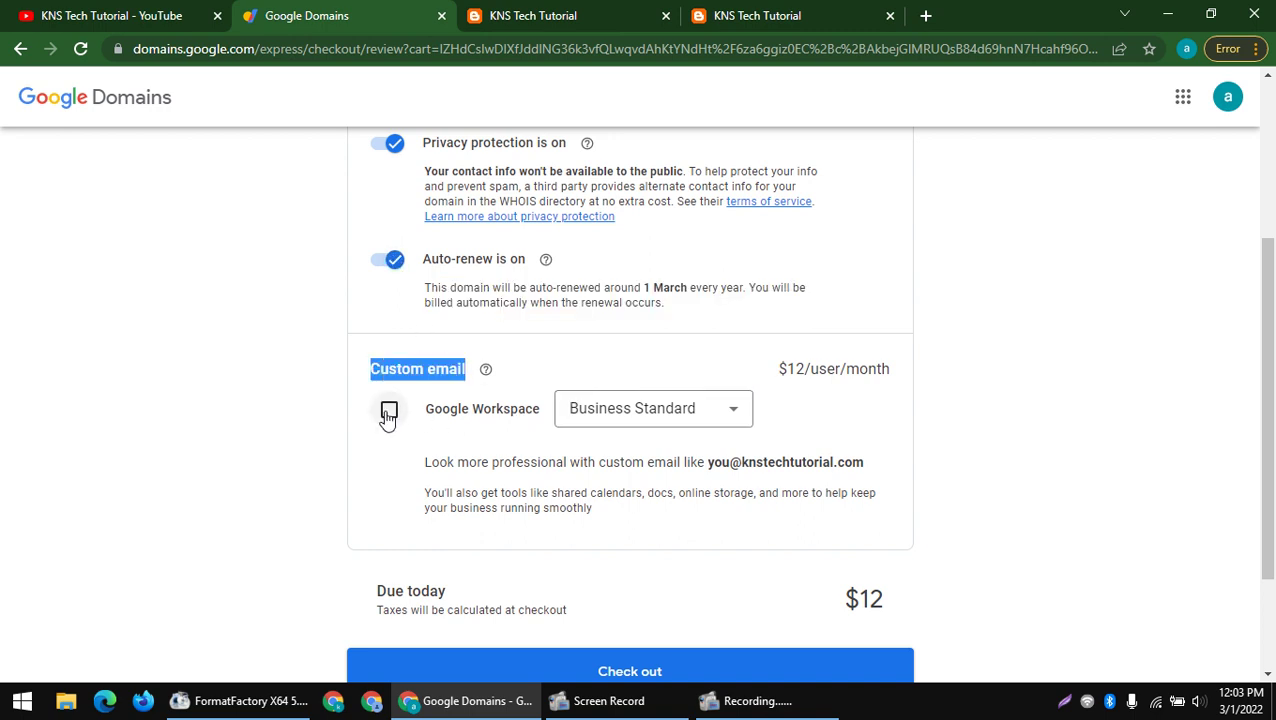
{"action": "left_click", "coordinate": [590, 406]}
{"action": "left_click", "coordinate": [518, 425]}
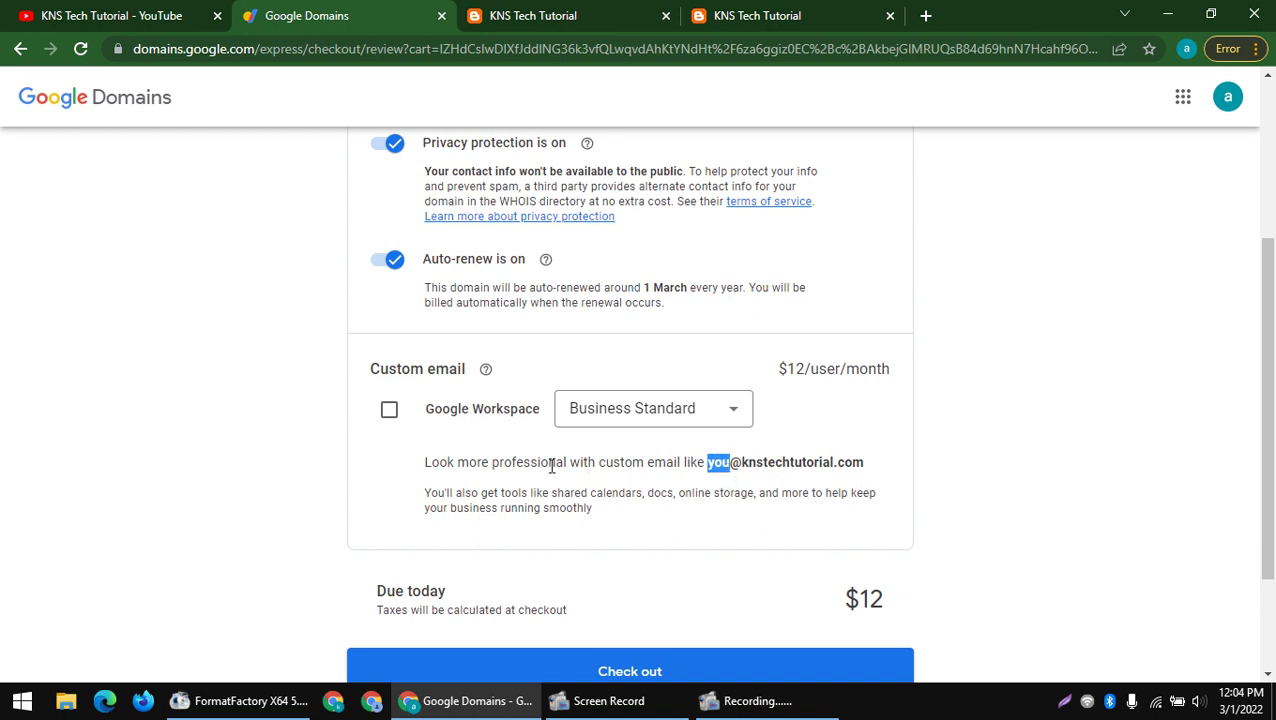
{"action": "left_click_drag", "start_coordinate": [790, 370], "coordinate": [1010, 408]}
{"action": "scroll", "coordinate": [968, 483], "scroll_direction": "down", "scroll_amount": 2}
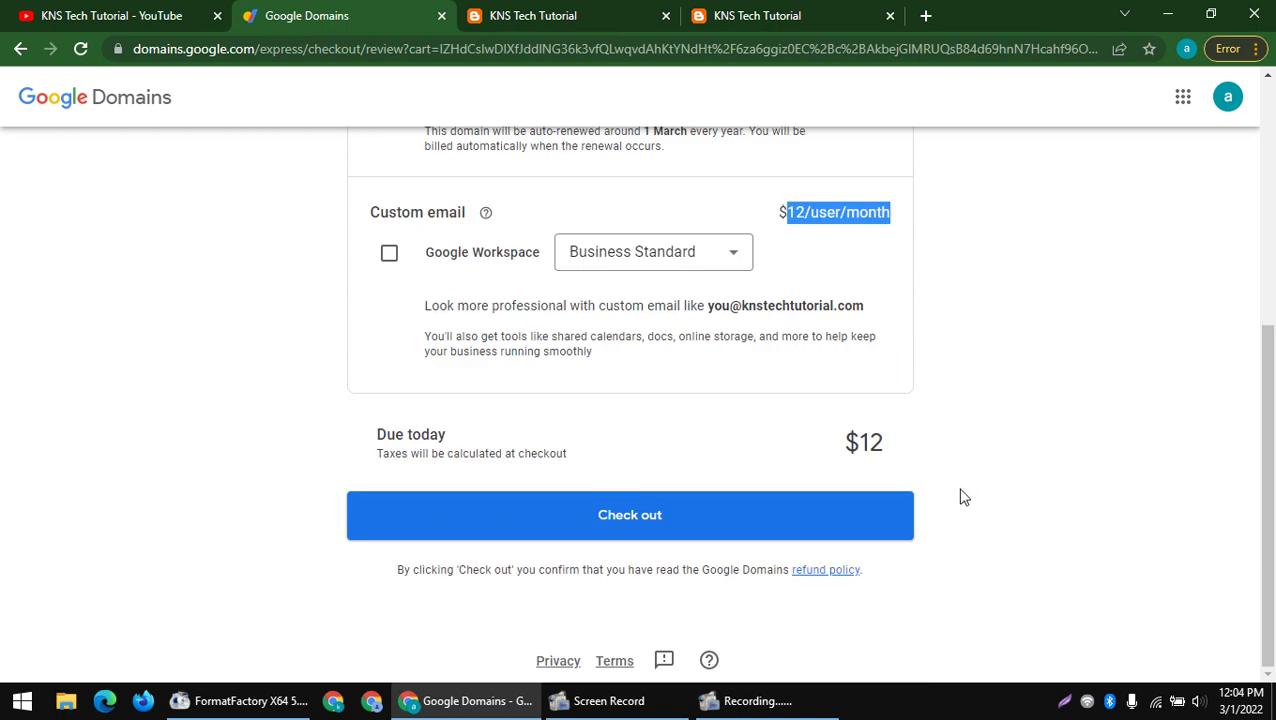
{"action": "left_click", "coordinate": [392, 257]}
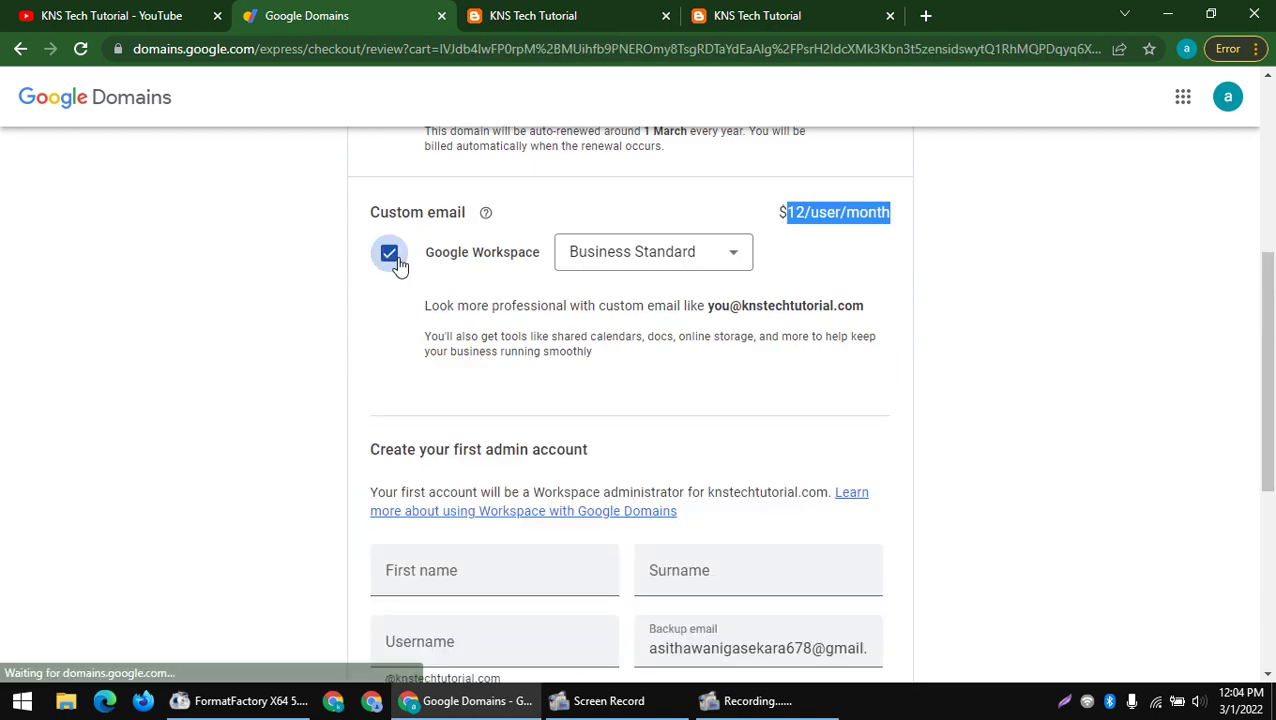
{"action": "left_click", "coordinate": [392, 257]}
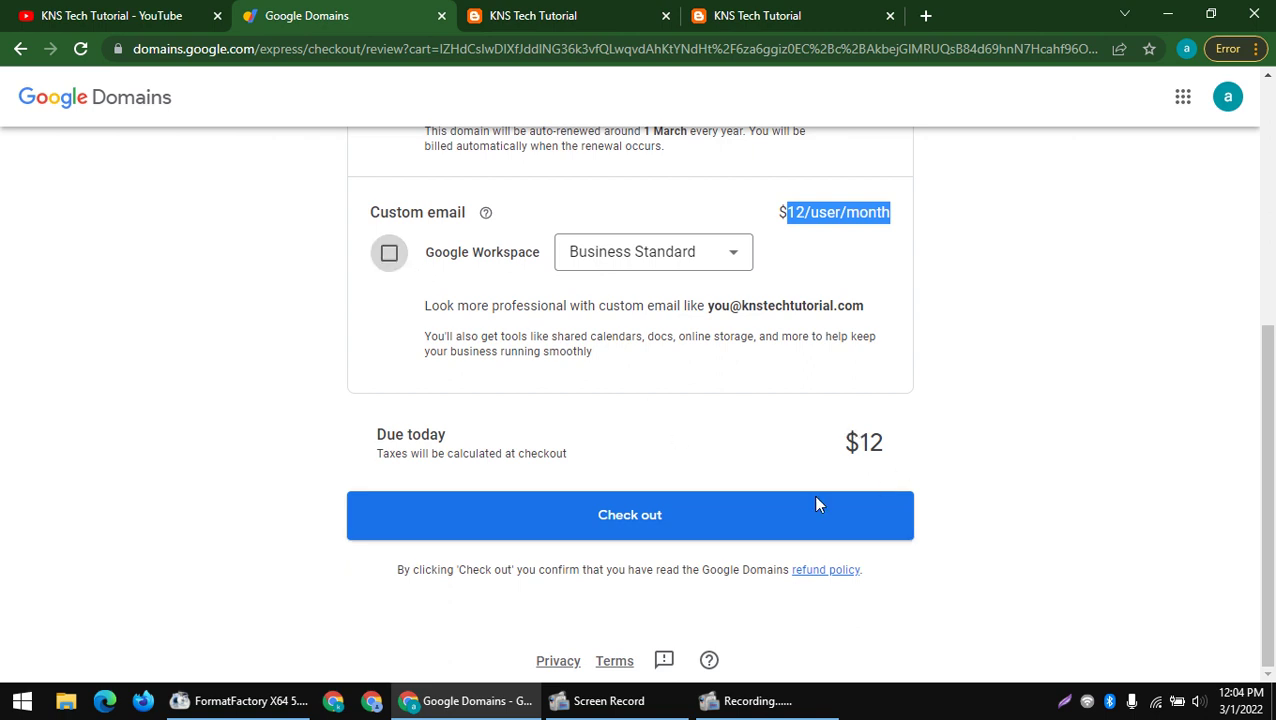
- Check out the order, choose United States as the billing country, and confirm having a billing address there
{"action": "left_click", "coordinate": [622, 527]}
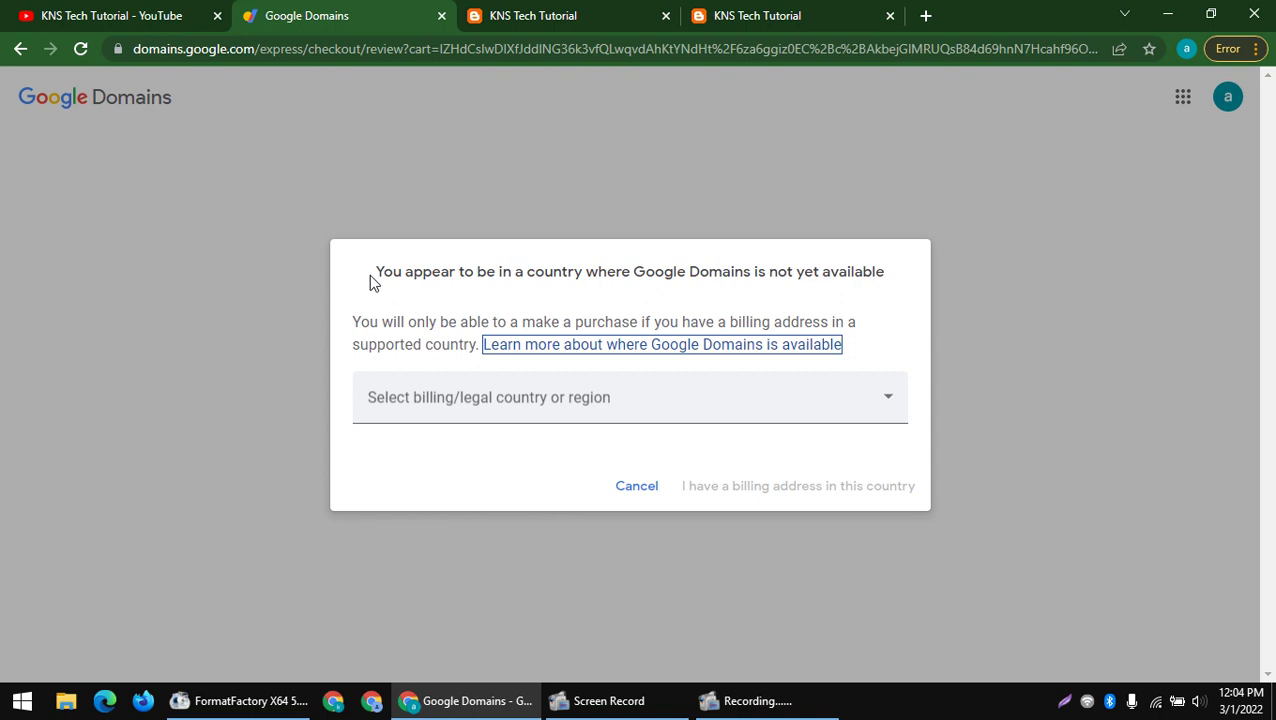
{"action": "left_click_drag", "start_coordinate": [373, 275], "coordinate": [885, 283]}
{"action": "left_click", "coordinate": [603, 403]}
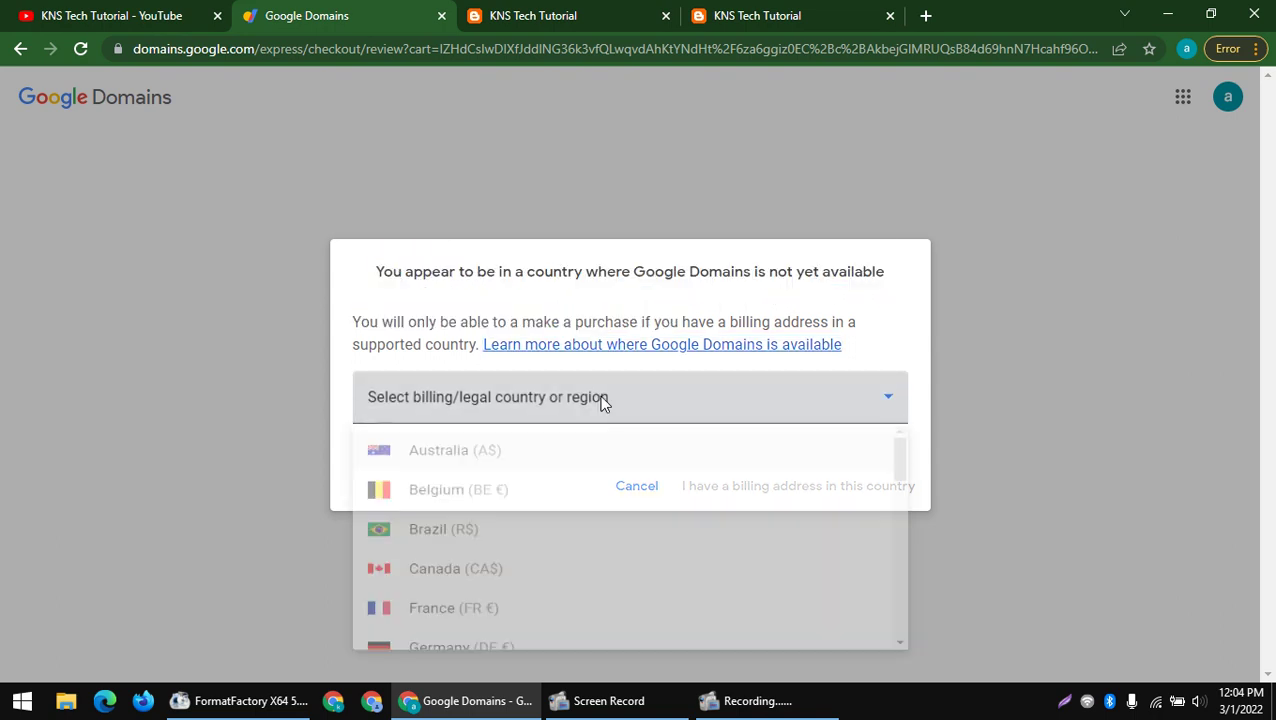
{"action": "scroll", "coordinate": [545, 510], "scroll_direction": "down", "scroll_amount": 10}
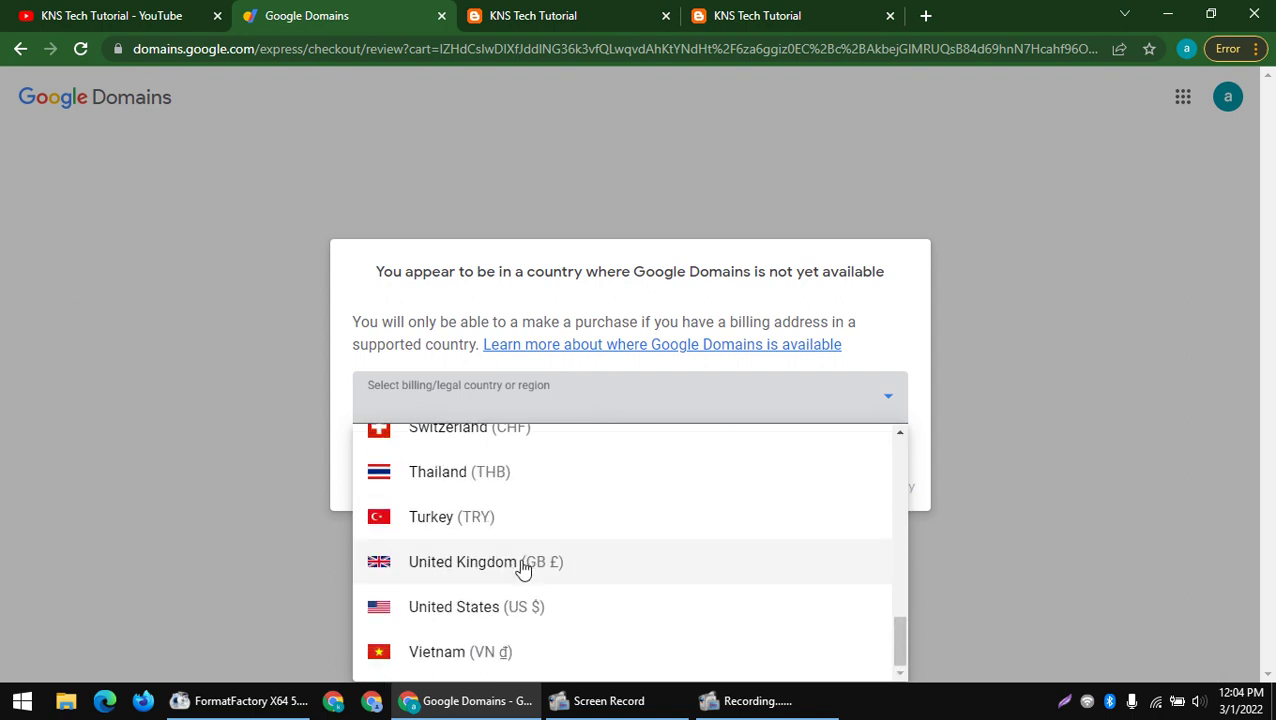
{"action": "left_click", "coordinate": [497, 606]}
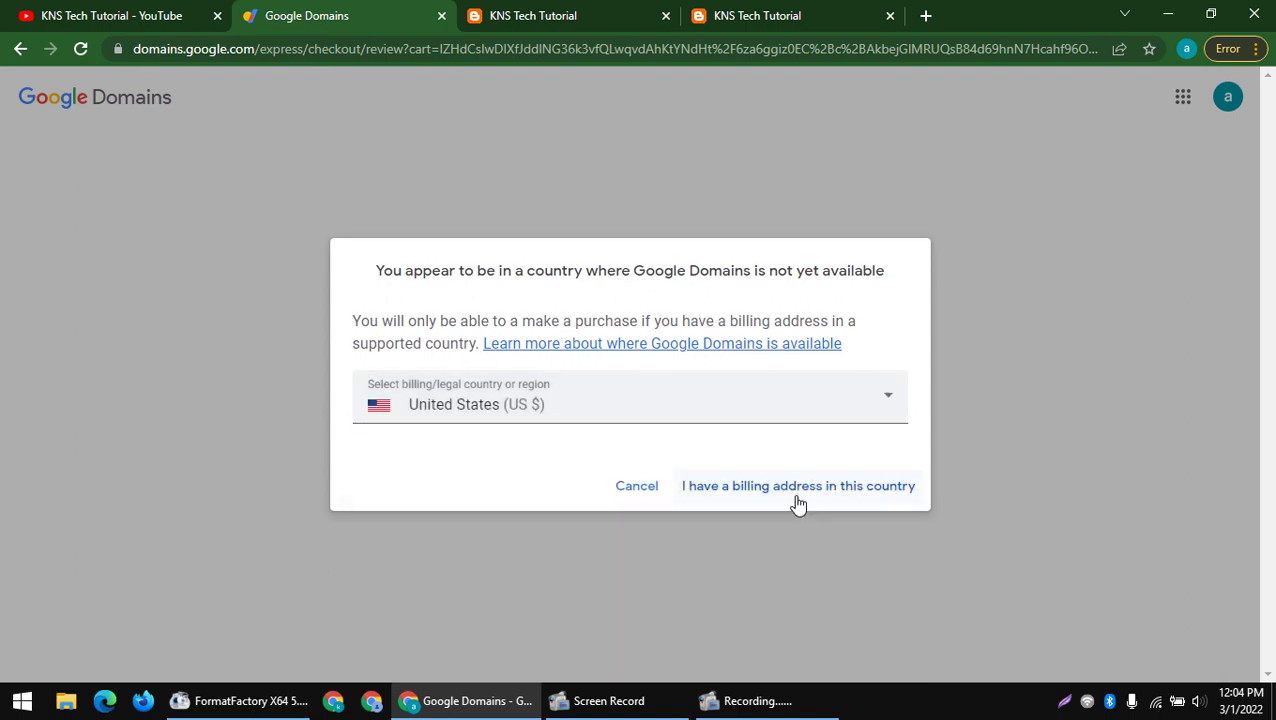
{"action": "left_click", "coordinate": [789, 499]}
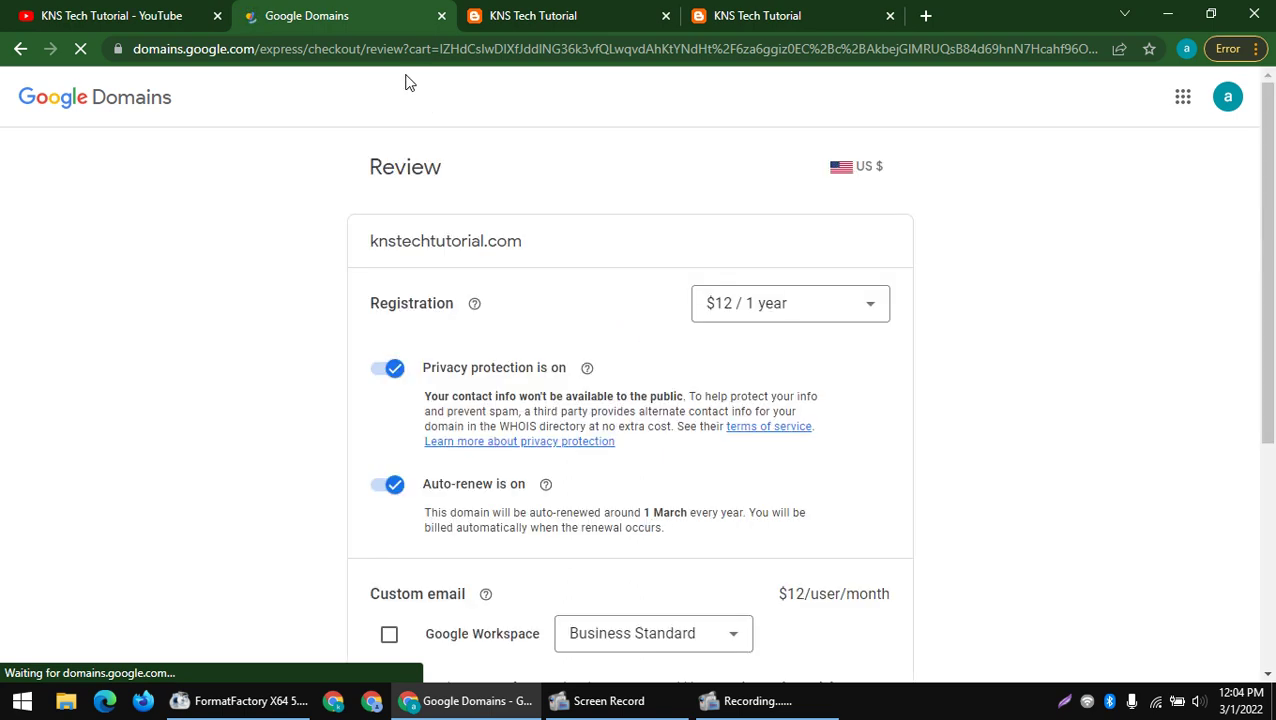
- Proceed from the order review to the checkout and look through the contact information form
{"action": "scroll", "coordinate": [404, 150], "scroll_direction": "down", "scroll_amount": 2}
{"action": "scroll", "coordinate": [419, 350], "scroll_direction": "down", "scroll_amount": 2}
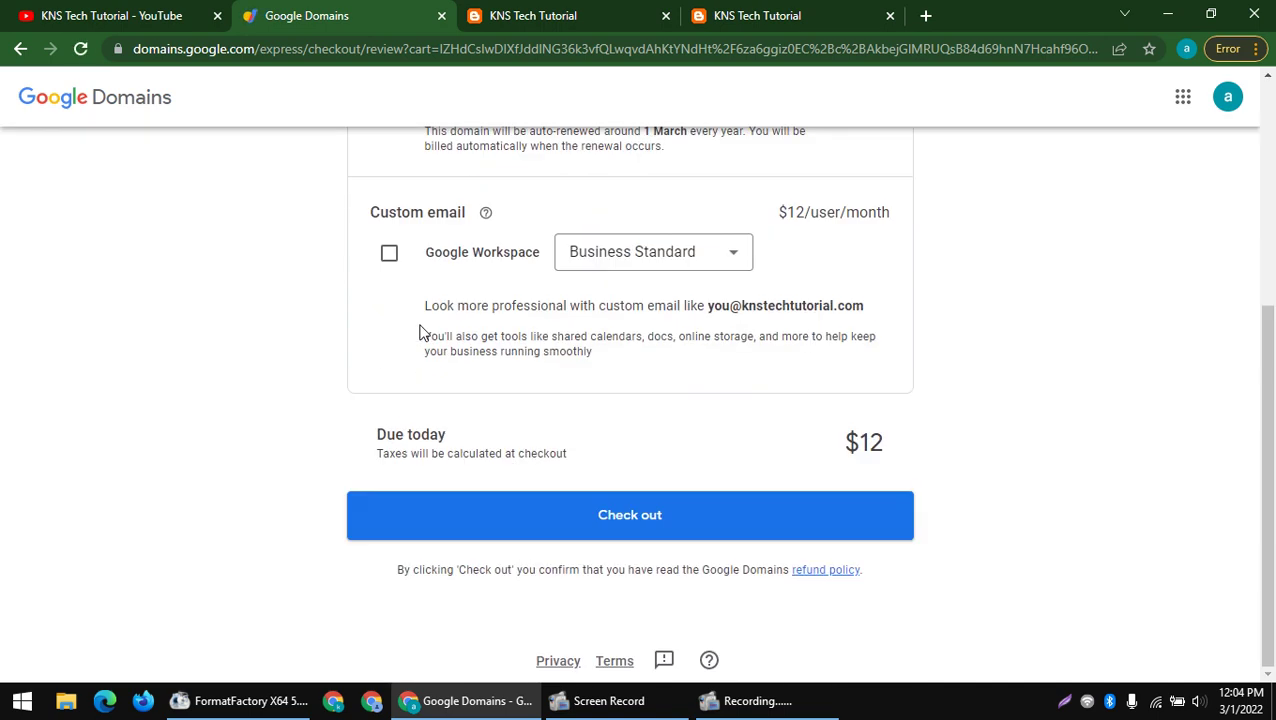
{"action": "left_click", "coordinate": [575, 530]}
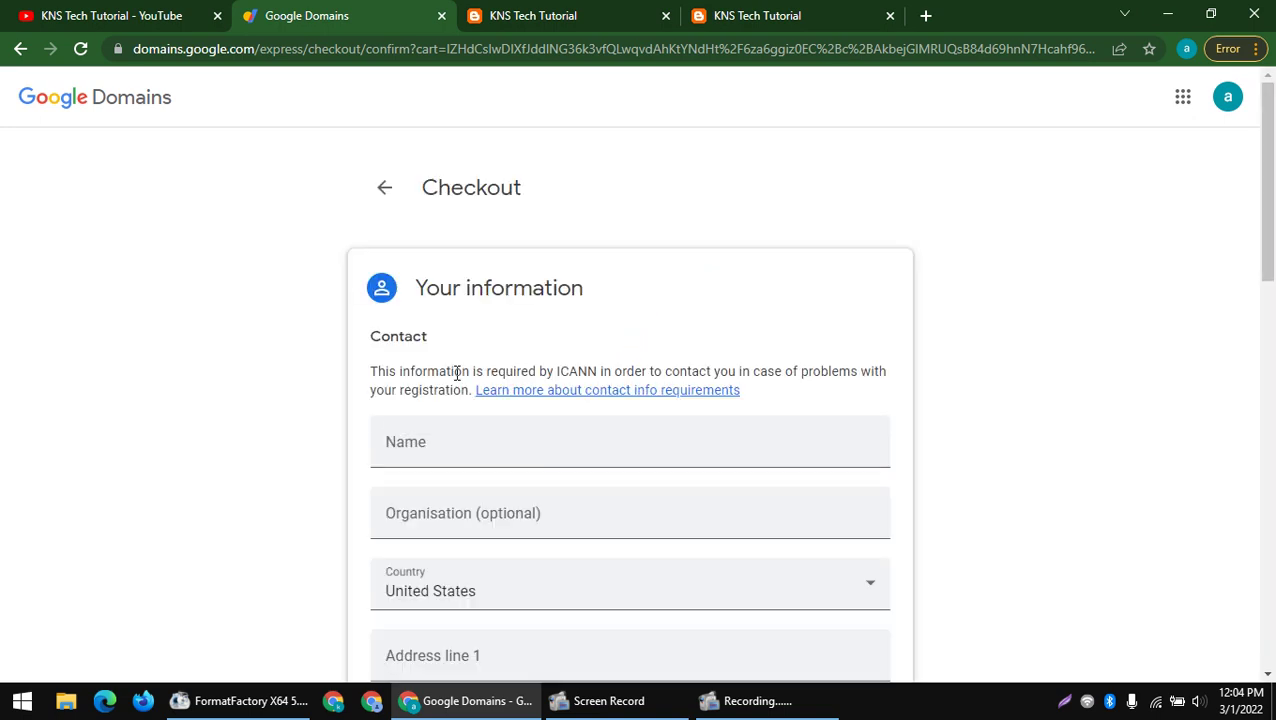
{"action": "scroll", "coordinate": [456, 372], "scroll_direction": "down", "scroll_amount": 10}
{"action": "scroll", "coordinate": [456, 372], "scroll_direction": "up", "scroll_amount": 5}
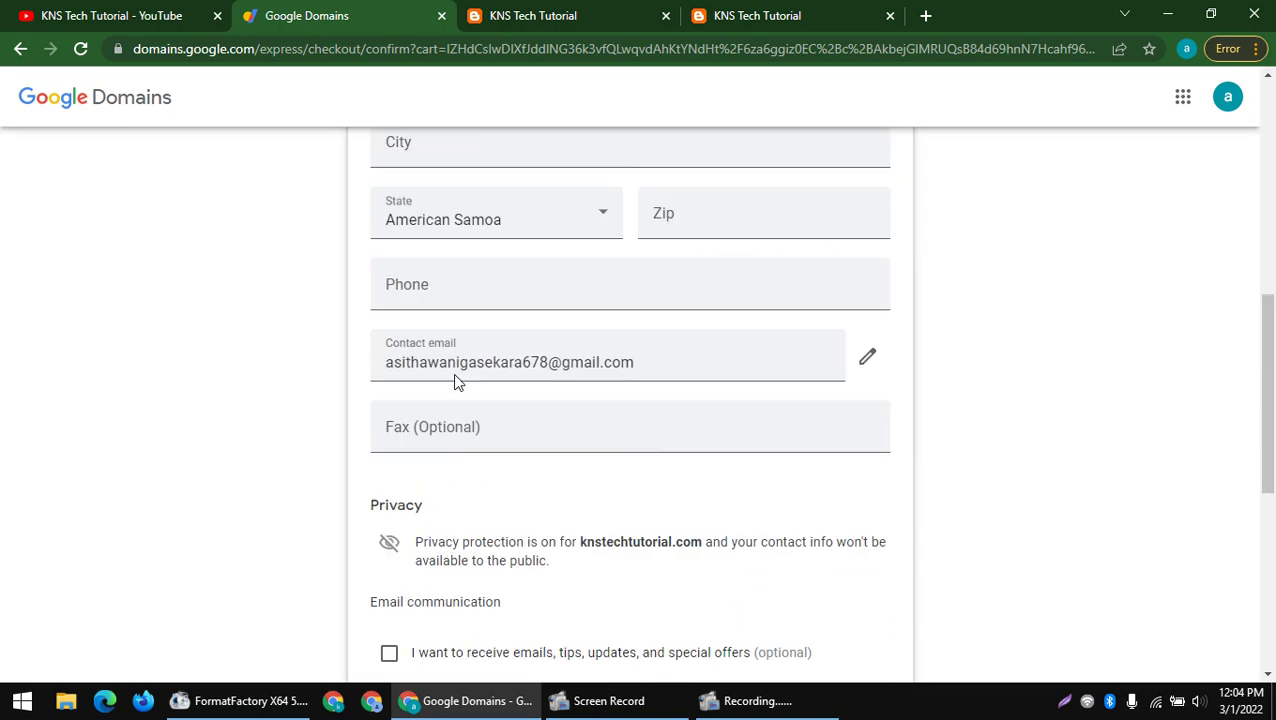
- Examine the rest of the domain checkout form, plus the web addresses of the blog's home page and its published post
{"action": "scroll", "coordinate": [399, 470], "scroll_direction": "down", "scroll_amount": 8}
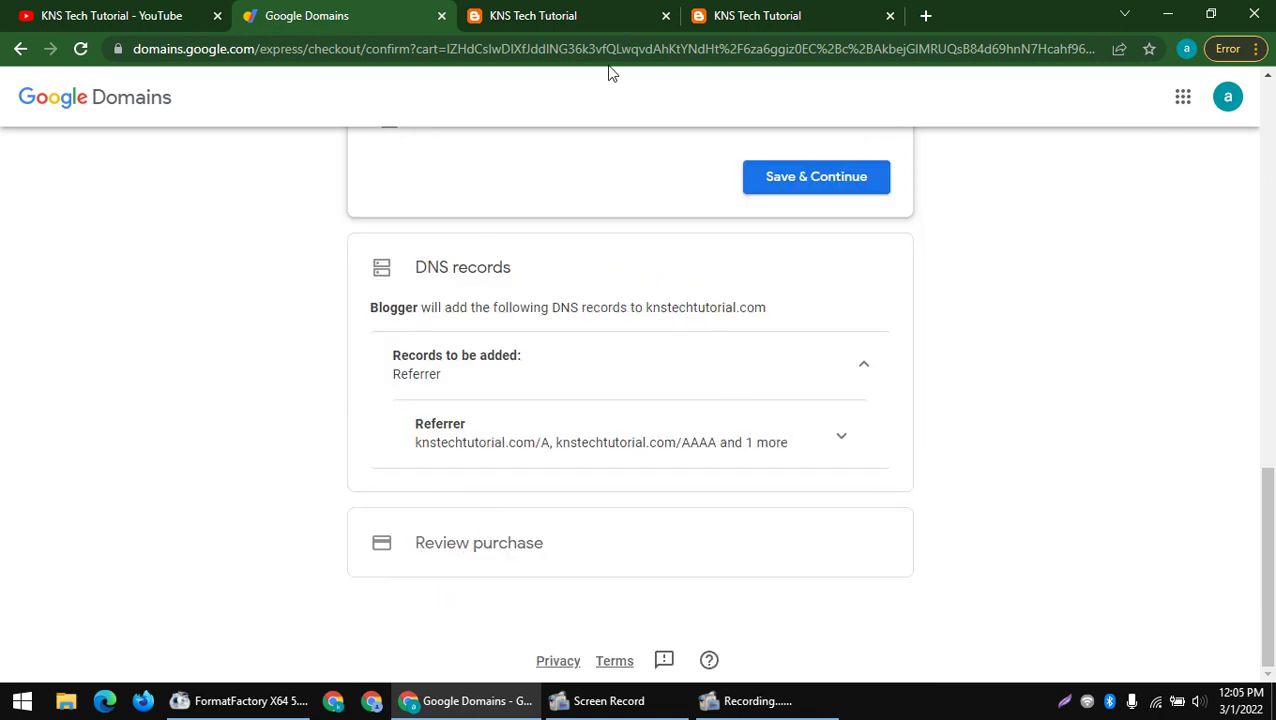
{"action": "left_click", "coordinate": [528, 16]}
{"action": "left_click", "coordinate": [735, 12]}
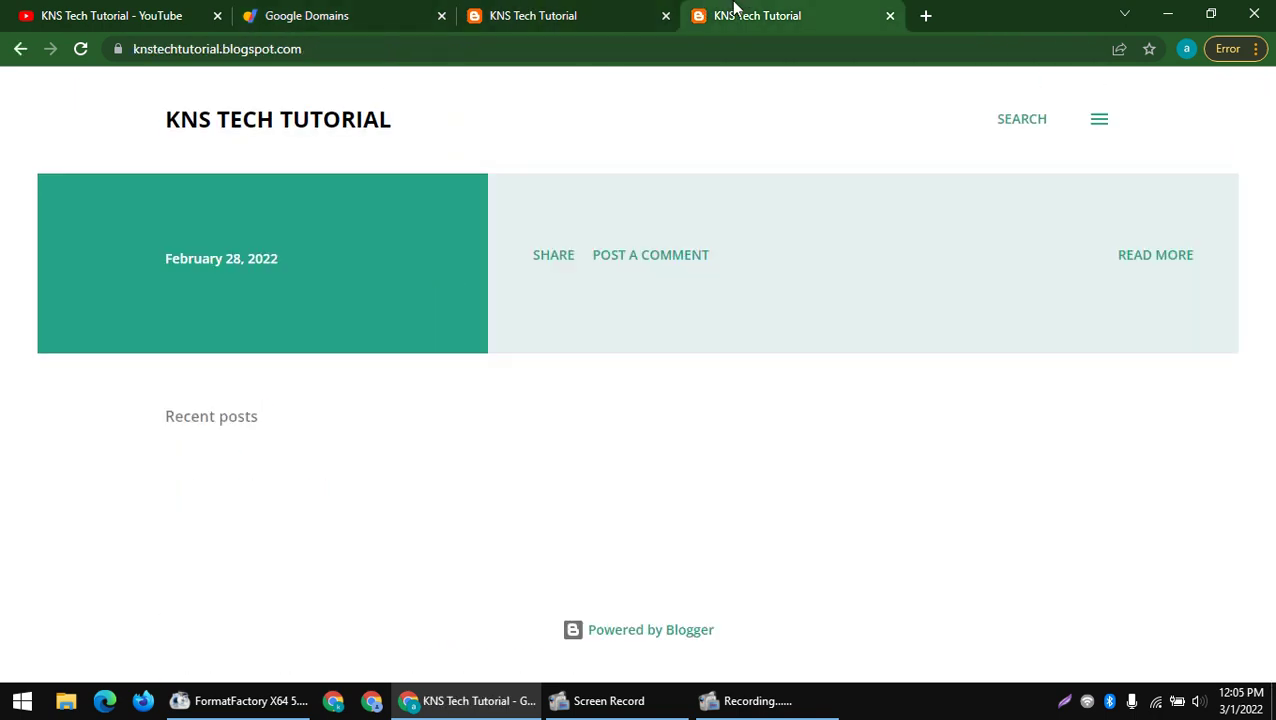
{"action": "left_click", "coordinate": [353, 49]}
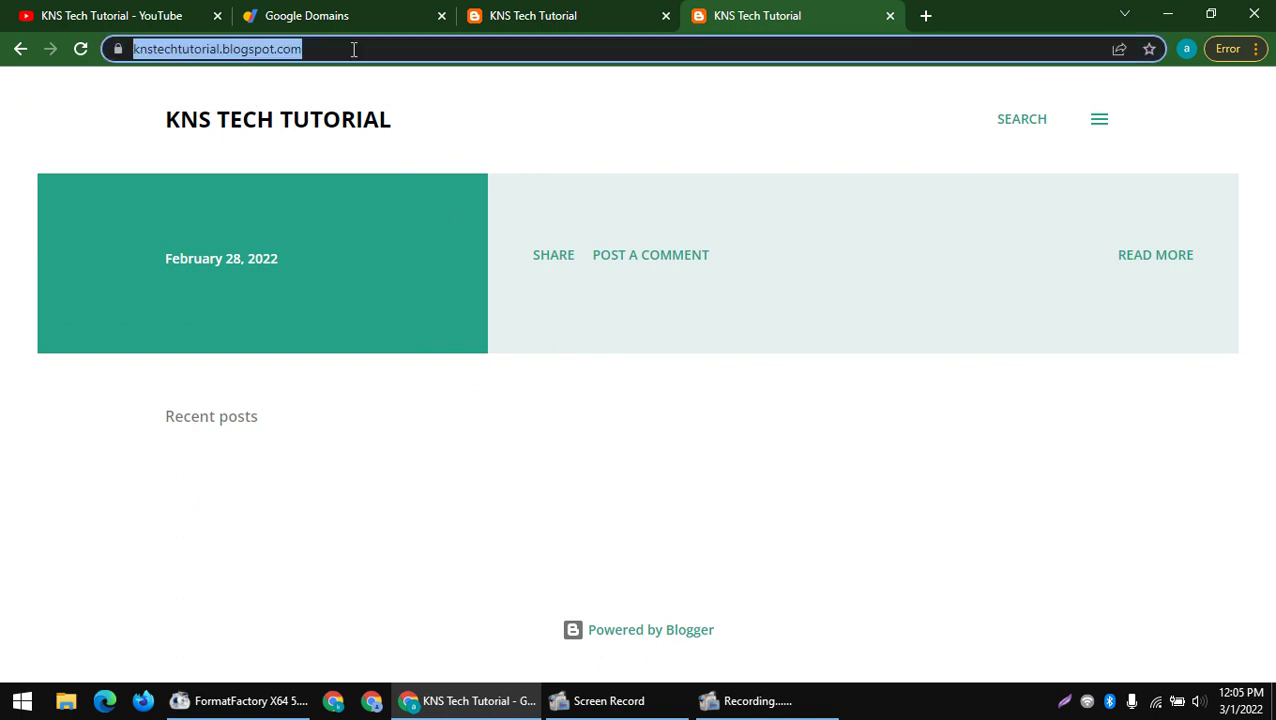
{"action": "left_click", "coordinate": [528, 16]}
{"action": "left_click", "coordinate": [510, 50]}
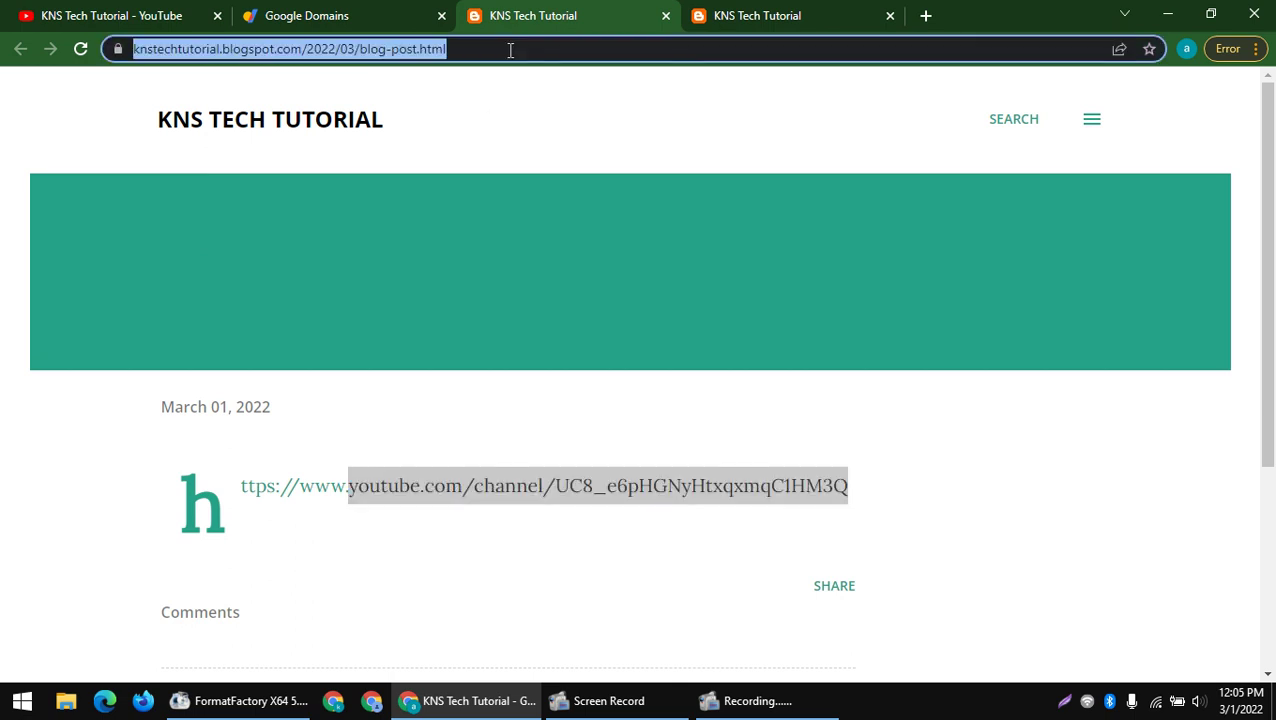
- Open the posts list of the KNS Tech Tutorial blog on blogger.com in place of the published post page
{"action": "triple_click", "coordinate": [200, 50]}
{"action": "type", "text": "b"}
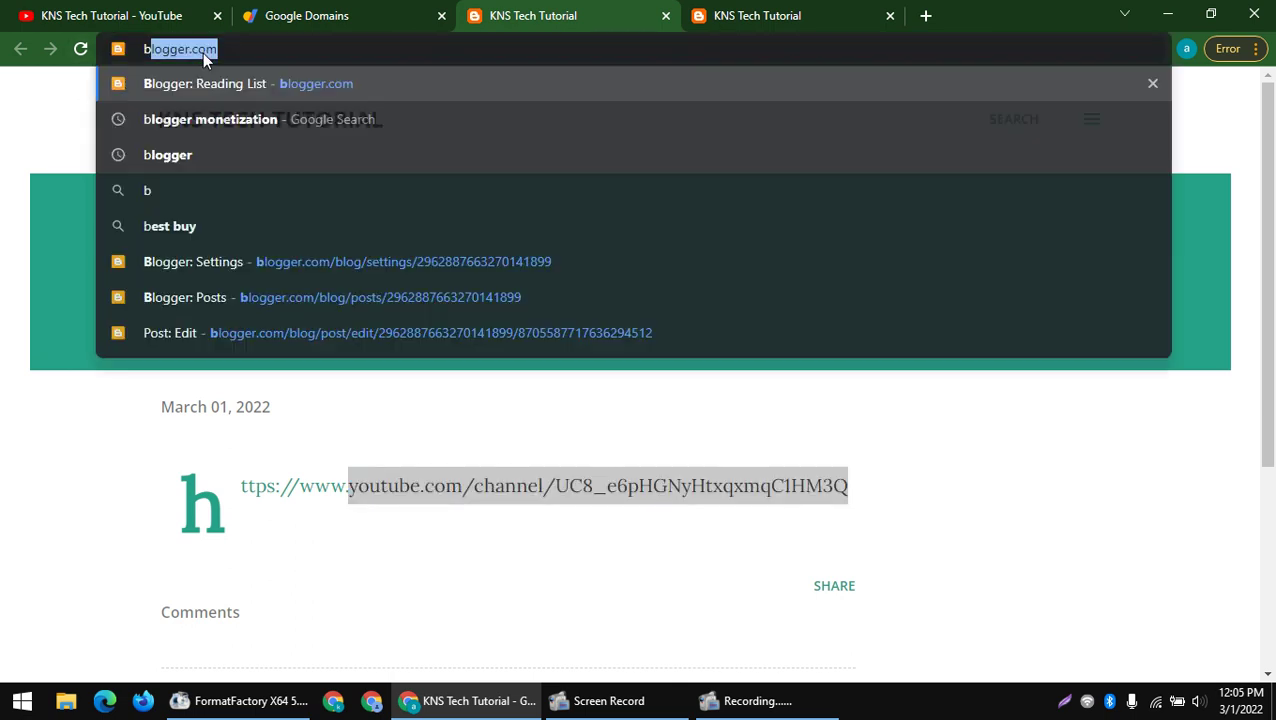
{"action": "type", "text": "lo"}
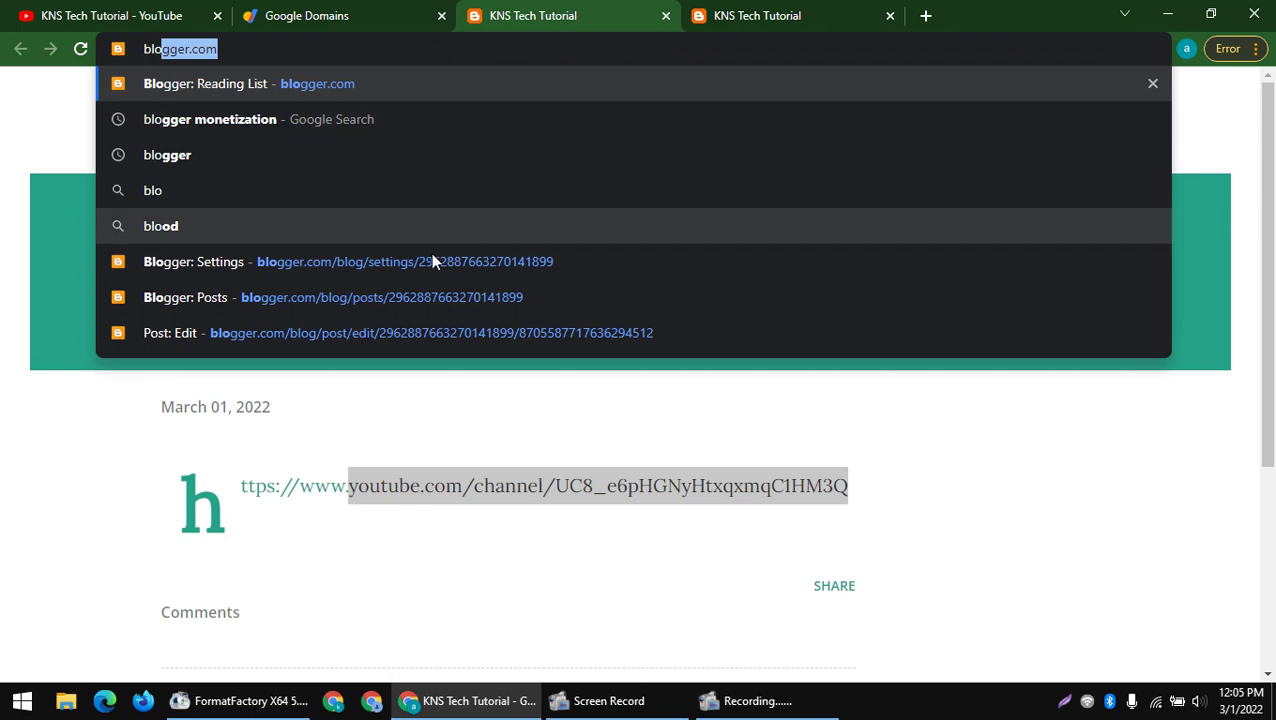
{"action": "left_click", "coordinate": [305, 300]}
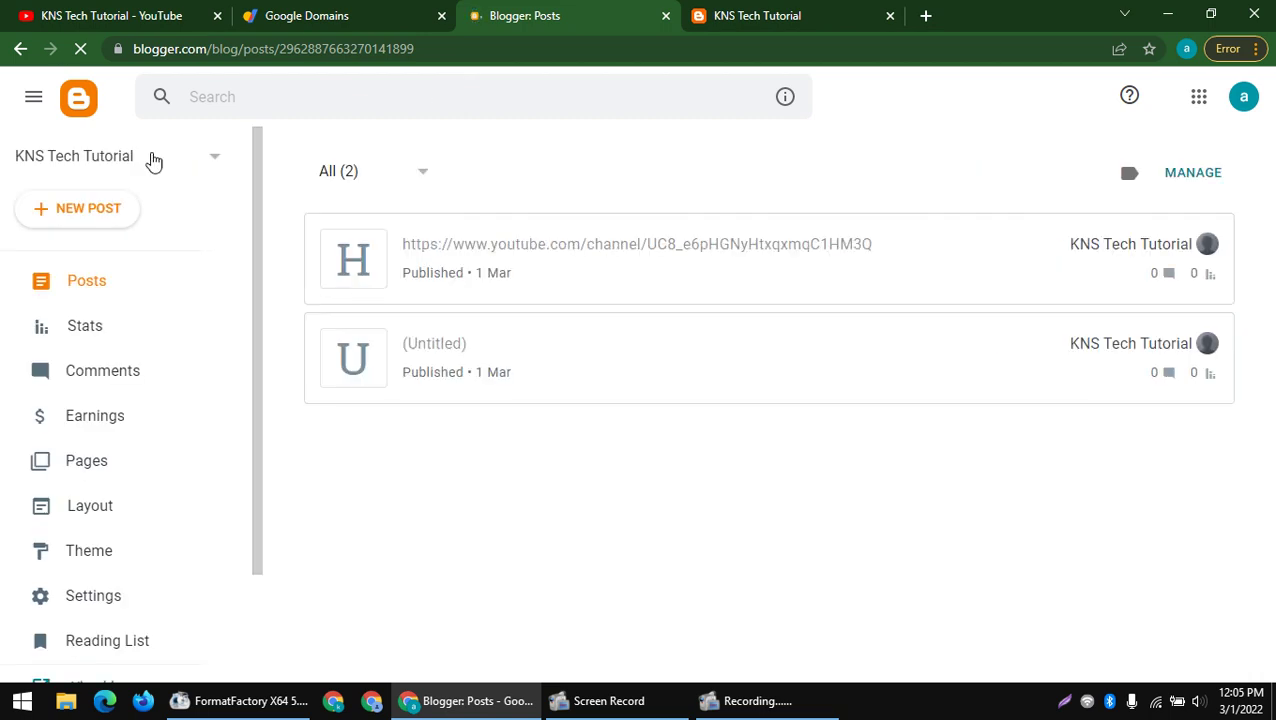
- Capture a screenshot of the YouTube channel page, about 1232x674, and save it to the Desktop as a PNG named with repeated letters h
{"action": "left_click", "coordinate": [35, 17]}
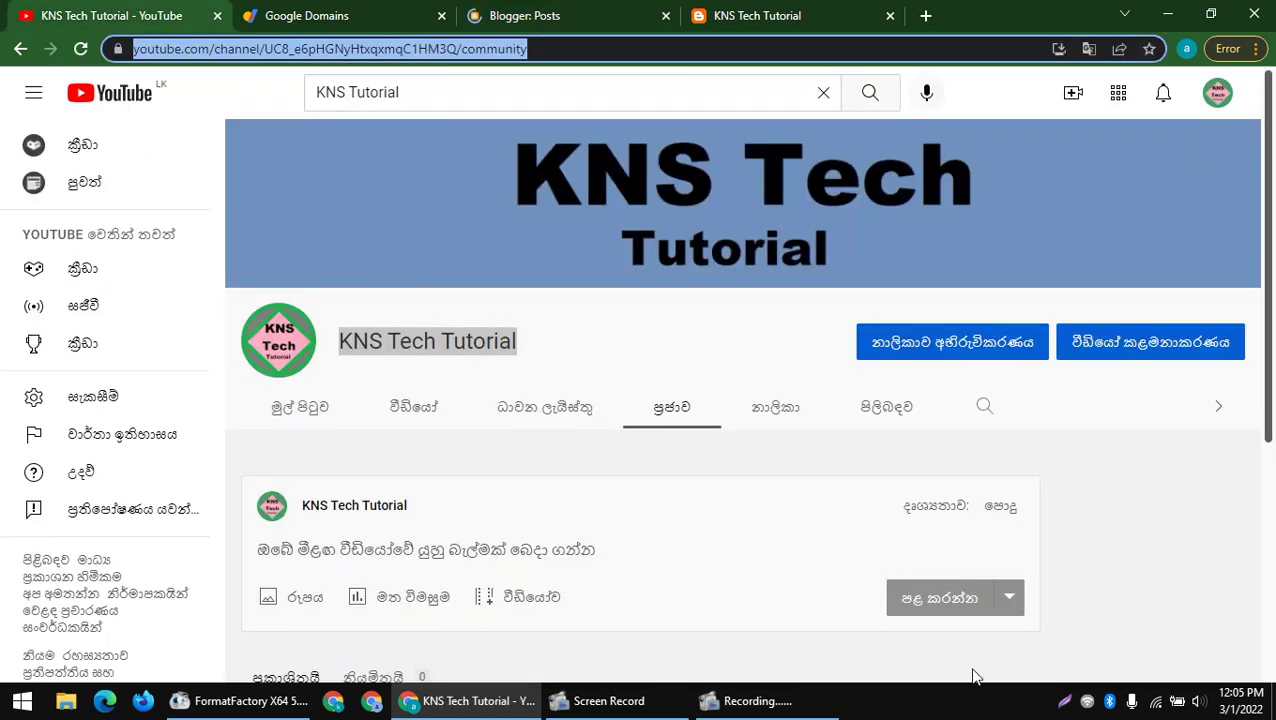
{"action": "left_click", "coordinate": [1065, 700]}
{"action": "left_click", "coordinate": [1163, 660]}
{"action": "left_click_drag", "start_coordinate": [1259, 655], "coordinate": [103, 20]}
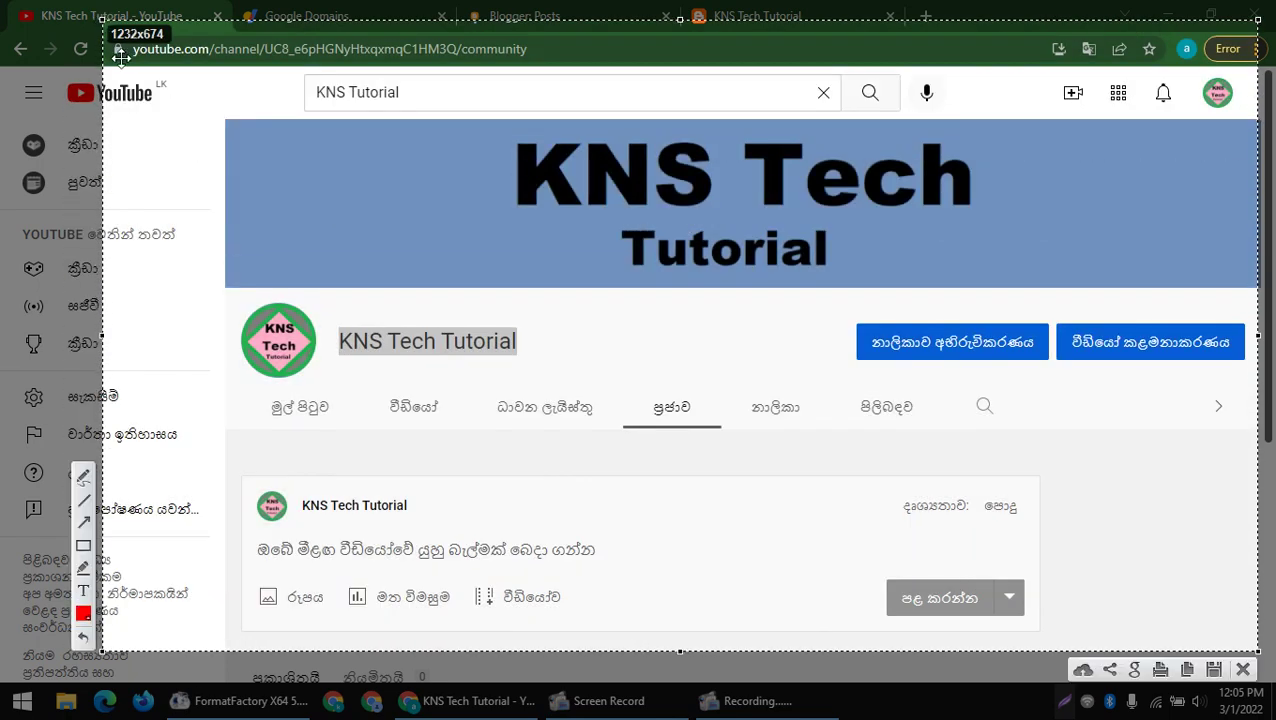
{"action": "left_click", "coordinate": [1214, 668]}
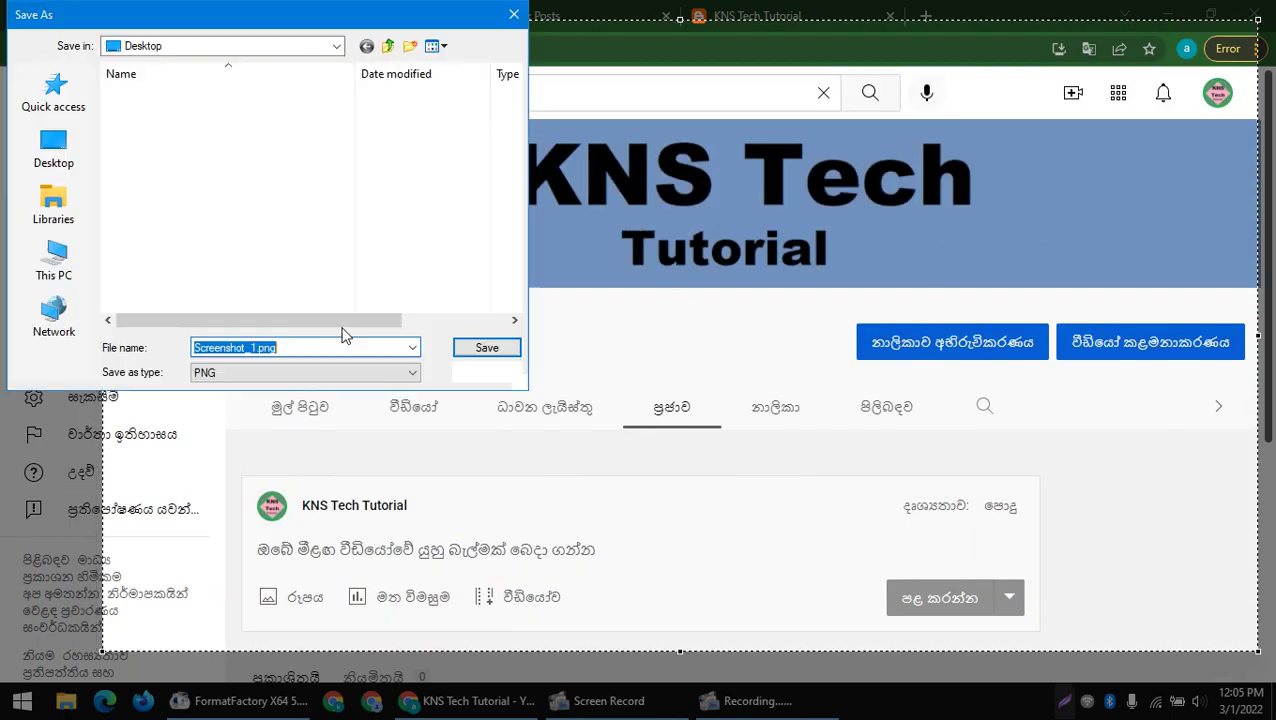
{"action": "type", "text": "dfgdfgdfgdfgdfgdfgdfg"}
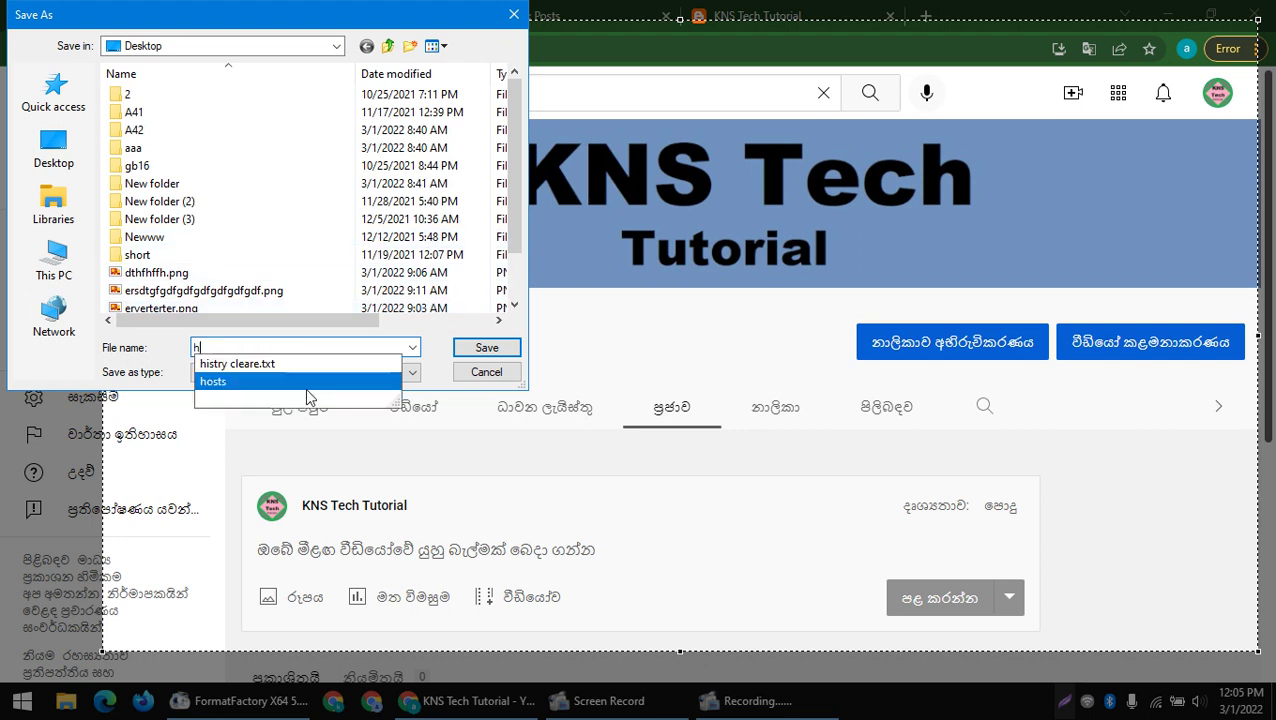
{"action": "key", "text": "Return"}
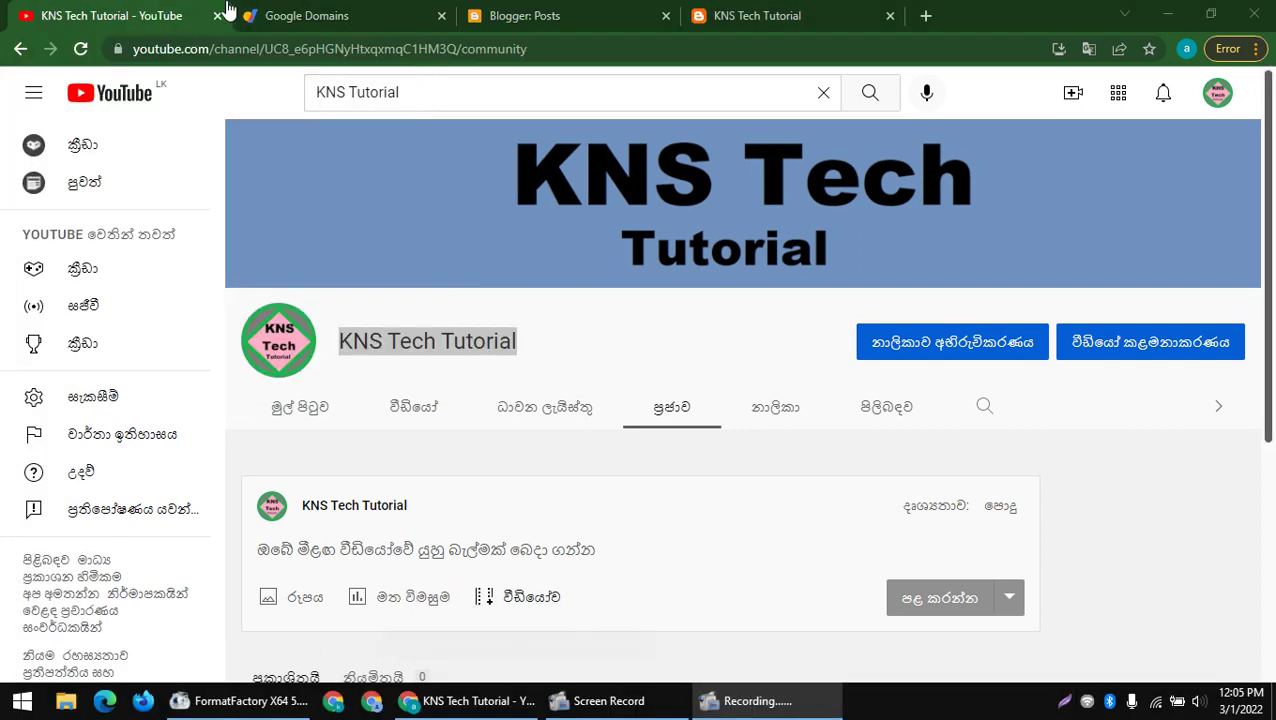
- Return to the Blogger posts list and start a new post
{"action": "left_click", "coordinate": [604, 10]}
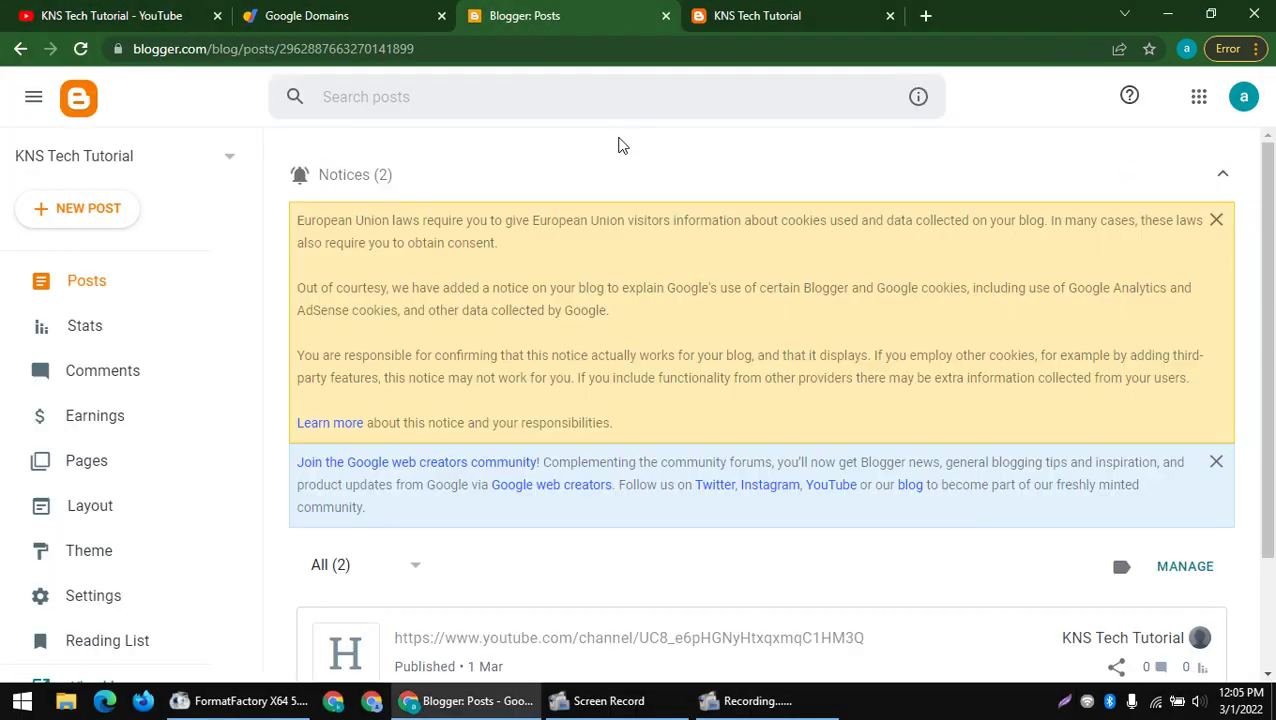
{"action": "left_click", "coordinate": [92, 212]}
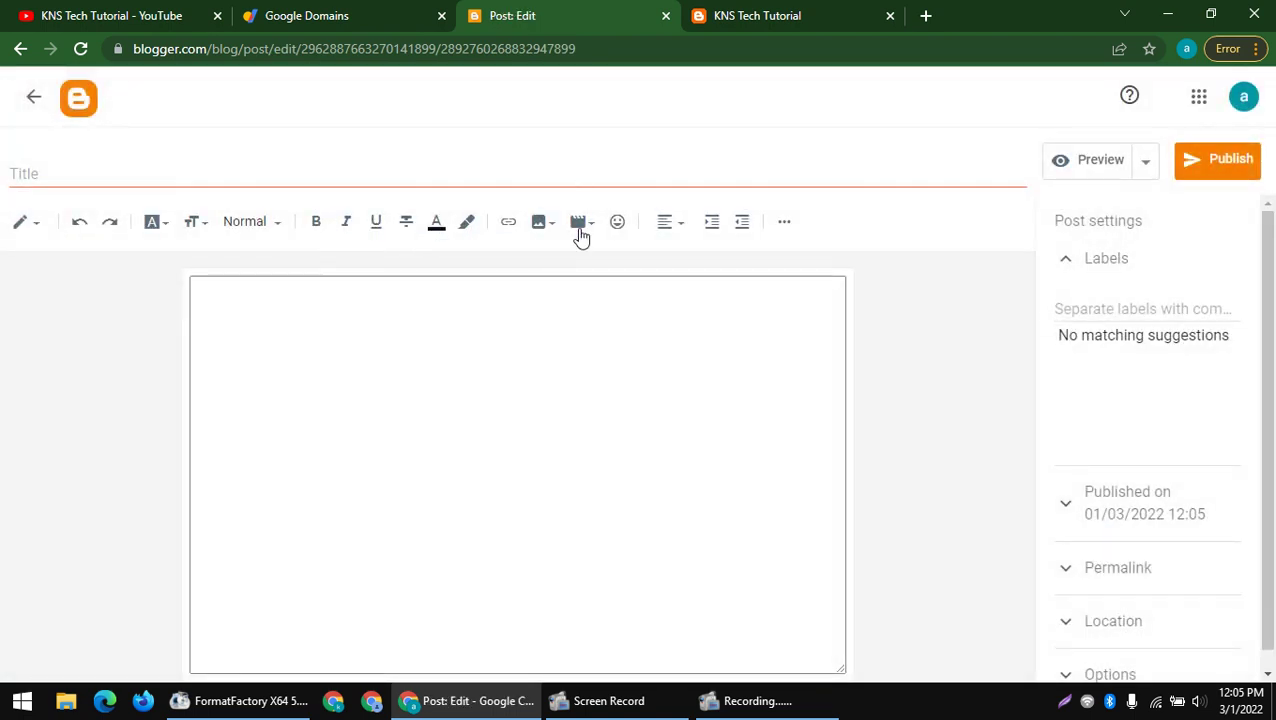
{"action": "left_click", "coordinate": [541, 224]}
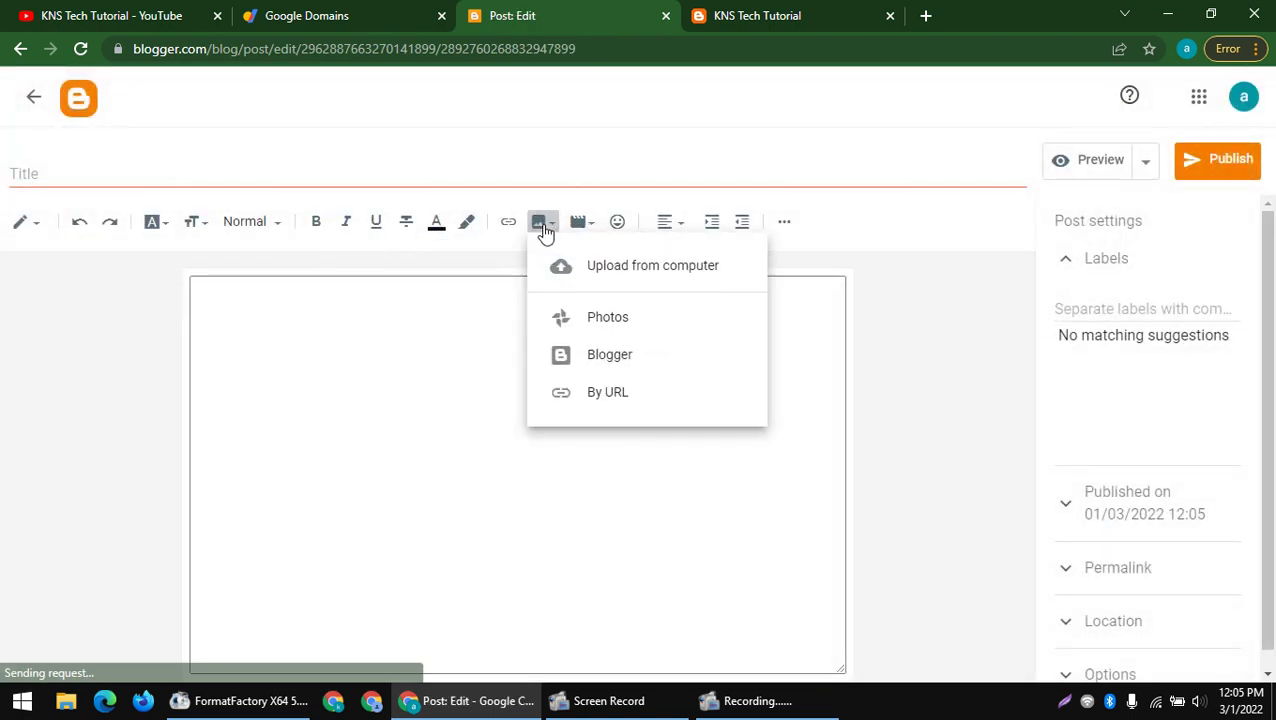
{"action": "left_click", "coordinate": [664, 267]}
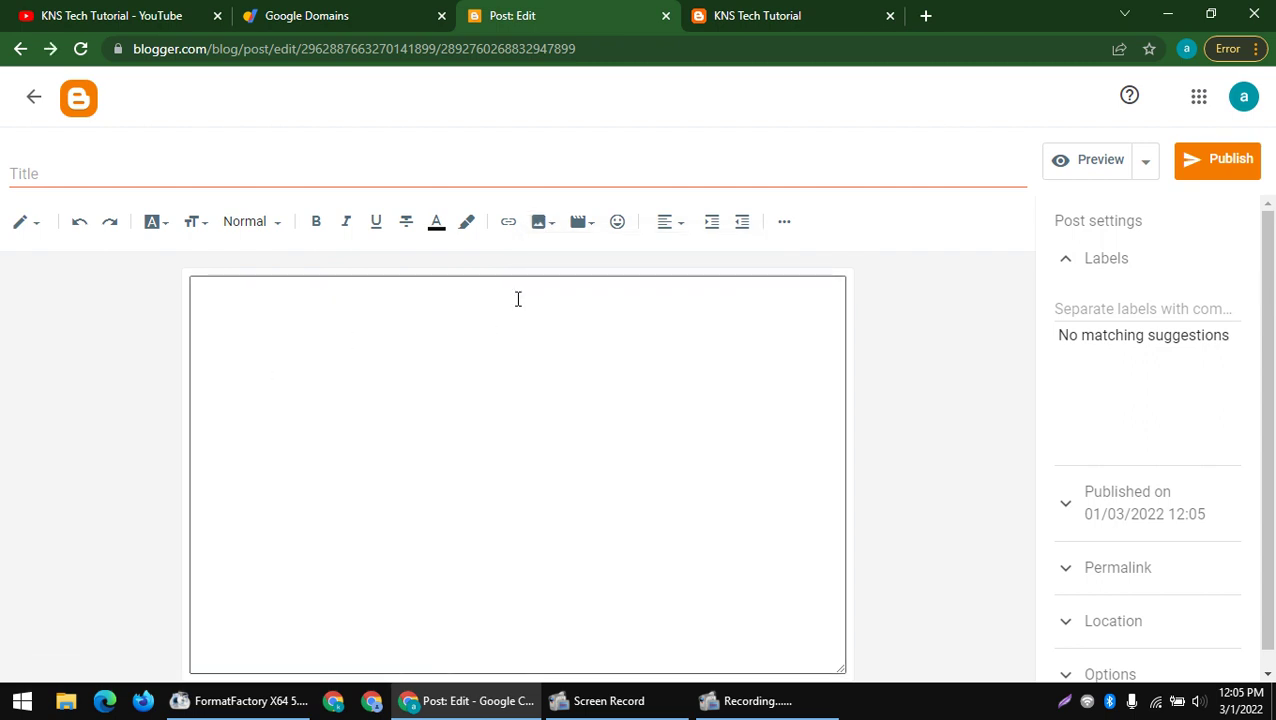
{"action": "left_click", "coordinate": [541, 222]}
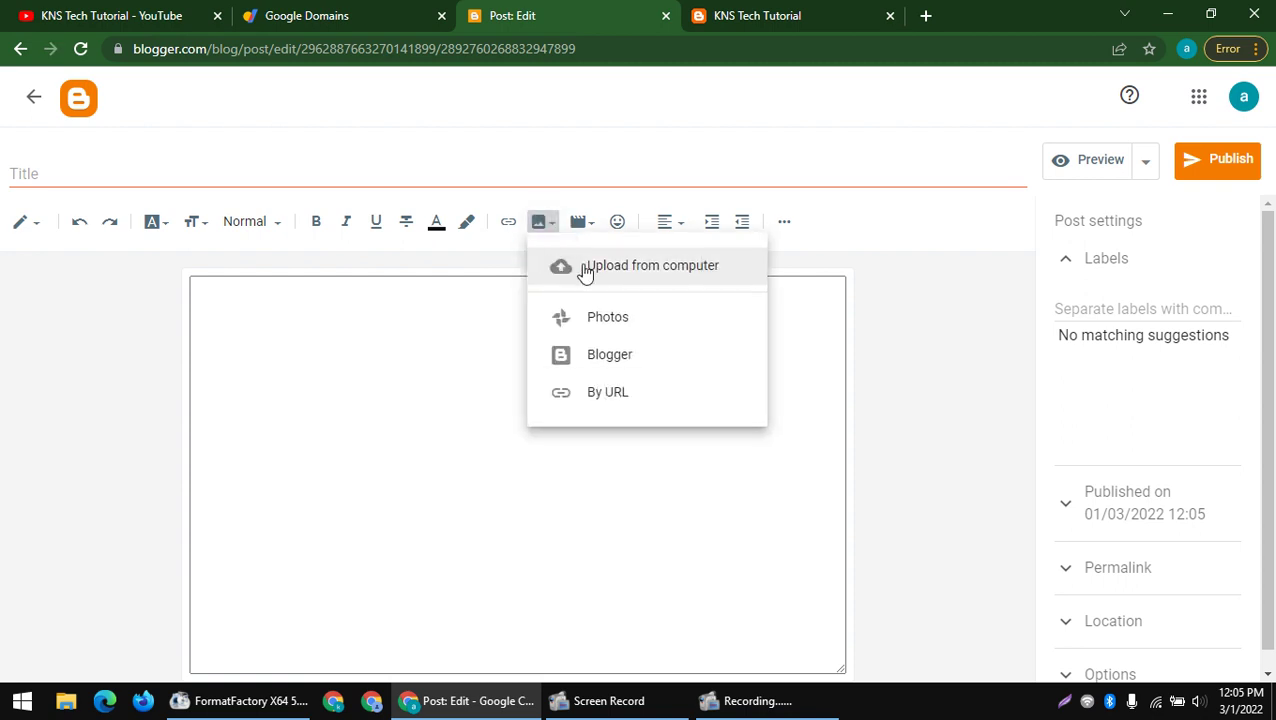
{"action": "left_click", "coordinate": [624, 338]}
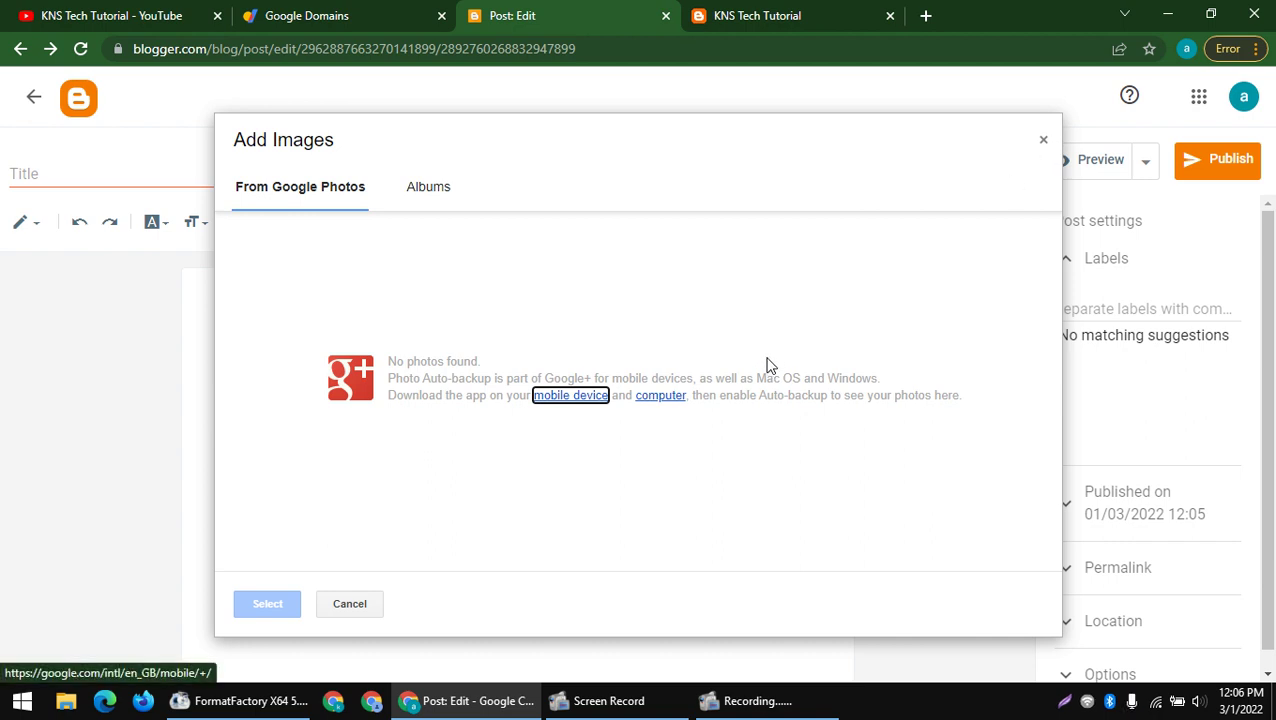
{"action": "left_click", "coordinate": [1046, 145]}
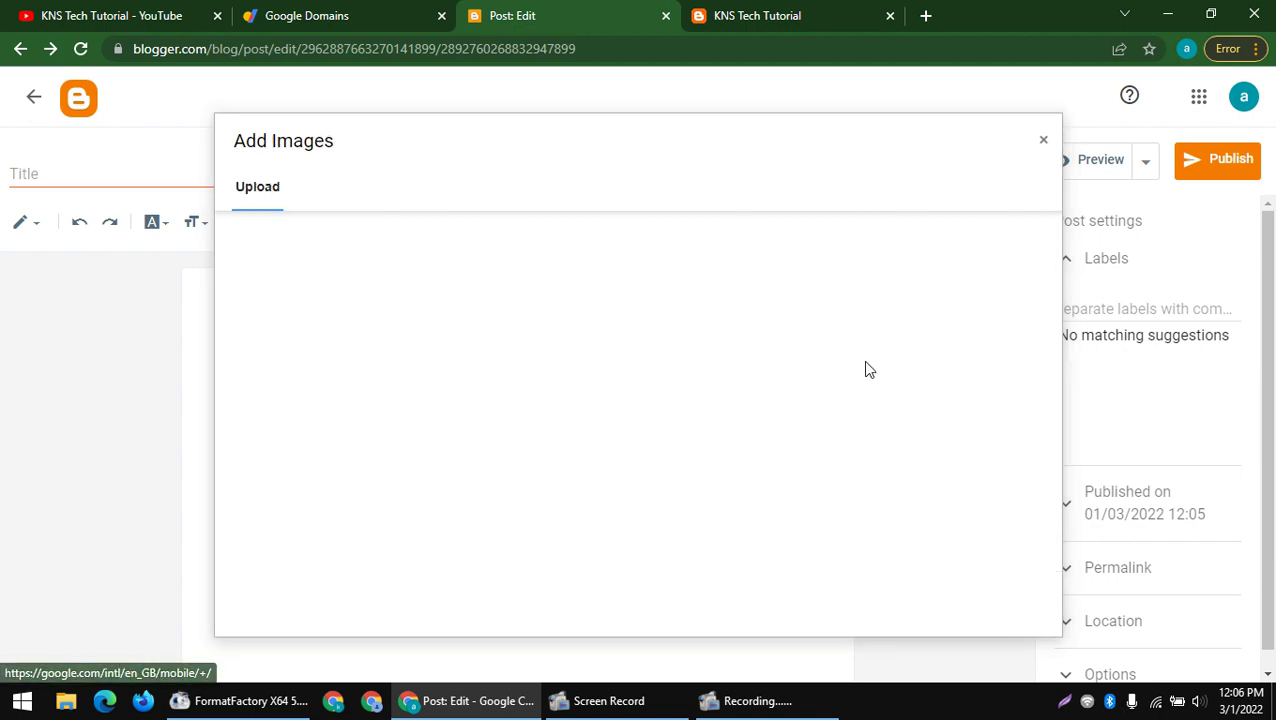
{"action": "left_click", "coordinate": [1045, 145]}
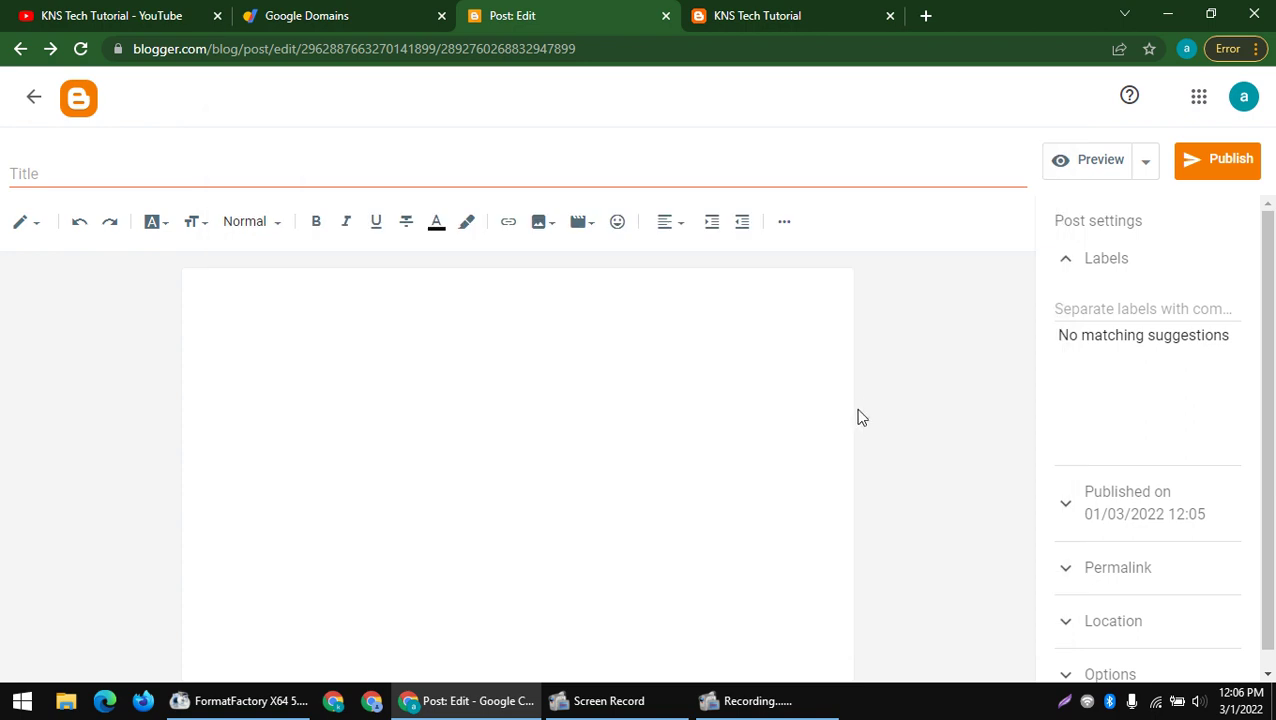
- Upload the saved channel screenshot from the Desktop and insert it into the new post's body
{"action": "left_click", "coordinate": [539, 224]}
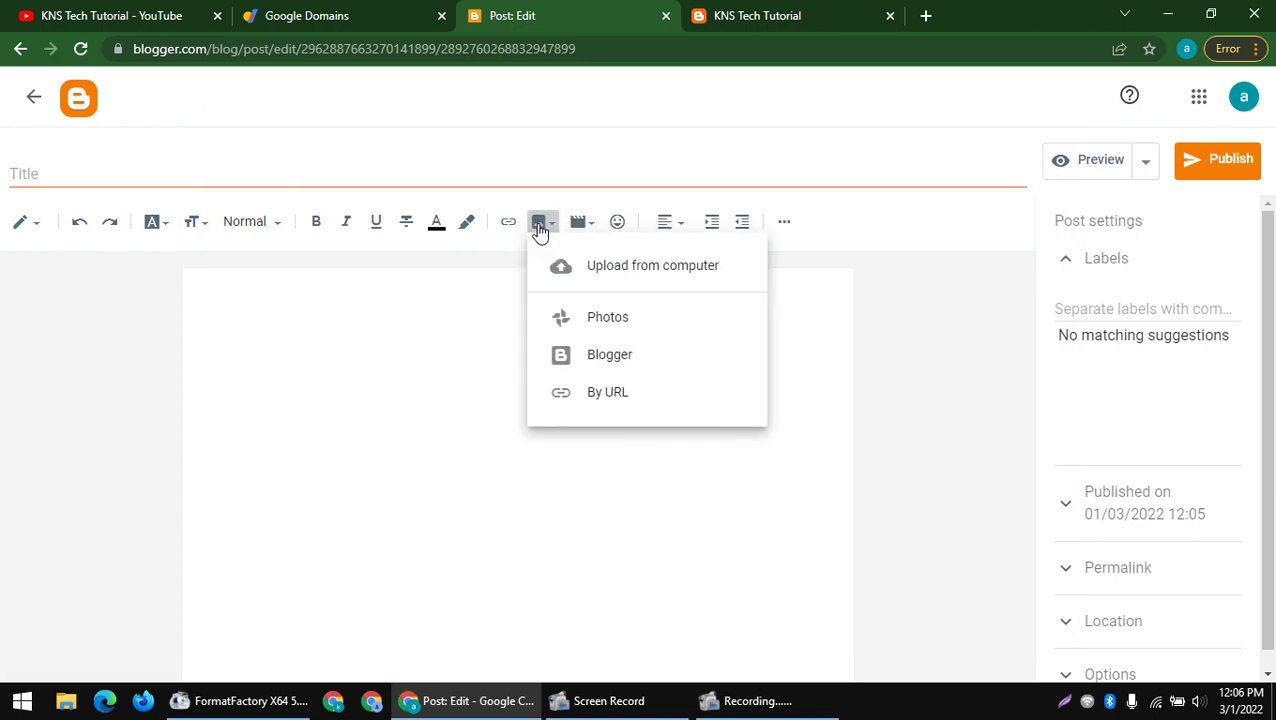
{"action": "left_click", "coordinate": [621, 270]}
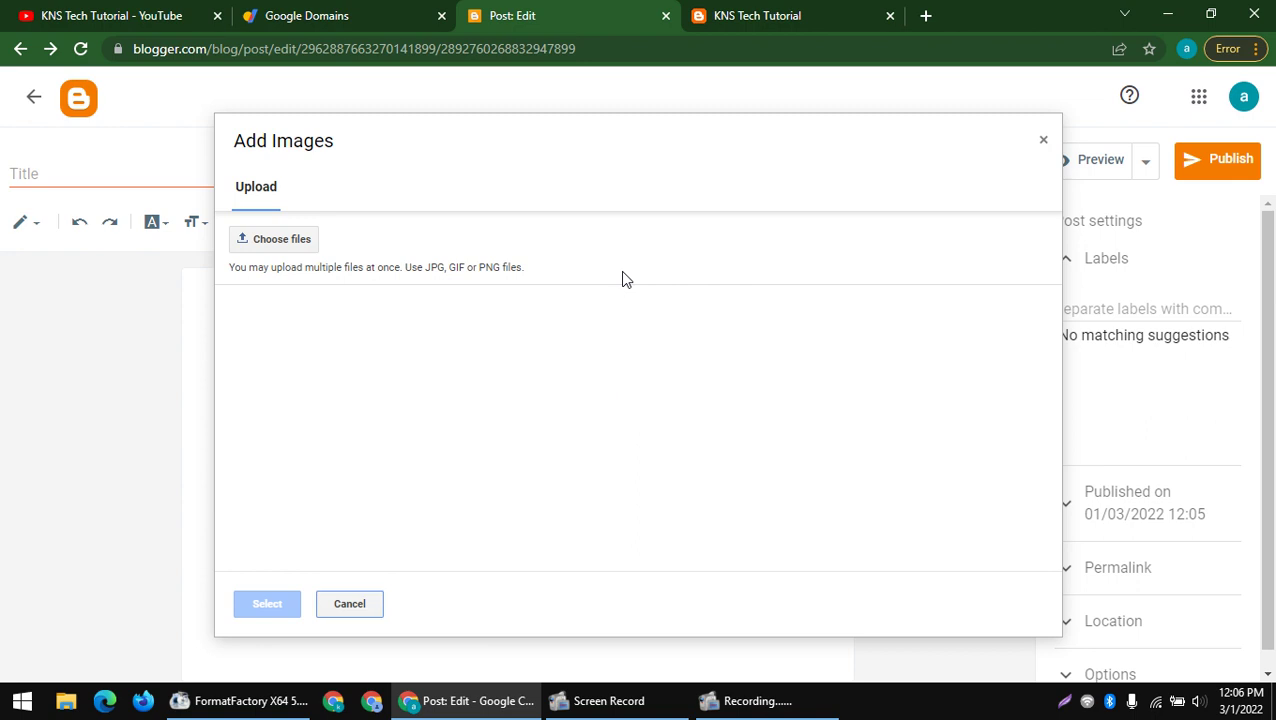
{"action": "left_click", "coordinate": [290, 245]}
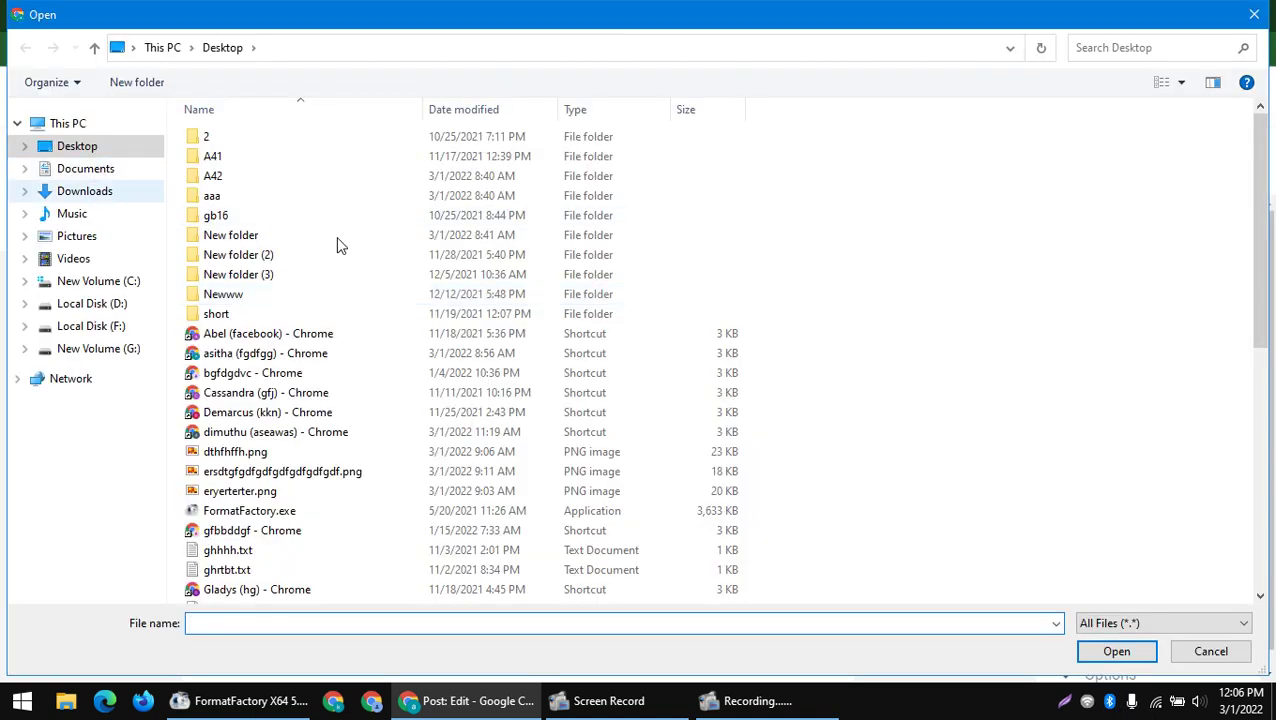
{"action": "scroll", "coordinate": [460, 330], "scroll_direction": "down", "scroll_amount": 4}
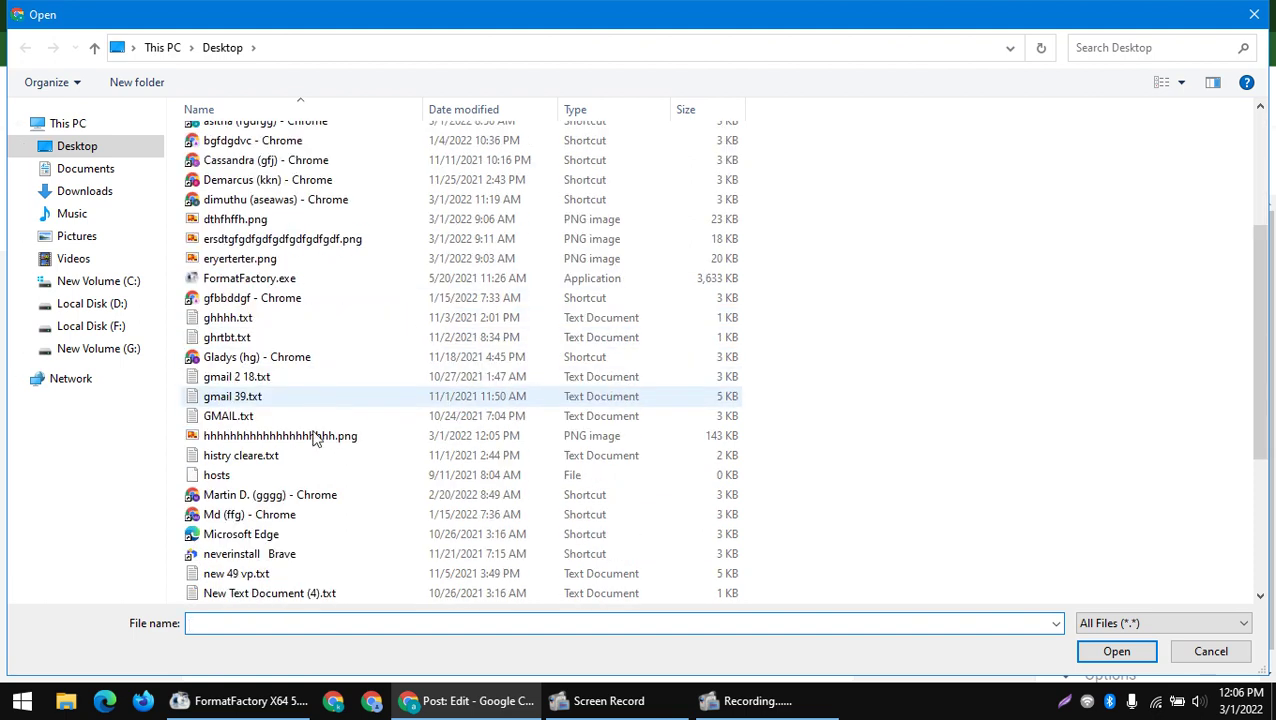
{"action": "double_click", "coordinate": [269, 437]}
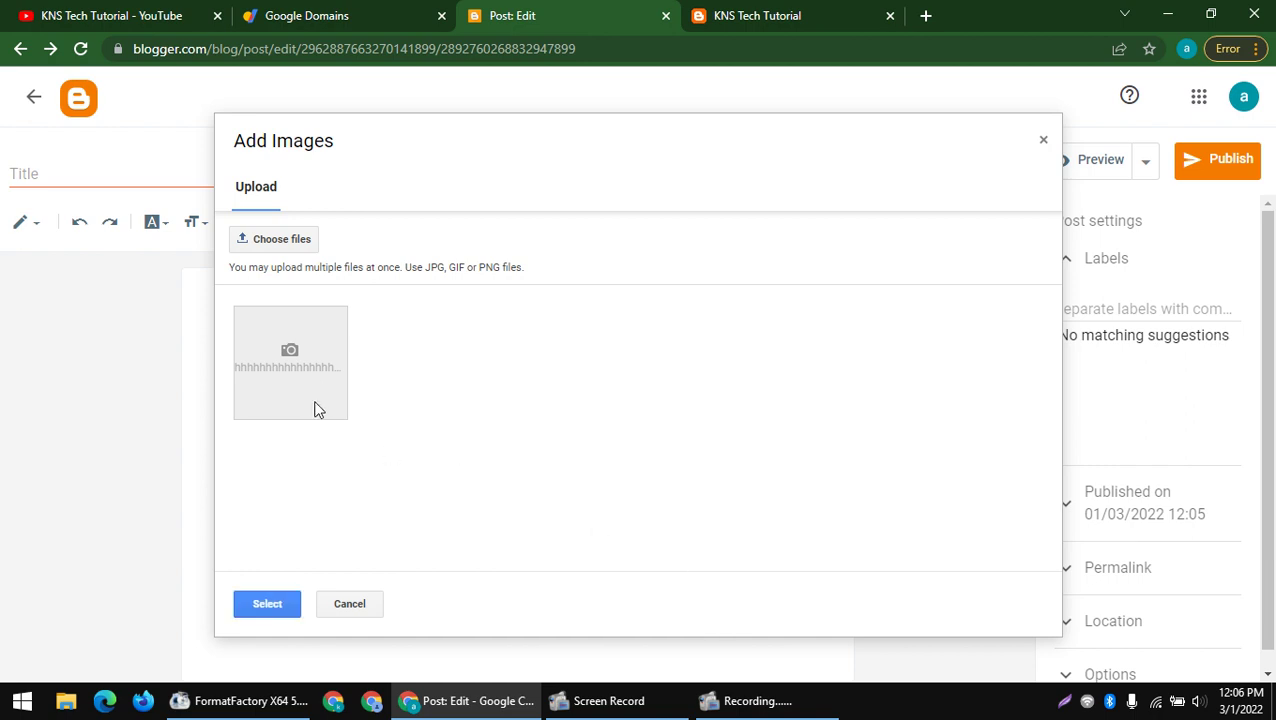
{"action": "left_click", "coordinate": [257, 607]}
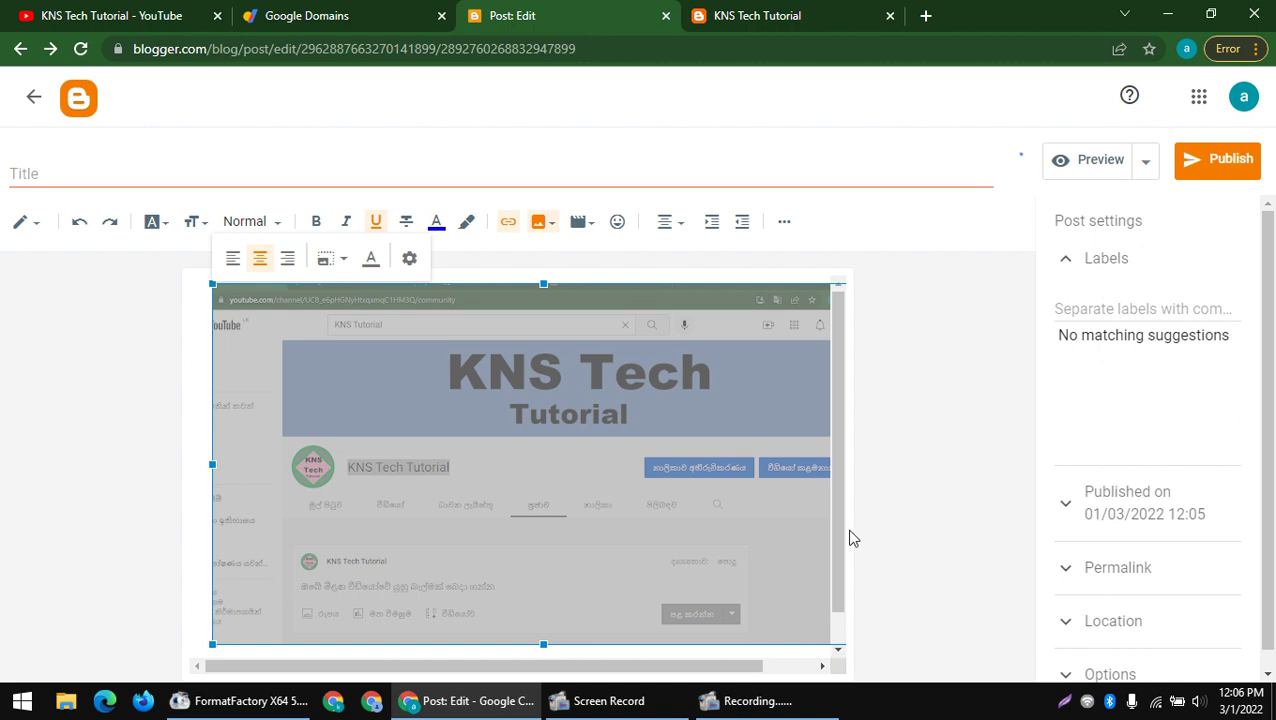
{"action": "scroll", "coordinate": [849, 535], "scroll_direction": "down", "scroll_amount": 1}
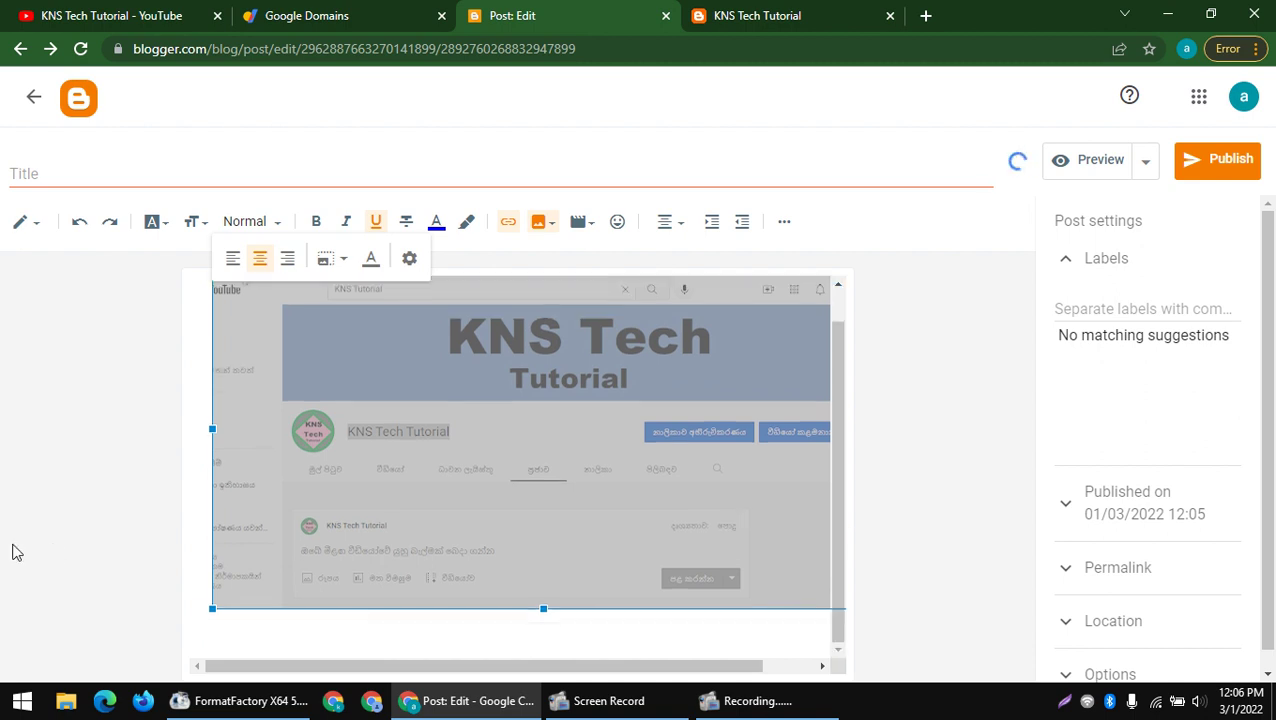
- Publish the untitled image post to the blog and open its live page from the posts list
{"action": "left_click", "coordinate": [1213, 161]}
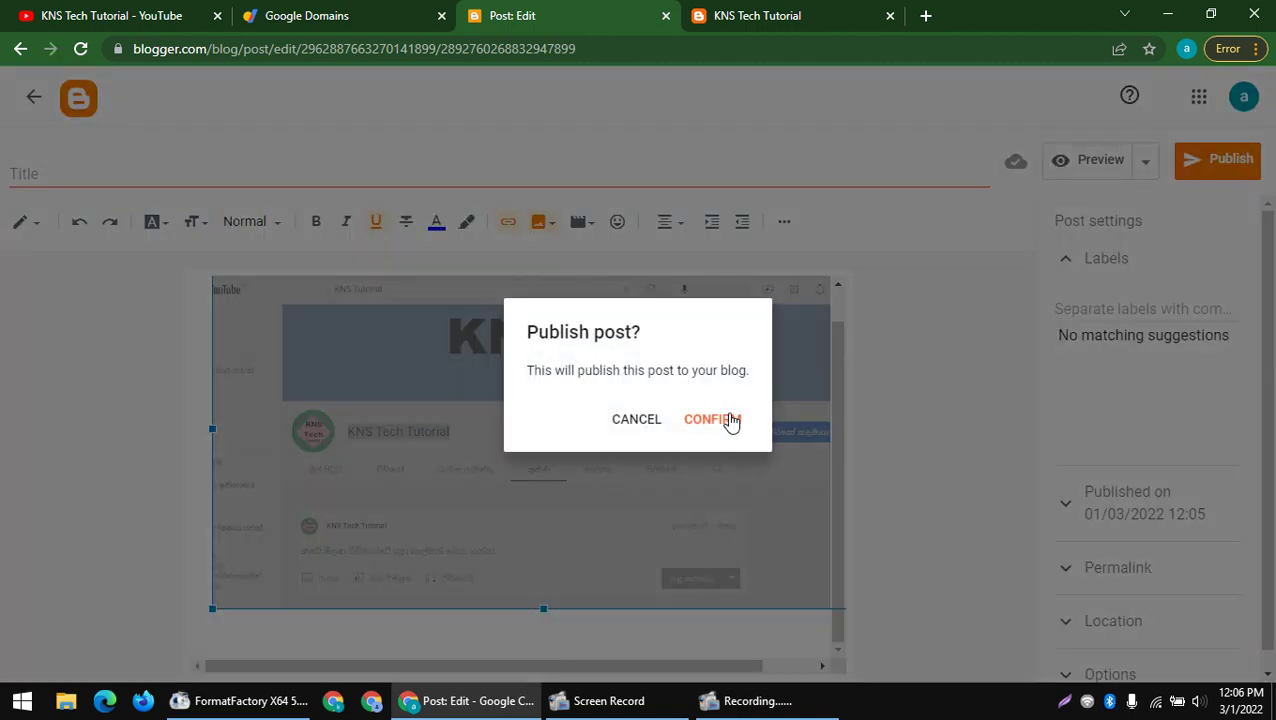
{"action": "left_click", "coordinate": [729, 420]}
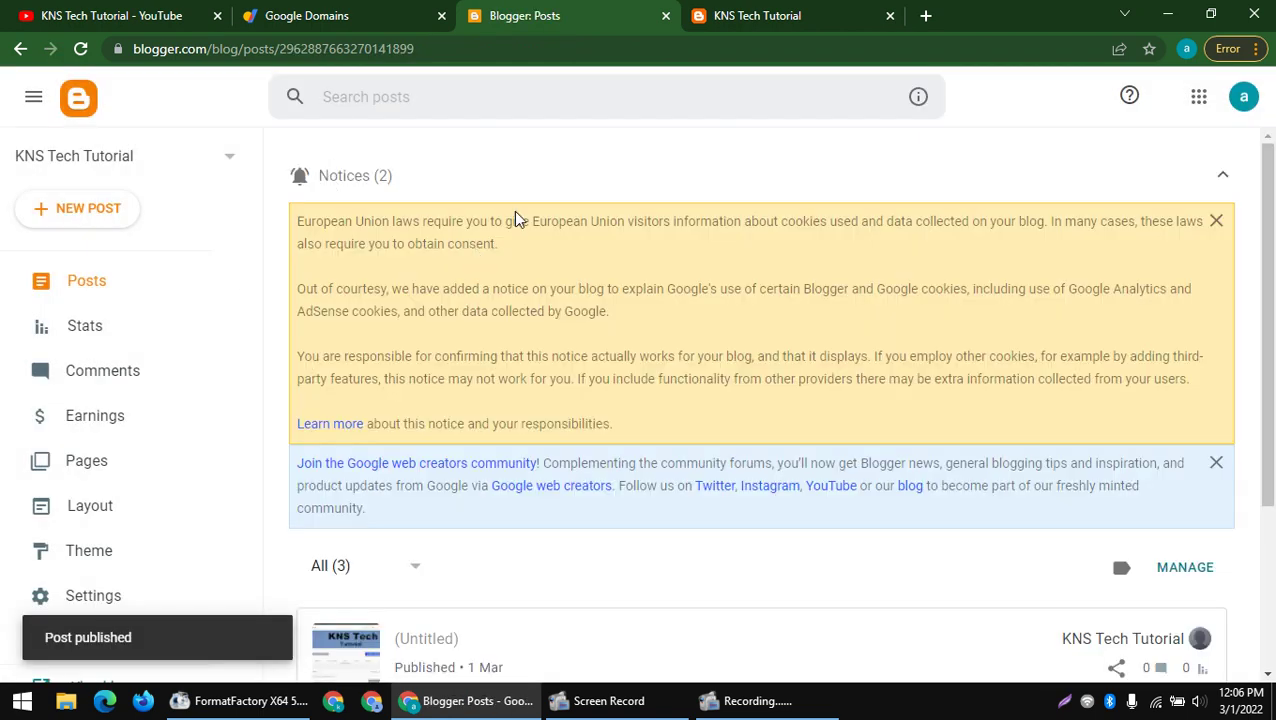
{"action": "scroll", "coordinate": [433, 396], "scroll_direction": "down", "scroll_amount": 3}
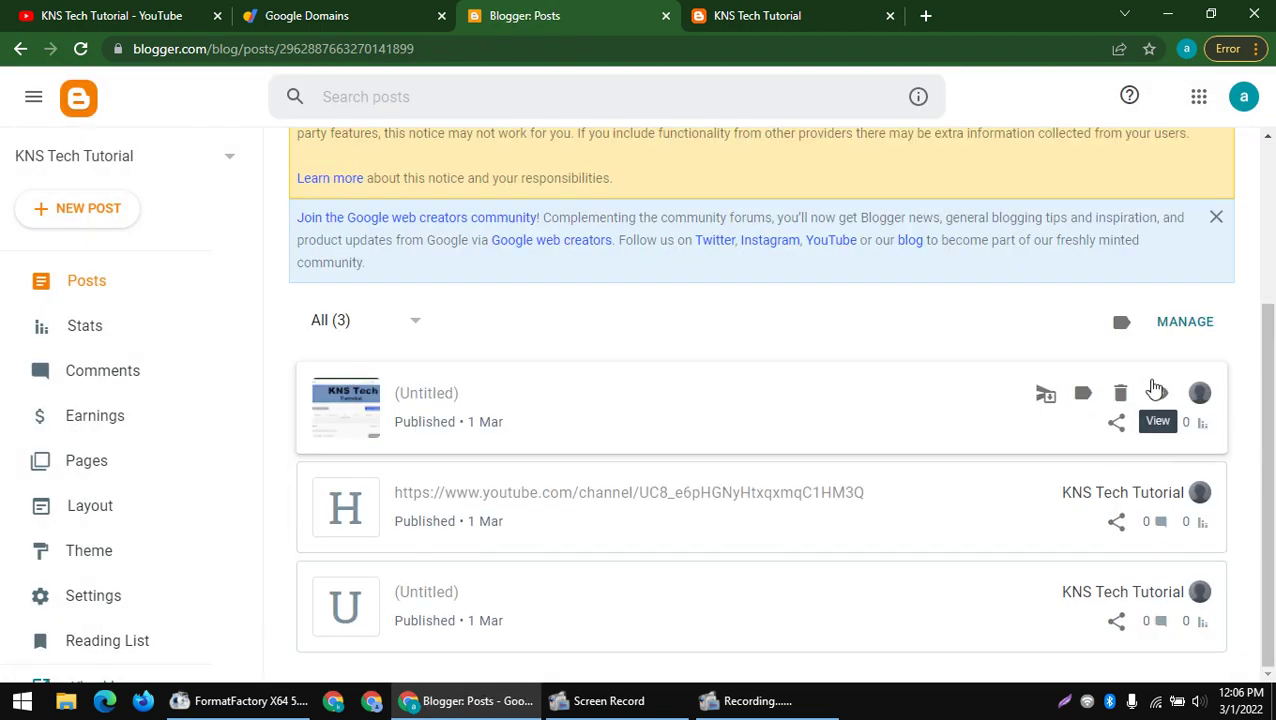
{"action": "left_click", "coordinate": [1157, 392]}
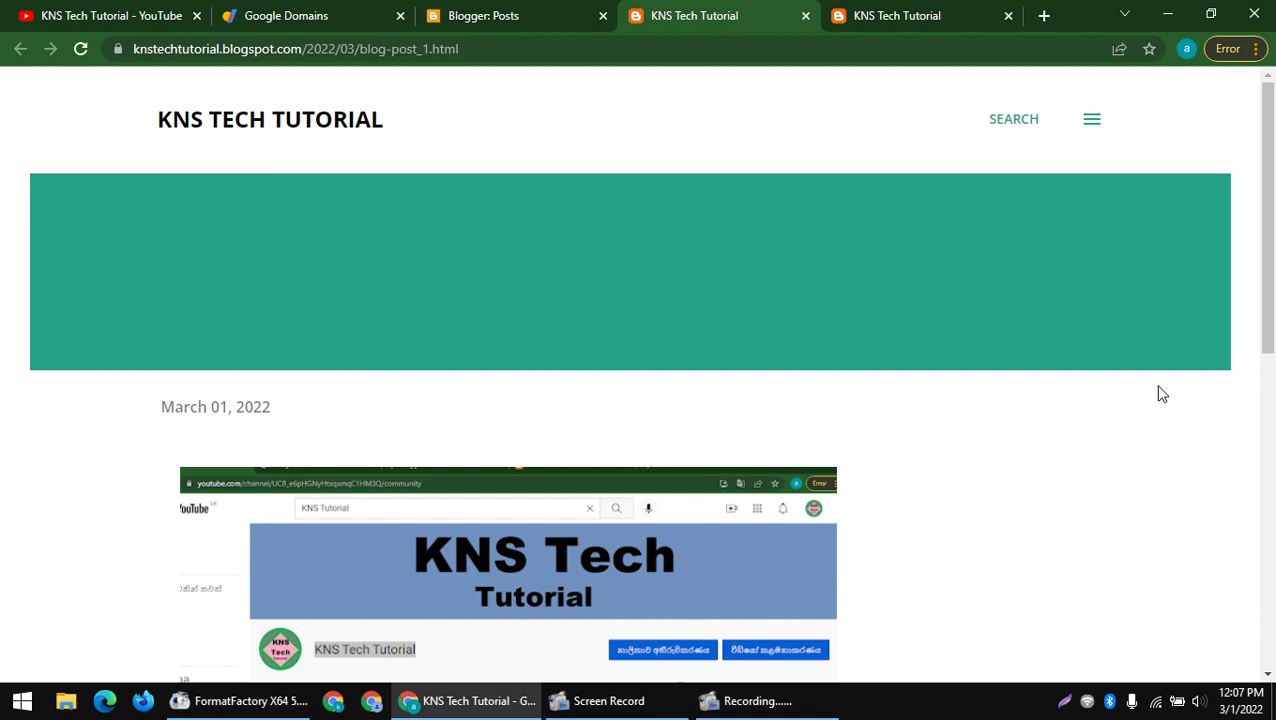
- Examine the published post page, from the blog header and inserted screenshot down to the comments section
{"action": "scroll", "coordinate": [684, 401], "scroll_direction": "down", "scroll_amount": 1}
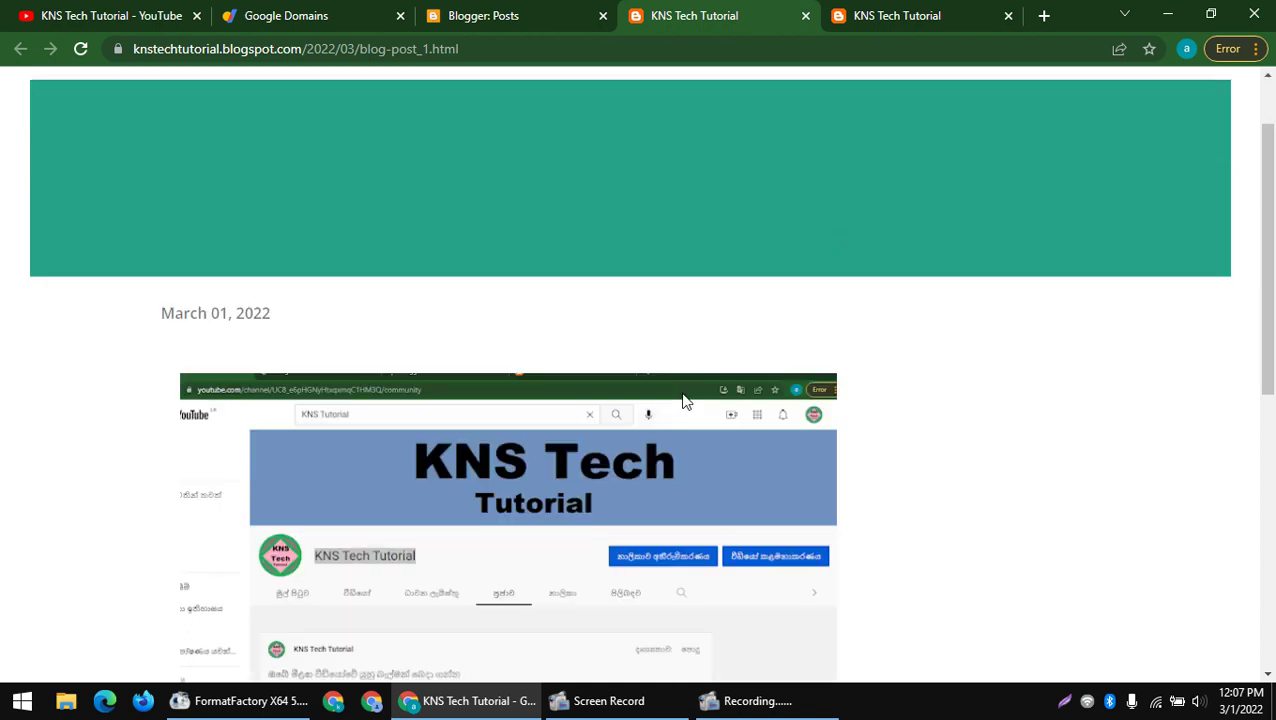
{"action": "scroll", "coordinate": [684, 401], "scroll_direction": "up", "scroll_amount": 1}
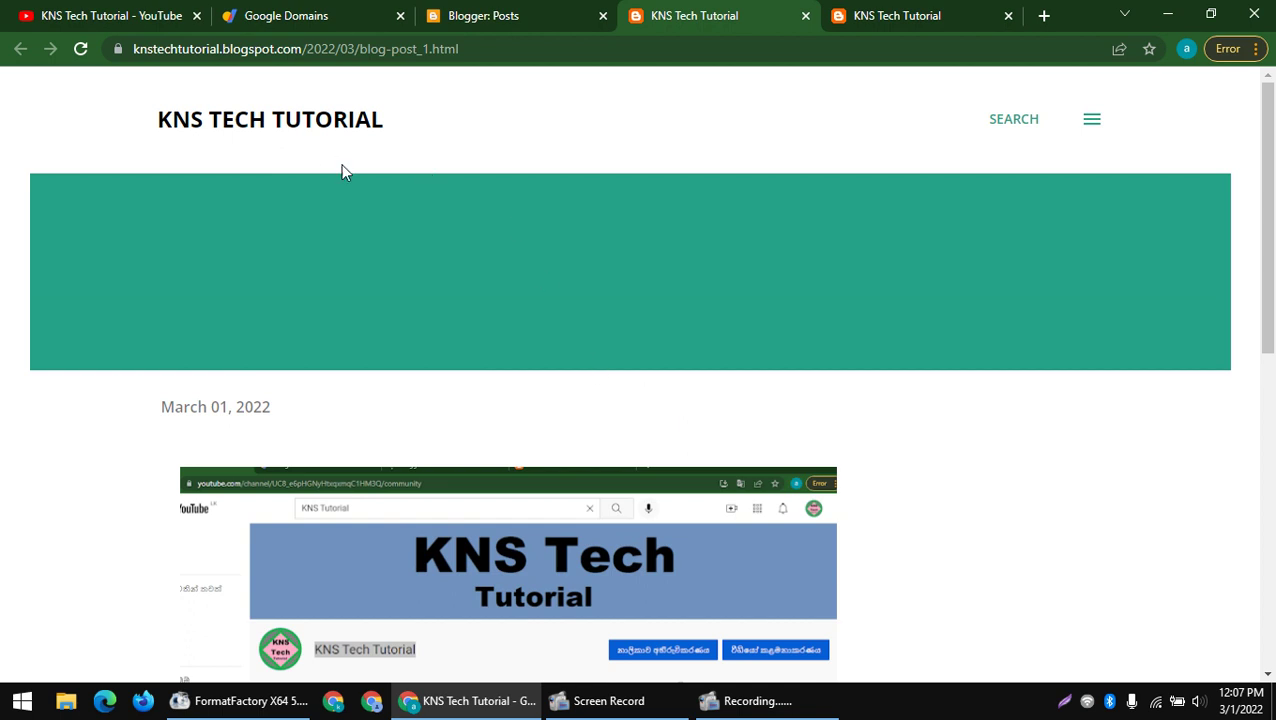
{"action": "scroll", "coordinate": [185, 262], "scroll_direction": "down", "scroll_amount": 5}
{"action": "scroll", "coordinate": [182, 282], "scroll_direction": "up", "scroll_amount": 3}
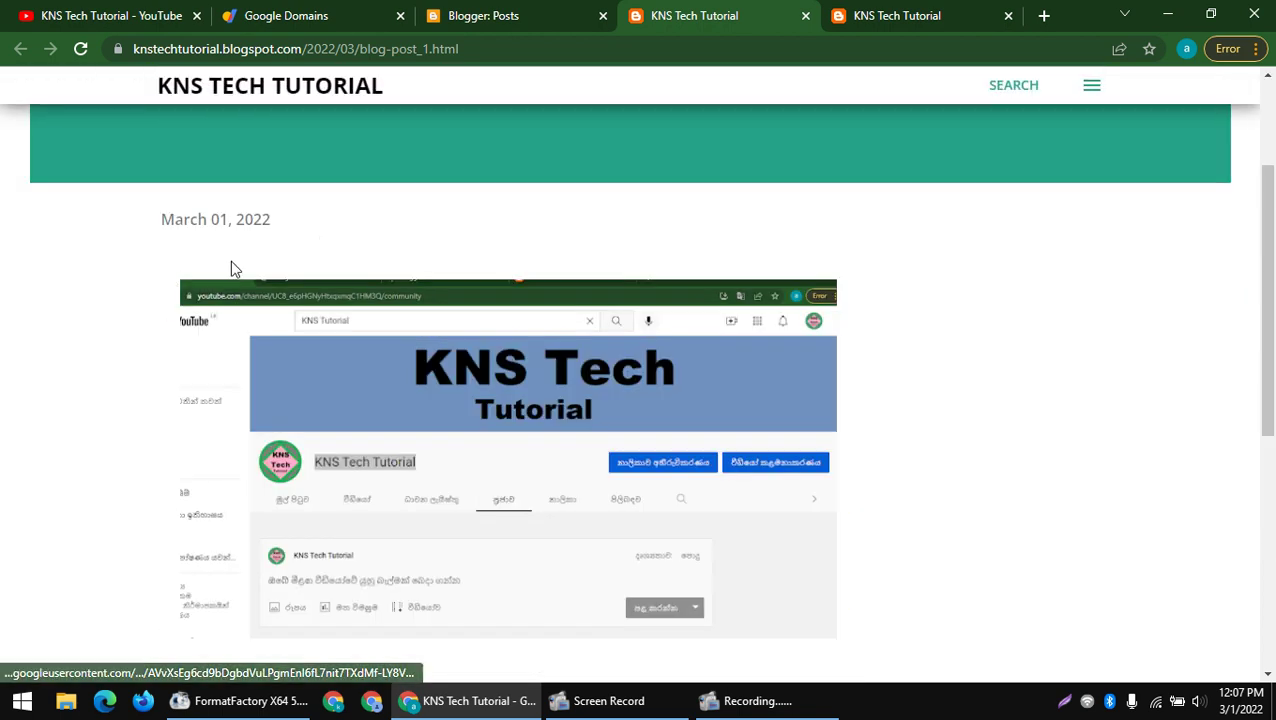
{"action": "left_click_drag", "start_coordinate": [356, 213], "coordinate": [823, 486]}
{"action": "scroll", "coordinate": [612, 413], "scroll_direction": "down", "scroll_amount": 3}
{"action": "left_click", "coordinate": [293, 378]}
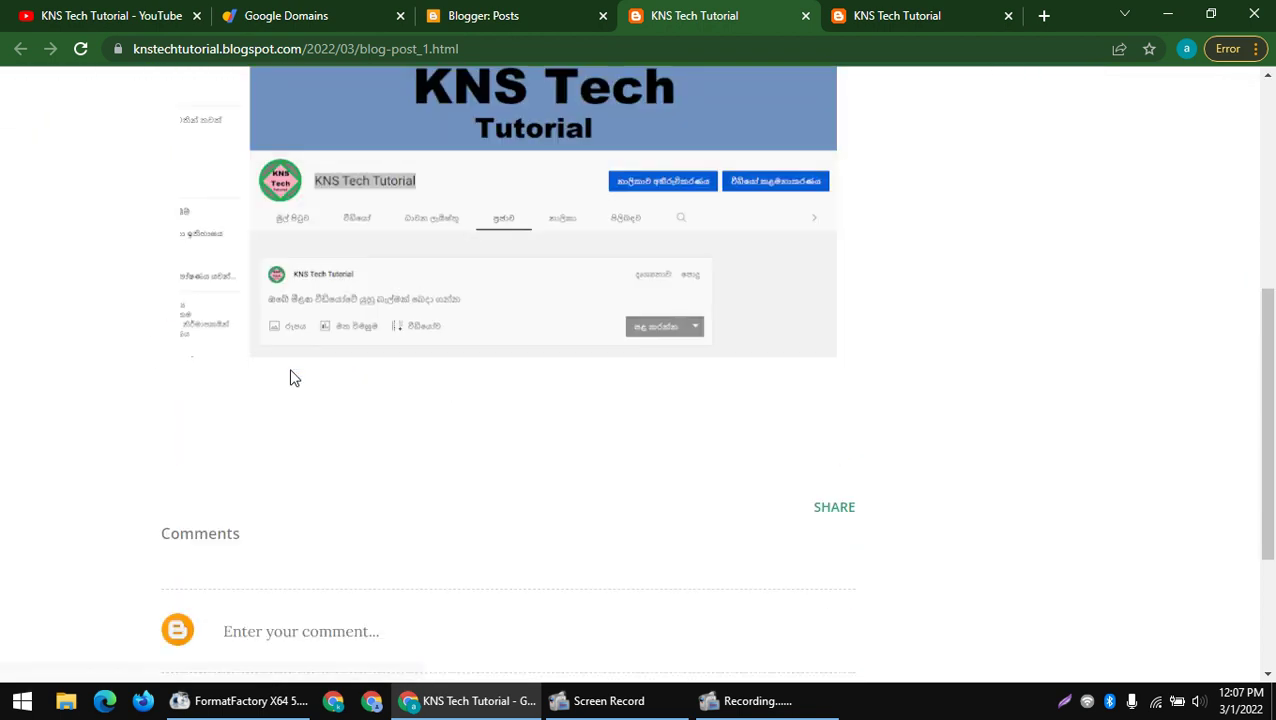
- Review the published image post once more, along with the Blogger posts list and the Google Domains checkout page
{"action": "scroll", "coordinate": [114, 313], "scroll_direction": "up", "scroll_amount": 5}
{"action": "scroll", "coordinate": [424, 419], "scroll_direction": "down", "scroll_amount": 7}
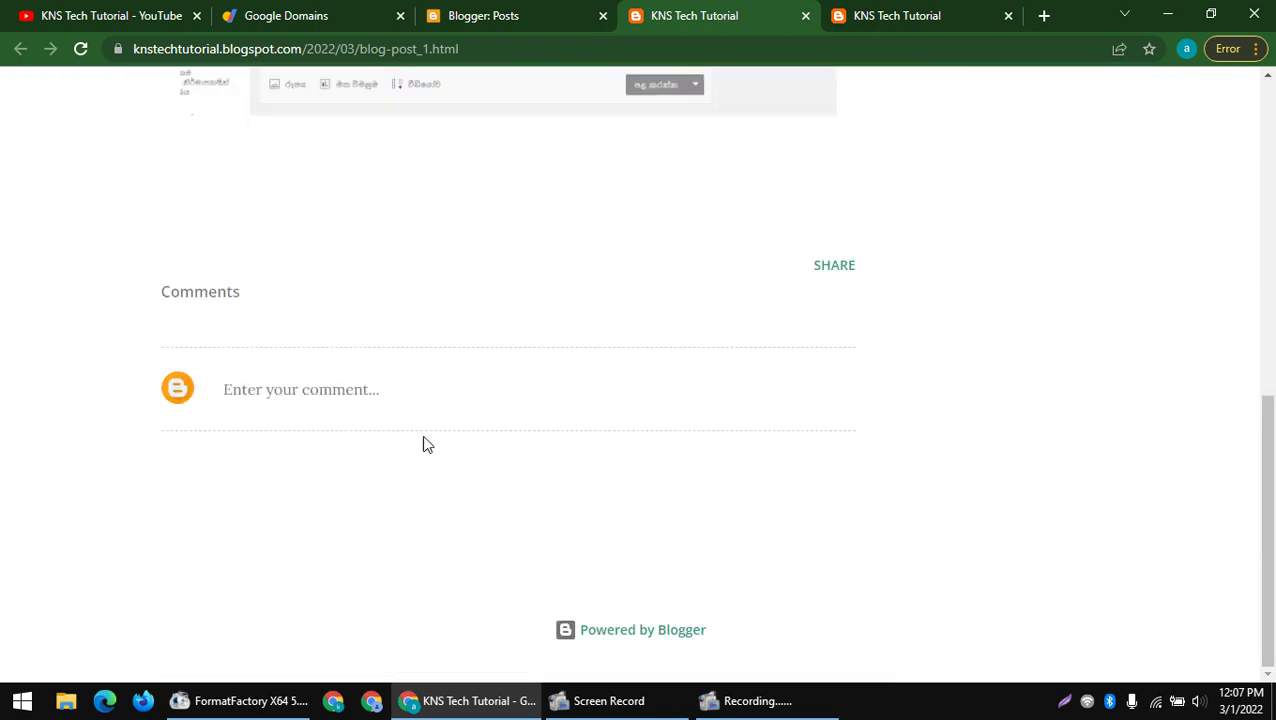
{"action": "scroll", "coordinate": [684, 524], "scroll_direction": "up", "scroll_amount": 10}
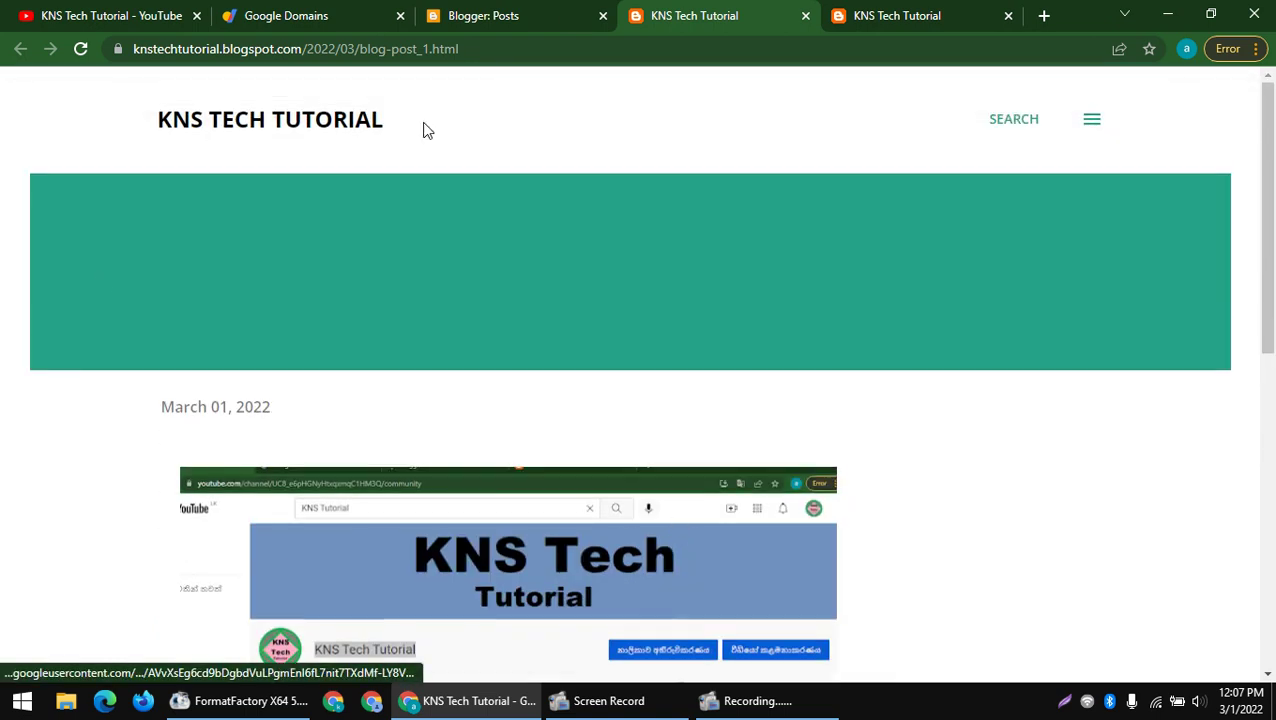
{"action": "left_click", "coordinate": [540, 10]}
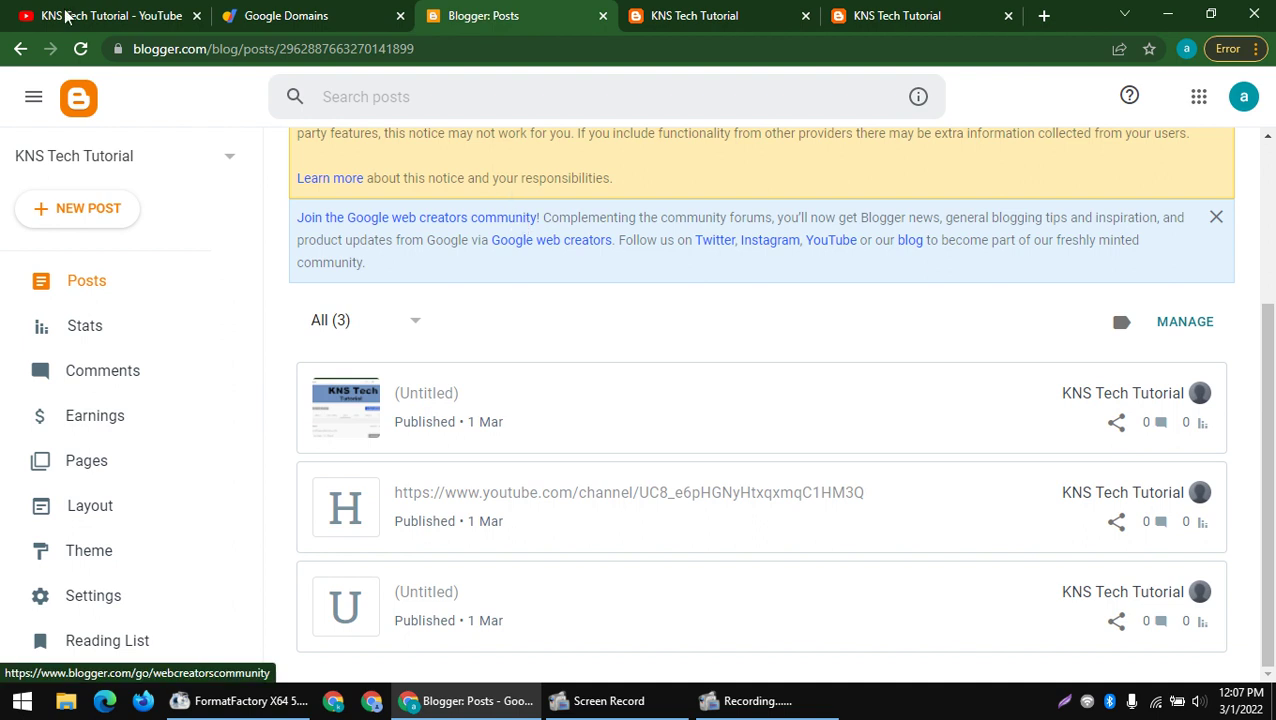
{"action": "left_click", "coordinate": [292, 10]}
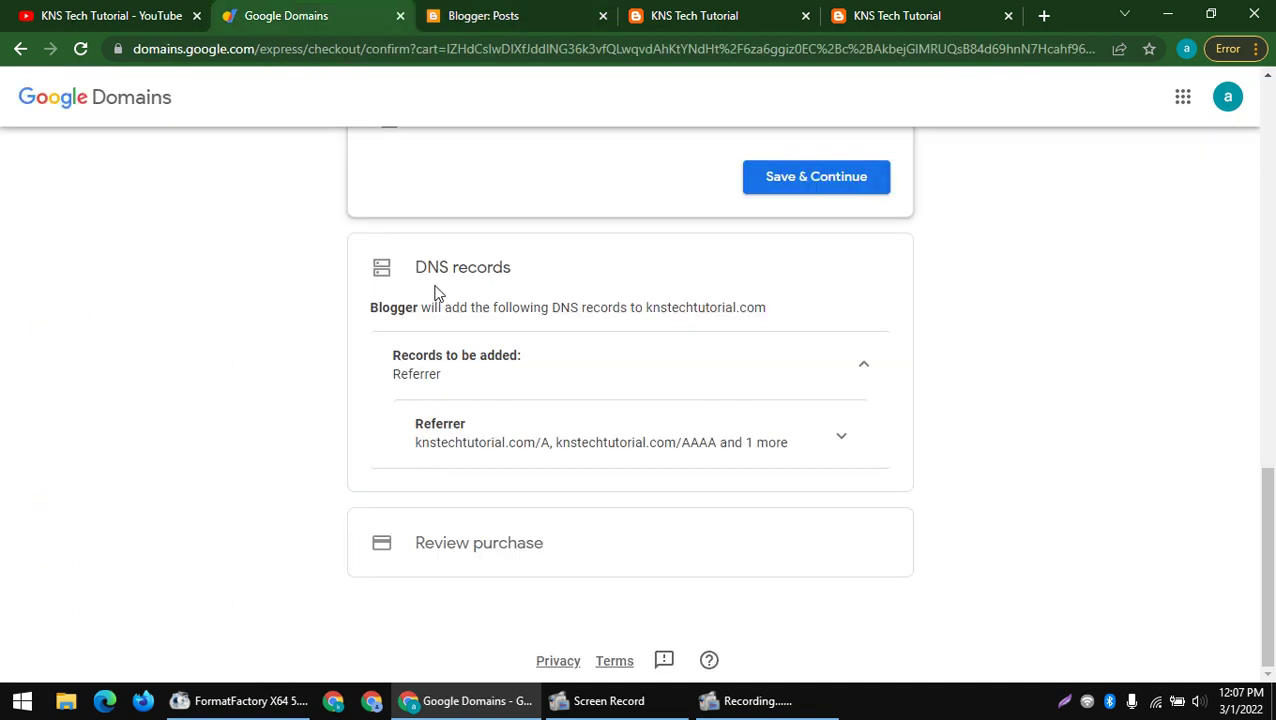
{"action": "left_click", "coordinate": [519, 10]}
{"action": "mouse_move", "coordinate": [600, 701]}
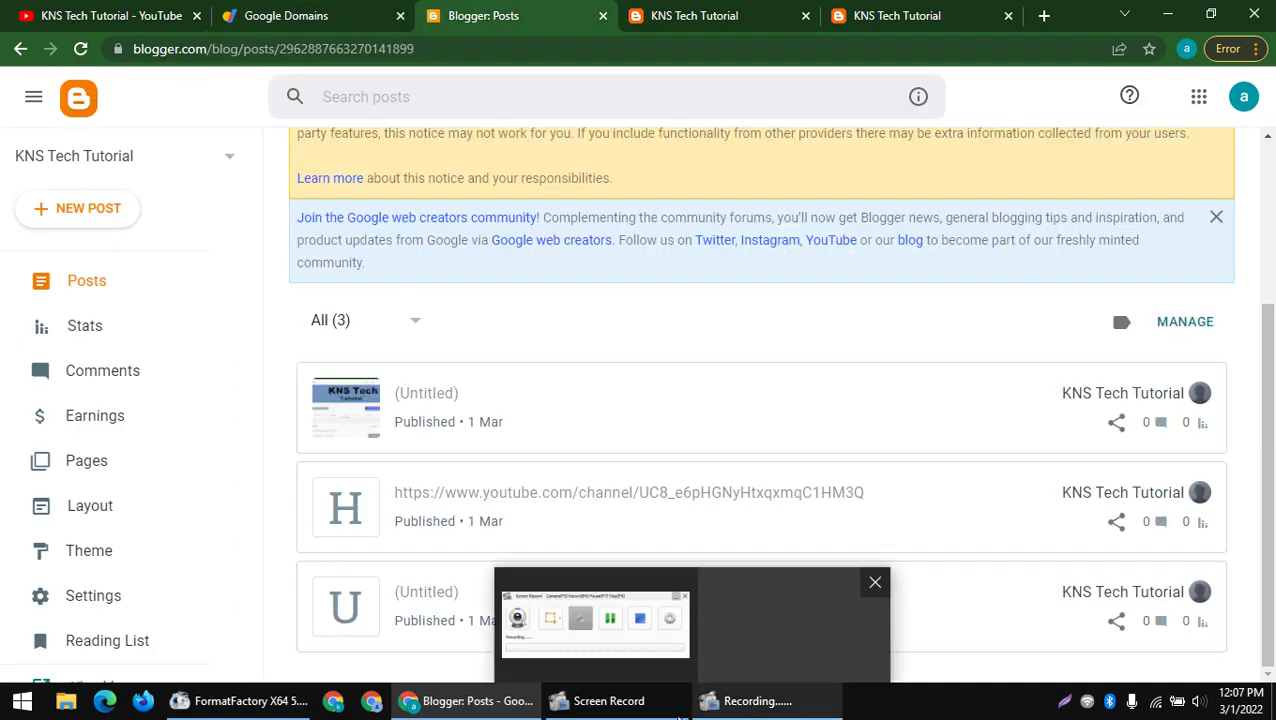
{"action": "left_click", "coordinate": [640, 663]}
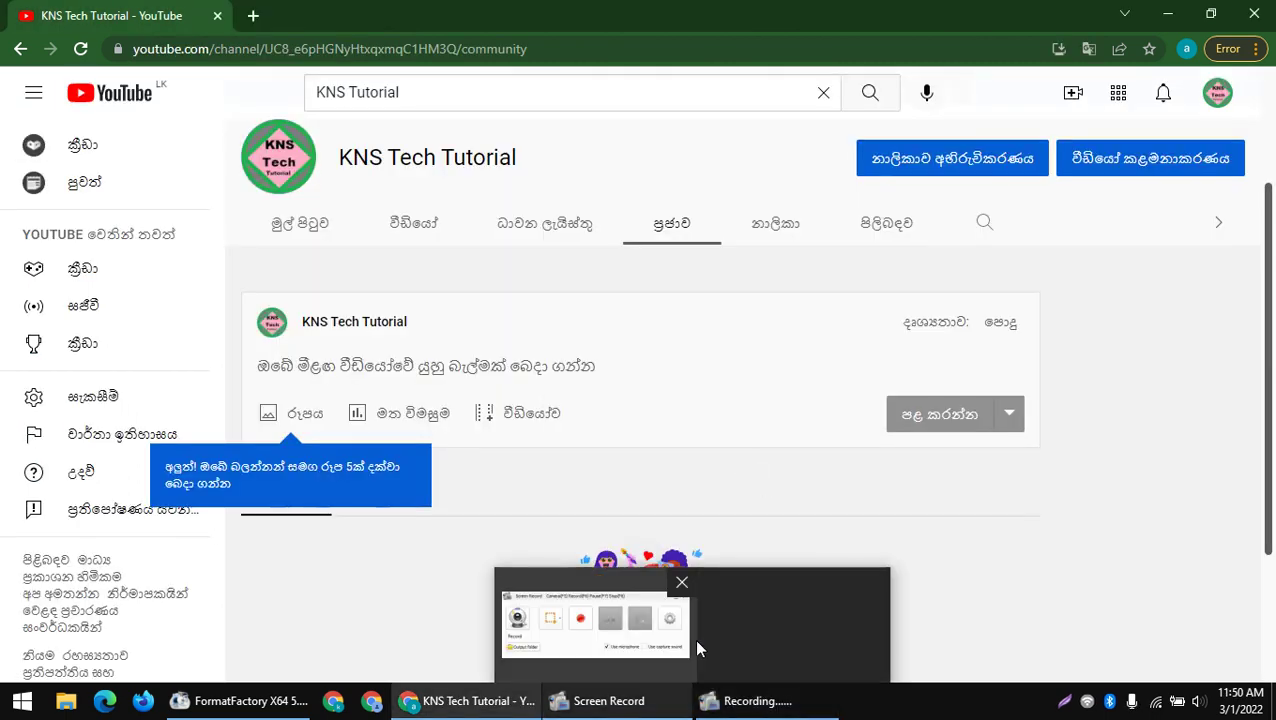
{"action": "left_click", "coordinate": [697, 645]}
{"action": "left_click", "coordinate": [983, 410]}
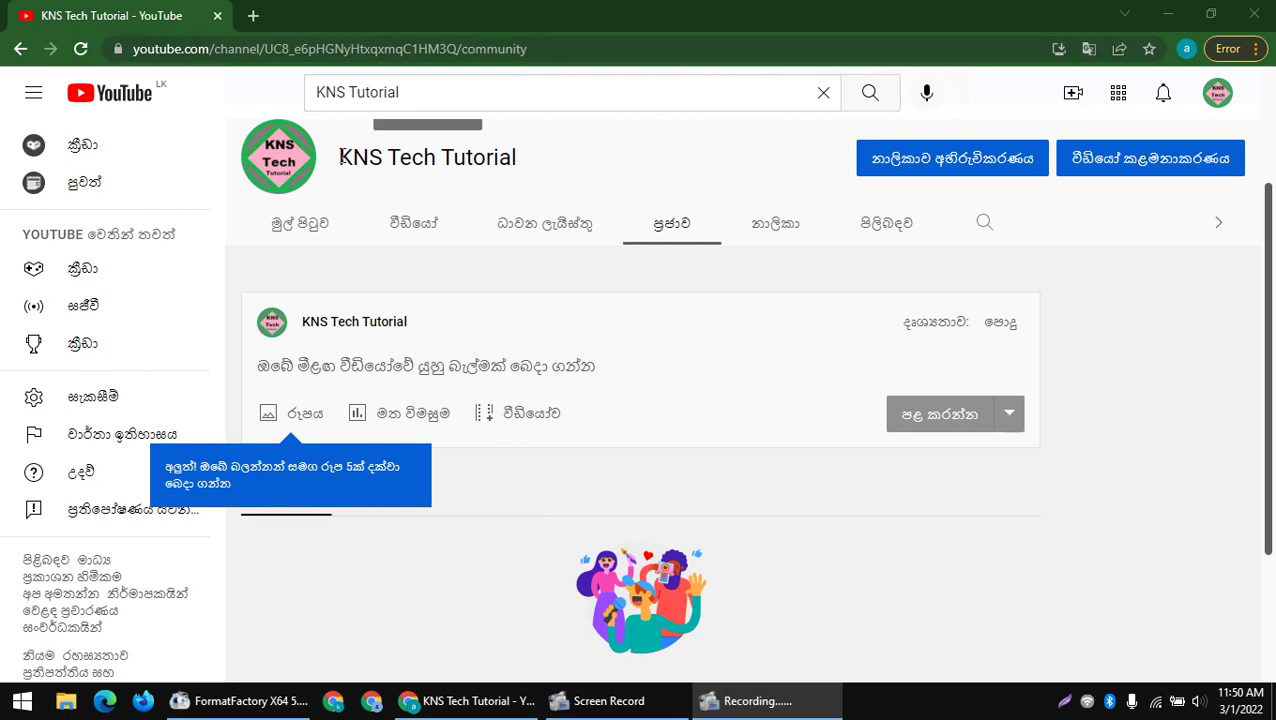
- Highlight the YouTube channel's name, and search Google for blogger in a new browser tab
{"action": "left_click_drag", "start_coordinate": [342, 157], "coordinate": [532, 160]}
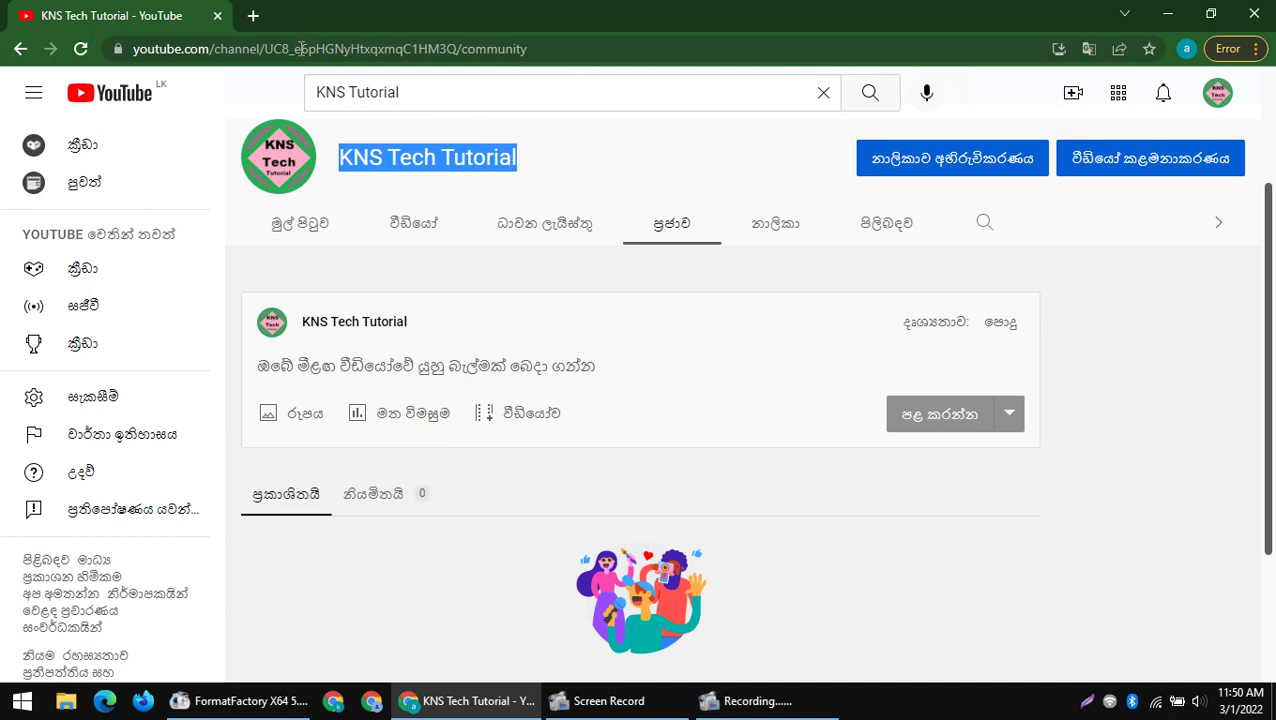
{"action": "left_click", "coordinate": [255, 17]}
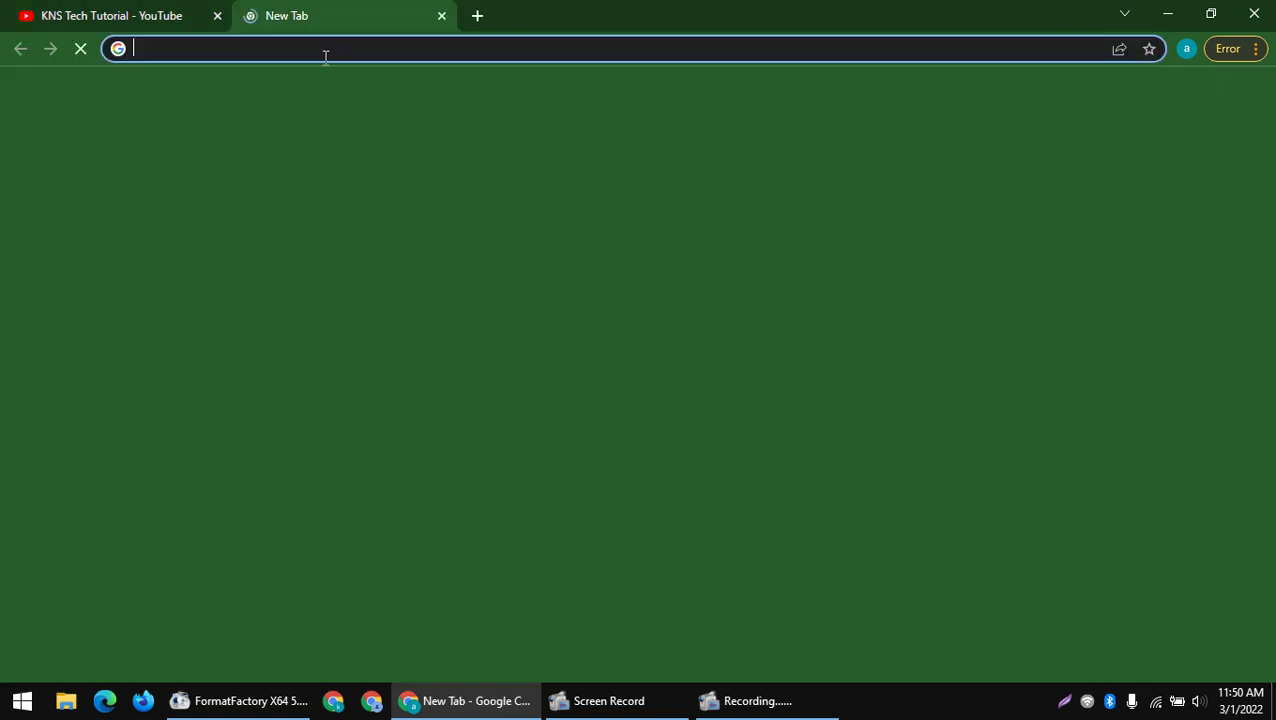
{"action": "left_click", "coordinate": [339, 48]}
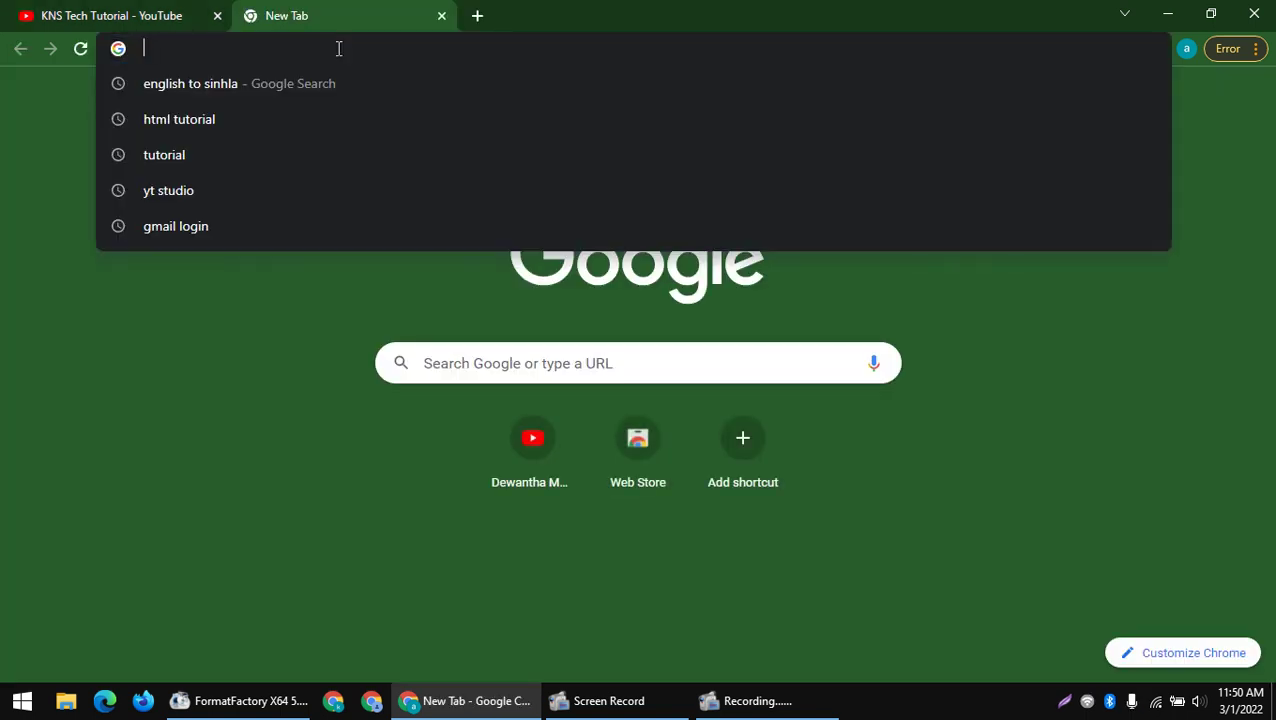
{"action": "type", "text": "BLOGGER"}
{"action": "key", "text": "Return"}
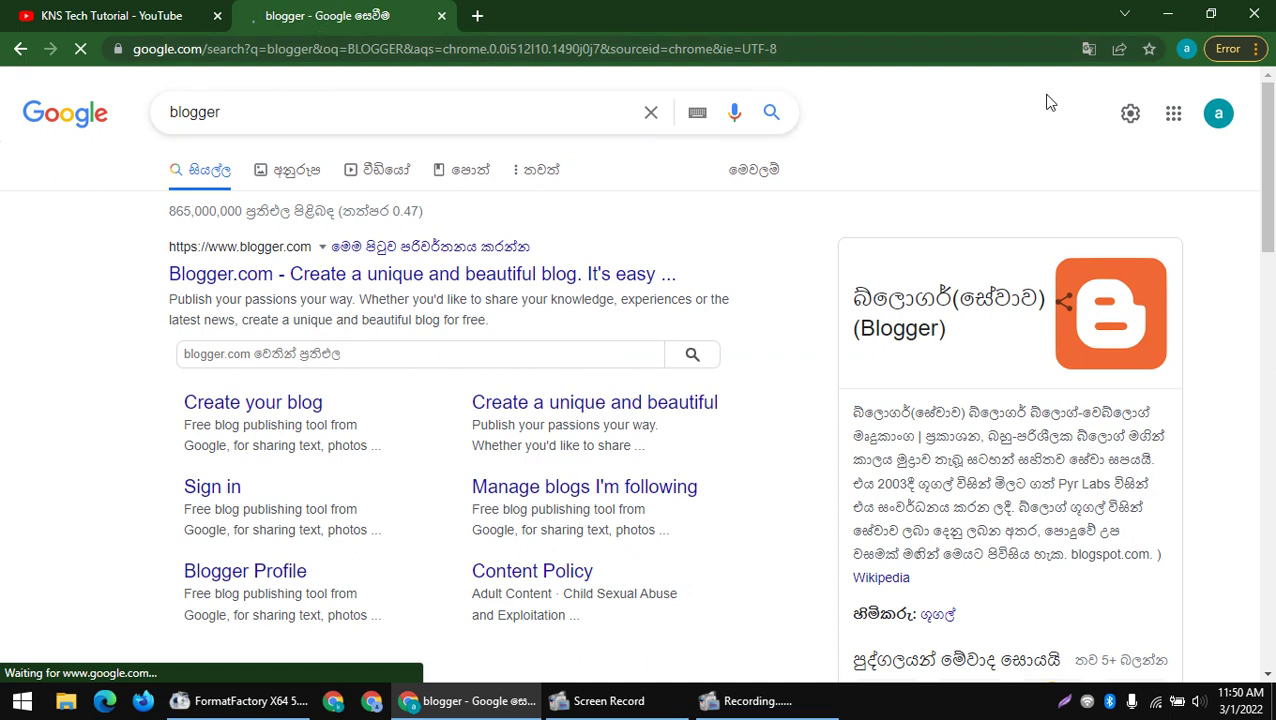
- Translate the blogger search results page from Sinhala to English and dismiss the translation popup
{"action": "left_click", "coordinate": [1089, 48]}
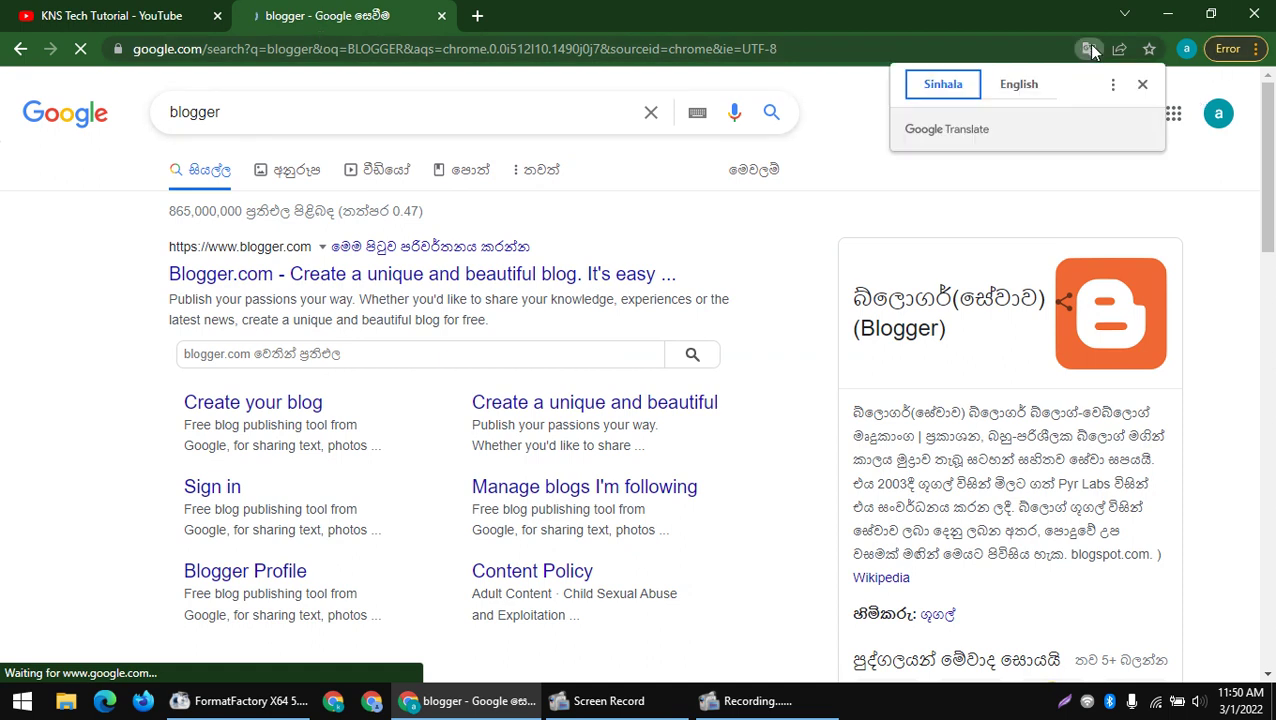
{"action": "left_click", "coordinate": [1021, 85]}
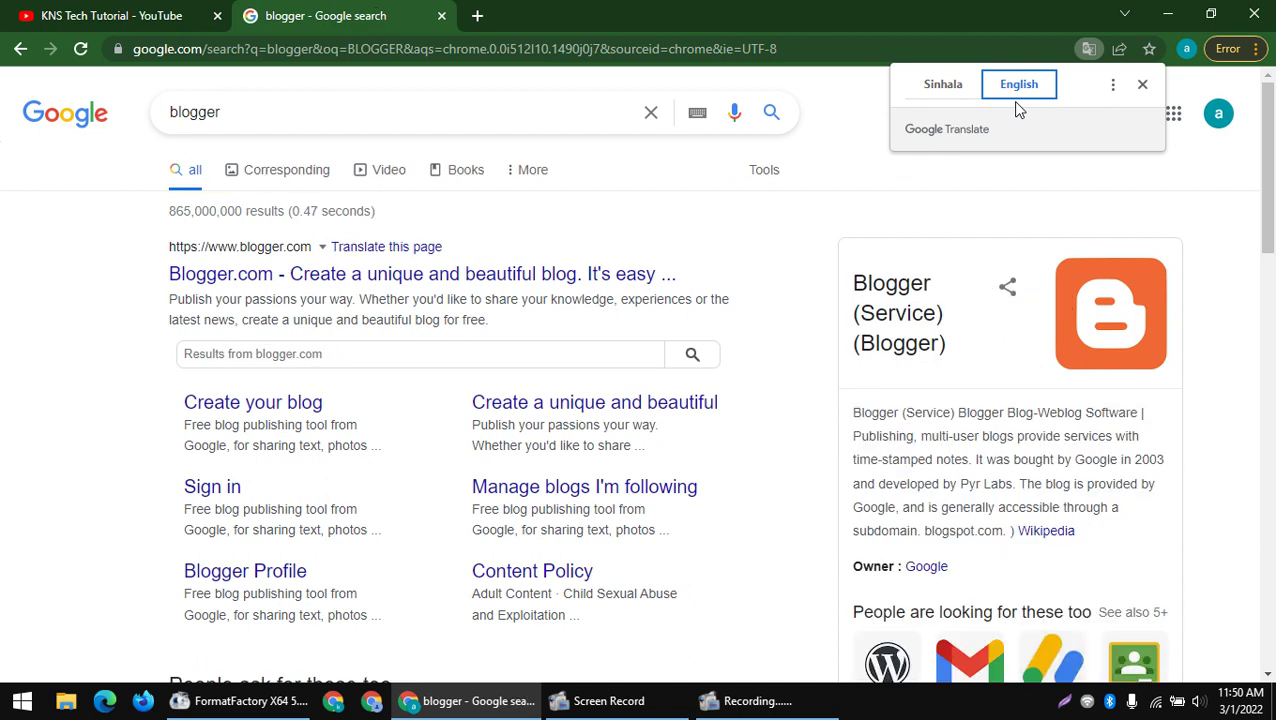
{"action": "left_click", "coordinate": [986, 196]}
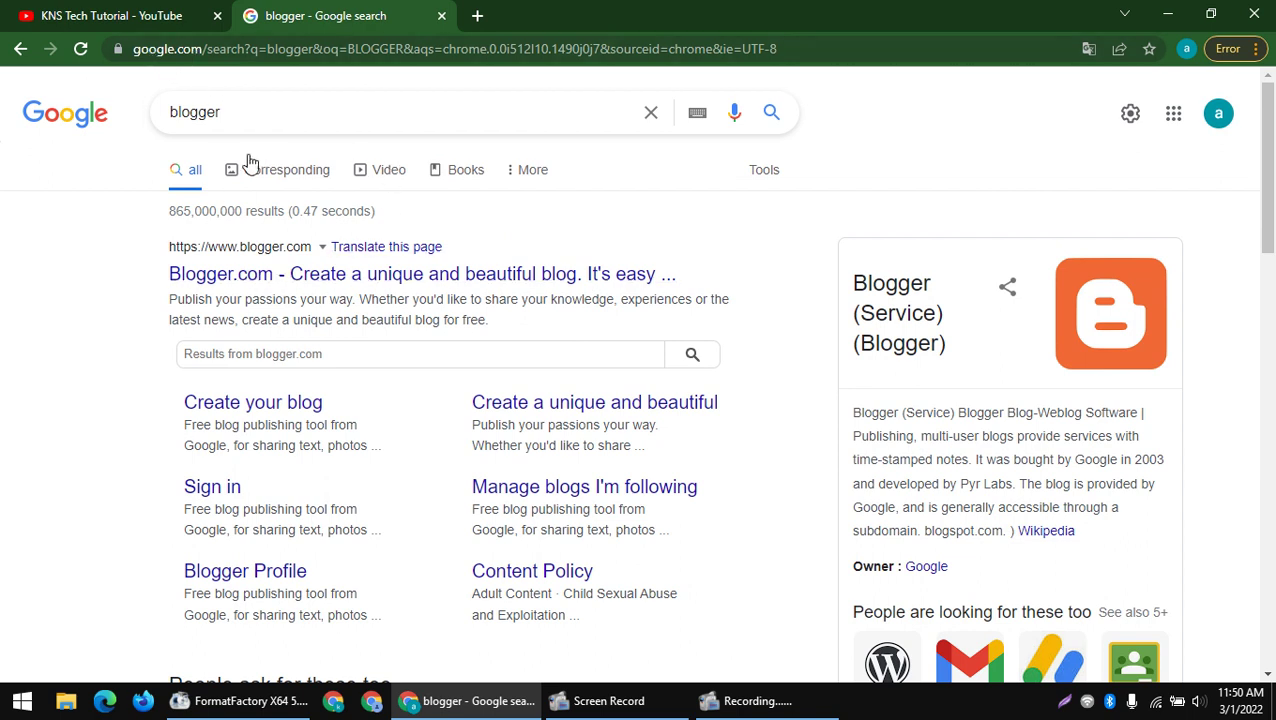
- Examine the Blogger.com search result and the Blogger information card, including its service description and owner
{"action": "left_click_drag", "start_coordinate": [152, 266], "coordinate": [318, 248]}
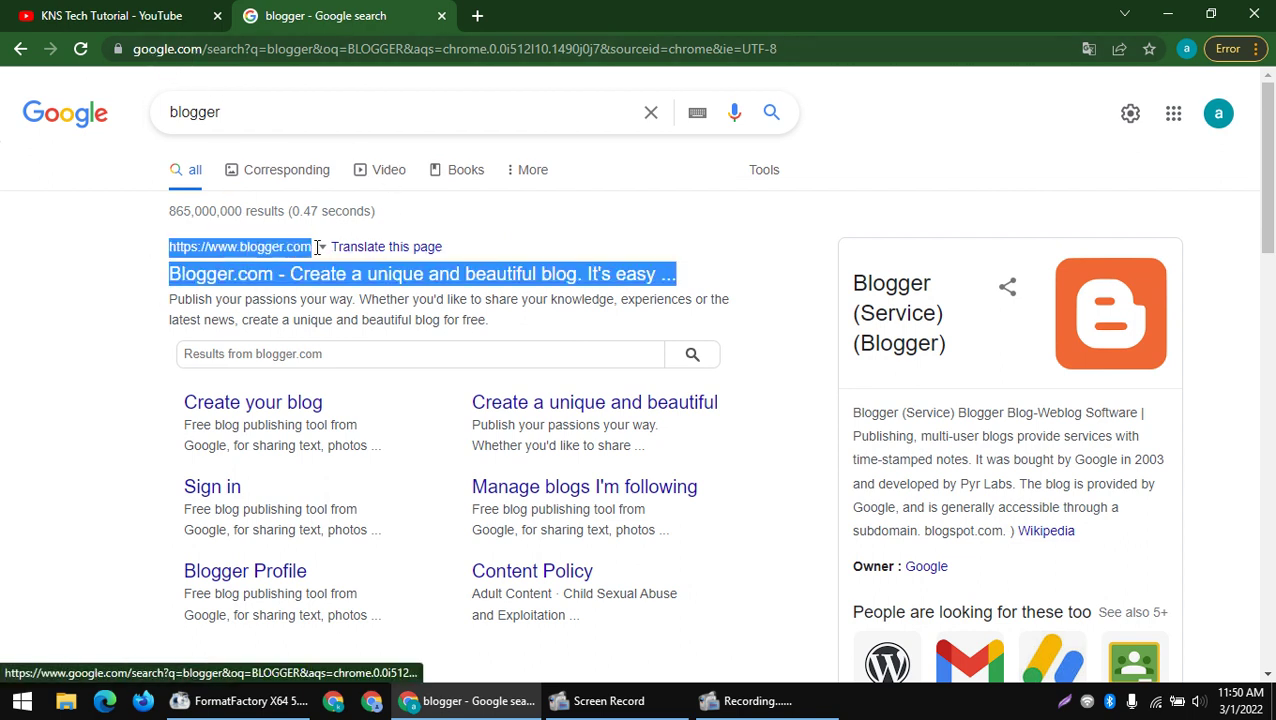
{"action": "left_click", "coordinate": [90, 257]}
{"action": "scroll", "coordinate": [963, 340], "scroll_direction": "down", "scroll_amount": 1}
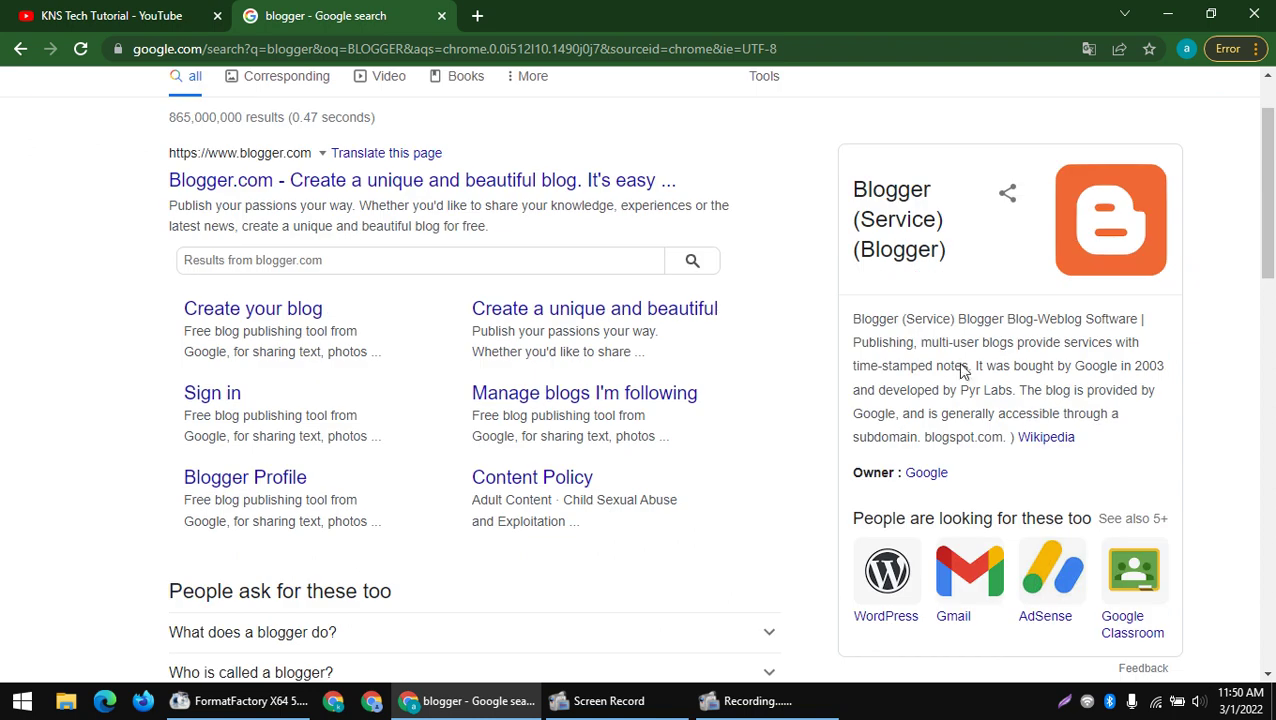
{"action": "left_click_drag", "start_coordinate": [962, 484], "coordinate": [850, 476]}
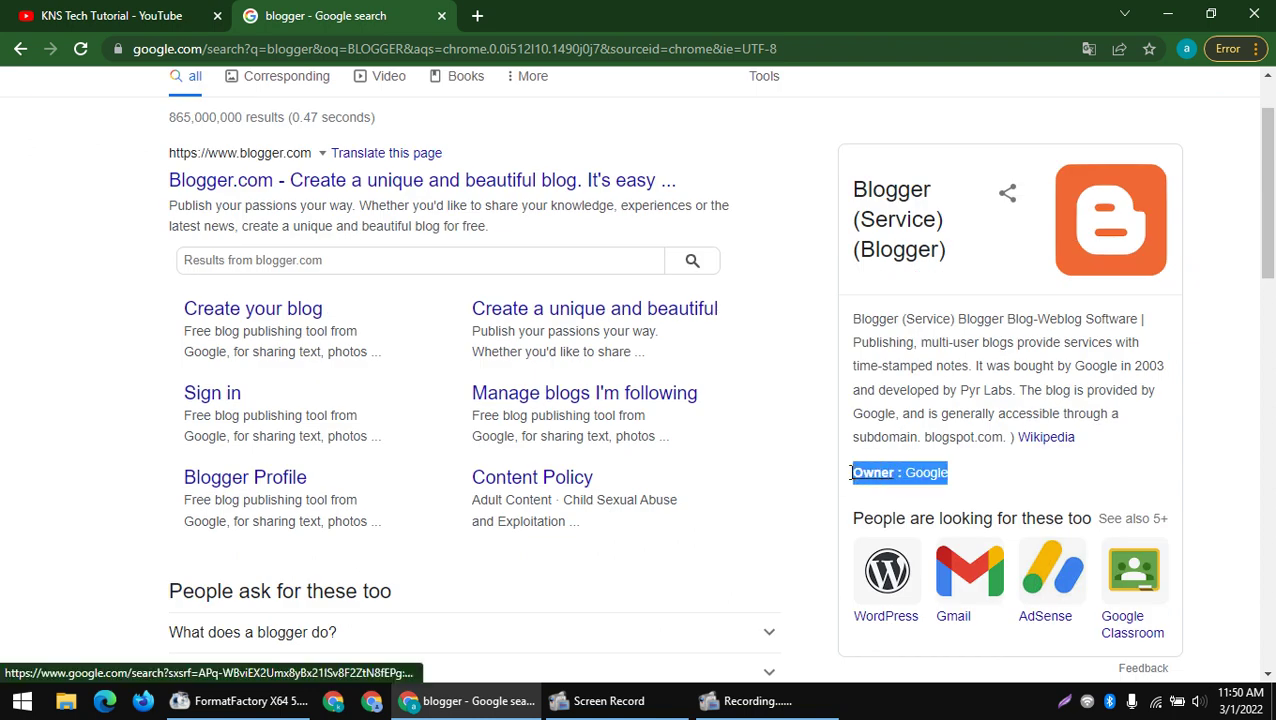
{"action": "left_click", "coordinate": [866, 364]}
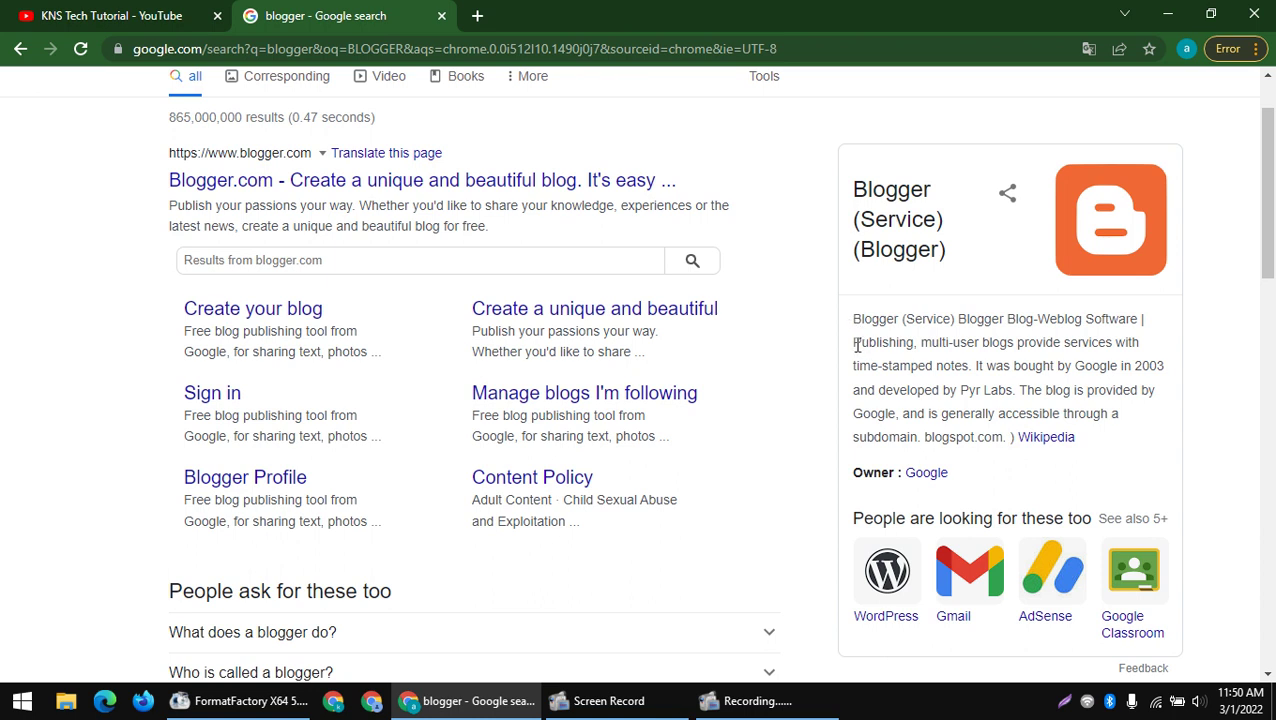
{"action": "double_click", "coordinate": [897, 346]}
{"action": "left_click_drag", "start_coordinate": [974, 342], "coordinate": [1070, 390]}
{"action": "left_click", "coordinate": [958, 367]}
{"action": "left_click_drag", "start_coordinate": [855, 371], "coordinate": [1049, 483]}
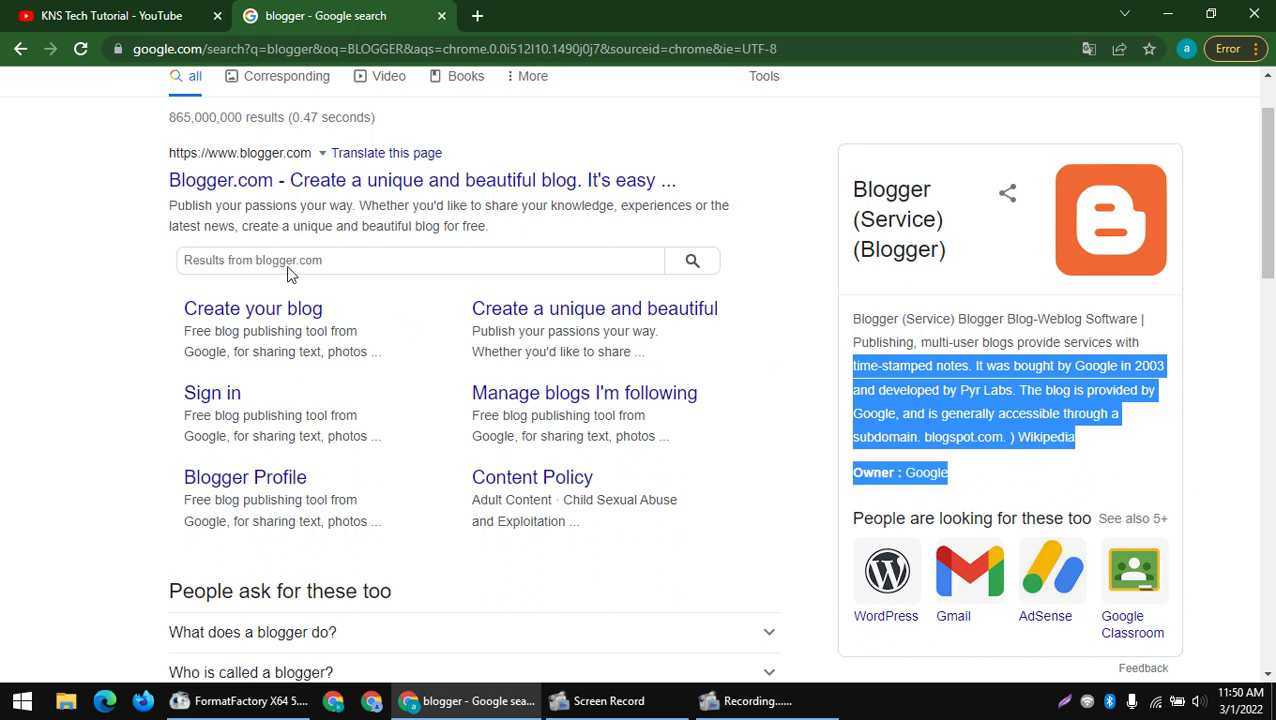
{"action": "scroll", "coordinate": [462, 379], "scroll_direction": "up", "scroll_amount": 1}
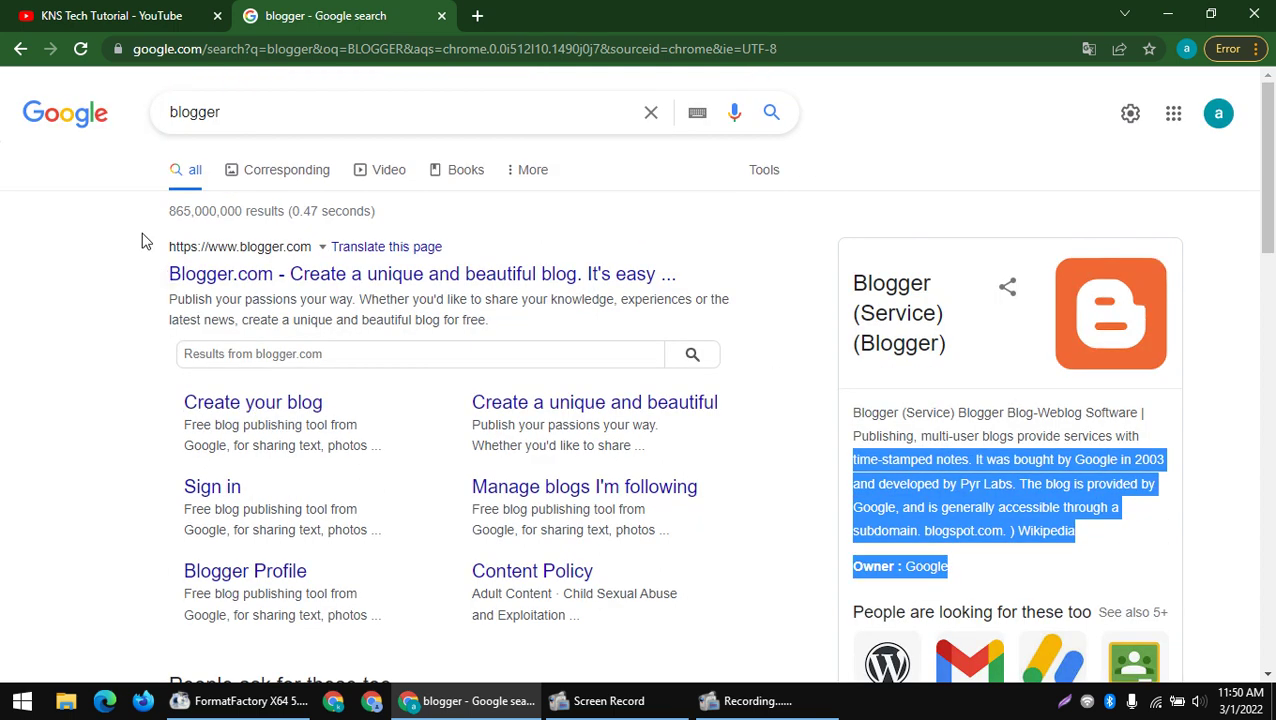
- Search Google for blogger monetization in a separate tab, skim the results and close that tab
{"action": "left_click", "coordinate": [479, 16]}
{"action": "type", "text": "BL:O"}
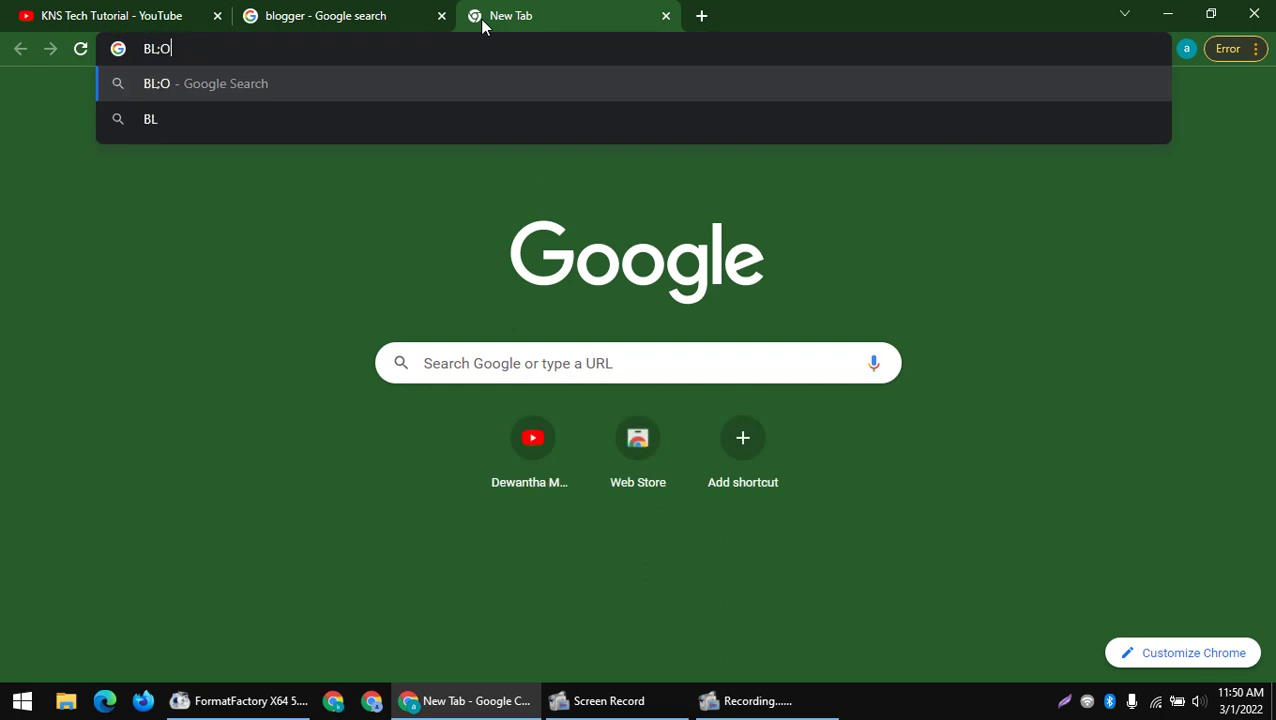
{"action": "type", "text": "GGER MON"}
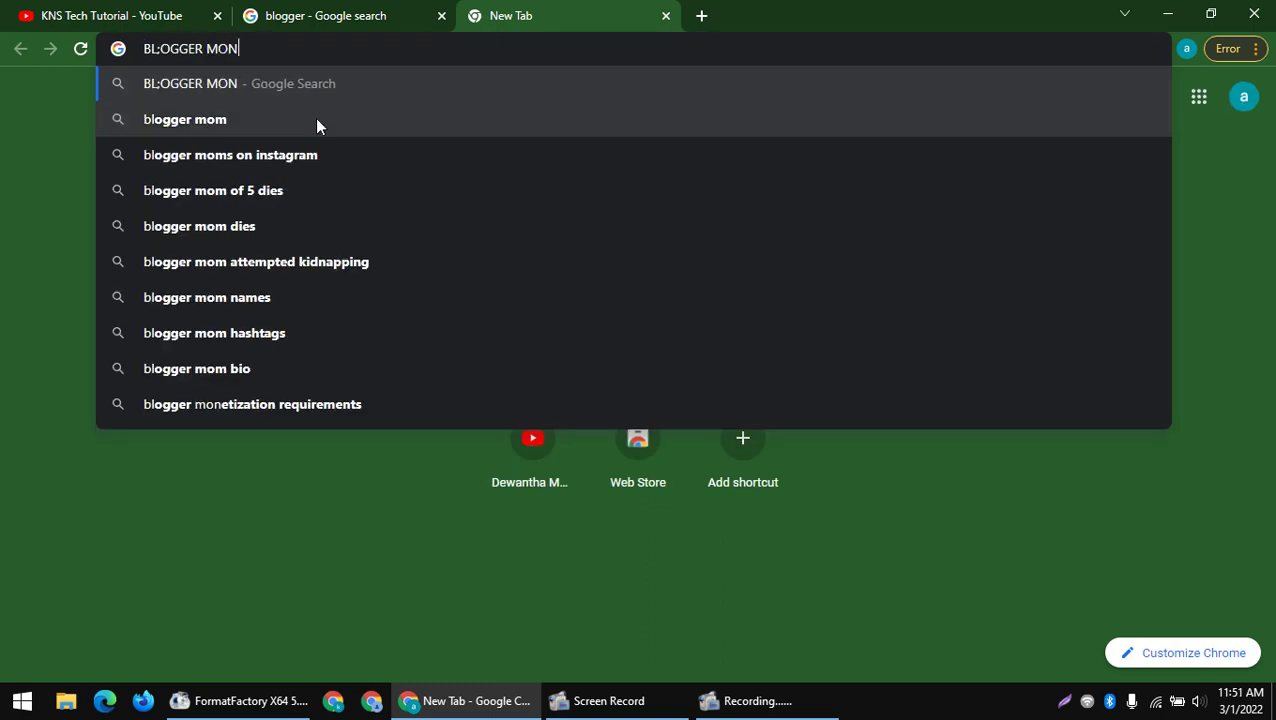
{"action": "type", "text": "ETI"}
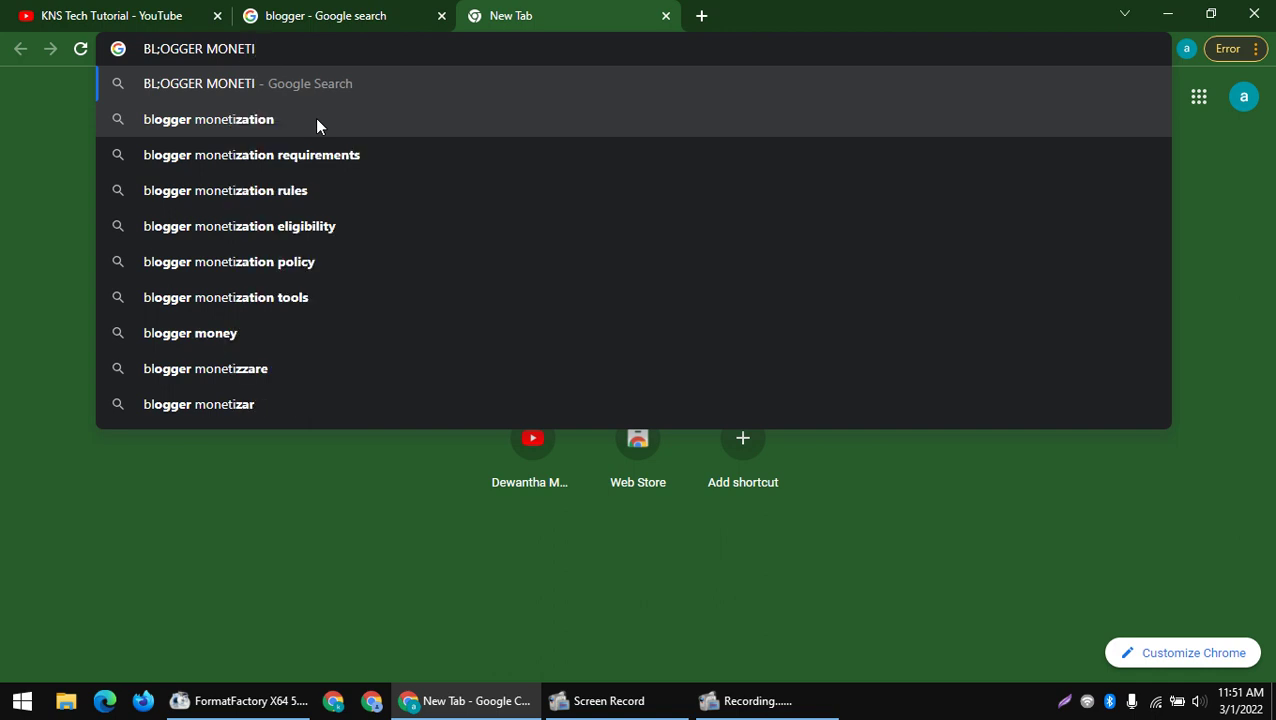
{"action": "left_click", "coordinate": [315, 118]}
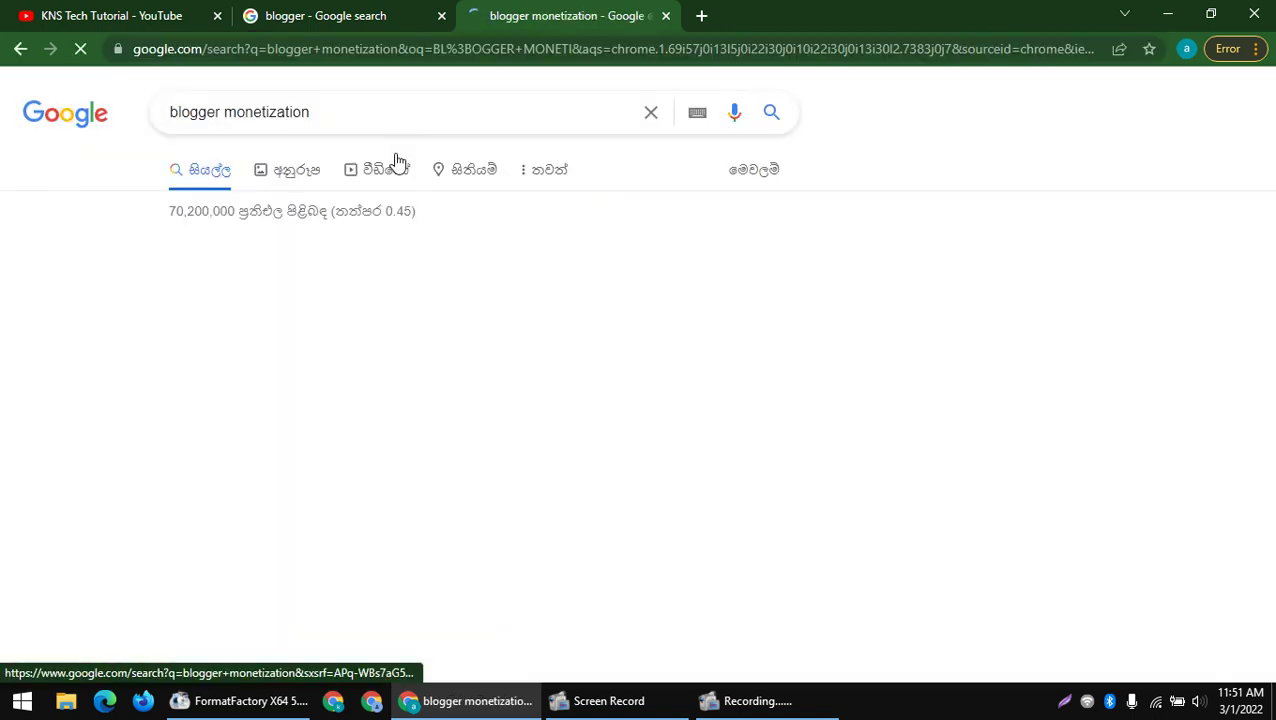
{"action": "scroll", "coordinate": [230, 320], "scroll_direction": "down", "scroll_amount": 4}
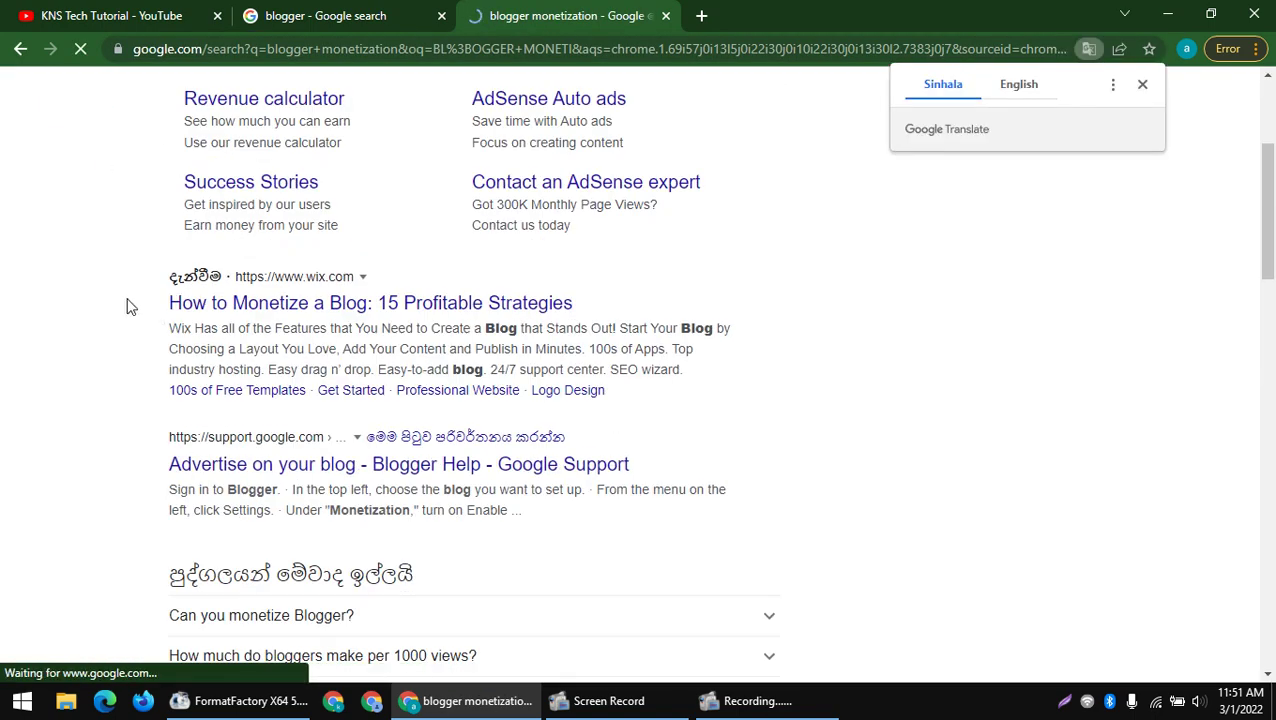
{"action": "scroll", "coordinate": [130, 305], "scroll_direction": "down", "scroll_amount": 1}
{"action": "scroll", "coordinate": [165, 339], "scroll_direction": "up", "scroll_amount": 5}
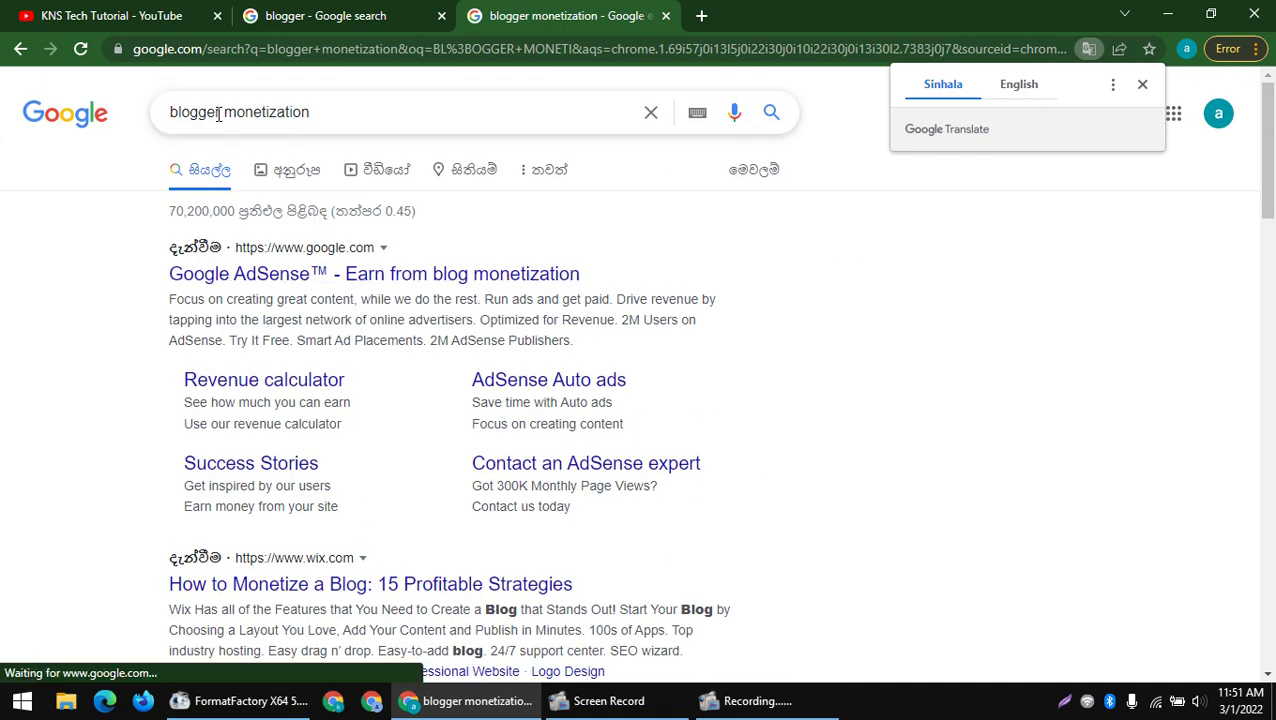
{"action": "left_click", "coordinate": [350, 12]}
{"action": "left_click", "coordinate": [665, 15]}
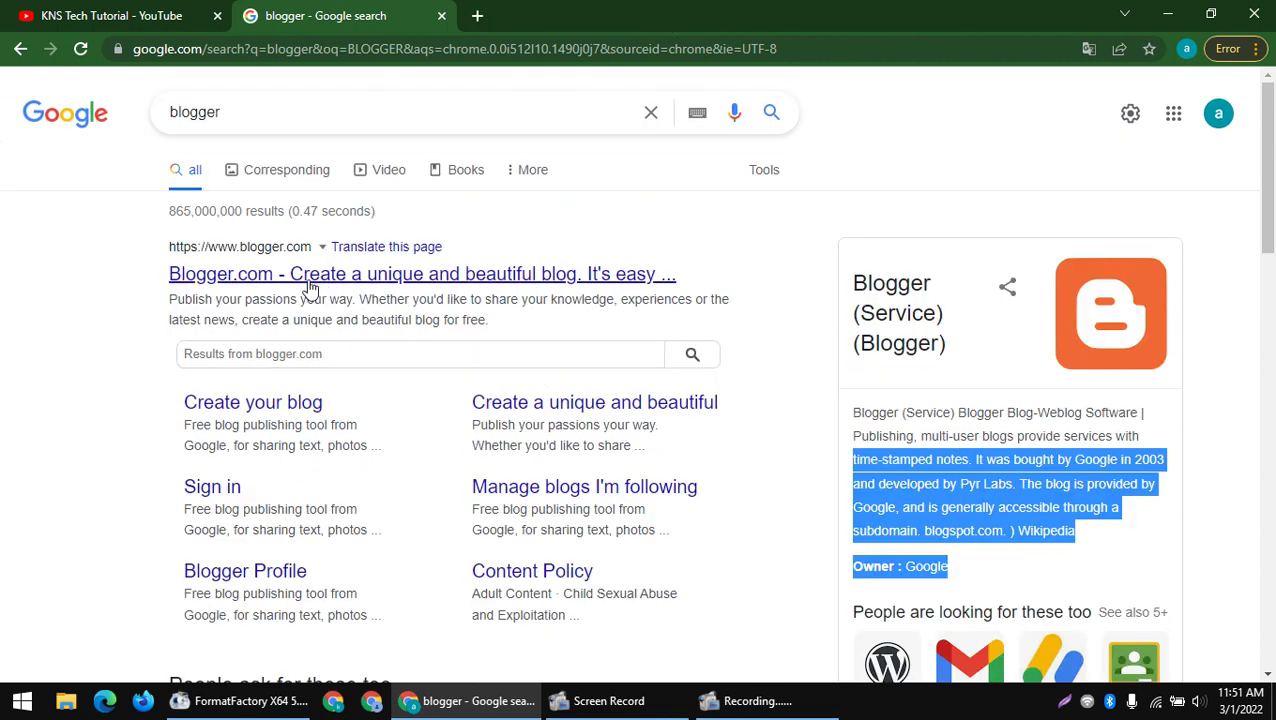
- Open the Blogger.com site from the search results and close the extra blank tab
{"action": "left_click", "coordinate": [176, 280]}
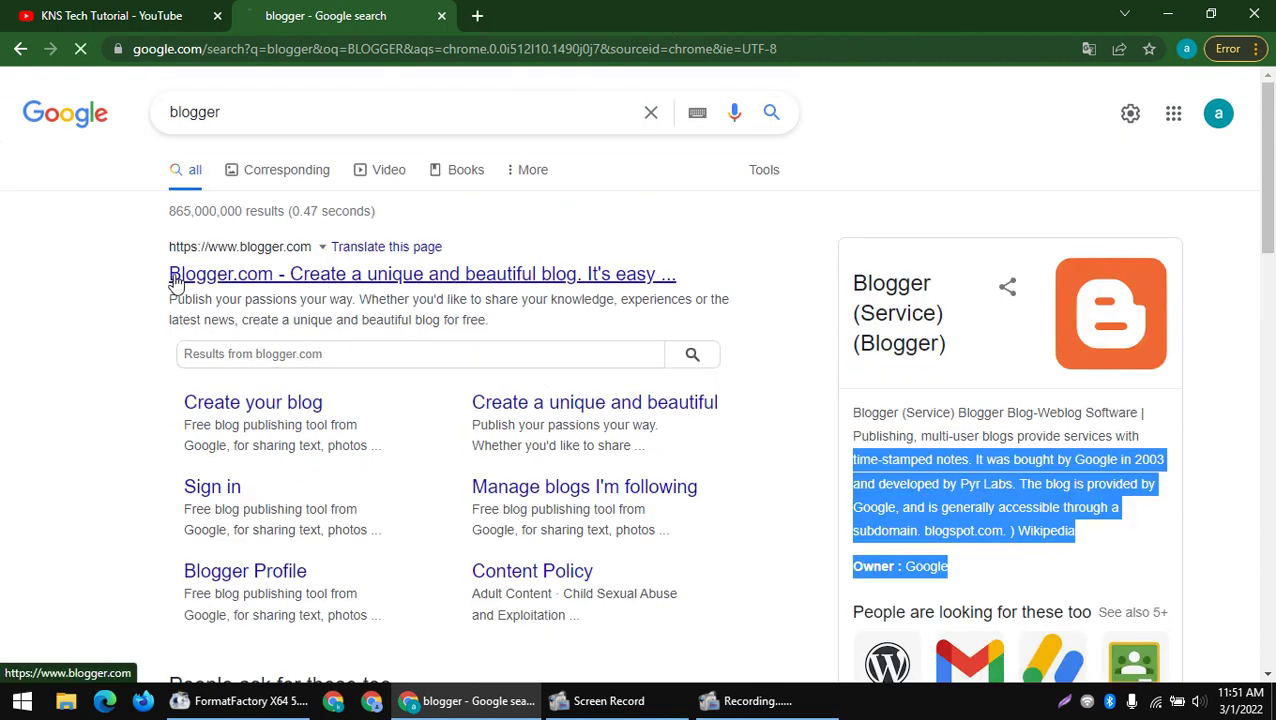
{"action": "left_click", "coordinate": [477, 15]}
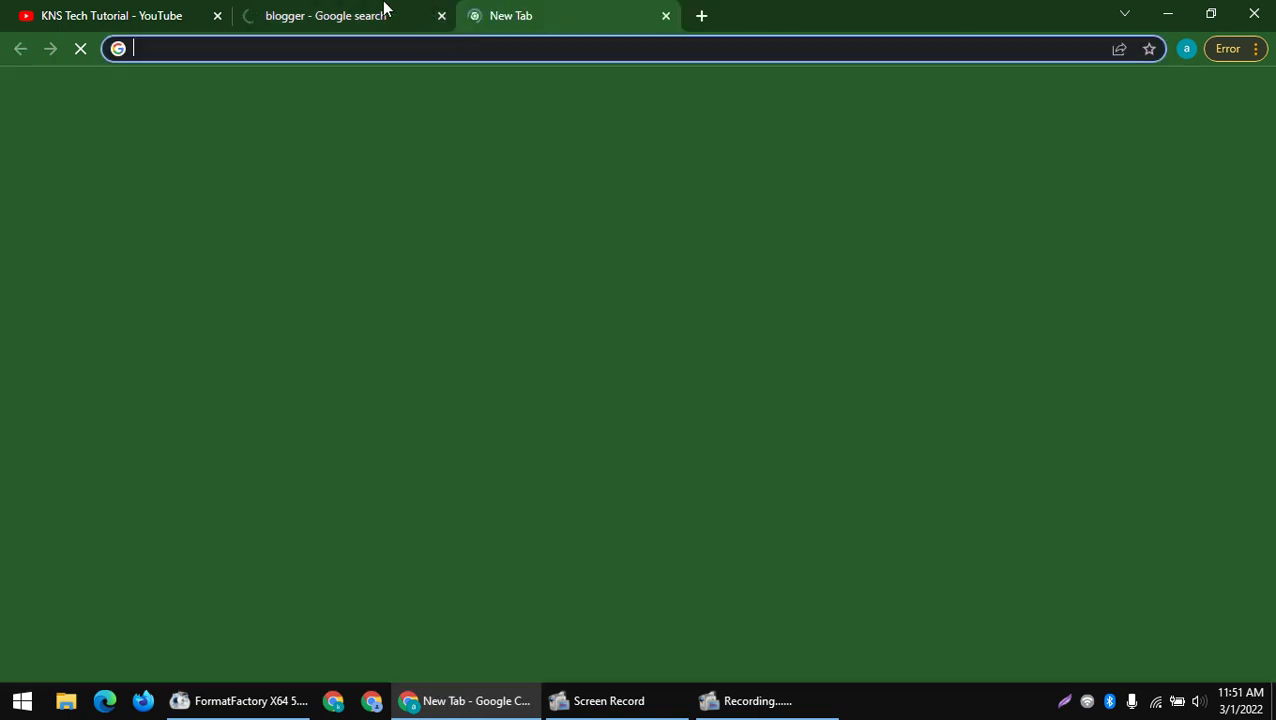
{"action": "left_click", "coordinate": [384, 12]}
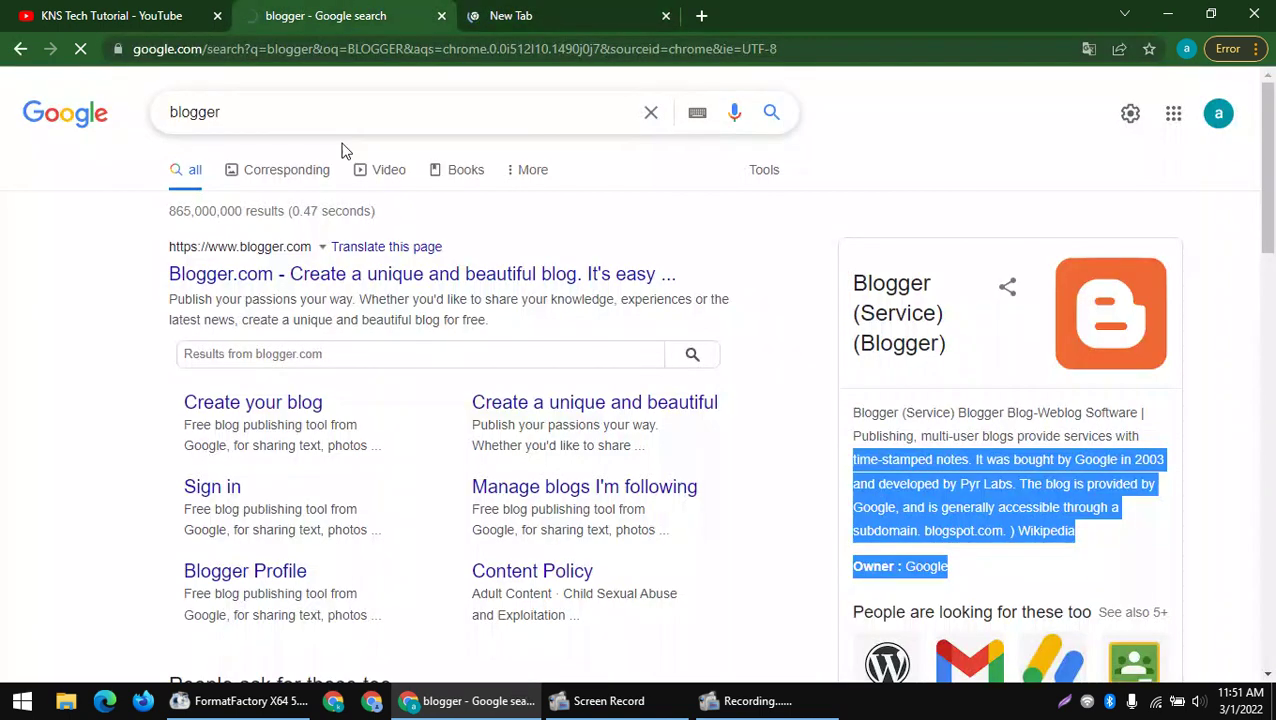
{"action": "left_click", "coordinate": [503, 14]}
{"action": "left_click", "coordinate": [325, 12]}
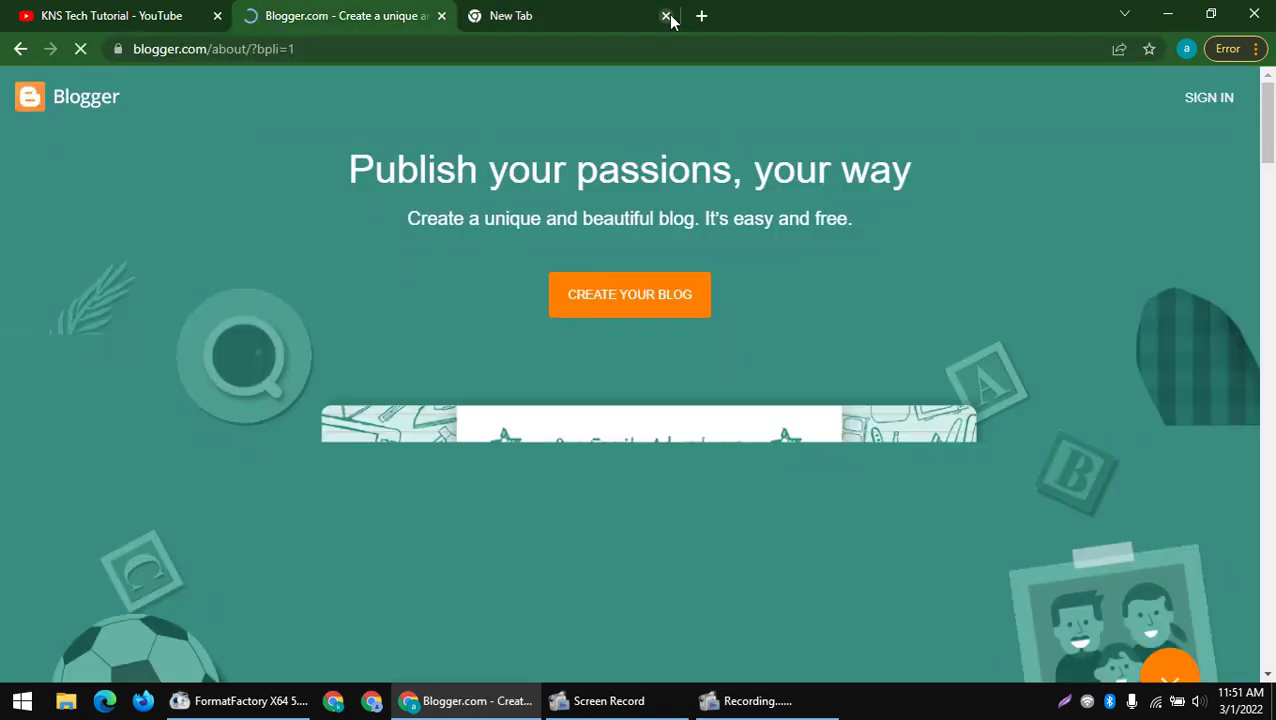
{"action": "left_click", "coordinate": [666, 15]}
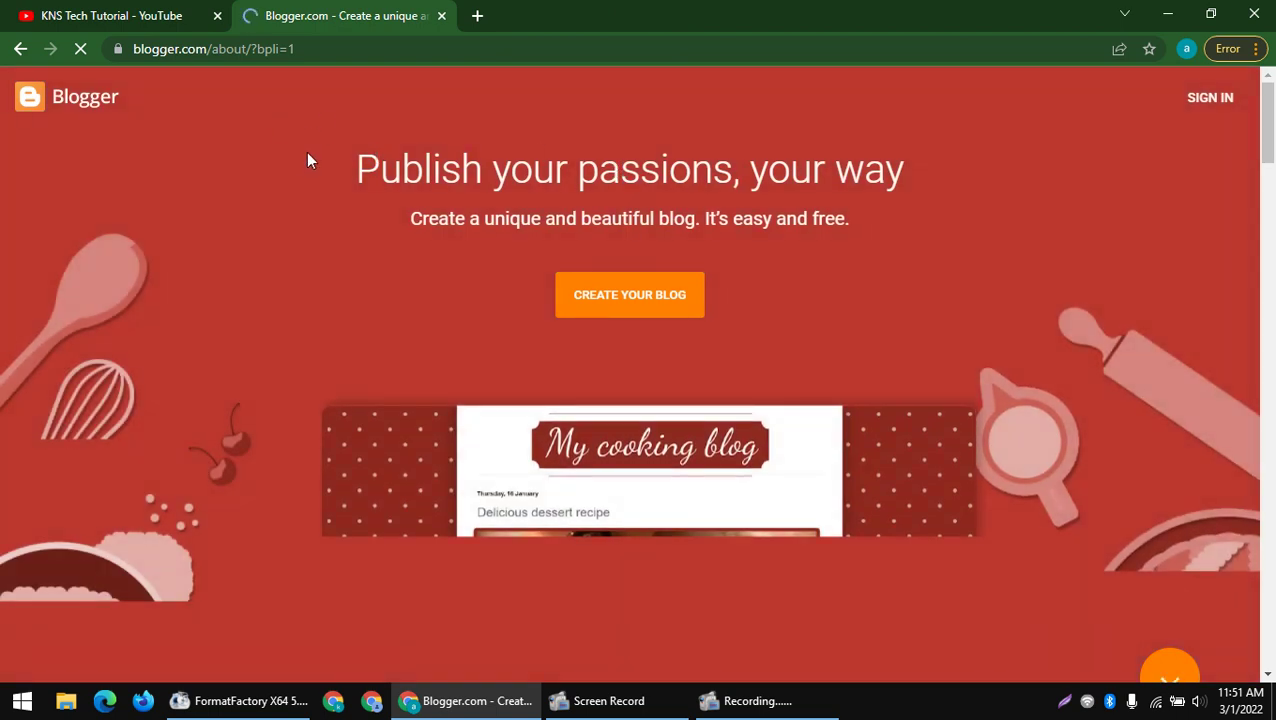
- Look over the Blogger homepage's tagline and start creating a blog, continuing to the Google account chooser
{"action": "left_click_drag", "start_coordinate": [308, 158], "coordinate": [931, 362]}
{"action": "left_click", "coordinate": [383, 218]}
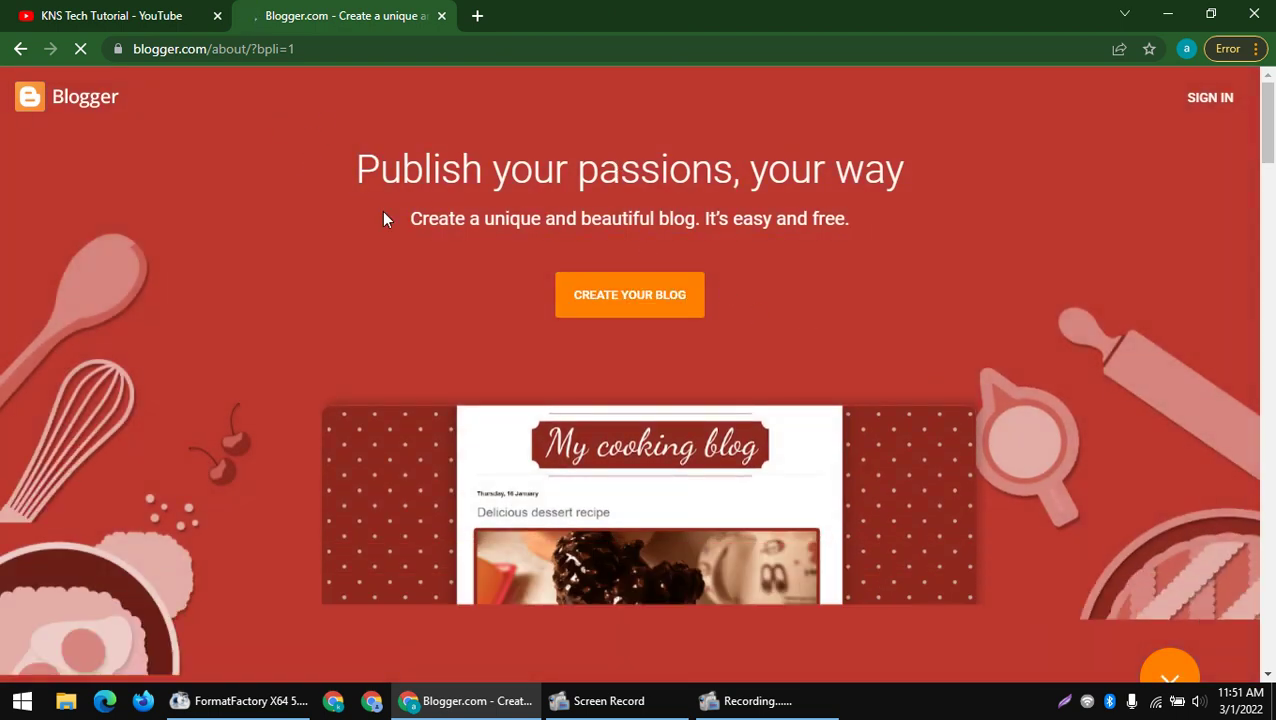
{"action": "left_click_drag", "start_coordinate": [590, 242], "coordinate": [872, 236]}
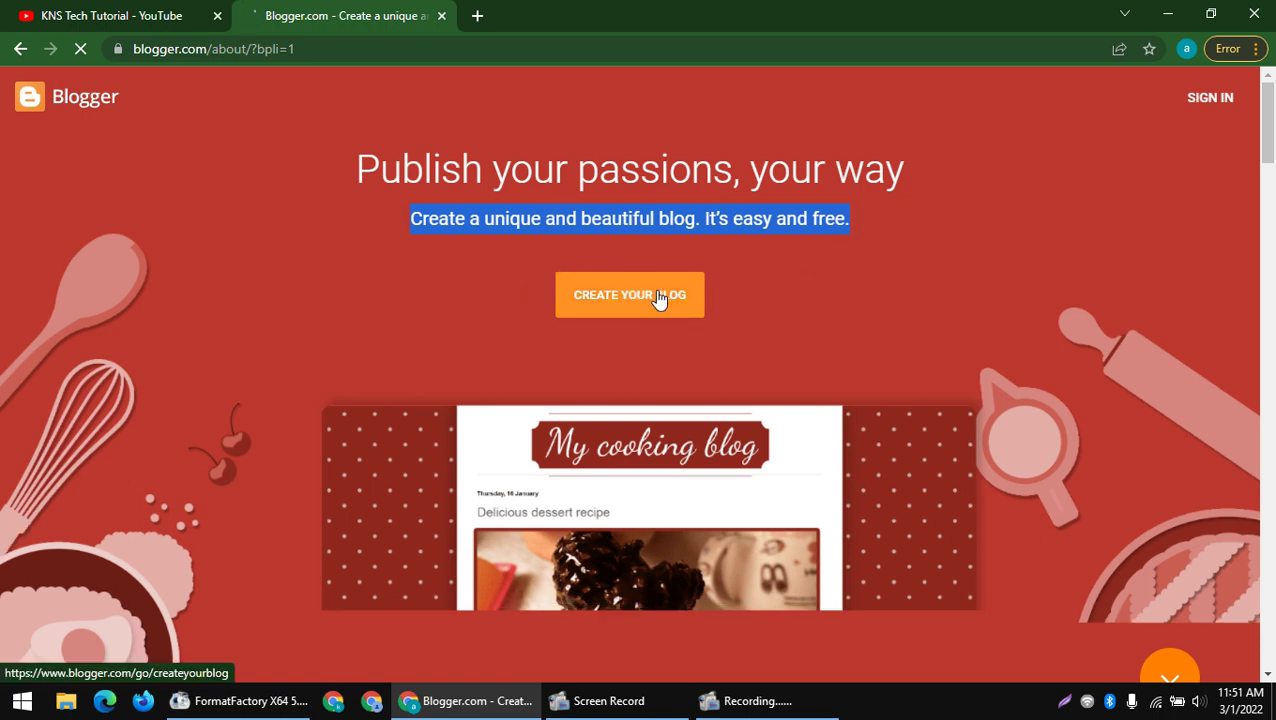
{"action": "scroll", "coordinate": [658, 297], "scroll_direction": "down", "scroll_amount": 2}
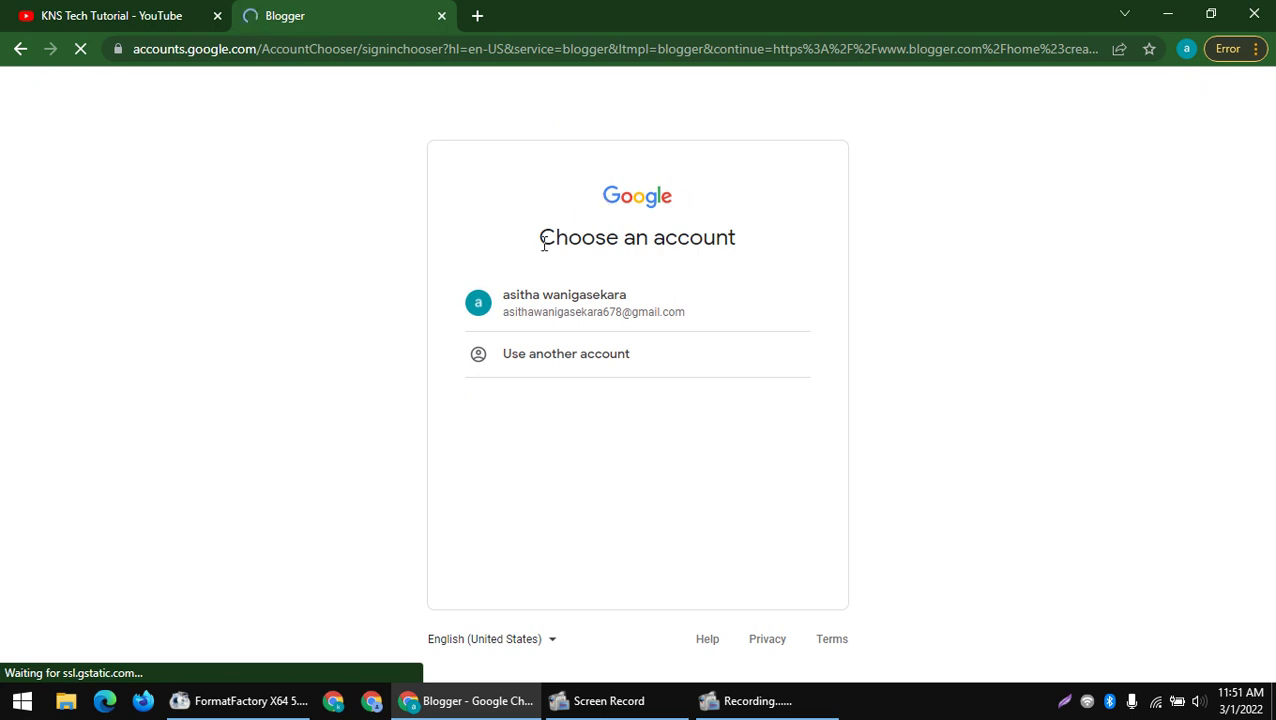
- Choose the listed Google account and sign in to Blogger by entering the account password
{"action": "left_click_drag", "start_coordinate": [540, 240], "coordinate": [766, 251]}
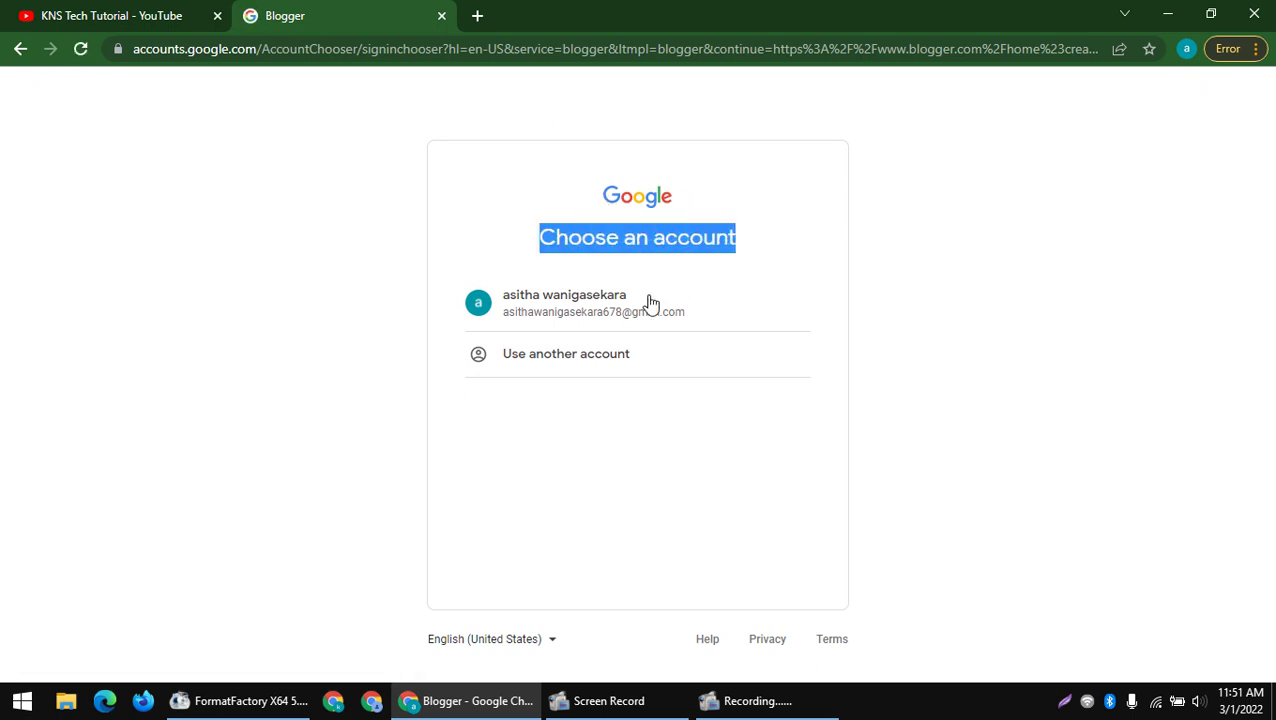
{"action": "left_click", "coordinate": [590, 305]}
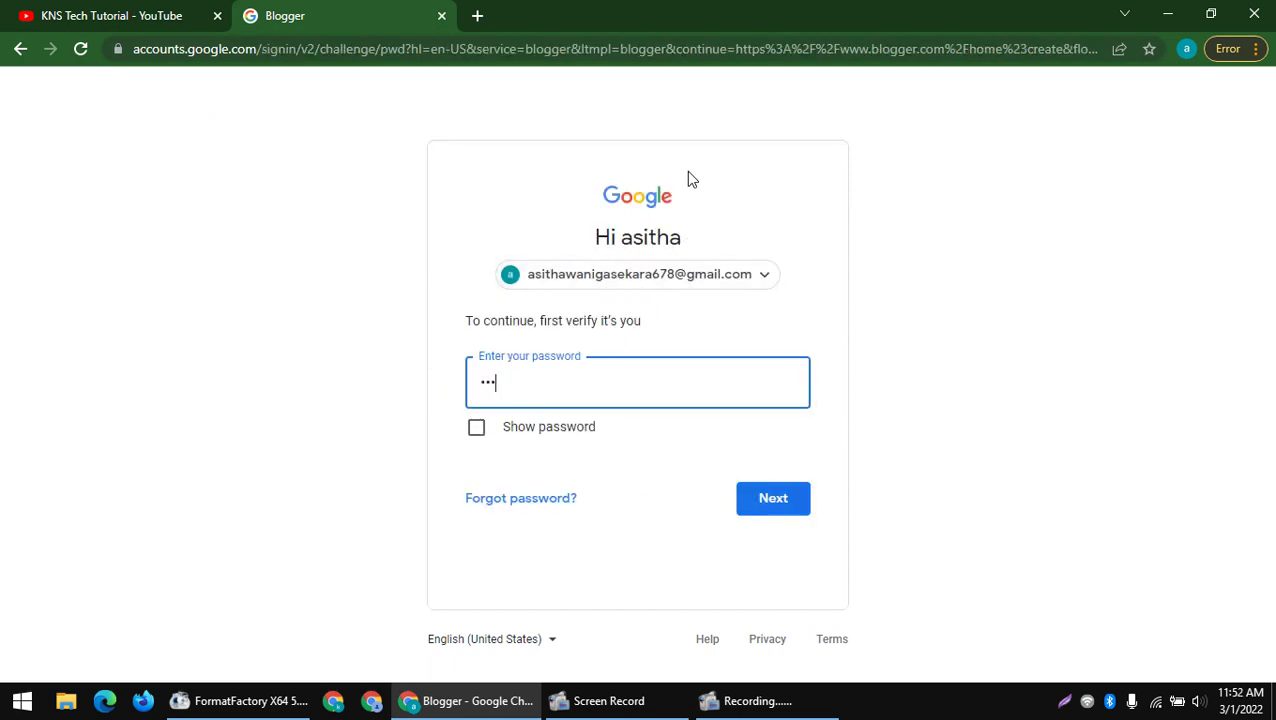
{"action": "type", "text": "1"}
{"action": "key", "text": "Return"}
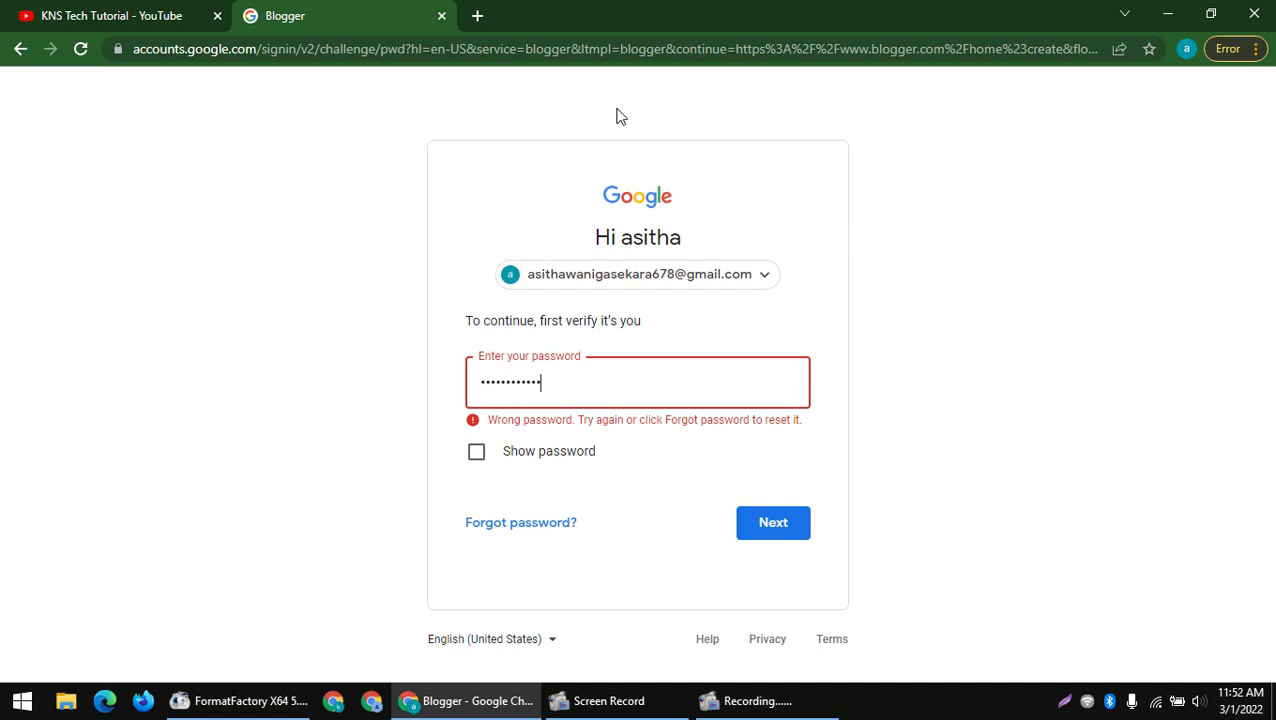
{"action": "key", "text": "Return"}
{"action": "key", "text": "Return"}
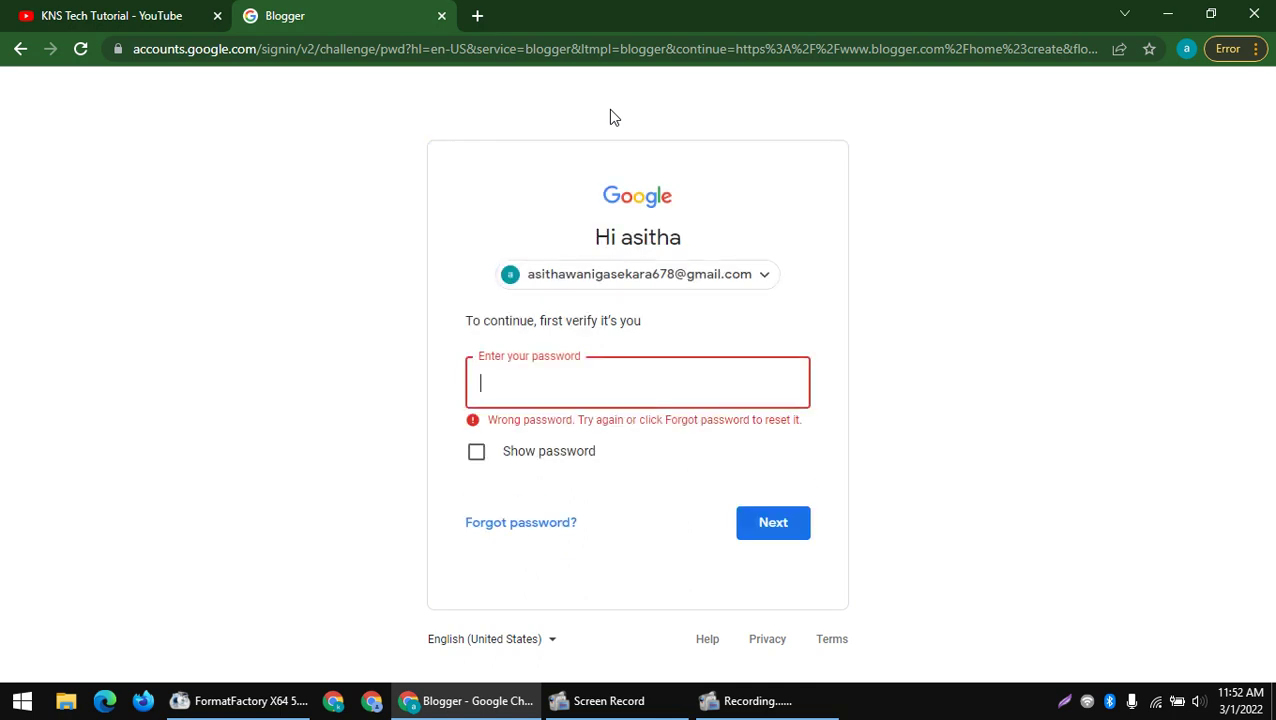
{"action": "type", "text": "•••"}
{"action": "key", "text": "Return"}
{"action": "key", "text": "Return"}
{"action": "key", "text": "Return"}
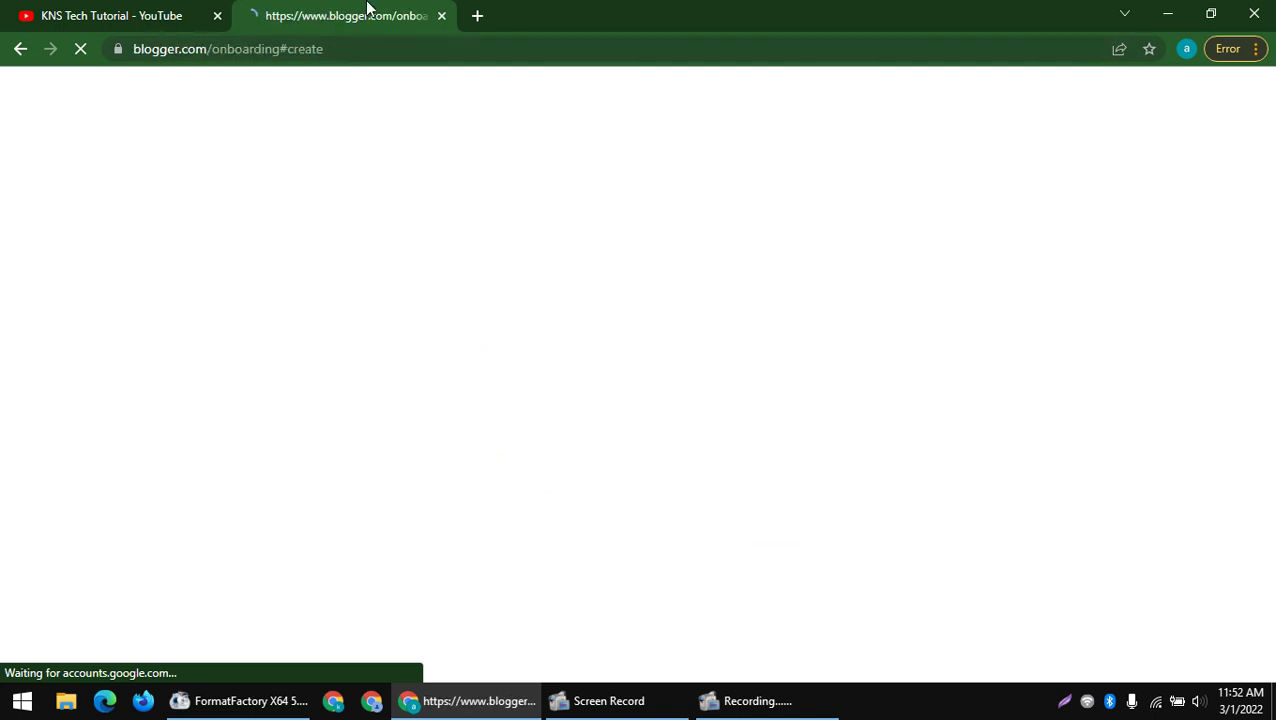
- Translate the Blogger onboarding page from Sinhala to English and bring up the blog name form
{"action": "left_click_drag", "start_coordinate": [454, 222], "coordinate": [536, 285]}
{"action": "left_click", "coordinate": [1091, 52]}
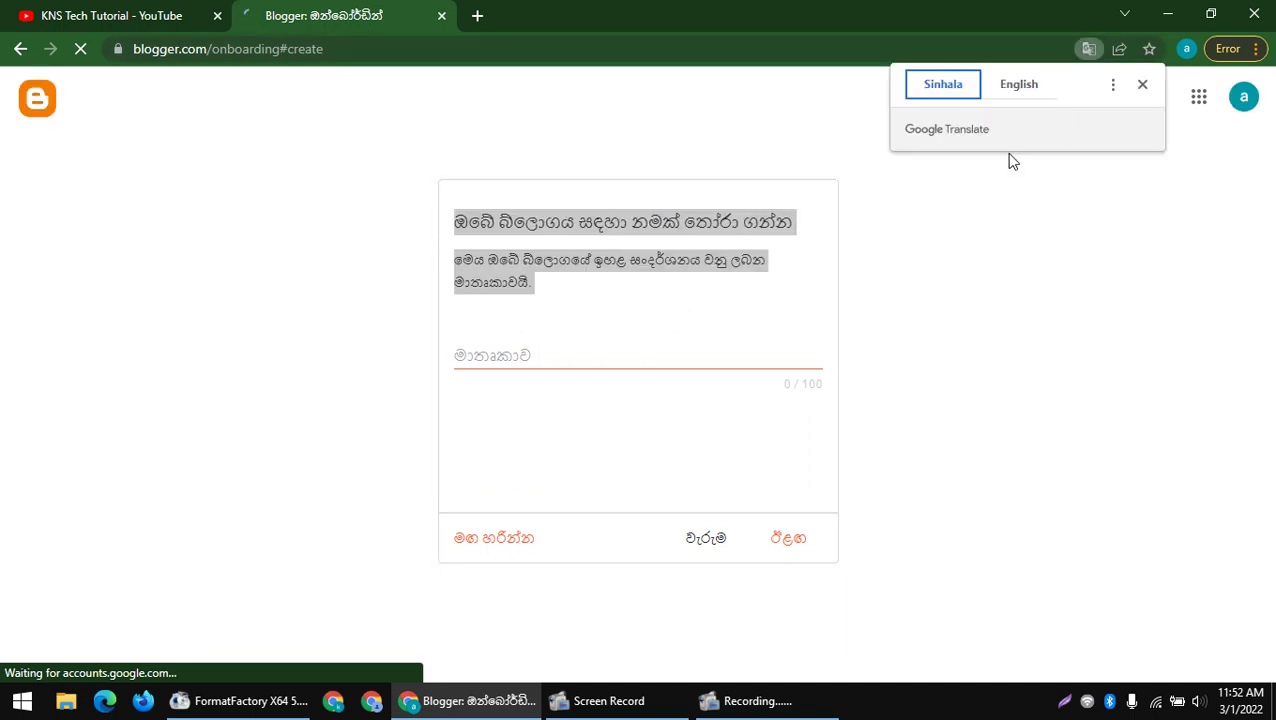
{"action": "left_click", "coordinate": [1003, 95]}
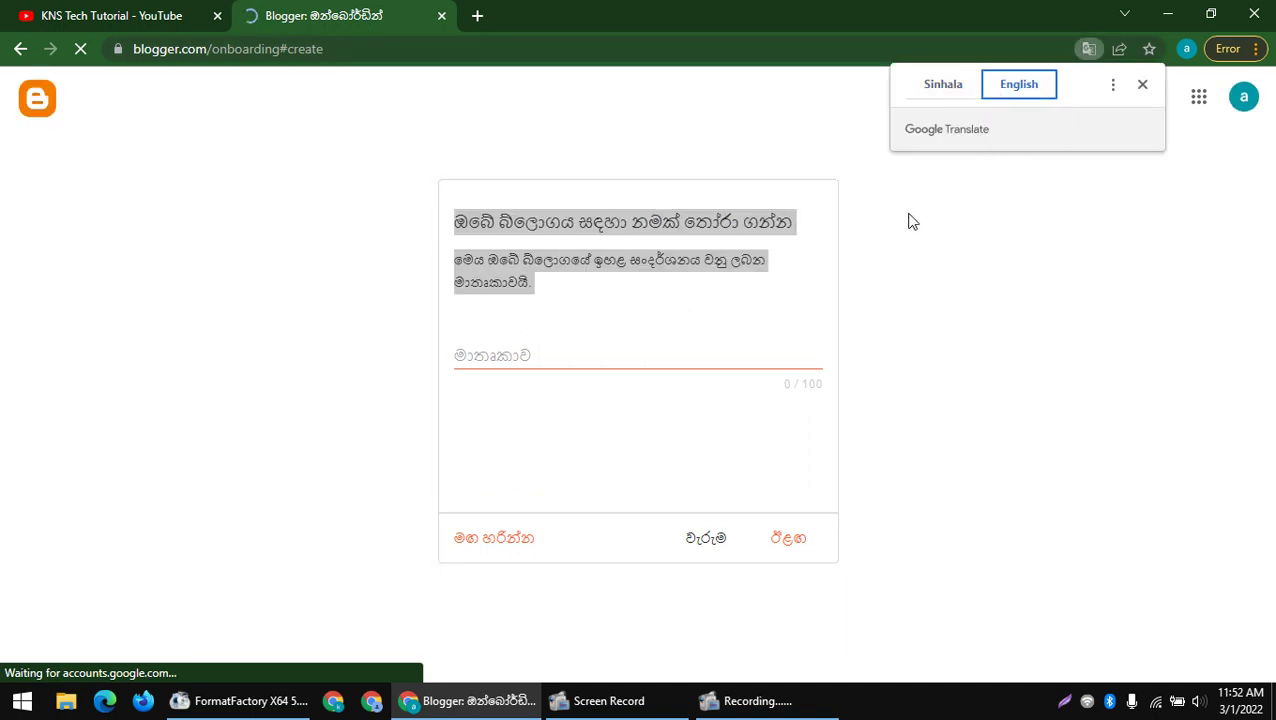
{"action": "left_click", "coordinate": [971, 134]}
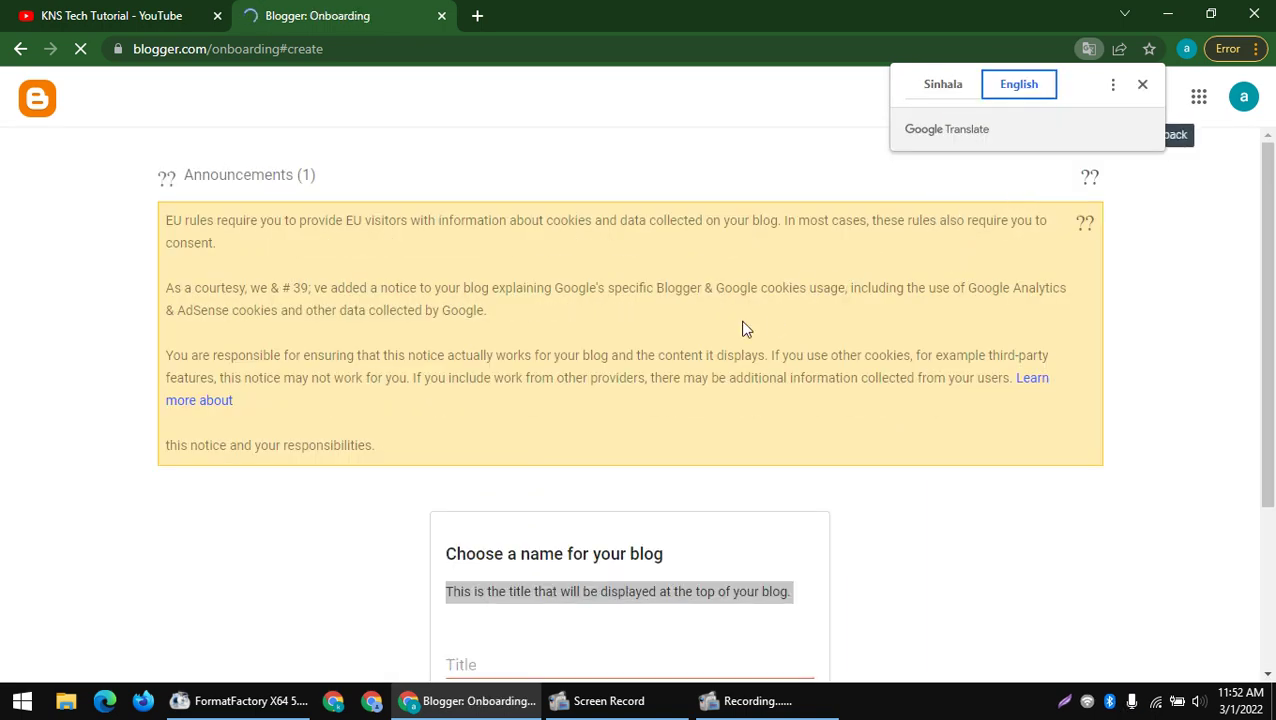
{"action": "scroll", "coordinate": [745, 328], "scroll_direction": "down", "scroll_amount": 3}
{"action": "left_click", "coordinate": [478, 332]}
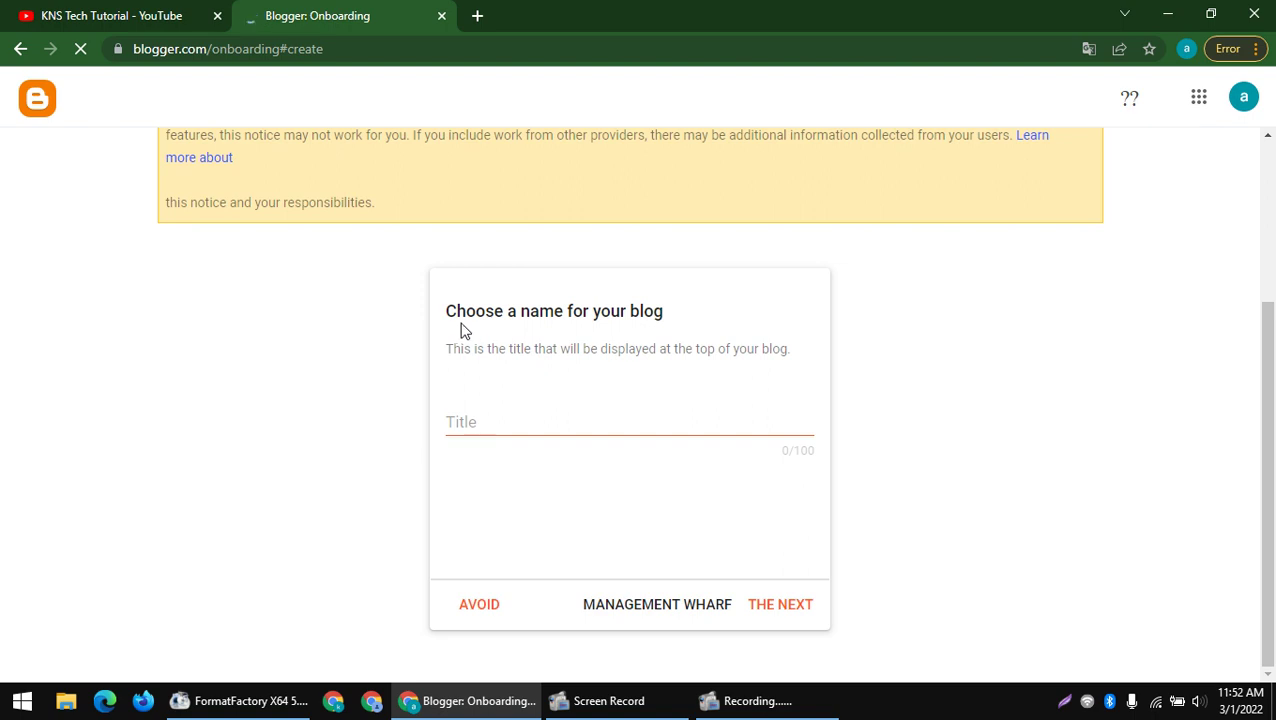
- Read the blog name instructions, title the blog KNS Tech Tutorial to match the YouTube channel, and continue to the URL form
{"action": "left_click_drag", "start_coordinate": [445, 320], "coordinate": [718, 319]}
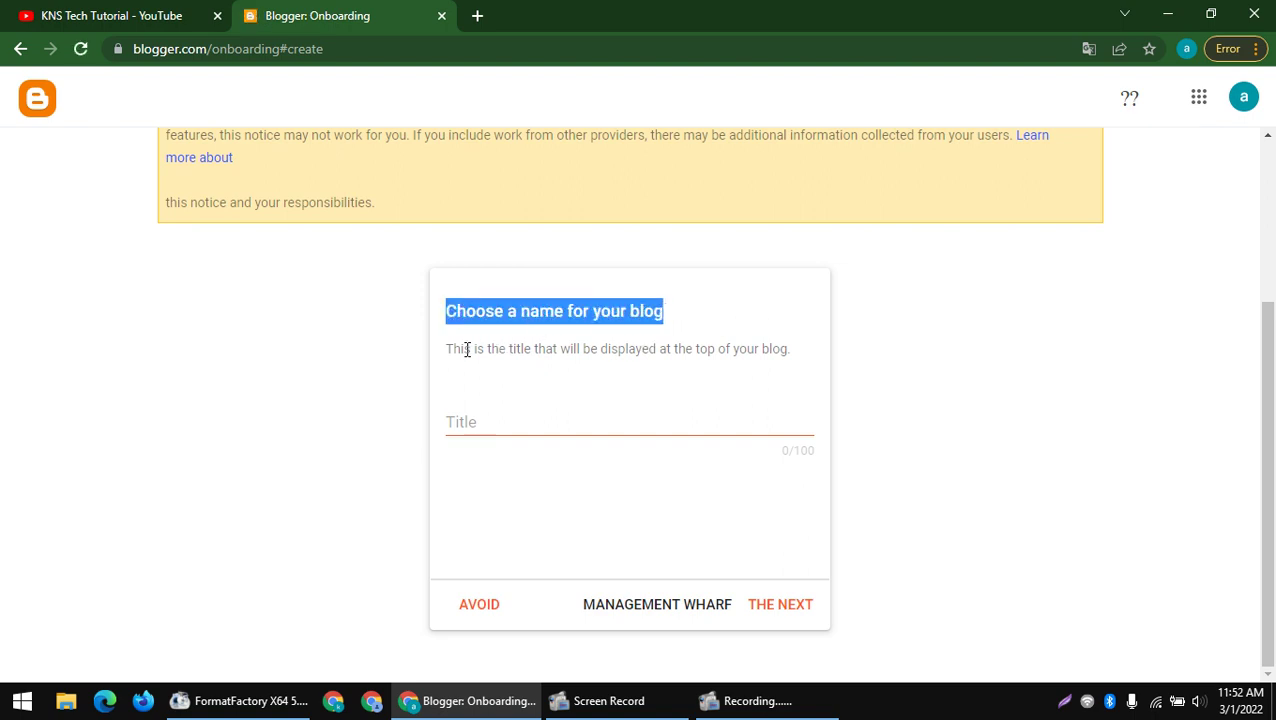
{"action": "left_click_drag", "start_coordinate": [448, 350], "coordinate": [890, 347]}
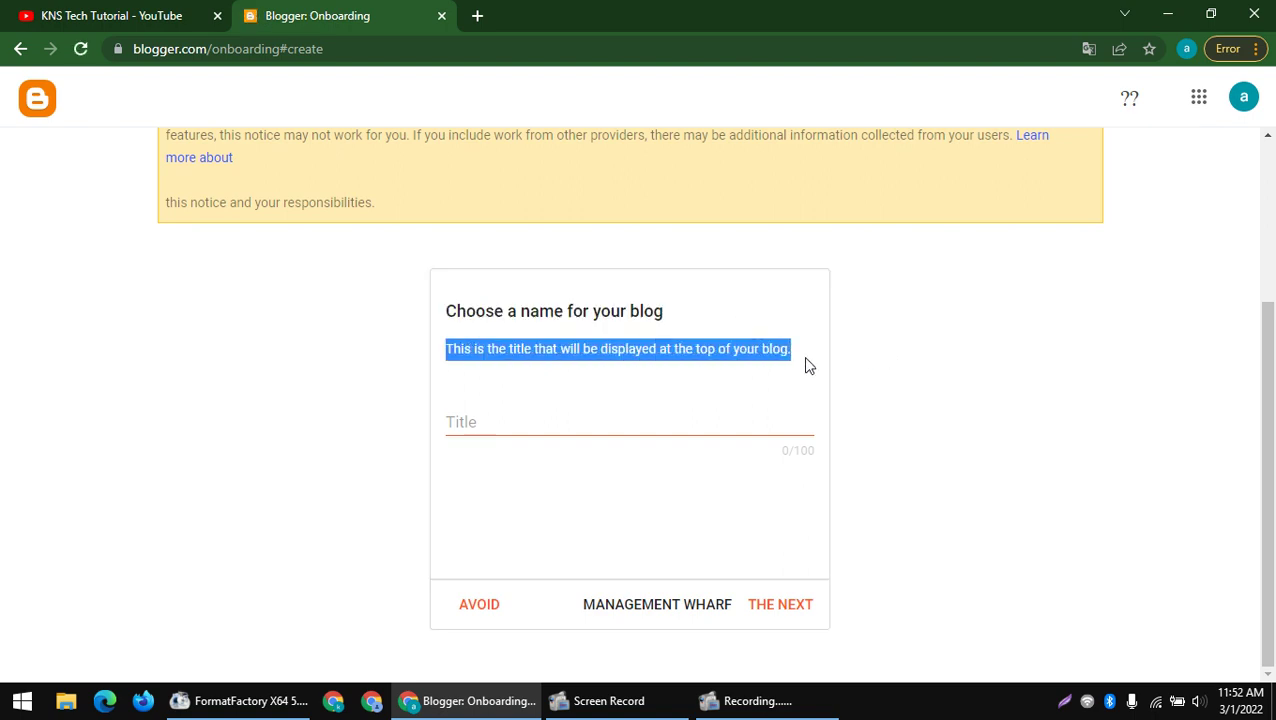
{"action": "left_click", "coordinate": [492, 418]}
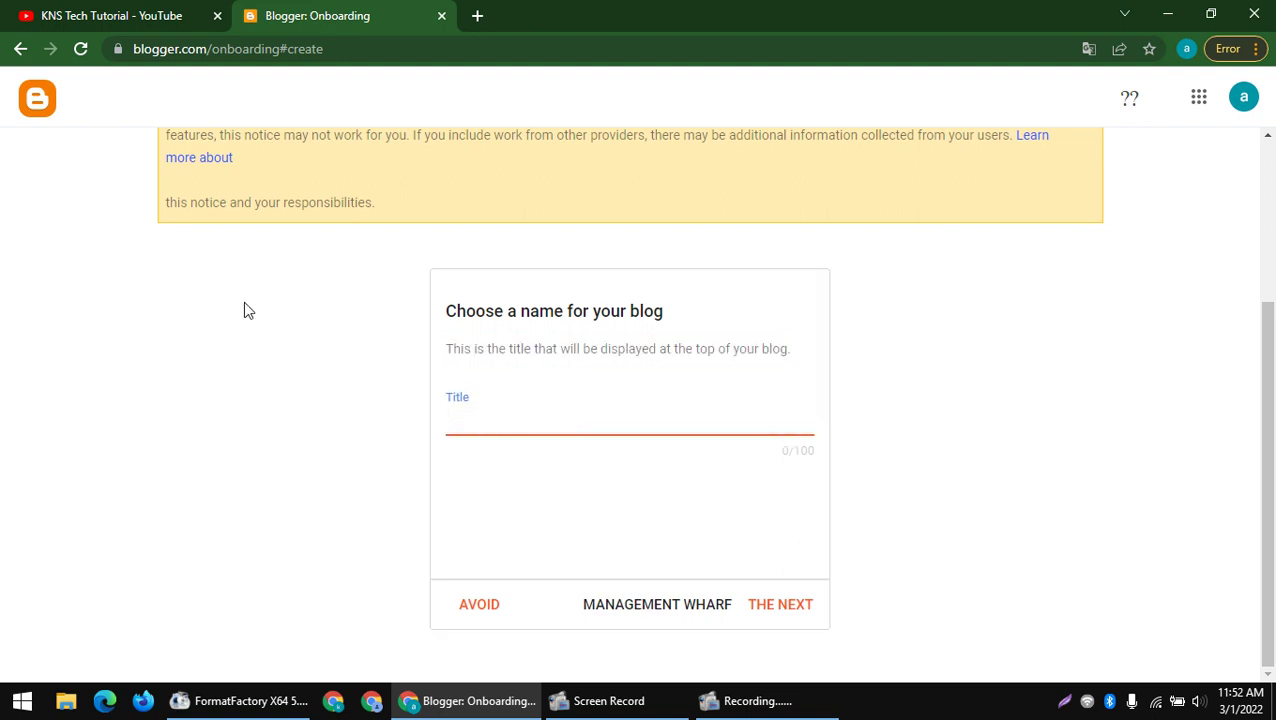
{"action": "left_click", "coordinate": [152, 10]}
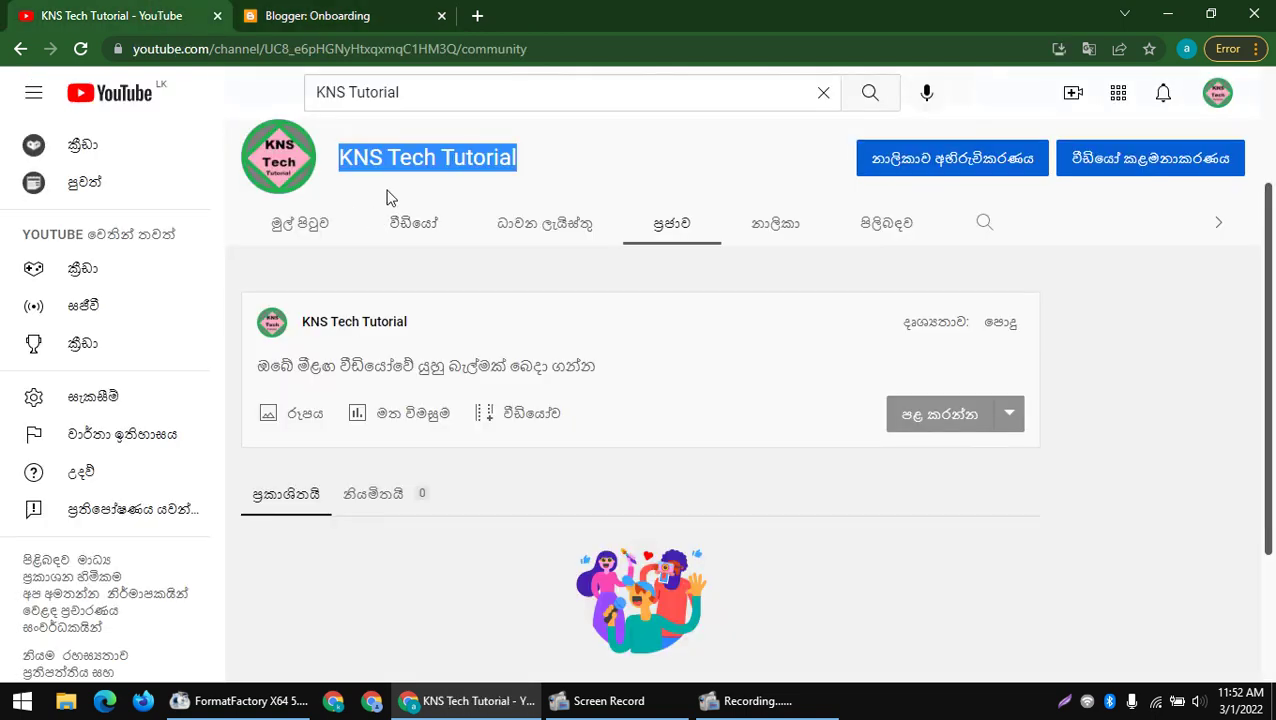
{"action": "left_click", "coordinate": [366, 10]}
{"action": "type", "text": "KNS Tech Tutorial"}
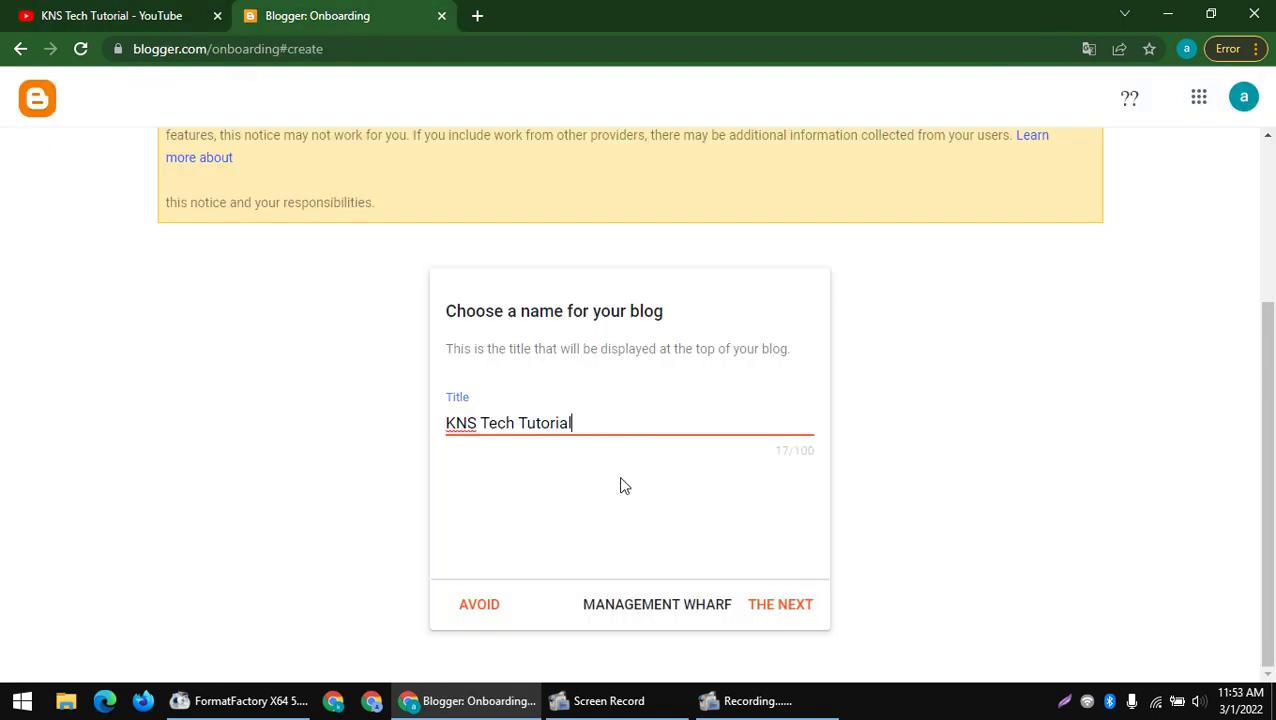
{"action": "left_click", "coordinate": [788, 606]}
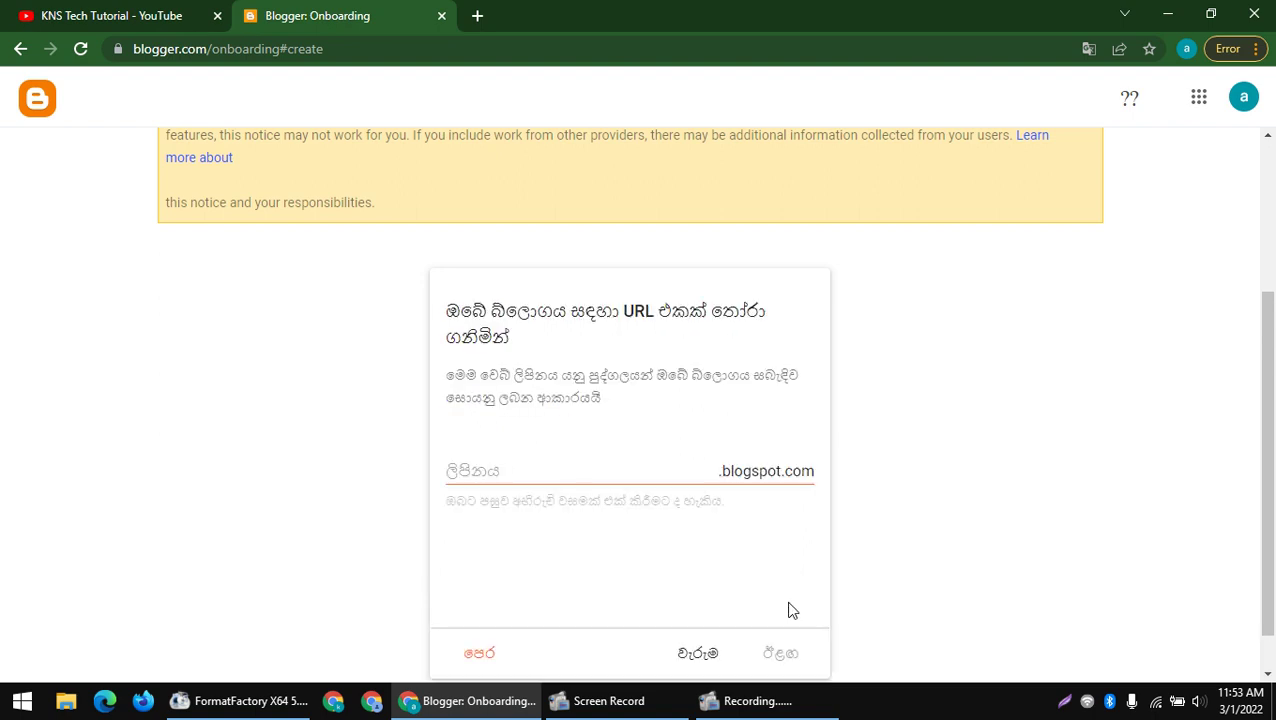
- Enter the blog address as KNSTechTutorial, using the channel name without its spaces, ahead of .blogspot.com
{"action": "left_click", "coordinate": [537, 412]}
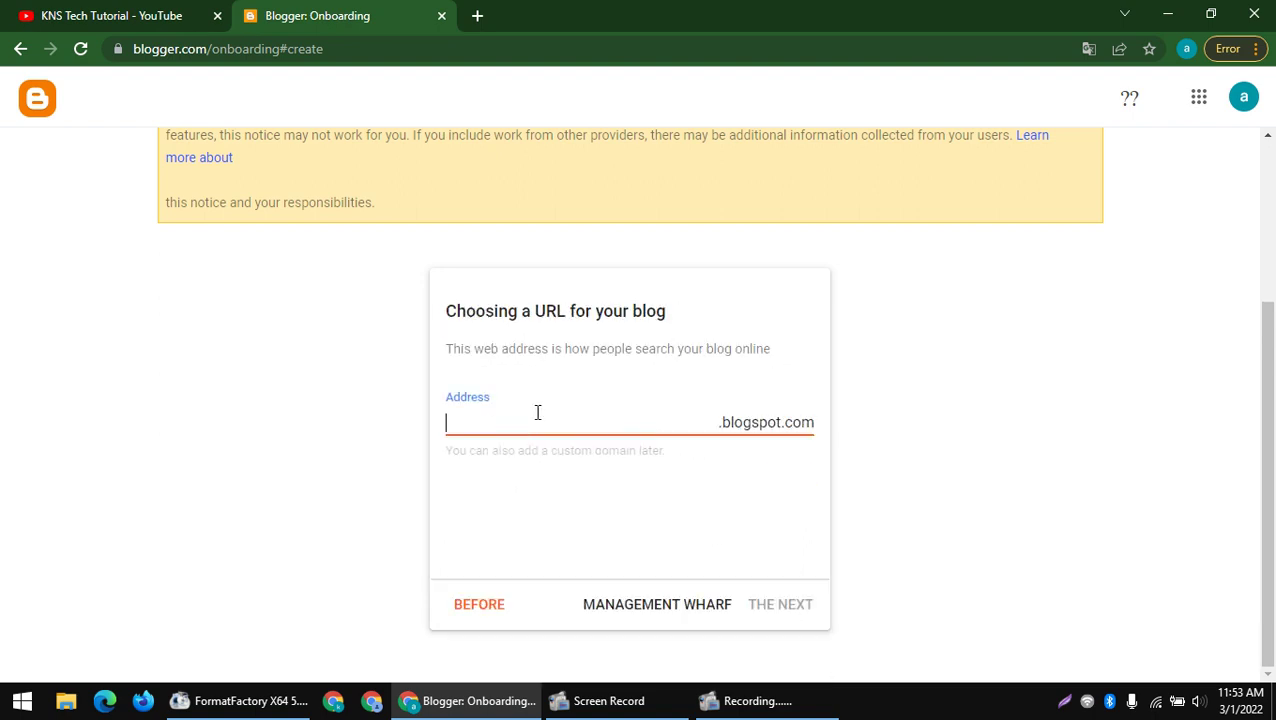
{"action": "left_click", "coordinate": [177, 12]}
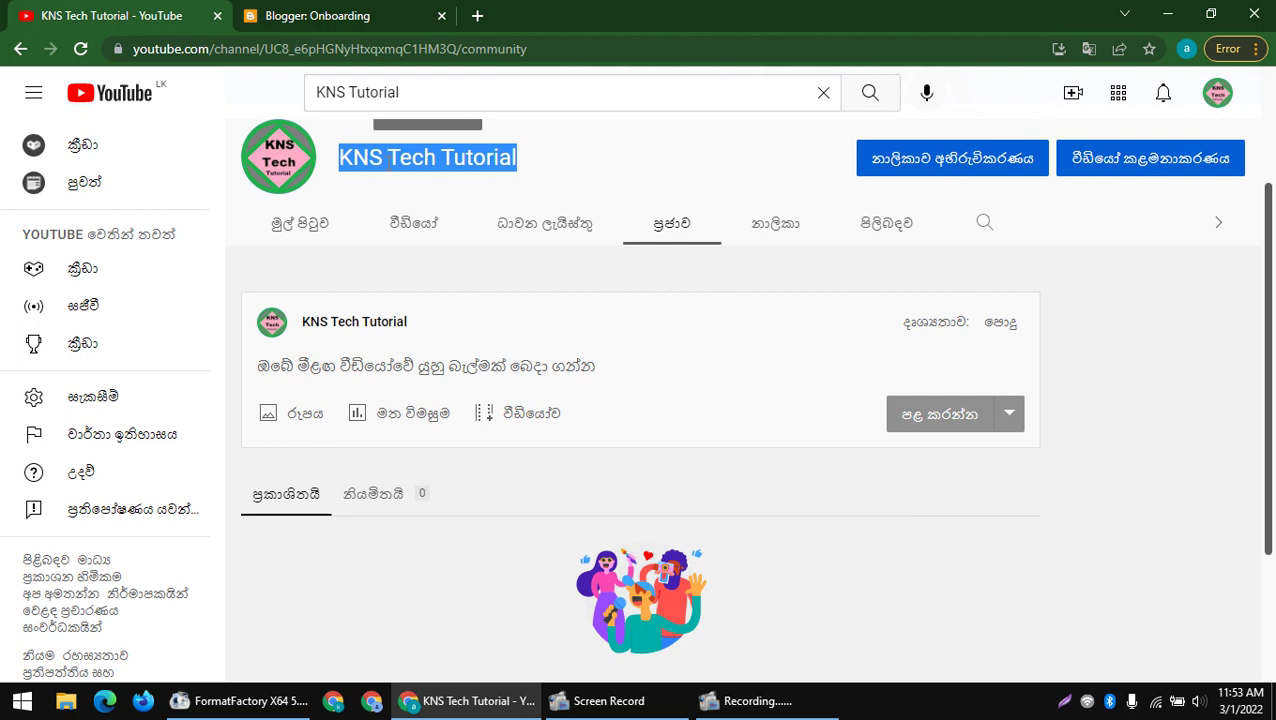
{"action": "left_click", "coordinate": [370, 10]}
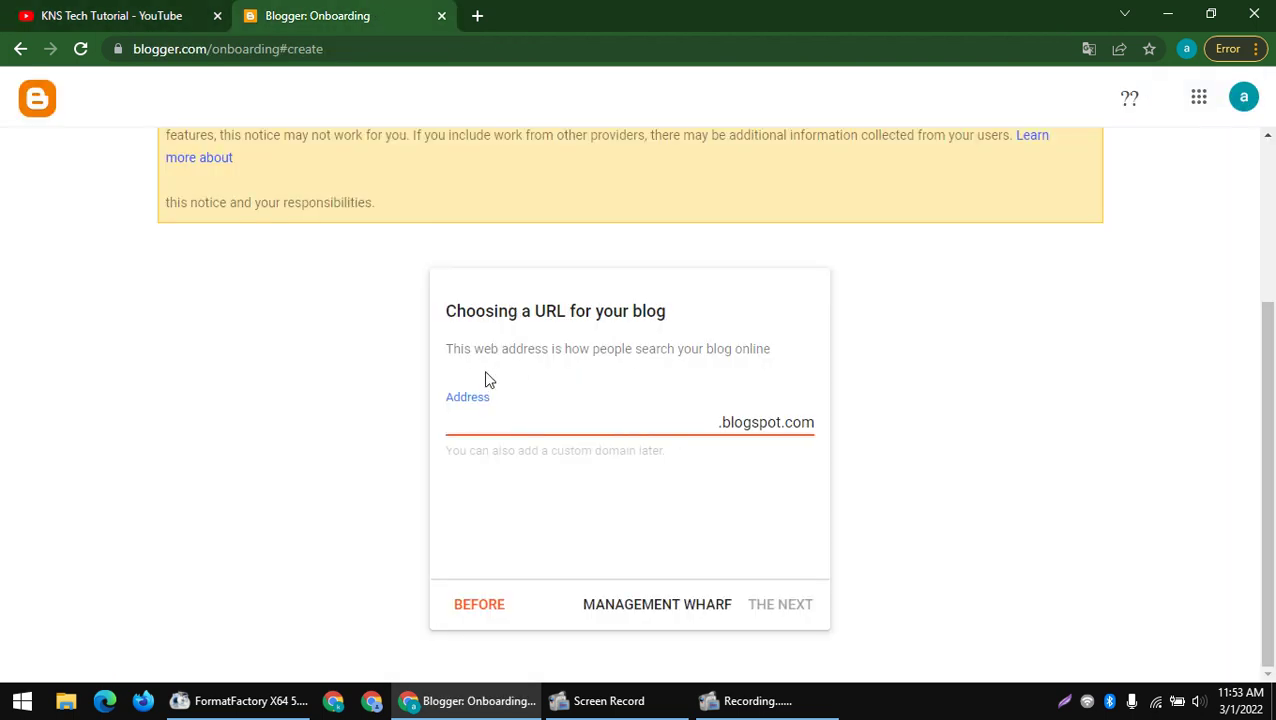
{"action": "type", "text": "KNS Tech Tutorial"}
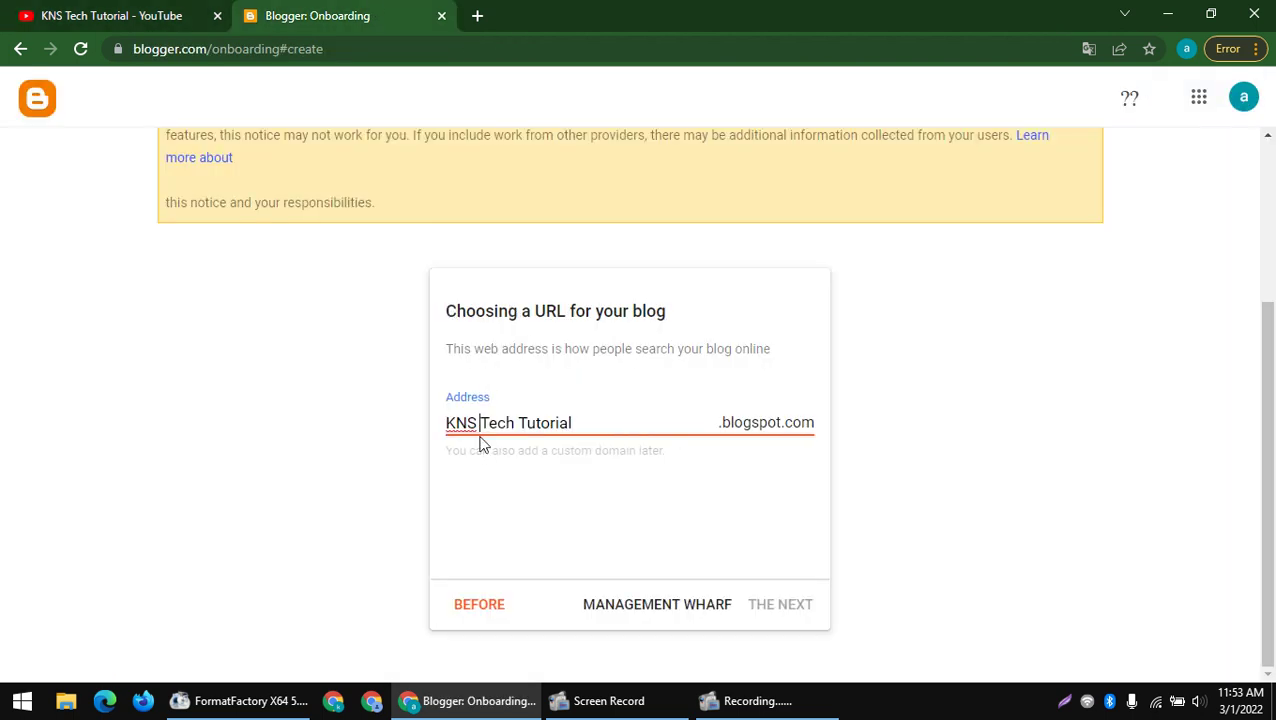
{"action": "key", "text": "BackSpace"}
{"action": "left_click", "coordinate": [511, 450]}
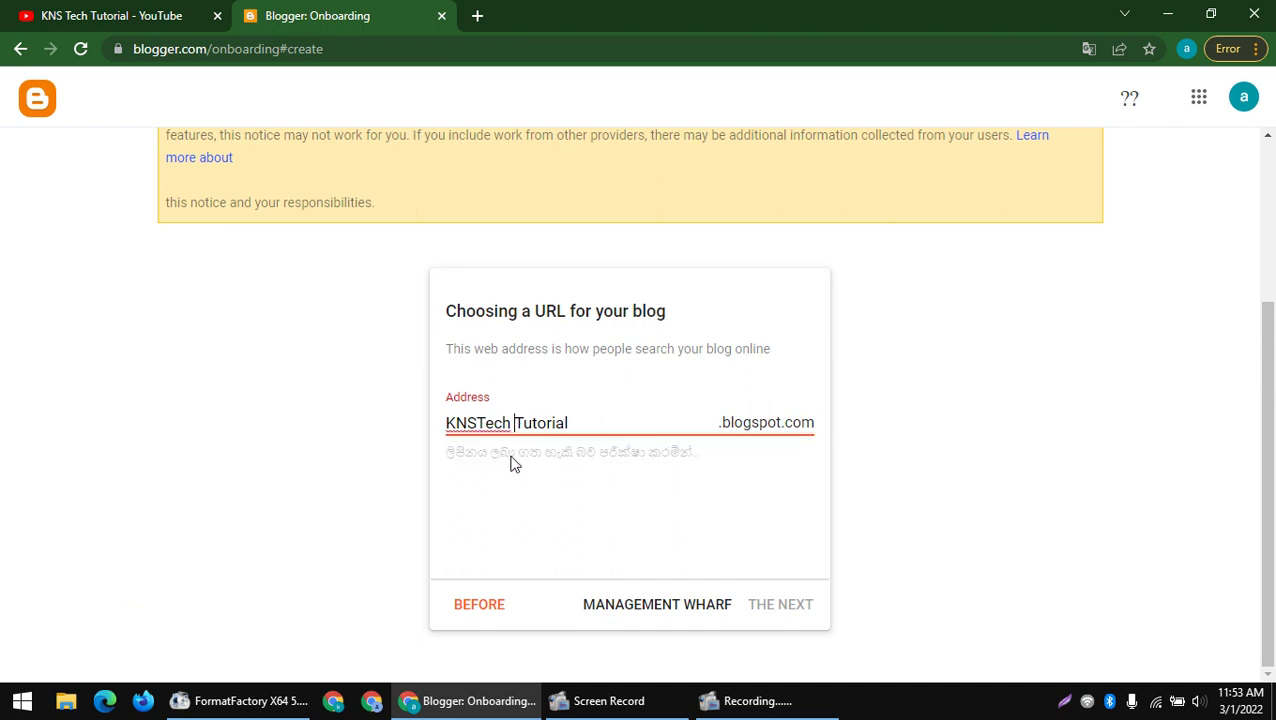
{"action": "key", "text": "BackSpace"}
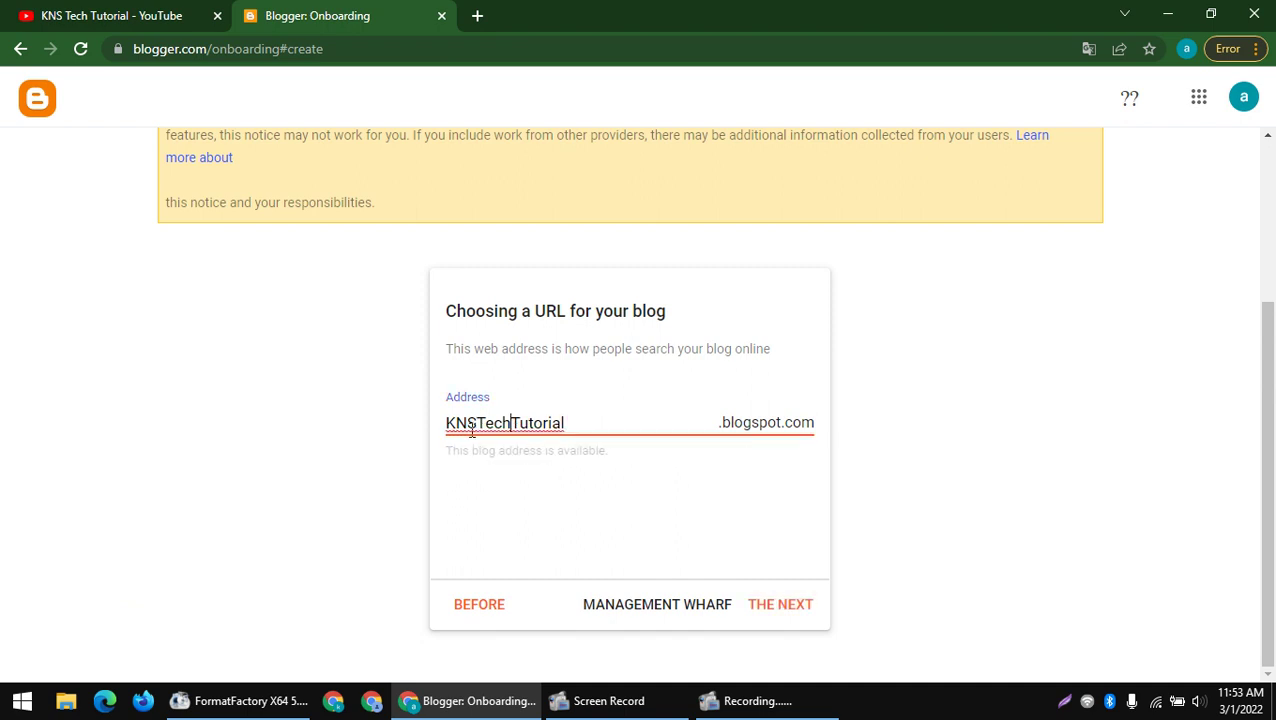
- Review the entered blog address and the URL heading, and continue to the display name form
{"action": "left_click_drag", "start_coordinate": [478, 425], "coordinate": [436, 427]}
{"action": "left_click", "coordinate": [622, 423]}
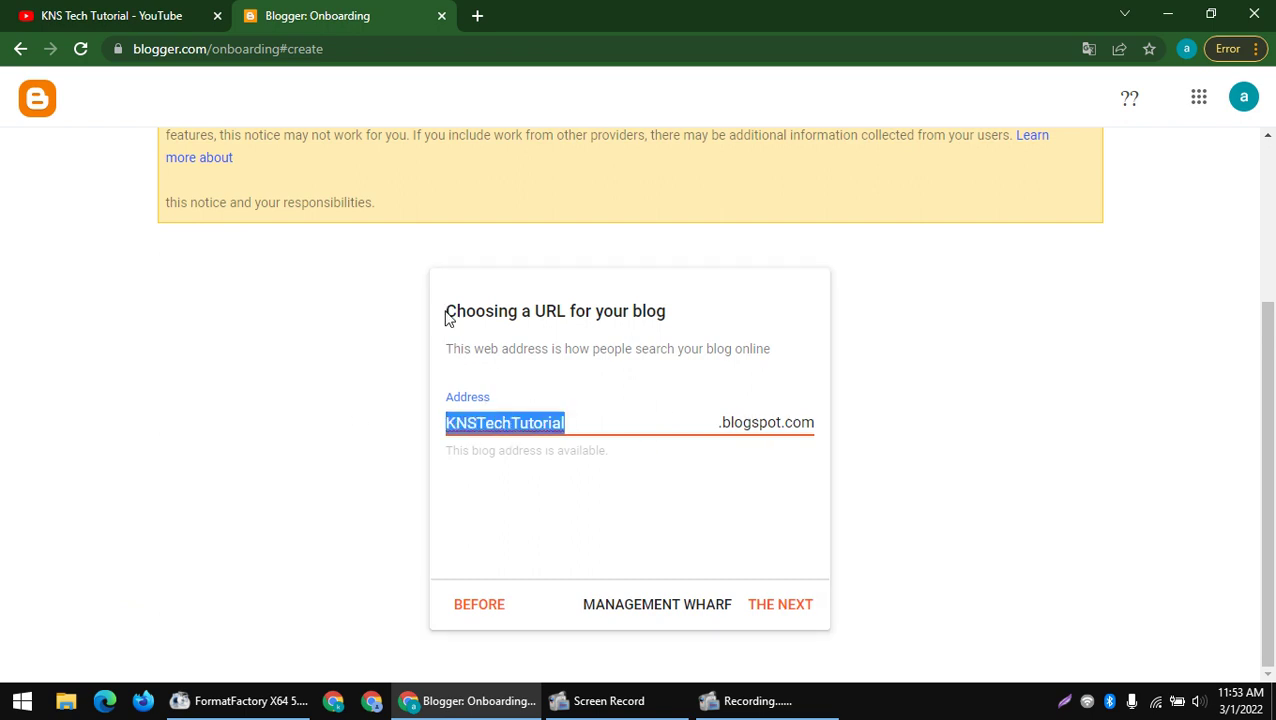
{"action": "left_click_drag", "start_coordinate": [449, 317], "coordinate": [568, 317]}
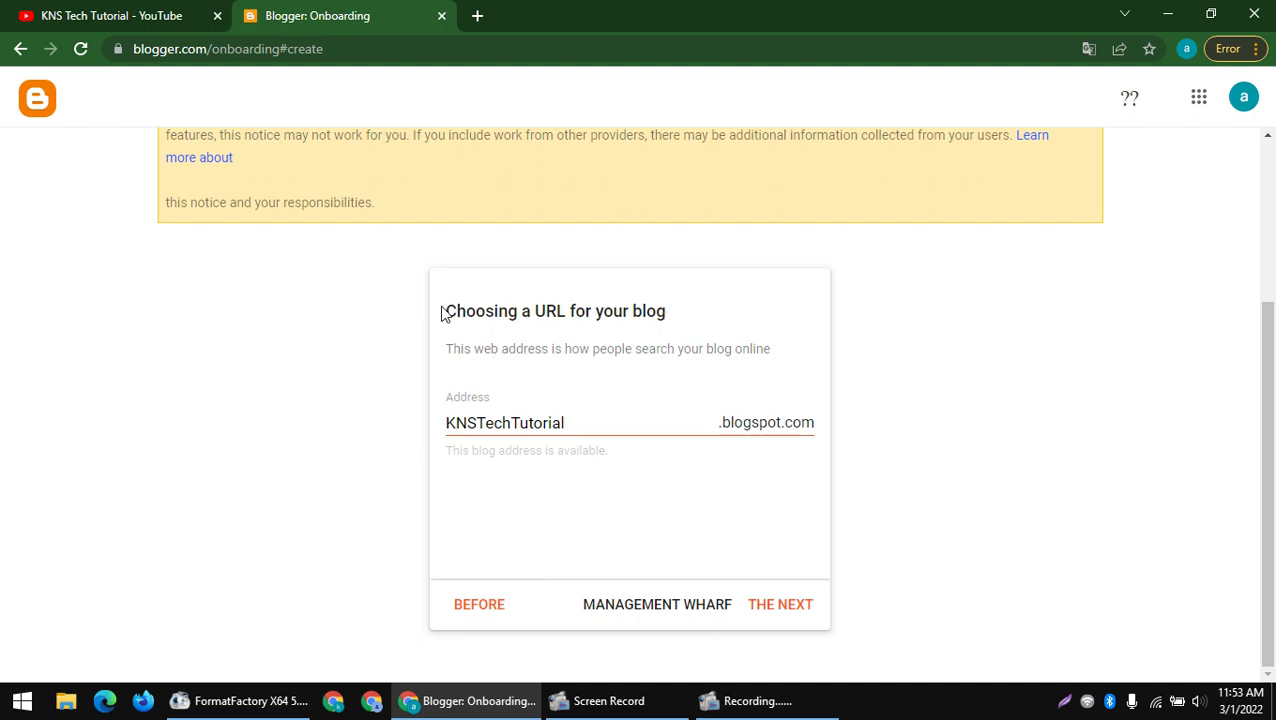
{"action": "left_click_drag", "start_coordinate": [590, 419], "coordinate": [333, 418]}
{"action": "left_click", "coordinate": [843, 581]}
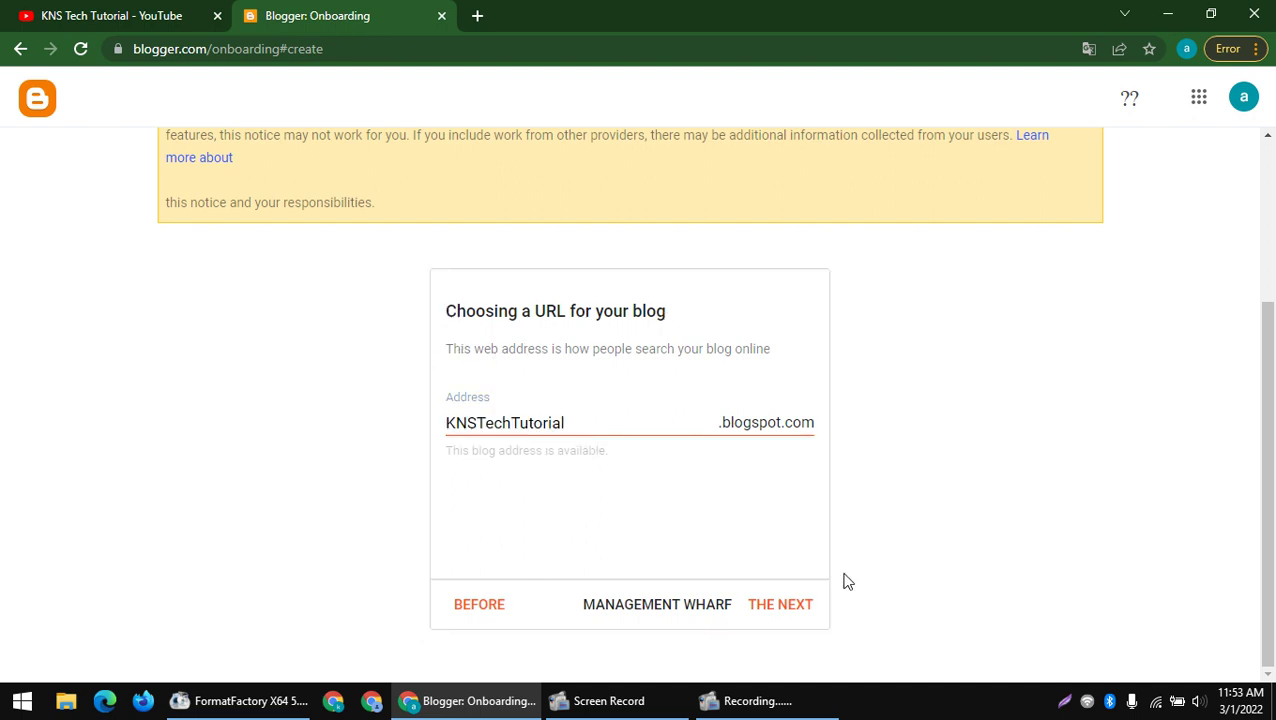
{"action": "left_click", "coordinate": [788, 607]}
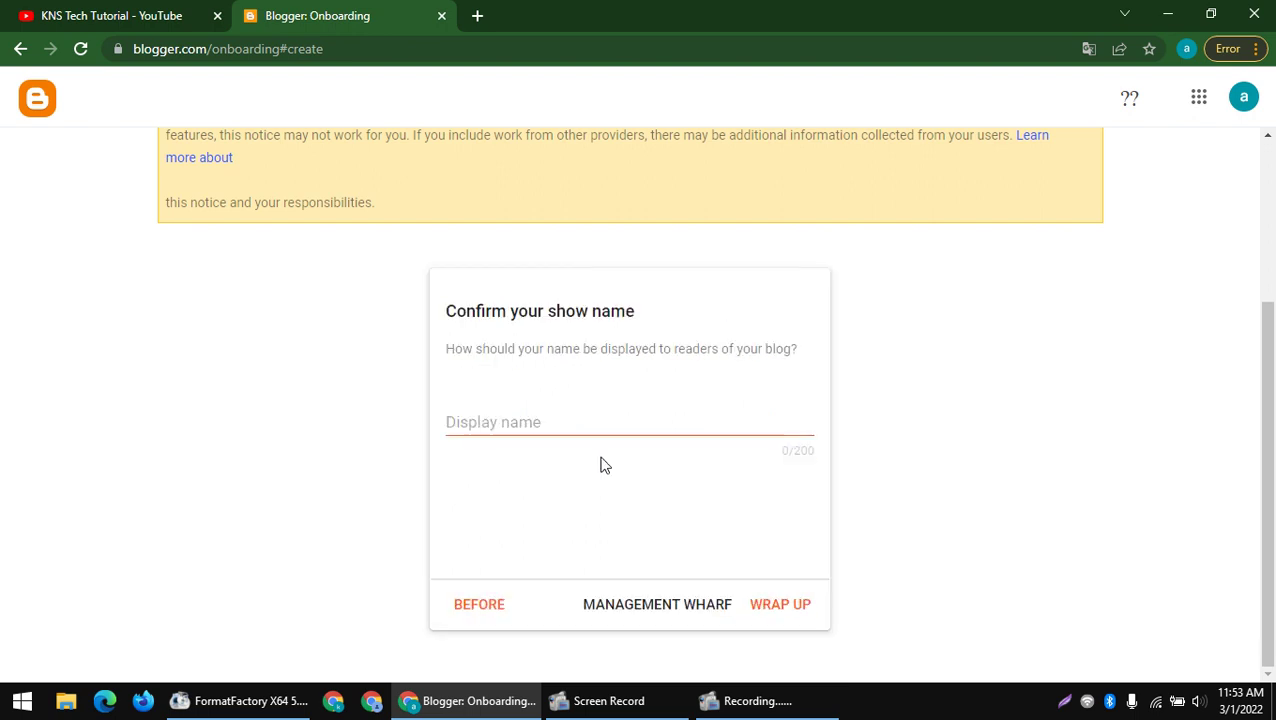
- Read the display name instructions and fill in KNS Tech Tutorial, copied from the YouTube channel, as the display name
{"action": "left_click_drag", "start_coordinate": [421, 308], "coordinate": [783, 384]}
{"action": "left_click", "coordinate": [692, 365]}
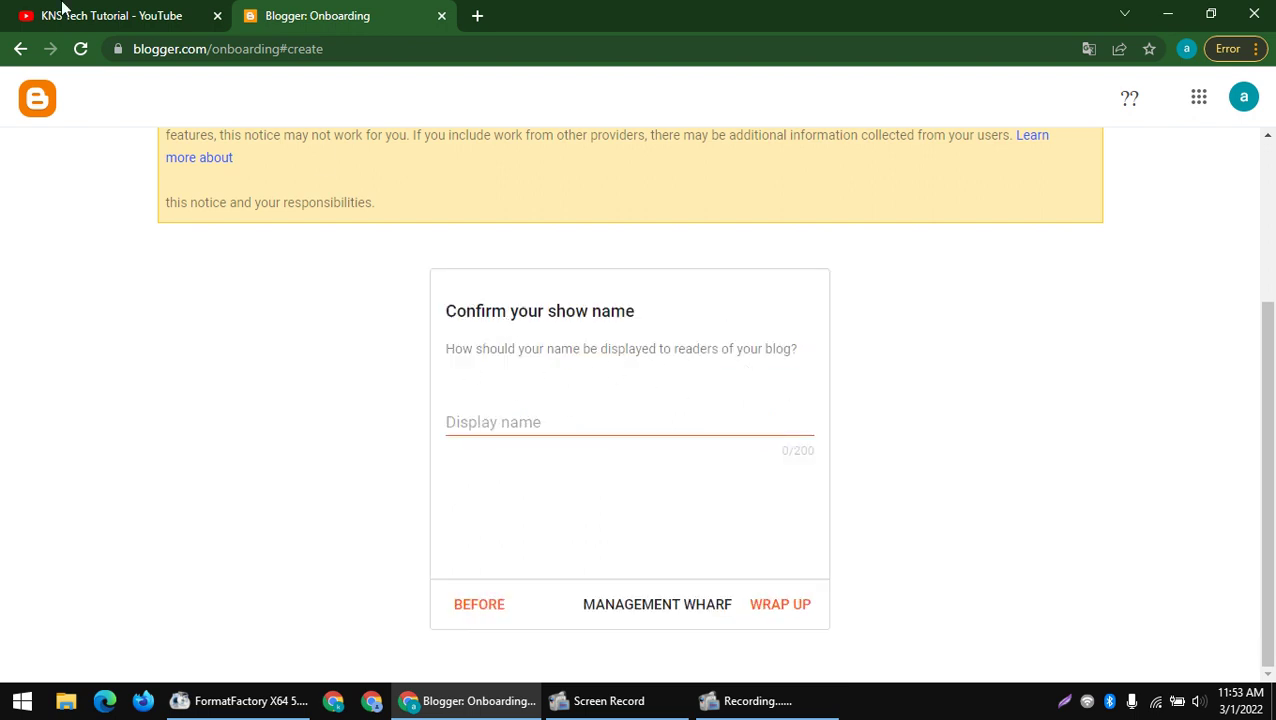
{"action": "left_click", "coordinate": [63, 14]}
{"action": "key", "text": "ctrl+c"}
{"action": "left_click", "coordinate": [342, 12]}
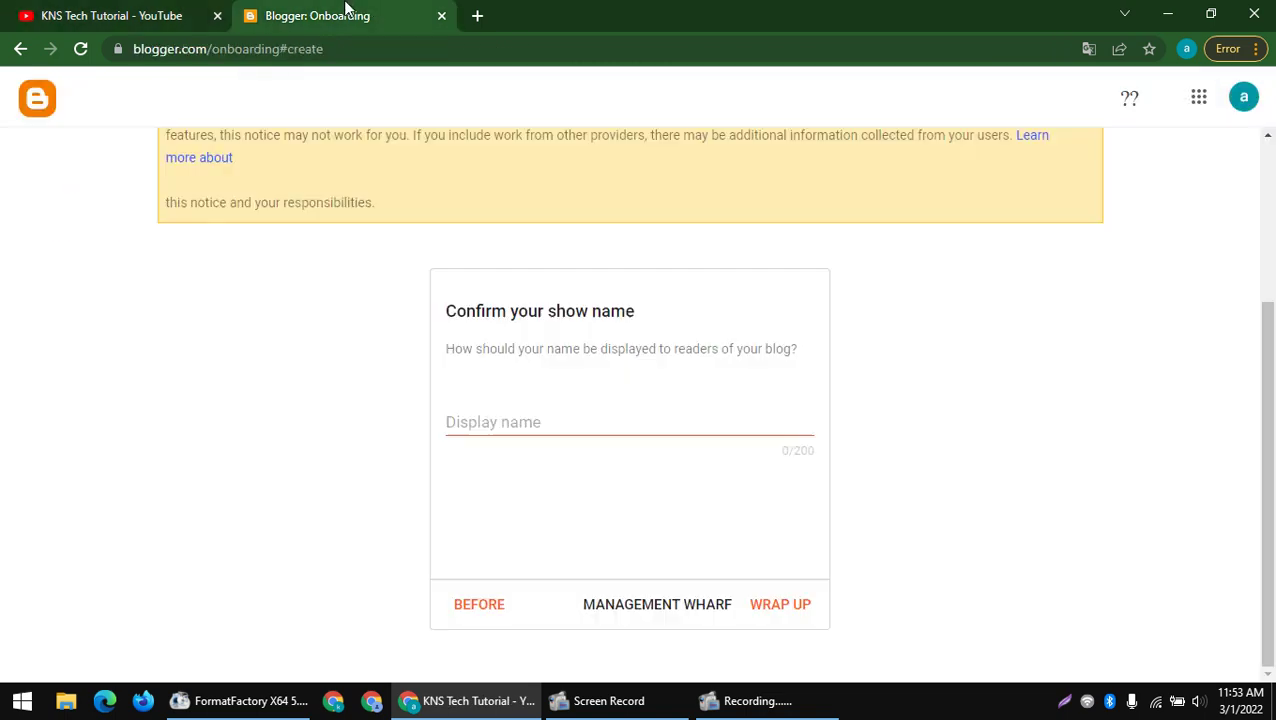
{"action": "left_click", "coordinate": [505, 420]}
{"action": "key", "text": "ctrl+v"}
{"action": "left_click_drag", "start_coordinate": [606, 423], "coordinate": [157, 440]}
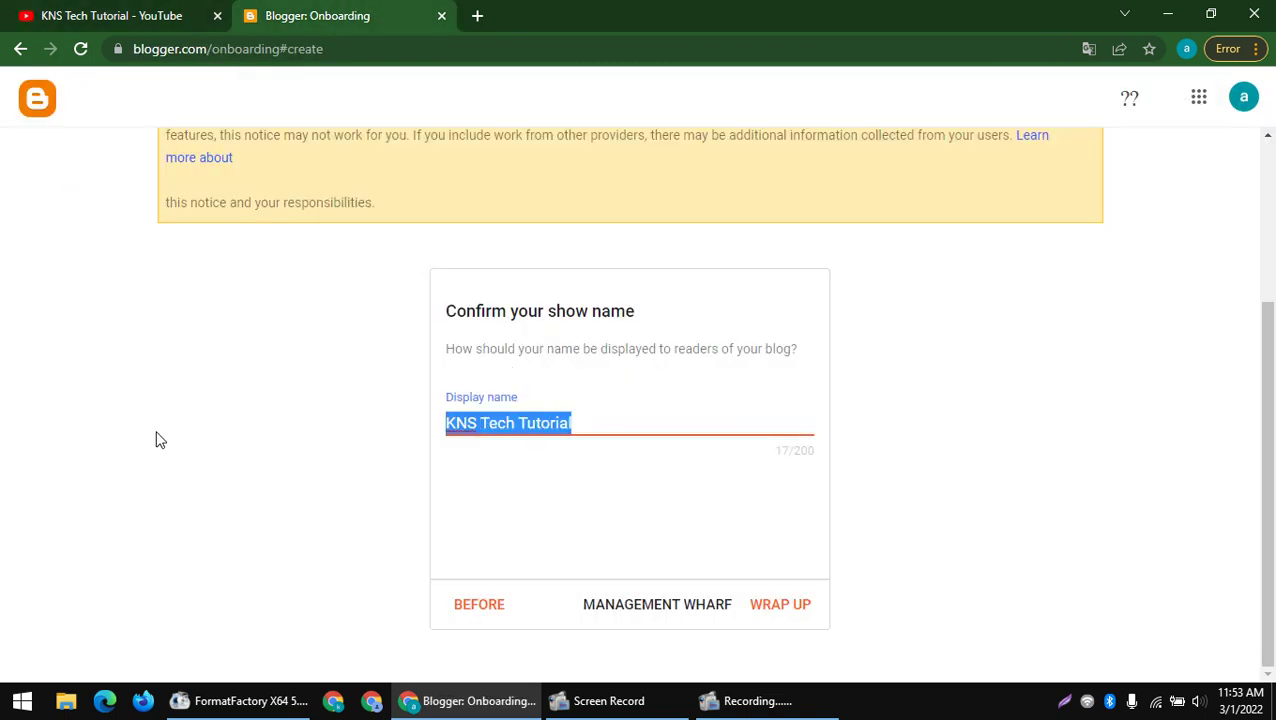
- Try to finish the blog setup, read the message about the locale field, and submit the form again
{"action": "left_click", "coordinate": [780, 605]}
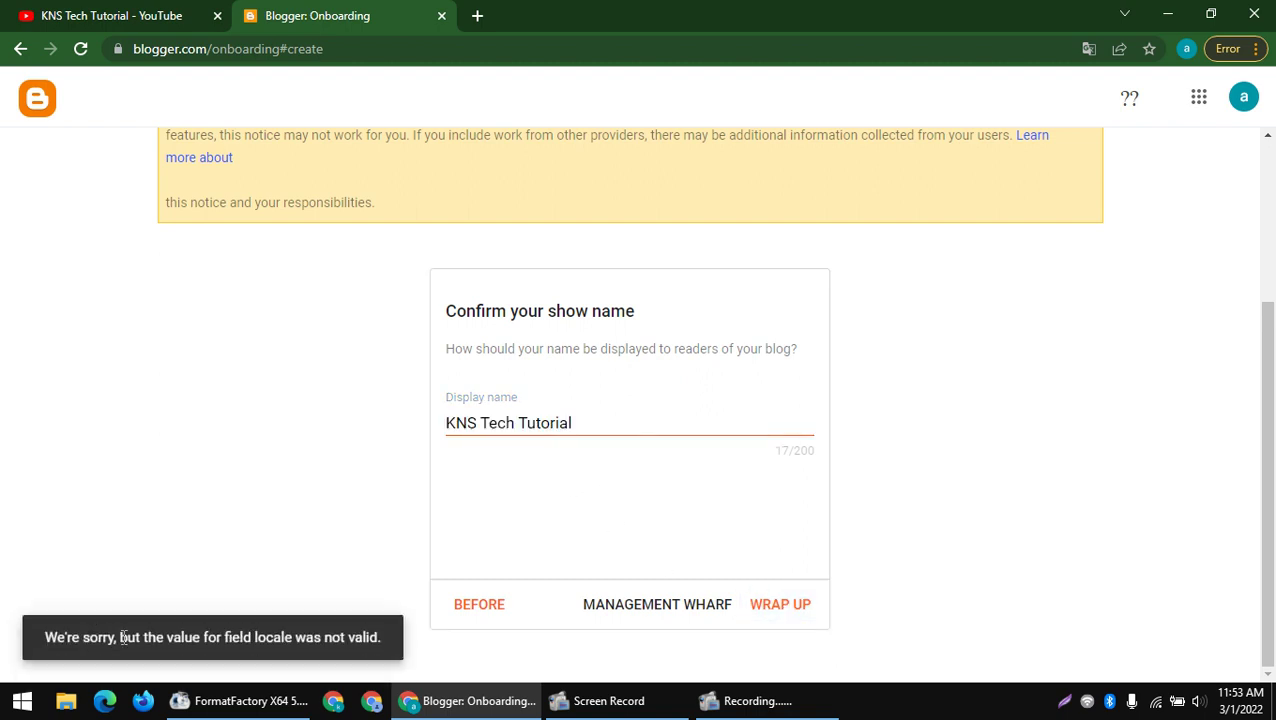
{"action": "left_click_drag", "start_coordinate": [381, 637], "coordinate": [323, 637]}
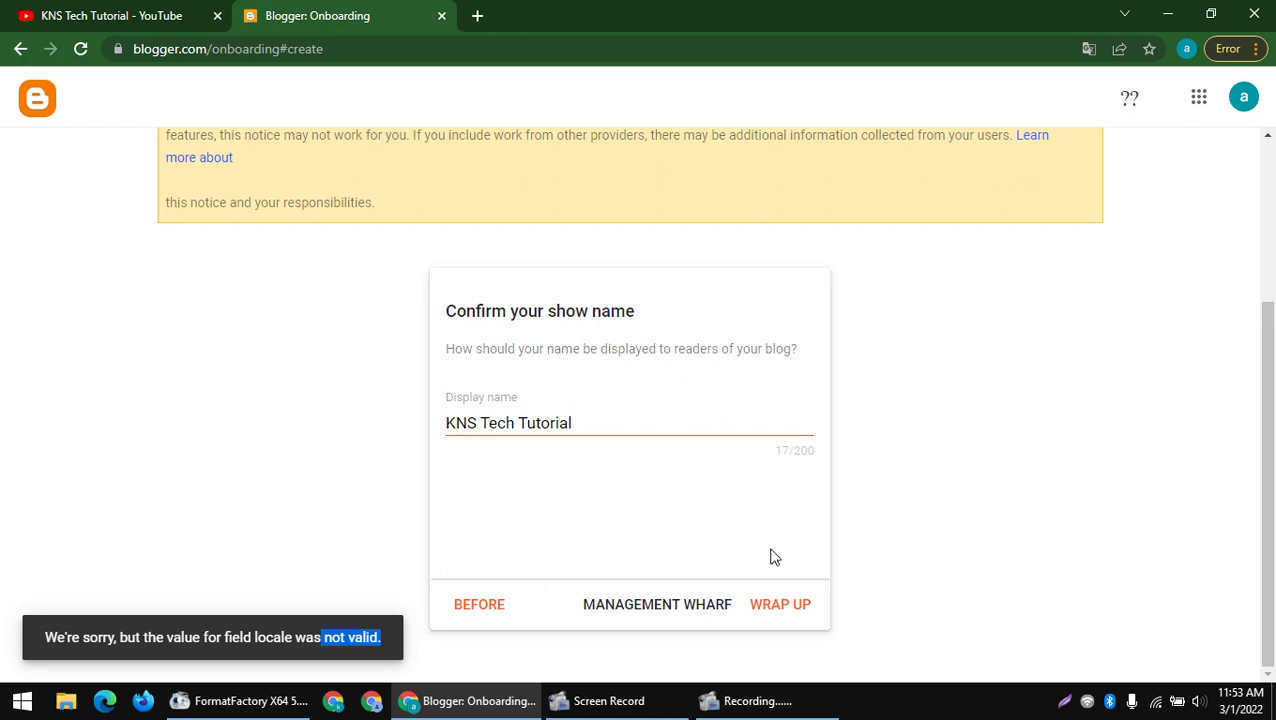
{"action": "left_click", "coordinate": [780, 604]}
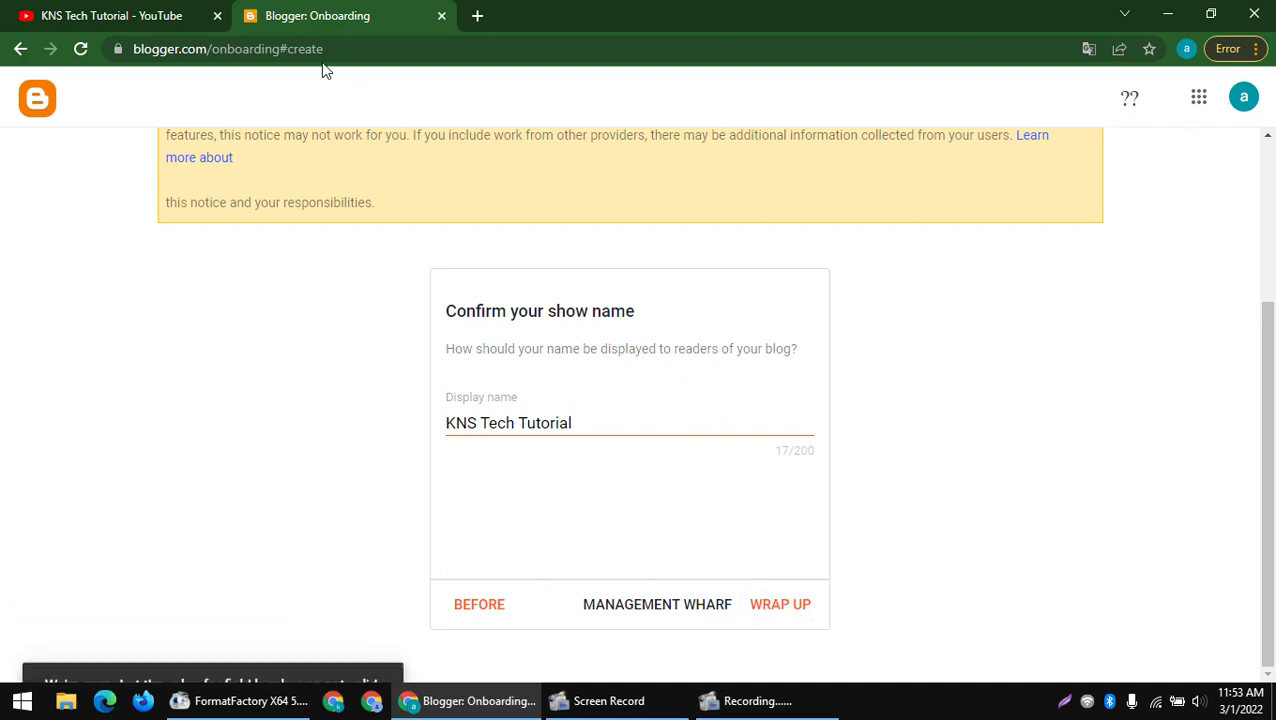
- Leave the onboarding form by trimming its web address to blogger.com and load the Blogger dashboard
{"action": "left_click_drag", "start_coordinate": [218, 48], "coordinate": [894, 71]}
{"action": "key", "text": "BackSpace"}
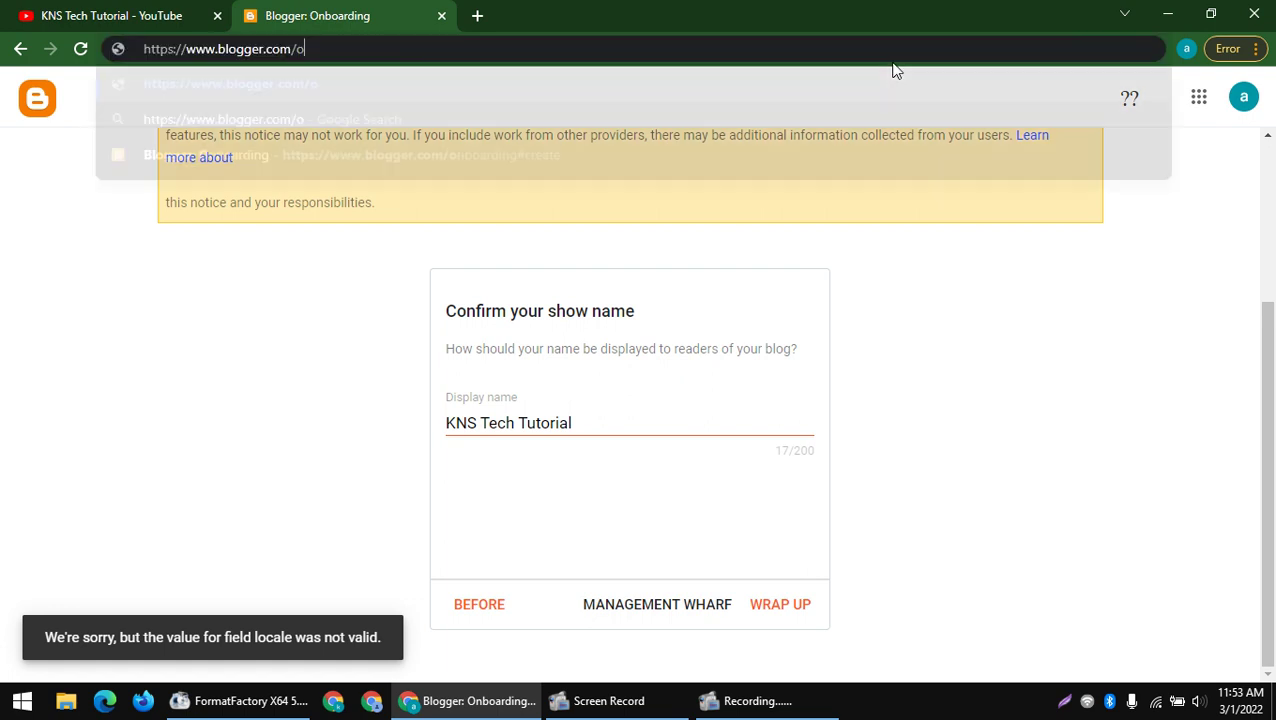
{"action": "key", "text": "Return"}
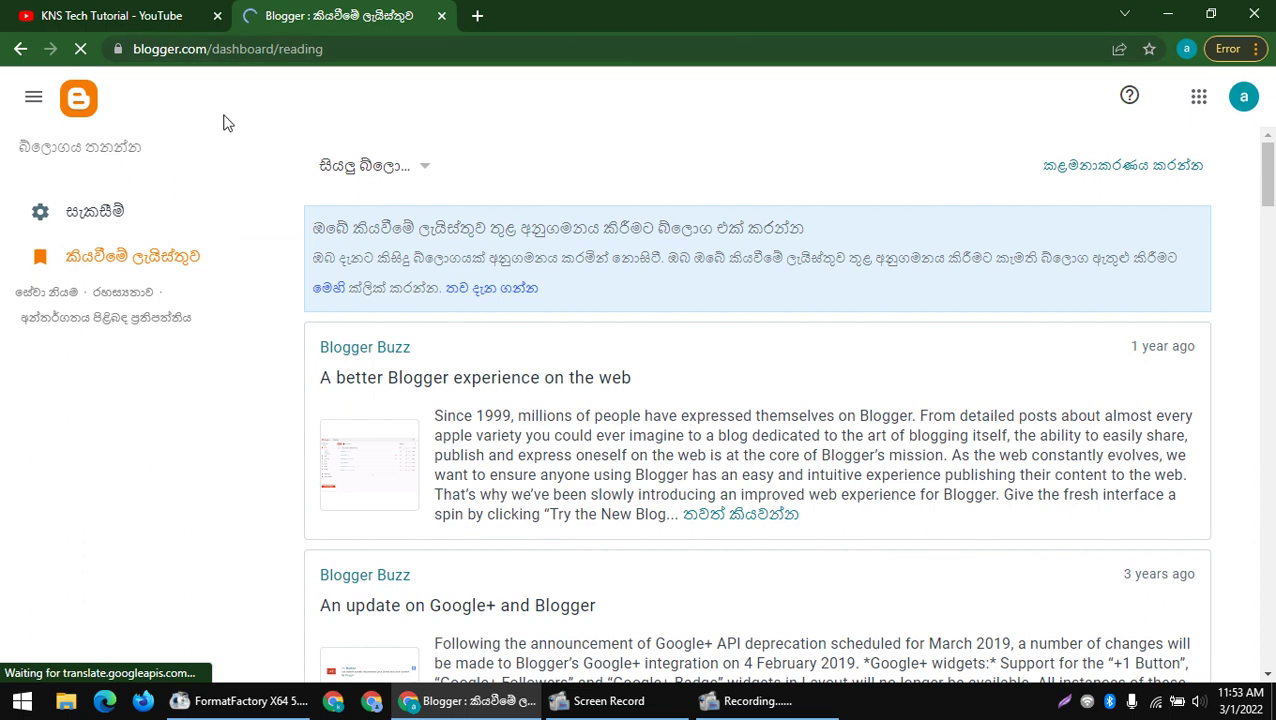
- Search Google for "my account google com" in a new browser tab and open the Google Account page
{"action": "left_click", "coordinate": [476, 18]}
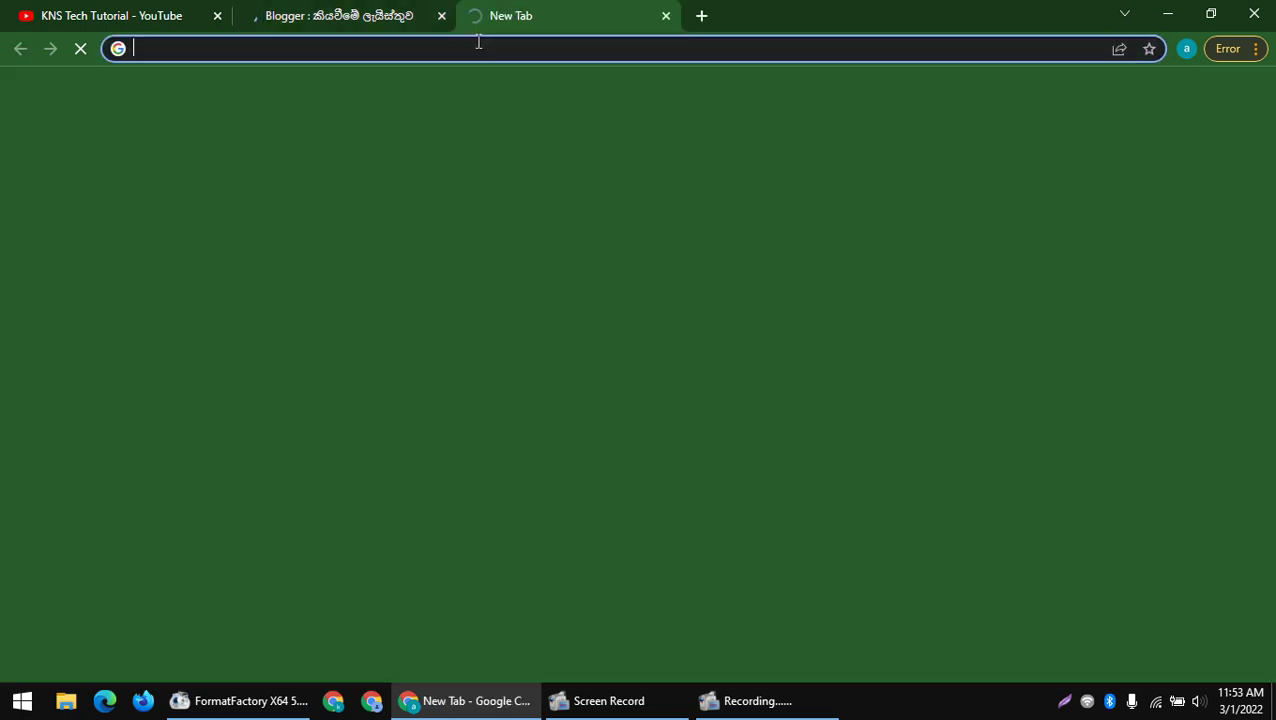
{"action": "type", "text": "my acvc"}
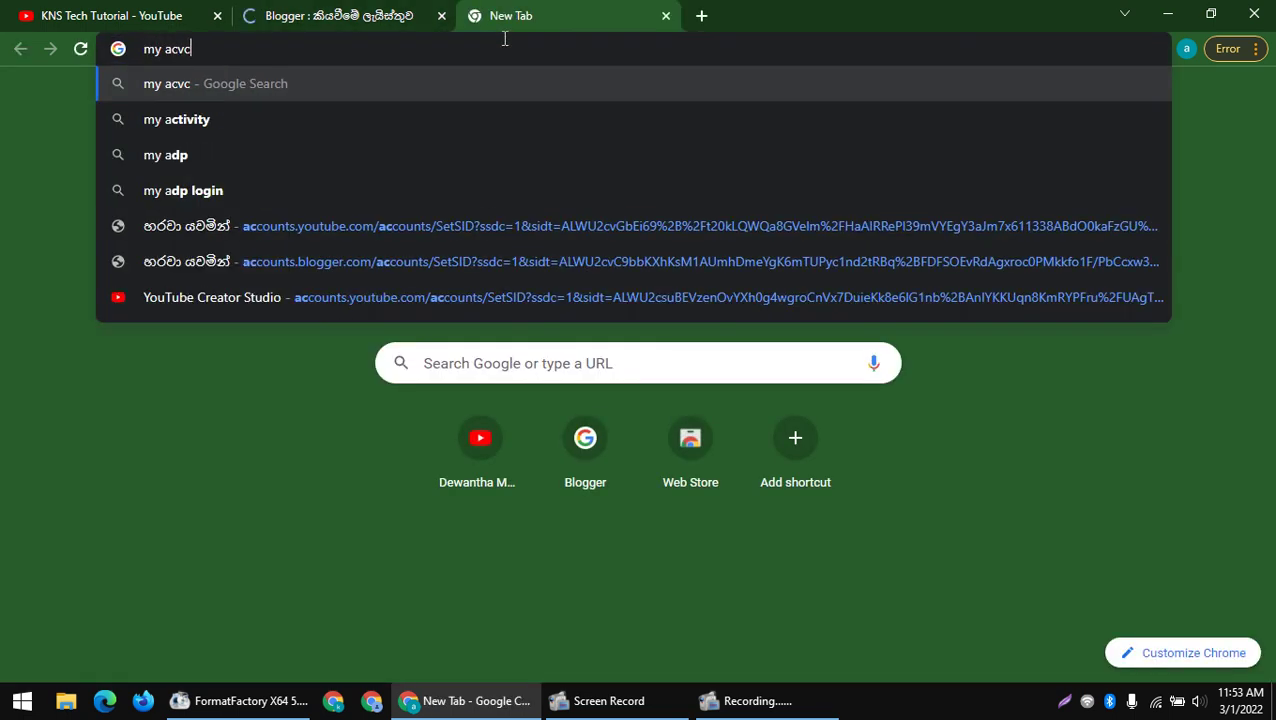
{"action": "key", "text": "BackSpace"}
{"action": "key", "text": "BackSpace"}
{"action": "key", "text": "BackSpace"}
{"action": "key", "text": "BackSpace"}
{"action": "key", "text": "BackSpace"}
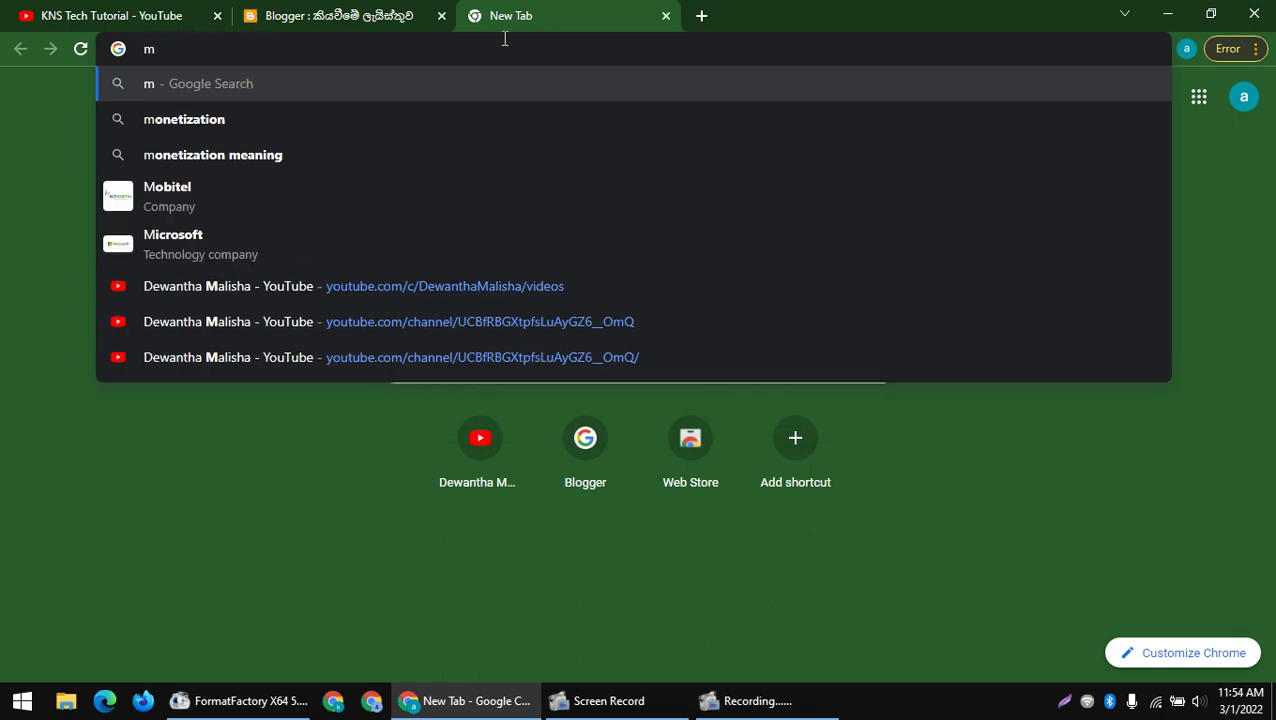
{"action": "type", "text": "y account goog"}
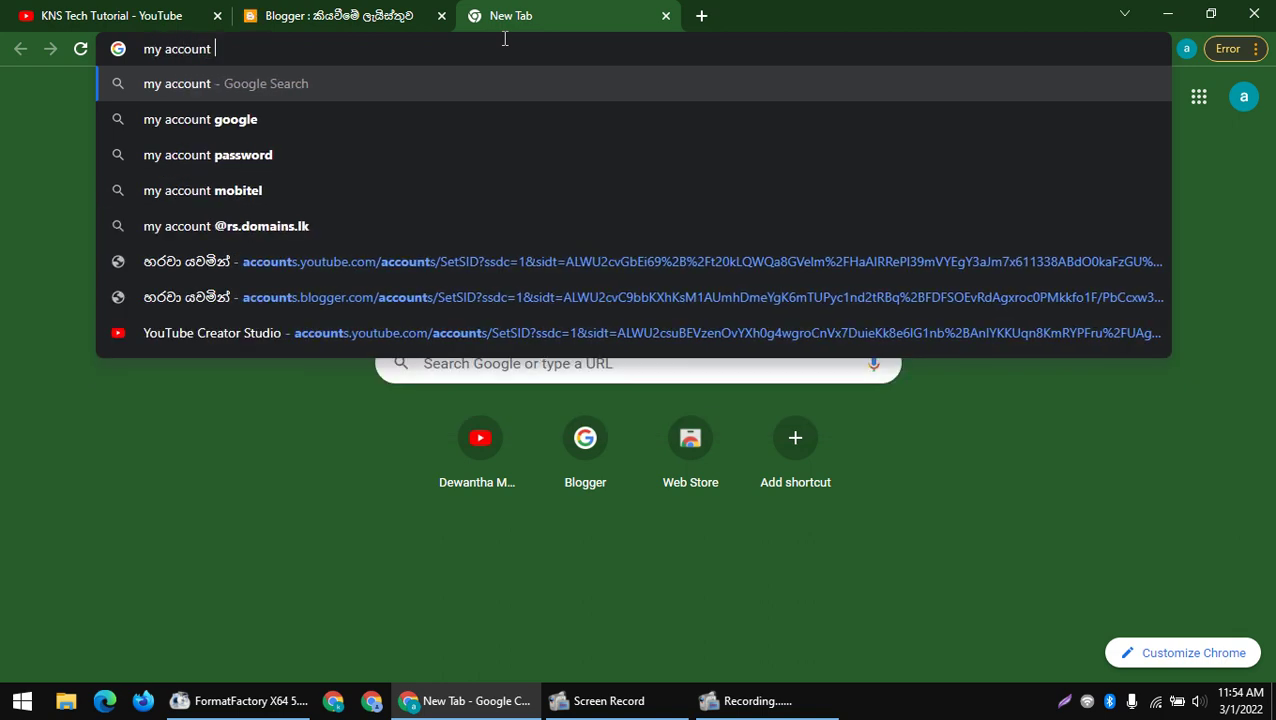
{"action": "type", "text": "le com"}
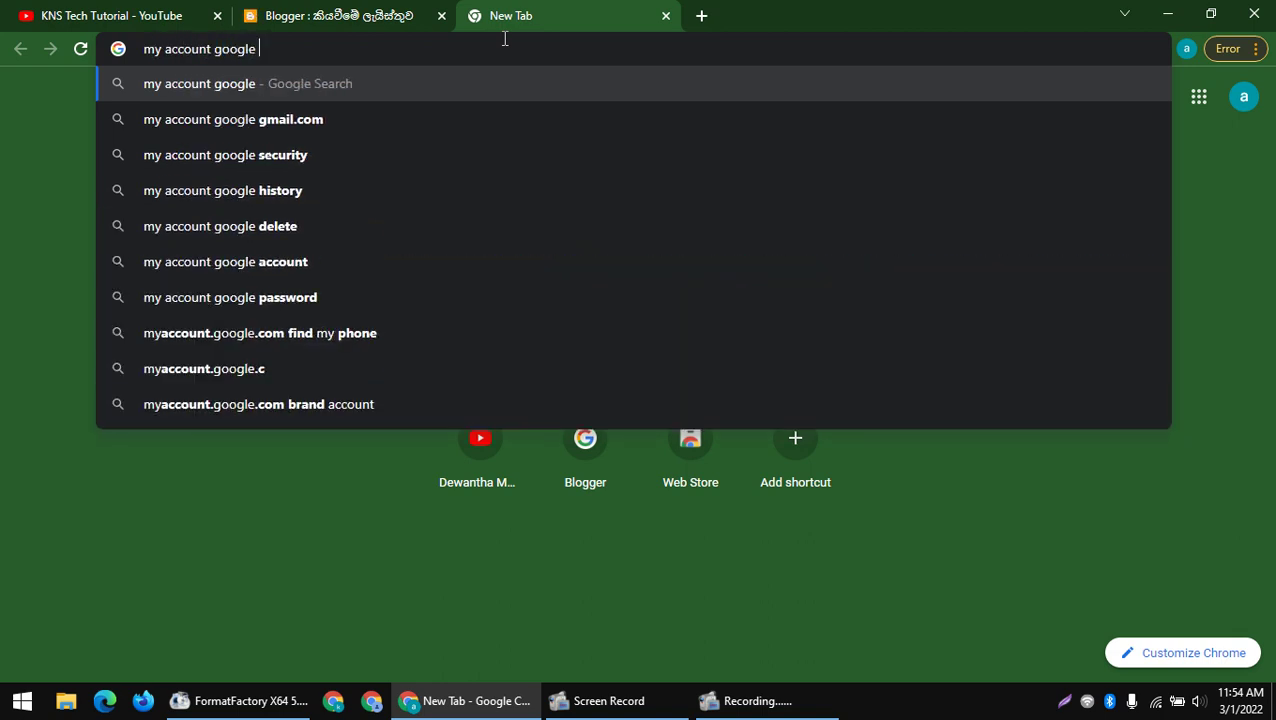
{"action": "key", "text": "Return"}
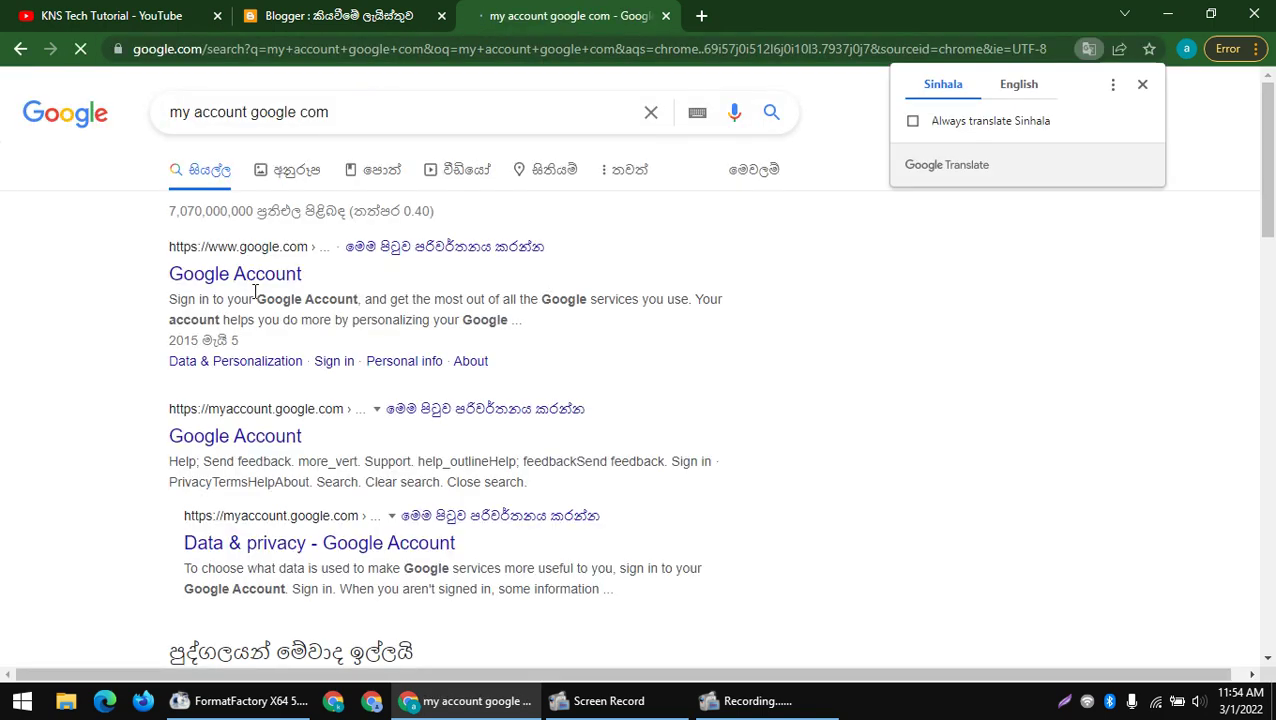
{"action": "left_click", "coordinate": [248, 278]}
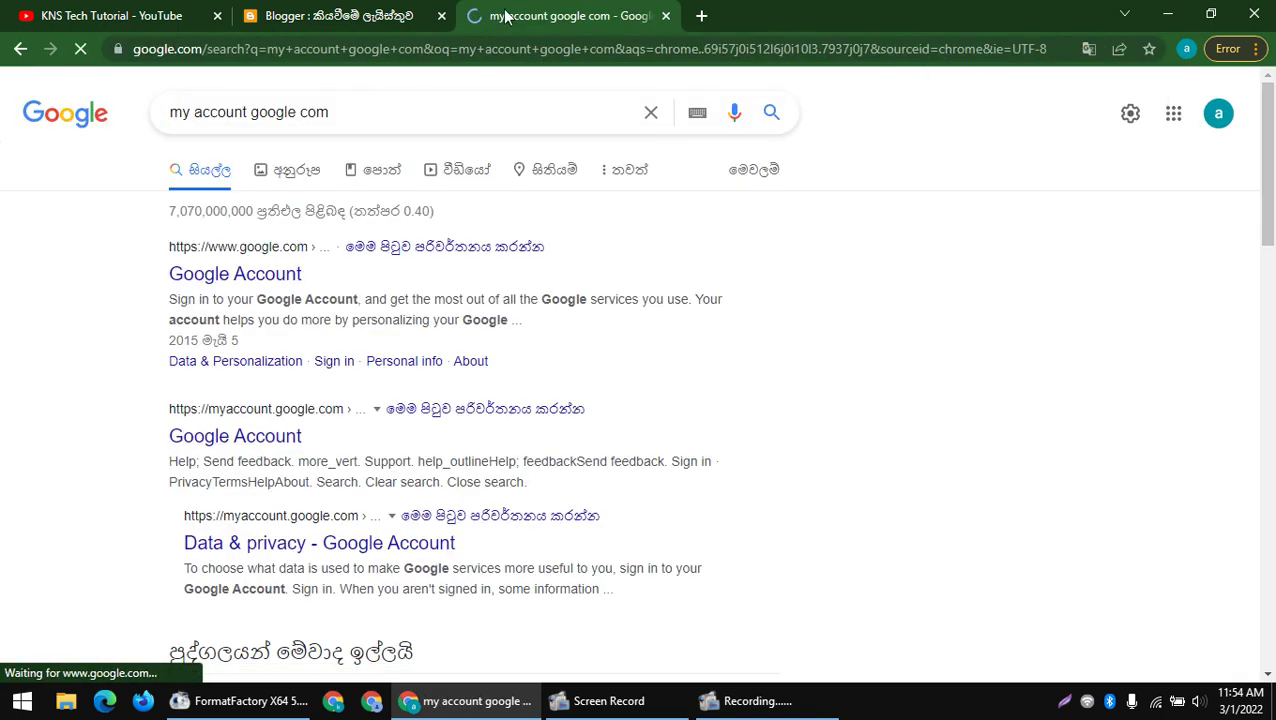
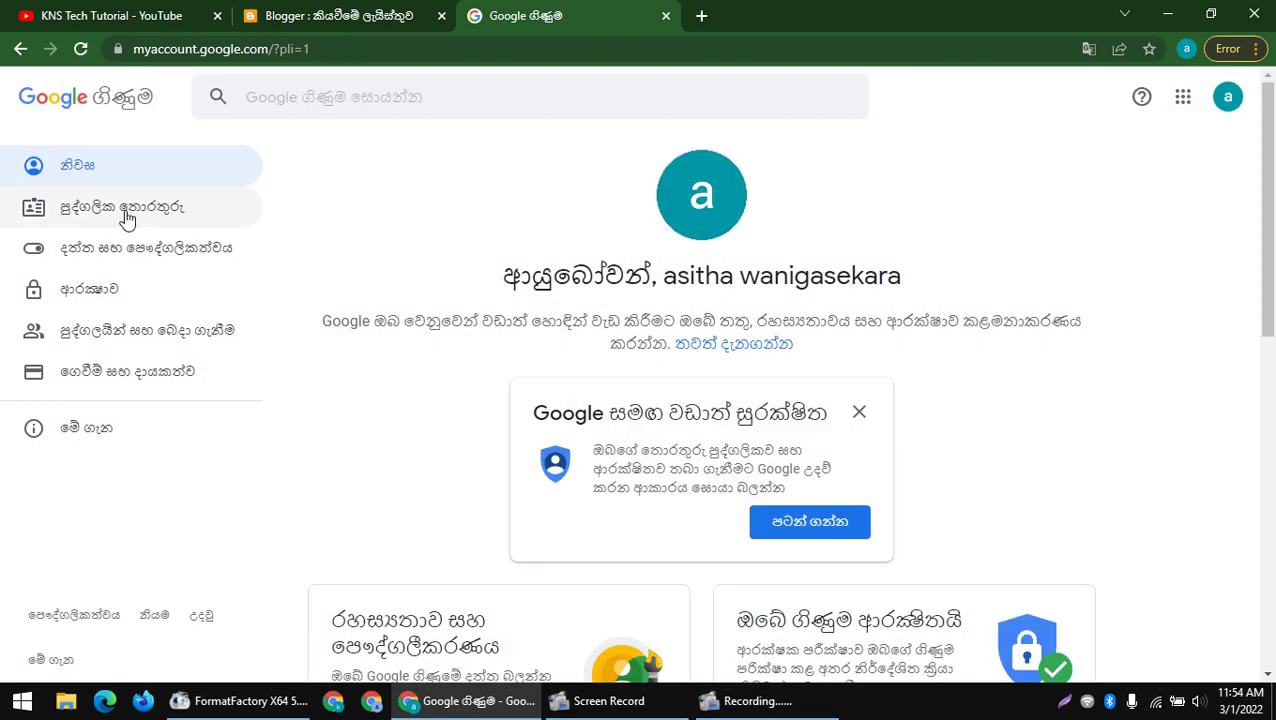
- Open the language settings from the personal information section of the Google Account
{"action": "left_click", "coordinate": [126, 210]}
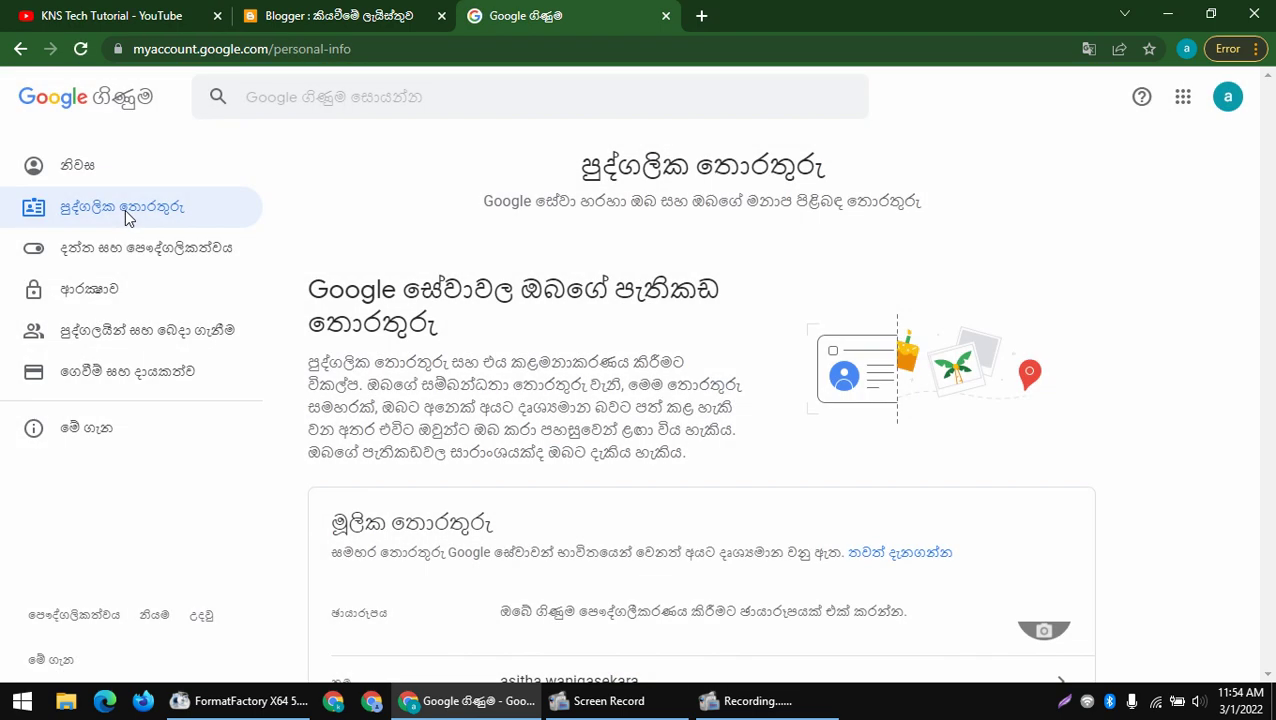
{"action": "scroll", "coordinate": [706, 347], "scroll_direction": "down", "scroll_amount": 15}
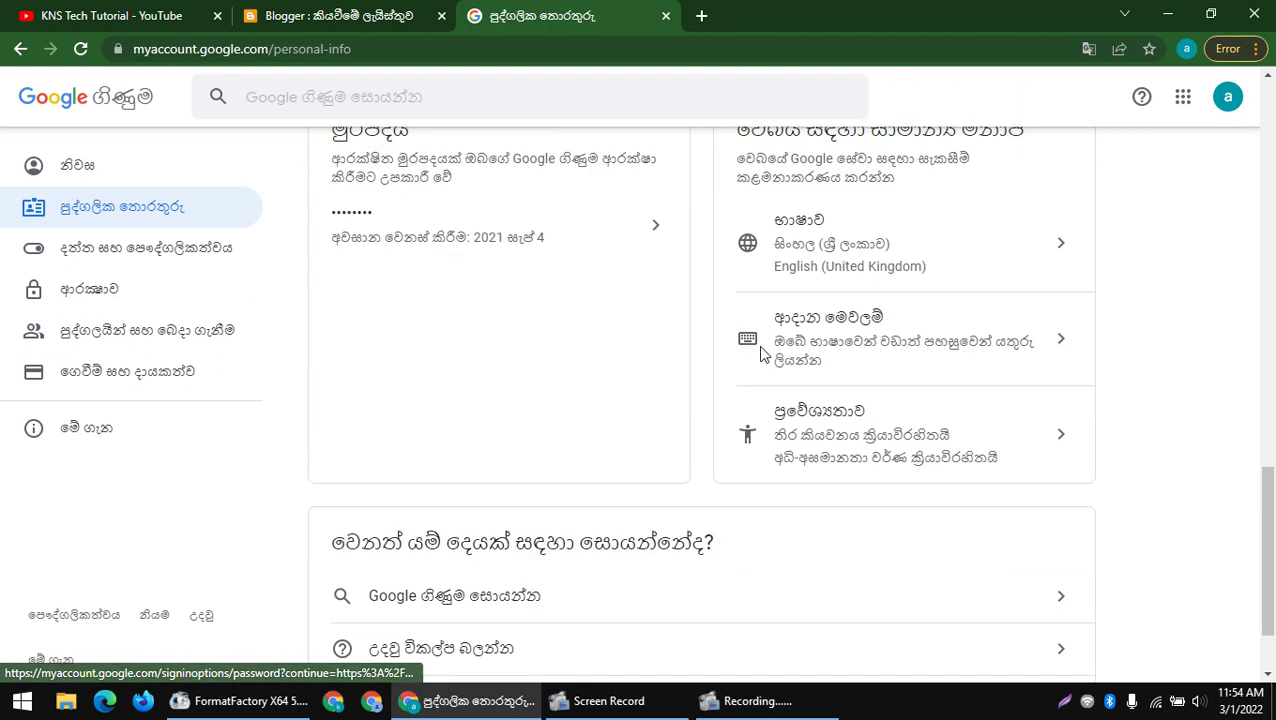
{"action": "left_click", "coordinate": [796, 246]}
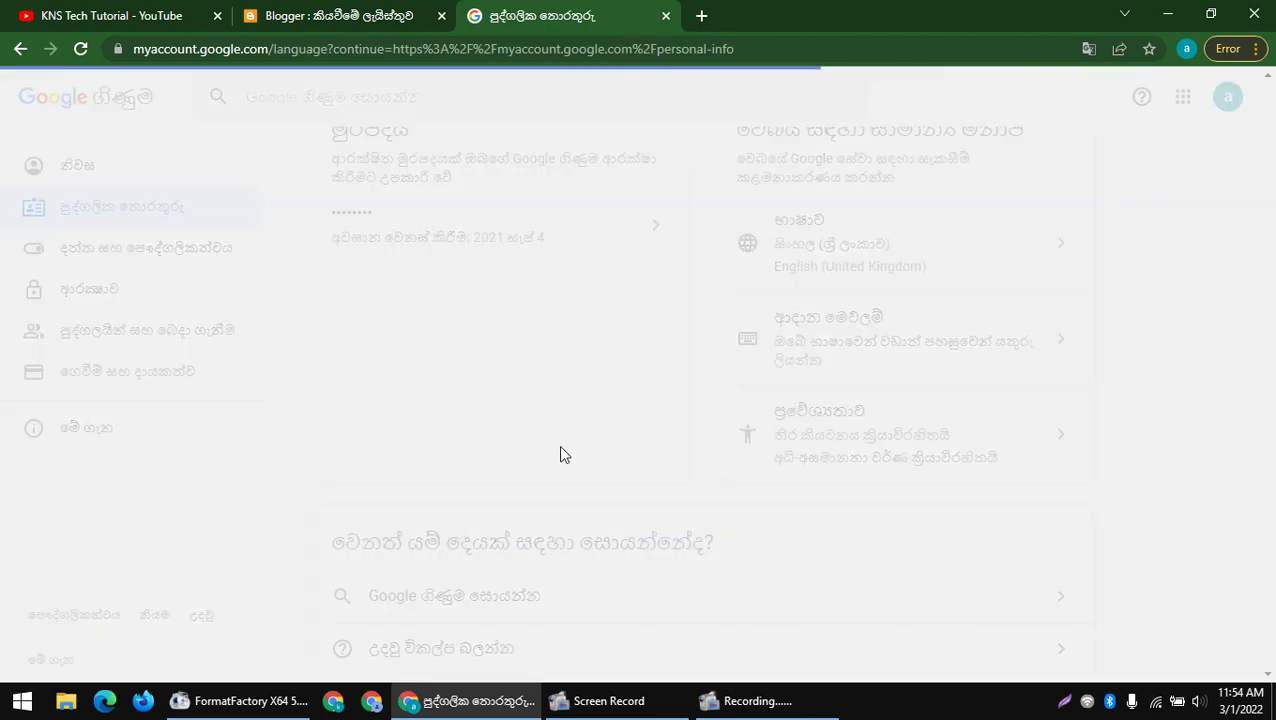
{"action": "scroll", "coordinate": [410, 435], "scroll_direction": "down", "scroll_amount": 1}
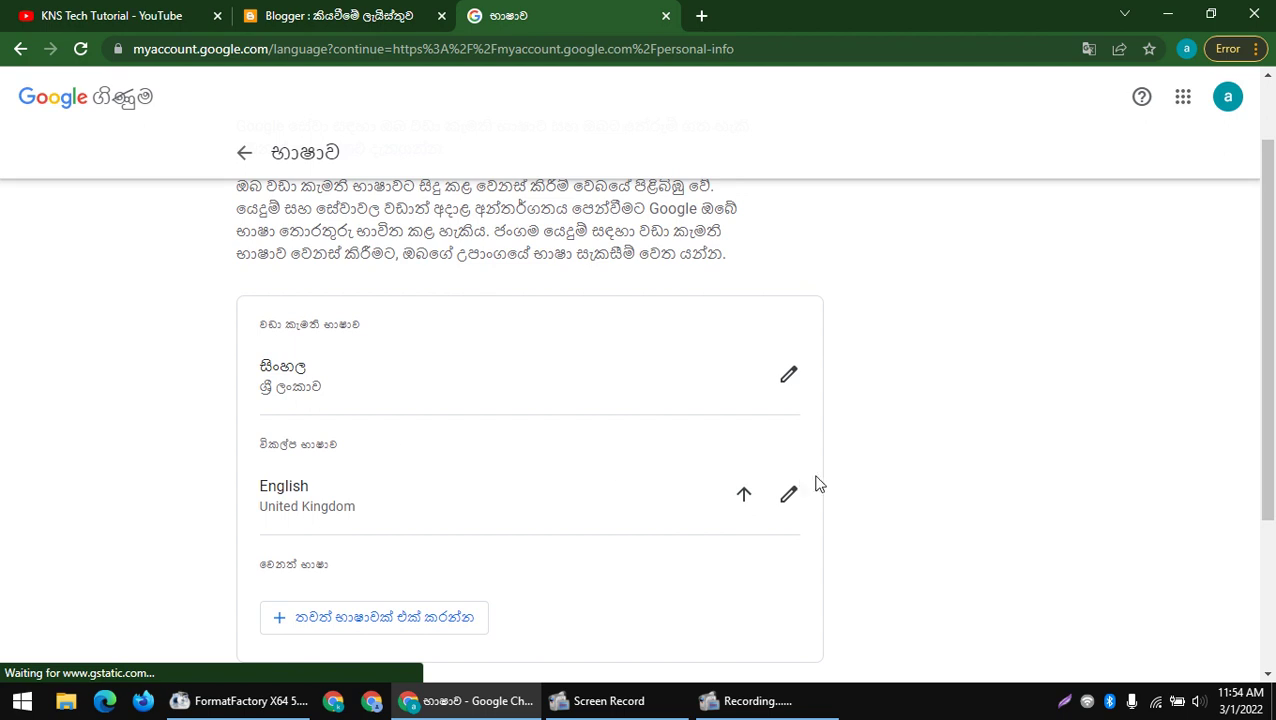
- Replace the preferred Sinhala language of the account with English, choosing India as the region
{"action": "left_click", "coordinate": [790, 374]}
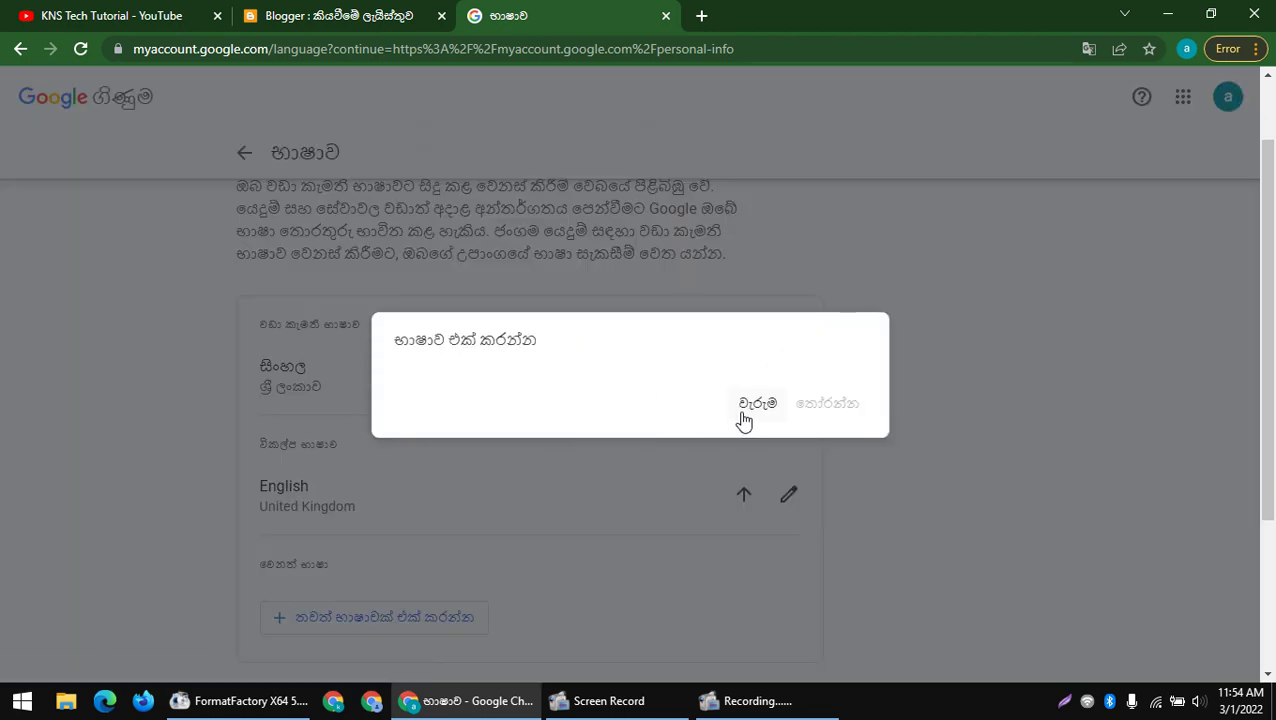
{"action": "left_click", "coordinate": [530, 199]}
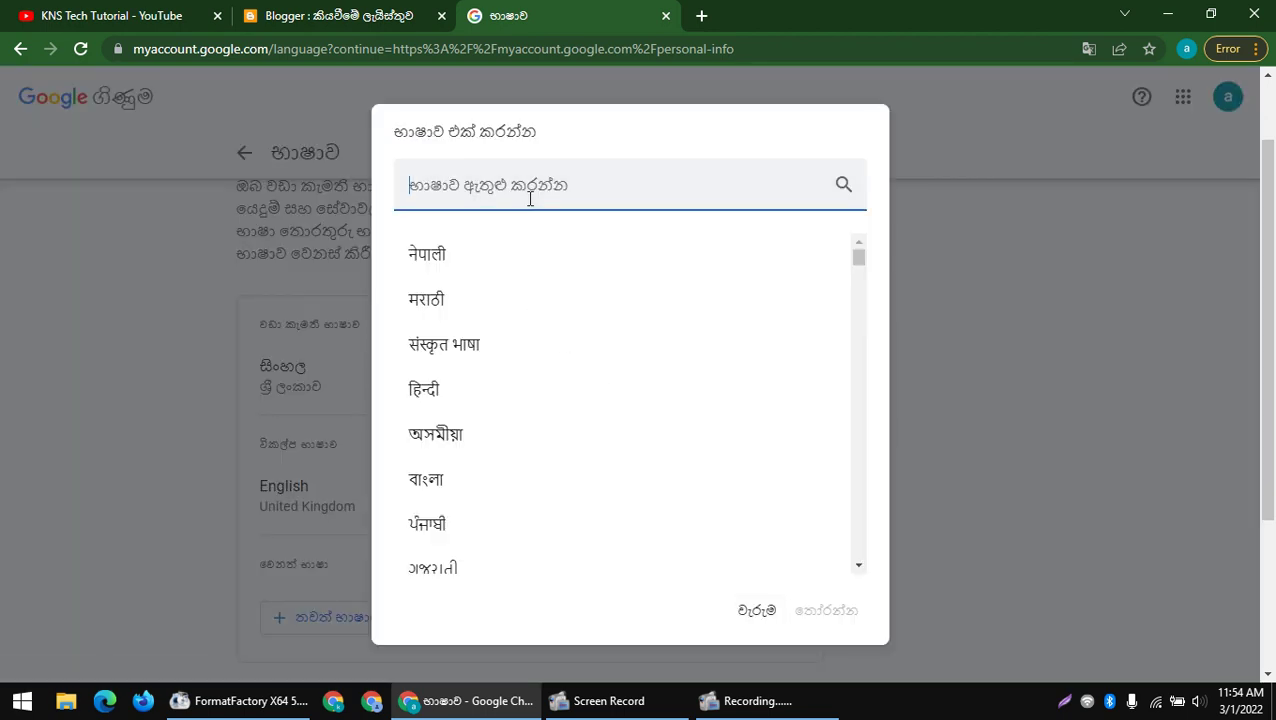
{"action": "type", "text": "eng"}
{"action": "left_click", "coordinate": [440, 382]}
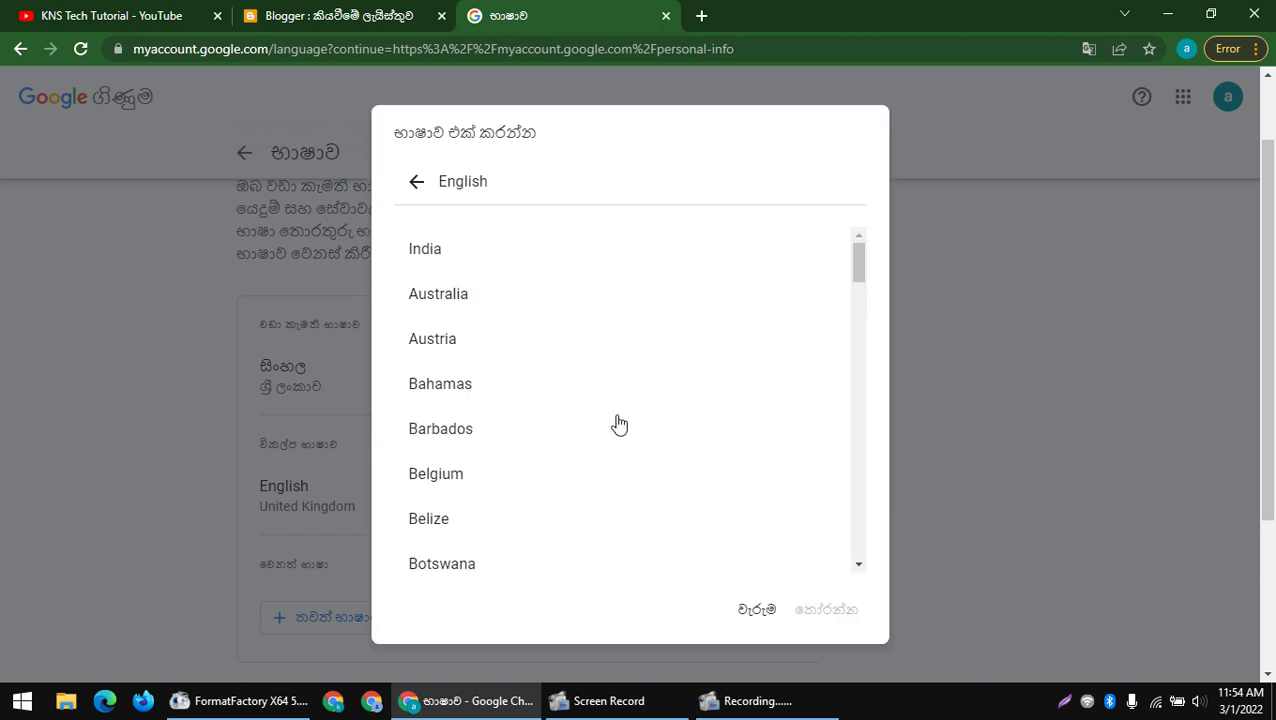
{"action": "left_click", "coordinate": [447, 254]}
{"action": "left_click", "coordinate": [836, 598]}
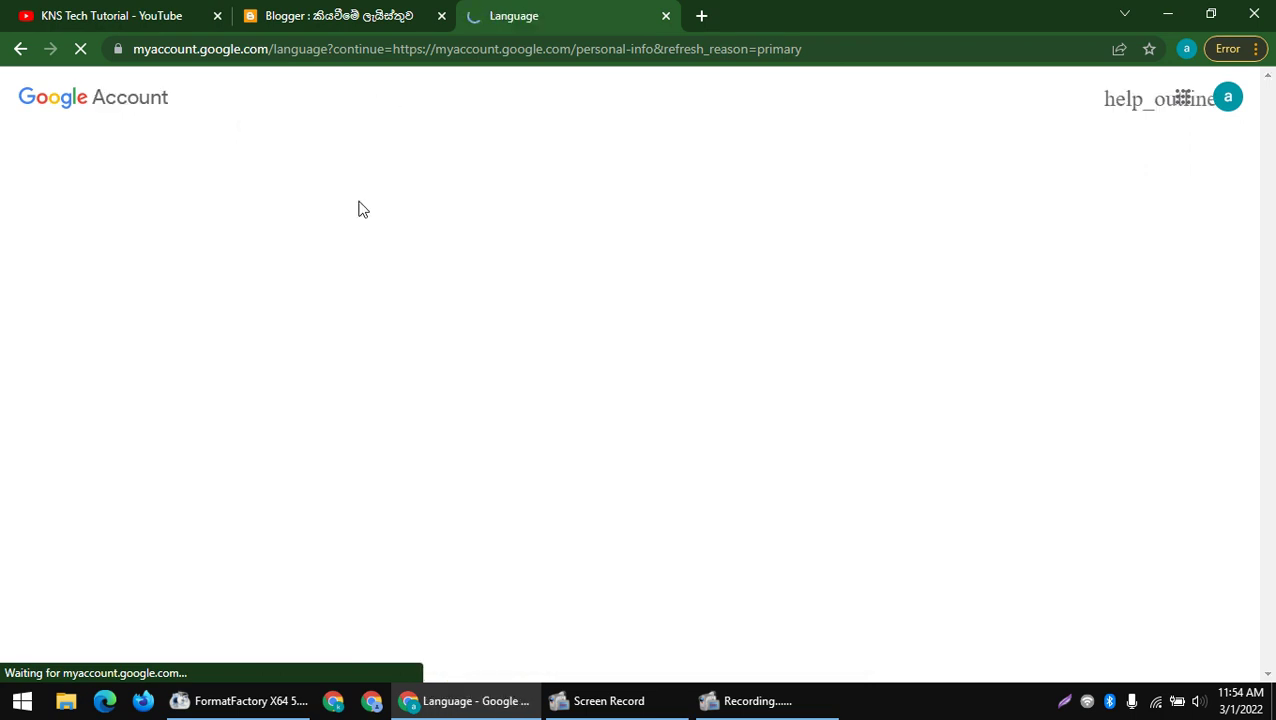
- Reload the Blogger dashboard to apply the new language and close the Google Account language page
{"action": "key", "text": "ctrl+shift+Tab"}
{"action": "left_click", "coordinate": [81, 48]}
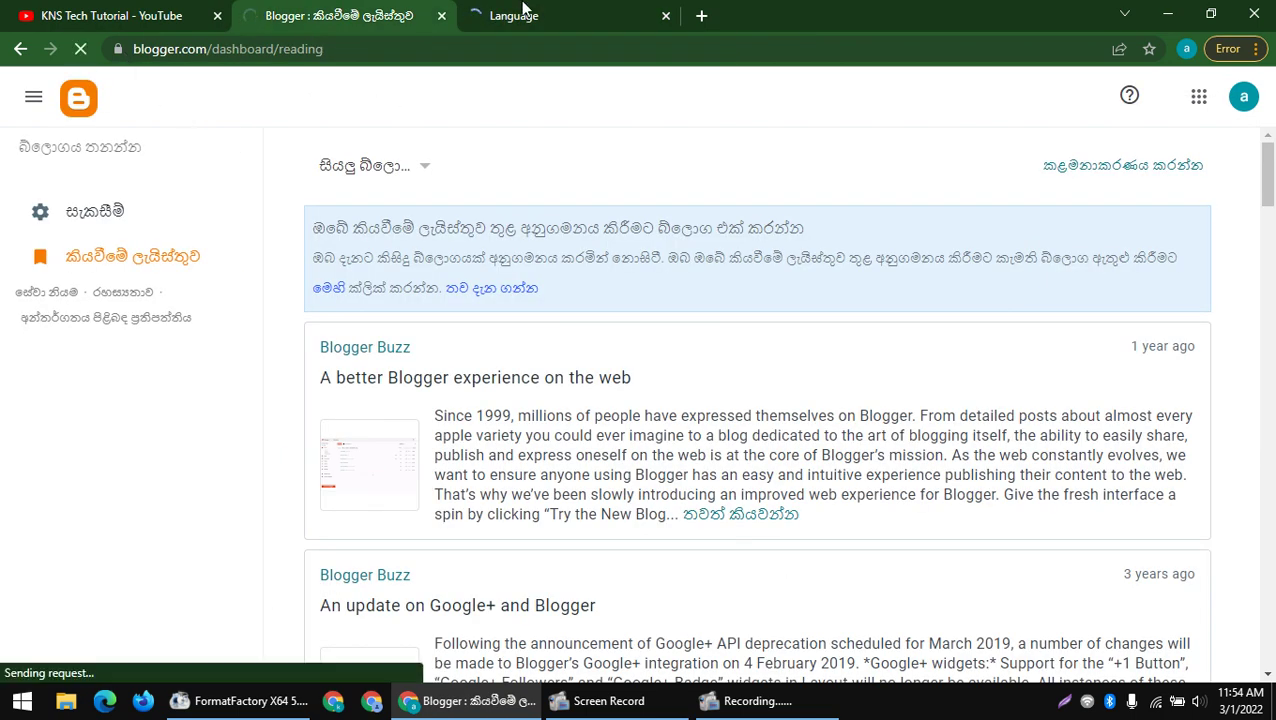
{"action": "left_click", "coordinate": [521, 14]}
{"action": "left_click", "coordinate": [293, 10]}
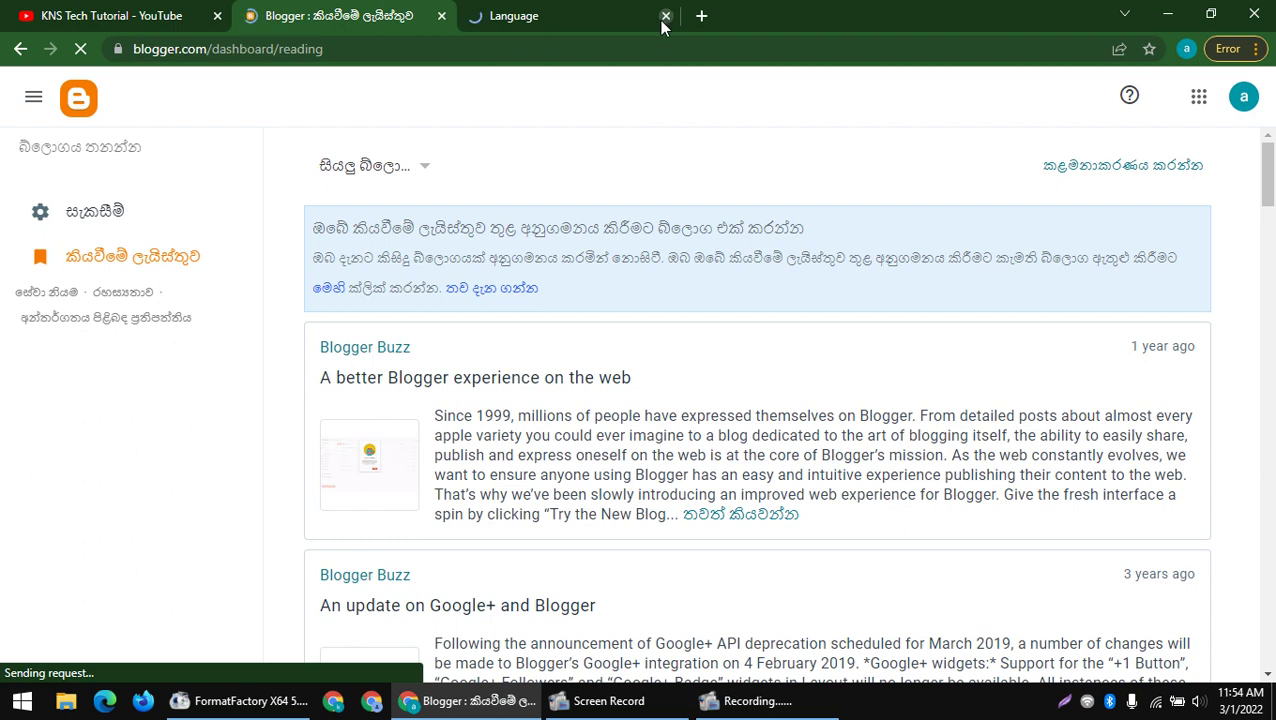
{"action": "left_click", "coordinate": [666, 17]}
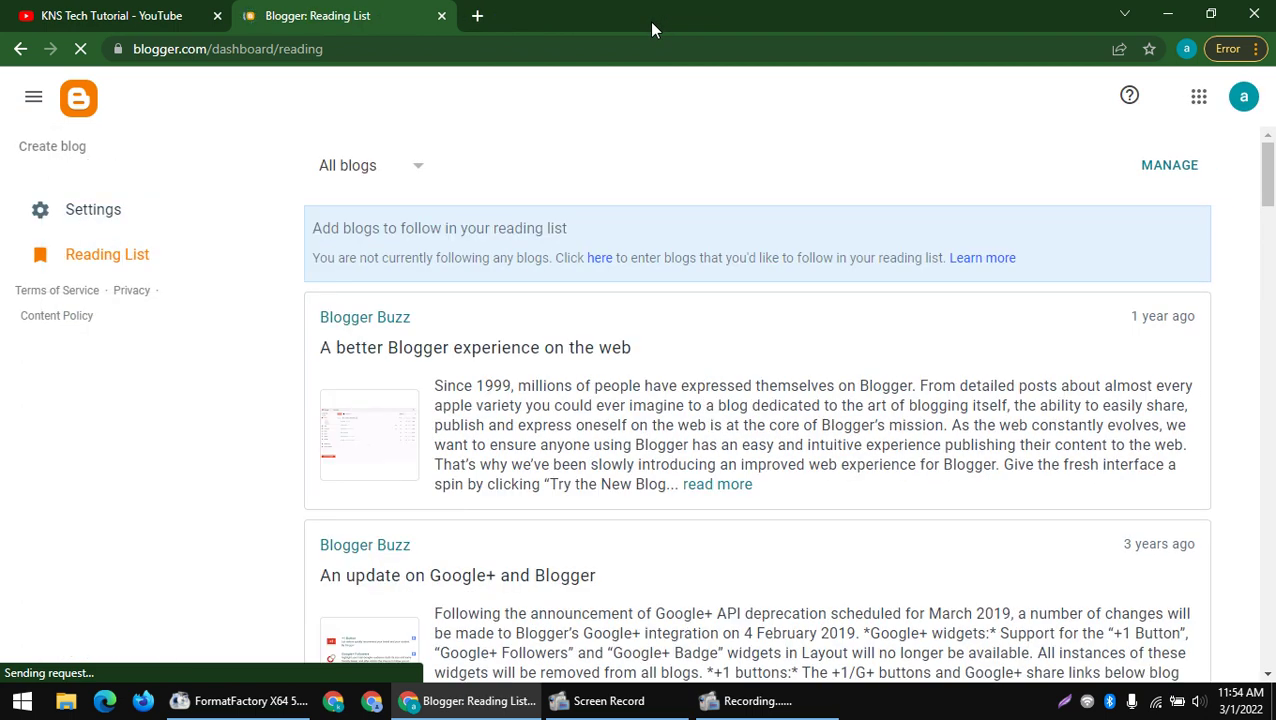
- Start a new blog titled KNS Tech Tutorial, copy the title, and continue to the blog address form
{"action": "left_click", "coordinate": [76, 150]}
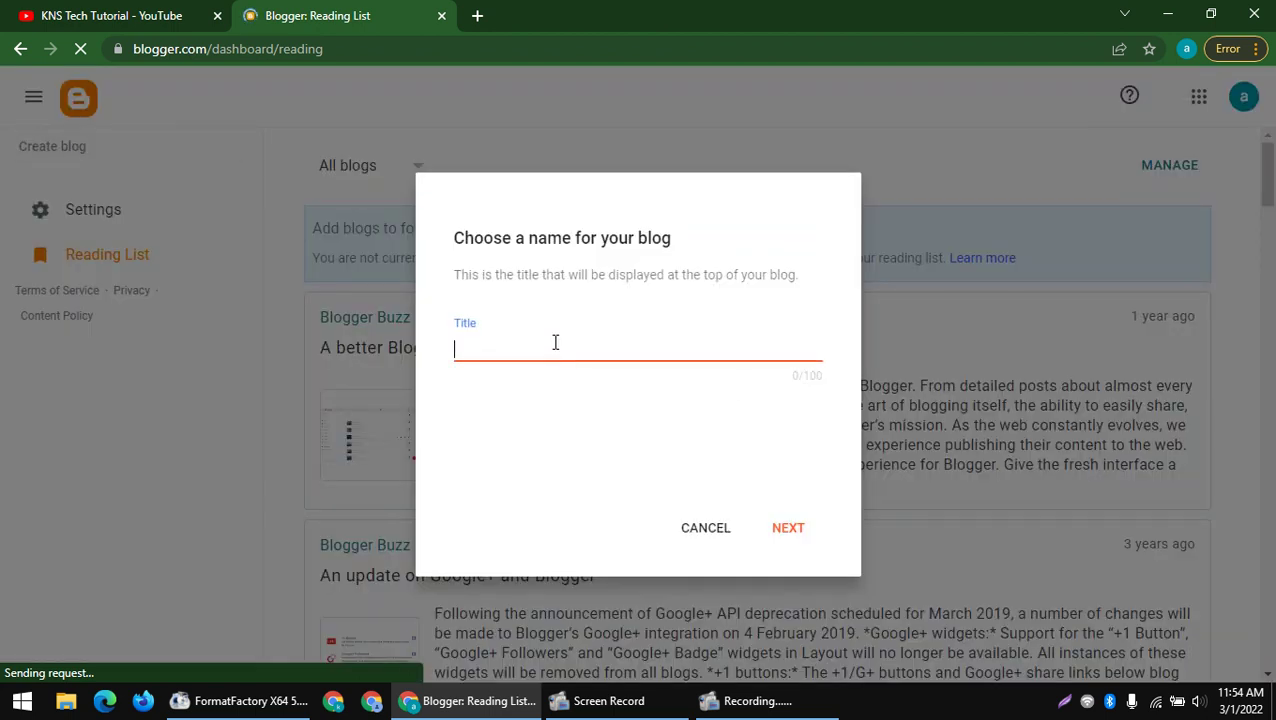
{"action": "type", "text": "KNS Tech Tutorial"}
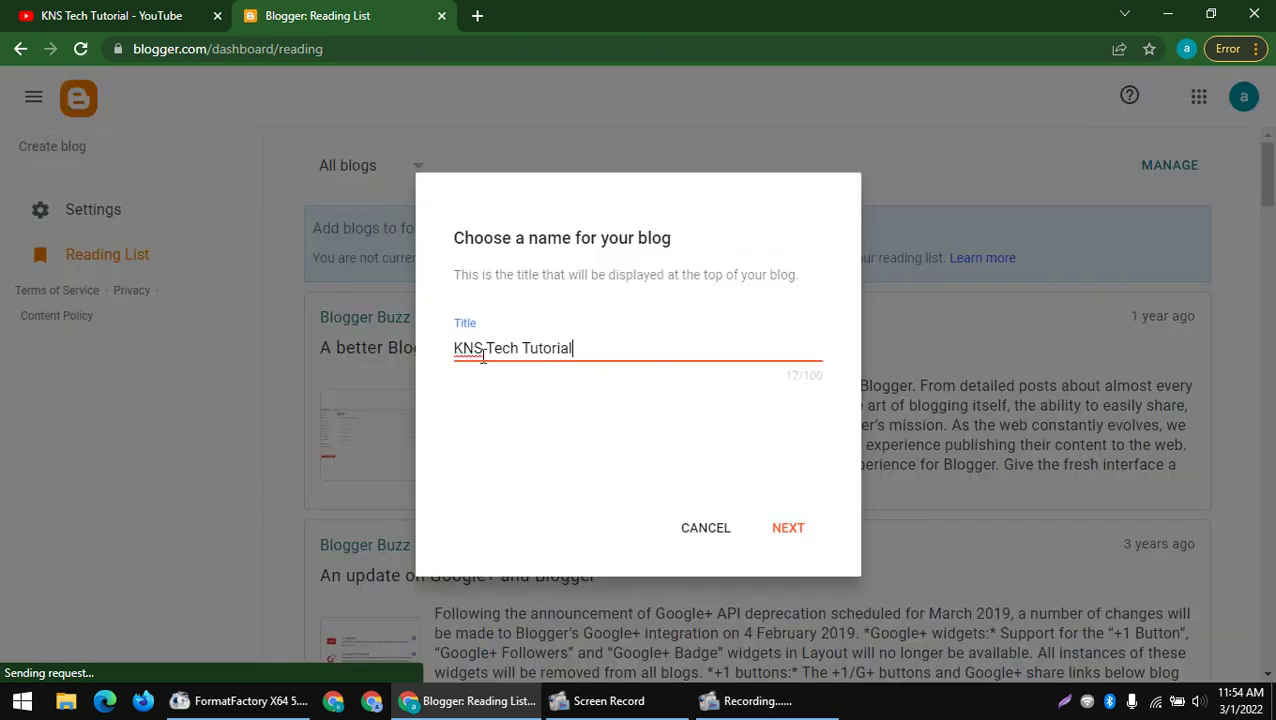
{"action": "key", "text": "ctrl+a"}
{"action": "key", "text": "ctrl+c"}
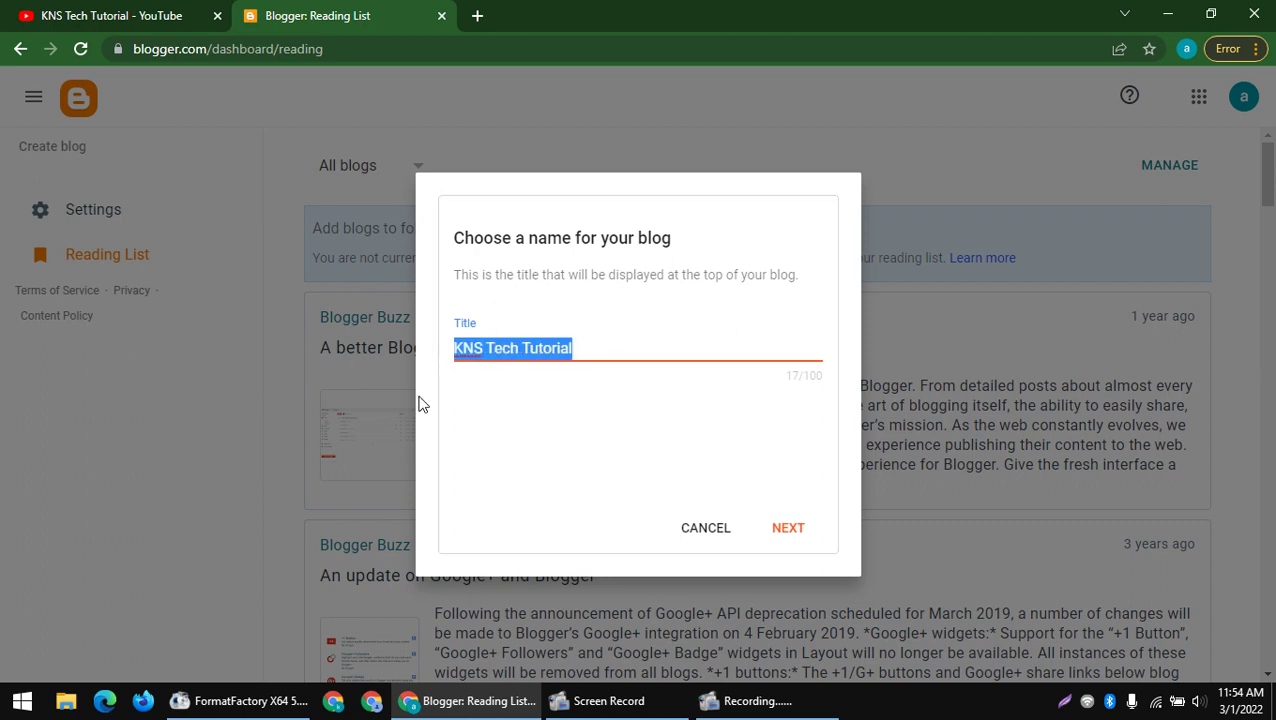
{"action": "left_click", "coordinate": [786, 528]}
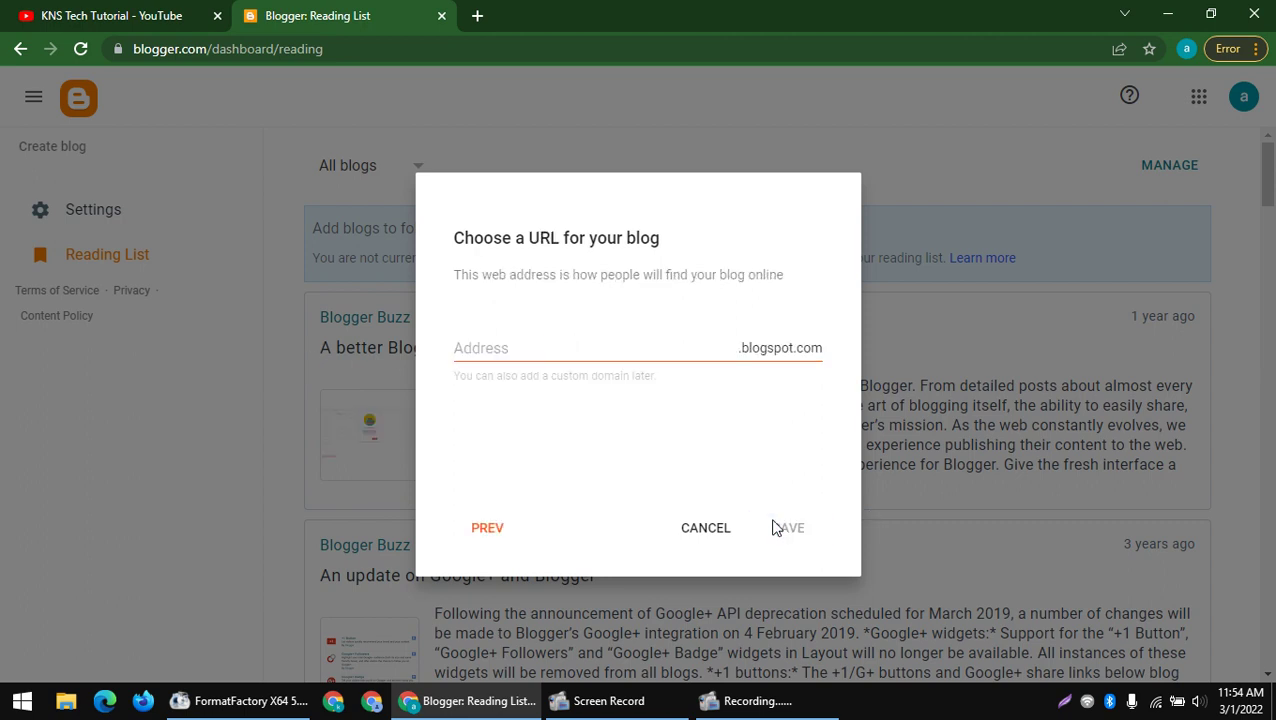
- Fill in the blog address from the copied title and remove its spaces to make it KNSTechTutorial
{"action": "left_click", "coordinate": [491, 345]}
{"action": "key", "text": "ctrl+v"}
{"action": "left_click", "coordinate": [491, 368]}
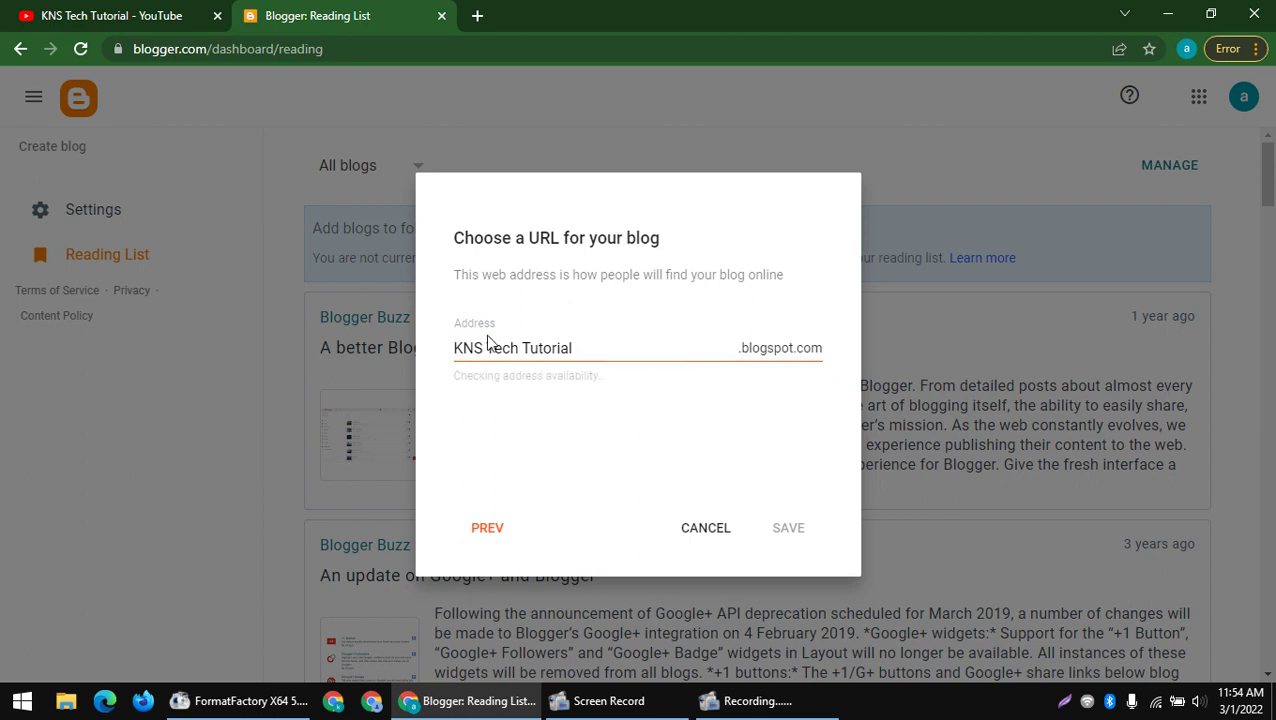
{"action": "left_click", "coordinate": [489, 347]}
{"action": "key", "text": "BackSpace"}
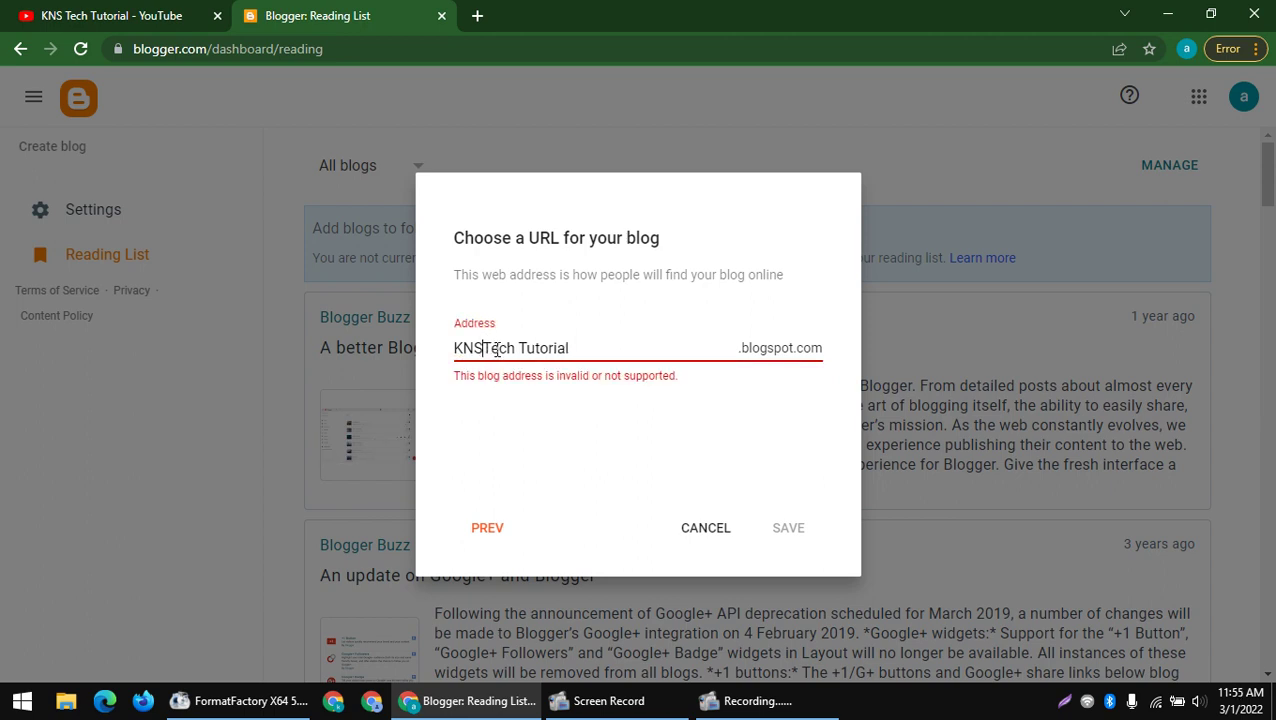
{"action": "left_click", "coordinate": [514, 347]}
{"action": "key", "text": "BackSpace"}
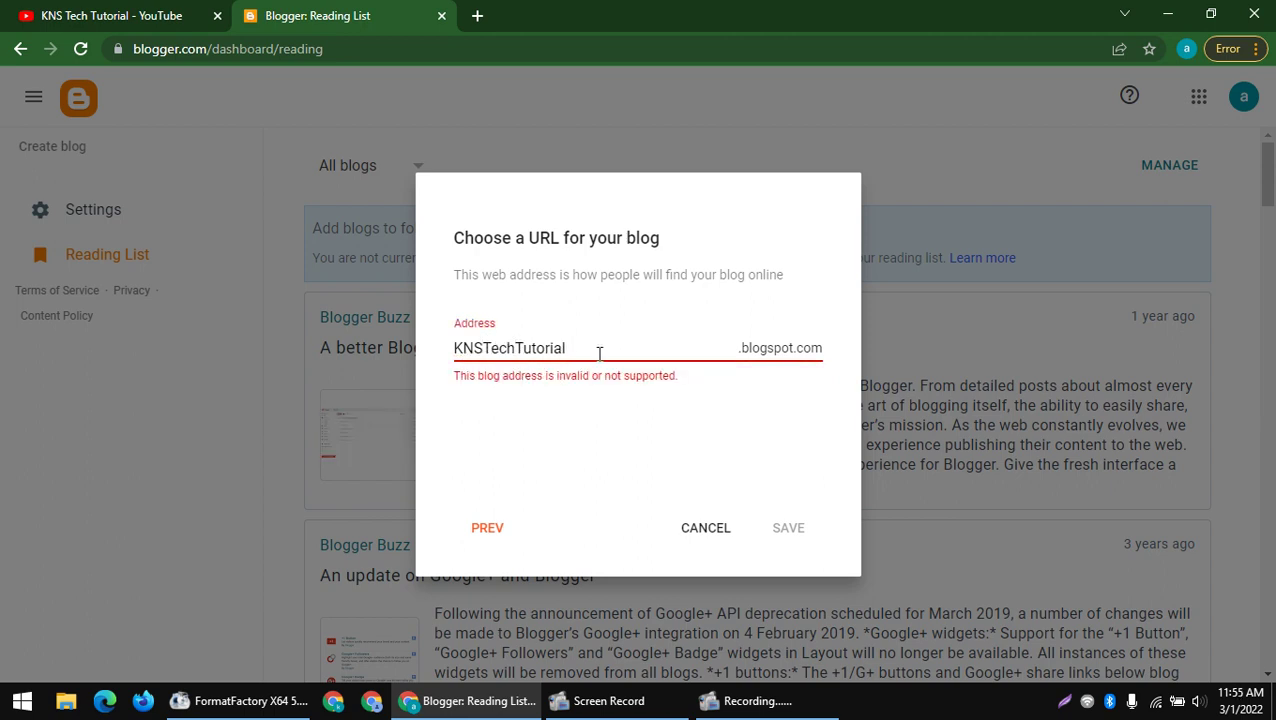
- Check the entered blogspot.com address and save the new blog
{"action": "double_click", "coordinate": [555, 352]}
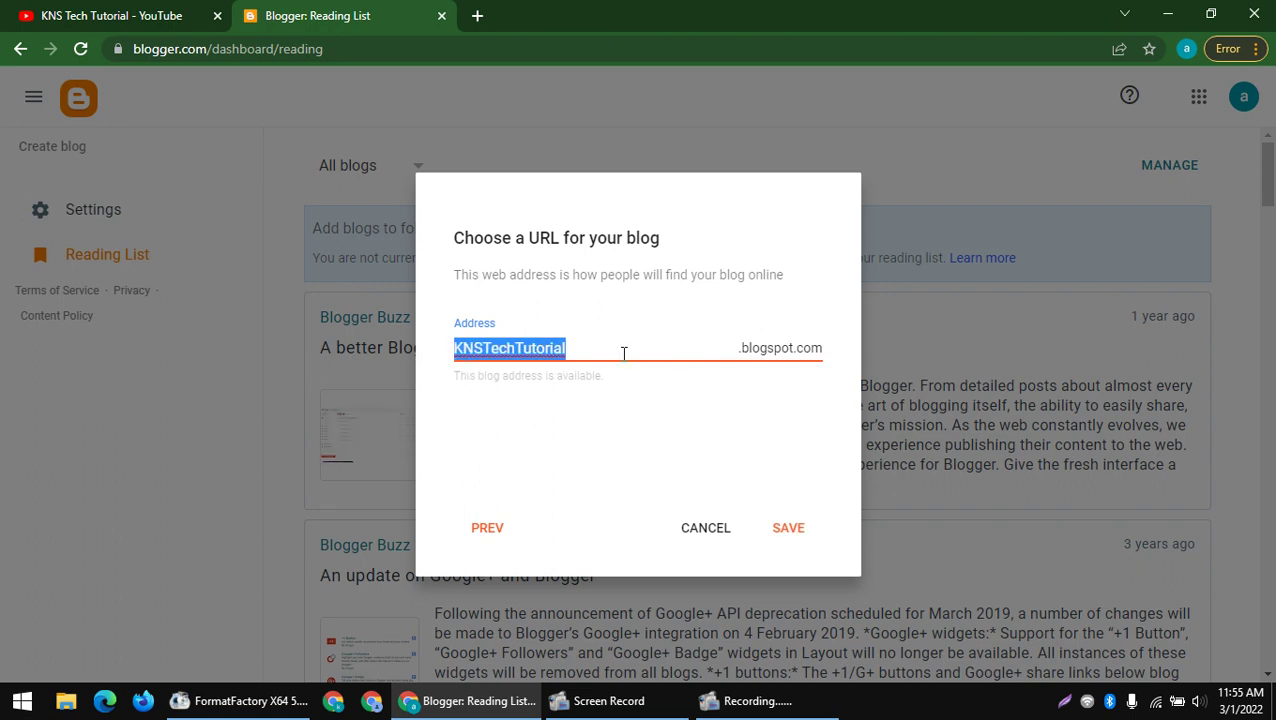
{"action": "left_click", "coordinate": [744, 358]}
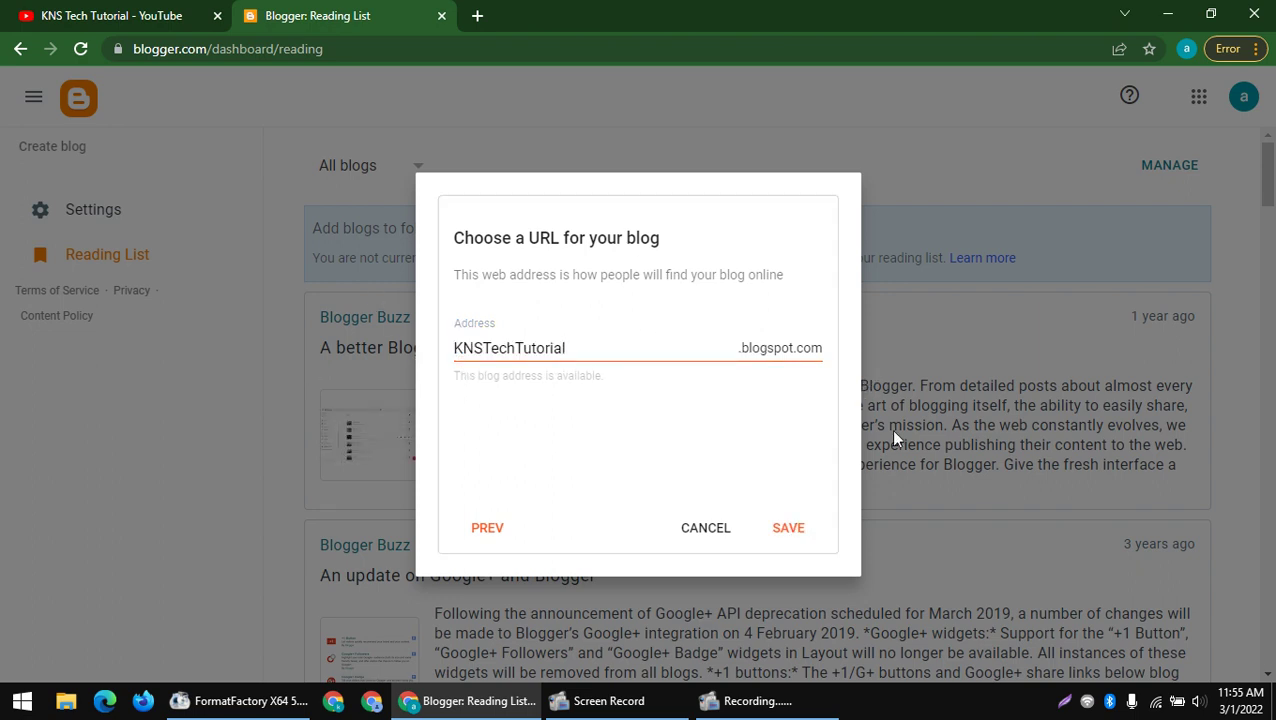
{"action": "left_click", "coordinate": [786, 523]}
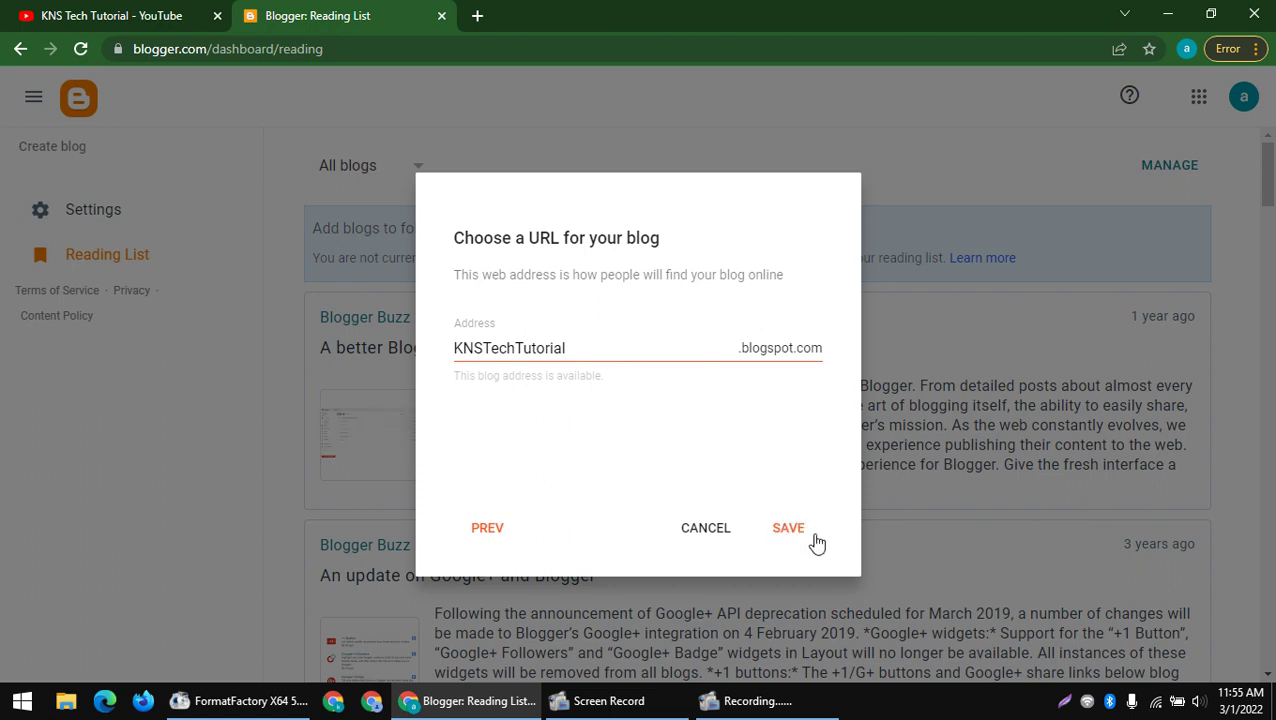
{"action": "left_click", "coordinate": [782, 533]}
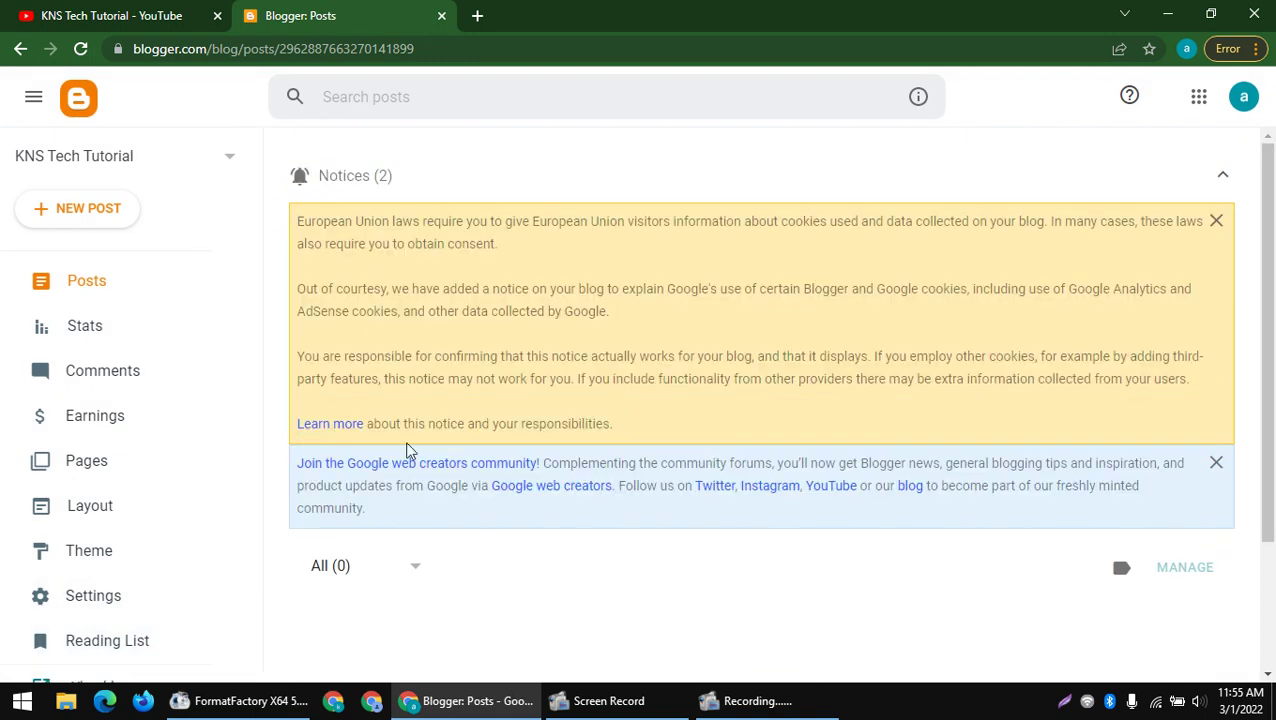
- Look over the notices on the posts page and examine the follower, post and comment counters in the blog's stats
{"action": "left_click_drag", "start_coordinate": [234, 199], "coordinate": [930, 644]}
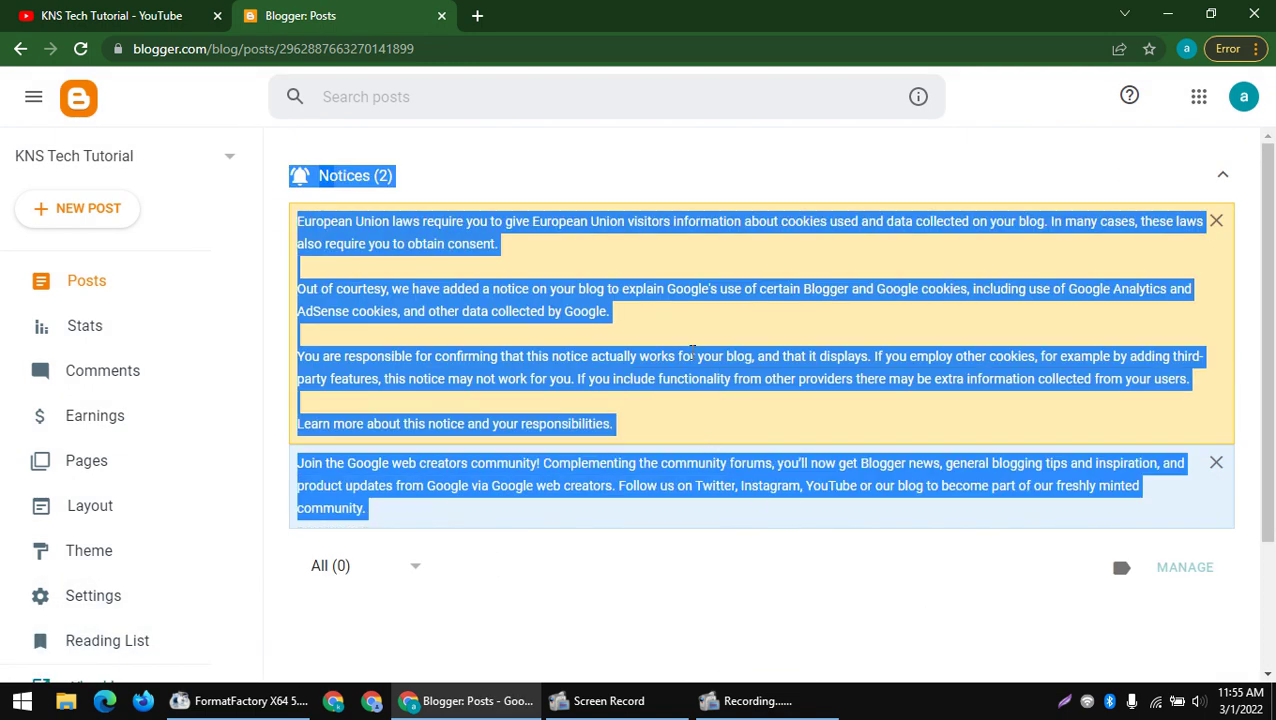
{"action": "left_click", "coordinate": [540, 354]}
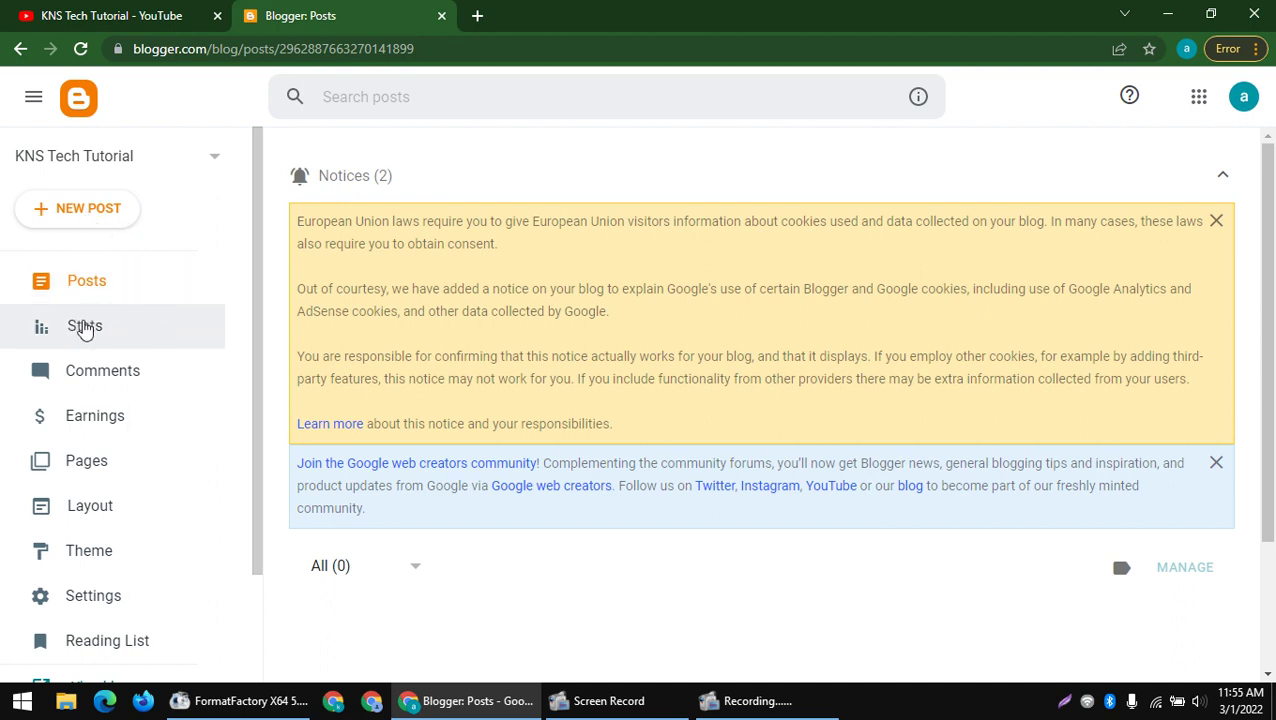
{"action": "left_click", "coordinate": [124, 333]}
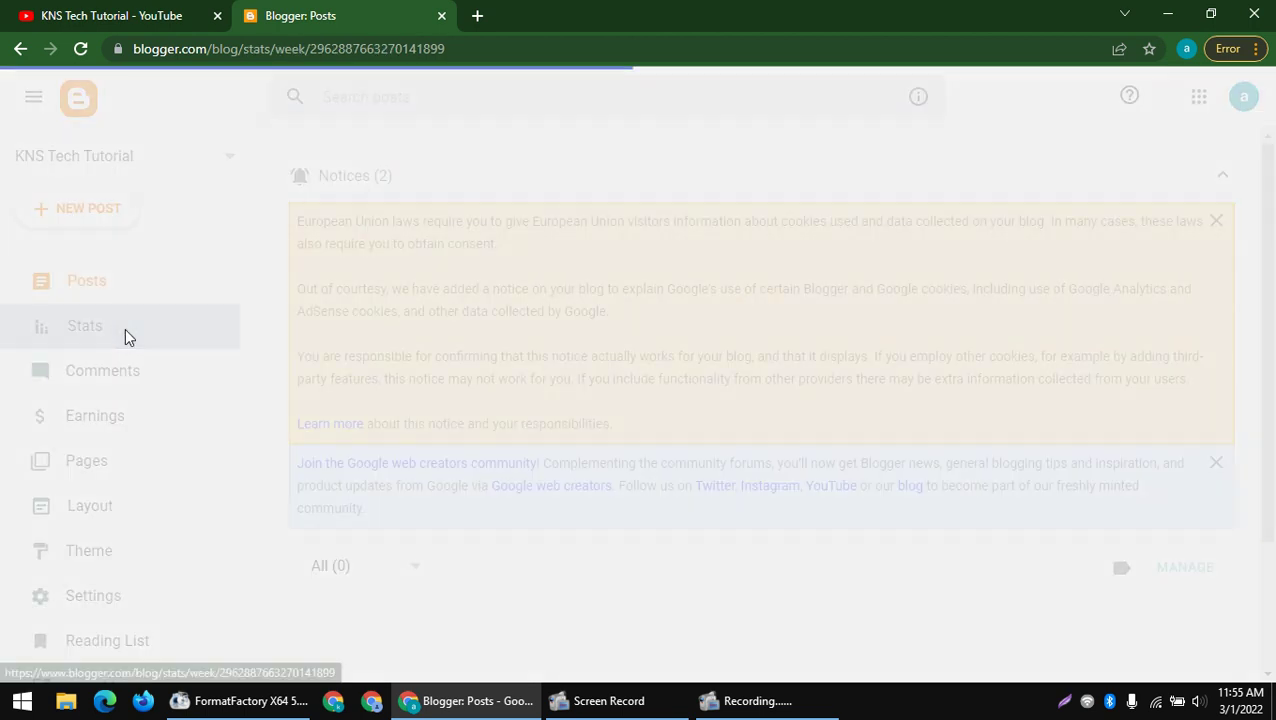
{"action": "scroll", "coordinate": [643, 430], "scroll_direction": "down", "scroll_amount": 3}
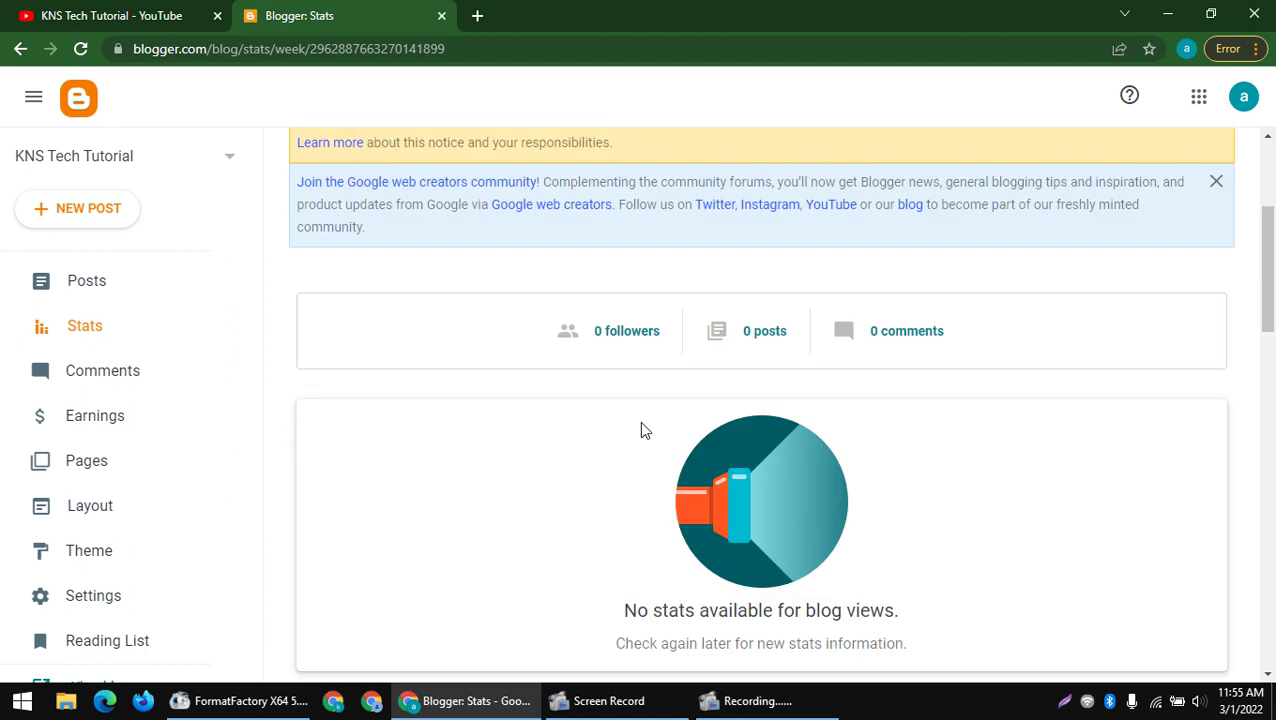
{"action": "left_click_drag", "start_coordinate": [558, 341], "coordinate": [940, 390]}
{"action": "left_click", "coordinate": [737, 331]}
{"action": "left_click", "coordinate": [722, 323]}
{"action": "left_click_drag", "start_coordinate": [706, 326], "coordinate": [1007, 358]}
{"action": "left_click", "coordinate": [925, 378]}
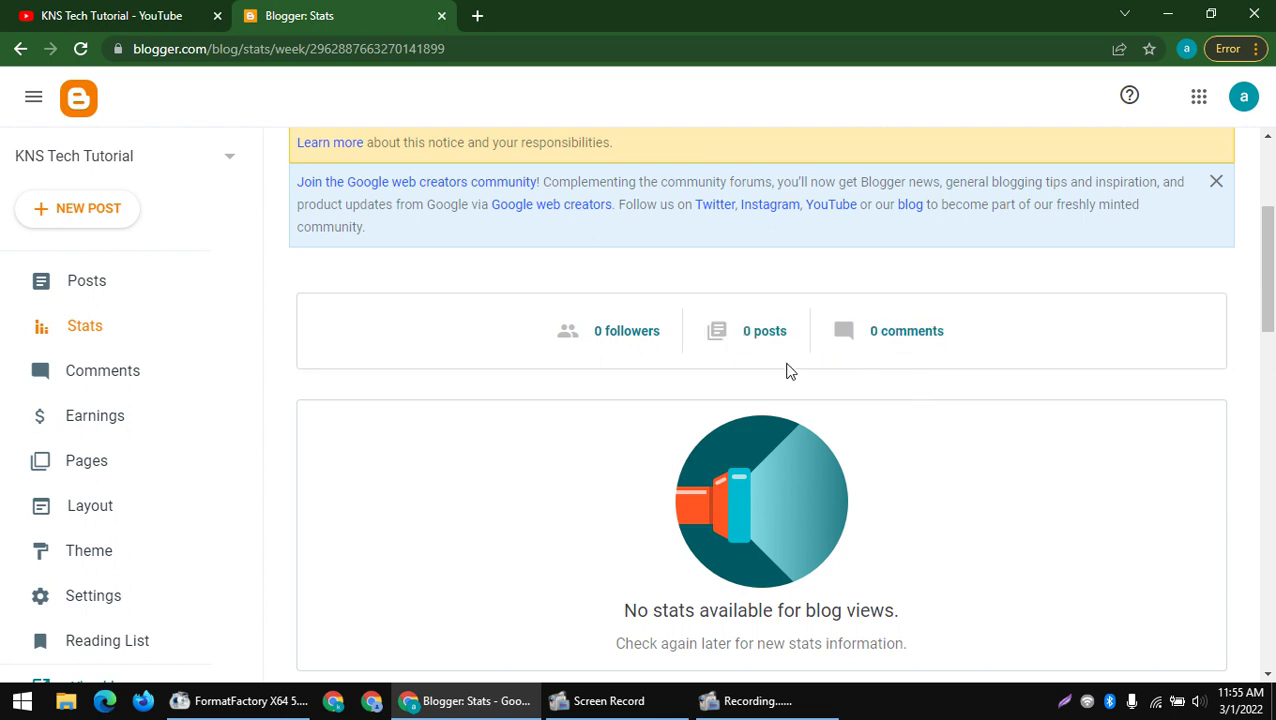
- Look through the remaining stats sections covering the latest post and the whole KNS Tech Tutorial blog
{"action": "scroll", "coordinate": [789, 370], "scroll_direction": "down", "scroll_amount": 3}
{"action": "scroll", "coordinate": [450, 365], "scroll_direction": "down", "scroll_amount": 2}
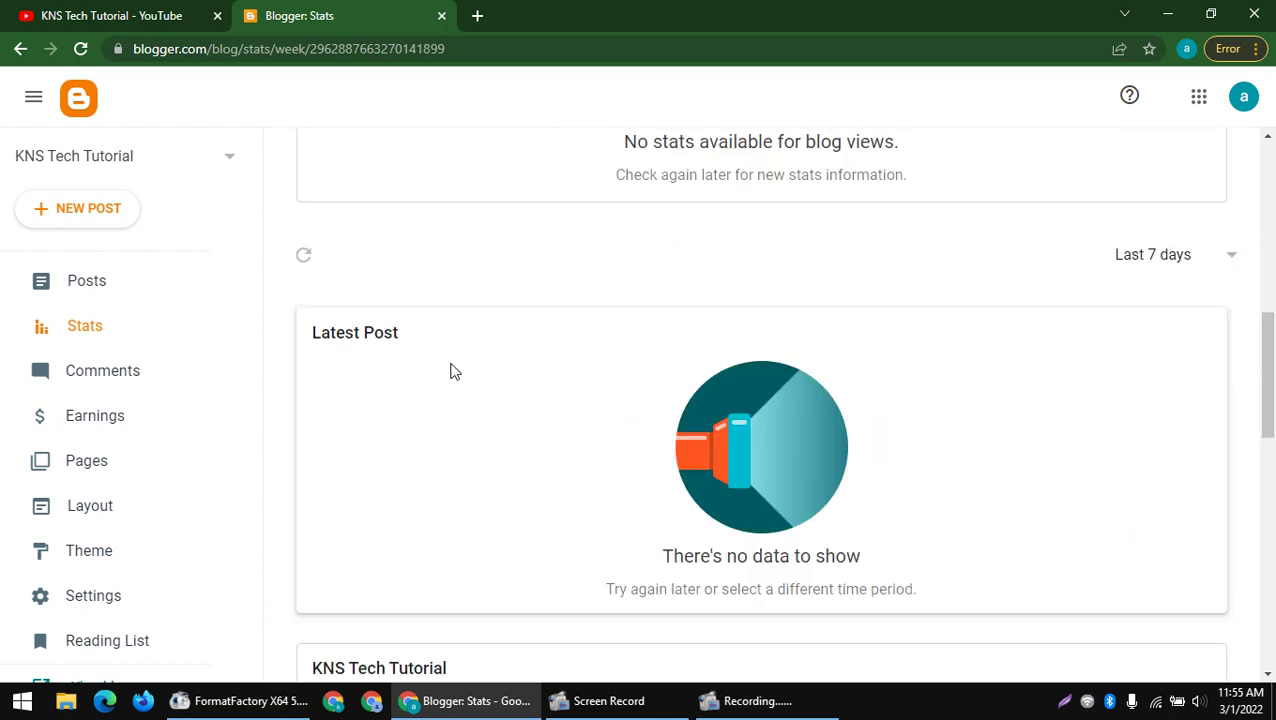
{"action": "scroll", "coordinate": [450, 368], "scroll_direction": "down", "scroll_amount": 3}
{"action": "left_click_drag", "start_coordinate": [355, 293], "coordinate": [448, 296]}
{"action": "left_click", "coordinate": [503, 364]}
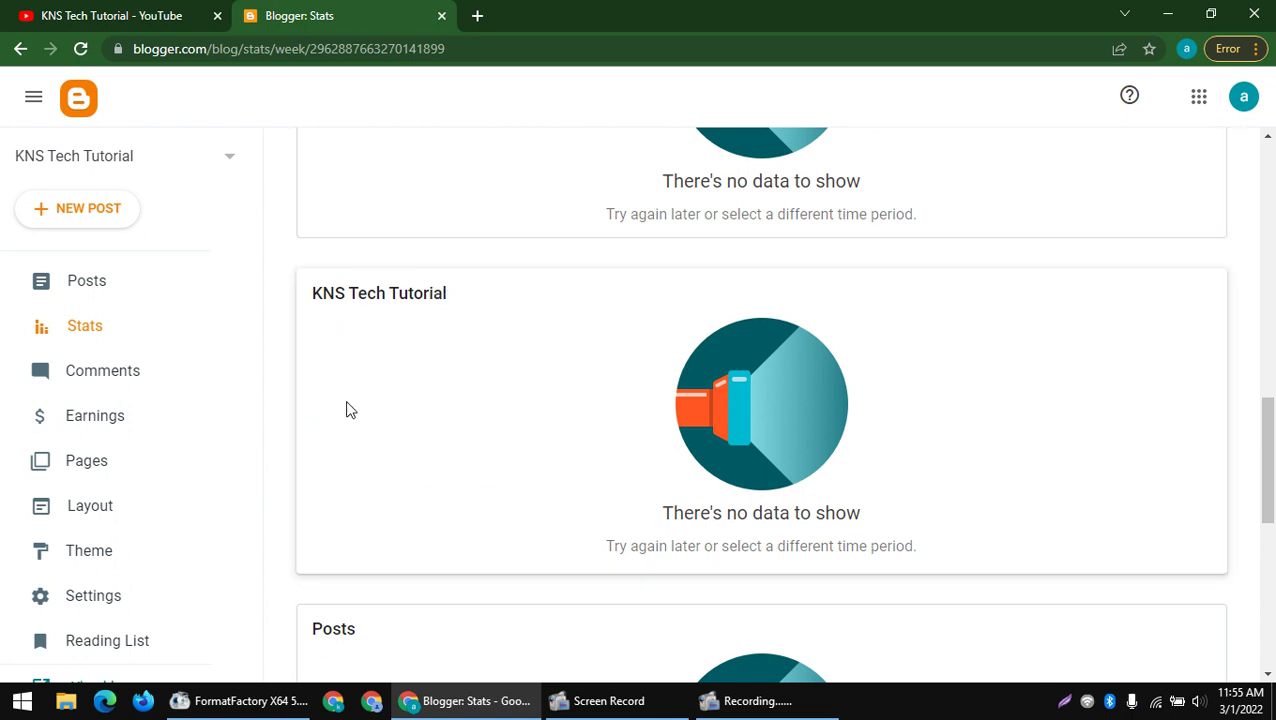
- View the blog's comments and read the Earnings introduction on creating a new AdSense account
{"action": "left_click", "coordinate": [62, 368]}
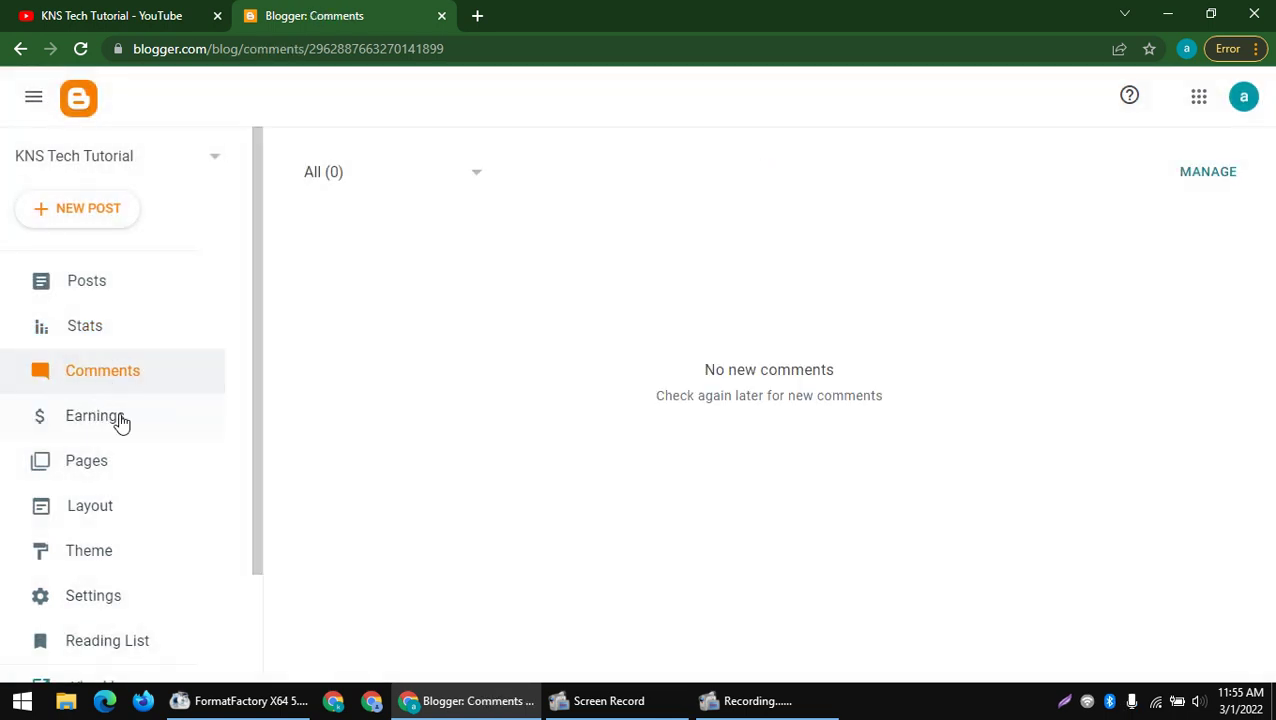
{"action": "left_click", "coordinate": [118, 420]}
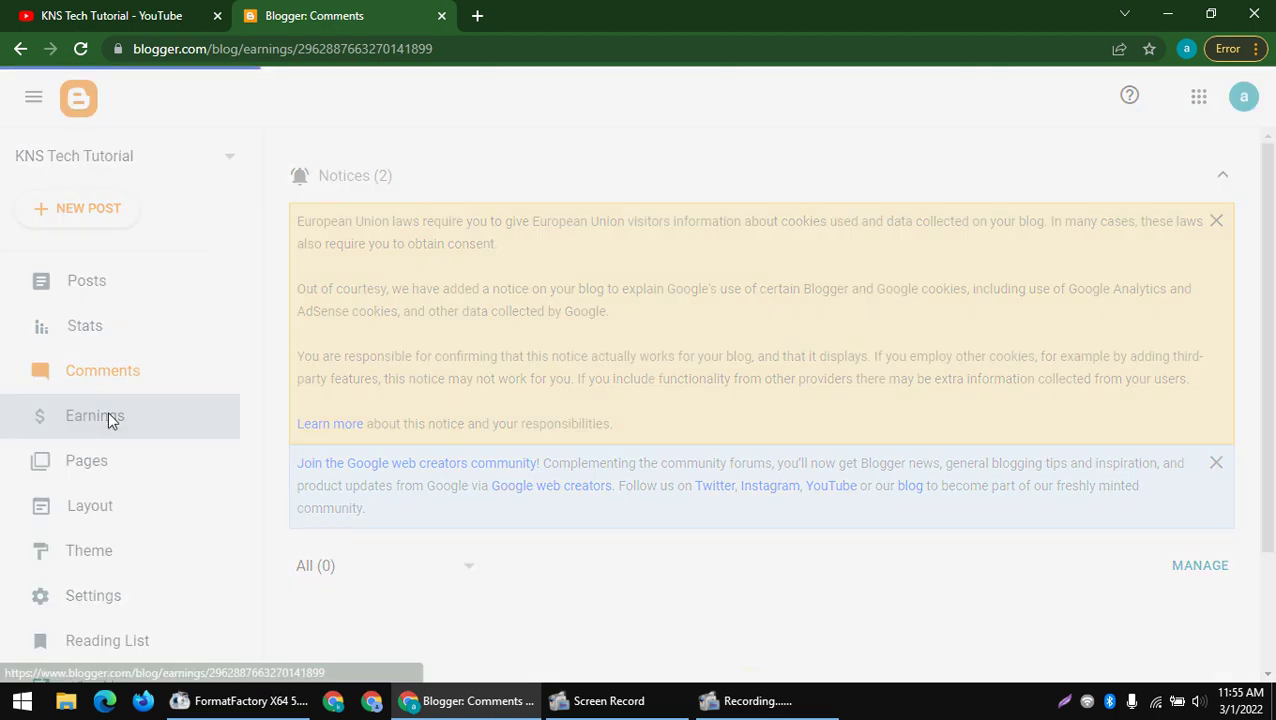
{"action": "left_click", "coordinate": [103, 423]}
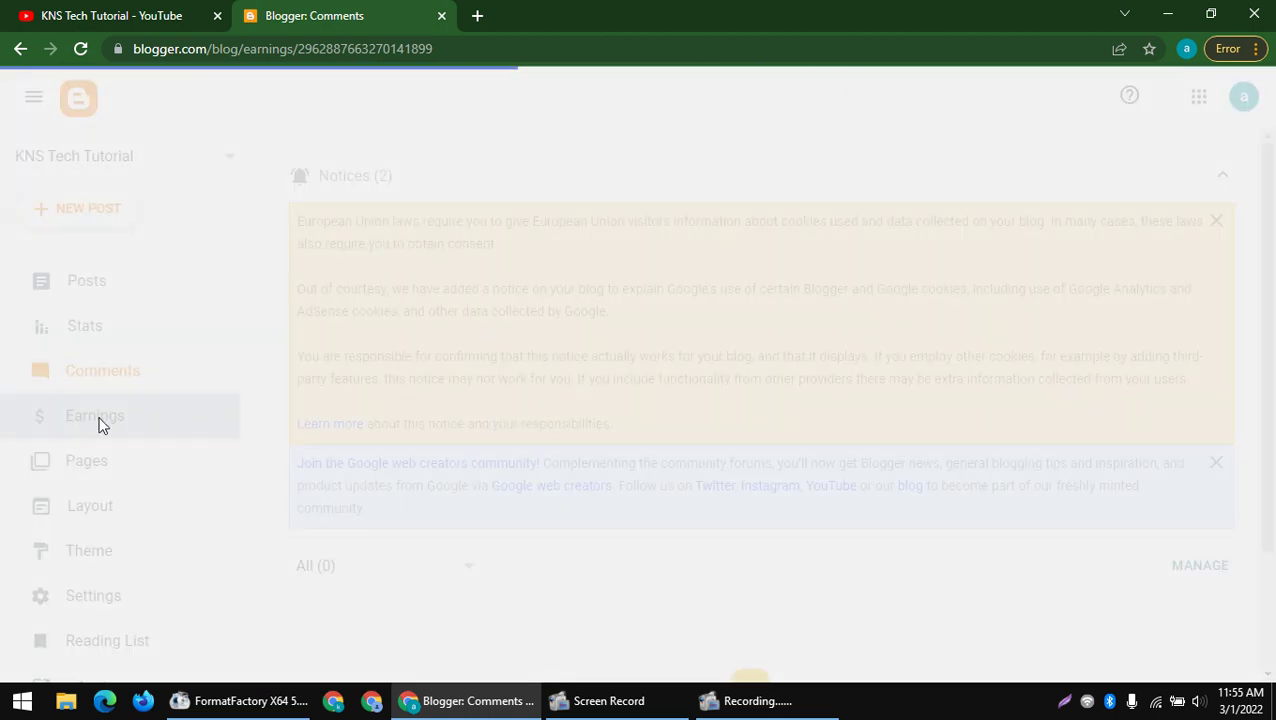
{"action": "scroll", "coordinate": [335, 240], "scroll_direction": "down", "scroll_amount": 3}
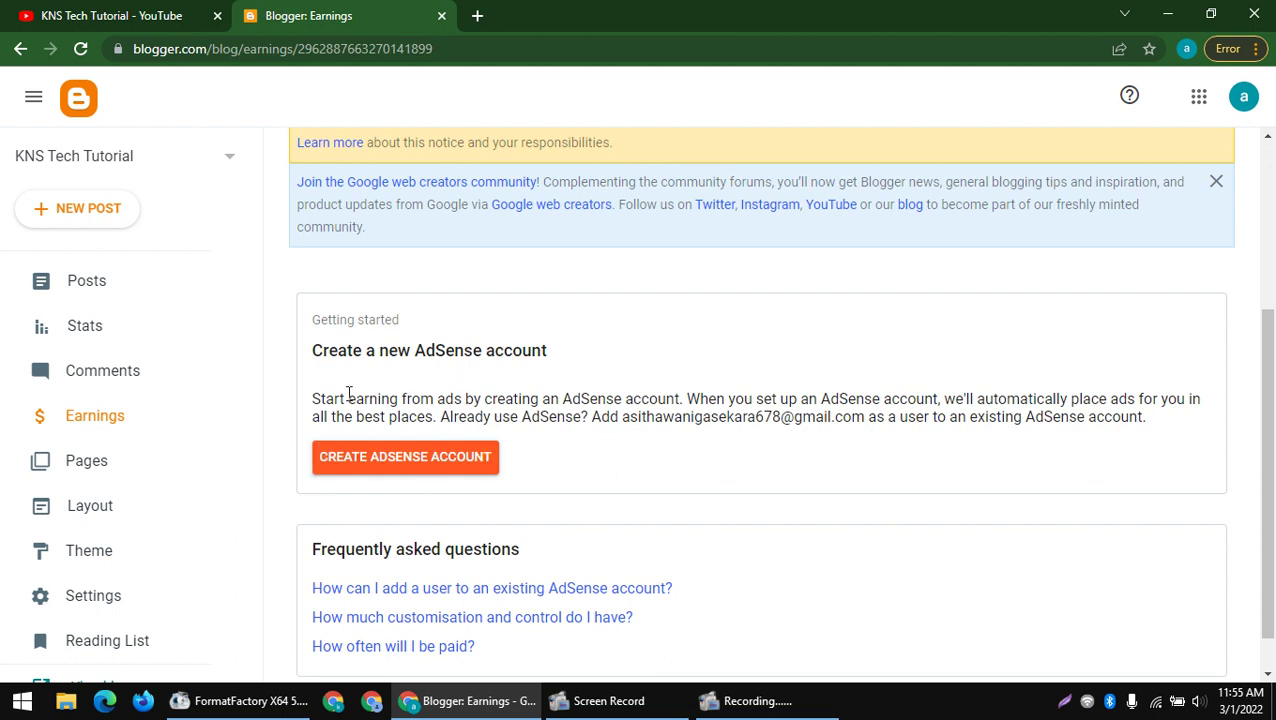
{"action": "left_click_drag", "start_coordinate": [310, 402], "coordinate": [895, 445]}
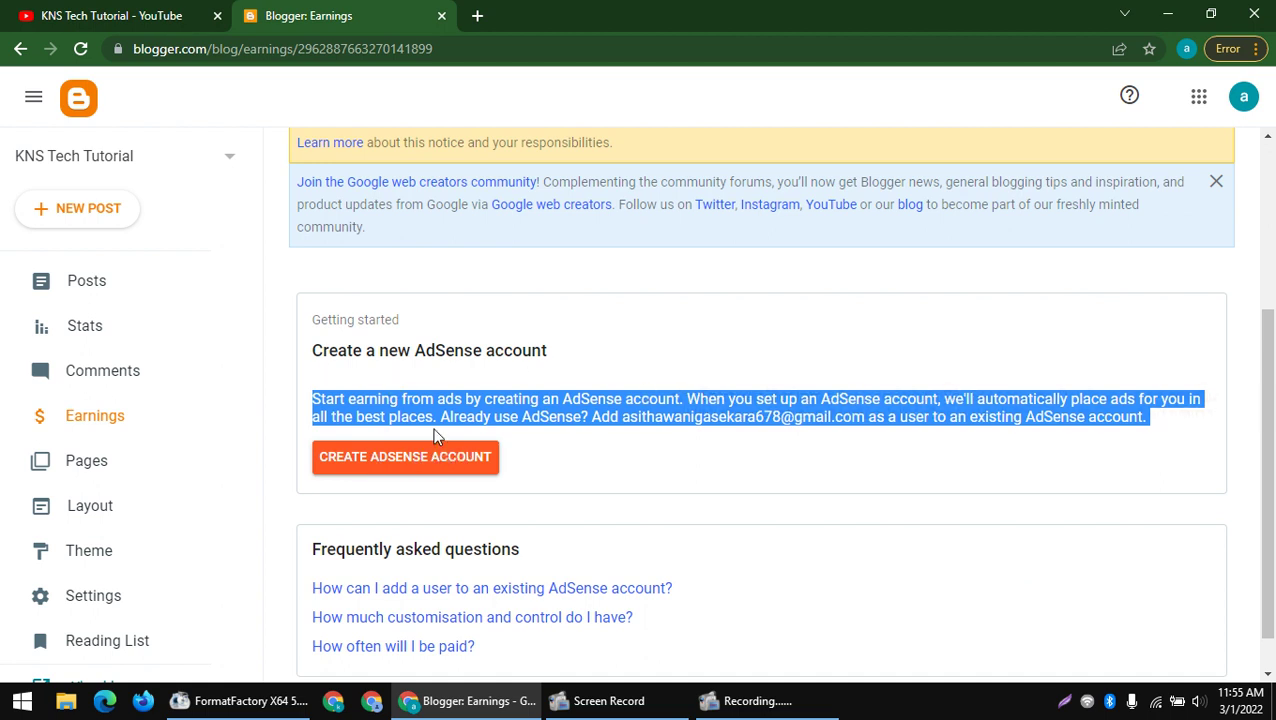
- Go to the blog's Pages section and start a new page
{"action": "left_click", "coordinate": [72, 457]}
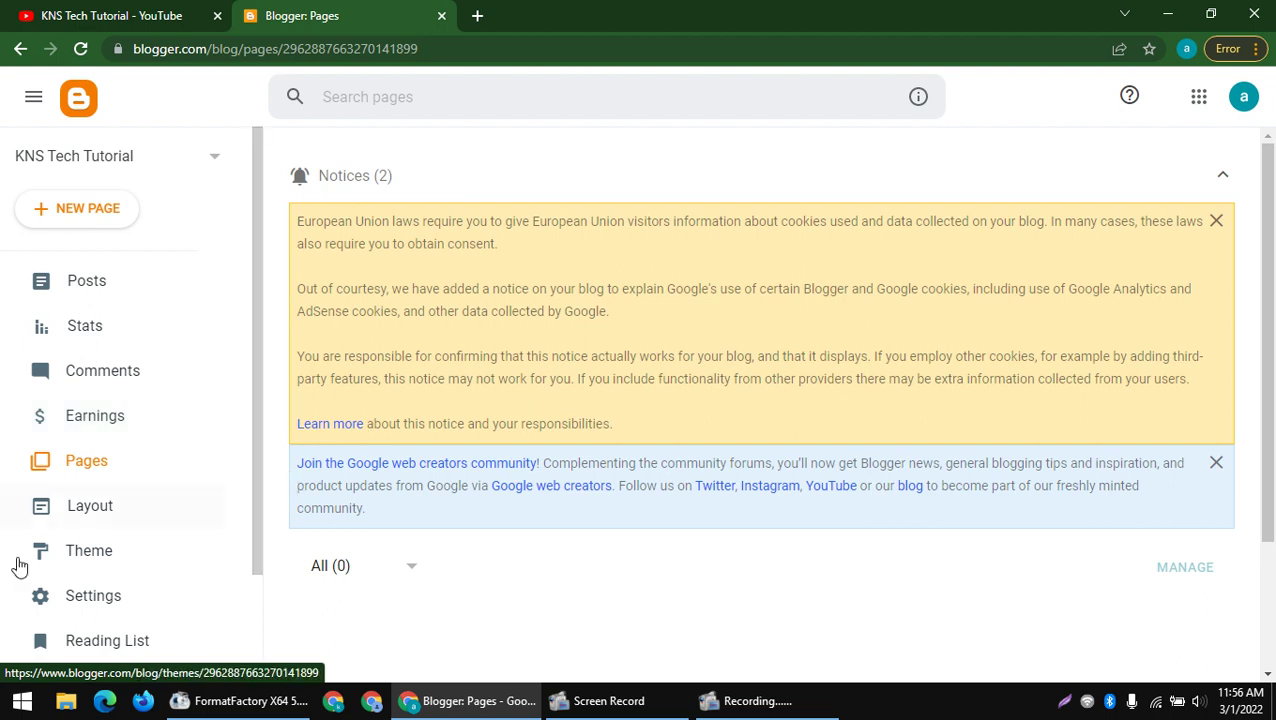
{"action": "scroll", "coordinate": [140, 545], "scroll_direction": "down", "scroll_amount": 2}
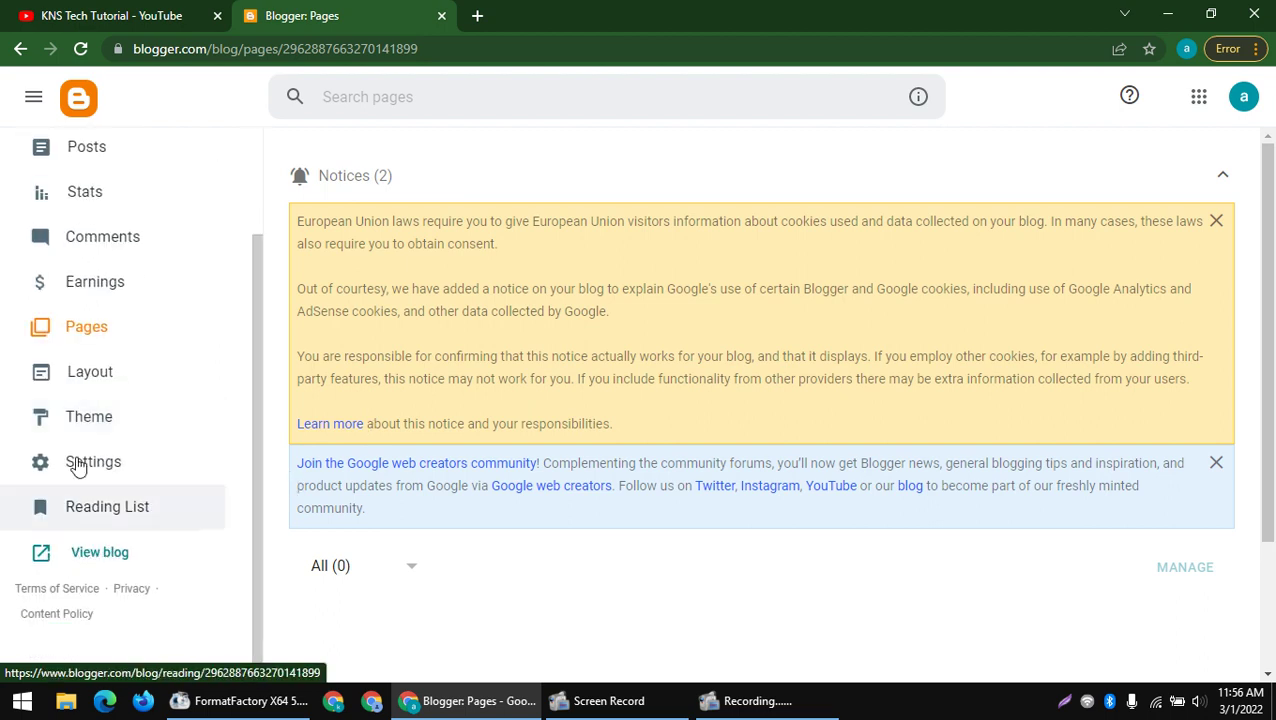
{"action": "scroll", "coordinate": [80, 464], "scroll_direction": "up", "scroll_amount": 2}
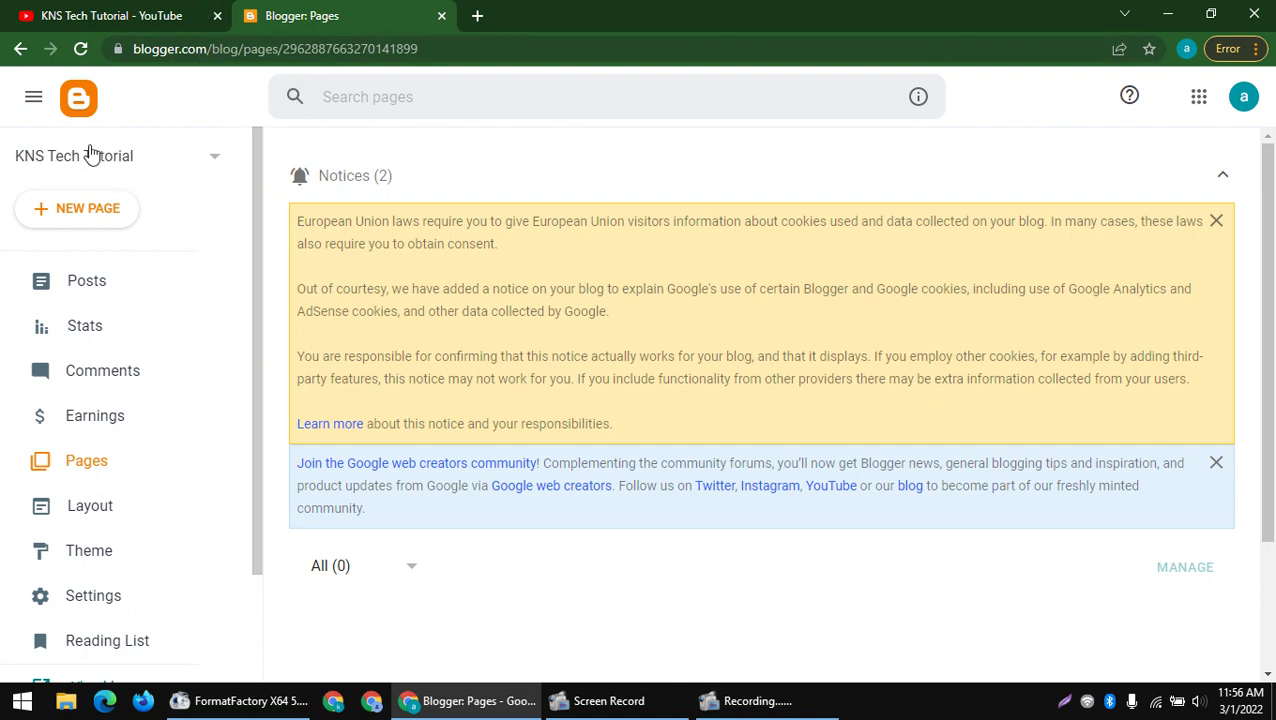
{"action": "left_click", "coordinate": [90, 212]}
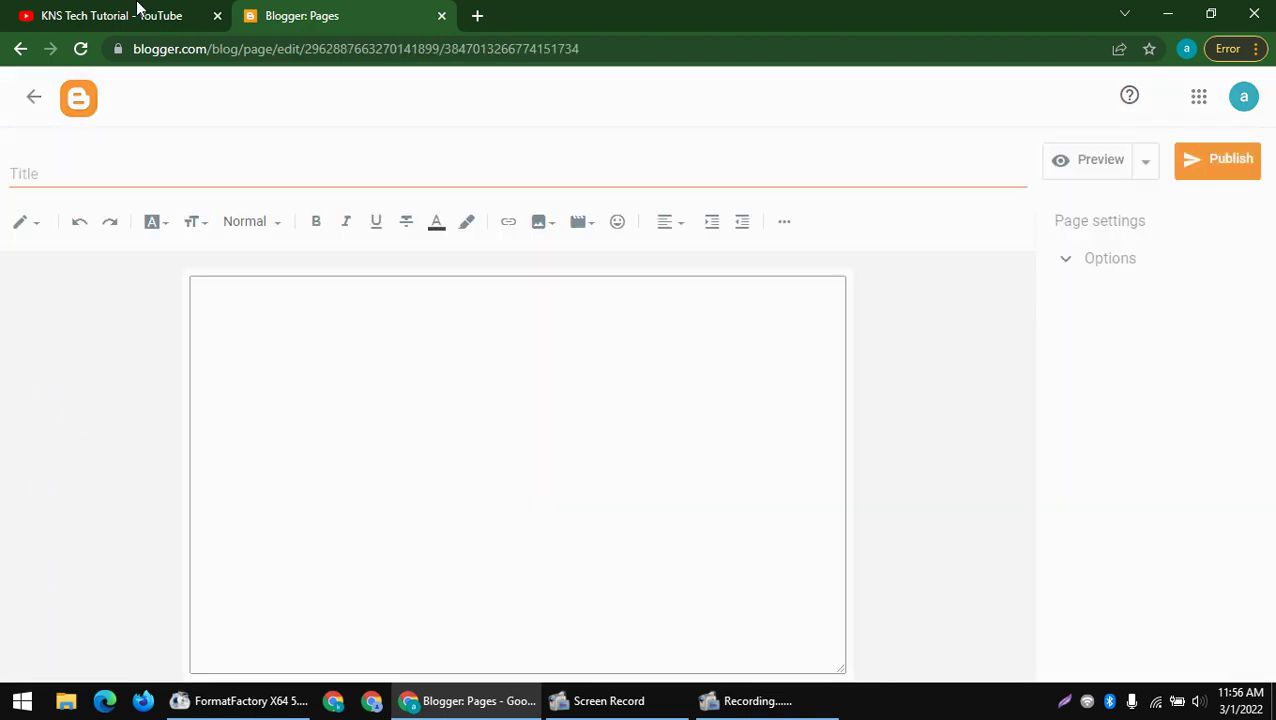
- Copy the web address of the KNS Tech Tutorial YouTube channel and paste it into the new page's body
{"action": "left_click", "coordinate": [137, 15]}
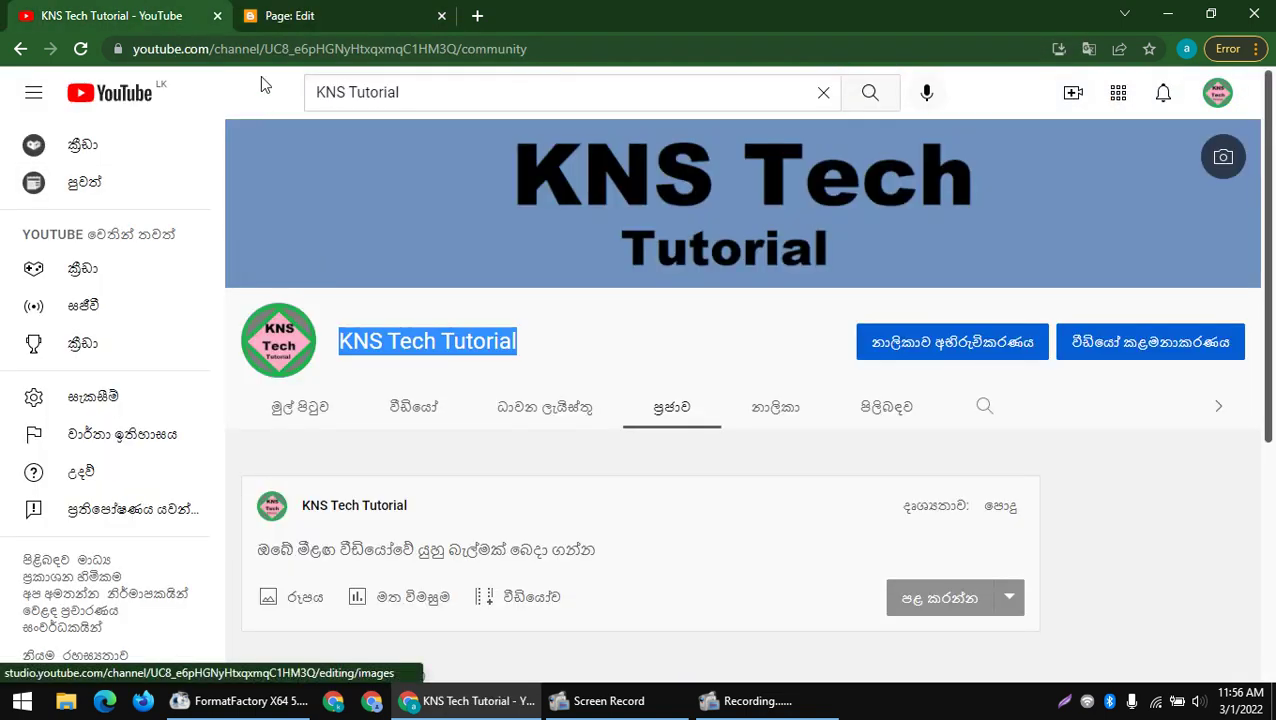
{"action": "left_click", "coordinate": [260, 48]}
{"action": "key", "text": "ctrl+c"}
{"action": "left_click", "coordinate": [290, 15]}
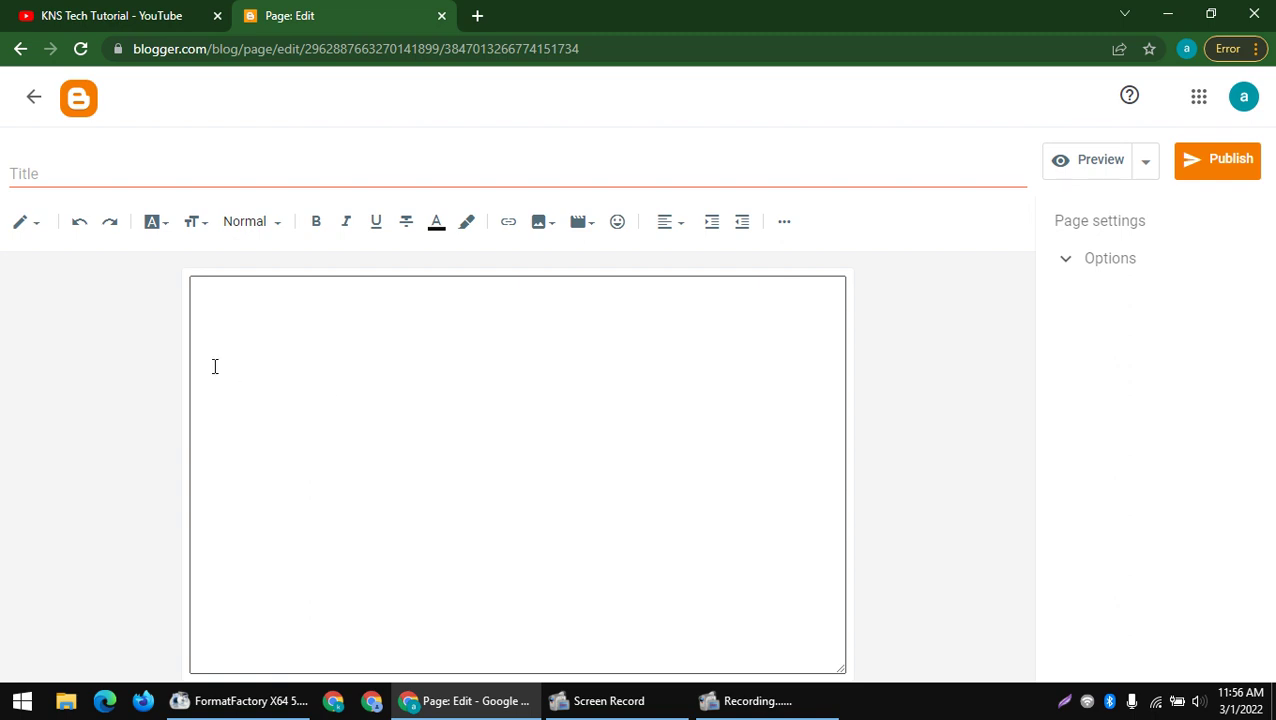
{"action": "left_click", "coordinate": [288, 313]}
{"action": "key", "text": "ctrl+v"}
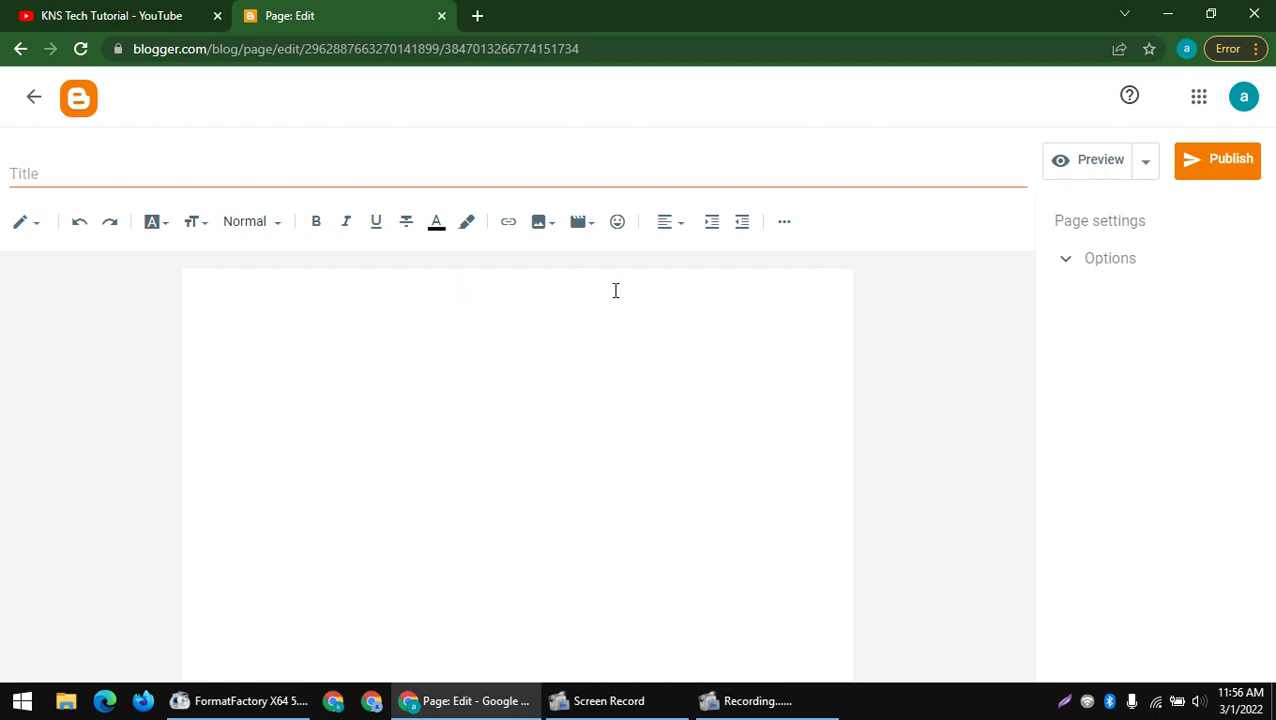
{"action": "key", "text": "ctrl+v"}
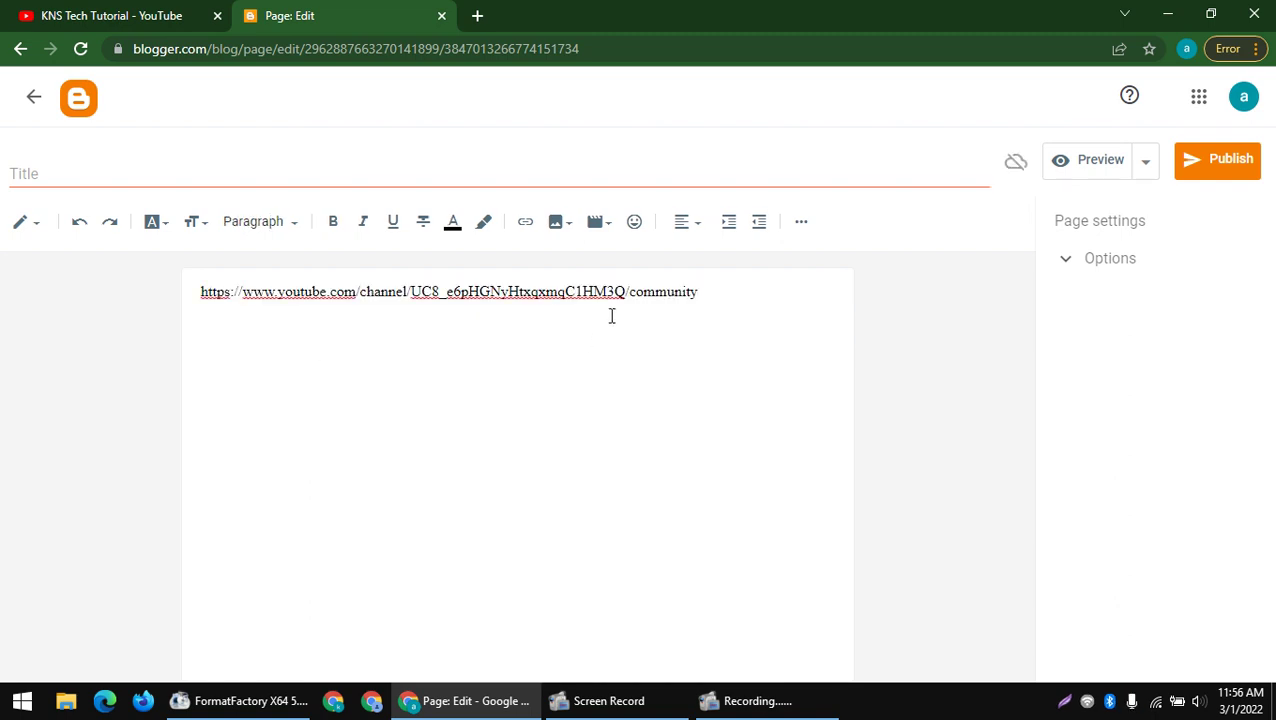
- Remove "community" from the end of the pasted channel address and publish the page to the blog
{"action": "left_click_drag", "start_coordinate": [640, 300], "coordinate": [893, 310]}
{"action": "key", "text": "BackSpace"}
{"action": "key", "text": "BackSpace"}
{"action": "key", "text": "BackSpace"}
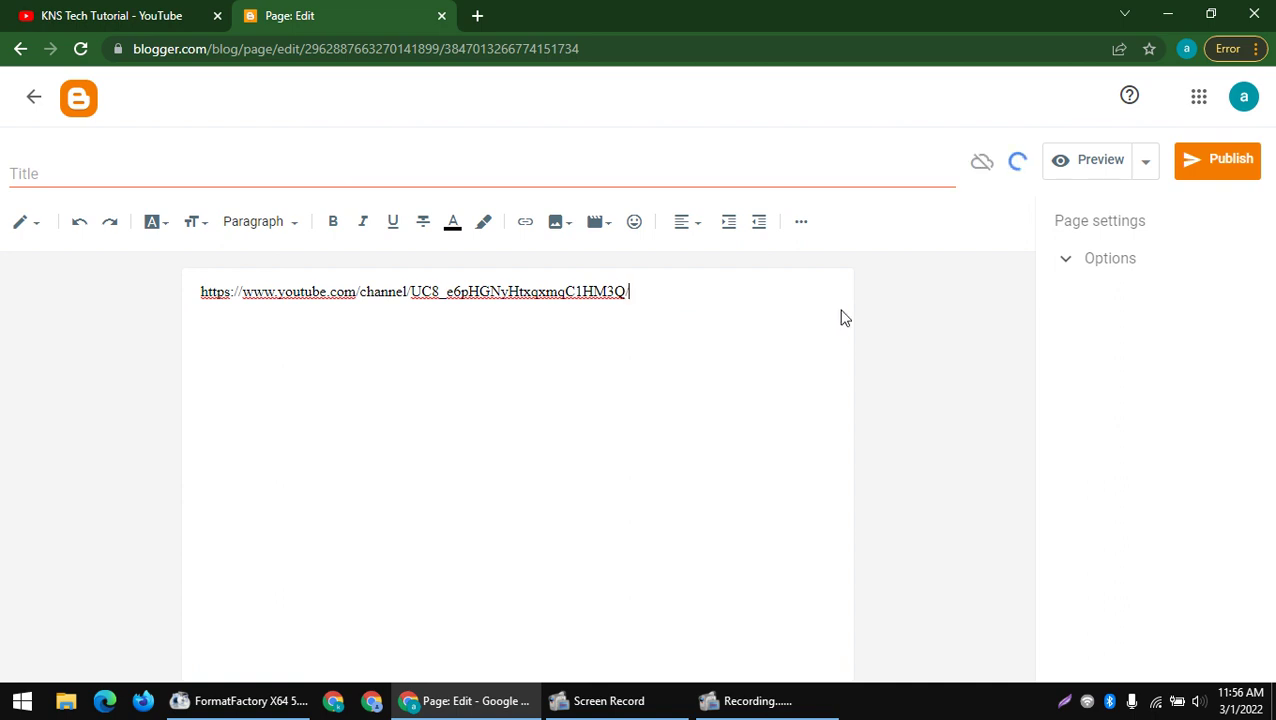
{"action": "left_click", "coordinate": [1207, 178]}
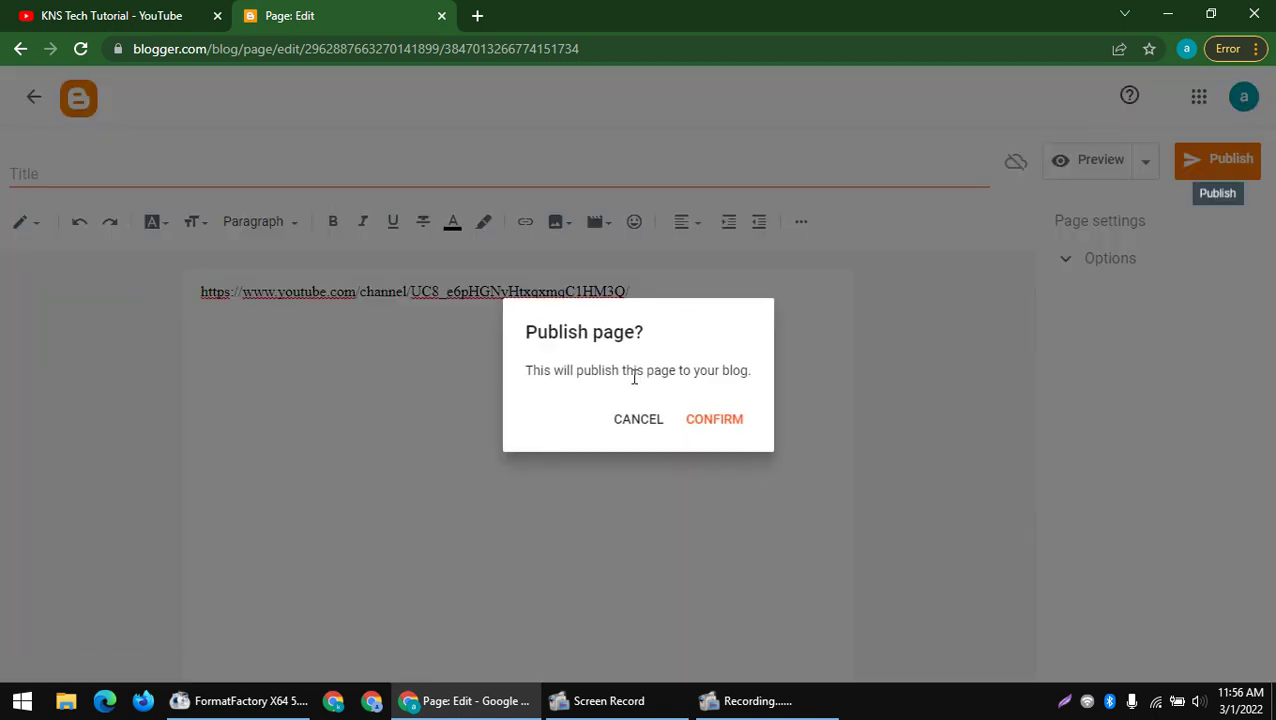
{"action": "left_click", "coordinate": [719, 416]}
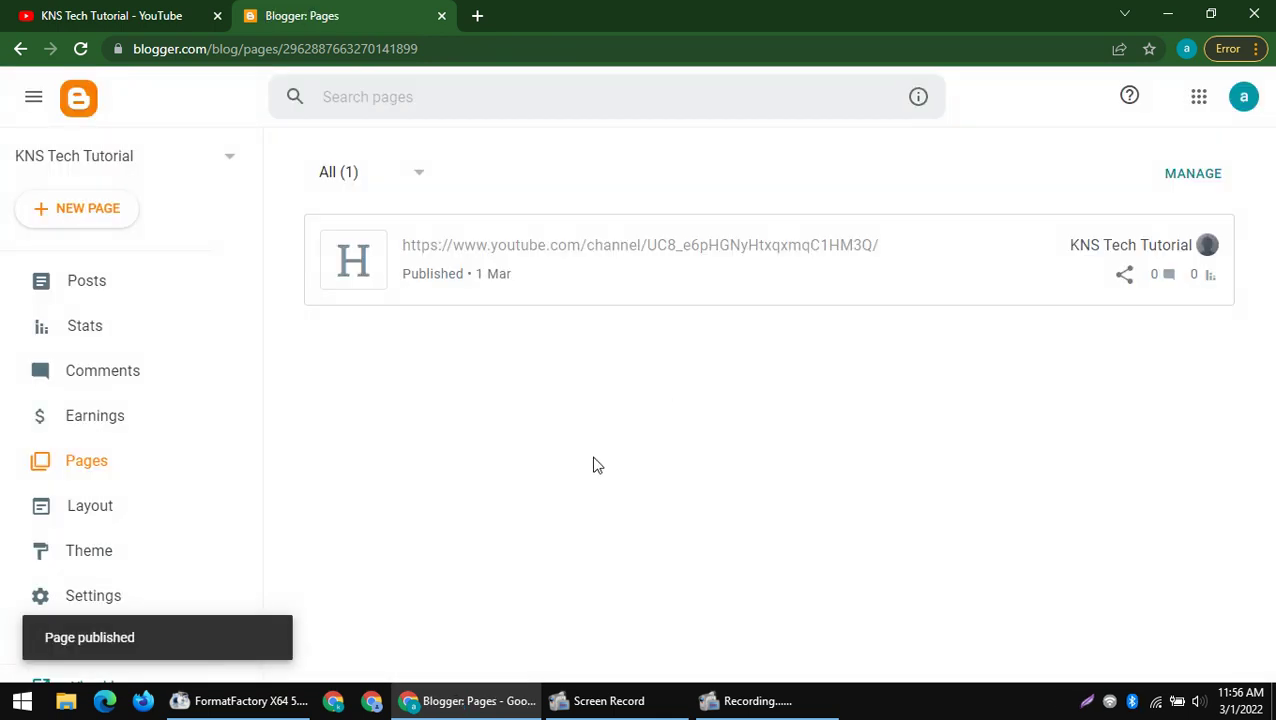
- View the published page on knstechtutorial.blogspot.com, check its address and reload it
{"action": "scroll", "coordinate": [464, 265], "scroll_direction": "down", "scroll_amount": 1}
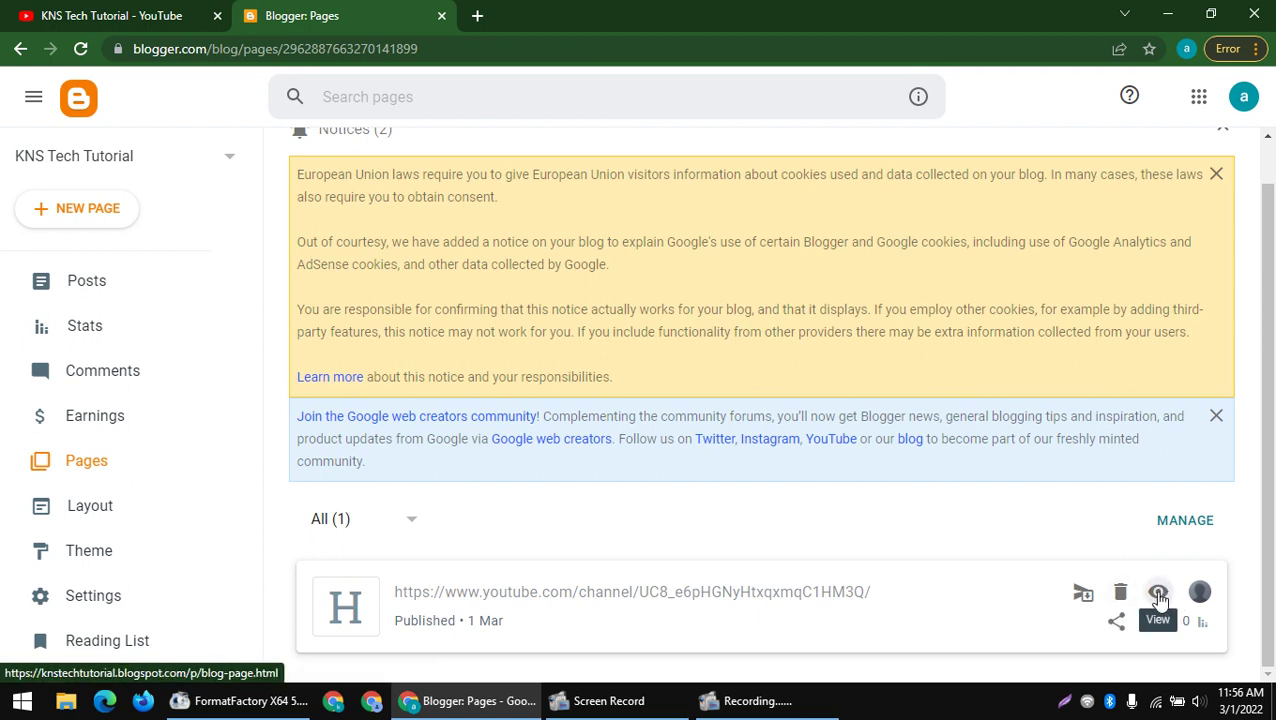
{"action": "left_click", "coordinate": [1158, 597]}
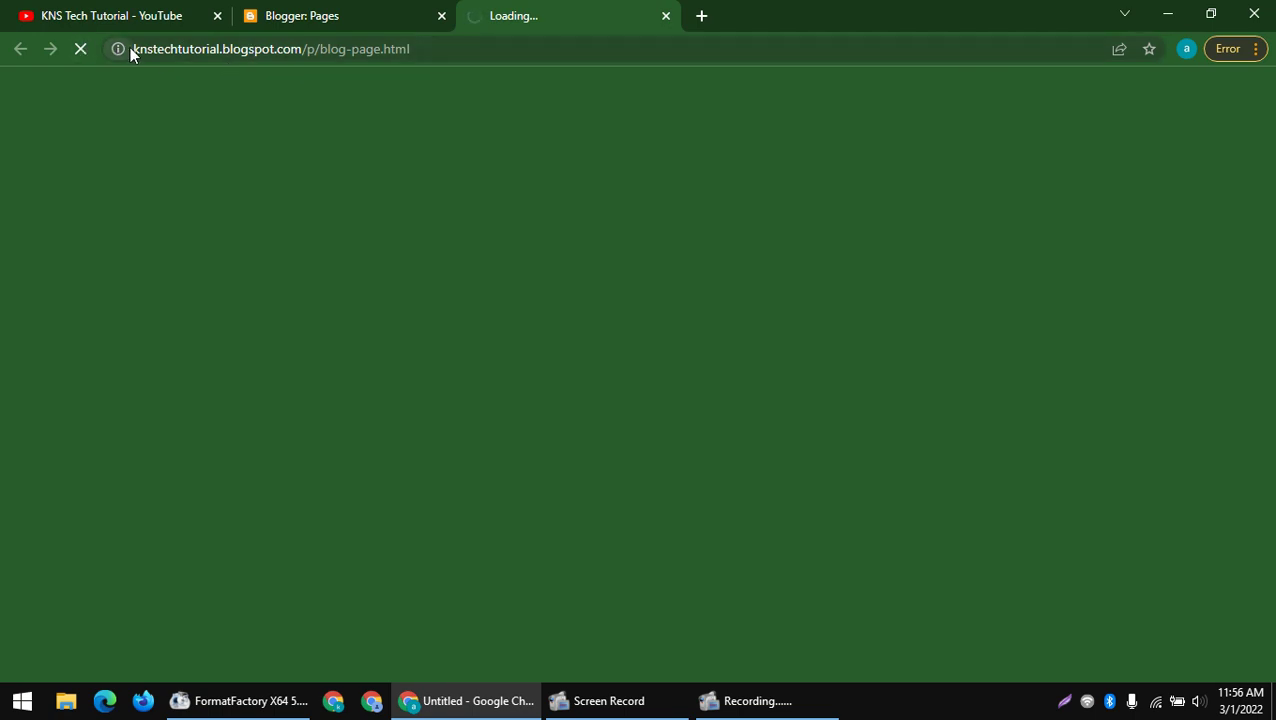
{"action": "left_click_drag", "start_coordinate": [133, 48], "coordinate": [519, 48]}
{"action": "left_click", "coordinate": [313, 49]}
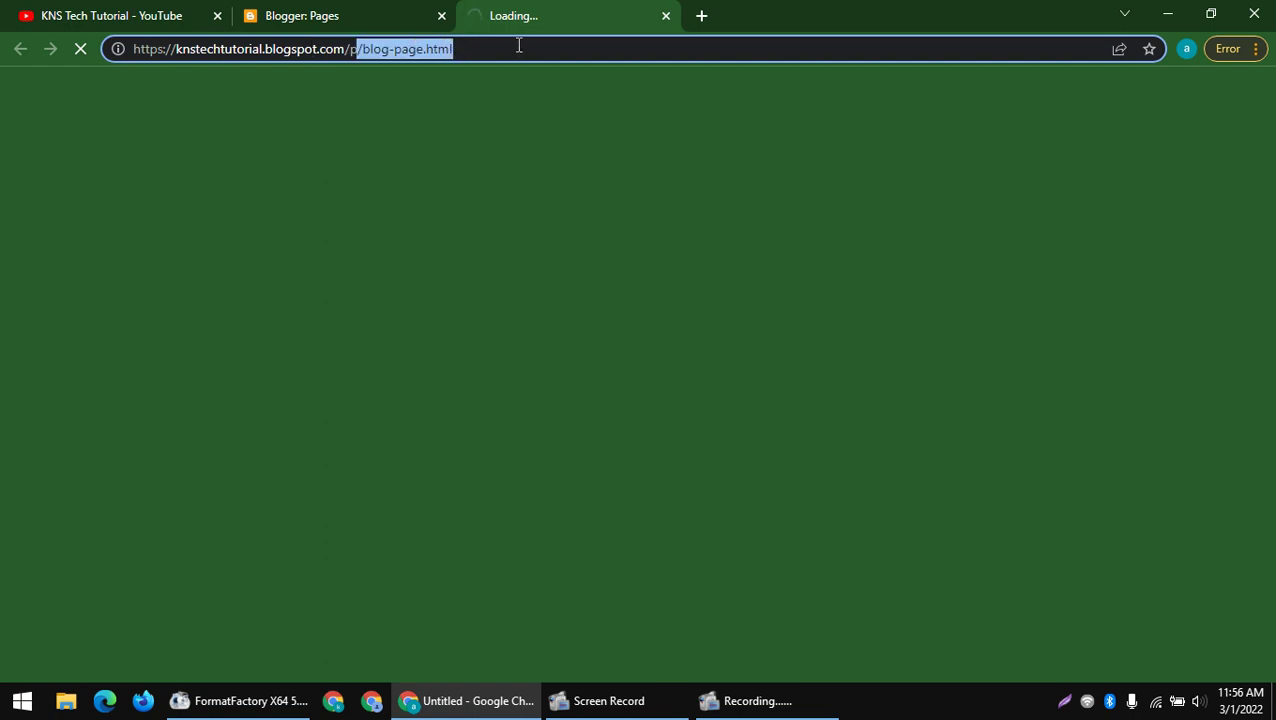
{"action": "left_click", "coordinate": [427, 8]}
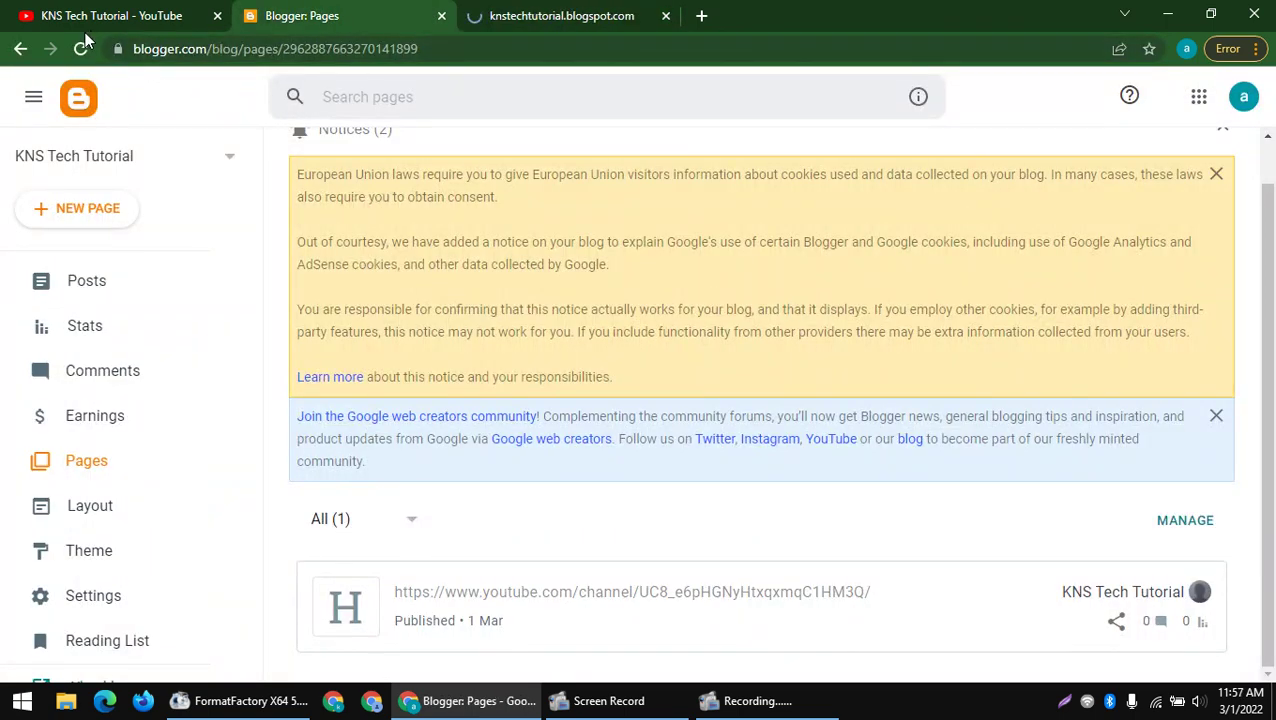
{"action": "left_click", "coordinate": [498, 8]}
{"action": "left_click", "coordinate": [391, 531]}
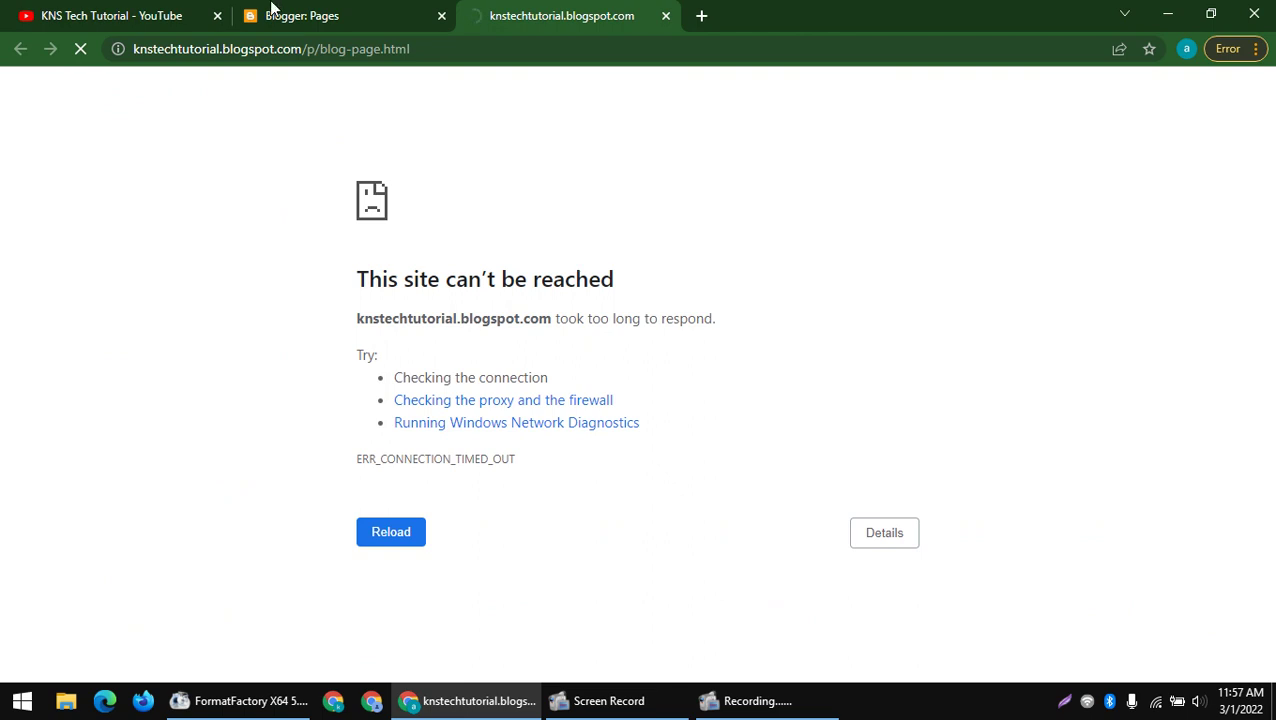
- Refresh the Blogger pages list and try loading the published page's address again
{"action": "left_click", "coordinate": [271, 8]}
{"action": "right_click", "coordinate": [515, 112]}
{"action": "right_click", "coordinate": [490, 131]}
{"action": "key", "text": "Escape"}
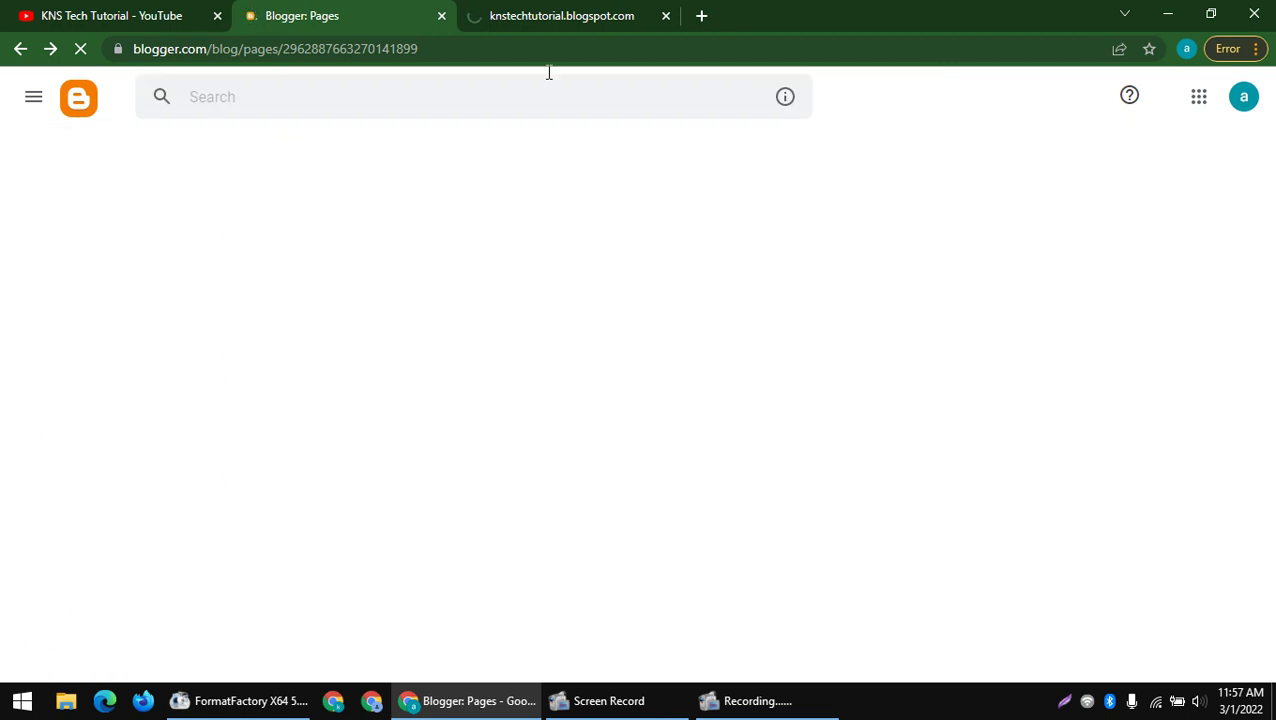
{"action": "left_click", "coordinate": [570, 20]}
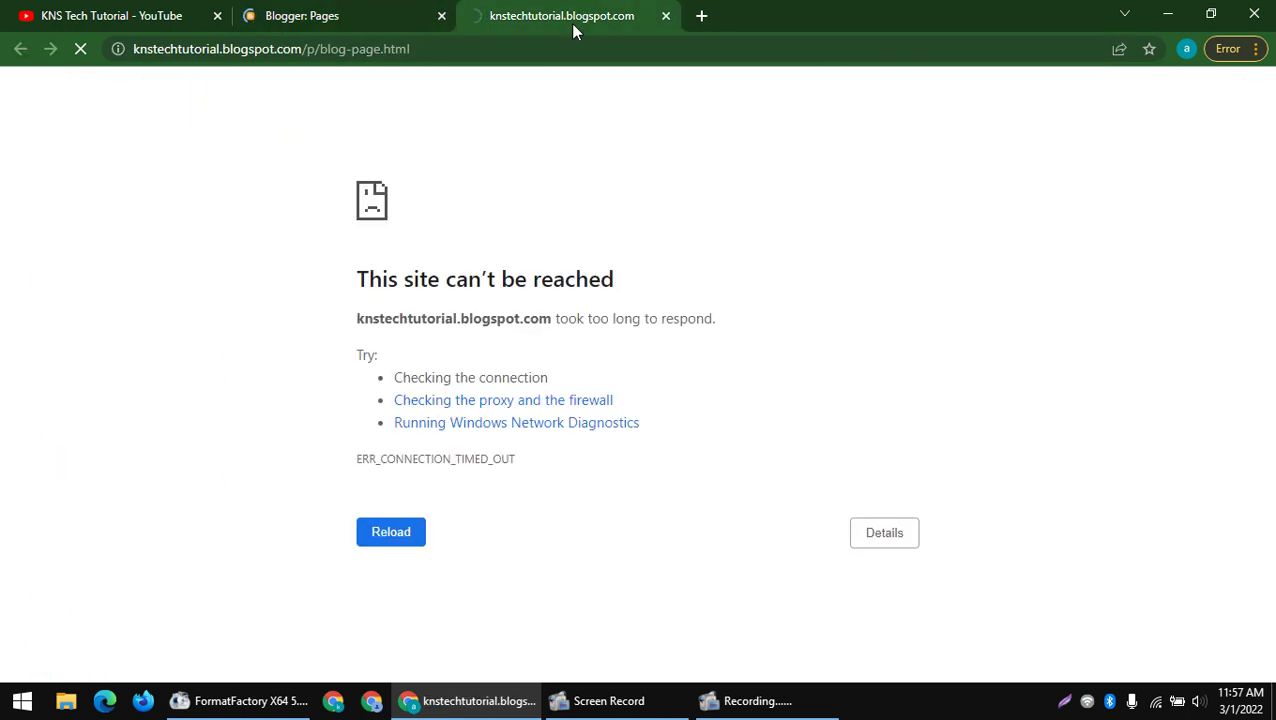
{"action": "left_click", "coordinate": [481, 52]}
{"action": "left_click", "coordinate": [464, 48]}
{"action": "key", "text": "Return"}
{"action": "left_click", "coordinate": [348, 12]}
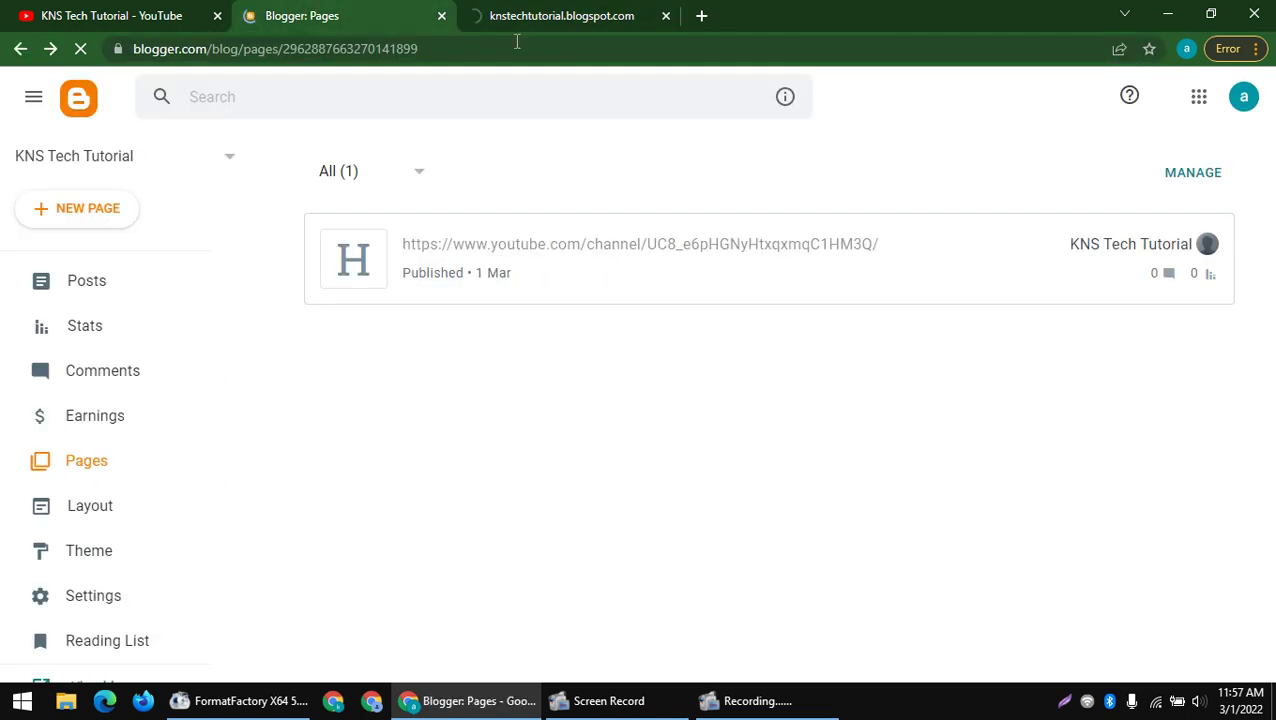
{"action": "left_click", "coordinate": [705, 18]}
{"action": "type", "text": "xxx"}
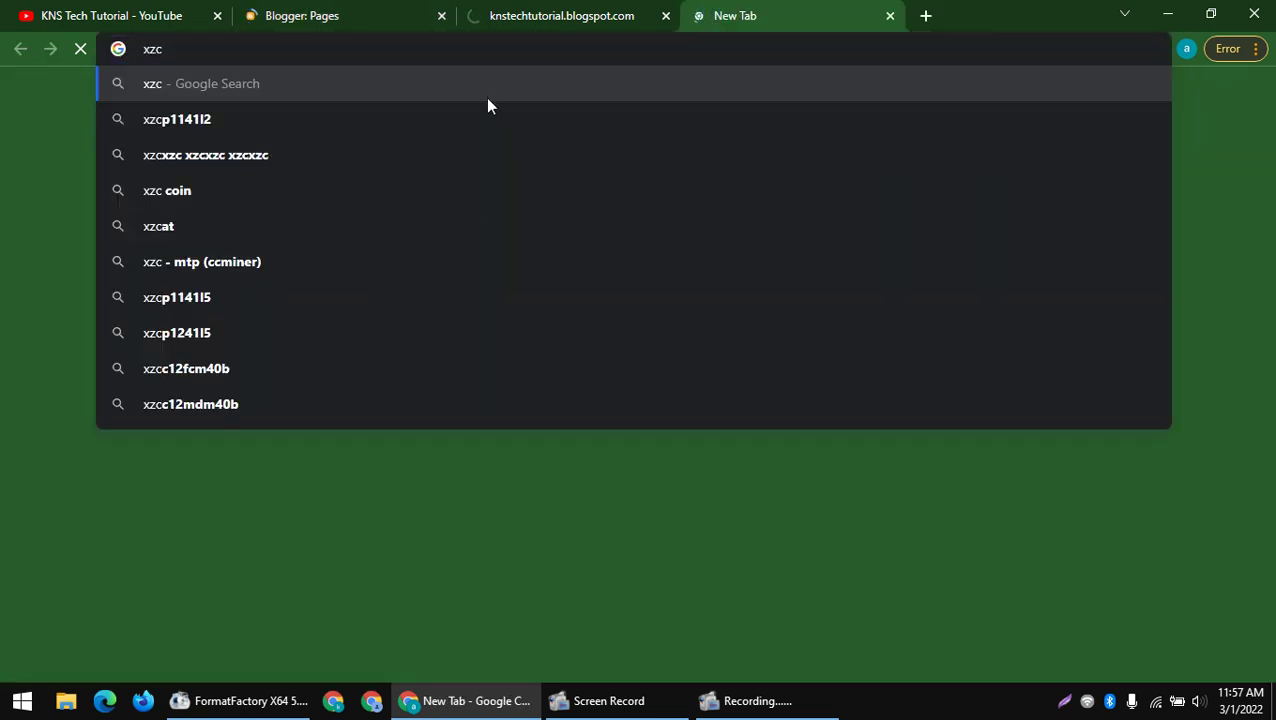
{"action": "left_click", "coordinate": [501, 24]}
{"action": "left_click", "coordinate": [890, 15]}
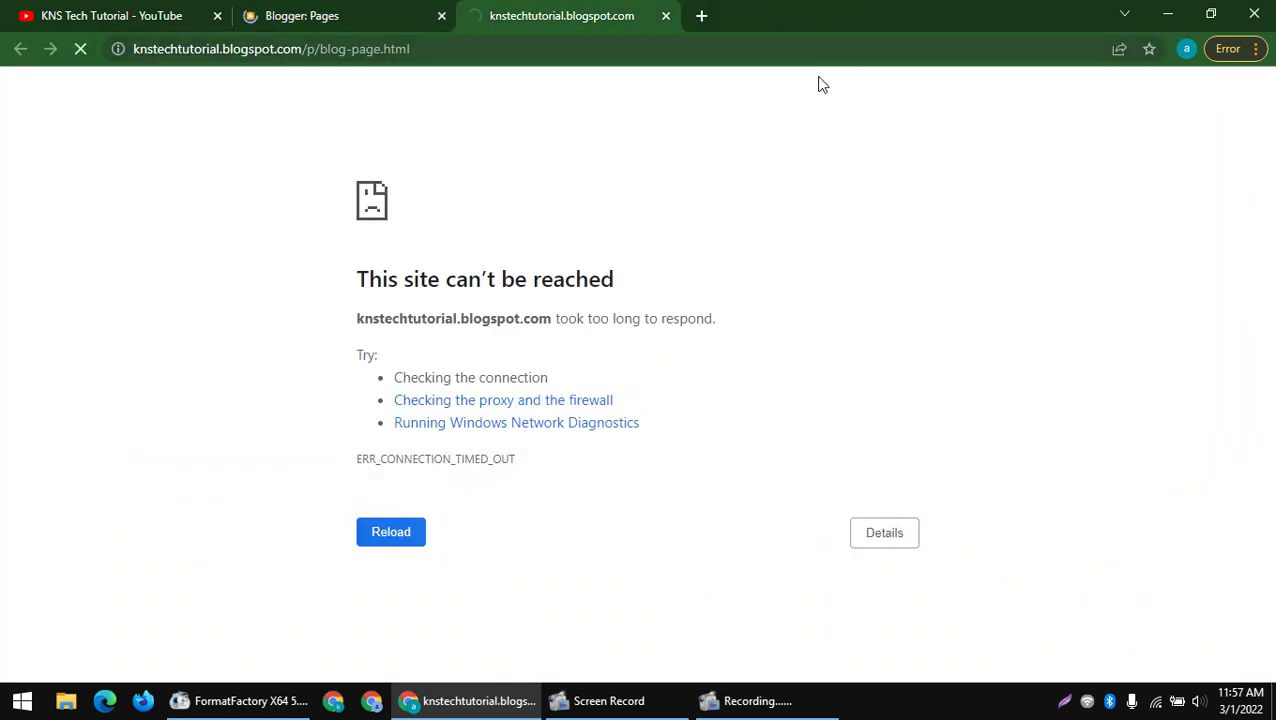
- Return to the Blogger dashboard, open the blog's settings and close the published page's browser tab
{"action": "left_click_drag", "start_coordinate": [270, 202], "coordinate": [700, 410]}
{"action": "left_click", "coordinate": [436, 8]}
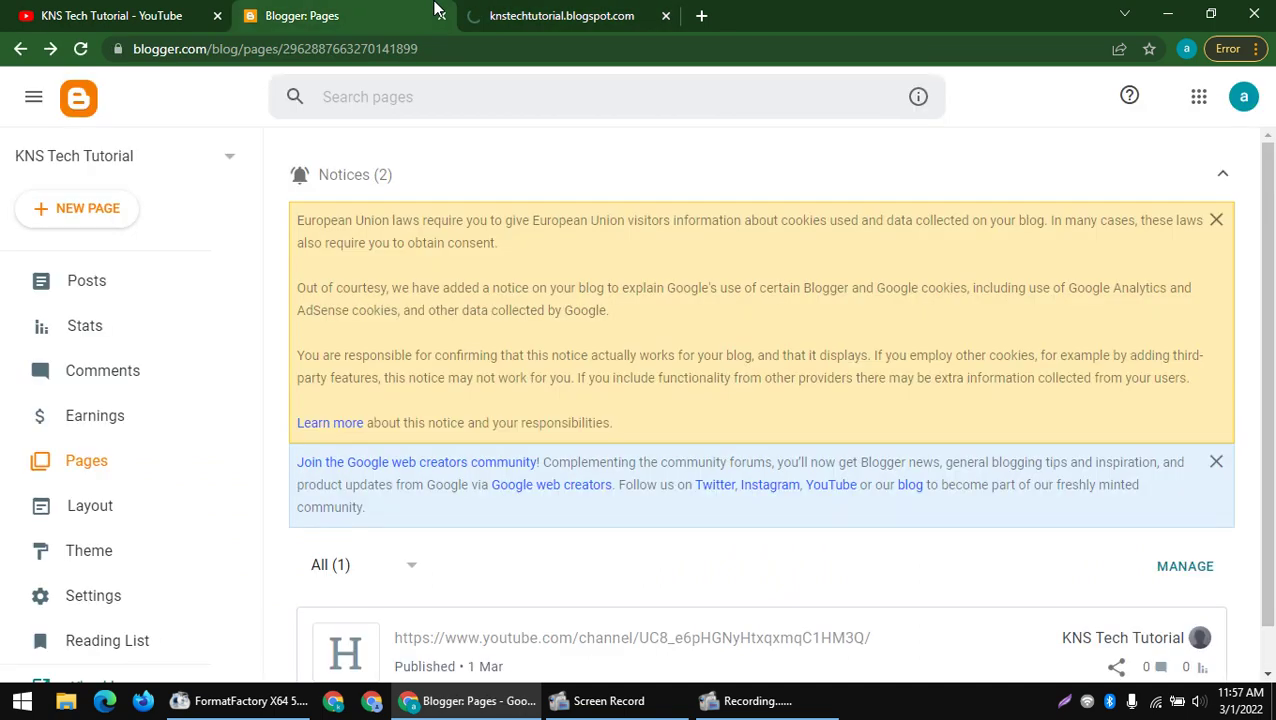
{"action": "scroll", "coordinate": [351, 378], "scroll_direction": "down", "scroll_amount": 1}
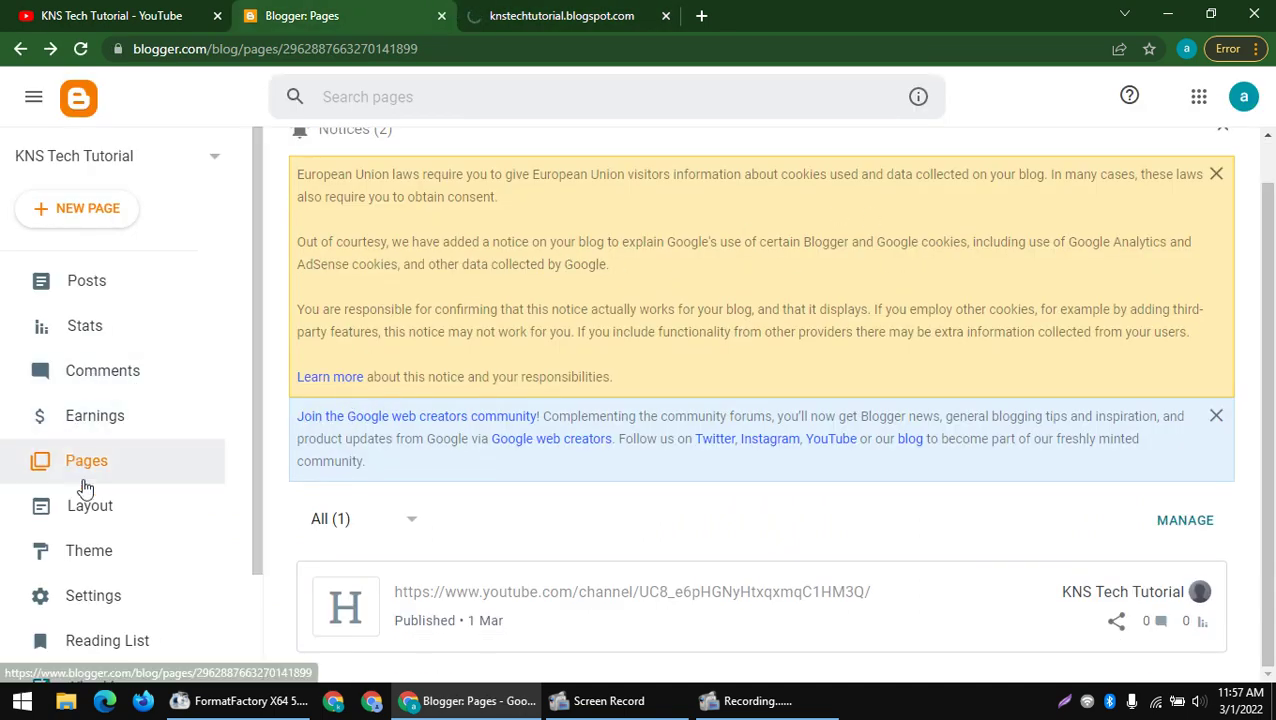
{"action": "left_click", "coordinate": [108, 595]}
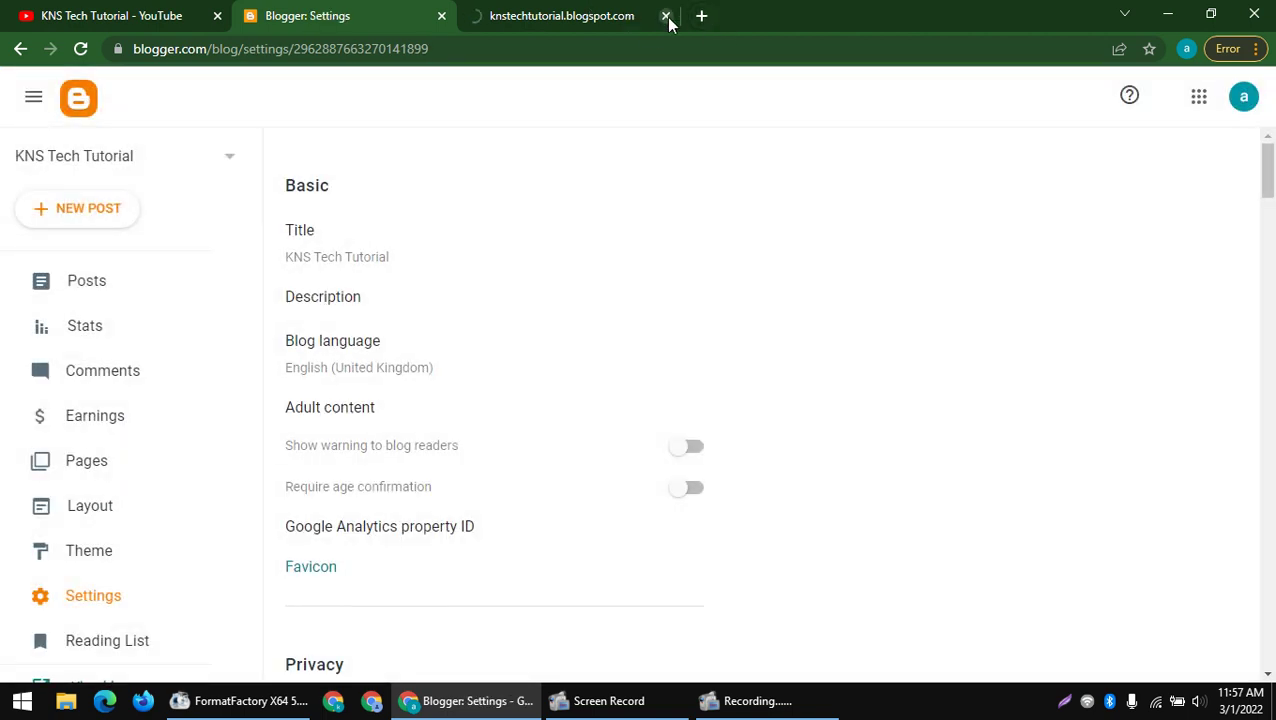
{"action": "left_click", "coordinate": [666, 16]}
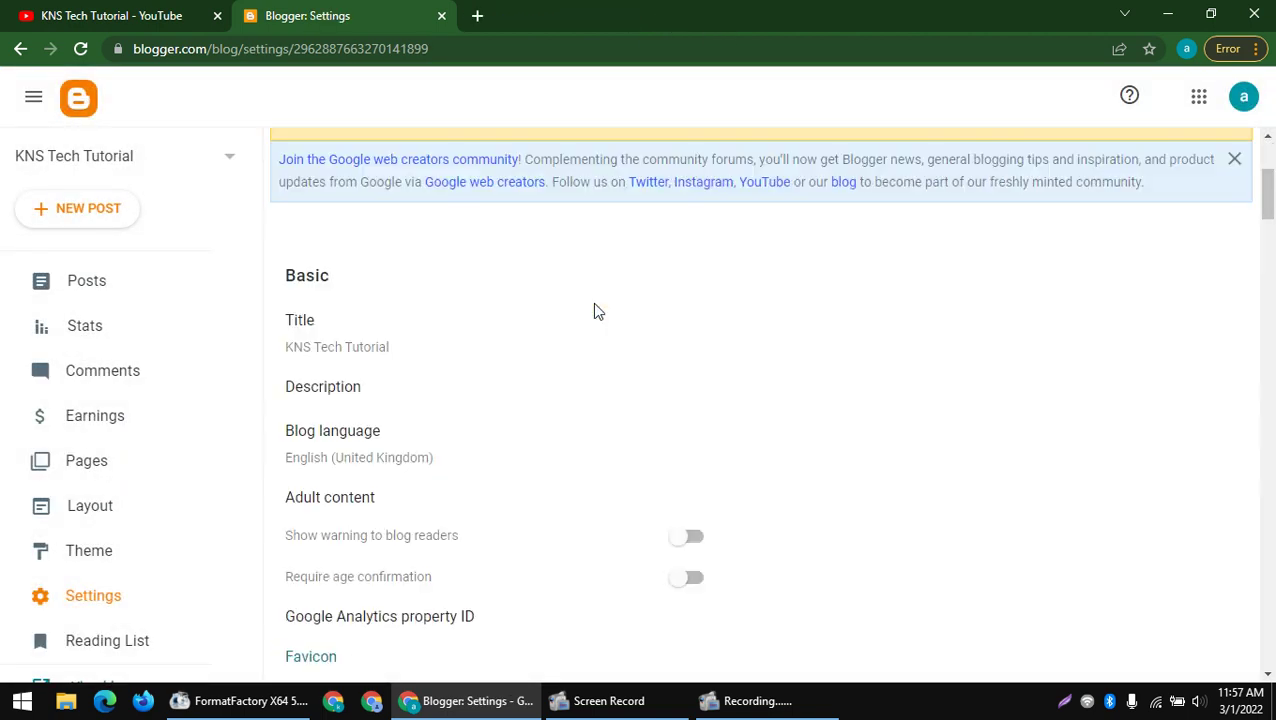
- Look through the Basic and Privacy settings and examine the Publishing section with the blog address and custom domain
{"action": "scroll", "coordinate": [600, 290], "scroll_direction": "down", "scroll_amount": 5}
{"action": "scroll", "coordinate": [560, 300], "scroll_direction": "down", "scroll_amount": 1}
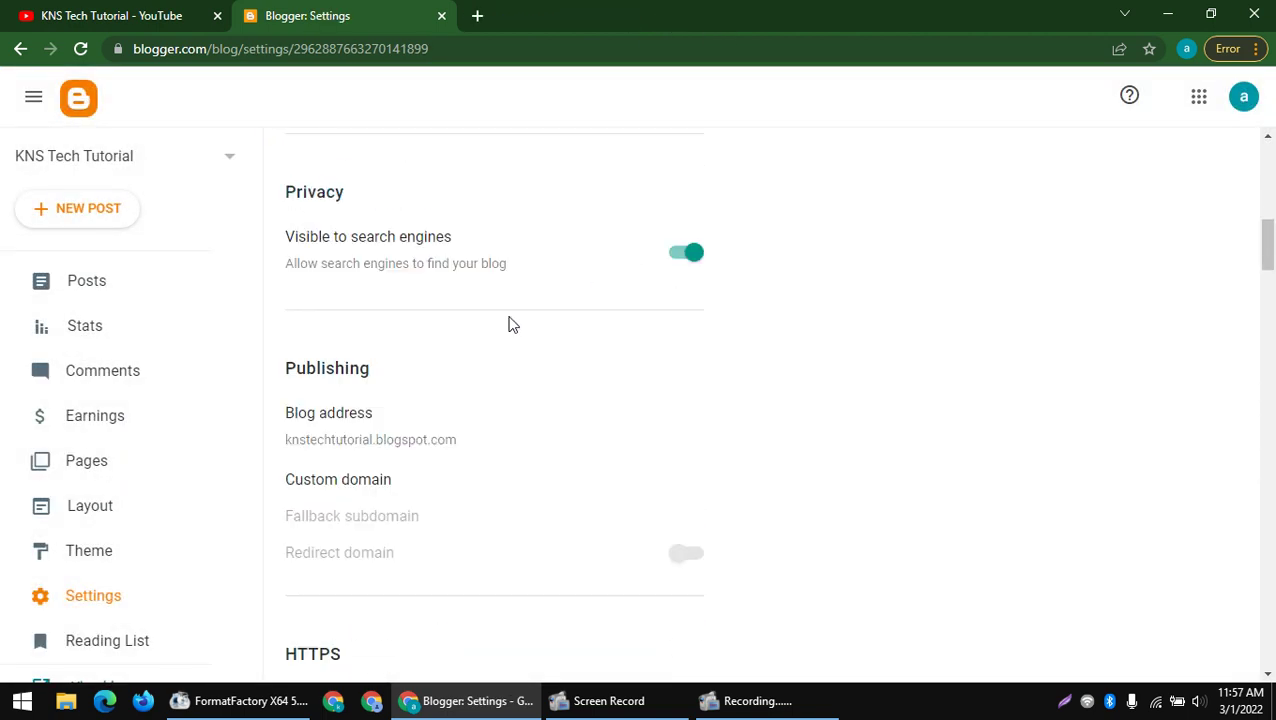
{"action": "scroll", "coordinate": [420, 360], "scroll_direction": "up", "scroll_amount": 6}
{"action": "scroll", "coordinate": [320, 448], "scroll_direction": "down", "scroll_amount": 5}
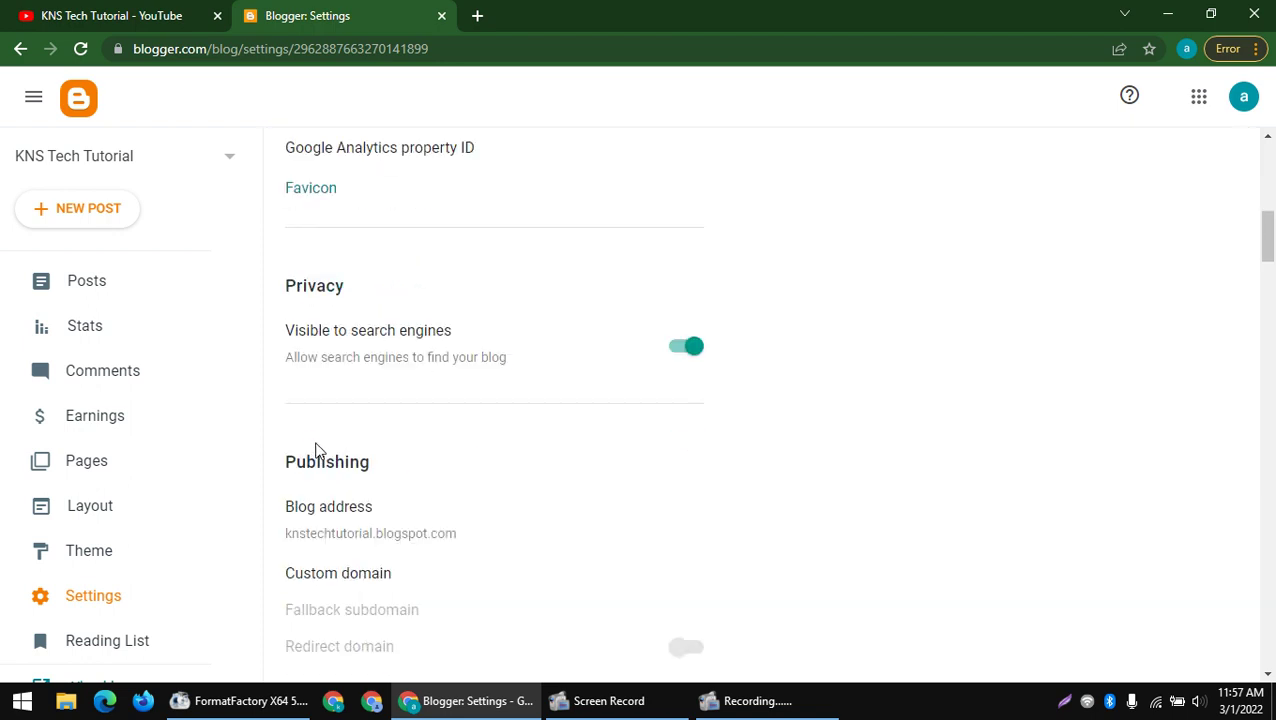
{"action": "left_click_drag", "start_coordinate": [290, 458], "coordinate": [402, 467]}
{"action": "scroll", "coordinate": [405, 470], "scroll_direction": "down", "scroll_amount": 2}
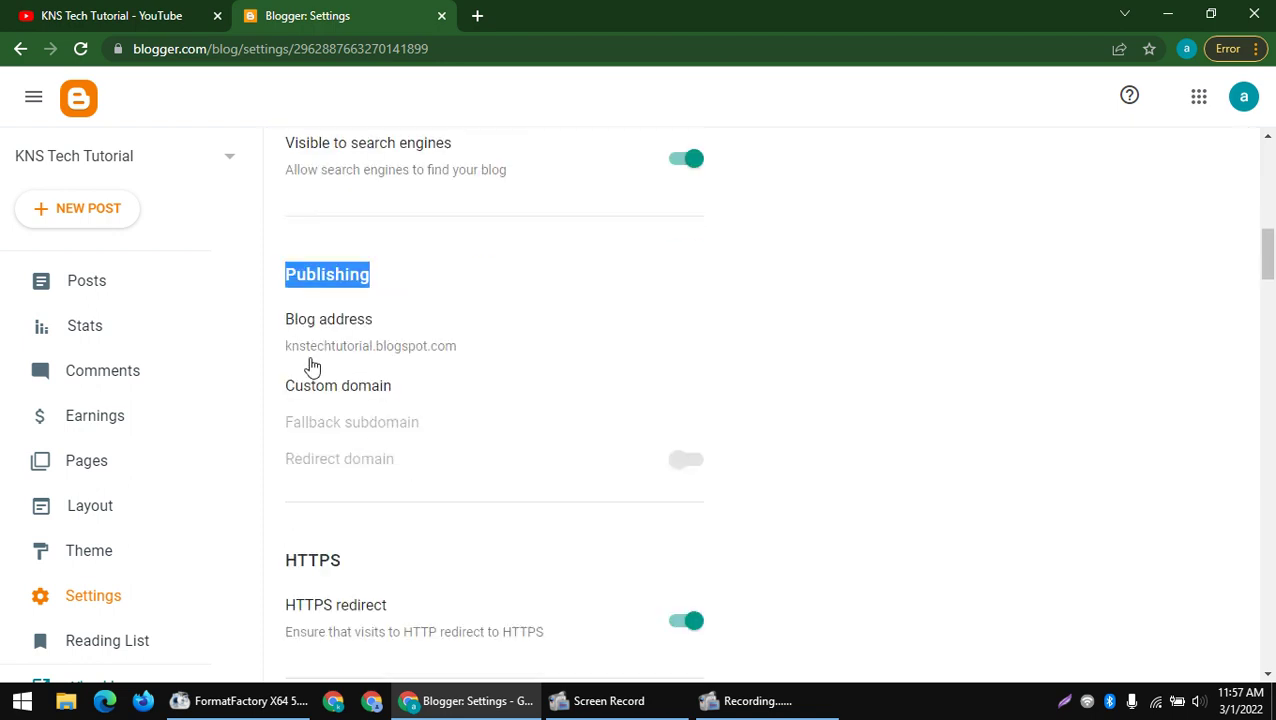
- Check the blog address editor without changing it, open the custom domain option's domain purchase page, and return to Blogger
{"action": "left_click_drag", "start_coordinate": [290, 350], "coordinate": [388, 346]}
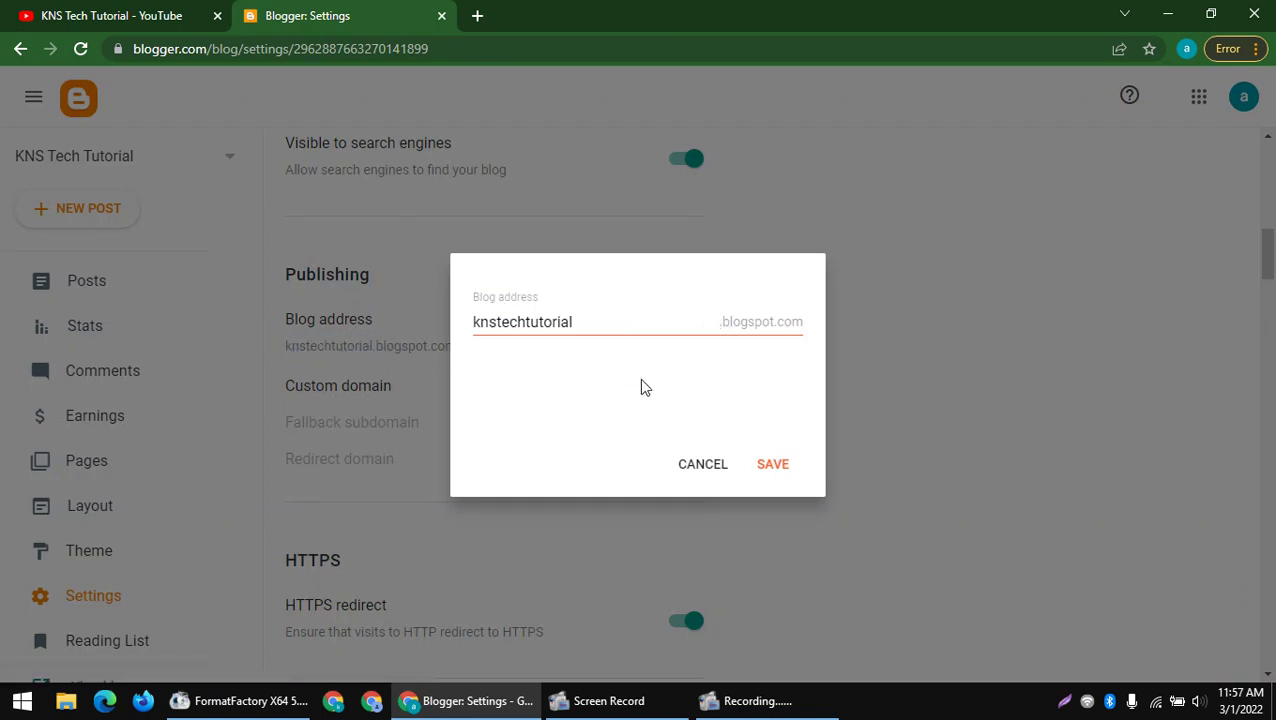
{"action": "left_click", "coordinate": [685, 468]}
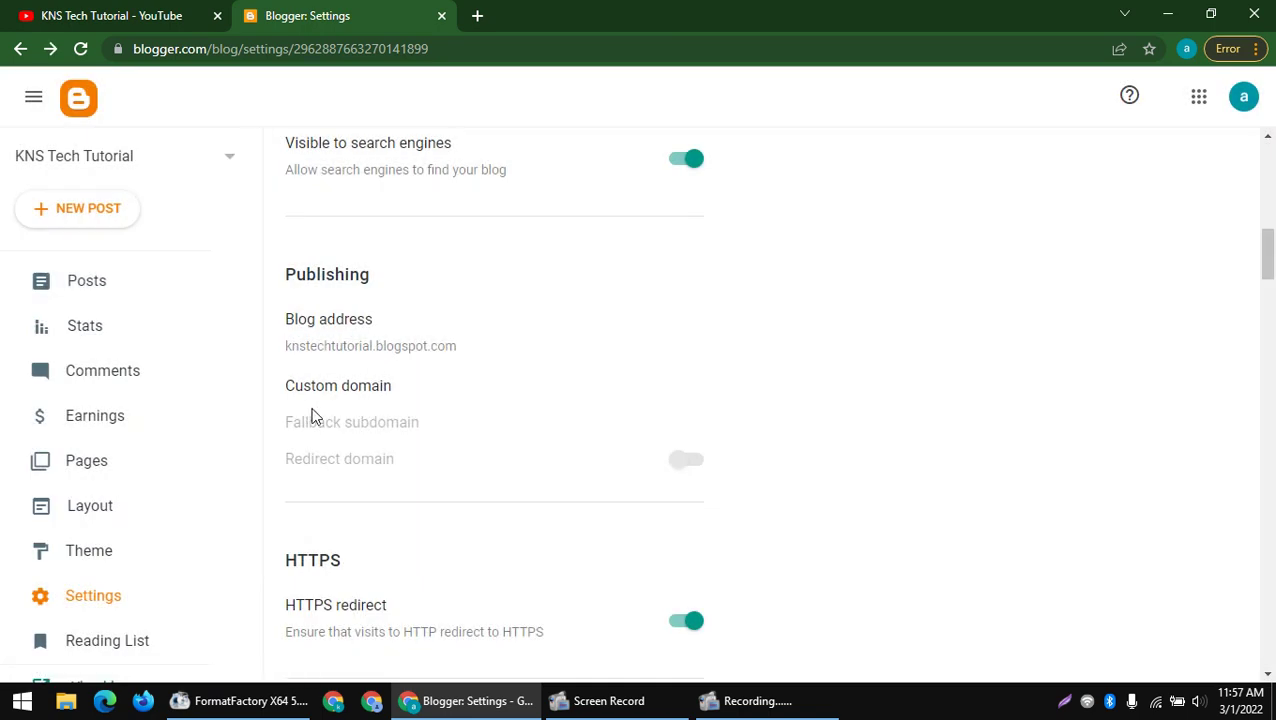
{"action": "left_click", "coordinate": [424, 385]}
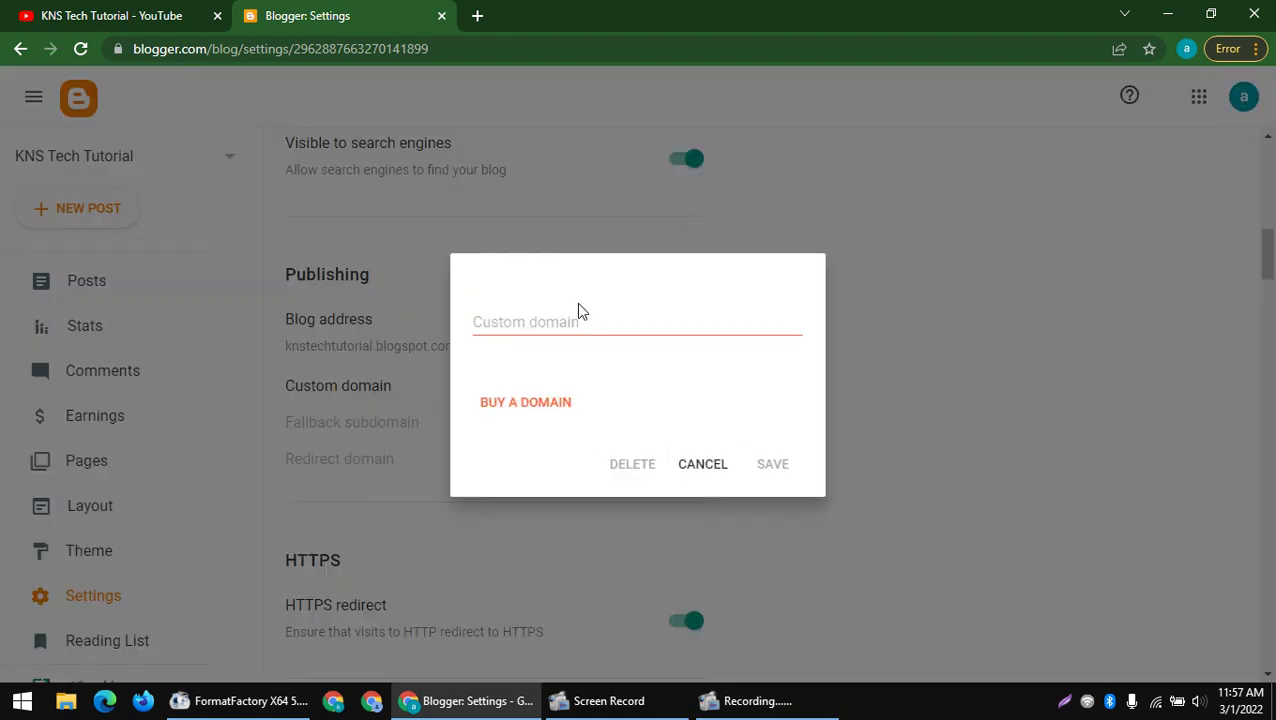
{"action": "left_click", "coordinate": [492, 324]}
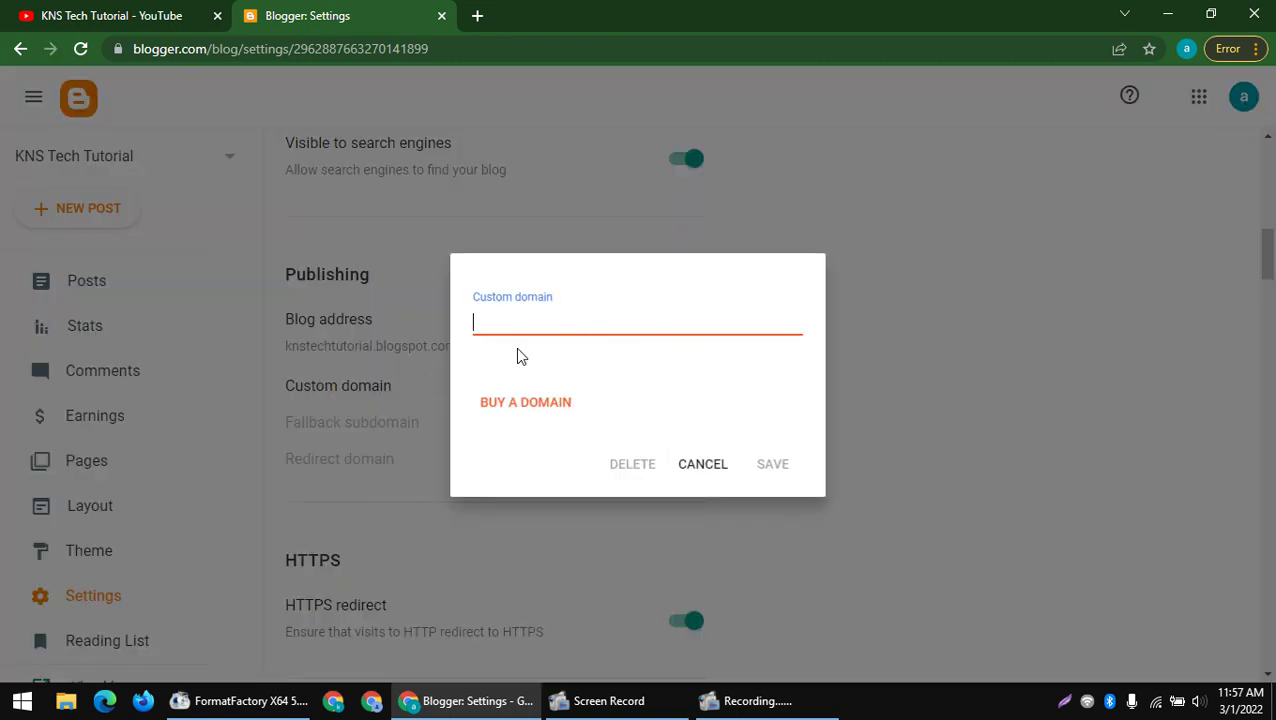
{"action": "left_click", "coordinate": [533, 402]}
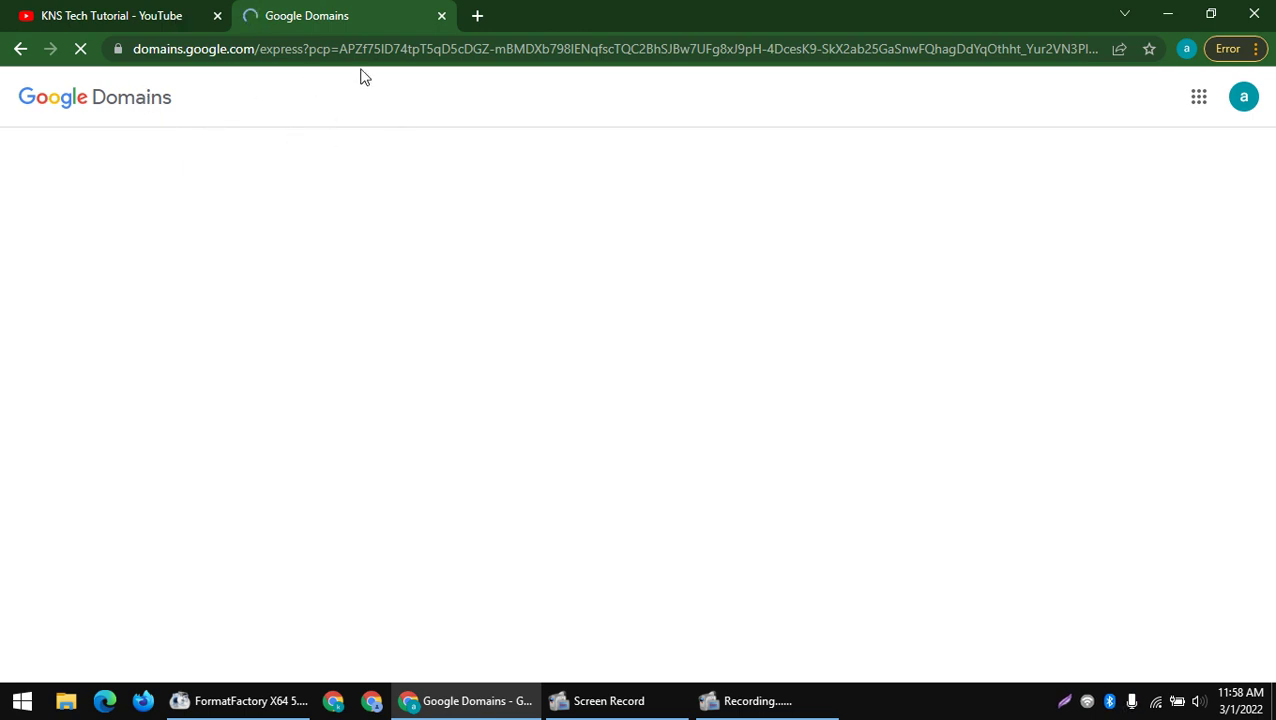
{"action": "left_click_drag", "start_coordinate": [262, 52], "coordinate": [6, 57]}
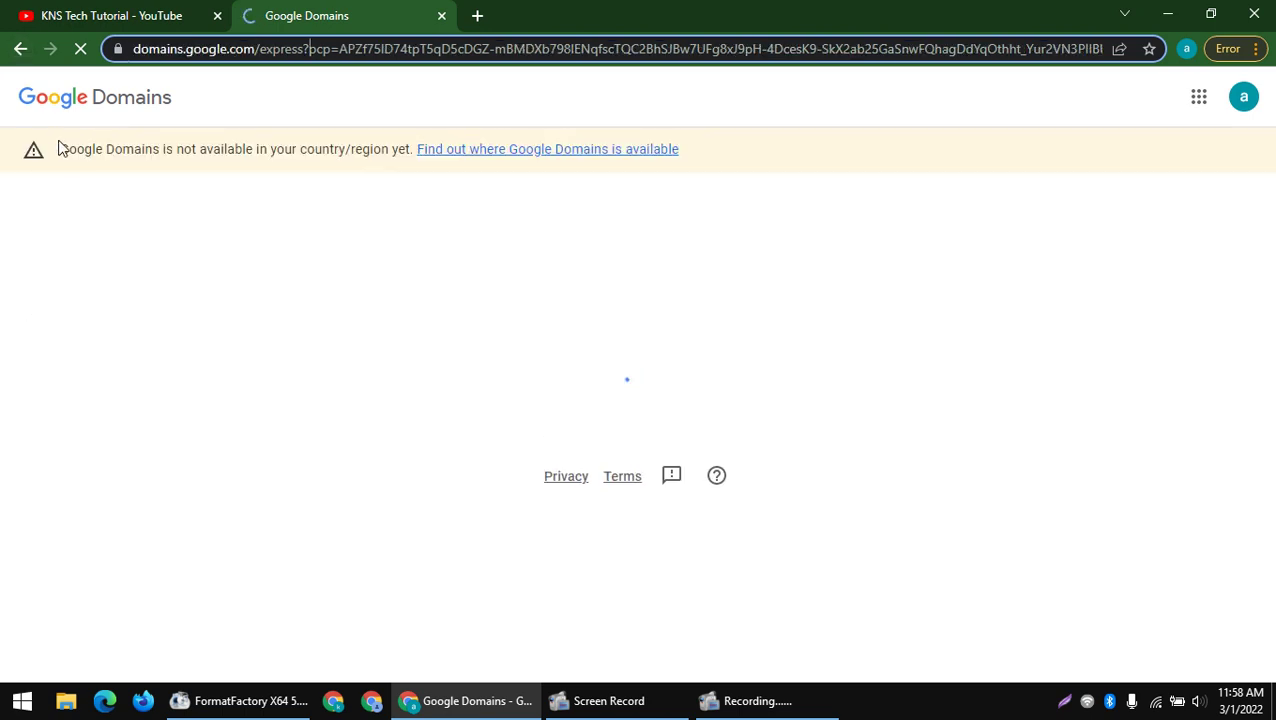
{"action": "key", "text": "alt+Left"}
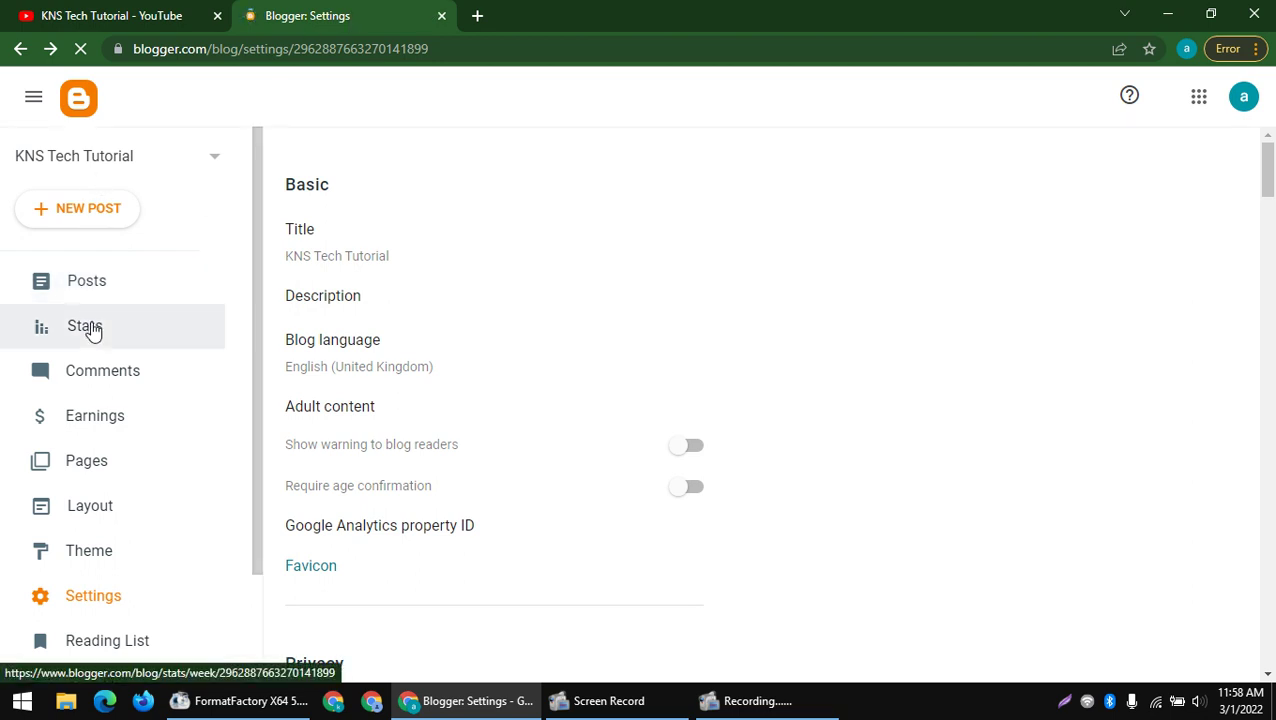
- Create an untitled blog post with the body text "dfgd" and publish it
{"action": "left_click", "coordinate": [85, 279]}
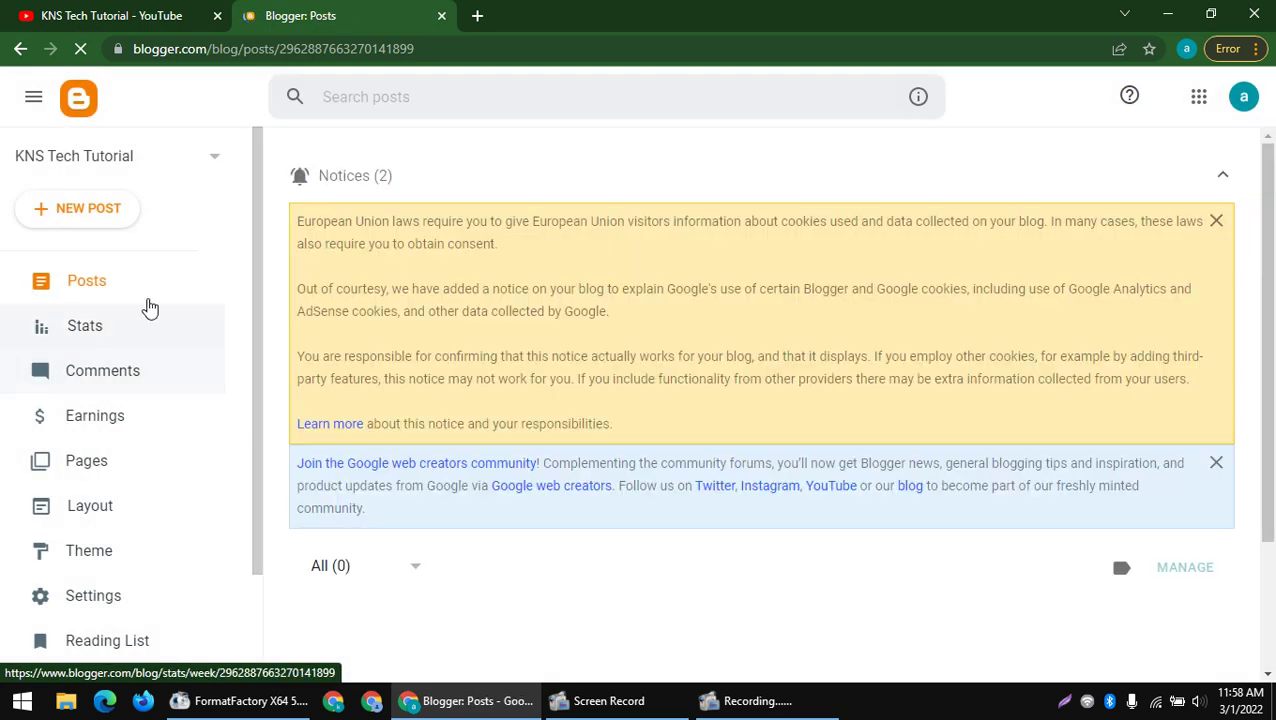
{"action": "scroll", "coordinate": [615, 428], "scroll_direction": "down", "scroll_amount": 2}
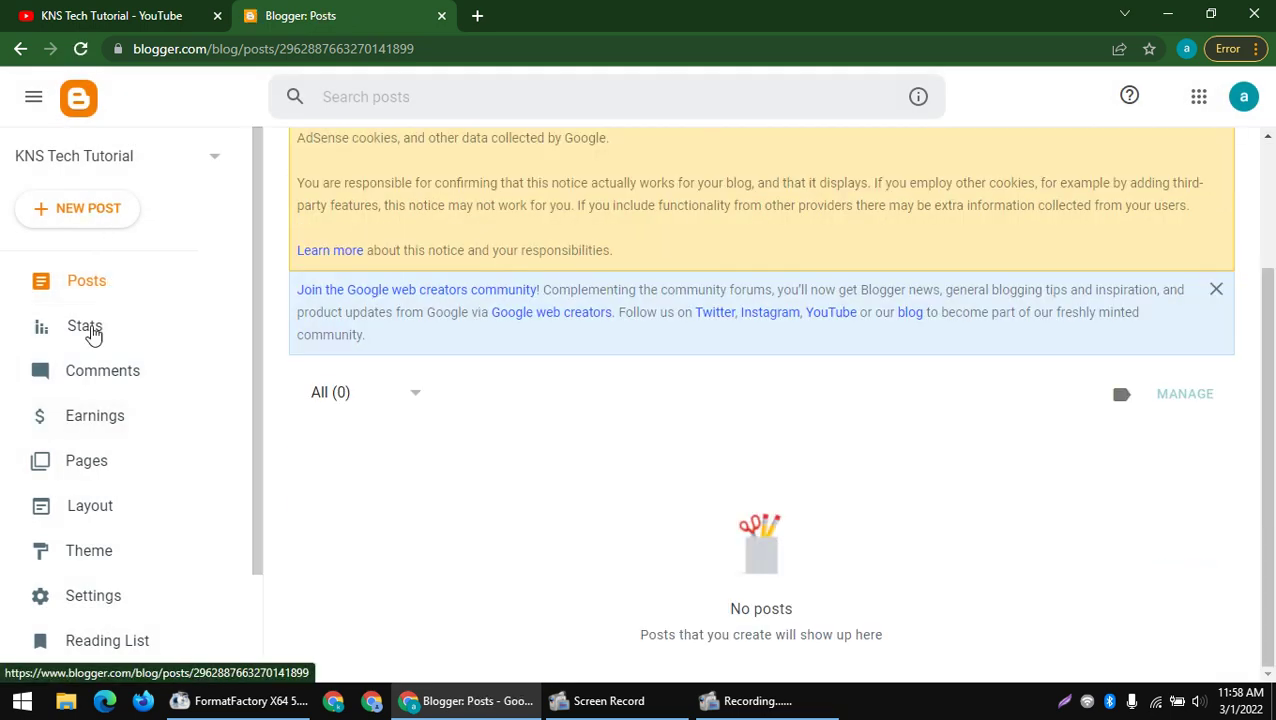
{"action": "left_click", "coordinate": [105, 272]}
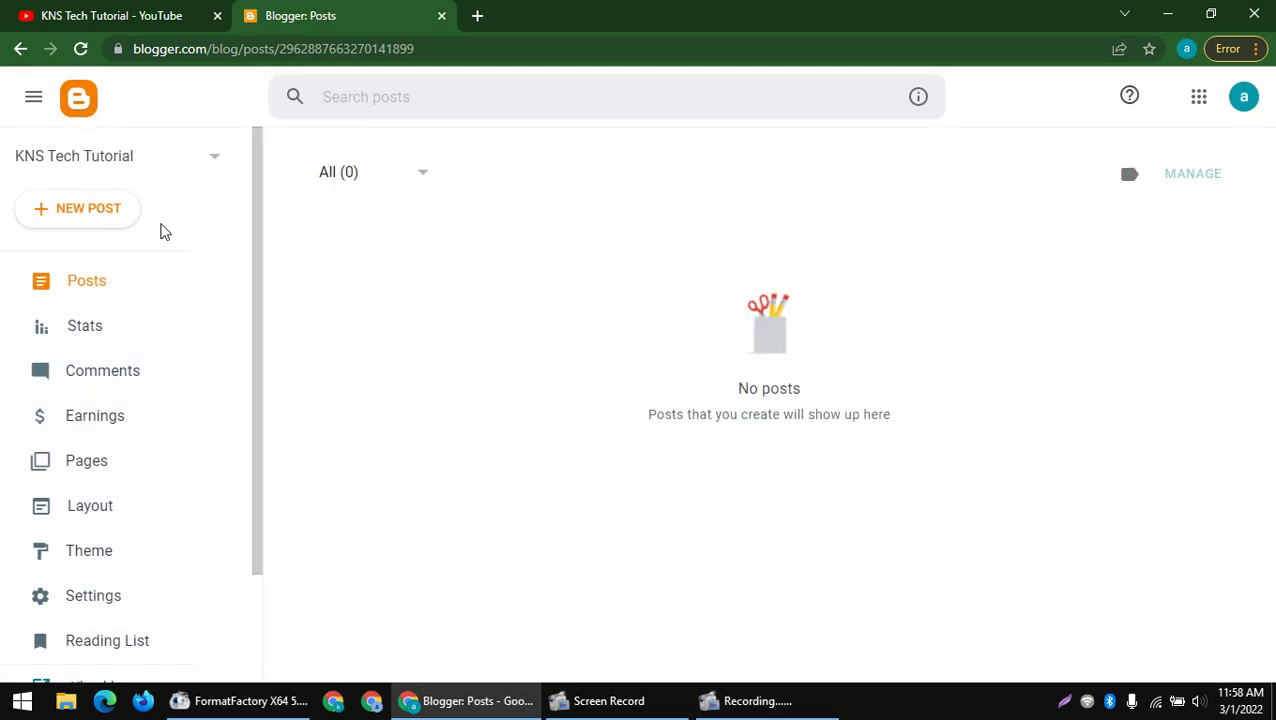
{"action": "left_click", "coordinate": [114, 224]}
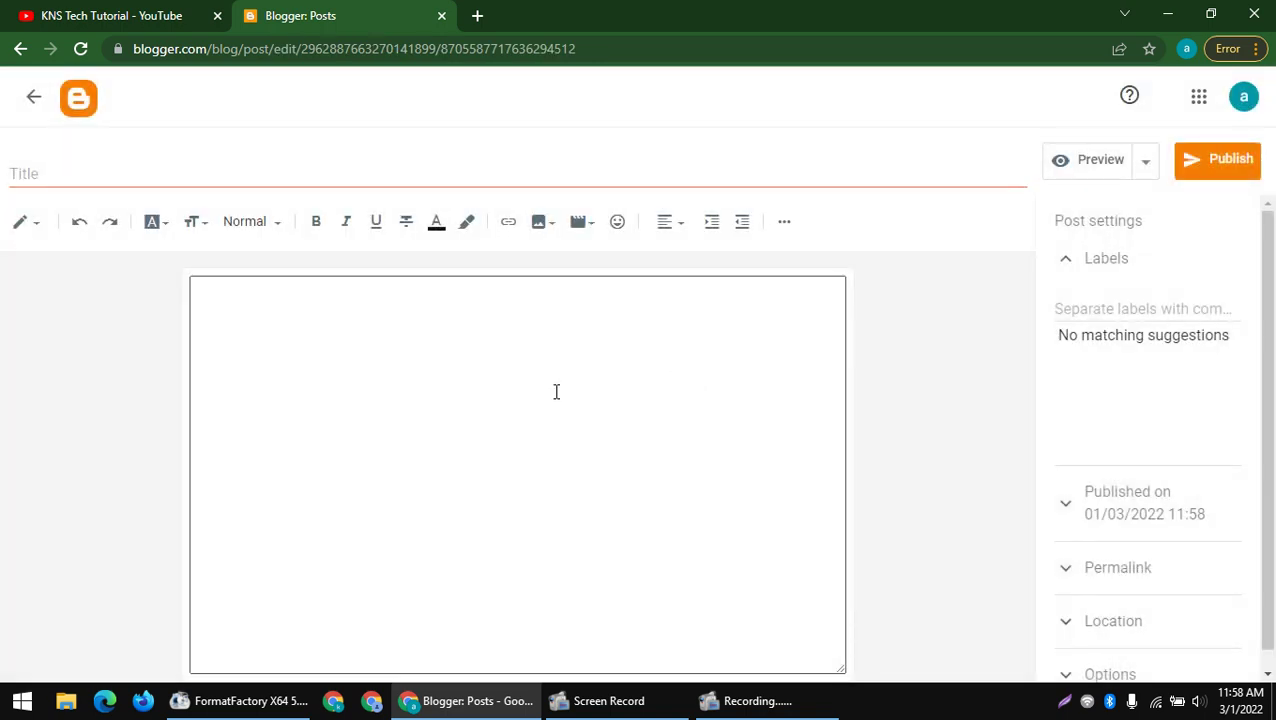
{"action": "left_click", "coordinate": [556, 391]}
{"action": "type", "text": "dfgd"}
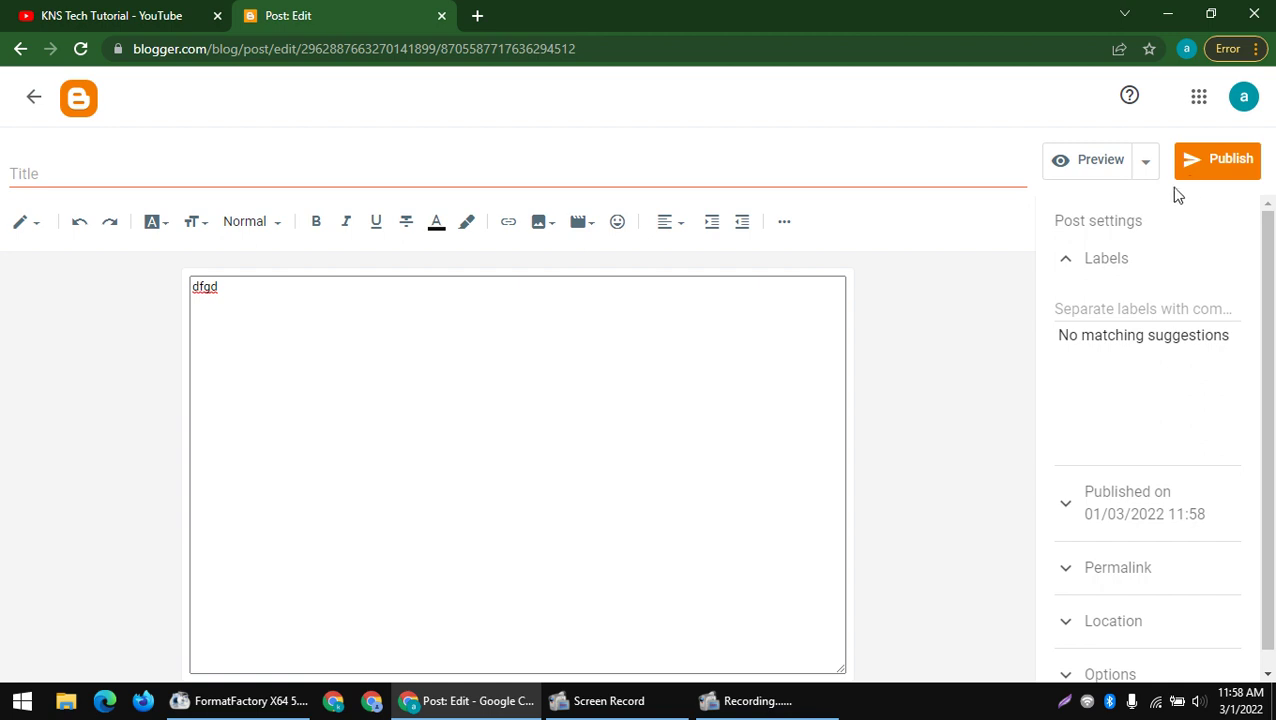
{"action": "left_click", "coordinate": [1225, 170]}
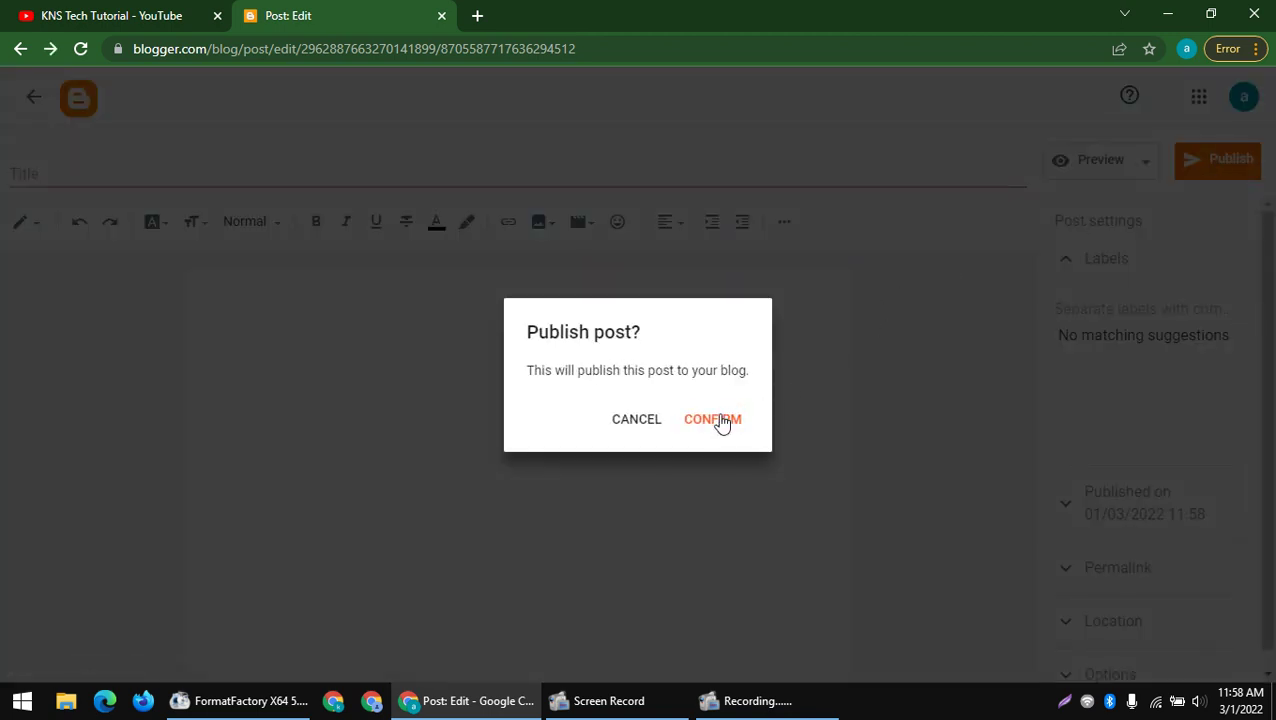
{"action": "left_click", "coordinate": [718, 420]}
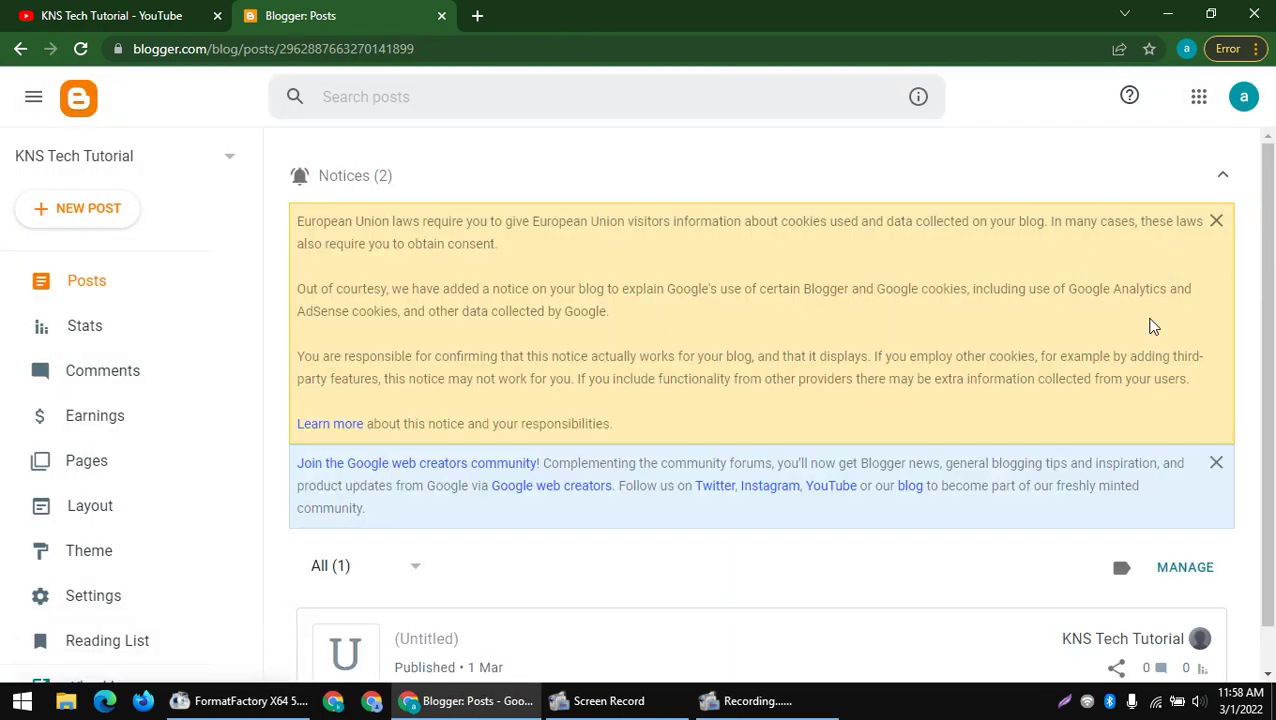
- Open the published untitled post in its own browser tab from the posts list
{"action": "scroll", "coordinate": [1145, 340], "scroll_direction": "down", "scroll_amount": 1}
{"action": "left_click", "coordinate": [1158, 592]}
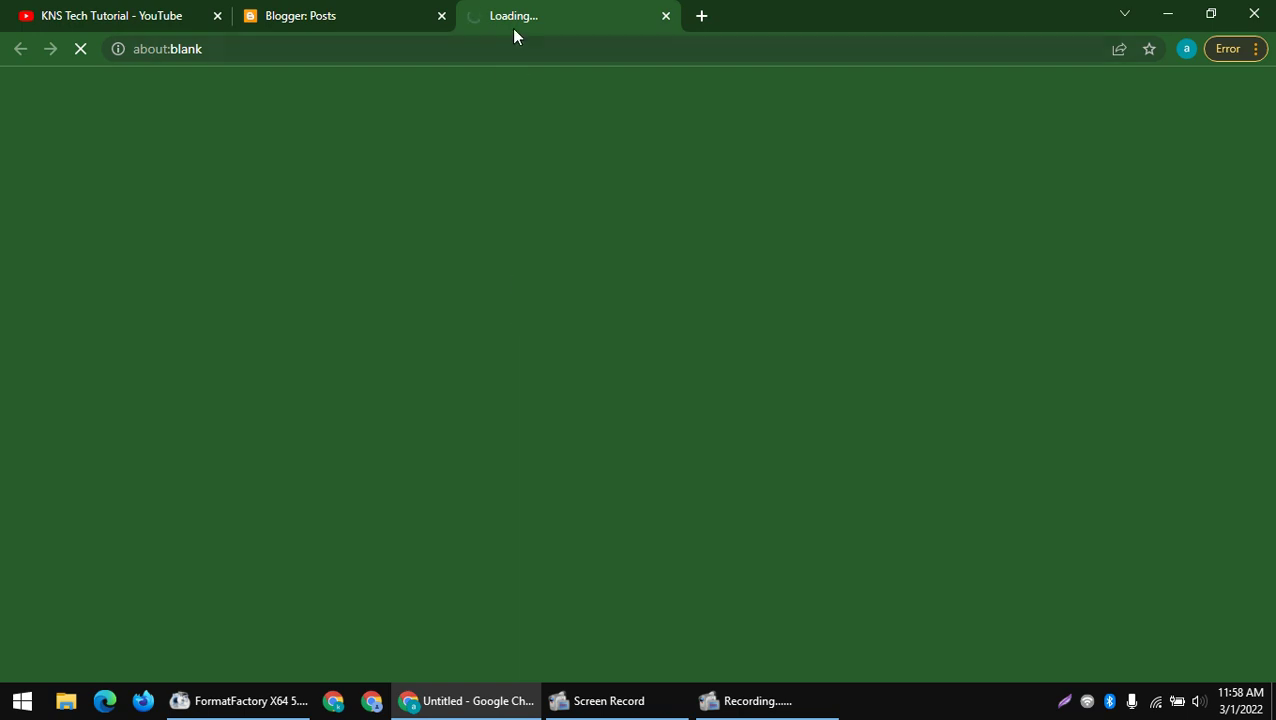
{"action": "left_click", "coordinate": [320, 12]}
{"action": "left_click", "coordinate": [540, 20]}
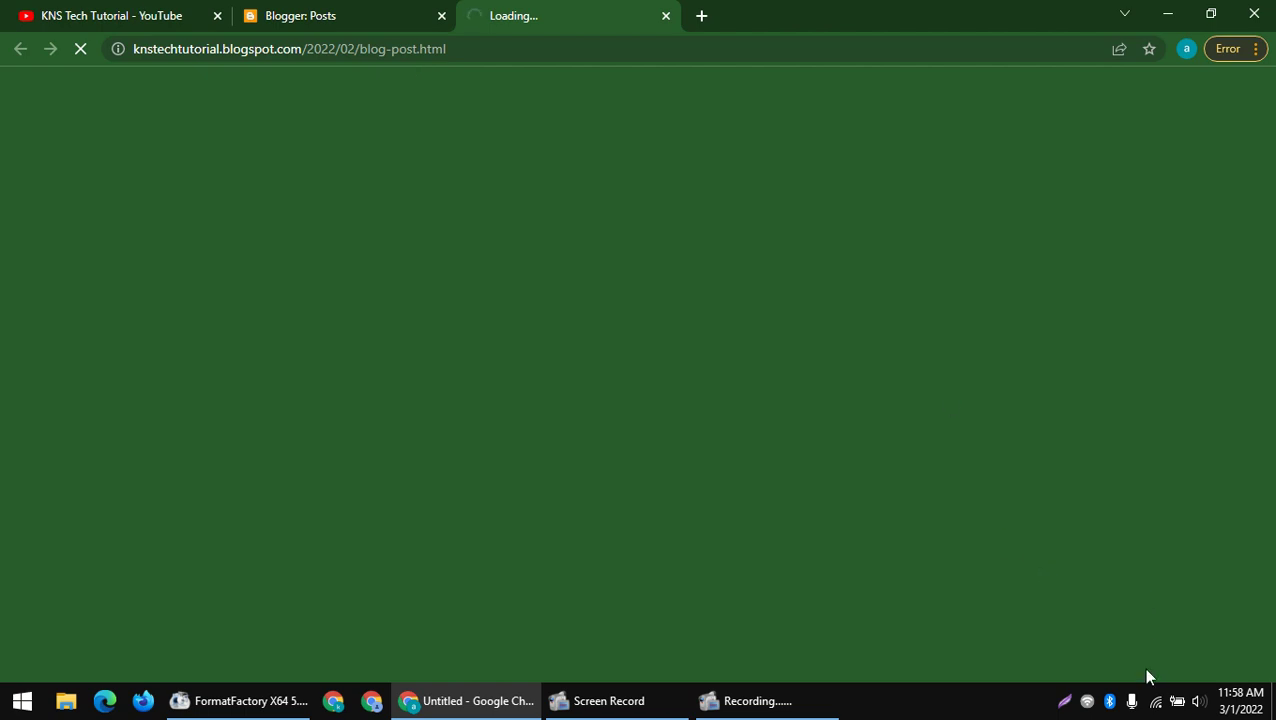
- Disconnect and reconnect the OPPO A5s Wi-Fi network, and reload the published post's page
{"action": "left_click", "coordinate": [1155, 701]}
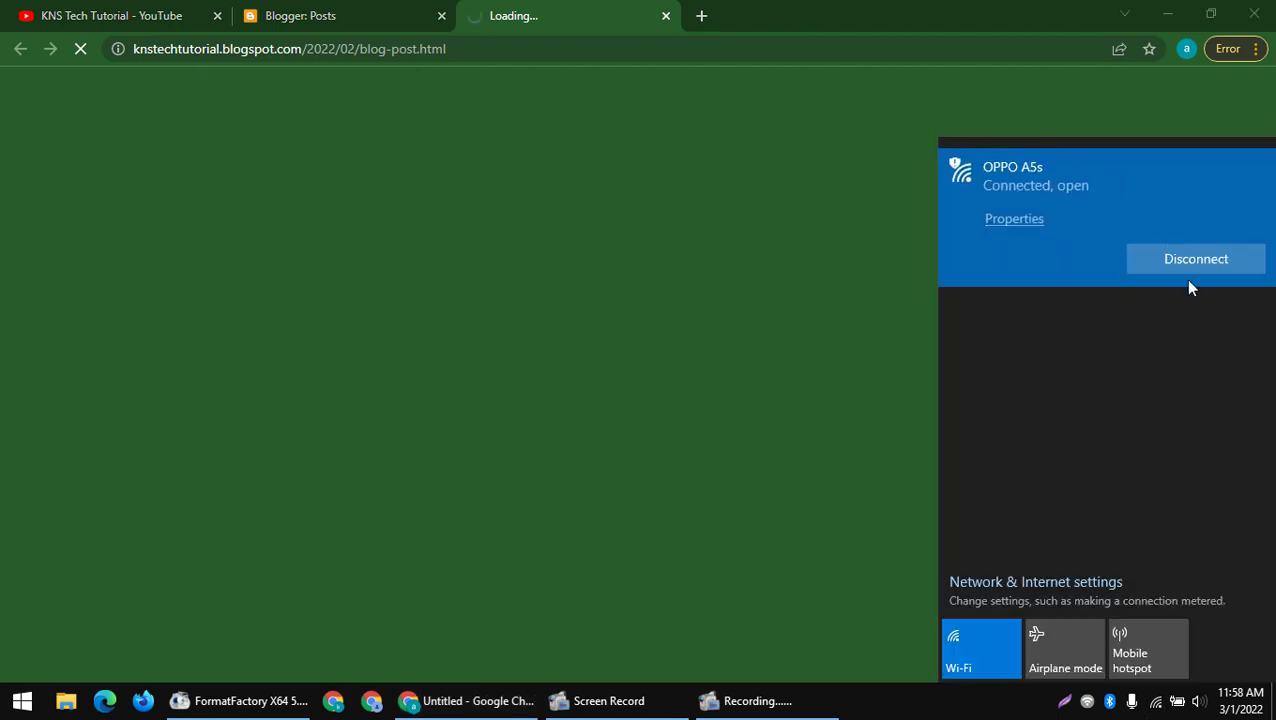
{"action": "left_click", "coordinate": [1196, 262]}
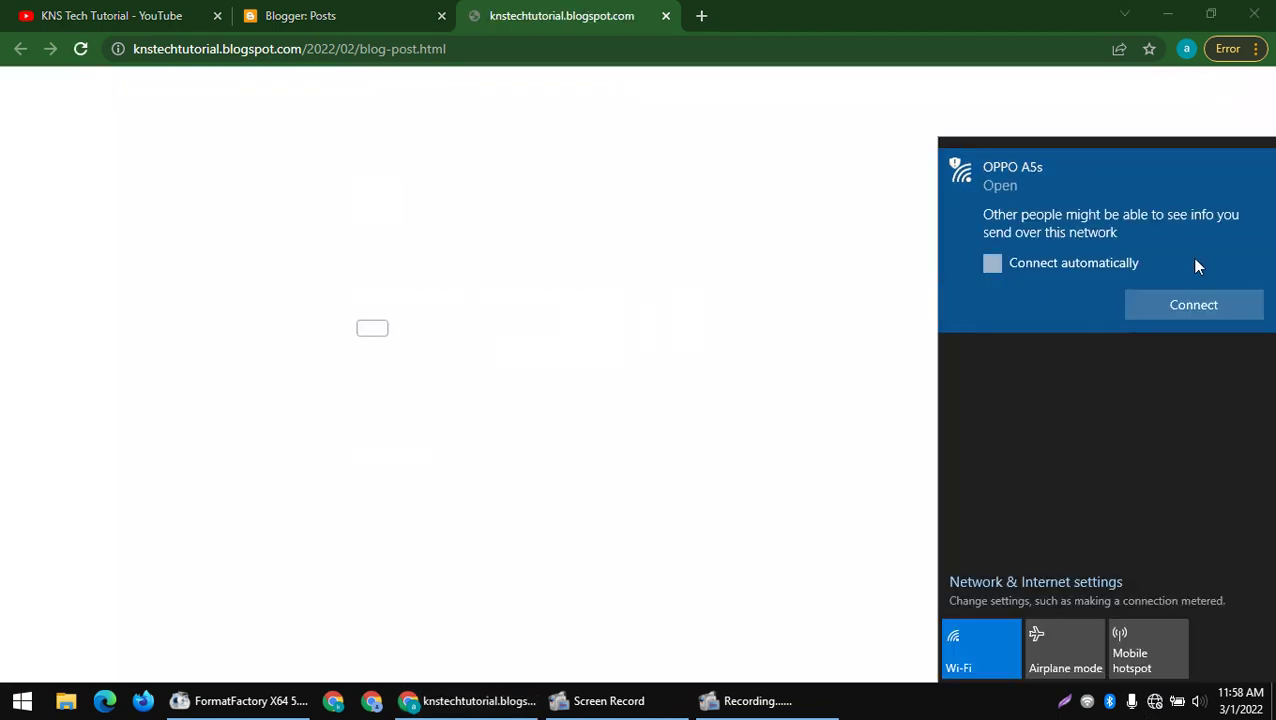
{"action": "left_click", "coordinate": [1186, 303]}
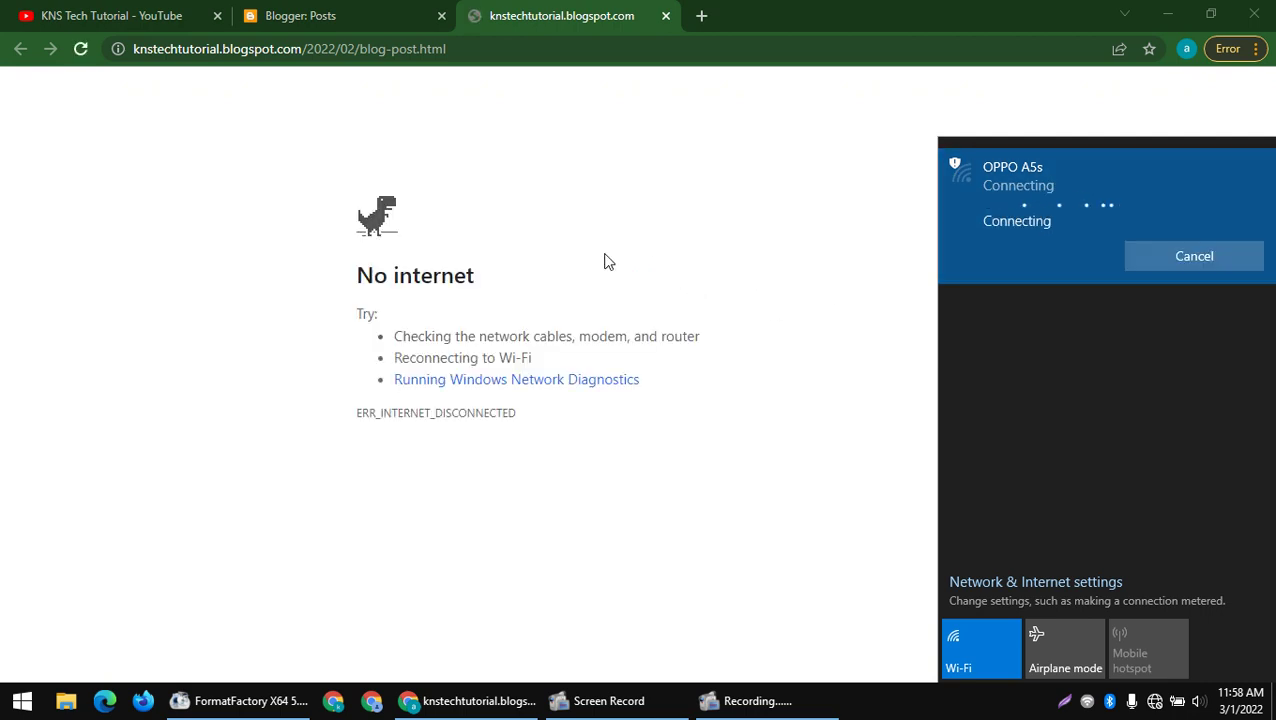
{"action": "right_click", "coordinate": [558, 220]}
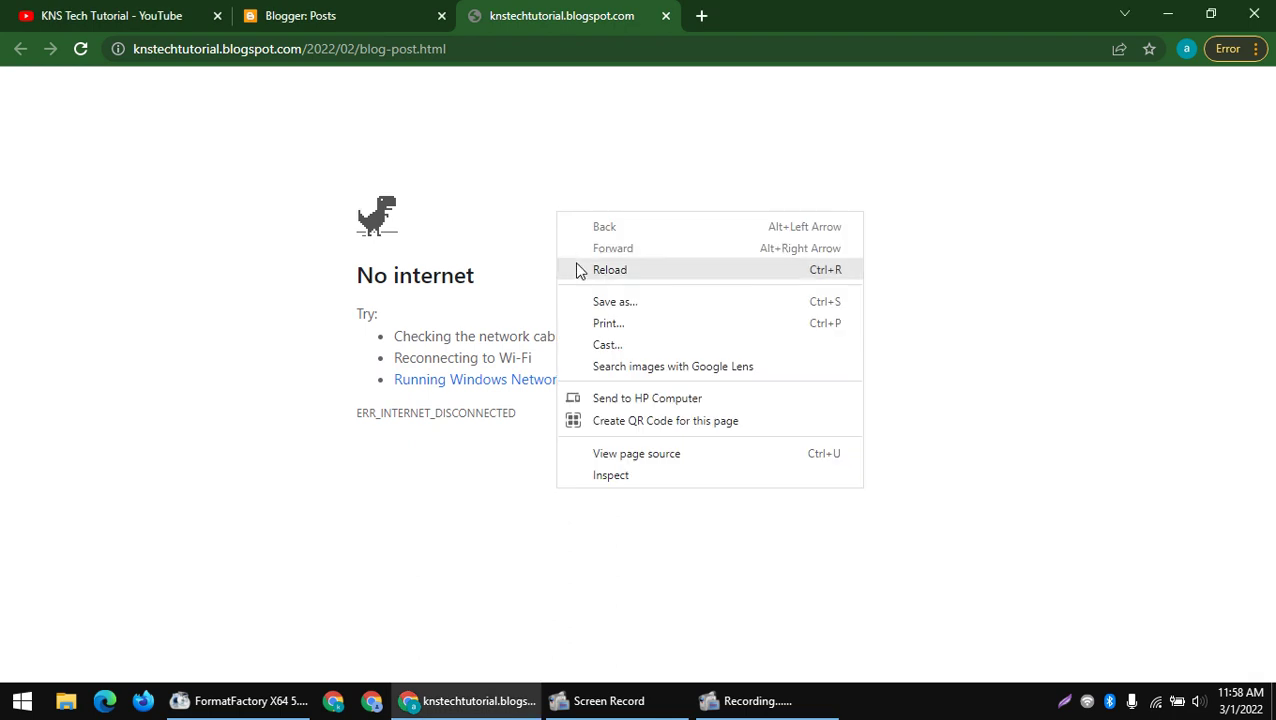
{"action": "left_click", "coordinate": [576, 268]}
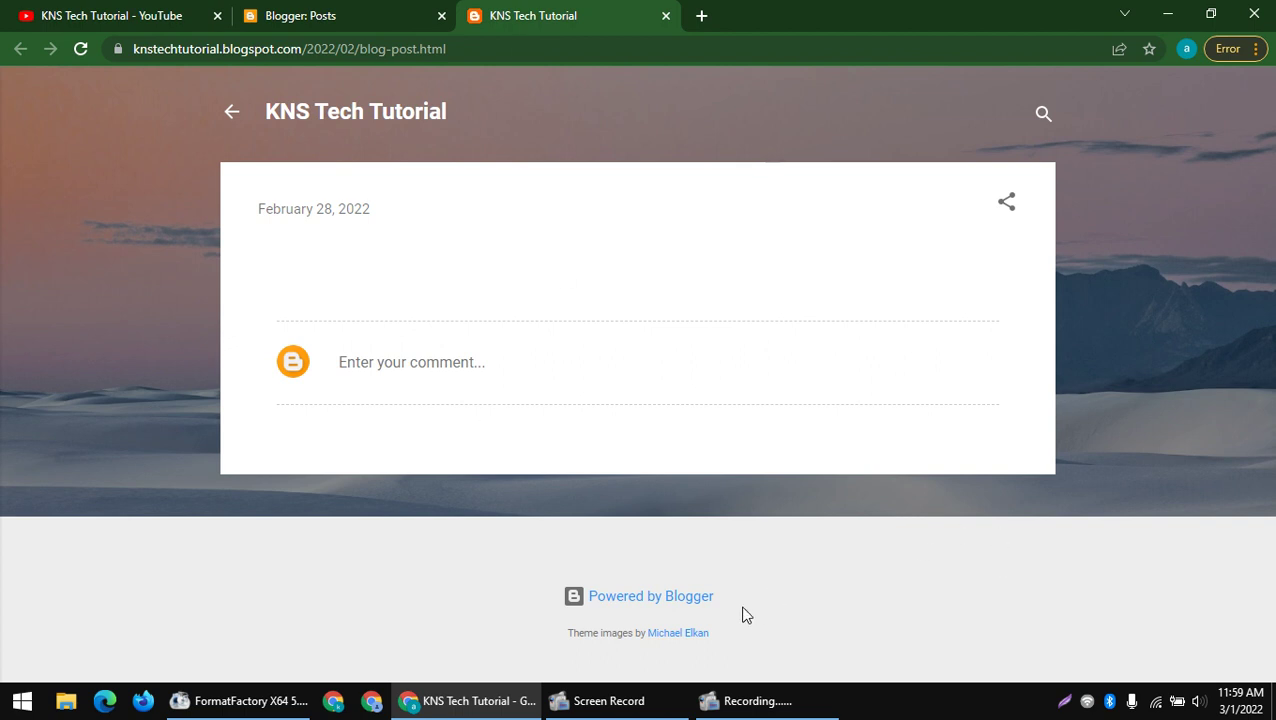
- Highlight the theme image credit line in the published post's footer
{"action": "left_click_drag", "start_coordinate": [745, 615], "coordinate": [743, 643]}
{"action": "left_click_drag", "start_coordinate": [575, 640], "coordinate": [660, 648]}
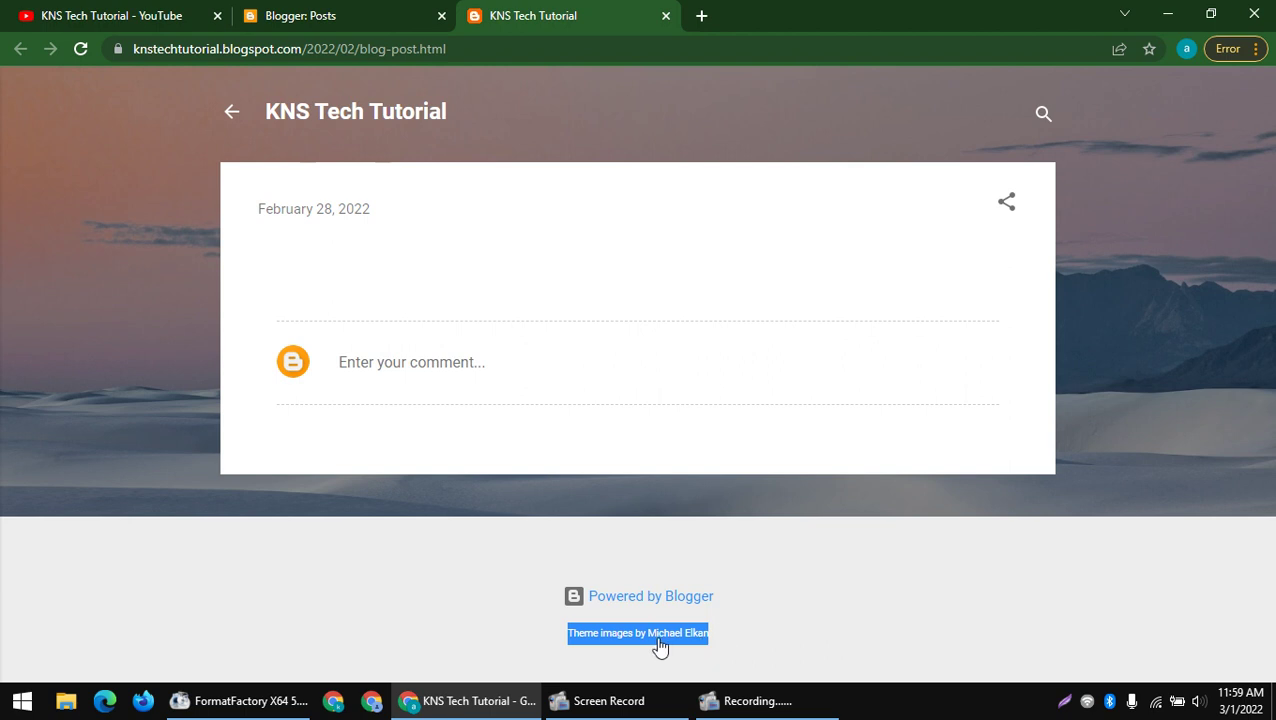
{"action": "left_click", "coordinate": [632, 646]}
{"action": "double_click", "coordinate": [631, 634]}
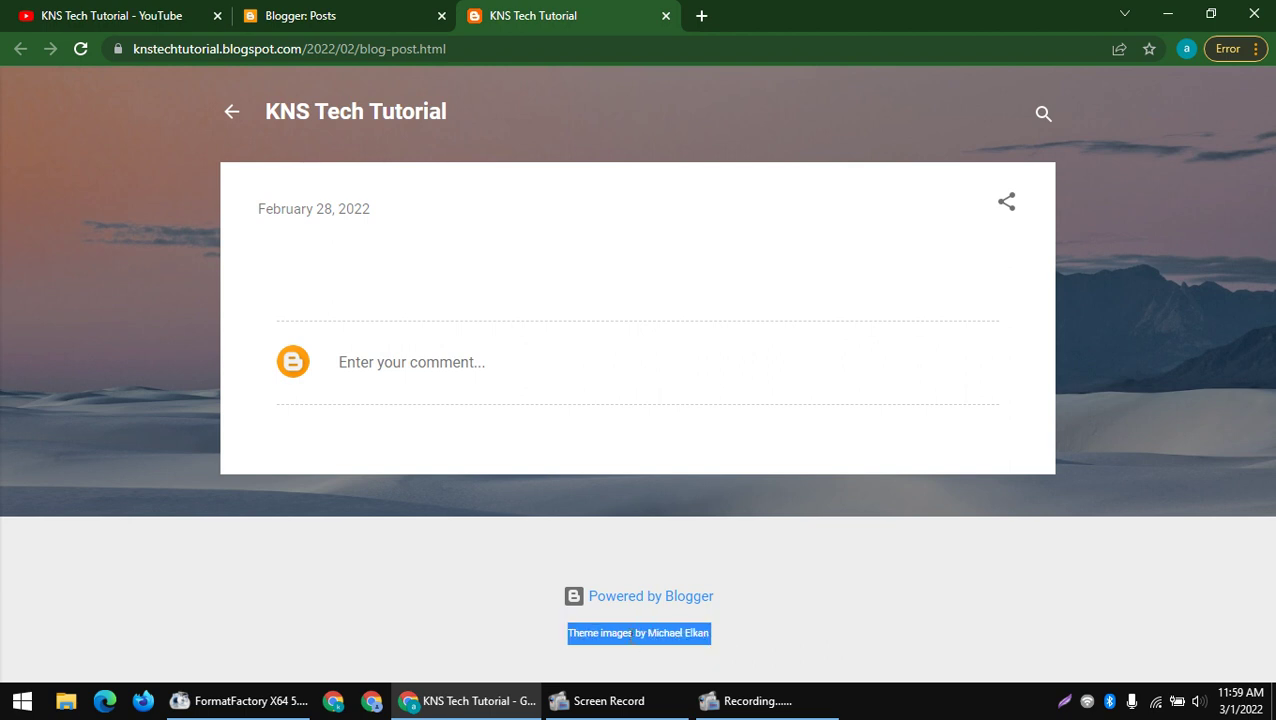
- Return to the Blogger dashboard, open the blog's themes and browse the available designs from Contempo through Notable
{"action": "left_click", "coordinate": [362, 10]}
{"action": "scroll", "coordinate": [70, 460], "scroll_direction": "down", "scroll_amount": 1}
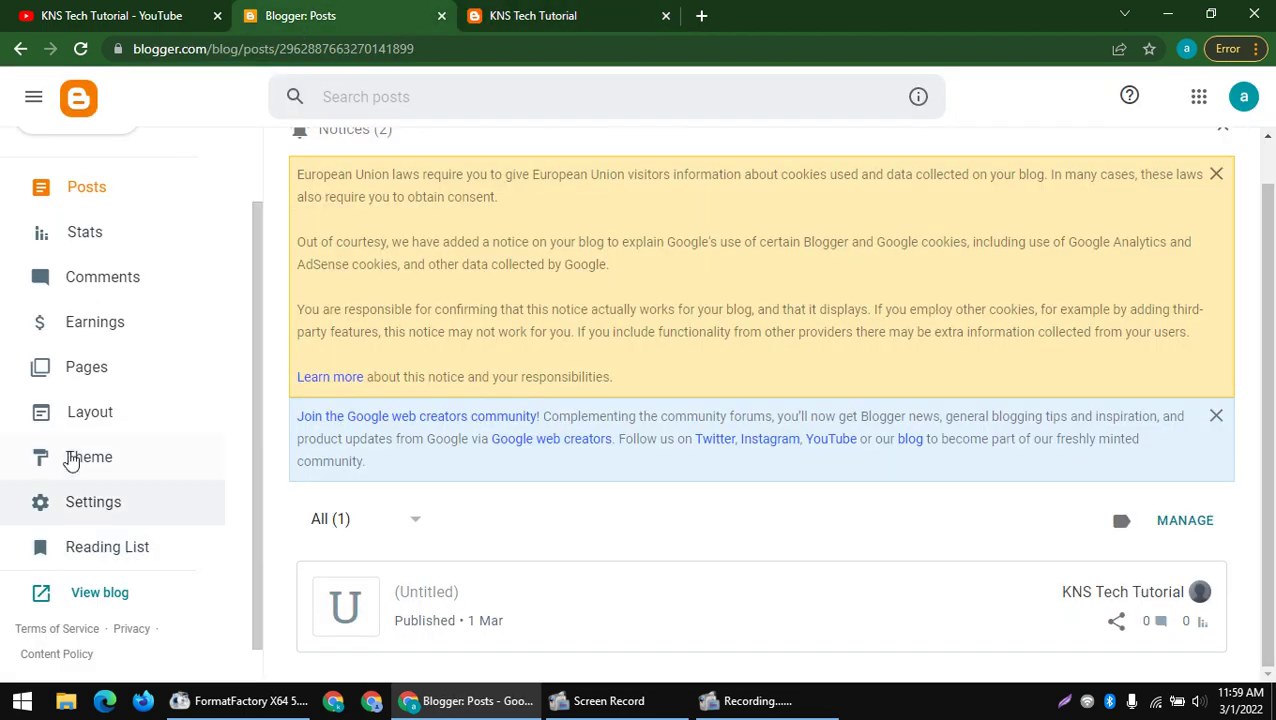
{"action": "left_click", "coordinate": [85, 455]}
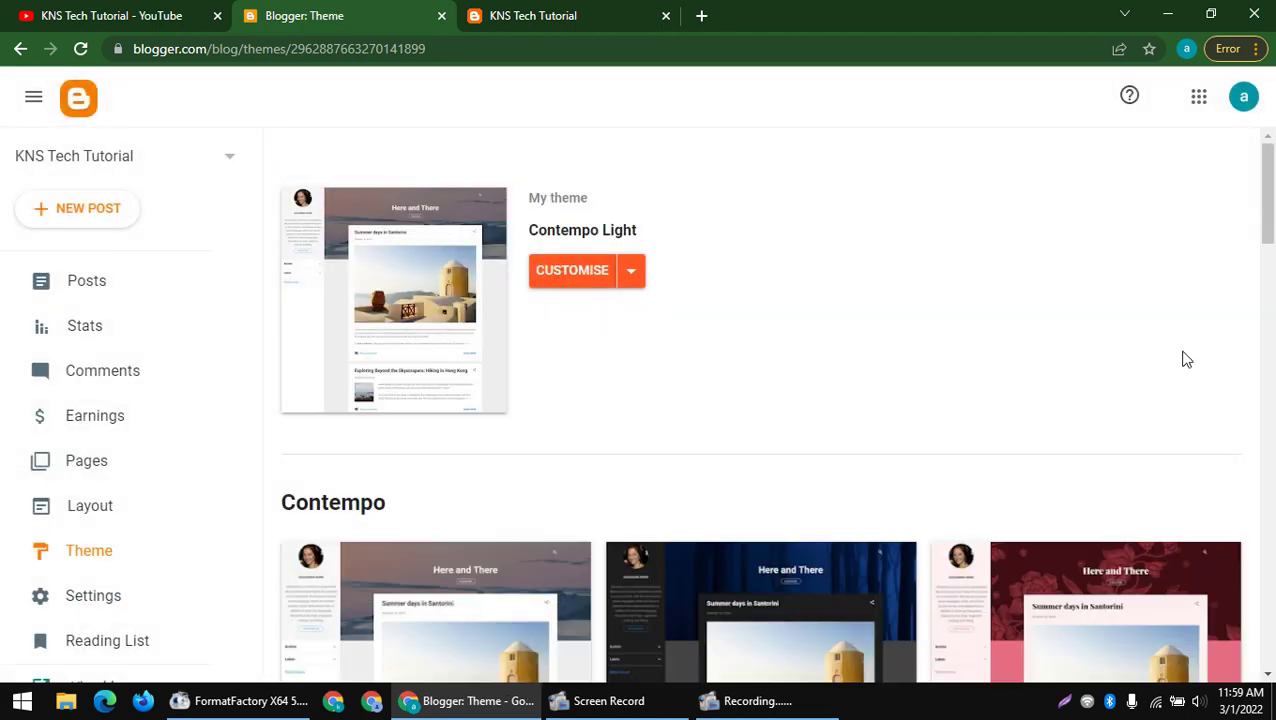
{"action": "scroll", "coordinate": [680, 440], "scroll_direction": "down", "scroll_amount": 2}
{"action": "scroll", "coordinate": [500, 368], "scroll_direction": "down", "scroll_amount": 6}
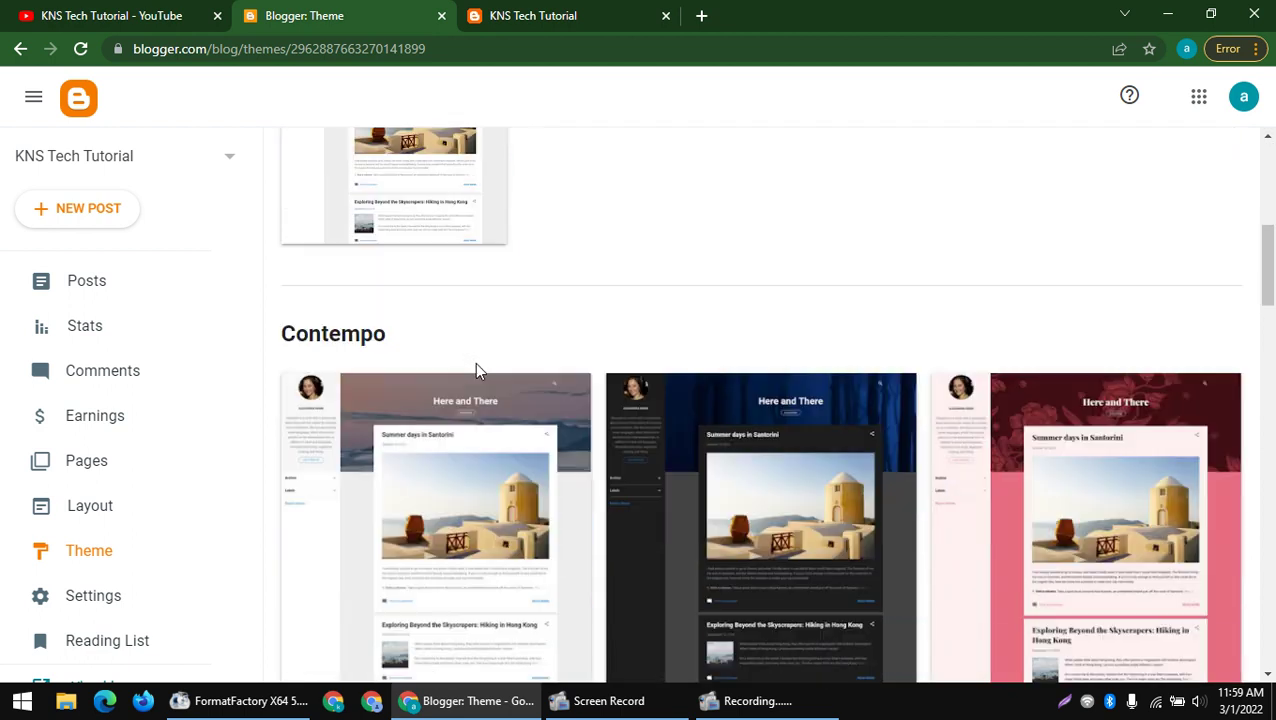
{"action": "scroll", "coordinate": [459, 376], "scroll_direction": "down", "scroll_amount": 3}
{"action": "scroll", "coordinate": [428, 350], "scroll_direction": "down", "scroll_amount": 9}
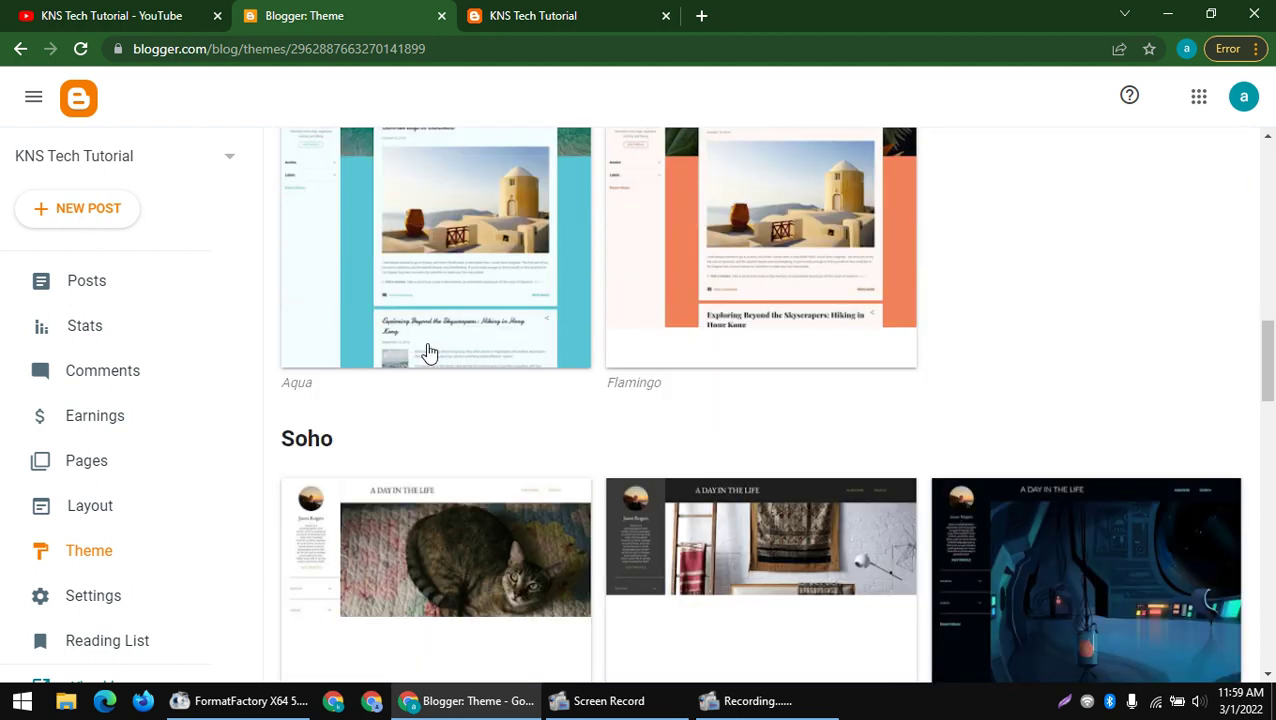
{"action": "scroll", "coordinate": [570, 345], "scroll_direction": "down", "scroll_amount": 8}
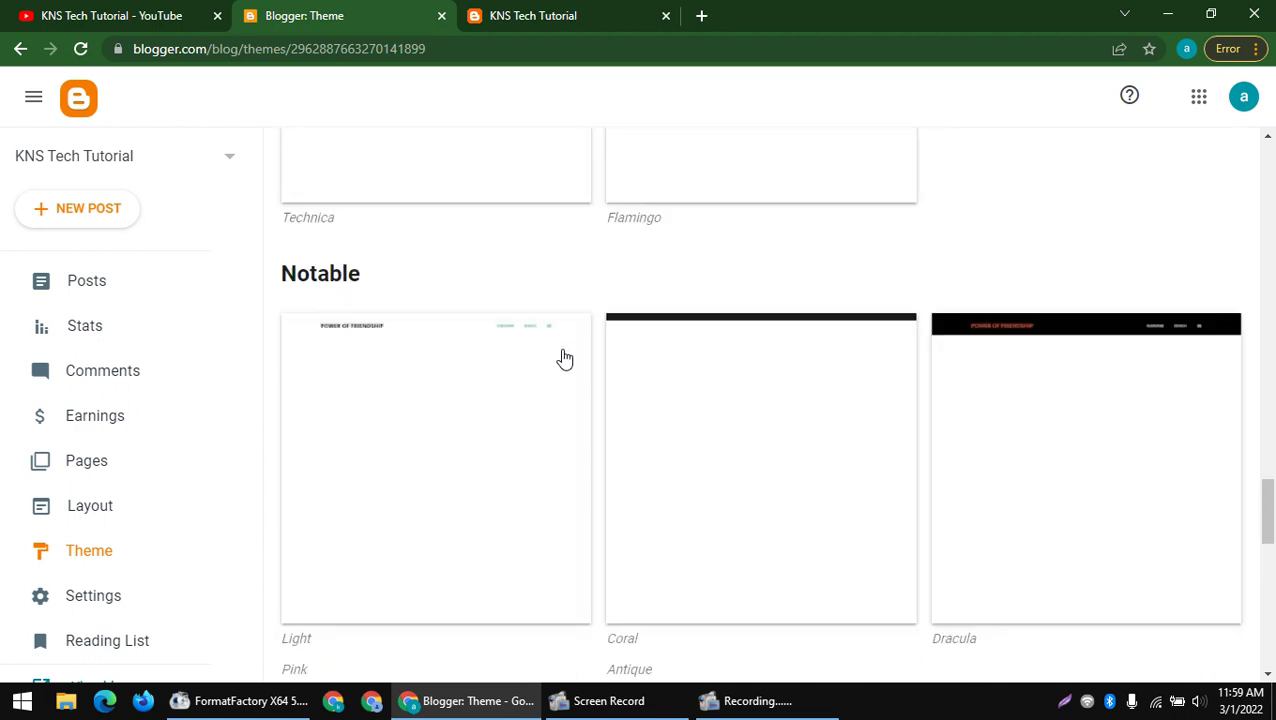
{"action": "scroll", "coordinate": [565, 358], "scroll_direction": "down", "scroll_amount": 12}
{"action": "scroll", "coordinate": [563, 361], "scroll_direction": "up", "scroll_amount": 12}
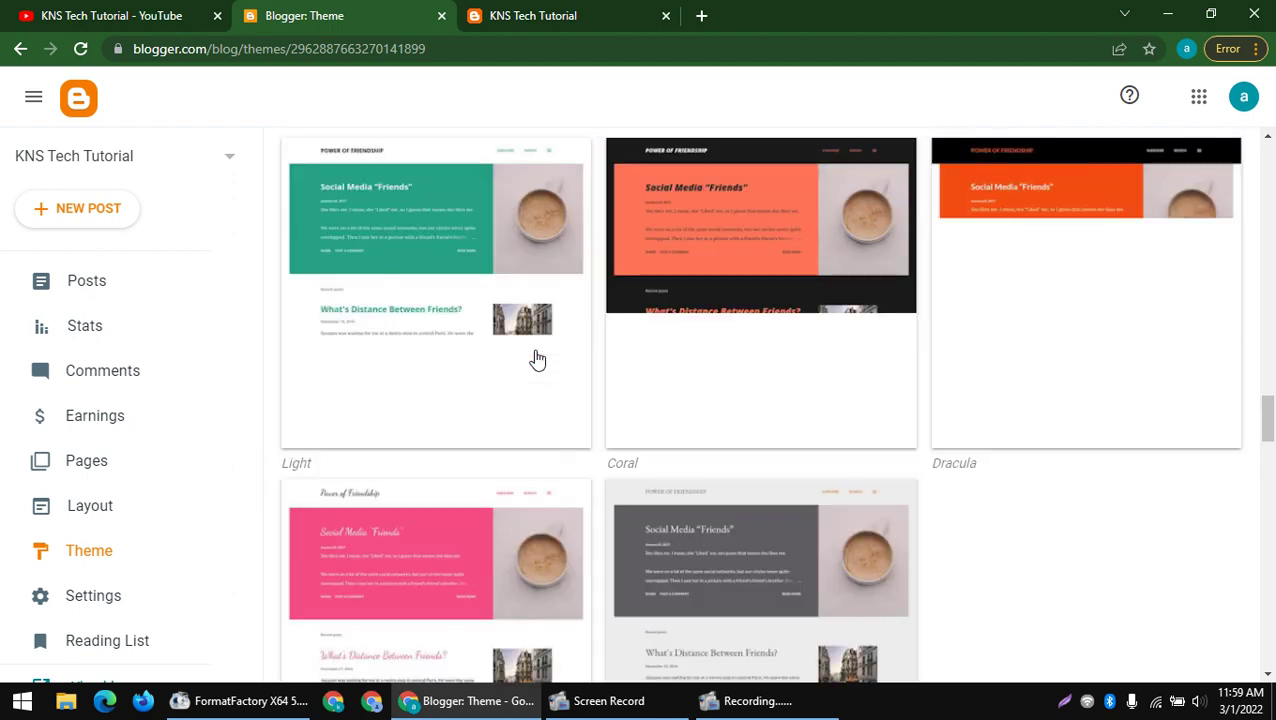
{"action": "scroll", "coordinate": [535, 358], "scroll_direction": "up", "scroll_amount": 2}
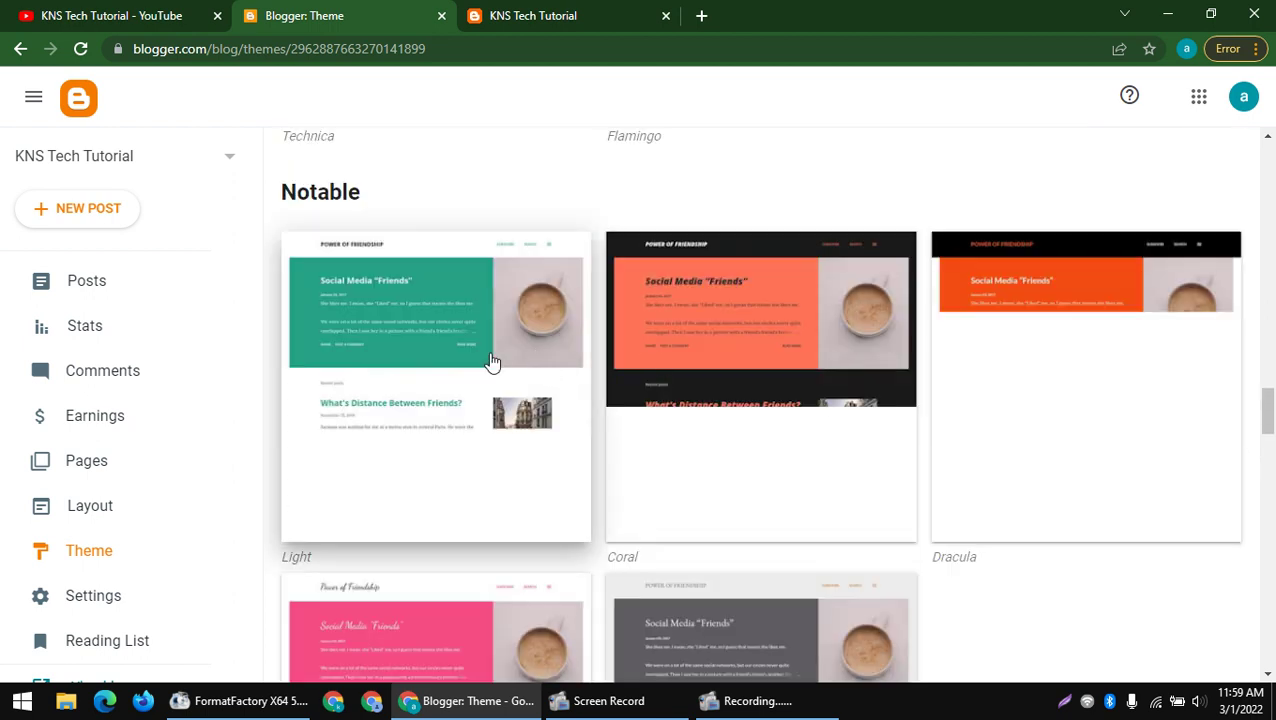
- Select the Light variant of the Notable theme, apply it to the blog and open its preview in a new browser tab
{"action": "left_click", "coordinate": [328, 361]}
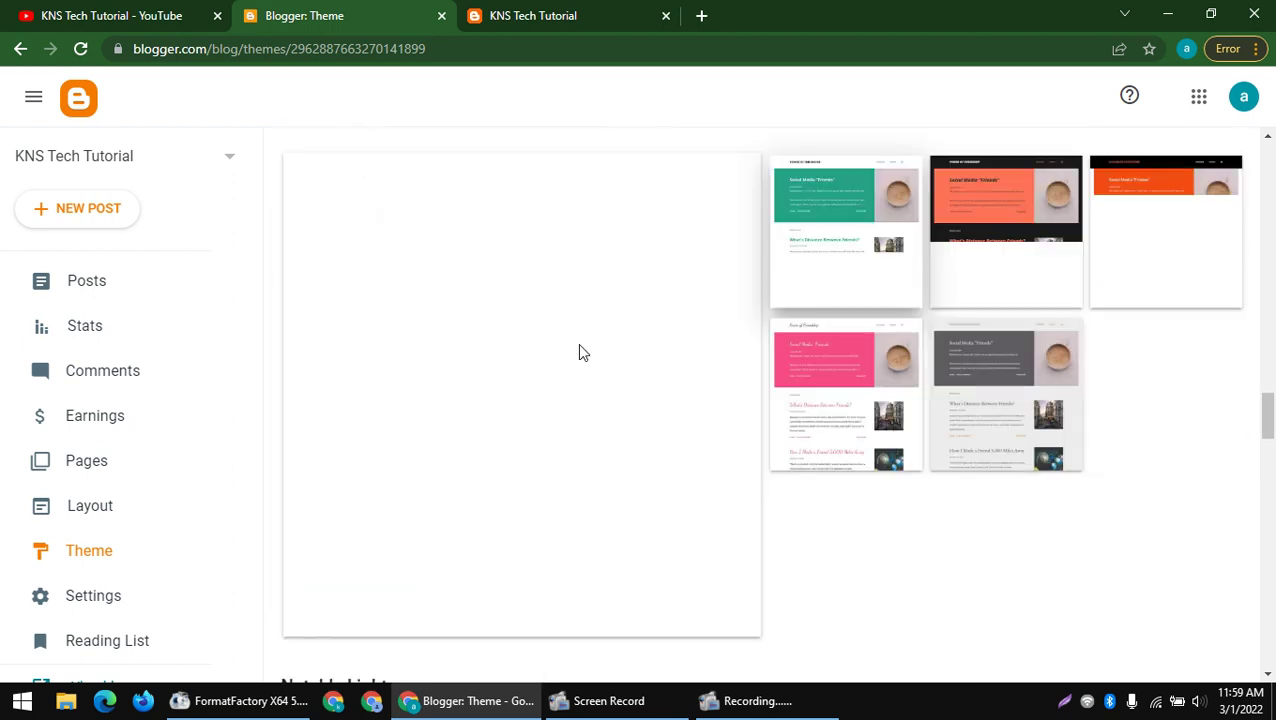
{"action": "left_click", "coordinate": [866, 255]}
{"action": "left_click", "coordinate": [490, 400]}
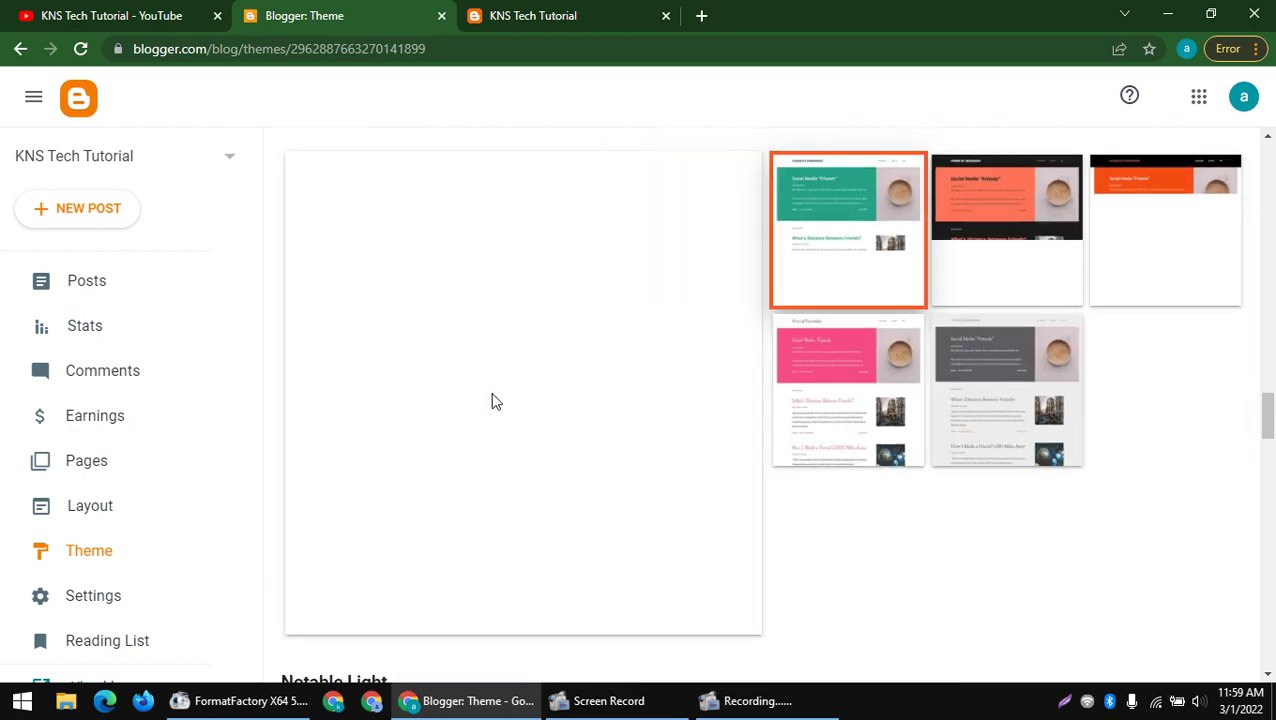
{"action": "scroll", "coordinate": [491, 400], "scroll_direction": "down", "scroll_amount": 2}
{"action": "scroll", "coordinate": [630, 464], "scroll_direction": "up", "scroll_amount": 1}
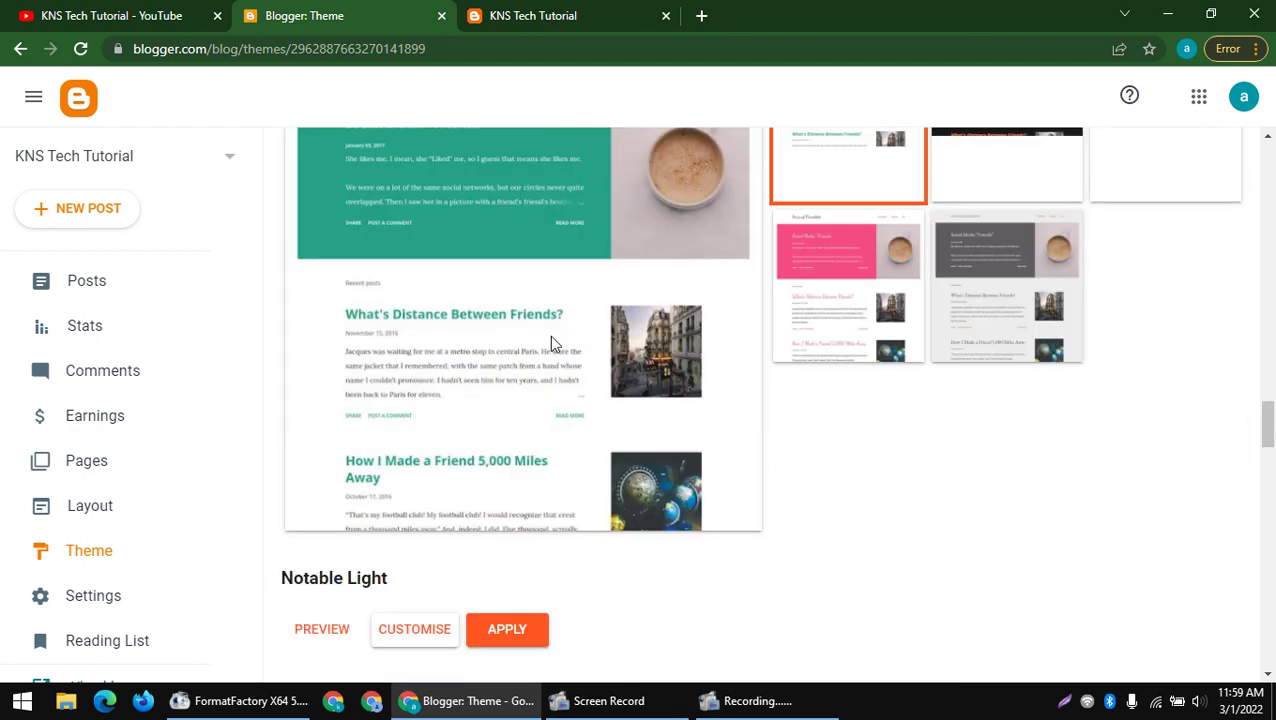
{"action": "left_click", "coordinate": [533, 637]}
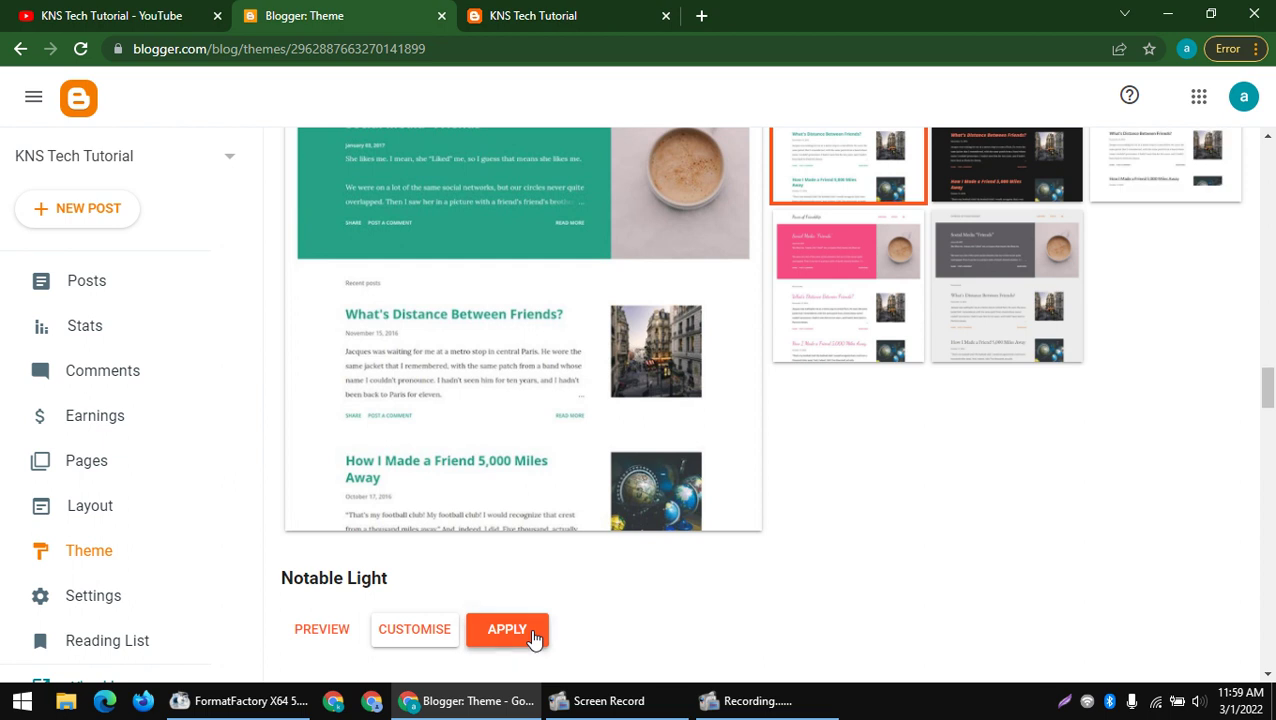
{"action": "right_click", "coordinate": [320, 634]}
{"action": "left_click", "coordinate": [372, 462]}
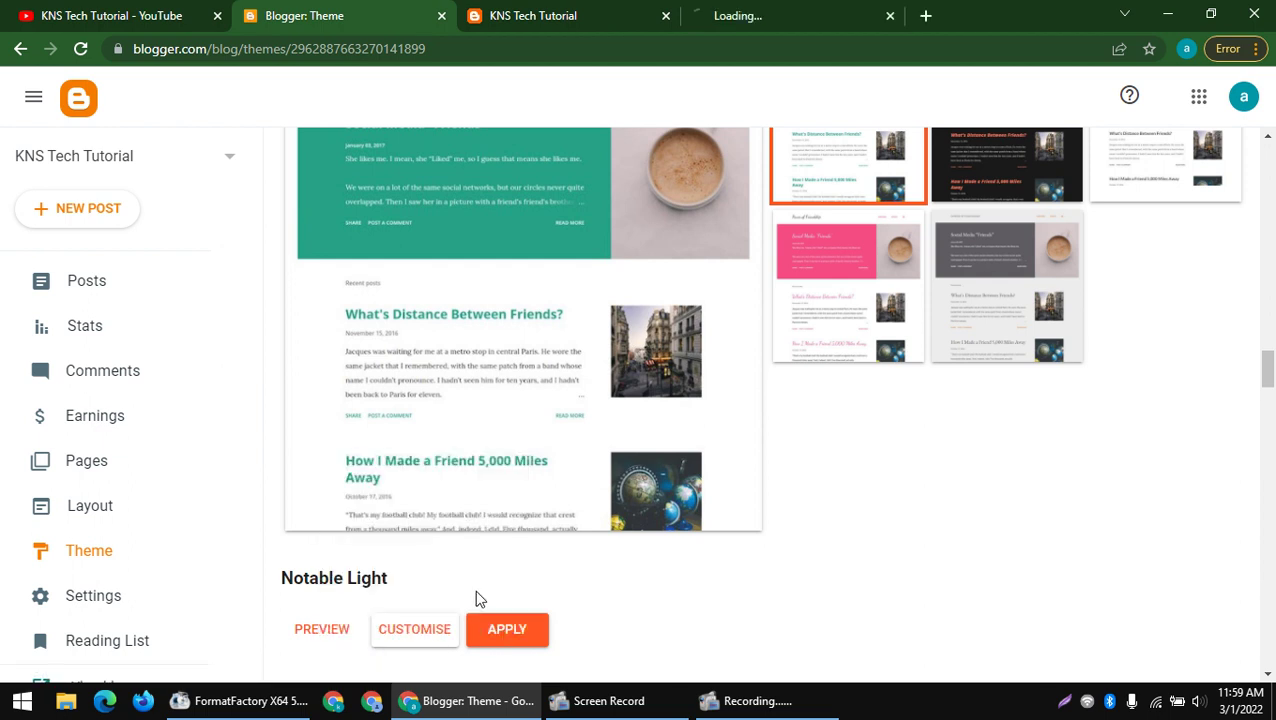
- Check the Notable Light theme in the themes list, switch to the published post's page and reload it
{"action": "scroll", "coordinate": [470, 446], "scroll_direction": "up", "scroll_amount": 2}
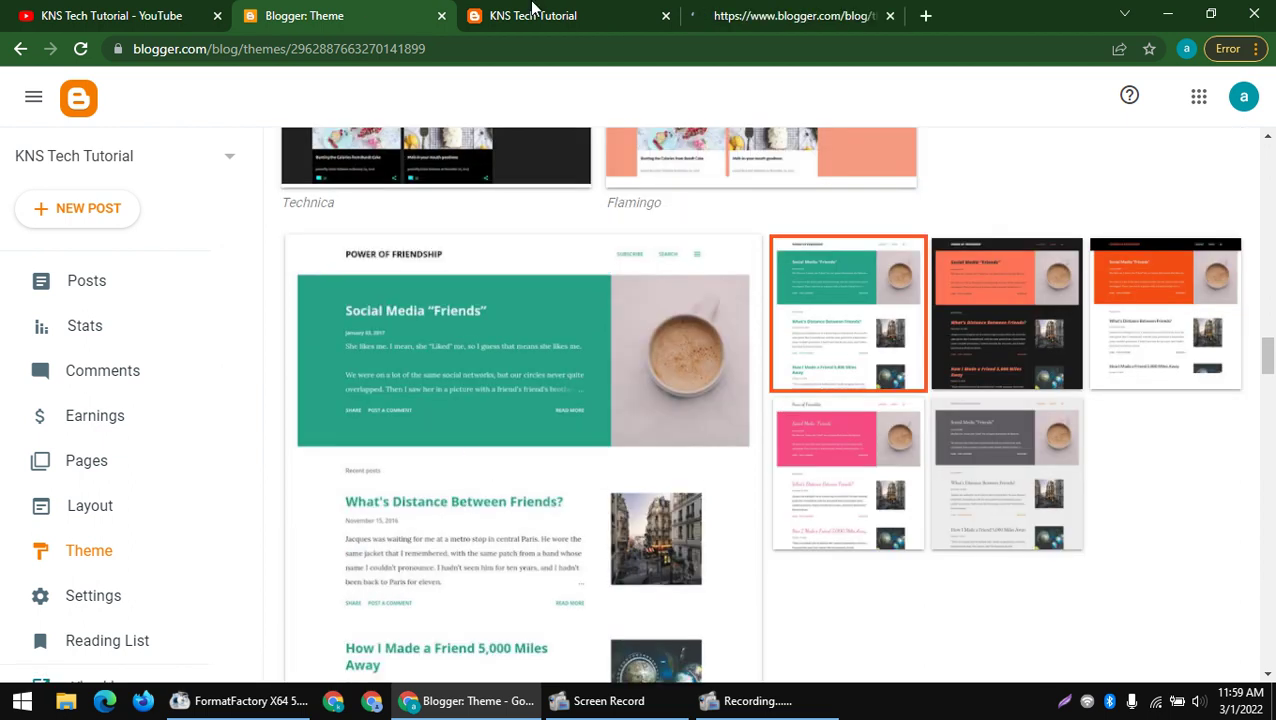
{"action": "left_click", "coordinate": [707, 10]}
{"action": "left_click", "coordinate": [367, 8]}
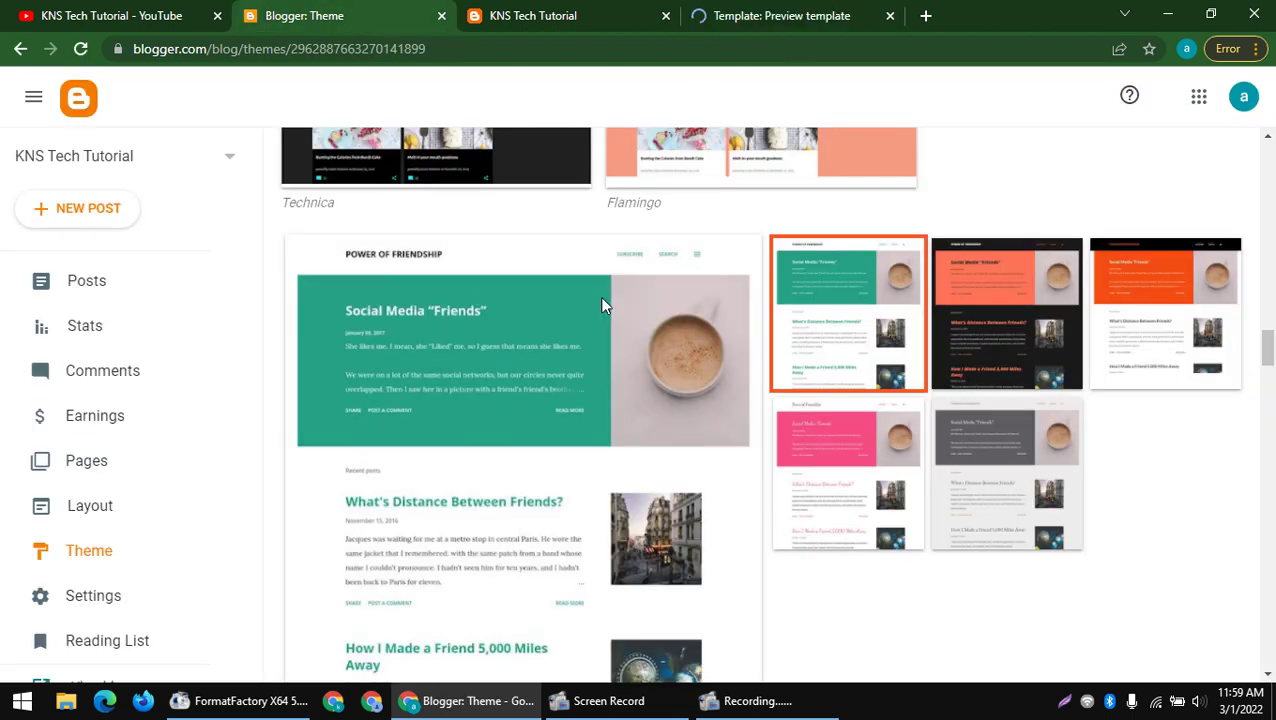
{"action": "scroll", "coordinate": [601, 302], "scroll_direction": "down", "scroll_amount": 2}
{"action": "left_click", "coordinate": [657, 10]}
{"action": "right_click", "coordinate": [630, 89]}
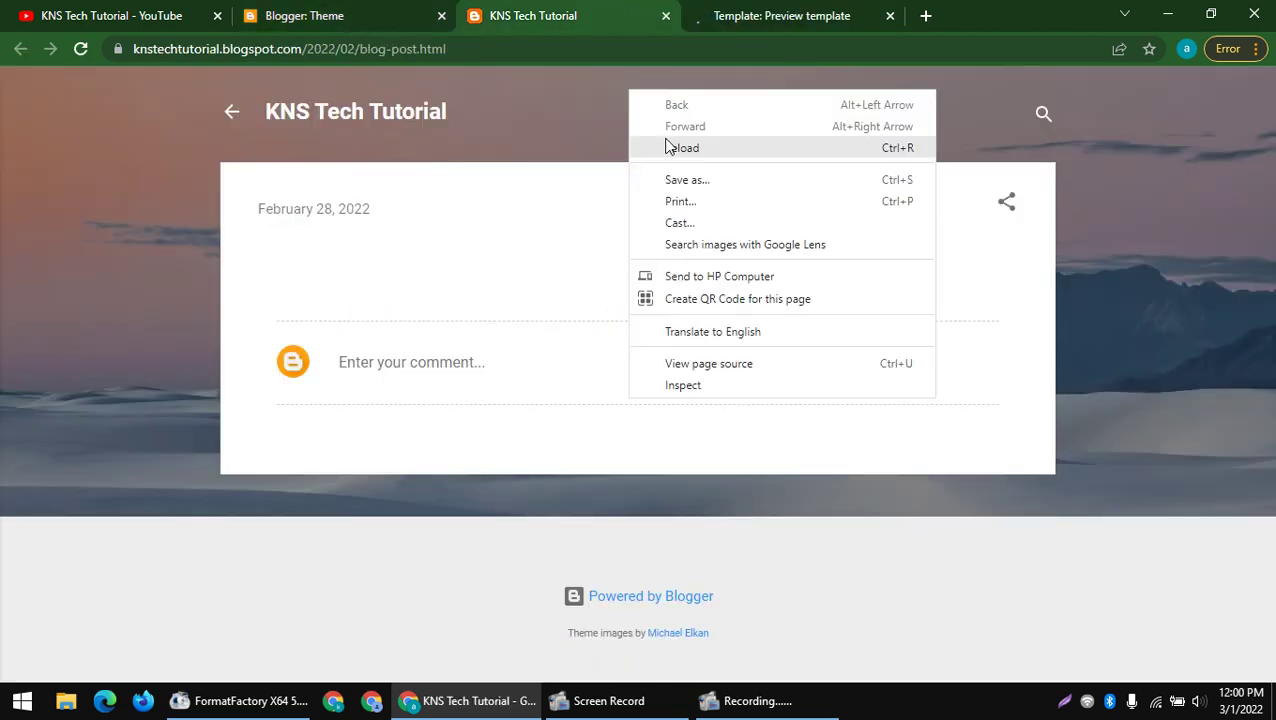
{"action": "left_click", "coordinate": [667, 146]}
{"action": "left_click", "coordinate": [627, 100]}
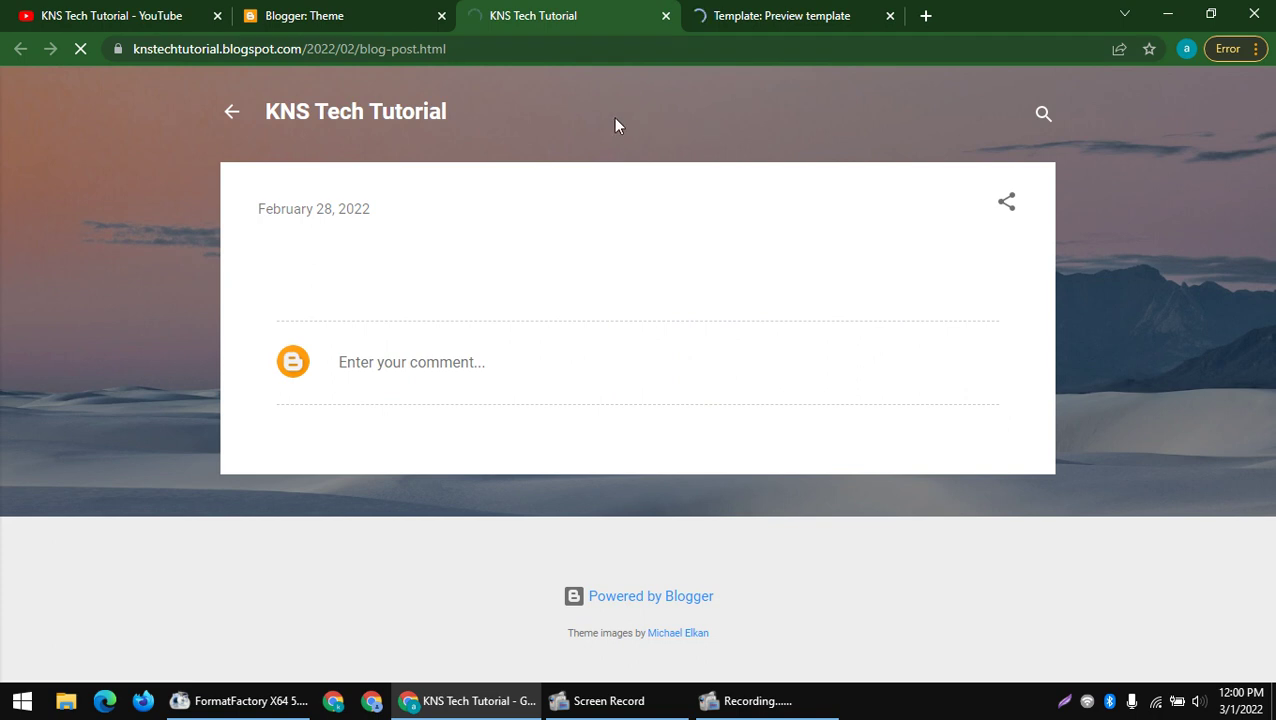
- View how the blog looks in the Notable Light template preview and return to the themes page
{"action": "left_click", "coordinate": [320, 14]}
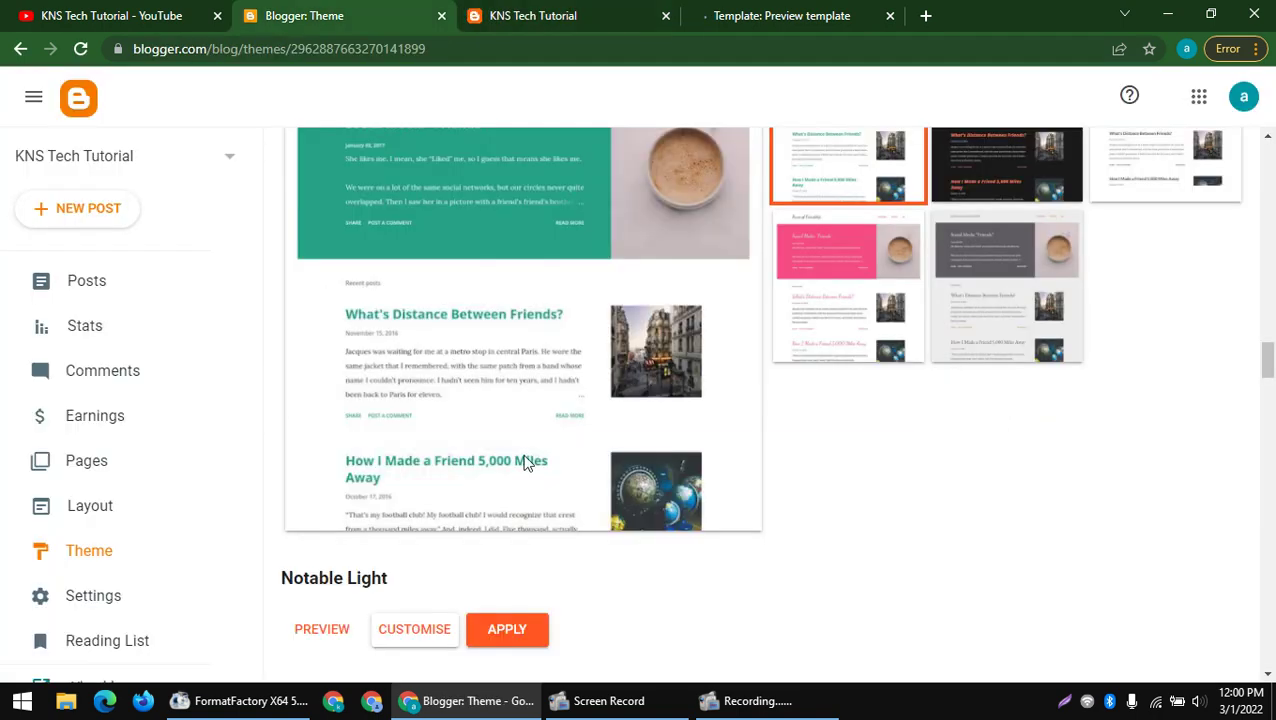
{"action": "left_click", "coordinate": [427, 630]}
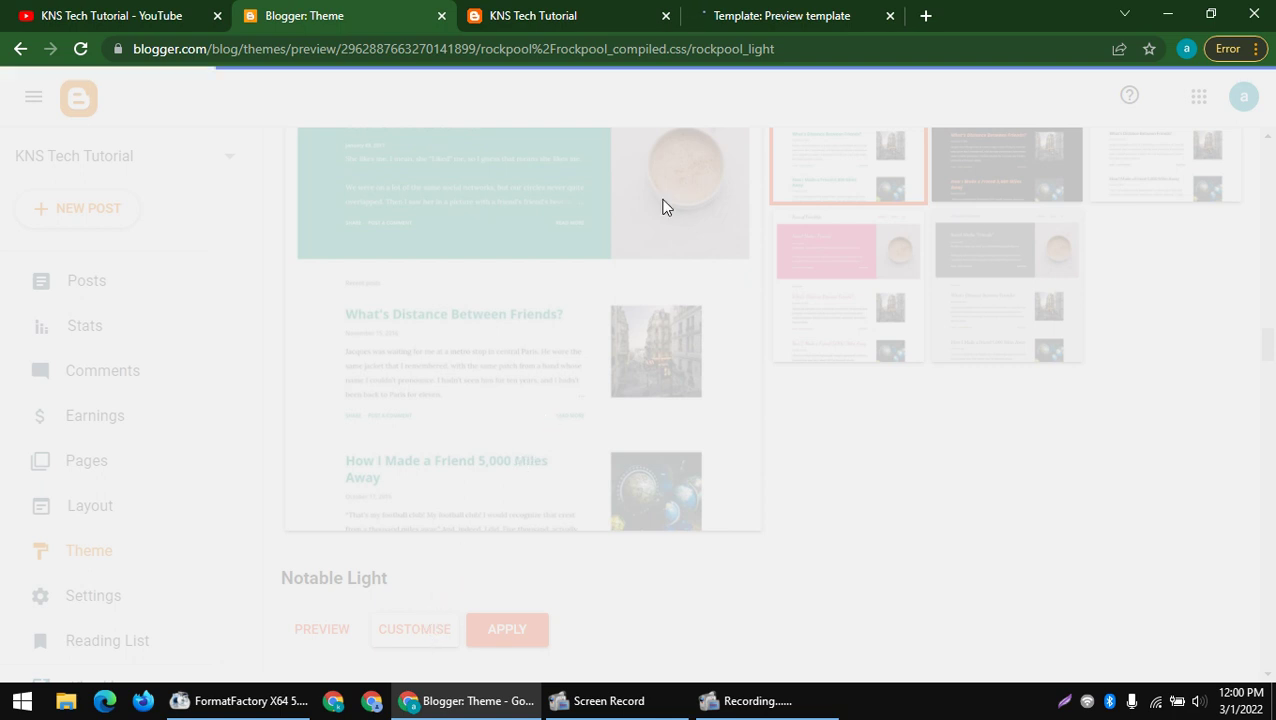
{"action": "left_click", "coordinate": [860, 14]}
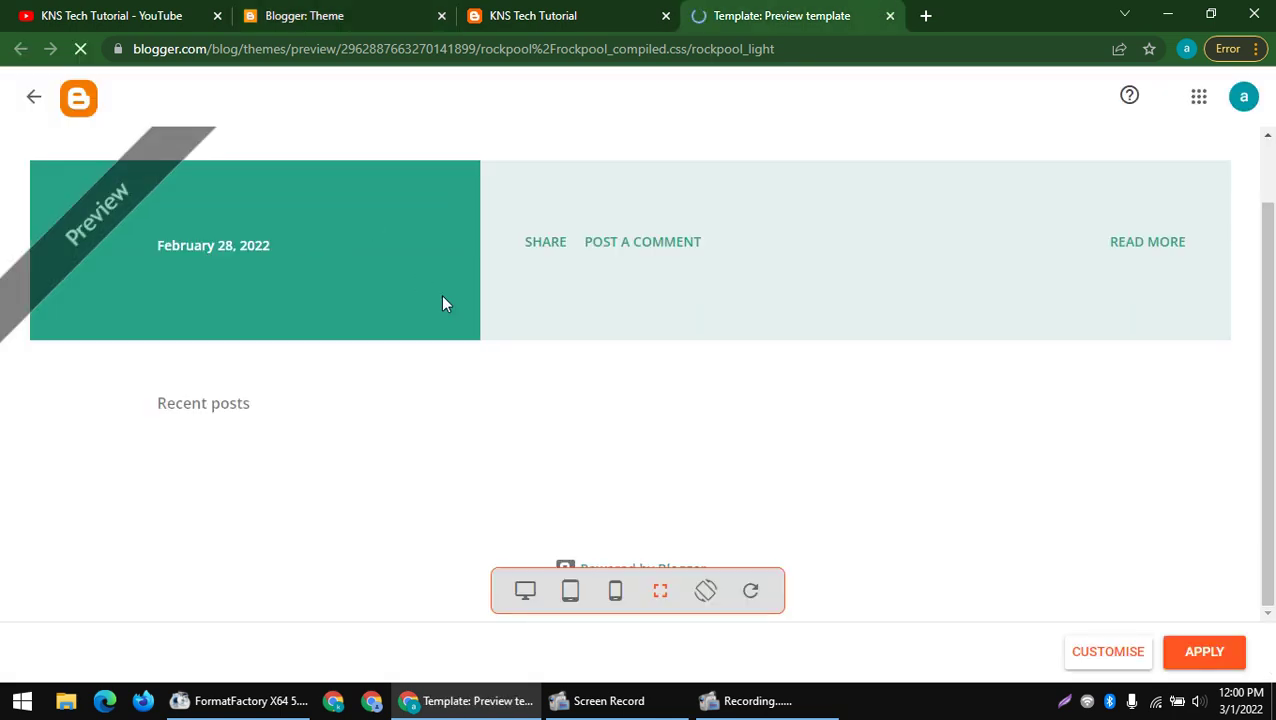
{"action": "left_click", "coordinate": [430, 12]}
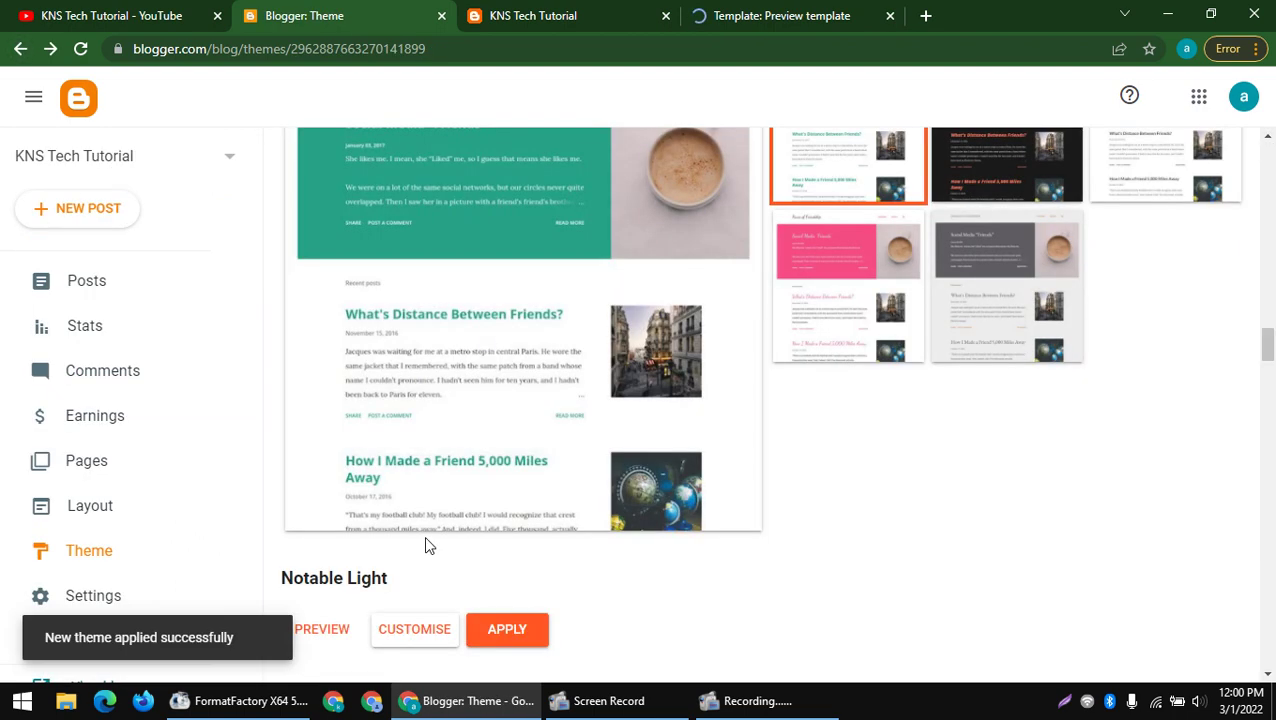
- Open the customizer for the Notable Light theme, look through its settings and highlight the theme confirmation message
{"action": "left_click", "coordinate": [418, 632]}
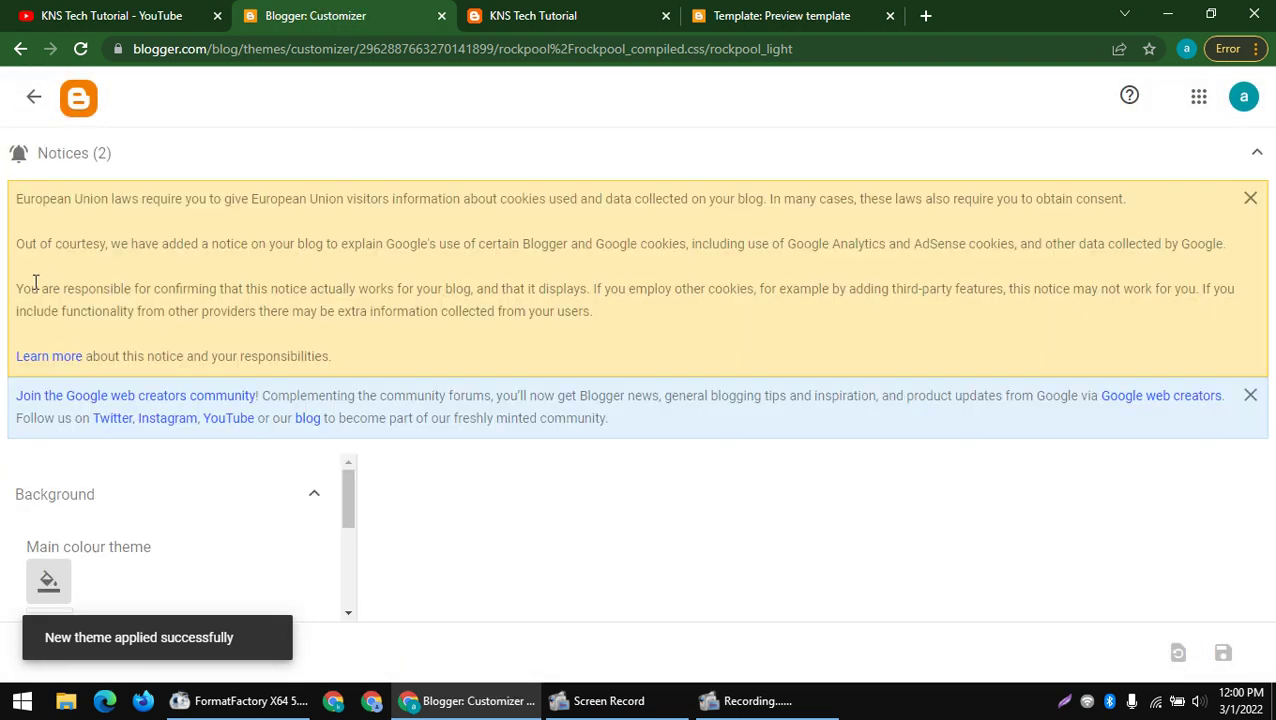
{"action": "scroll", "coordinate": [222, 534], "scroll_direction": "down", "scroll_amount": 5}
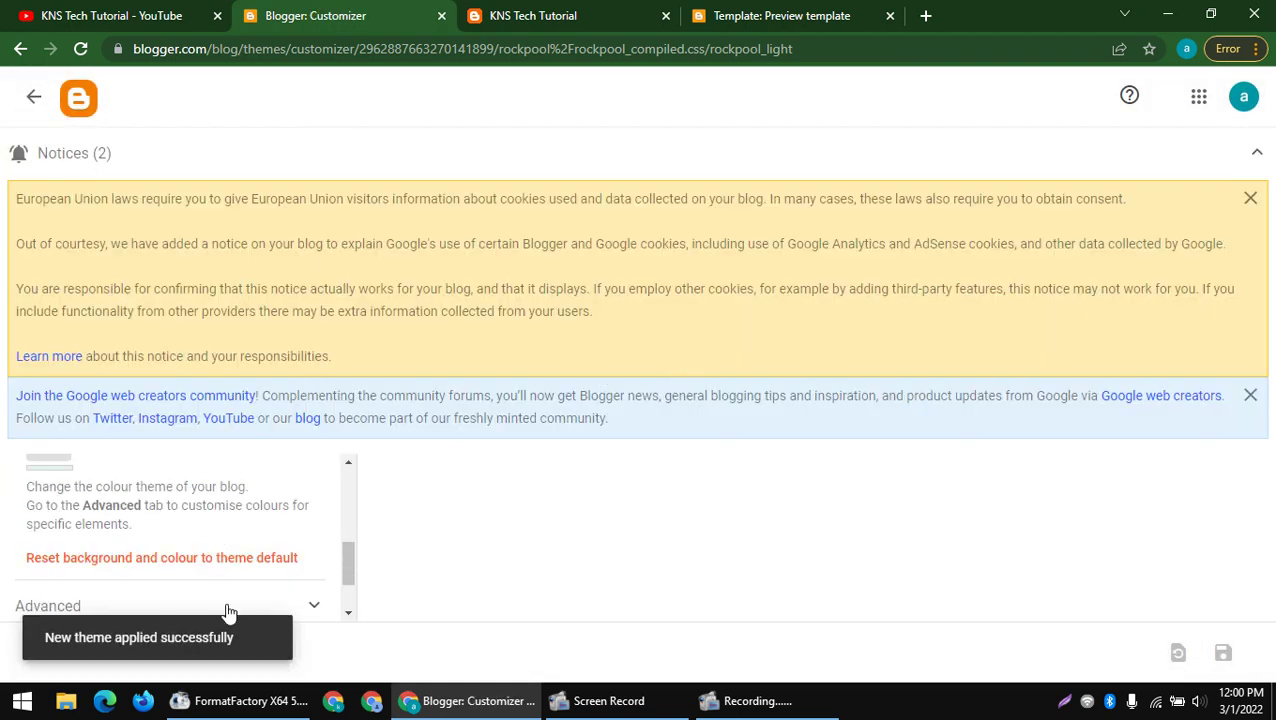
{"action": "left_click_drag", "start_coordinate": [68, 645], "coordinate": [269, 630]}
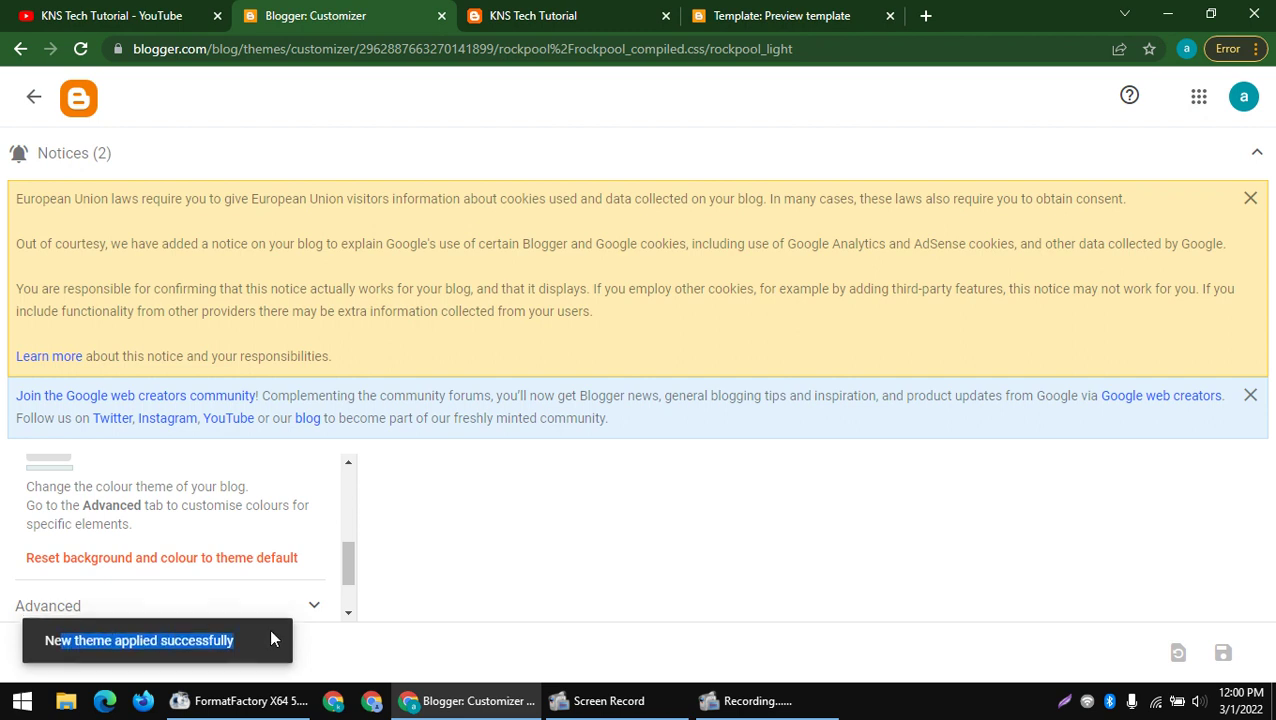
{"action": "scroll", "coordinate": [285, 592], "scroll_direction": "down", "scroll_amount": 2}
- Reload the blog's home page in its own browser tab and highlight the header with the blog title
{"action": "left_click", "coordinate": [540, 15]}
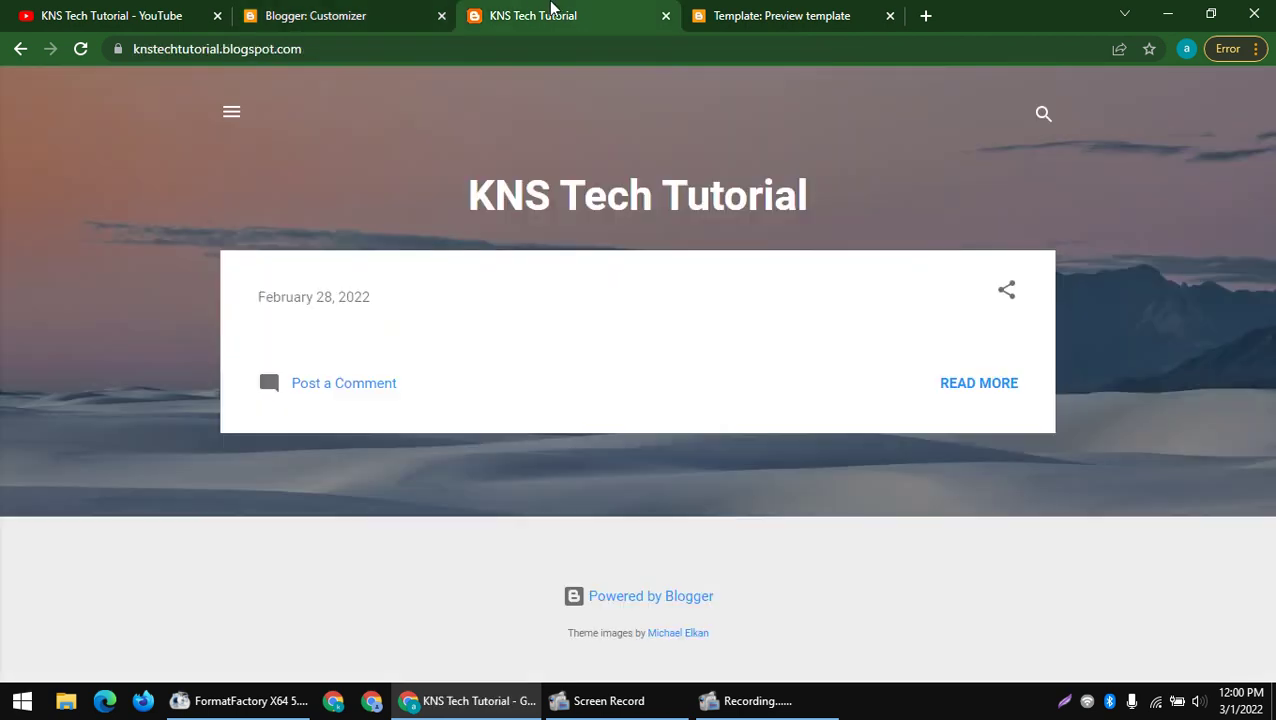
{"action": "right_click", "coordinate": [305, 134]}
{"action": "left_click", "coordinate": [328, 182]}
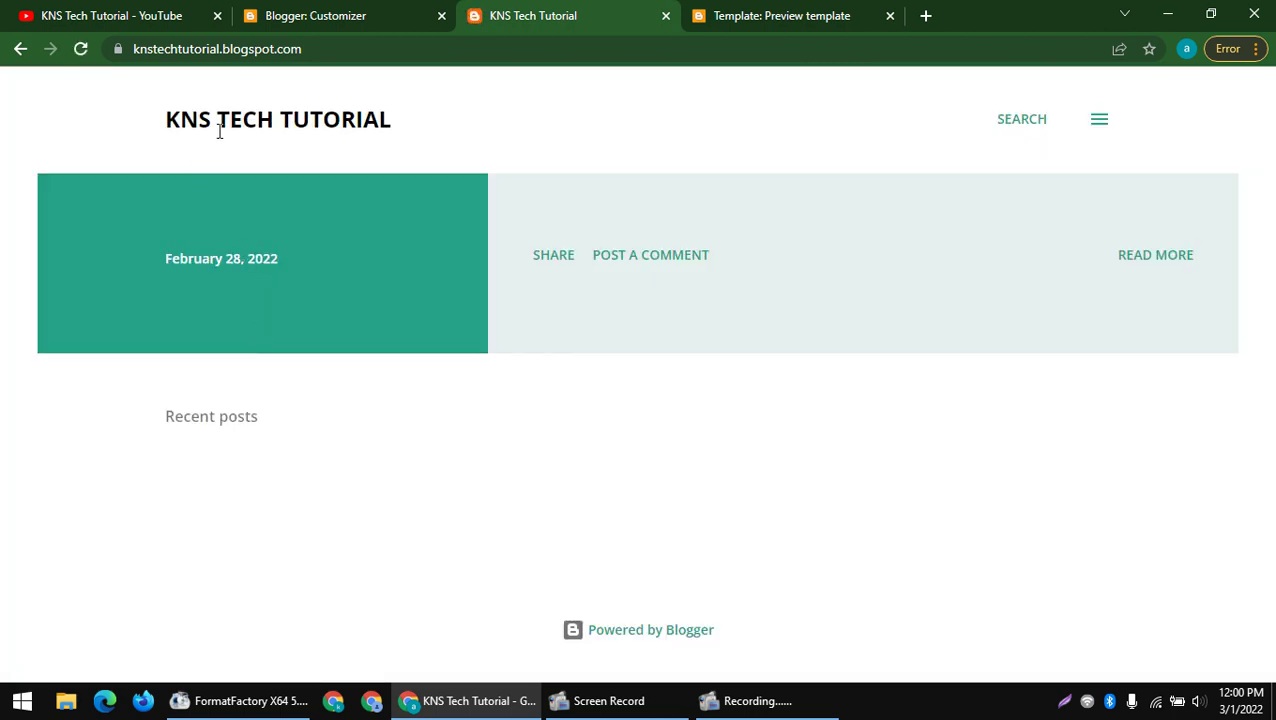
{"action": "left_click_drag", "start_coordinate": [1050, 119], "coordinate": [285, 120]}
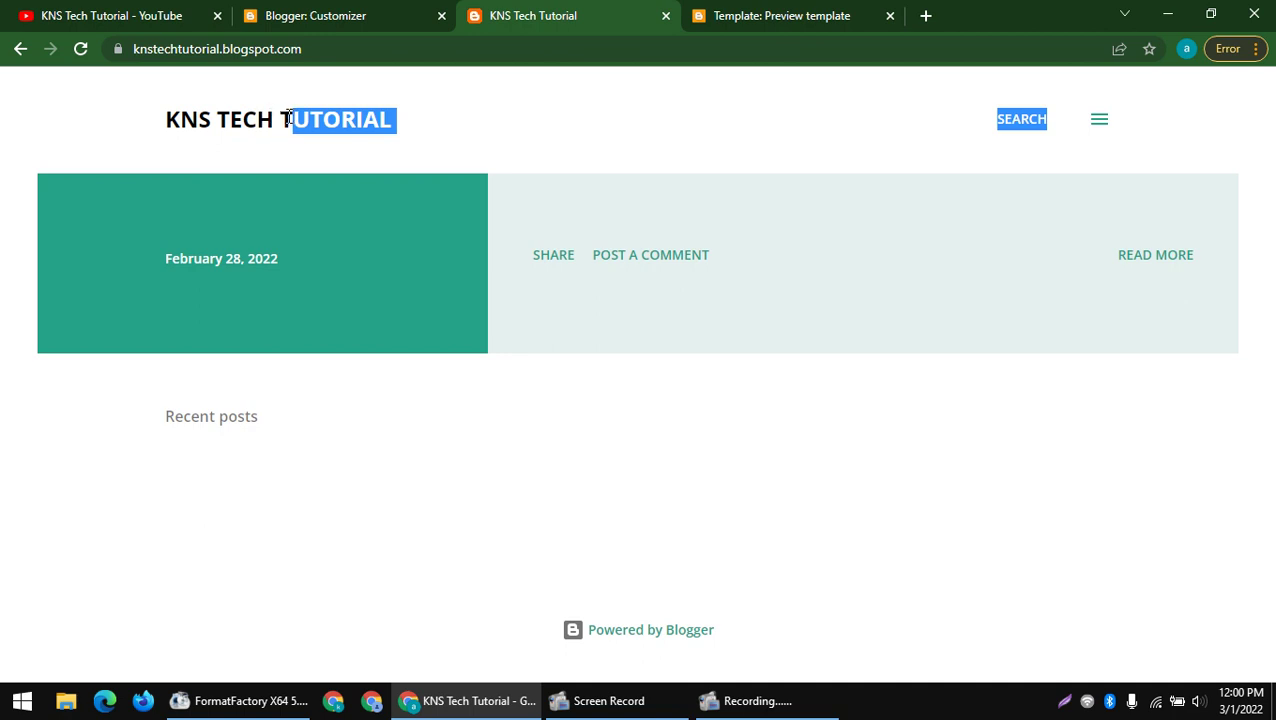
{"action": "left_click", "coordinate": [140, 140]}
{"action": "left_click_drag", "start_coordinate": [141, 123], "coordinate": [209, 111]}
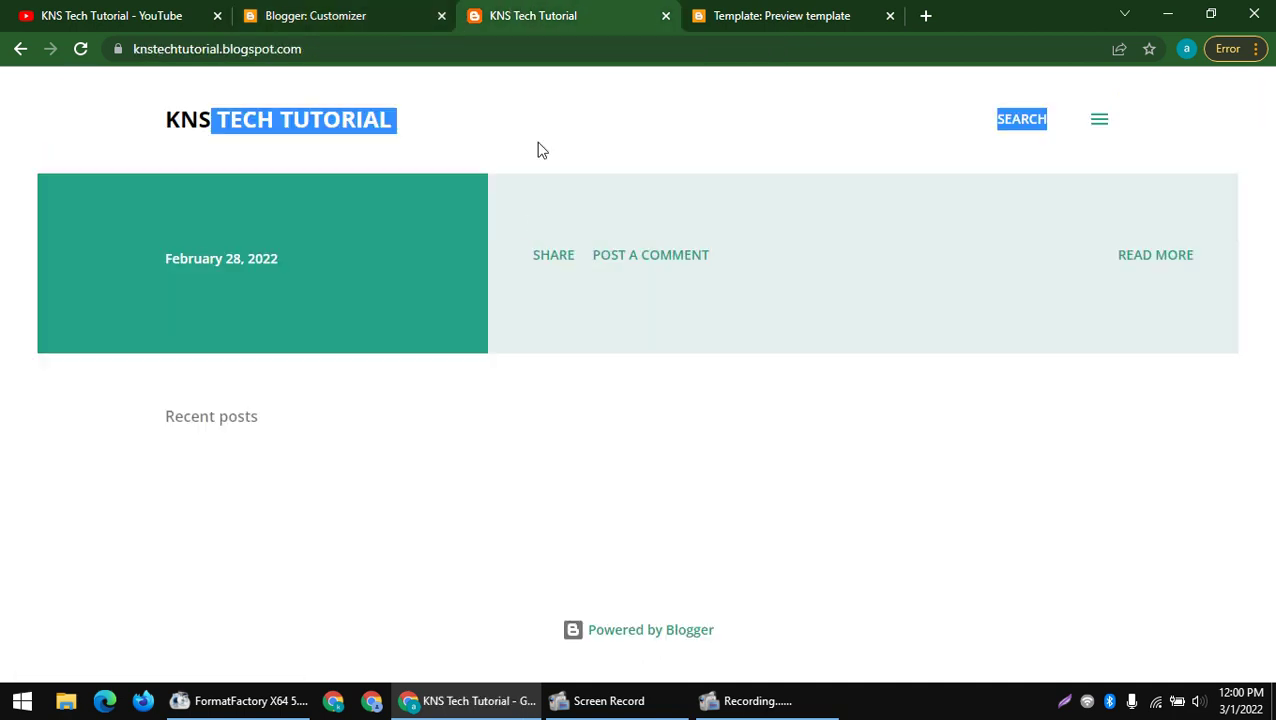
- Clear the header highlight, close the template preview page and return to the theme customizer
{"action": "left_click", "coordinate": [577, 72]}
{"action": "left_click", "coordinate": [710, 12]}
{"action": "left_click", "coordinate": [607, 10]}
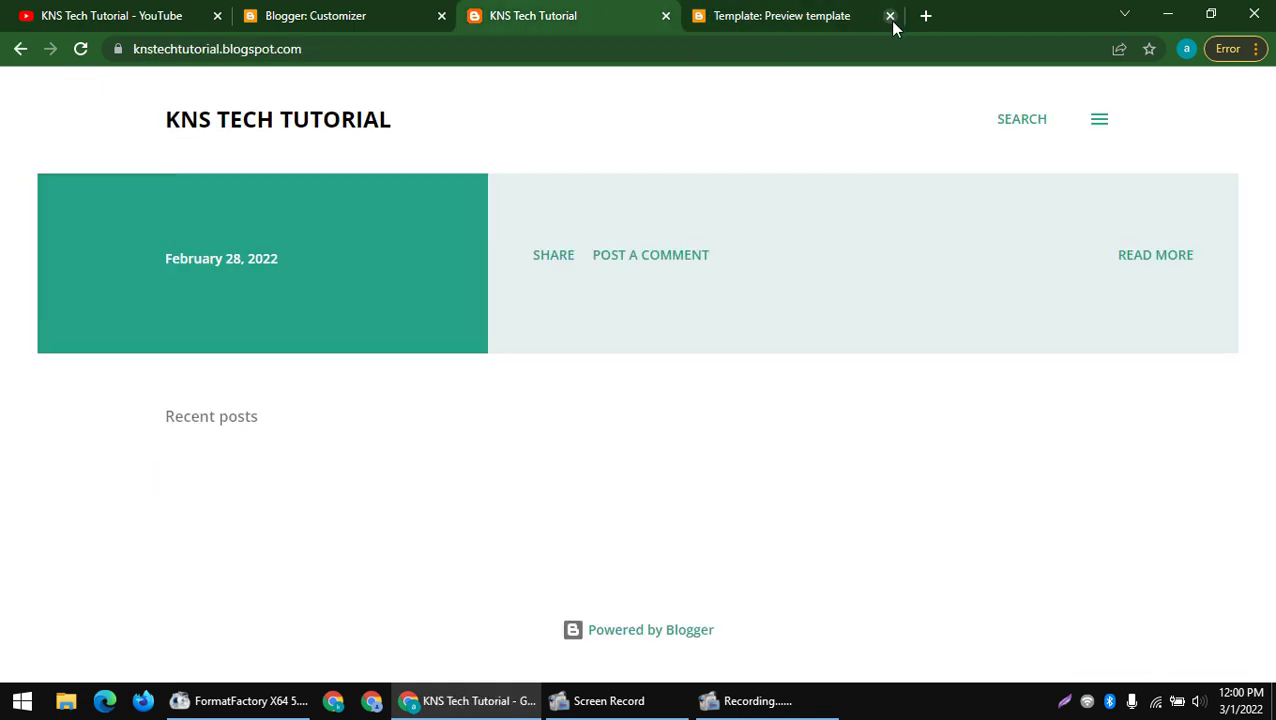
{"action": "left_click", "coordinate": [890, 16]}
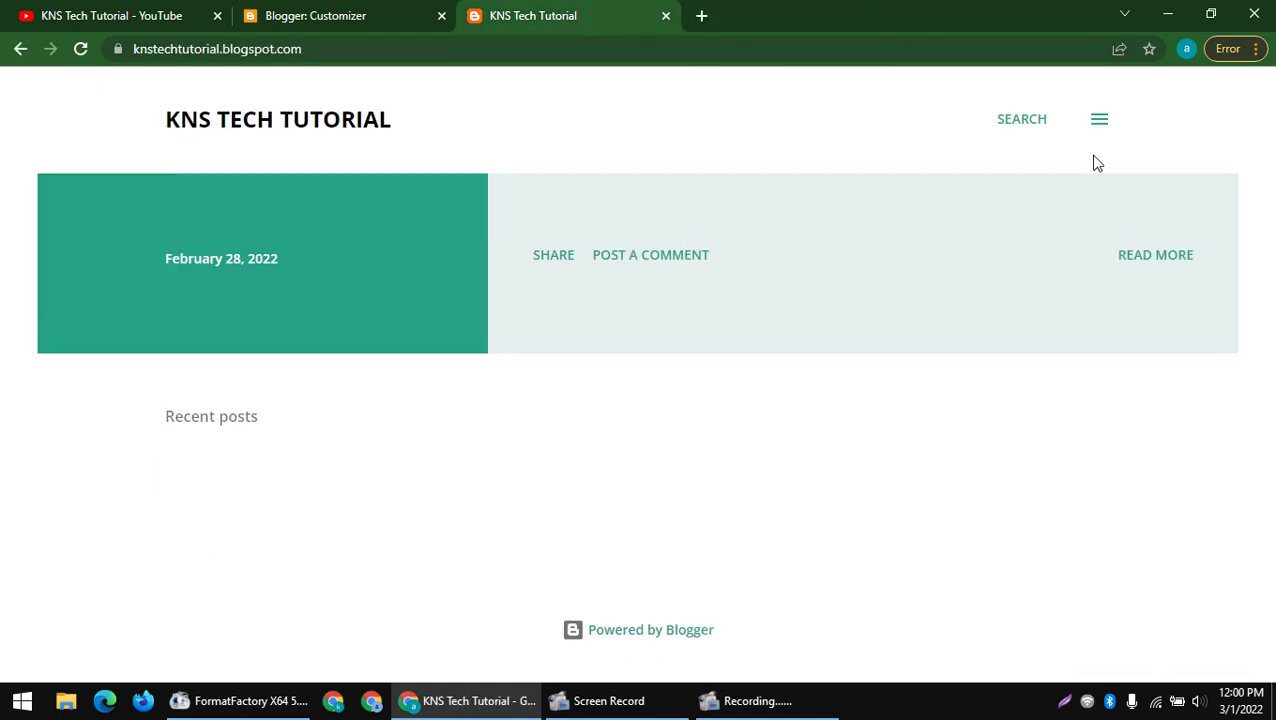
{"action": "left_click", "coordinate": [369, 20]}
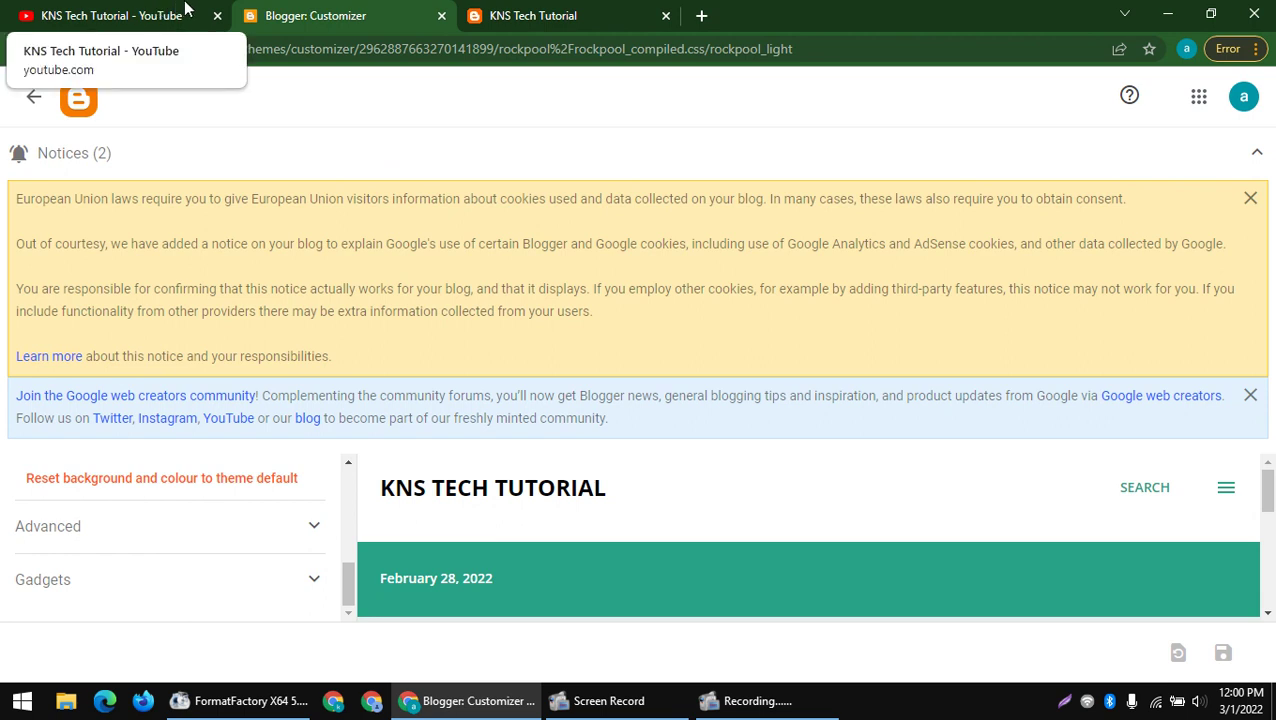
- Copy the web address of the KNS Tech Tutorial YouTube channel's community page and return to Blogger
{"action": "left_click", "coordinate": [185, 8]}
{"action": "right_click", "coordinate": [385, 47]}
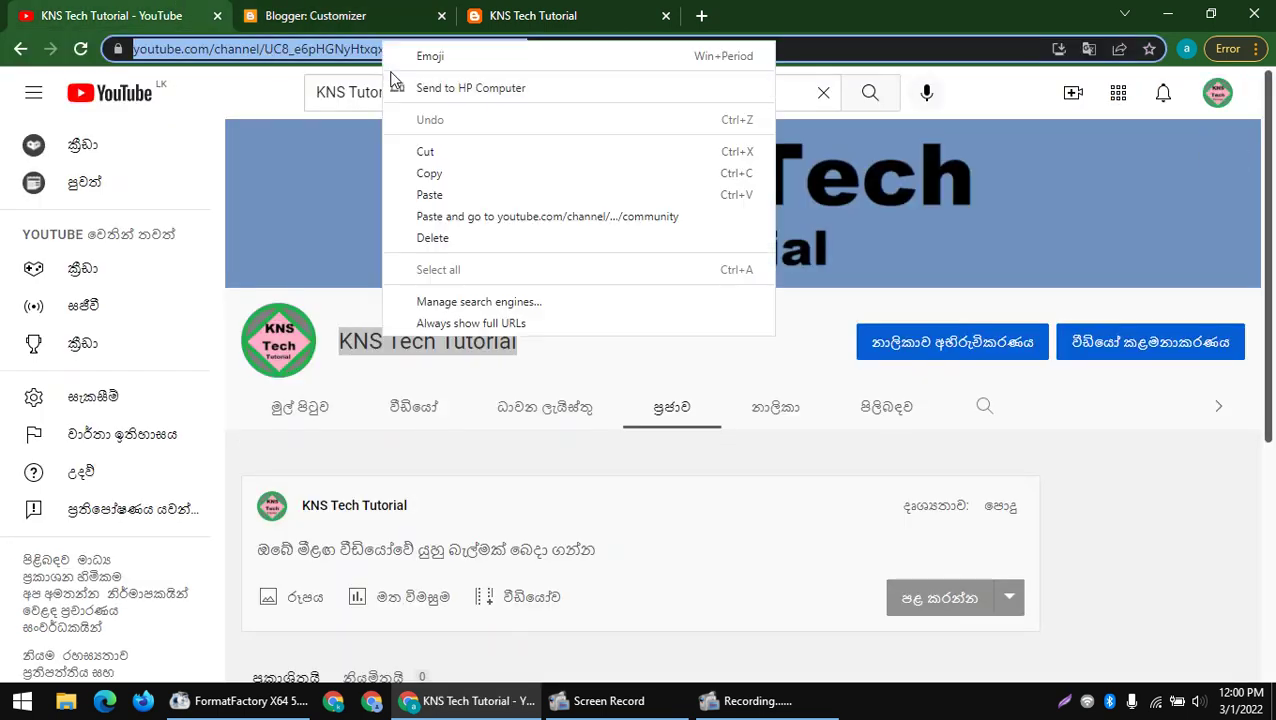
{"action": "left_click", "coordinate": [418, 151]}
{"action": "key", "text": "ctrl+Tab"}
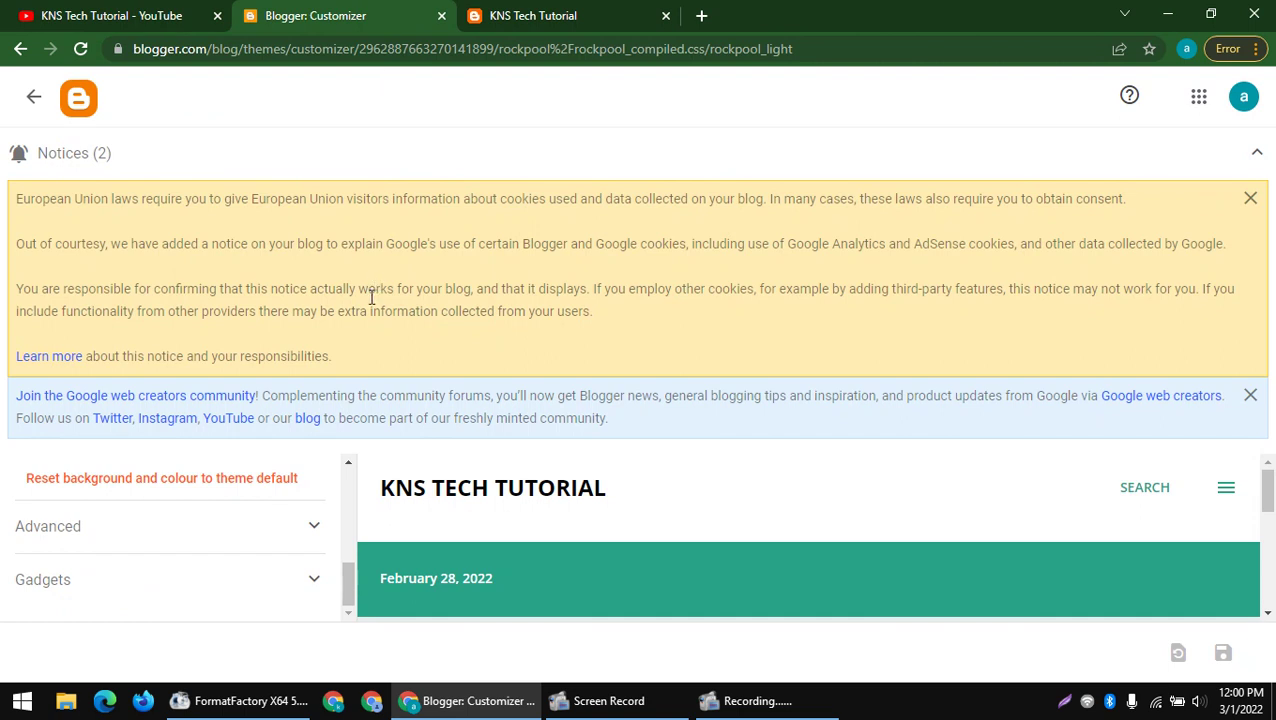
- Leave the theme customizer, open the blog's posts list and start a new post
{"action": "left_click", "coordinate": [462, 10]}
{"action": "left_click", "coordinate": [368, 10]}
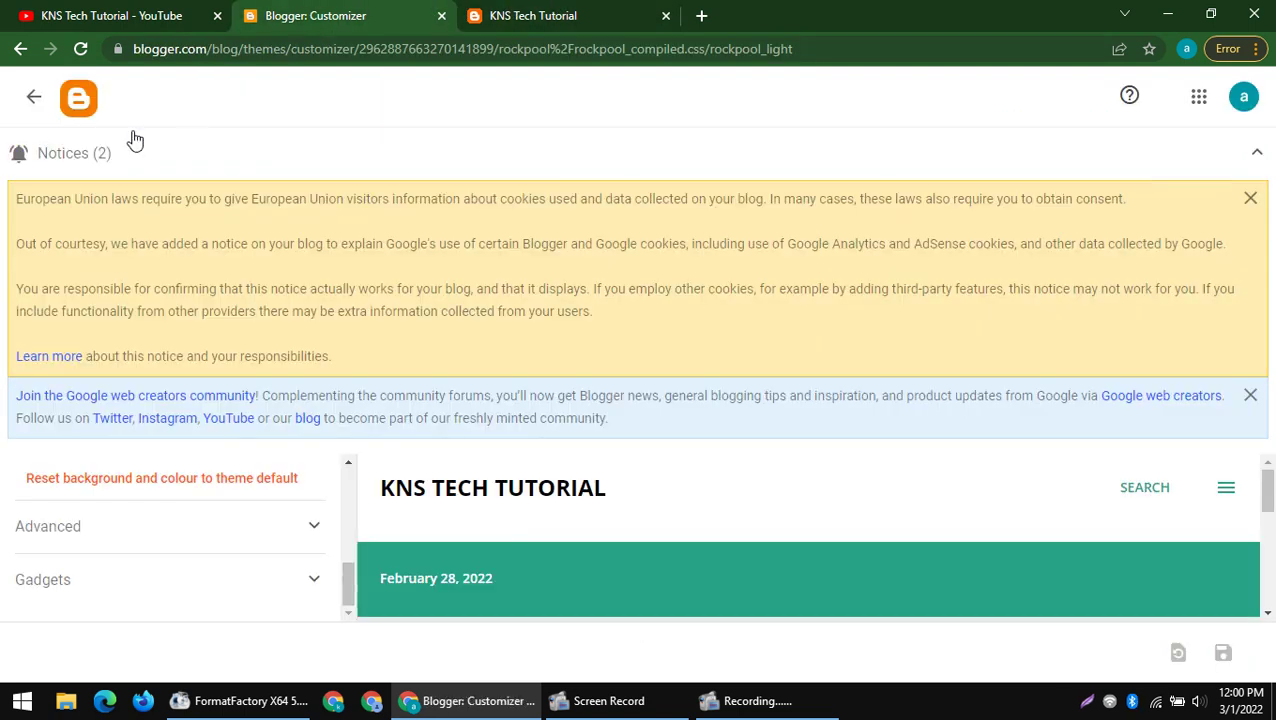
{"action": "left_click", "coordinate": [30, 97]}
{"action": "left_click", "coordinate": [68, 287]}
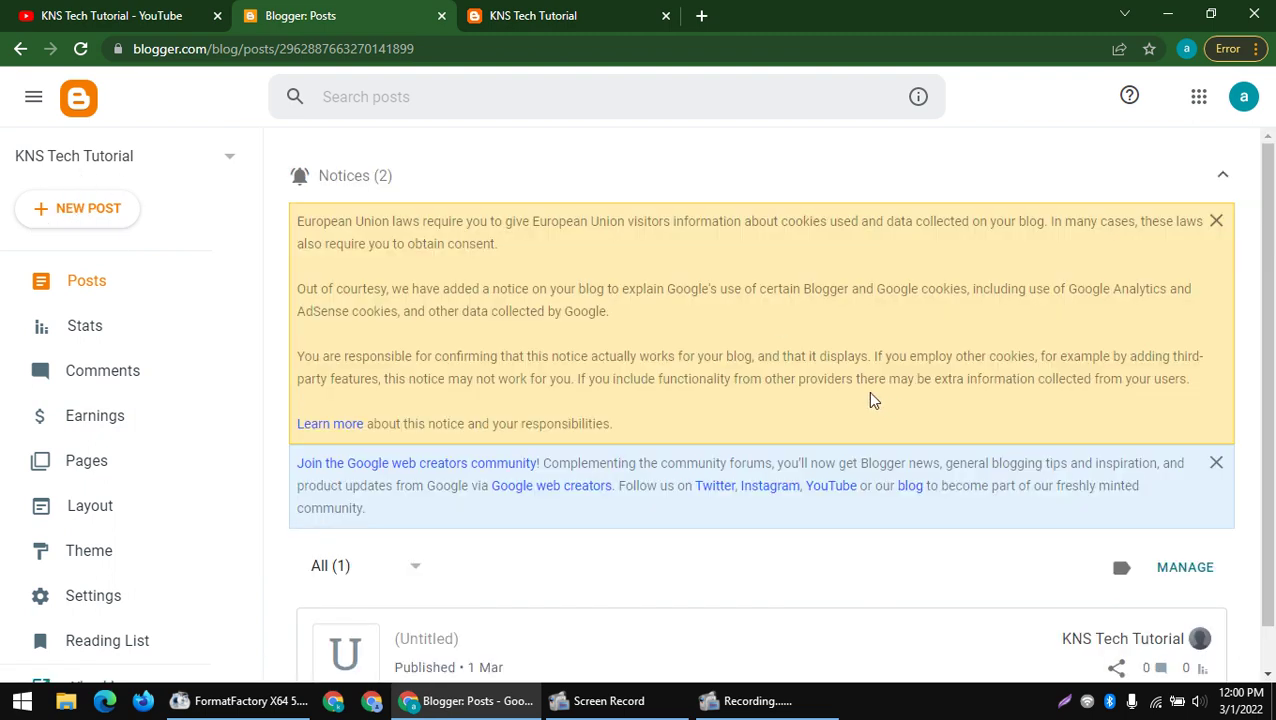
{"action": "left_click", "coordinate": [60, 210]}
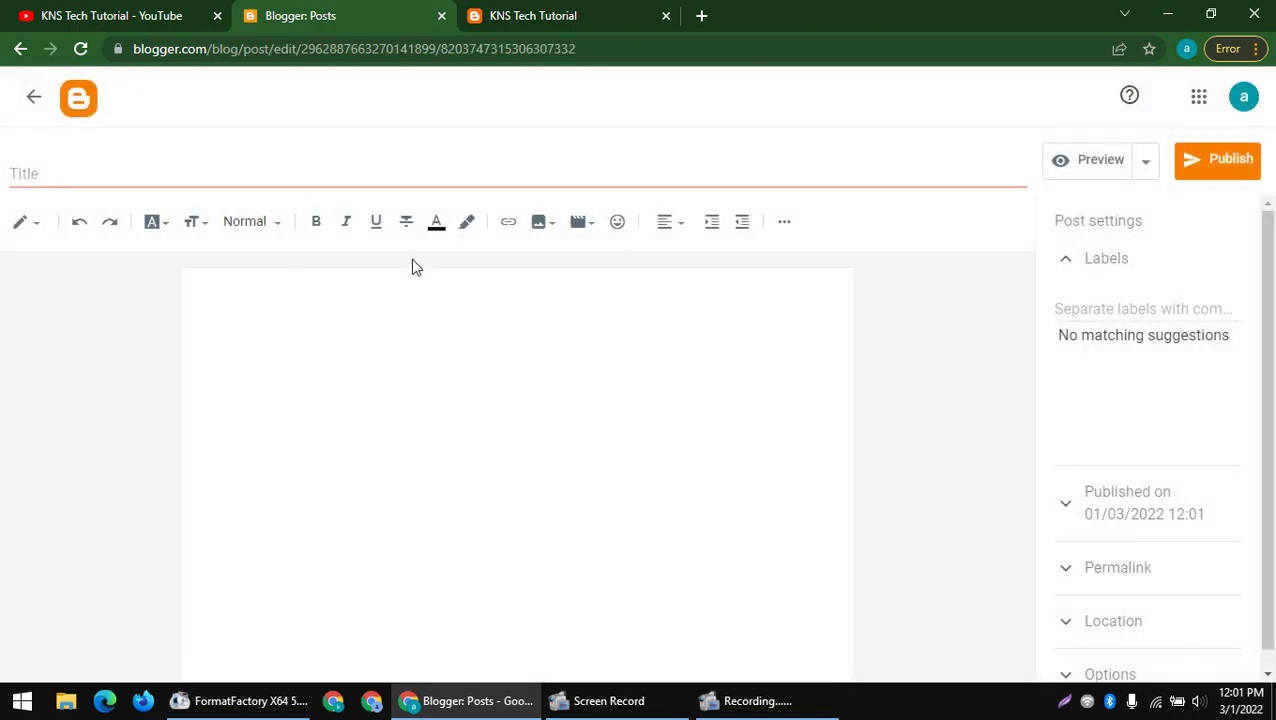
- Paste the copied YouTube channel address into the post body and delete its "/community" ending
{"action": "left_click", "coordinate": [251, 287]}
{"action": "type", "text": "https://www.youtube.com/channel/UC8_e6pHGNyHtxqxmqC1HM3Q/community"}
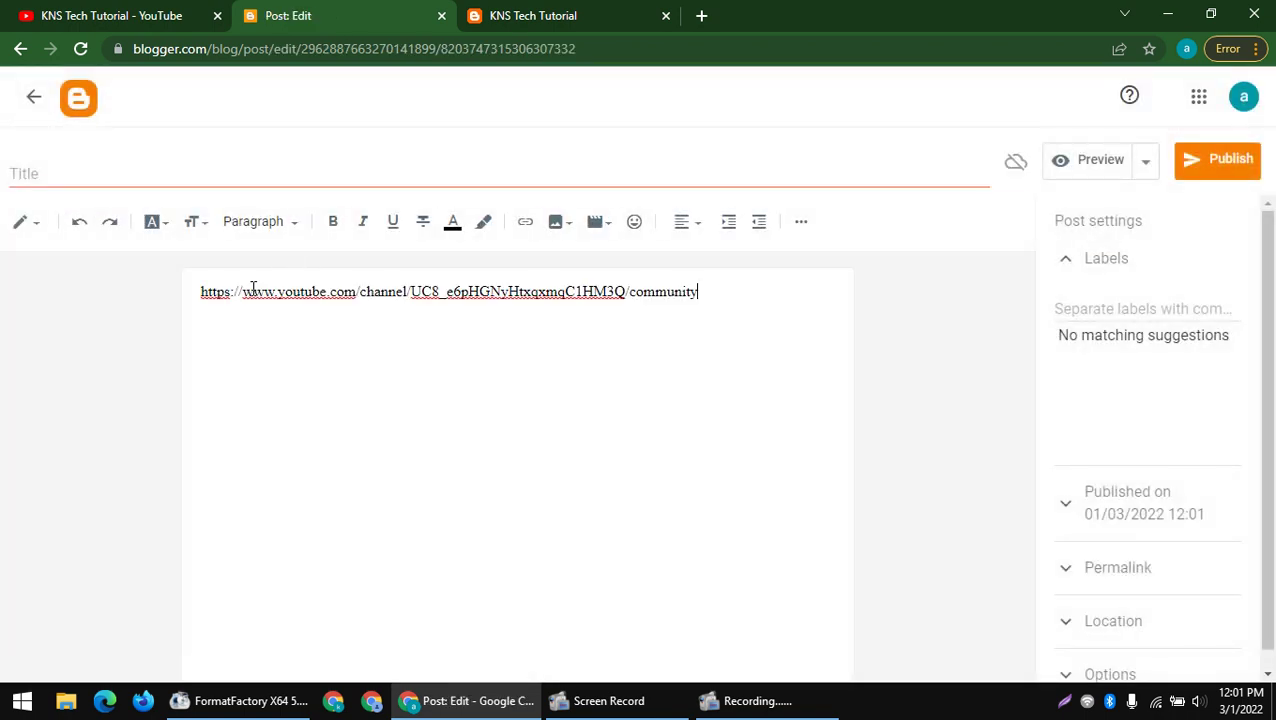
{"action": "left_click_drag", "start_coordinate": [629, 291], "coordinate": [871, 305]}
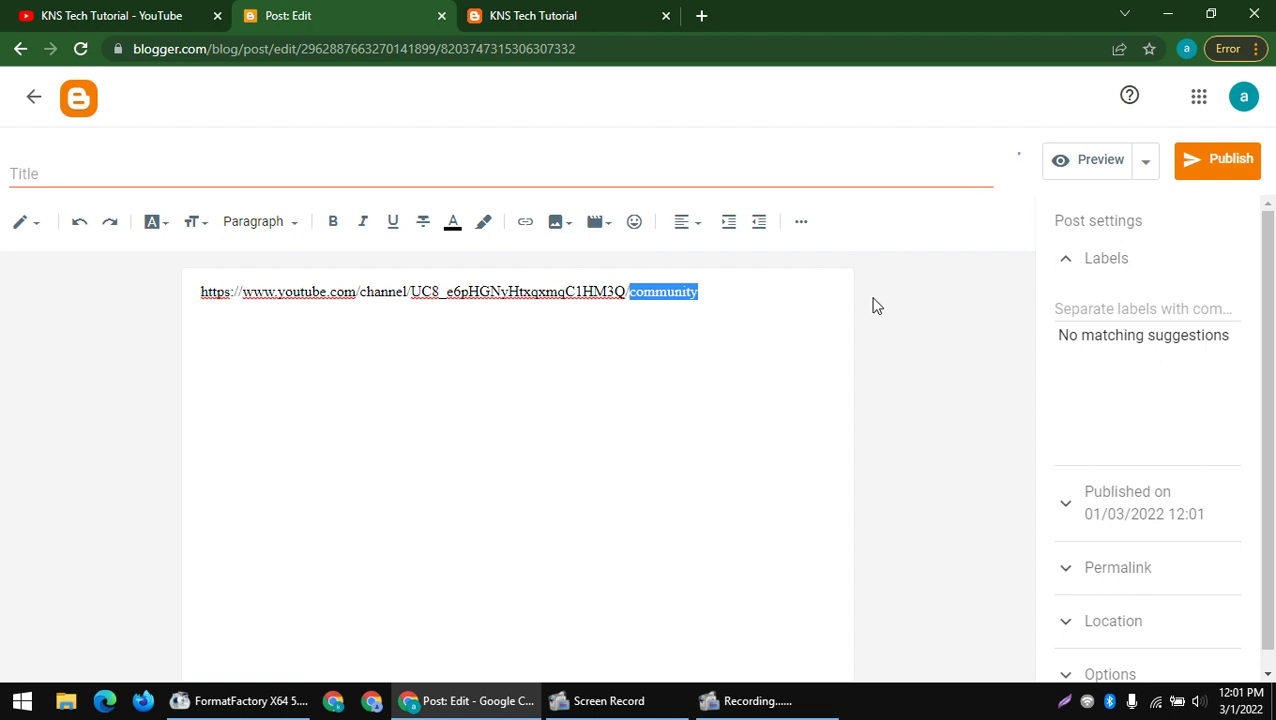
{"action": "key", "text": "BackSpace"}
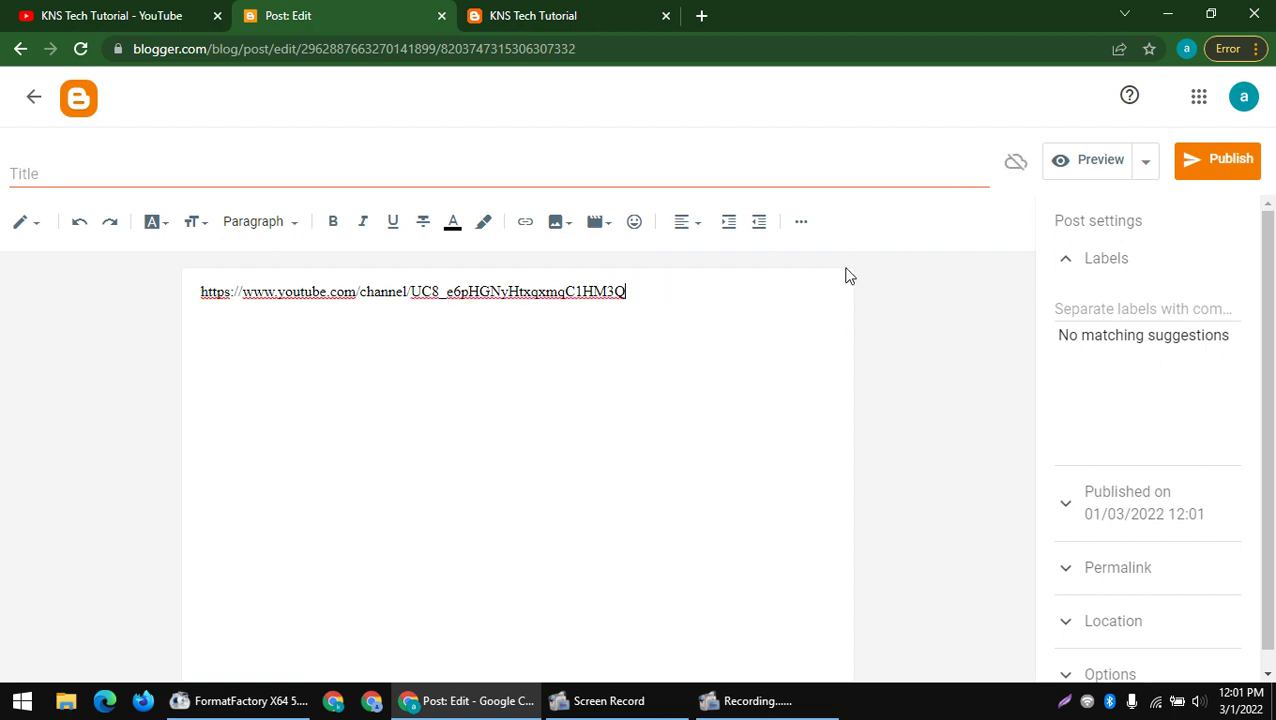
- Publish the untitled post containing the YouTube channel link and look over the posts list
{"action": "left_click", "coordinate": [1181, 173]}
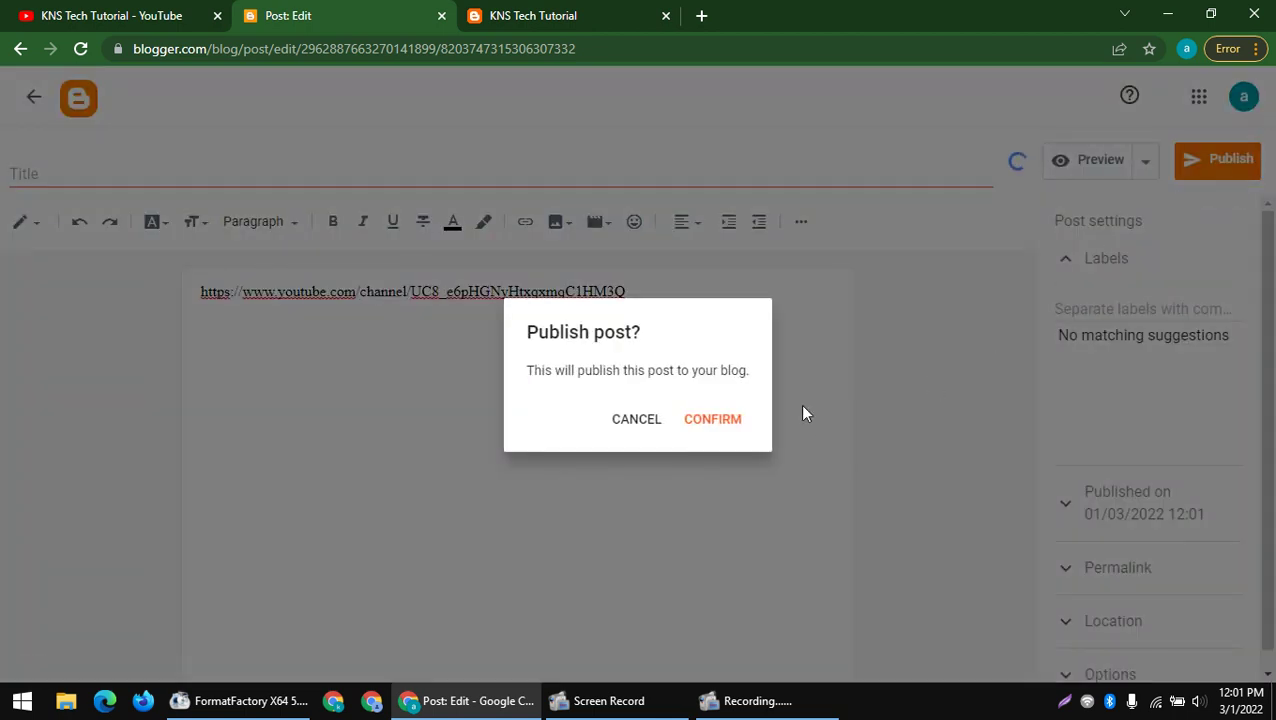
{"action": "left_click", "coordinate": [728, 426]}
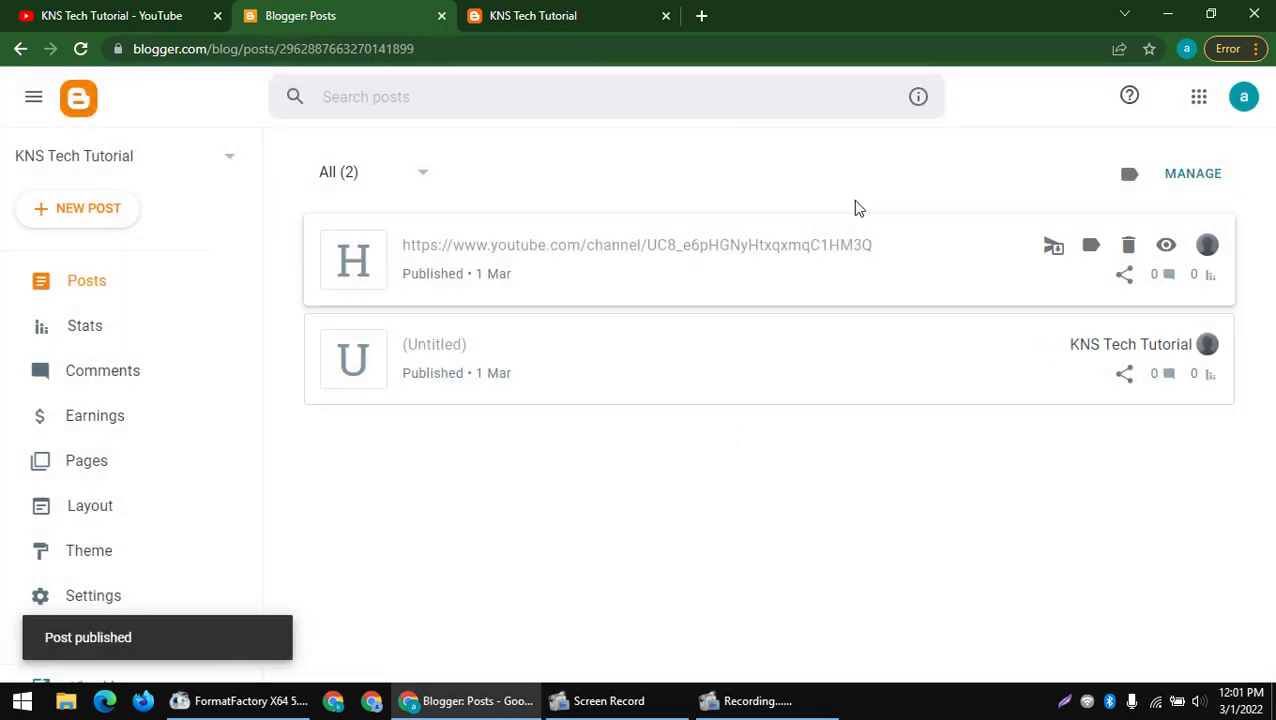
{"action": "scroll", "coordinate": [1017, 478], "scroll_direction": "down", "scroll_amount": 2}
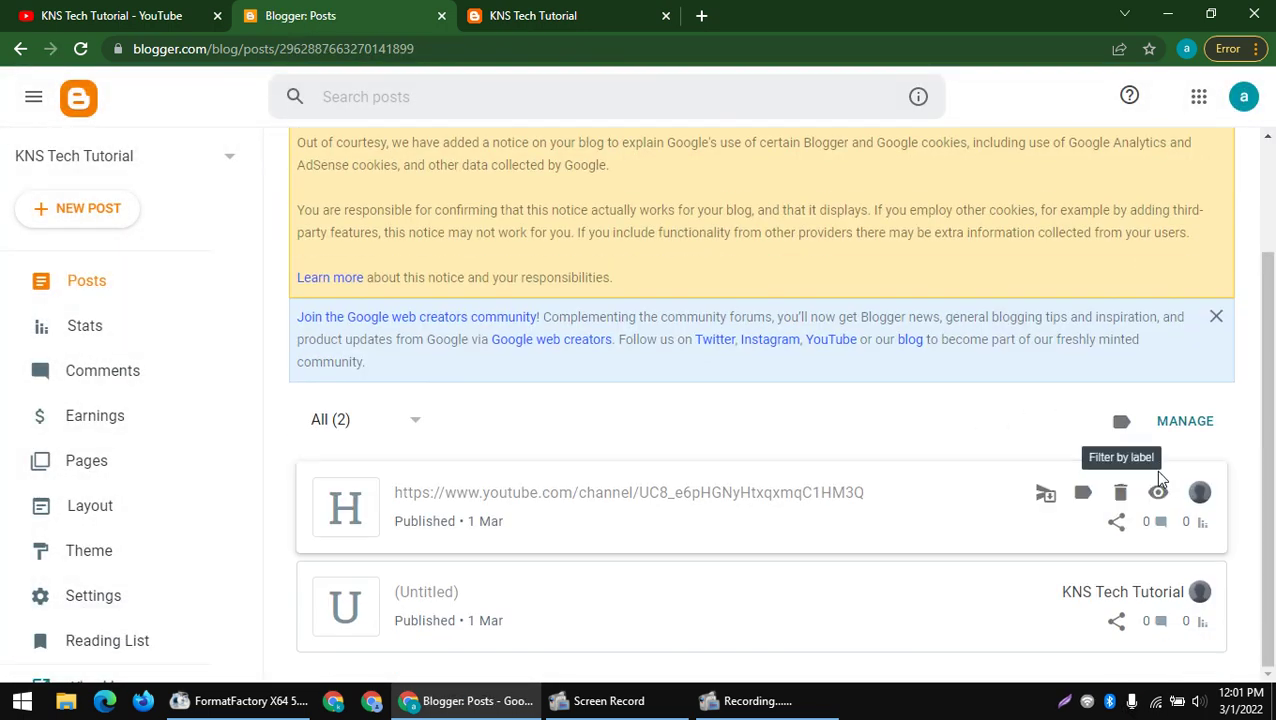
- View the published post containing the YouTube channel link on the blog and copy its link text
{"action": "left_click", "coordinate": [1158, 494]}
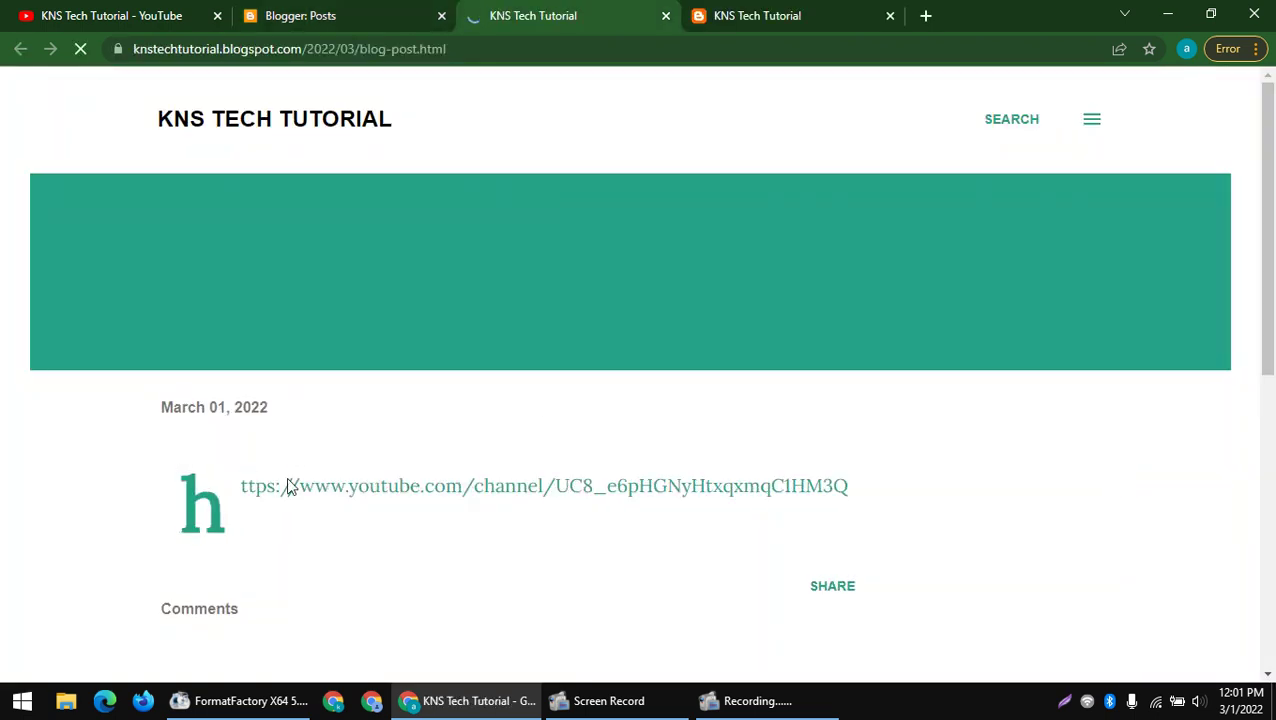
{"action": "triple_click", "coordinate": [302, 485]}
{"action": "right_click", "coordinate": [302, 492]}
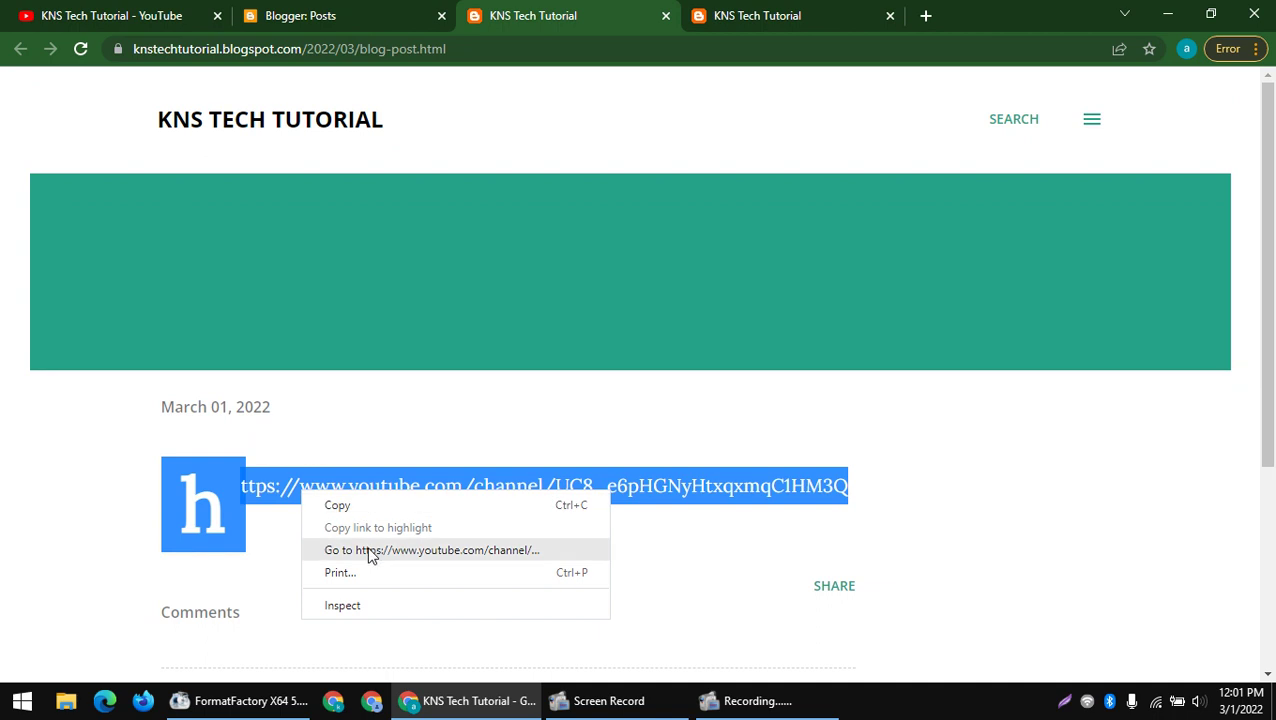
{"action": "left_click", "coordinate": [337, 505]}
{"action": "scroll", "coordinate": [336, 461], "scroll_direction": "down", "scroll_amount": 1}
{"action": "scroll", "coordinate": [407, 401], "scroll_direction": "up", "scroll_amount": 1}
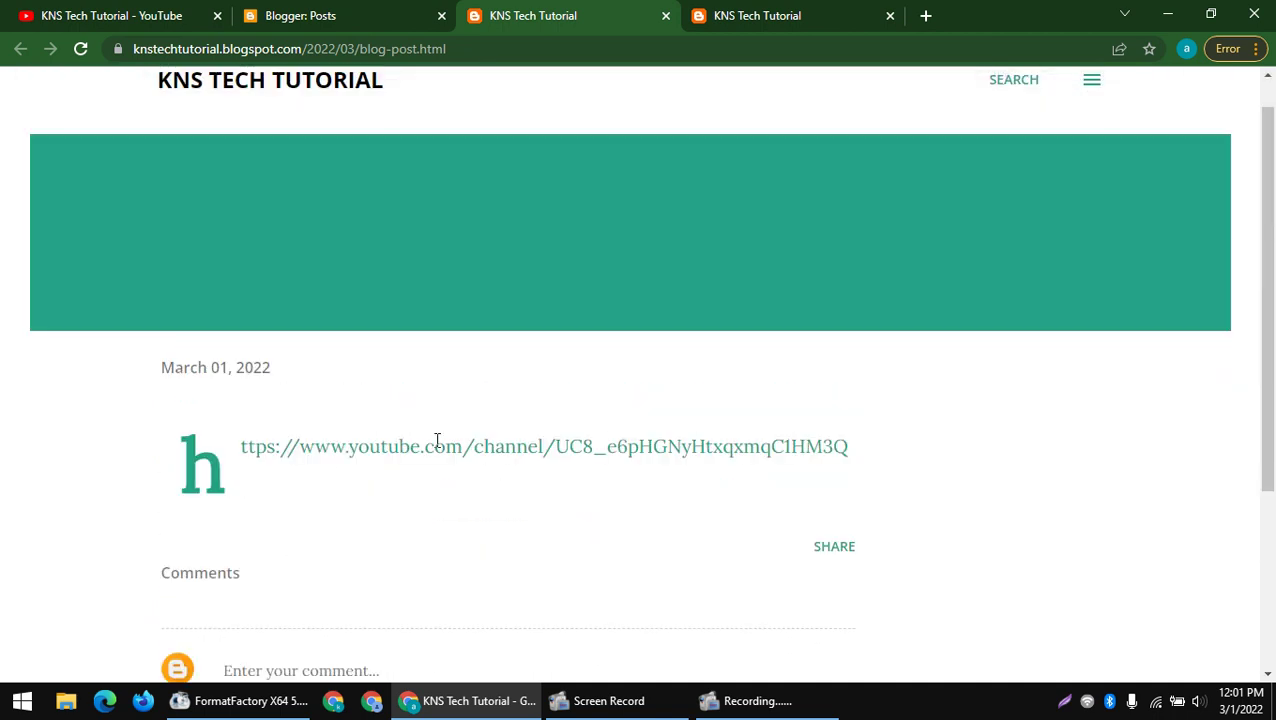
- Open the YouTube channel address from the post text in a separate tab and close that tab again
{"action": "double_click", "coordinate": [437, 446]}
{"action": "right_click", "coordinate": [421, 448]}
{"action": "triple_click", "coordinate": [400, 455]}
{"action": "right_click", "coordinate": [395, 463]}
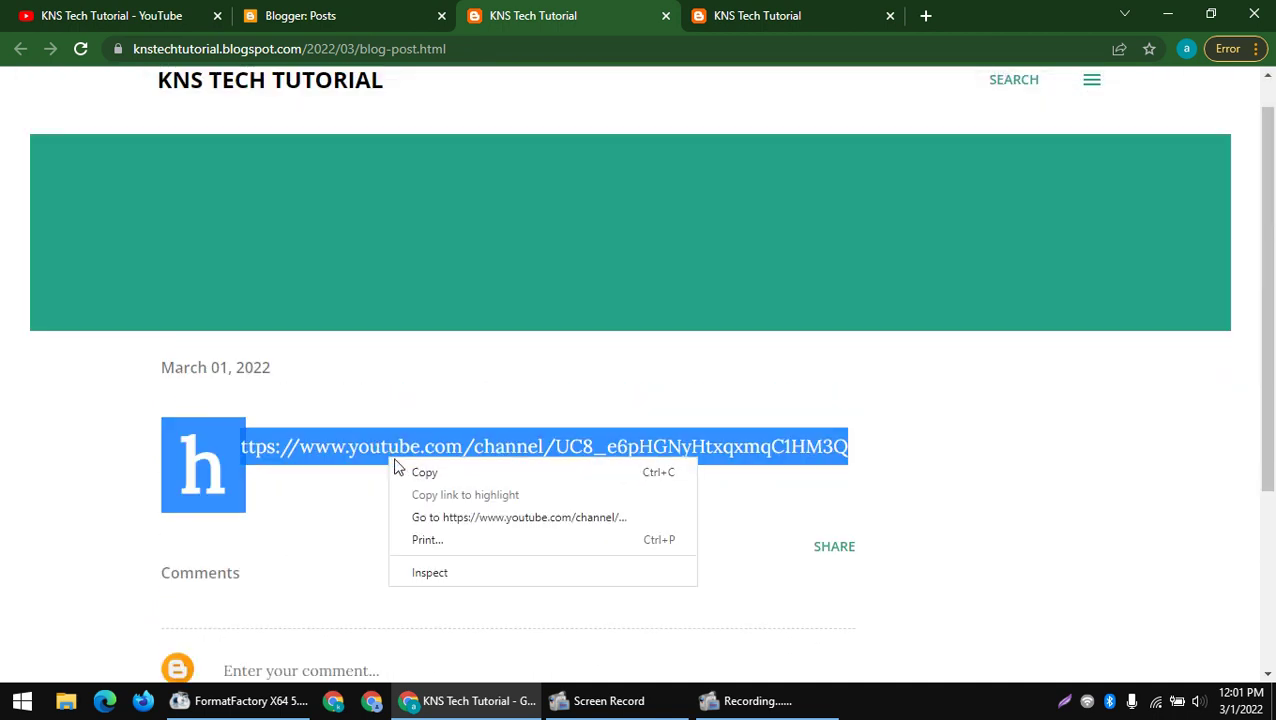
{"action": "left_click", "coordinate": [309, 455]}
{"action": "left_click_drag", "start_coordinate": [351, 446], "coordinate": [855, 453]}
{"action": "right_click", "coordinate": [793, 452]}
{"action": "left_click", "coordinate": [829, 516]}
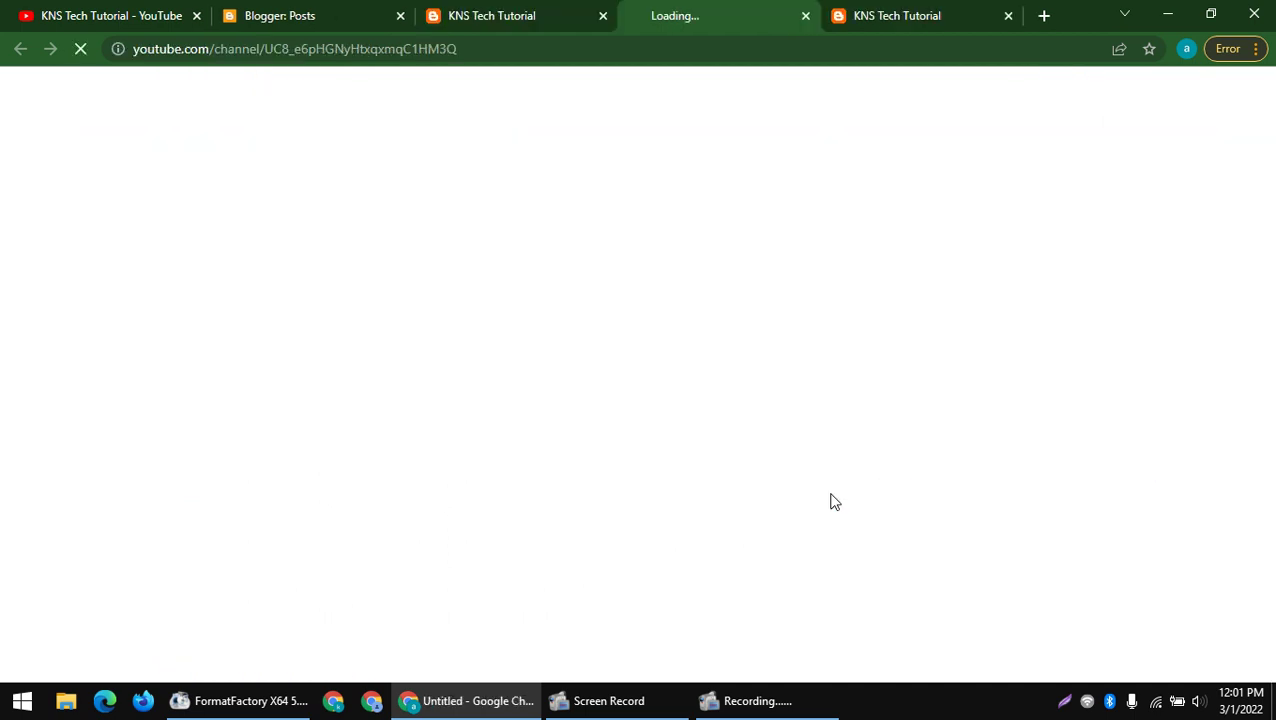
{"action": "left_click", "coordinate": [612, 10]}
{"action": "left_click", "coordinate": [706, 15]}
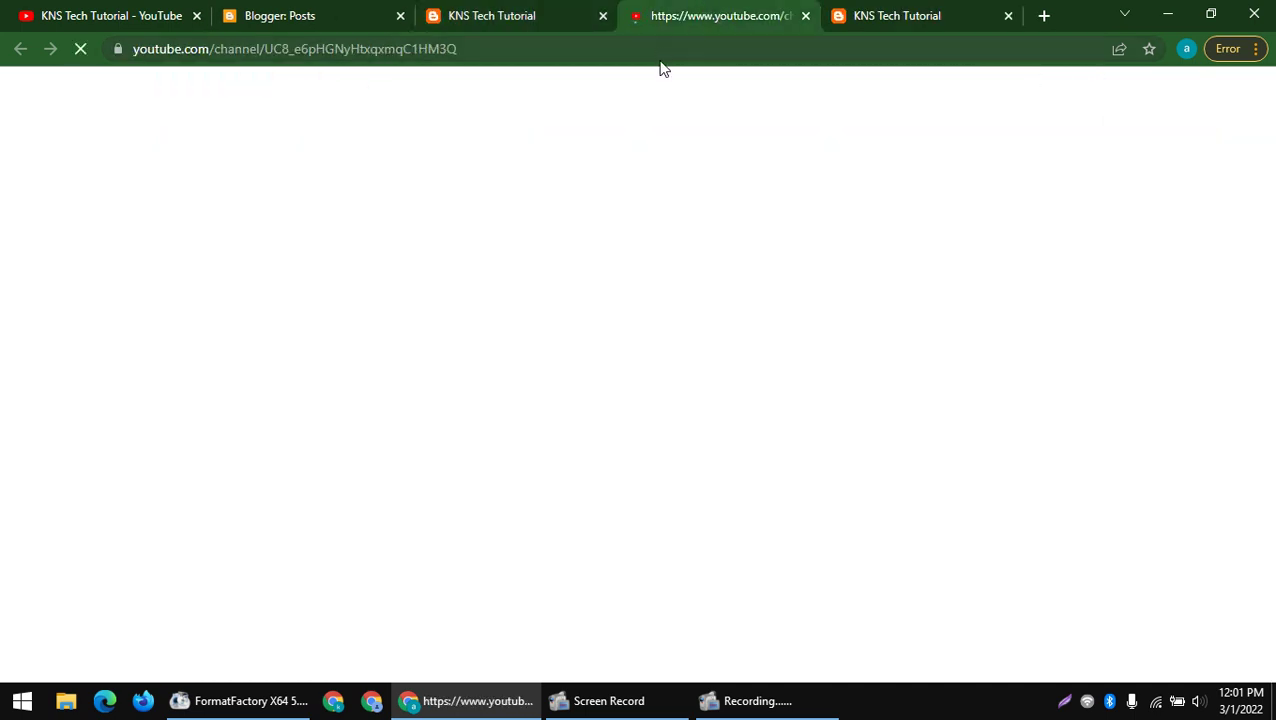
{"action": "left_click", "coordinate": [614, 12]}
{"action": "left_click", "coordinate": [805, 15]}
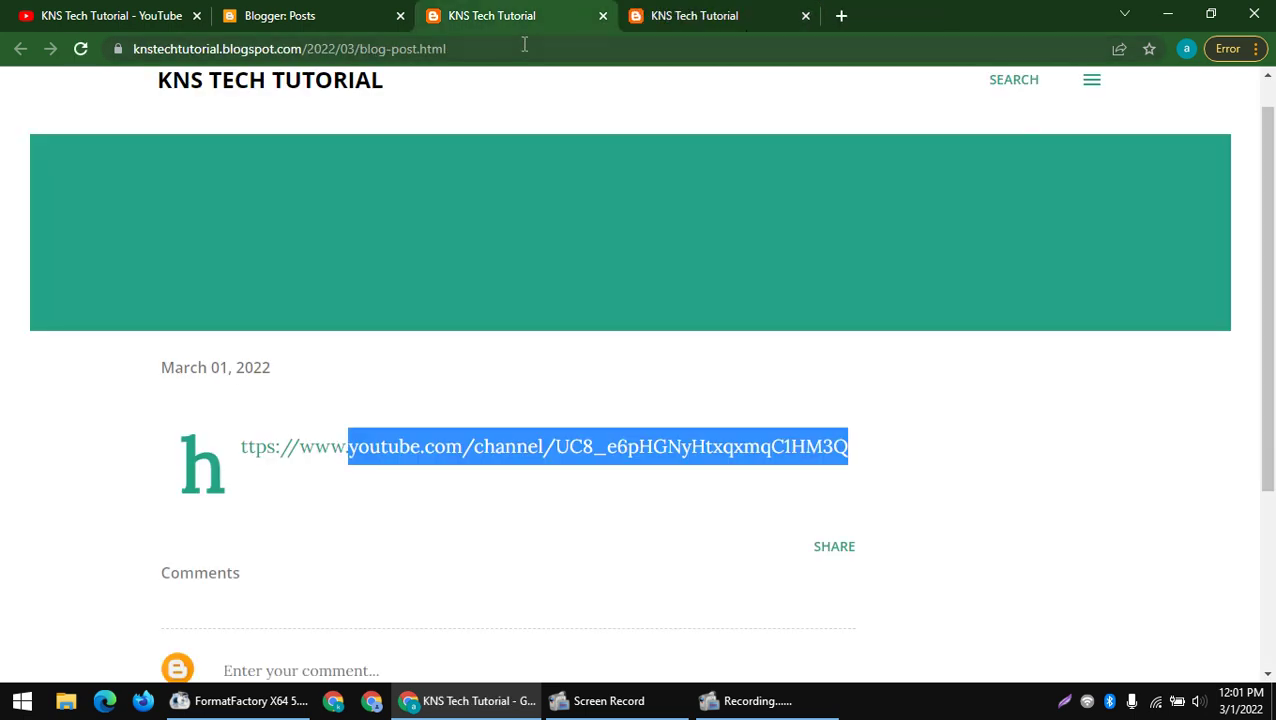
- Return to the Blogger dashboard and start buying a domain from the blog's custom domain setting
{"action": "left_click", "coordinate": [277, 10]}
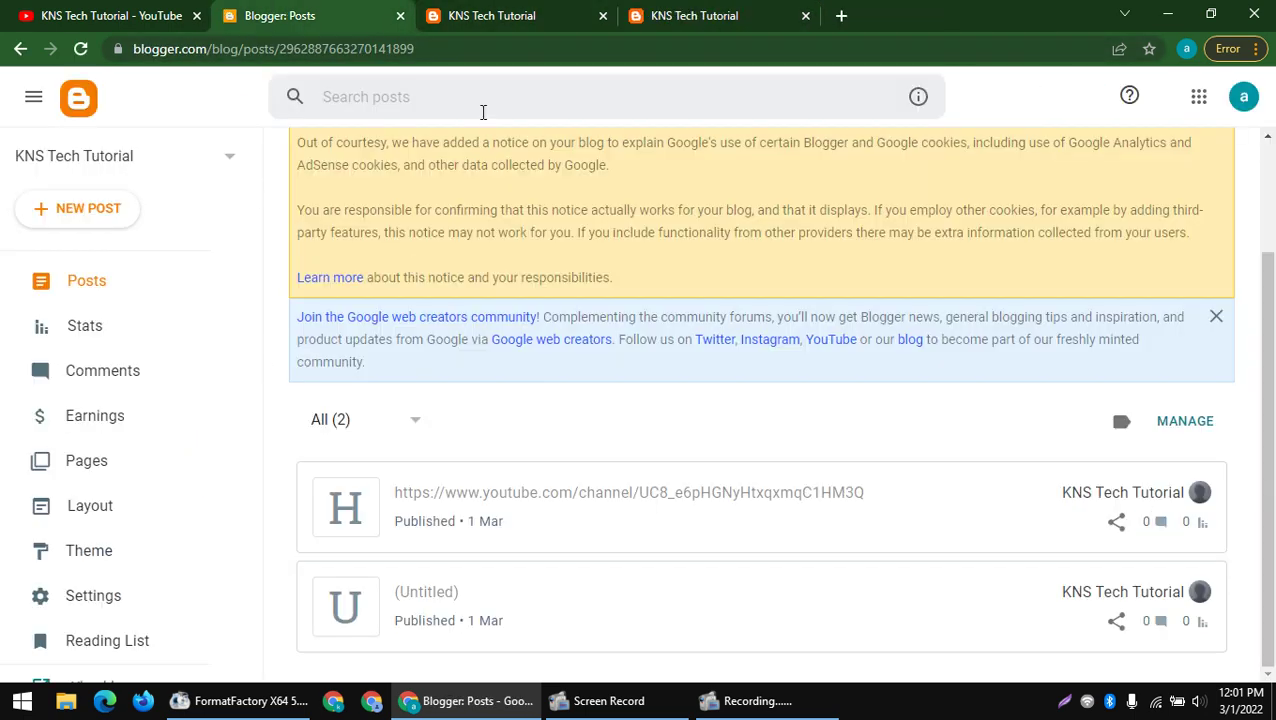
{"action": "left_click", "coordinate": [140, 603]}
{"action": "scroll", "coordinate": [669, 229], "scroll_direction": "down", "scroll_amount": 5}
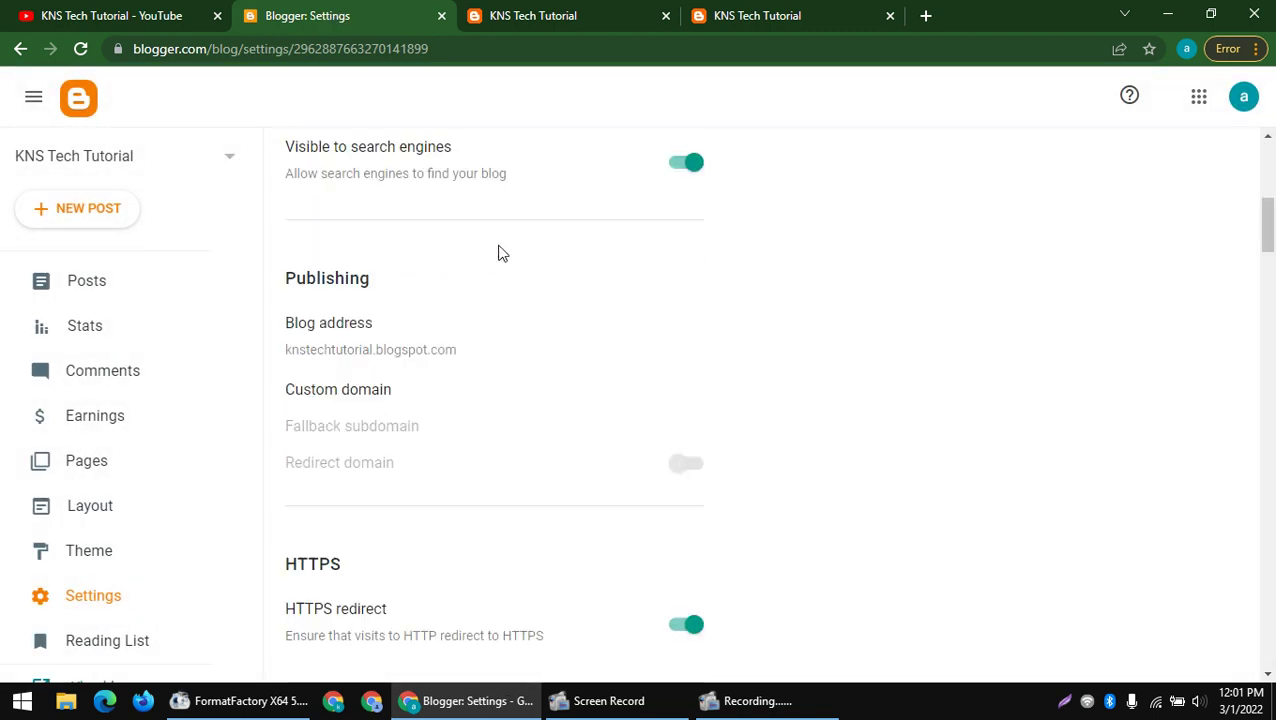
{"action": "left_click", "coordinate": [362, 399]}
{"action": "left_click", "coordinate": [576, 331]}
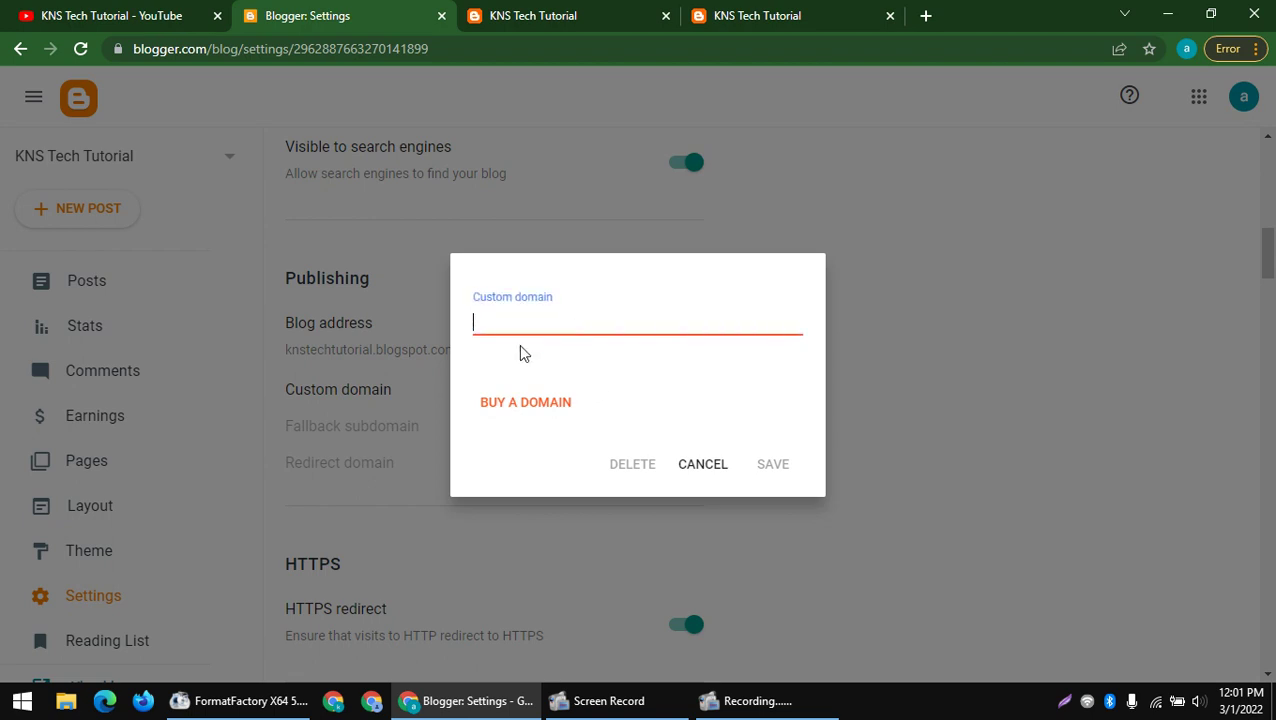
{"action": "left_click", "coordinate": [500, 410]}
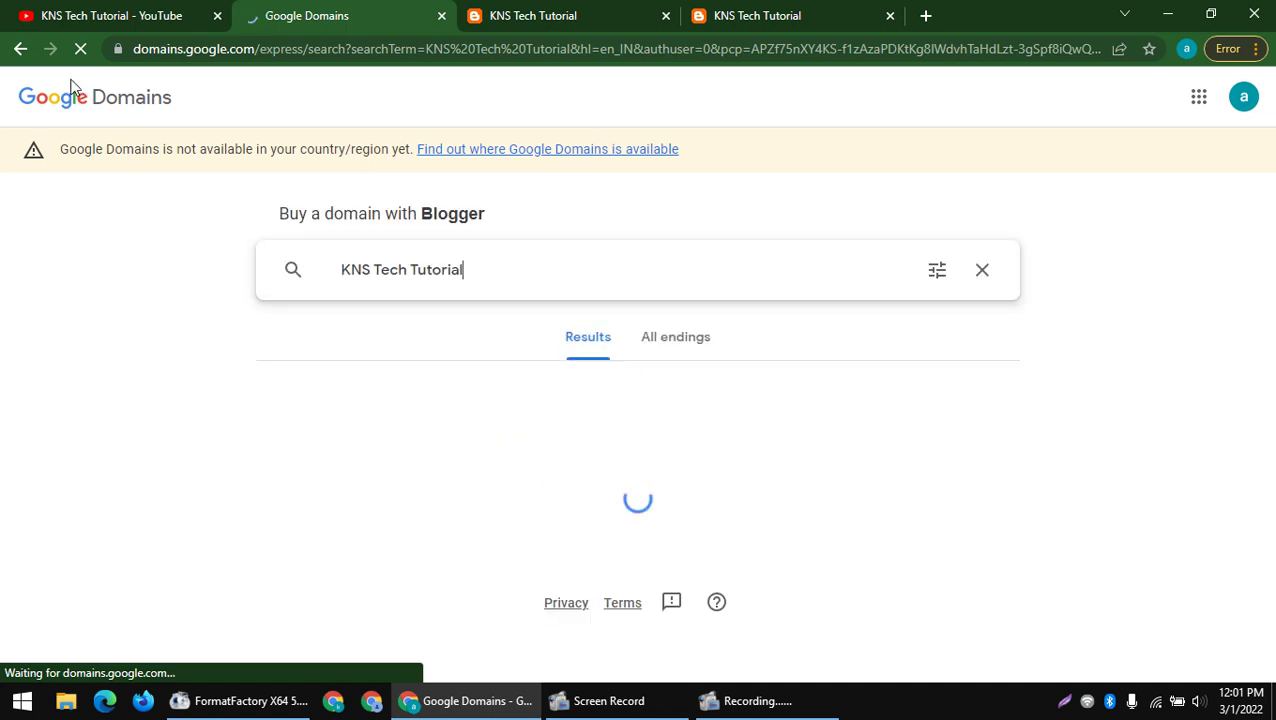
- Examine the first suggested domain names for KNS Tech Tutorial and their yearly prices, including the .us, .one and .store names
{"action": "left_click_drag", "start_coordinate": [255, 48], "coordinate": [2, 155]}
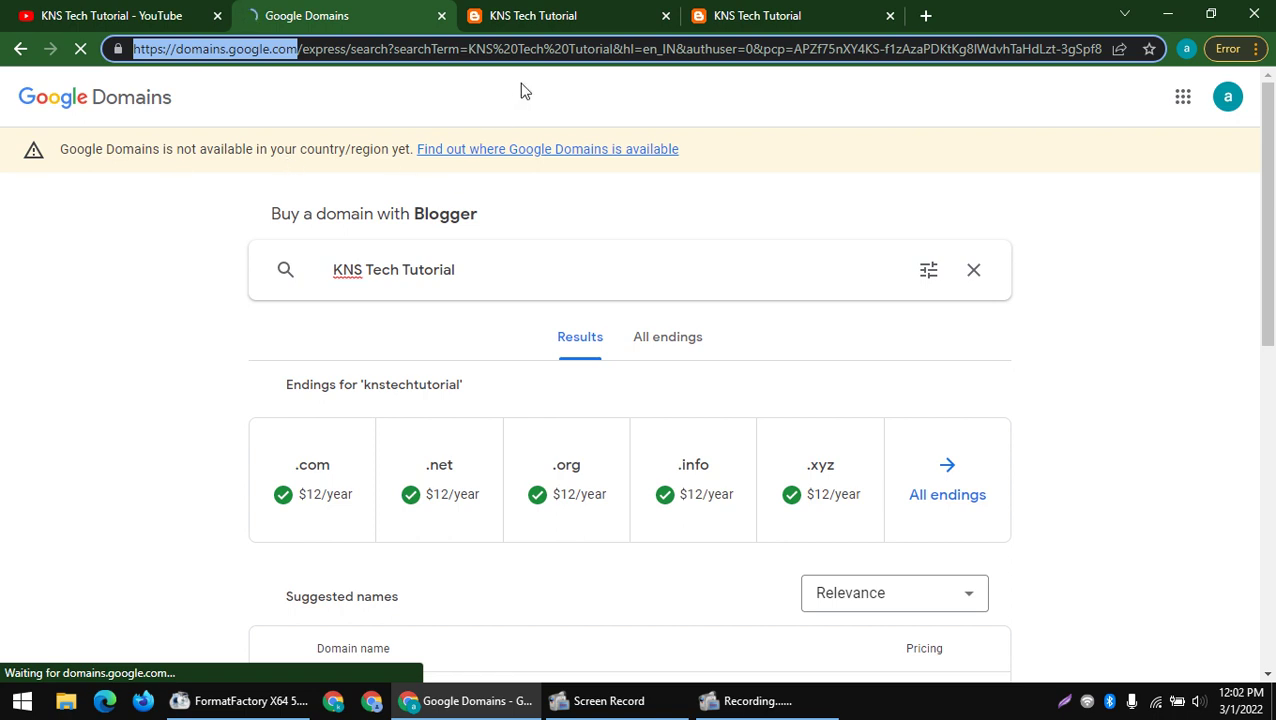
{"action": "left_click_drag", "start_coordinate": [480, 275], "coordinate": [305, 285]}
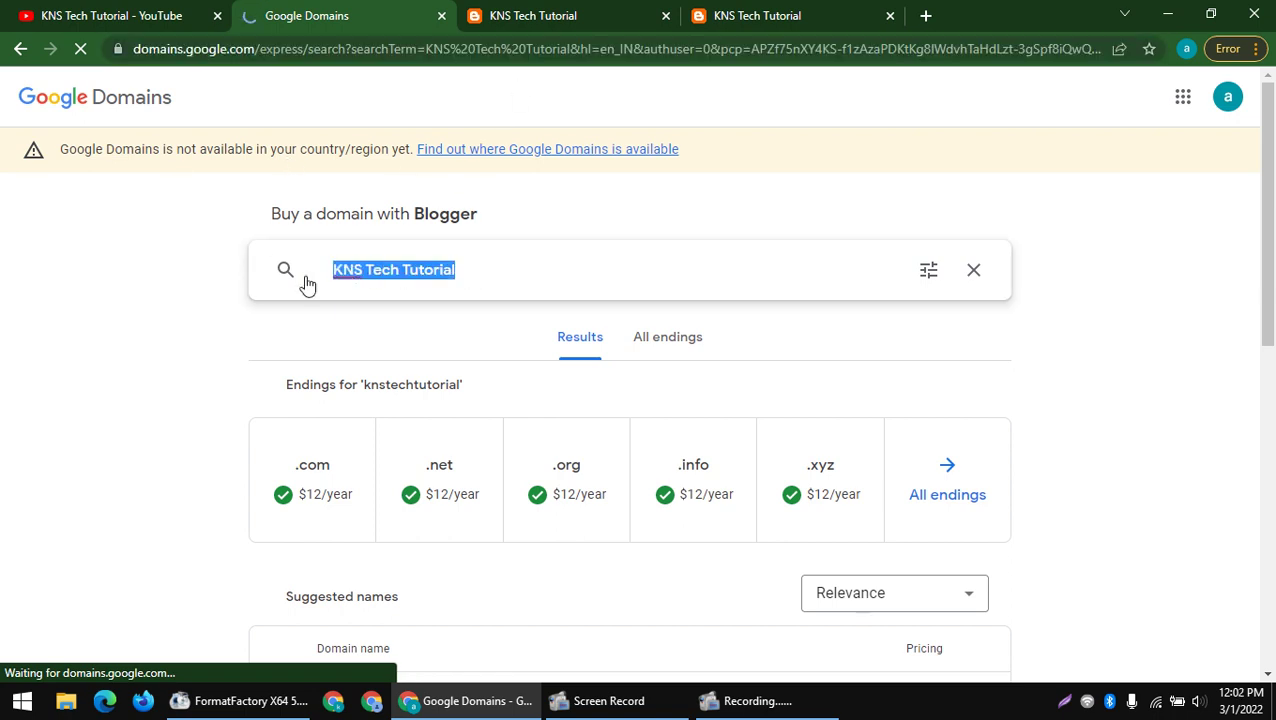
{"action": "scroll", "coordinate": [228, 310], "scroll_direction": "down", "scroll_amount": 4}
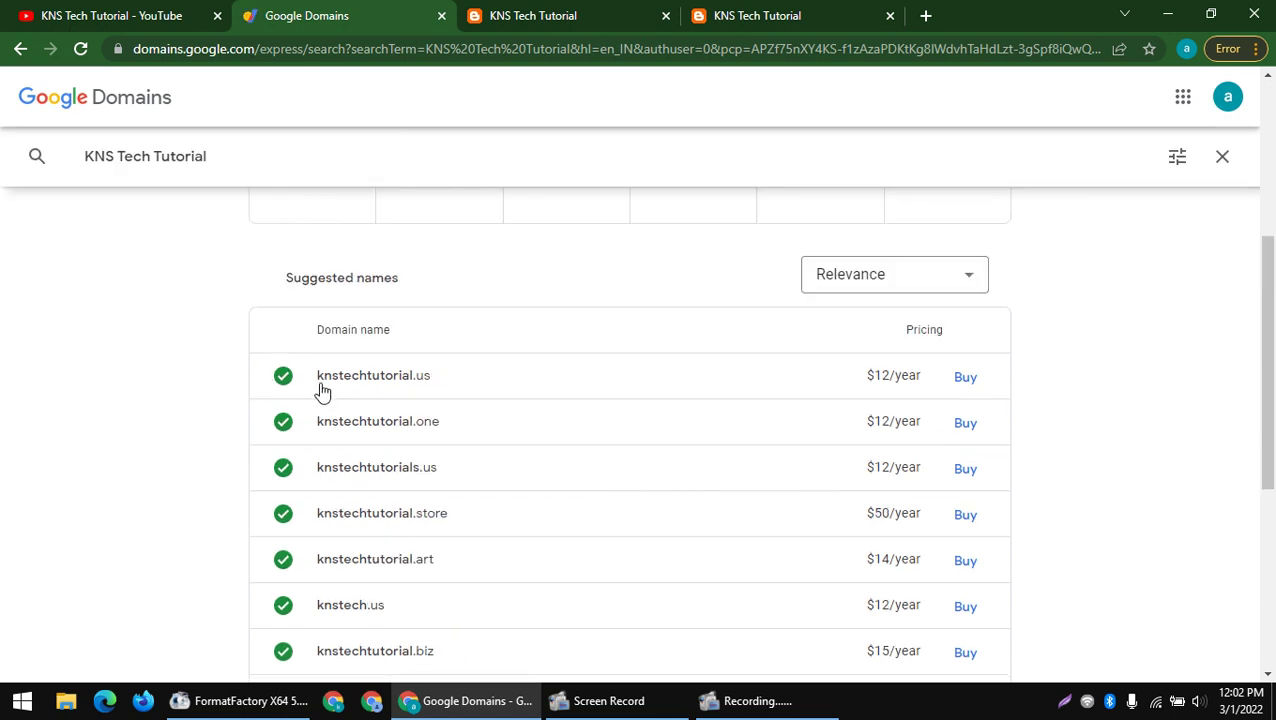
{"action": "left_click_drag", "start_coordinate": [313, 376], "coordinate": [453, 387]}
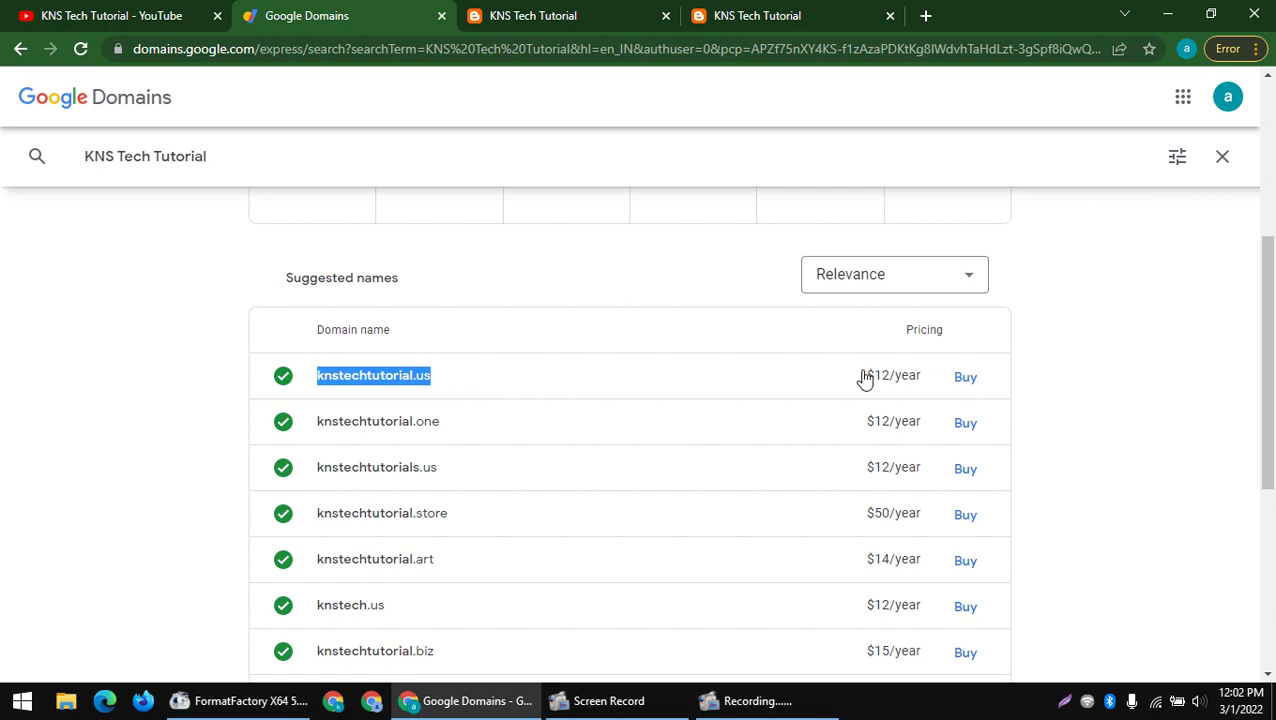
{"action": "mouse_move", "coordinate": [851, 378]}
{"action": "left_mouse_down"}
{"action": "mouse_move", "coordinate": [994, 384]}
{"action": "mouse_move", "coordinate": [948, 316]}
{"action": "mouse_move", "coordinate": [870, 366]}
{"action": "left_mouse_up"}
{"action": "left_click", "coordinate": [426, 380]}
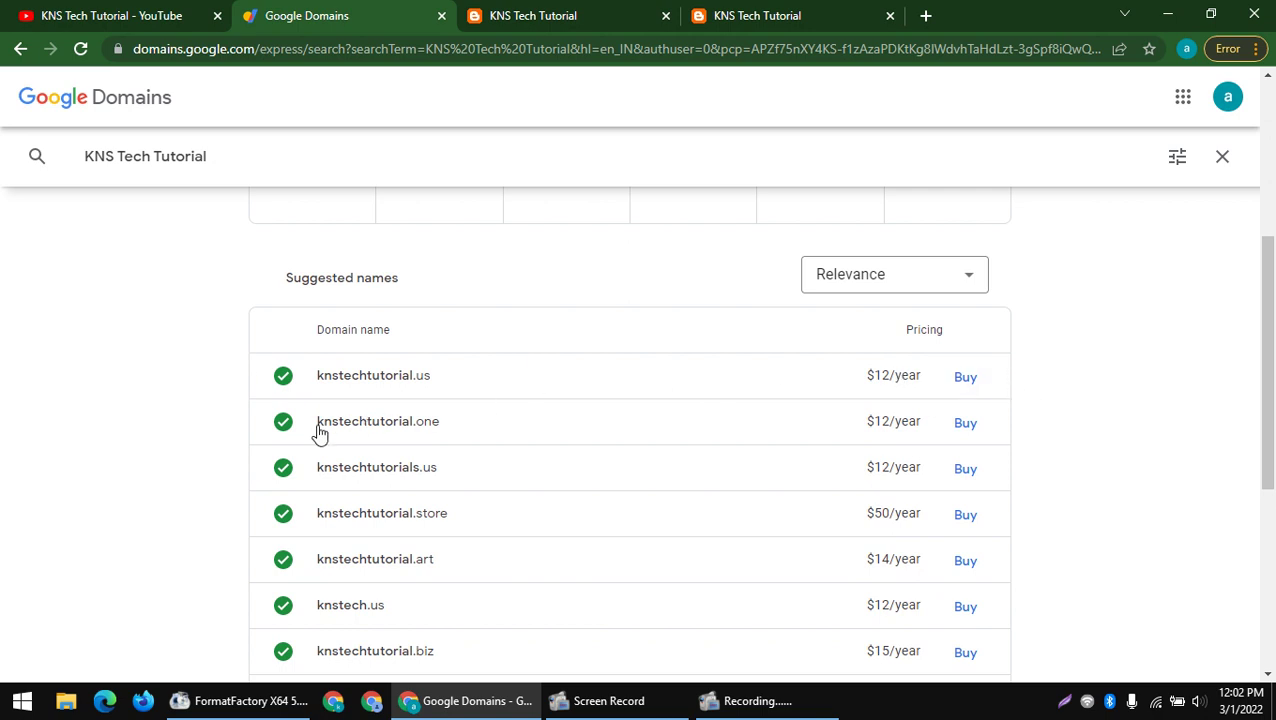
{"action": "left_click_drag", "start_coordinate": [319, 424], "coordinate": [1080, 428]}
{"action": "left_click", "coordinate": [1080, 428]}
{"action": "left_click_drag", "start_coordinate": [306, 522], "coordinate": [985, 512]}
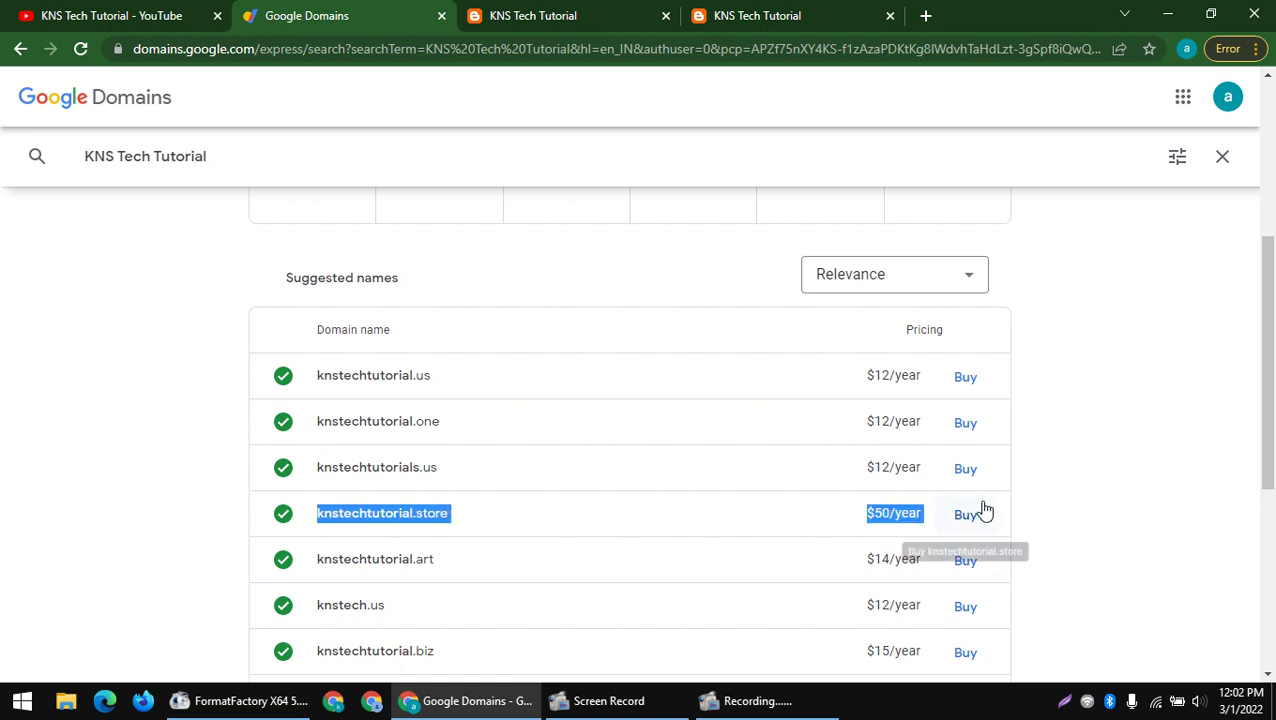
{"action": "left_click", "coordinate": [85, 501]}
{"action": "left_click_drag", "start_coordinate": [450, 515], "coordinate": [410, 518]}
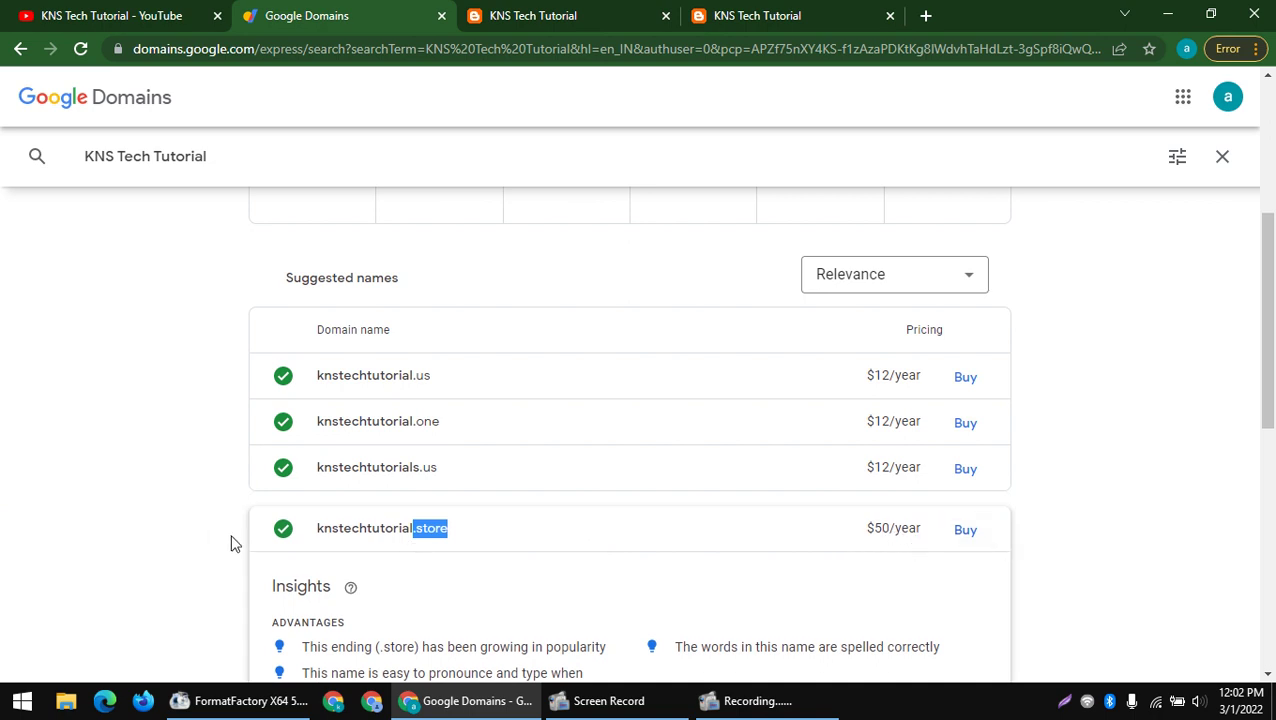
{"action": "left_click", "coordinate": [288, 538]}
- Look through the rest of the suggested domain names down to the end of the list
{"action": "scroll", "coordinate": [322, 453], "scroll_direction": "down", "scroll_amount": 4}
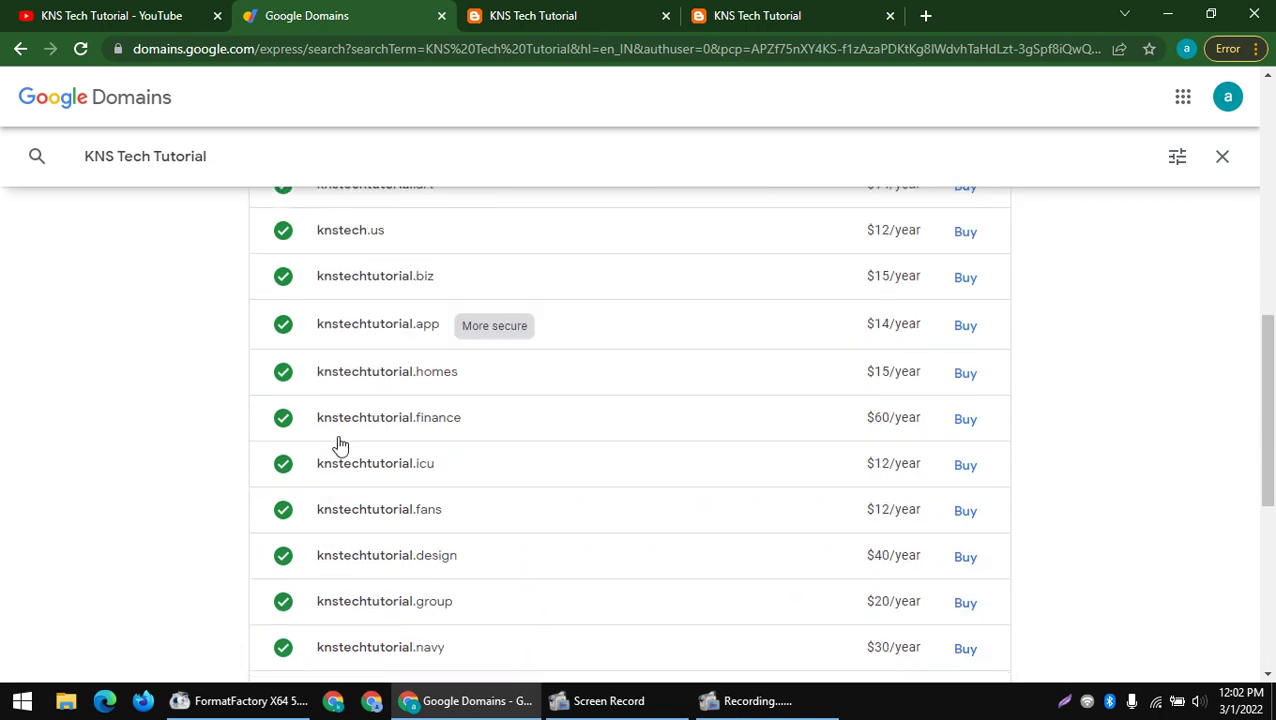
{"action": "scroll", "coordinate": [340, 445], "scroll_direction": "down", "scroll_amount": 7}
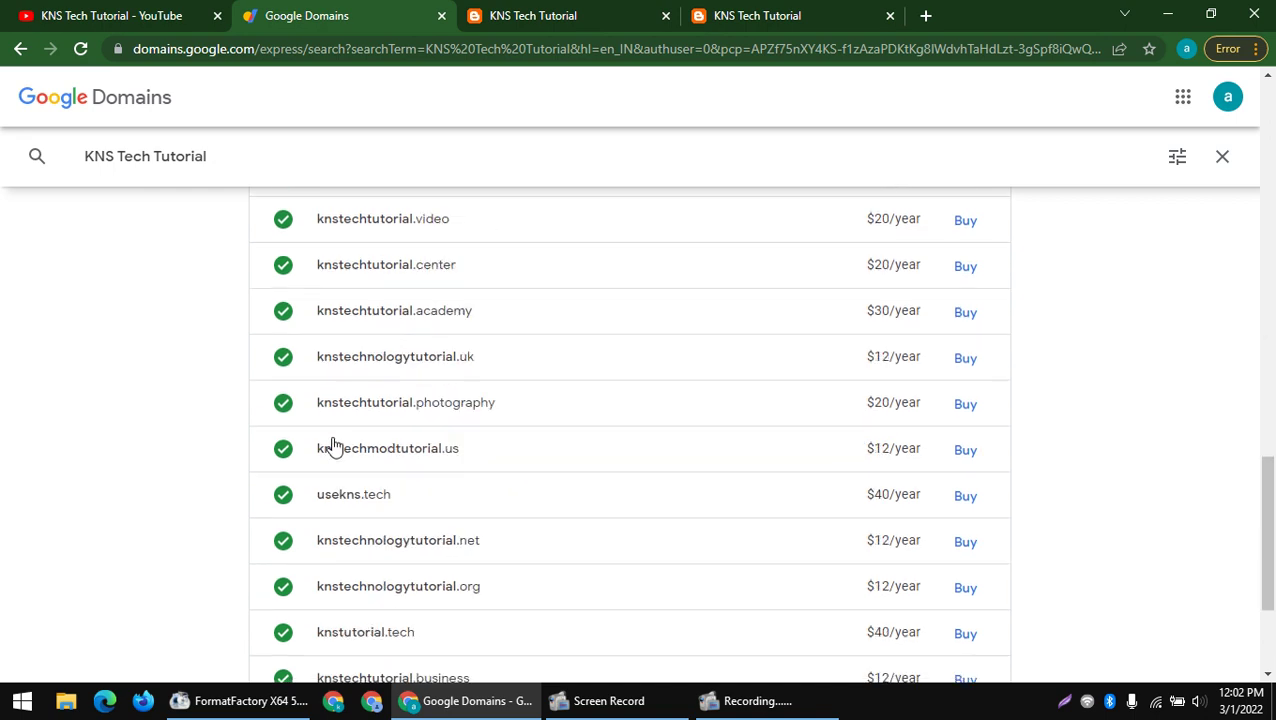
{"action": "scroll", "coordinate": [335, 447], "scroll_direction": "down", "scroll_amount": 9}
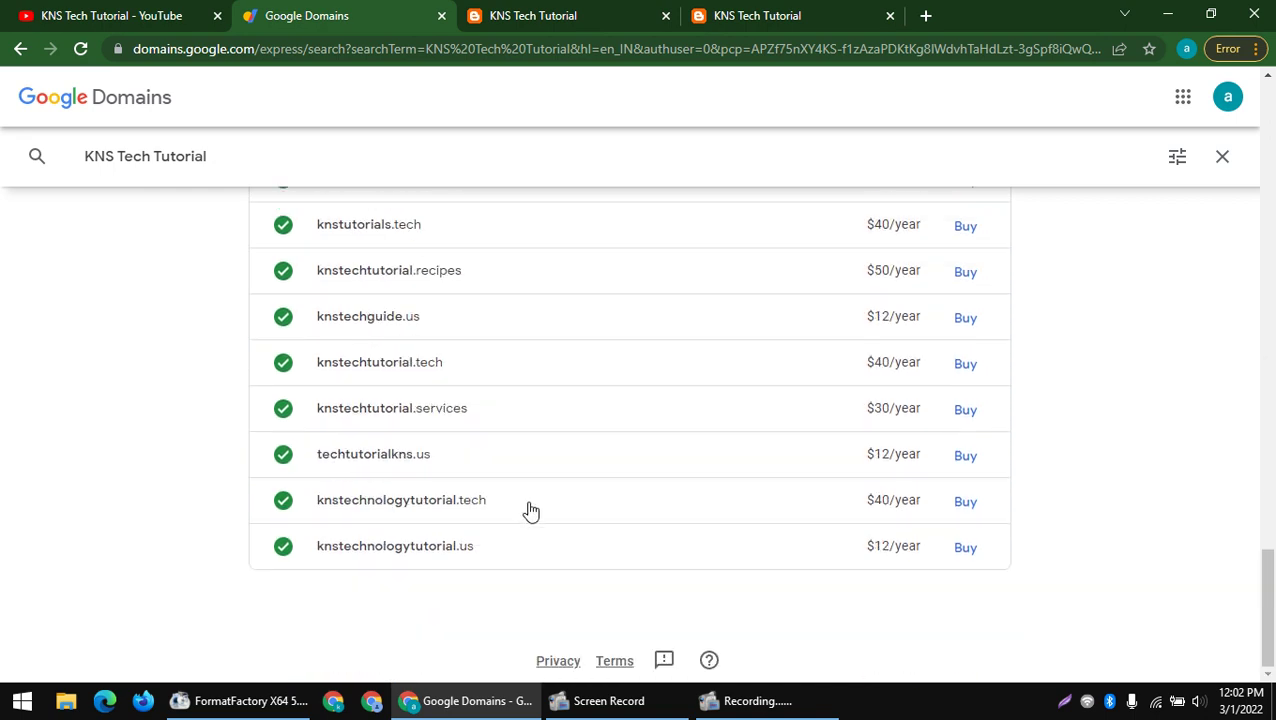
{"action": "left_click_drag", "start_coordinate": [277, 549], "coordinate": [504, 544]}
{"action": "left_click_drag", "start_coordinate": [285, 502], "coordinate": [383, 503]}
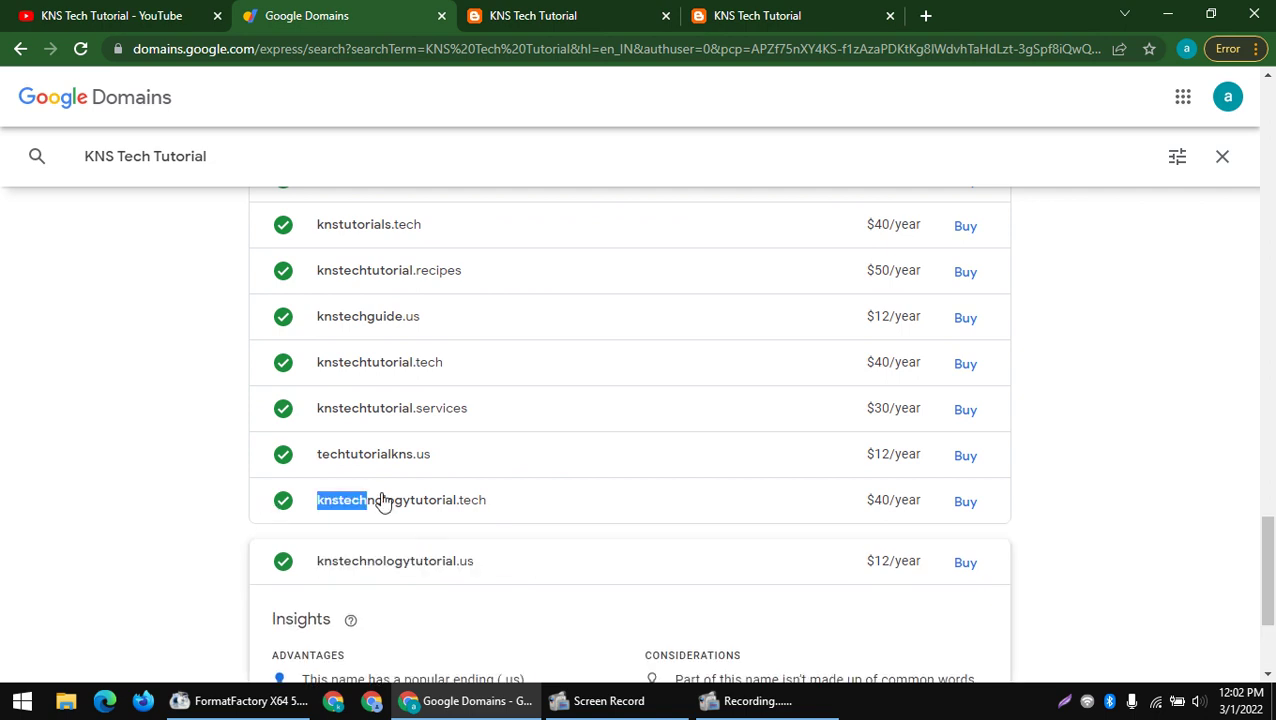
- Compare the yearly prices of the main endings for knstechtutorial, such as .com and .net
{"action": "scroll", "coordinate": [399, 400], "scroll_direction": "up", "scroll_amount": 15}
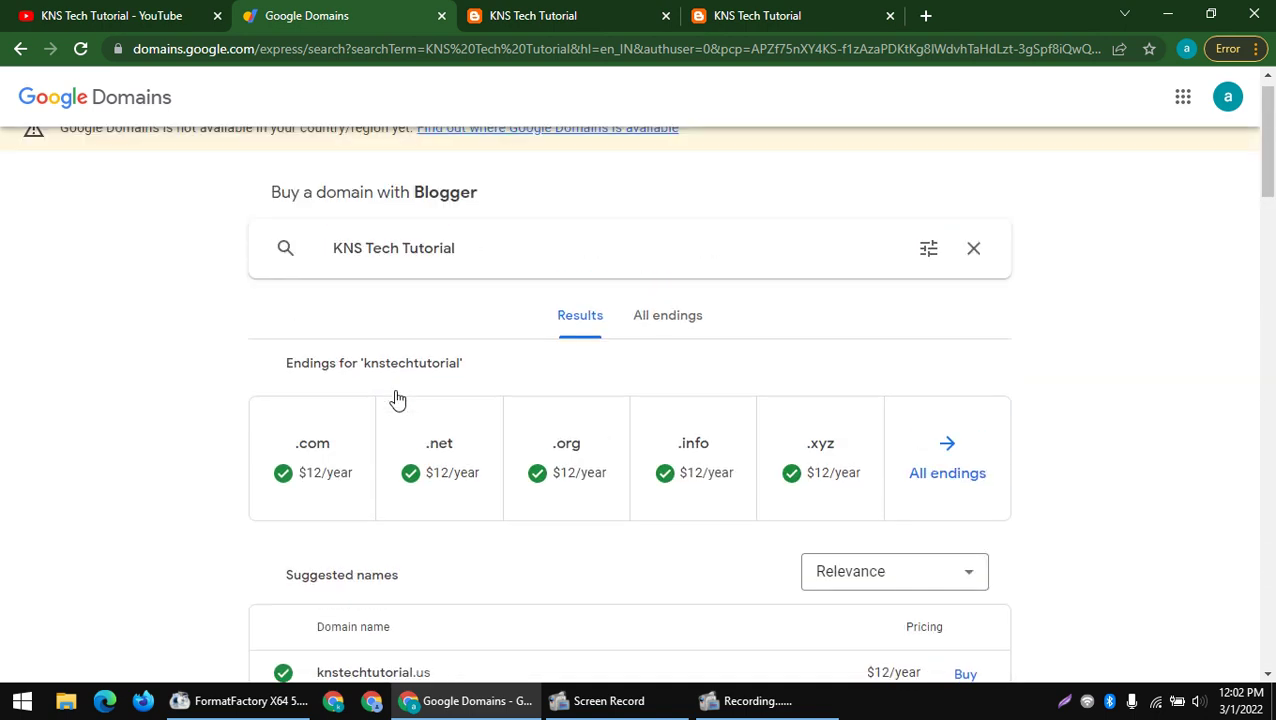
{"action": "scroll", "coordinate": [397, 400], "scroll_direction": "up", "scroll_amount": 1}
{"action": "left_click_drag", "start_coordinate": [330, 465], "coordinate": [362, 530]}
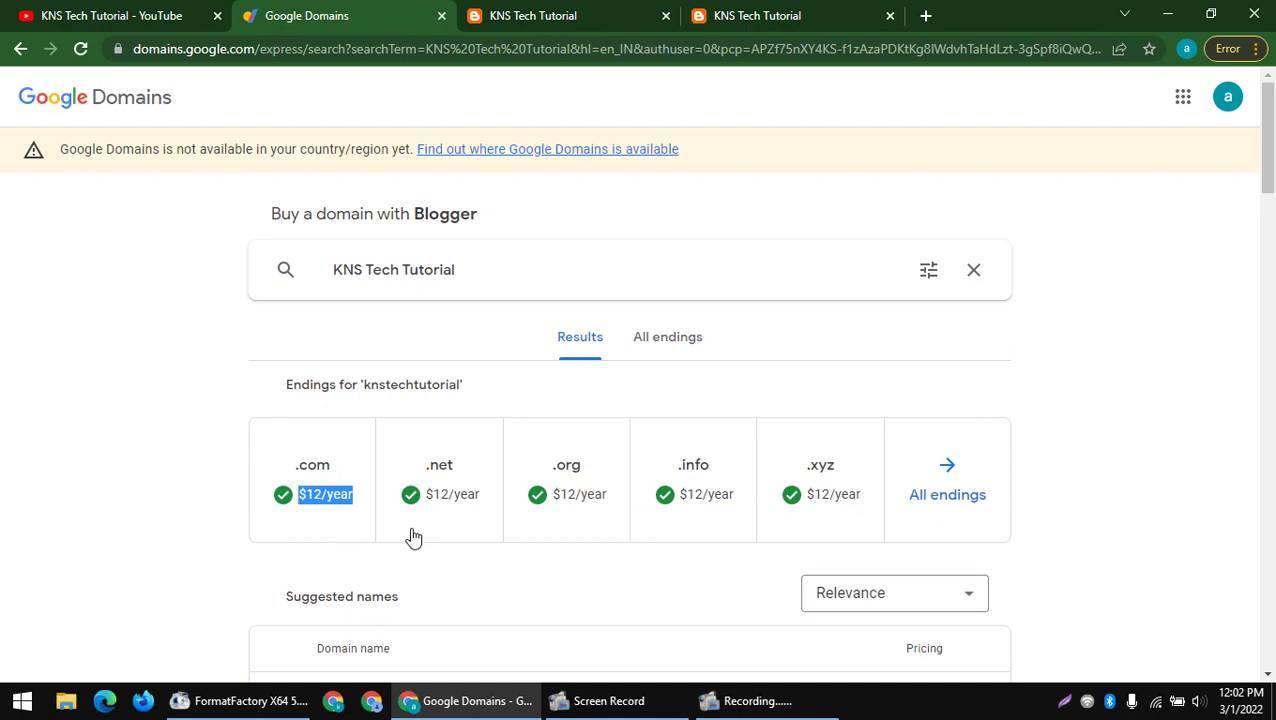
{"action": "left_click_drag", "start_coordinate": [456, 465], "coordinate": [425, 465]}
{"action": "left_click_drag", "start_coordinate": [610, 512], "coordinate": [1245, 505]}
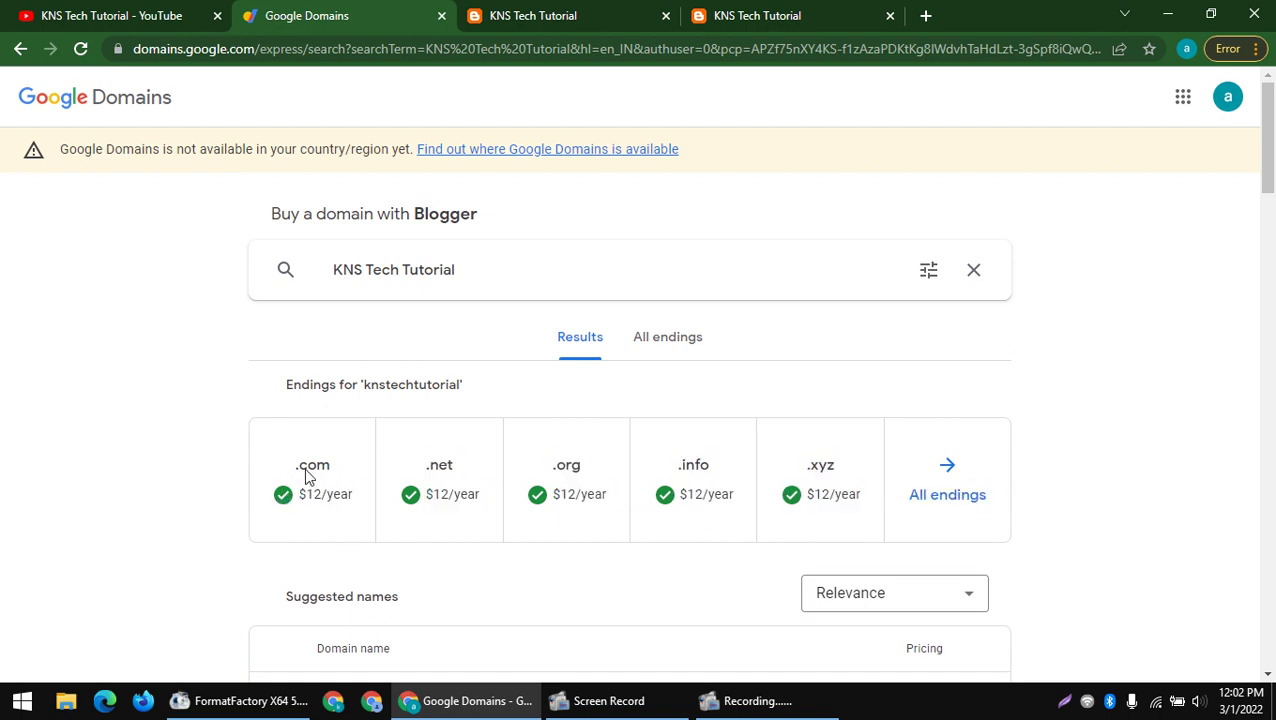
{"action": "left_click", "coordinate": [181, 484]}
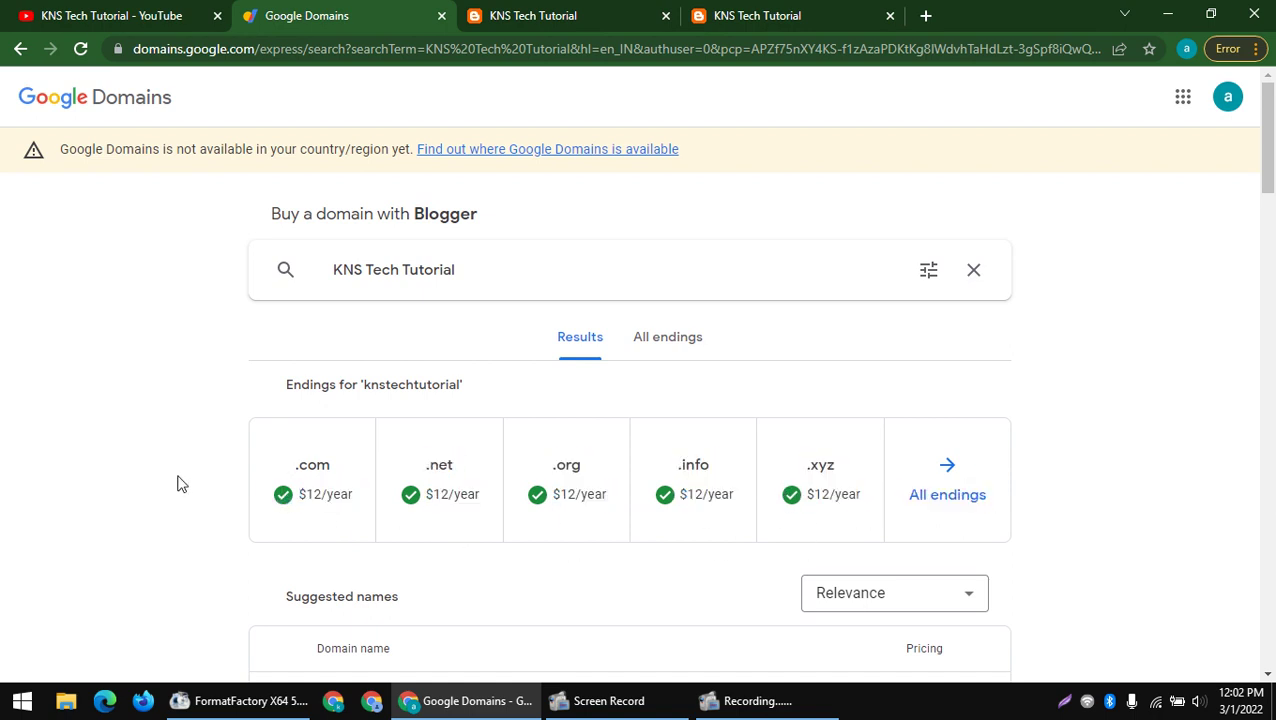
- Show the details of the .com ending and read the listed advantages of knstechtutorial.com
{"action": "left_click", "coordinate": [298, 497]}
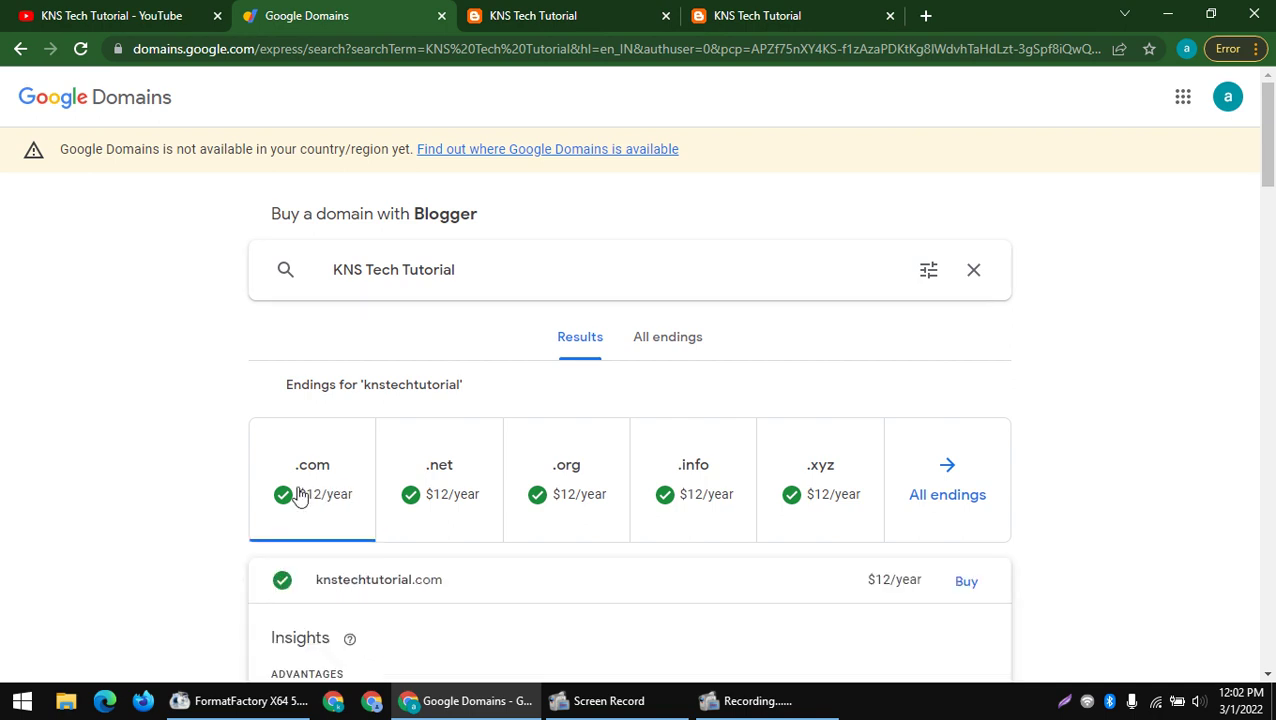
{"action": "scroll", "coordinate": [298, 497], "scroll_direction": "down", "scroll_amount": 2}
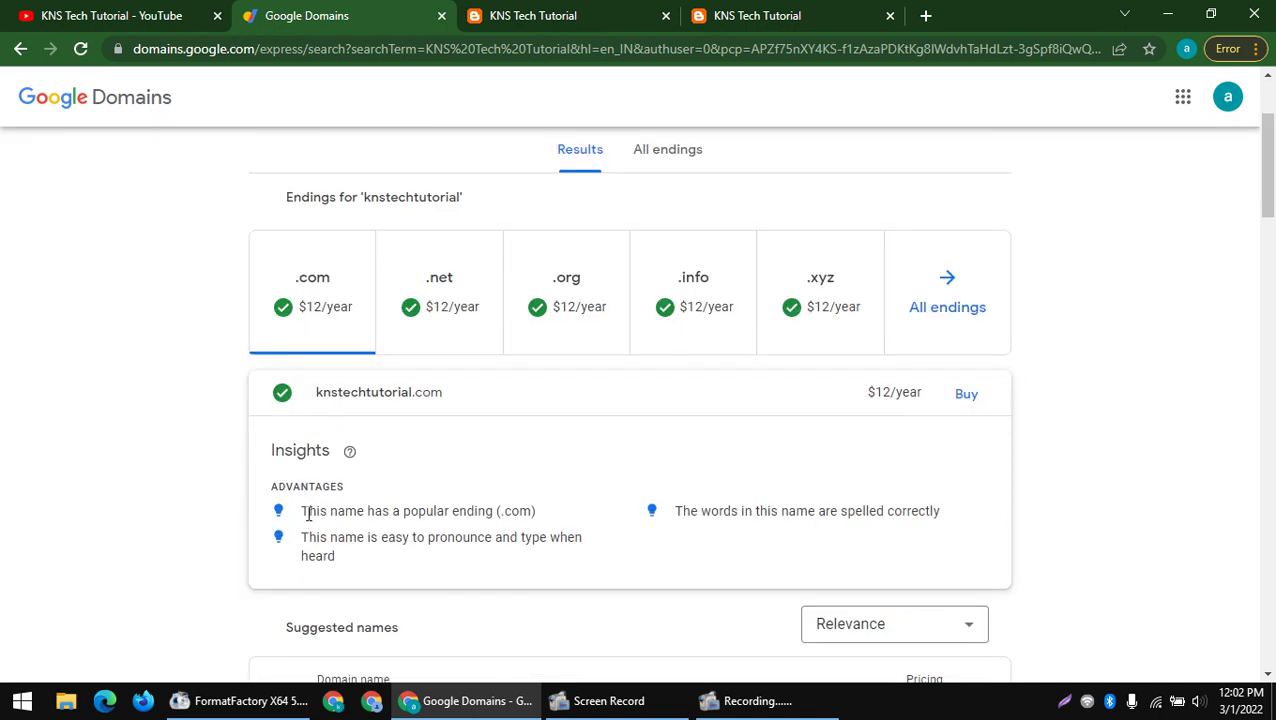
{"action": "left_click_drag", "start_coordinate": [342, 516], "coordinate": [546, 524]}
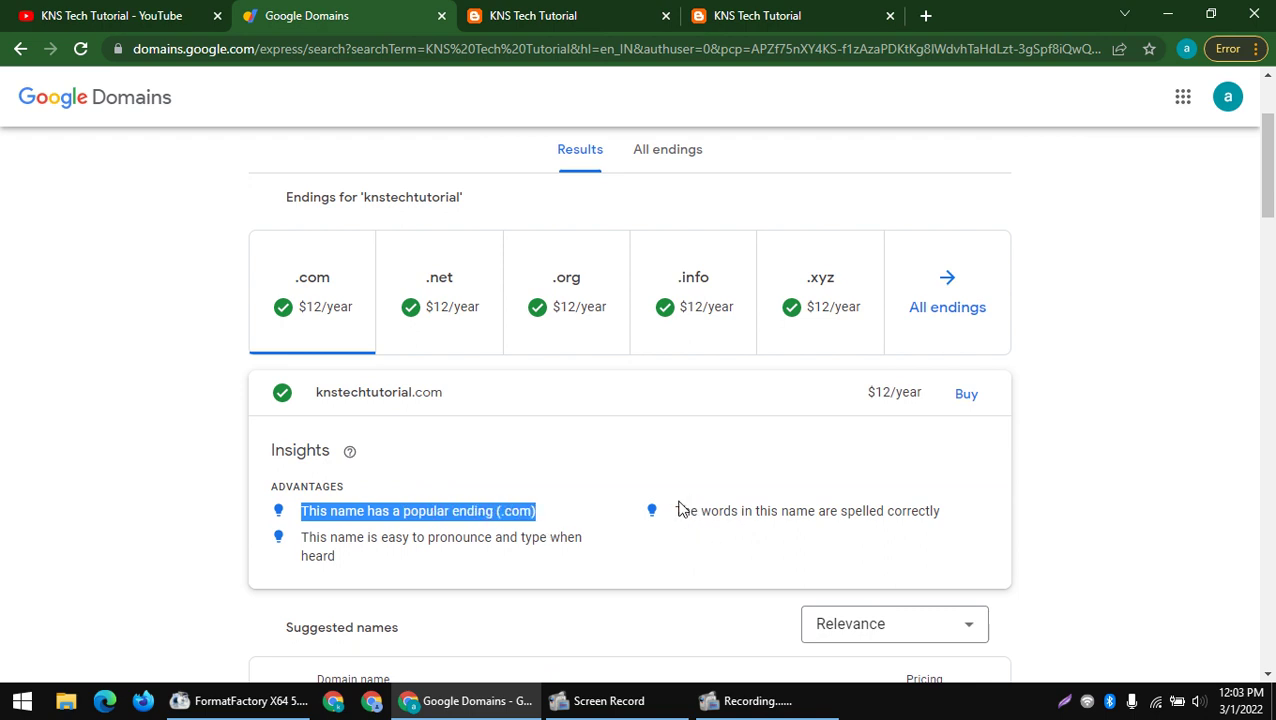
{"action": "left_click_drag", "start_coordinate": [677, 511], "coordinate": [948, 531]}
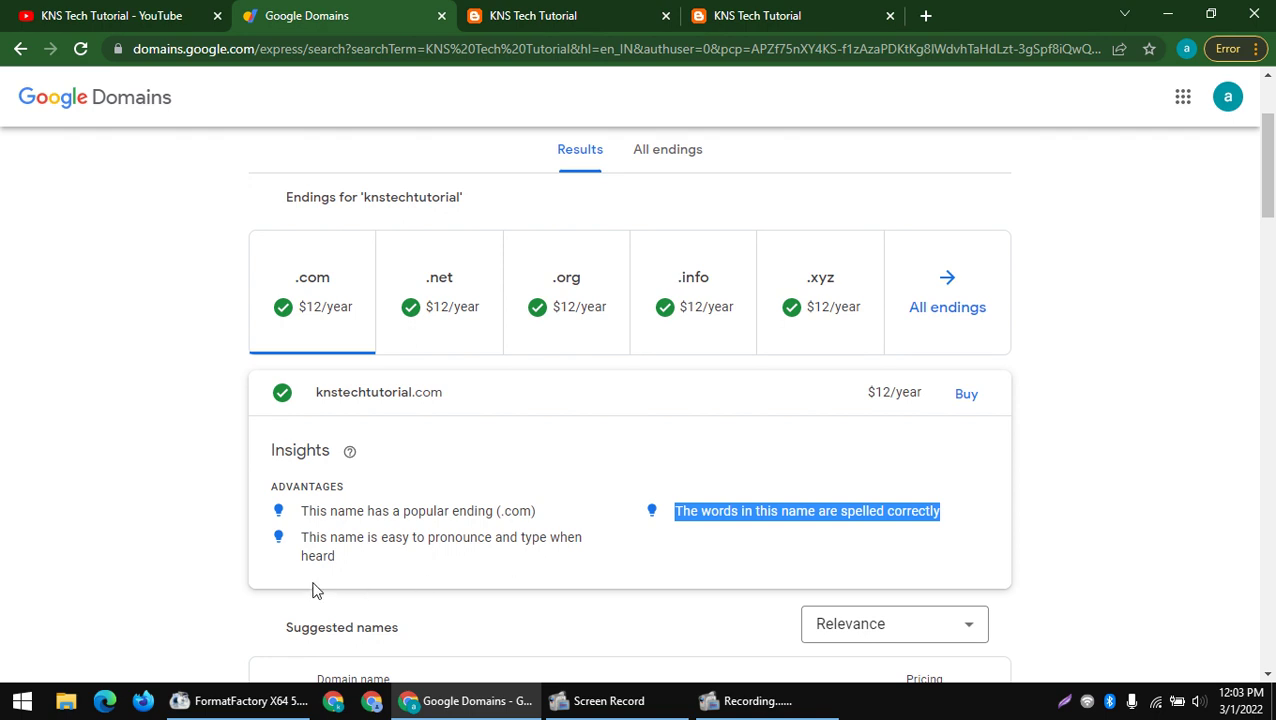
{"action": "scroll", "coordinate": [313, 590], "scroll_direction": "down", "scroll_amount": 2}
{"action": "scroll", "coordinate": [655, 330], "scroll_direction": "up", "scroll_amount": 5}
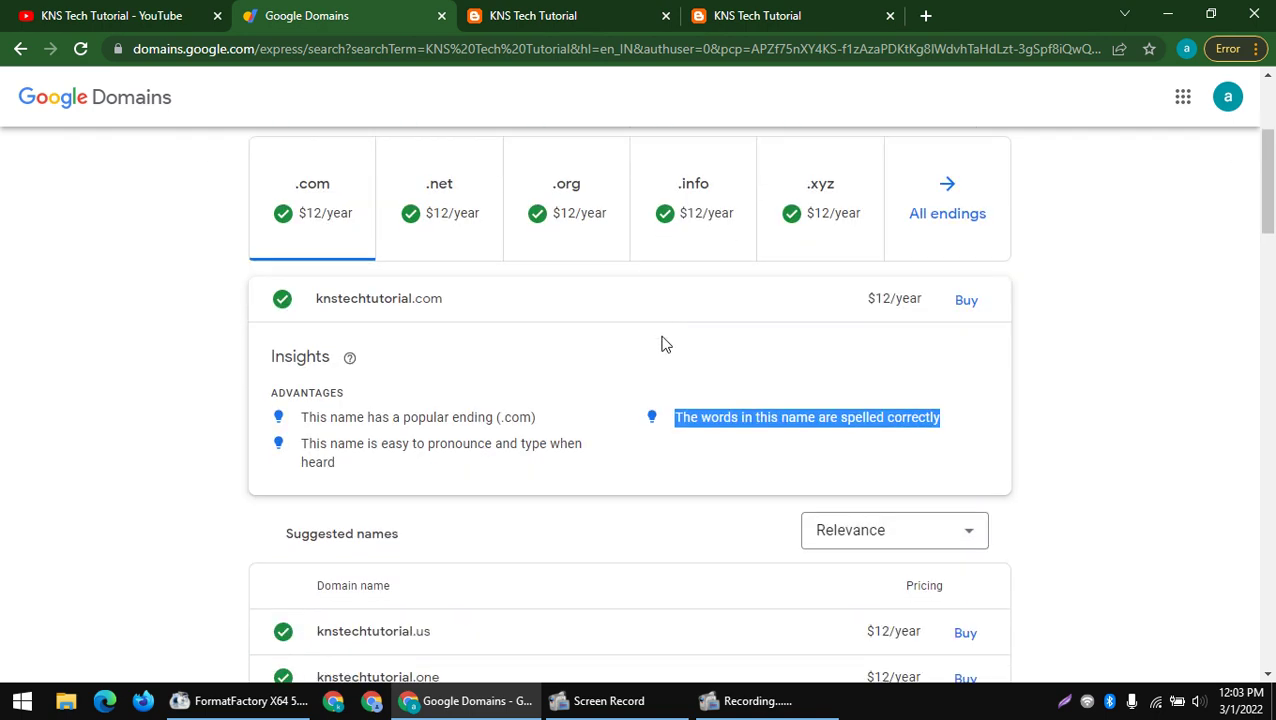
{"action": "scroll", "coordinate": [398, 484], "scroll_direction": "down", "scroll_amount": 2}
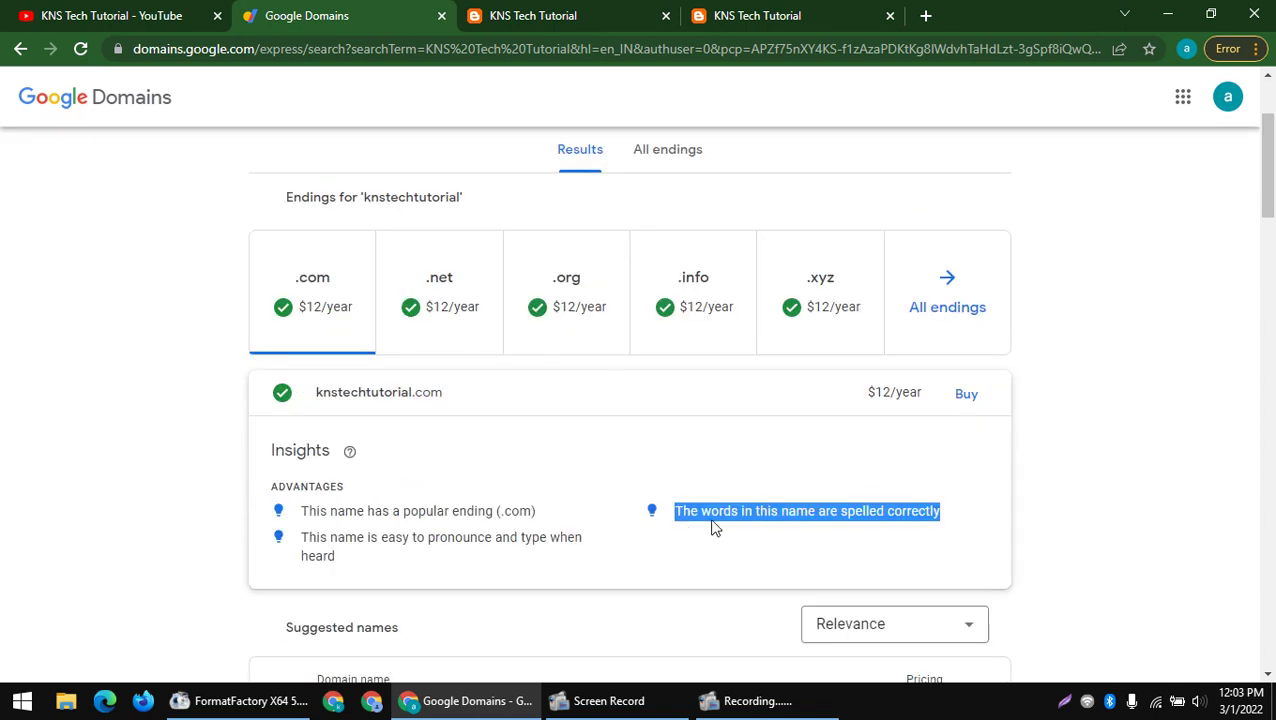
- Start the purchase of knstechtutorial.com and look through the registration periods offered, from 1 to 10 years
{"action": "left_click", "coordinate": [958, 404]}
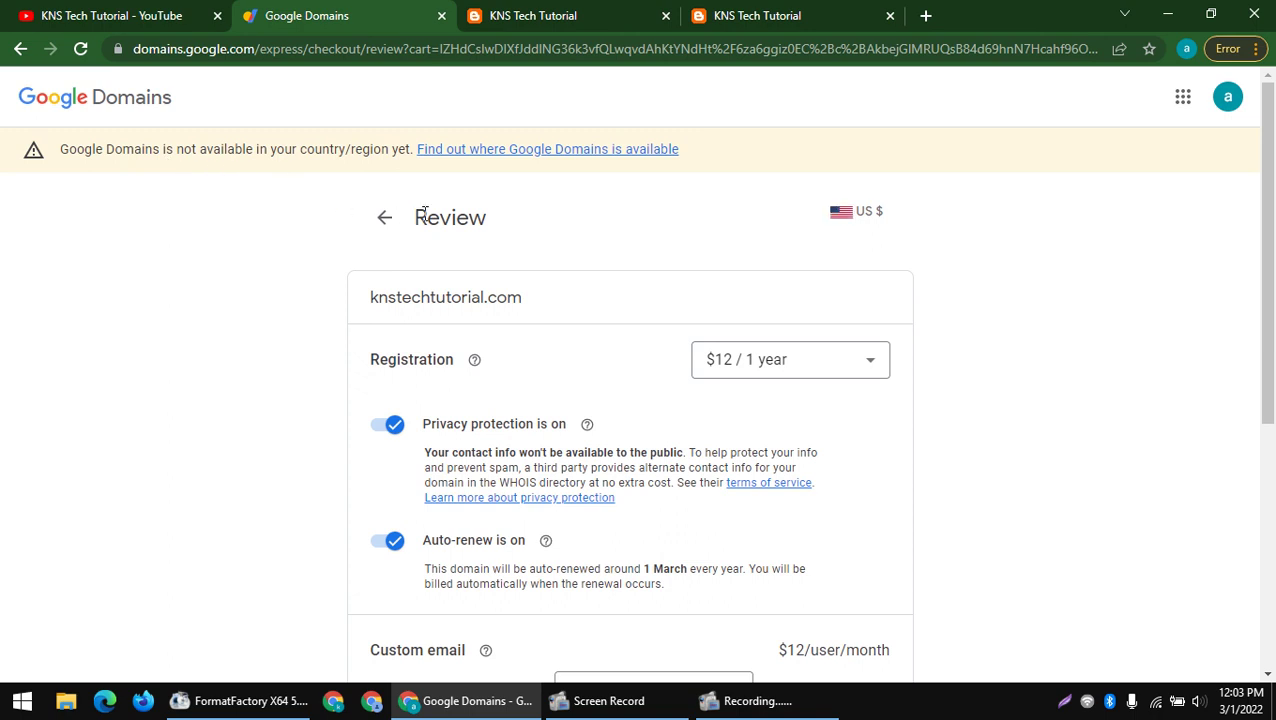
{"action": "left_click_drag", "start_coordinate": [410, 215], "coordinate": [575, 242]}
{"action": "left_click", "coordinate": [835, 212]}
{"action": "left_click_drag", "start_coordinate": [678, 359], "coordinate": [829, 367]}
{"action": "left_click", "coordinate": [829, 367]}
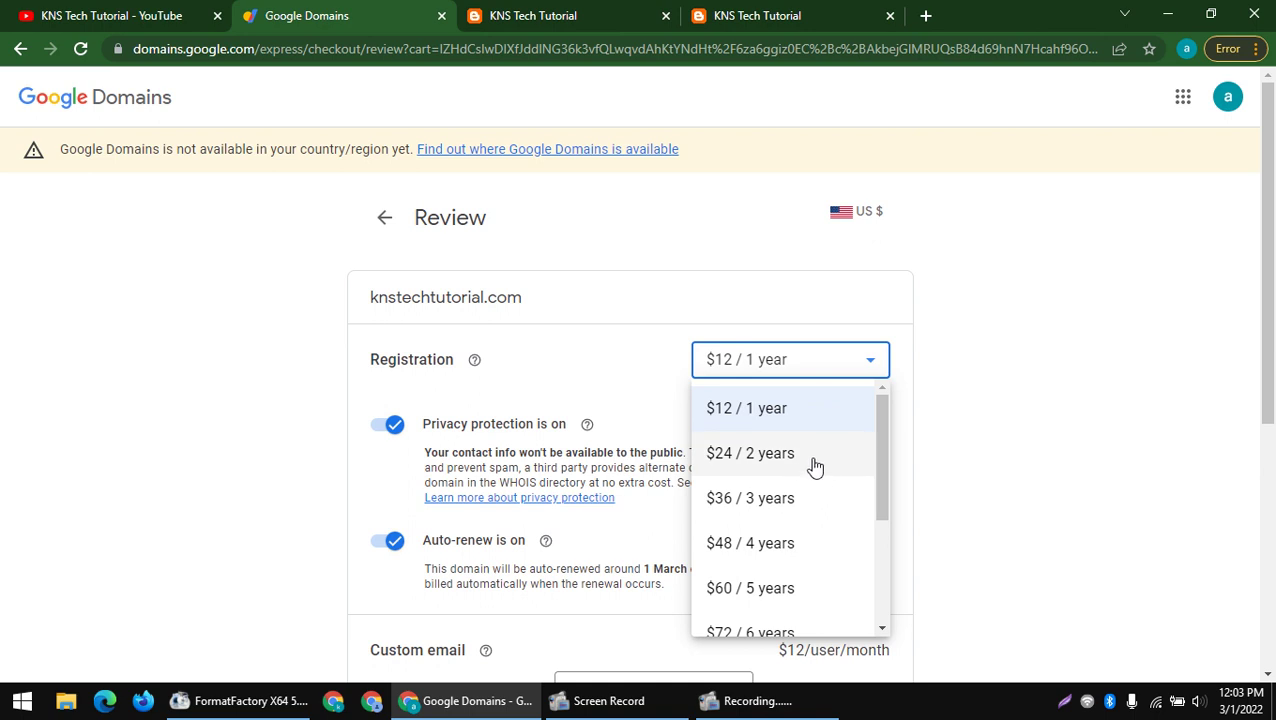
{"action": "left_click_drag", "start_coordinate": [891, 508], "coordinate": [890, 644]}
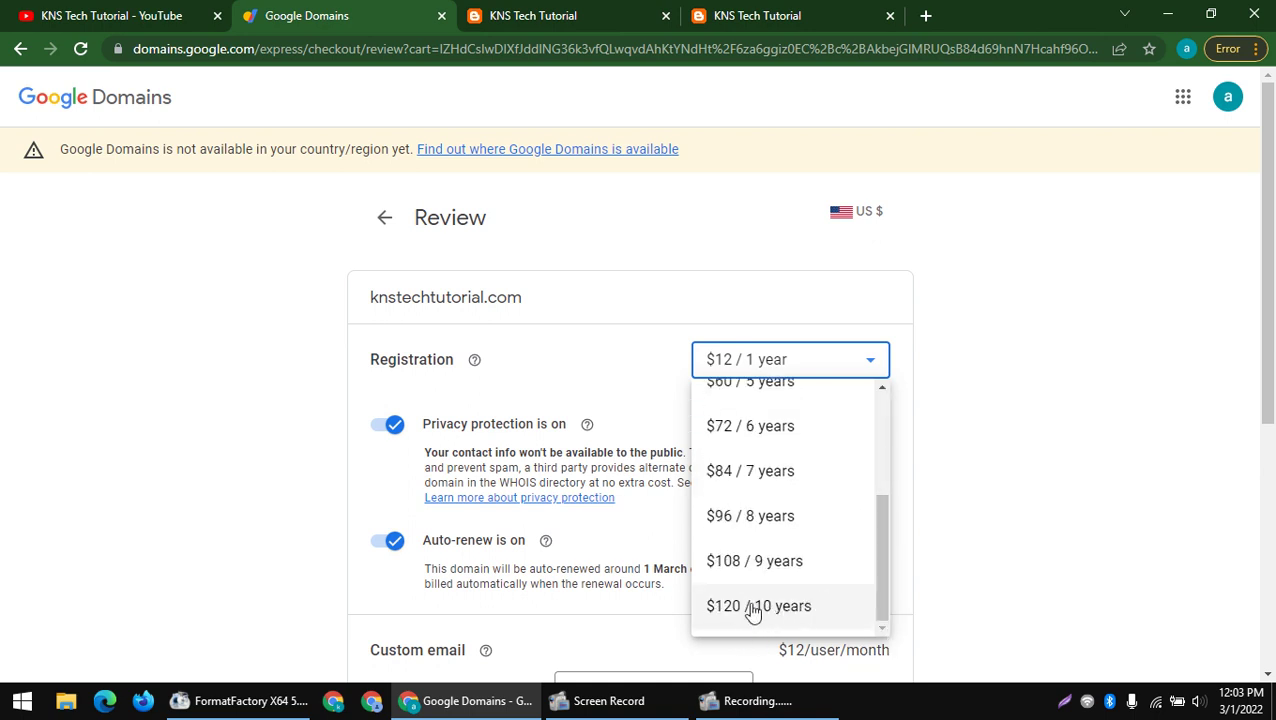
{"action": "left_click", "coordinate": [1175, 482]}
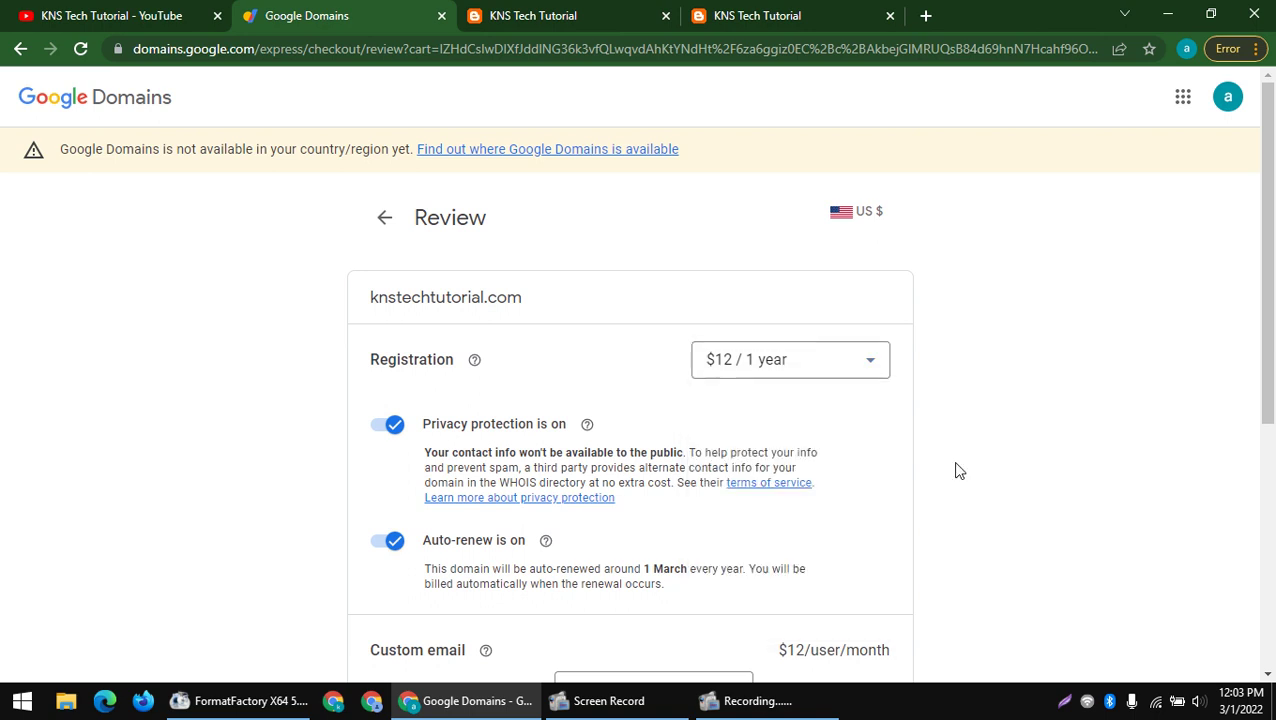
- Read the privacy protection and auto-renew details for the knstechtutorial.com registration
{"action": "left_click_drag", "start_coordinate": [421, 420], "coordinate": [812, 592]}
{"action": "left_click", "coordinate": [424, 541]}
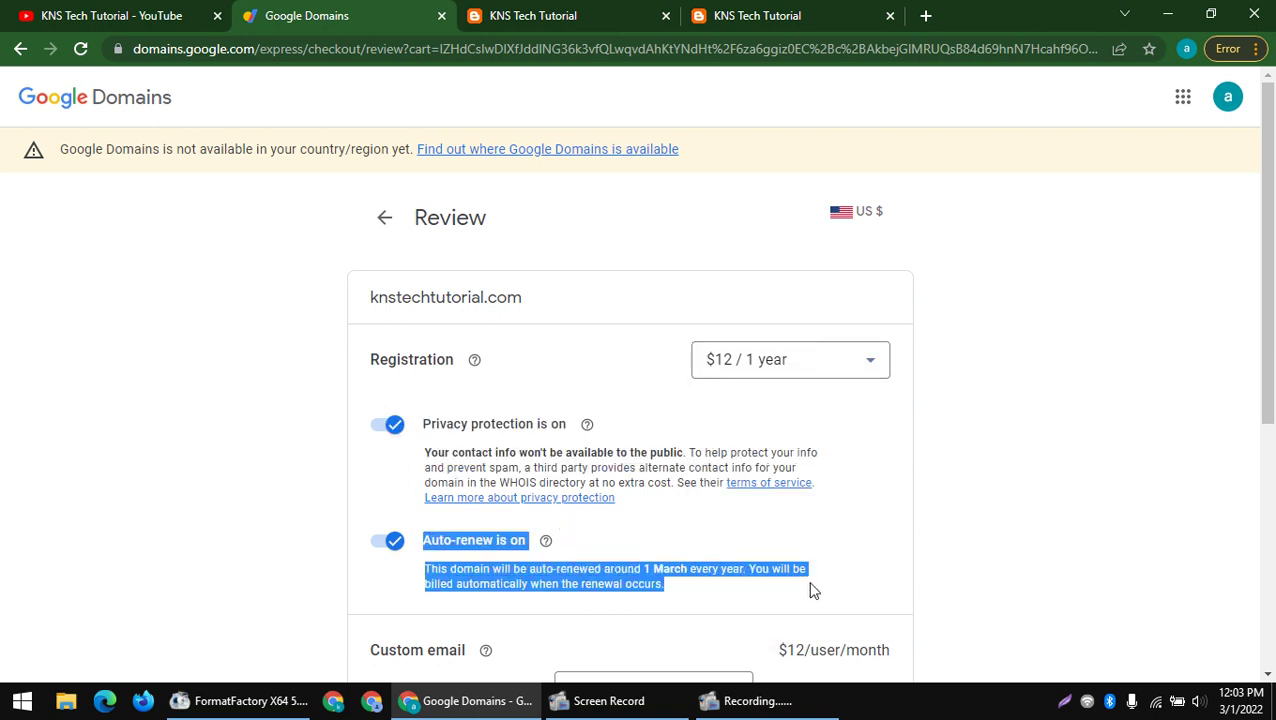
{"action": "left_click", "coordinate": [836, 591]}
{"action": "left_click_drag", "start_coordinate": [635, 603], "coordinate": [323, 533]}
{"action": "left_click", "coordinate": [258, 530]}
{"action": "scroll", "coordinate": [407, 524], "scroll_direction": "down", "scroll_amount": 1}
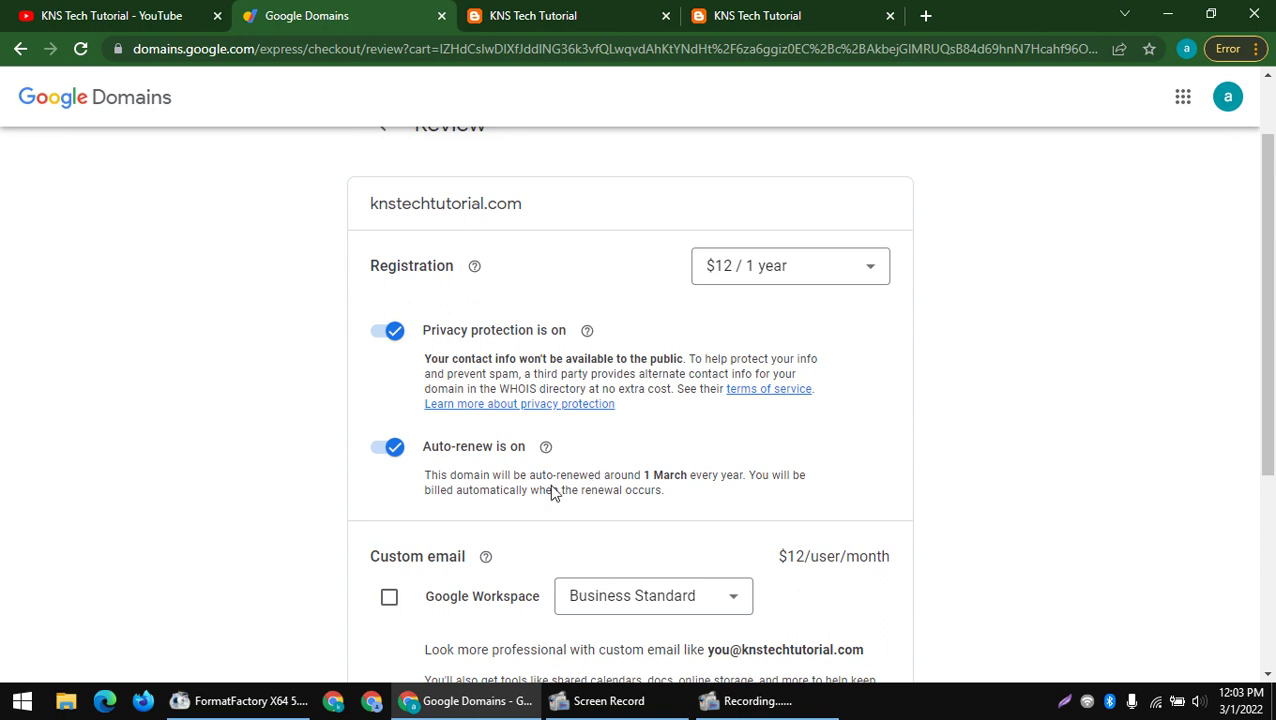
{"action": "scroll", "coordinate": [540, 495], "scroll_direction": "down", "scroll_amount": 3}
{"action": "scroll", "coordinate": [420, 460], "scroll_direction": "up", "scroll_amount": 1}
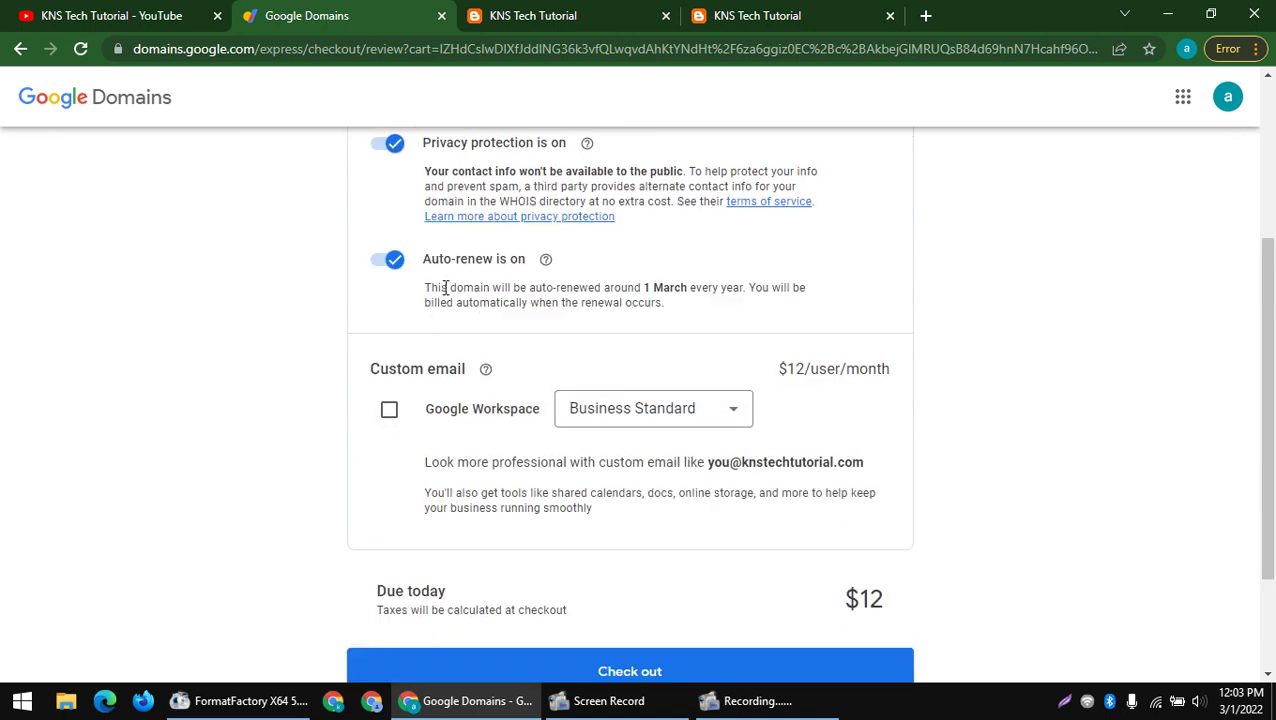
{"action": "left_click_drag", "start_coordinate": [445, 288], "coordinate": [745, 303]}
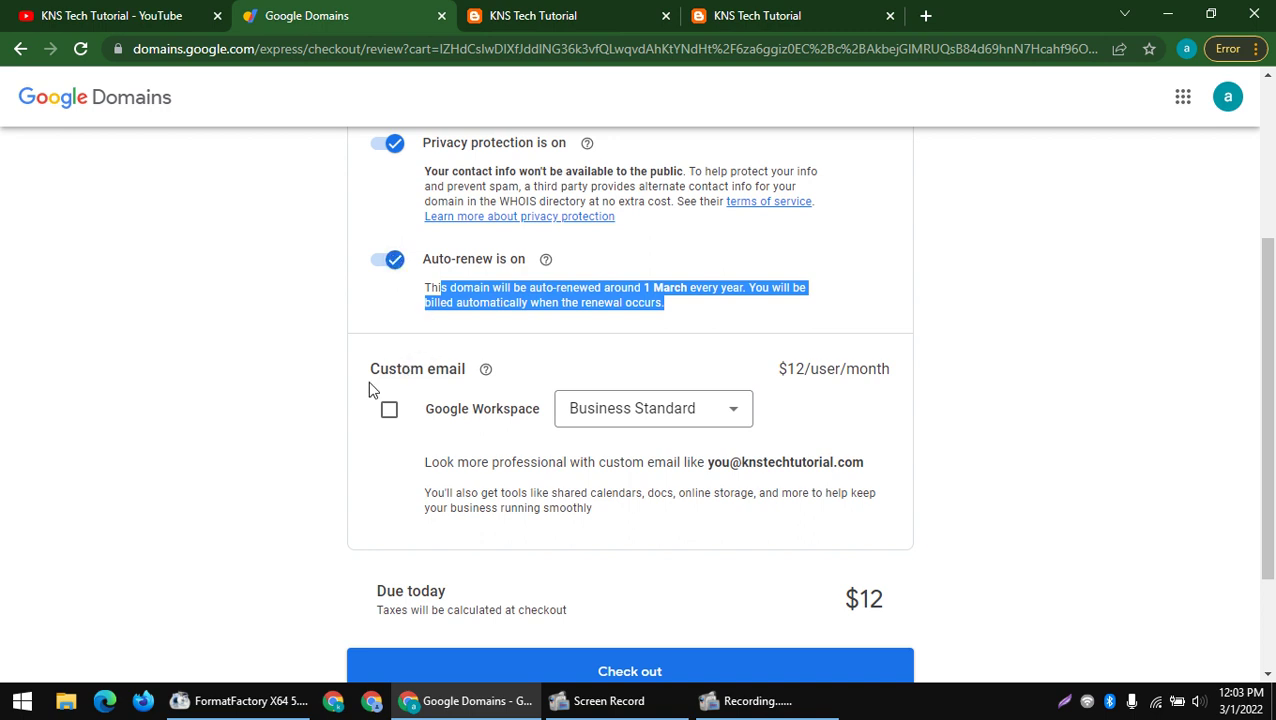
- Examine the Custom email offer and its price, turning the Google Workspace option on and off again
{"action": "left_click_drag", "start_coordinate": [370, 388], "coordinate": [430, 385]}
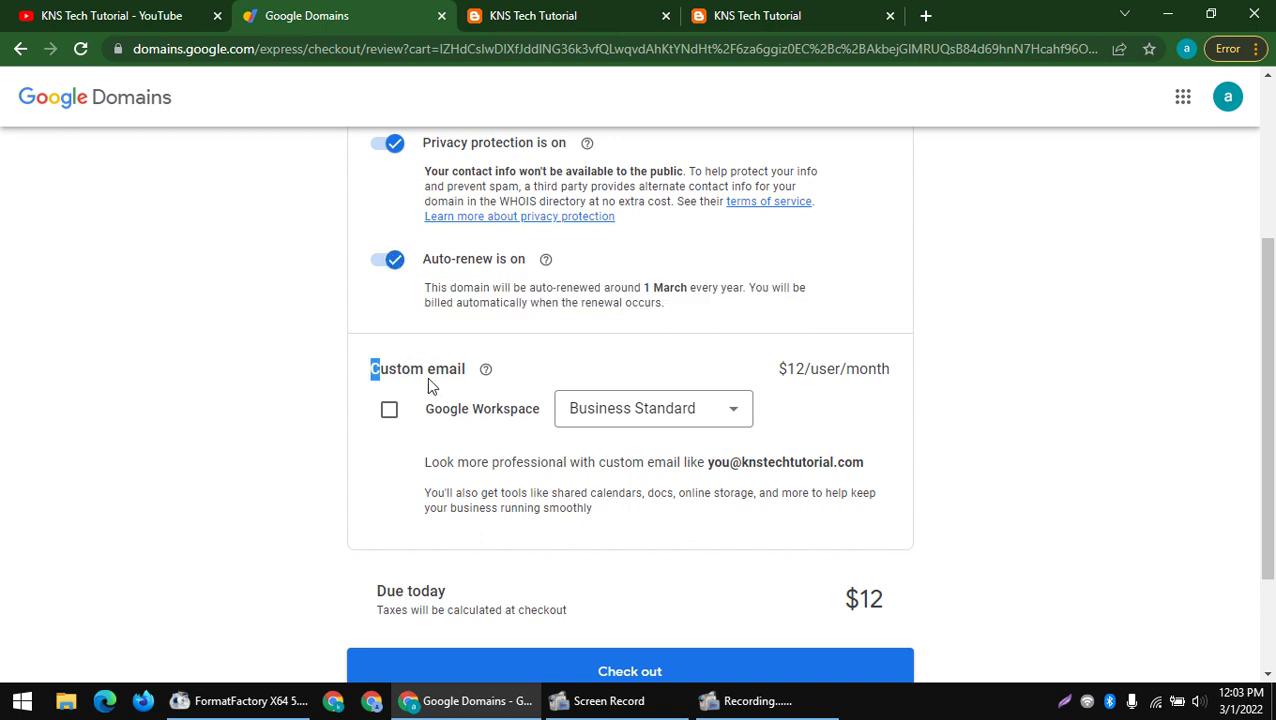
{"action": "left_click", "coordinate": [592, 418]}
{"action": "left_click", "coordinate": [585, 420]}
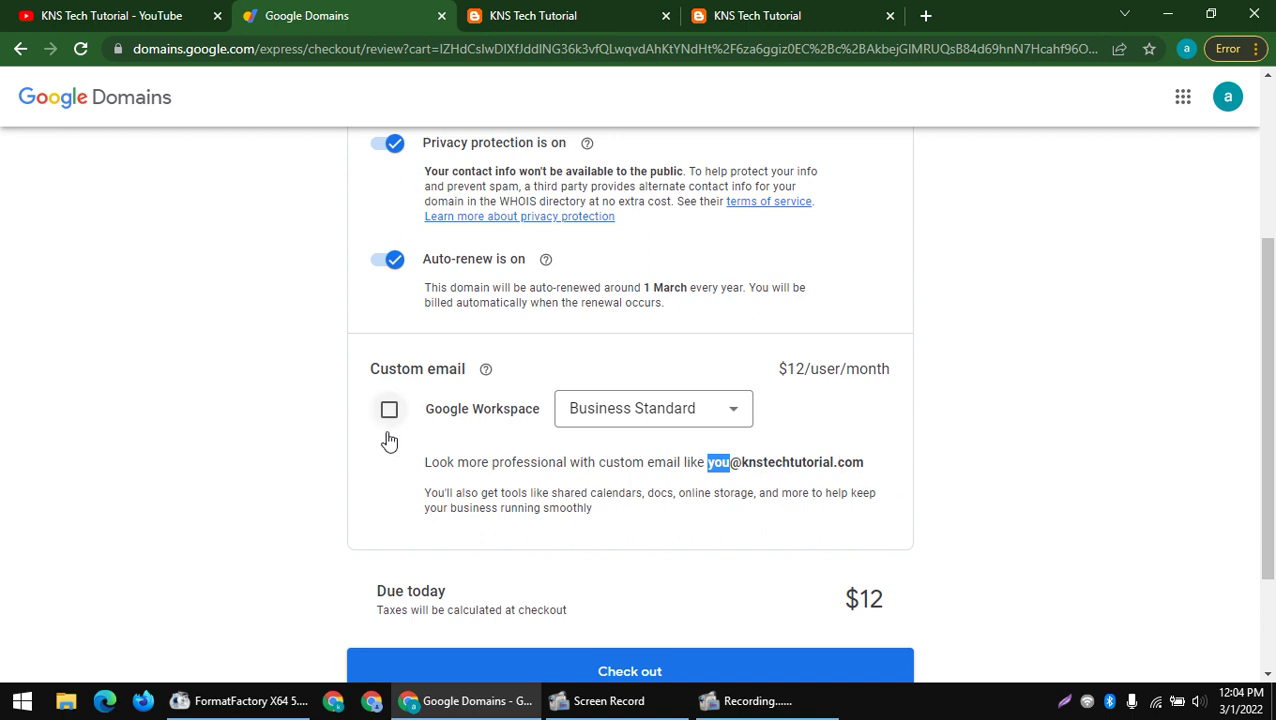
{"action": "left_click_drag", "start_coordinate": [786, 369], "coordinate": [992, 381]}
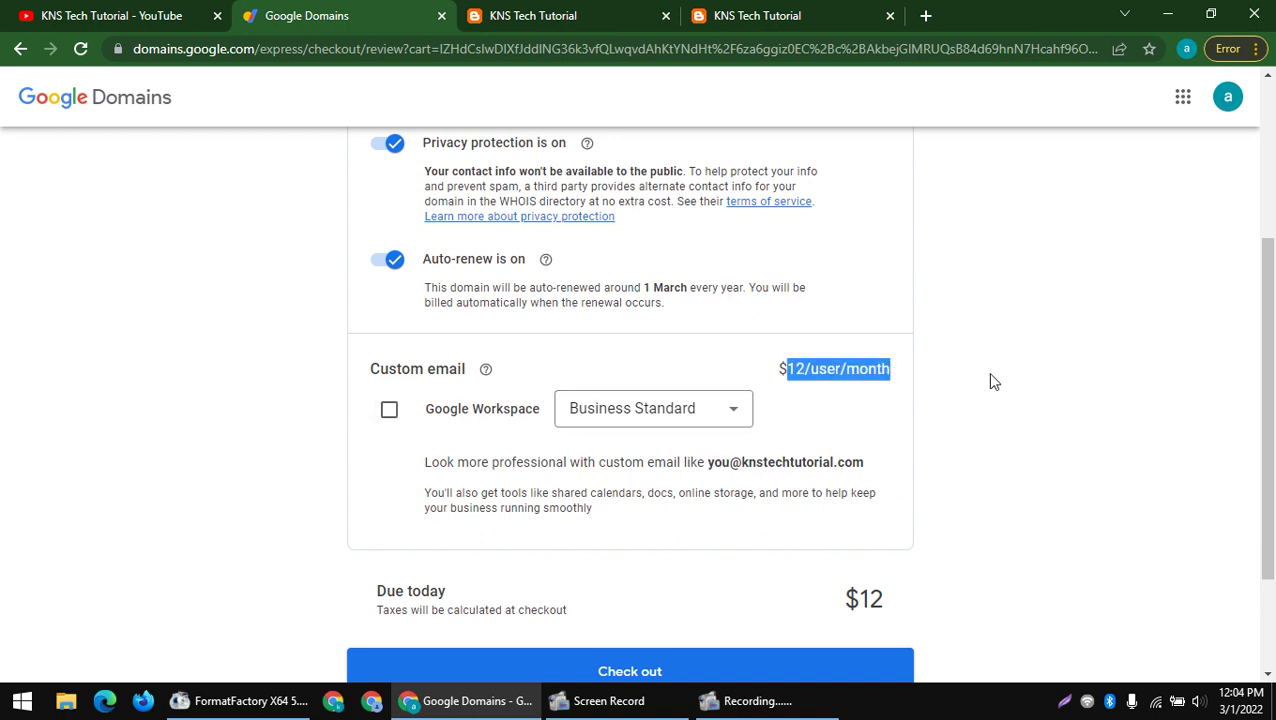
{"action": "scroll", "coordinate": [980, 444], "scroll_direction": "down", "scroll_amount": 2}
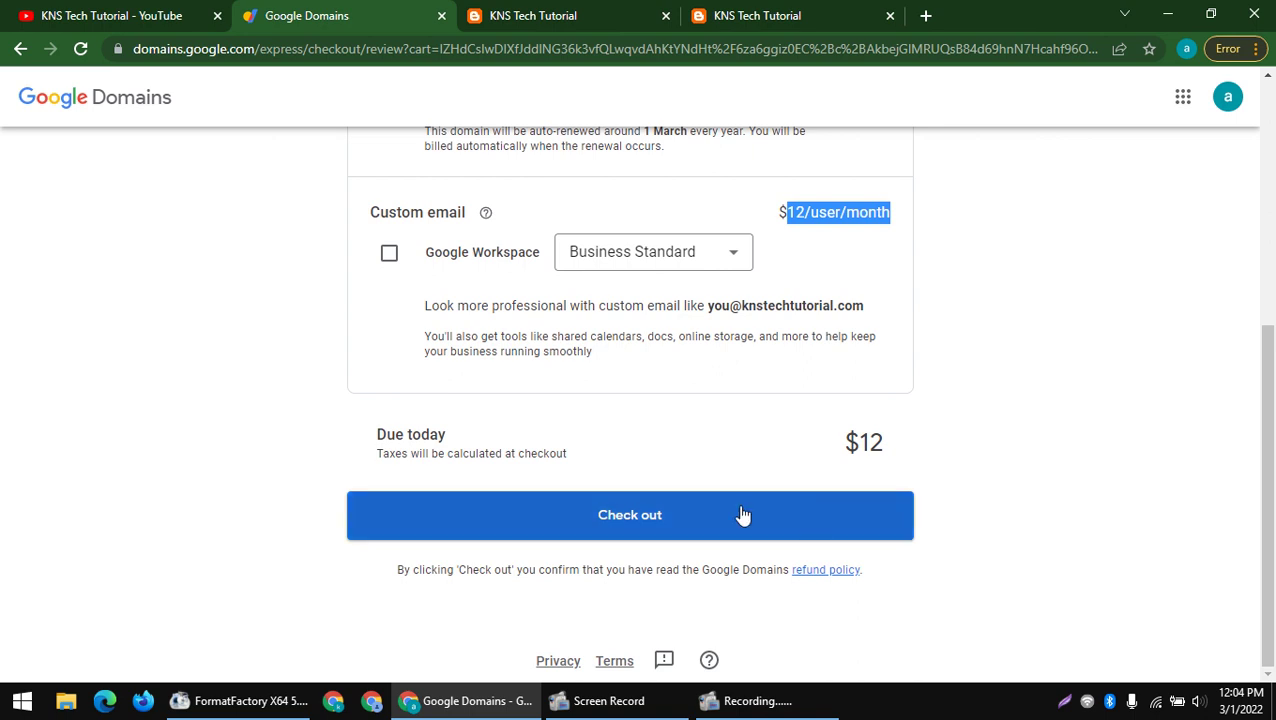
{"action": "left_click", "coordinate": [394, 258]}
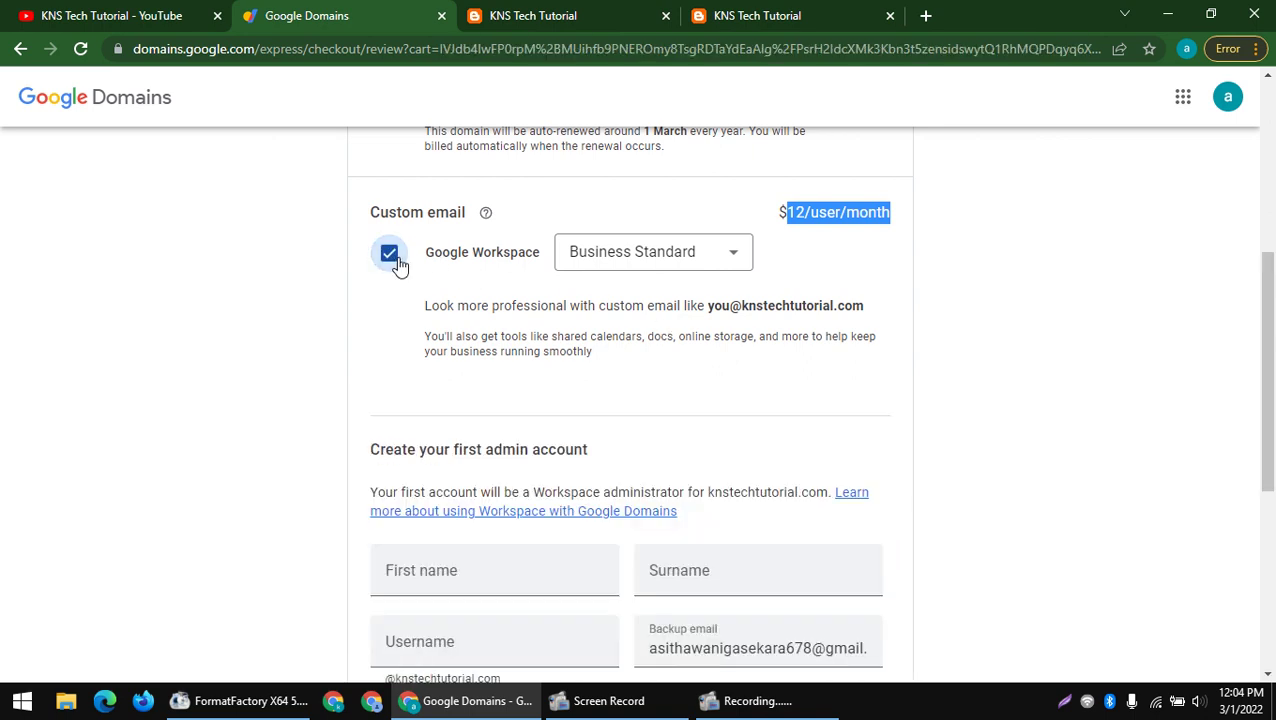
{"action": "left_click", "coordinate": [396, 262]}
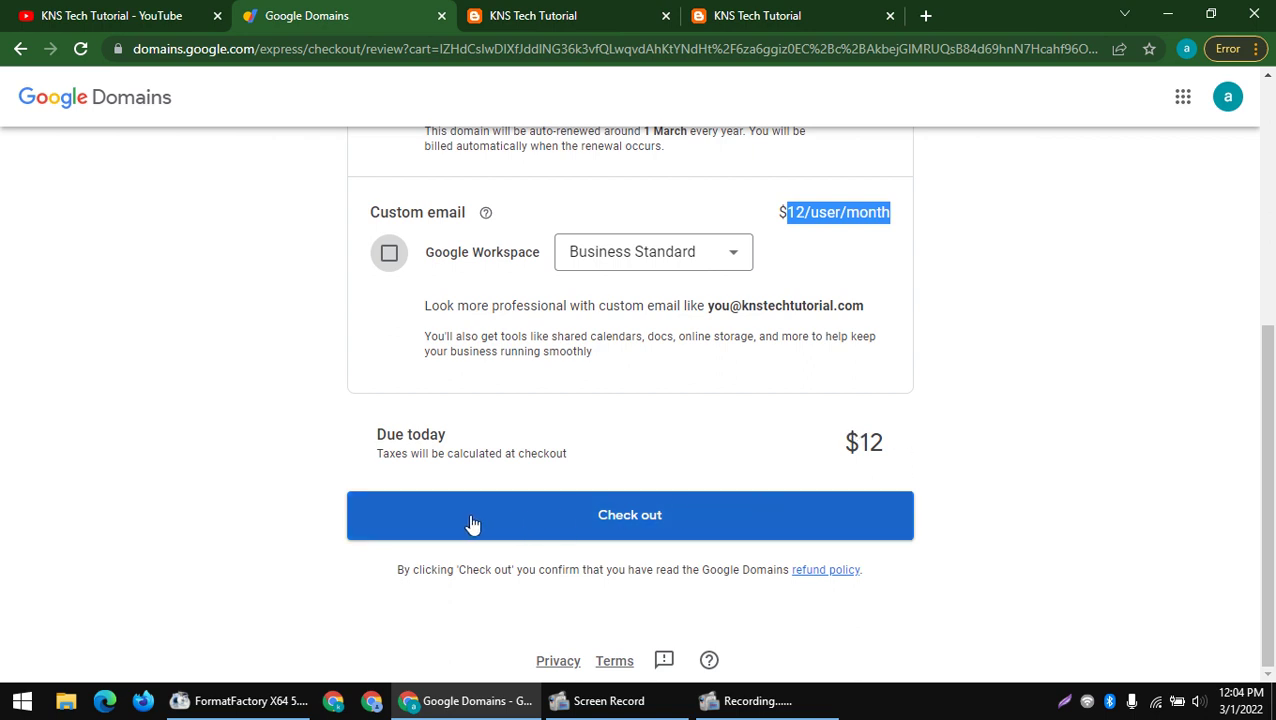
- Check out the domain order and confirm United States (US $) as the billing country
{"action": "left_click", "coordinate": [581, 528]}
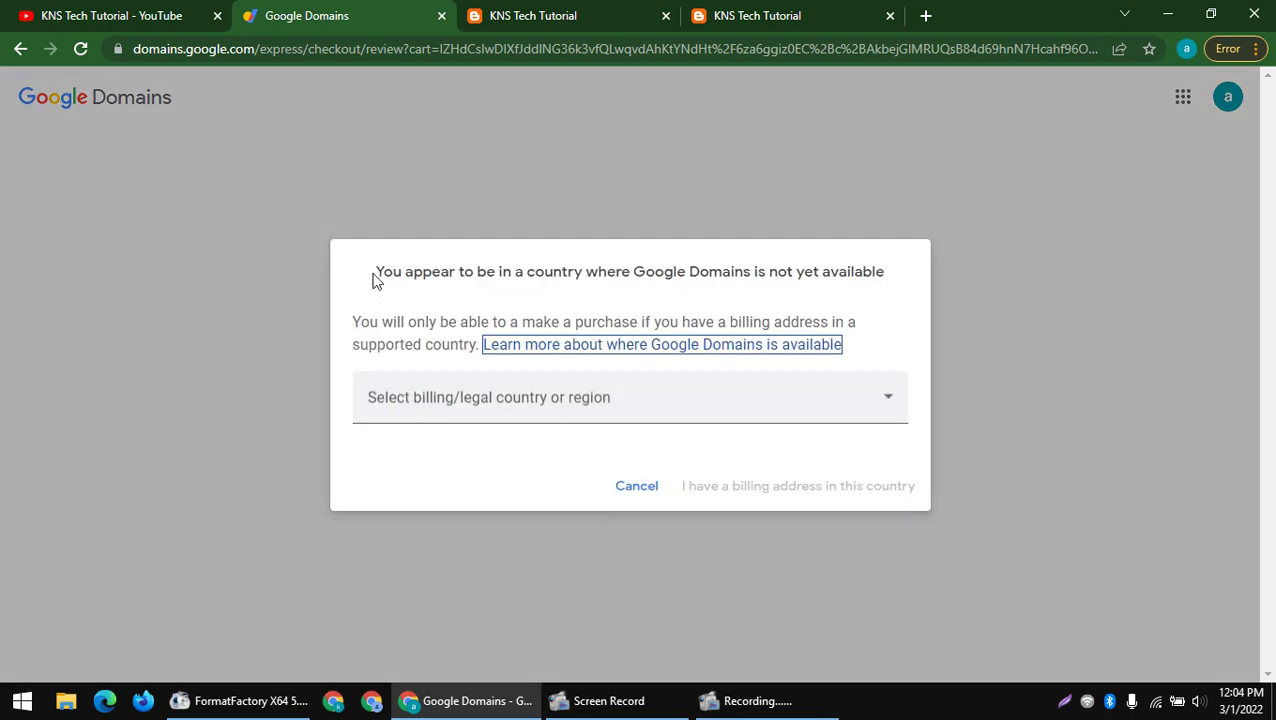
{"action": "left_click_drag", "start_coordinate": [373, 276], "coordinate": [840, 291]}
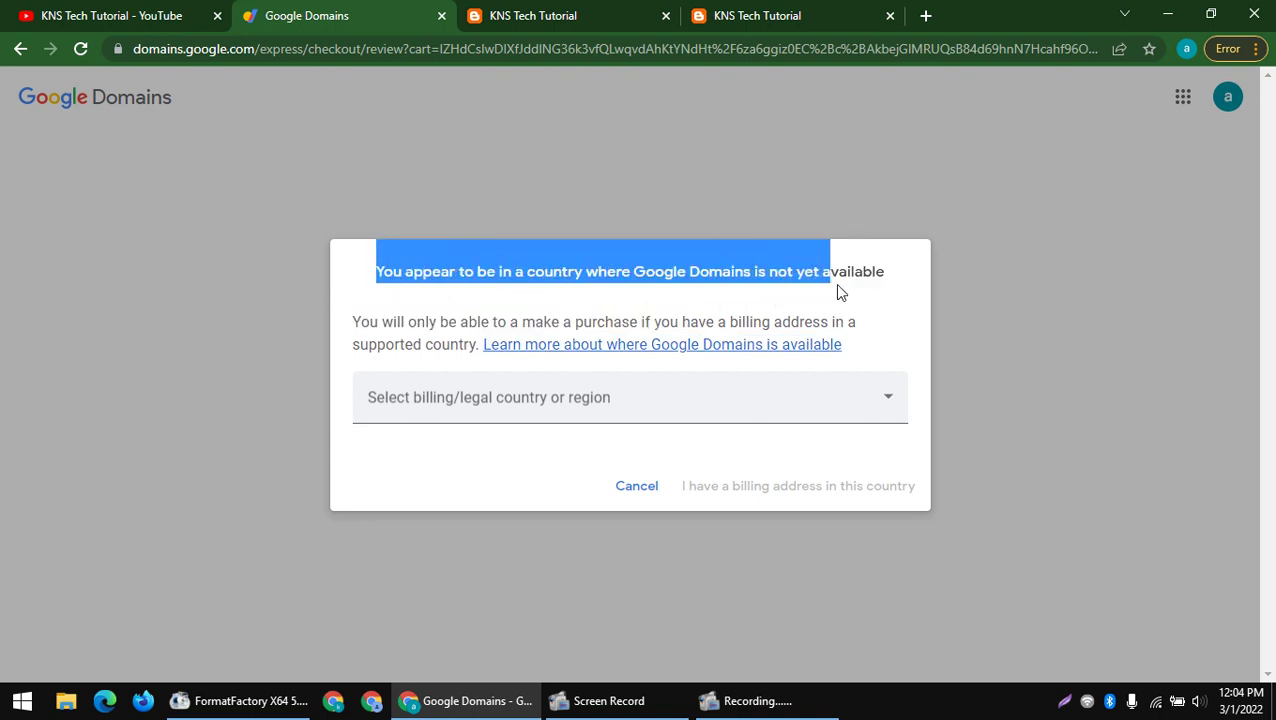
{"action": "left_click", "coordinate": [599, 397]}
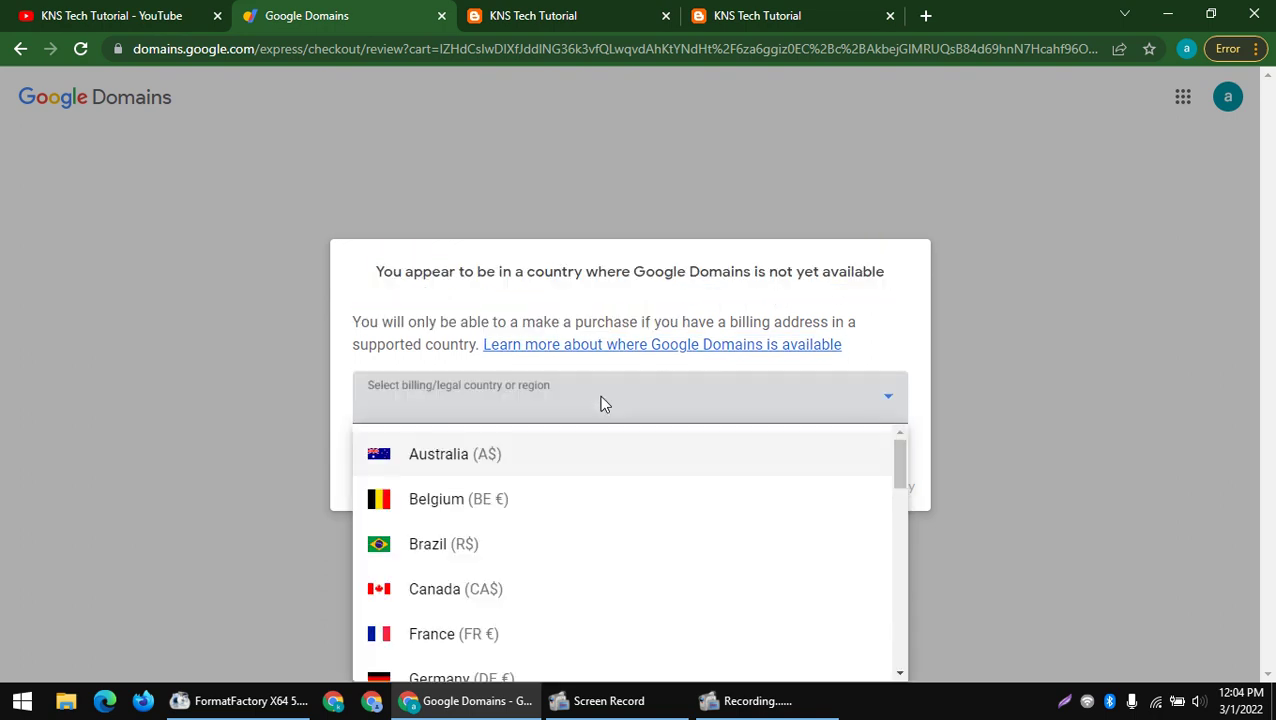
{"action": "scroll", "coordinate": [530, 548], "scroll_direction": "down", "scroll_amount": 4}
{"action": "scroll", "coordinate": [530, 548], "scroll_direction": "down", "scroll_amount": 5}
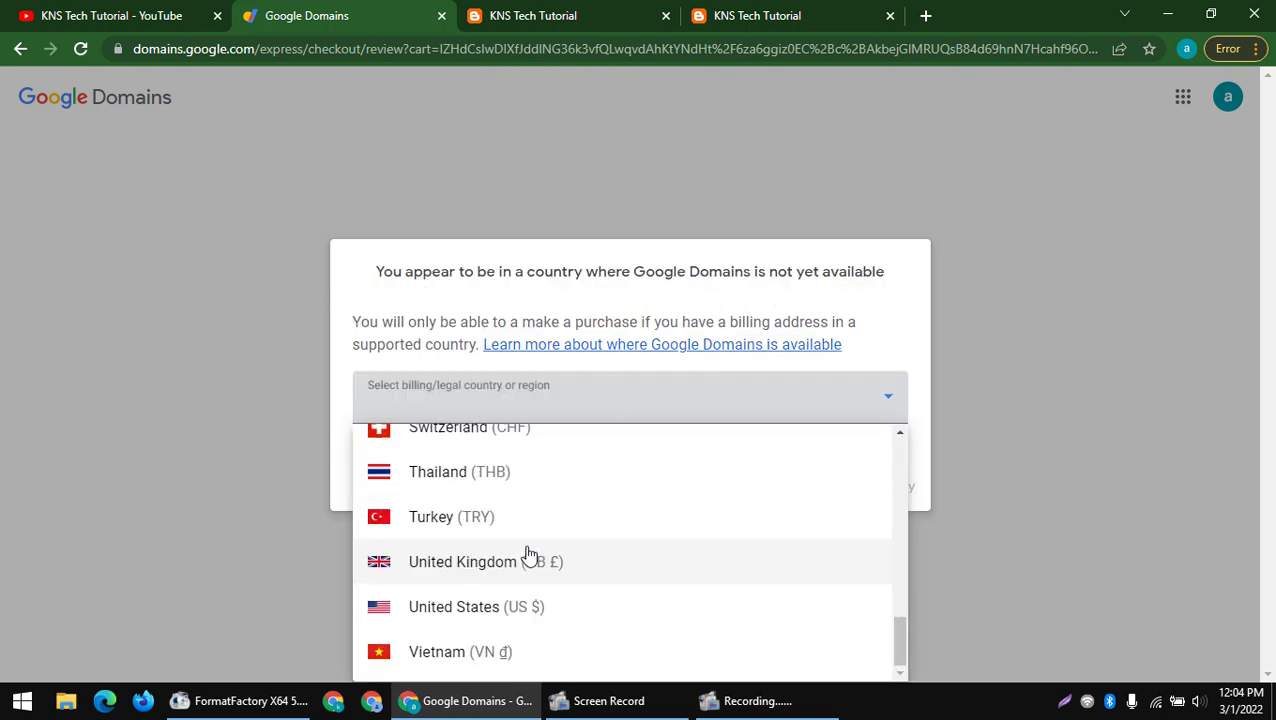
{"action": "left_click", "coordinate": [496, 608]}
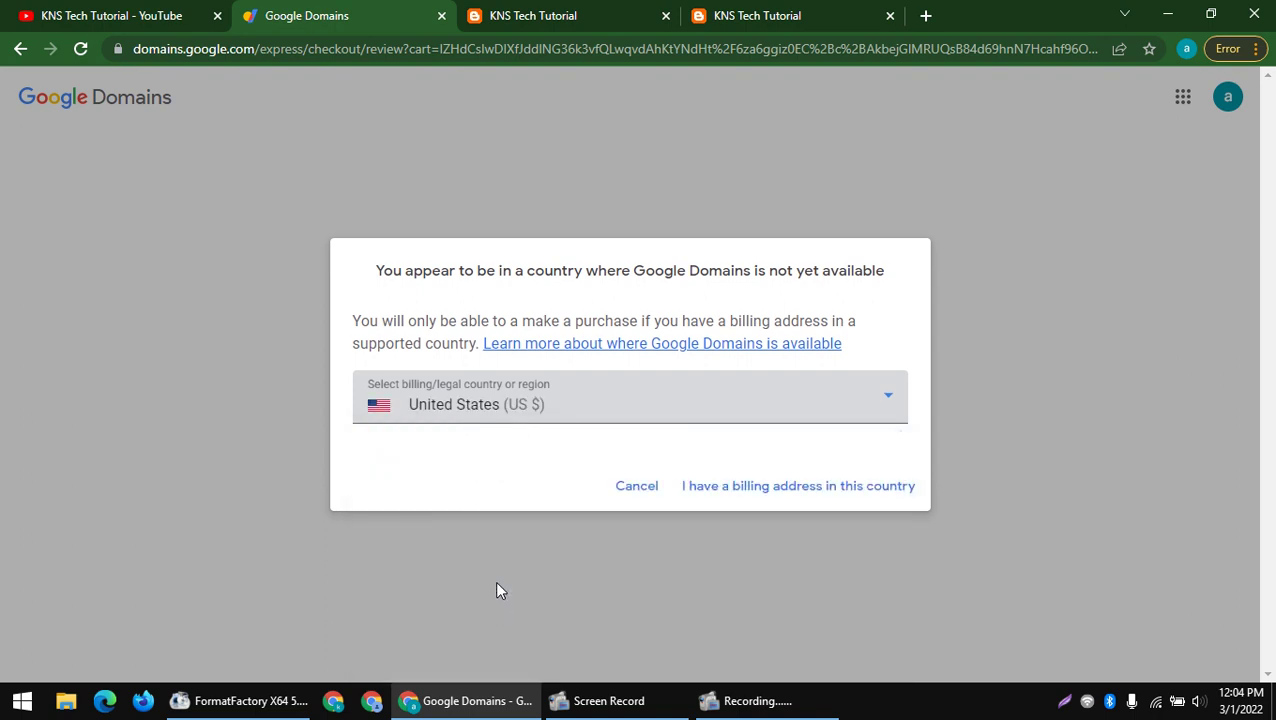
{"action": "left_click", "coordinate": [790, 498]}
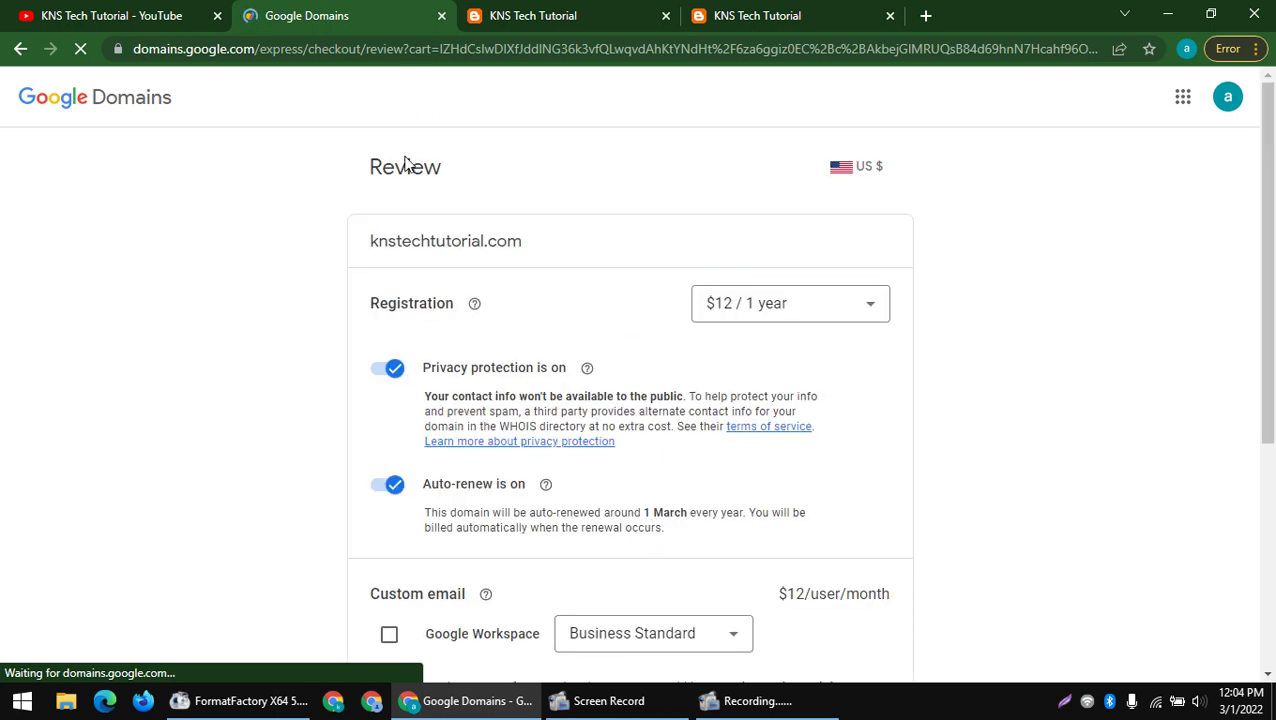
- Check out the reviewed order and look through the contact information form and the DNS records section
{"action": "scroll", "coordinate": [405, 165], "scroll_direction": "down", "scroll_amount": 2}
{"action": "scroll", "coordinate": [420, 352], "scroll_direction": "down", "scroll_amount": 2}
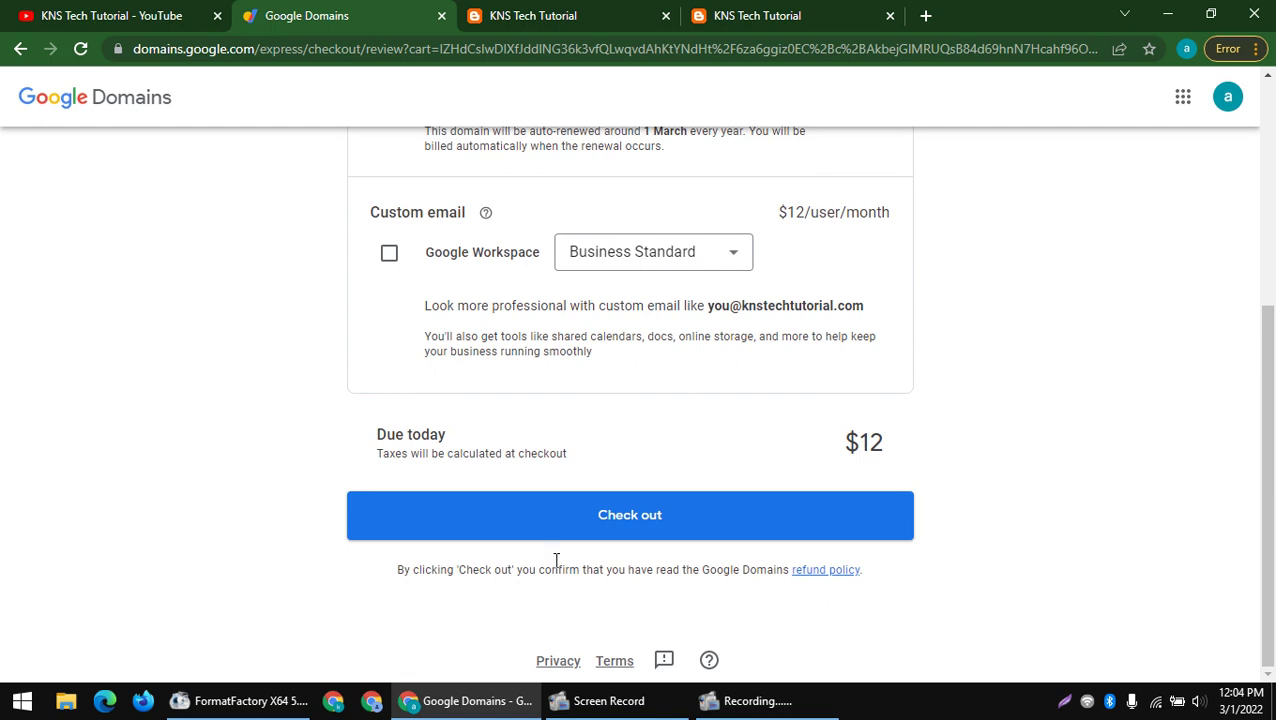
{"action": "left_click", "coordinate": [572, 522]}
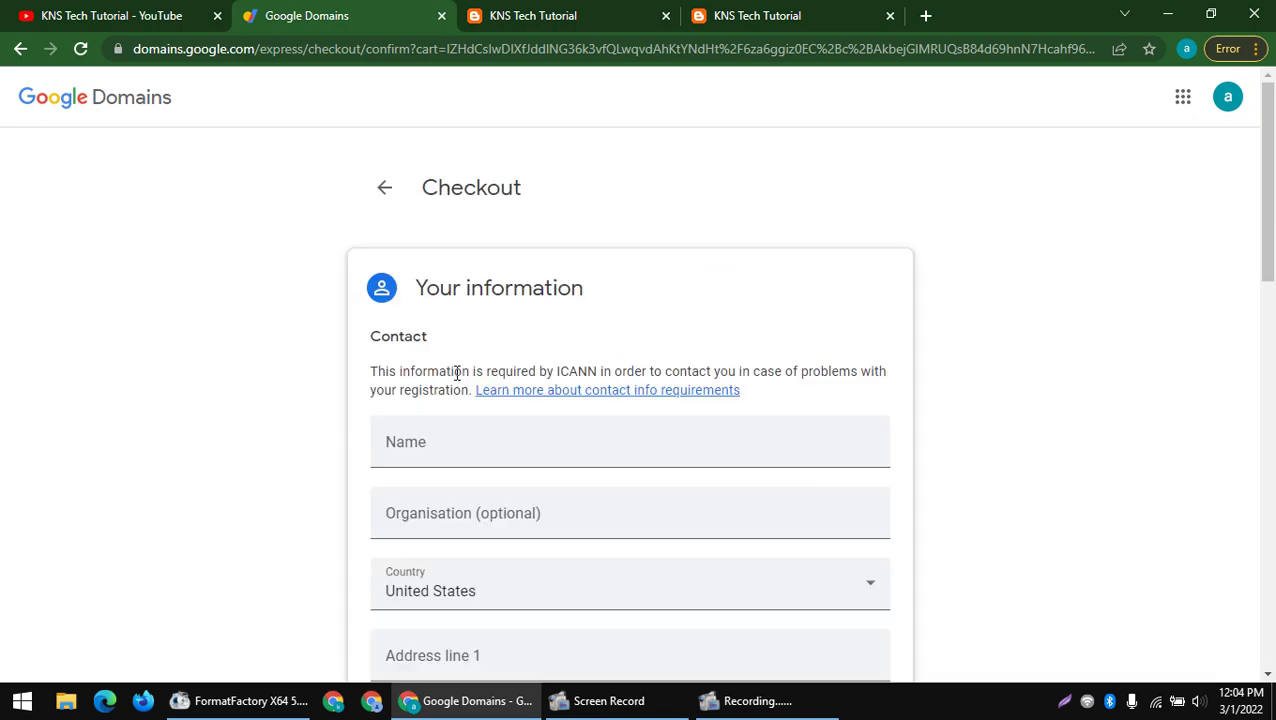
{"action": "scroll", "coordinate": [457, 373], "scroll_direction": "down", "scroll_amount": 10}
{"action": "scroll", "coordinate": [454, 373], "scroll_direction": "up", "scroll_amount": 5}
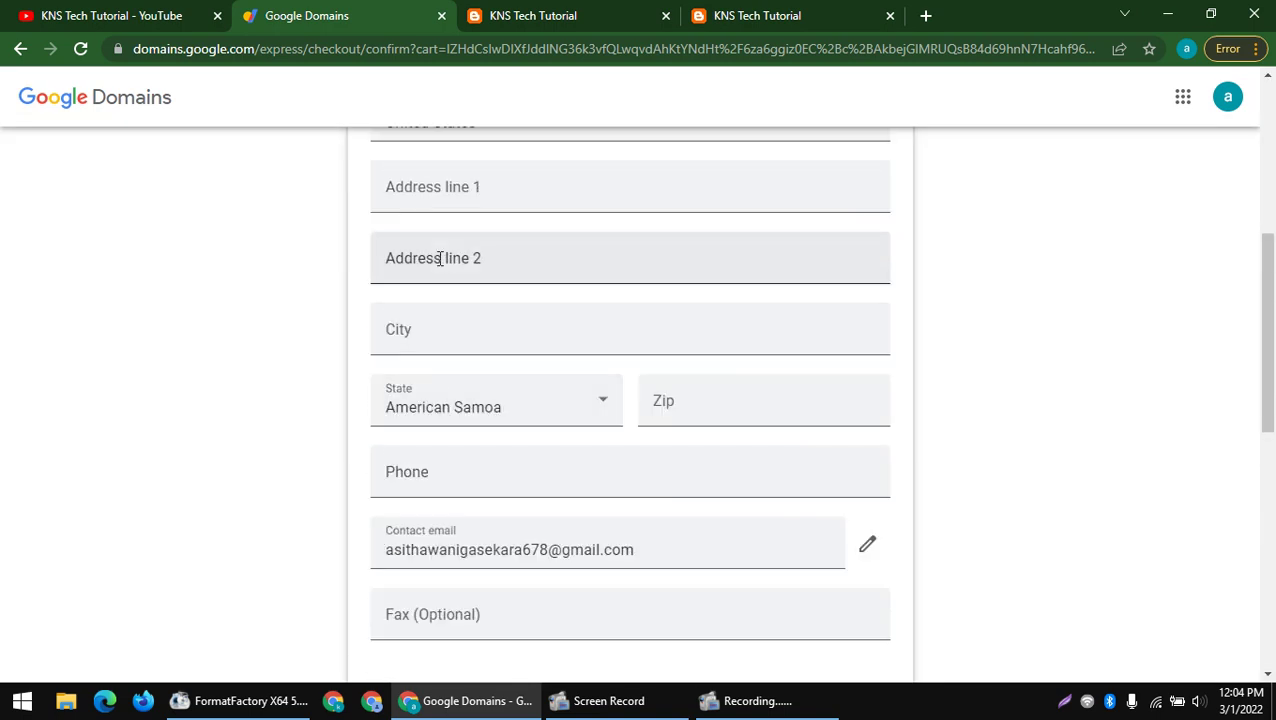
{"action": "scroll", "coordinate": [405, 470], "scroll_direction": "down", "scroll_amount": 8}
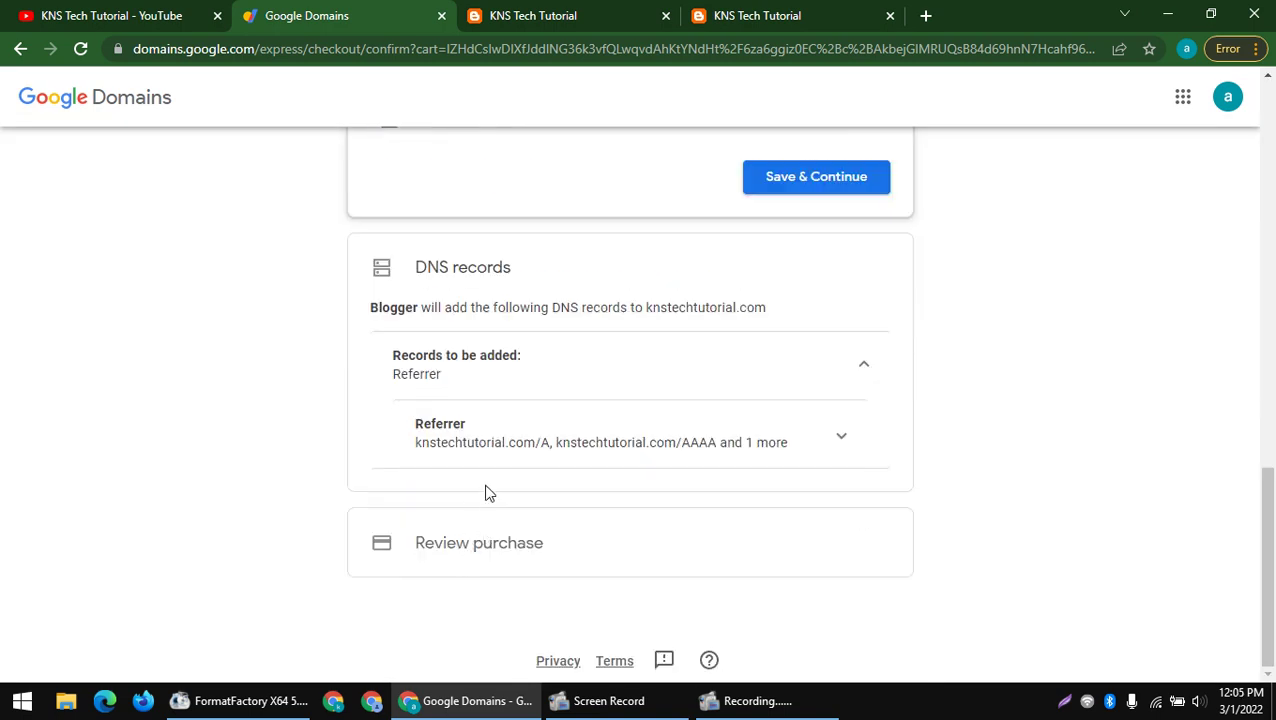
- Compare the web addresses of the open KNS Tech Tutorial blog post and the blog's home page
{"action": "left_click", "coordinate": [527, 12]}
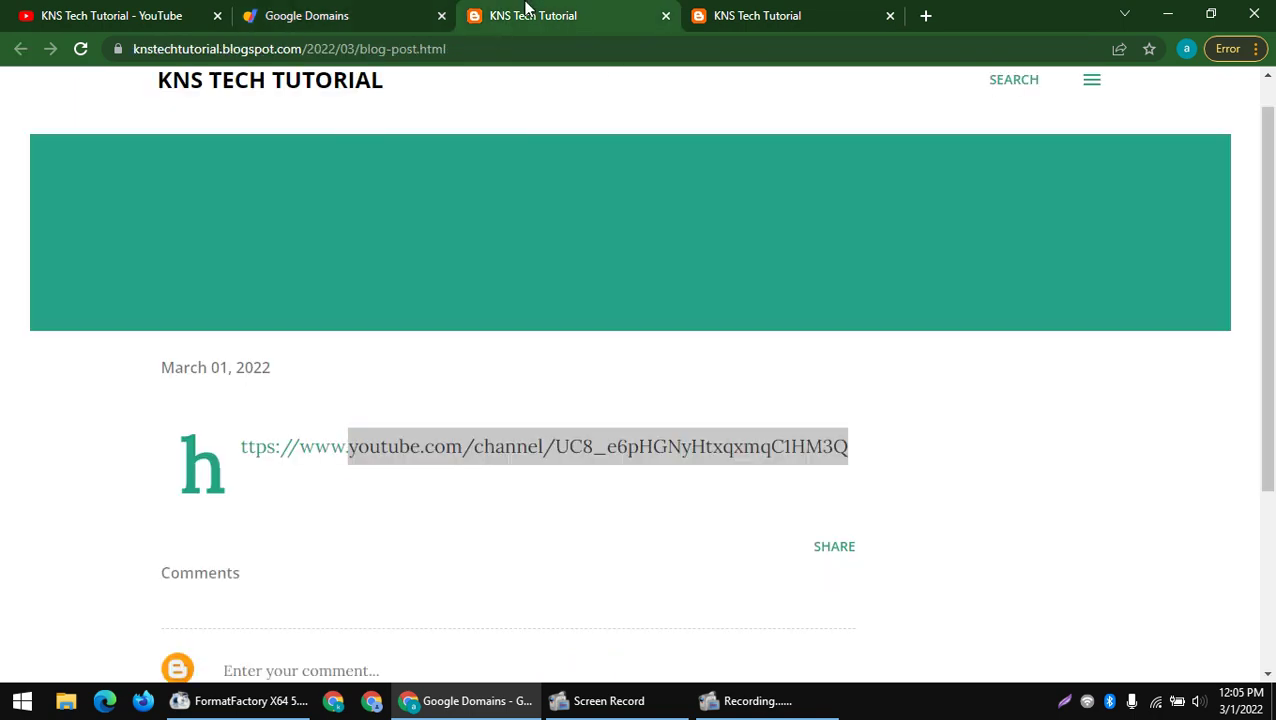
{"action": "scroll", "coordinate": [530, 182], "scroll_direction": "up", "scroll_amount": 1}
{"action": "left_click", "coordinate": [735, 10]}
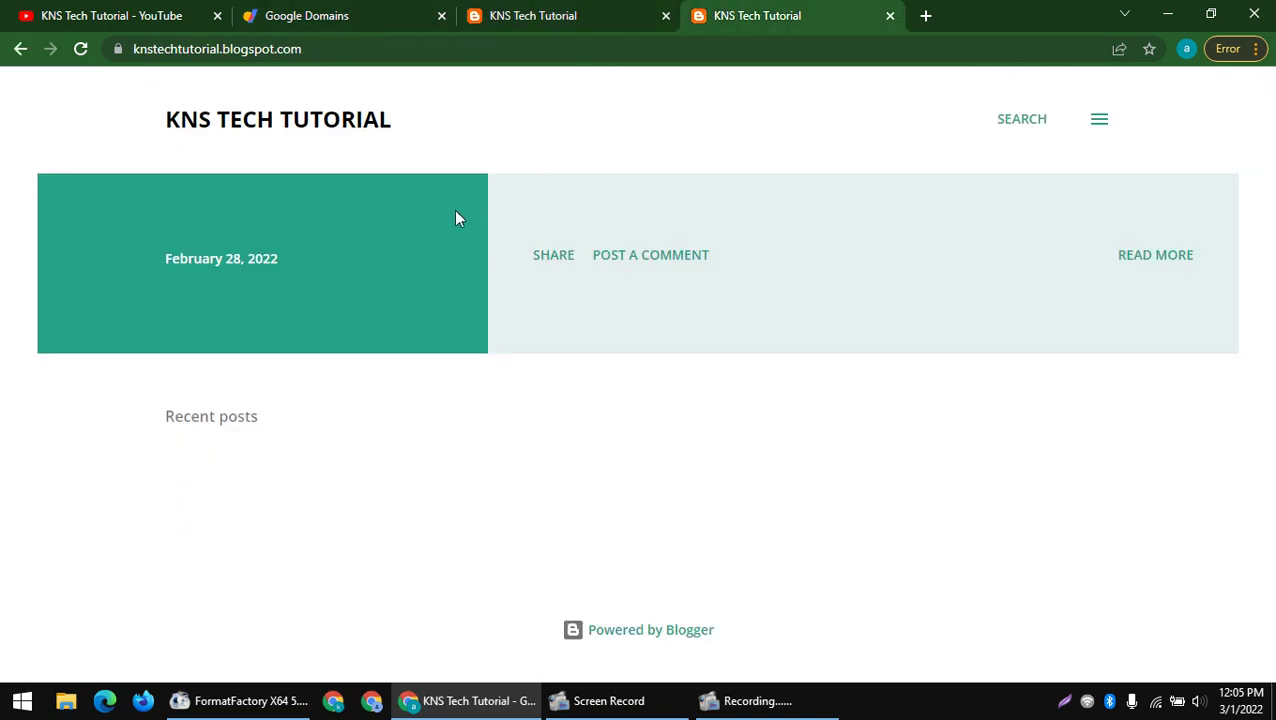
{"action": "left_click", "coordinate": [354, 49]}
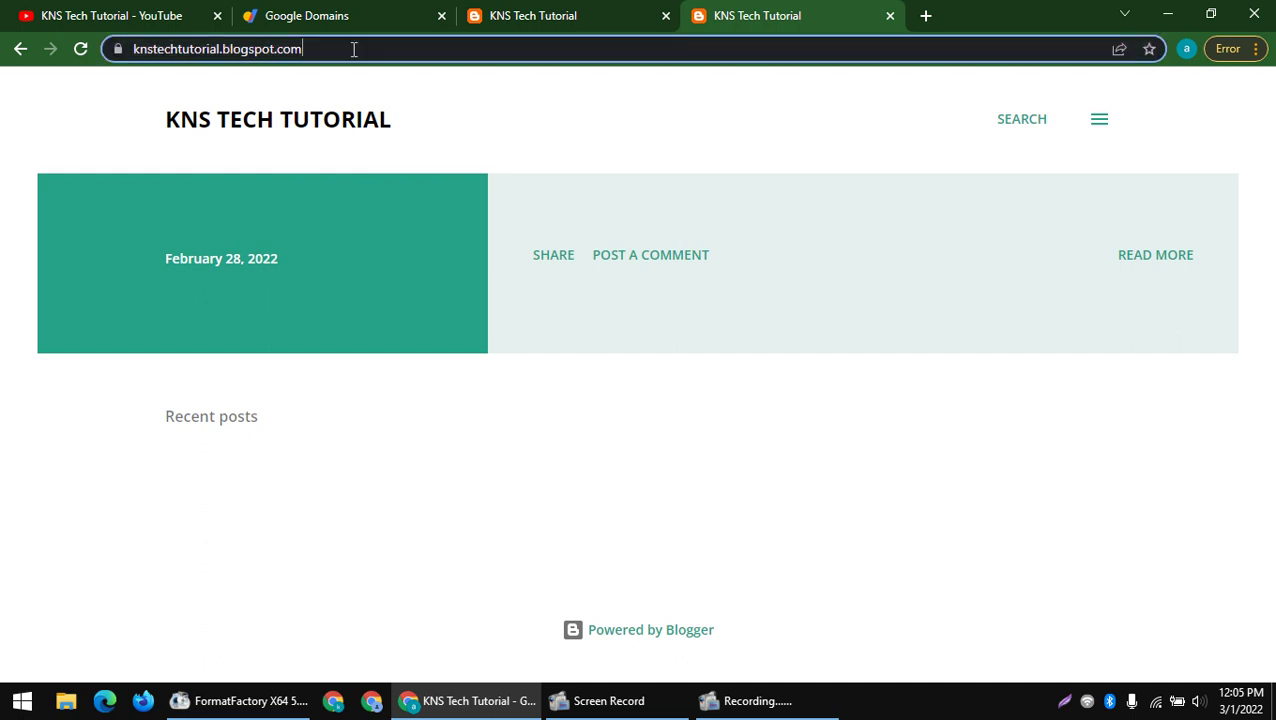
{"action": "left_click", "coordinate": [521, 24]}
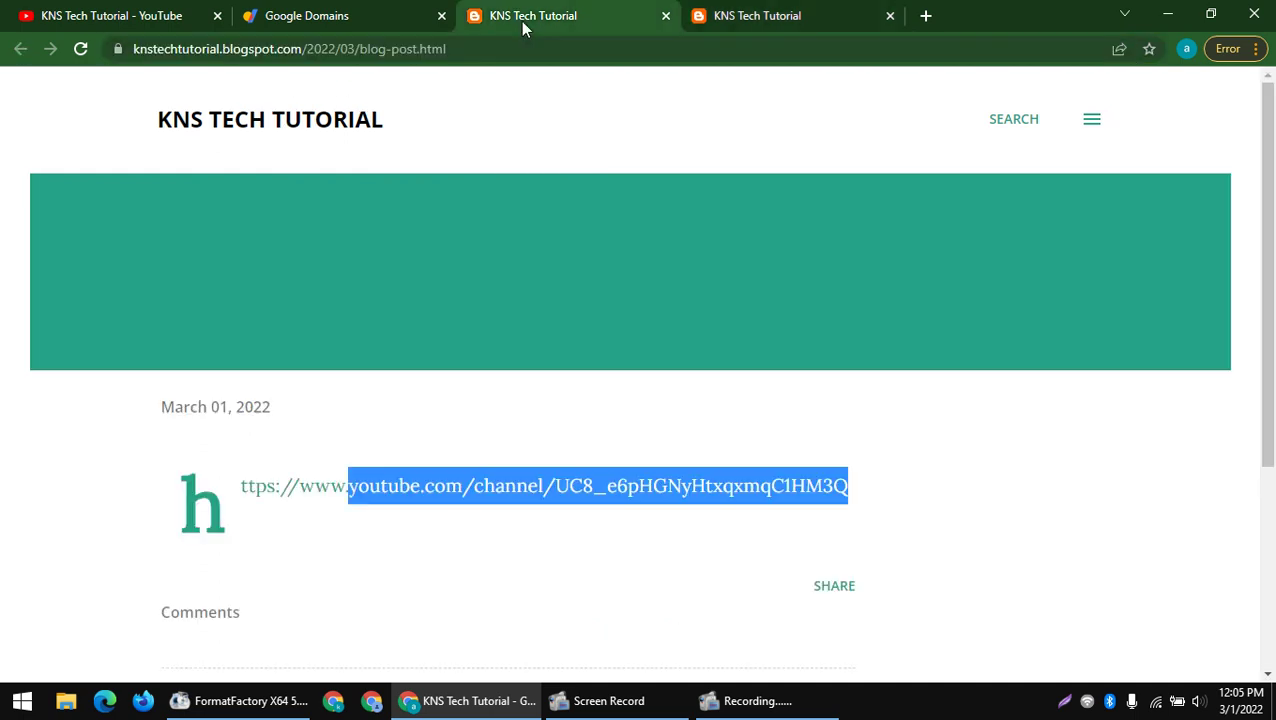
{"action": "left_click", "coordinate": [510, 49]}
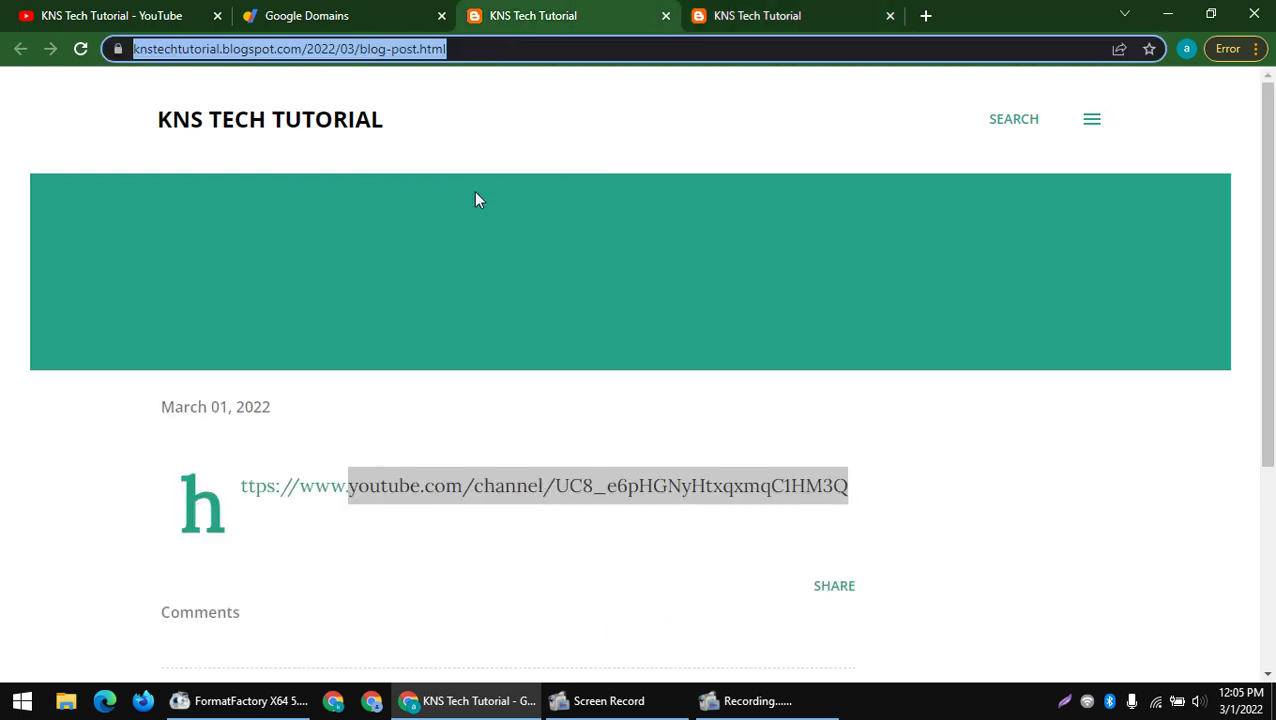
- Replace the blog post's page with Blogger's Posts page for the blog
{"action": "left_click", "coordinate": [192, 48]}
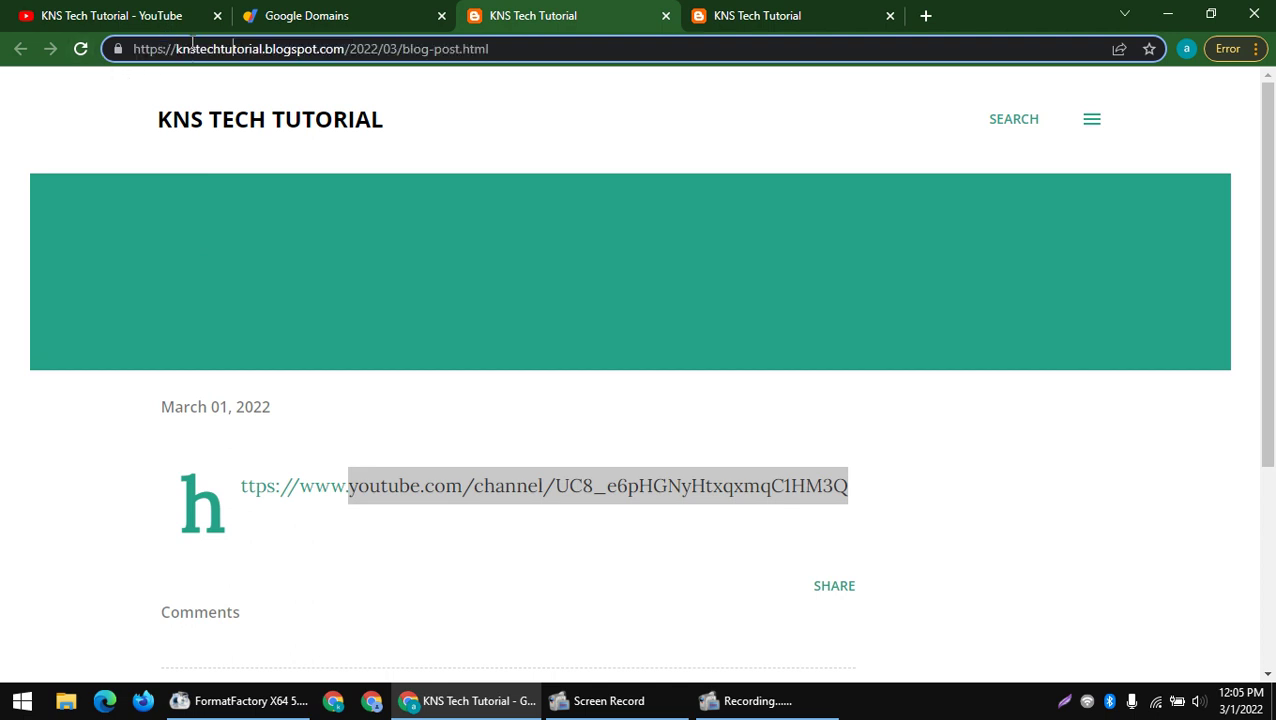
{"action": "key", "text": "shift+Home"}
{"action": "key", "text": "ctrl+a"}
{"action": "type", "text": "blo"}
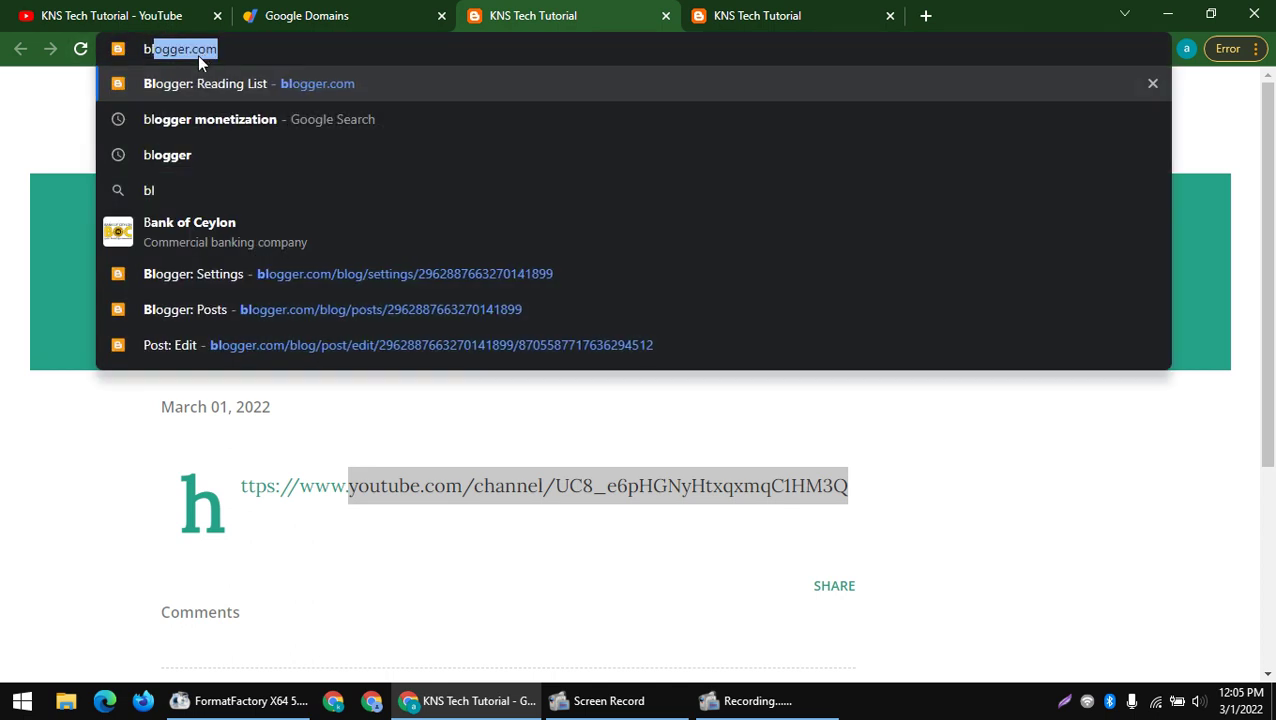
{"action": "left_click", "coordinate": [312, 298]}
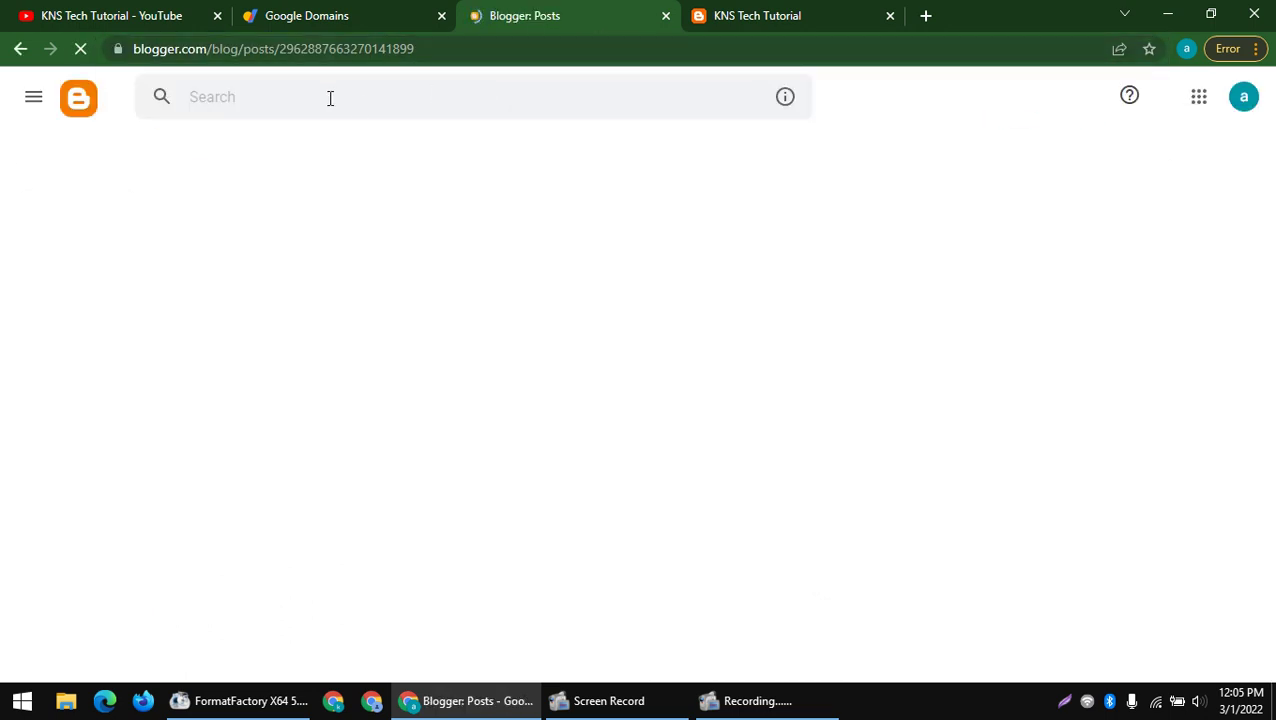
- Capture most of the KNS Tech Tutorial YouTube channel page and save it to the Desktop as a PNG named with repeated h's
{"action": "left_click", "coordinate": [20, 14]}
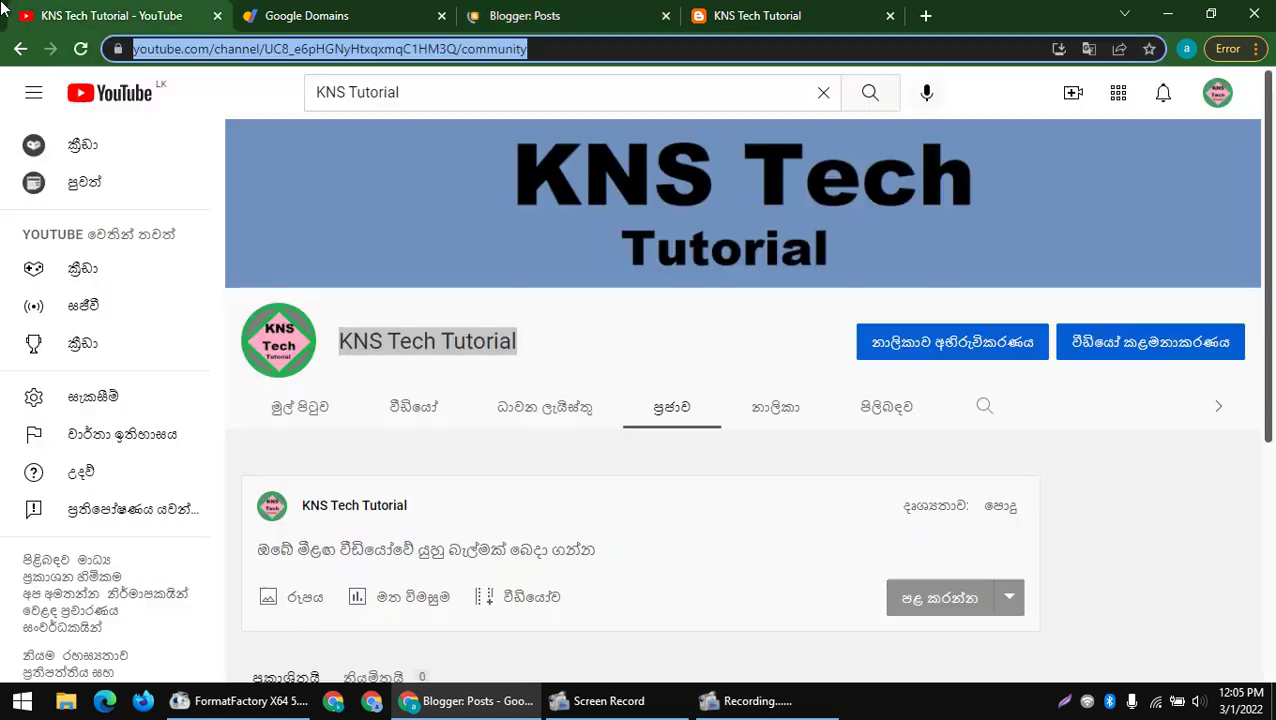
{"action": "left_click", "coordinate": [1064, 700]}
{"action": "mouse_move", "coordinate": [1258, 652]}
{"action": "left_mouse_down"}
{"action": "mouse_move", "coordinate": [110, 150]}
{"action": "mouse_move", "coordinate": [104, 20]}
{"action": "left_mouse_up"}
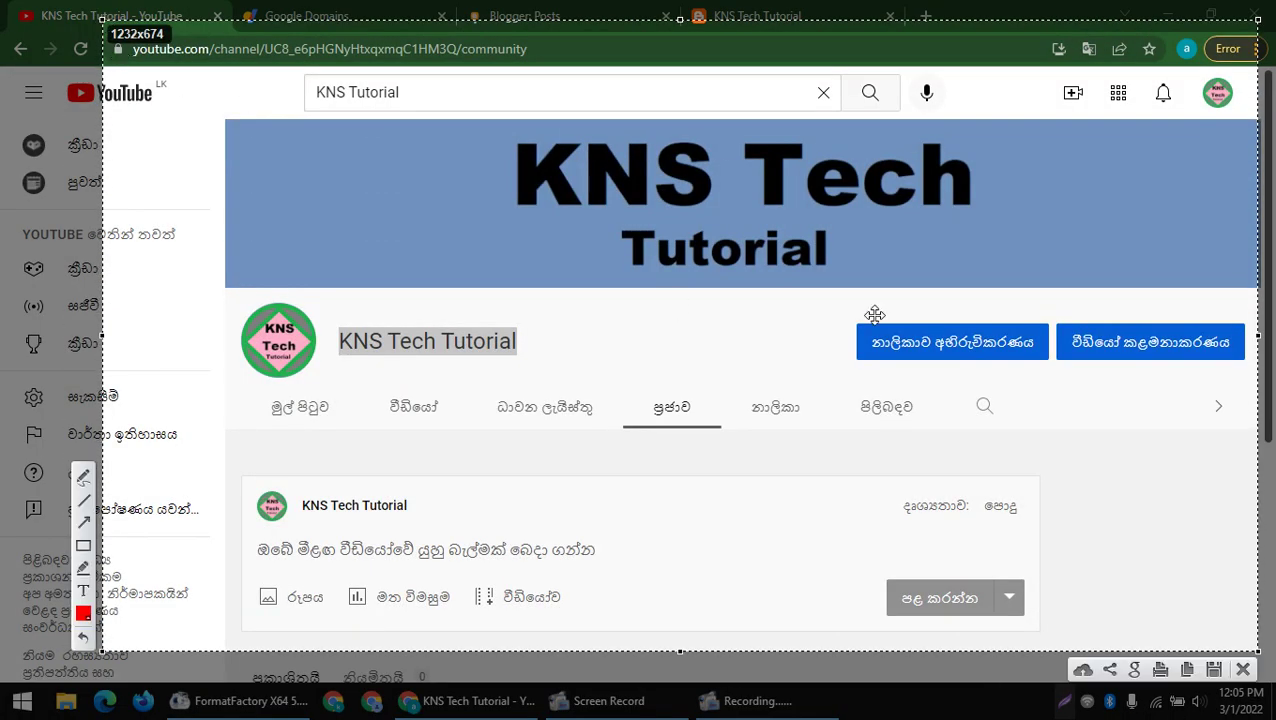
{"action": "left_click", "coordinate": [1216, 670]}
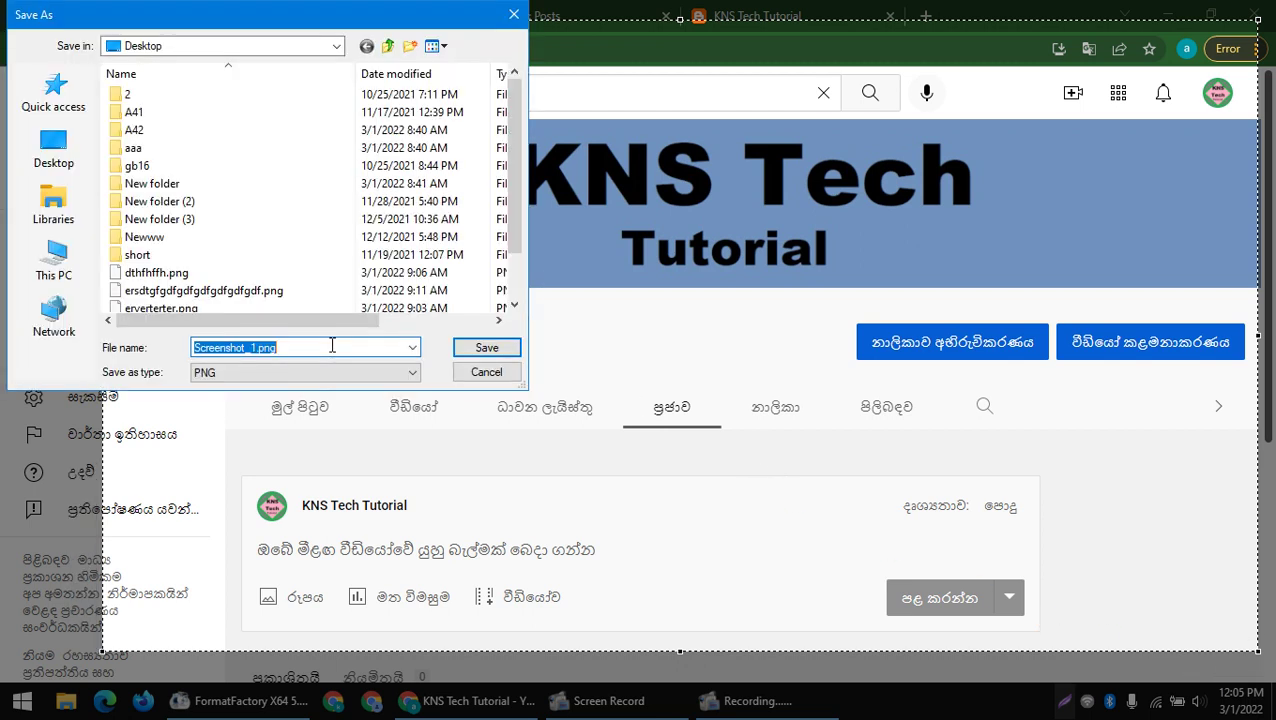
{"action": "type", "text": "hhhhhhhhhhhhhhhhhh"}
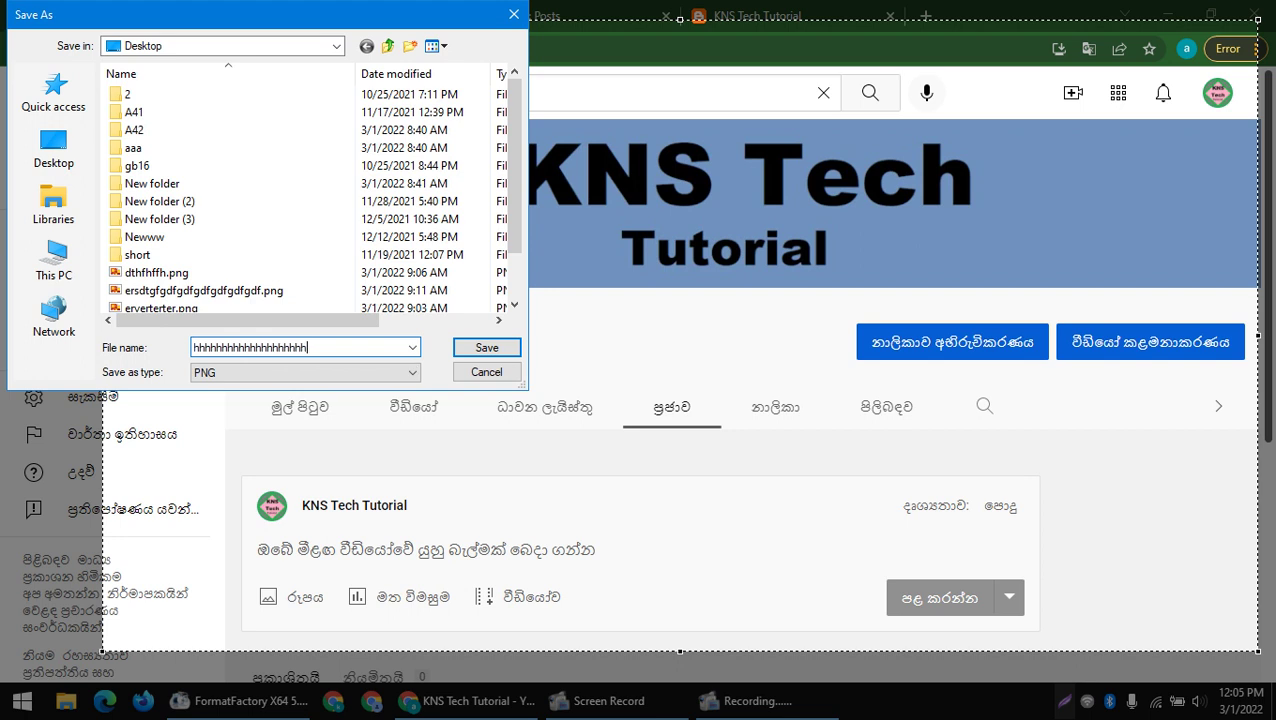
{"action": "key", "text": "Return"}
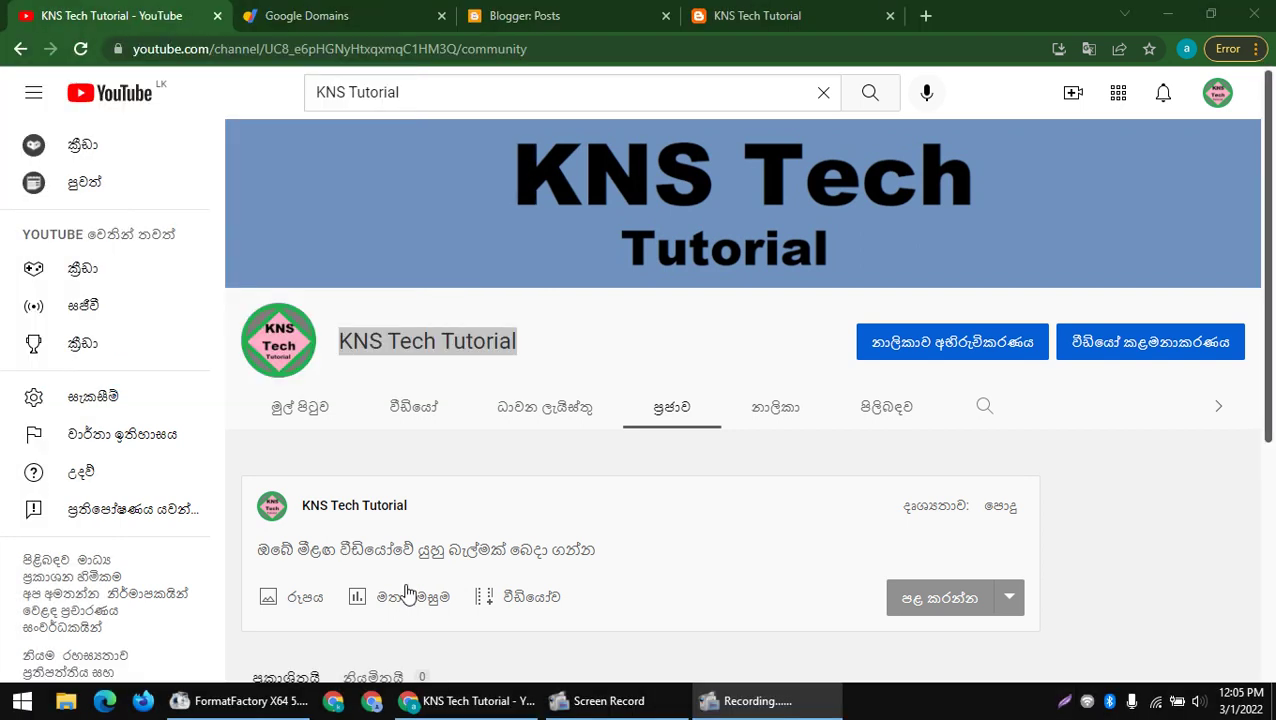
- Start a new post on the KNS Tech Tutorial blog in Blogger and look over the image source options
{"action": "left_click", "coordinate": [453, 12]}
{"action": "left_click", "coordinate": [82, 208]}
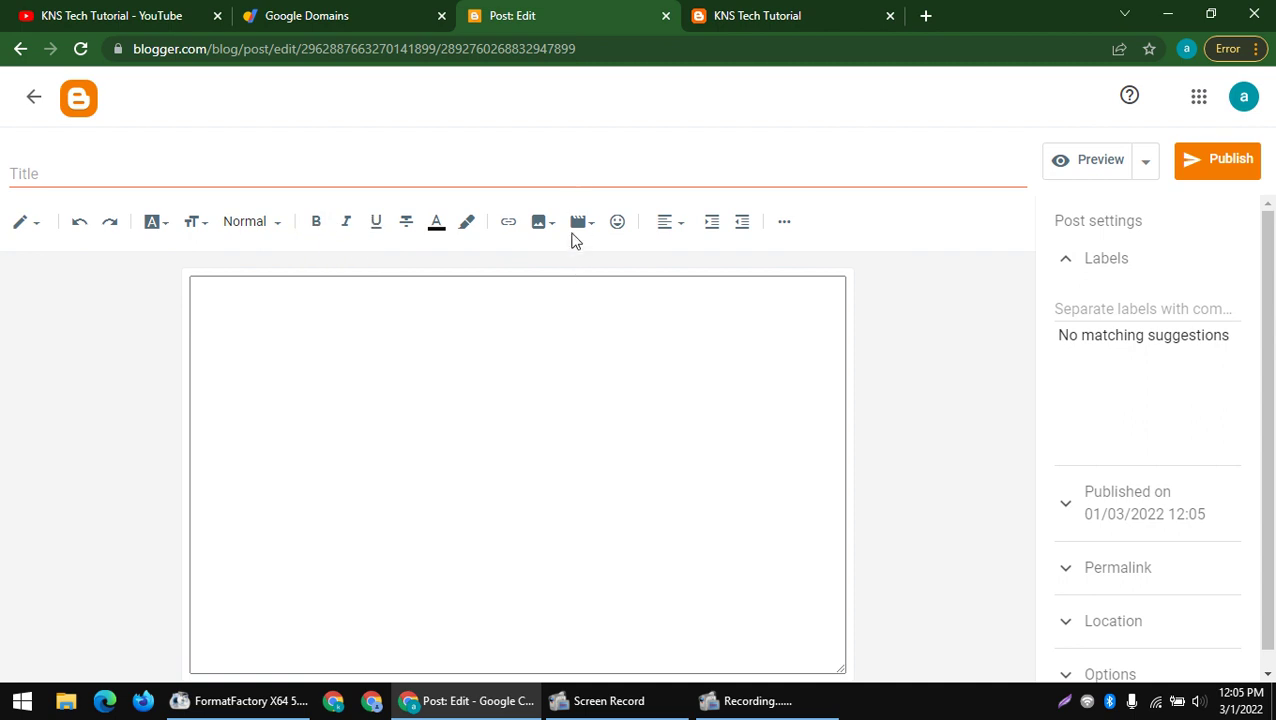
{"action": "left_click", "coordinate": [540, 224]}
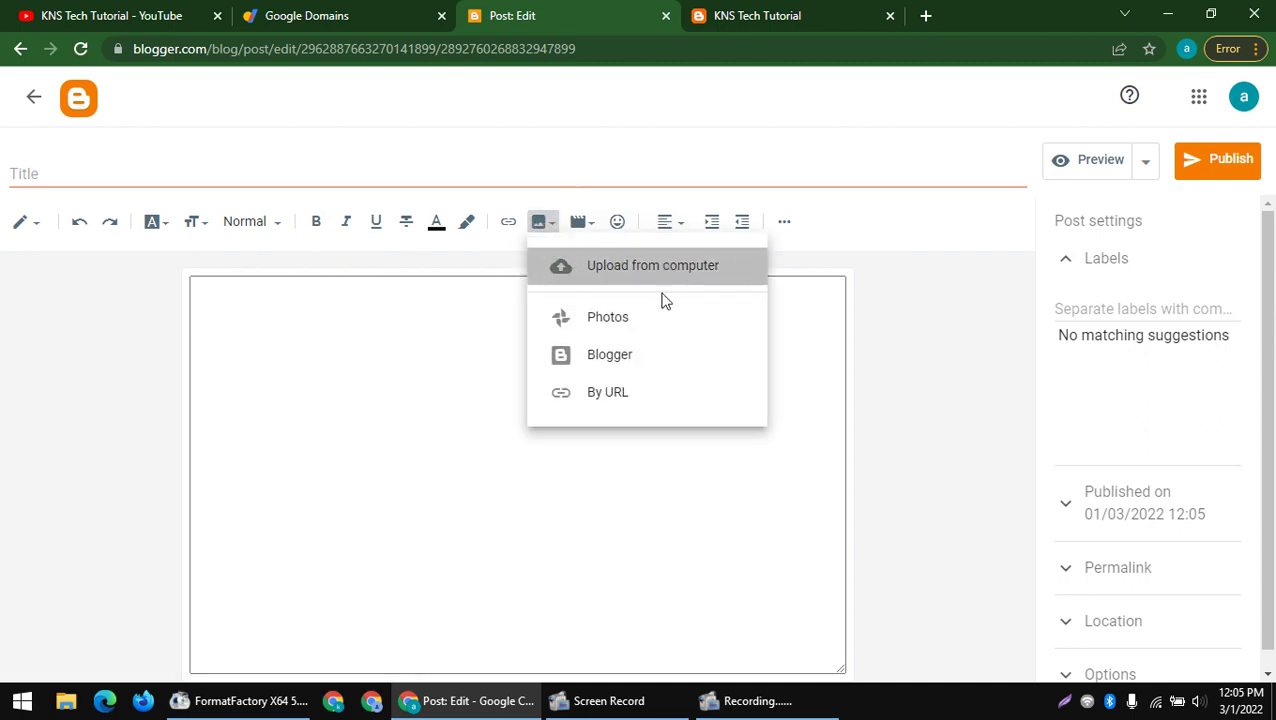
{"action": "left_click", "coordinate": [276, 389]}
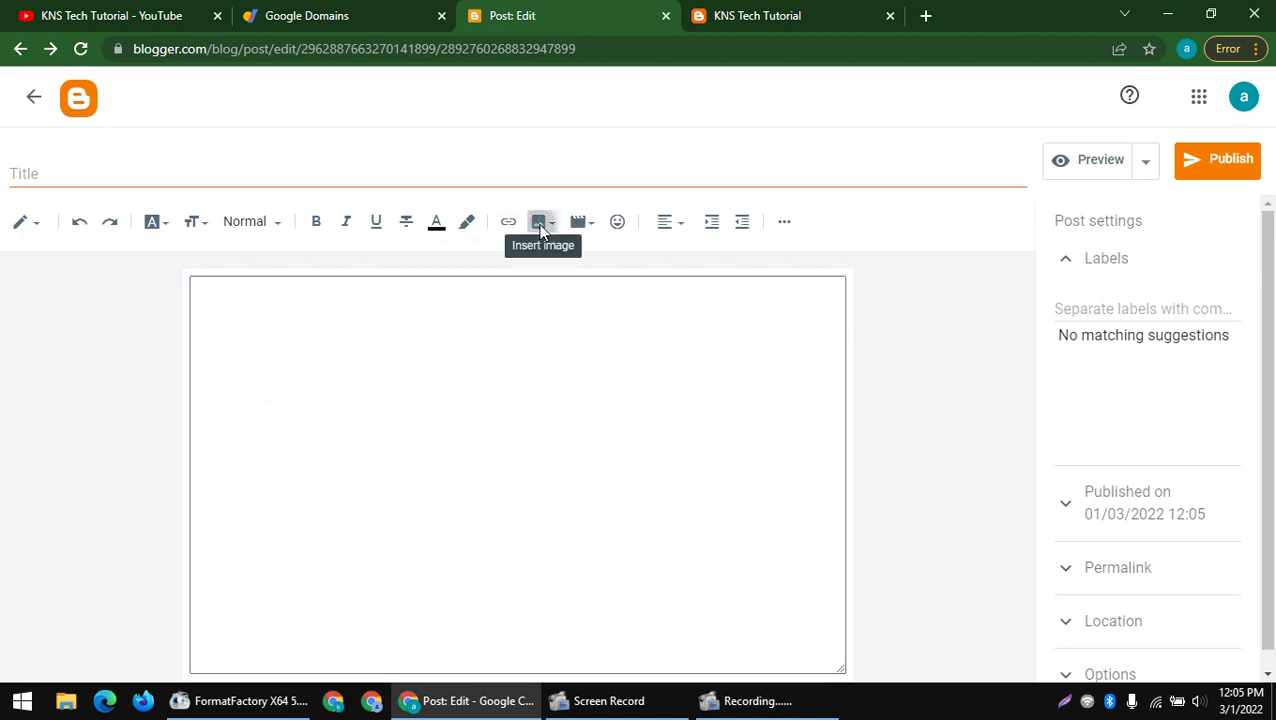
{"action": "left_click", "coordinate": [540, 224]}
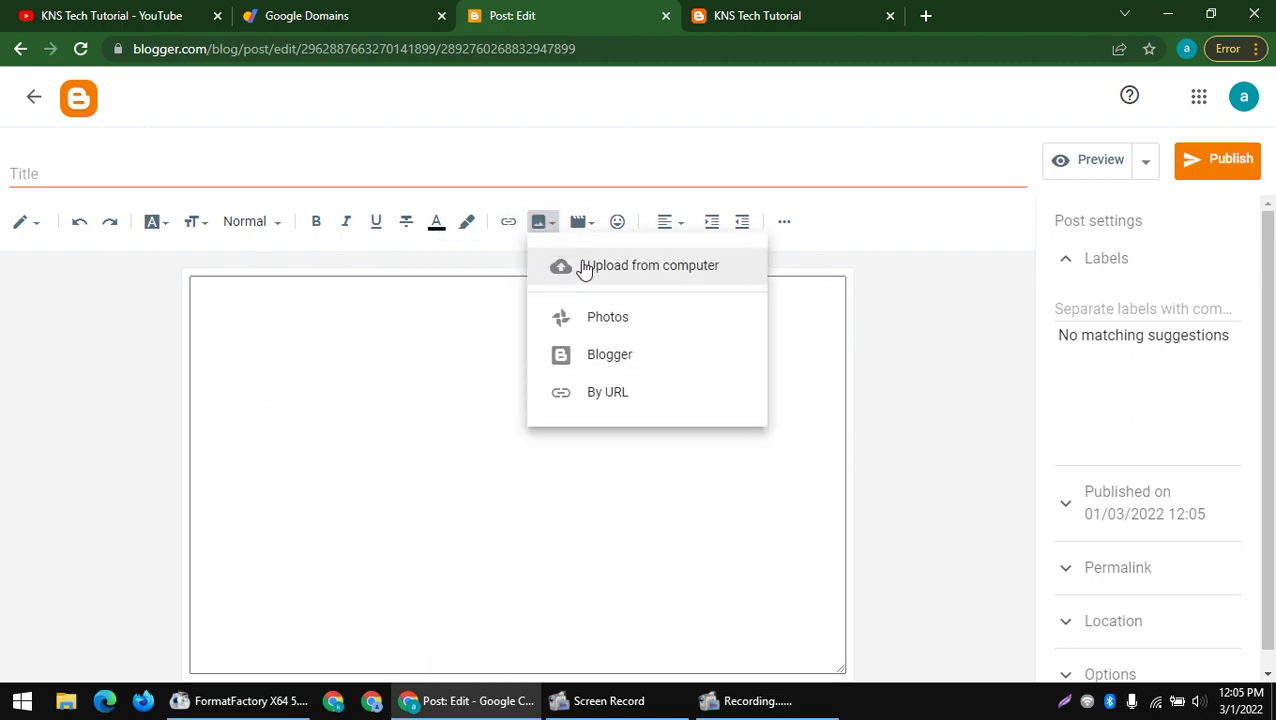
{"action": "left_click", "coordinate": [622, 322]}
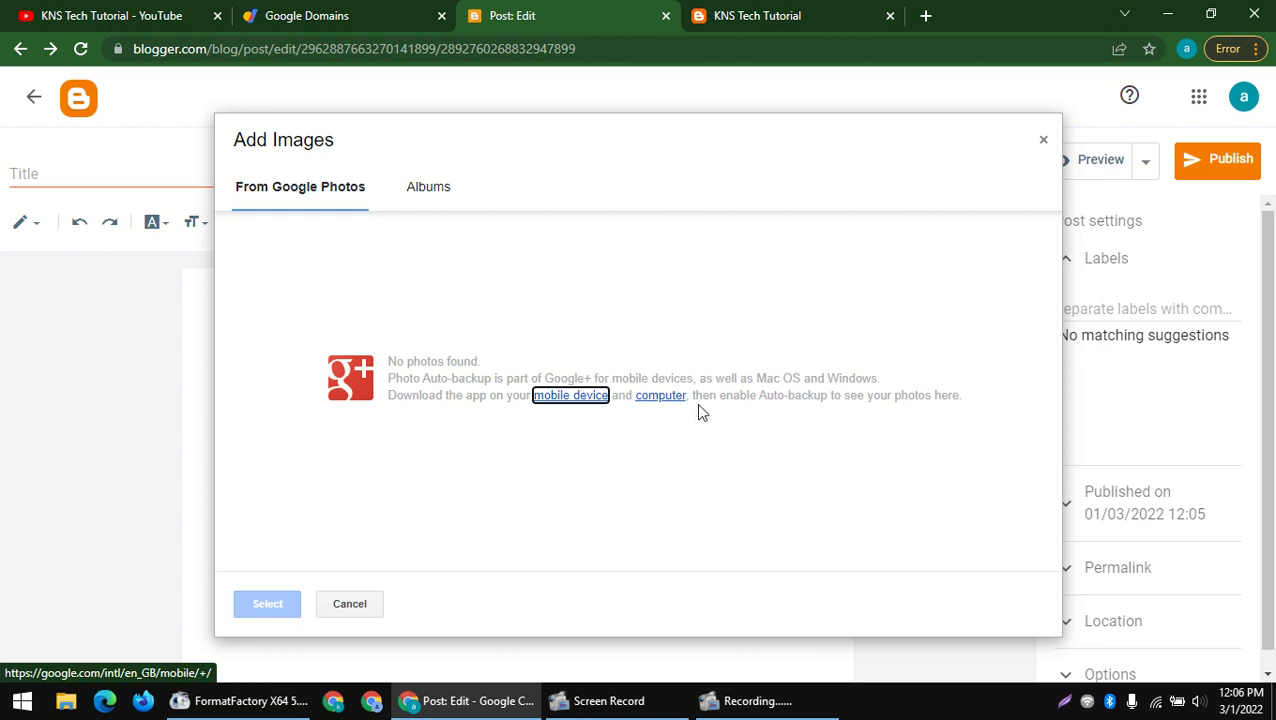
{"action": "left_click", "coordinate": [1045, 141]}
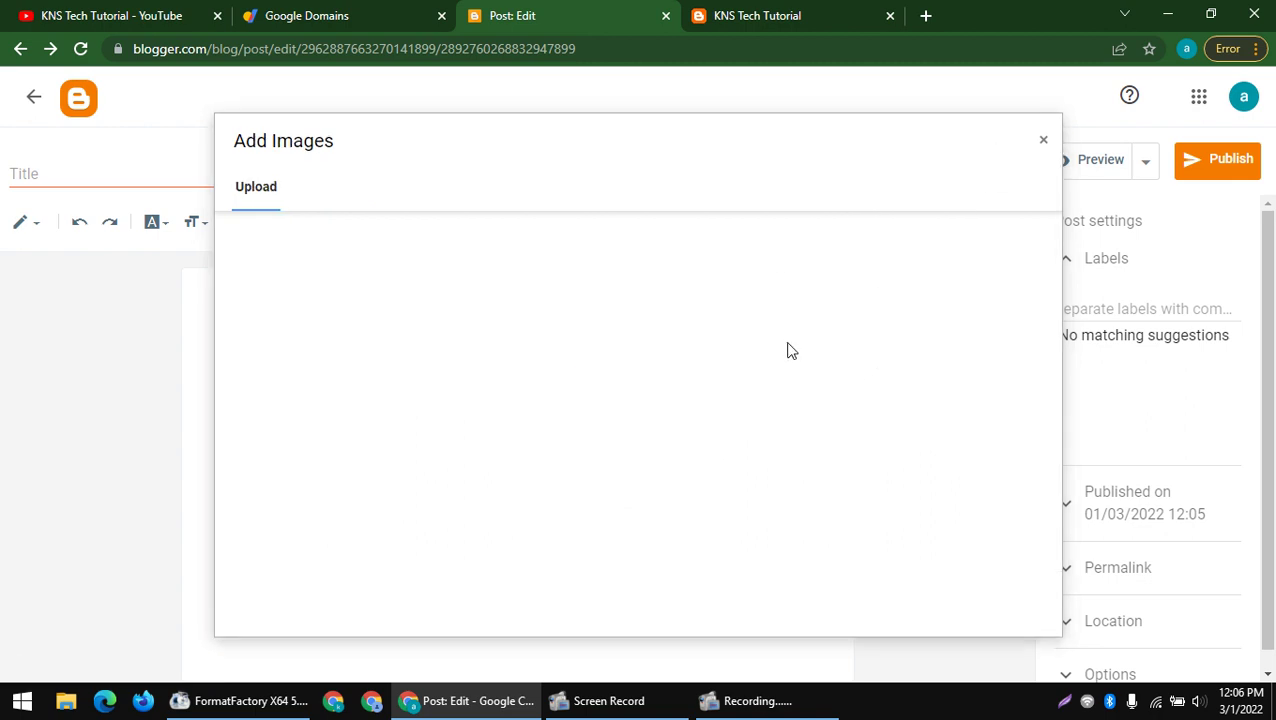
{"action": "left_click", "coordinate": [1044, 143]}
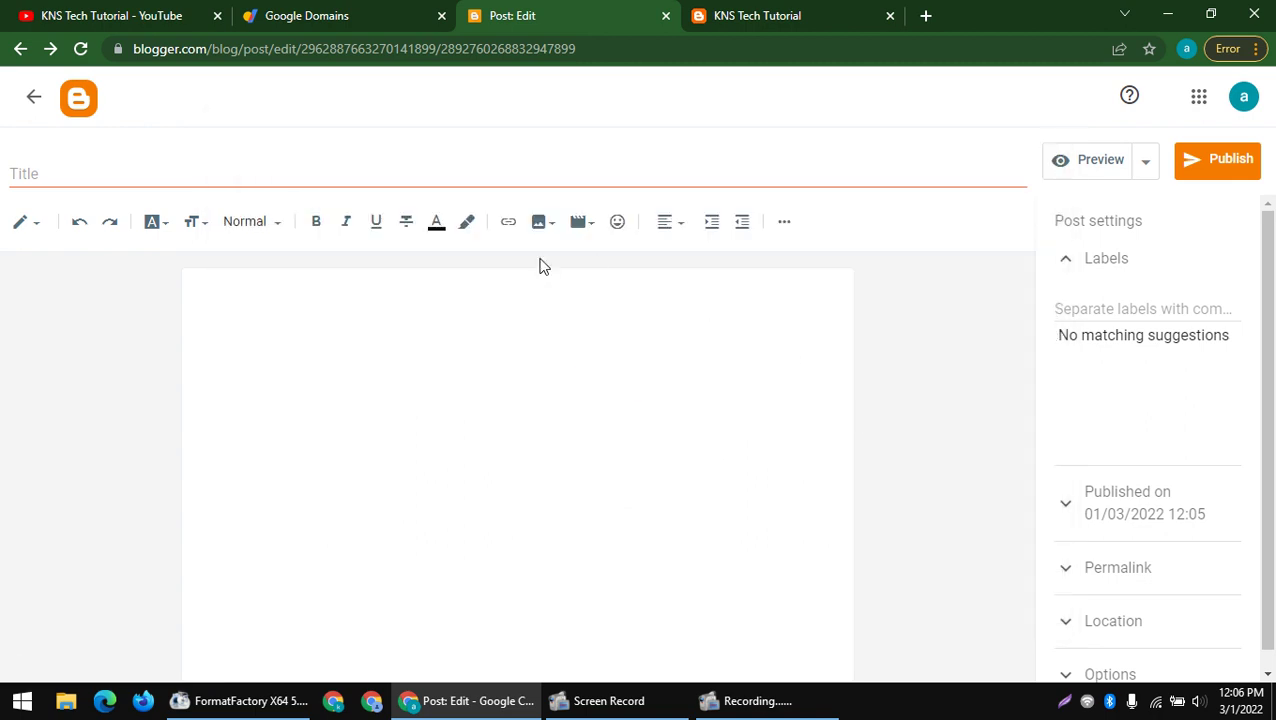
- Upload the channel screenshot PNG with the repeated-h name from the Desktop and insert it into the post body
{"action": "left_click", "coordinate": [541, 224]}
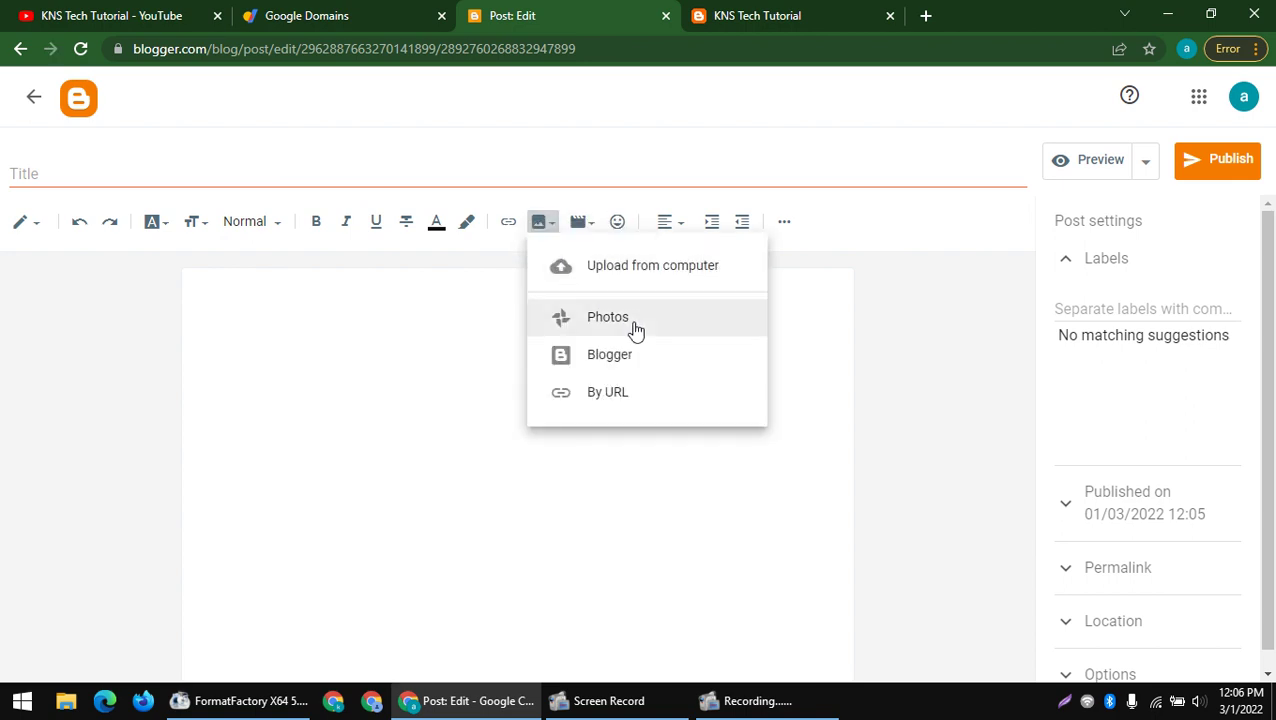
{"action": "left_click", "coordinate": [623, 275]}
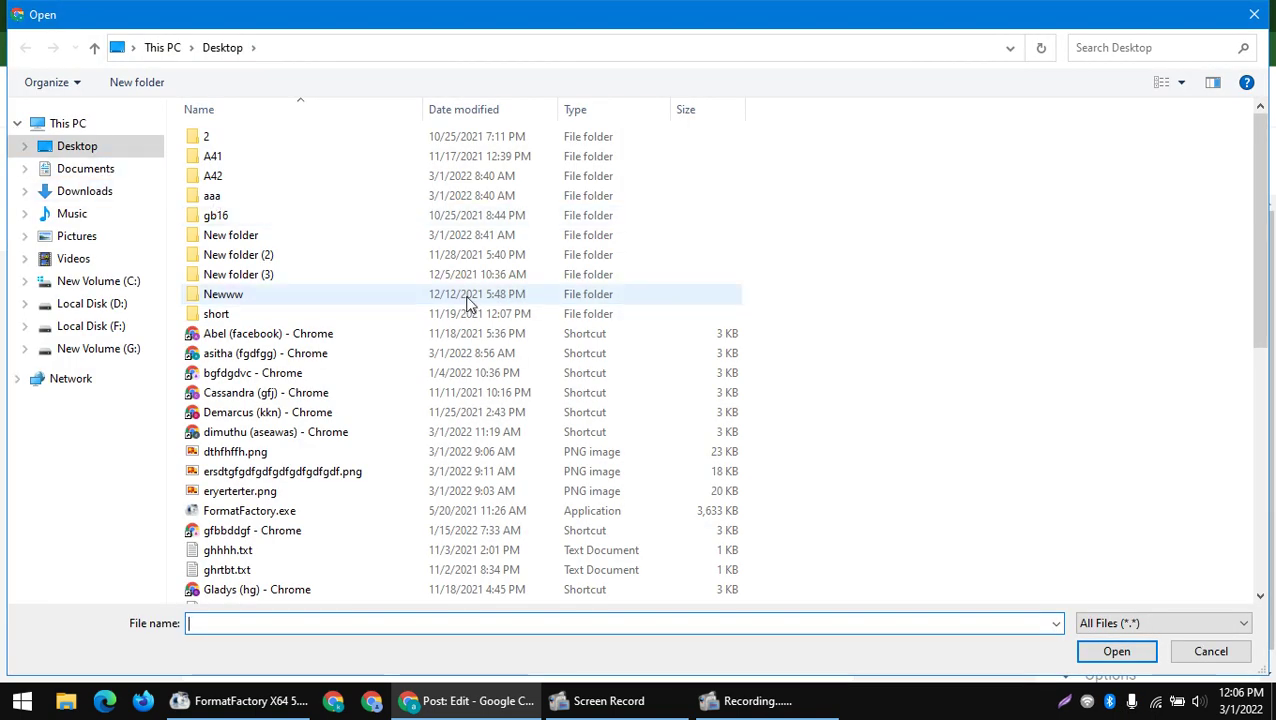
{"action": "scroll", "coordinate": [470, 315], "scroll_direction": "down", "scroll_amount": 2}
{"action": "scroll", "coordinate": [300, 420], "scroll_direction": "down", "scroll_amount": 2}
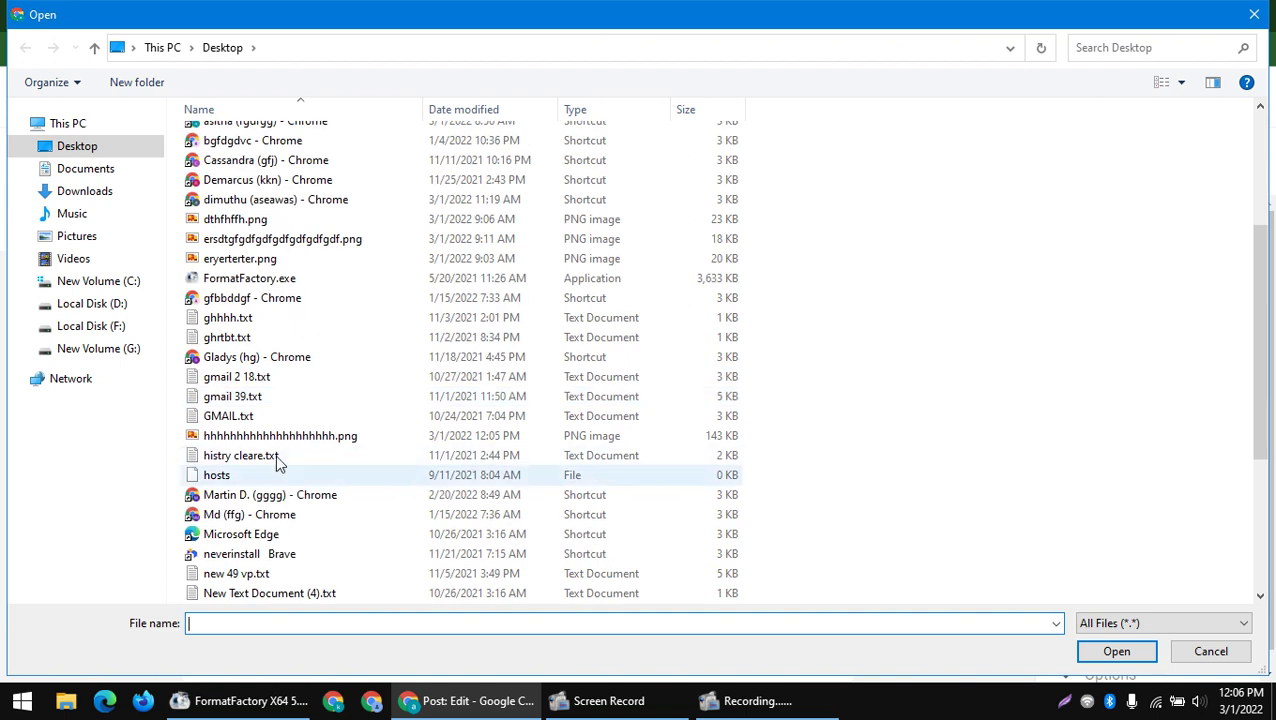
{"action": "double_click", "coordinate": [275, 436]}
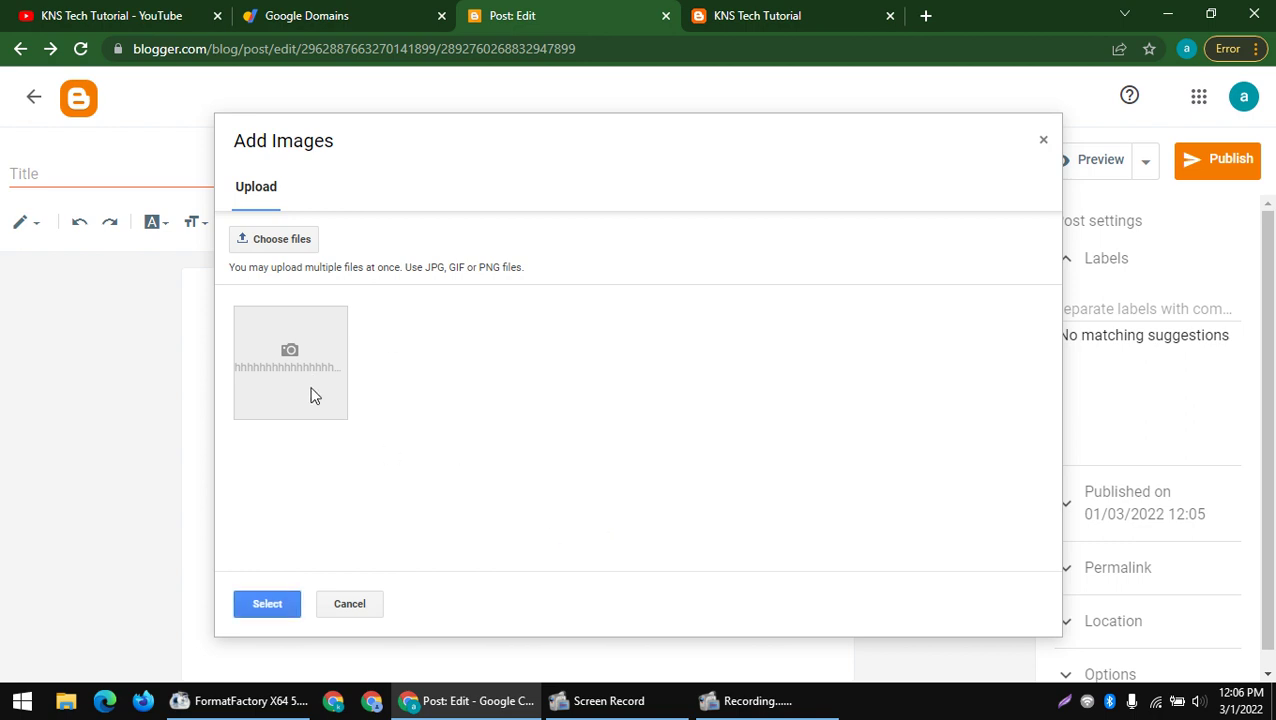
{"action": "left_click", "coordinate": [262, 603]}
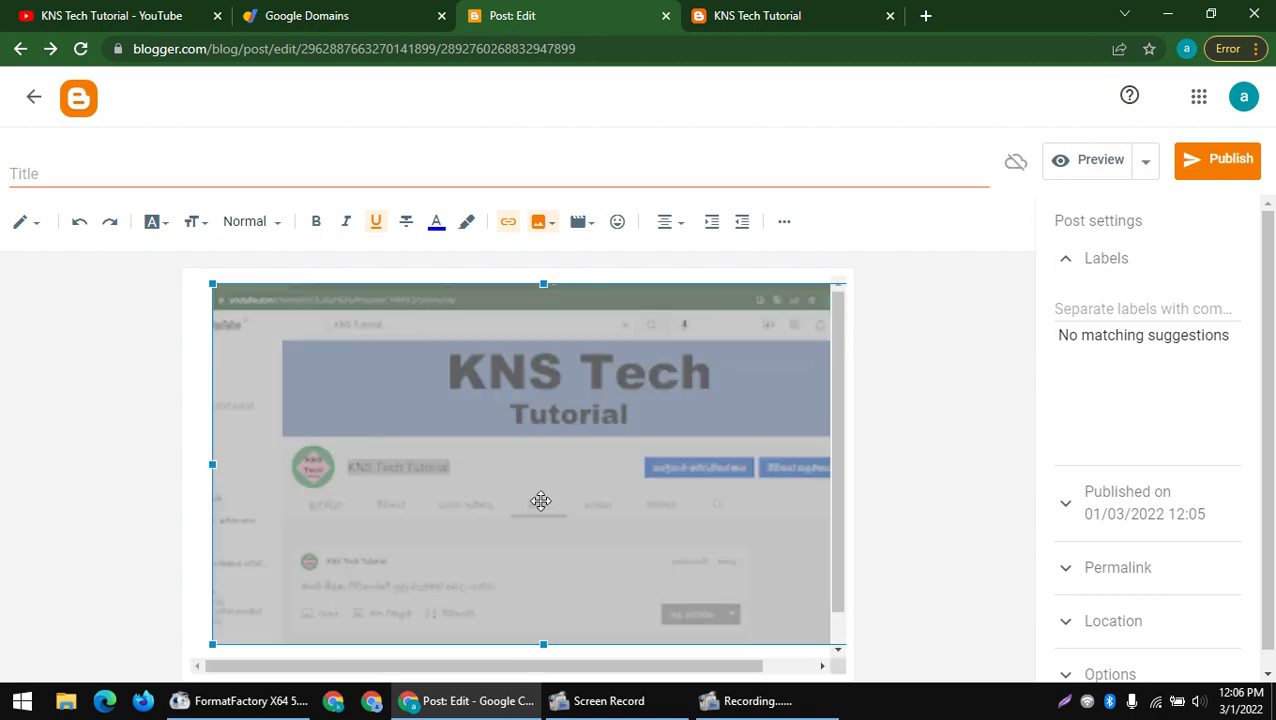
{"action": "left_click", "coordinate": [540, 498]}
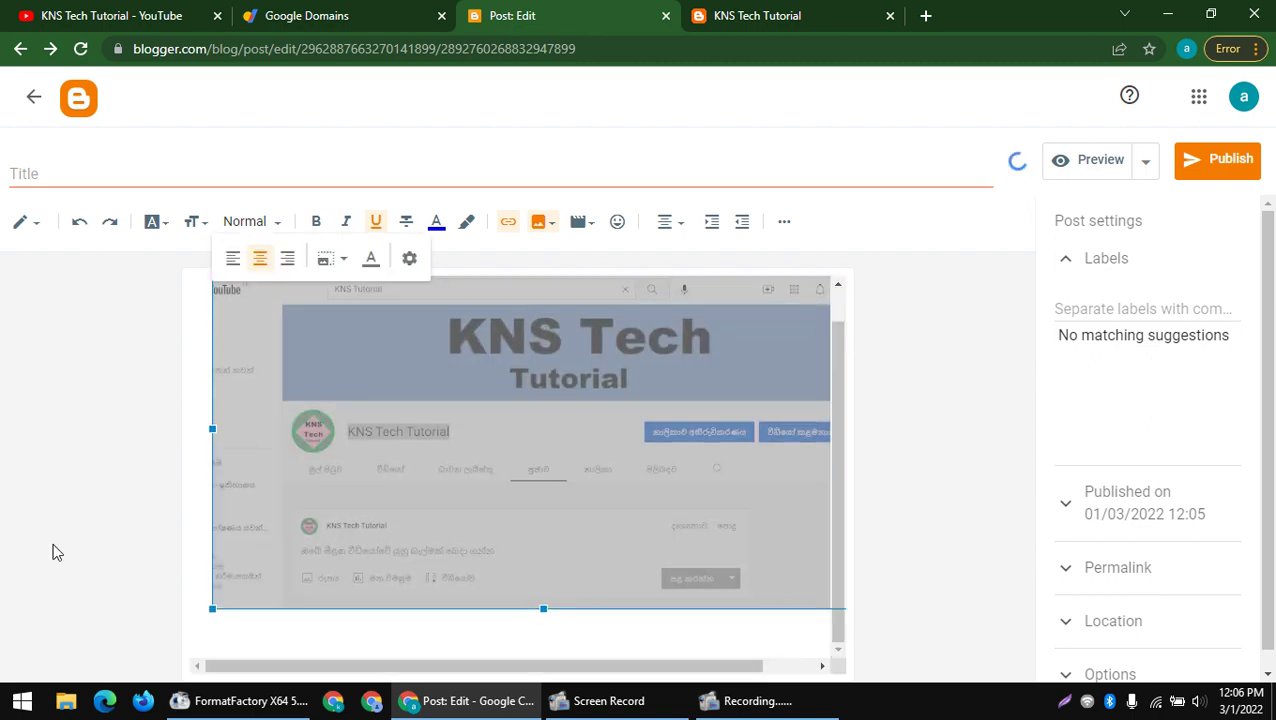
- Publish the untitled image post and open its live page from the posts list
{"action": "left_click", "coordinate": [1180, 175]}
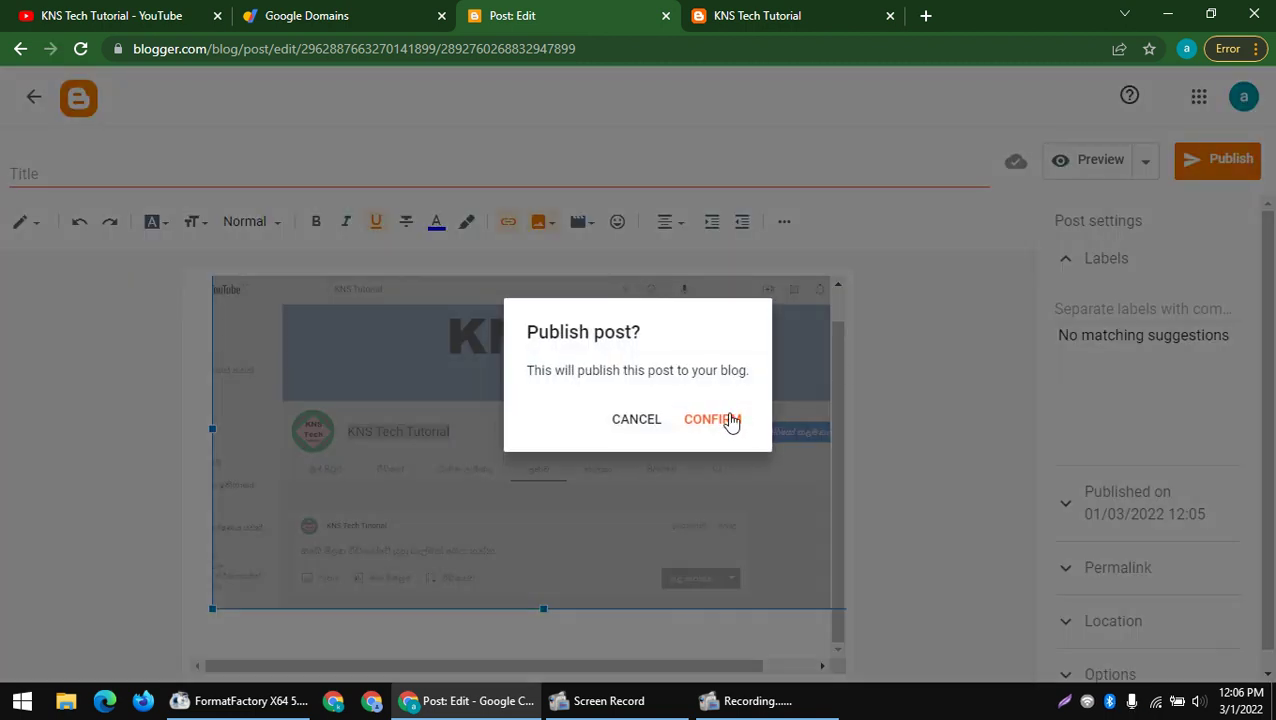
{"action": "left_click", "coordinate": [729, 420]}
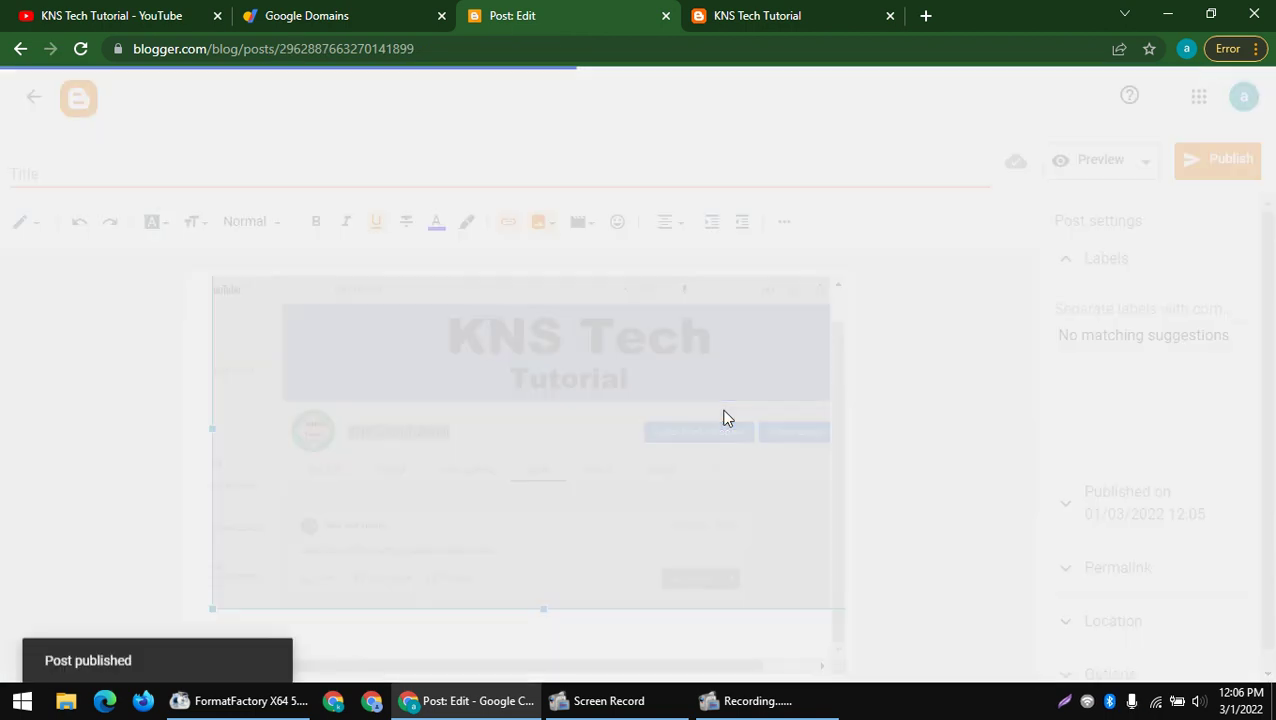
{"action": "scroll", "coordinate": [451, 396], "scroll_direction": "down", "scroll_amount": 1}
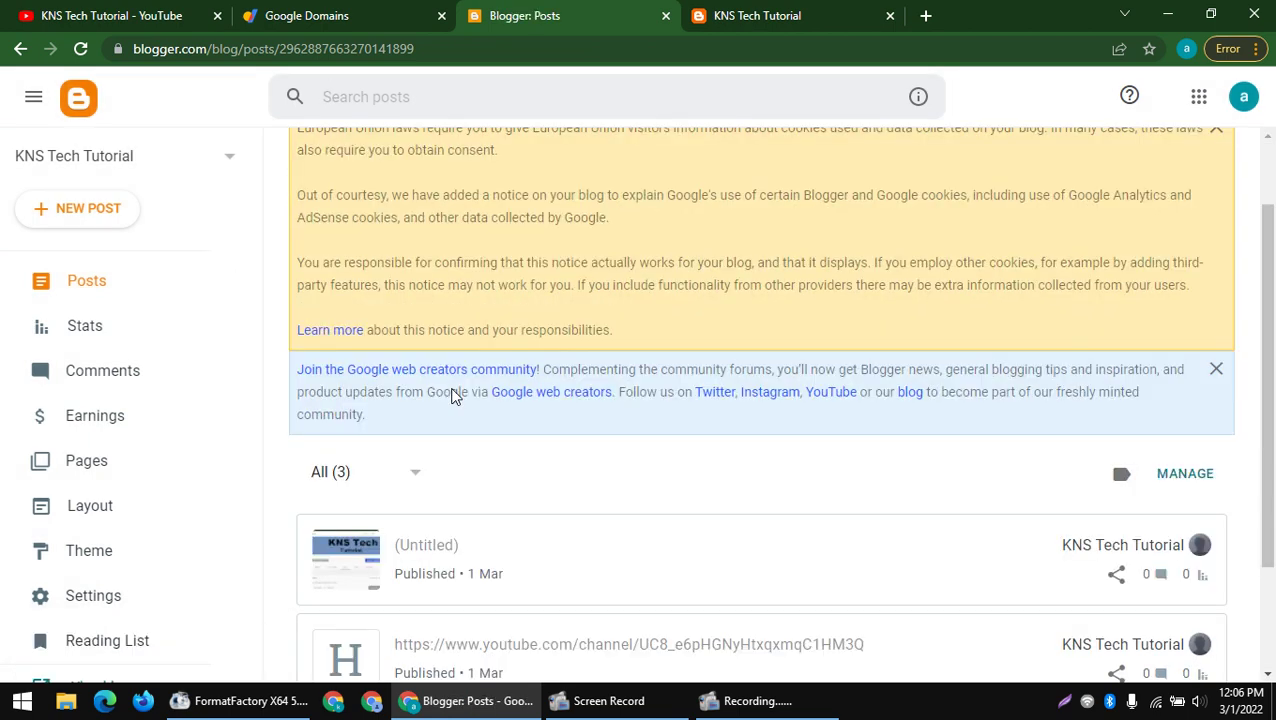
{"action": "scroll", "coordinate": [451, 396], "scroll_direction": "down", "scroll_amount": 2}
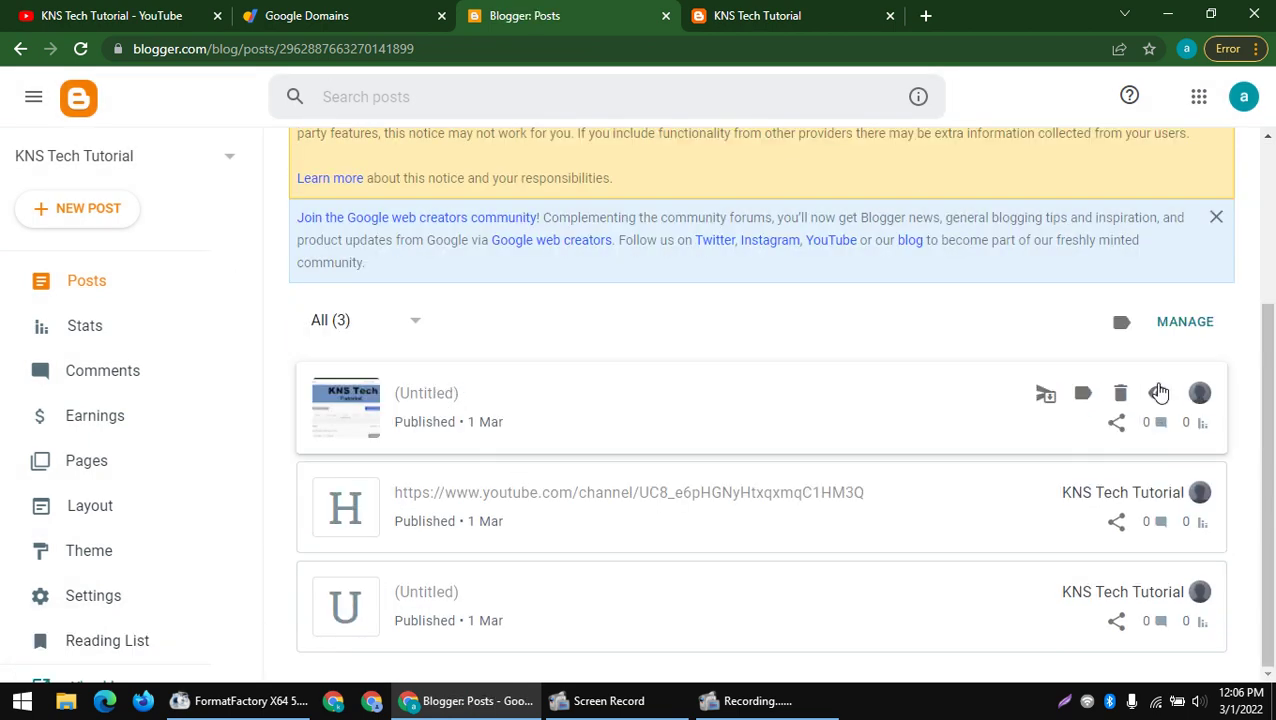
{"action": "left_click", "coordinate": [1158, 392]}
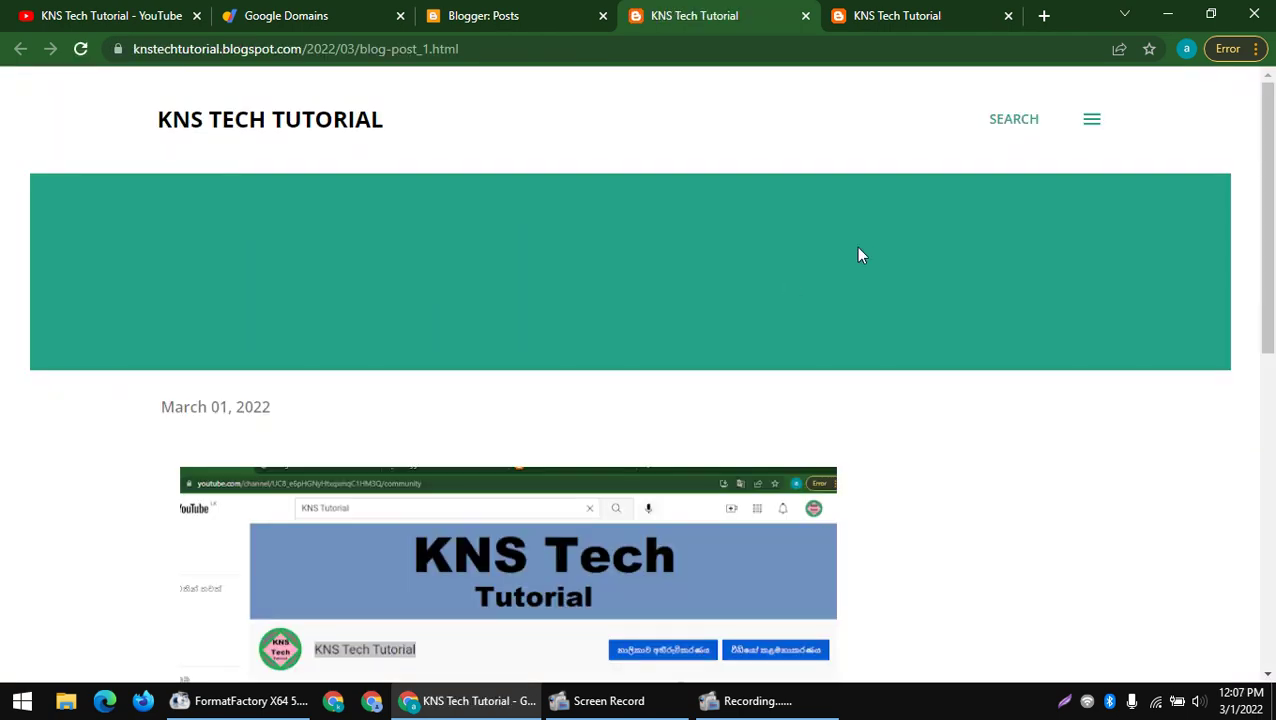
- Examine the published post's page from the header and channel image down to the comments and footer
{"action": "scroll", "coordinate": [688, 400], "scroll_direction": "down", "scroll_amount": 1}
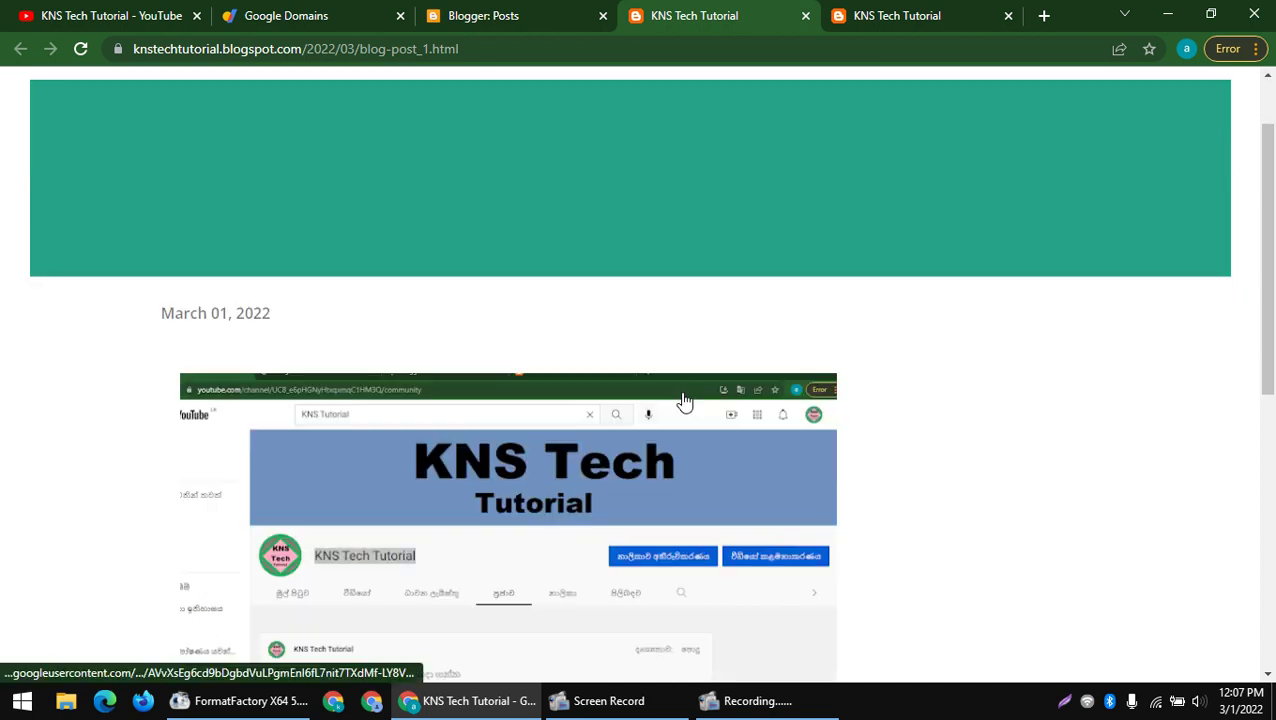
{"action": "scroll", "coordinate": [685, 402], "scroll_direction": "up", "scroll_amount": 1}
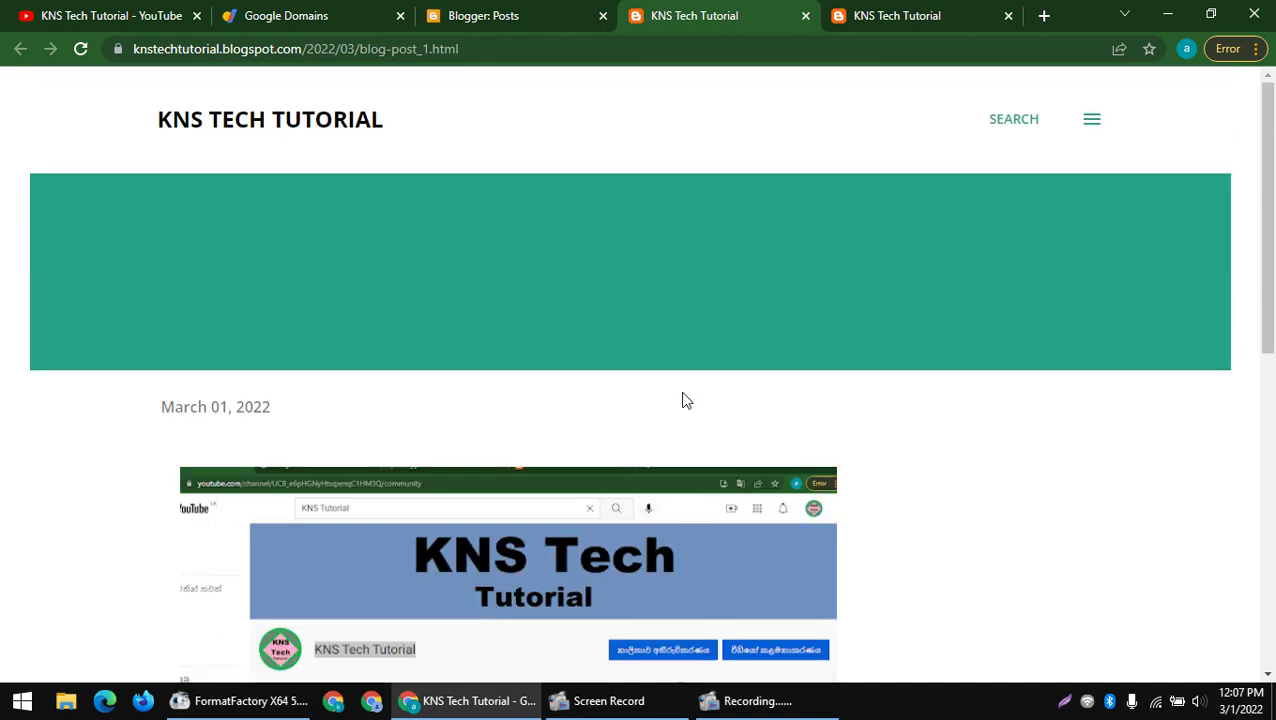
{"action": "scroll", "coordinate": [268, 256], "scroll_direction": "down", "scroll_amount": 5}
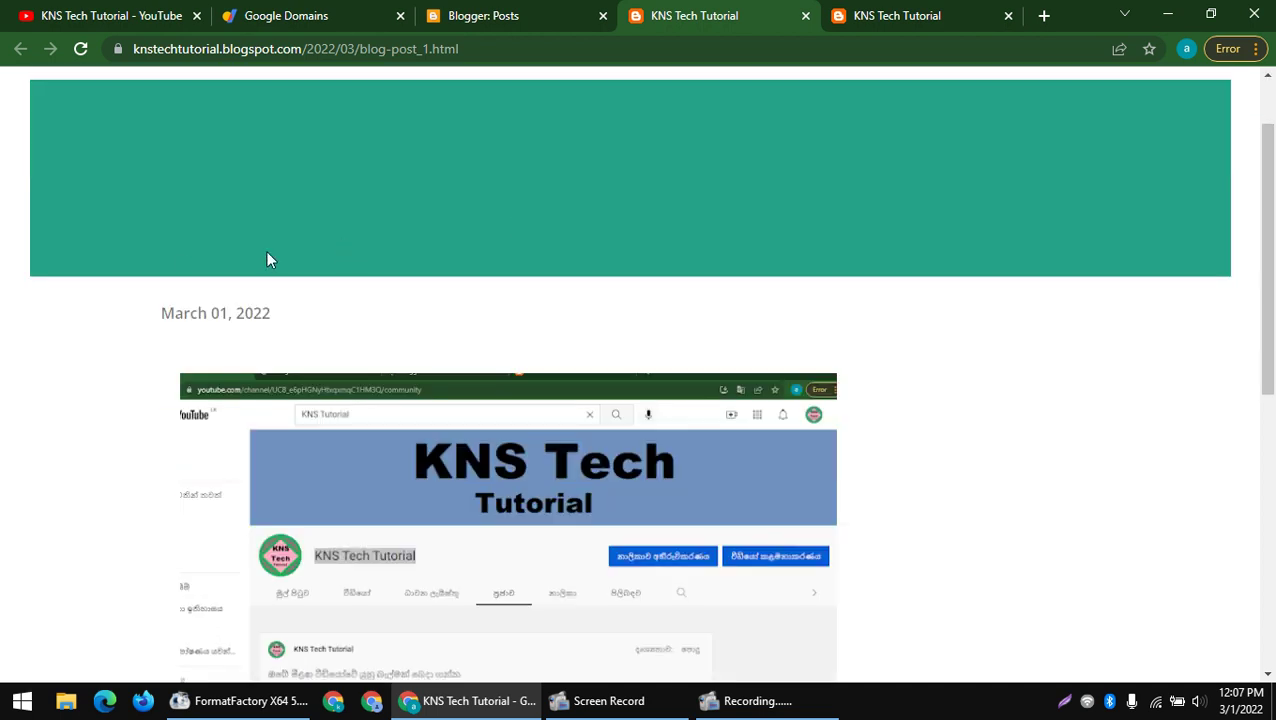
{"action": "scroll", "coordinate": [182, 282], "scroll_direction": "up", "scroll_amount": 3}
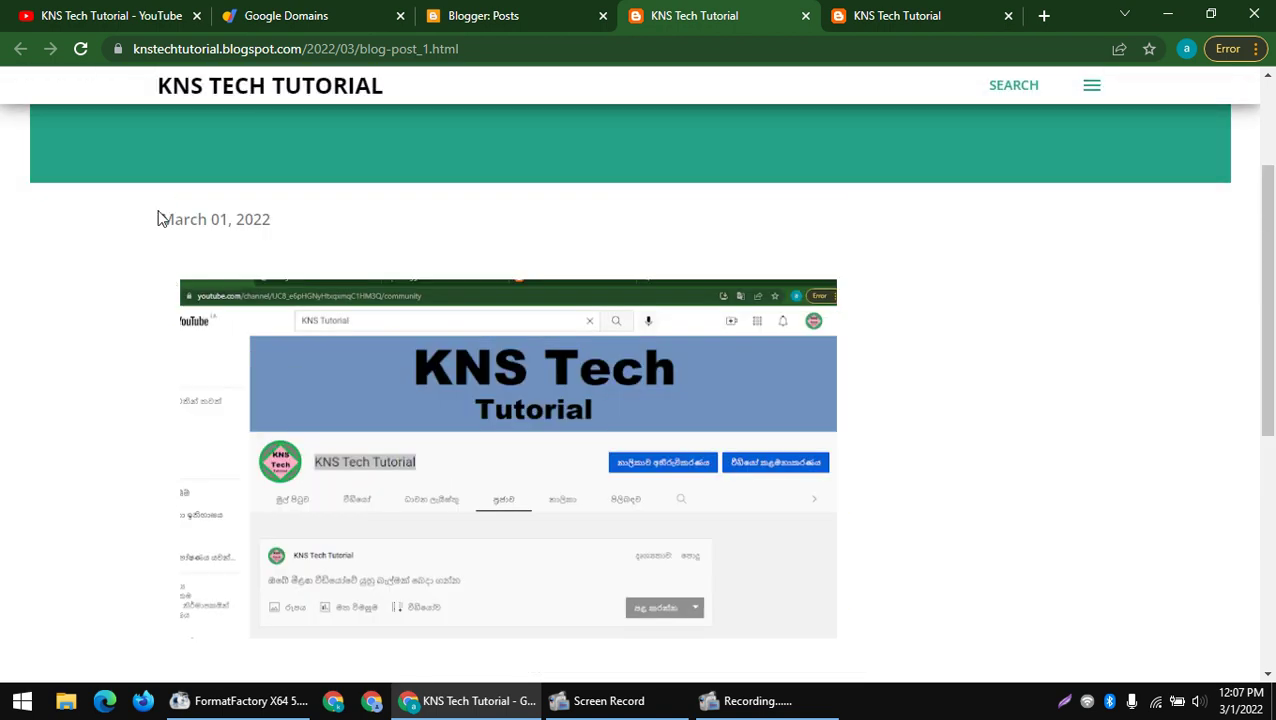
{"action": "left_click_drag", "start_coordinate": [159, 214], "coordinate": [634, 402]}
{"action": "scroll", "coordinate": [632, 421], "scroll_direction": "down", "scroll_amount": 3}
{"action": "left_click", "coordinate": [350, 378]}
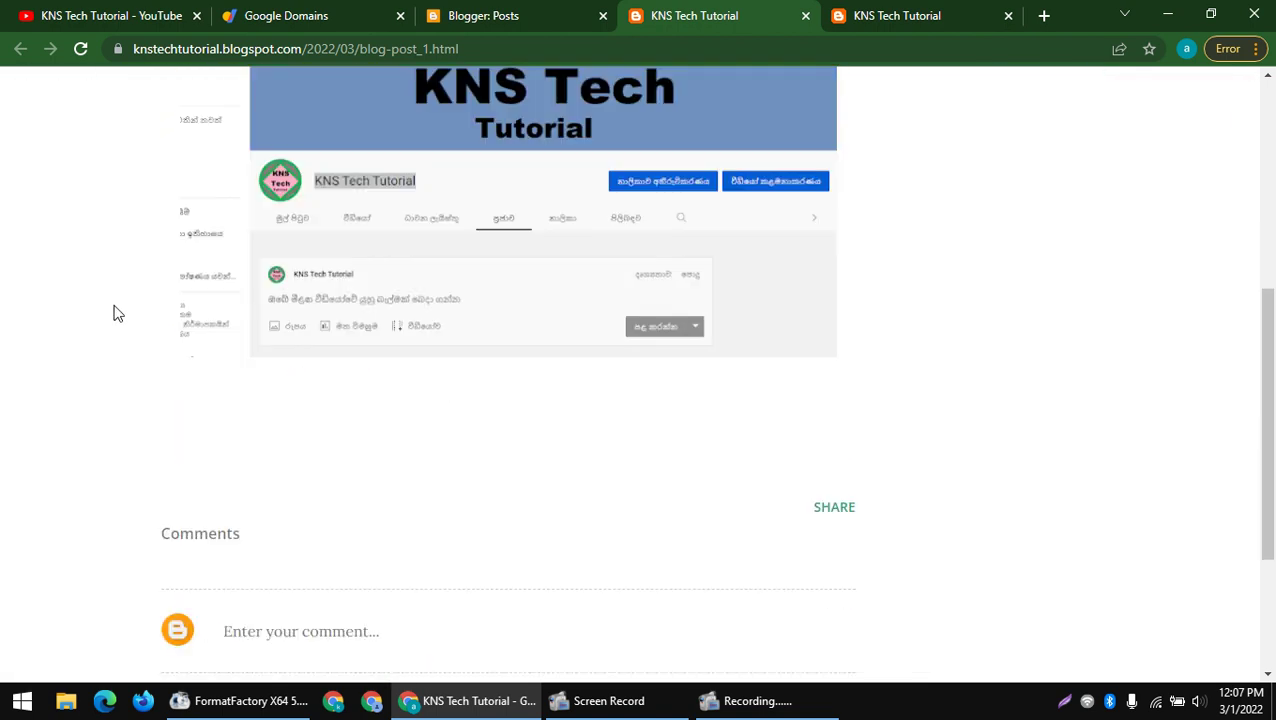
{"action": "scroll", "coordinate": [285, 456], "scroll_direction": "up", "scroll_amount": 4}
{"action": "scroll", "coordinate": [416, 413], "scroll_direction": "down", "scroll_amount": 4}
{"action": "scroll", "coordinate": [425, 436], "scroll_direction": "down", "scroll_amount": 2}
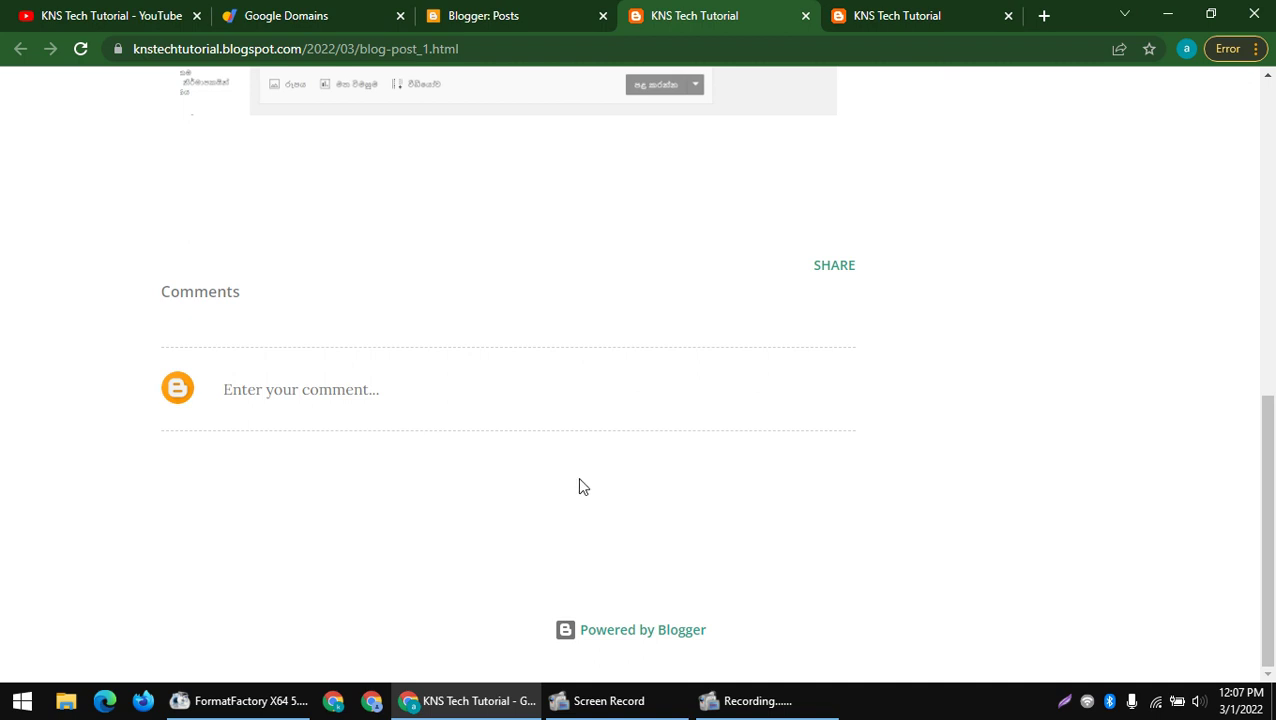
{"action": "scroll", "coordinate": [684, 533], "scroll_direction": "up", "scroll_amount": 8}
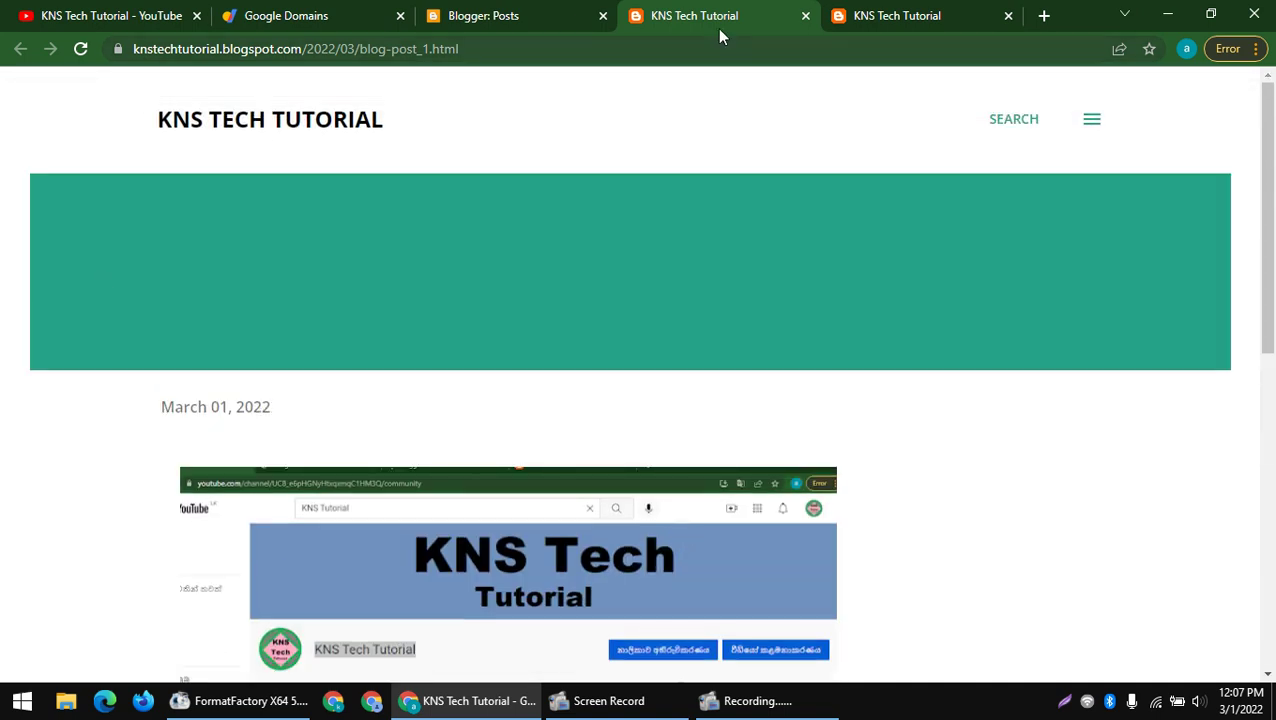
- Revisit Blogger's posts list and the Google Domains checkout page, and bring up the Screen Record window
{"action": "left_click", "coordinate": [521, 12]}
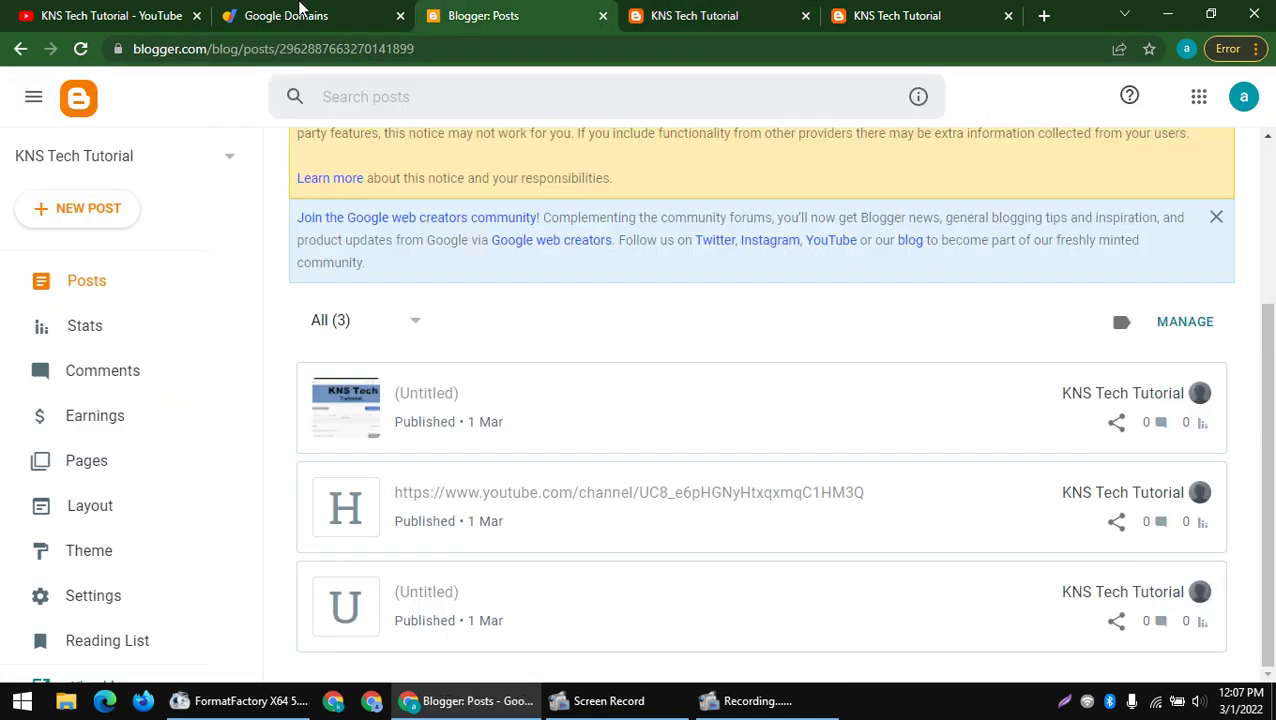
{"action": "left_click", "coordinate": [300, 10]}
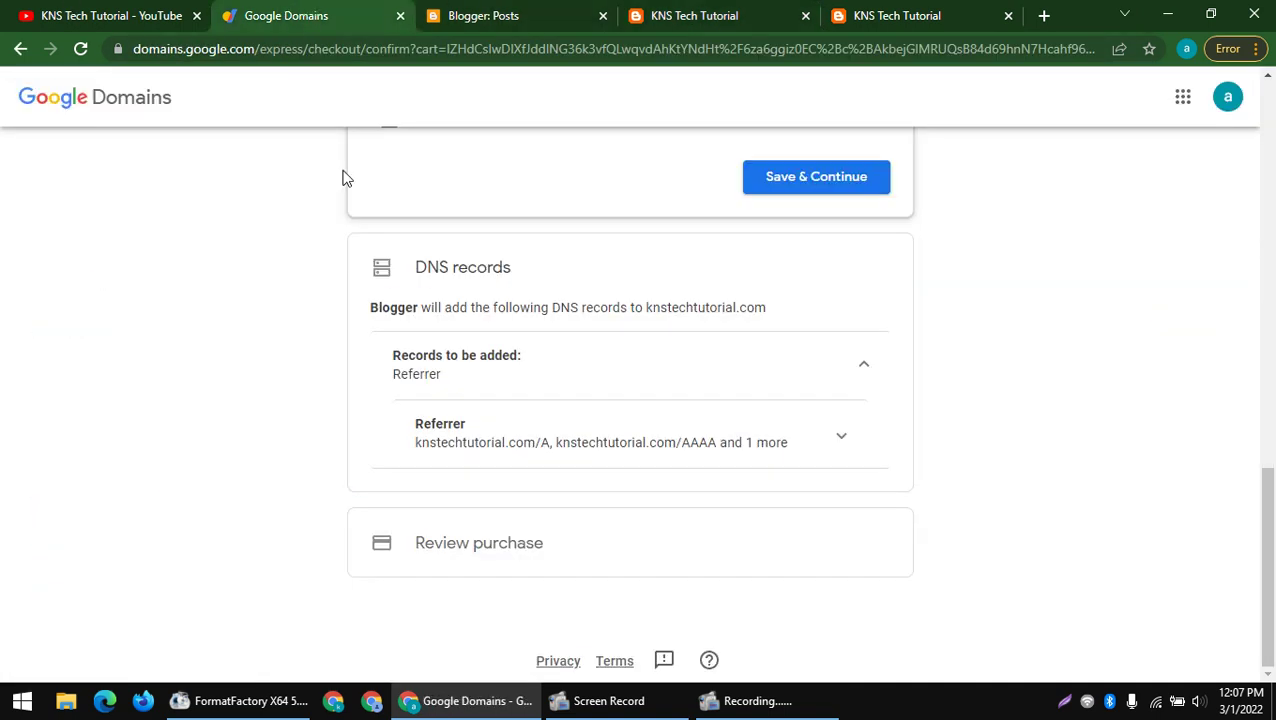
{"action": "left_click", "coordinate": [516, 22]}
{"action": "mouse_move", "coordinate": [630, 705]}
{"action": "left_click", "coordinate": [663, 610]}
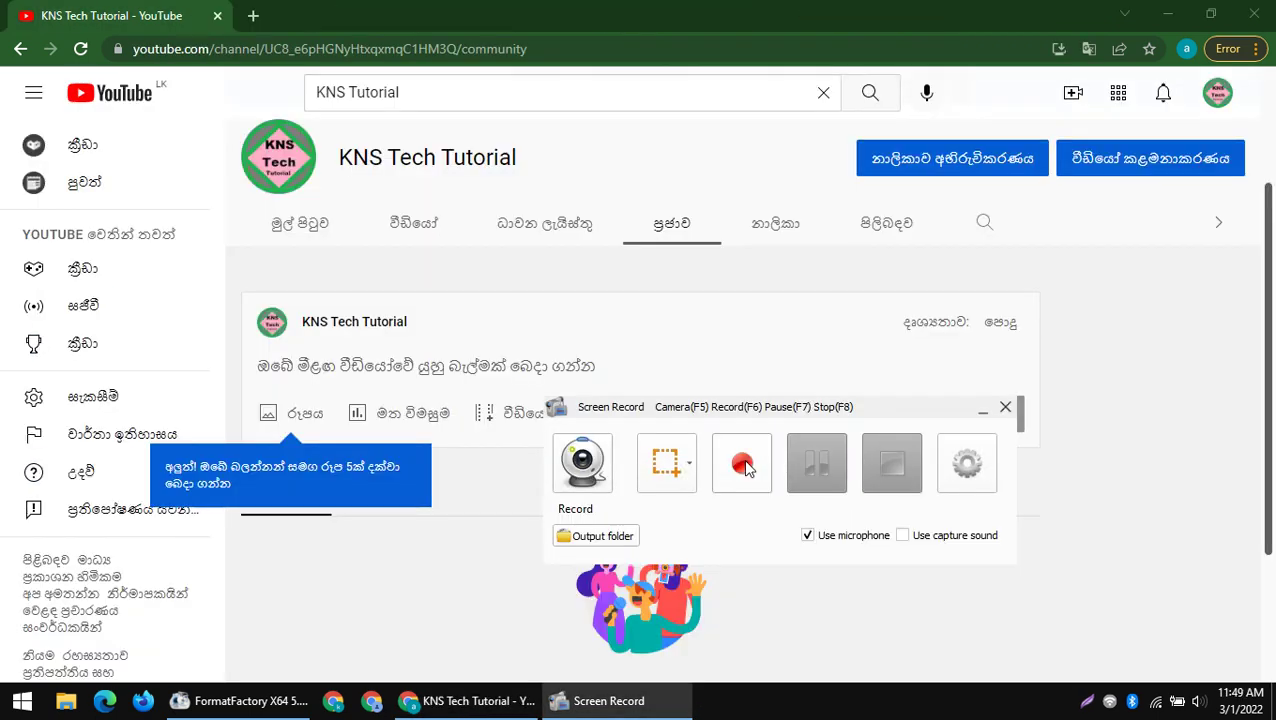
- Start a screen recording of the YouTube channel page and bring the Screen Record window back up
{"action": "left_click", "coordinate": [745, 469]}
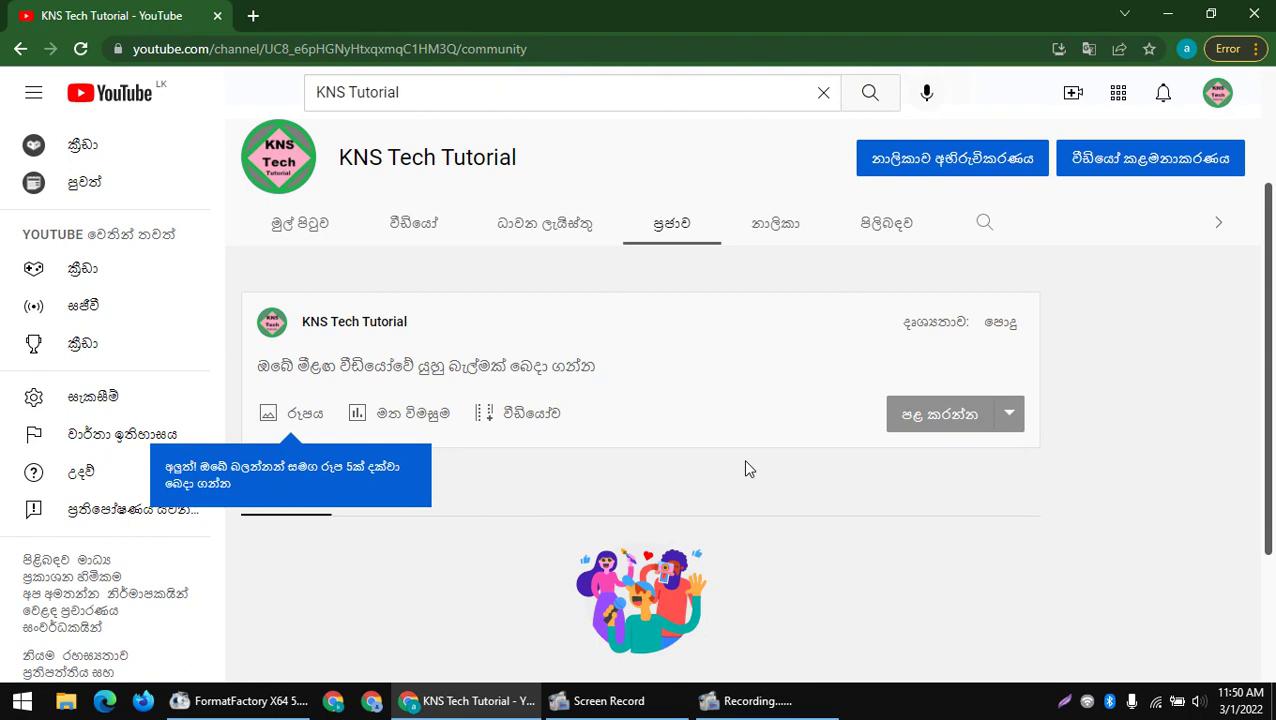
{"action": "mouse_move", "coordinate": [800, 697]}
{"action": "left_click", "coordinate": [747, 664]}
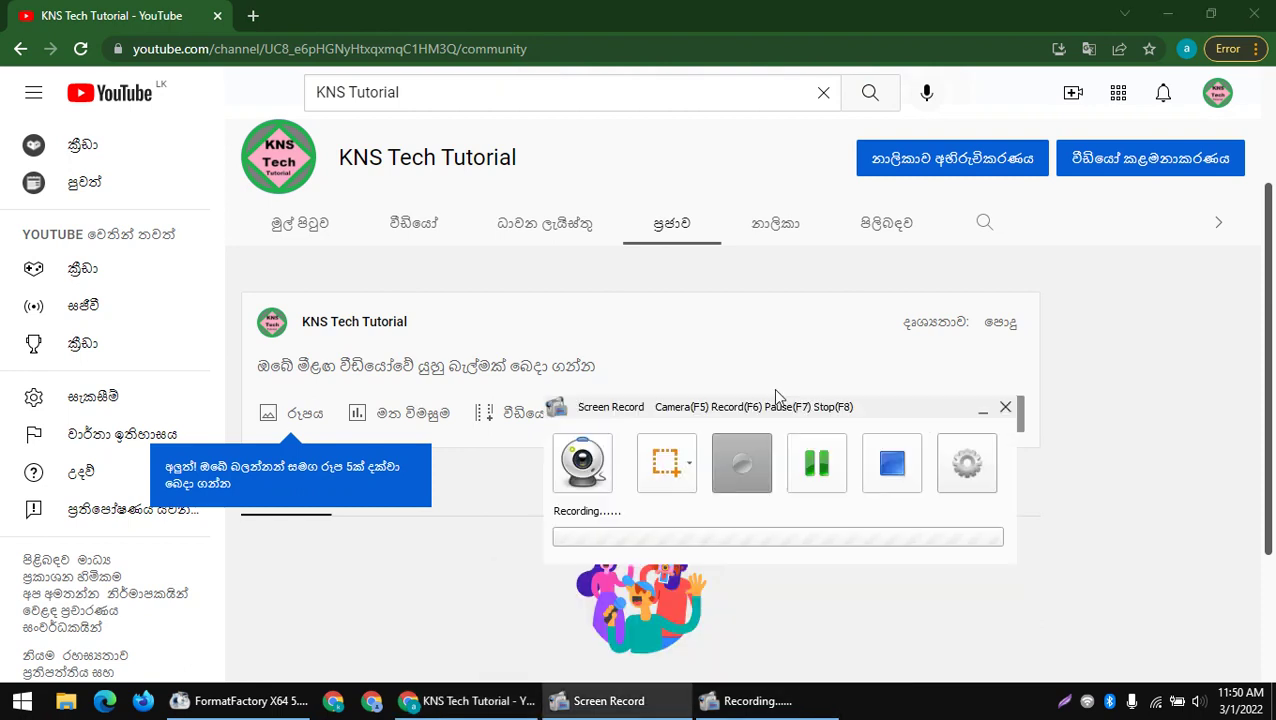
- Minimize the recorder, search Google for "blogger" in a new browser tab and translate the results page into English
{"action": "left_click", "coordinate": [981, 412]}
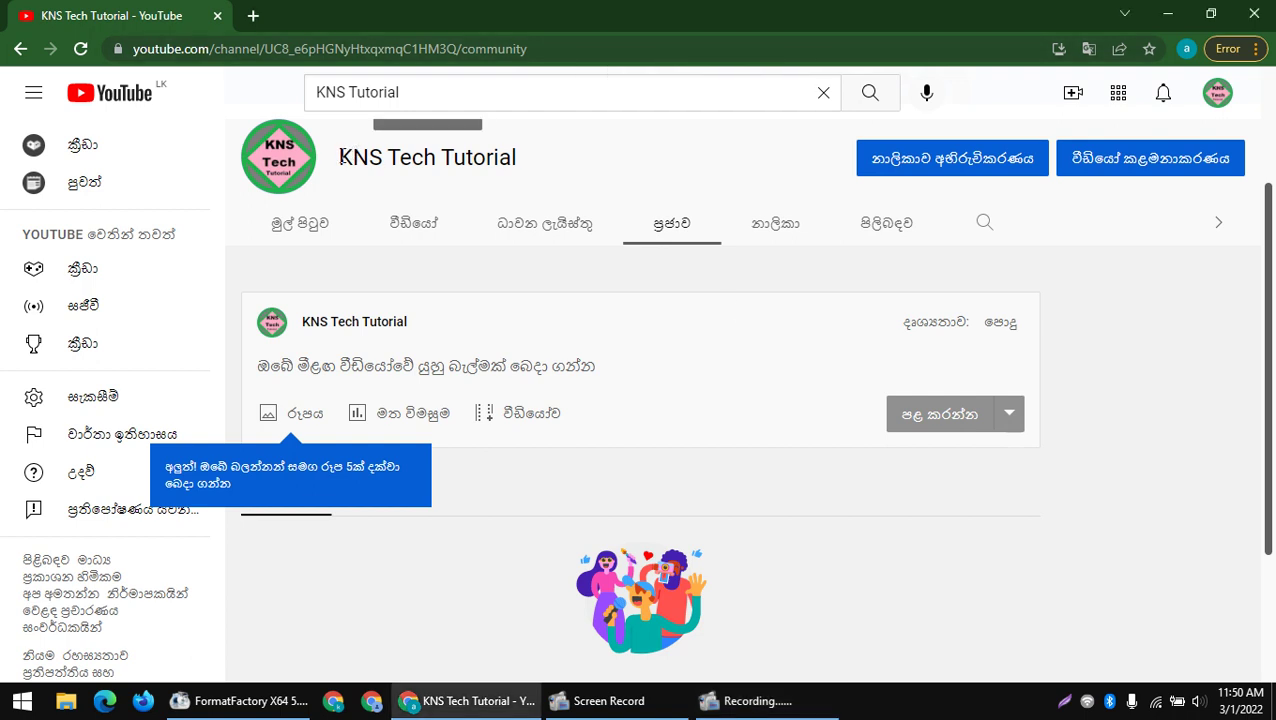
{"action": "left_click_drag", "start_coordinate": [341, 157], "coordinate": [533, 157]}
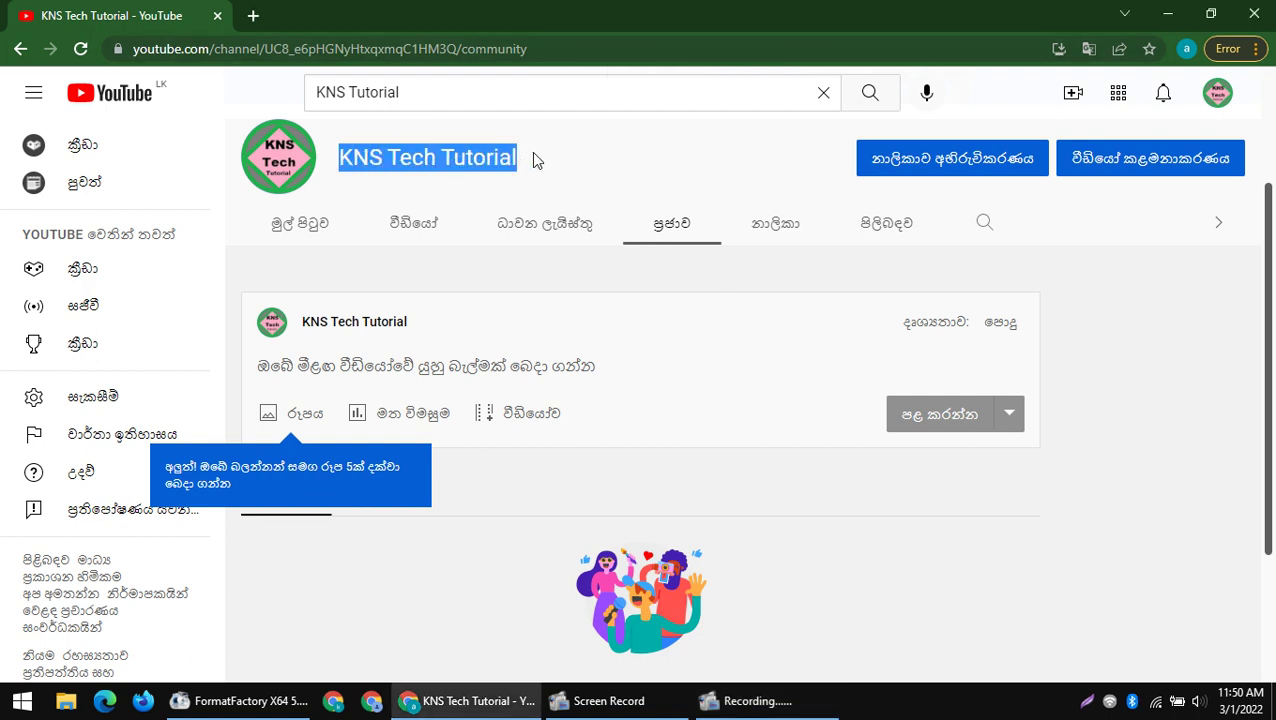
{"action": "left_click", "coordinate": [253, 16]}
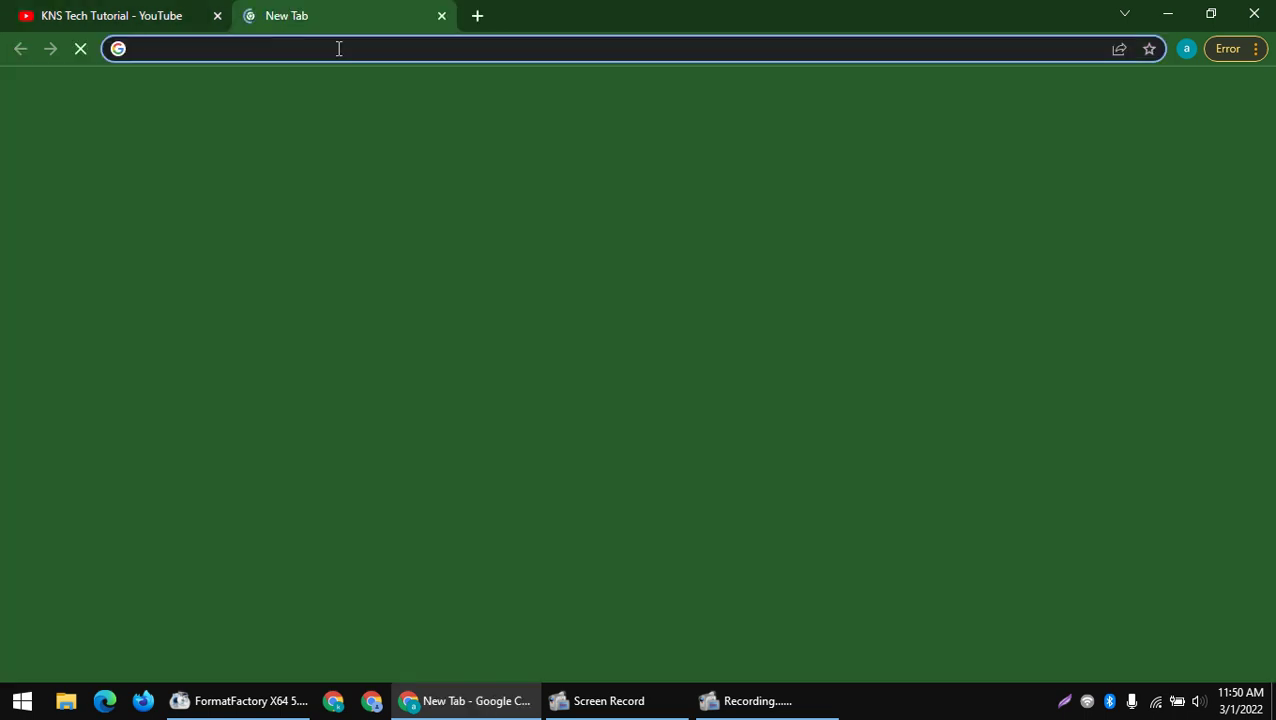
{"action": "left_click", "coordinate": [339, 48]}
{"action": "type", "text": "BLOGGER"}
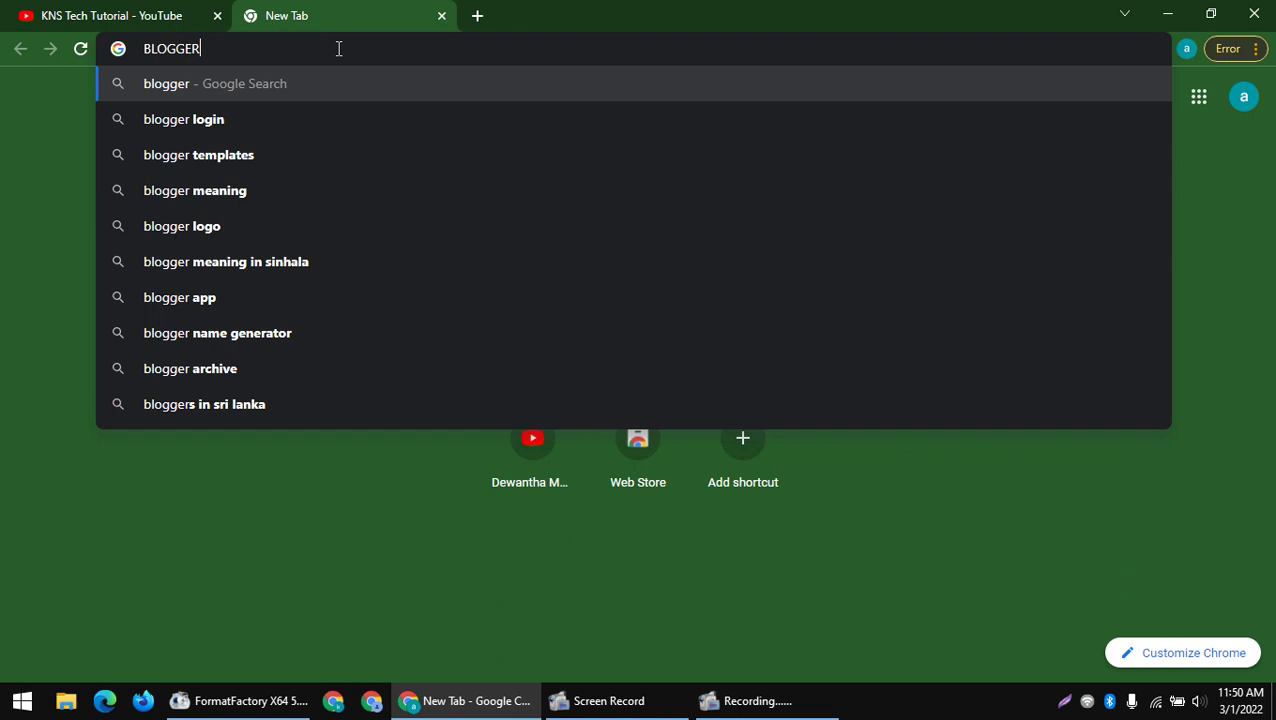
{"action": "key", "text": "Return"}
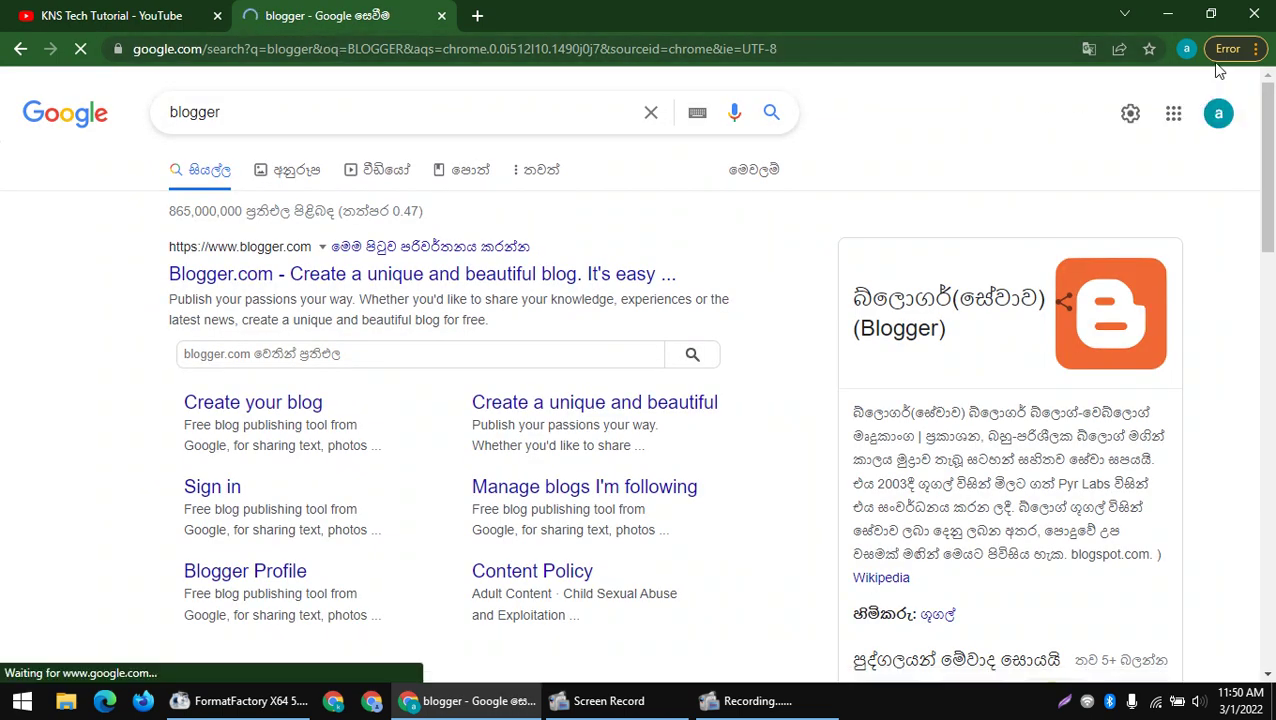
{"action": "left_click", "coordinate": [1089, 49]}
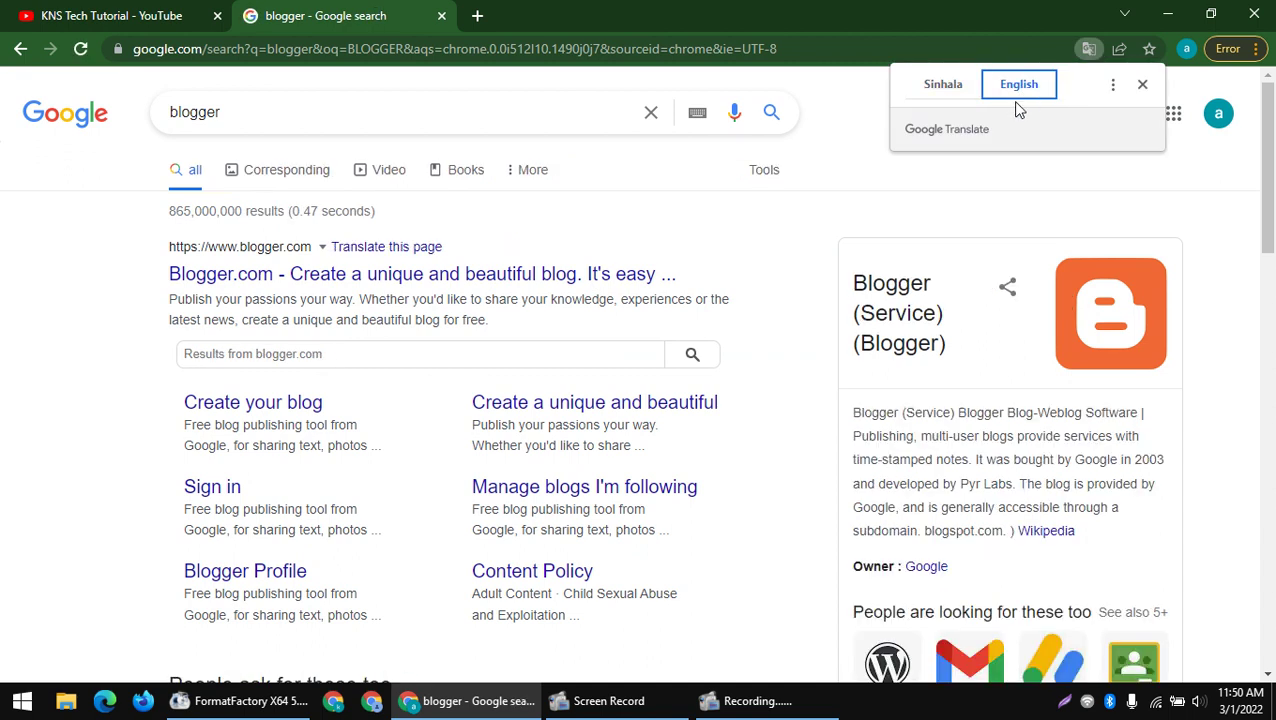
{"action": "left_click", "coordinate": [985, 197]}
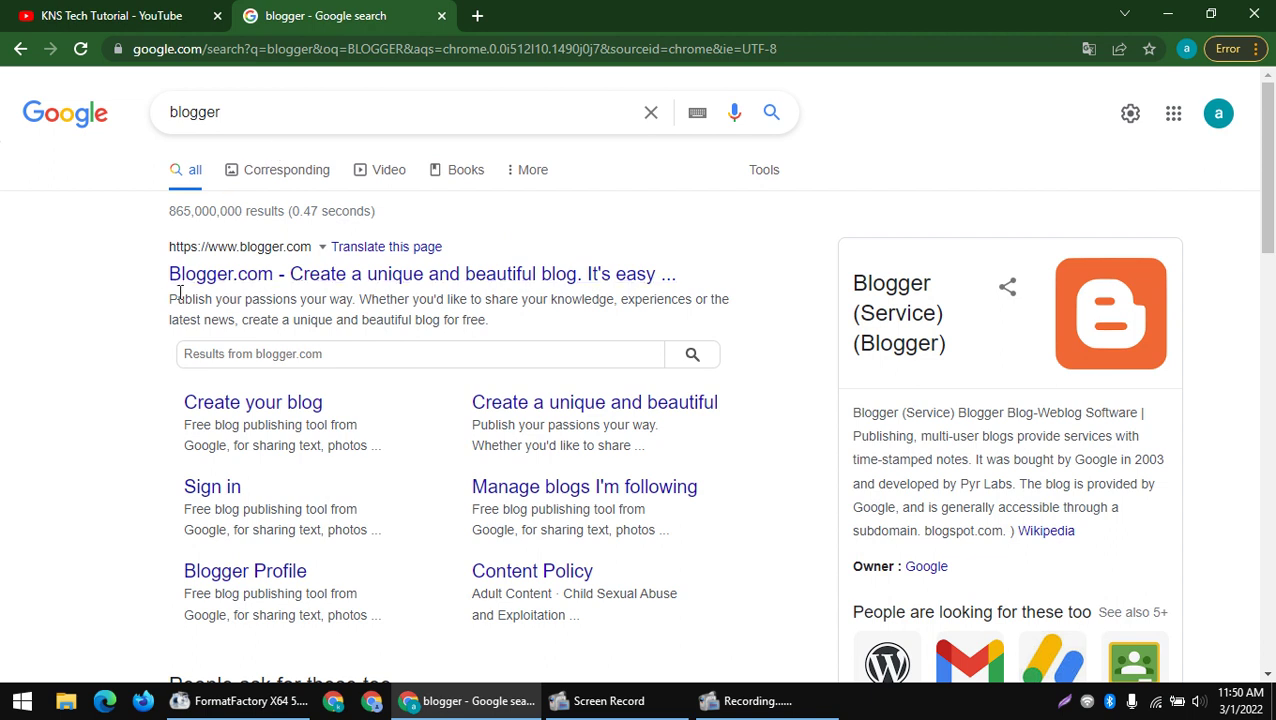
- Examine the Blogger.com search result and the Blogger information card, including its description and owner
{"action": "triple_click", "coordinate": [152, 258]}
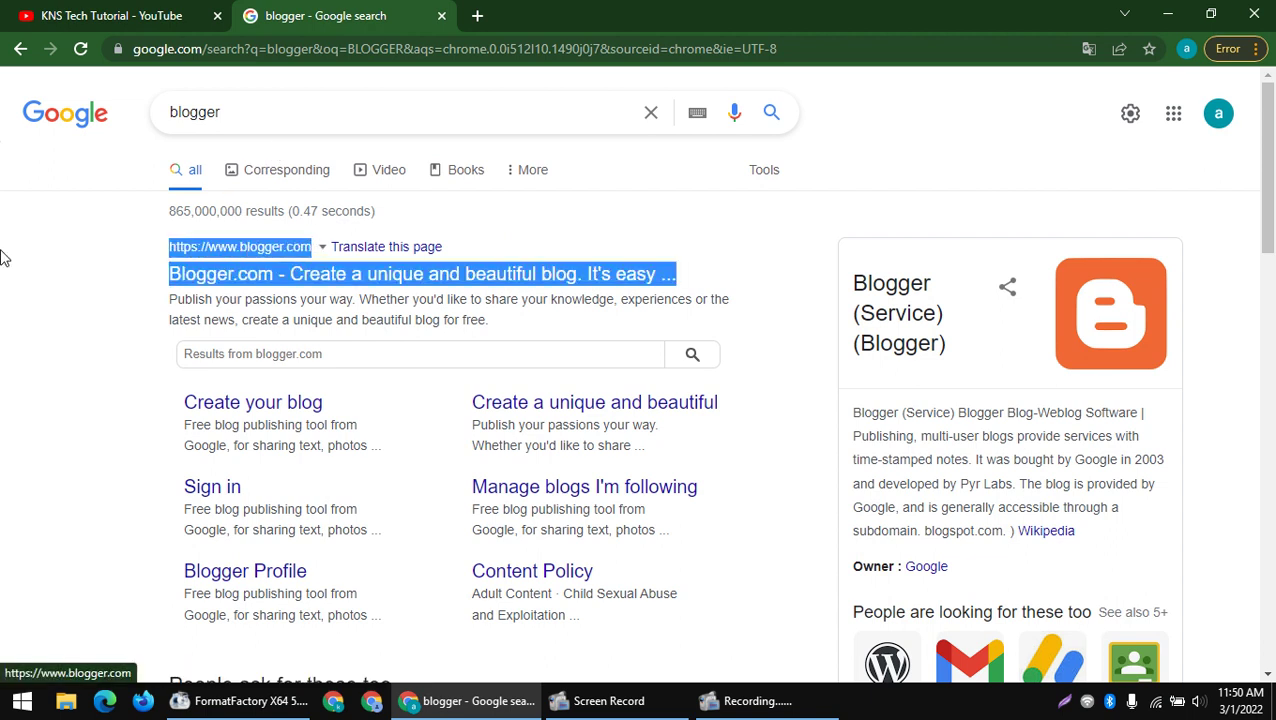
{"action": "left_click", "coordinate": [1019, 351]}
{"action": "scroll", "coordinate": [965, 340], "scroll_direction": "down", "scroll_amount": 1}
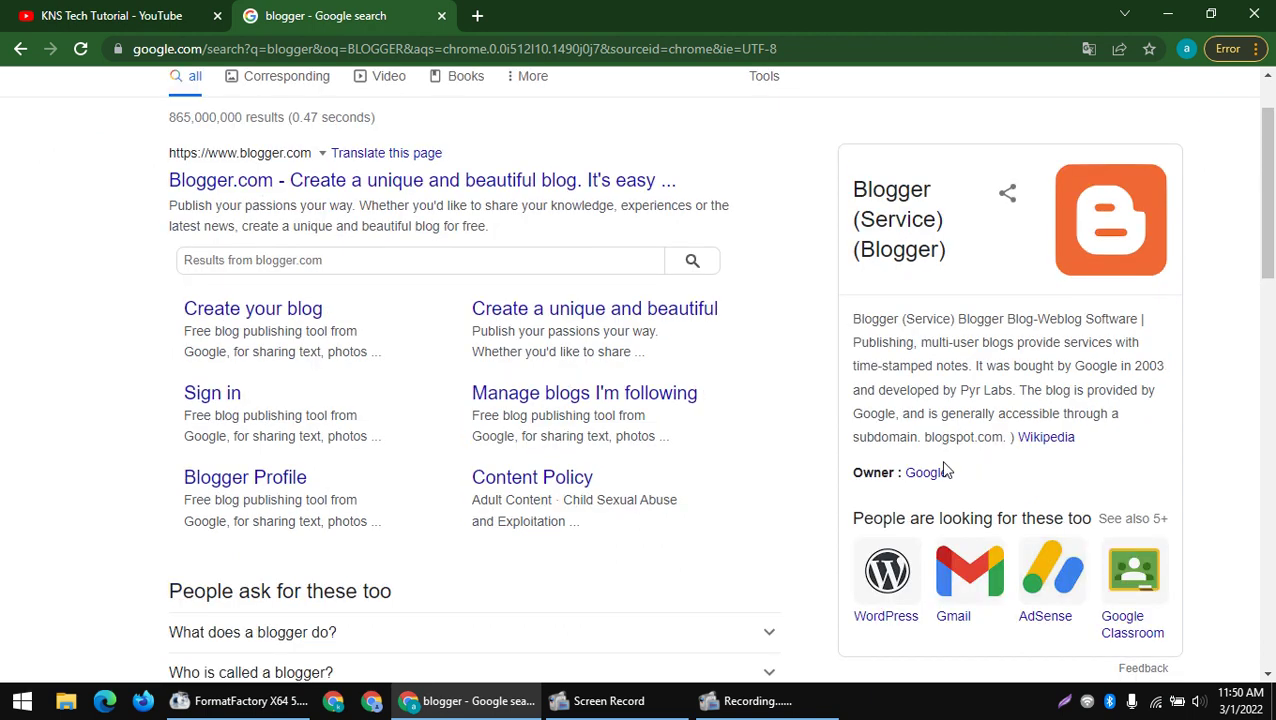
{"action": "left_click_drag", "start_coordinate": [960, 483], "coordinate": [836, 468]}
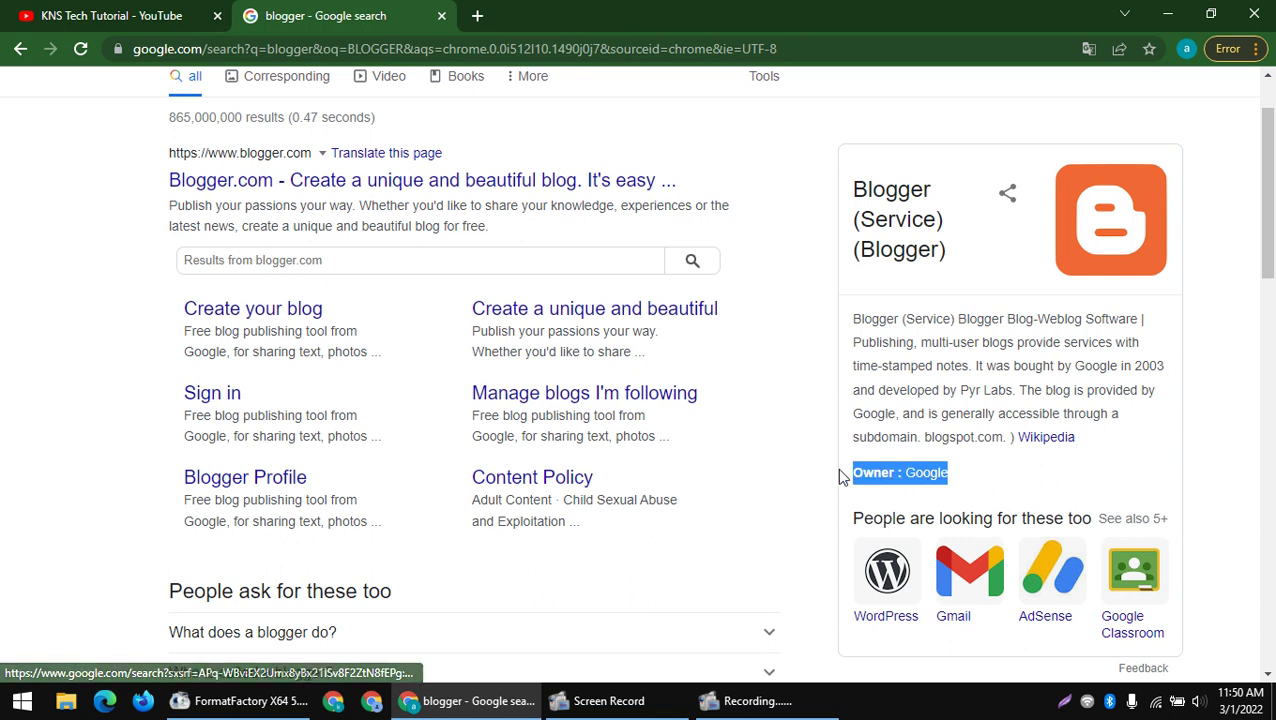
{"action": "left_click", "coordinate": [900, 410]}
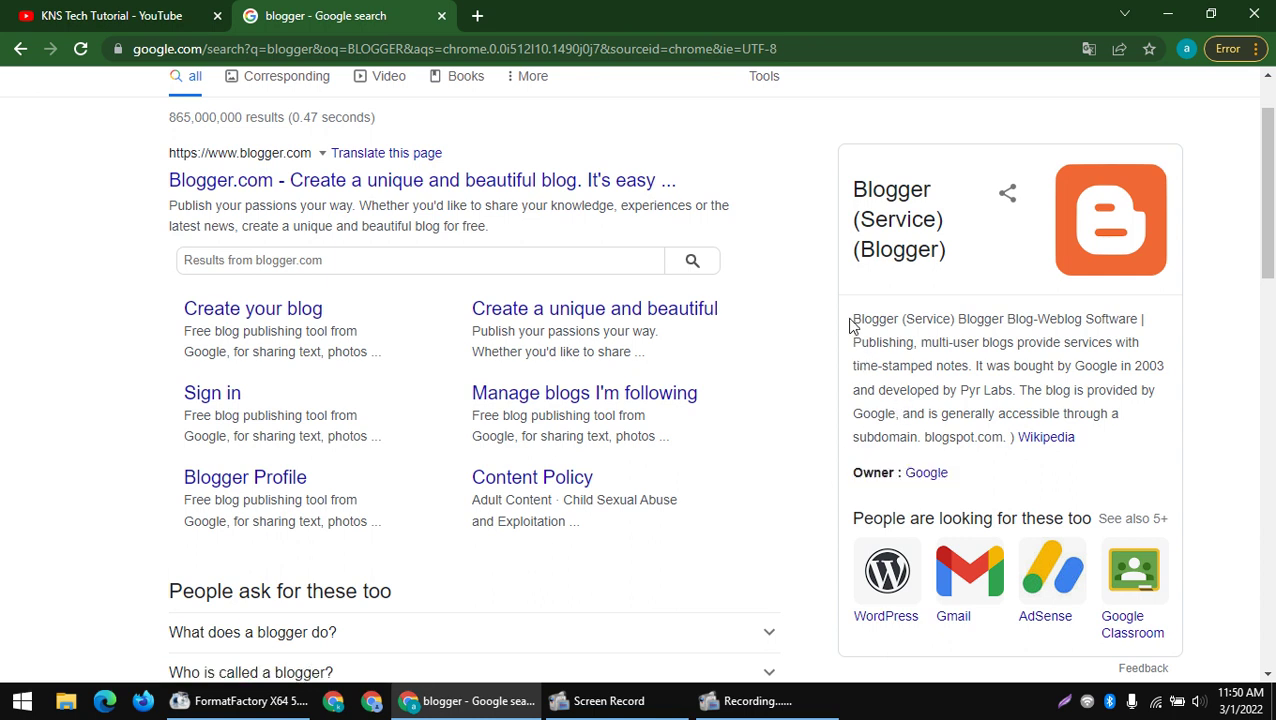
{"action": "left_click_drag", "start_coordinate": [857, 345], "coordinate": [1077, 396]}
{"action": "left_click", "coordinate": [1028, 366]}
{"action": "left_click_drag", "start_coordinate": [857, 371], "coordinate": [1049, 483]}
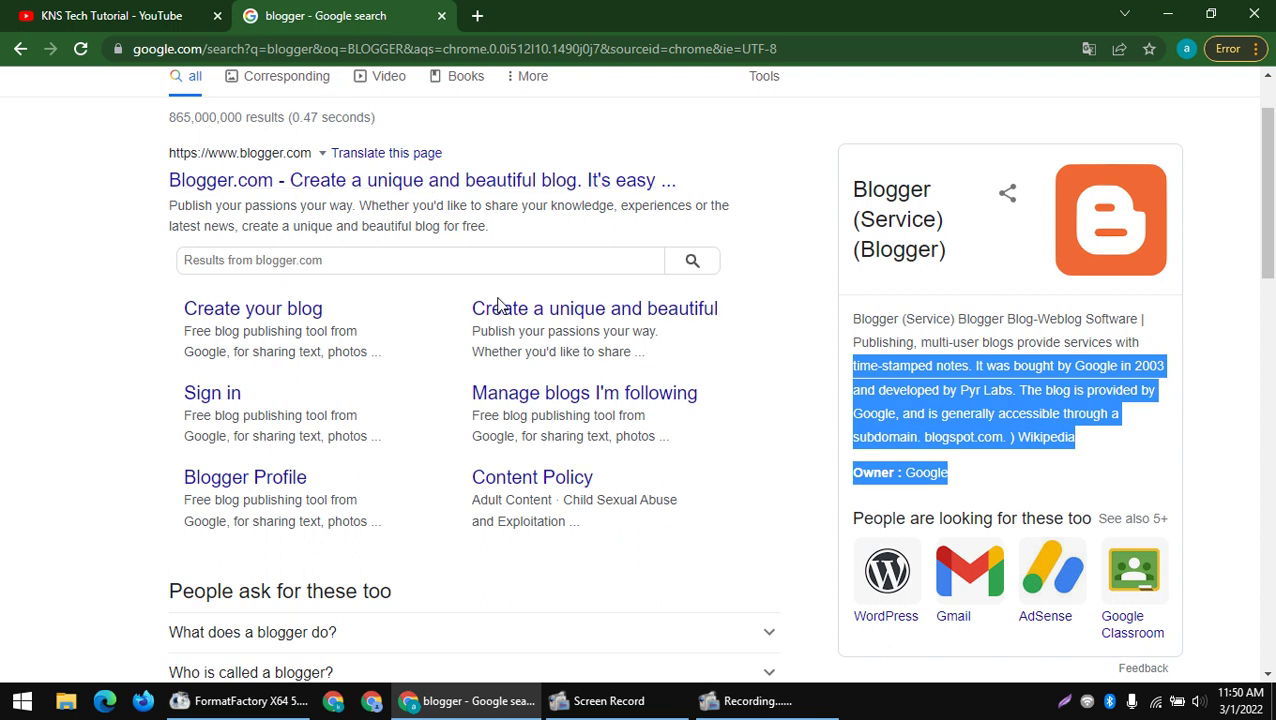
- Search for "blogger monetization" in a separate tab, skim the results and return to the "blogger" results
{"action": "scroll", "coordinate": [498, 305], "scroll_direction": "up", "scroll_amount": 2}
{"action": "left_click", "coordinate": [478, 16]}
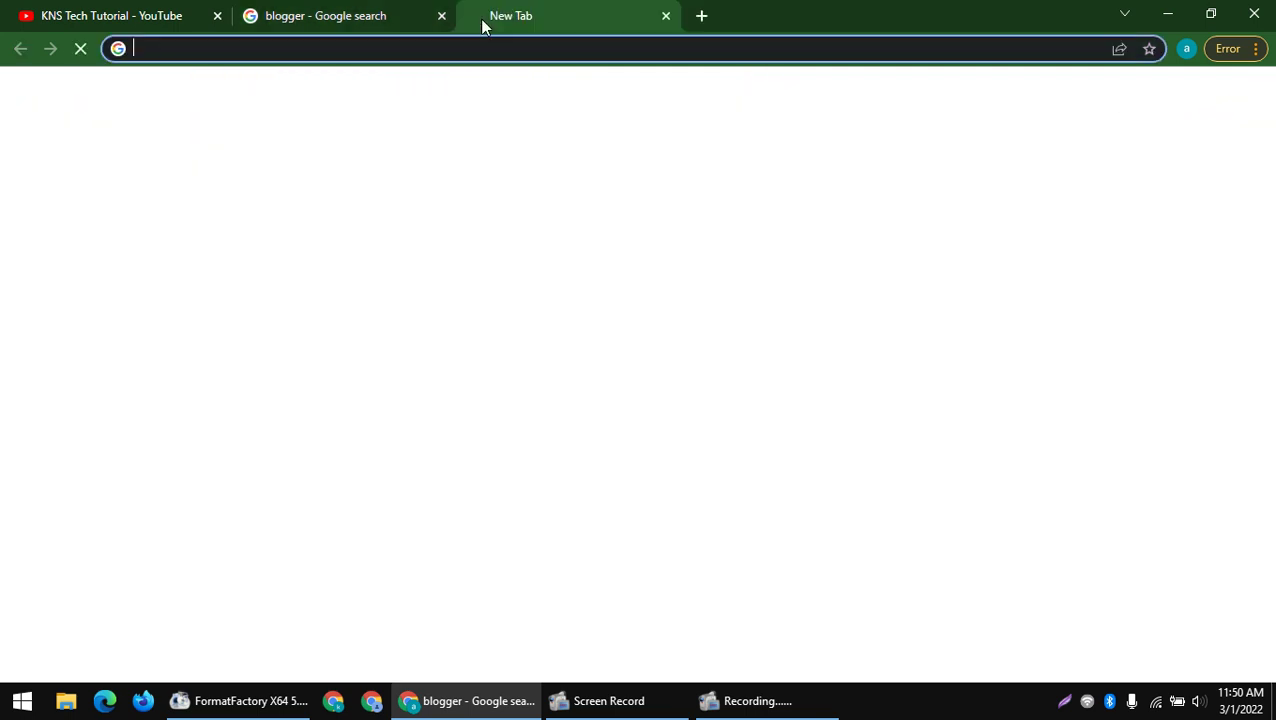
{"action": "type", "text": "BL:OGGER MON"}
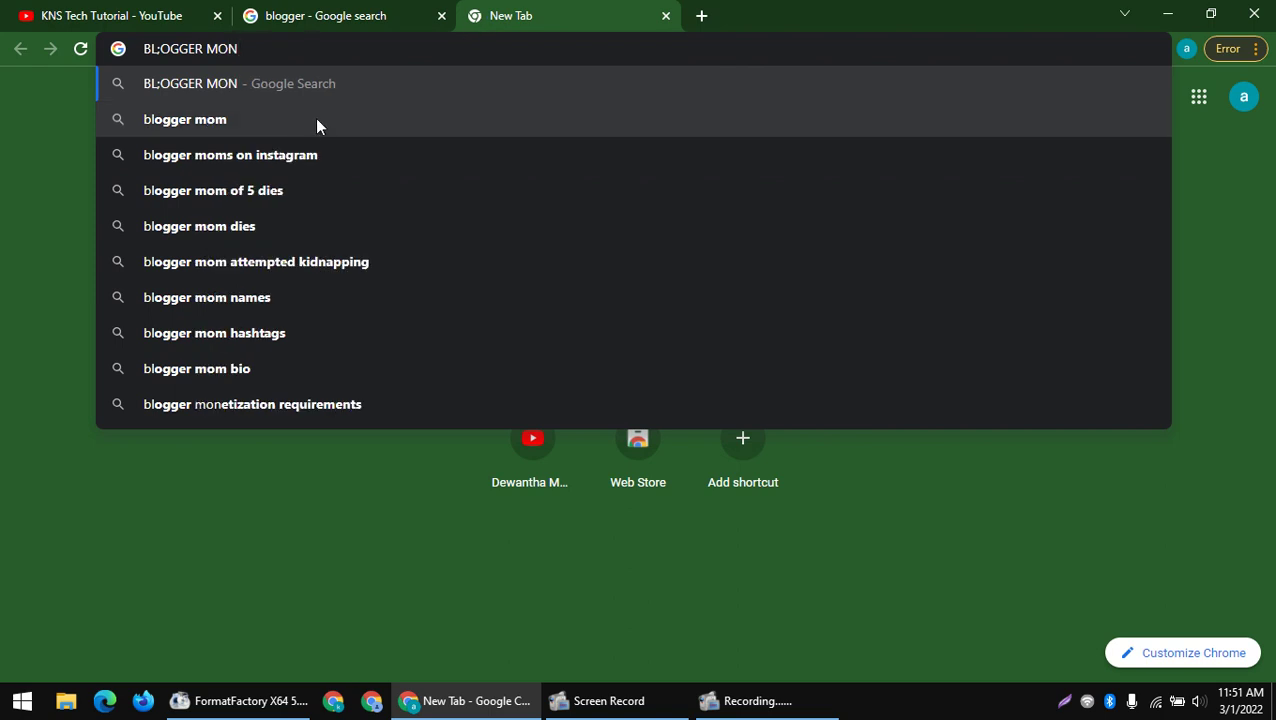
{"action": "type", "text": "ETI"}
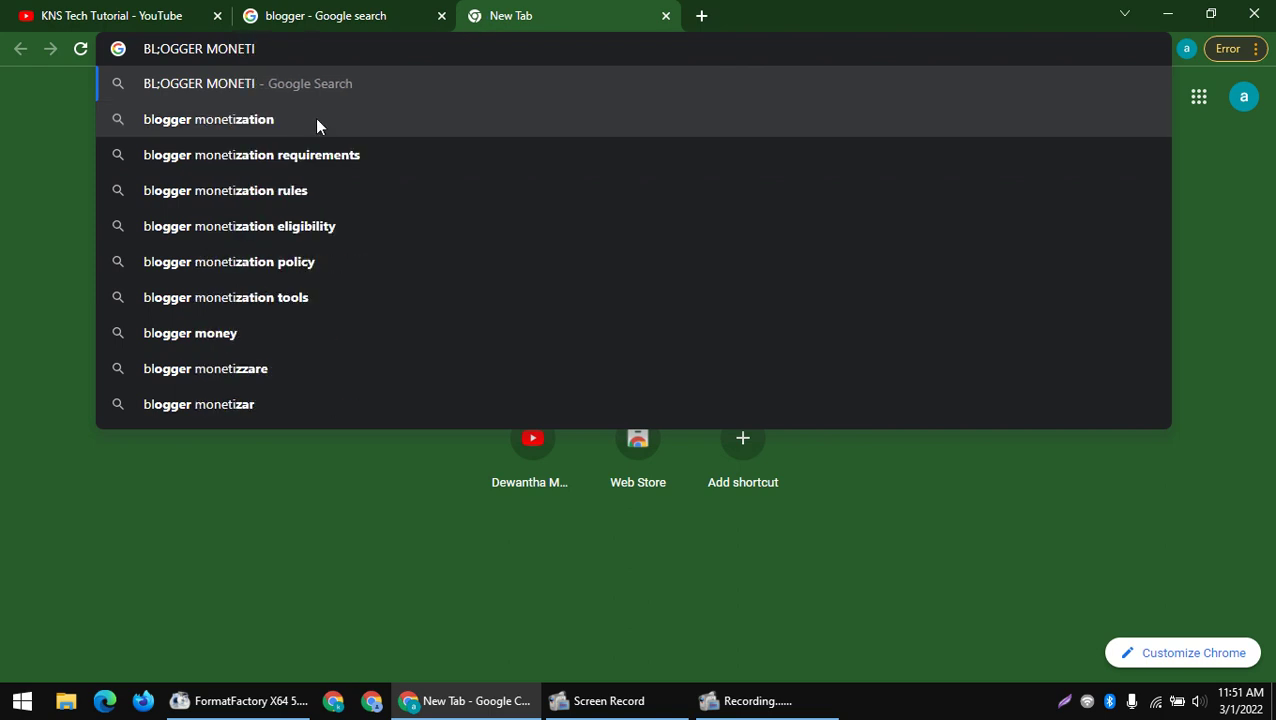
{"action": "left_click", "coordinate": [315, 118]}
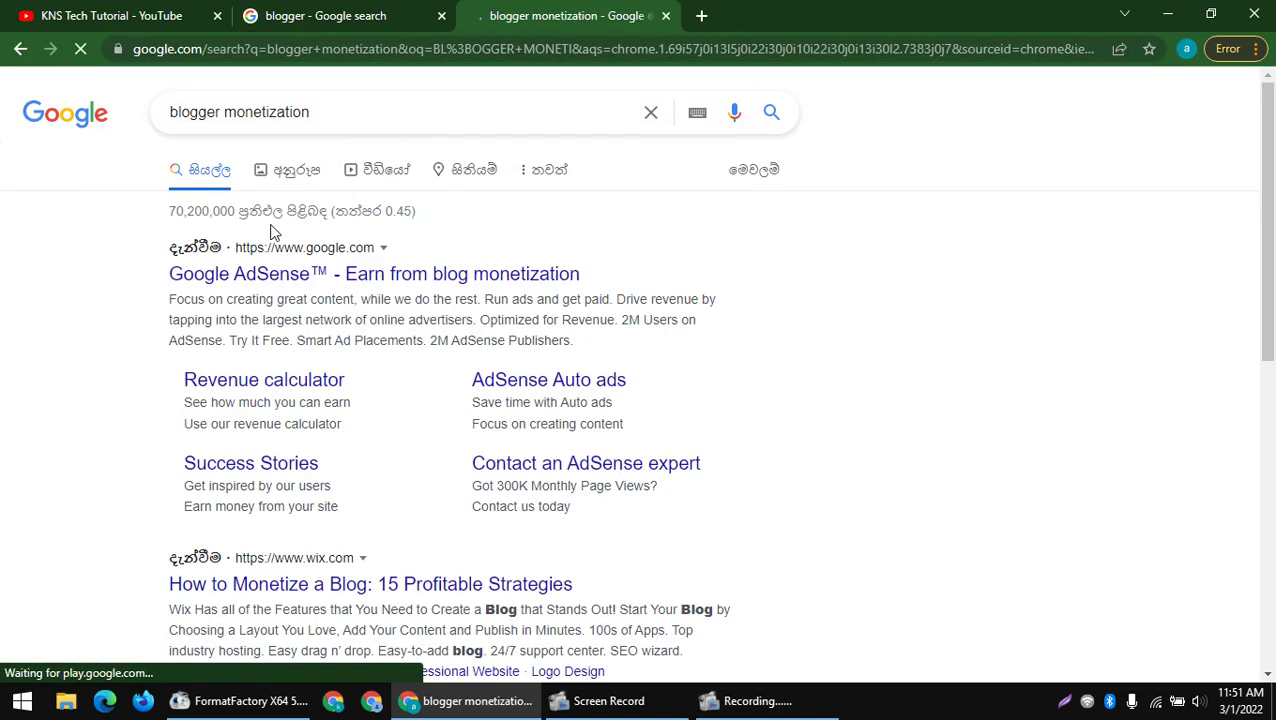
{"action": "scroll", "coordinate": [335, 330], "scroll_direction": "down", "scroll_amount": 3}
{"action": "scroll", "coordinate": [157, 316], "scroll_direction": "down", "scroll_amount": 3}
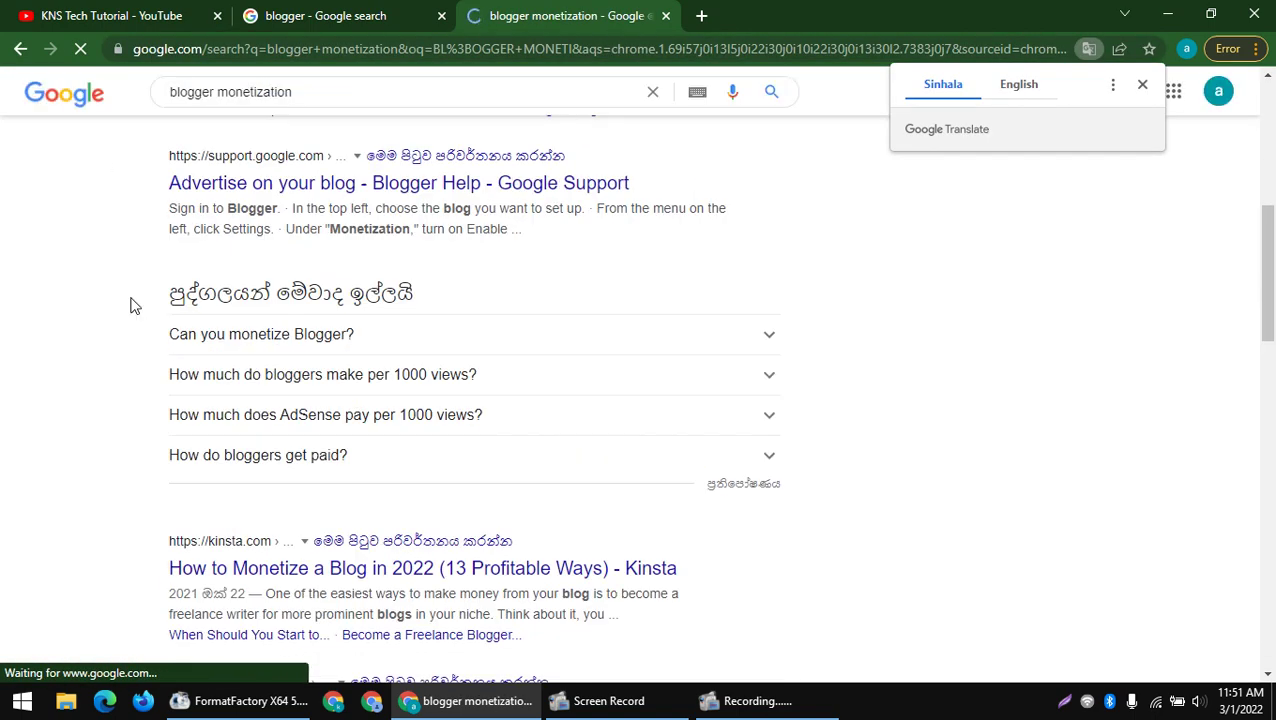
{"action": "scroll", "coordinate": [162, 336], "scroll_direction": "down", "scroll_amount": 1}
{"action": "scroll", "coordinate": [200, 380], "scroll_direction": "up", "scroll_amount": 1}
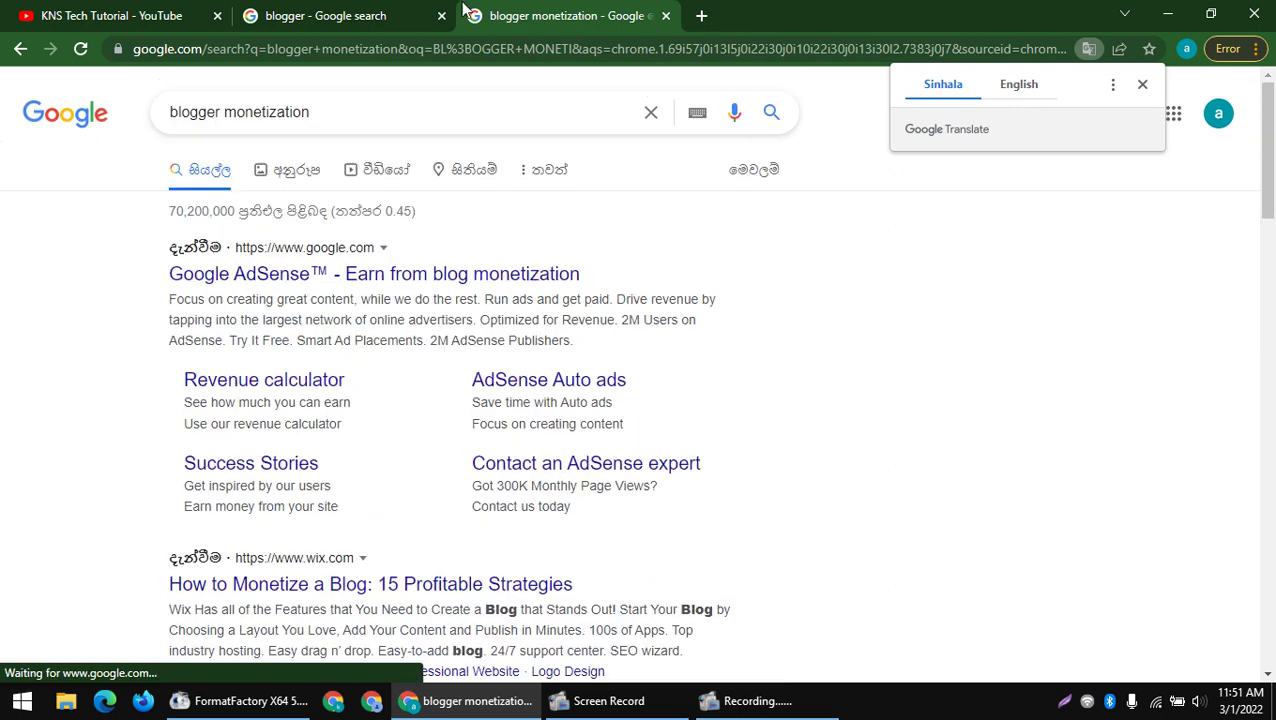
{"action": "left_click", "coordinate": [330, 15]}
{"action": "left_click", "coordinate": [666, 15]}
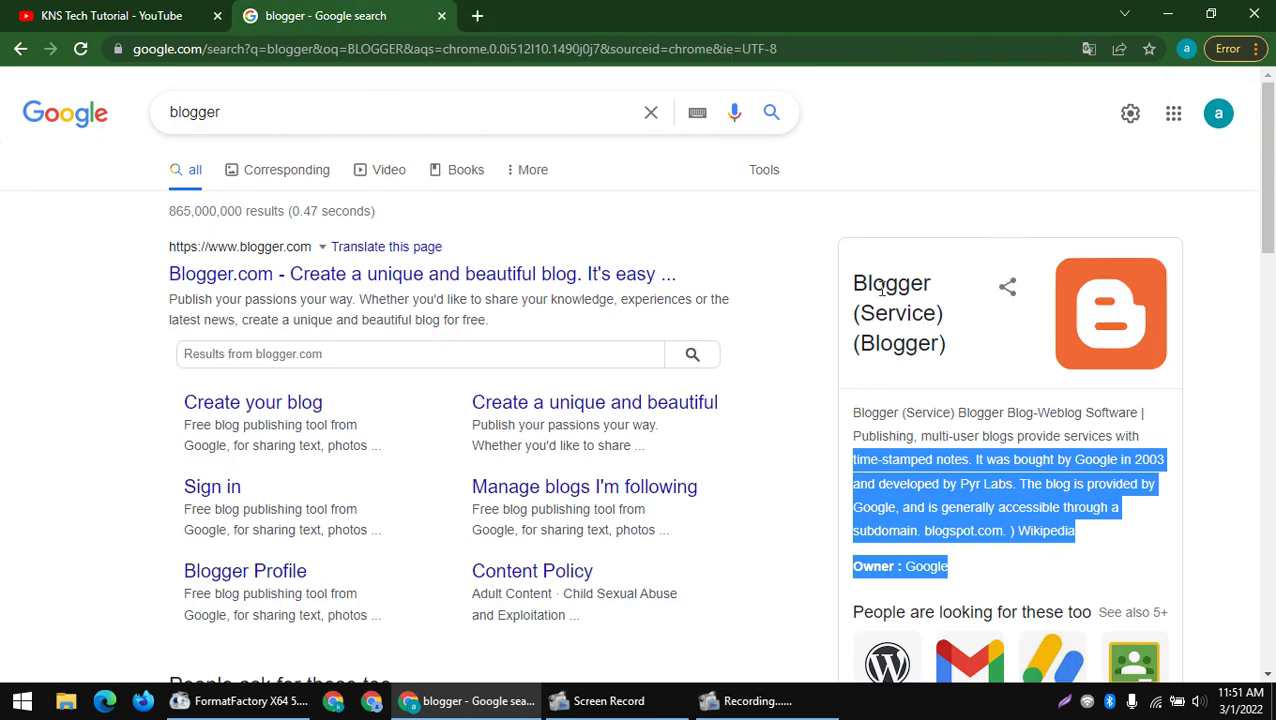
- Open the Blogger.com site from the search results and close the spare empty tab
{"action": "scroll", "coordinate": [867, 294], "scroll_direction": "down", "scroll_amount": 2}
{"action": "scroll", "coordinate": [536, 378], "scroll_direction": "up", "scroll_amount": 2}
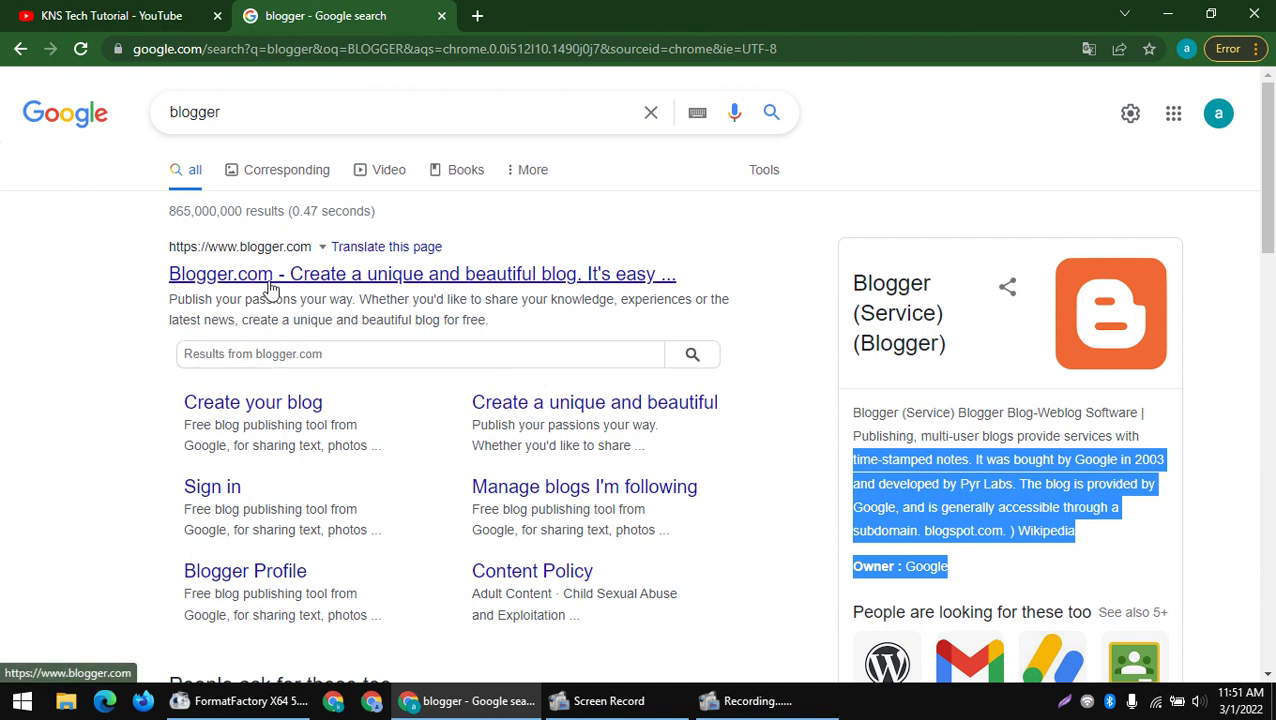
{"action": "left_click", "coordinate": [178, 275]}
{"action": "left_click", "coordinate": [477, 15]}
{"action": "left_click", "coordinate": [352, 18]}
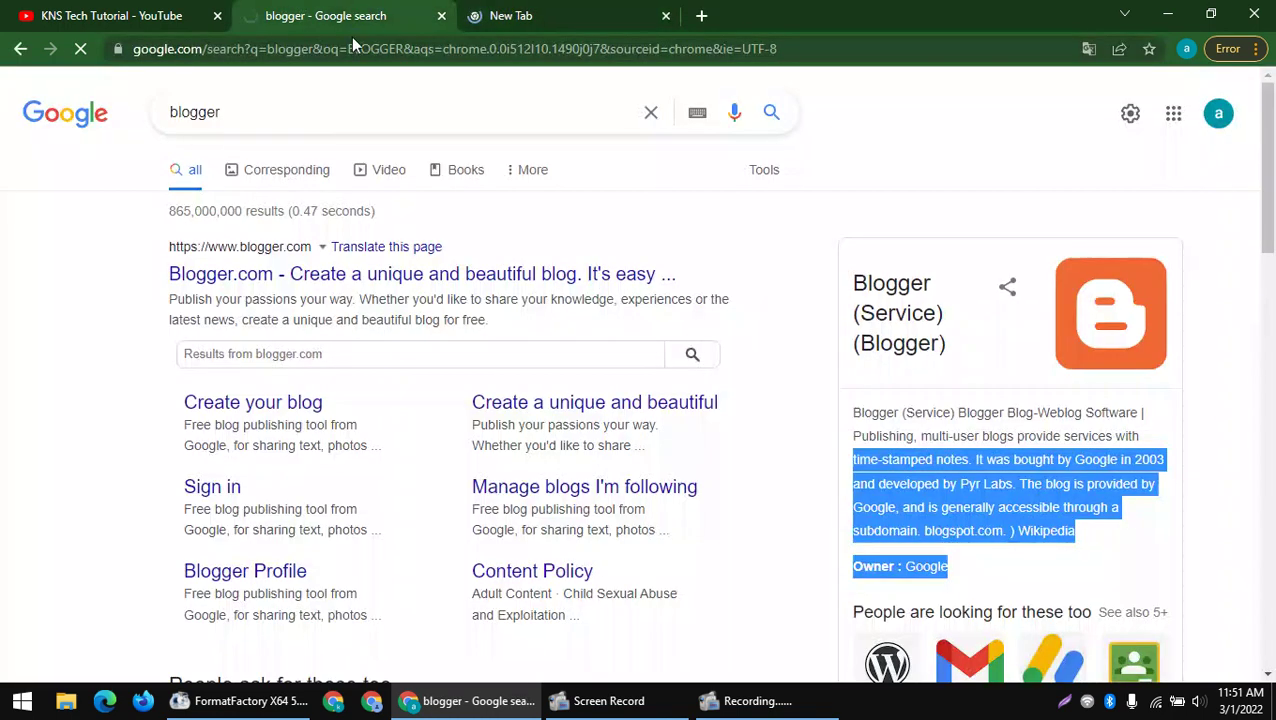
{"action": "left_click", "coordinate": [495, 8]}
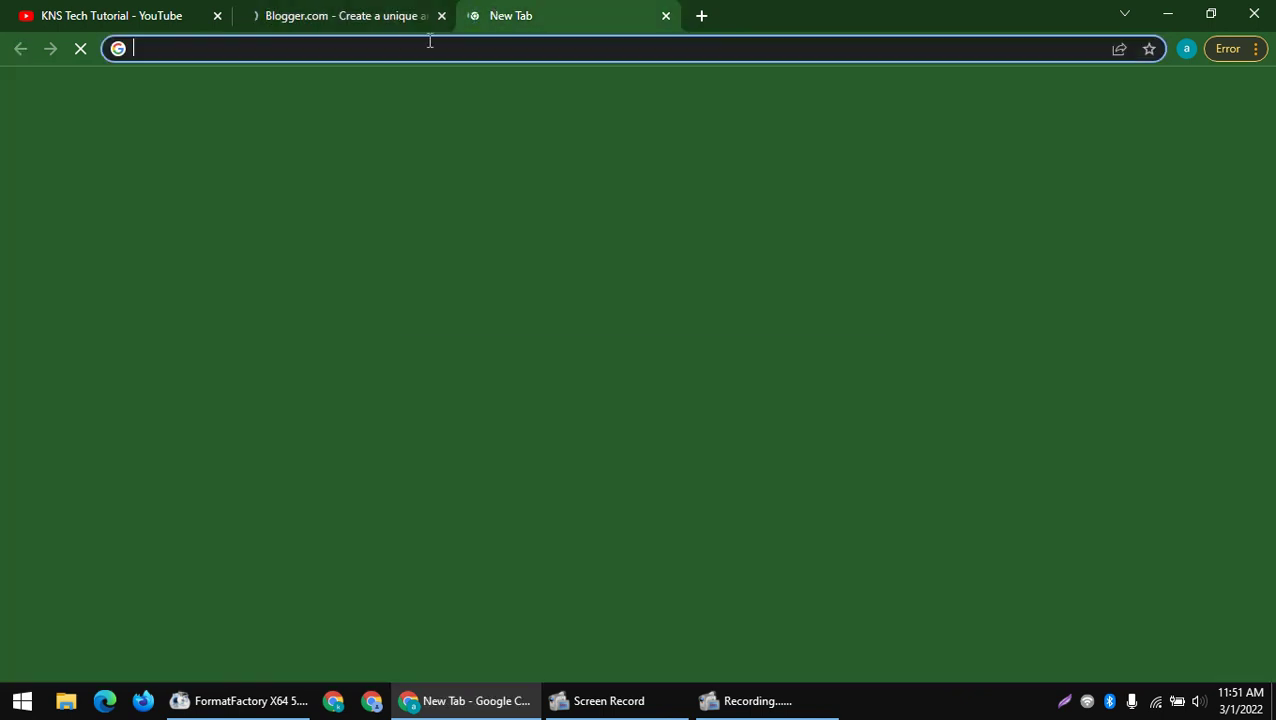
{"action": "left_click", "coordinate": [352, 15]}
{"action": "left_click", "coordinate": [666, 16]}
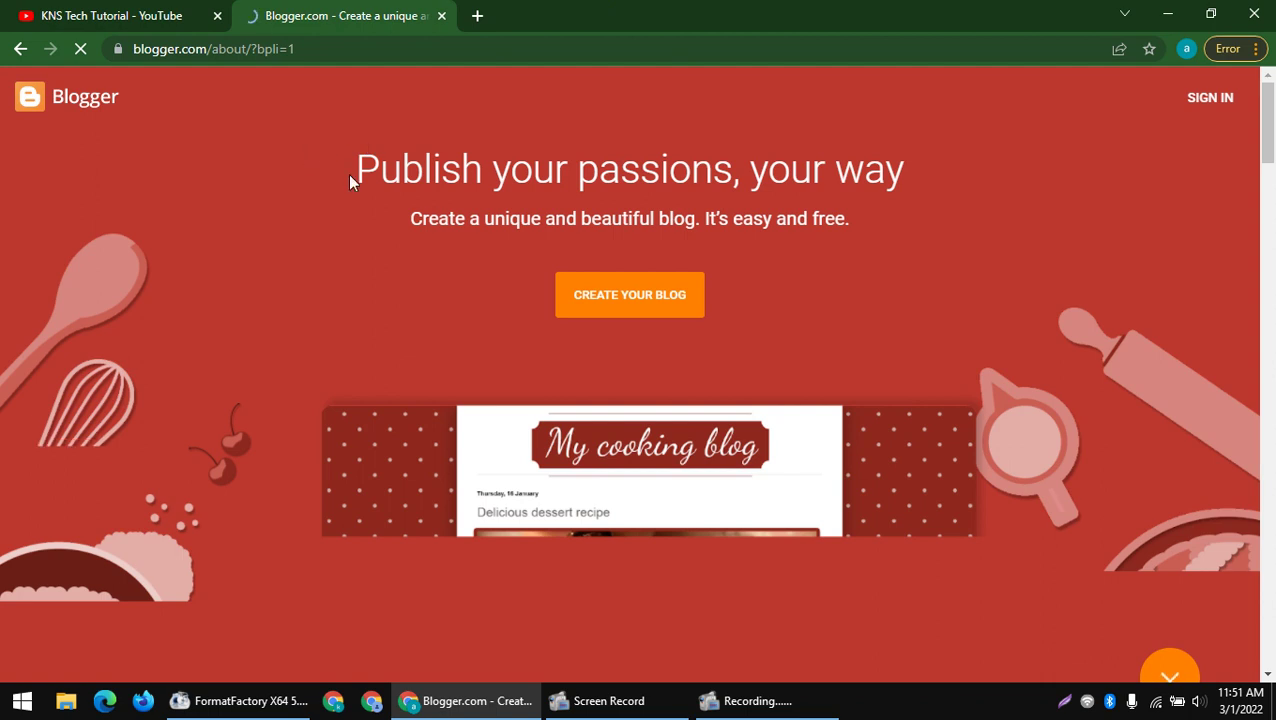
- Start creating a blog from the Blogger landing page and choose the listed Google account
{"action": "left_click_drag", "start_coordinate": [350, 180], "coordinate": [886, 353]}
{"action": "left_click", "coordinate": [436, 210]}
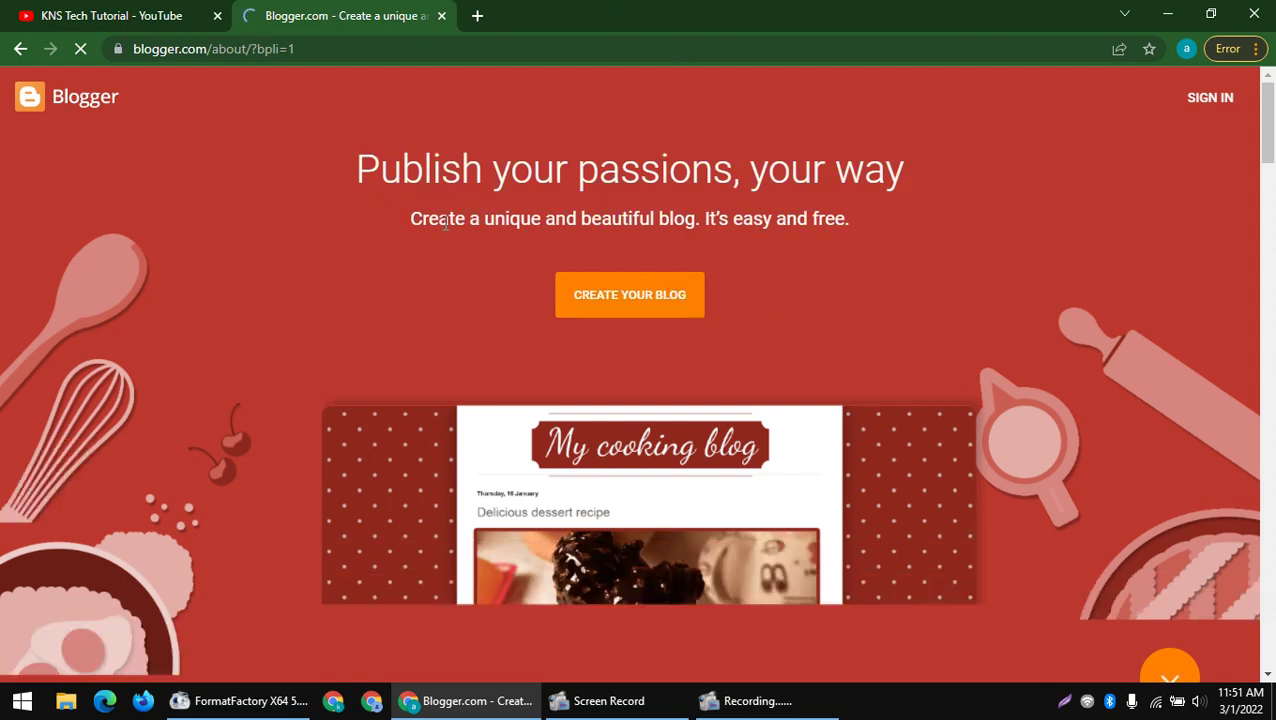
{"action": "triple_click", "coordinate": [445, 222]}
{"action": "scroll", "coordinate": [658, 296], "scroll_direction": "down", "scroll_amount": 2}
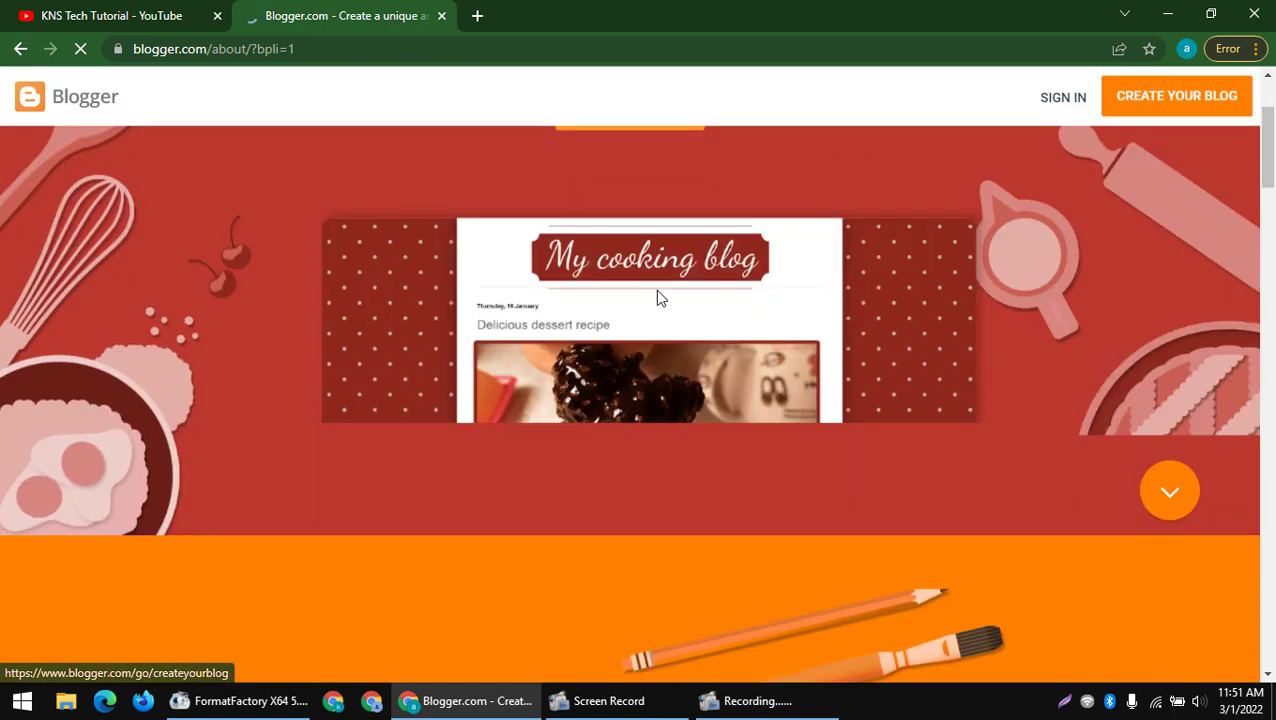
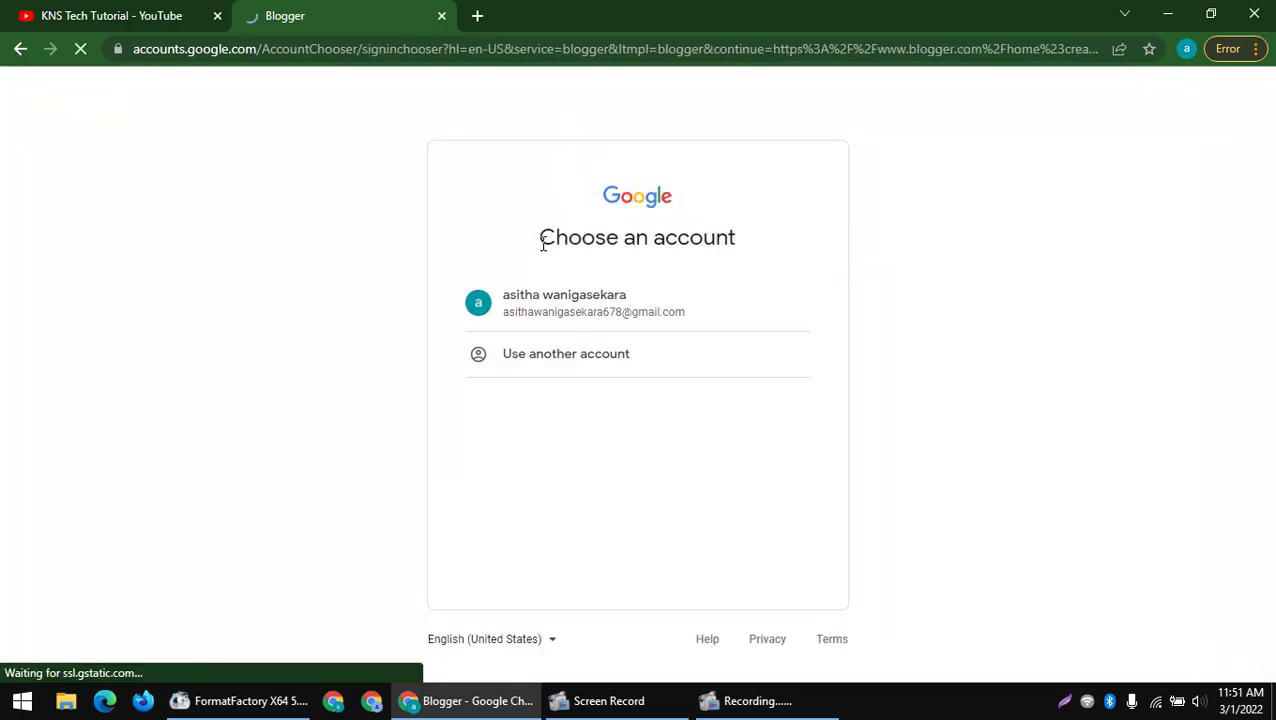
{"action": "left_click_drag", "start_coordinate": [541, 240], "coordinate": [749, 250]}
{"action": "left_click", "coordinate": [587, 305]}
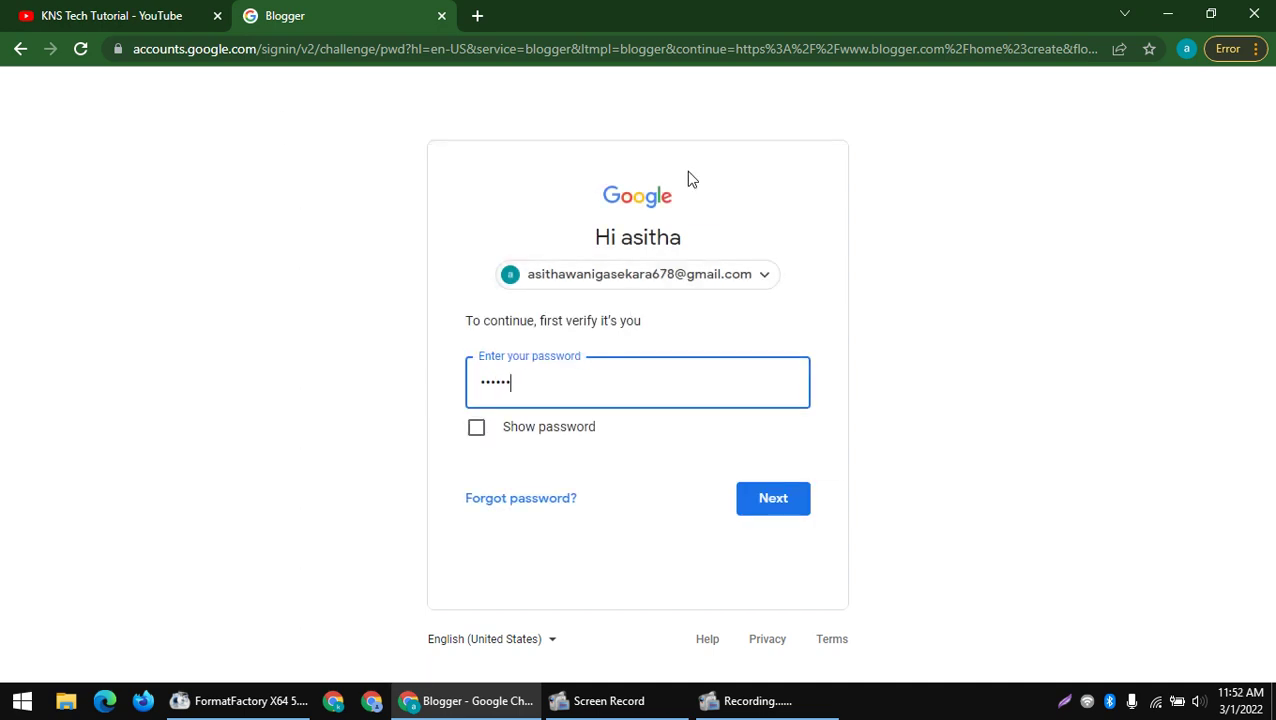
- Verify the chosen Google account by entering its account password
{"action": "key", "text": "Return"}
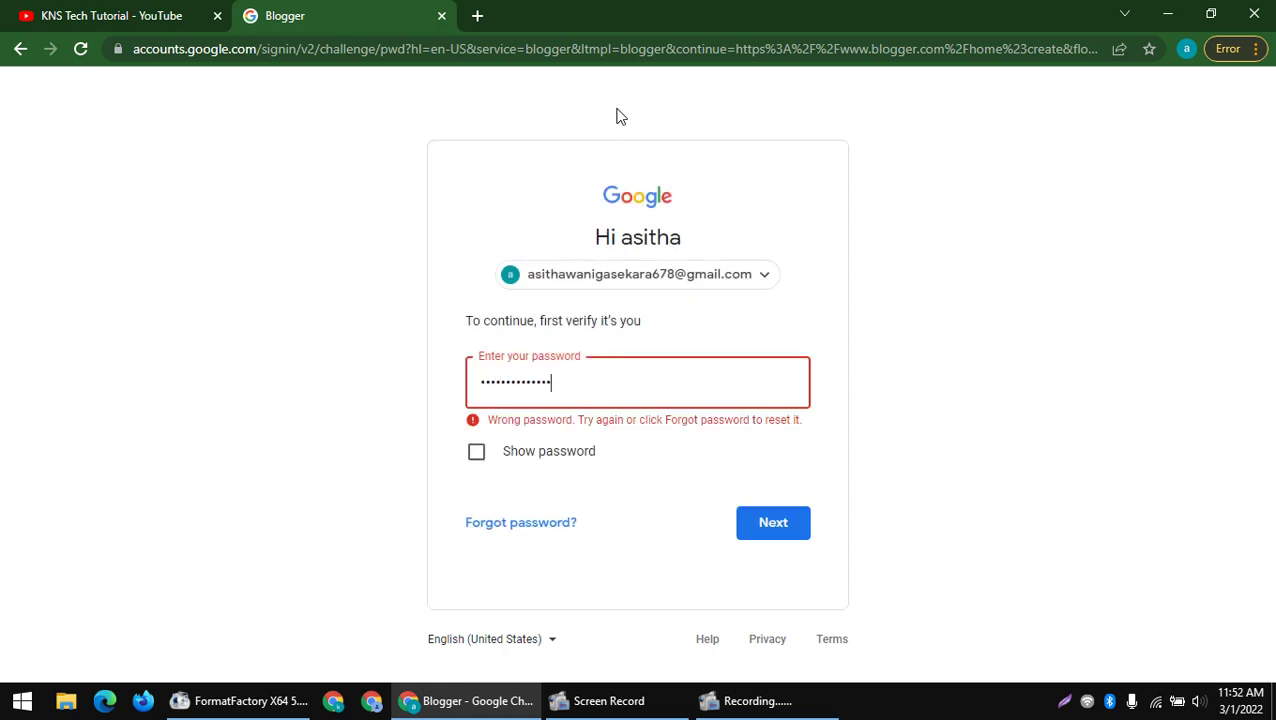
{"action": "key", "text": "Return"}
{"action": "key", "text": "Return"}
{"action": "type", "text": "••••••••••"}
{"action": "key", "text": "Return"}
{"action": "type", "text": "•••••••••••"}
{"action": "key", "text": "Return"}
{"action": "type", "text": "••••••••••••••"}
{"action": "key", "text": "Return"}
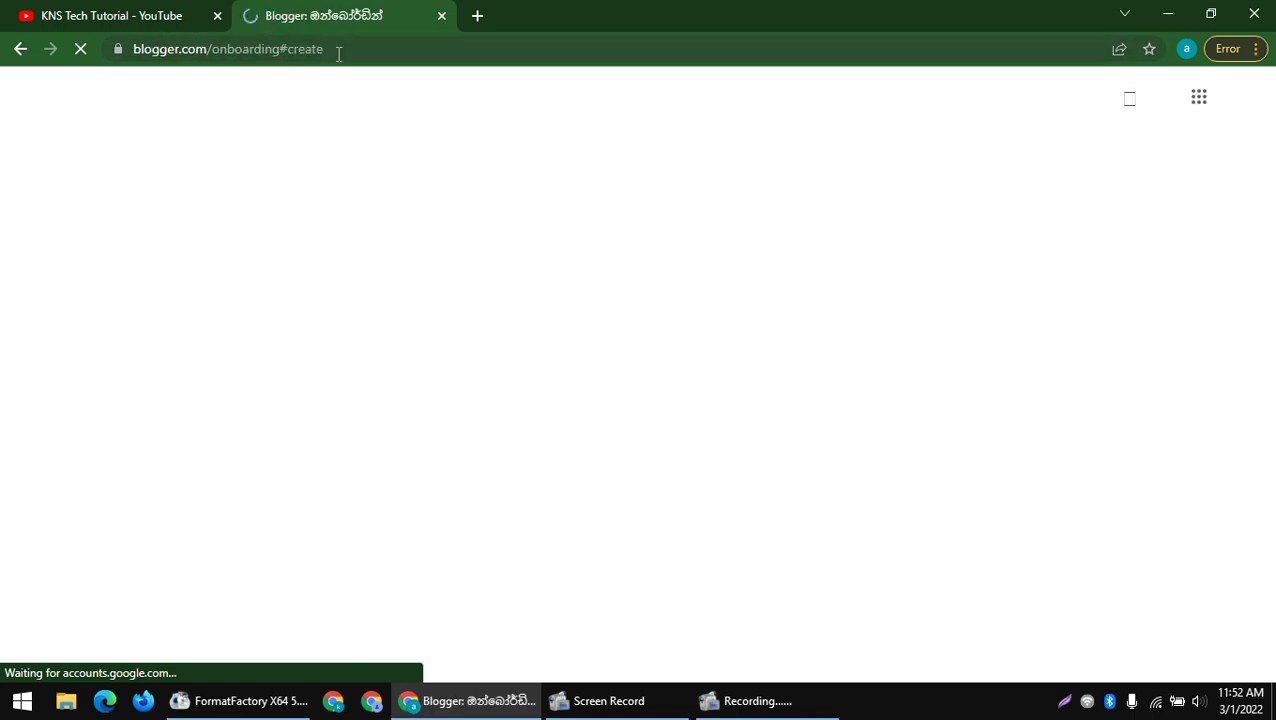
- Translate the Blogger onboarding page into English and highlight the heading of the blog name form
{"action": "left_click_drag", "start_coordinate": [455, 218], "coordinate": [1014, 345]}
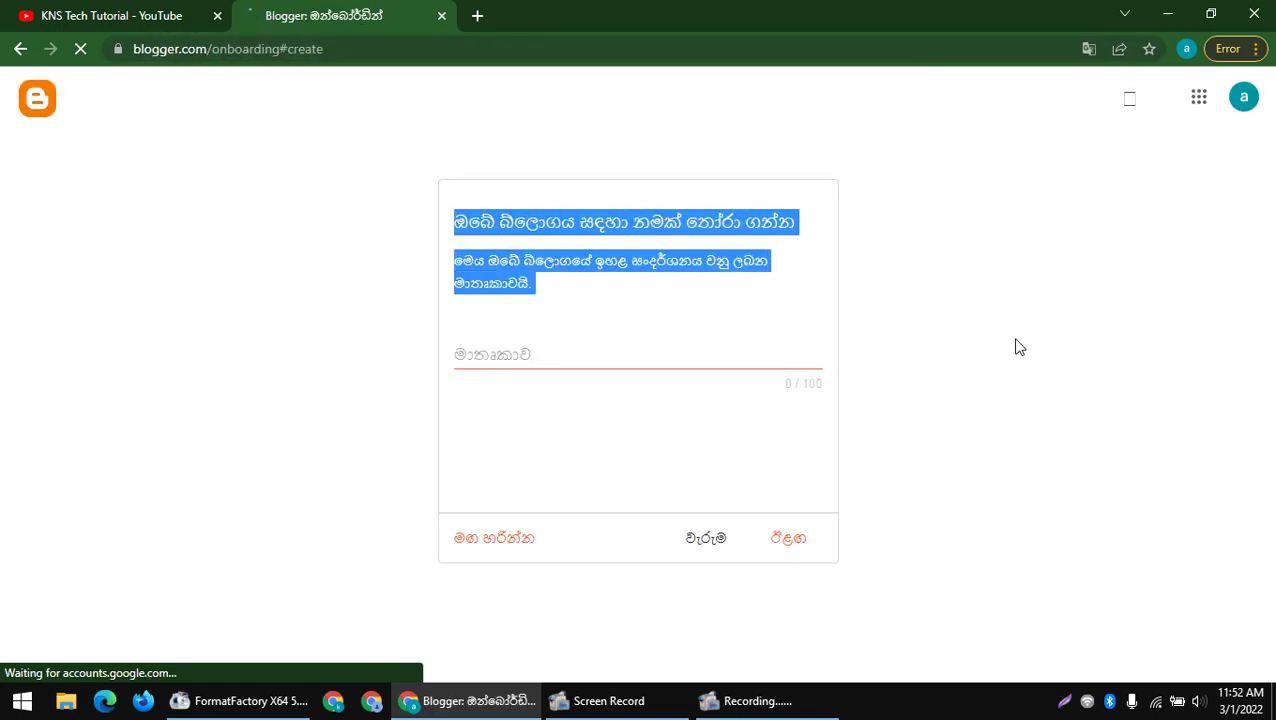
{"action": "left_click", "coordinate": [1089, 48]}
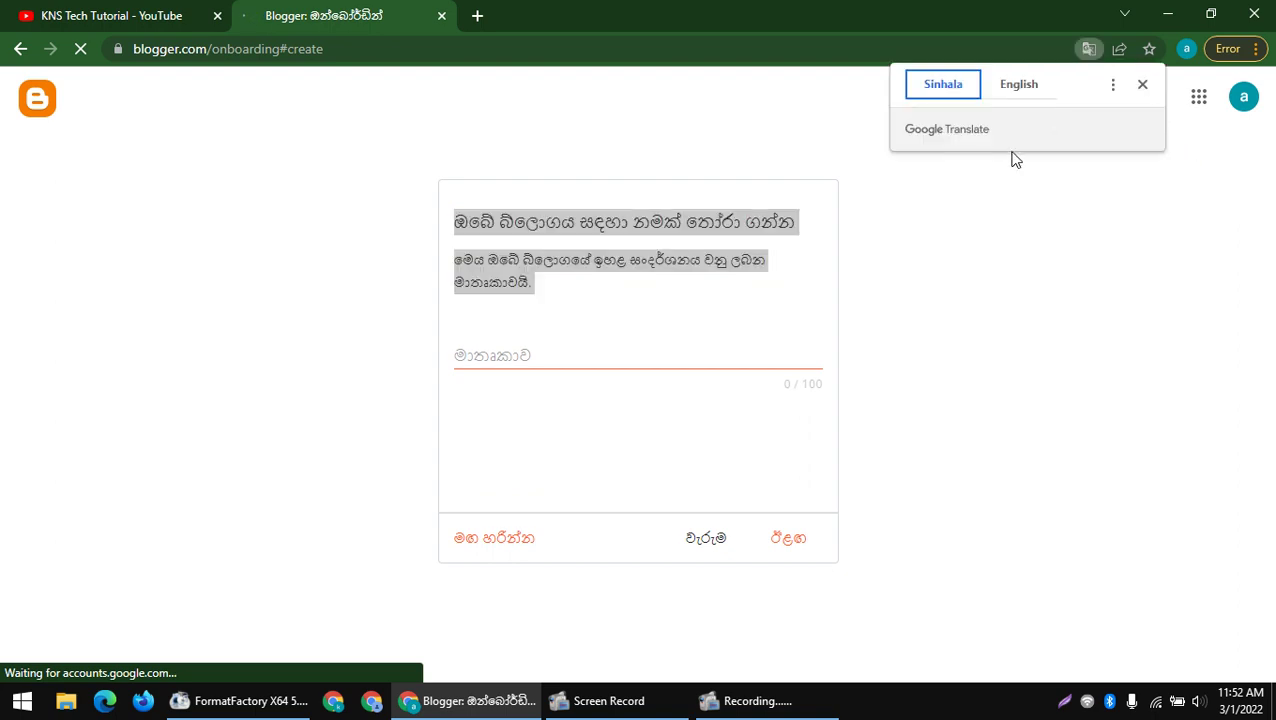
{"action": "left_click", "coordinate": [1001, 92]}
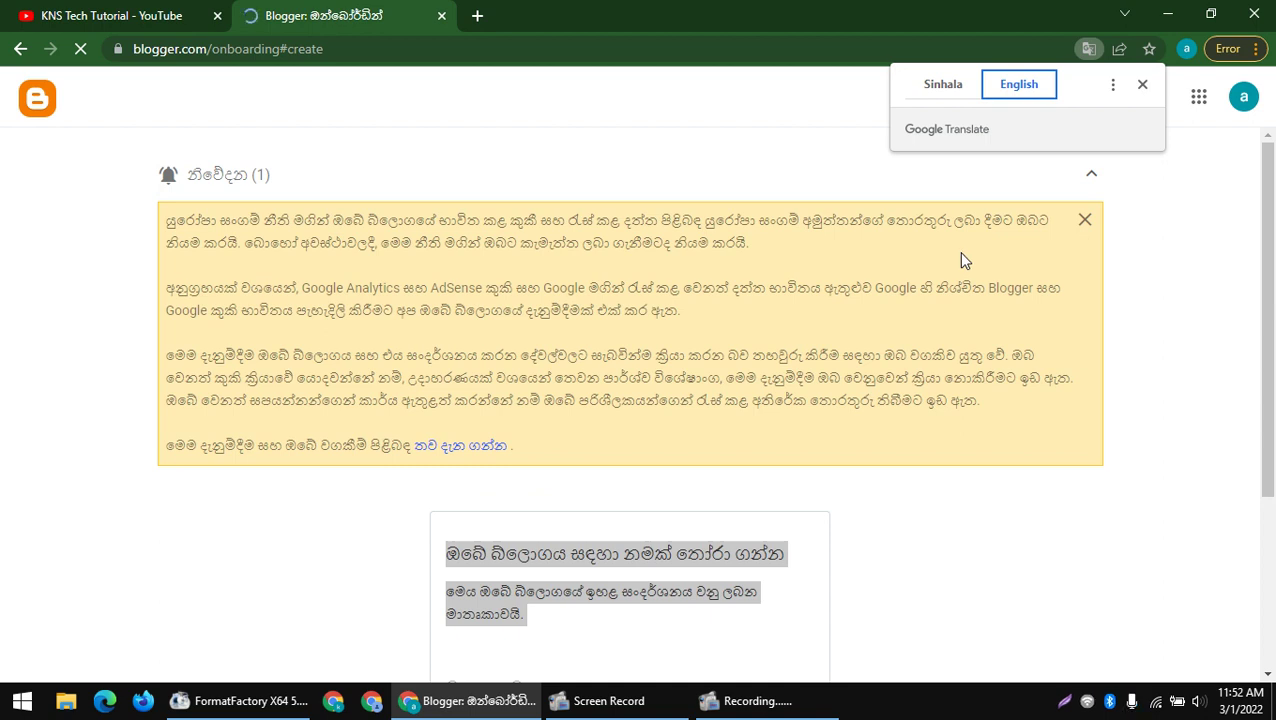
{"action": "scroll", "coordinate": [748, 328], "scroll_direction": "down", "scroll_amount": 3}
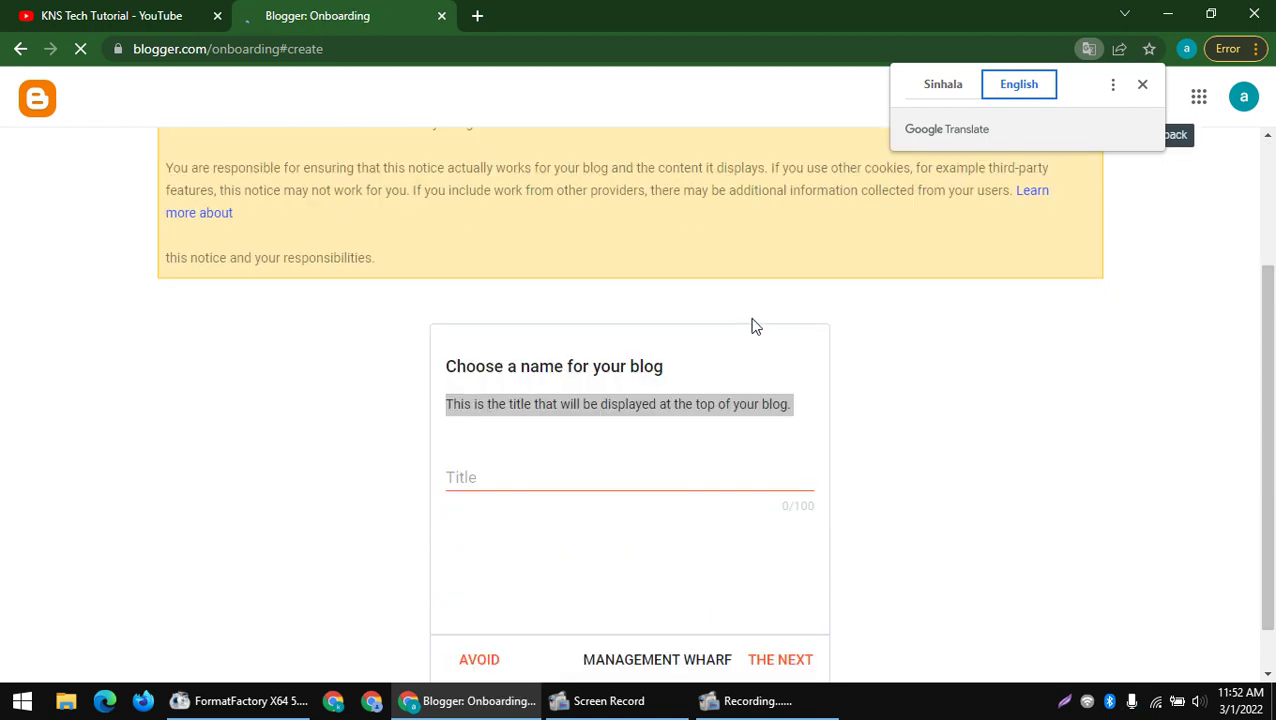
{"action": "left_click", "coordinate": [472, 335]}
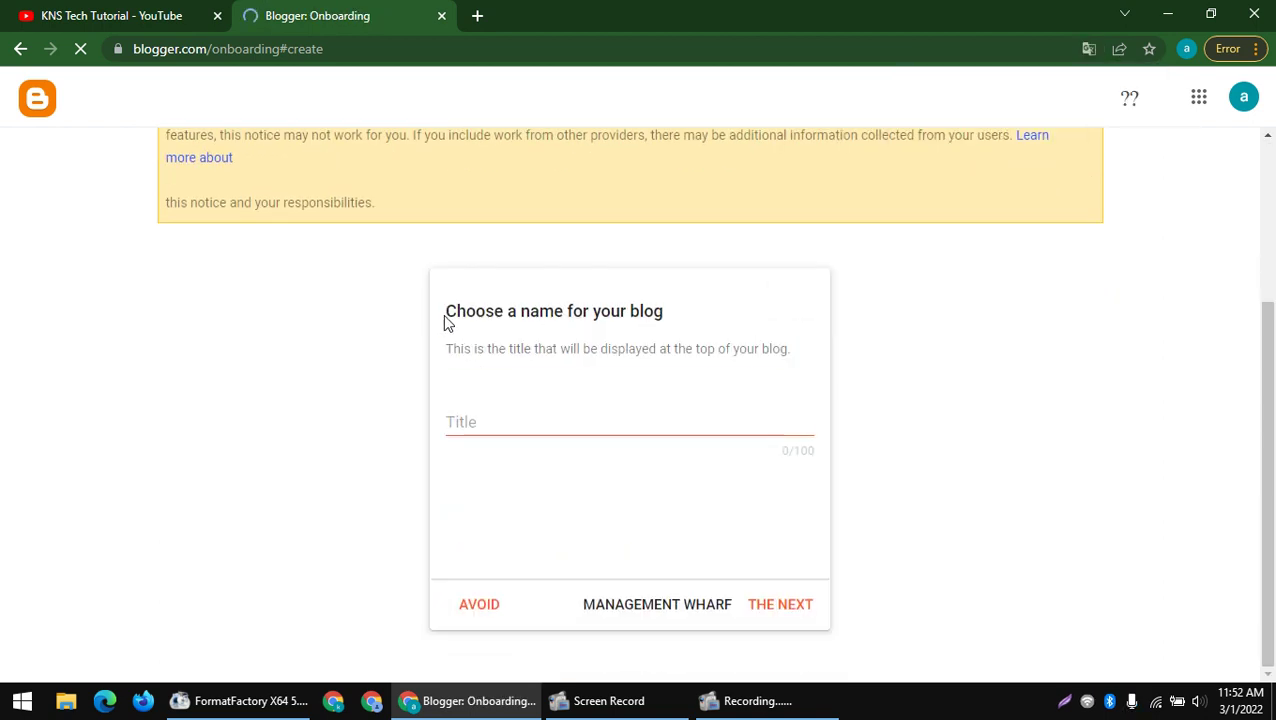
{"action": "left_click_drag", "start_coordinate": [443, 314], "coordinate": [751, 318]}
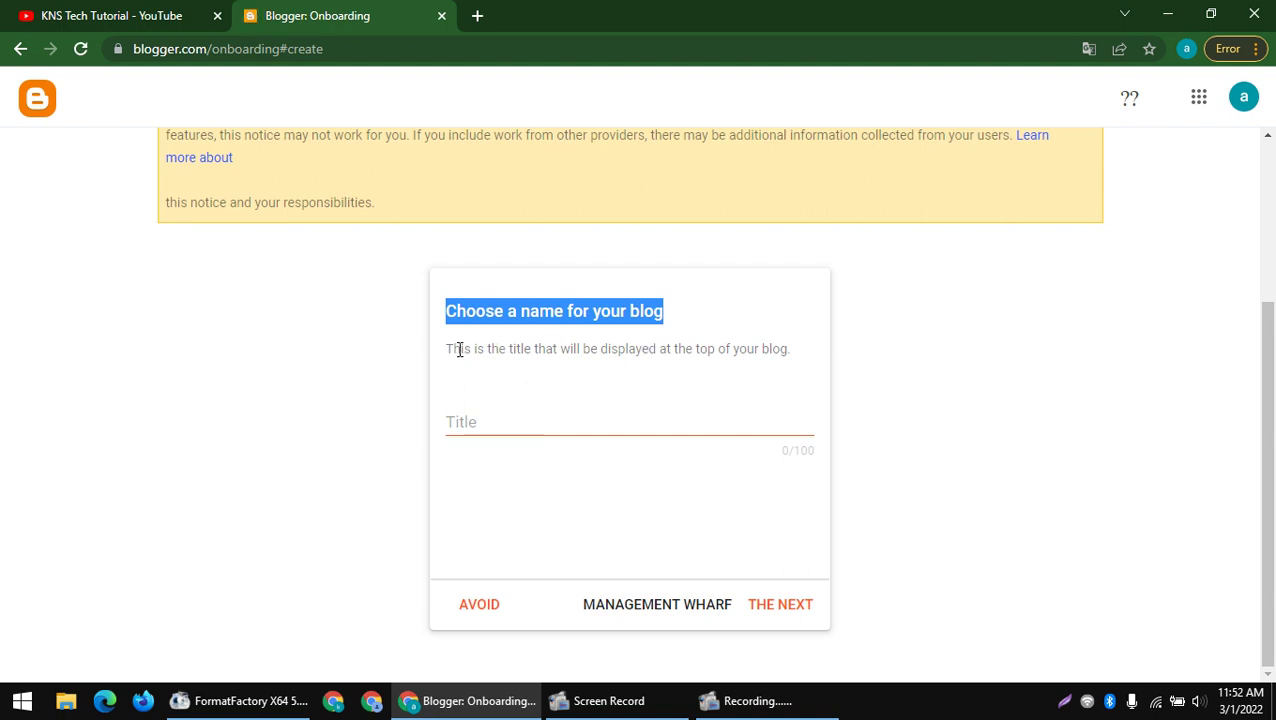
- Name the blog KNS Tech Tutorial by copying the channel name from YouTube, and continue to the blog address form
{"action": "left_click_drag", "start_coordinate": [449, 350], "coordinate": [843, 347]}
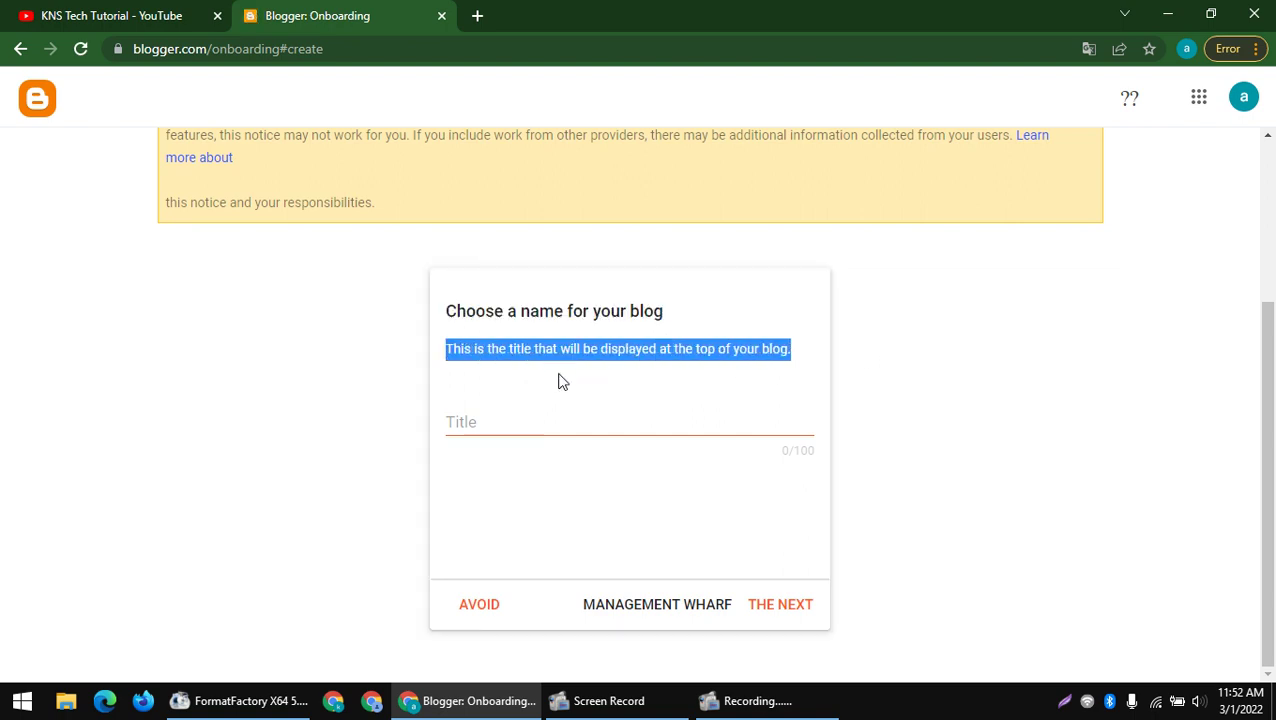
{"action": "left_click", "coordinate": [487, 428]}
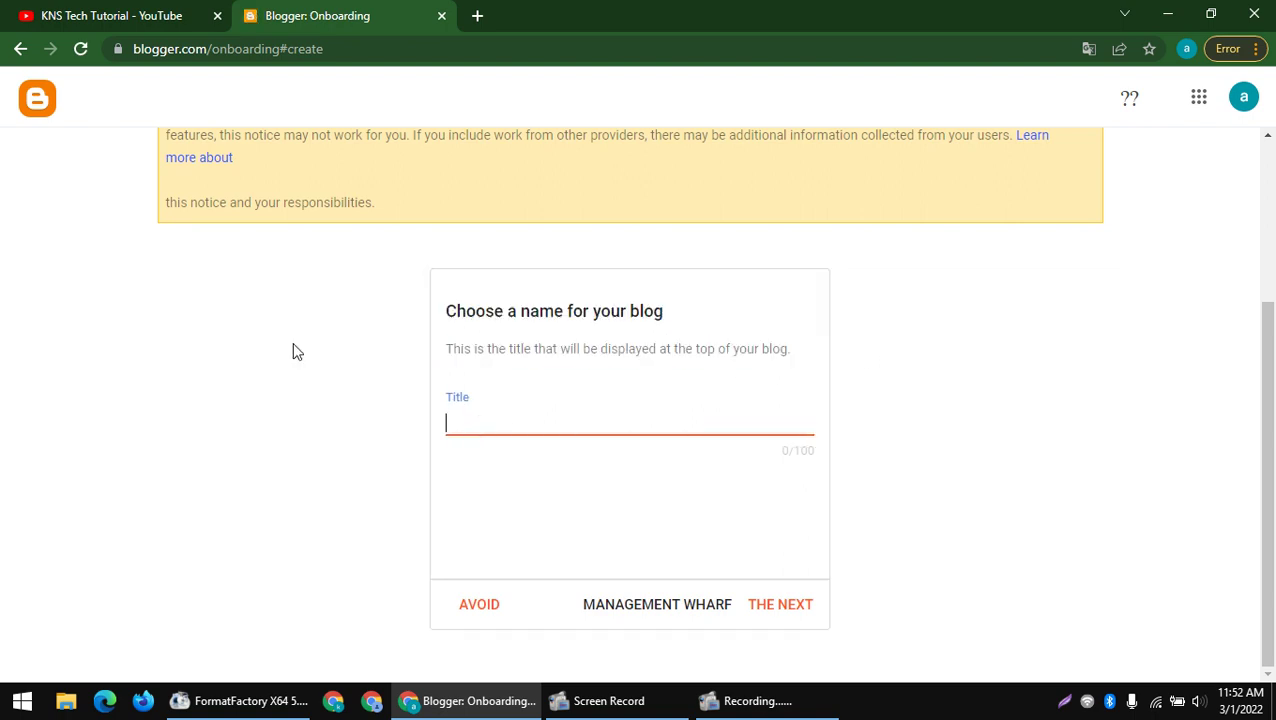
{"action": "left_click", "coordinate": [160, 25]}
{"action": "key", "text": "ctrl+c"}
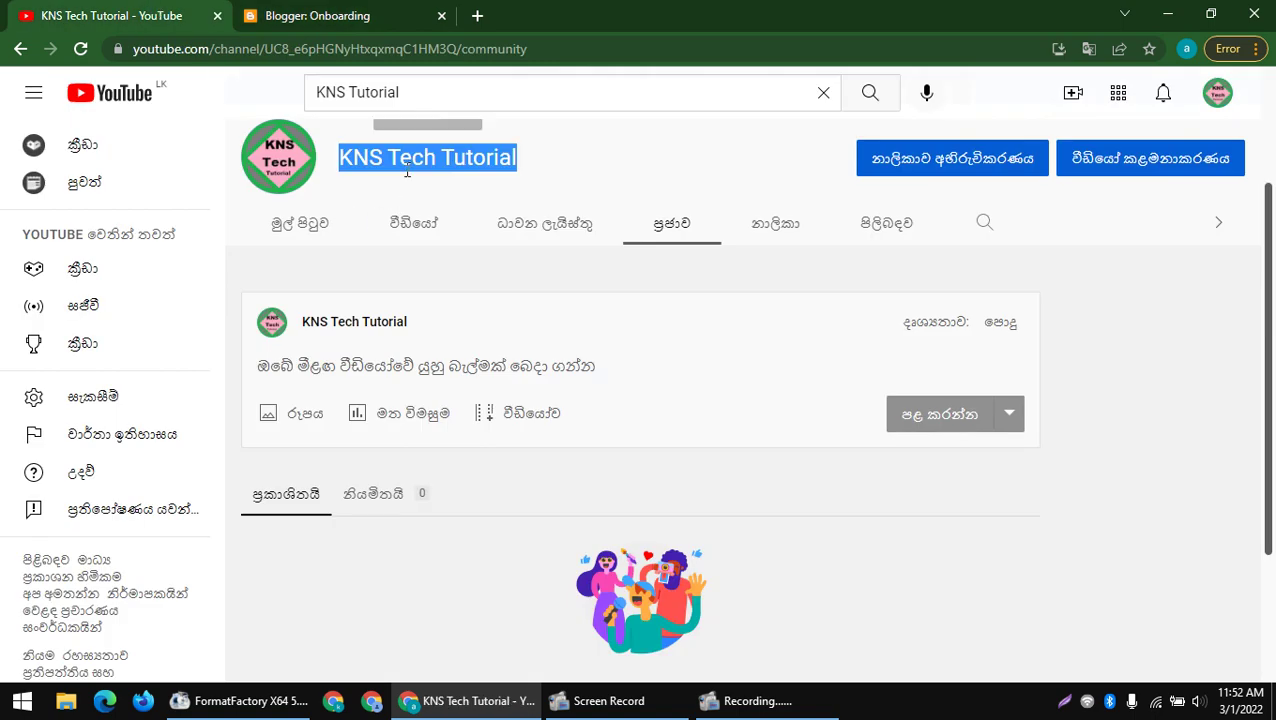
{"action": "left_click", "coordinate": [362, 12]}
{"action": "key", "text": "ctrl+v"}
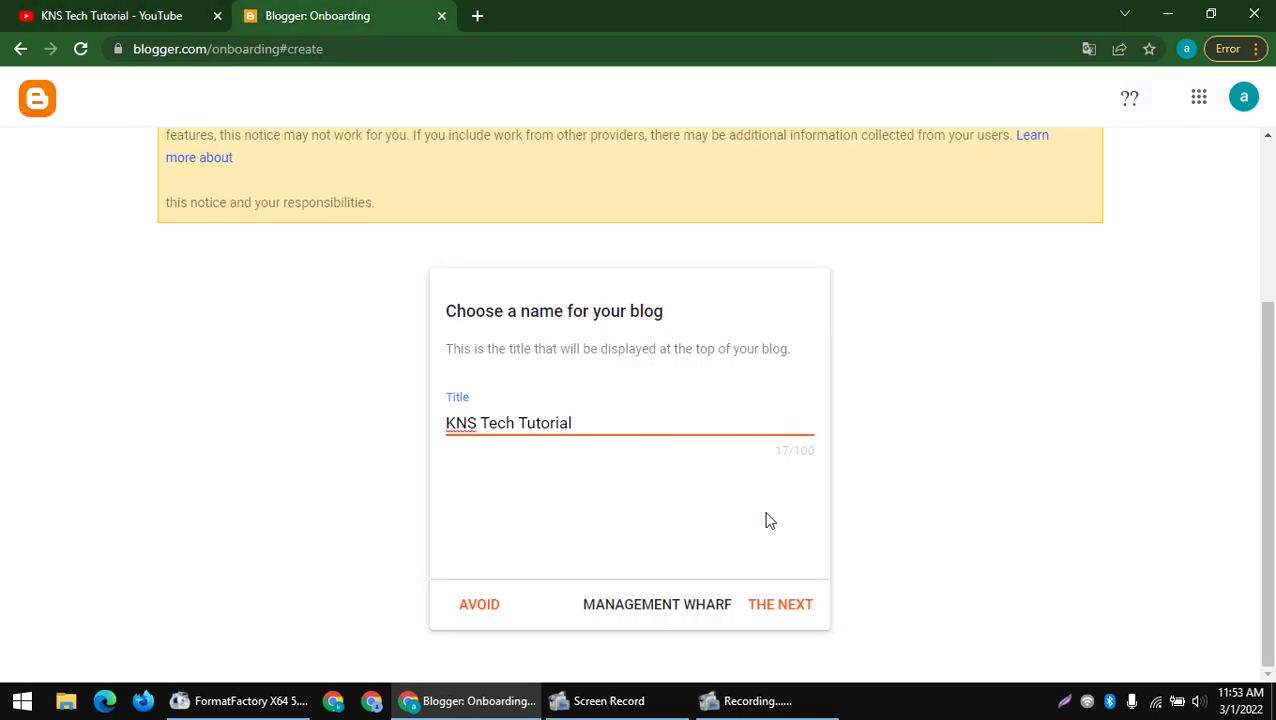
{"action": "left_click", "coordinate": [790, 606]}
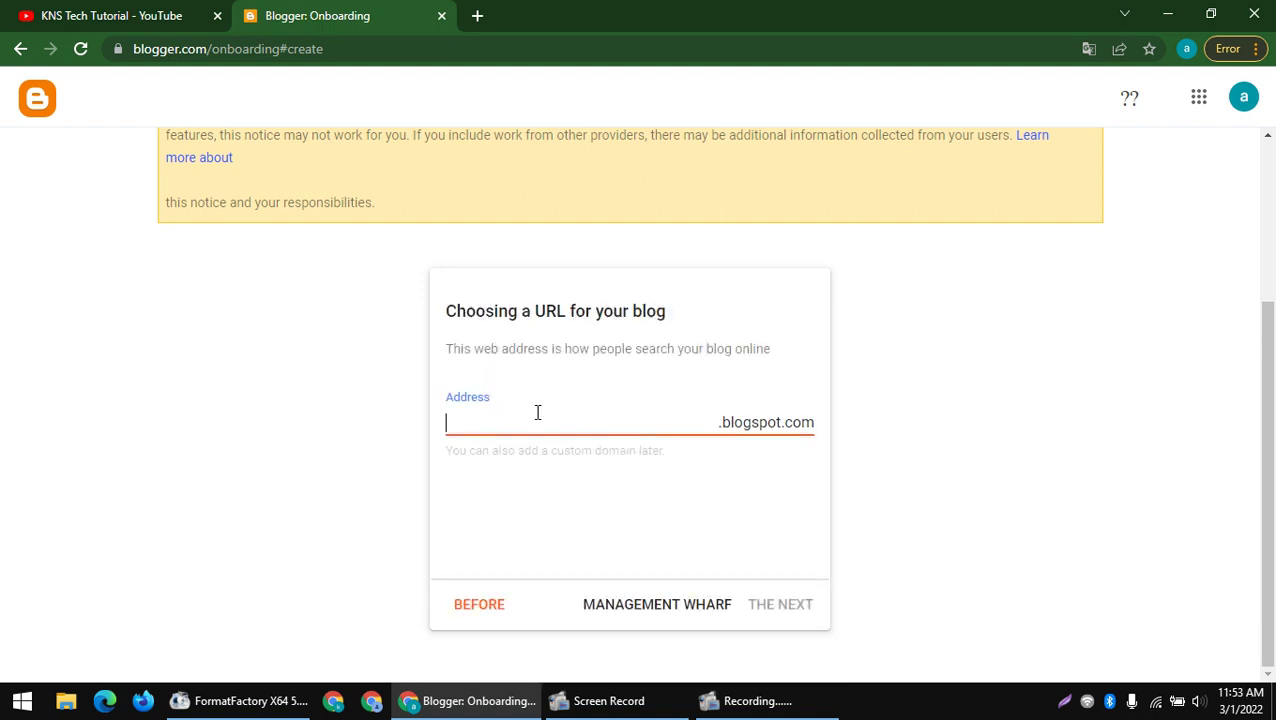
- Fill in the blog address with the copied channel name and remove its spaces so it reads KNSTechTutorial
{"action": "left_click", "coordinate": [112, 14]}
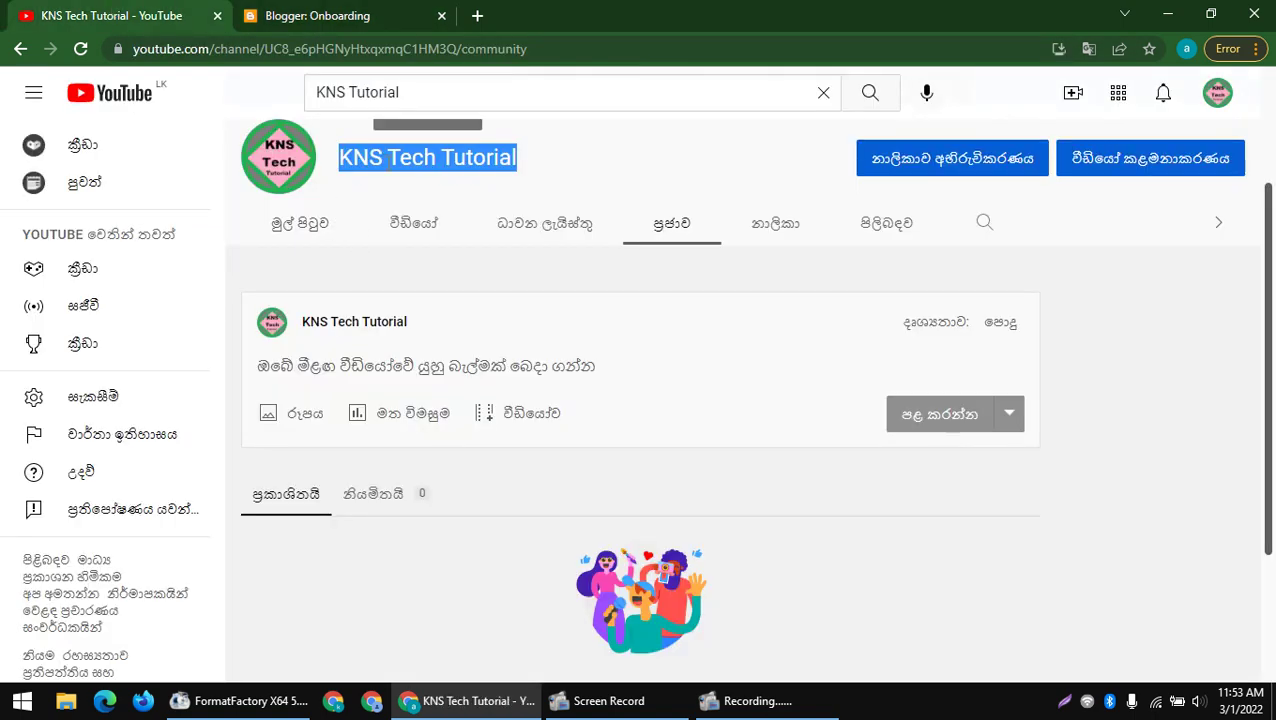
{"action": "left_click", "coordinate": [371, 9]}
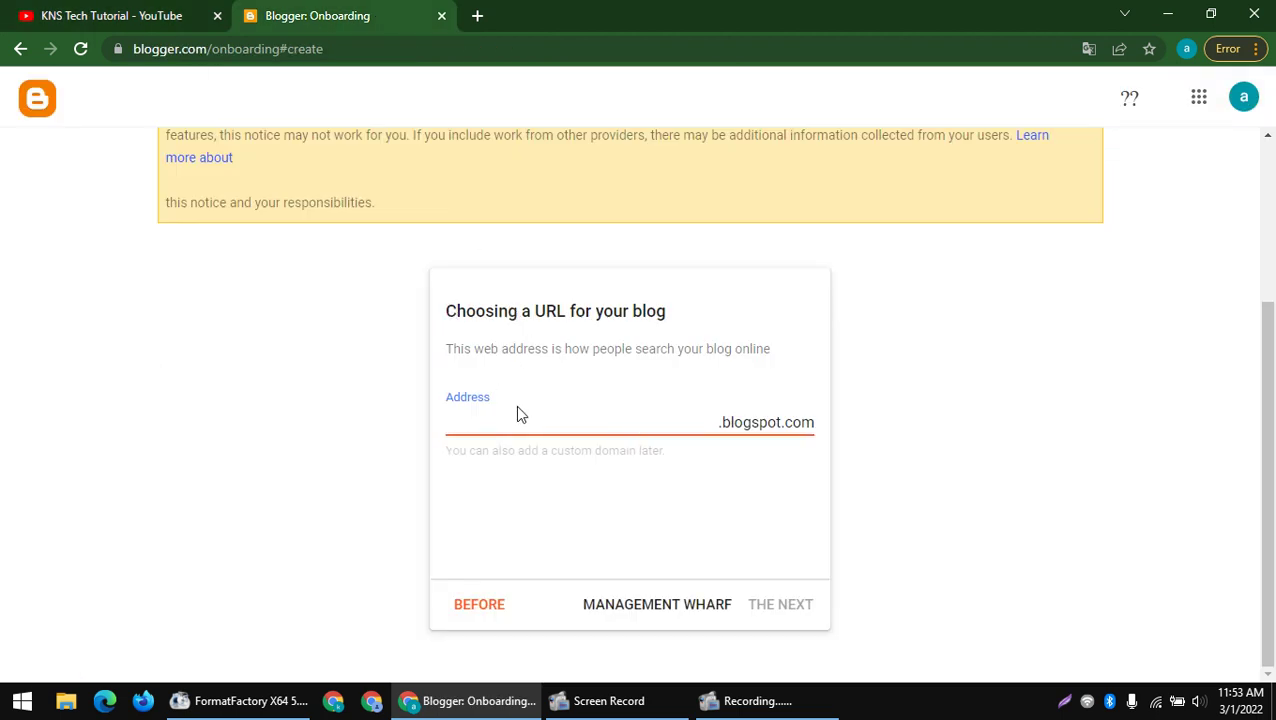
{"action": "key", "text": "ctrl+v"}
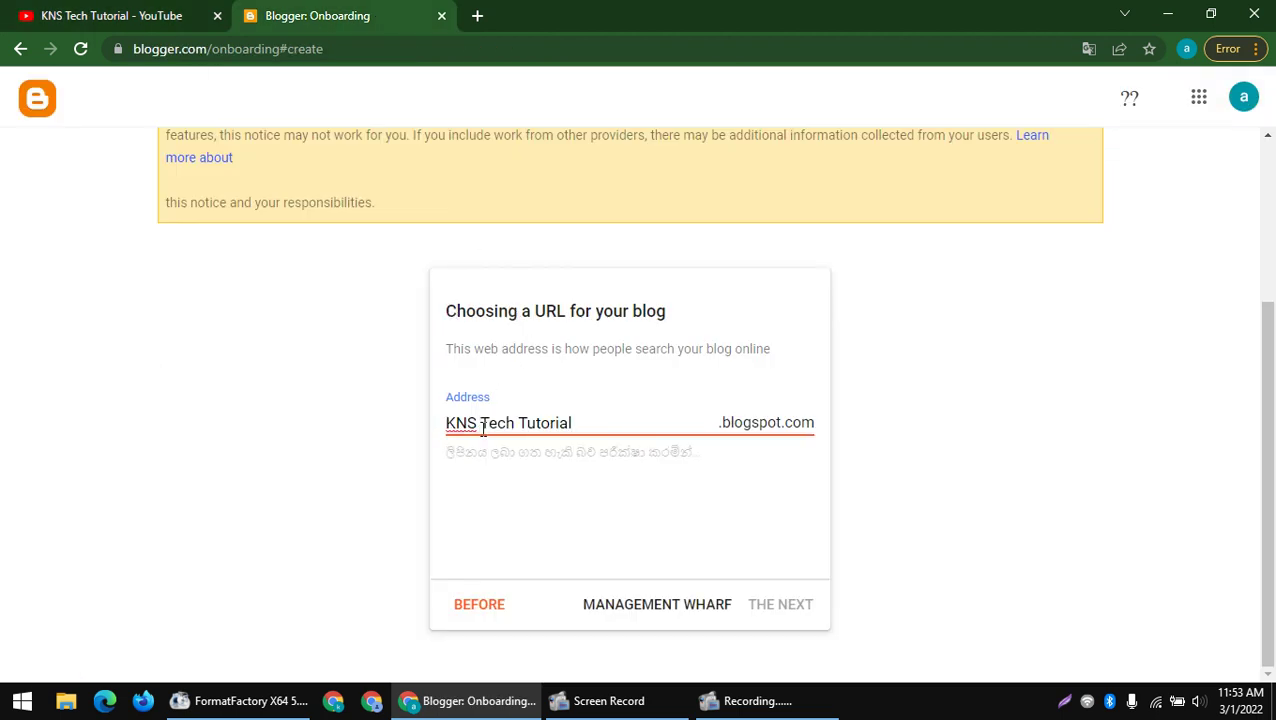
{"action": "key", "text": "BackSpace"}
{"action": "left_click", "coordinate": [512, 442]}
{"action": "key", "text": "BackSpace"}
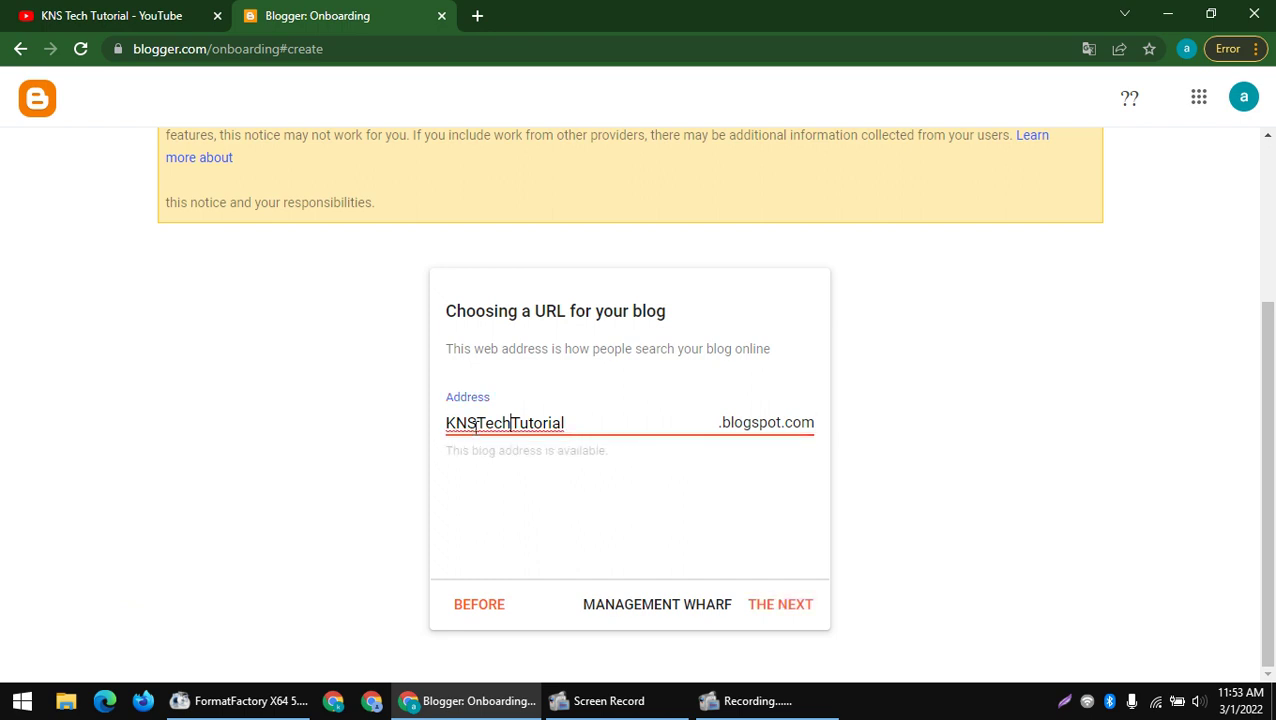
- Highlight the form heading and the KNSTechTutorial address, and continue to the display name form
{"action": "left_click_drag", "start_coordinate": [476, 423], "coordinate": [350, 432]}
{"action": "left_click", "coordinate": [623, 427]}
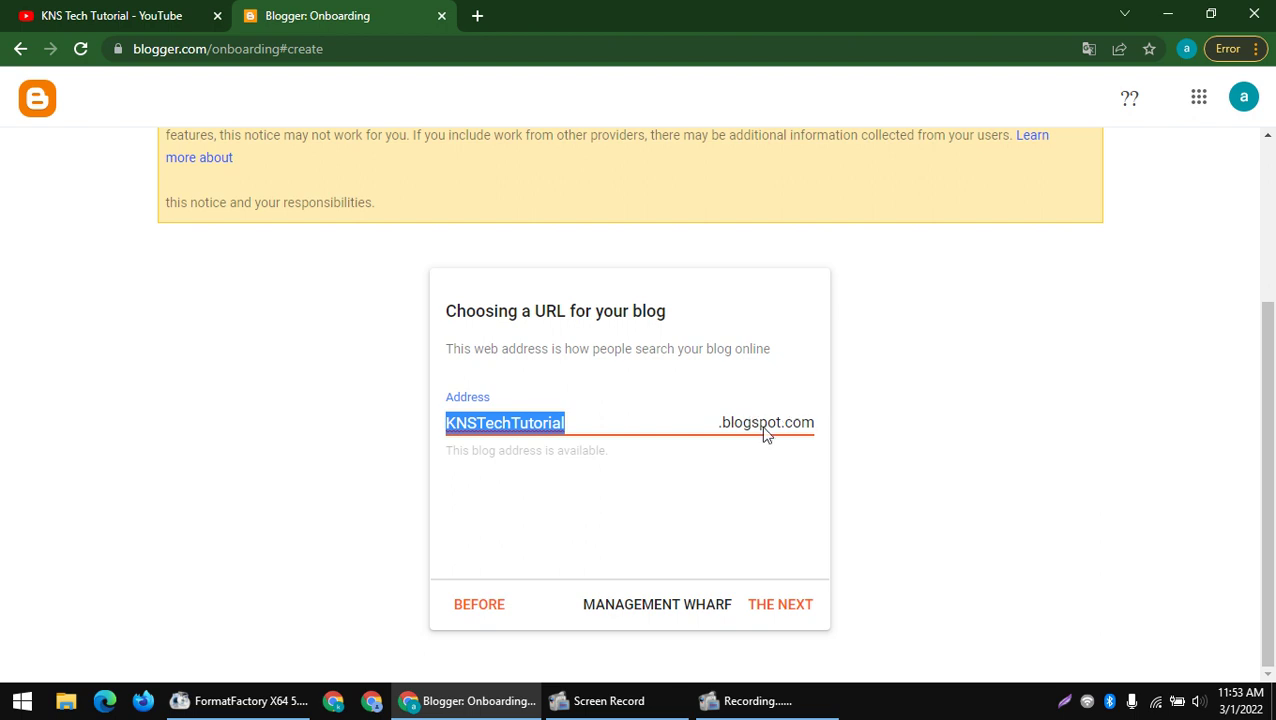
{"action": "left_click_drag", "start_coordinate": [448, 316], "coordinate": [563, 316]}
{"action": "left_click", "coordinate": [441, 313]}
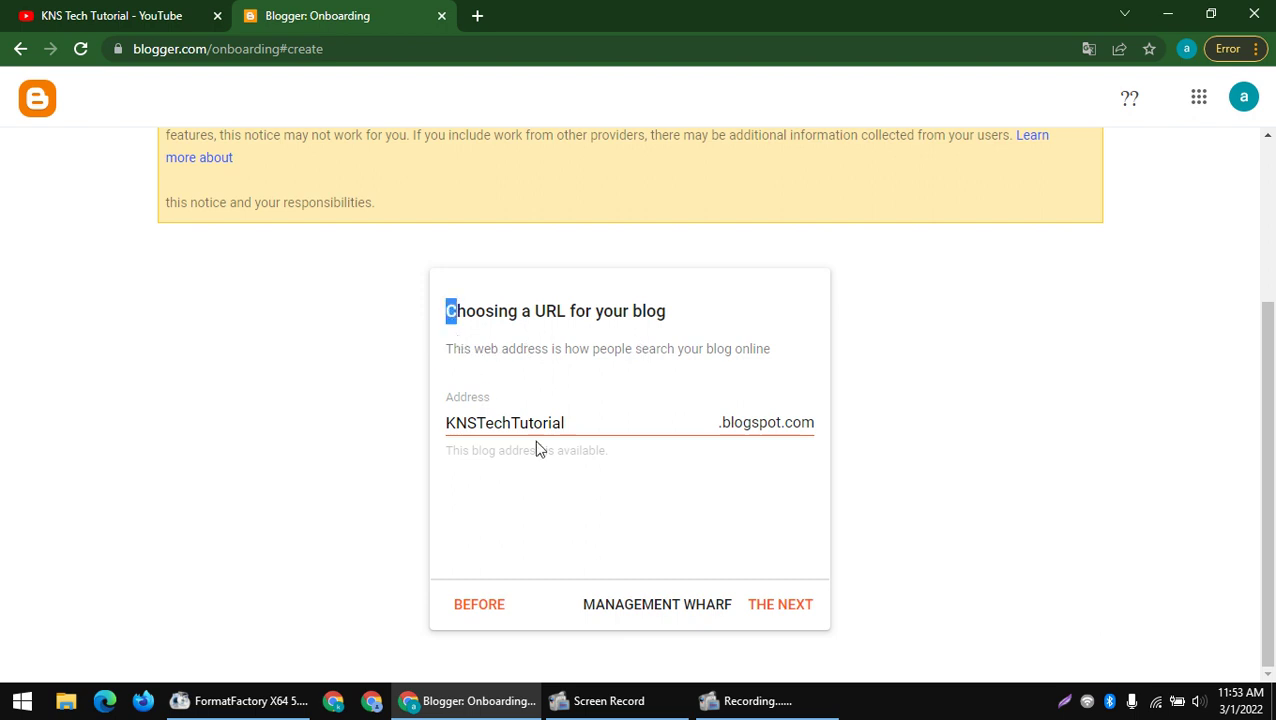
{"action": "left_click_drag", "start_coordinate": [590, 419], "coordinate": [333, 418]}
{"action": "left_click", "coordinate": [333, 418]}
{"action": "left_click", "coordinate": [788, 606]}
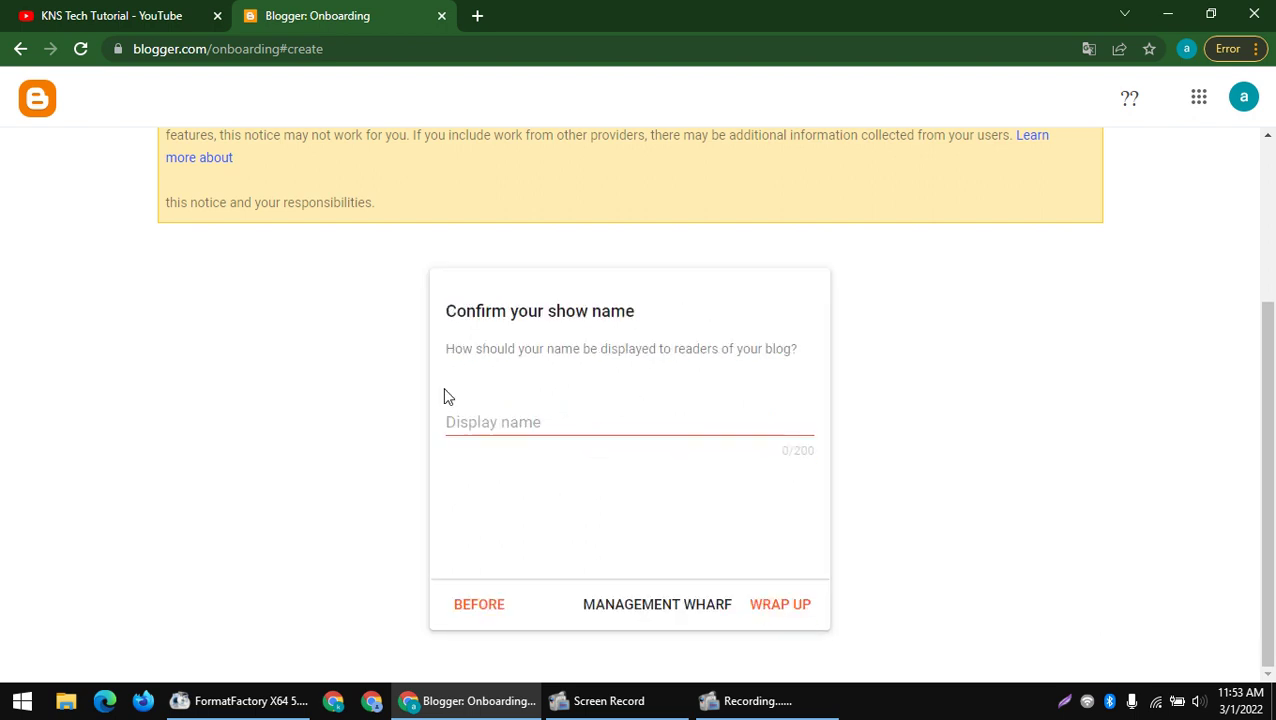
- Enter KNS Tech Tutorial, the YouTube channel's name, as the display name shown to the blog's readers
{"action": "left_click_drag", "start_coordinate": [424, 308], "coordinate": [812, 372]}
{"action": "left_click", "coordinate": [812, 372]}
{"action": "key", "text": "ctrl+Tab"}
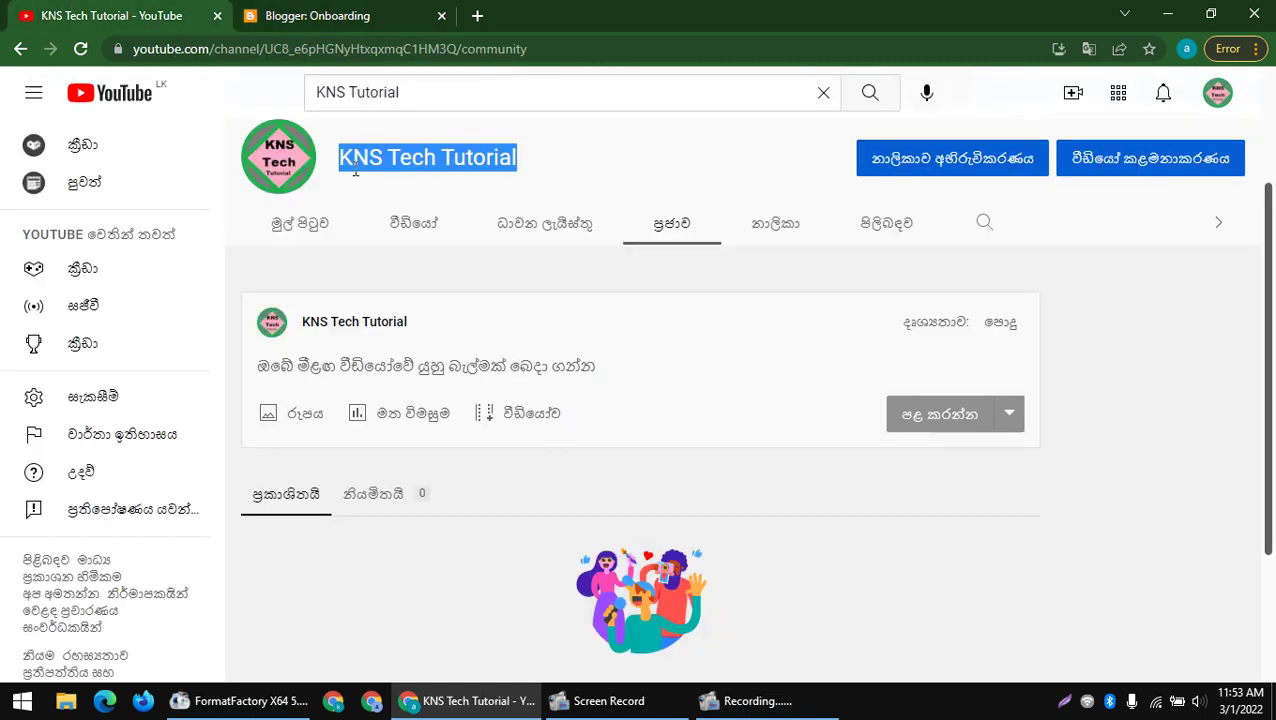
{"action": "left_click", "coordinate": [365, 10]}
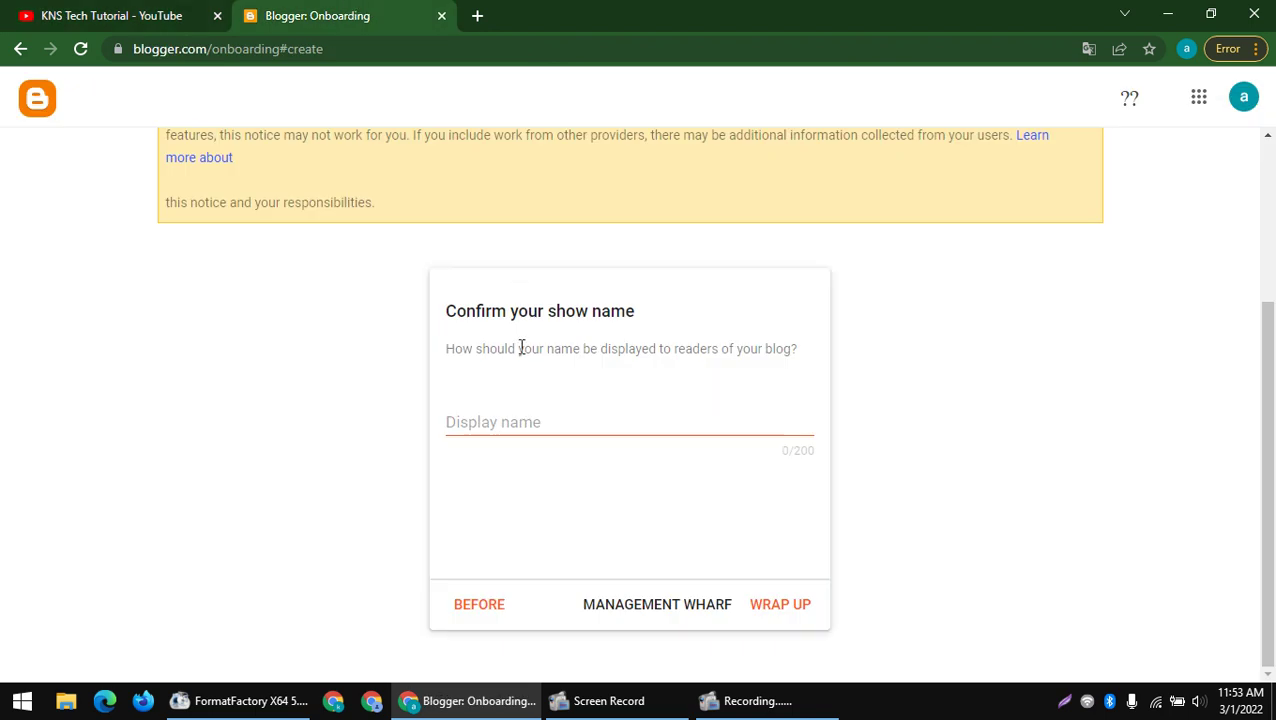
{"action": "left_click", "coordinate": [507, 413]}
{"action": "type", "text": "KNS Tech Tutorial"}
{"action": "left_click_drag", "start_coordinate": [607, 427], "coordinate": [208, 440]}
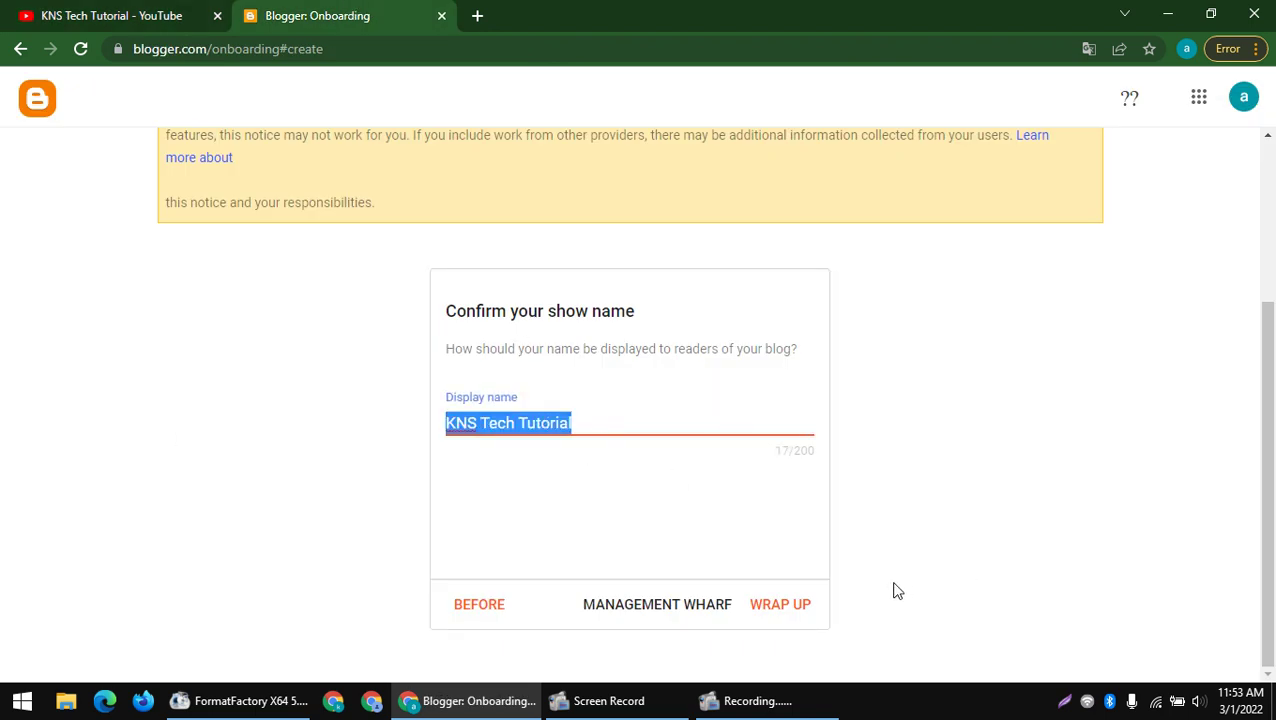
- Try to finish creating the blog with the entered details, highlighting the error message before retrying
{"action": "left_click", "coordinate": [784, 608]}
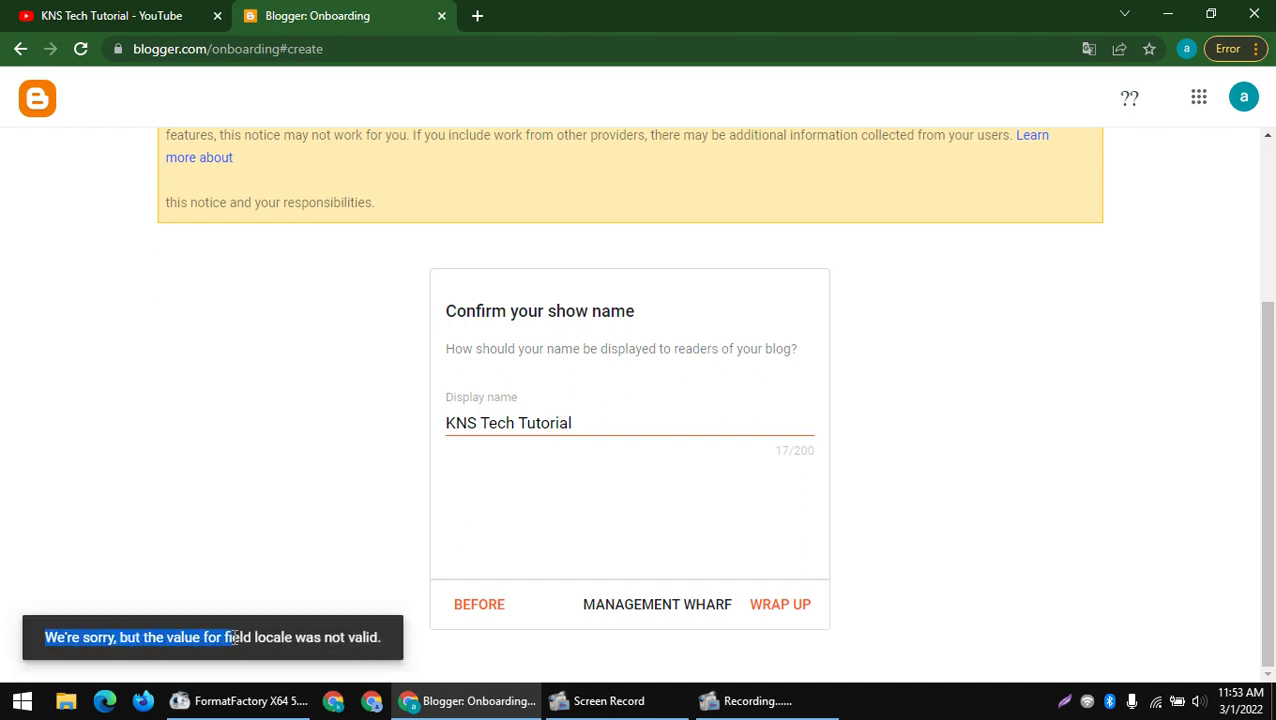
{"action": "left_click_drag", "start_coordinate": [381, 637], "coordinate": [323, 637]}
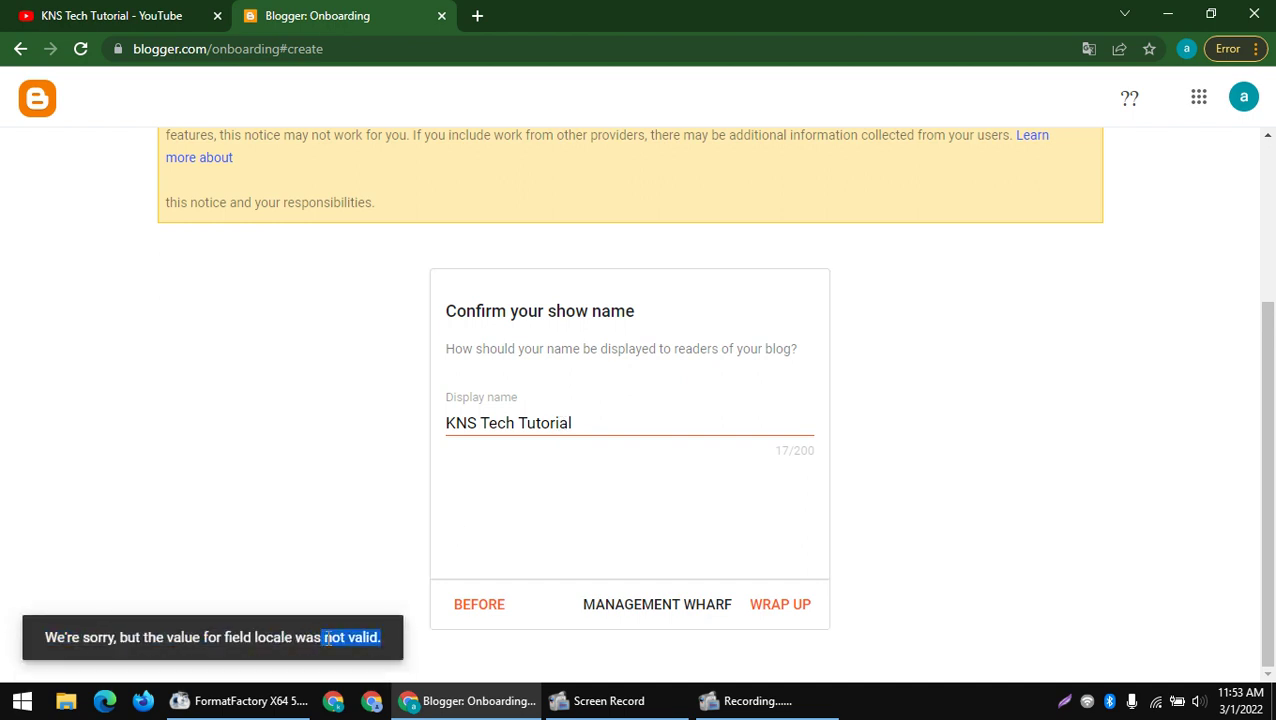
{"action": "left_click", "coordinate": [780, 604]}
- Leave the onboarding form and load blogger.com from its shortened address
{"action": "left_click_drag", "start_coordinate": [219, 47], "coordinate": [895, 70]}
{"action": "key", "text": "BackSpace"}
{"action": "key", "text": "Return"}
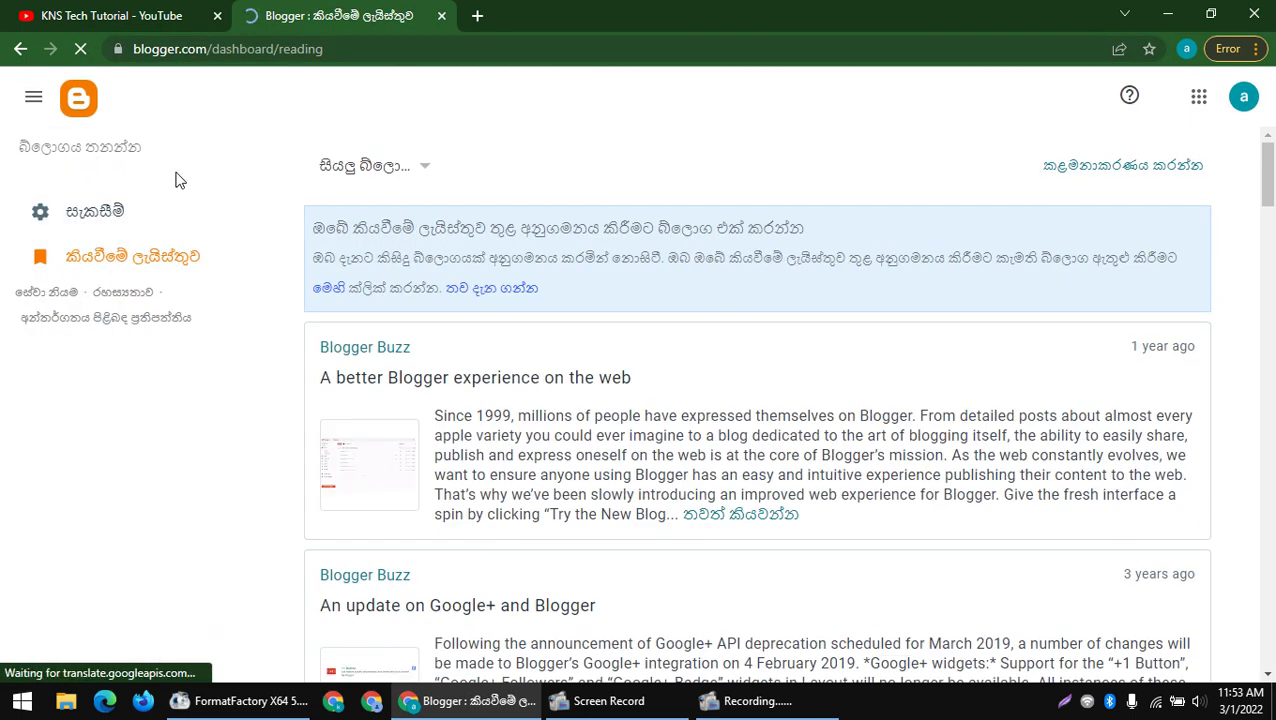
- Search for "my account google com" in a new tab and open the myaccount.google.com result
{"action": "left_click", "coordinate": [477, 15]}
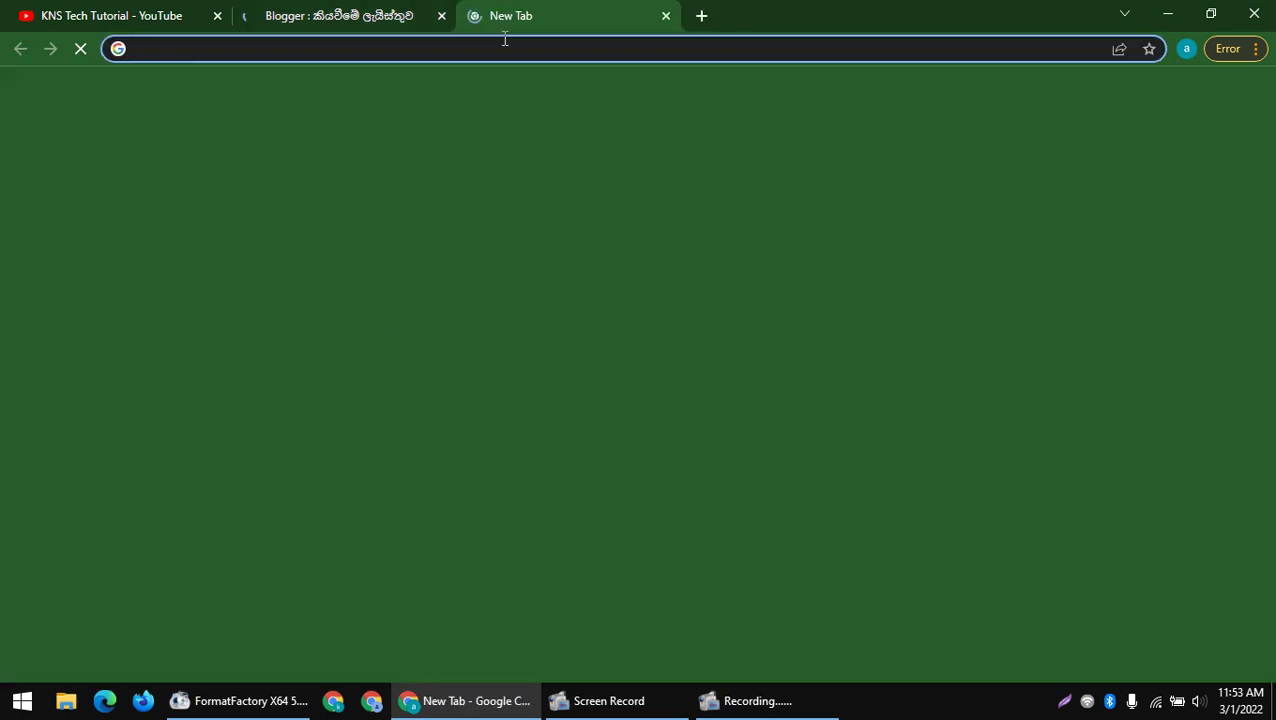
{"action": "type", "text": "my acvcc"}
{"action": "key", "text": "ctrl+a"}
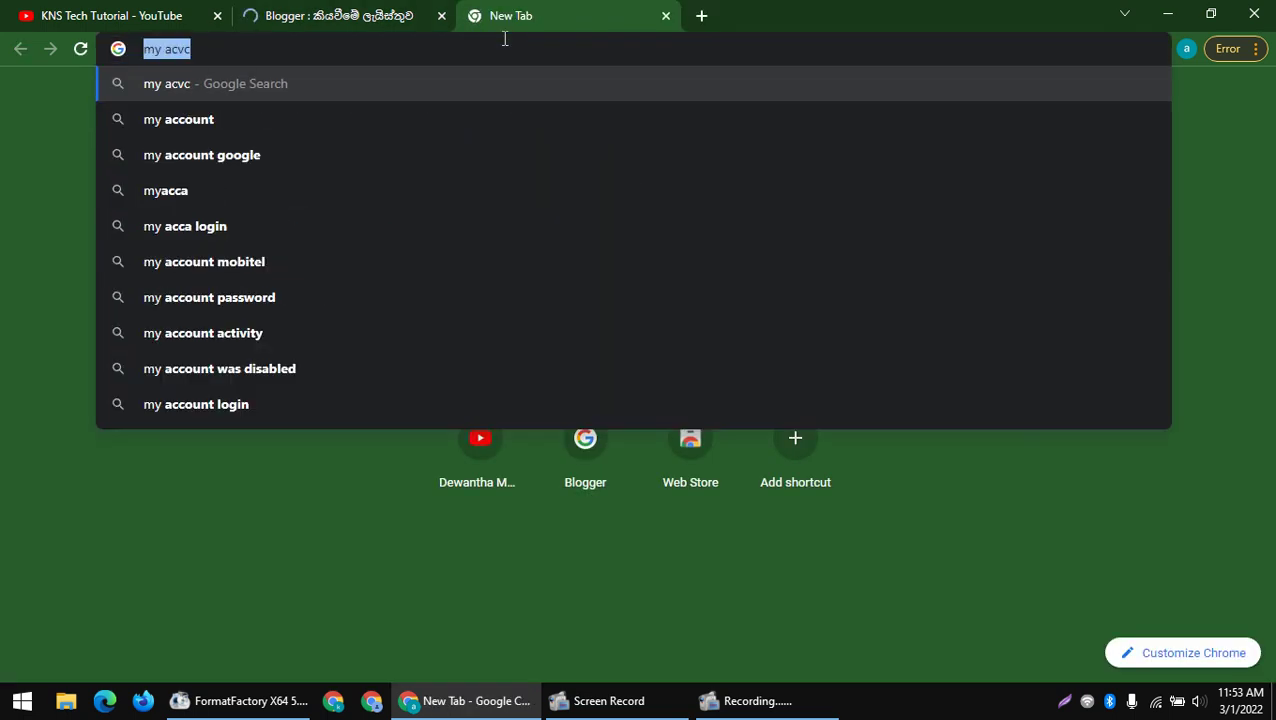
{"action": "type", "text": "my "}
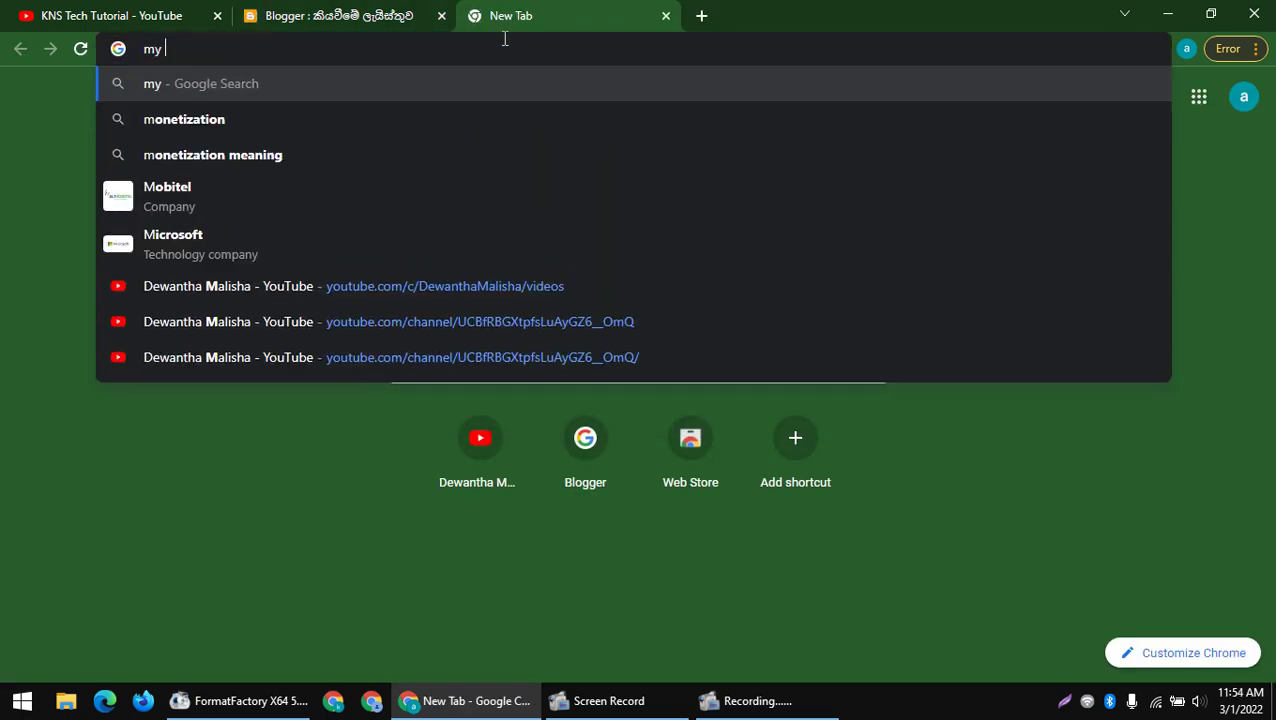
{"action": "type", "text": "account g"}
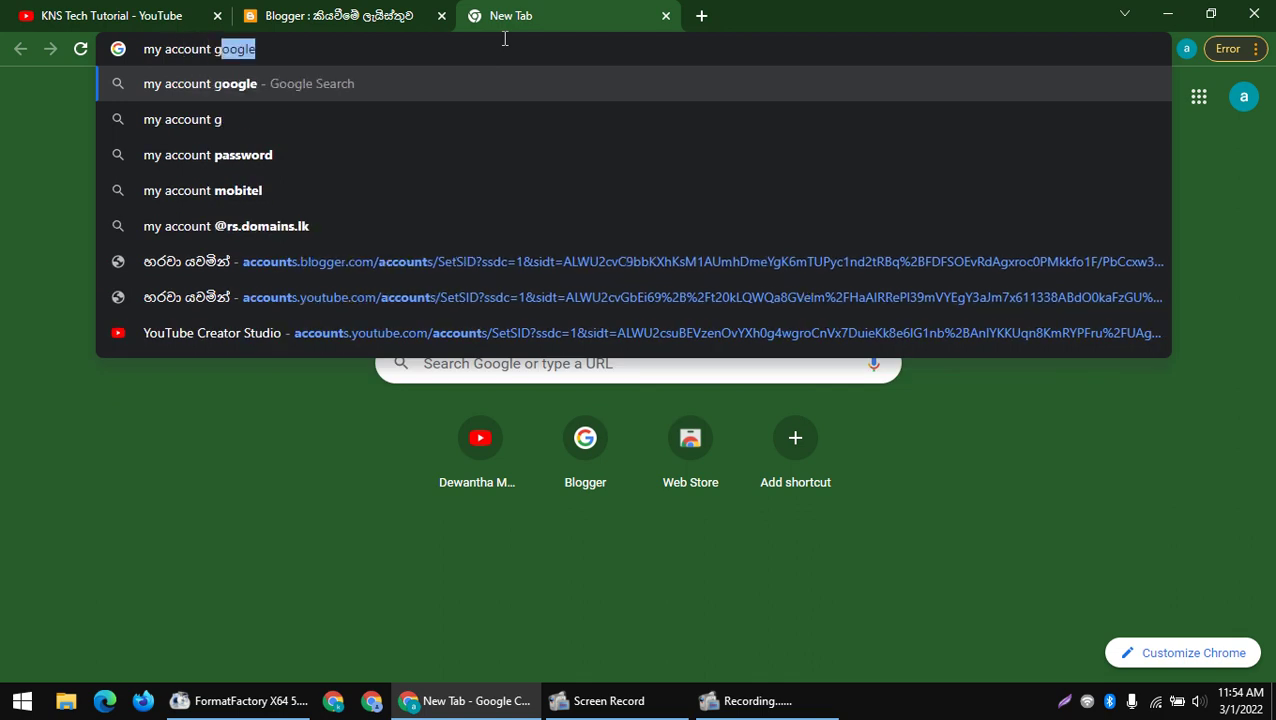
{"action": "type", "text": "oogle com"}
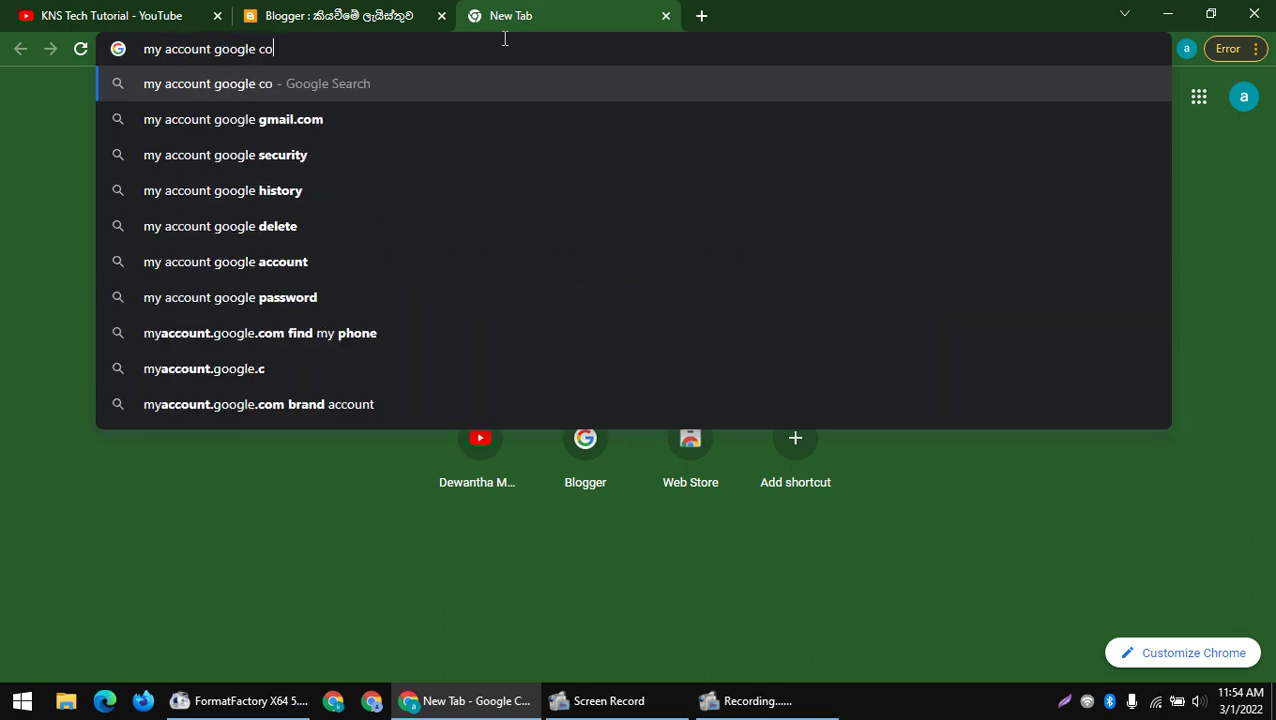
{"action": "key", "text": "Return"}
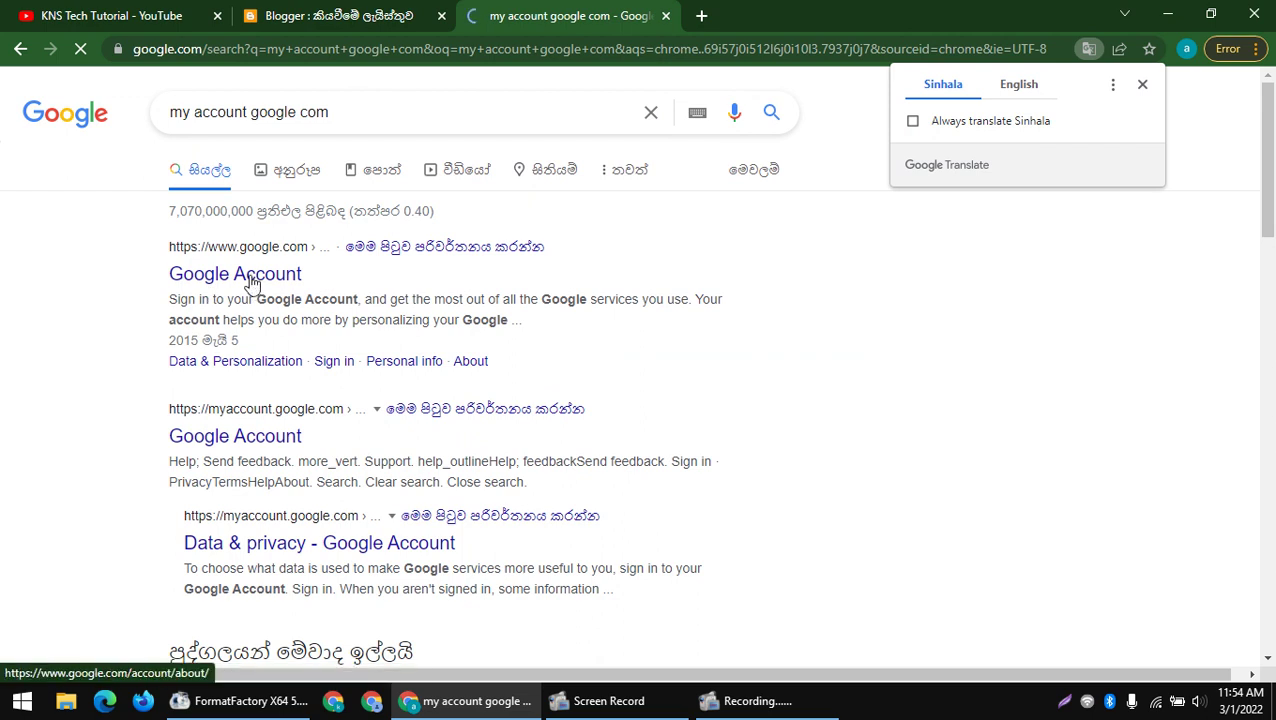
{"action": "left_click", "coordinate": [270, 435]}
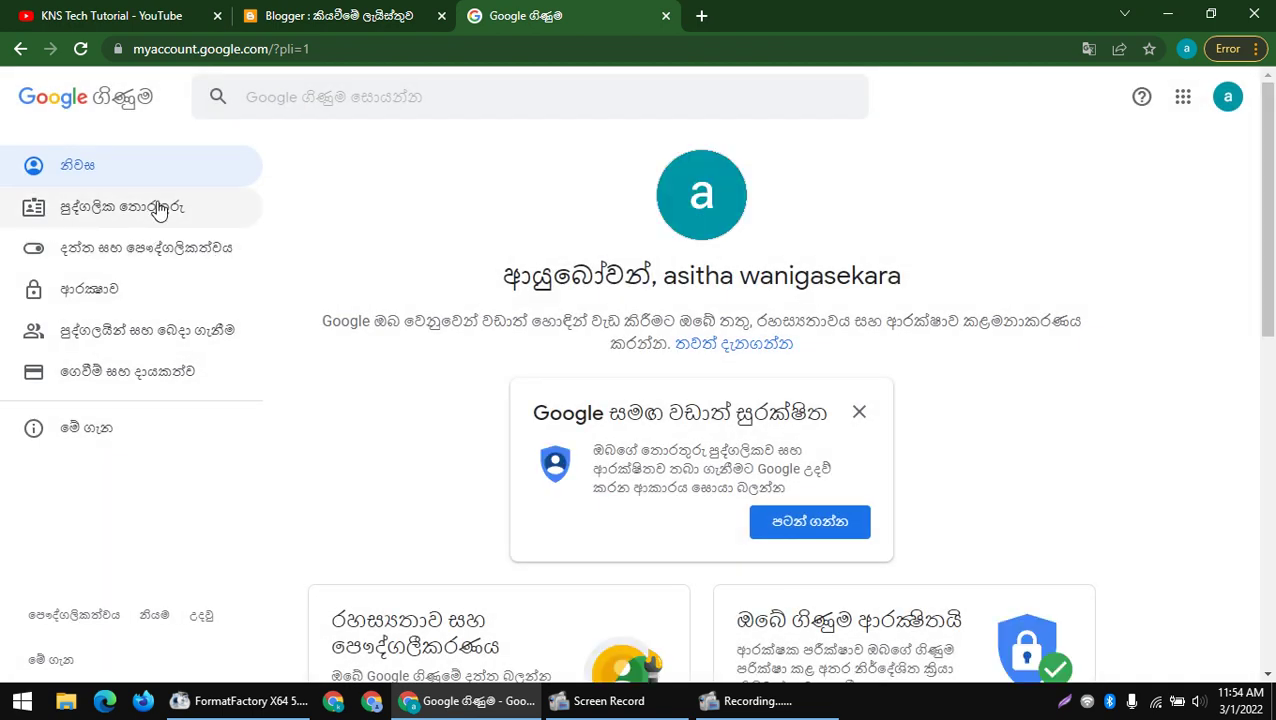
- Open the language settings within the Google Account's personal information
{"action": "left_click", "coordinate": [127, 216]}
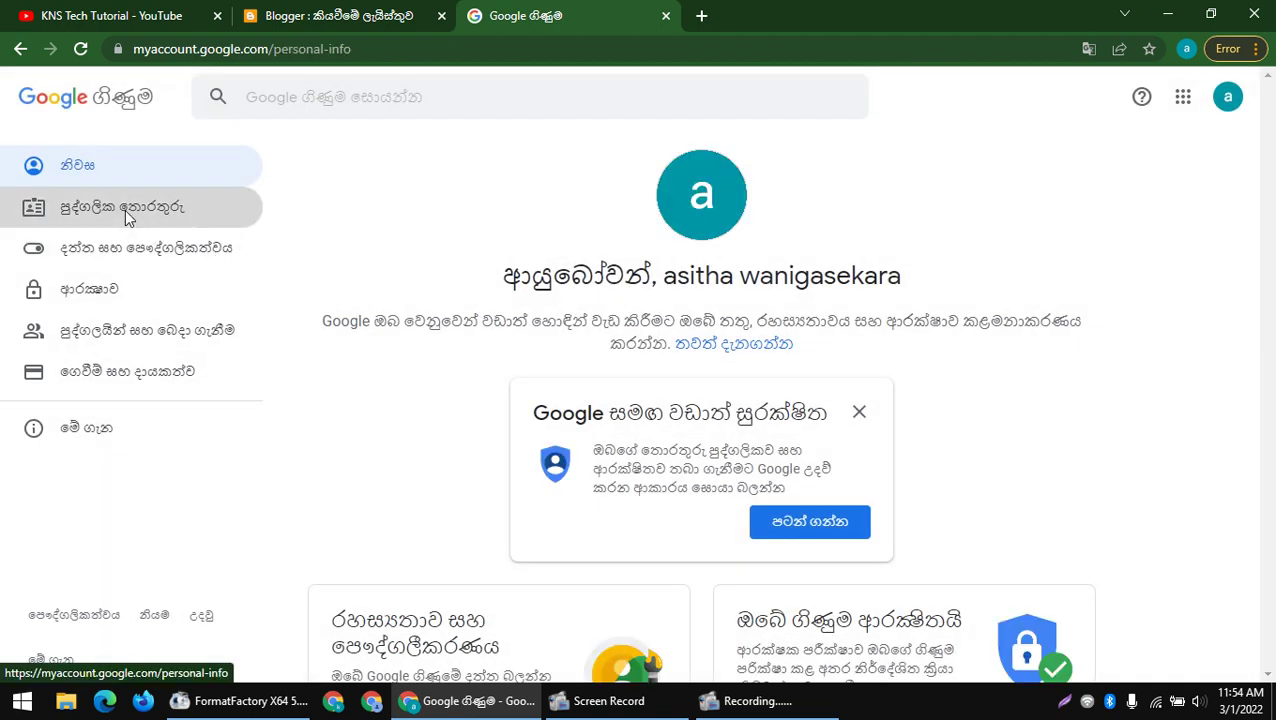
{"action": "scroll", "coordinate": [715, 342], "scroll_direction": "down", "scroll_amount": 2}
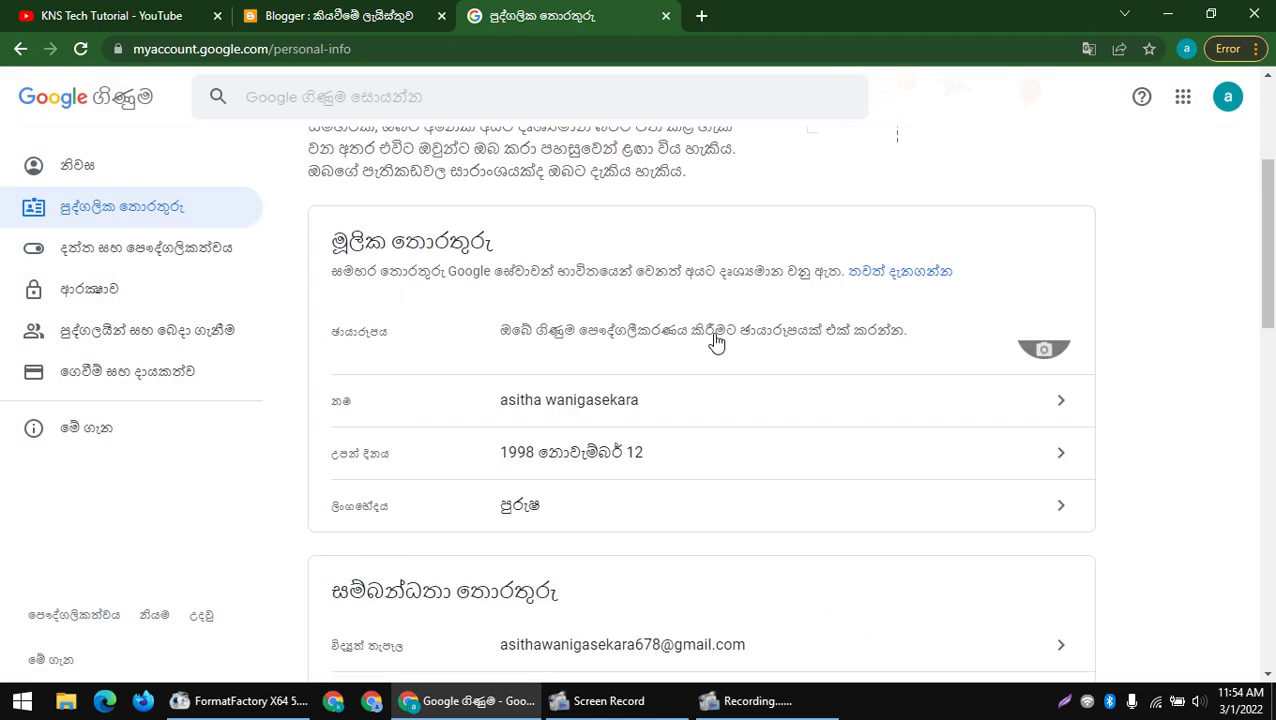
{"action": "scroll", "coordinate": [715, 342], "scroll_direction": "down", "scroll_amount": 10}
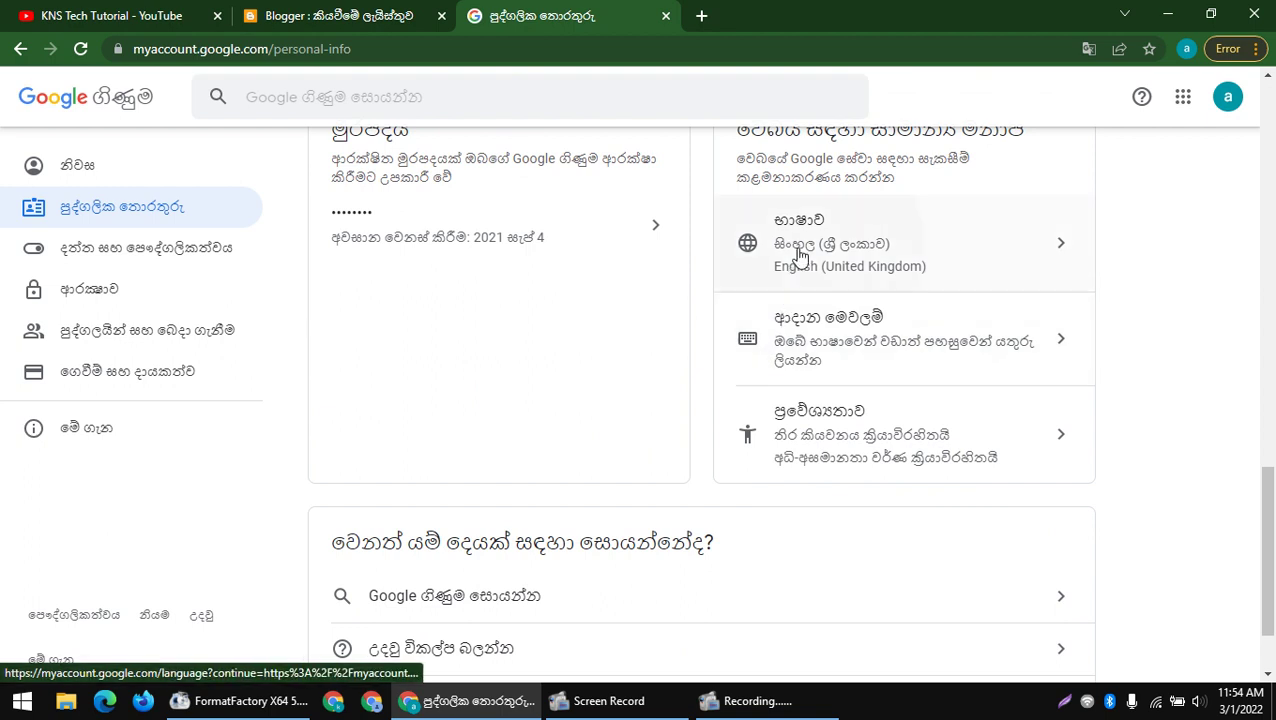
{"action": "left_click", "coordinate": [800, 256]}
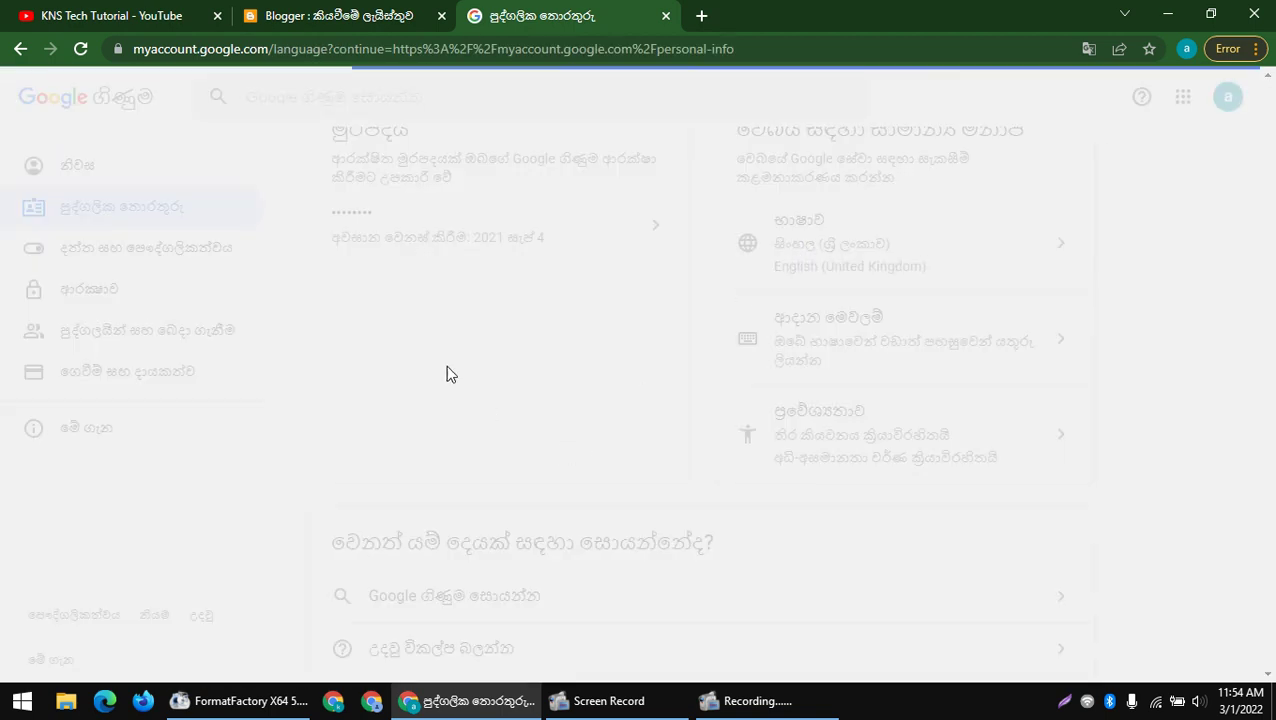
{"action": "scroll", "coordinate": [410, 435], "scroll_direction": "down", "scroll_amount": 1}
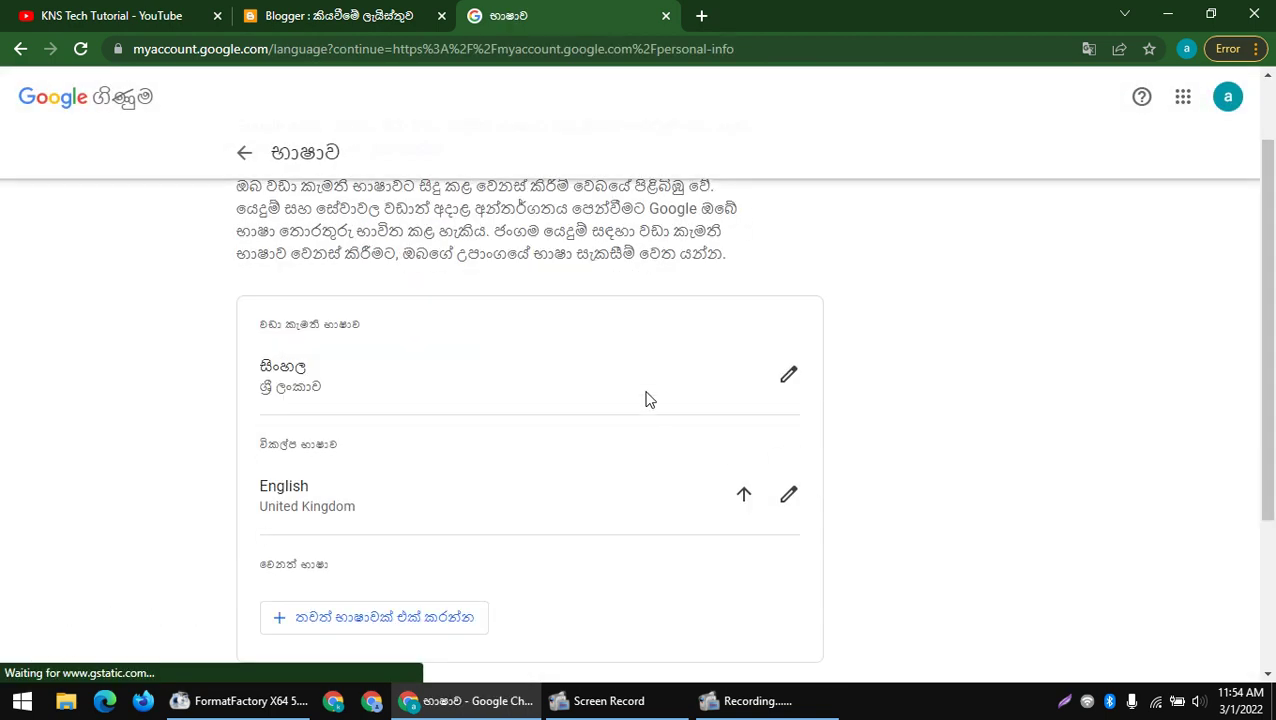
- Change the account's preferred language to English with India as its region
{"action": "left_click", "coordinate": [788, 374]}
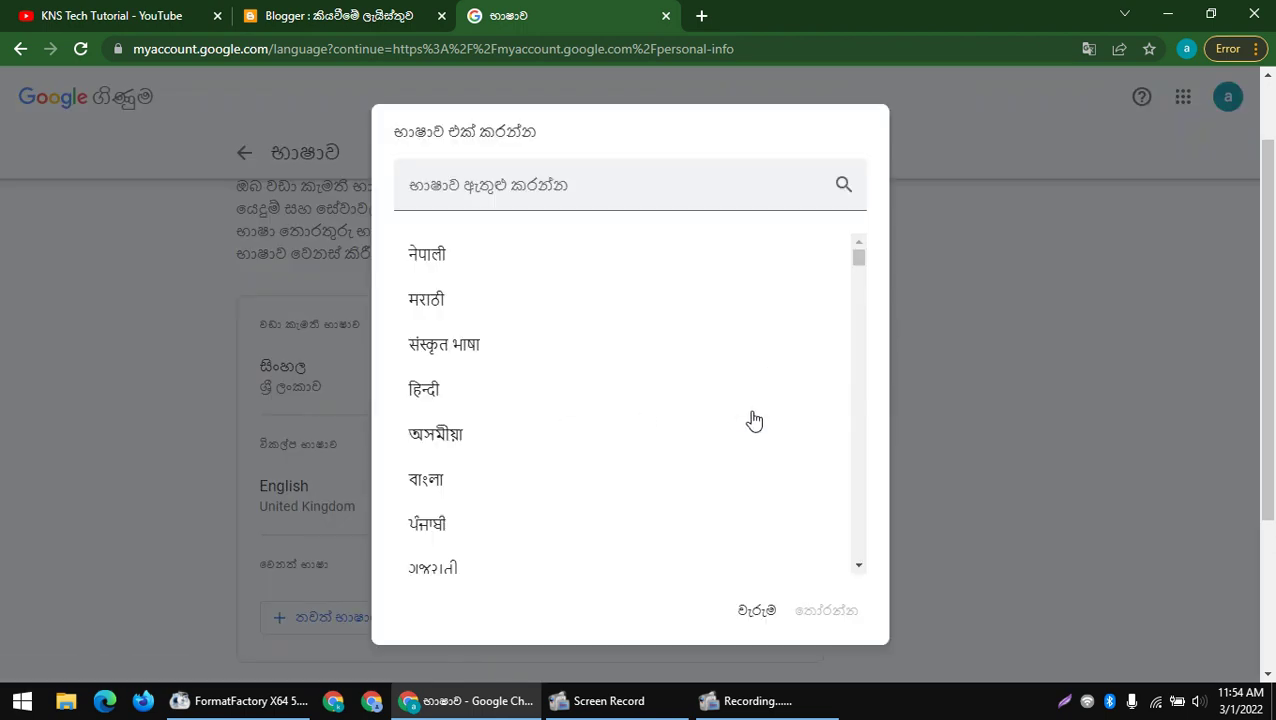
{"action": "left_click", "coordinate": [530, 199]}
{"action": "type", "text": "eng"}
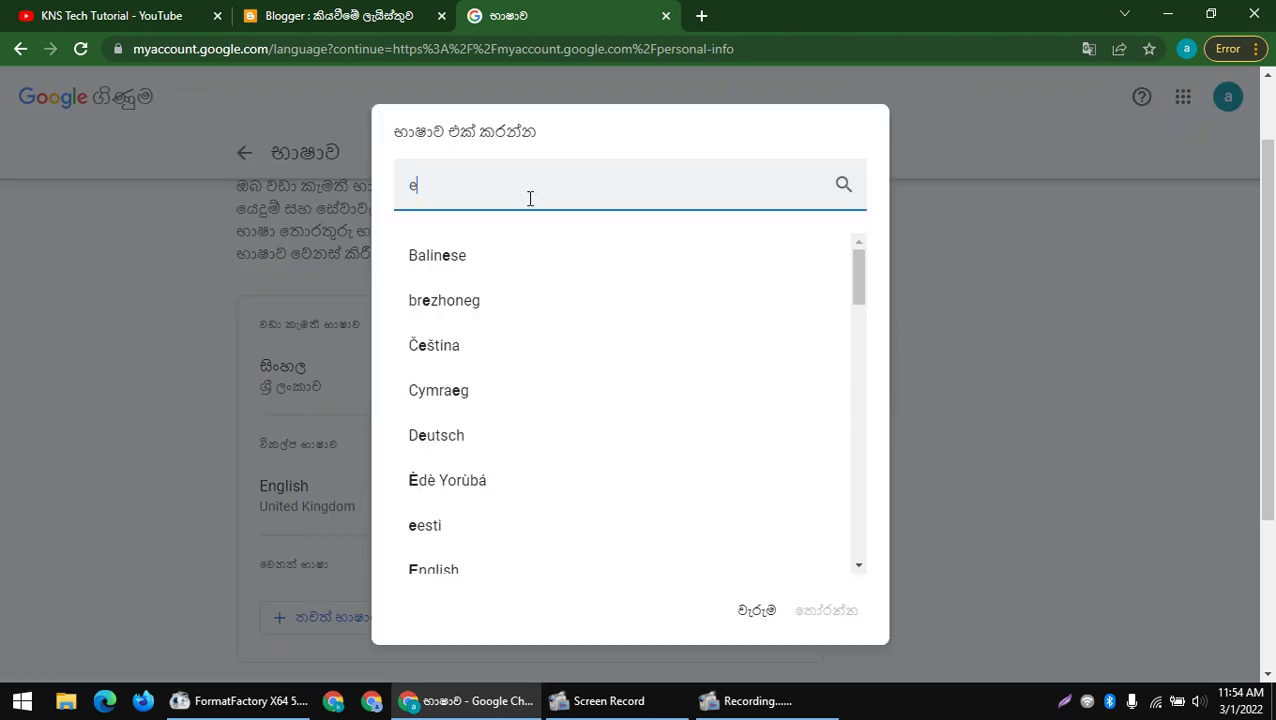
{"action": "left_click", "coordinate": [440, 382]}
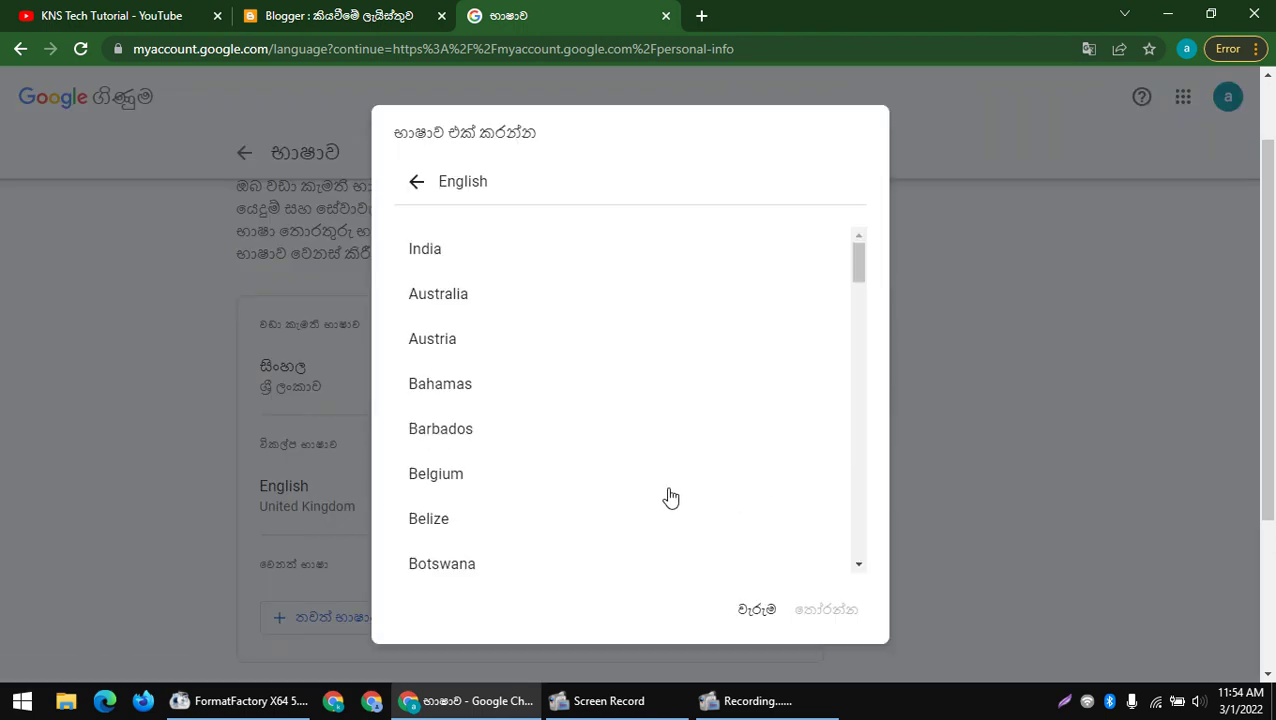
{"action": "left_click", "coordinate": [442, 255]}
{"action": "left_click", "coordinate": [830, 610]}
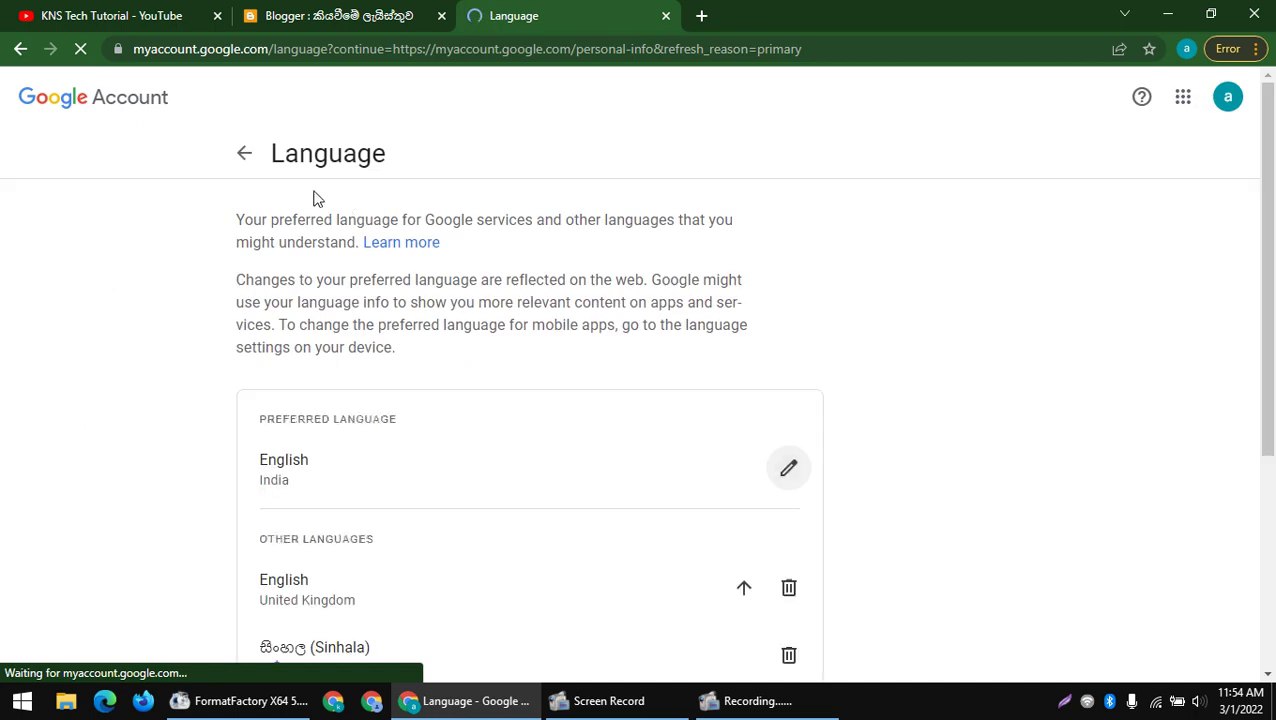
- Reload the Blogger page and return to the Google Account language page
{"action": "left_click", "coordinate": [340, 15]}
{"action": "left_click", "coordinate": [80, 48]}
{"action": "left_click", "coordinate": [530, 15]}
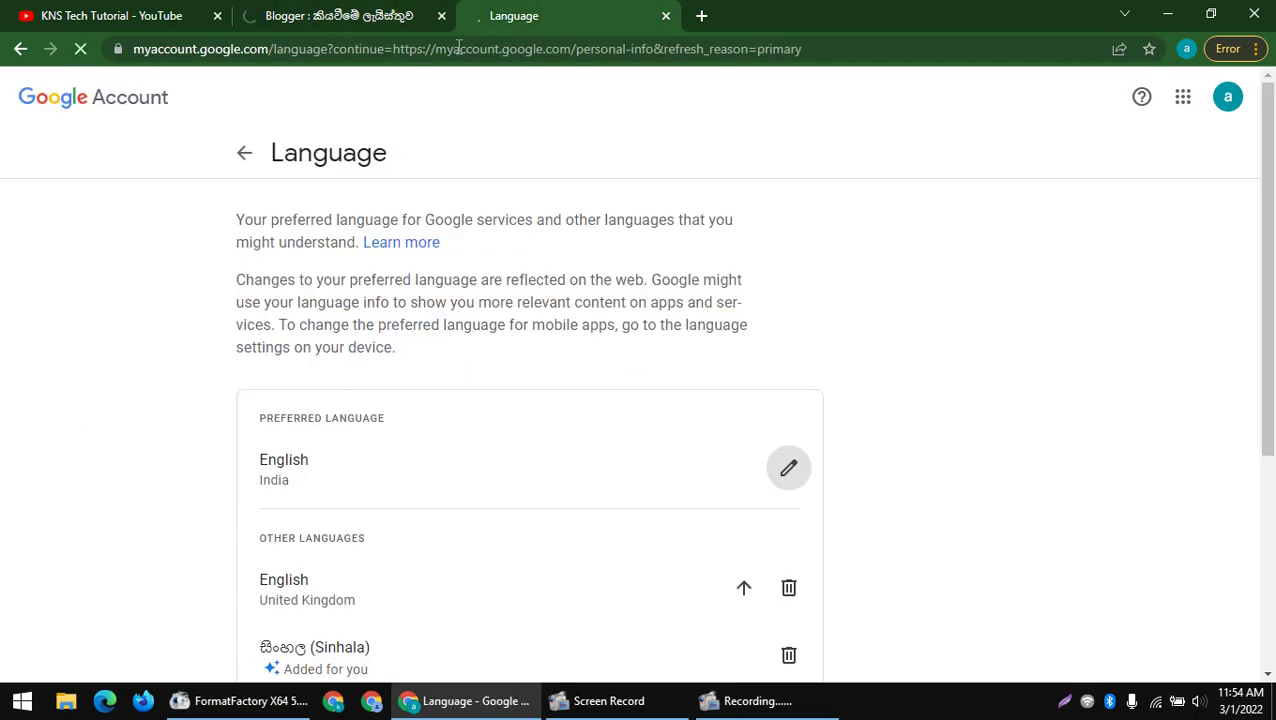
- Close the Google Account language page and start creating a new blog titled "KNS Tech Tutorial", copying the title for reuse
{"action": "left_click", "coordinate": [340, 15]}
{"action": "left_click", "coordinate": [666, 16]}
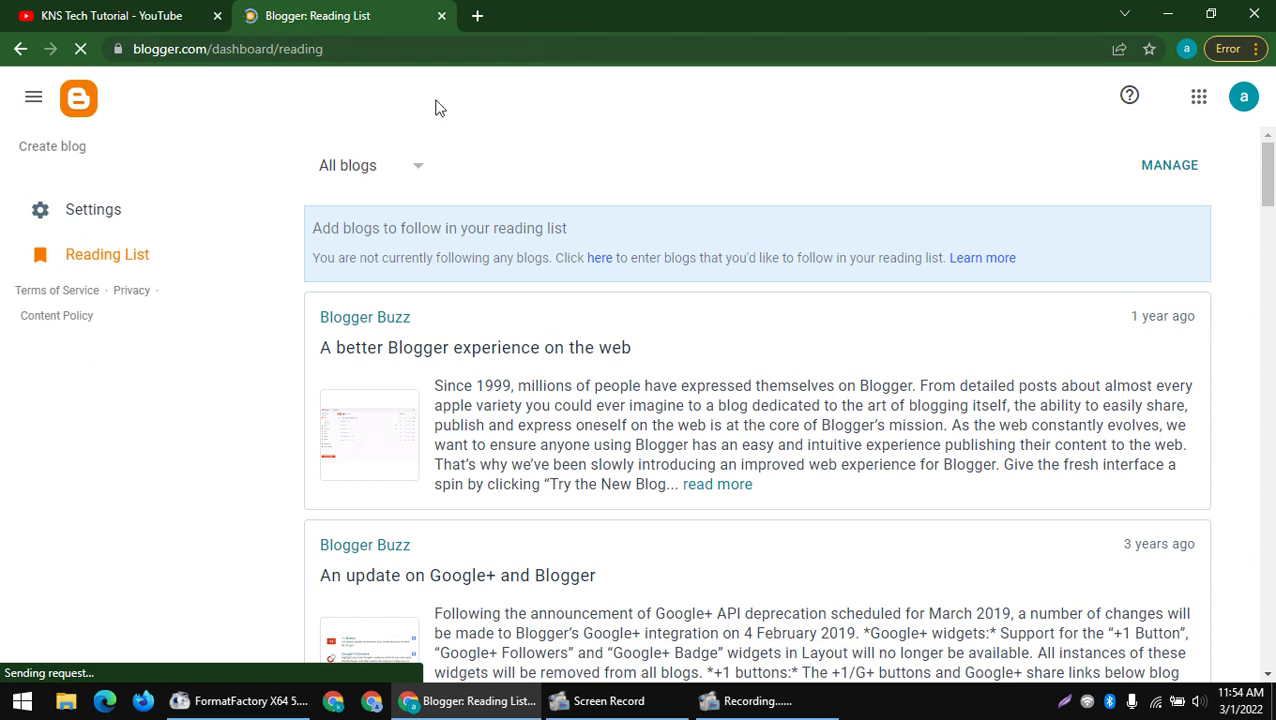
{"action": "left_click", "coordinate": [52, 146]}
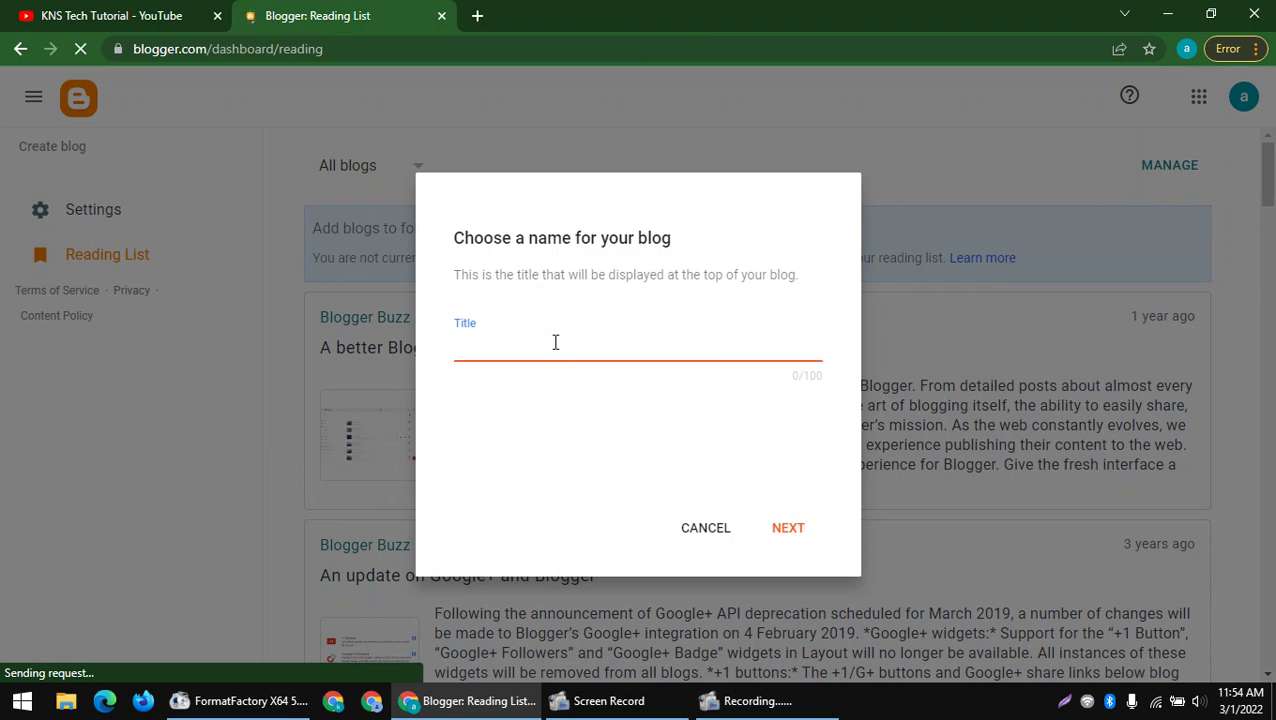
{"action": "type", "text": "KNS Tech Tutorial"}
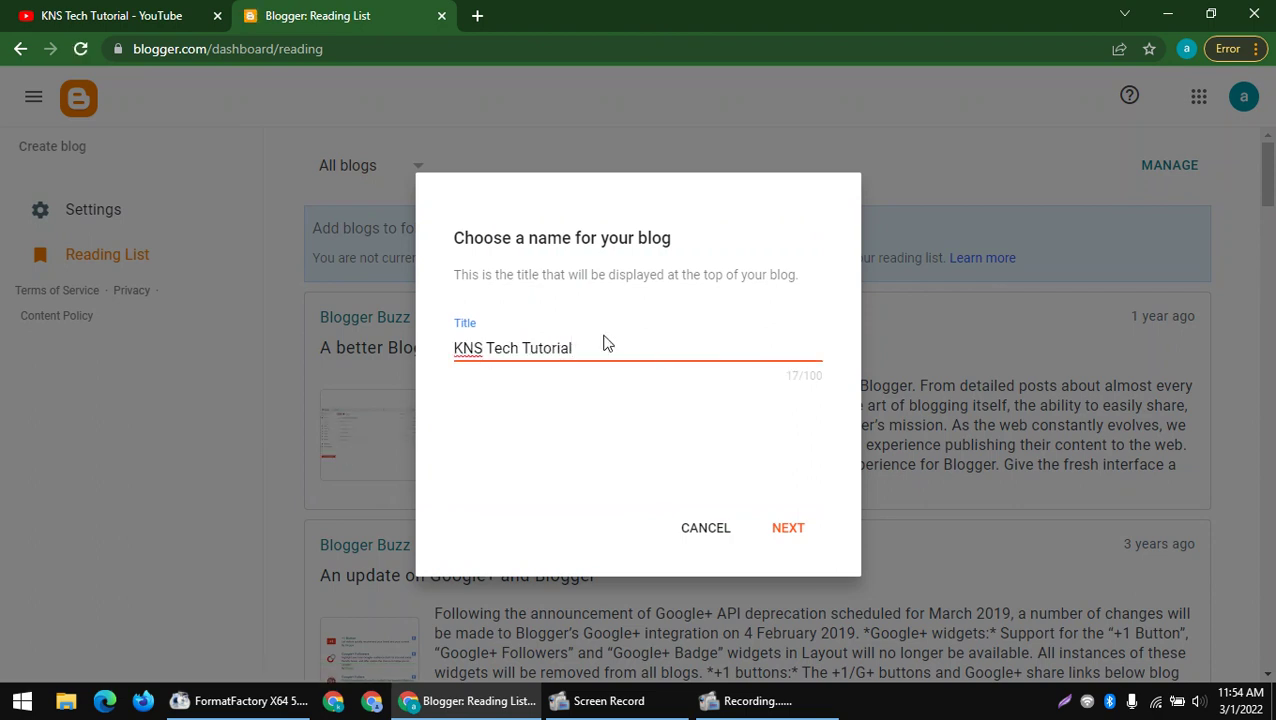
{"action": "left_click_drag", "start_coordinate": [586, 347], "coordinate": [308, 351]}
{"action": "key", "text": "ctrl+c"}
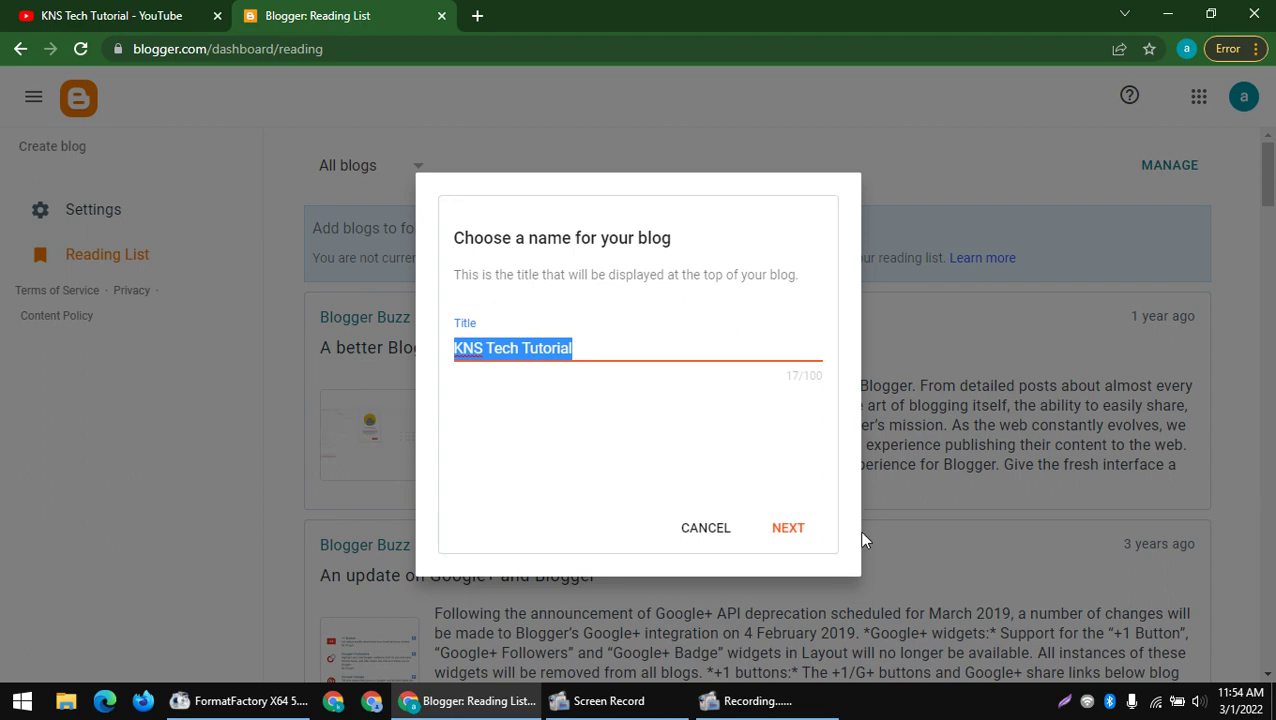
{"action": "left_click", "coordinate": [780, 527]}
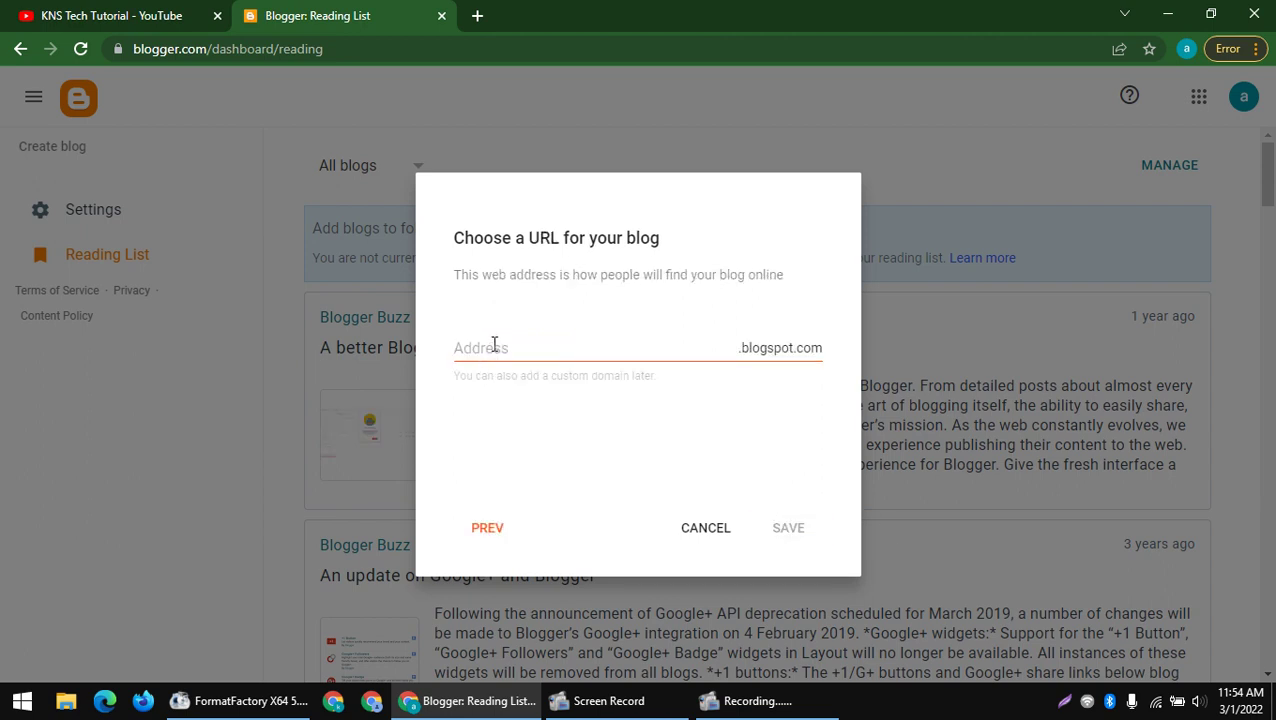
- Set the blog's address to KNSTechTutorial.blogspot.com, using the copied title without its spaces, and save the new blog
{"action": "key", "text": "ctrl+v"}
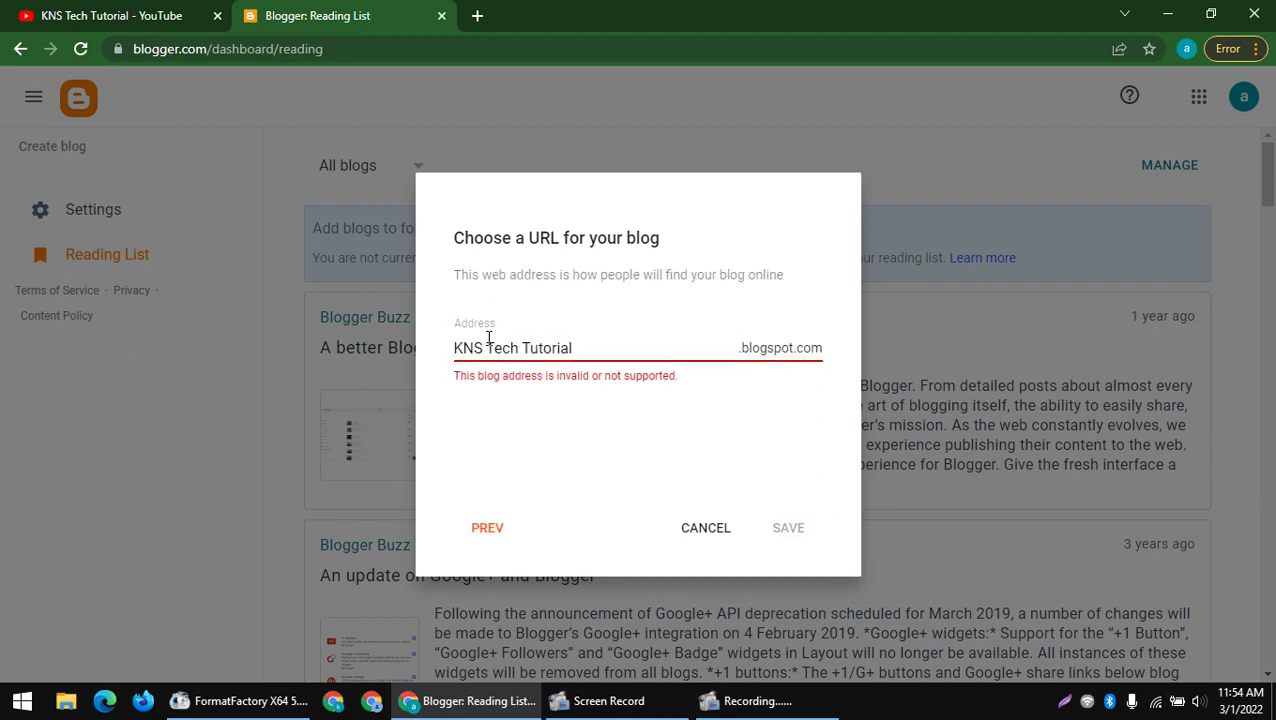
{"action": "left_click", "coordinate": [487, 347]}
{"action": "key", "text": "BackSpace"}
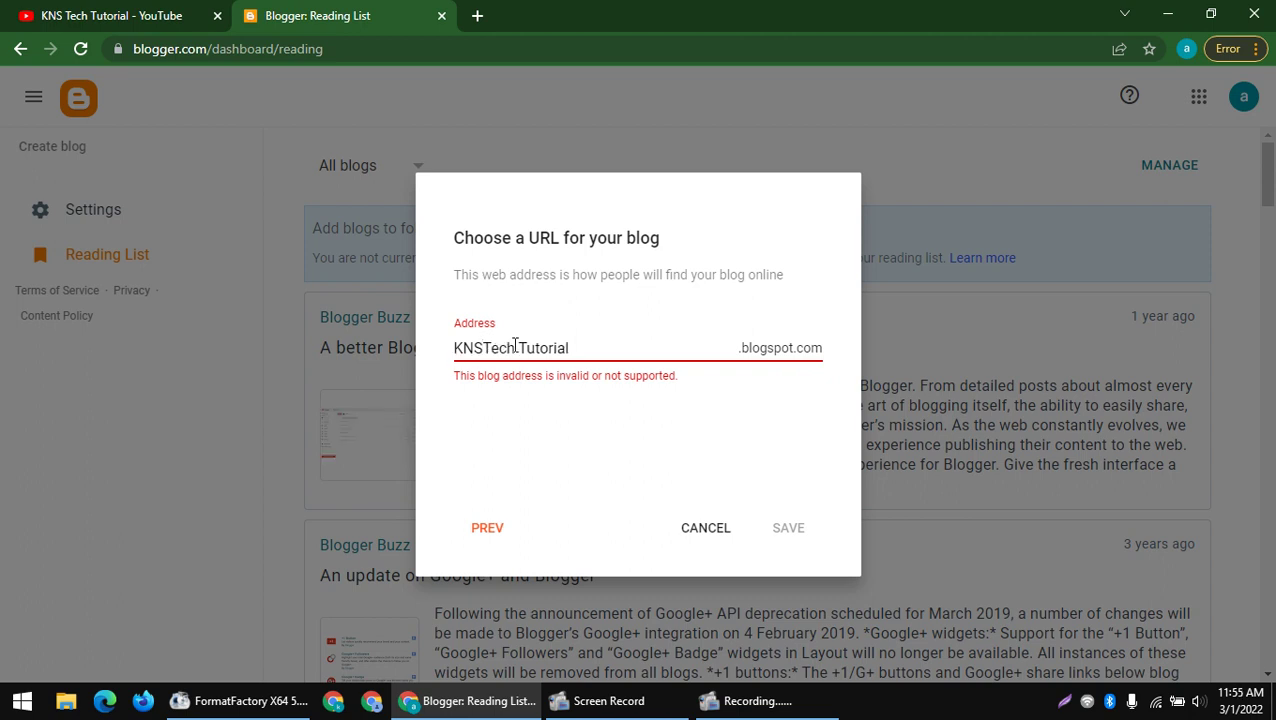
{"action": "left_click", "coordinate": [516, 347]}
{"action": "key", "text": "BackSpace"}
{"action": "left_click_drag", "start_coordinate": [647, 350], "coordinate": [421, 376]}
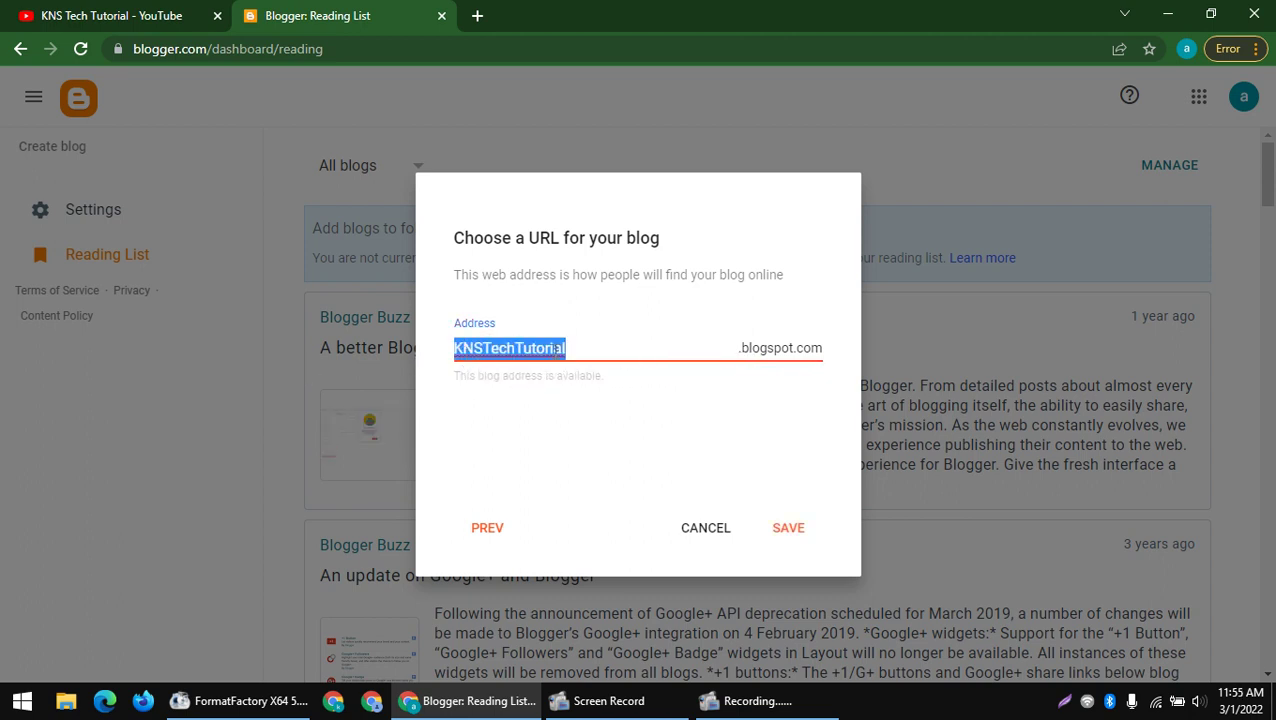
{"action": "left_click", "coordinate": [743, 355]}
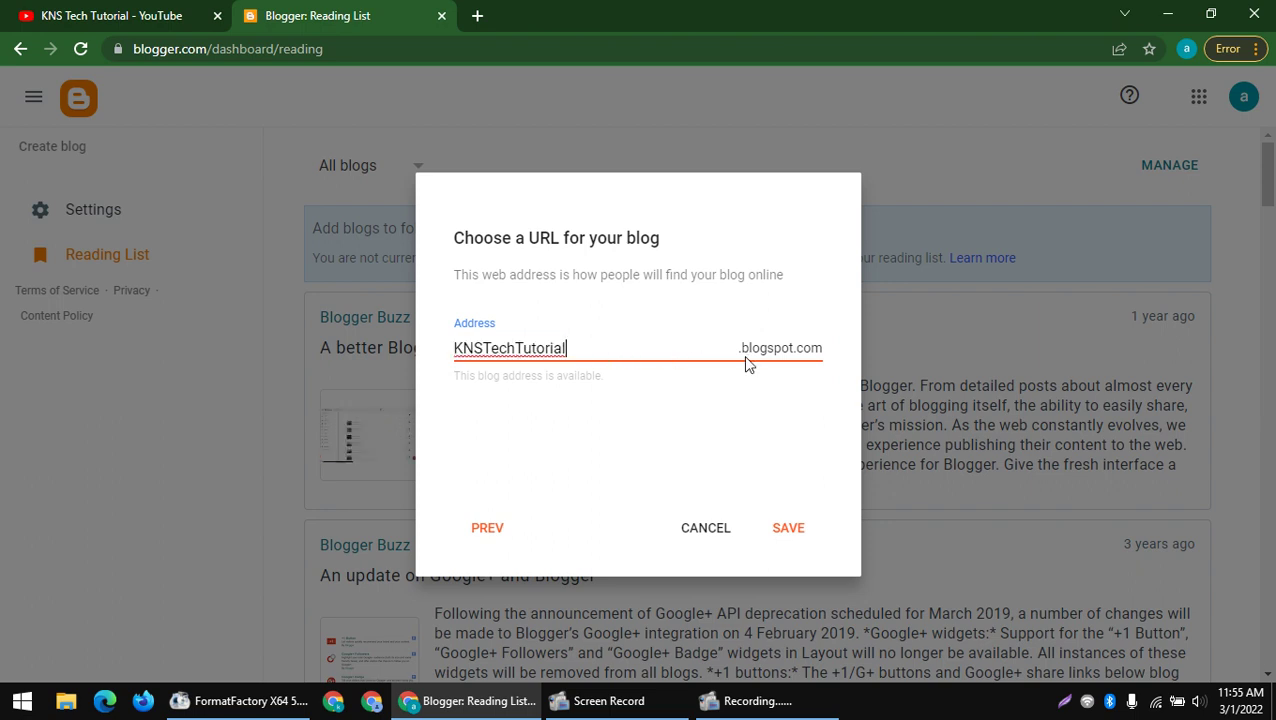
{"action": "left_click", "coordinate": [802, 528]}
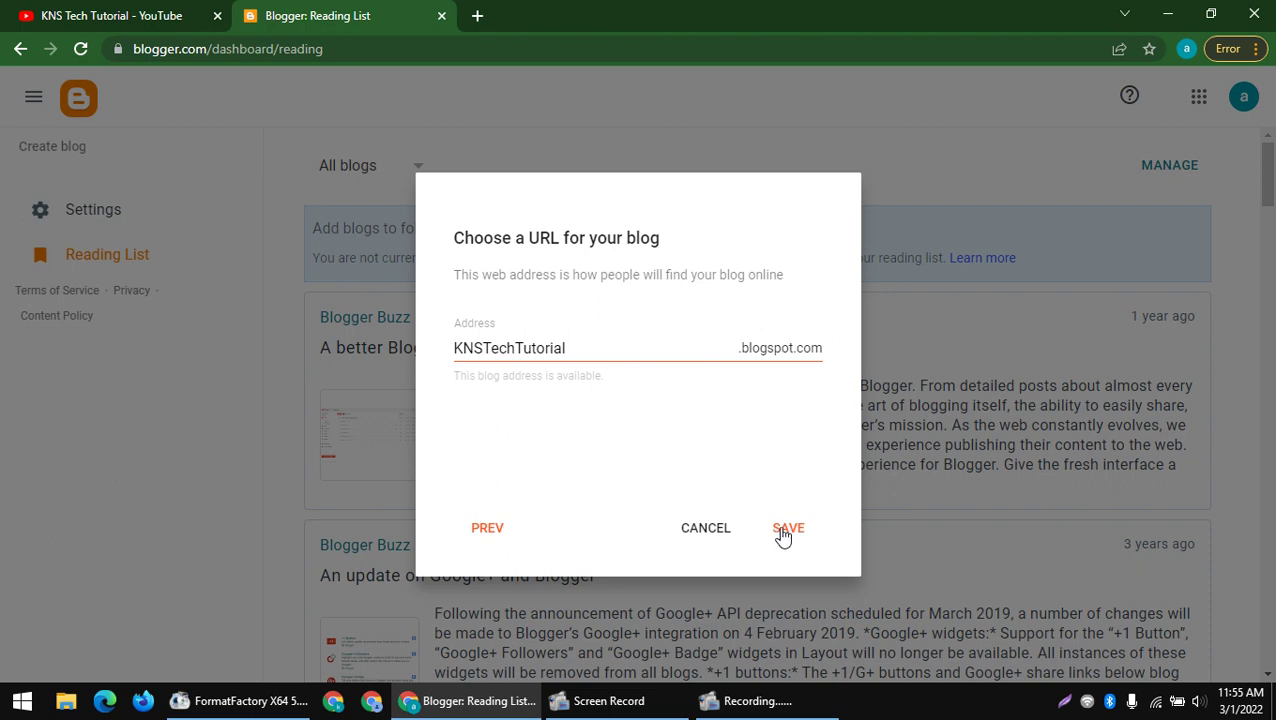
{"action": "left_click", "coordinate": [785, 530]}
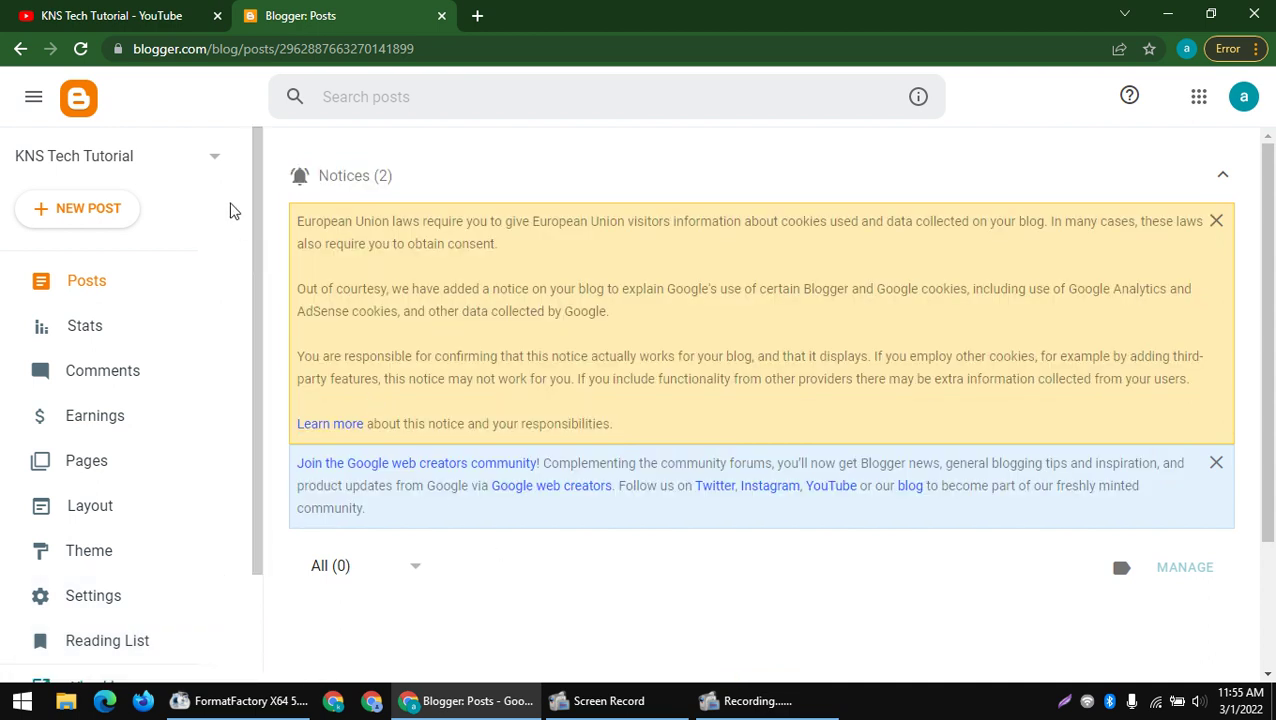
- Examine the new blog's notices and its statistics on followers, posts, comments, views and latest post
{"action": "left_click_drag", "start_coordinate": [231, 208], "coordinate": [918, 617]}
{"action": "left_click", "coordinate": [690, 347]}
{"action": "left_click", "coordinate": [125, 330]}
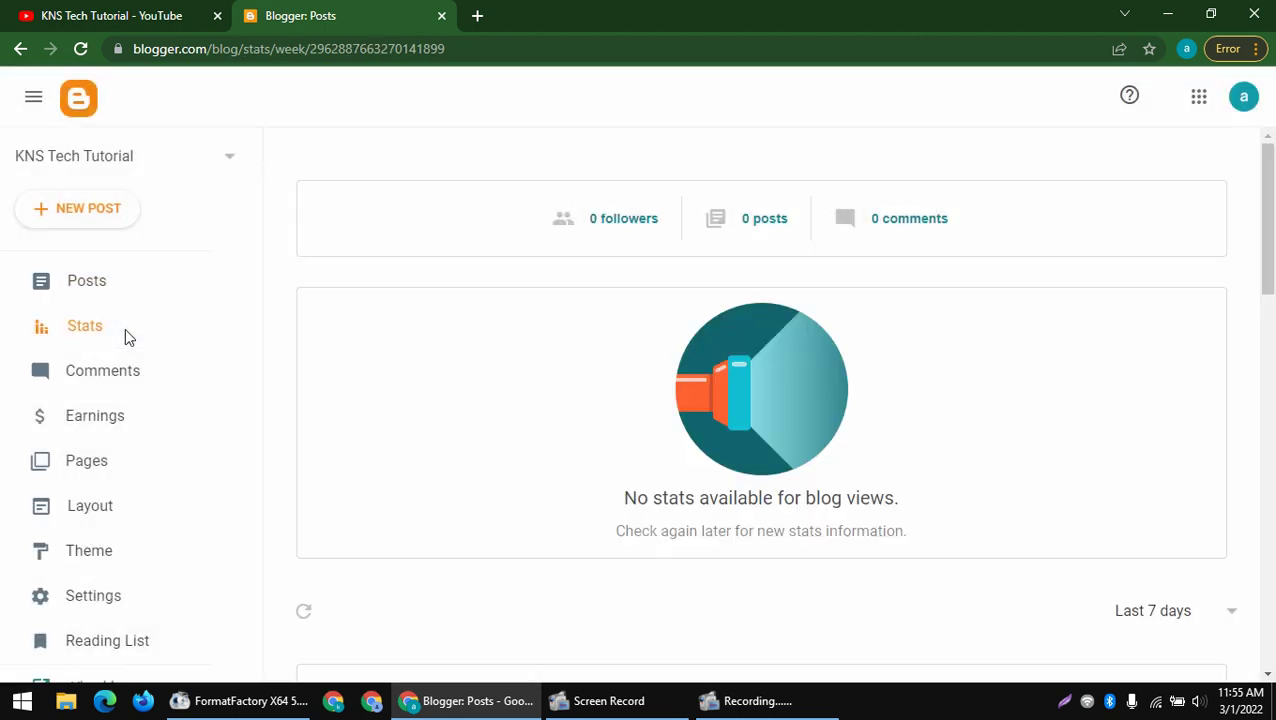
{"action": "scroll", "coordinate": [556, 360], "scroll_direction": "down", "scroll_amount": 3}
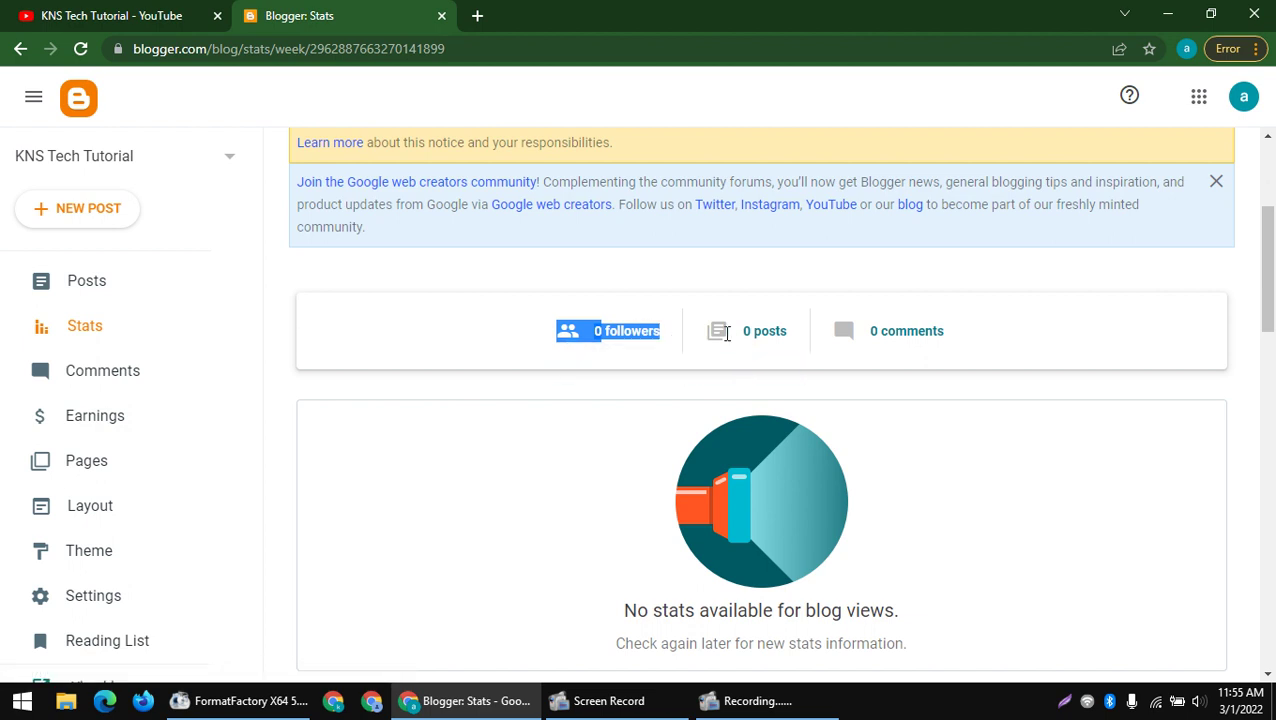
{"action": "left_click_drag", "start_coordinate": [706, 333], "coordinate": [900, 333]}
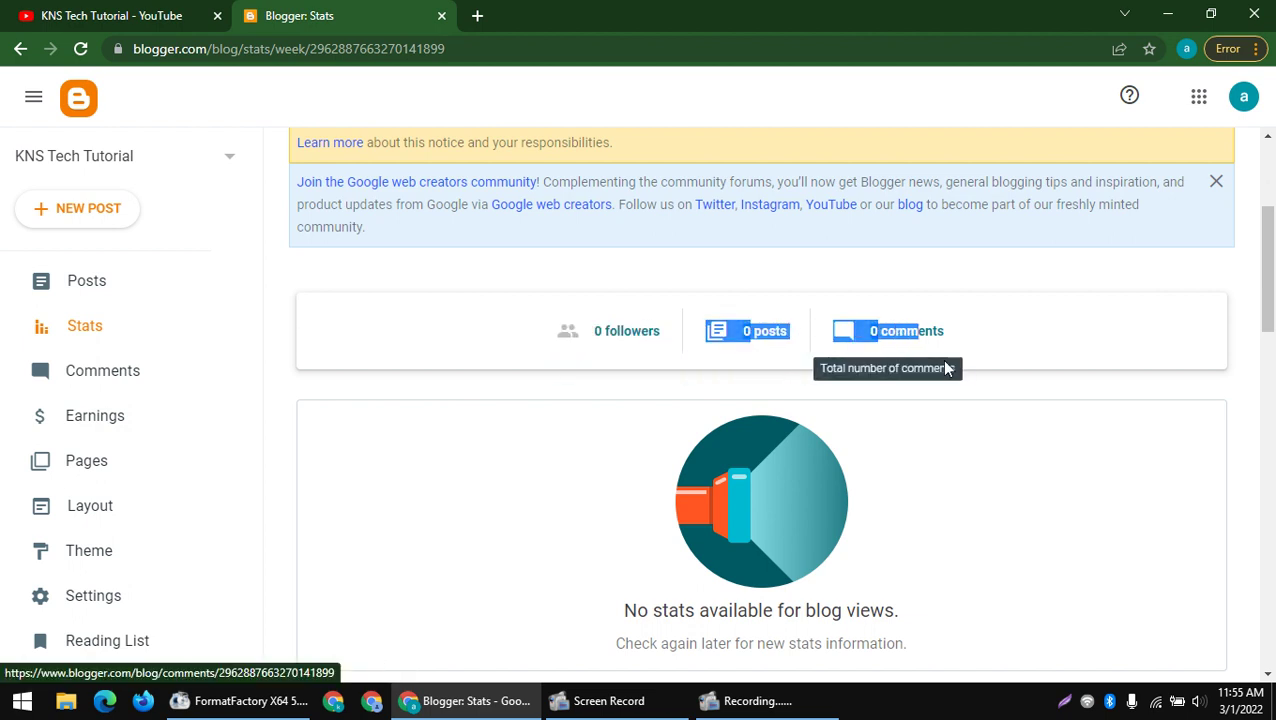
{"action": "left_click", "coordinate": [769, 341]}
{"action": "left_click_drag", "start_coordinate": [704, 333], "coordinate": [1001, 346]}
{"action": "left_click", "coordinate": [910, 377]}
{"action": "scroll", "coordinate": [775, 364], "scroll_direction": "down", "scroll_amount": 3}
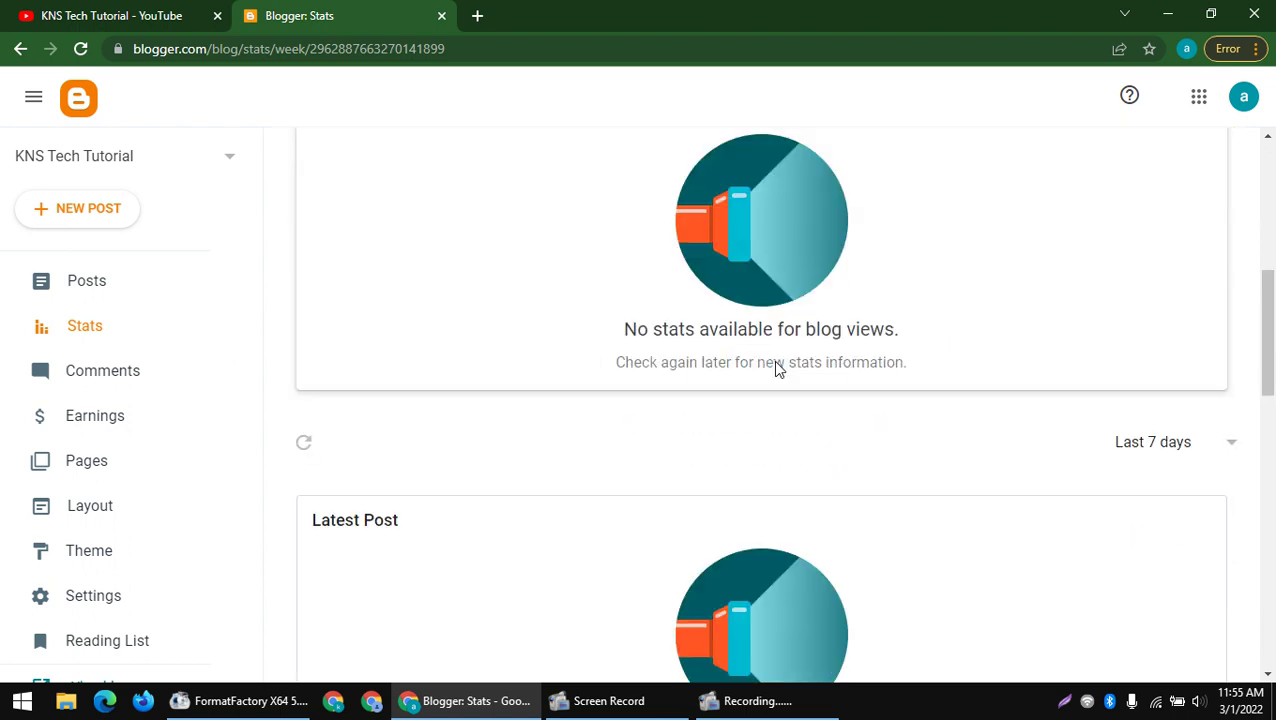
{"action": "scroll", "coordinate": [452, 370], "scroll_direction": "down", "scroll_amount": 5}
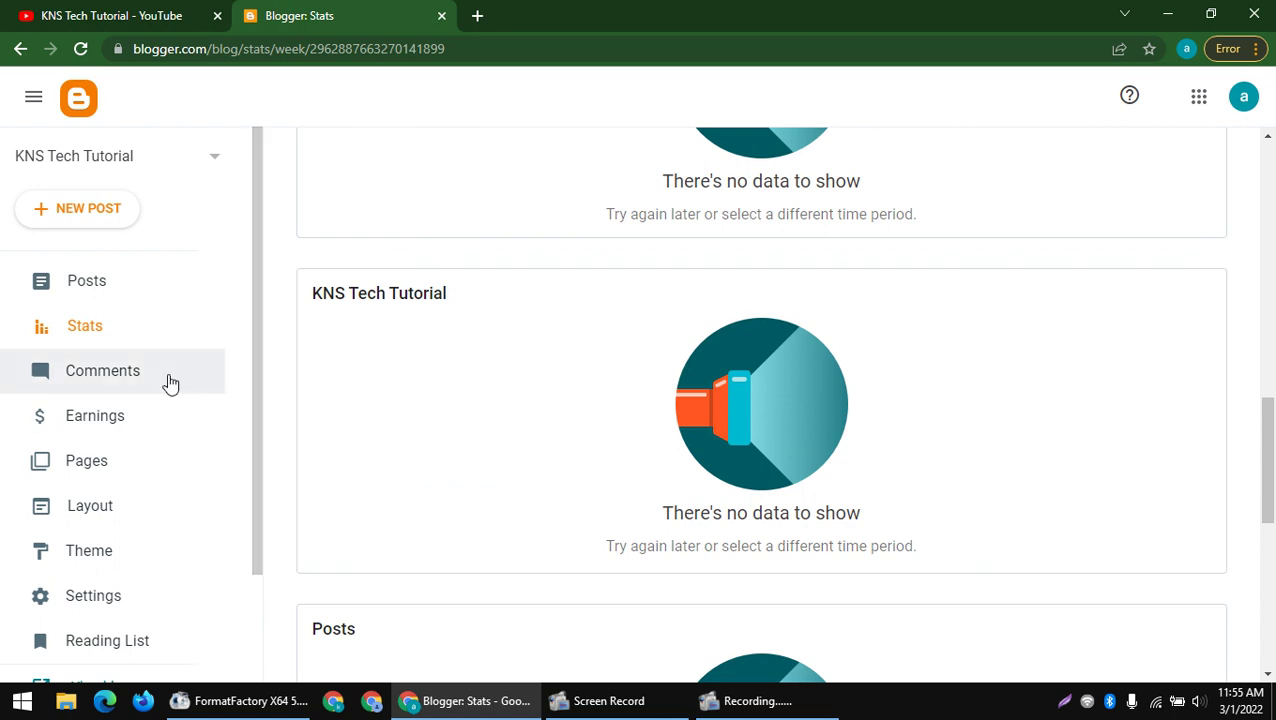
- Look through the blog's comments and the AdSense account information under its earnings
{"action": "left_click", "coordinate": [57, 371]}
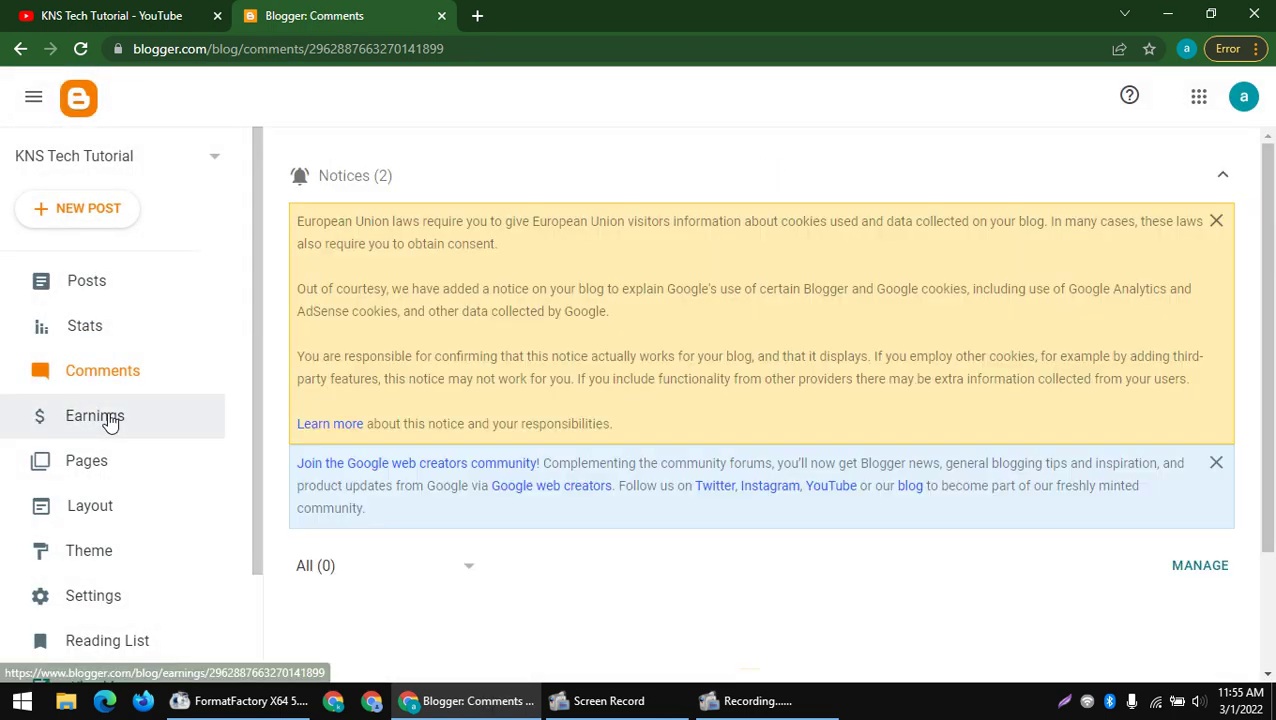
{"action": "left_click", "coordinate": [108, 413]}
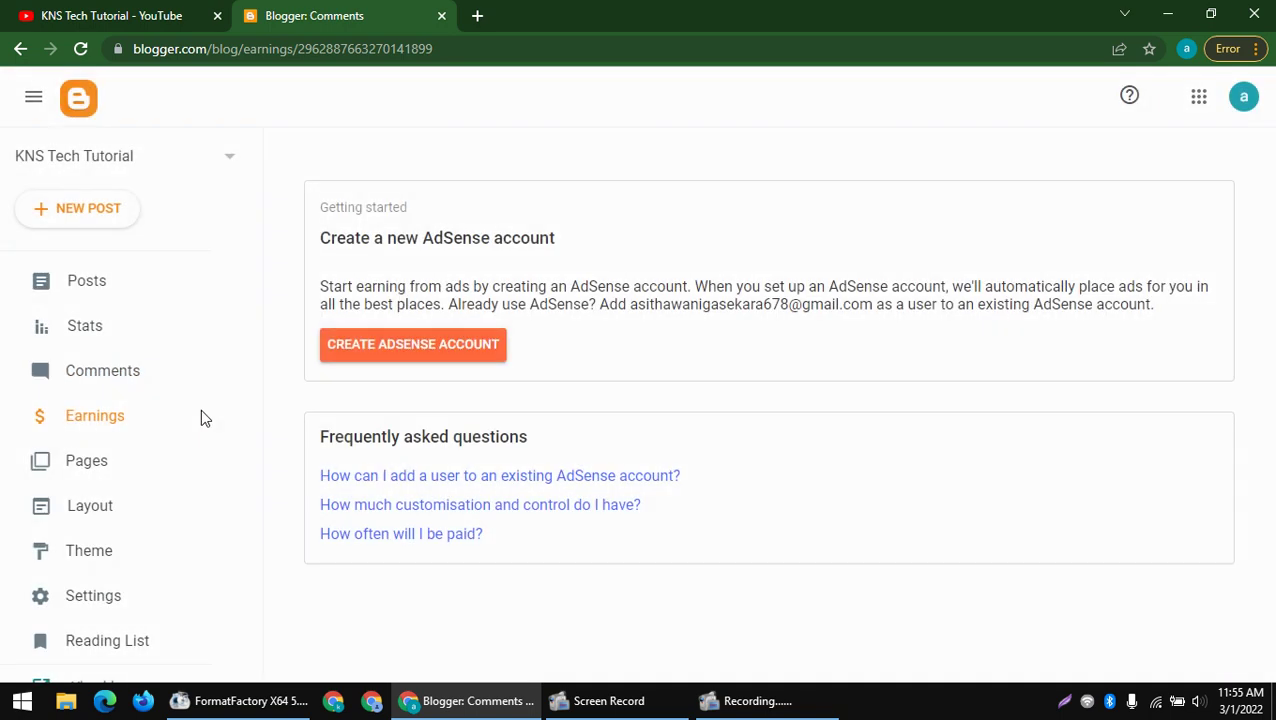
{"action": "scroll", "coordinate": [335, 235], "scroll_direction": "down", "scroll_amount": 3}
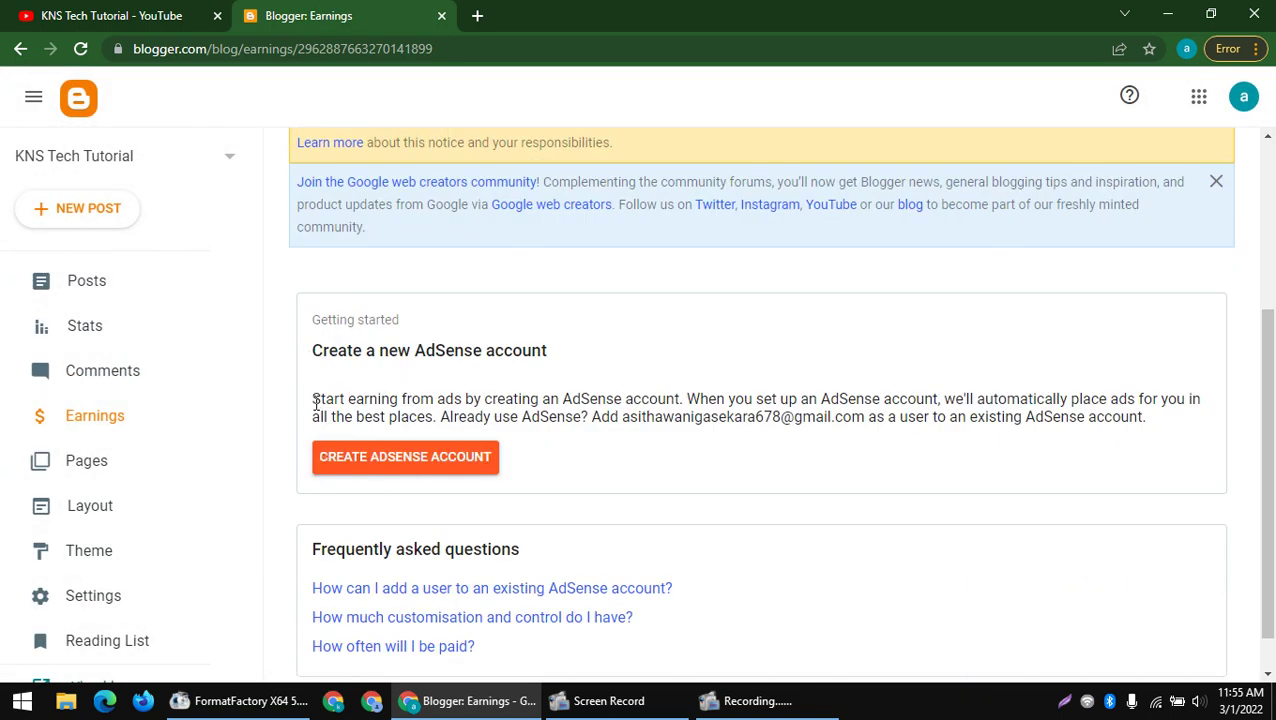
{"action": "left_click_drag", "start_coordinate": [365, 400], "coordinate": [771, 433]}
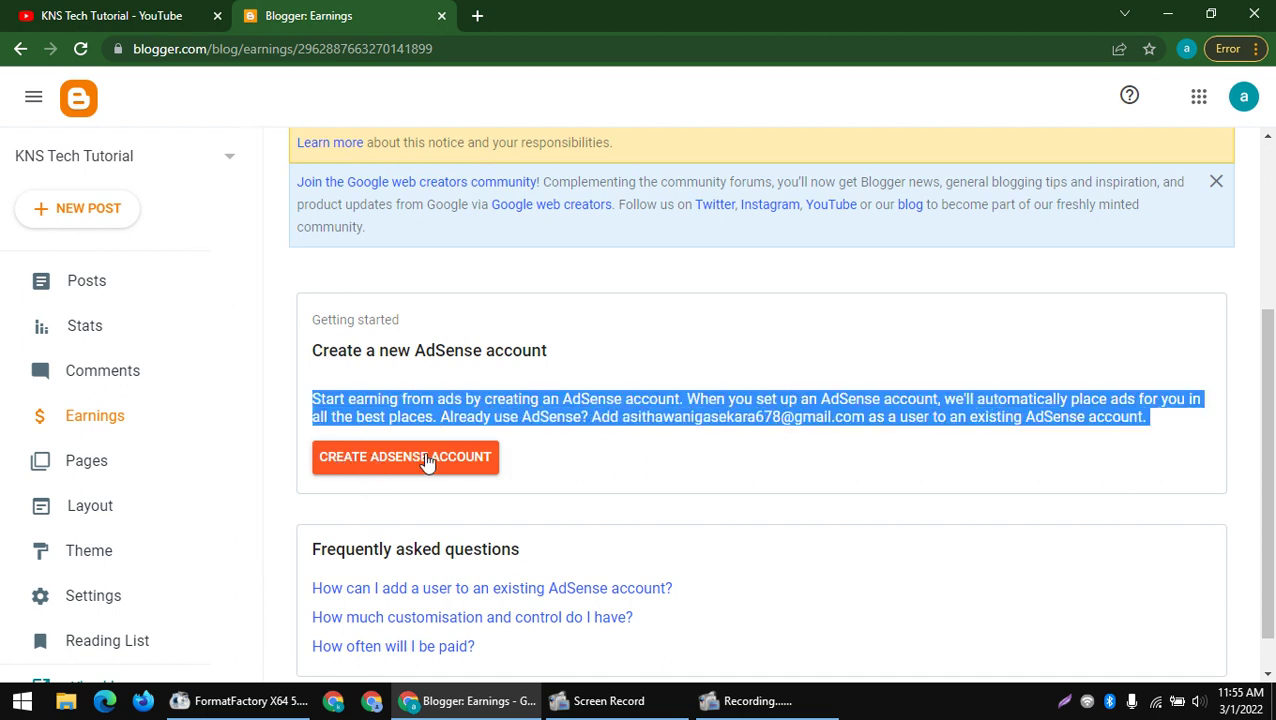
- Start a new blog page and paste the KNS Tech Tutorial YouTube channel's web address into its body
{"action": "left_click", "coordinate": [72, 458]}
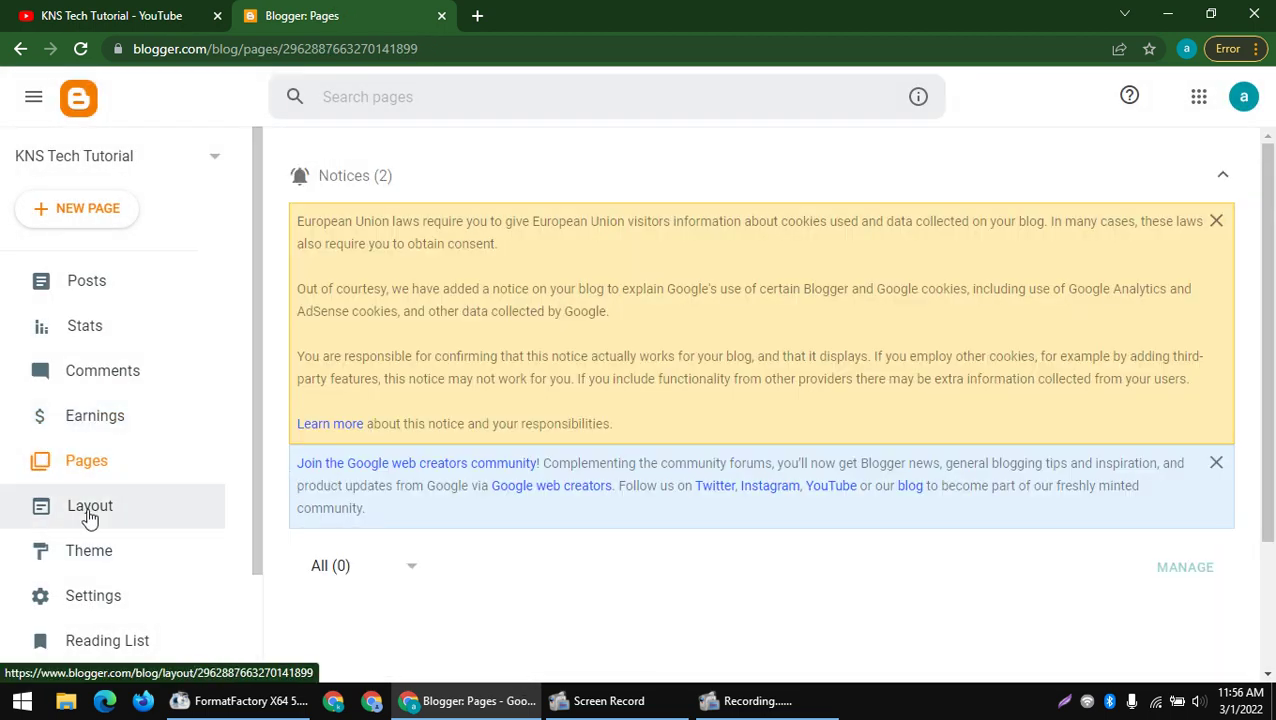
{"action": "scroll", "coordinate": [82, 527], "scroll_direction": "down", "scroll_amount": 2}
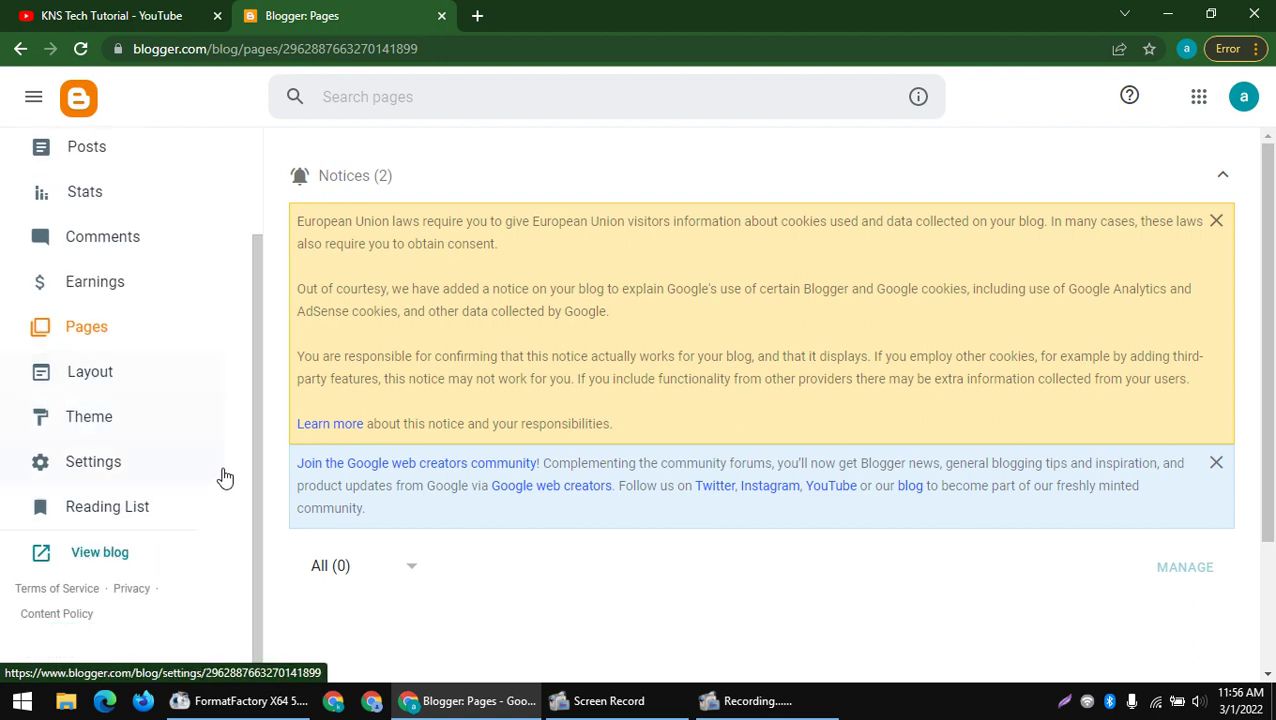
{"action": "scroll", "coordinate": [222, 478], "scroll_direction": "up", "scroll_amount": 2}
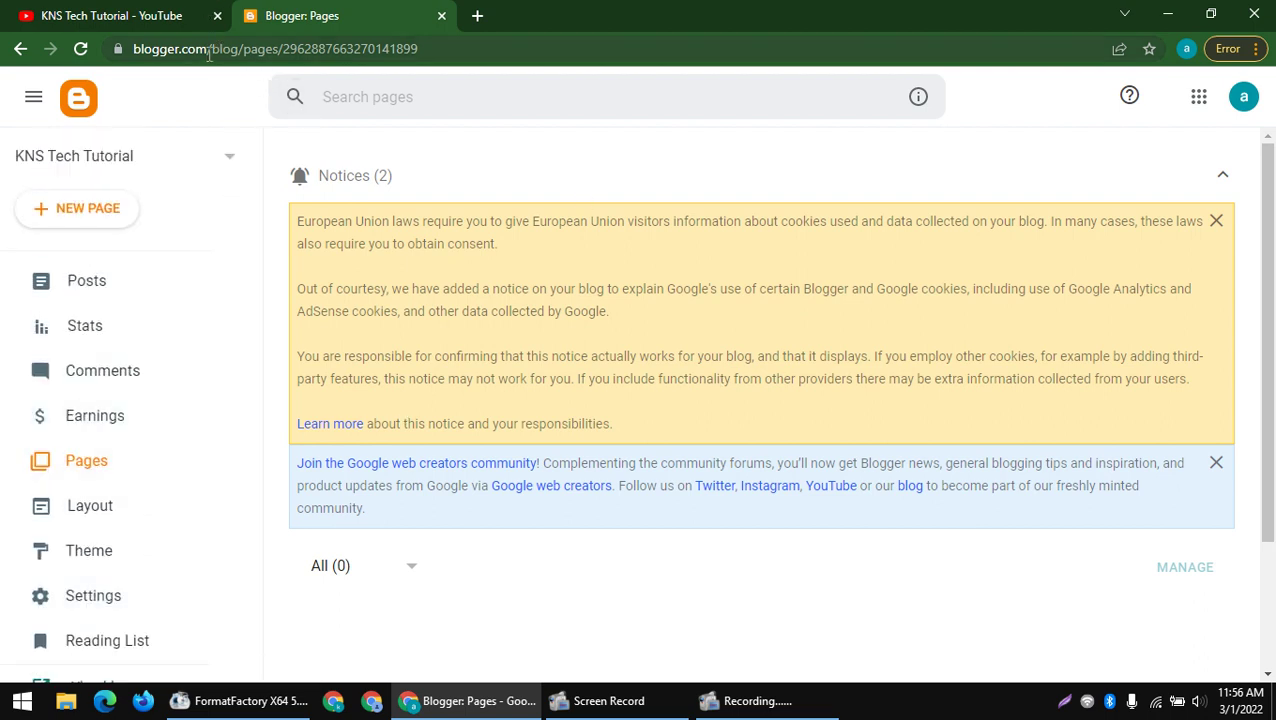
{"action": "left_click", "coordinate": [89, 212]}
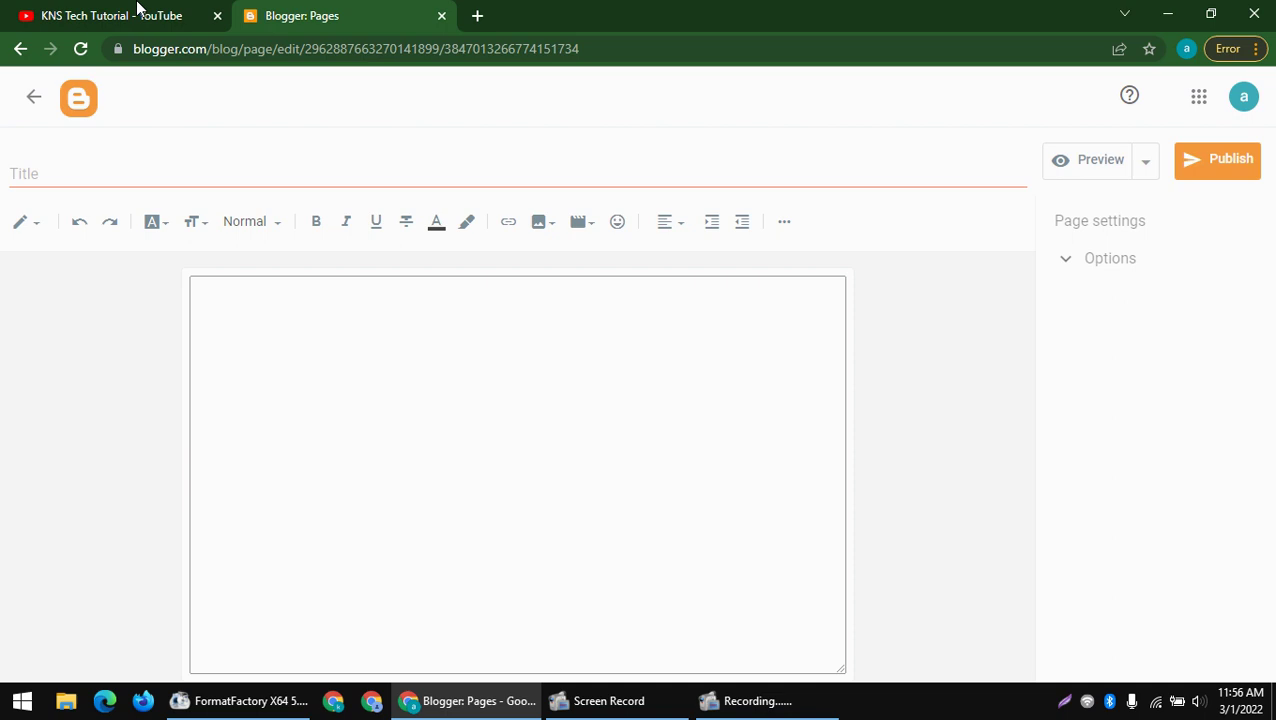
{"action": "left_click", "coordinate": [125, 14]}
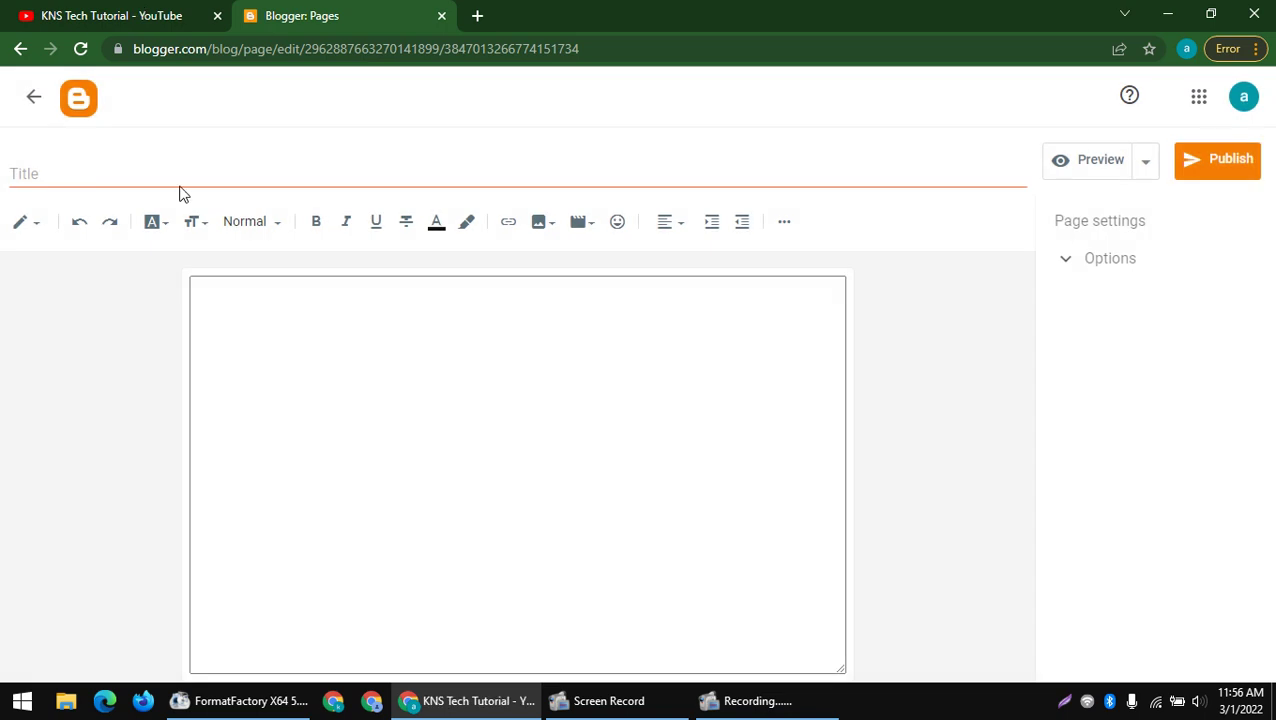
{"action": "scroll", "coordinate": [300, 90], "scroll_direction": "up", "scroll_amount": 3}
{"action": "key", "text": "ctrl+l"}
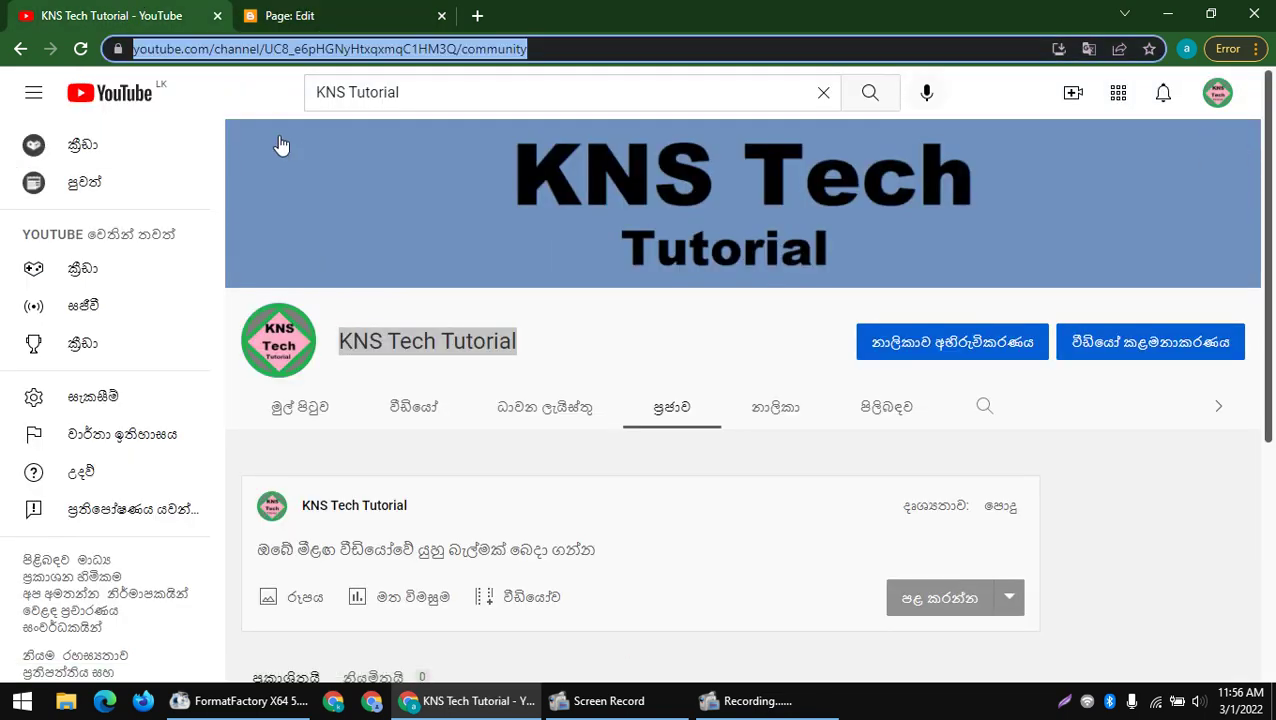
{"action": "key", "text": "ctrl+Tab"}
{"action": "left_click", "coordinate": [290, 327]}
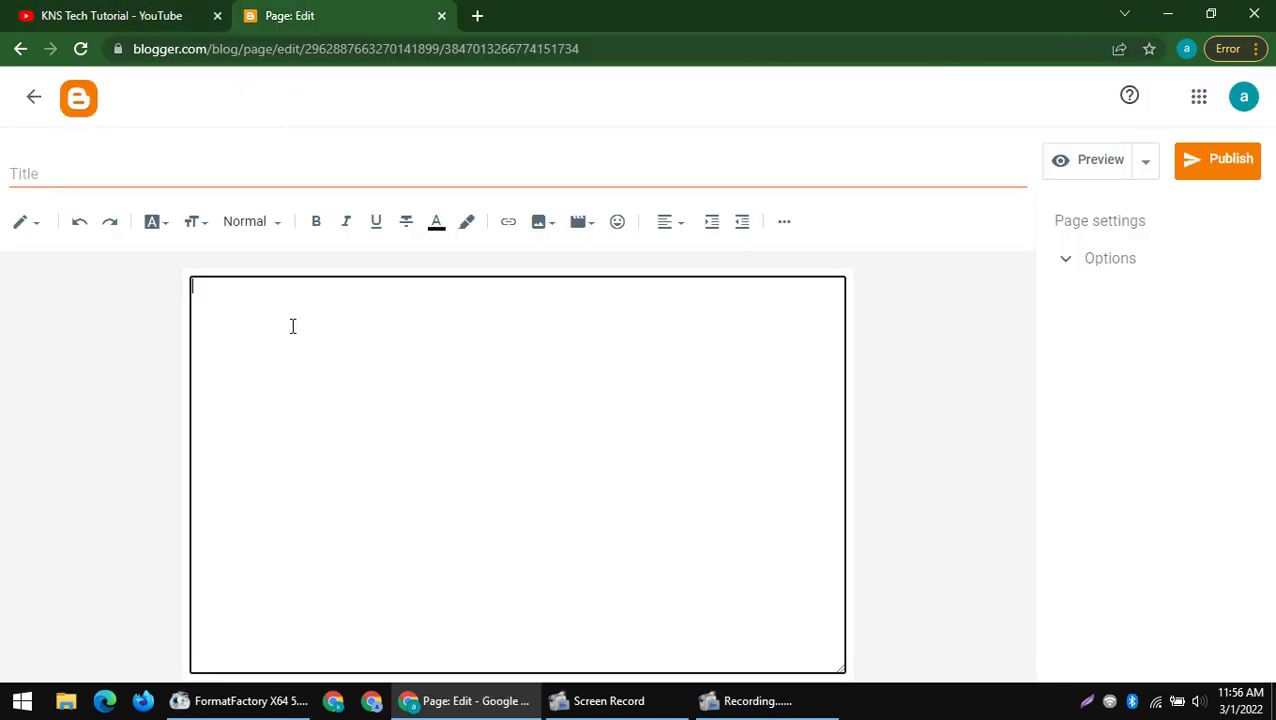
{"action": "type", "text": "https://www.youtube.com/channel/UC8_e6pHGNyHtxqxmqC1HM3Q/community"}
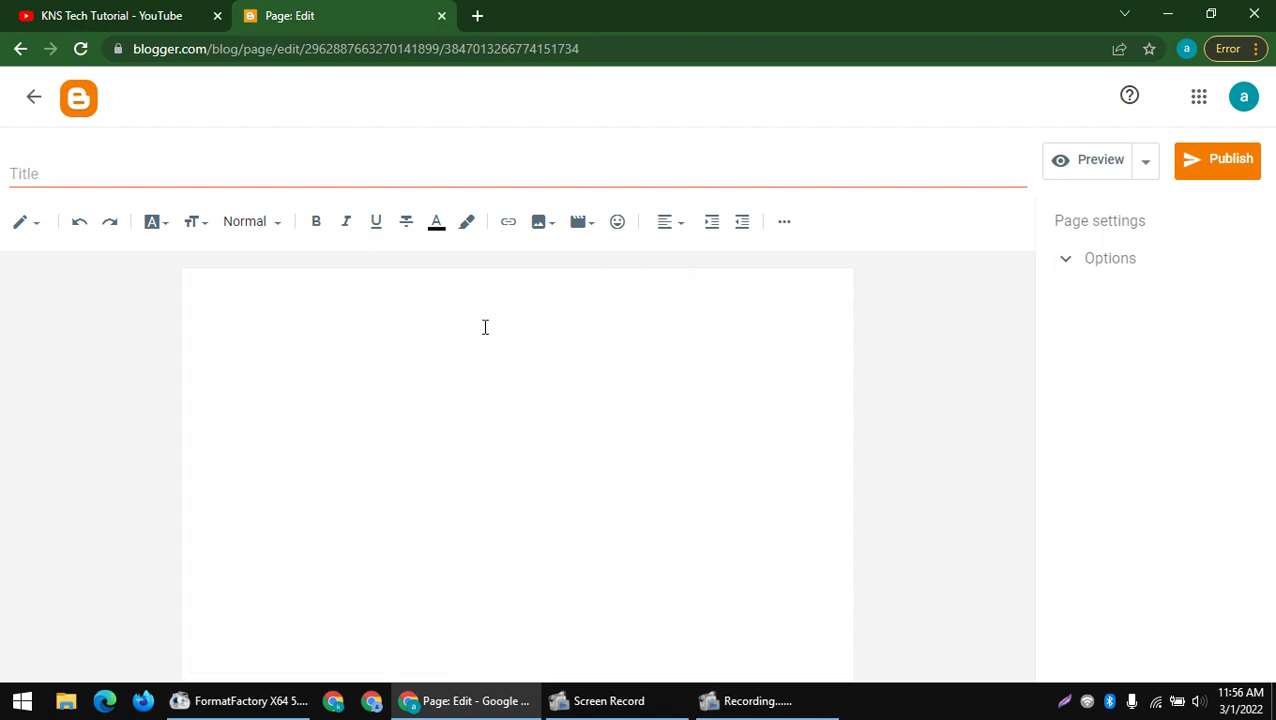
{"action": "left_click", "coordinate": [485, 327]}
{"action": "type", "text": "https://www.youtube.com/channel/UC8_e6pHGNyHtxqxmqC1HM3Q/community"}
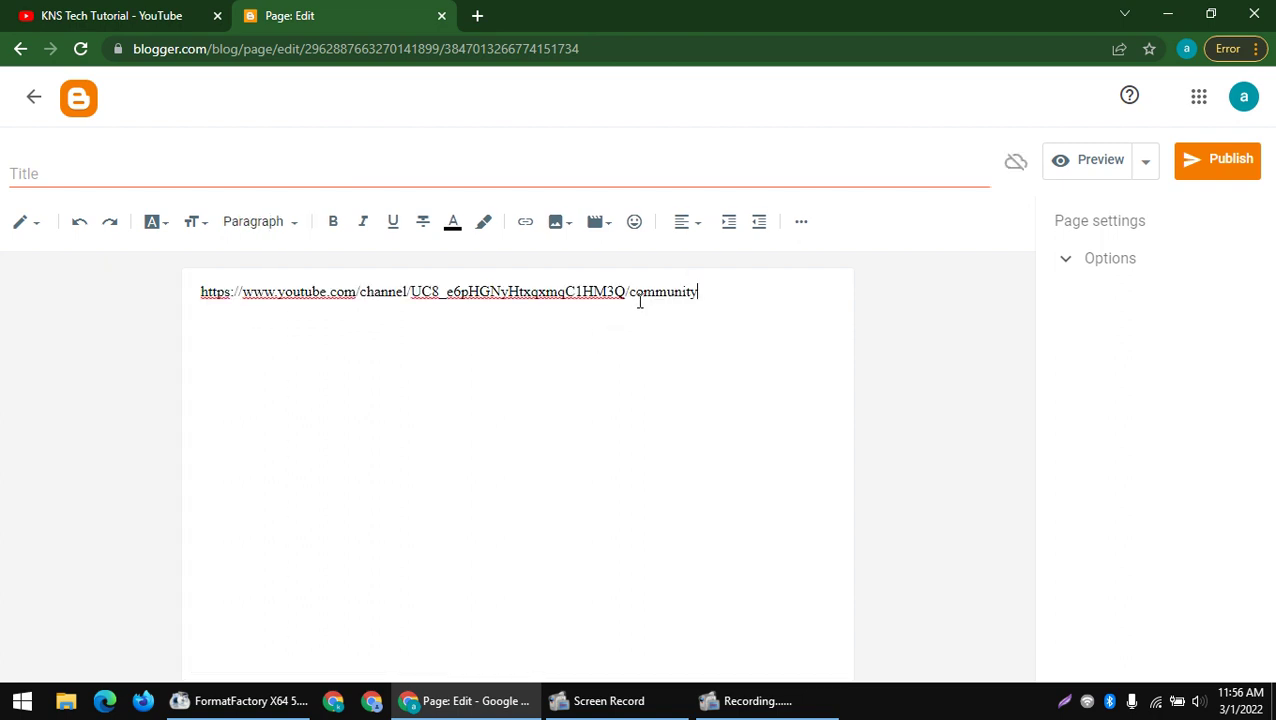
- Remove "community" from the end of the pasted channel address and publish the page to the blog
{"action": "left_click_drag", "start_coordinate": [636, 300], "coordinate": [893, 310]}
{"action": "key", "text": "BackSpace"}
{"action": "key", "text": "BackSpace"}
{"action": "key", "text": "BackSpace"}
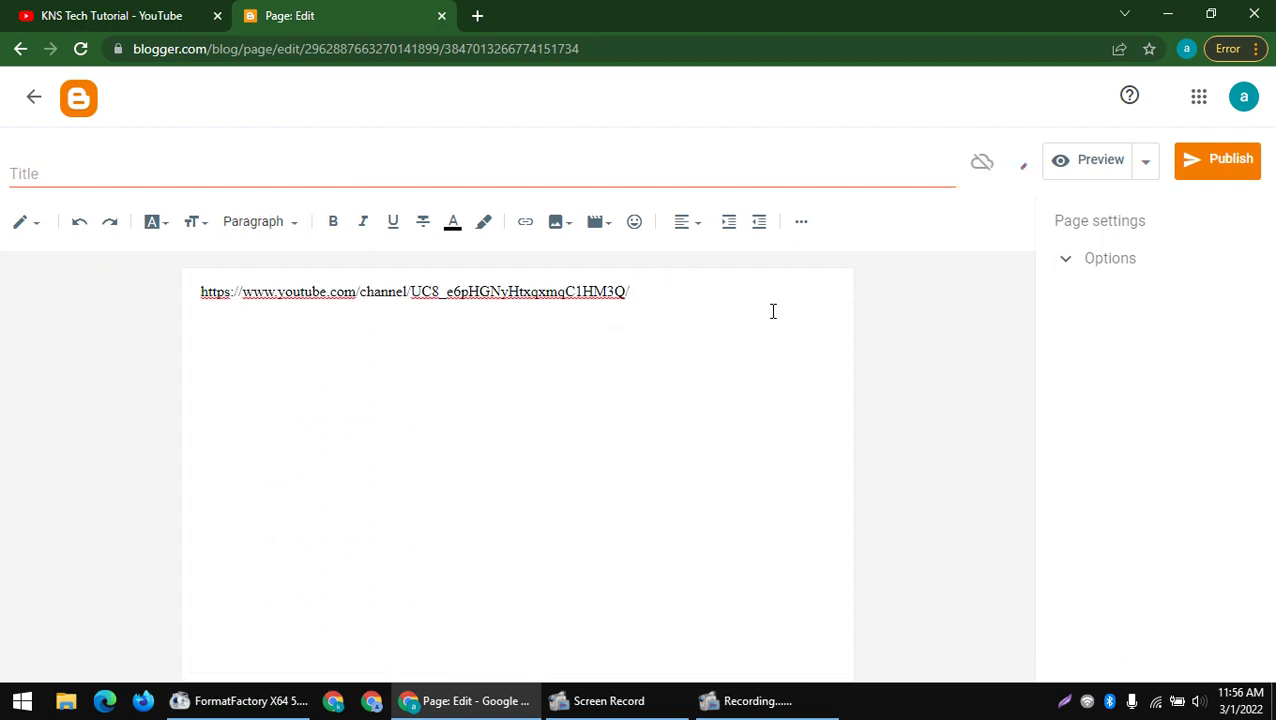
{"action": "left_click", "coordinate": [1207, 178]}
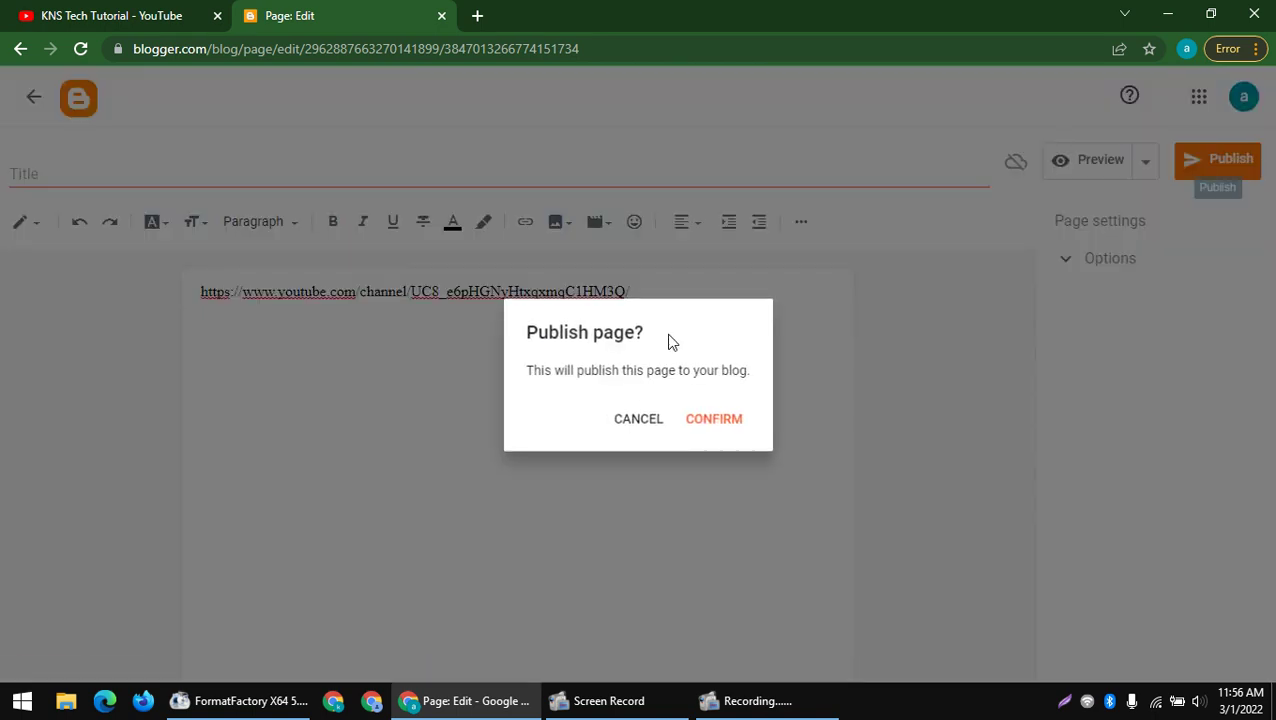
{"action": "left_click", "coordinate": [716, 410]}
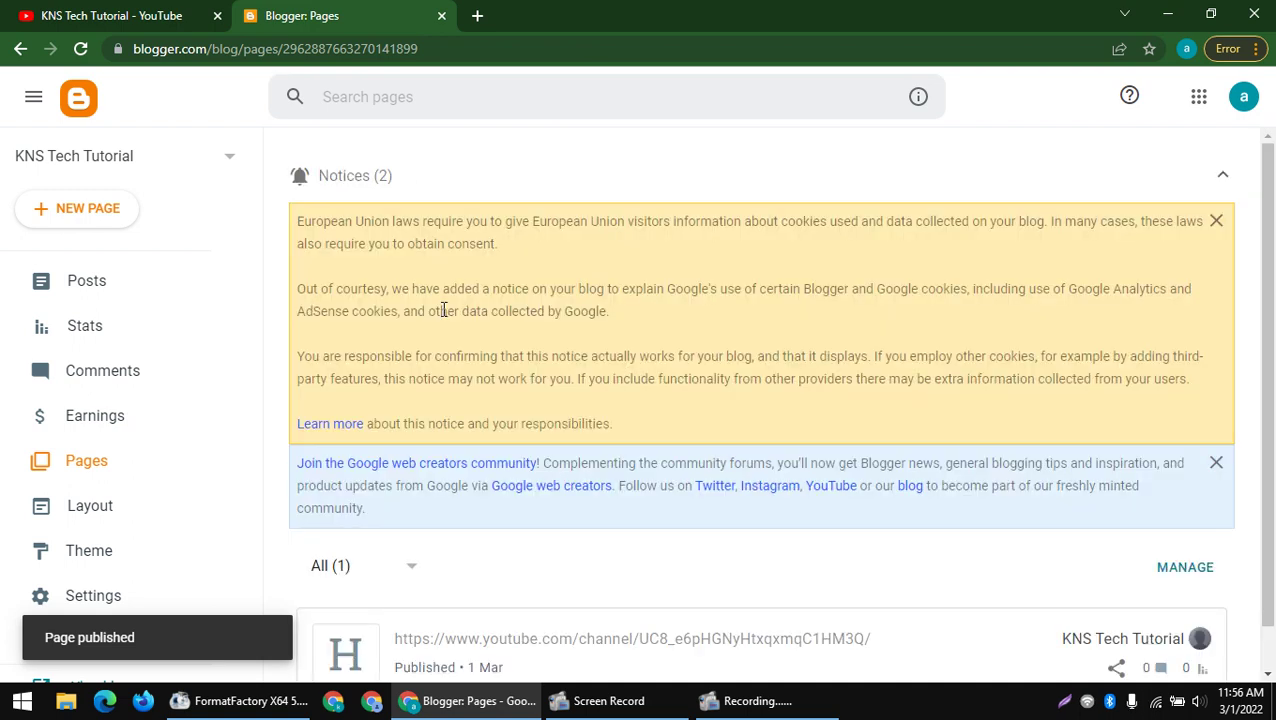
- View the published page on the blog and examine its web address
{"action": "scroll", "coordinate": [440, 285], "scroll_direction": "down", "scroll_amount": 1}
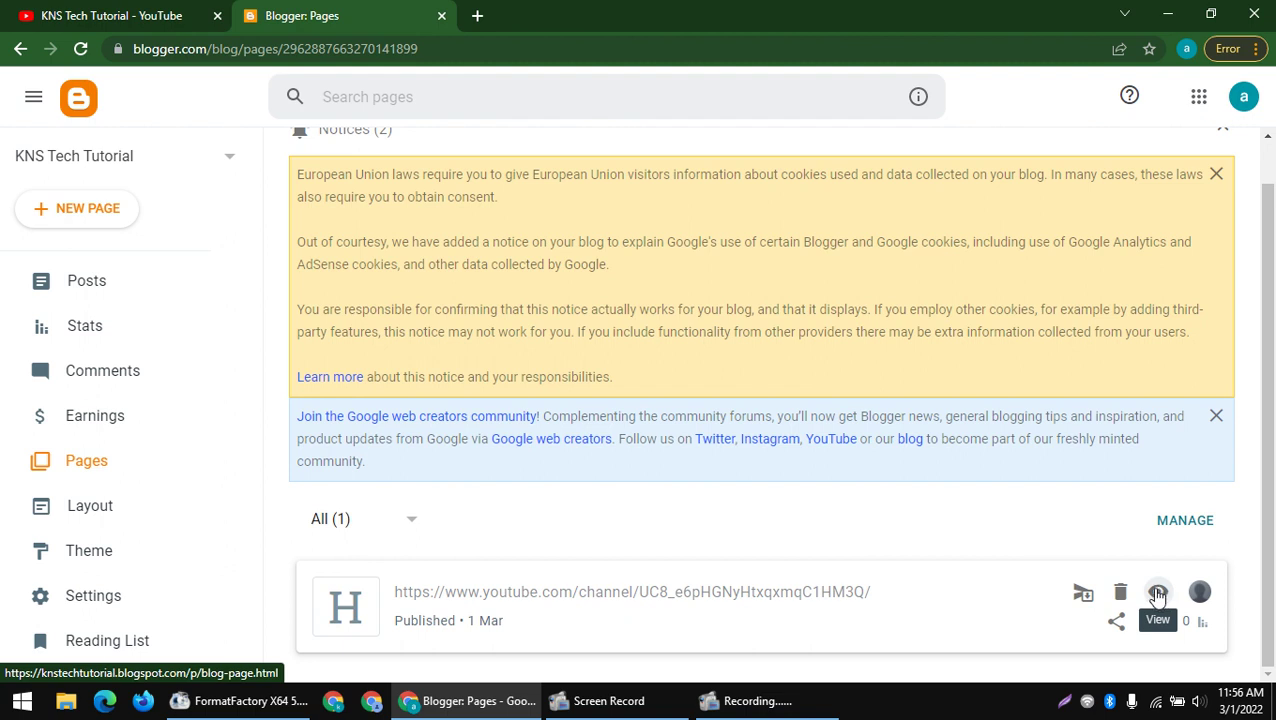
{"action": "left_click", "coordinate": [1158, 593]}
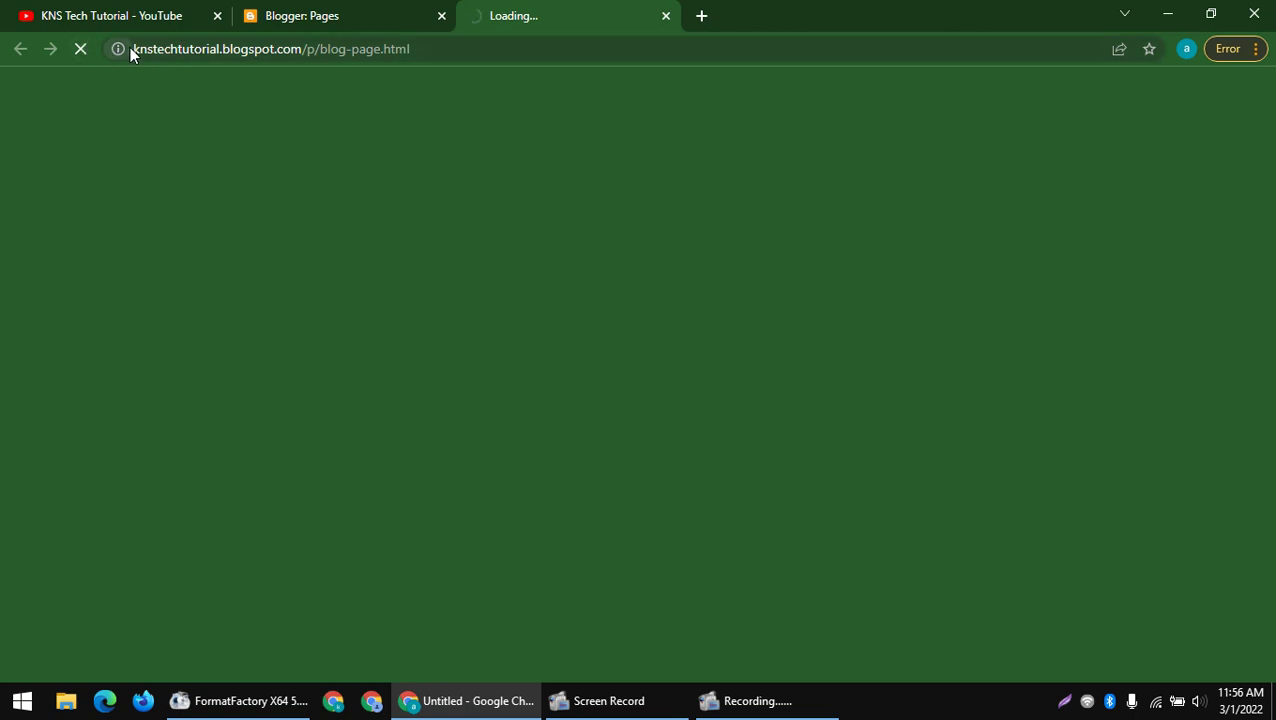
{"action": "left_click_drag", "start_coordinate": [133, 50], "coordinate": [500, 46]}
{"action": "left_click", "coordinate": [313, 52]}
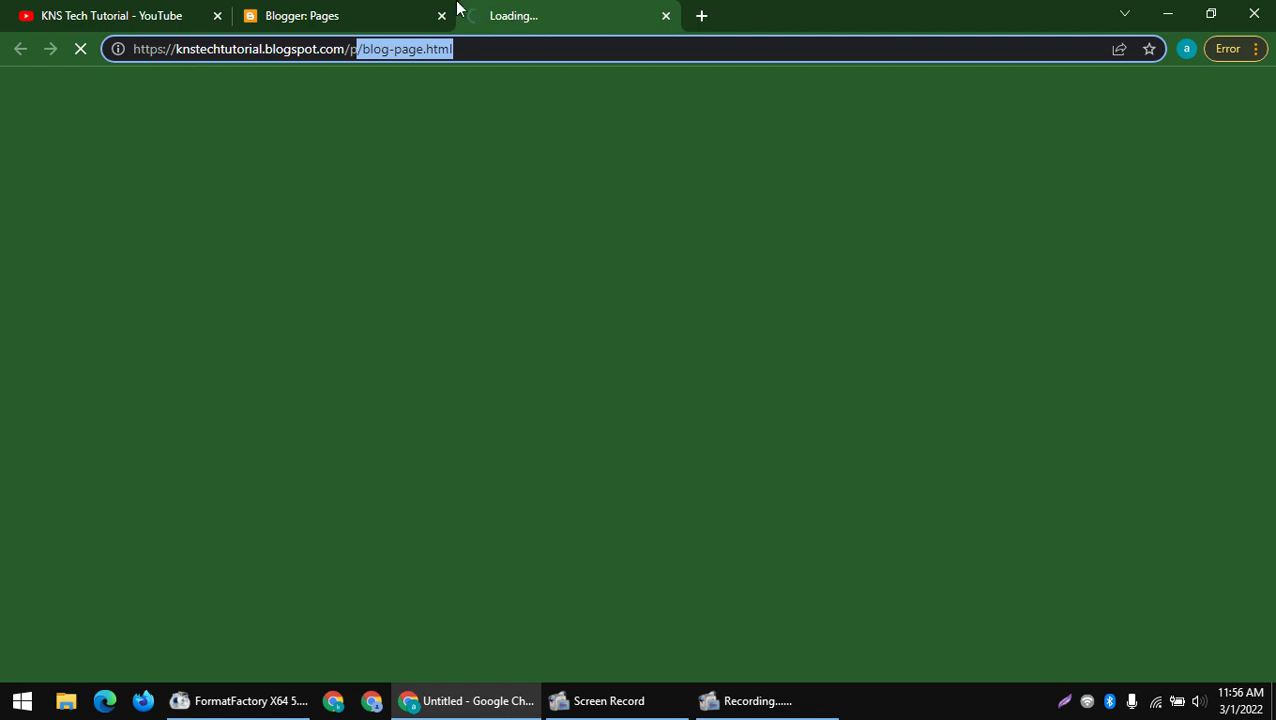
- Retry loading the published blog page and refresh the blog's list of pages
{"action": "left_click", "coordinate": [425, 9]}
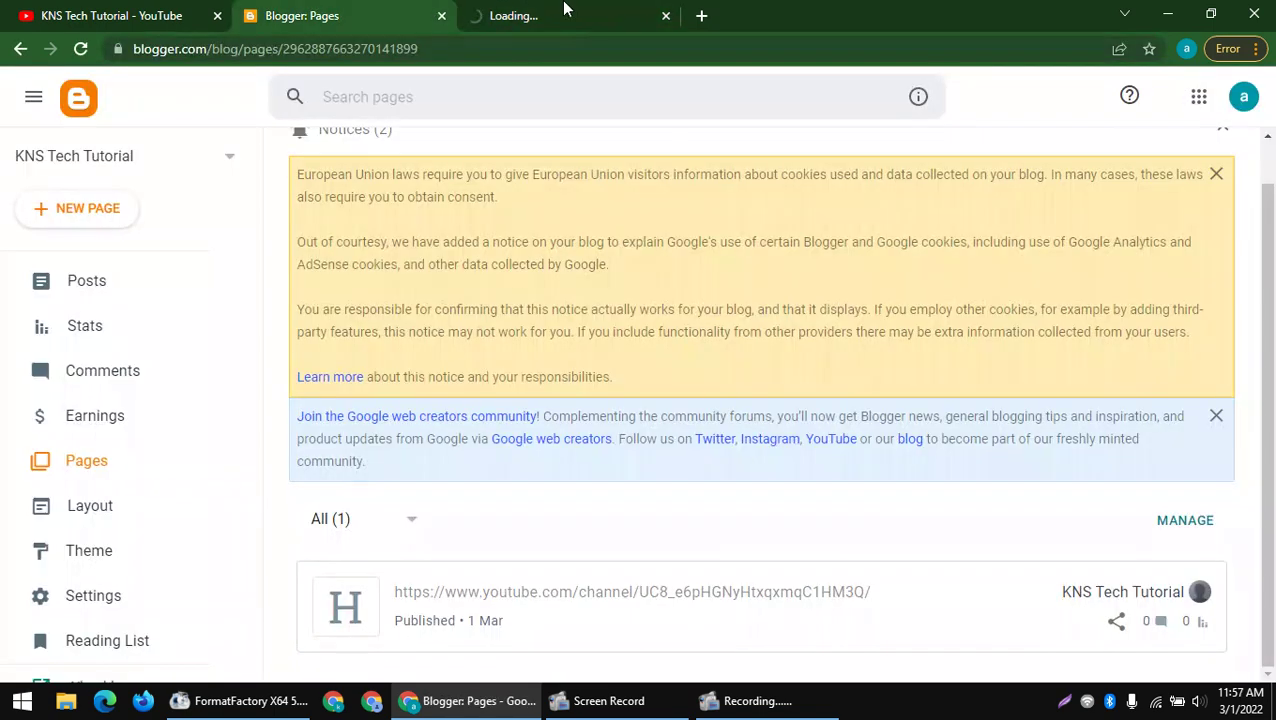
{"action": "left_click", "coordinate": [500, 8]}
{"action": "left_click", "coordinate": [400, 531]}
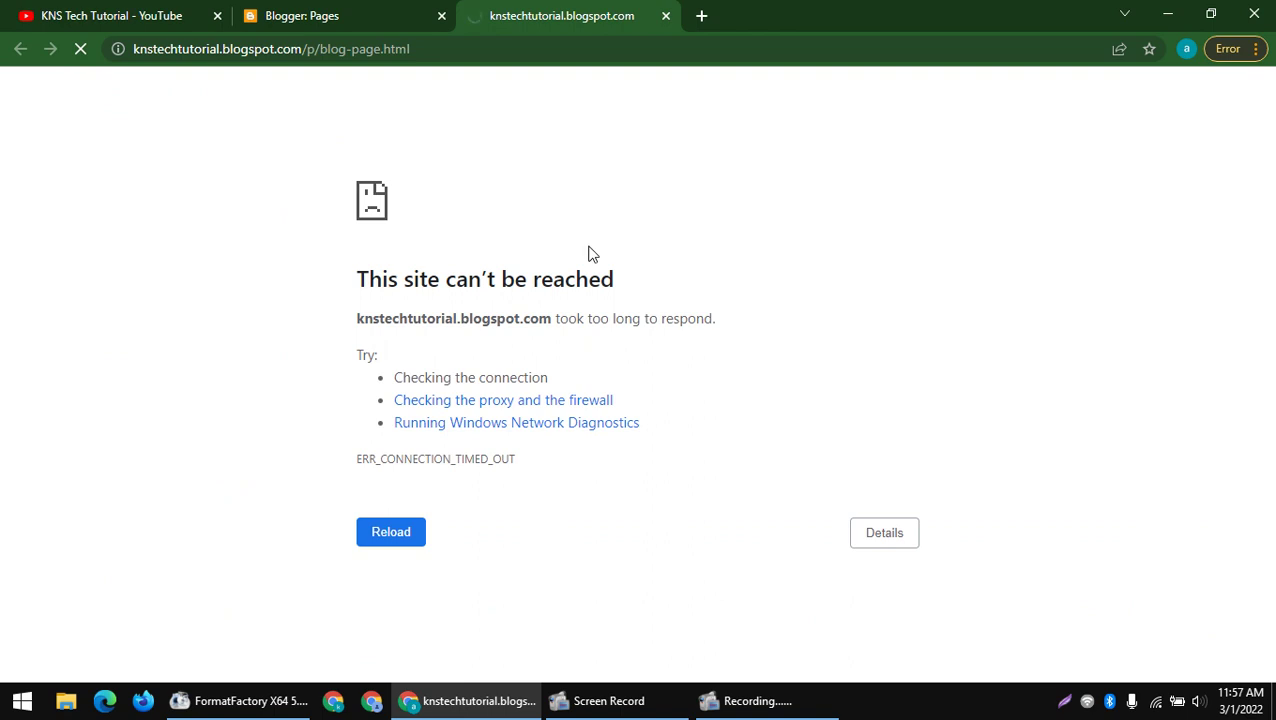
{"action": "left_click", "coordinate": [270, 8]}
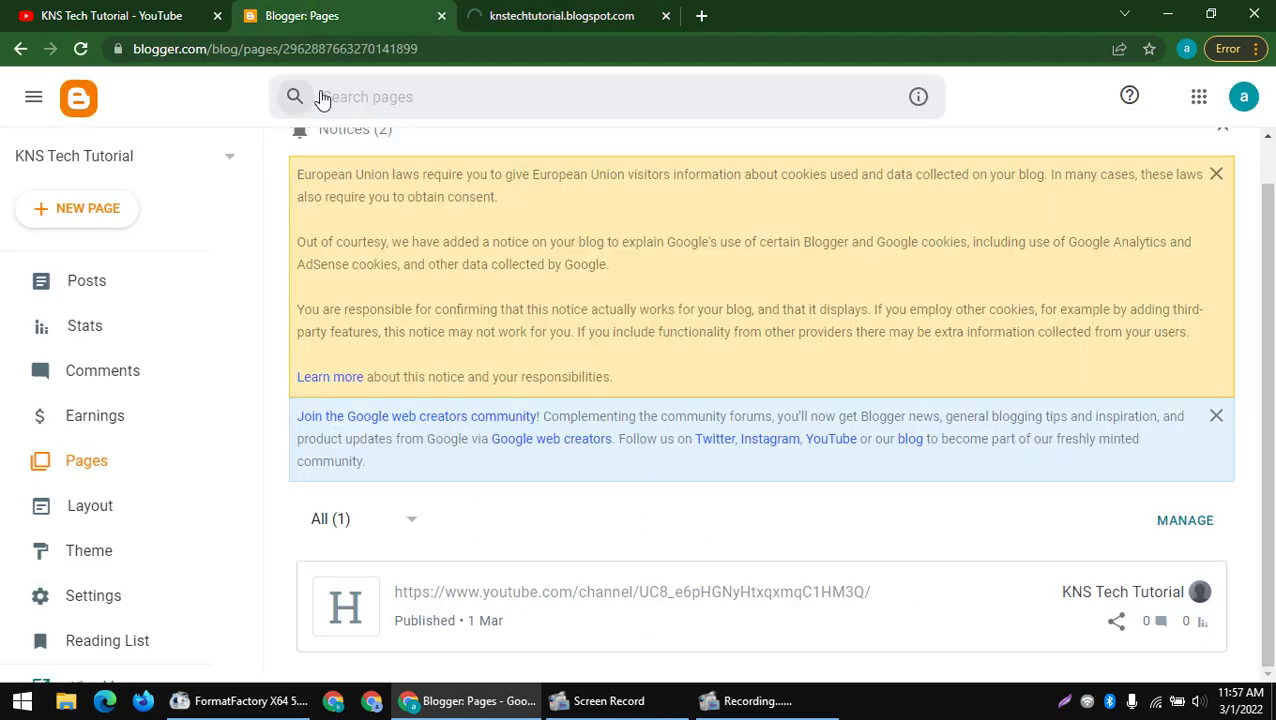
{"action": "right_click", "coordinate": [515, 111]}
{"action": "right_click", "coordinate": [489, 128]}
{"action": "left_click", "coordinate": [523, 186]}
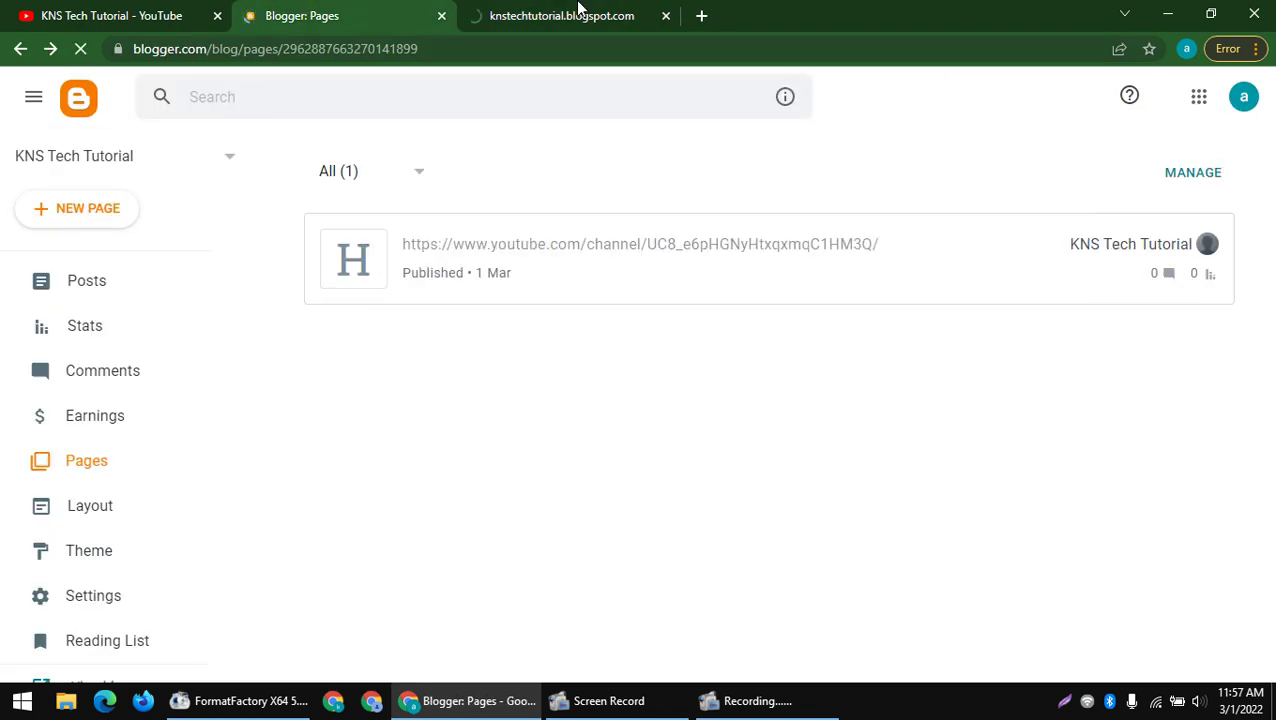
{"action": "left_click", "coordinate": [578, 8]}
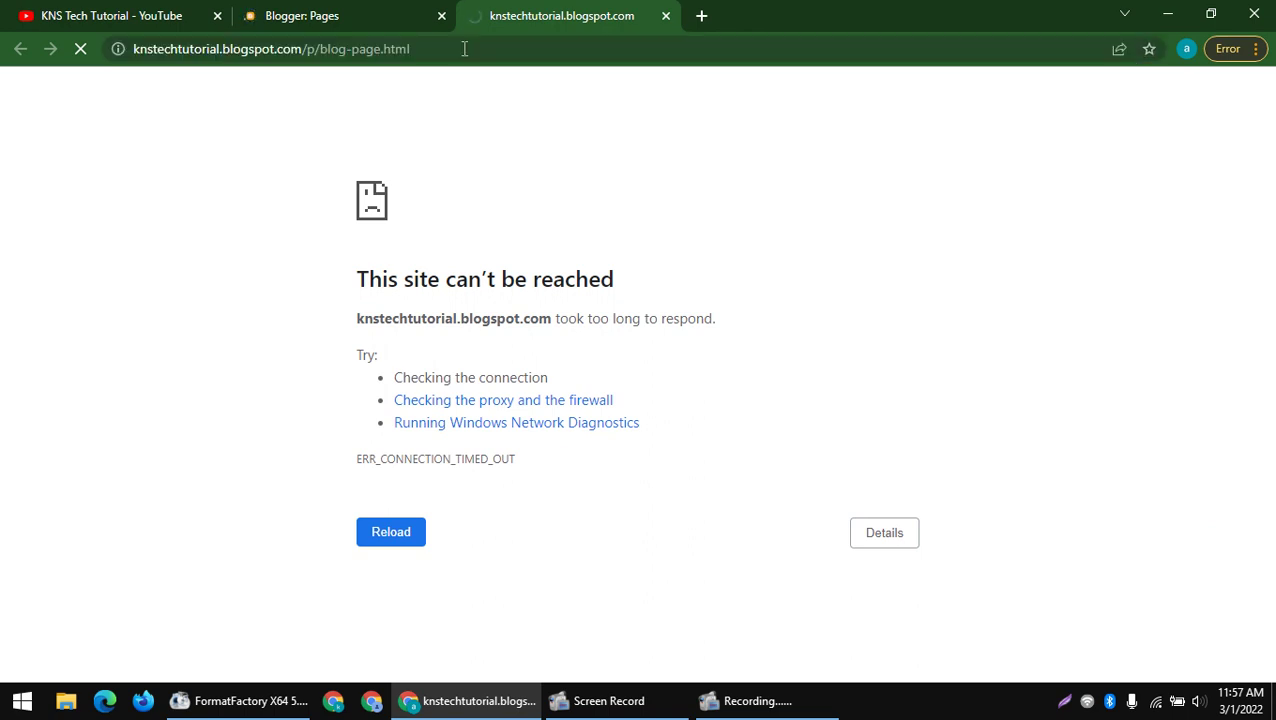
{"action": "left_click", "coordinate": [300, 15]}
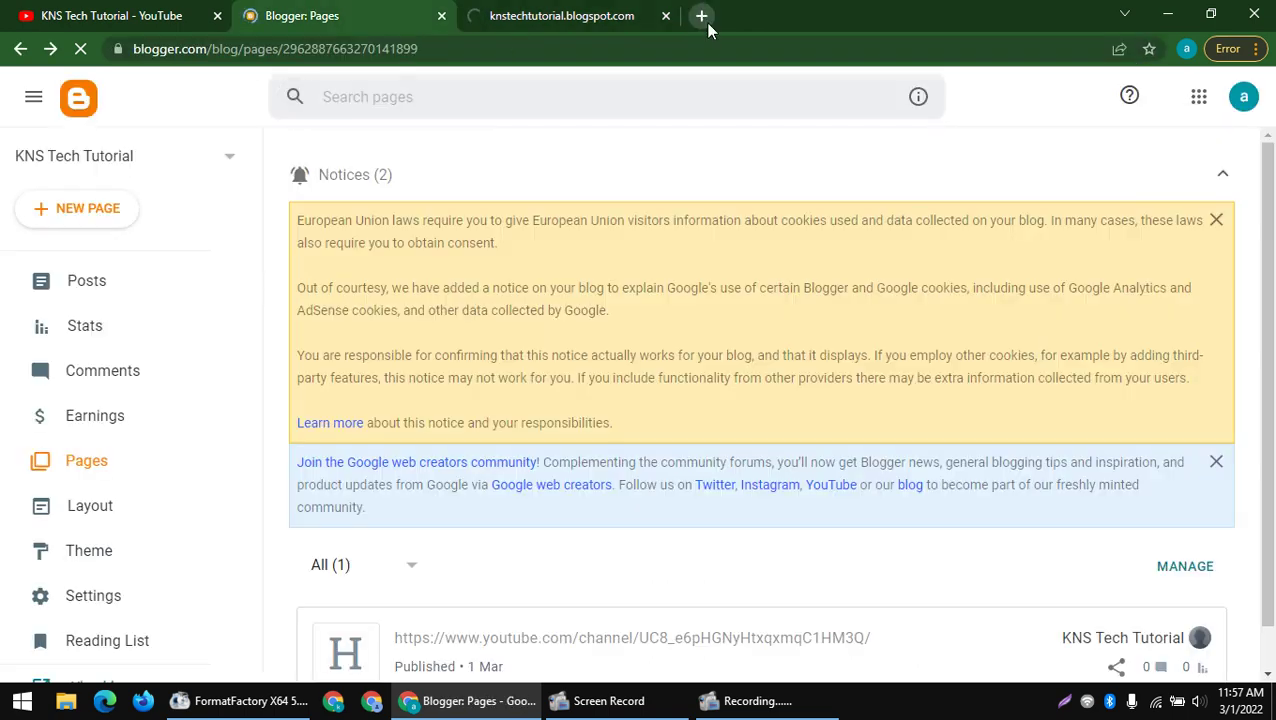
{"action": "left_click", "coordinate": [705, 20]}
{"action": "type", "text": "xzc"}
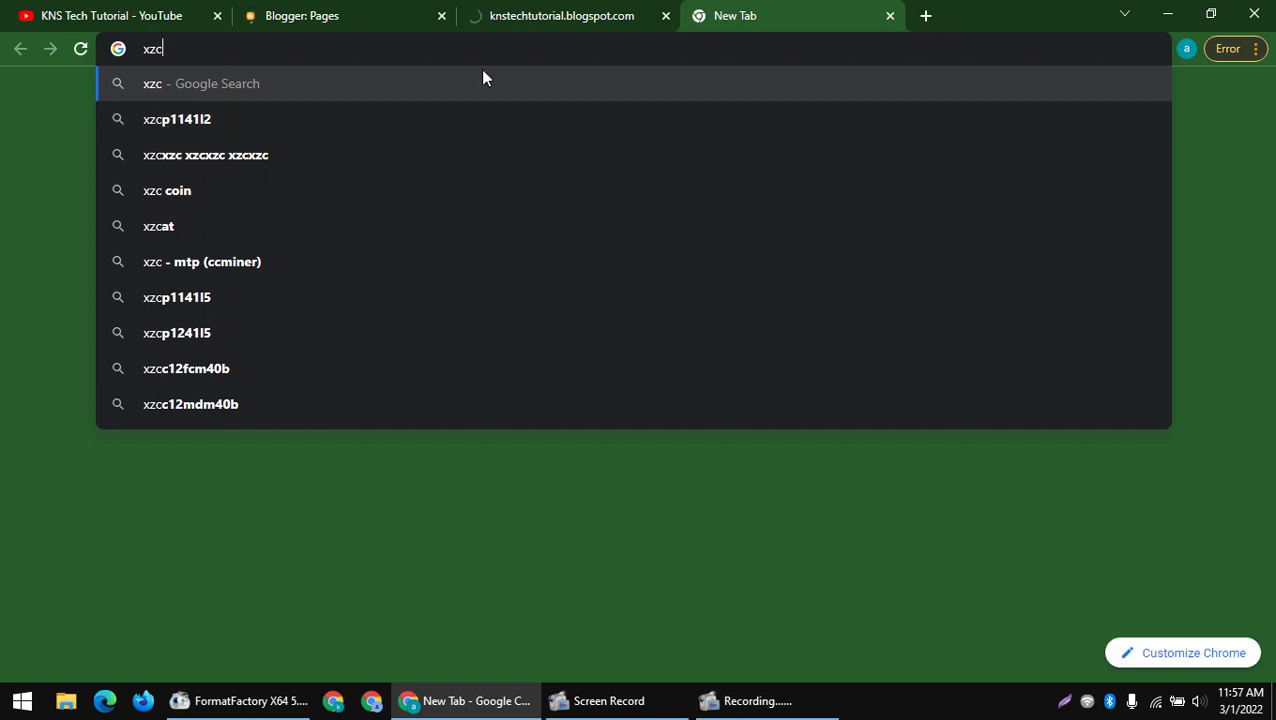
{"action": "key", "text": "ctrl+shift+Tab"}
{"action": "left_click", "coordinate": [889, 16]}
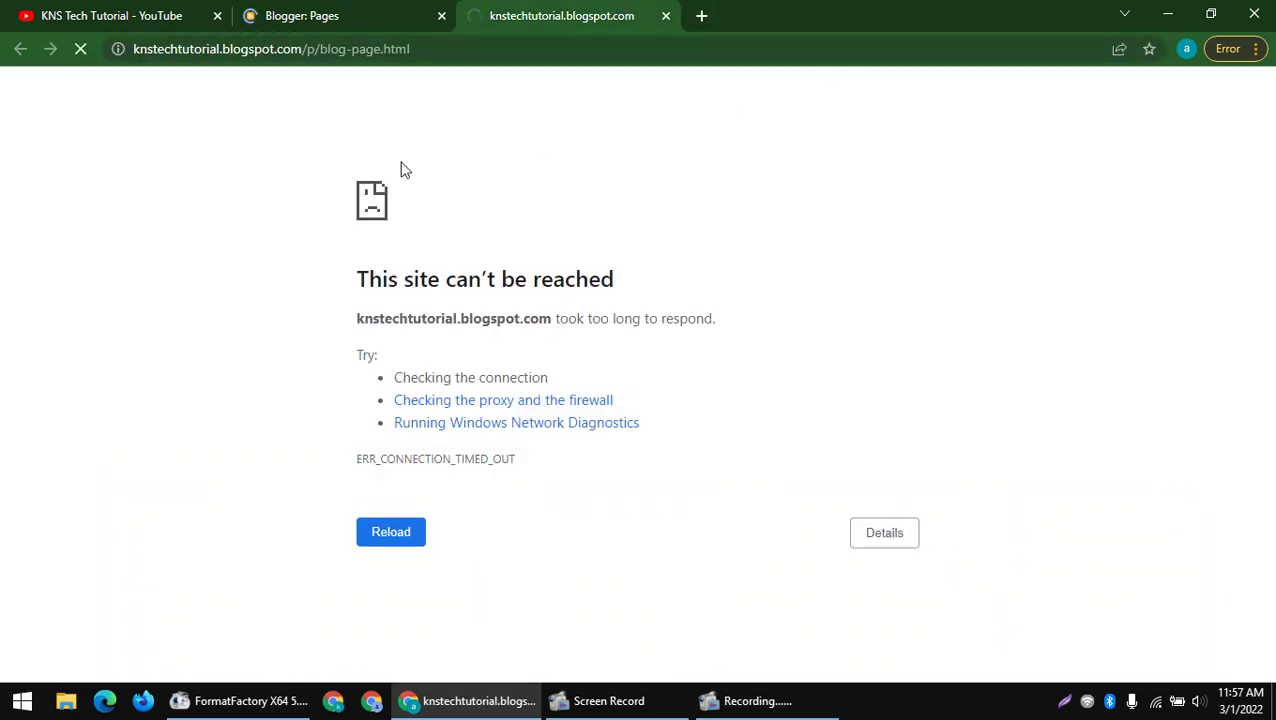
{"action": "left_click_drag", "start_coordinate": [404, 170], "coordinate": [664, 399]}
{"action": "left_click", "coordinate": [666, 345]}
- Close the published page's browser tab and look through the blog's basic, privacy and publishing settings
{"action": "left_click", "coordinate": [425, 12]}
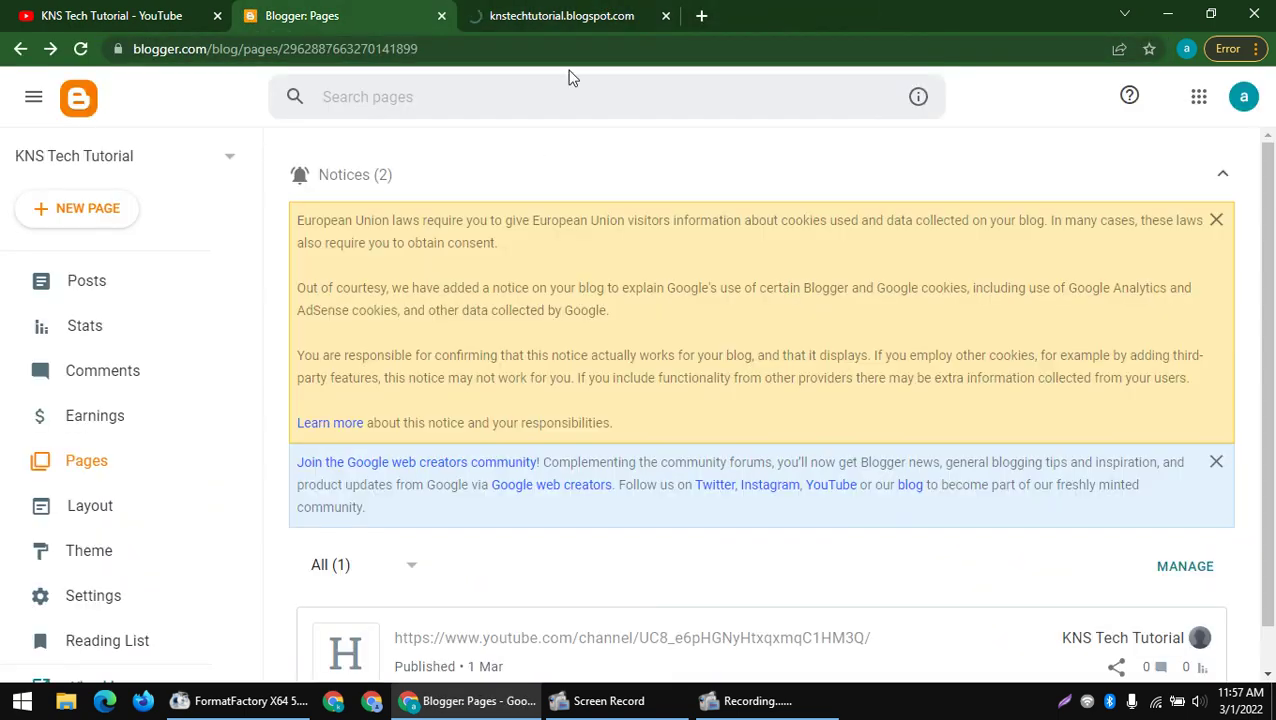
{"action": "scroll", "coordinate": [345, 404], "scroll_direction": "down", "scroll_amount": 1}
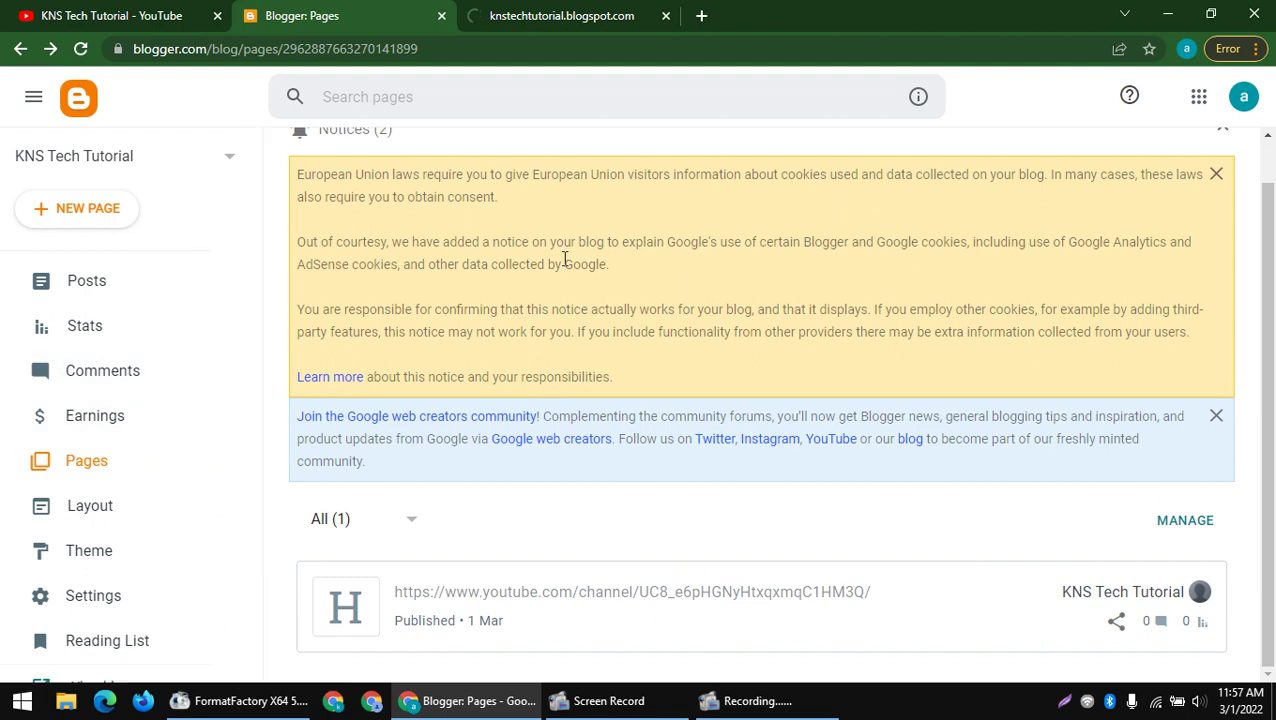
{"action": "left_click", "coordinate": [108, 600]}
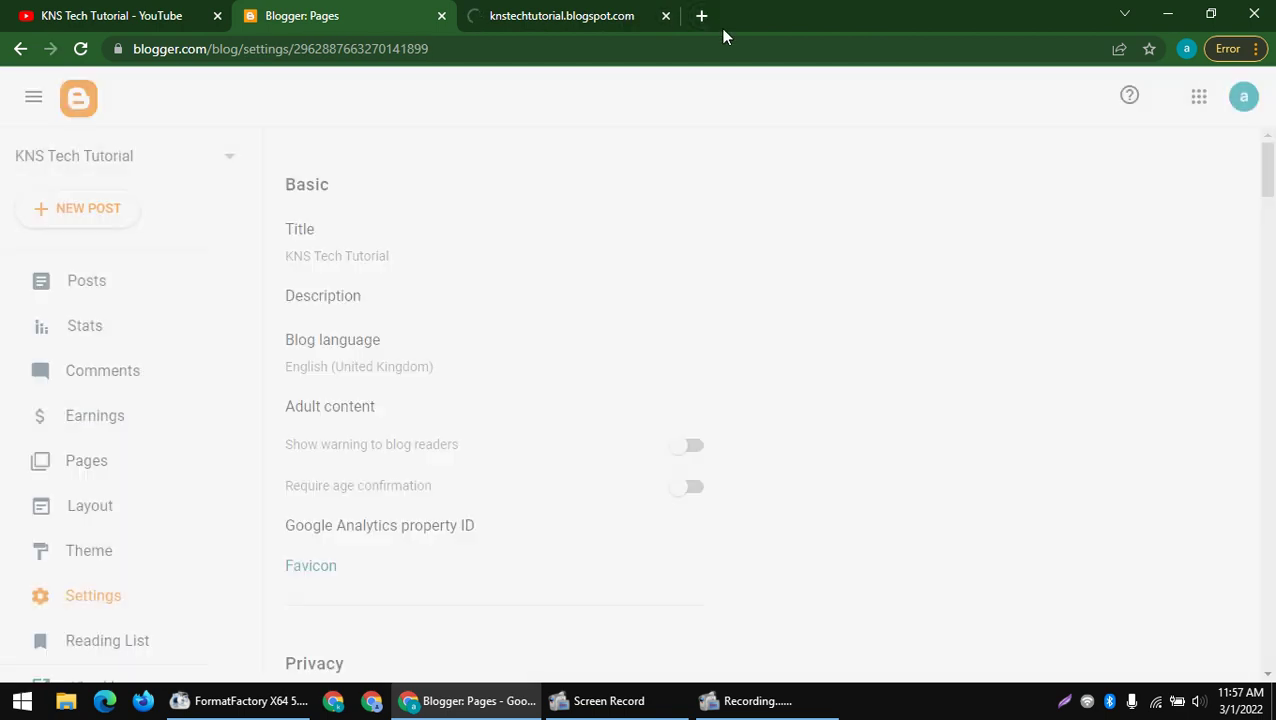
{"action": "left_click", "coordinate": [667, 16]}
{"action": "scroll", "coordinate": [652, 256], "scroll_direction": "down", "scroll_amount": 6}
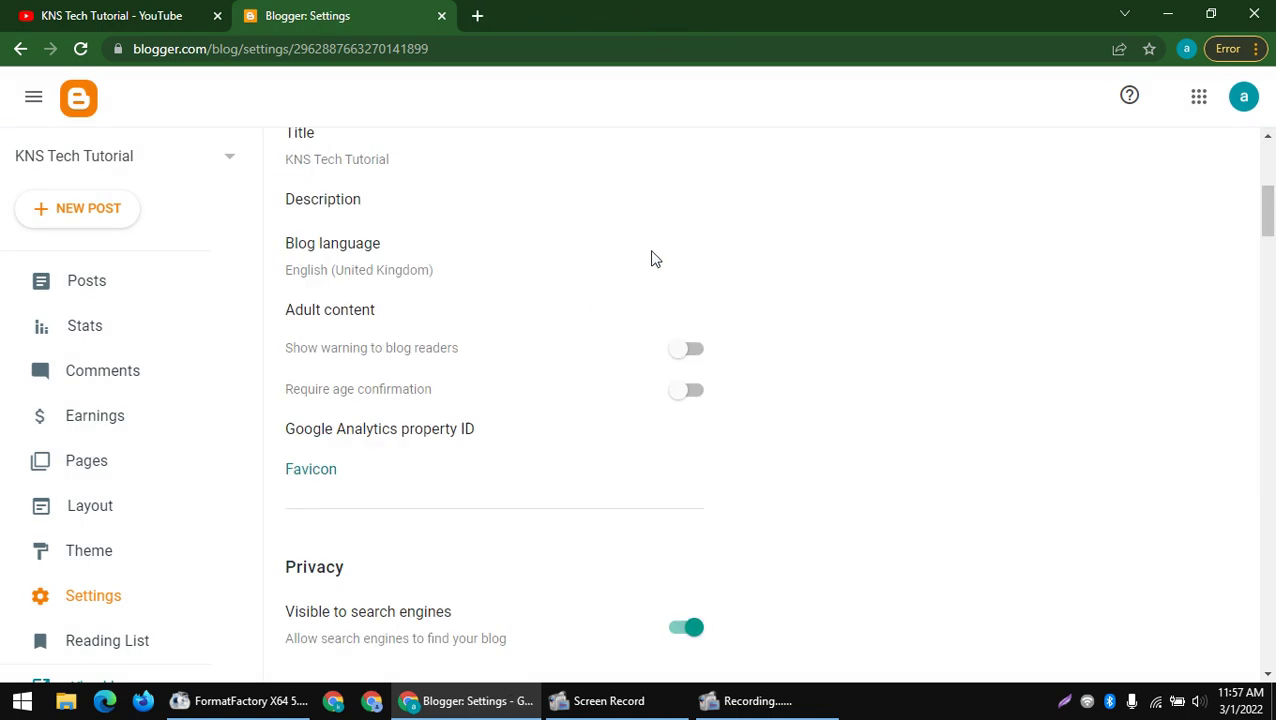
{"action": "scroll", "coordinate": [624, 268], "scroll_direction": "down", "scroll_amount": 2}
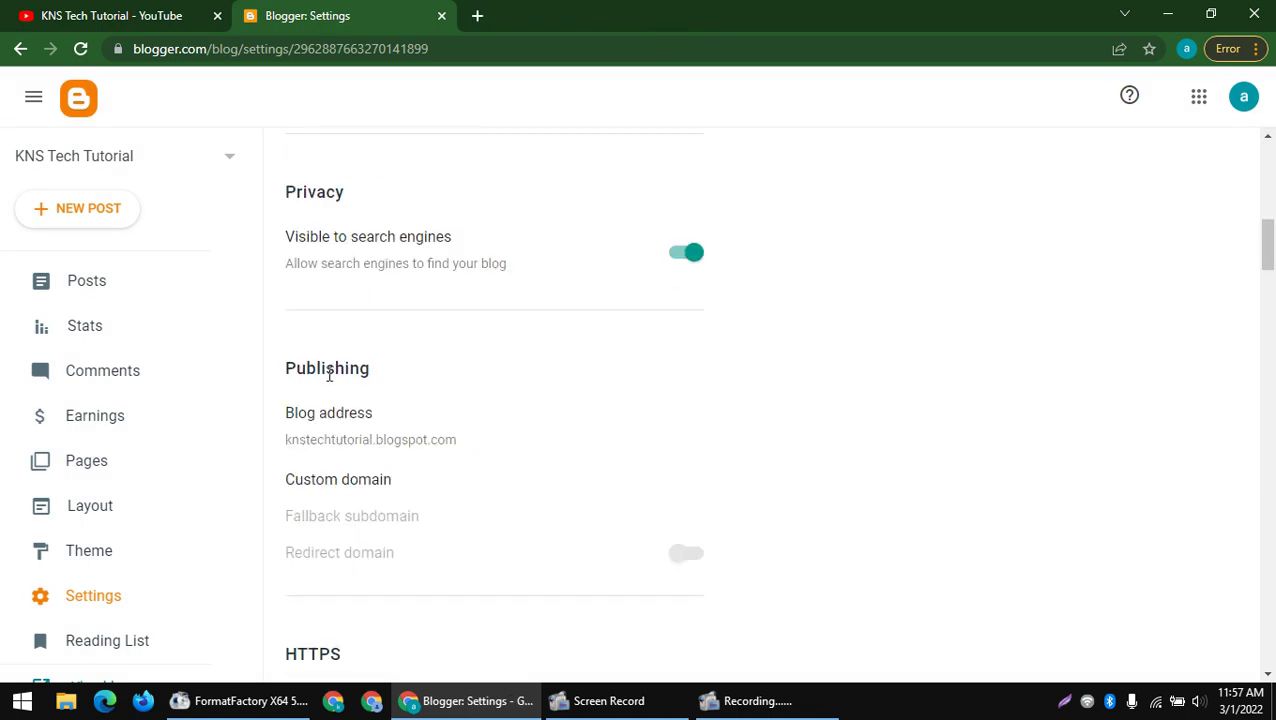
{"action": "scroll", "coordinate": [333, 385], "scroll_direction": "up", "scroll_amount": 6}
{"action": "scroll", "coordinate": [330, 400], "scroll_direction": "down", "scroll_amount": 4}
{"action": "scroll", "coordinate": [320, 452], "scroll_direction": "down", "scroll_amount": 1}
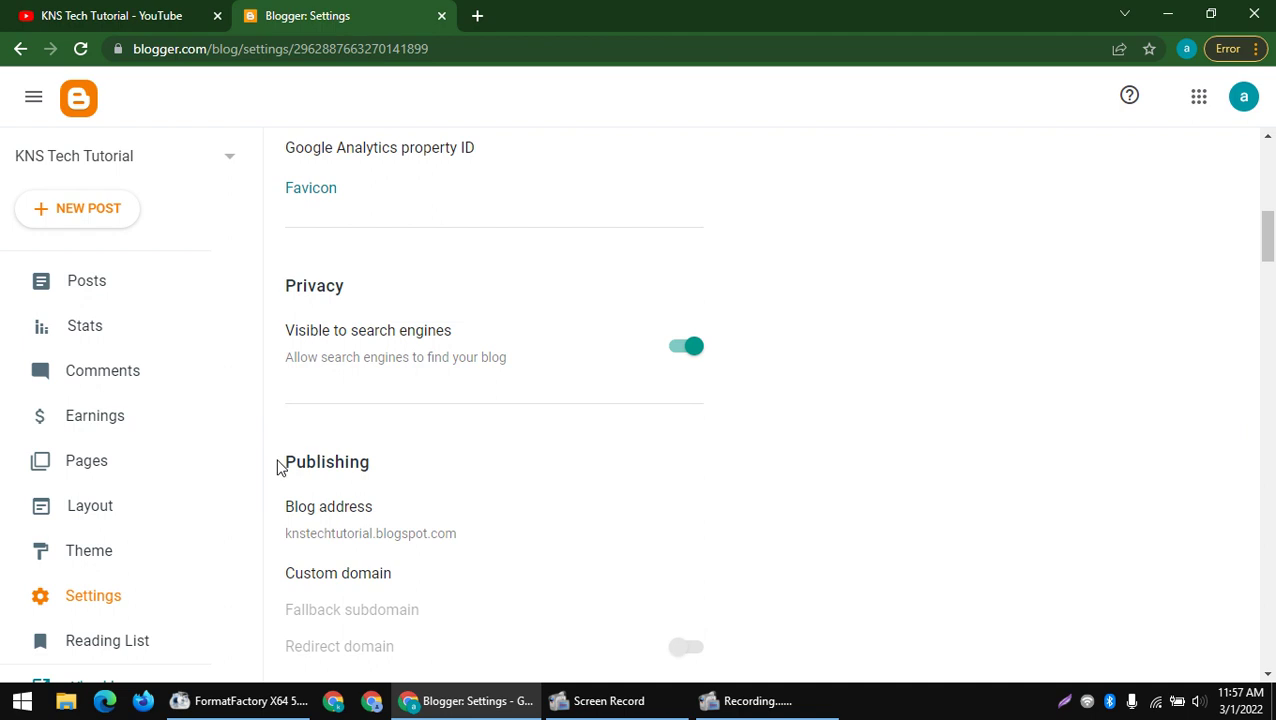
- Open the blog address under the Publishing settings for editing and cancel the edit
{"action": "left_click_drag", "start_coordinate": [281, 468], "coordinate": [402, 470]}
{"action": "scroll", "coordinate": [407, 470], "scroll_direction": "down", "scroll_amount": 2}
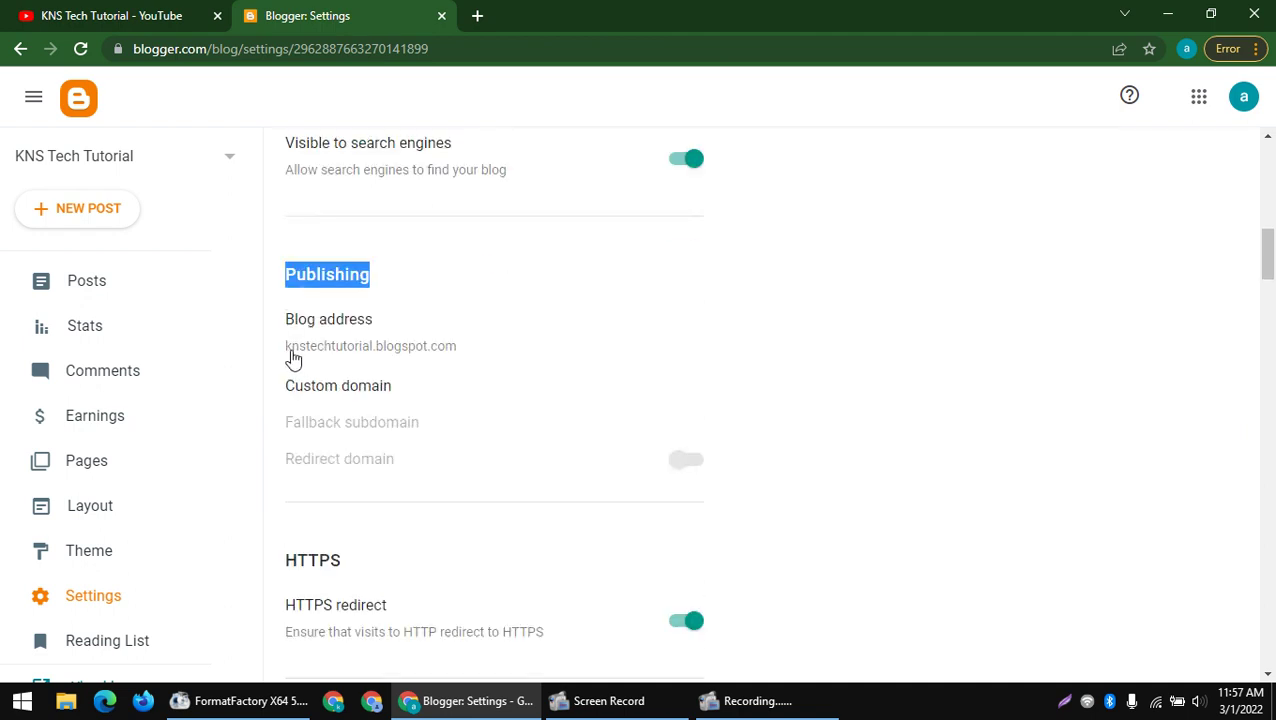
{"action": "left_click_drag", "start_coordinate": [290, 355], "coordinate": [388, 352]}
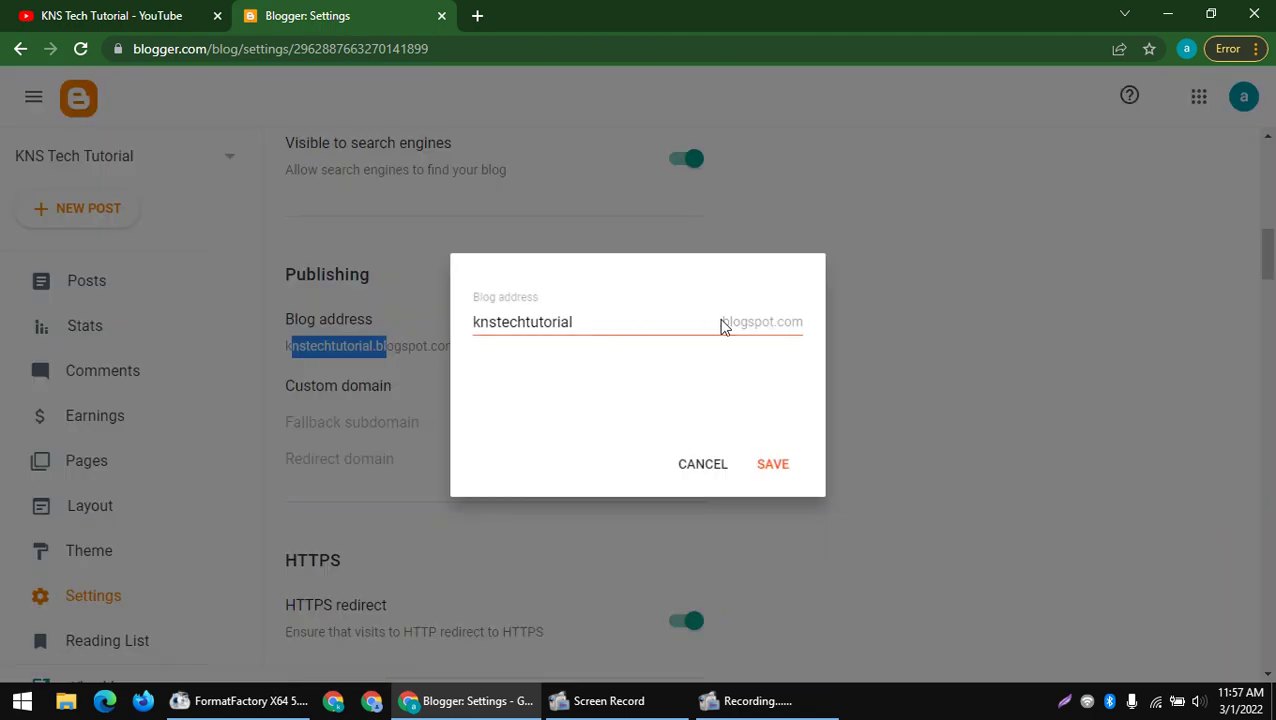
{"action": "left_click", "coordinate": [680, 462]}
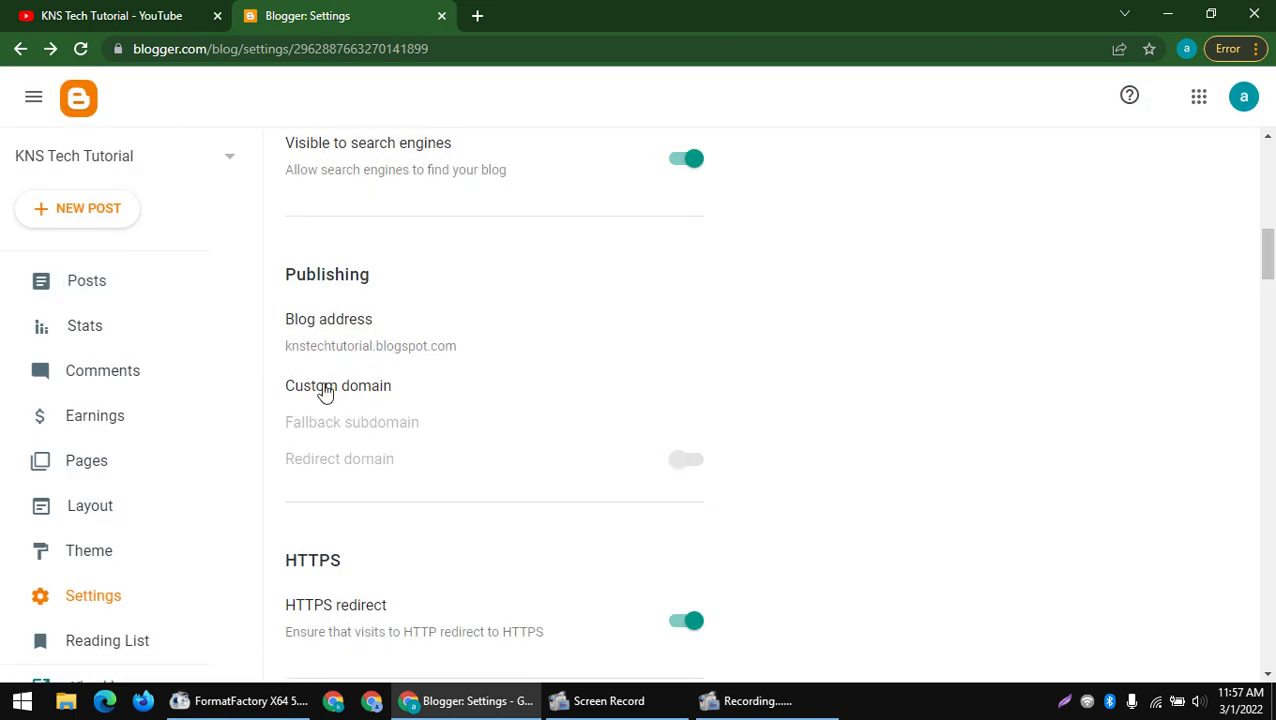
- Open the custom domain setting, visit the Google Domains purchase page and return to the blog's settings
{"action": "left_click", "coordinate": [318, 389]}
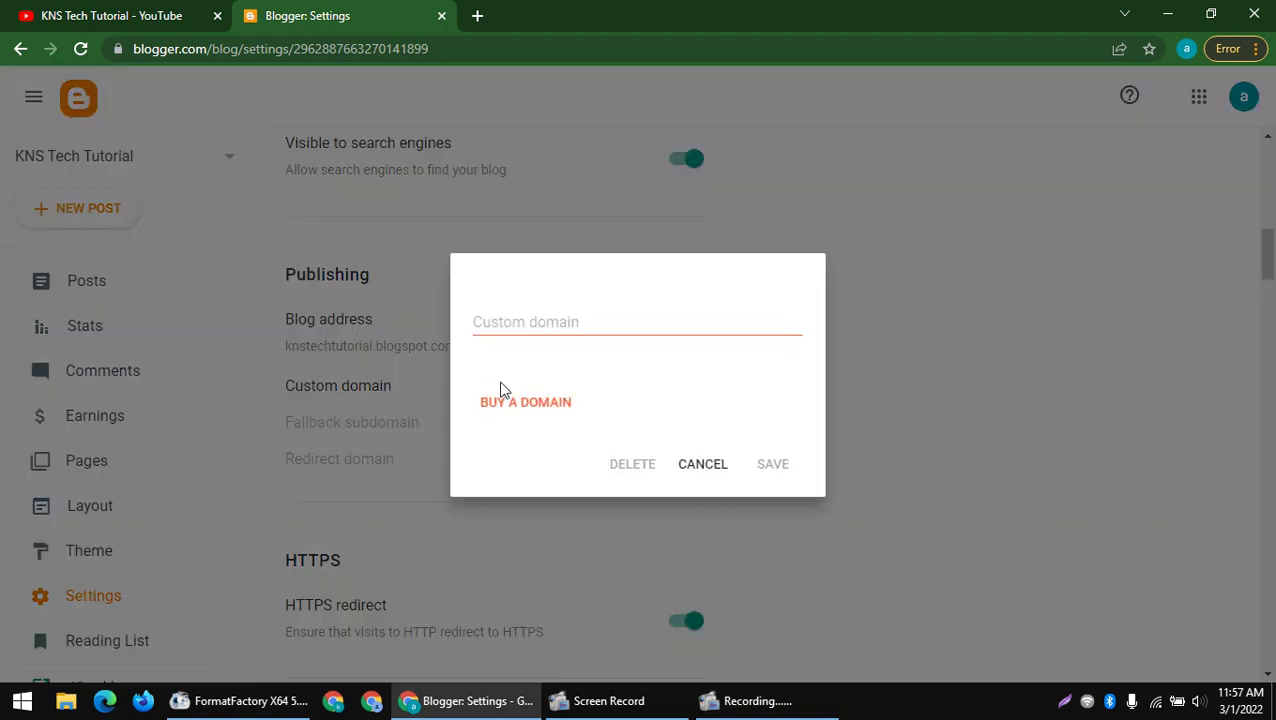
{"action": "left_click", "coordinate": [552, 321]}
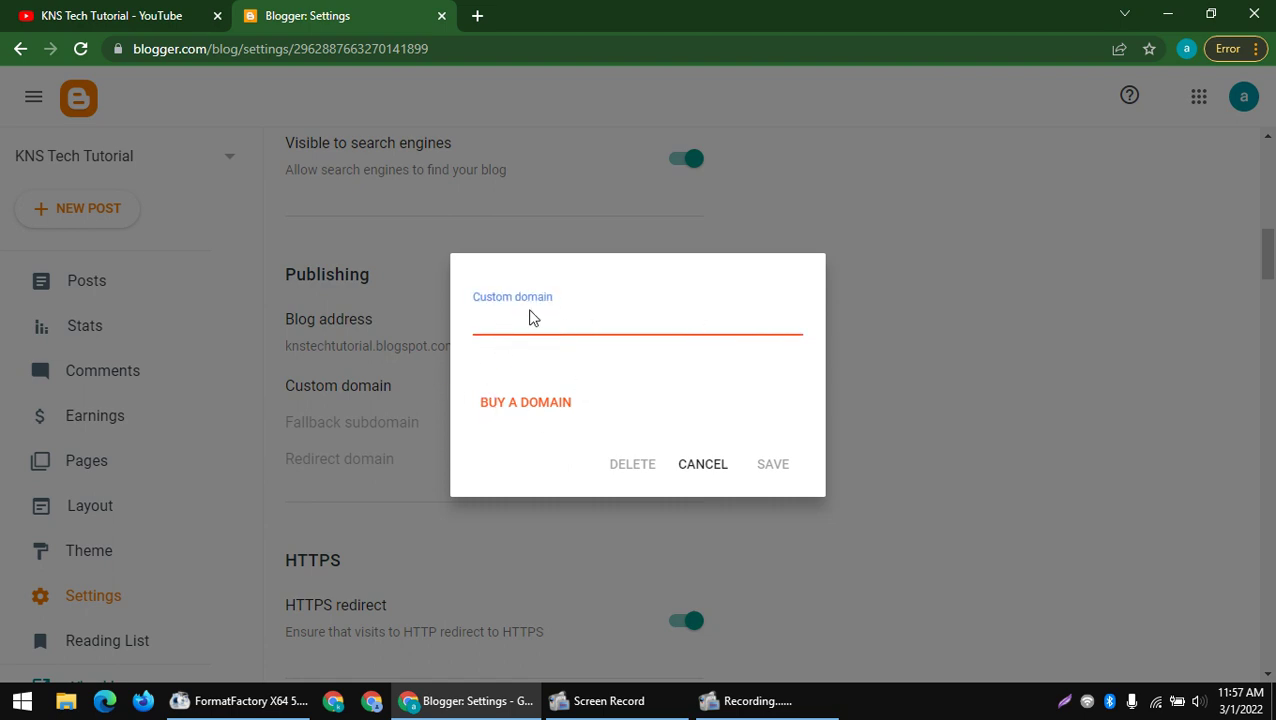
{"action": "left_click", "coordinate": [535, 403]}
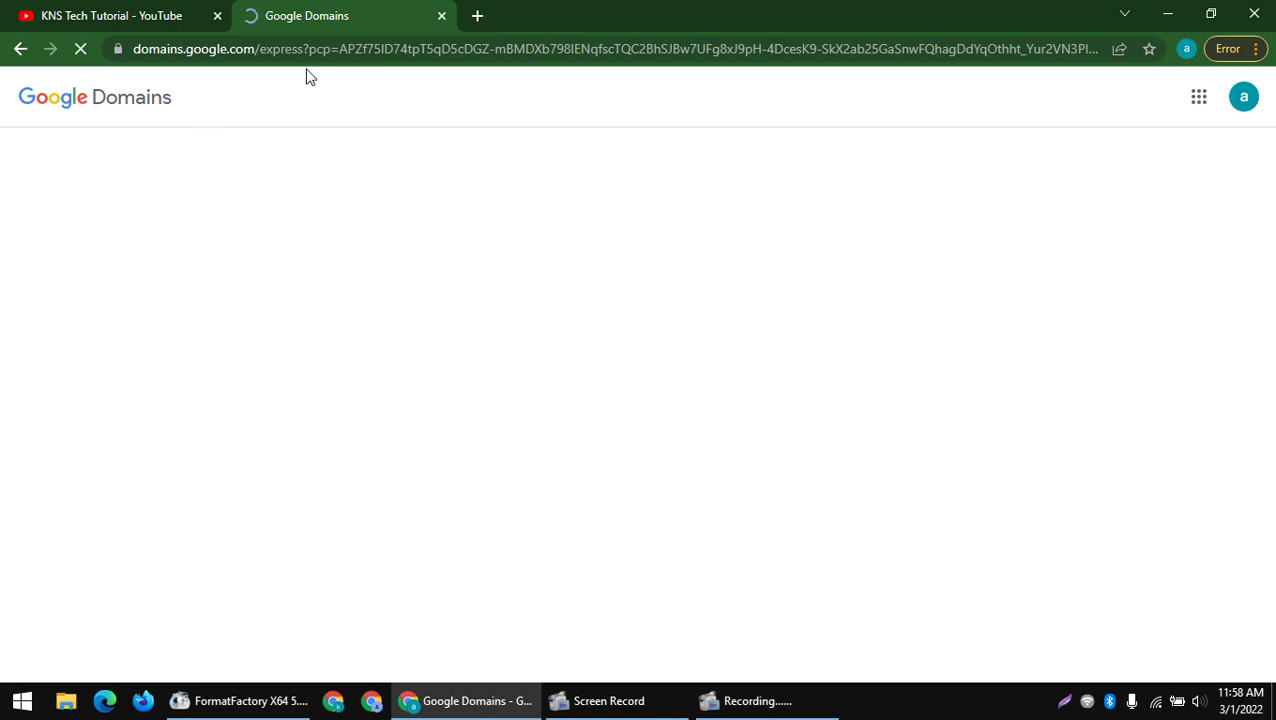
{"action": "left_click_drag", "start_coordinate": [265, 50], "coordinate": [3, 80]}
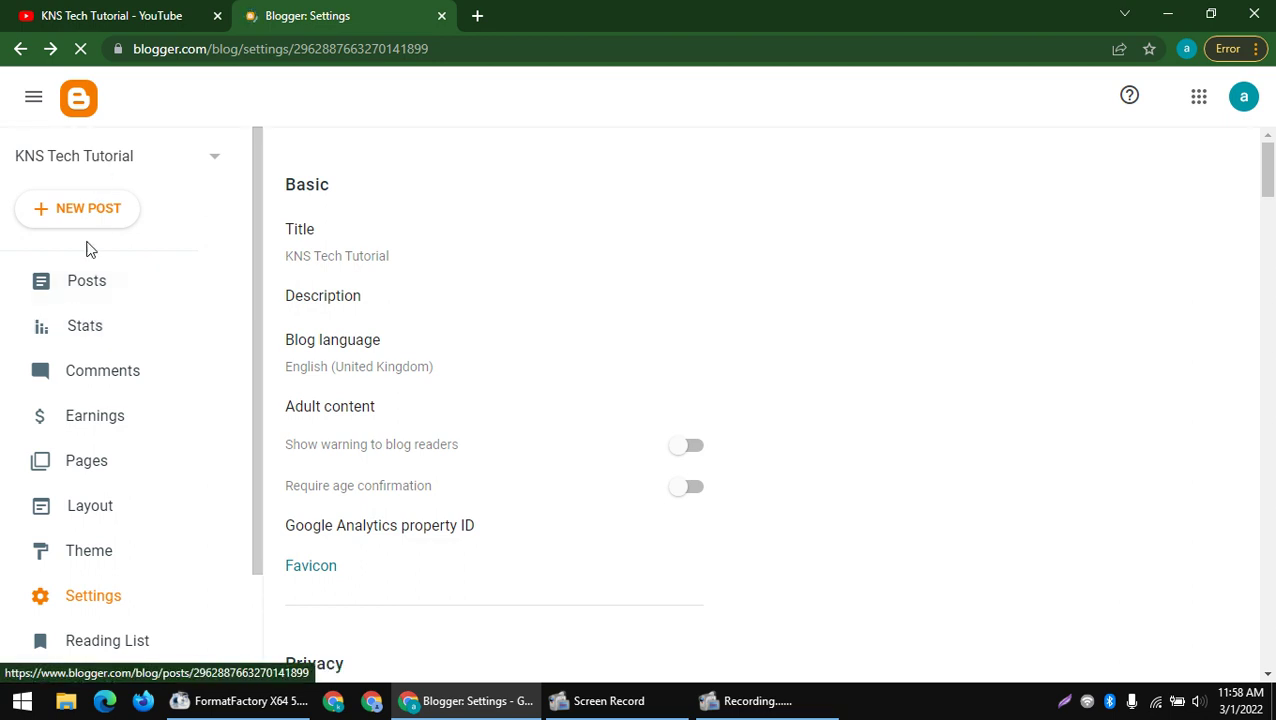
- Create a new untitled blog post with the body text "dfgd" and publish it
{"action": "left_click", "coordinate": [82, 276]}
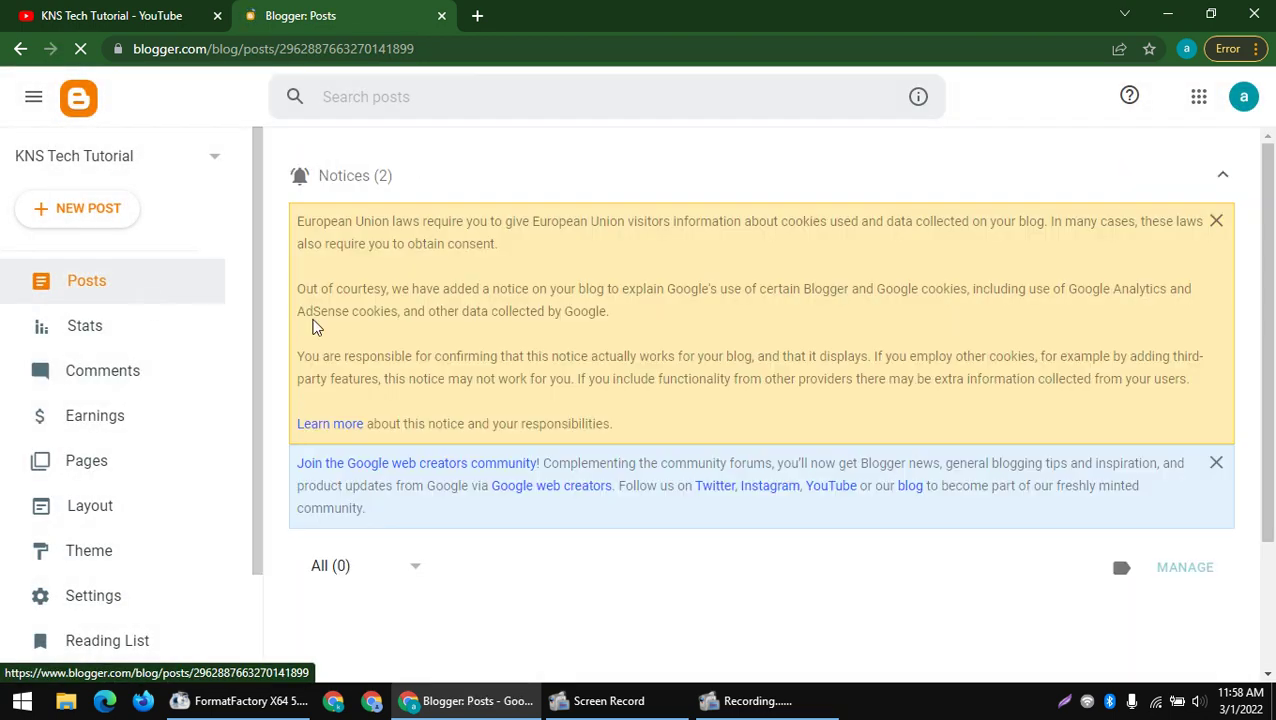
{"action": "scroll", "coordinate": [313, 326], "scroll_direction": "down", "scroll_amount": 2}
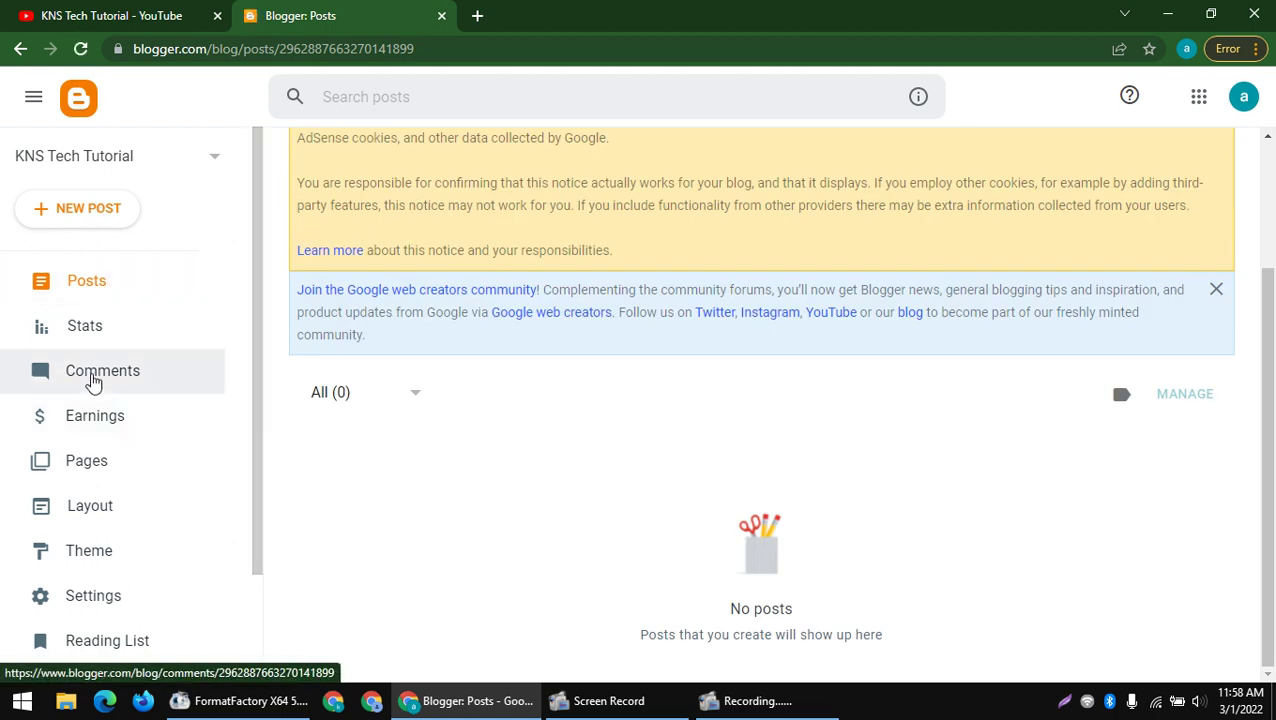
{"action": "left_click", "coordinate": [88, 279]}
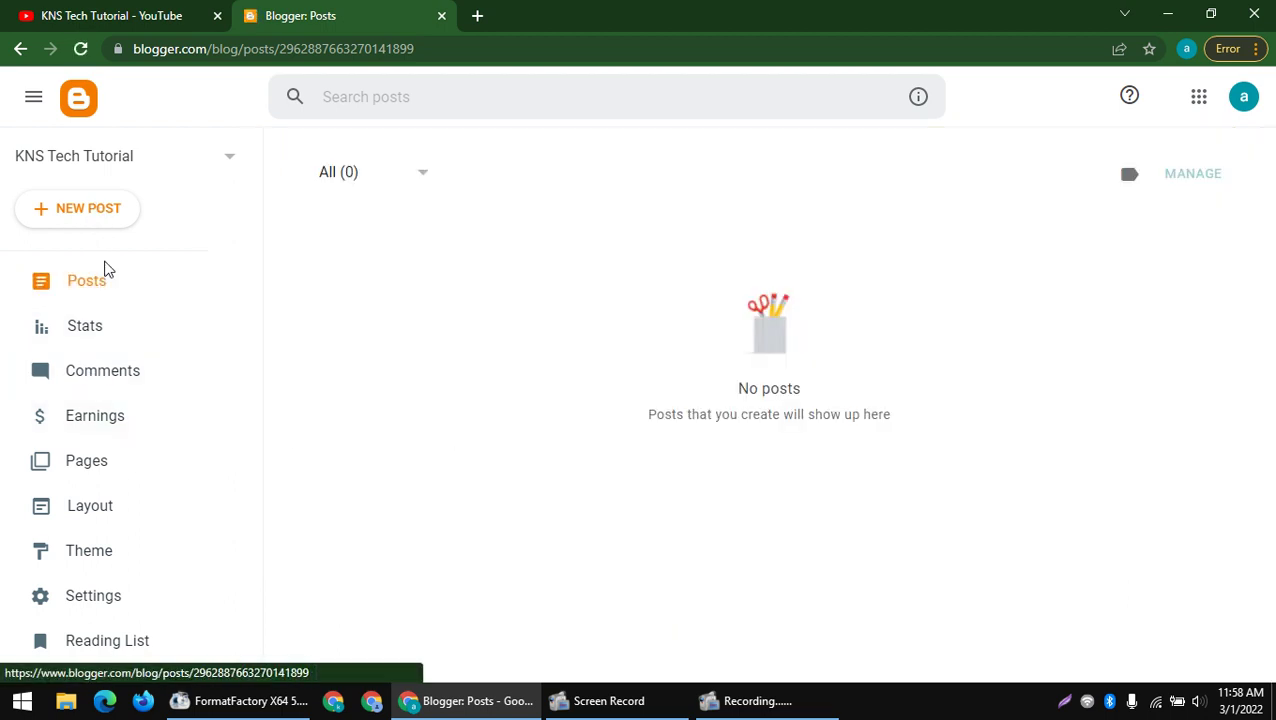
{"action": "left_click", "coordinate": [88, 208]}
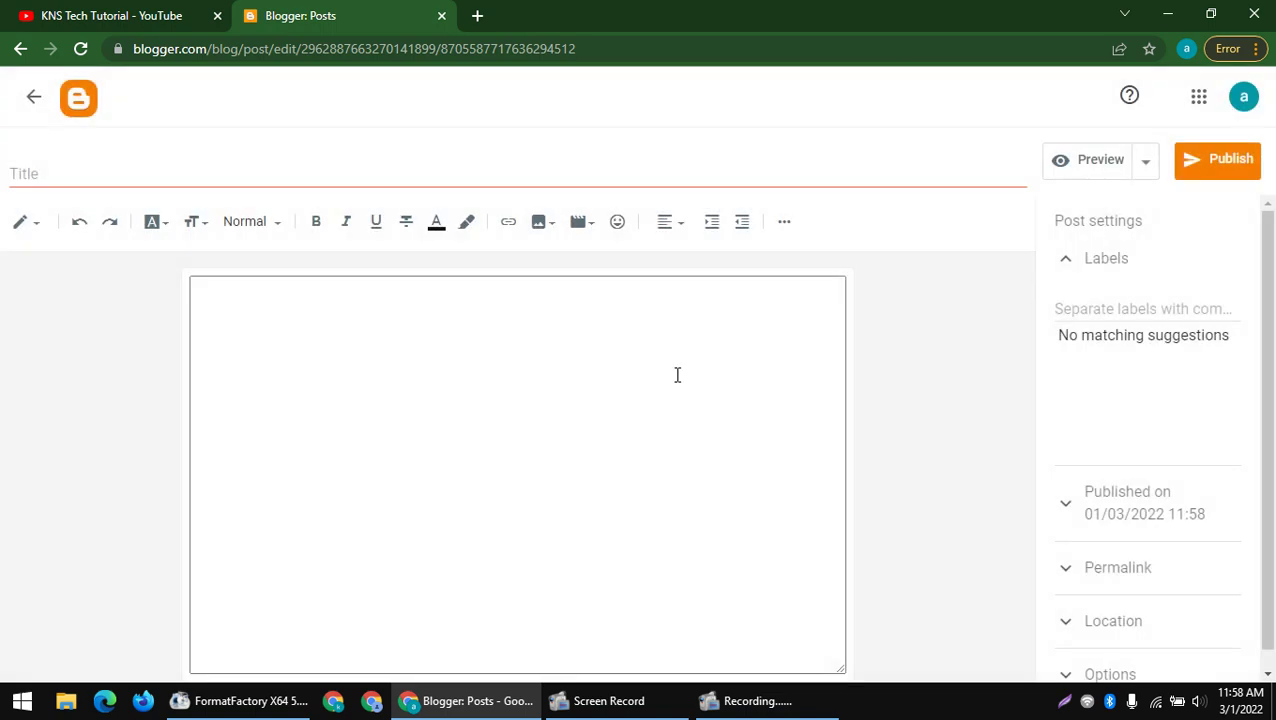
{"action": "left_click", "coordinate": [677, 374]}
{"action": "type", "text": "dfgd"}
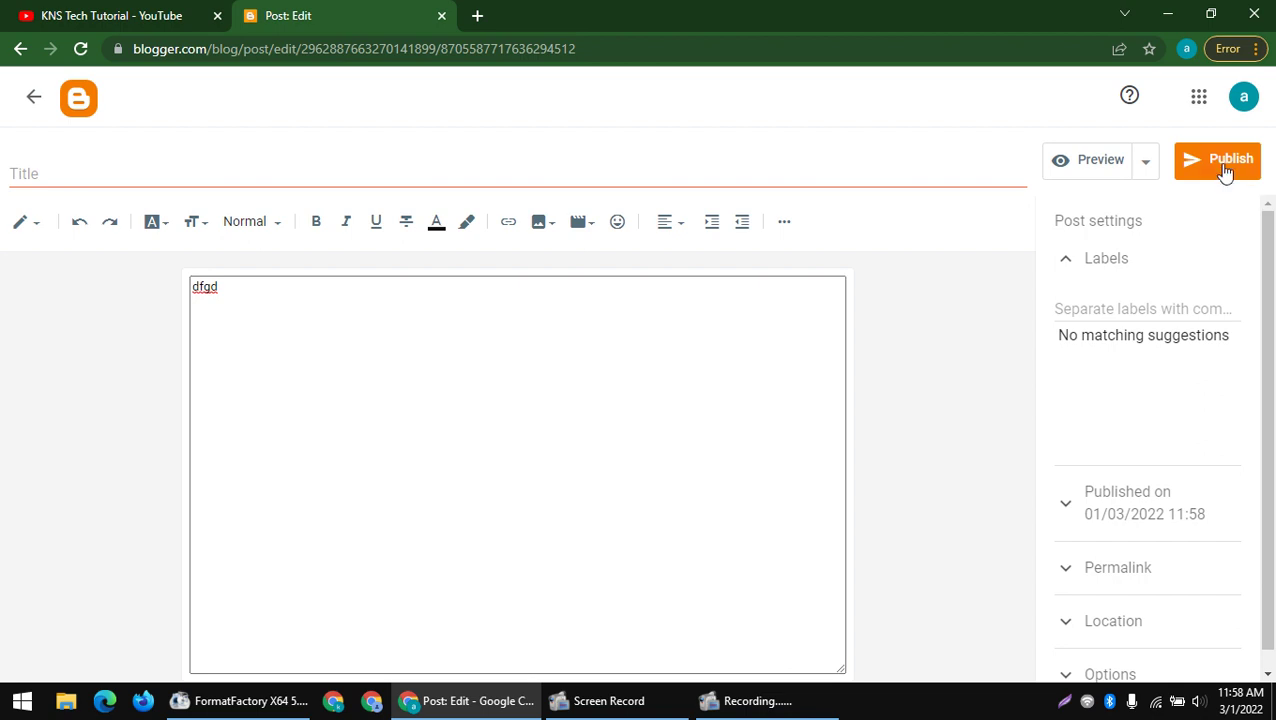
{"action": "left_click", "coordinate": [1222, 172]}
{"action": "left_click", "coordinate": [721, 422]}
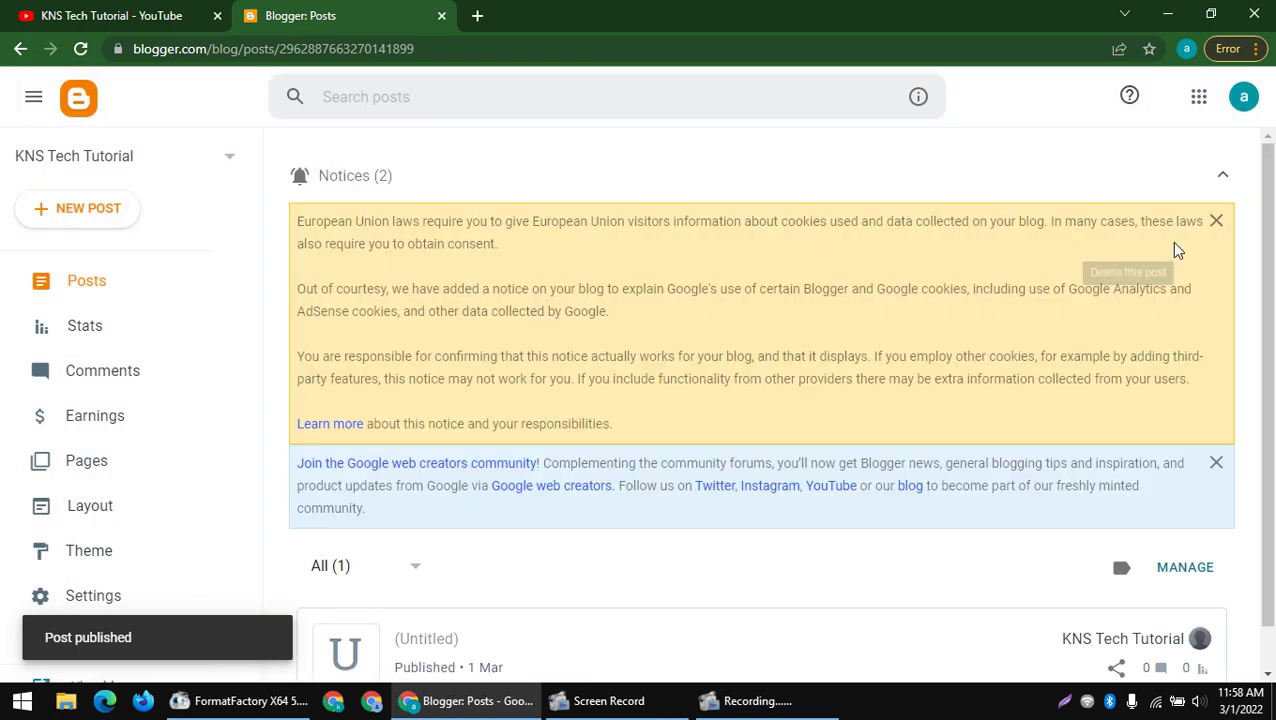
- View the newly published post on the blog in a separate browser tab
{"action": "scroll", "coordinate": [1126, 398], "scroll_direction": "down", "scroll_amount": 1}
{"action": "left_click", "coordinate": [1159, 592]}
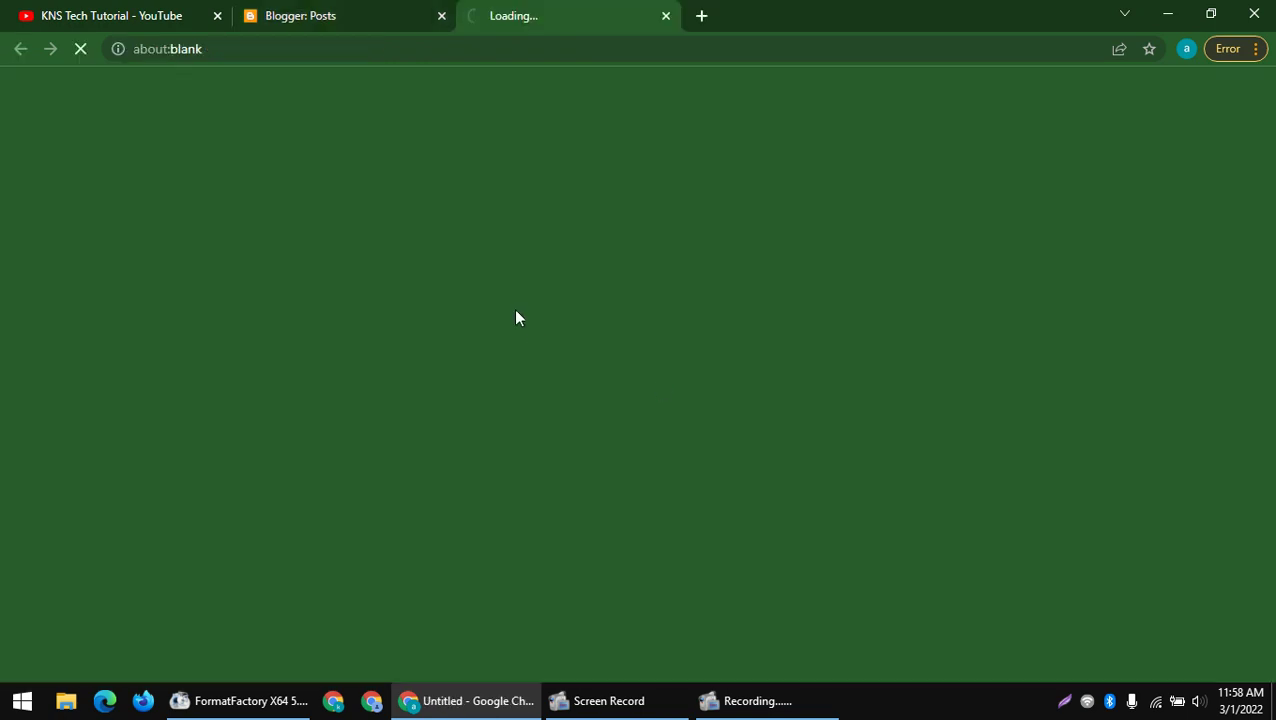
{"action": "left_click", "coordinate": [396, 10]}
{"action": "left_click", "coordinate": [506, 28]}
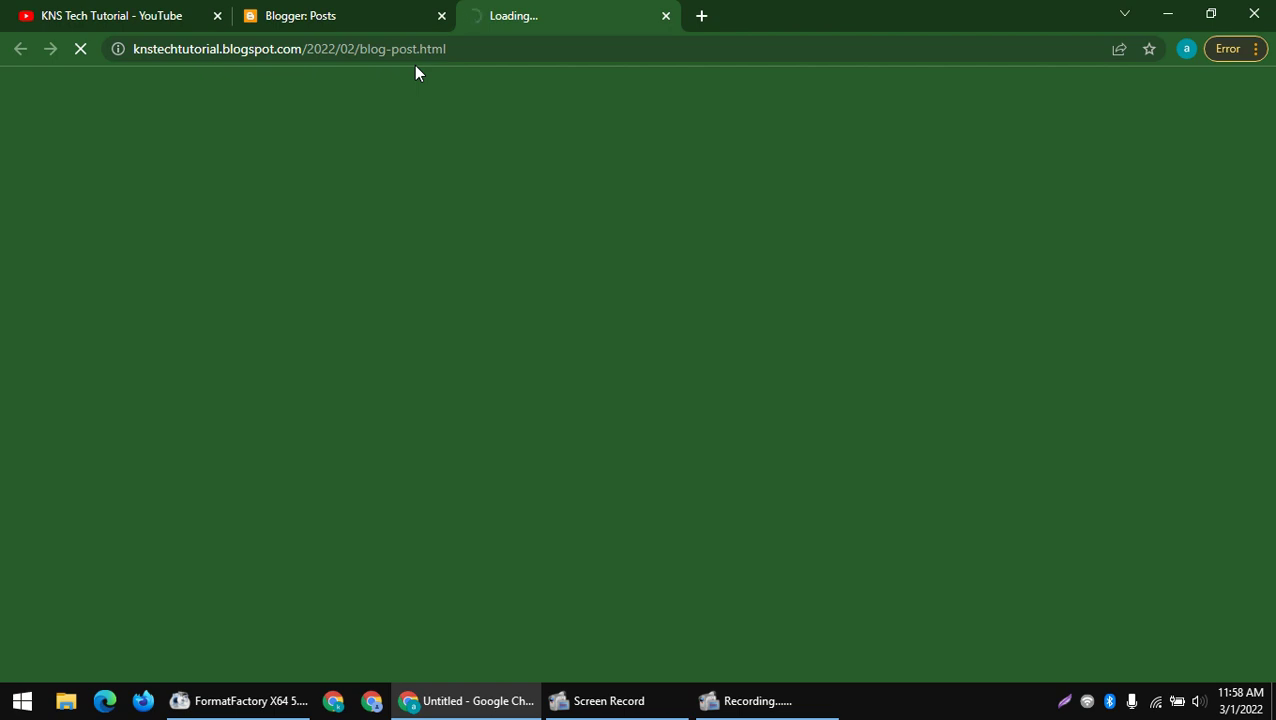
- Disconnect and reconnect the OPPO A5s Wi-Fi network and reload the published post
{"action": "left_click", "coordinate": [1156, 701]}
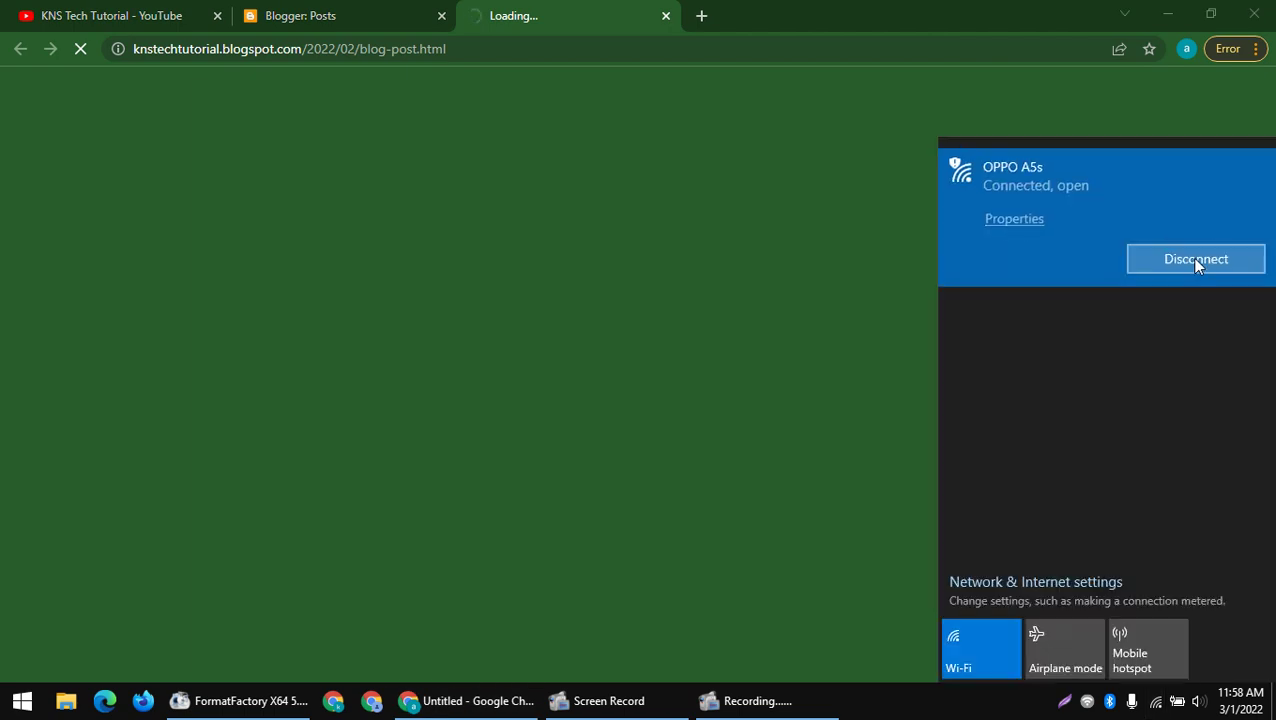
{"action": "left_click", "coordinate": [1195, 260]}
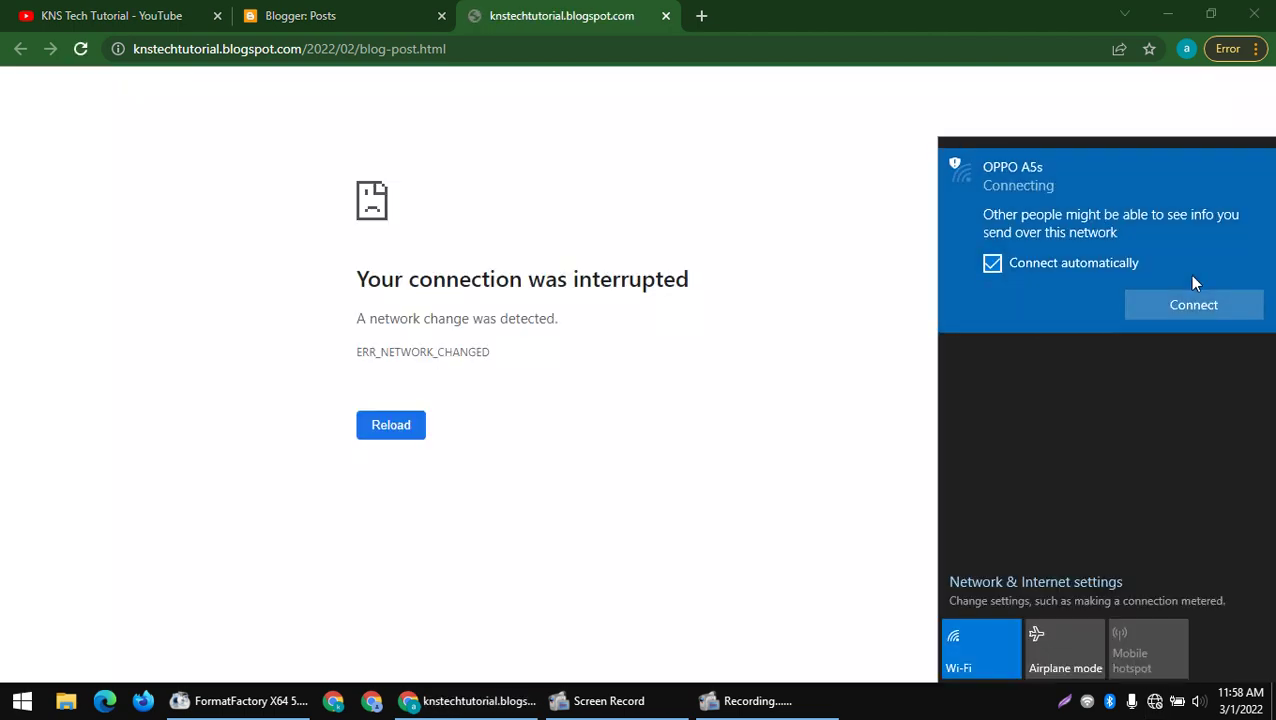
{"action": "left_click", "coordinate": [1190, 300]}
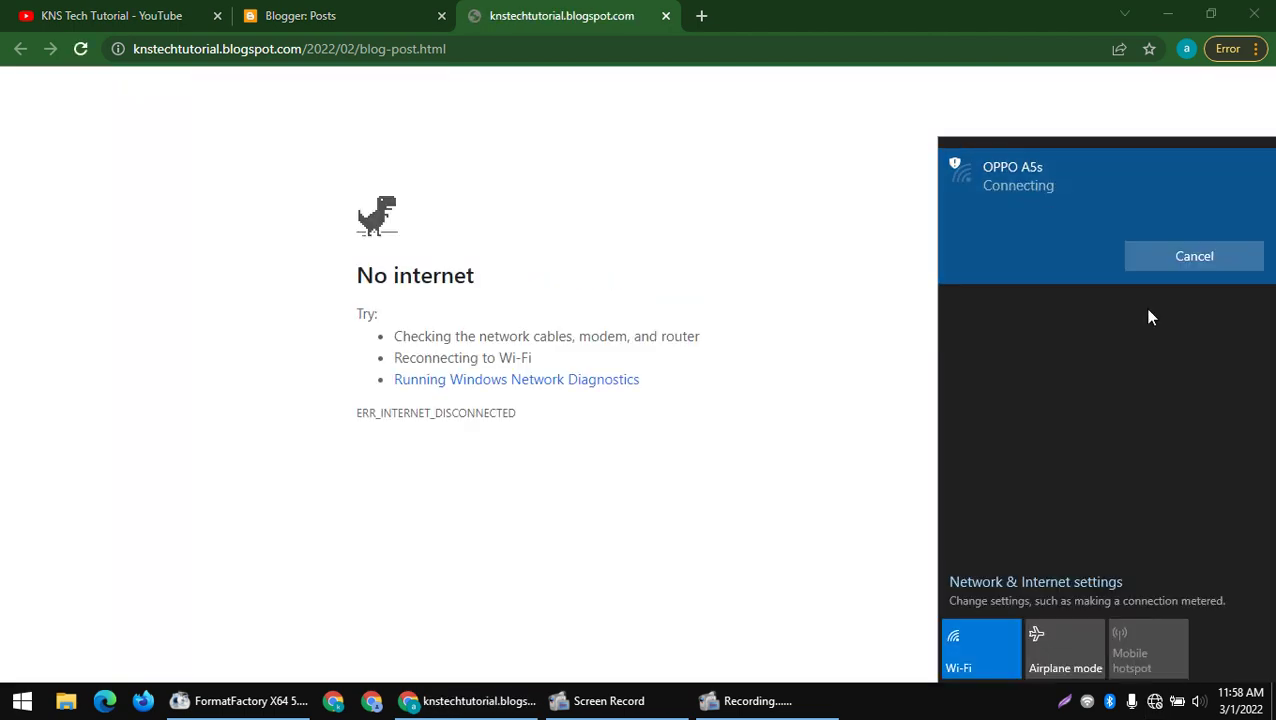
{"action": "right_click", "coordinate": [557, 213]}
{"action": "left_click", "coordinate": [577, 267]}
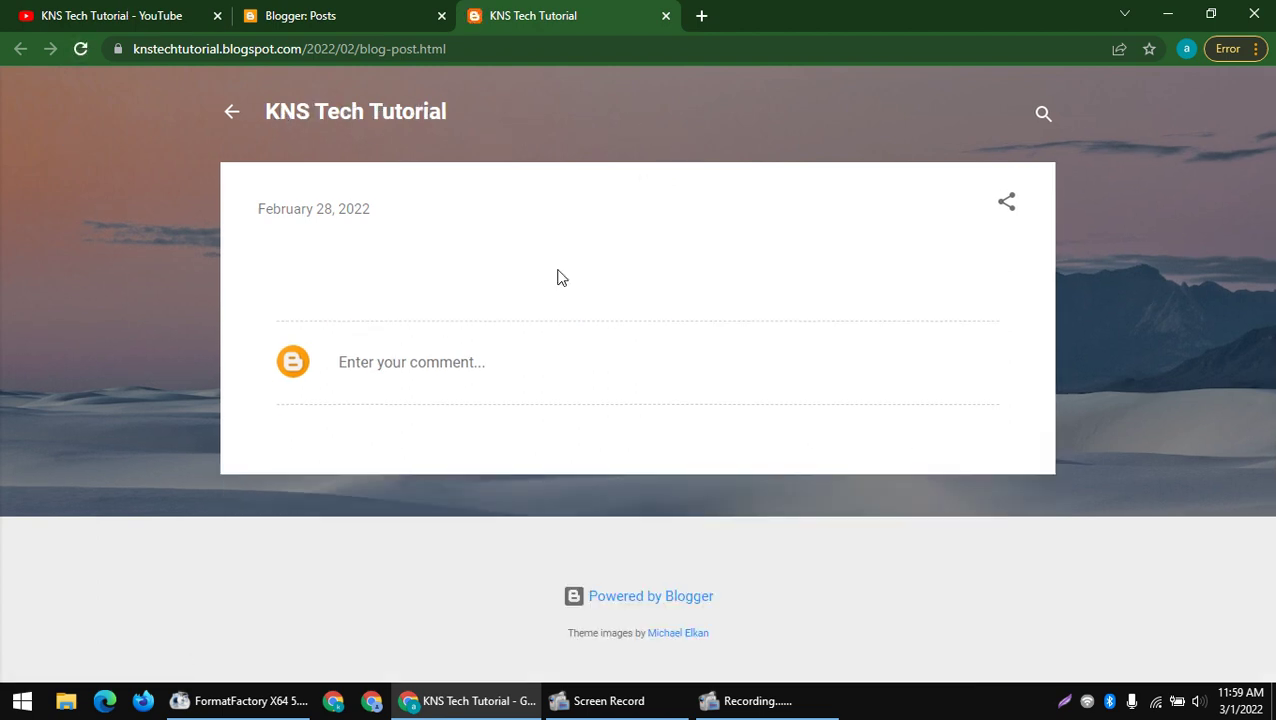
- Examine the footer credits on the published post and return to the blog's post list
{"action": "triple_click", "coordinate": [673, 597]}
{"action": "left_click", "coordinate": [536, 657]}
{"action": "left_click_drag", "start_coordinate": [605, 628], "coordinate": [726, 646]}
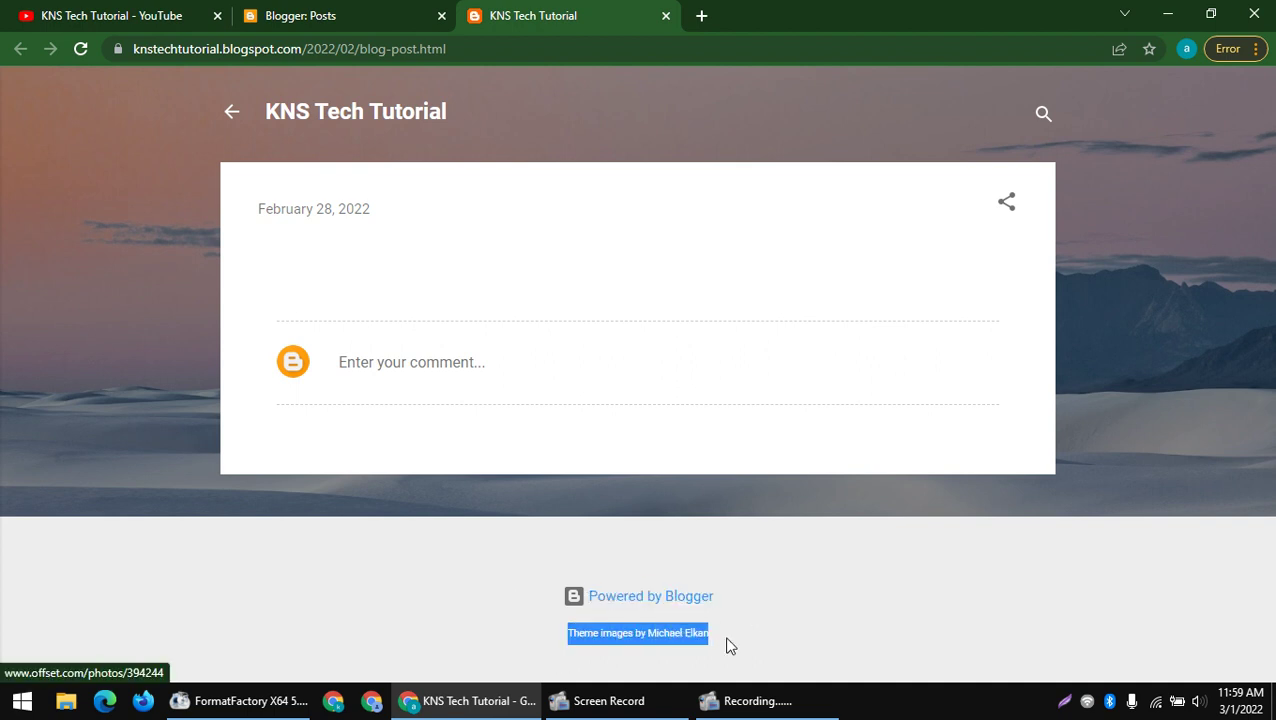
{"action": "triple_click", "coordinate": [631, 647]}
{"action": "left_click", "coordinate": [318, 14]}
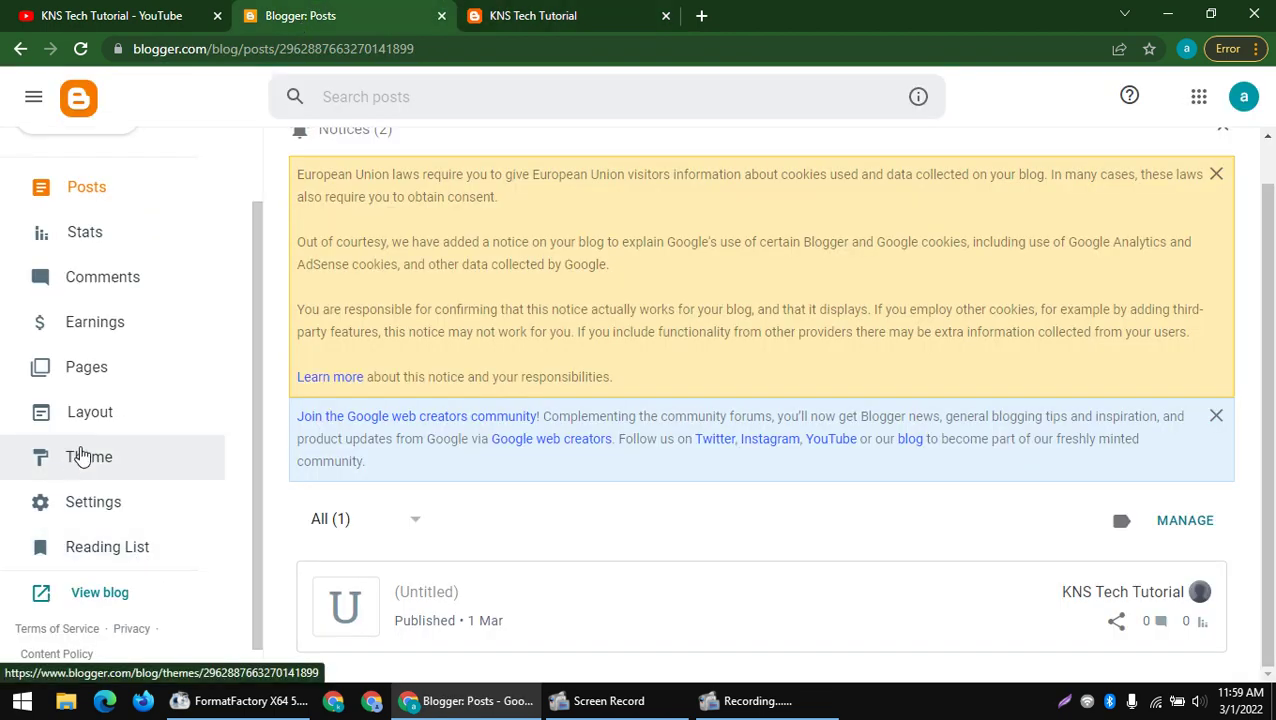
- Browse the theme gallery for the blog and select the Light variant of the Notable theme
{"action": "left_click", "coordinate": [80, 452]}
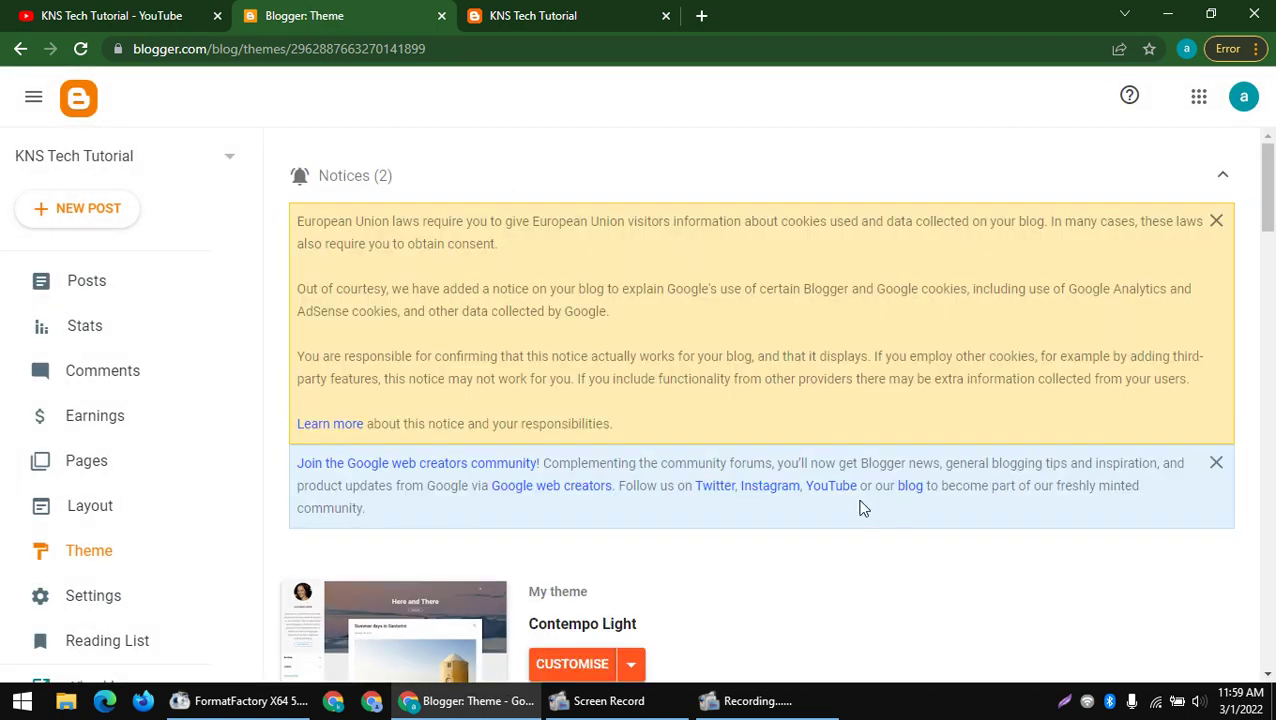
{"action": "scroll", "coordinate": [561, 373], "scroll_direction": "down", "scroll_amount": 7}
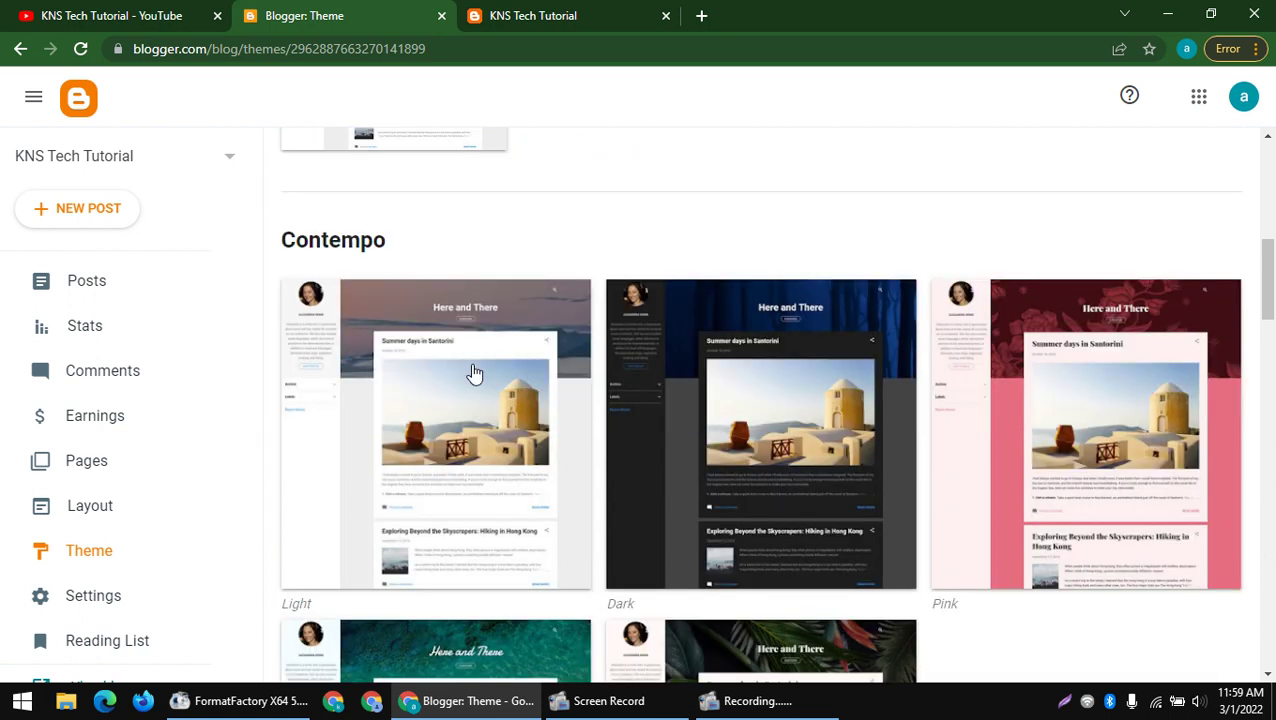
{"action": "scroll", "coordinate": [474, 372], "scroll_direction": "down", "scroll_amount": 10}
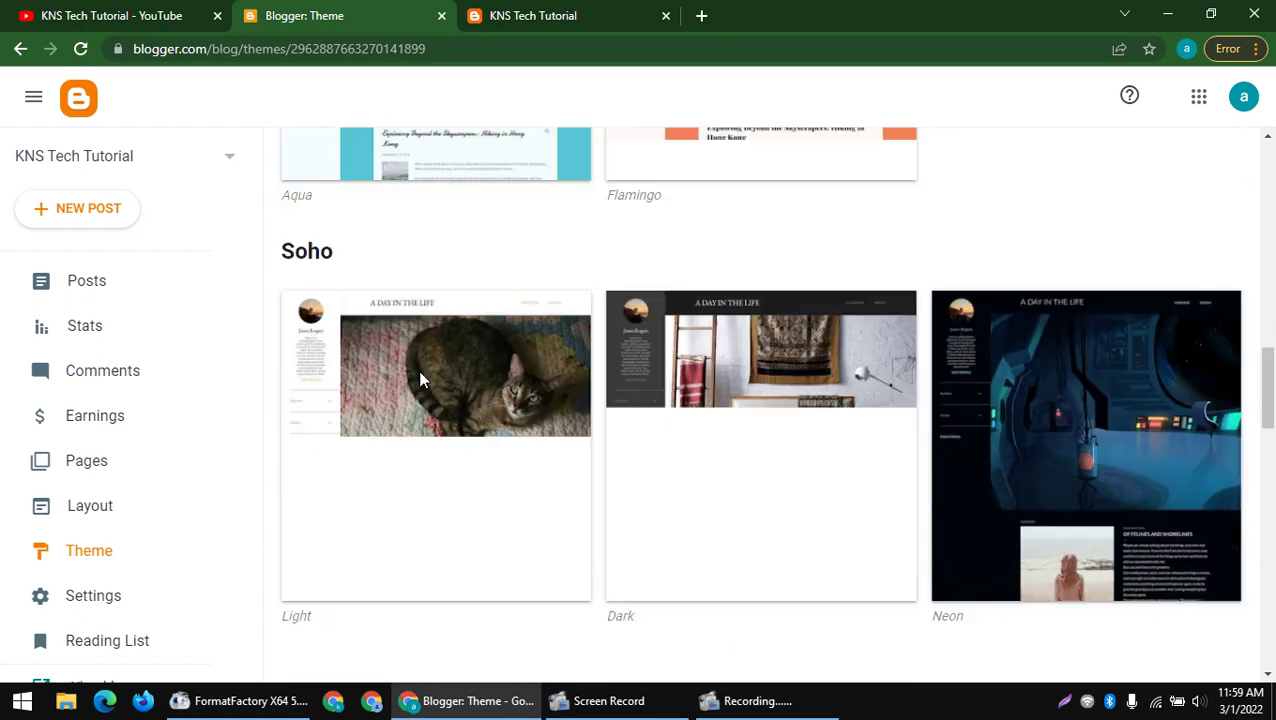
{"action": "scroll", "coordinate": [565, 352], "scroll_direction": "down", "scroll_amount": 7}
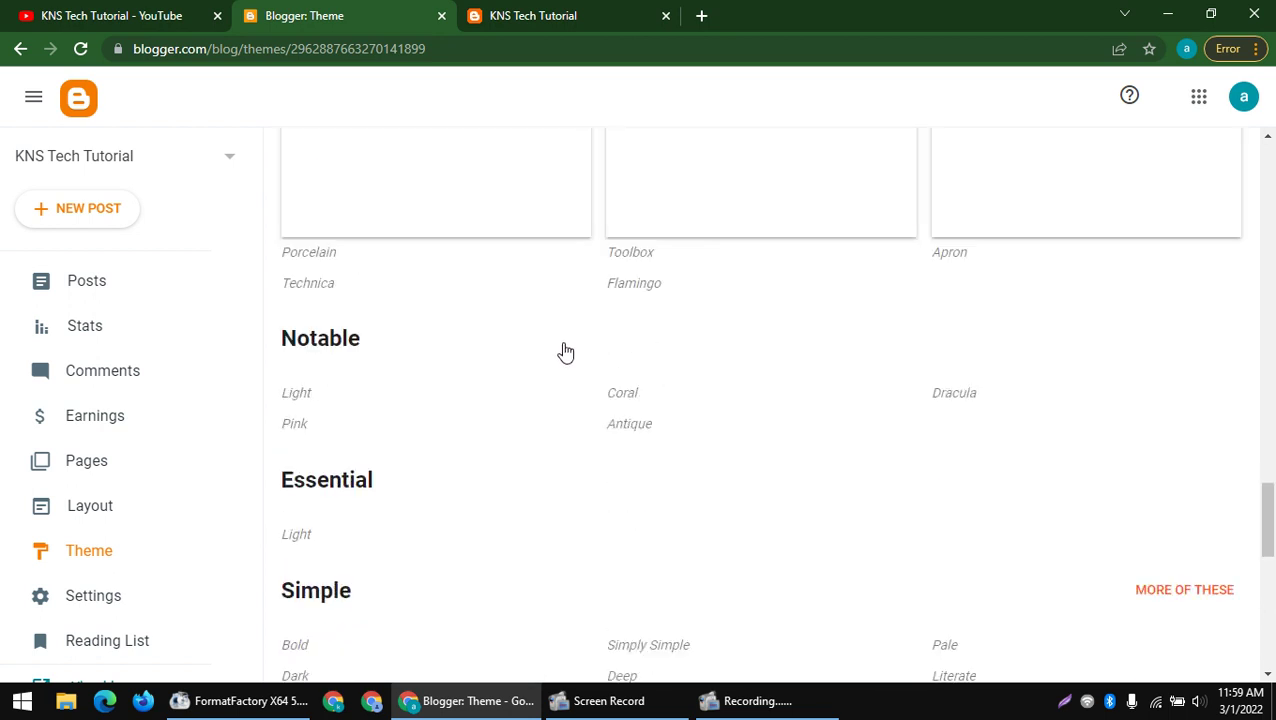
{"action": "scroll", "coordinate": [565, 352], "scroll_direction": "down", "scroll_amount": 12}
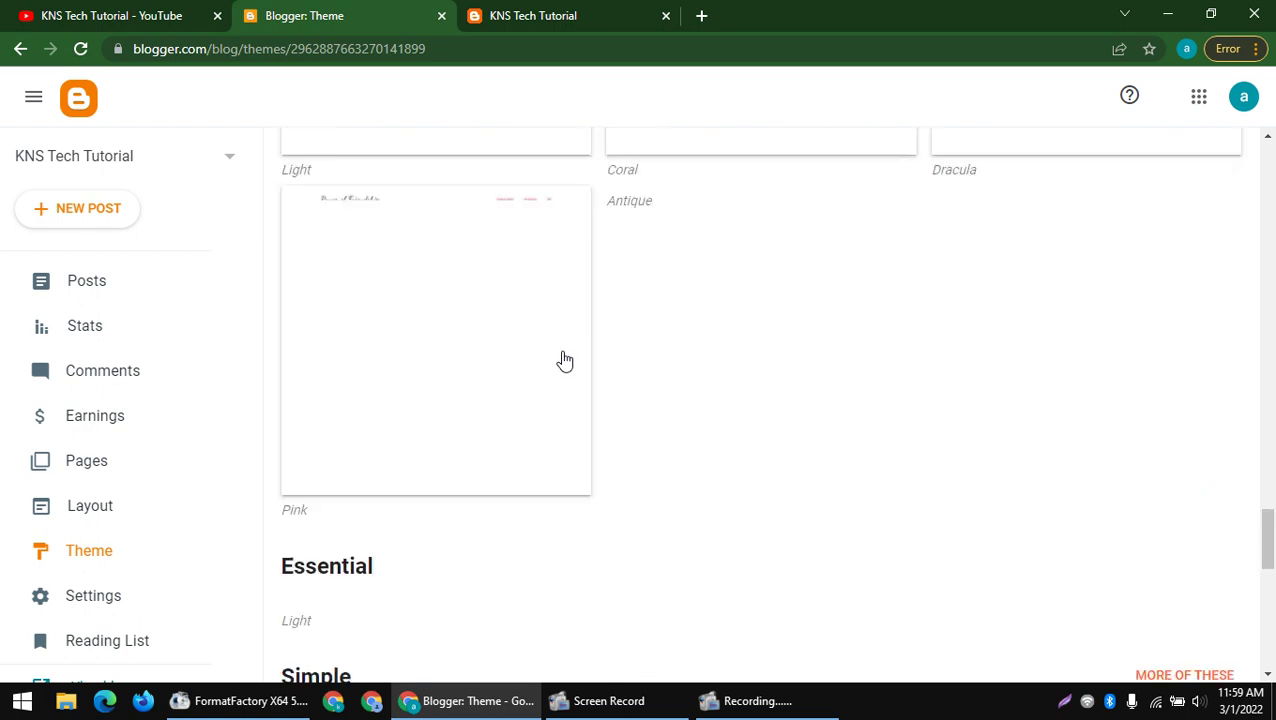
{"action": "scroll", "coordinate": [564, 362], "scroll_direction": "up", "scroll_amount": 6}
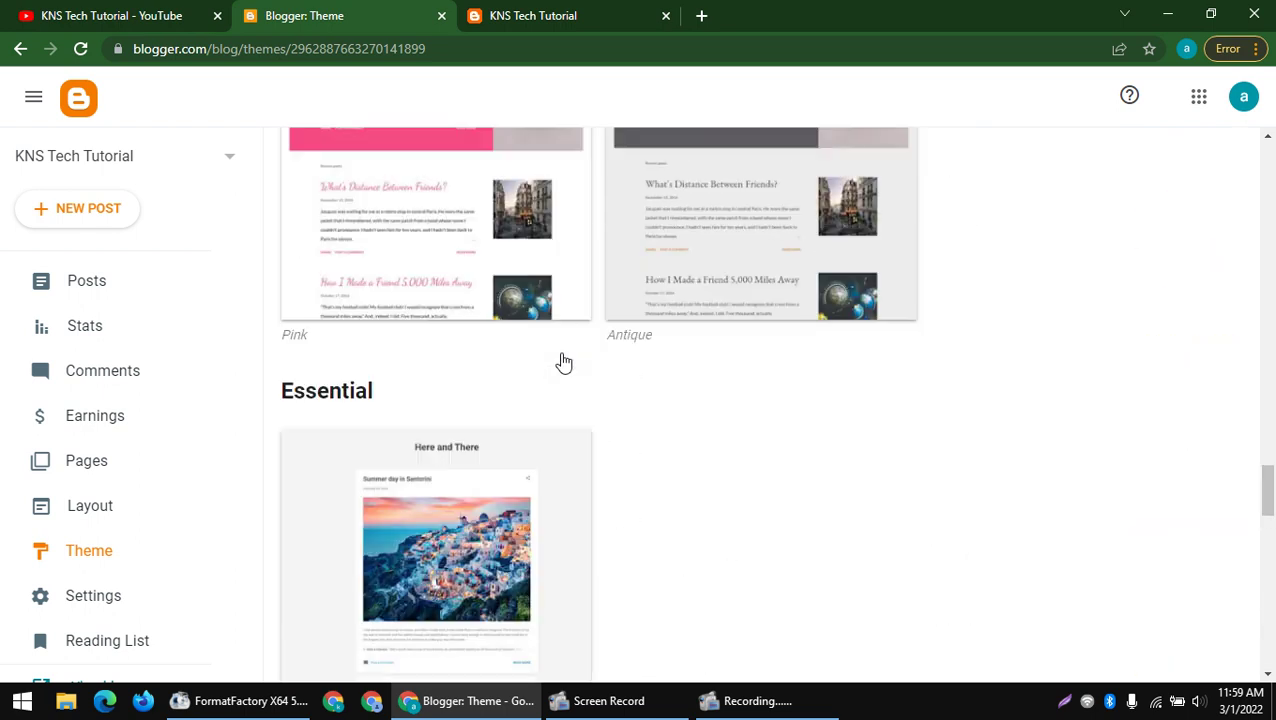
{"action": "scroll", "coordinate": [539, 359], "scroll_direction": "up", "scroll_amount": 4}
{"action": "scroll", "coordinate": [545, 358], "scroll_direction": "up", "scroll_amount": 2}
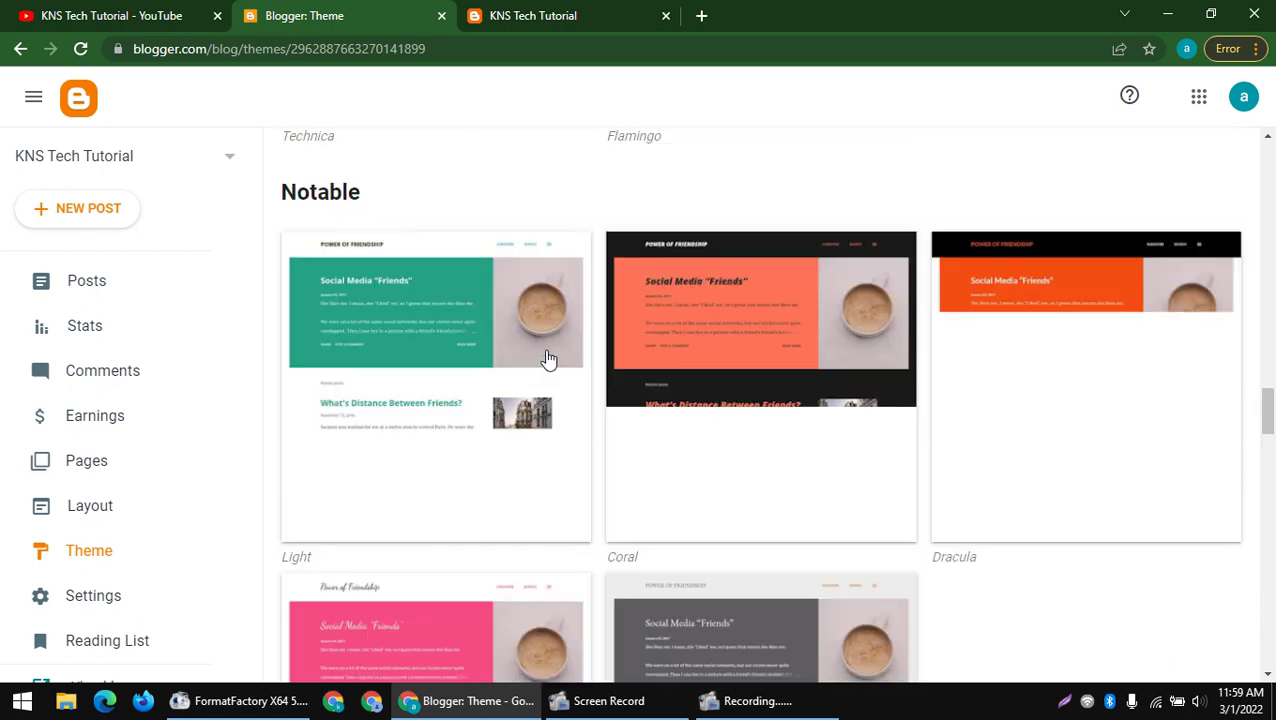
{"action": "left_click", "coordinate": [491, 362]}
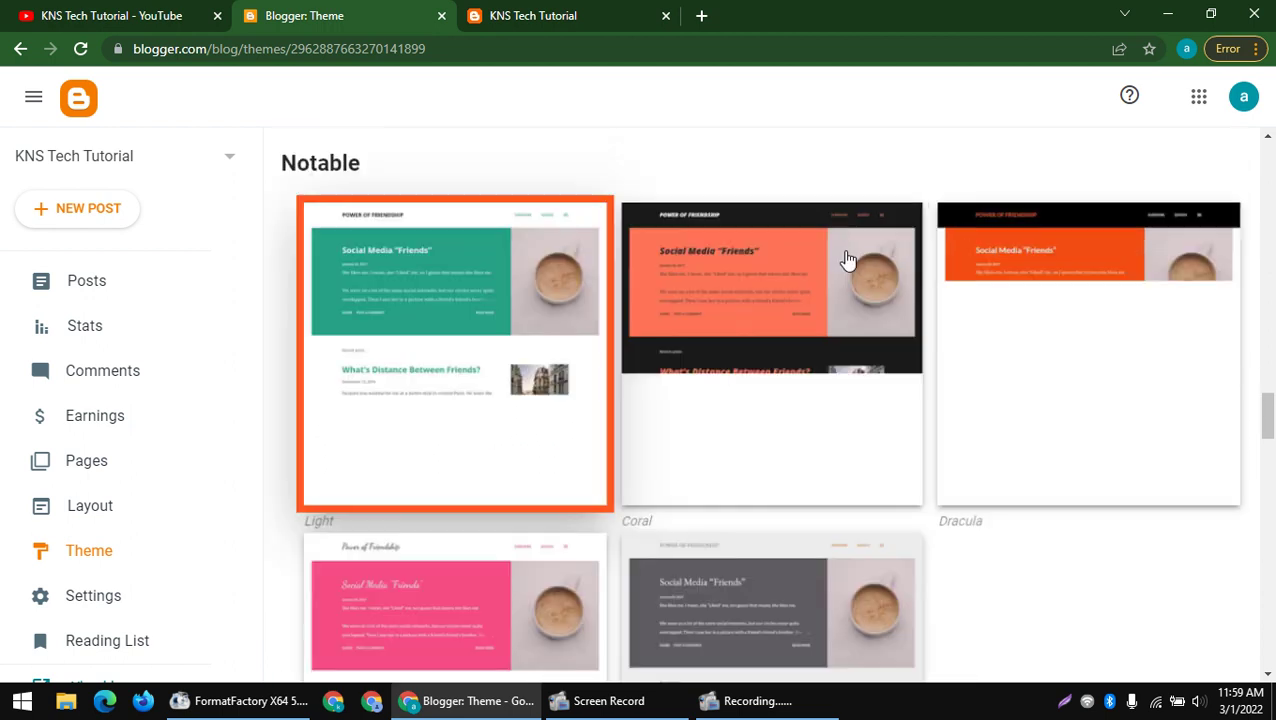
{"action": "left_click", "coordinate": [490, 400]}
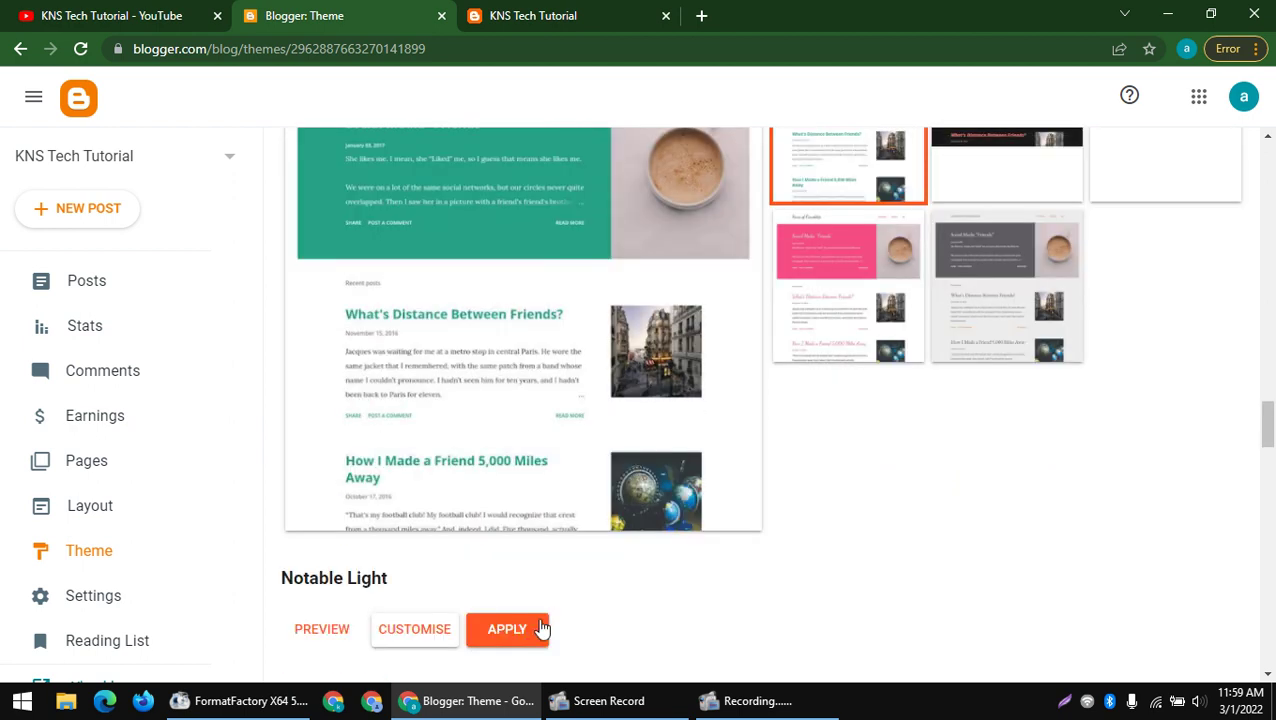
- Apply the Notable Light theme and open its preview in a separate browser tab
{"action": "left_click", "coordinate": [535, 636]}
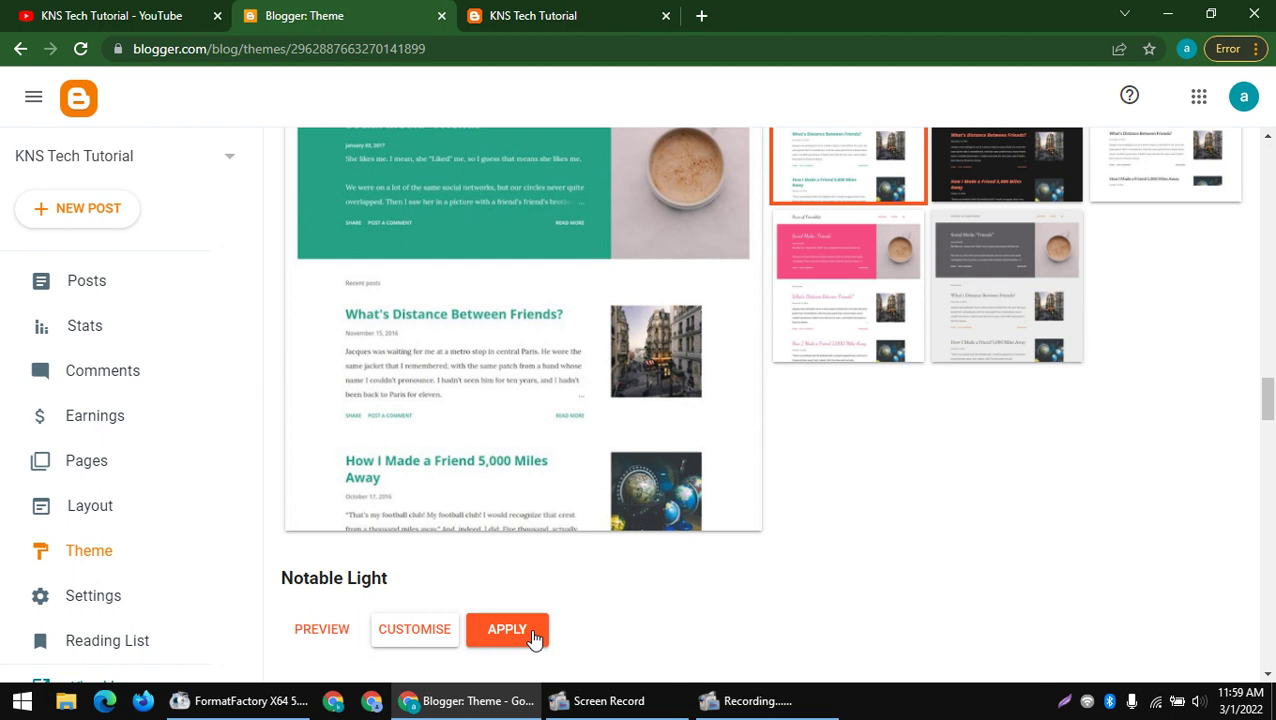
{"action": "left_click", "coordinate": [535, 636]}
{"action": "right_click", "coordinate": [319, 634]}
{"action": "left_click", "coordinate": [403, 460]}
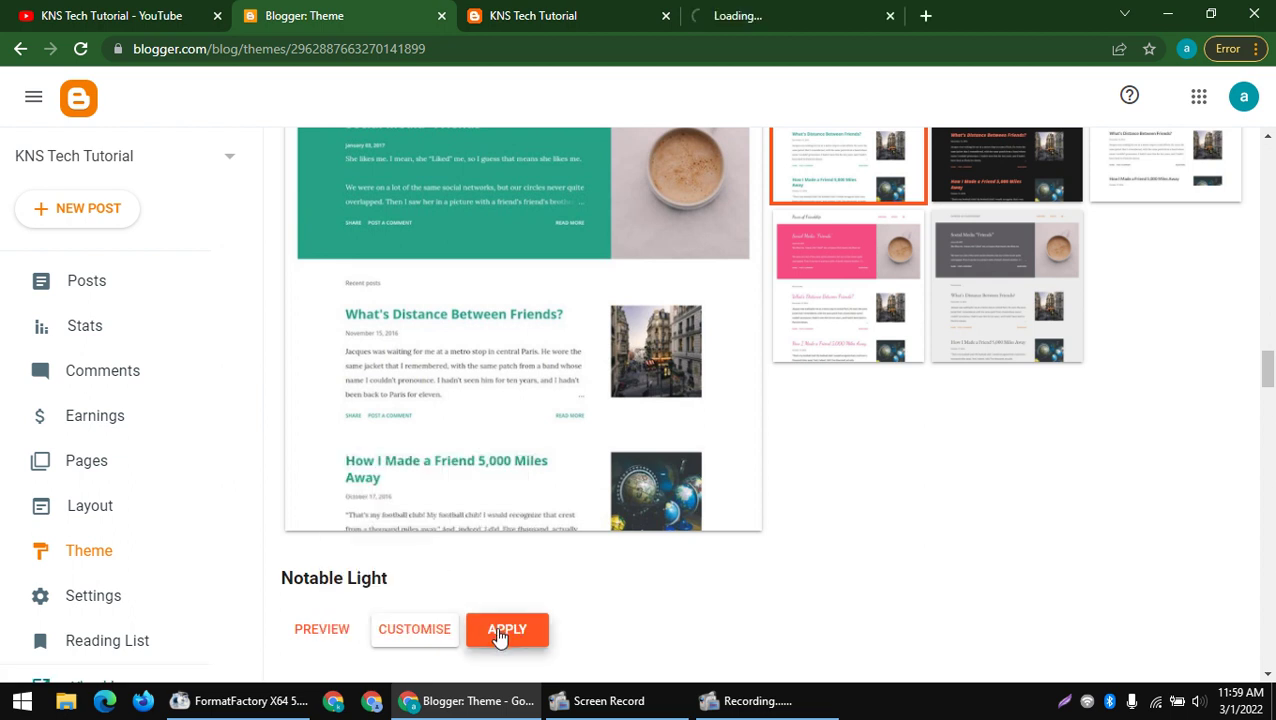
{"action": "scroll", "coordinate": [453, 493], "scroll_direction": "up", "scroll_amount": 2}
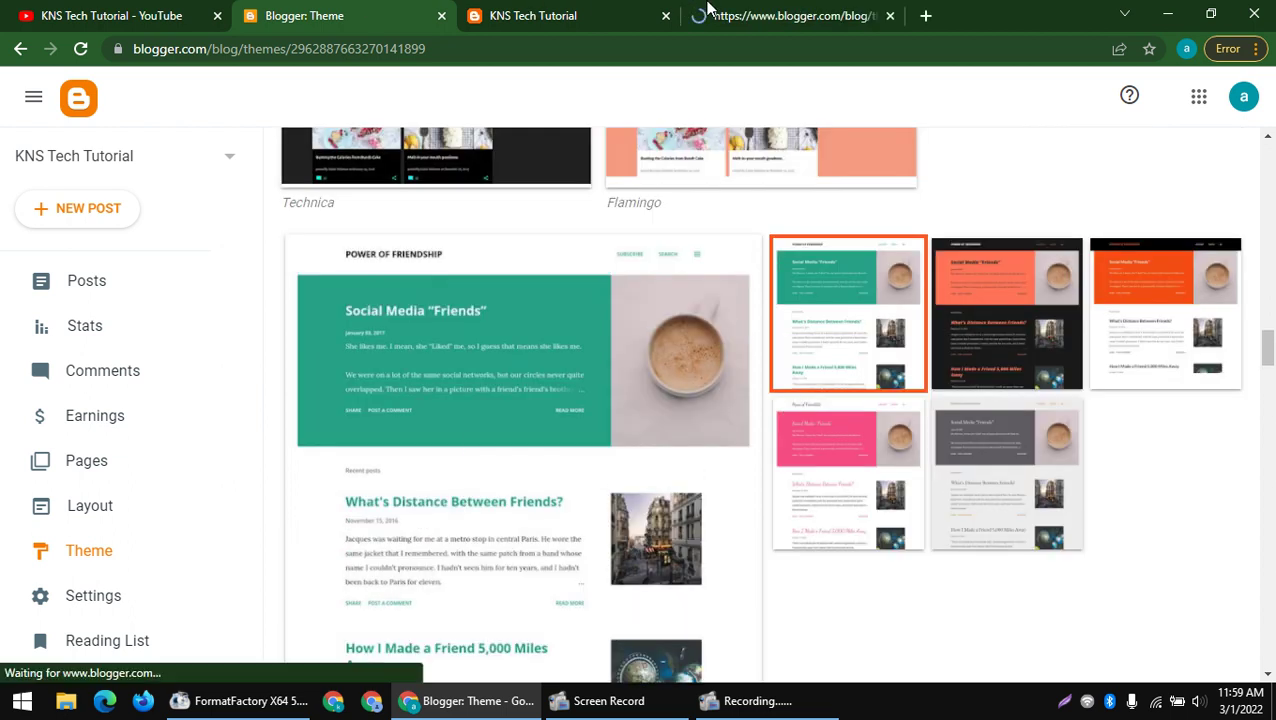
{"action": "left_click", "coordinate": [705, 14]}
{"action": "left_click", "coordinate": [370, 14]}
{"action": "scroll", "coordinate": [599, 296], "scroll_direction": "down", "scroll_amount": 2}
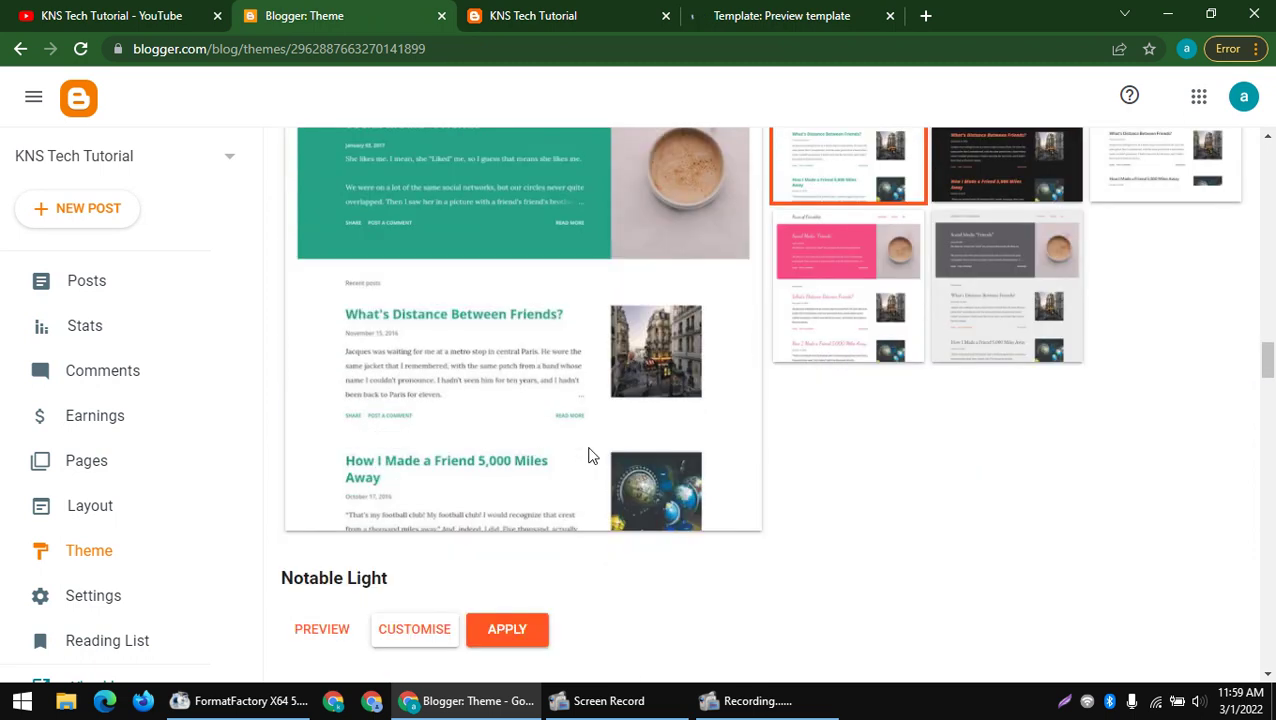
- Open the blog's home page from the published post and return to the theme gallery
{"action": "left_click", "coordinate": [657, 8]}
{"action": "right_click", "coordinate": [630, 92]}
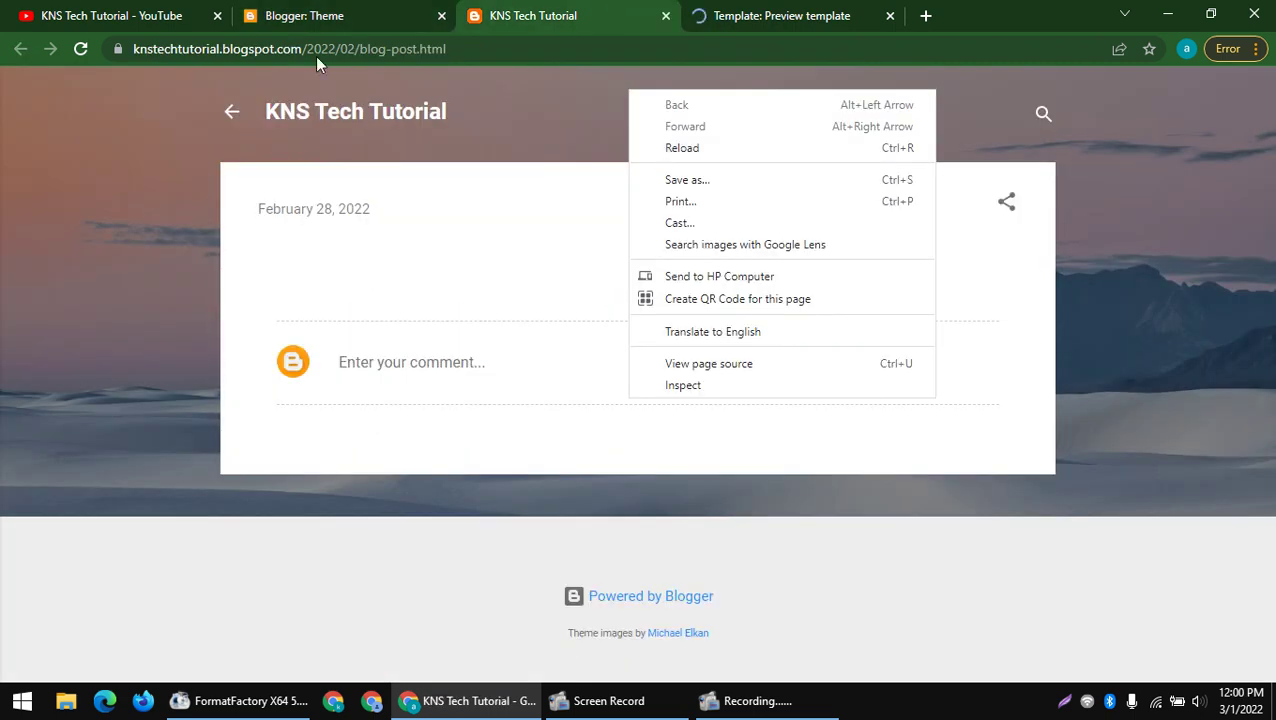
{"action": "left_click", "coordinate": [335, 117]}
{"action": "left_click", "coordinate": [335, 117]}
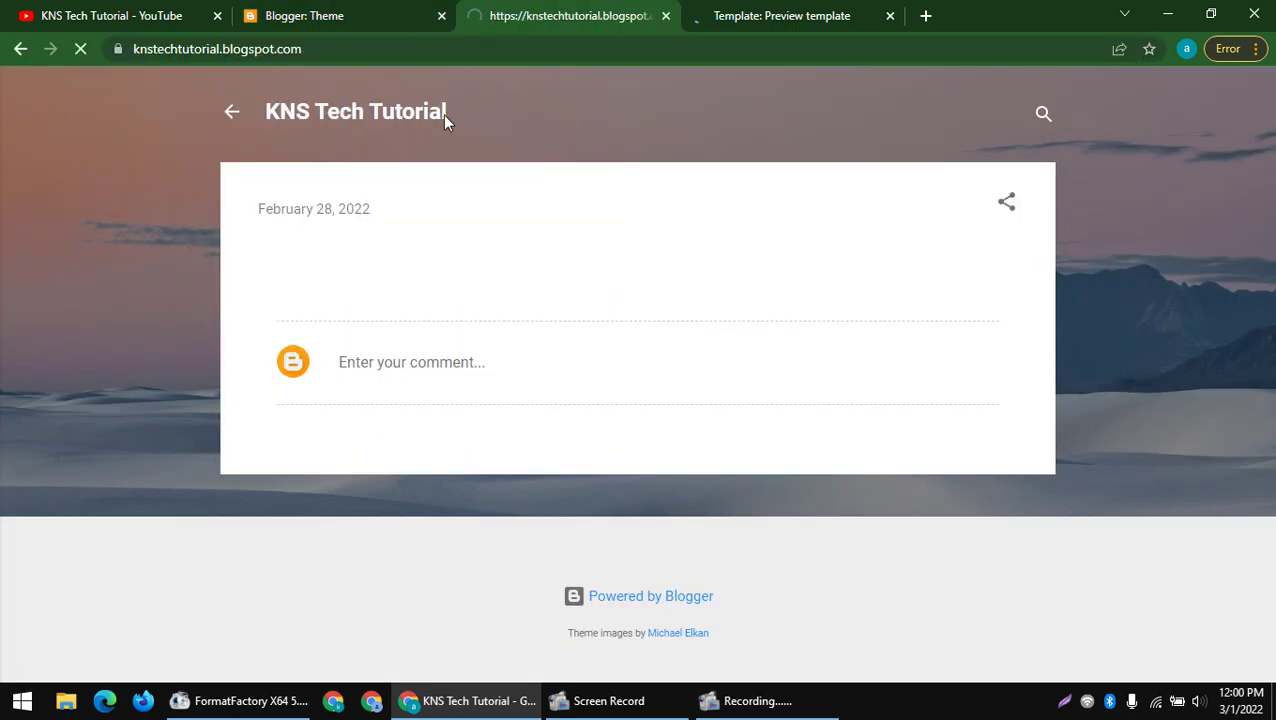
{"action": "left_click", "coordinate": [330, 15]}
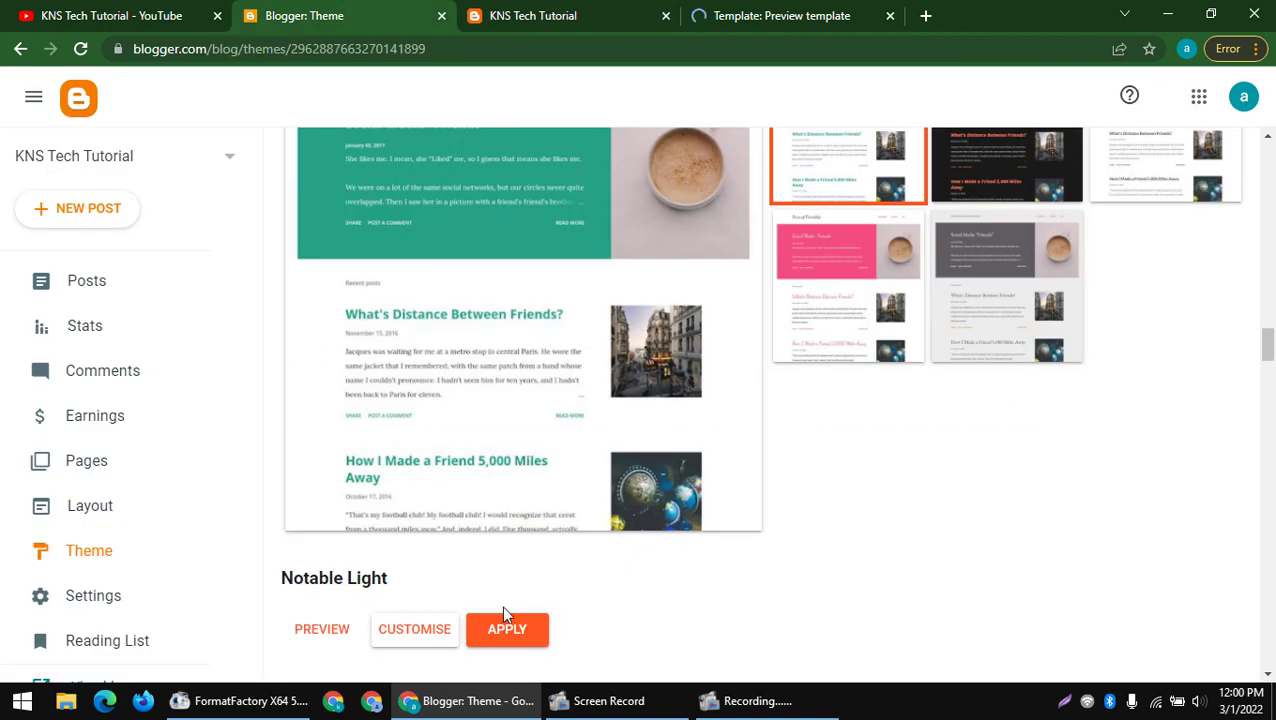
- Examine the blog in the Notable Light theme preview and return to the theme gallery
{"action": "left_click", "coordinate": [330, 632]}
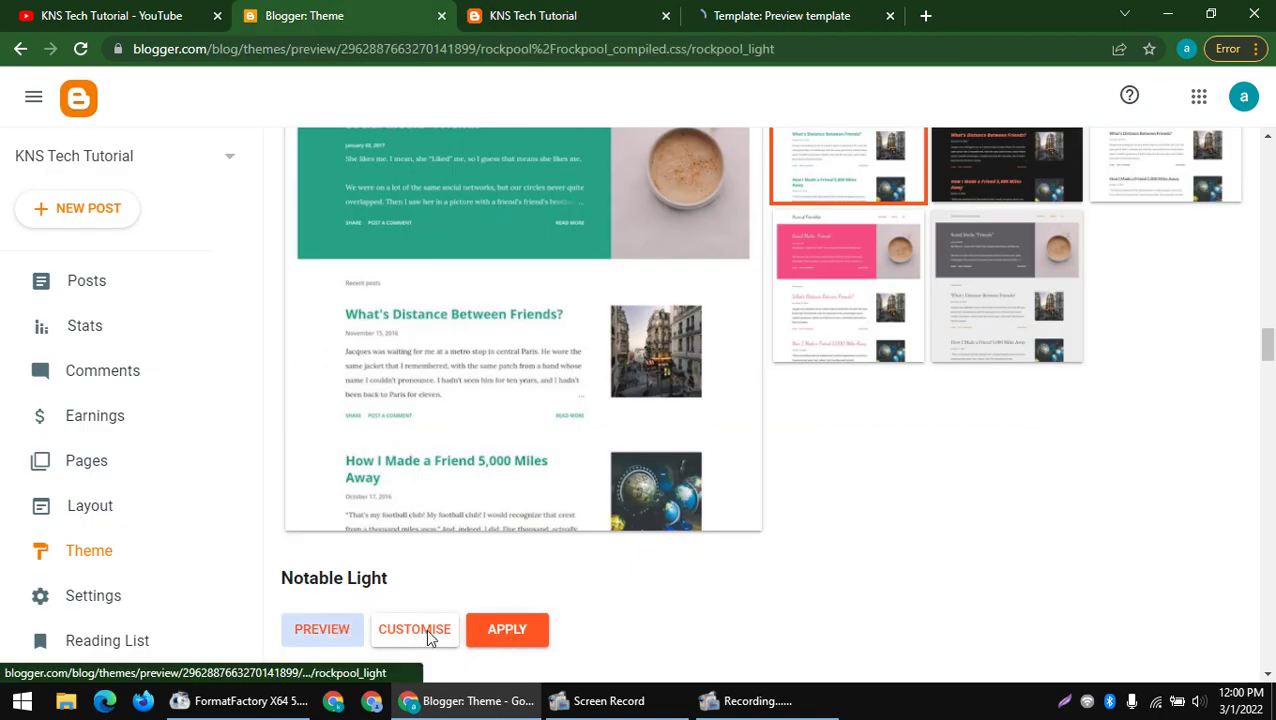
{"action": "left_click", "coordinate": [880, 8]}
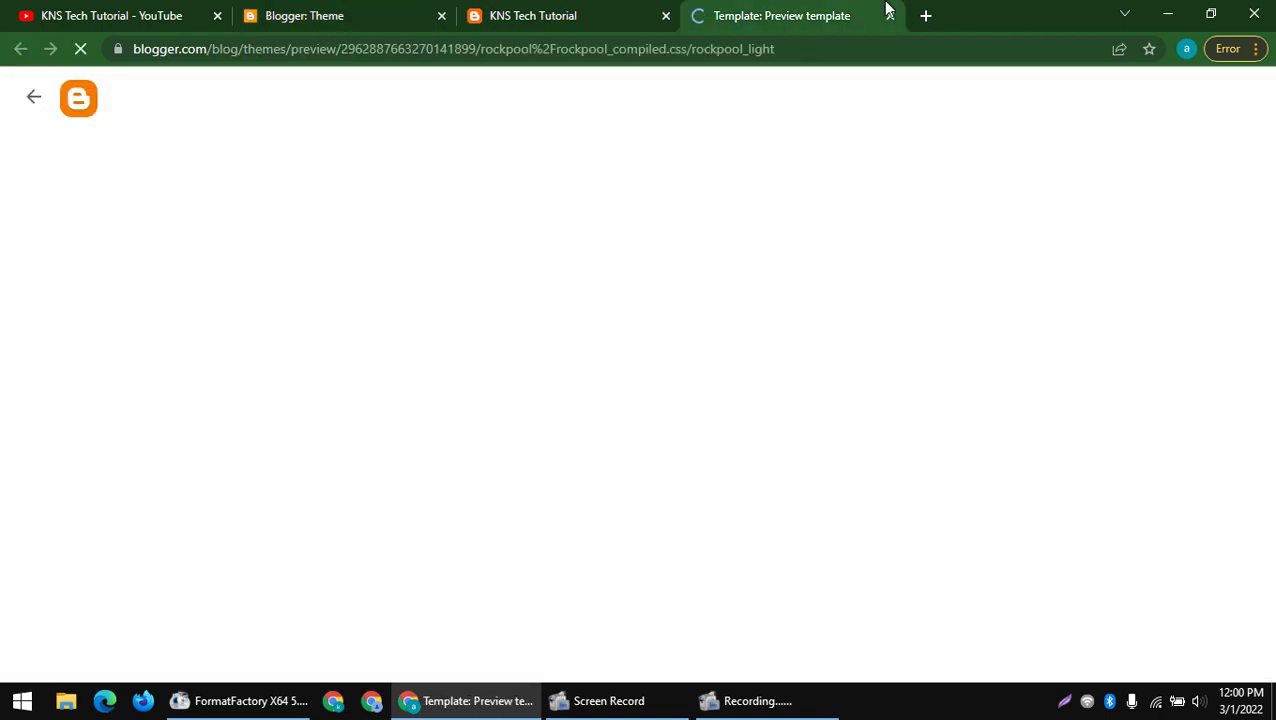
{"action": "scroll", "coordinate": [419, 273], "scroll_direction": "down", "scroll_amount": 1}
{"action": "scroll", "coordinate": [421, 308], "scroll_direction": "up", "scroll_amount": 1}
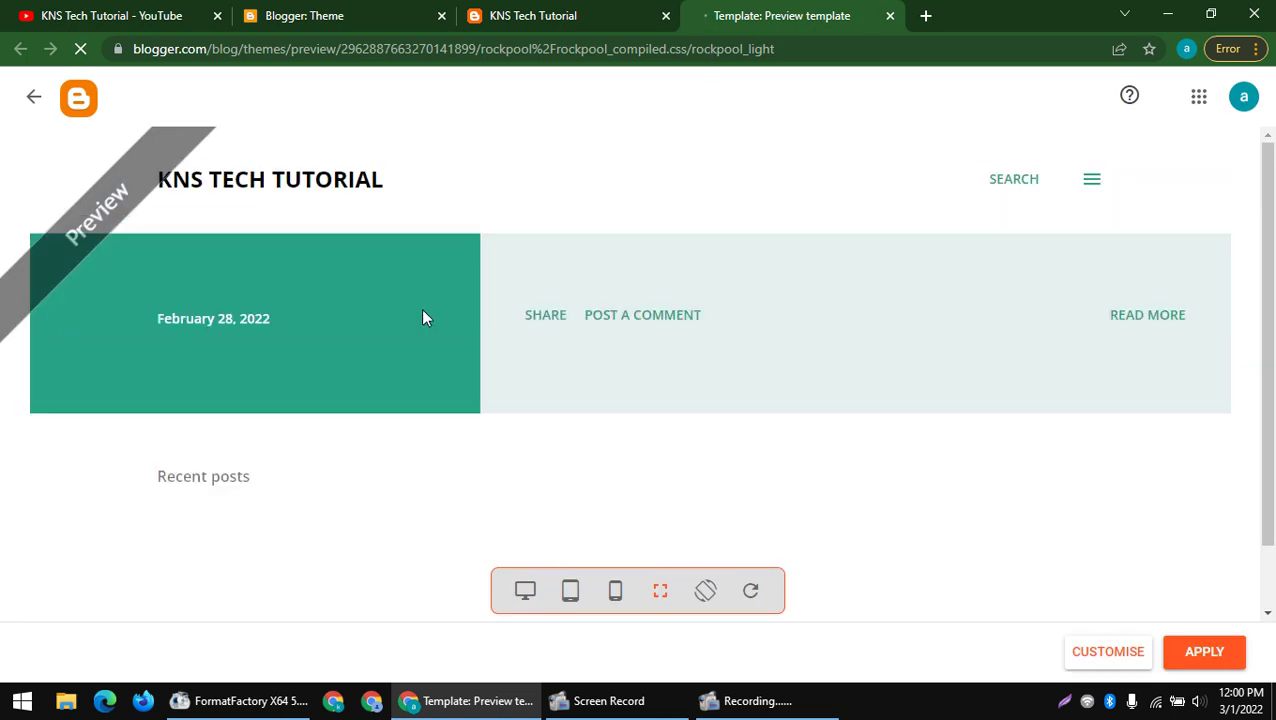
{"action": "left_click", "coordinate": [430, 10]}
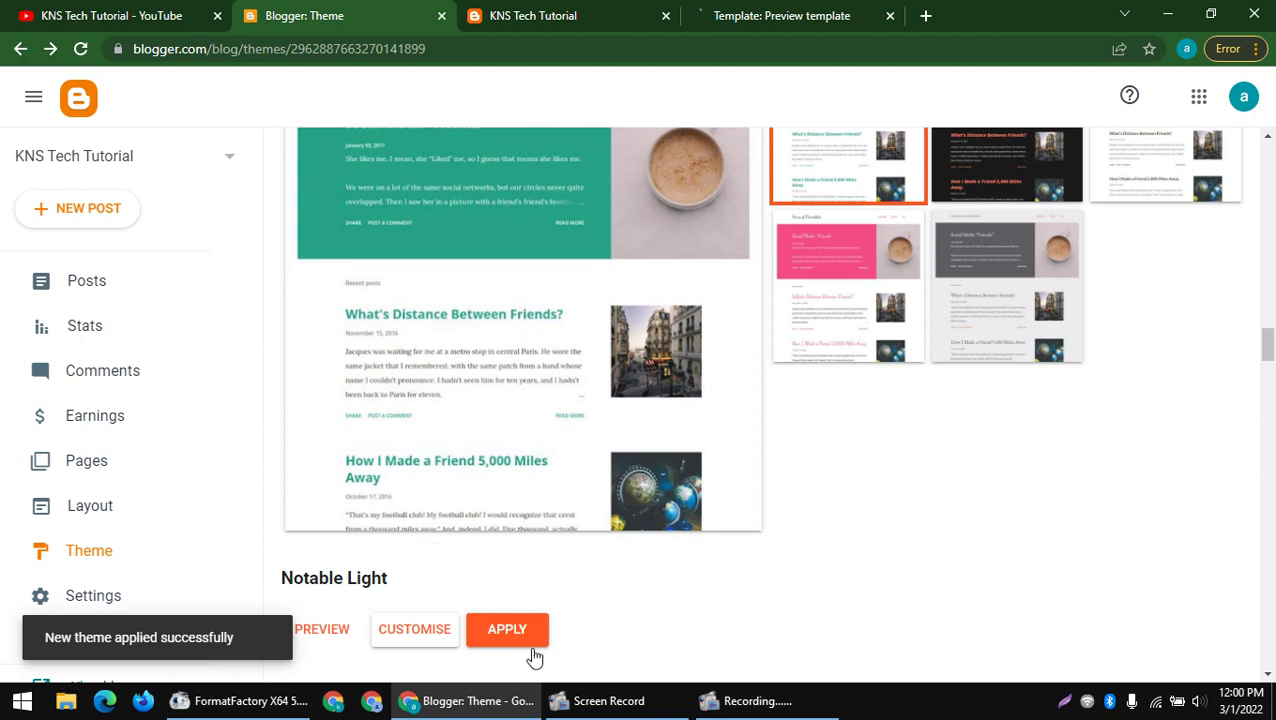
- Open the customiser for the Notable Light theme and look through its background and colour options
{"action": "left_click", "coordinate": [419, 634]}
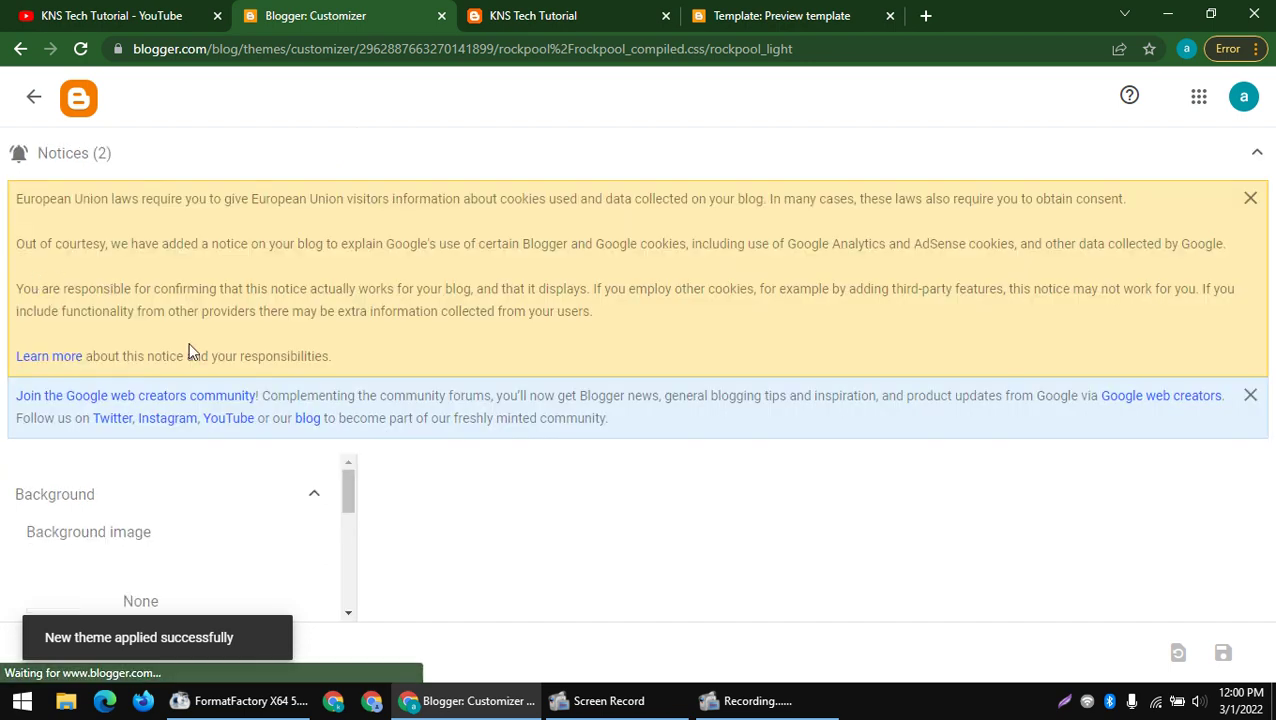
{"action": "scroll", "coordinate": [225, 555], "scroll_direction": "down", "scroll_amount": 5}
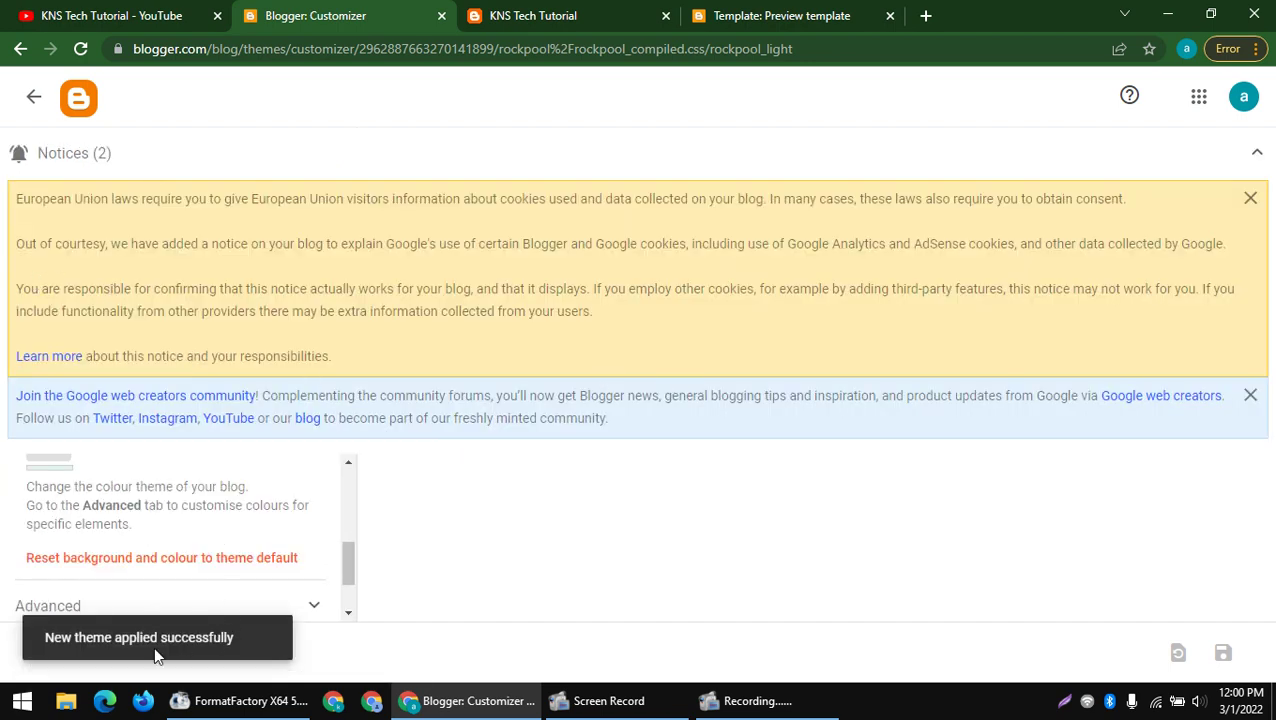
{"action": "left_click_drag", "start_coordinate": [67, 645], "coordinate": [267, 628]}
{"action": "scroll", "coordinate": [273, 612], "scroll_direction": "down", "scroll_amount": 1}
- Reload the blog's live home page and examine its header and layout in the new theme
{"action": "left_click", "coordinate": [552, 10]}
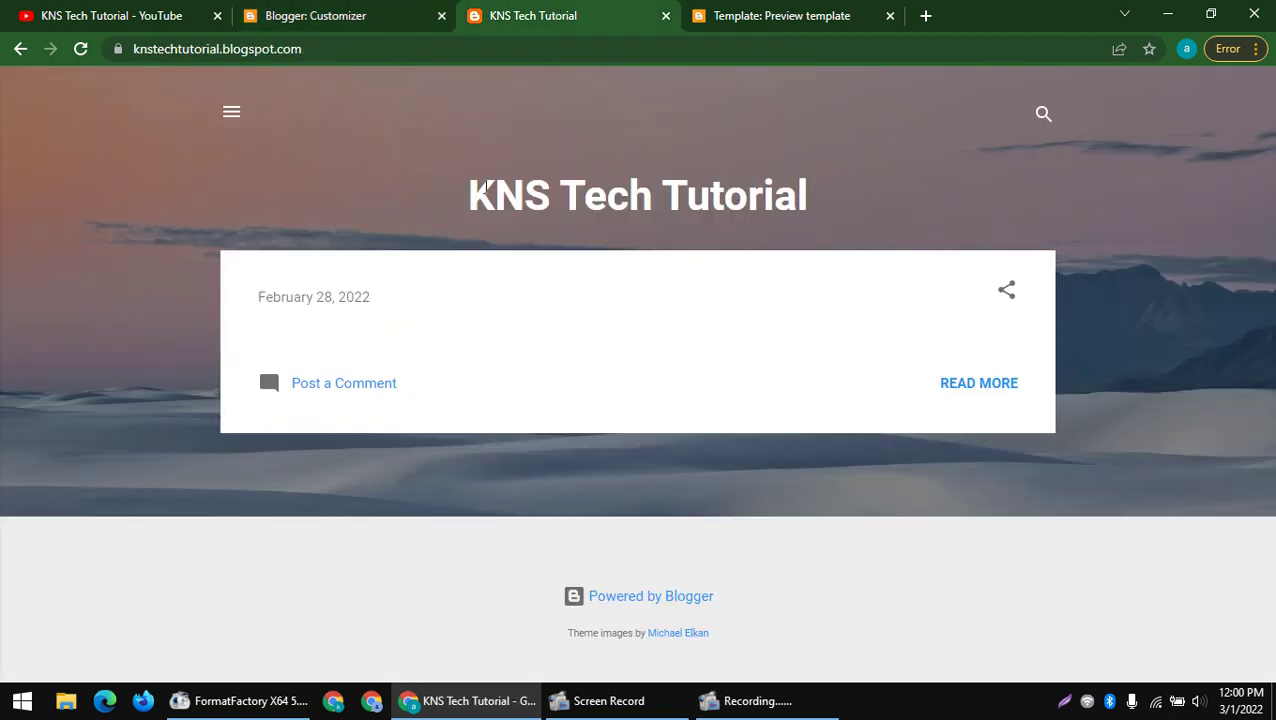
{"action": "right_click", "coordinate": [325, 158]}
{"action": "left_click", "coordinate": [320, 182]}
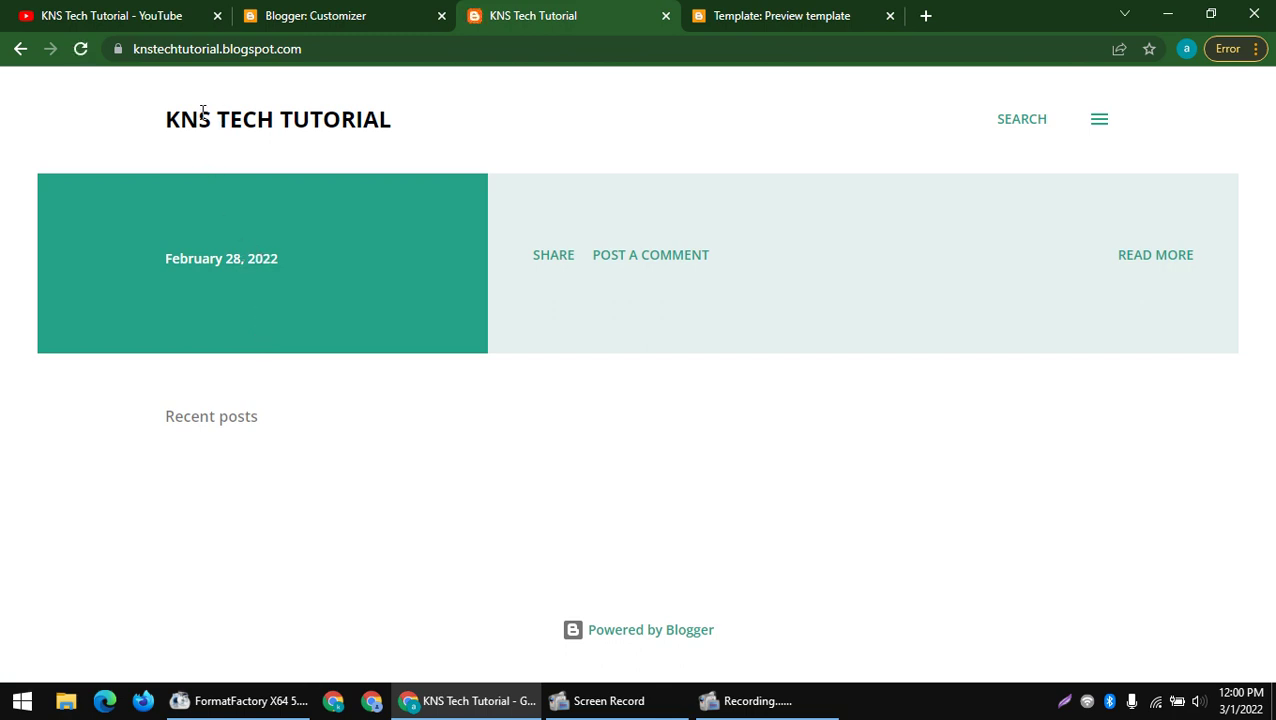
{"action": "left_click_drag", "start_coordinate": [151, 128], "coordinate": [208, 111]}
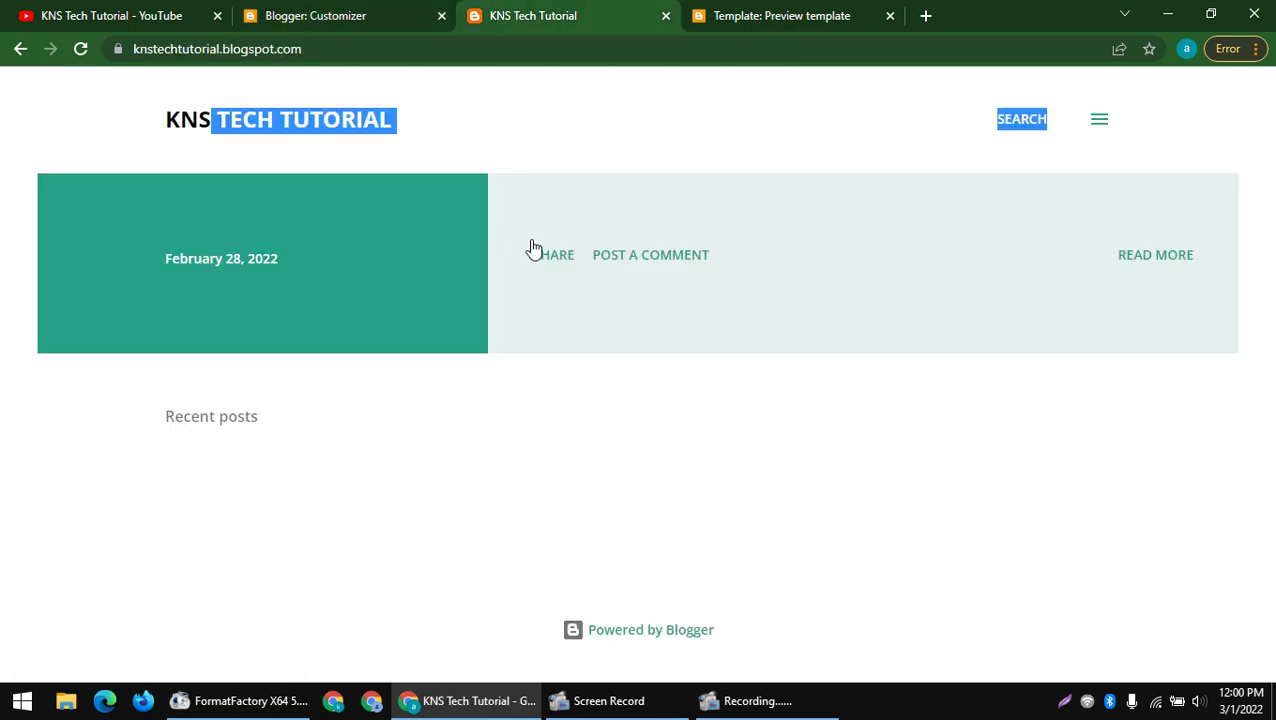
{"action": "left_click", "coordinate": [575, 91]}
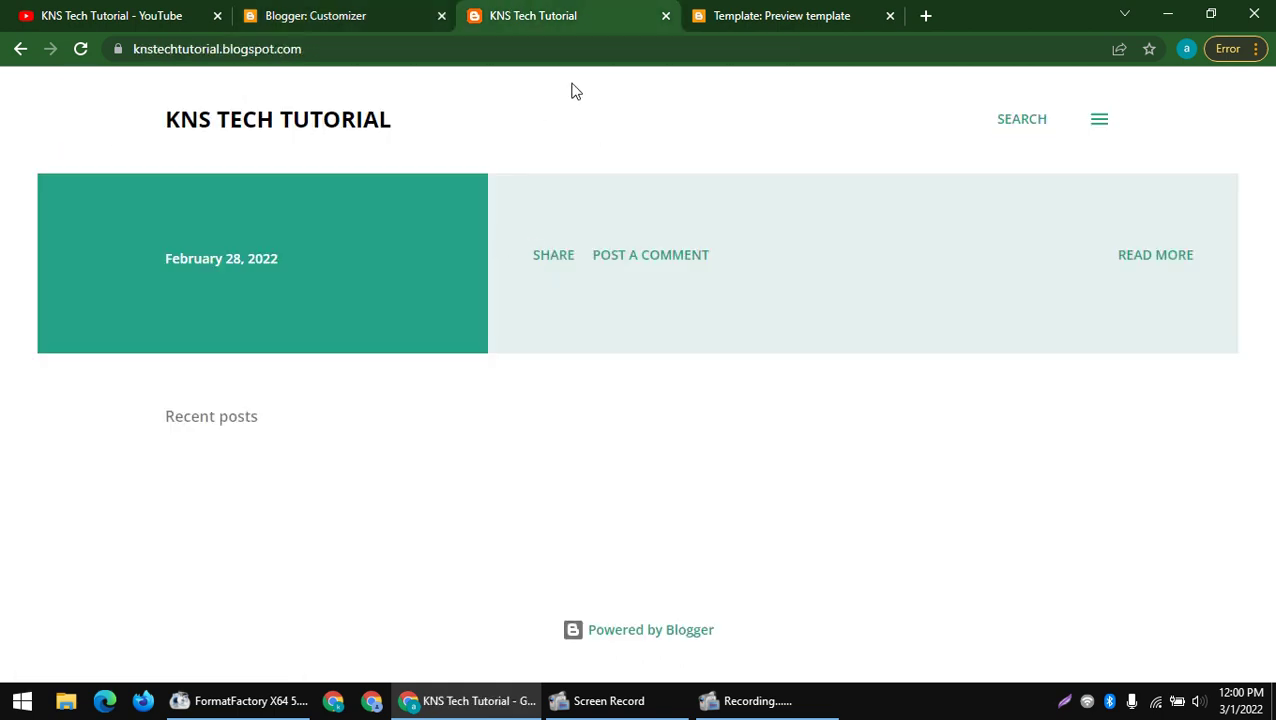
- Close the theme preview tab and return to the theme customiser
{"action": "left_click", "coordinate": [705, 8]}
{"action": "left_click", "coordinate": [609, 9]}
{"action": "left_click", "coordinate": [890, 16]}
{"action": "left_click", "coordinate": [372, 12]}
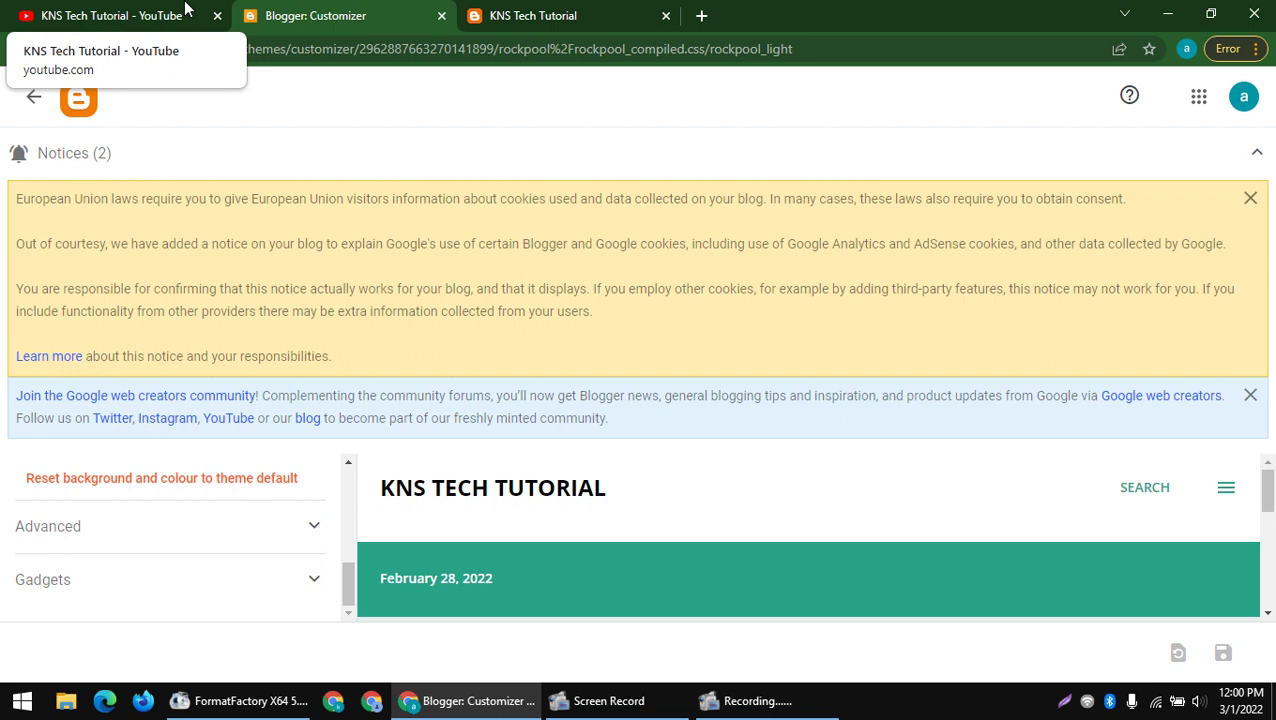
- Copy the address of the KNS Tech Tutorial YouTube channel page and return to the theme customiser
{"action": "left_click", "coordinate": [185, 8]}
{"action": "right_click", "coordinate": [385, 48]}
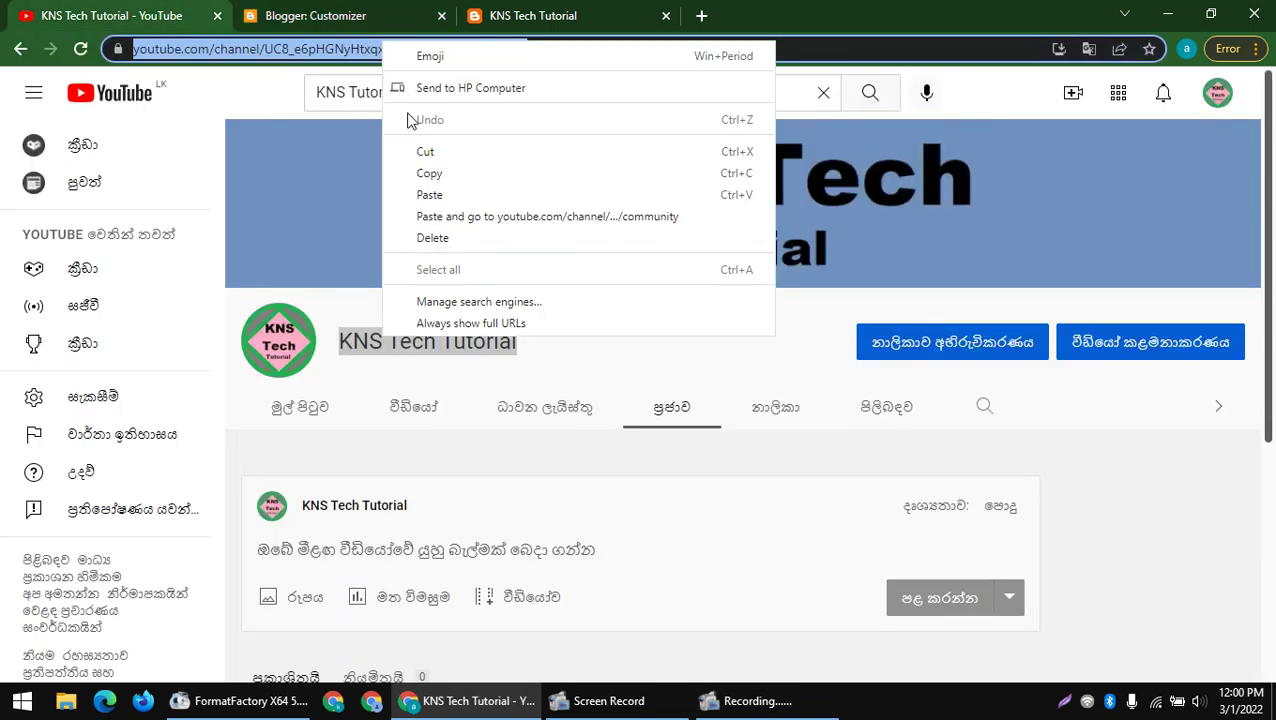
{"action": "left_click", "coordinate": [429, 173]}
{"action": "left_click", "coordinate": [372, 12]}
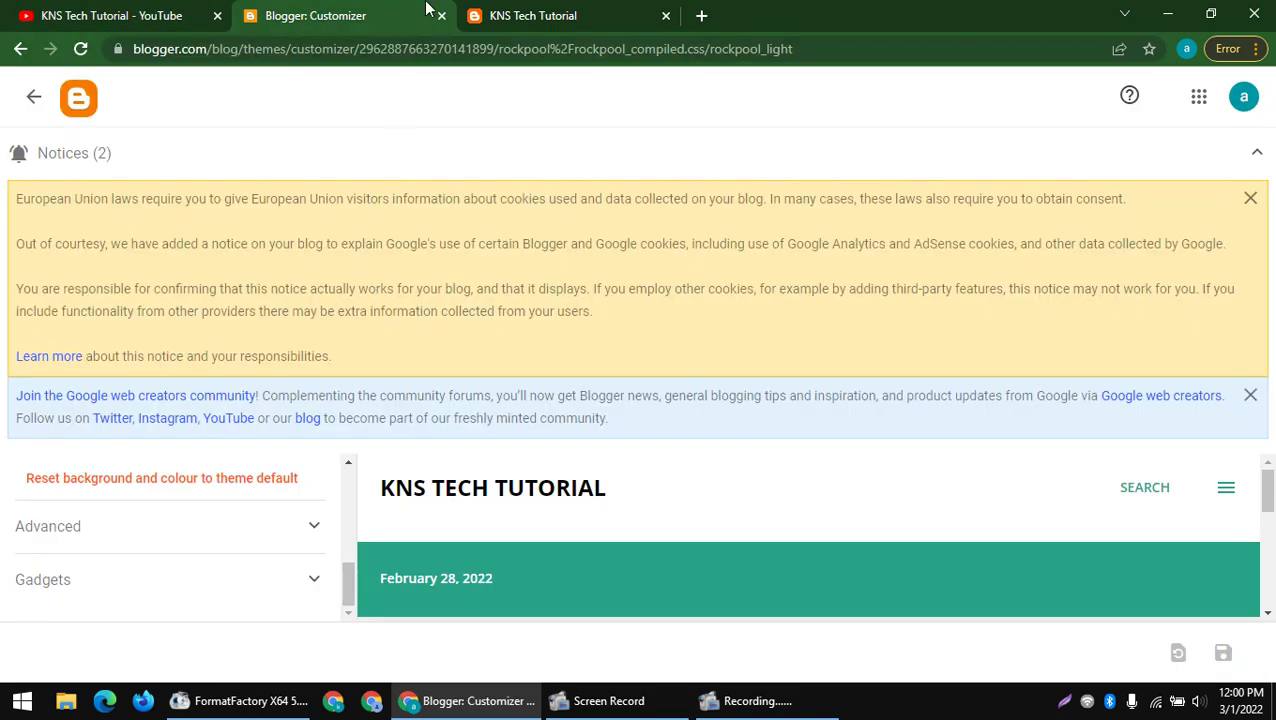
- Leave the theme customiser, go to the blog's post list and start a new post
{"action": "left_click", "coordinate": [507, 12]}
{"action": "left_click", "coordinate": [340, 14]}
{"action": "left_click", "coordinate": [33, 97]}
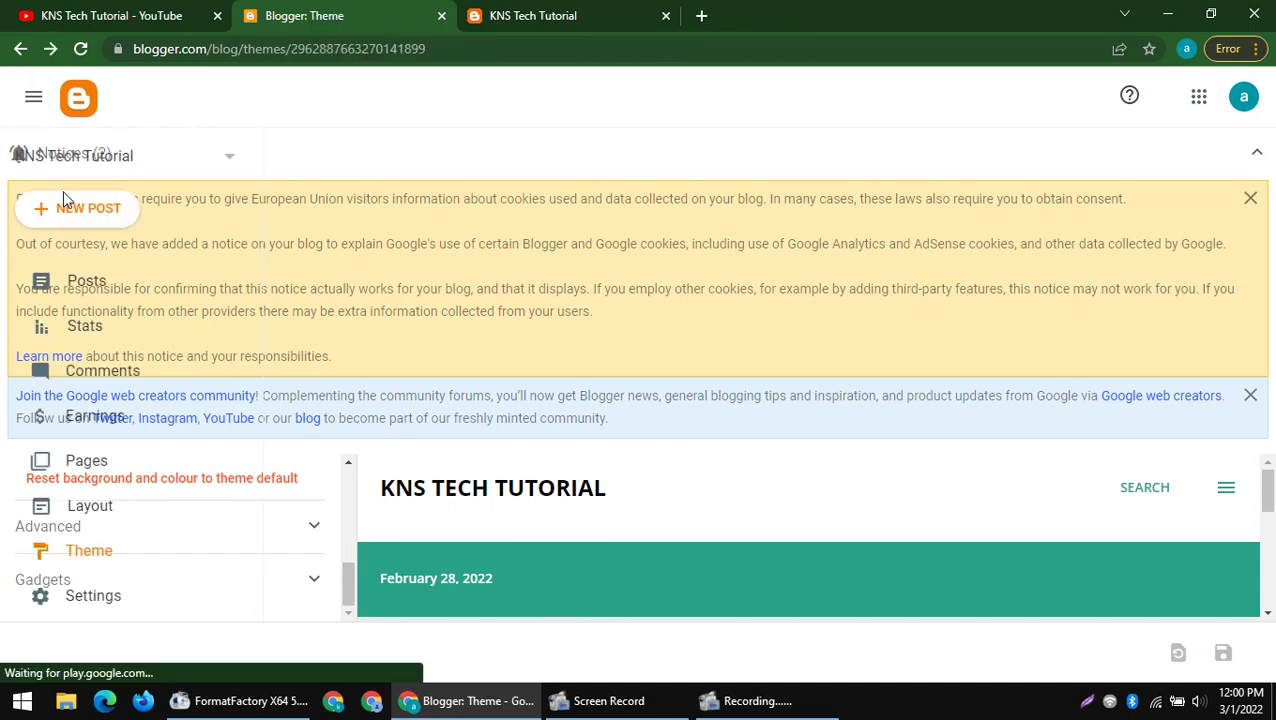
{"action": "left_click", "coordinate": [70, 288]}
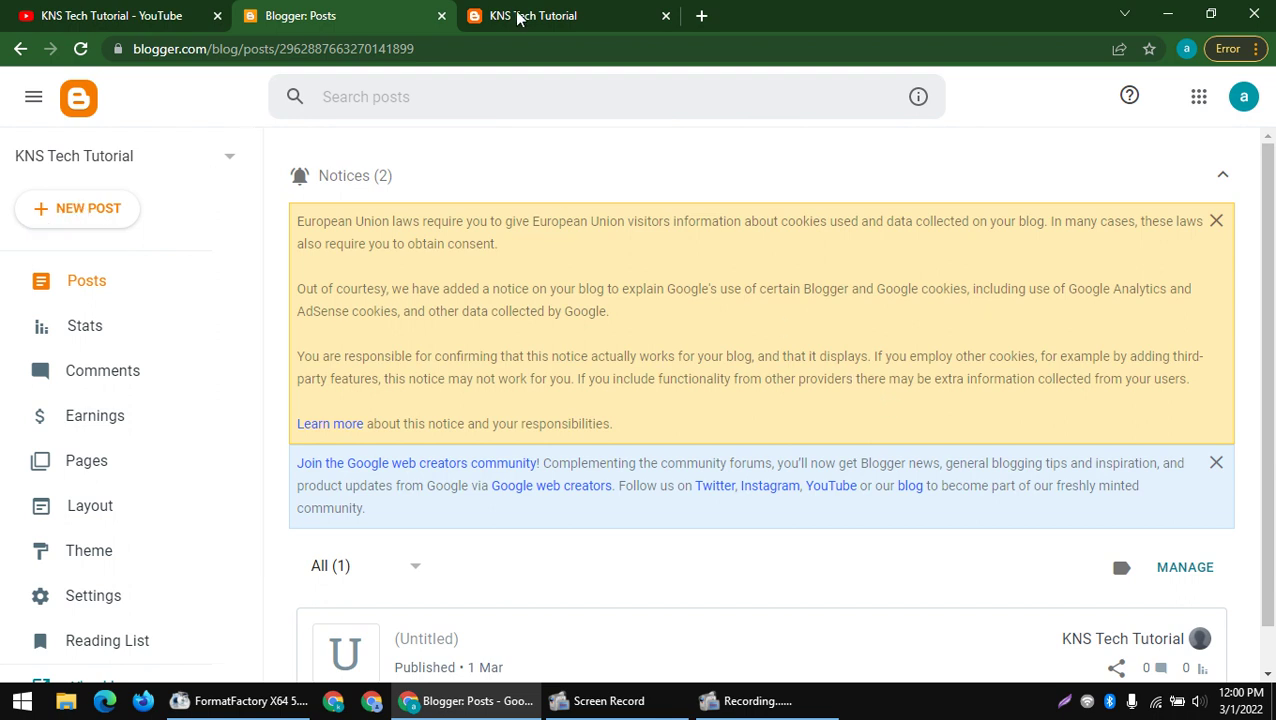
{"action": "left_click", "coordinate": [55, 212]}
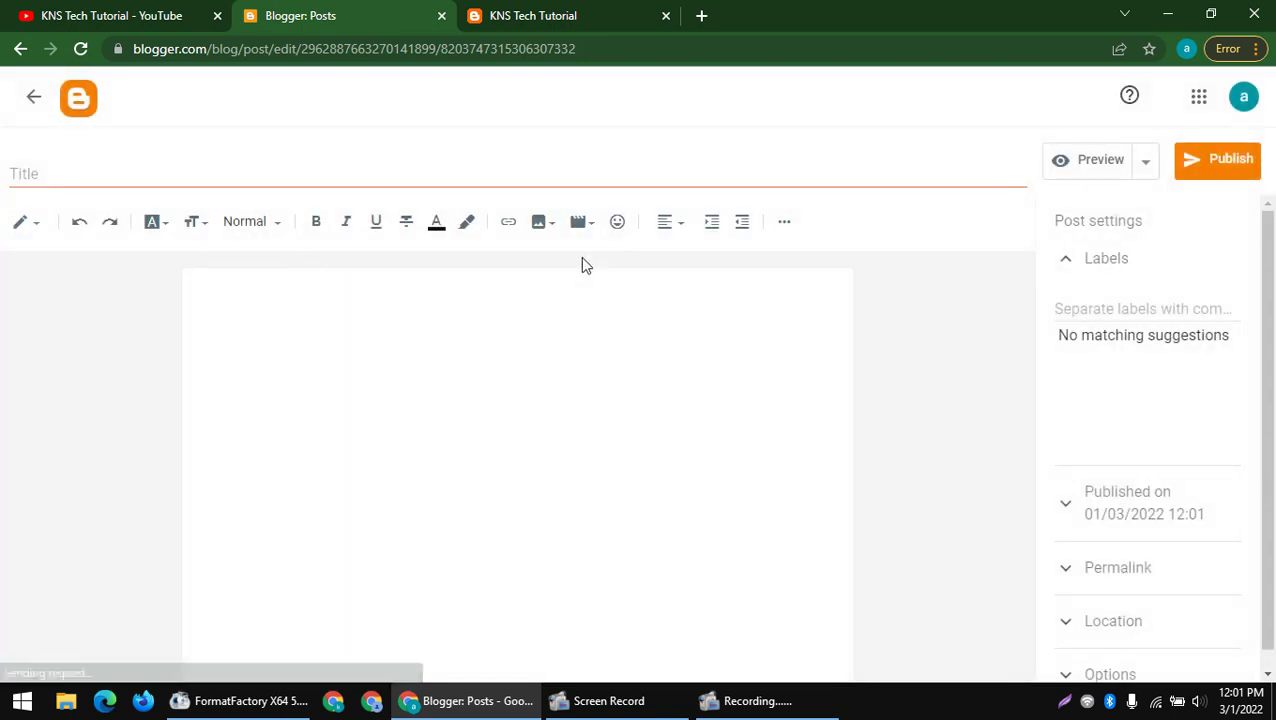
- Paste the copied YouTube channel URL into the post body and remove "/community" from its end
{"action": "left_click", "coordinate": [253, 288]}
{"action": "type", "text": "https://www.youtube.com/channel/UC8_e6pHGNyHtxqxmqC1HM3Q/community"}
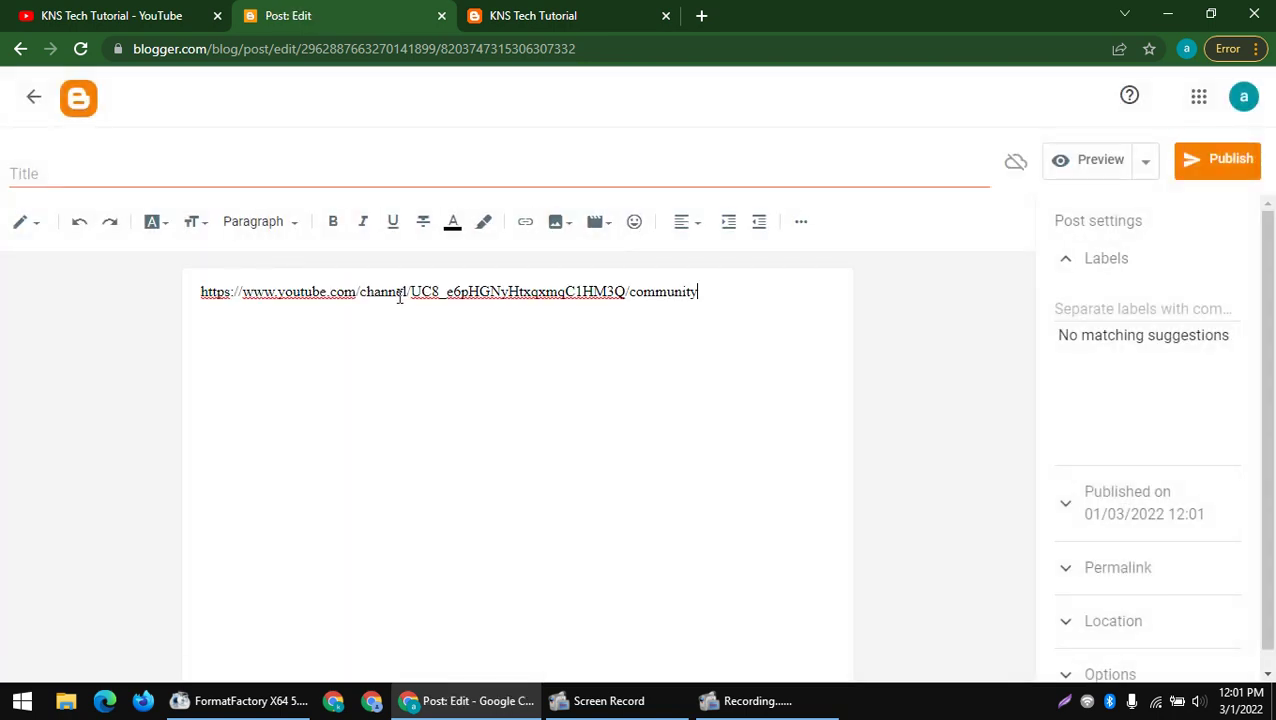
{"action": "left_click_drag", "start_coordinate": [631, 293], "coordinate": [873, 305]}
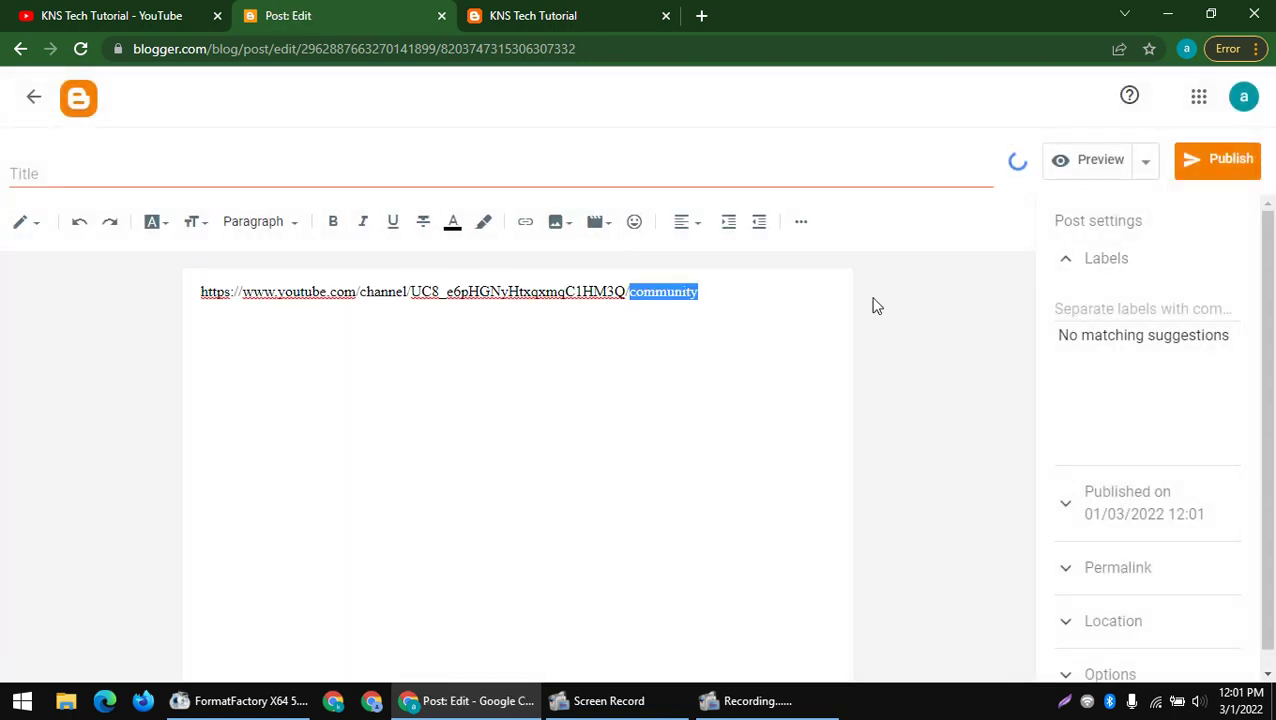
{"action": "key", "text": "BackSpace"}
{"action": "key", "text": "BackSpace"}
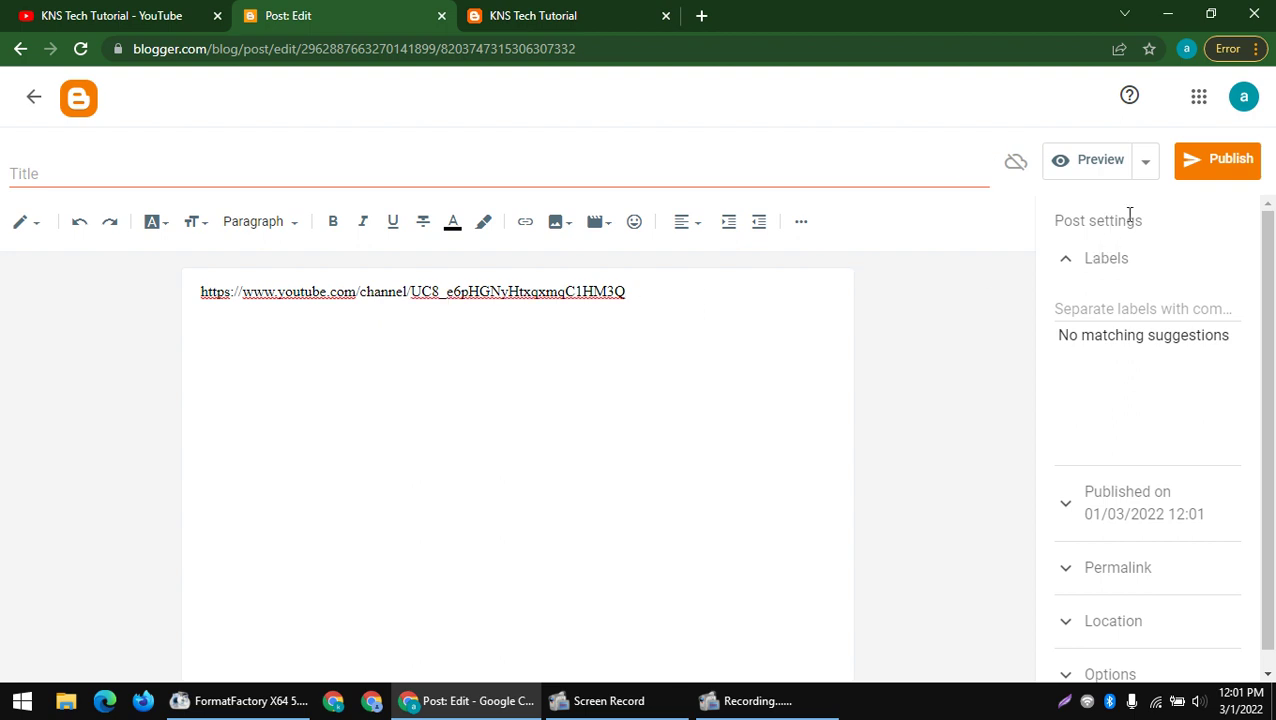
- Publish the post containing the YouTube channel link and view it on the live blog
{"action": "left_click", "coordinate": [1195, 170]}
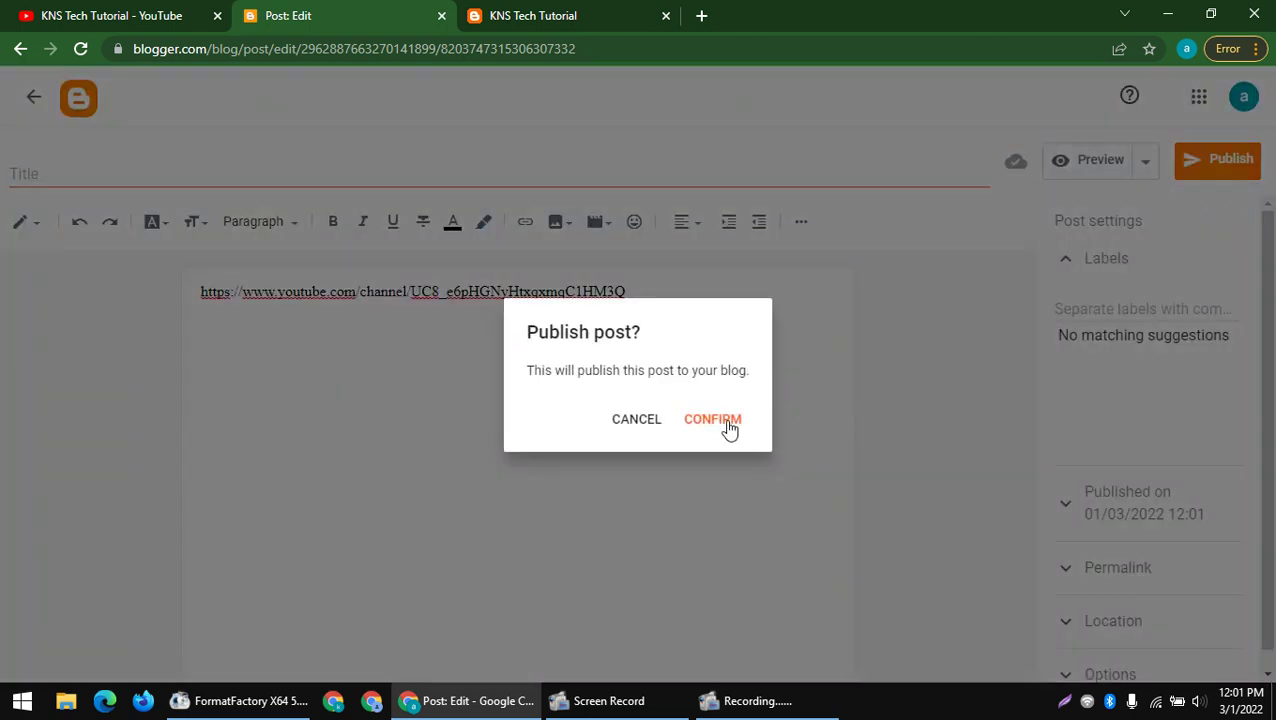
{"action": "left_click", "coordinate": [727, 425]}
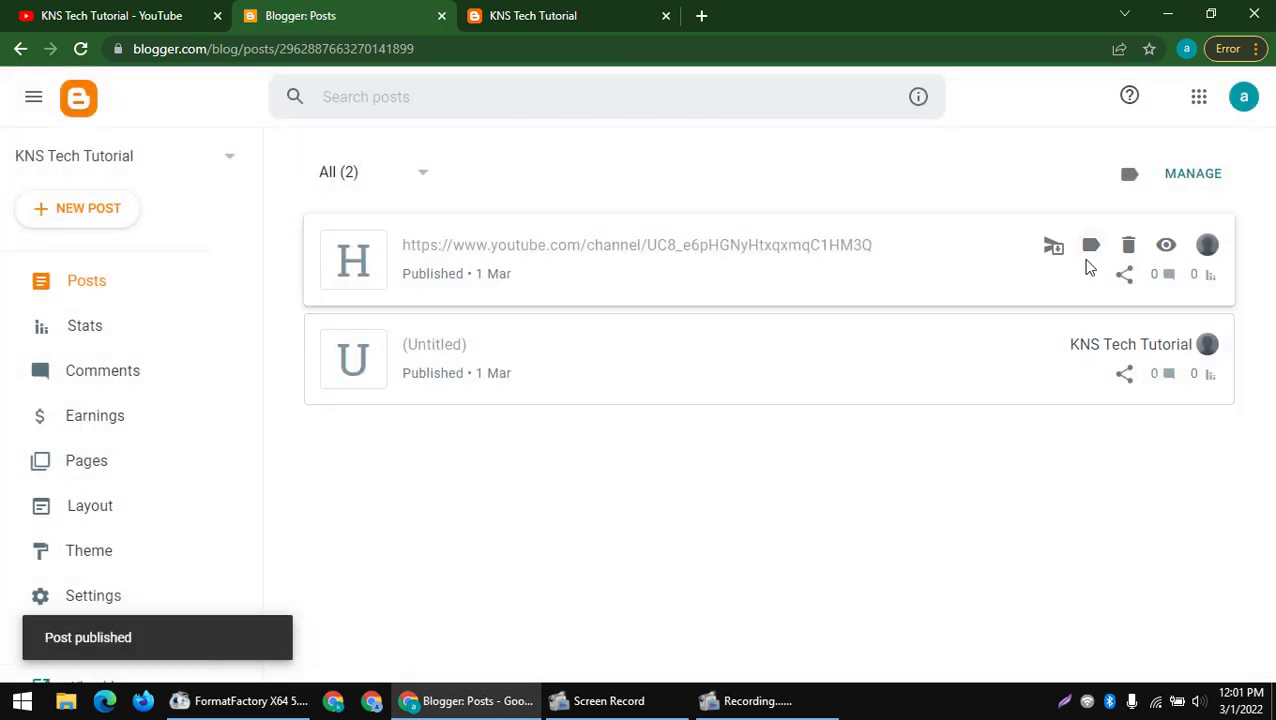
{"action": "scroll", "coordinate": [1100, 400], "scroll_direction": "down", "scroll_amount": 2}
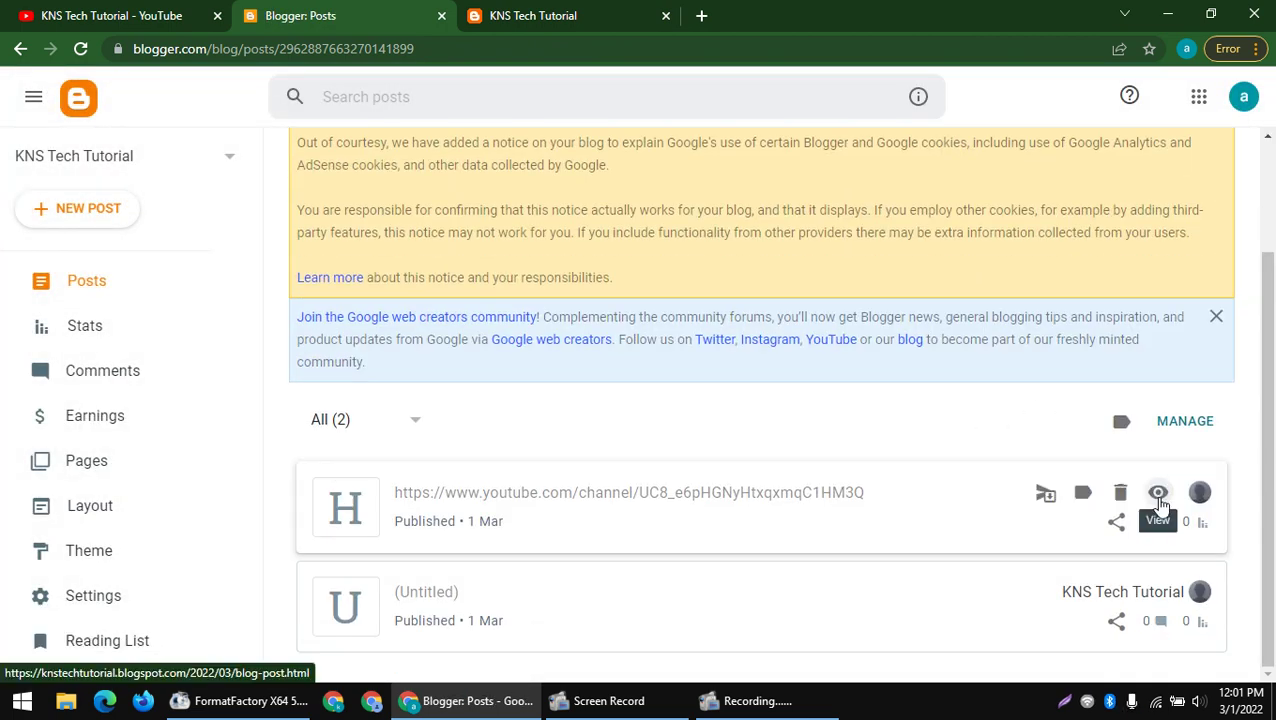
{"action": "left_click", "coordinate": [1154, 491]}
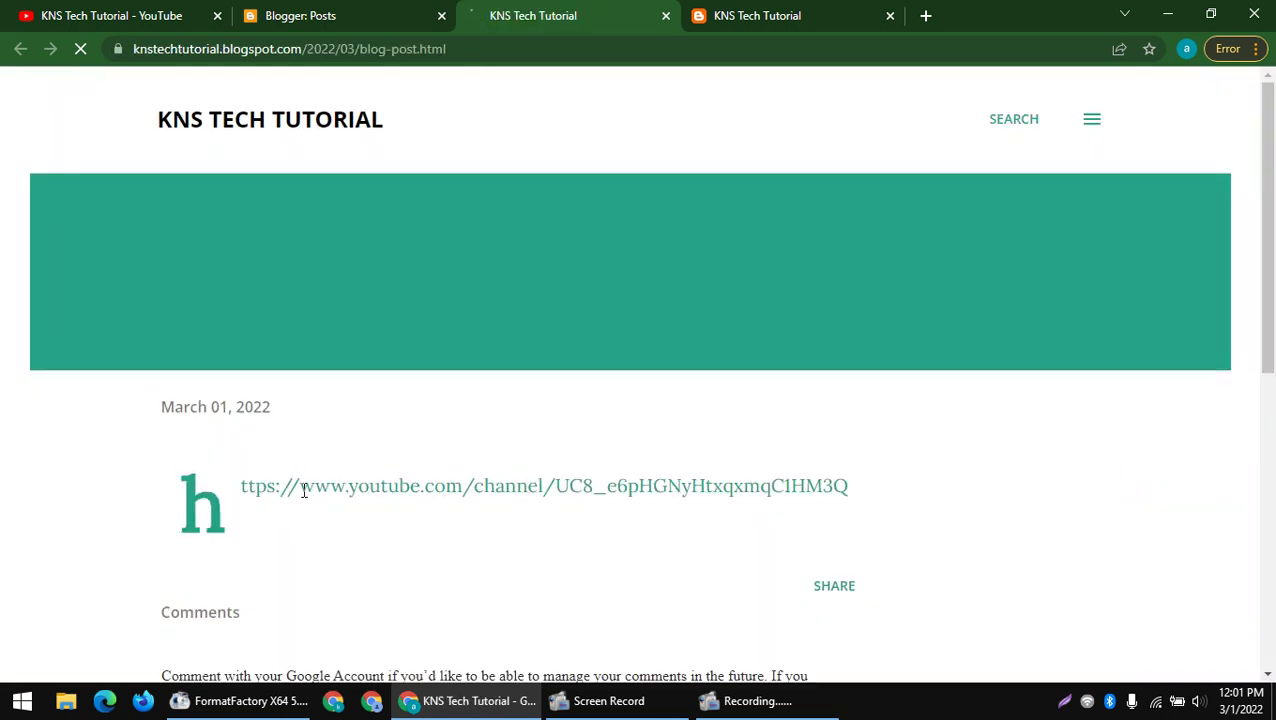
- Copy the YouTube channel URL text from the published post
{"action": "triple_click", "coordinate": [302, 488]}
{"action": "right_click", "coordinate": [303, 497]}
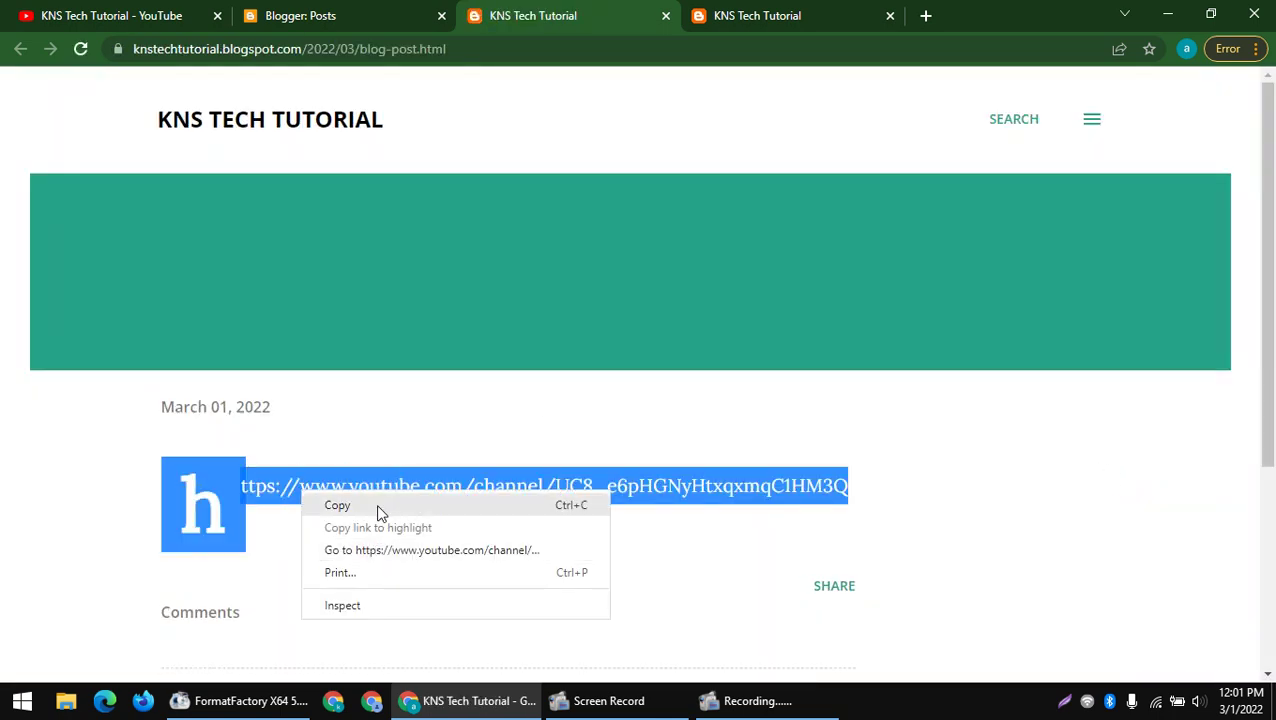
{"action": "left_click", "coordinate": [379, 508]}
{"action": "left_click", "coordinate": [336, 456]}
{"action": "scroll", "coordinate": [408, 401], "scroll_direction": "down", "scroll_amount": 3}
{"action": "scroll", "coordinate": [408, 401], "scroll_direction": "up", "scroll_amount": 3}
- Open the YouTube channel address selected in the published post in a new tab, and close that tab again
{"action": "double_click", "coordinate": [443, 446]}
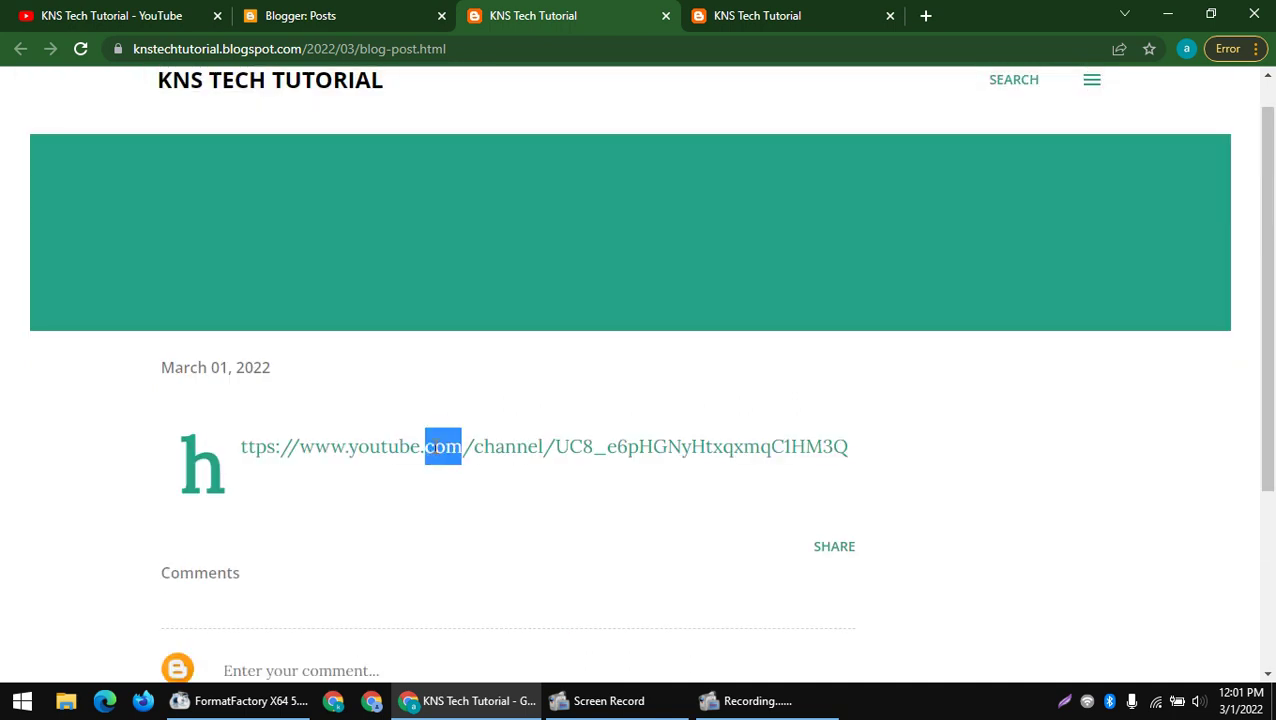
{"action": "right_click", "coordinate": [438, 447]}
{"action": "double_click", "coordinate": [390, 450]}
{"action": "triple_click", "coordinate": [390, 452]}
{"action": "right_click", "coordinate": [390, 456]}
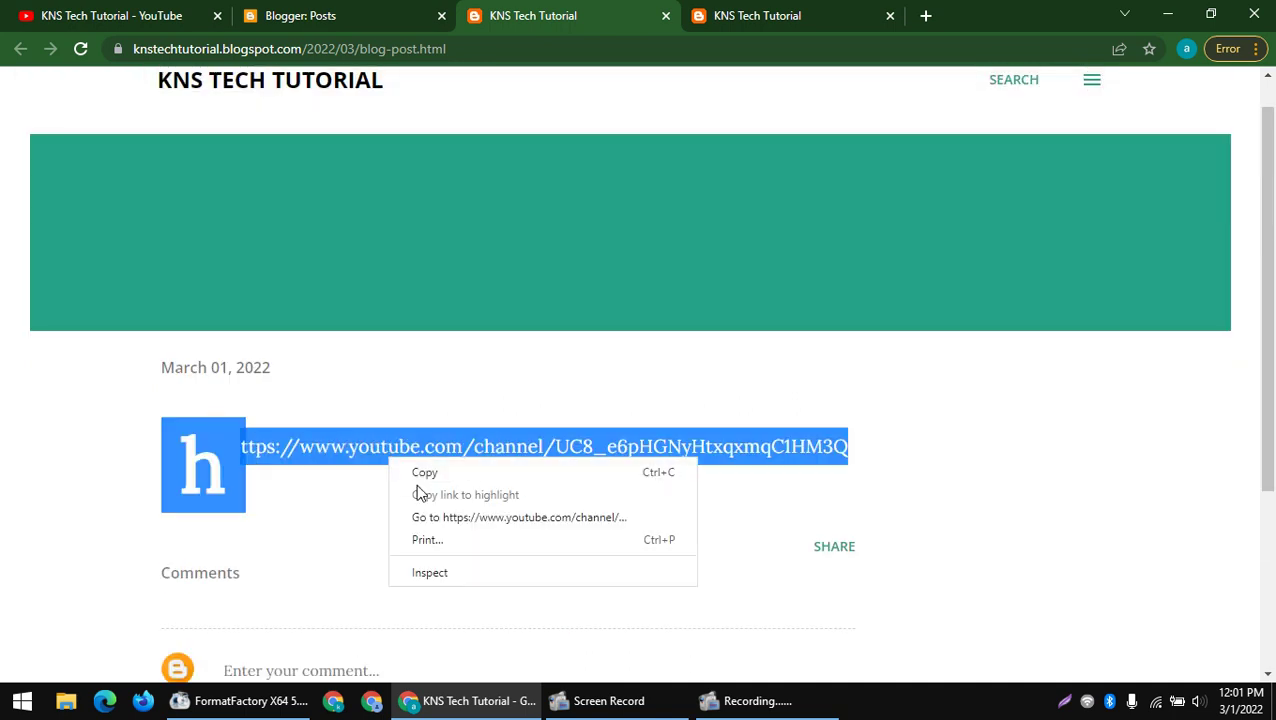
{"action": "left_click", "coordinate": [316, 466]}
{"action": "left_click_drag", "start_coordinate": [349, 446], "coordinate": [862, 446]}
{"action": "right_click", "coordinate": [791, 456]}
{"action": "left_click", "coordinate": [830, 517]}
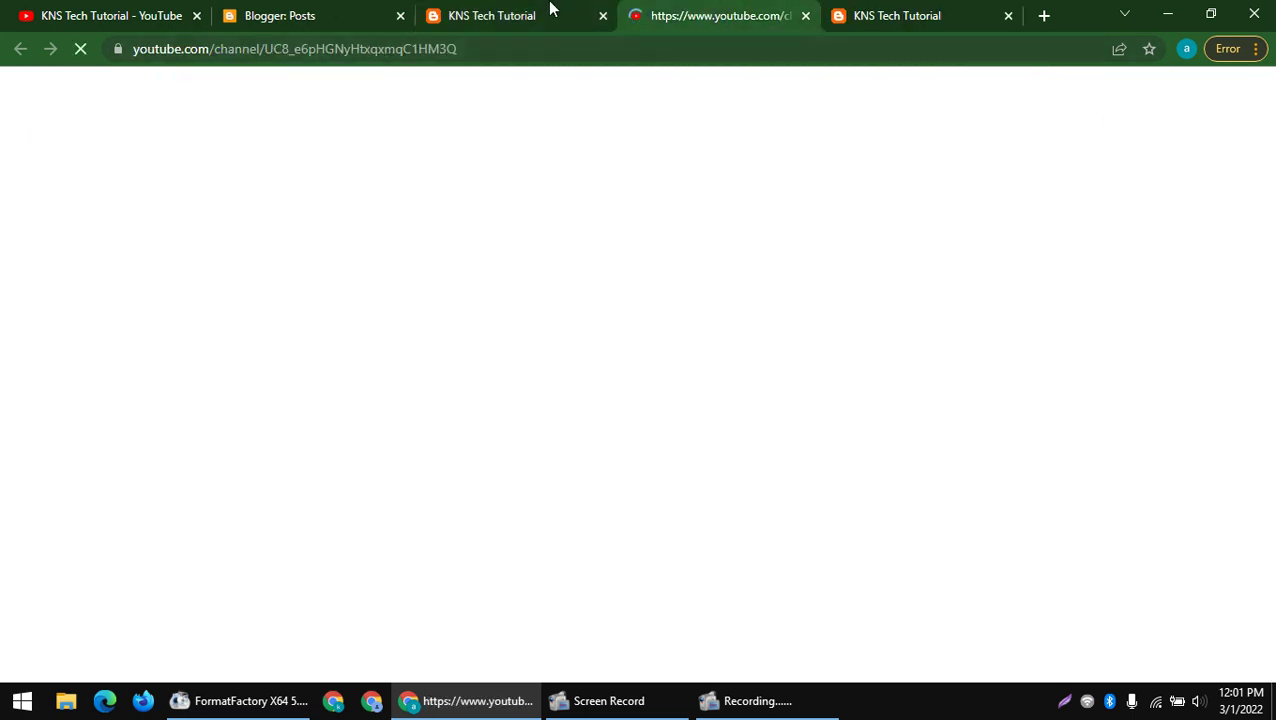
{"action": "left_click", "coordinate": [551, 8]}
{"action": "left_click", "coordinate": [806, 16]}
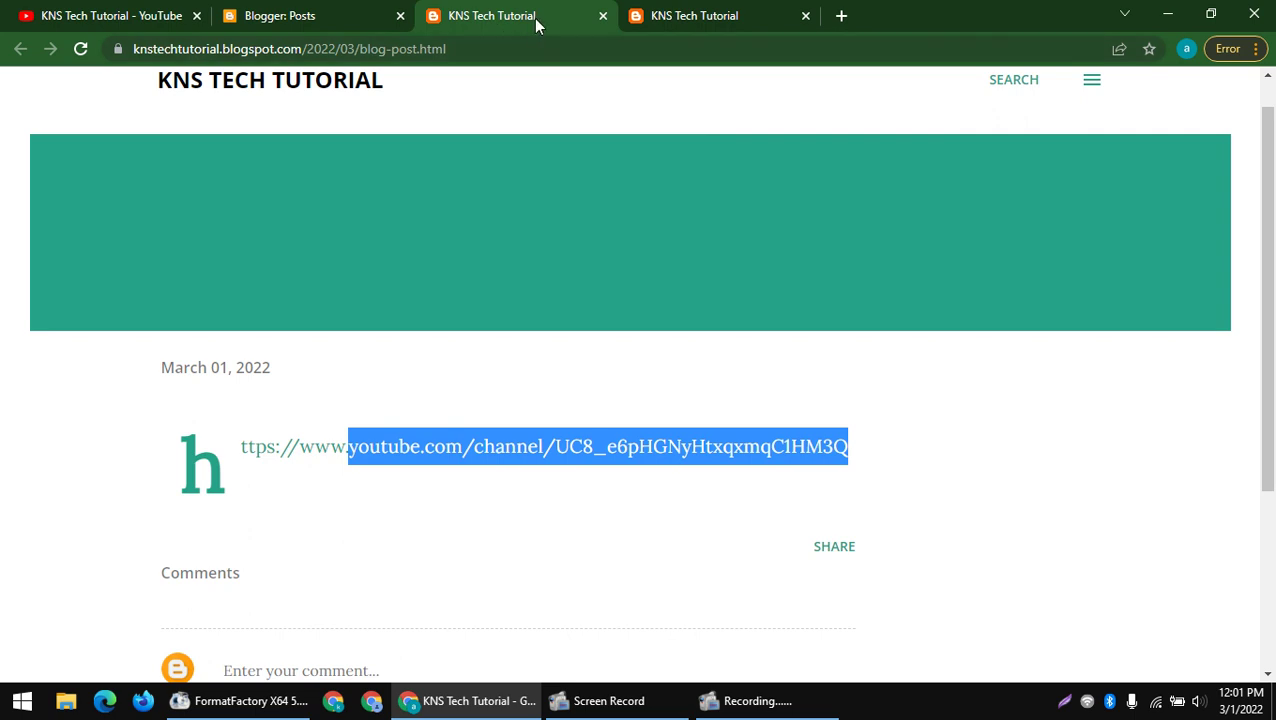
- Return to the Blogger dashboard, open the custom domain setting under Publishing and go to the page for buying a domain
{"action": "left_click", "coordinate": [275, 12]}
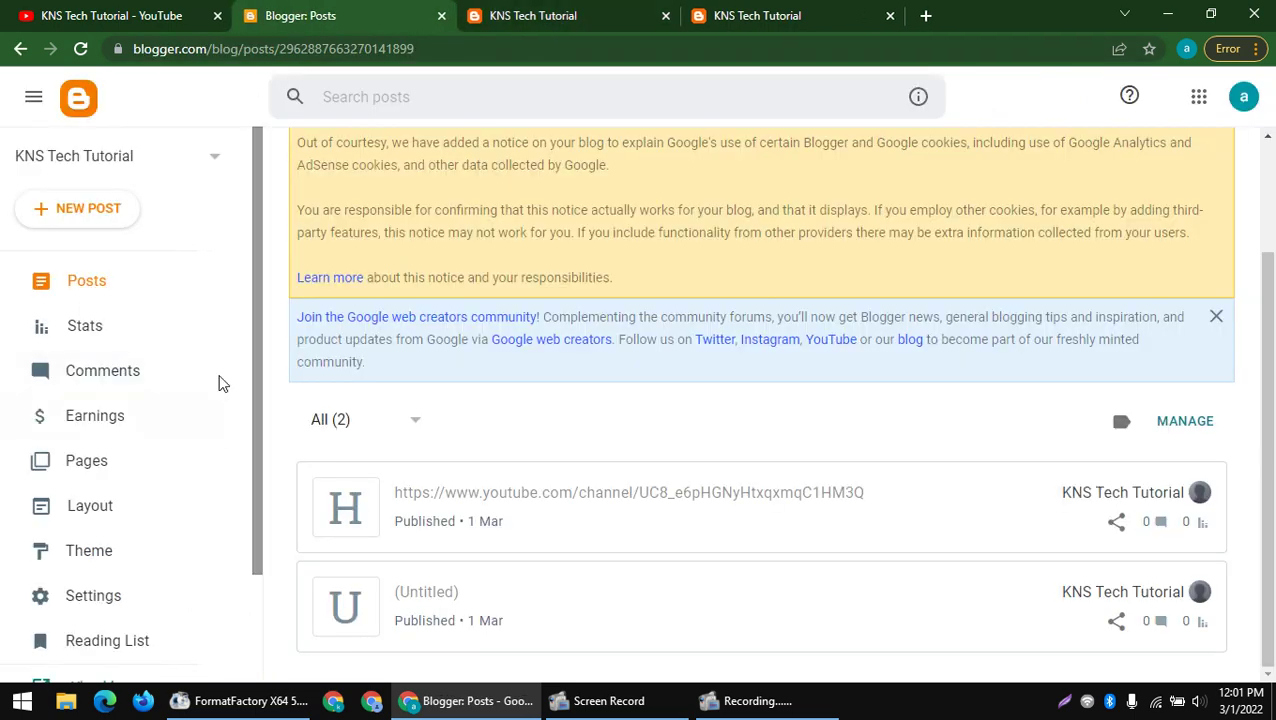
{"action": "left_click", "coordinate": [122, 602]}
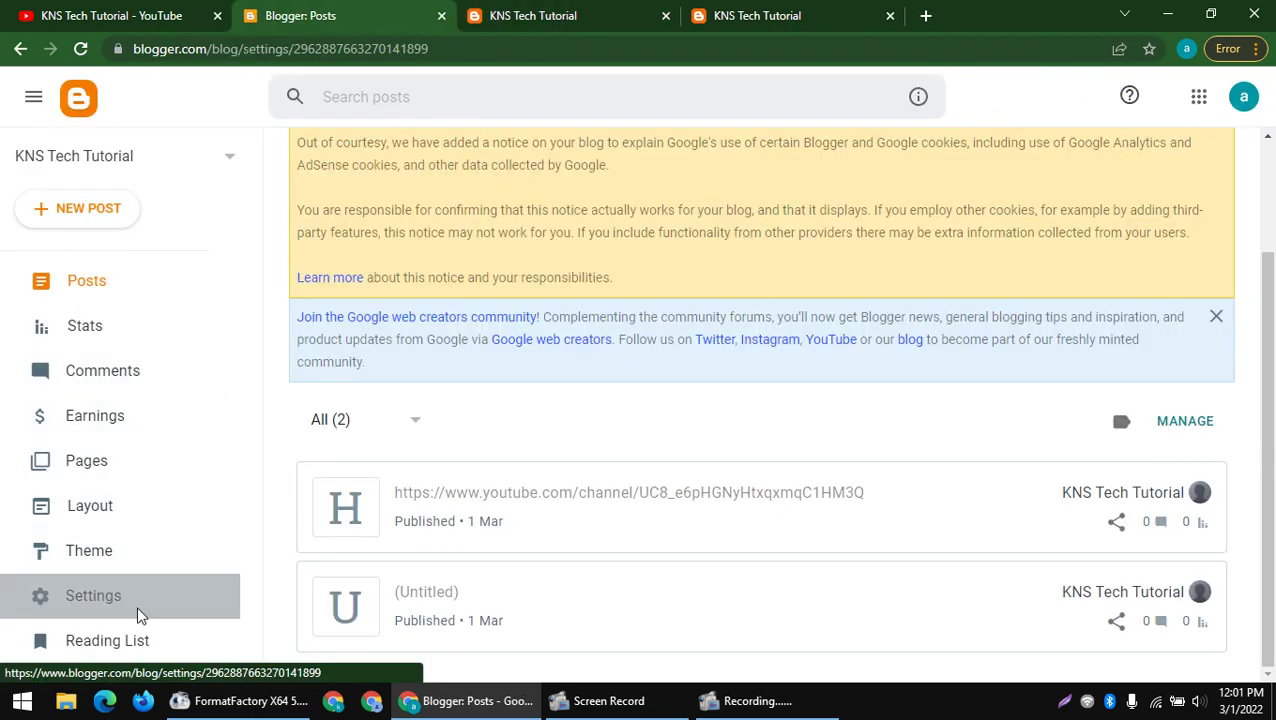
{"action": "scroll", "coordinate": [498, 239], "scroll_direction": "down", "scroll_amount": 6}
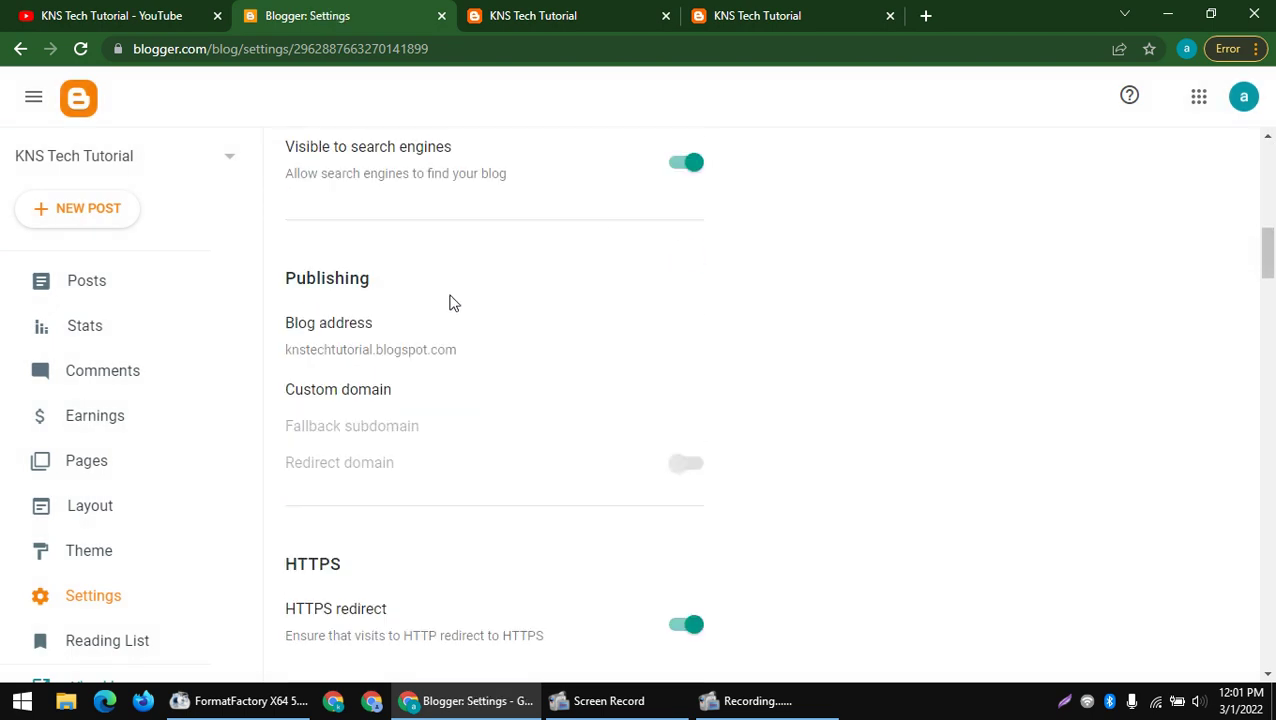
{"action": "left_click", "coordinate": [327, 395]}
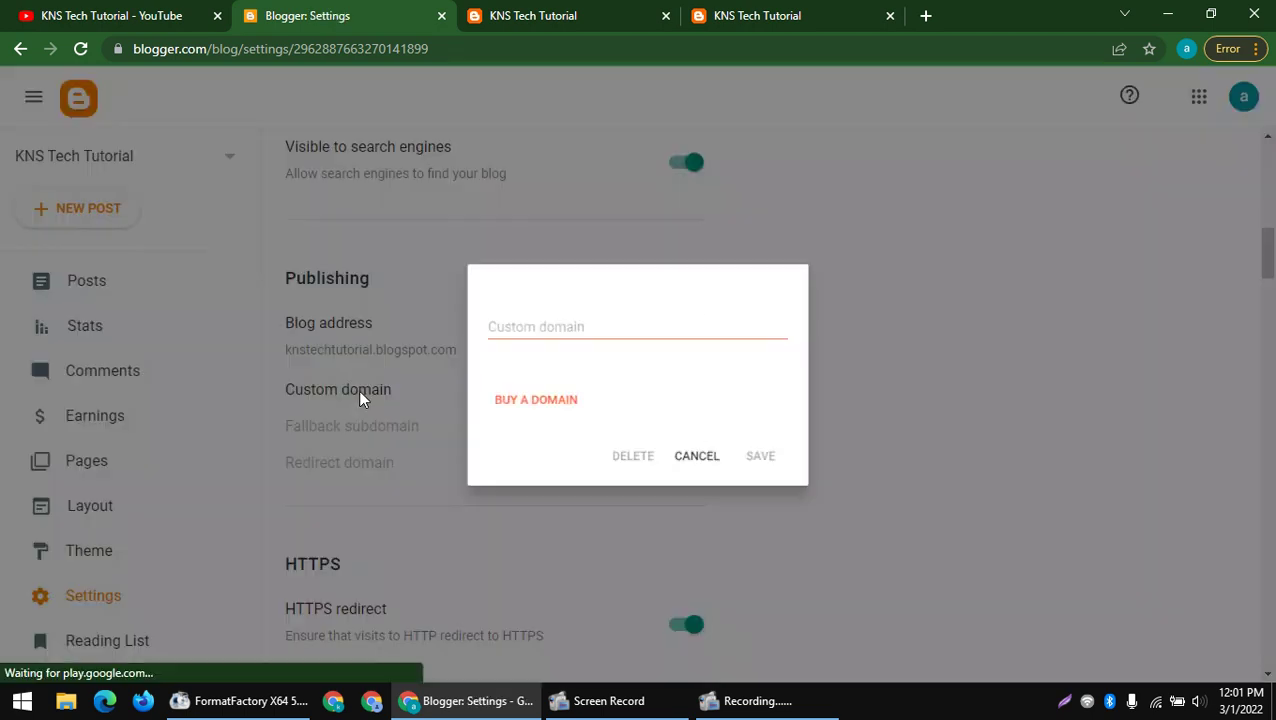
{"action": "left_click", "coordinate": [575, 330]}
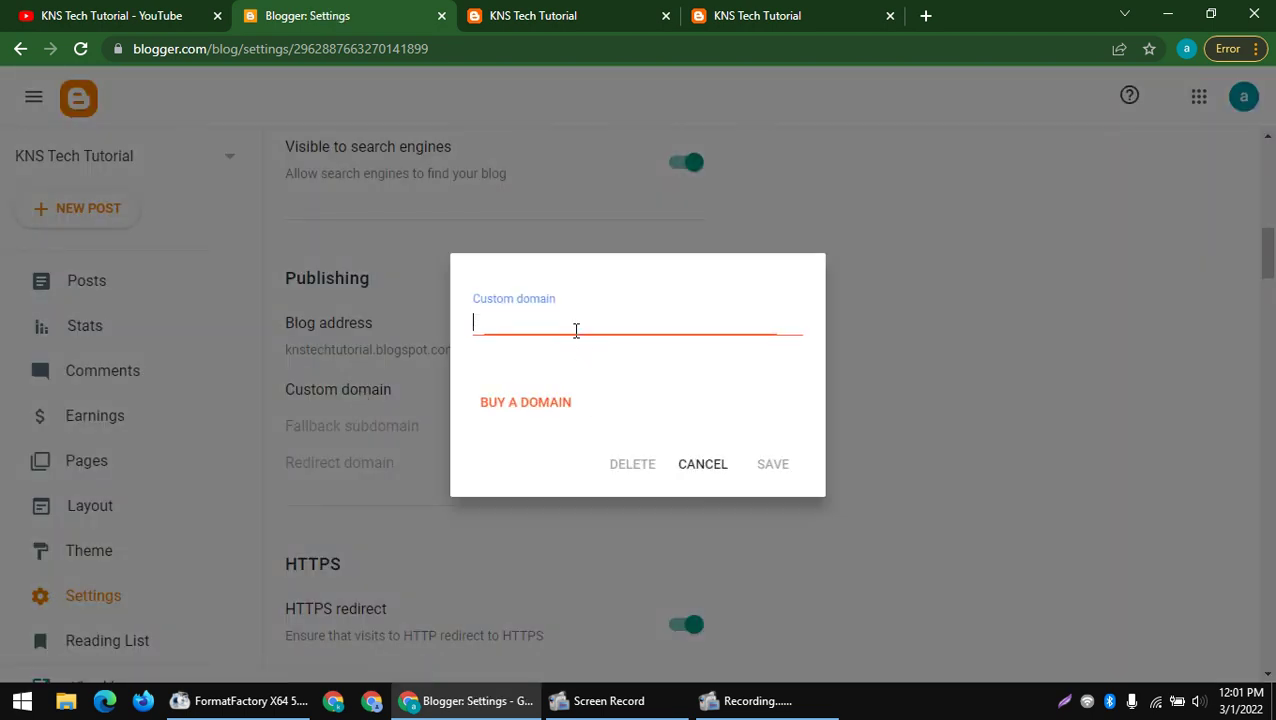
{"action": "left_click", "coordinate": [507, 408]}
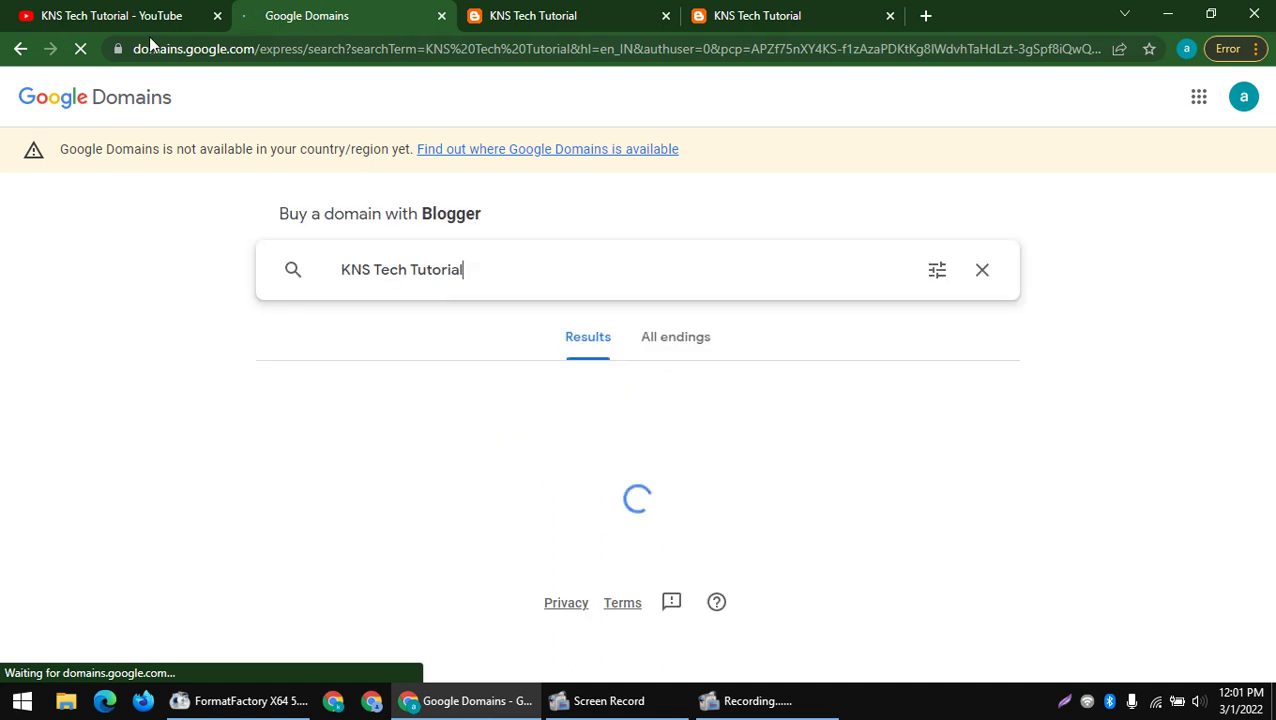
- Examine the first suggested domain names for KNS Tech Tutorial and their yearly prices, including the knstechtutorial.store offer
{"action": "left_click_drag", "start_coordinate": [258, 45], "coordinate": [5, 185]}
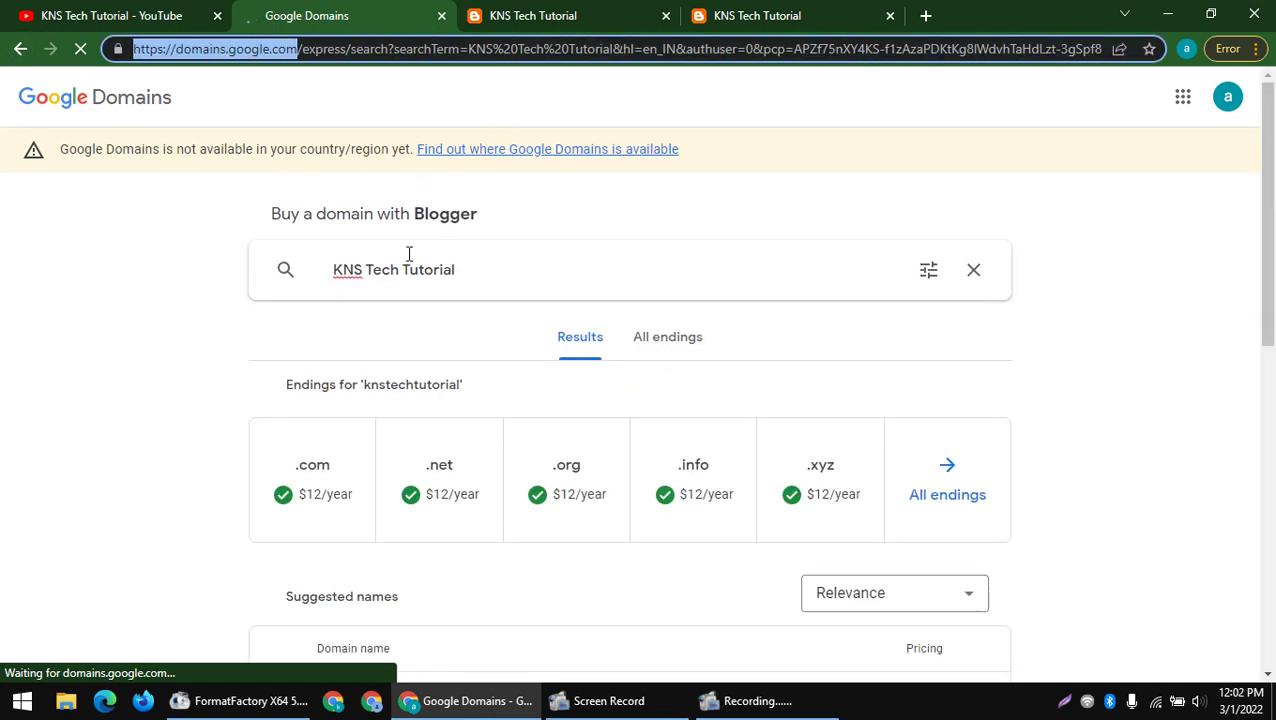
{"action": "left_click_drag", "start_coordinate": [480, 275], "coordinate": [273, 279]}
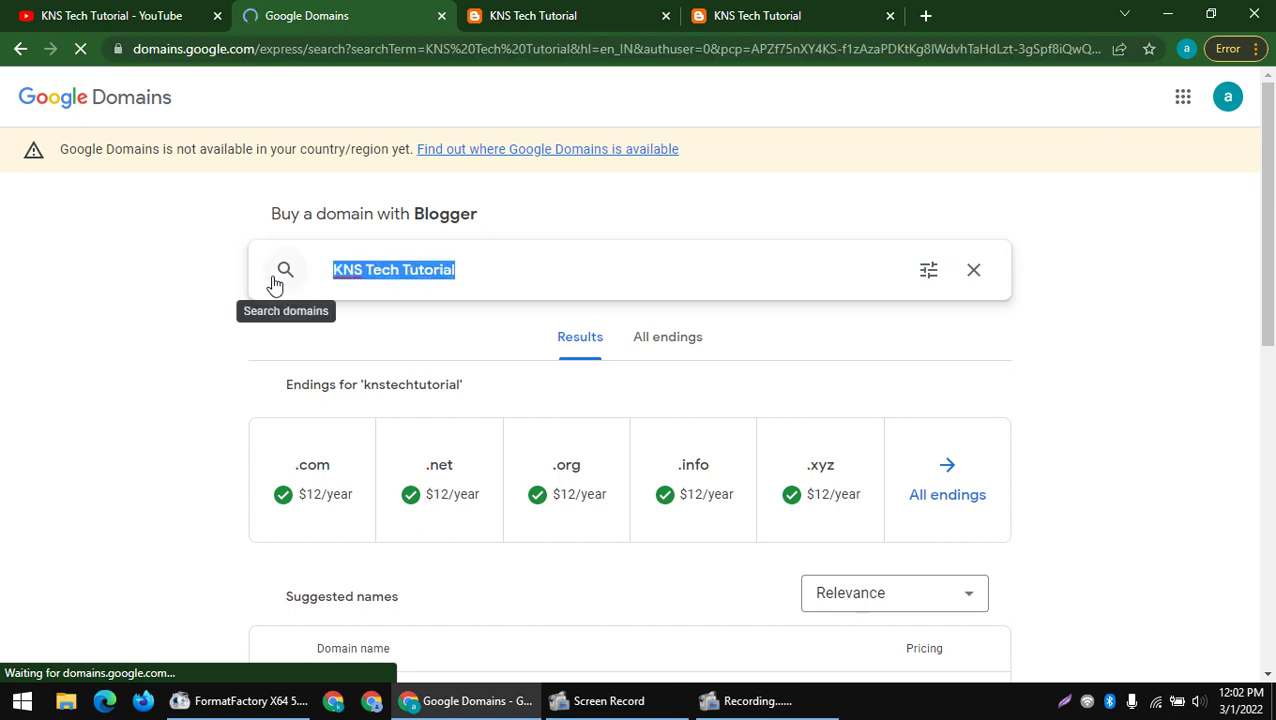
{"action": "left_click", "coordinate": [165, 305]}
{"action": "scroll", "coordinate": [228, 310], "scroll_direction": "down", "scroll_amount": 3}
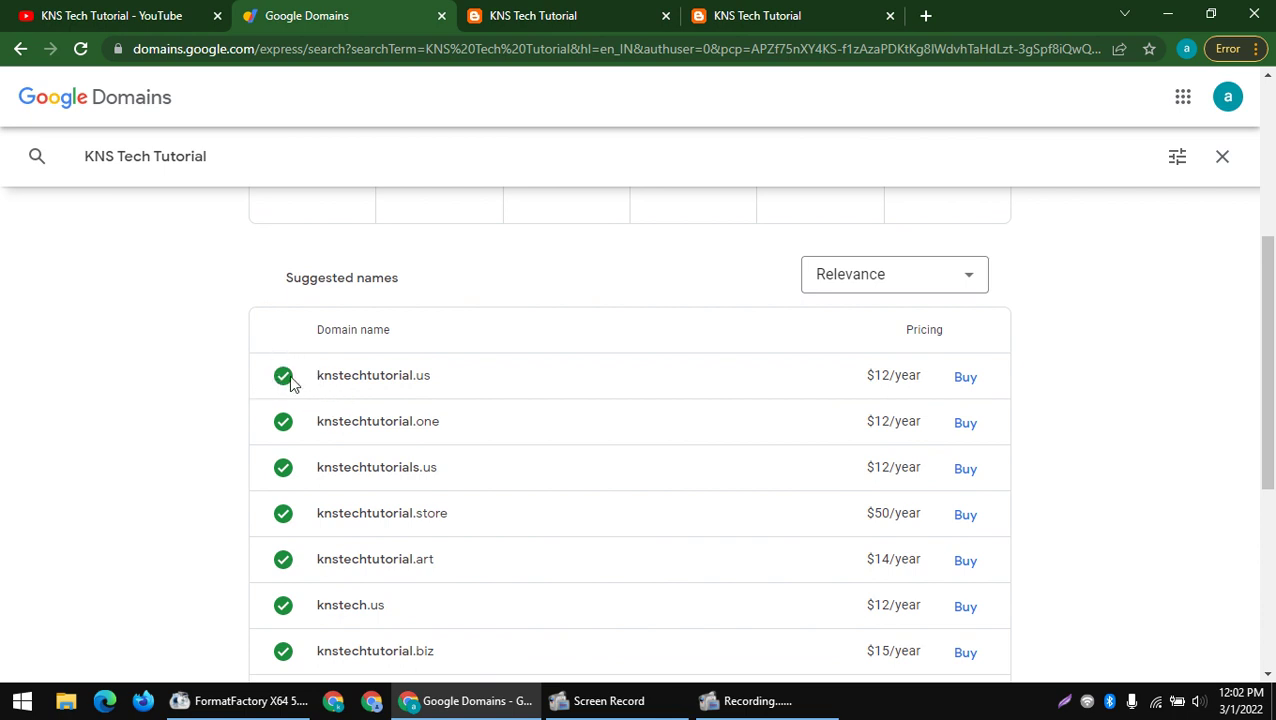
{"action": "left_click_drag", "start_coordinate": [325, 380], "coordinate": [449, 387]}
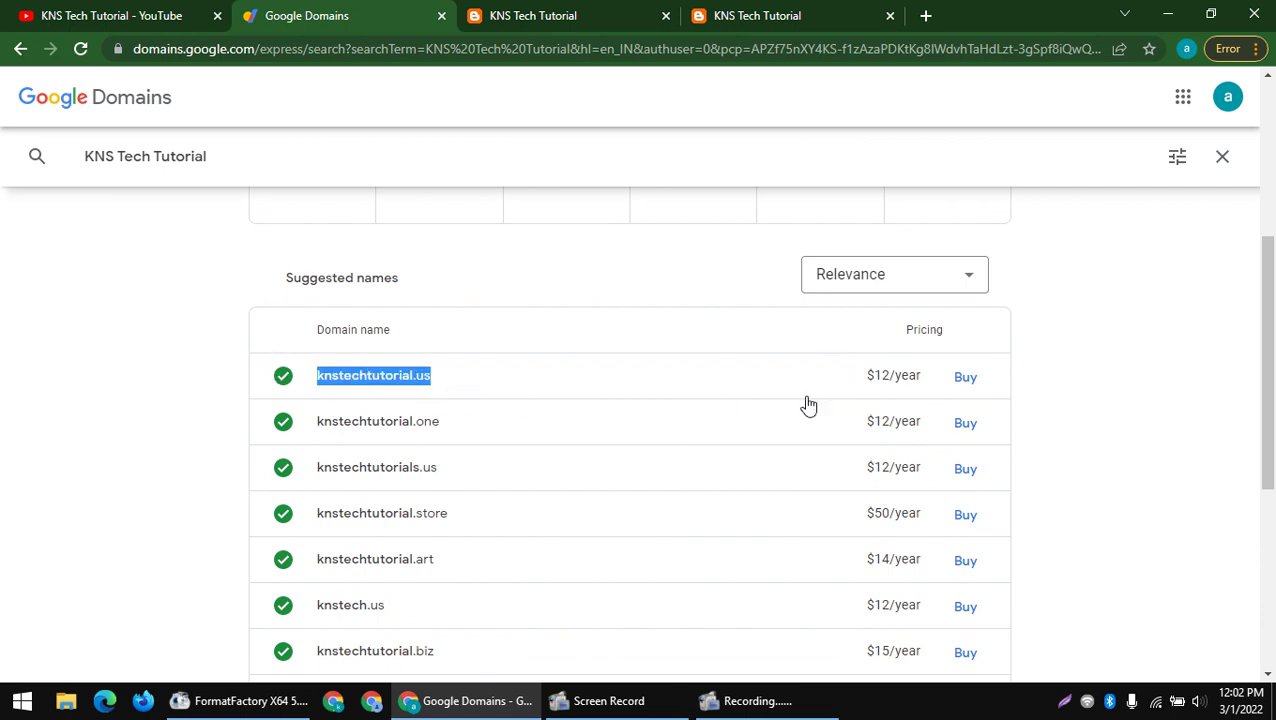
{"action": "left_click_drag", "start_coordinate": [853, 382], "coordinate": [633, 366]}
{"action": "left_click", "coordinate": [427, 378]}
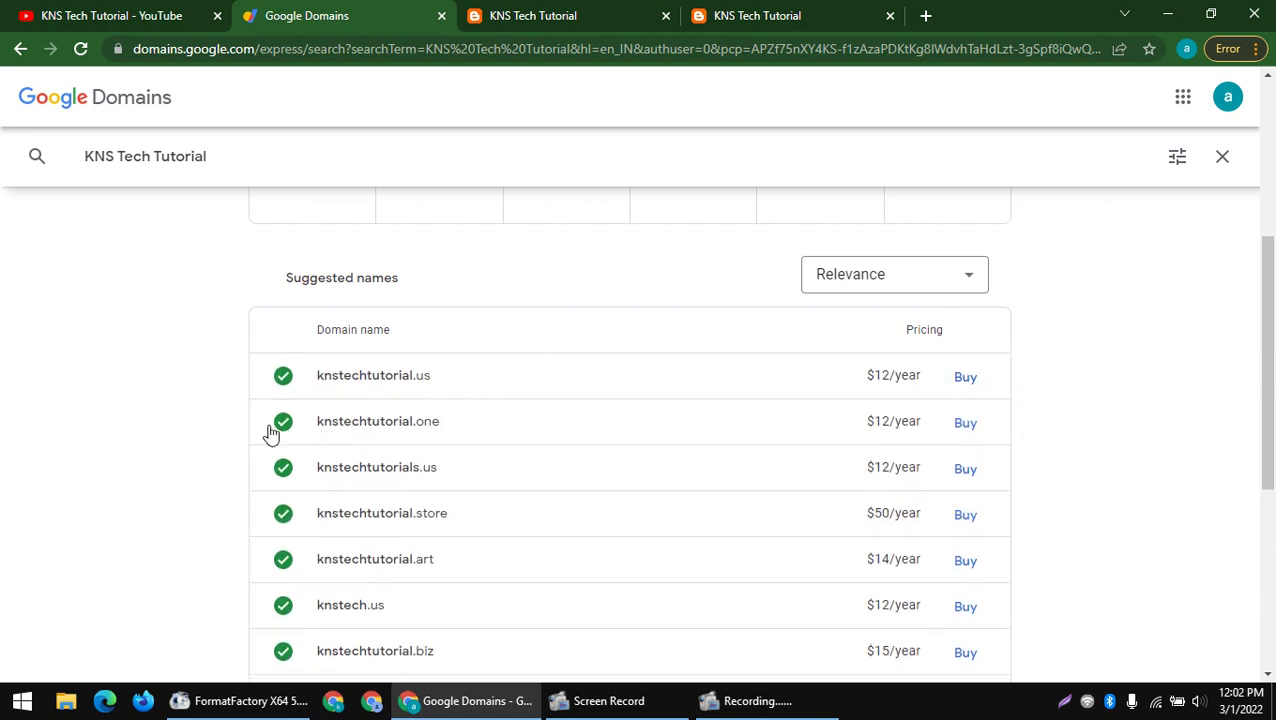
{"action": "left_click_drag", "start_coordinate": [284, 427], "coordinate": [1080, 428]}
{"action": "left_click", "coordinate": [1080, 428]}
{"action": "left_click_drag", "start_coordinate": [241, 533], "coordinate": [963, 512]}
{"action": "left_click", "coordinate": [15, 494]}
{"action": "left_click_drag", "start_coordinate": [453, 516], "coordinate": [416, 525]}
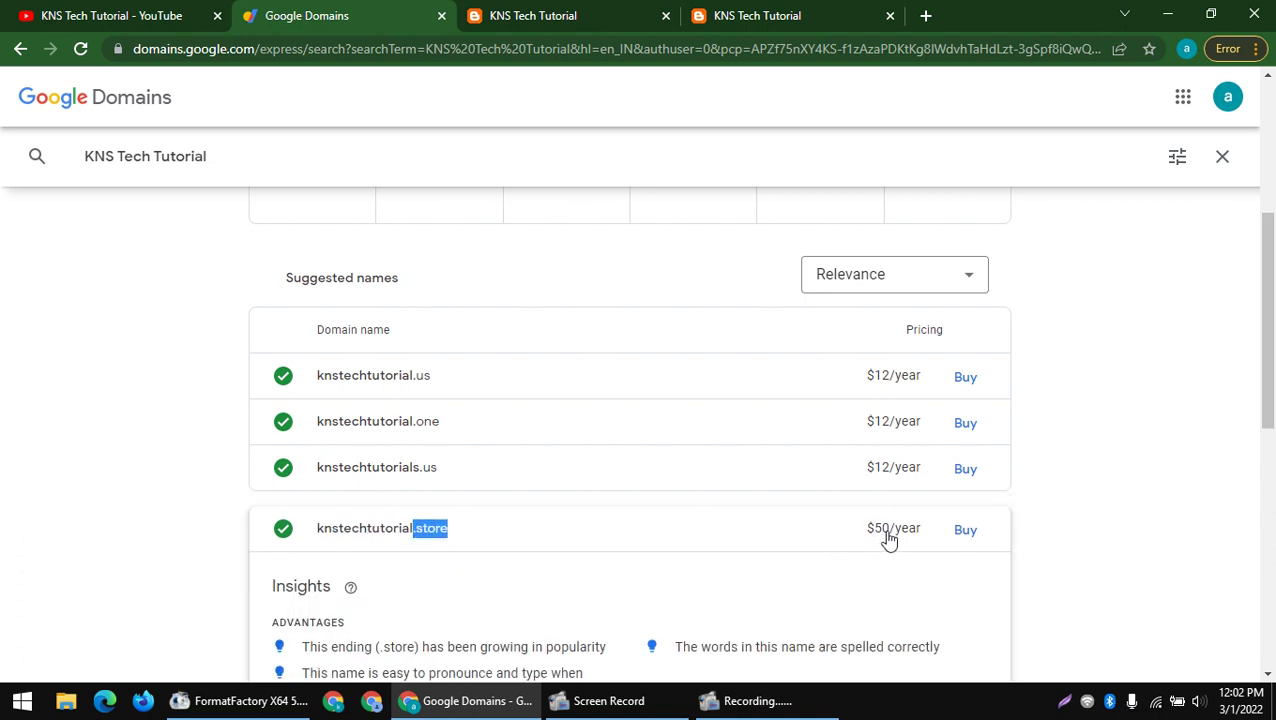
{"action": "left_click", "coordinate": [352, 535]}
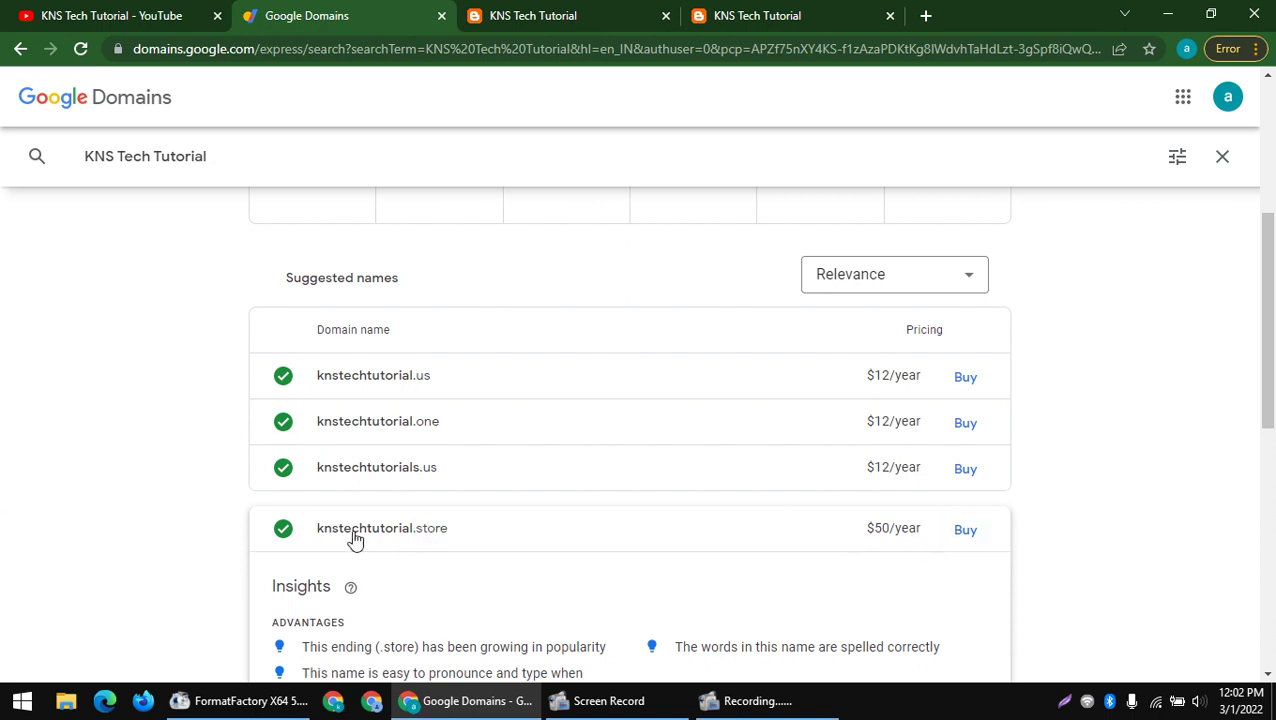
- Look through the remaining suggested domain names to the end of the list and return to the main endings
{"action": "scroll", "coordinate": [336, 441], "scroll_direction": "down", "scroll_amount": 3}
{"action": "scroll", "coordinate": [340, 445], "scroll_direction": "down", "scroll_amount": 9}
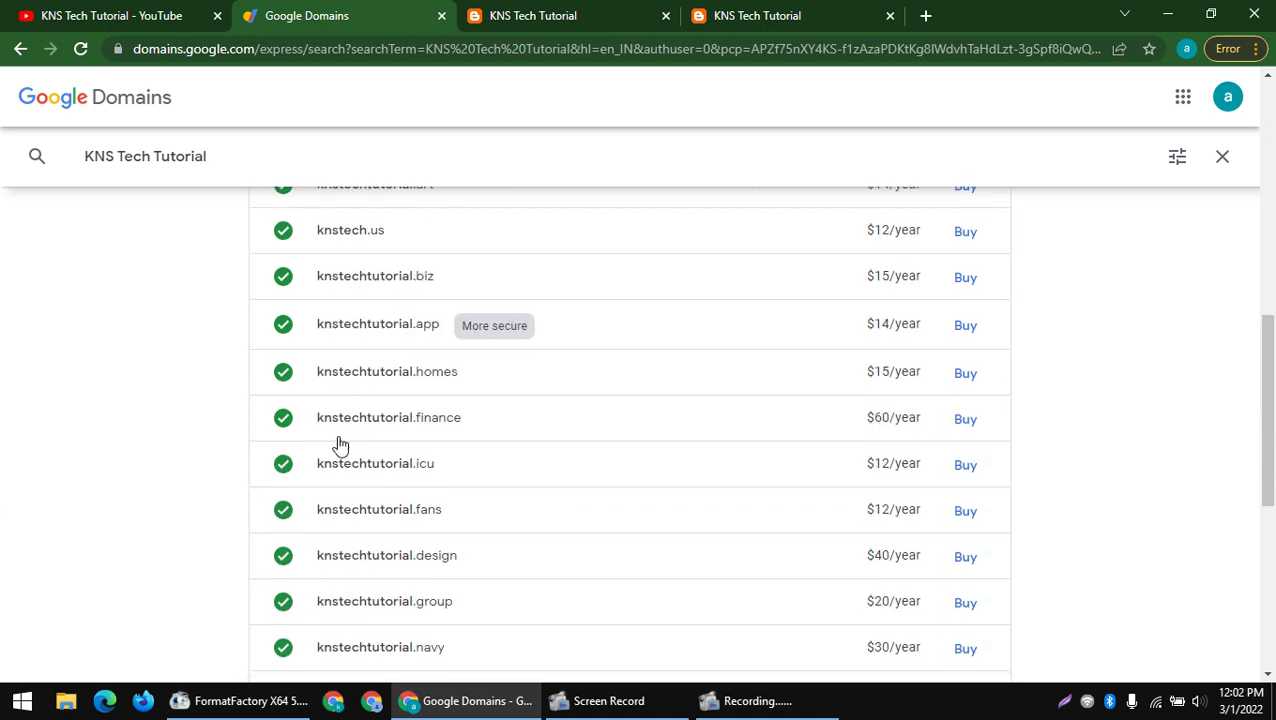
{"action": "scroll", "coordinate": [335, 445], "scroll_direction": "down", "scroll_amount": 10}
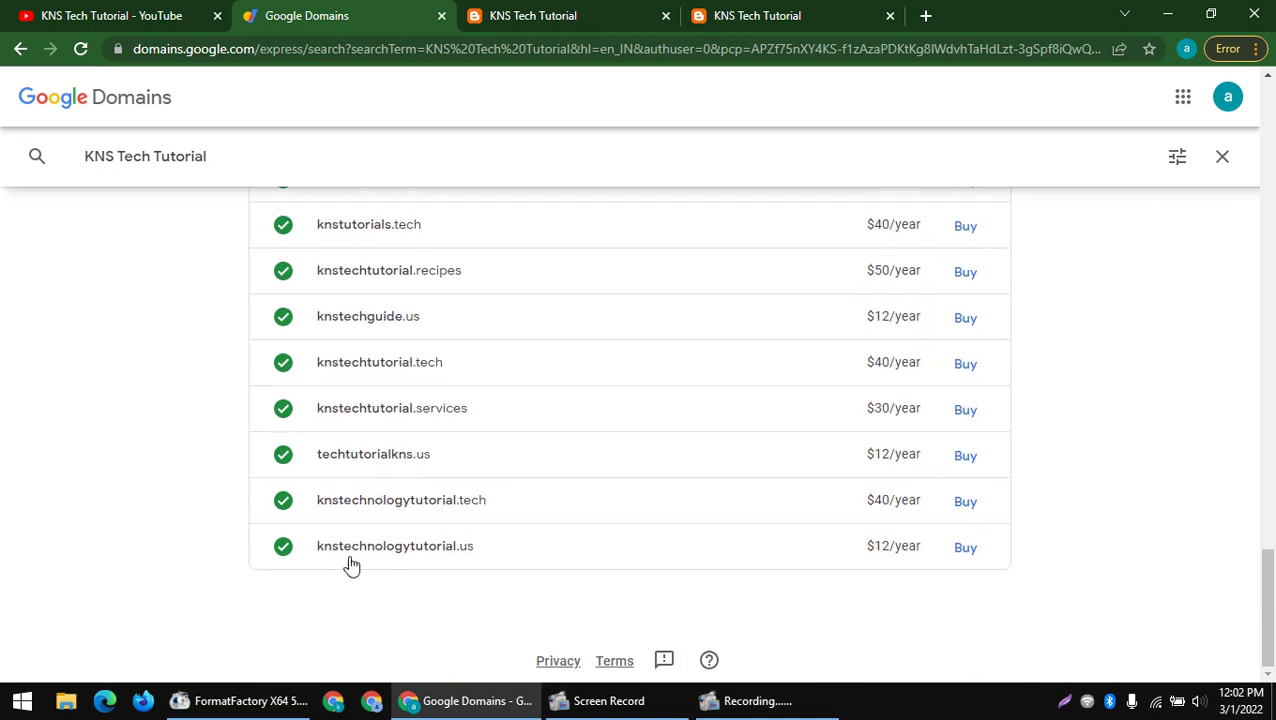
{"action": "left_click_drag", "start_coordinate": [260, 557], "coordinate": [478, 566]}
{"action": "left_click_drag", "start_coordinate": [268, 505], "coordinate": [377, 502]}
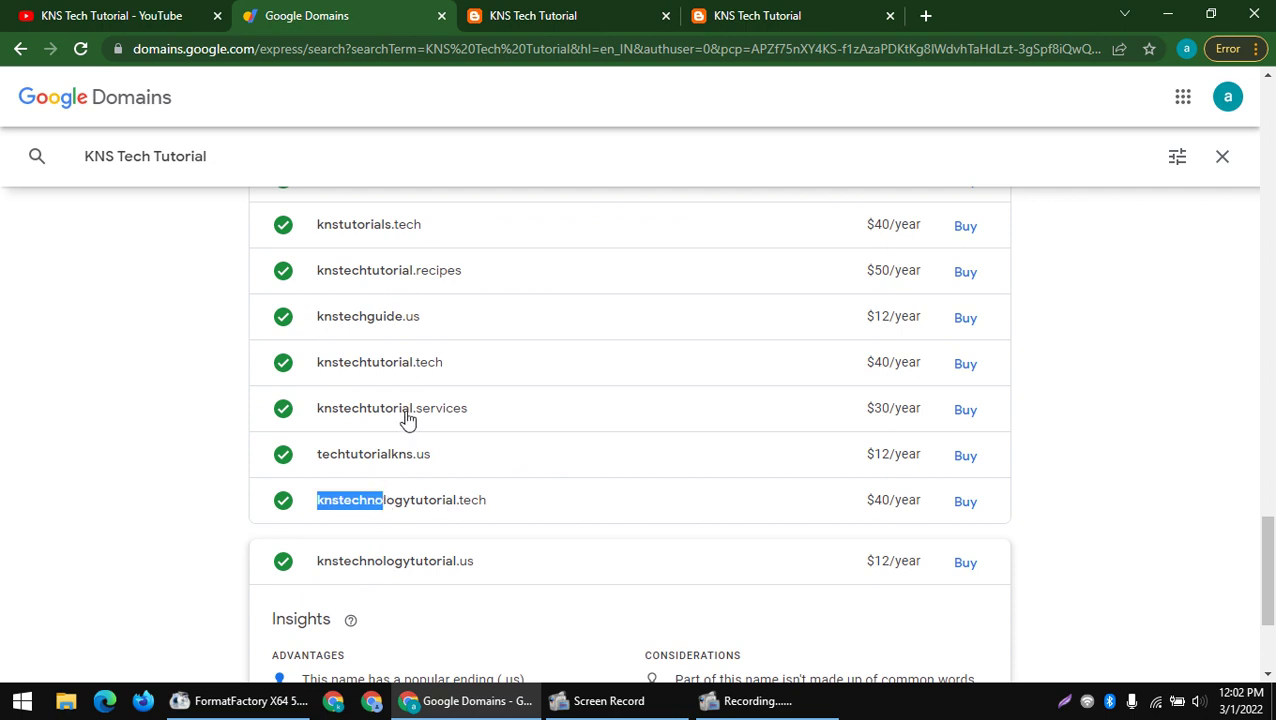
{"action": "scroll", "coordinate": [407, 416], "scroll_direction": "up", "scroll_amount": 15}
{"action": "scroll", "coordinate": [397, 400], "scroll_direction": "up", "scroll_amount": 2}
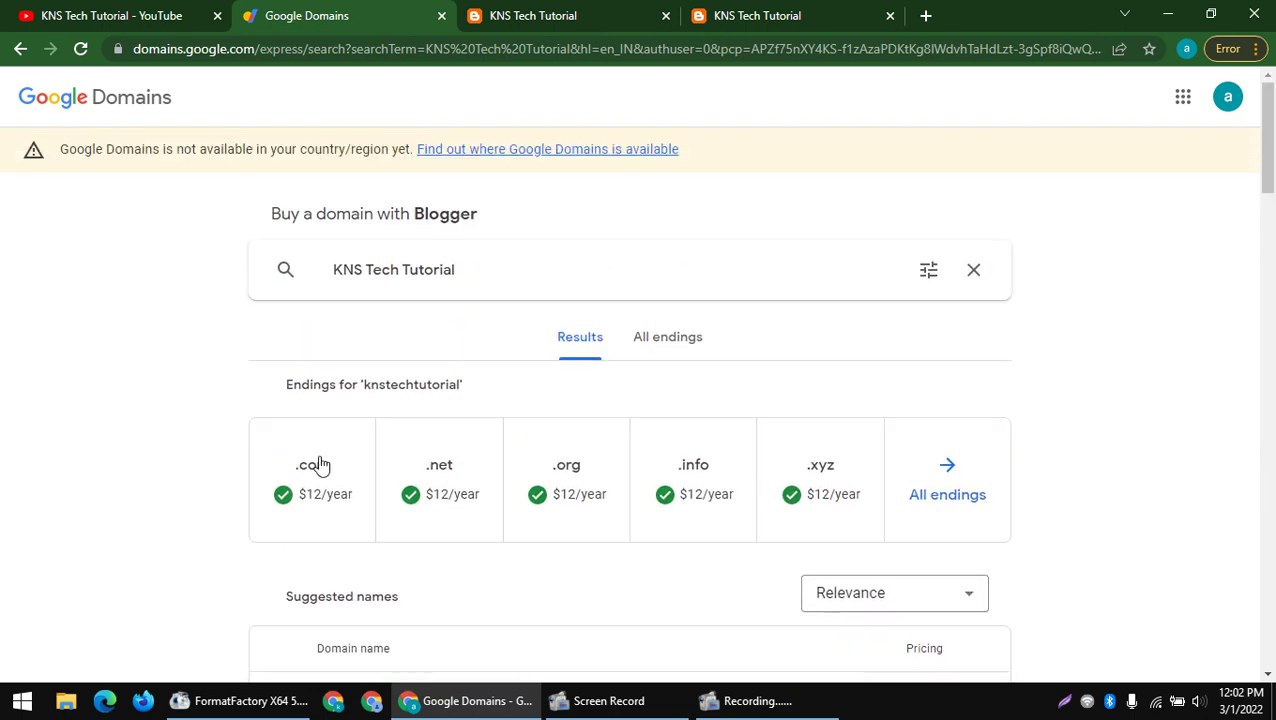
- Compare the yearly prices of the .com, .net, .org, .info and .xyz endings for knstechtutorial
{"action": "left_click_drag", "start_coordinate": [297, 494], "coordinate": [362, 531]}
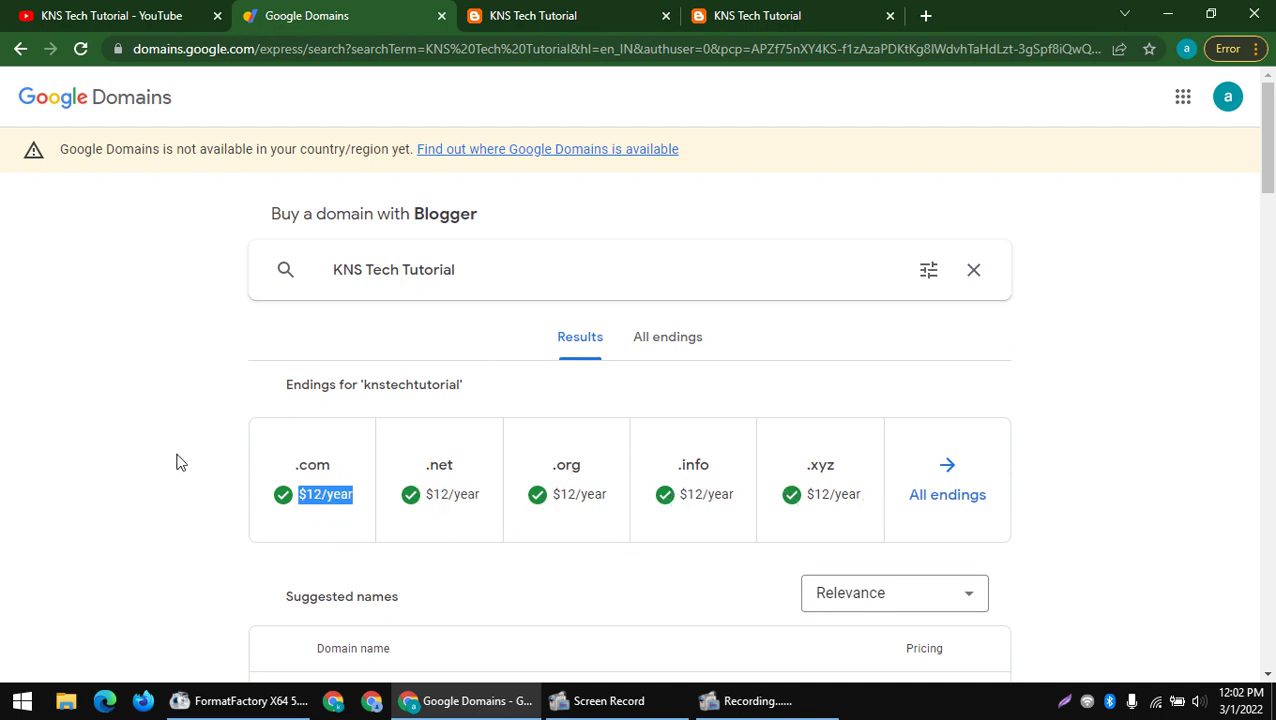
{"action": "left_click_drag", "start_coordinate": [180, 462], "coordinate": [1183, 511]}
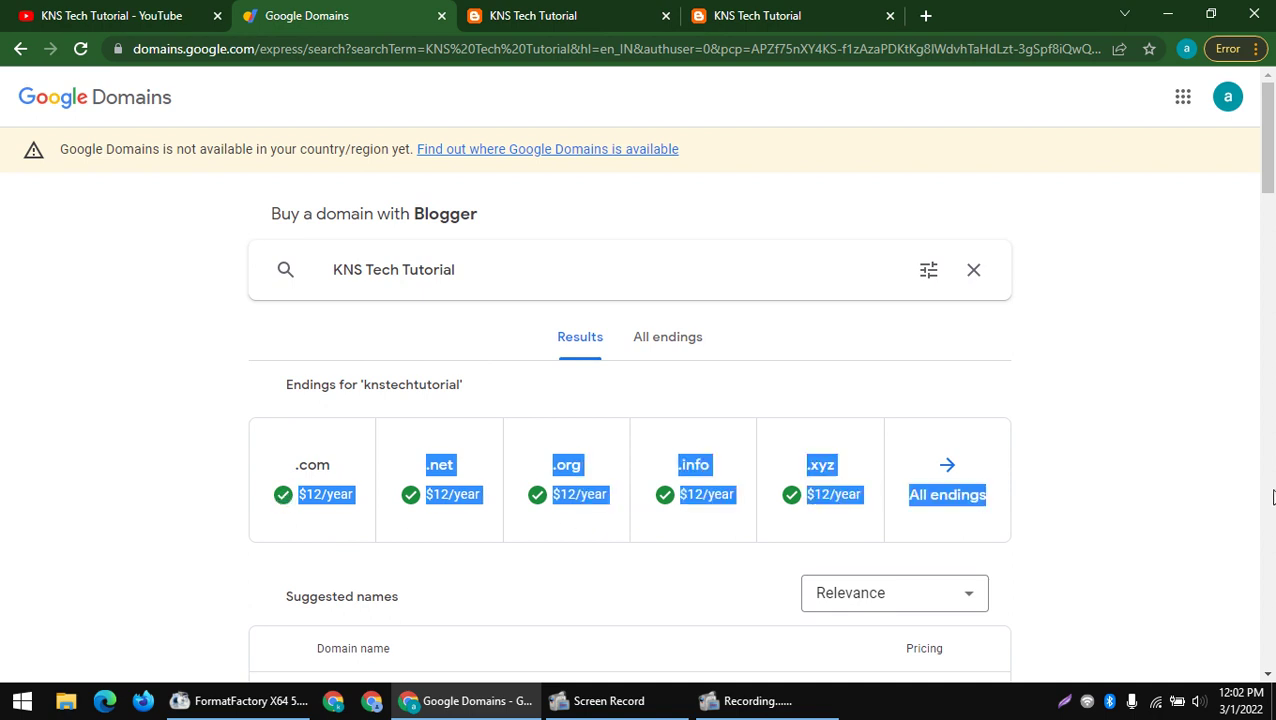
{"action": "left_click", "coordinate": [173, 484]}
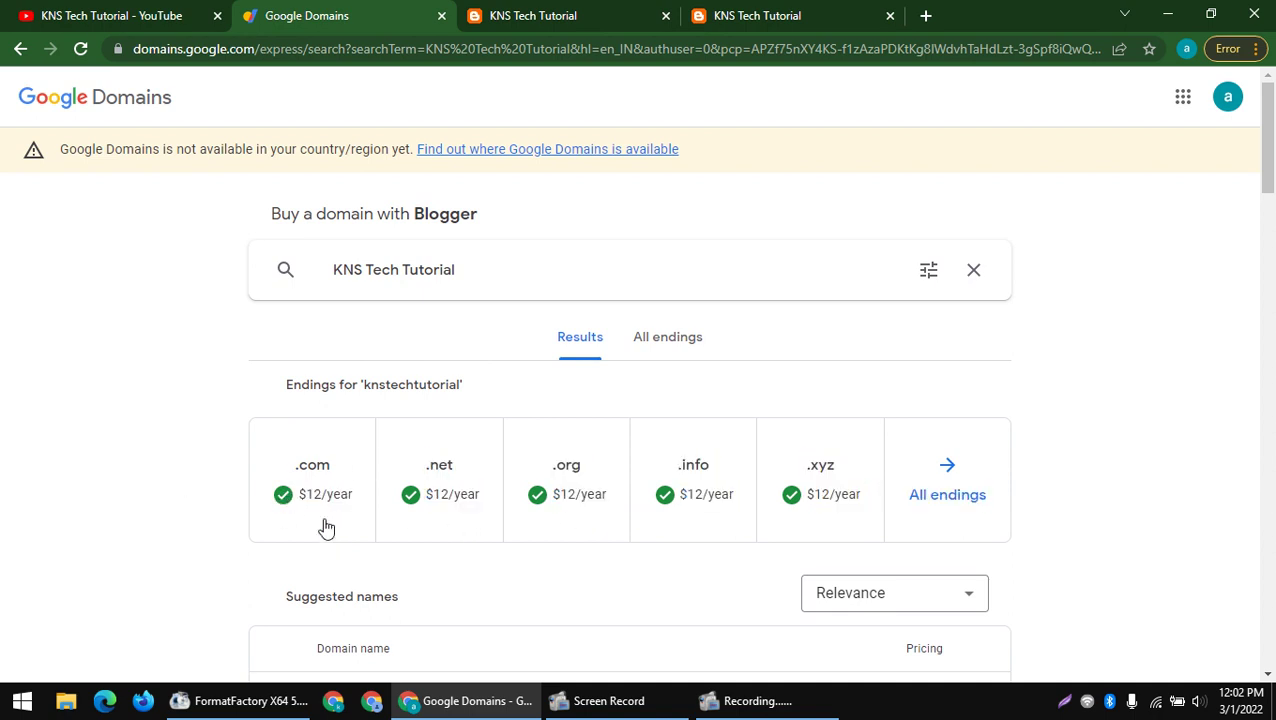
- Show the details of the .com ending and read the insights on the knstechtutorial.com domain
{"action": "left_click", "coordinate": [299, 495]}
{"action": "scroll", "coordinate": [299, 495], "scroll_direction": "down", "scroll_amount": 2}
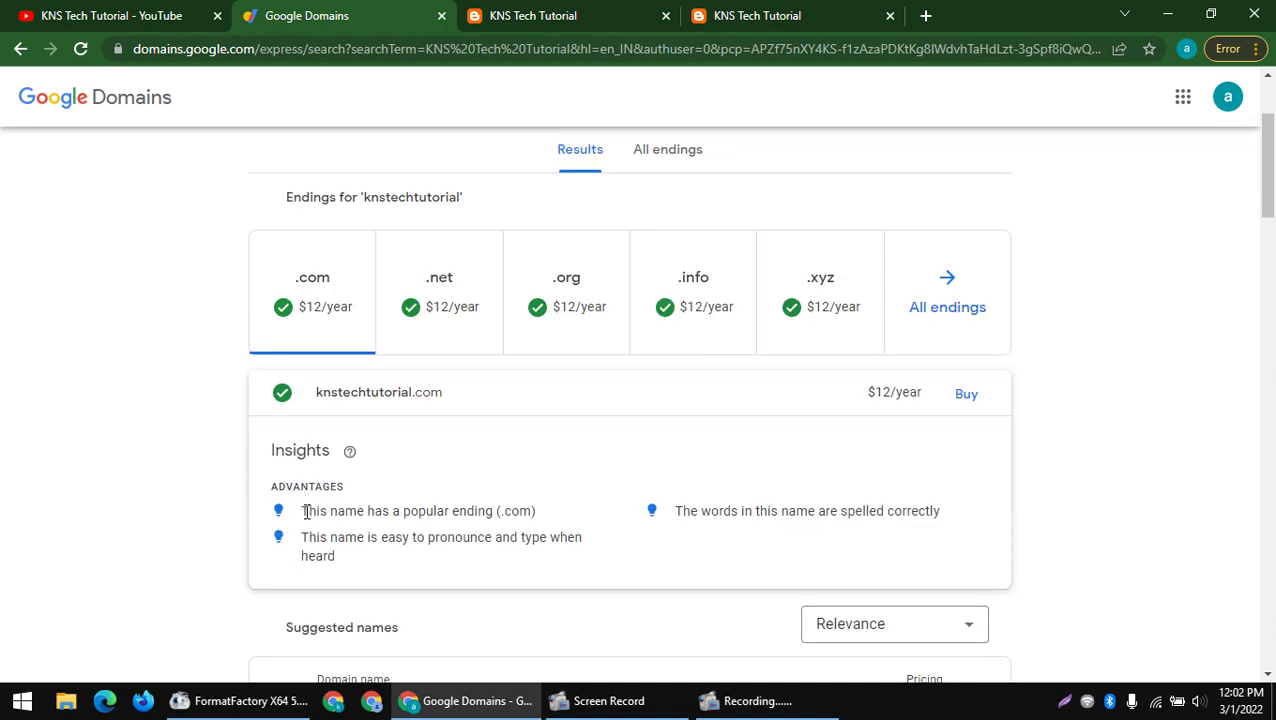
{"action": "left_click_drag", "start_coordinate": [318, 511], "coordinate": [545, 524]}
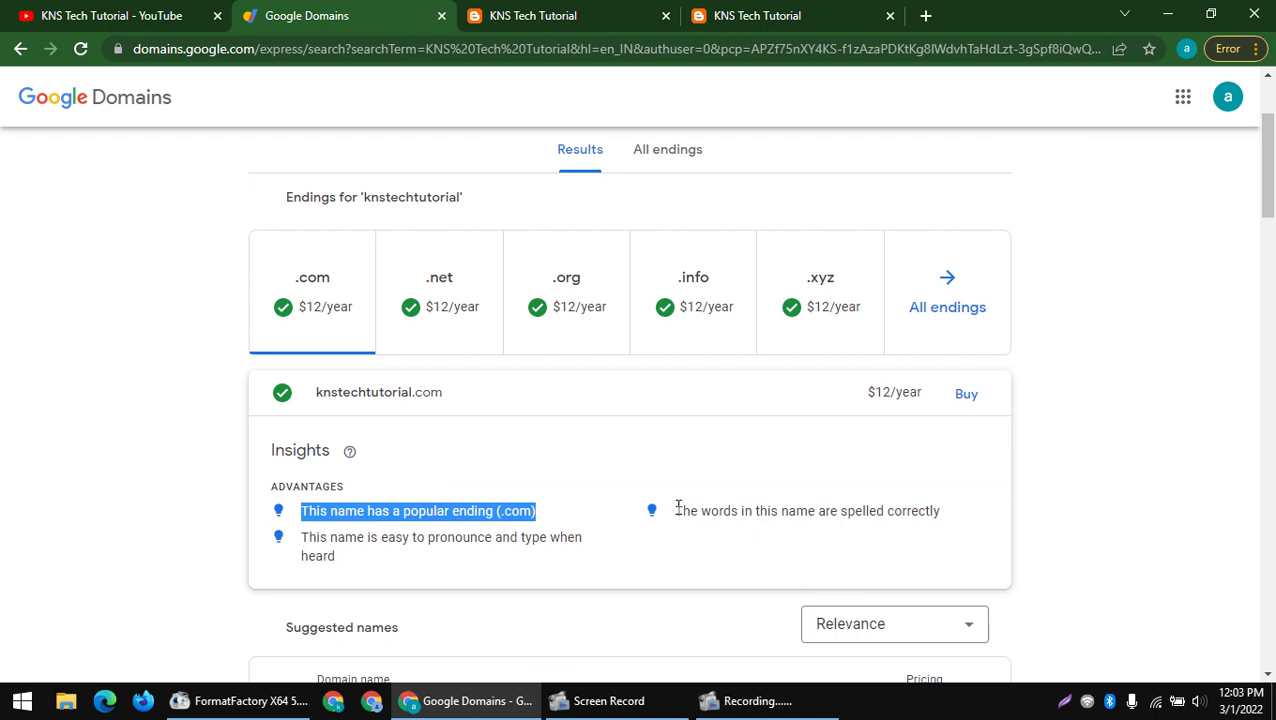
{"action": "left_click_drag", "start_coordinate": [678, 510], "coordinate": [940, 527]}
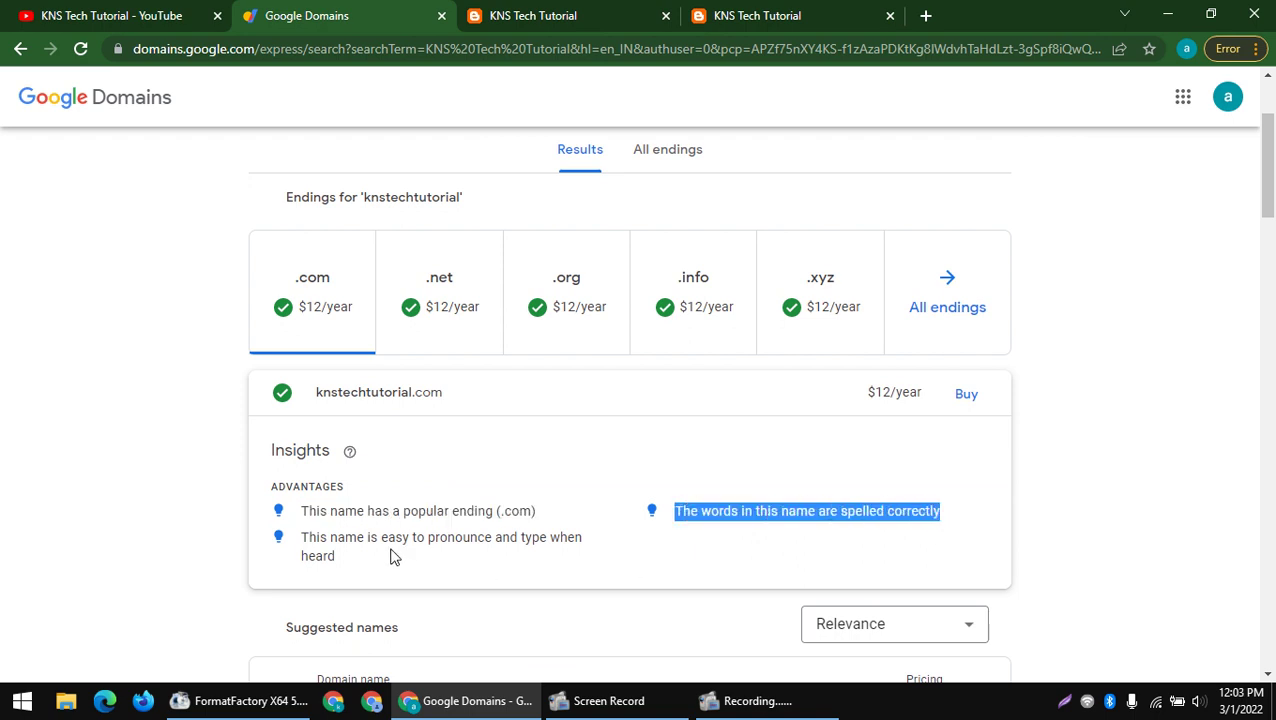
{"action": "scroll", "coordinate": [313, 540], "scroll_direction": "down", "scroll_amount": 2}
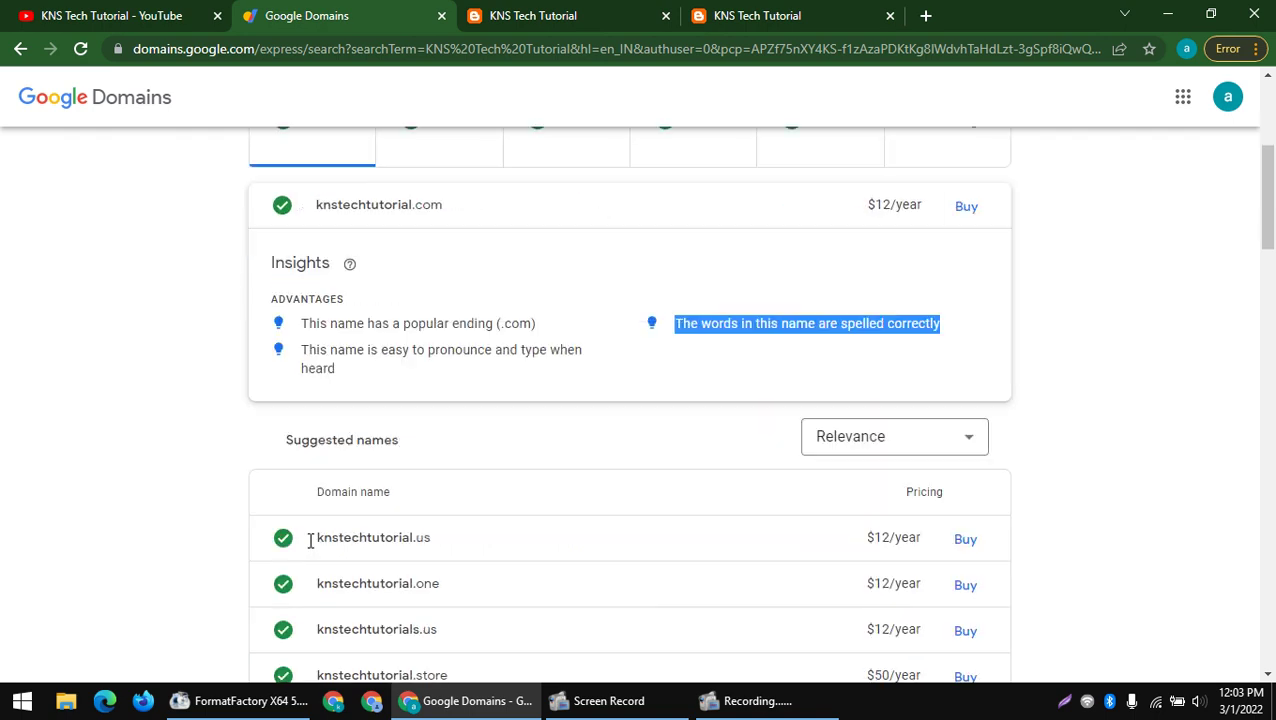
{"action": "scroll", "coordinate": [664, 345], "scroll_direction": "up", "scroll_amount": 4}
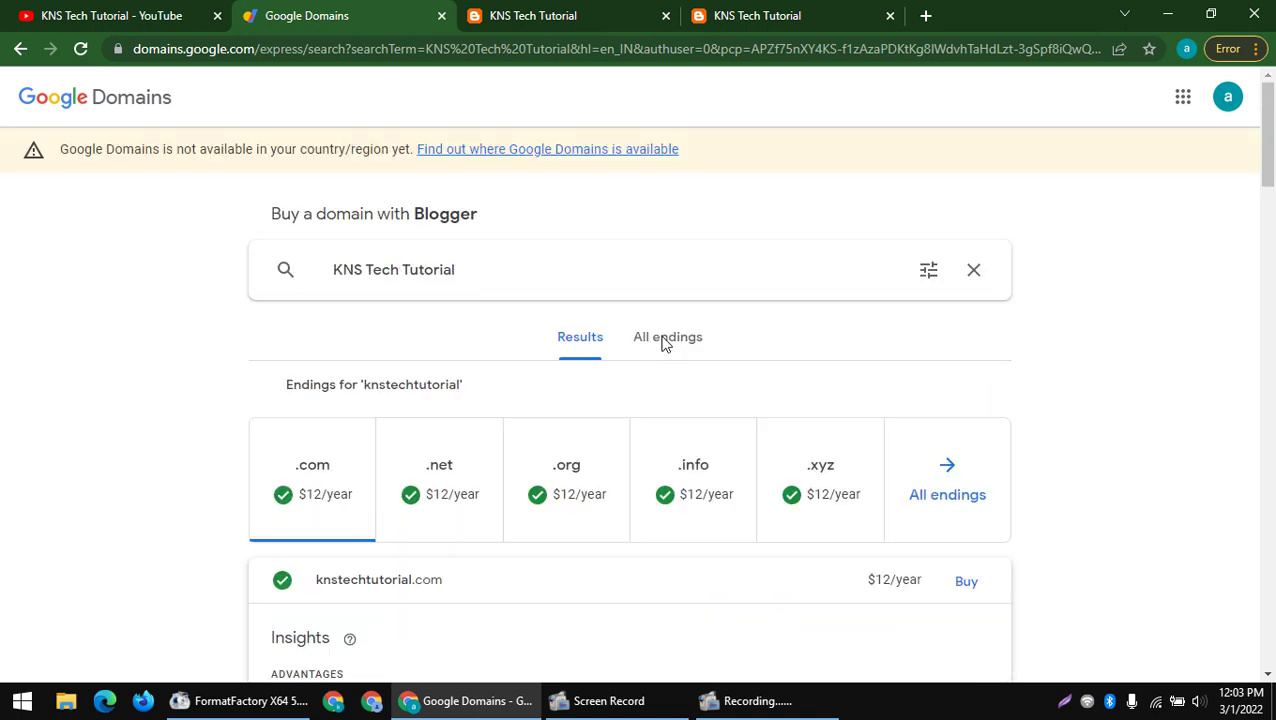
{"action": "scroll", "coordinate": [374, 490], "scroll_direction": "down", "scroll_amount": 1}
{"action": "scroll", "coordinate": [374, 490], "scroll_direction": "down", "scroll_amount": 1}
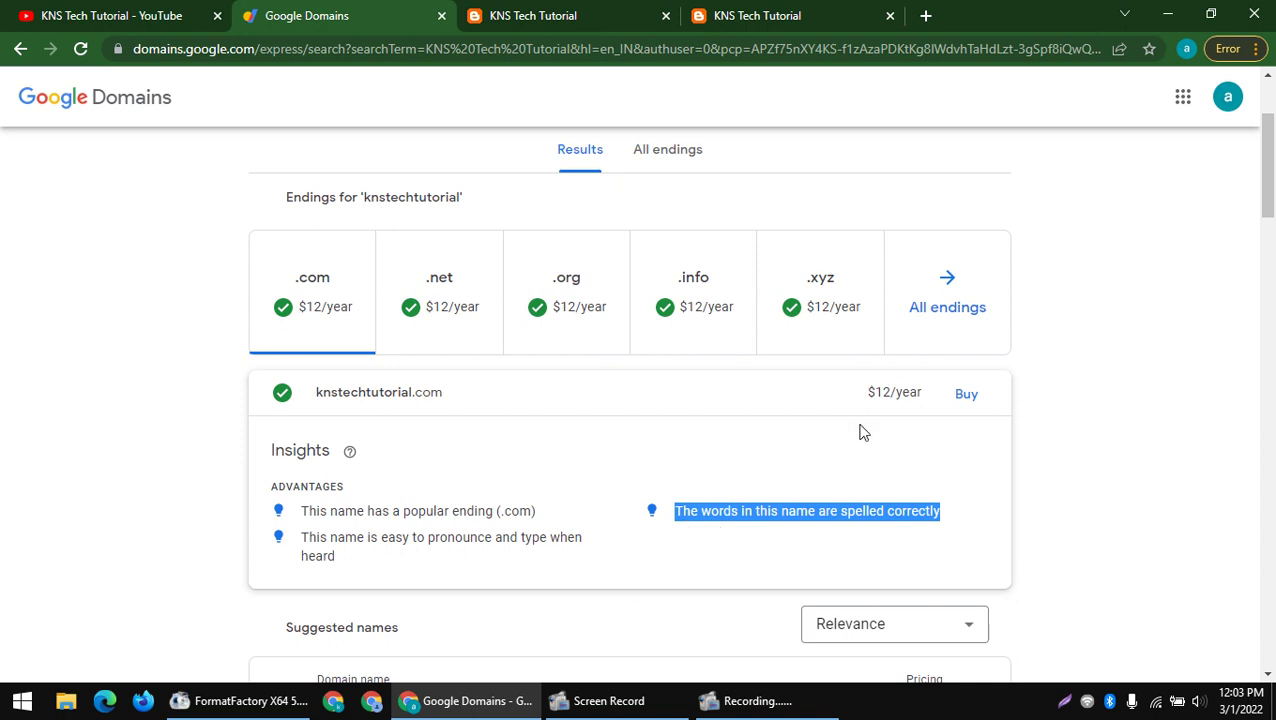
- Start buying knstechtutorial.com for $12/year and look through the registration periods and prices up to 10 years
{"action": "left_click", "coordinate": [962, 399]}
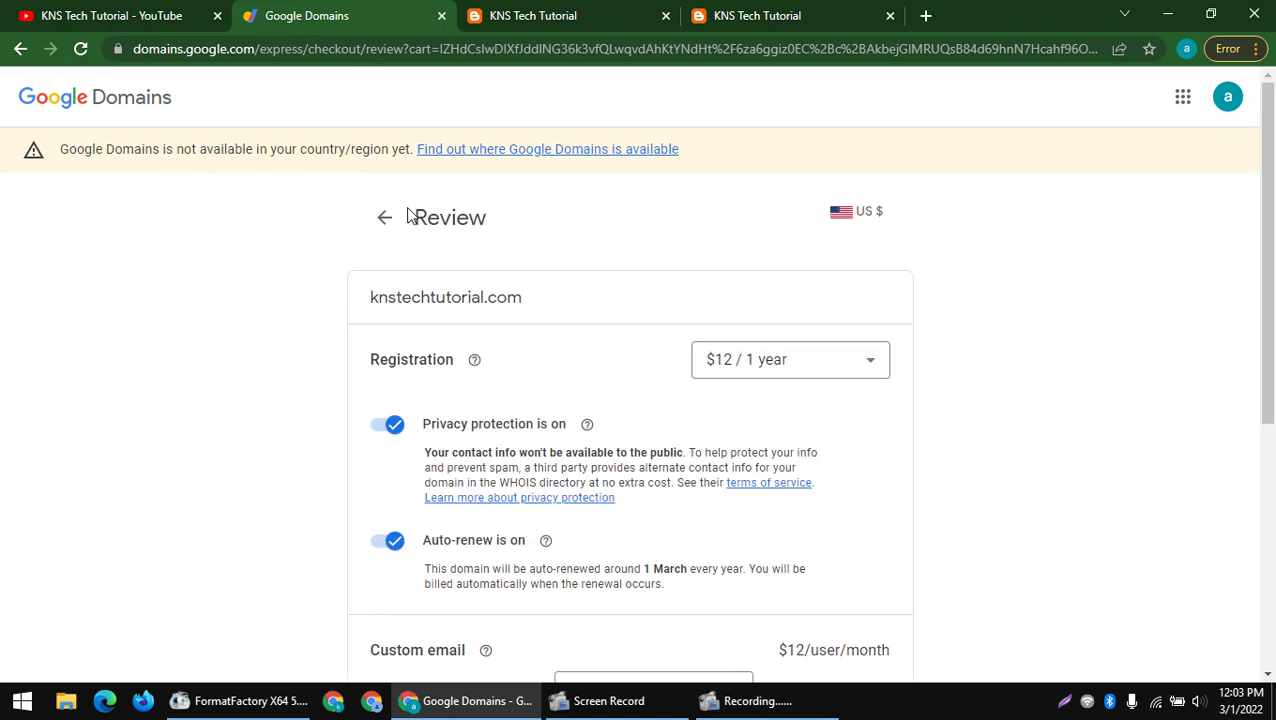
{"action": "left_click_drag", "start_coordinate": [407, 217], "coordinate": [820, 211]}
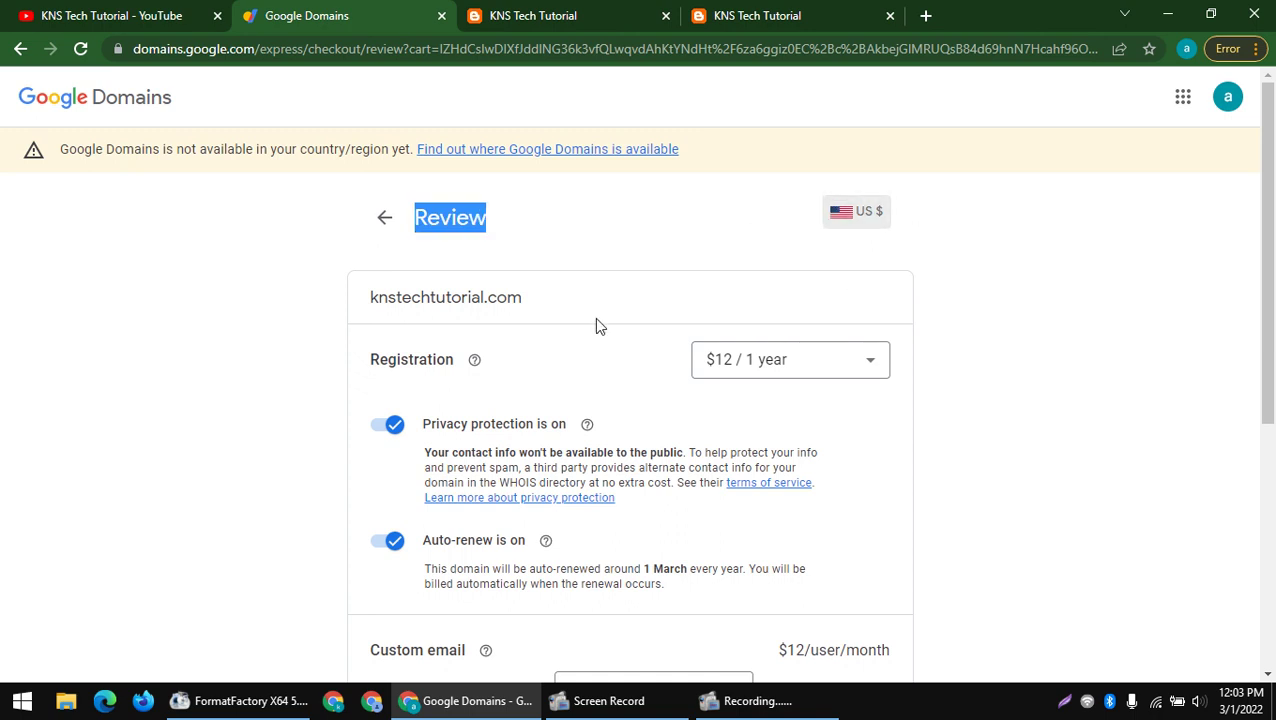
{"action": "left_click_drag", "start_coordinate": [658, 359], "coordinate": [828, 368]}
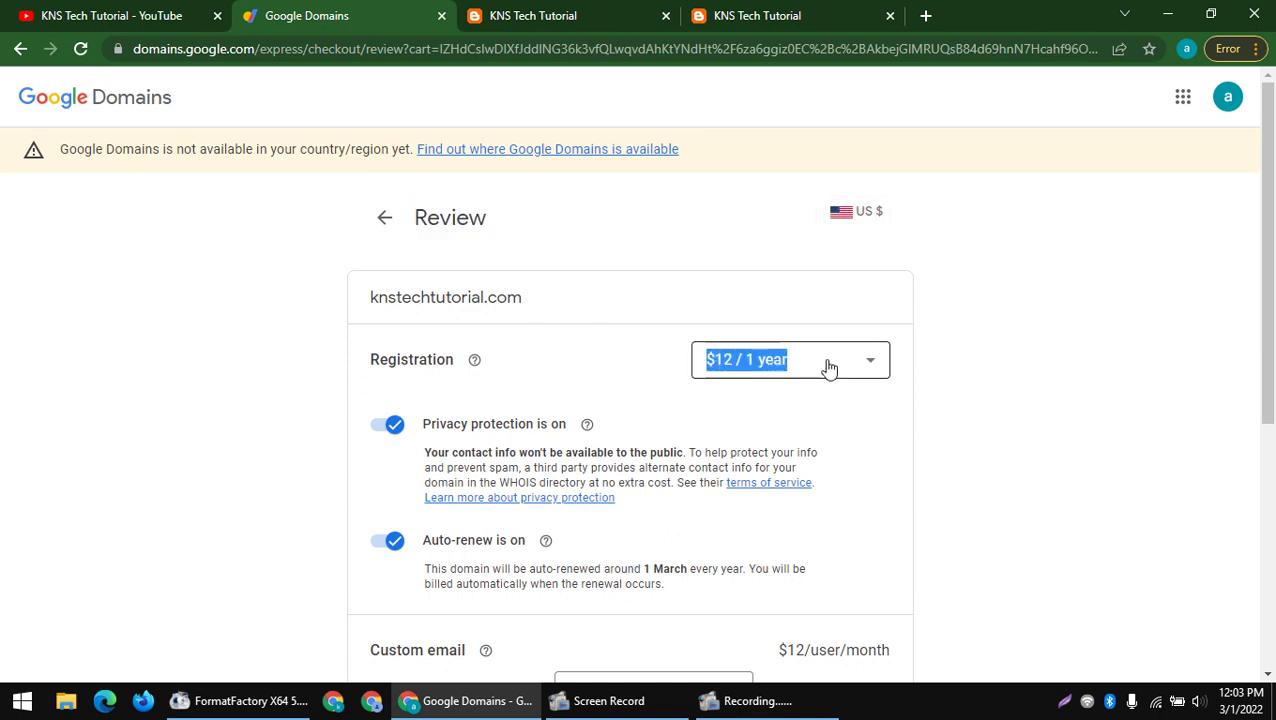
{"action": "left_click", "coordinate": [828, 366]}
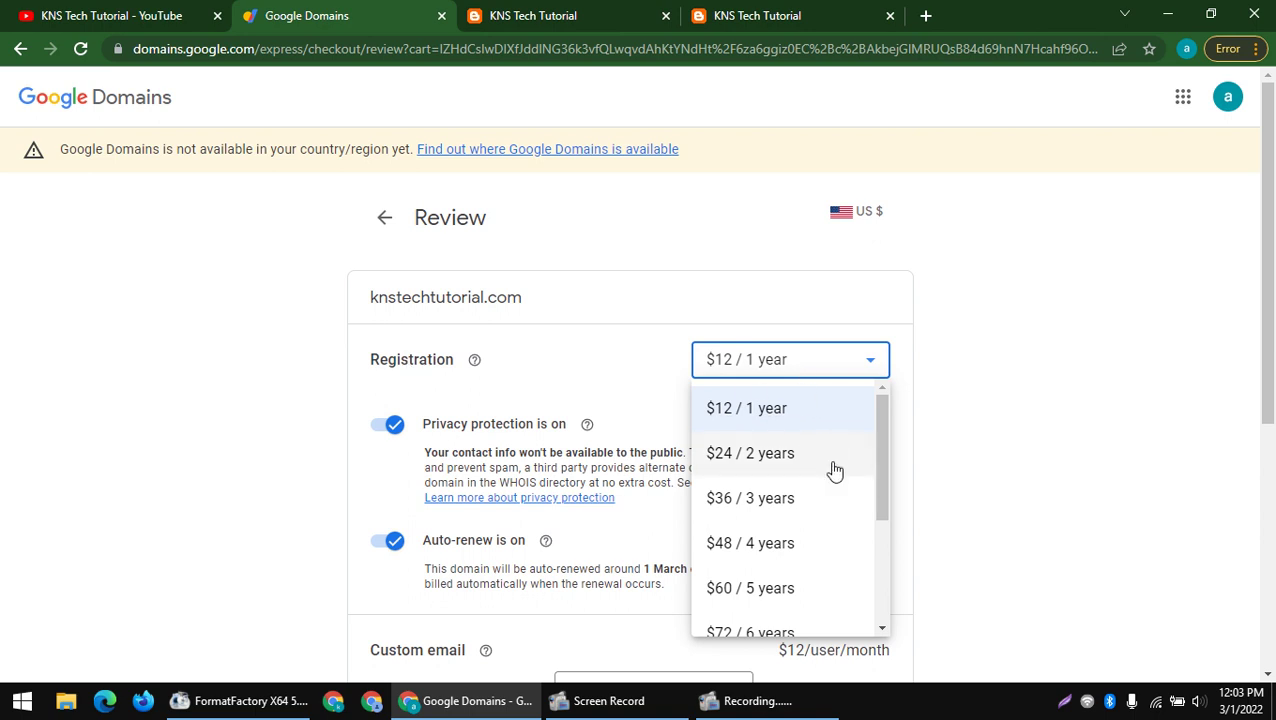
{"action": "left_click_drag", "start_coordinate": [884, 500], "coordinate": [888, 631]}
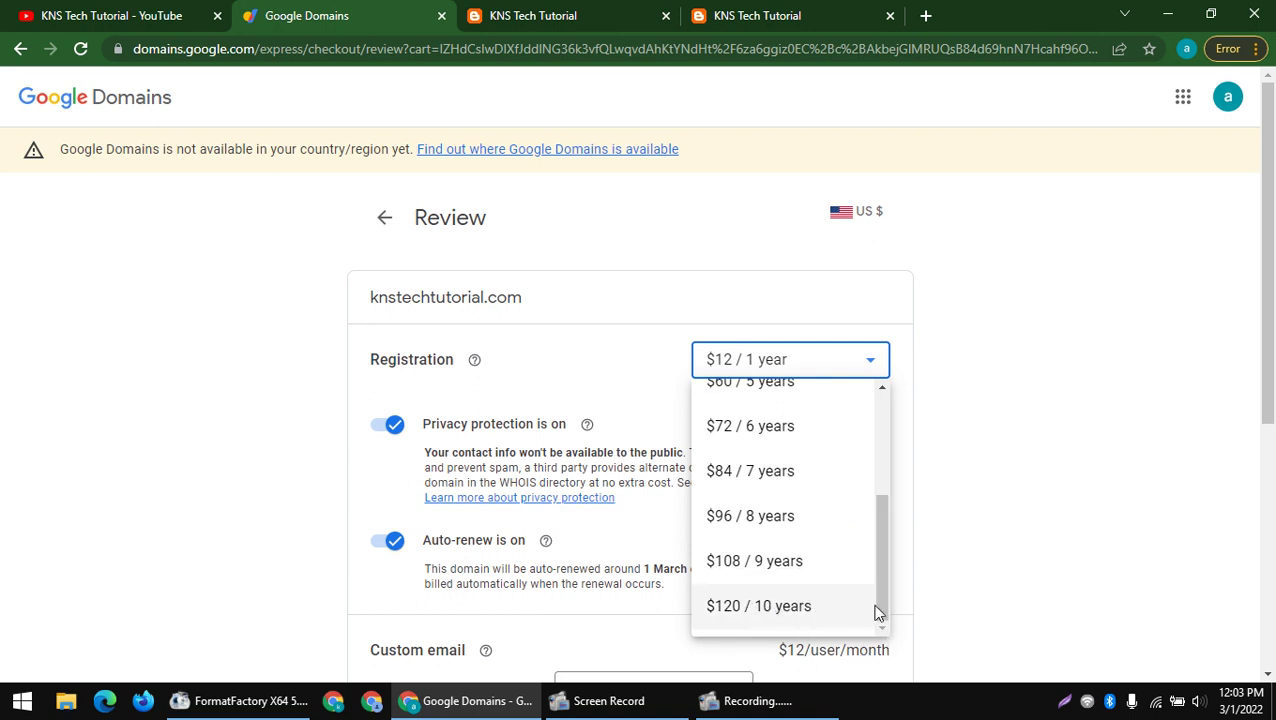
{"action": "left_click", "coordinate": [1176, 487]}
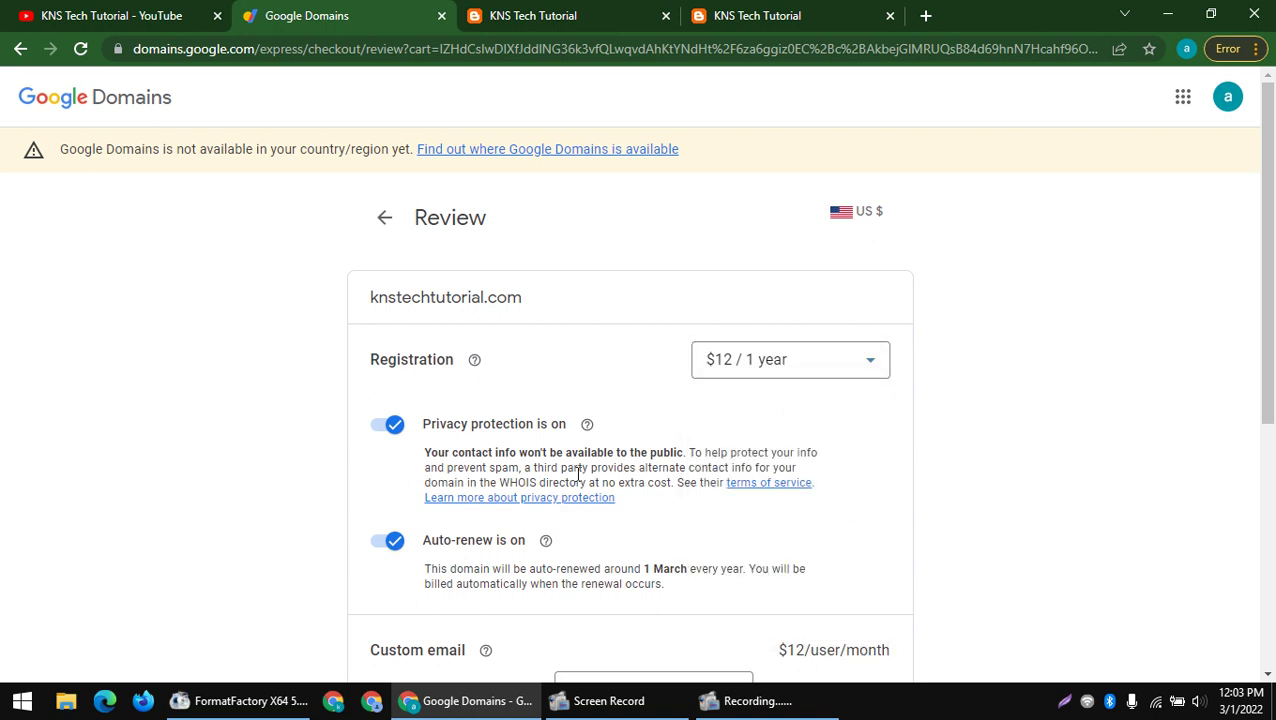
- Read the privacy protection and auto-renew terms of the domain order and look over the rest of the review page
{"action": "left_click_drag", "start_coordinate": [405, 422], "coordinate": [686, 467]}
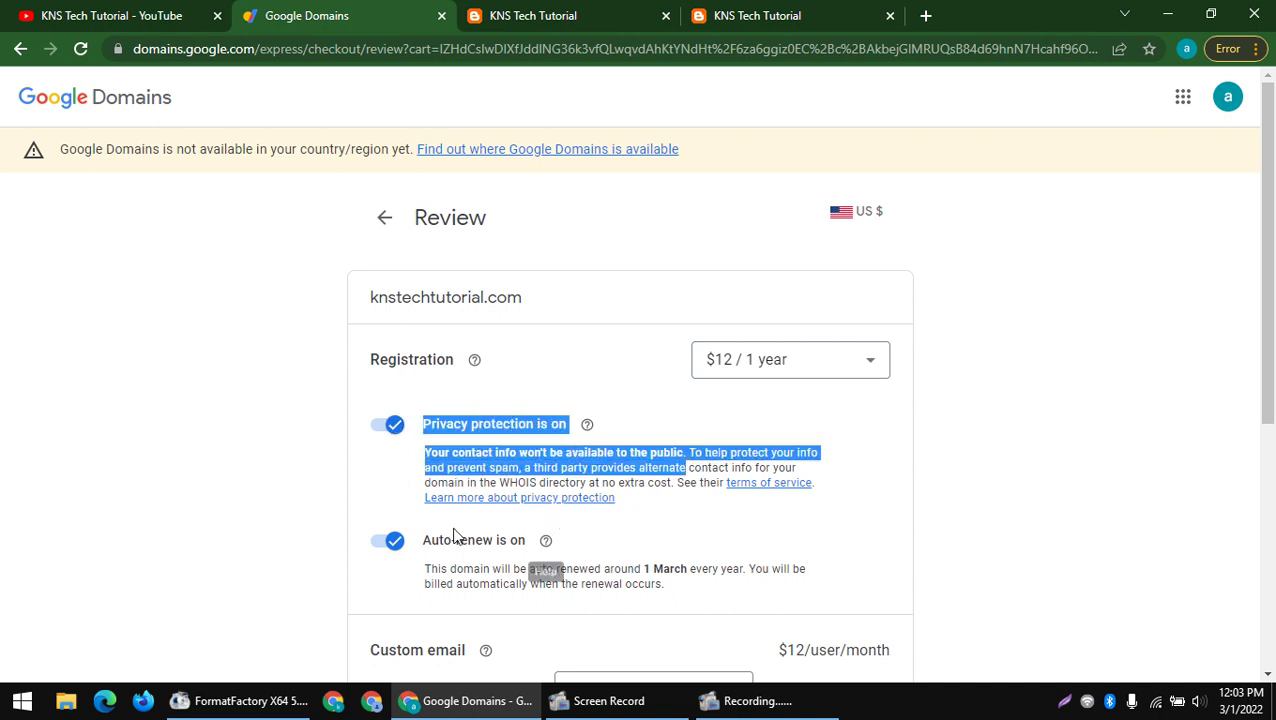
{"action": "left_click_drag", "start_coordinate": [423, 543], "coordinate": [810, 590]}
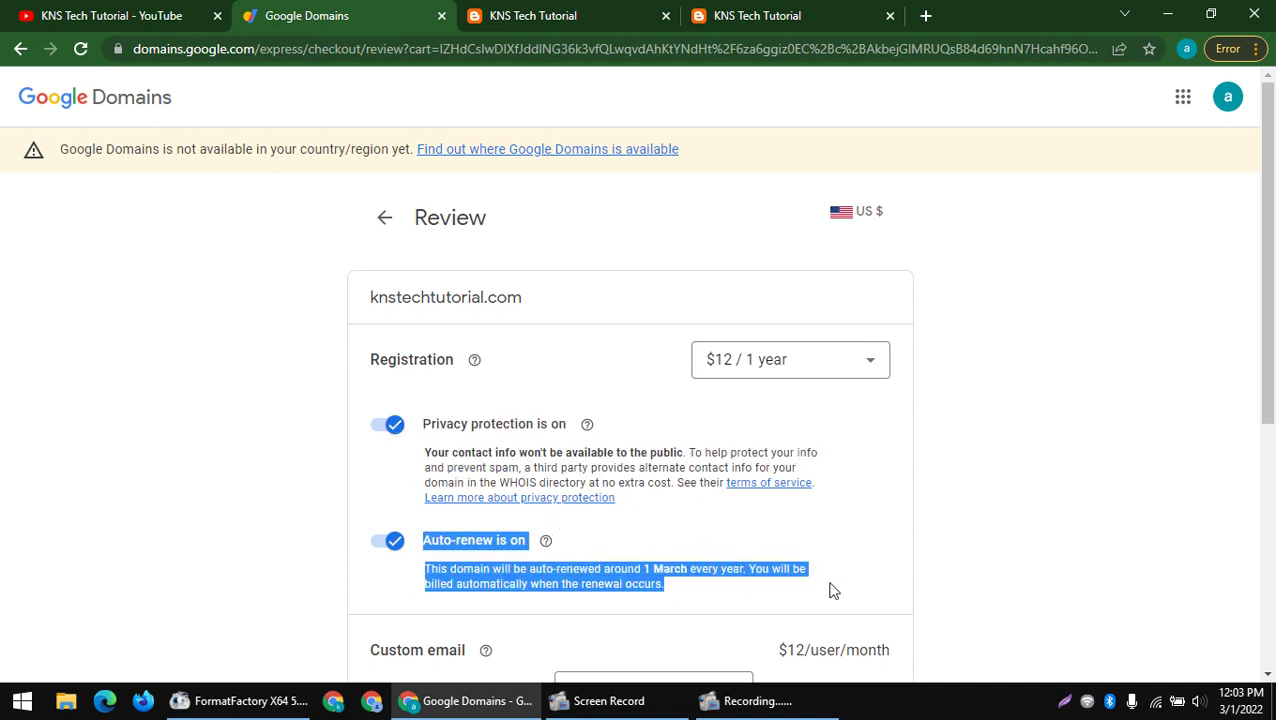
{"action": "left_click", "coordinate": [830, 590]}
{"action": "left_click_drag", "start_coordinate": [684, 598], "coordinate": [336, 547]}
{"action": "left_click", "coordinate": [262, 534]}
{"action": "scroll", "coordinate": [409, 523], "scroll_direction": "down", "scroll_amount": 1}
{"action": "scroll", "coordinate": [531, 494], "scroll_direction": "down", "scroll_amount": 3}
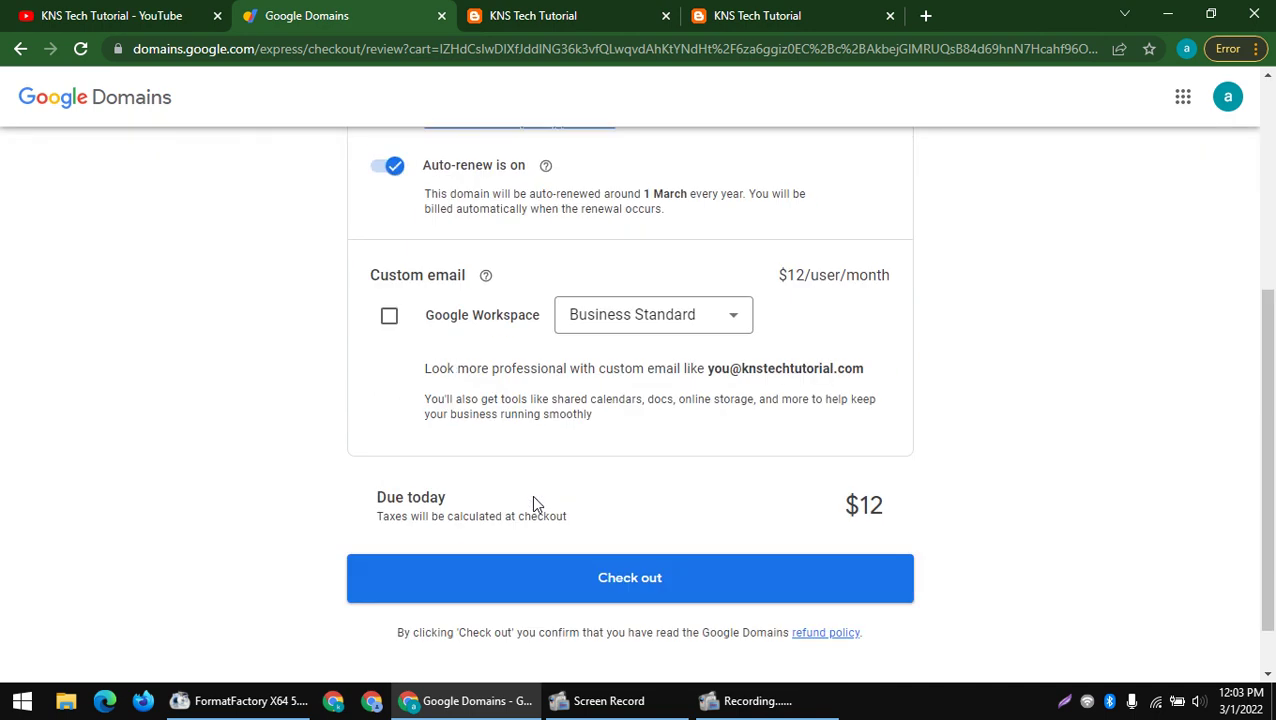
{"action": "scroll", "coordinate": [521, 490], "scroll_direction": "up", "scroll_amount": 1}
{"action": "left_click_drag", "start_coordinate": [444, 288], "coordinate": [748, 305]}
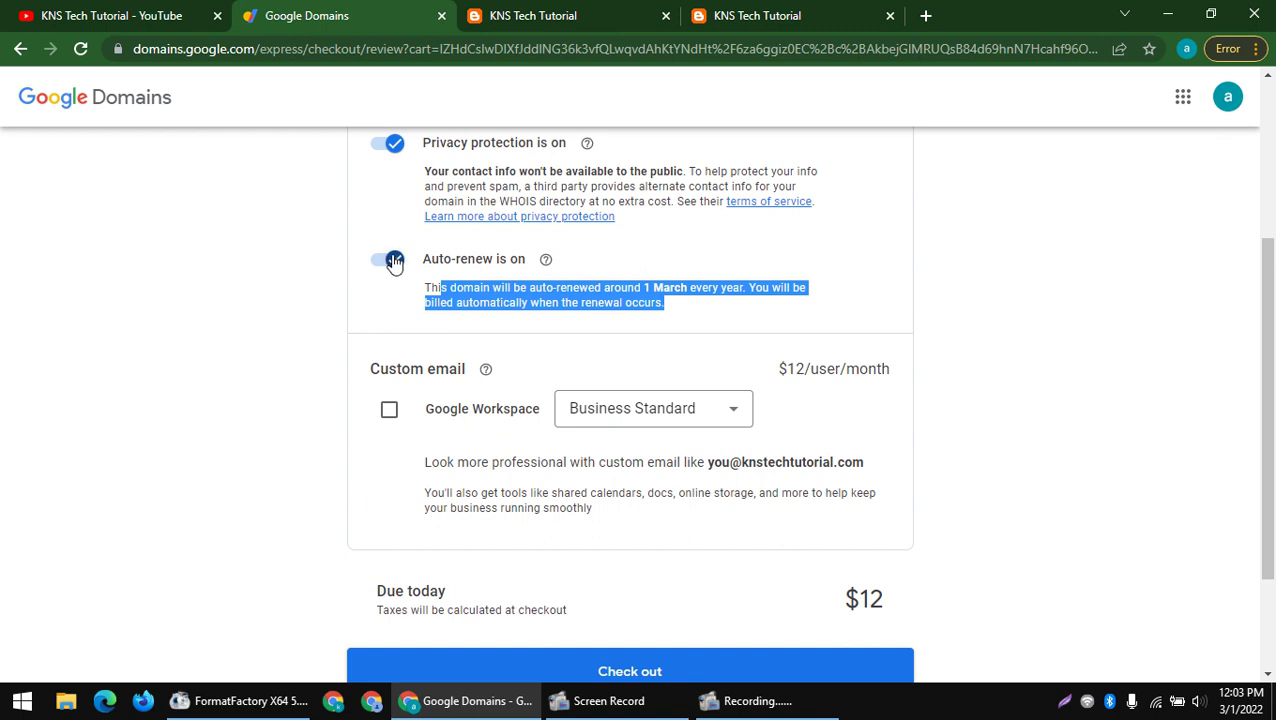
- Examine the custom email offer, including its Google Workspace plans, per-user price and admin account form, leaving the option deselected
{"action": "triple_click", "coordinate": [369, 379]}
{"action": "left_click", "coordinate": [592, 414]}
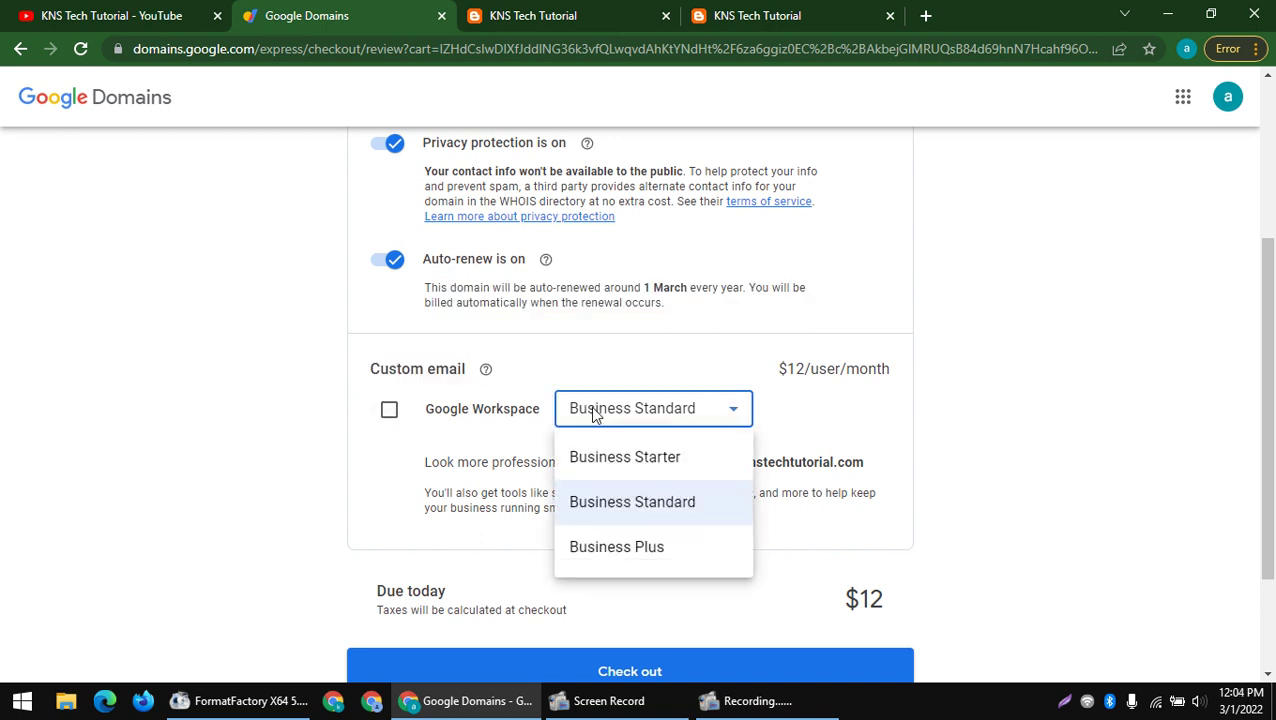
{"action": "left_click", "coordinate": [421, 423]}
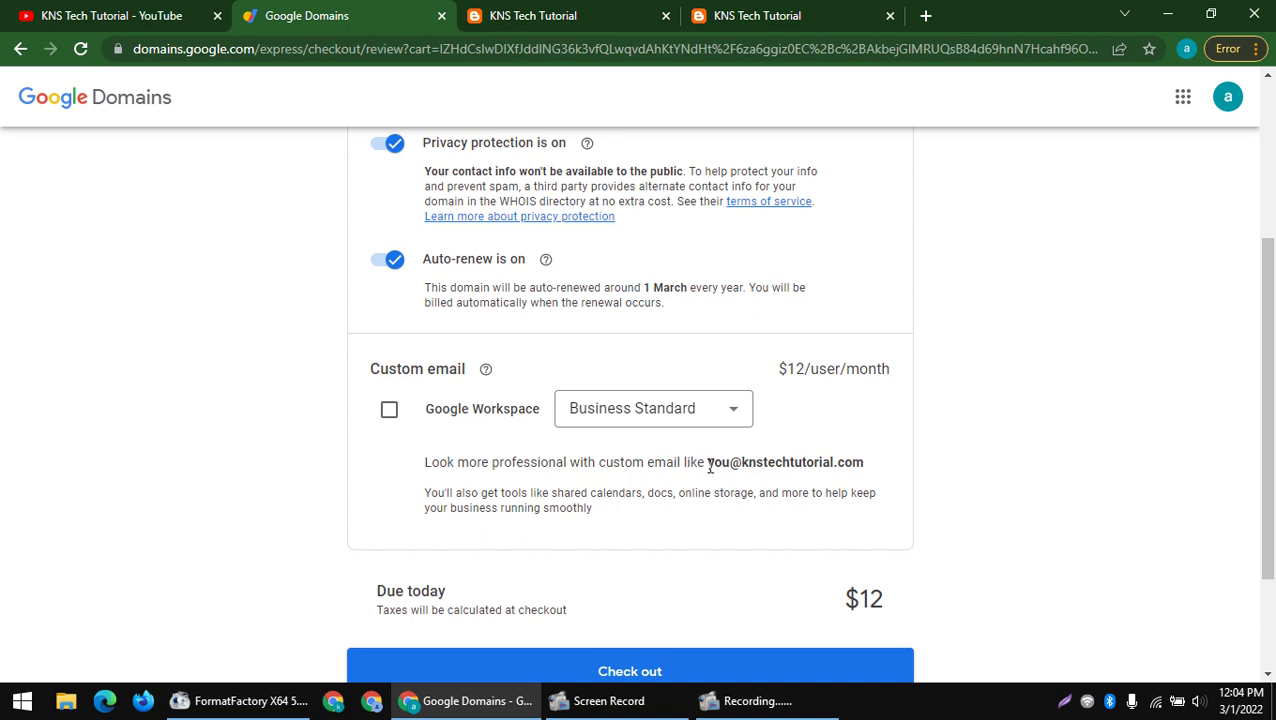
{"action": "left_click_drag", "start_coordinate": [709, 467], "coordinate": [731, 469]}
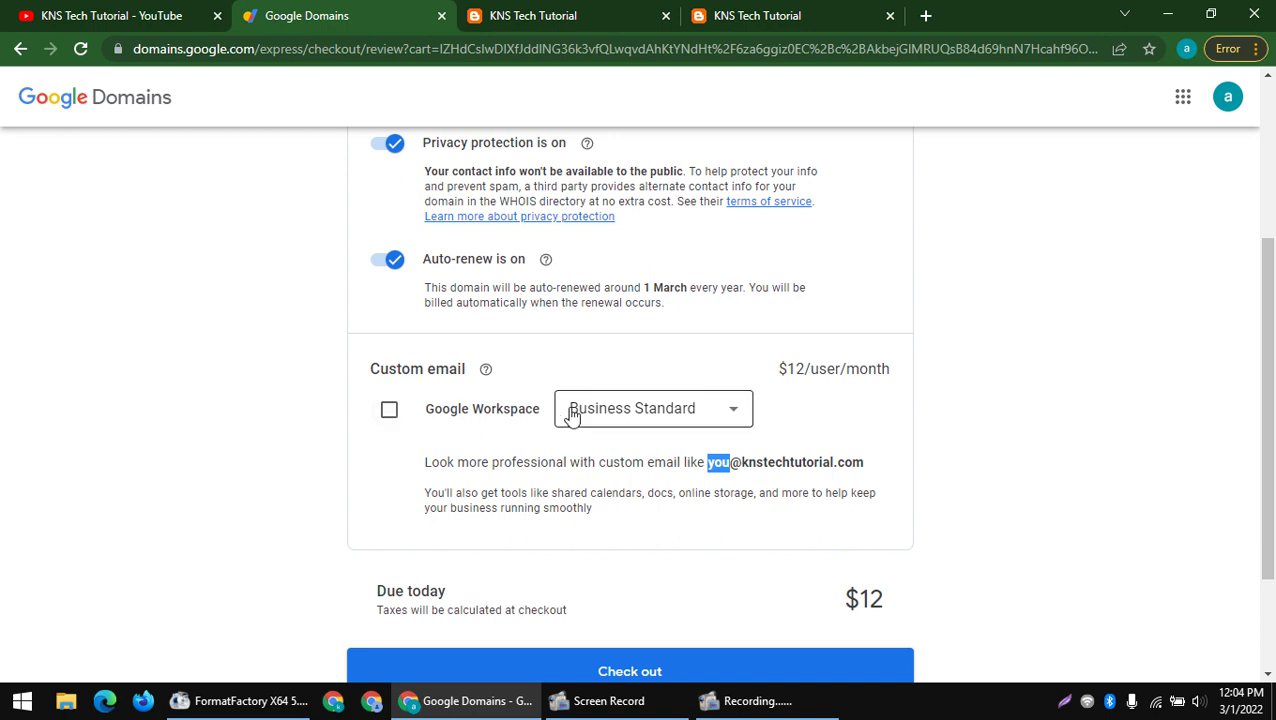
{"action": "left_click_drag", "start_coordinate": [785, 369], "coordinate": [981, 376]}
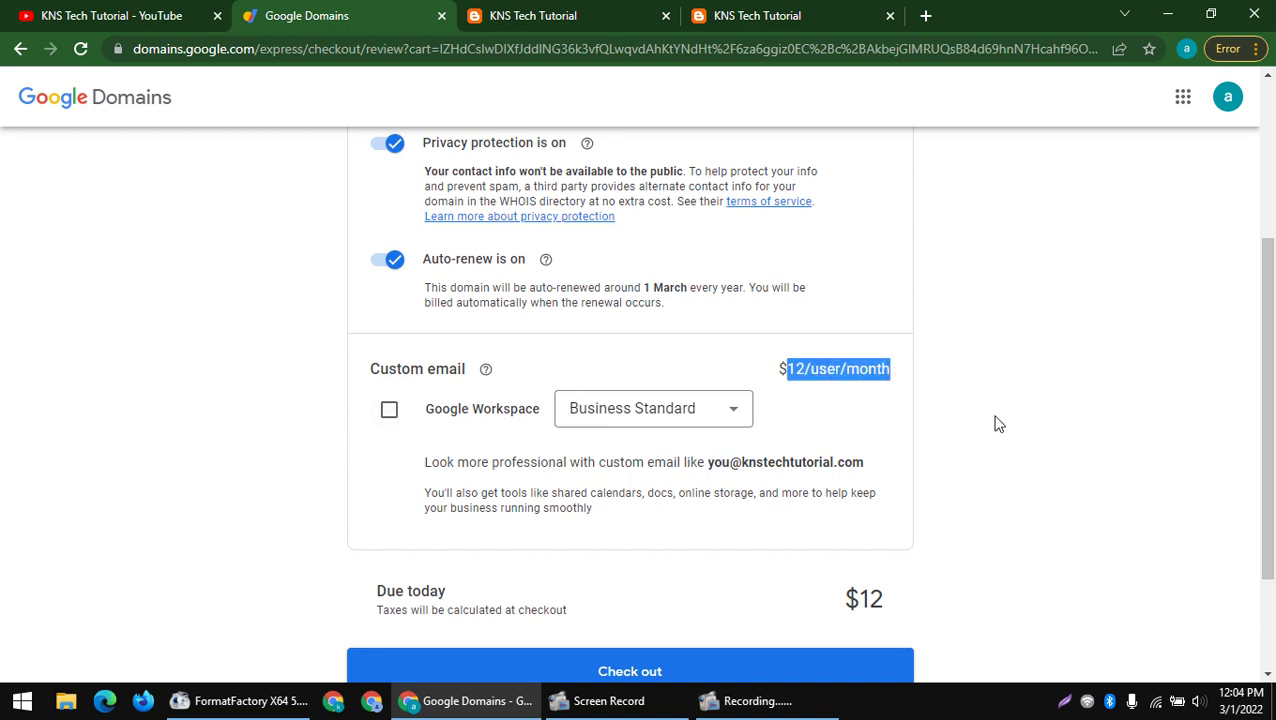
{"action": "scroll", "coordinate": [967, 487], "scroll_direction": "down", "scroll_amount": 2}
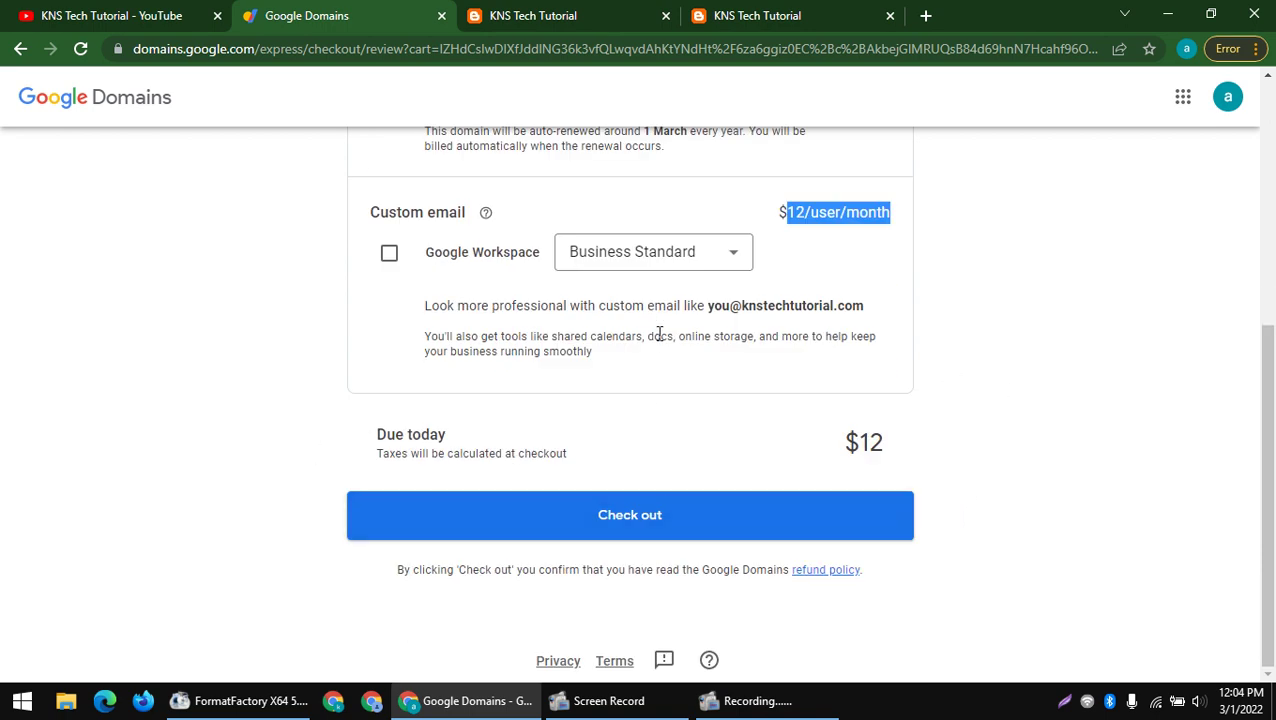
{"action": "left_click", "coordinate": [394, 258]}
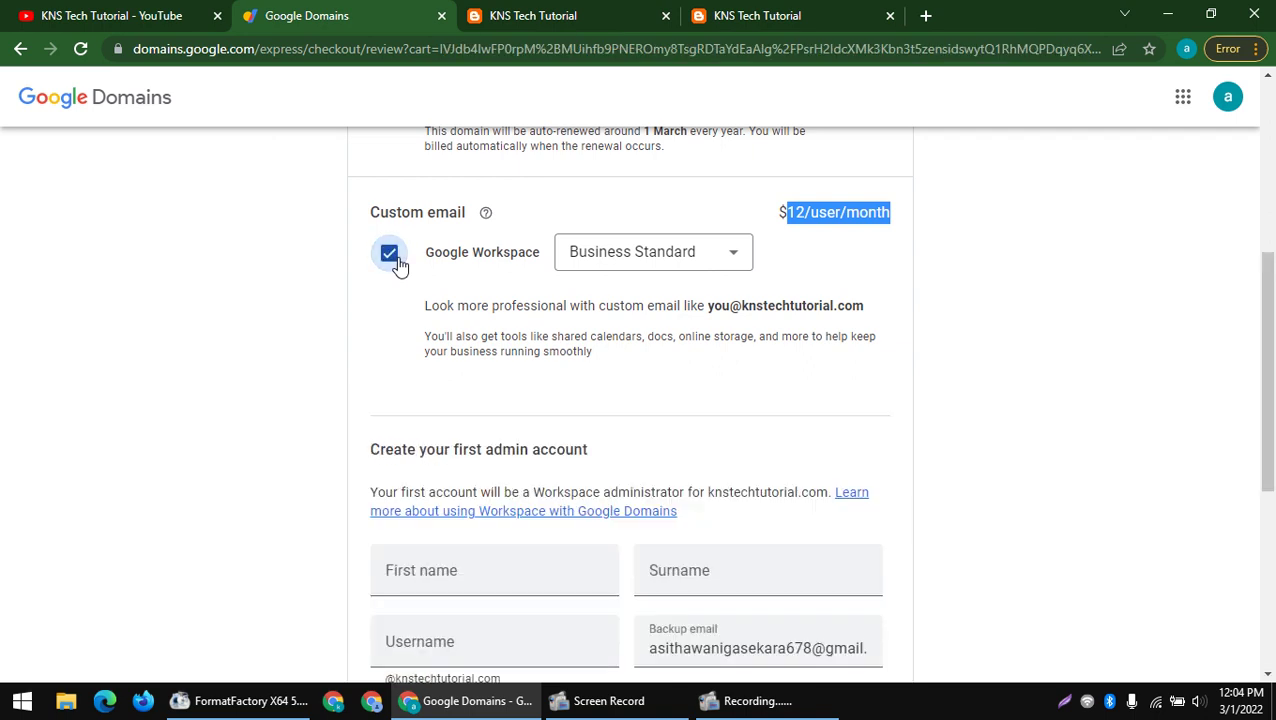
{"action": "left_click", "coordinate": [396, 259]}
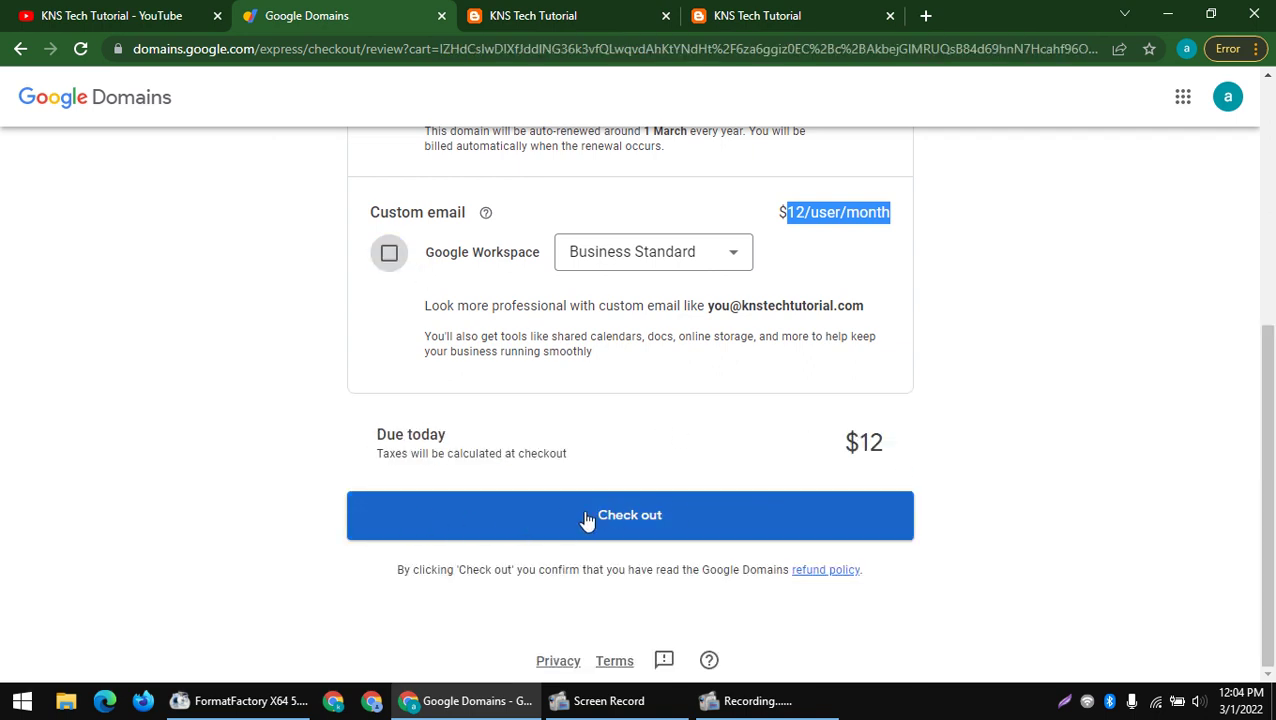
- Check out the domain order and confirm United States as the billing country
{"action": "left_click", "coordinate": [618, 520]}
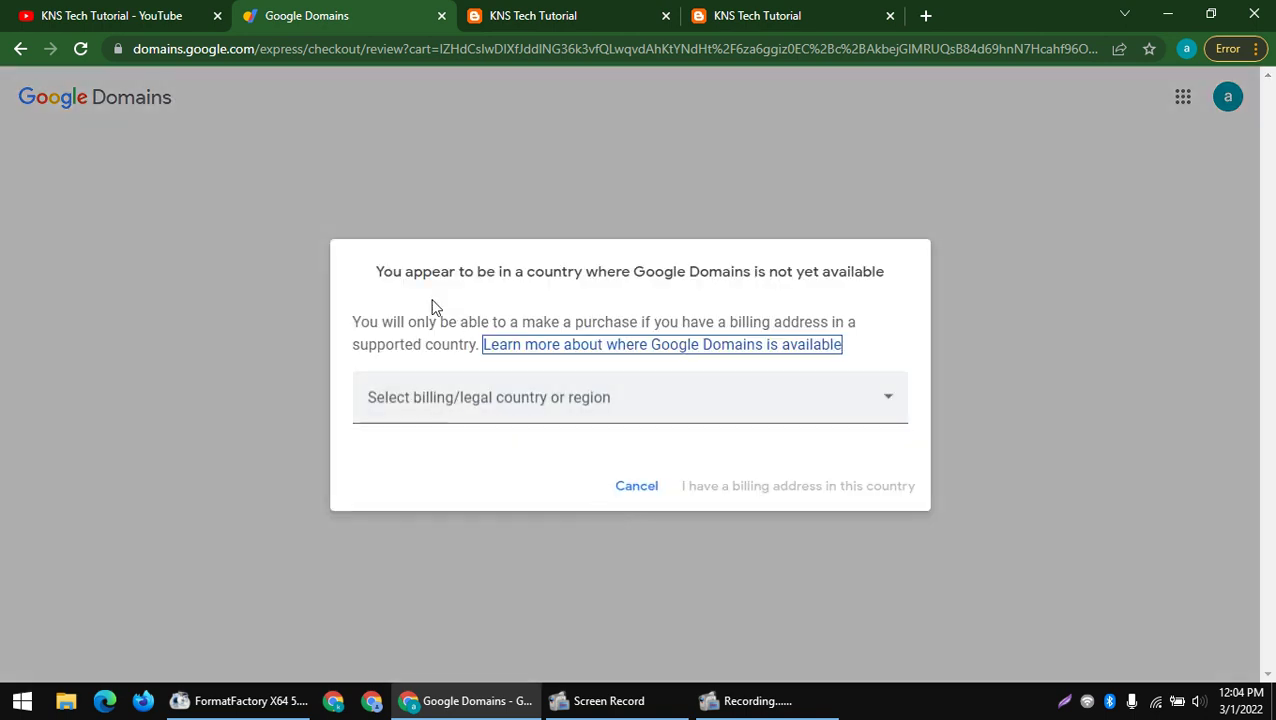
{"action": "left_click_drag", "start_coordinate": [371, 276], "coordinate": [891, 287]}
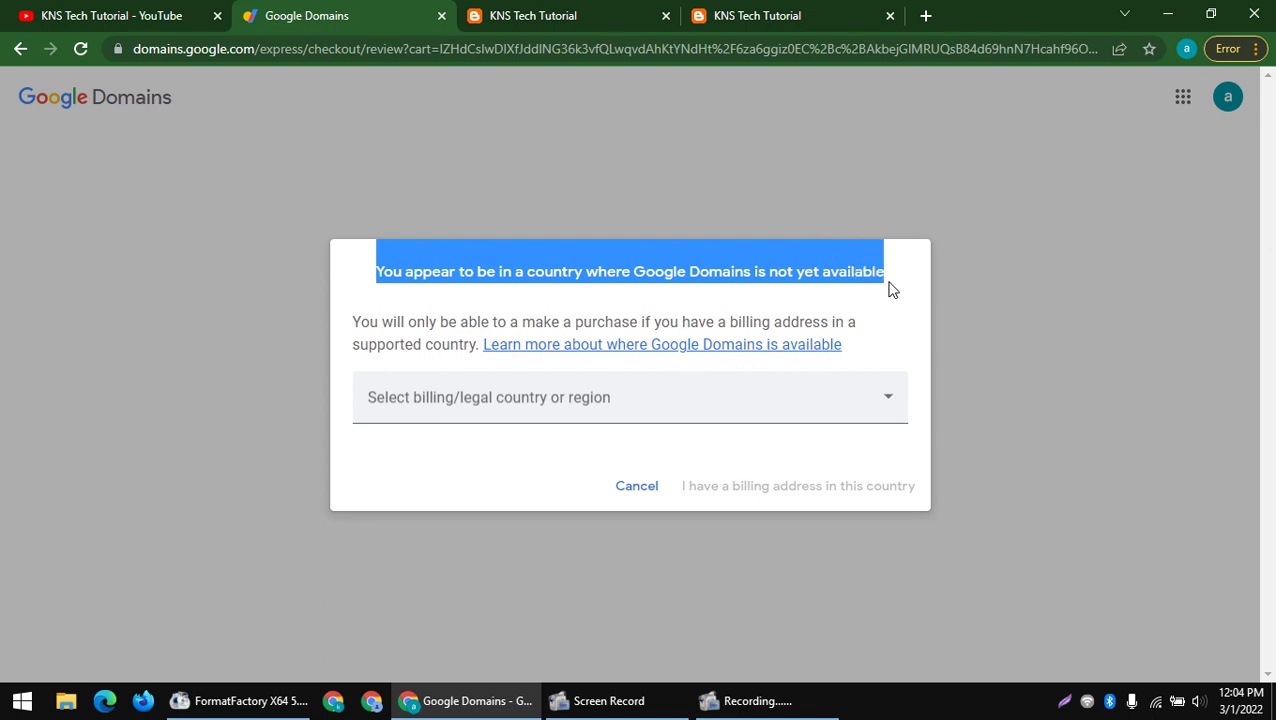
{"action": "left_click", "coordinate": [602, 403]}
{"action": "scroll", "coordinate": [527, 547], "scroll_direction": "down", "scroll_amount": 10}
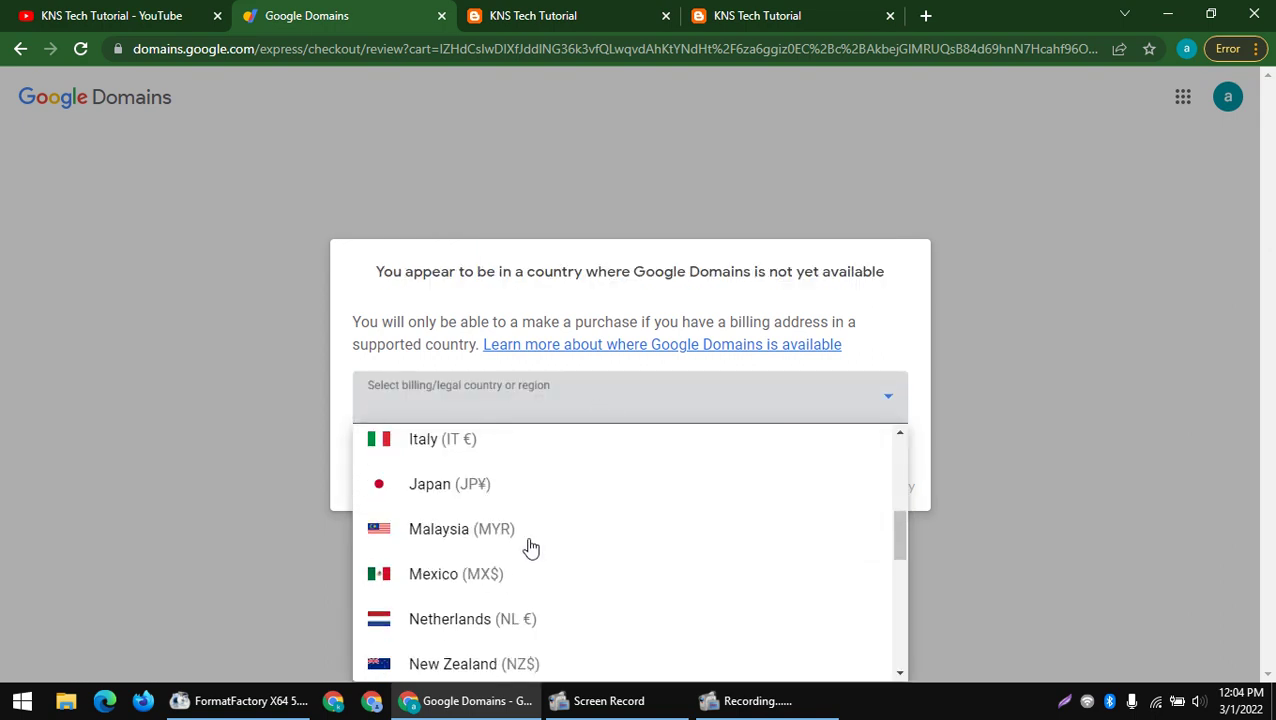
{"action": "left_click", "coordinate": [497, 608]}
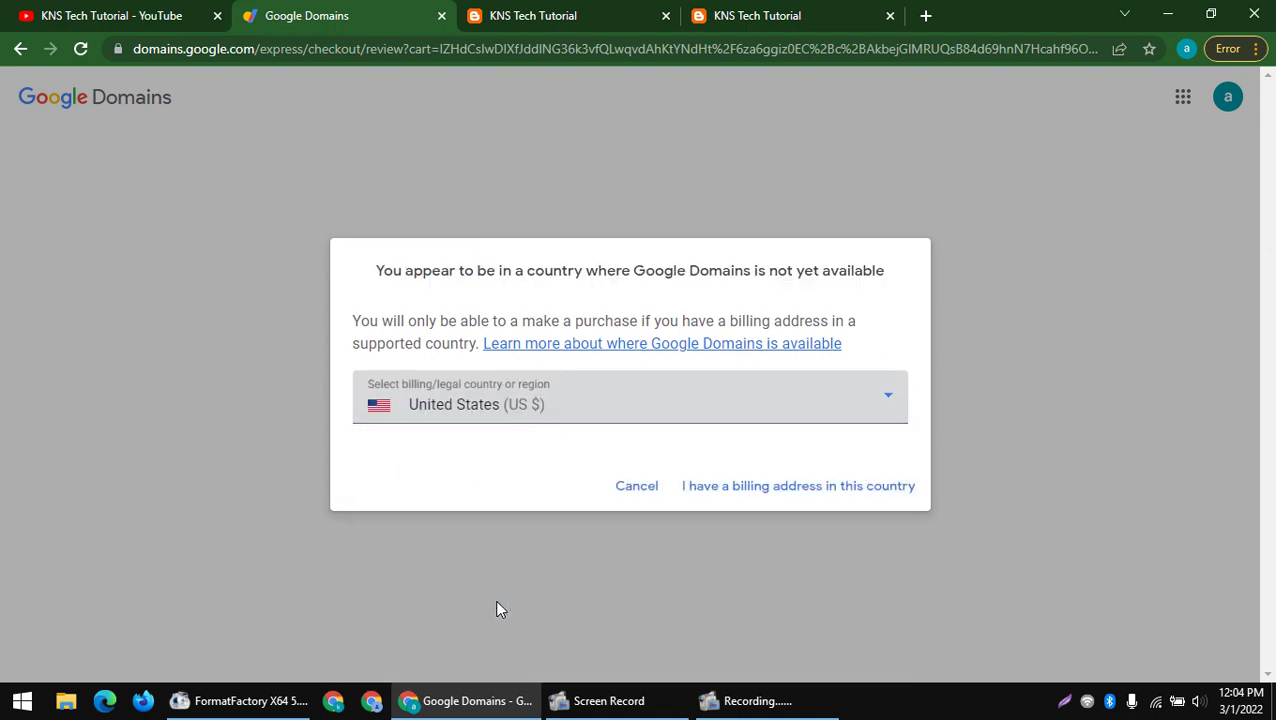
{"action": "left_click", "coordinate": [788, 488]}
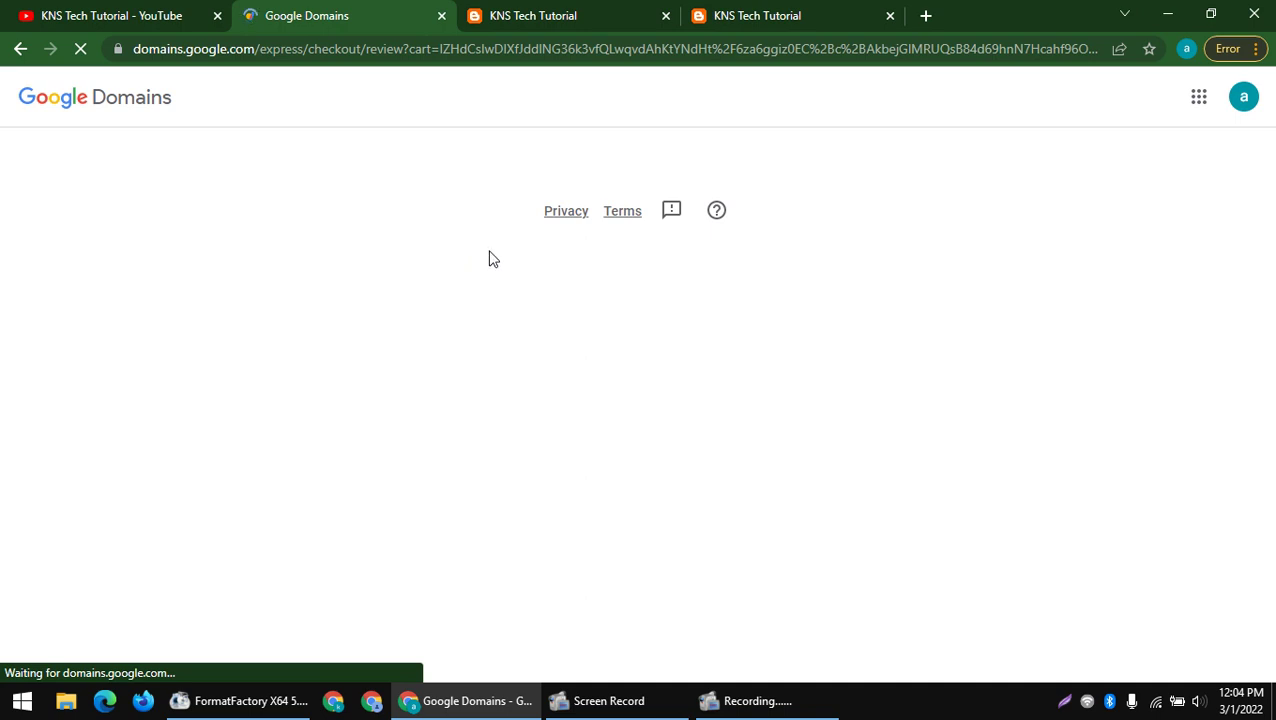
- Check out the reviewed order again and look through the contact information form and the DNS records section
{"action": "scroll", "coordinate": [405, 160], "scroll_direction": "down", "scroll_amount": 2}
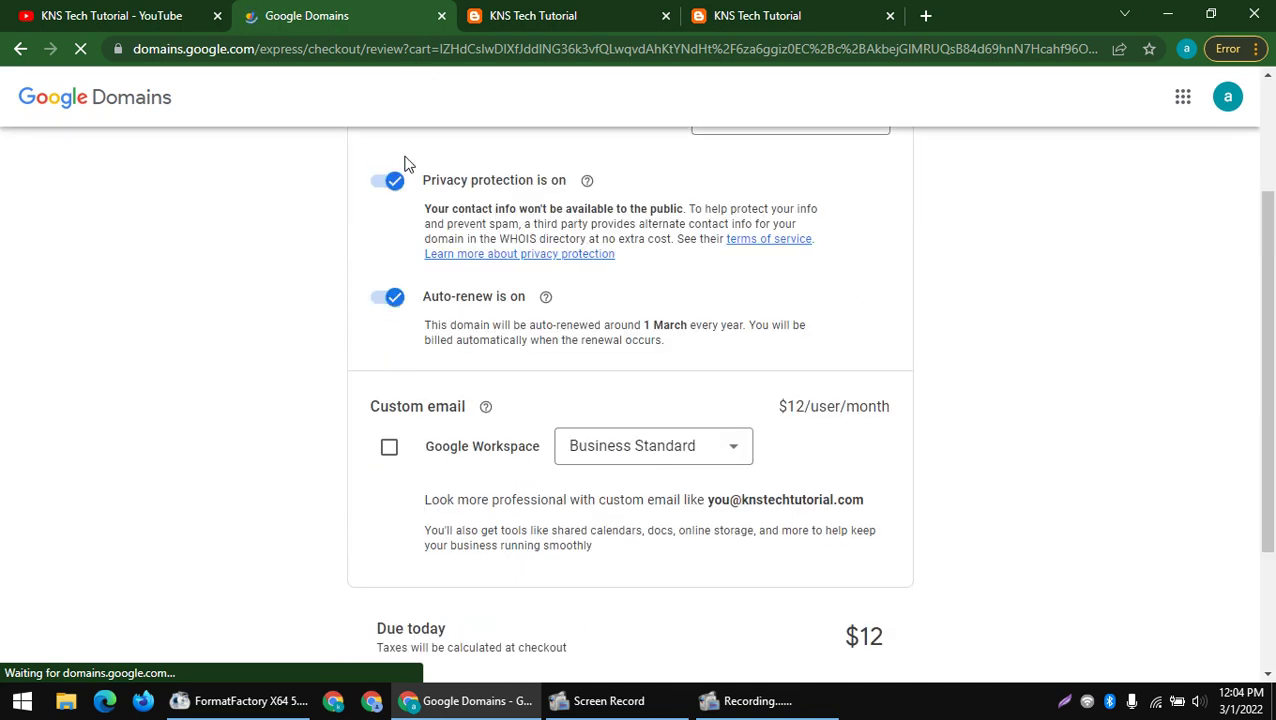
{"action": "scroll", "coordinate": [418, 330], "scroll_direction": "down", "scroll_amount": 2}
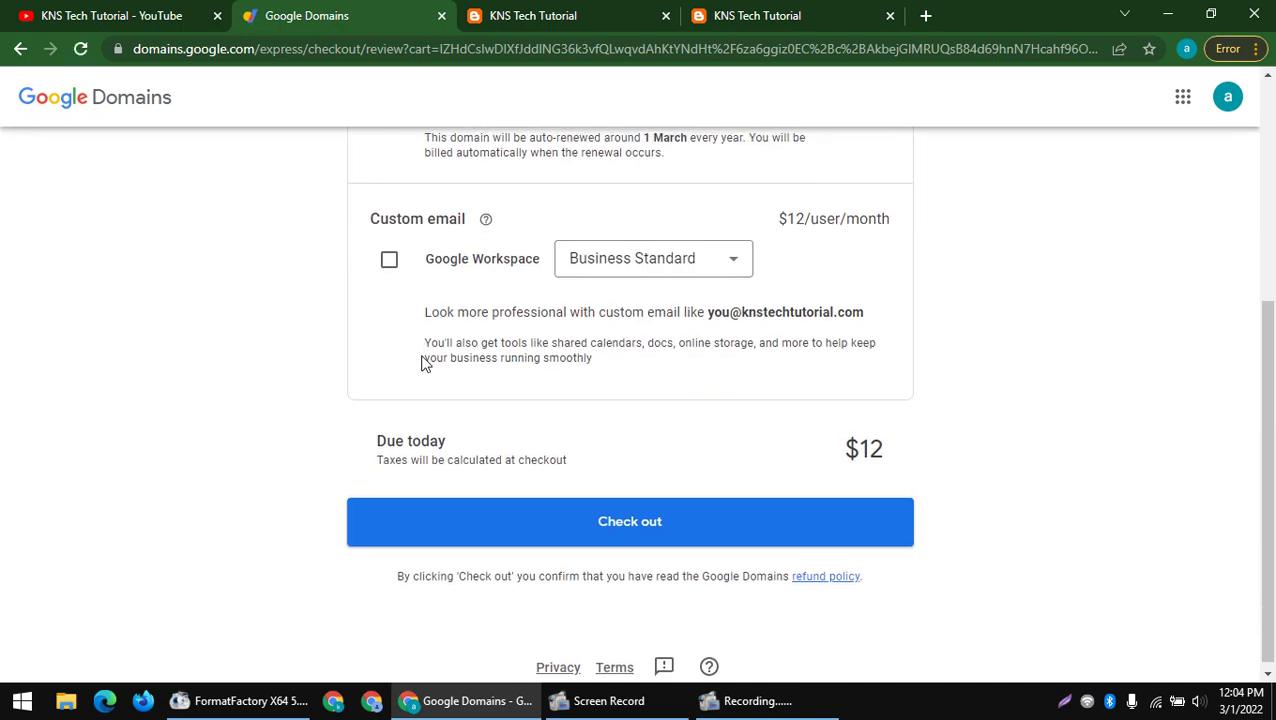
{"action": "left_click", "coordinate": [576, 531]}
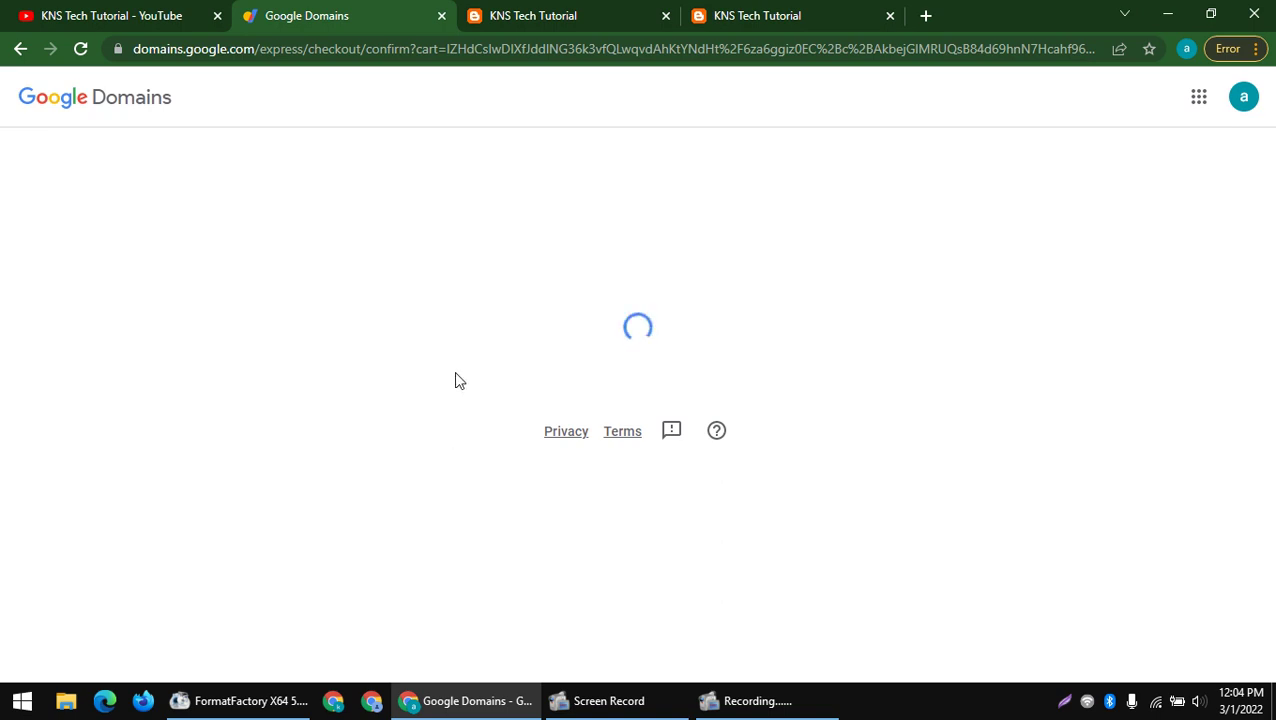
{"action": "scroll", "coordinate": [457, 373], "scroll_direction": "down", "scroll_amount": 9}
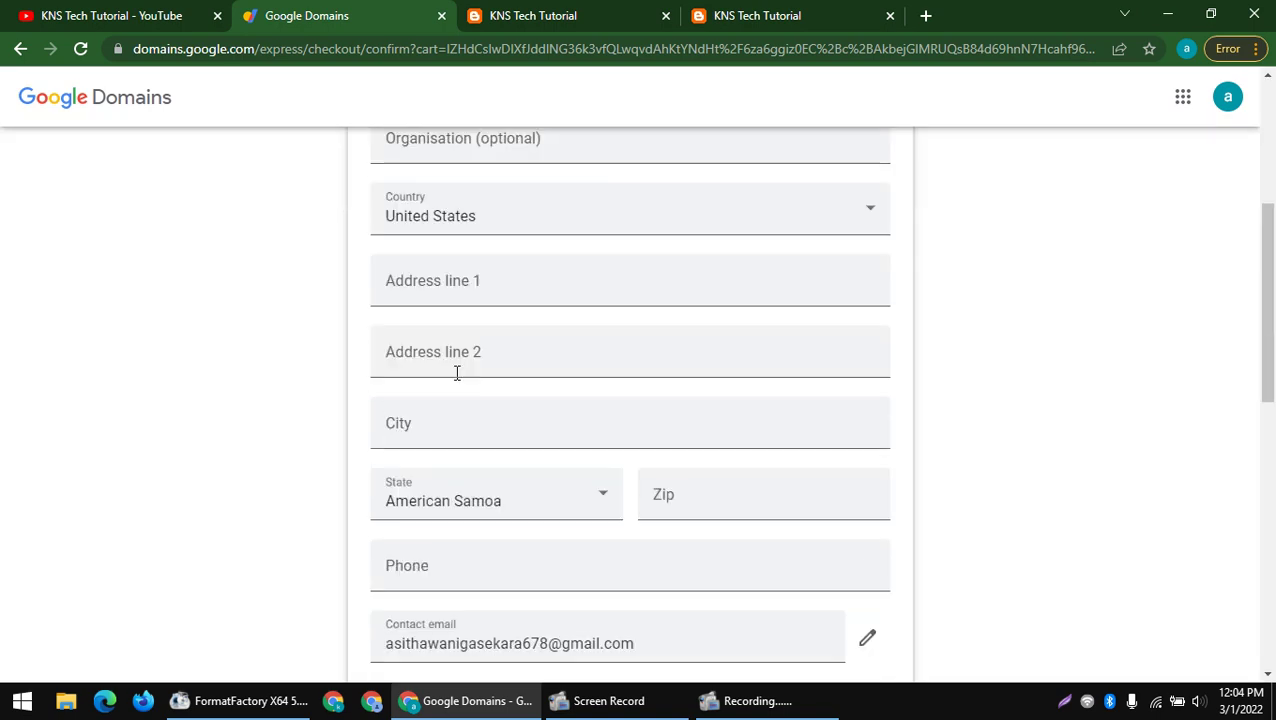
{"action": "scroll", "coordinate": [443, 280], "scroll_direction": "up", "scroll_amount": 5}
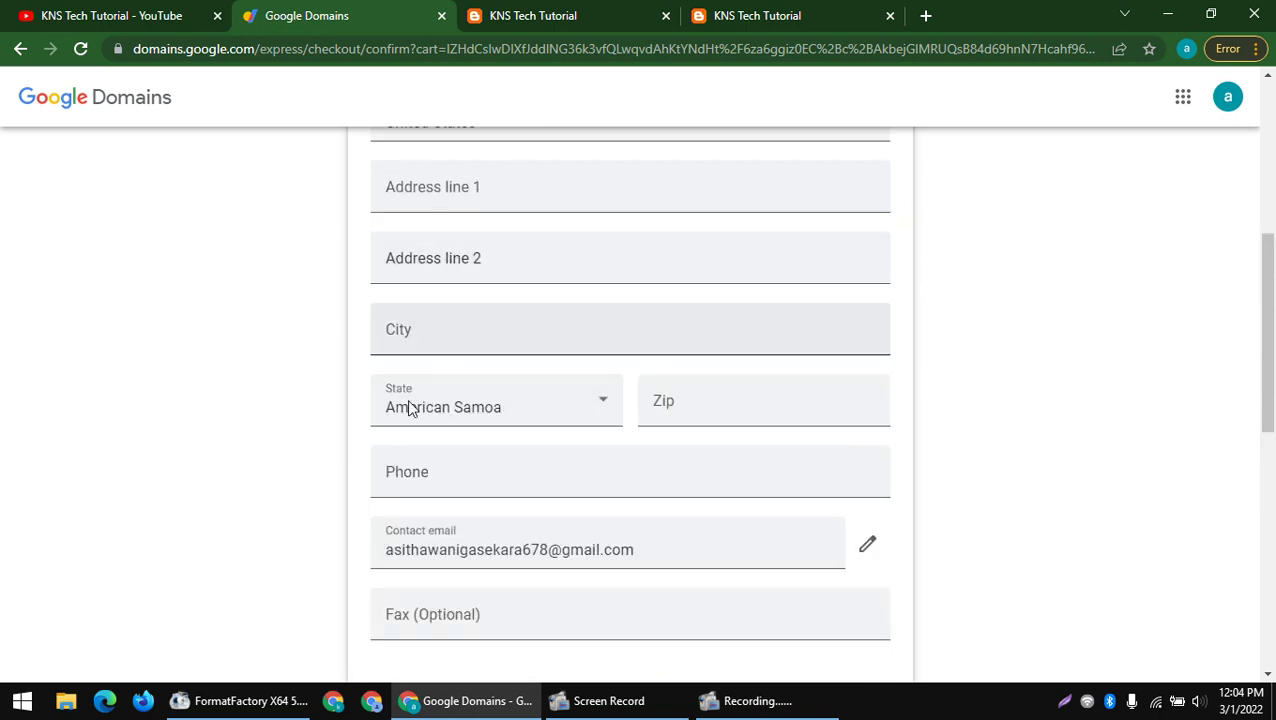
{"action": "scroll", "coordinate": [407, 430], "scroll_direction": "down", "scroll_amount": 5}
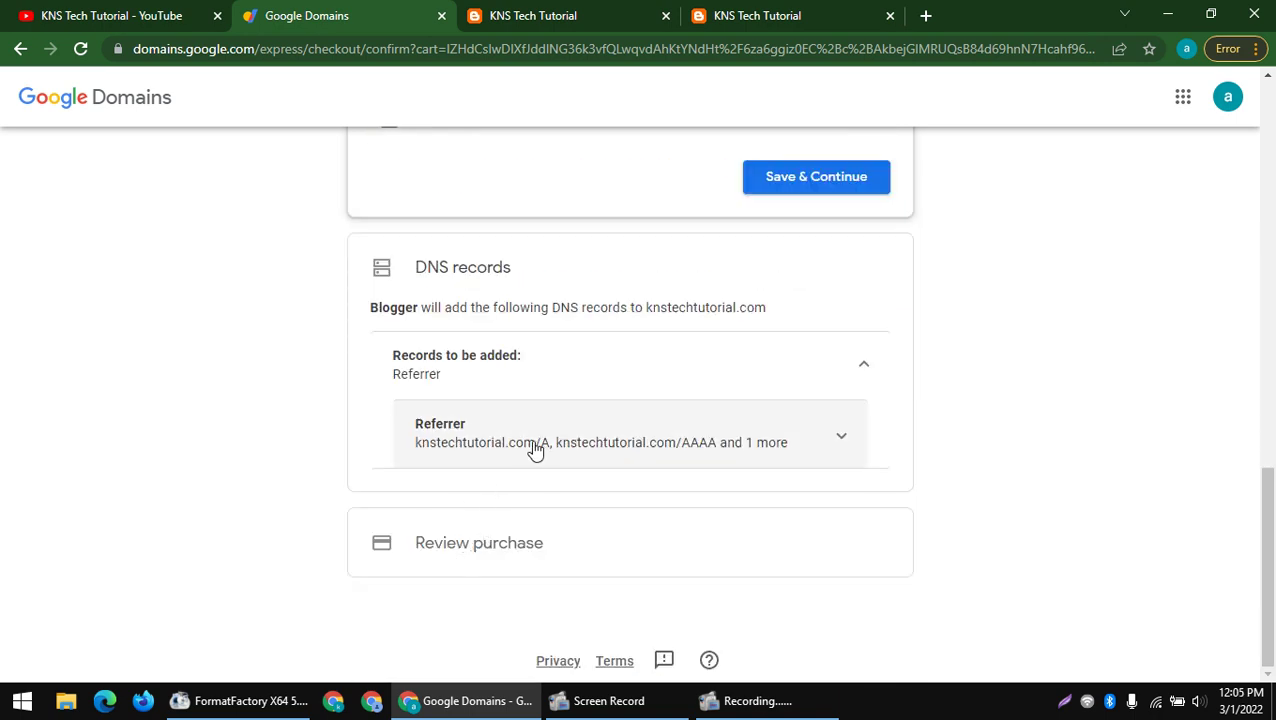
- Switch to the published blog post and the blog's home page to view the blogspot.com address
{"action": "left_click", "coordinate": [527, 12]}
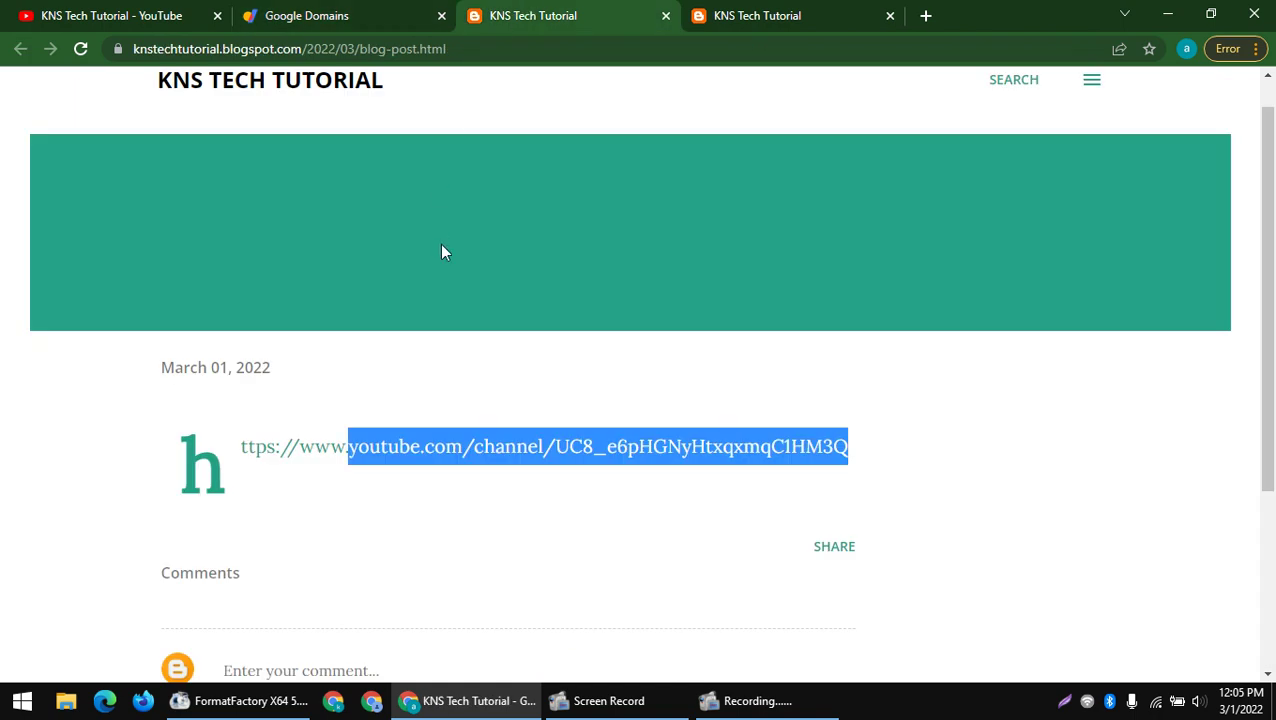
{"action": "key", "text": "ctrl+Tab"}
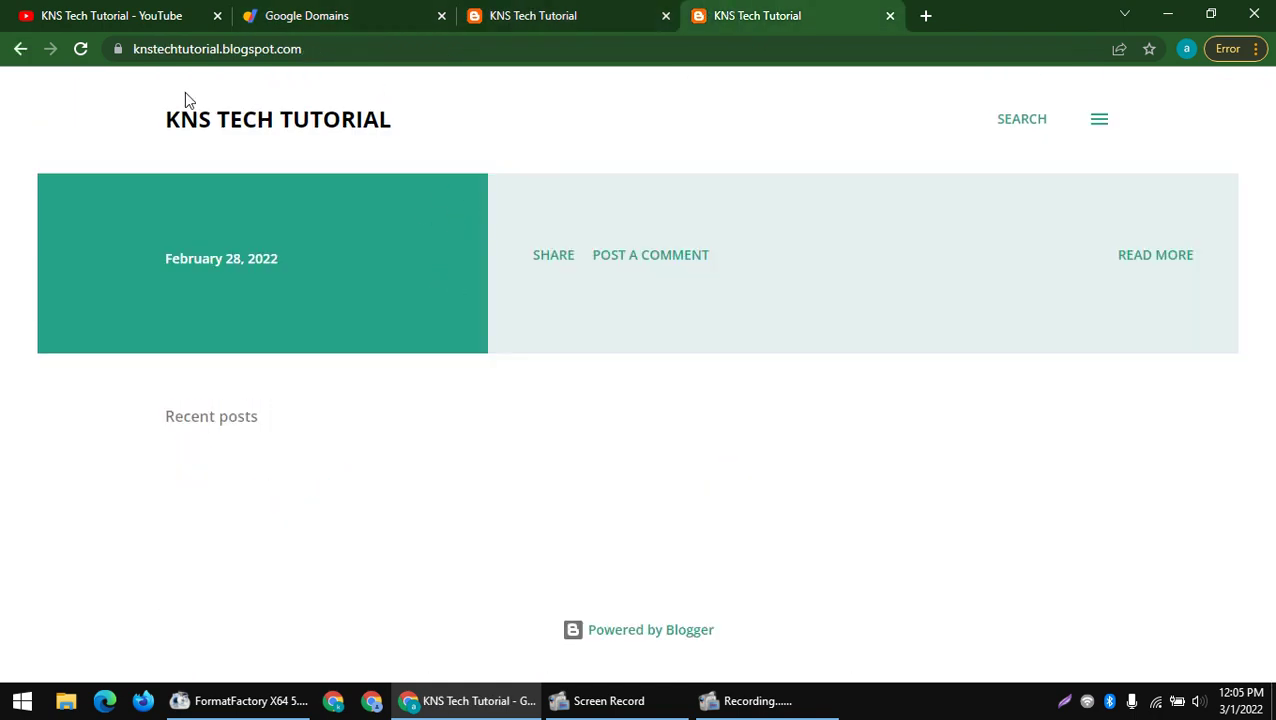
{"action": "left_click", "coordinate": [353, 50]}
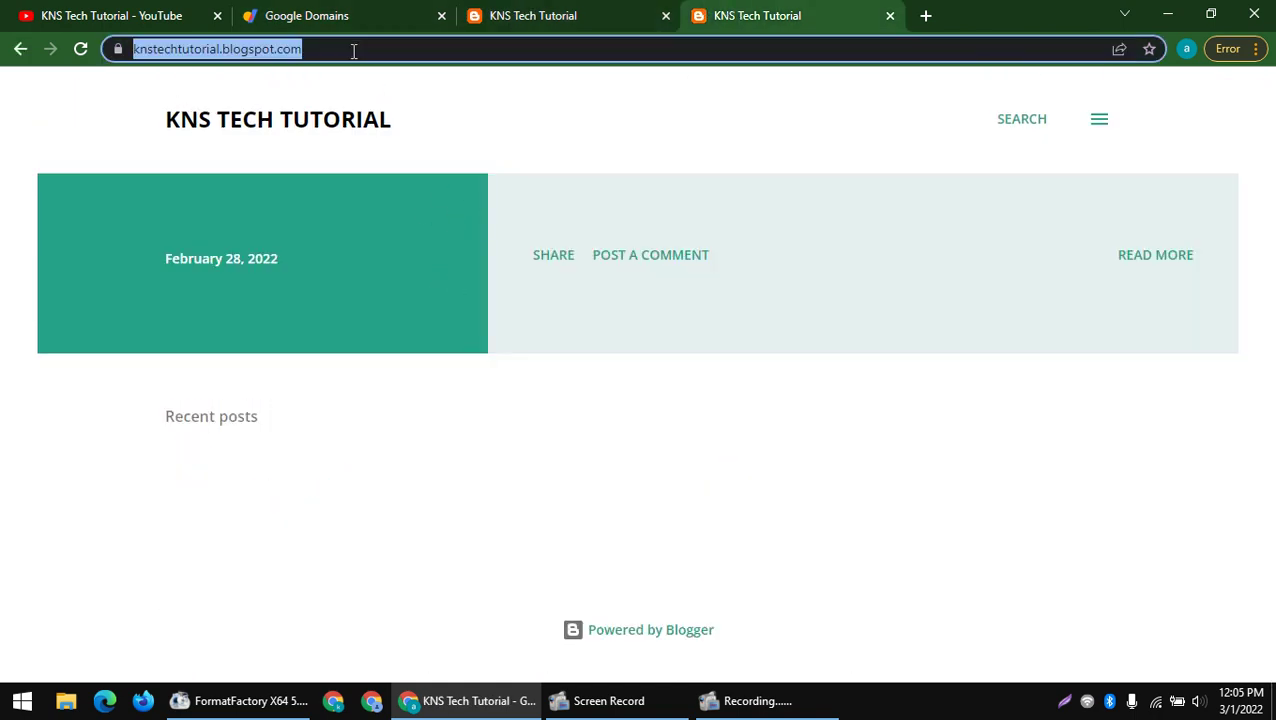
- Replace the published post in its browser tab with the Blogger posts list for the KNS Tech Tutorial blog
{"action": "left_click", "coordinate": [520, 21]}
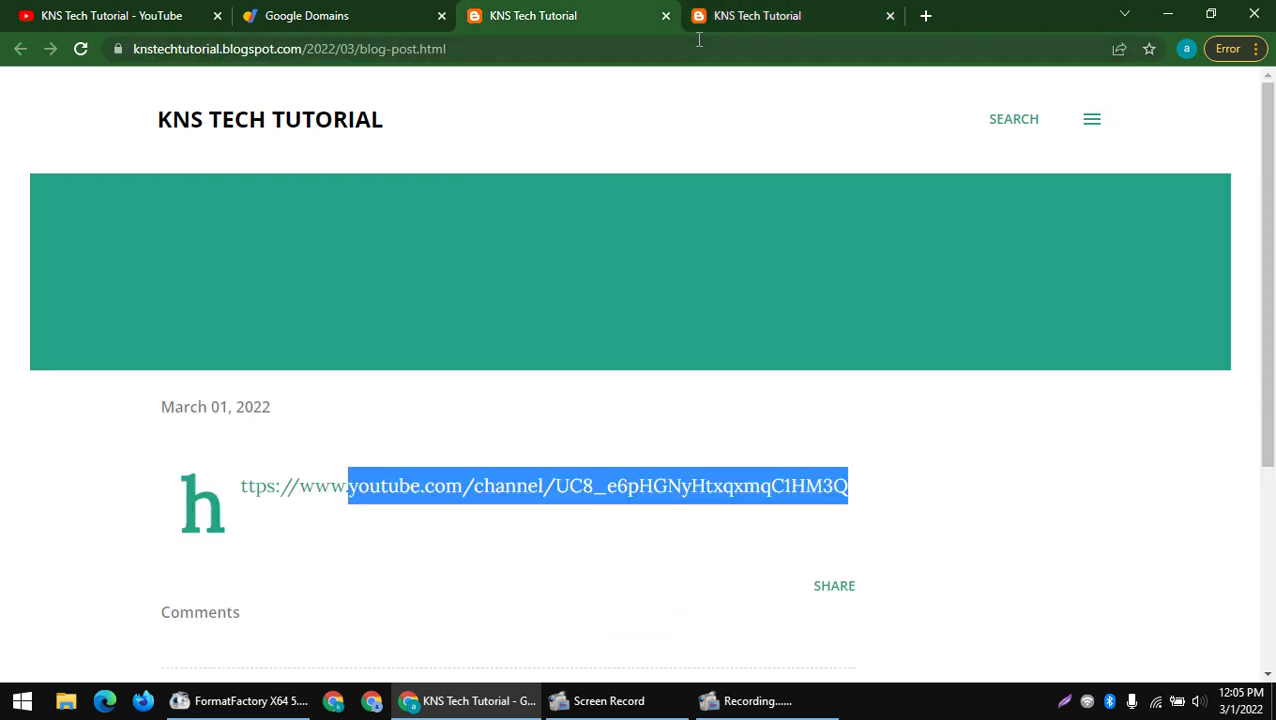
{"action": "left_click", "coordinate": [508, 50]}
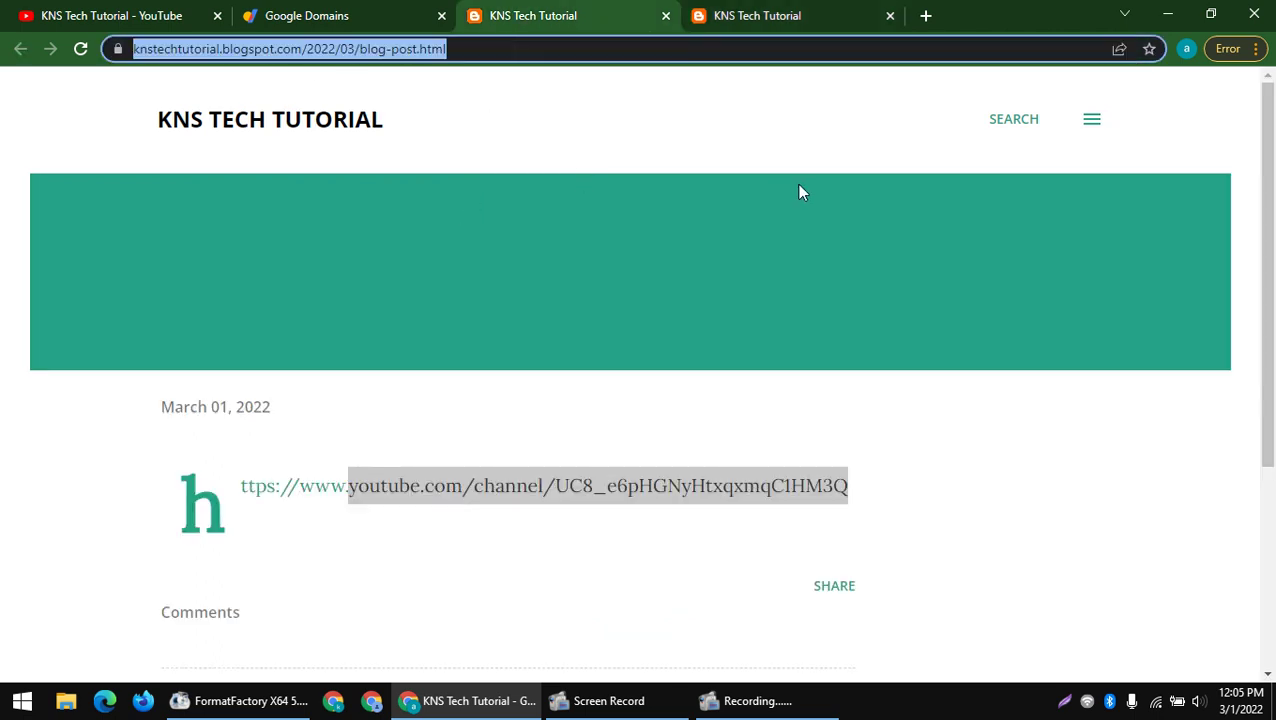
{"action": "left_click", "coordinate": [193, 50]}
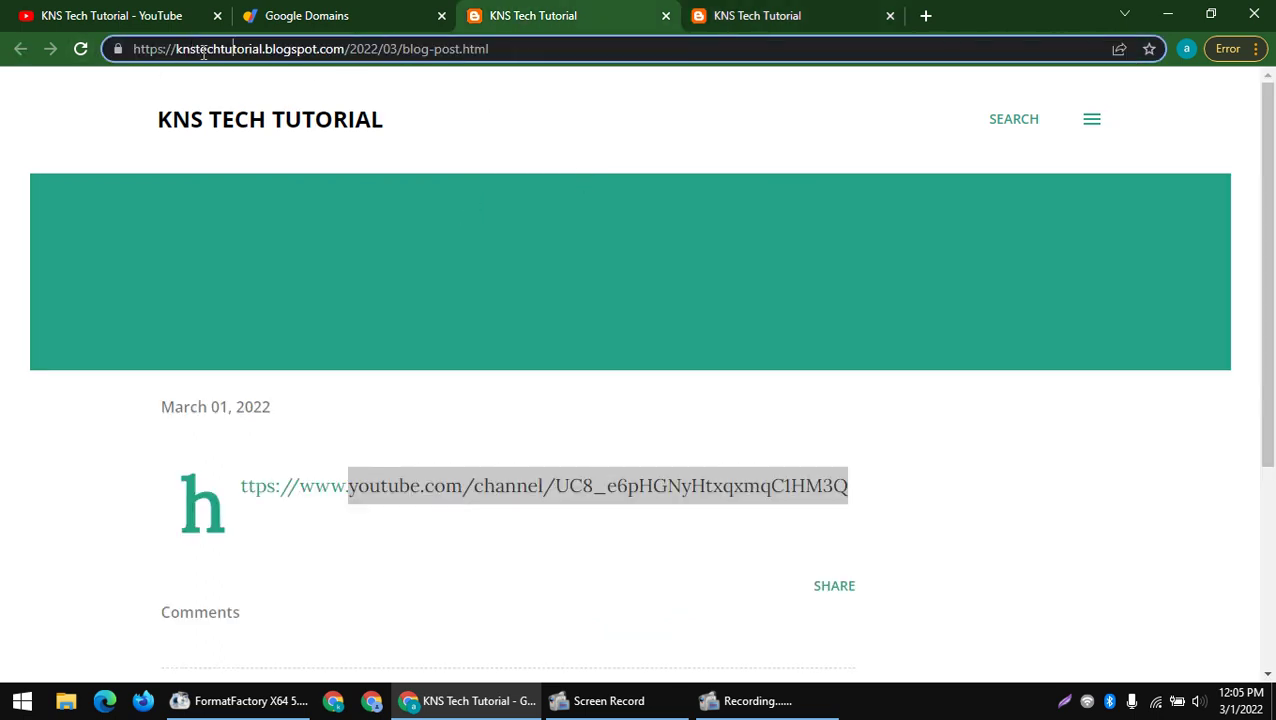
{"action": "key", "text": "ctrl+a"}
{"action": "type", "text": "blo"}
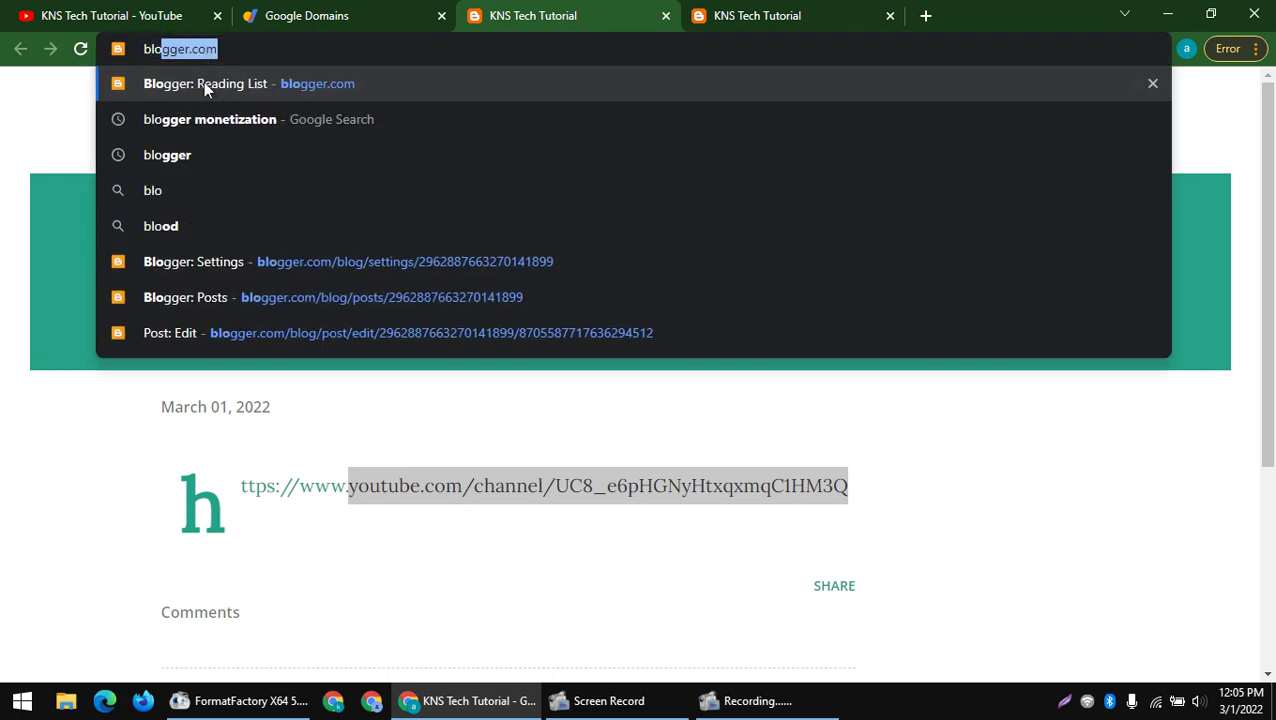
{"action": "left_click", "coordinate": [308, 298]}
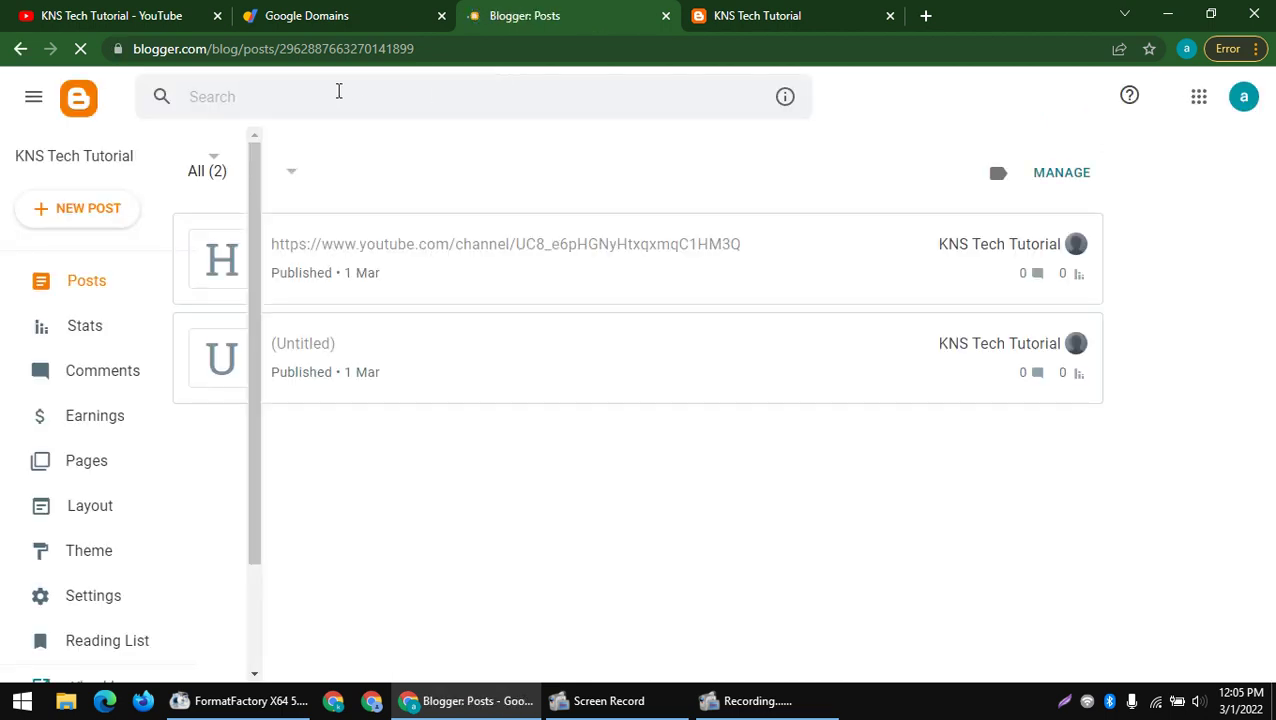
- Capture a screenshot of most of the KNS Tech Tutorial YouTube channel page and save it to the Desktop as a PNG named with repeated h's
{"action": "left_click", "coordinate": [30, 15]}
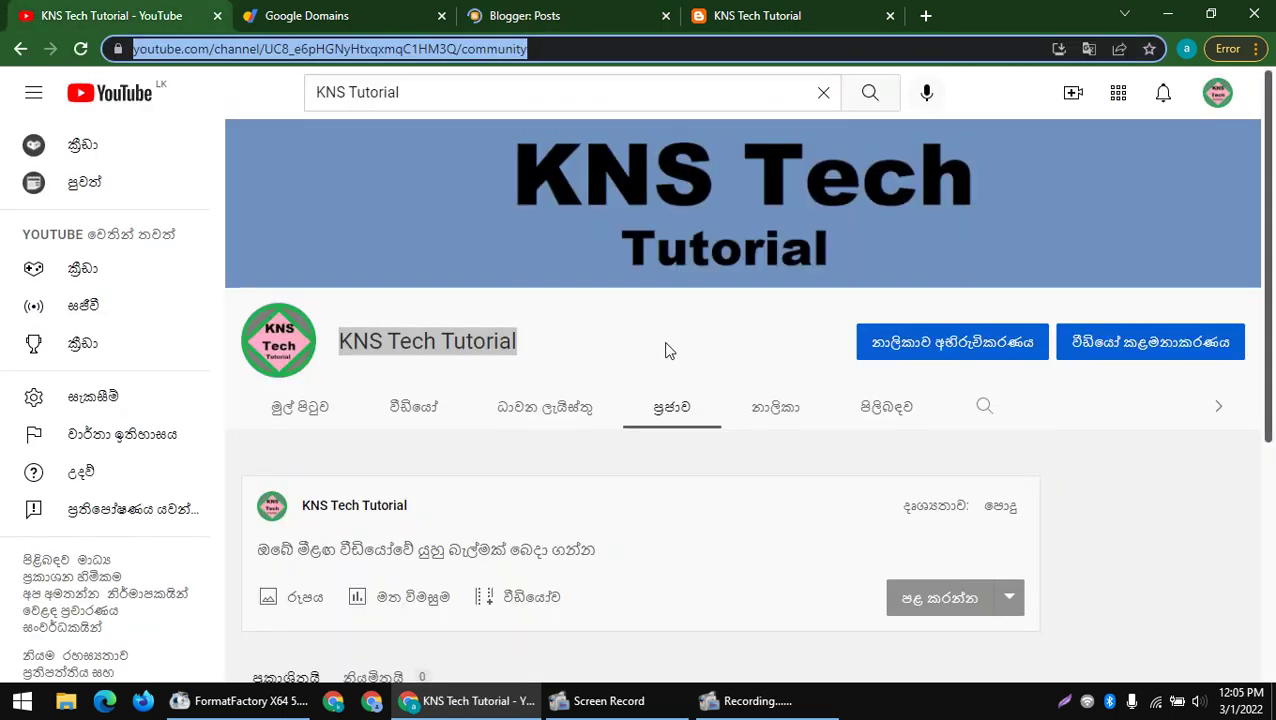
{"action": "left_click", "coordinate": [1064, 700]}
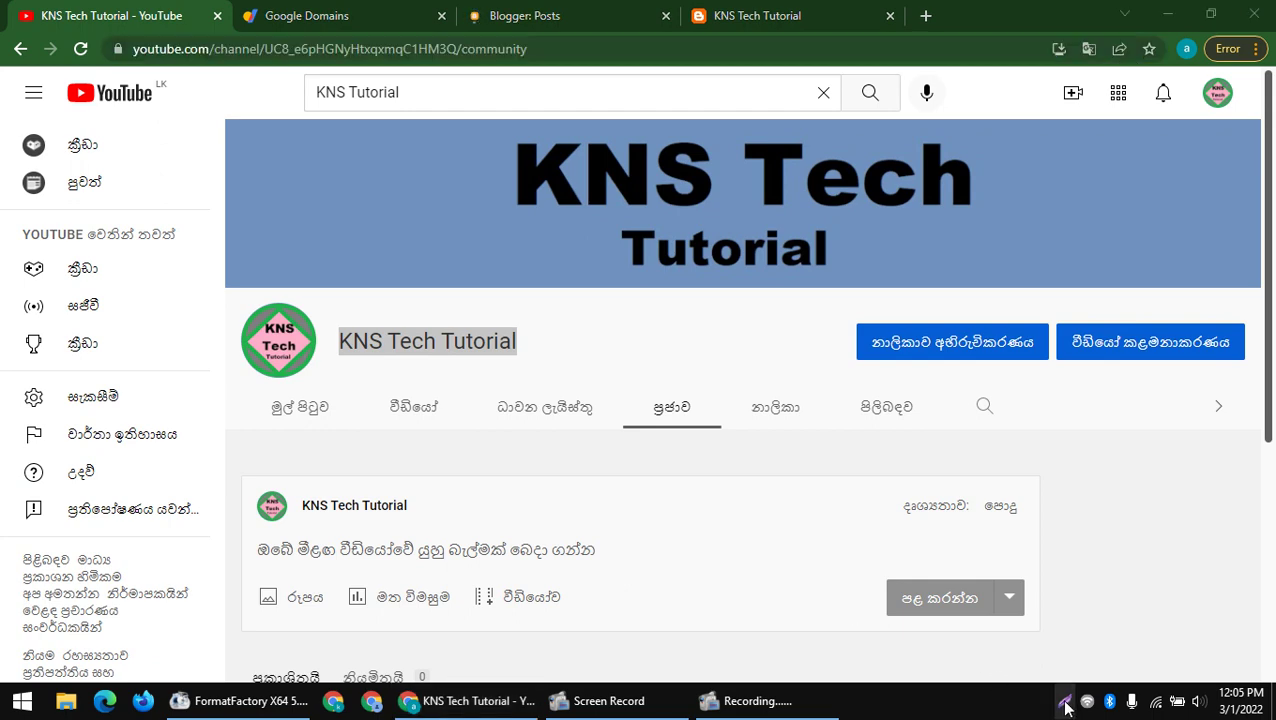
{"action": "mouse_move", "coordinate": [1258, 651]}
{"action": "left_mouse_down"}
{"action": "mouse_move", "coordinate": [120, 229]}
{"action": "mouse_move", "coordinate": [102, 19]}
{"action": "left_mouse_up"}
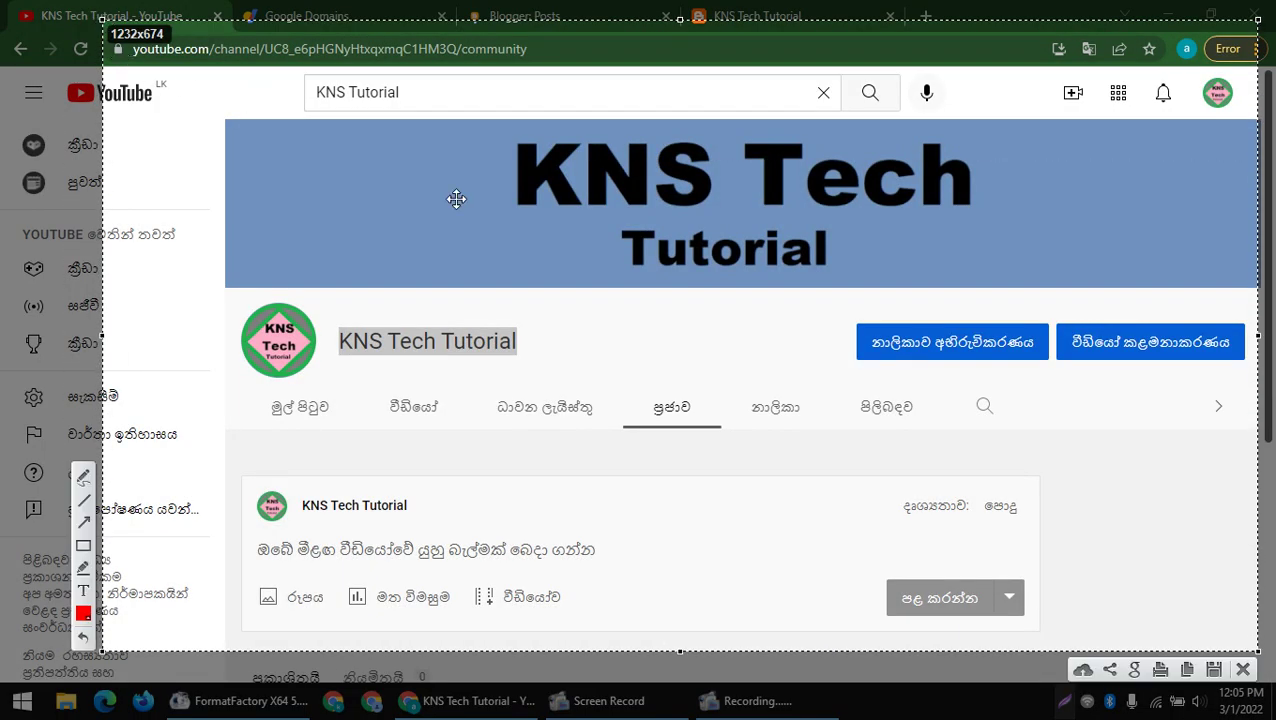
{"action": "left_click", "coordinate": [1218, 668]}
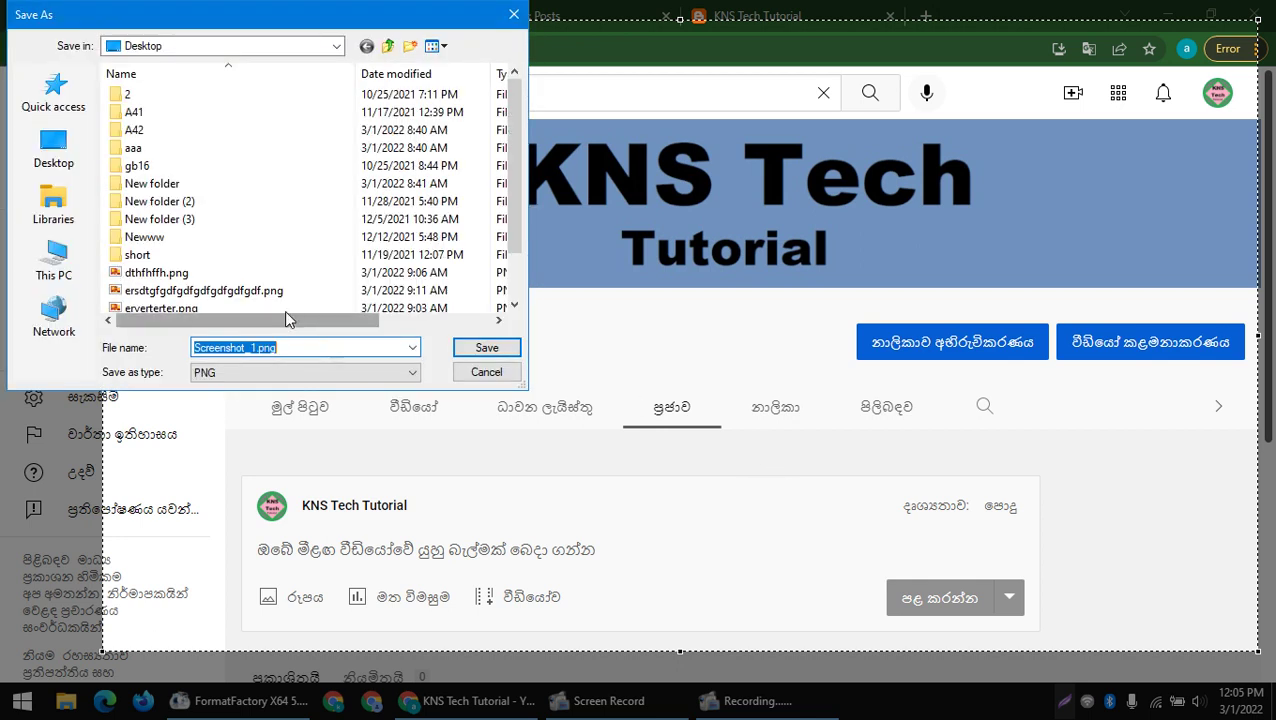
{"action": "type", "text": "ssssssssssssssssss"}
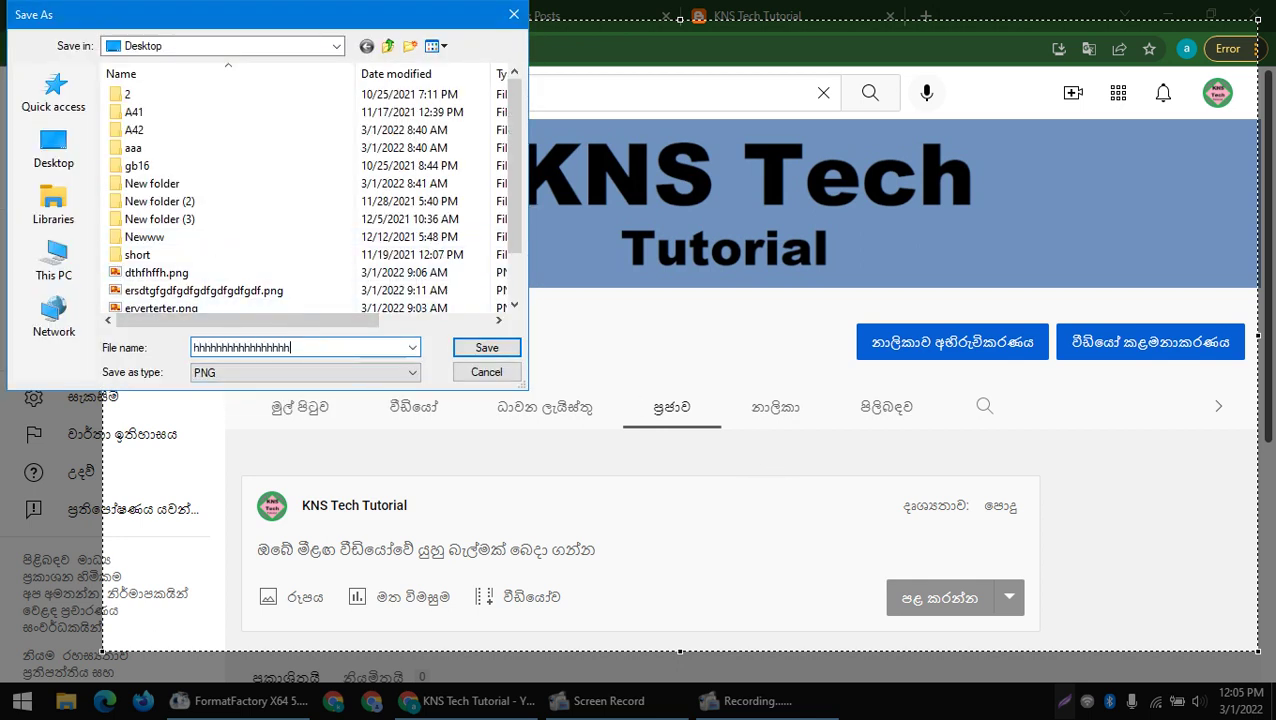
{"action": "key", "text": "Return"}
- Return to the Blogger posts list and start a new blog post
{"action": "left_click", "coordinate": [601, 10]}
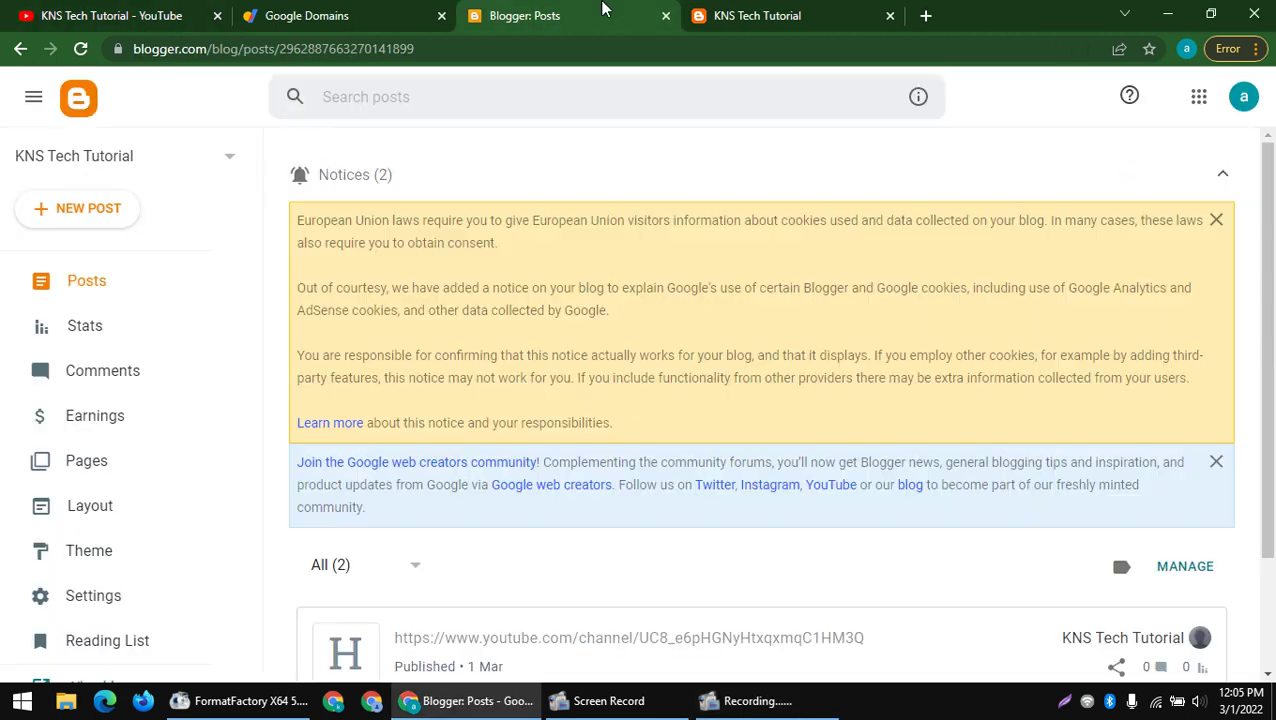
{"action": "left_click", "coordinate": [80, 208]}
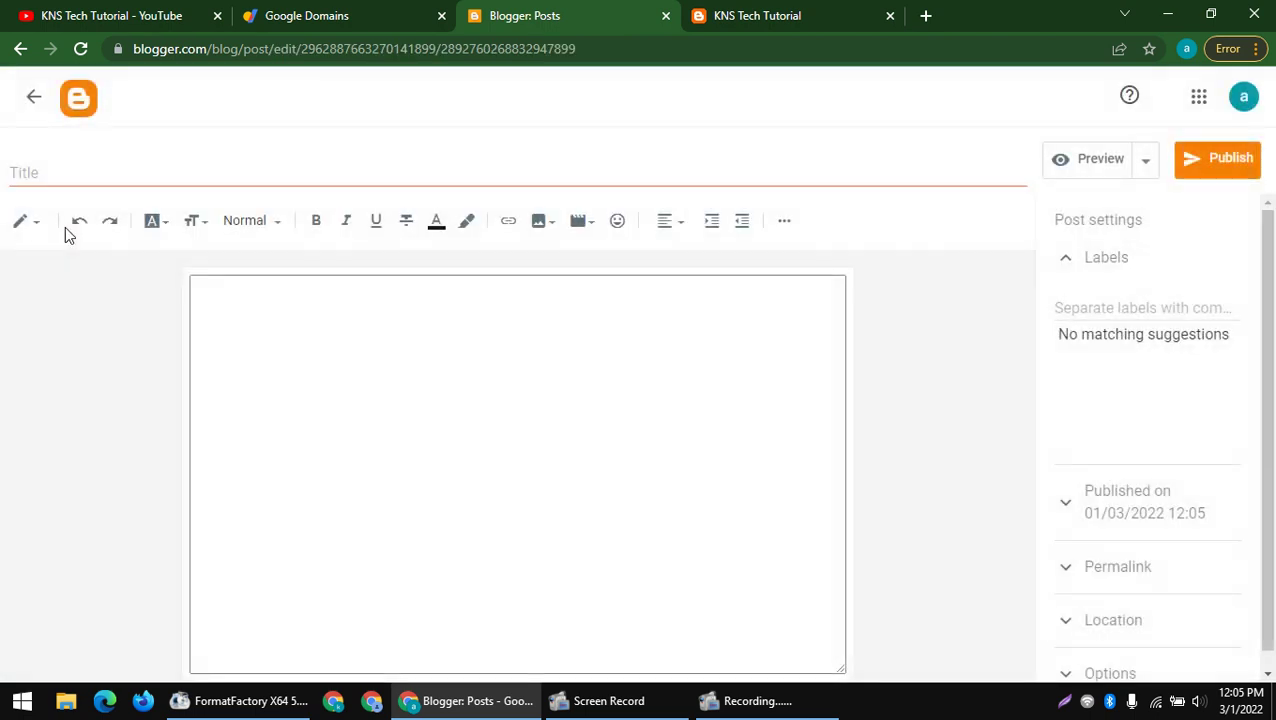
{"action": "left_click", "coordinate": [541, 223]}
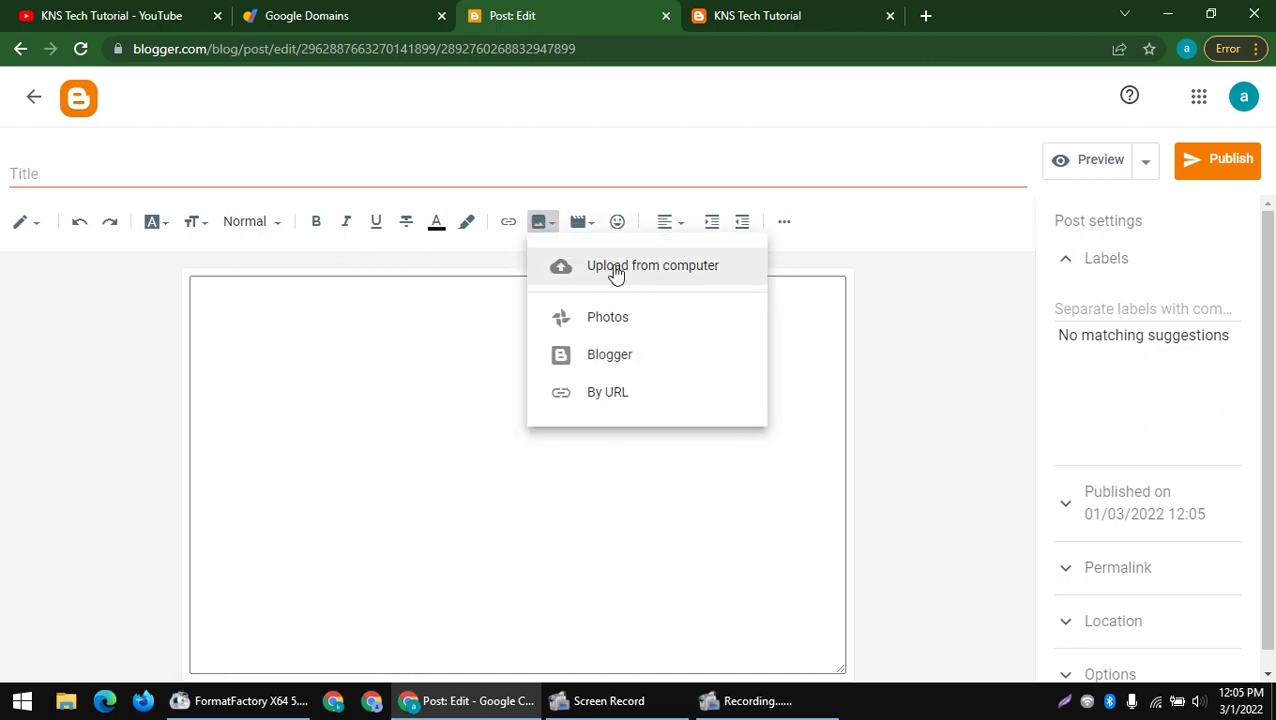
{"action": "left_click", "coordinate": [665, 270]}
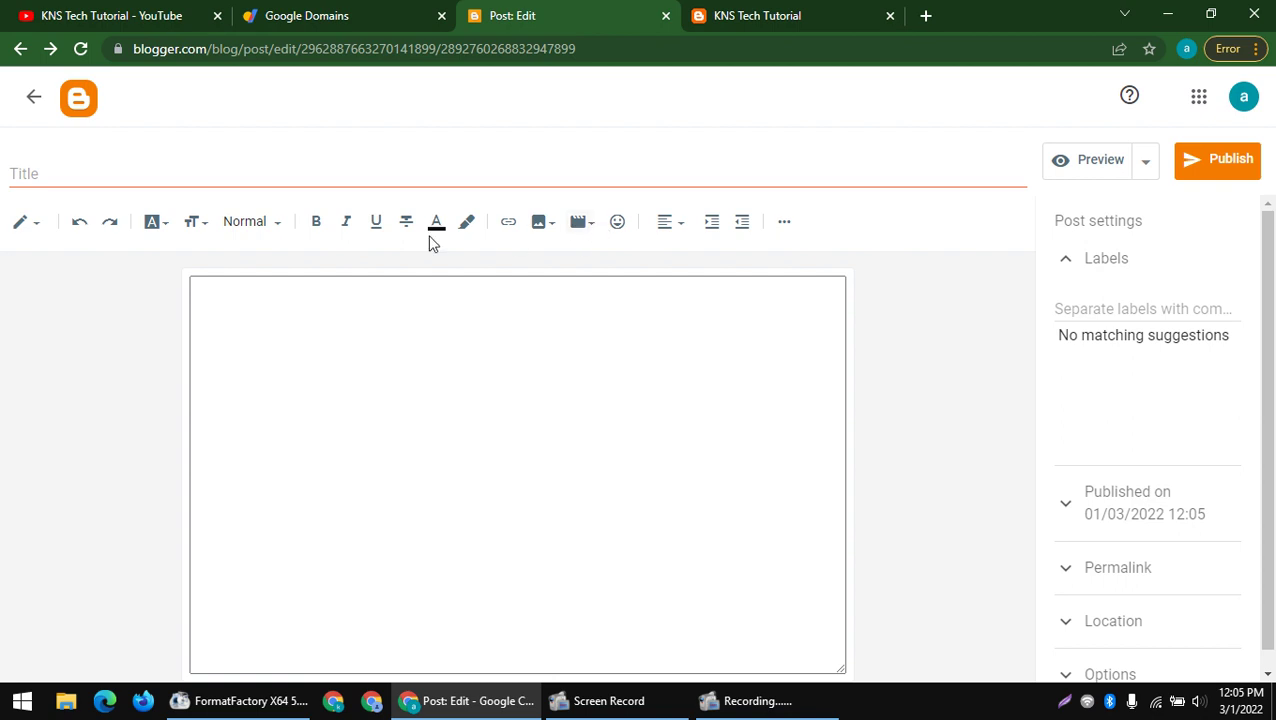
{"action": "left_click", "coordinate": [541, 223]}
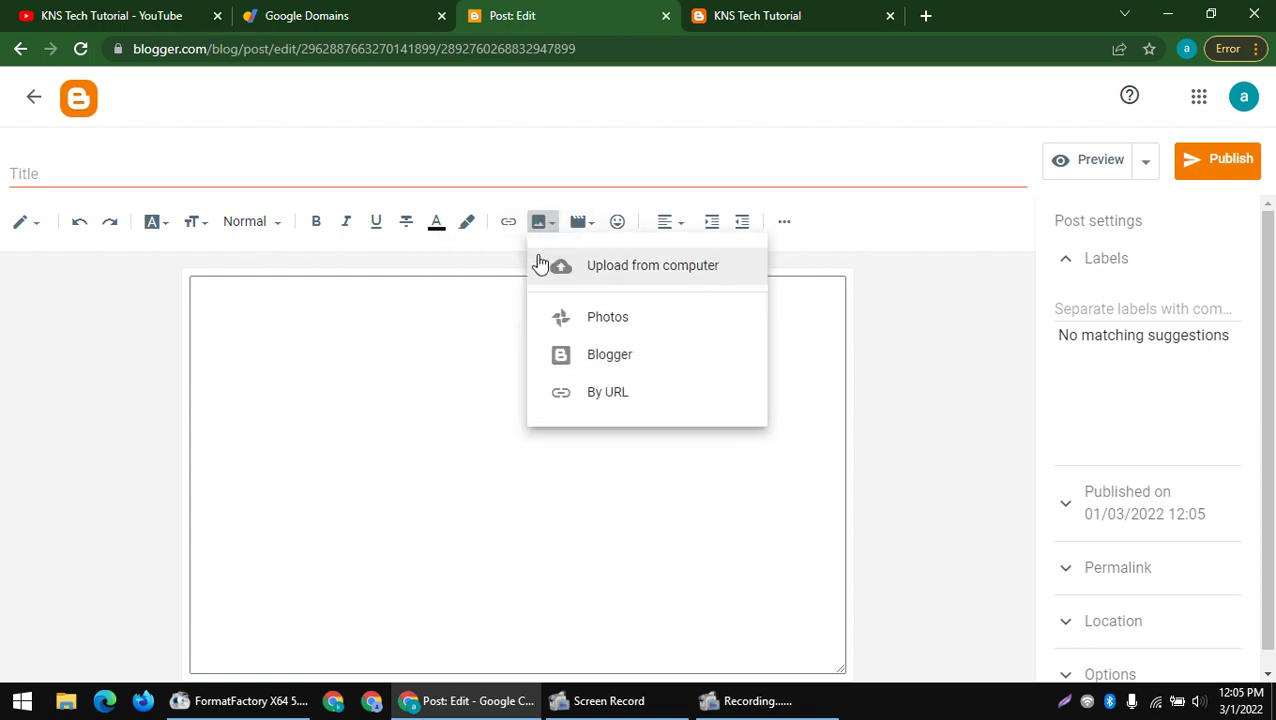
{"action": "left_click", "coordinate": [622, 325]}
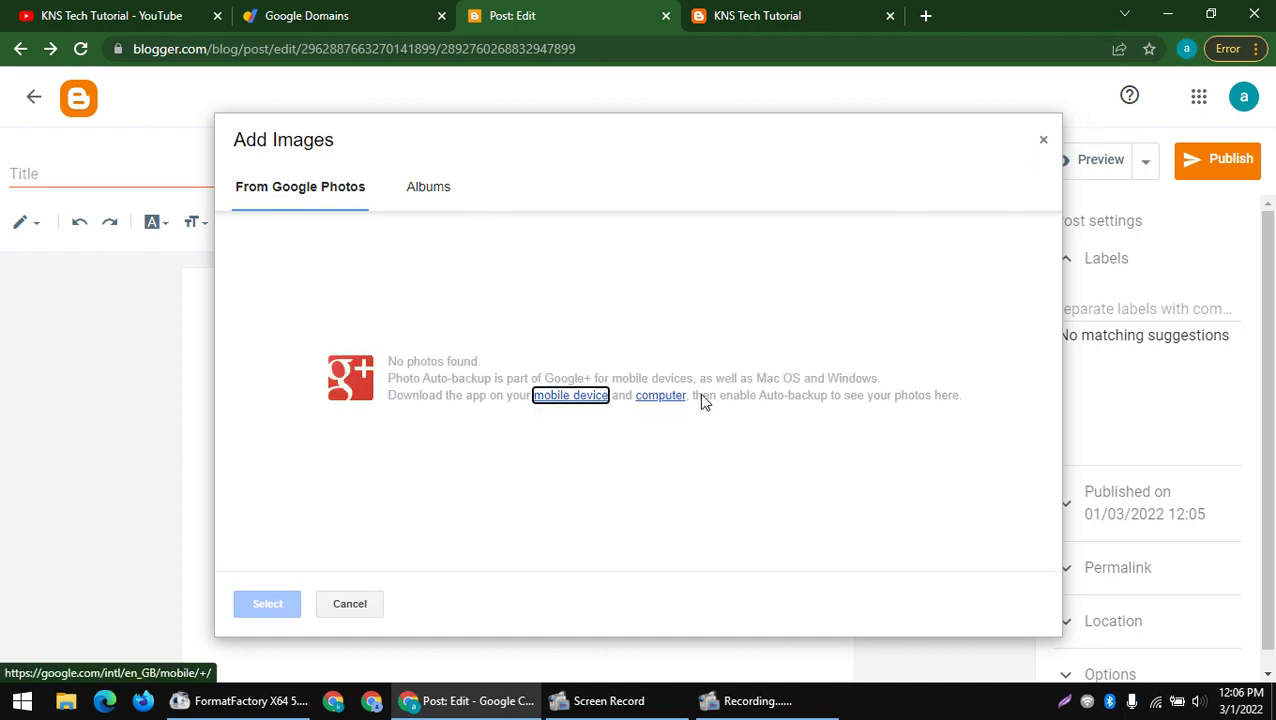
{"action": "left_click", "coordinate": [1043, 140]}
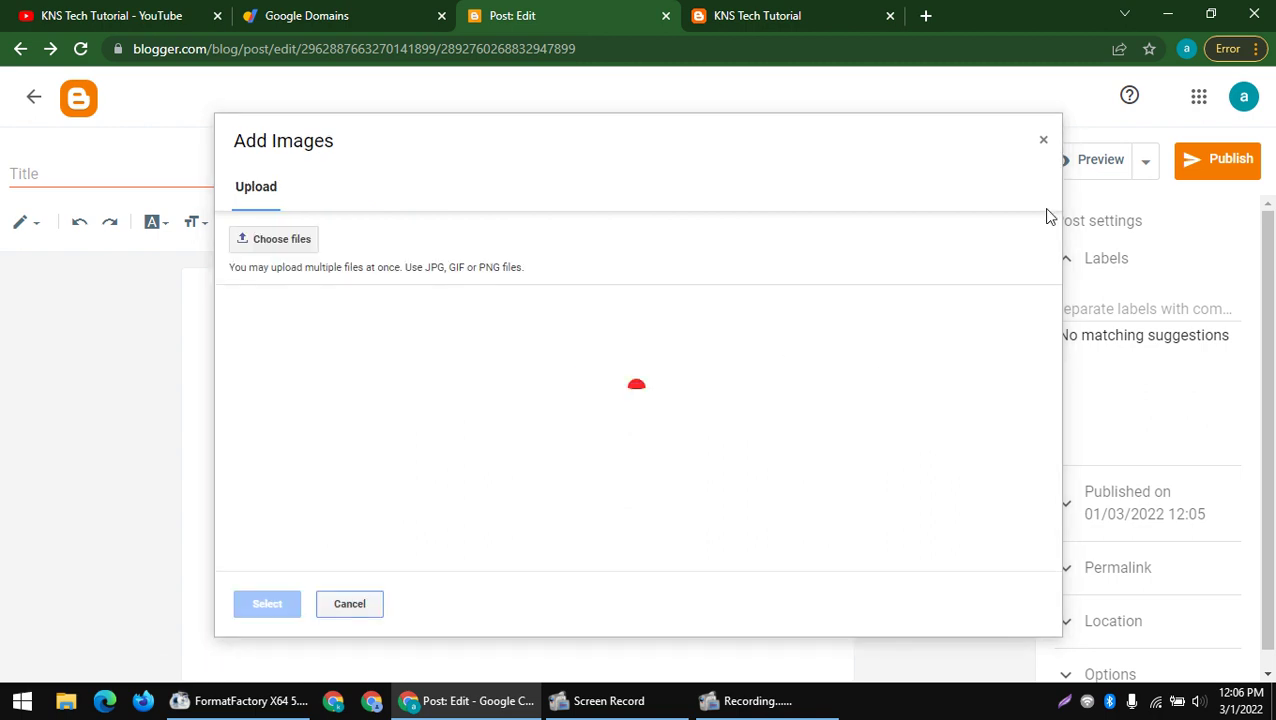
{"action": "left_click", "coordinate": [1044, 144]}
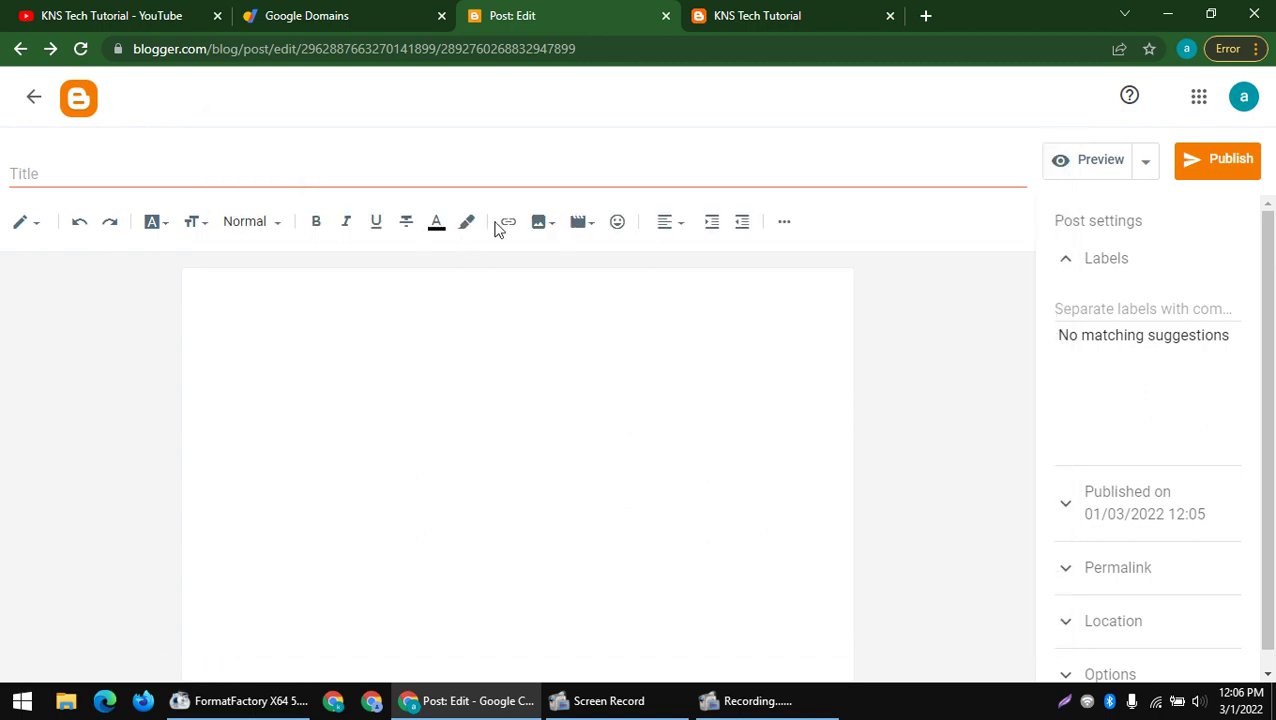
- Upload the saved YouTube channel screenshot from the Desktop and insert it into the new post
{"action": "left_click", "coordinate": [540, 222]}
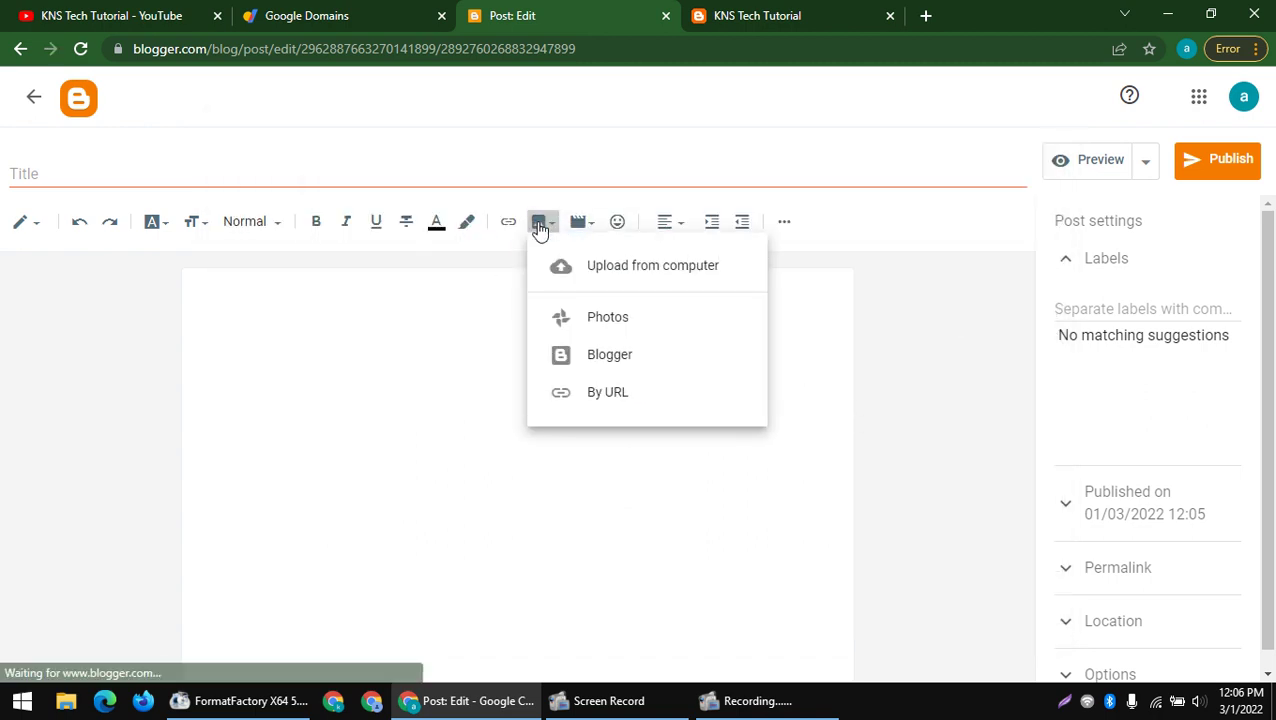
{"action": "left_click", "coordinate": [621, 276]}
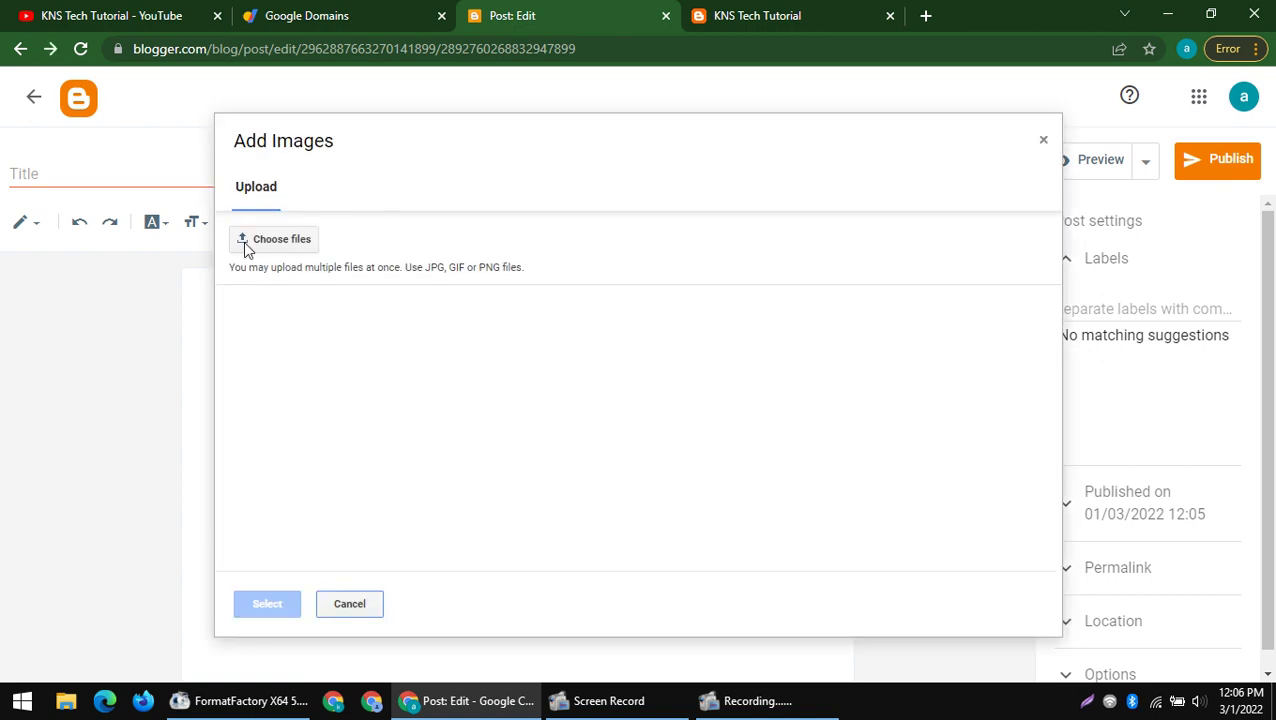
{"action": "left_click", "coordinate": [283, 242]}
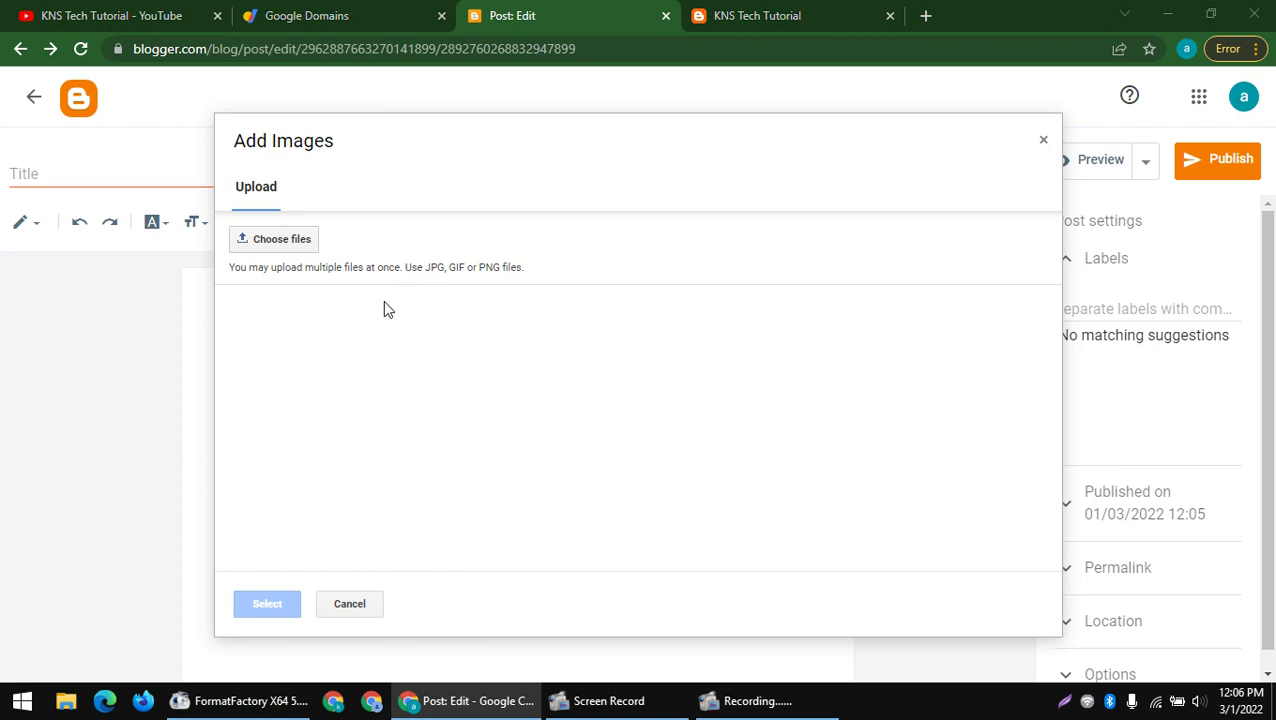
{"action": "scroll", "coordinate": [464, 320], "scroll_direction": "down", "scroll_amount": 2}
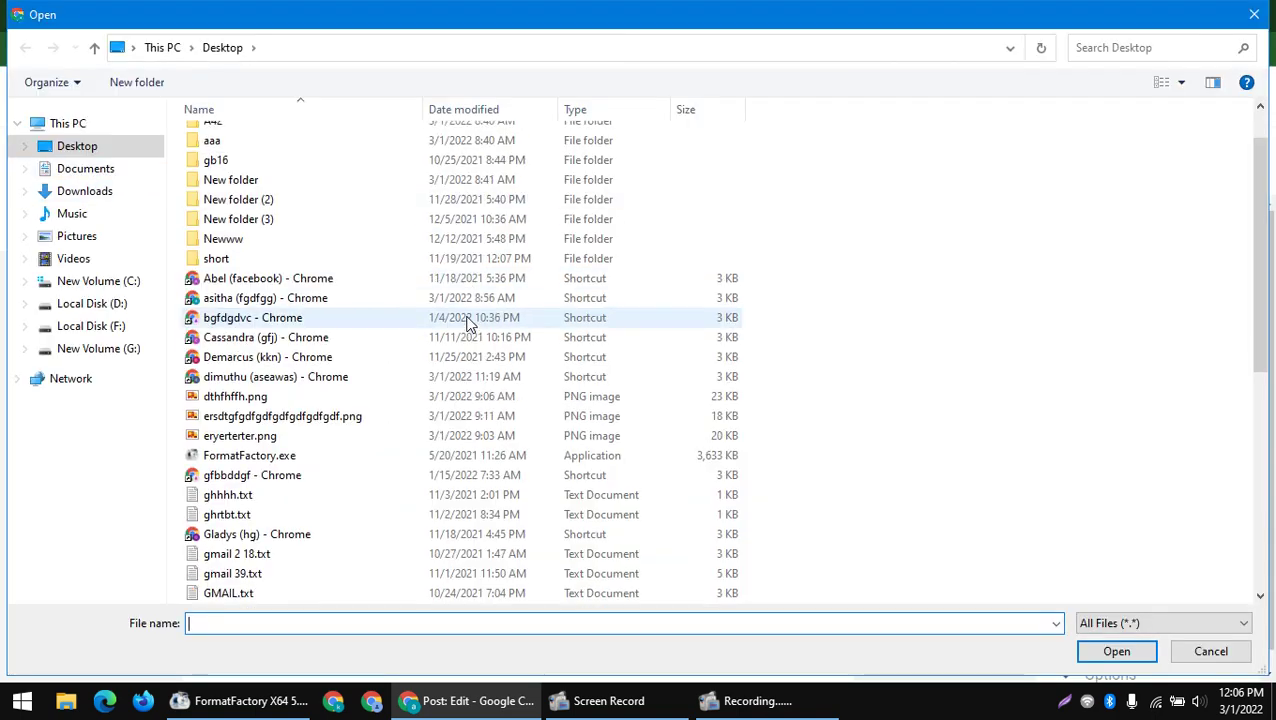
{"action": "scroll", "coordinate": [320, 400], "scroll_direction": "down", "scroll_amount": 2}
{"action": "double_click", "coordinate": [290, 427]}
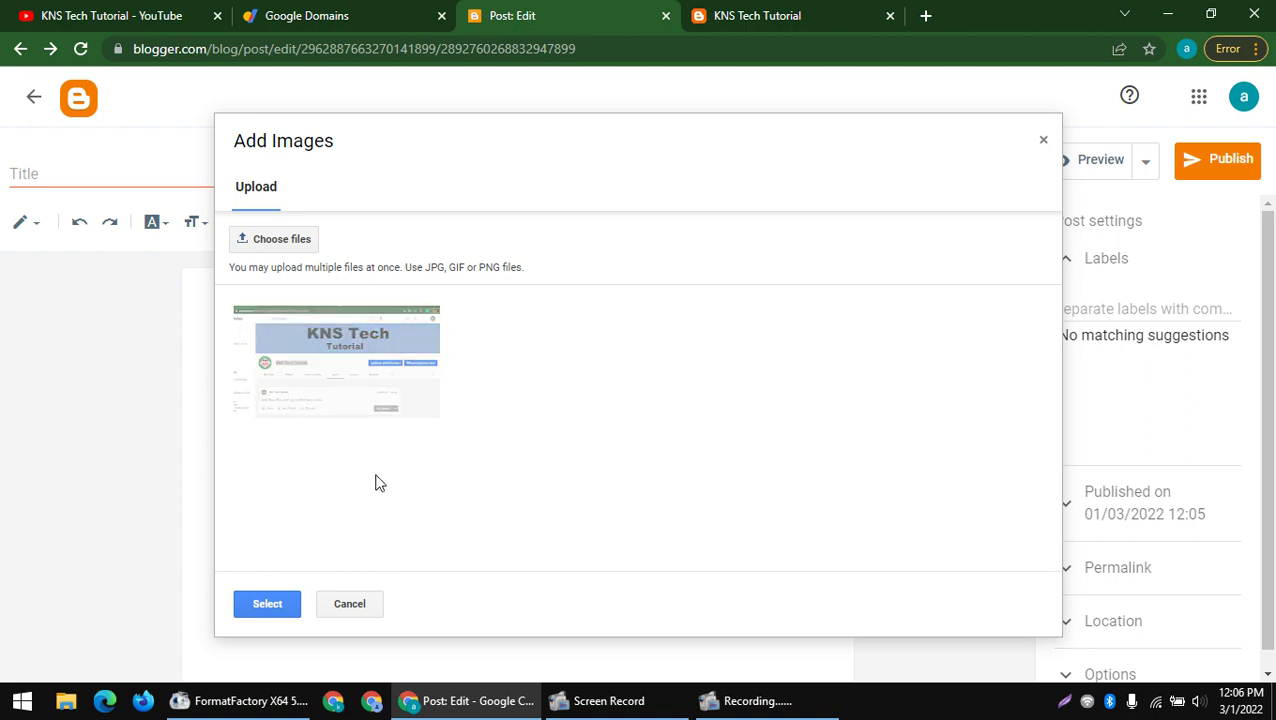
{"action": "left_click", "coordinate": [262, 606]}
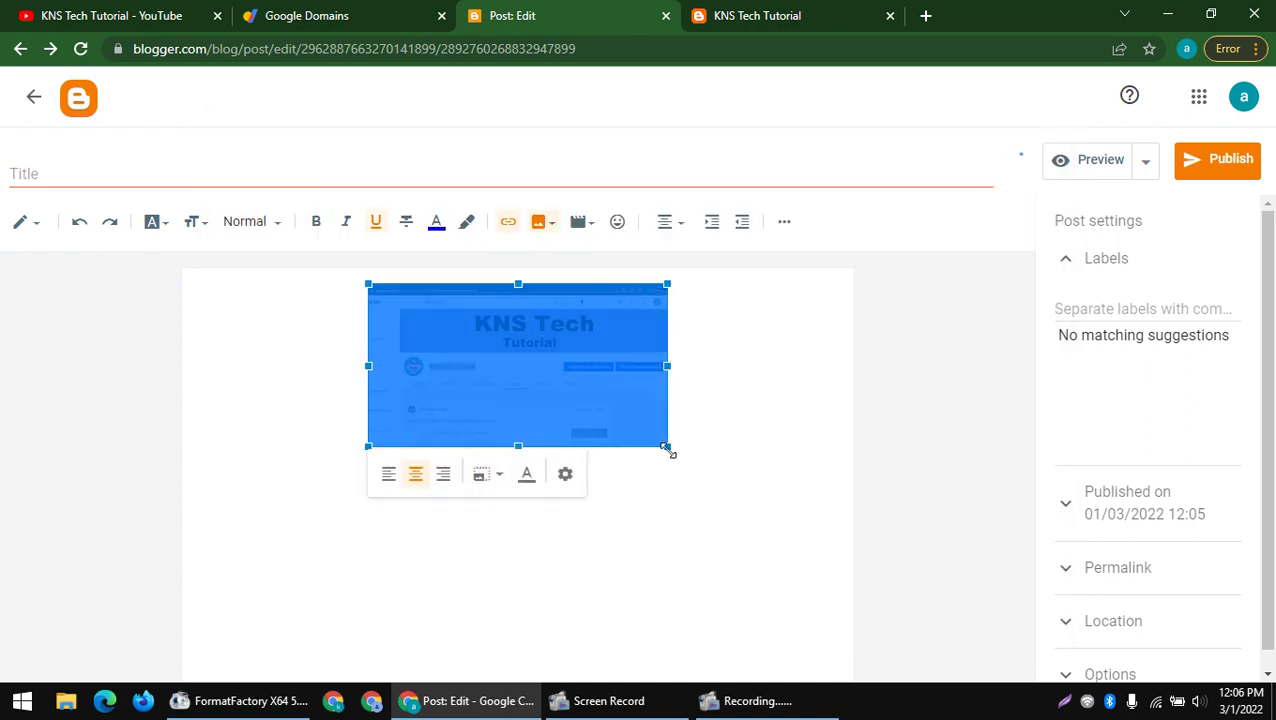
- Enlarge the inserted screenshot to beyond the width of the post body and publish the post without a title
{"action": "left_click_drag", "start_coordinate": [666, 448], "coordinate": [748, 656]}
{"action": "left_click", "coordinate": [657, 537]}
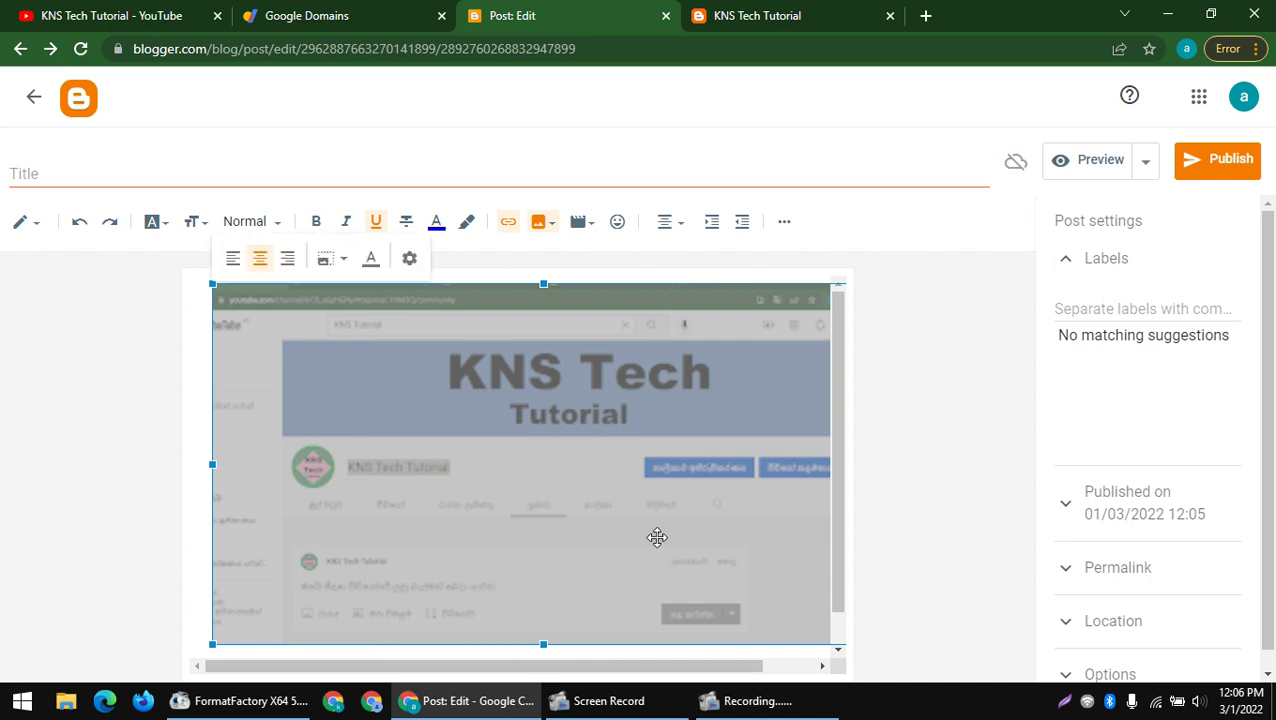
{"action": "scroll", "coordinate": [581, 570], "scroll_direction": "down", "scroll_amount": 1}
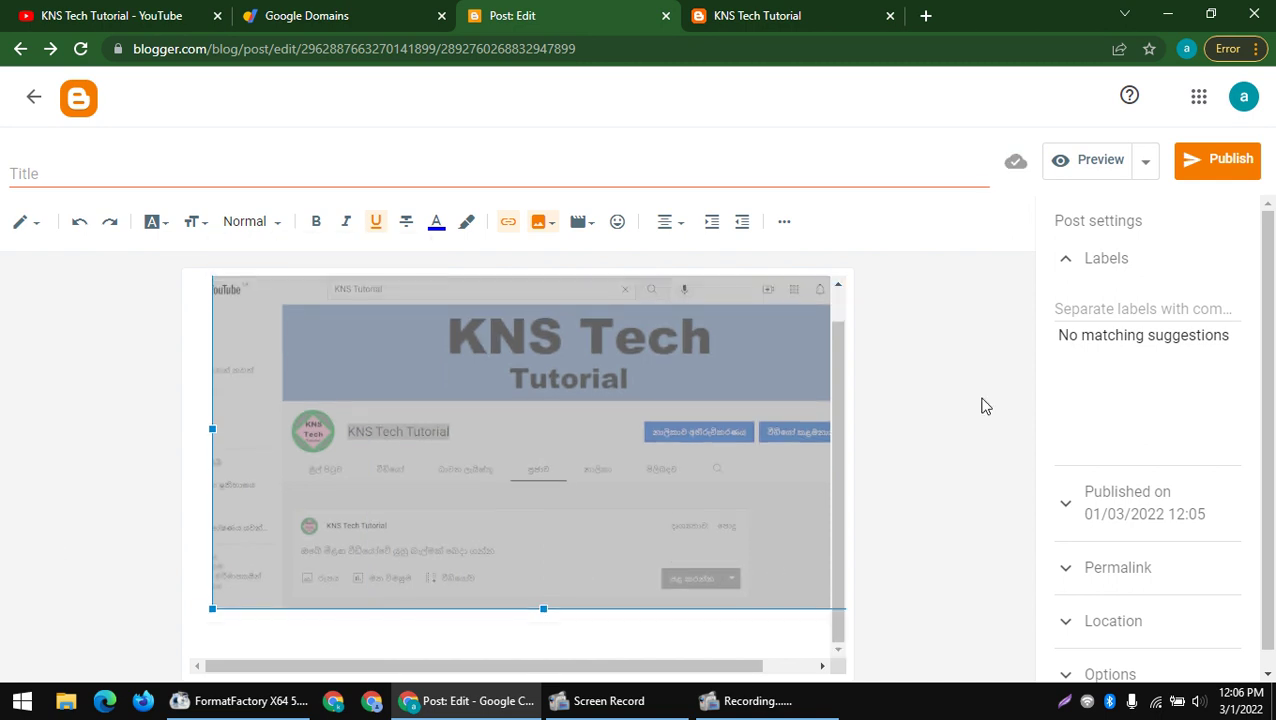
{"action": "left_click", "coordinate": [1217, 160]}
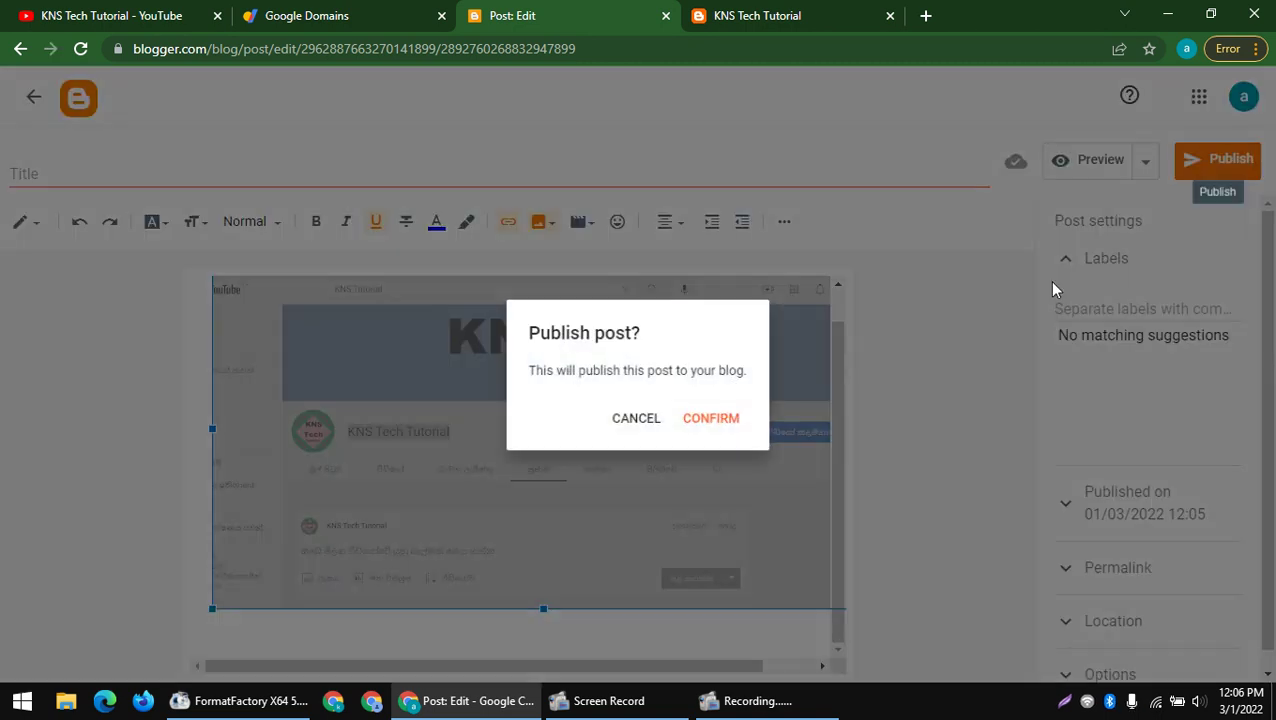
{"action": "left_click", "coordinate": [730, 420]}
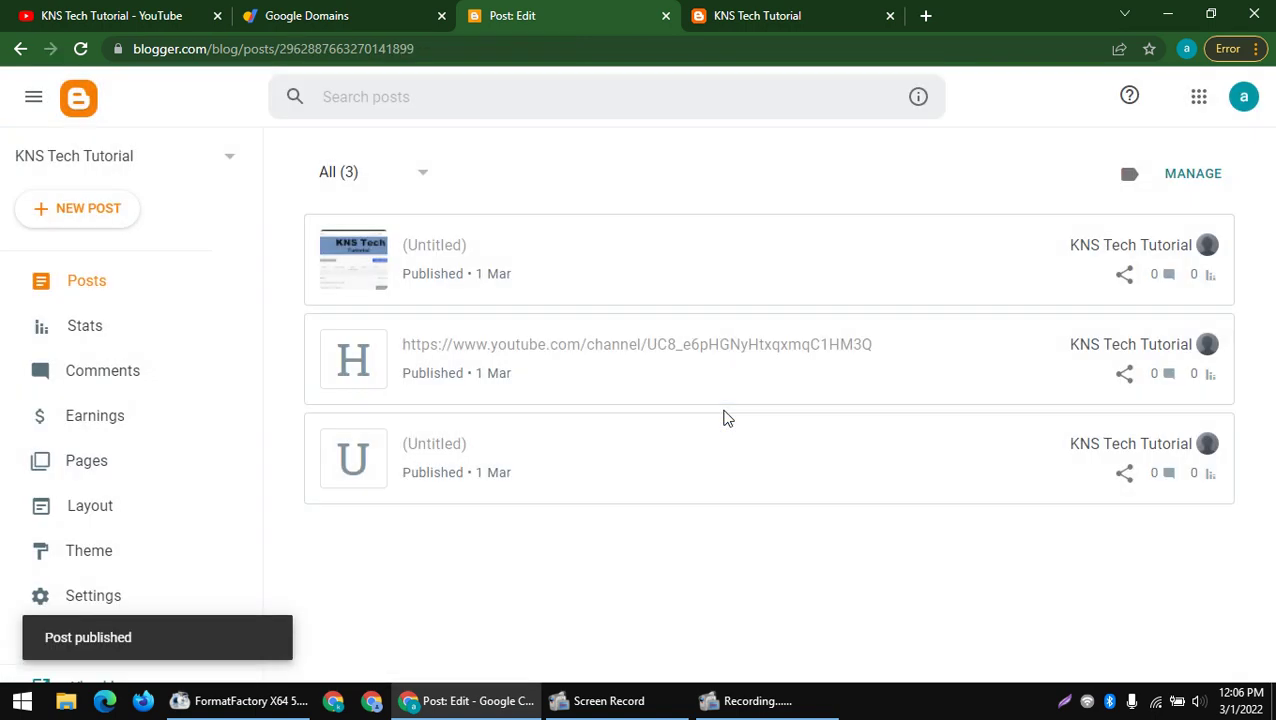
- Open the newly published image post on the blog and examine how the channel screenshot is laid out on the page
{"action": "scroll", "coordinate": [445, 403], "scroll_direction": "down", "scroll_amount": 3}
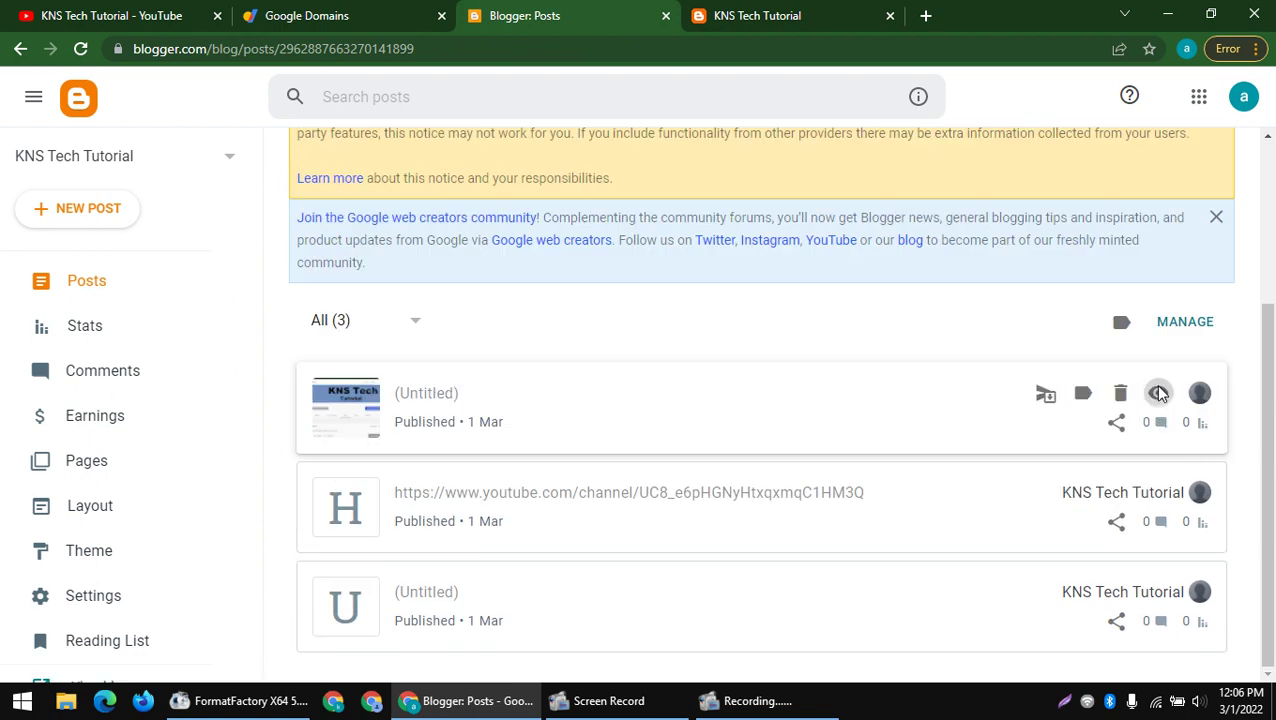
{"action": "left_click", "coordinate": [1158, 392]}
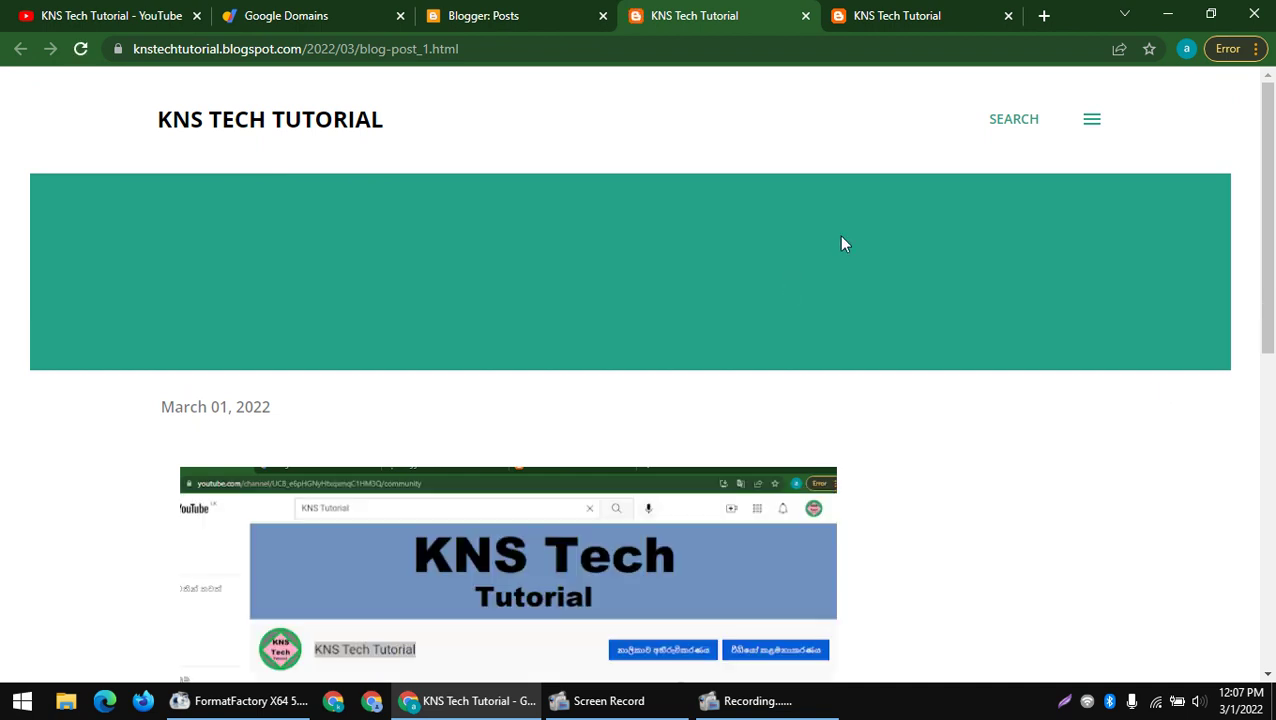
{"action": "scroll", "coordinate": [682, 402], "scroll_direction": "down", "scroll_amount": 1}
{"action": "scroll", "coordinate": [685, 402], "scroll_direction": "up", "scroll_amount": 1}
{"action": "scroll", "coordinate": [342, 251], "scroll_direction": "down", "scroll_amount": 4}
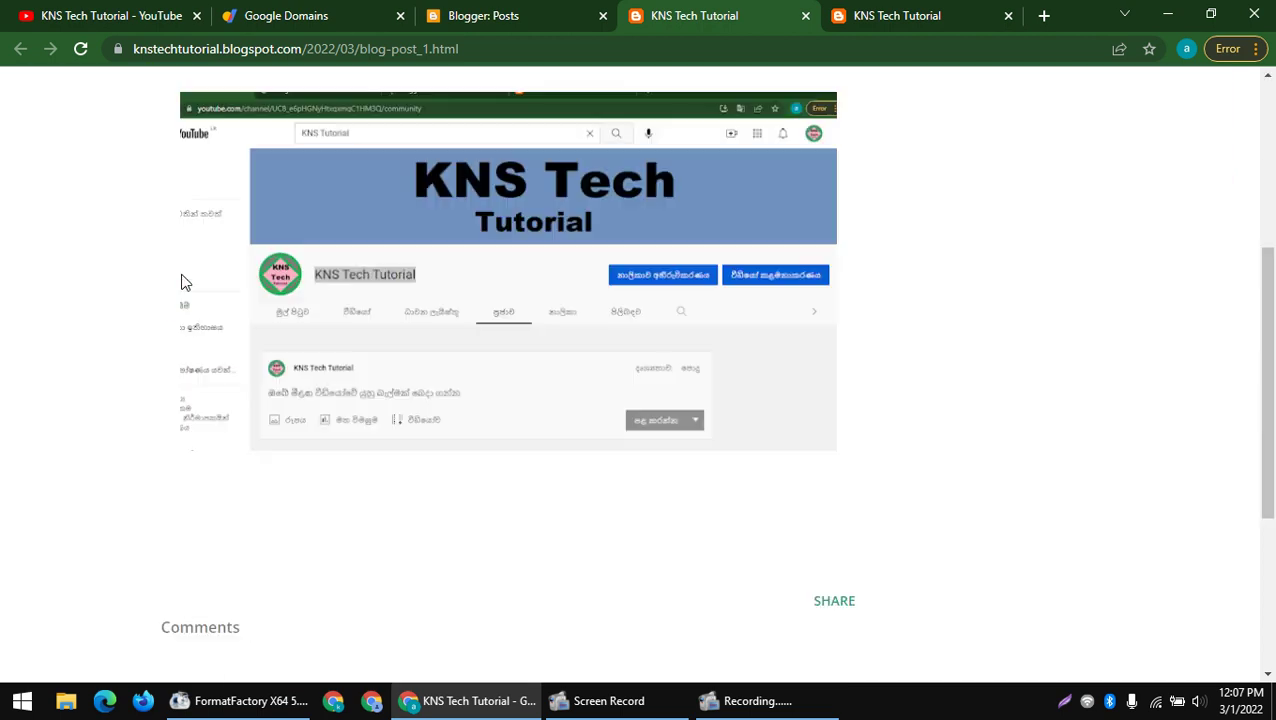
{"action": "scroll", "coordinate": [77, 265], "scroll_direction": "up", "scroll_amount": 2}
{"action": "left_click_drag", "start_coordinate": [88, 231], "coordinate": [822, 487]}
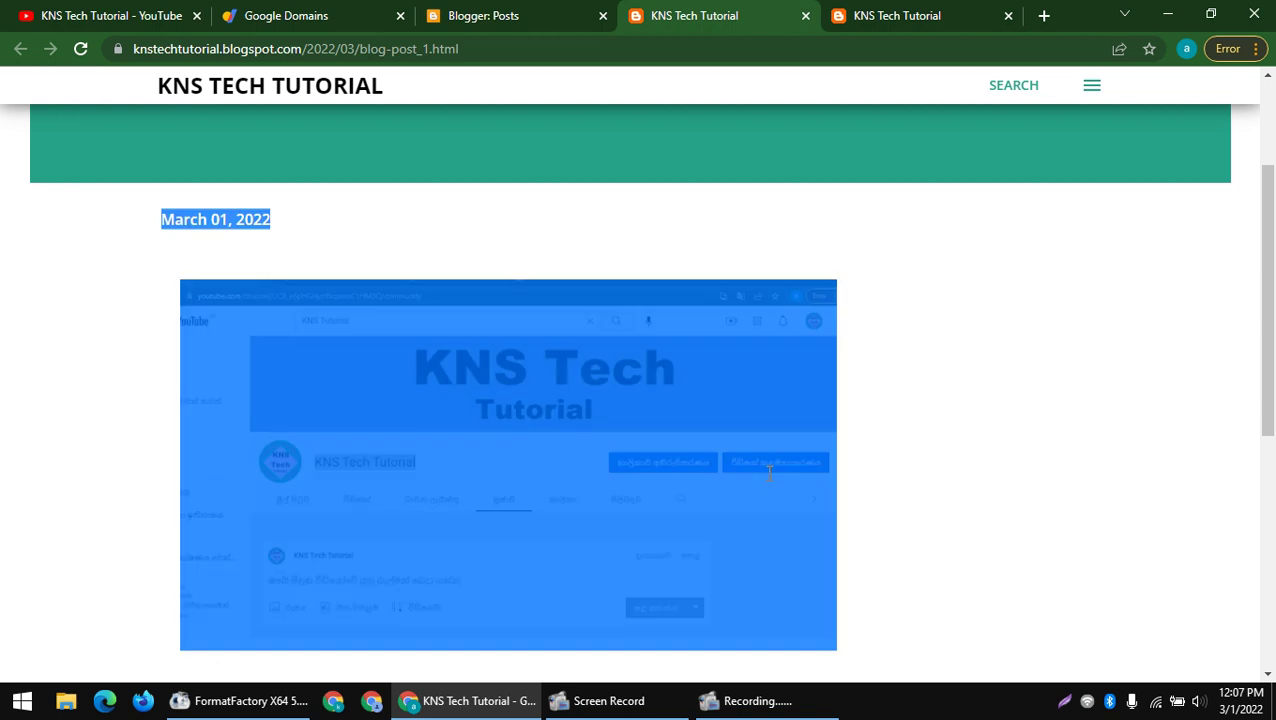
{"action": "scroll", "coordinate": [352, 378], "scroll_direction": "down", "scroll_amount": 3}
{"action": "left_click", "coordinate": [352, 378]}
{"action": "scroll", "coordinate": [636, 439], "scroll_direction": "up", "scroll_amount": 5}
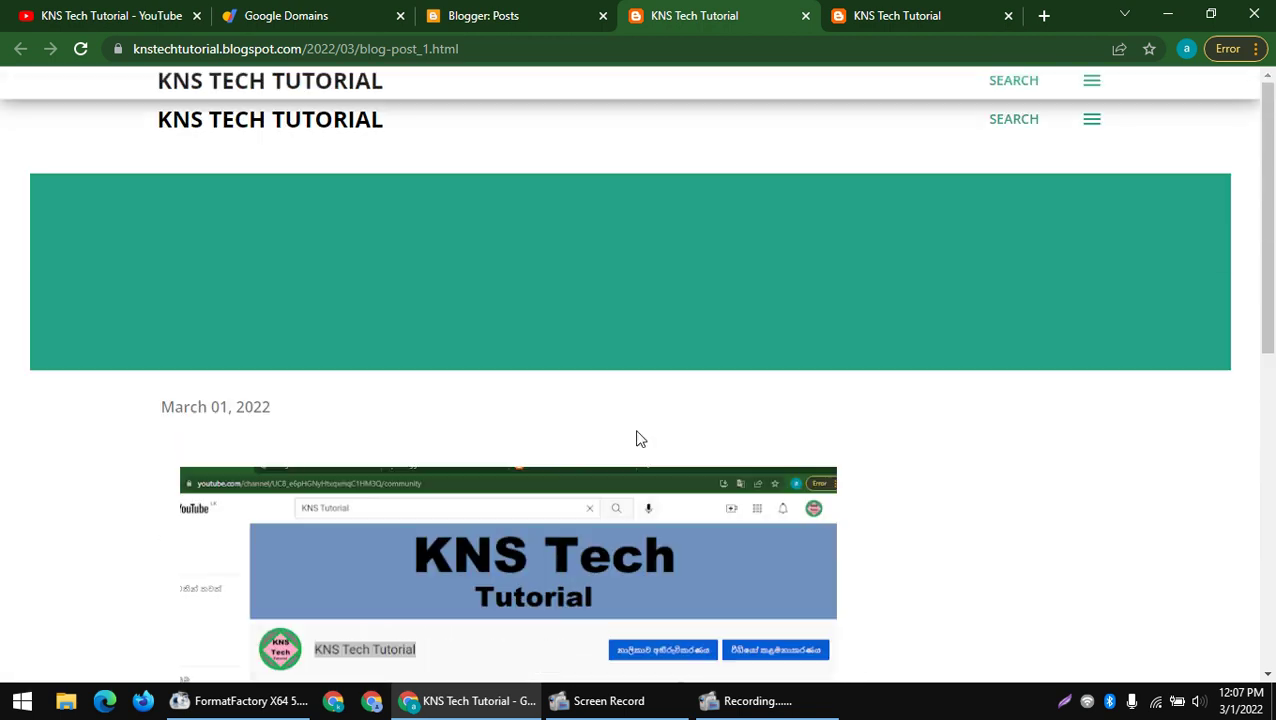
{"action": "scroll", "coordinate": [413, 379], "scroll_direction": "down", "scroll_amount": 5}
{"action": "scroll", "coordinate": [683, 530], "scroll_direction": "up", "scroll_amount": 10}
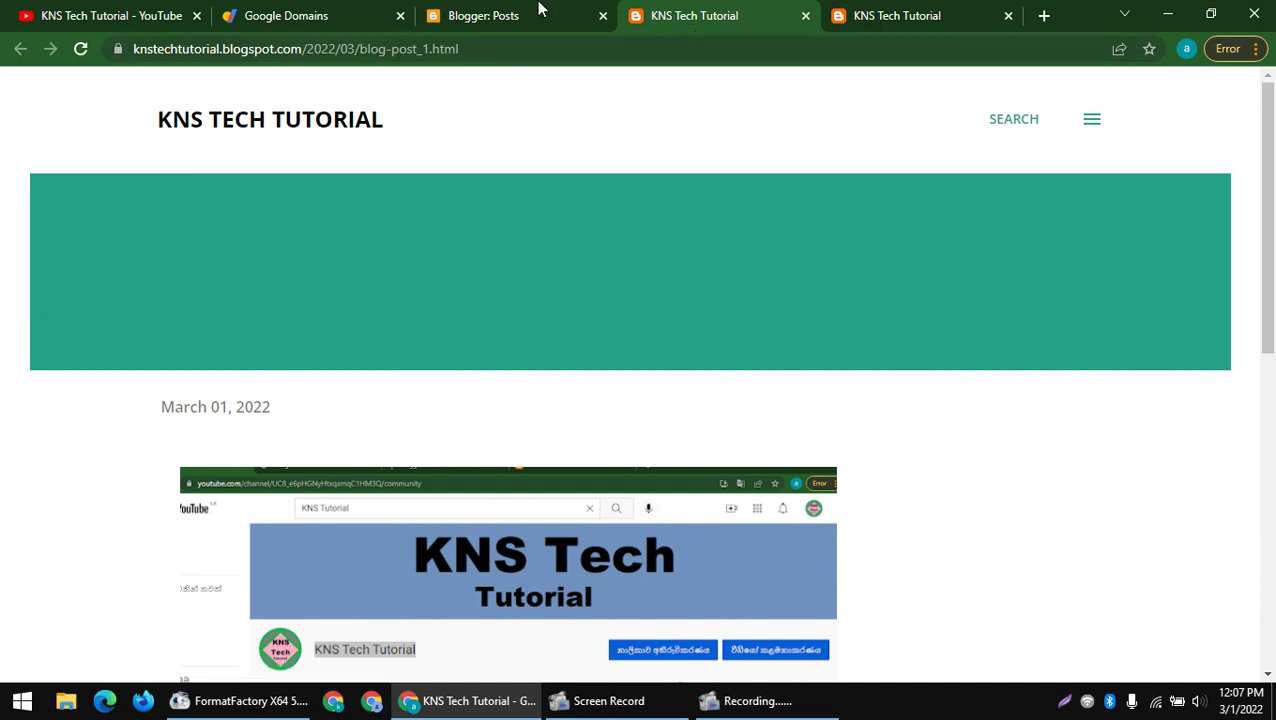
{"action": "left_click", "coordinate": [538, 9]}
{"action": "left_click", "coordinate": [282, 12]}
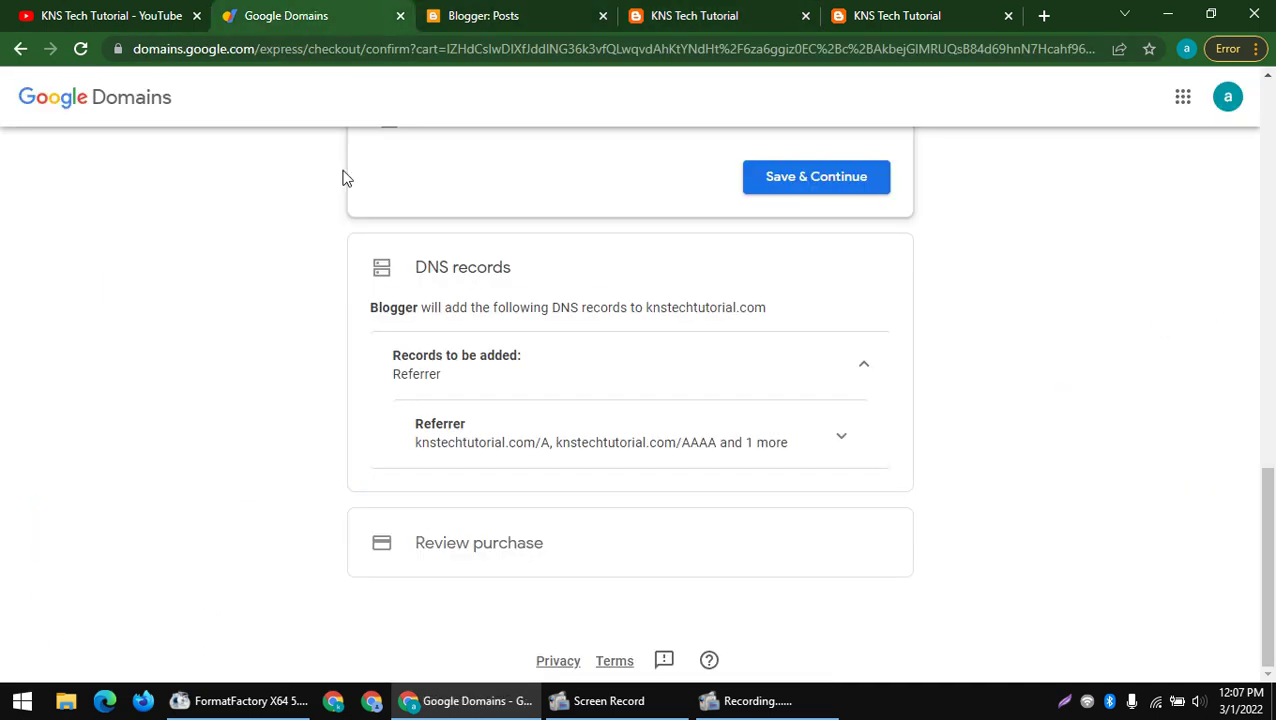
{"action": "left_click", "coordinate": [520, 10]}
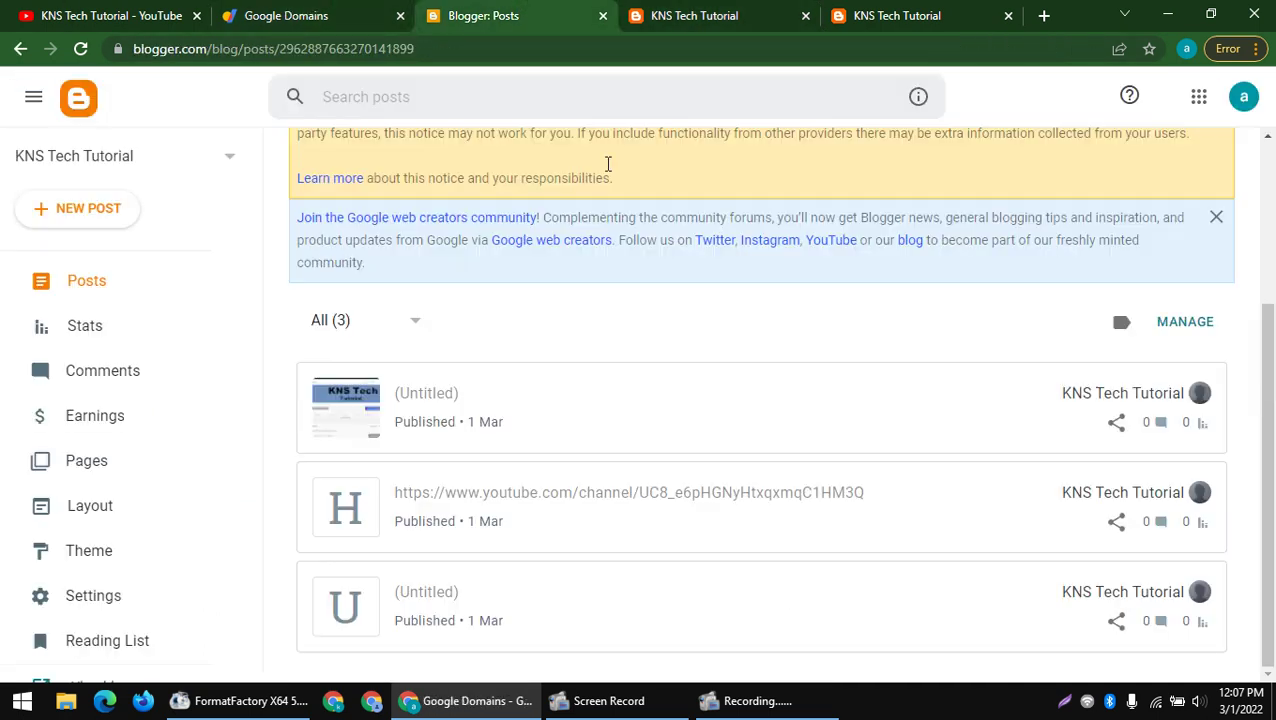
{"action": "mouse_move", "coordinate": [605, 700]}
{"action": "left_click", "coordinate": [643, 667]}
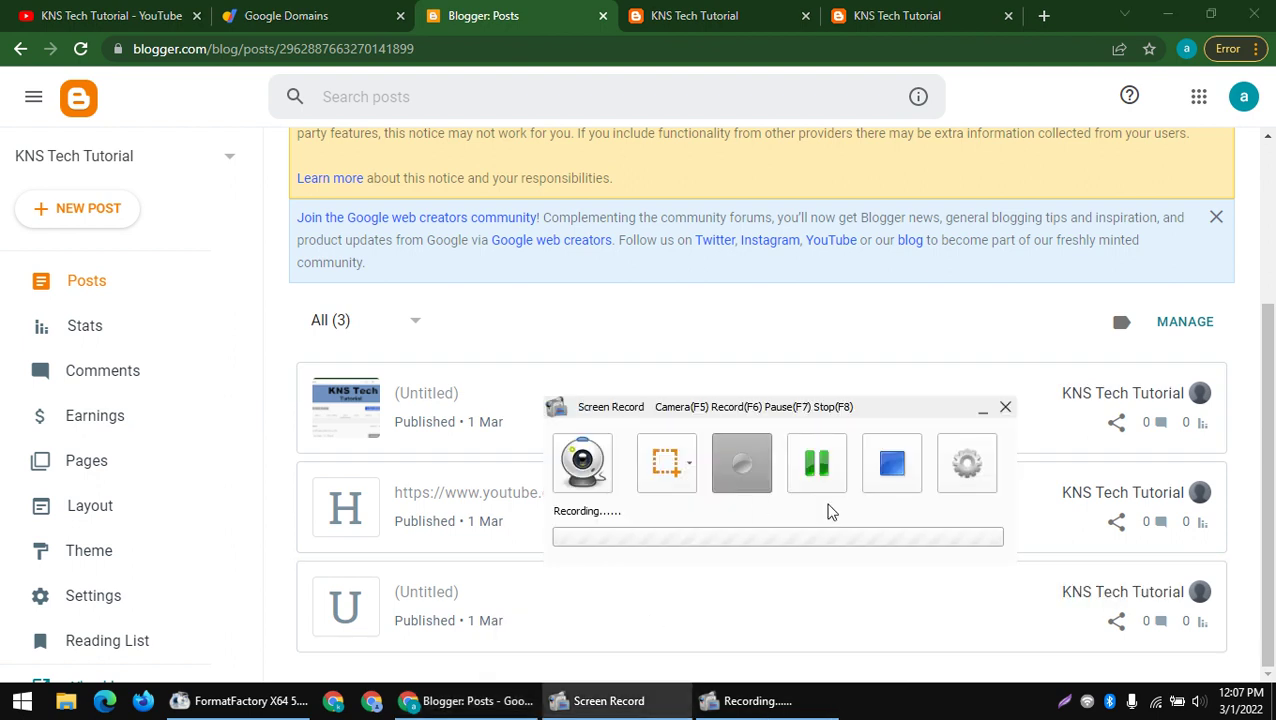